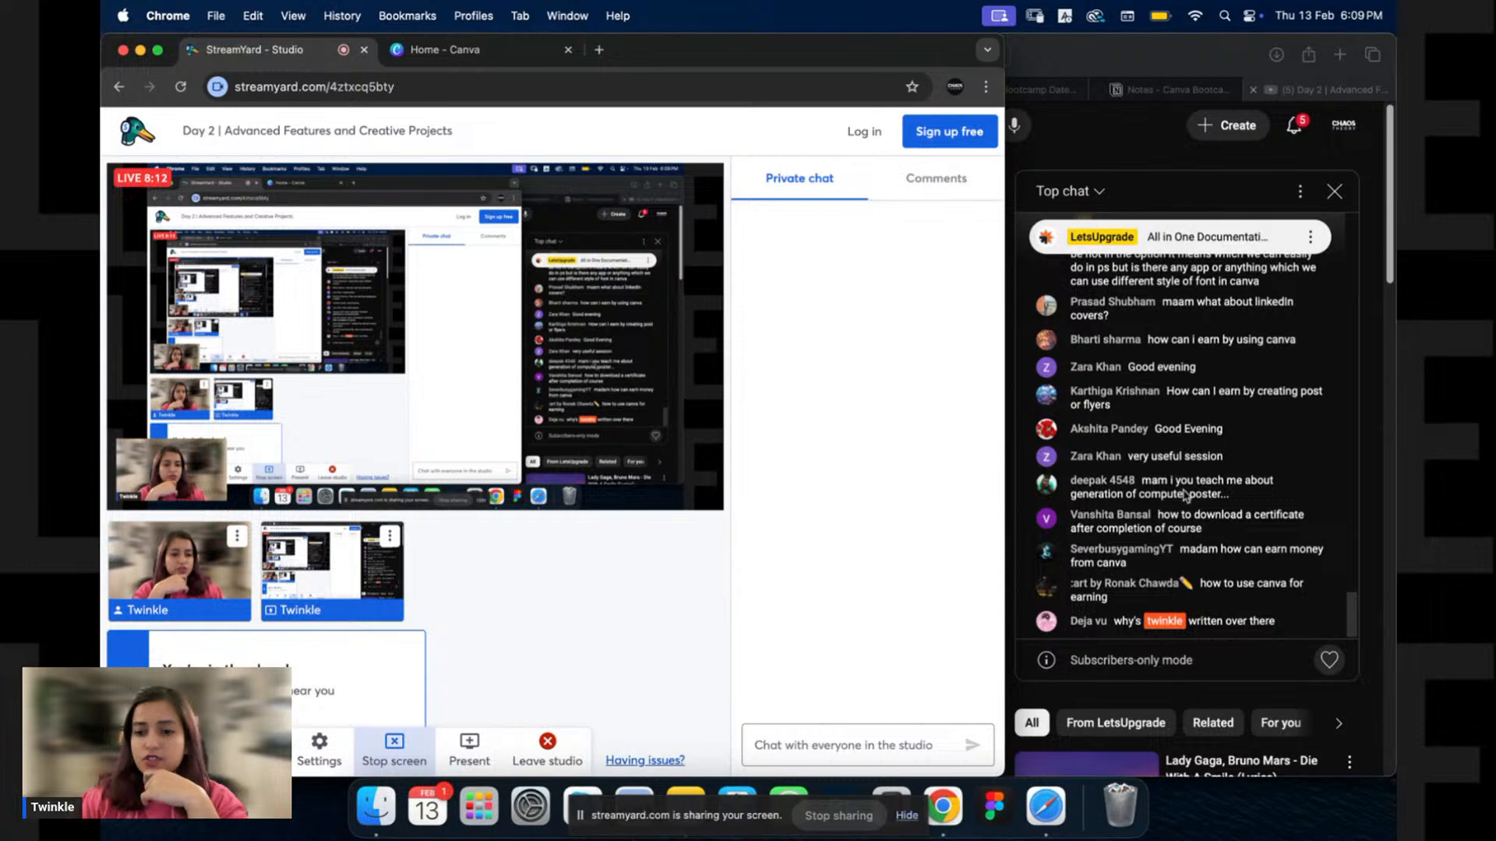
Review the earlier live chat questions and switch to the Canva home page.
{"action": "scroll", "coordinate": [1195, 487], "scroll_direction": "up", "scroll_amount": 1}
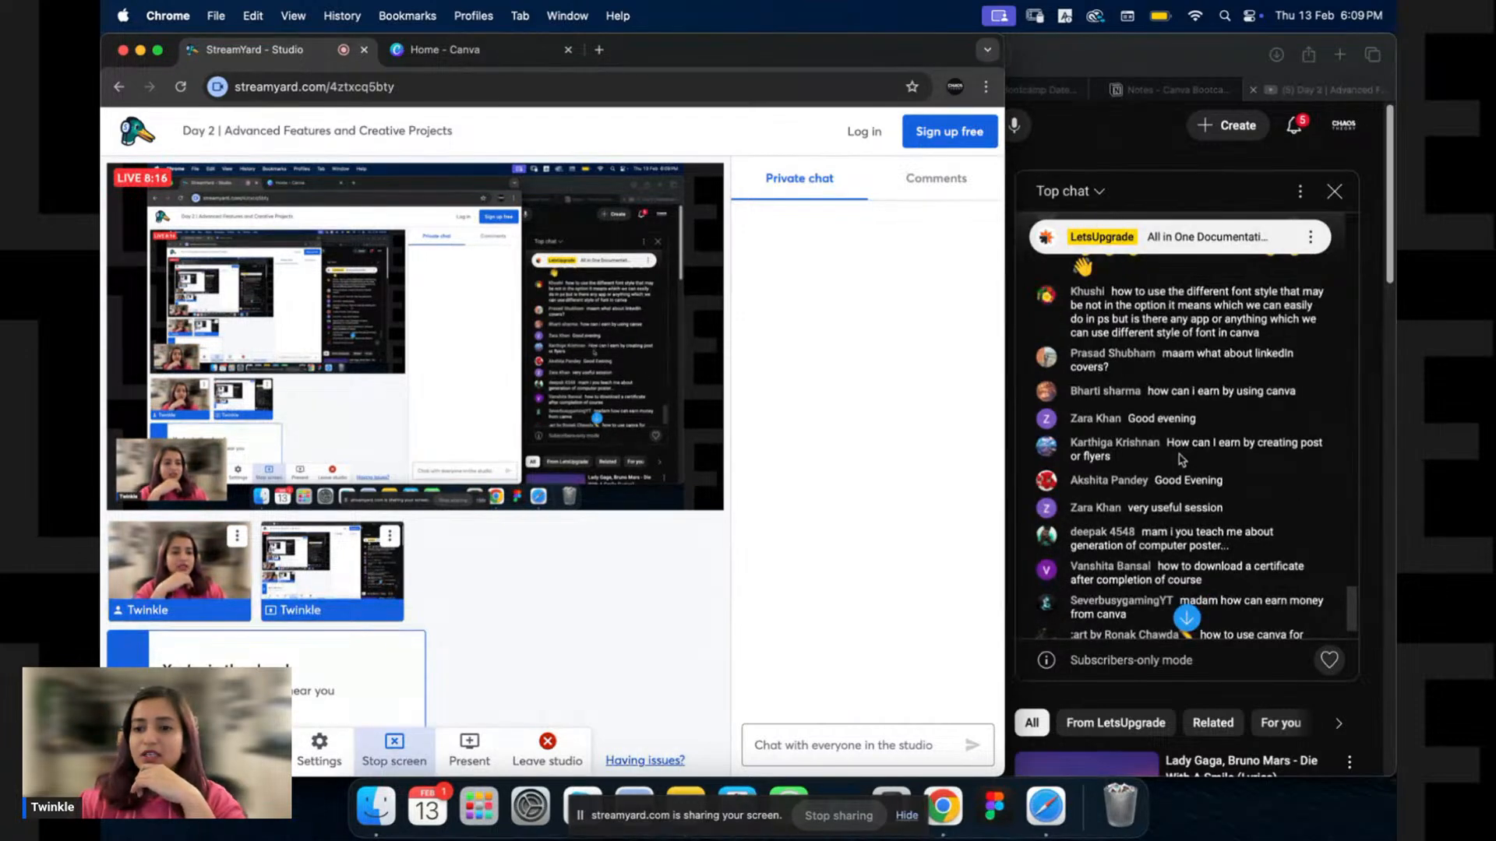
{"action": "scroll", "coordinate": [1182, 461], "scroll_direction": "up", "scroll_amount": 1}
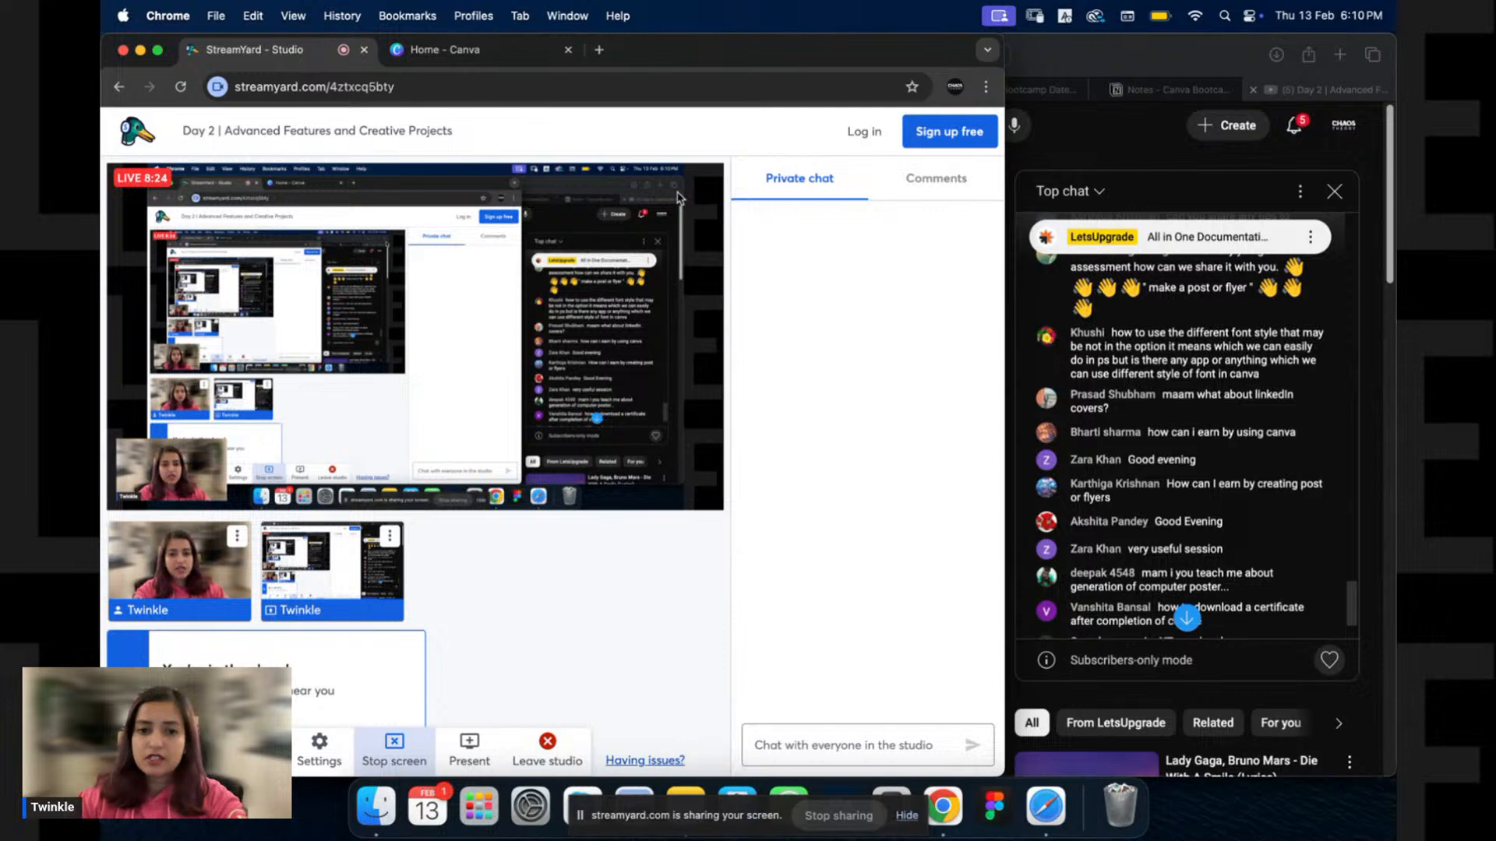
{"action": "left_click", "coordinate": [546, 55]}
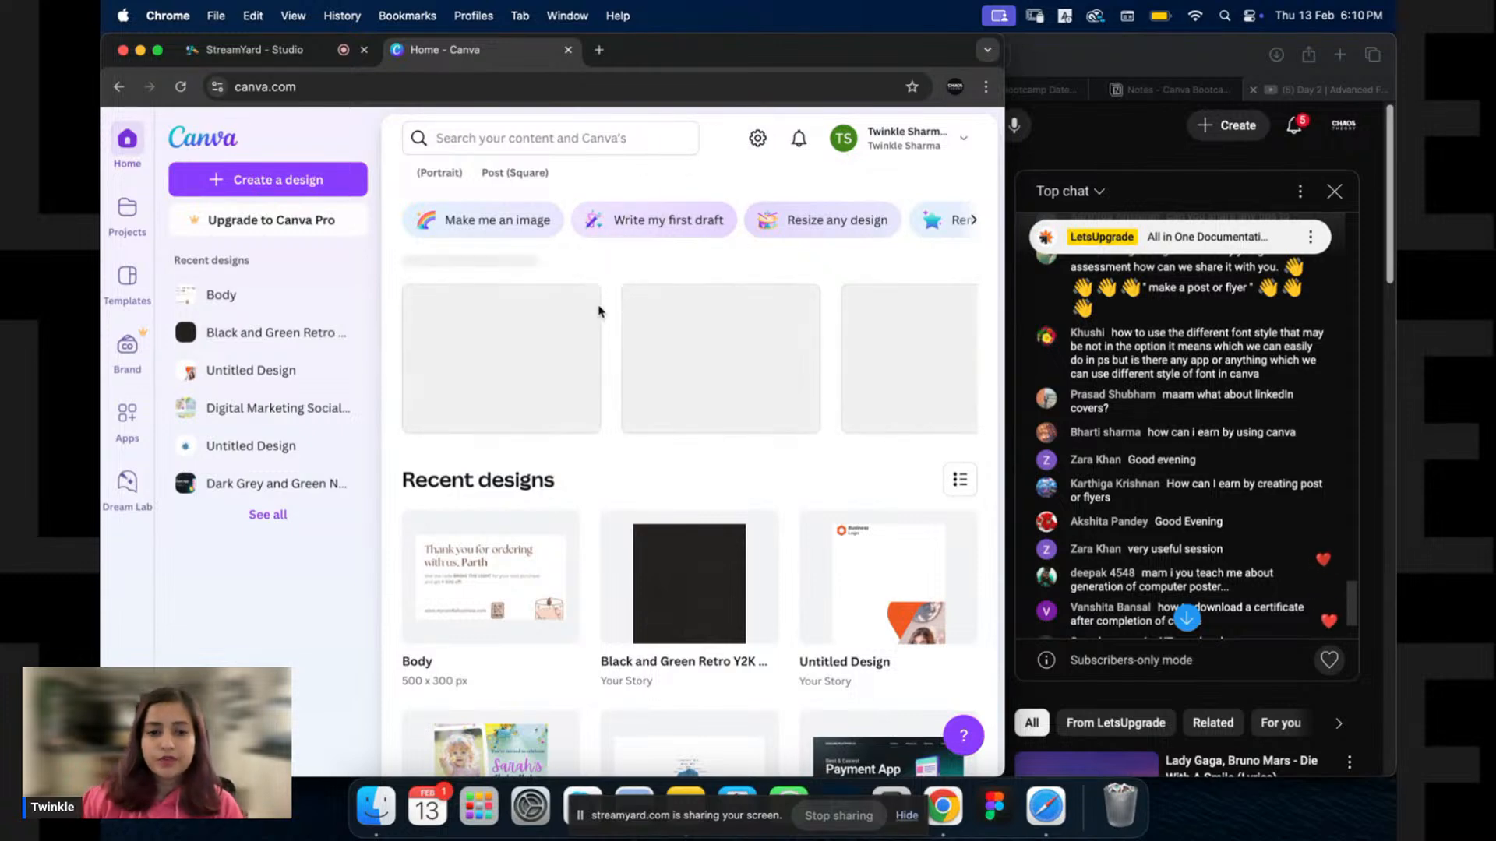
{"action": "left_click", "coordinate": [279, 181]}
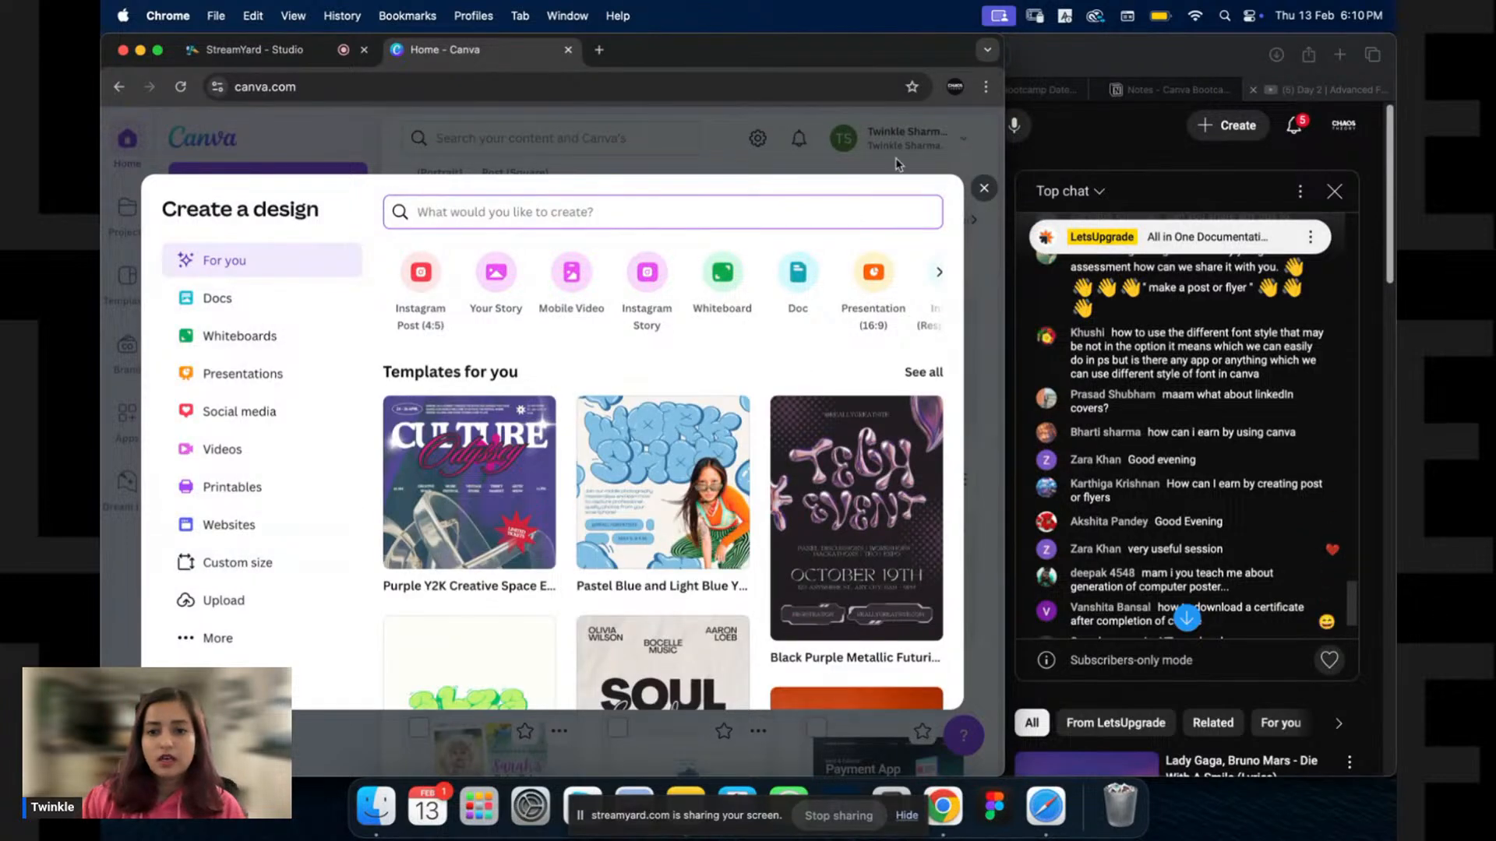
{"action": "left_click", "coordinate": [982, 189]}
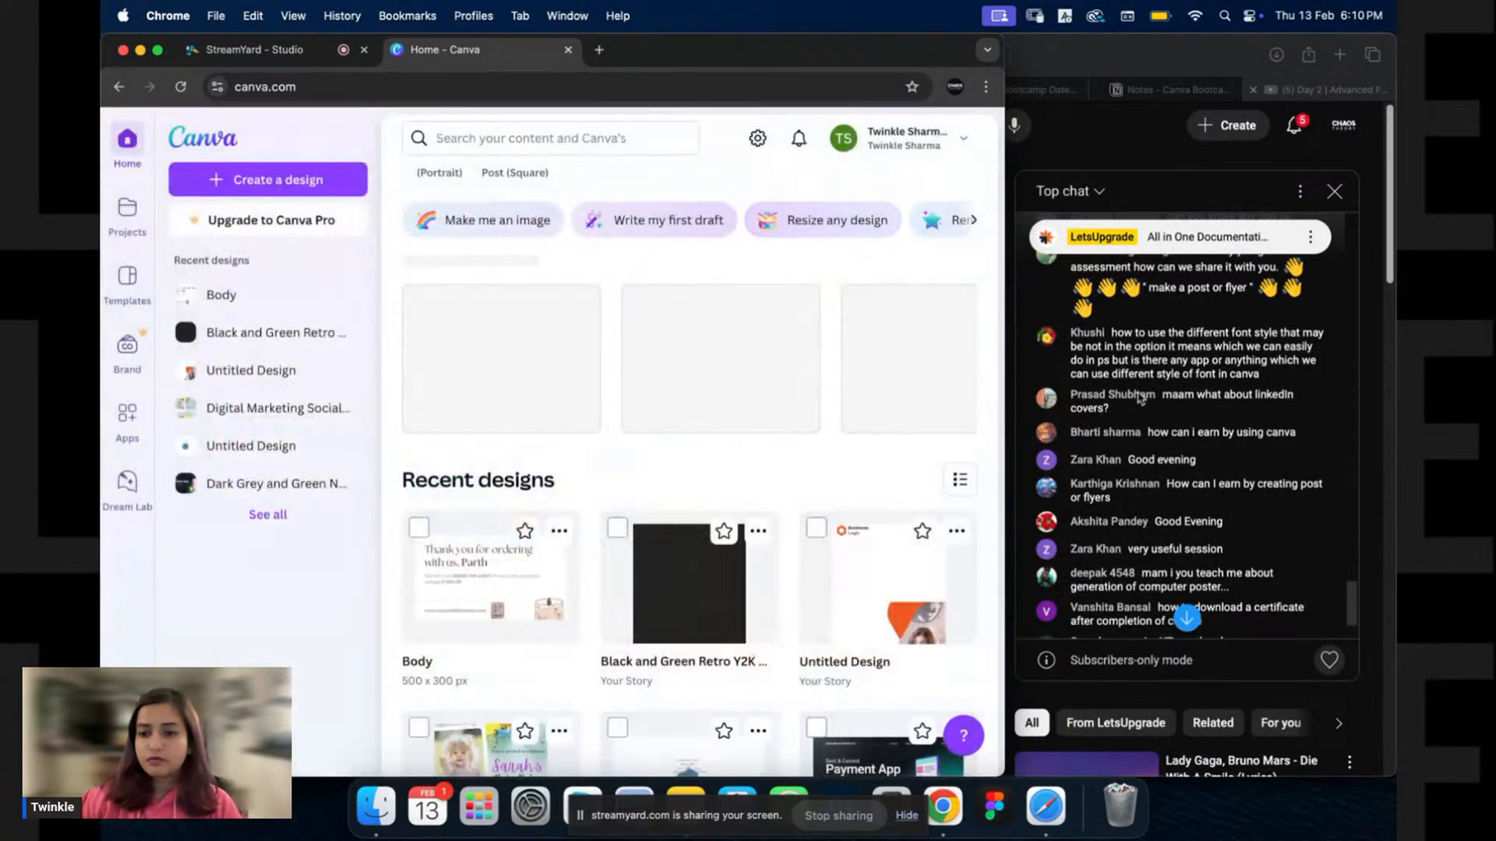
Read older questions in the live chat and look over the recent designs on the Canva home page.
{"action": "scroll", "coordinate": [1174, 427], "scroll_direction": "up", "scroll_amount": 2}
{"action": "scroll", "coordinate": [1174, 427], "scroll_direction": "up", "scroll_amount": 3}
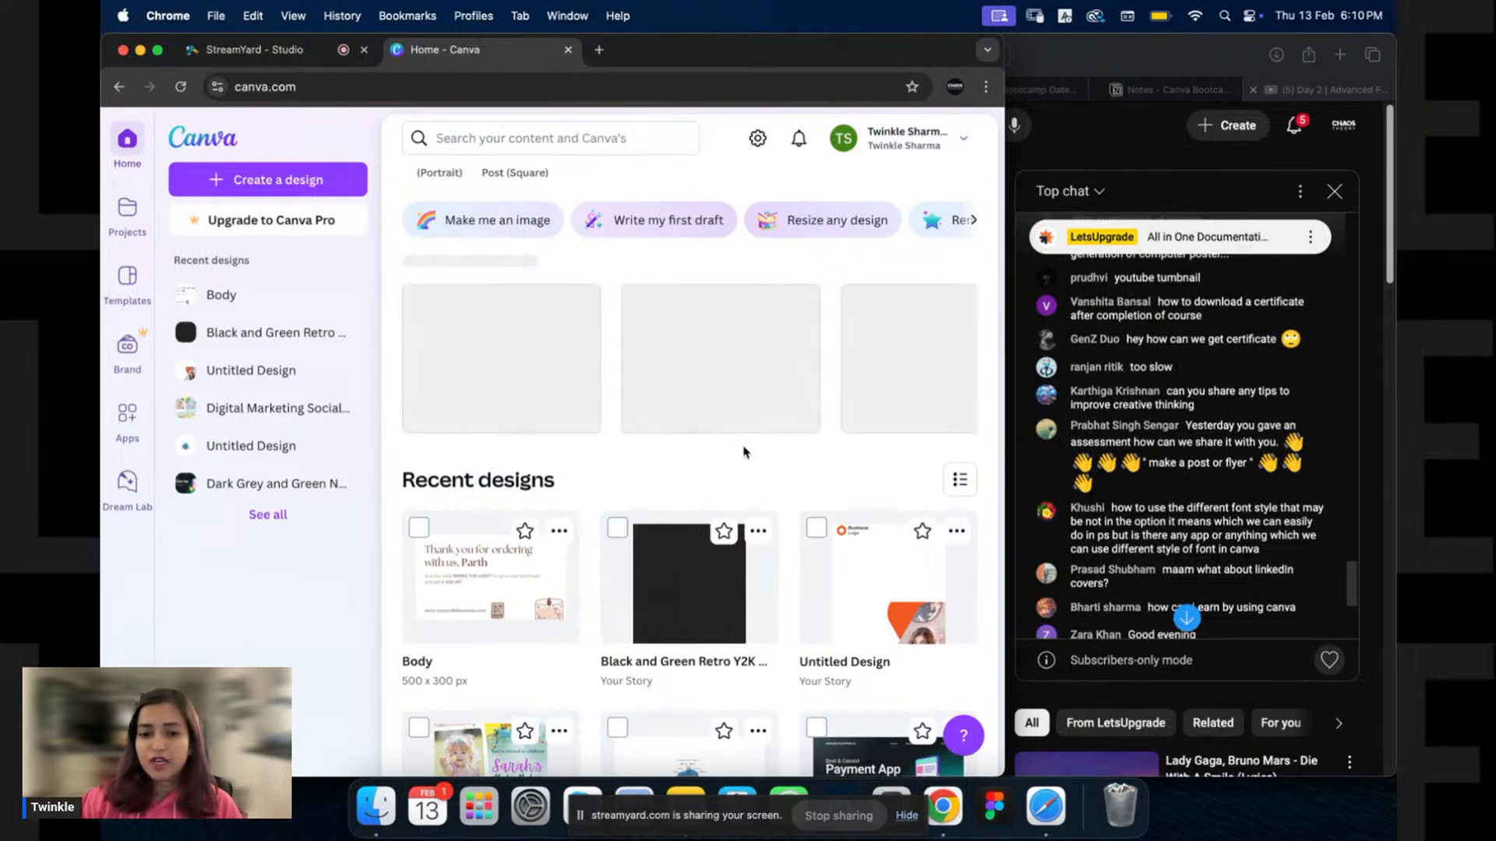
{"action": "scroll", "coordinate": [744, 451], "scroll_direction": "down", "scroll_amount": 4}
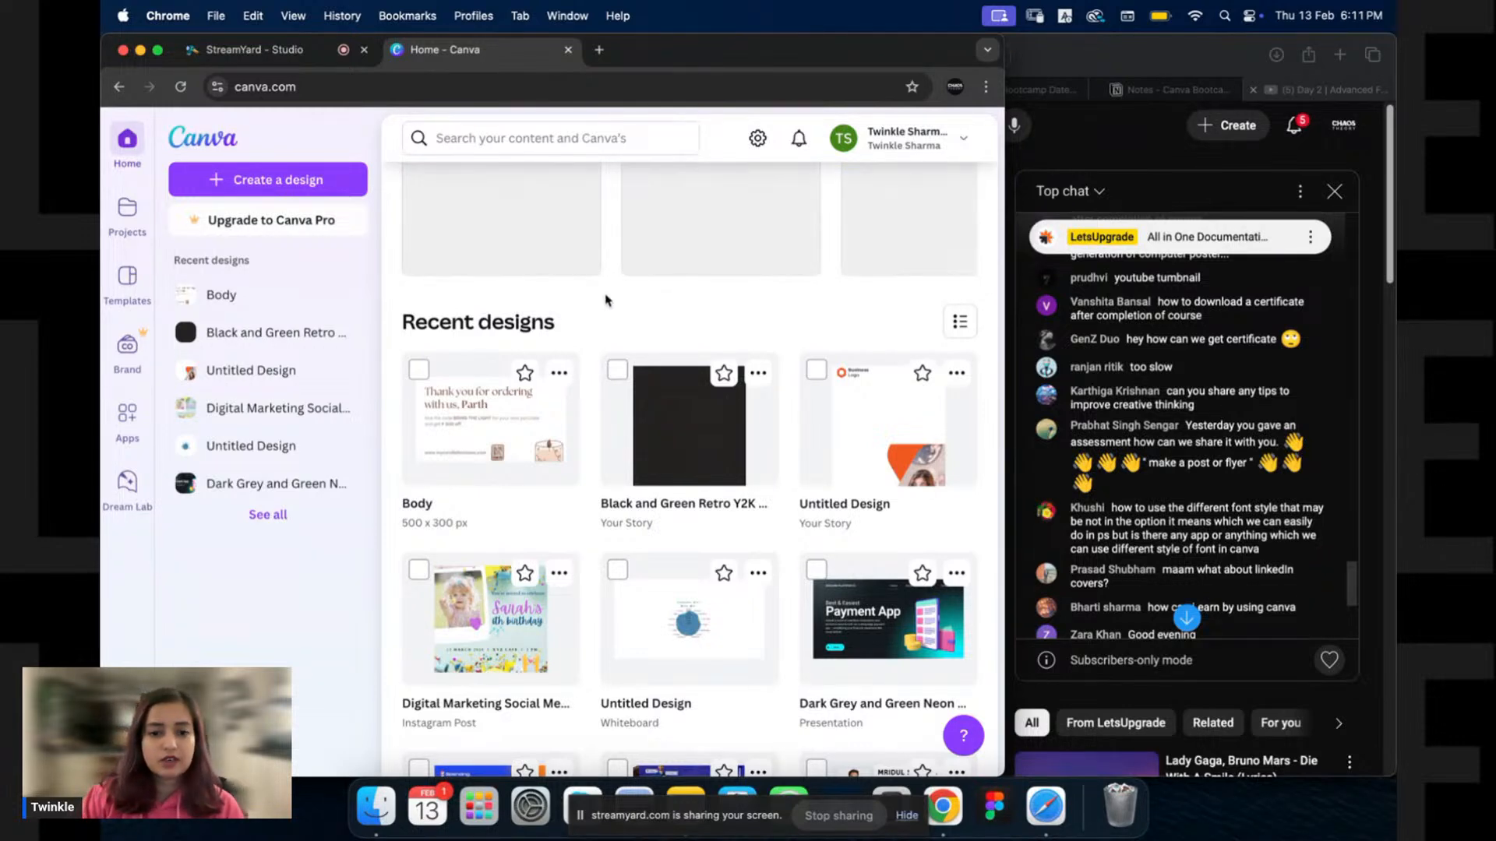
{"action": "scroll", "coordinate": [594, 445], "scroll_direction": "up", "scroll_amount": 5}
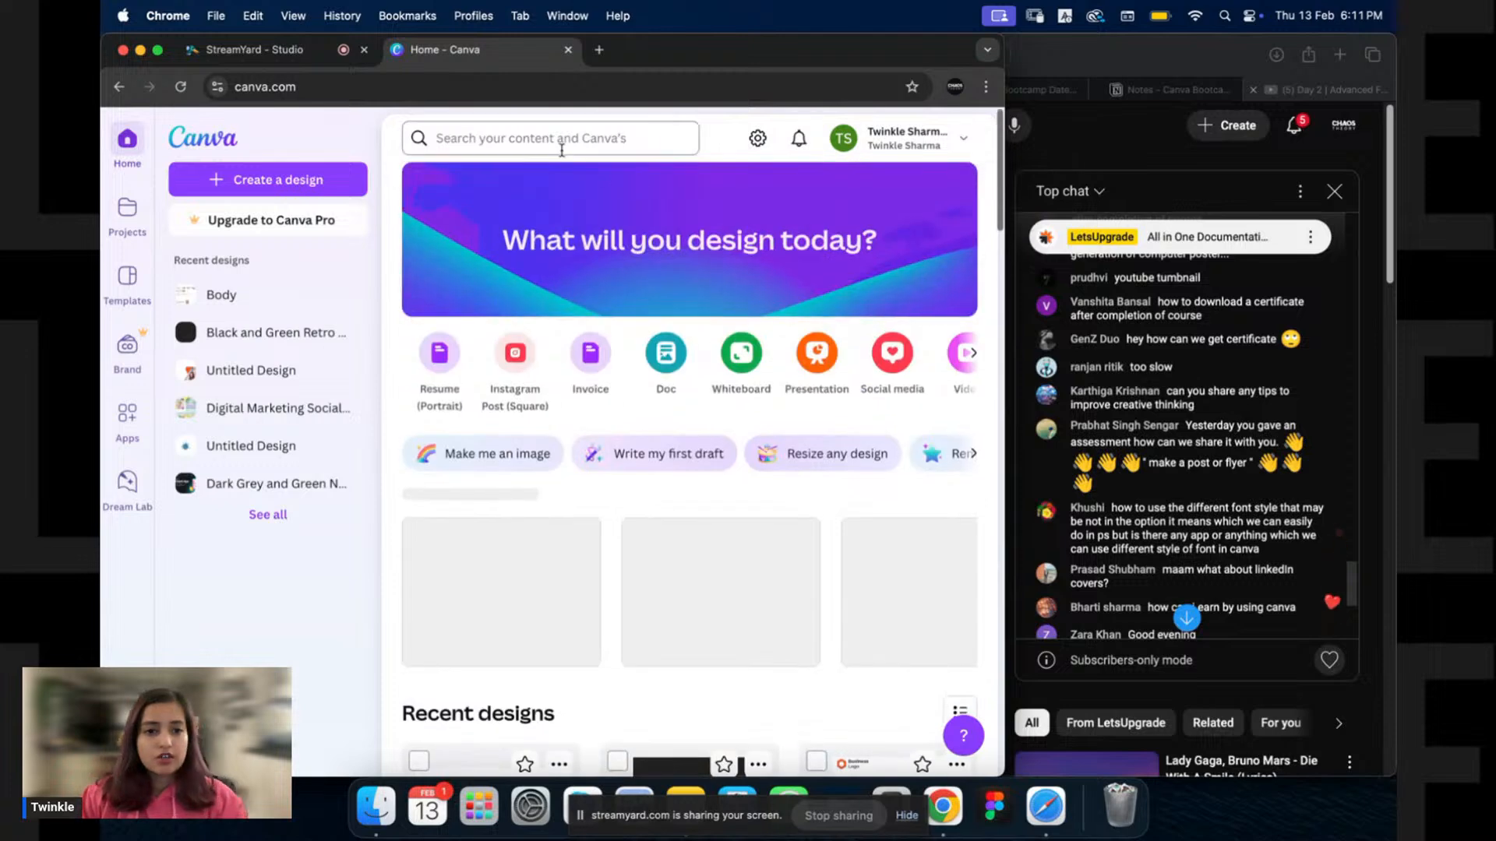
Search Canva for "social media".
{"action": "left_click", "coordinate": [561, 140]}
{"action": "type", "text": "s"}
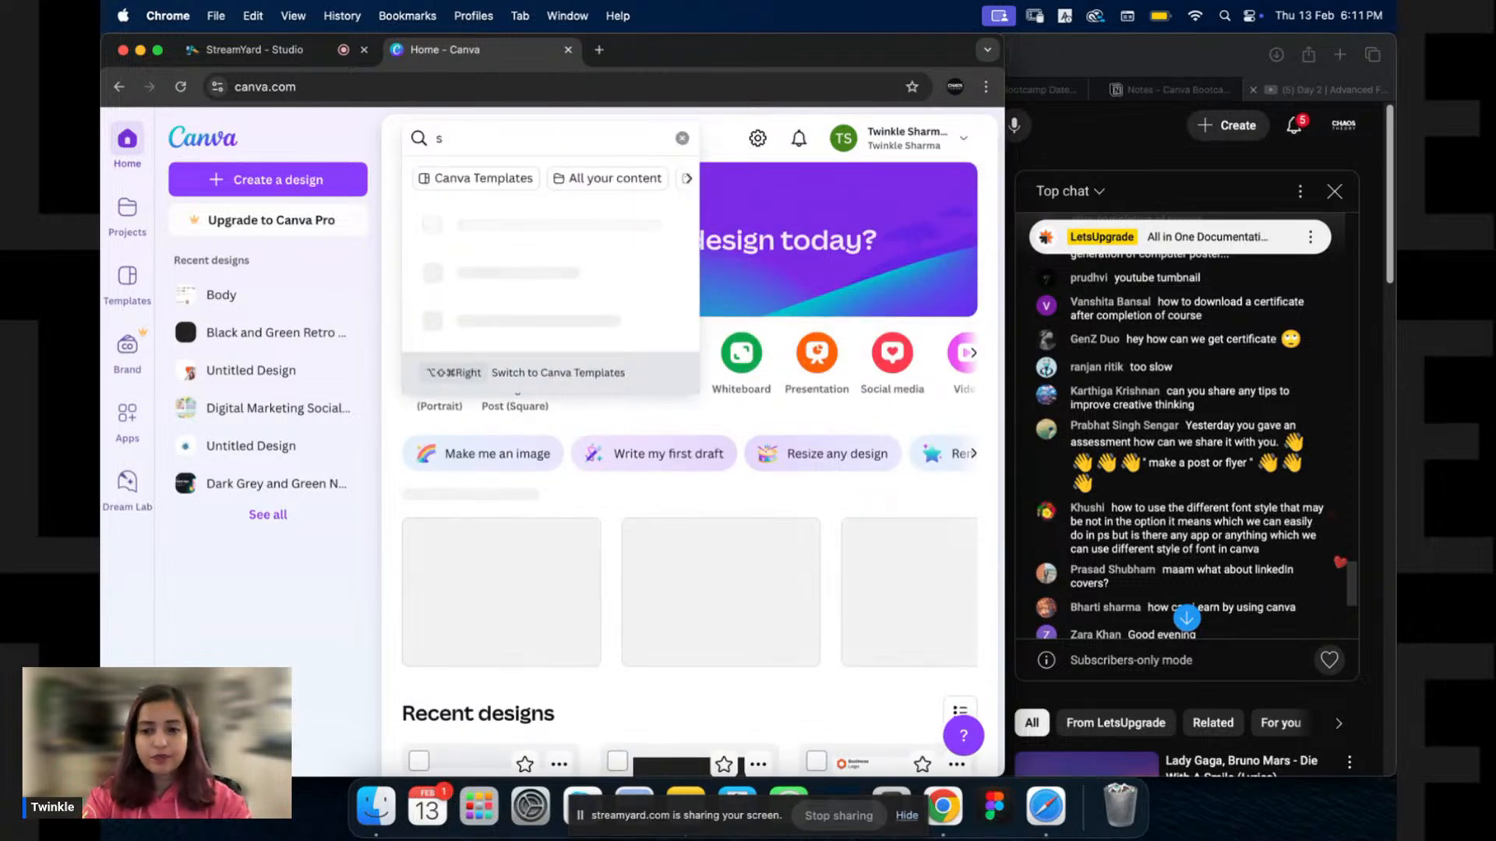
{"action": "type", "text": "ocial media"}
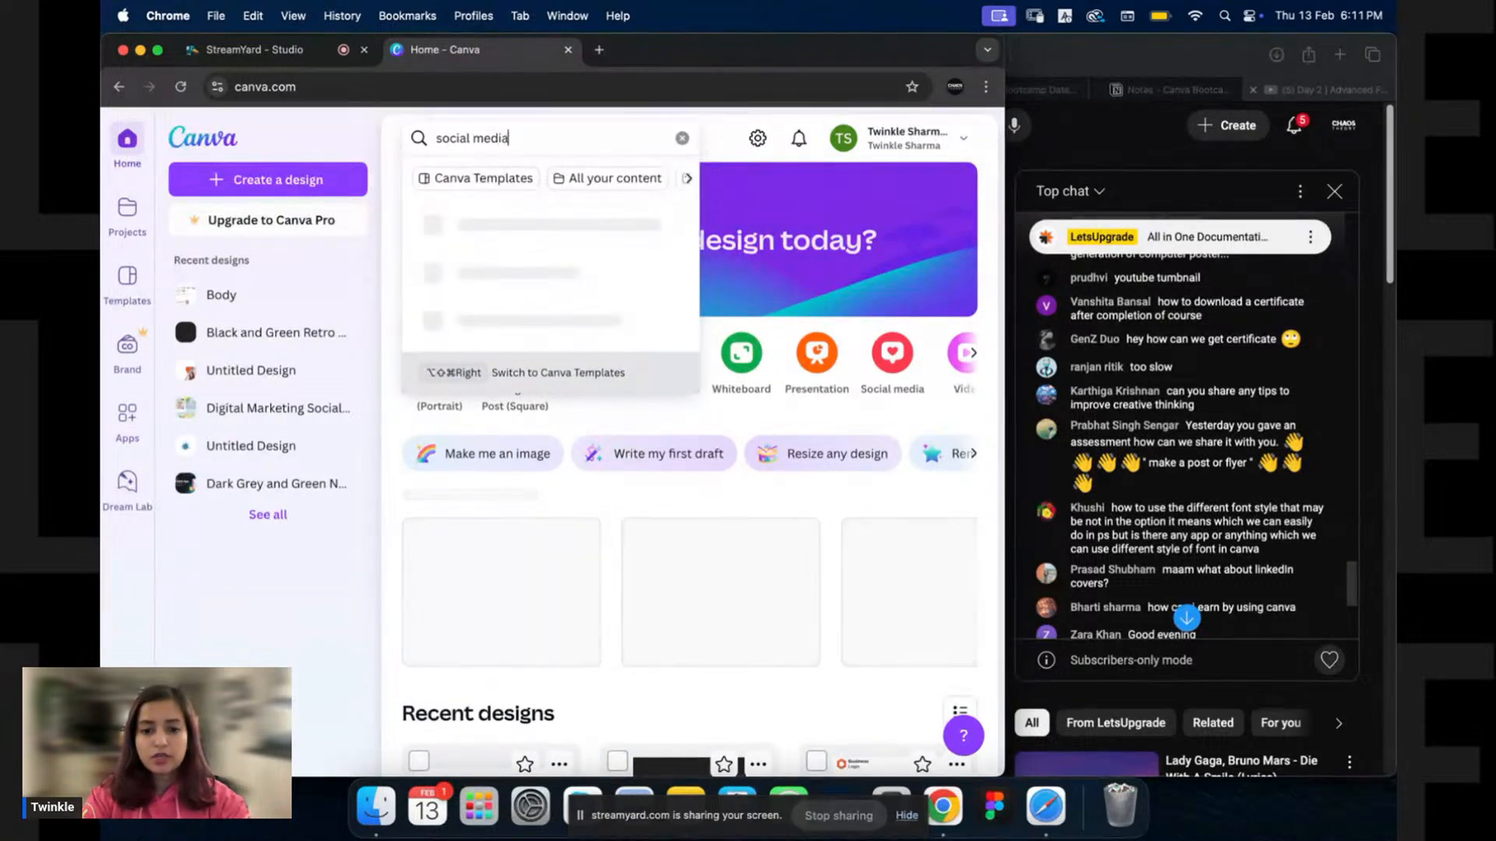
{"action": "key", "text": "Return"}
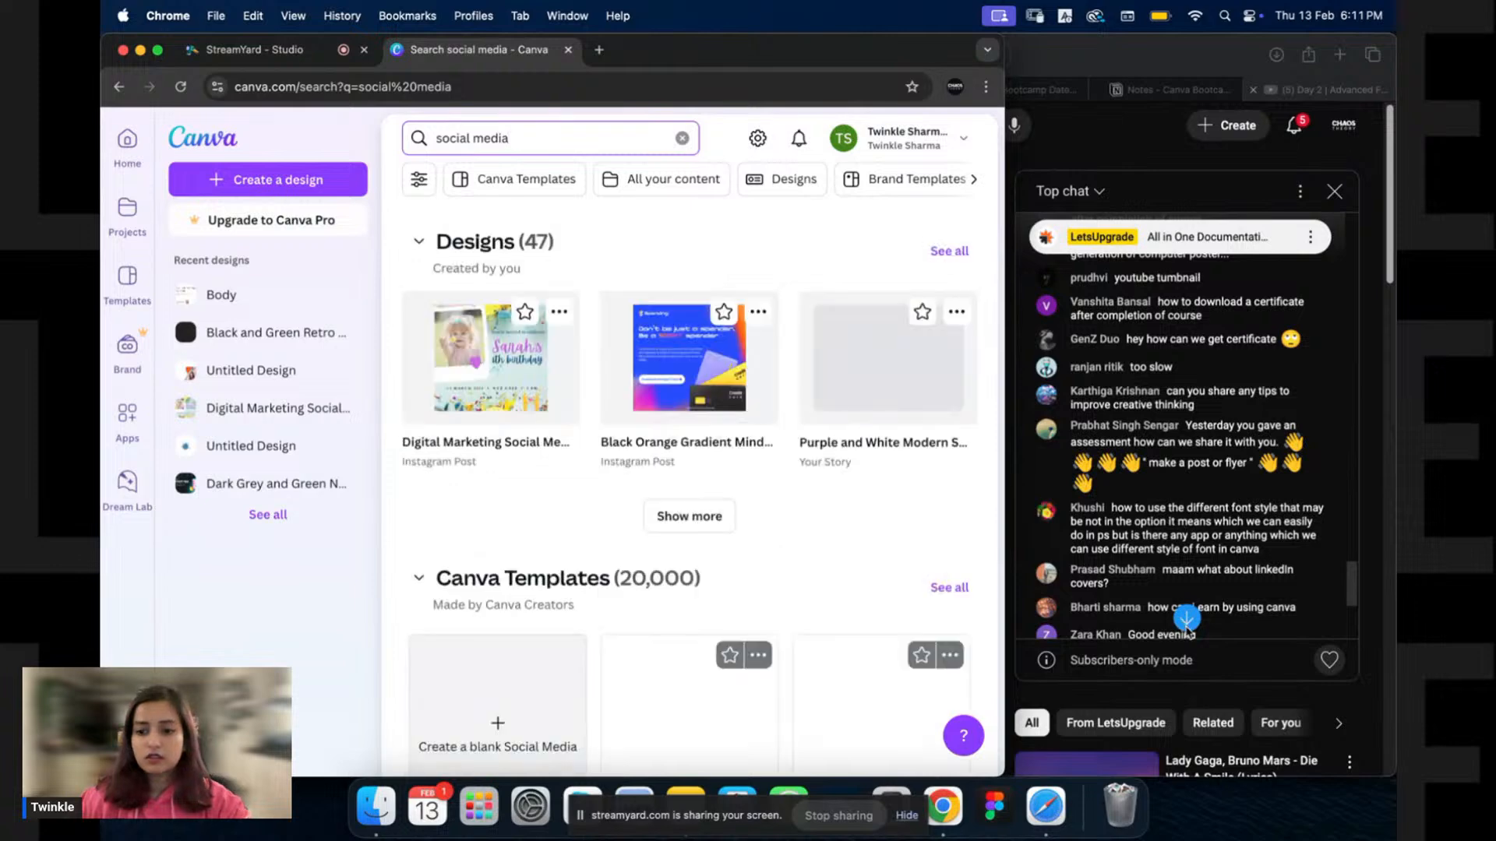
Jump to the newest live chat messages in Safari and switch back to the Canva search results in Chrome.
{"action": "left_click", "coordinate": [1184, 617]}
{"action": "left_click", "coordinate": [1183, 617]}
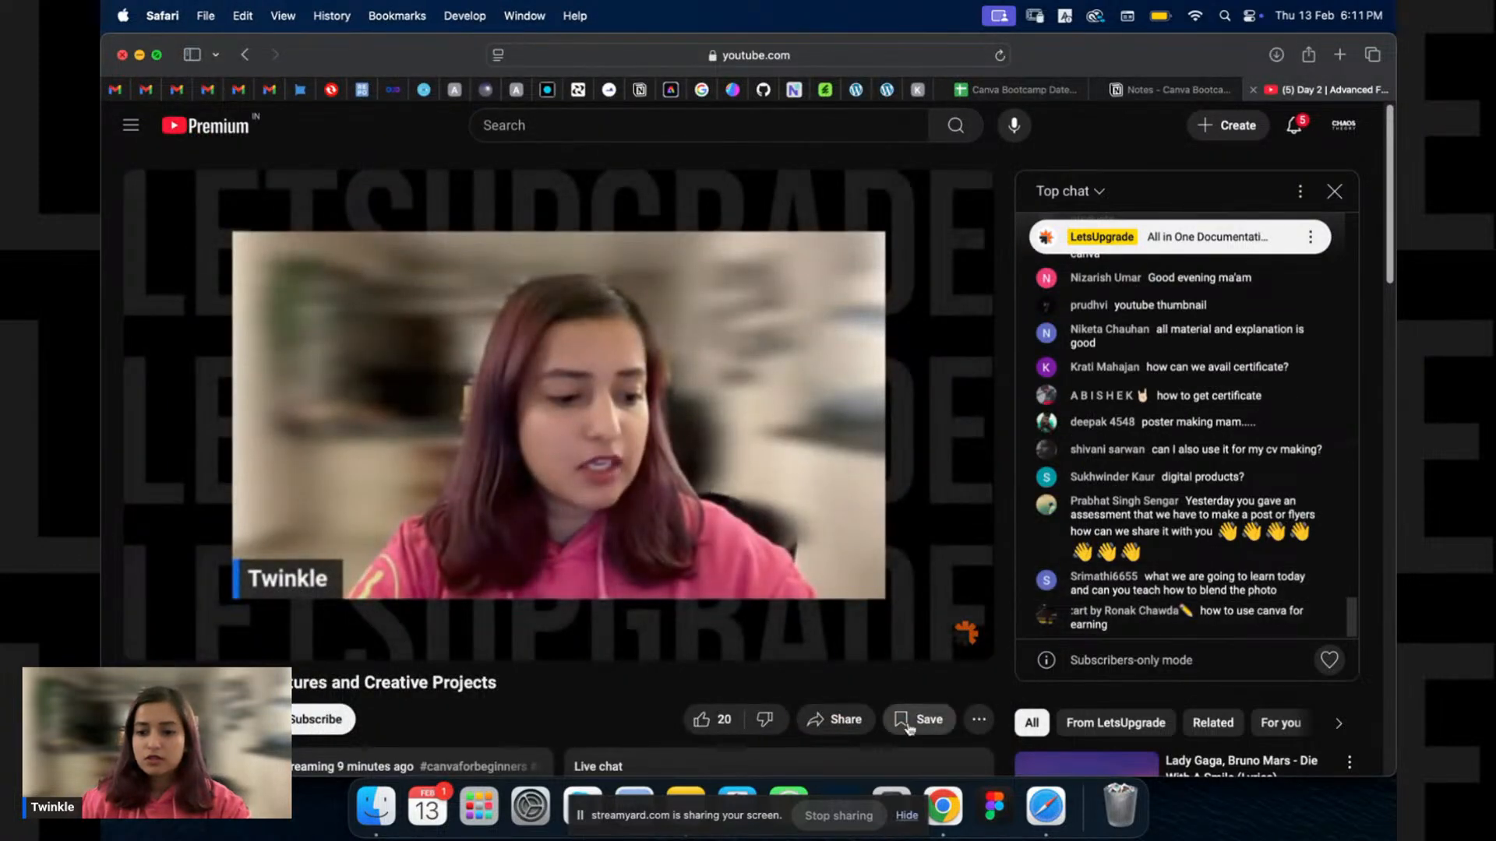
{"action": "left_click", "coordinate": [929, 810]}
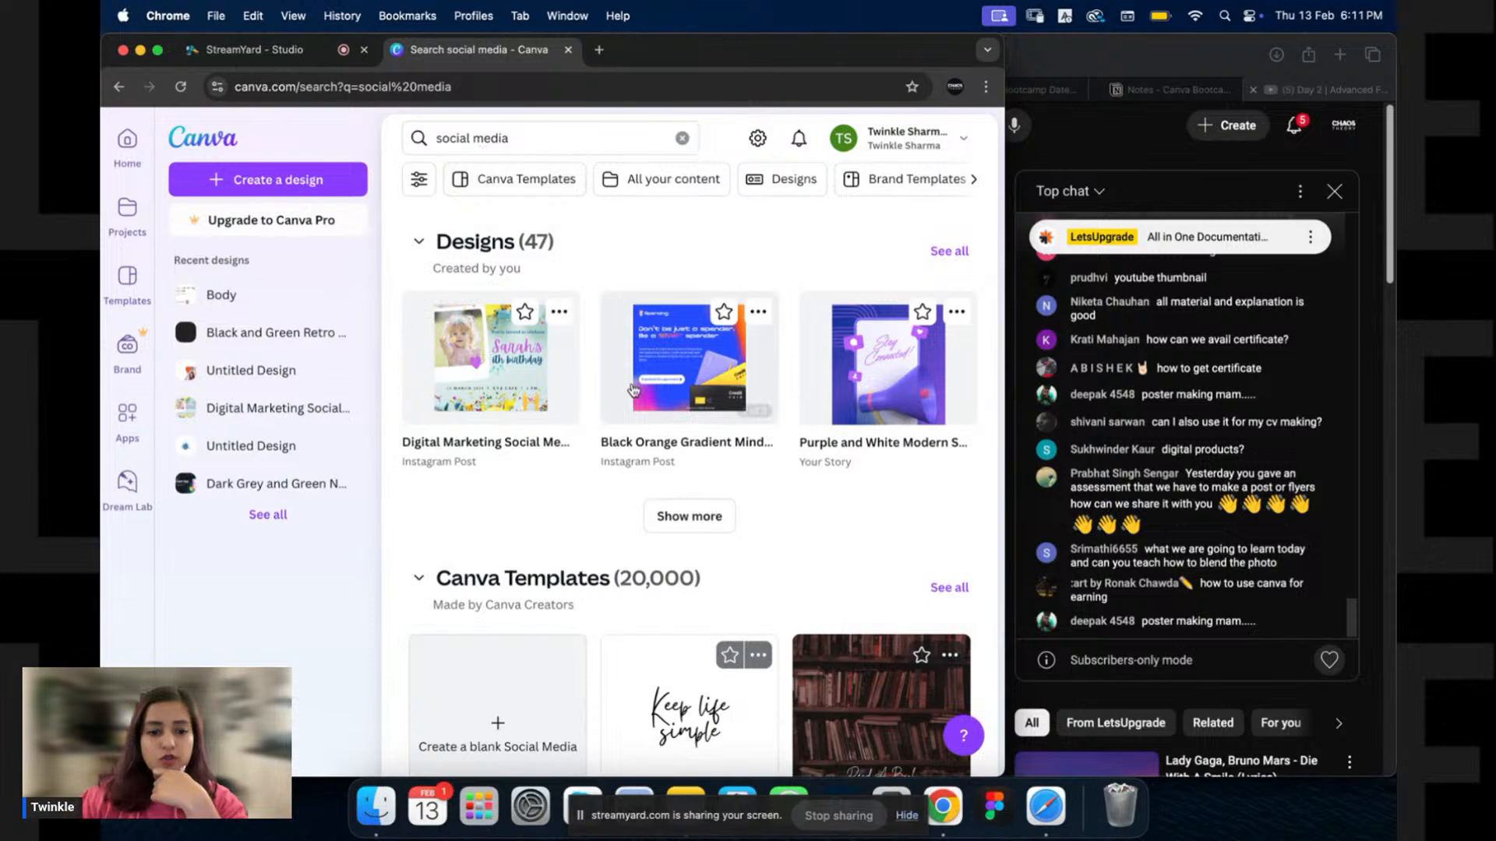
Browse the social media templates and preview the Blue Modern Photo Just Listed Real Estate template.
{"action": "scroll", "coordinate": [659, 482], "scroll_direction": "down", "scroll_amount": 6}
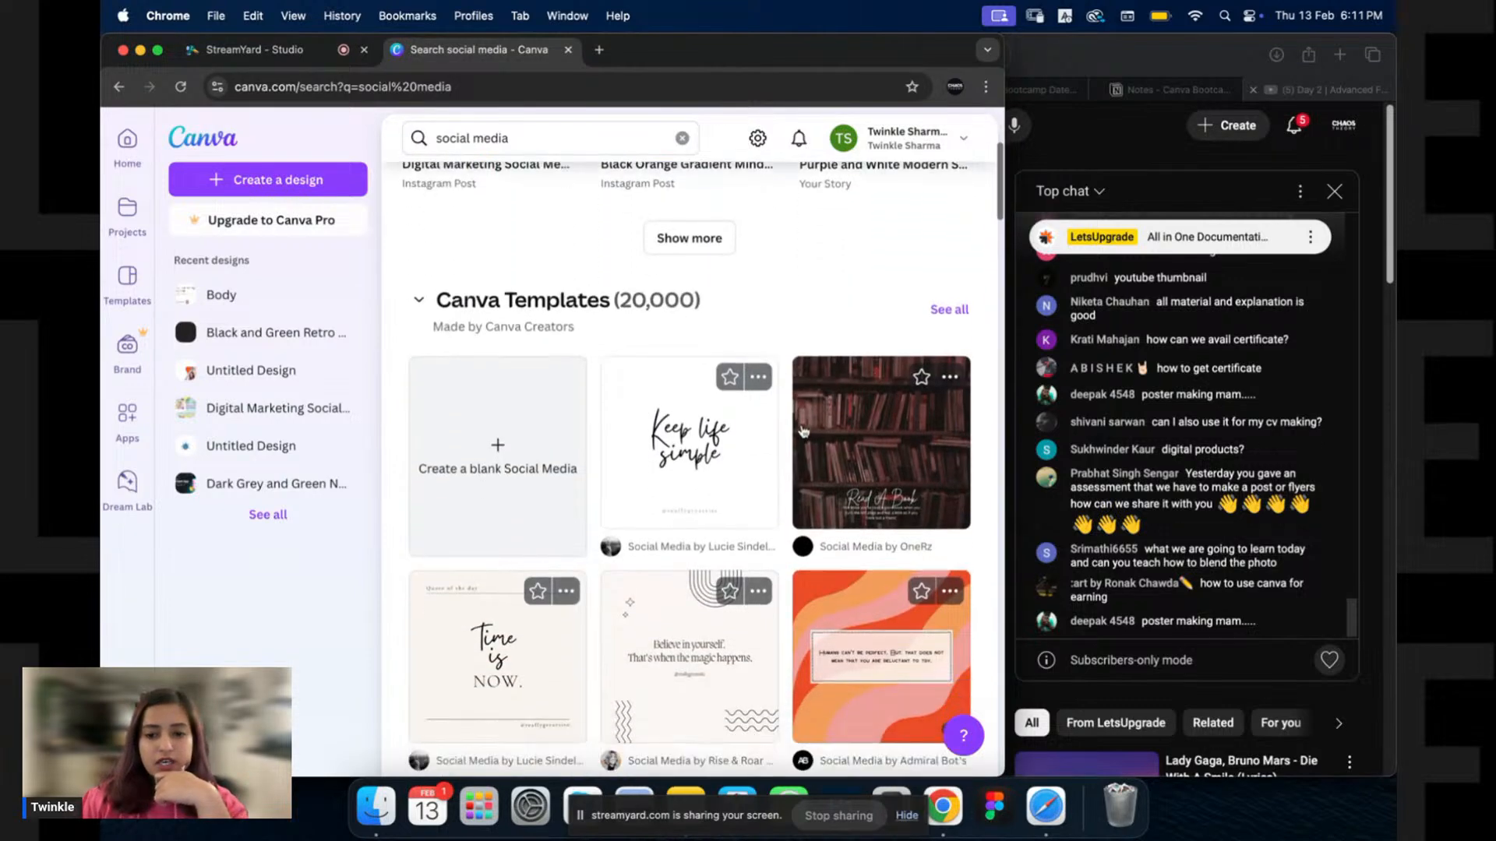
{"action": "scroll", "coordinate": [701, 425], "scroll_direction": "down", "scroll_amount": 4}
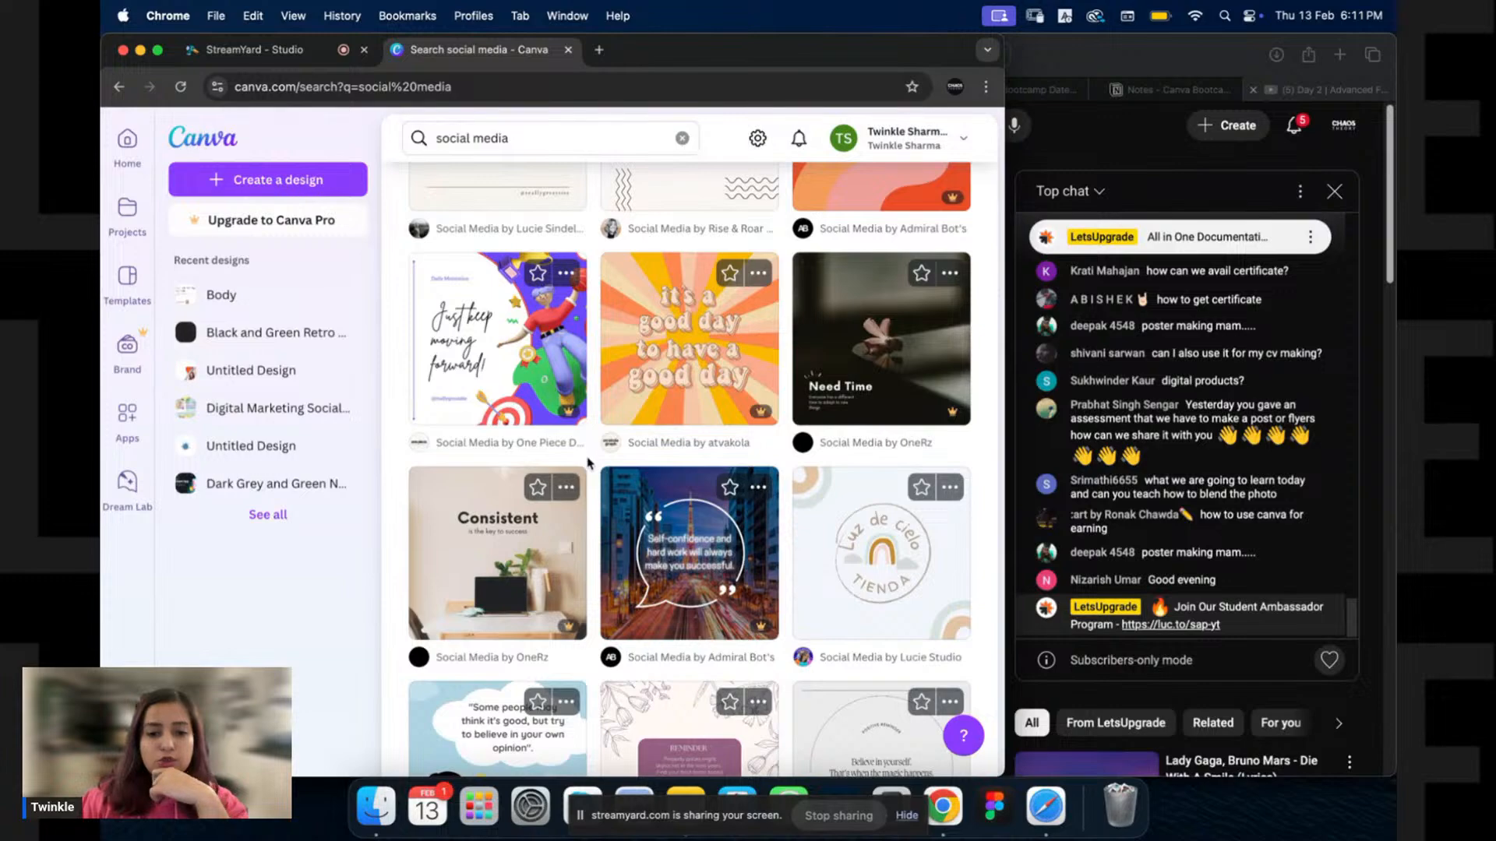
{"action": "scroll", "coordinate": [580, 456], "scroll_direction": "down", "scroll_amount": 6}
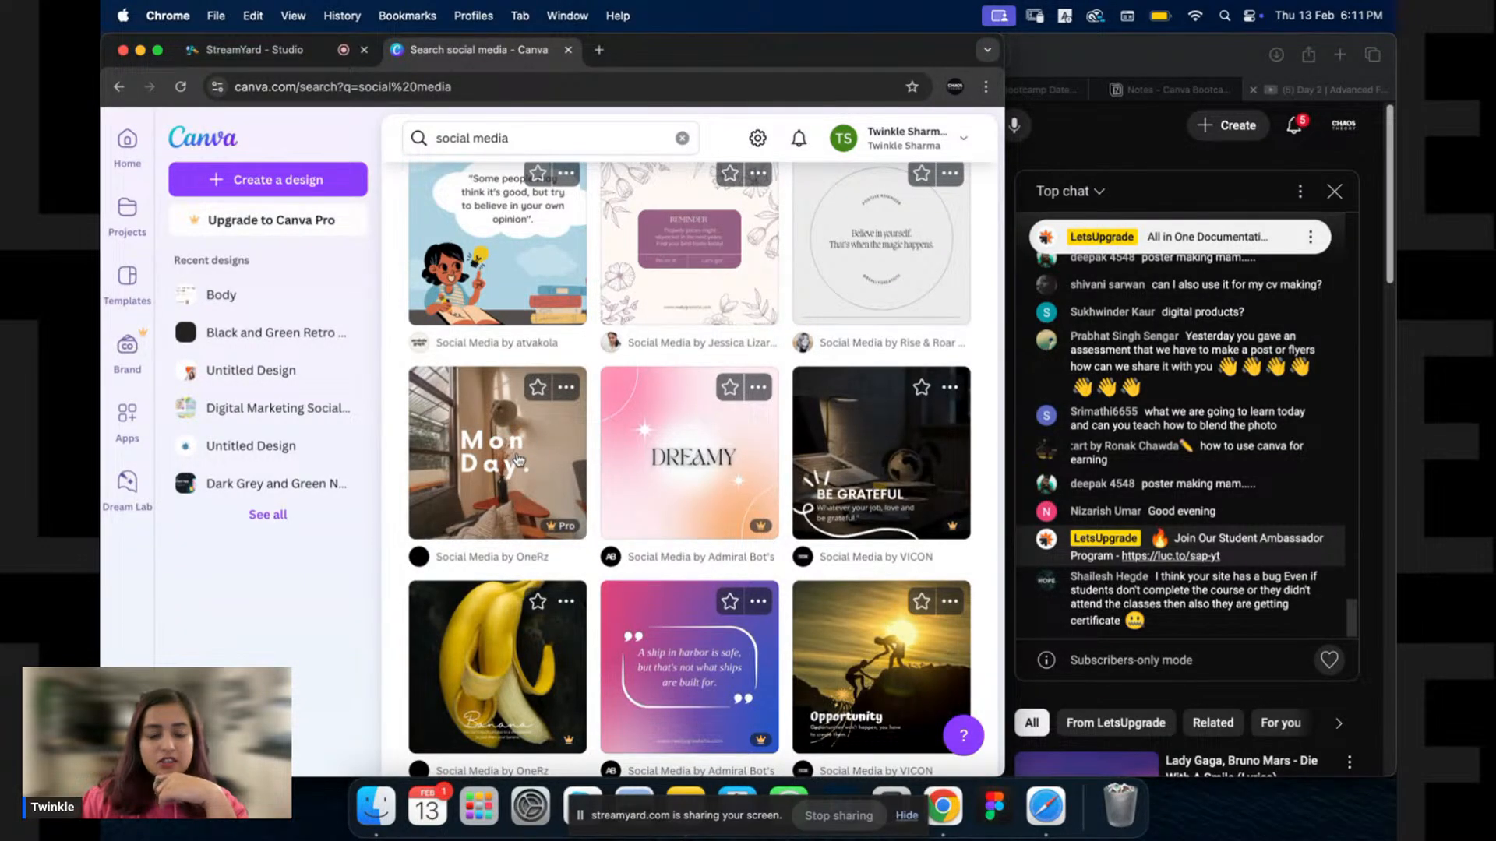
{"action": "scroll", "coordinate": [573, 436], "scroll_direction": "down", "scroll_amount": 10}
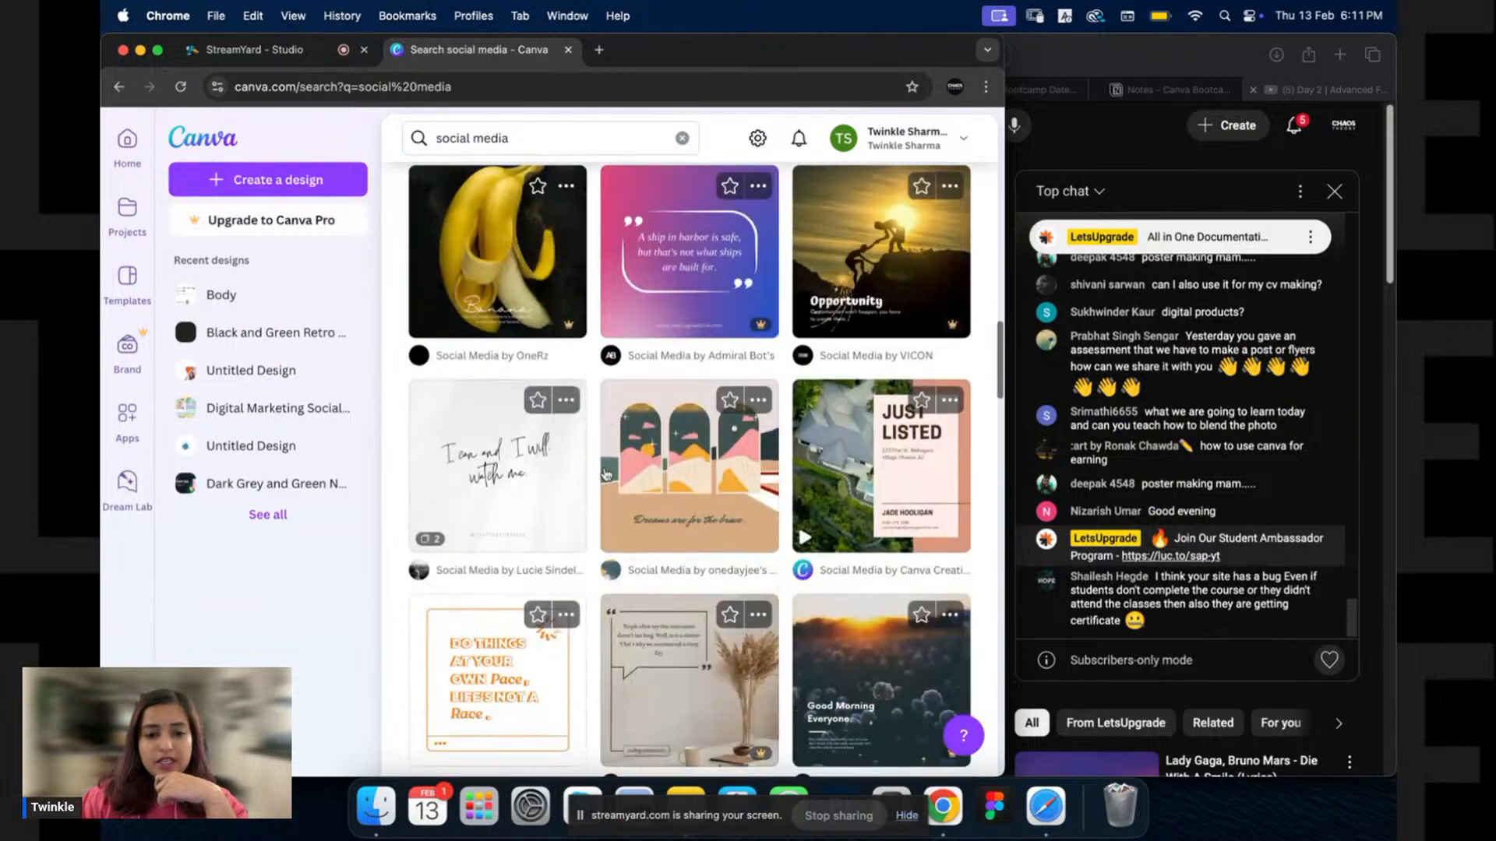
{"action": "scroll", "coordinate": [577, 403], "scroll_direction": "down", "scroll_amount": 8}
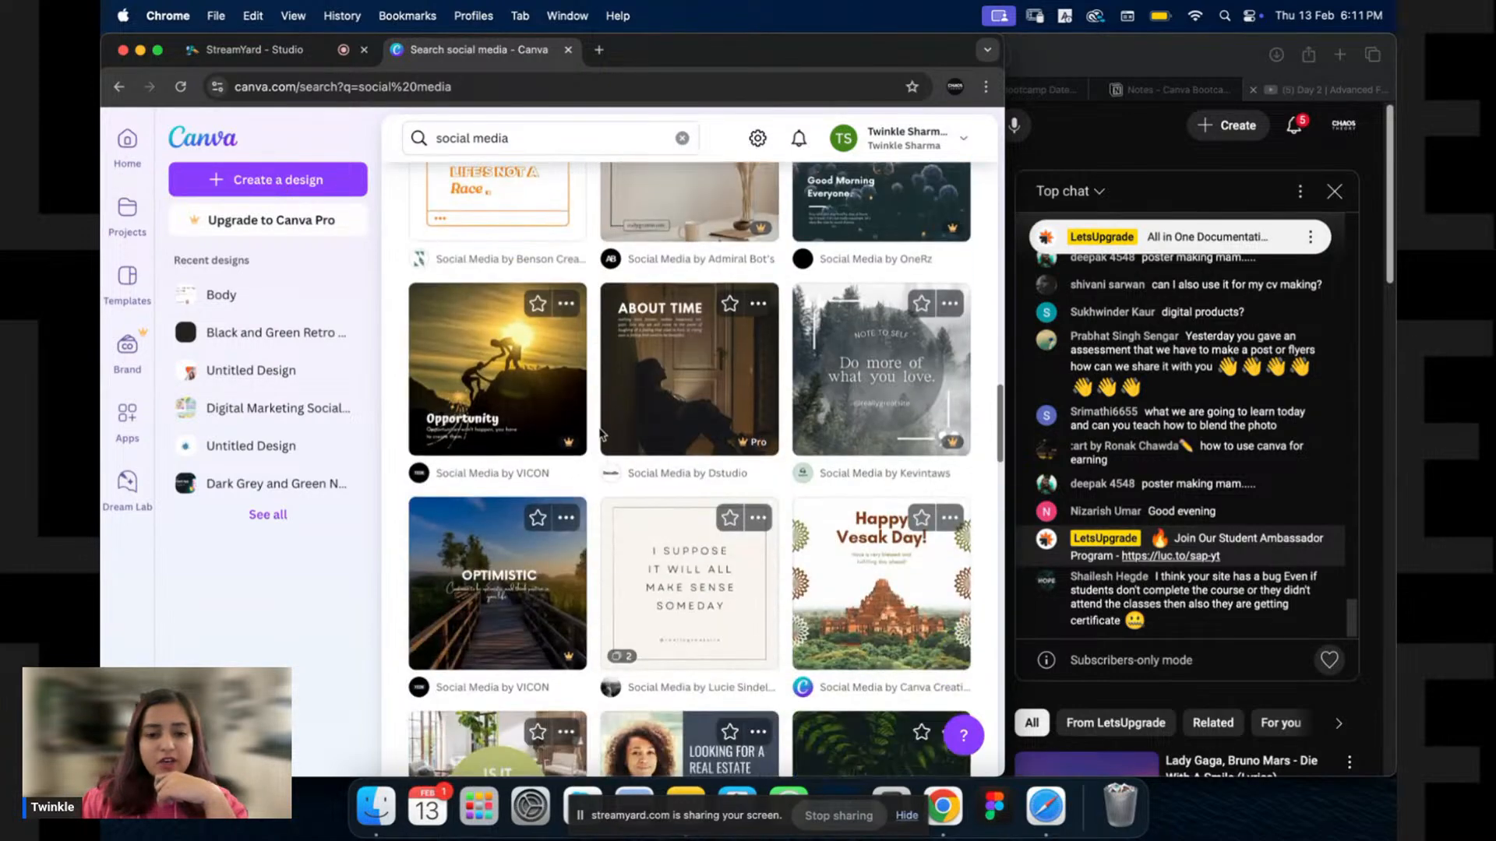
{"action": "scroll", "coordinate": [604, 424], "scroll_direction": "down", "scroll_amount": 6}
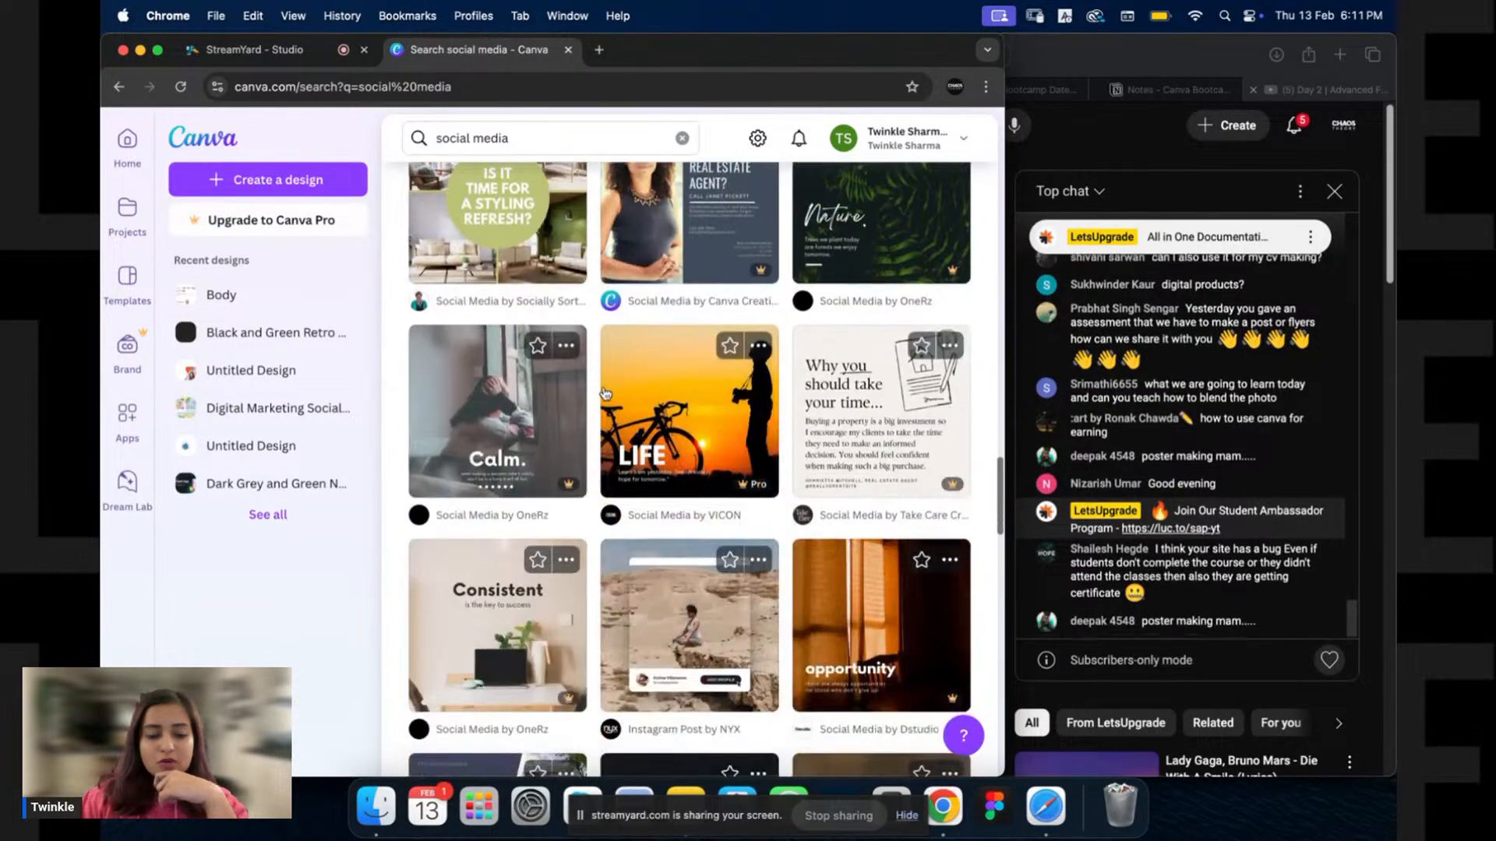
{"action": "scroll", "coordinate": [600, 428], "scroll_direction": "down", "scroll_amount": 3}
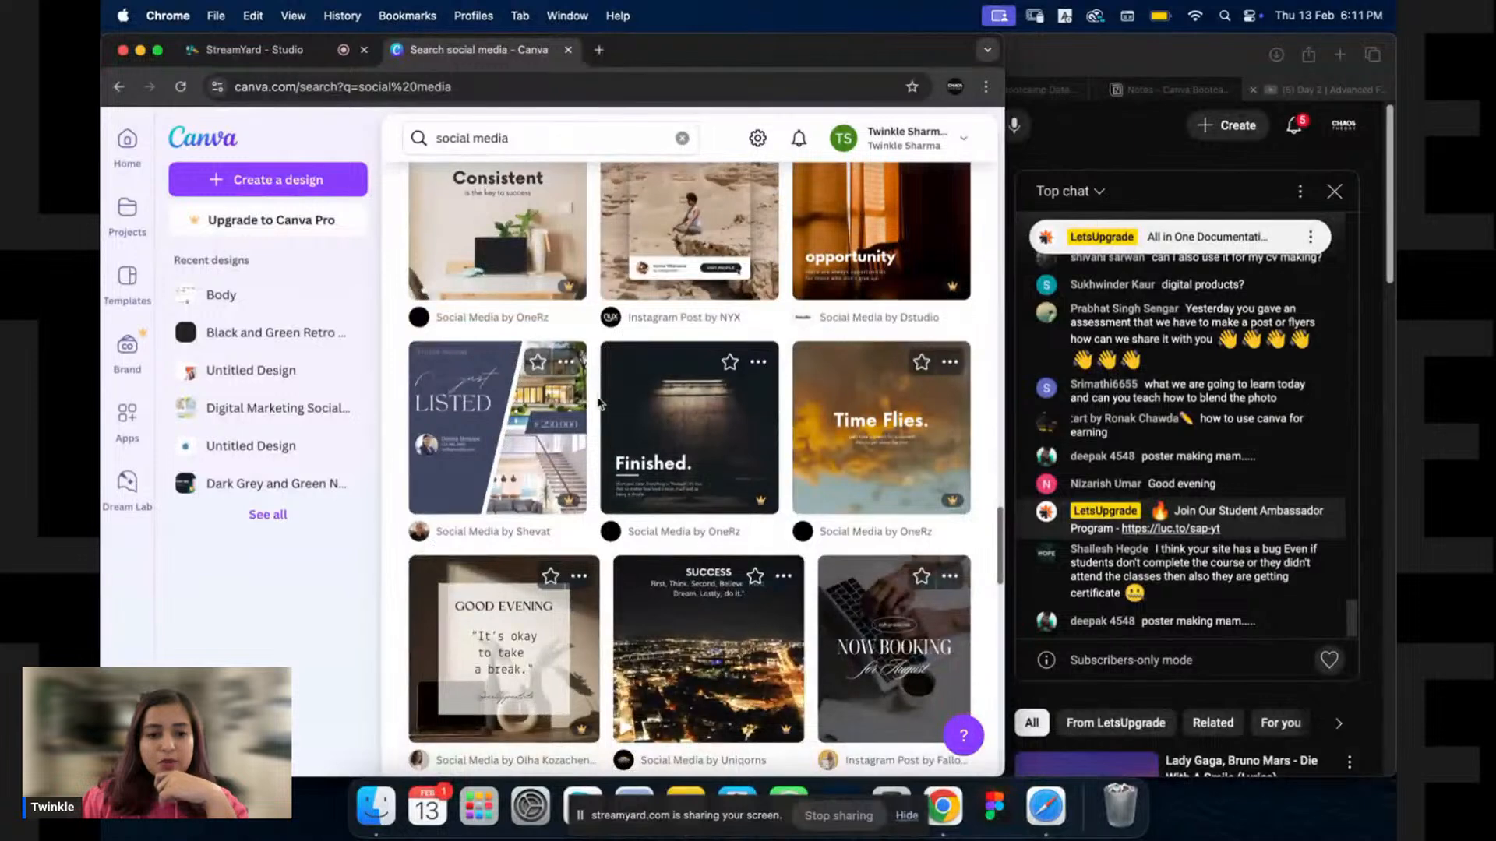
{"action": "left_click", "coordinate": [477, 408]}
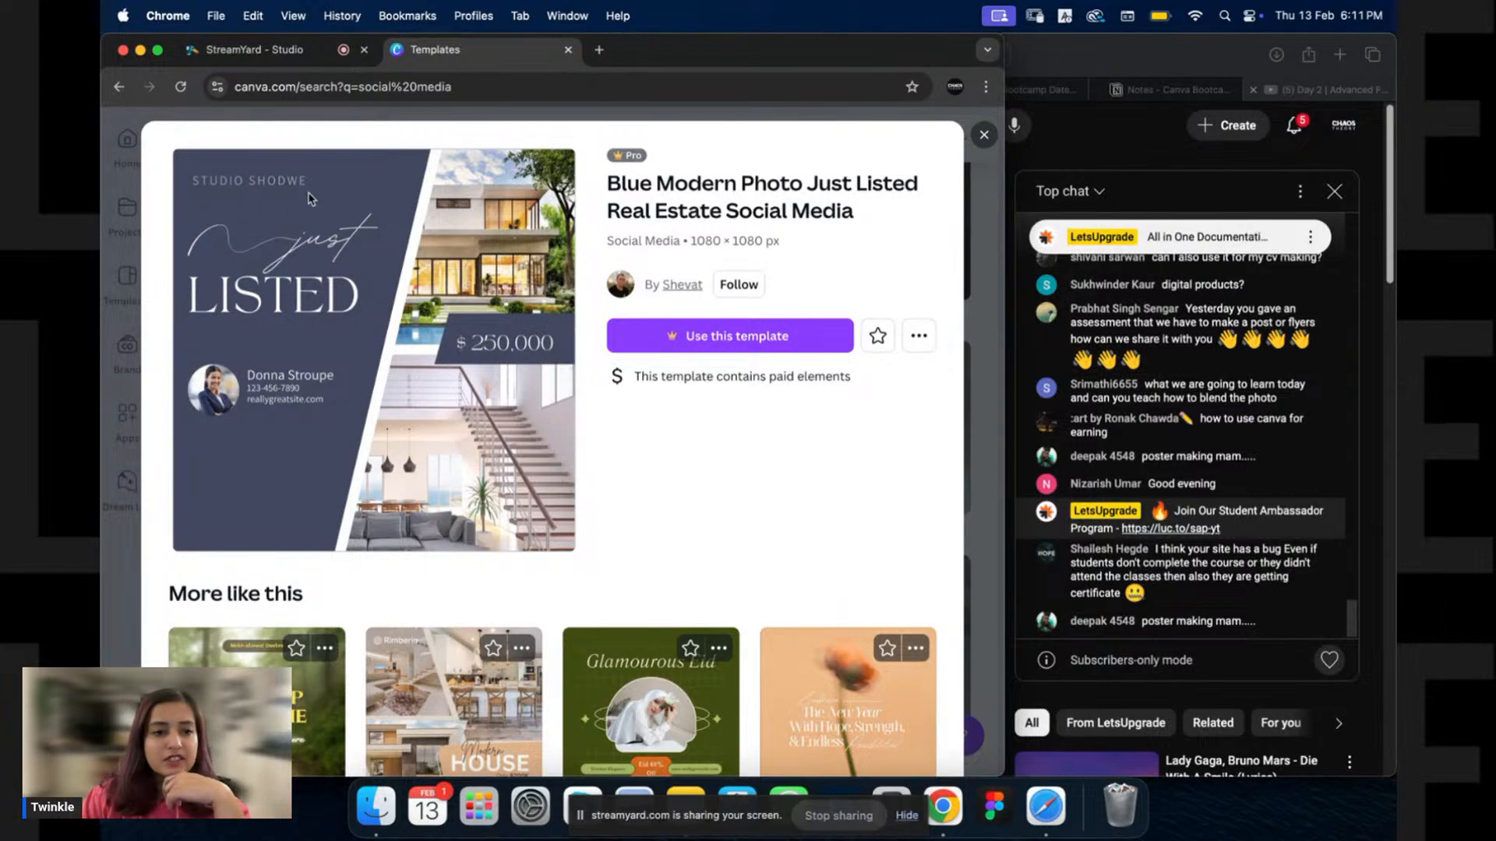
Look through the designs similar to the real estate template and close its preview.
{"action": "scroll", "coordinate": [451, 404], "scroll_direction": "down", "scroll_amount": 10}
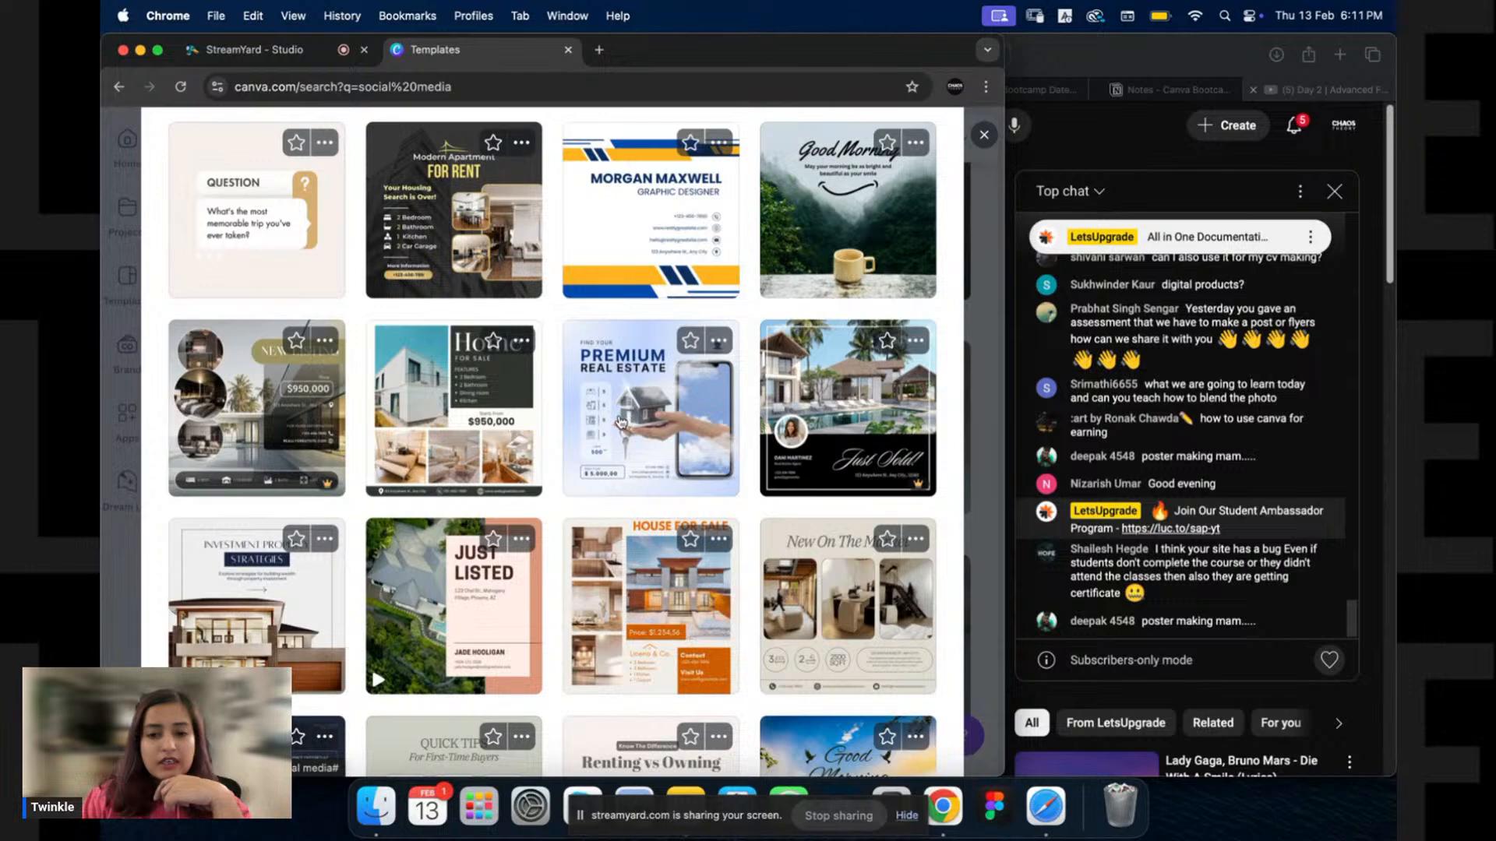
{"action": "scroll", "coordinate": [580, 436], "scroll_direction": "down", "scroll_amount": 5}
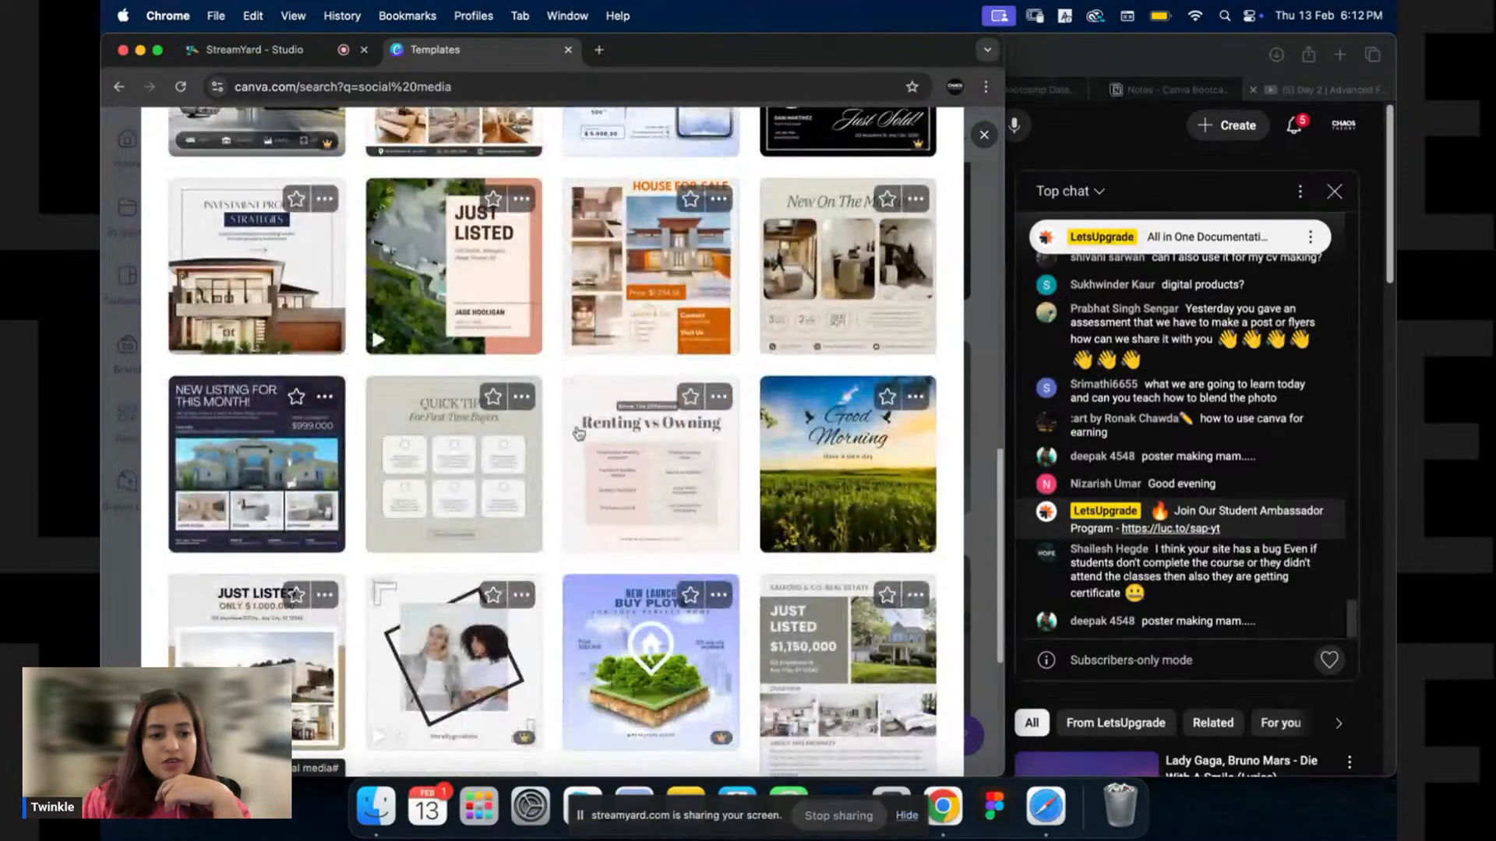
{"action": "scroll", "coordinate": [578, 433], "scroll_direction": "down", "scroll_amount": 3}
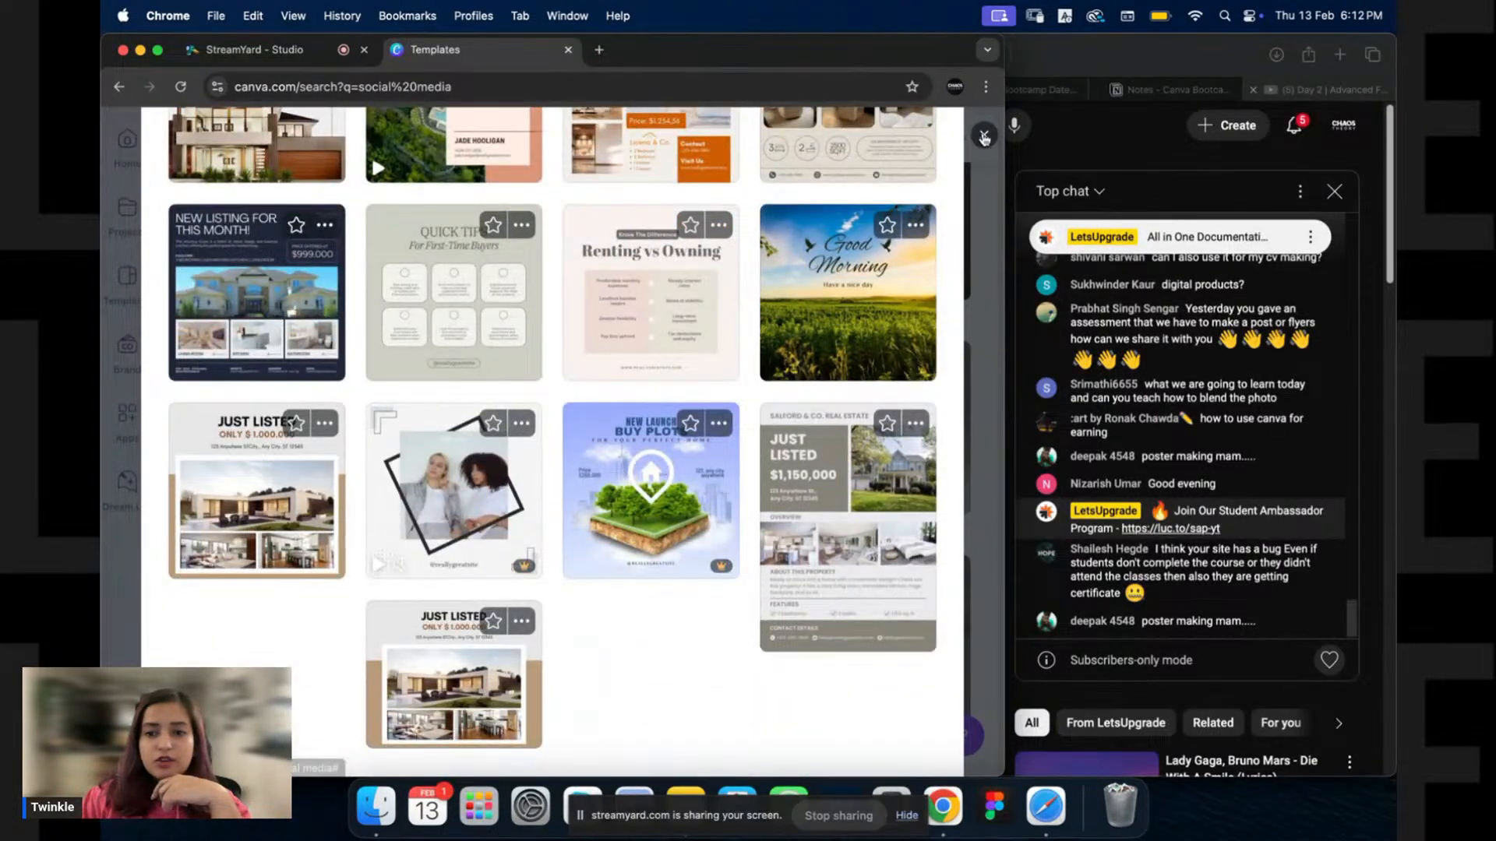
{"action": "left_click", "coordinate": [984, 138]}
Preview the Red and White Marketing Agency post template and the similar Green And Gold Corporate Business Grow With Us one.
{"action": "scroll", "coordinate": [645, 399], "scroll_direction": "down", "scroll_amount": 5}
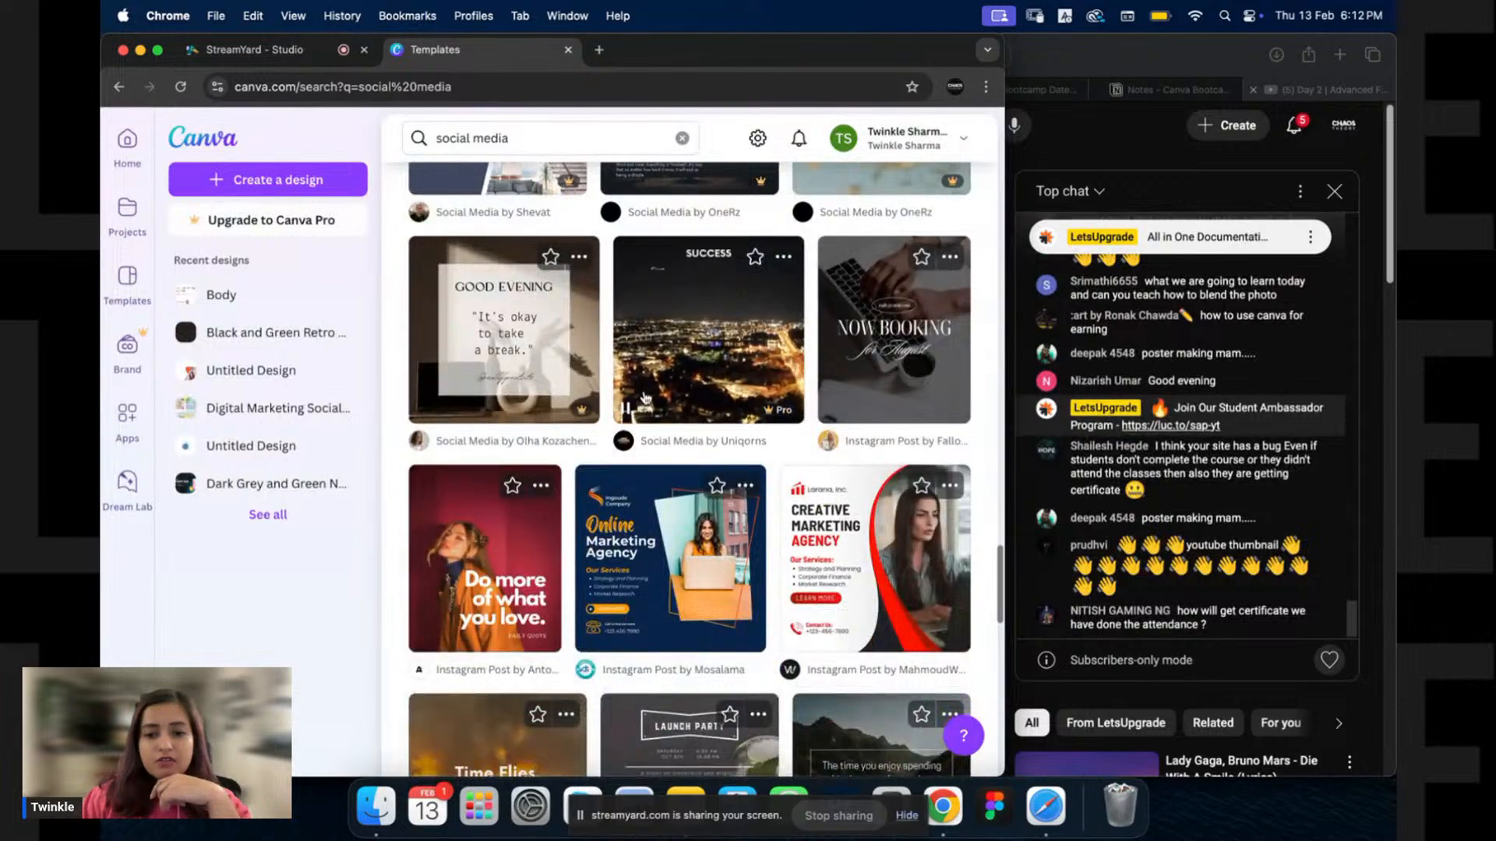
{"action": "scroll", "coordinate": [645, 399], "scroll_direction": "down", "scroll_amount": 1}
{"action": "left_click", "coordinate": [908, 470]}
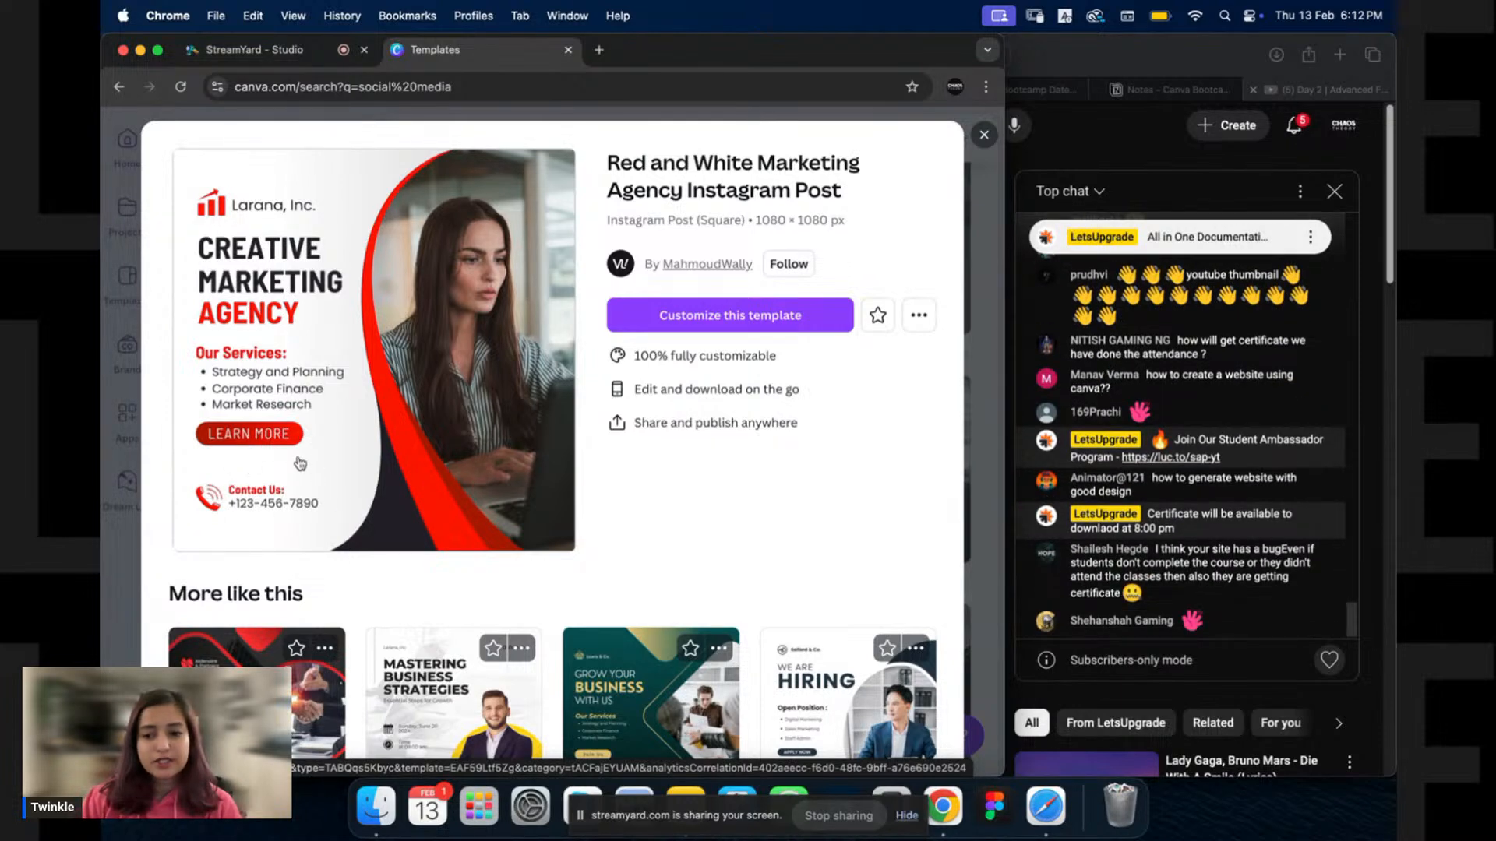
{"action": "scroll", "coordinate": [315, 328], "scroll_direction": "down", "scroll_amount": 5}
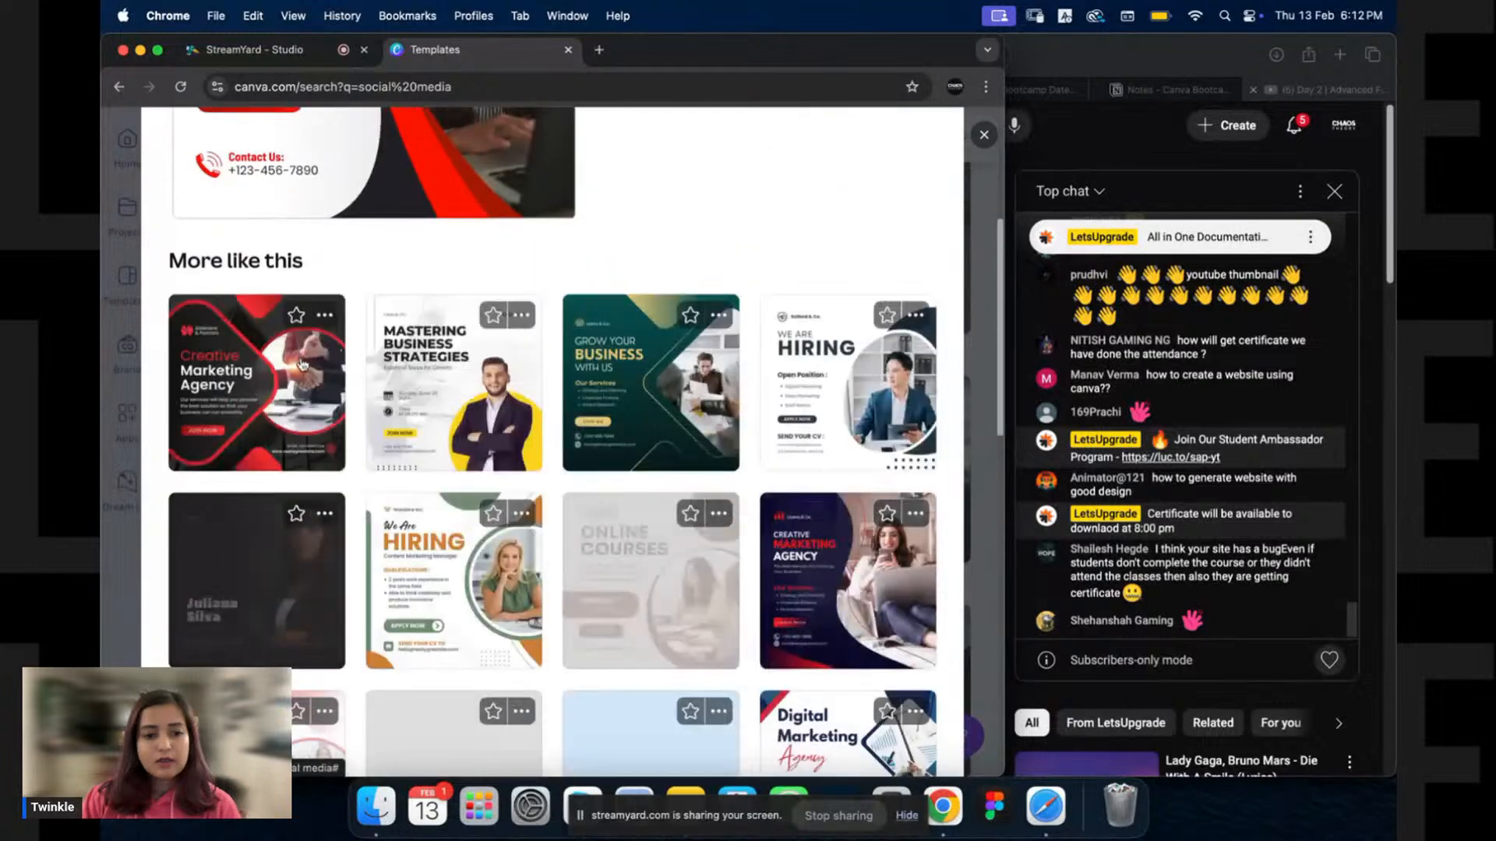
{"action": "left_click", "coordinate": [584, 391]}
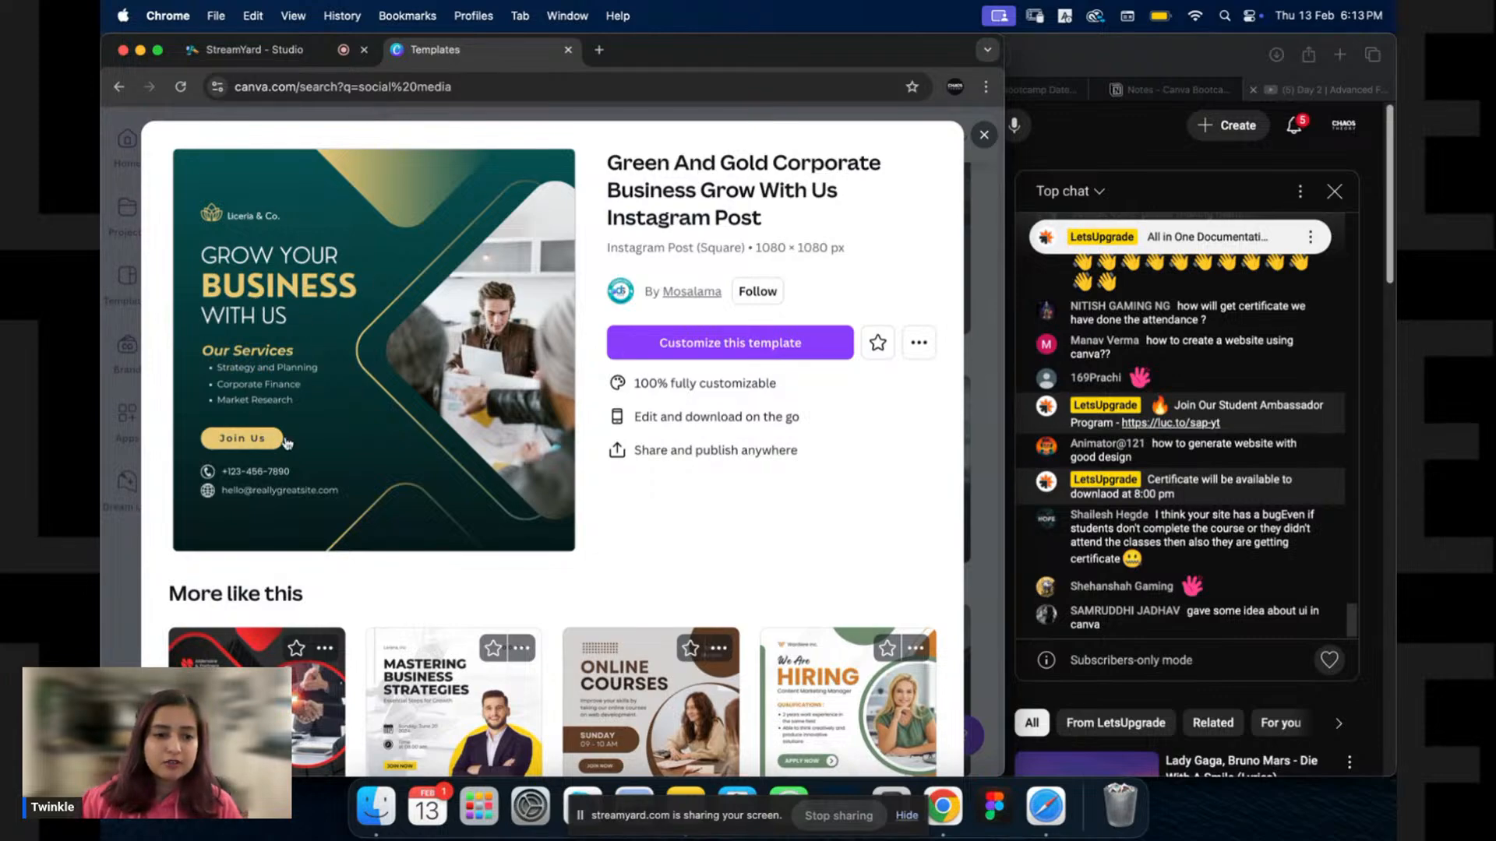
Preview the similar Blue & Yellow Modern & Minimal Digital Marketing Agency post template and close the preview.
{"action": "scroll", "coordinate": [580, 450], "scroll_direction": "down", "scroll_amount": 10}
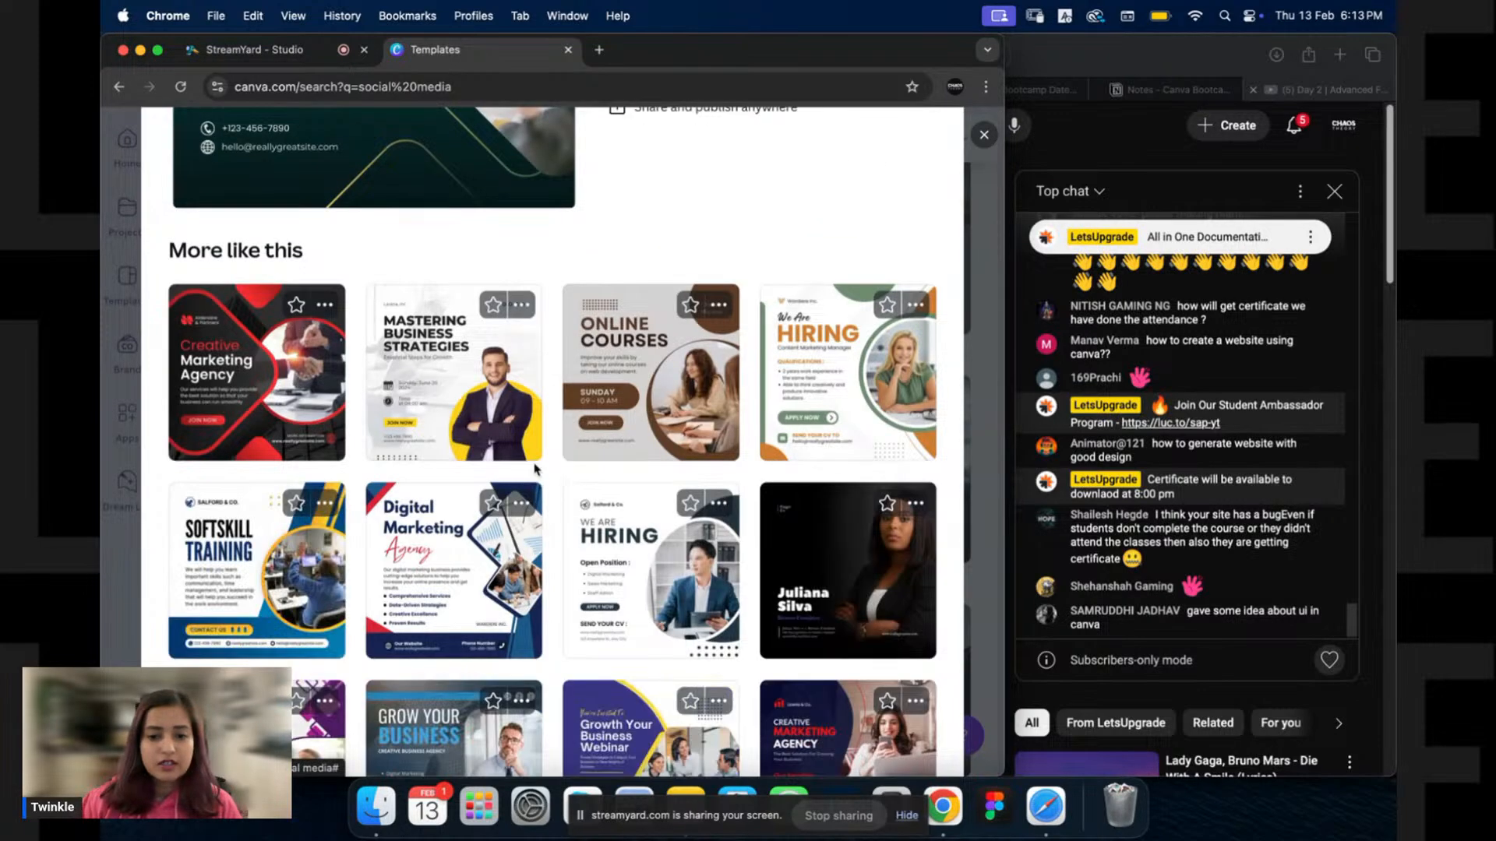
{"action": "scroll", "coordinate": [539, 396], "scroll_direction": "down", "scroll_amount": 6}
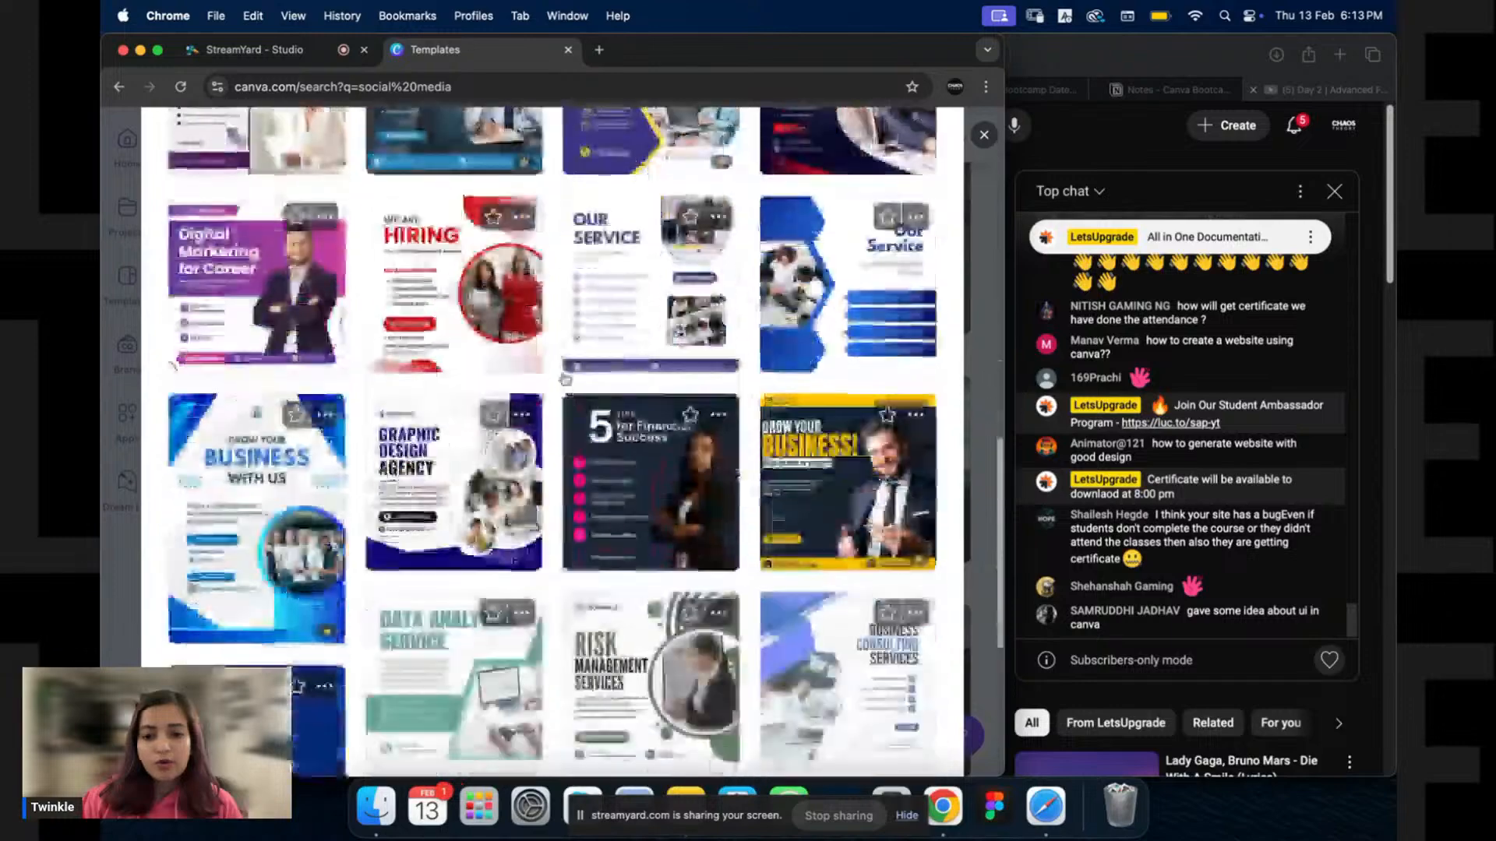
{"action": "left_click", "coordinate": [791, 490]}
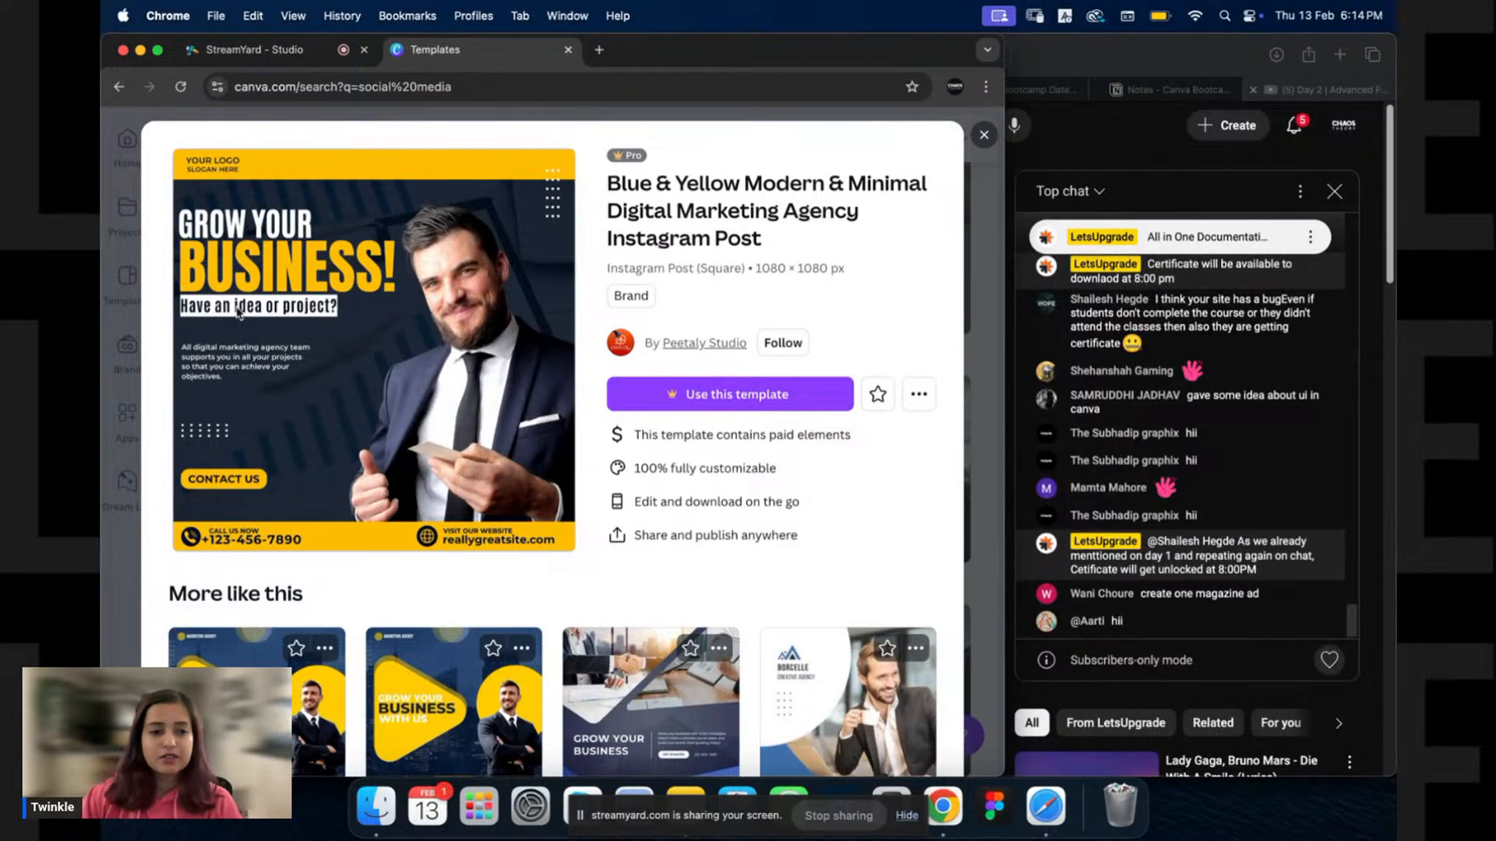
{"action": "left_click", "coordinate": [983, 135]}
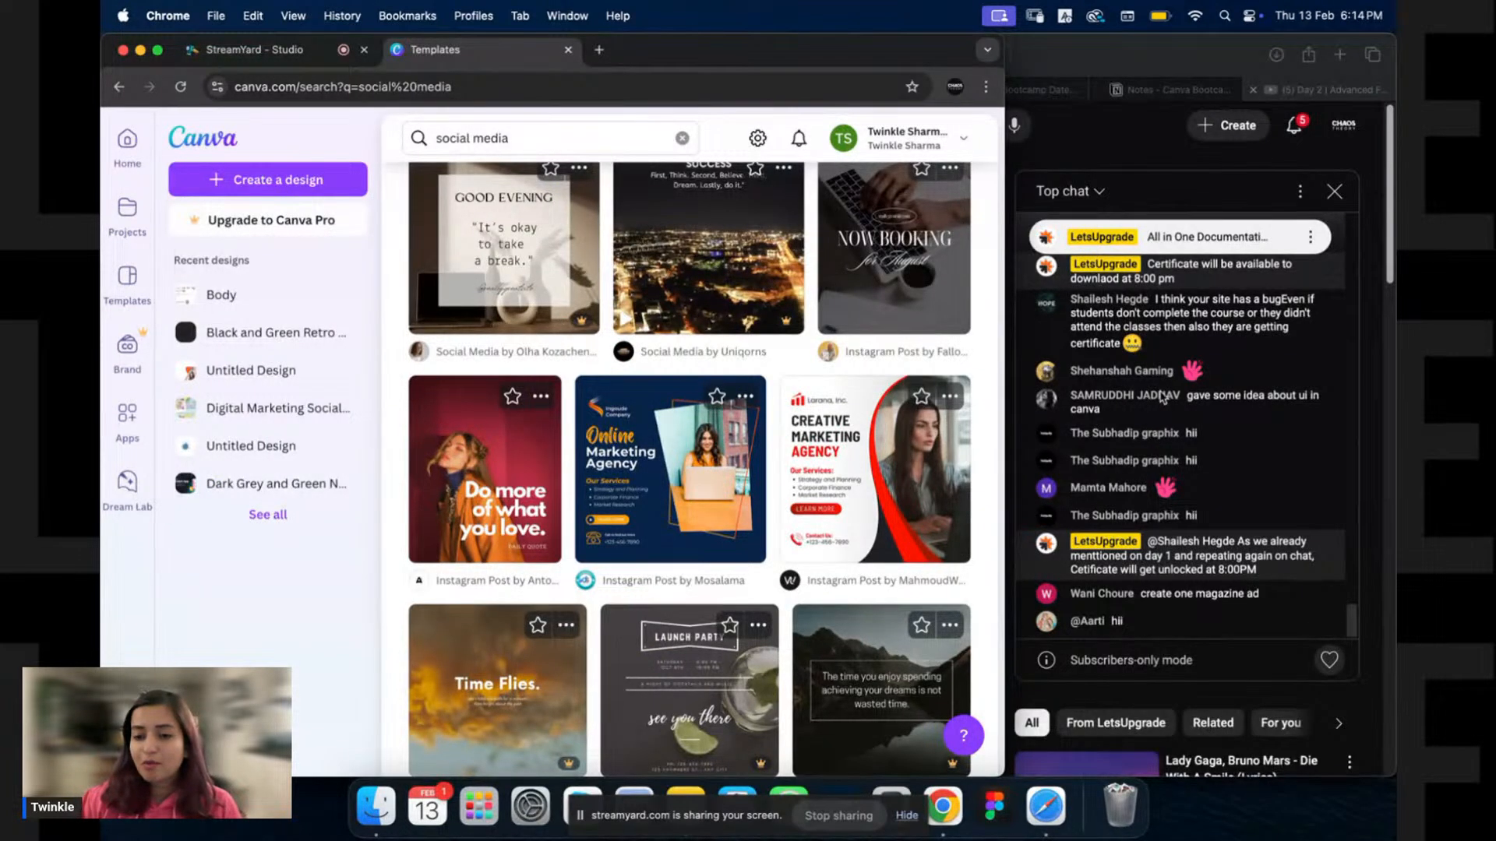
Read the older live chat messages and return to the beginning of the social media search results.
{"action": "scroll", "coordinate": [1163, 396], "scroll_direction": "up", "scroll_amount": 2}
{"action": "scroll", "coordinate": [1142, 397], "scroll_direction": "up", "scroll_amount": 4}
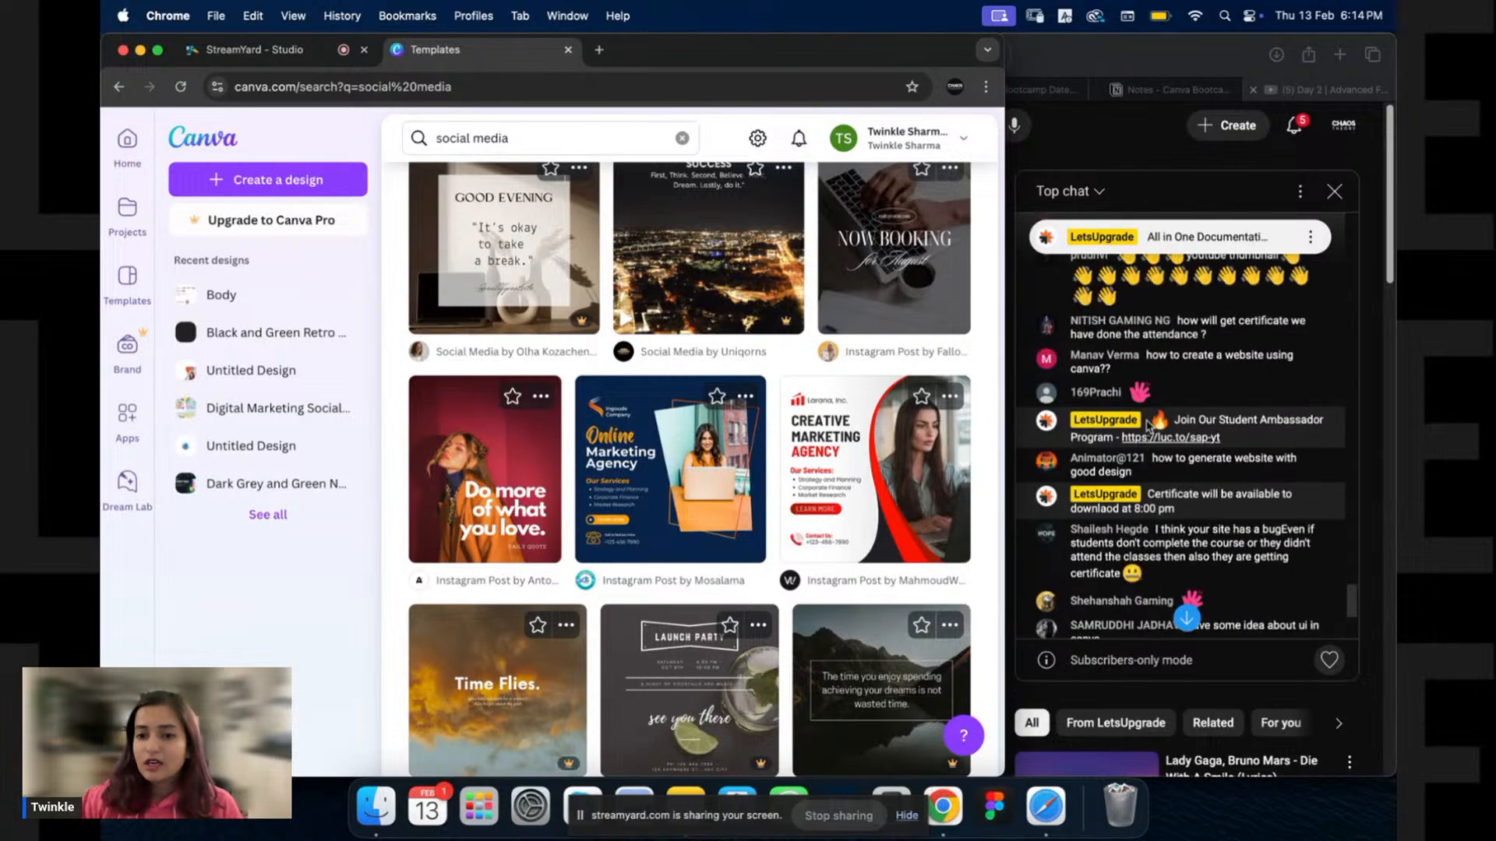
{"action": "scroll", "coordinate": [1160, 400], "scroll_direction": "up", "scroll_amount": 2}
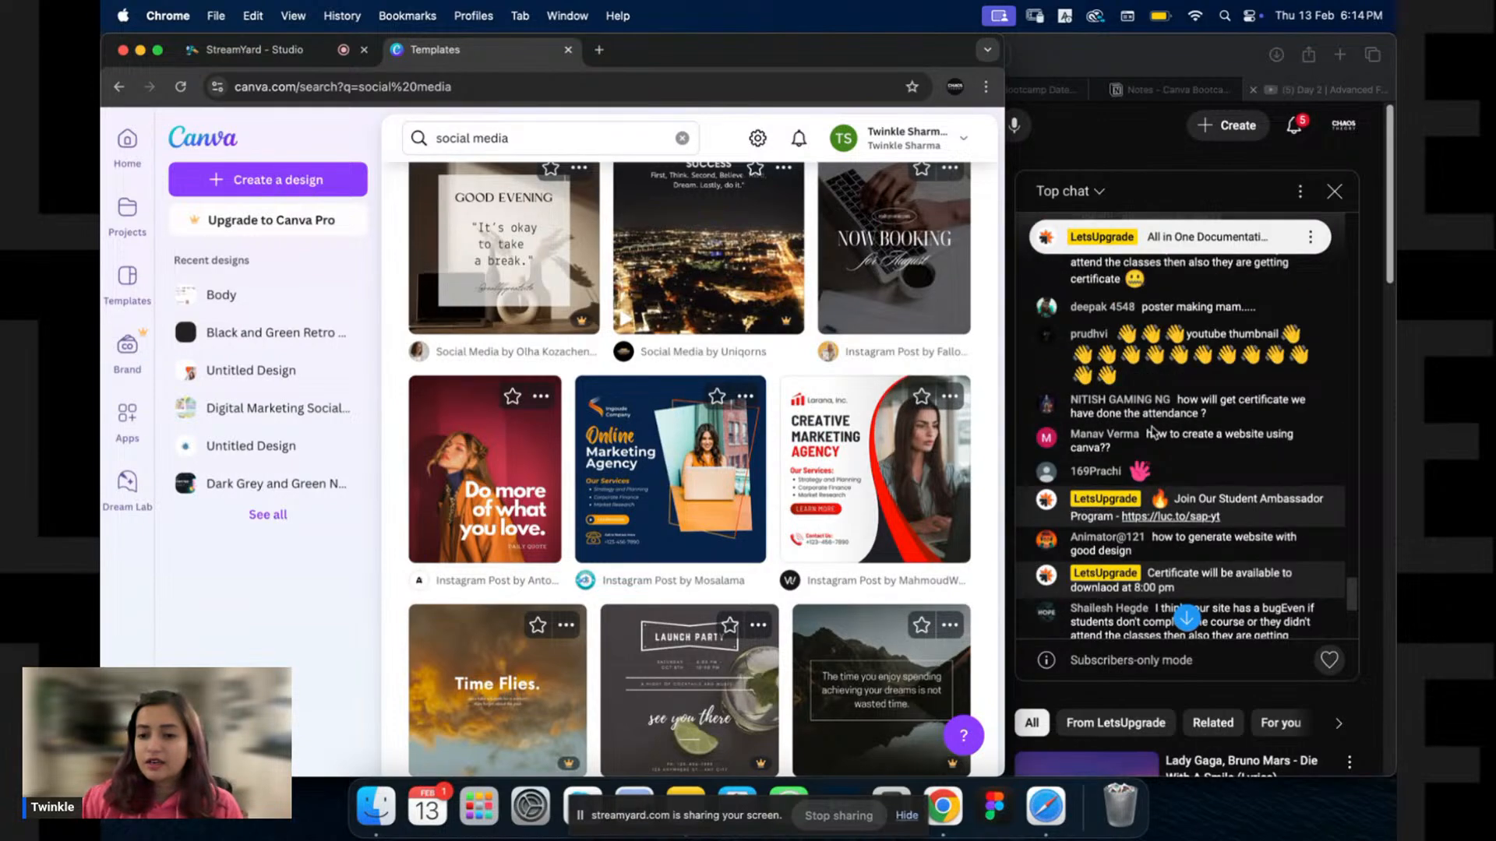
{"action": "scroll", "coordinate": [681, 212], "scroll_direction": "up", "scroll_amount": 10}
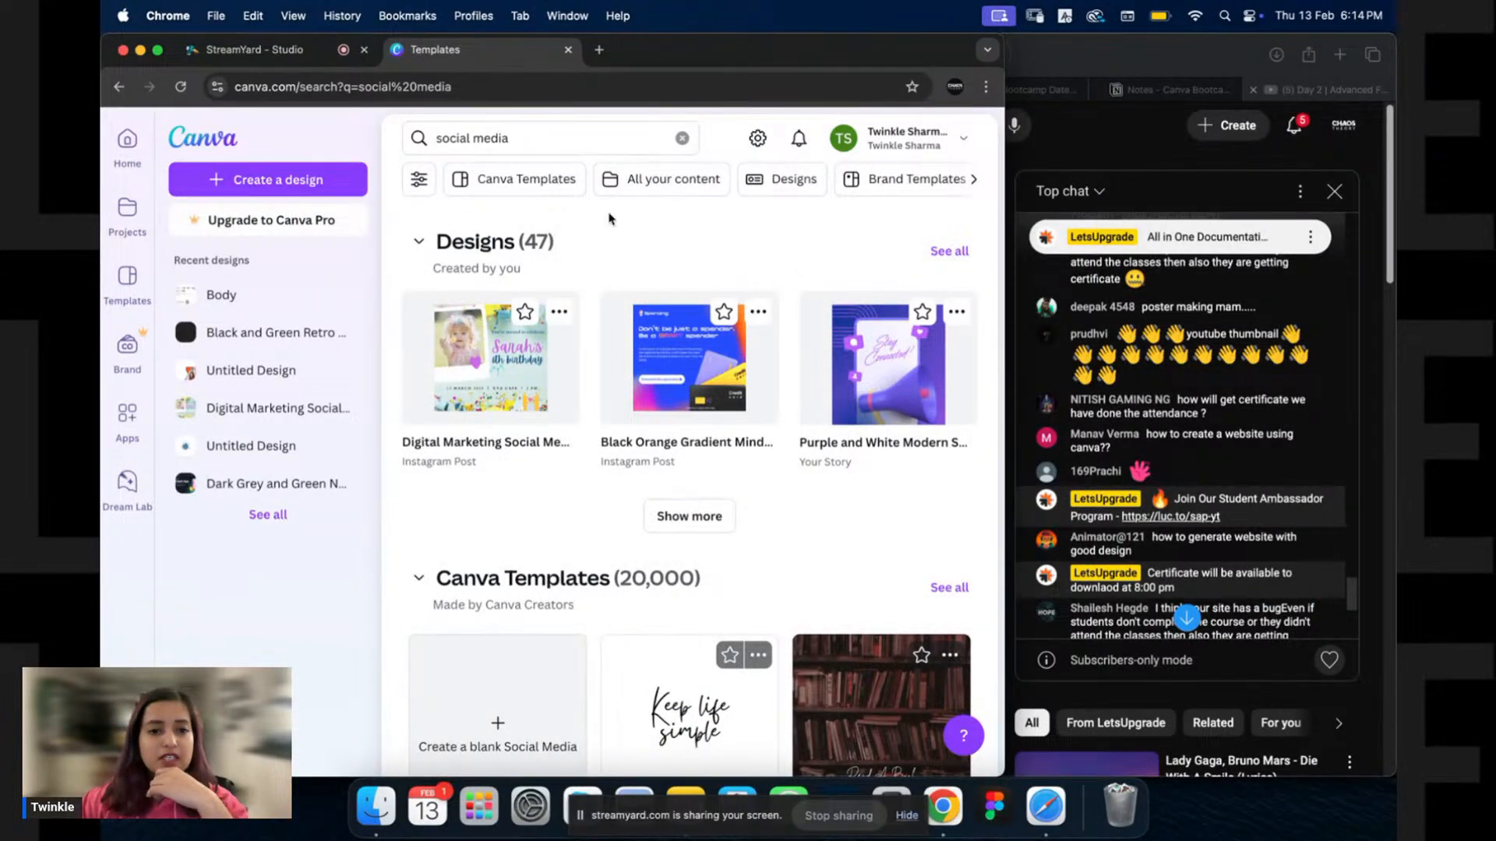
Replace the social media search with a search for "website".
{"action": "left_click", "coordinate": [682, 138]}
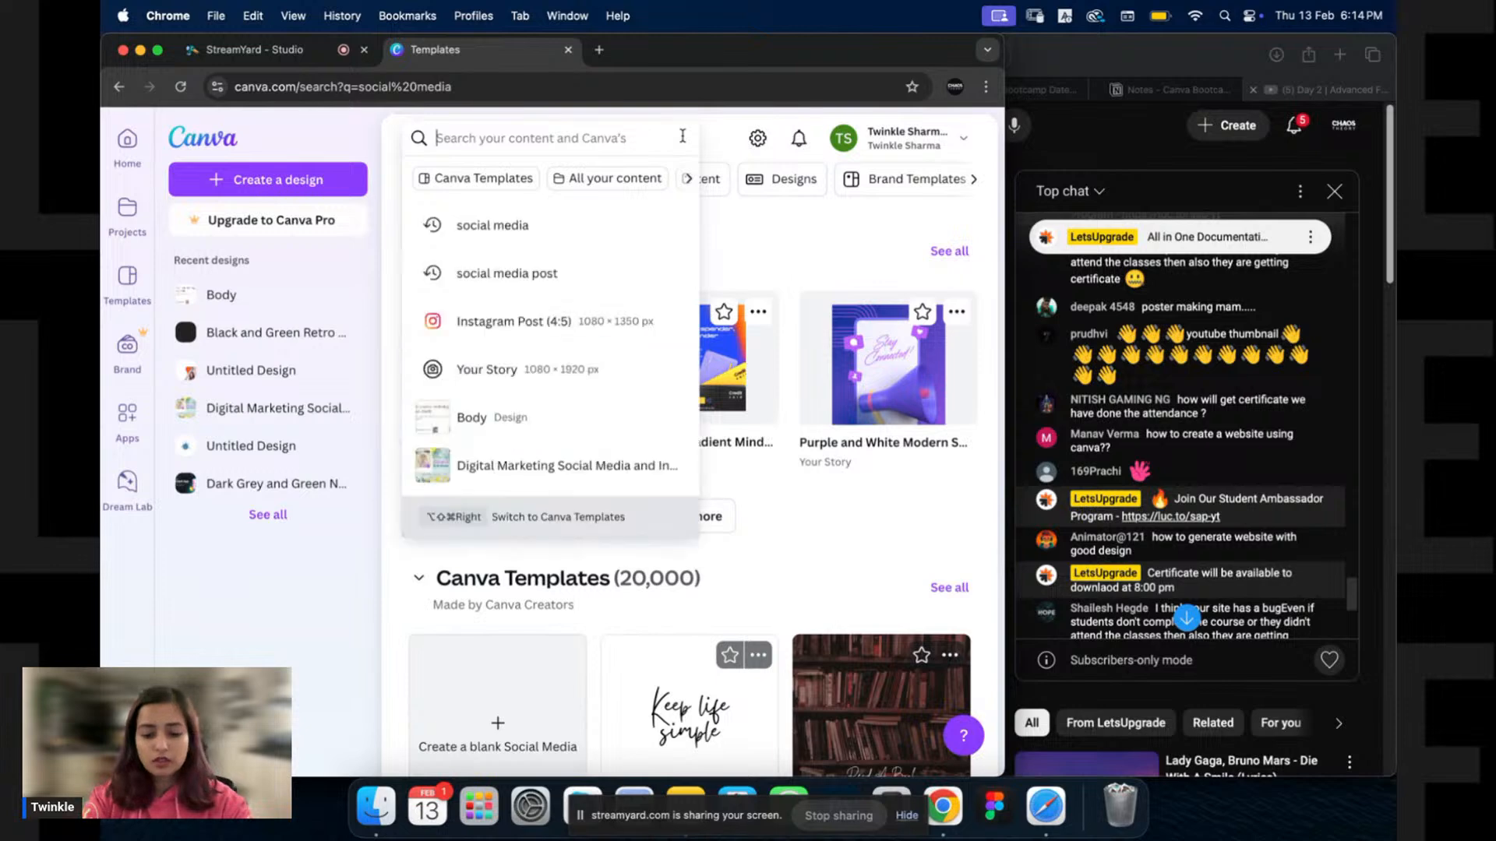
{"action": "type", "text": "website"}
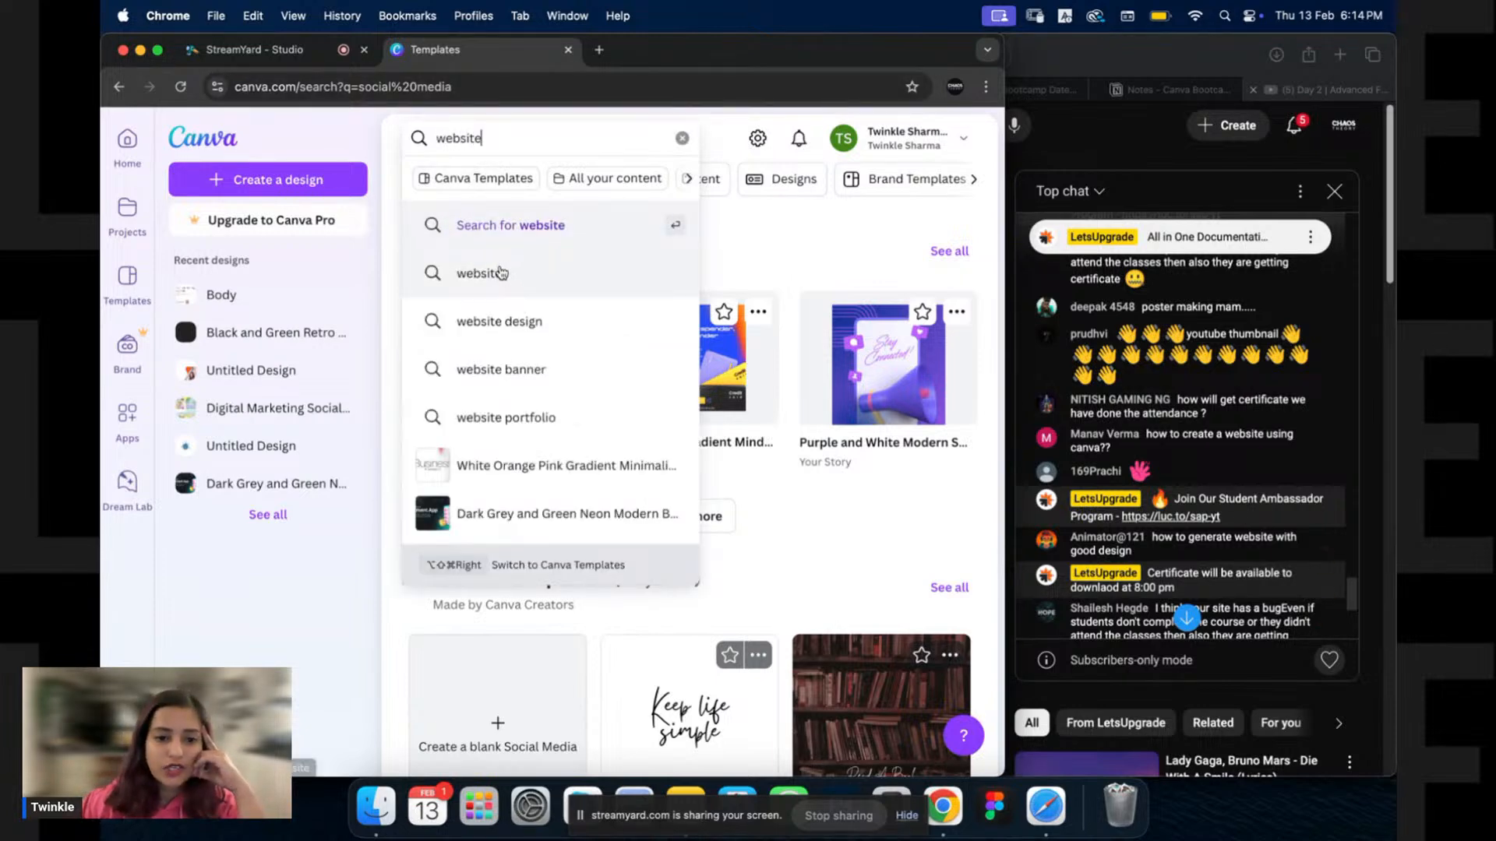
{"action": "left_click", "coordinate": [502, 274]}
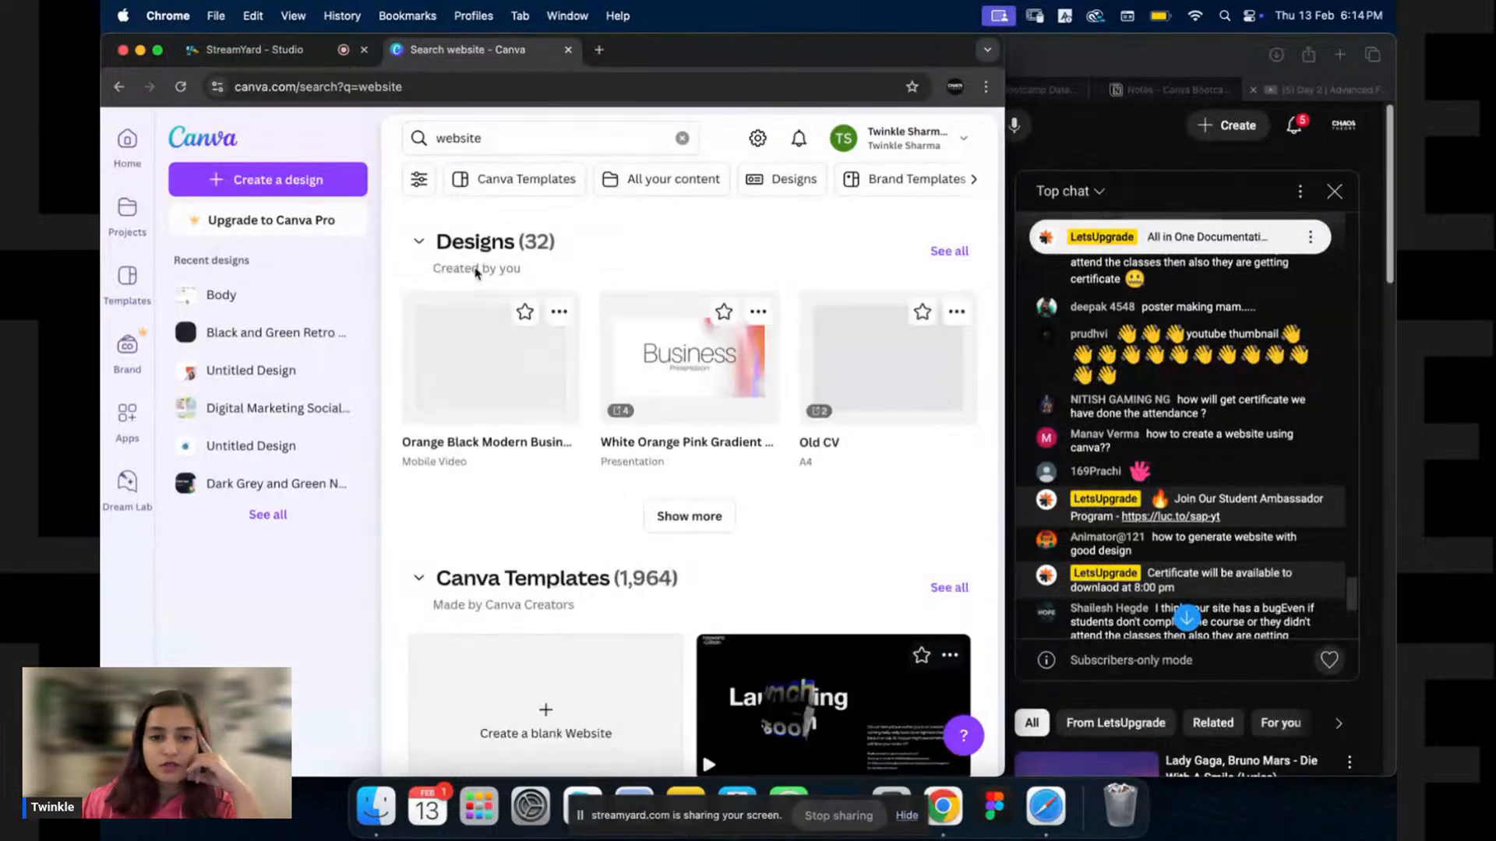
Browse the Canva website templates in the search results and compare their layouts.
{"action": "scroll", "coordinate": [641, 439], "scroll_direction": "down", "scroll_amount": 2}
{"action": "scroll", "coordinate": [642, 439], "scroll_direction": "down", "scroll_amount": 5}
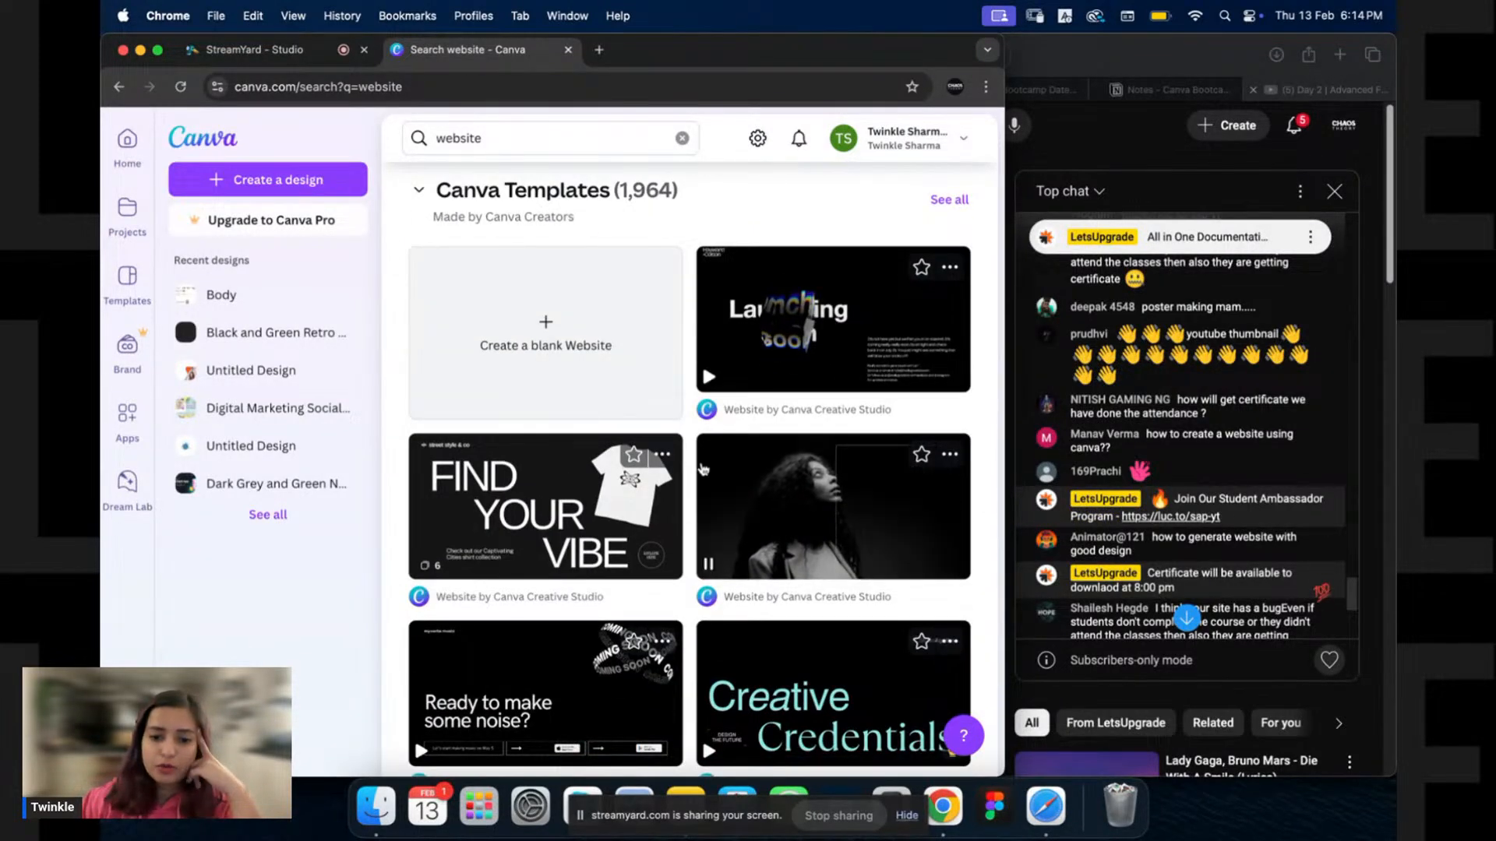
{"action": "scroll", "coordinate": [691, 484], "scroll_direction": "down", "scroll_amount": 2}
{"action": "scroll", "coordinate": [691, 483], "scroll_direction": "down", "scroll_amount": 5}
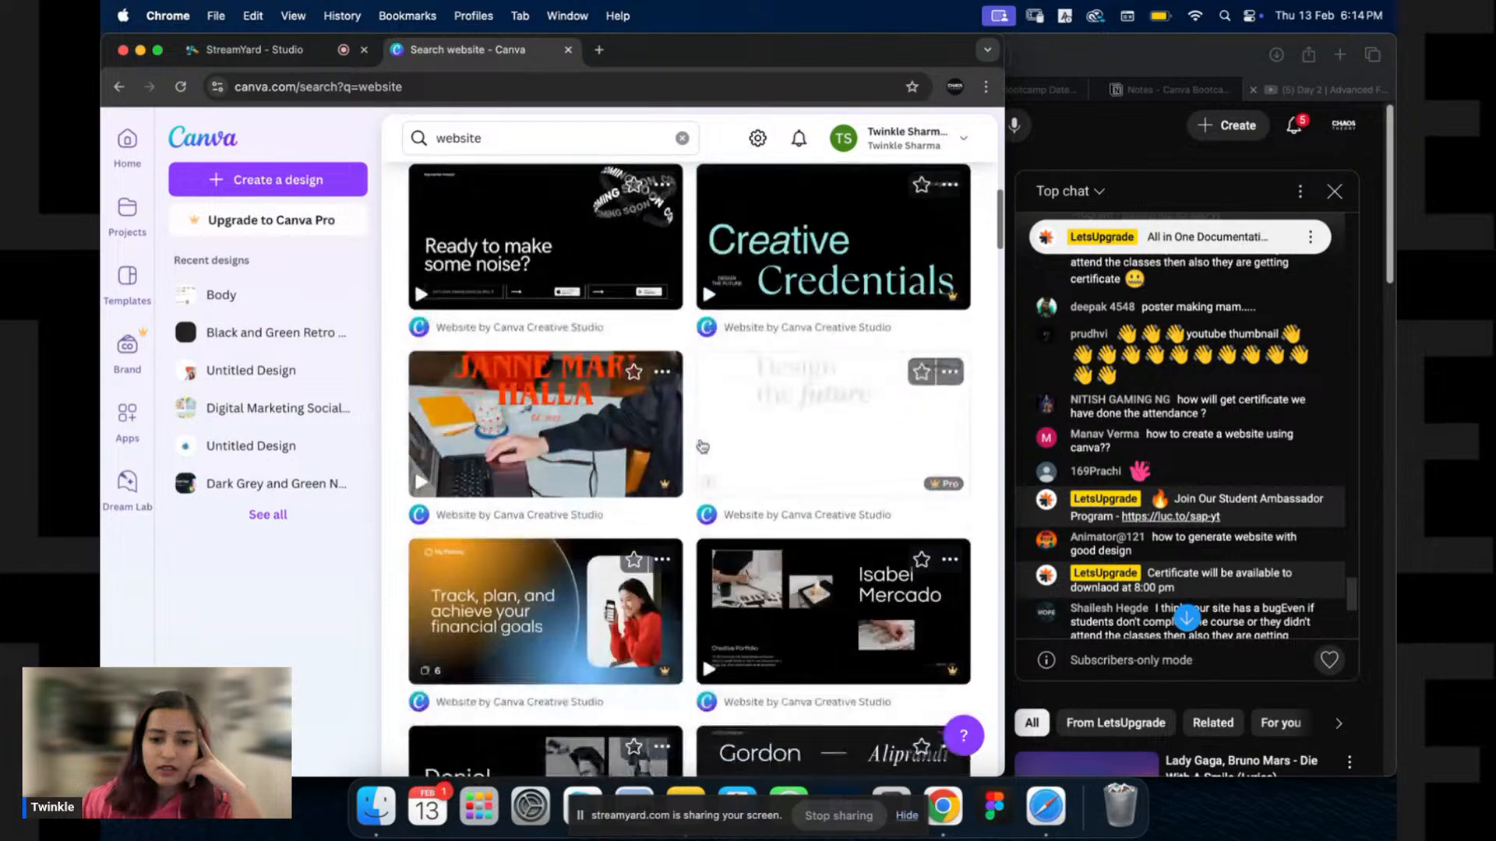
{"action": "scroll", "coordinate": [693, 468], "scroll_direction": "down", "scroll_amount": 2}
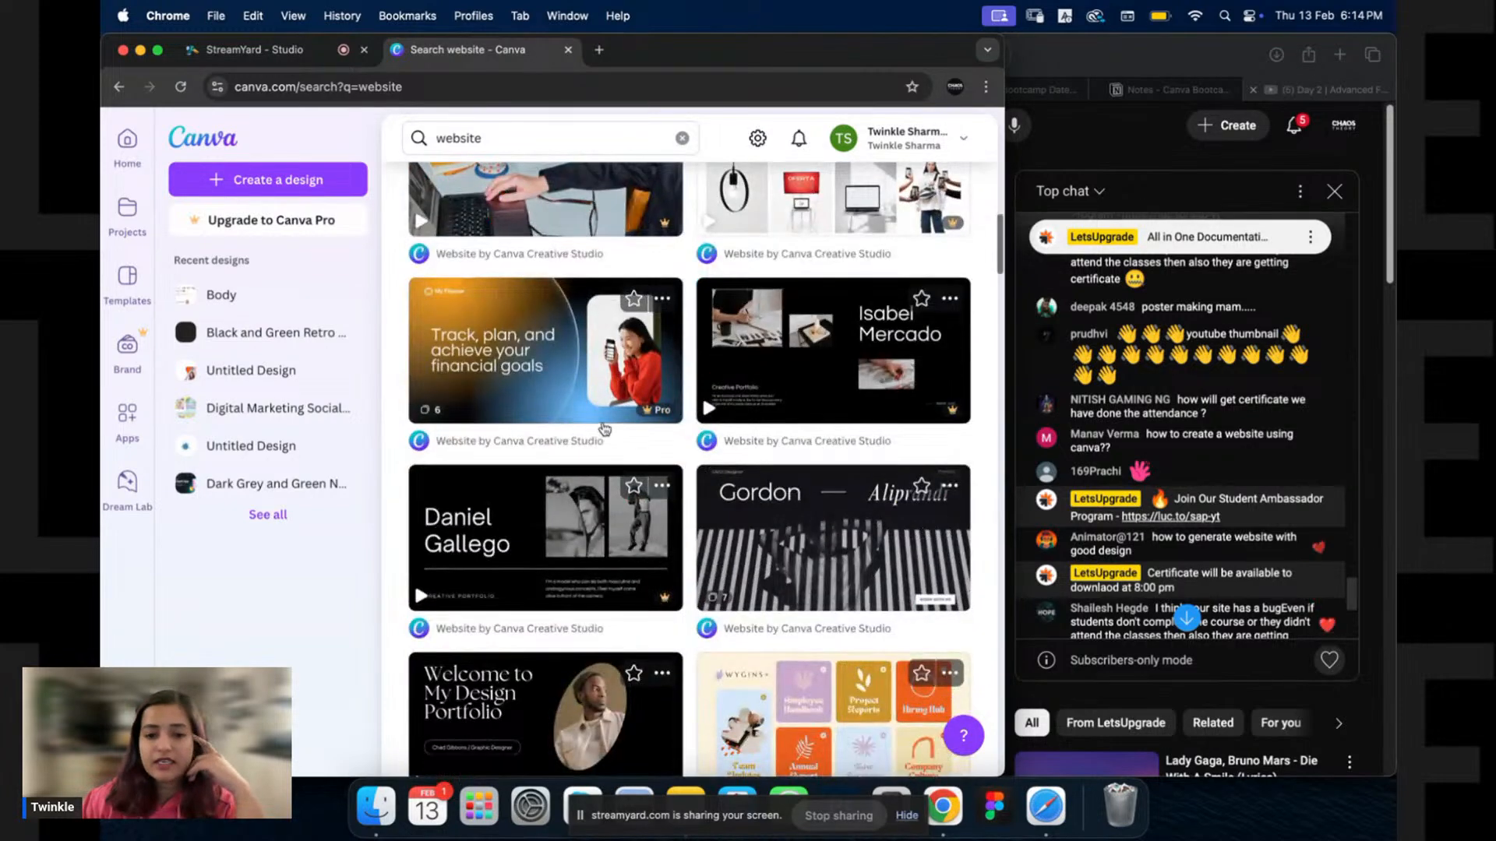
{"action": "scroll", "coordinate": [580, 541], "scroll_direction": "down", "scroll_amount": 4}
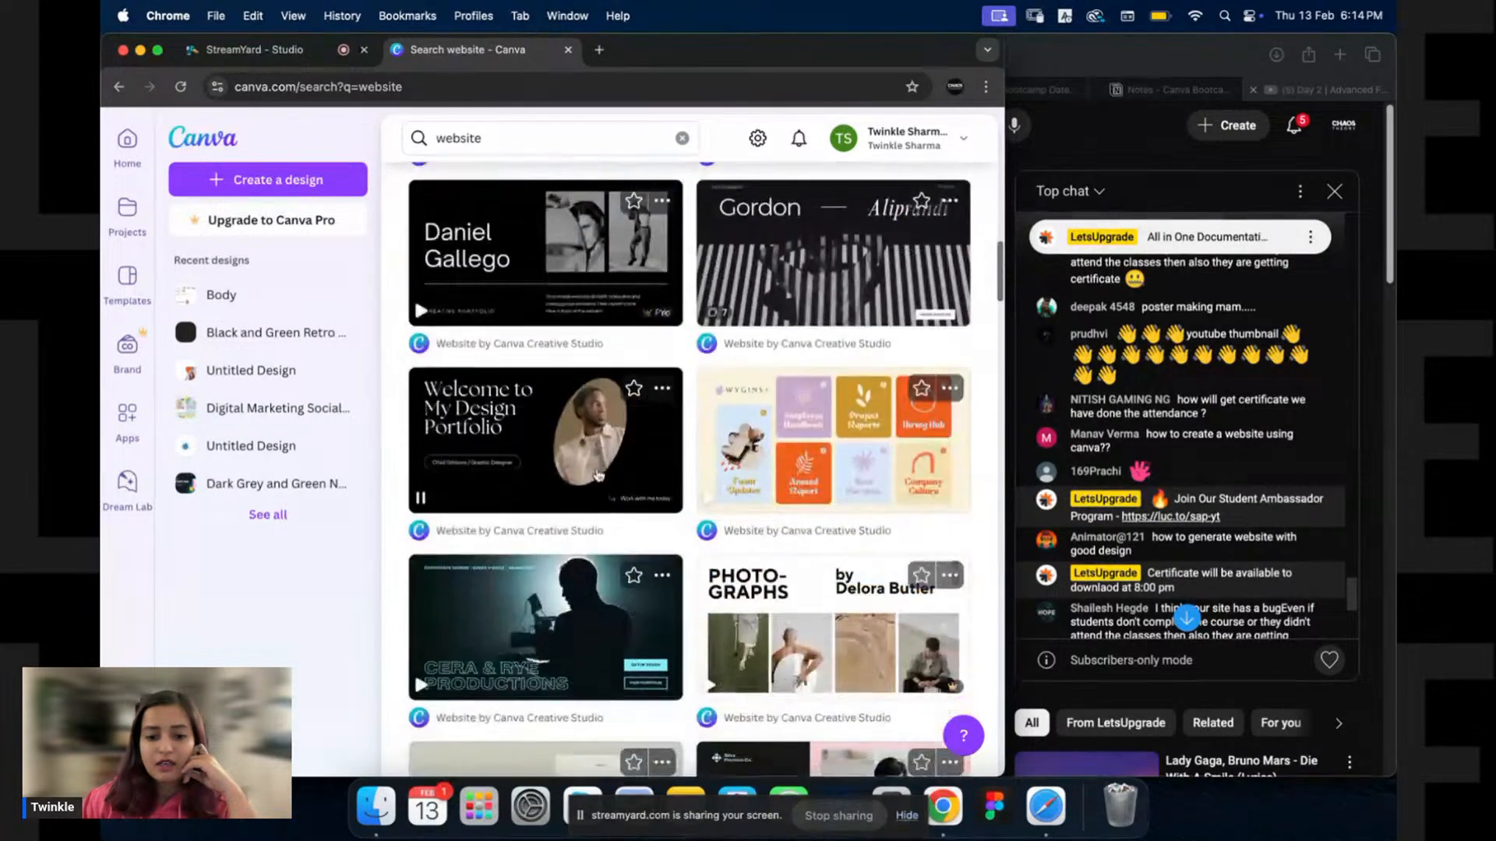
{"action": "scroll", "coordinate": [599, 522], "scroll_direction": "down", "scroll_amount": 5}
{"action": "scroll", "coordinate": [605, 520], "scroll_direction": "down", "scroll_amount": 4}
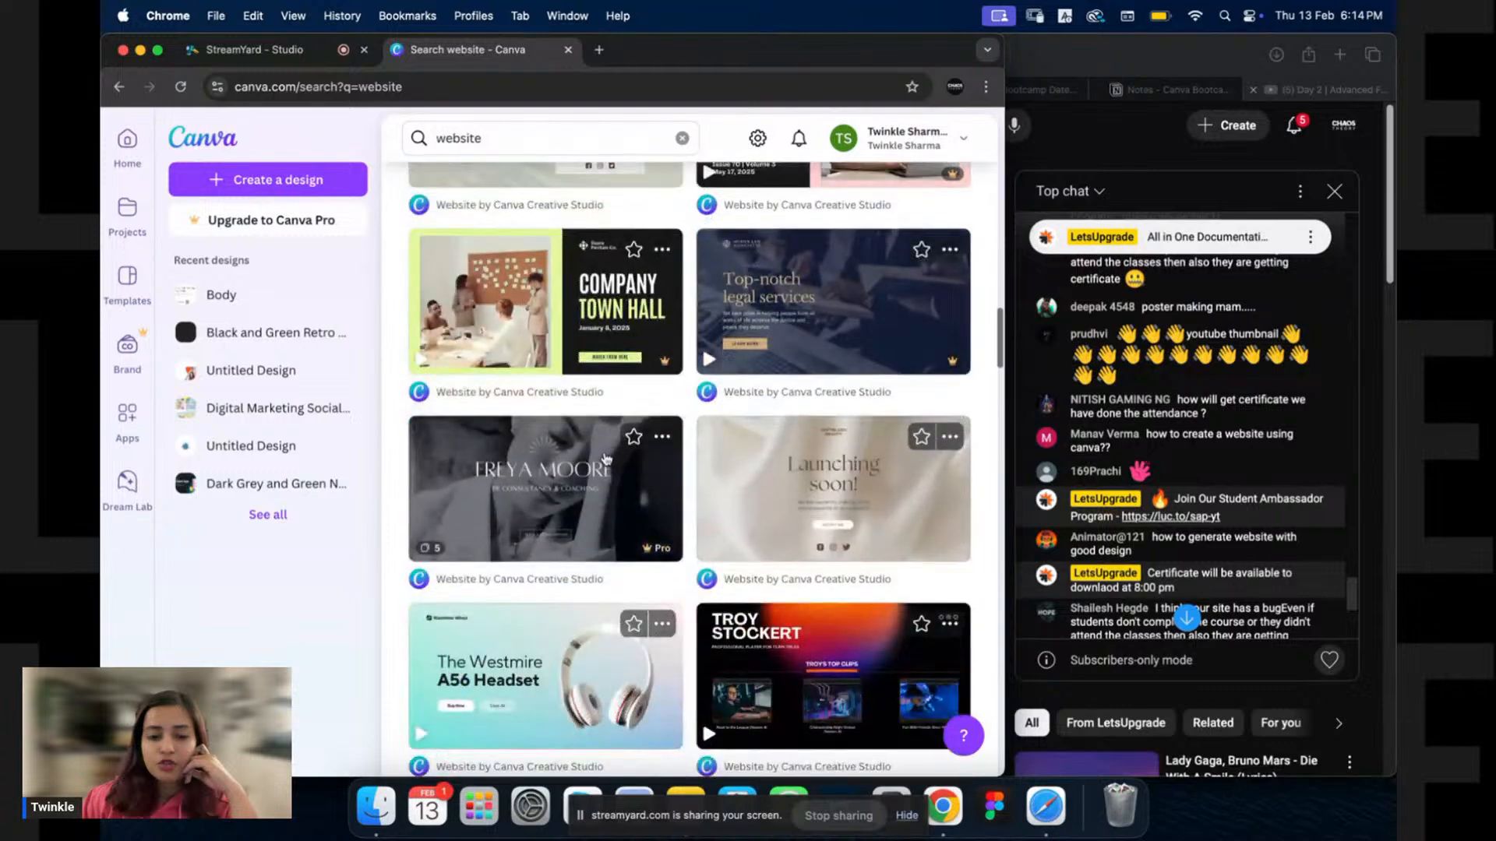
{"action": "scroll", "coordinate": [608, 498], "scroll_direction": "down", "scroll_amount": 7}
{"action": "scroll", "coordinate": [608, 484], "scroll_direction": "down", "scroll_amount": 3}
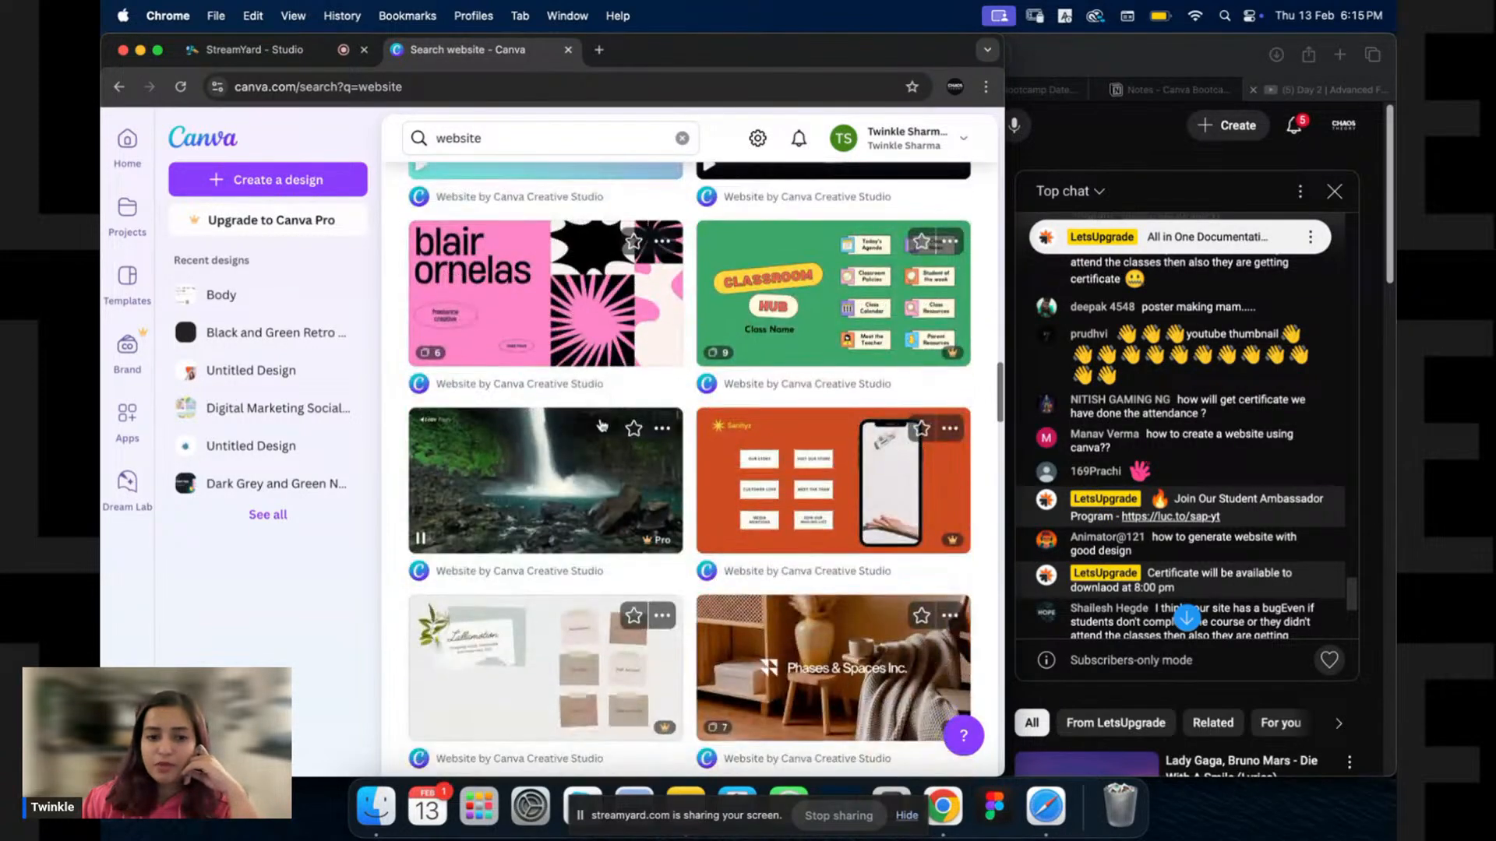
{"action": "scroll", "coordinate": [568, 463], "scroll_direction": "down", "scroll_amount": 2}
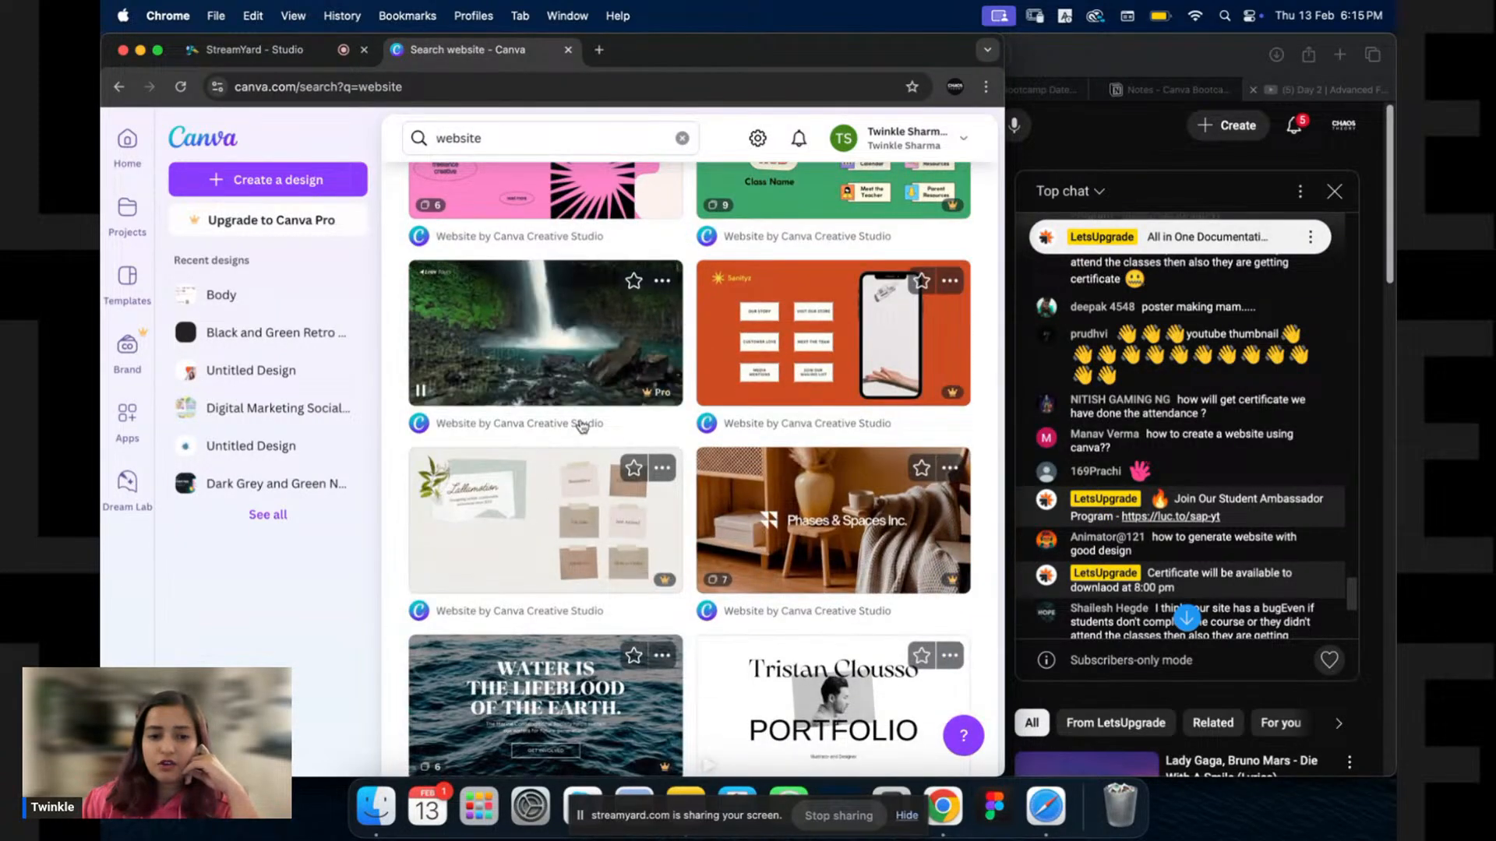
{"action": "scroll", "coordinate": [584, 437], "scroll_direction": "down", "scroll_amount": 4}
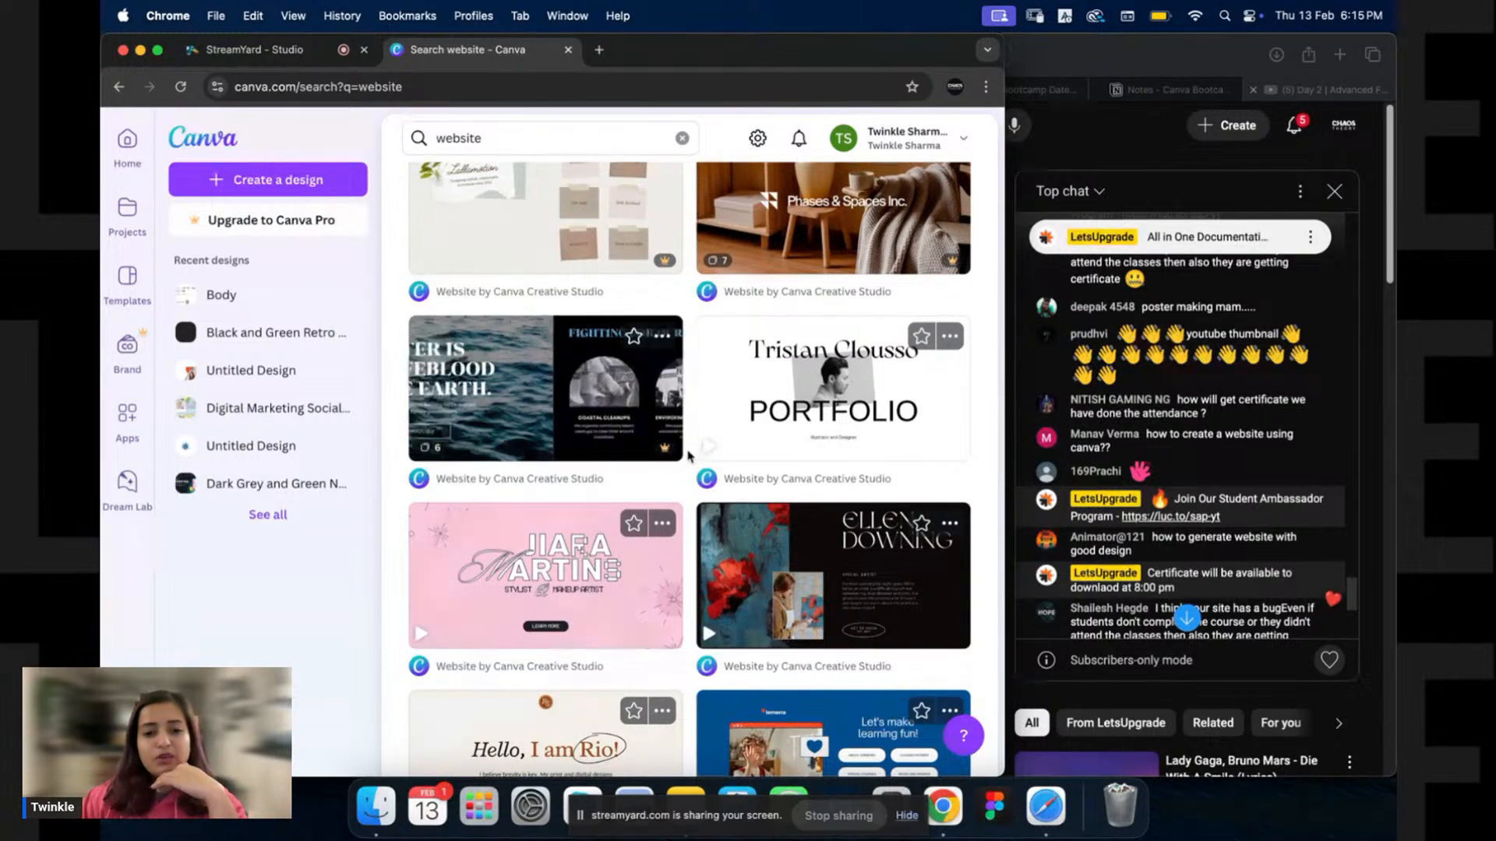
{"action": "scroll", "coordinate": [687, 487], "scroll_direction": "down", "scroll_amount": 8}
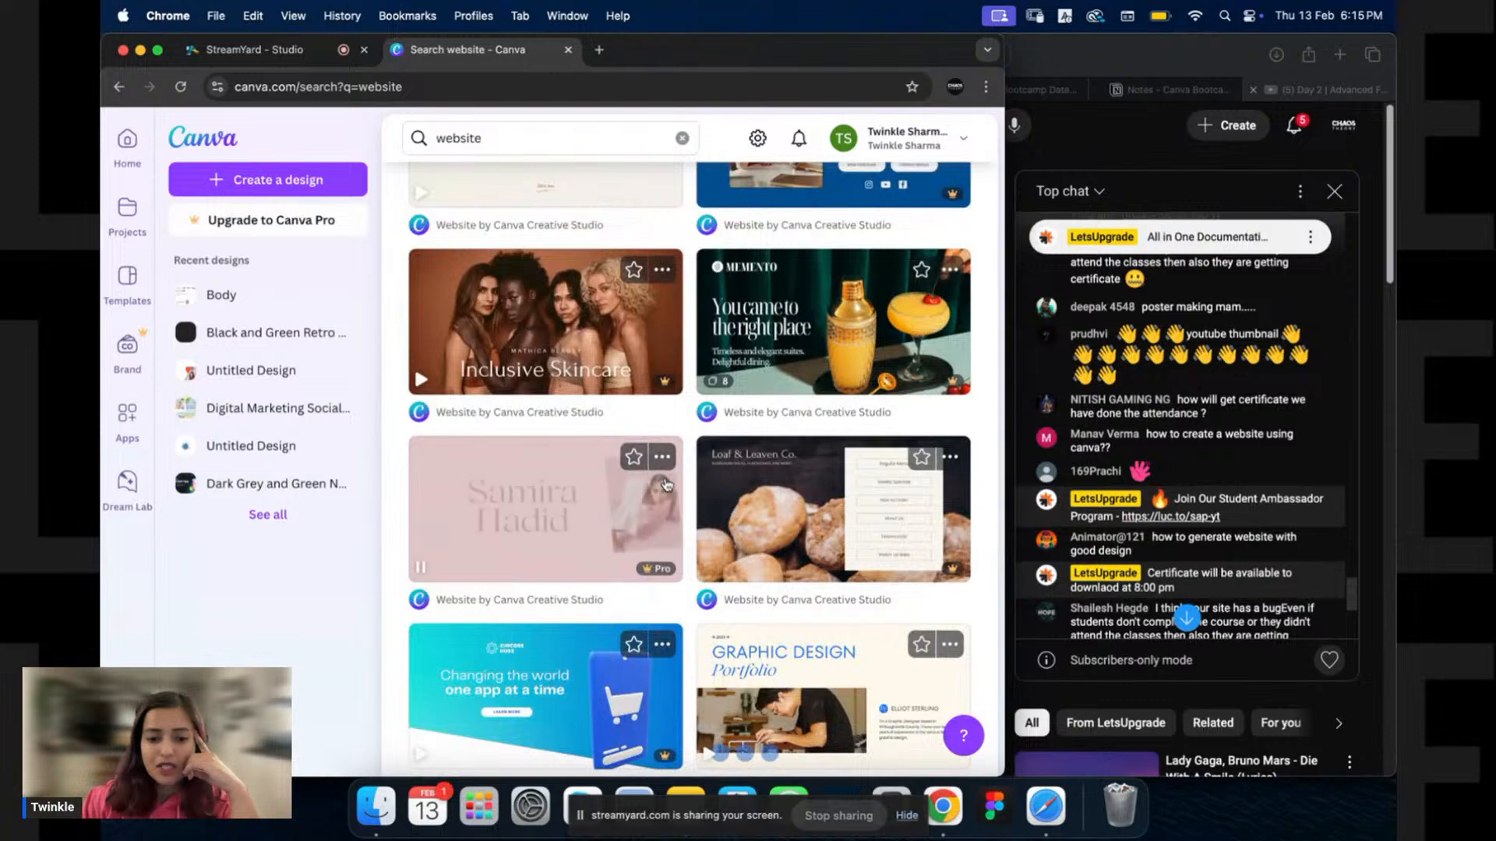
{"action": "scroll", "coordinate": [544, 519], "scroll_direction": "down", "scroll_amount": 2}
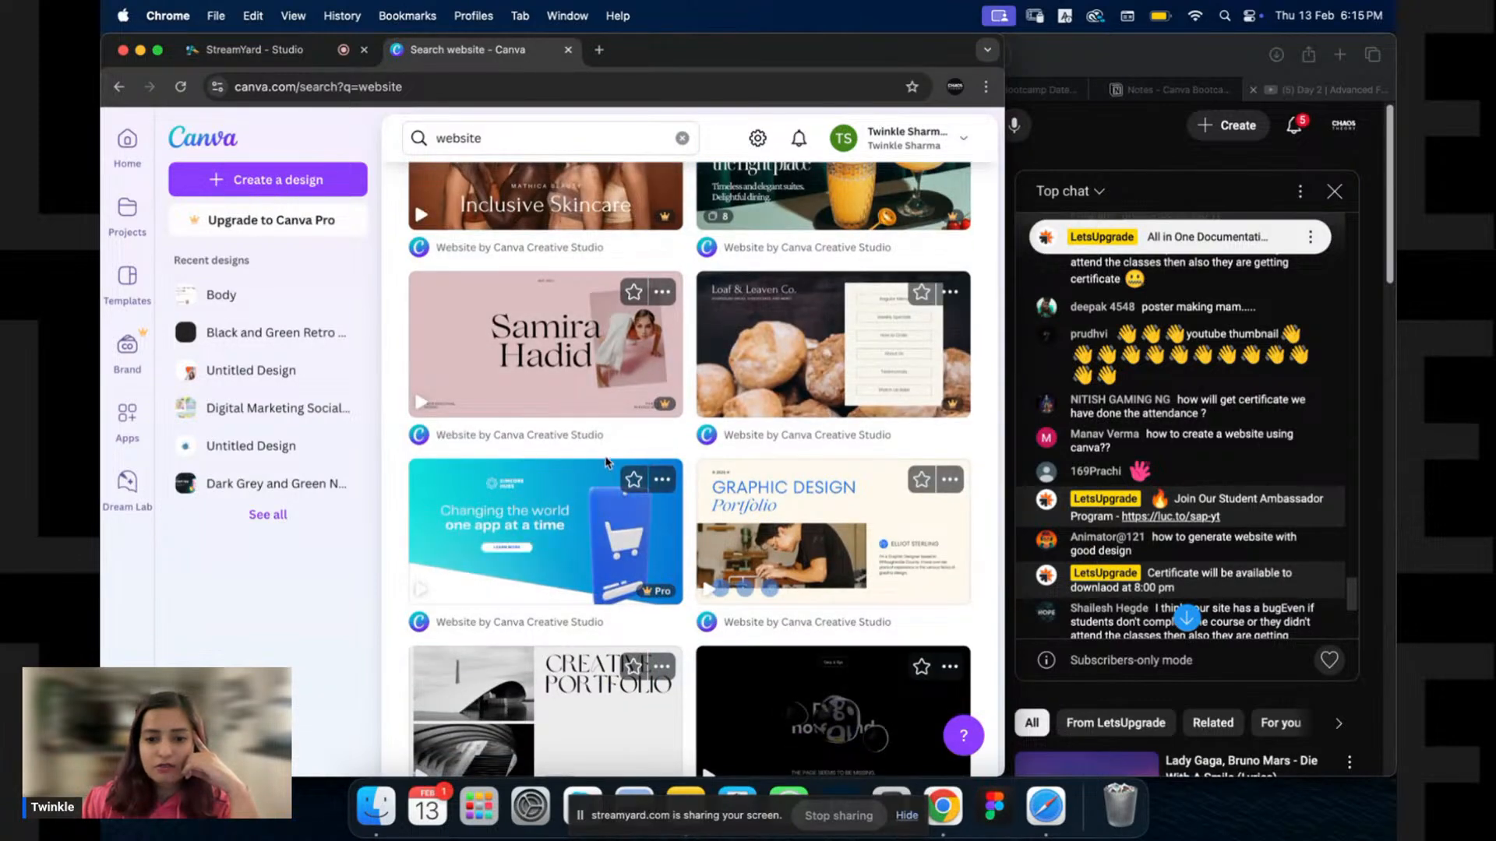
Preview the White and Black Photographic Food and Restaurant Bio-Link Website template with its similar designs, and close the preview.
{"action": "scroll", "coordinate": [651, 405], "scroll_direction": "down", "scroll_amount": 2}
{"action": "left_click", "coordinate": [851, 247]}
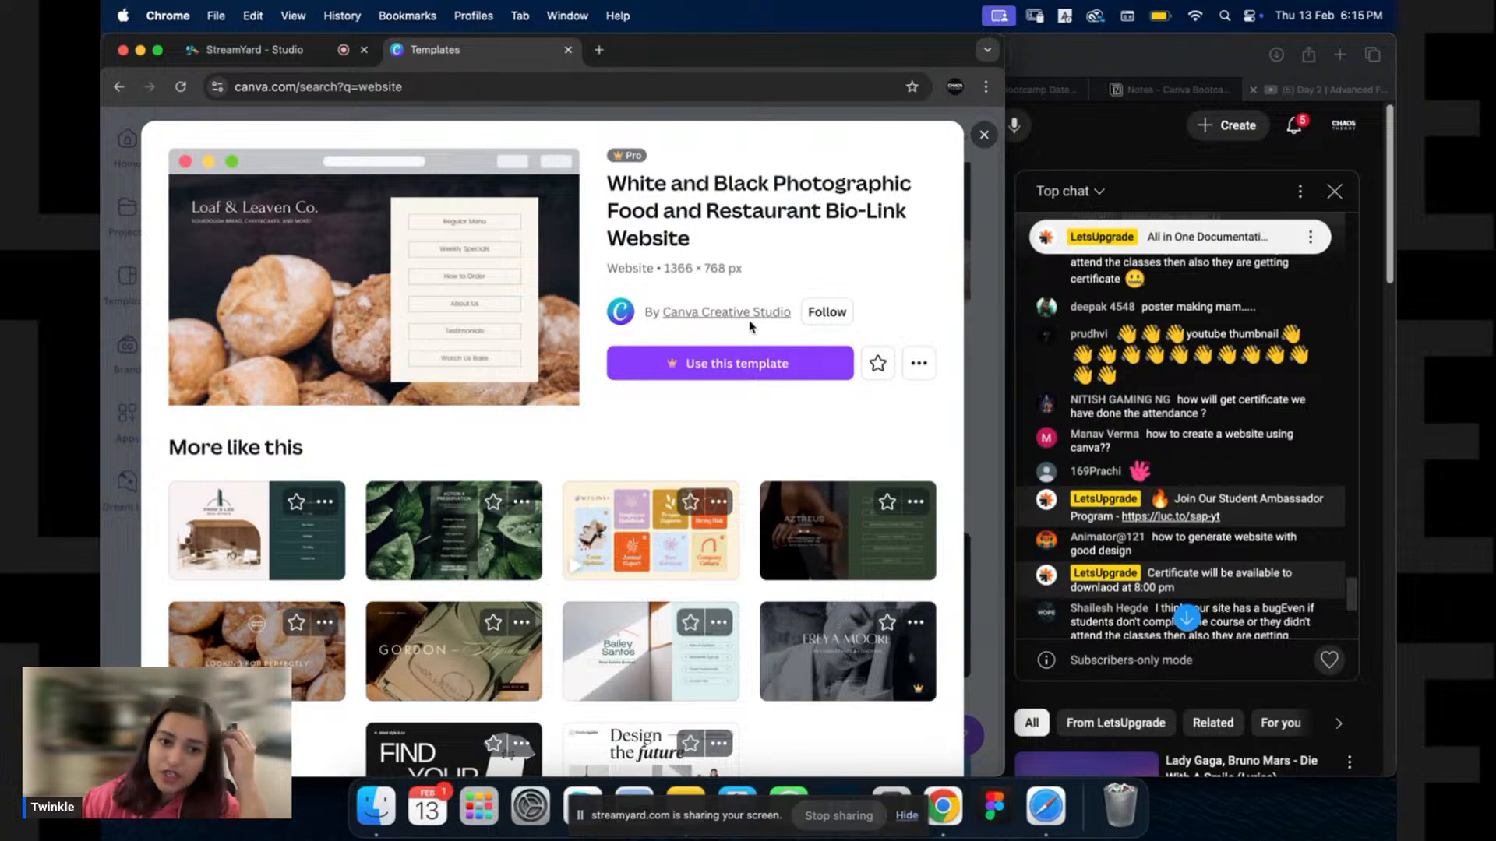
{"action": "scroll", "coordinate": [393, 327], "scroll_direction": "down", "scroll_amount": 3}
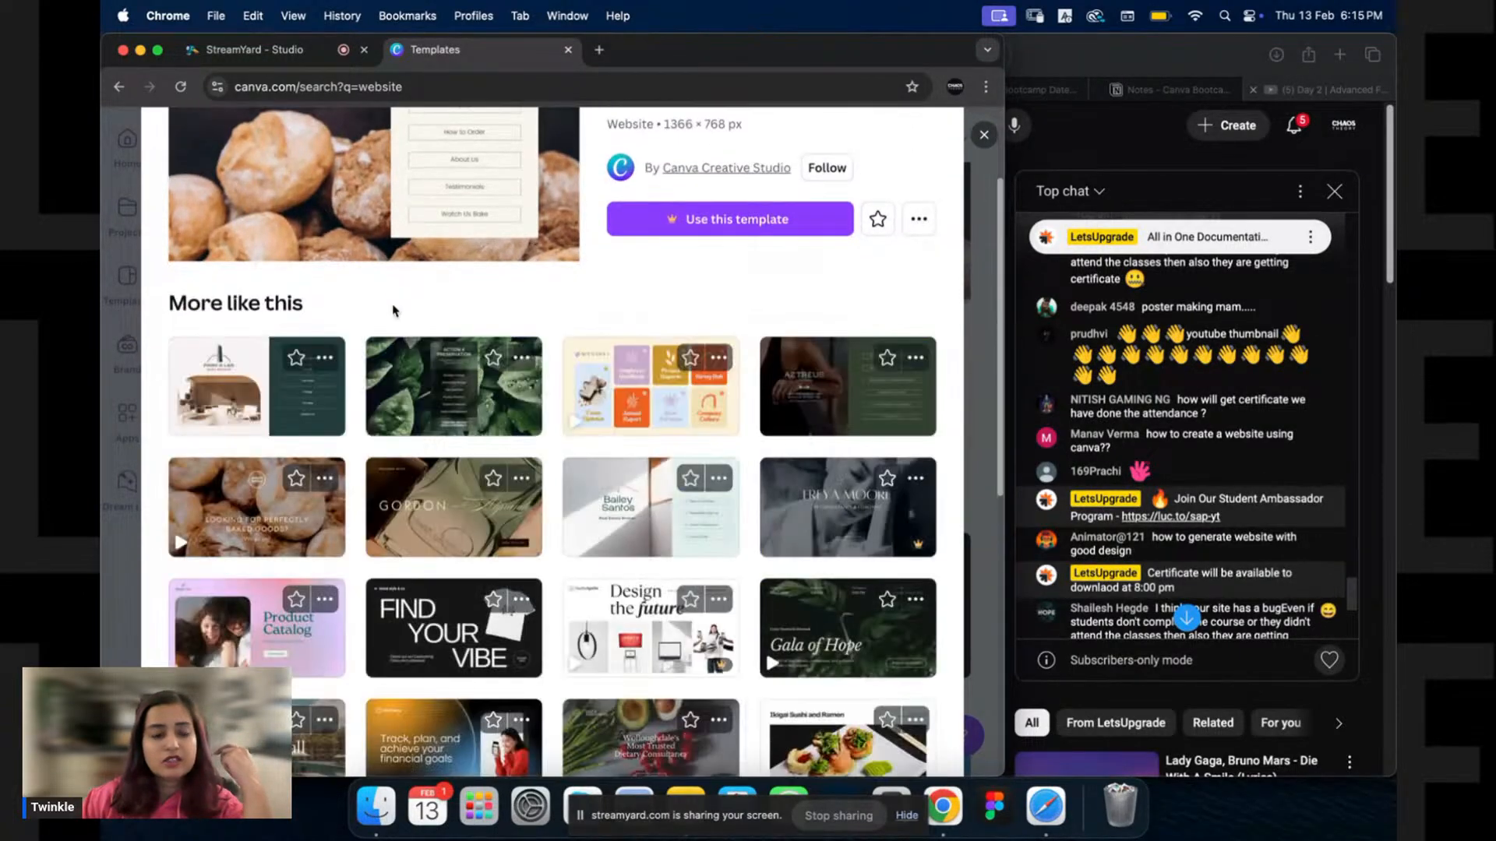
{"action": "scroll", "coordinate": [385, 405], "scroll_direction": "up", "scroll_amount": 3}
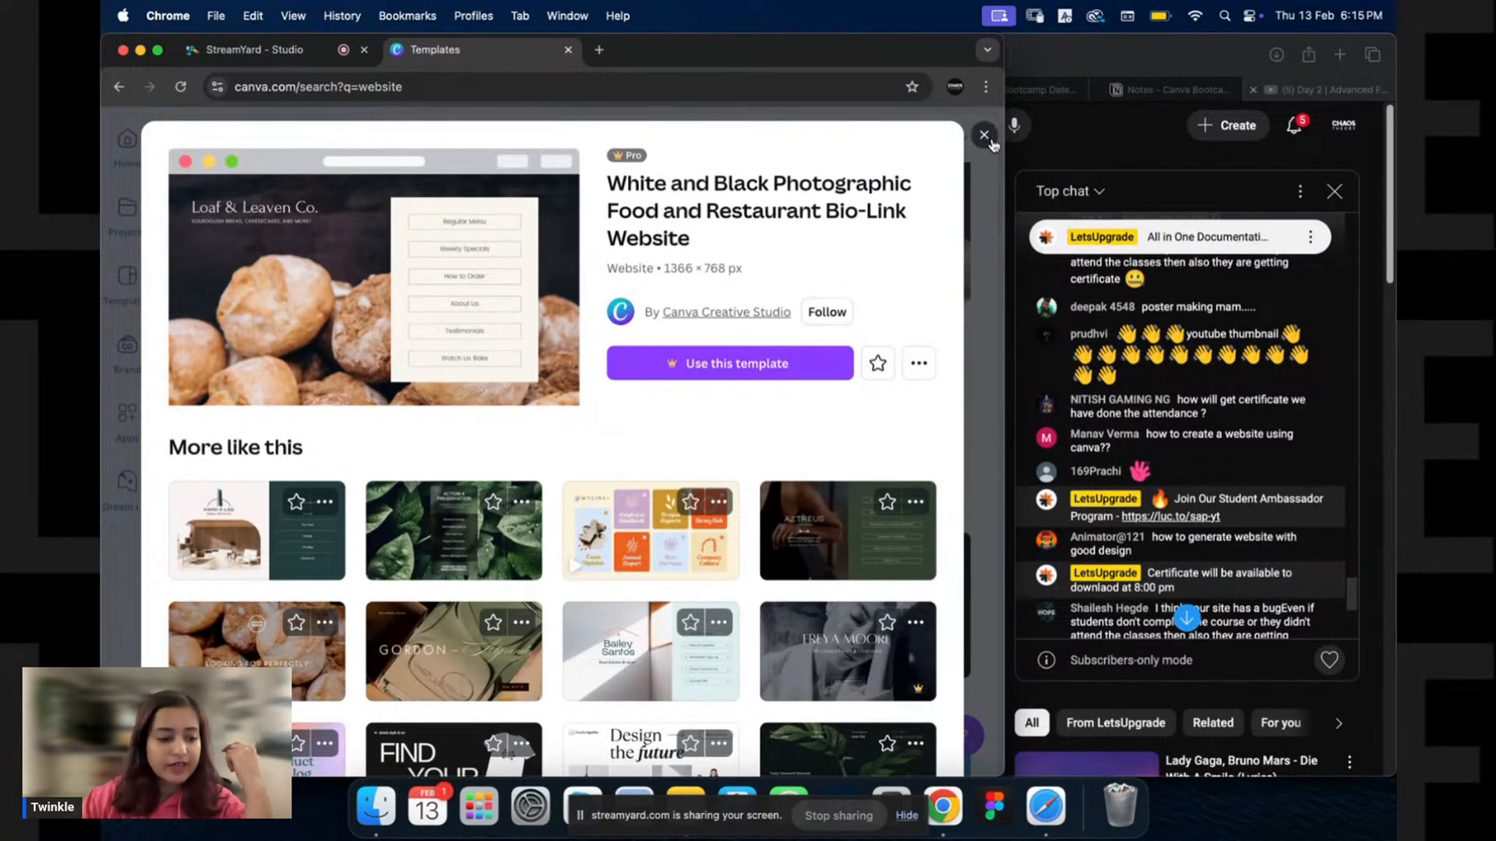
{"action": "left_click", "coordinate": [983, 137]}
Find the black "Welcome to My Design Portfolio" website template in the results and open it for customizing.
{"action": "scroll", "coordinate": [546, 413], "scroll_direction": "down", "scroll_amount": 15}
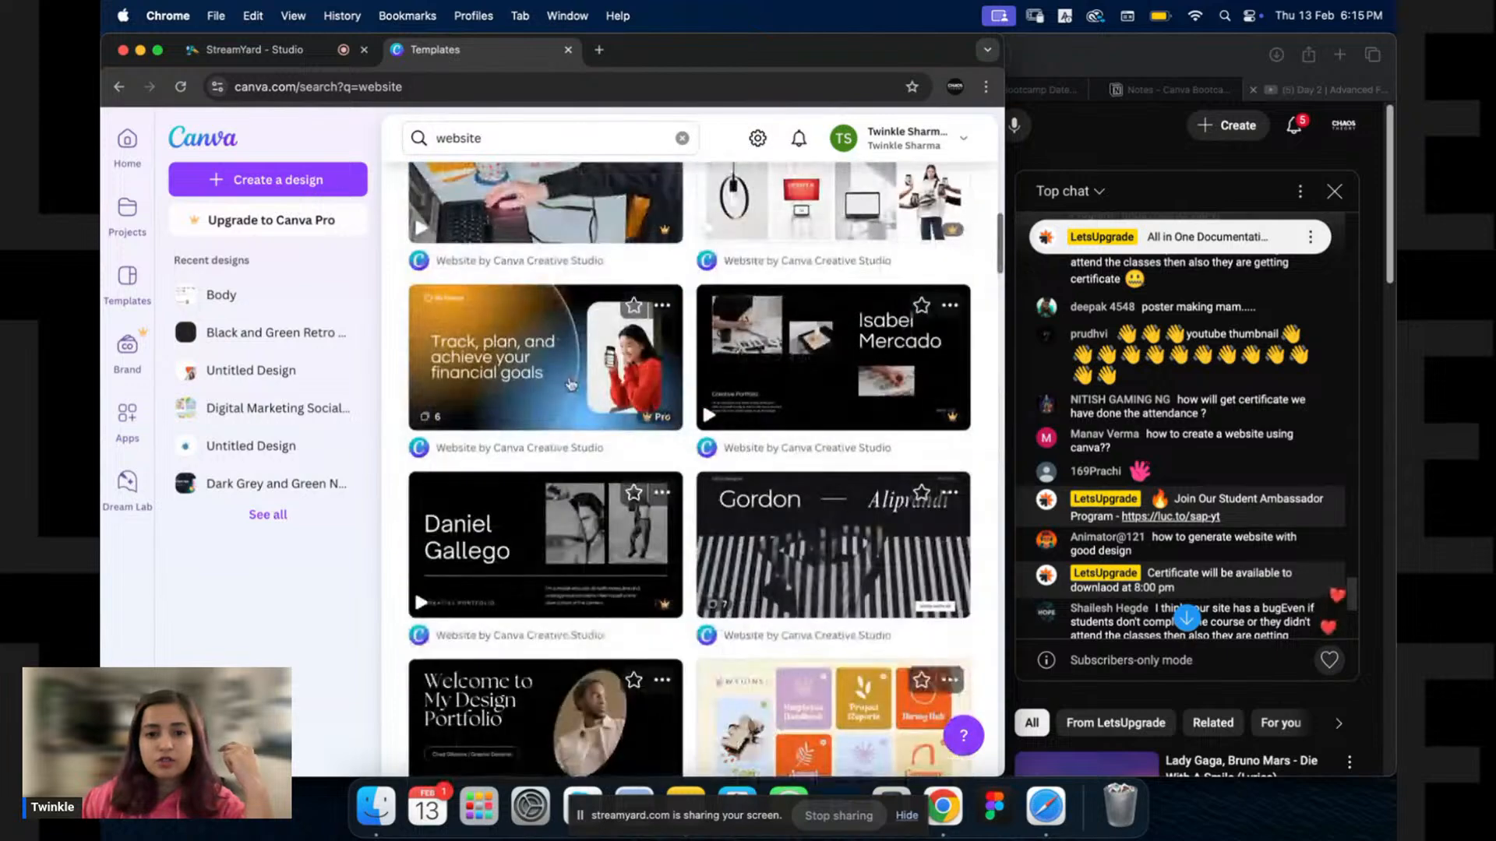
{"action": "scroll", "coordinate": [546, 413], "scroll_direction": "up", "scroll_amount": 3}
{"action": "scroll", "coordinate": [854, 492], "scroll_direction": "down", "scroll_amount": 5}
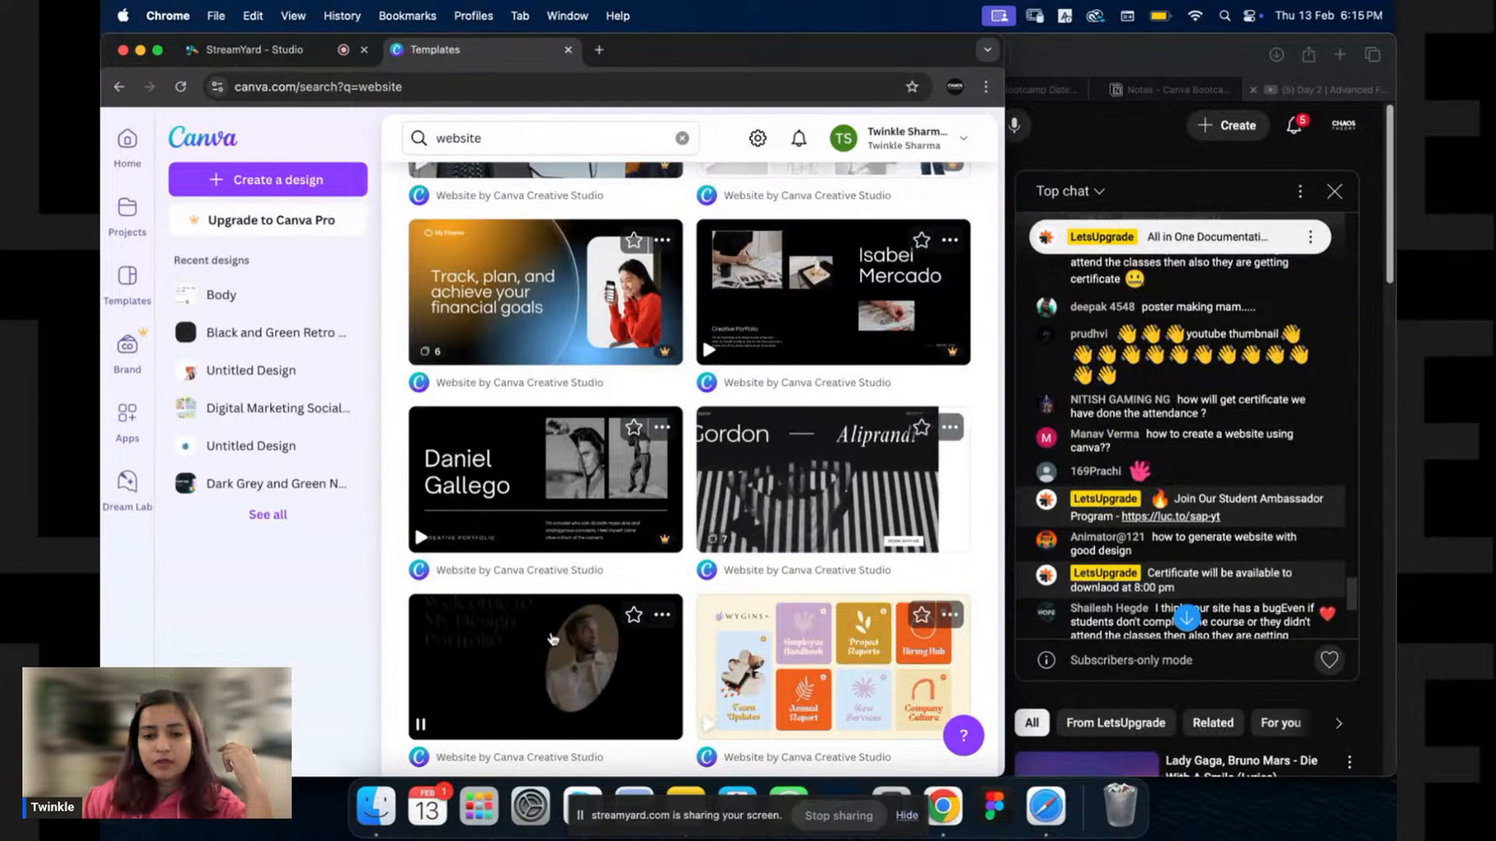
{"action": "scroll", "coordinate": [552, 643], "scroll_direction": "down", "scroll_amount": 2}
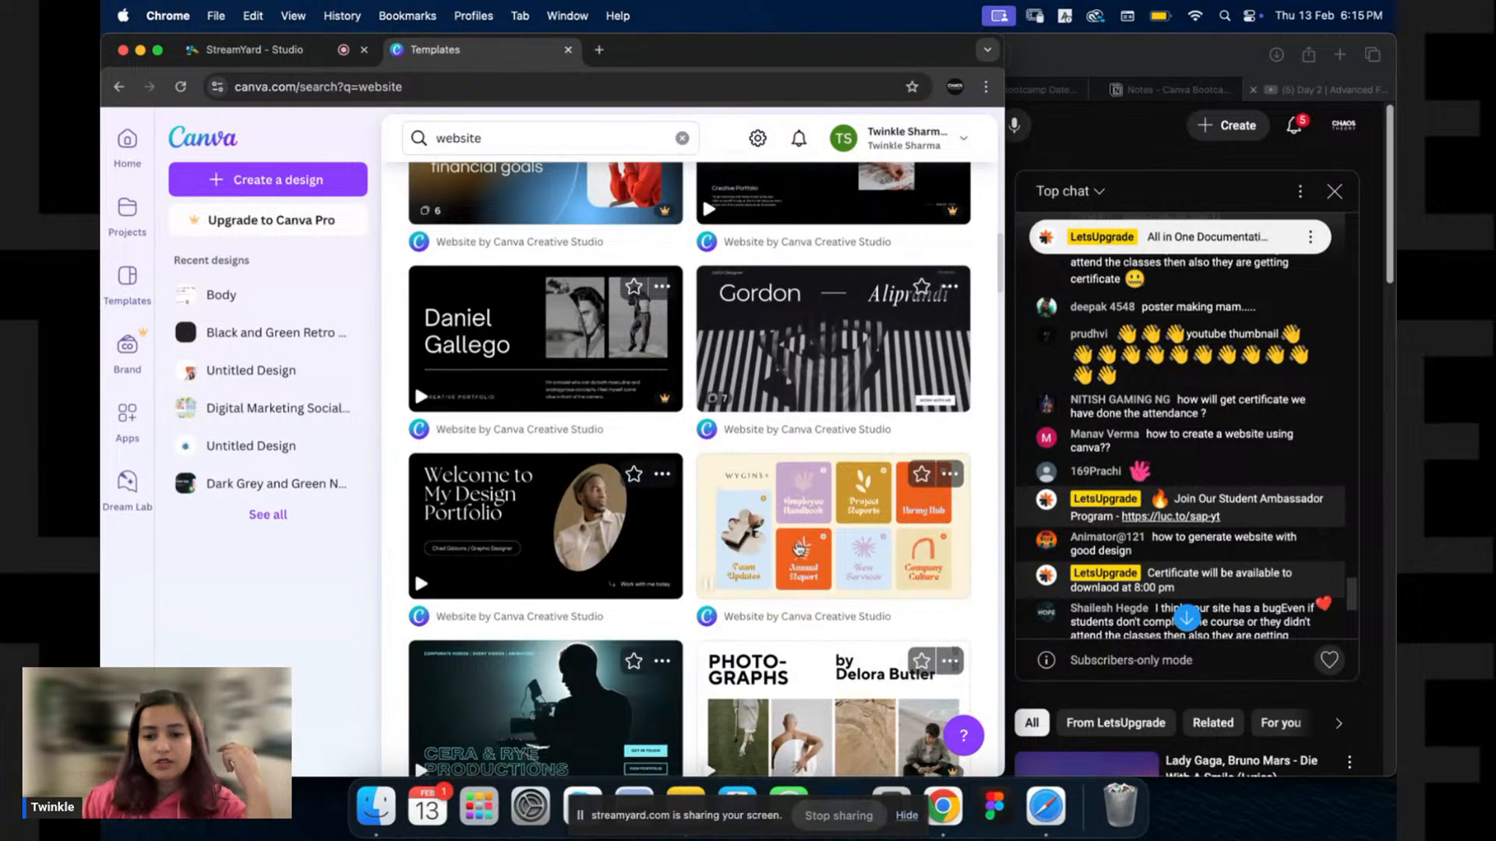
{"action": "left_click", "coordinate": [643, 537]}
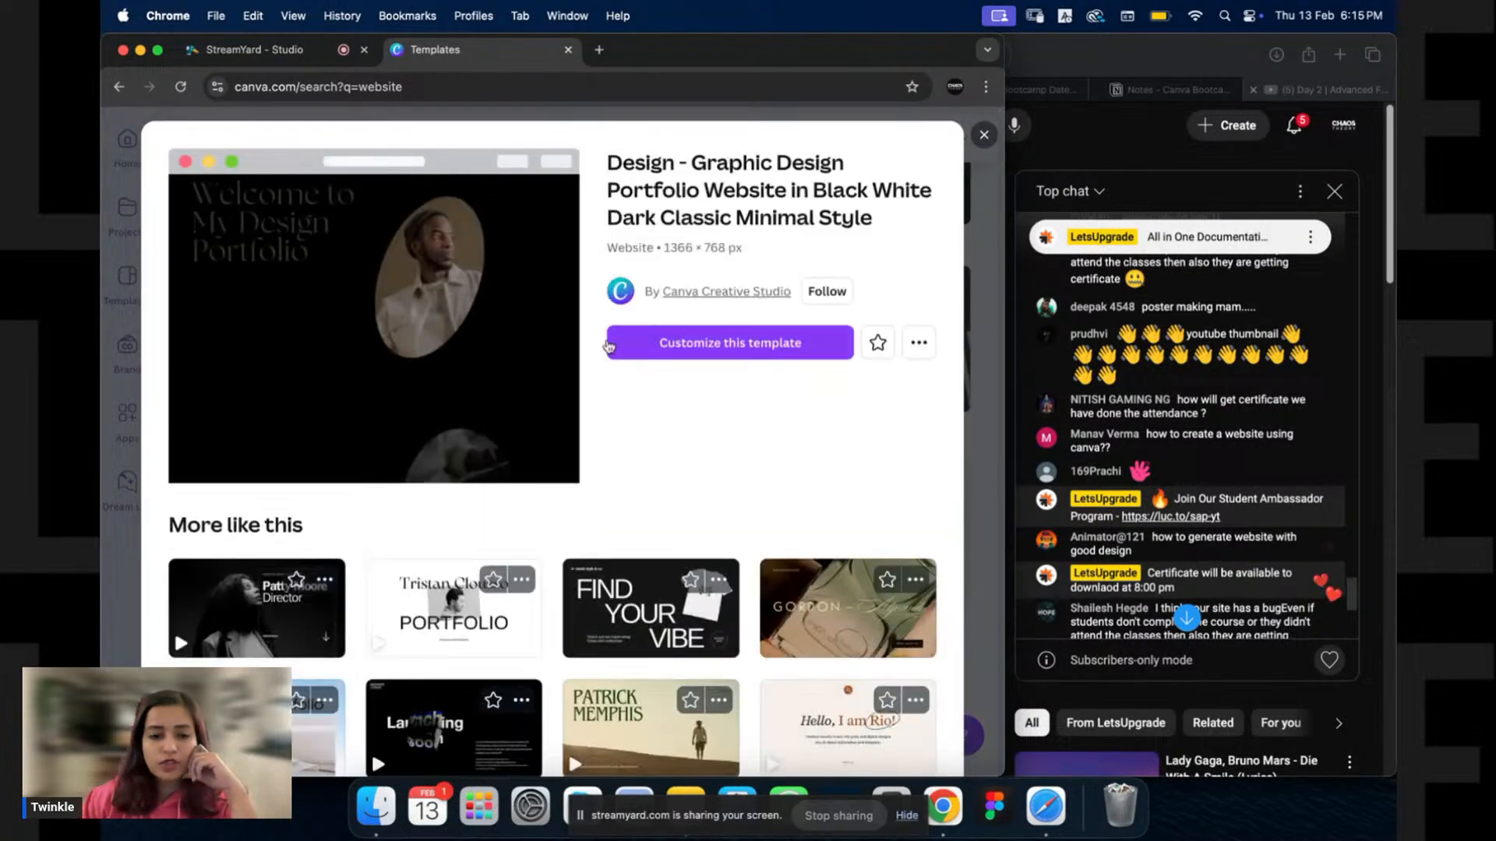
{"action": "left_click", "coordinate": [729, 347]}
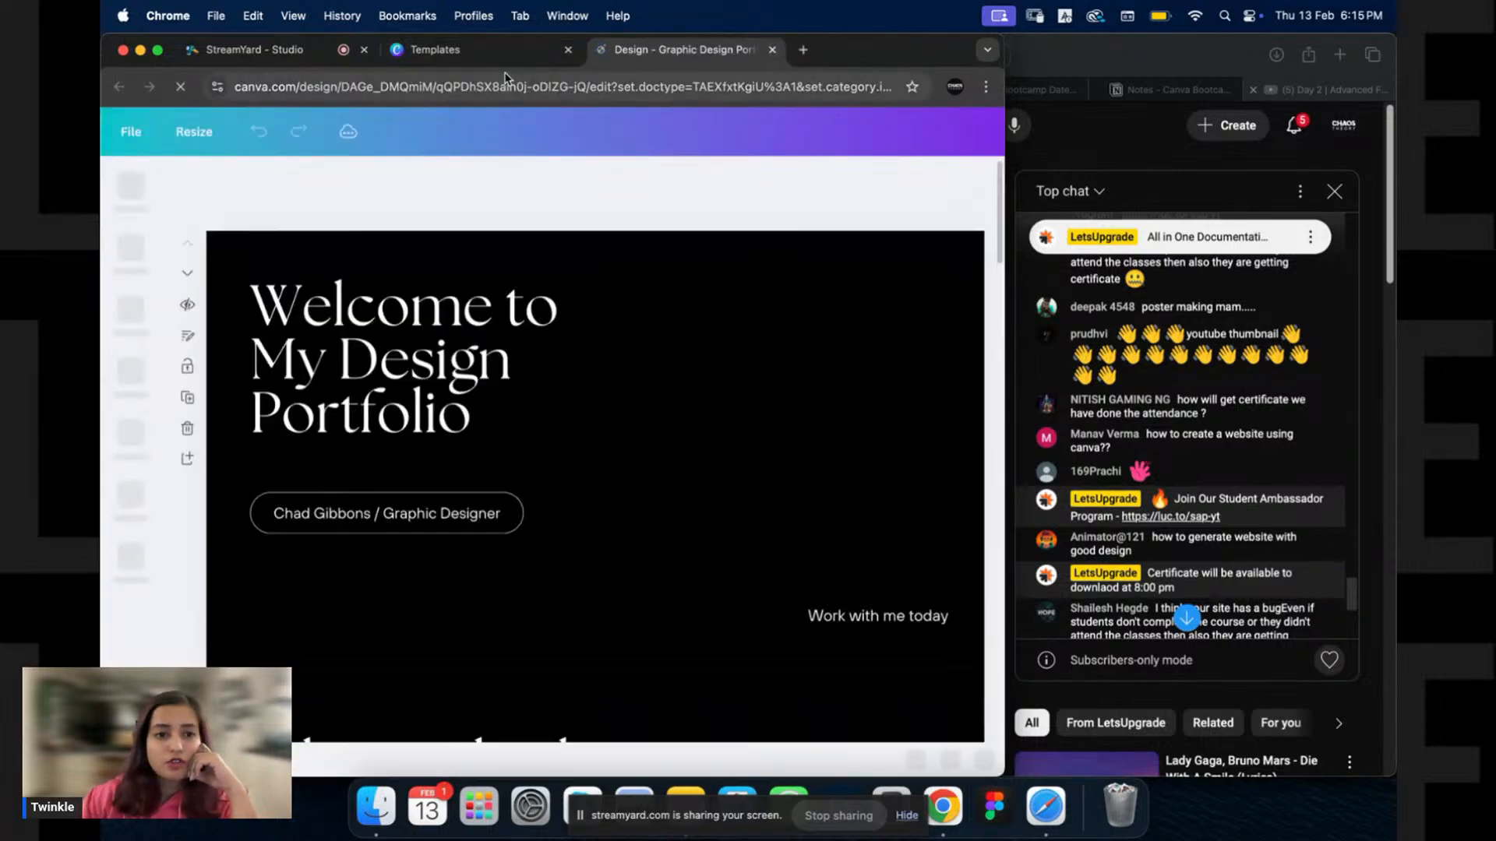
Return to the website template results and go from there to the Canva home page.
{"action": "left_click", "coordinate": [437, 49]}
{"action": "left_click", "coordinate": [127, 139]}
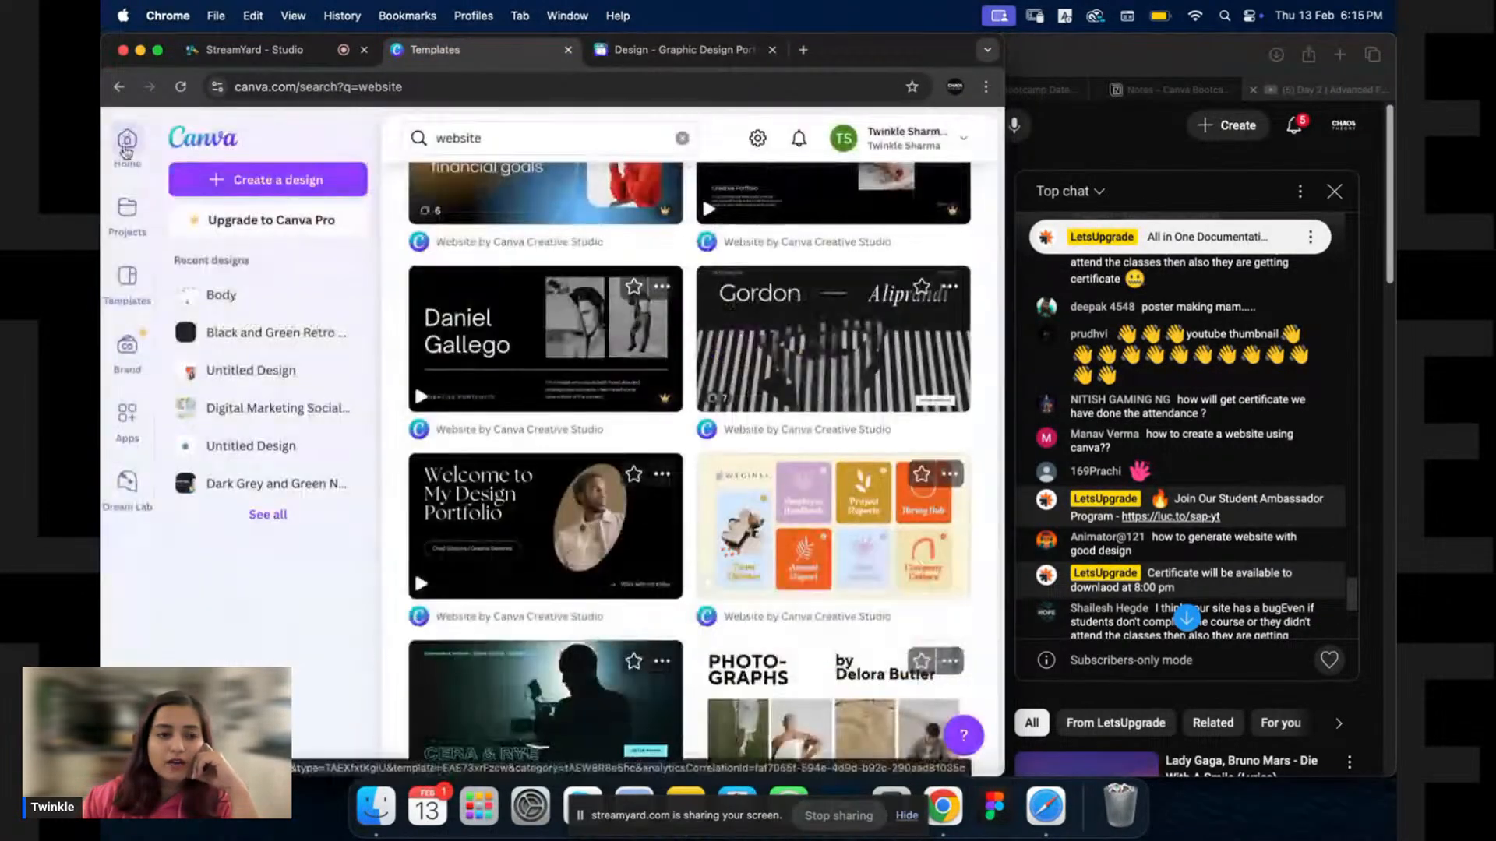
{"action": "left_click", "coordinate": [127, 138]}
{"action": "scroll", "coordinate": [528, 269], "scroll_direction": "up", "scroll_amount": 5}
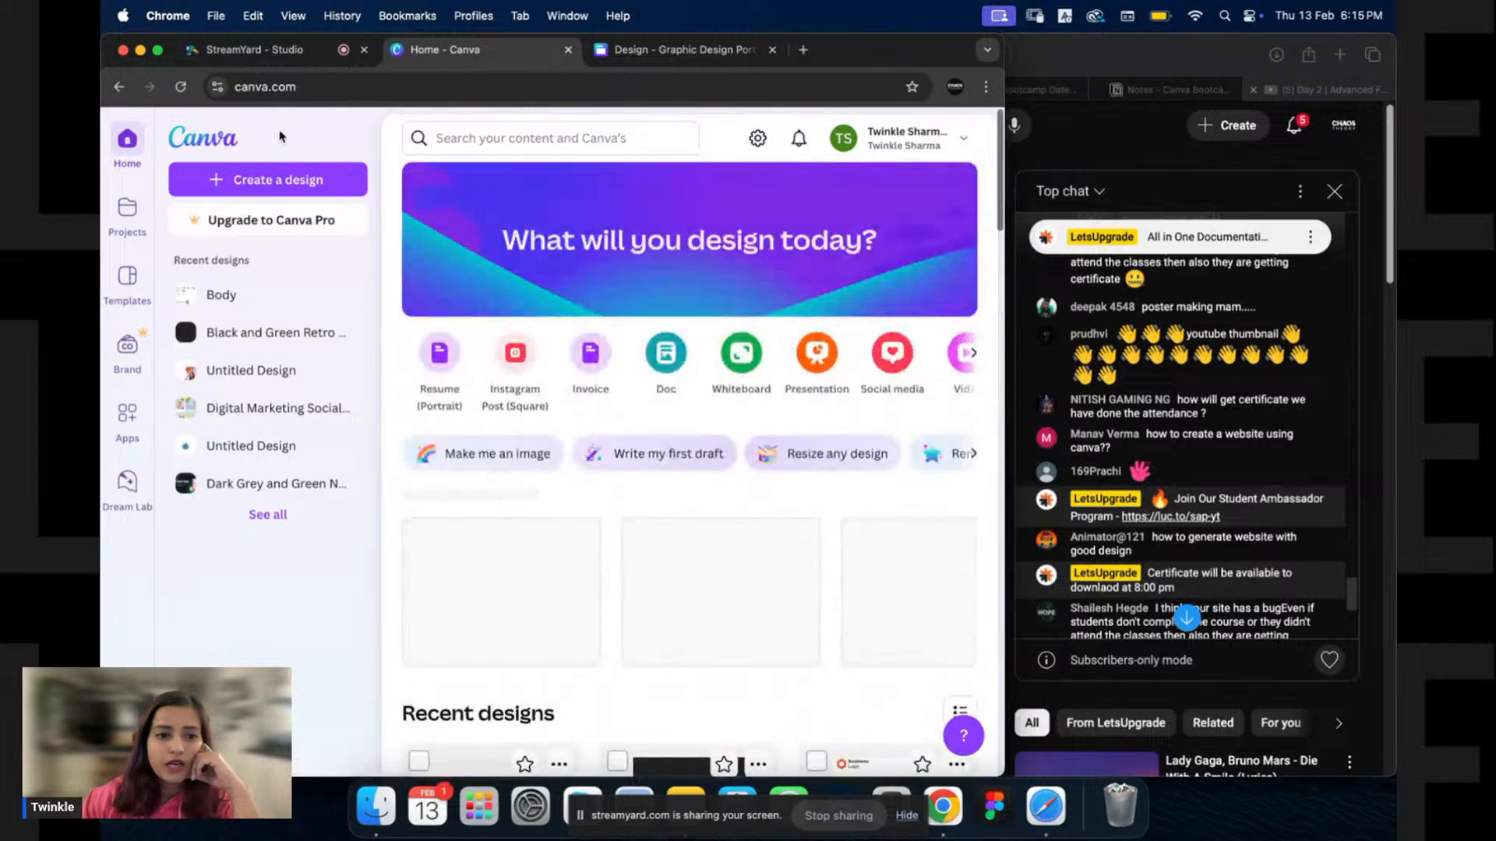
Start a new design from the Websites category using the Coming Soon template titled "Ready to make some noise?".
{"action": "left_click", "coordinate": [267, 179]}
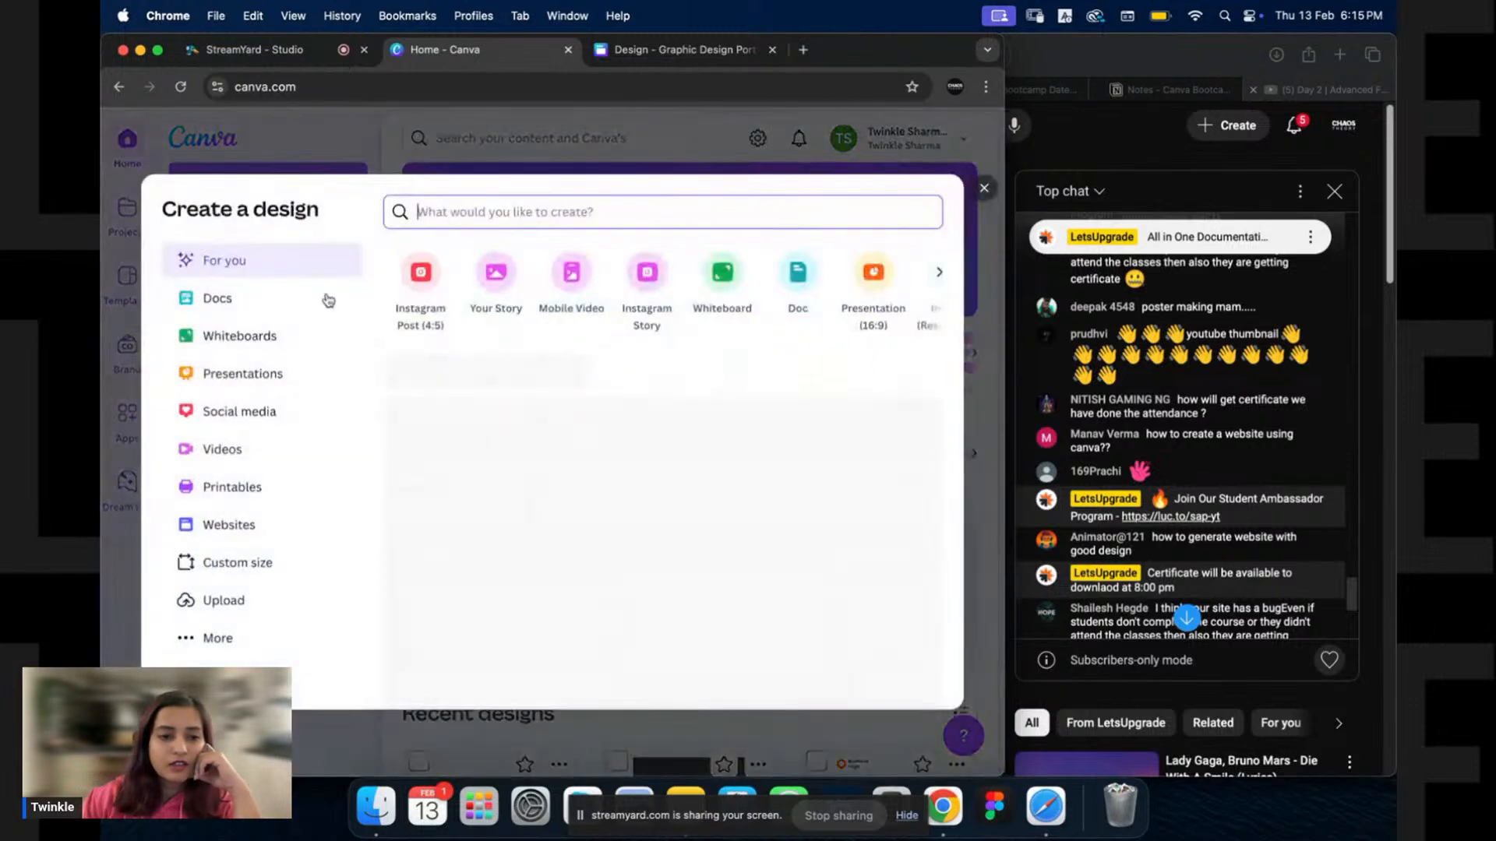
{"action": "left_click", "coordinate": [231, 526]}
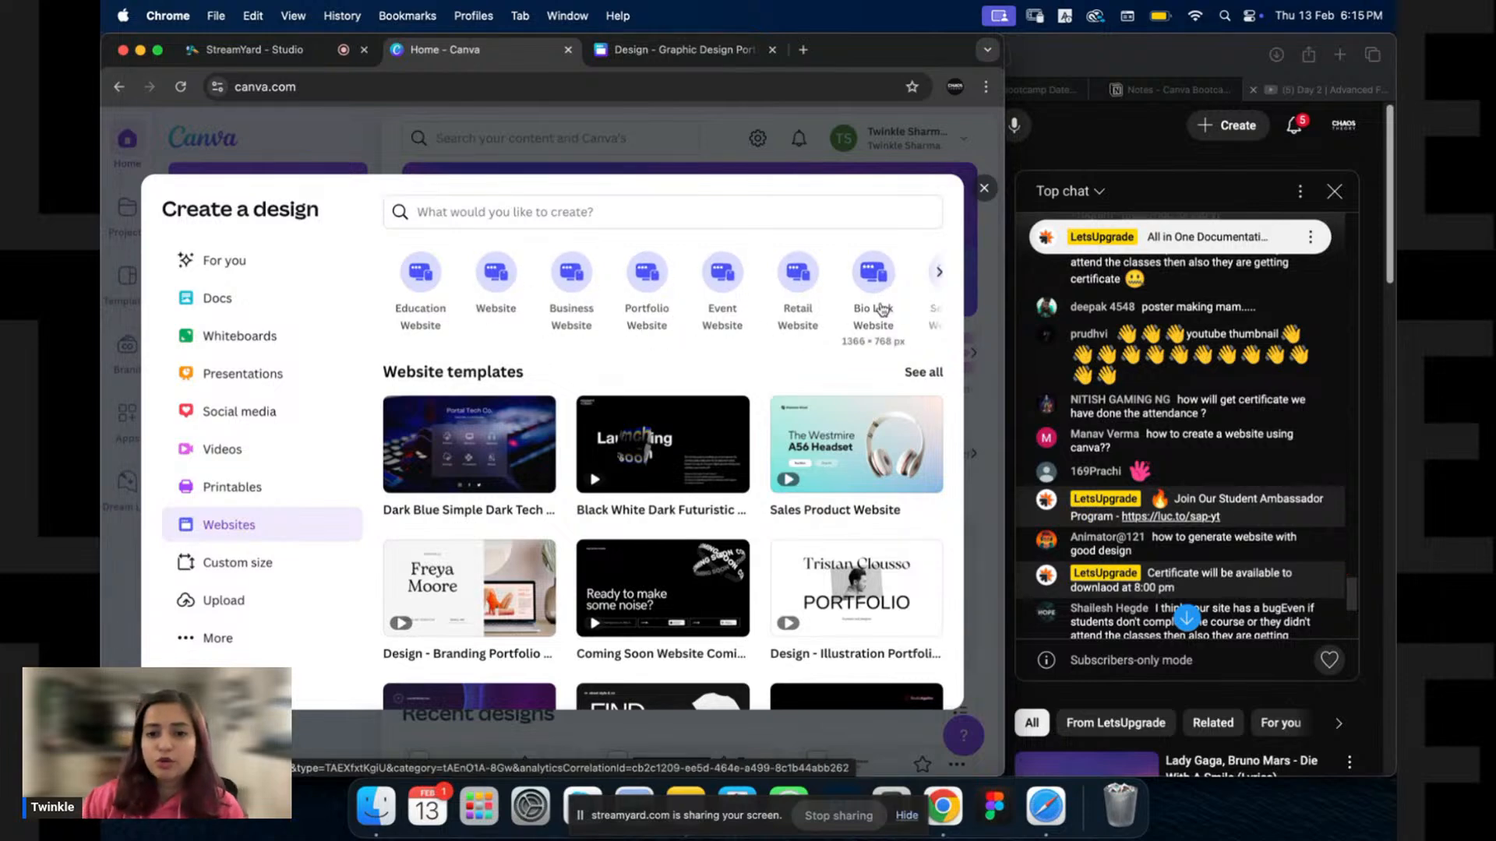
{"action": "scroll", "coordinate": [789, 306], "scroll_direction": "right", "scroll_amount": 2}
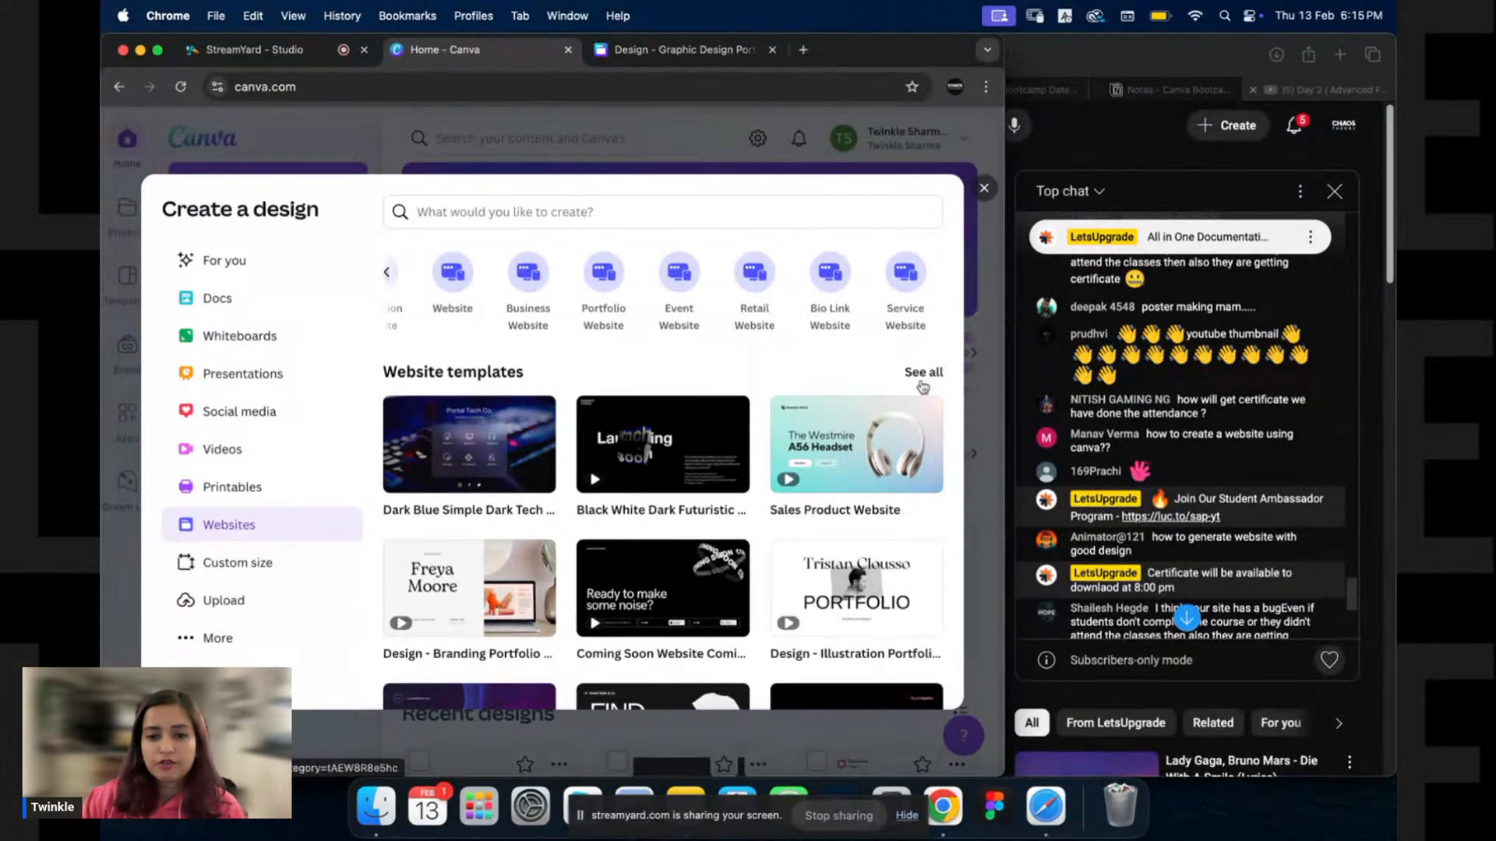
{"action": "left_click", "coordinate": [668, 576]}
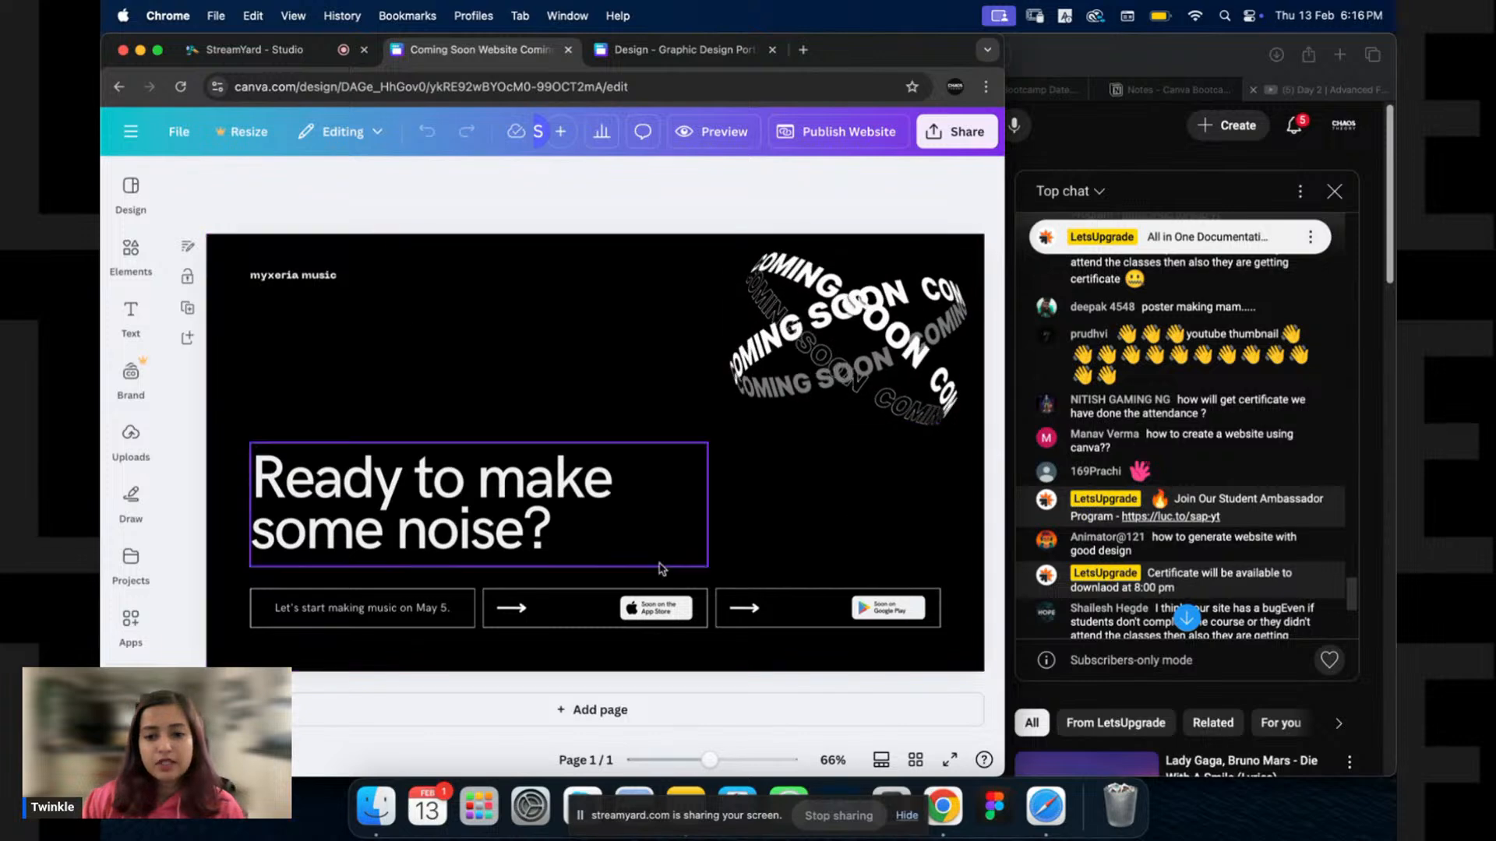
Switch to the graphic design portfolio website design and look through its first pages in the editor.
{"action": "left_click", "coordinate": [662, 50]}
{"action": "scroll", "coordinate": [513, 374], "scroll_direction": "down", "scroll_amount": 3}
{"action": "scroll", "coordinate": [510, 348], "scroll_direction": "down", "scroll_amount": 10}
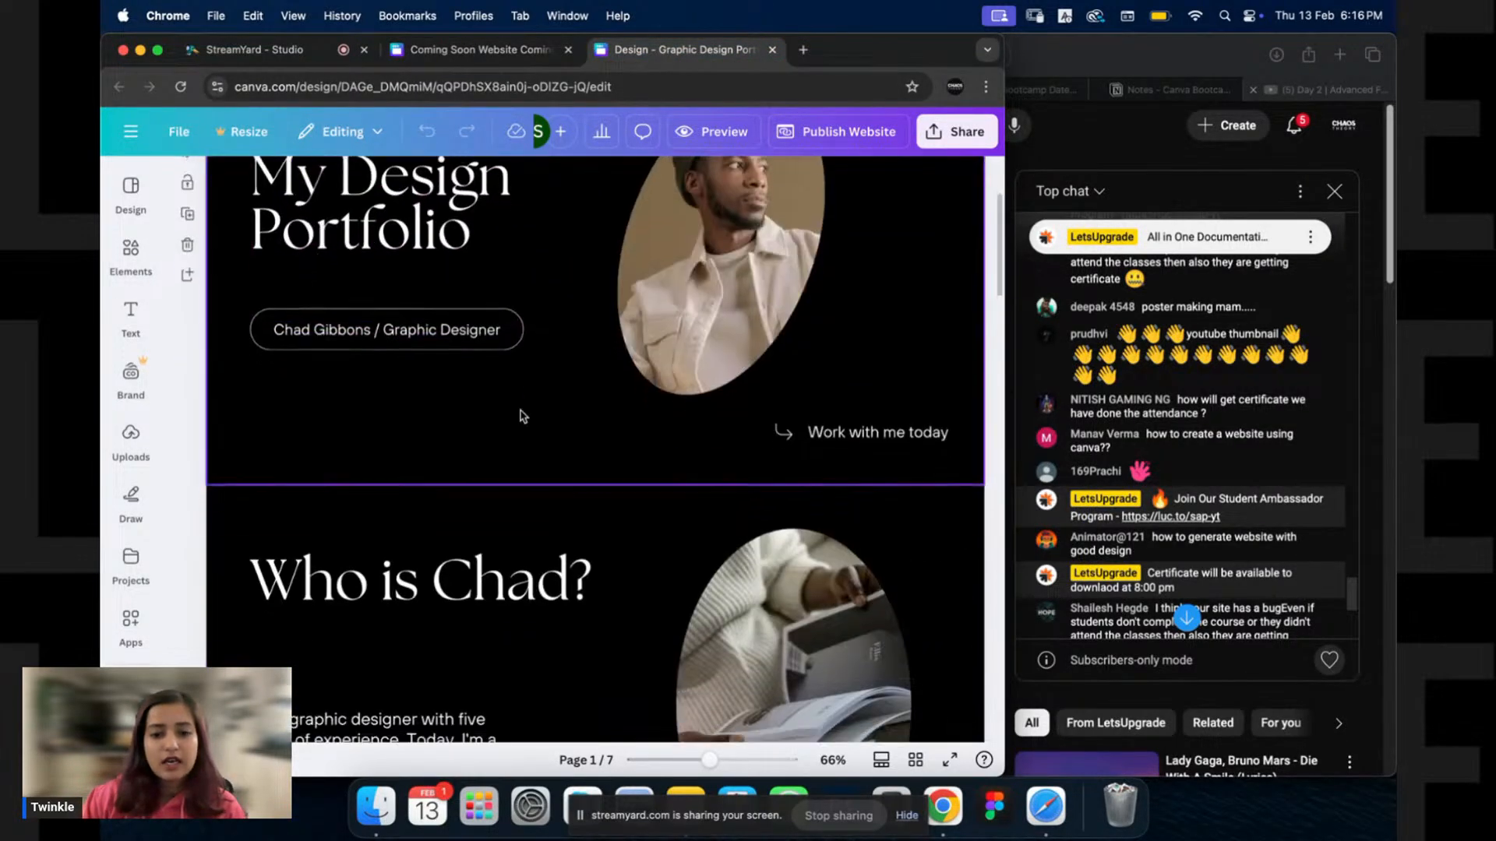
{"action": "scroll", "coordinate": [522, 351], "scroll_direction": "down", "scroll_amount": 4}
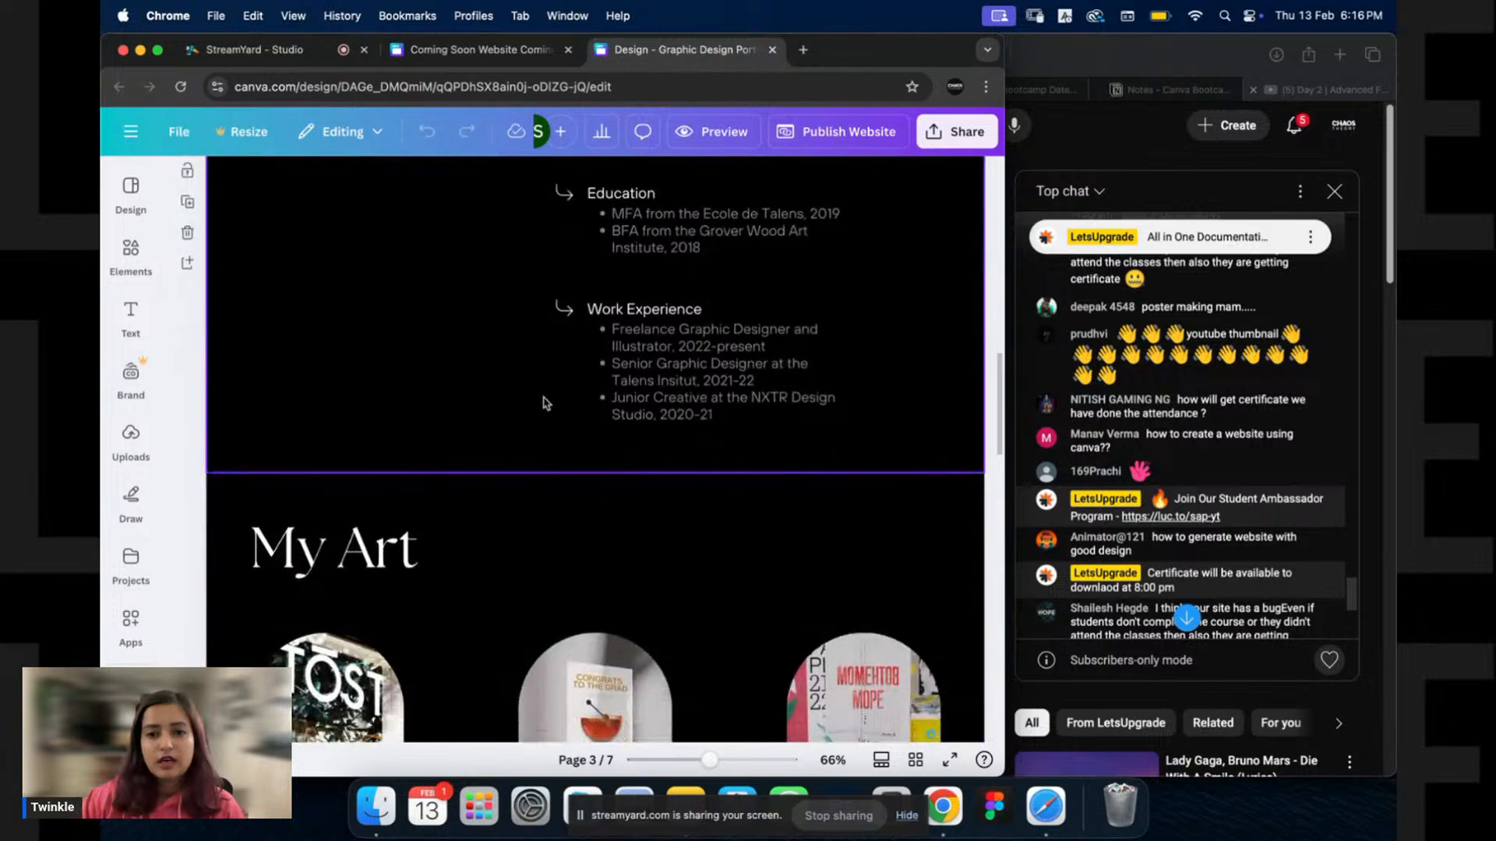
Preview the graphic design portfolio as a website, look through all sections down to the contact section, and close the preview.
{"action": "left_click", "coordinate": [720, 139]}
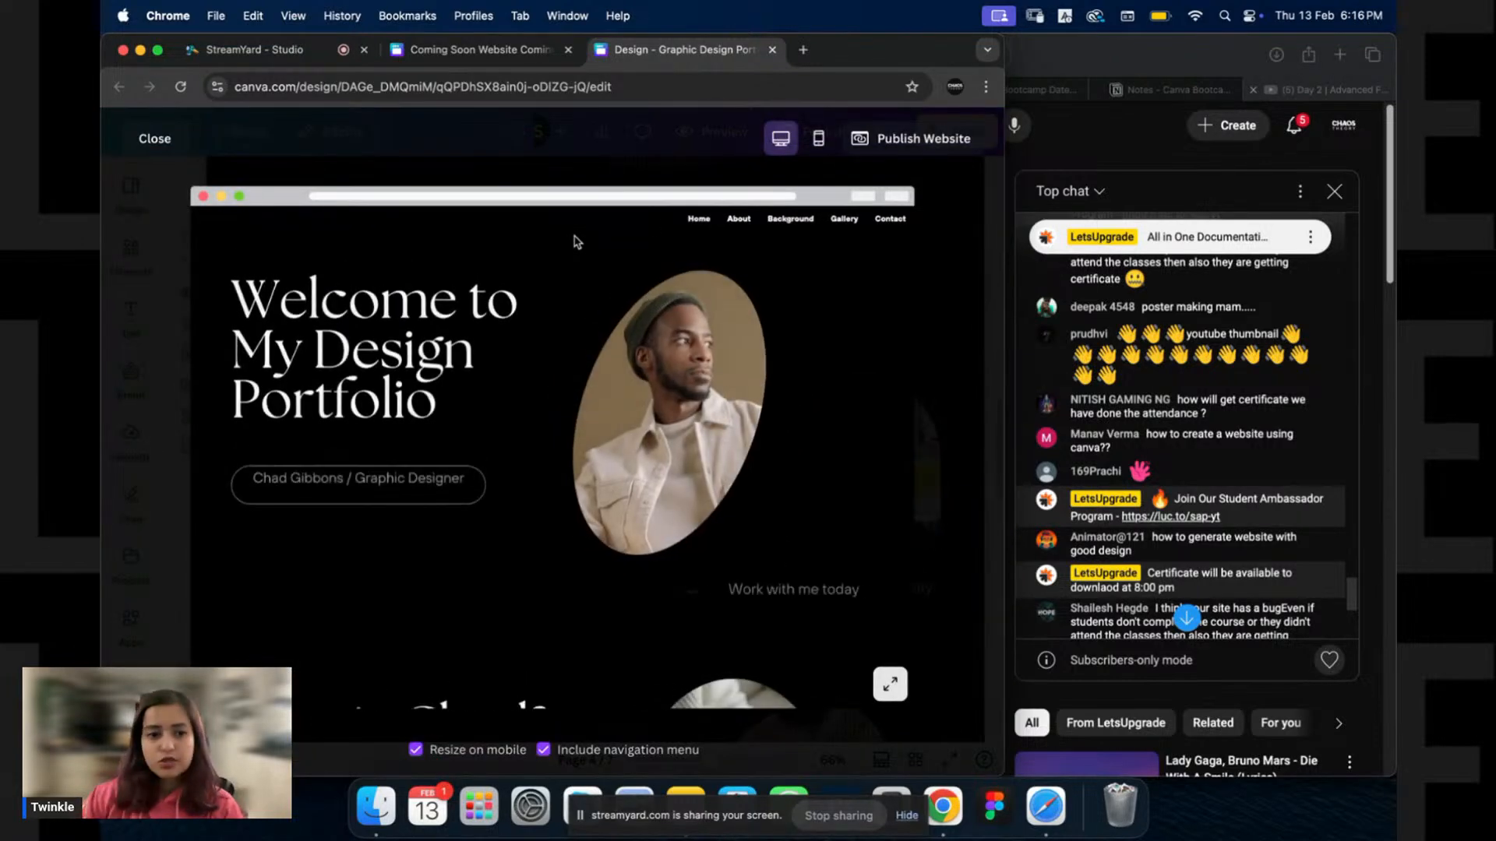
{"action": "scroll", "coordinate": [534, 390], "scroll_direction": "down", "scroll_amount": 2}
{"action": "scroll", "coordinate": [499, 397], "scroll_direction": "up", "scroll_amount": 2}
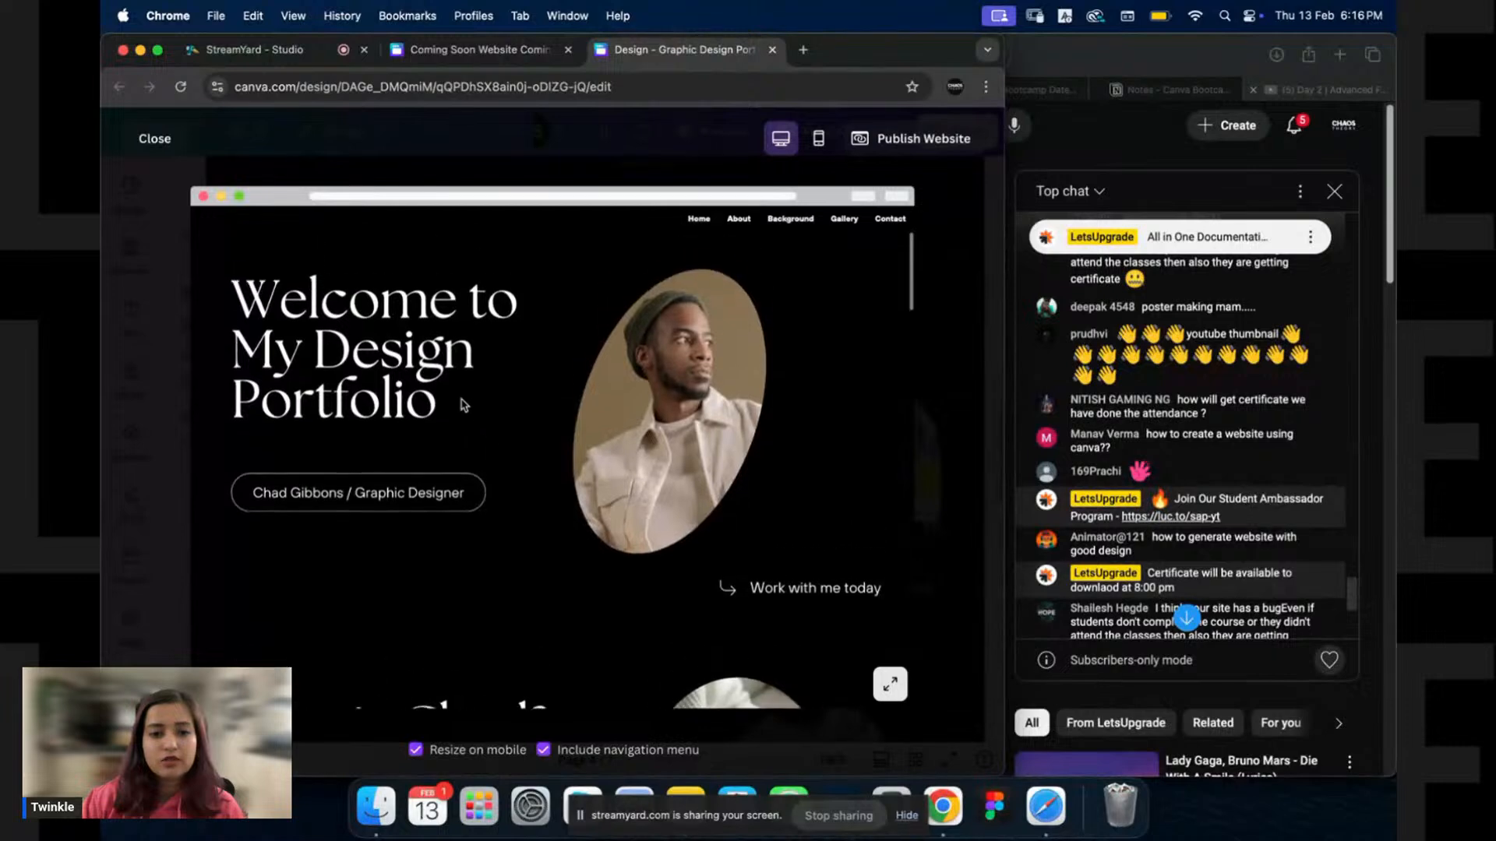
{"action": "scroll", "coordinate": [512, 451], "scroll_direction": "down", "scroll_amount": 5}
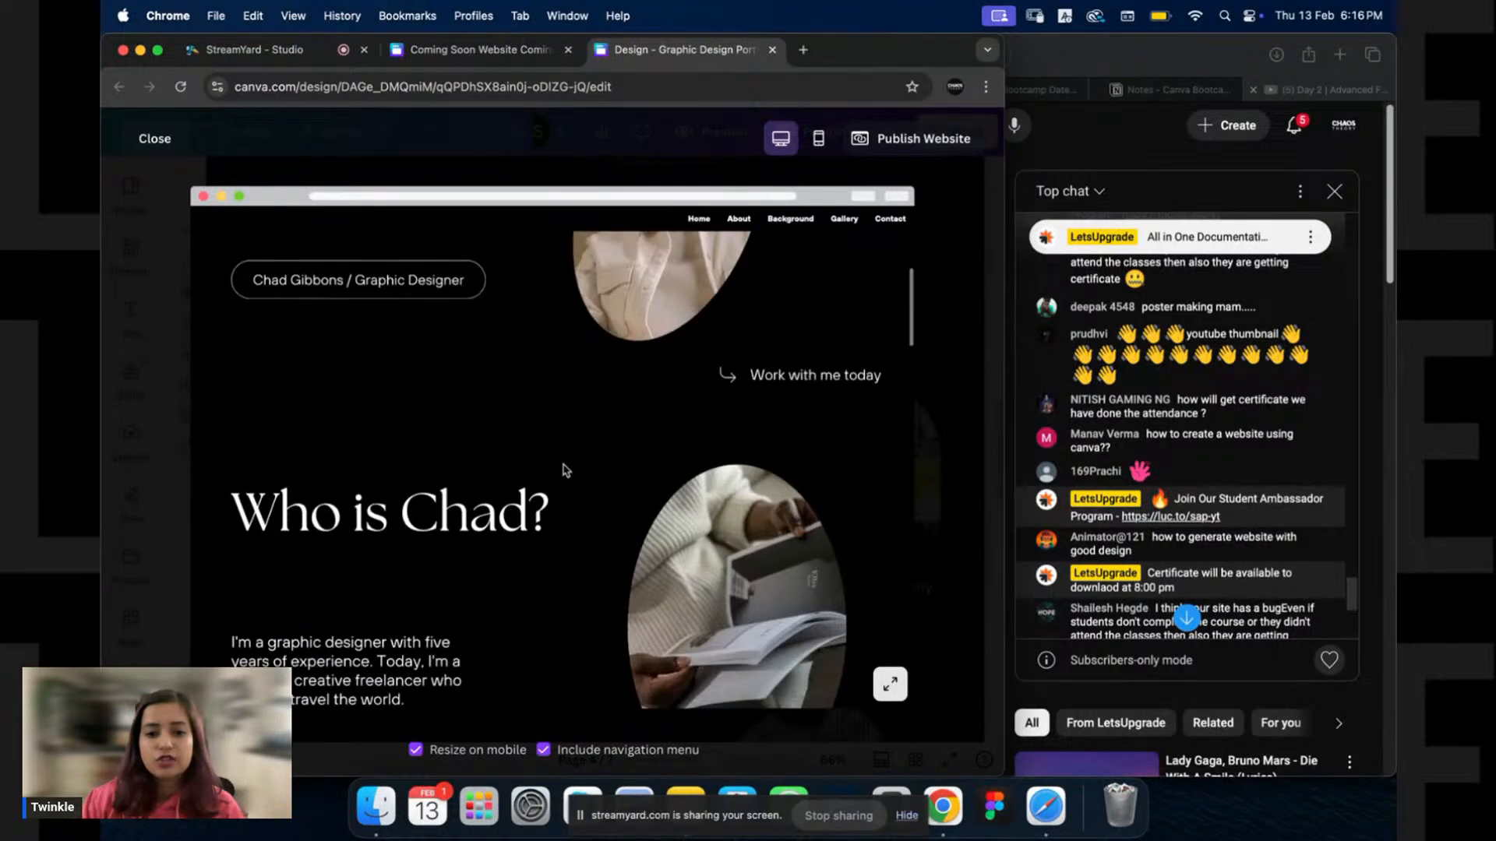
{"action": "scroll", "coordinate": [545, 390], "scroll_direction": "down", "scroll_amount": 3}
{"action": "scroll", "coordinate": [512, 494], "scroll_direction": "down", "scroll_amount": 5}
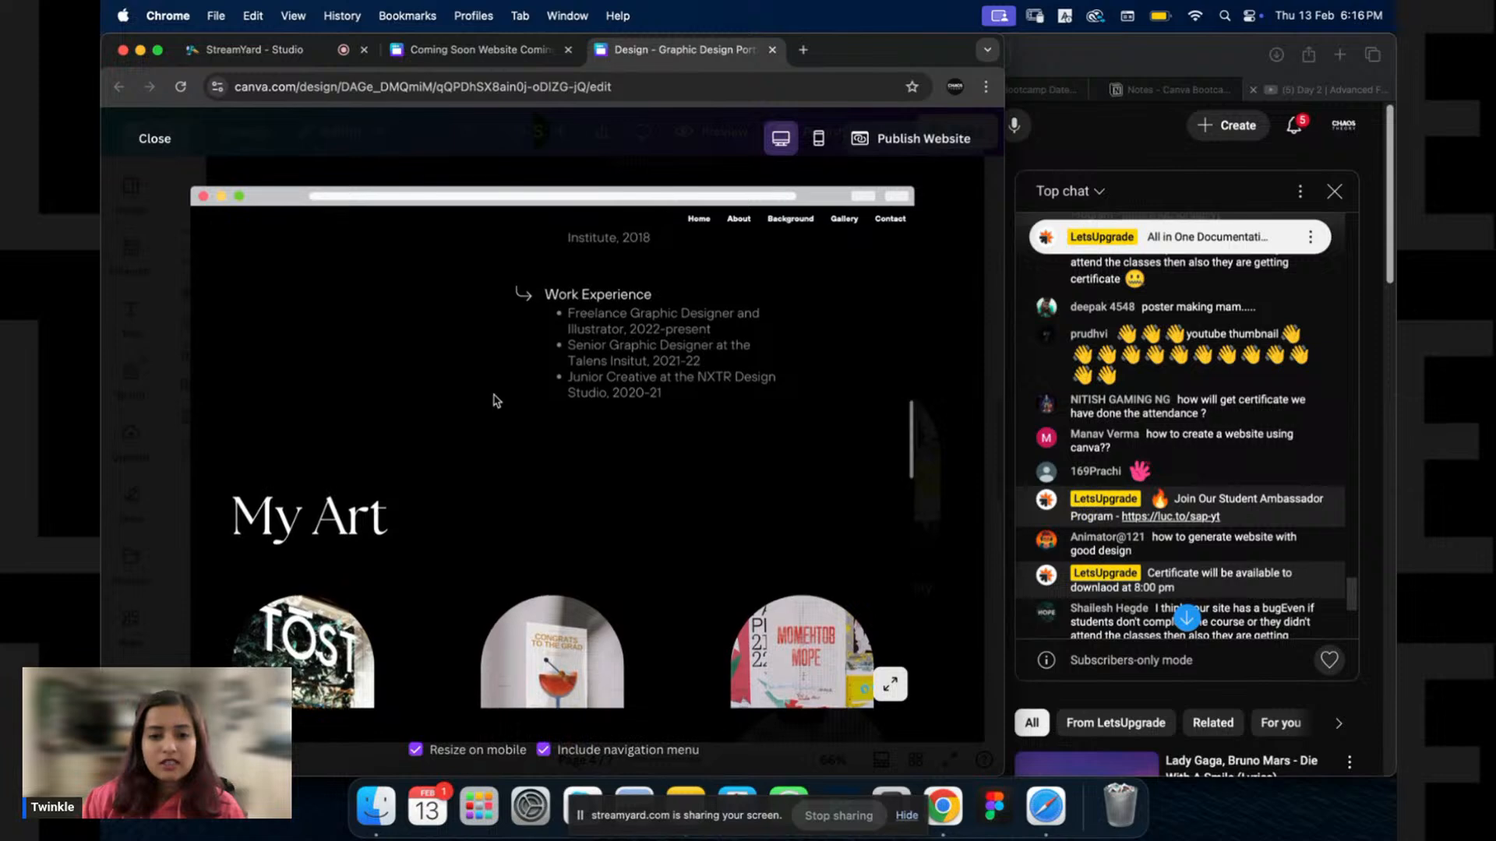
{"action": "scroll", "coordinate": [508, 485], "scroll_direction": "up", "scroll_amount": 4}
{"action": "scroll", "coordinate": [511, 483], "scroll_direction": "down", "scroll_amount": 5}
{"action": "scroll", "coordinate": [512, 483], "scroll_direction": "down", "scroll_amount": 2}
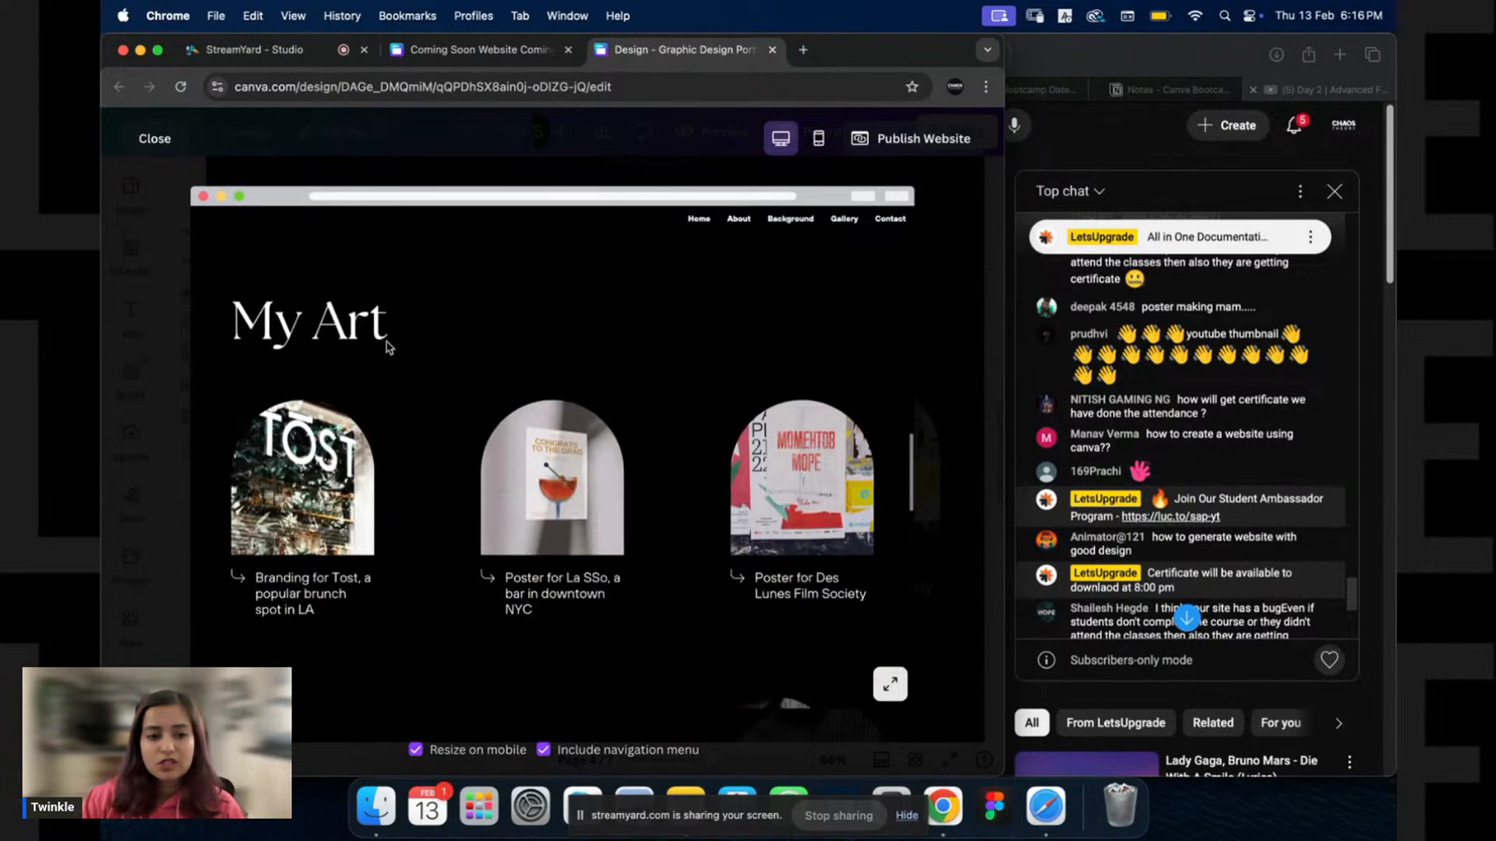
{"action": "scroll", "coordinate": [478, 358], "scroll_direction": "down", "scroll_amount": 5}
{"action": "scroll", "coordinate": [551, 458], "scroll_direction": "down", "scroll_amount": 6}
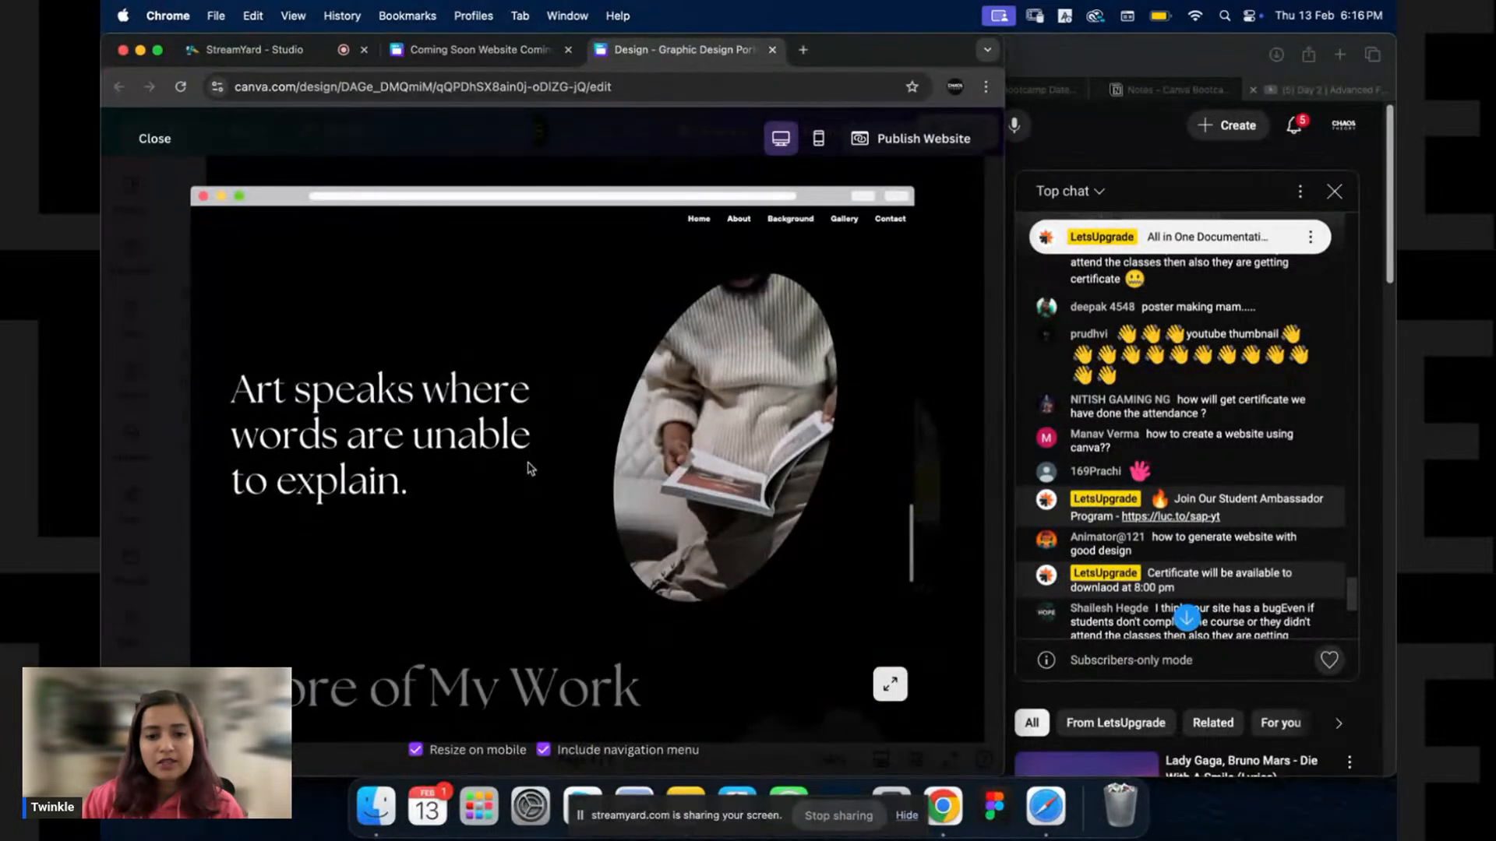
{"action": "scroll", "coordinate": [545, 446], "scroll_direction": "down", "scroll_amount": 7}
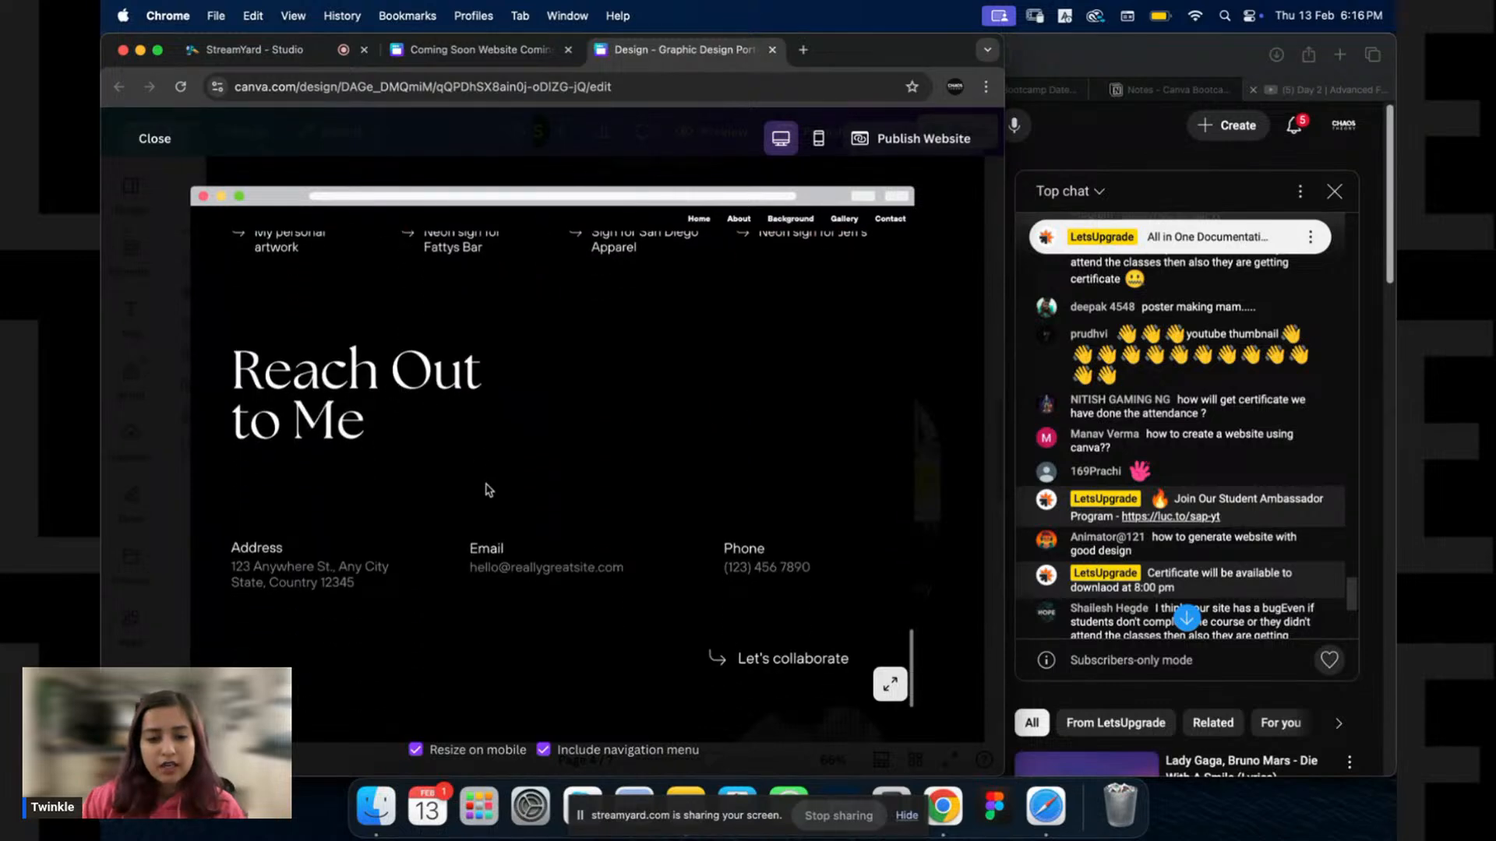
{"action": "scroll", "coordinate": [721, 324], "scroll_direction": "up", "scroll_amount": 20}
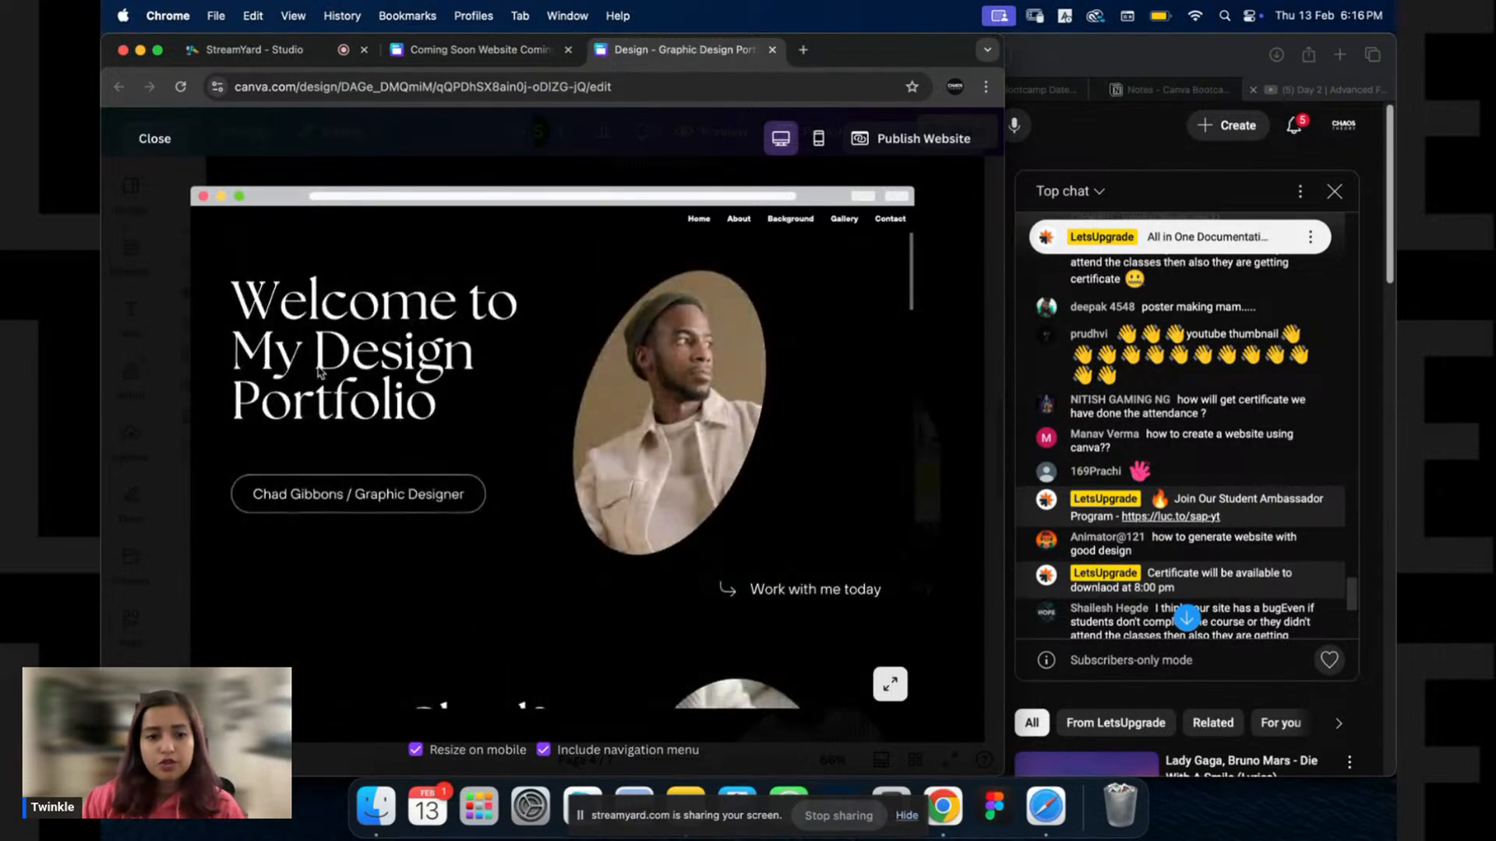
{"action": "left_click", "coordinate": [167, 138]}
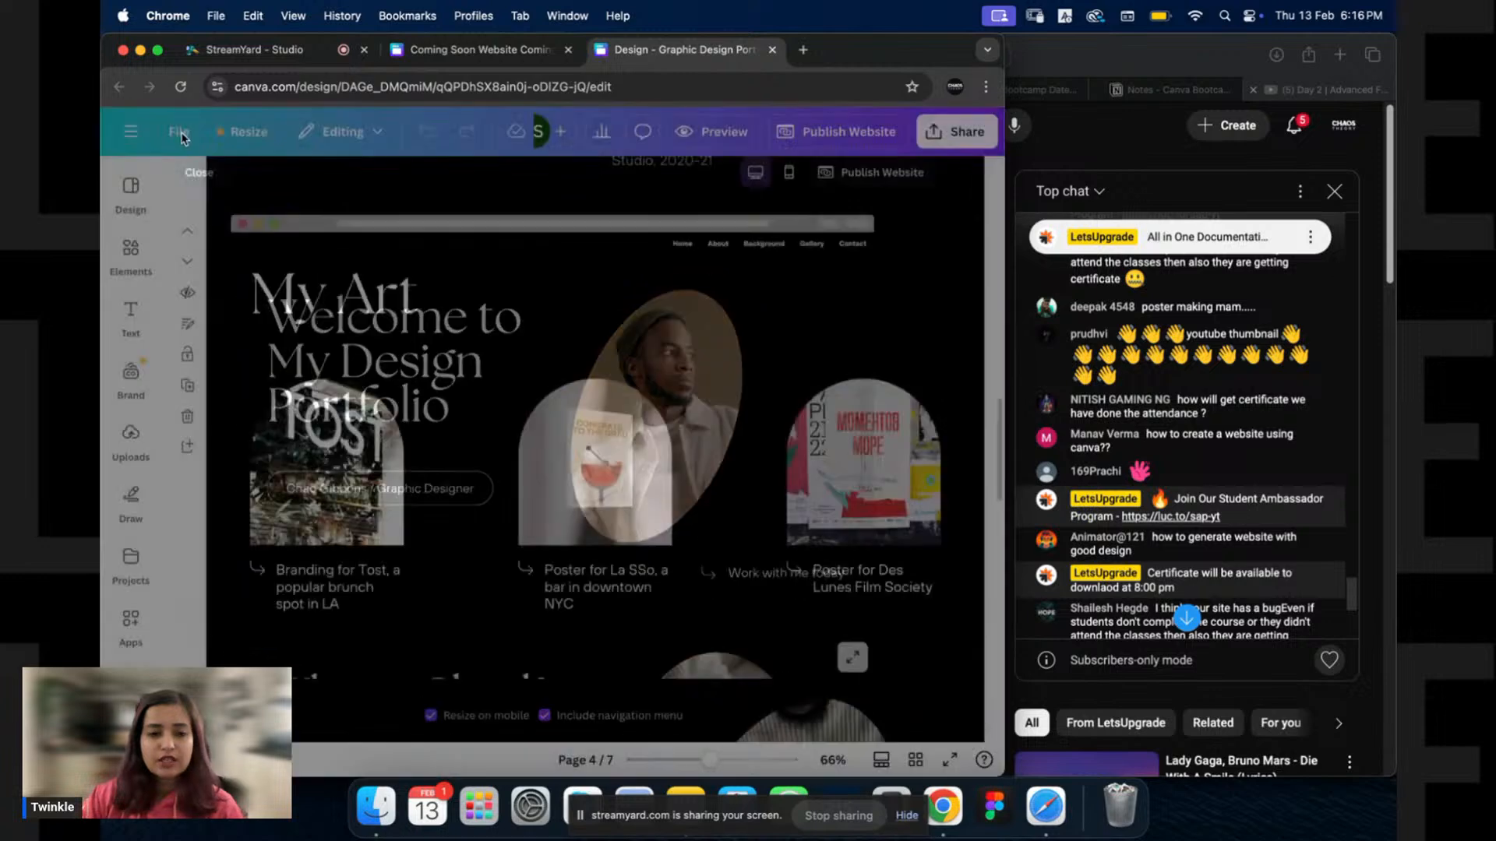
Return to the portfolio's first page and look at the website publishing options without publishing.
{"action": "scroll", "coordinate": [529, 359], "scroll_direction": "up", "scroll_amount": 20}
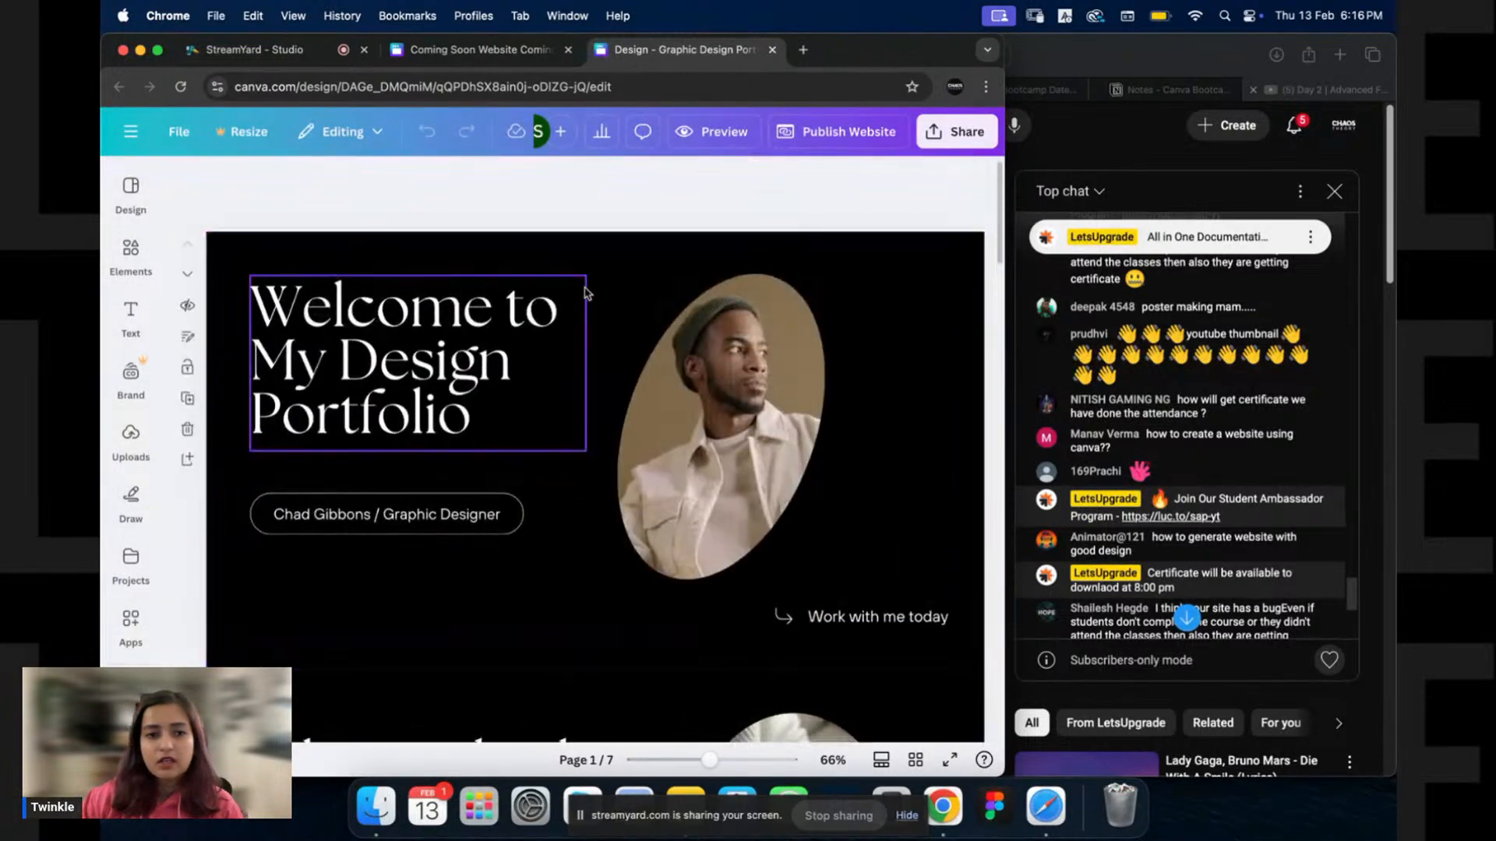
{"action": "left_click", "coordinate": [851, 134]}
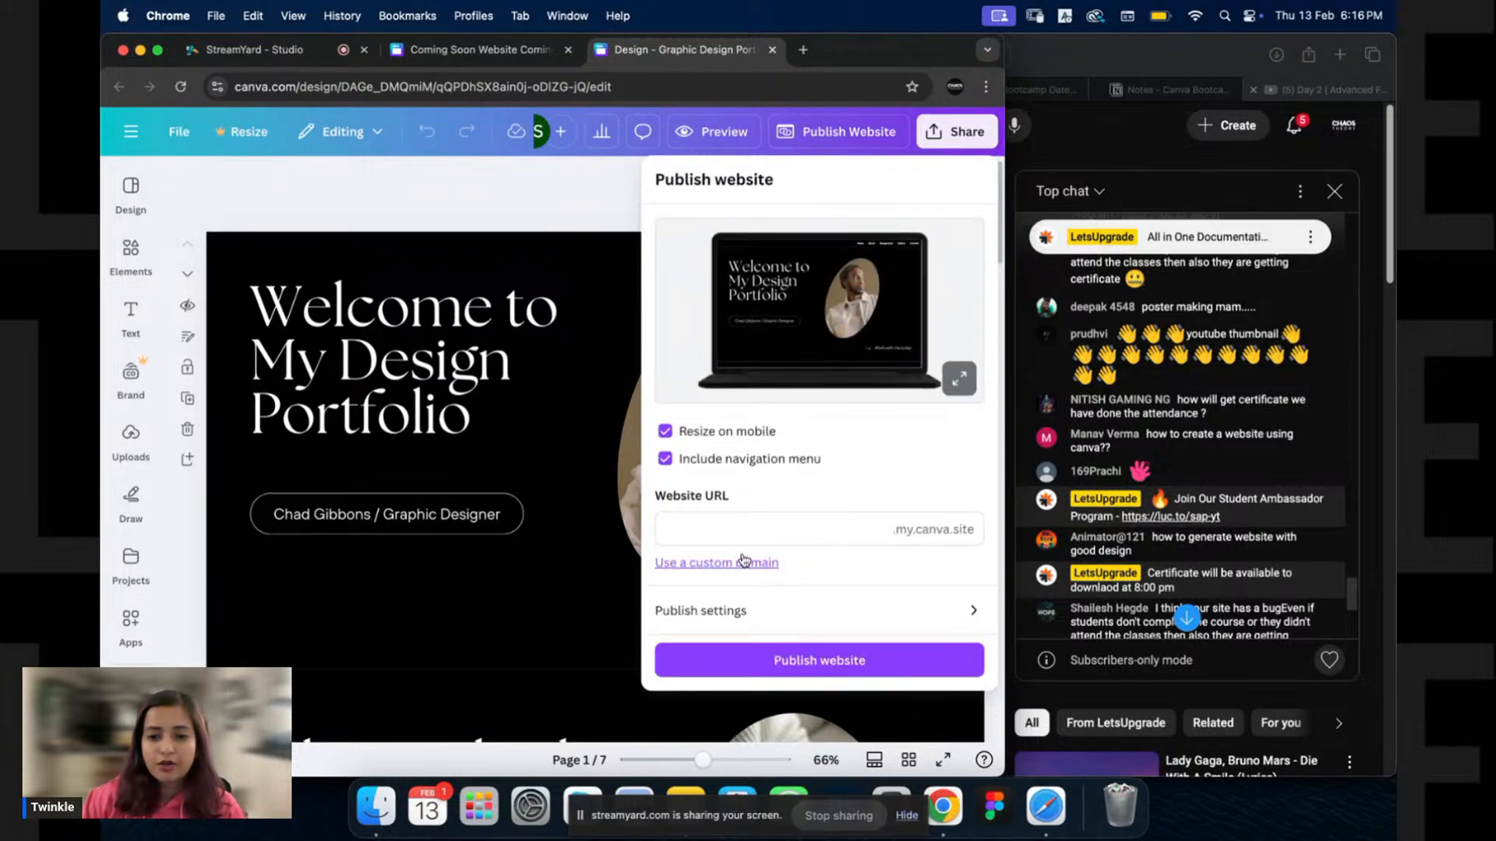
{"action": "left_click", "coordinate": [574, 193]}
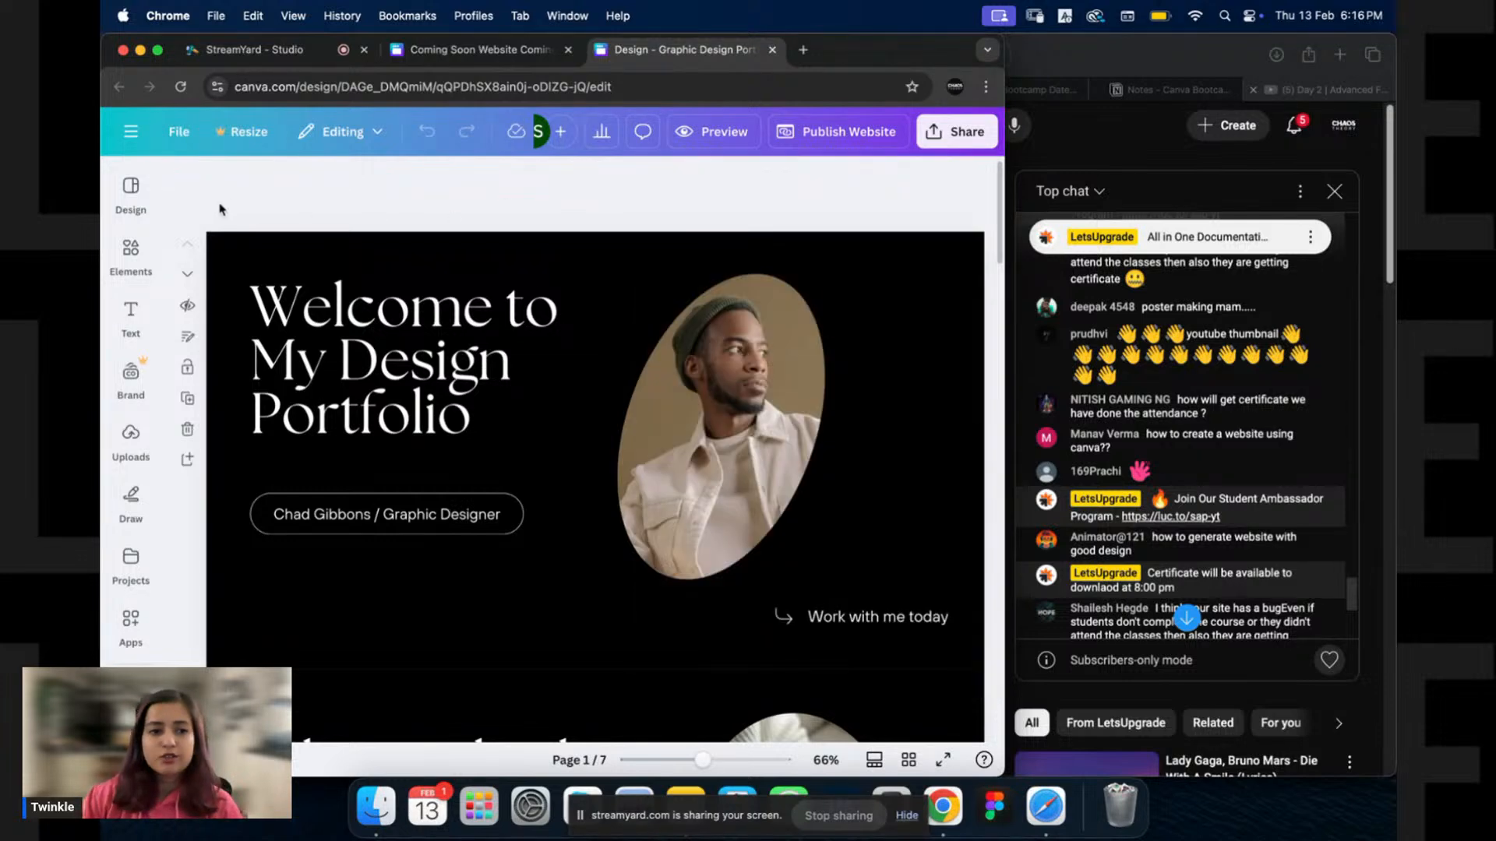
Go from the Coming Soon design to the Canva home page and search for "resume" templates.
{"action": "left_click", "coordinate": [484, 56]}
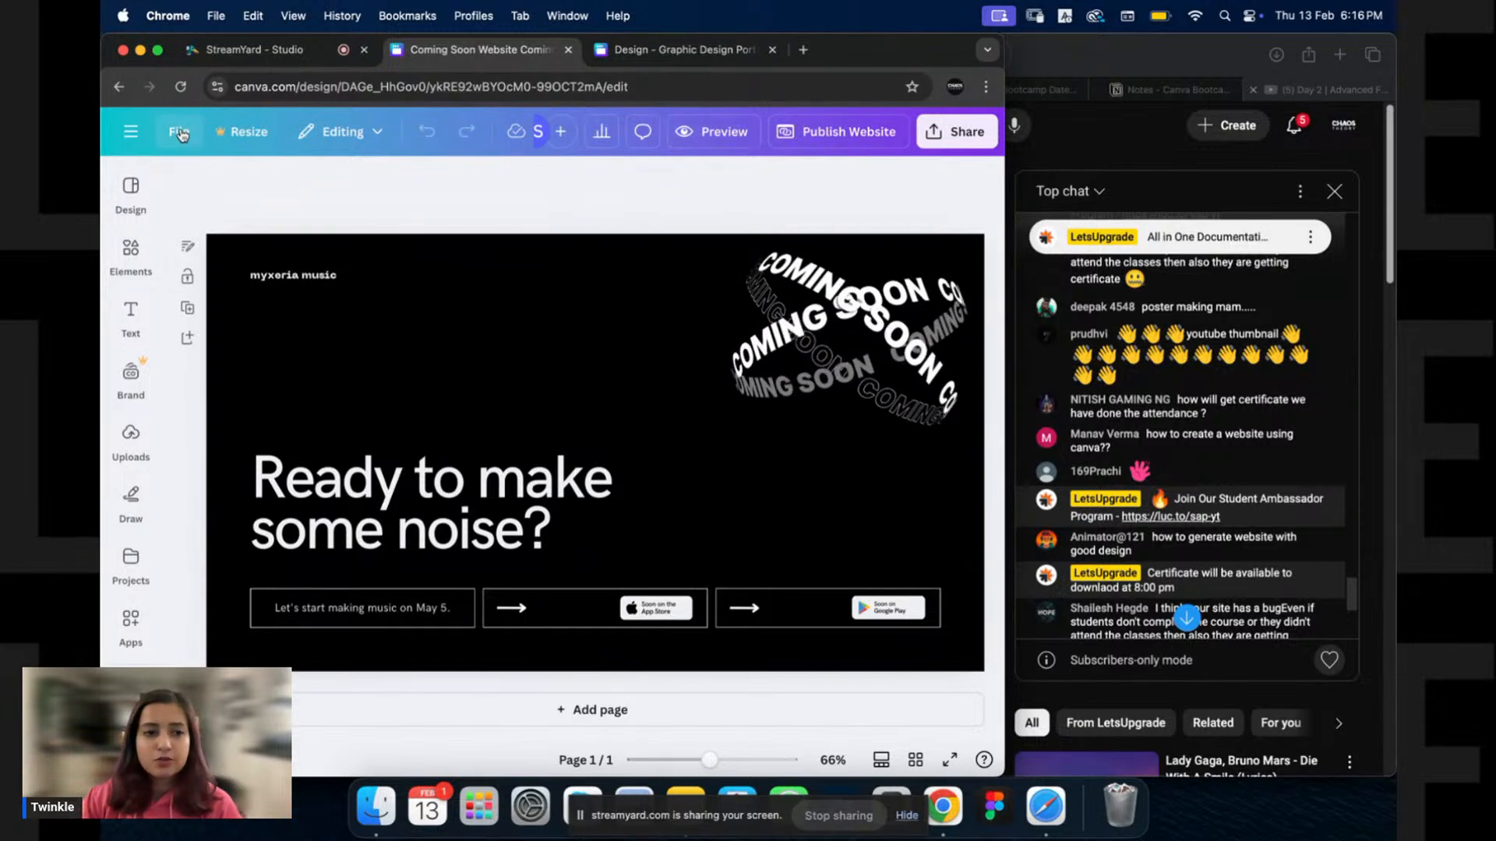
{"action": "left_click", "coordinate": [130, 131]}
{"action": "left_click", "coordinate": [128, 148]}
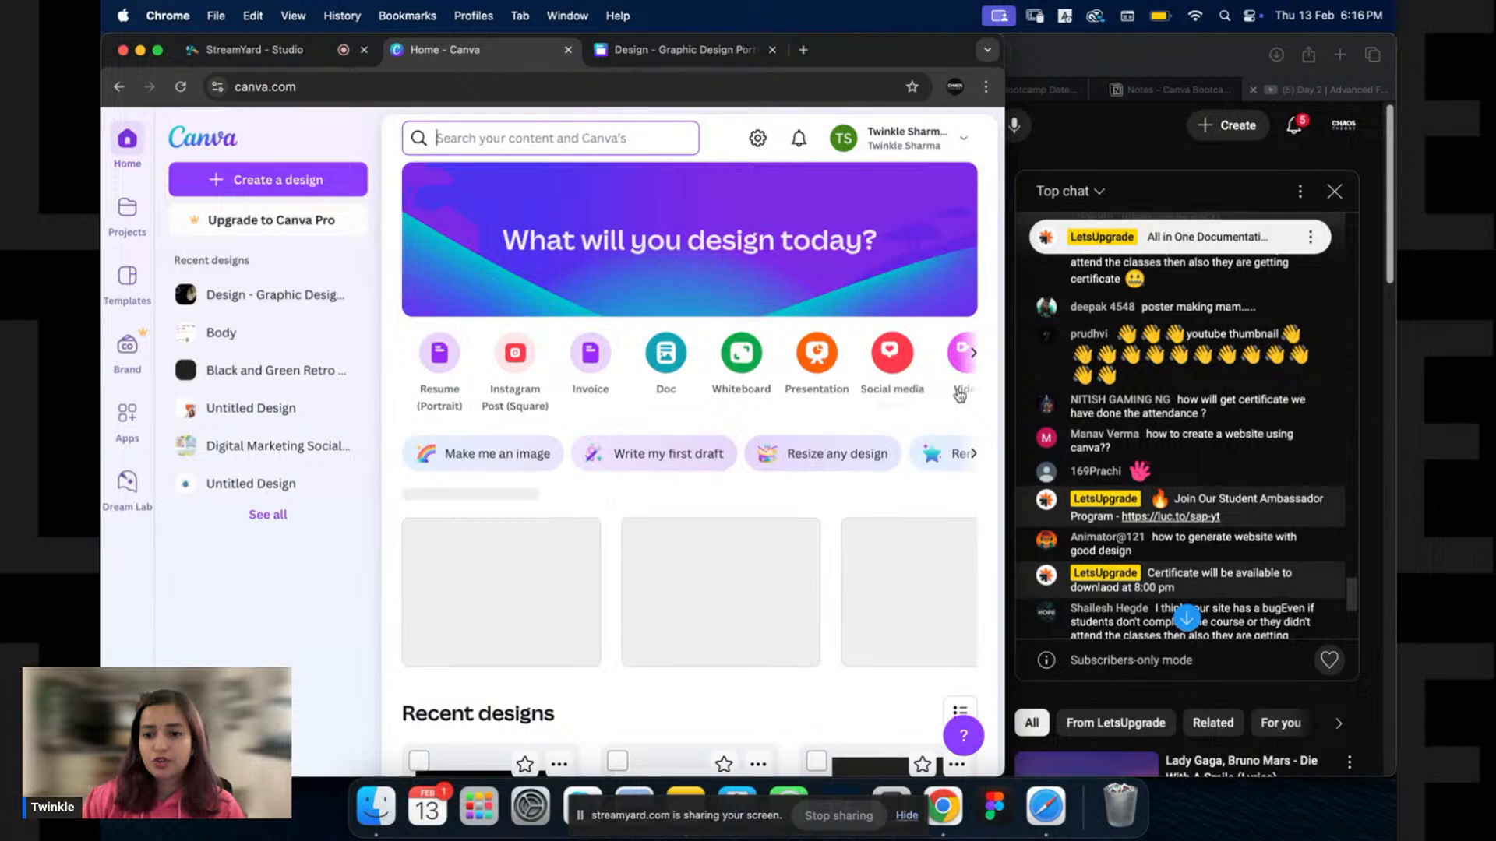
{"action": "left_click", "coordinate": [551, 137]}
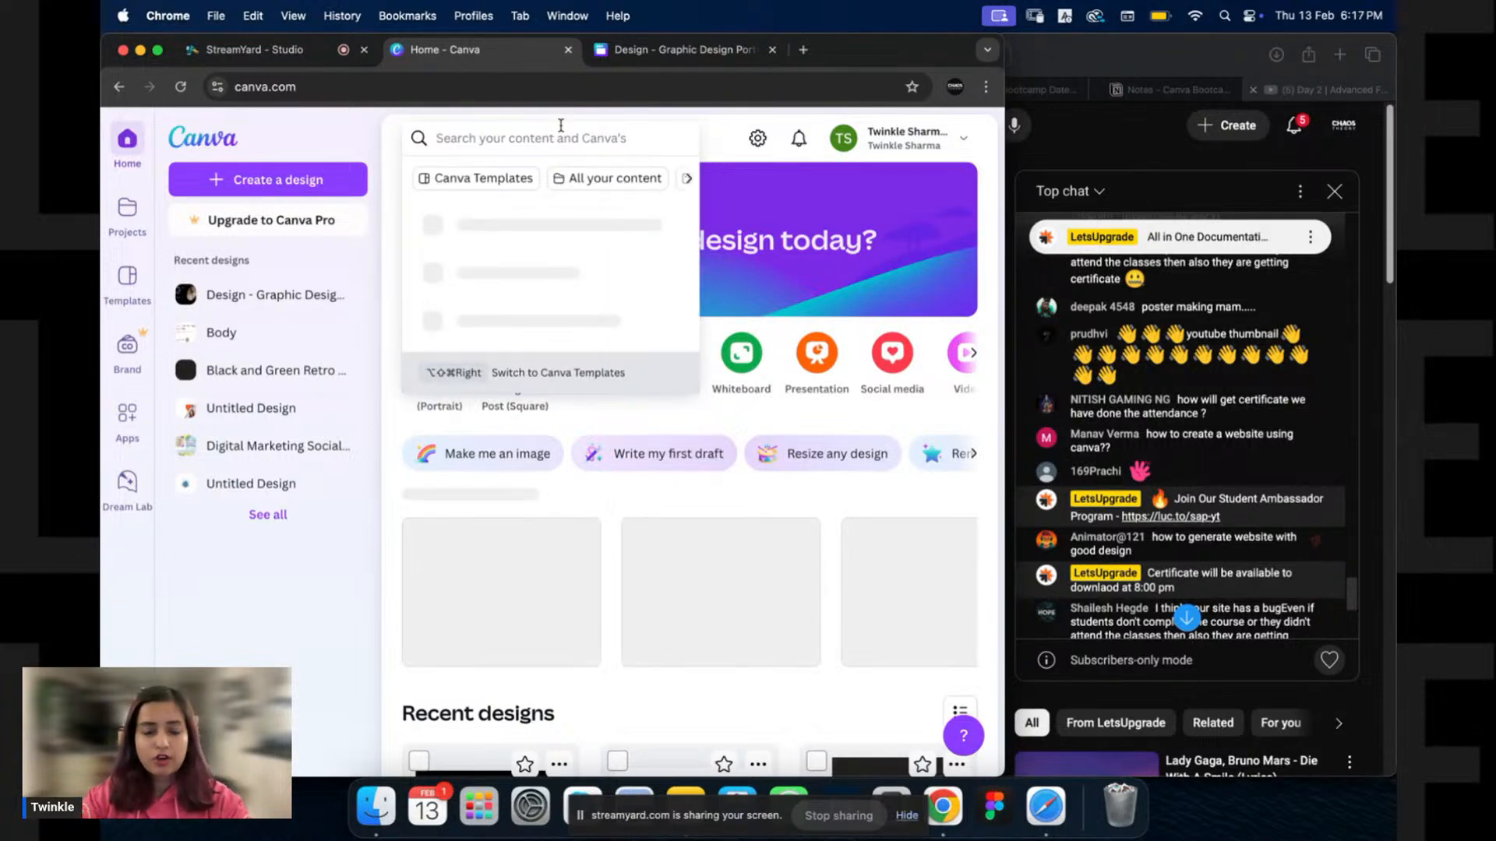
{"action": "type", "text": "resume"}
{"action": "key", "text": "Return"}
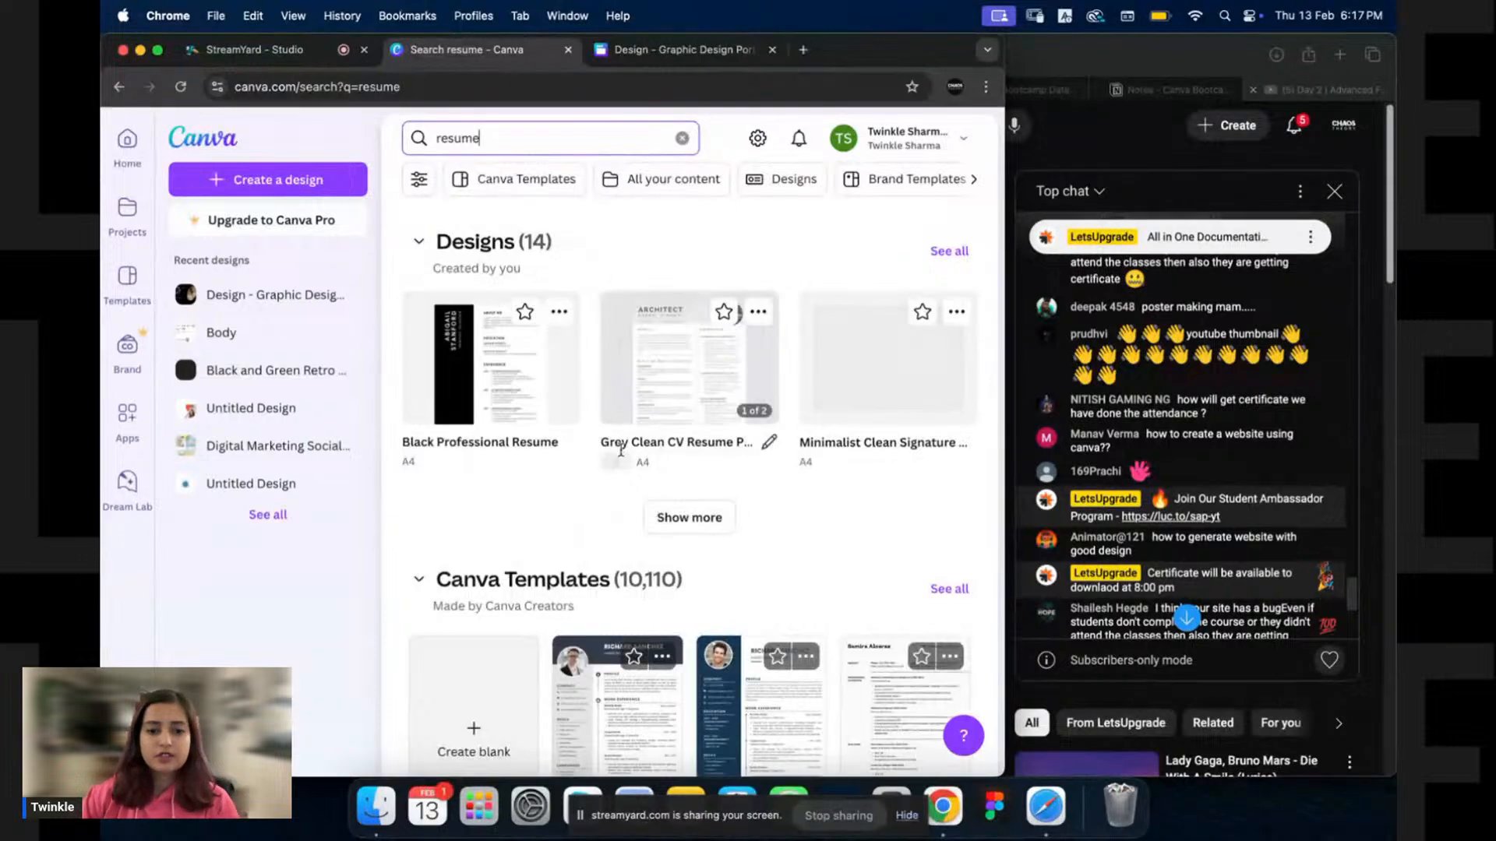
{"action": "scroll", "coordinate": [574, 366], "scroll_direction": "down", "scroll_amount": 5}
{"action": "scroll", "coordinate": [544, 366], "scroll_direction": "down", "scroll_amount": 1}
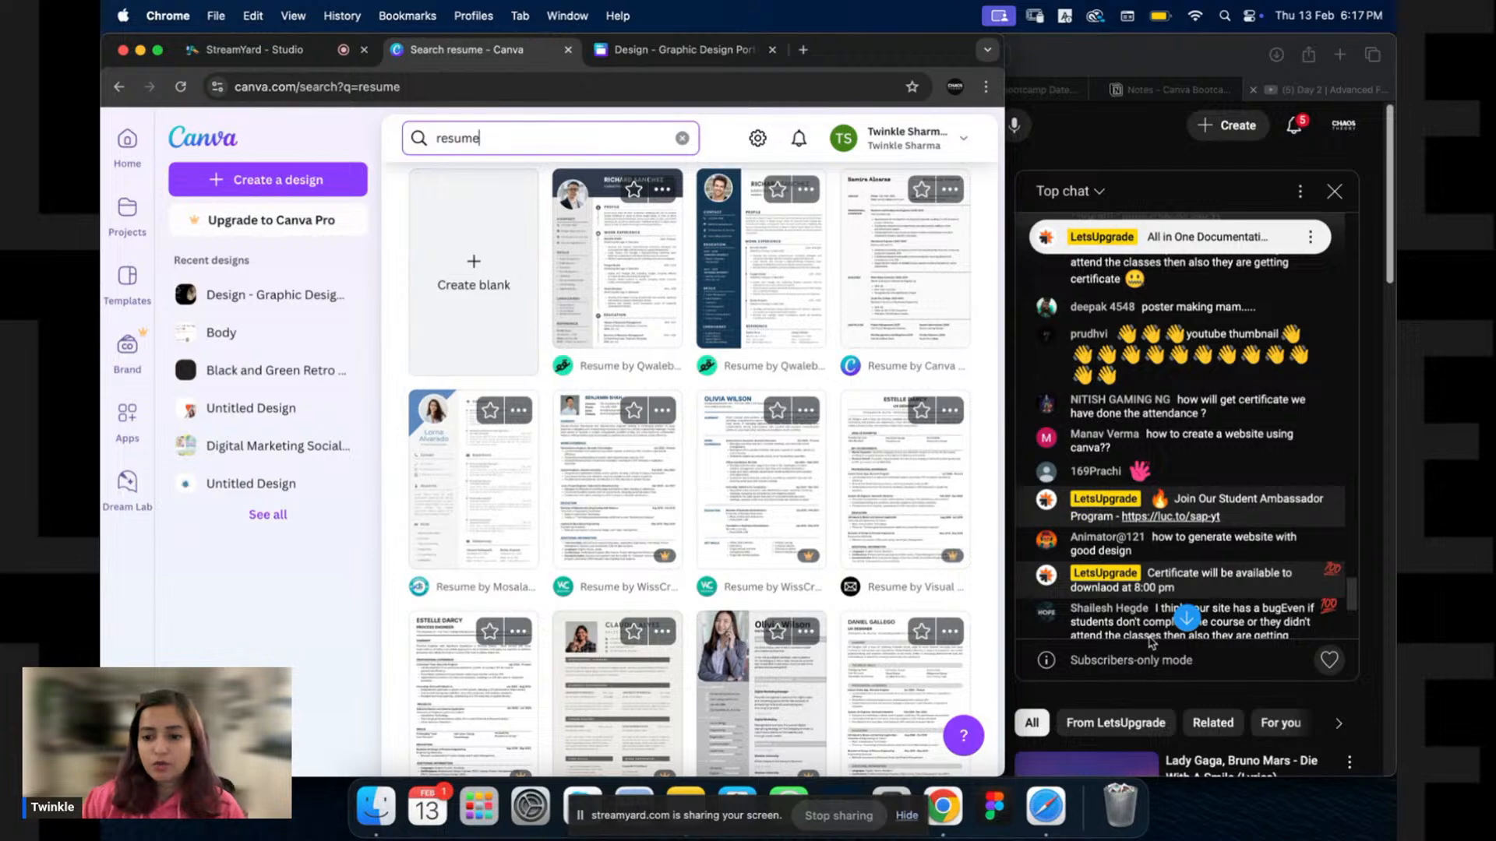
Read the recent and newest viewer messages in the YouTube live chat, keeping the Canva resume results in front.
{"action": "left_click", "coordinate": [1332, 577]}
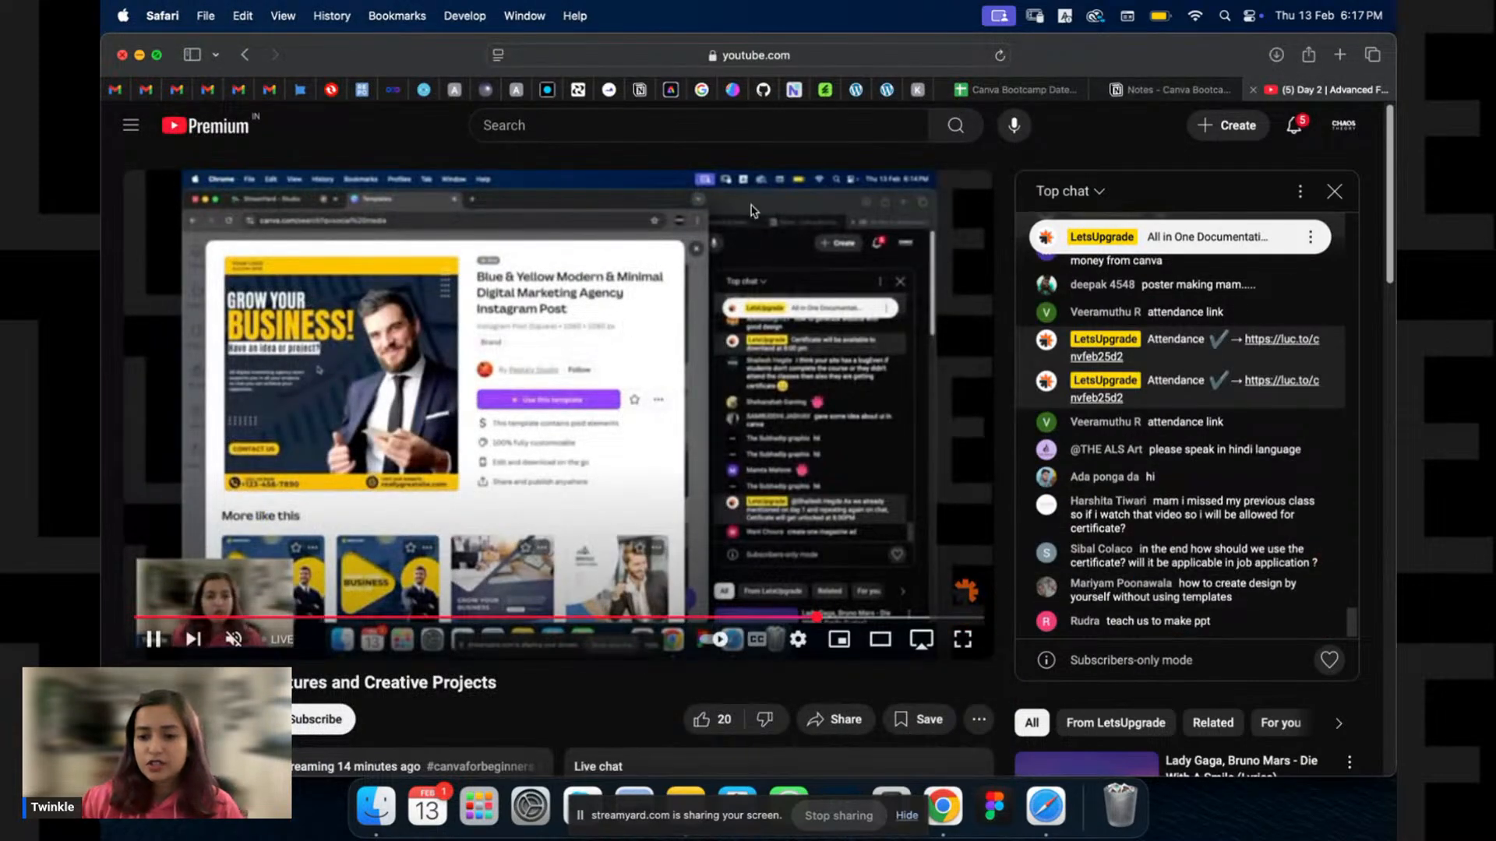
{"action": "left_click", "coordinate": [942, 806]}
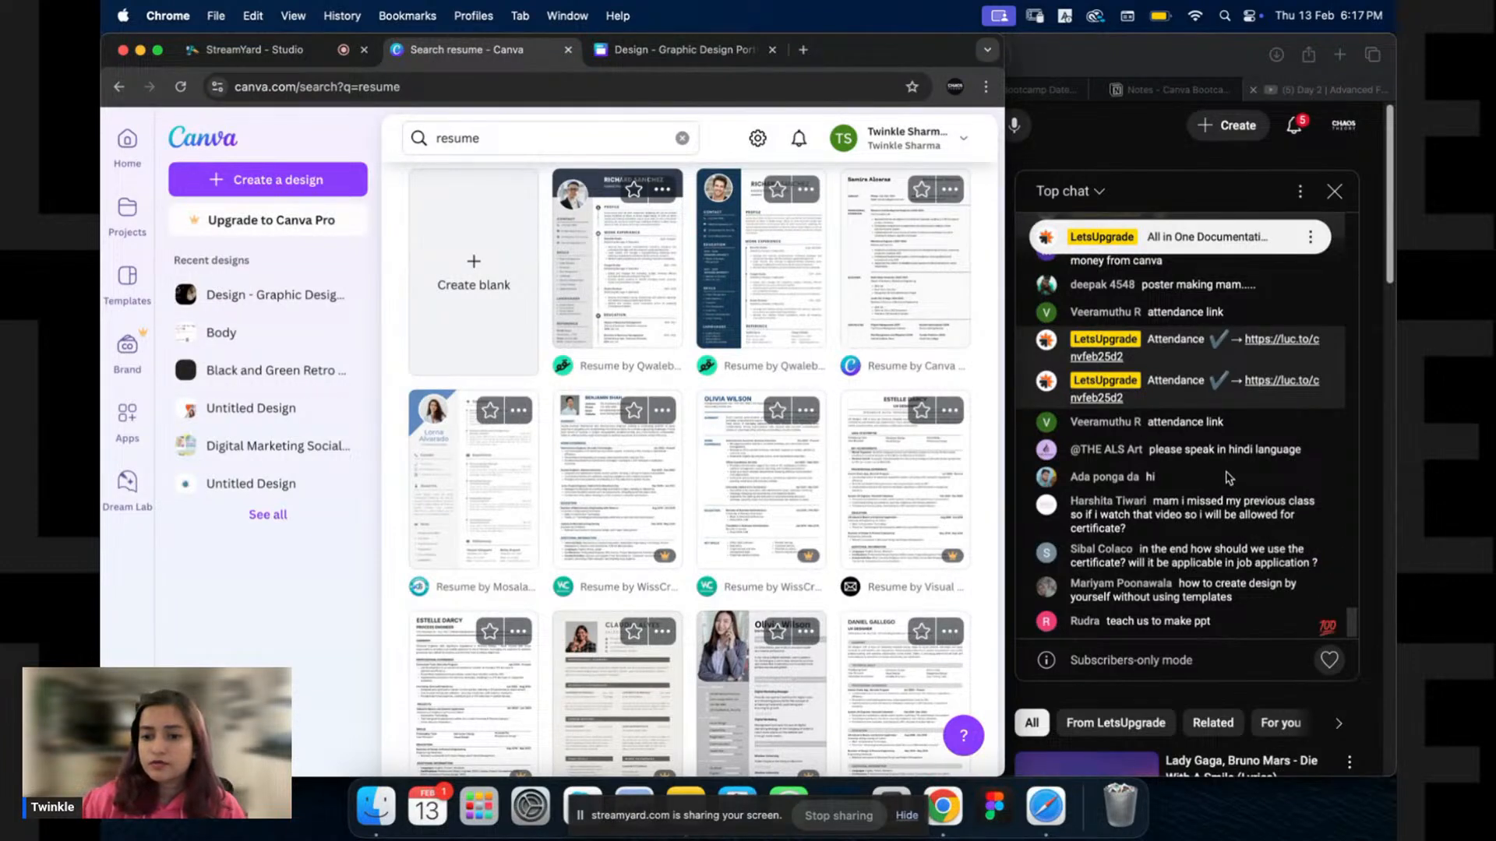
{"action": "scroll", "coordinate": [1224, 475], "scroll_direction": "up", "scroll_amount": 3}
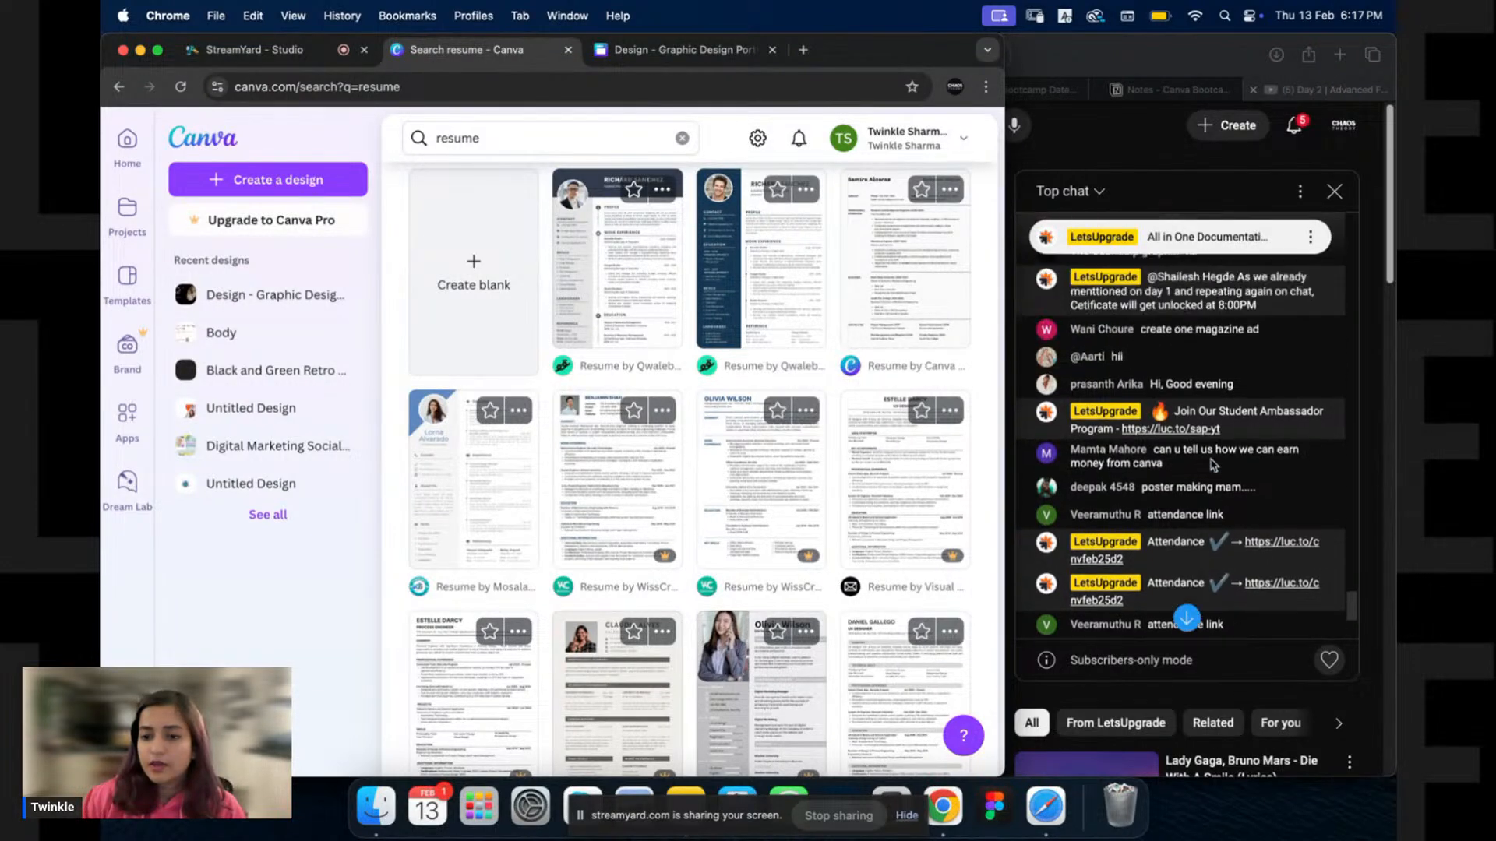
{"action": "scroll", "coordinate": [1216, 489], "scroll_direction": "up", "scroll_amount": 2}
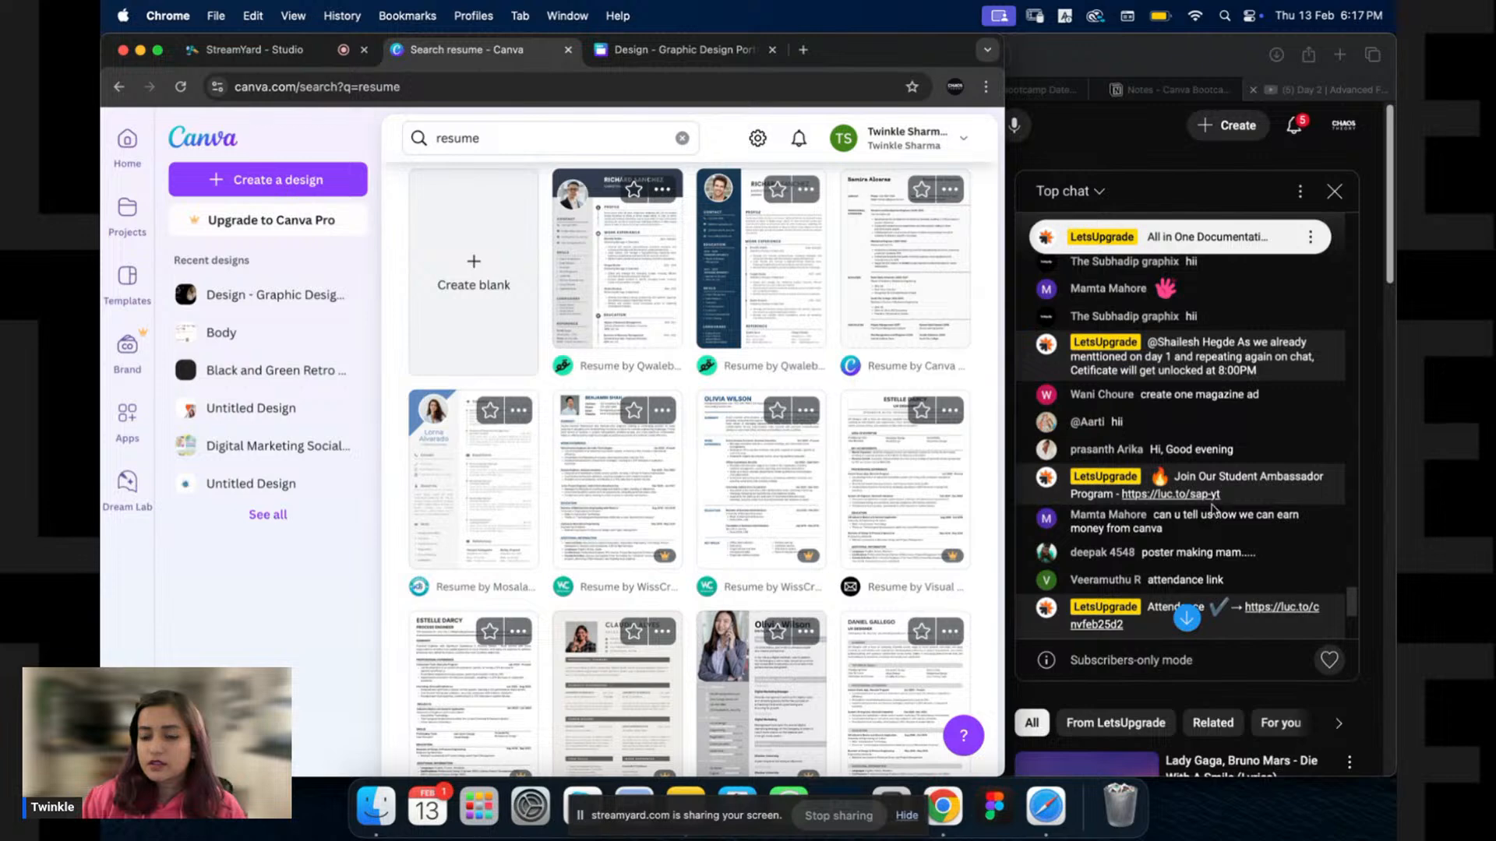
{"action": "scroll", "coordinate": [1216, 507], "scroll_direction": "up", "scroll_amount": 3}
{"action": "scroll", "coordinate": [1210, 499], "scroll_direction": "down", "scroll_amount": 6}
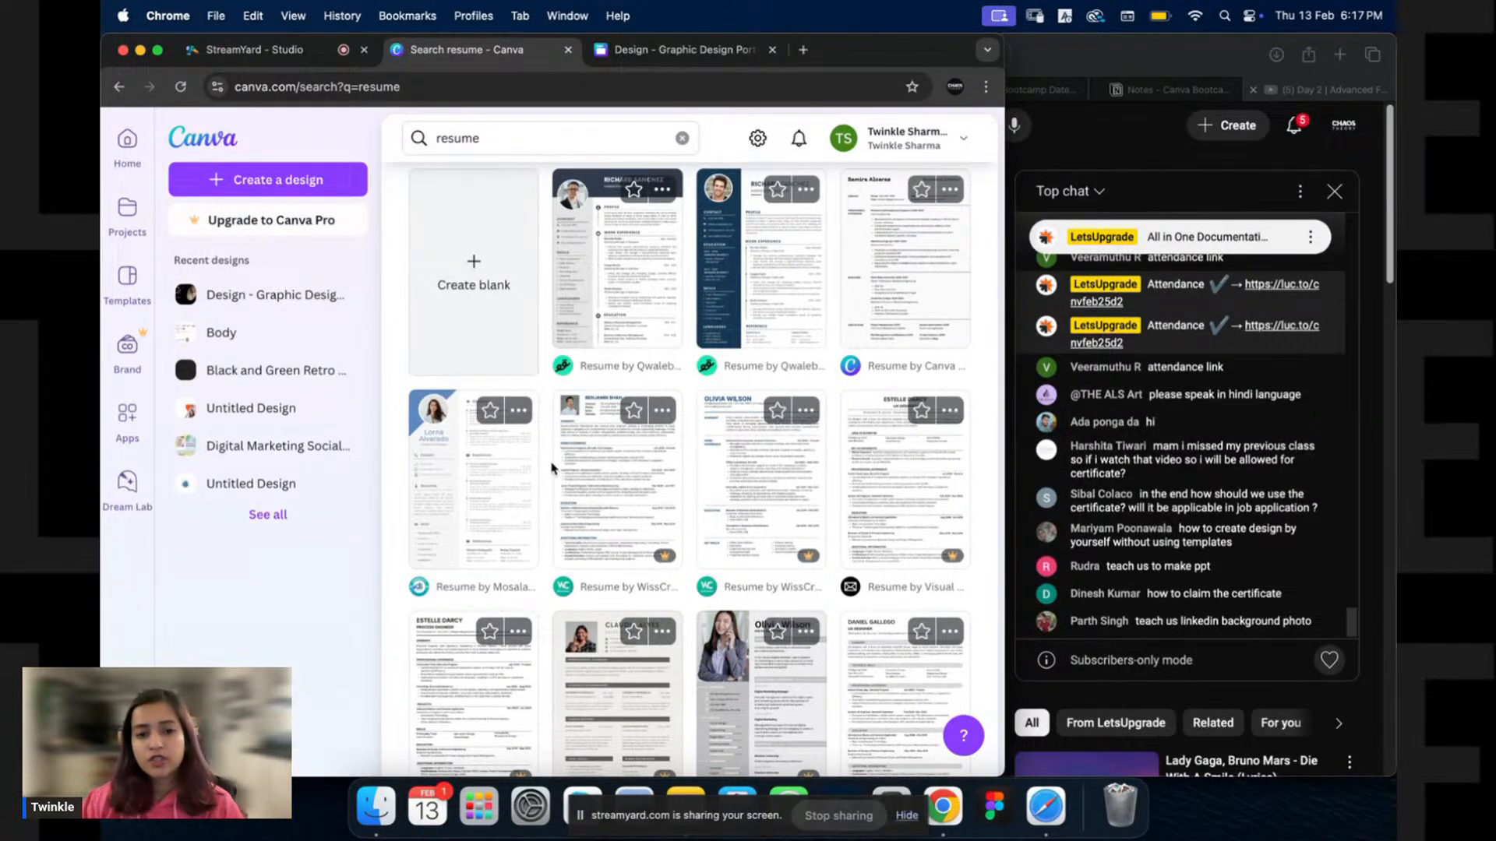
Find the "Minimalist White and Grey Professional Resume" template in the results and open it for customizing.
{"action": "scroll", "coordinate": [549, 466], "scroll_direction": "down", "scroll_amount": 3}
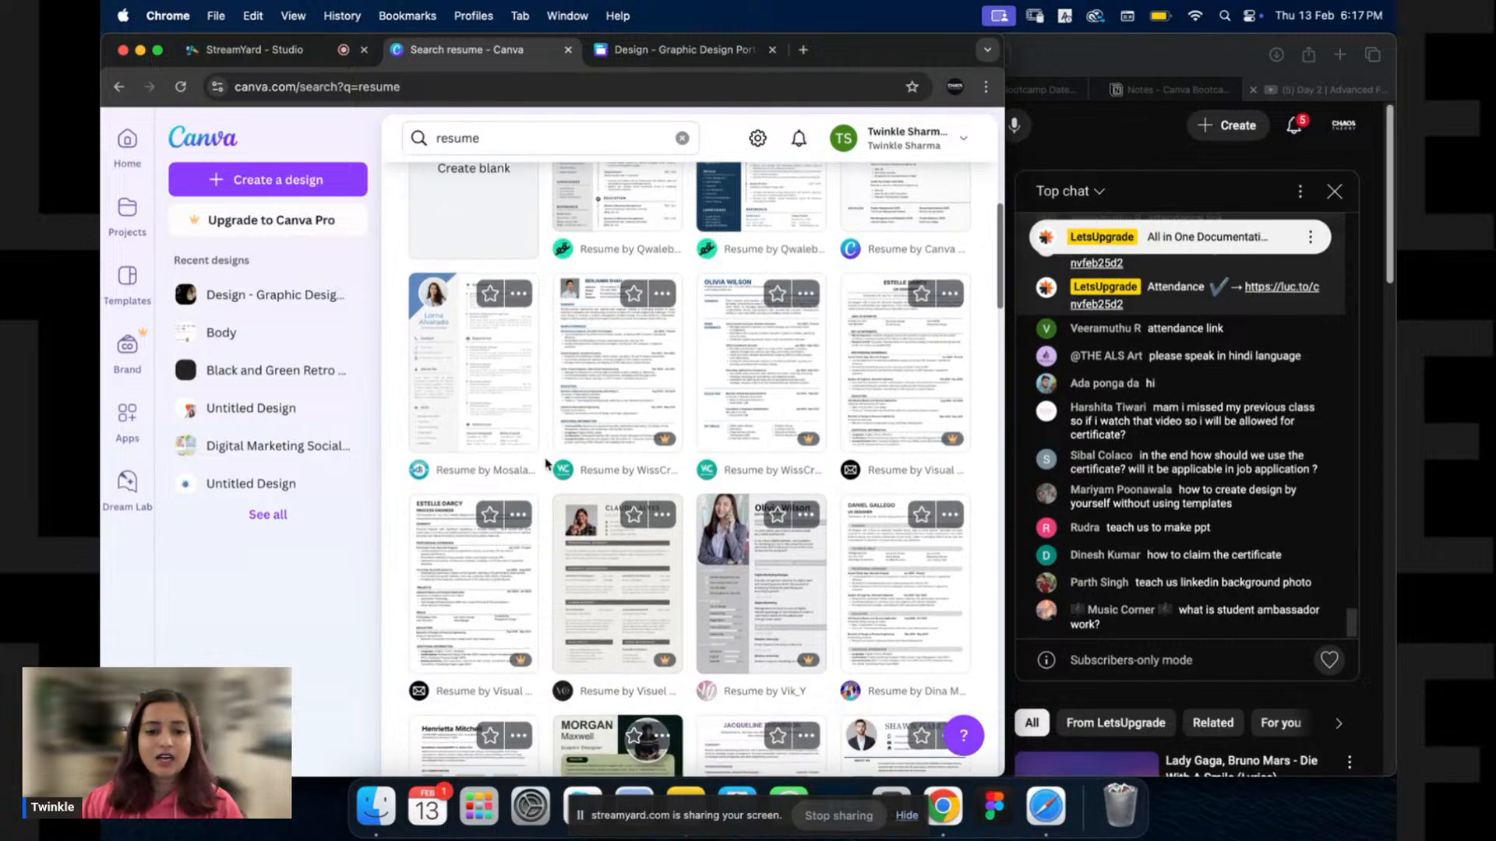
{"action": "scroll", "coordinate": [548, 464], "scroll_direction": "down", "scroll_amount": 4}
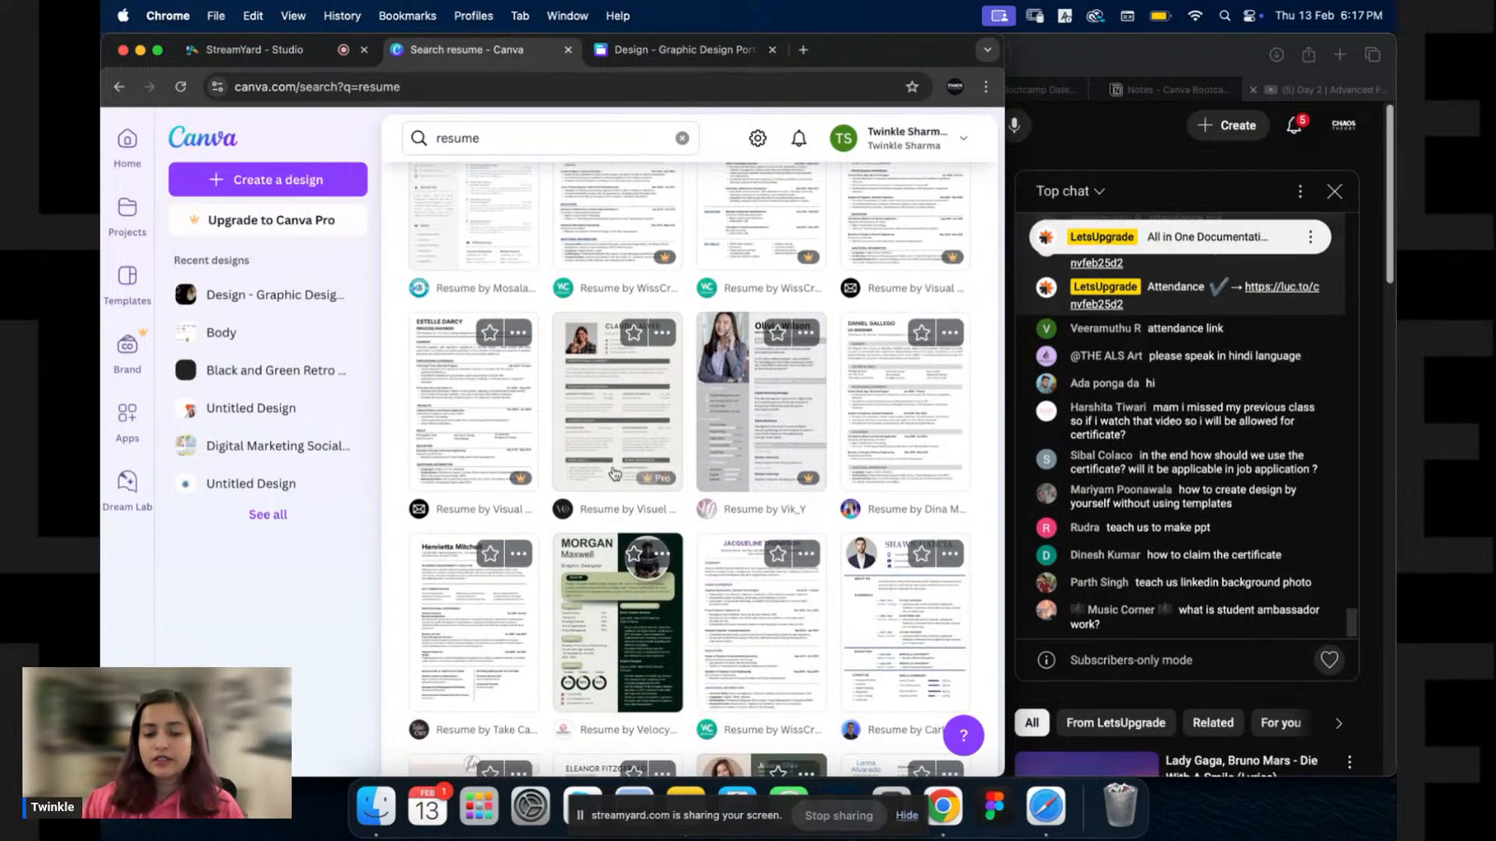
{"action": "scroll", "coordinate": [548, 518], "scroll_direction": "down", "scroll_amount": 2}
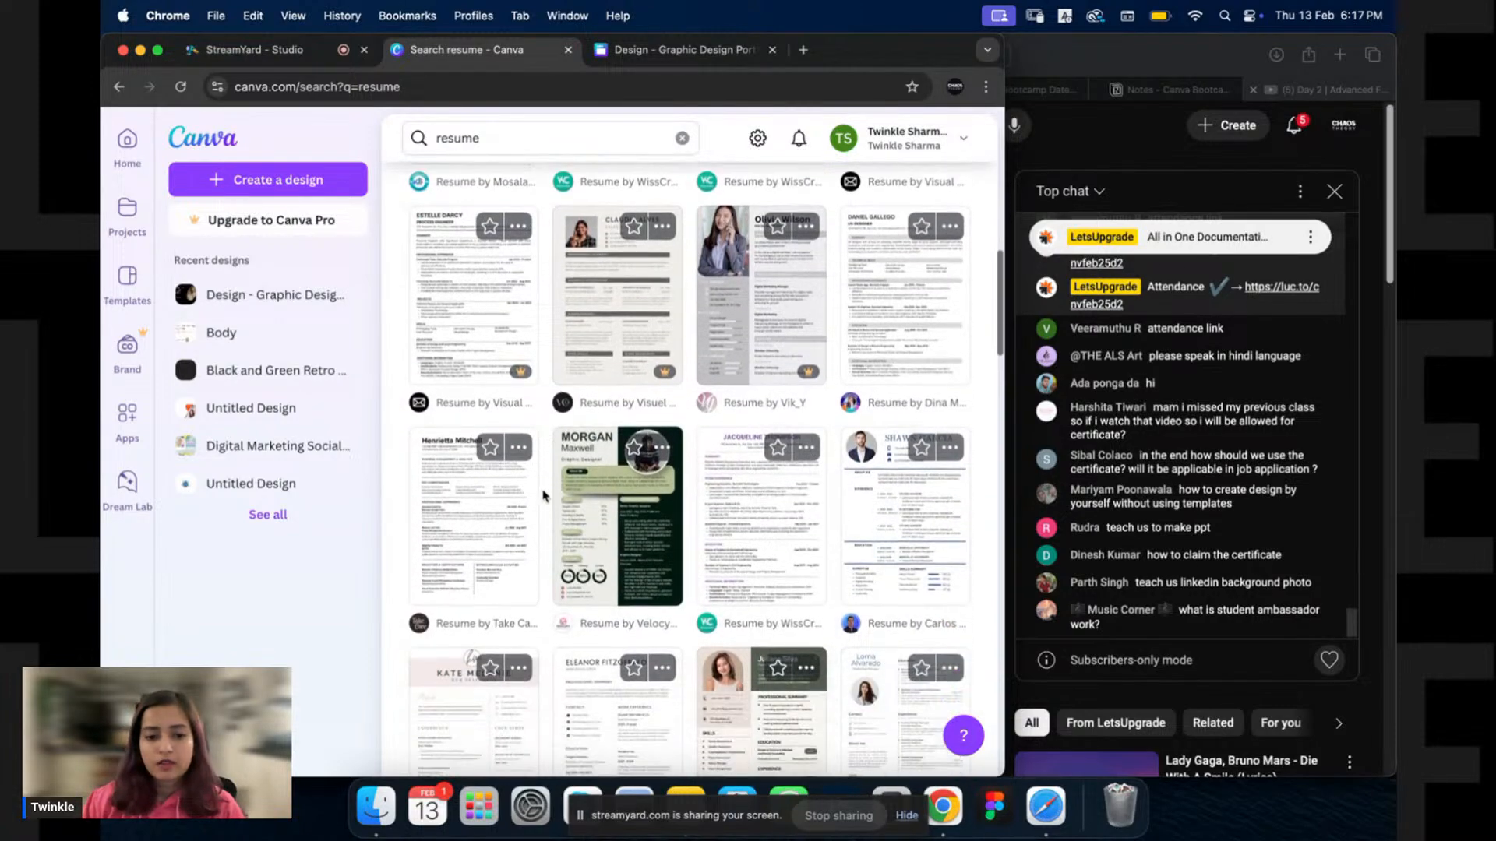
{"action": "scroll", "coordinate": [543, 497], "scroll_direction": "up", "scroll_amount": 15}
{"action": "scroll", "coordinate": [537, 405], "scroll_direction": "down", "scroll_amount": 8}
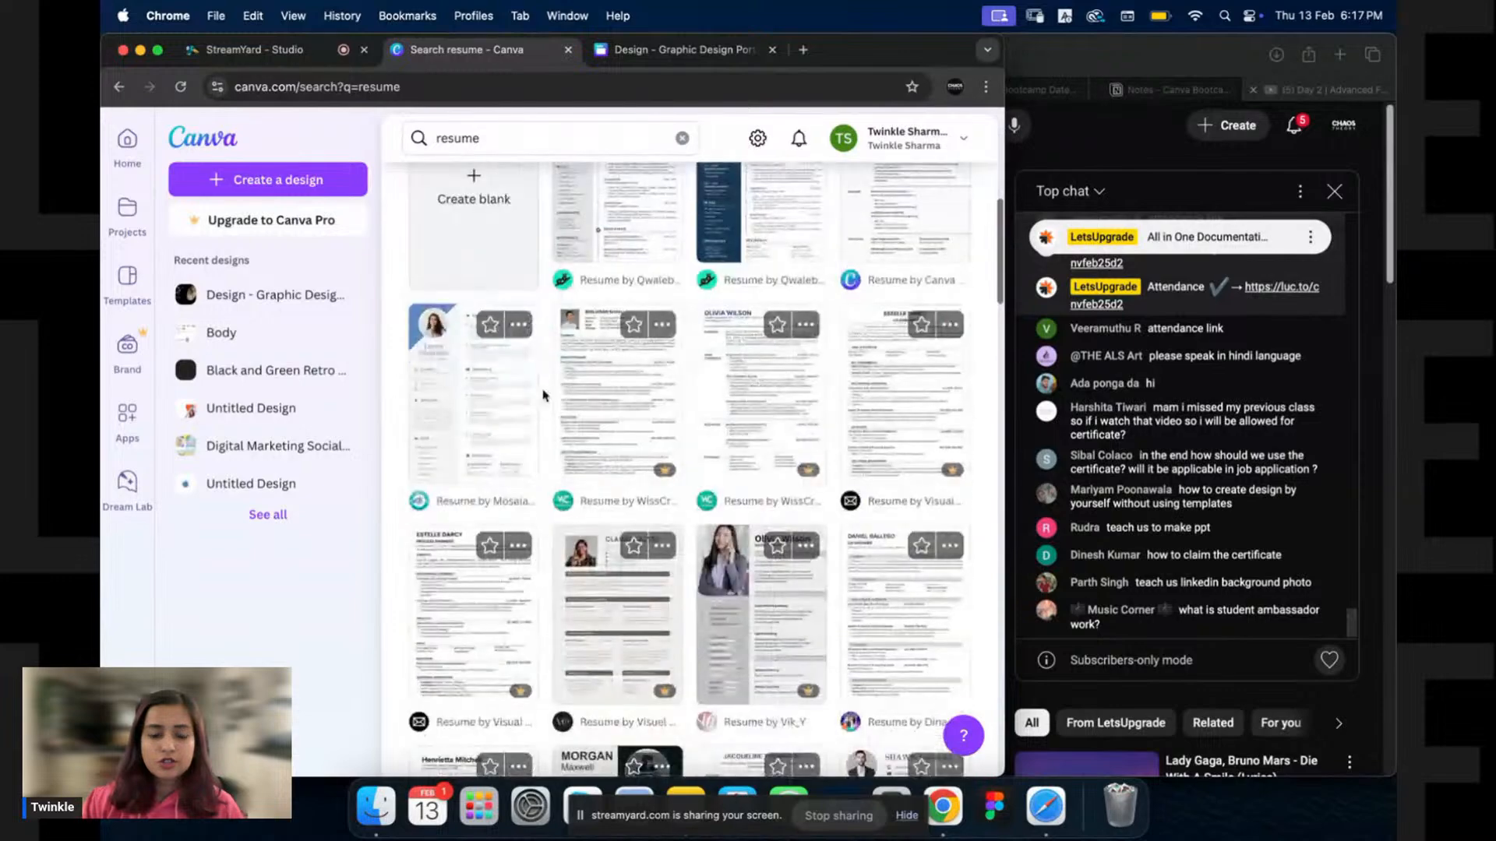
{"action": "scroll", "coordinate": [546, 413], "scroll_direction": "down", "scroll_amount": 10}
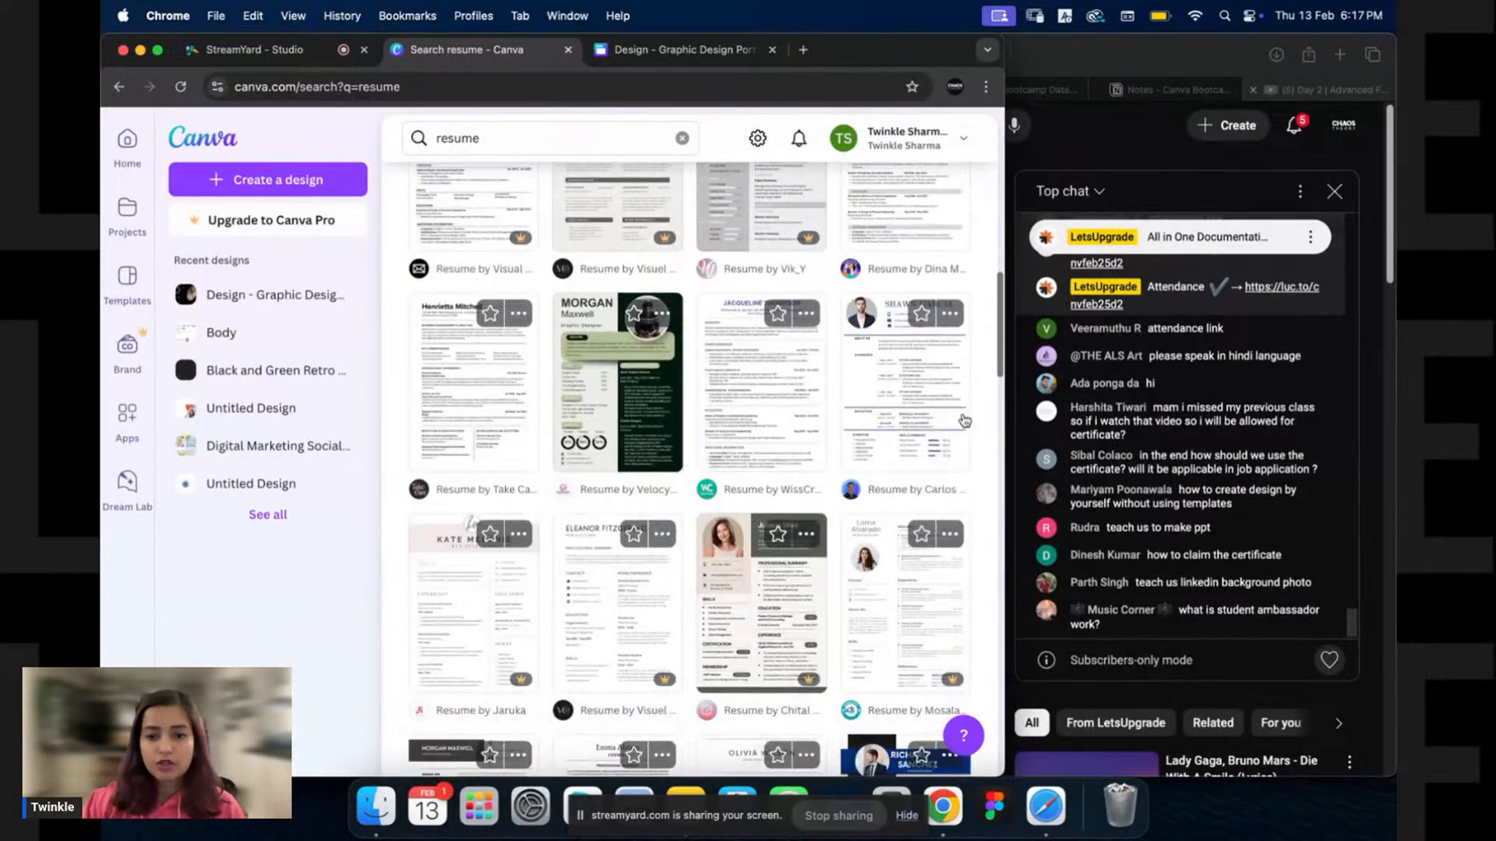
{"action": "scroll", "coordinate": [663, 452], "scroll_direction": "down", "scroll_amount": 10}
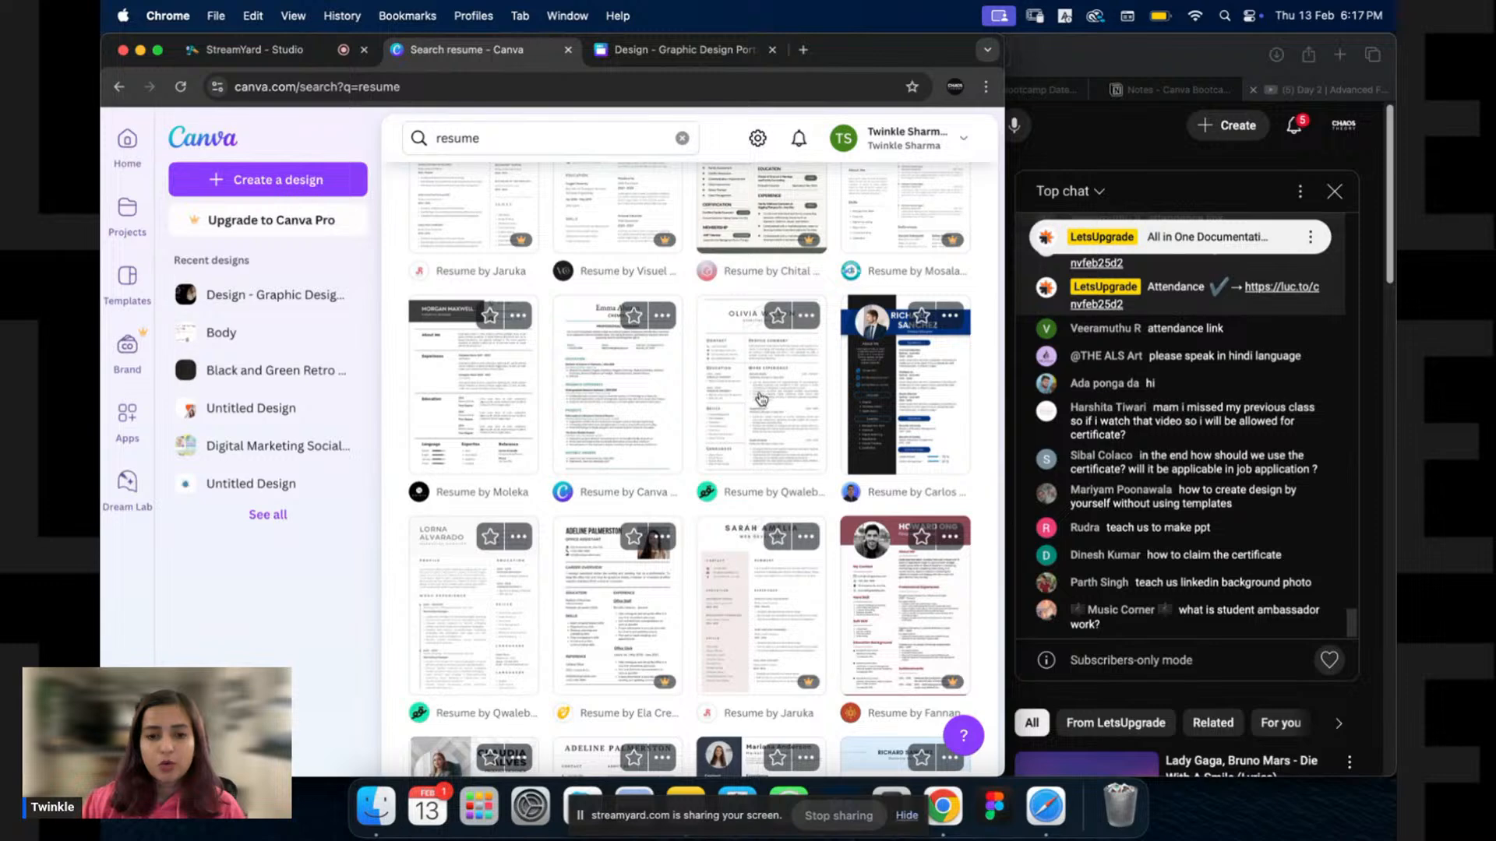
{"action": "left_click", "coordinate": [764, 386]}
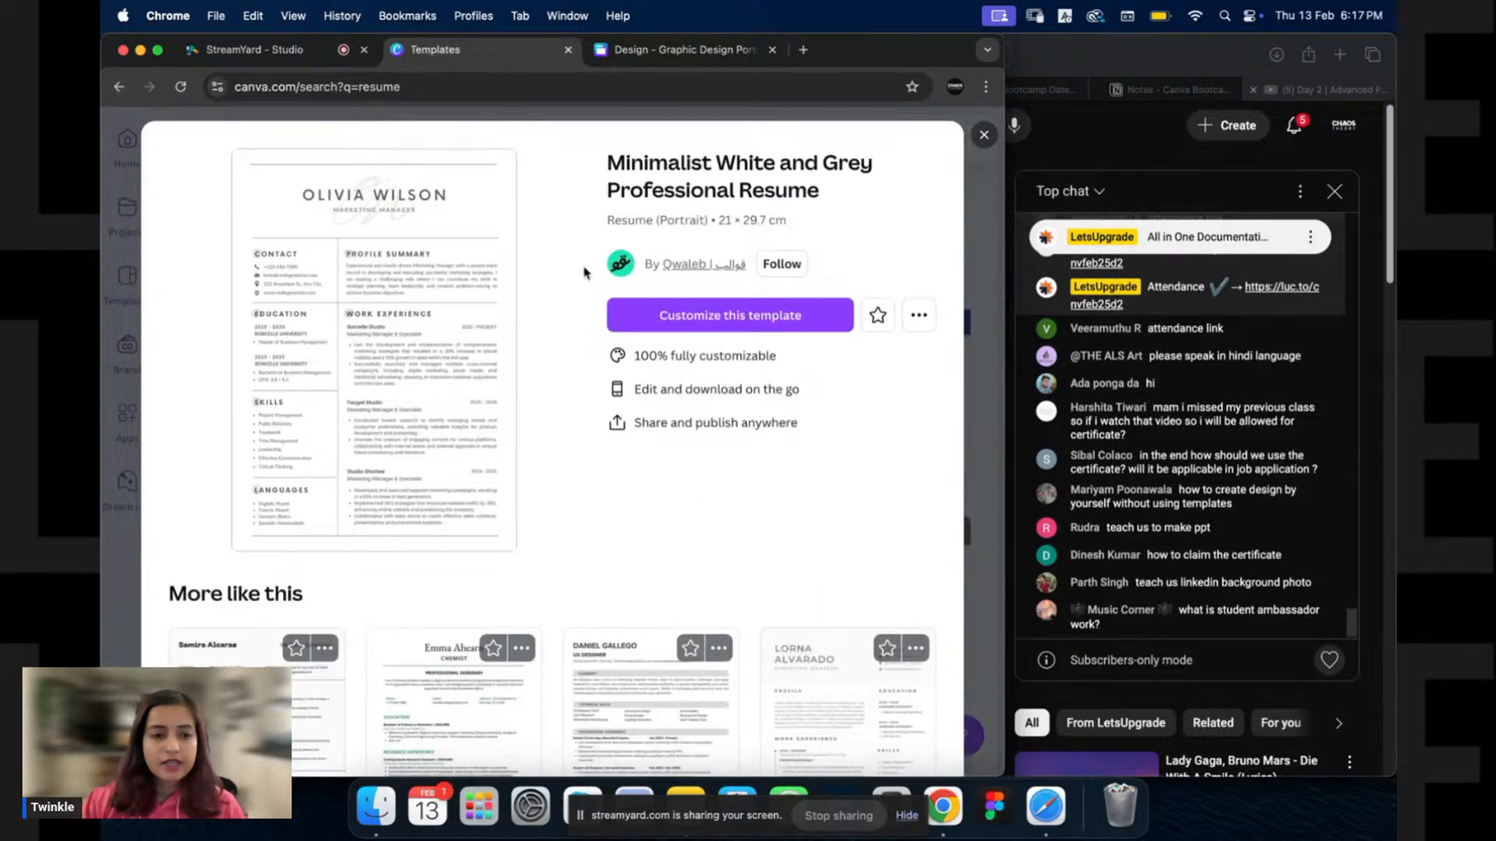
{"action": "left_click", "coordinate": [710, 318]}
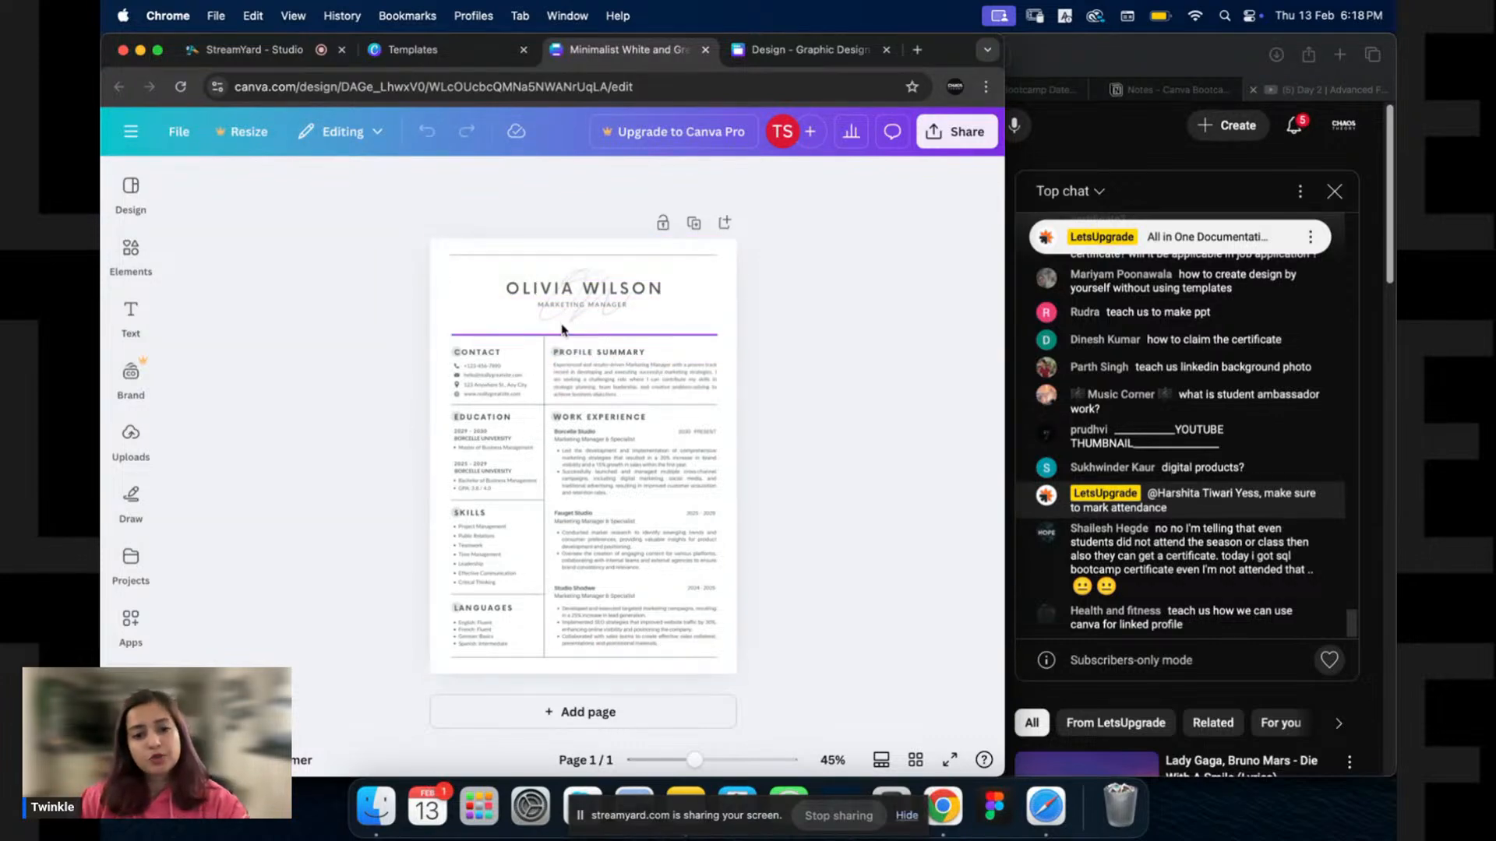
Select the large name heading at the top of the resume.
{"action": "scroll", "coordinate": [566, 334], "scroll_direction": "up", "scroll_amount": 5}
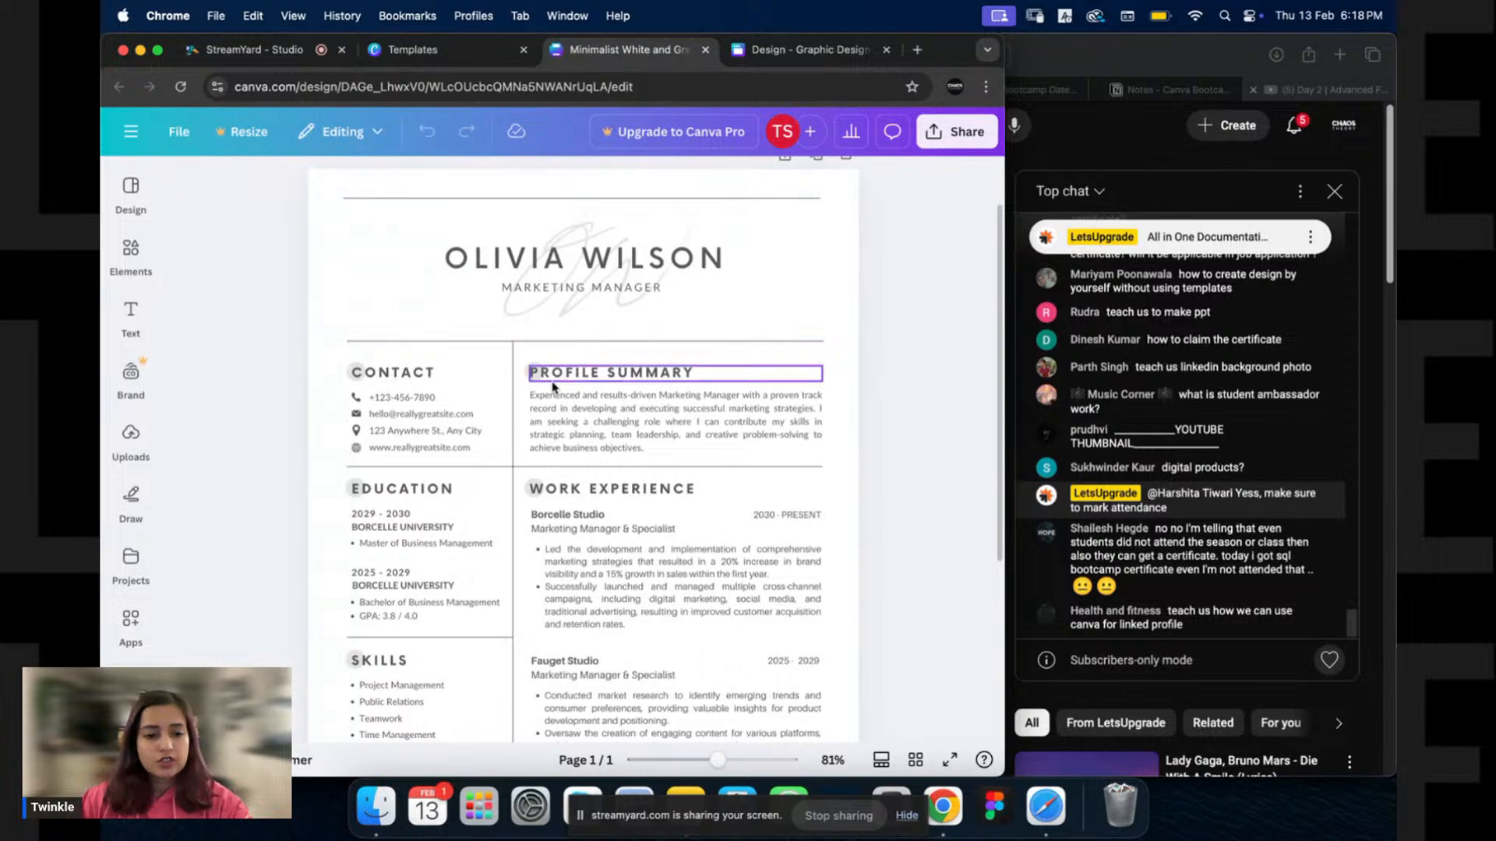
{"action": "scroll", "coordinate": [569, 365], "scroll_direction": "down", "scroll_amount": 1}
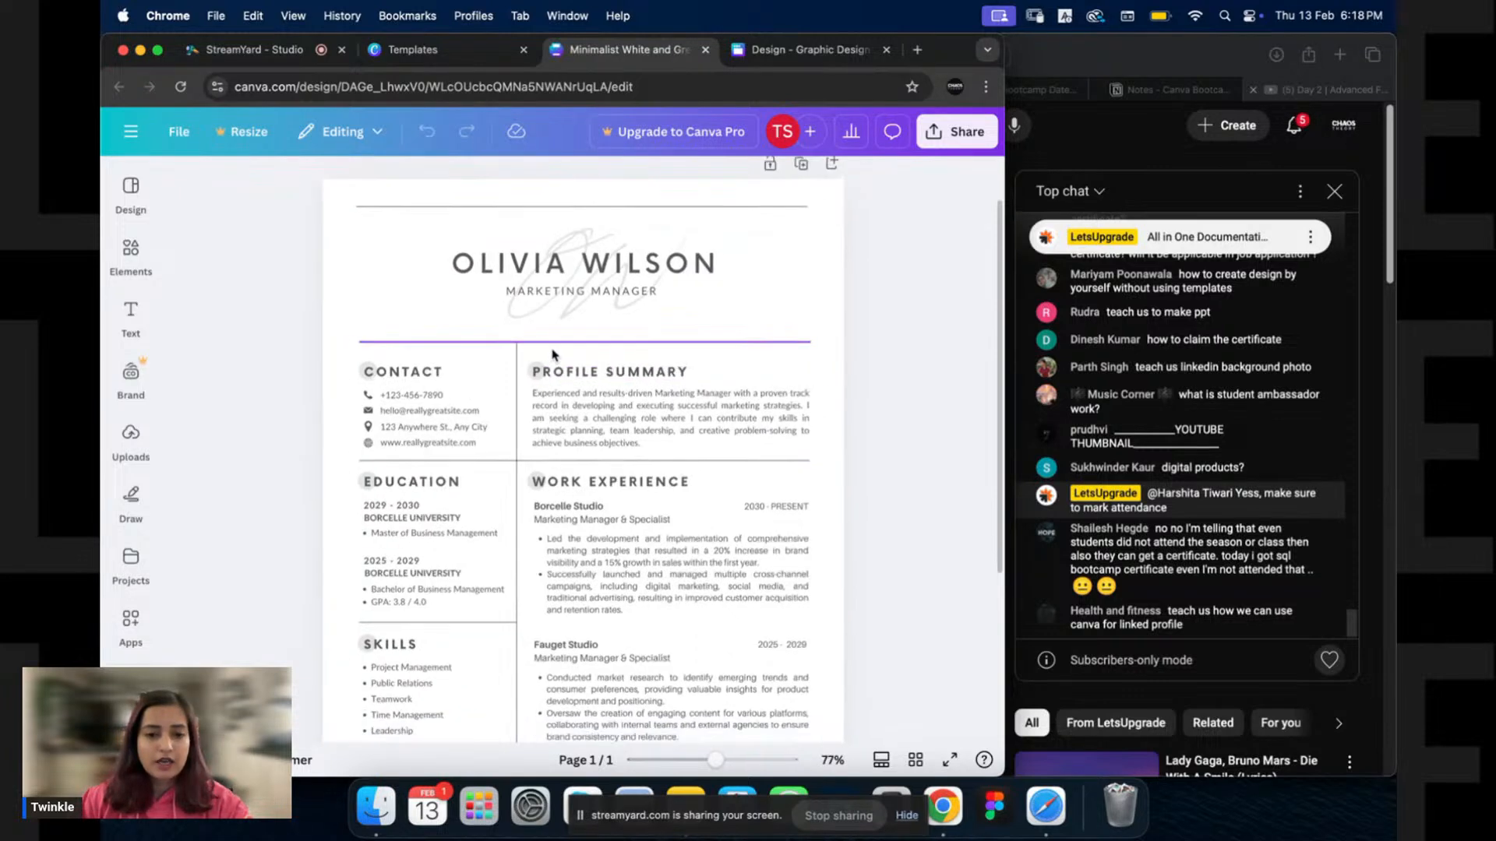
{"action": "scroll", "coordinate": [576, 369], "scroll_direction": "up", "scroll_amount": 4}
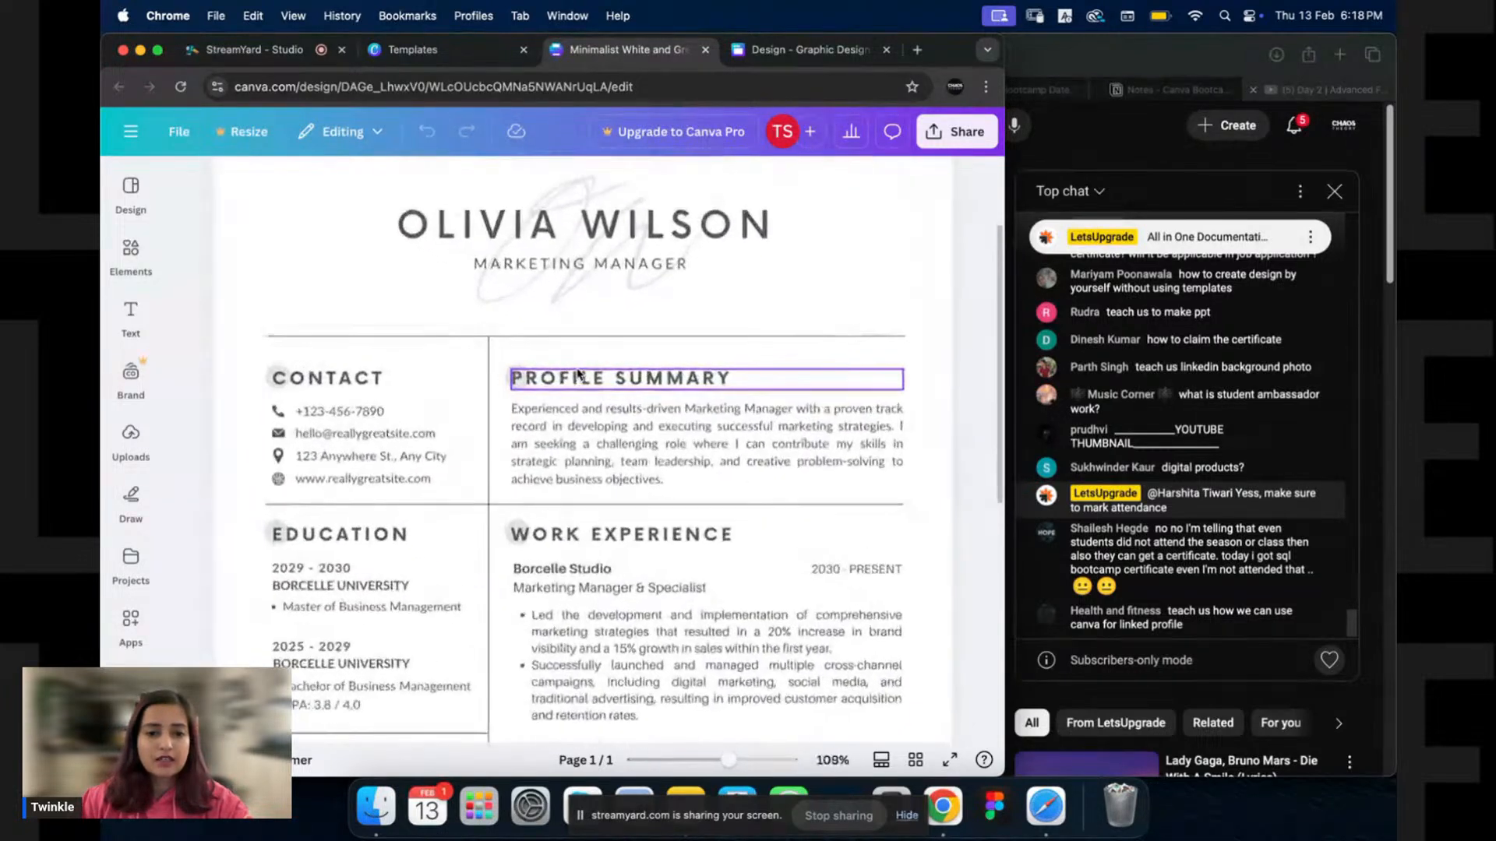
{"action": "scroll", "coordinate": [576, 369], "scroll_direction": "up", "scroll_amount": 2}
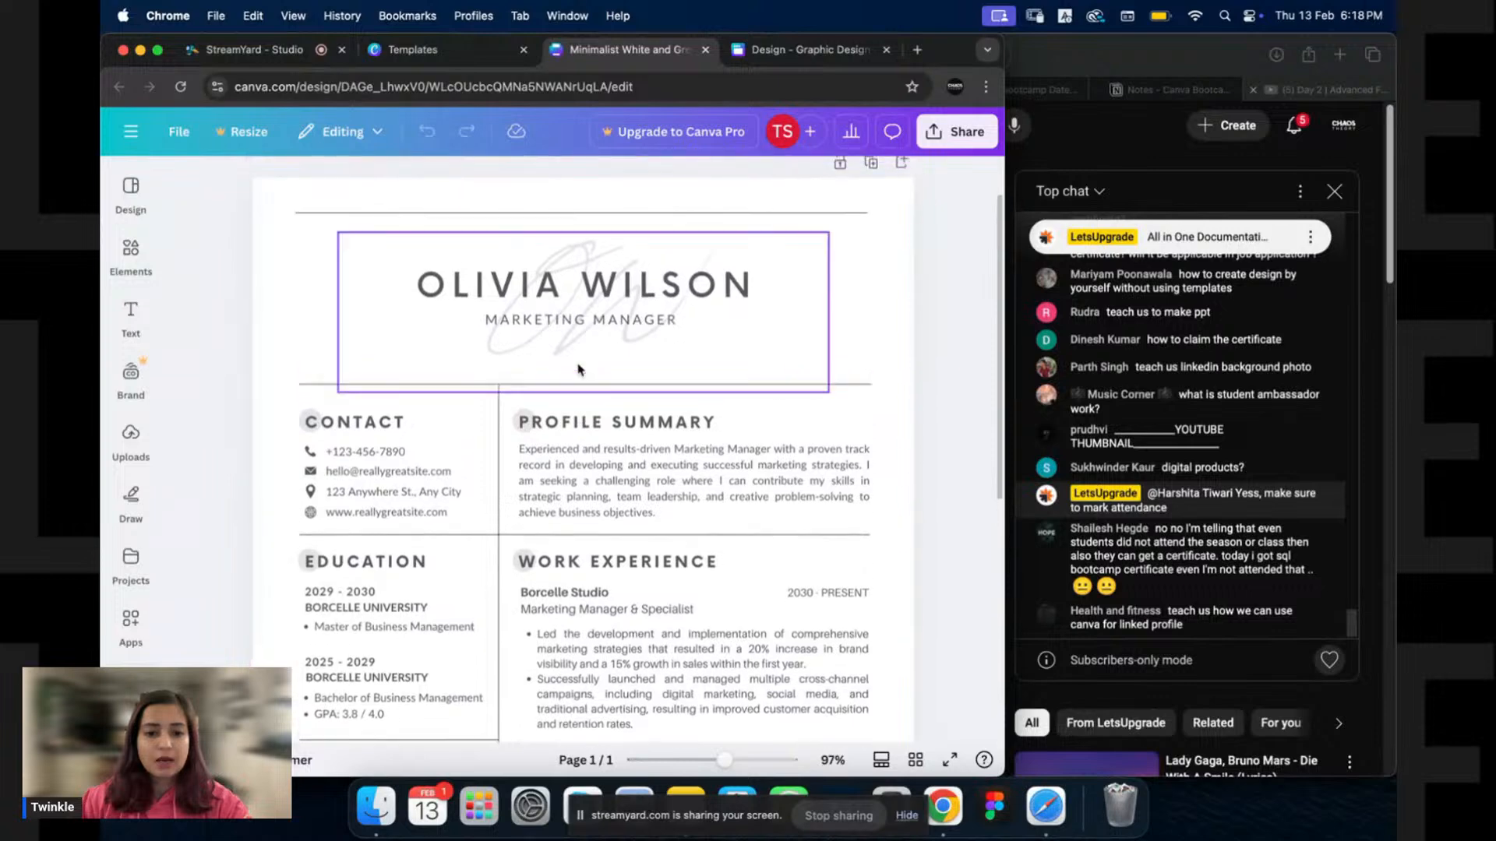
{"action": "left_click", "coordinate": [595, 329]}
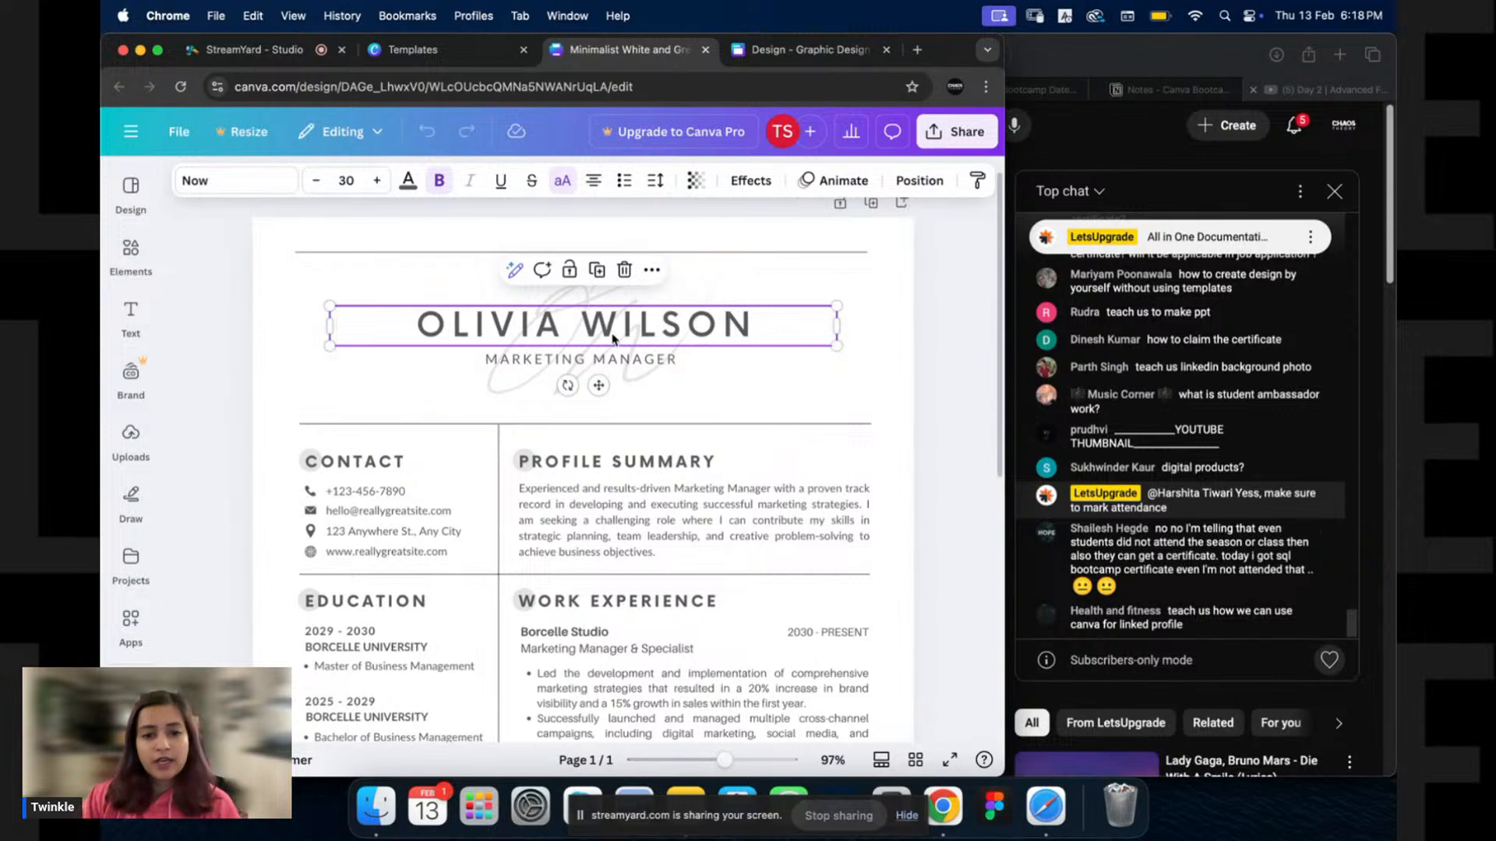
Highlight the full text of the job title line under the resume's name heading, and clear the selection.
{"action": "left_click_drag", "start_coordinate": [485, 359], "coordinate": [649, 355]}
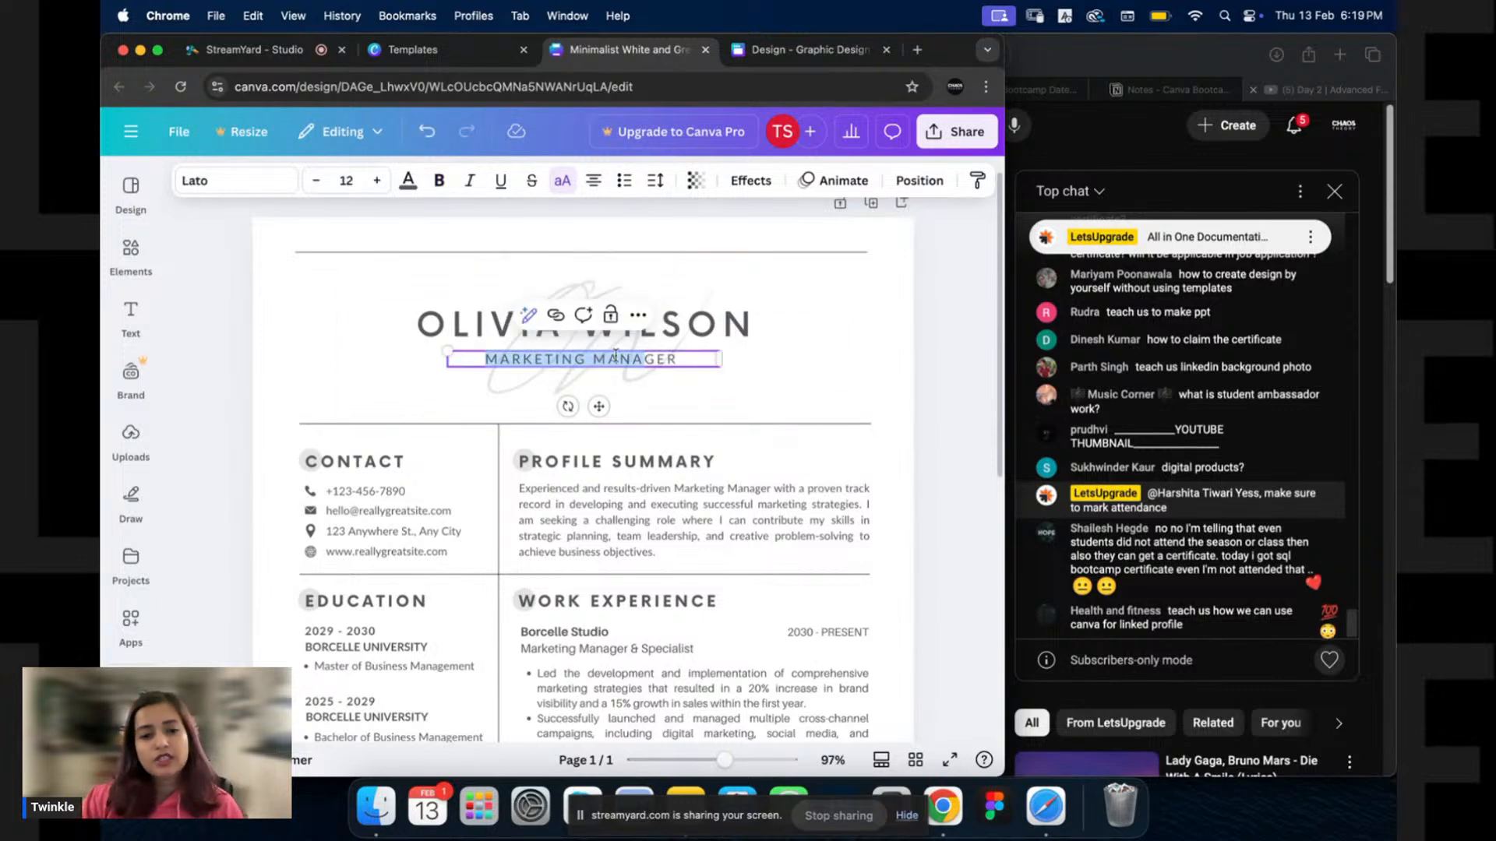
{"action": "left_click", "coordinate": [691, 351]}
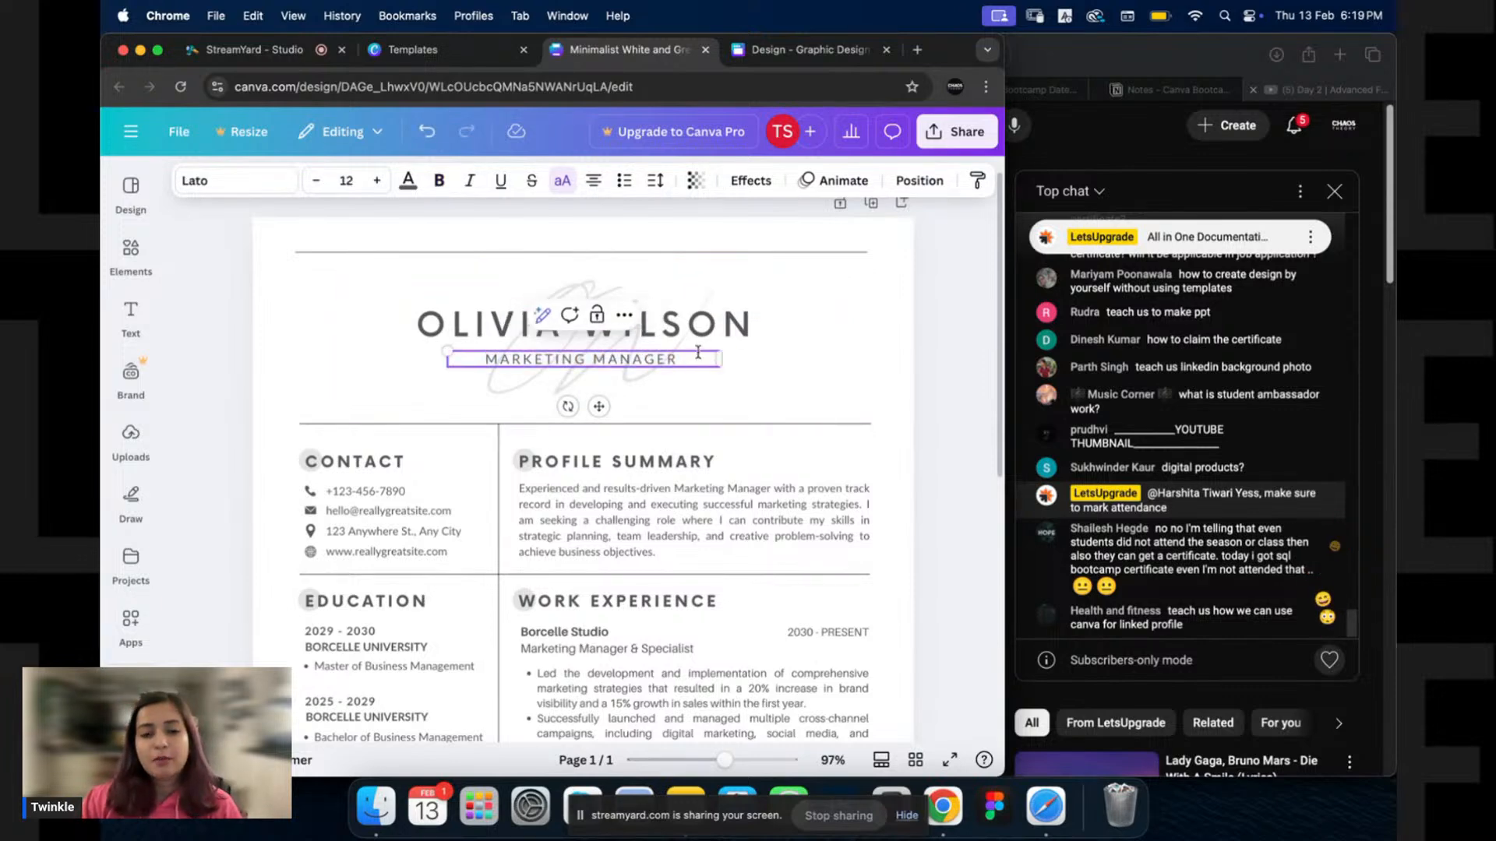
{"action": "key", "text": "super+a"}
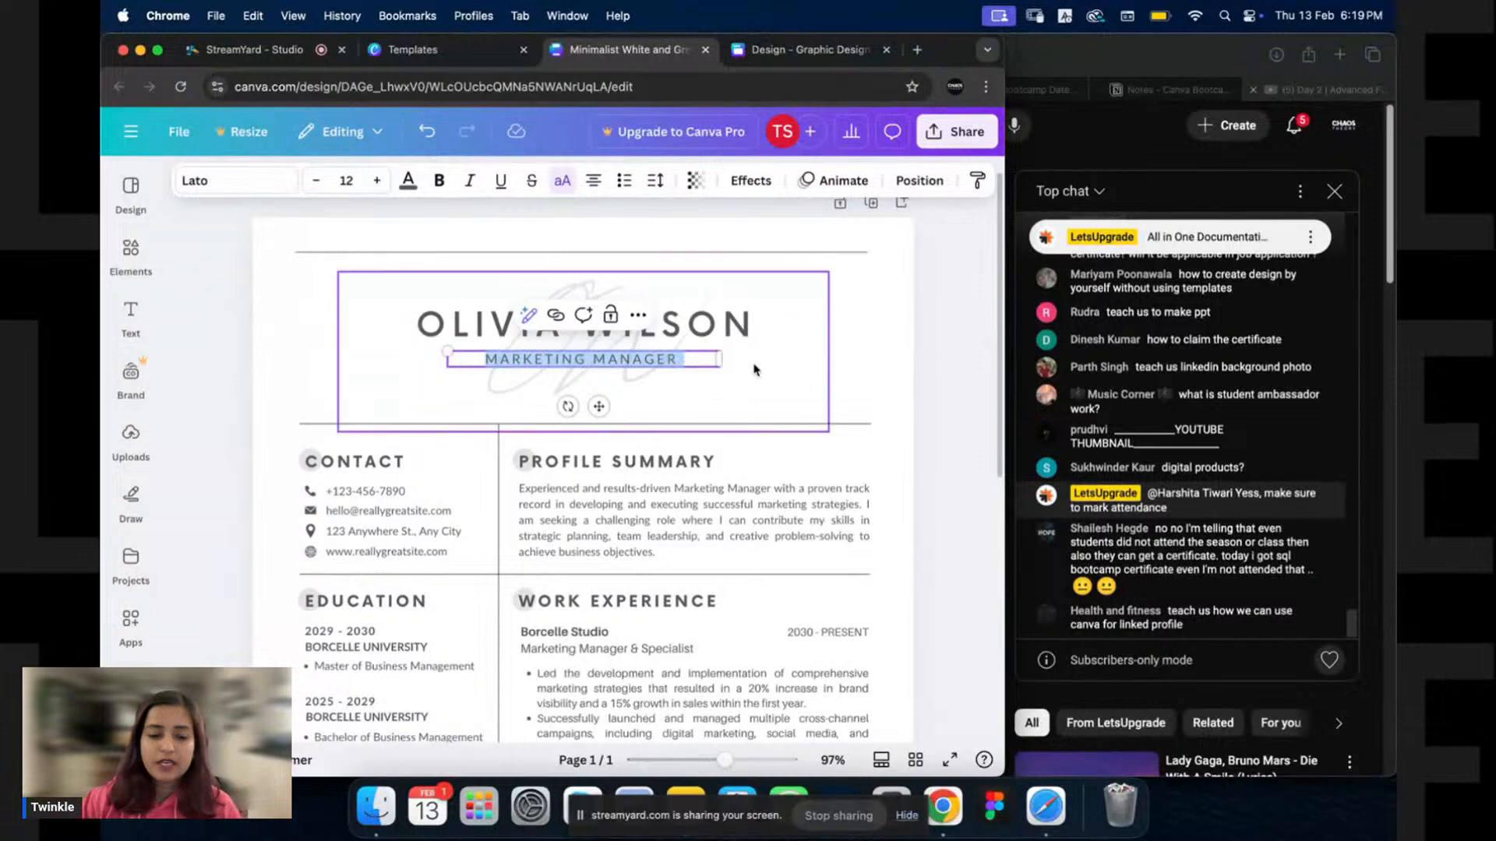
{"action": "left_click", "coordinate": [935, 339]}
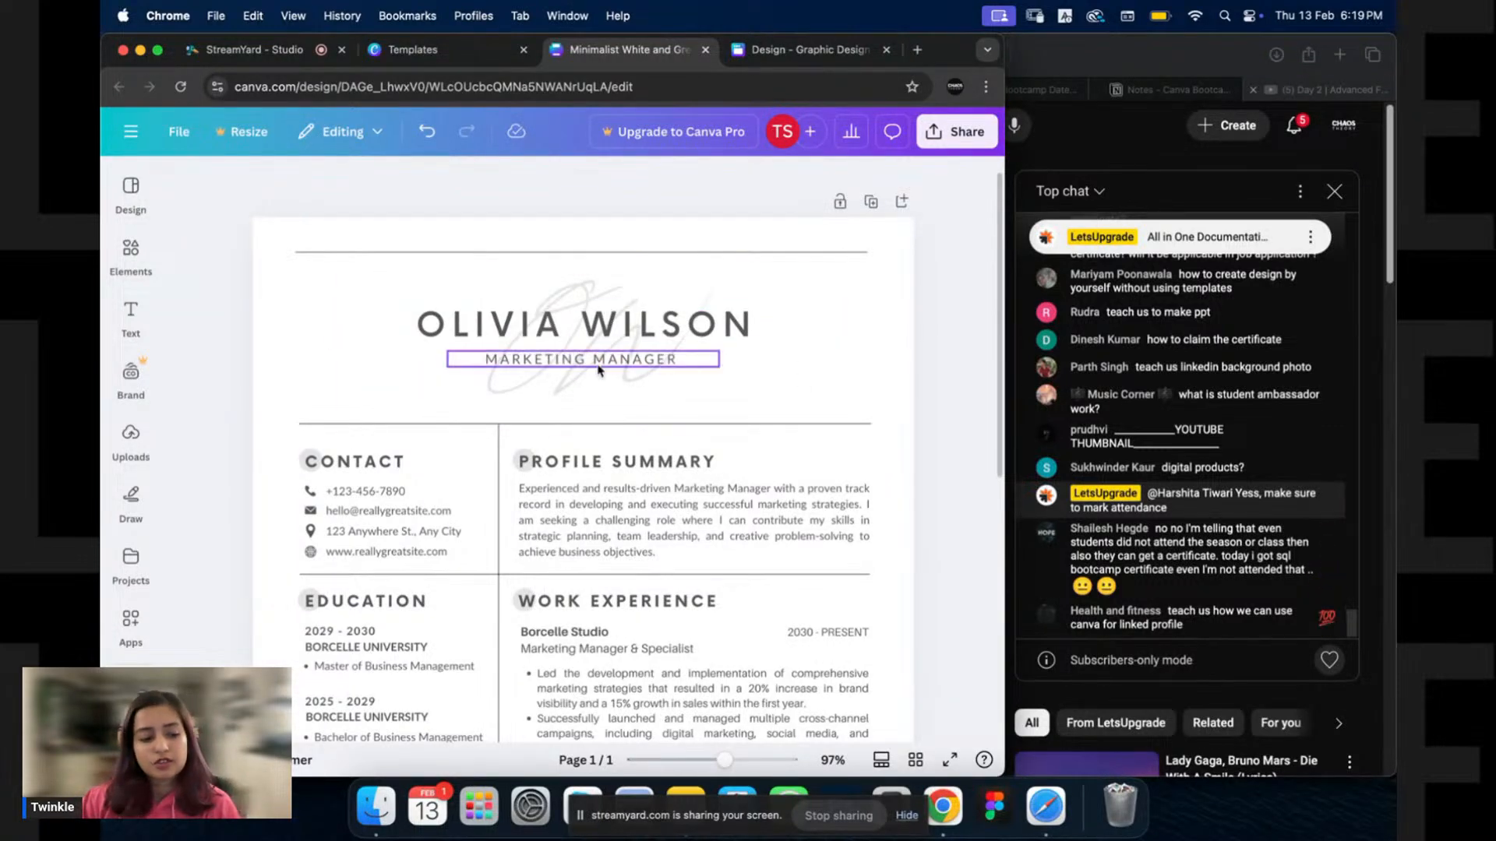
Compare the font, size and style settings of the name heading and job title, and examine the resume sections below them.
{"action": "scroll", "coordinate": [411, 424], "scroll_direction": "down", "scroll_amount": 2}
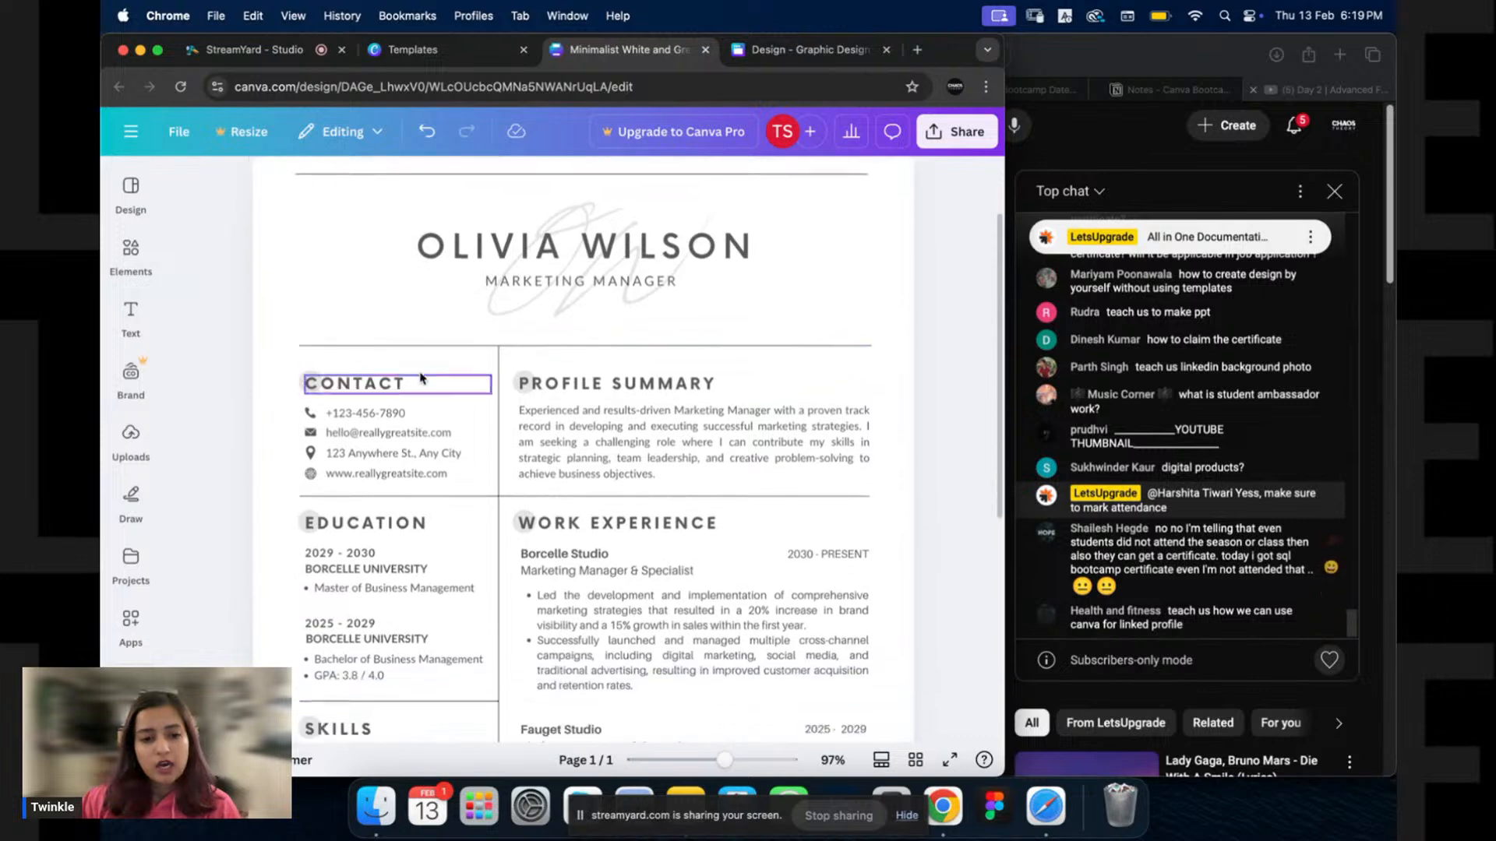
{"action": "left_click", "coordinate": [593, 247]}
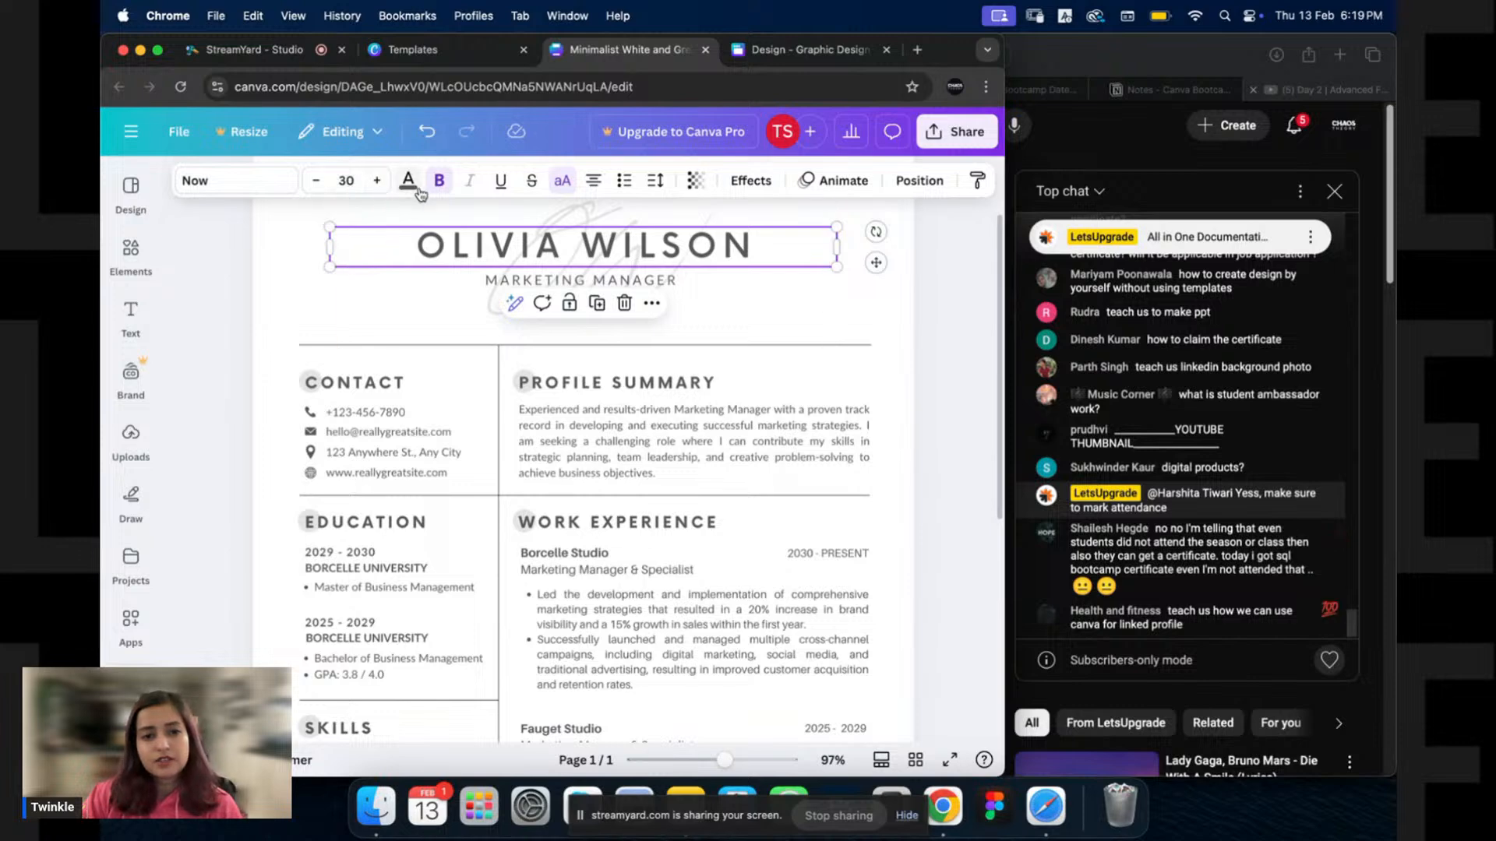
{"action": "left_click", "coordinate": [571, 283]}
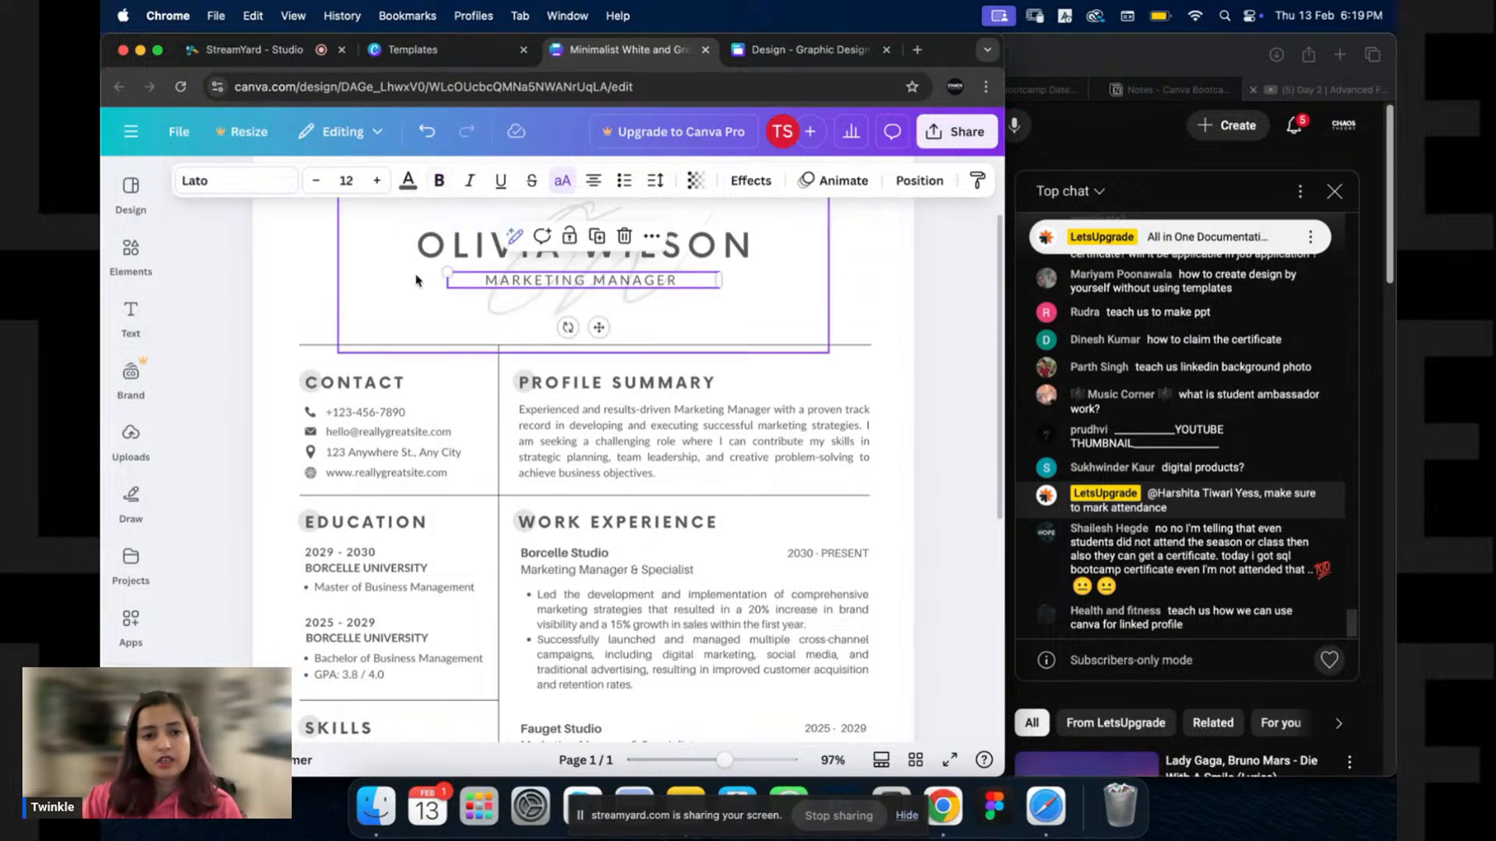
{"action": "left_click", "coordinate": [466, 255]}
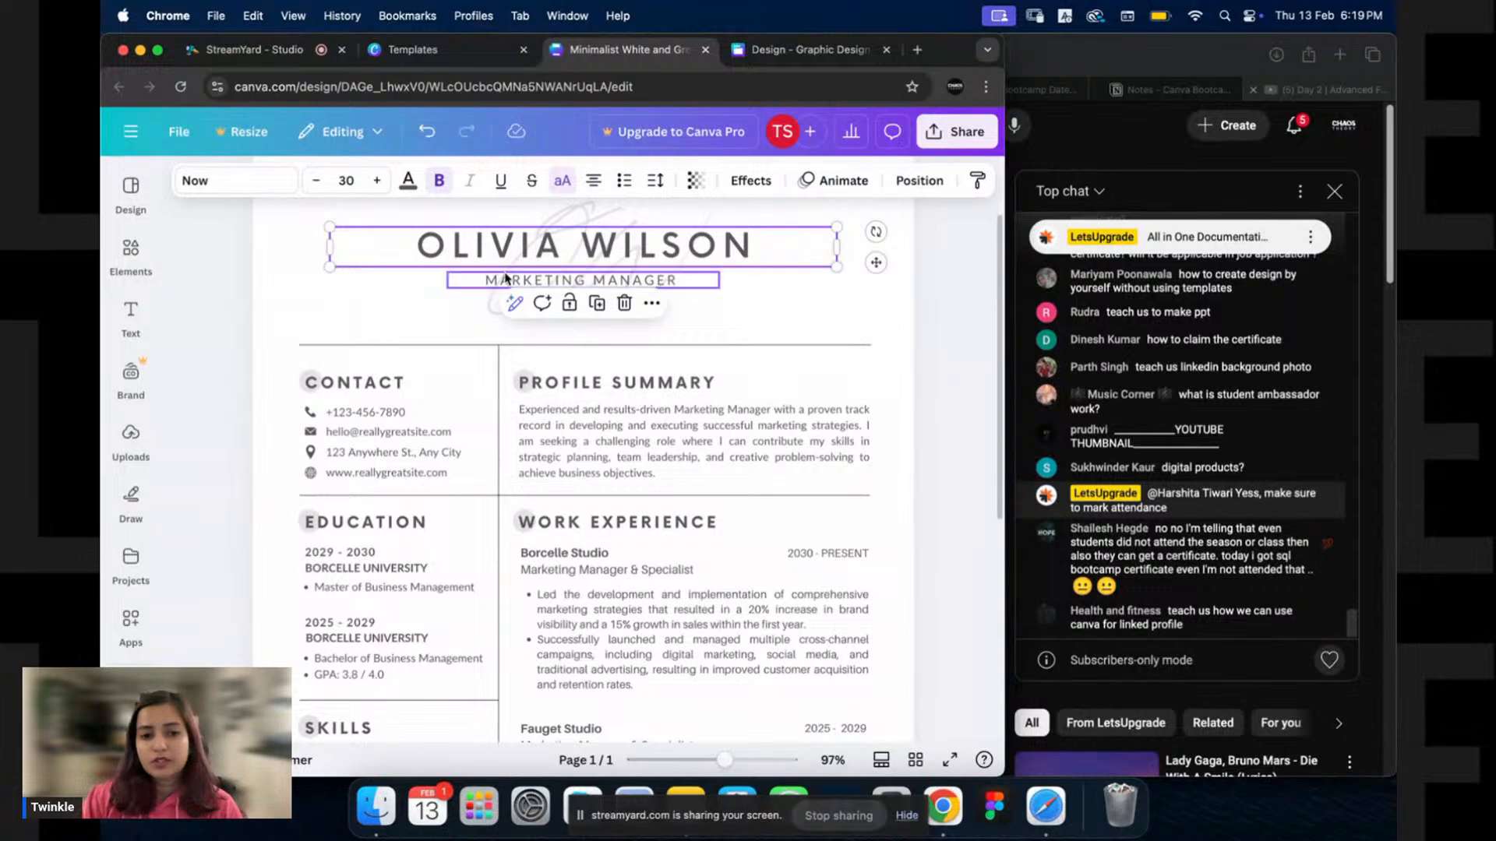
{"action": "left_click", "coordinate": [501, 283]}
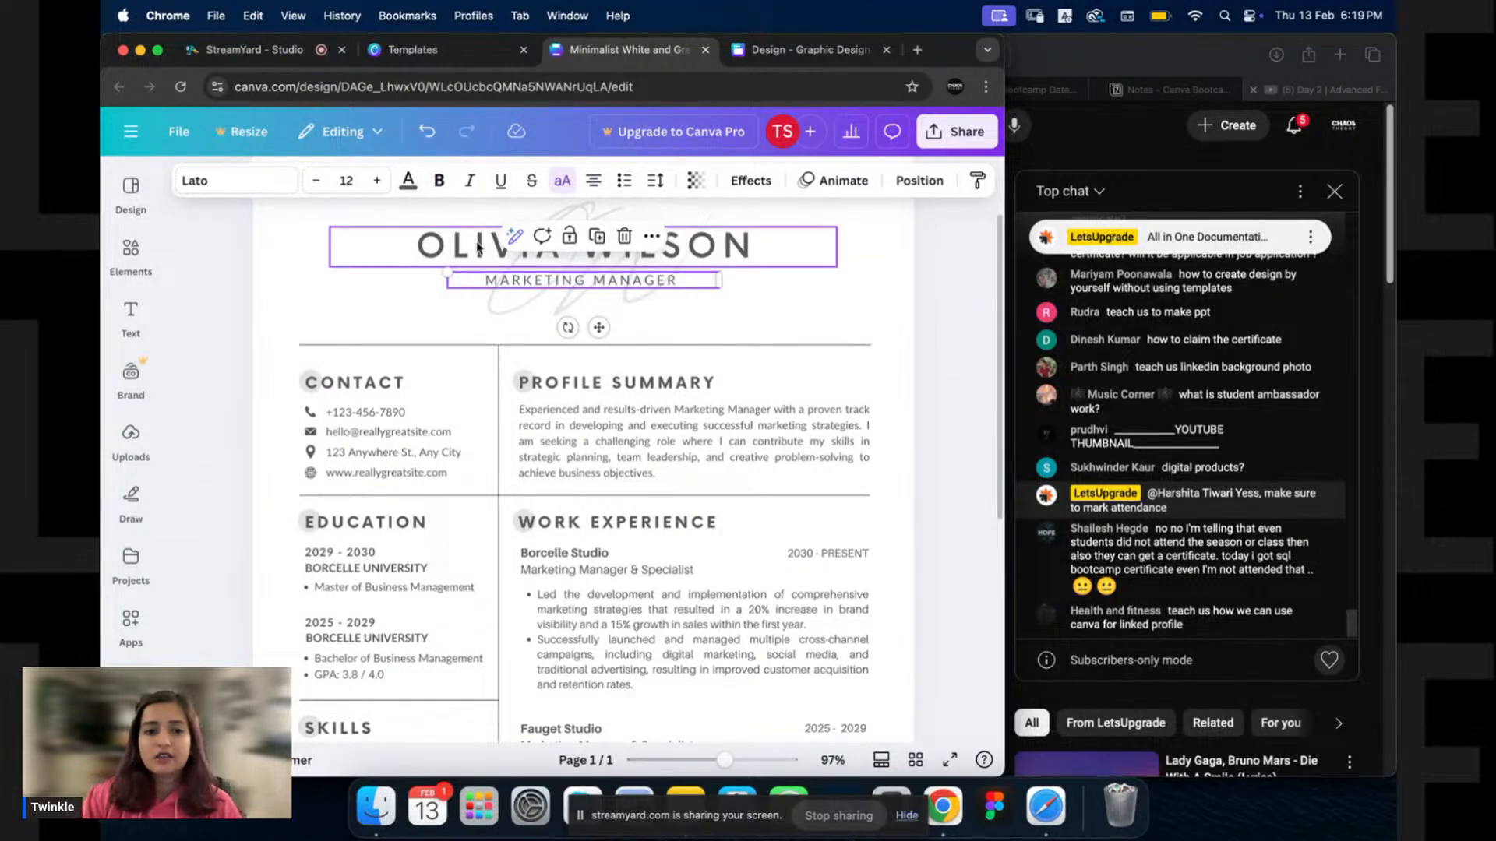
{"action": "scroll", "coordinate": [436, 312], "scroll_direction": "up", "scroll_amount": 2}
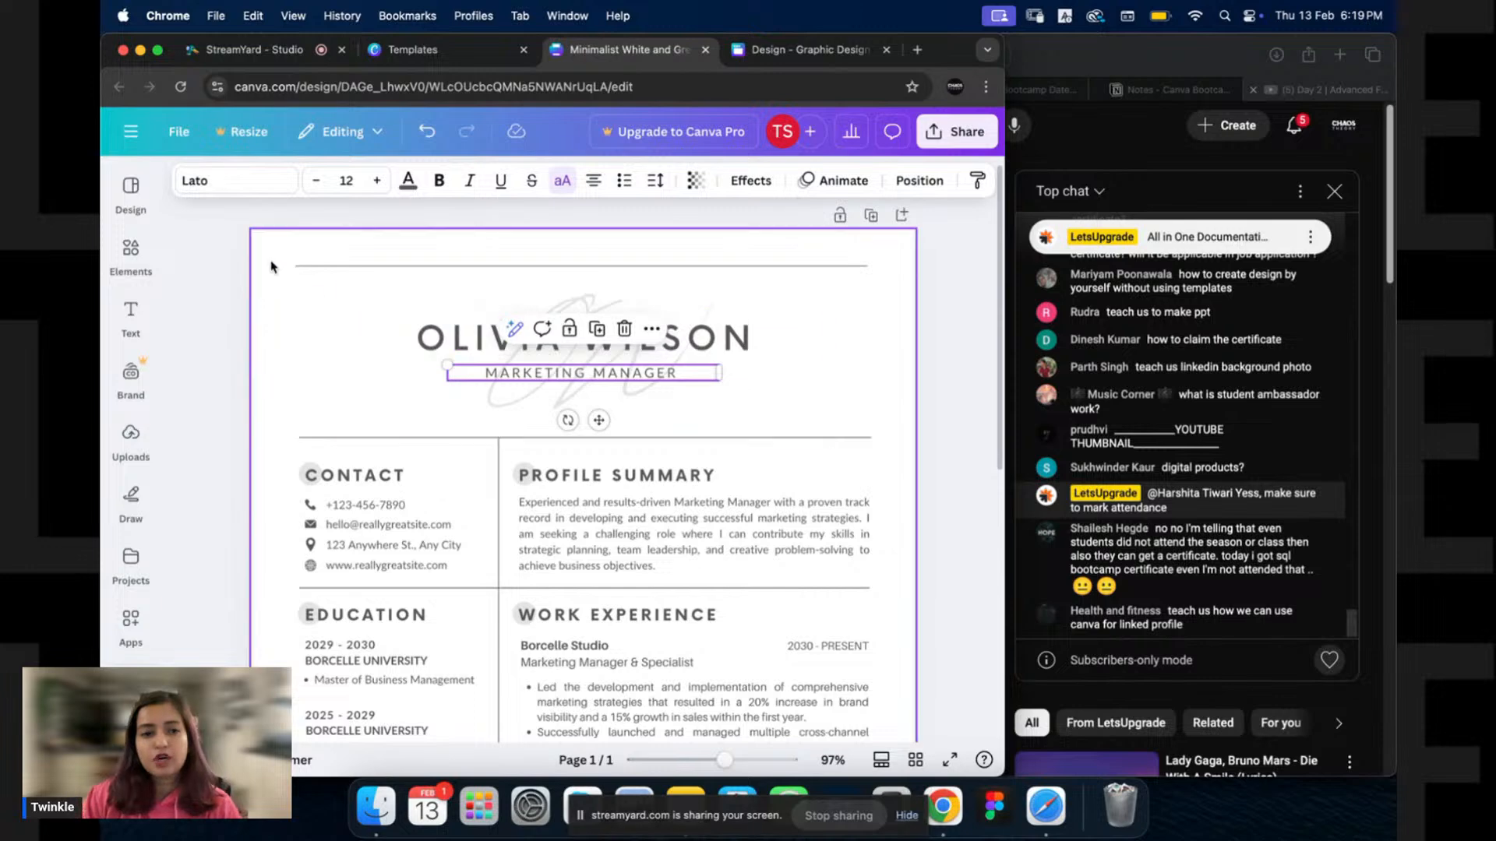
{"action": "left_click", "coordinate": [698, 337]}
{"action": "left_click", "coordinate": [699, 339]}
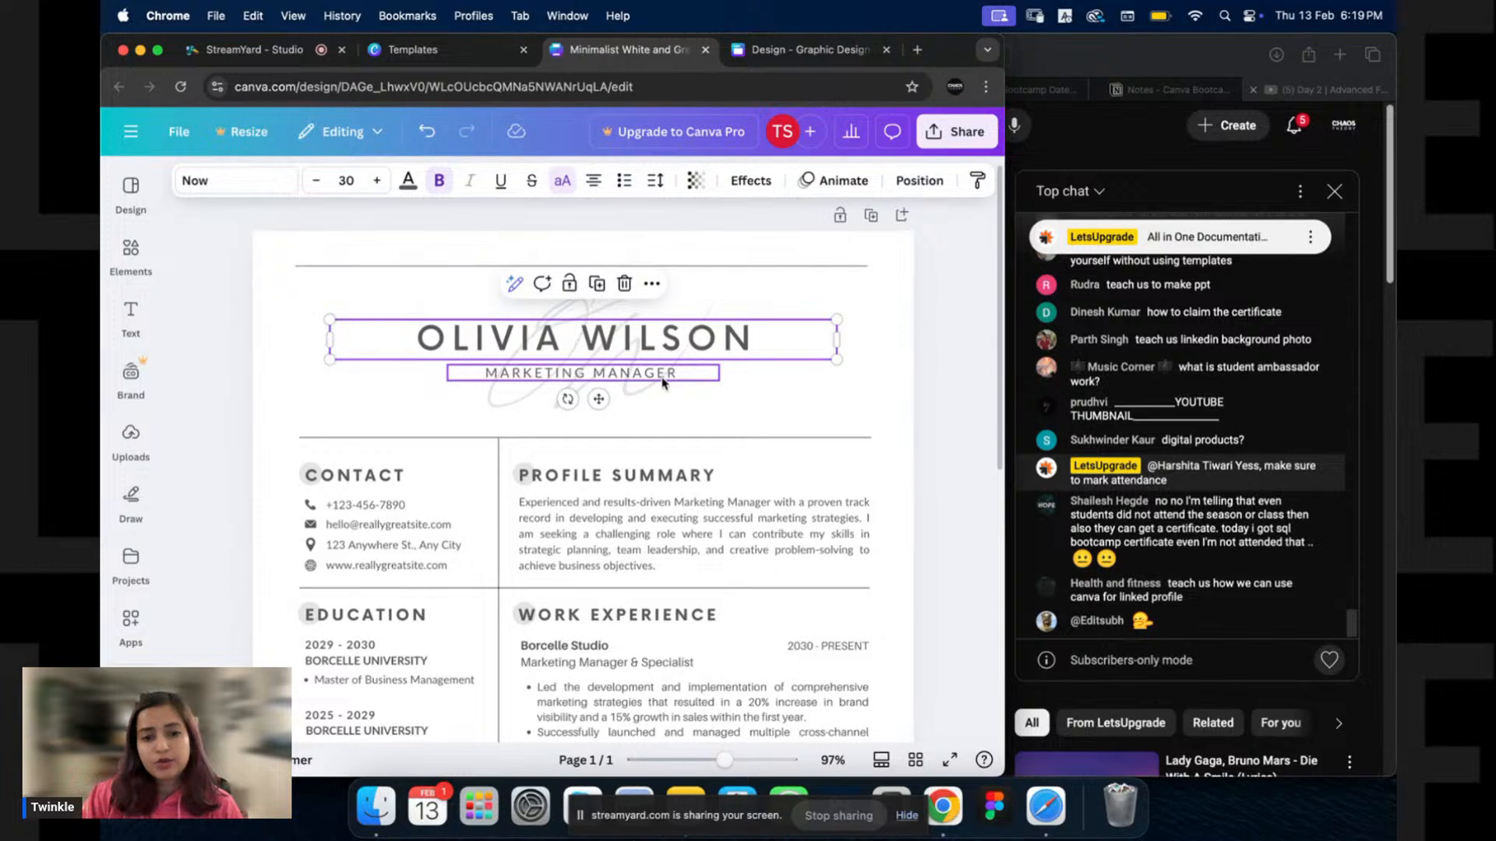
{"action": "scroll", "coordinate": [444, 366], "scroll_direction": "down", "scroll_amount": 2}
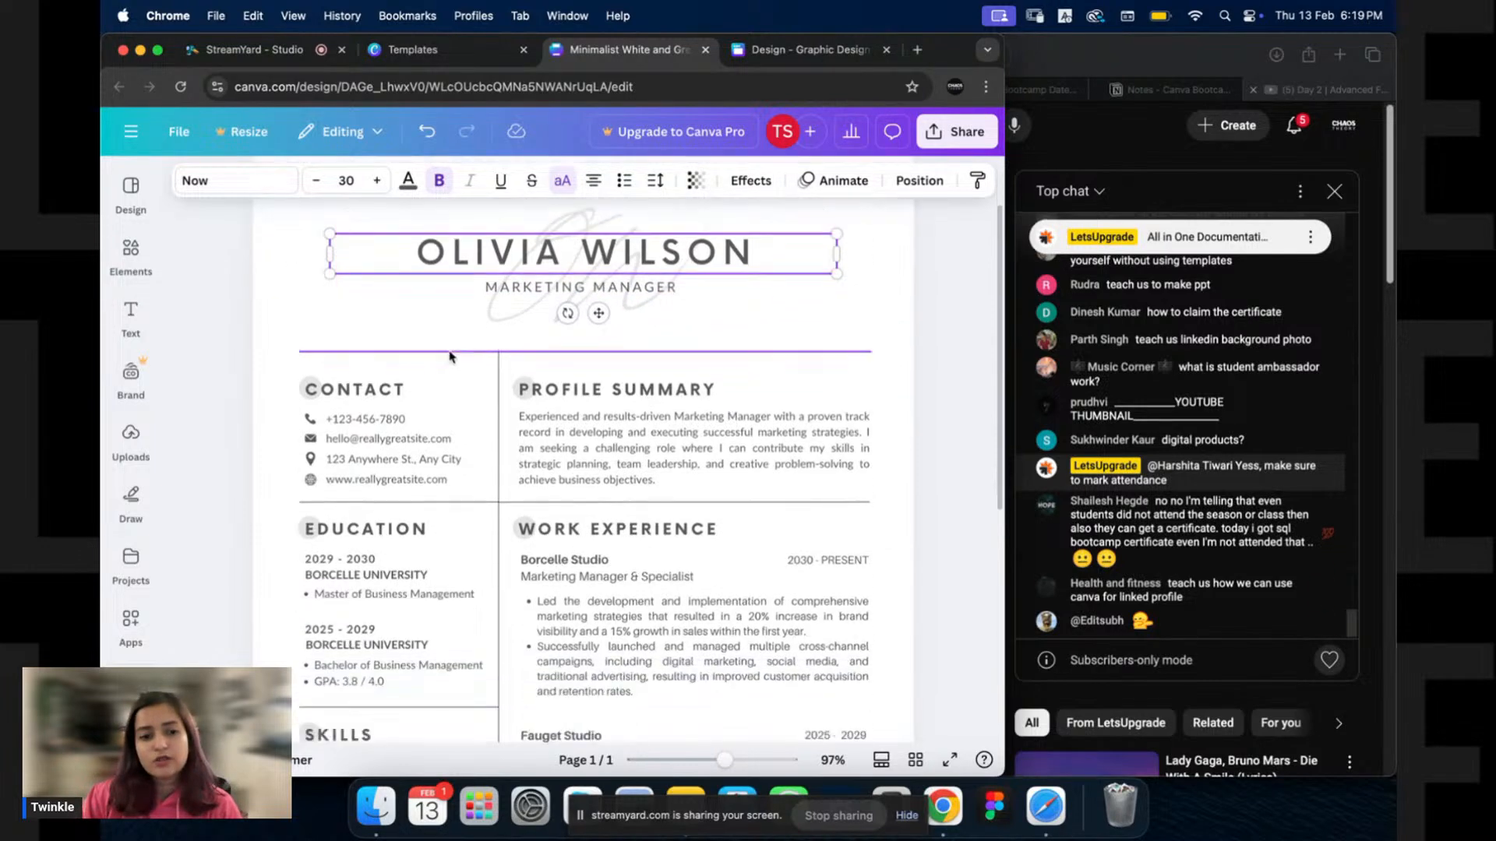
{"action": "scroll", "coordinate": [450, 356], "scroll_direction": "down", "scroll_amount": 2}
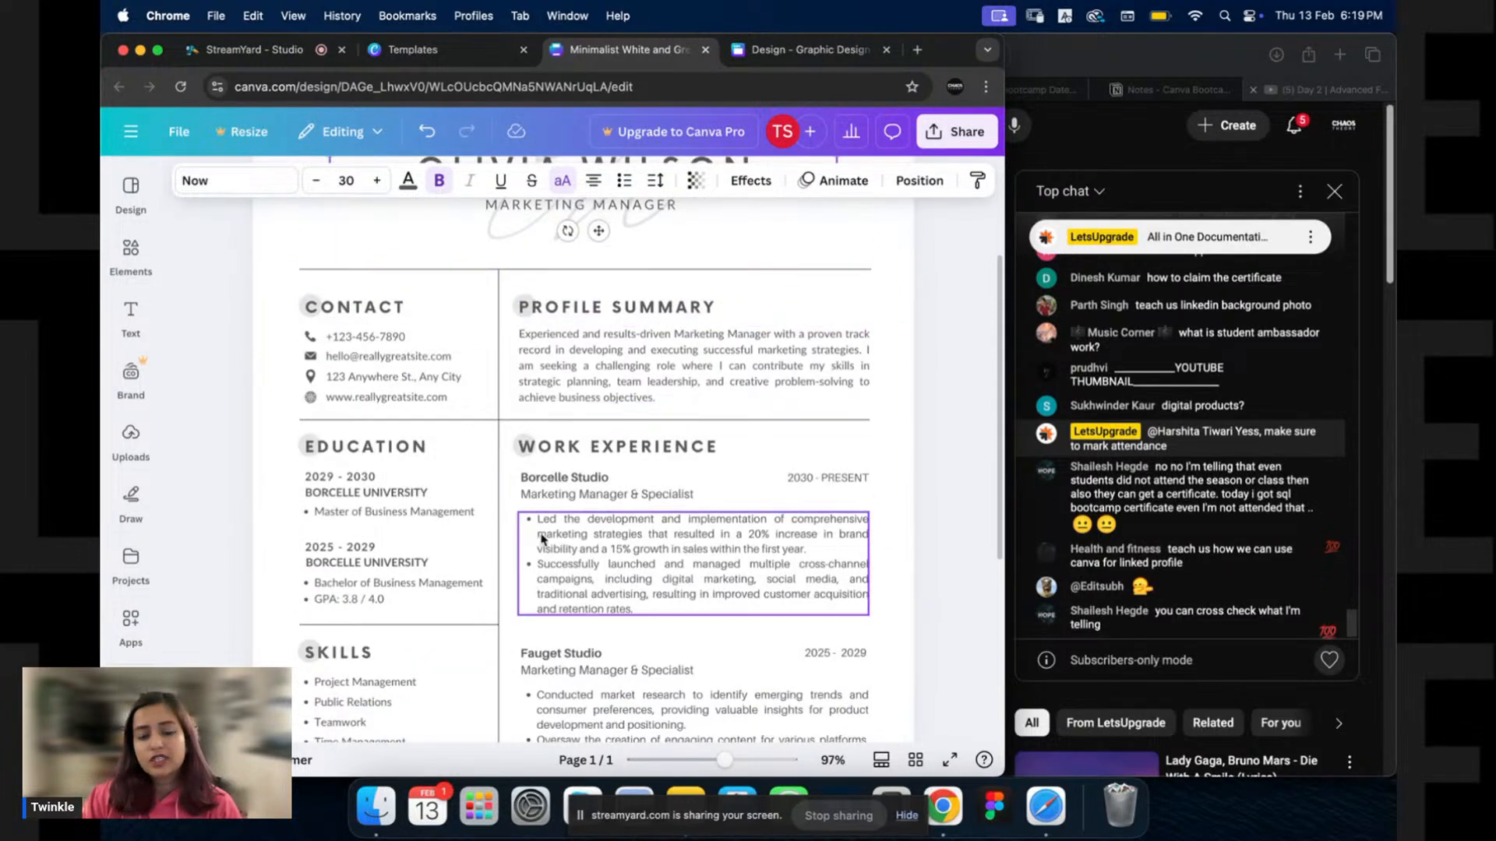
{"action": "scroll", "coordinate": [500, 350], "scroll_direction": "up", "scroll_amount": 3}
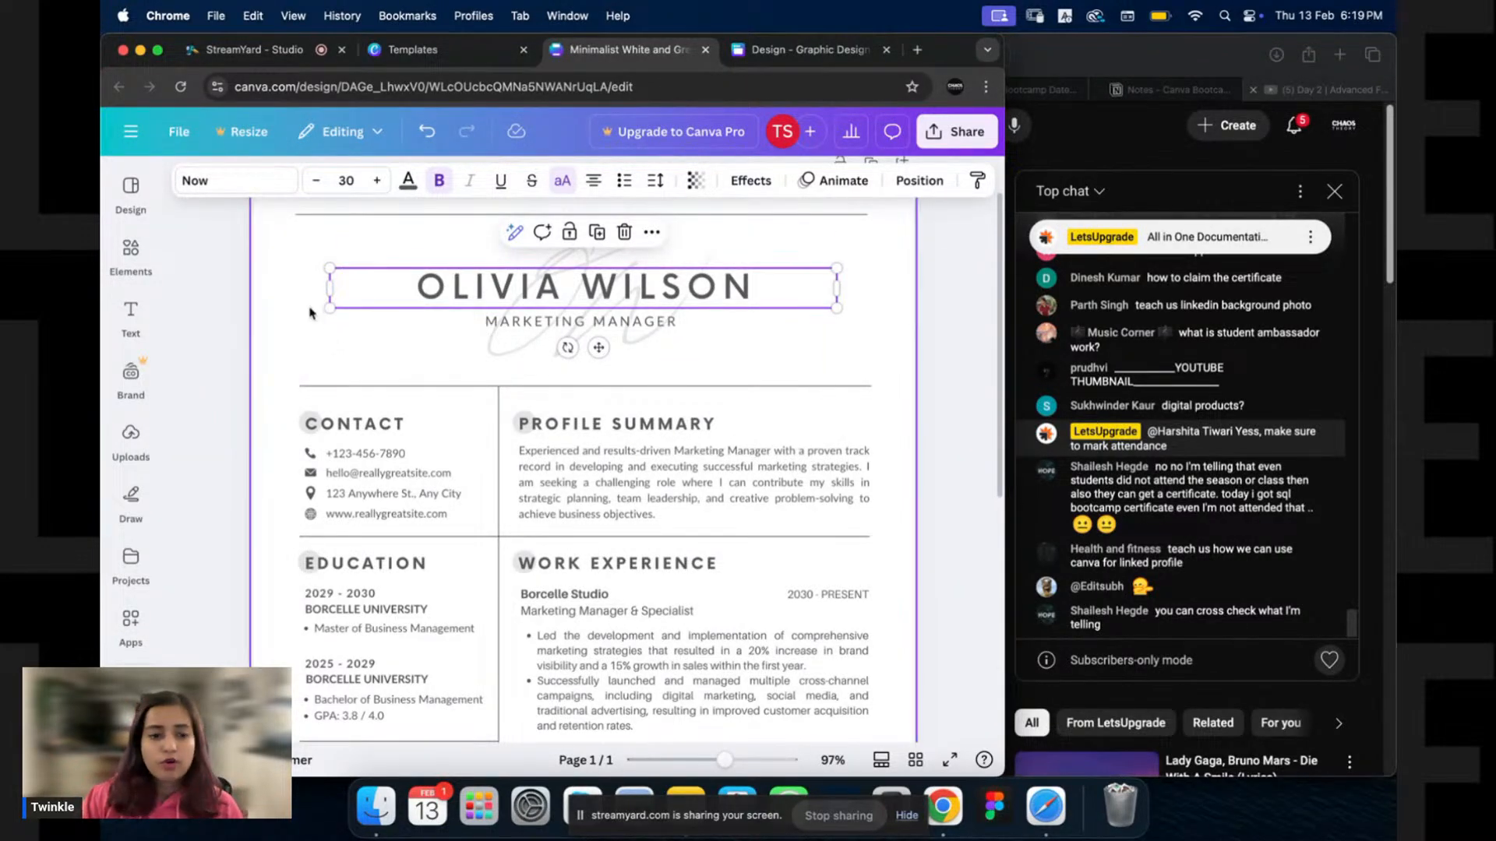
{"action": "scroll", "coordinate": [326, 333], "scroll_direction": "up", "scroll_amount": 1}
Turn off uppercase for the job title under the name, and switch it back on.
{"action": "left_click", "coordinate": [504, 356]}
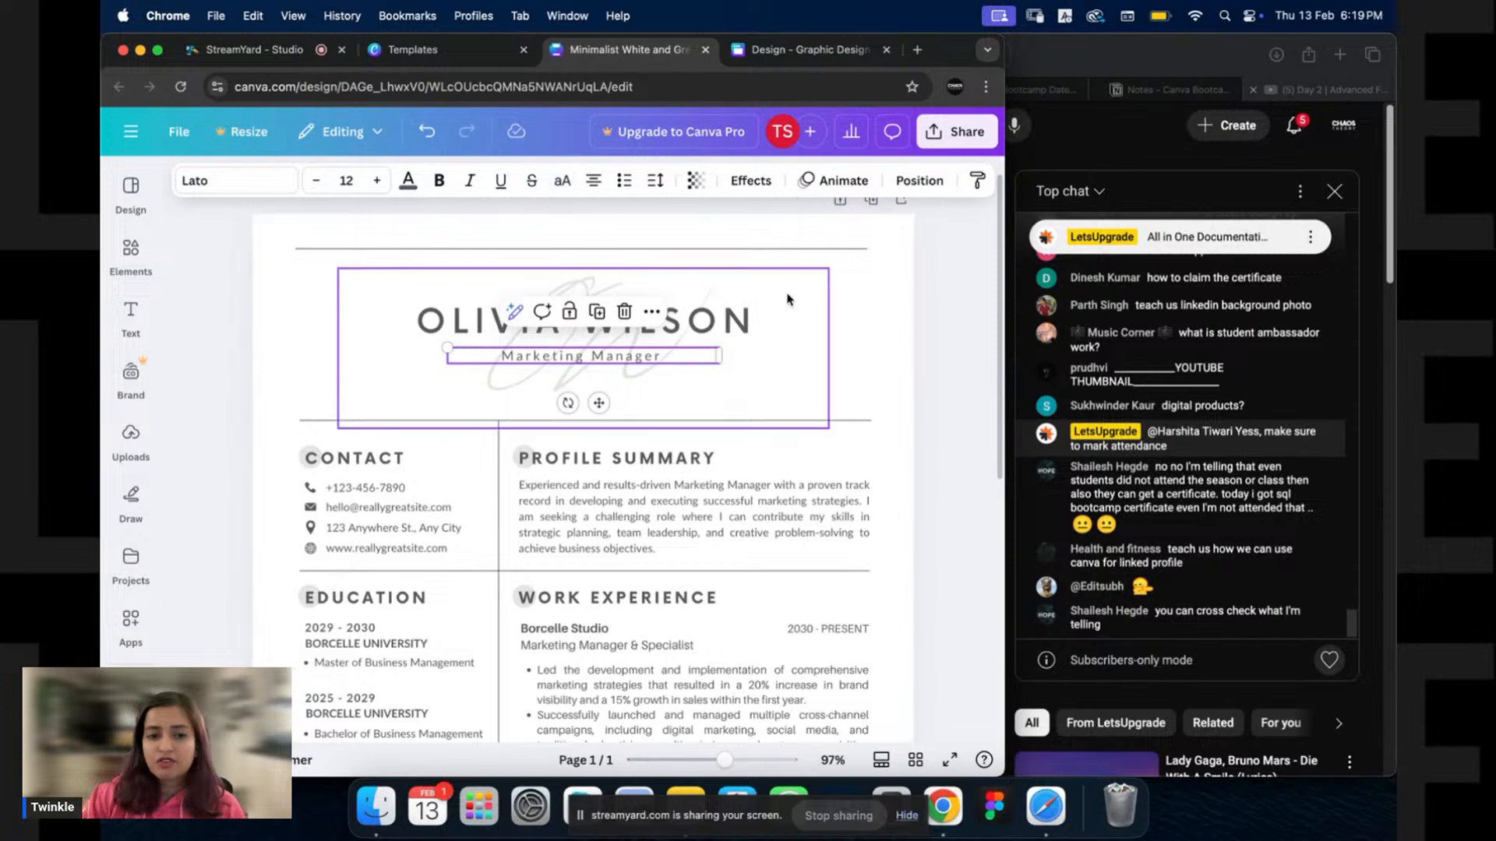
{"action": "left_click", "coordinate": [932, 313]}
{"action": "left_click", "coordinate": [651, 356]}
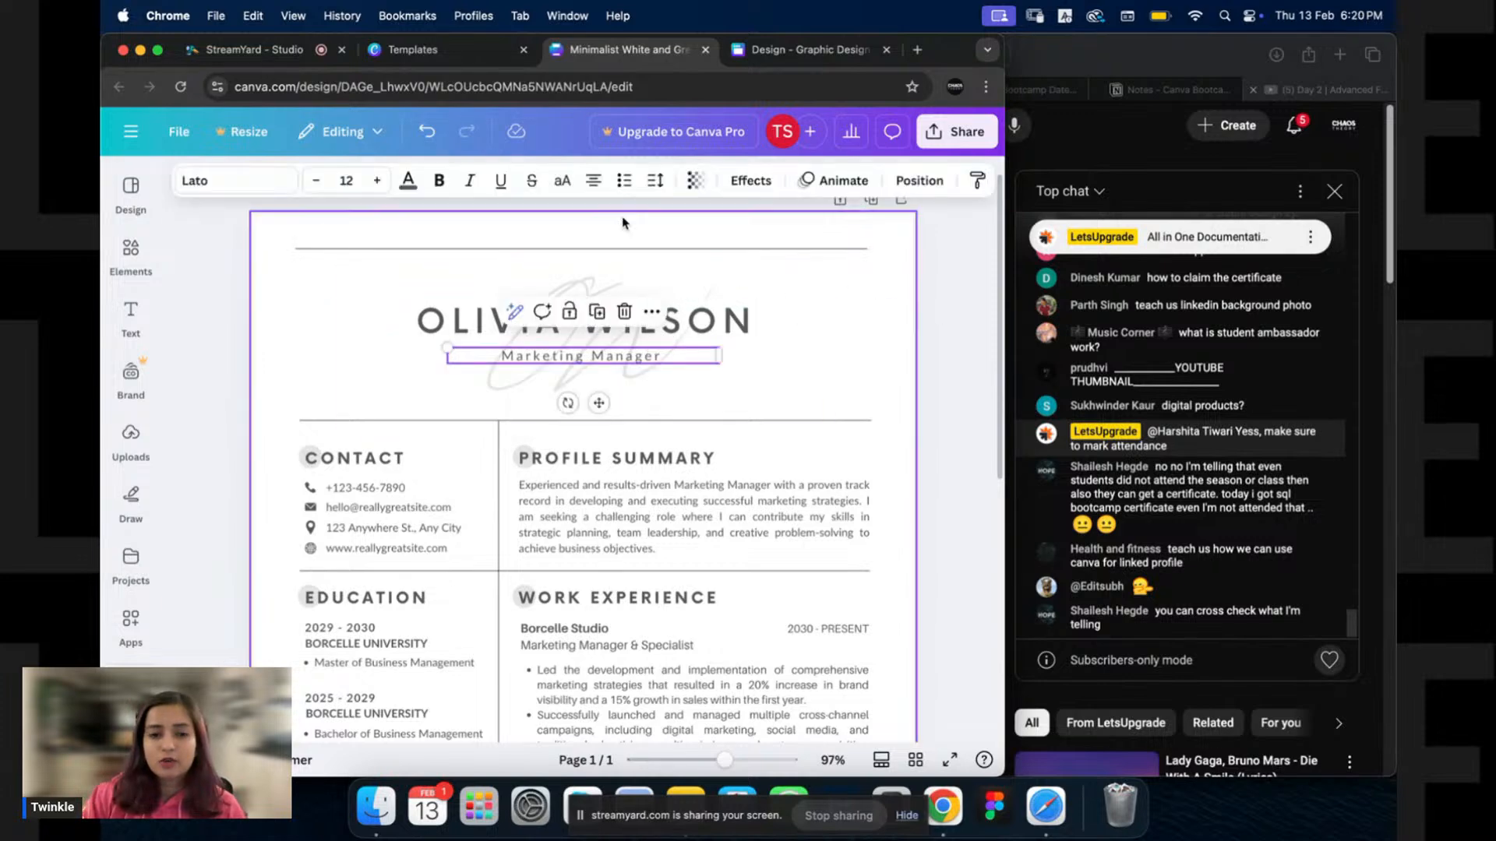
{"action": "left_click", "coordinate": [563, 185]}
{"action": "left_click", "coordinate": [921, 327]}
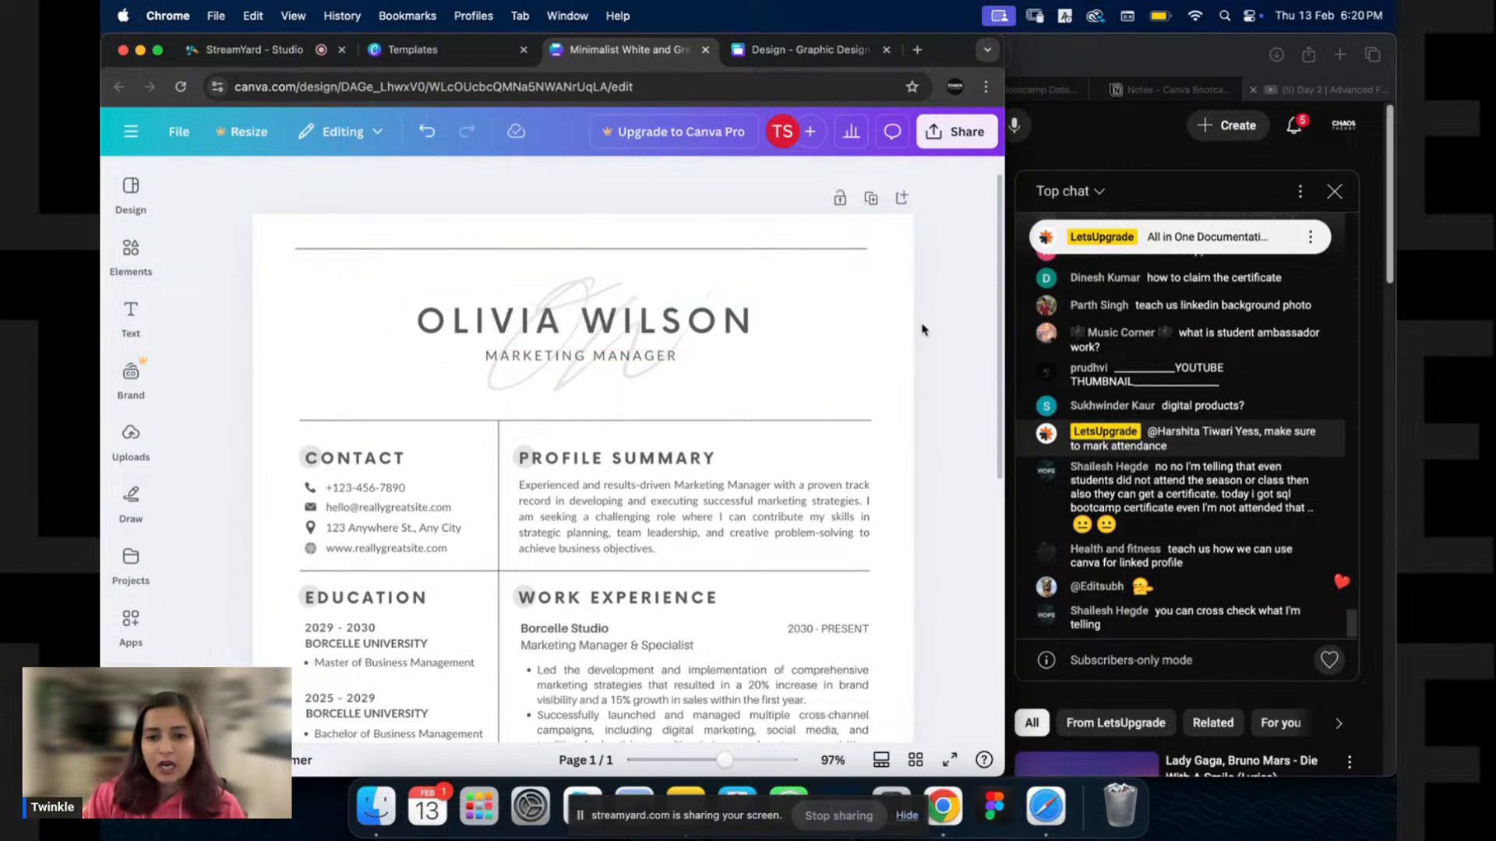
Slightly increase the letter spacing of the job title under the name.
{"action": "left_click", "coordinate": [675, 353]}
{"action": "left_click", "coordinate": [656, 180]}
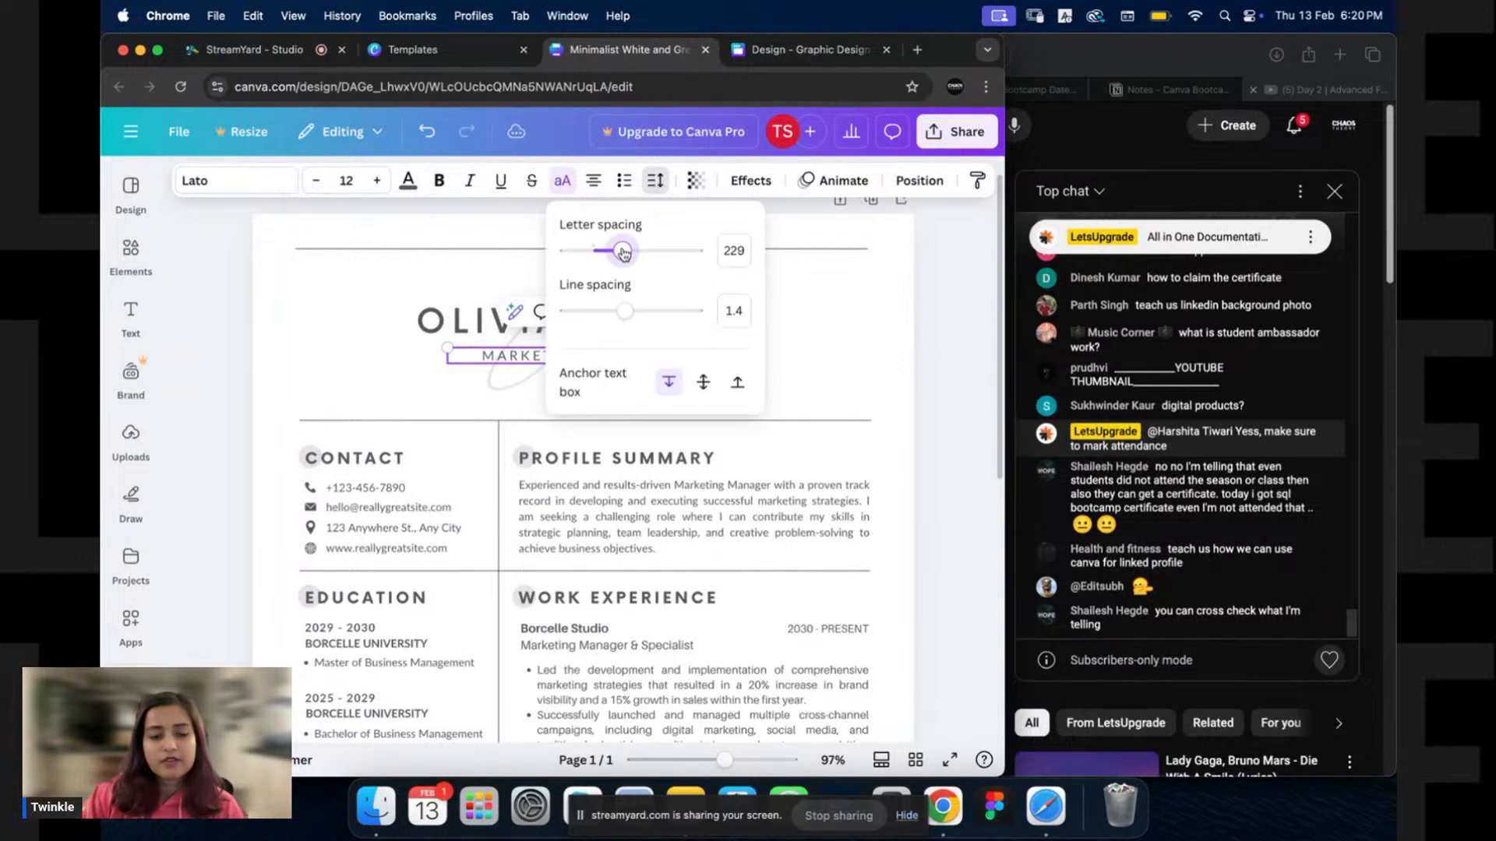
{"action": "left_click_drag", "start_coordinate": [626, 254], "coordinate": [626, 254]}
{"action": "left_click", "coordinate": [919, 341]}
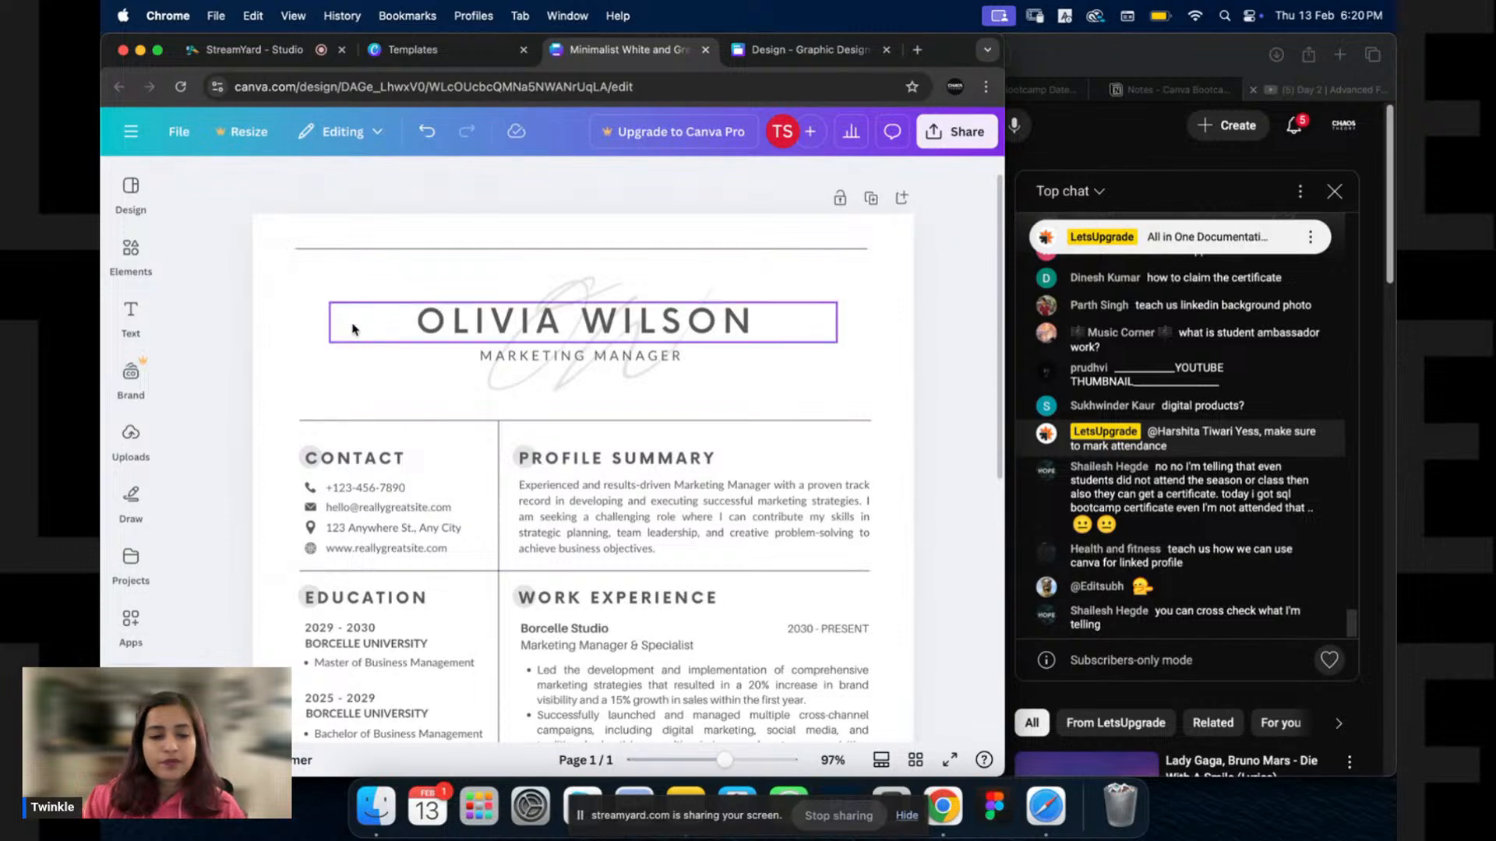
Set the transparency of the decorative script lettering behind the name to 35.
{"action": "left_click", "coordinate": [573, 389]}
{"action": "left_click", "coordinate": [697, 185]}
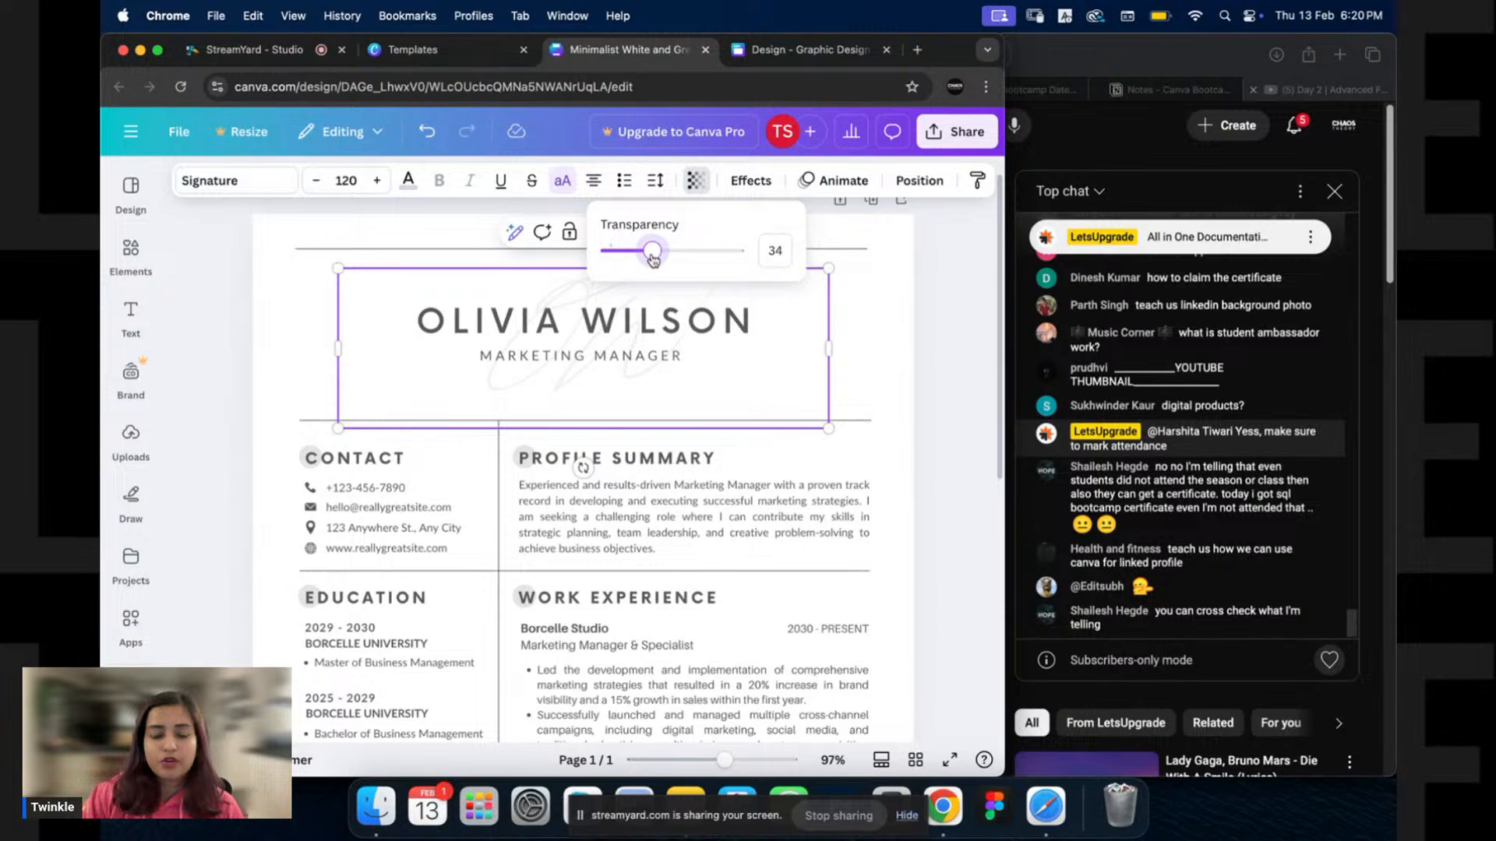
{"action": "left_click_drag", "start_coordinate": [653, 260], "coordinate": [656, 260]}
{"action": "left_click", "coordinate": [875, 307]}
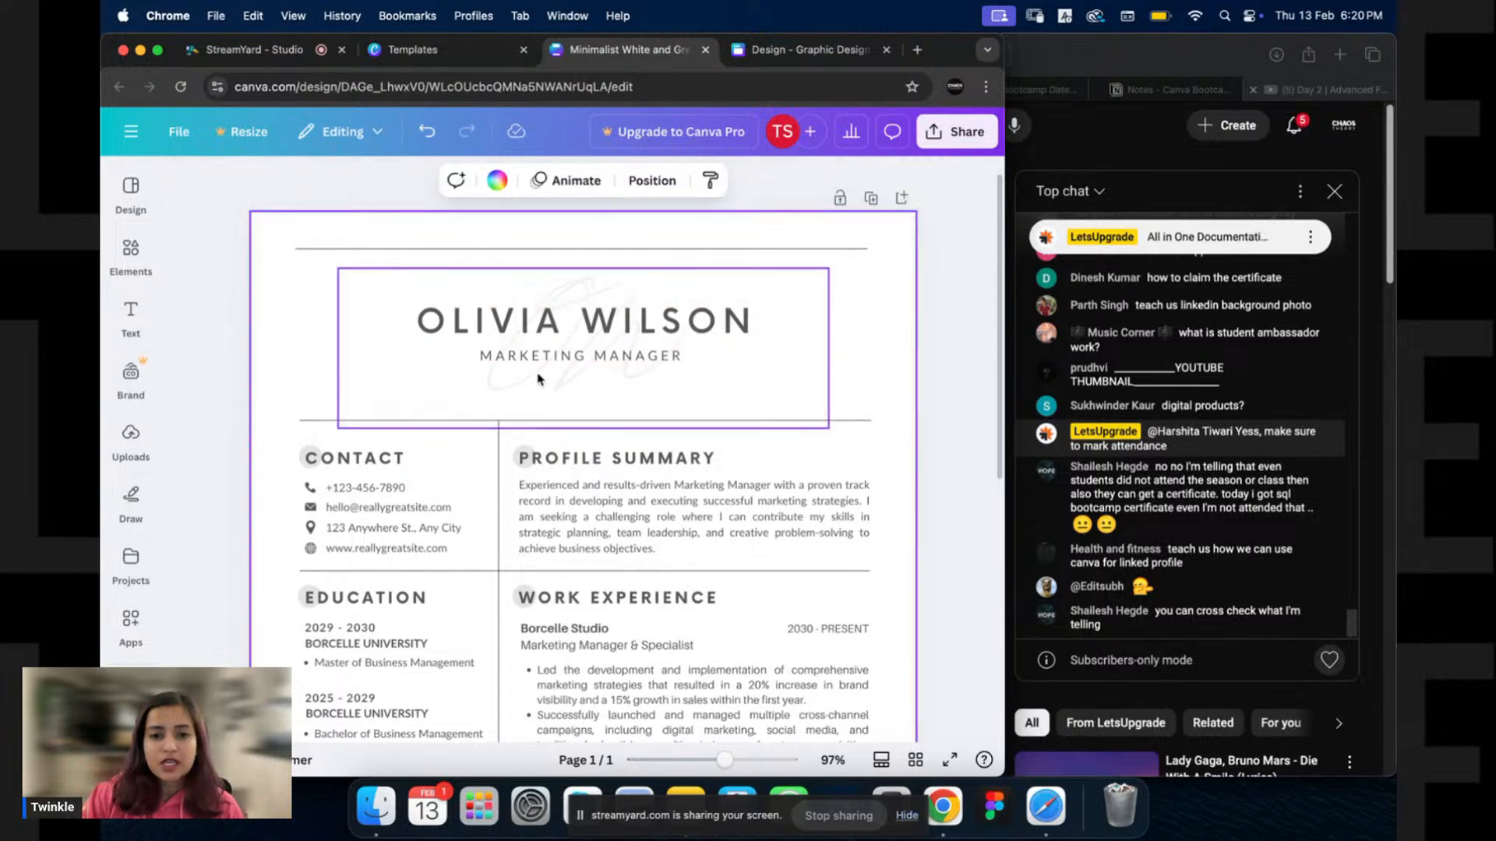
Move the decorative script lettering slightly up, keeping it horizontally centred behind the name.
{"action": "left_click", "coordinate": [577, 387]}
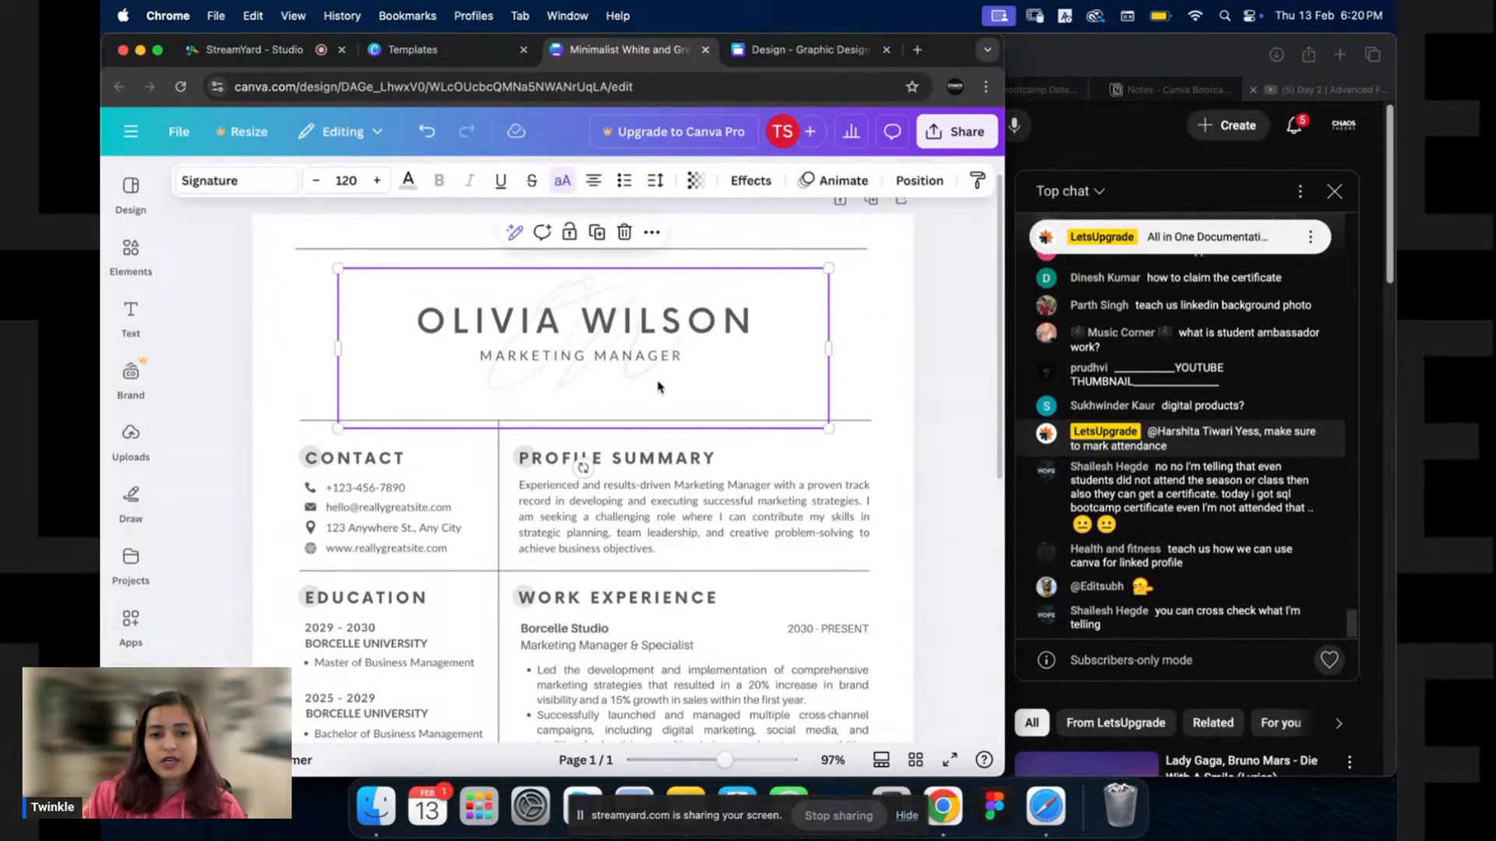
{"action": "left_click_drag", "start_coordinate": [659, 387], "coordinate": [657, 379]}
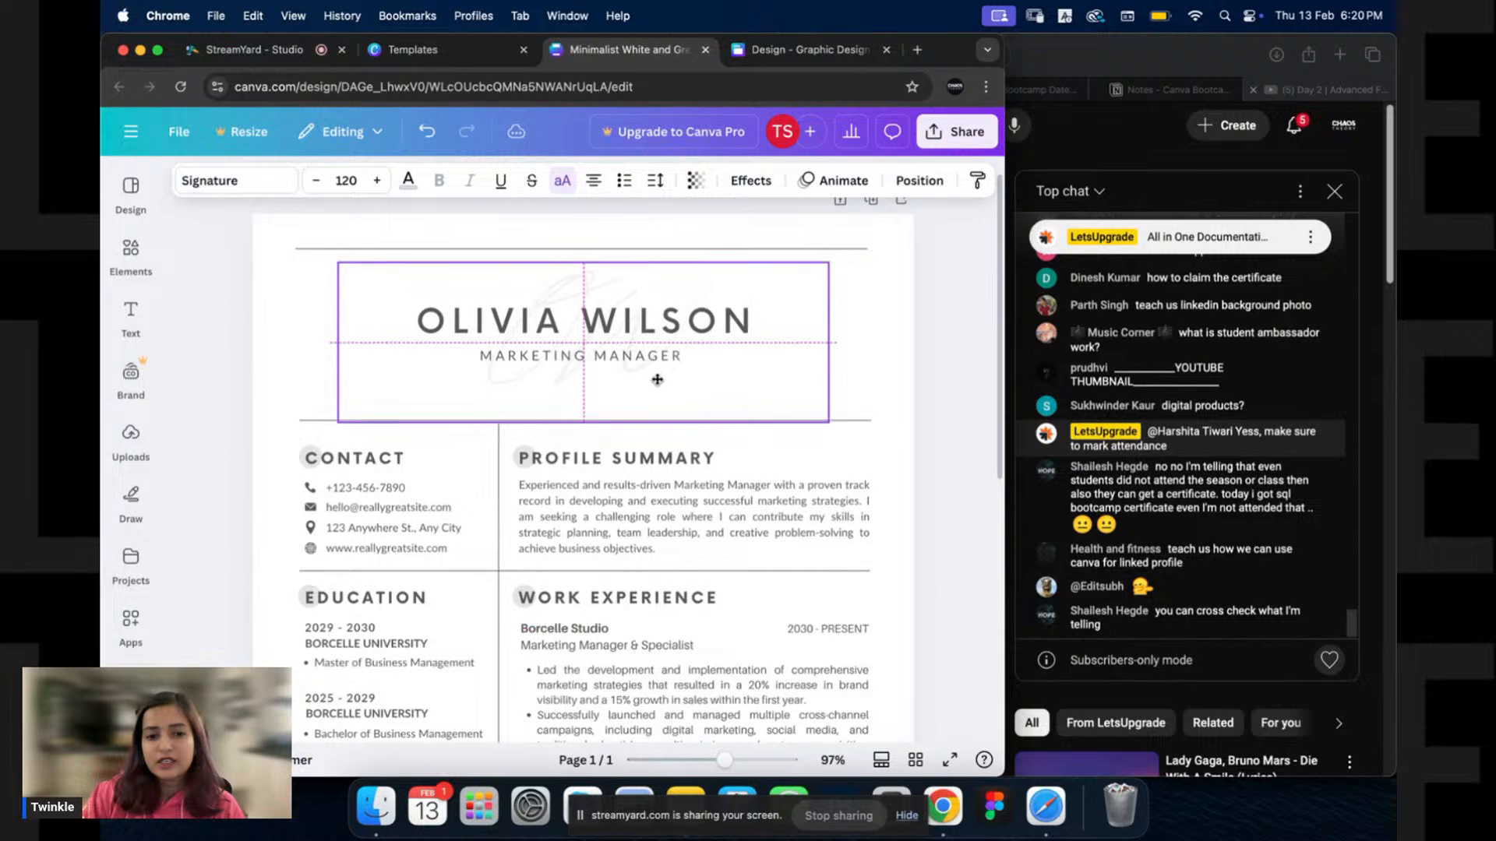
{"action": "left_click", "coordinate": [877, 375]}
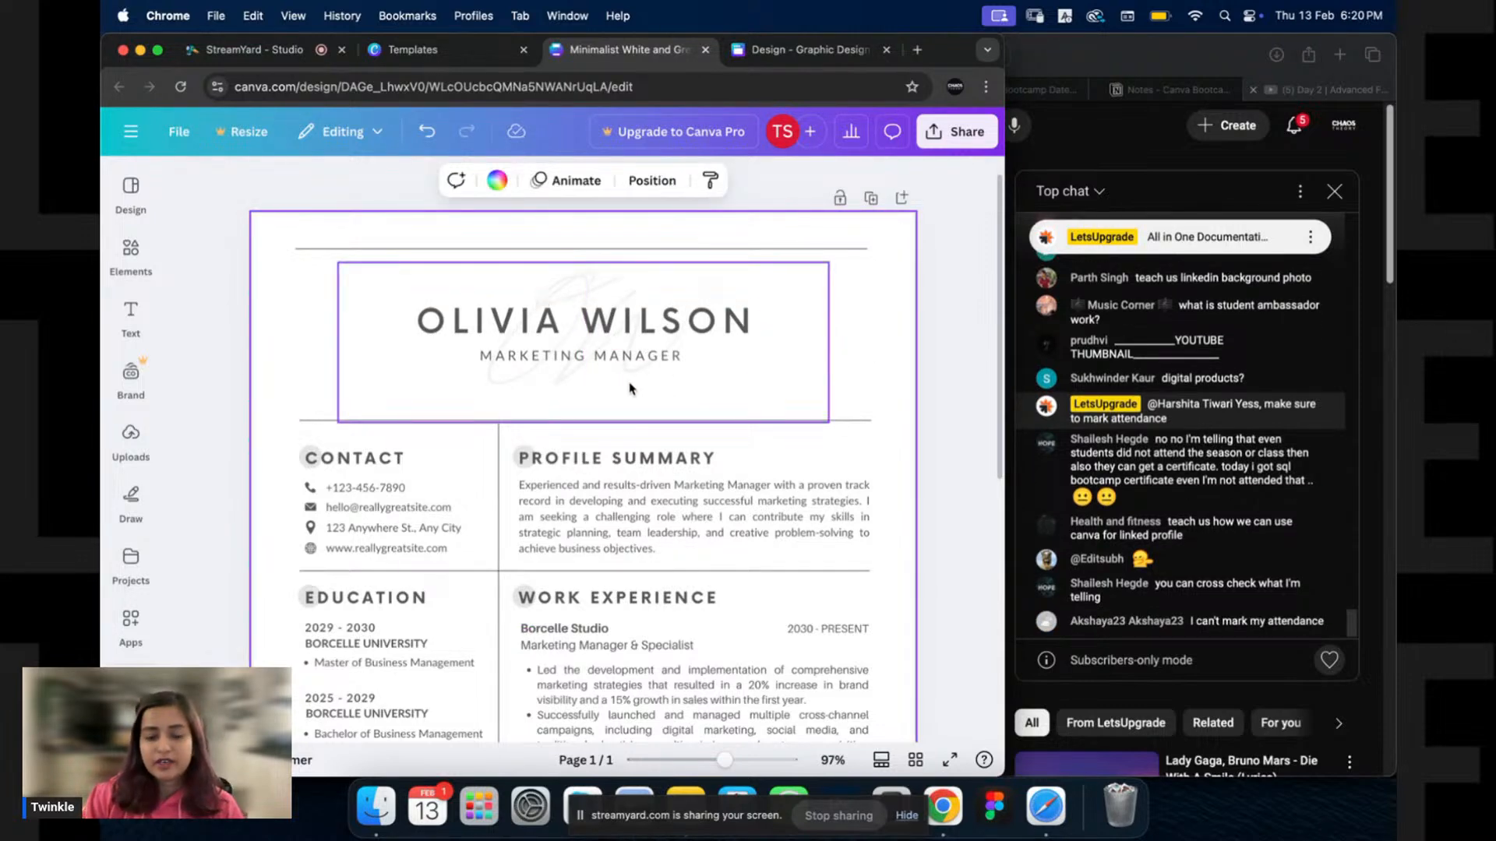
Check the transparency setting of the decorative script lettering, and select the Profile Summary heading.
{"action": "left_click", "coordinate": [631, 387]}
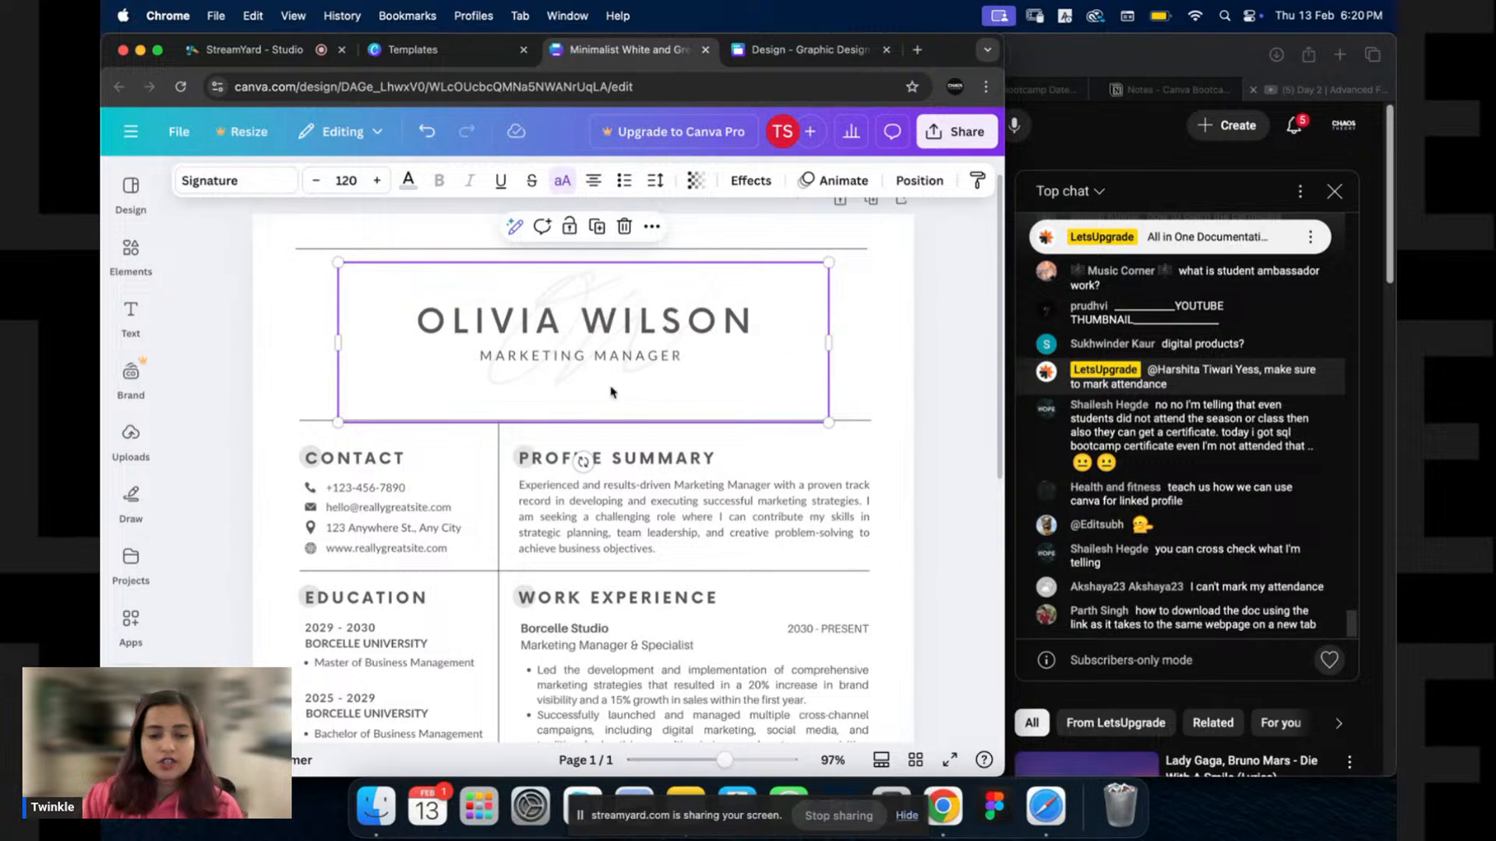
{"action": "left_click", "coordinate": [697, 183]}
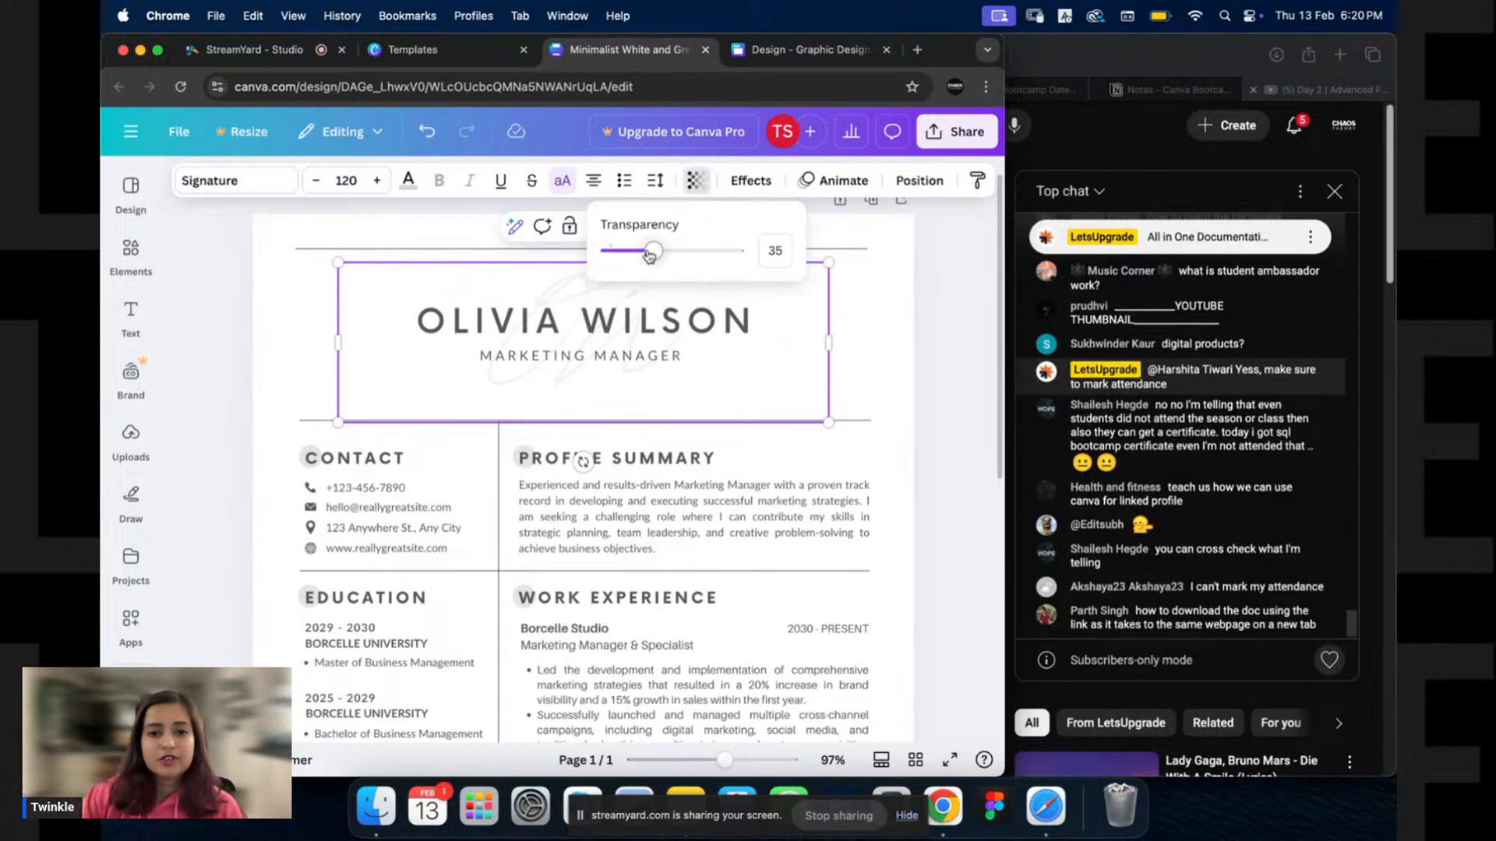
{"action": "left_click", "coordinate": [937, 343]}
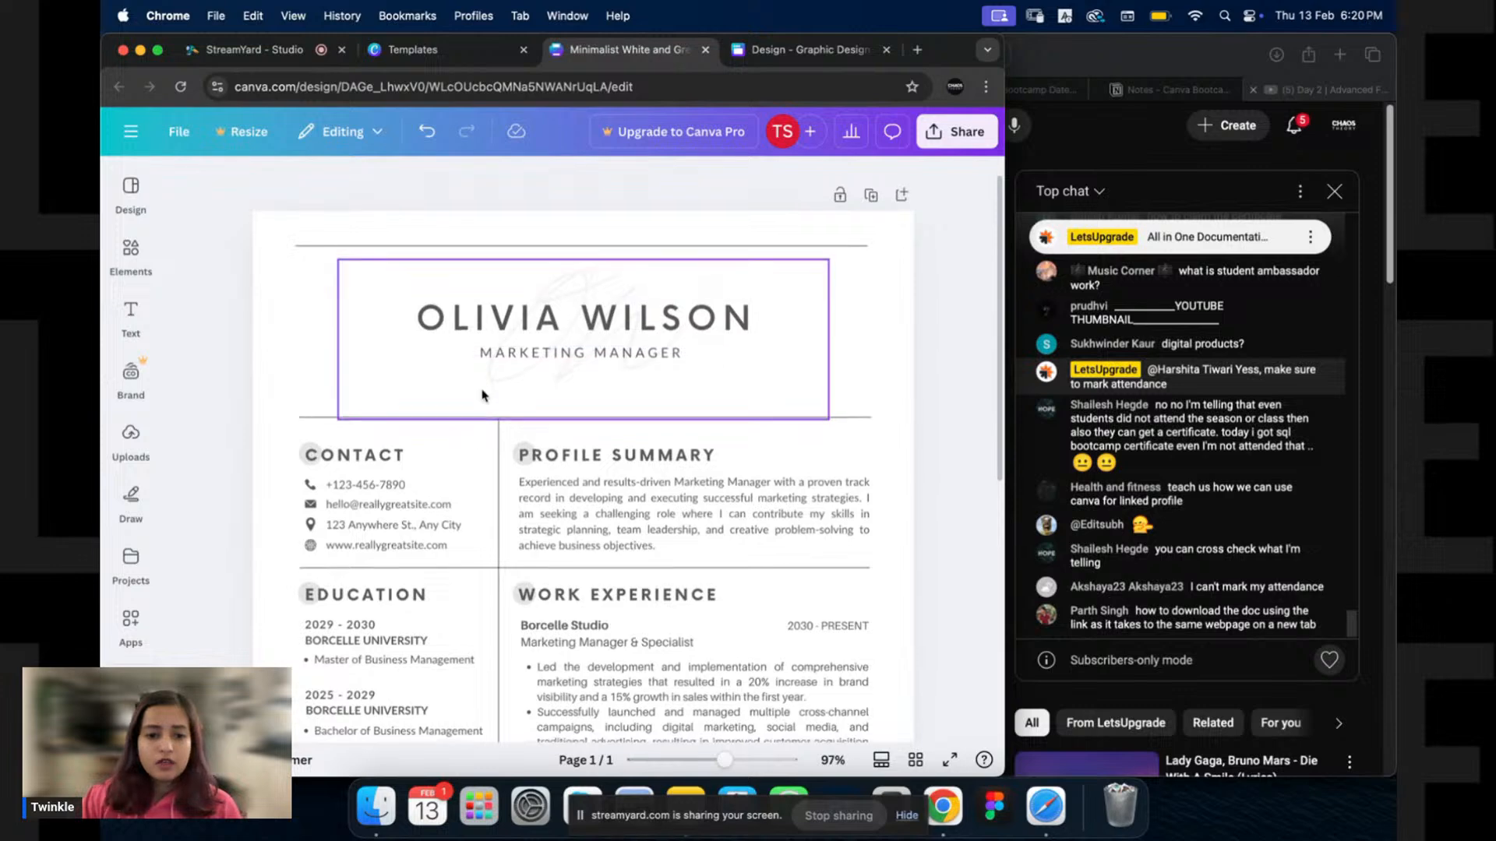
{"action": "scroll", "coordinate": [554, 364], "scroll_direction": "down", "scroll_amount": 3}
{"action": "left_click", "coordinate": [556, 329]}
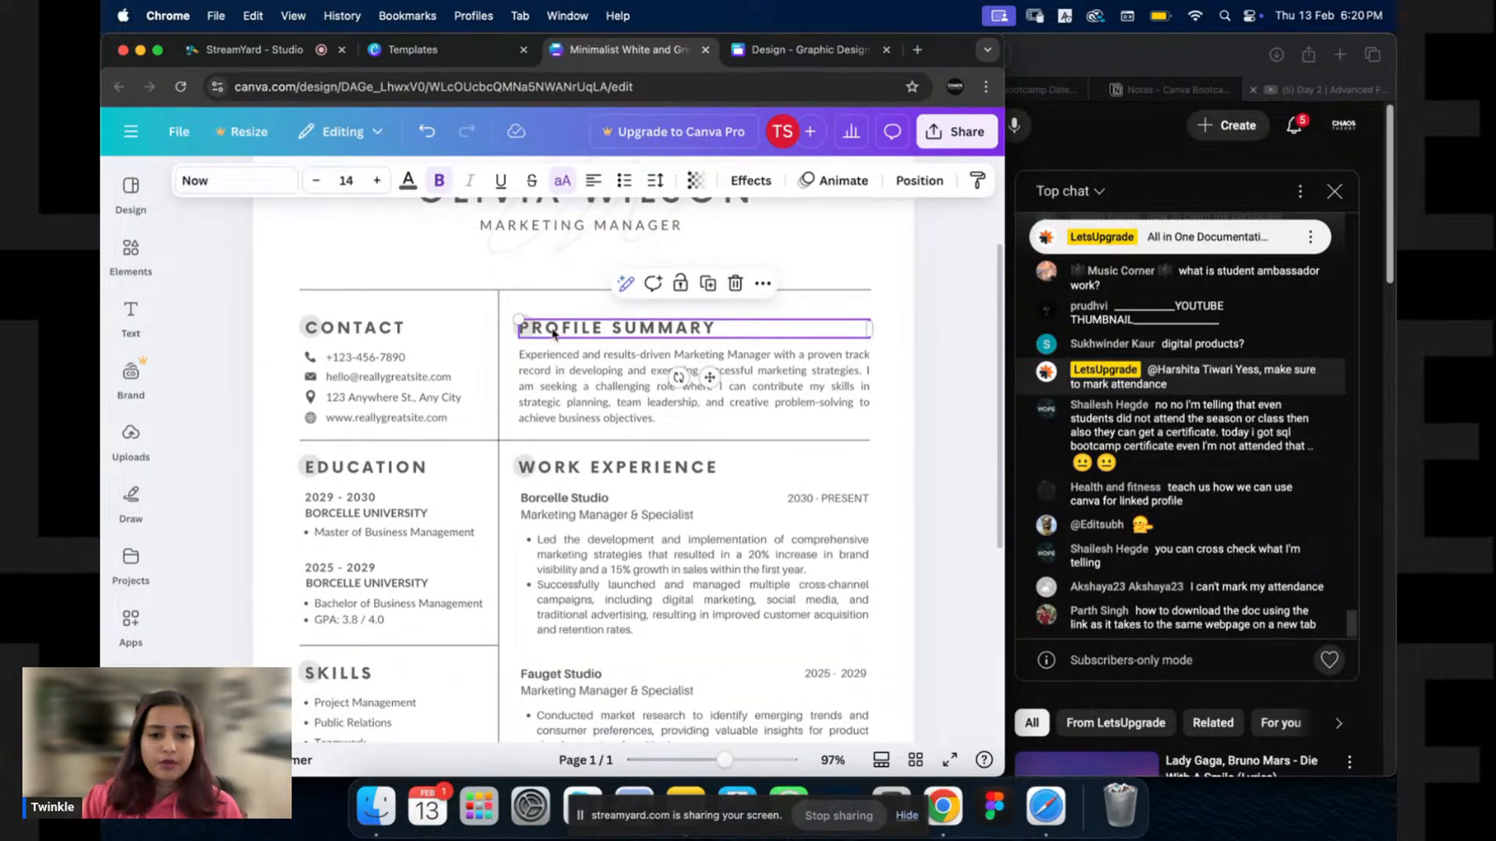
Return to the Templates browser tab, look through the similar resume designs, and close the template preview.
{"action": "left_click", "coordinate": [441, 50]}
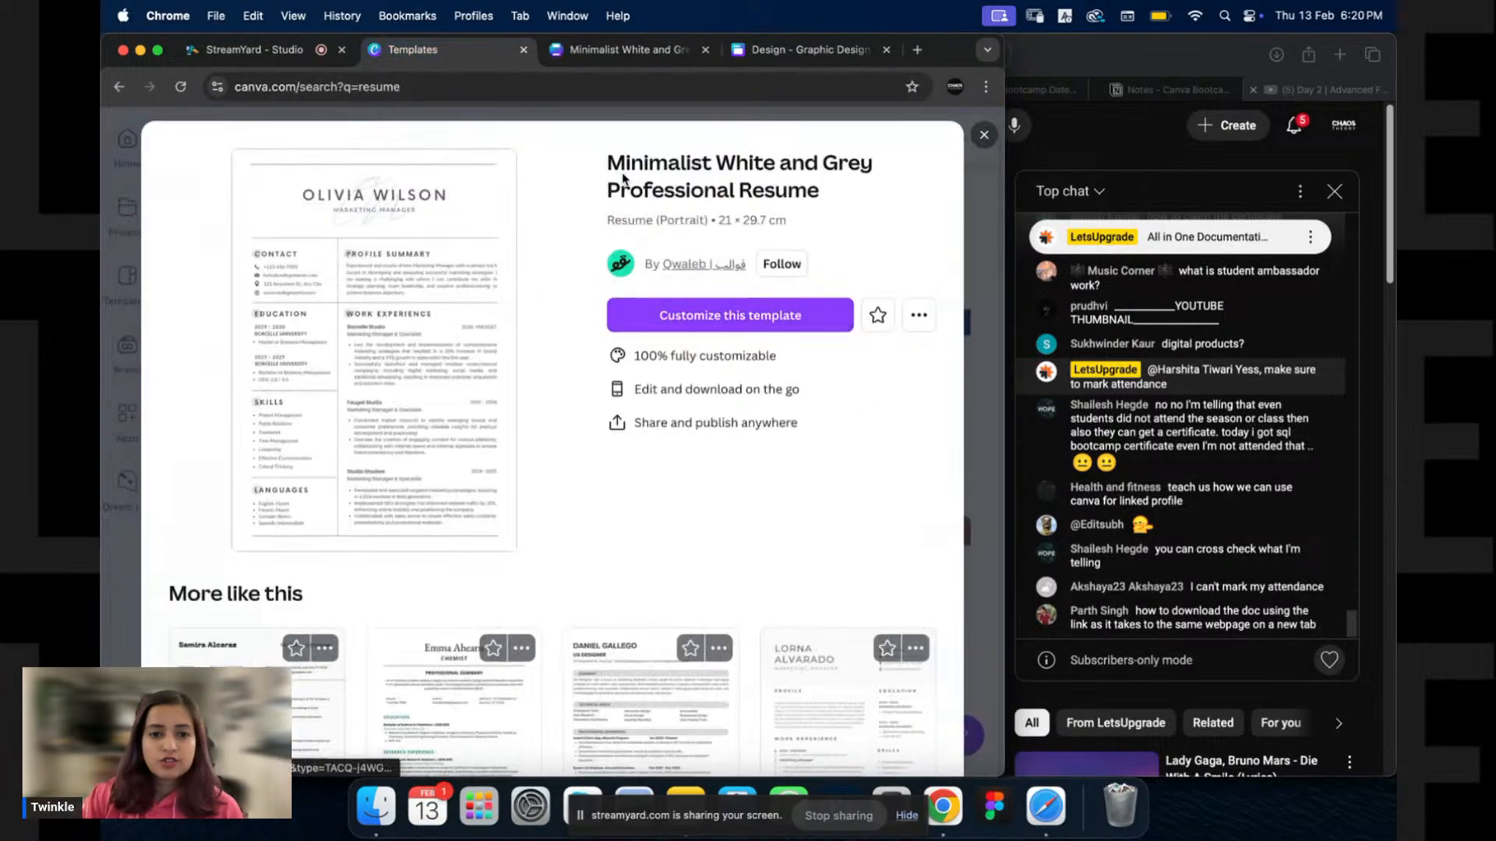
{"action": "scroll", "coordinate": [460, 433], "scroll_direction": "down", "scroll_amount": 6}
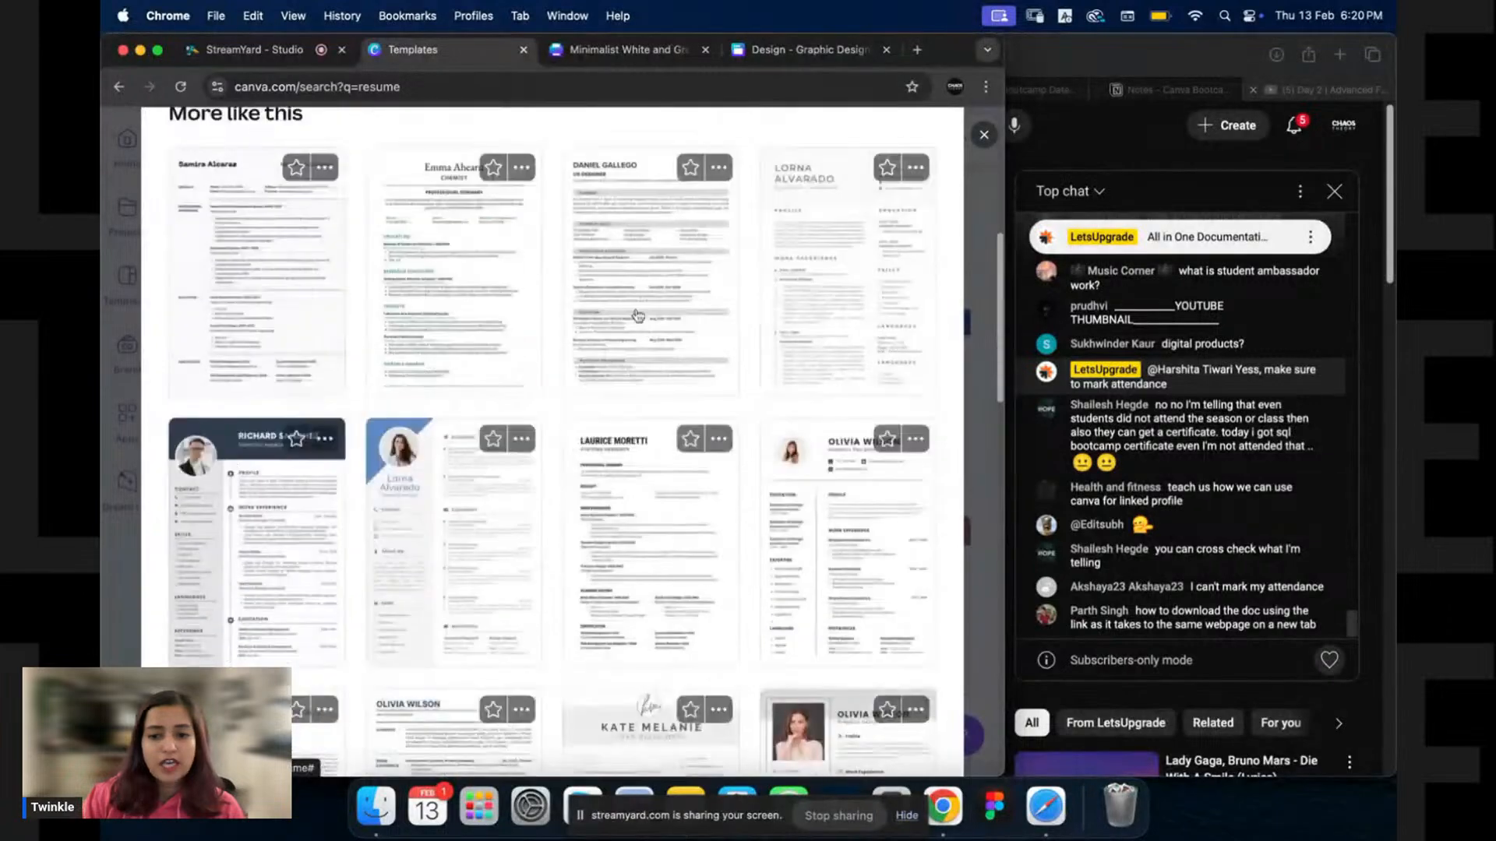
{"action": "scroll", "coordinate": [776, 381], "scroll_direction": "down", "scroll_amount": 3}
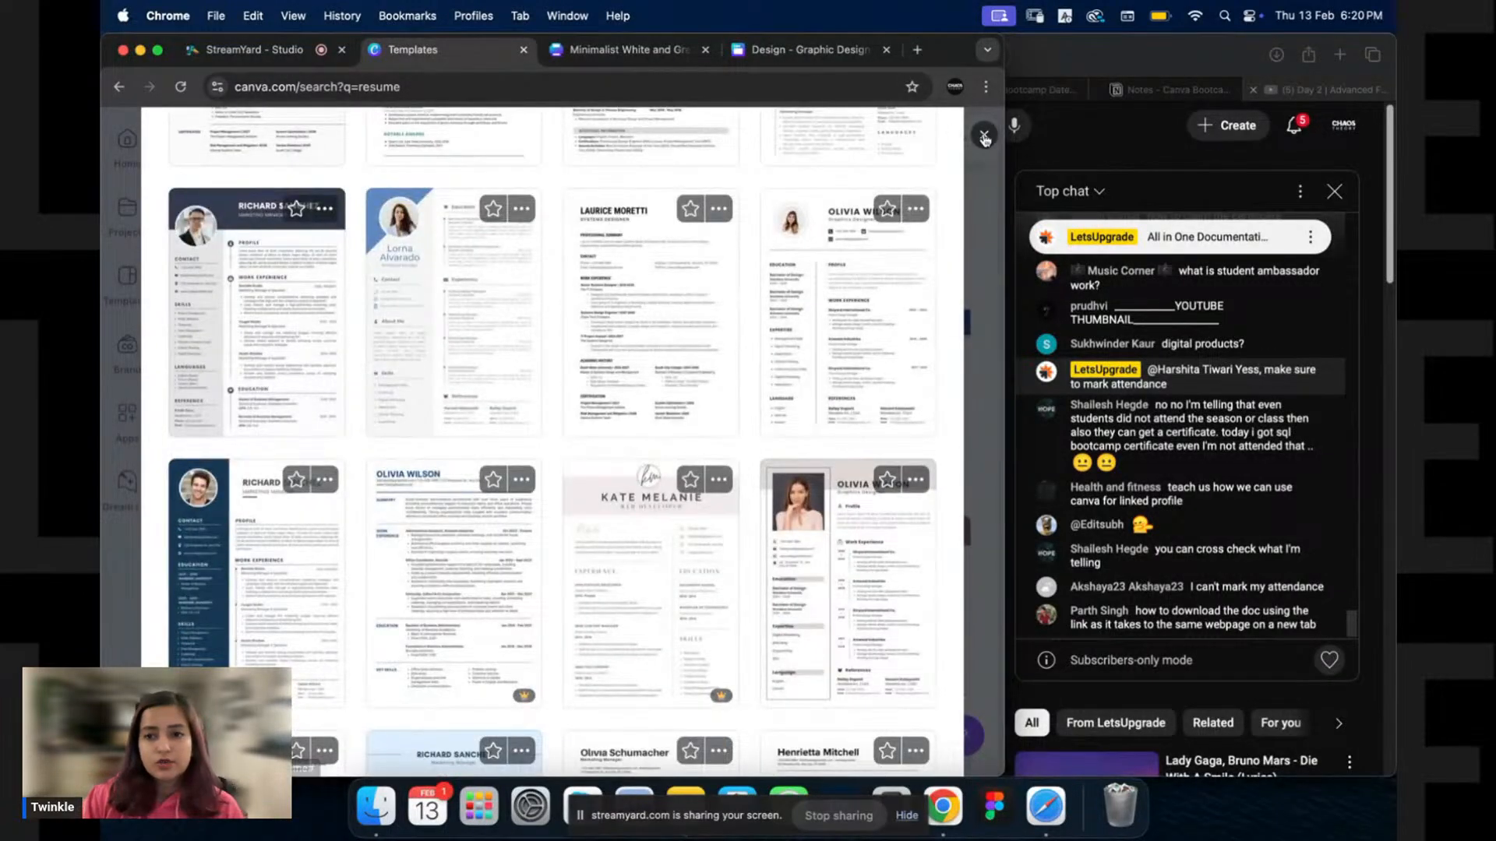
{"action": "left_click", "coordinate": [984, 137]}
Find the "Gray and White Simple Professional Marketing Manager CV Resume" template in the results and open it for customizing.
{"action": "scroll", "coordinate": [560, 462], "scroll_direction": "down", "scroll_amount": 3}
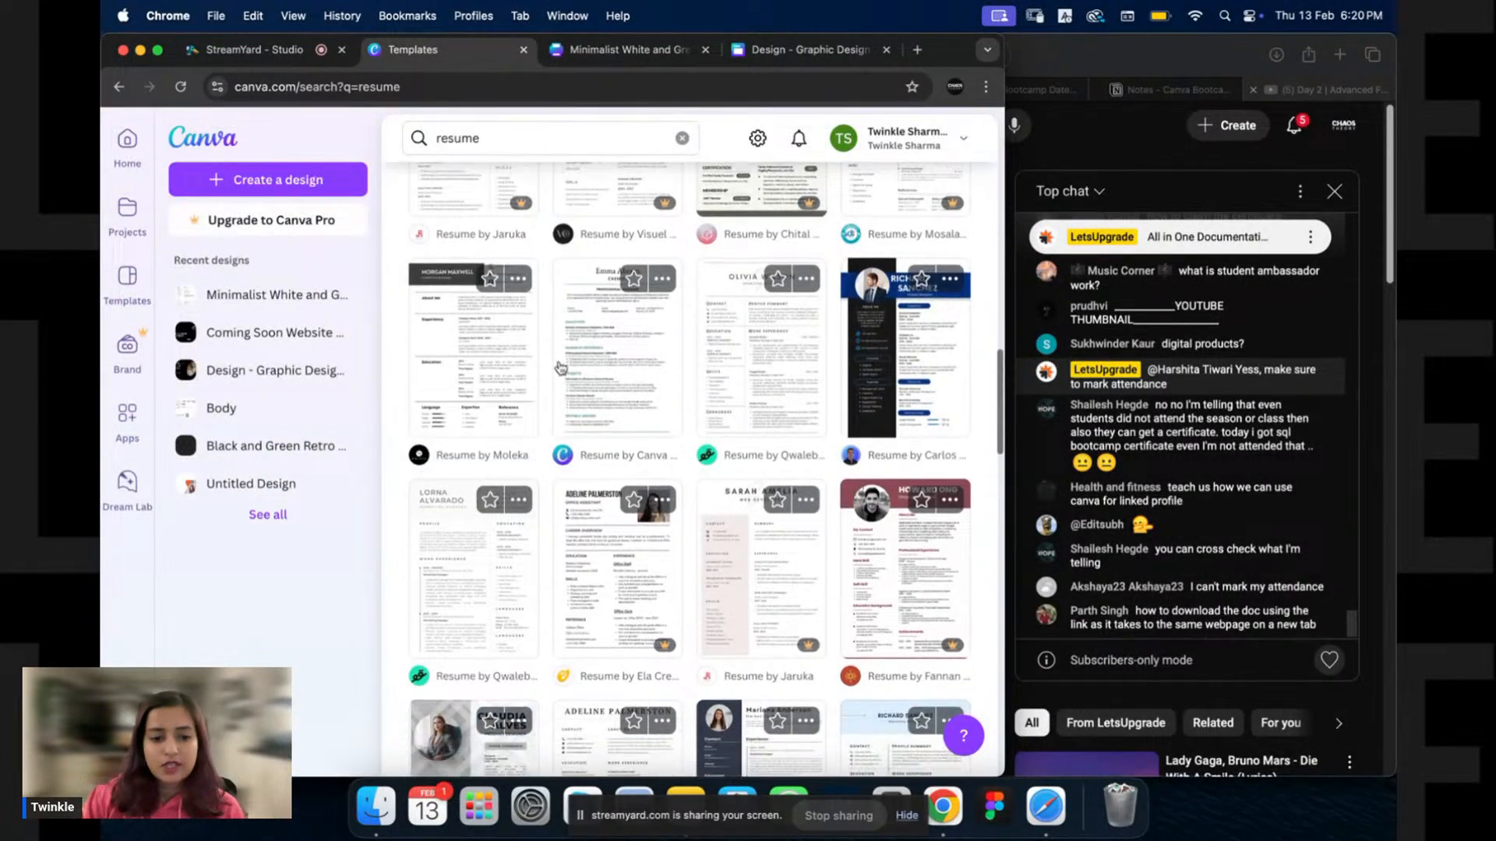
{"action": "left_click", "coordinate": [469, 491]}
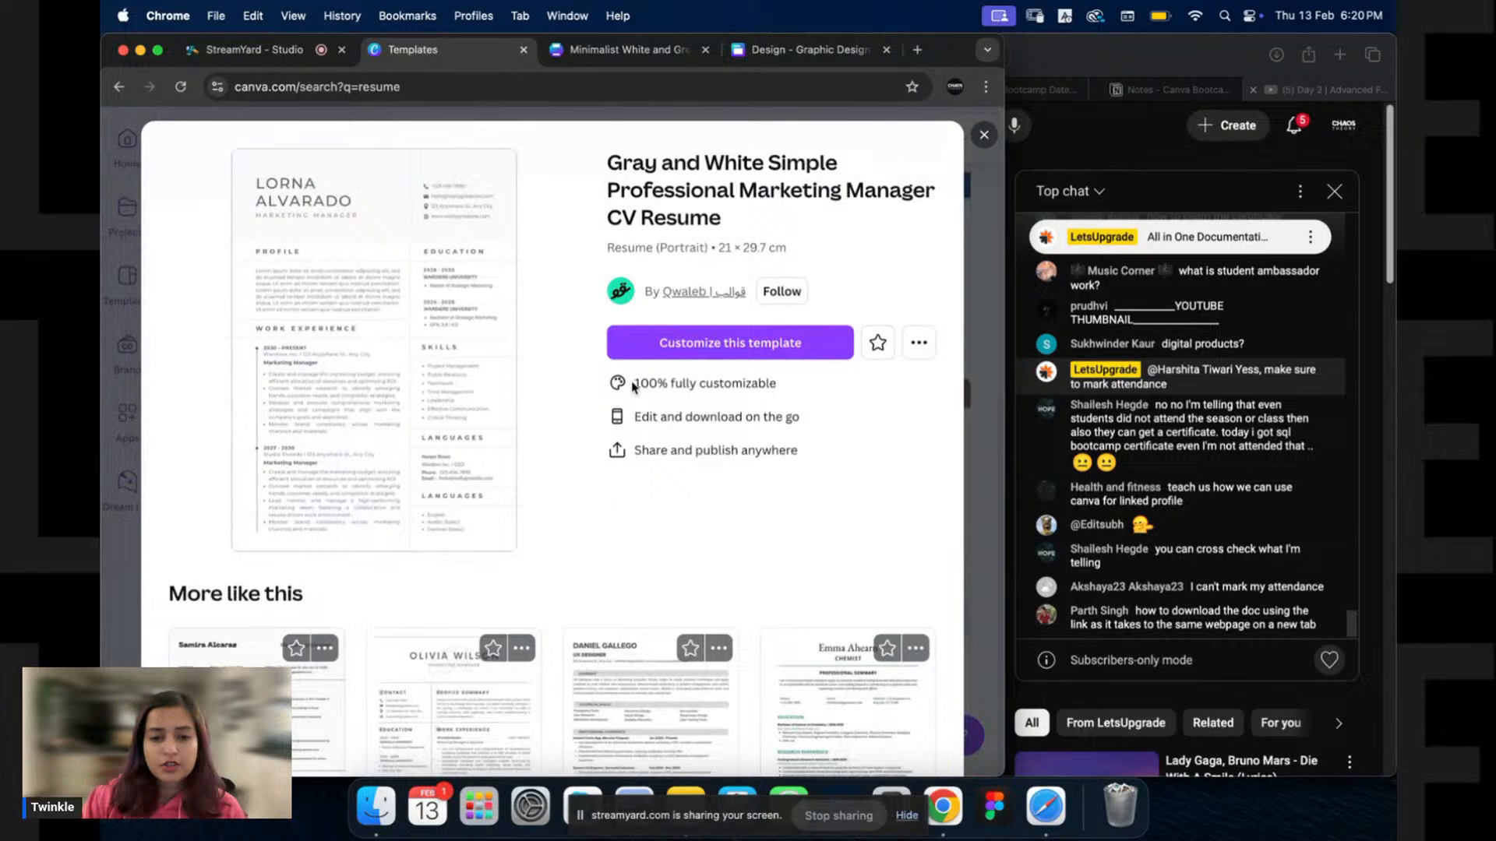
{"action": "left_click", "coordinate": [705, 344]}
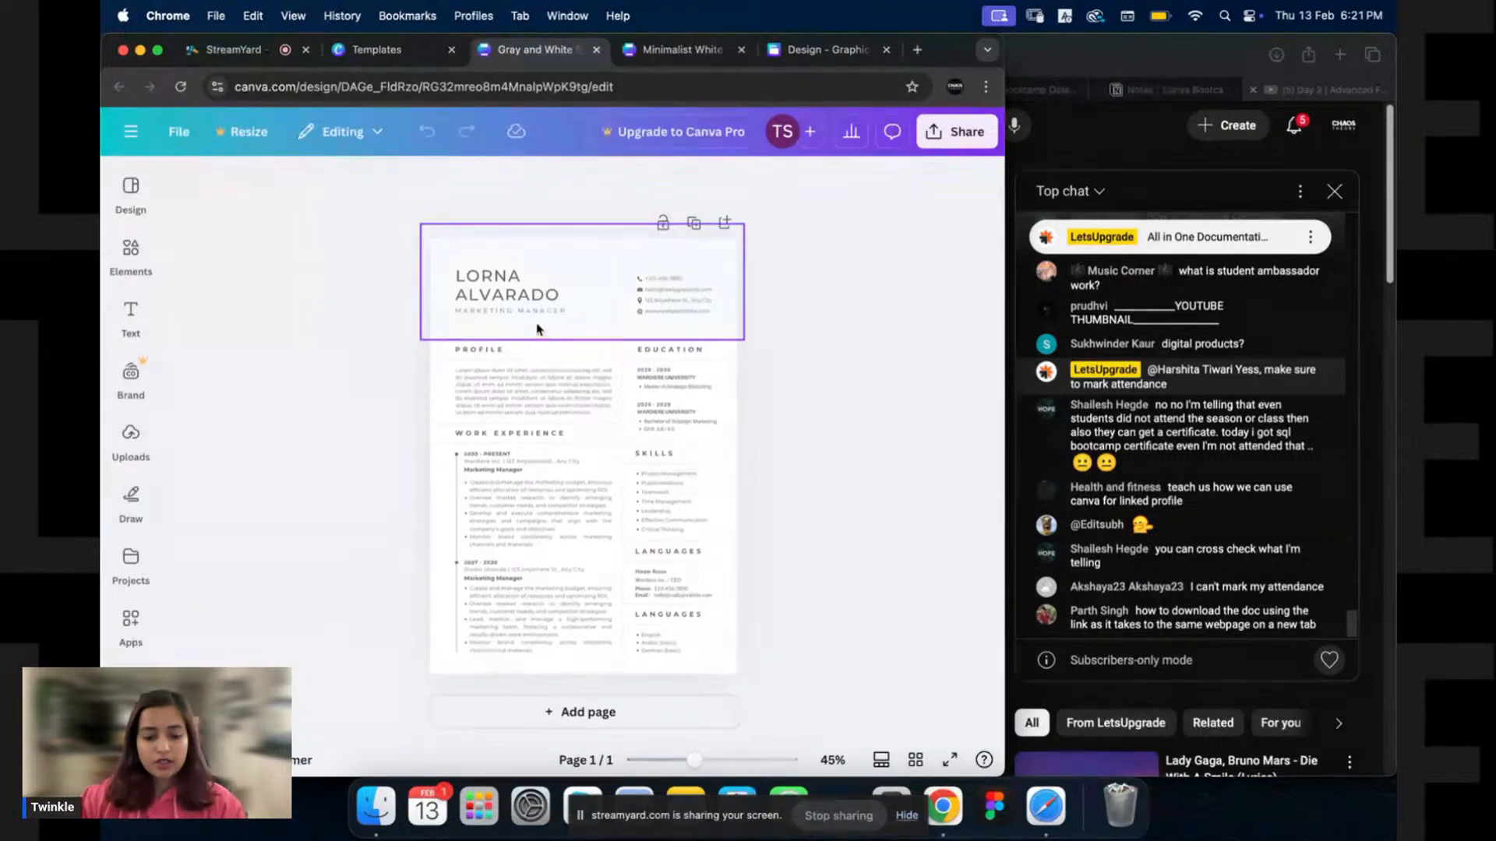
{"action": "scroll", "coordinate": [520, 315], "scroll_direction": "up", "scroll_amount": 5}
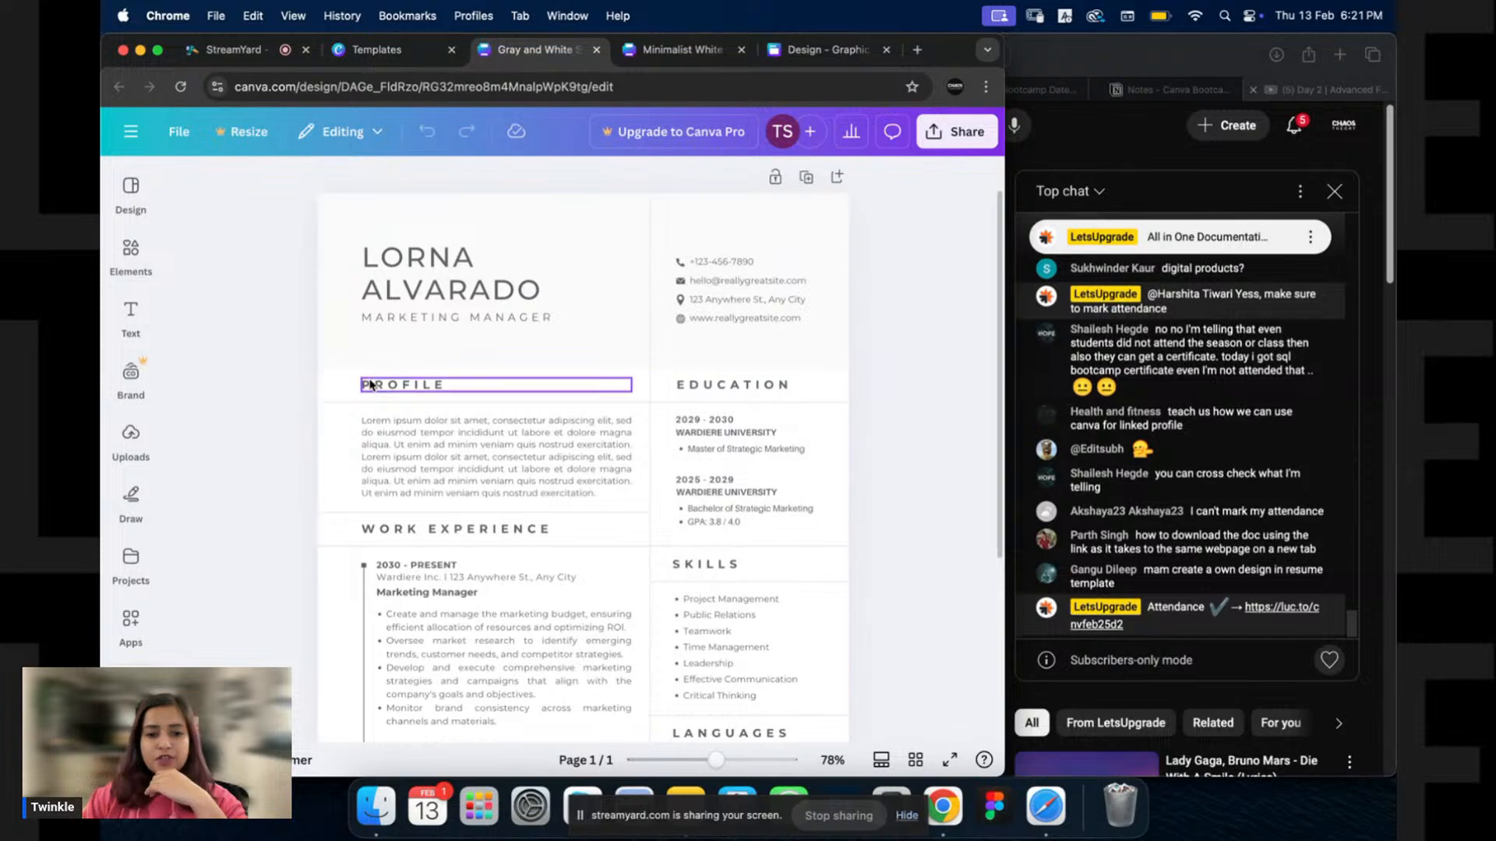
Examine the gray and white resume's sections, and check that the Profile paragraph and Work Experience bullets are editable text boxes.
{"action": "scroll", "coordinate": [415, 422], "scroll_direction": "down", "scroll_amount": 5}
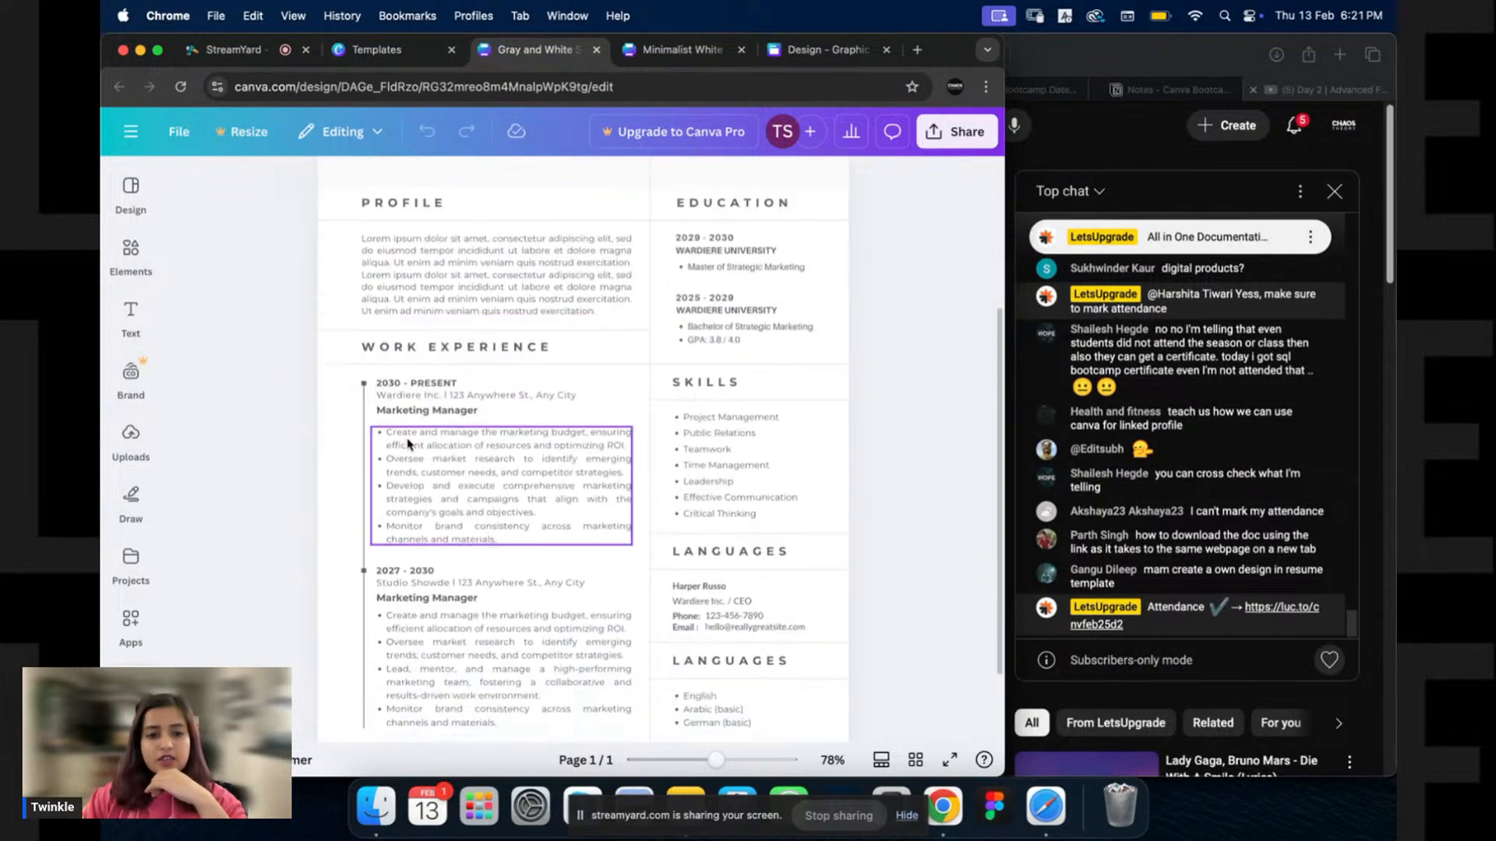
{"action": "scroll", "coordinate": [437, 405], "scroll_direction": "up", "scroll_amount": 5}
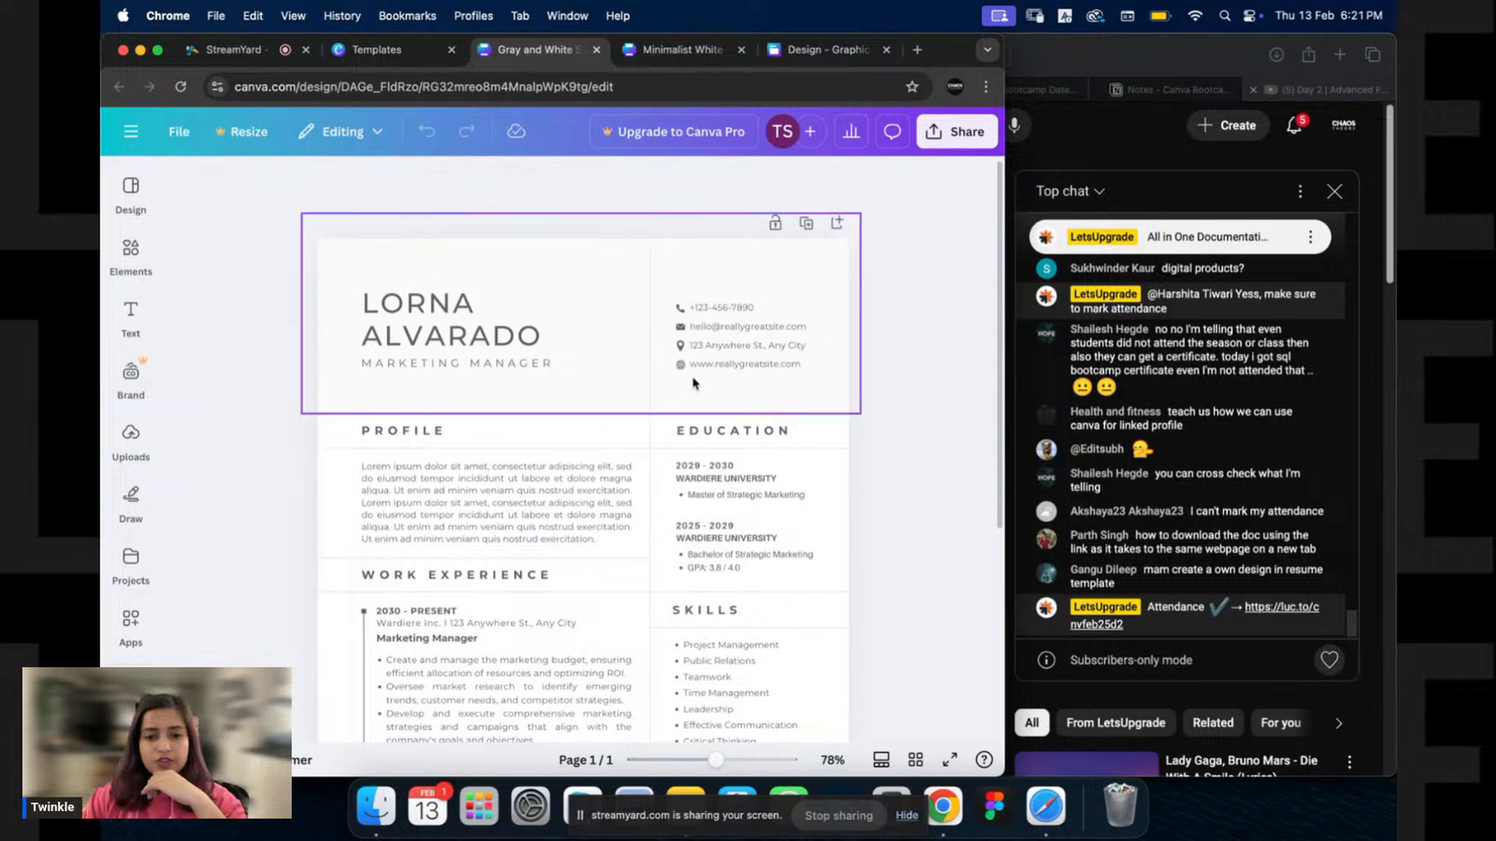
{"action": "scroll", "coordinate": [698, 359], "scroll_direction": "down", "scroll_amount": 5}
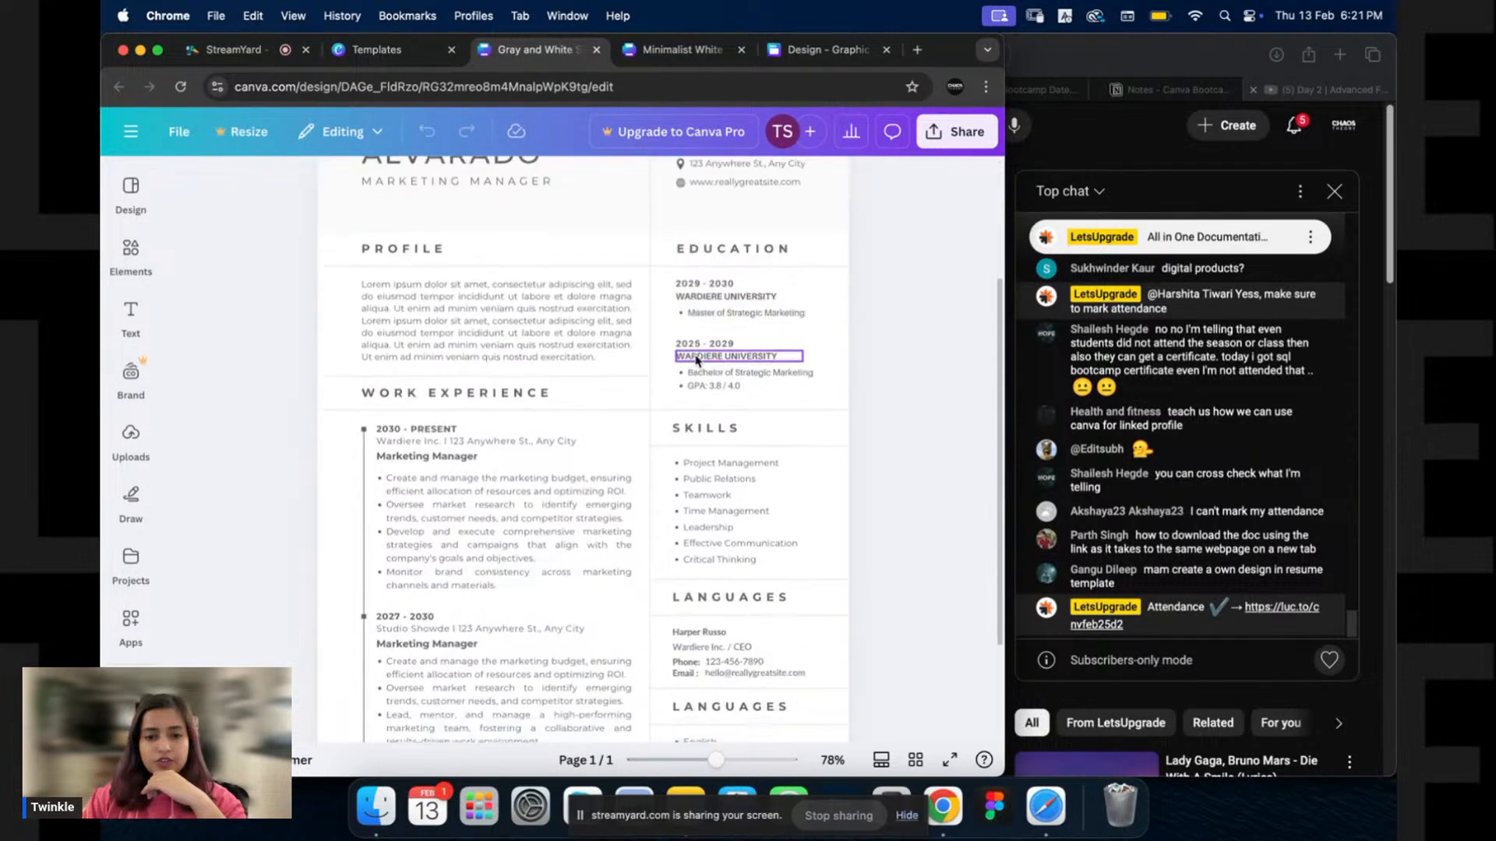
{"action": "scroll", "coordinate": [697, 360], "scroll_direction": "down", "scroll_amount": 4}
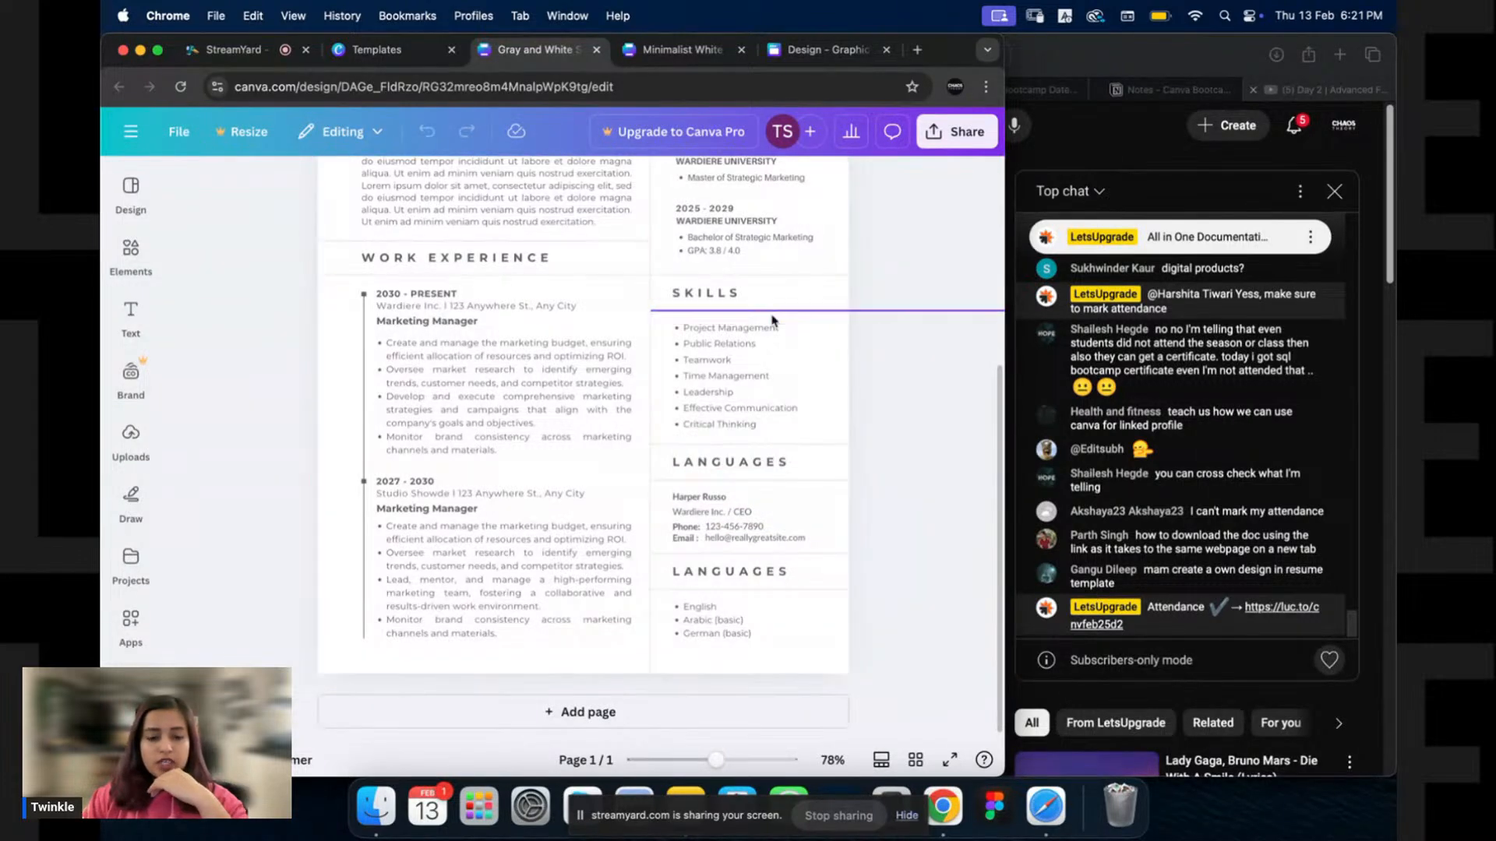
{"action": "scroll", "coordinate": [730, 405], "scroll_direction": "up", "scroll_amount": 6}
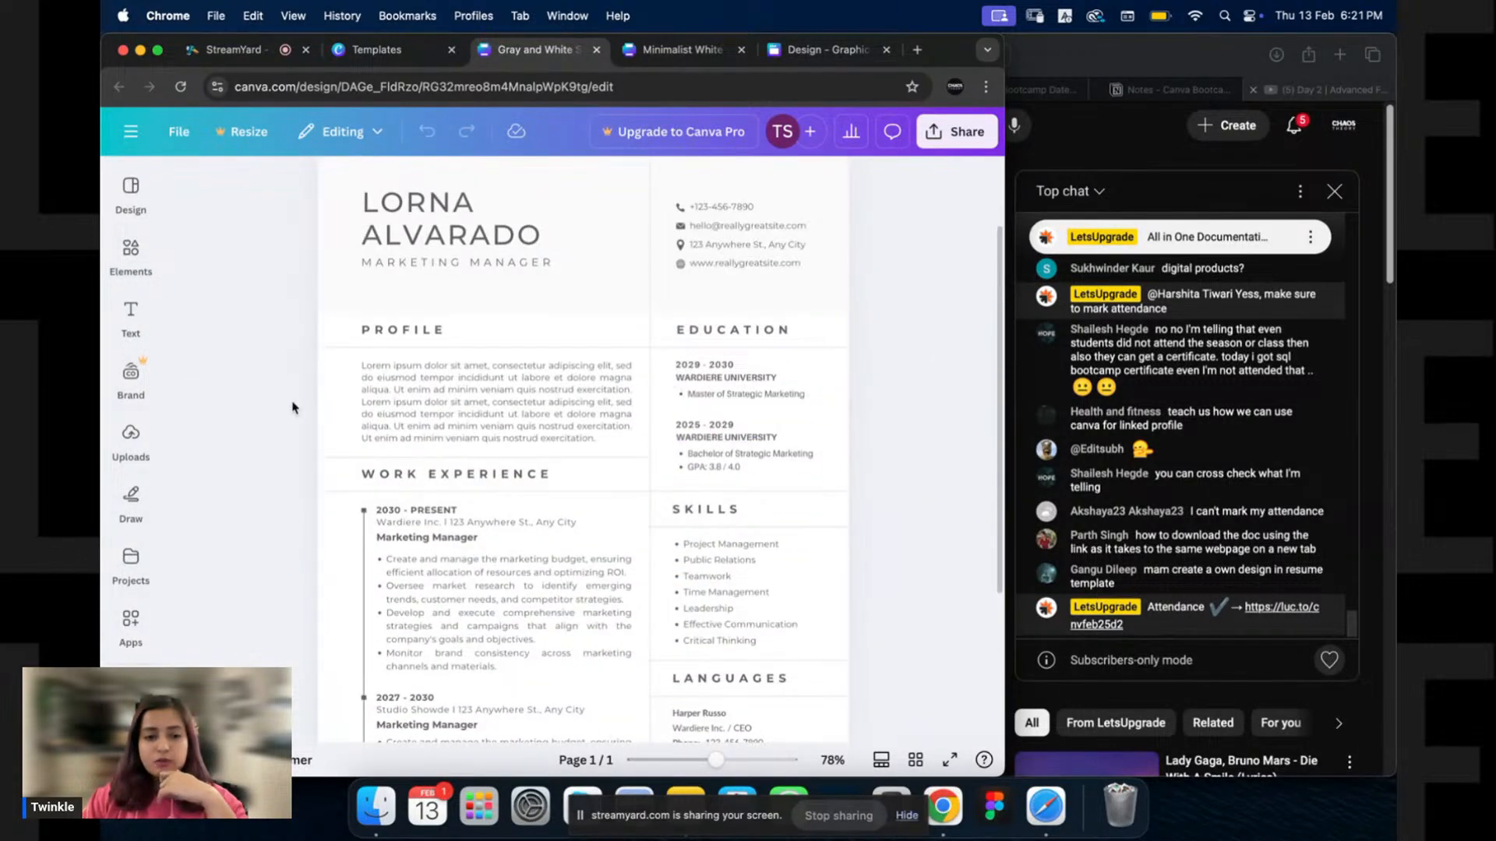
{"action": "left_click", "coordinate": [398, 401]}
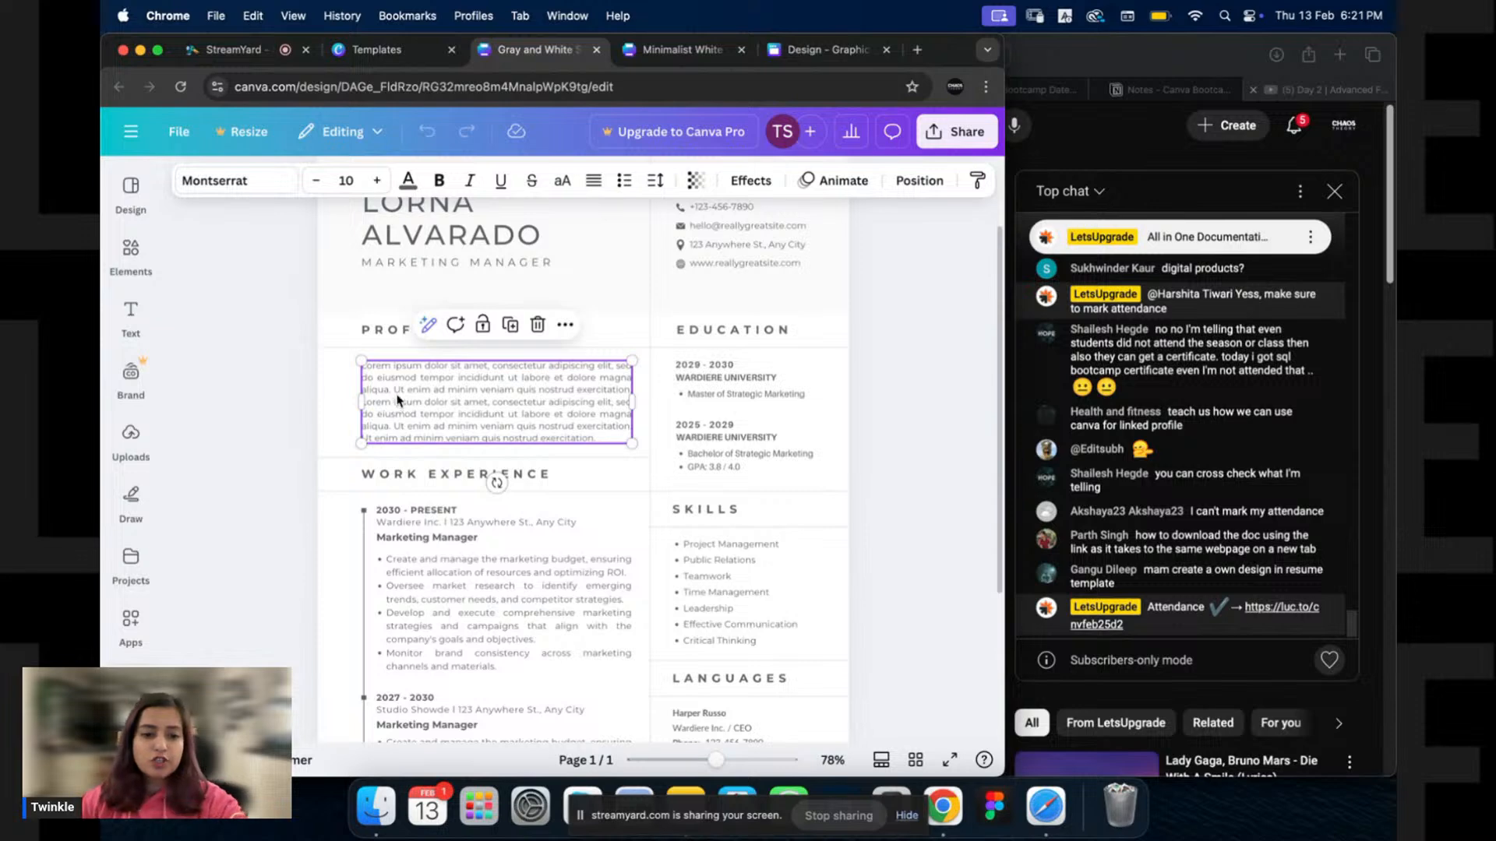
{"action": "left_click", "coordinate": [434, 558]}
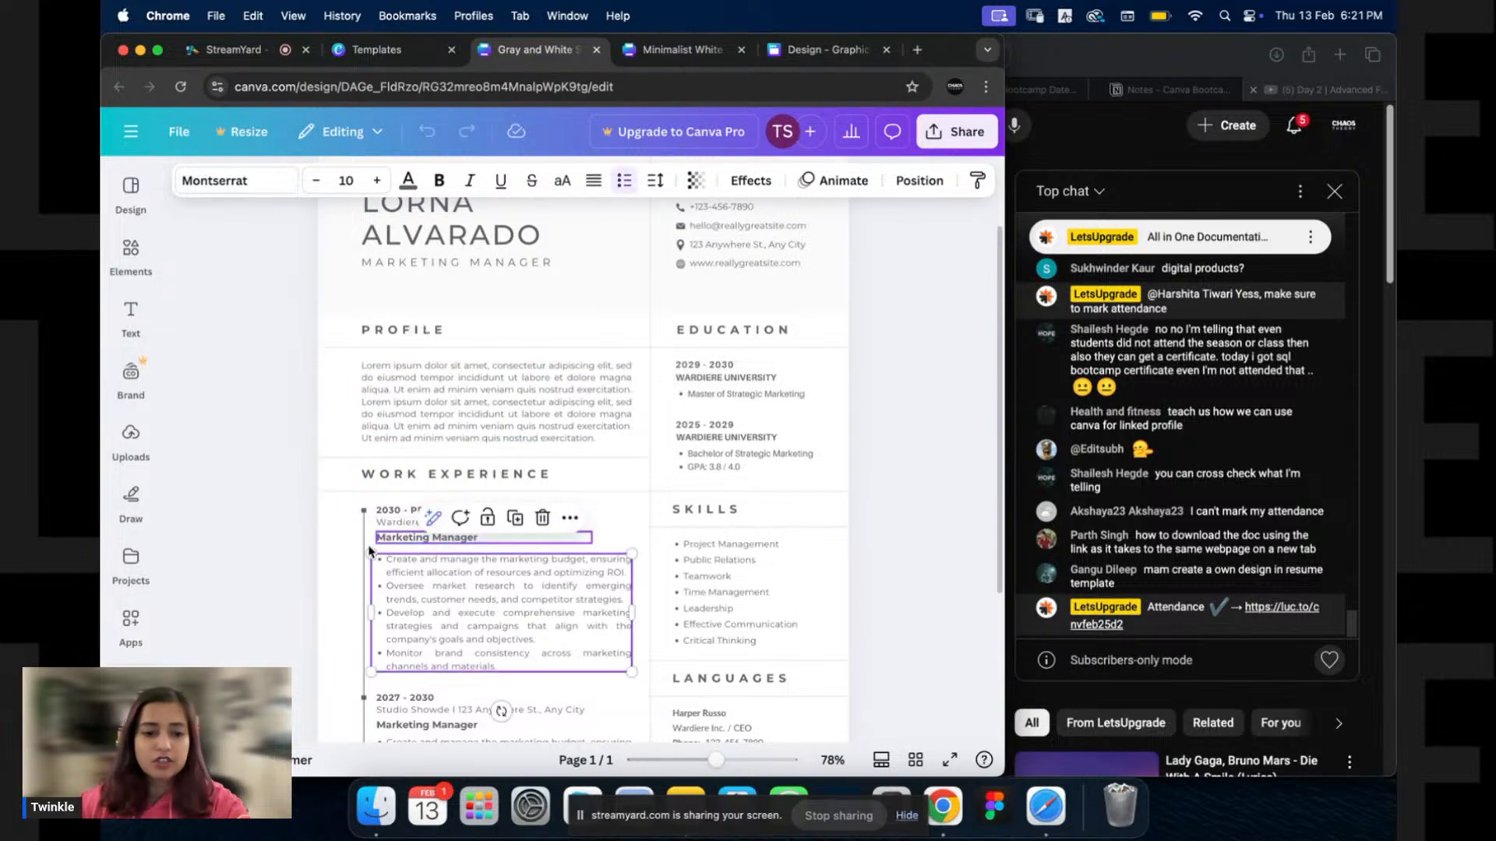
{"action": "left_click", "coordinate": [384, 452]}
{"action": "double_click", "coordinate": [416, 401]}
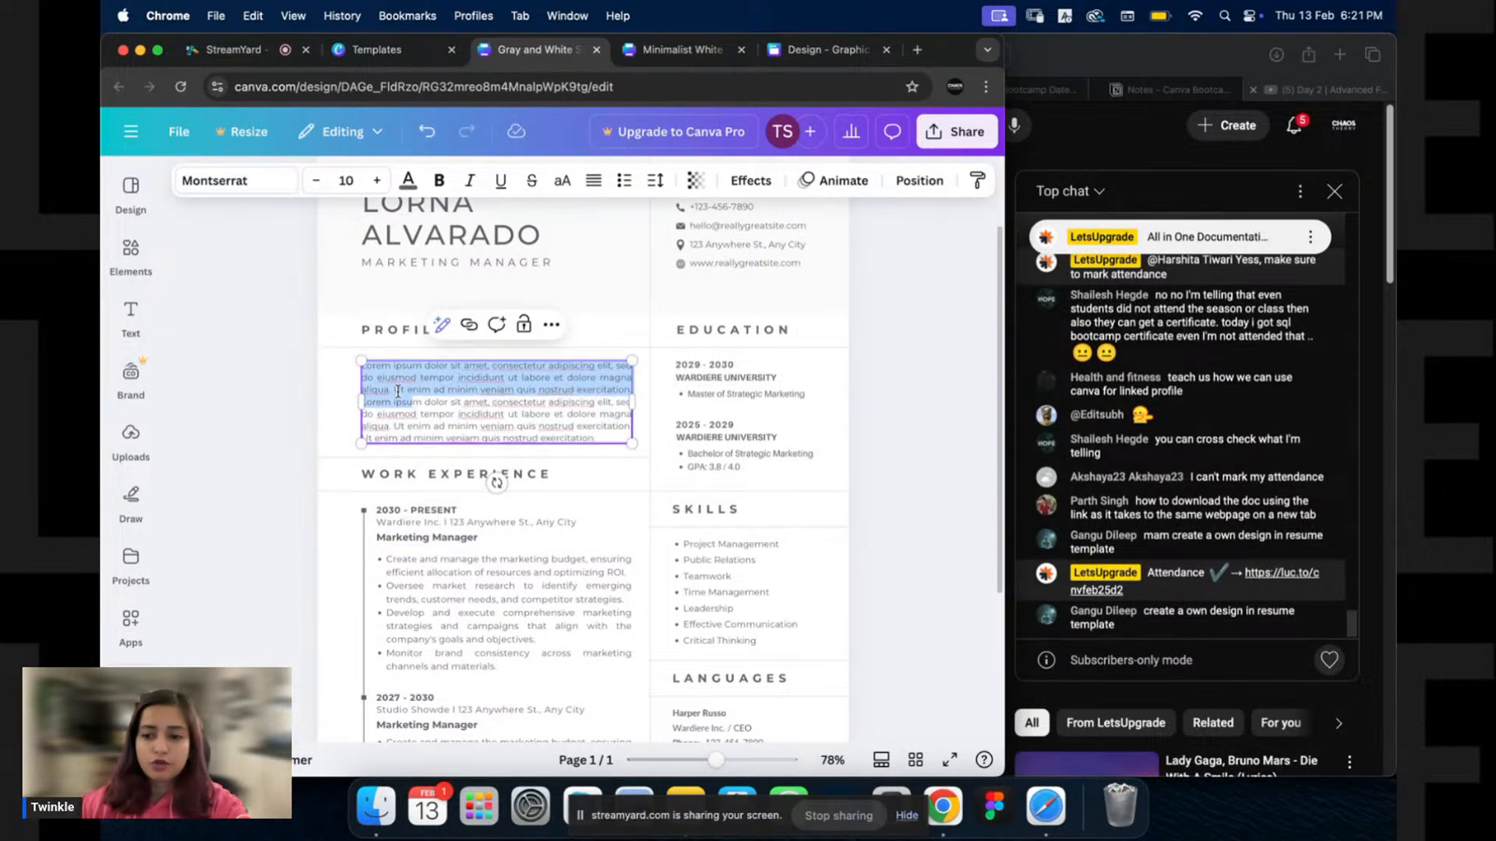
{"action": "left_click", "coordinate": [314, 364]}
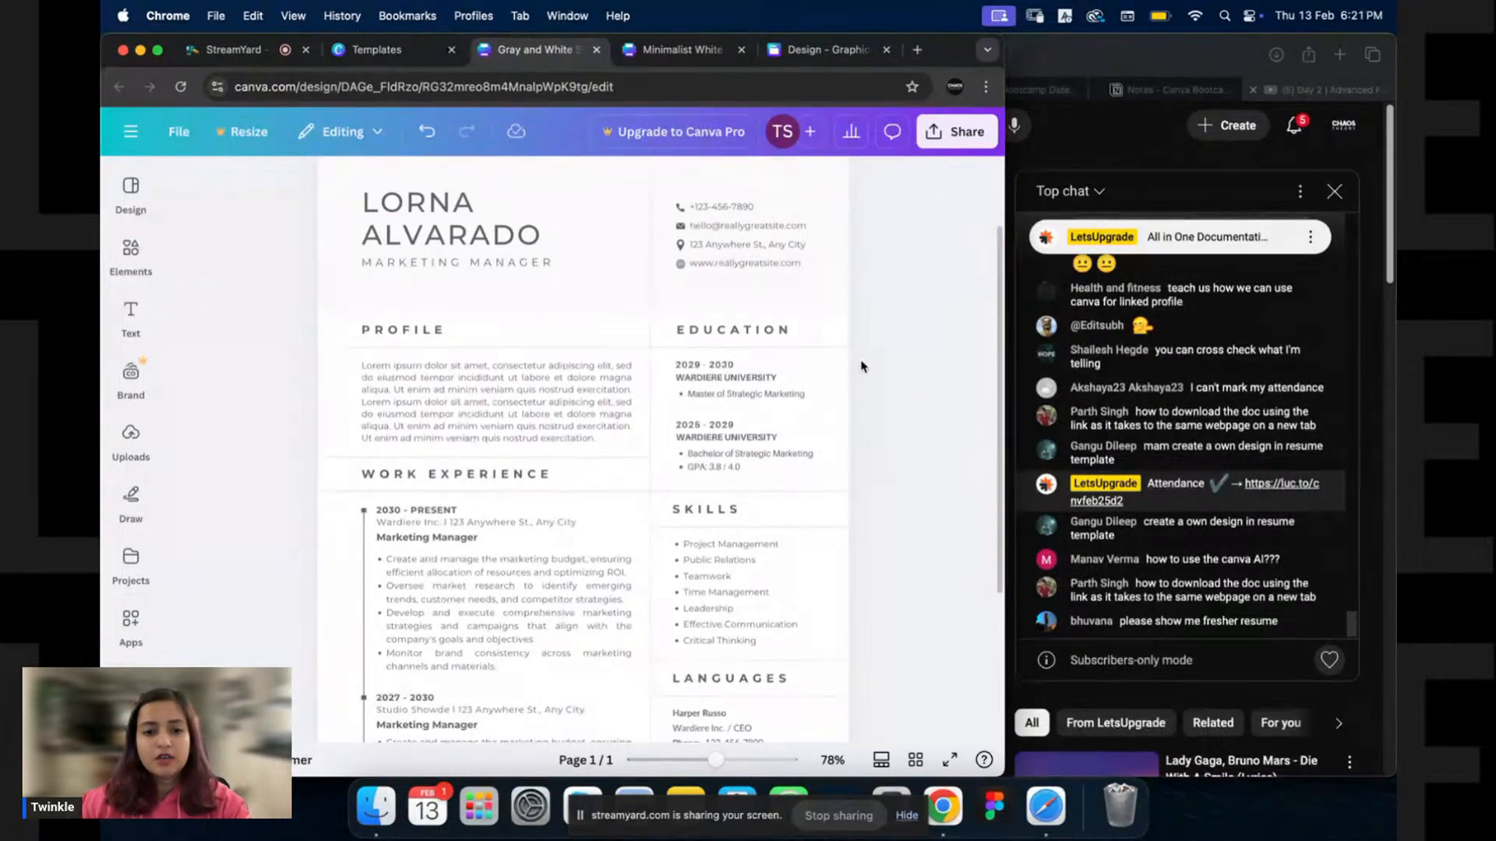
Switch to the Minimalist White resume design and look over its two-column layout.
{"action": "key", "text": "super+alt+Right"}
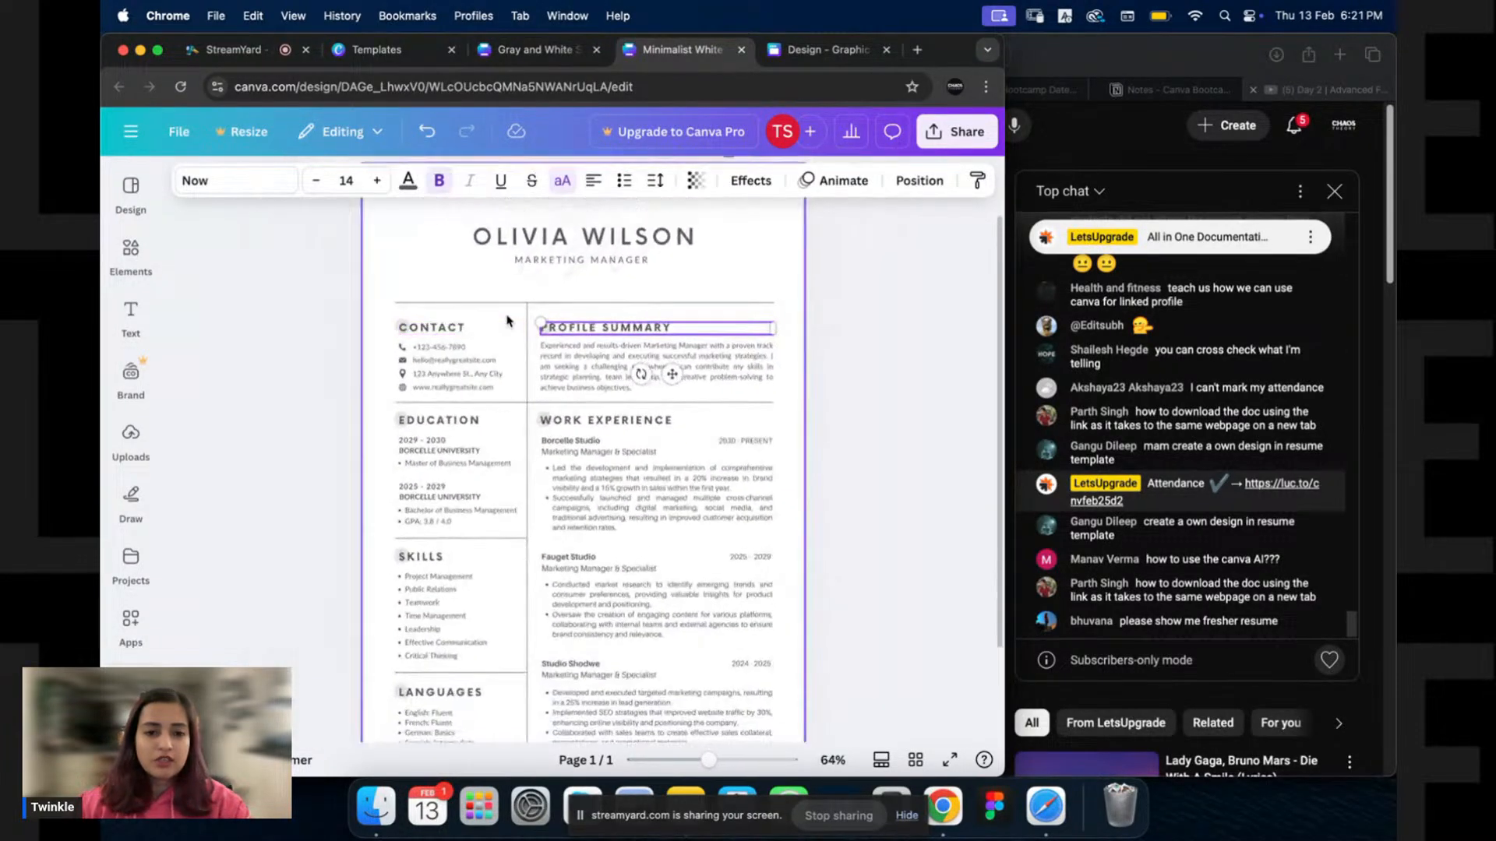
{"action": "scroll", "coordinate": [506, 320], "scroll_direction": "up", "scroll_amount": 2}
{"action": "left_click", "coordinate": [361, 287]}
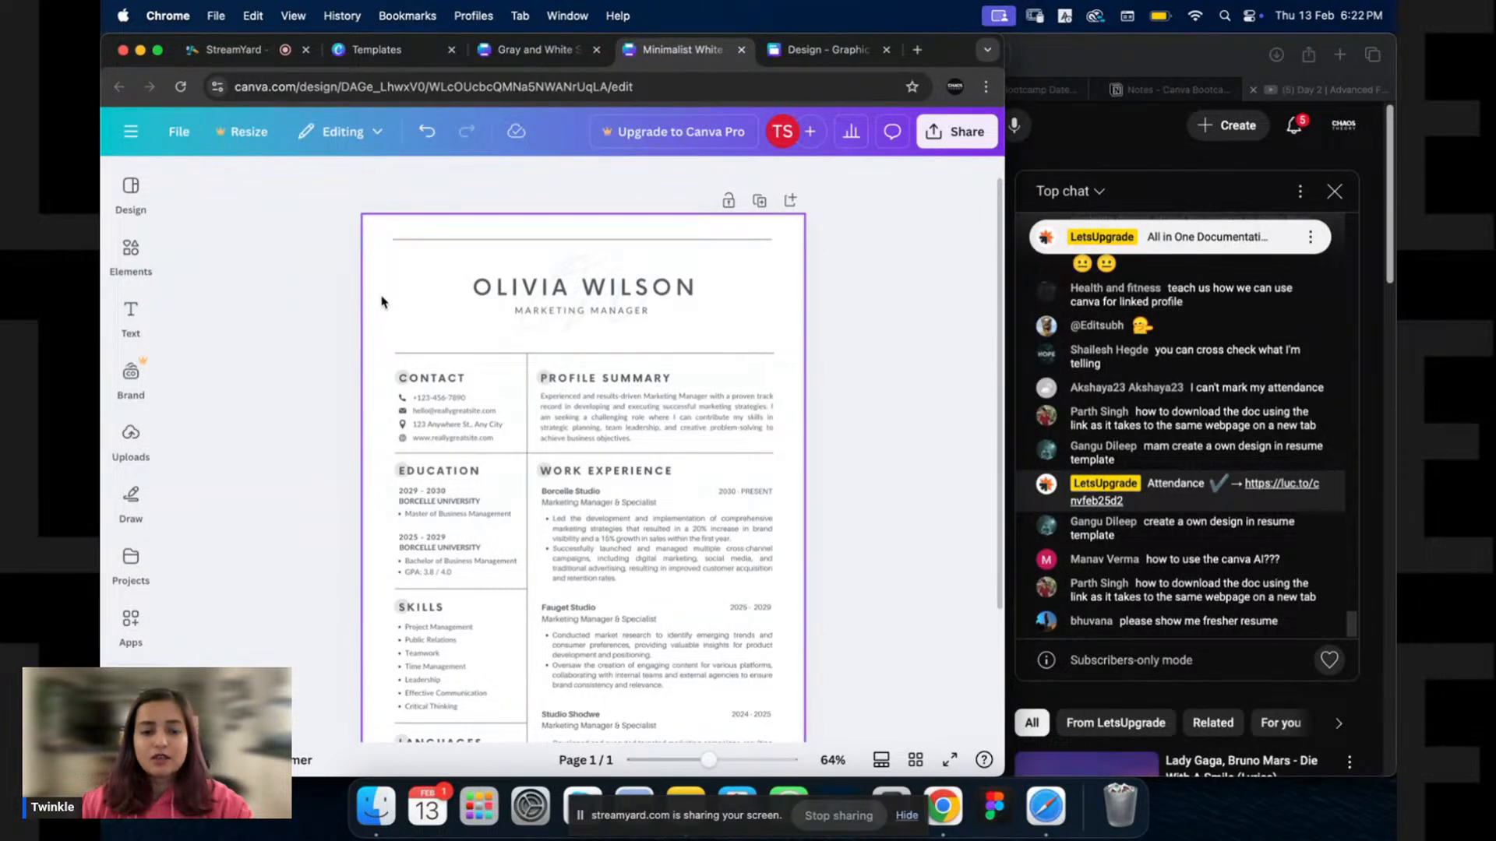
{"action": "scroll", "coordinate": [381, 291], "scroll_direction": "up", "scroll_amount": 3}
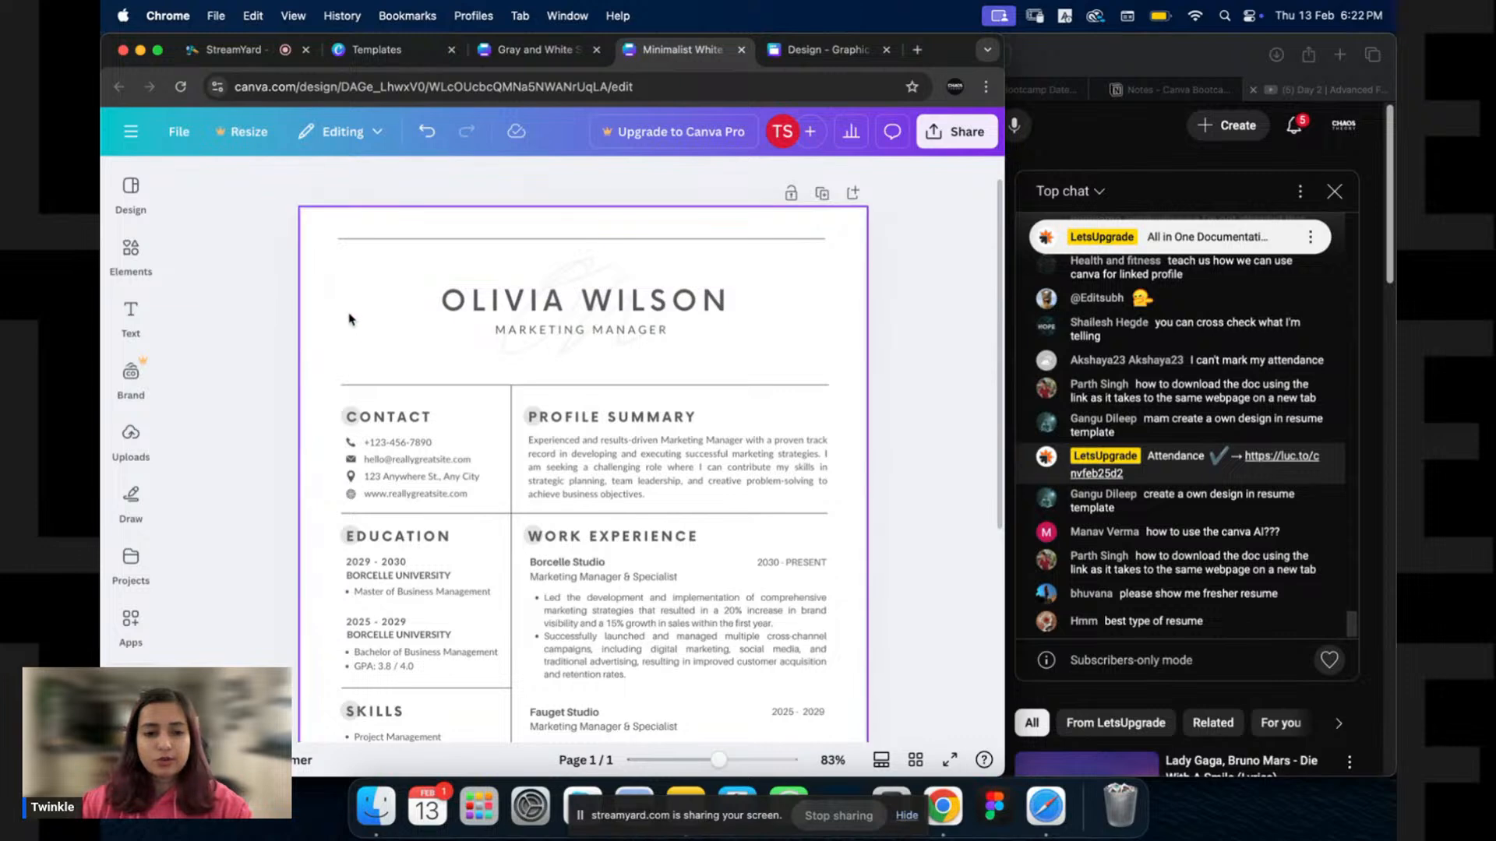
{"action": "scroll", "coordinate": [600, 429], "scroll_direction": "down", "scroll_amount": 3}
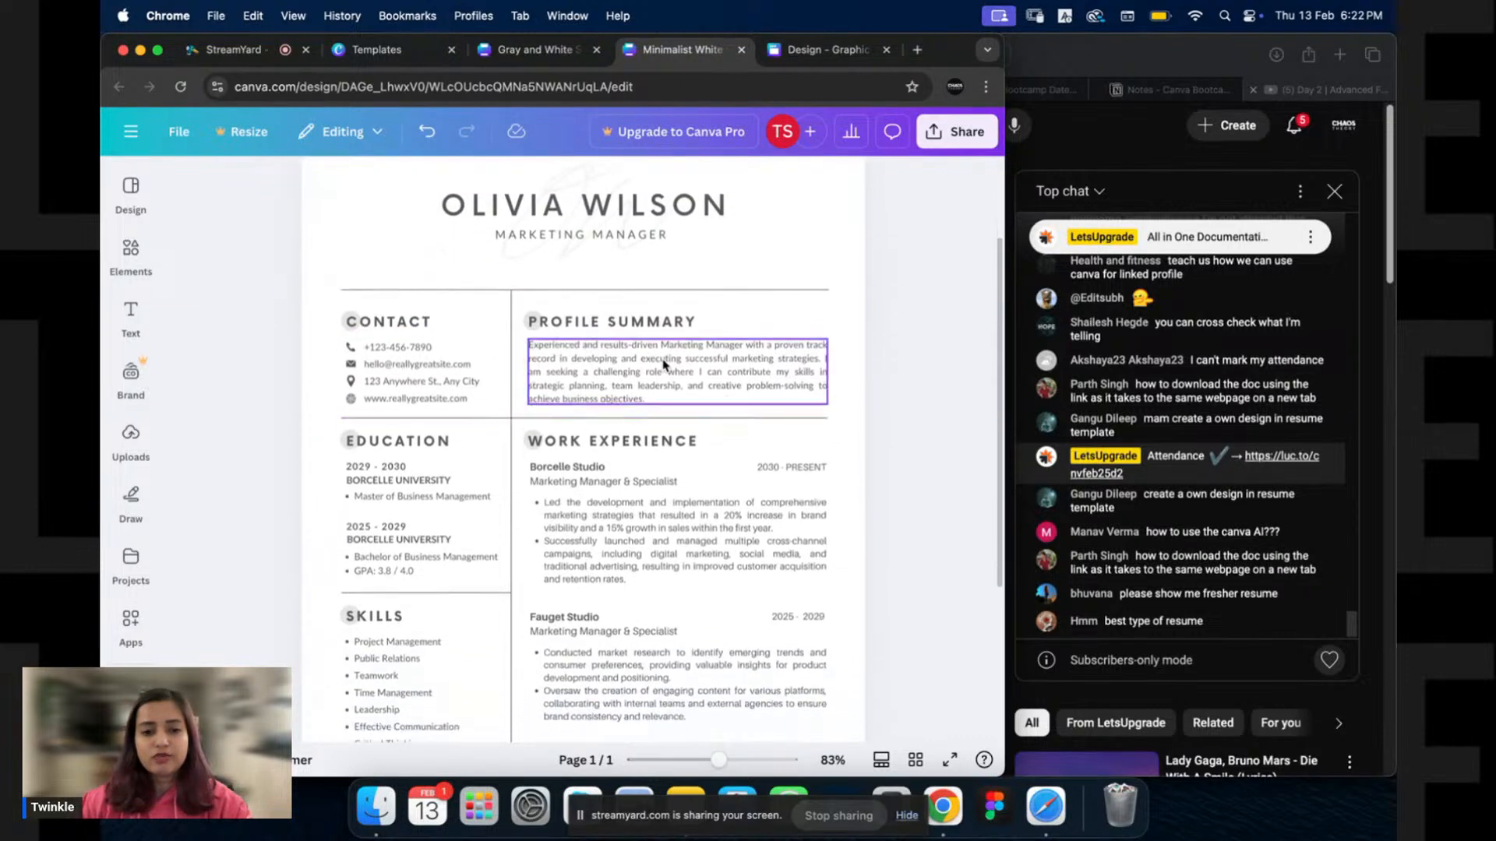
{"action": "scroll", "coordinate": [873, 317], "scroll_direction": "down", "scroll_amount": 2}
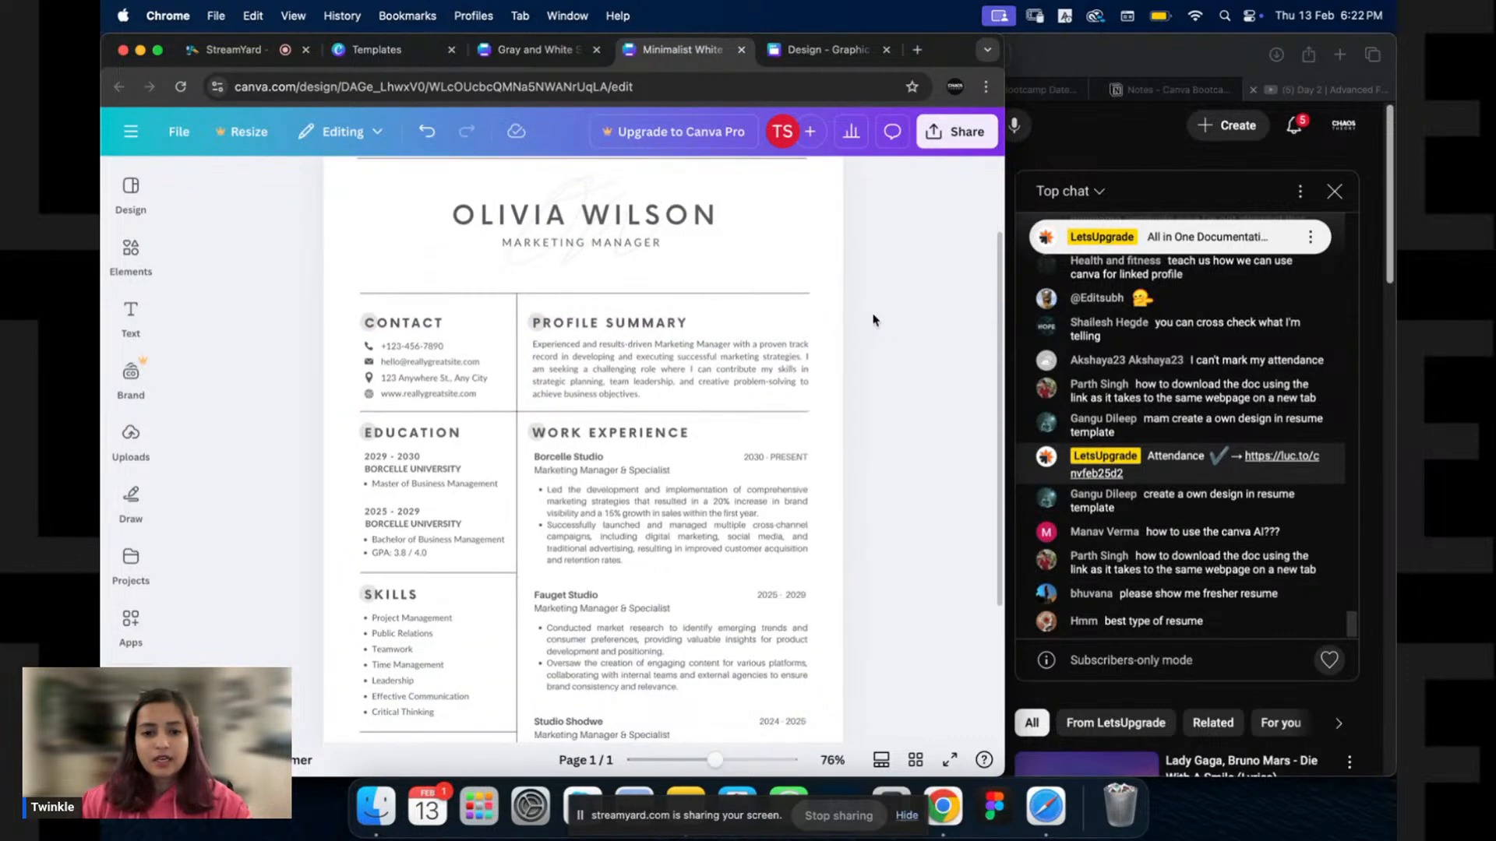
{"action": "scroll", "coordinate": [860, 321], "scroll_direction": "down", "scroll_amount": 3}
Group the Profile Summary and Work Experience column with the vertical divider, leaving out the horizontal line between the sections.
{"action": "left_click_drag", "start_coordinate": [805, 315], "coordinate": [547, 683]}
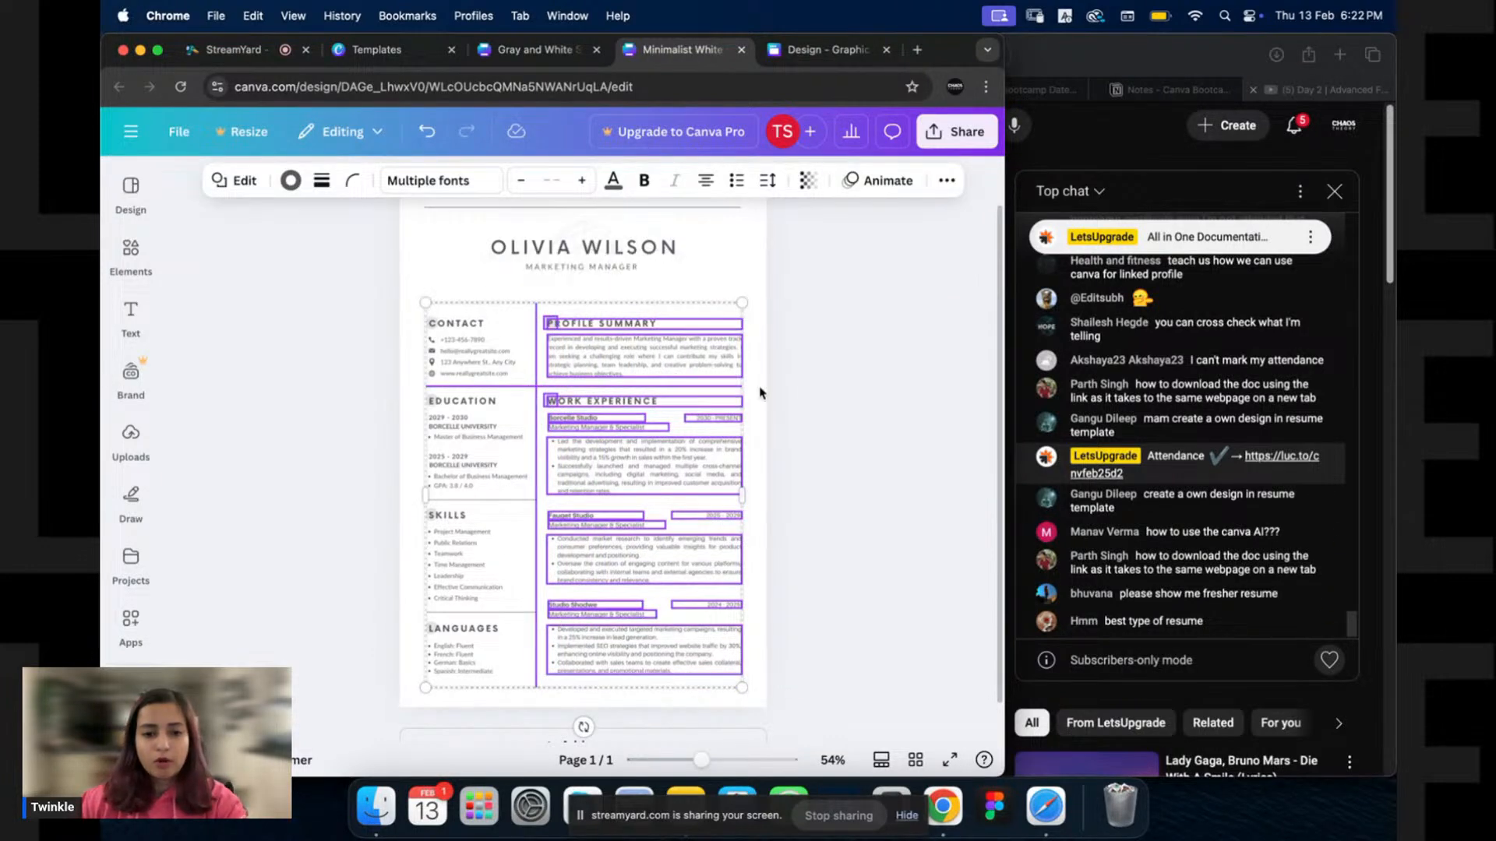
{"action": "left_click", "coordinate": [729, 389], "text": "shift"}
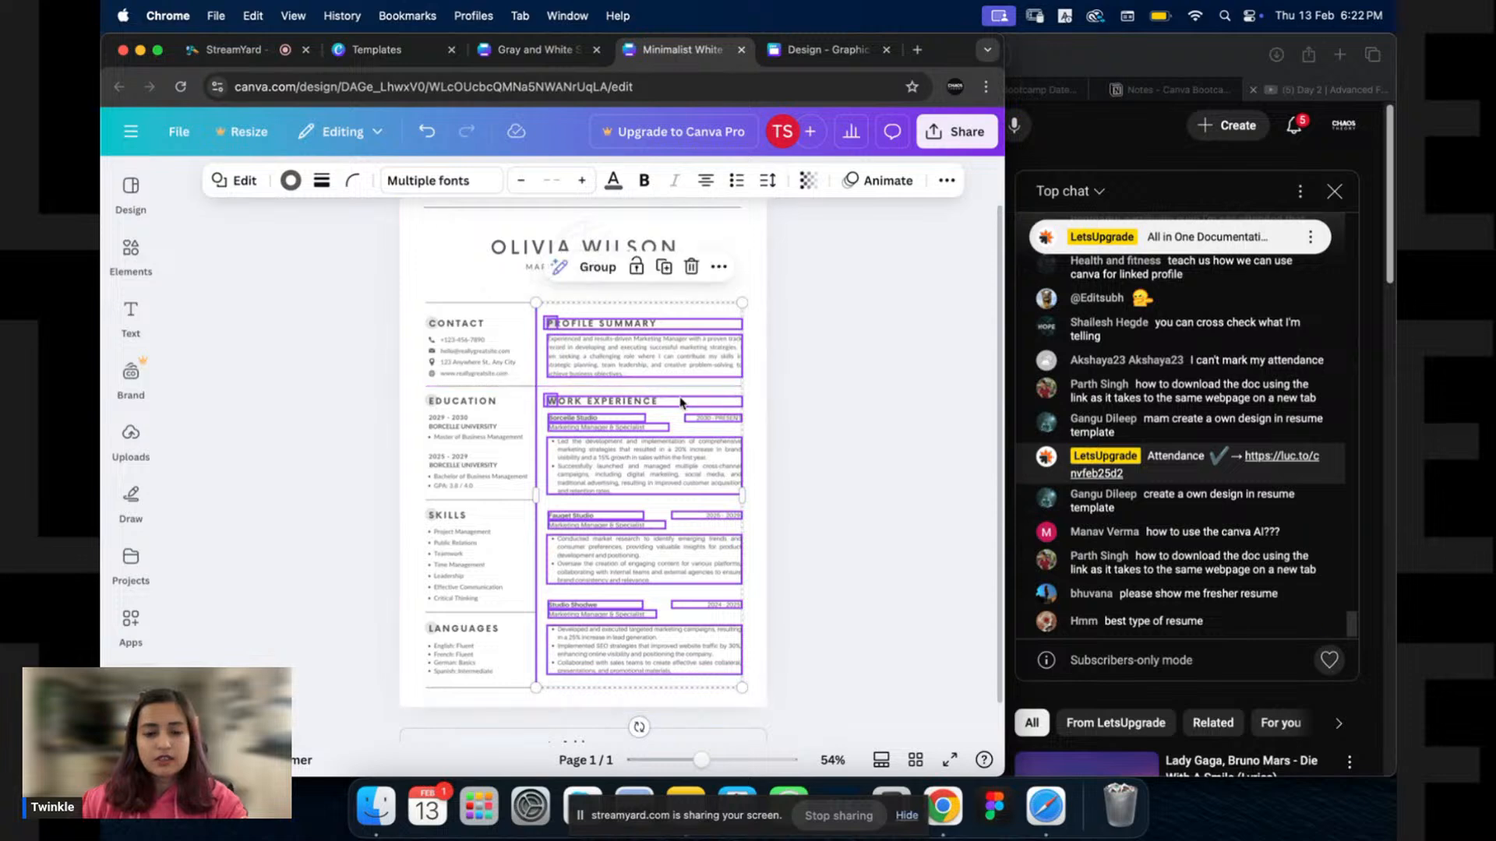
{"action": "left_click", "coordinate": [597, 266]}
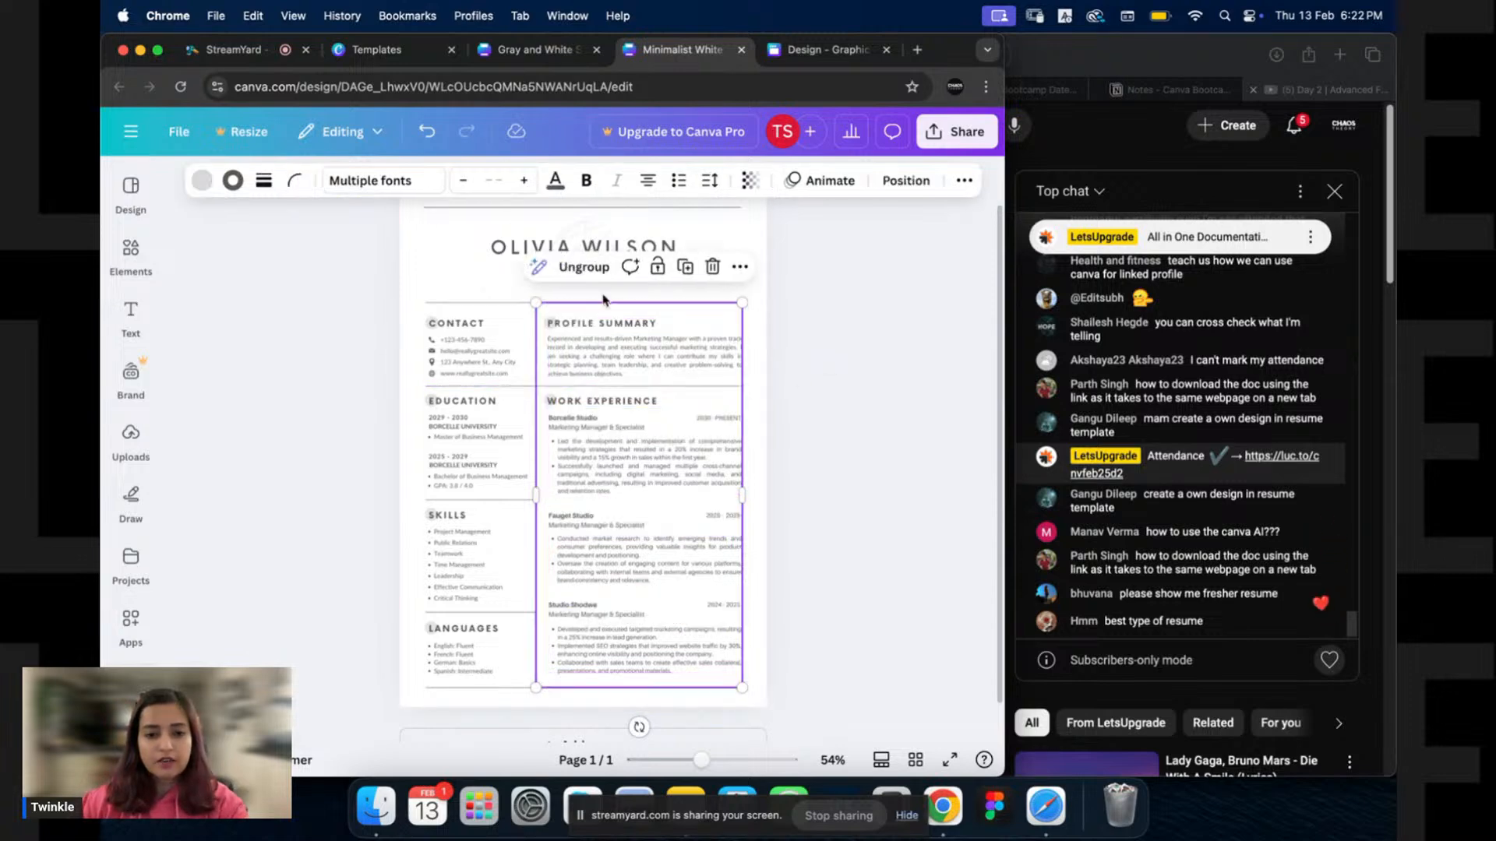
Group the Contact, Education, Skills and Languages column, leaving out the full-width horizontal line.
{"action": "left_click_drag", "start_coordinate": [416, 310], "coordinate": [510, 689]}
{"action": "left_click", "coordinate": [523, 387], "text": "shift"}
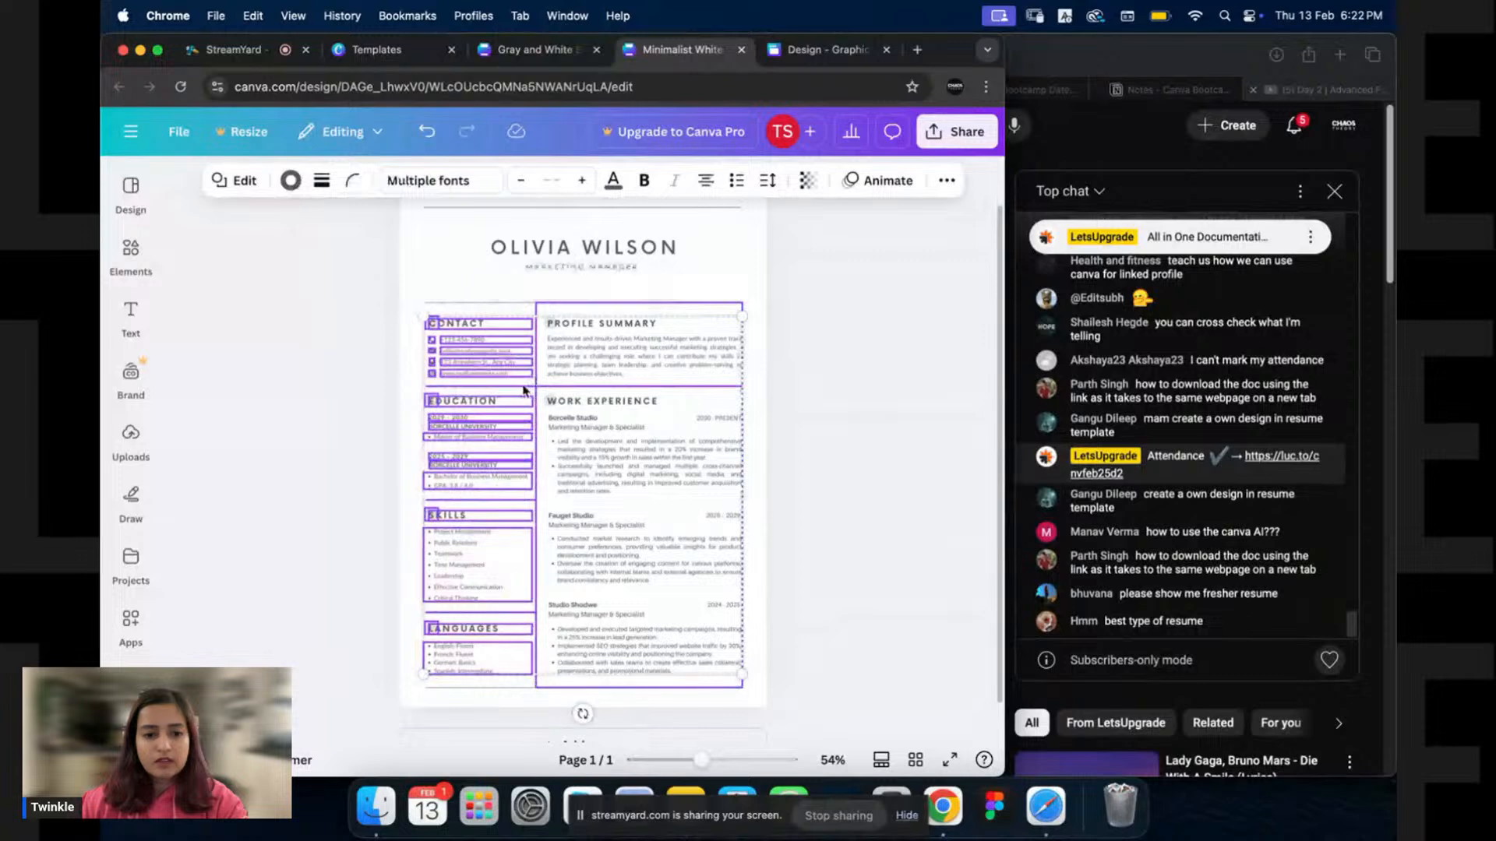
{"action": "scroll", "coordinate": [530, 395], "scroll_direction": "up", "scroll_amount": 5}
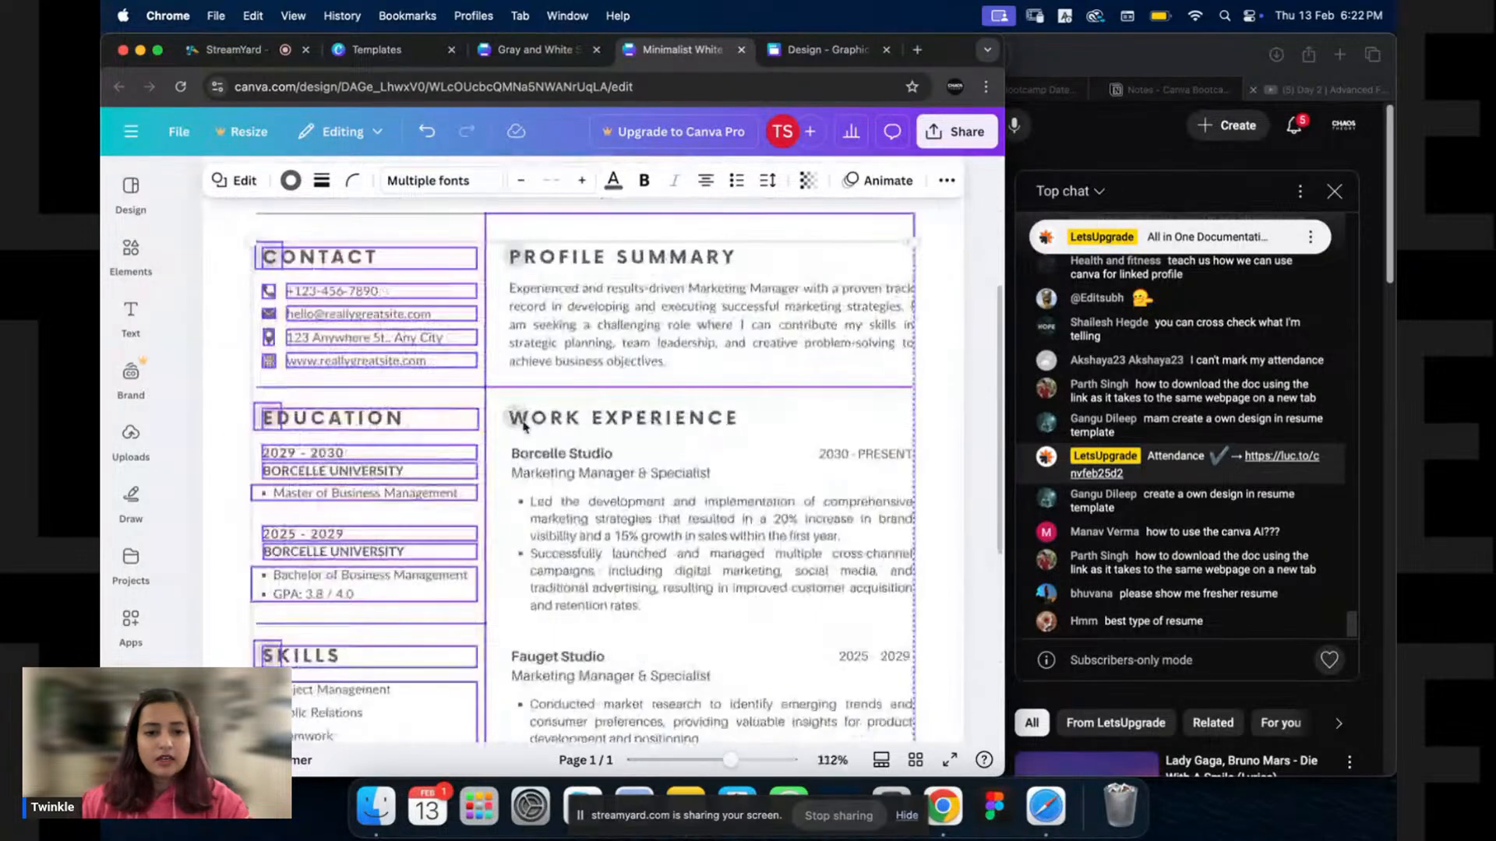
{"action": "key", "text": "super+g"}
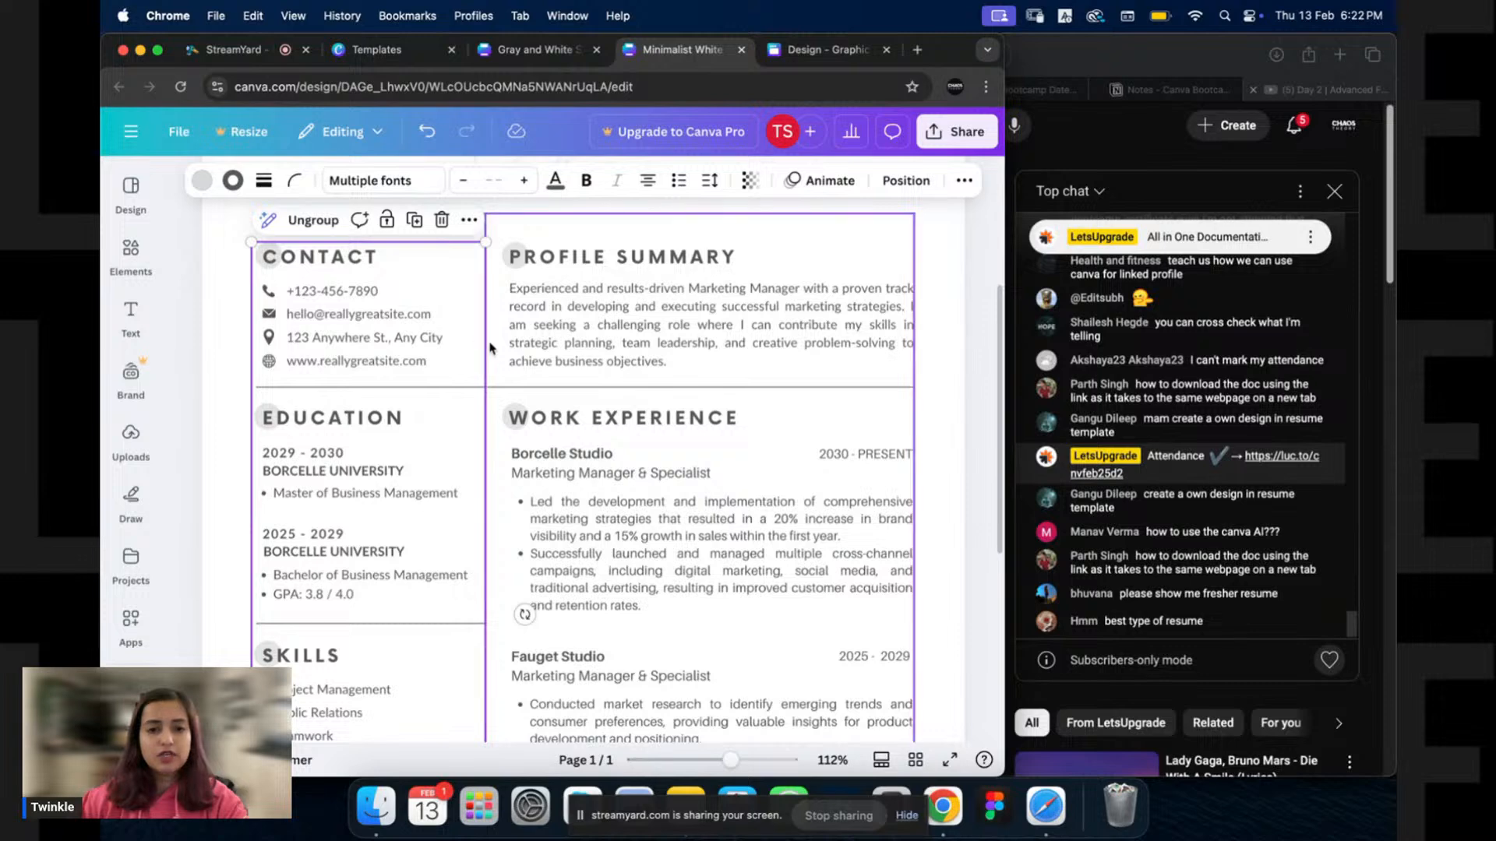
Swap the two column groups, placing Profile Summary and Work Experience on the page's left side and Contact through Languages on its right.
{"action": "left_click", "coordinate": [514, 366]}
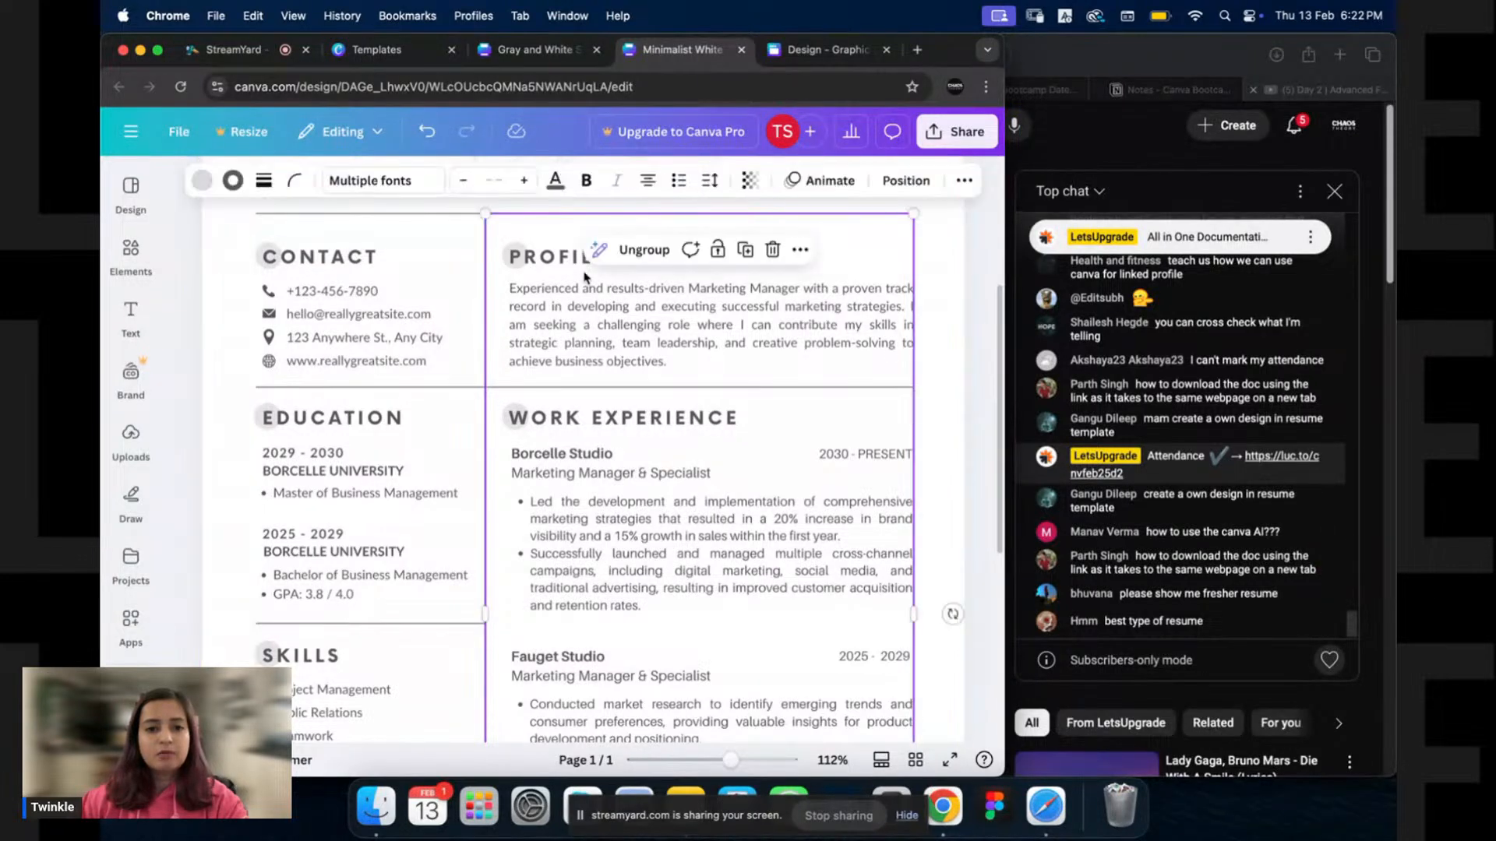
{"action": "left_click_drag", "start_coordinate": [586, 292], "coordinate": [637, 293]}
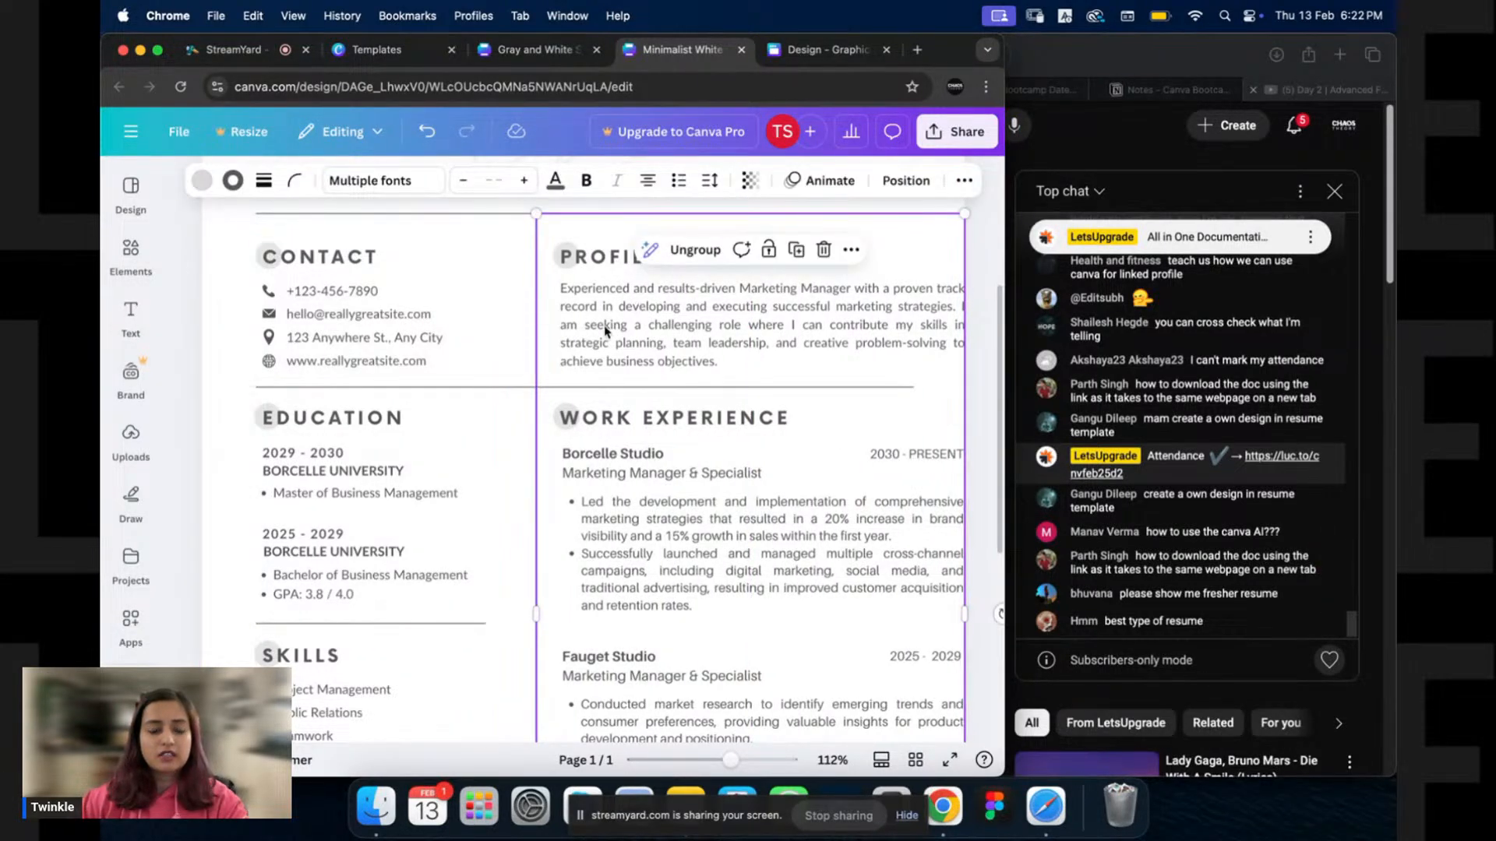
{"action": "left_click_drag", "start_coordinate": [316, 343], "coordinate": [737, 343]}
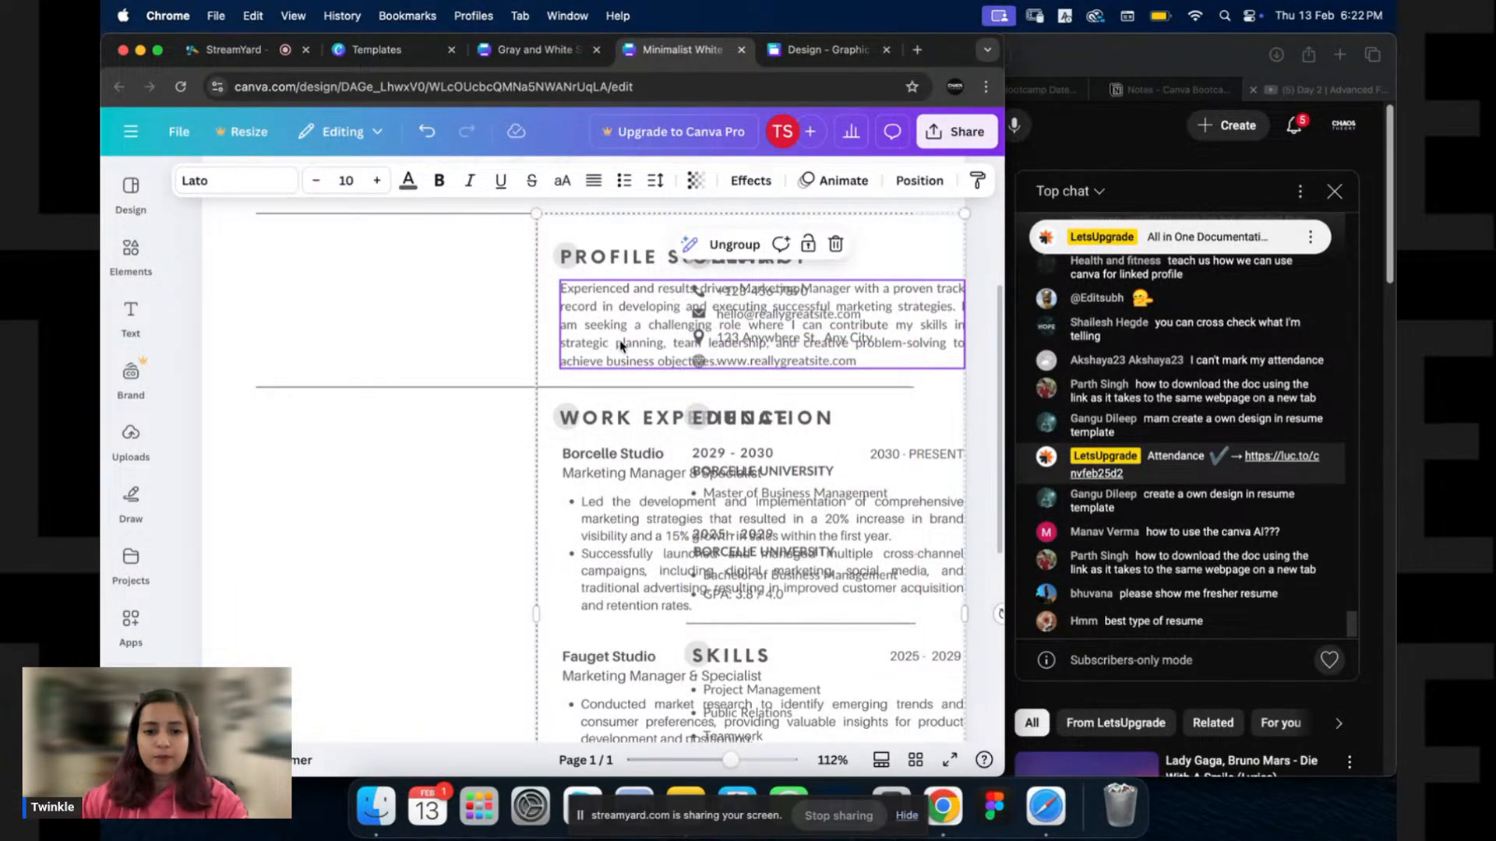
{"action": "left_click_drag", "start_coordinate": [599, 341], "coordinate": [344, 319]}
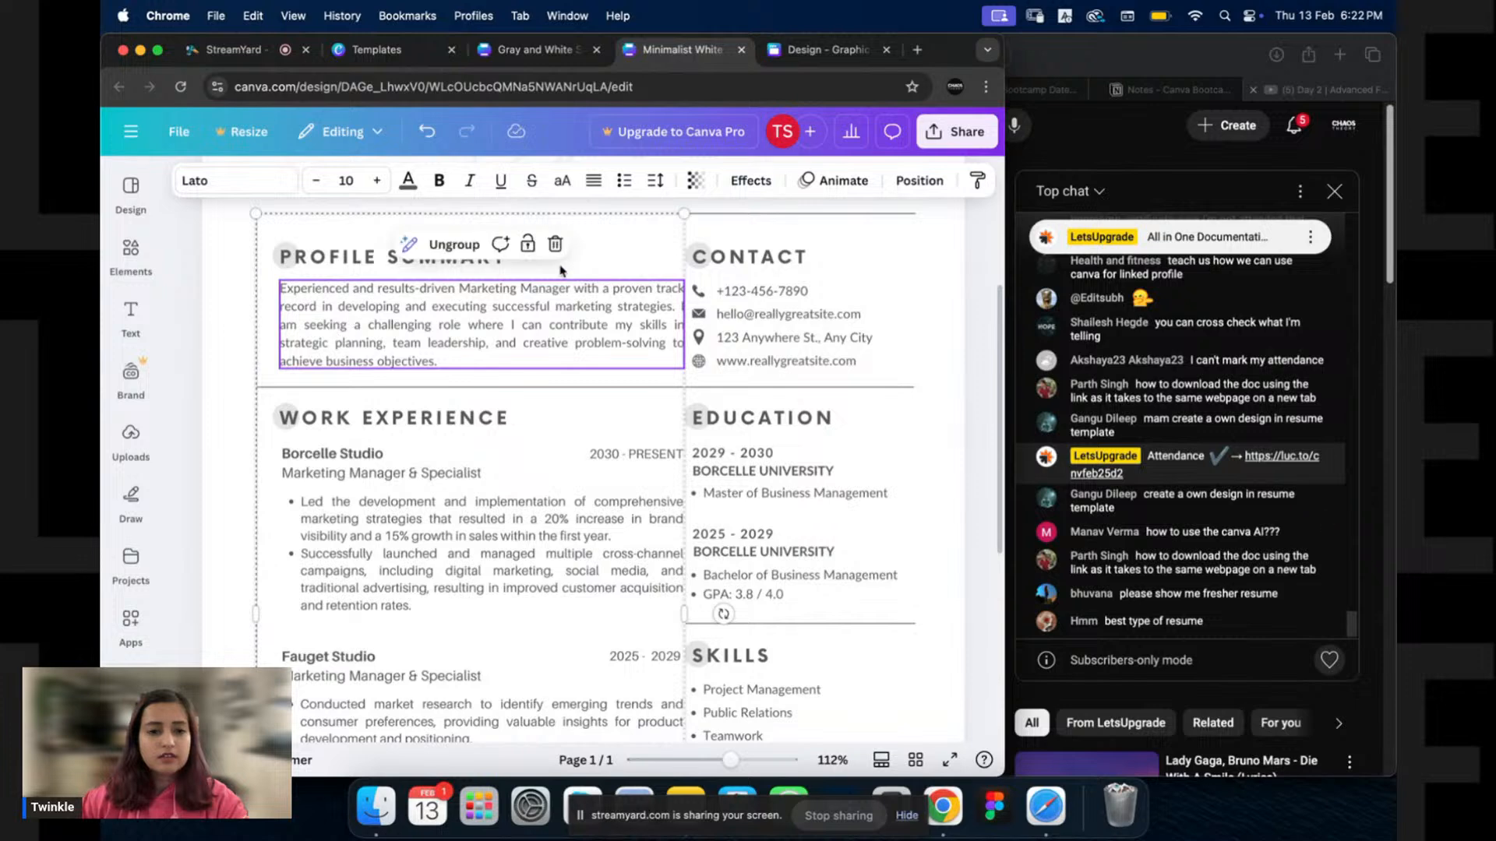
{"action": "left_click", "coordinate": [780, 343]}
{"action": "left_click_drag", "start_coordinate": [779, 342], "coordinate": [807, 340]}
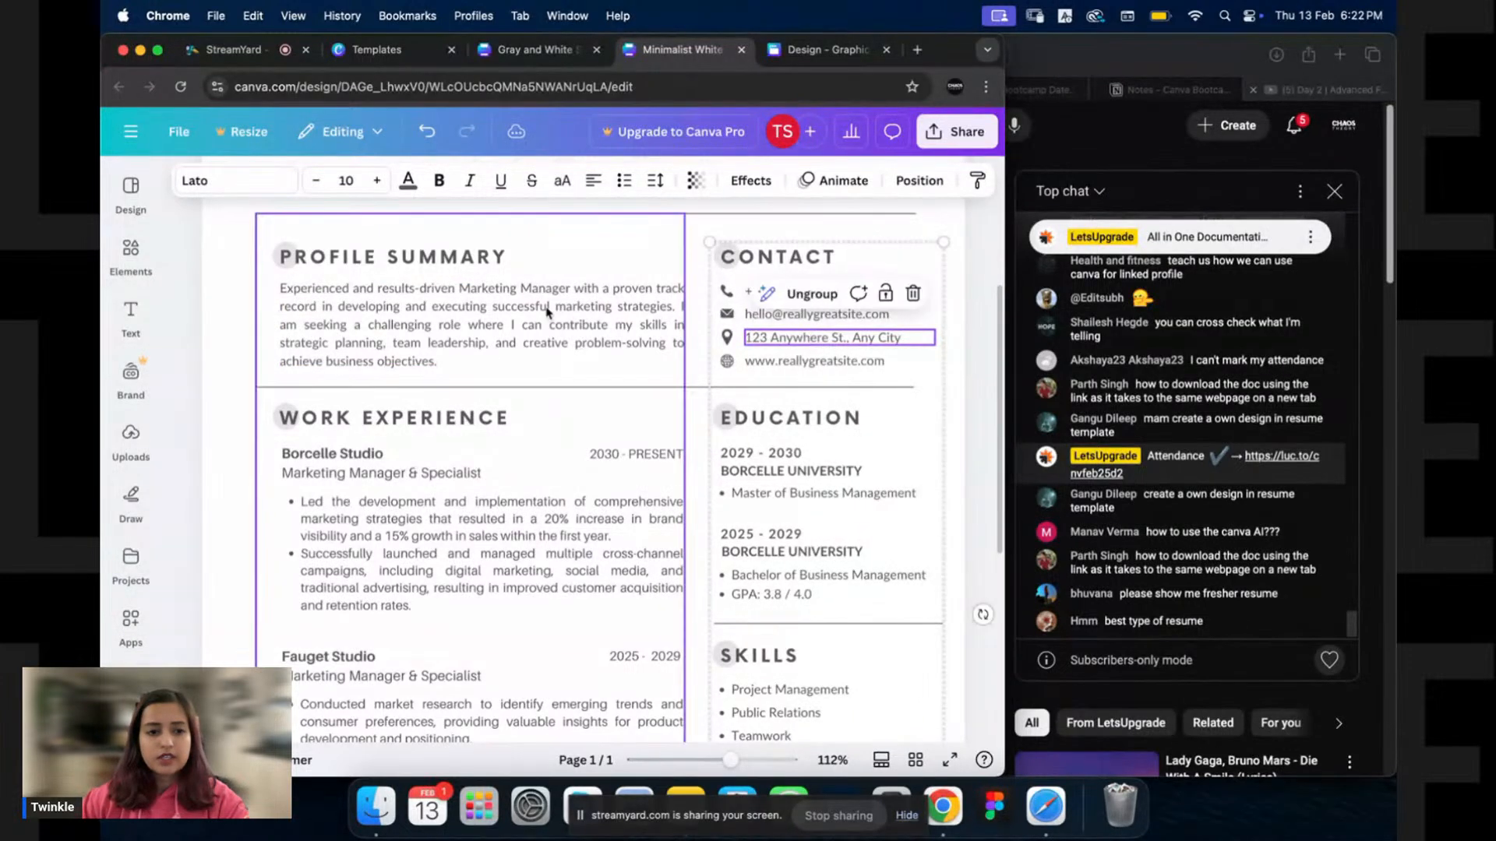
Ungroup the Profile Summary column, shift its contents slightly left, and move the vertical divider between the two columns.
{"action": "left_click", "coordinate": [426, 329]}
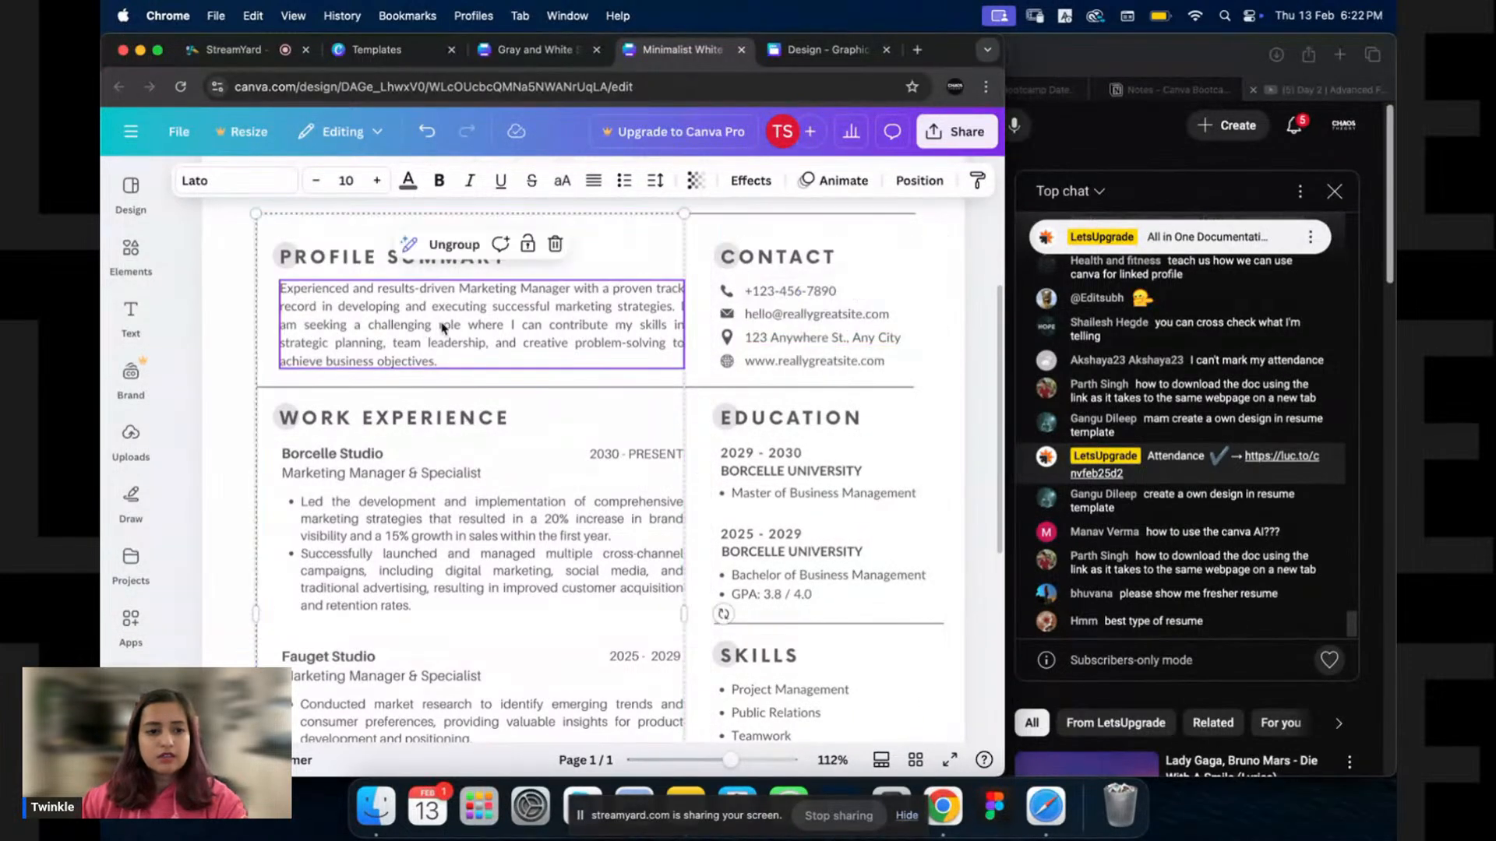
{"action": "left_click", "coordinate": [454, 246]}
{"action": "left_click_drag", "start_coordinate": [463, 323], "coordinate": [453, 318]}
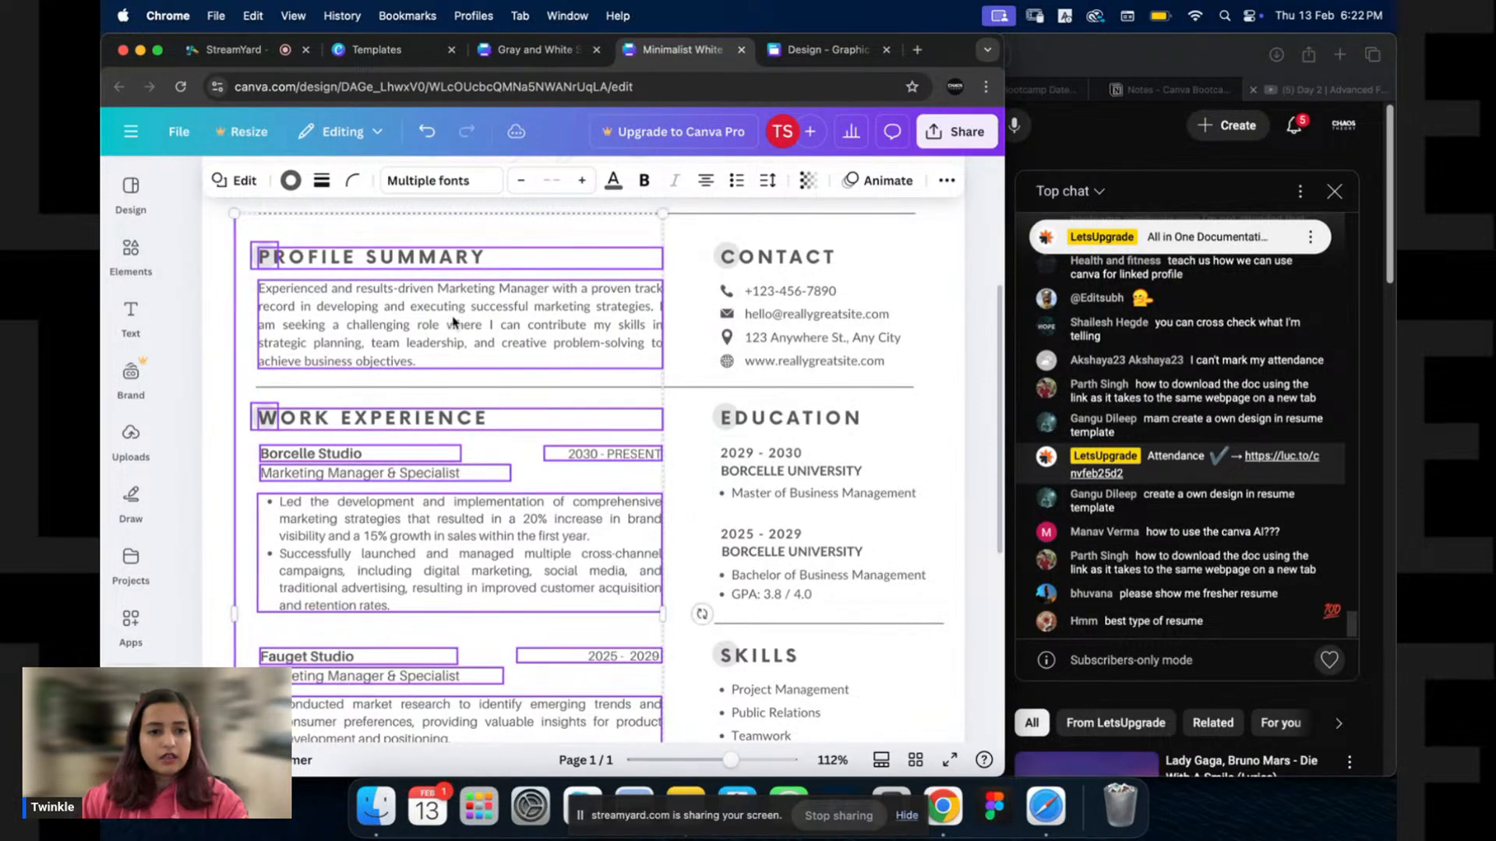
{"action": "left_click", "coordinate": [198, 395]}
{"action": "left_click_drag", "start_coordinate": [235, 395], "coordinate": [685, 395]}
Move the Contact column group slightly left, close to the vertical divider, and review the whole rearranged page.
{"action": "left_click", "coordinate": [780, 344]}
{"action": "left_click_drag", "start_coordinate": [780, 344], "coordinate": [744, 341]}
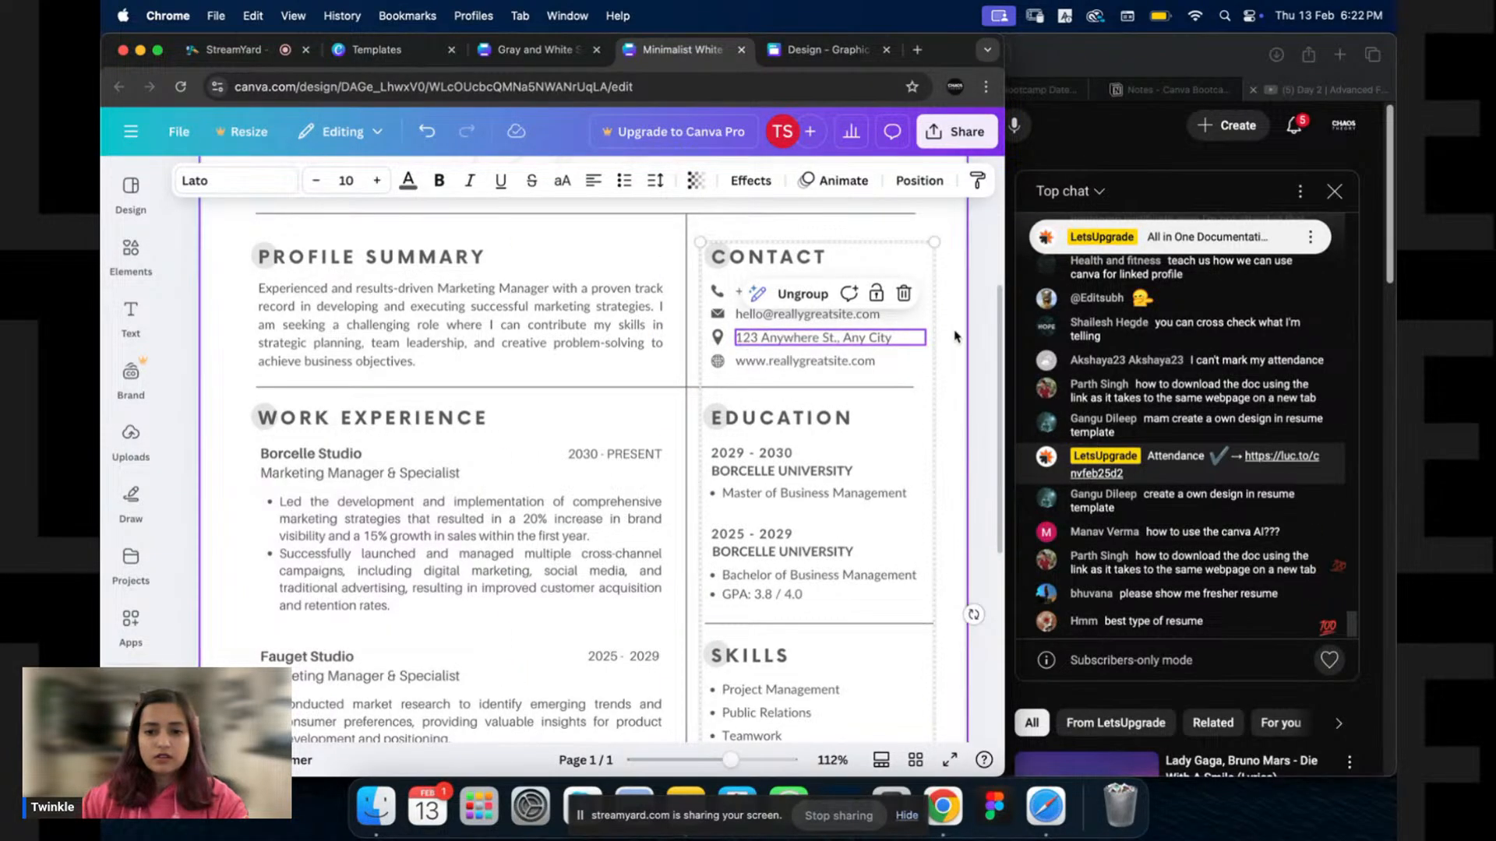
{"action": "left_click", "coordinate": [927, 339]}
{"action": "scroll", "coordinate": [919, 351], "scroll_direction": "down", "scroll_amount": 5}
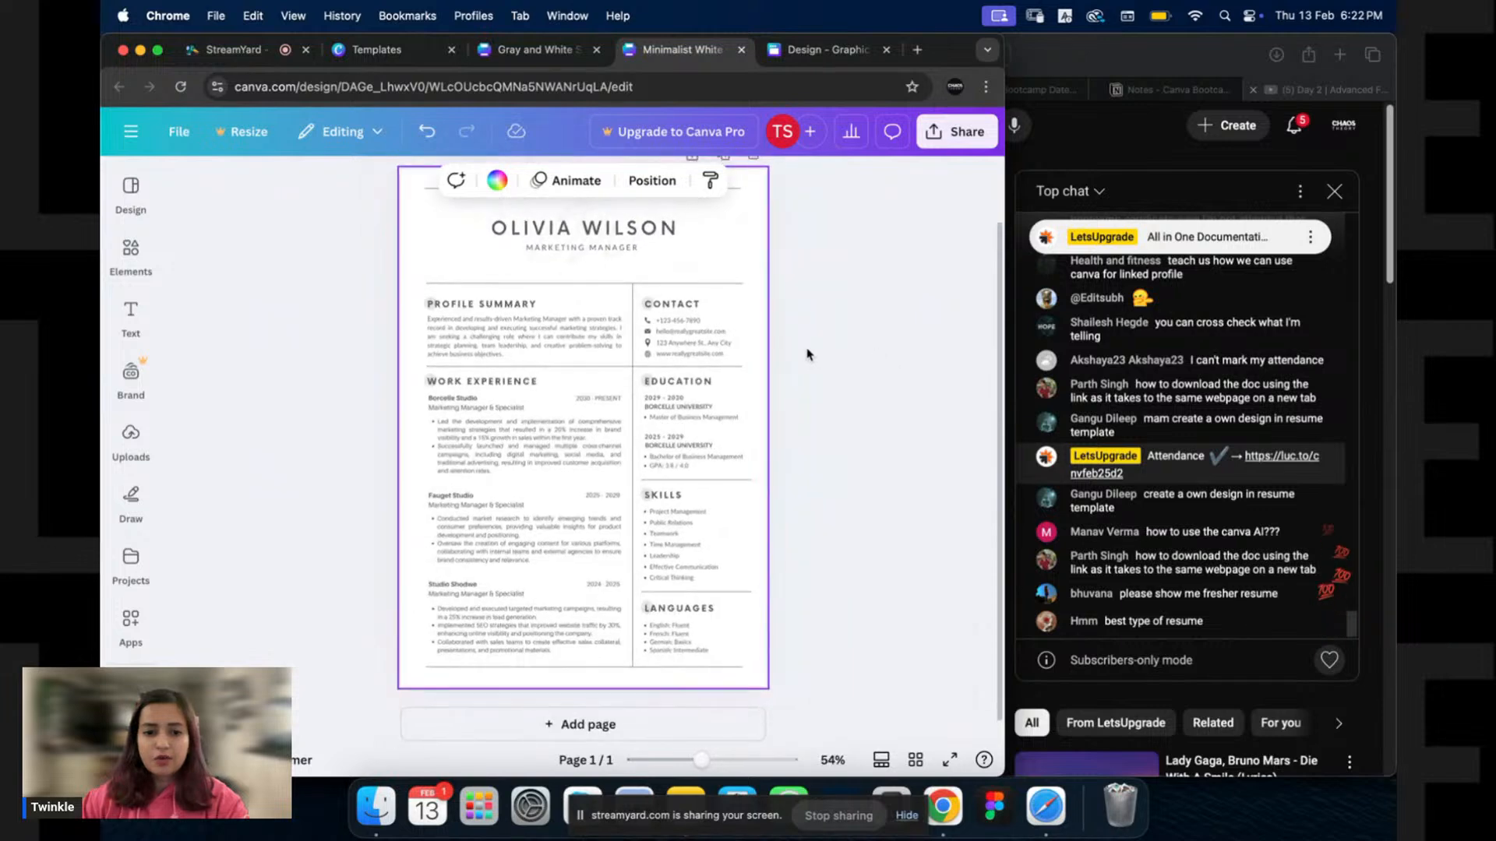
{"action": "scroll", "coordinate": [580, 390], "scroll_direction": "up", "scroll_amount": 3}
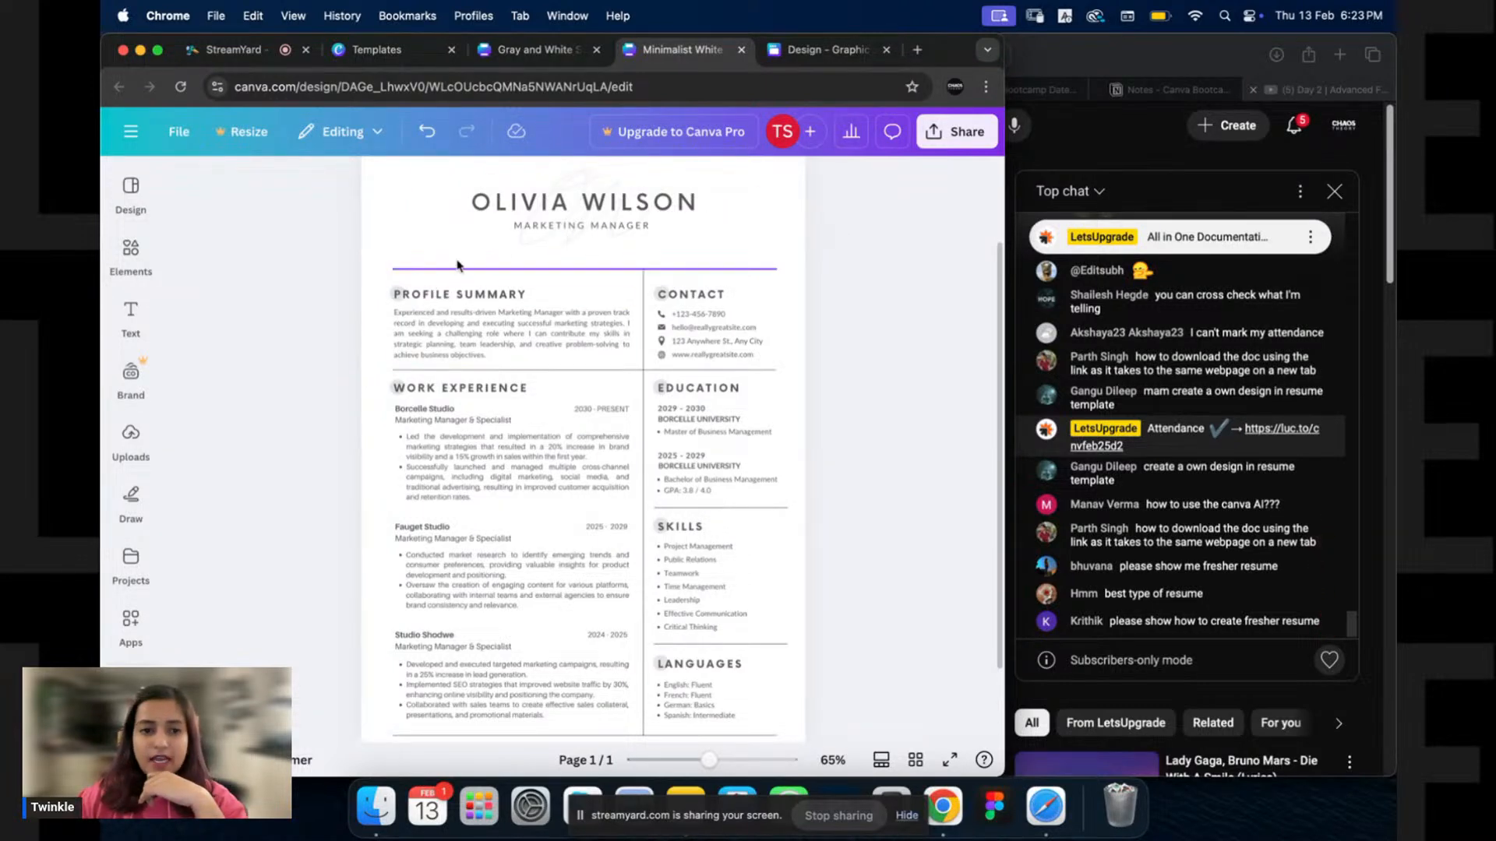
Return to the resume template results, preview the "Black Modern Professional Resume" template, and close the preview.
{"action": "left_click", "coordinate": [384, 56]}
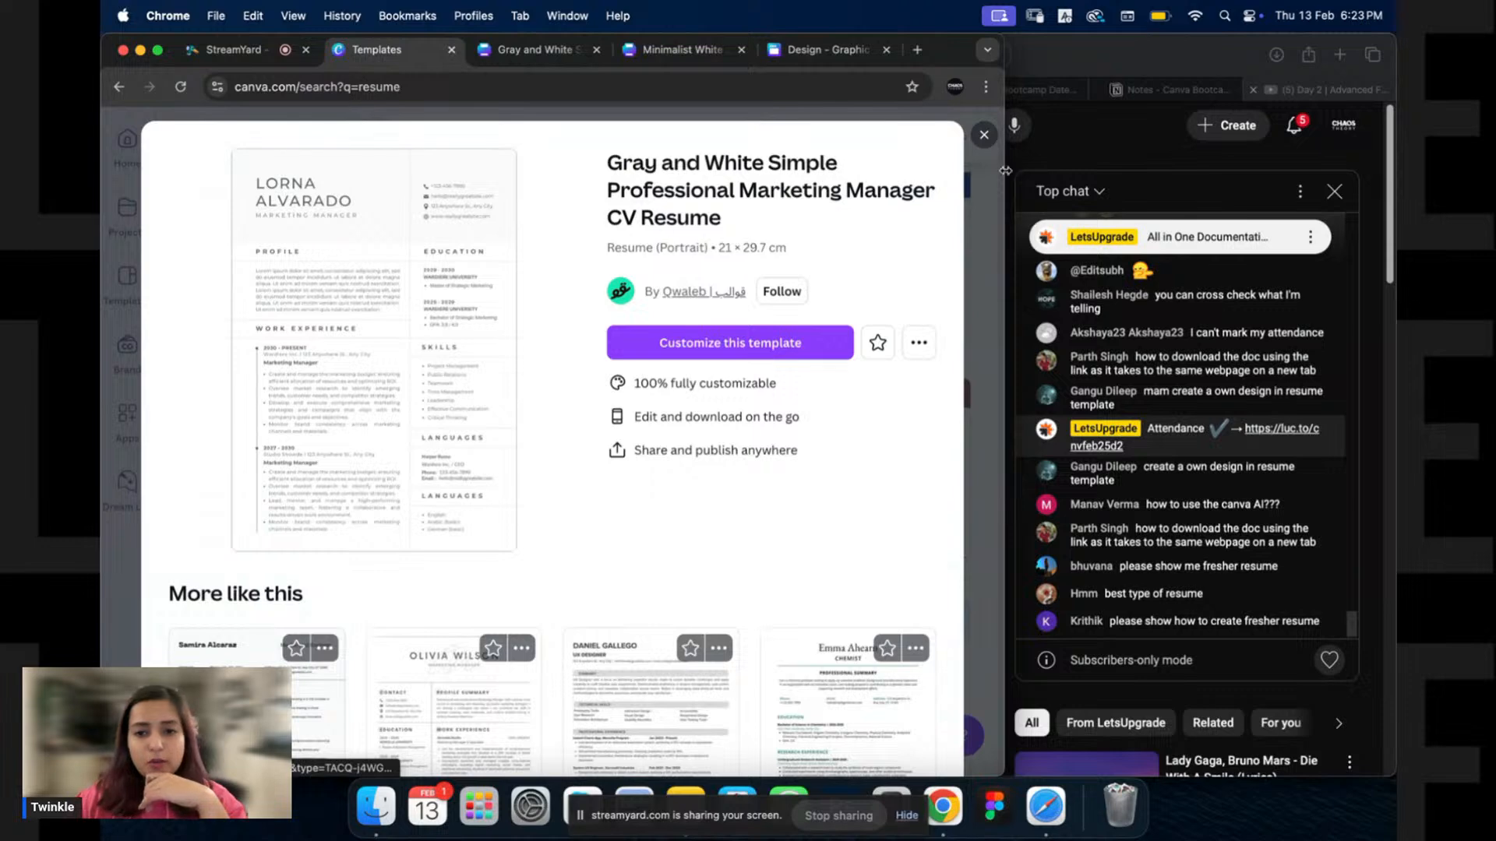
{"action": "left_click", "coordinate": [984, 135]}
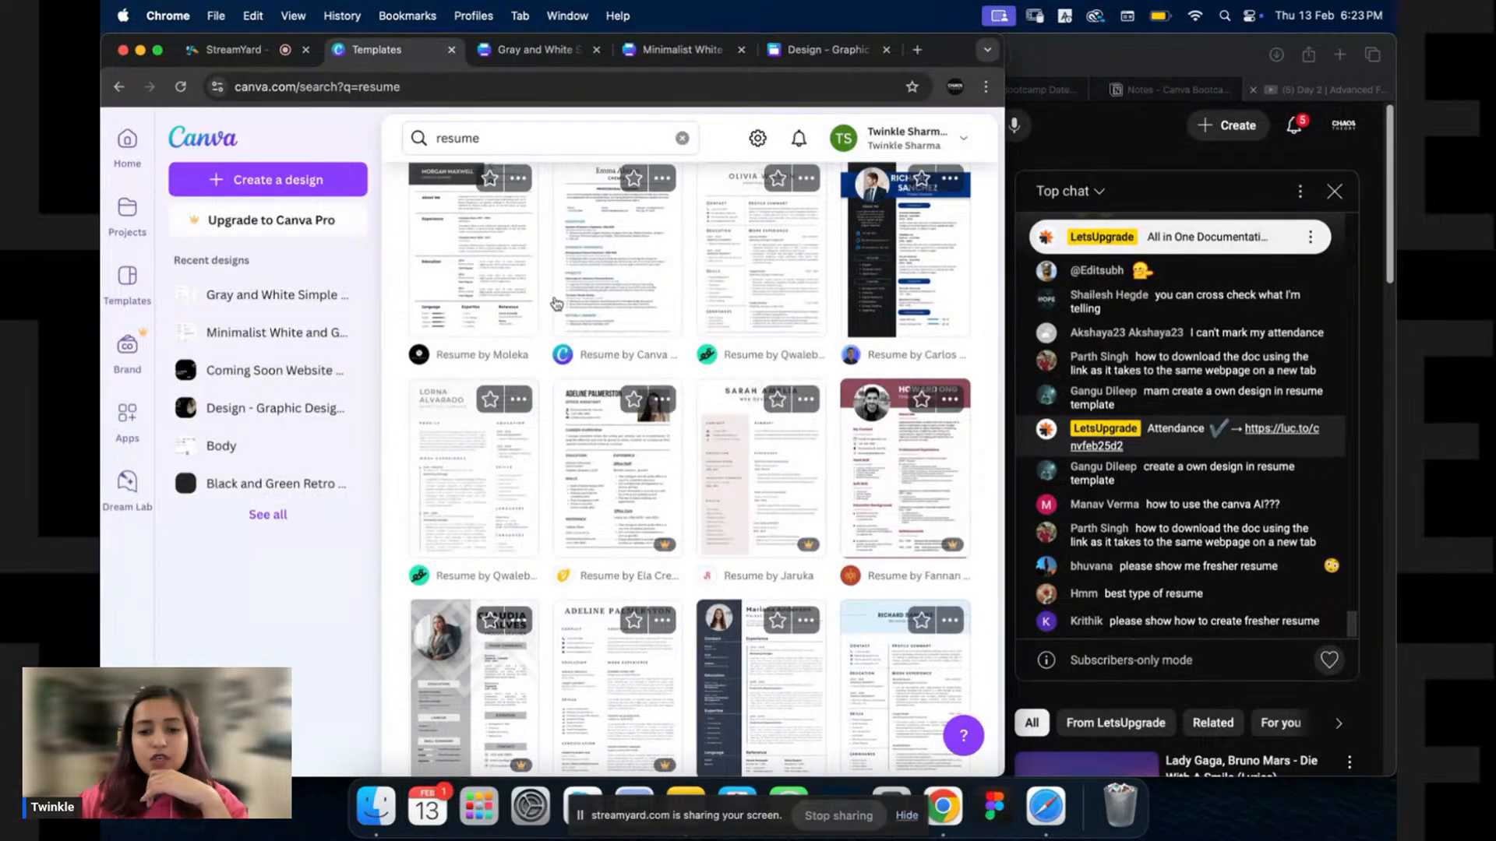
{"action": "scroll", "coordinate": [556, 304], "scroll_direction": "up", "scroll_amount": 2}
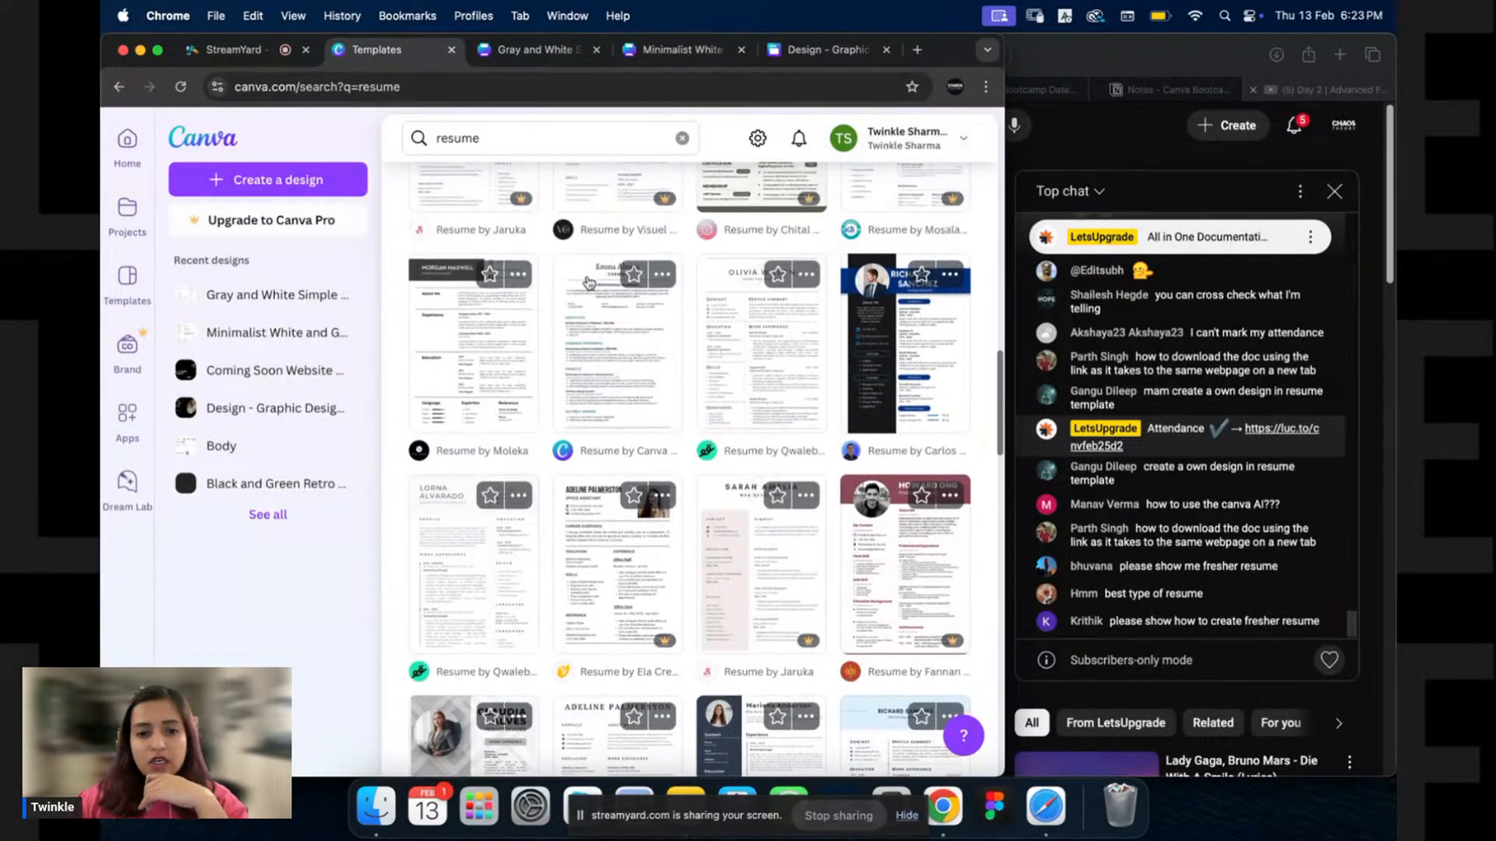
{"action": "left_click", "coordinate": [904, 365]}
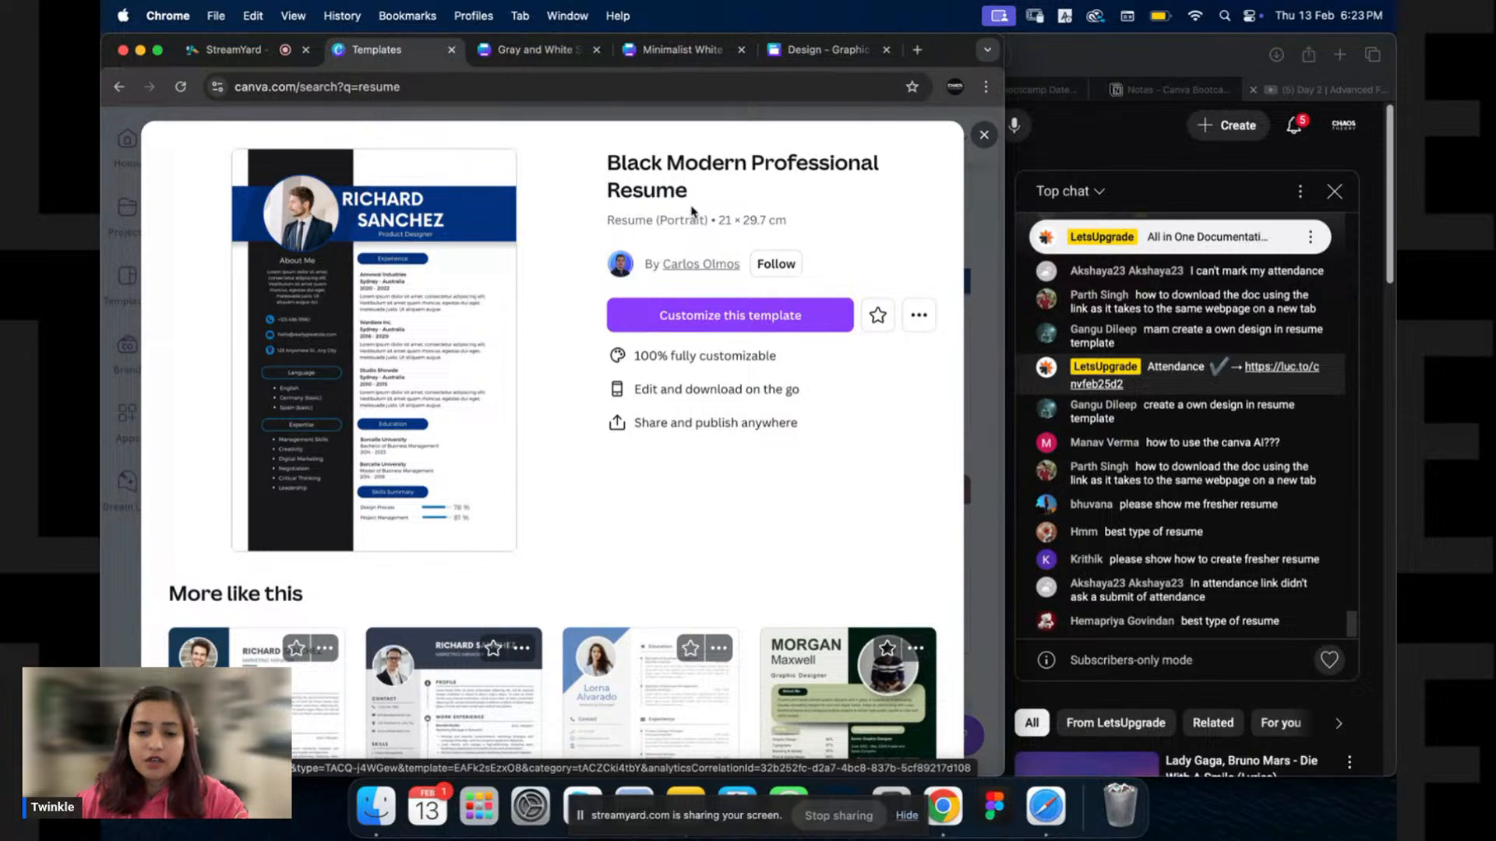
{"action": "key", "text": "Escape"}
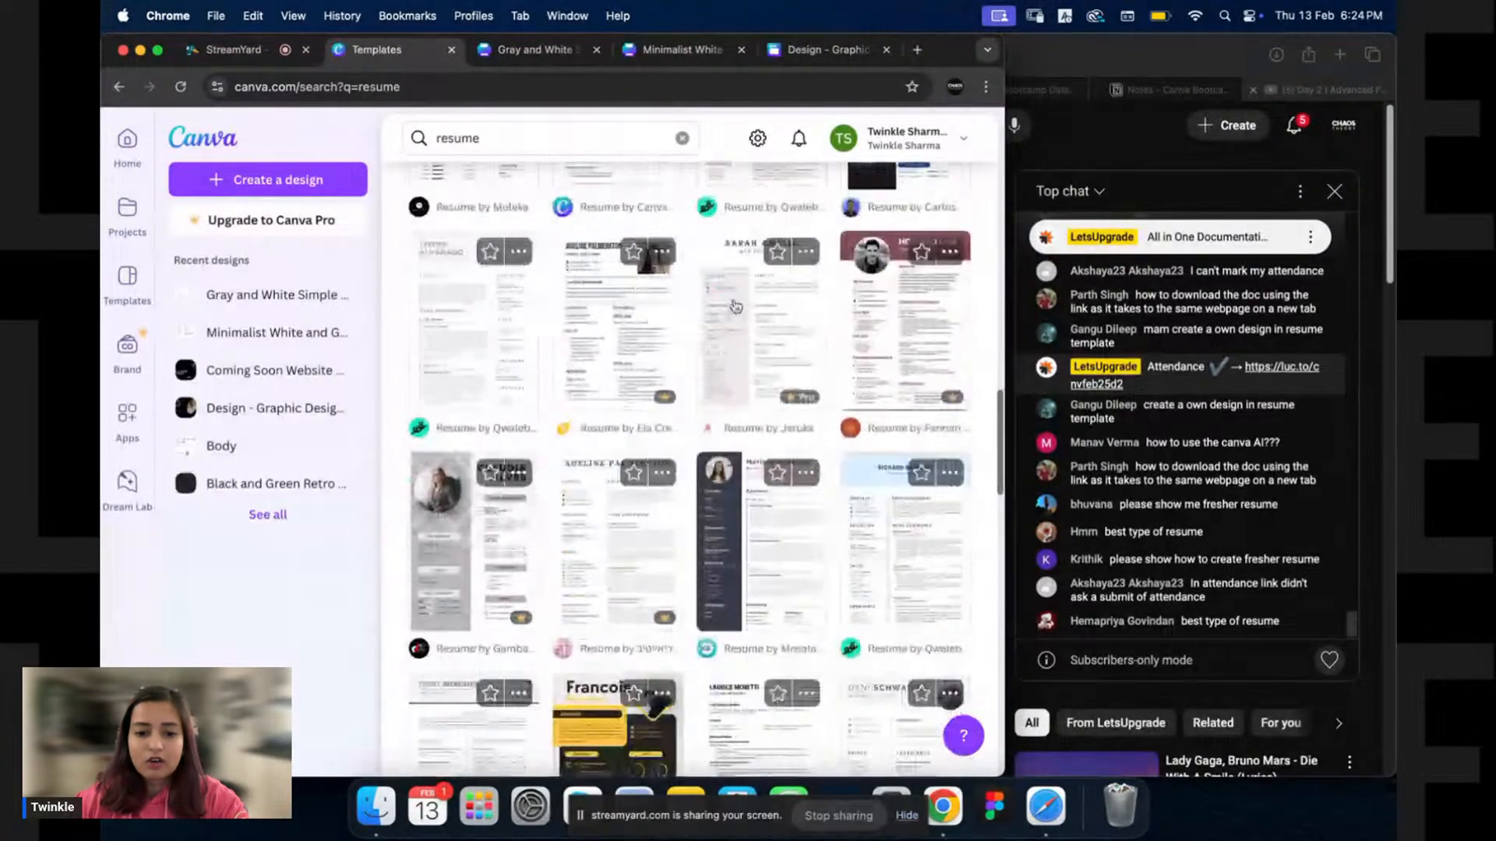
Preview the "Black Yellow Modern Fashion Designer Resume" template and examine its layout up close.
{"action": "scroll", "coordinate": [735, 305], "scroll_direction": "down", "scroll_amount": 5}
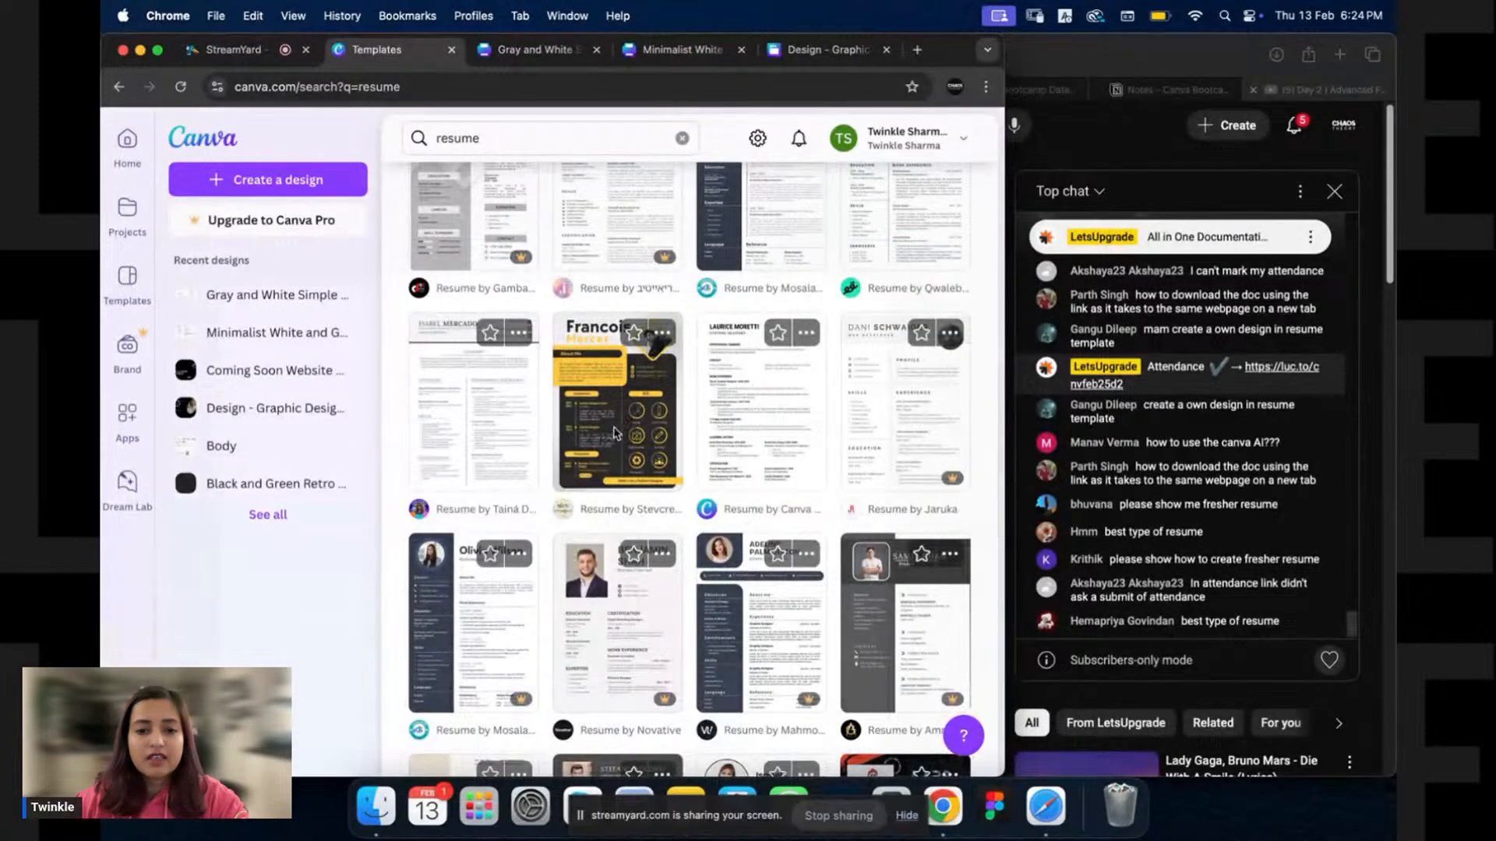
{"action": "left_click", "coordinate": [615, 433]}
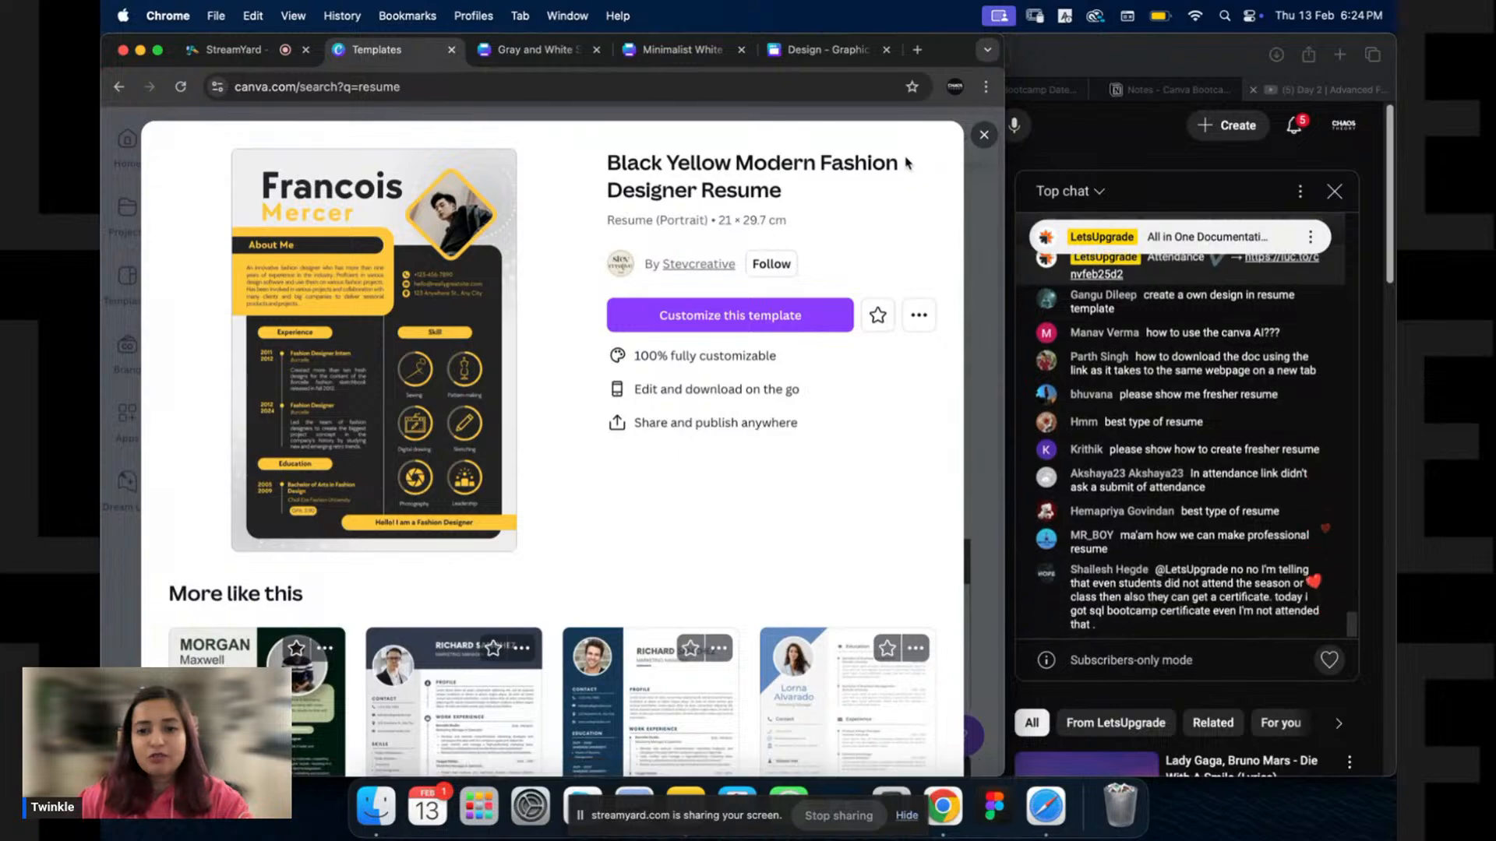
{"action": "left_click", "coordinate": [349, 346]}
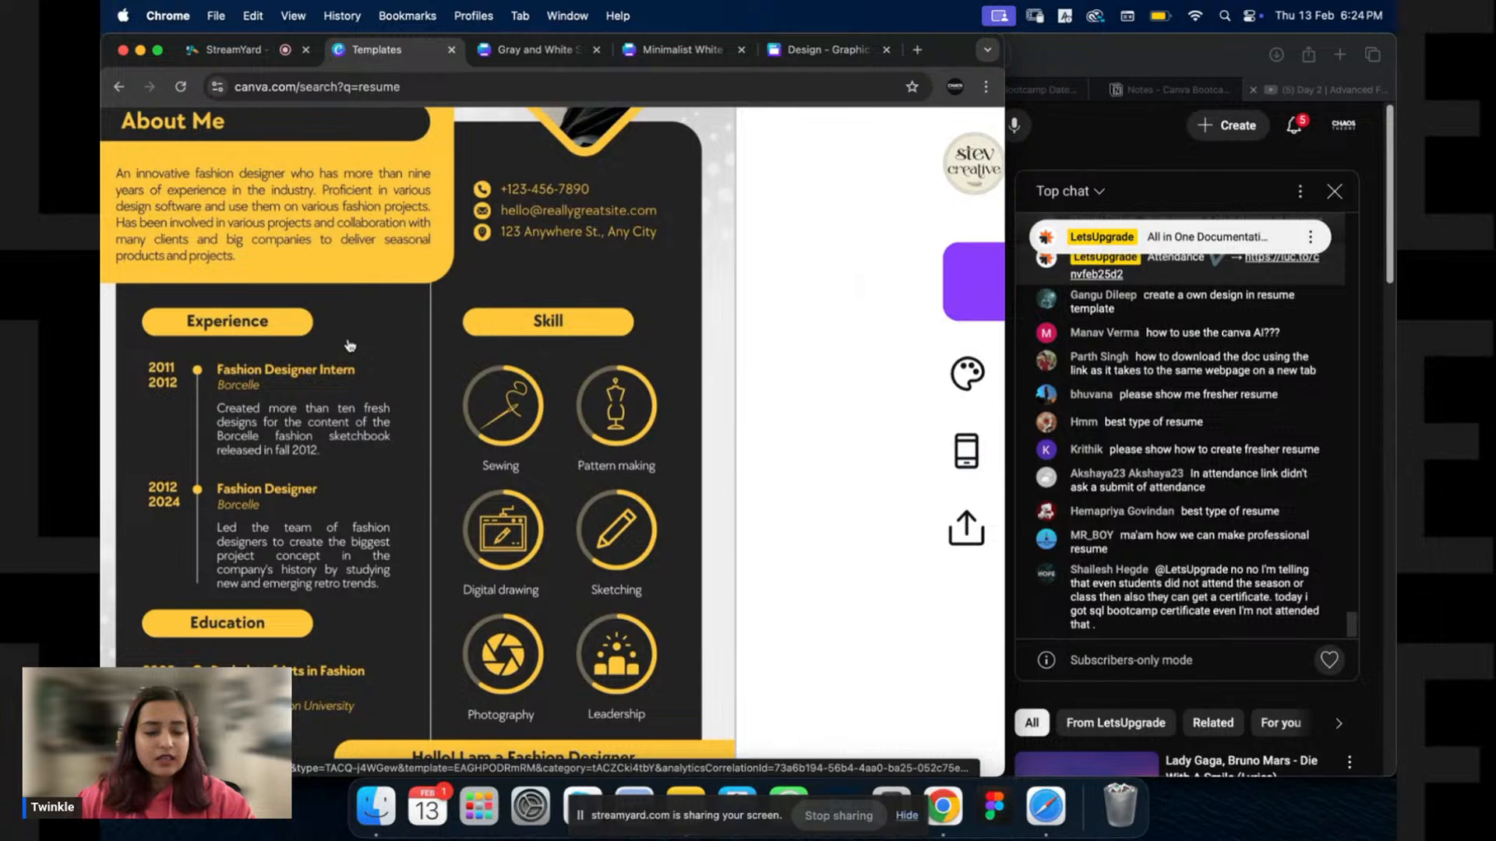
{"action": "scroll", "coordinate": [350, 346], "scroll_direction": "down", "scroll_amount": 3}
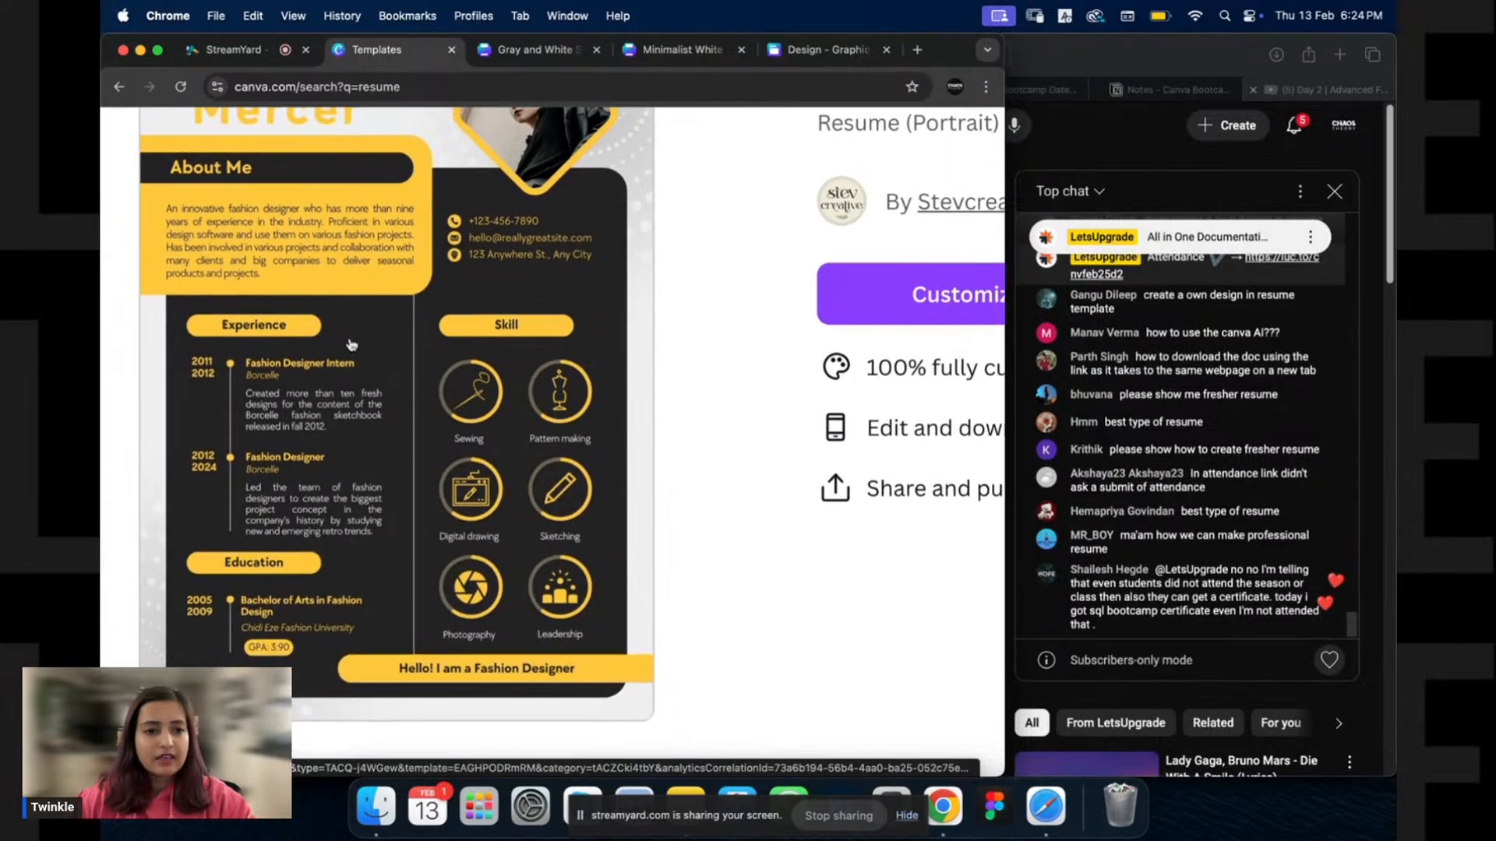
{"action": "scroll", "coordinate": [351, 345], "scroll_direction": "up", "scroll_amount": 2}
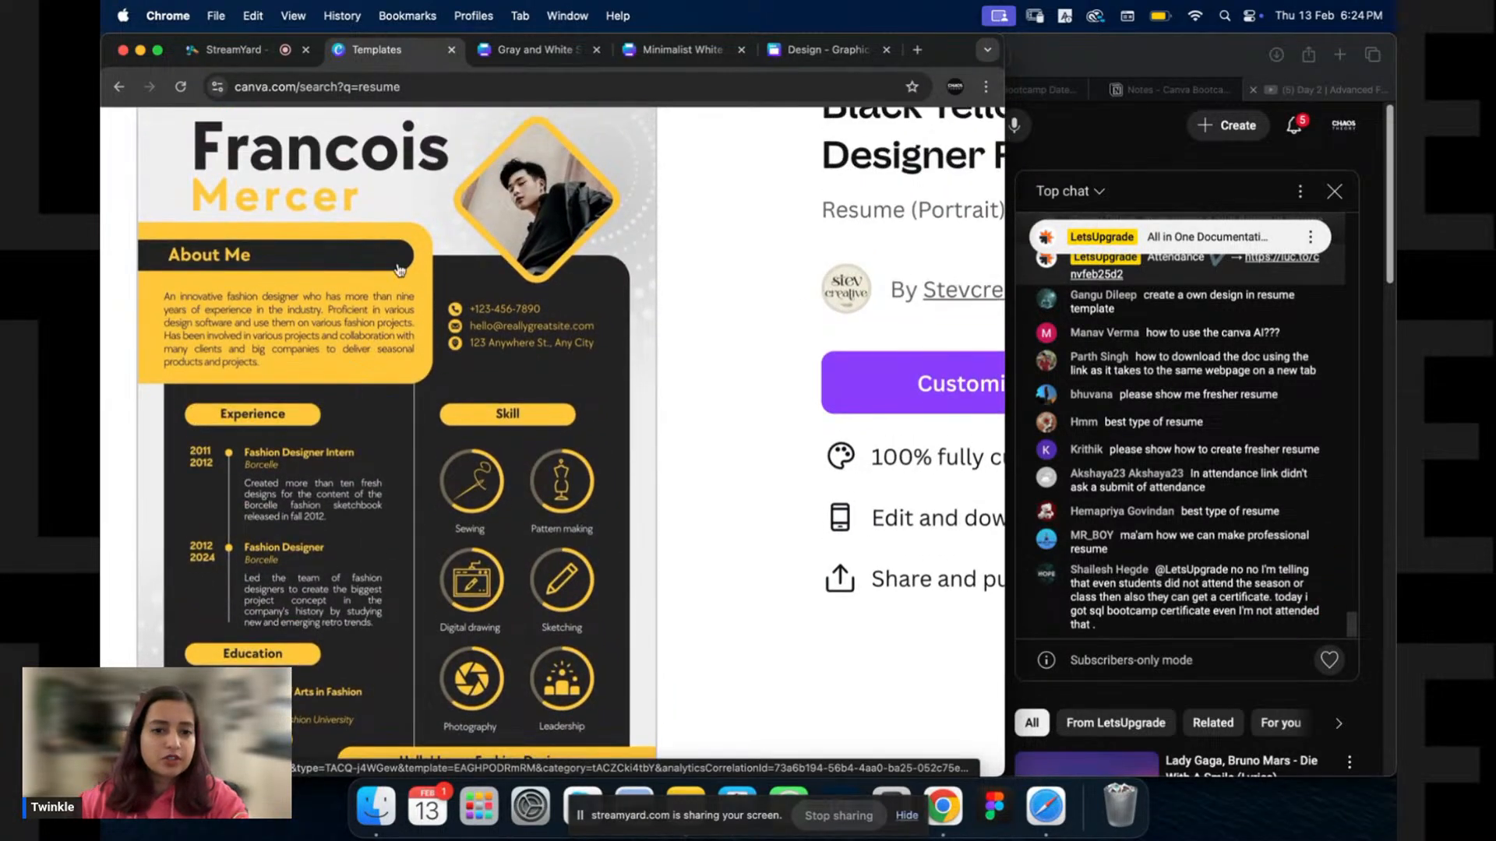
{"action": "scroll", "coordinate": [347, 303], "scroll_direction": "down", "scroll_amount": 1}
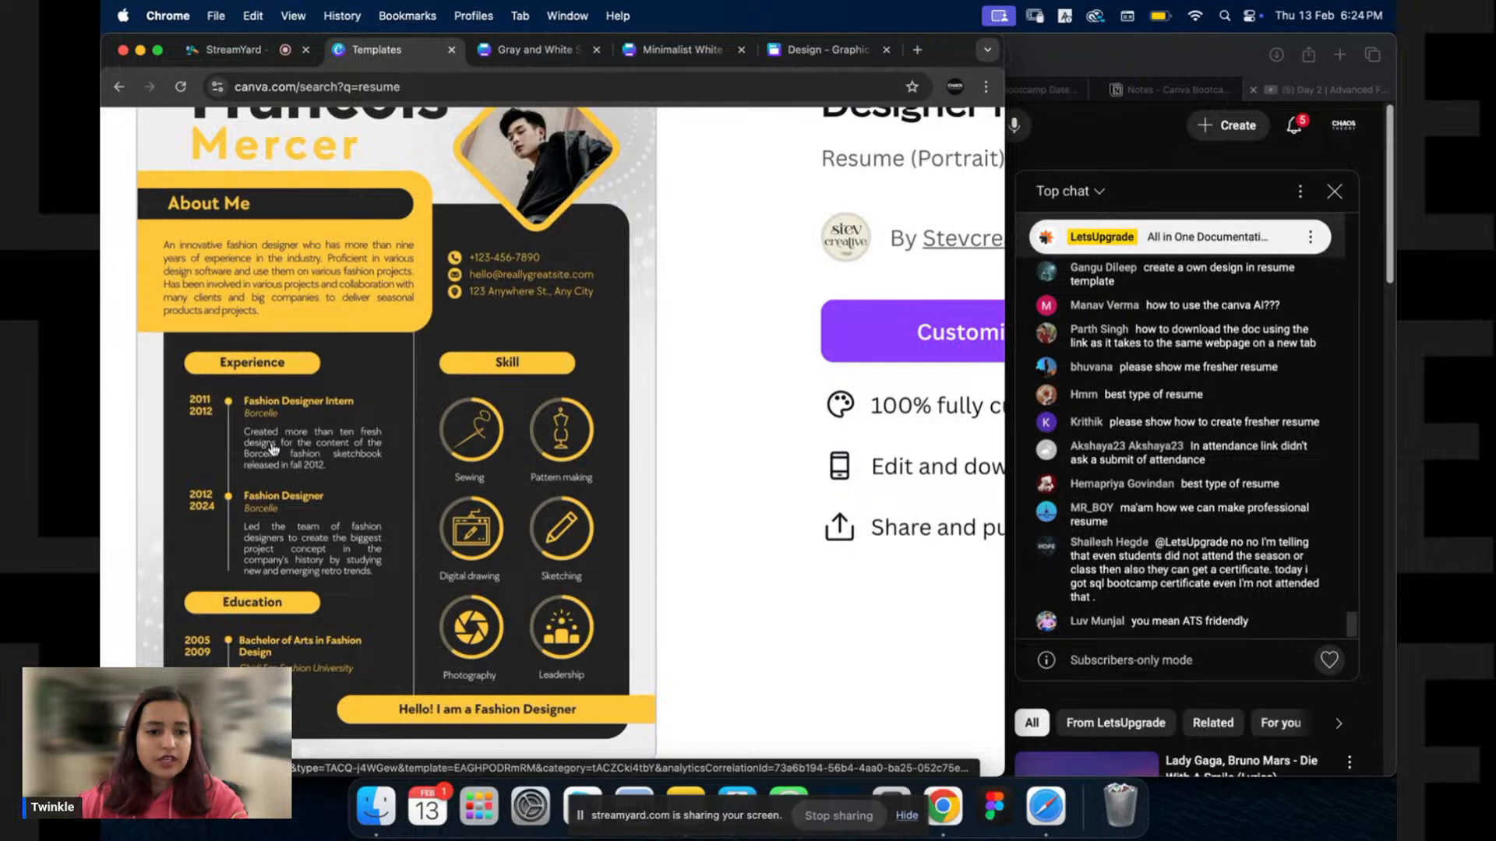
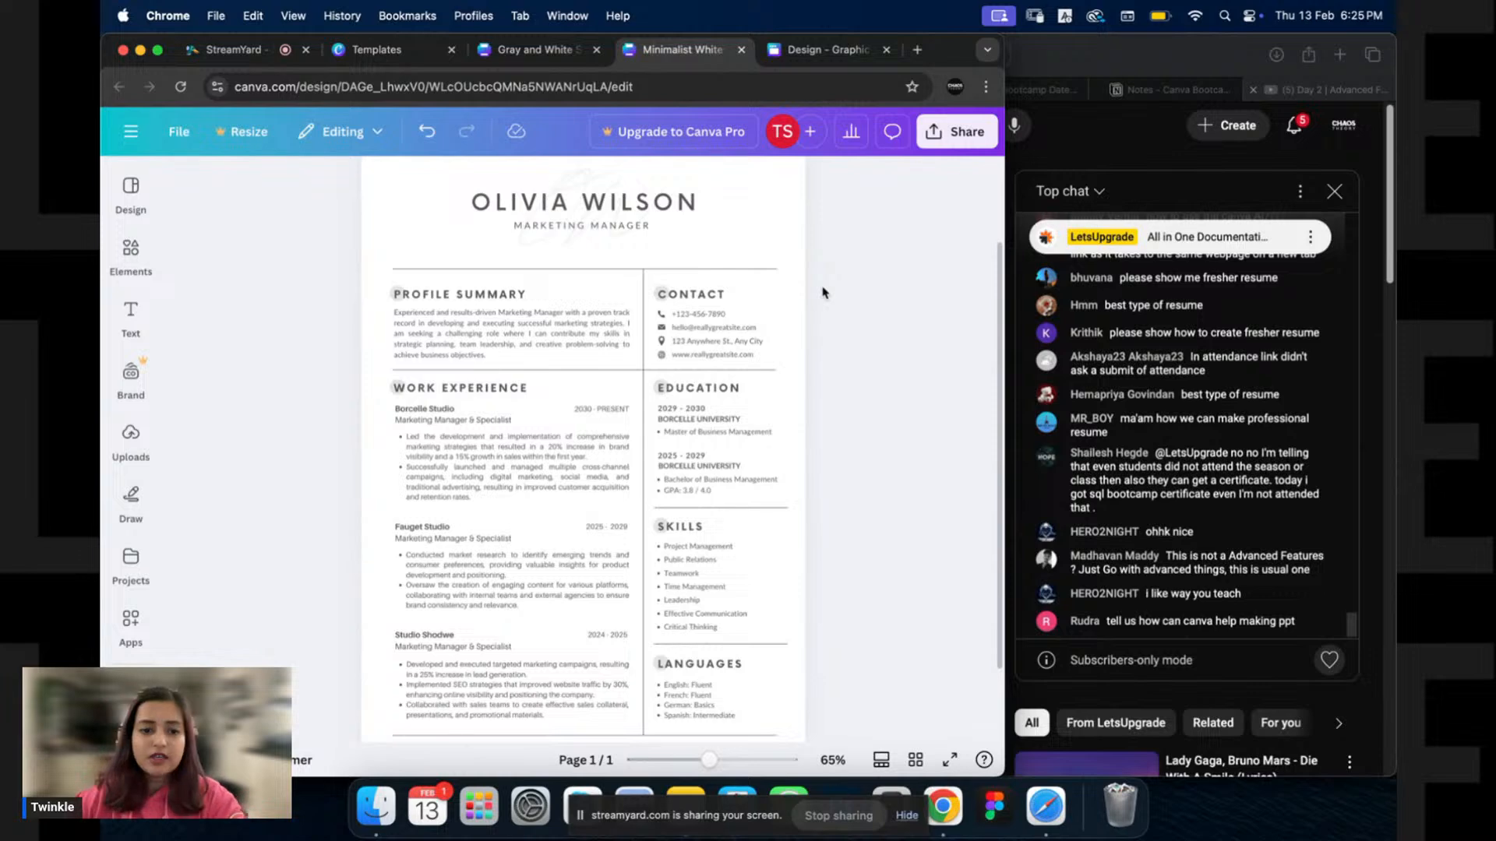
Return to the template results and examine the "Black and White Simple Creative Graphic Designer Resume" preview up close.
{"action": "left_click", "coordinate": [377, 51]}
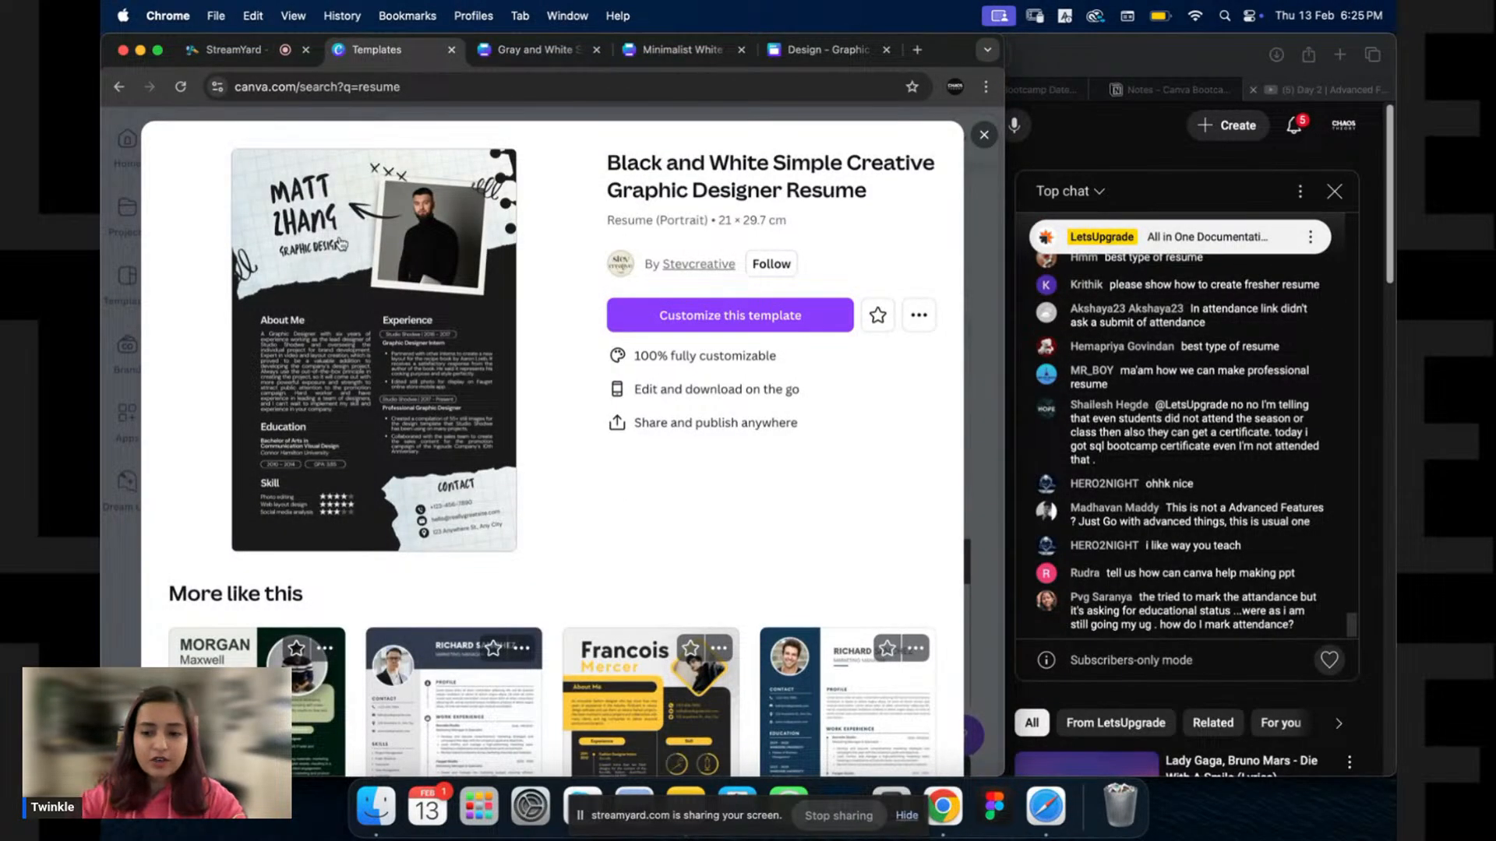
{"action": "scroll", "coordinate": [341, 244], "scroll_direction": "up", "scroll_amount": 2}
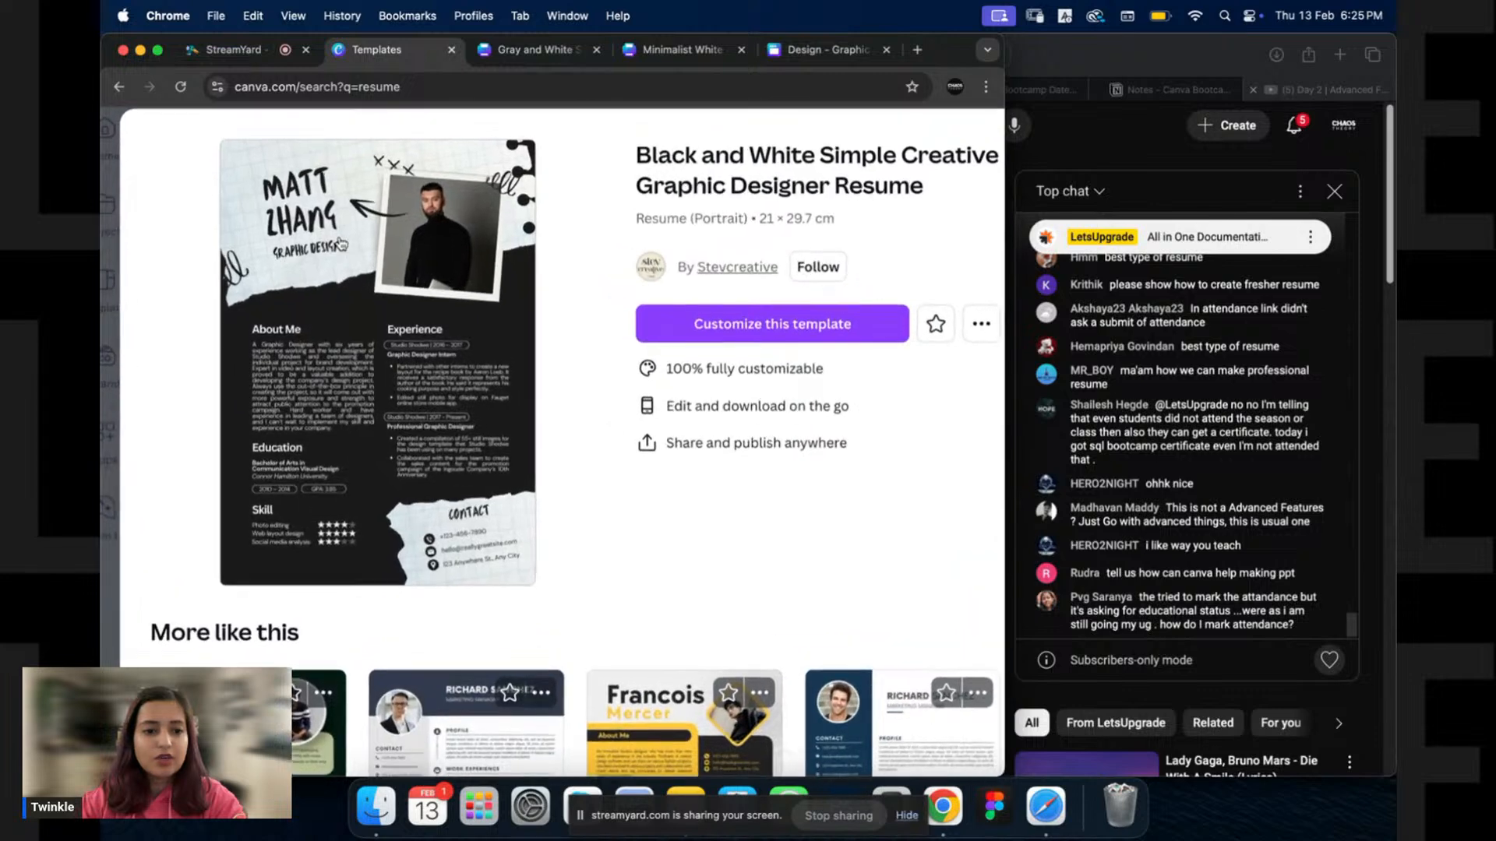
{"action": "scroll", "coordinate": [341, 244], "scroll_direction": "up", "scroll_amount": 2}
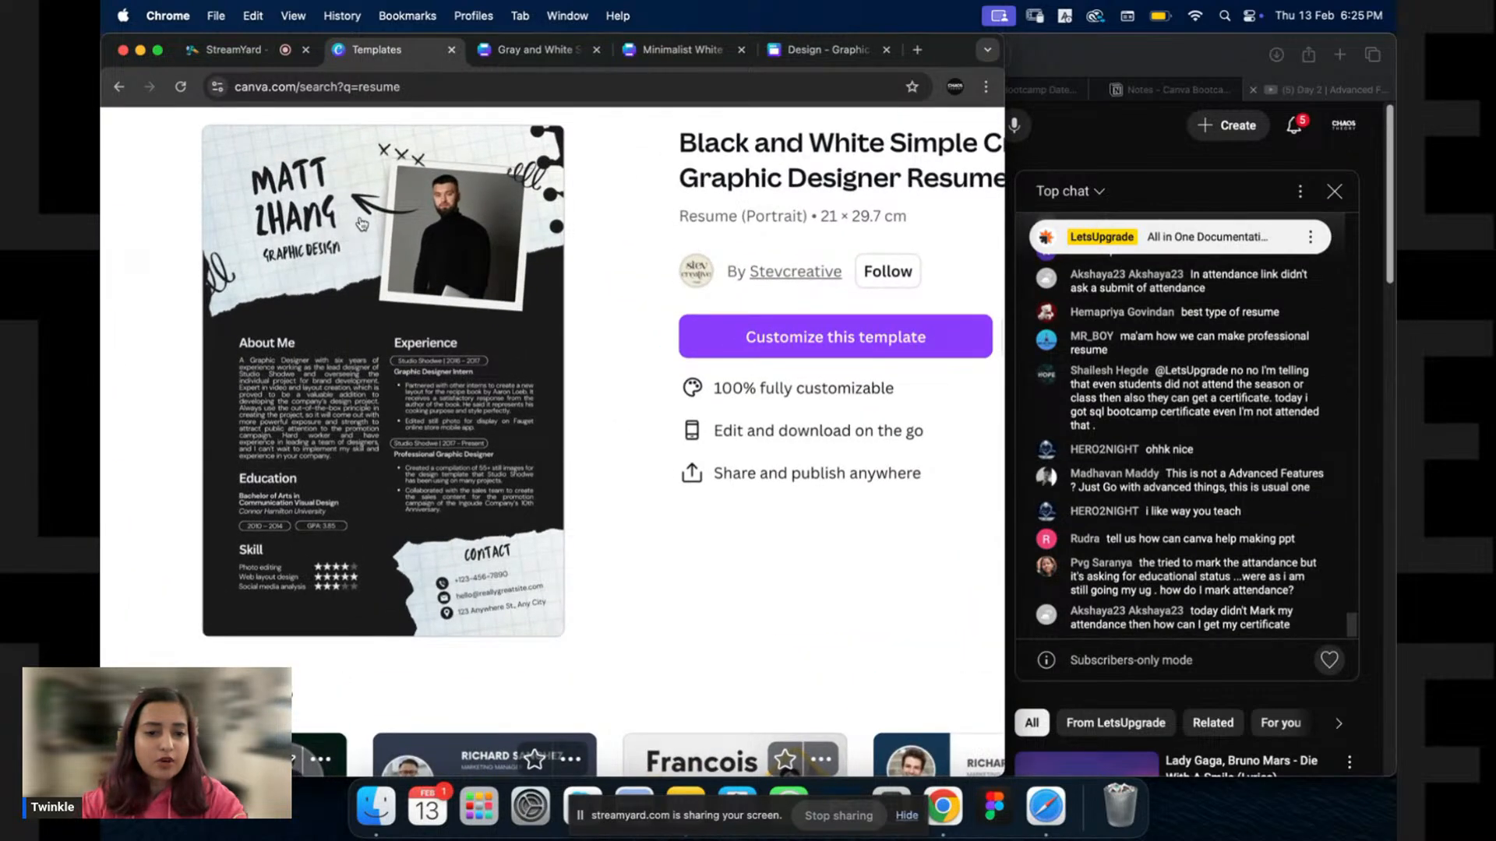
{"action": "scroll", "coordinate": [362, 225], "scroll_direction": "up", "scroll_amount": 2}
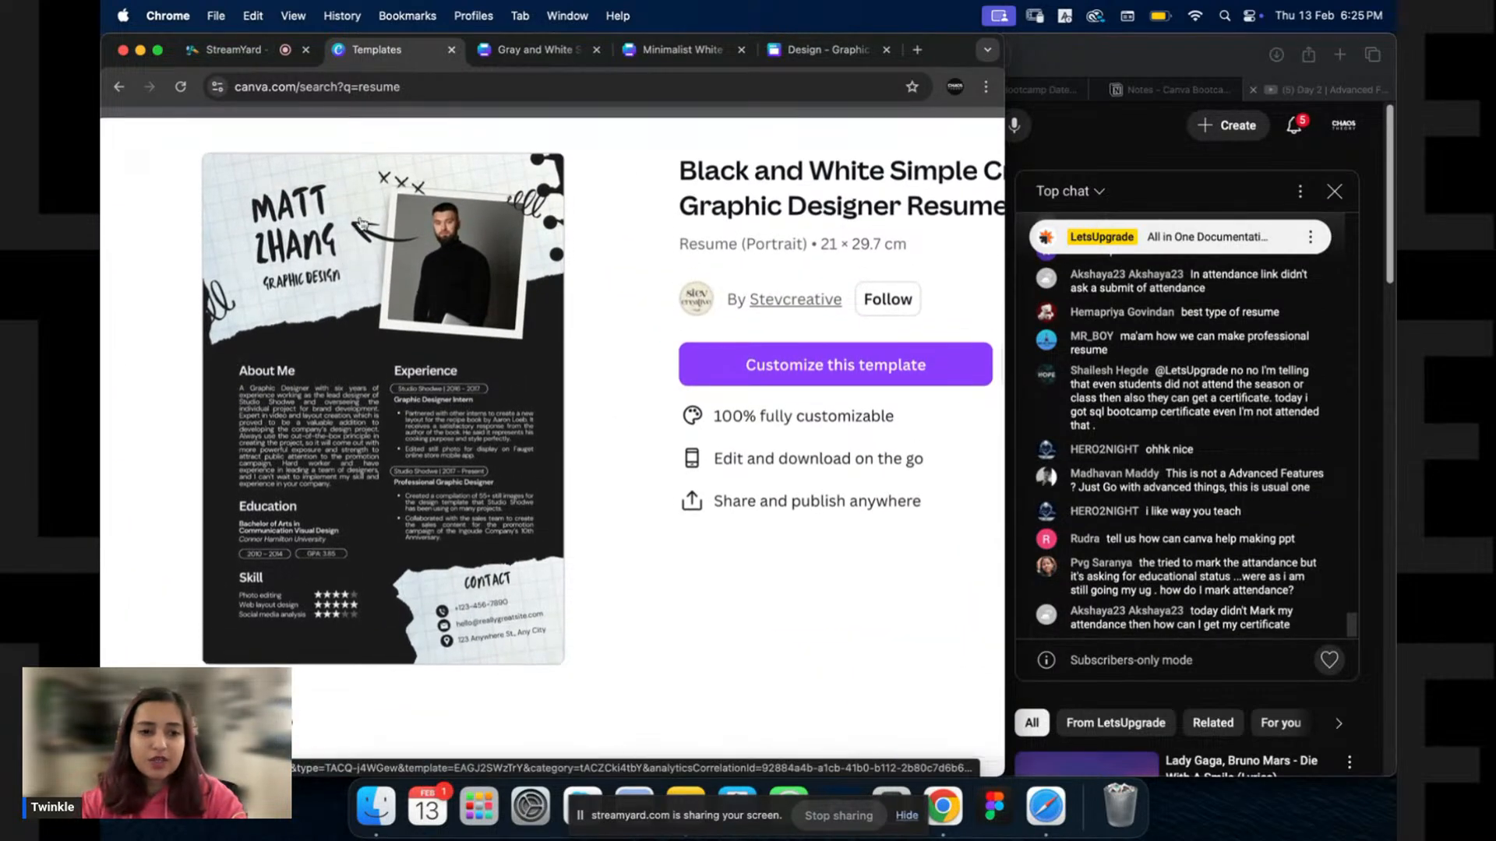
{"action": "scroll", "coordinate": [362, 224], "scroll_direction": "up", "scroll_amount": 1}
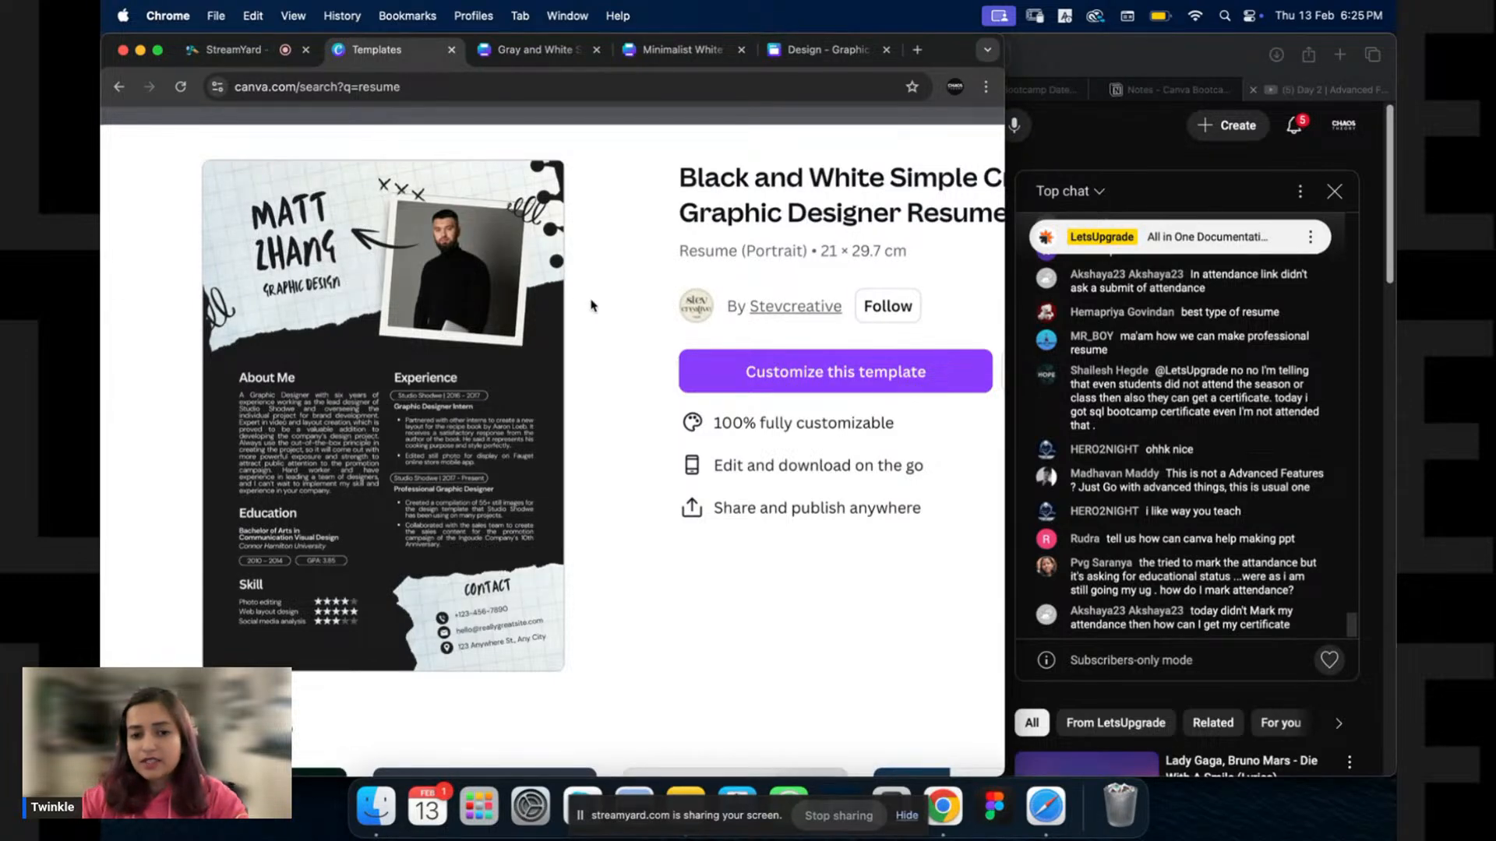
{"action": "scroll", "coordinate": [590, 306], "scroll_direction": "down", "scroll_amount": 3}
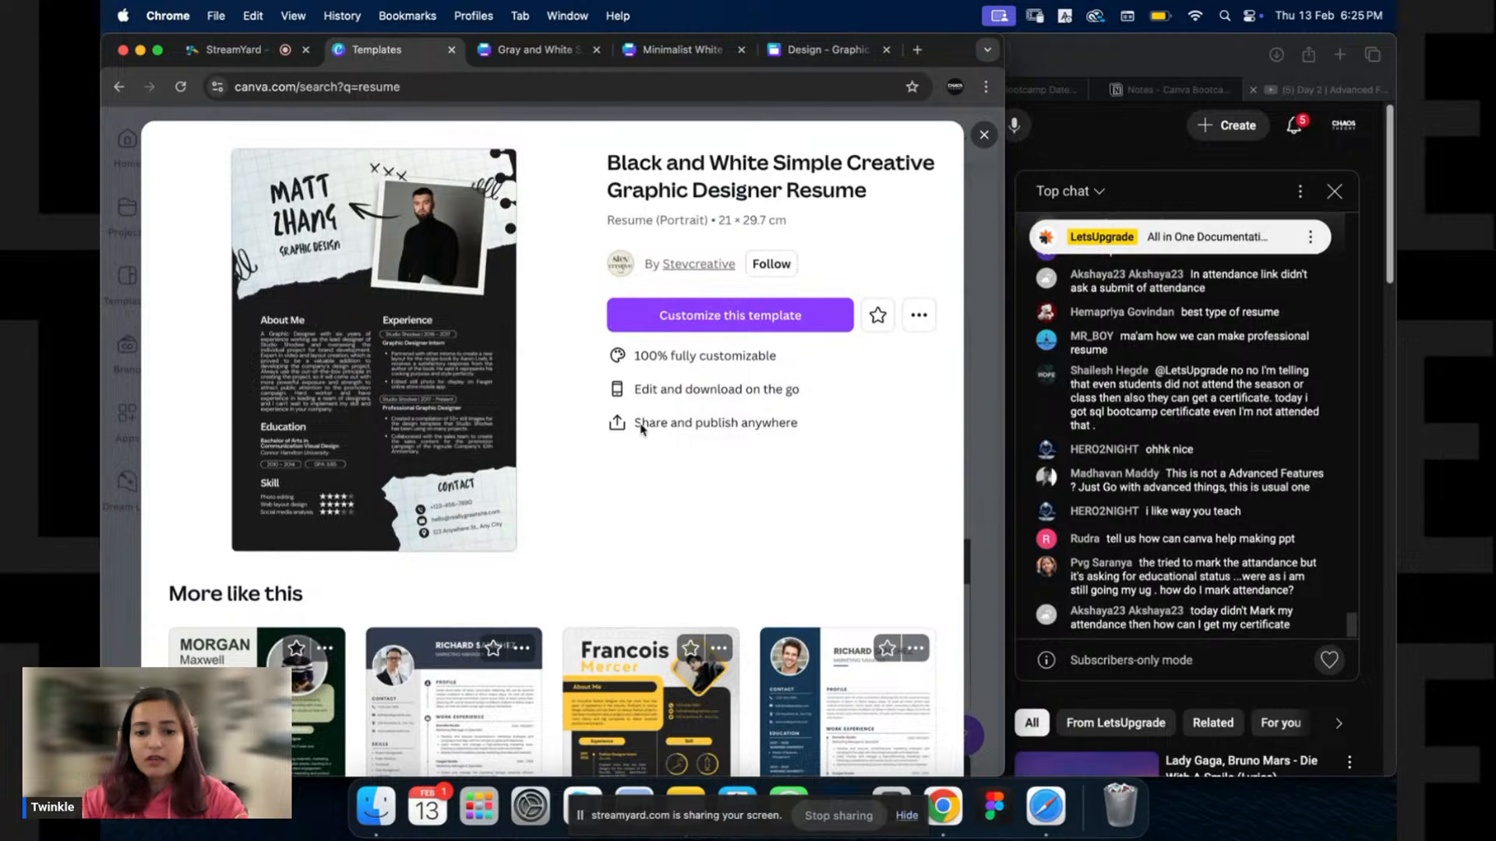
Preview the "Brown Black Old Vintage UI Graphic Designer Resume" from the similar templates, examine it up close, and close the preview.
{"action": "scroll", "coordinate": [641, 428], "scroll_direction": "down", "scroll_amount": 5}
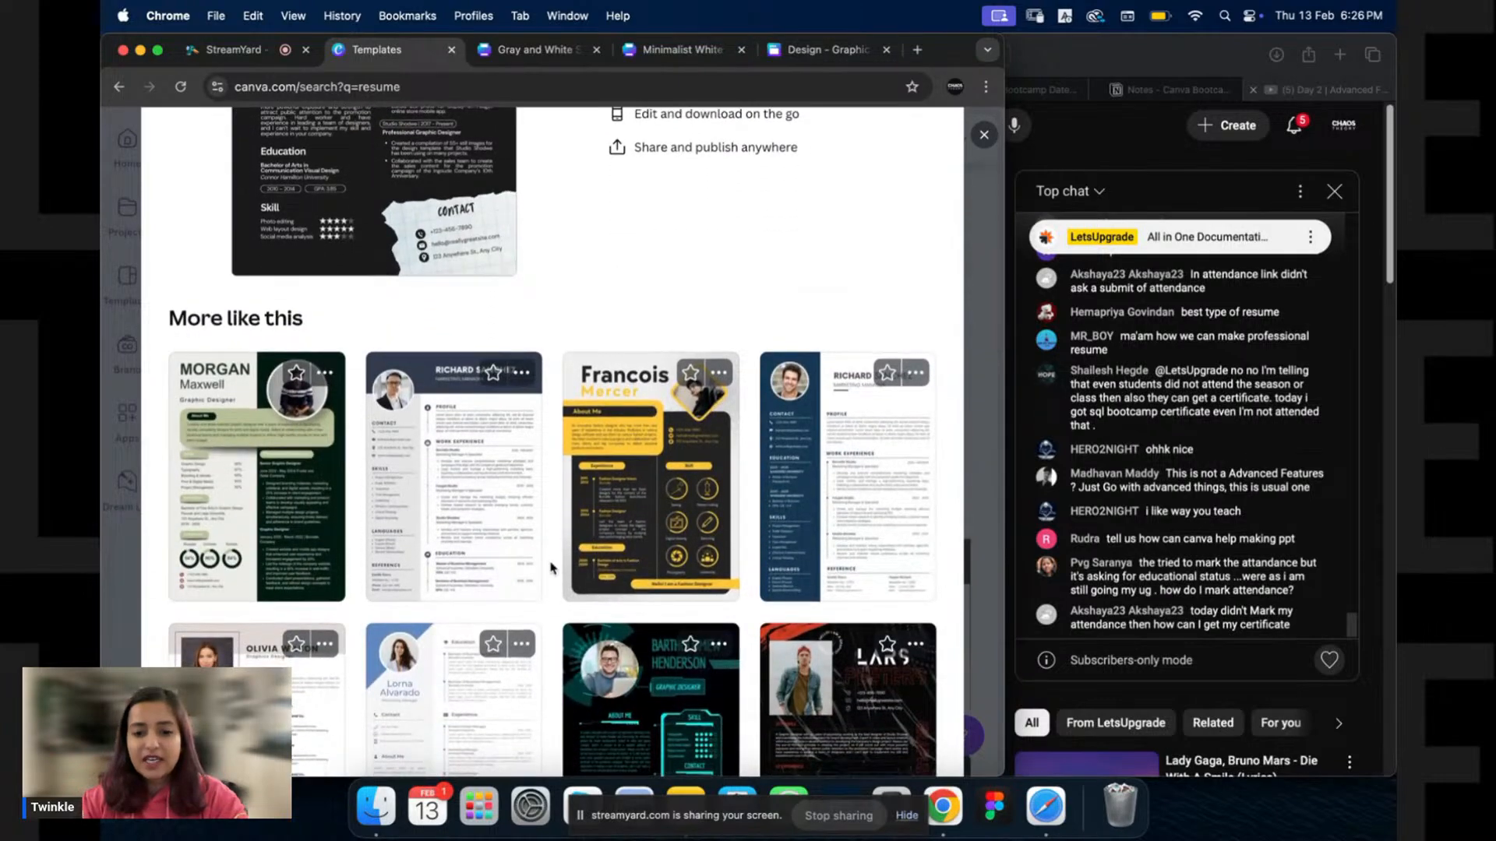
{"action": "scroll", "coordinate": [550, 567], "scroll_direction": "down", "scroll_amount": 10}
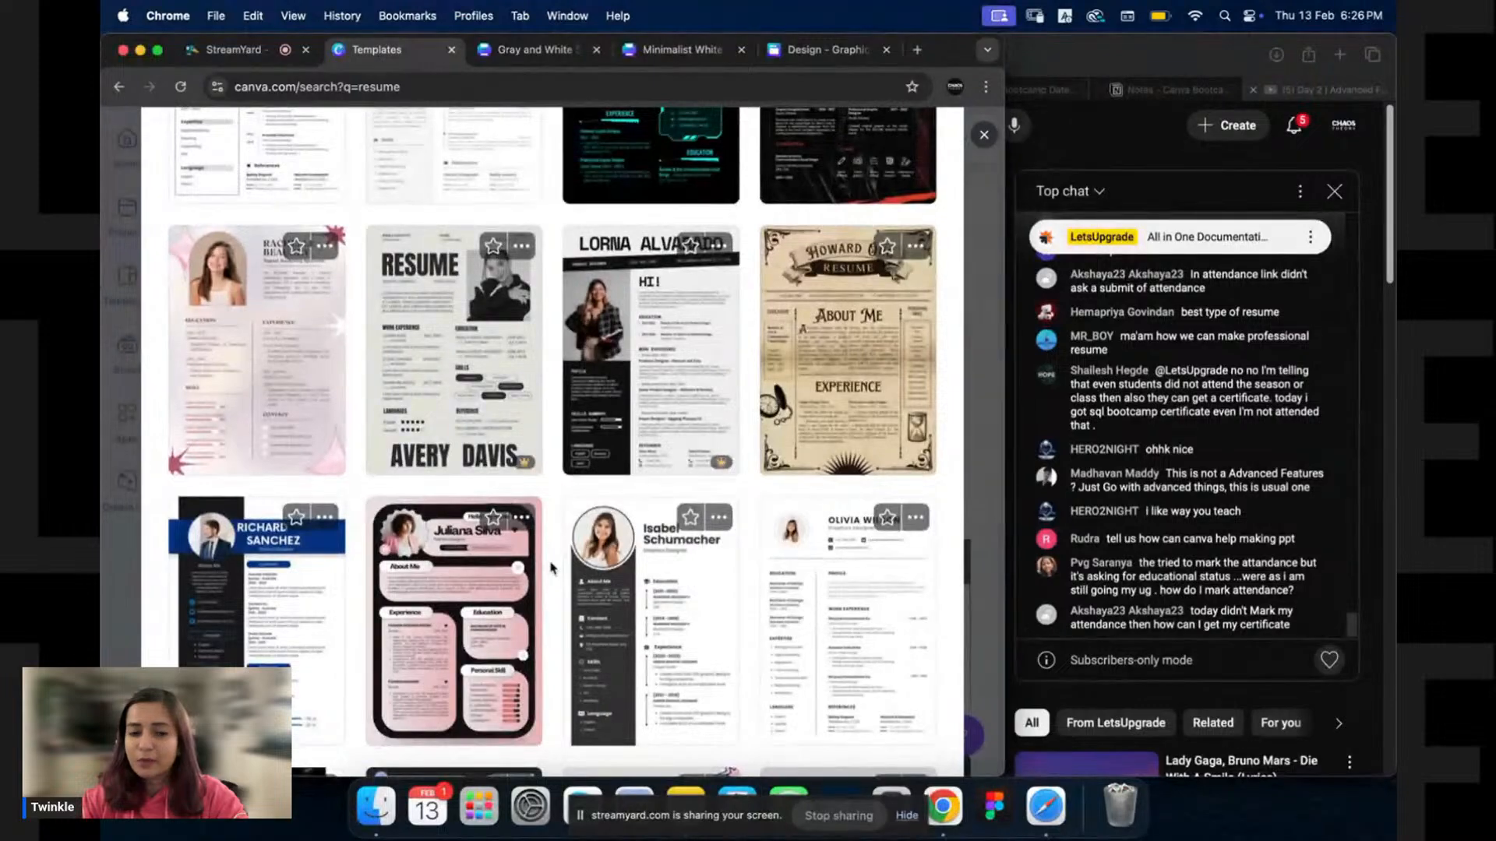
{"action": "left_click", "coordinate": [888, 338]}
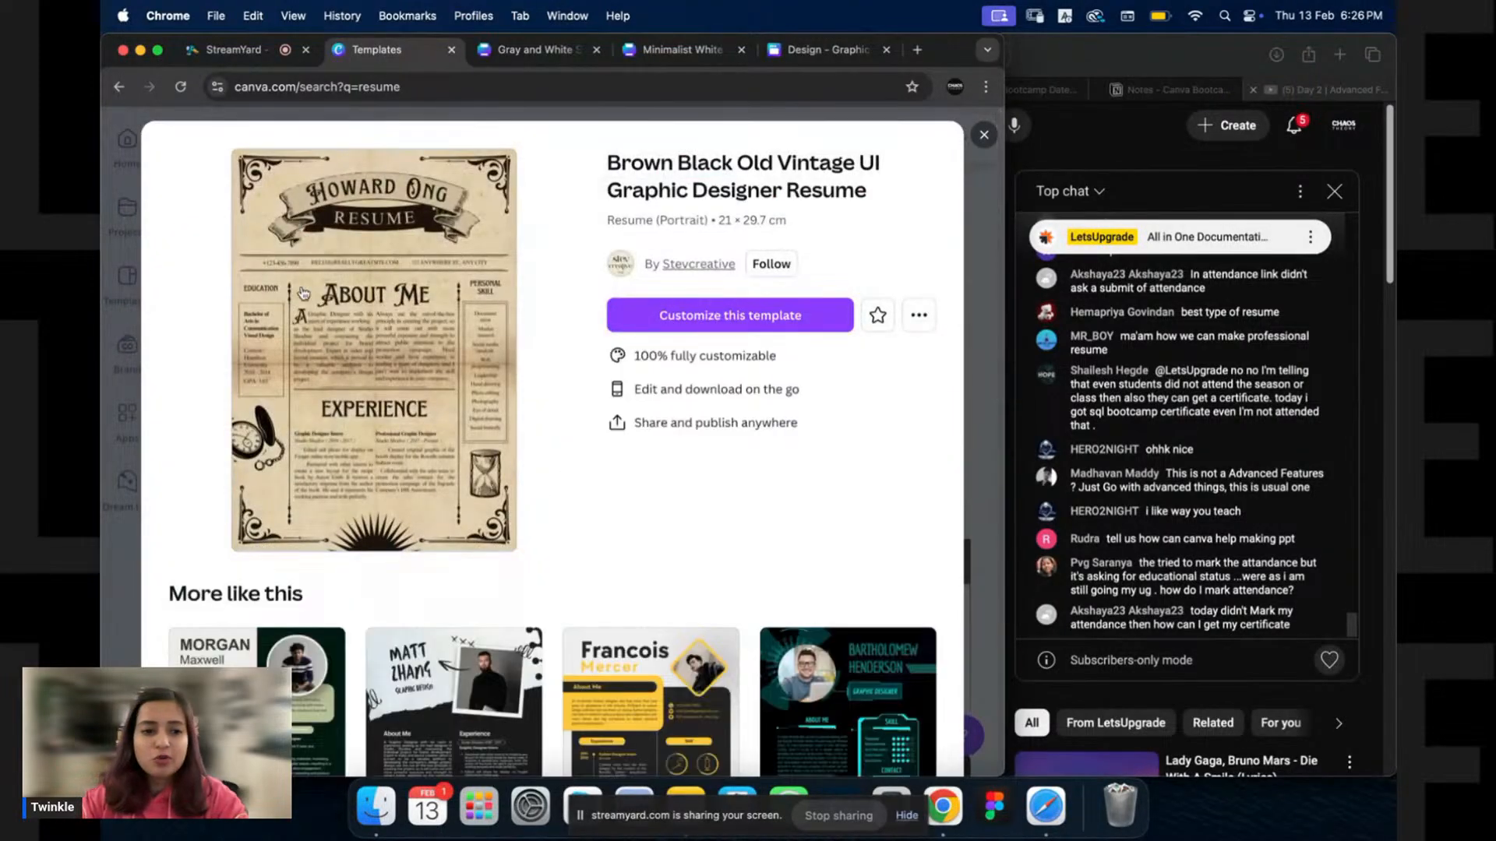
{"action": "scroll", "coordinate": [303, 293], "scroll_direction": "up", "scroll_amount": 3}
{"action": "scroll", "coordinate": [303, 293], "scroll_direction": "up", "scroll_amount": 5}
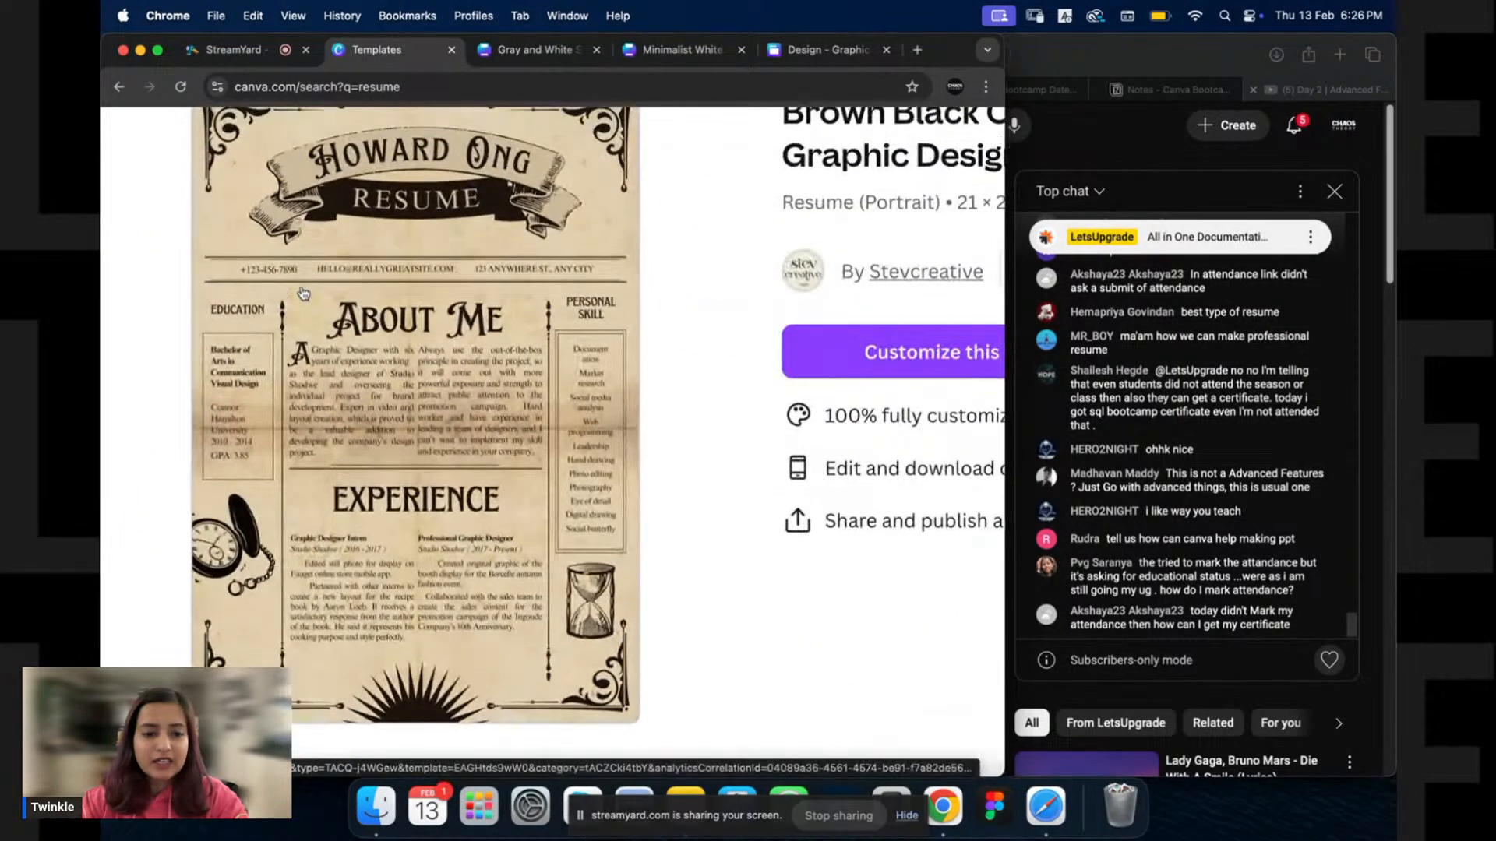
{"action": "scroll", "coordinate": [303, 293], "scroll_direction": "up", "scroll_amount": 1}
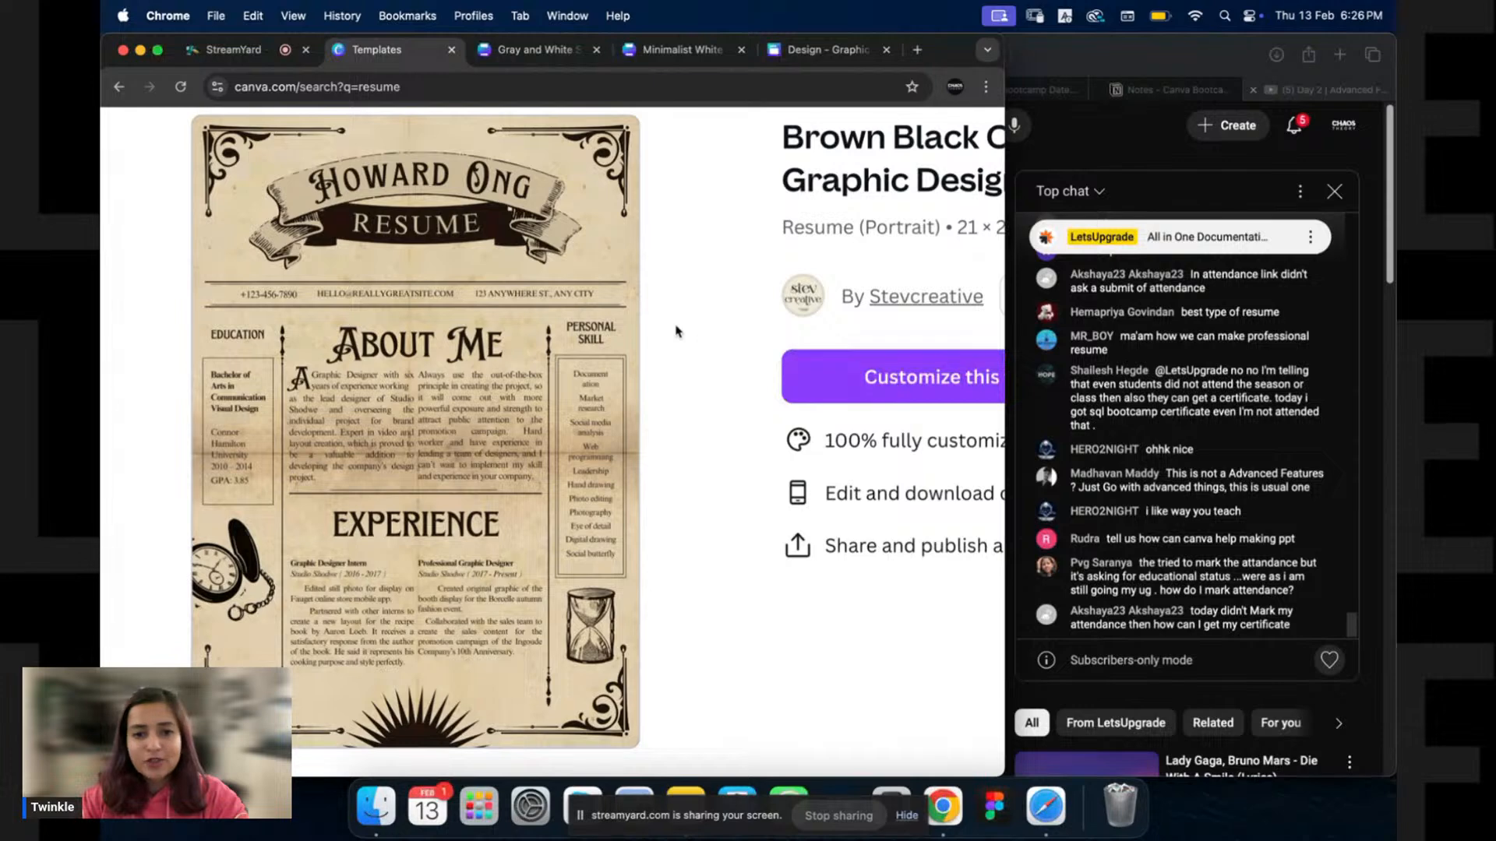
{"action": "scroll", "coordinate": [672, 336], "scroll_direction": "down", "scroll_amount": 5}
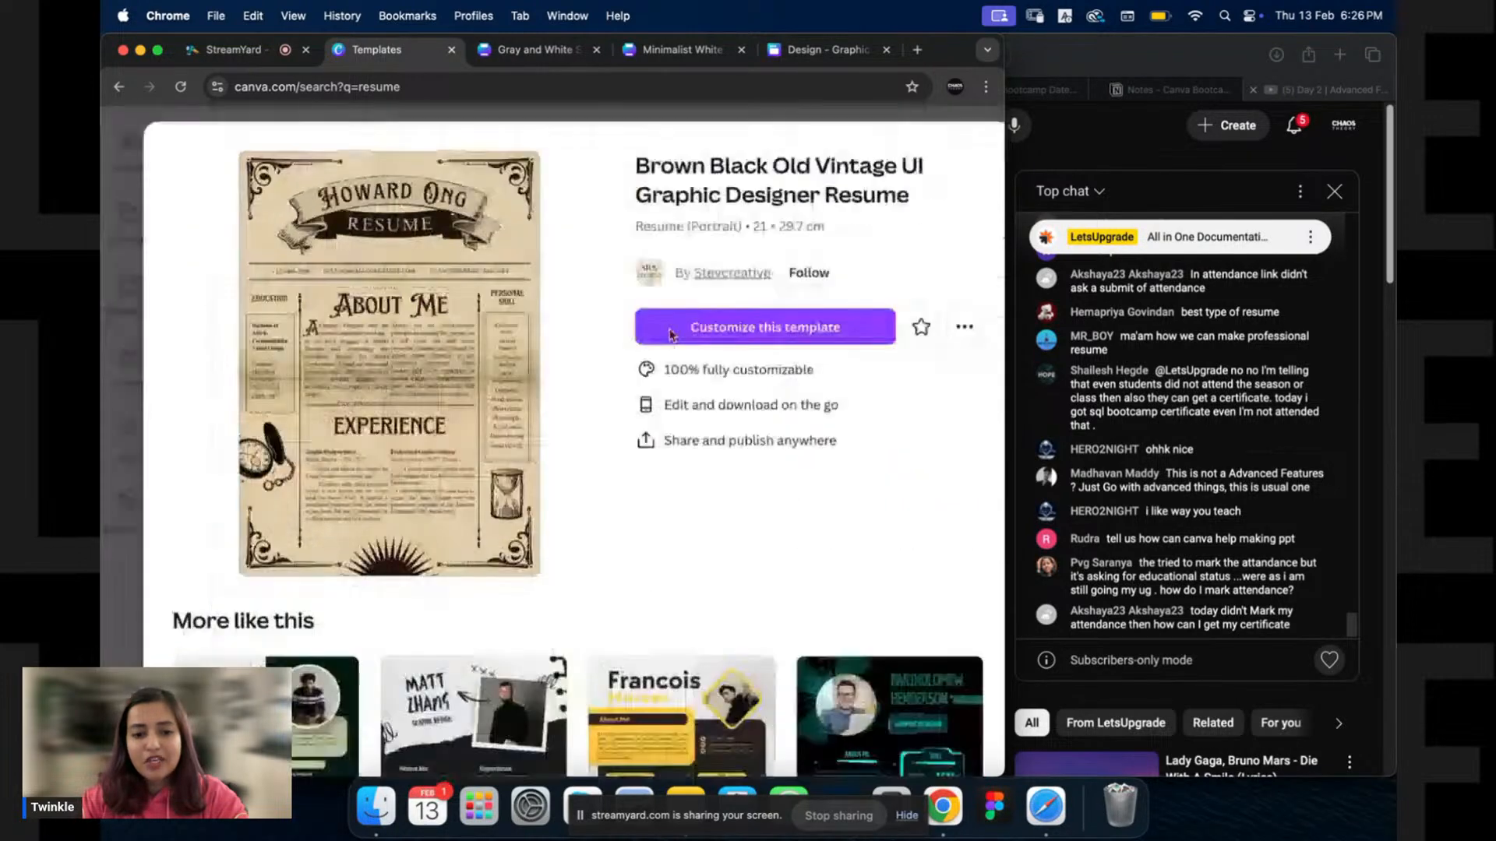
{"action": "scroll", "coordinate": [671, 335], "scroll_direction": "down", "scroll_amount": 3}
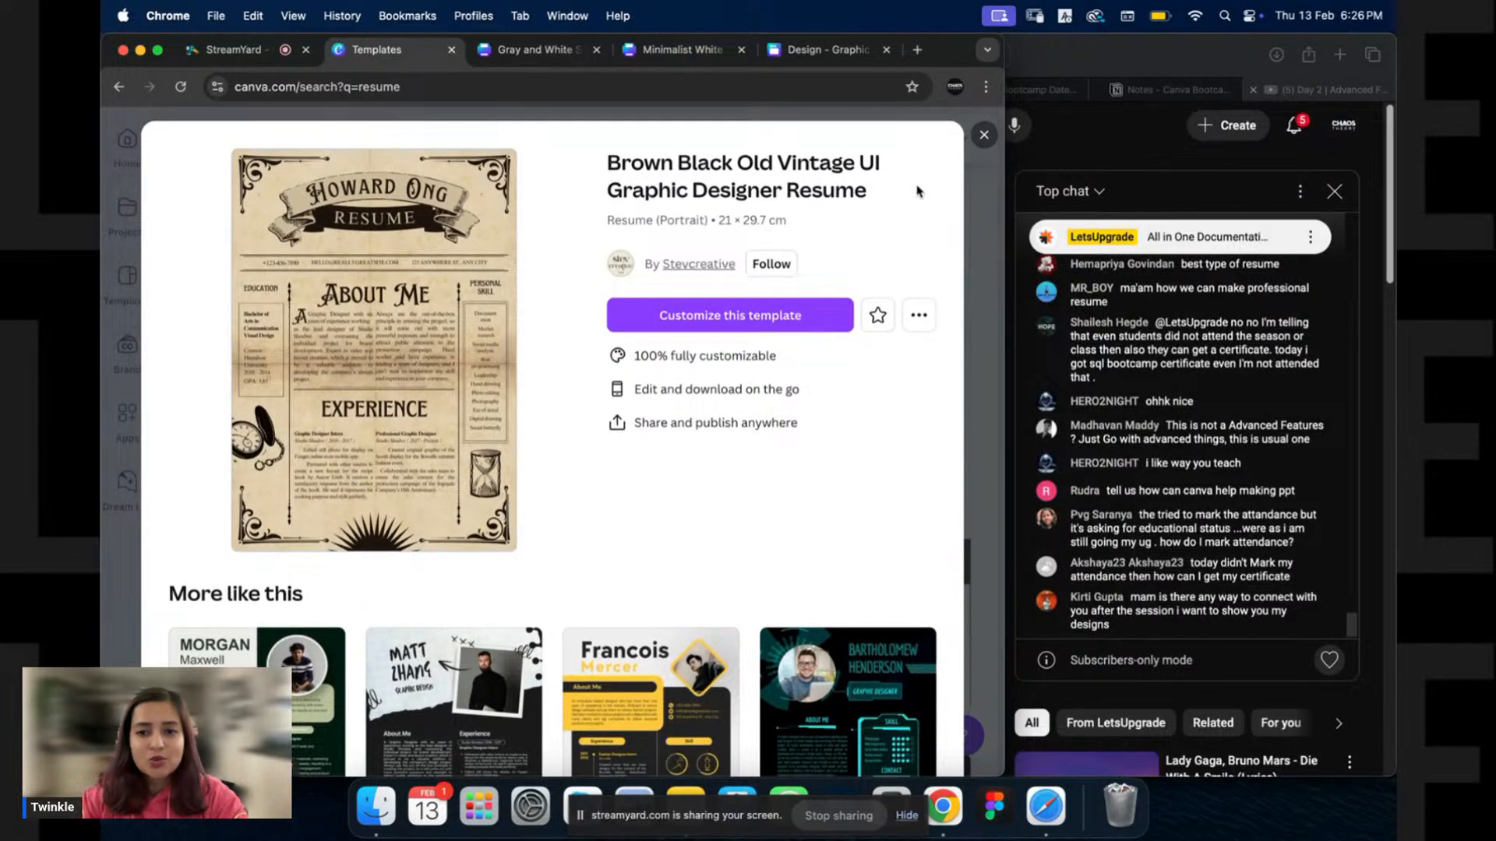
{"action": "left_click", "coordinate": [984, 136]}
Review earlier live-chat questions, and briefly preview the "Modern Minimalist CV Resume" template while browsing the resume results.
{"action": "scroll", "coordinate": [657, 384], "scroll_direction": "down", "scroll_amount": 5}
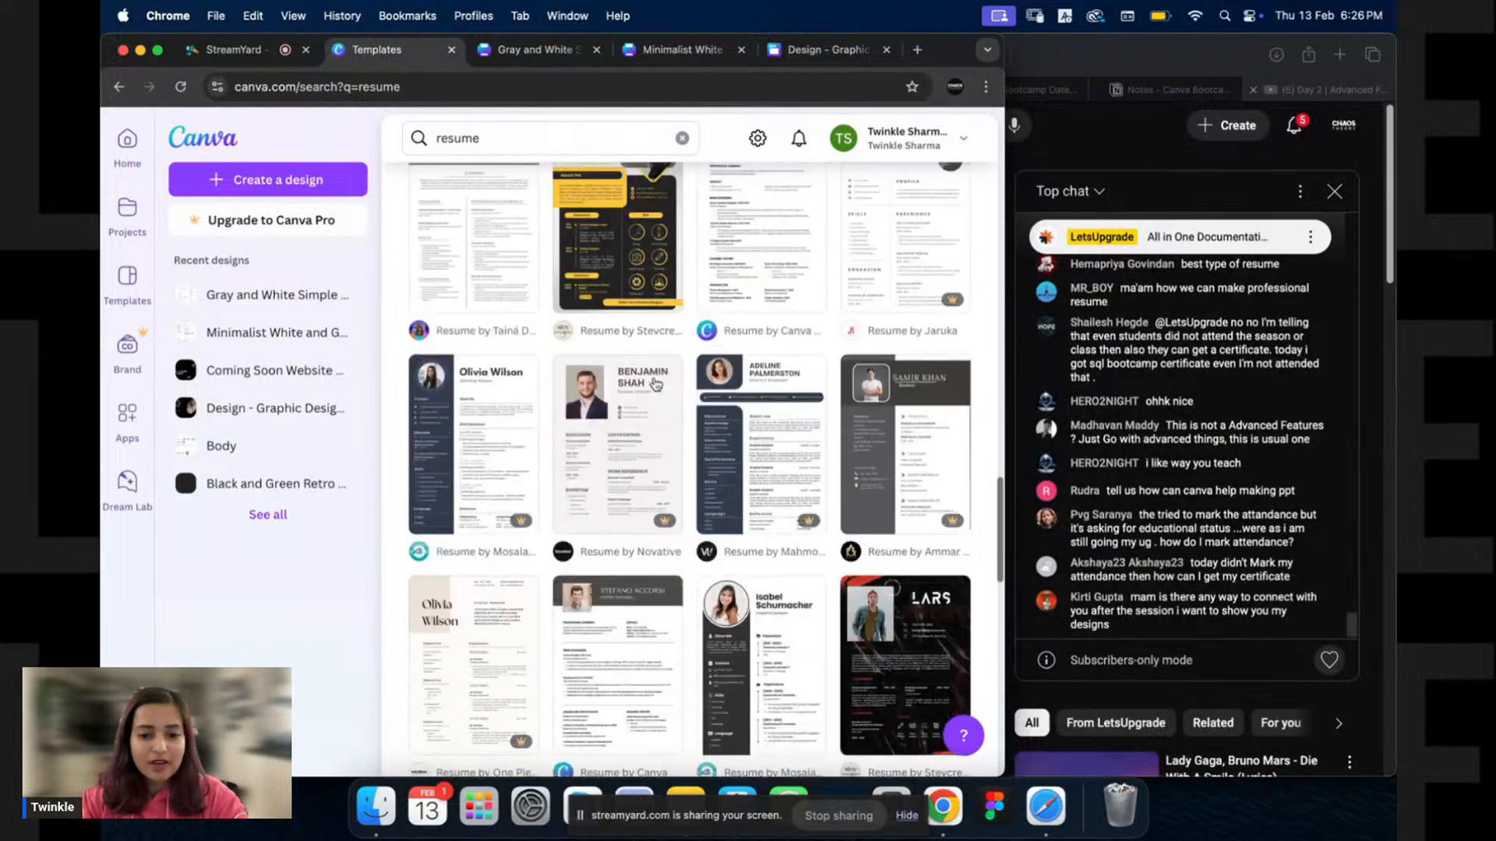
{"action": "scroll", "coordinate": [656, 384], "scroll_direction": "down", "scroll_amount": 1}
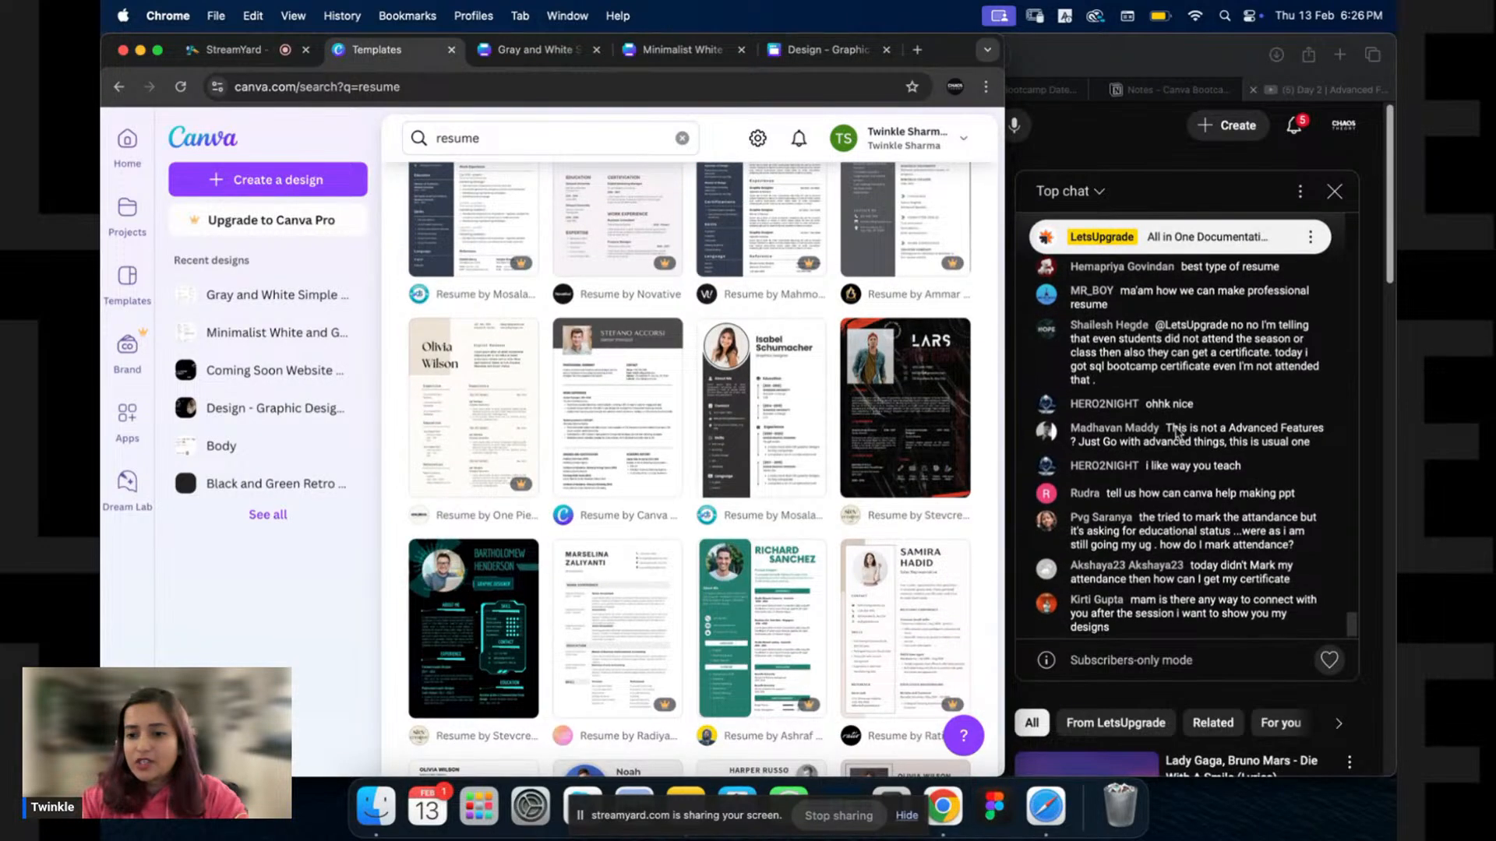
{"action": "scroll", "coordinate": [1177, 430], "scroll_direction": "up", "scroll_amount": 3}
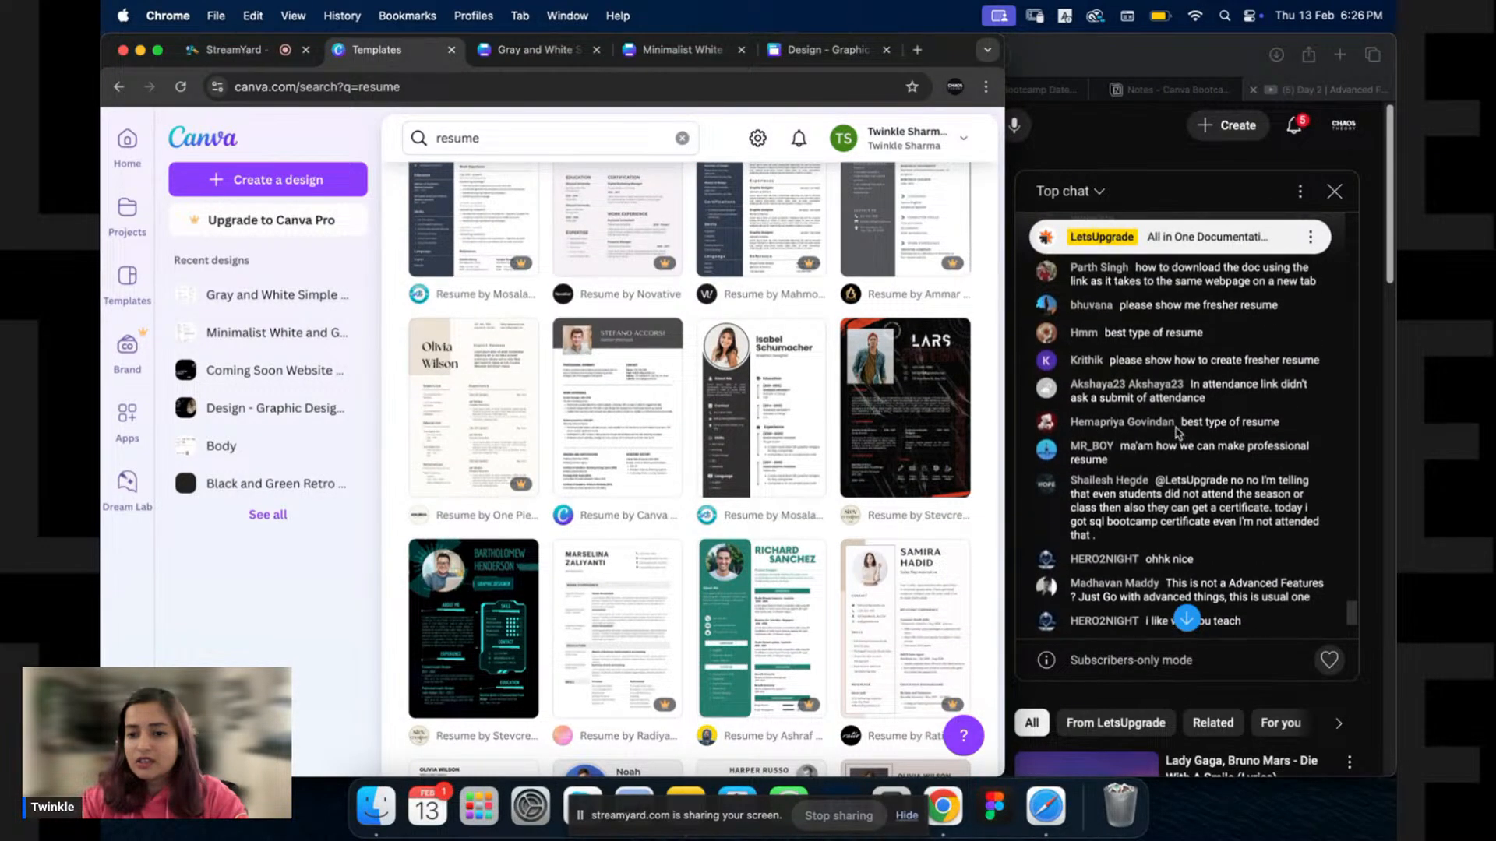
{"action": "scroll", "coordinate": [1176, 431], "scroll_direction": "up", "scroll_amount": 3}
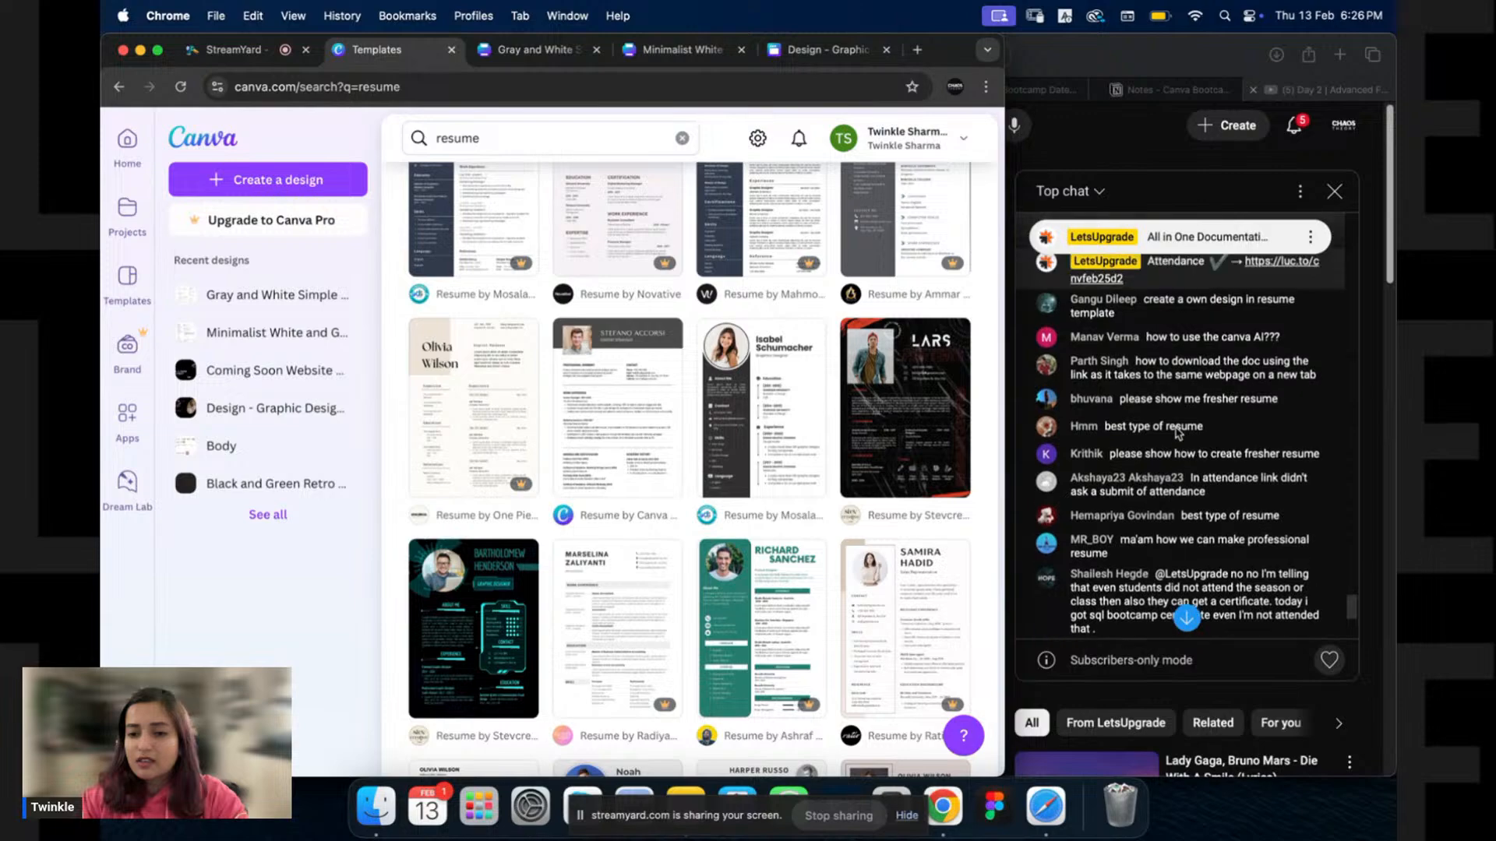
{"action": "left_click", "coordinate": [789, 460]}
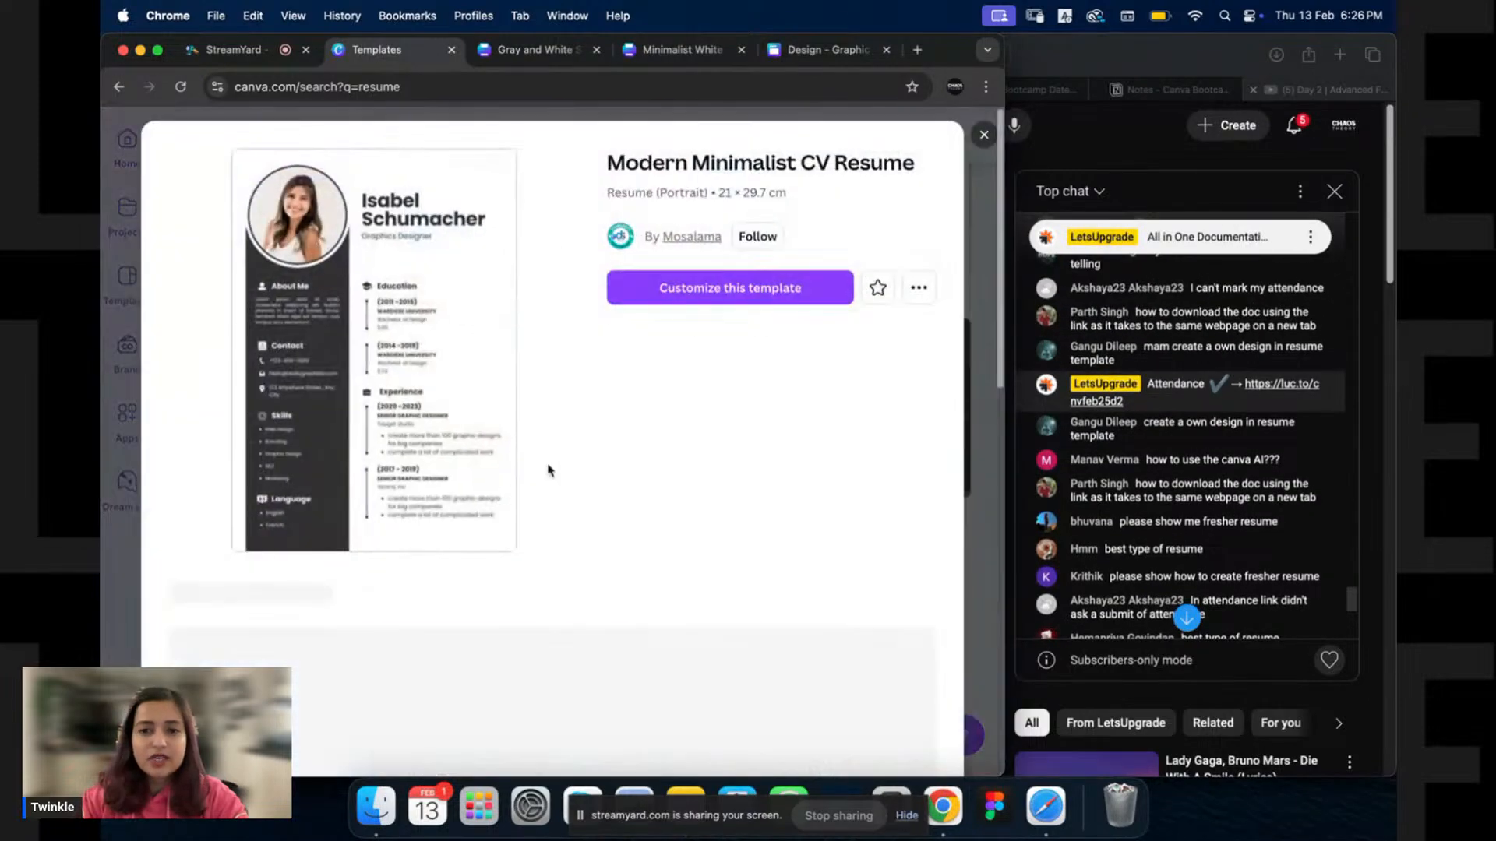
{"action": "left_click", "coordinate": [984, 134]}
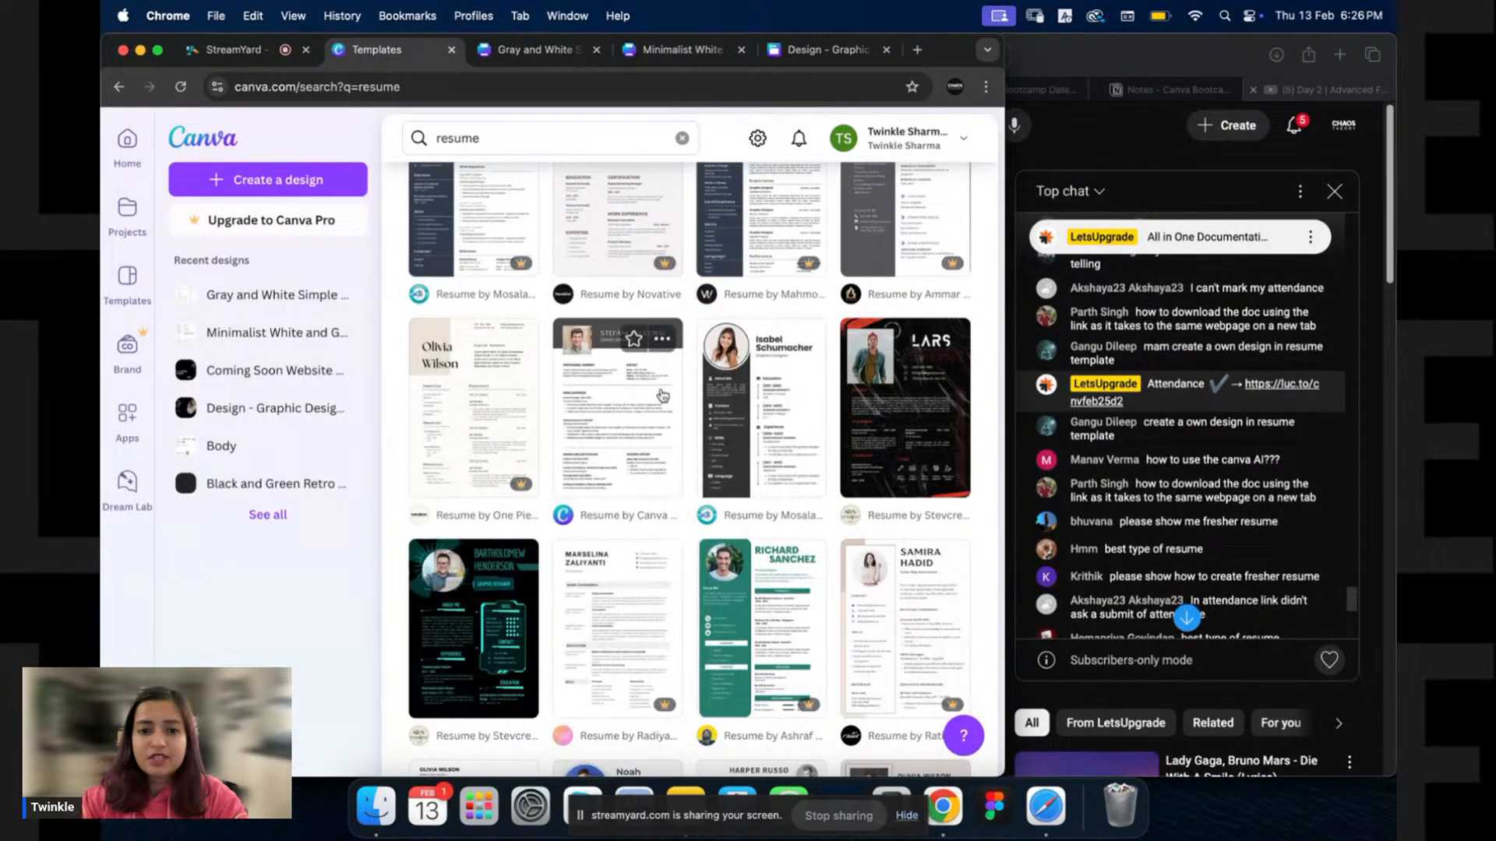
{"action": "scroll", "coordinate": [692, 366], "scroll_direction": "down", "scroll_amount": 10}
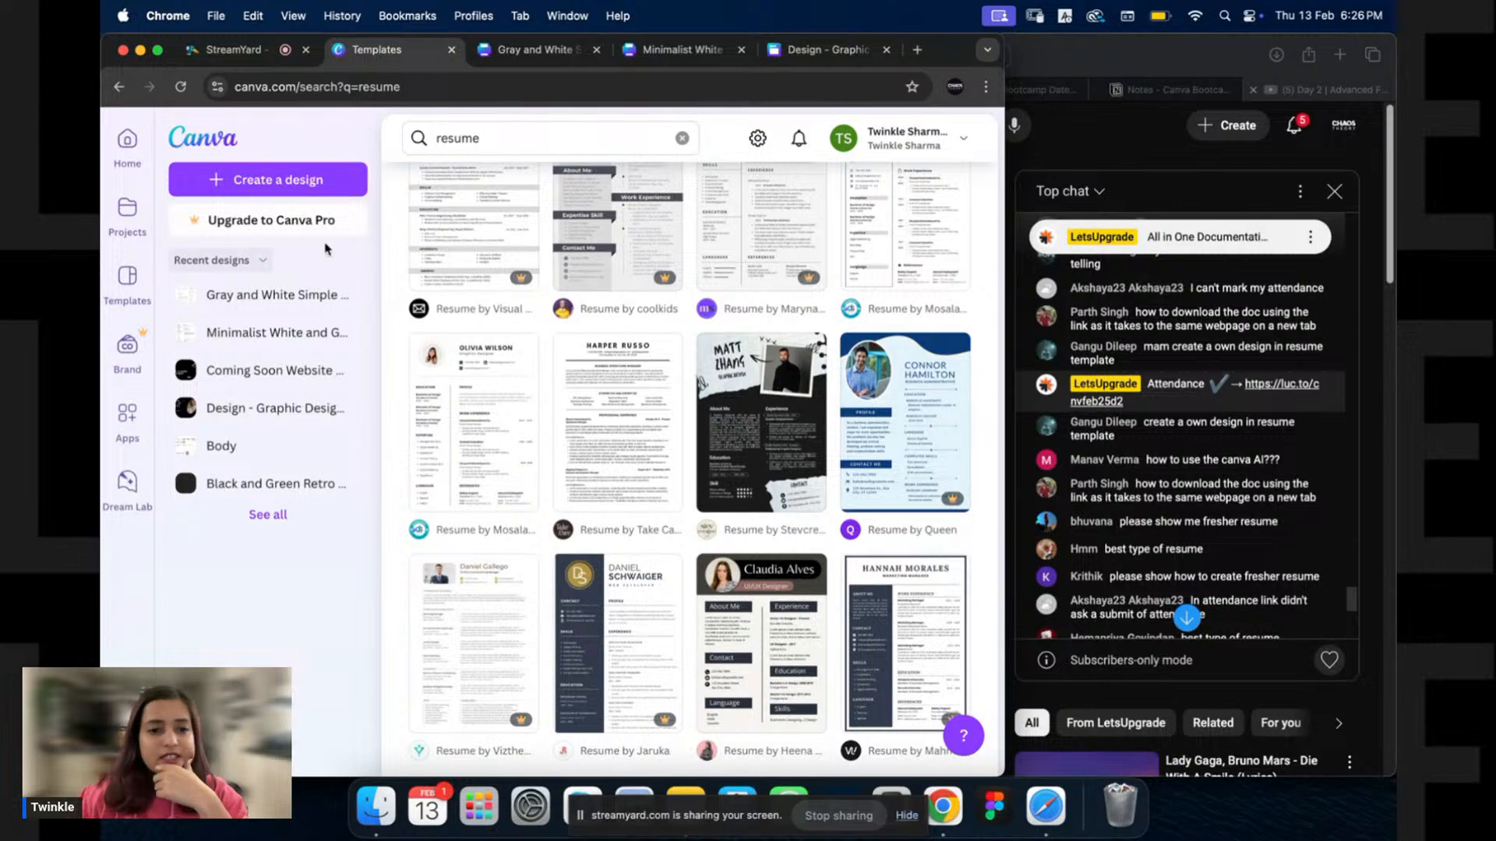
Create a blank Presentation (16:9) design and close the three other open Canva design tabs.
{"action": "left_click", "coordinate": [302, 184]}
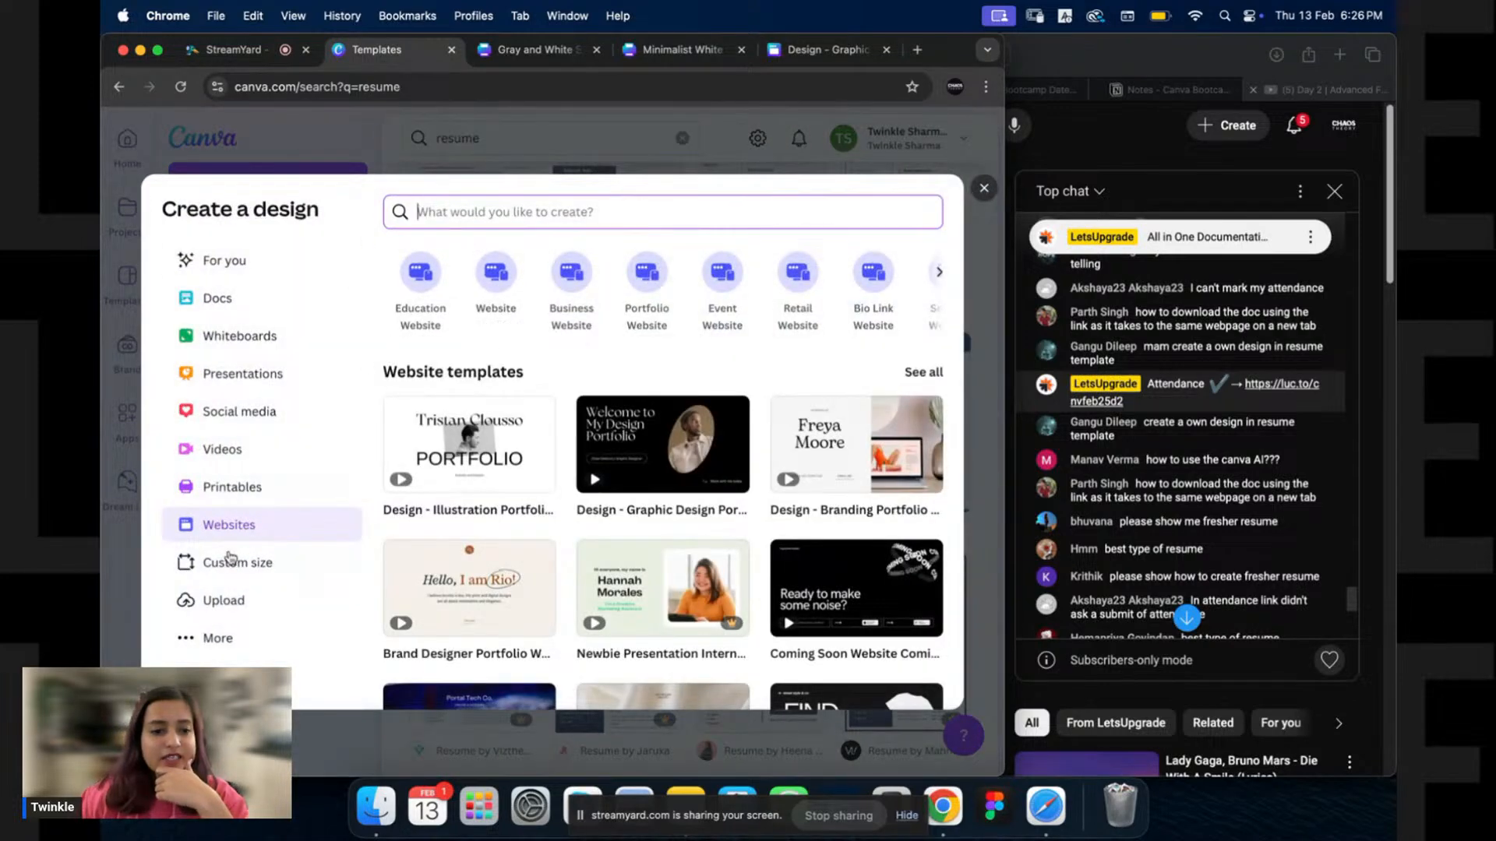
{"action": "left_click", "coordinate": [244, 375]}
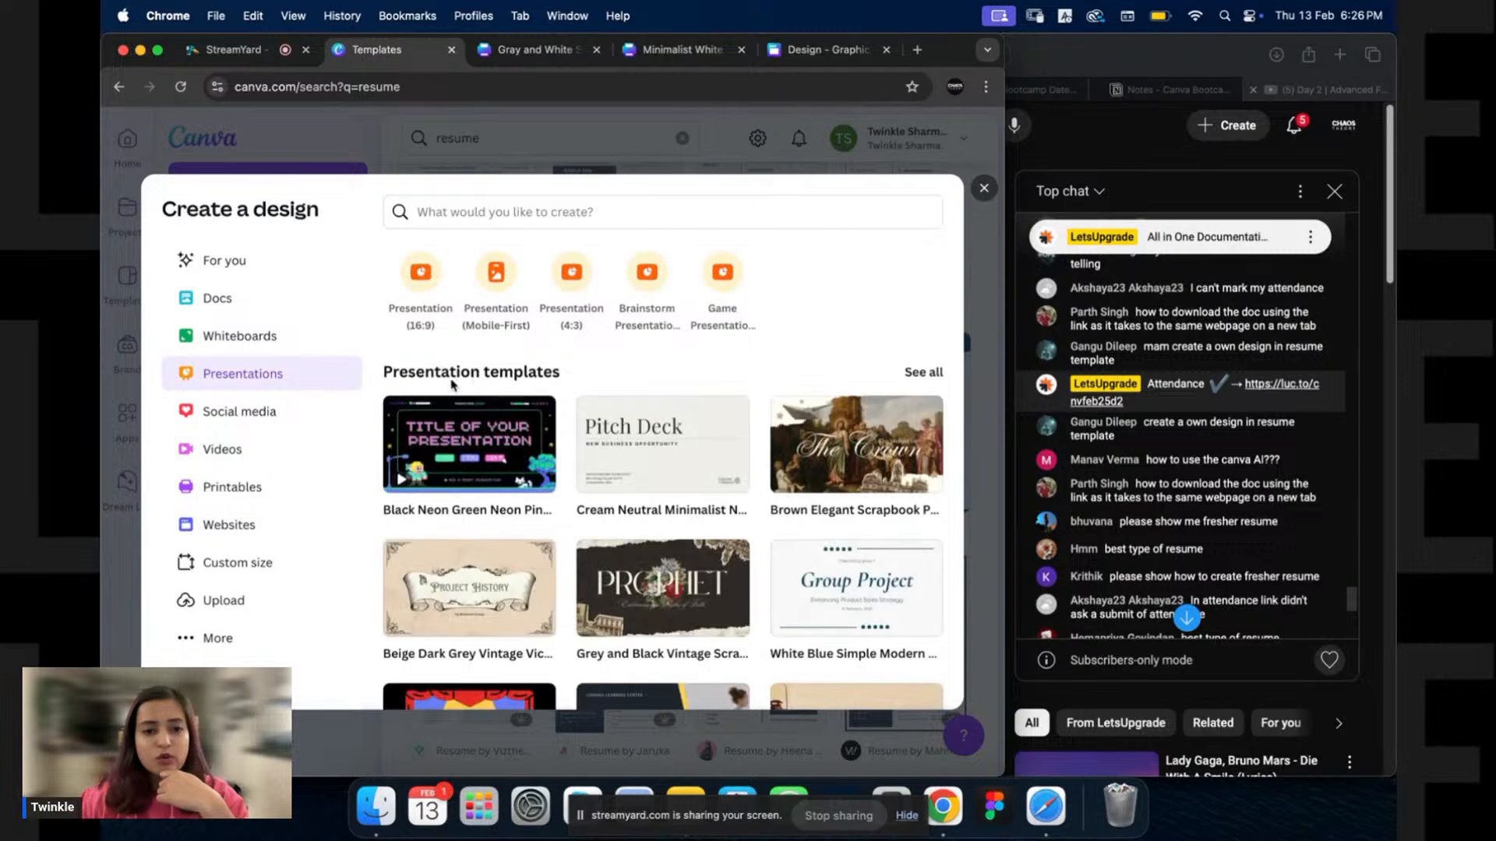
{"action": "left_click", "coordinate": [421, 274]}
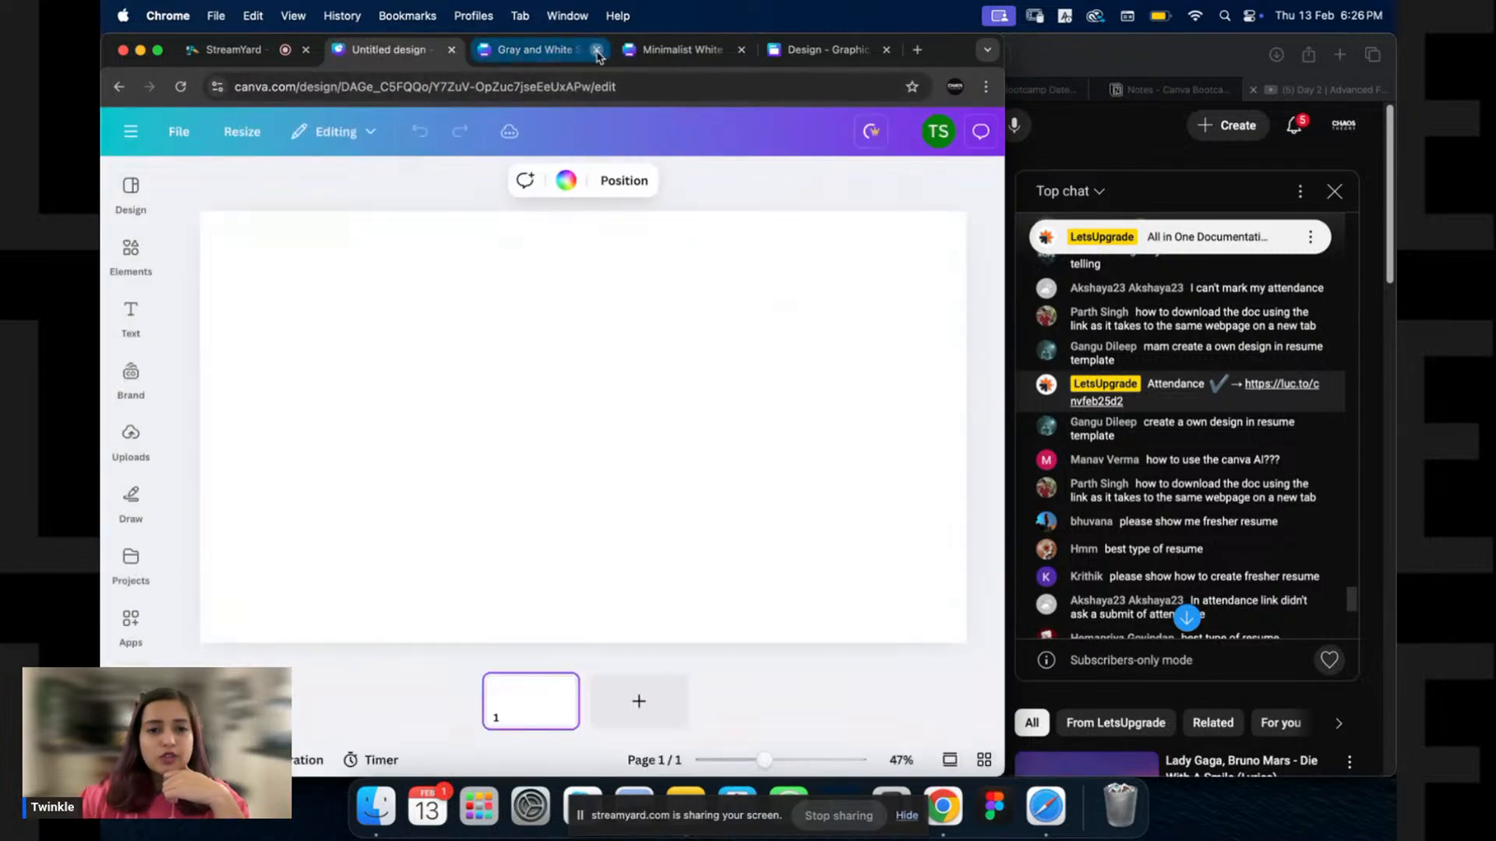
{"action": "left_click", "coordinate": [596, 49]}
{"action": "left_click", "coordinate": [596, 49]}
{"action": "left_click", "coordinate": [596, 49]}
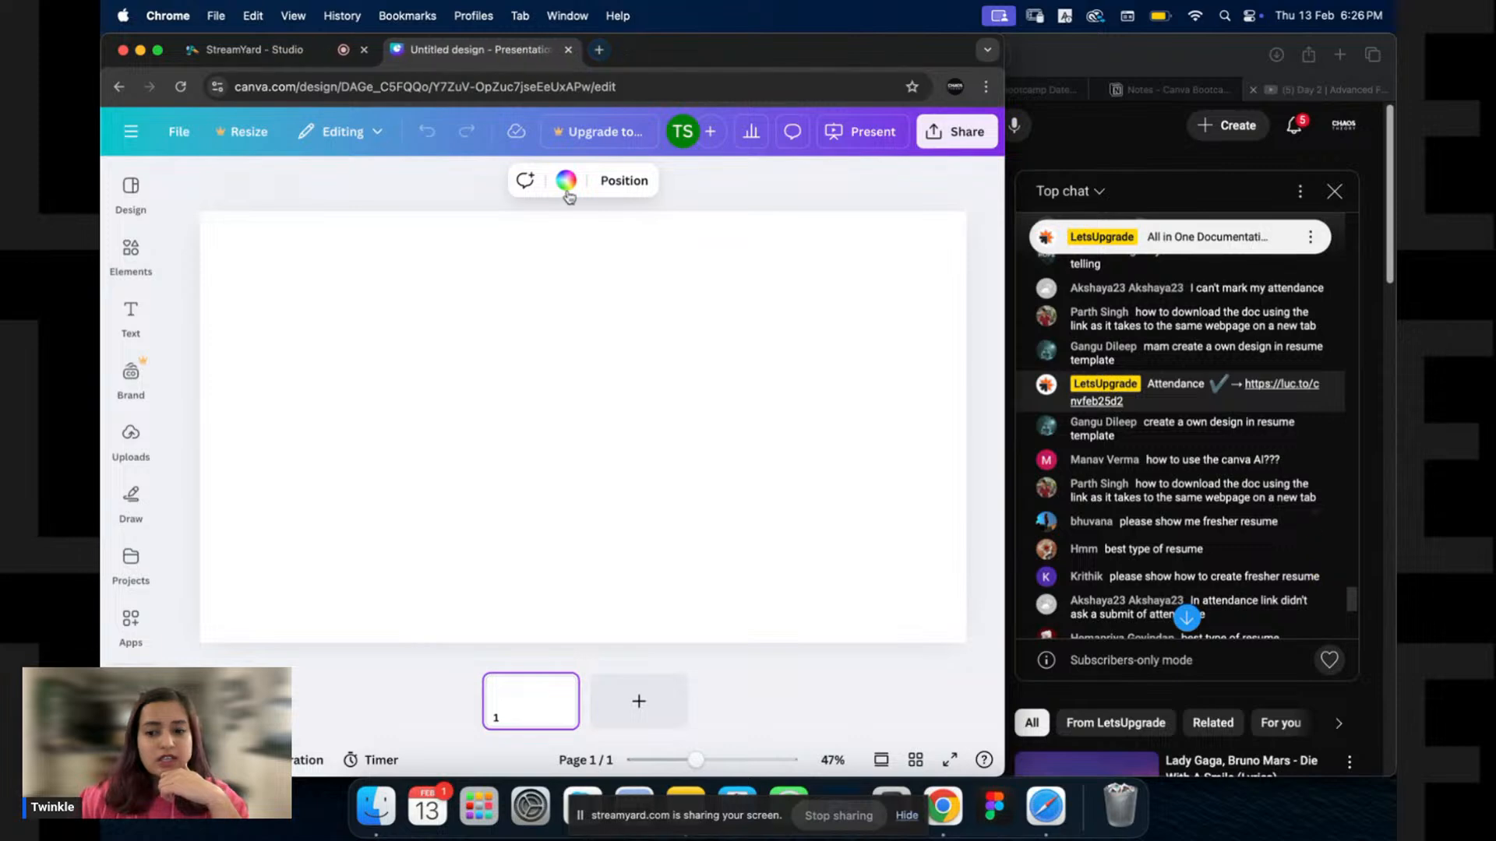
Check the newest messages in the YouTube live chat and return to the blank Canva presentation.
{"action": "left_click", "coordinate": [1185, 619]}
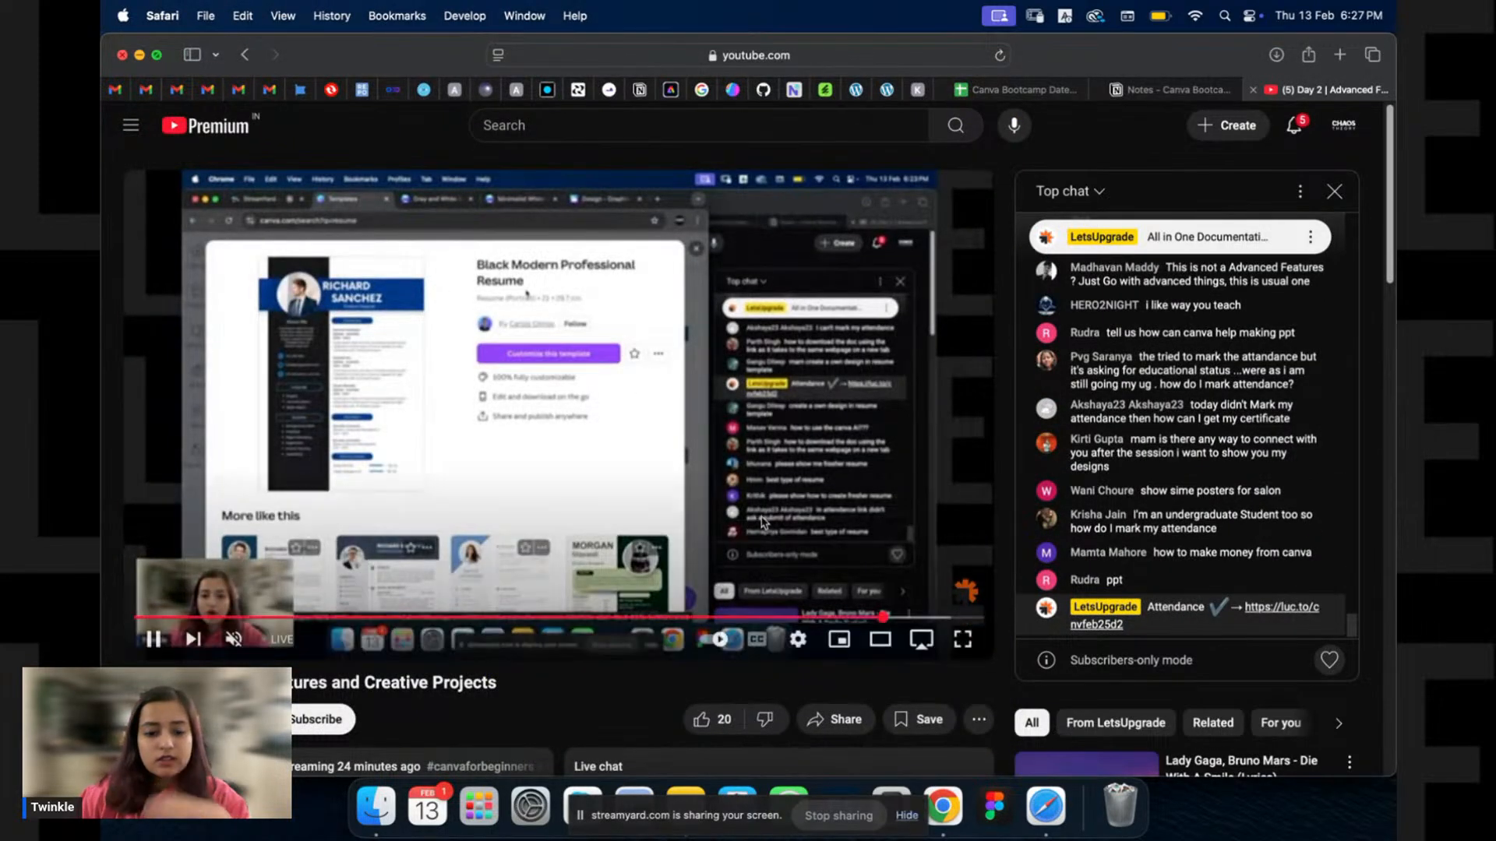
{"action": "key", "text": "super+Tab"}
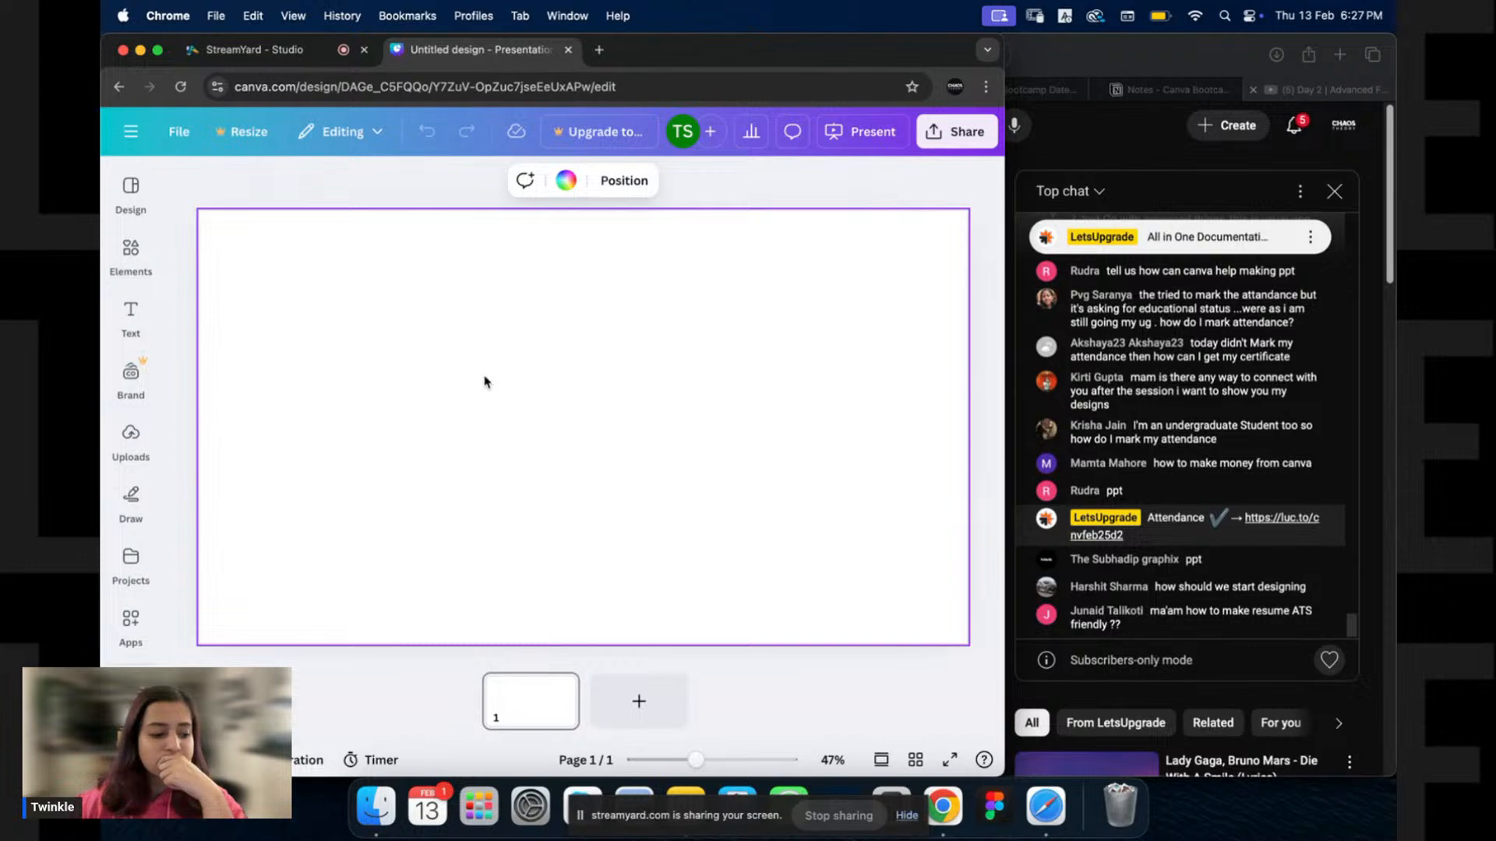
Look up "chart" in the elements library to view the quick-add chart types.
{"action": "left_click", "coordinate": [130, 253]}
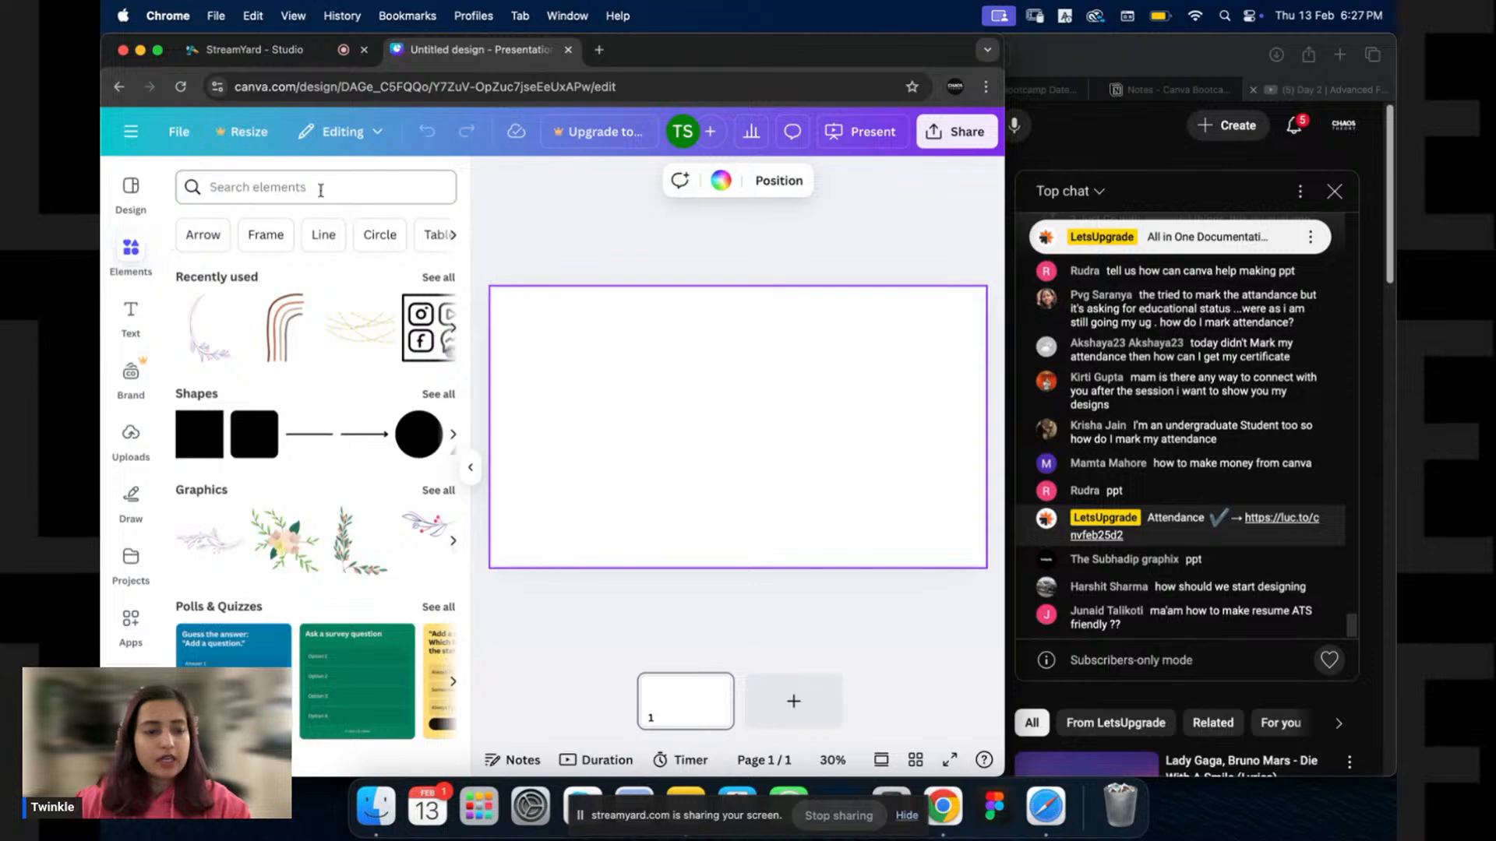
{"action": "left_click", "coordinate": [268, 173]}
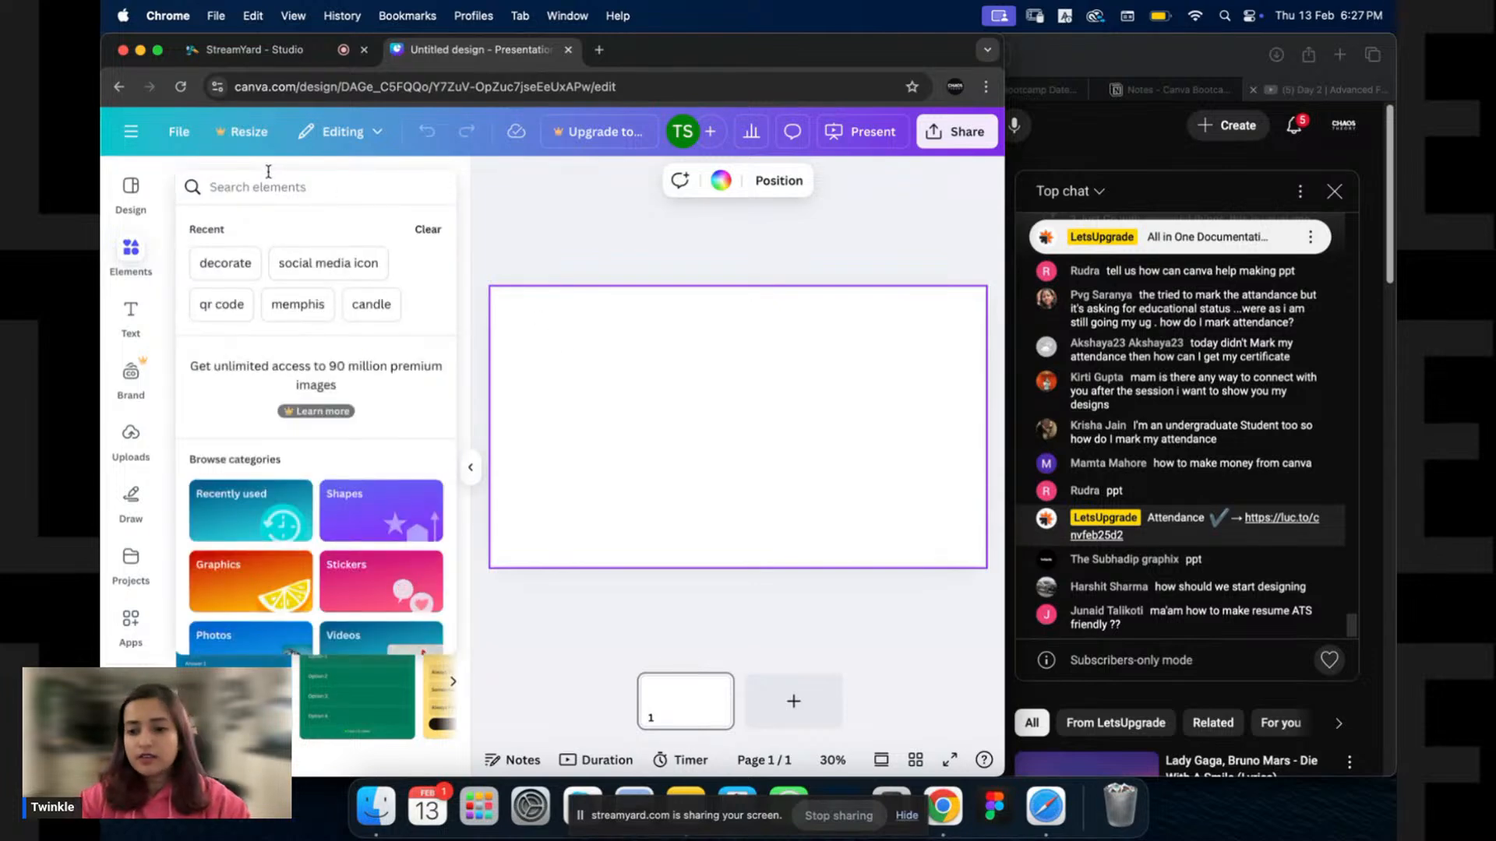
{"action": "type", "text": "chart"}
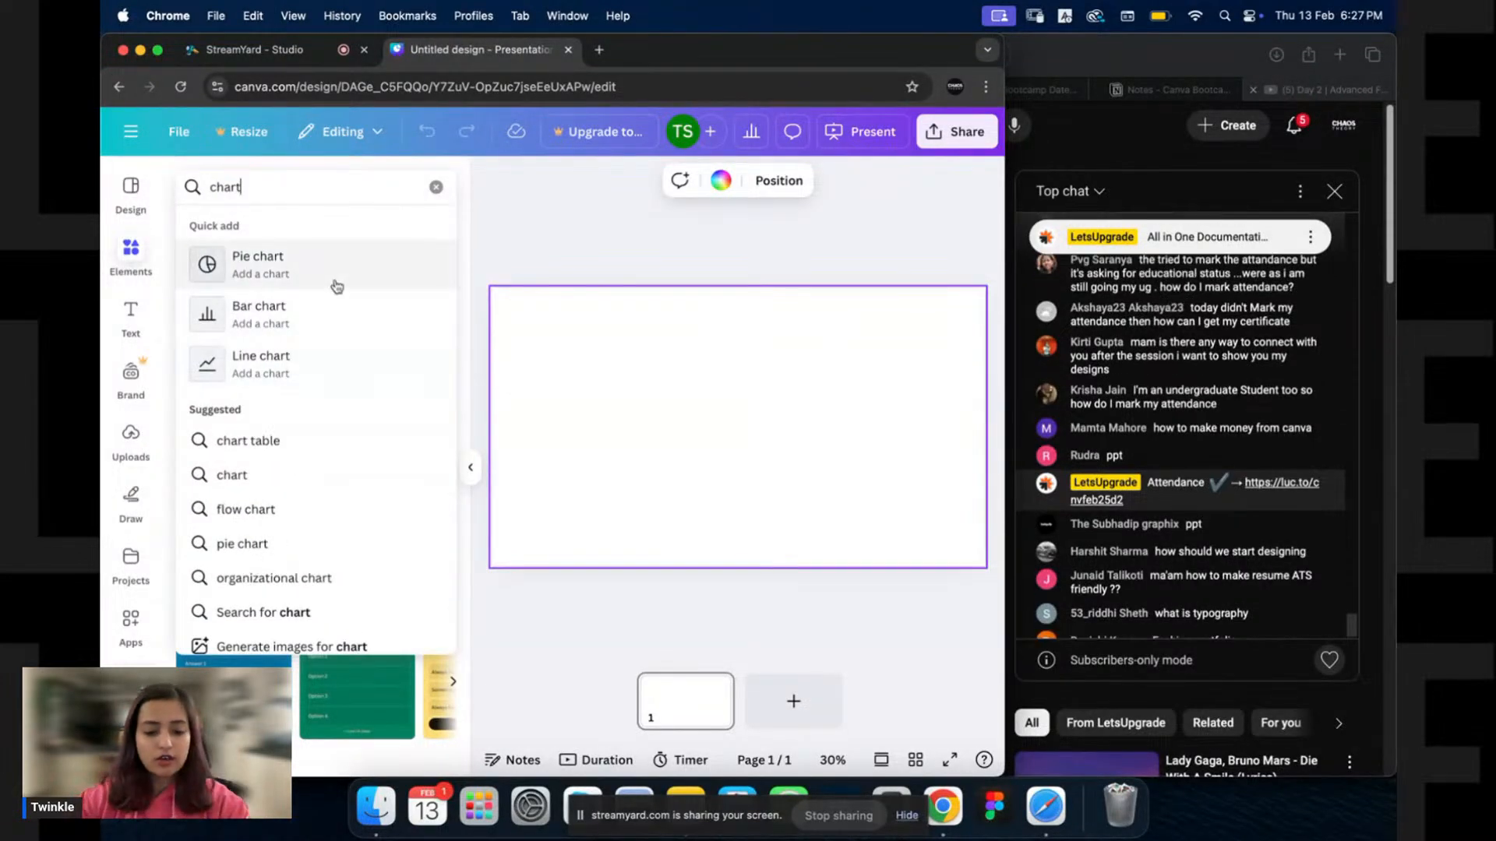
Search the elements library for "table" instead and add the plain outlined table to the slide.
{"action": "key", "text": "BackSpace"}
{"action": "key", "text": "BackSpace"}
{"action": "key", "text": "BackSpace"}
{"action": "key", "text": "BackSpace"}
{"action": "key", "text": "BackSpace"}
{"action": "type", "text": "tab"}
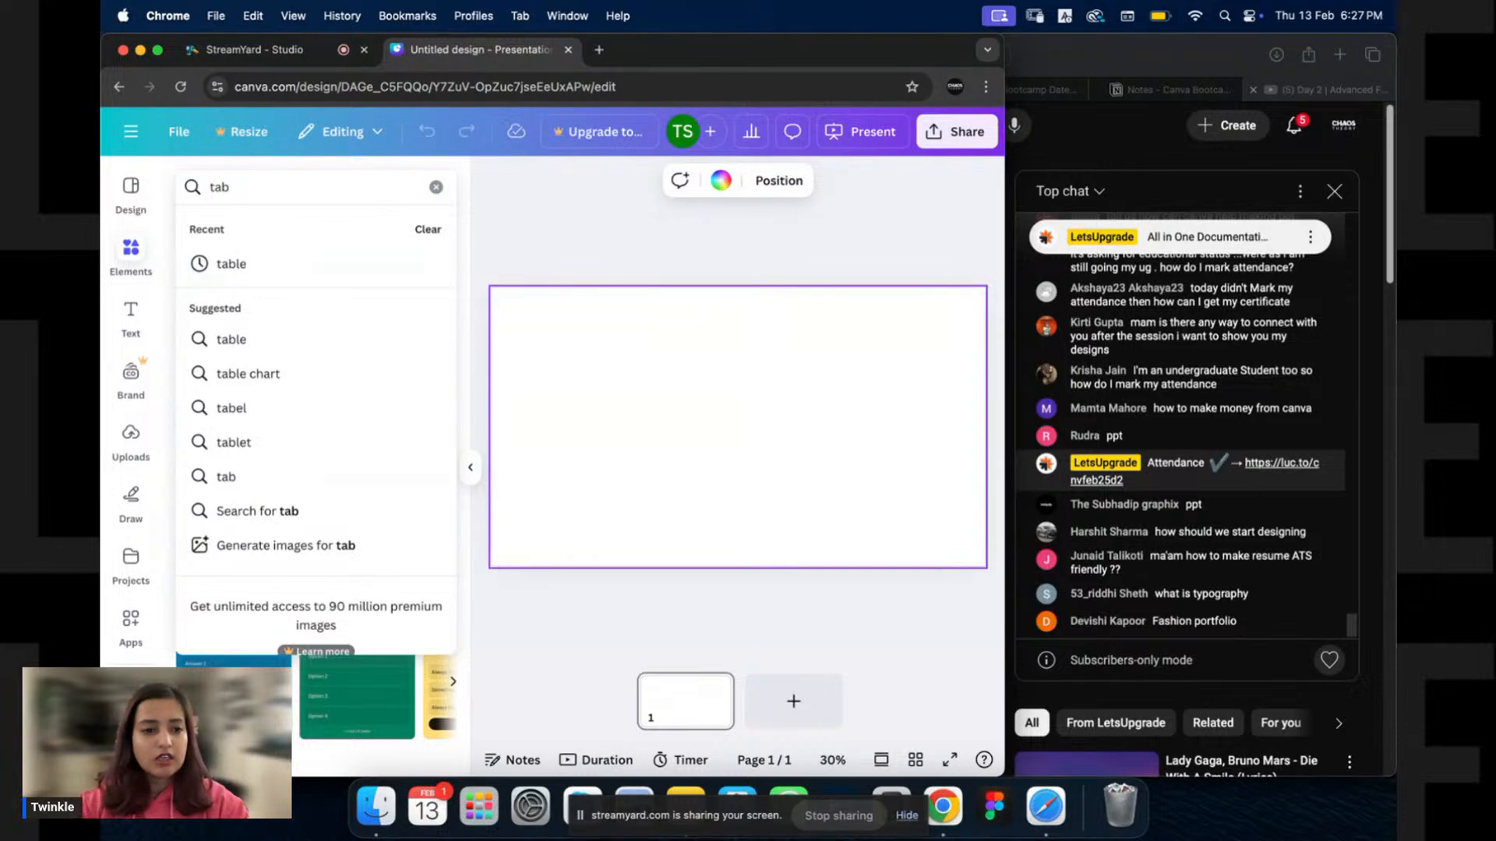
{"action": "type", "text": "le"}
{"action": "key", "text": "Return"}
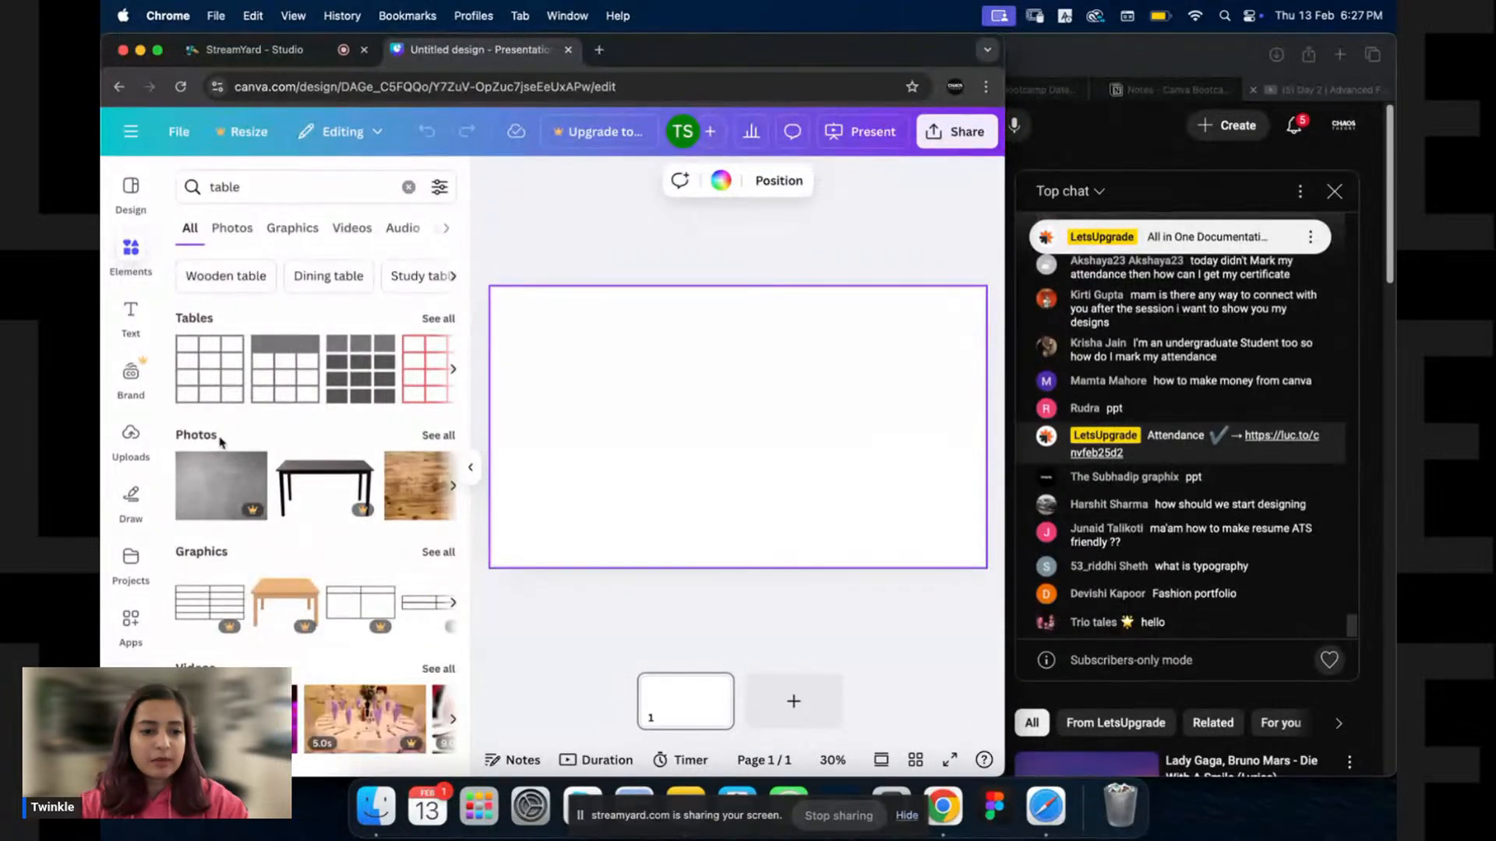
{"action": "left_click", "coordinate": [226, 367]}
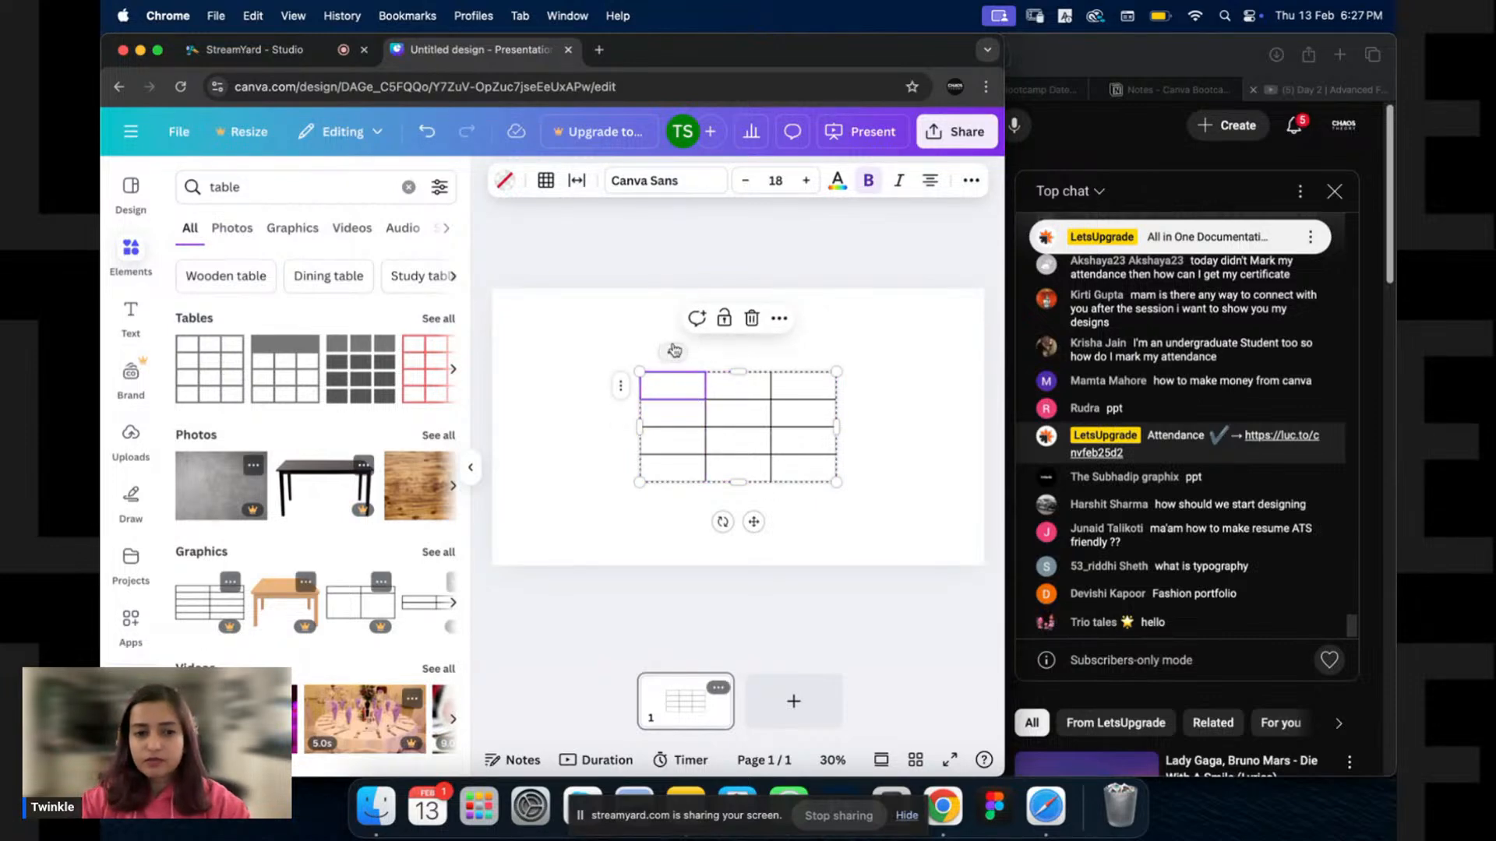
Enlarge the plain table proportionally about the slide's center so it fills most of the slide.
{"action": "left_click", "coordinate": [618, 324]}
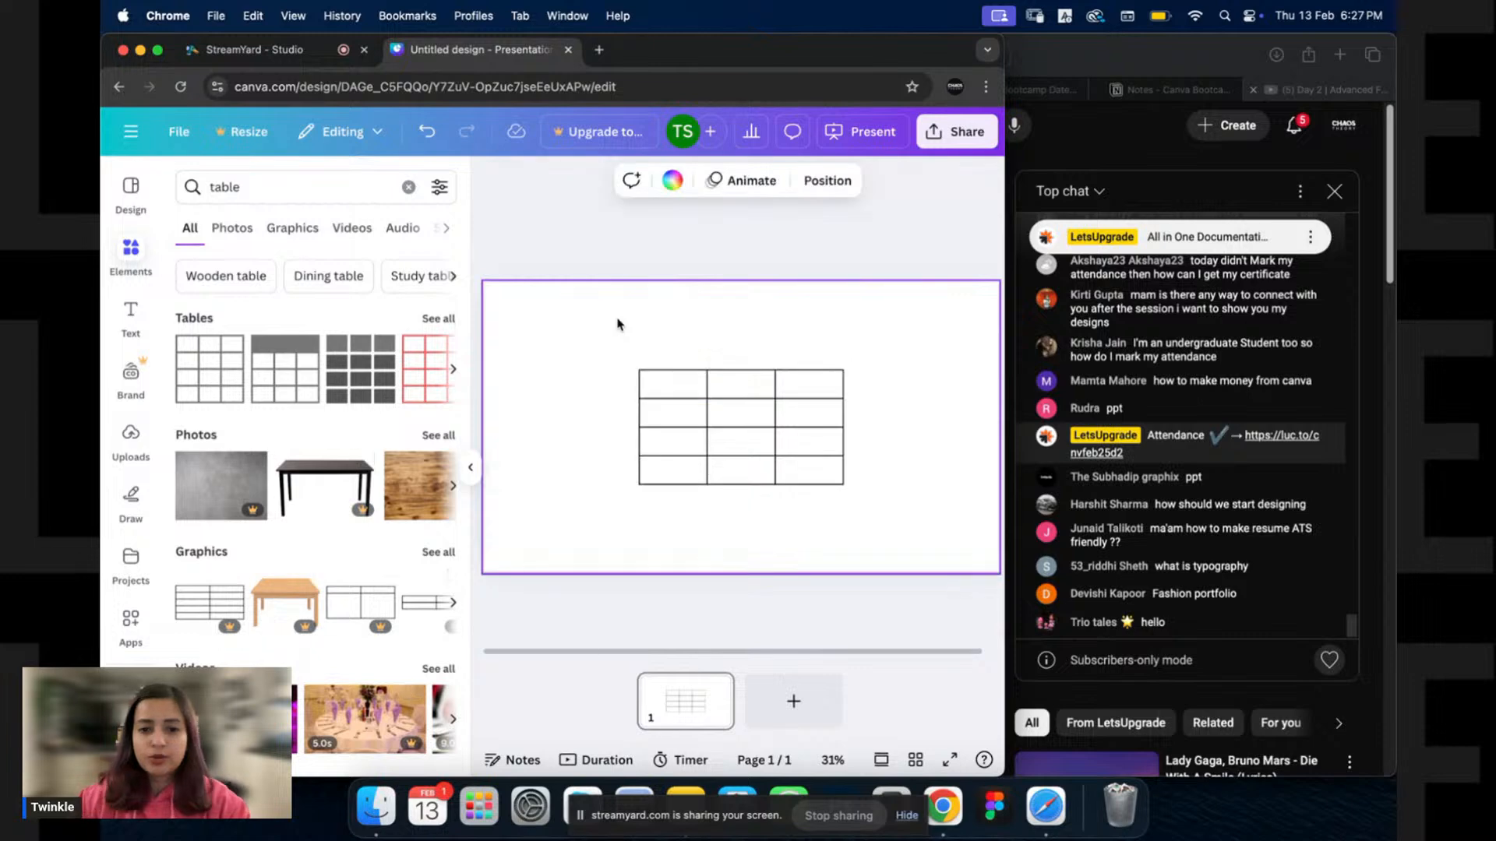
{"action": "left_click_drag", "start_coordinate": [881, 352], "coordinate": [649, 492]}
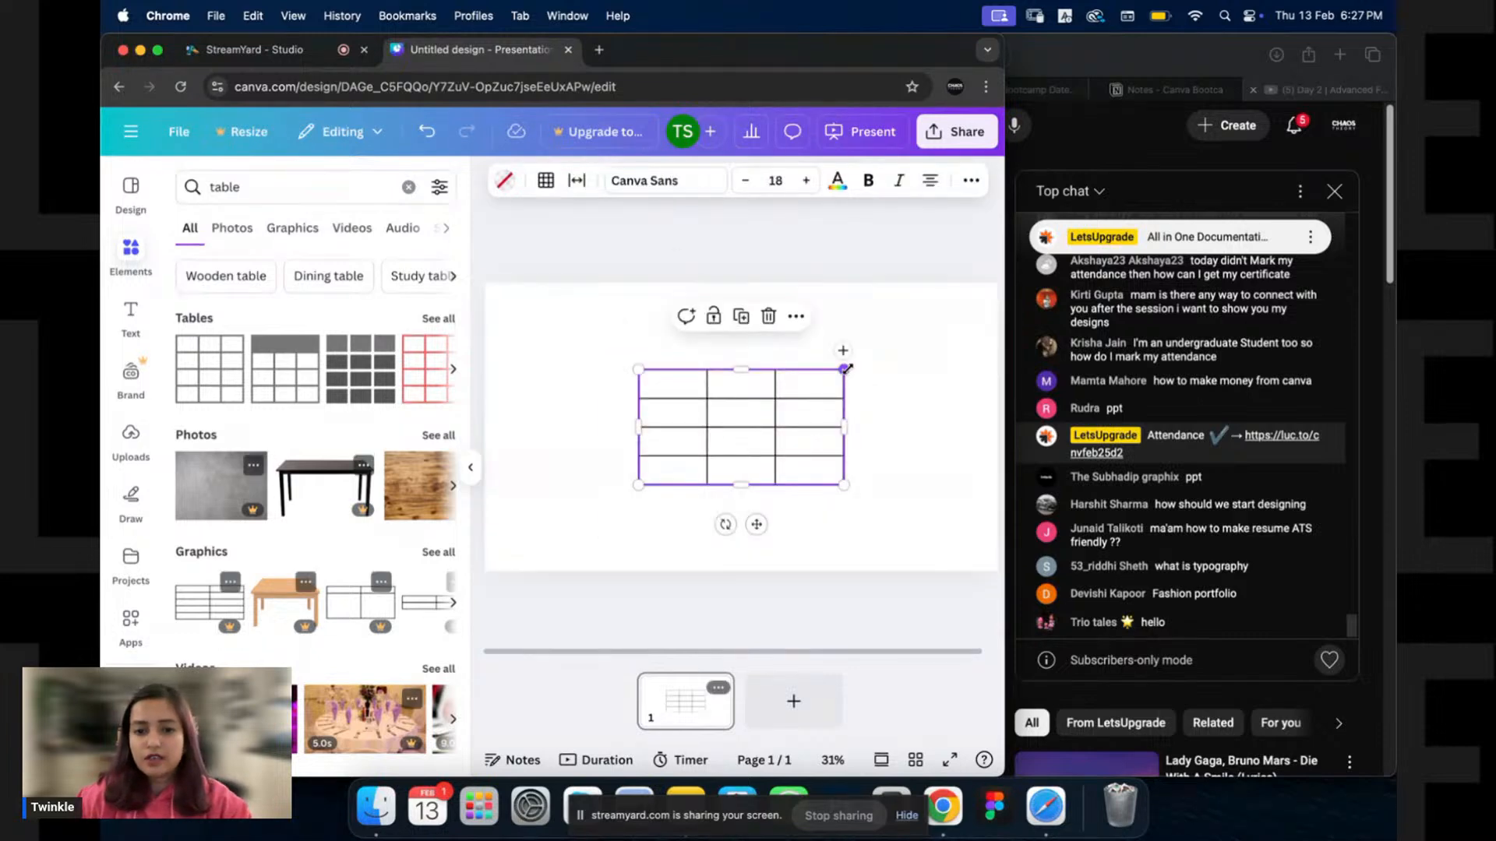
{"action": "left_click_drag", "start_coordinate": [843, 367], "coordinate": [928, 339]}
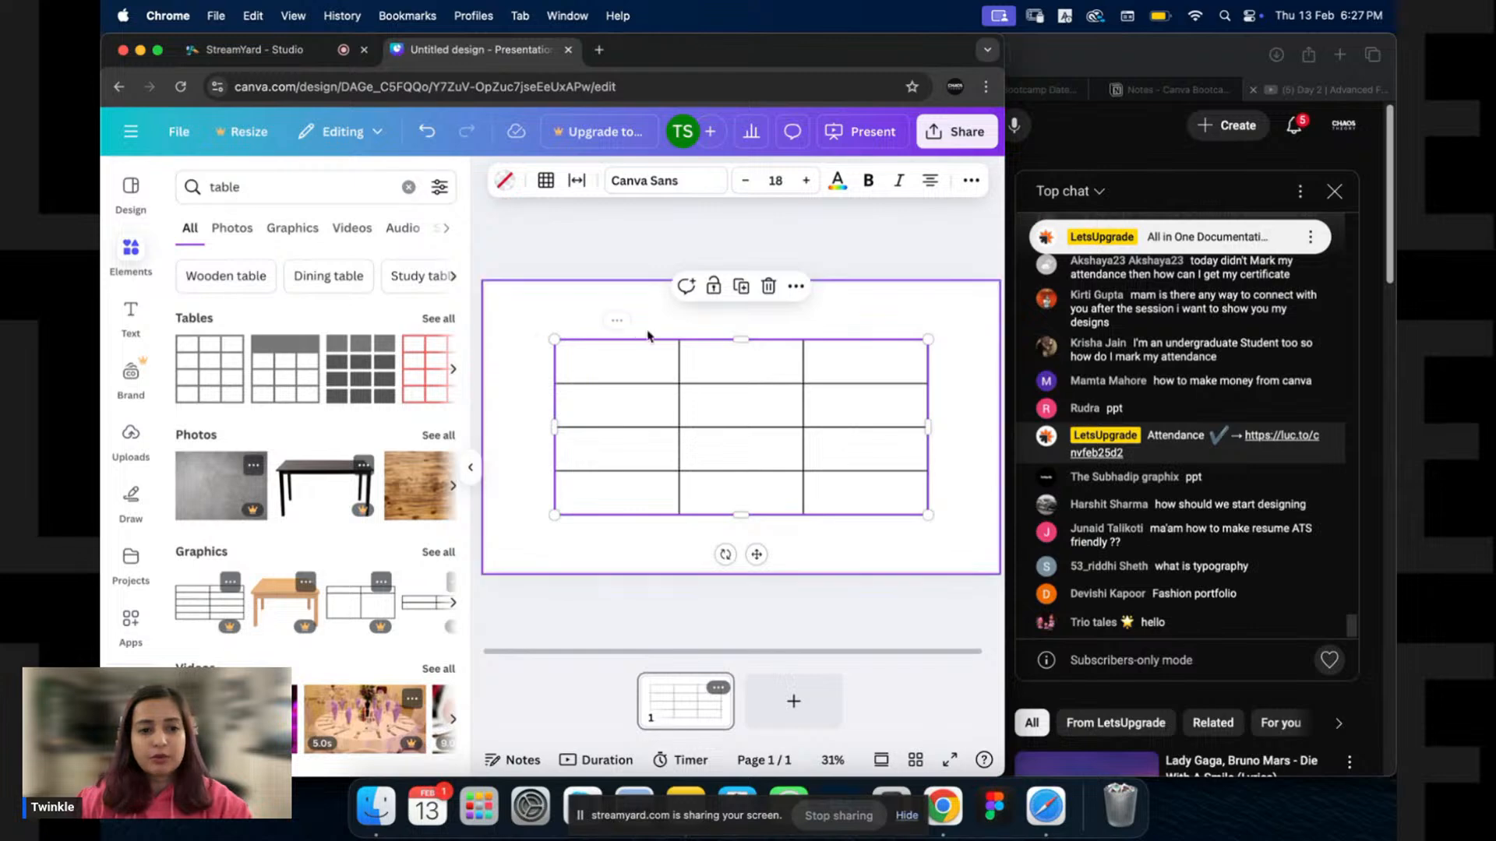
Add the blue shaded table from the full table collection to the same slide and collapse the elements library.
{"action": "left_click", "coordinate": [438, 319]}
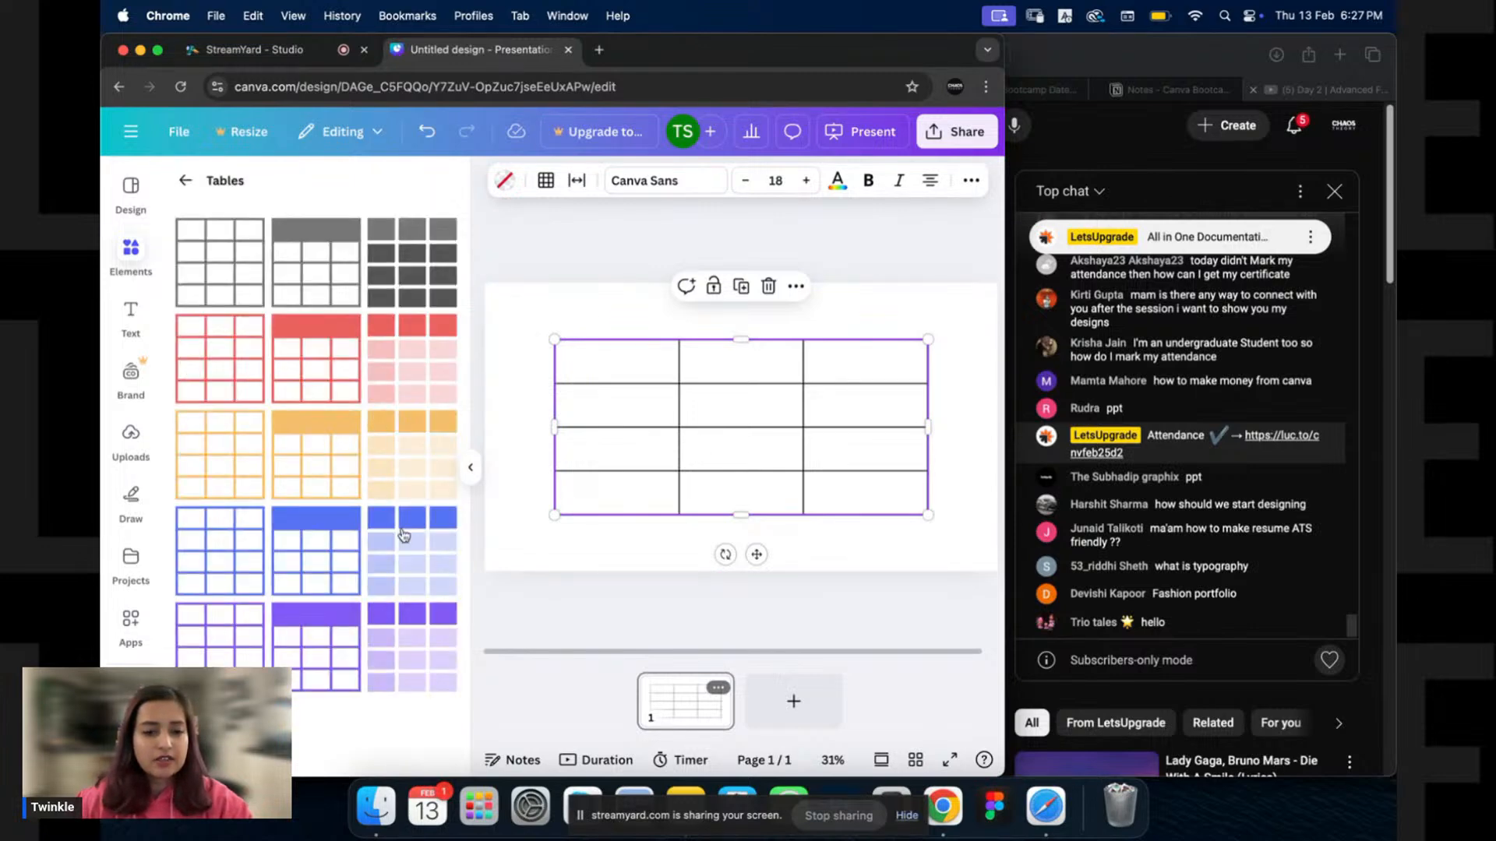
{"action": "left_click", "coordinate": [411, 558]}
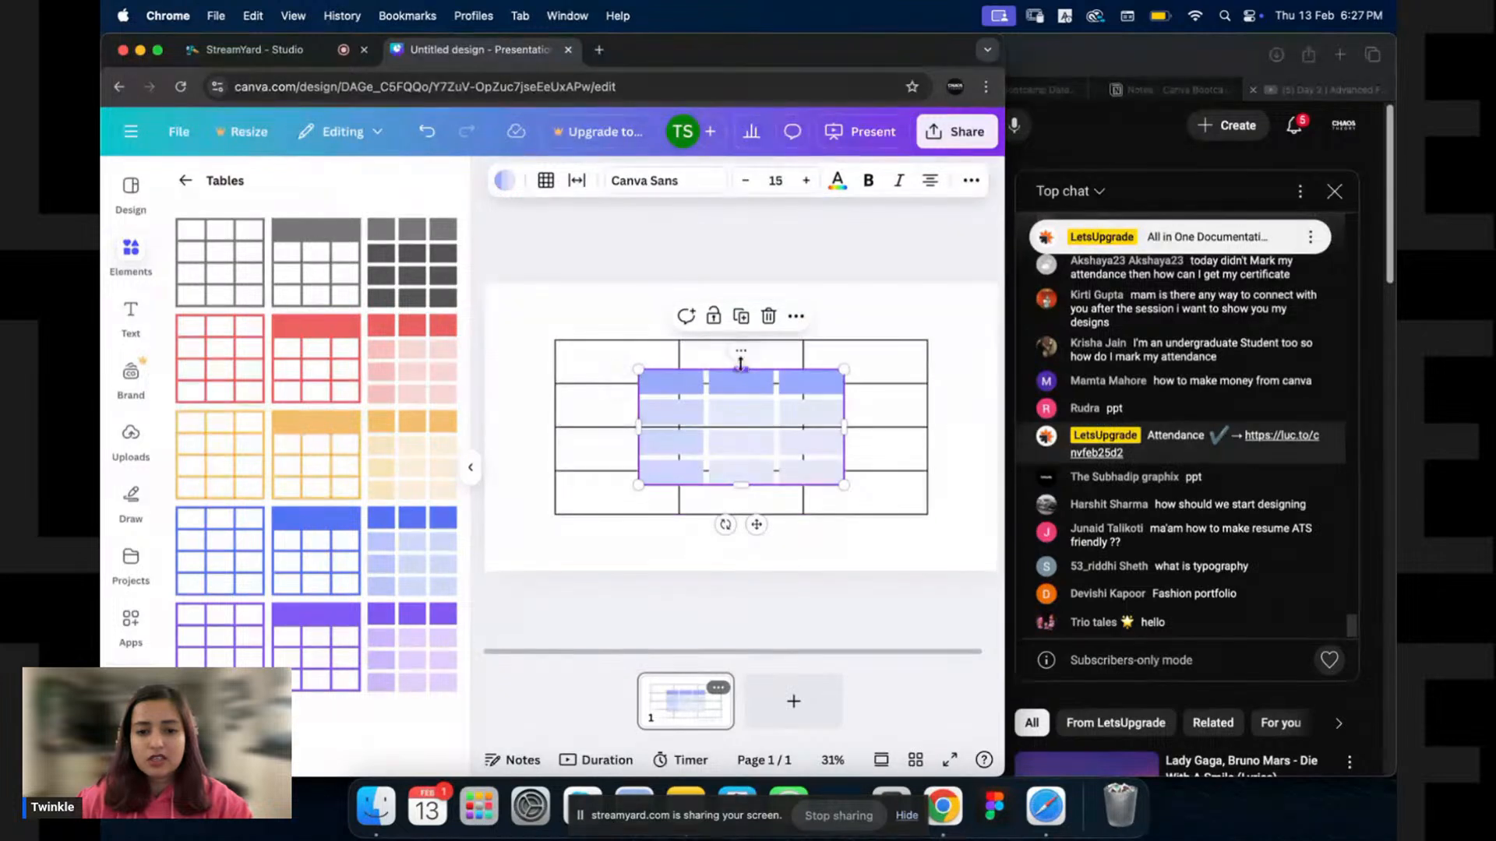
{"action": "left_click", "coordinate": [644, 289]}
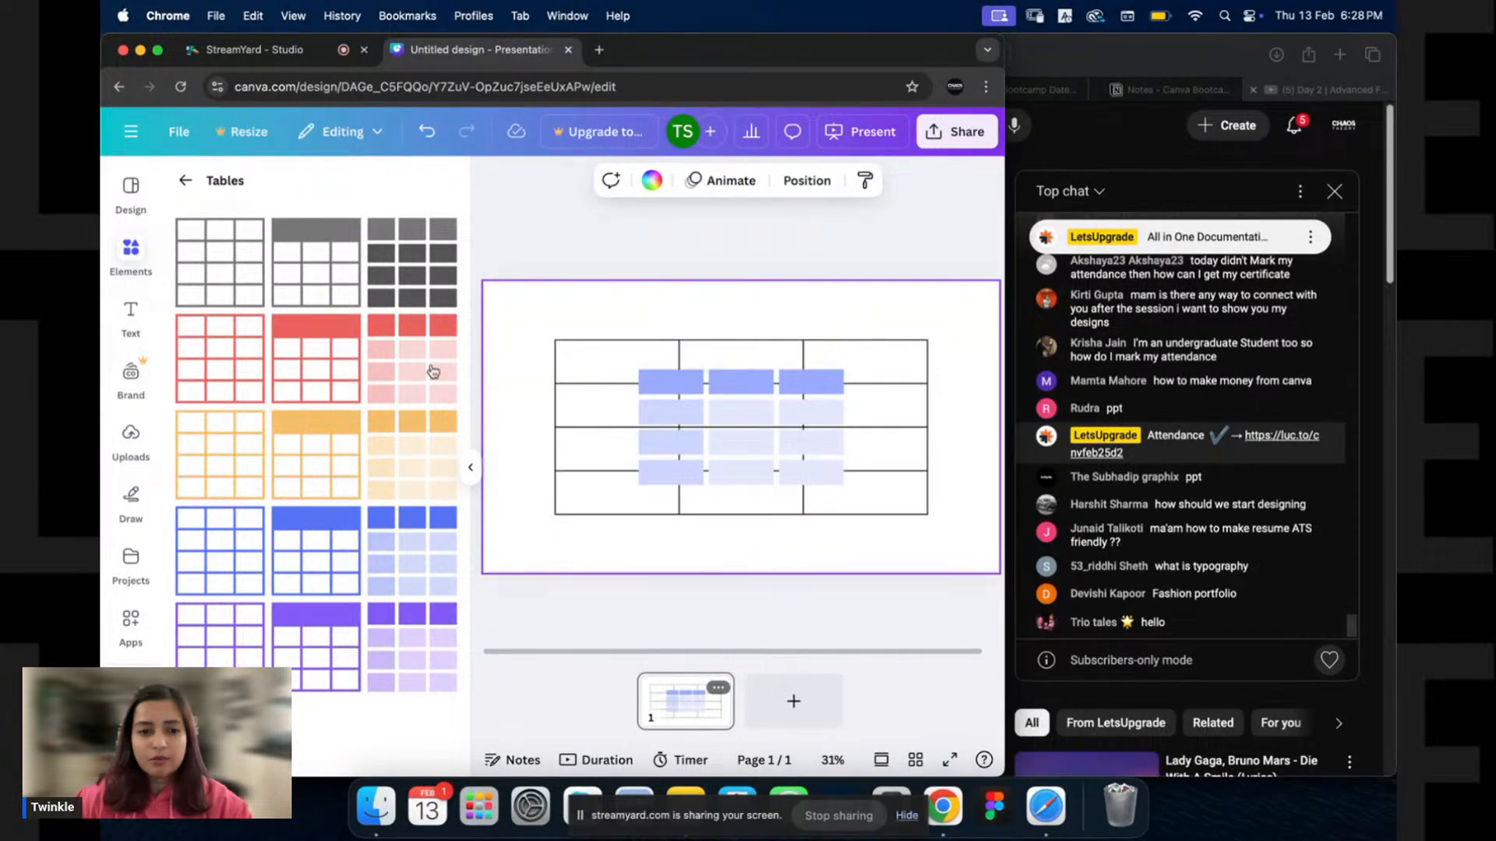
{"action": "left_click", "coordinate": [470, 467]}
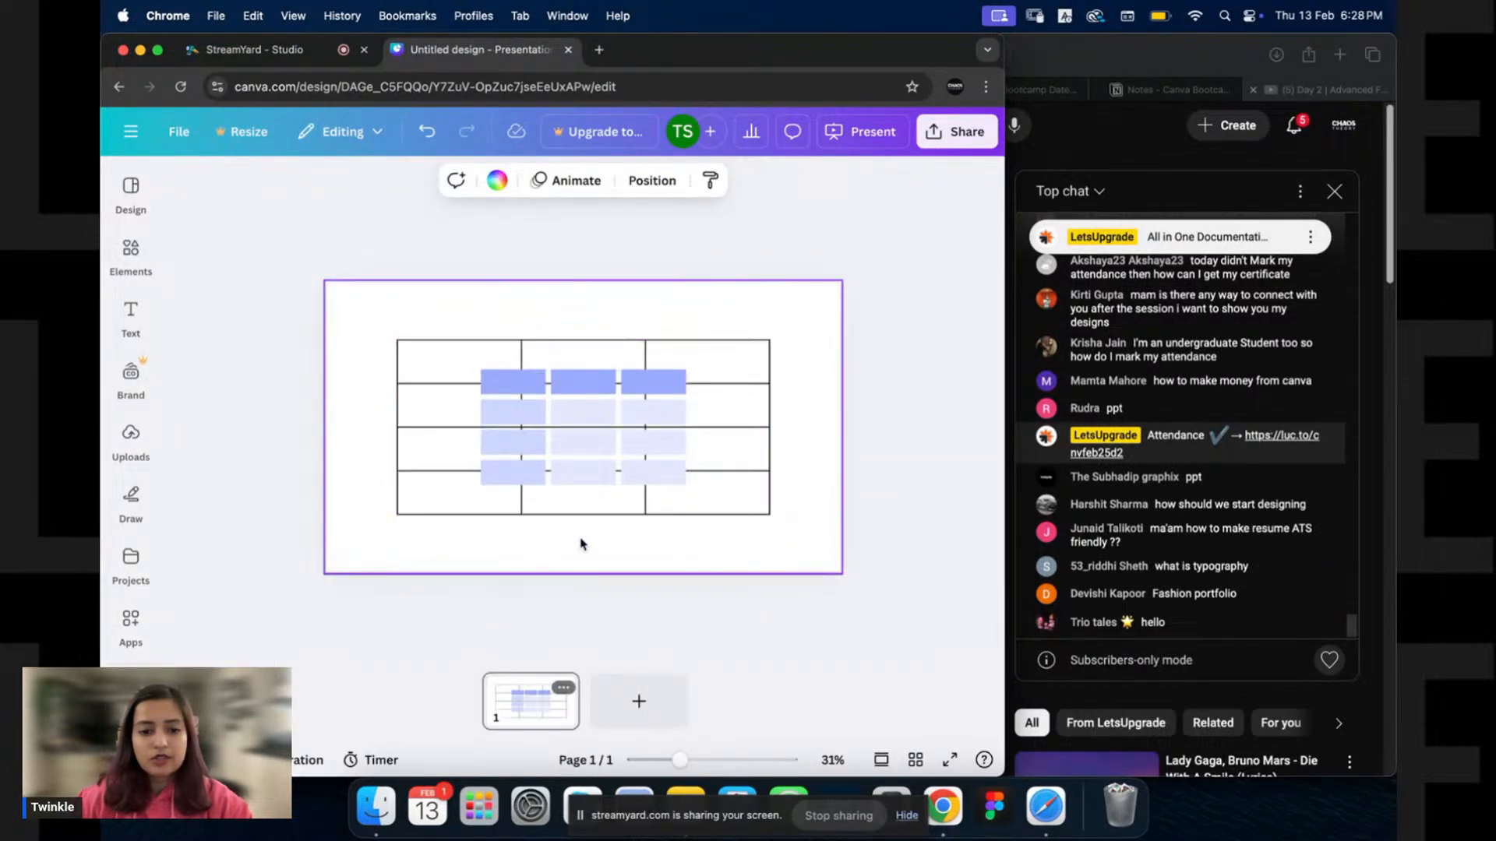
Duplicate the page containing both tables.
{"action": "right_click", "coordinate": [537, 692]}
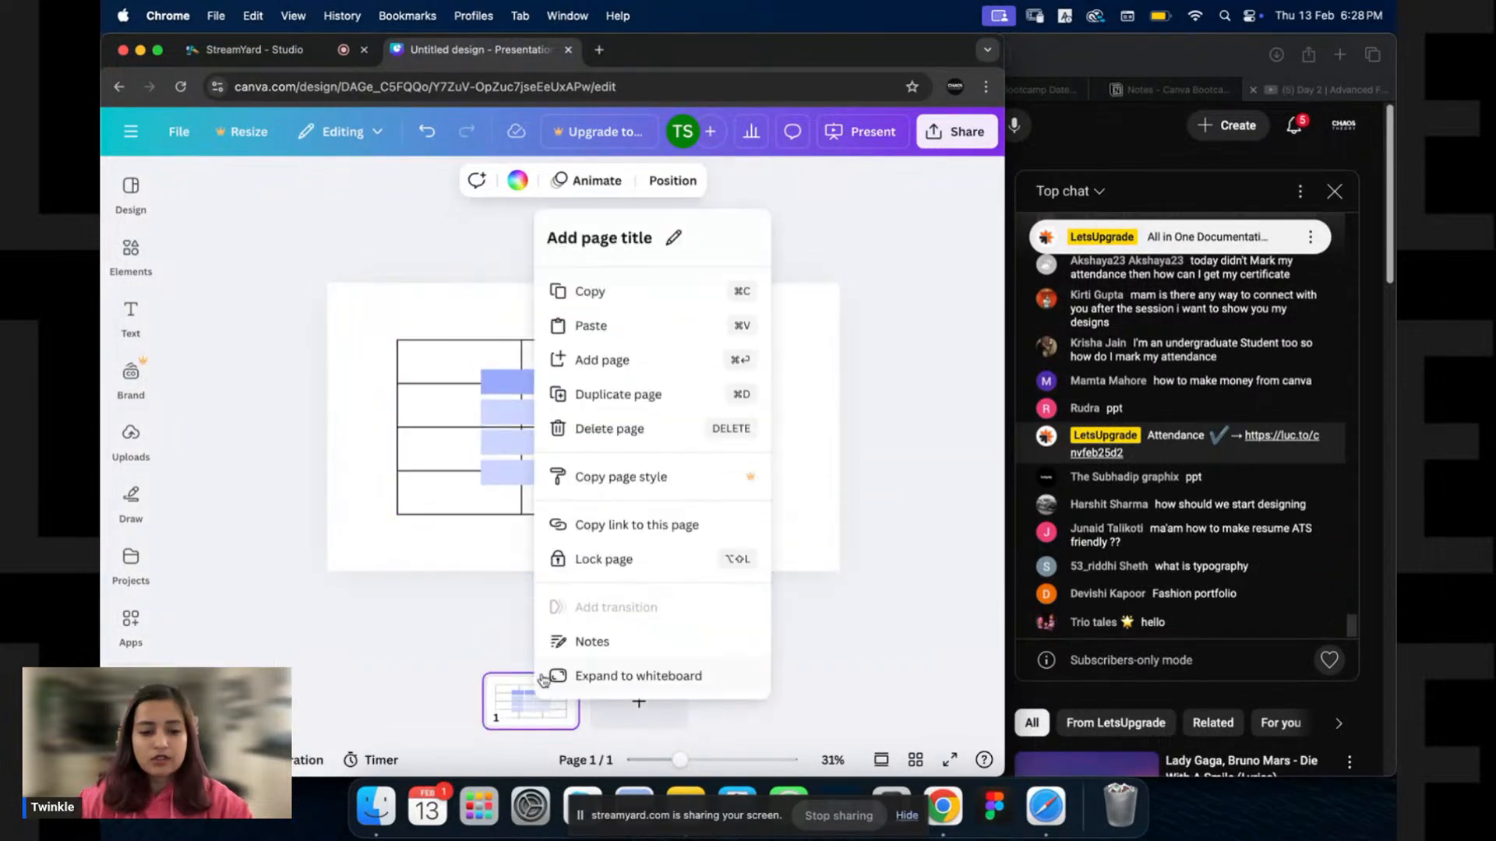
{"action": "left_click", "coordinate": [621, 413]}
{"action": "left_click", "coordinate": [612, 688]}
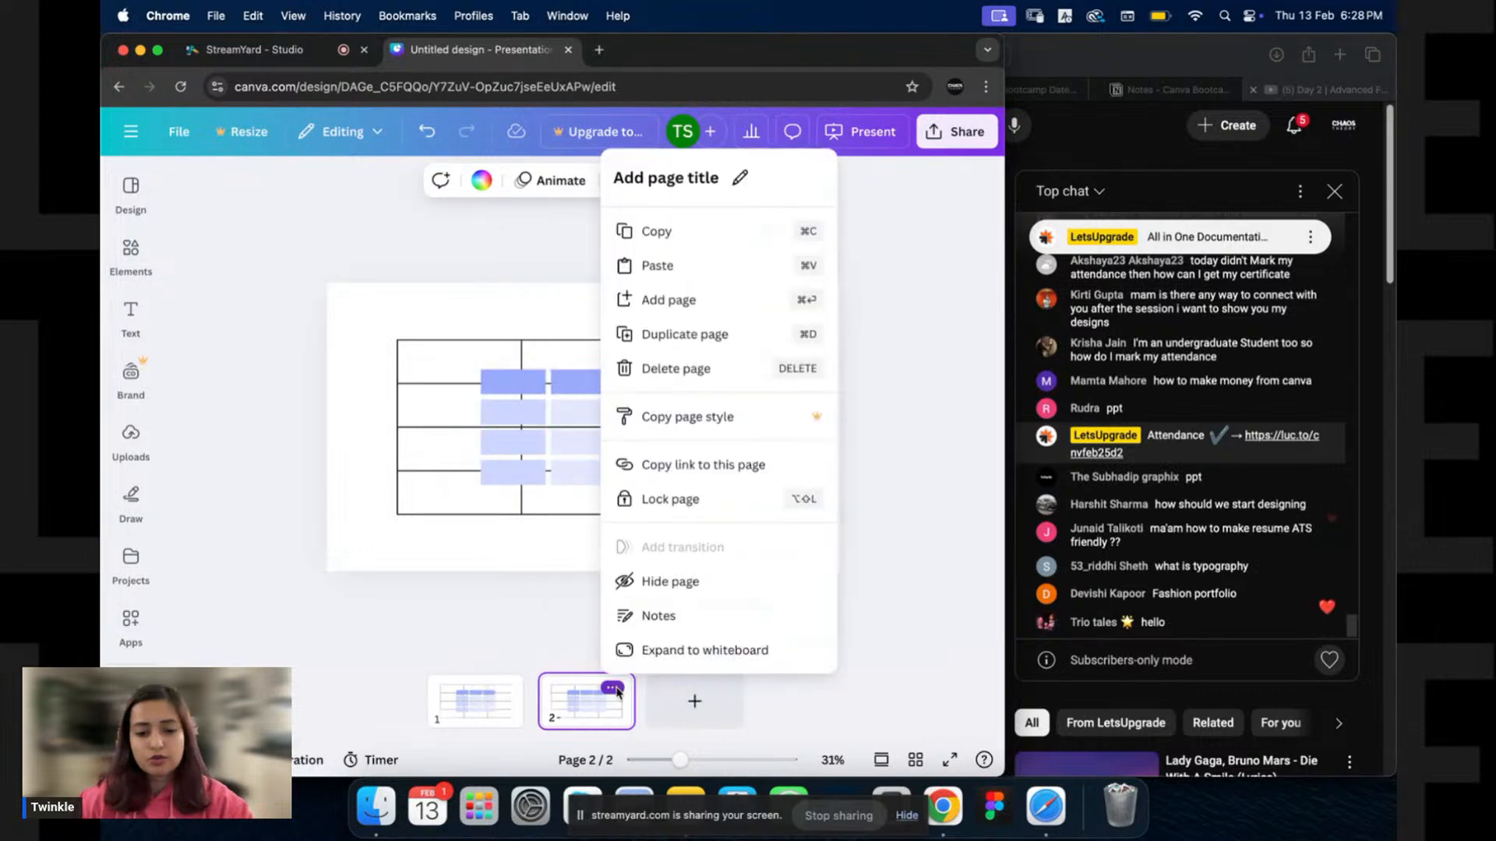
{"action": "left_click", "coordinate": [534, 419]}
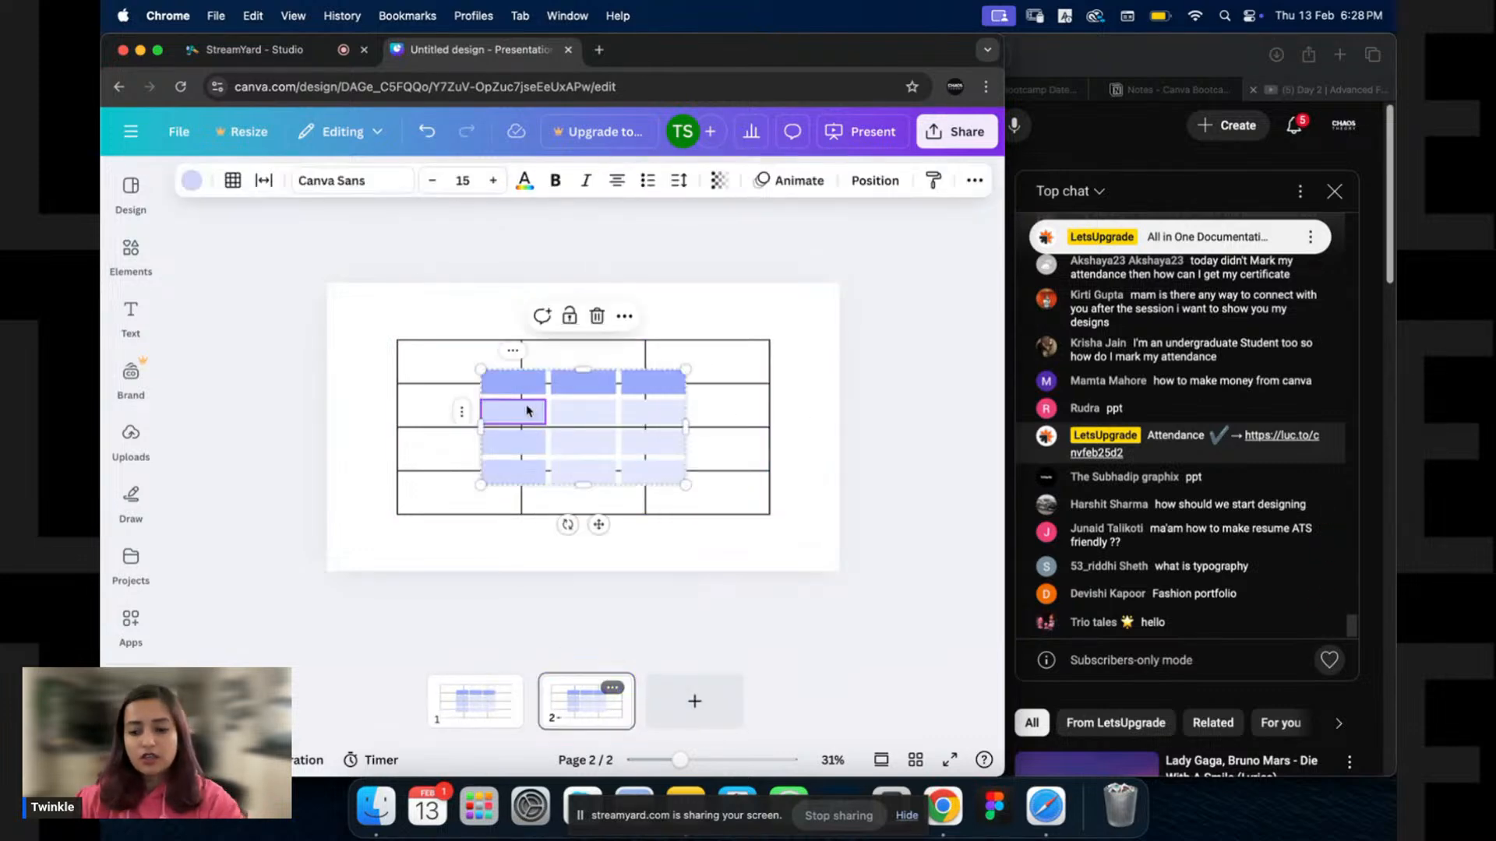
Delete the blue shaded table from page 1, keeping only the plain outlined table.
{"action": "left_click", "coordinate": [491, 696]}
{"action": "left_click", "coordinate": [591, 418]}
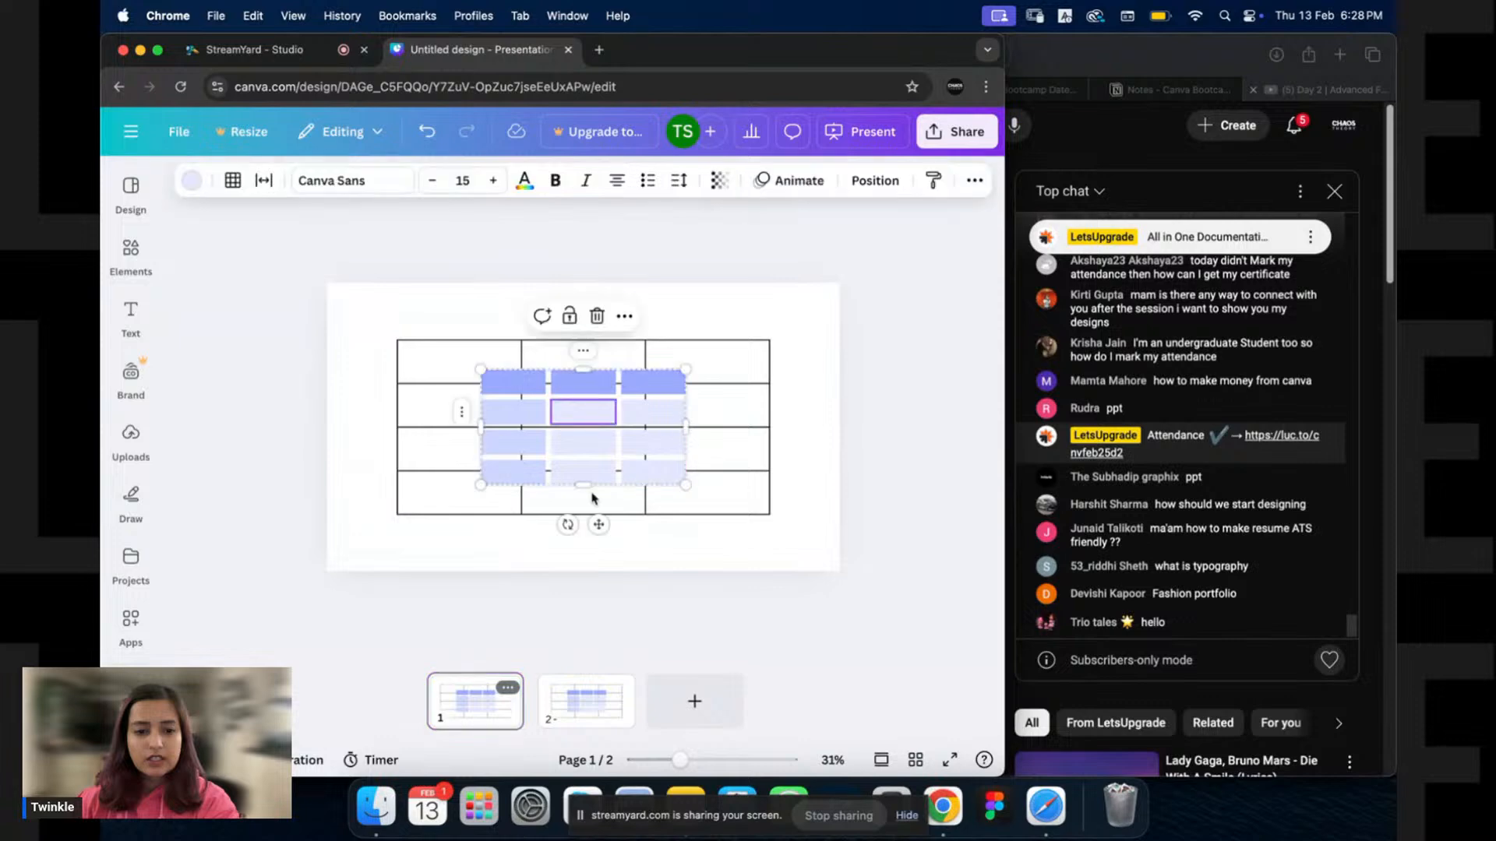
{"action": "left_click", "coordinate": [818, 424]}
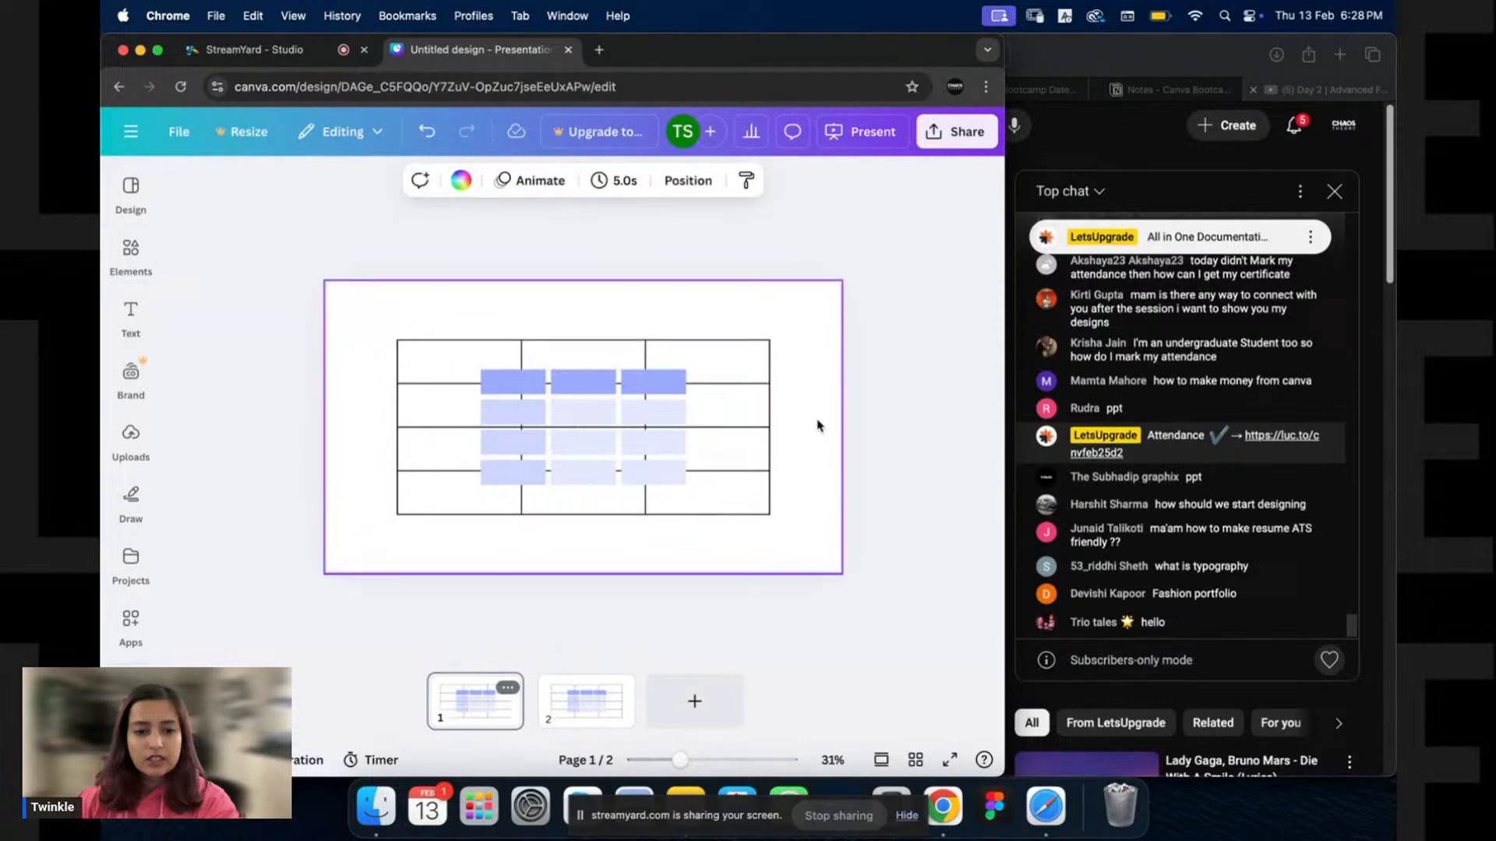
{"action": "left_click", "coordinate": [624, 474]}
{"action": "key", "text": "Delete"}
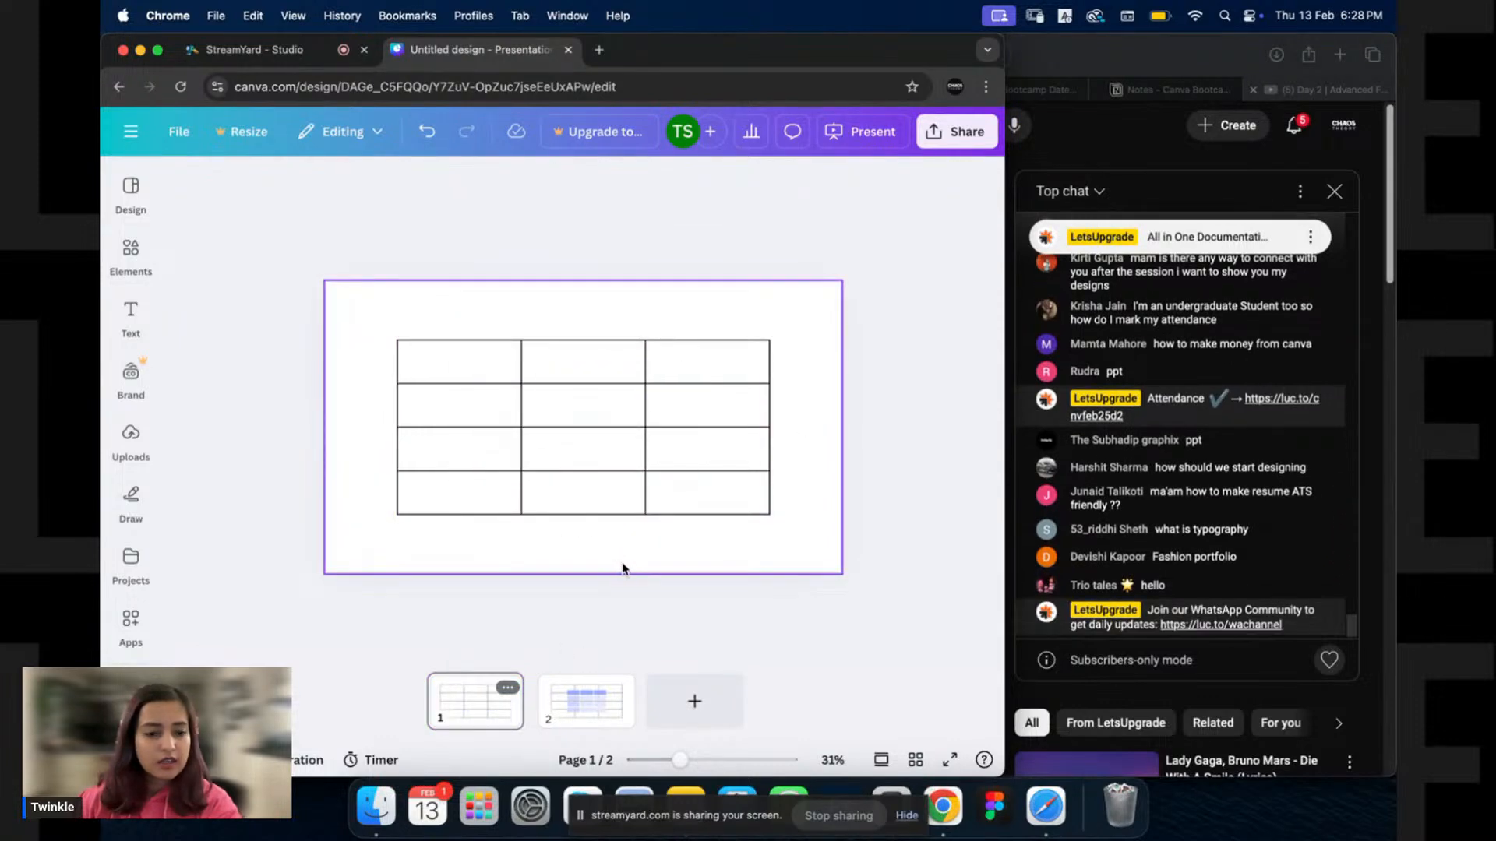
Delete the plain outlined table from page 2, keeping only the blue shaded table.
{"action": "left_click", "coordinate": [571, 680]}
{"action": "left_click", "coordinate": [586, 478]}
{"action": "left_click", "coordinate": [644, 529]}
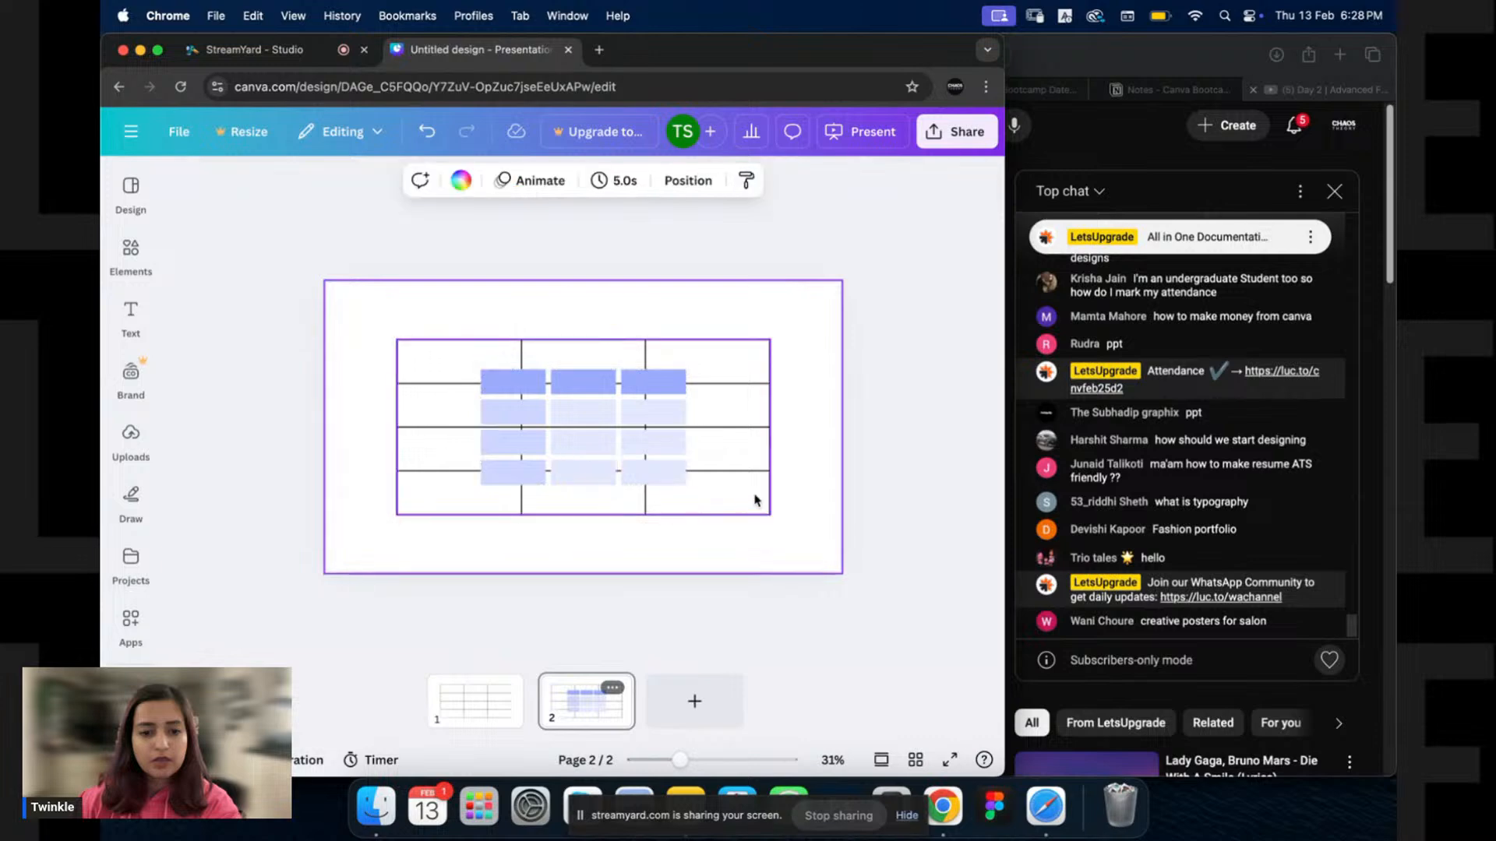
{"action": "left_click", "coordinate": [755, 499]}
{"action": "left_click_drag", "start_coordinate": [826, 470], "coordinate": [735, 546]}
{"action": "key", "text": "Delete"}
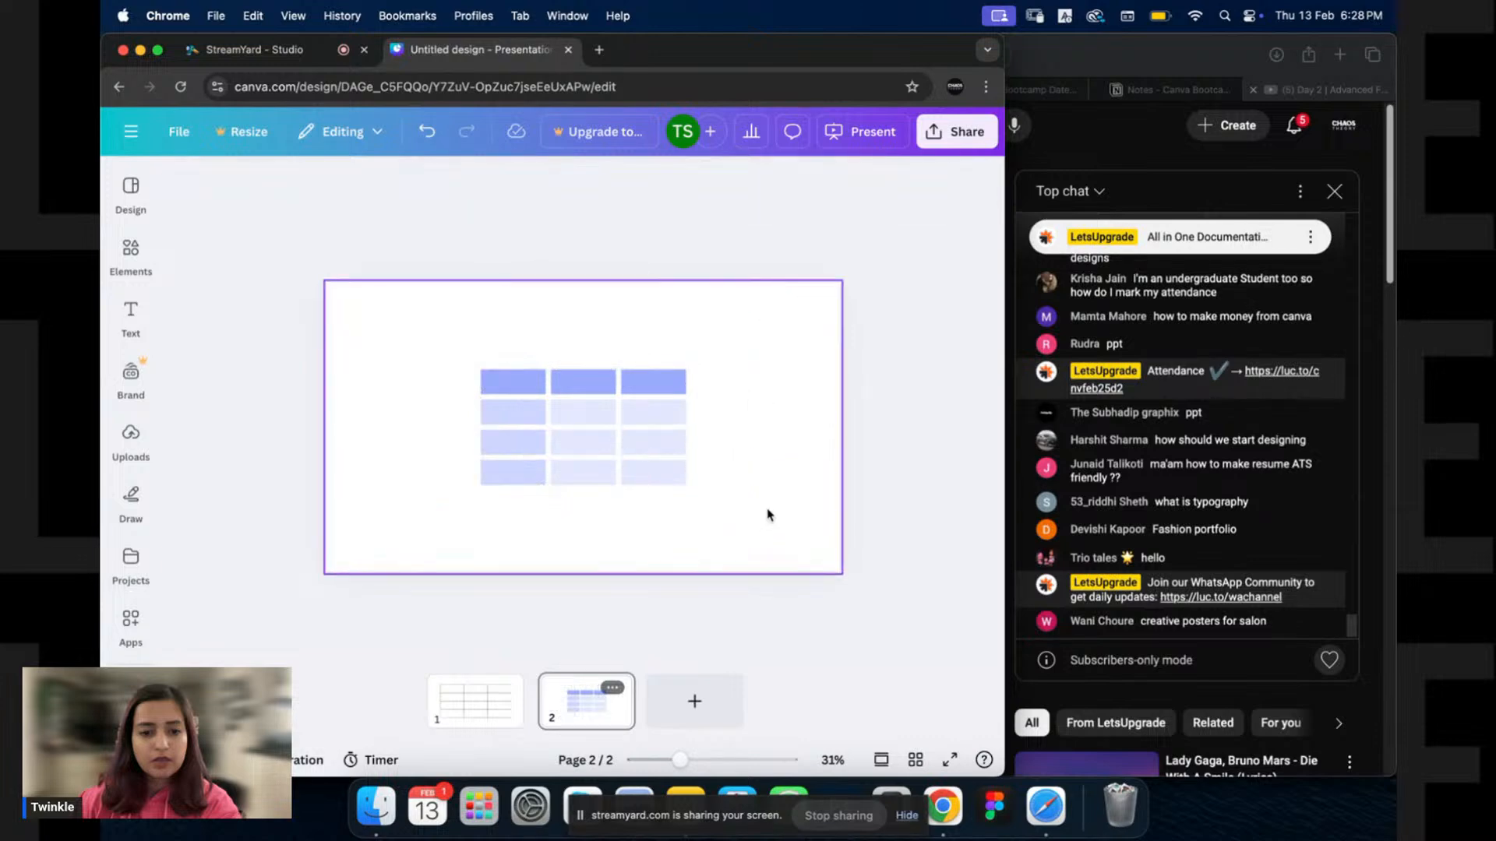
Enlarge the blue shaded table on page 2 proportionally about the slide's center.
{"action": "left_click", "coordinate": [790, 441]}
{"action": "left_click_drag", "start_coordinate": [738, 339], "coordinate": [562, 471]}
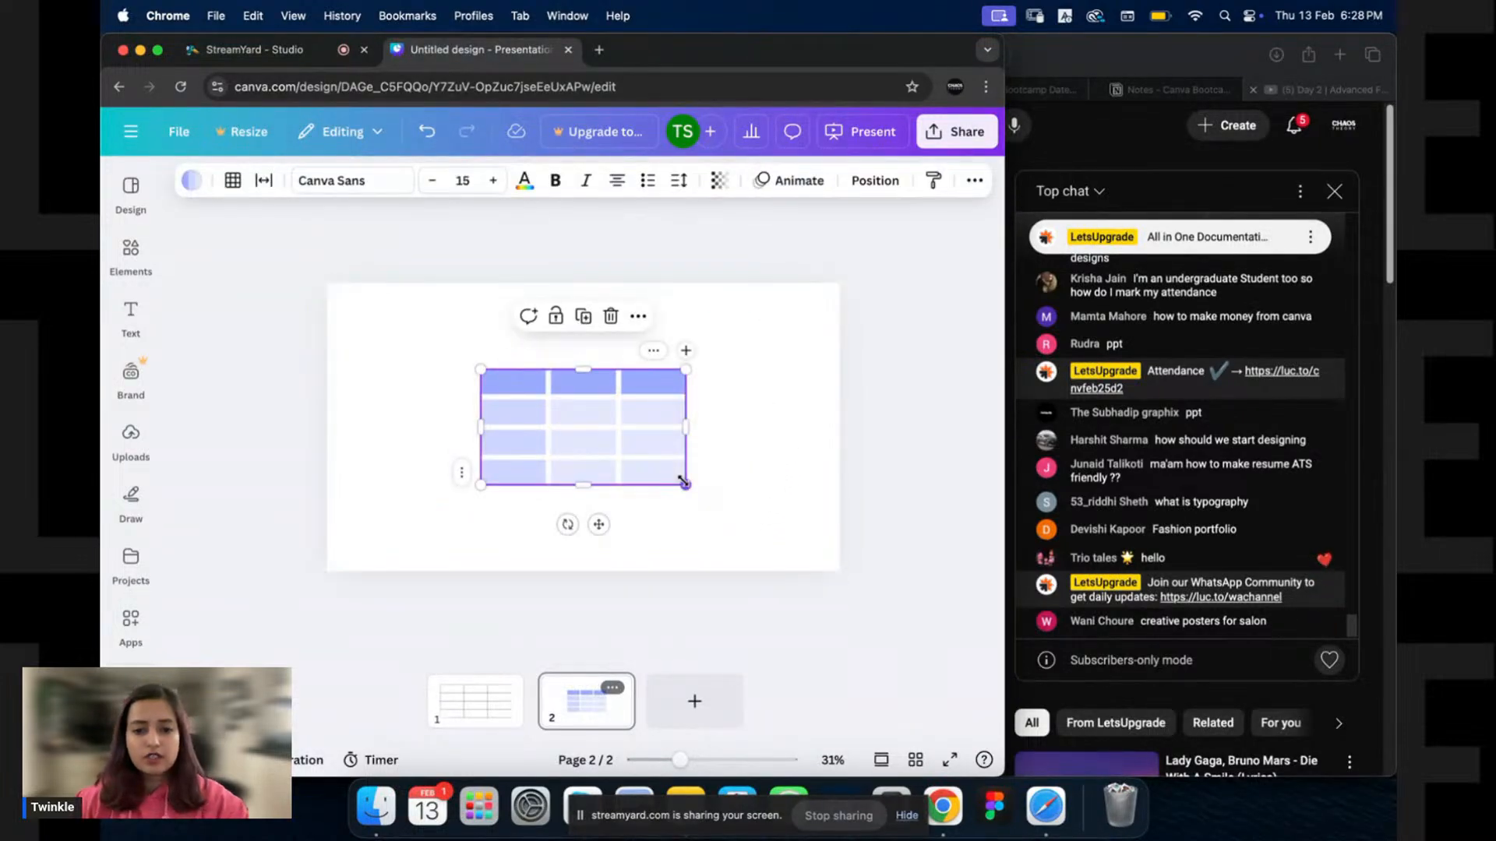
{"action": "left_click_drag", "start_coordinate": [685, 483], "coordinate": [762, 525]}
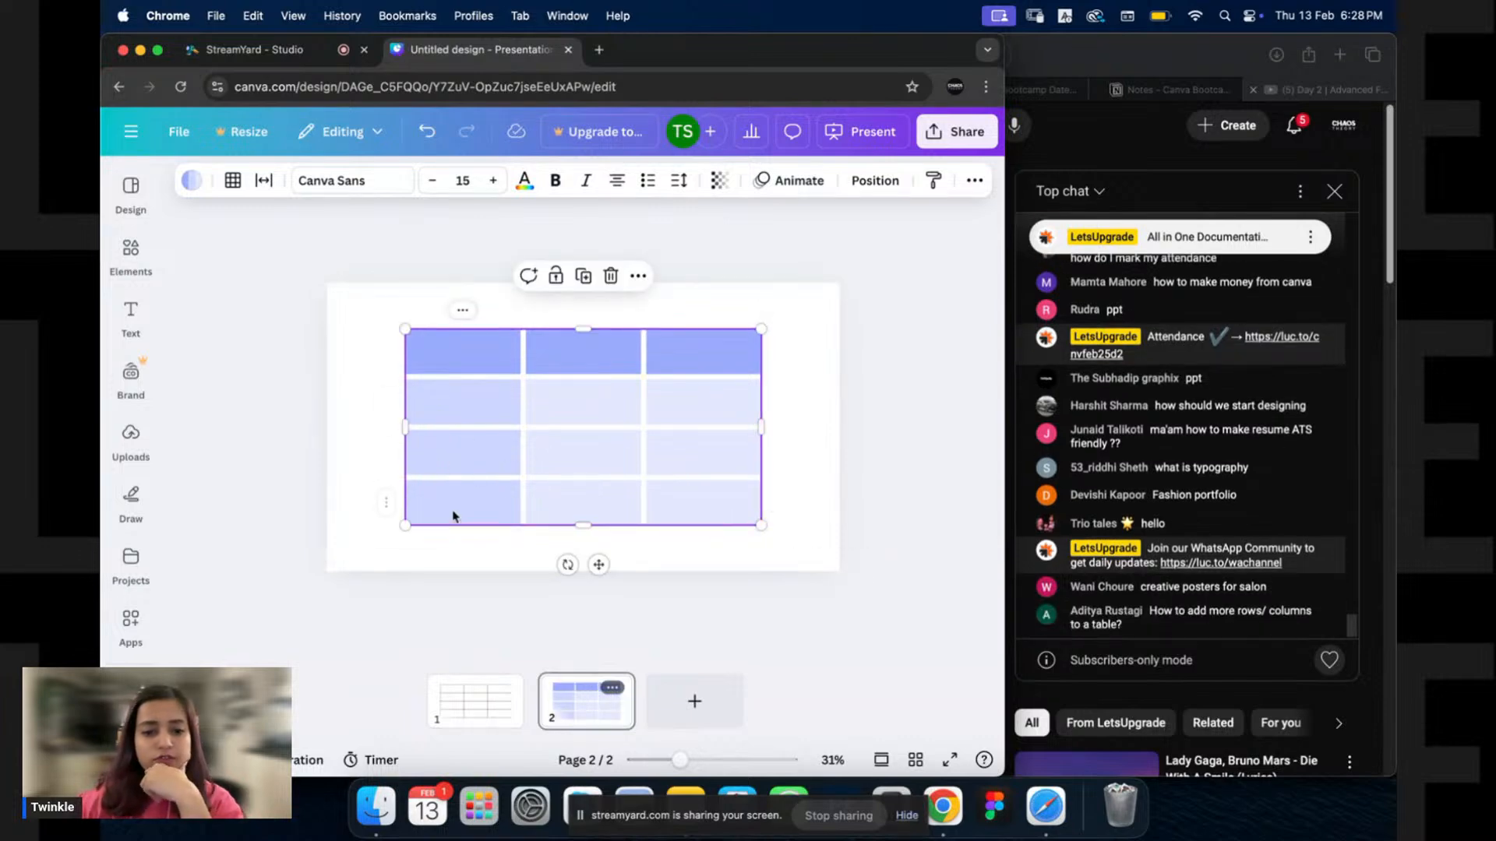
Try adding a row below the blue table's third row, and undo the addition.
{"action": "left_click", "coordinate": [387, 454]}
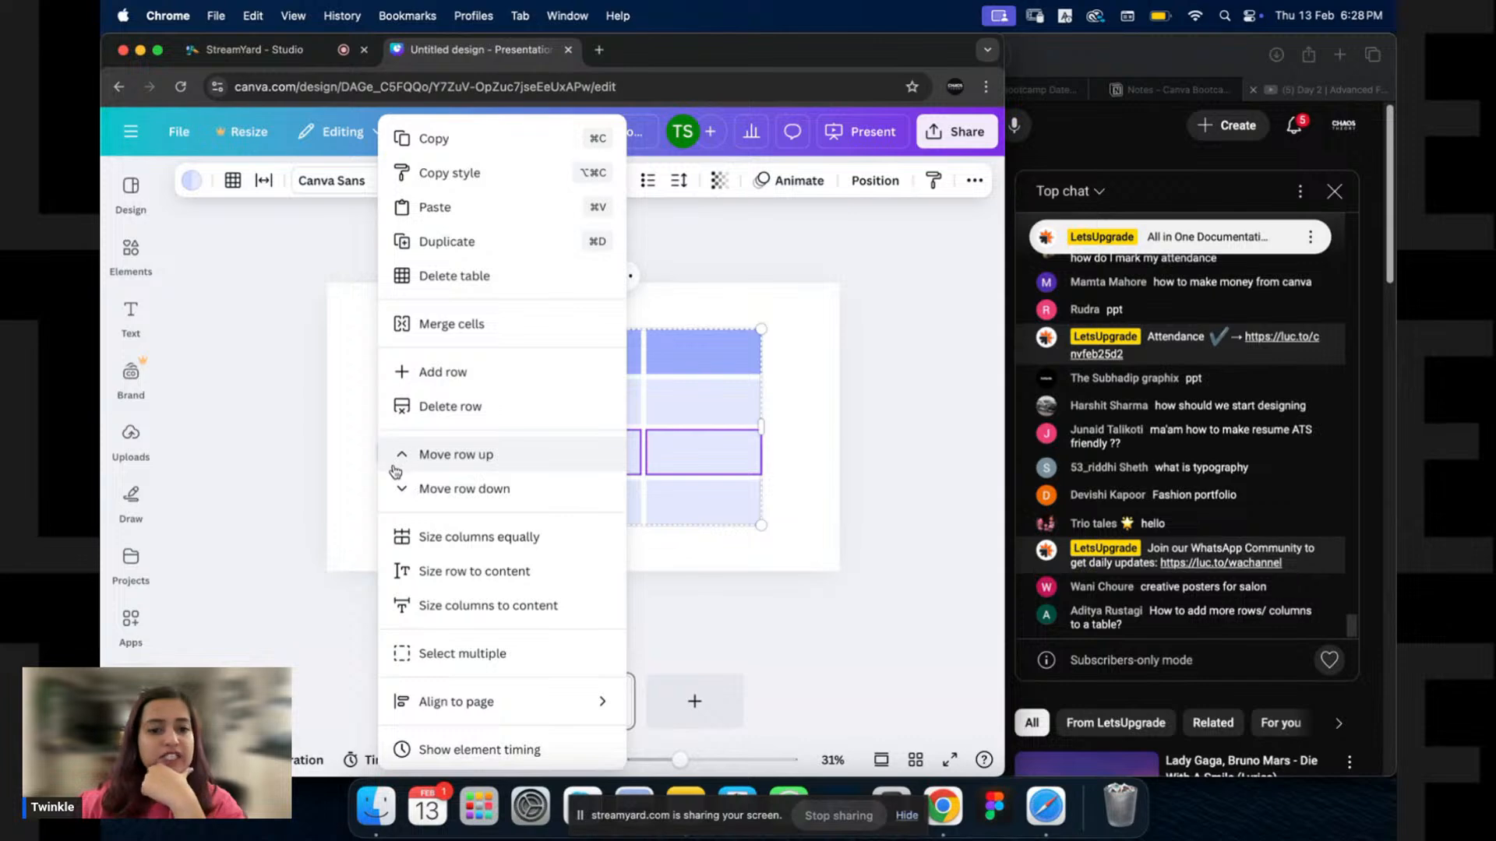
{"action": "left_click", "coordinate": [477, 382]}
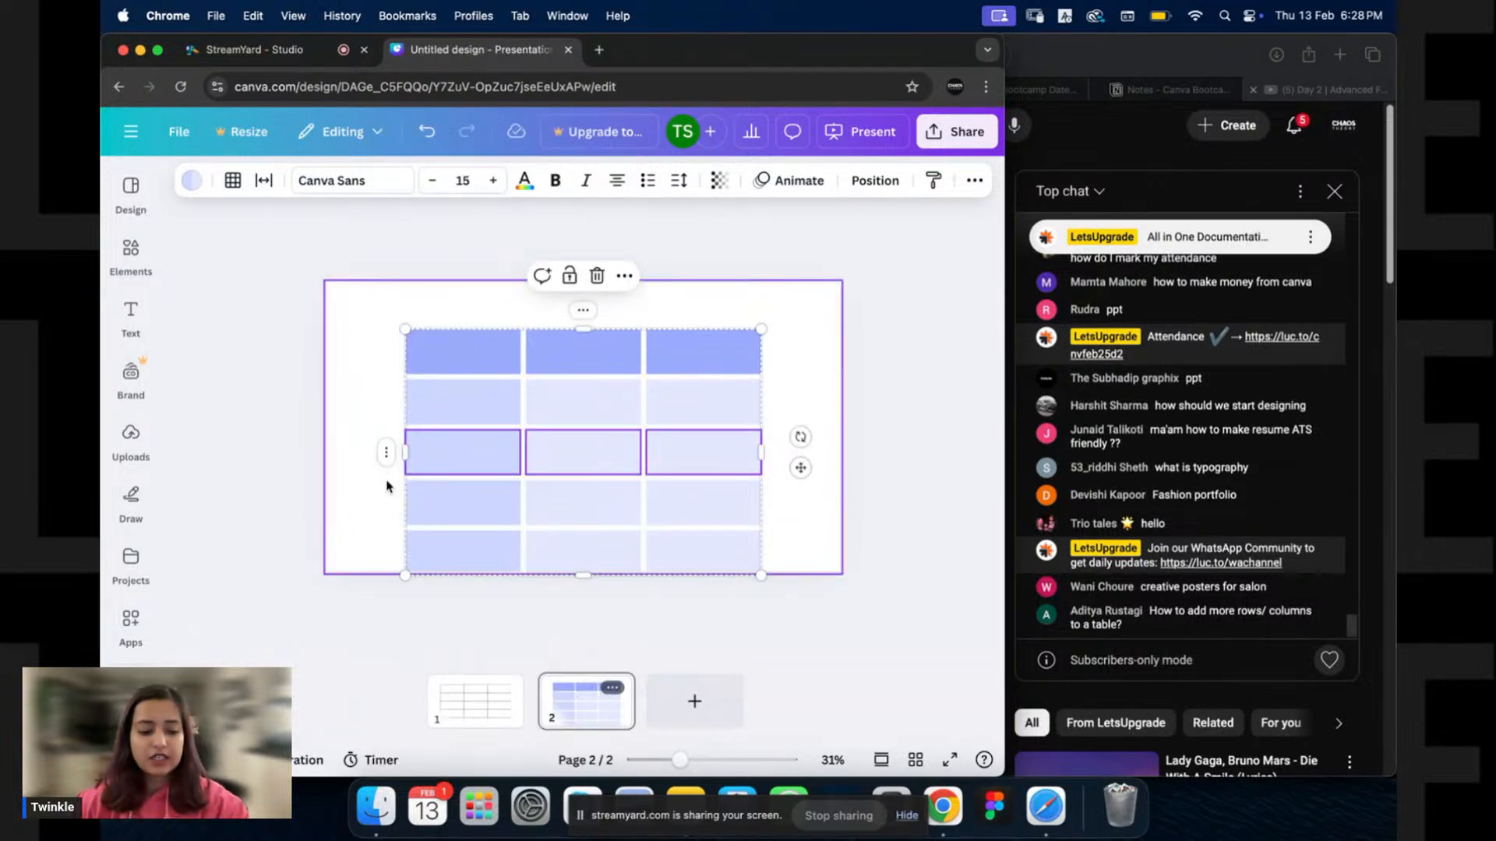
{"action": "key", "text": "super+z"}
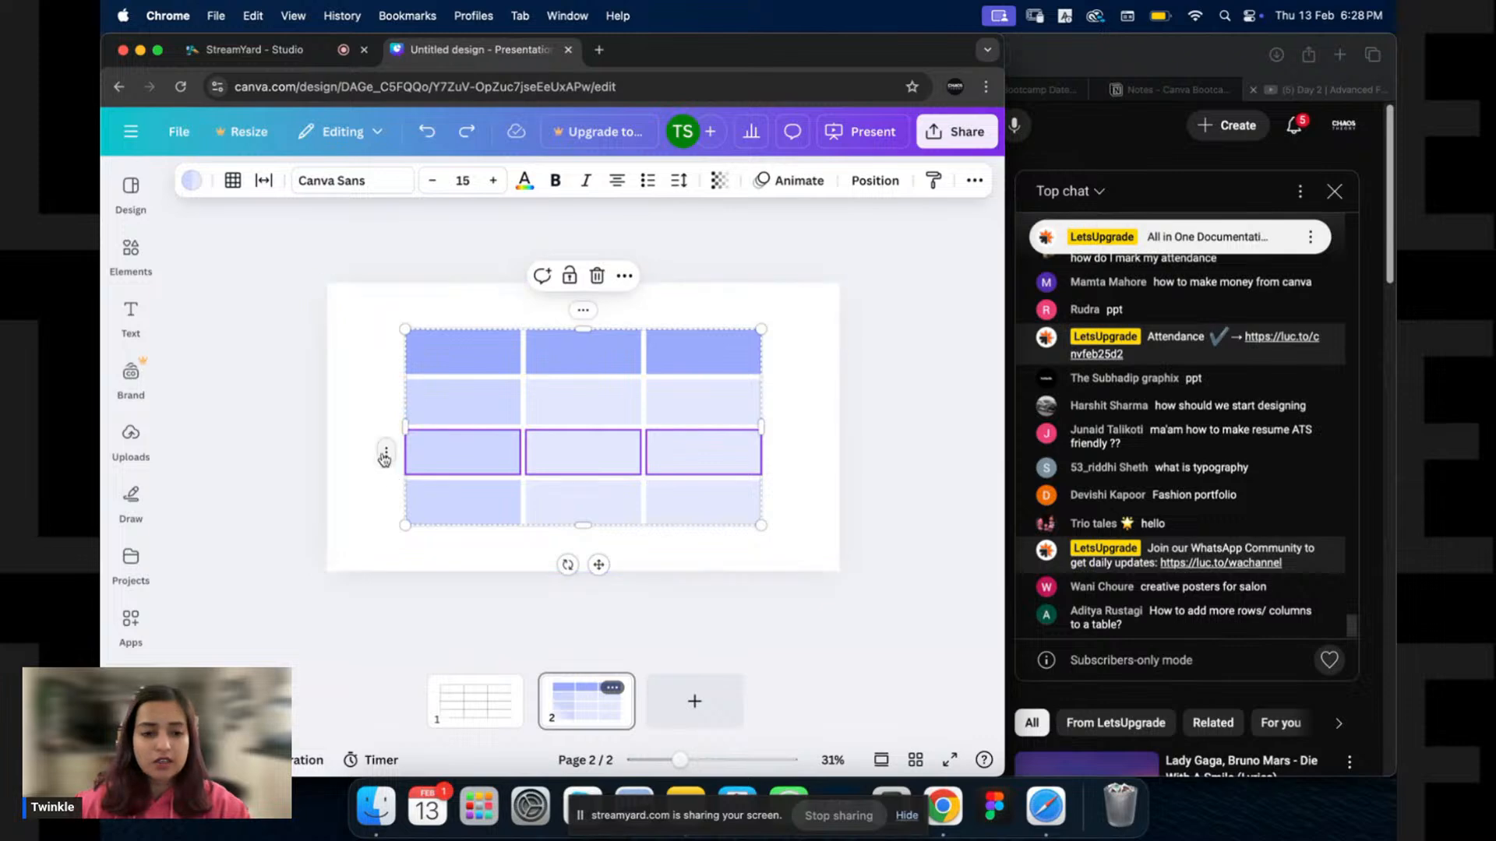
Examine the row options for the blue table's third and header rows and the options for the whole table.
{"action": "left_click", "coordinate": [387, 453]}
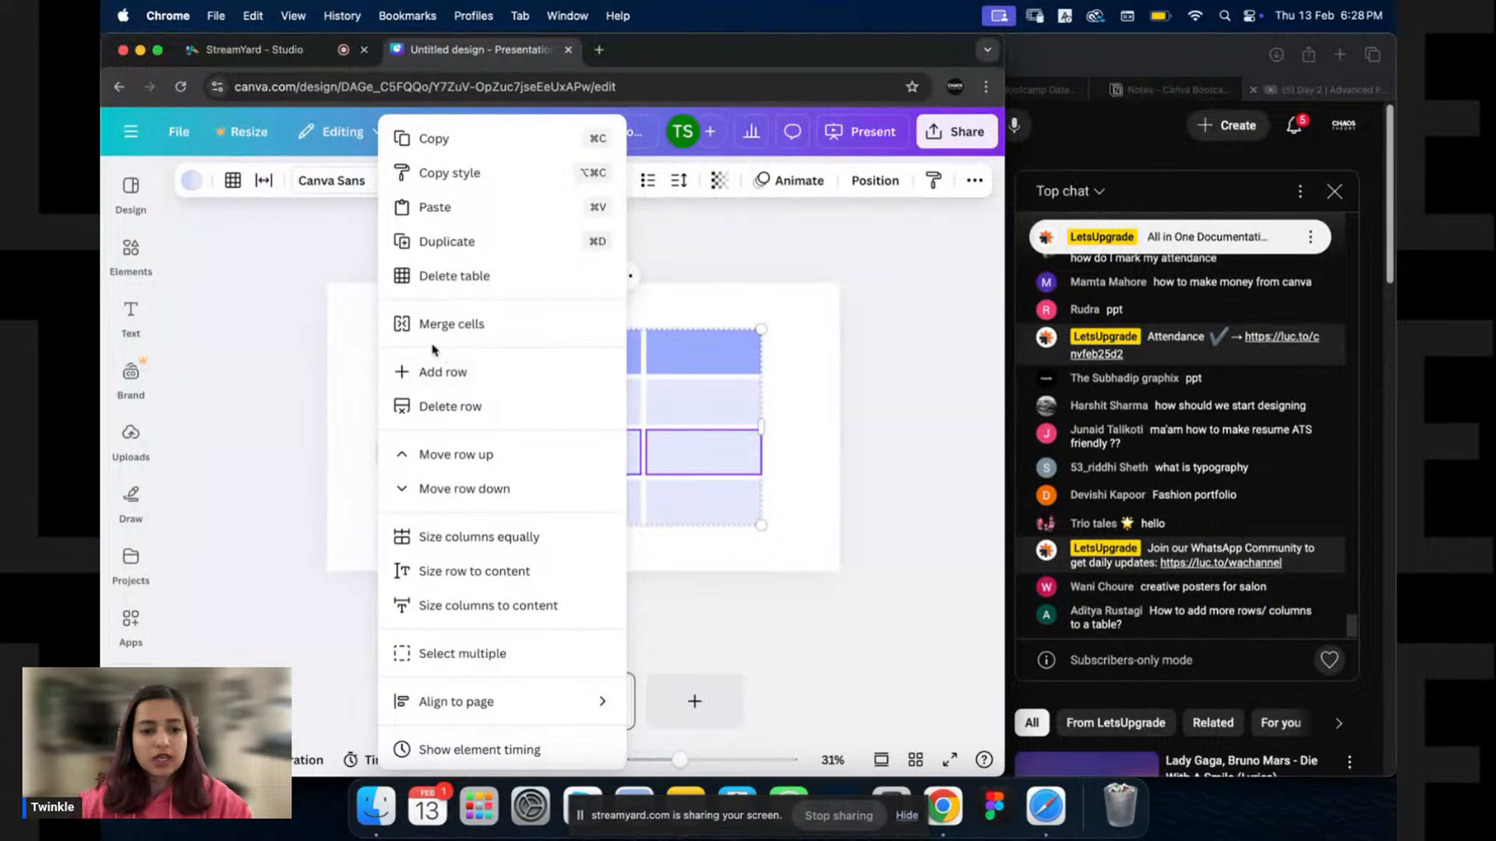
{"action": "left_click", "coordinate": [831, 407]}
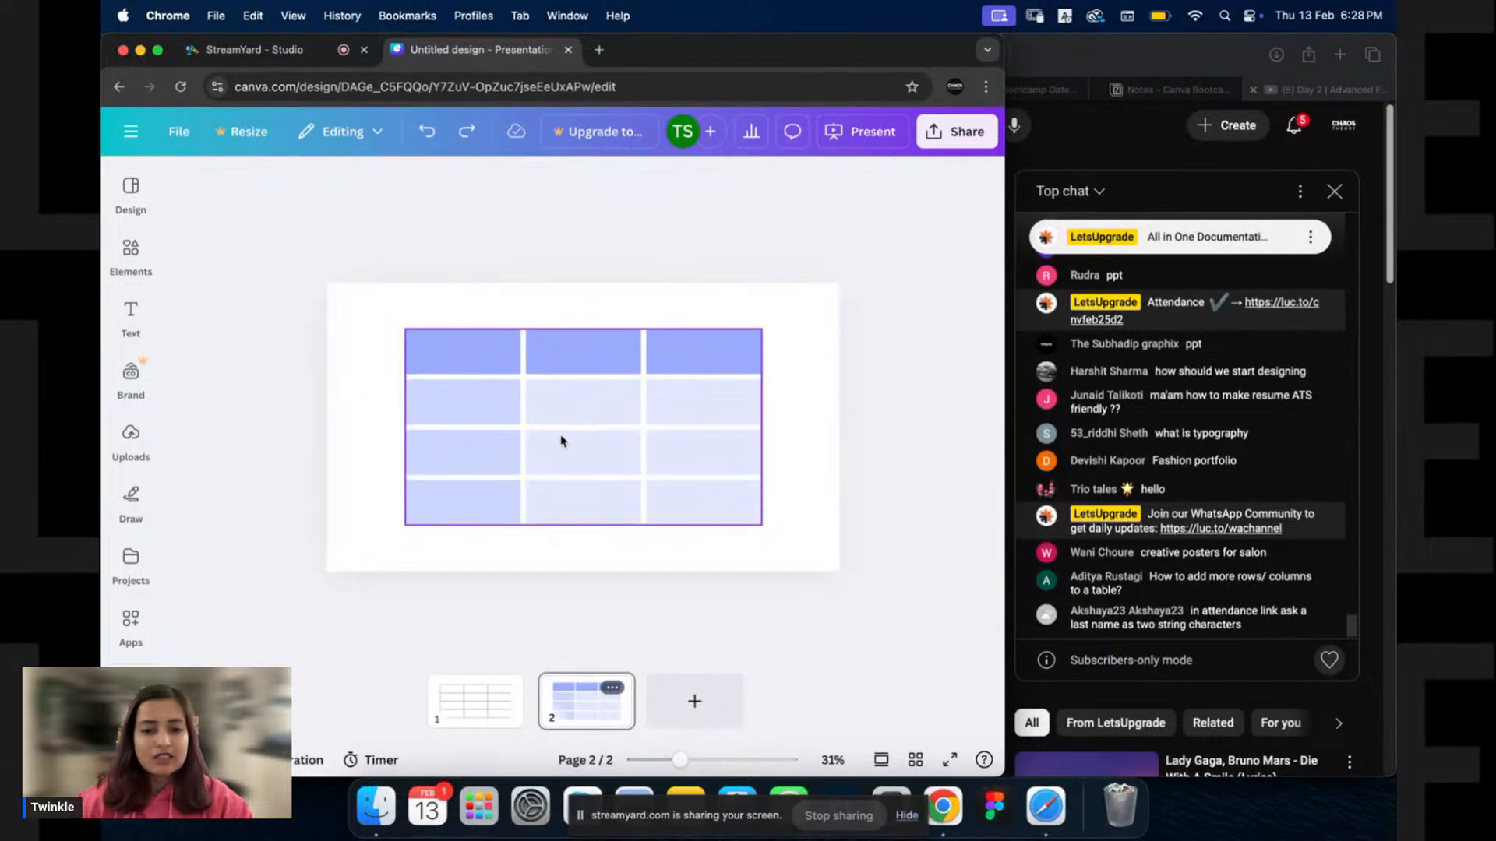
{"action": "left_click", "coordinate": [628, 351]}
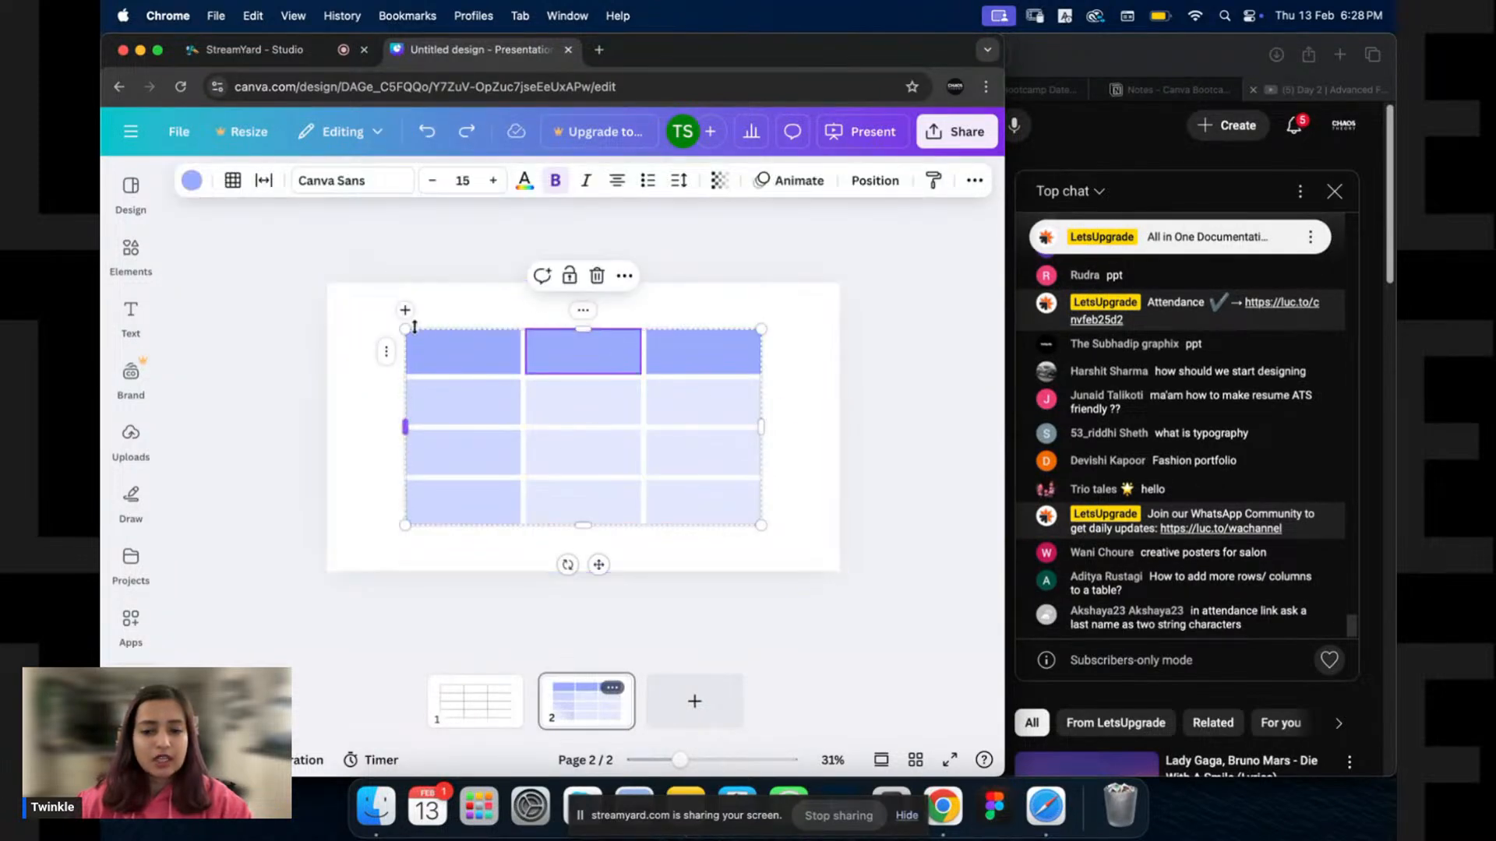
{"action": "left_click", "coordinate": [386, 356]}
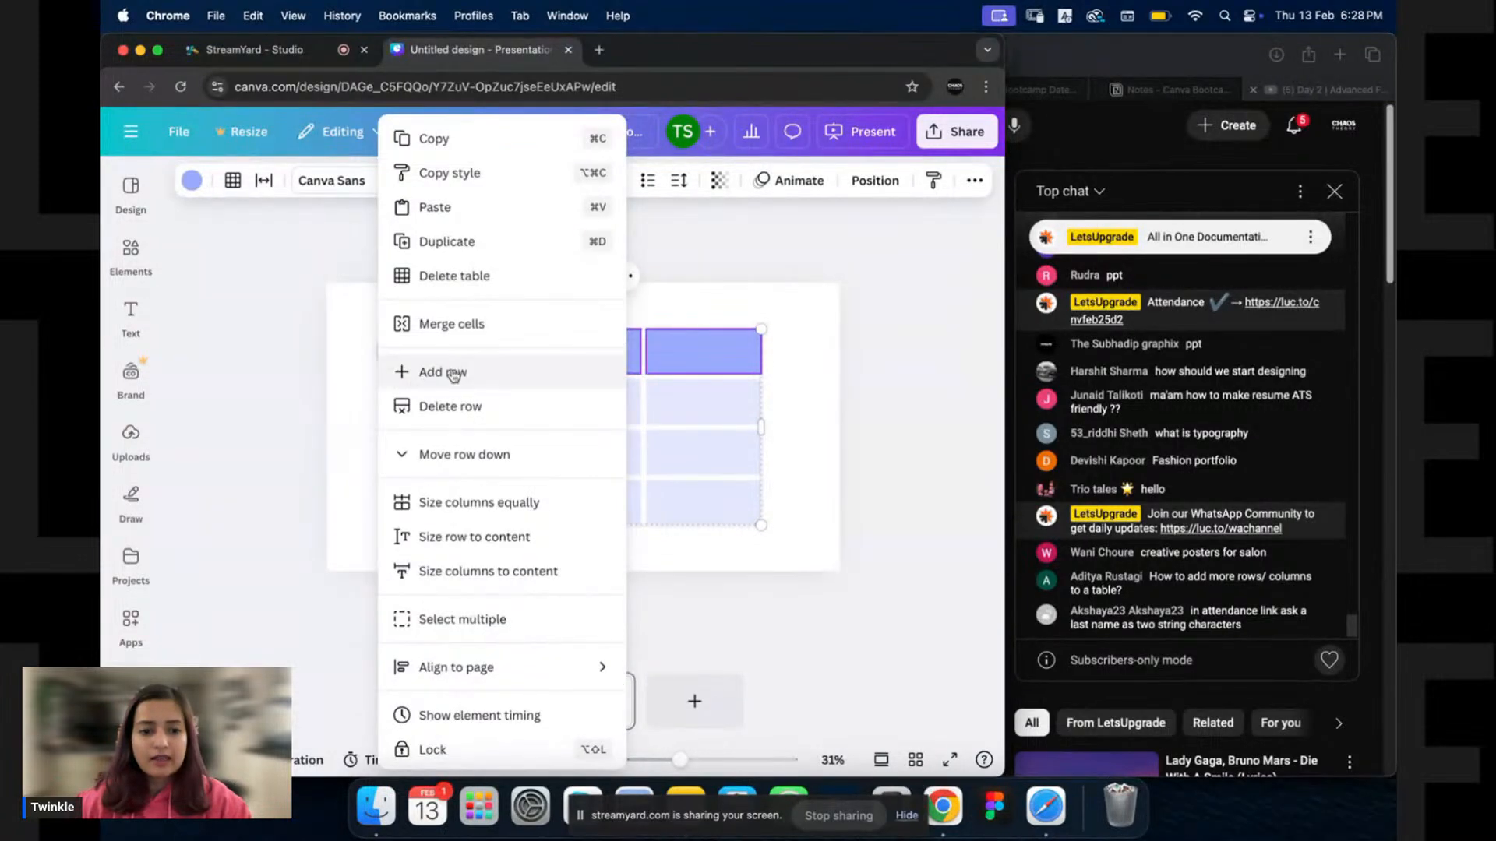
{"action": "left_click", "coordinate": [811, 318]}
{"action": "left_click", "coordinate": [585, 311]}
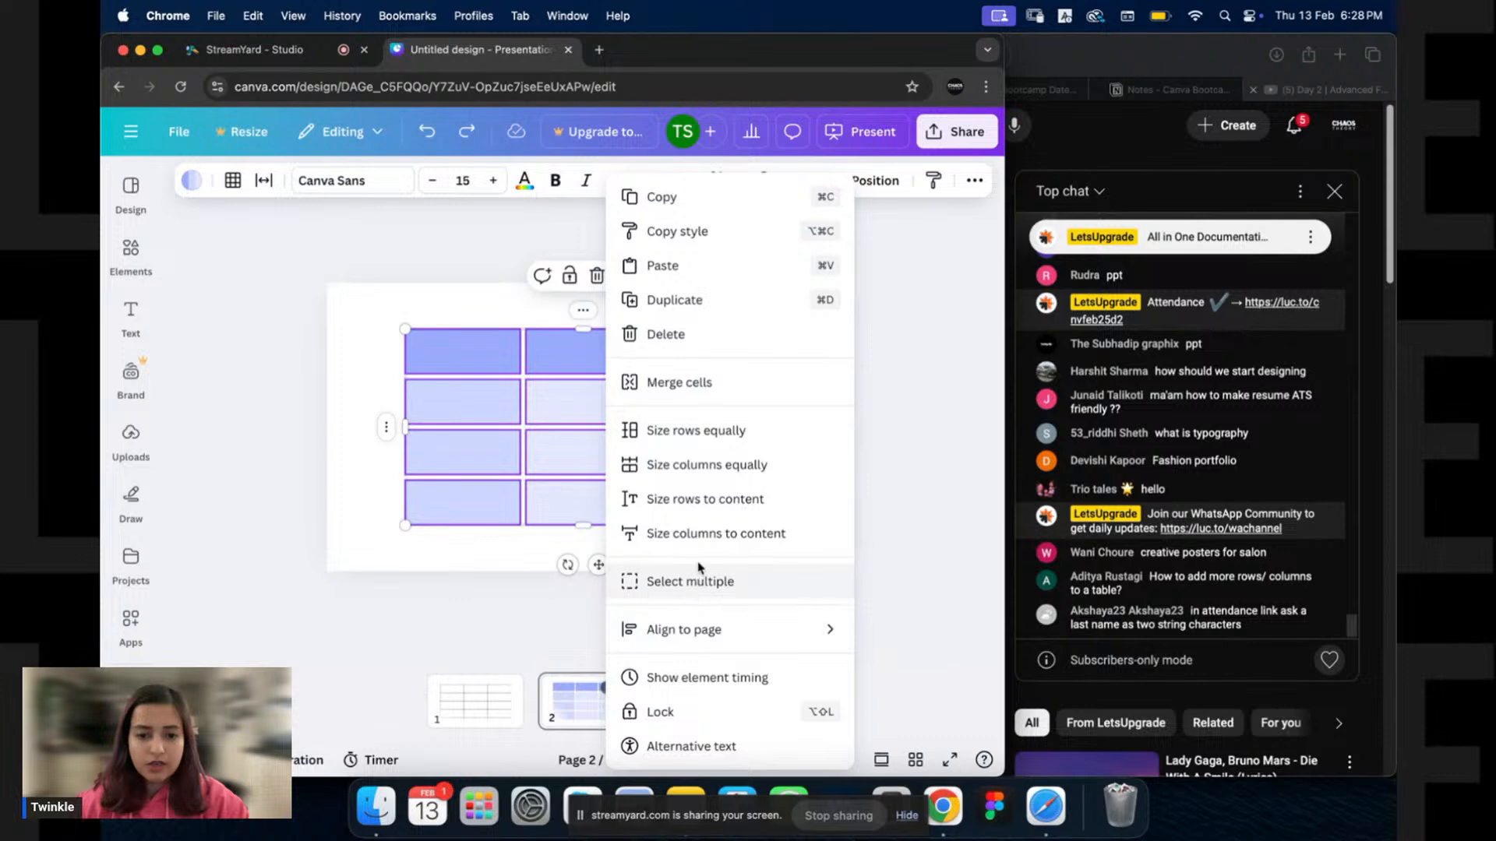
{"action": "key", "text": "Escape"}
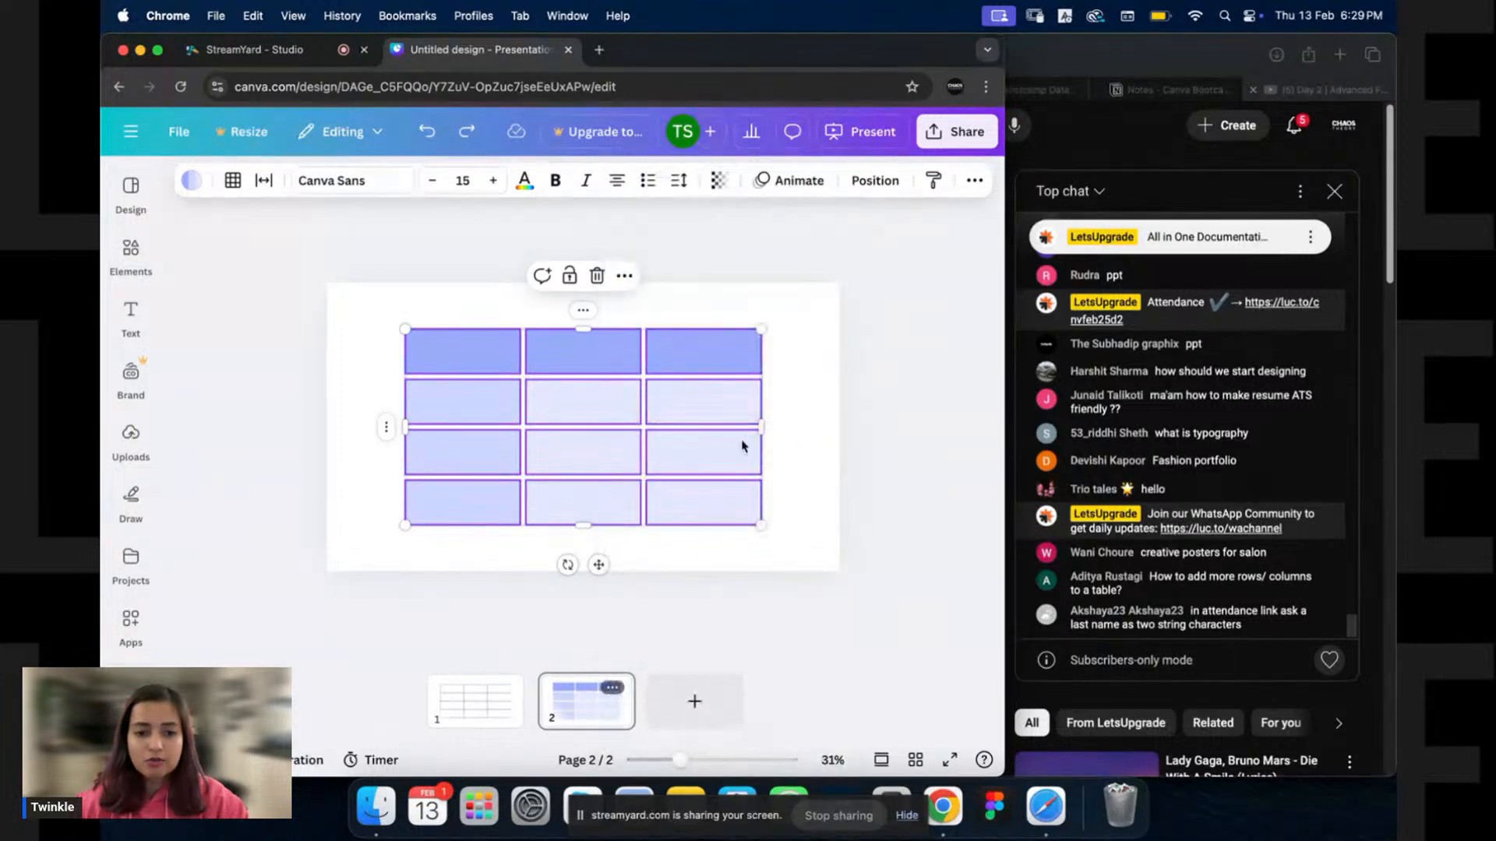
{"action": "left_click", "coordinate": [727, 413]}
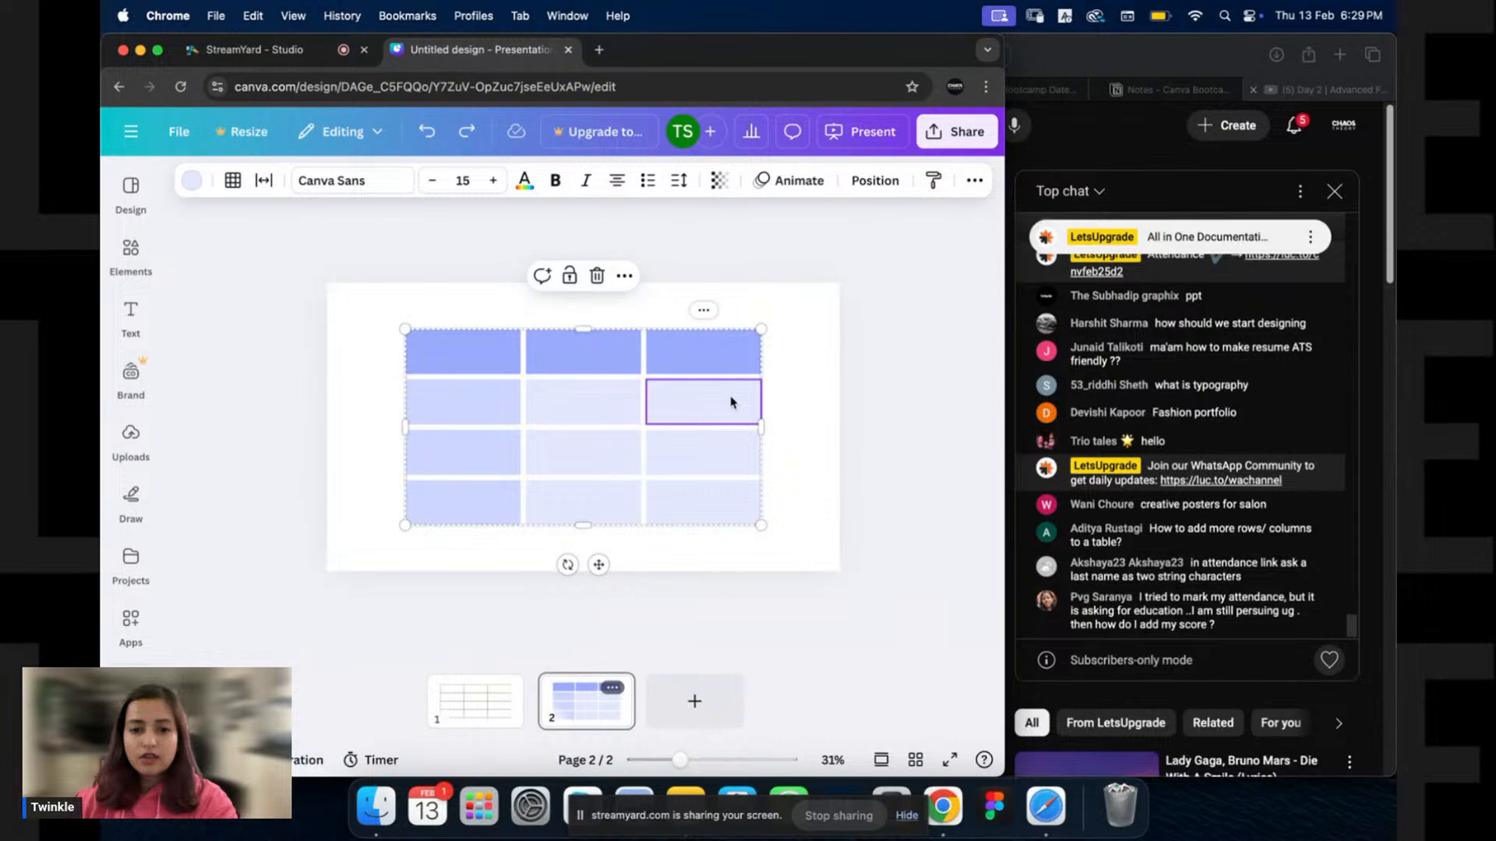
Add a fourth column after the last column of the blue table on page 2.
{"action": "left_click", "coordinate": [703, 310]}
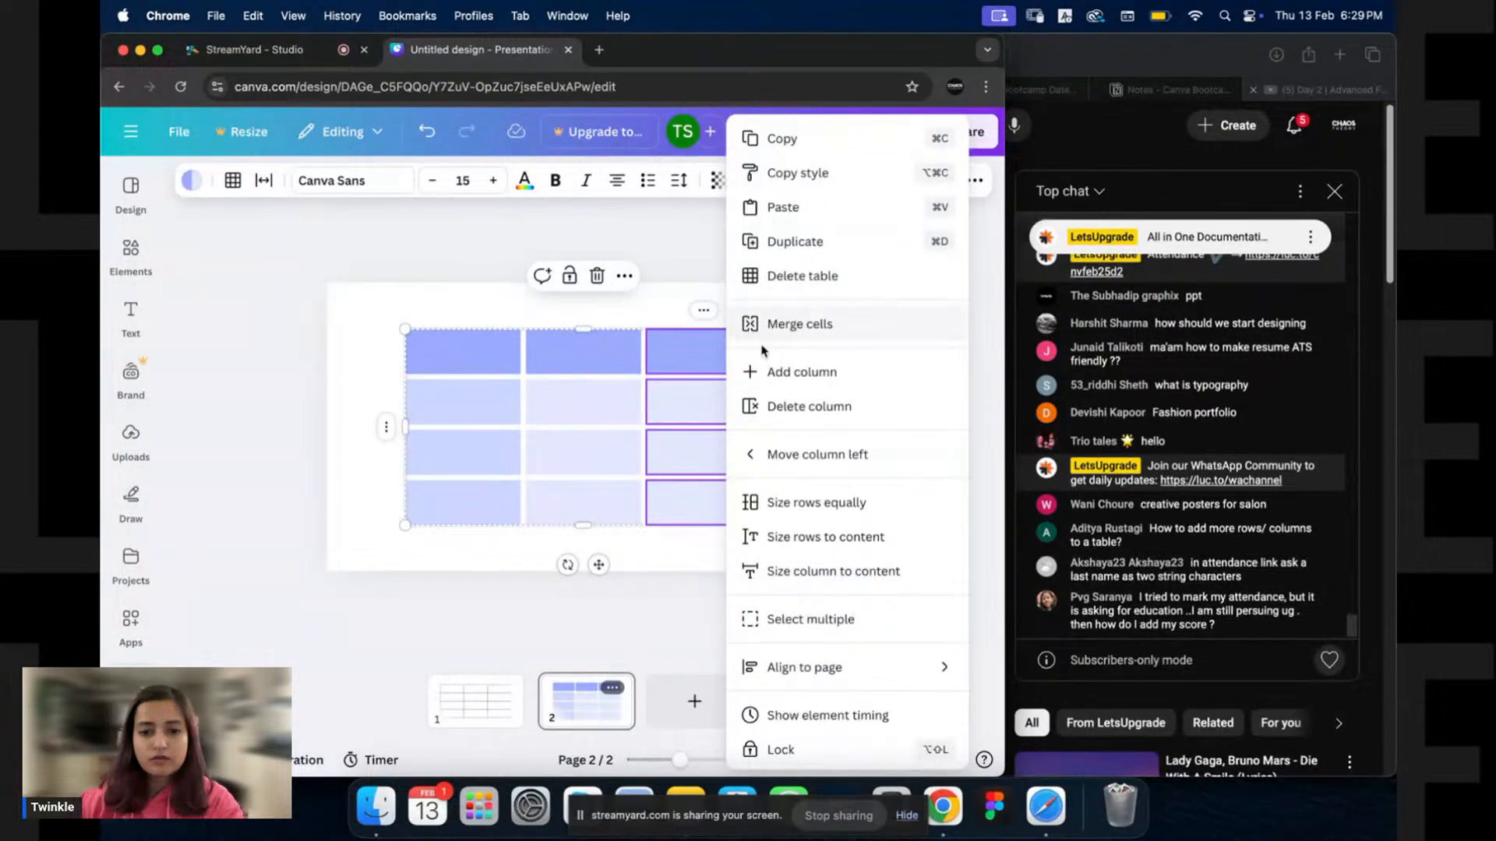
{"action": "left_click", "coordinate": [836, 380]}
Try adding a fifth column at the end of the blue table, and delete the extra column again.
{"action": "left_click", "coordinate": [718, 347]}
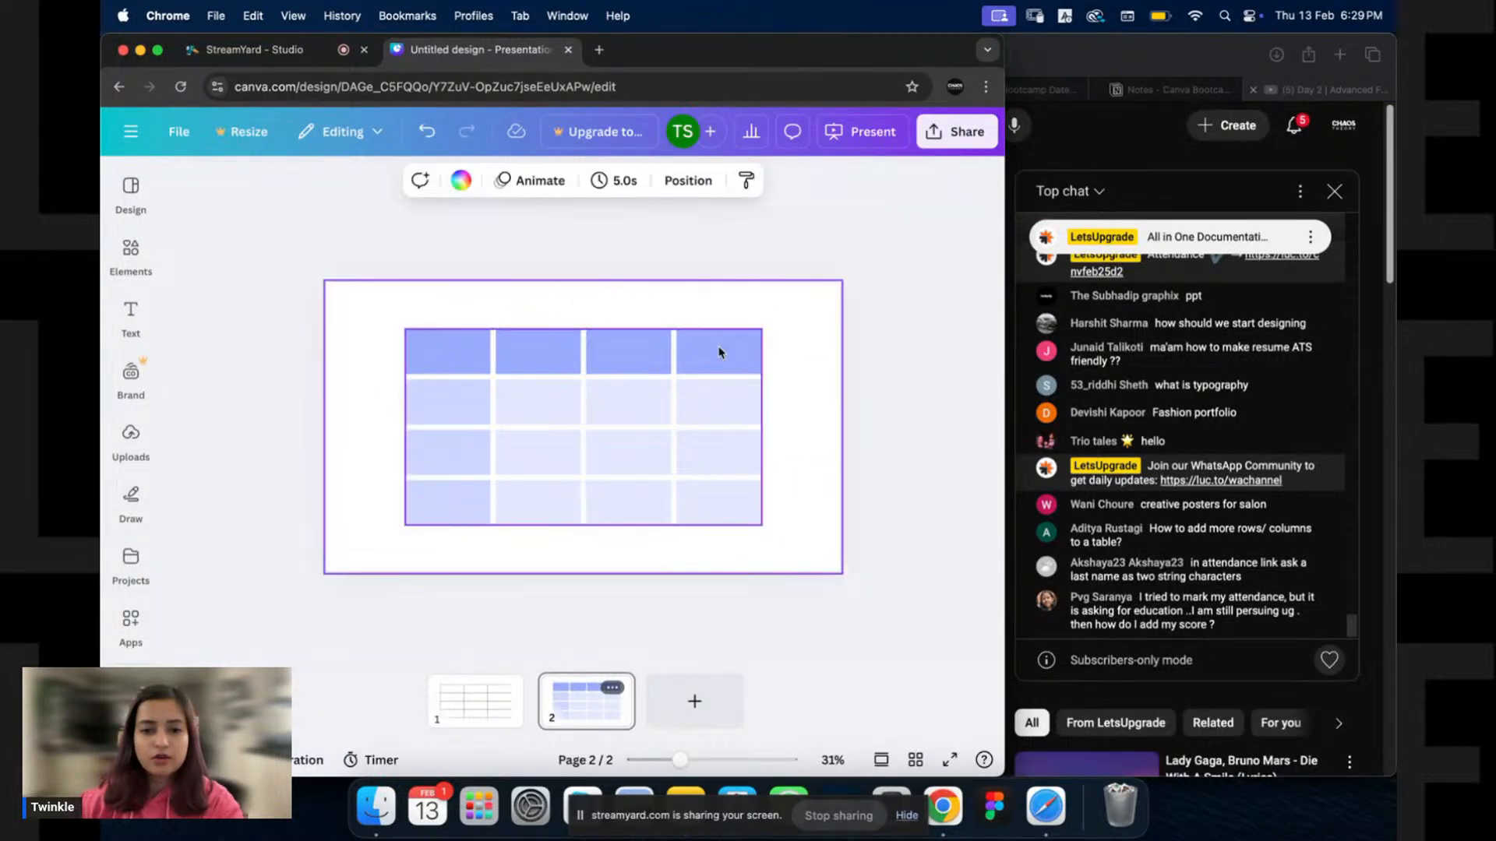
{"action": "left_click", "coordinate": [718, 310]}
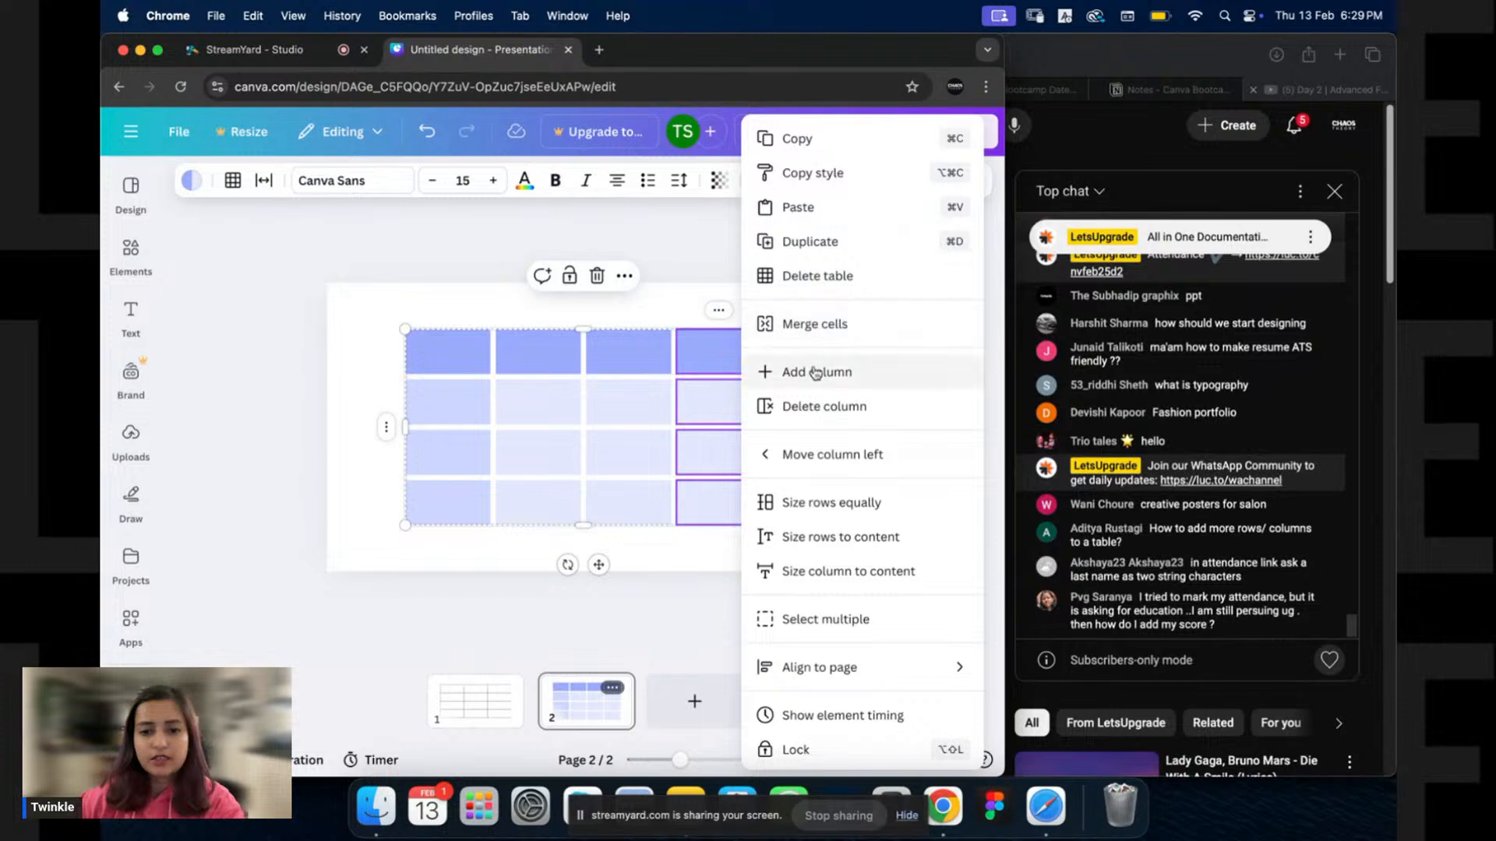
{"action": "left_click", "coordinate": [779, 371]}
{"action": "left_click", "coordinate": [717, 349]}
{"action": "left_click", "coordinate": [729, 312]}
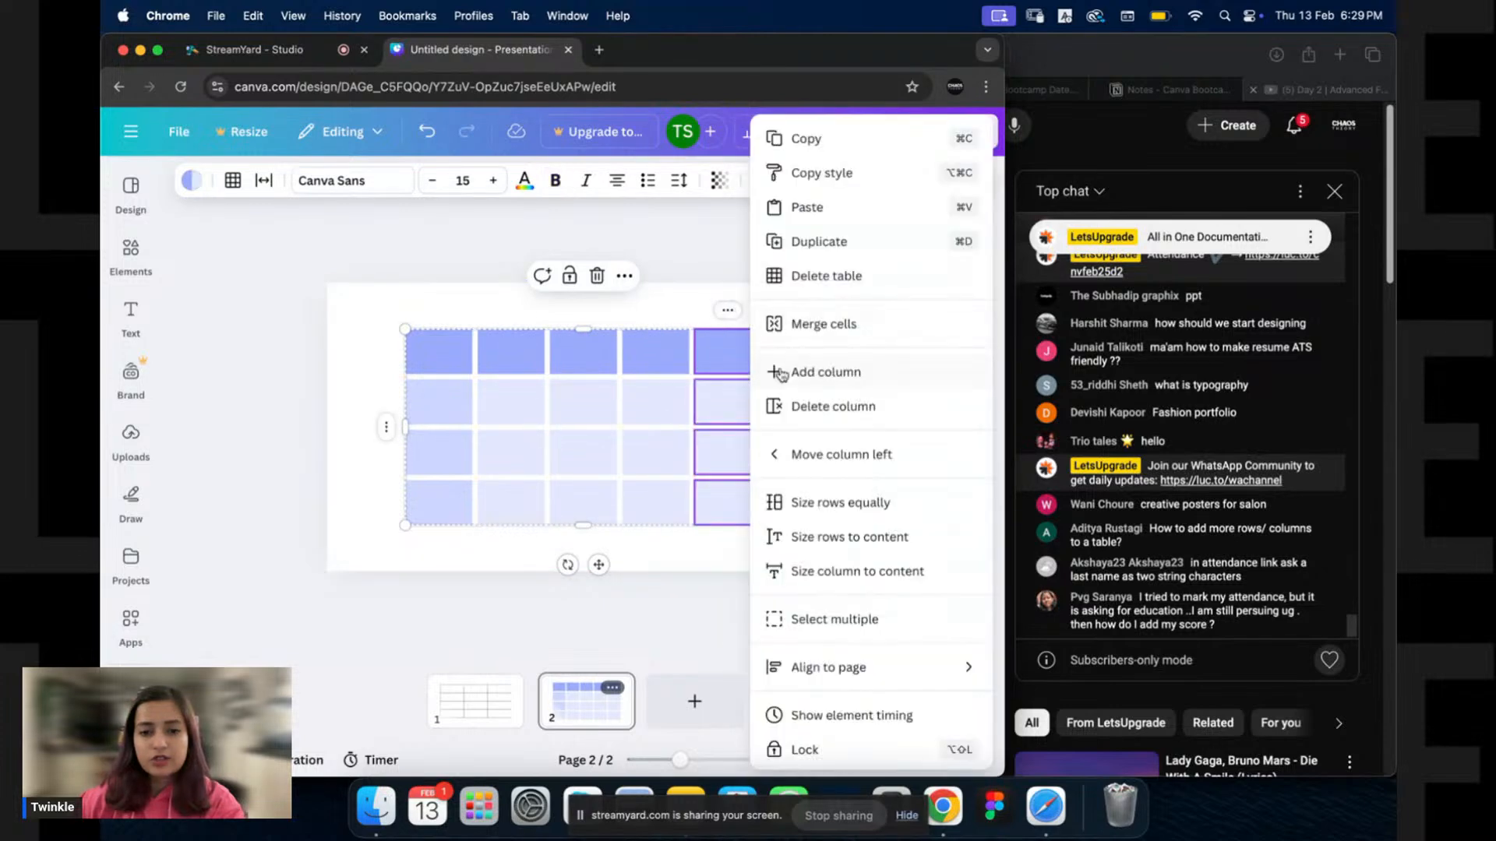
{"action": "left_click", "coordinate": [813, 407]}
Enter "Add value" in the table's first header cell and set its font size to 30.
{"action": "left_click", "coordinate": [454, 364]}
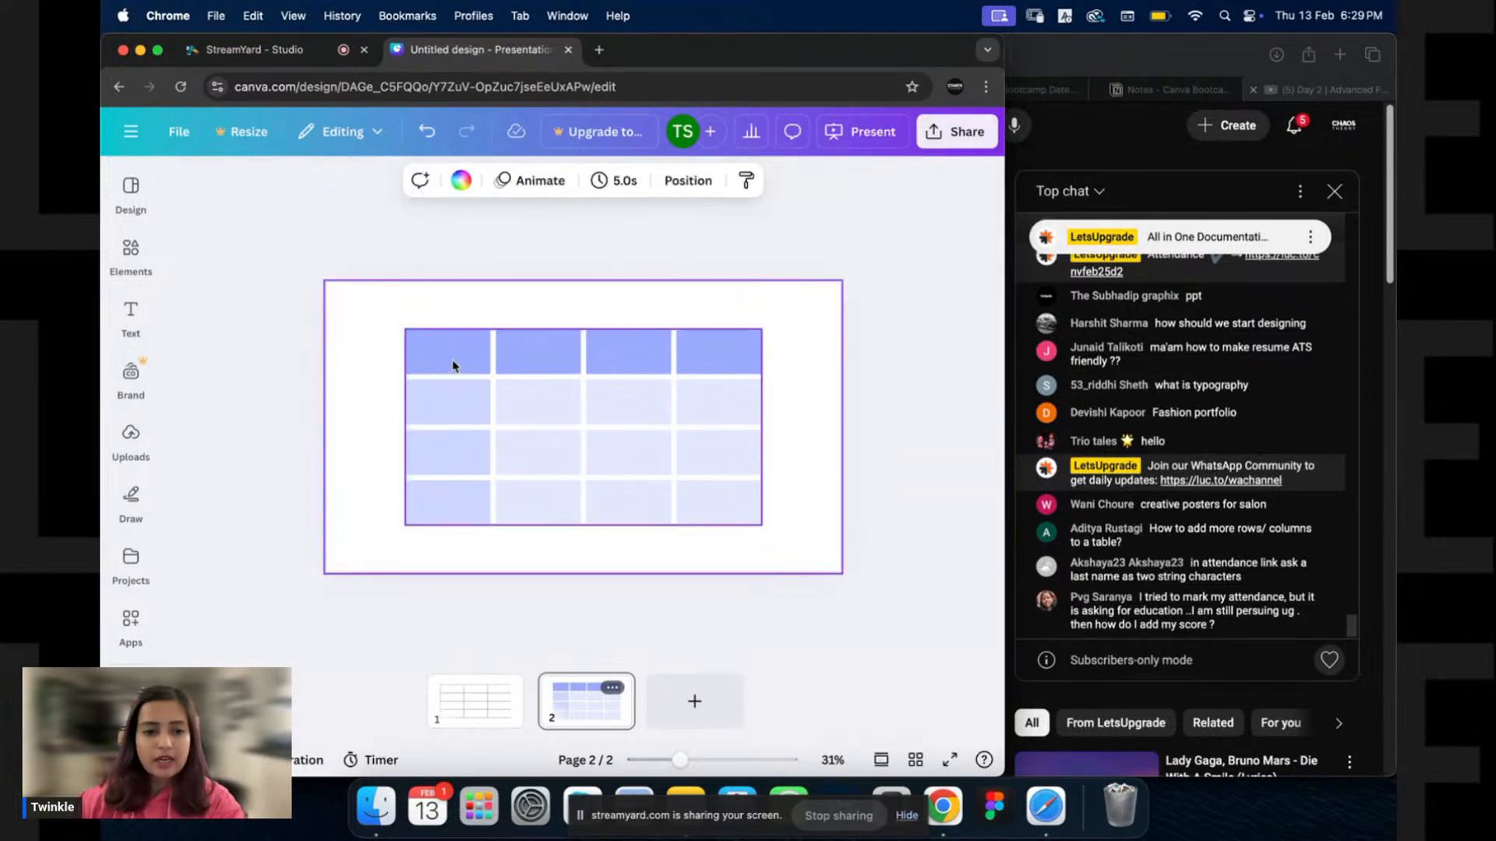
{"action": "left_click", "coordinate": [455, 364]}
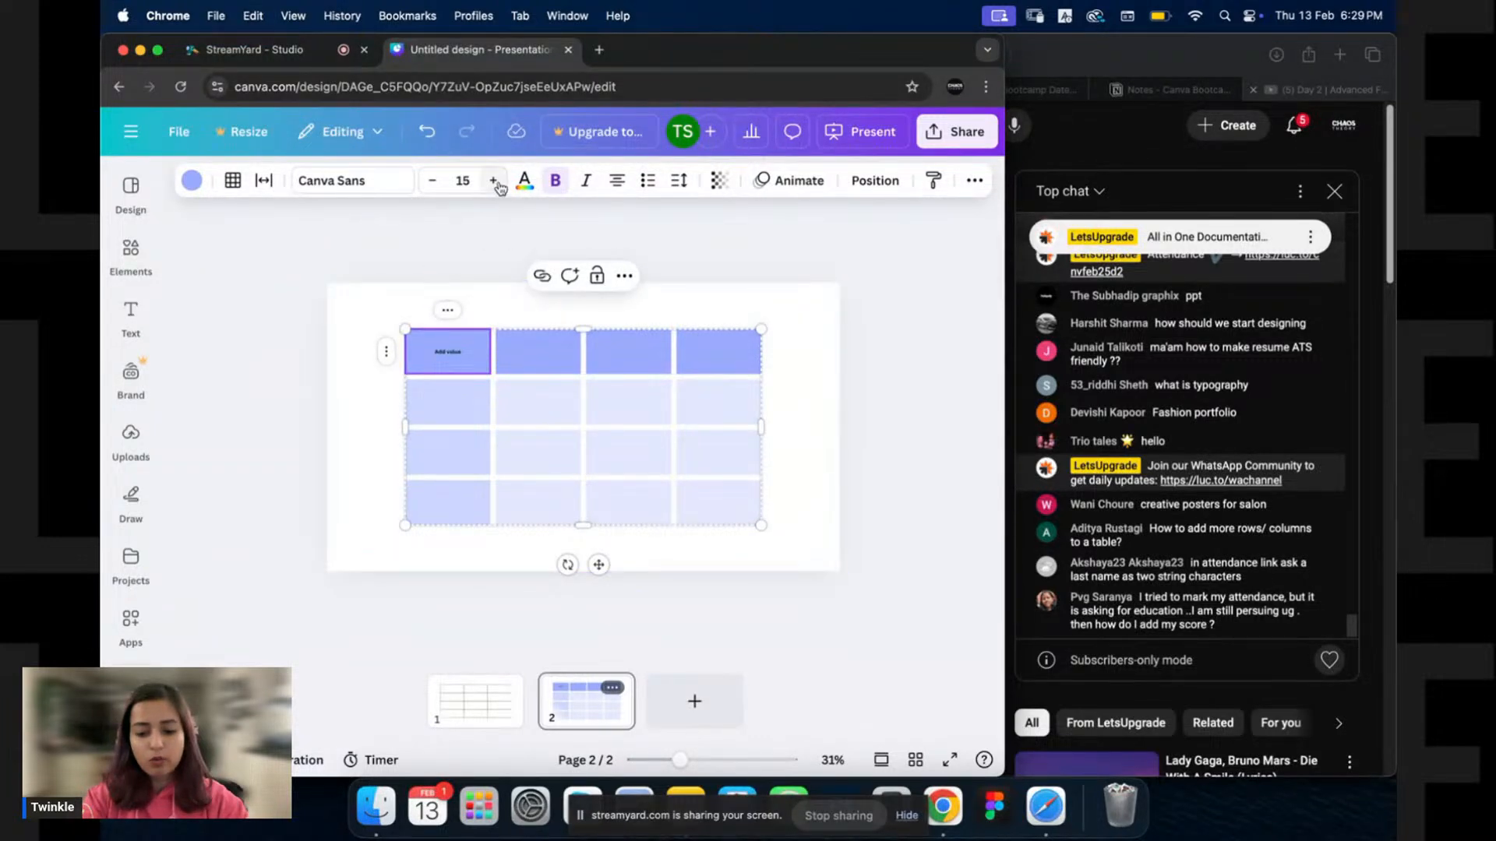
{"action": "left_click", "coordinate": [470, 180]}
{"action": "key", "text": "Return"}
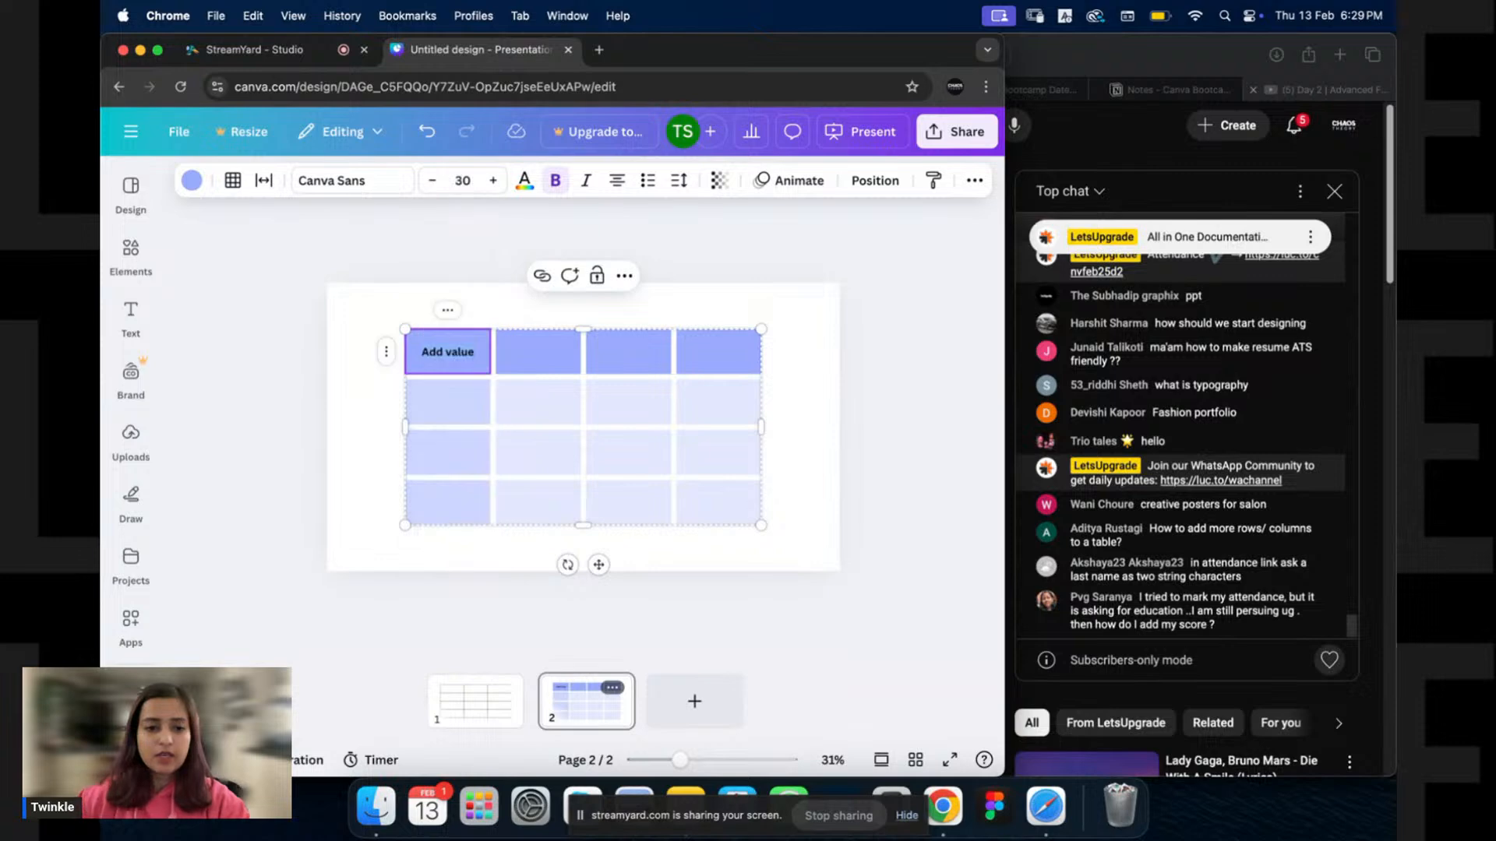
{"action": "left_click", "coordinate": [335, 442]}
Enter 13 in the second row's second cell and set its font size to 30.
{"action": "left_click", "coordinate": [465, 400]}
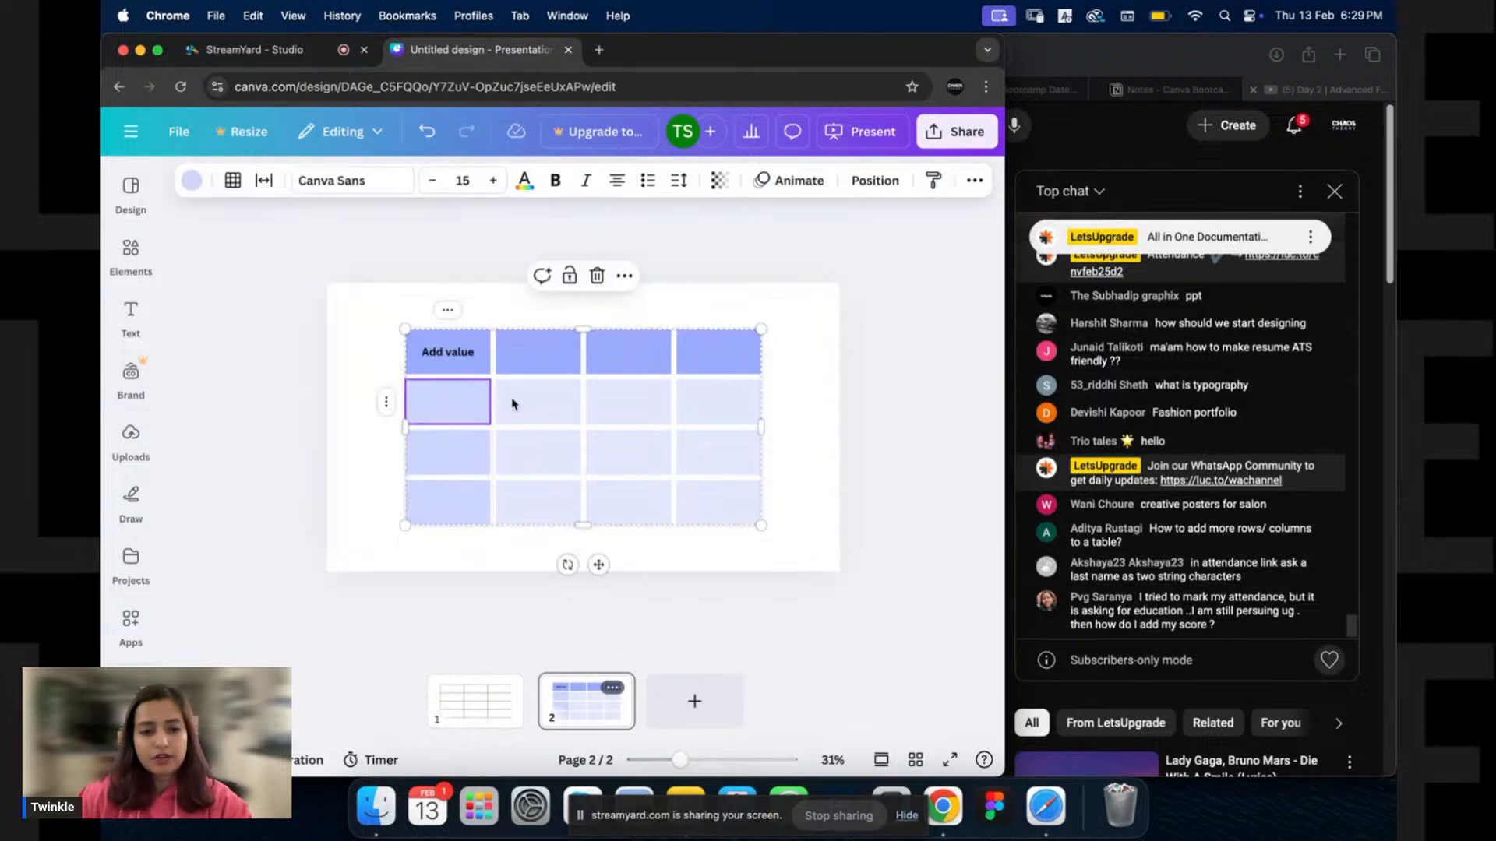
{"action": "left_click", "coordinate": [541, 400]}
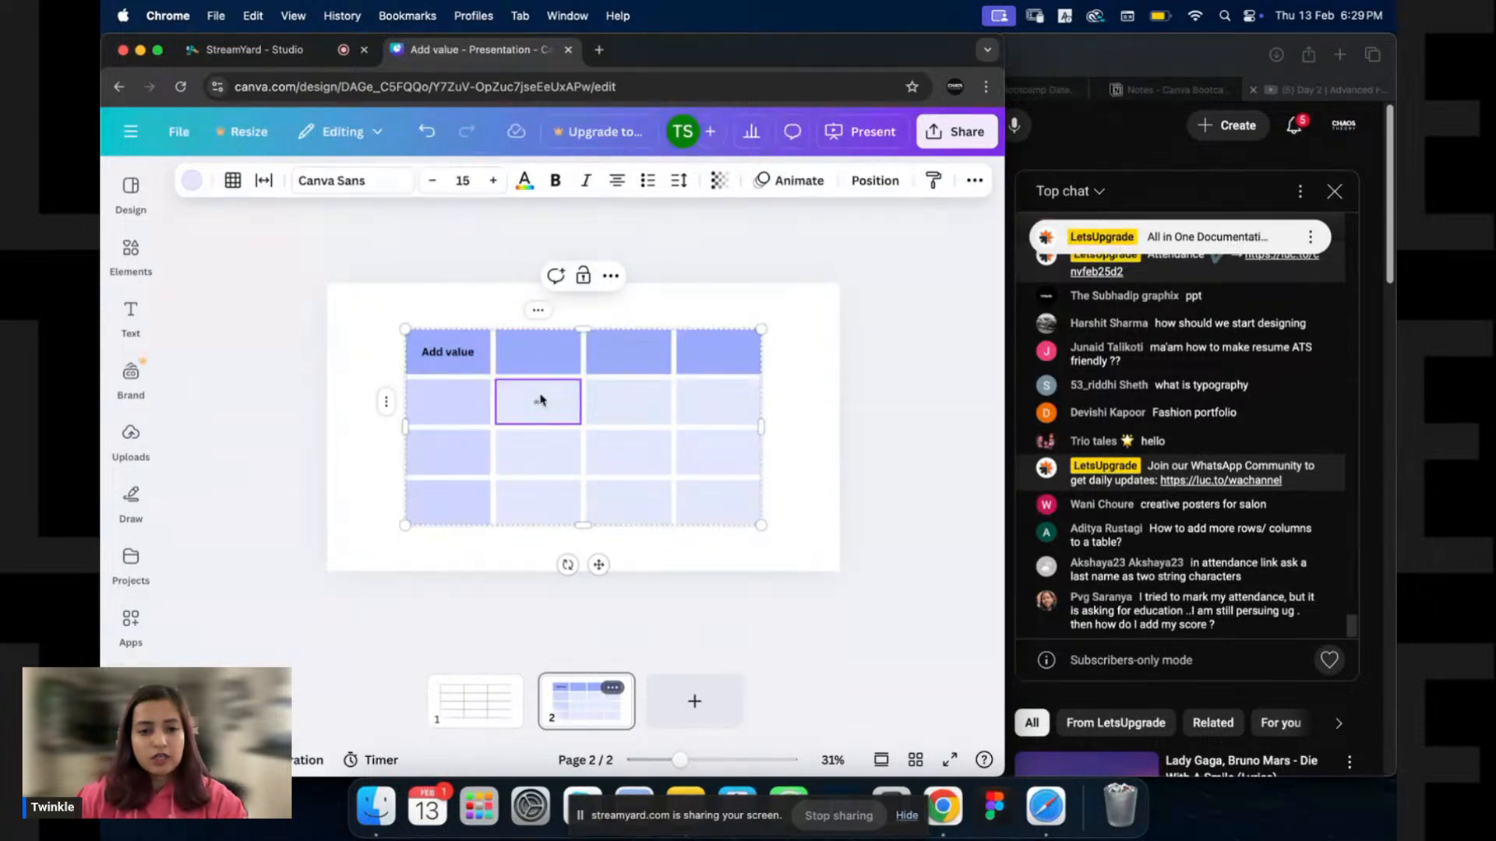
{"action": "key", "text": "super+a"}
{"action": "type", "text": "13"}
{"action": "key", "text": "super+a"}
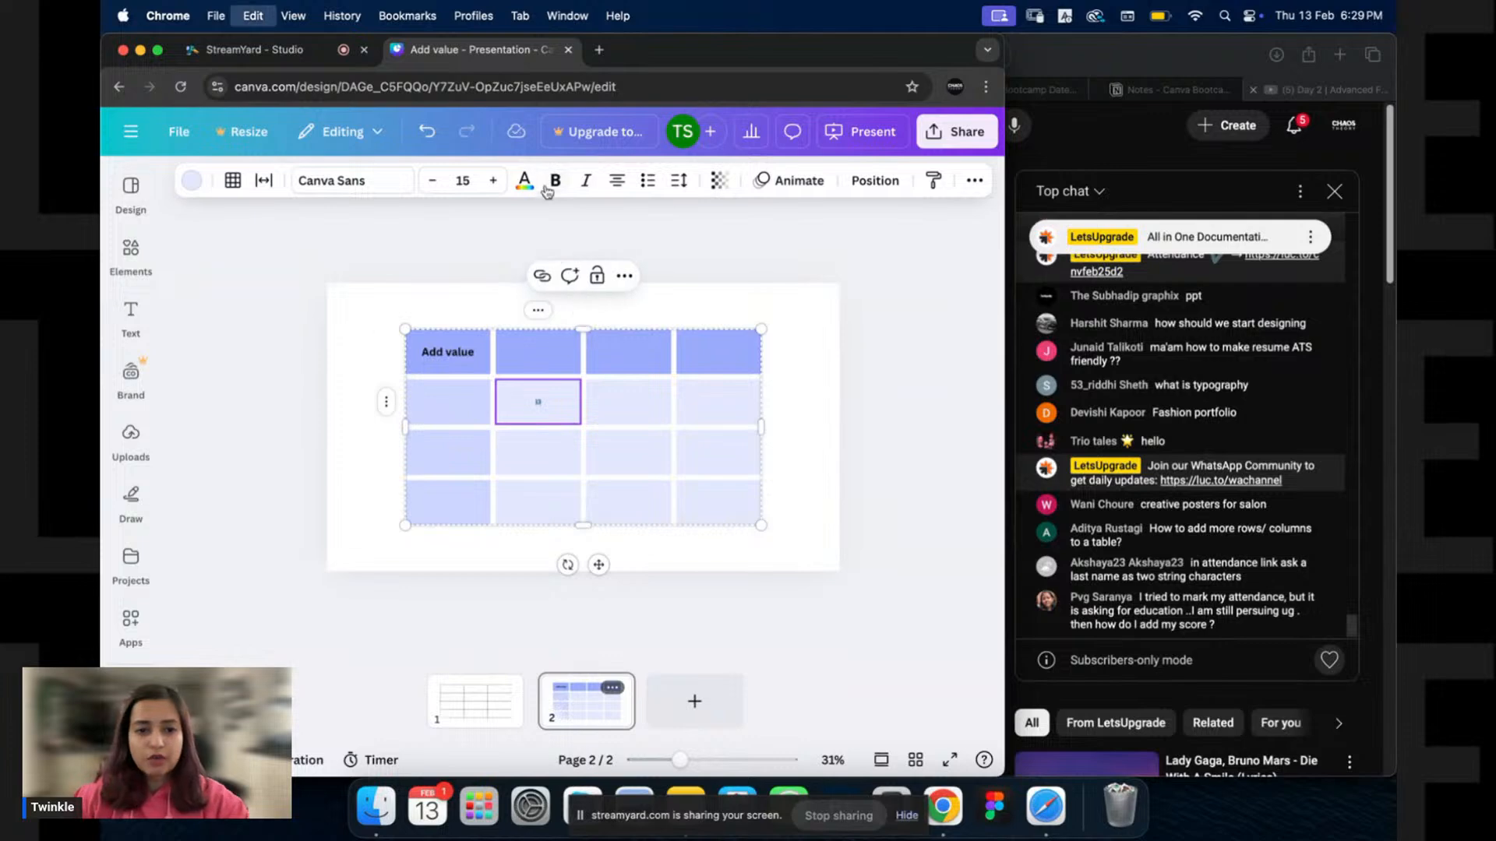
{"action": "left_click", "coordinate": [466, 180]}
{"action": "type", "text": "30"}
{"action": "key", "text": "Return"}
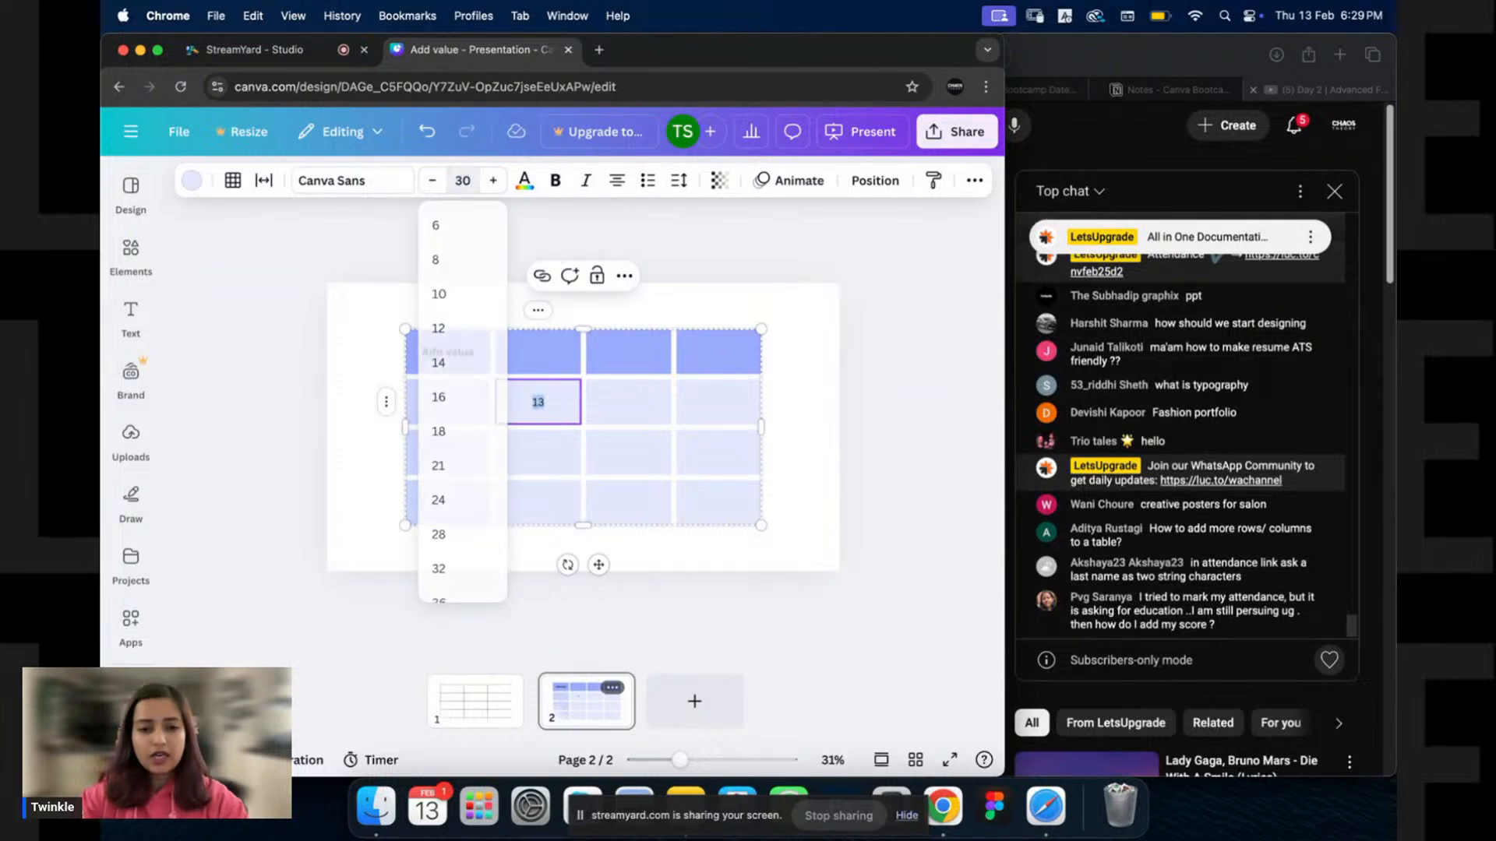
{"action": "left_click", "coordinate": [798, 367]}
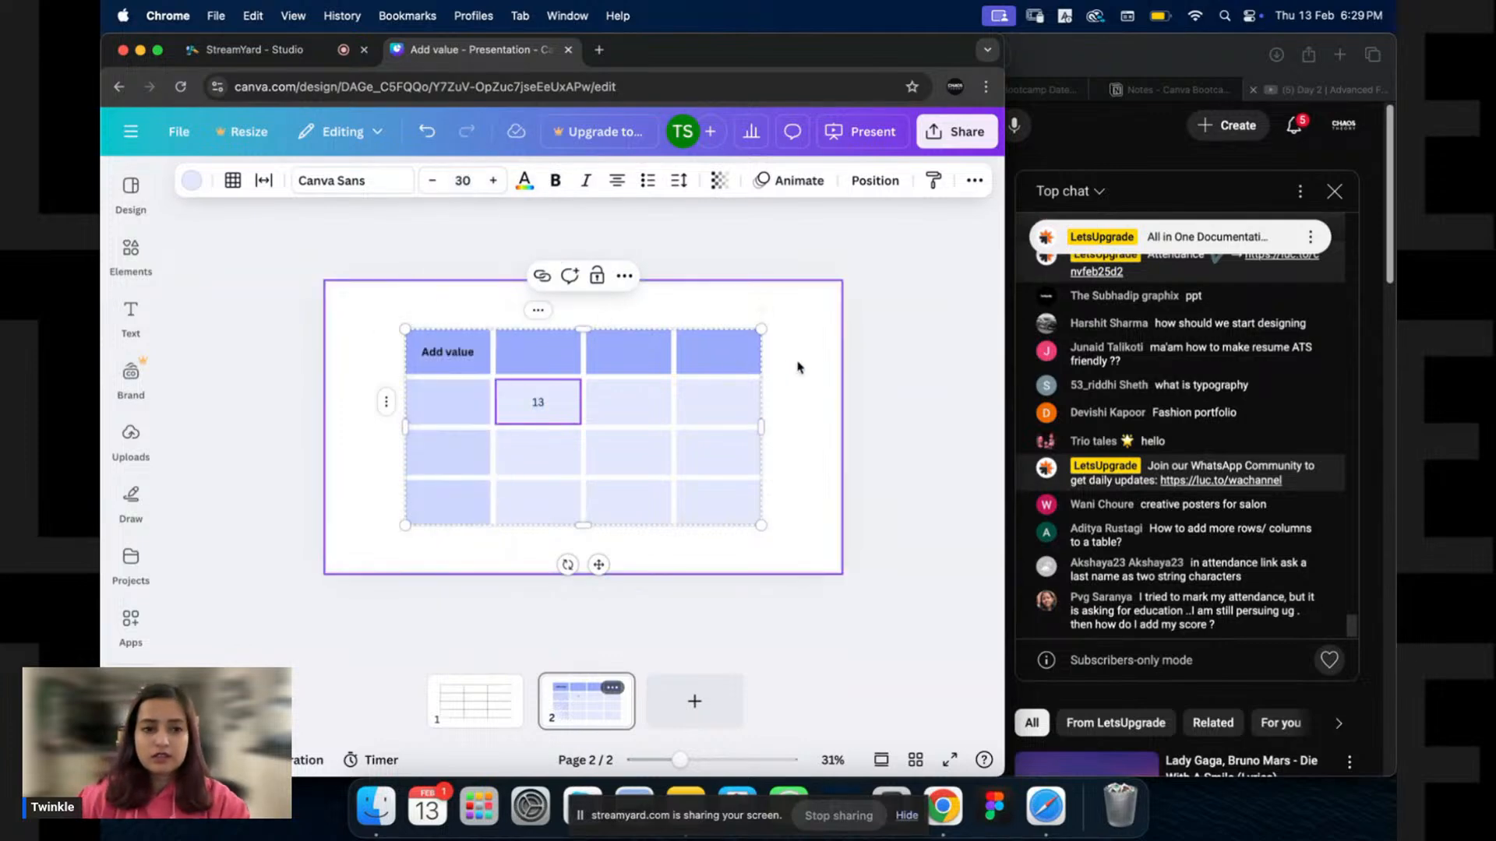
Fill the first two header cells with the Brand Kit's medium green (#85BBA4).
{"action": "left_click", "coordinate": [489, 354]}
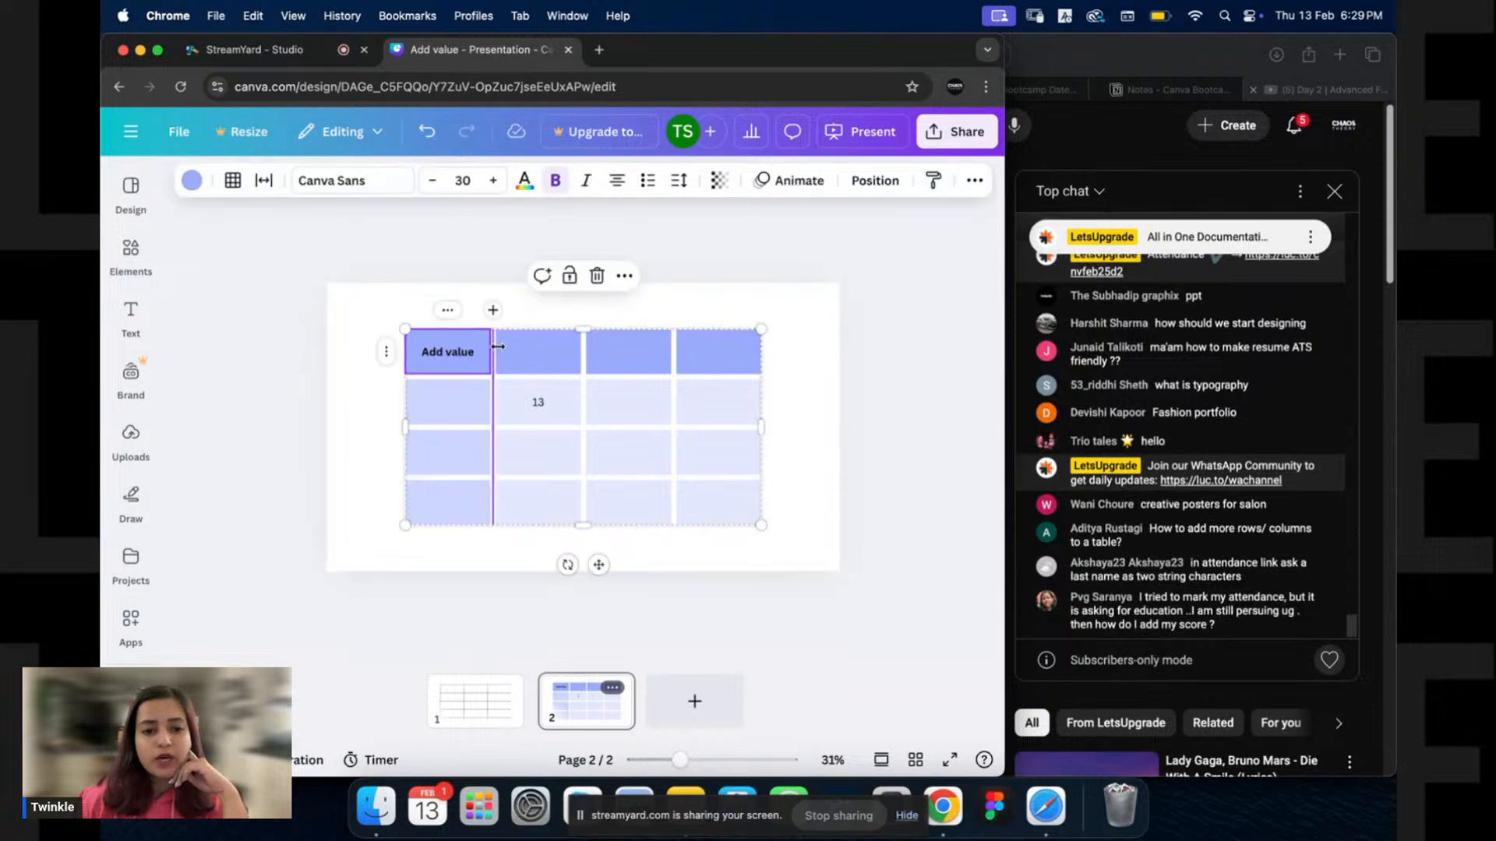
{"action": "left_click", "coordinate": [379, 348]}
{"action": "left_click", "coordinate": [501, 350]}
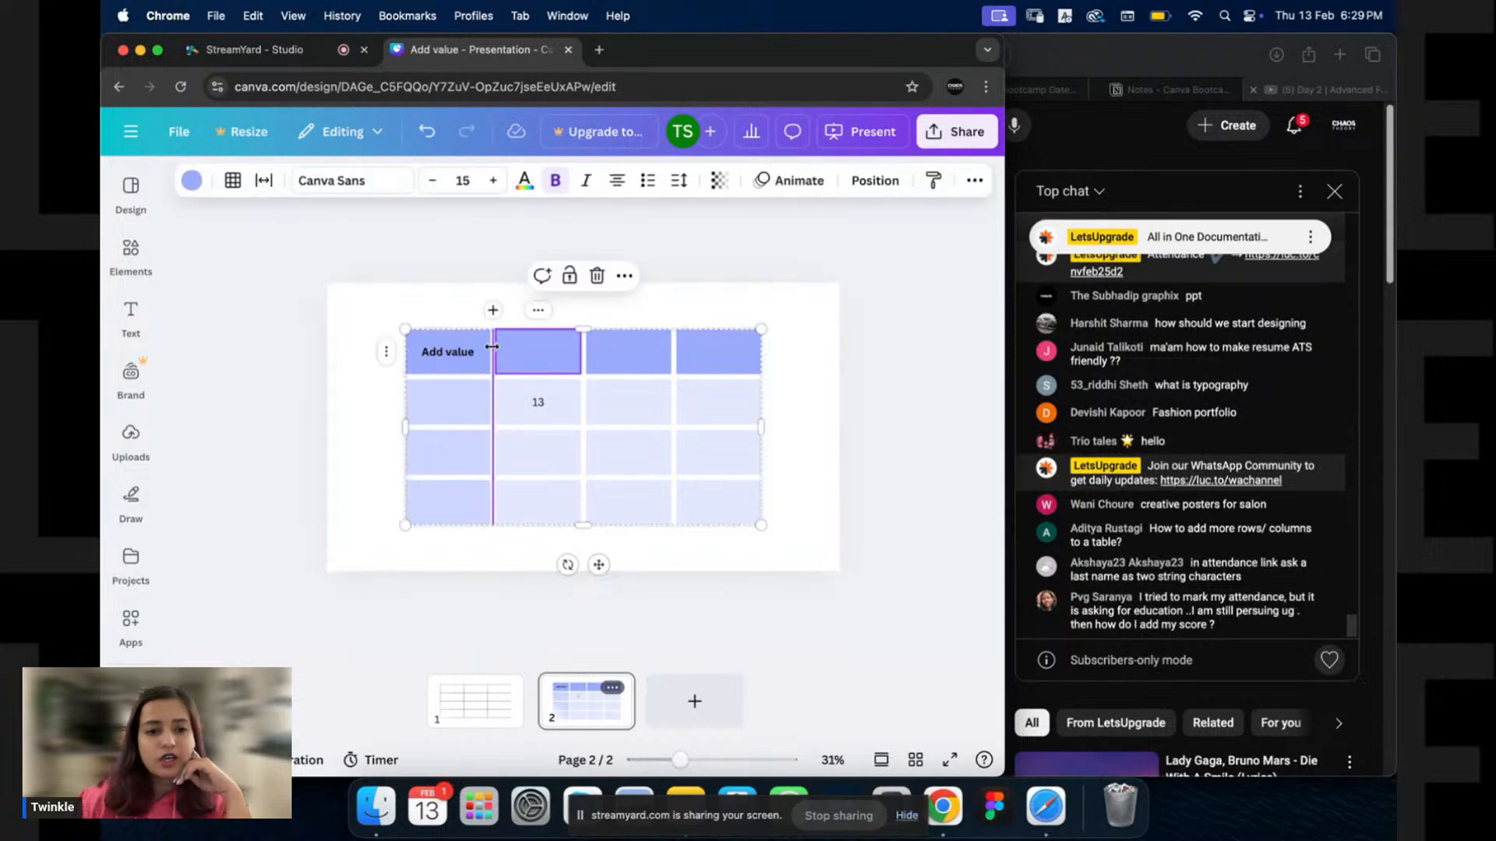
{"action": "left_click", "coordinate": [550, 350]}
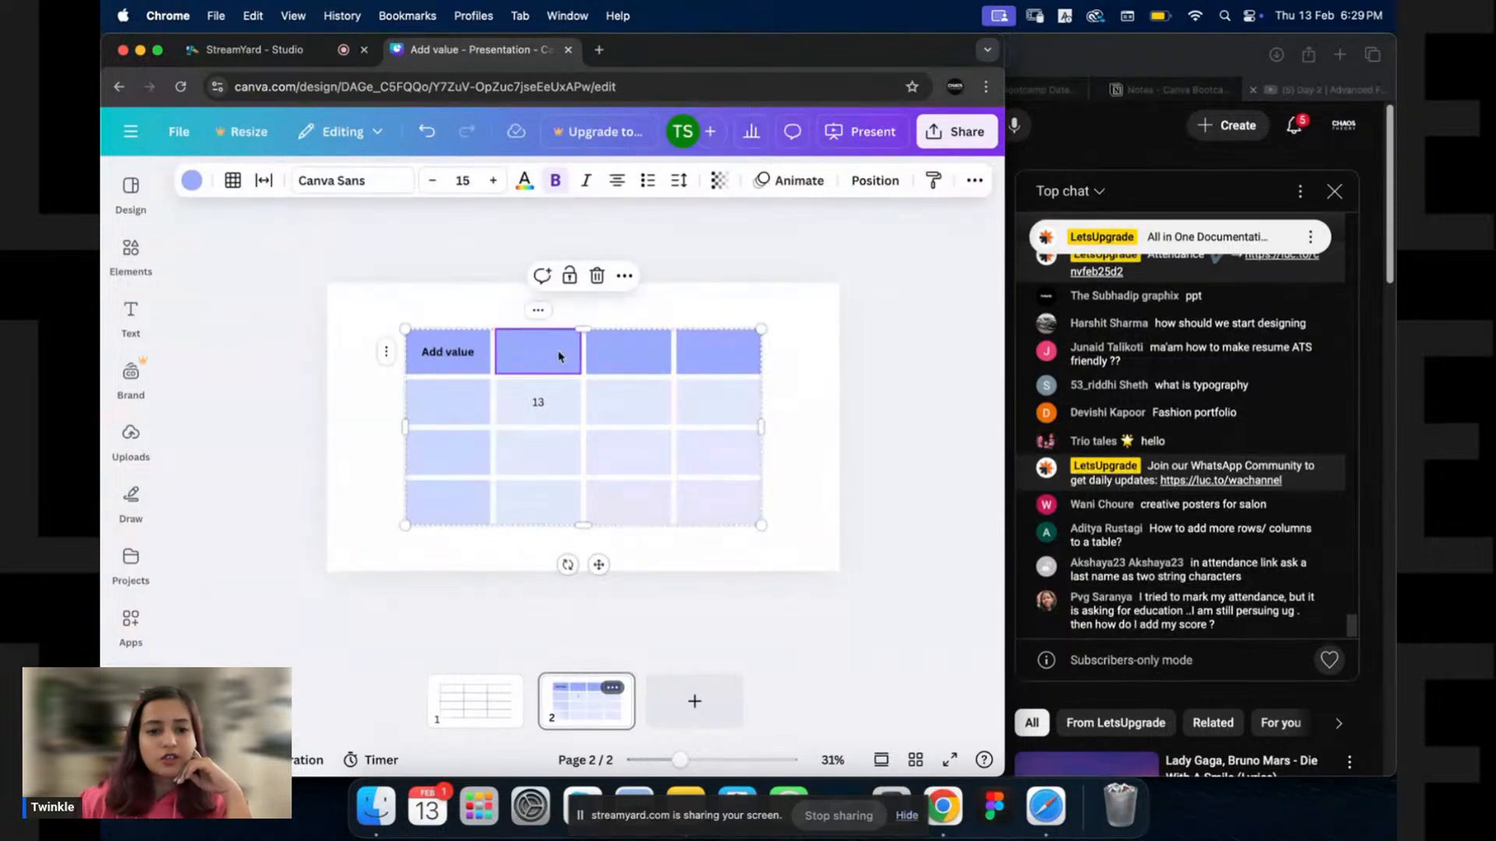
{"action": "left_click", "coordinate": [647, 356], "text": "shift"}
{"action": "left_click", "coordinate": [713, 355], "text": "shift"}
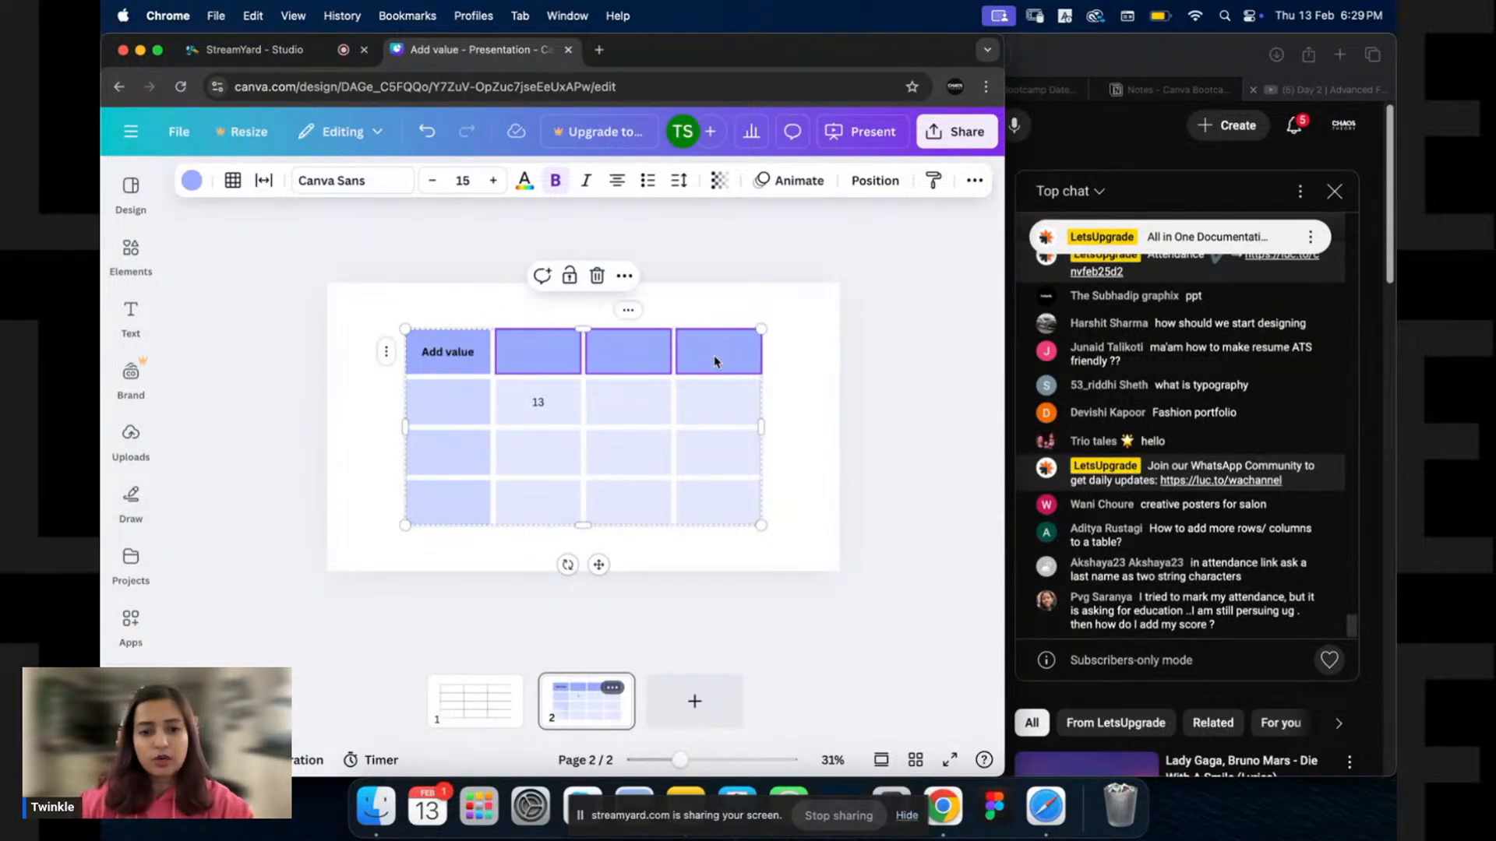
{"action": "left_click", "coordinate": [473, 366], "text": "shift"}
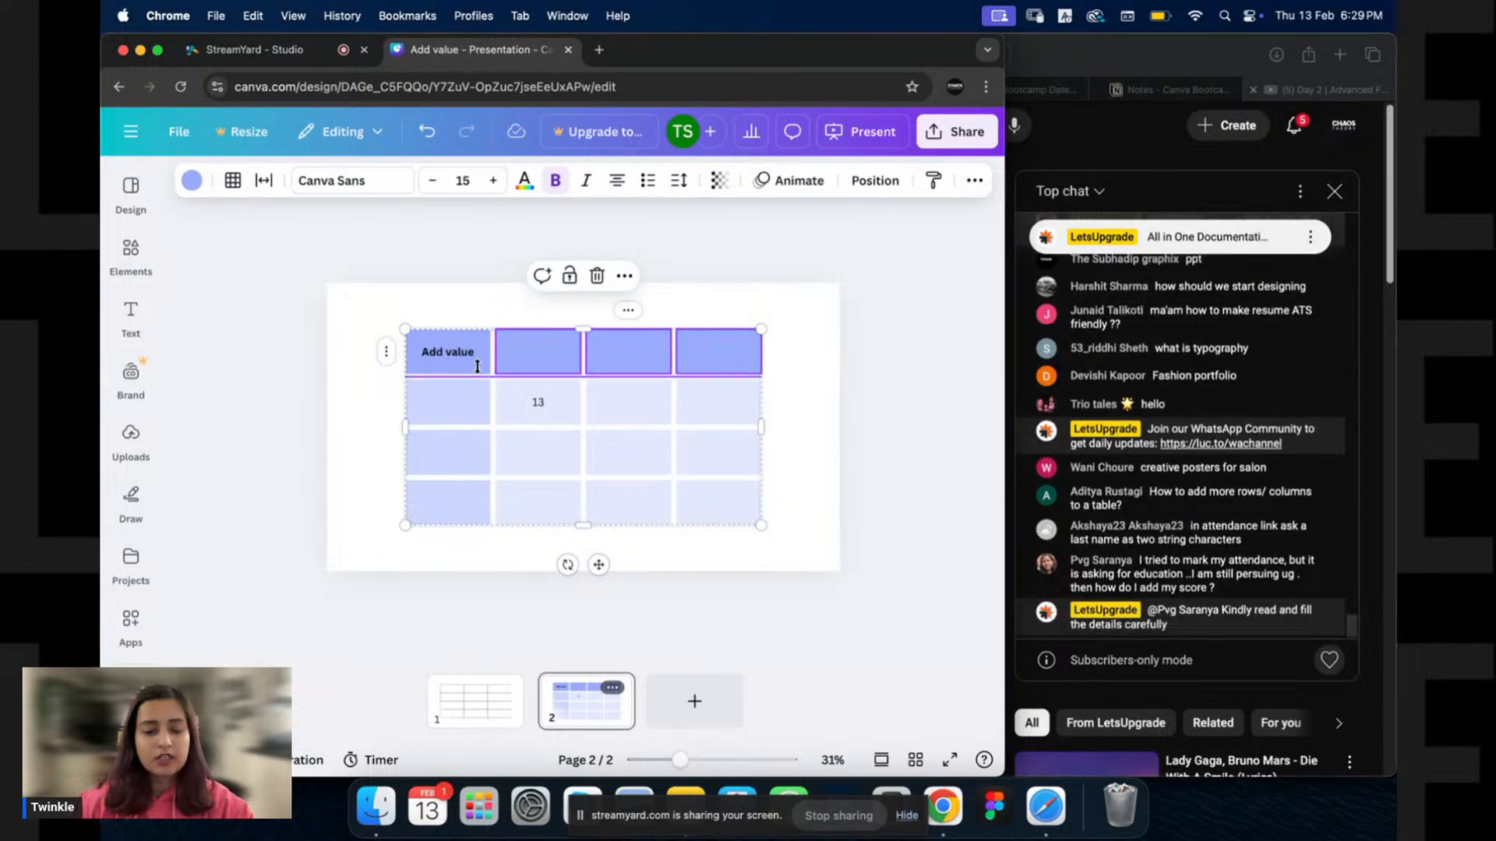
{"action": "left_click", "coordinate": [194, 185]}
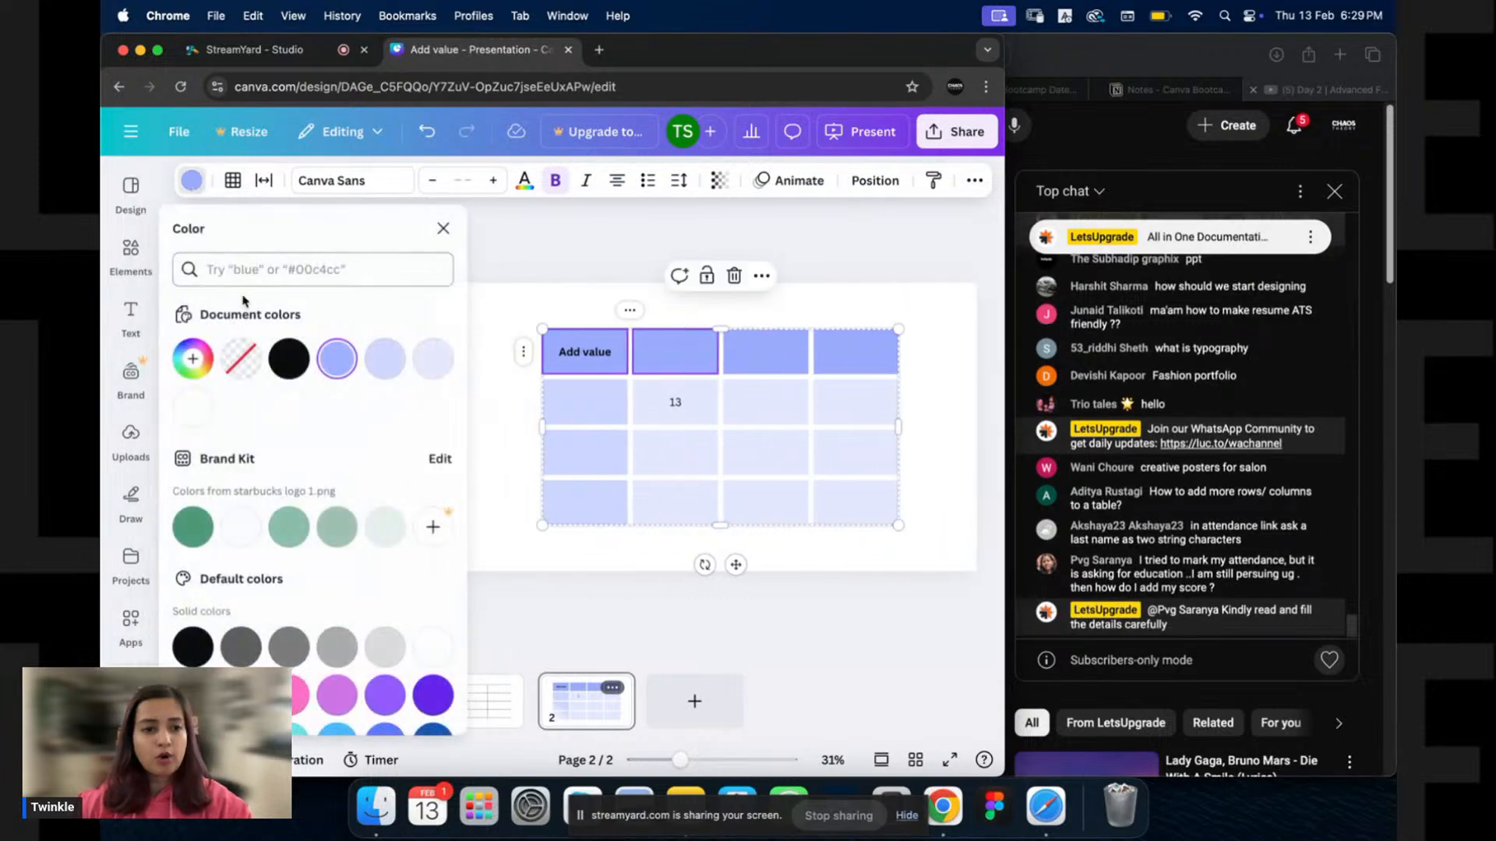
{"action": "left_click", "coordinate": [291, 529]}
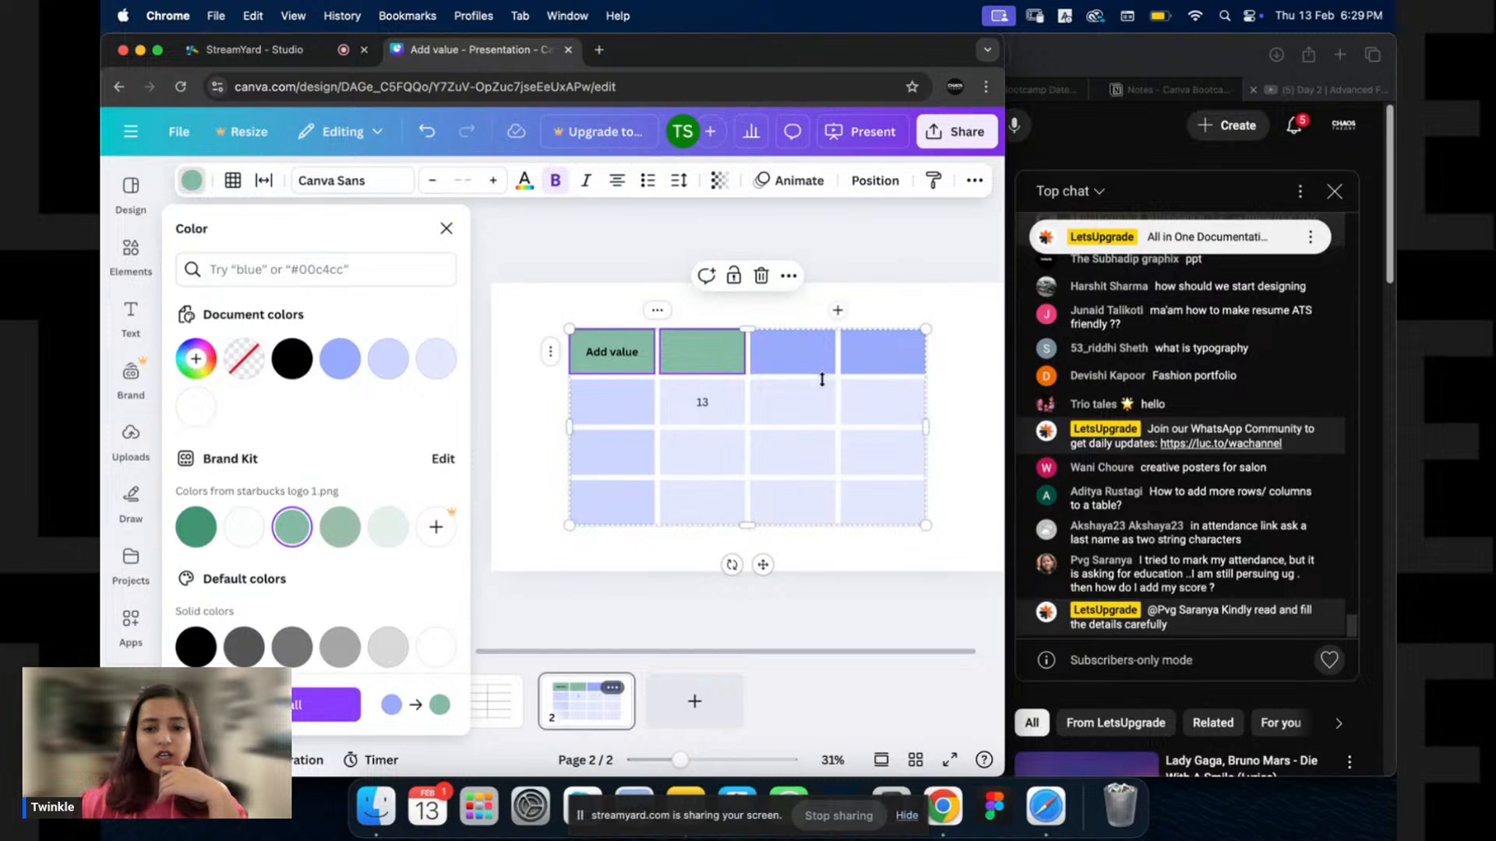
Fill the remaining two header cells with the same Brand Kit green (#85BBA4).
{"action": "left_click", "coordinate": [803, 359]}
{"action": "left_click", "coordinate": [849, 355], "text": "shift"}
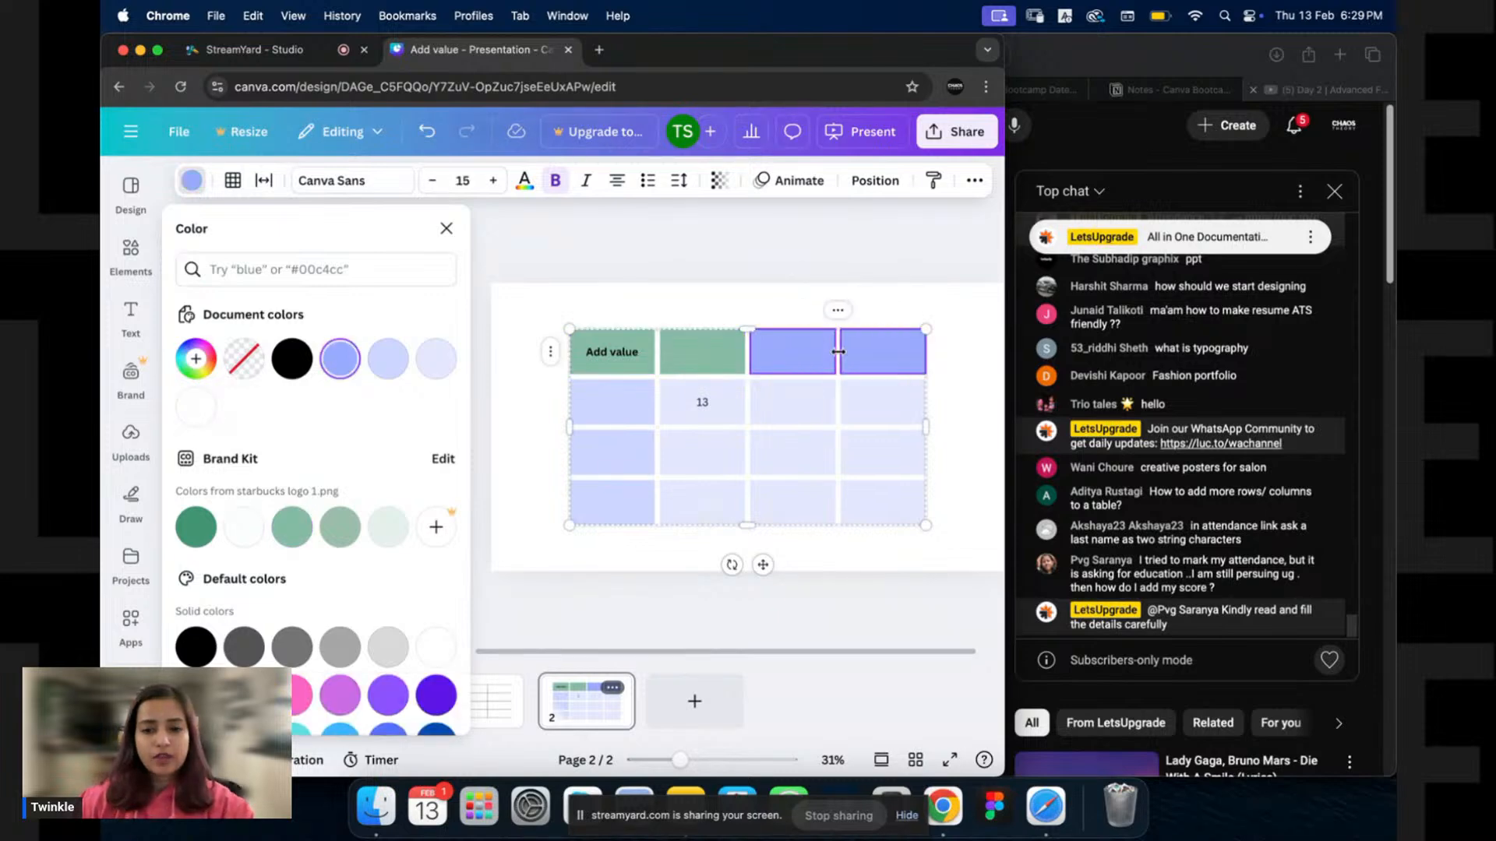
{"action": "left_click", "coordinate": [336, 525]}
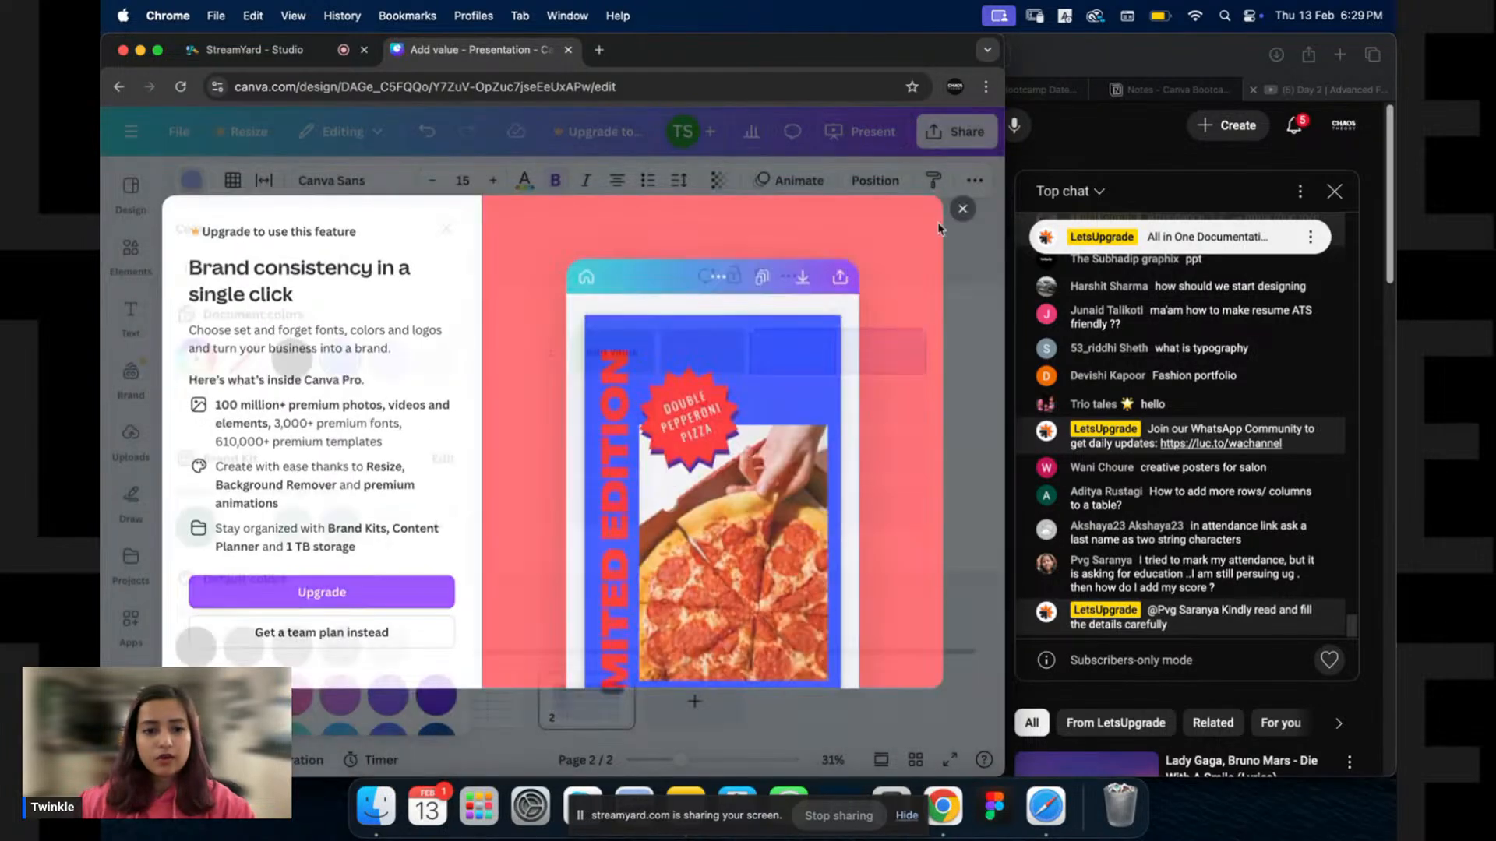
{"action": "left_click", "coordinate": [974, 204]}
{"action": "left_click", "coordinate": [292, 526]}
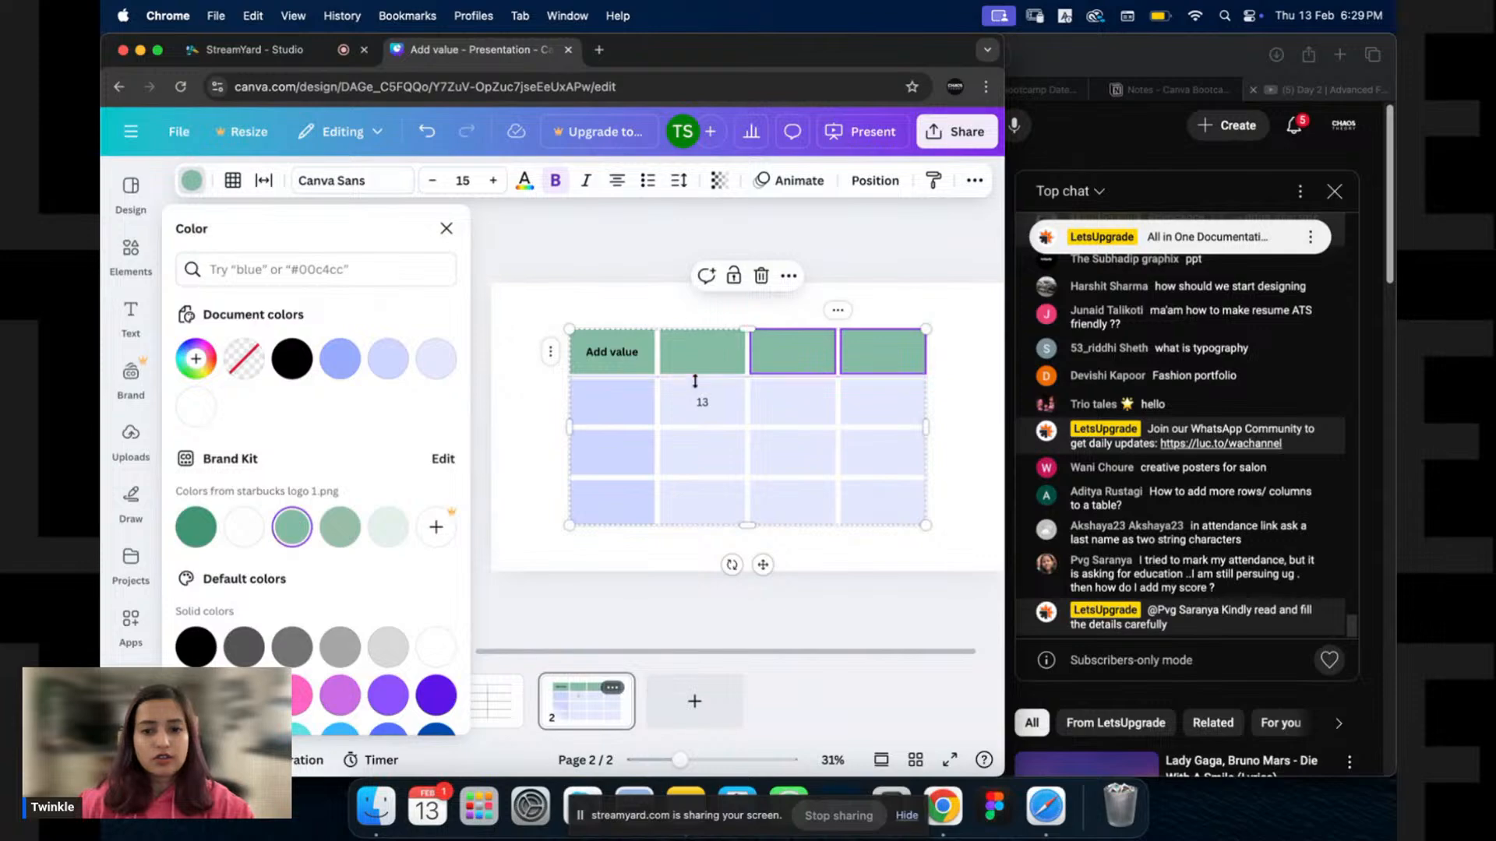
Fill the three first-column cells below the header with a custom pale green (#D6E8E0), lightened from the header green.
{"action": "left_click_drag", "start_coordinate": [612, 399], "coordinate": [612, 501]}
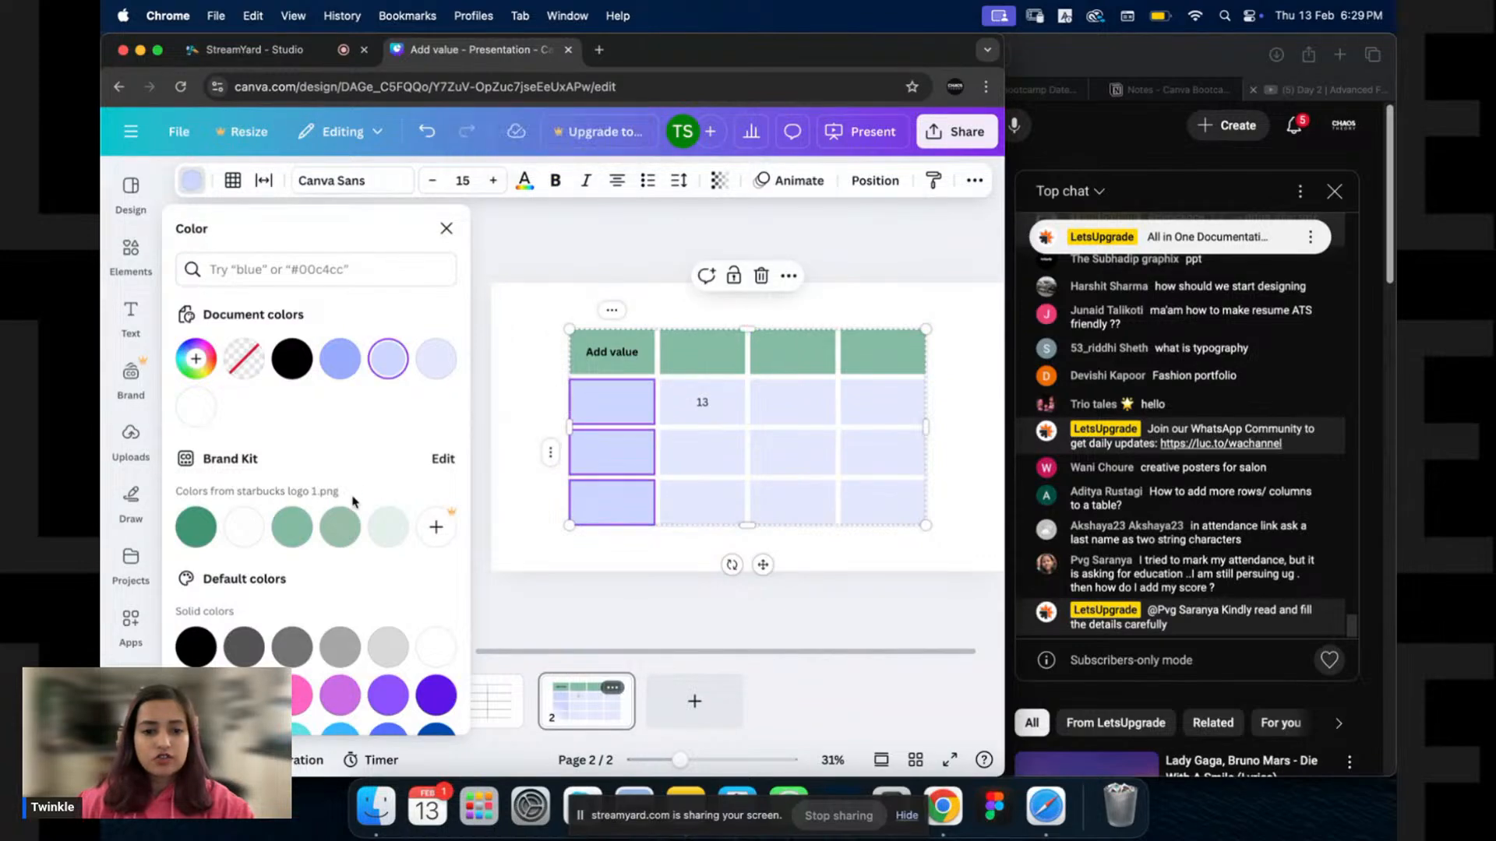
{"action": "left_click", "coordinate": [383, 533]}
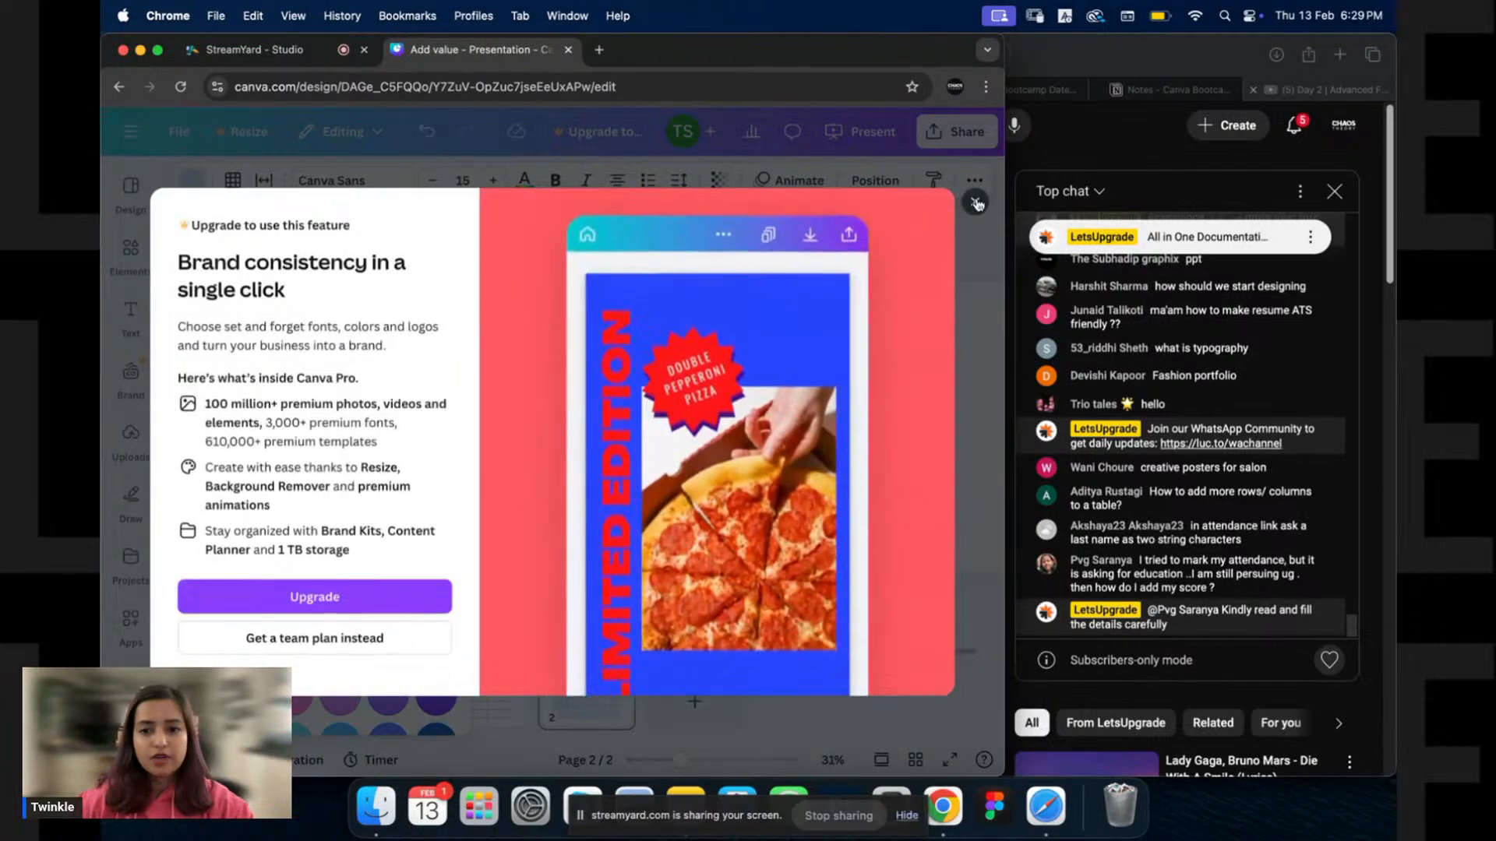
{"action": "left_click", "coordinate": [976, 204]}
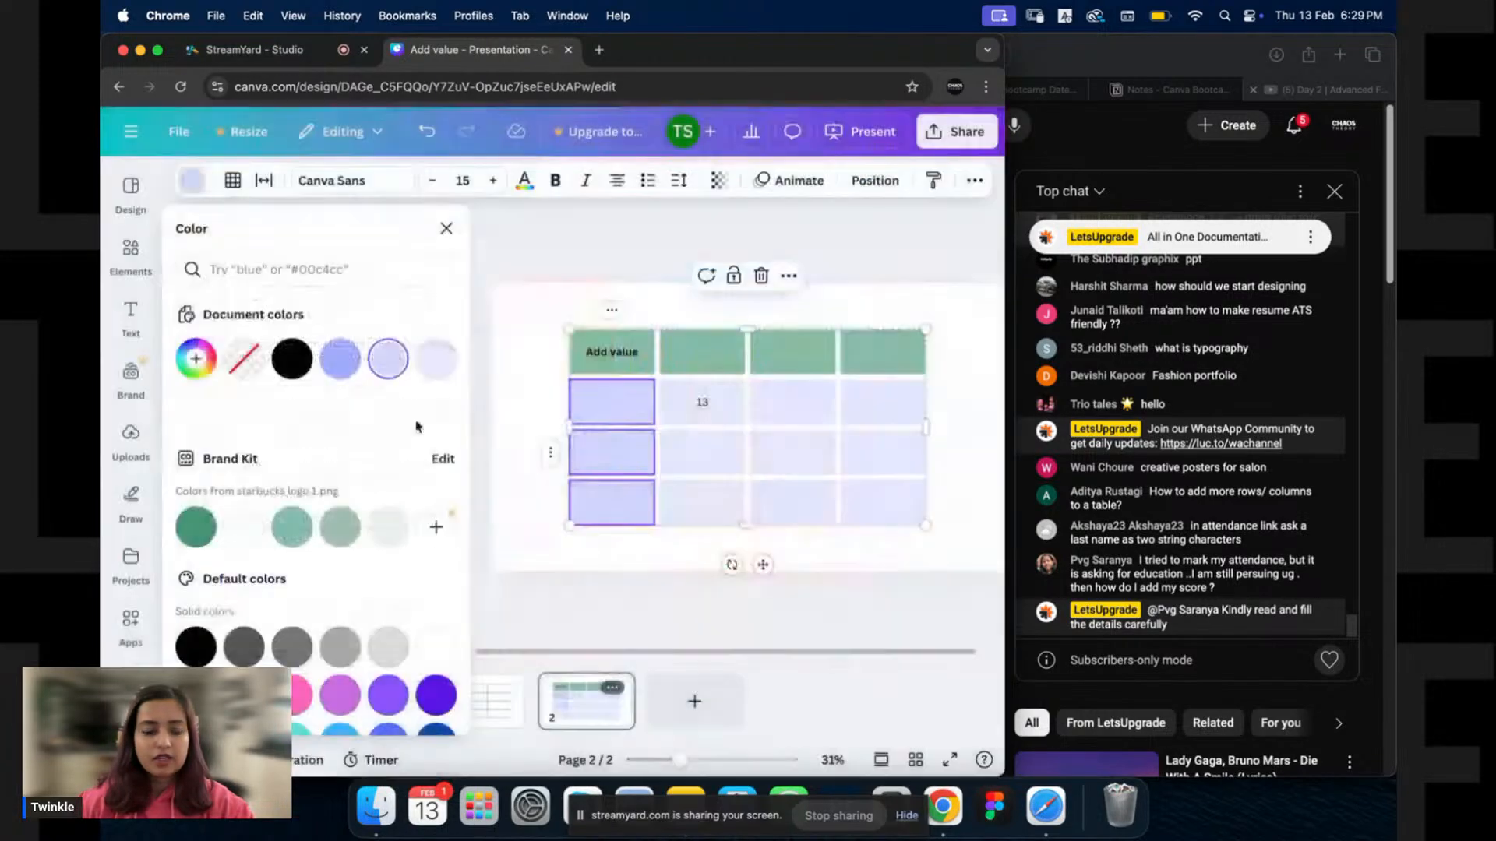
{"action": "left_click", "coordinate": [195, 187]}
{"action": "left_click", "coordinate": [193, 181]}
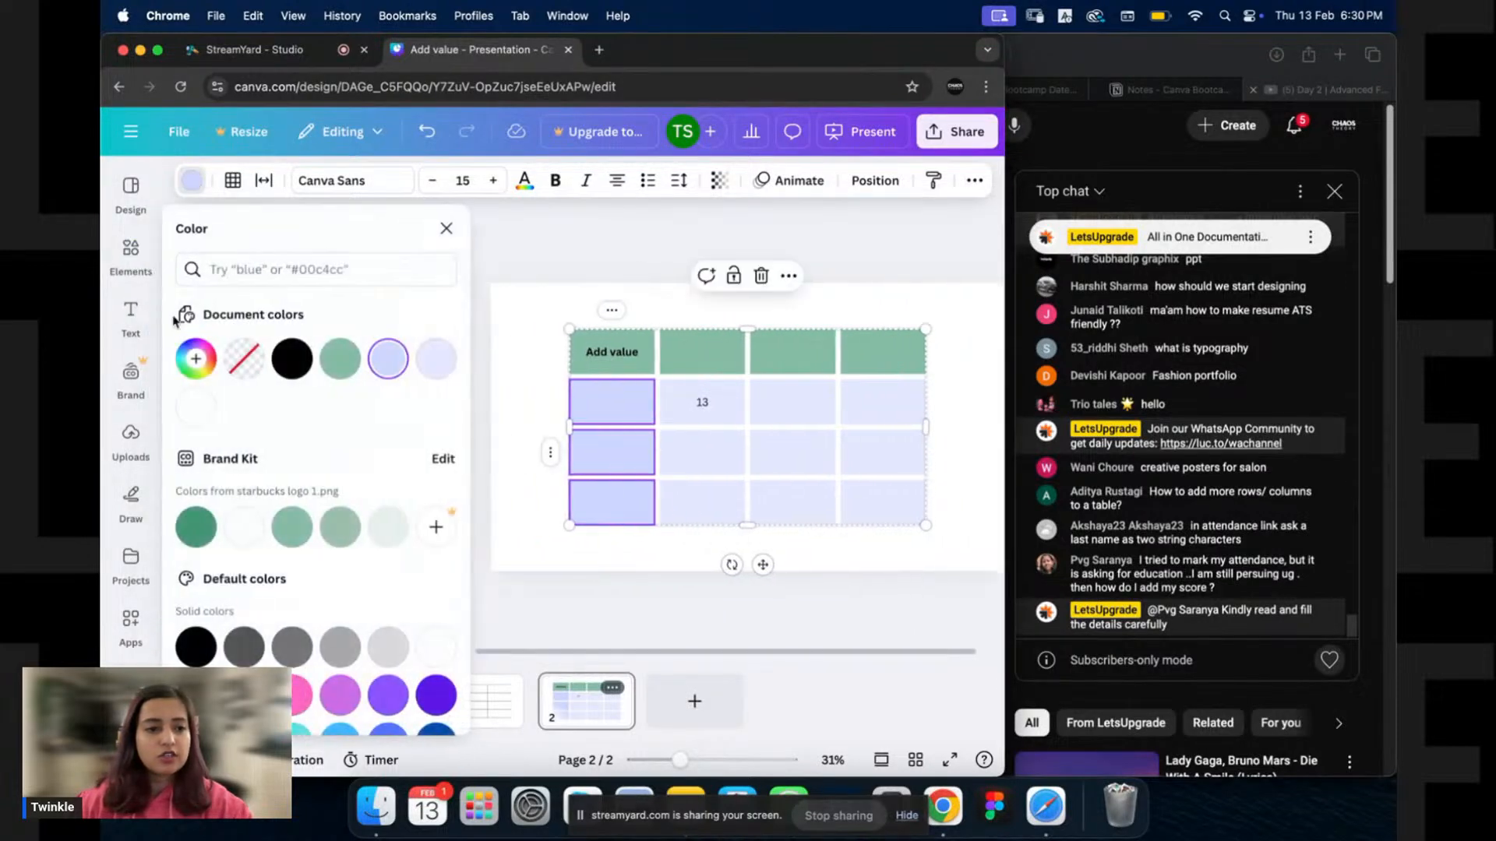
{"action": "left_click", "coordinate": [340, 358]}
{"action": "left_click", "coordinate": [196, 359]}
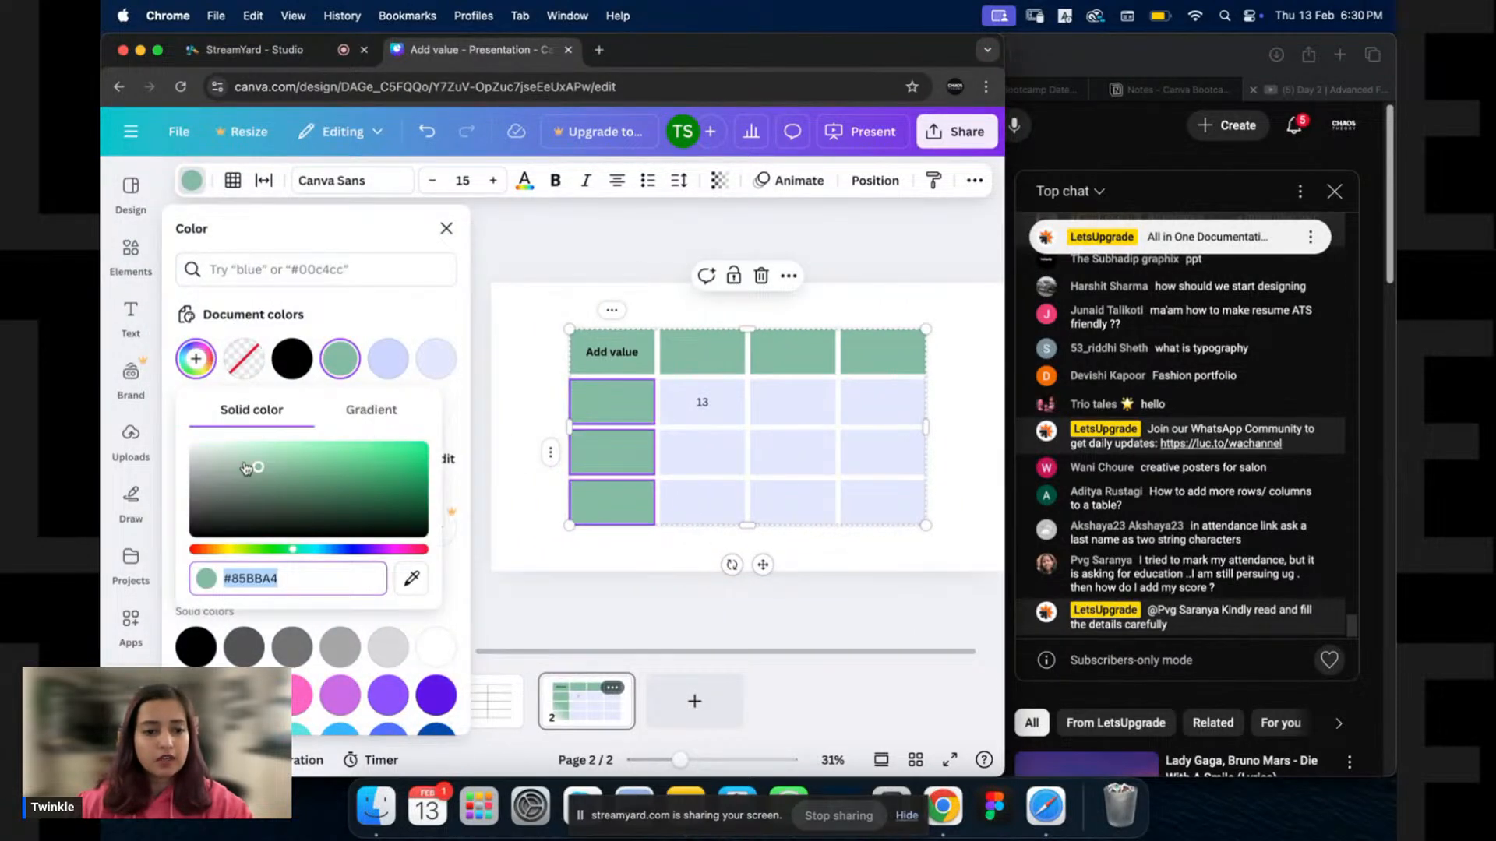
{"action": "left_click_drag", "start_coordinate": [246, 469], "coordinate": [212, 452]}
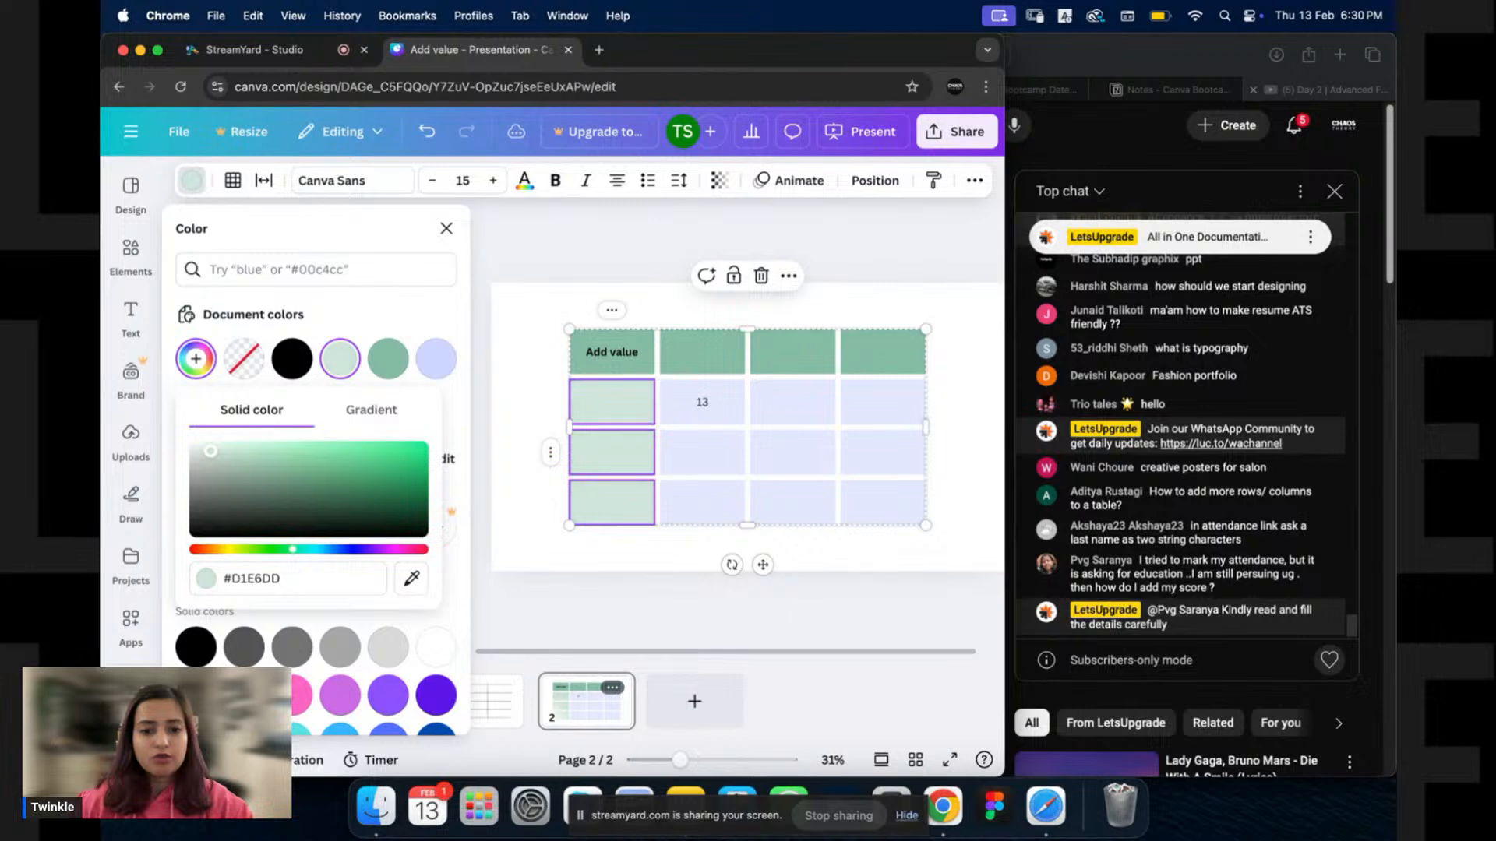
Fill the nine remaining body cells with a near-white green (#F7FAF9), lightened from the first column's pale green.
{"action": "left_click_drag", "start_coordinate": [735, 414], "coordinate": [879, 499]}
{"action": "left_click", "coordinate": [699, 407]}
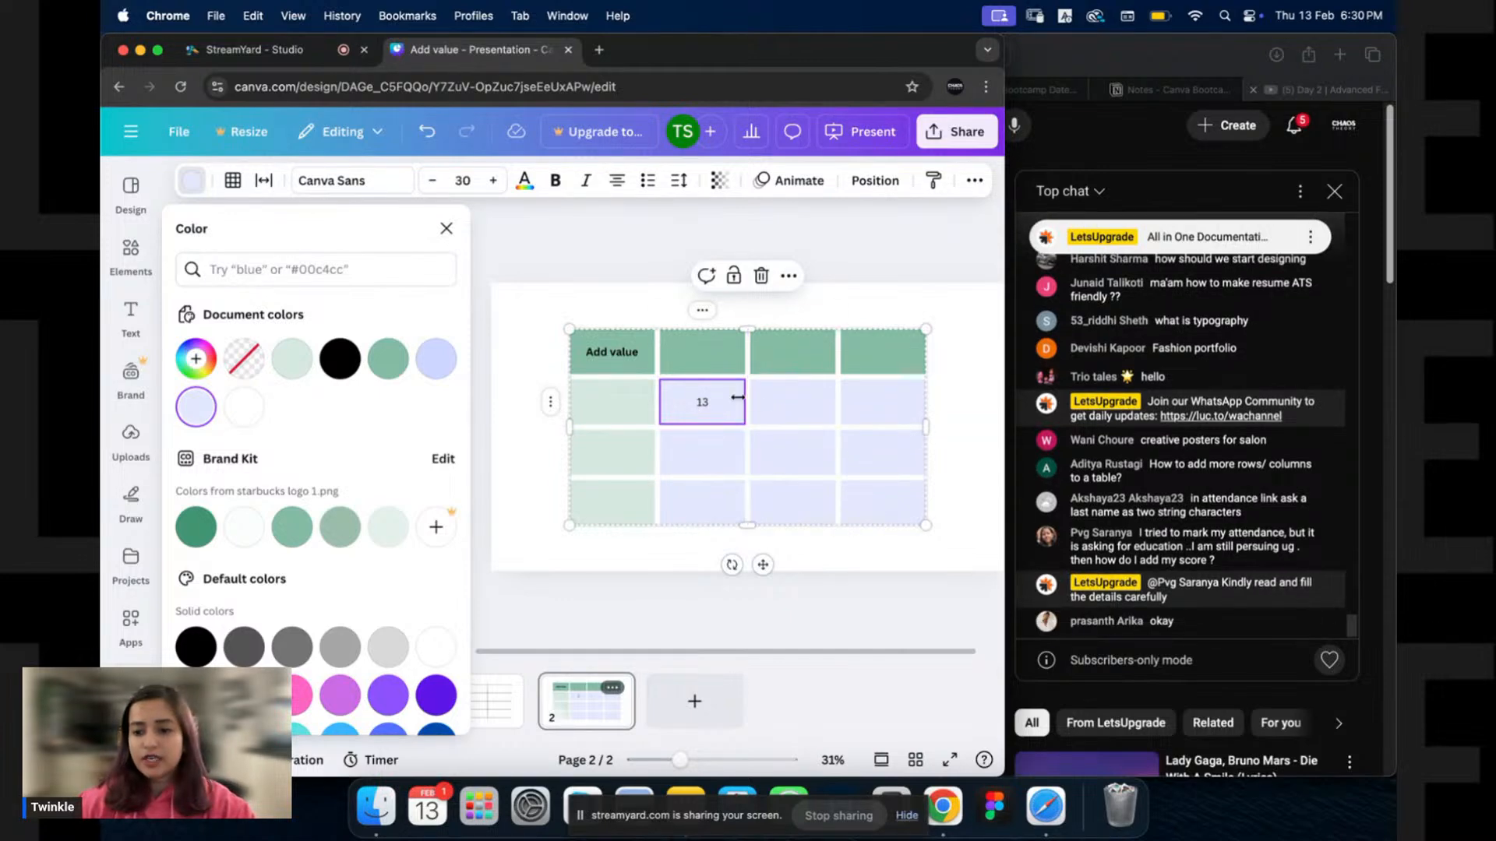
{"action": "key", "text": "shift"}
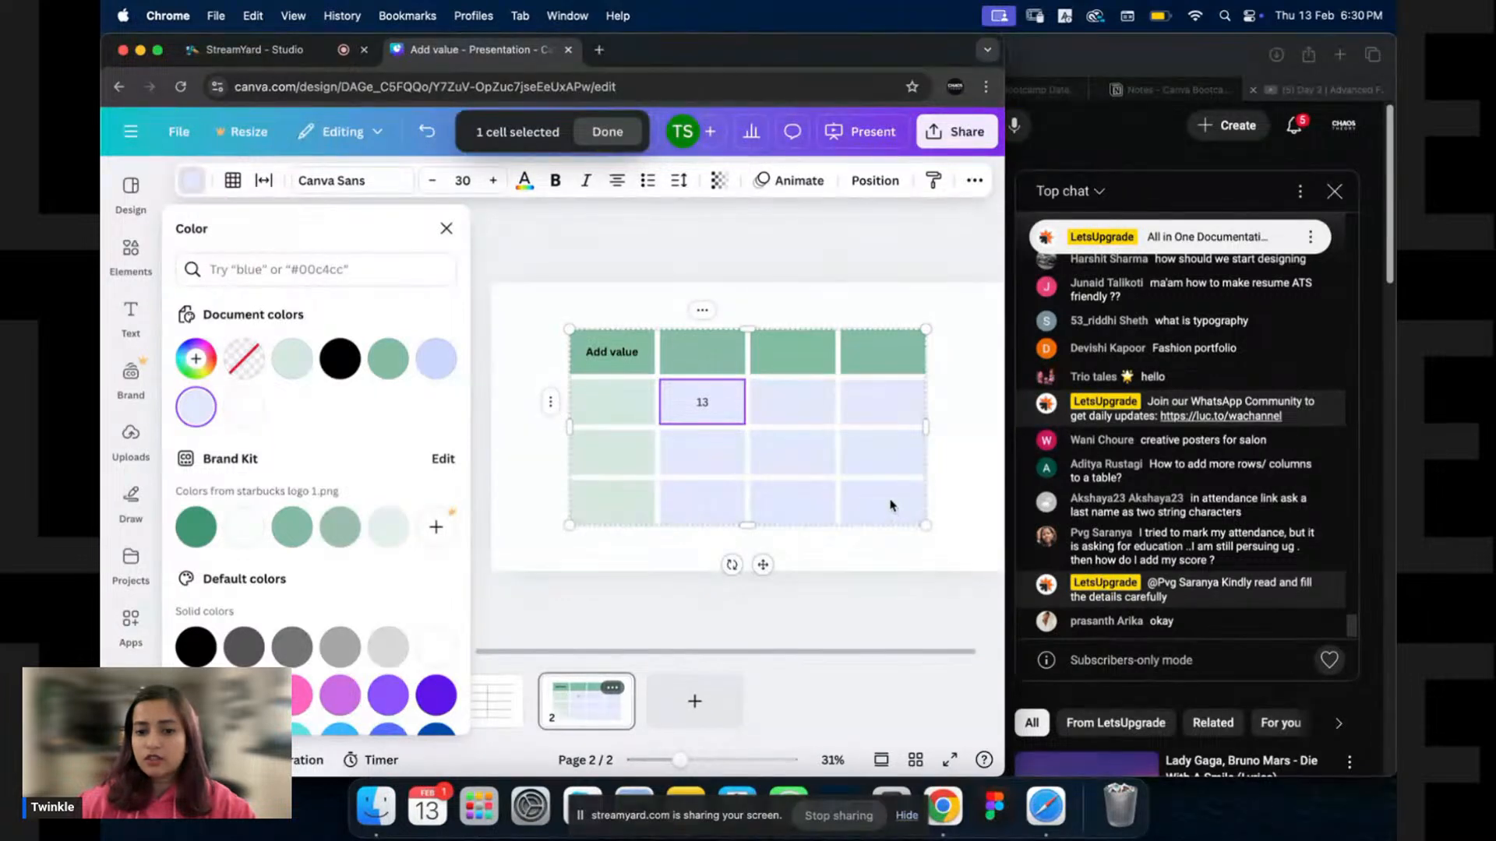
{"action": "left_click", "coordinate": [891, 505], "text": "shift"}
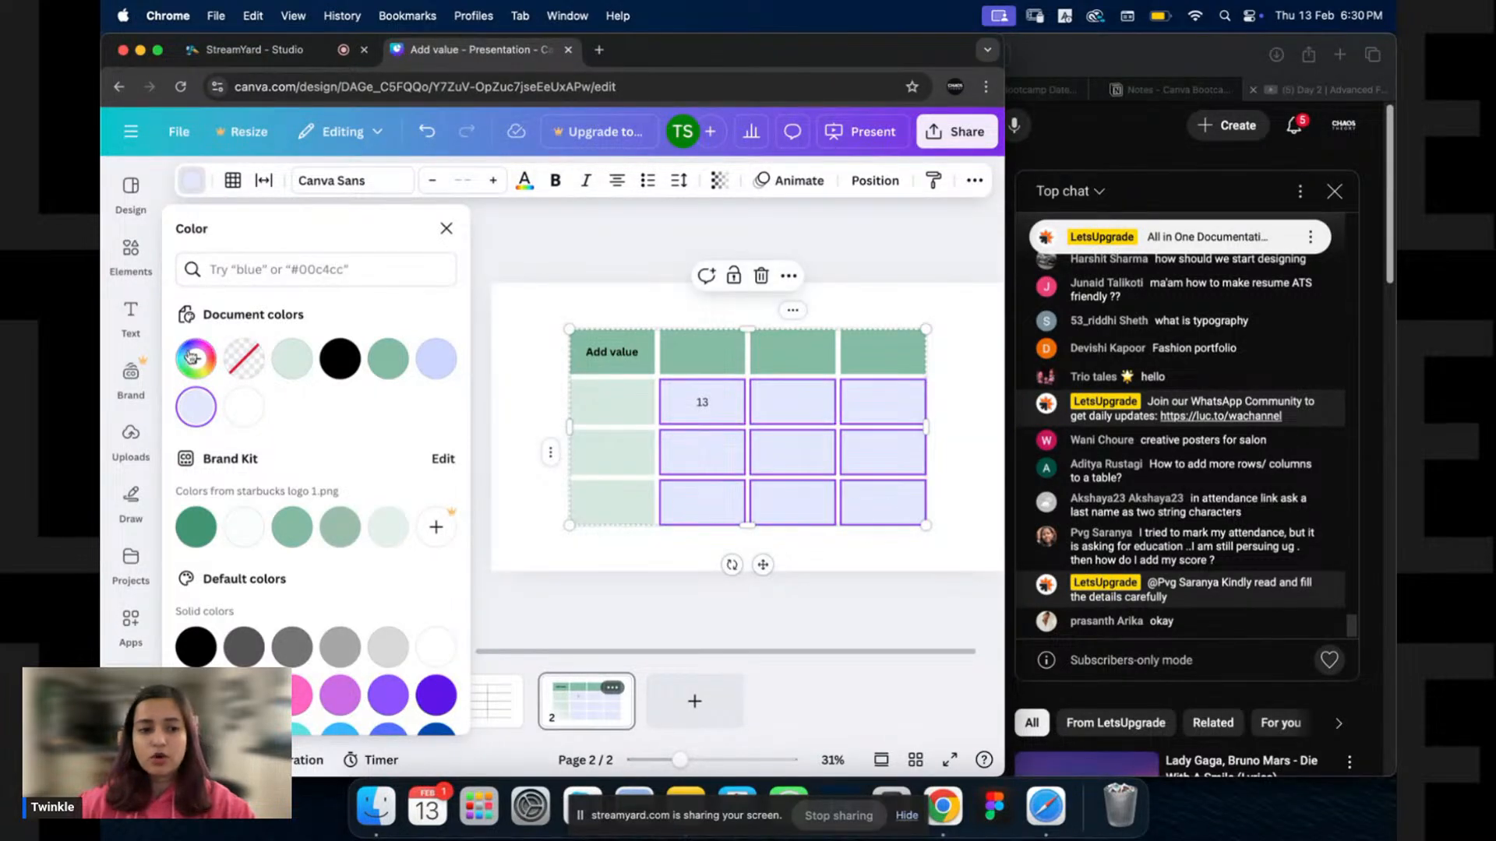
{"action": "left_click", "coordinate": [292, 359]}
{"action": "left_click", "coordinate": [195, 358]}
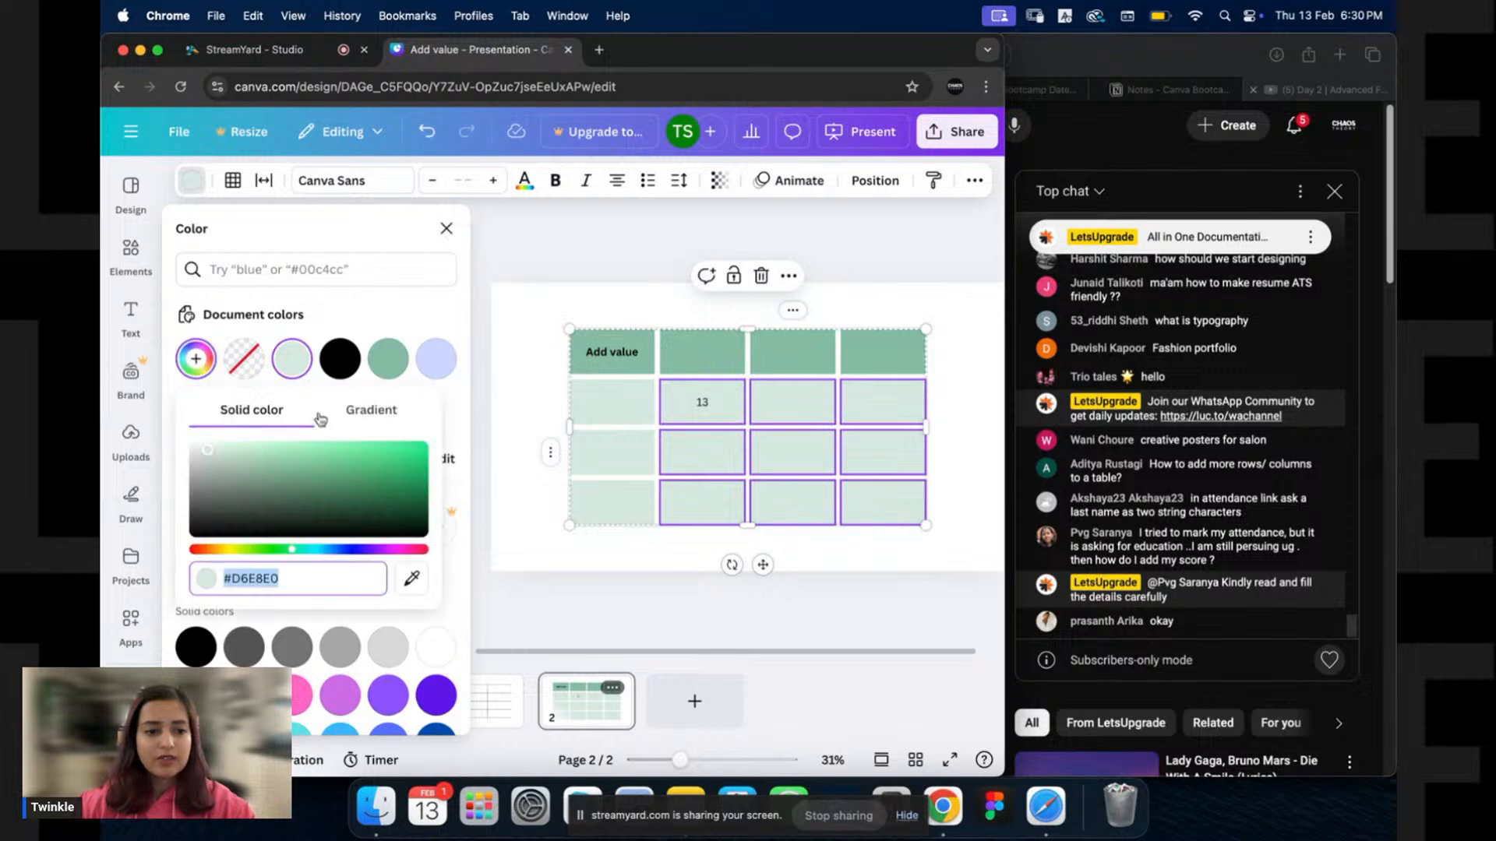
{"action": "left_click_drag", "start_coordinate": [206, 457], "coordinate": [195, 446]}
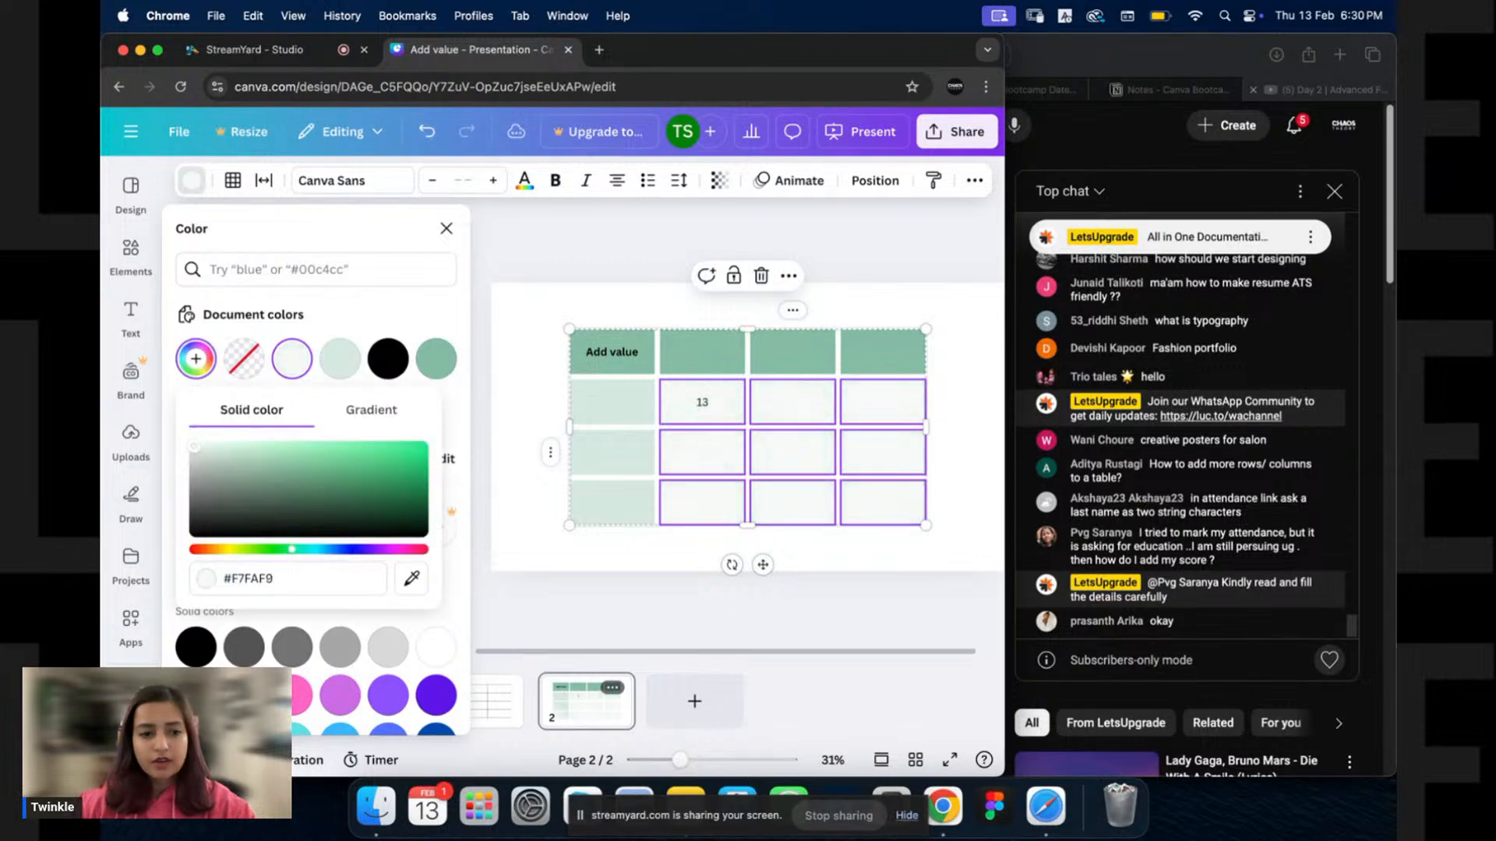
{"action": "left_click", "coordinate": [567, 260]}
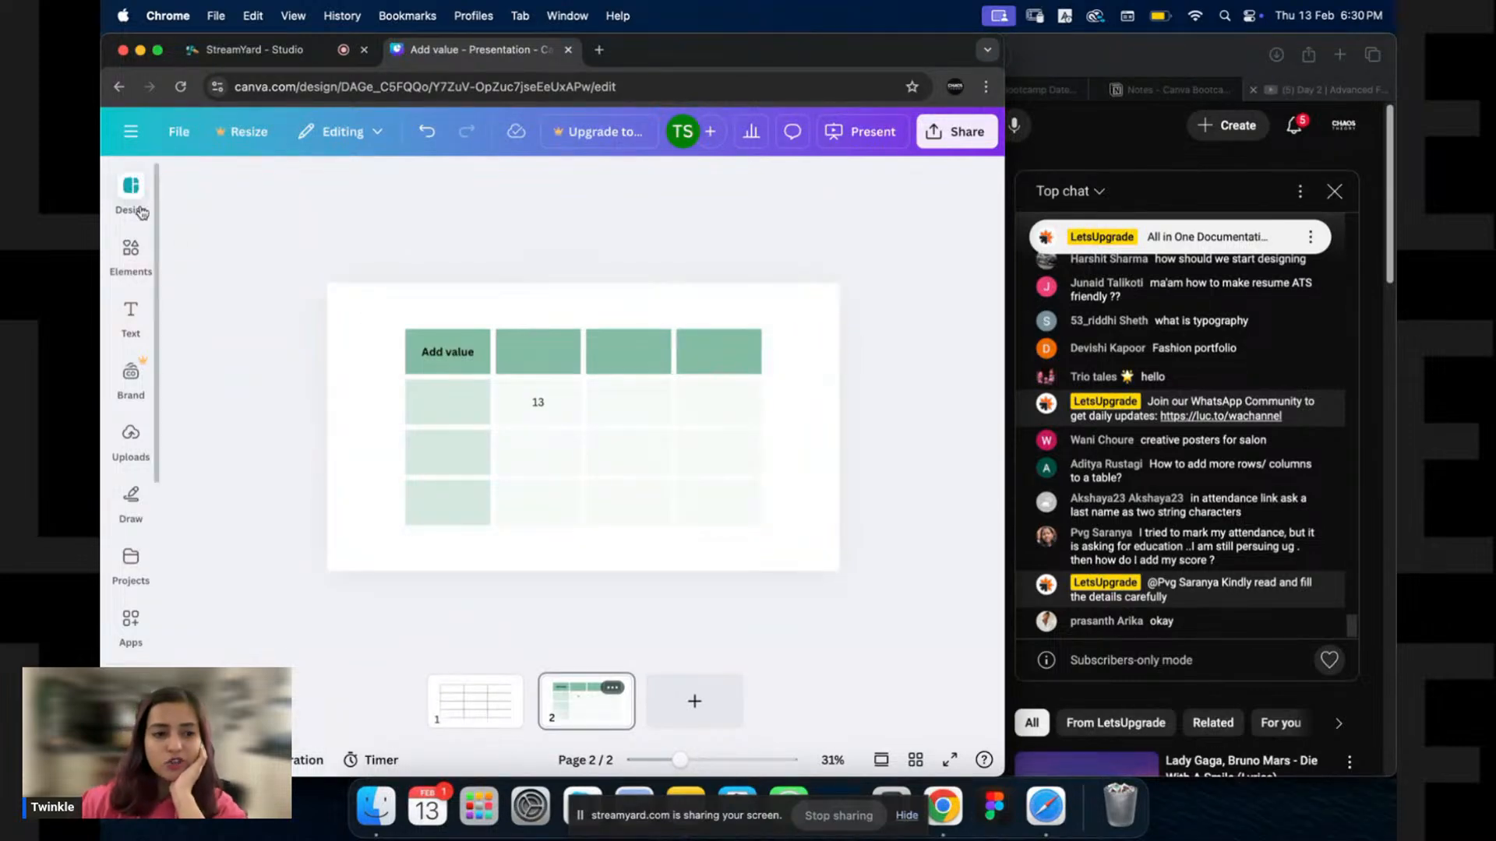
{"action": "left_click", "coordinate": [130, 251]}
{"action": "left_click", "coordinate": [651, 273]}
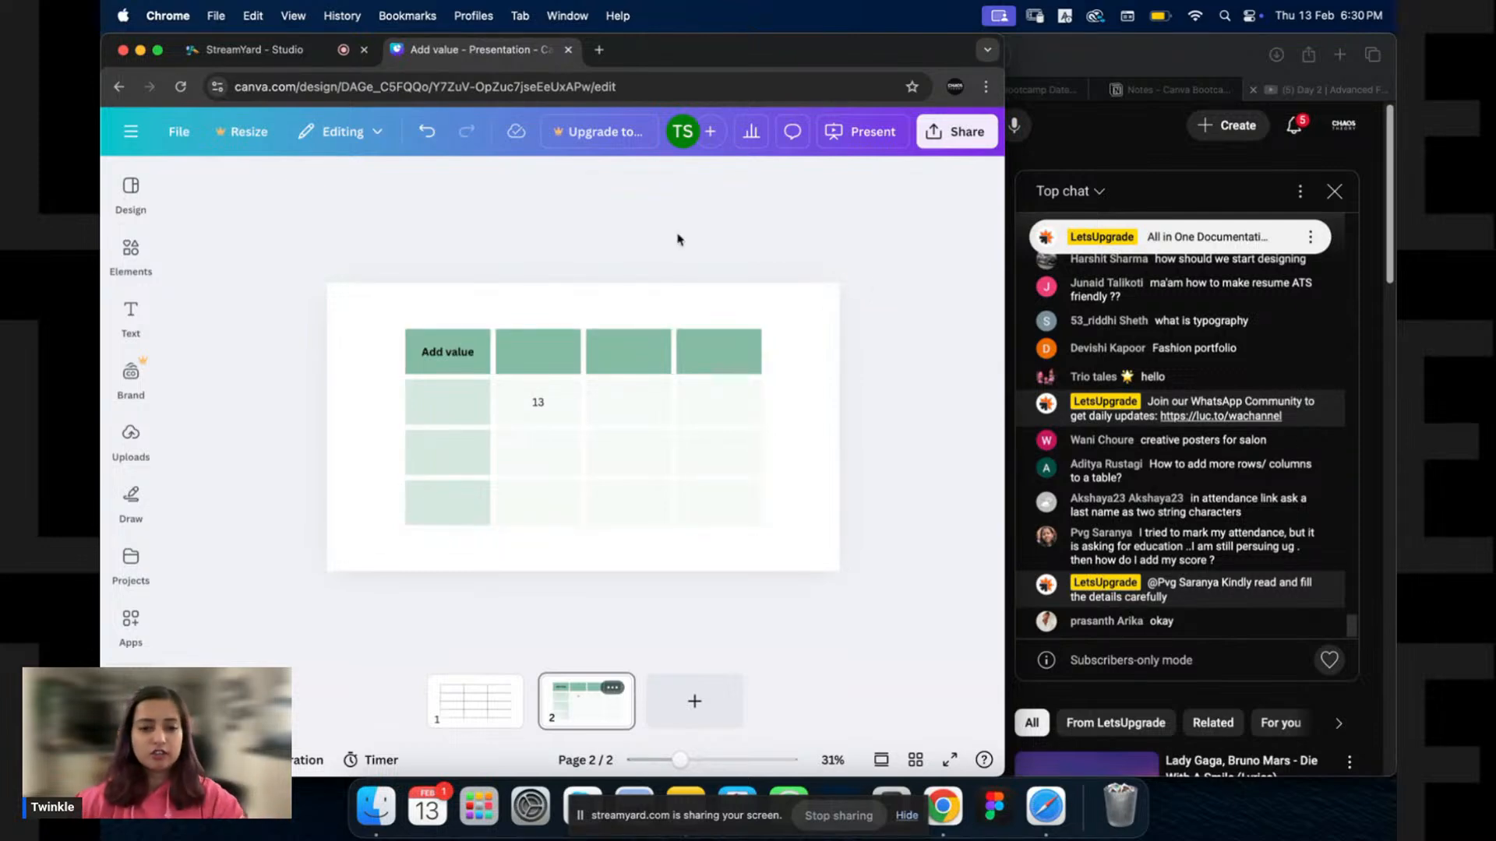
Give the whole table on page 2 a solid black outside border with a weight of 1.
{"action": "left_click_drag", "start_coordinate": [829, 274], "coordinate": [759, 333]}
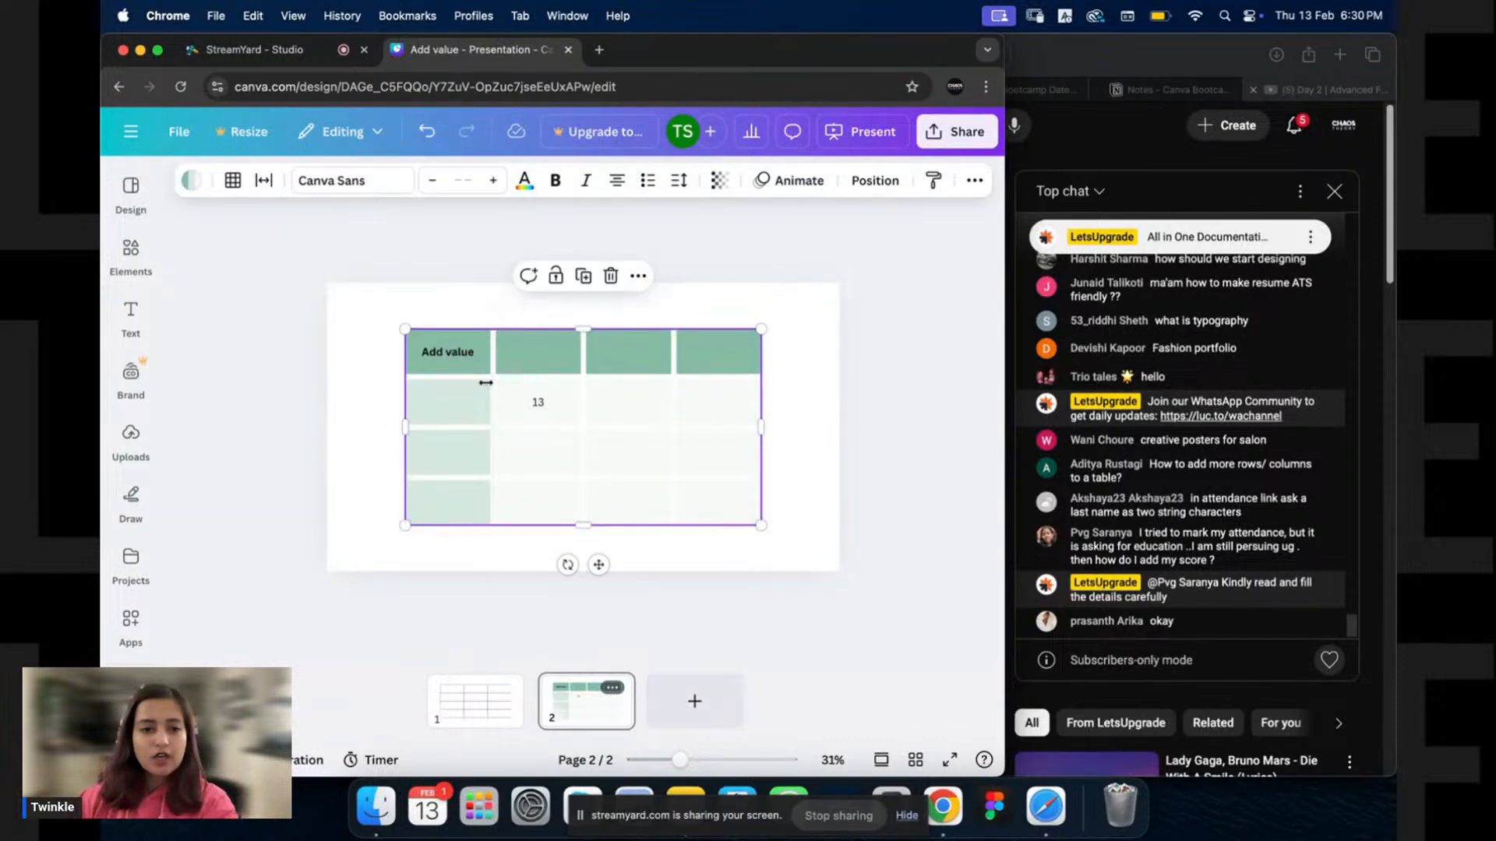
{"action": "left_click", "coordinate": [235, 182]}
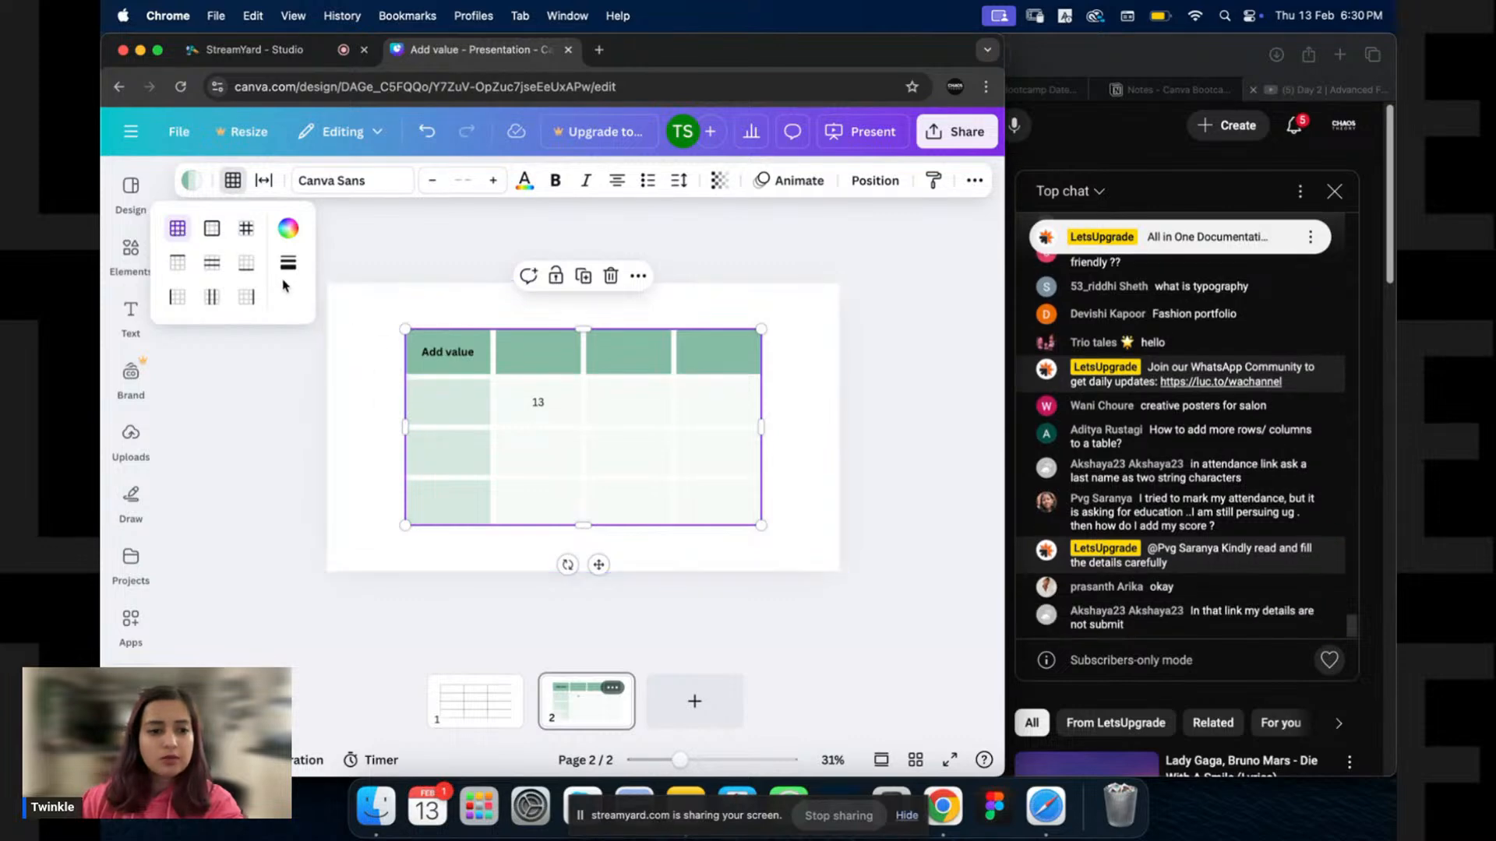
{"action": "left_click", "coordinate": [212, 228]}
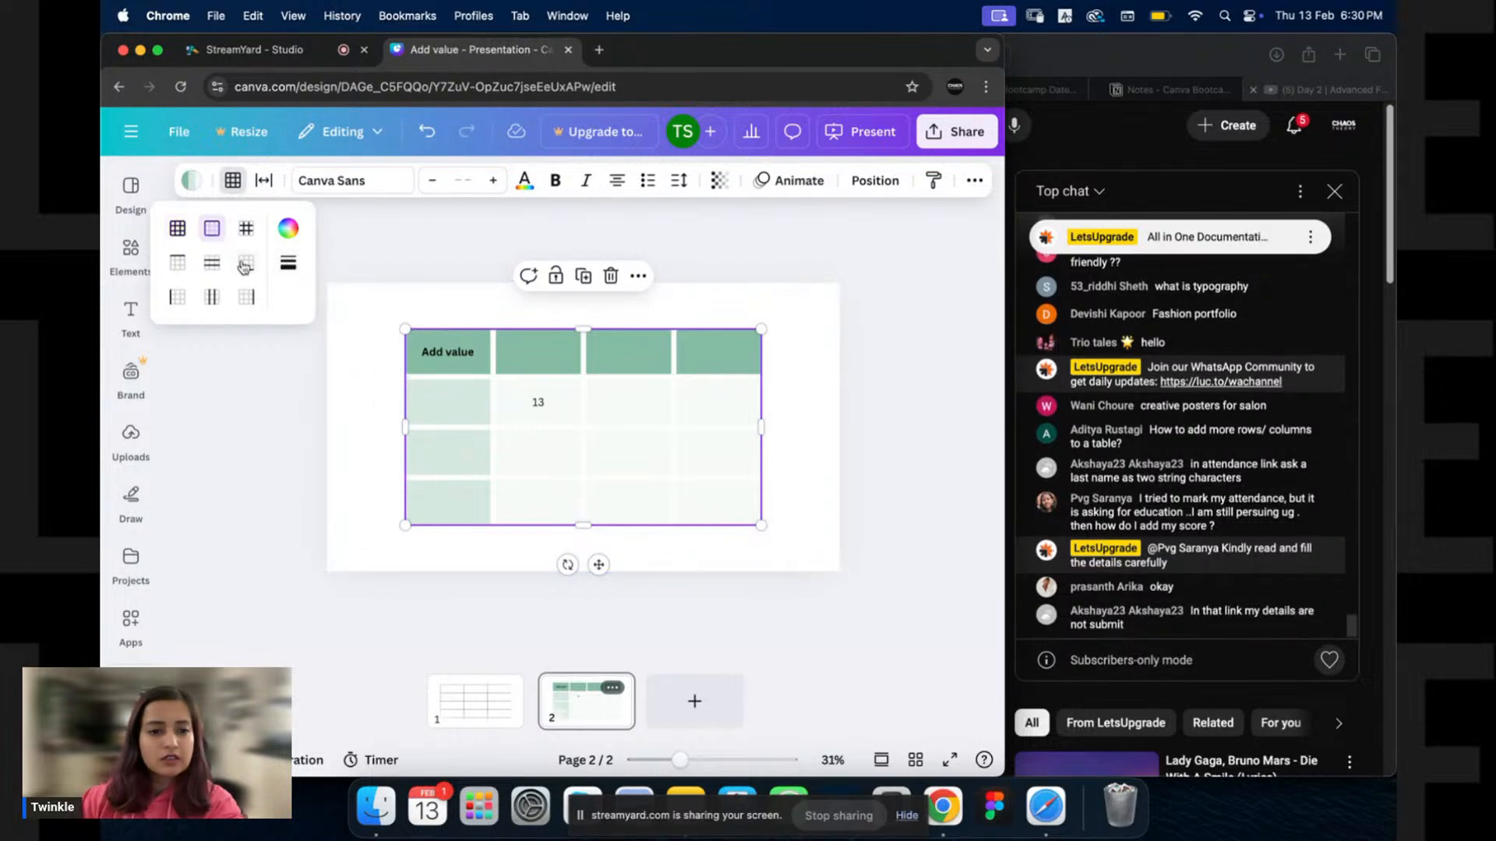
{"action": "left_click", "coordinate": [288, 263]}
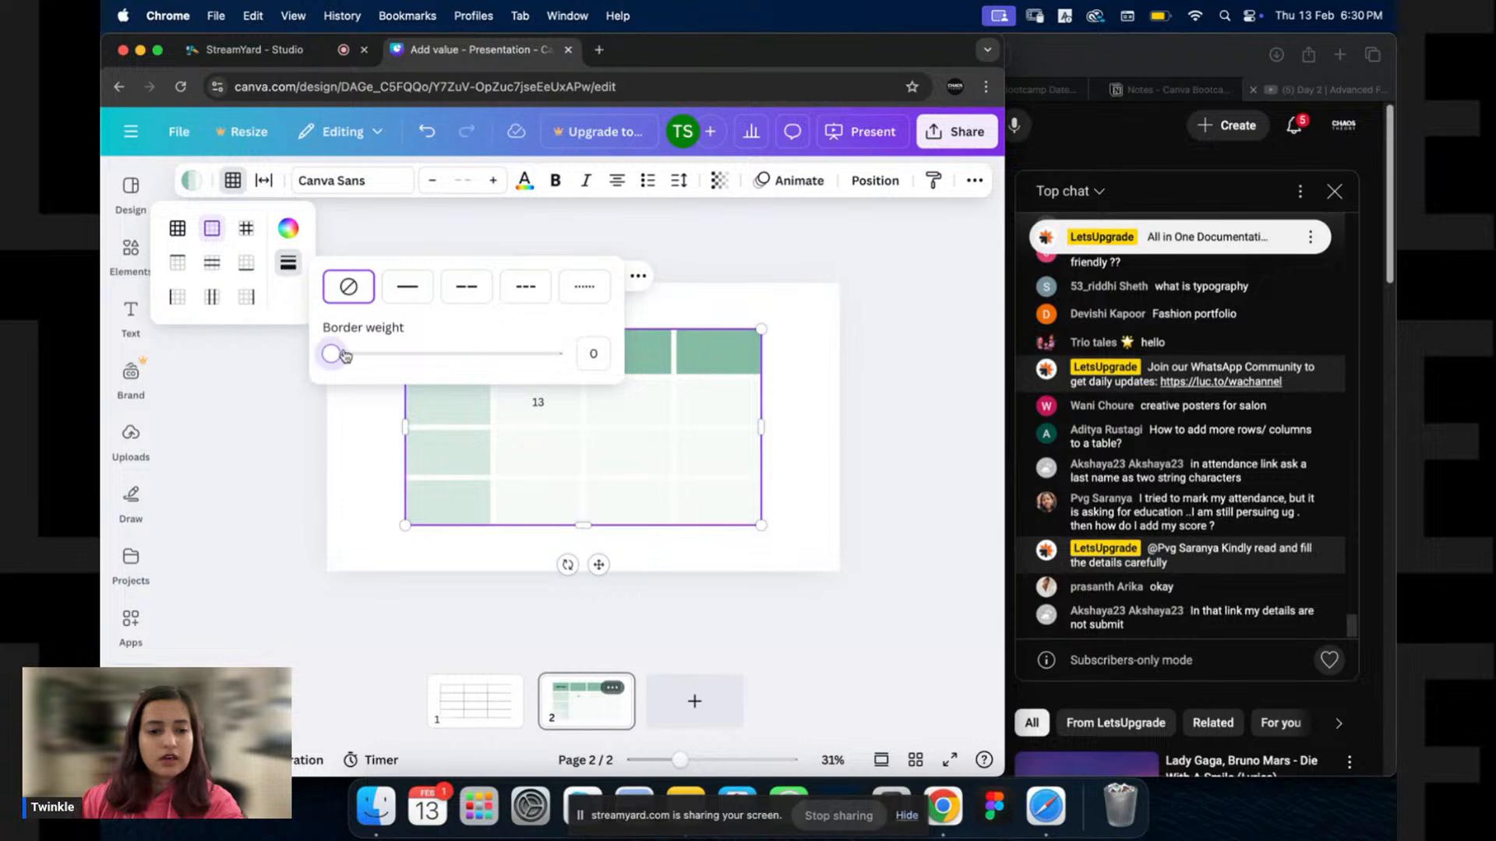
{"action": "left_click_drag", "start_coordinate": [357, 357], "coordinate": [351, 361]}
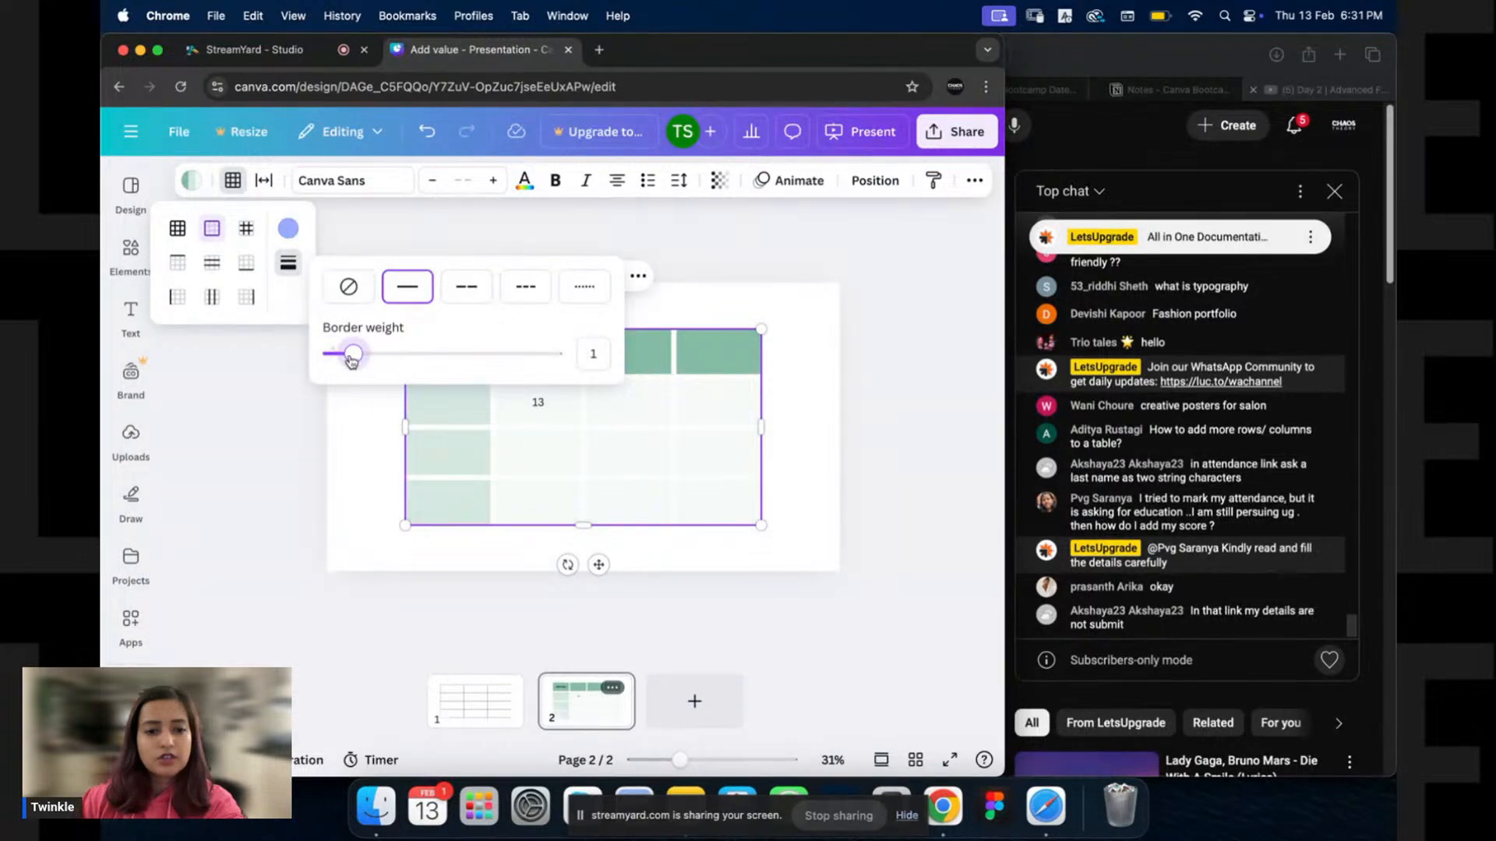
{"action": "left_click", "coordinate": [288, 228]}
{"action": "left_click", "coordinate": [379, 287]}
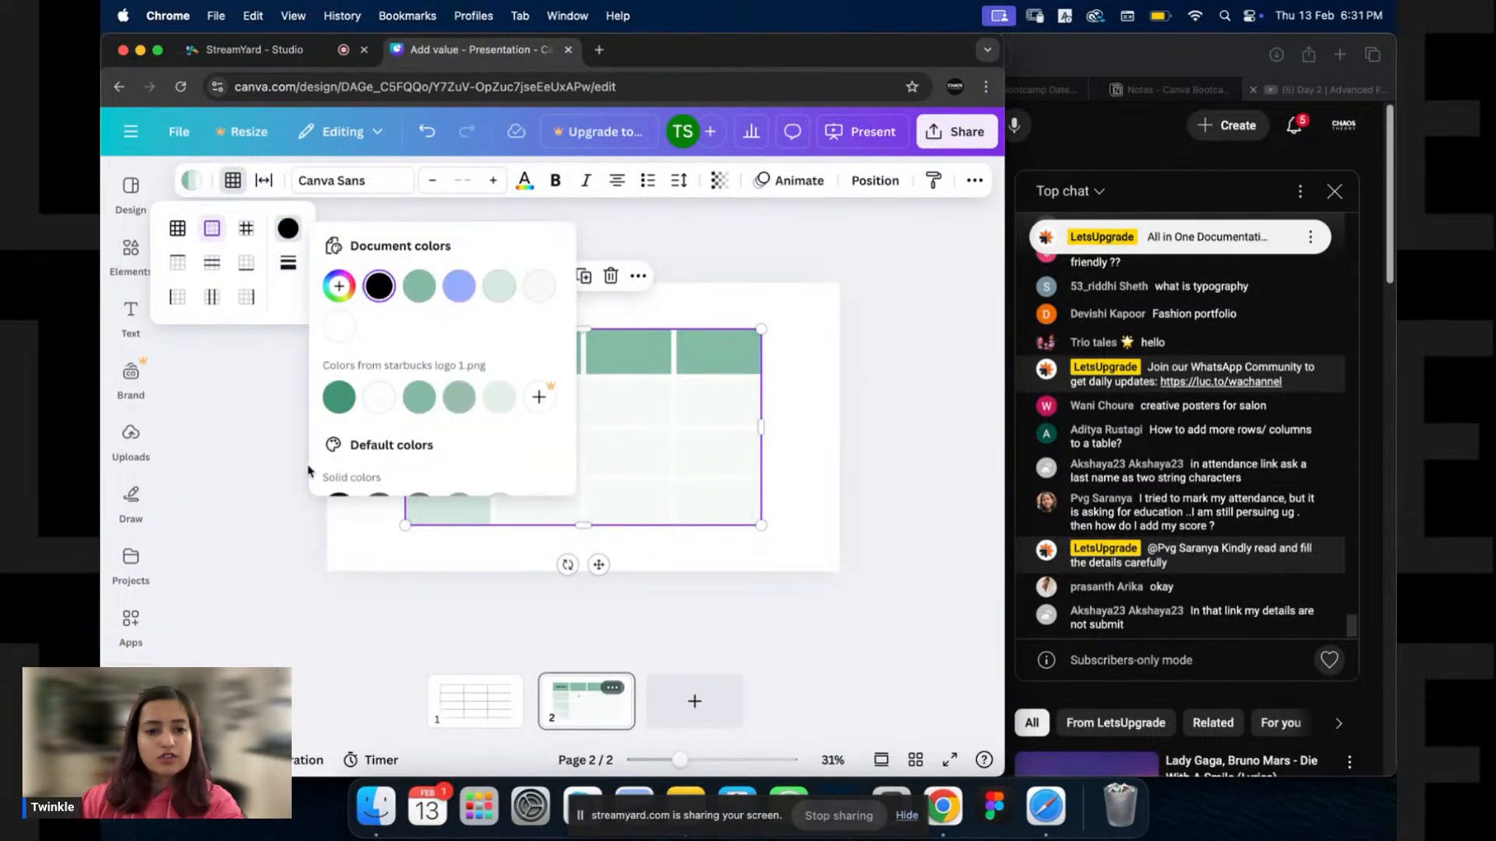
{"action": "left_click", "coordinate": [300, 504]}
Examine the table's outer border up close around the "Add value" header cell.
{"action": "left_click", "coordinate": [410, 427]}
{"action": "left_click", "coordinate": [414, 352]}
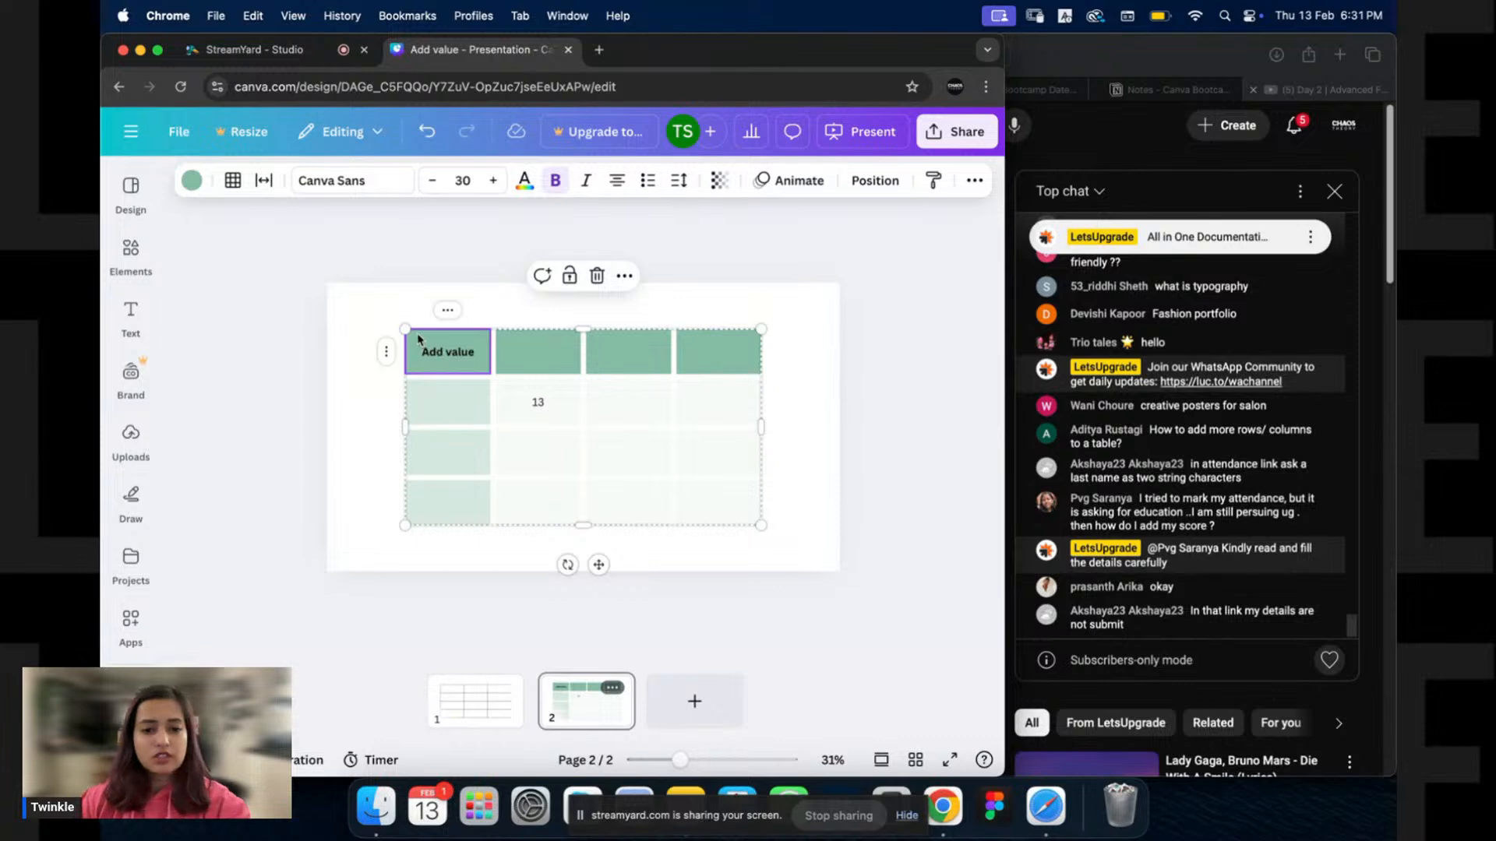
{"action": "scroll", "coordinate": [420, 337], "scroll_direction": "up", "scroll_amount": 2}
{"action": "scroll", "coordinate": [419, 336], "scroll_direction": "up", "scroll_amount": 10}
{"action": "left_click", "coordinate": [207, 257]}
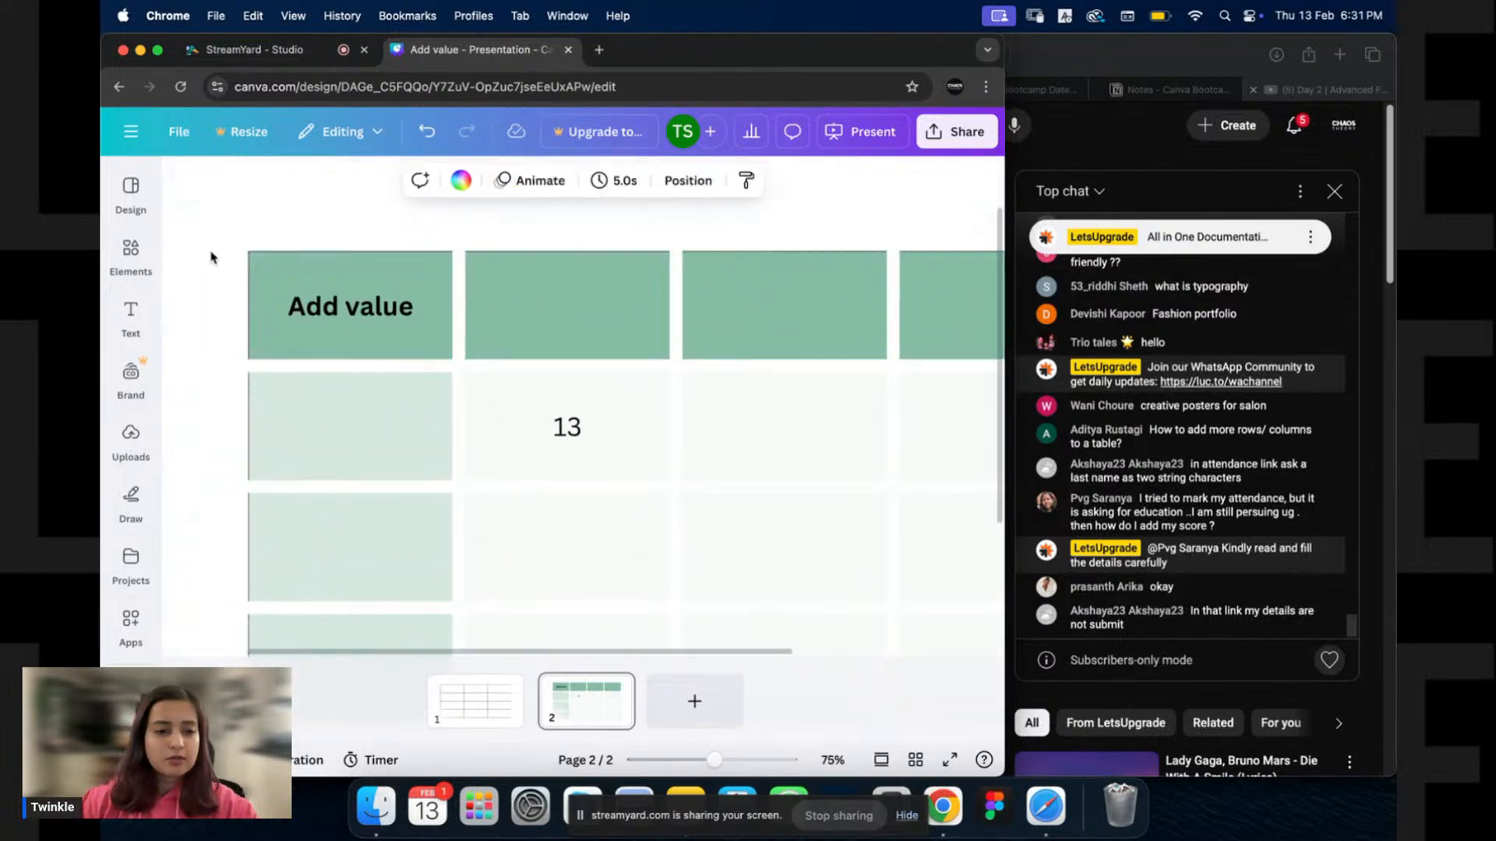
{"action": "scroll", "coordinate": [260, 251], "scroll_direction": "up", "scroll_amount": 5}
{"action": "scroll", "coordinate": [273, 288], "scroll_direction": "down", "scroll_amount": 10}
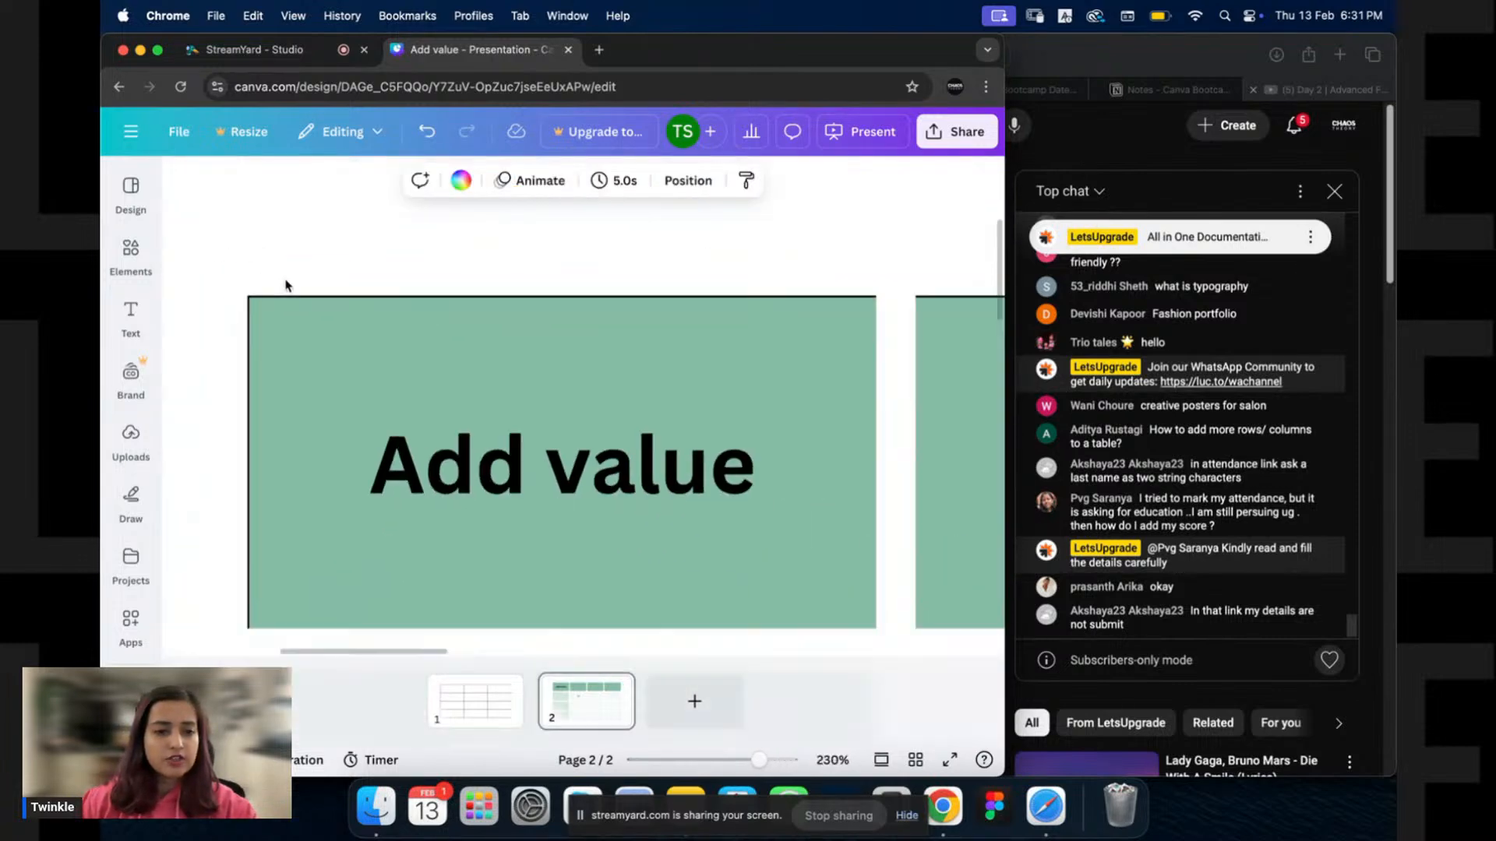
Increase the border weight on all sides of the "Add value" header cell.
{"action": "left_click", "coordinate": [352, 296]}
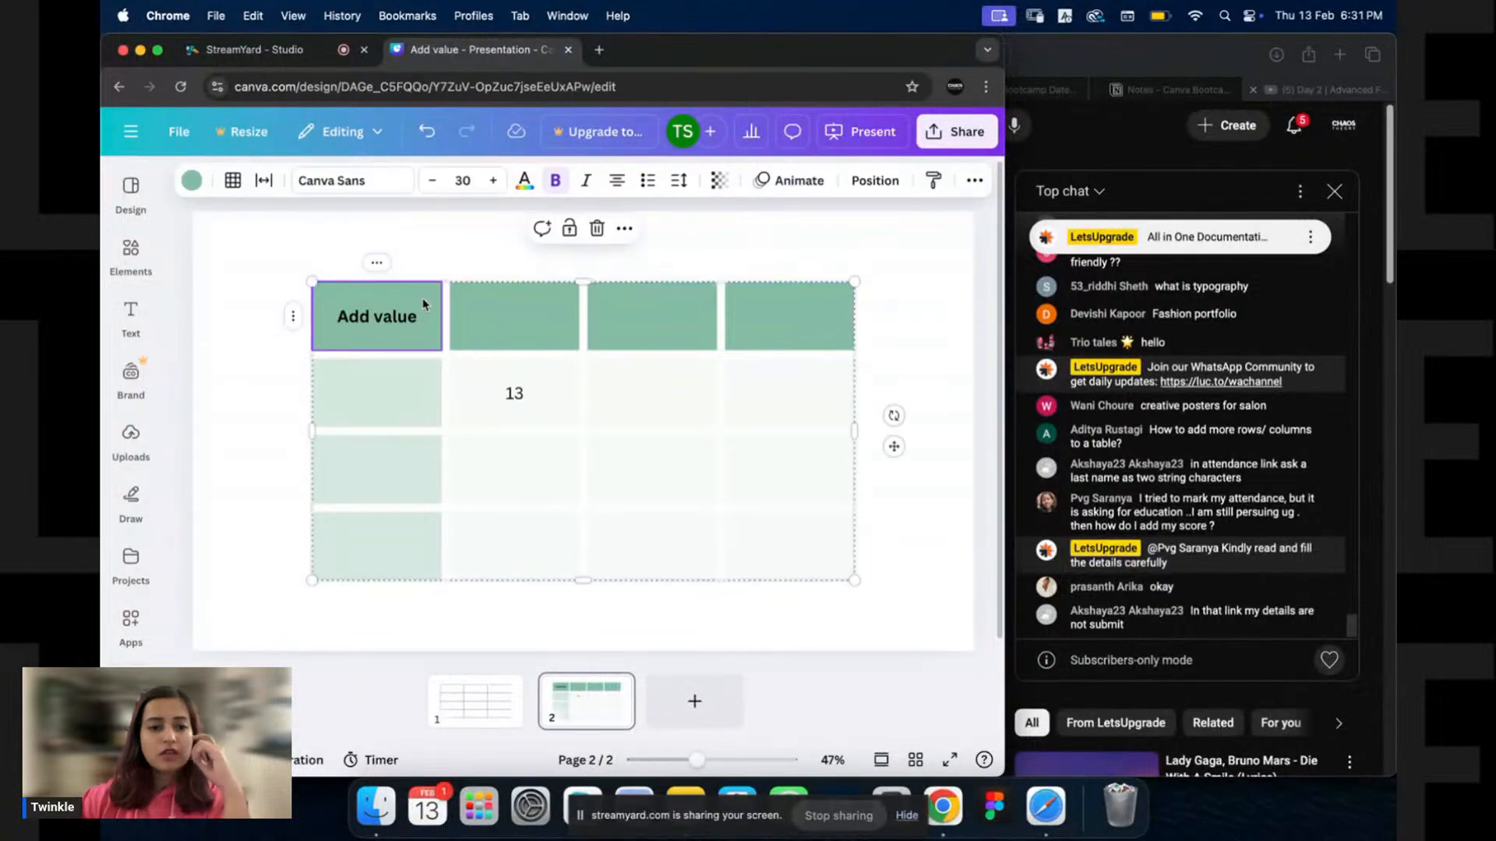
{"action": "left_click", "coordinate": [232, 180]}
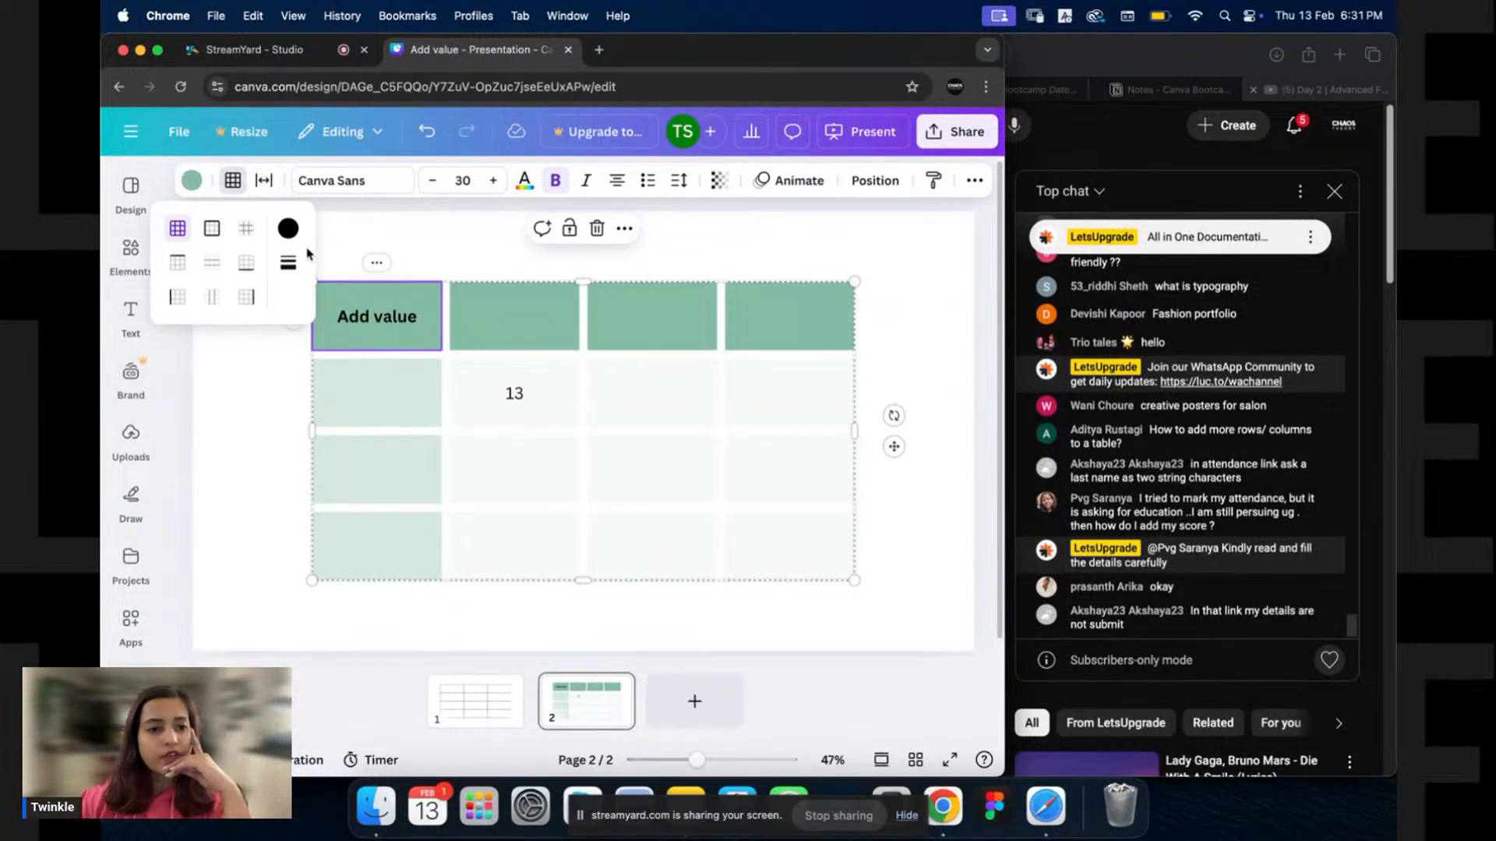
{"action": "left_click", "coordinate": [288, 263]}
{"action": "left_click_drag", "start_coordinate": [331, 351], "coordinate": [528, 351]}
{"action": "left_click", "coordinate": [927, 275]}
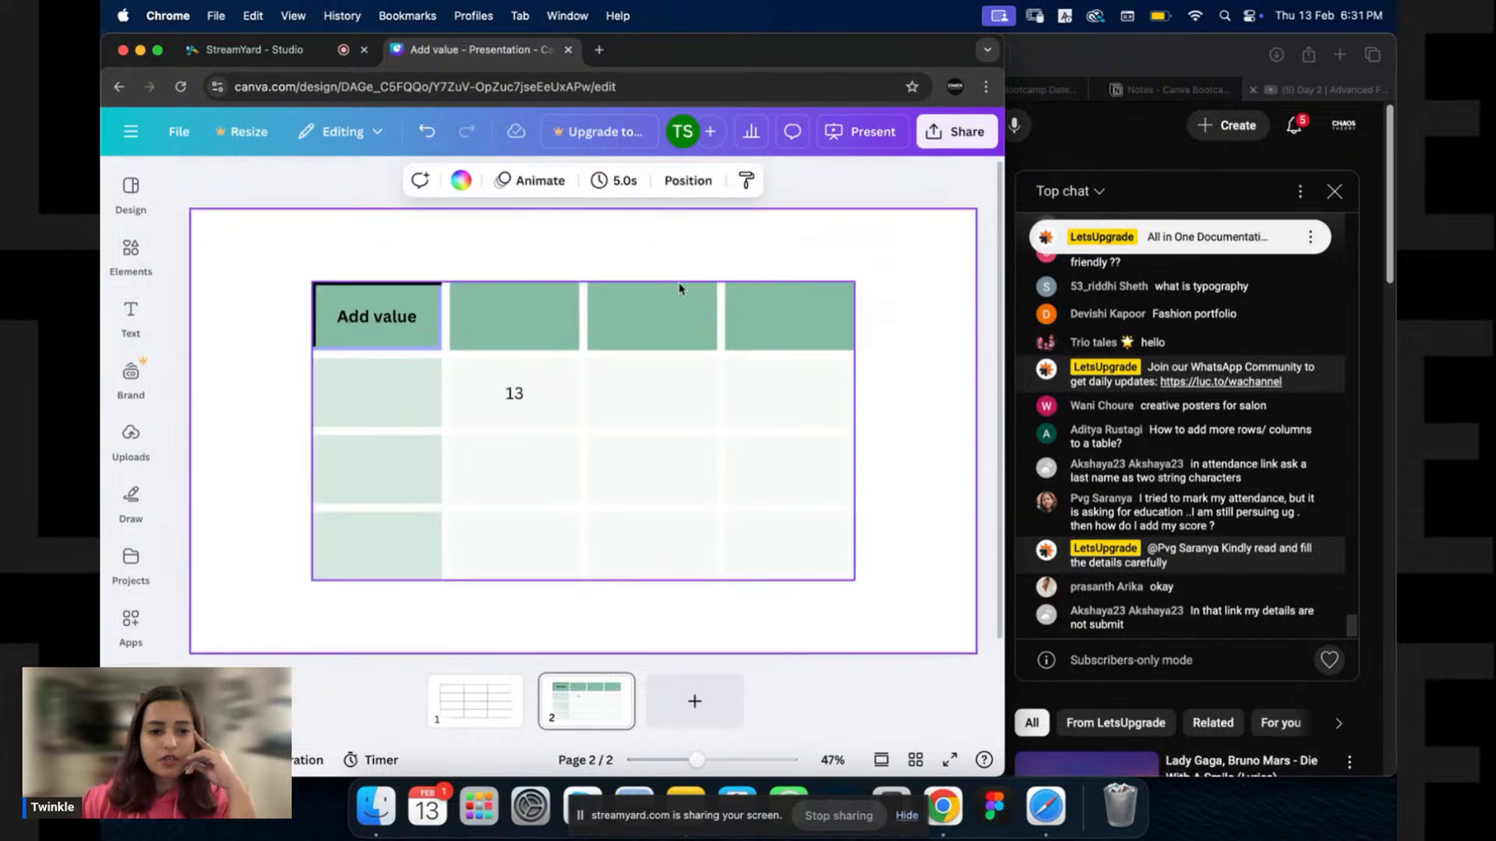
{"action": "left_click", "coordinate": [401, 320]}
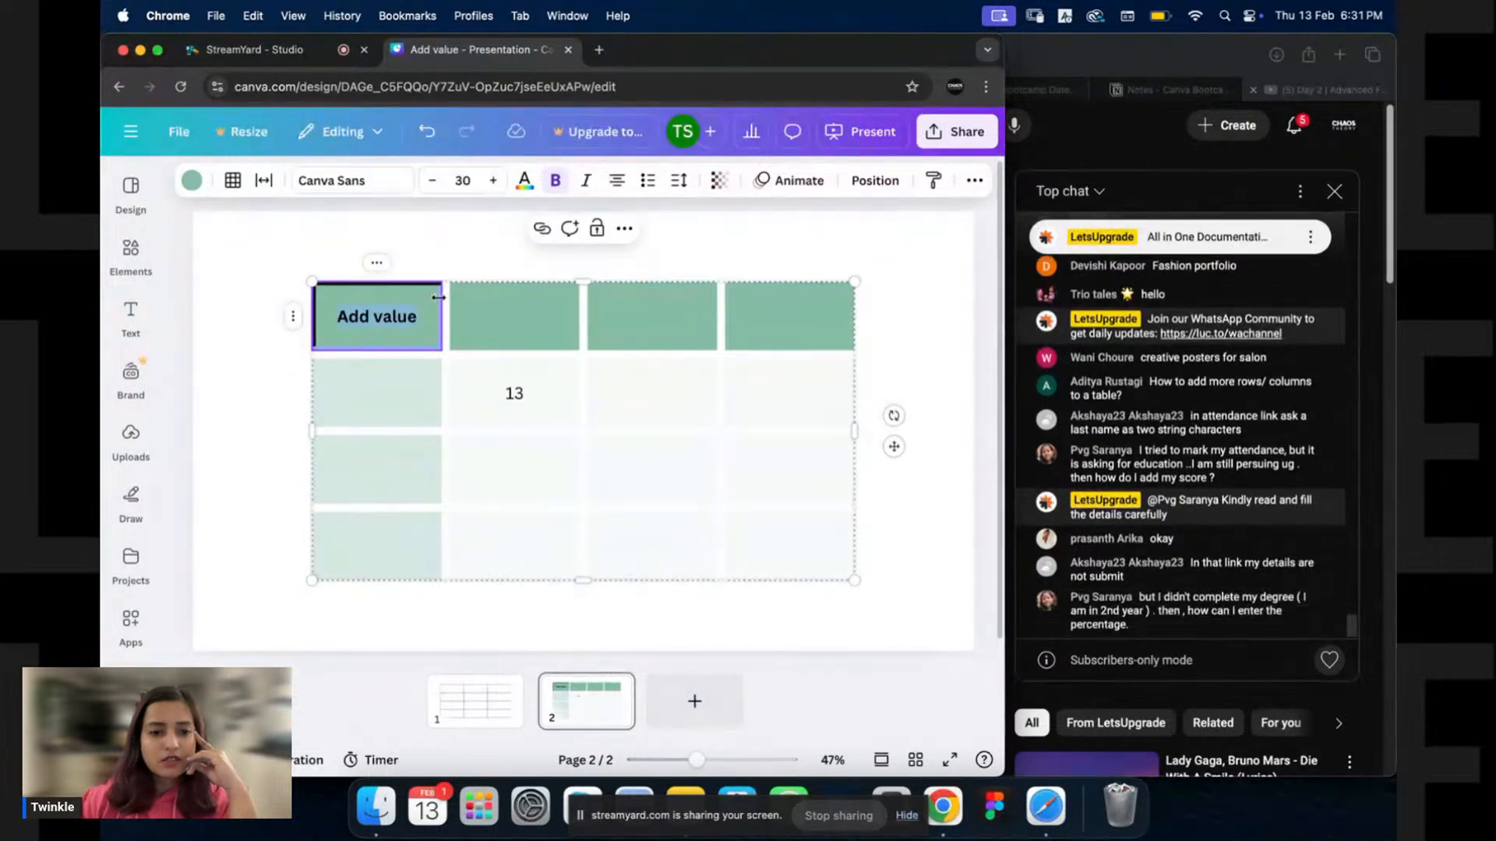
{"action": "left_click", "coordinate": [453, 243]}
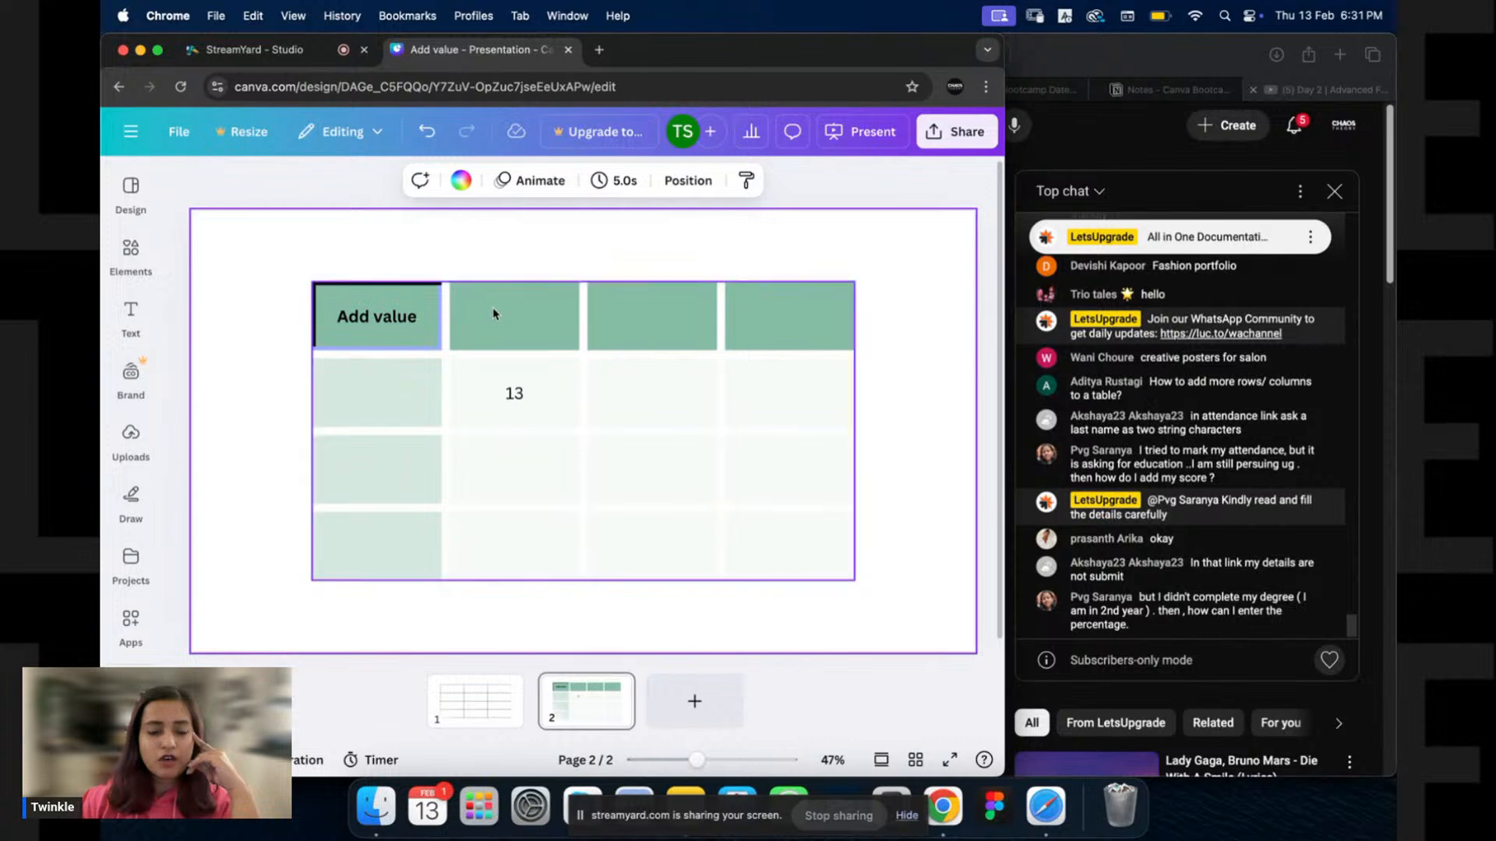
{"action": "left_click_drag", "start_coordinate": [275, 266], "coordinate": [900, 620]}
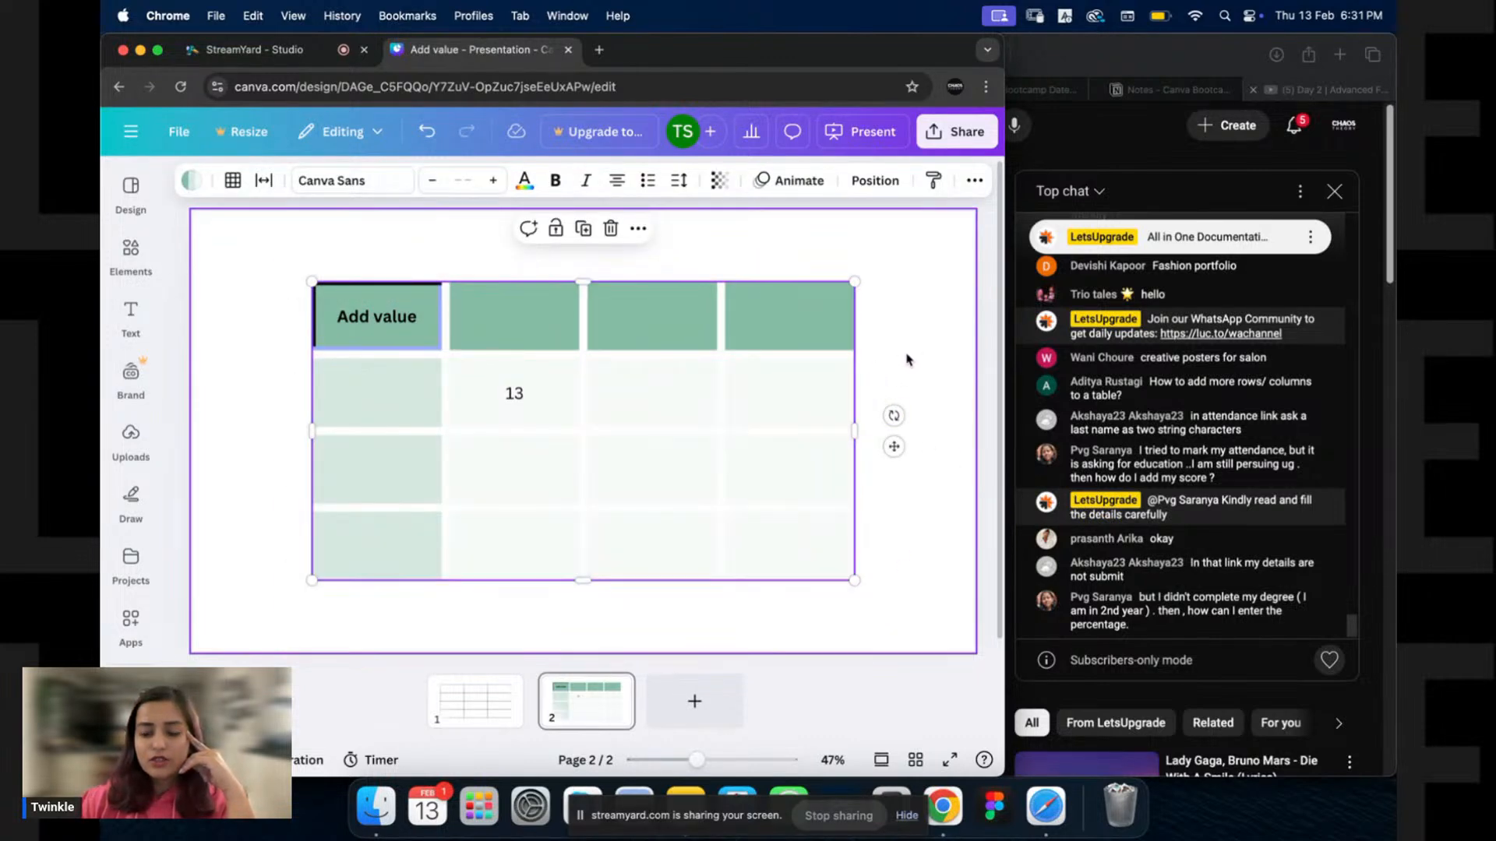
{"action": "left_click", "coordinate": [244, 238]}
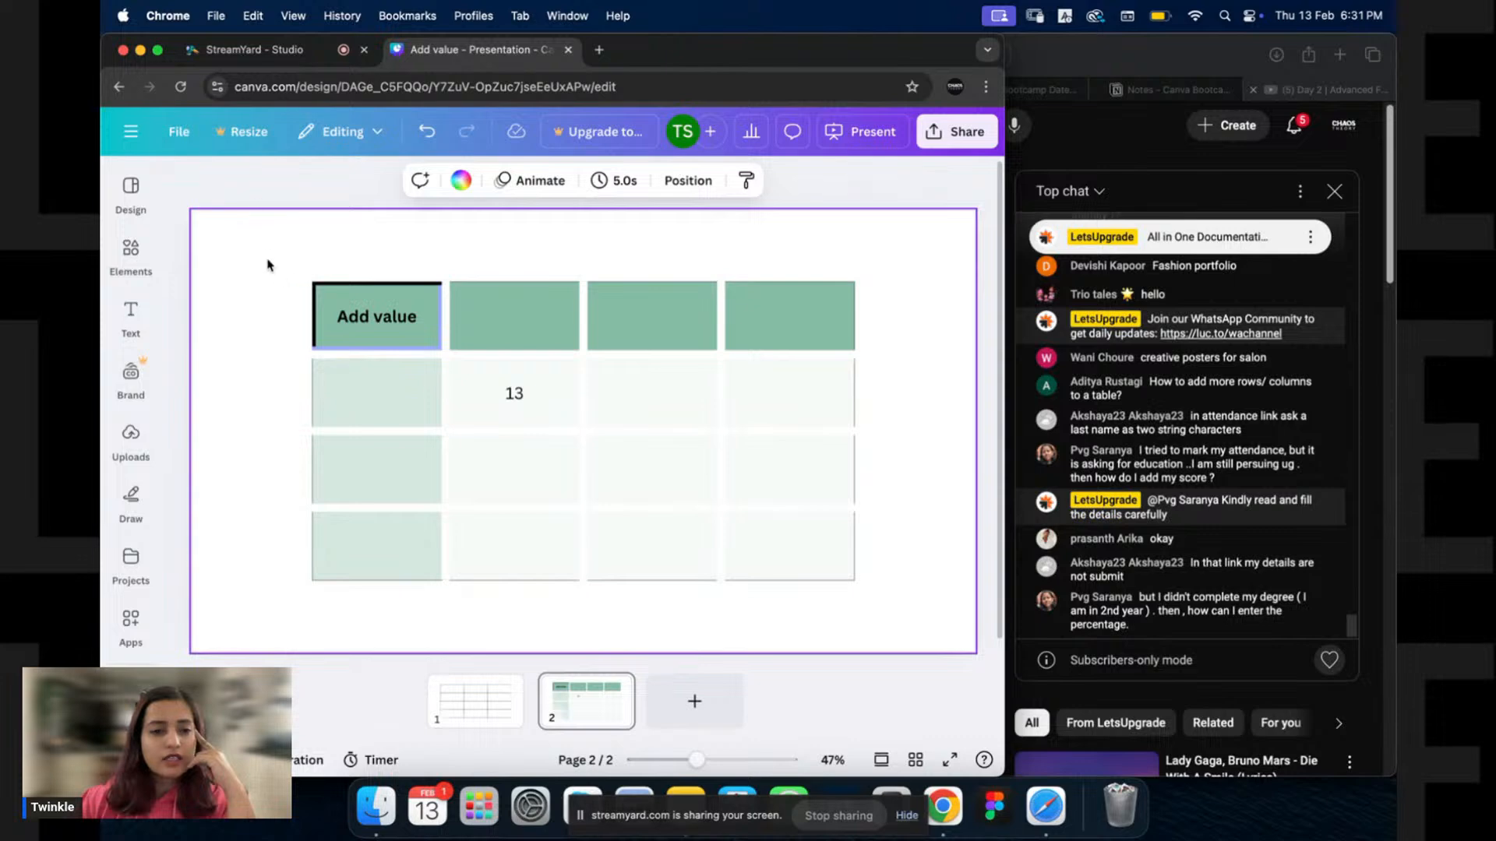
{"action": "left_click_drag", "start_coordinate": [270, 247], "coordinate": [932, 607]}
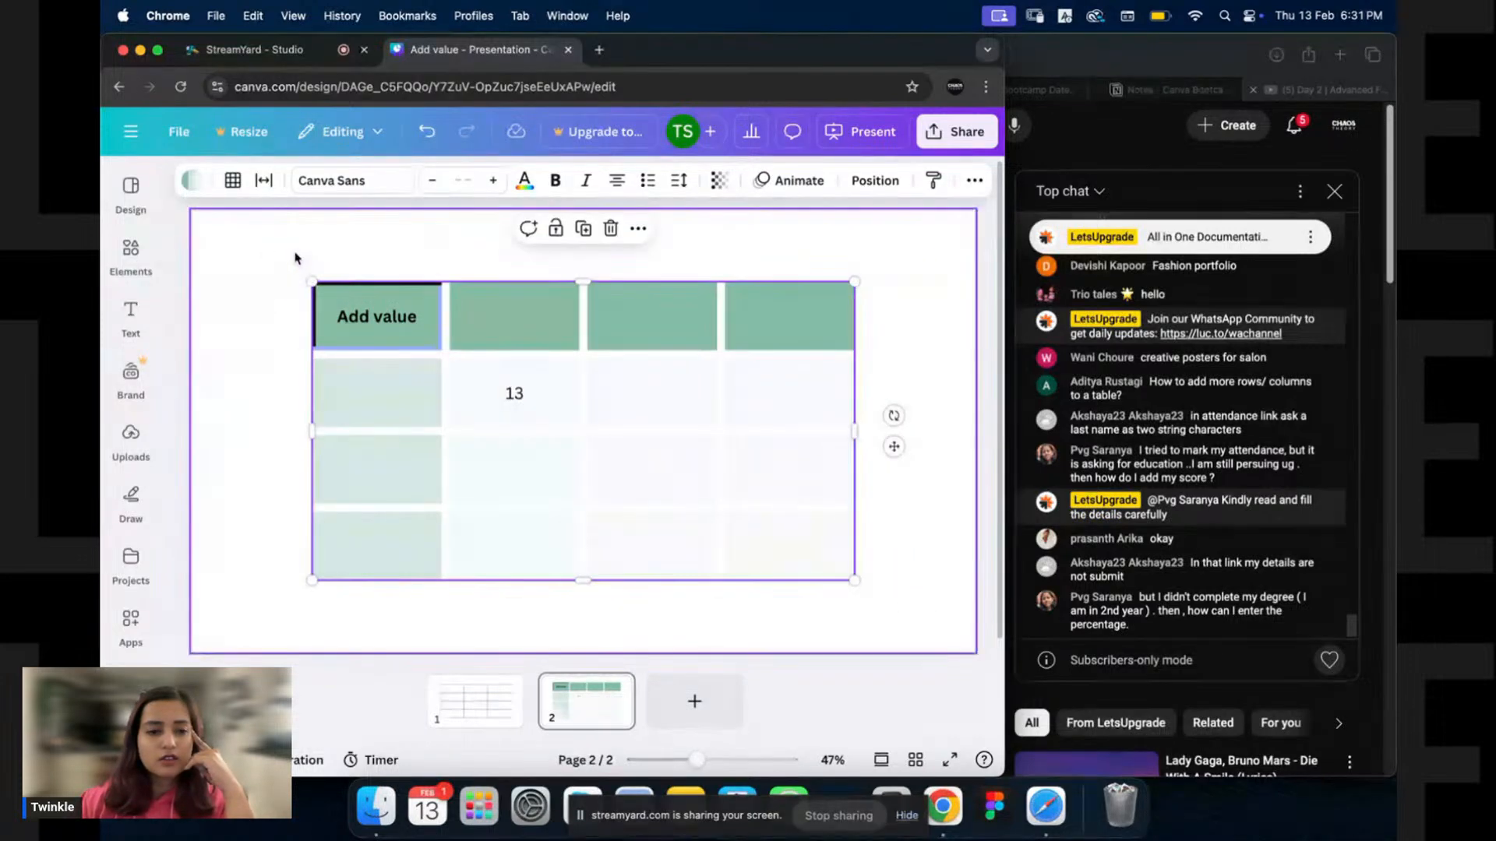
{"action": "left_click", "coordinate": [295, 258]}
{"action": "left_click", "coordinate": [411, 310]}
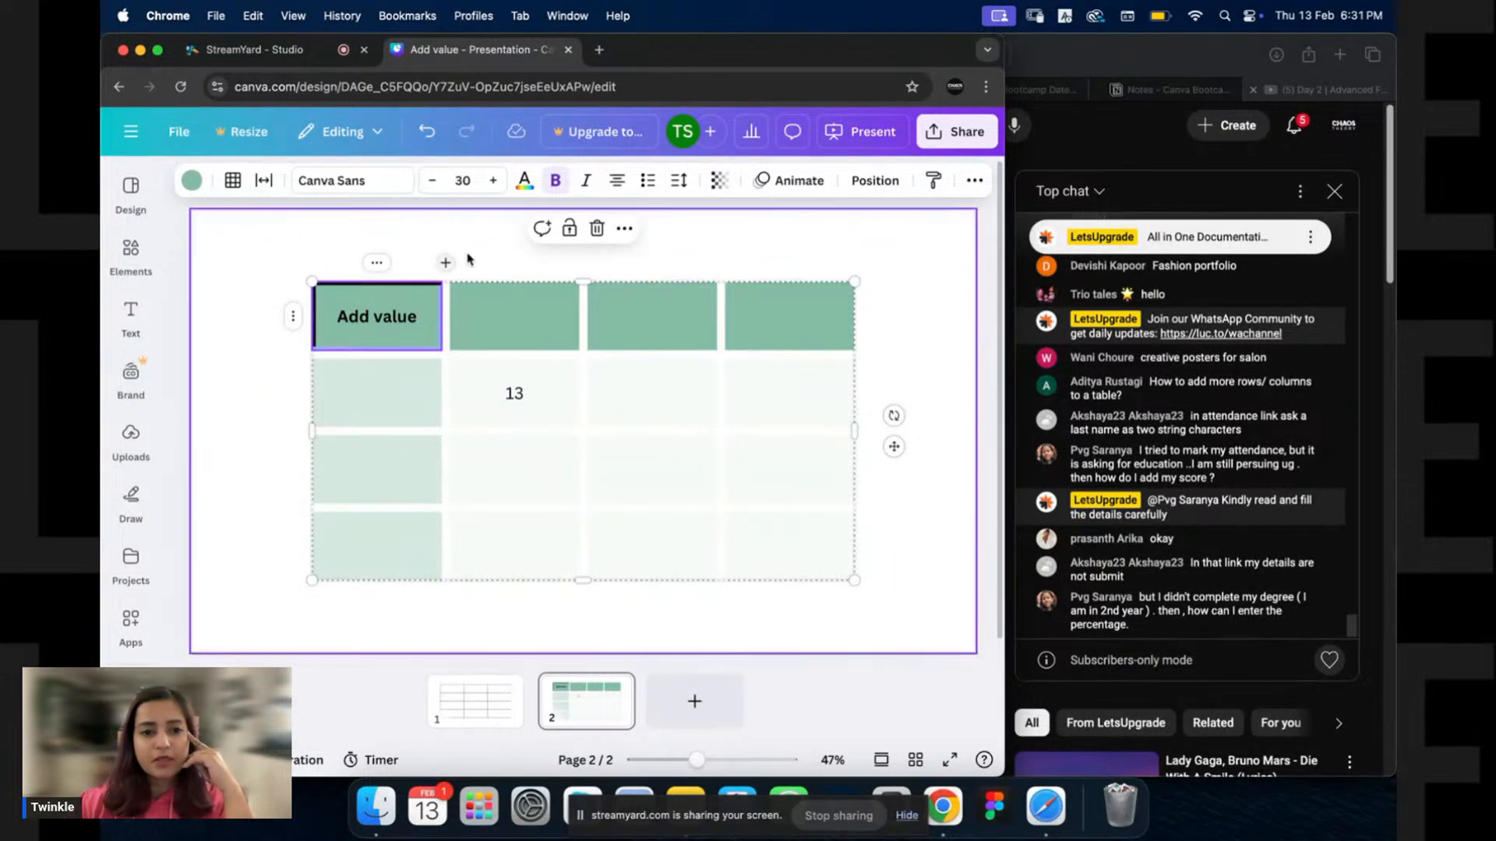
{"action": "double_click", "coordinate": [361, 324]}
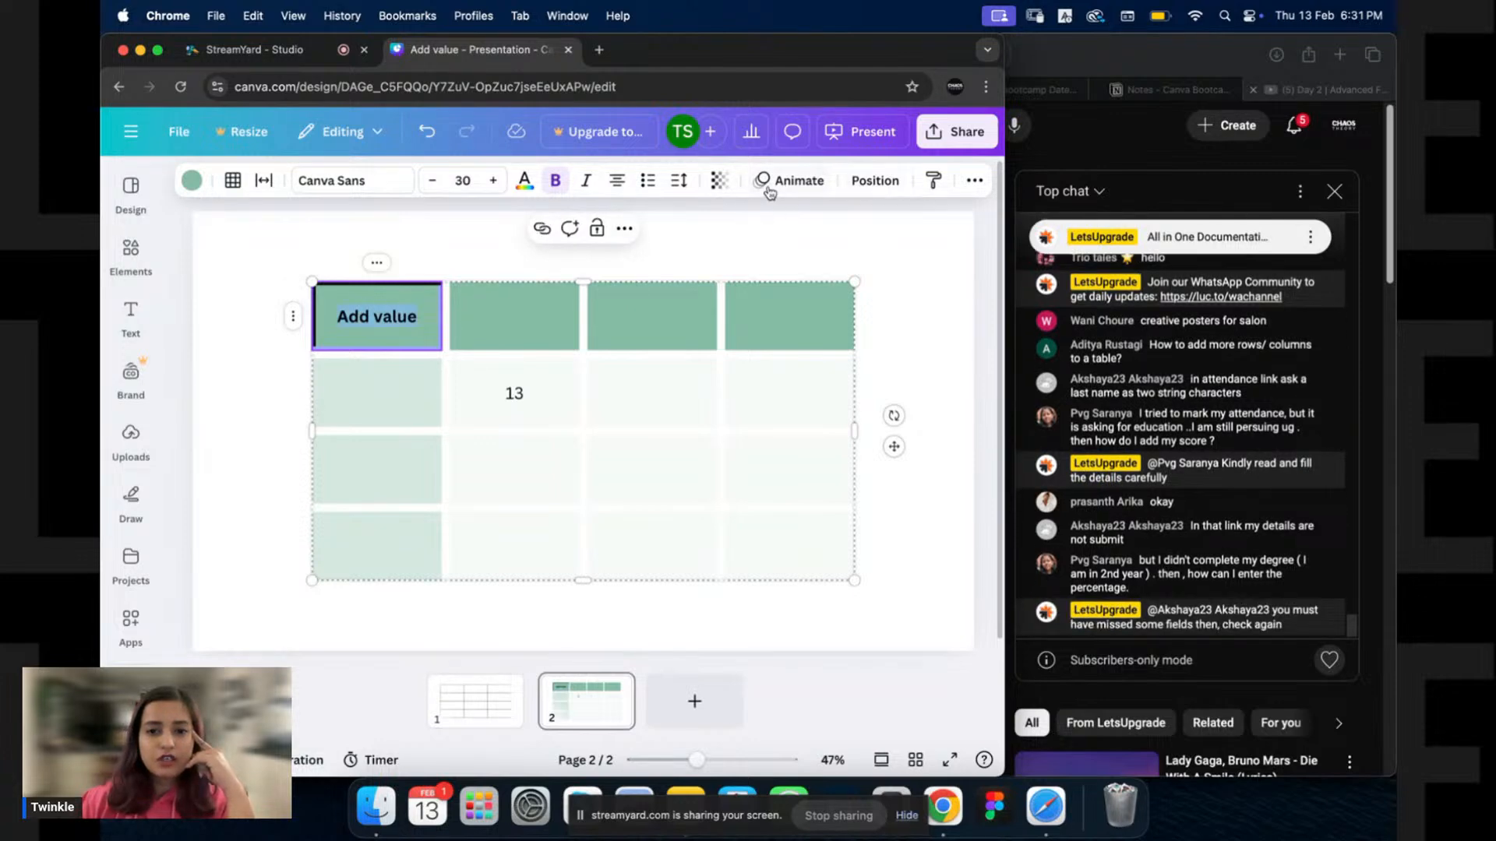
{"action": "left_click", "coordinate": [731, 243]}
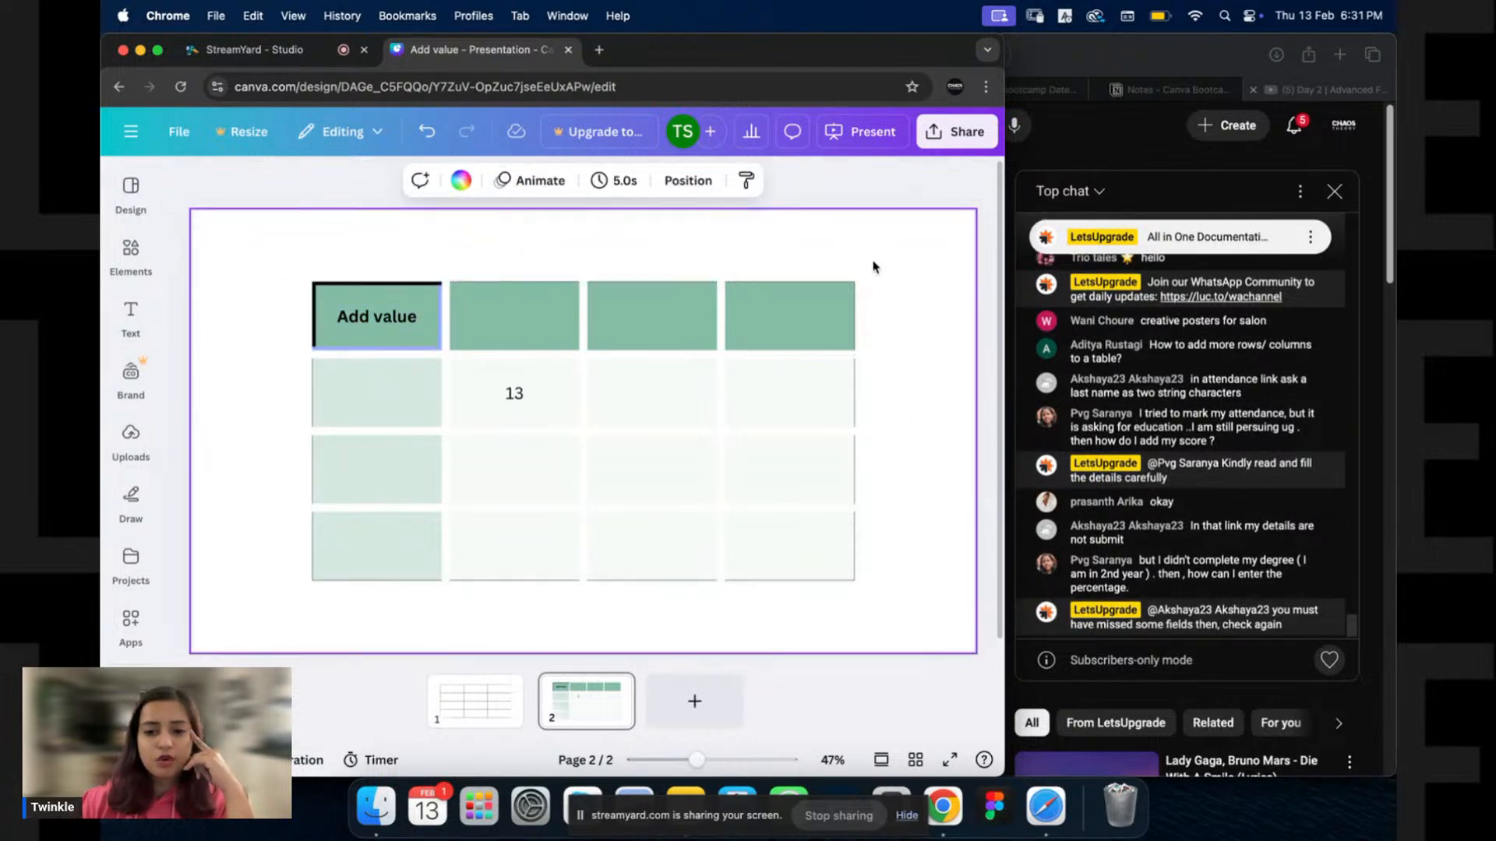
Try out the table spacing and cell spacing of the whole table, leaving both at 20.
{"action": "left_click_drag", "start_coordinate": [873, 267], "coordinate": [320, 478]}
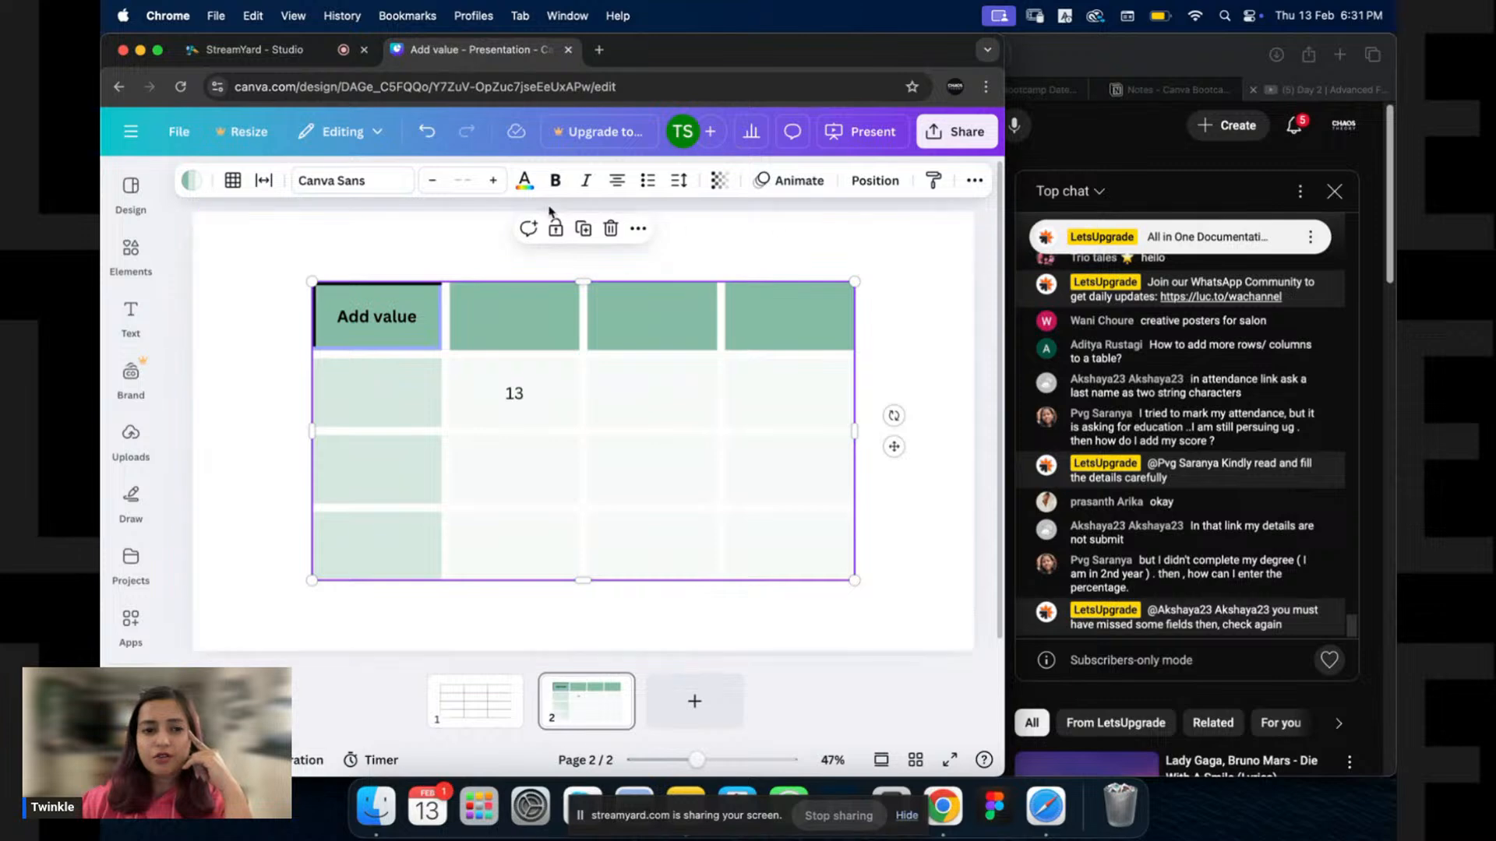
{"action": "left_click", "coordinate": [264, 180]}
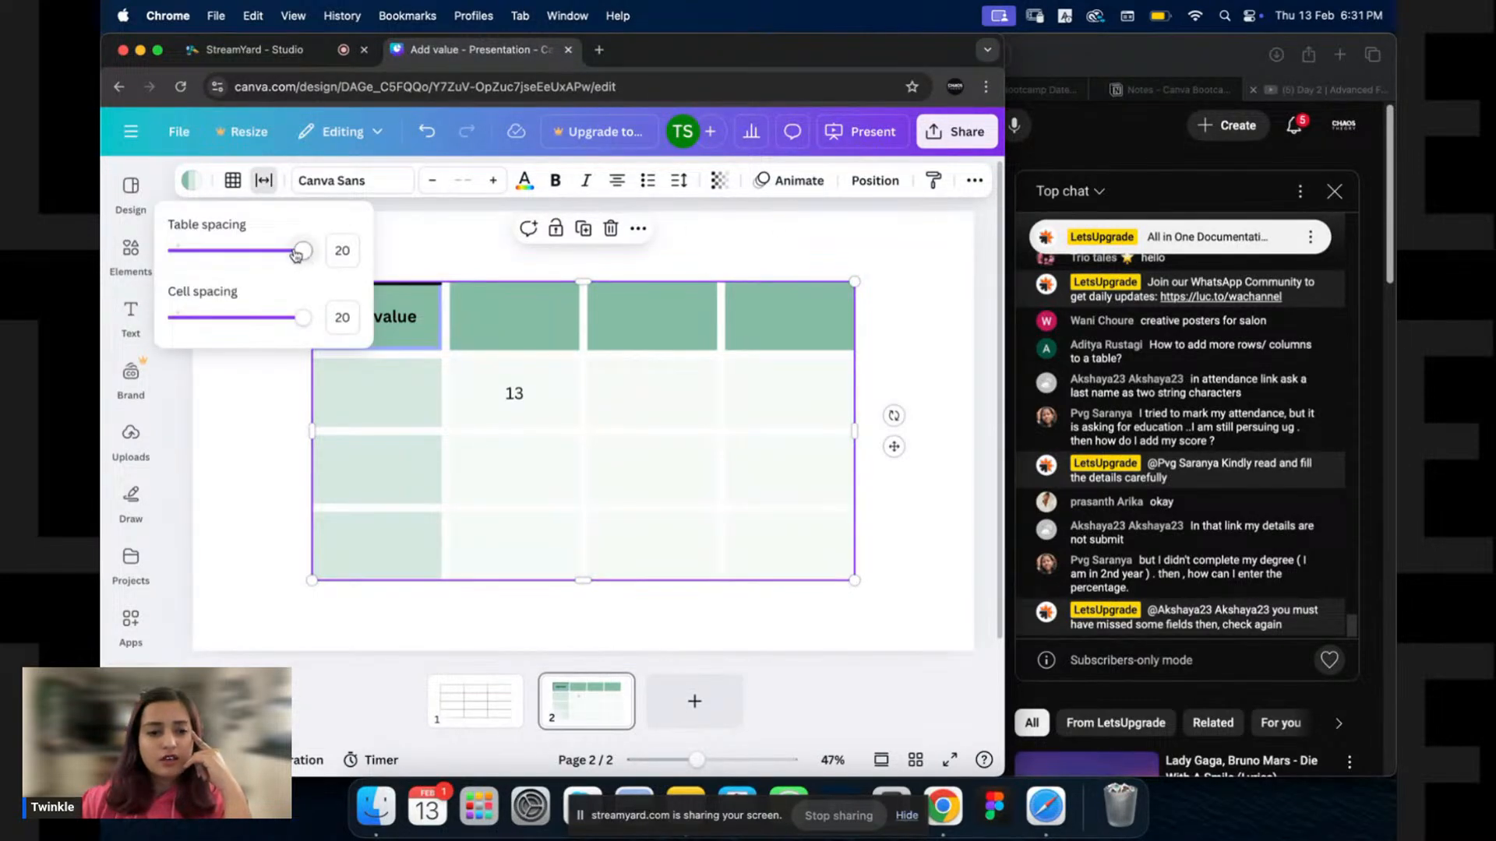
{"action": "left_click_drag", "start_coordinate": [296, 255], "coordinate": [381, 333]}
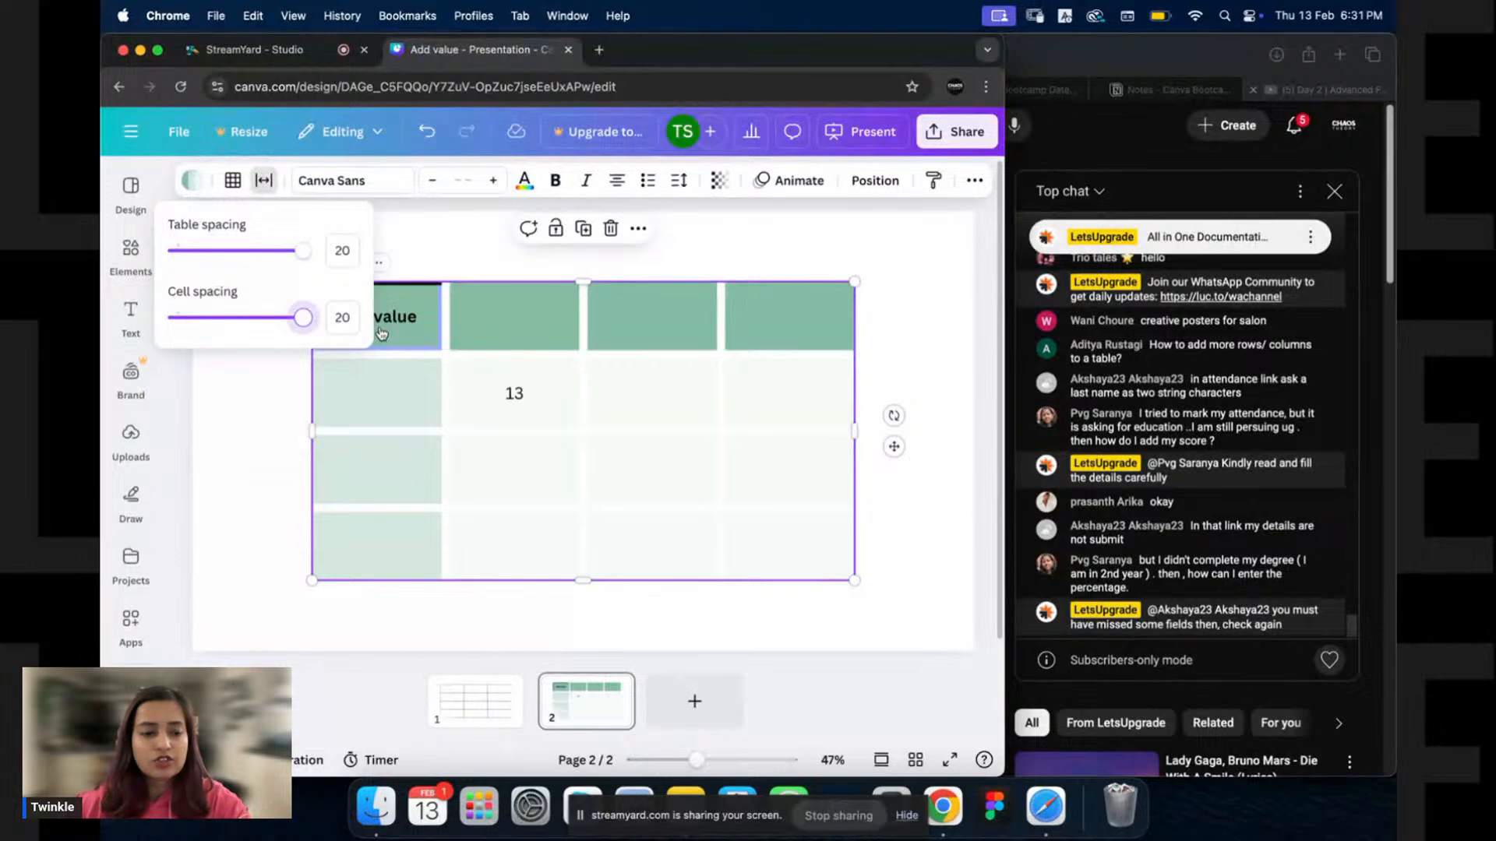
{"action": "left_click", "coordinate": [822, 251]}
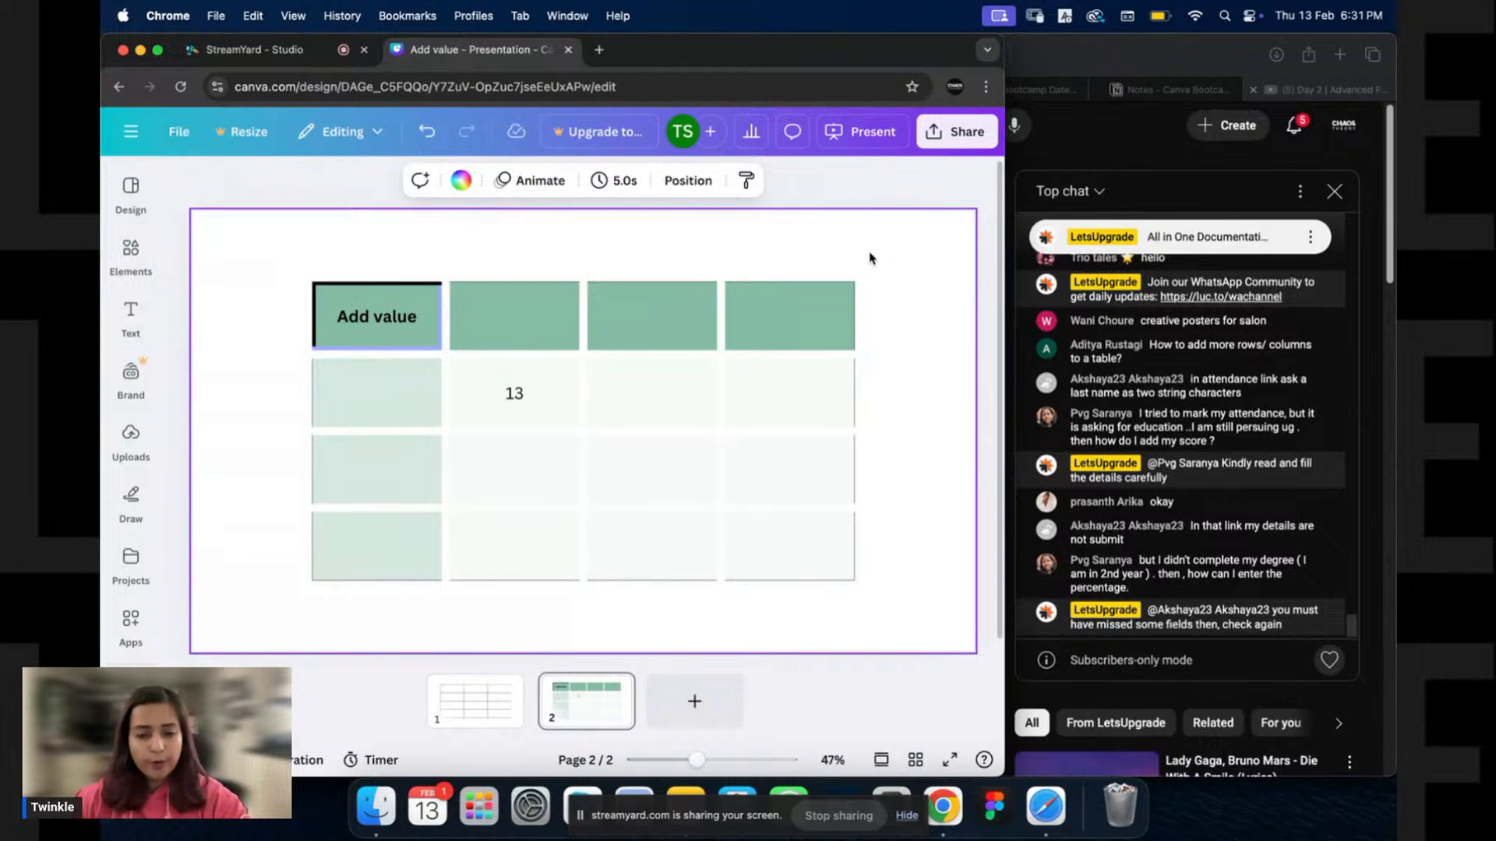
Add a blank third page to the presentation.
{"action": "scroll", "coordinate": [867, 259], "scroll_direction": "down", "scroll_amount": 5}
{"action": "scroll", "coordinate": [837, 267], "scroll_direction": "up", "scroll_amount": 5}
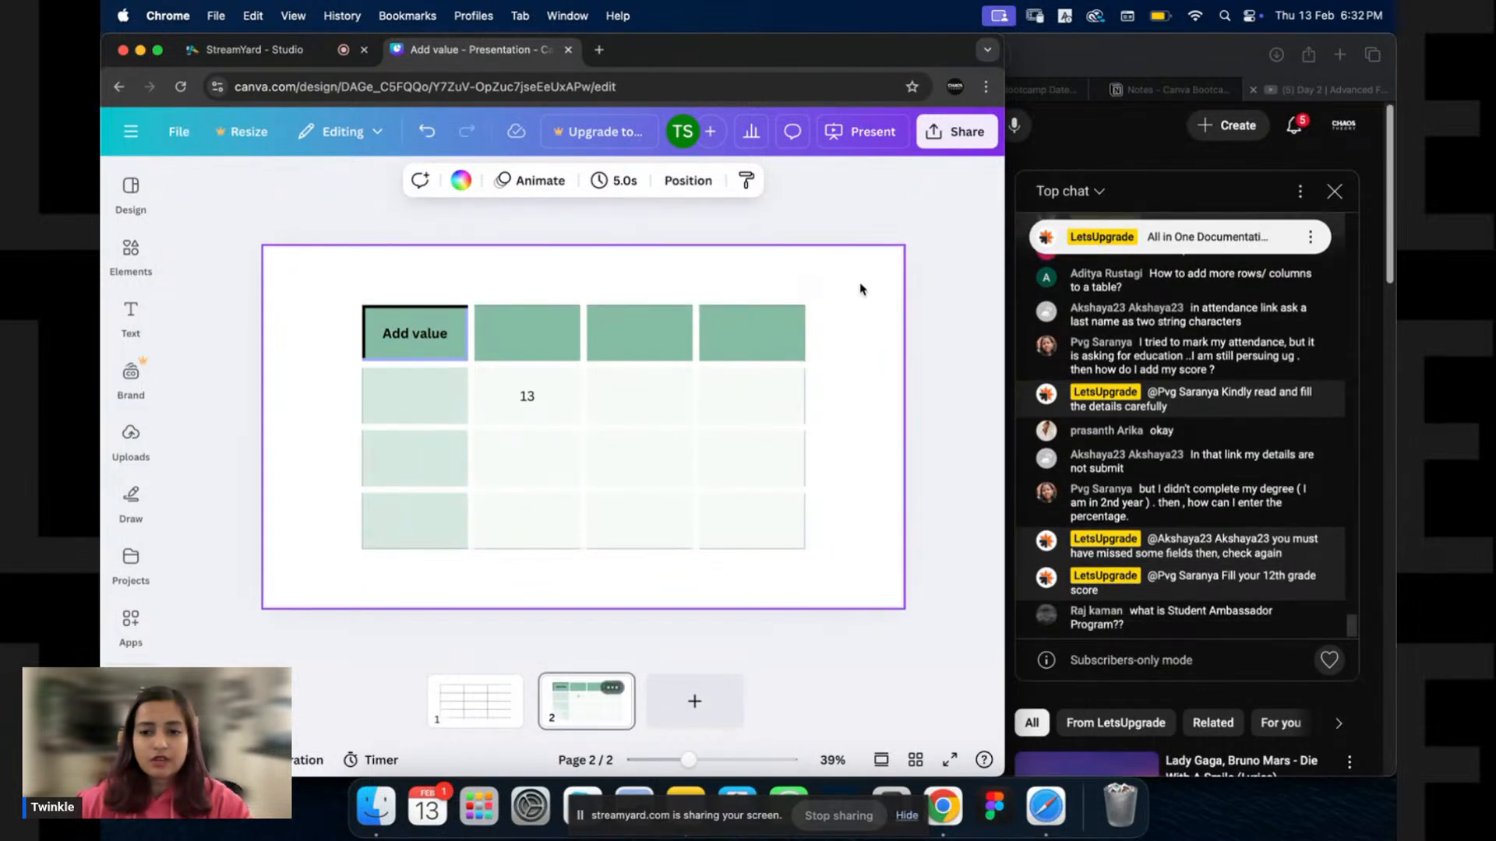
{"action": "left_click", "coordinate": [694, 701]}
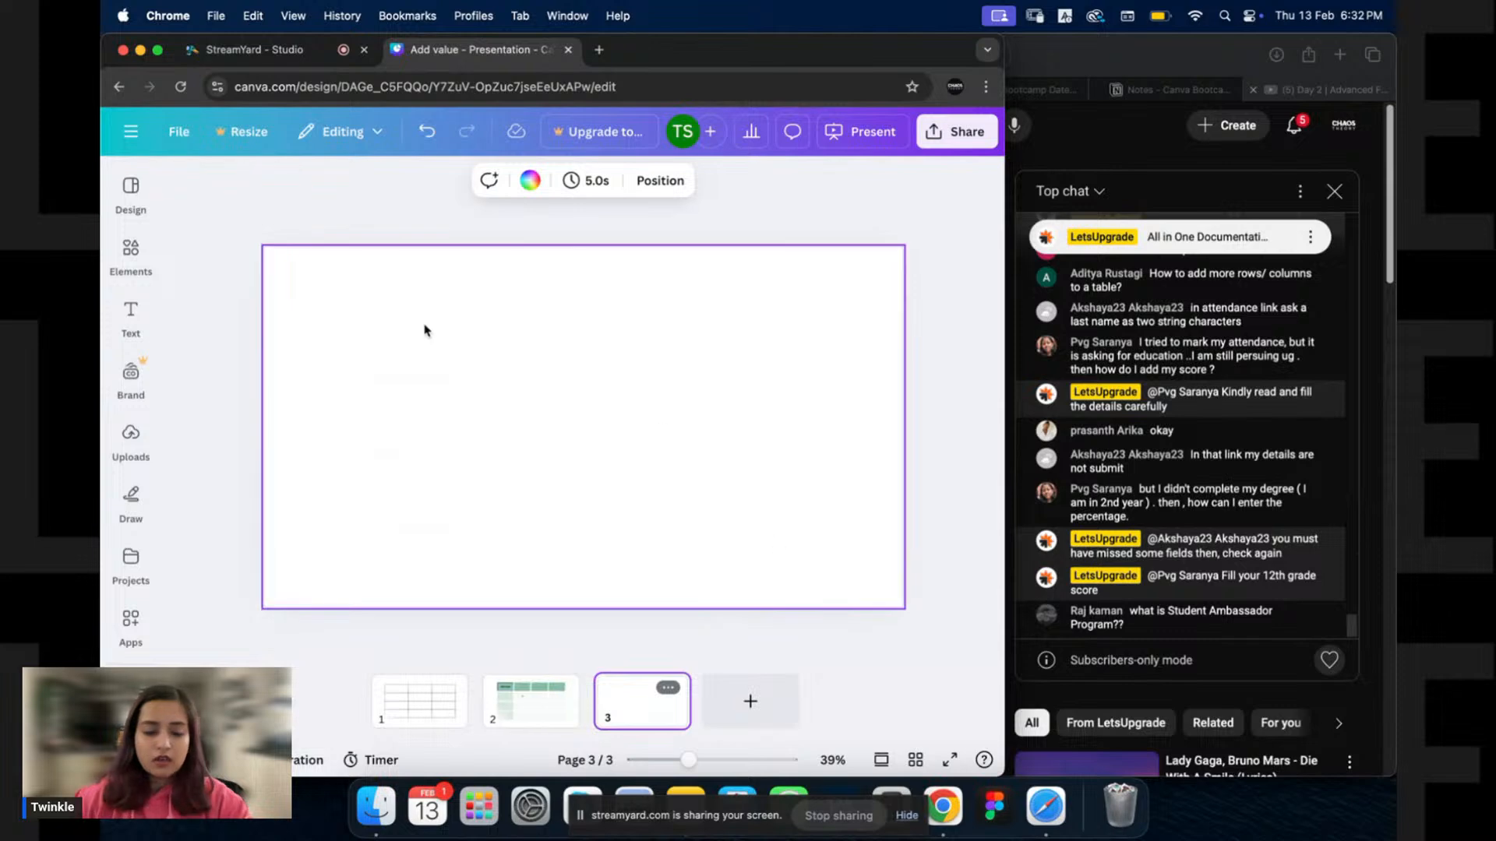
Search the elements for "charts" and insert the first suggested bar chart, with two series, on page 3.
{"action": "left_click", "coordinate": [131, 255]}
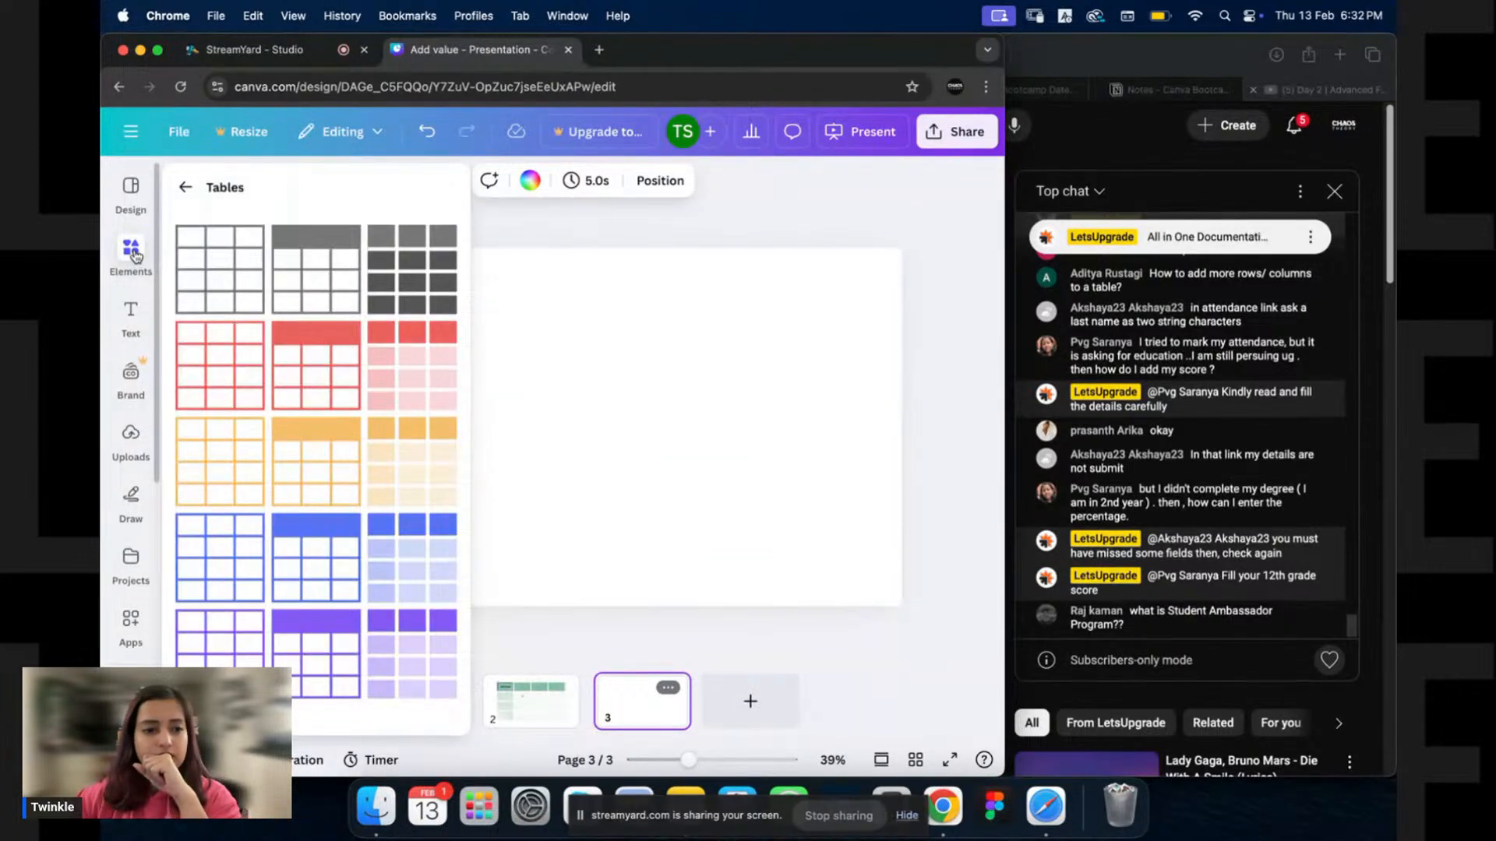
{"action": "left_click", "coordinate": [185, 188]}
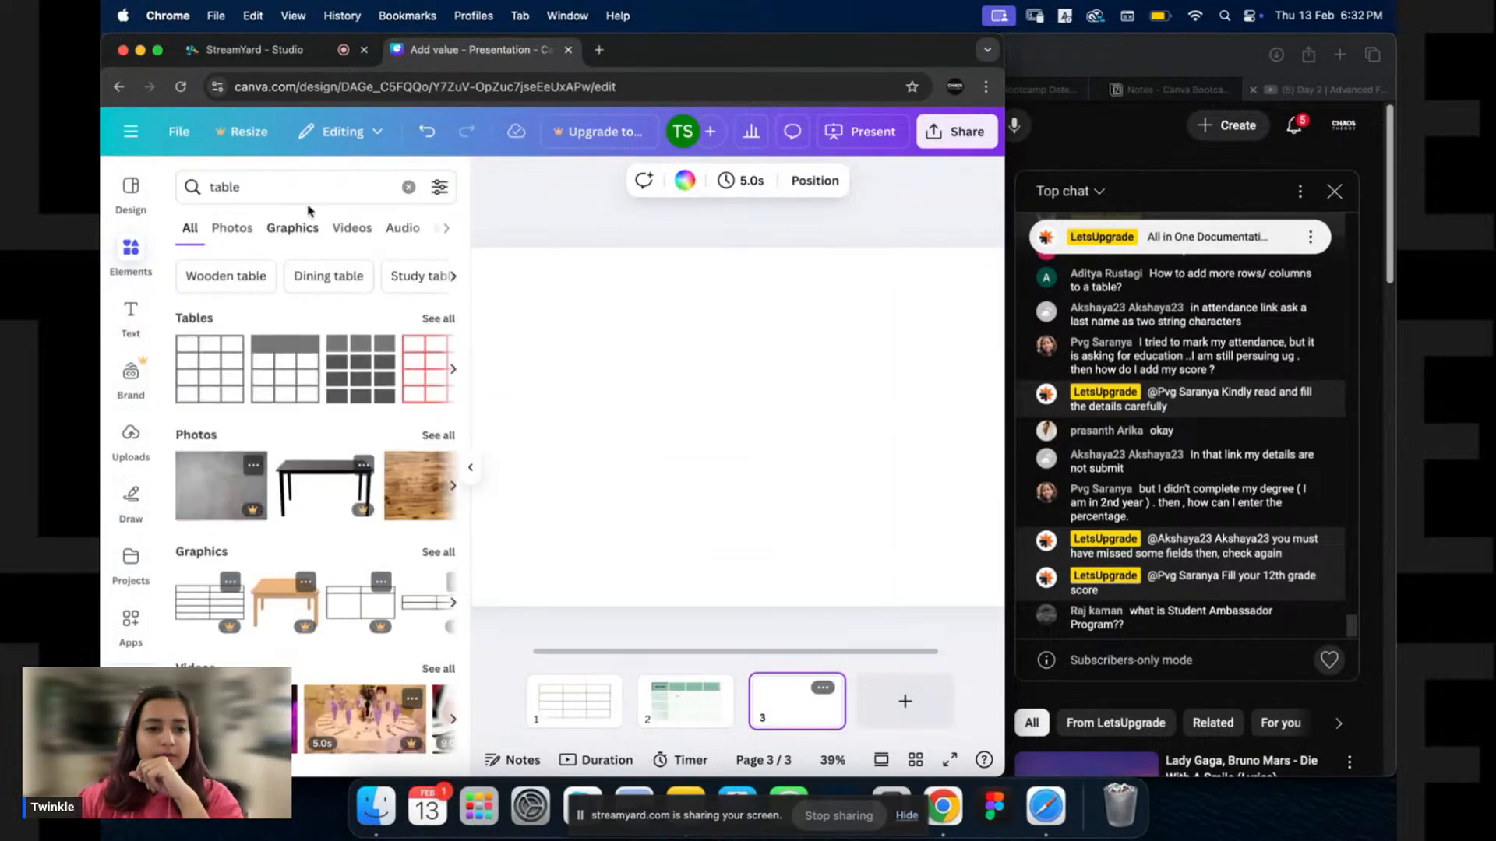
{"action": "left_click", "coordinate": [306, 187]}
{"action": "key", "text": "super+a"}
{"action": "type", "text": "charts"}
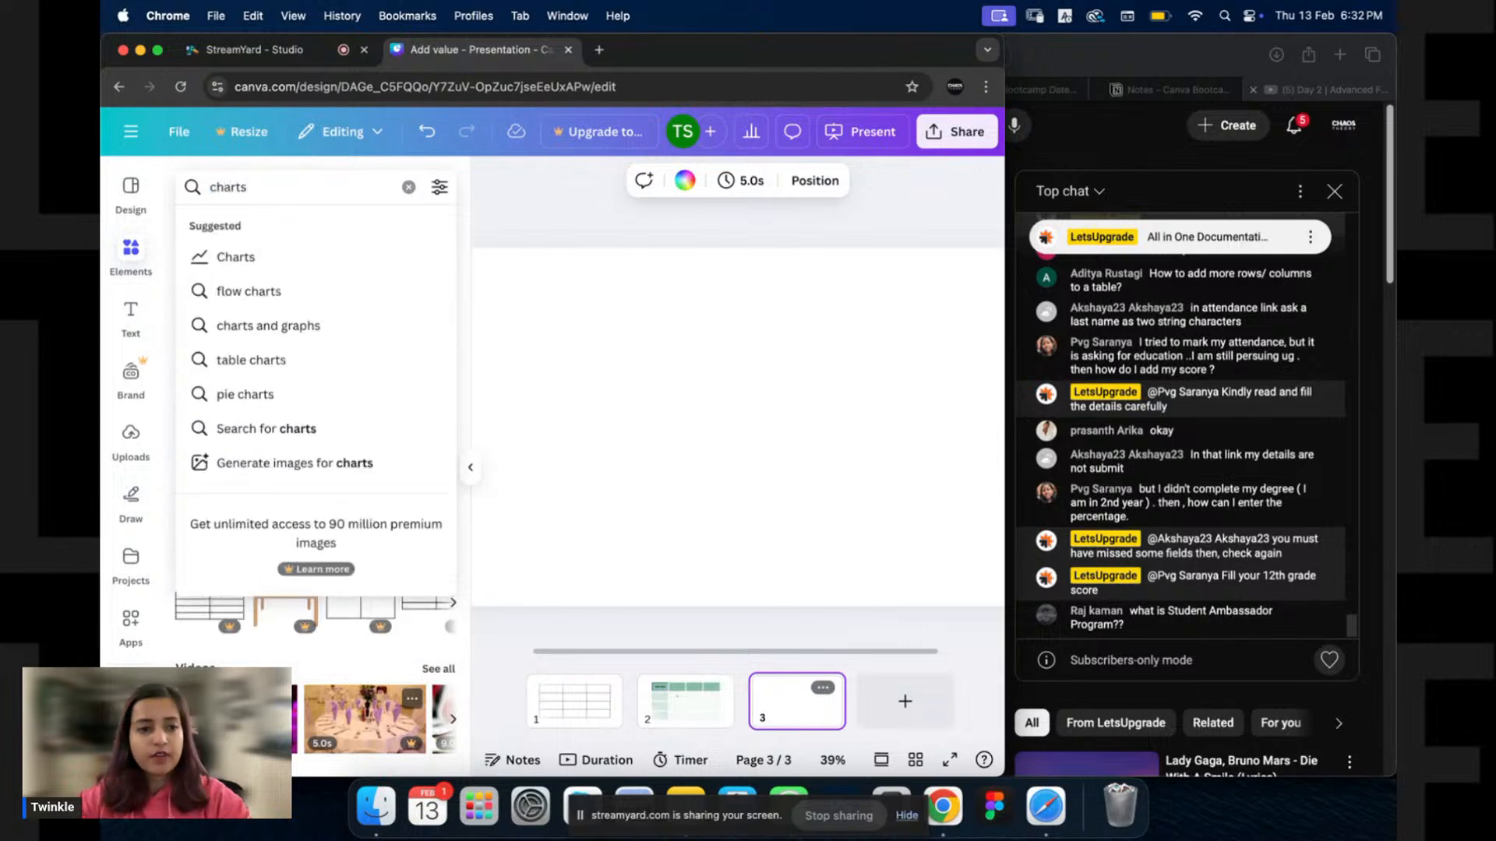
{"action": "key", "text": "Return"}
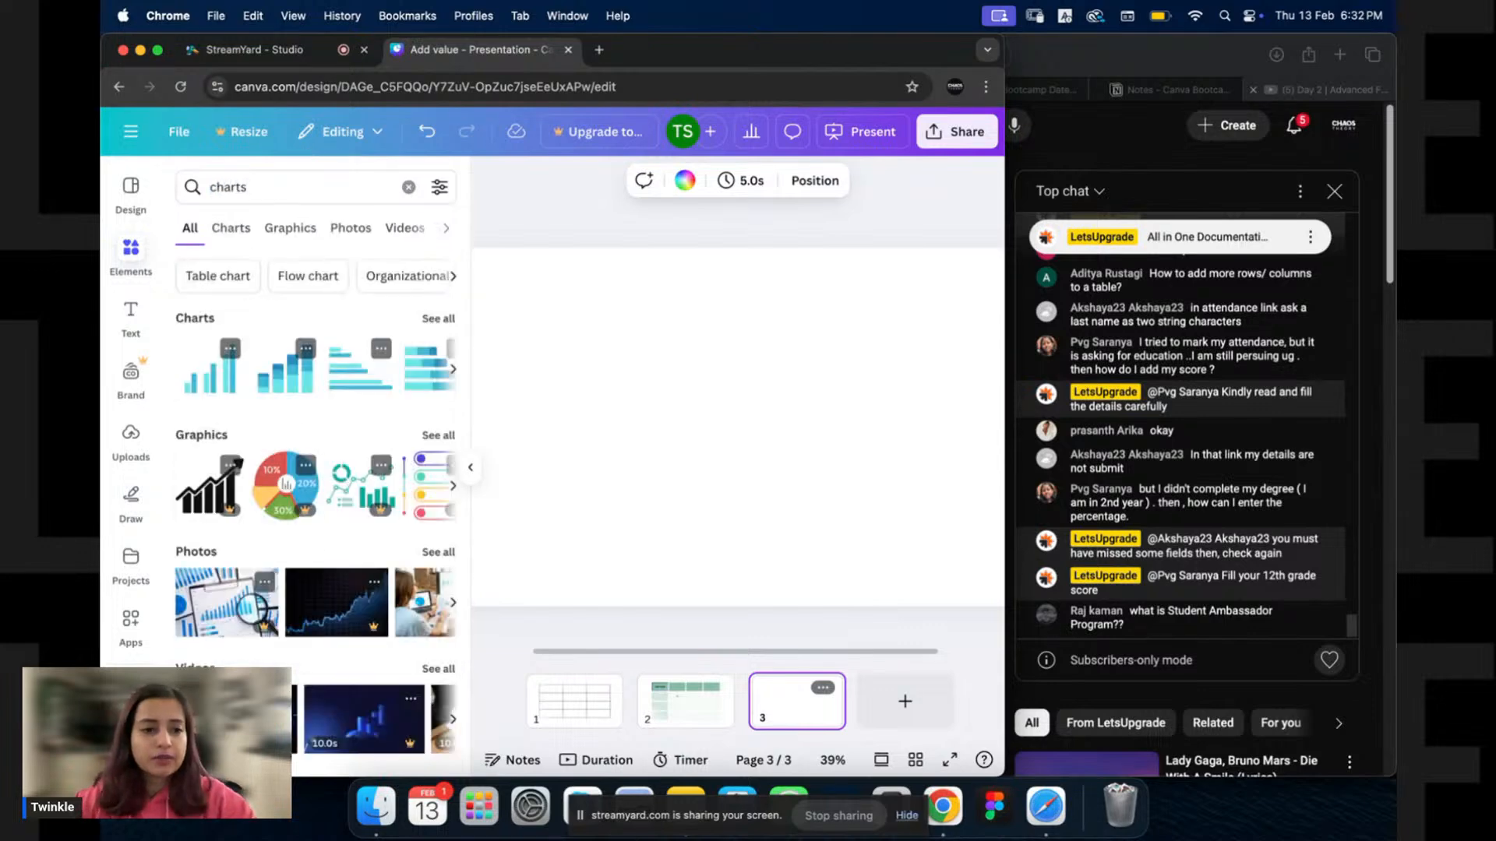
{"action": "left_click", "coordinate": [219, 381]}
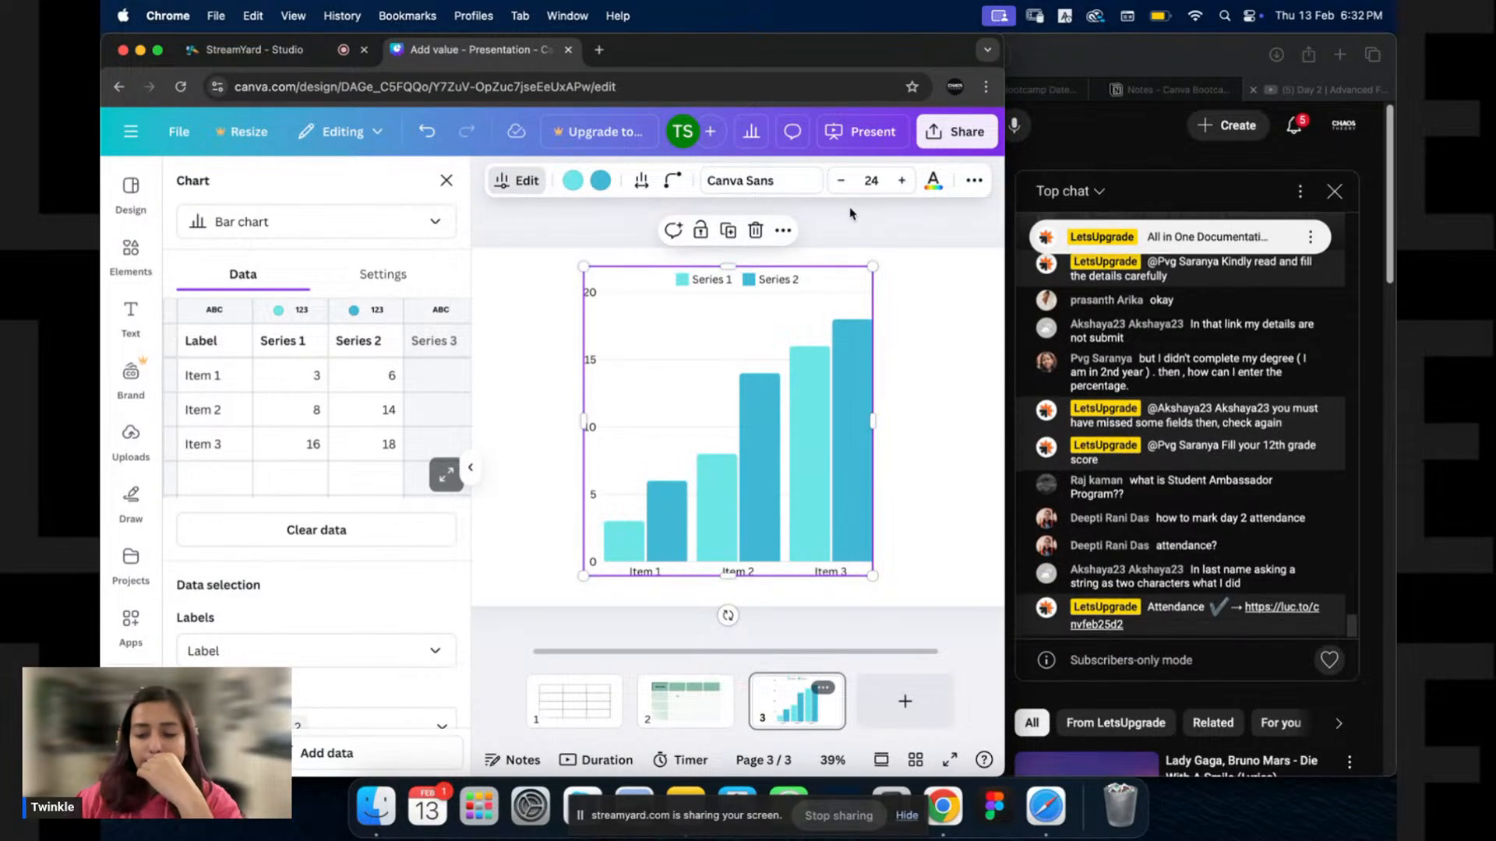
Switch to the YouTube live chat in Safari, read back through the earlier viewer messages, and return to Canva in Chrome.
{"action": "left_click", "coordinate": [1200, 385]}
{"action": "scroll", "coordinate": [1208, 393], "scroll_direction": "up", "scroll_amount": 3}
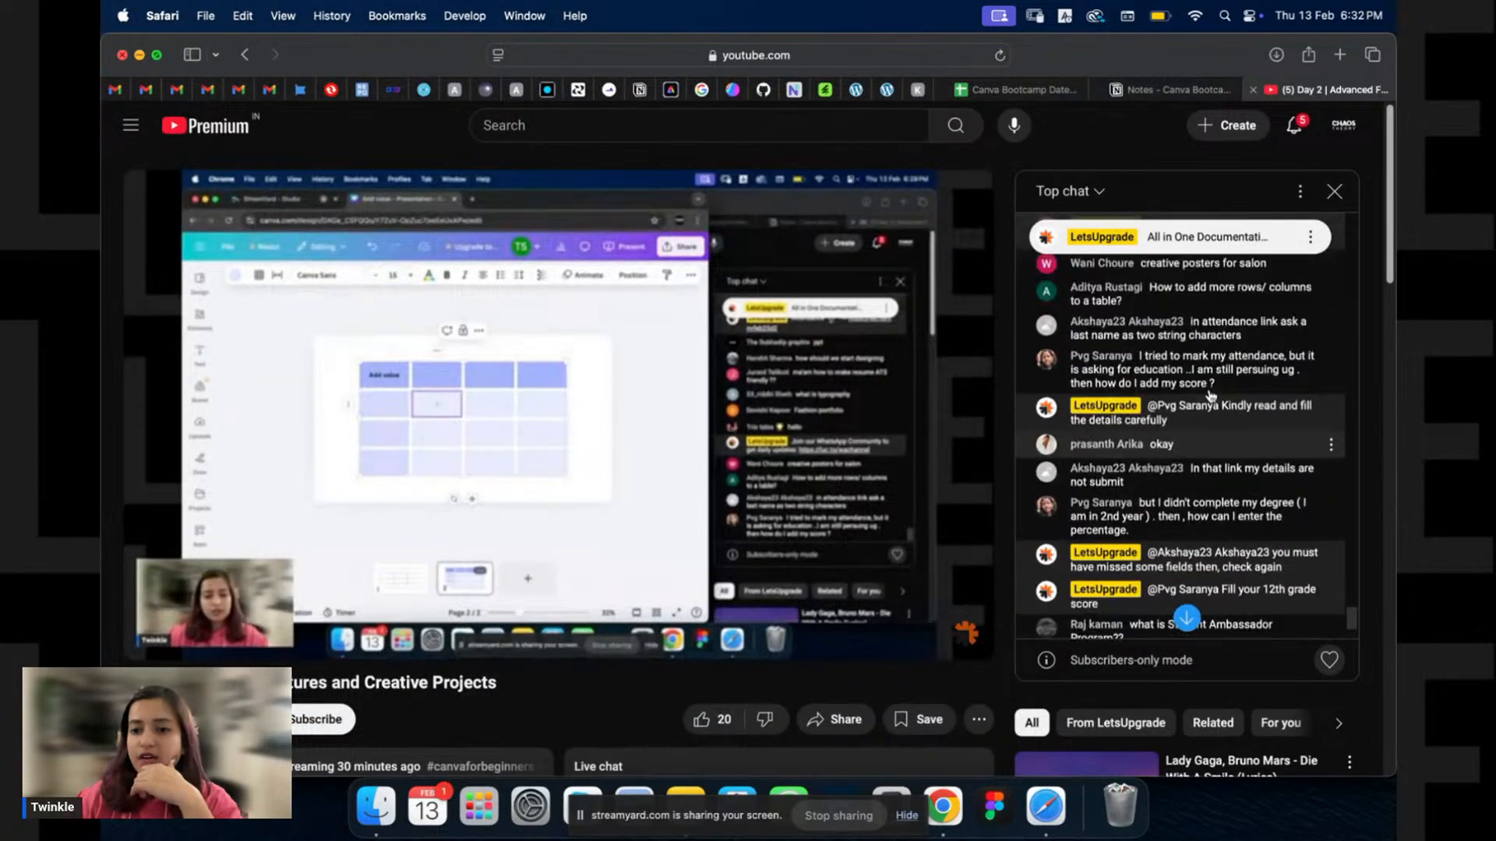
{"action": "scroll", "coordinate": [1208, 401], "scroll_direction": "up", "scroll_amount": 3}
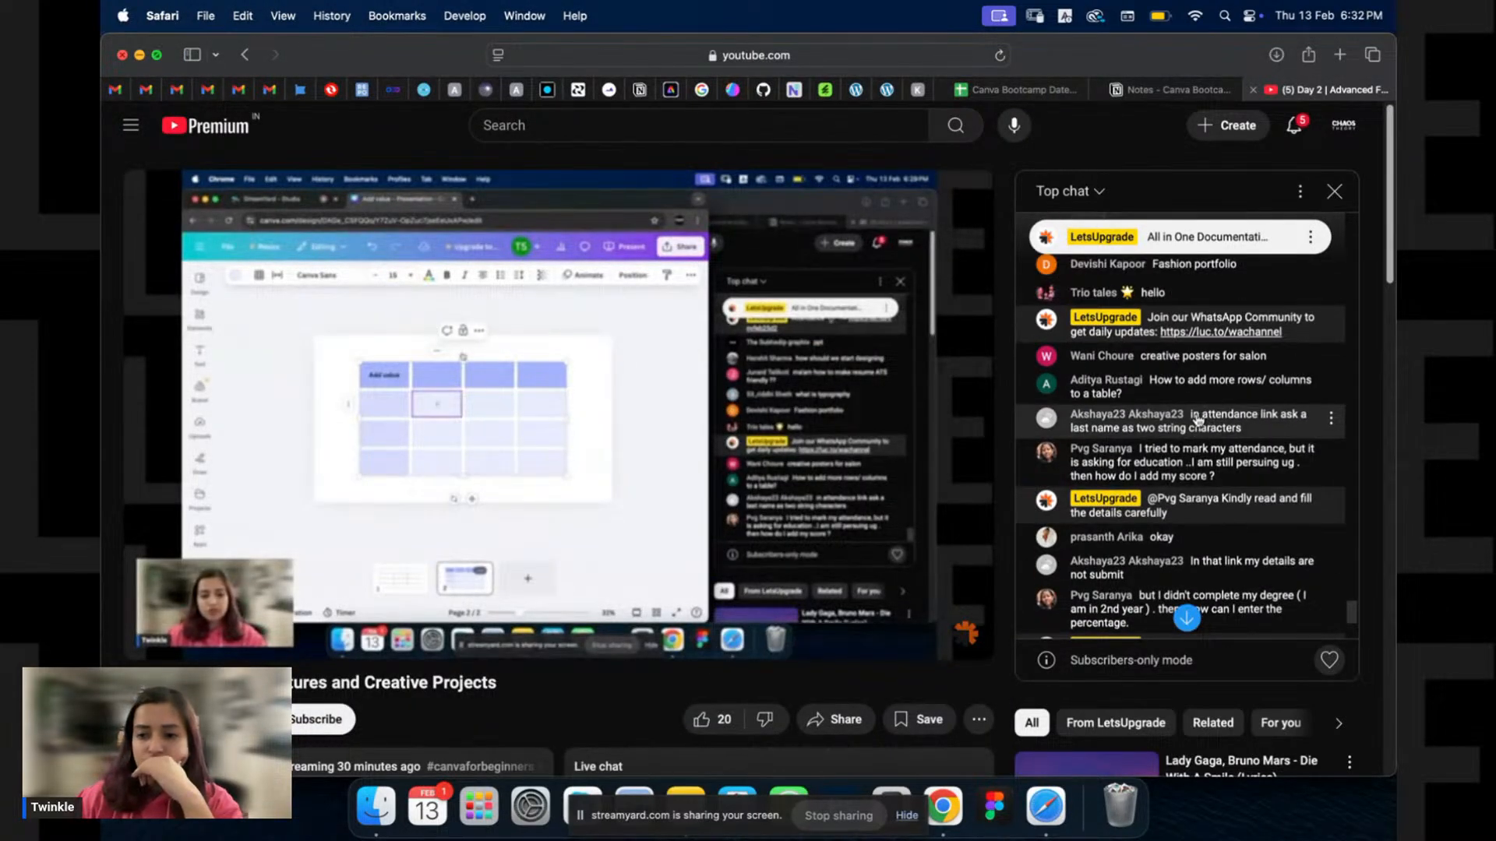
{"action": "scroll", "coordinate": [1199, 419], "scroll_direction": "up", "scroll_amount": 3}
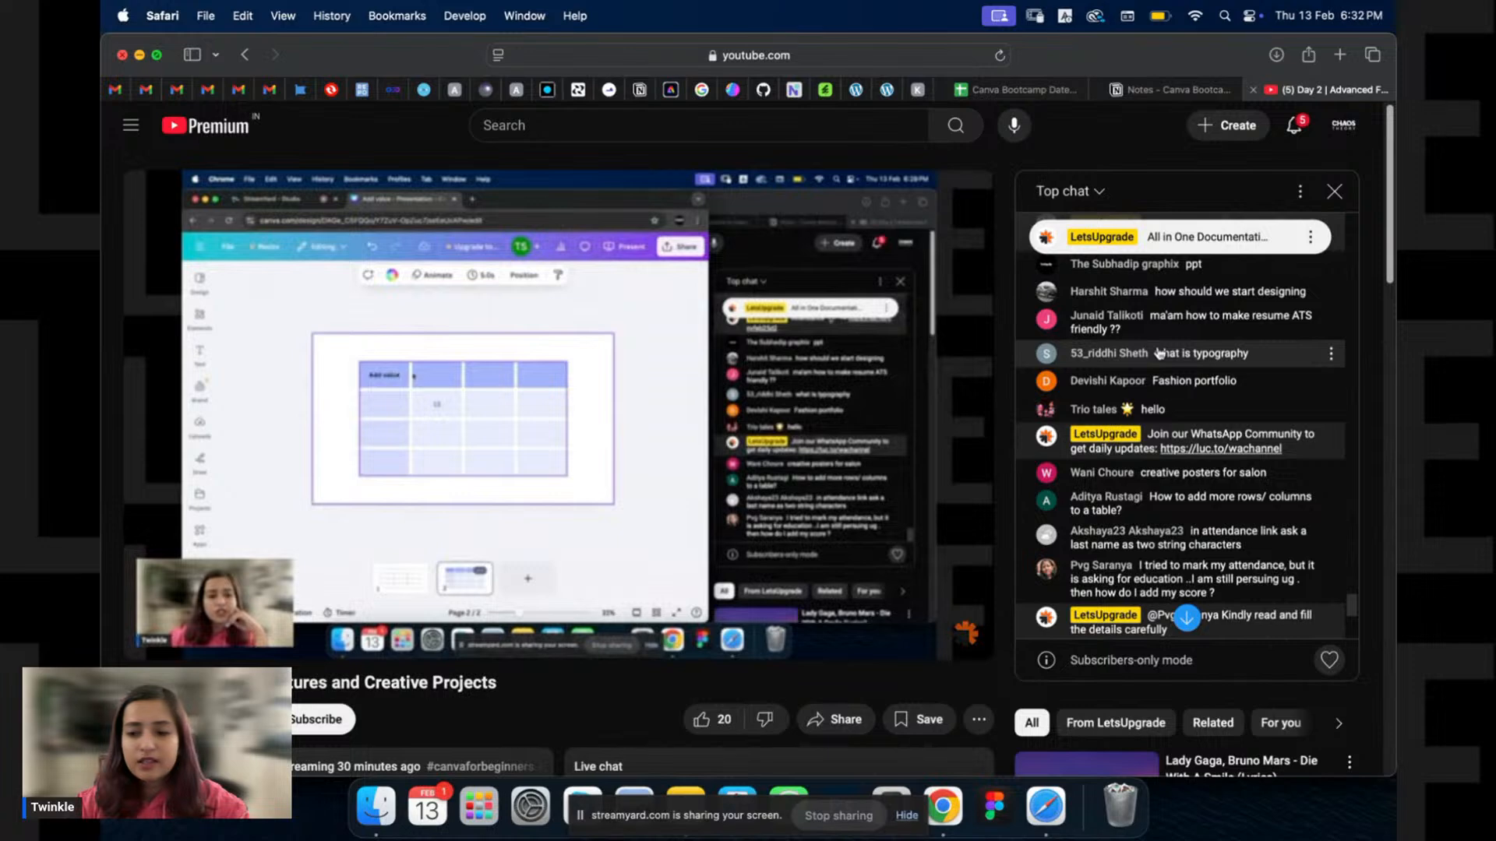
{"action": "left_click", "coordinate": [949, 793]}
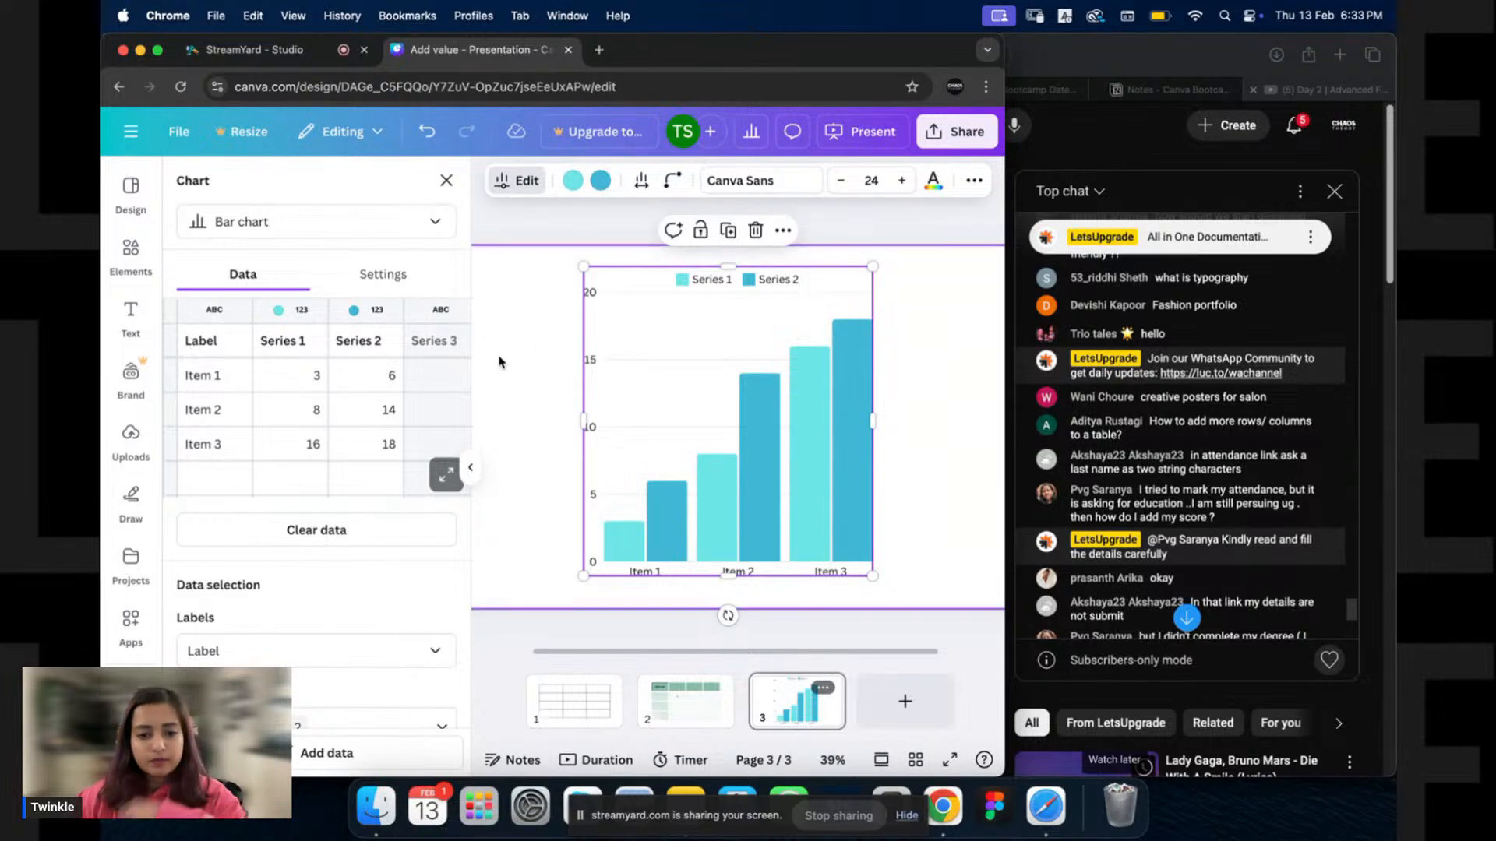
Switch to the YouTube live chat in Safari, jump to the newest viewer messages and read back through them.
{"action": "left_click", "coordinate": [1189, 620]}
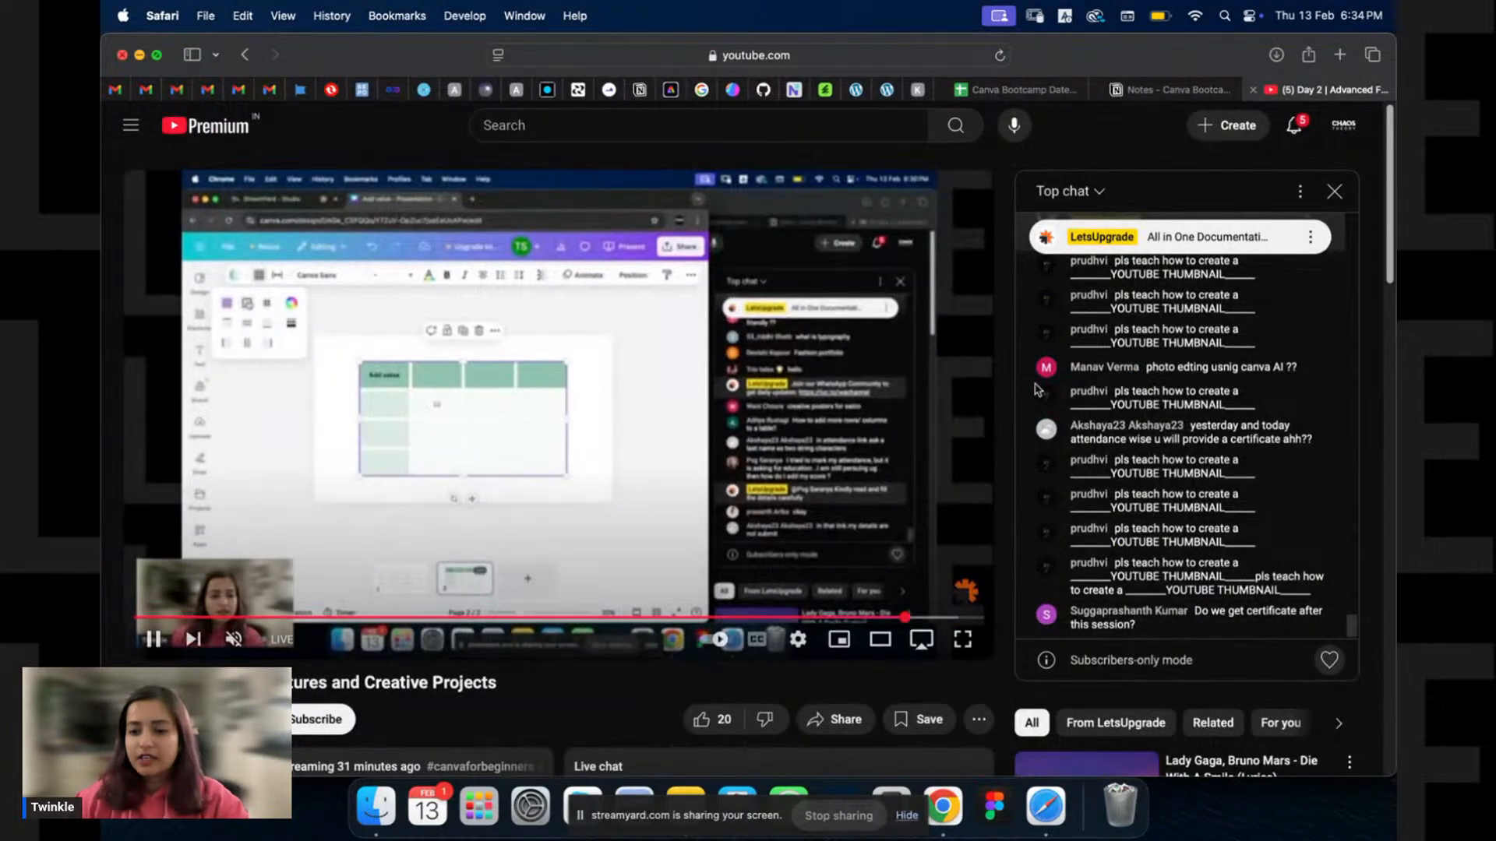
{"action": "scroll", "coordinate": [1190, 436], "scroll_direction": "up", "scroll_amount": 3}
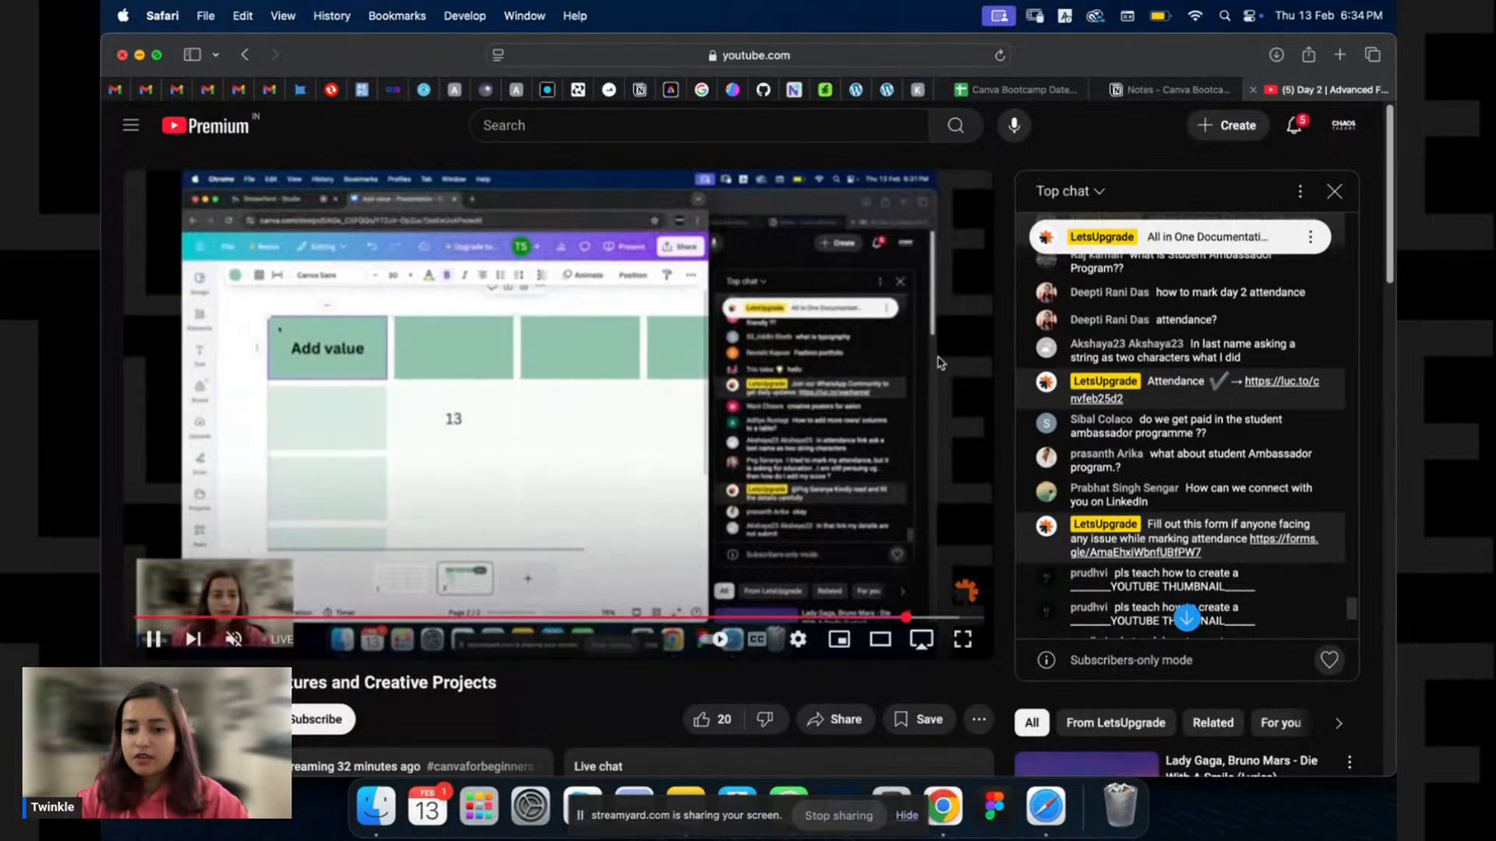
Search Google for "typography examples" in a new Safari tab and show the image results.
{"action": "key", "text": "super+t"}
{"action": "type", "text": "typ"}
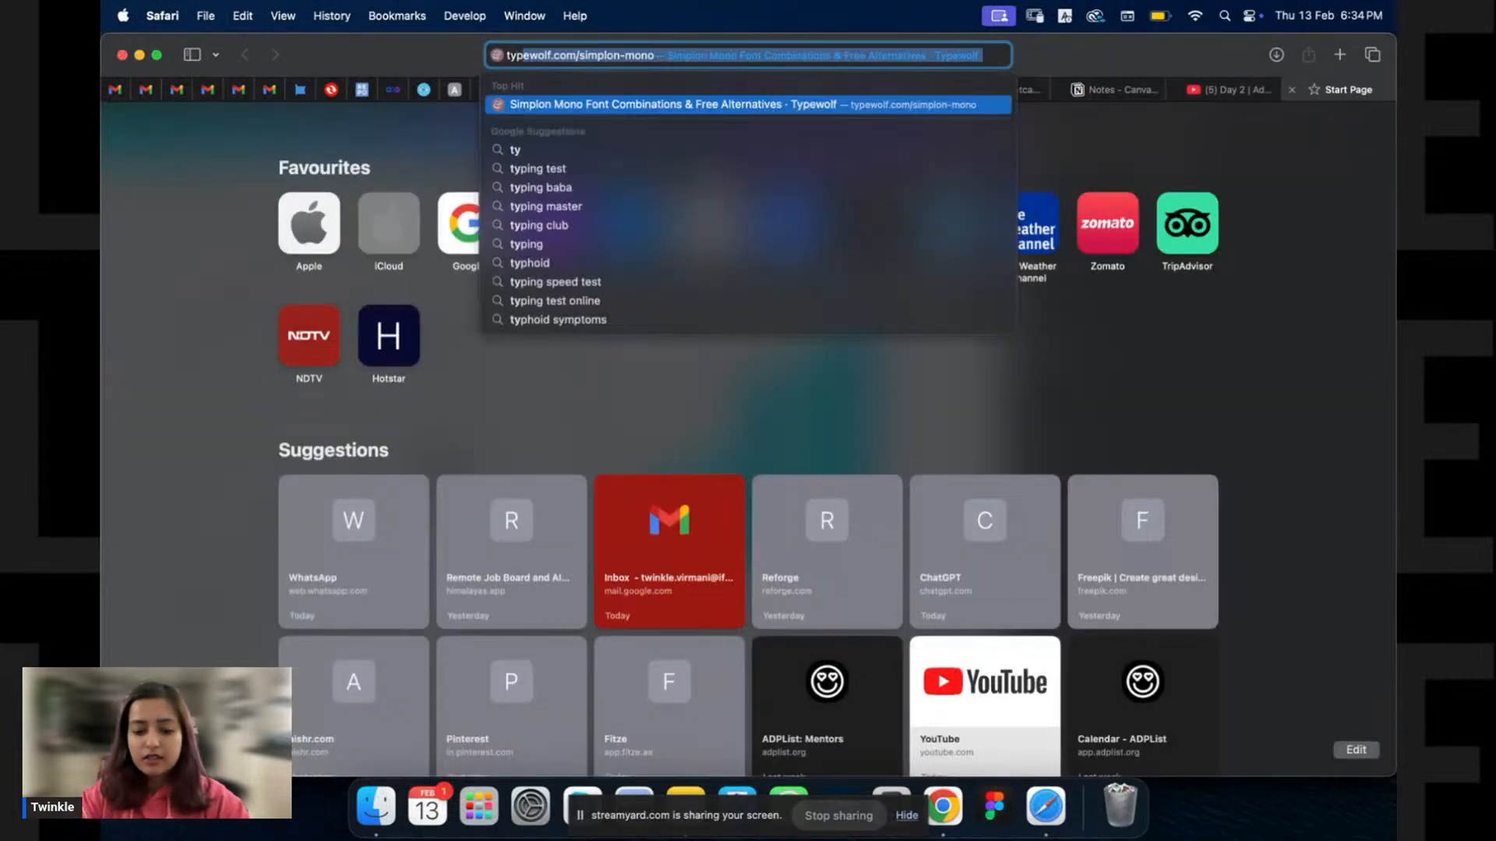
{"action": "type", "text": "ography ex"}
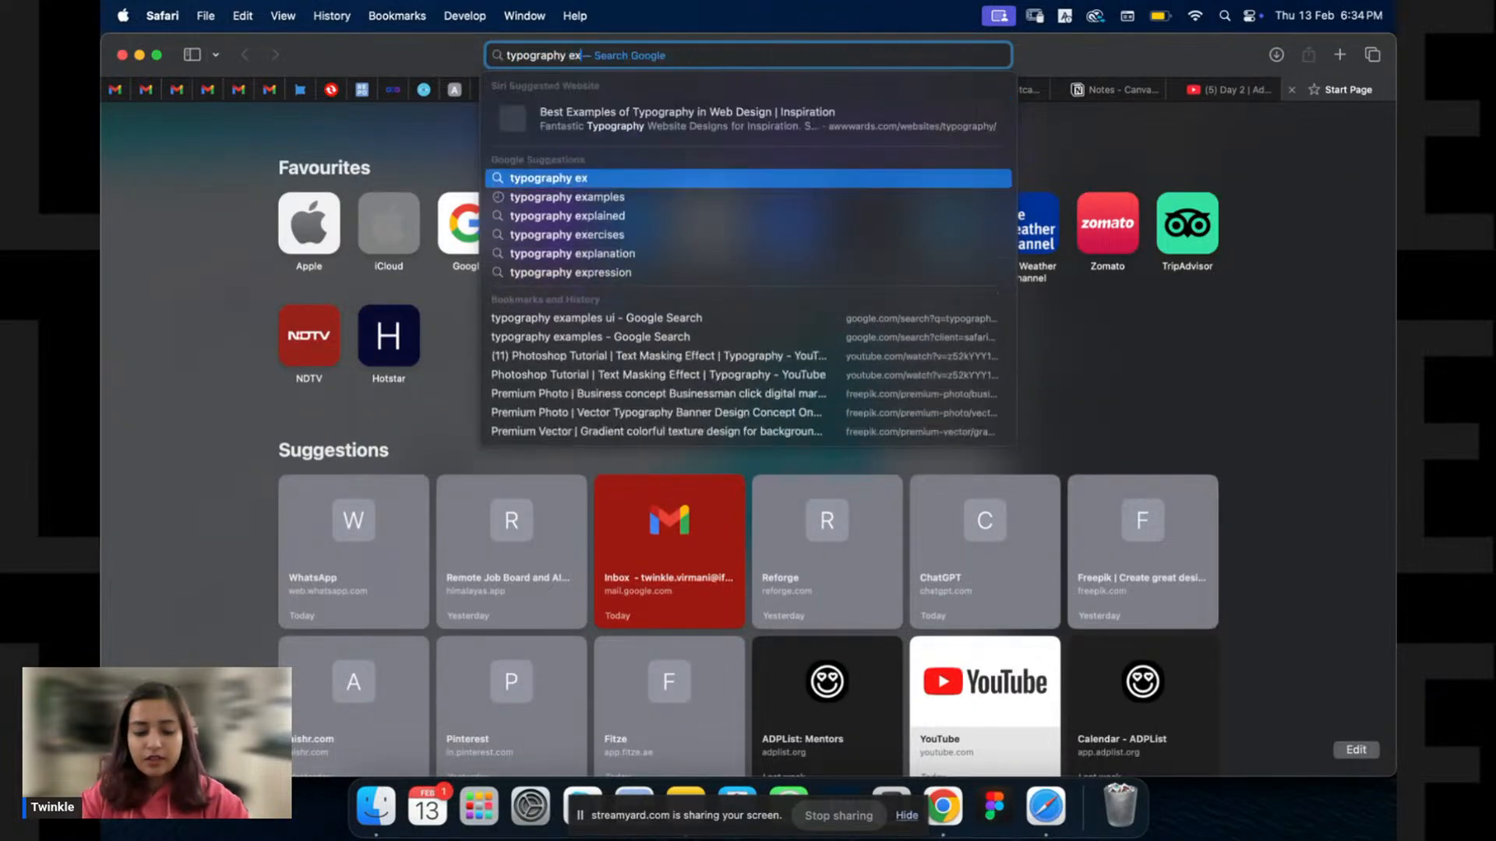
{"action": "type", "text": "amples"}
{"action": "key", "text": "Return"}
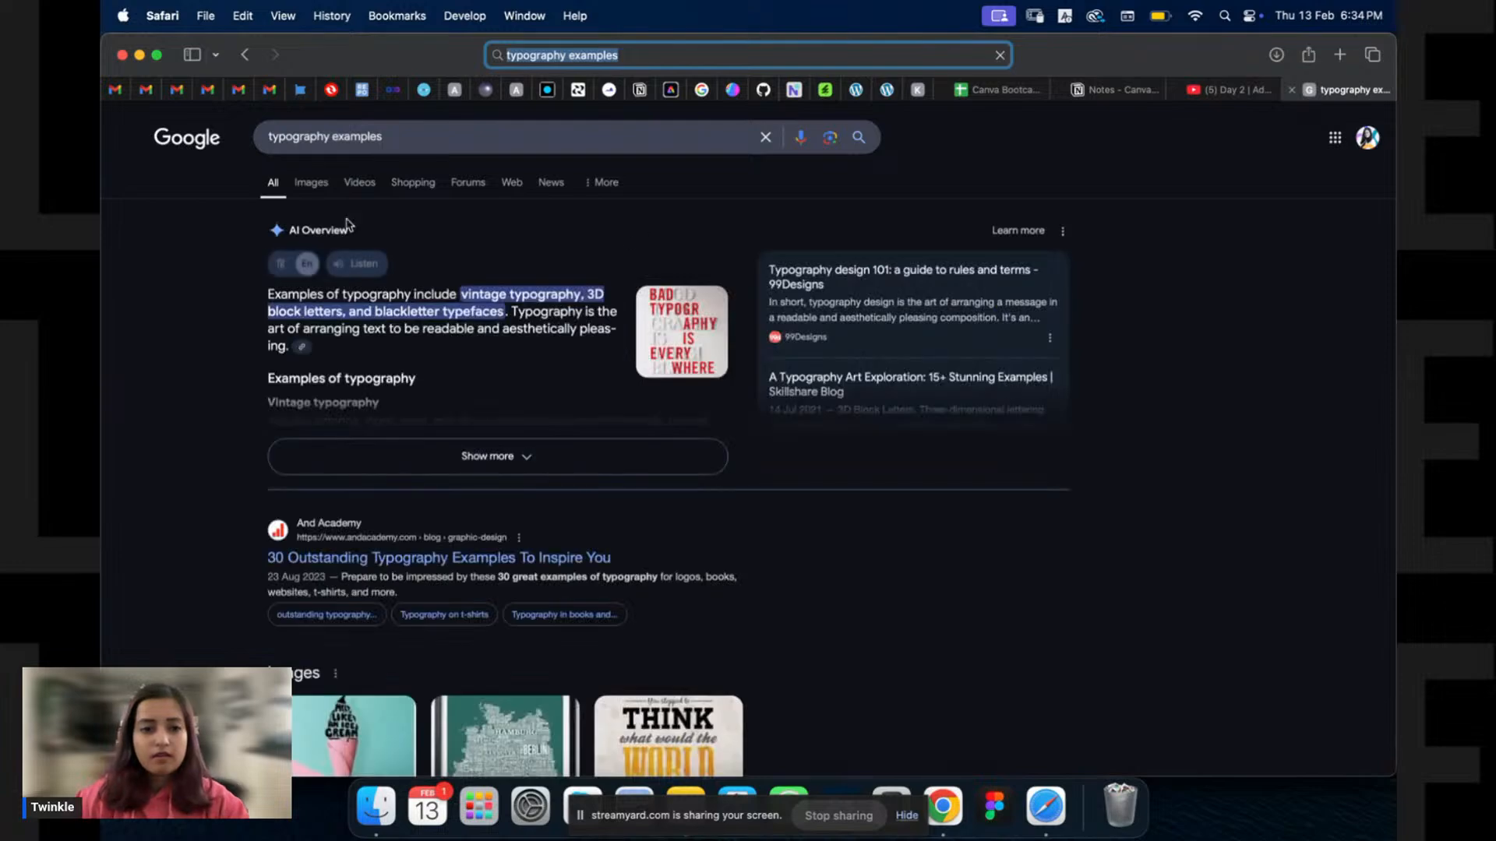
{"action": "left_click", "coordinate": [311, 183]}
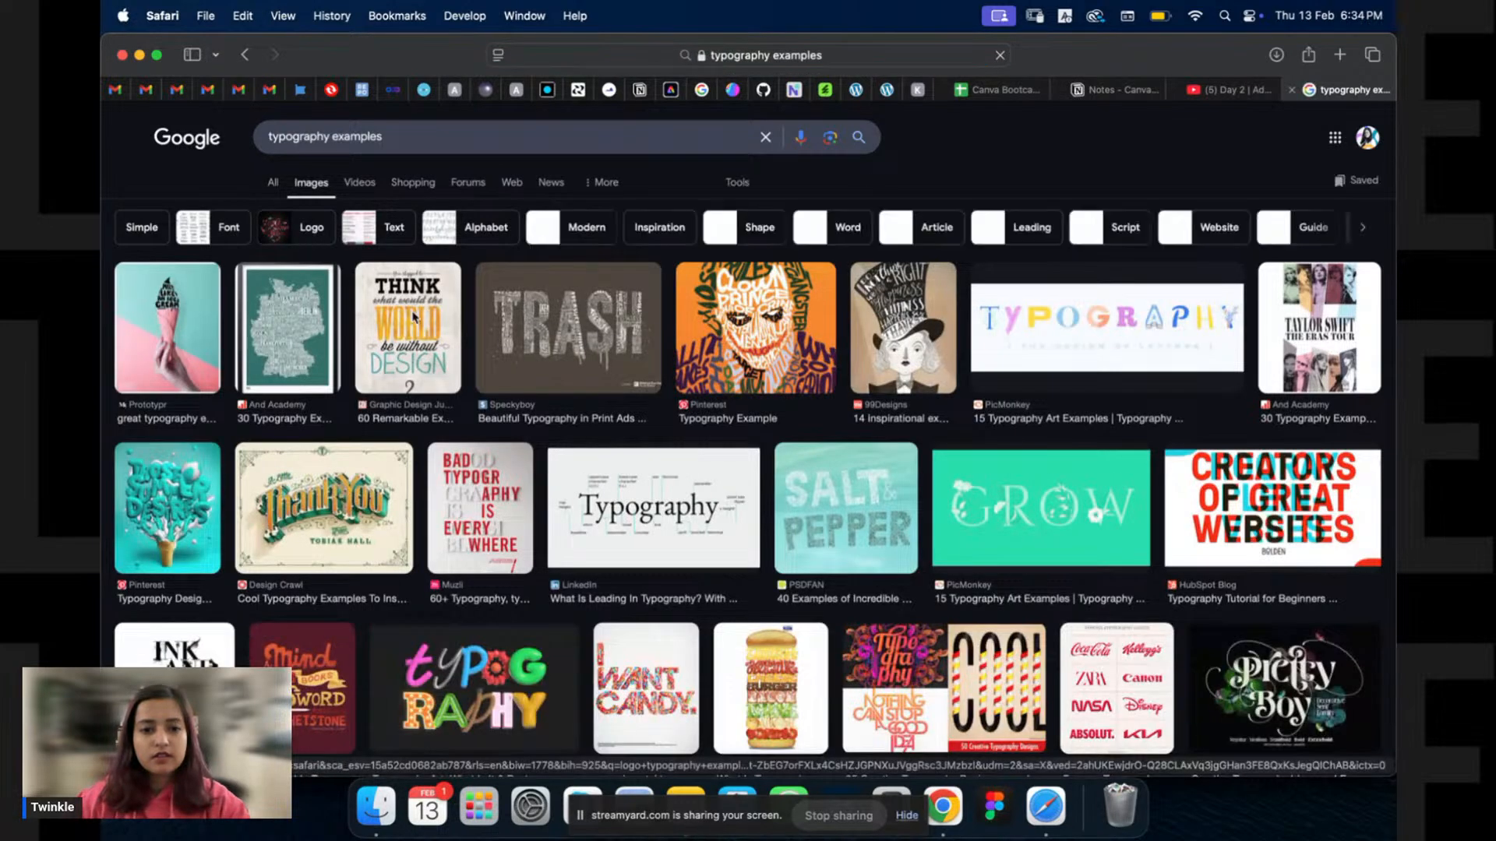
Preview the "Think what would the world be without design" poster, the labelled "Typography" anatomy diagram and the related "Typeface Properties" image.
{"action": "left_click", "coordinate": [411, 382]}
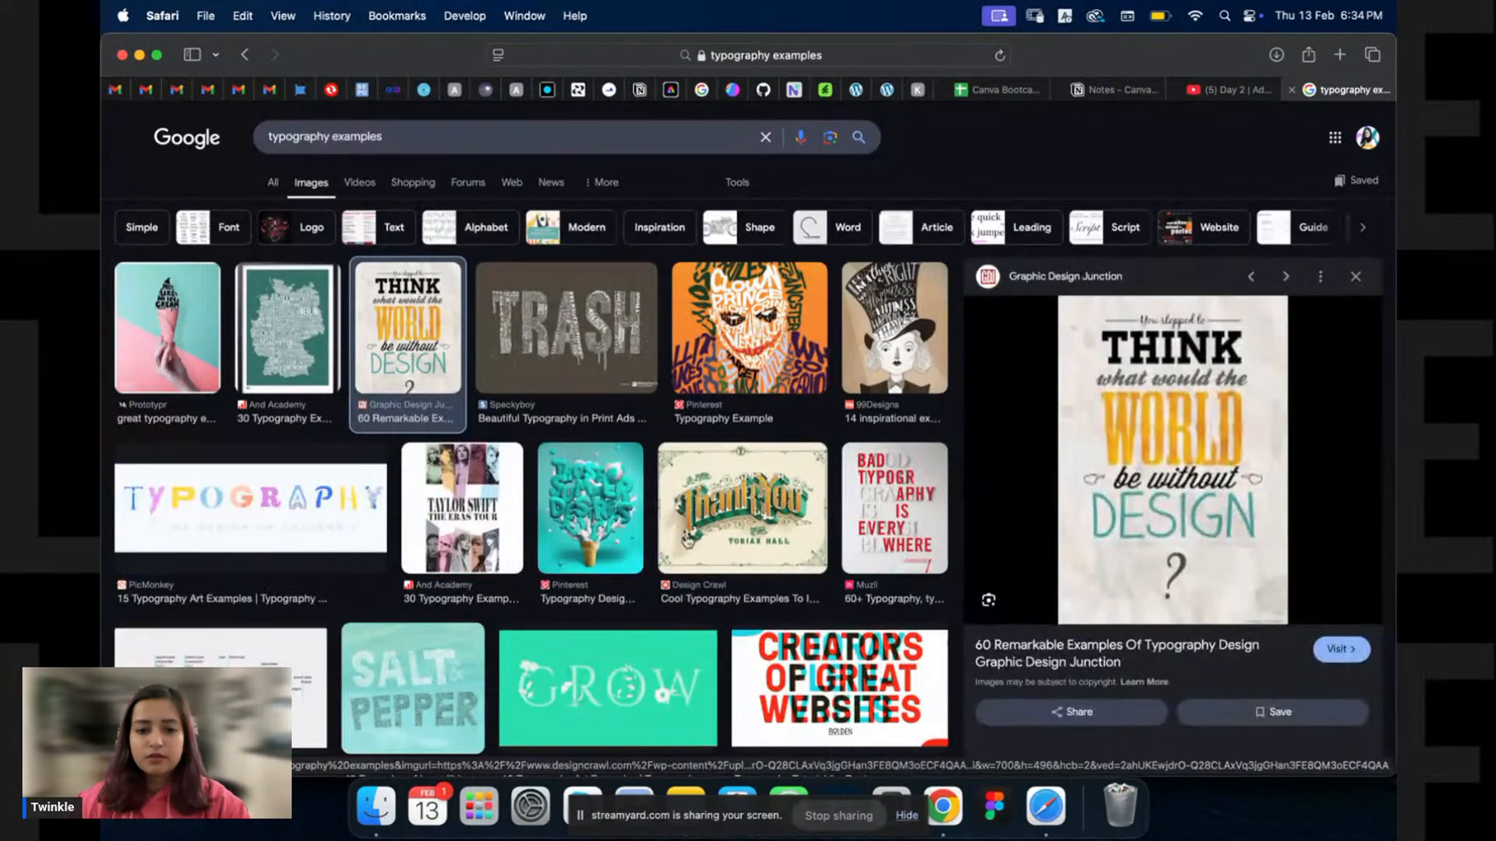
{"action": "left_click", "coordinate": [287, 644]}
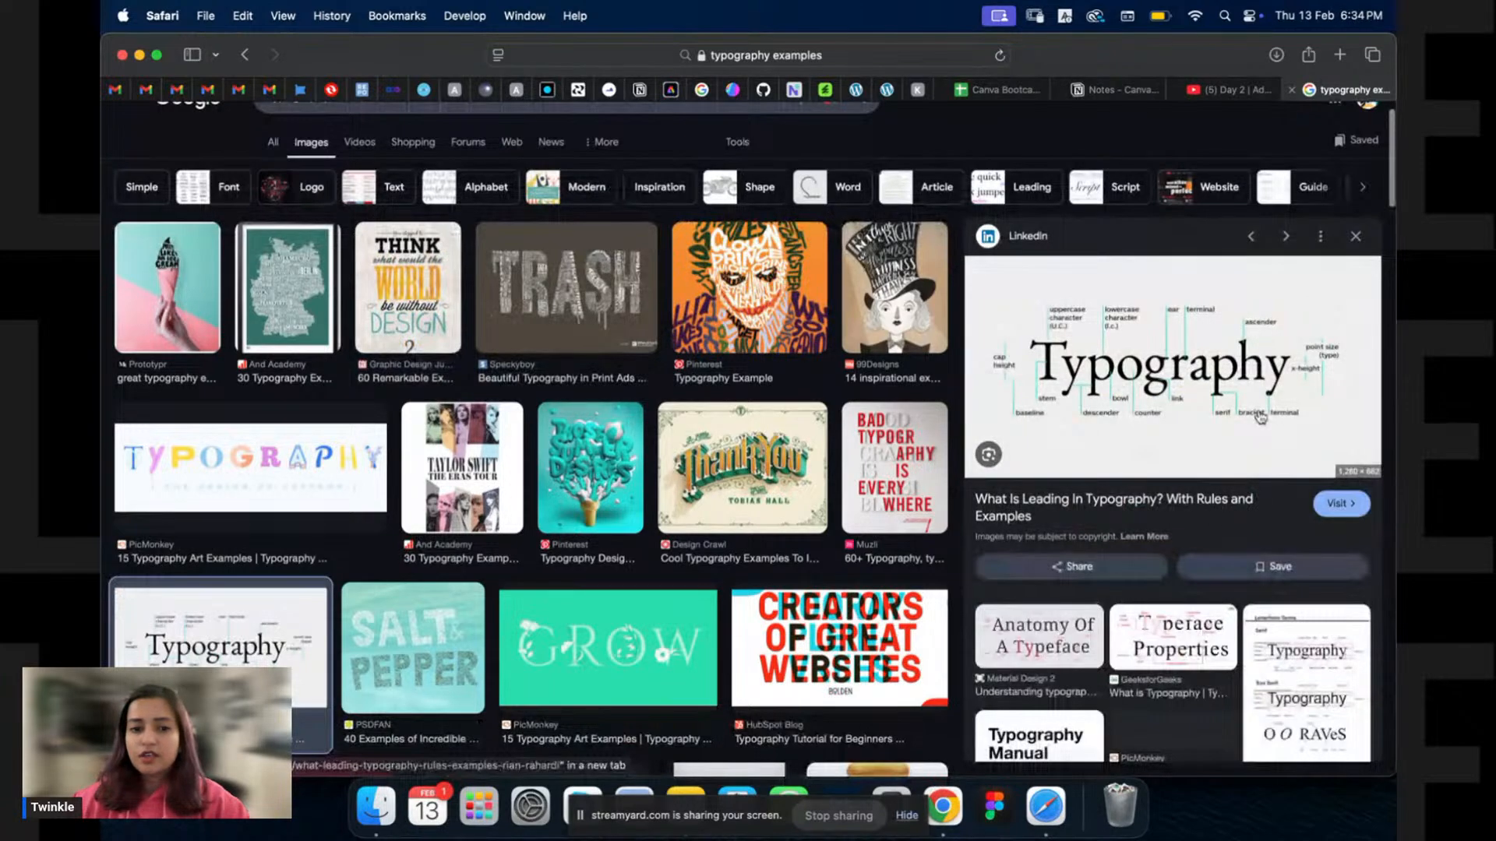
{"action": "scroll", "coordinate": [1260, 418], "scroll_direction": "up", "scroll_amount": 5}
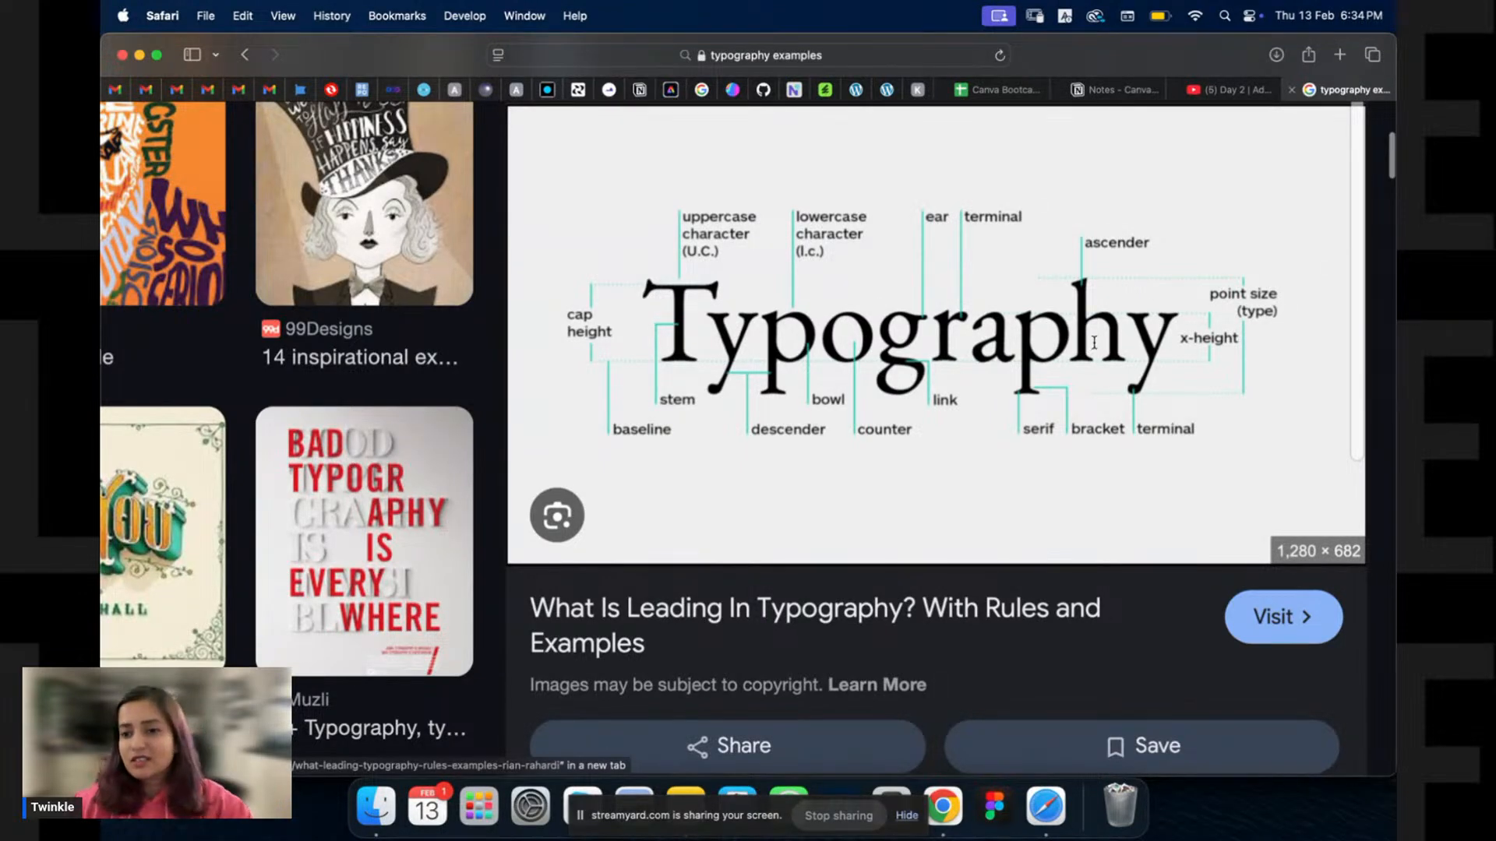
{"action": "scroll", "coordinate": [1095, 343], "scroll_direction": "down", "scroll_amount": 5}
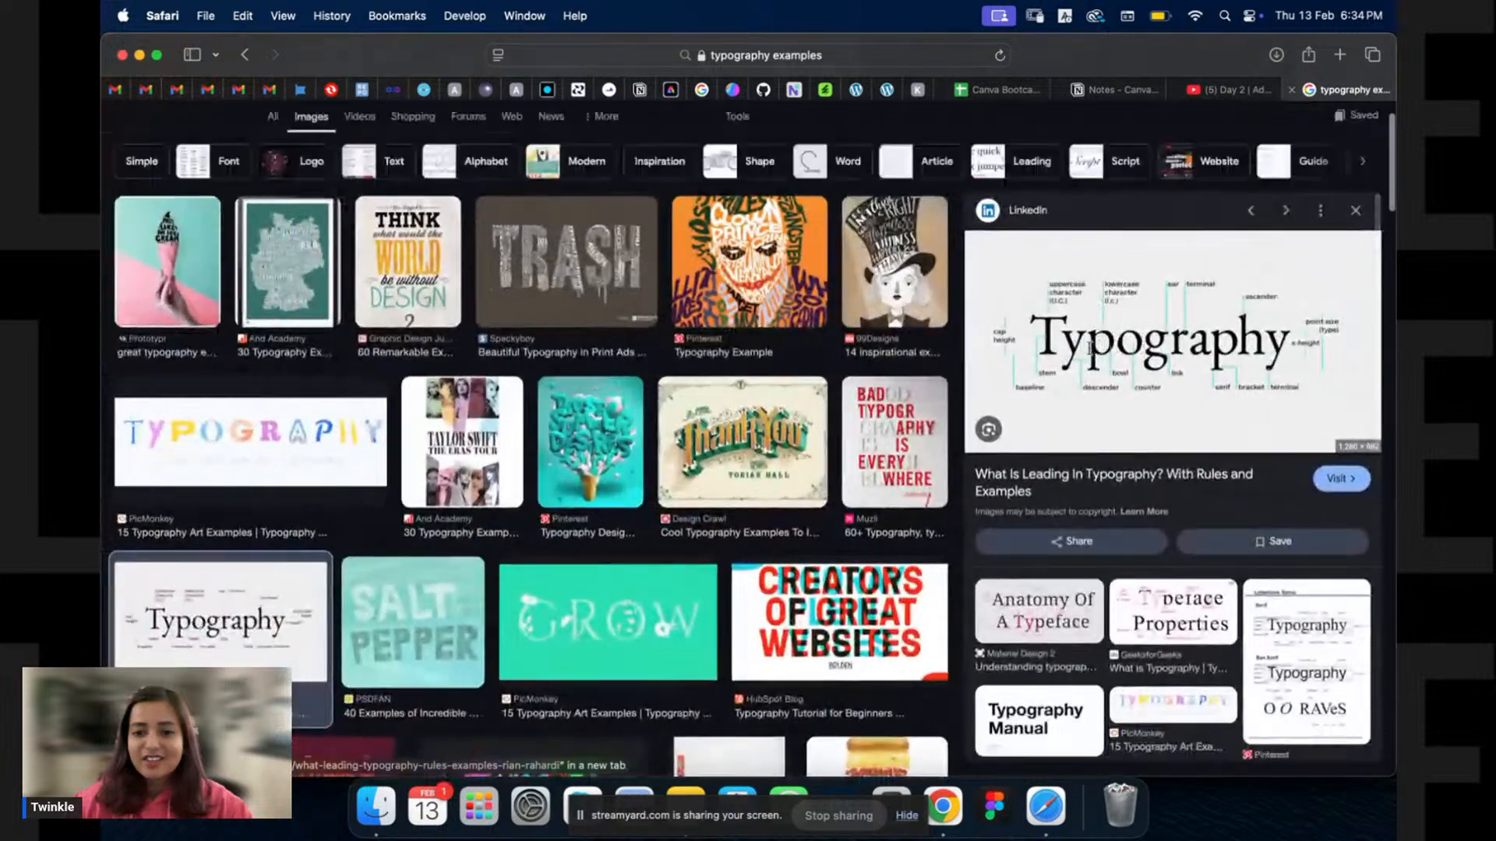
{"action": "left_click", "coordinate": [1190, 607]}
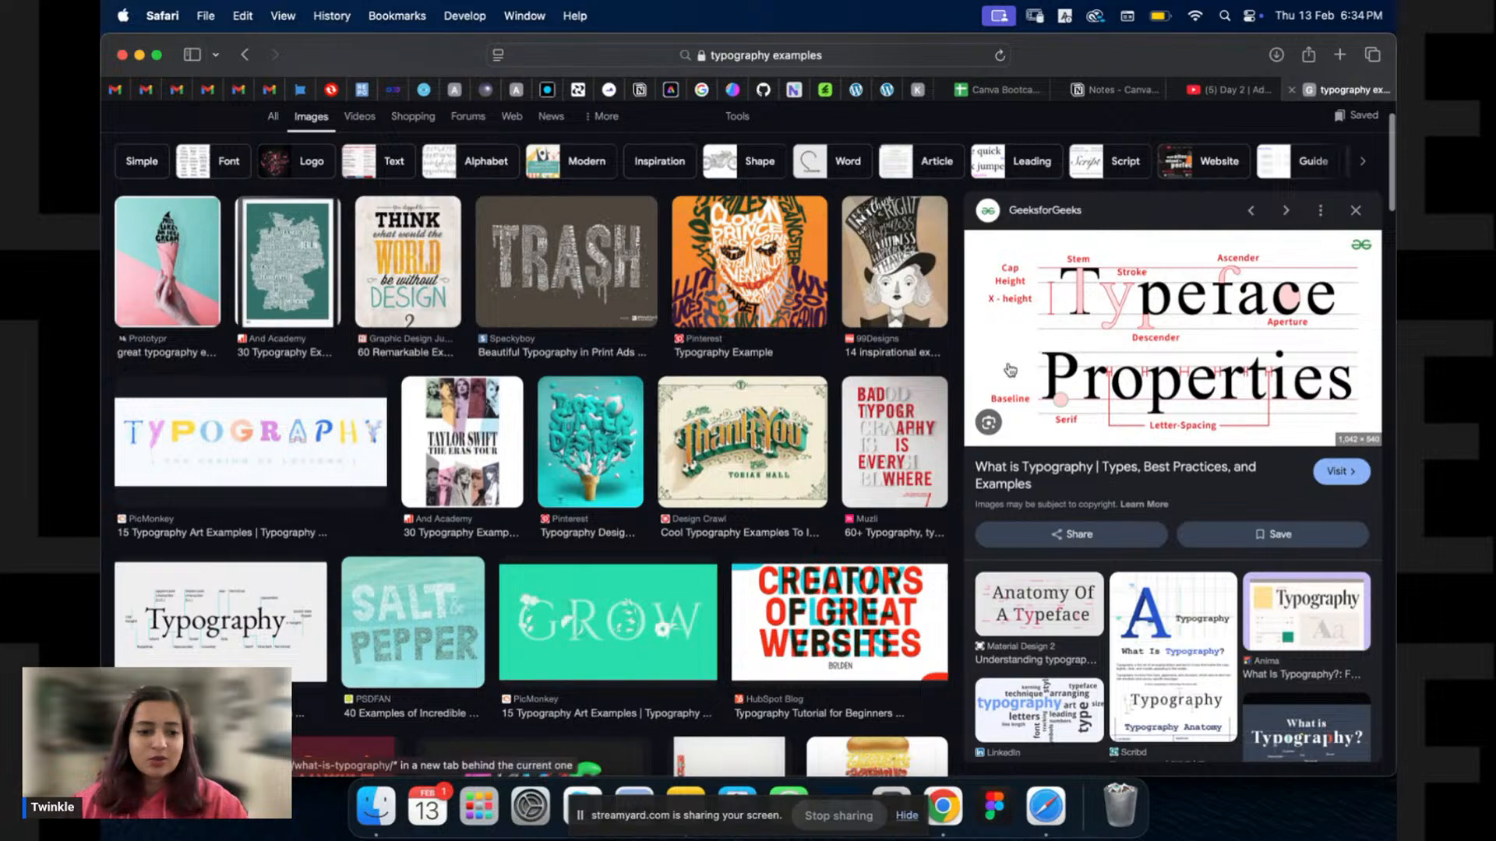
Preview the "Famous Typography Logo's" image from Cedilla Studio among the results and examine its brand logos up close.
{"action": "key", "text": "super+Tab"}
{"action": "scroll", "coordinate": [449, 377], "scroll_direction": "down", "scroll_amount": 10}
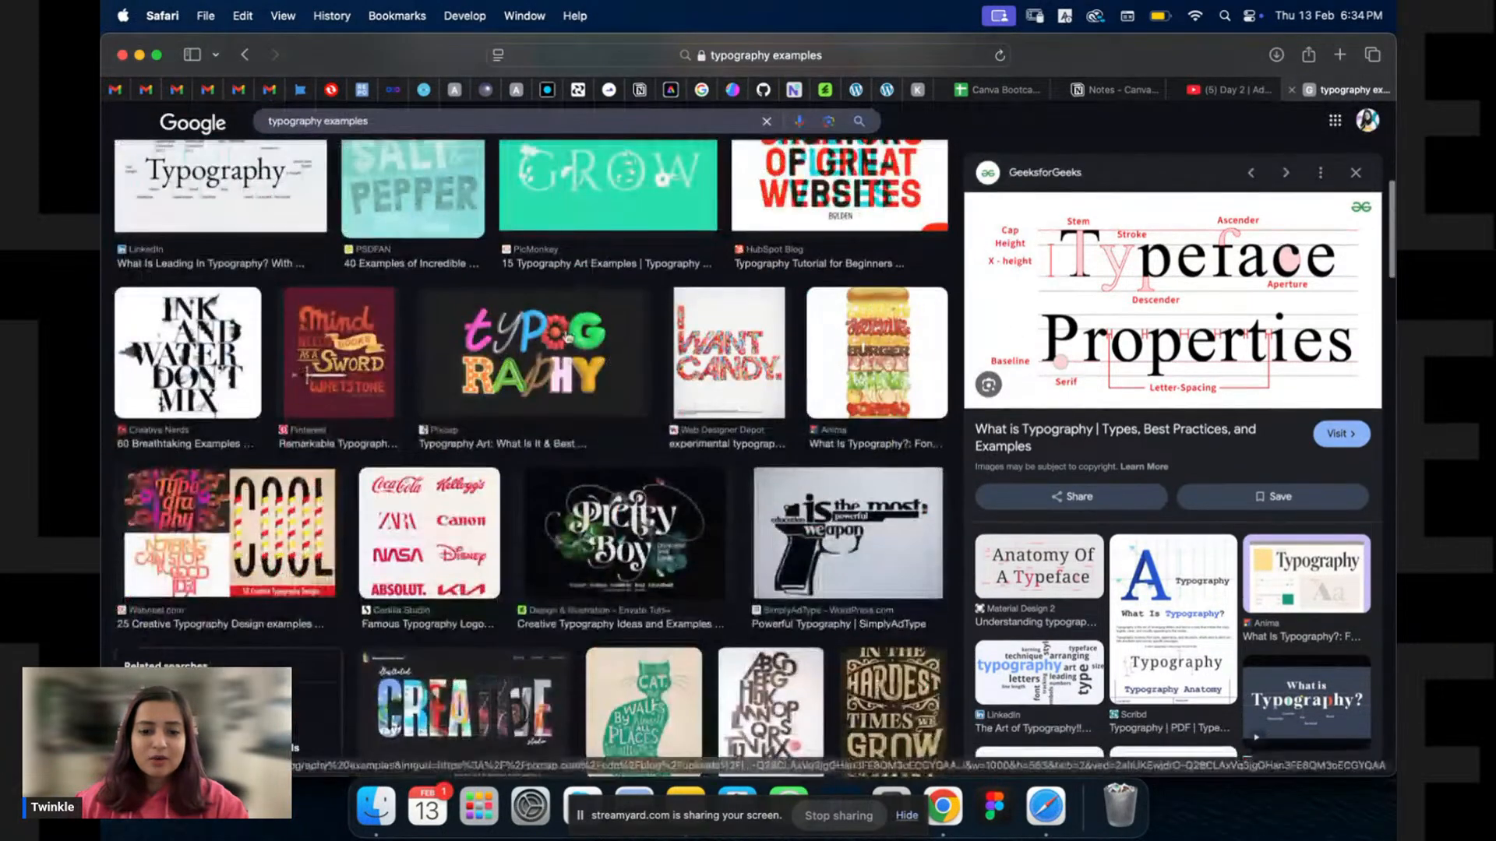
{"action": "left_click", "coordinate": [429, 245]}
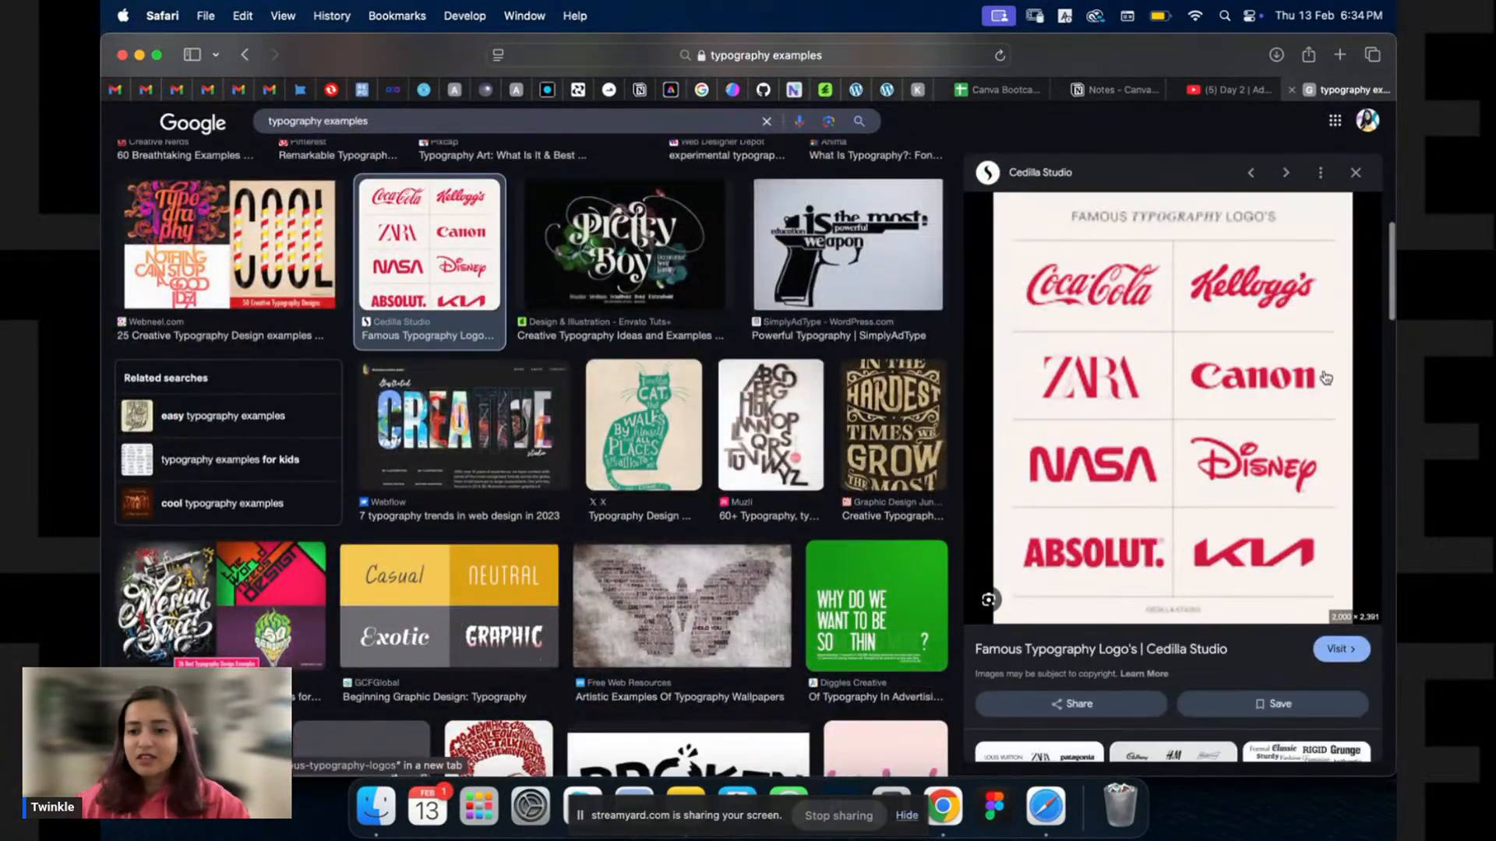
{"action": "scroll", "coordinate": [1325, 385], "scroll_direction": "up", "scroll_amount": 5}
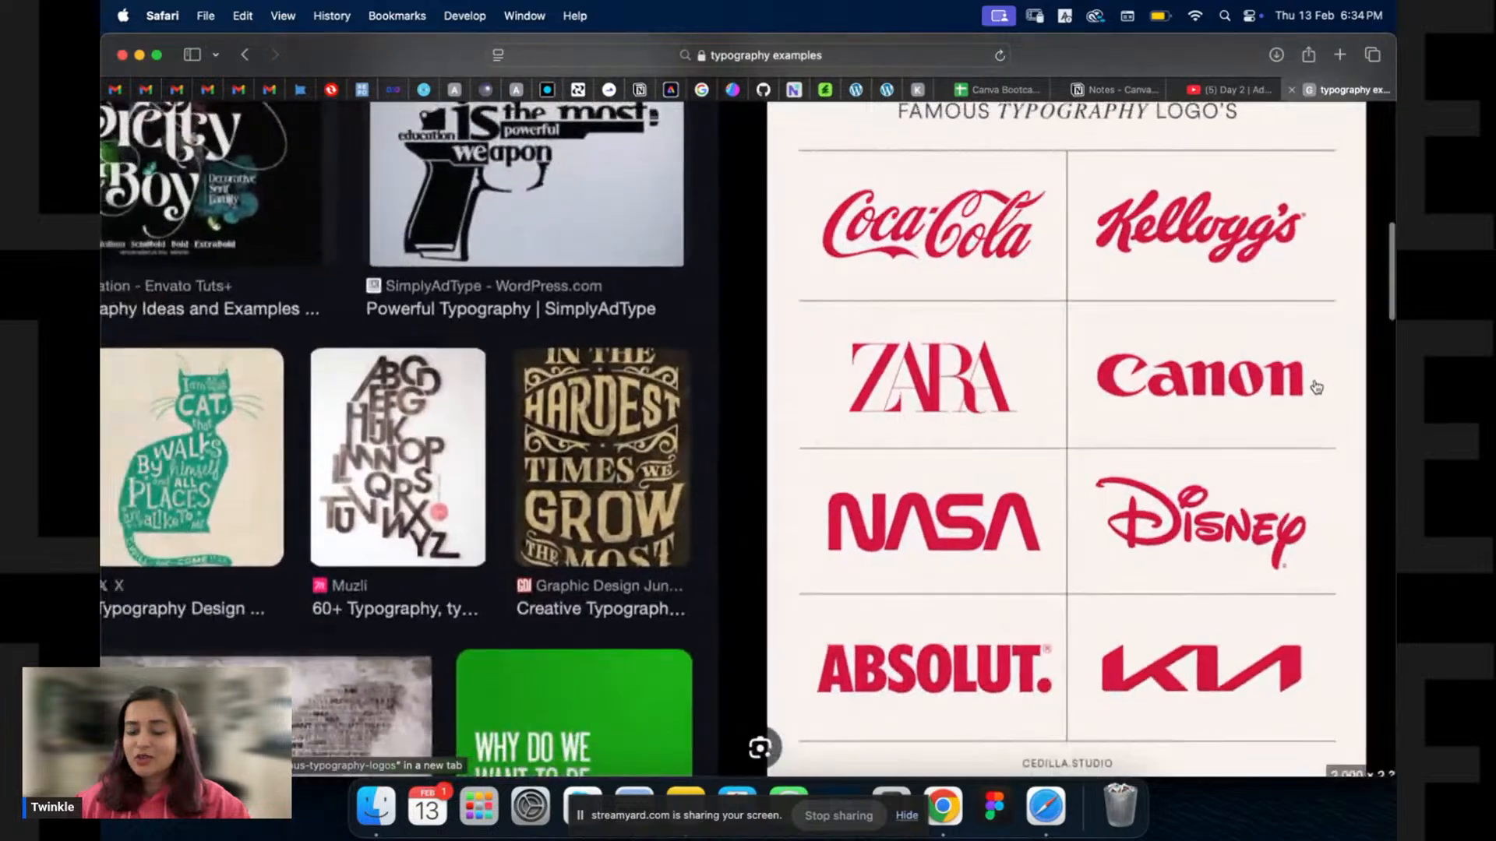
{"action": "scroll", "coordinate": [1262, 385], "scroll_direction": "down", "scroll_amount": 5}
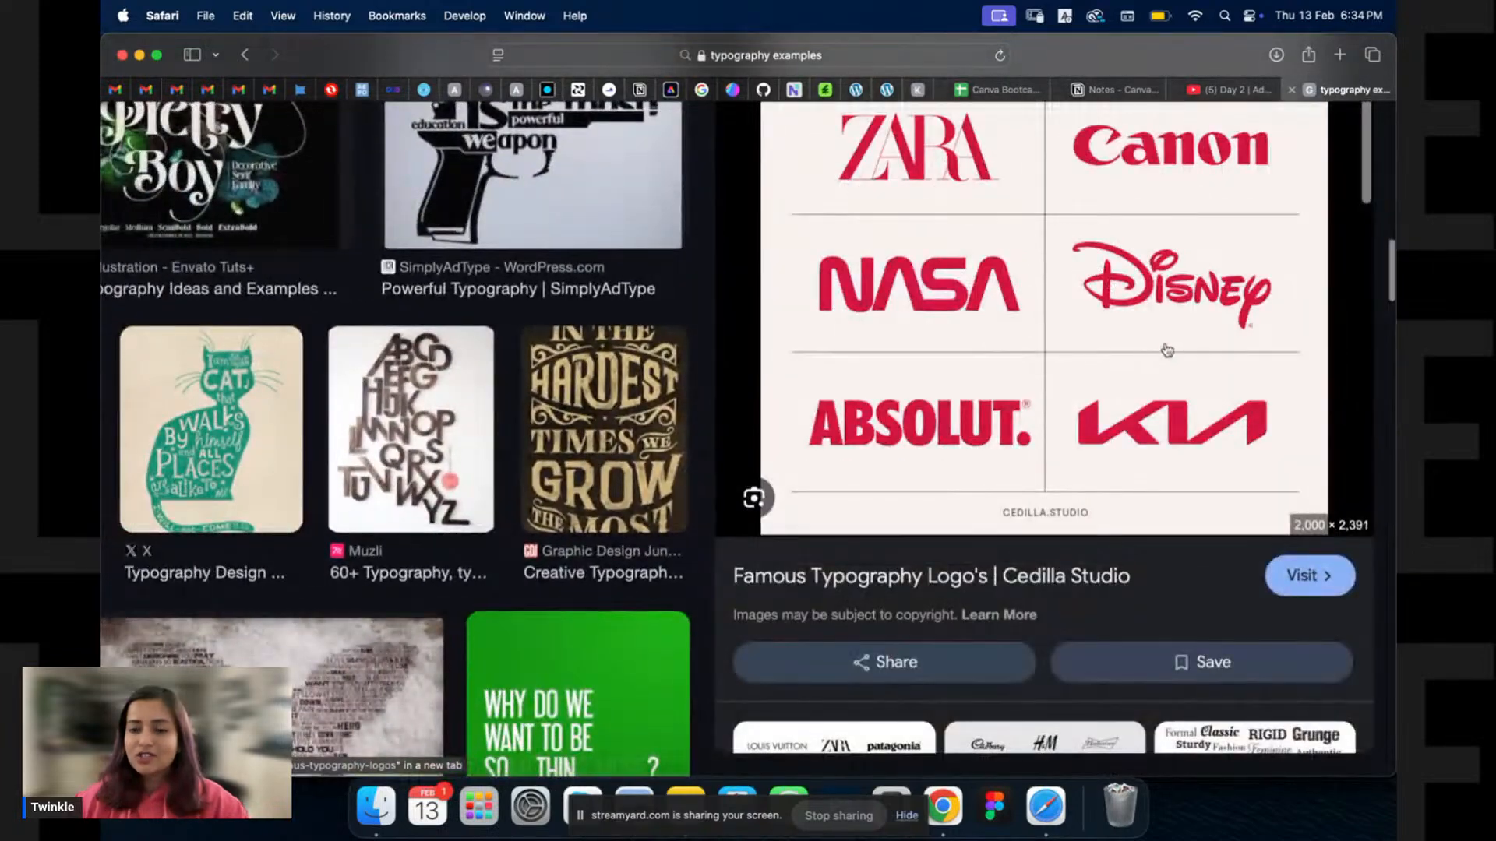
Look over the Famous Typography Logo's preview in the image results and copy the image.
{"action": "scroll", "coordinate": [1155, 403], "scroll_direction": "down", "scroll_amount": 5}
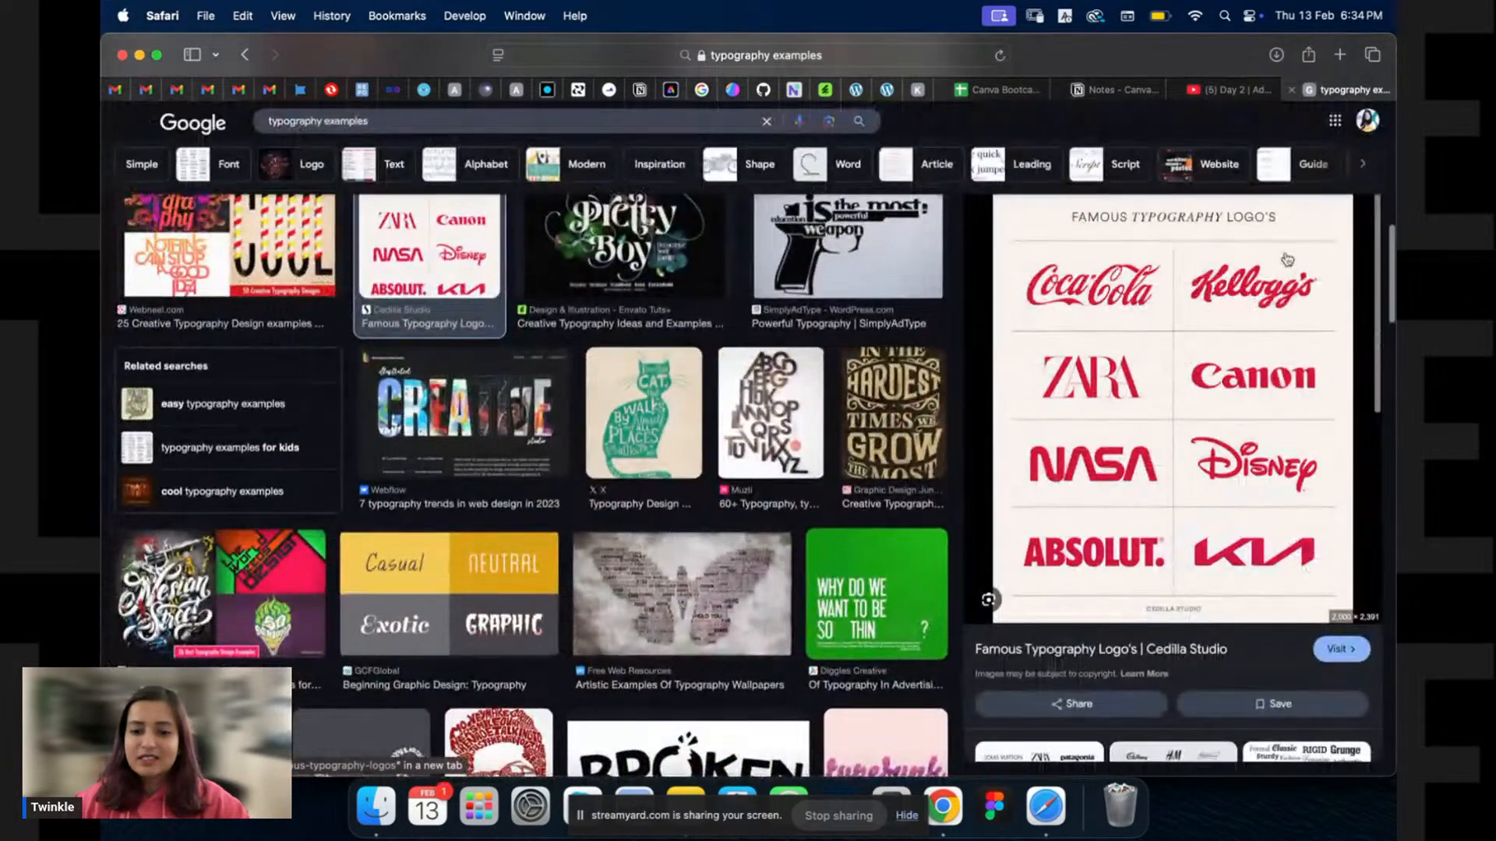
{"action": "scroll", "coordinate": [1296, 305], "scroll_direction": "up", "scroll_amount": 5}
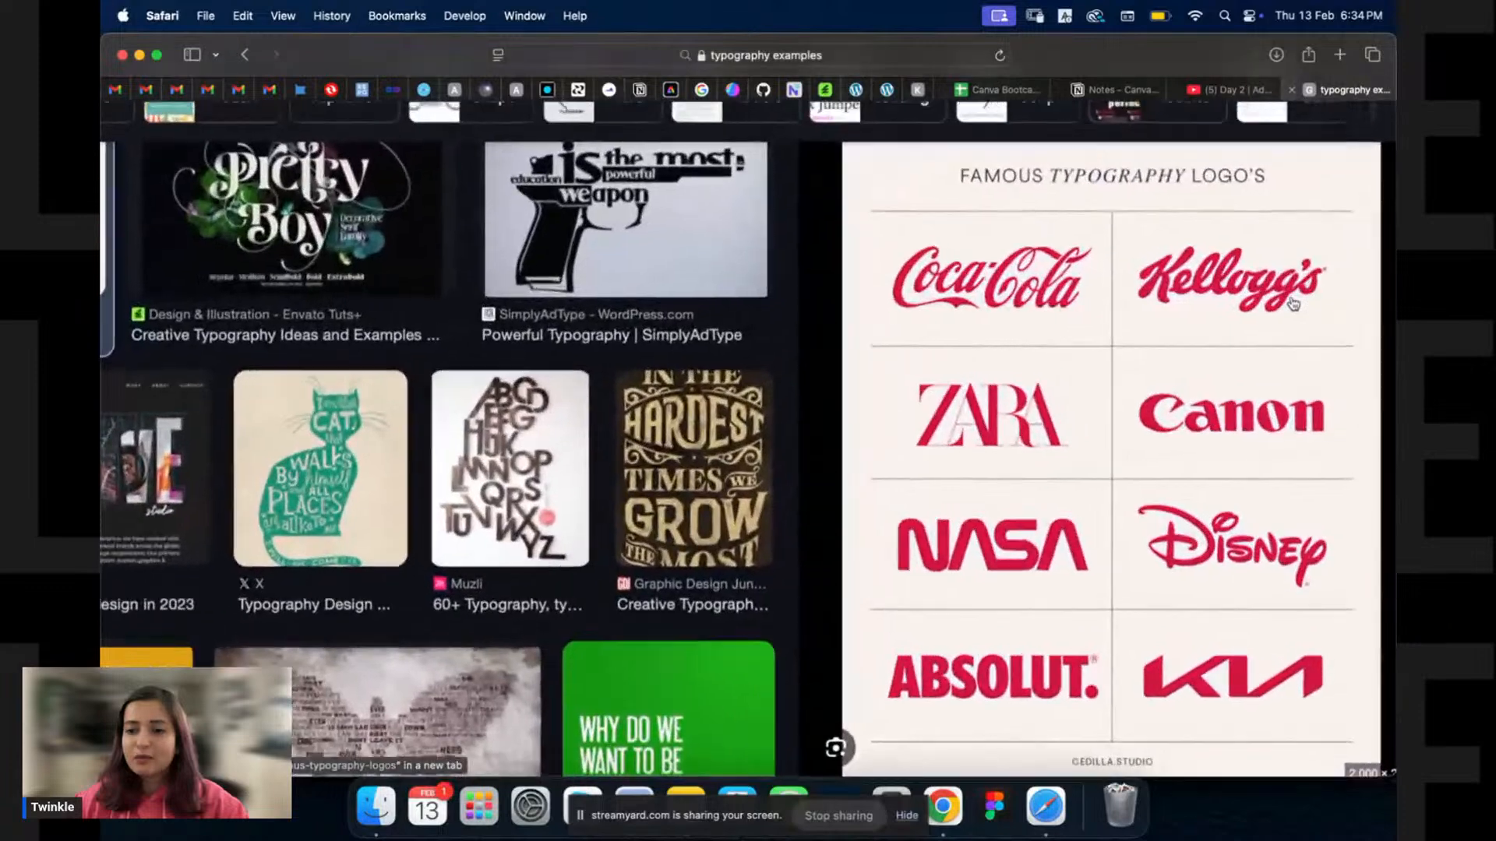
{"action": "scroll", "coordinate": [1293, 304], "scroll_direction": "down", "scroll_amount": 5}
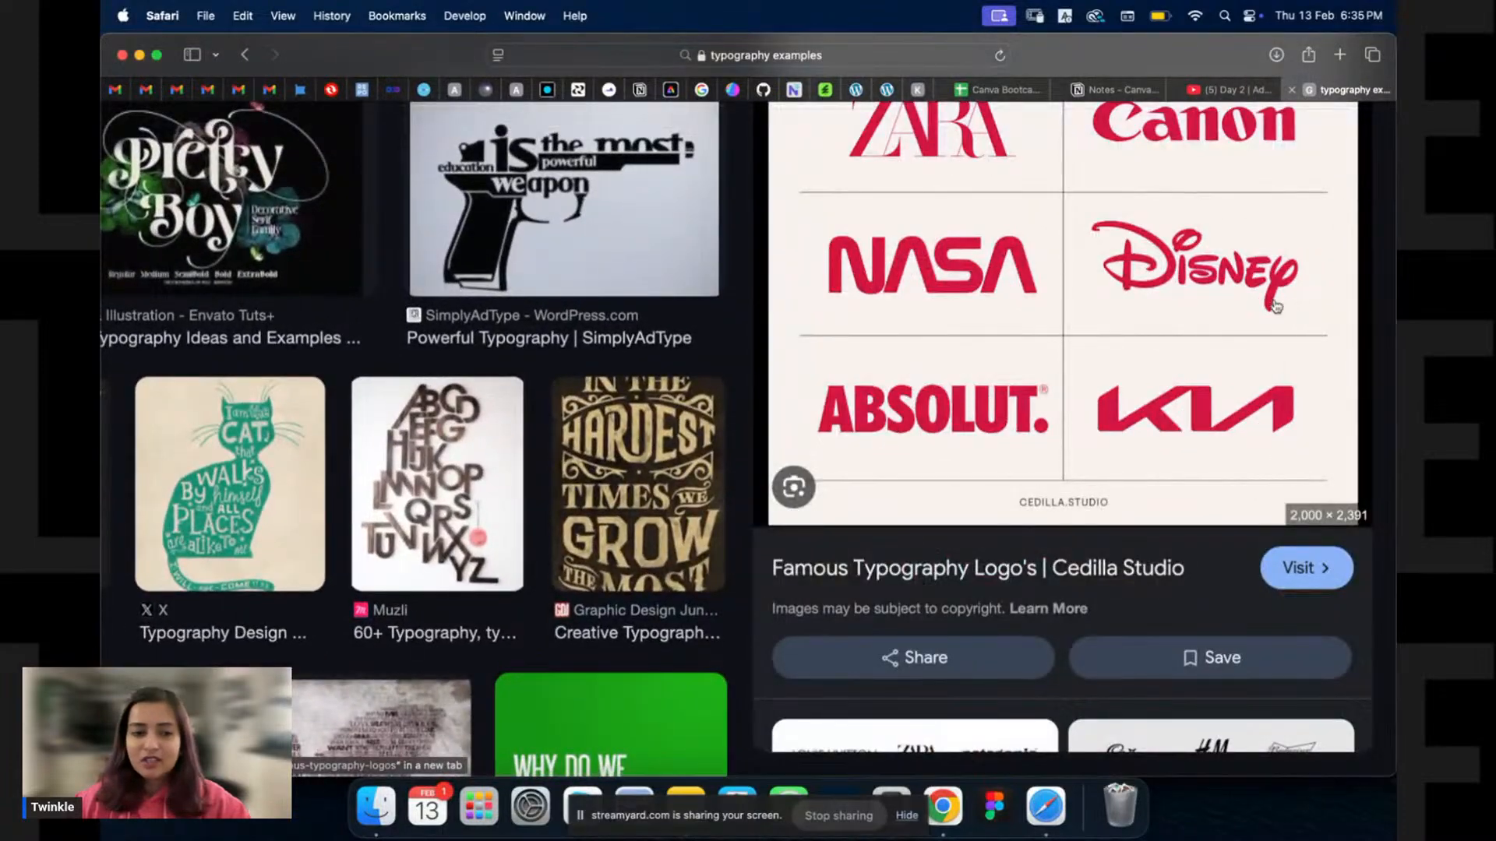
{"action": "scroll", "coordinate": [1282, 305], "scroll_direction": "down", "scroll_amount": 5}
{"action": "right_click", "coordinate": [1122, 254]}
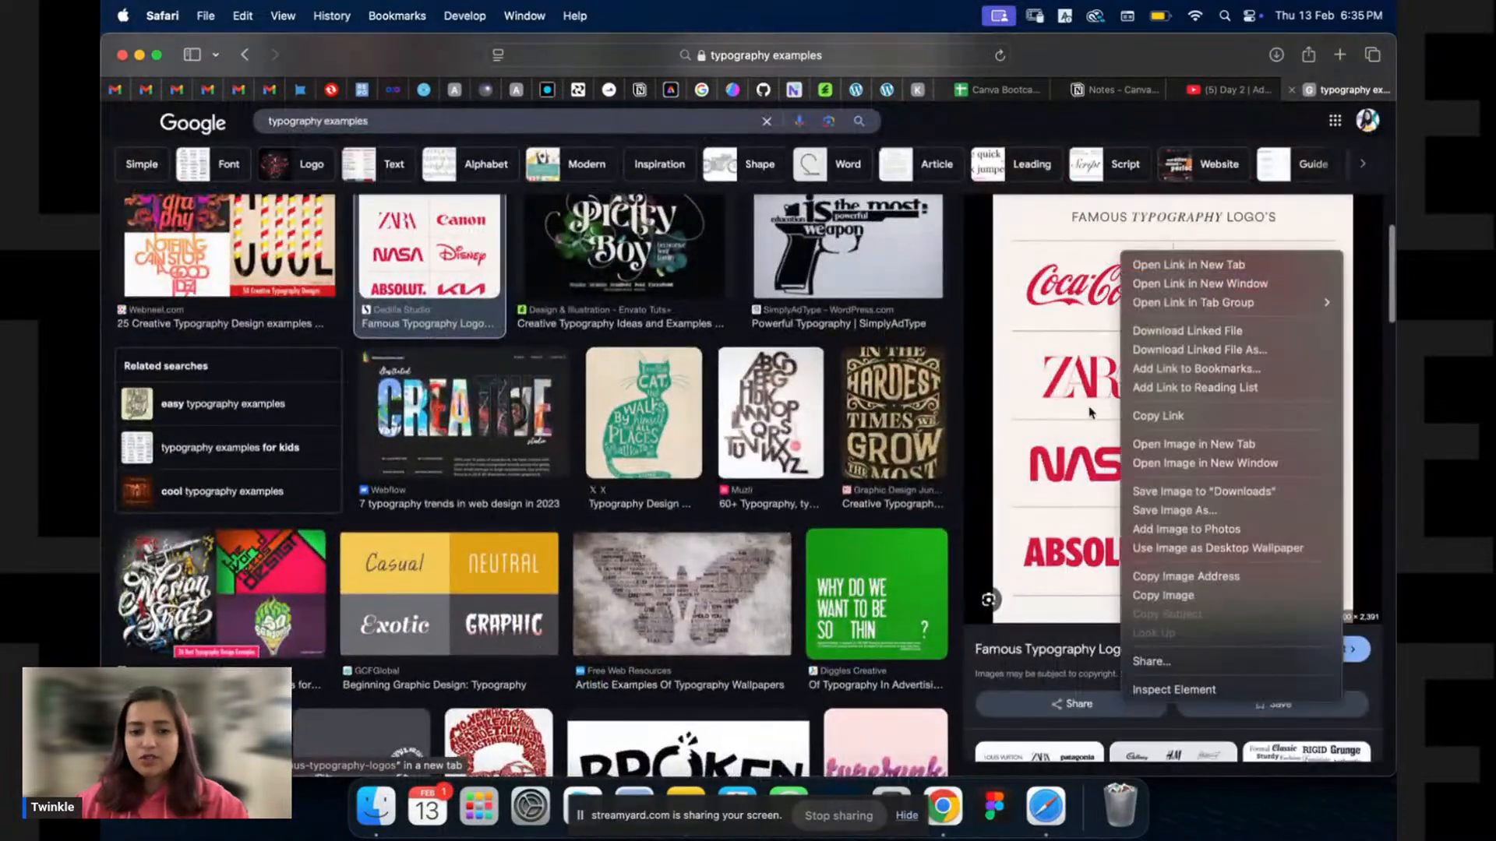
{"action": "left_click", "coordinate": [1187, 597]}
Switch to the Canva presentation in Chrome, paste the copied logo image onto page 3 and enlarge it over the bar chart.
{"action": "key", "text": "super+Tab"}
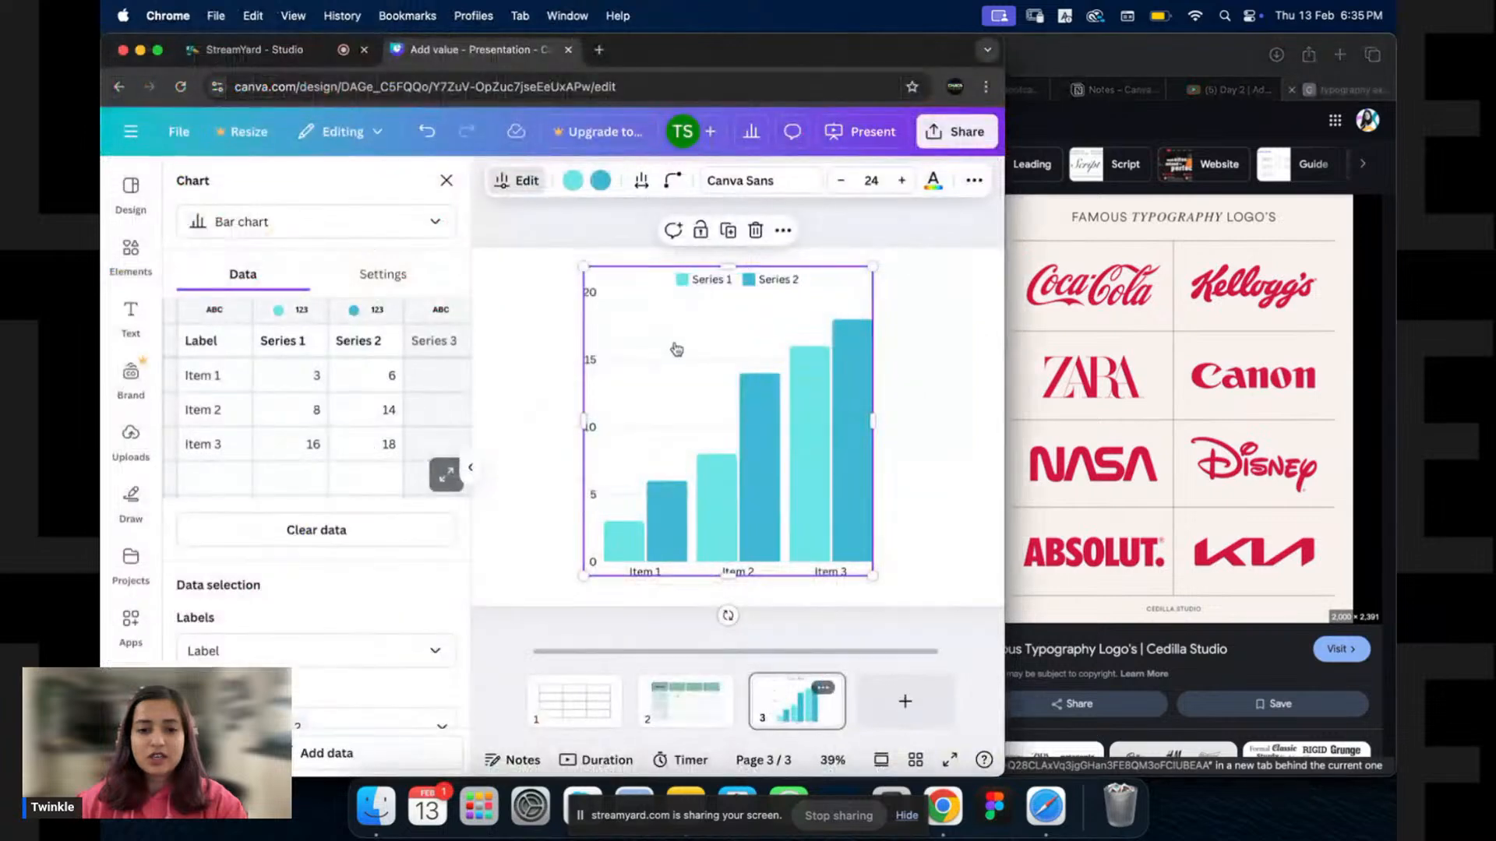
{"action": "left_click", "coordinate": [528, 406]}
{"action": "key", "text": "super+v"}
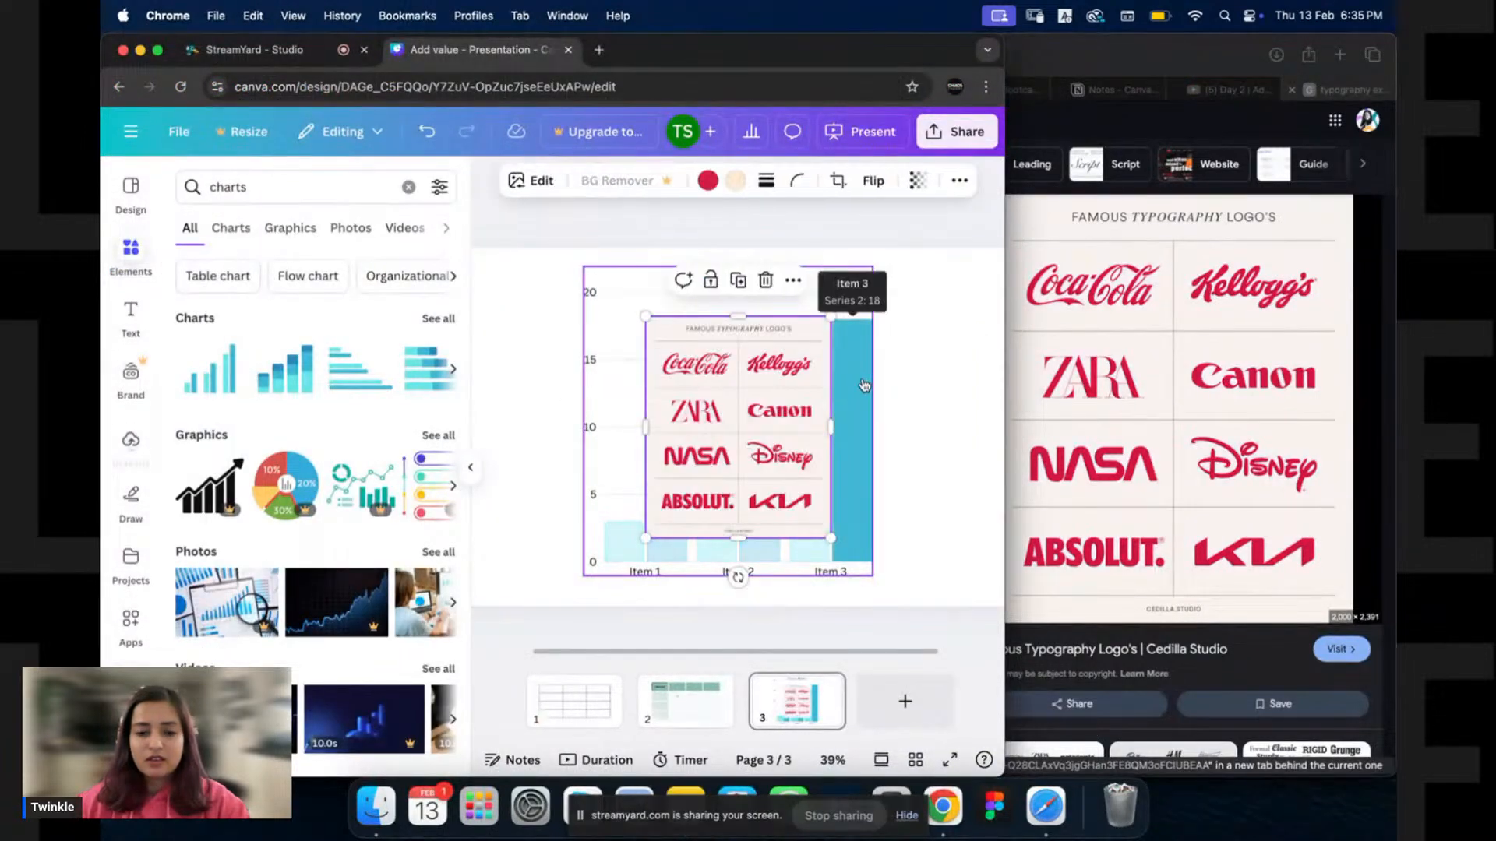
{"action": "left_click_drag", "start_coordinate": [831, 317], "coordinate": [928, 244]}
{"action": "left_click", "coordinate": [945, 334]}
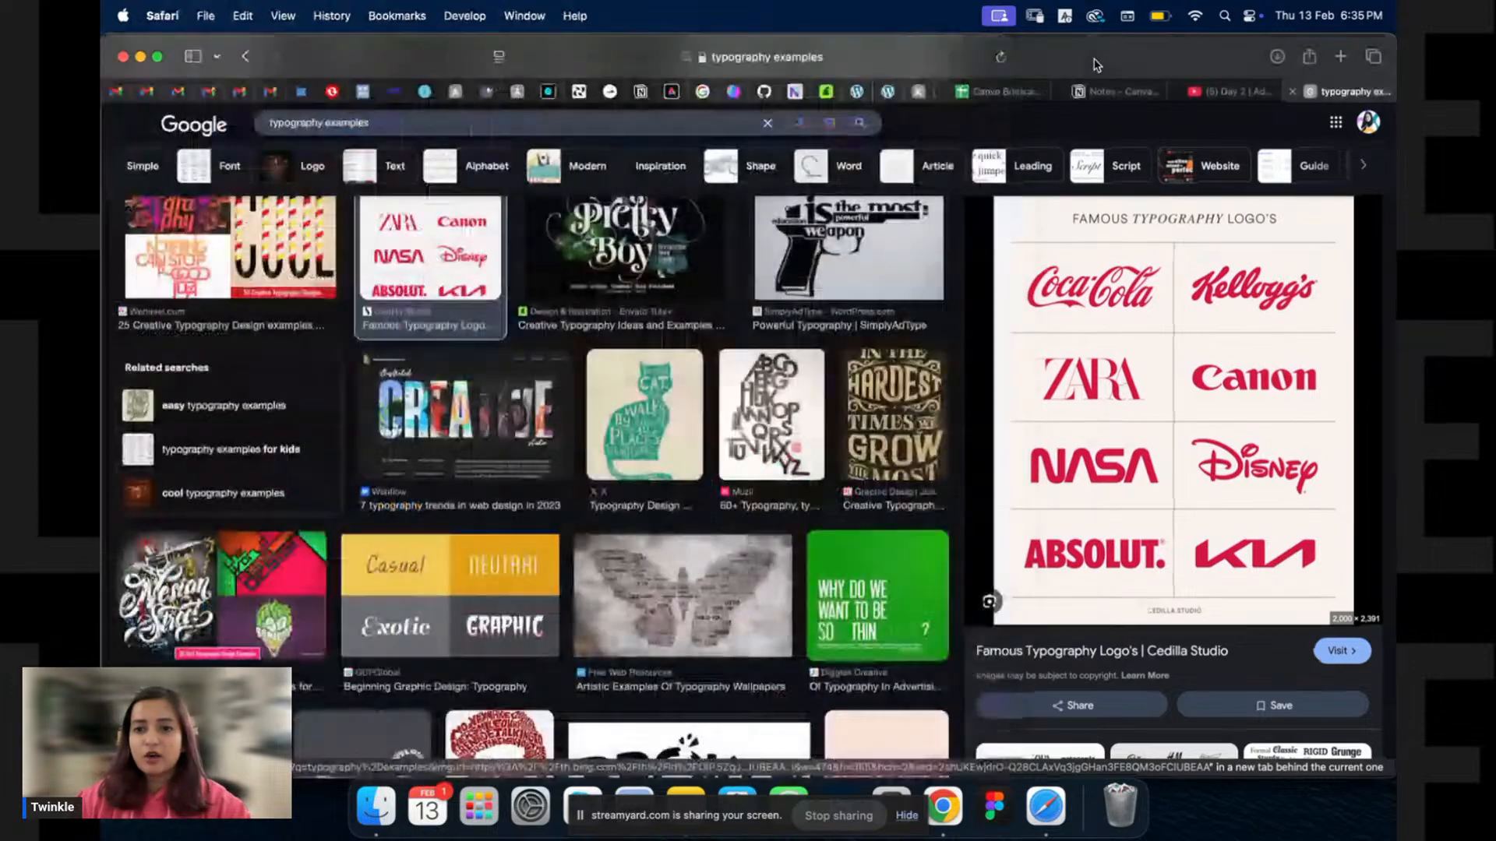
Return to Safari and check the live chat on the YouTube stream page.
{"action": "left_click", "coordinate": [1098, 69]}
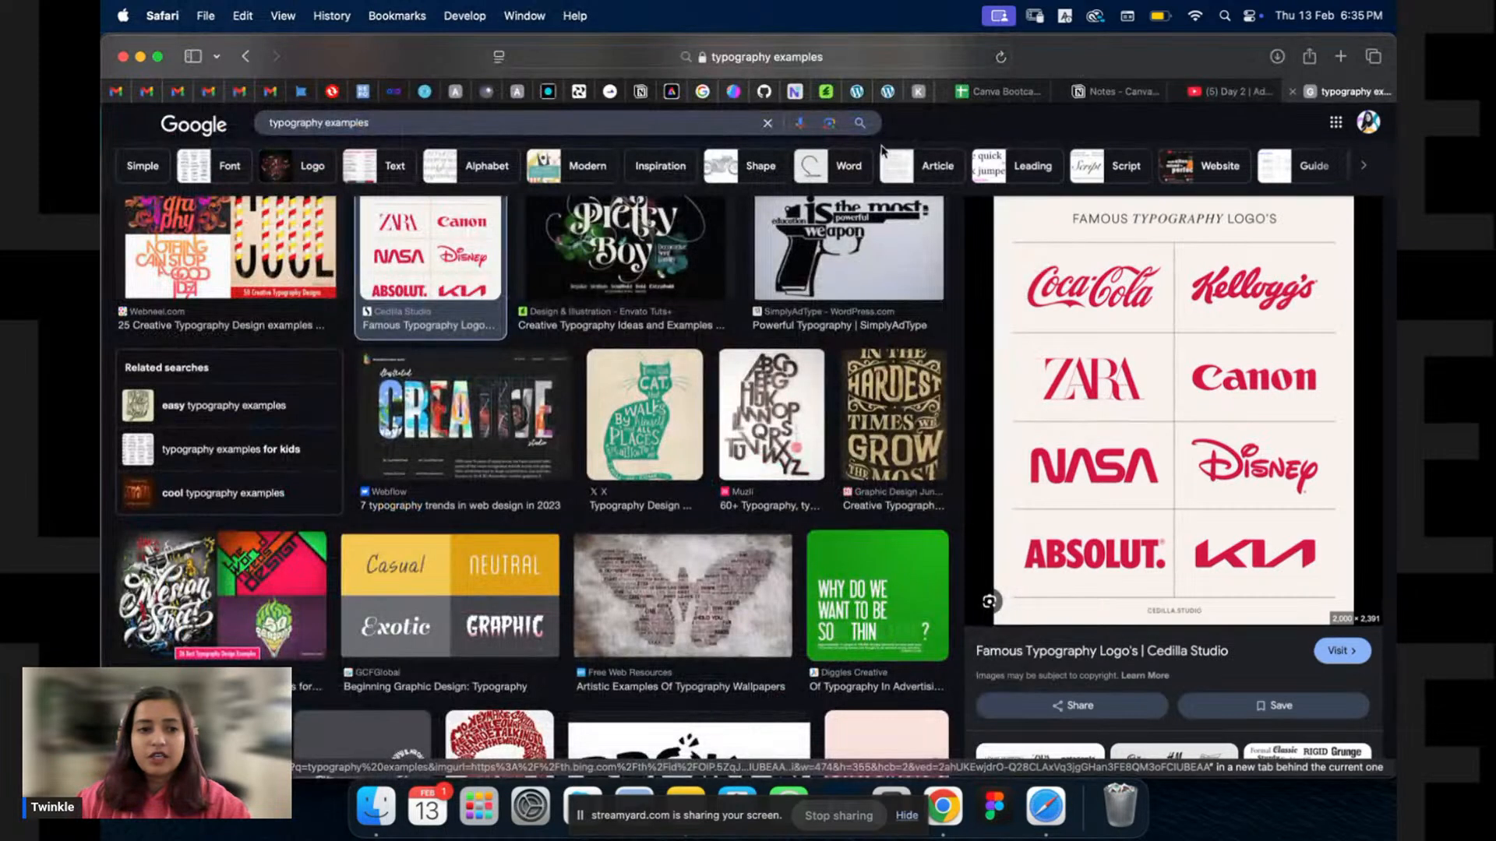
{"action": "left_click", "coordinate": [1231, 91]}
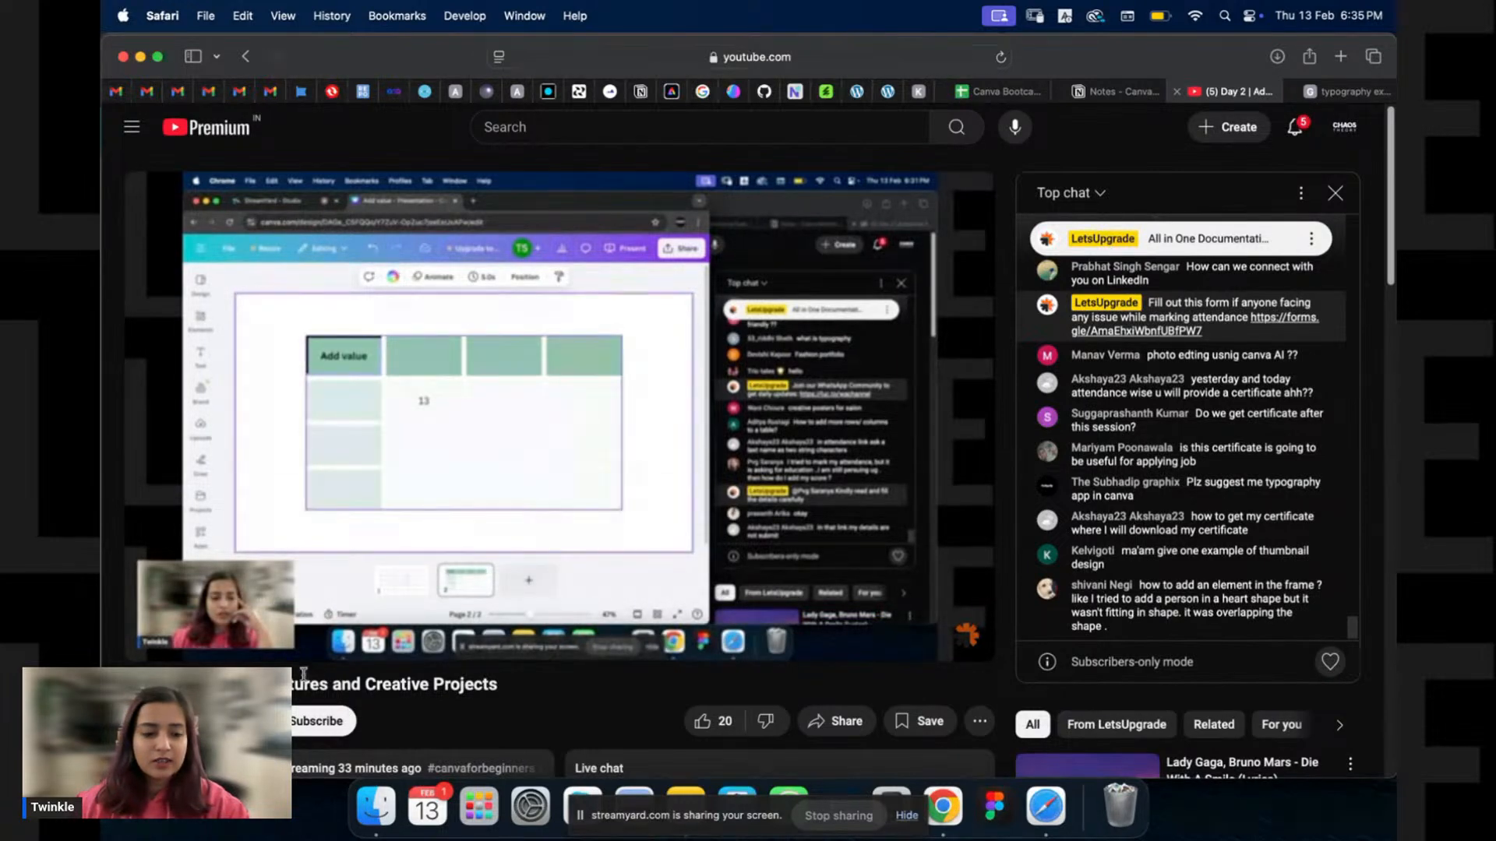
{"action": "triple_click", "coordinate": [503, 679]}
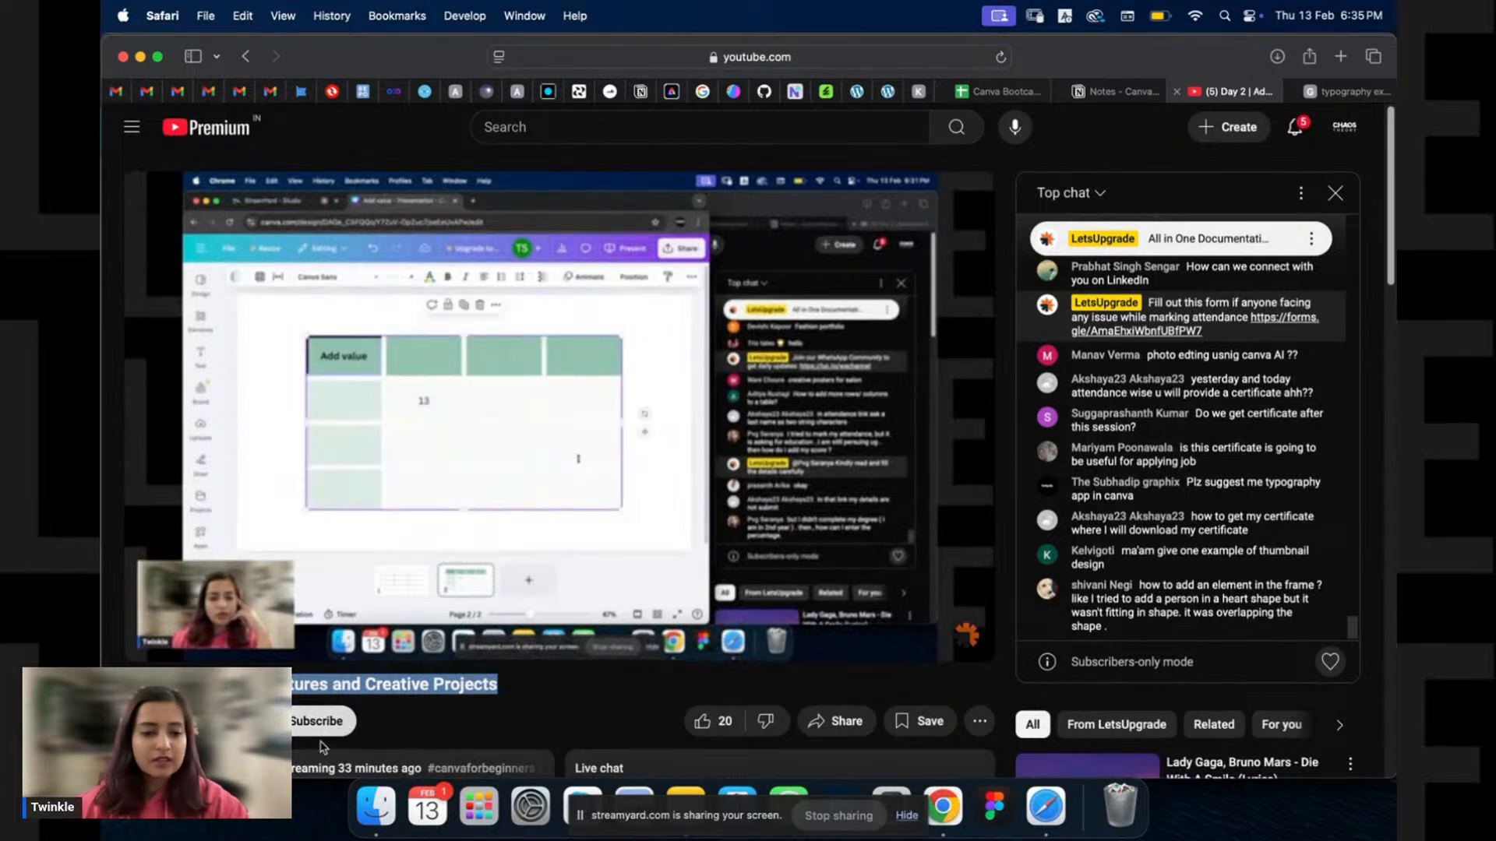
{"action": "left_click", "coordinate": [269, 698]}
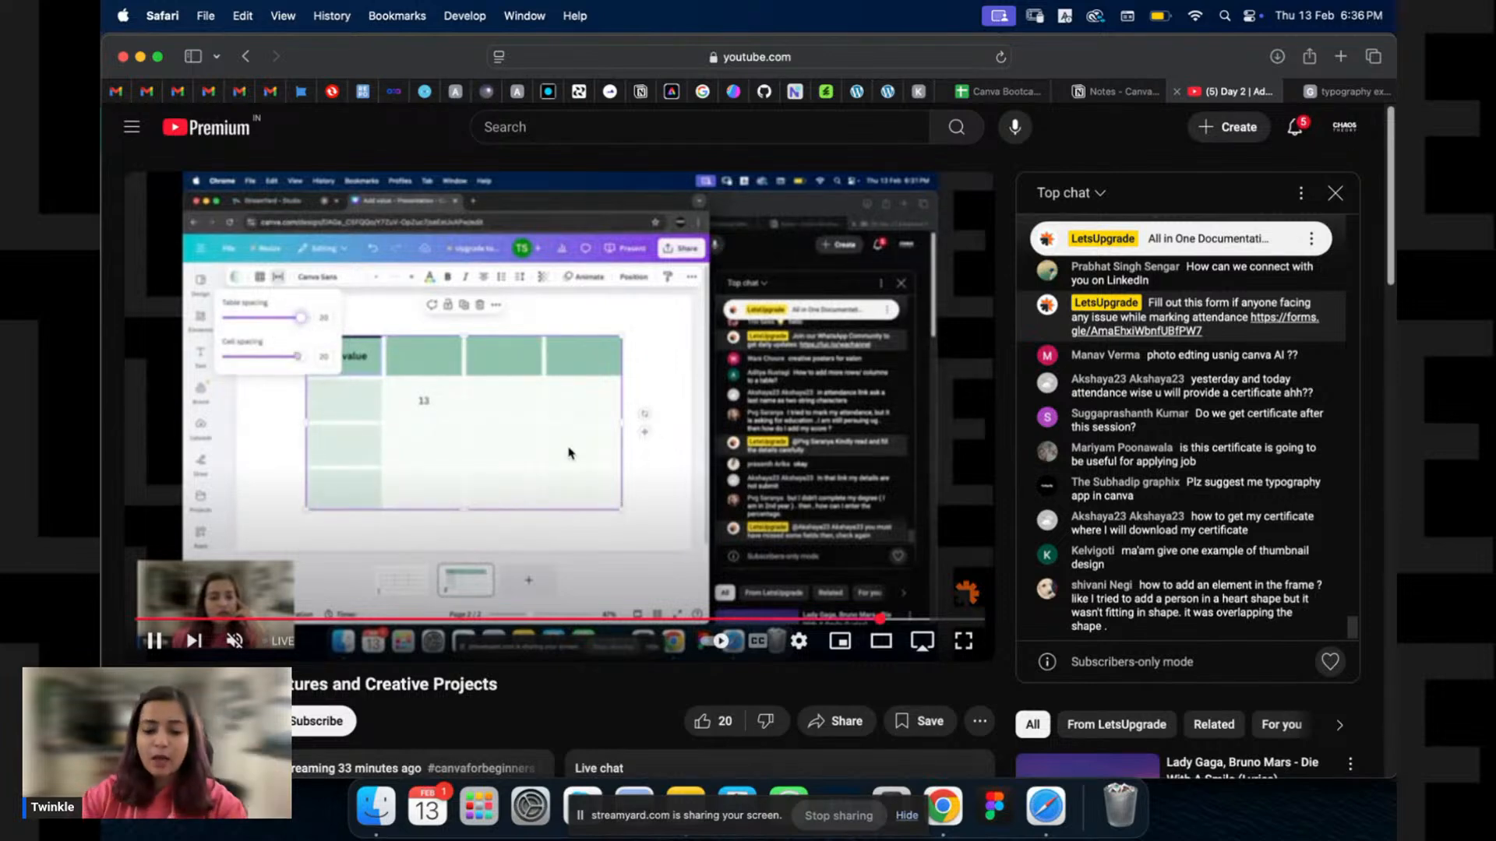
Open fonts.google.com in a new tab and open the Roboto font family.
{"action": "key", "text": "super+t"}
{"action": "type", "text": "fonts.google.com"}
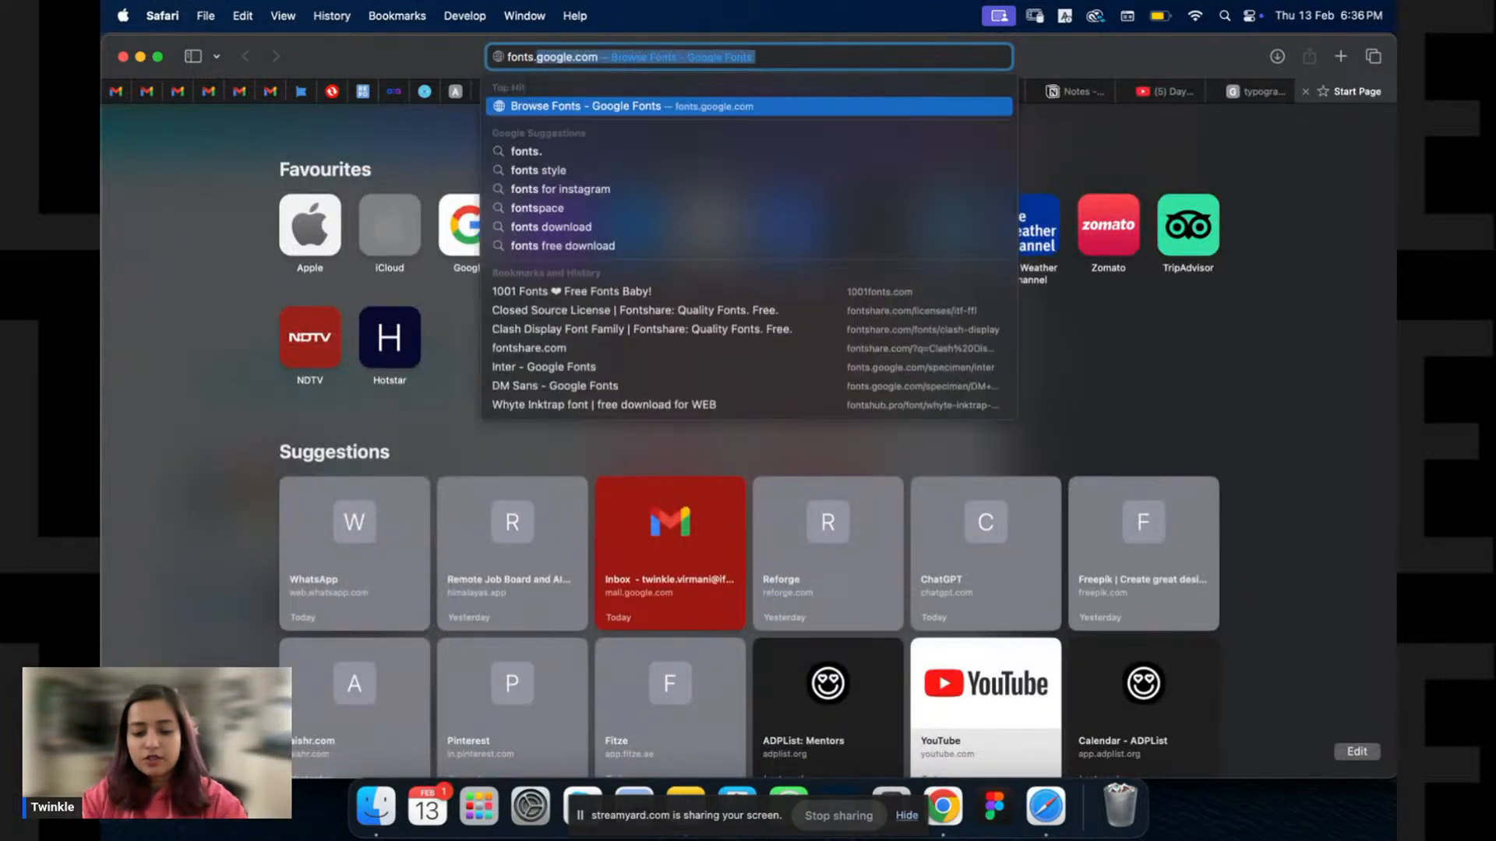
{"action": "key", "text": "Return"}
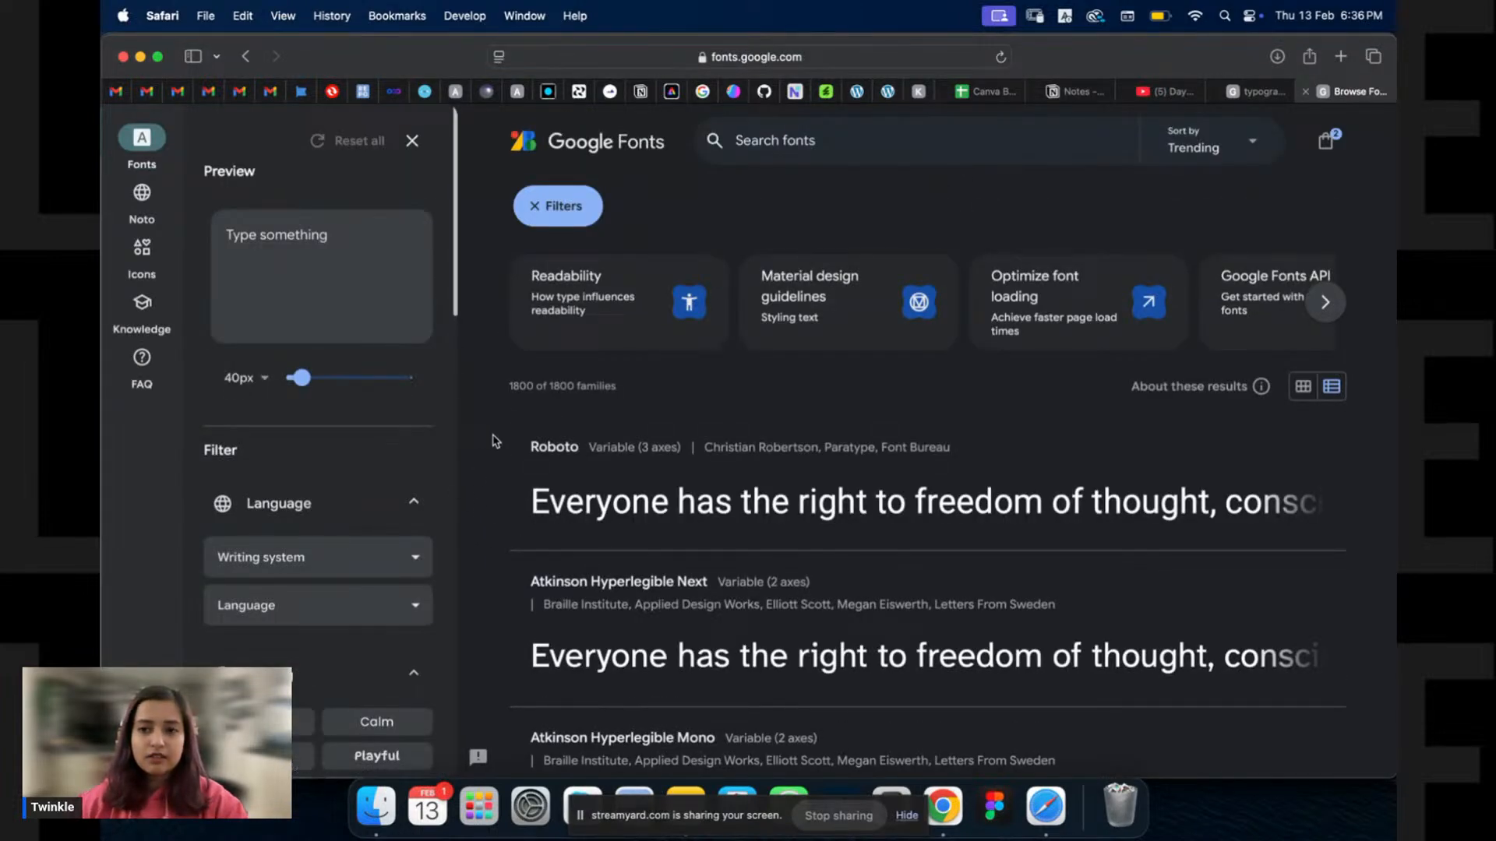
{"action": "scroll", "coordinate": [495, 476], "scroll_direction": "down", "scroll_amount": 3}
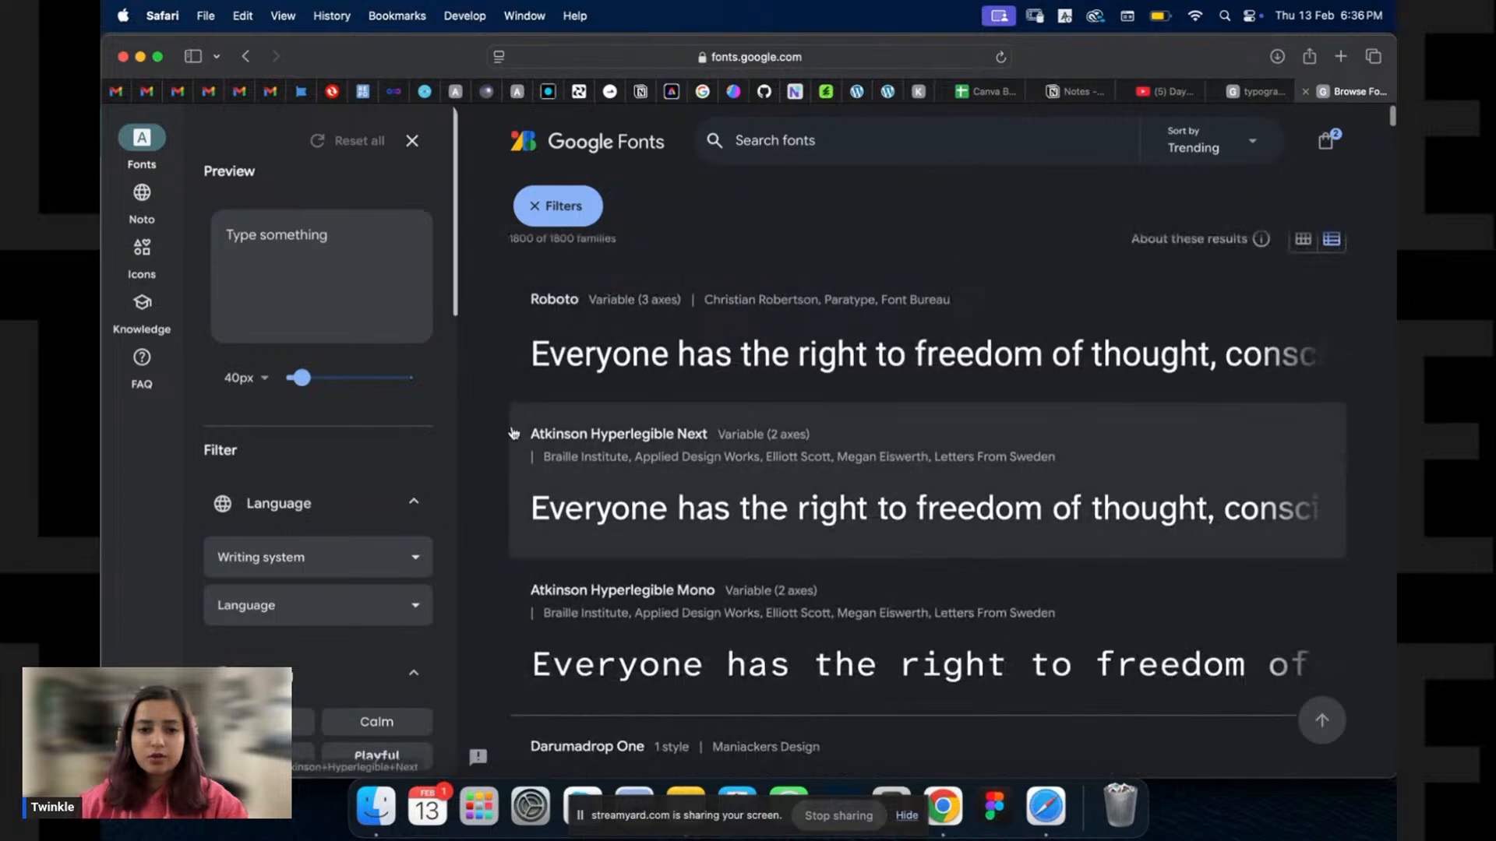
{"action": "left_click", "coordinate": [545, 351]}
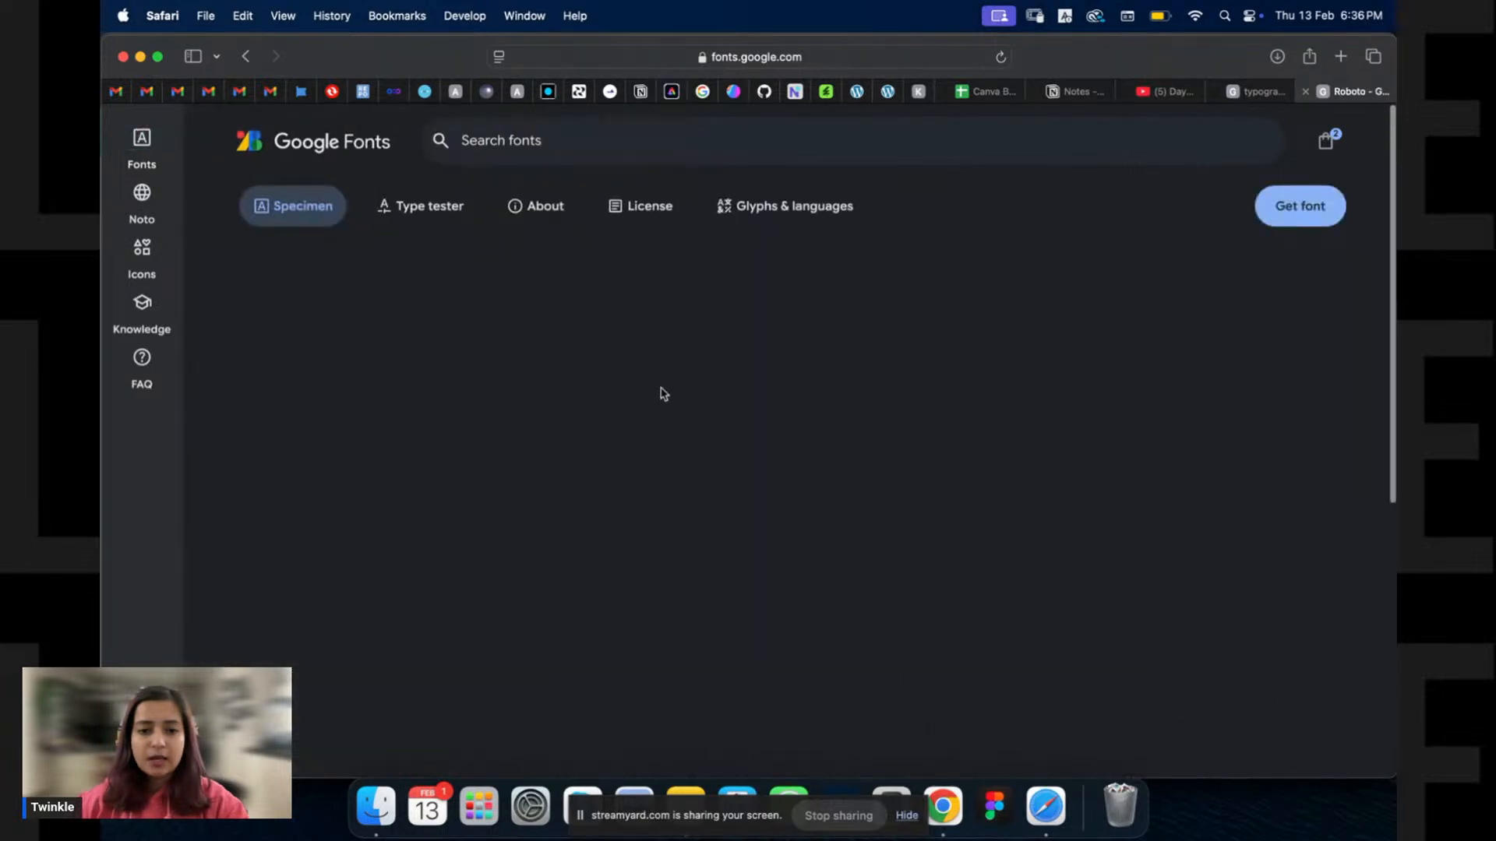
Examine the Roboto styles from Thin 100 through Black 900 Italic and the sample text sizes.
{"action": "scroll", "coordinate": [467, 467], "scroll_direction": "down", "scroll_amount": 6}
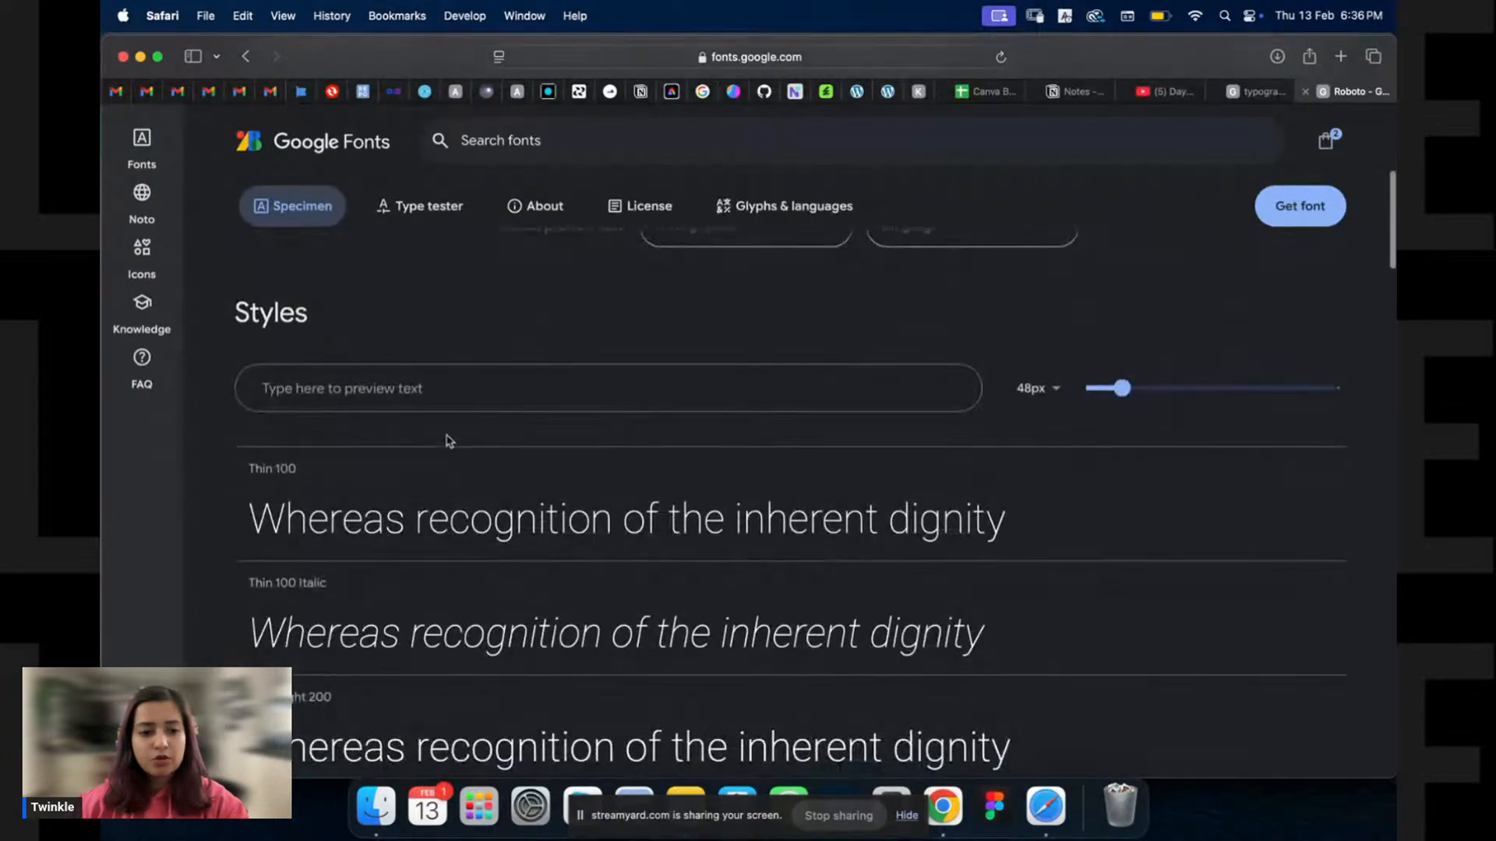
{"action": "scroll", "coordinate": [321, 530], "scroll_direction": "down", "scroll_amount": 2}
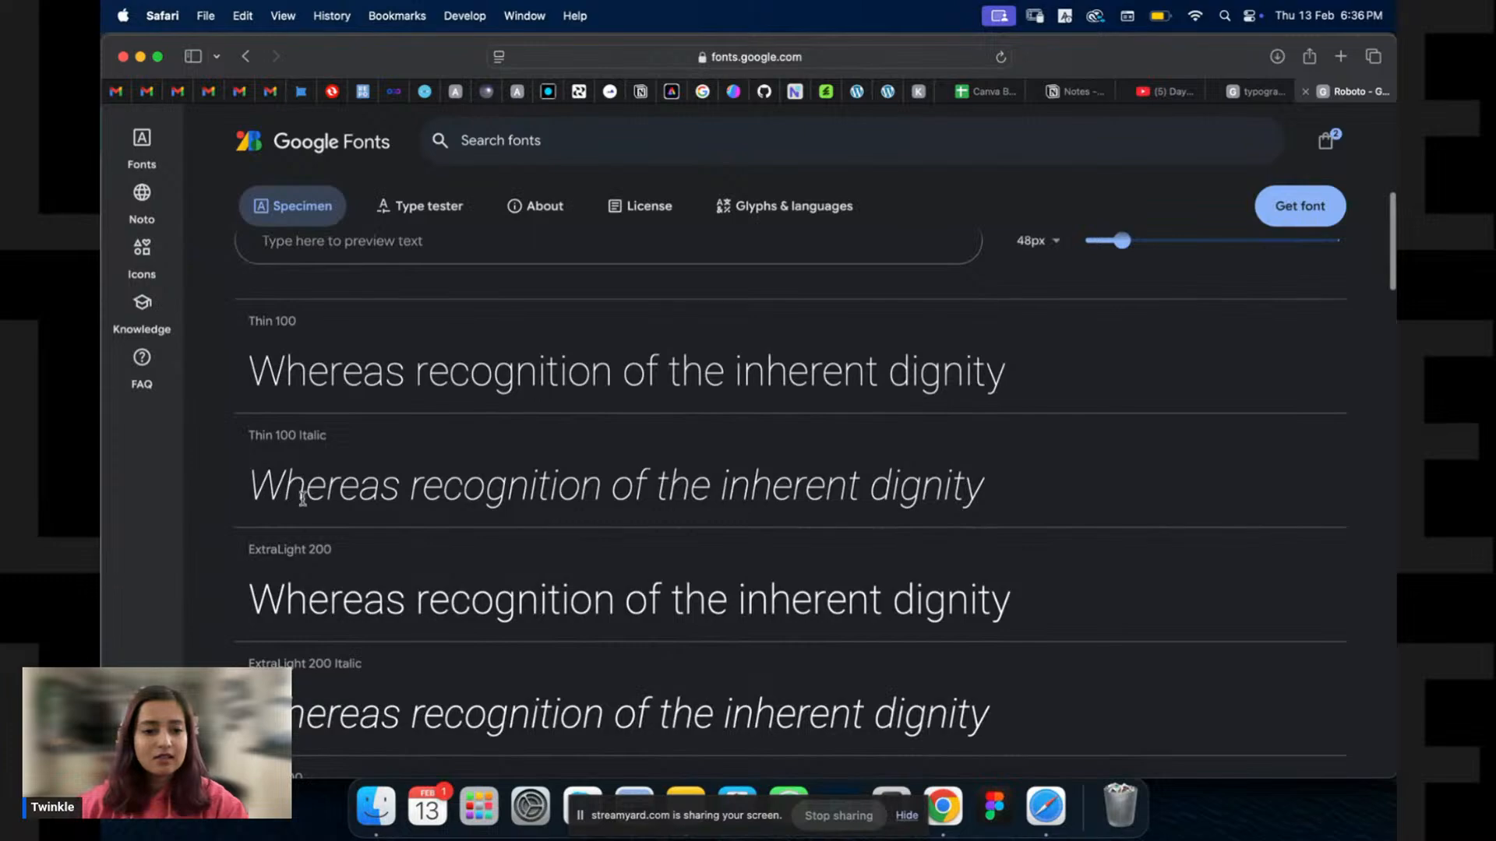
{"action": "scroll", "coordinate": [302, 499], "scroll_direction": "down", "scroll_amount": 10}
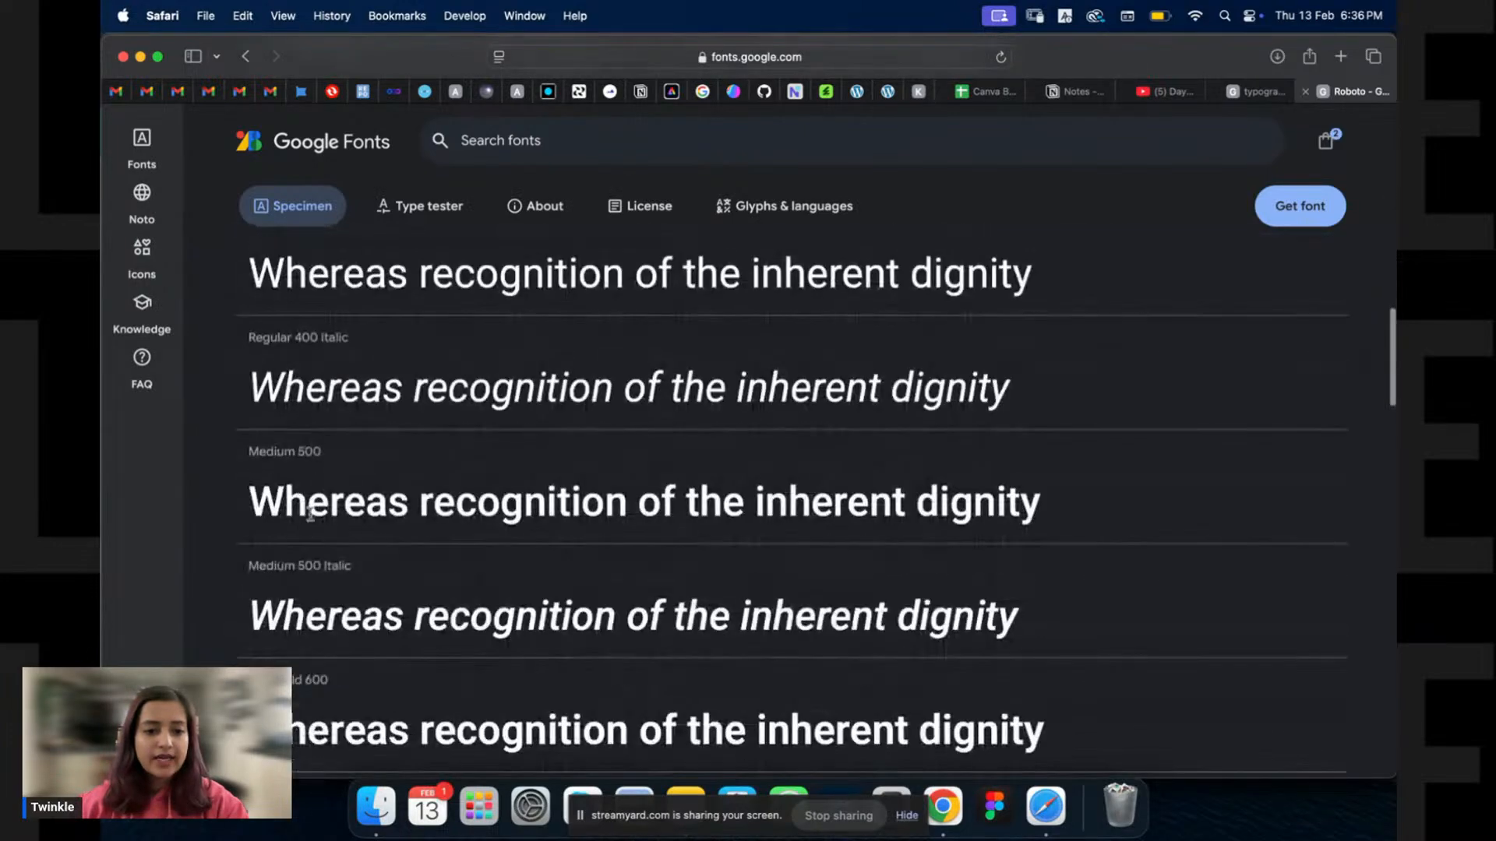
{"action": "scroll", "coordinate": [321, 592], "scroll_direction": "down", "scroll_amount": 11}
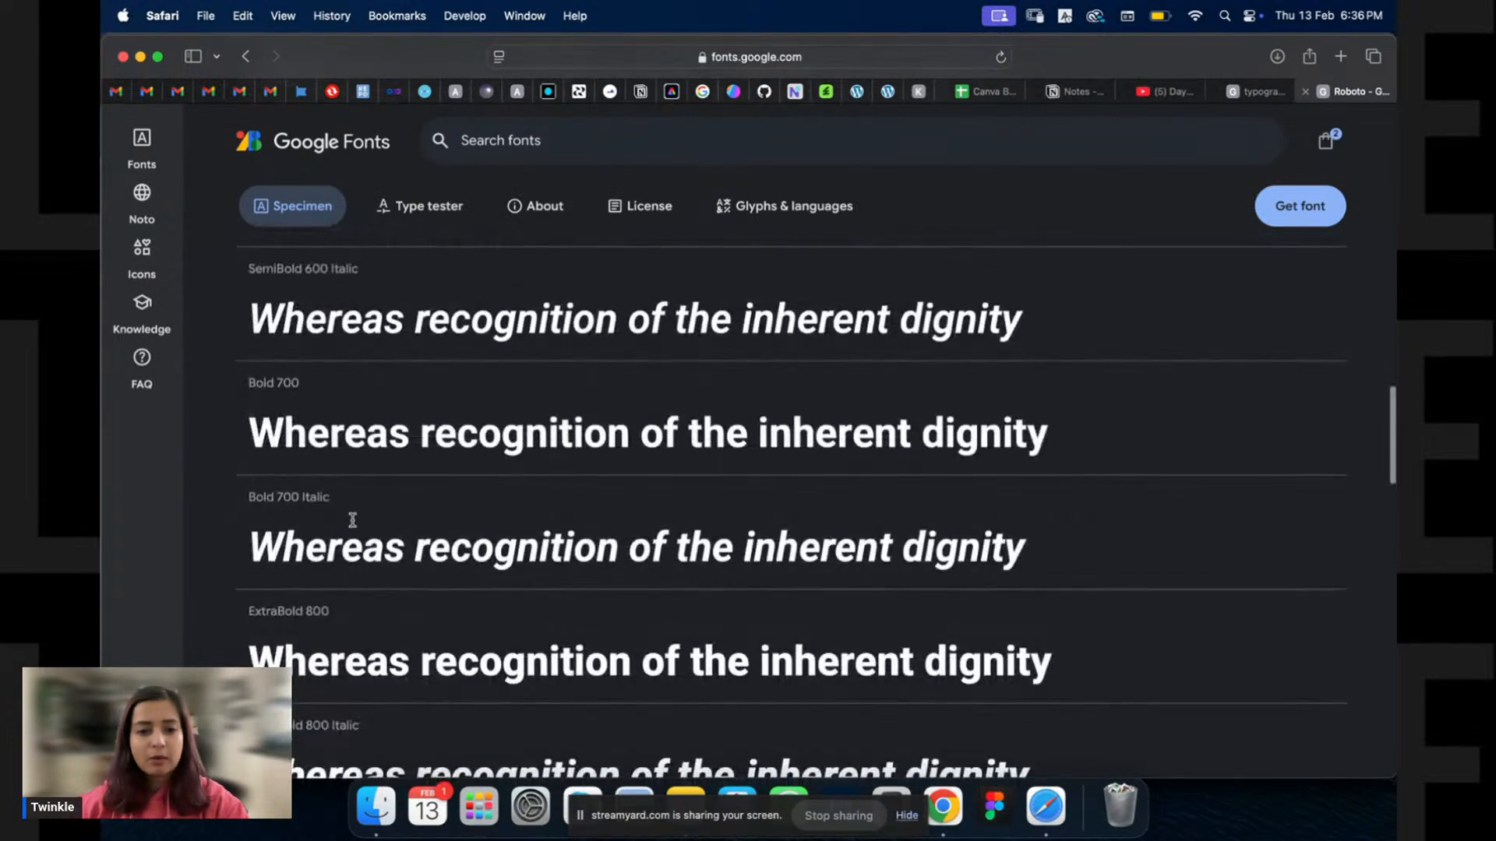
{"action": "scroll", "coordinate": [334, 475], "scroll_direction": "down", "scroll_amount": 11}
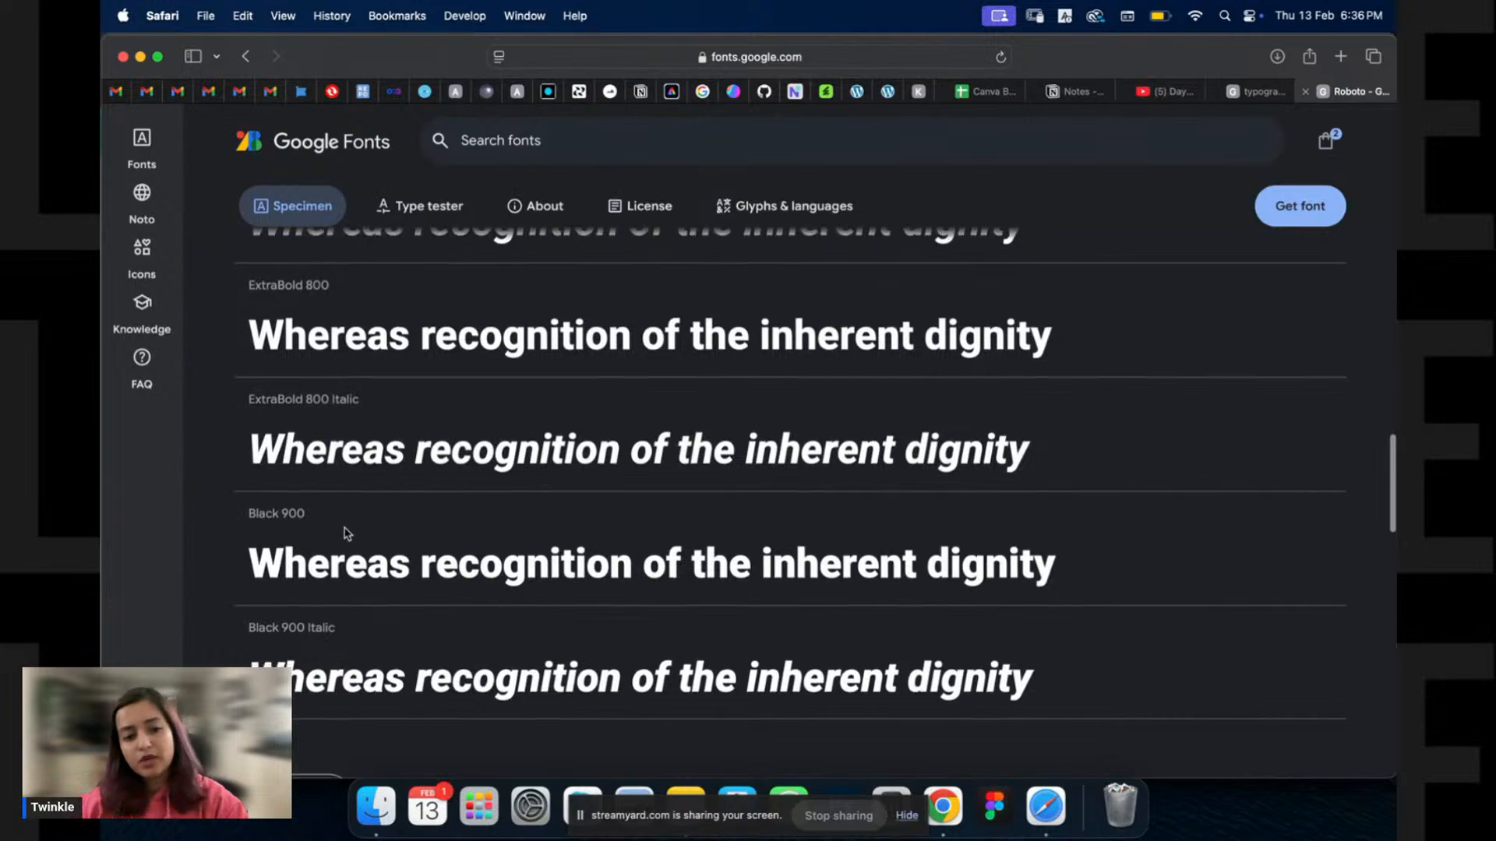
{"action": "scroll", "coordinate": [706, 441], "scroll_direction": "up", "scroll_amount": 20}
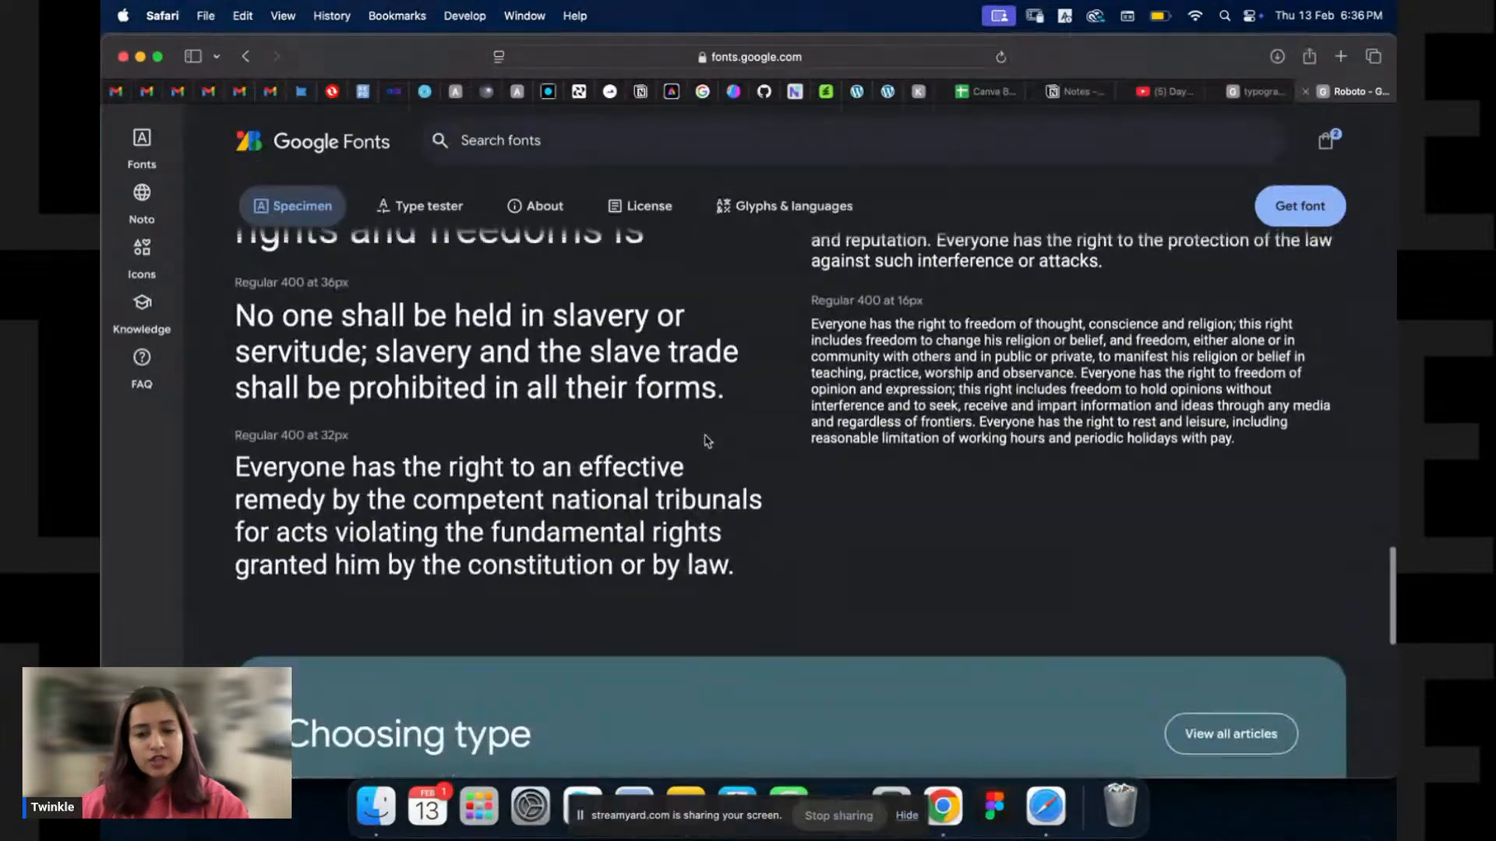
{"action": "scroll", "coordinate": [598, 535], "scroll_direction": "down", "scroll_amount": 1}
{"action": "scroll", "coordinate": [600, 534], "scroll_direction": "down", "scroll_amount": 2}
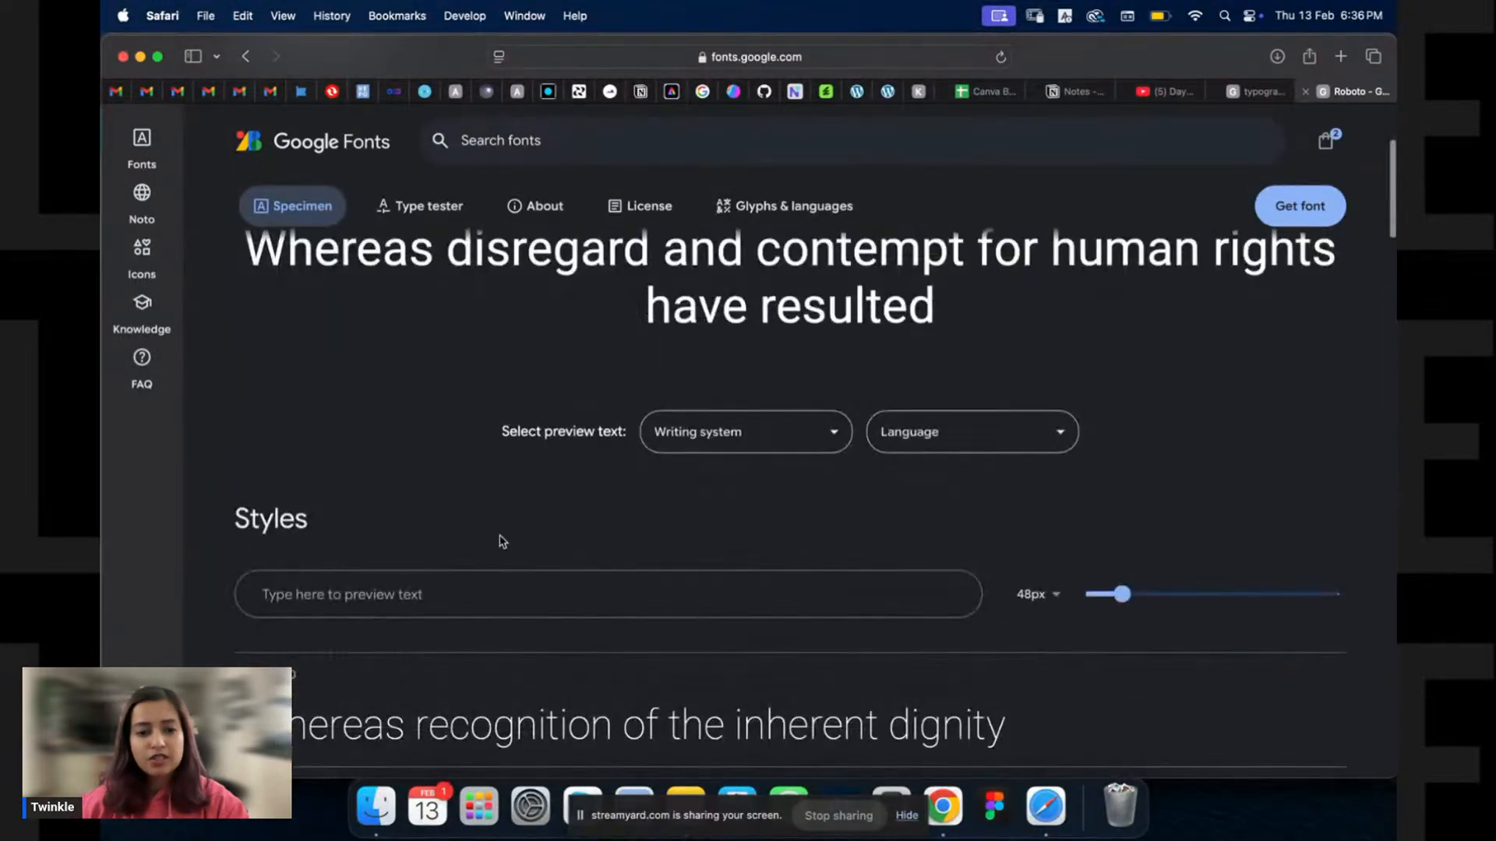
Preview the Roboto styles with the text "Hello world" at a size of 52px.
{"action": "left_click", "coordinate": [384, 582]}
{"action": "type", "text": "Hello wo"}
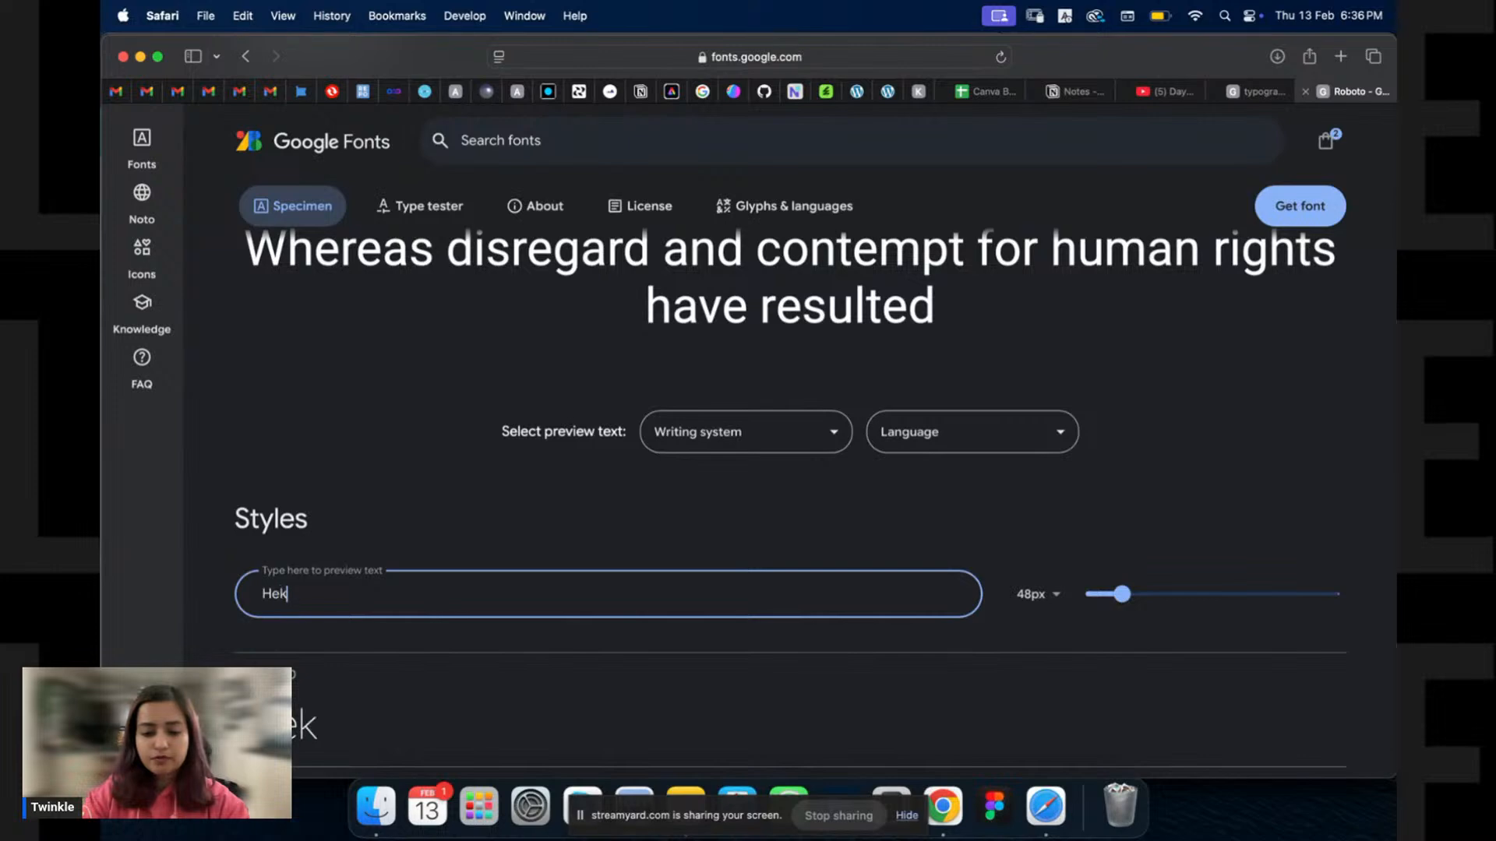
{"action": "type", "text": "rld"}
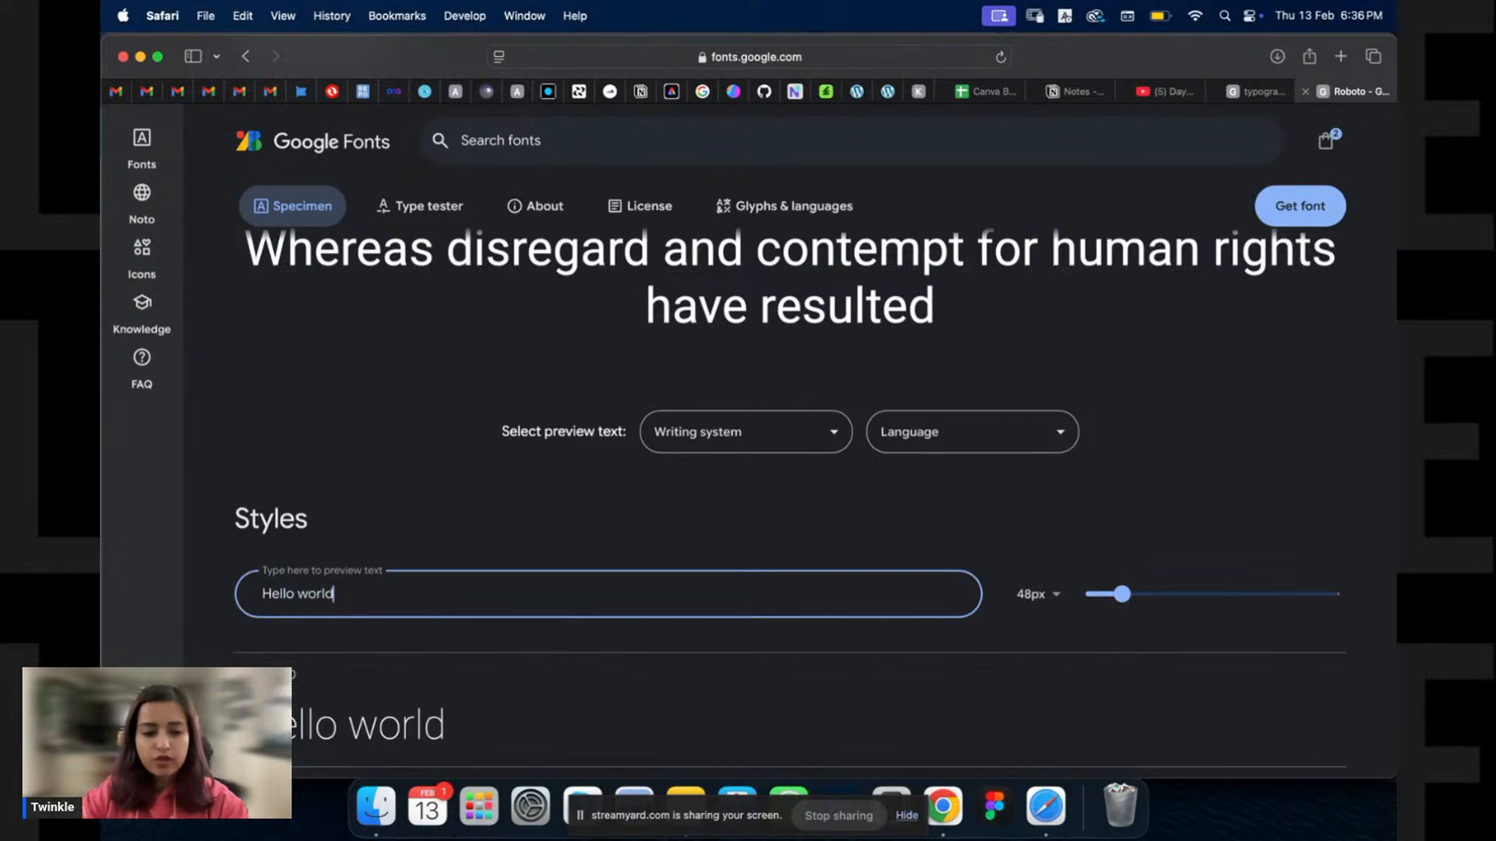
{"action": "scroll", "coordinate": [741, 494], "scroll_direction": "down", "scroll_amount": 2}
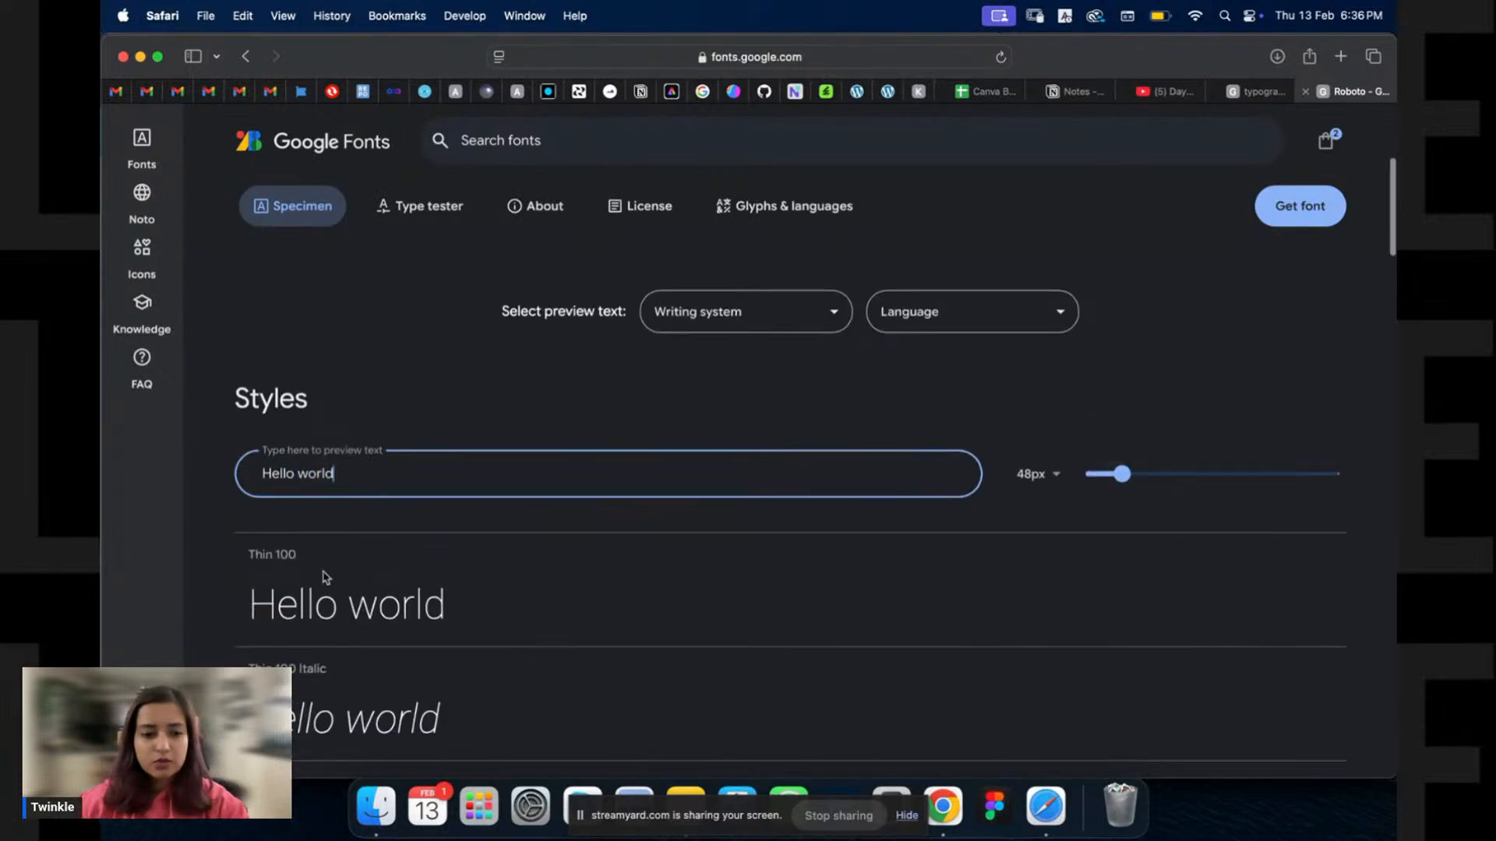
{"action": "left_click_drag", "start_coordinate": [1157, 481], "coordinate": [1125, 475]}
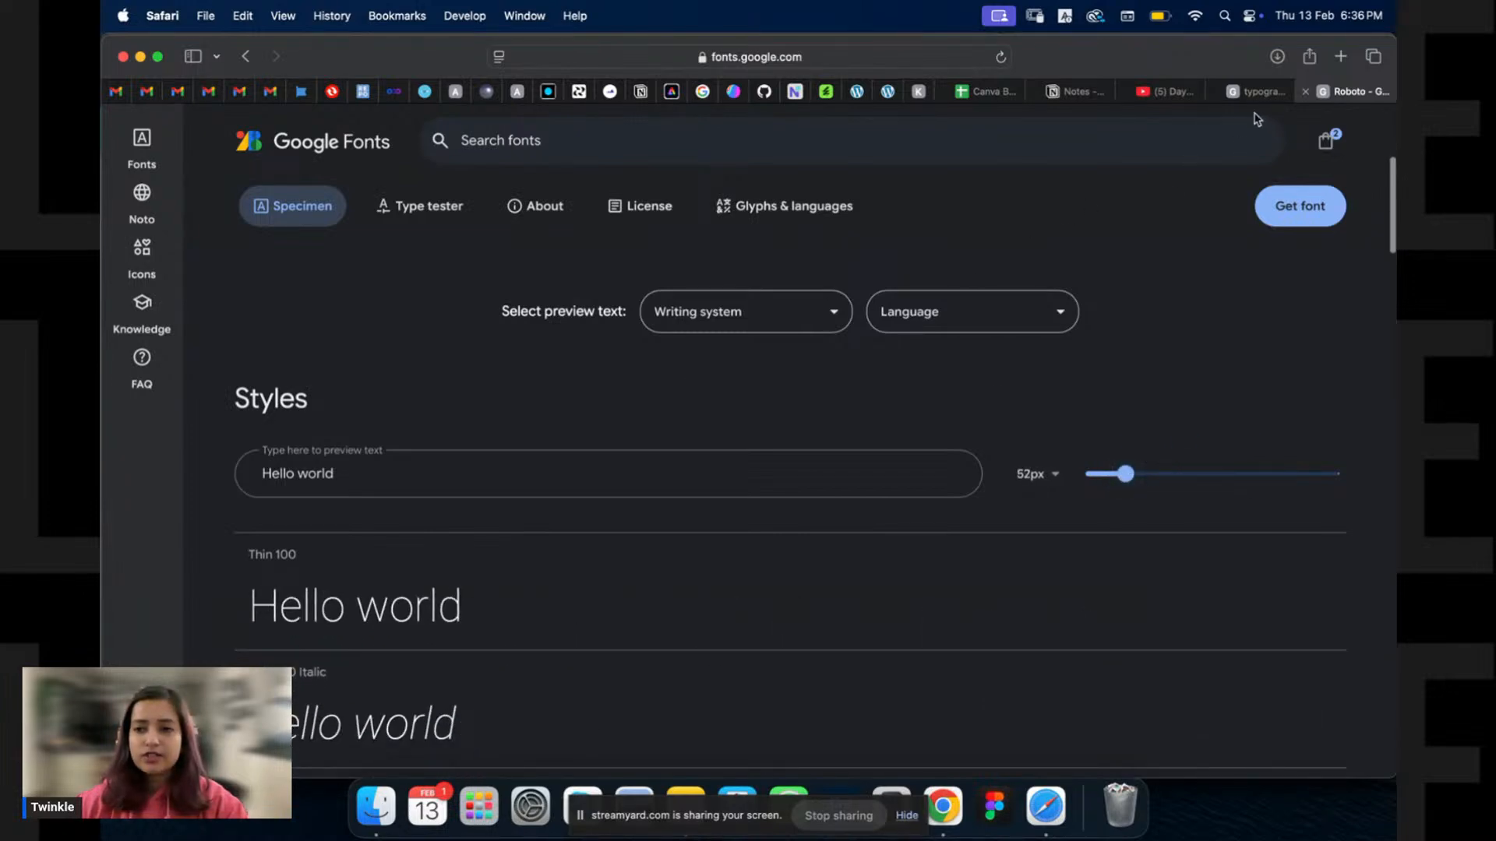
Open the fontjoy.com font pairing generator in a new tab.
{"action": "key", "text": "super+t"}
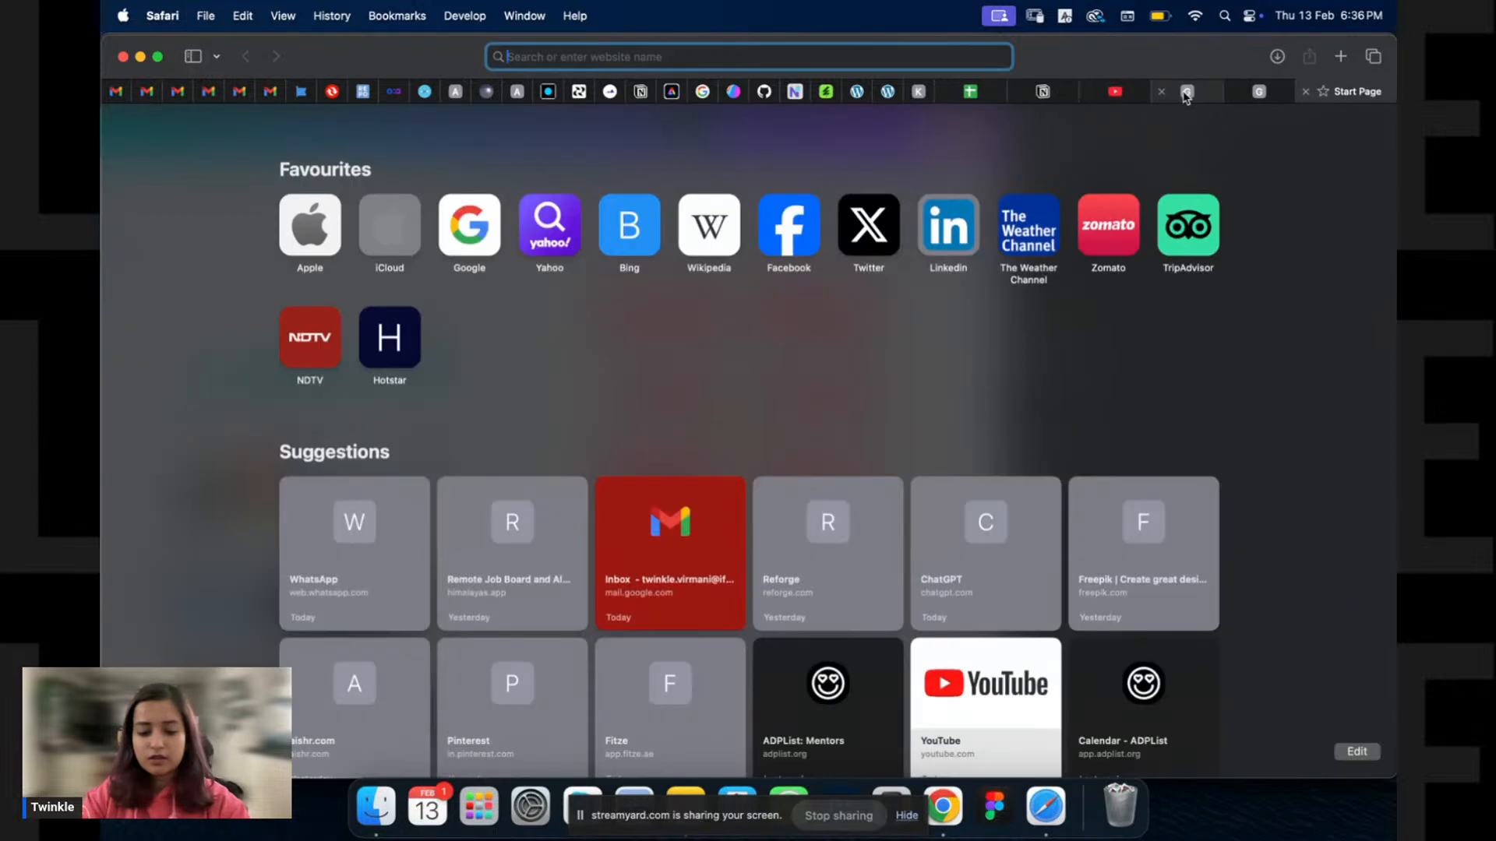
{"action": "type", "text": "fontjoy"}
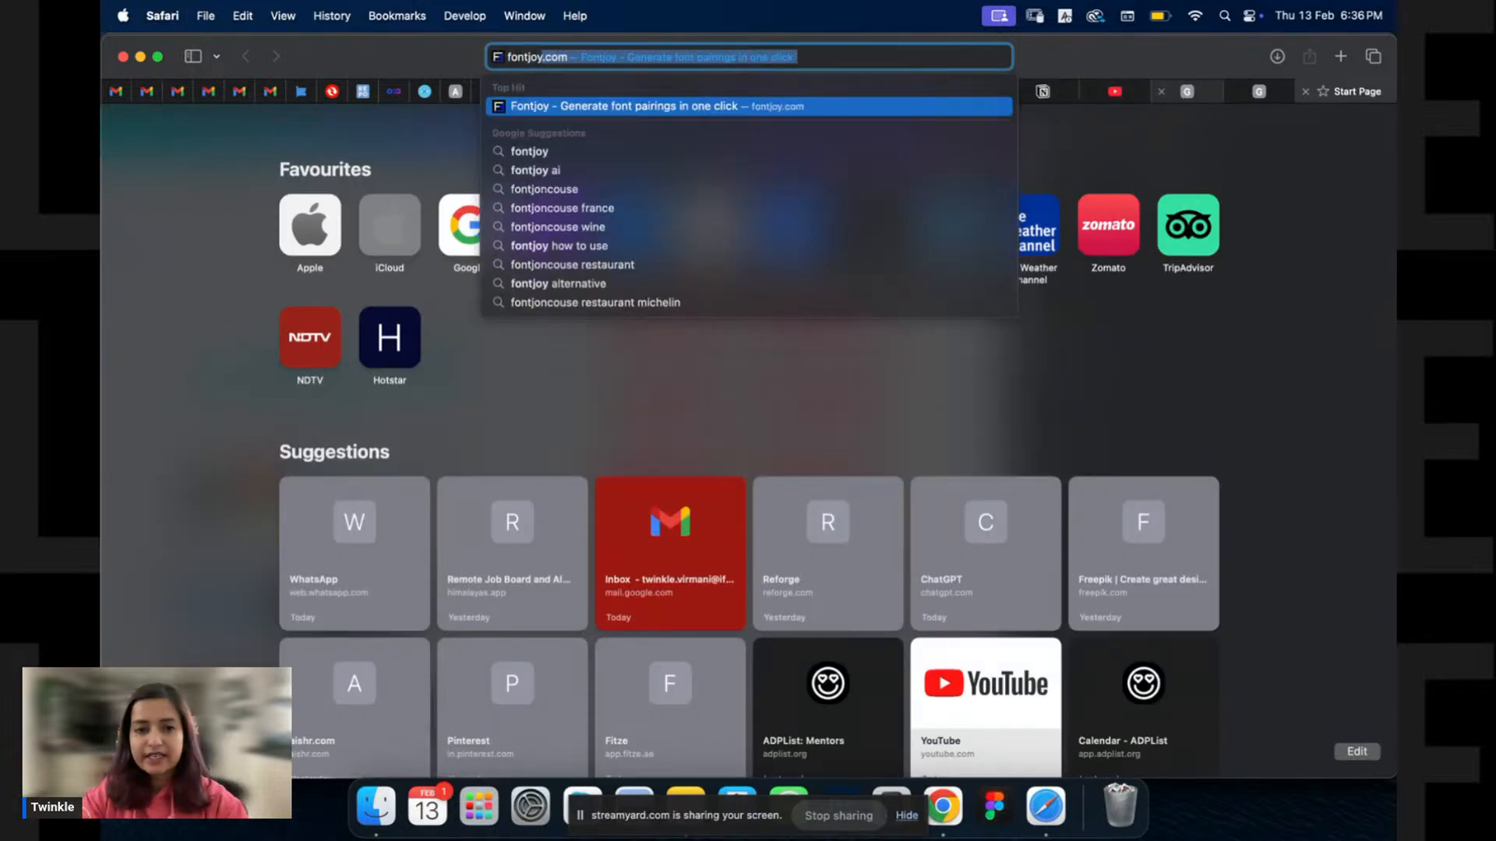
{"action": "key", "text": "Return"}
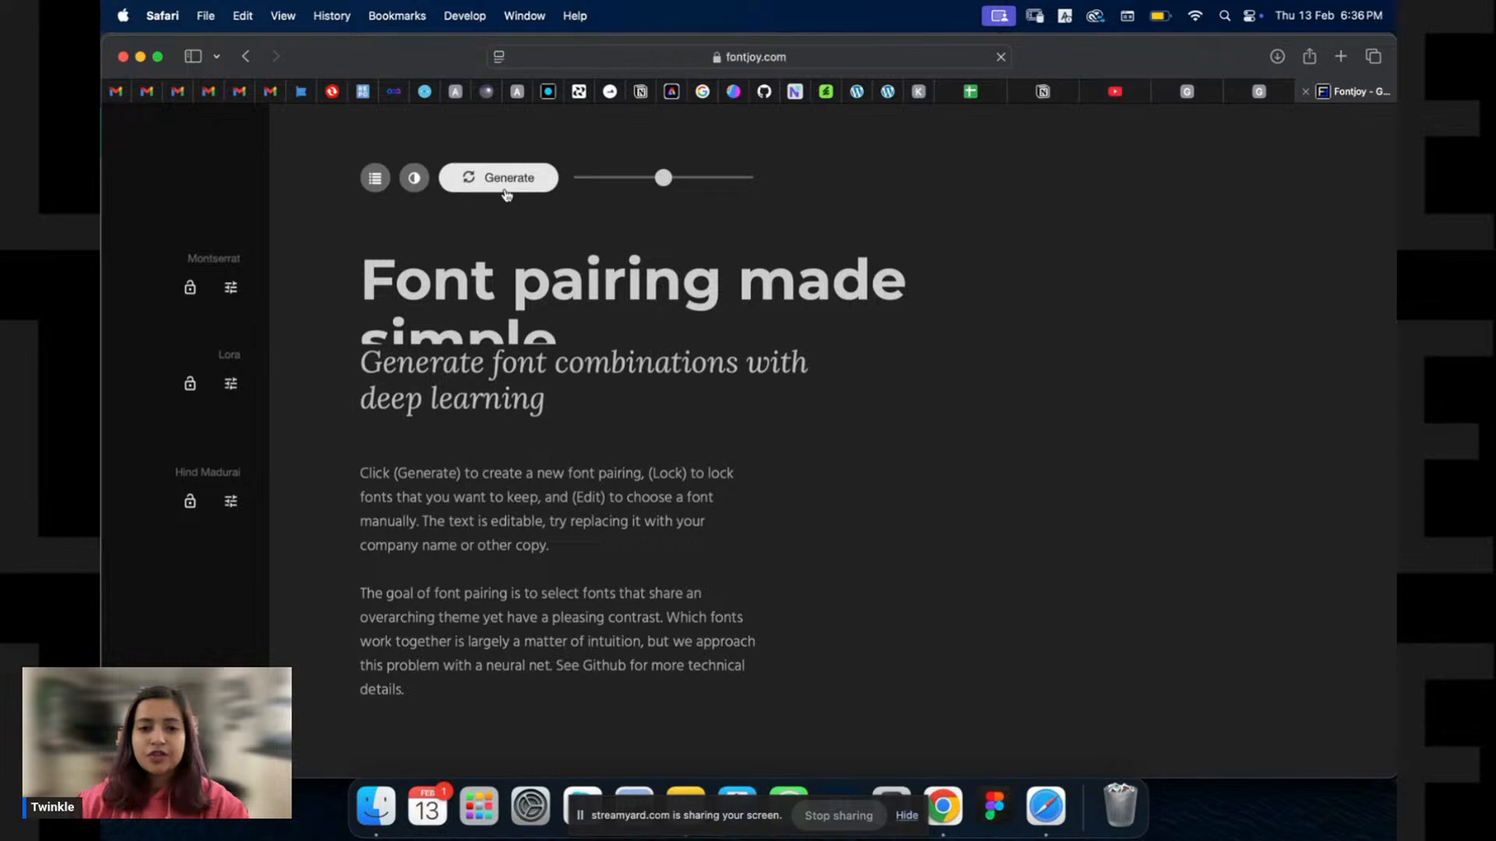
Shift the pairing balance slightly toward more contrast and generate new font pairings.
{"action": "left_click", "coordinate": [638, 180]}
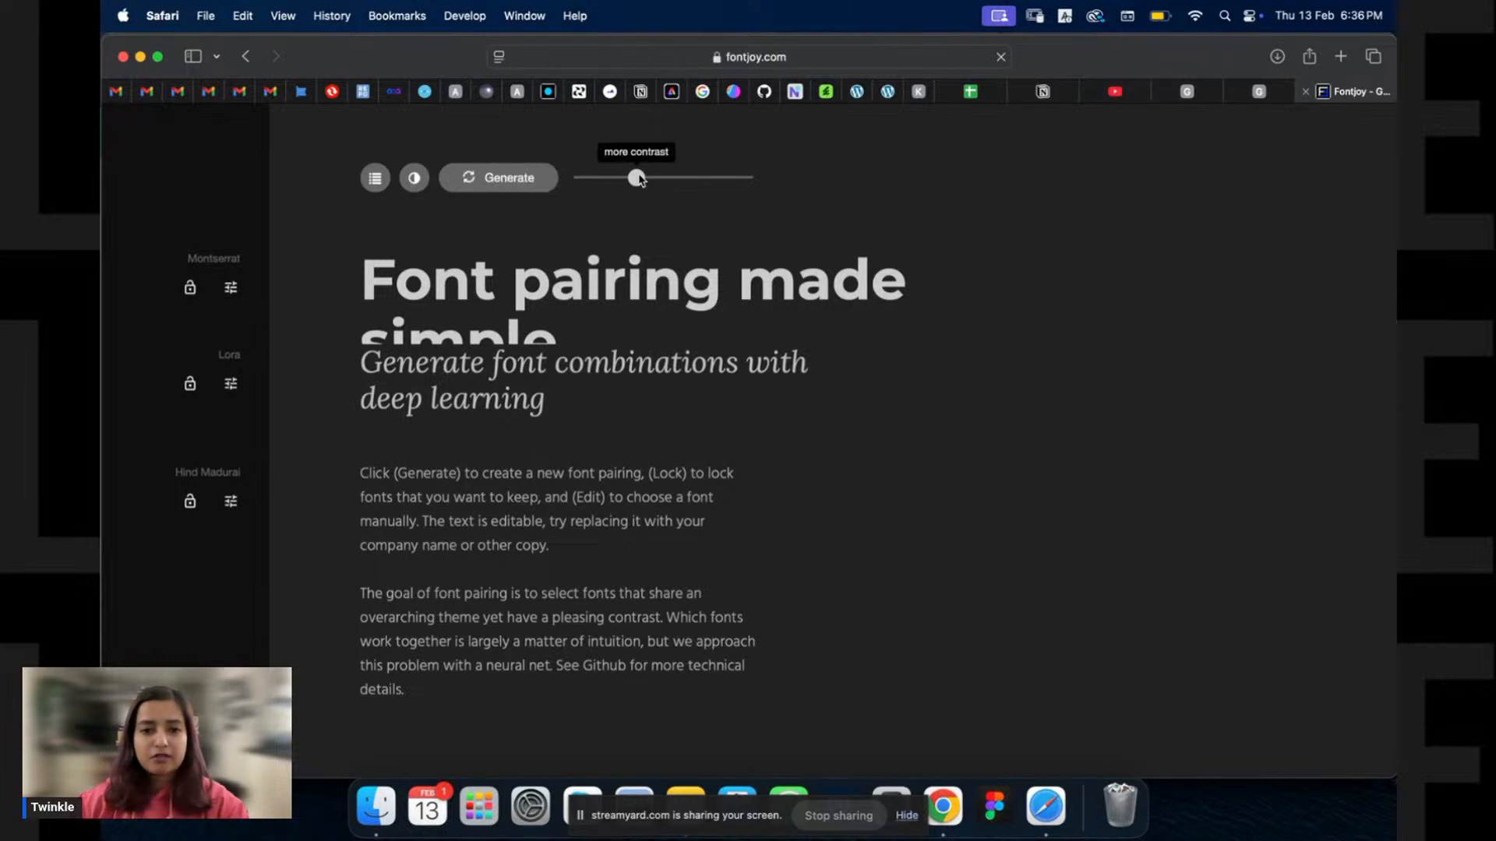
{"action": "left_click", "coordinate": [515, 186]}
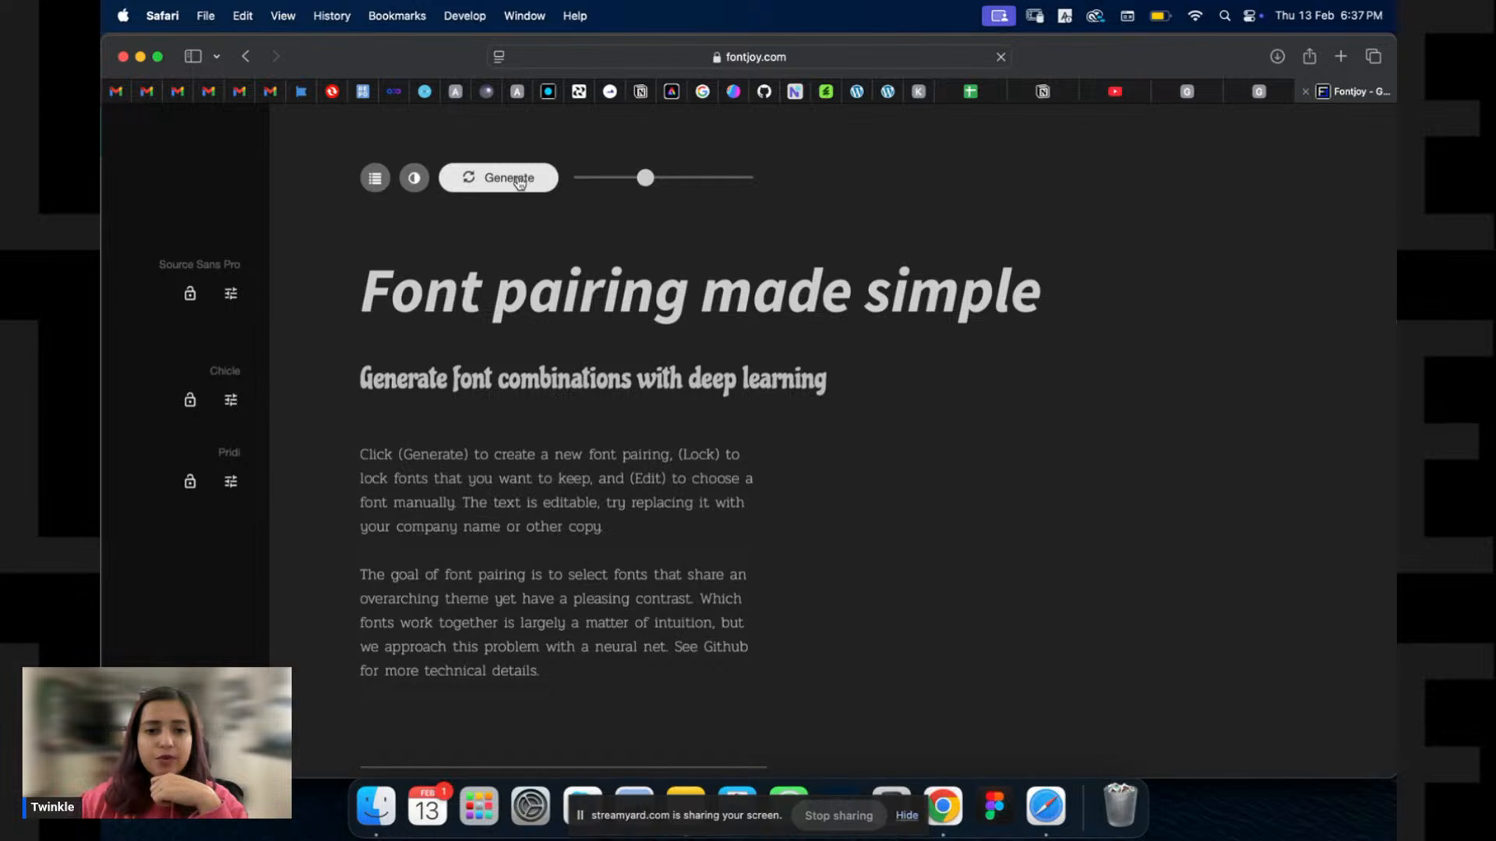
{"action": "left_click", "coordinate": [522, 186]}
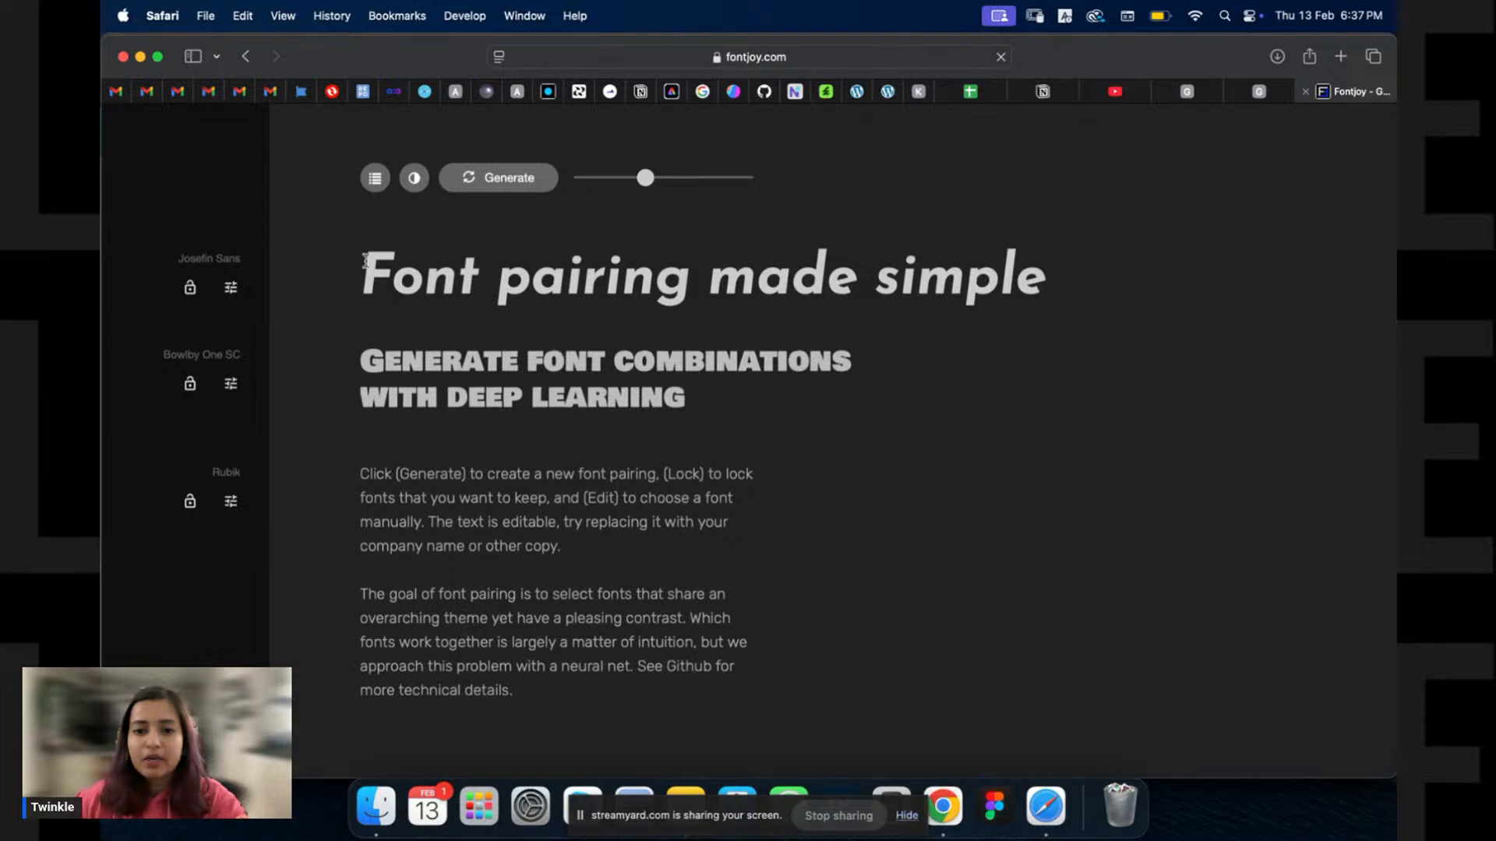
Highlight the heading, the subheading and the body paragraphs one after another to compare the paired fonts.
{"action": "triple_click", "coordinate": [365, 260]}
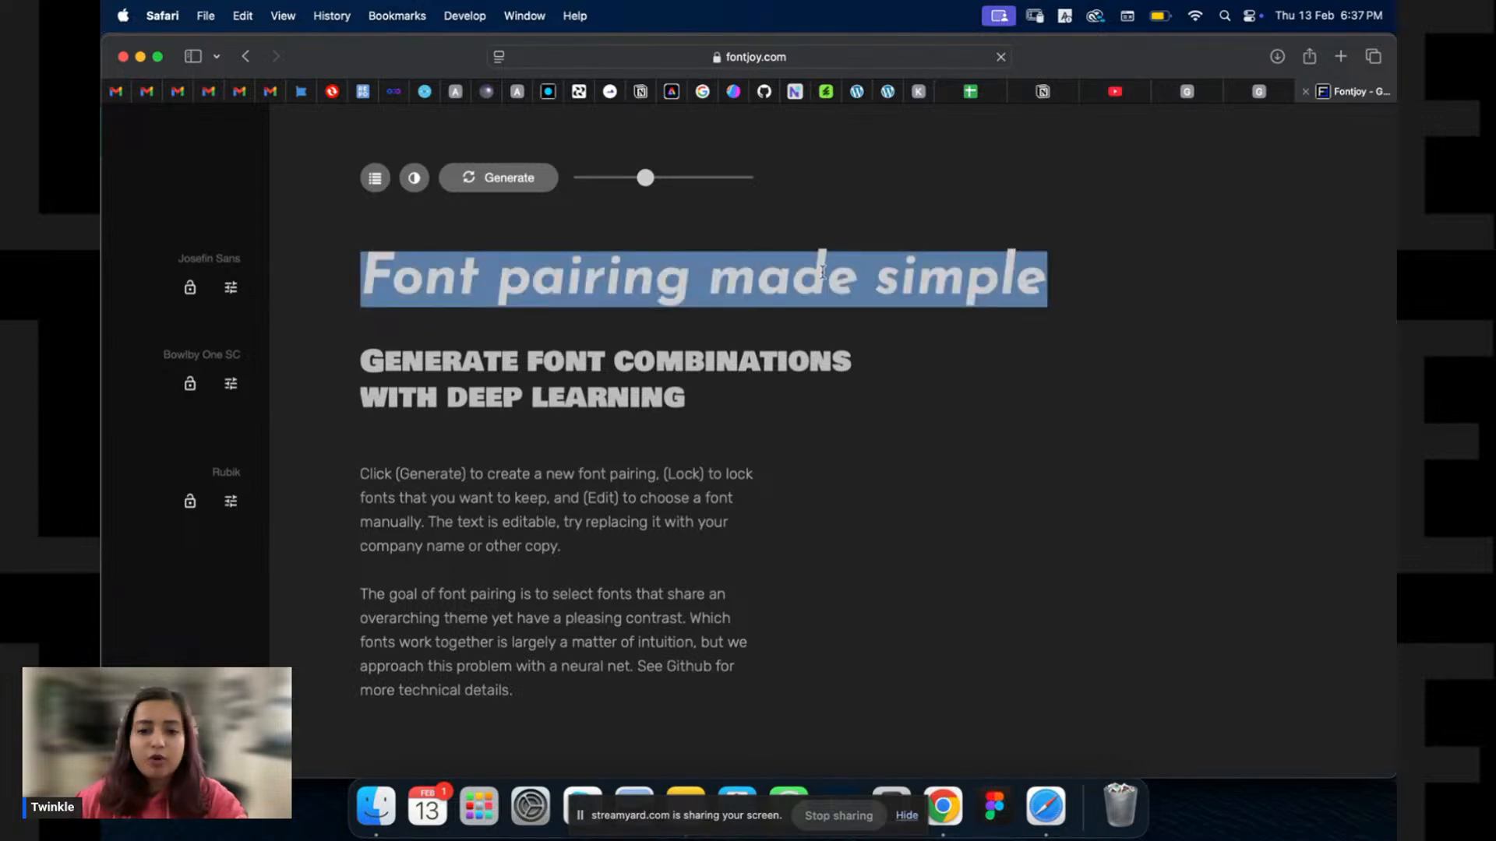
{"action": "triple_click", "coordinate": [502, 346]}
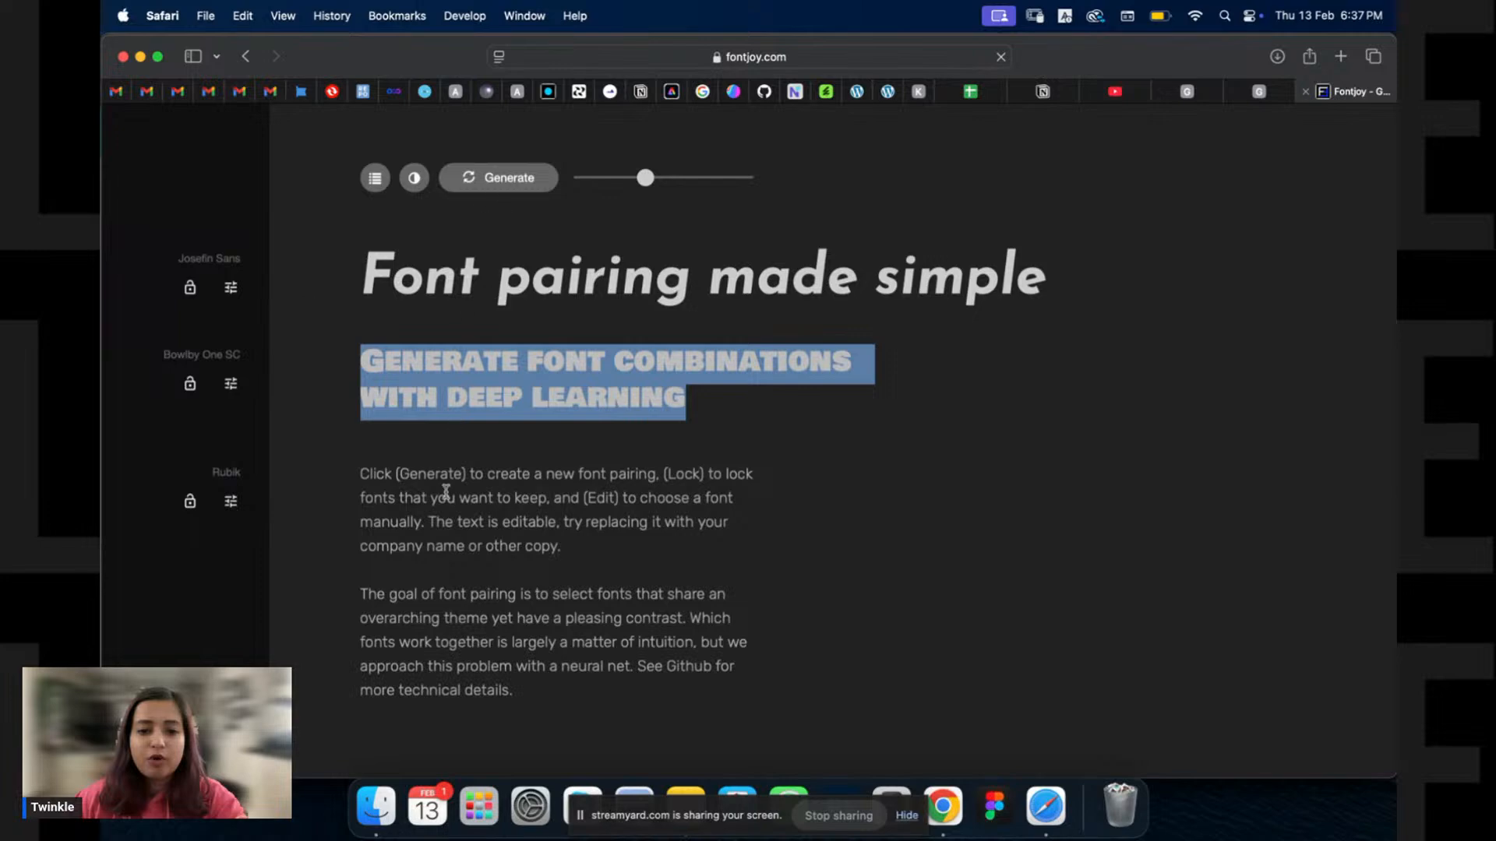
{"action": "left_click_drag", "start_coordinate": [363, 475], "coordinate": [516, 697]}
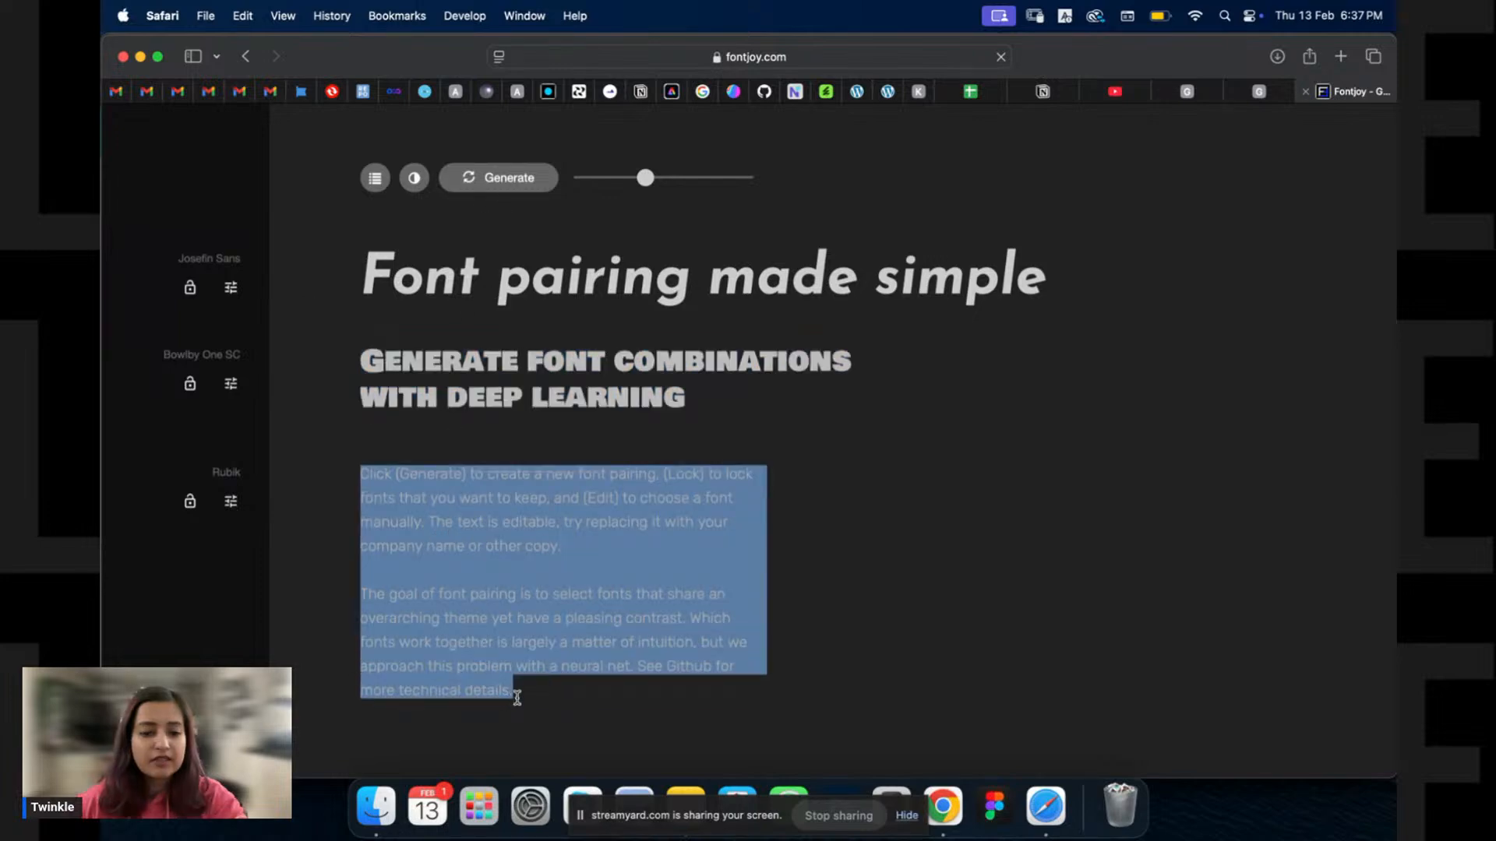
Switch to the Canva presentation and delete the famous typography logos image covering the bar chart on page 3.
{"action": "left_click", "coordinate": [546, 640]}
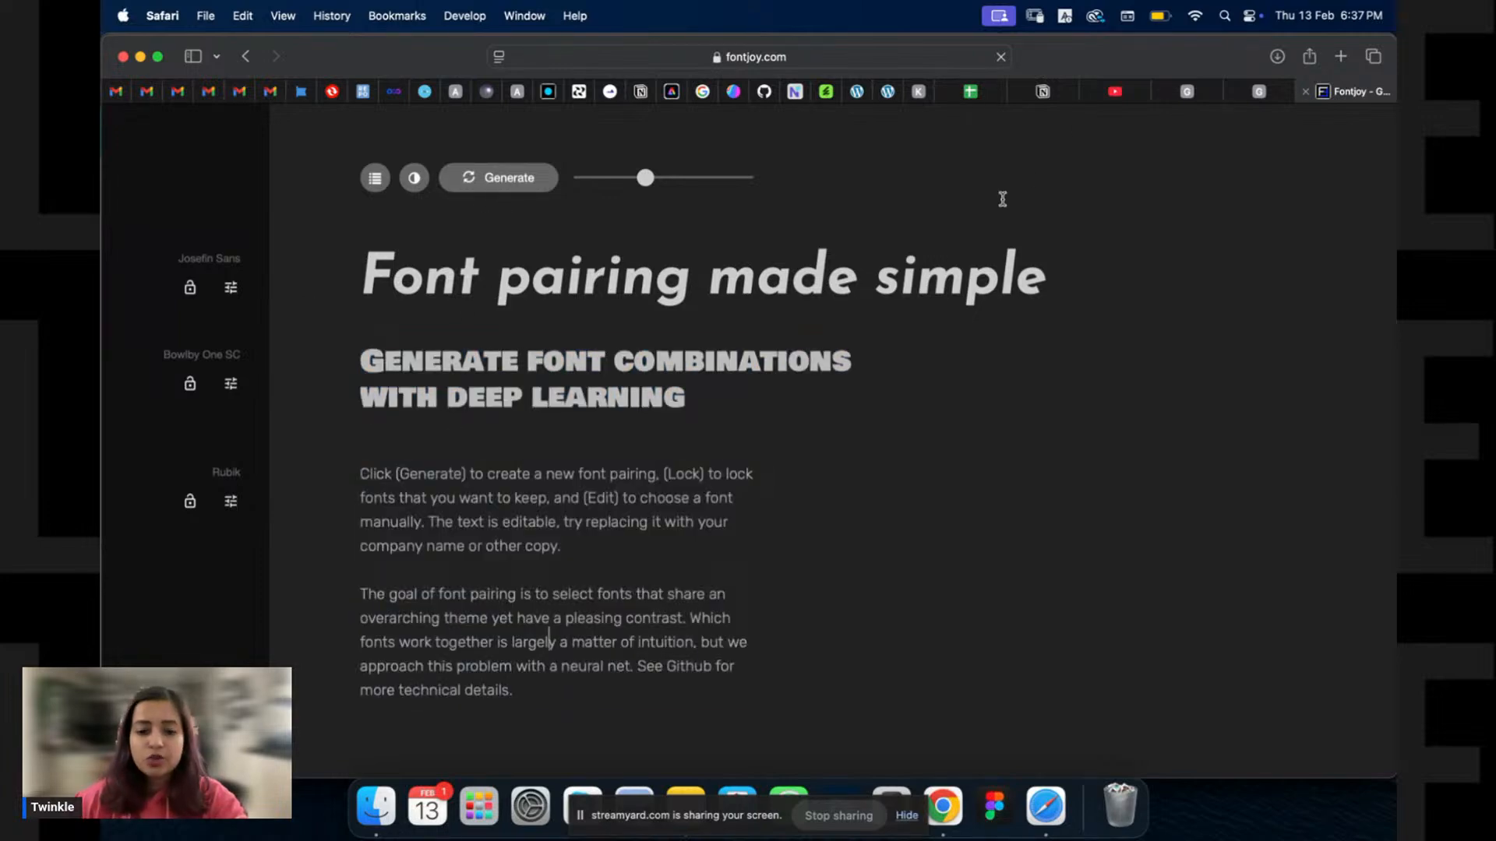
{"action": "key", "text": "super+Tab"}
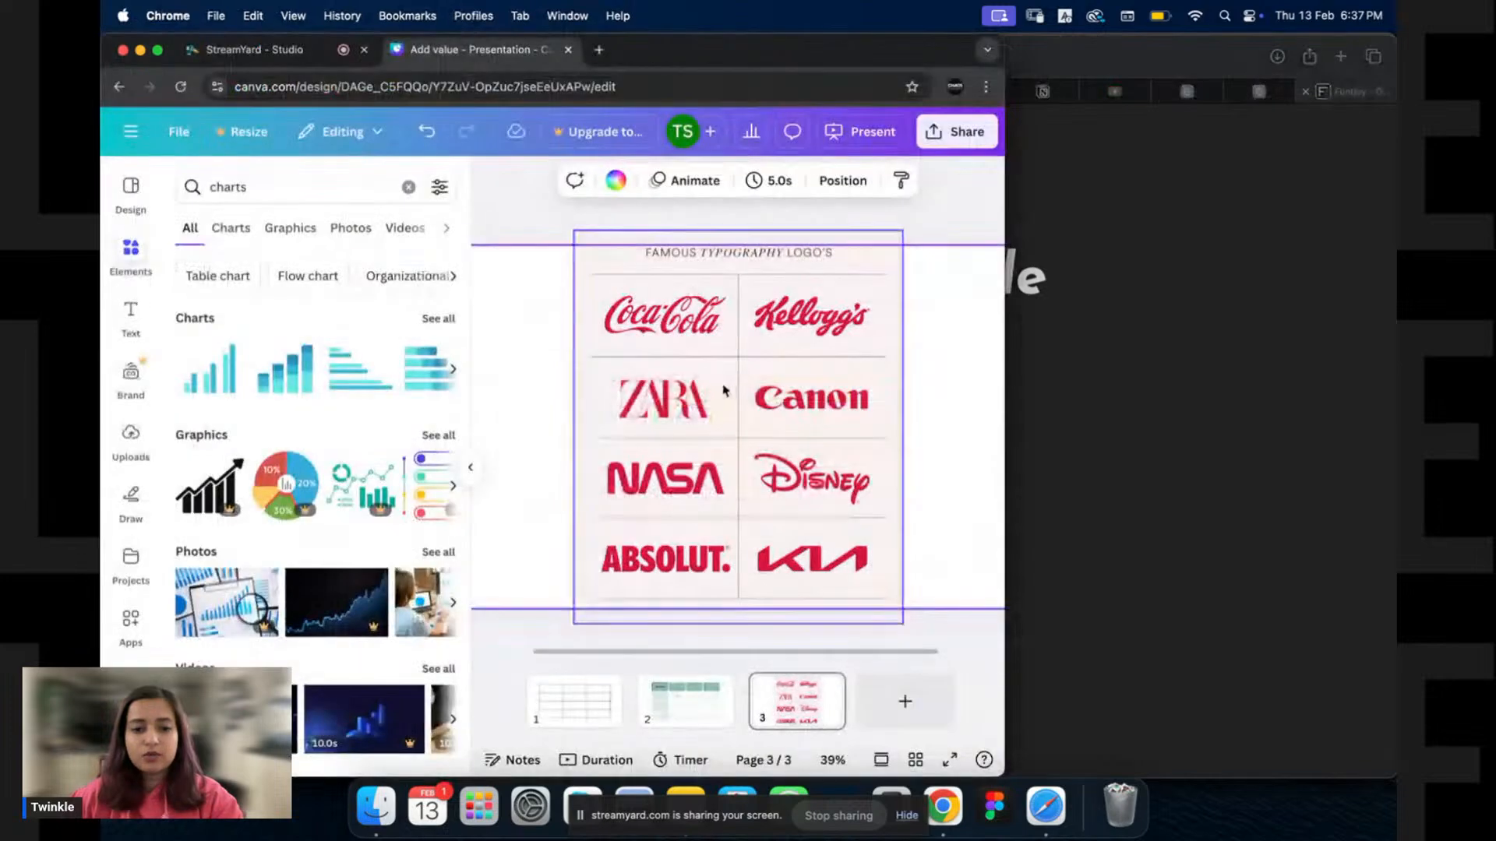
{"action": "left_click", "coordinate": [675, 395]}
{"action": "key", "text": "Delete"}
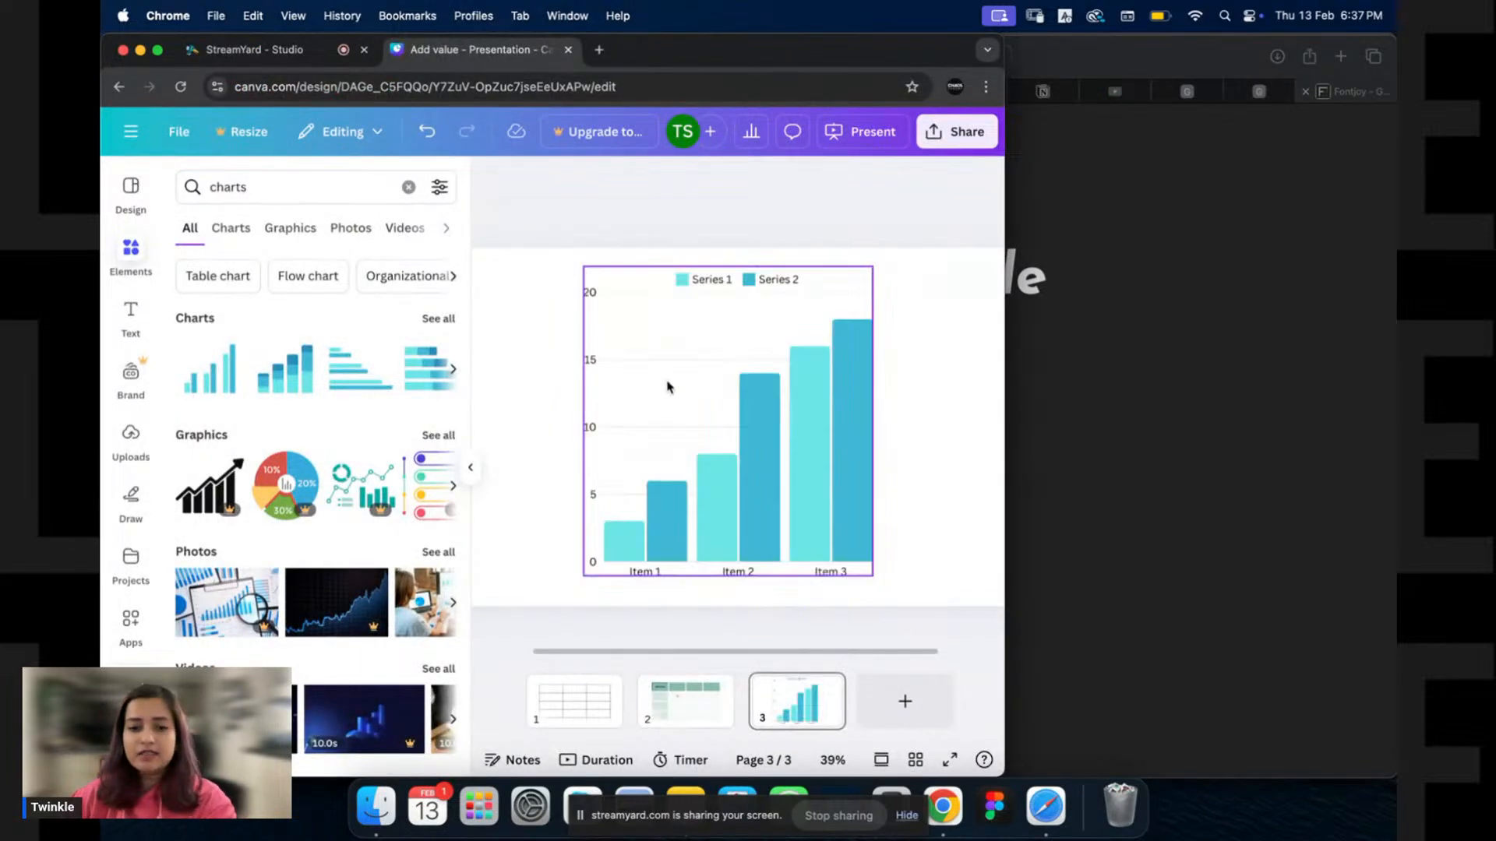
{"action": "left_click", "coordinate": [522, 401]}
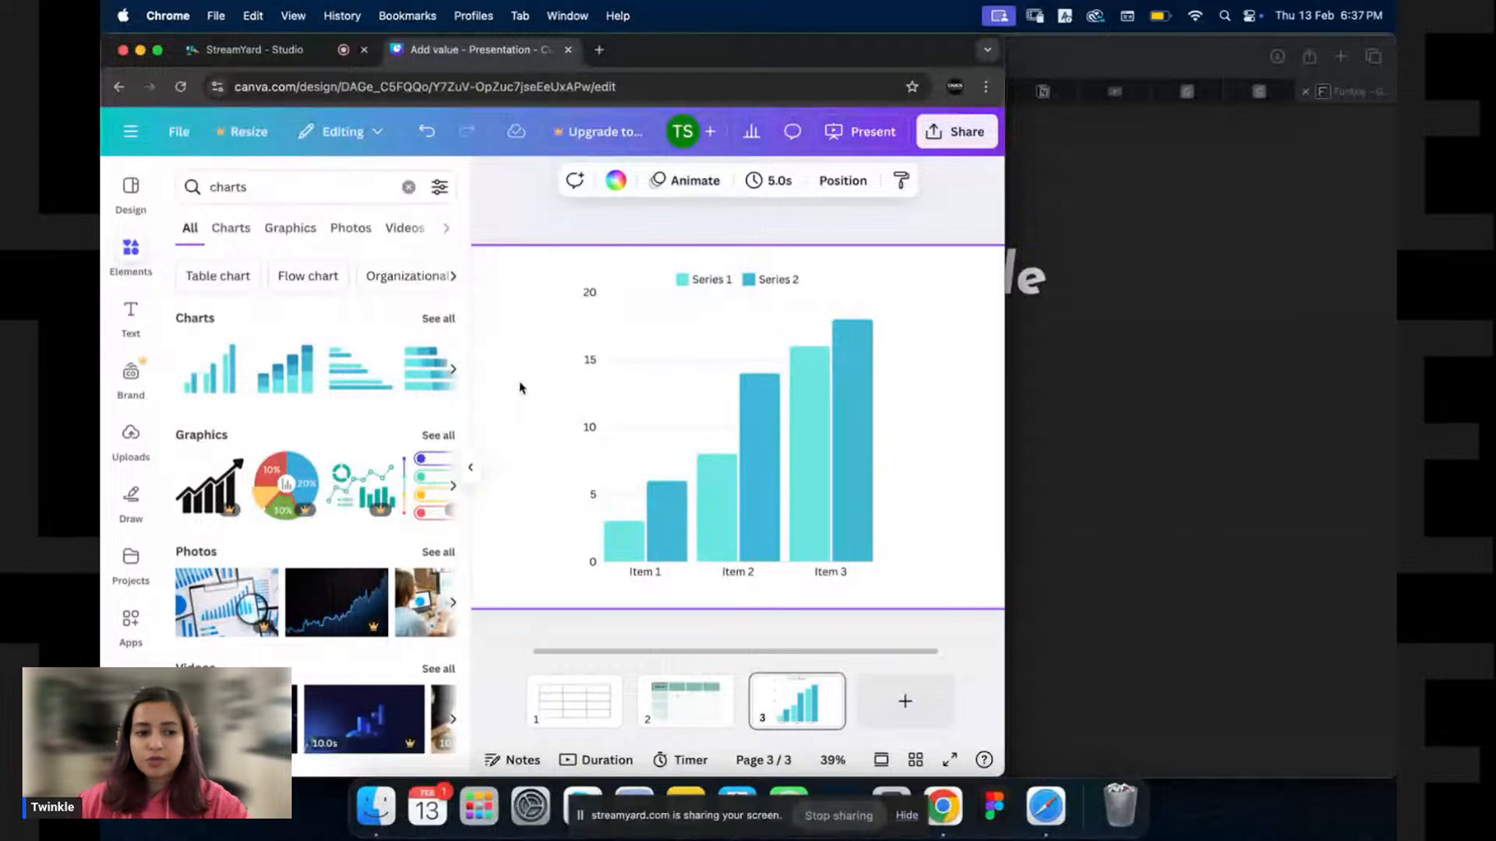
Draw two different forms of the letter a and an o in red marker beside the bar chart.
{"action": "left_click", "coordinate": [131, 501]}
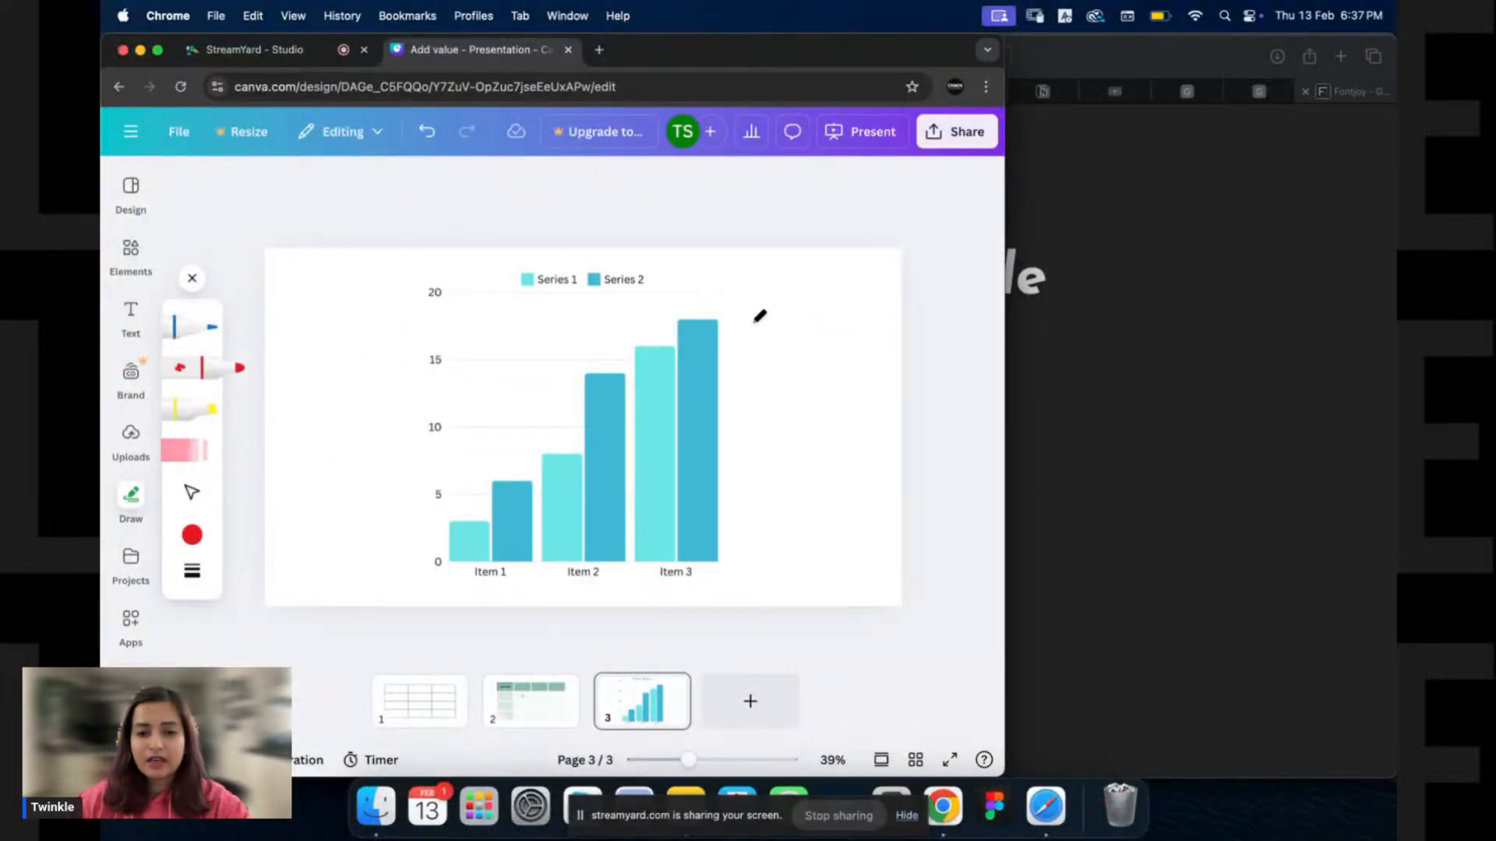
{"action": "left_click_drag", "start_coordinate": [771, 328], "coordinate": [765, 343]}
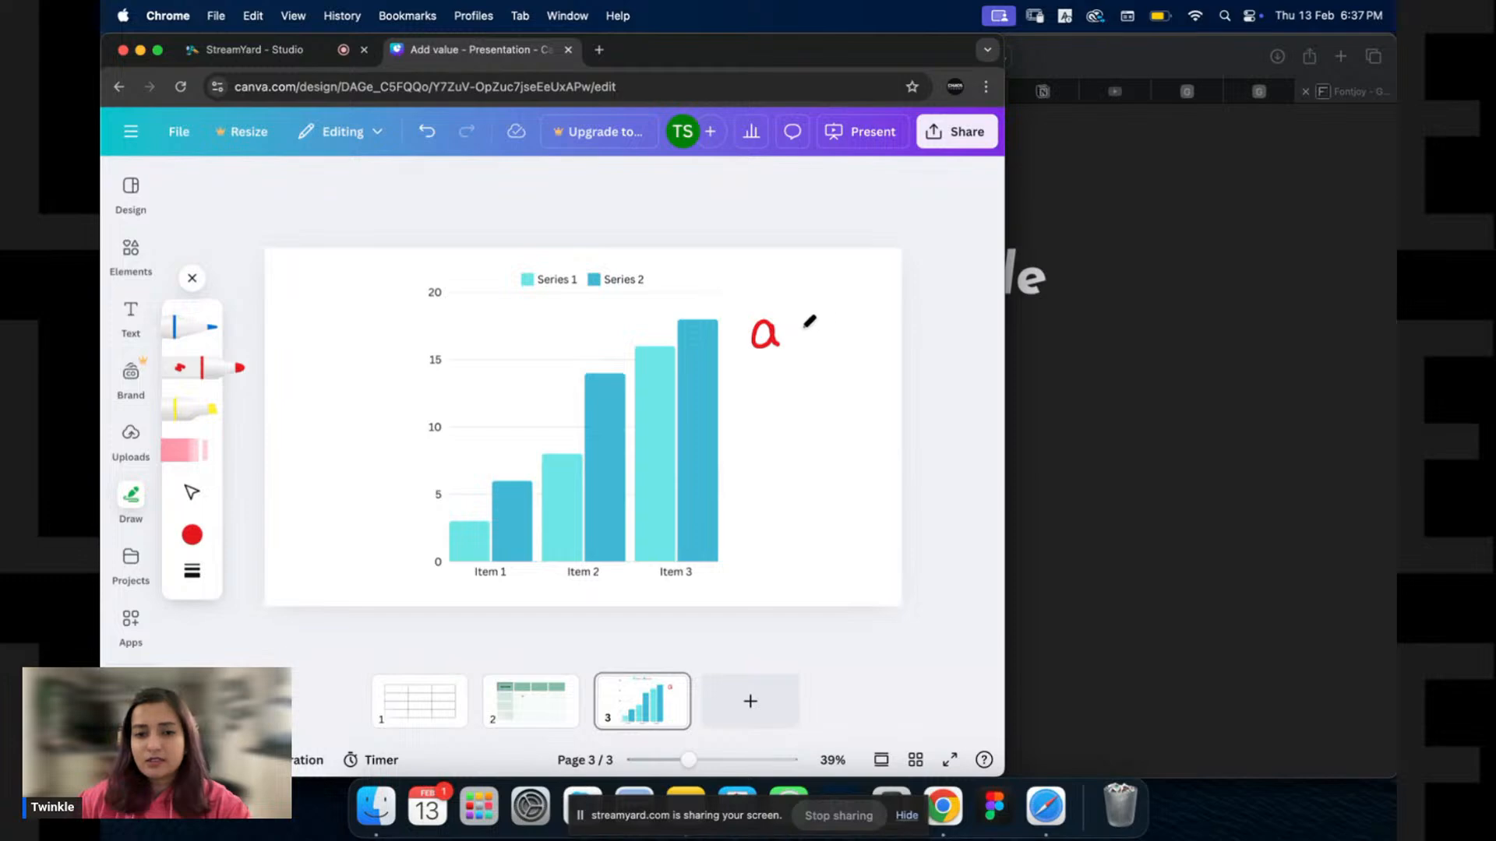
{"action": "mouse_move", "coordinate": [811, 319]}
{"action": "left_mouse_down"}
{"action": "mouse_move", "coordinate": [832, 326]}
{"action": "mouse_move", "coordinate": [811, 343]}
{"action": "left_mouse_up"}
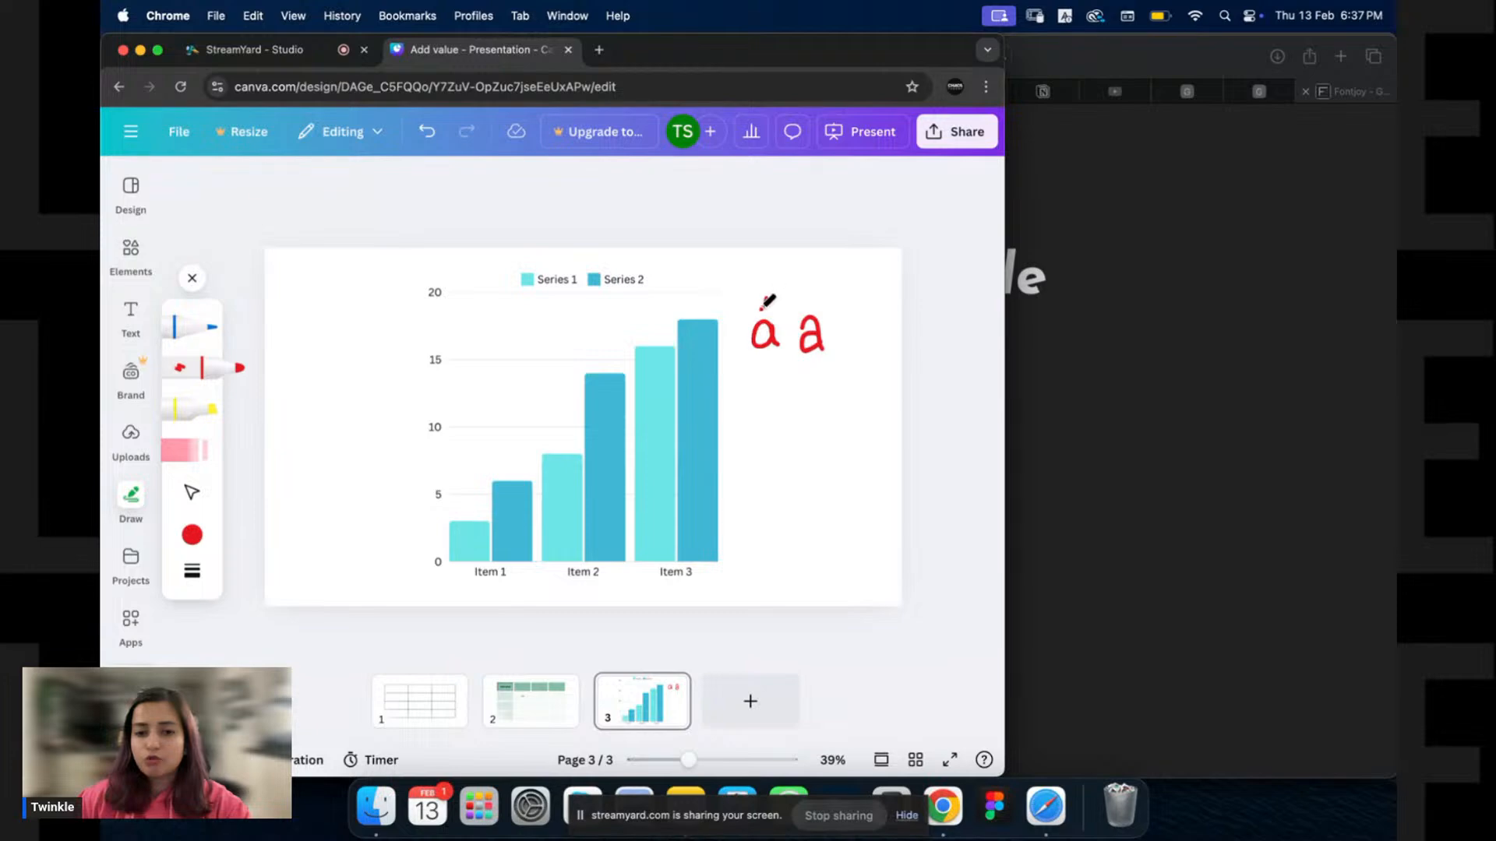
{"action": "left_click_drag", "start_coordinate": [734, 336], "coordinate": [736, 333]}
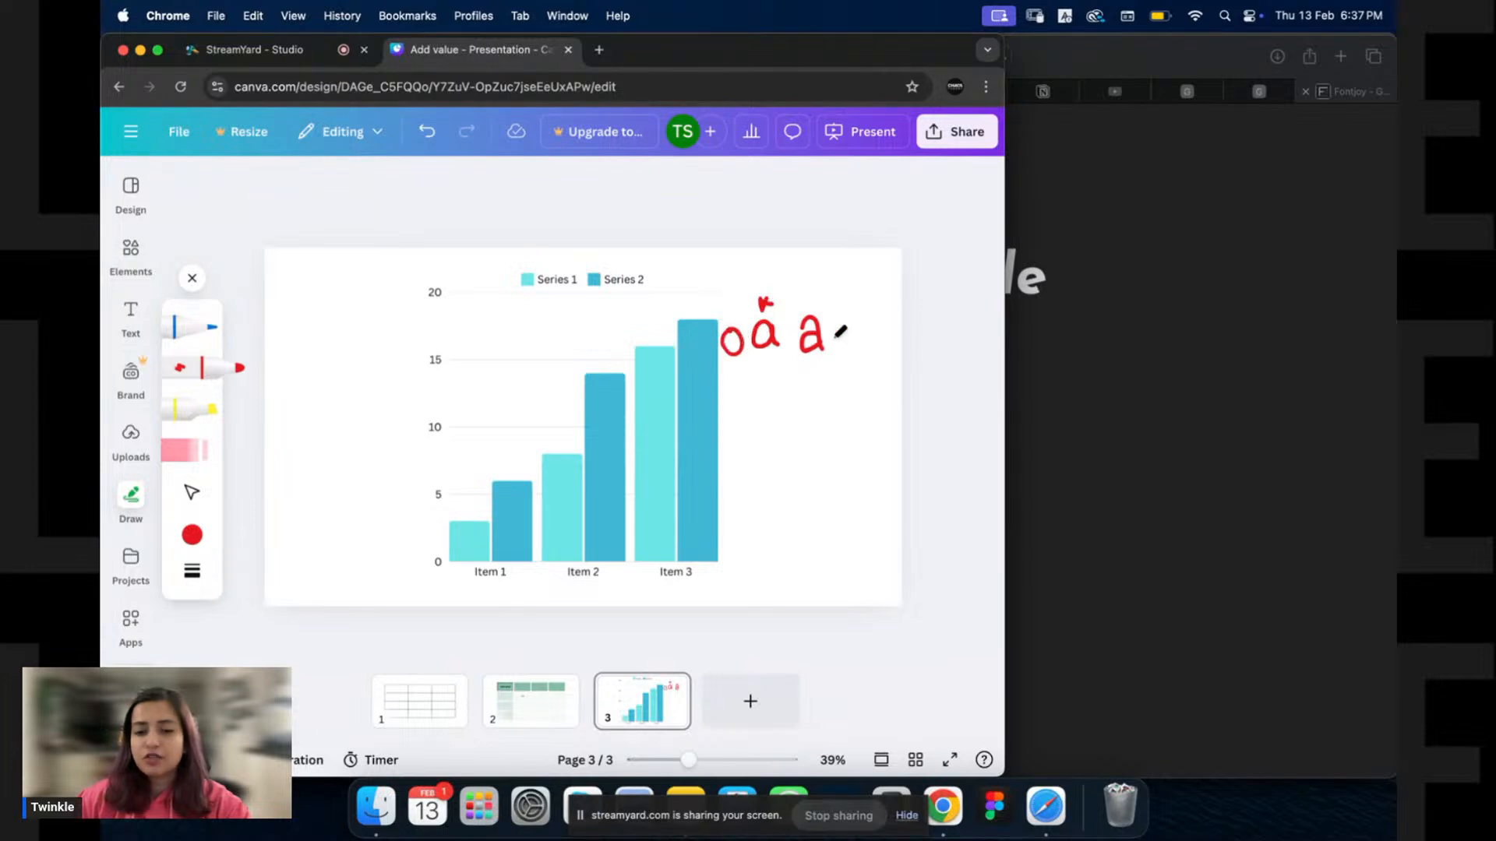
Undo all the red handwritten strokes beside the bar chart and close the drawing tools.
{"action": "key", "text": "super+z"}
{"action": "key", "text": "super+z"}
{"action": "key", "text": "super+z"}
{"action": "key", "text": "super+z"}
{"action": "key", "text": "super+z"}
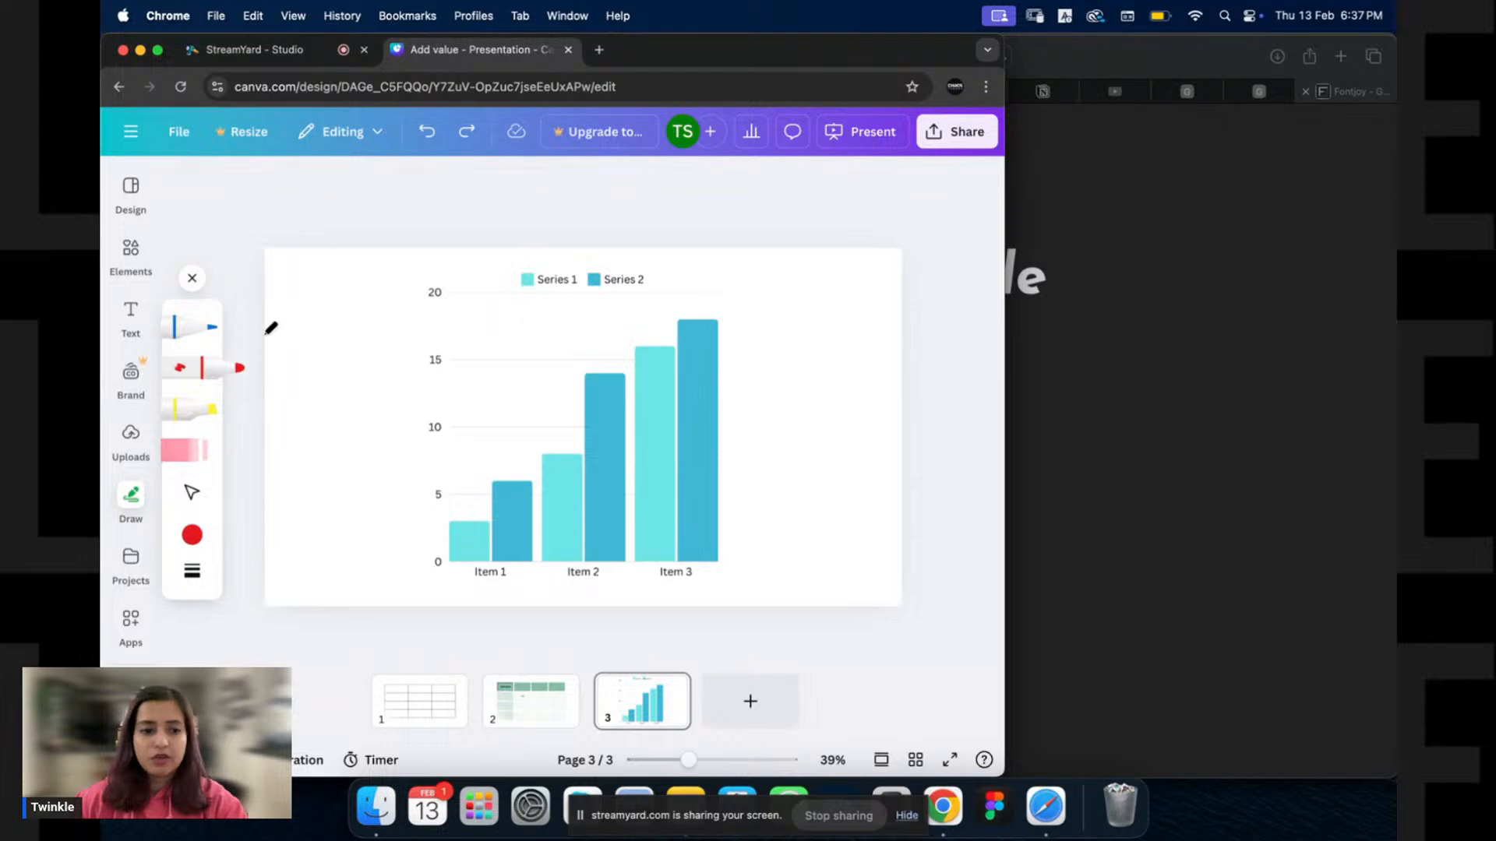
{"action": "left_click", "coordinate": [191, 278]}
Switch to Safari and bring up the YouTube live stream with its chat.
{"action": "left_click", "coordinate": [131, 191]}
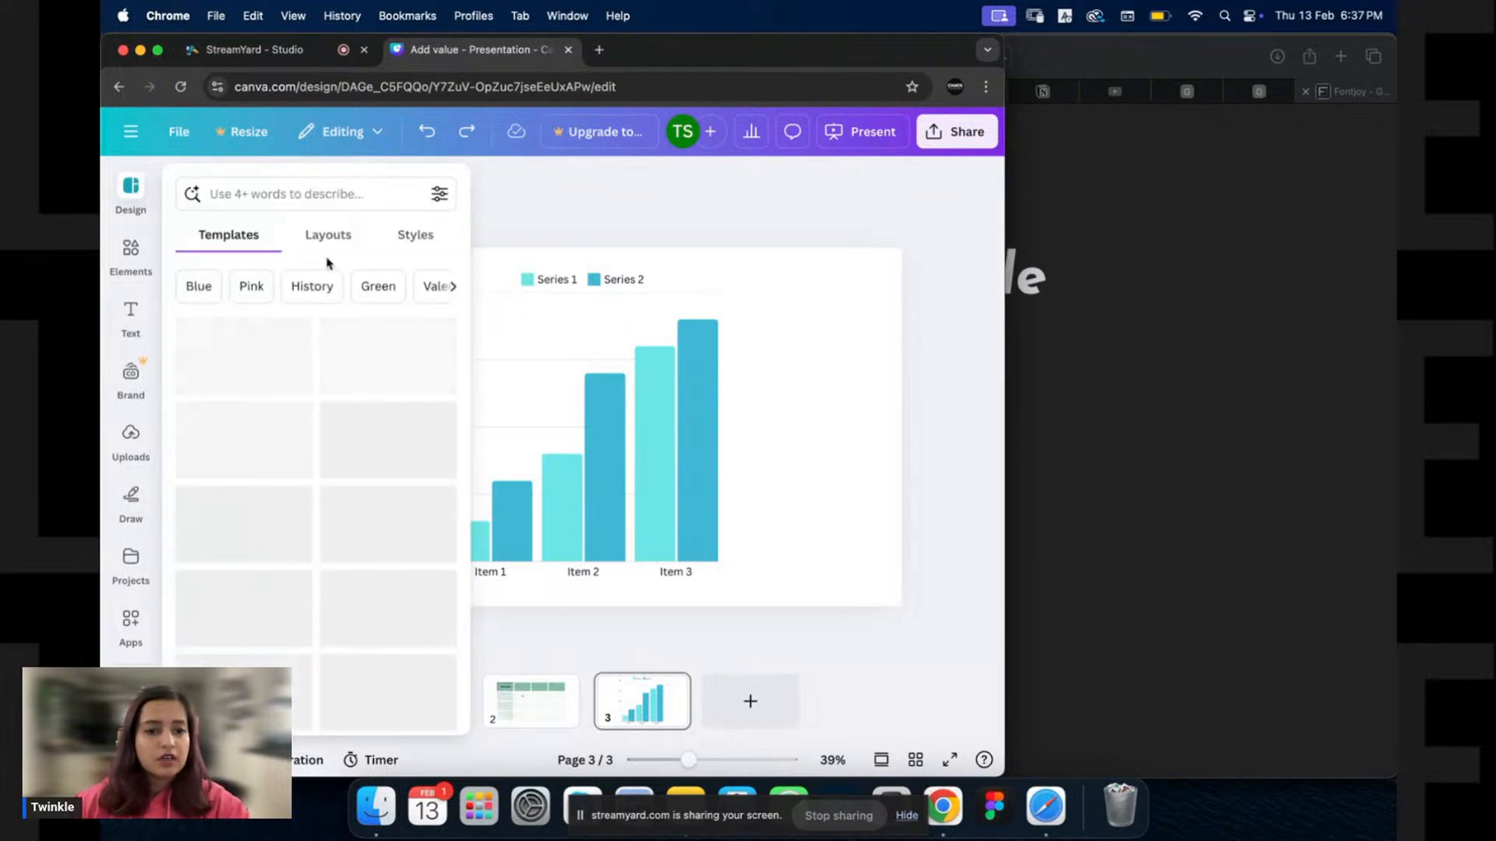
{"action": "left_click", "coordinate": [787, 344]}
{"action": "left_click", "coordinate": [1162, 207]}
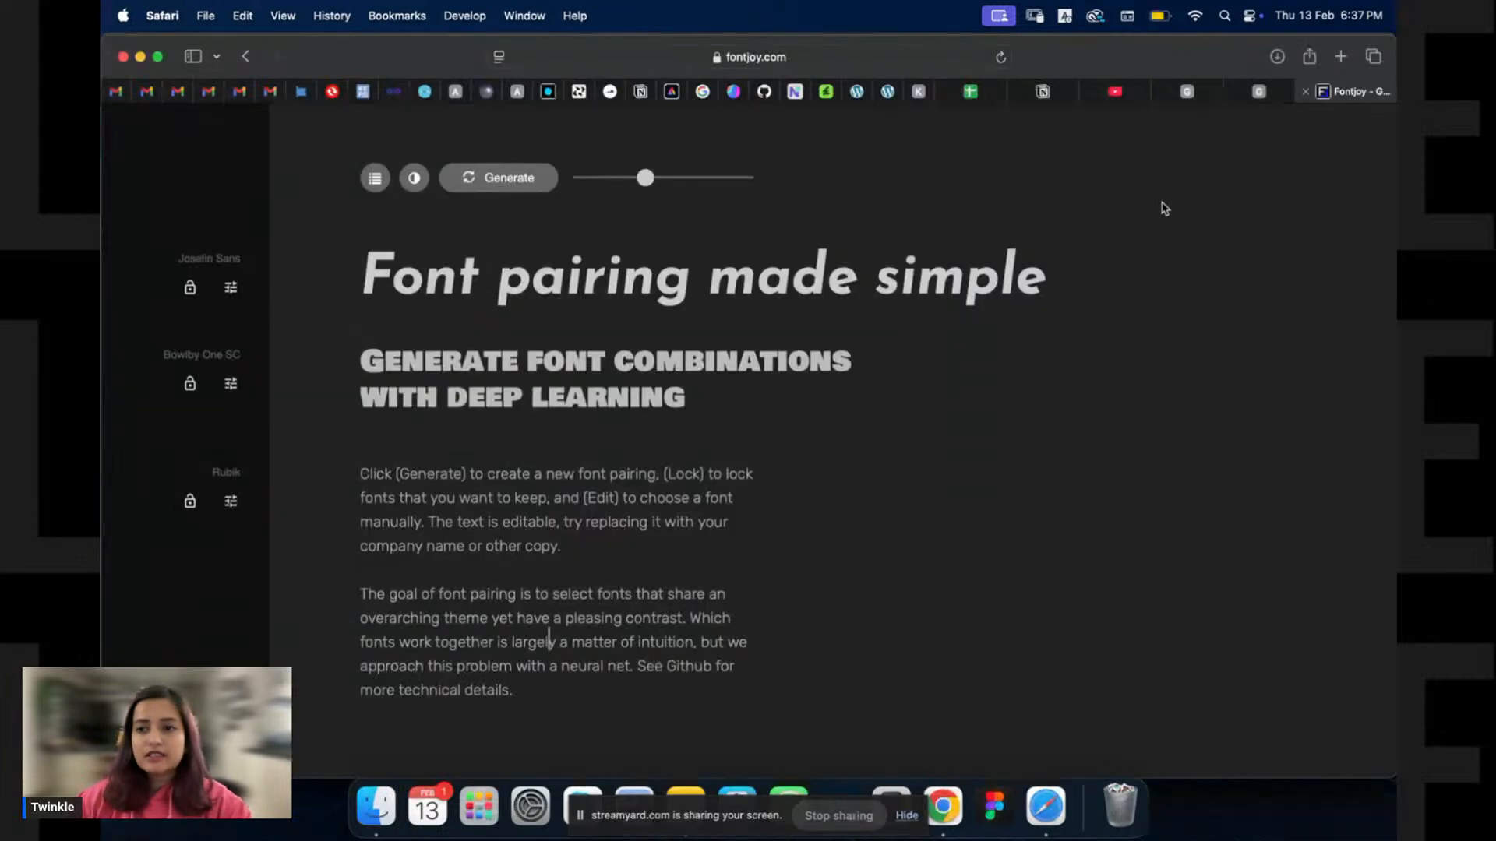
{"action": "left_click", "coordinate": [1138, 93]}
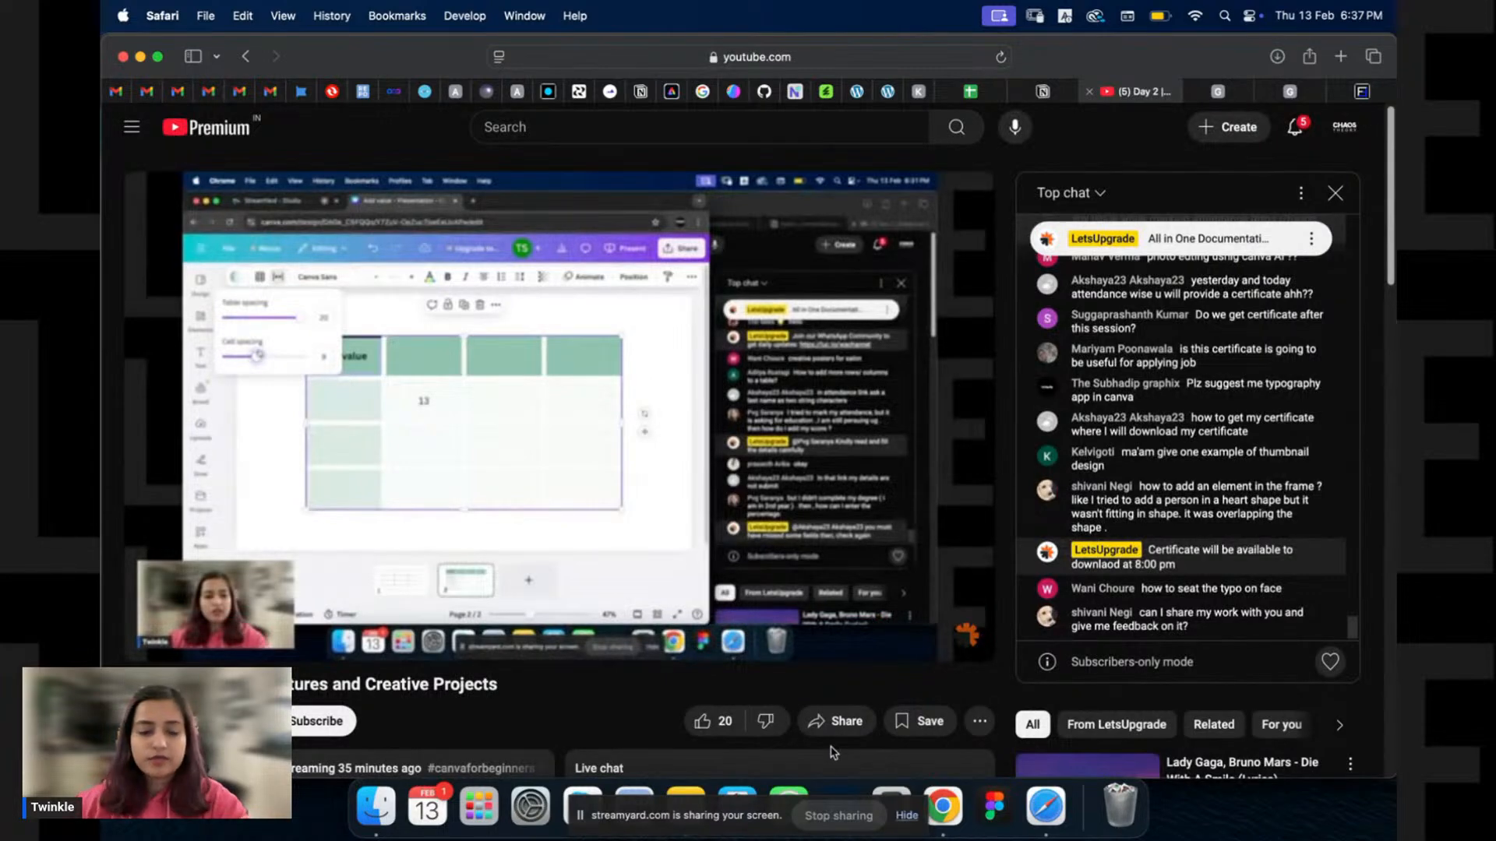
Return to the Canva presentation and enlarge the bar chart on page 3 slightly.
{"action": "left_click", "coordinate": [944, 806]}
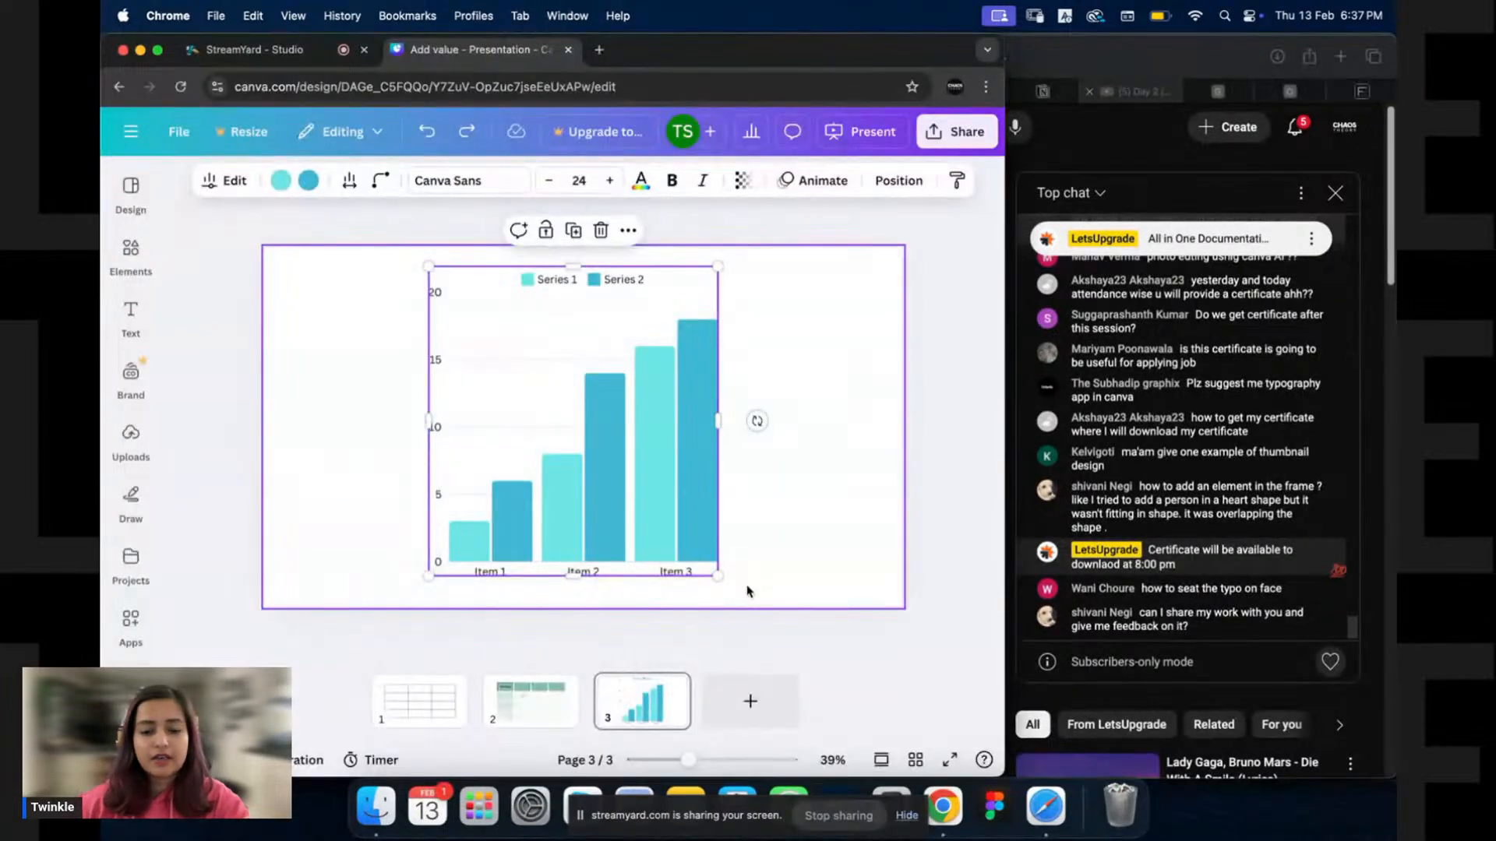
{"action": "left_click_drag", "start_coordinate": [717, 576], "coordinate": [730, 589]}
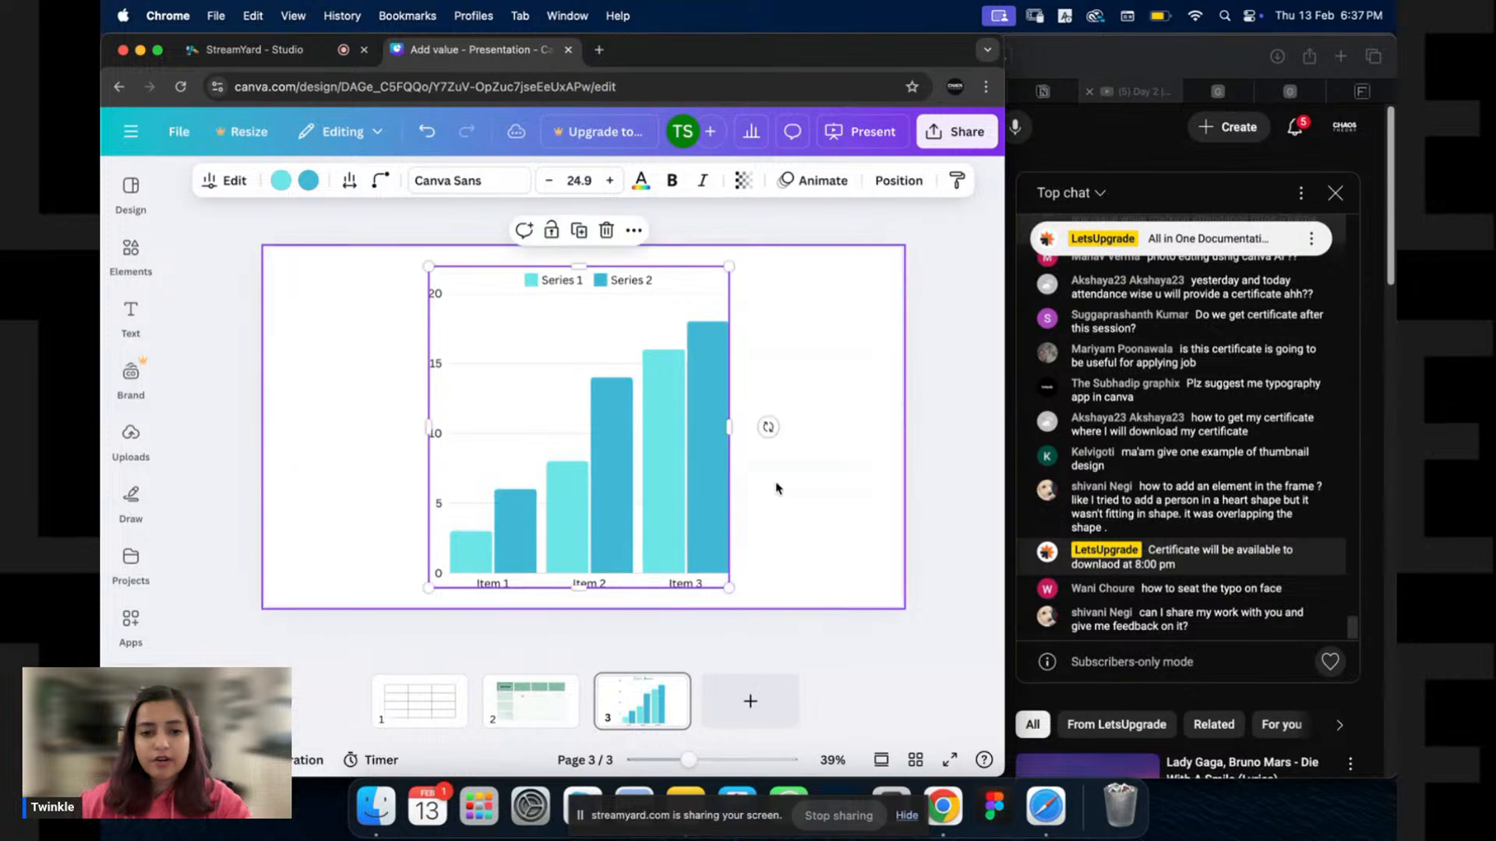
{"action": "left_click", "coordinate": [779, 299]}
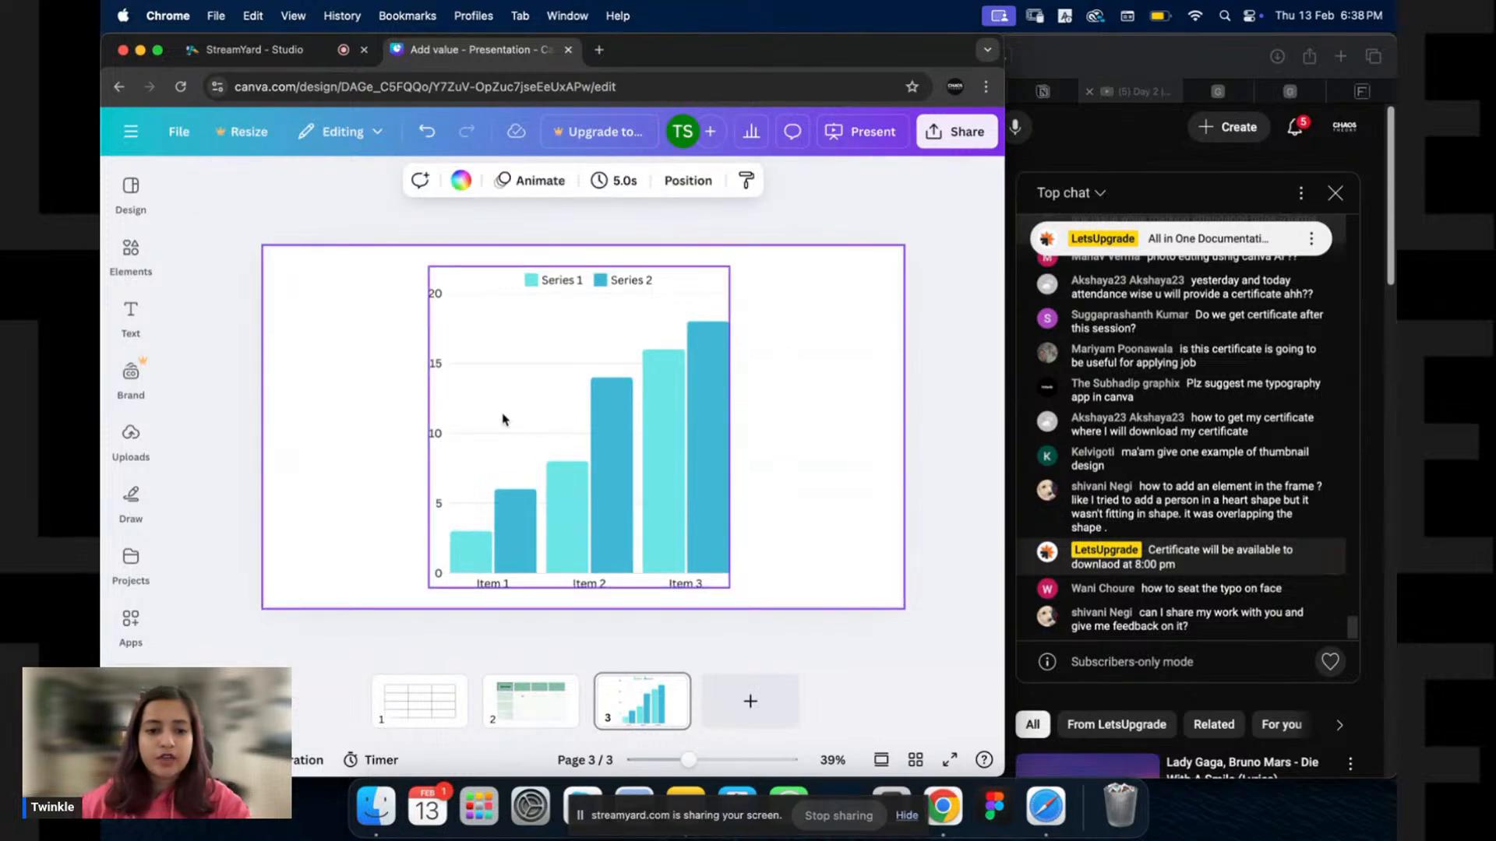
Browse the suggested chart categories in the elements library, pick Pie chart and show all its charts.
{"action": "left_click", "coordinate": [130, 251]}
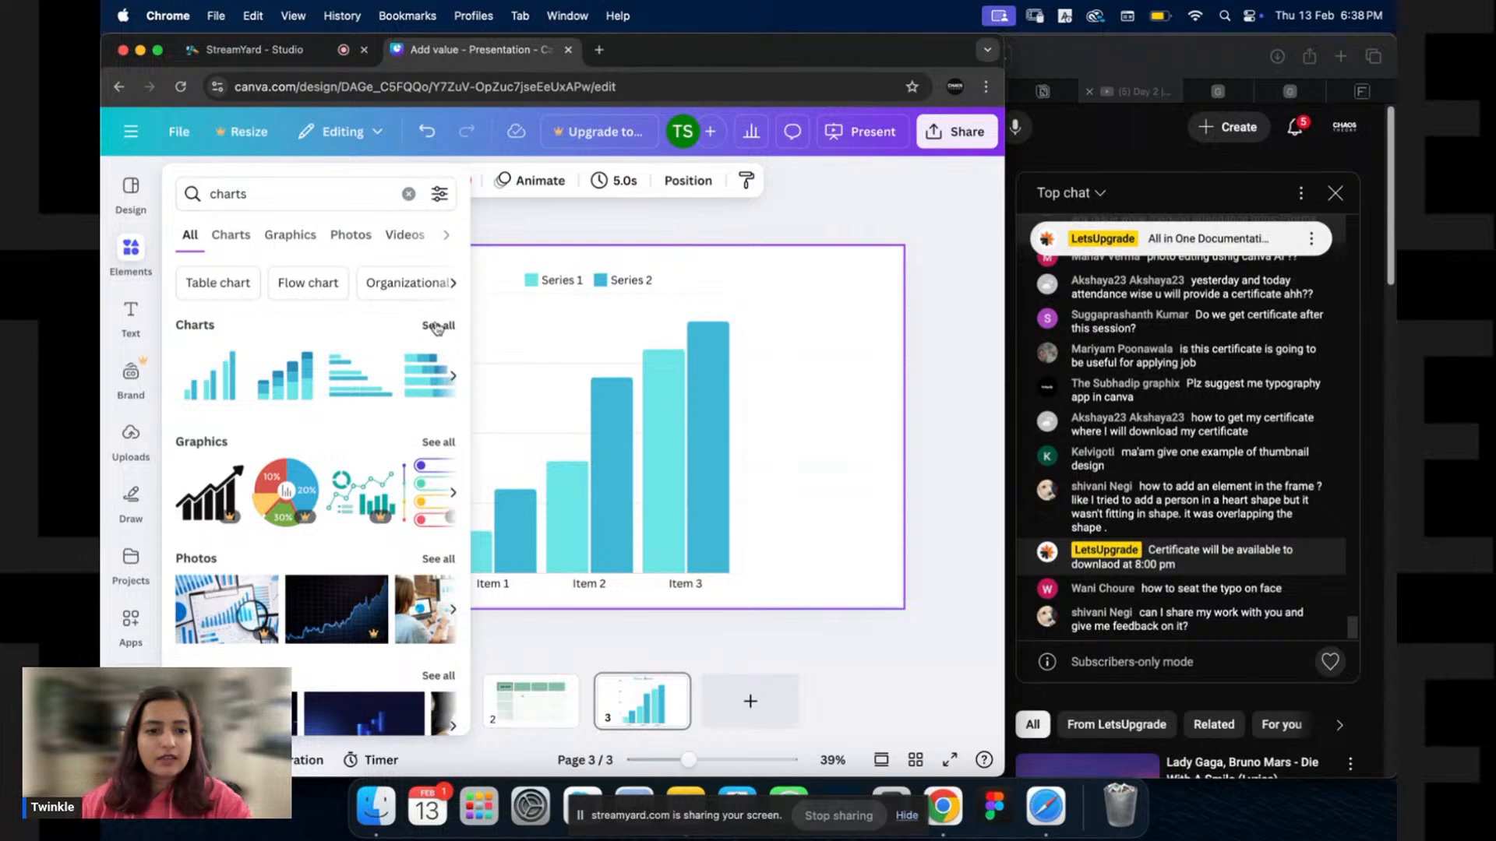
{"action": "scroll", "coordinate": [366, 290], "scroll_direction": "right", "scroll_amount": 3}
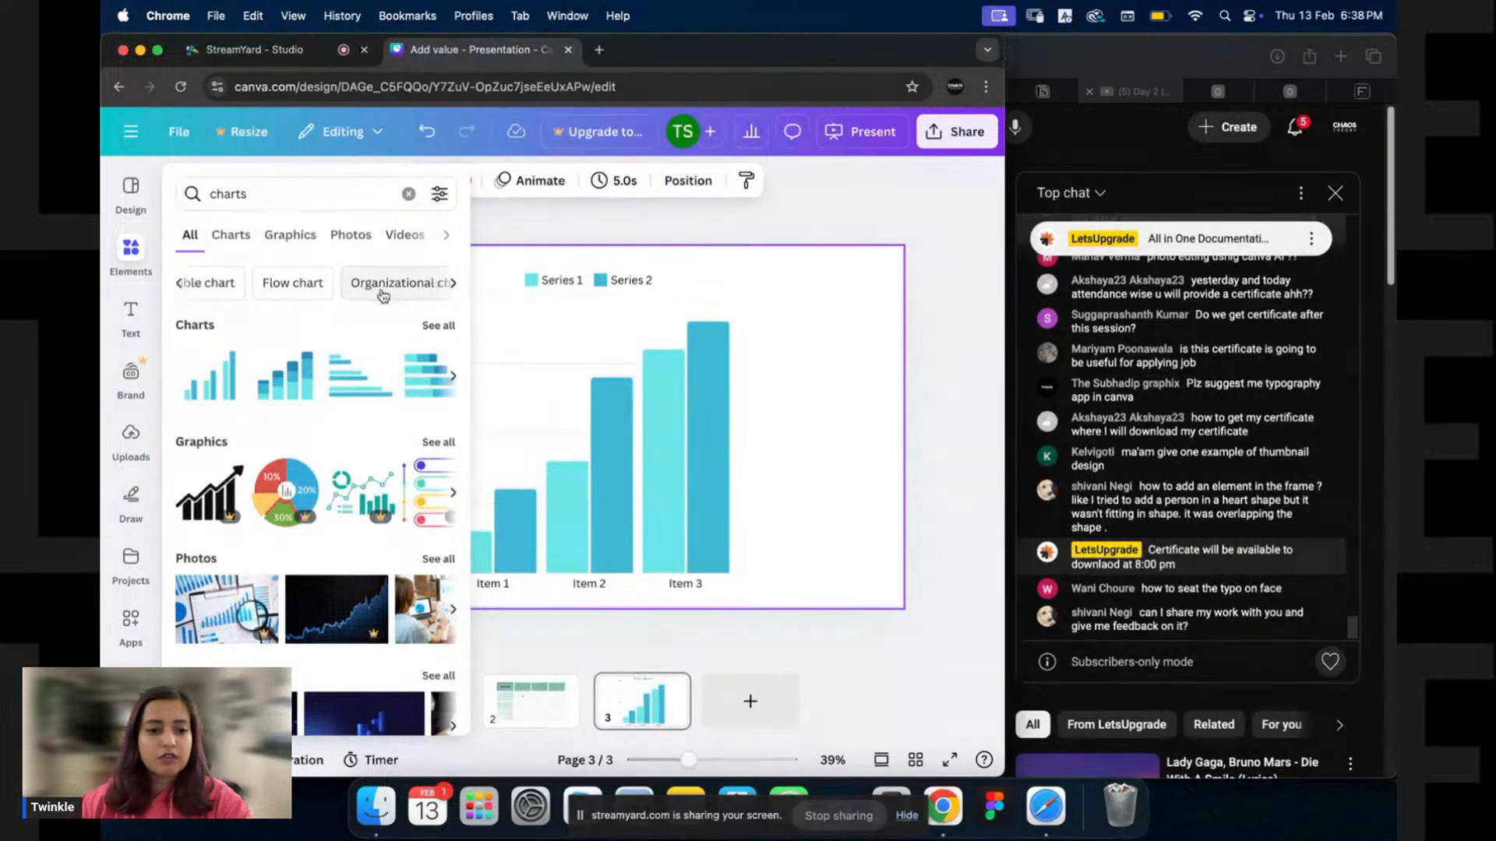
{"action": "scroll", "coordinate": [351, 293], "scroll_direction": "right", "scroll_amount": 5}
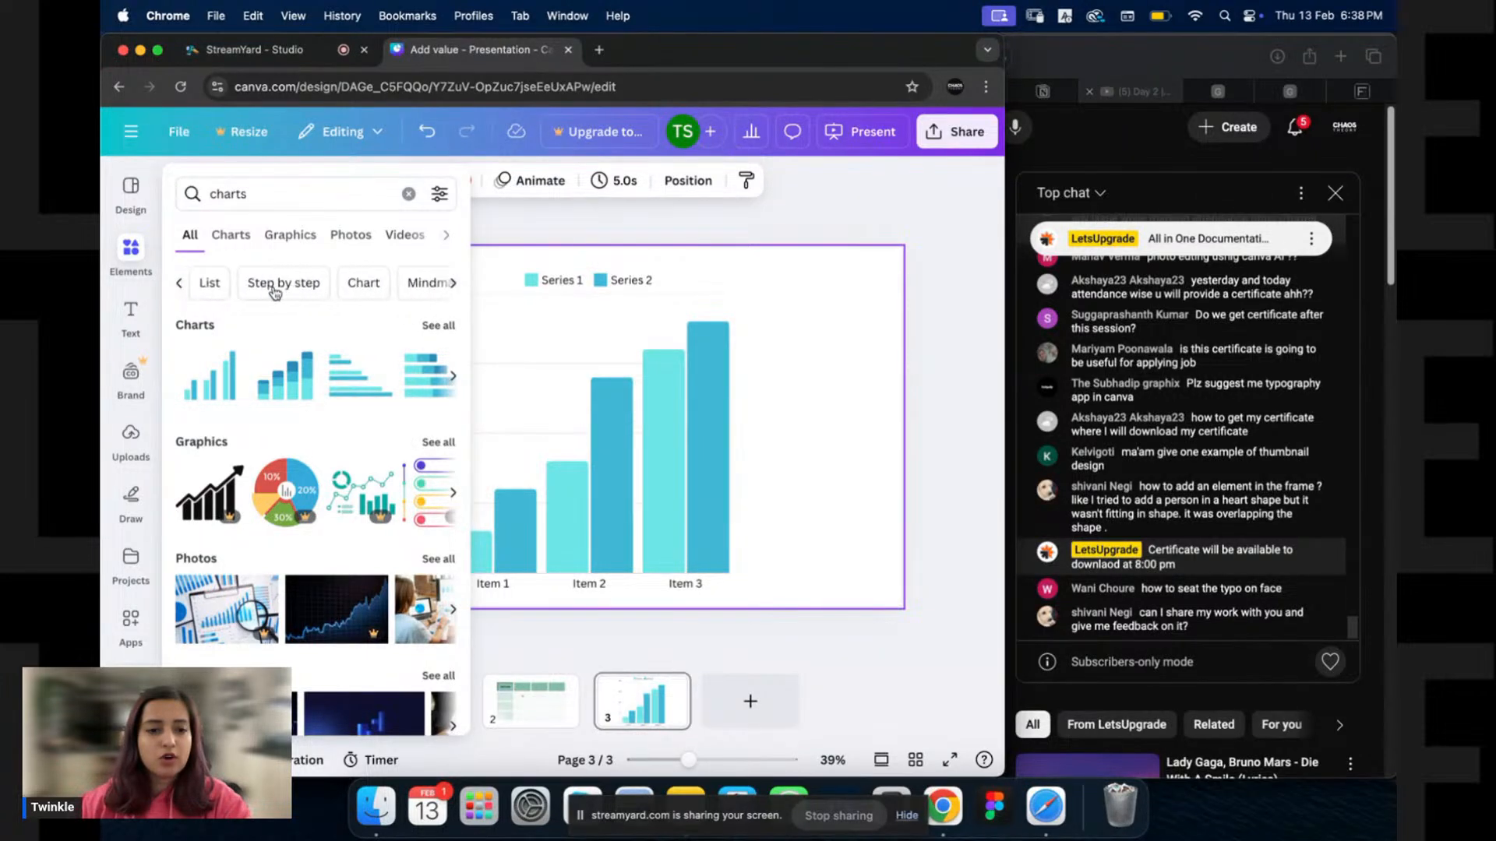
{"action": "scroll", "coordinate": [335, 289], "scroll_direction": "right", "scroll_amount": 3}
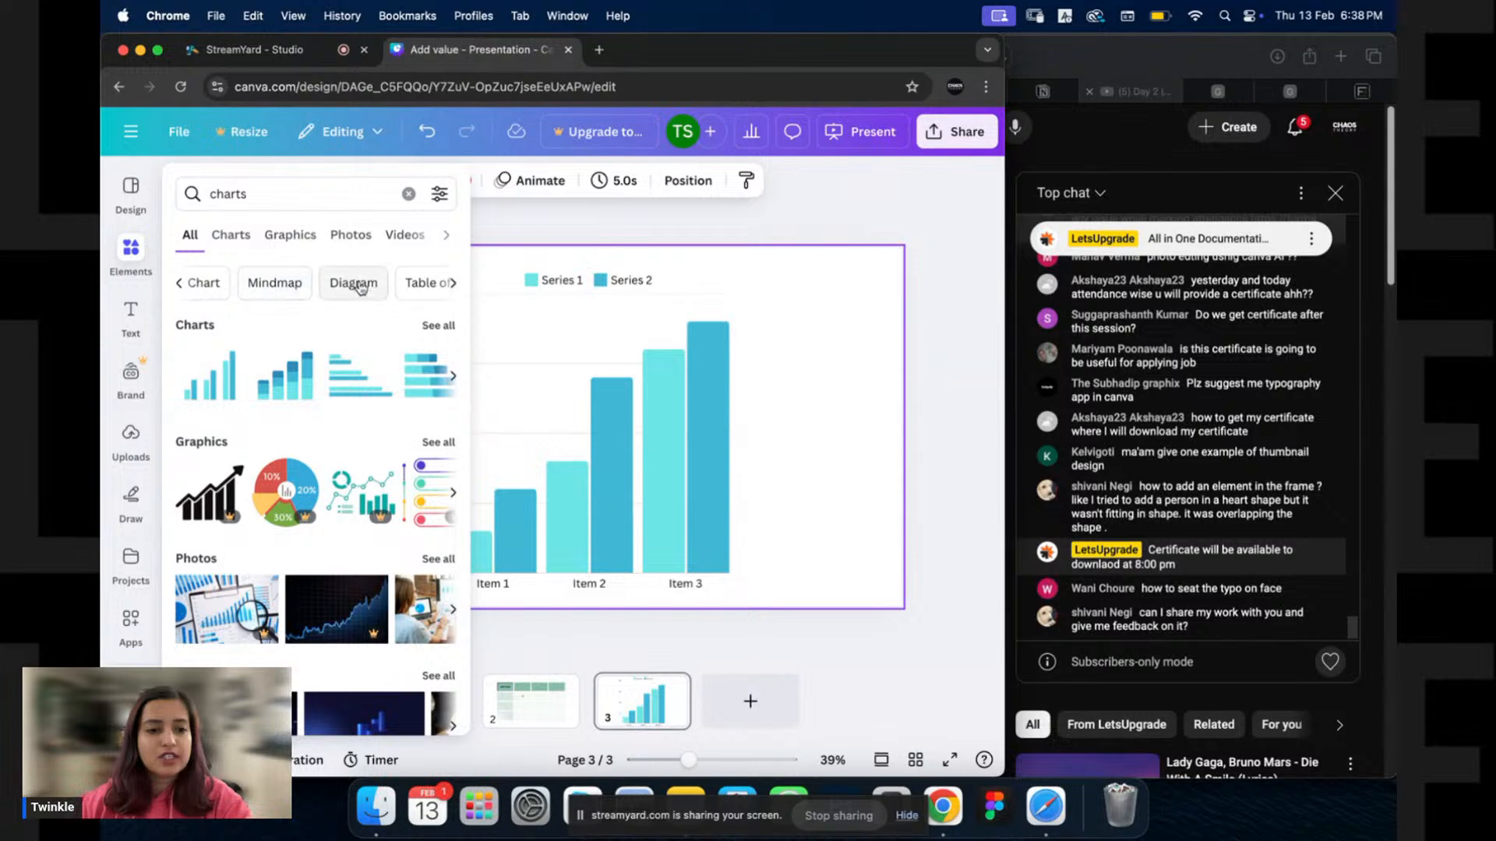
{"action": "scroll", "coordinate": [315, 285], "scroll_direction": "right", "scroll_amount": 2}
{"action": "scroll", "coordinate": [362, 286], "scroll_direction": "right", "scroll_amount": 3}
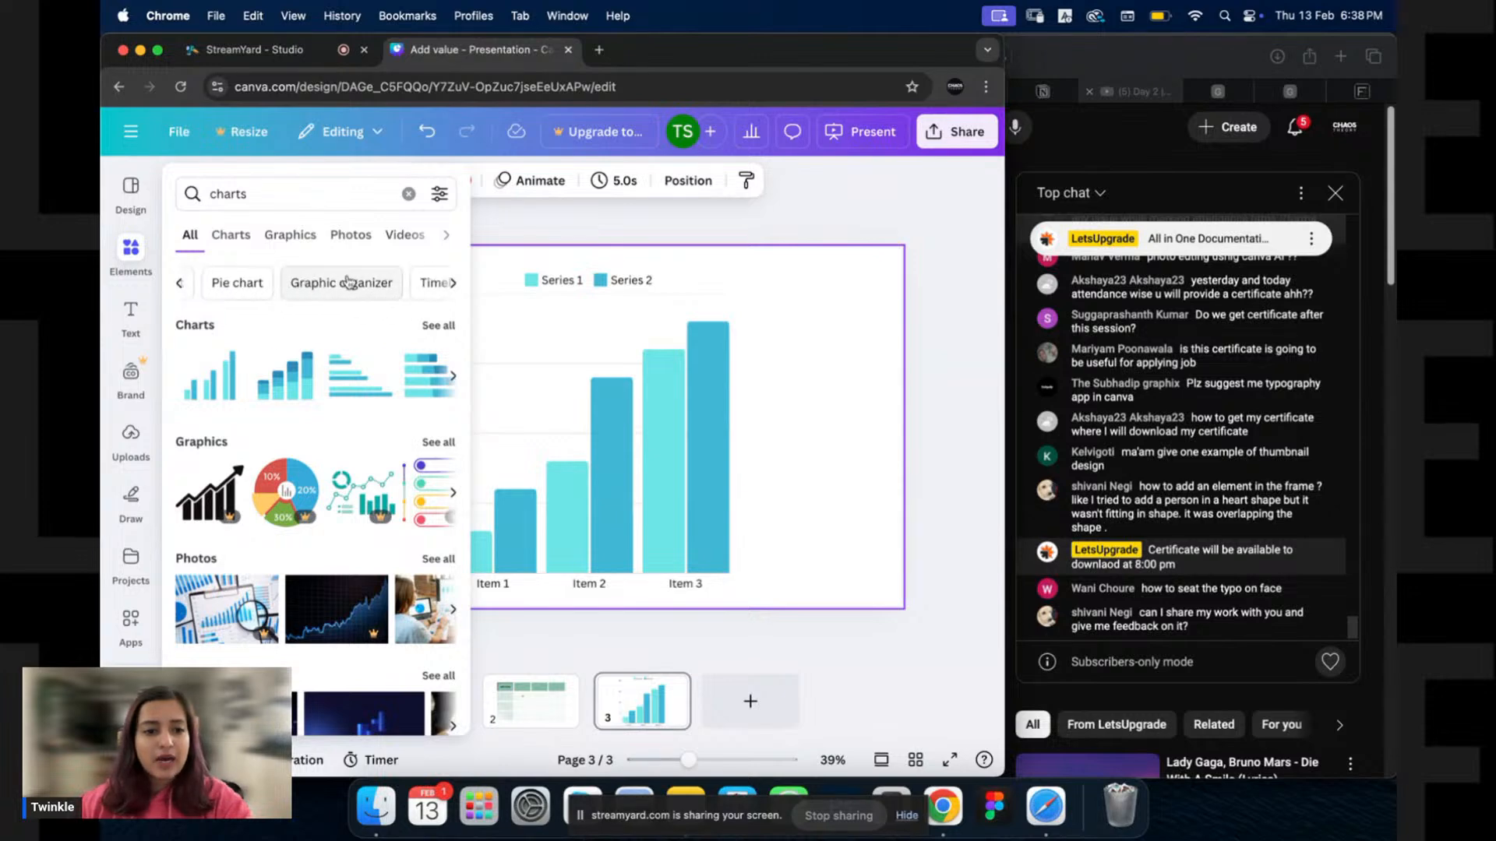
{"action": "left_click", "coordinate": [233, 284]}
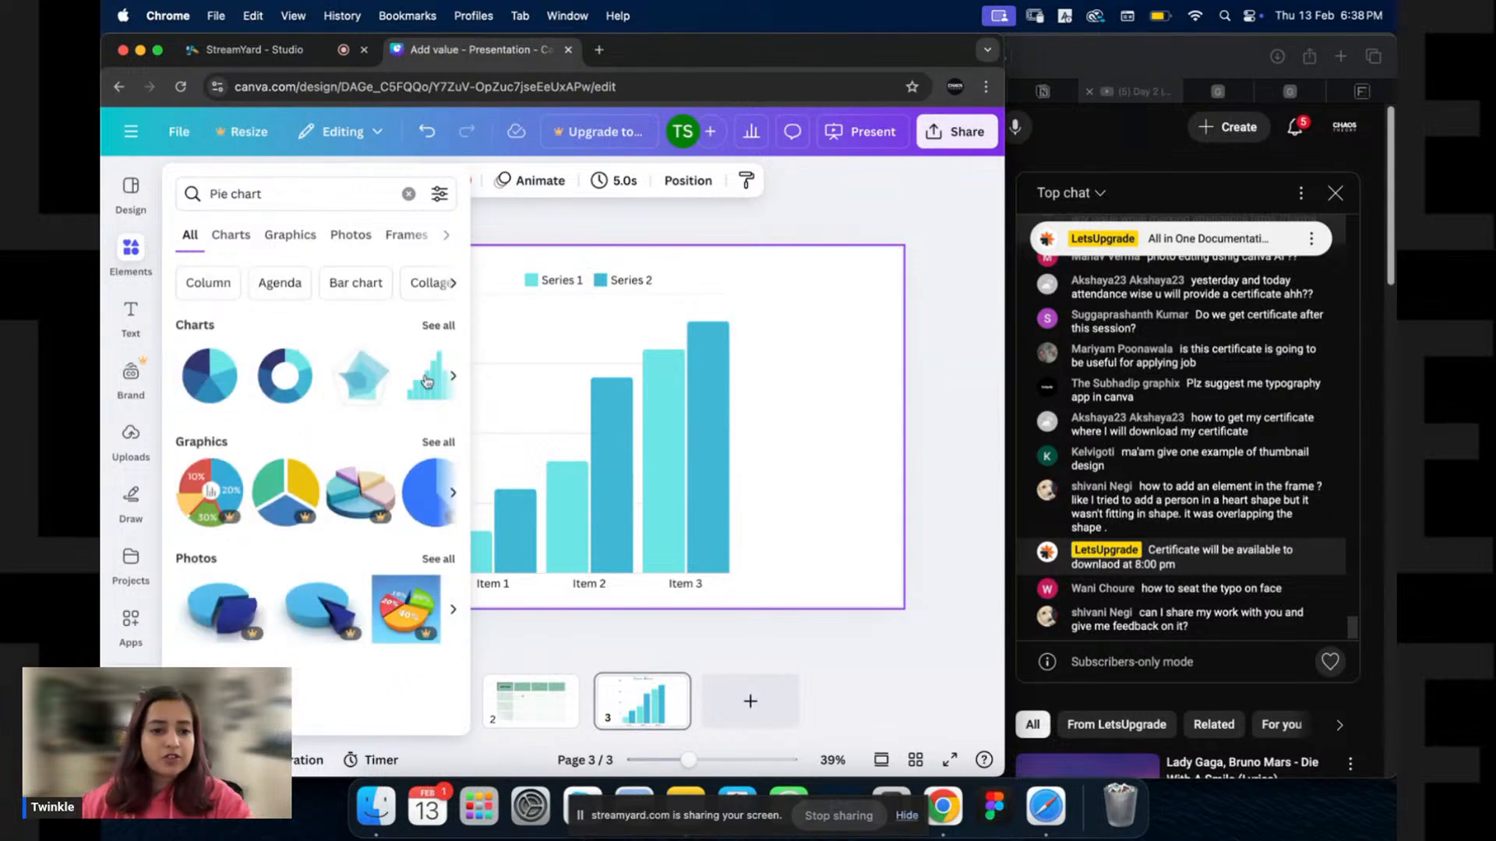
{"action": "left_click", "coordinate": [439, 327]}
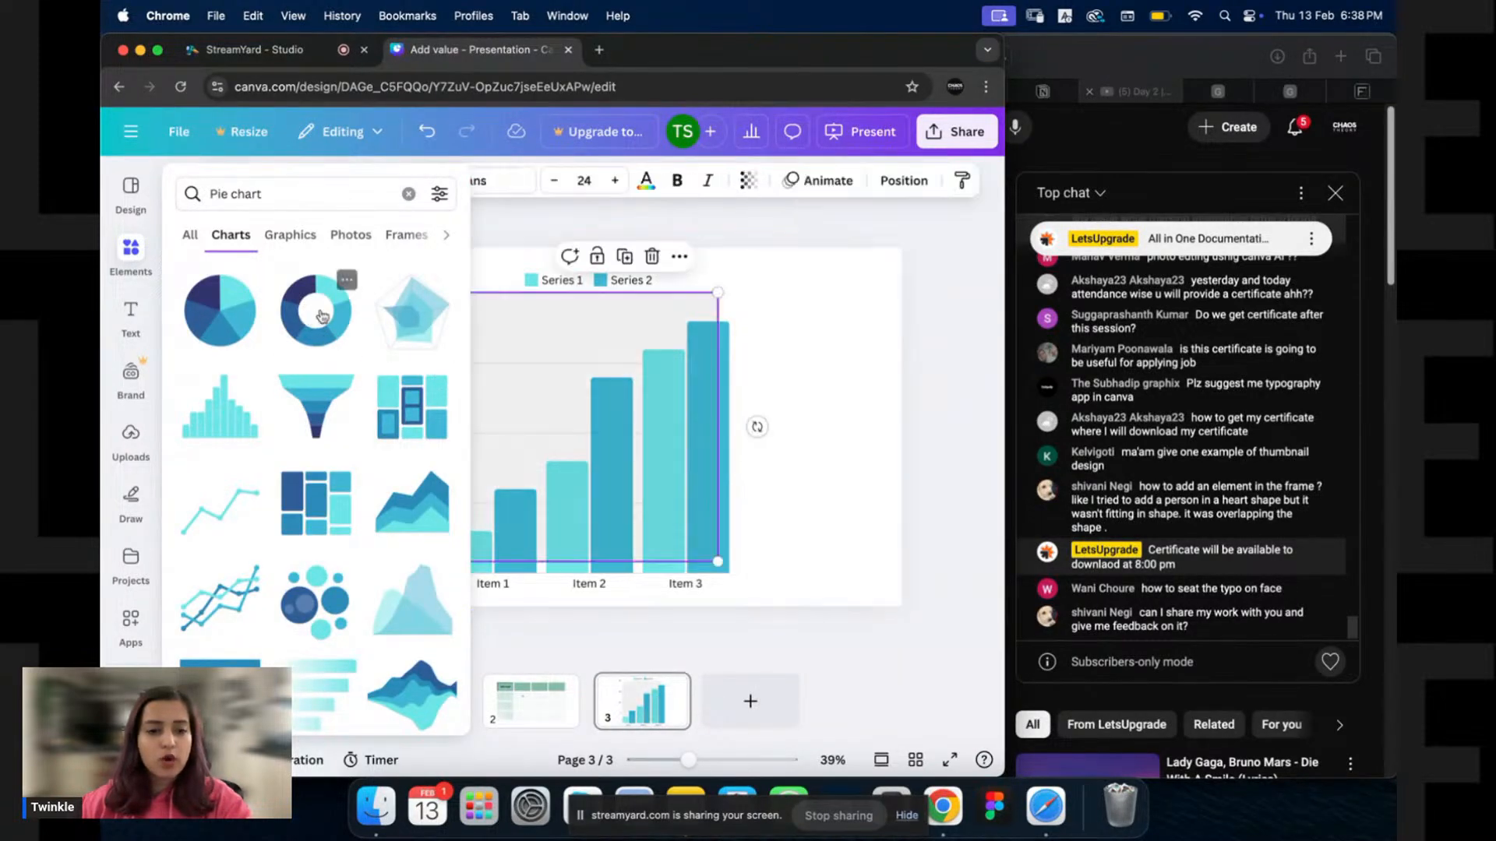
Add a donut chart and move it from page 3 onto a new page 4.
{"action": "left_click", "coordinate": [326, 337]}
{"action": "left_click", "coordinate": [615, 435]}
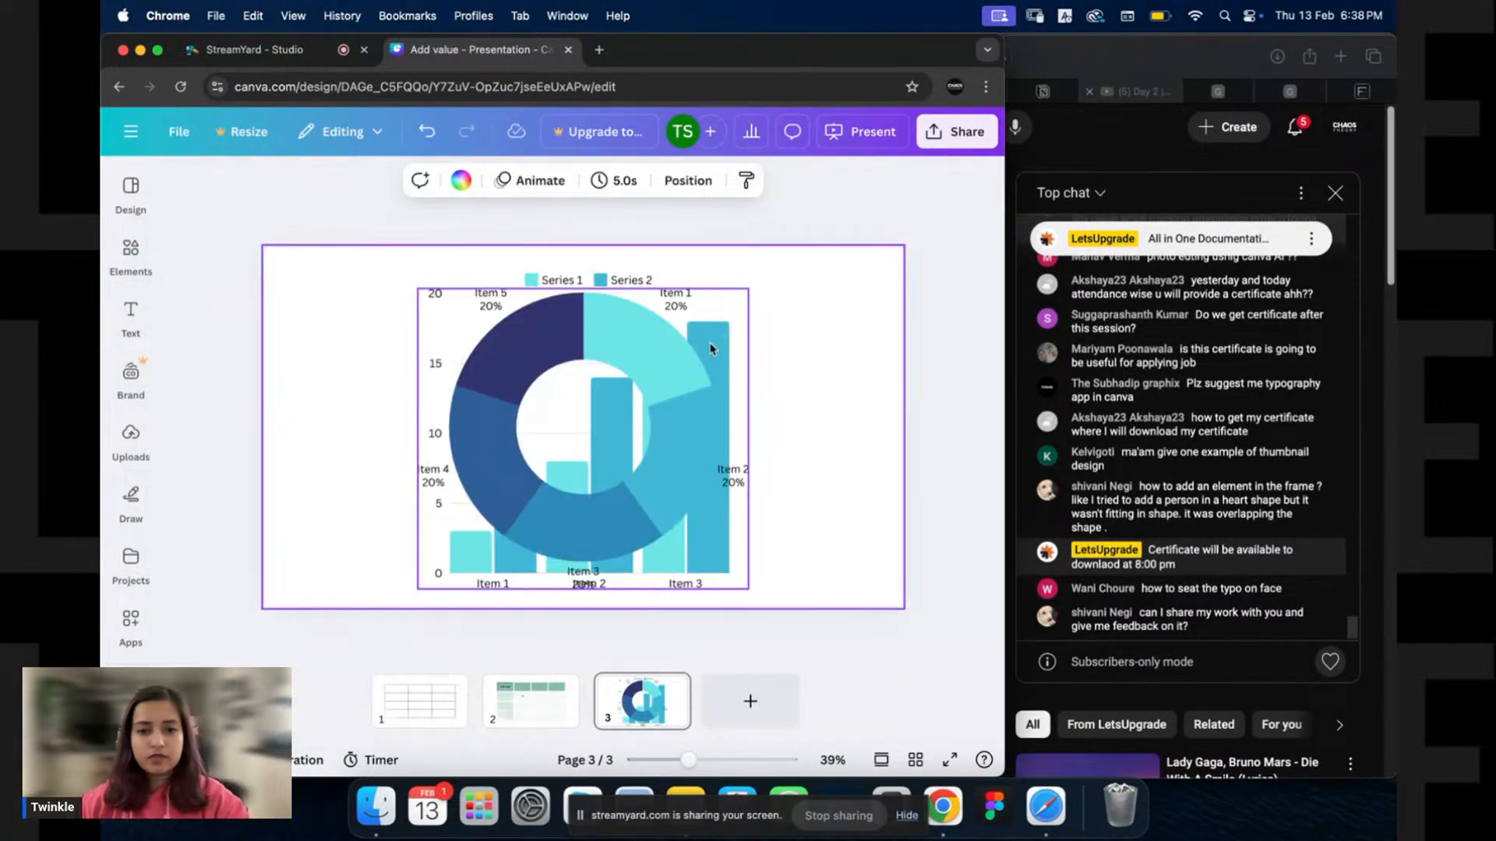
{"action": "left_click", "coordinate": [690, 366]}
{"action": "key", "text": "ctrl+x"}
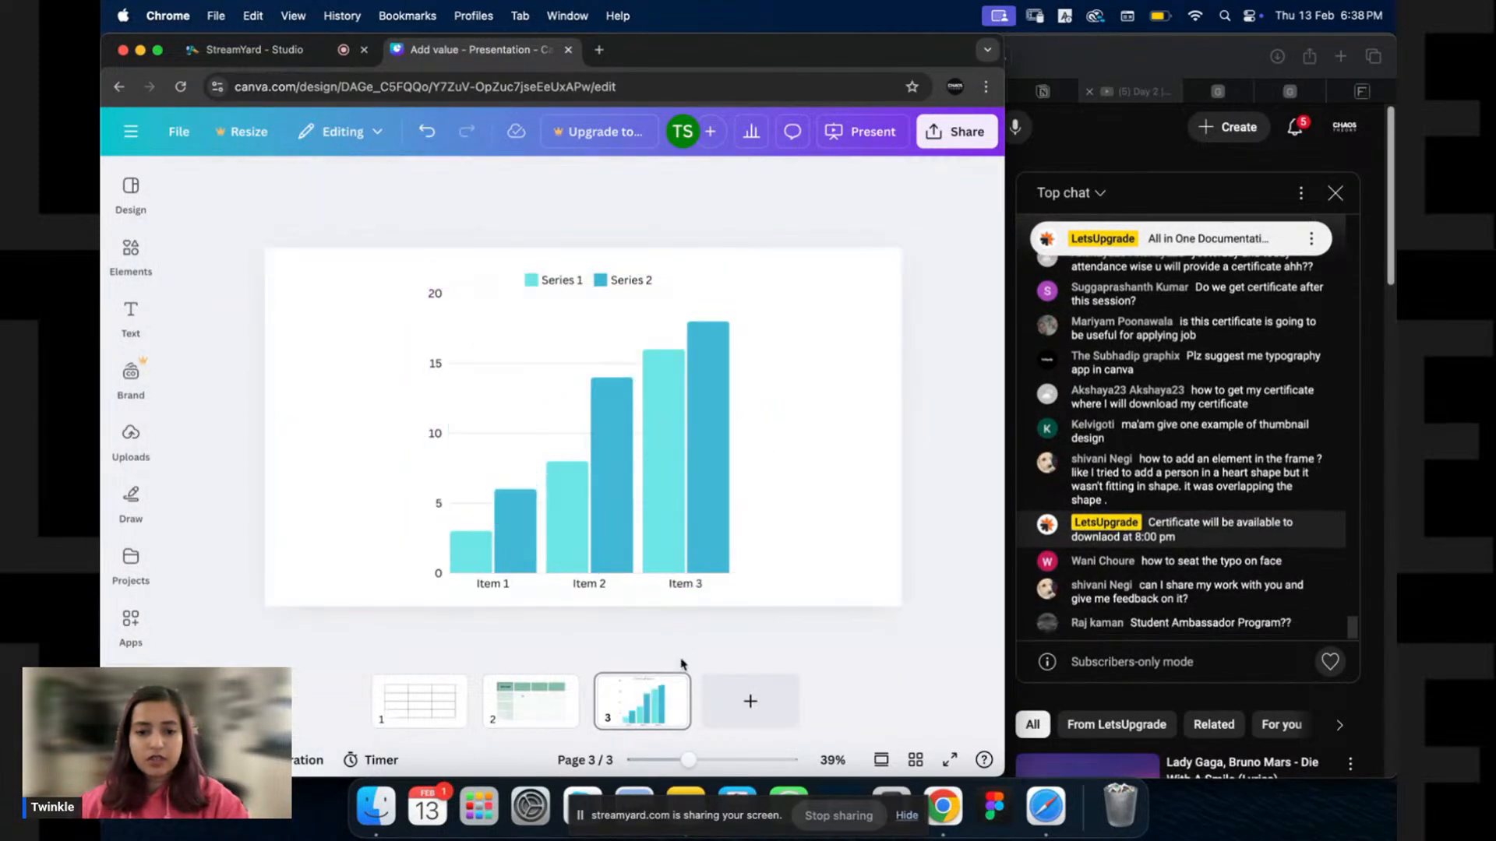
{"action": "left_click", "coordinate": [751, 701]}
{"action": "key", "text": "ctrl+v"}
{"action": "left_click", "coordinate": [778, 405]}
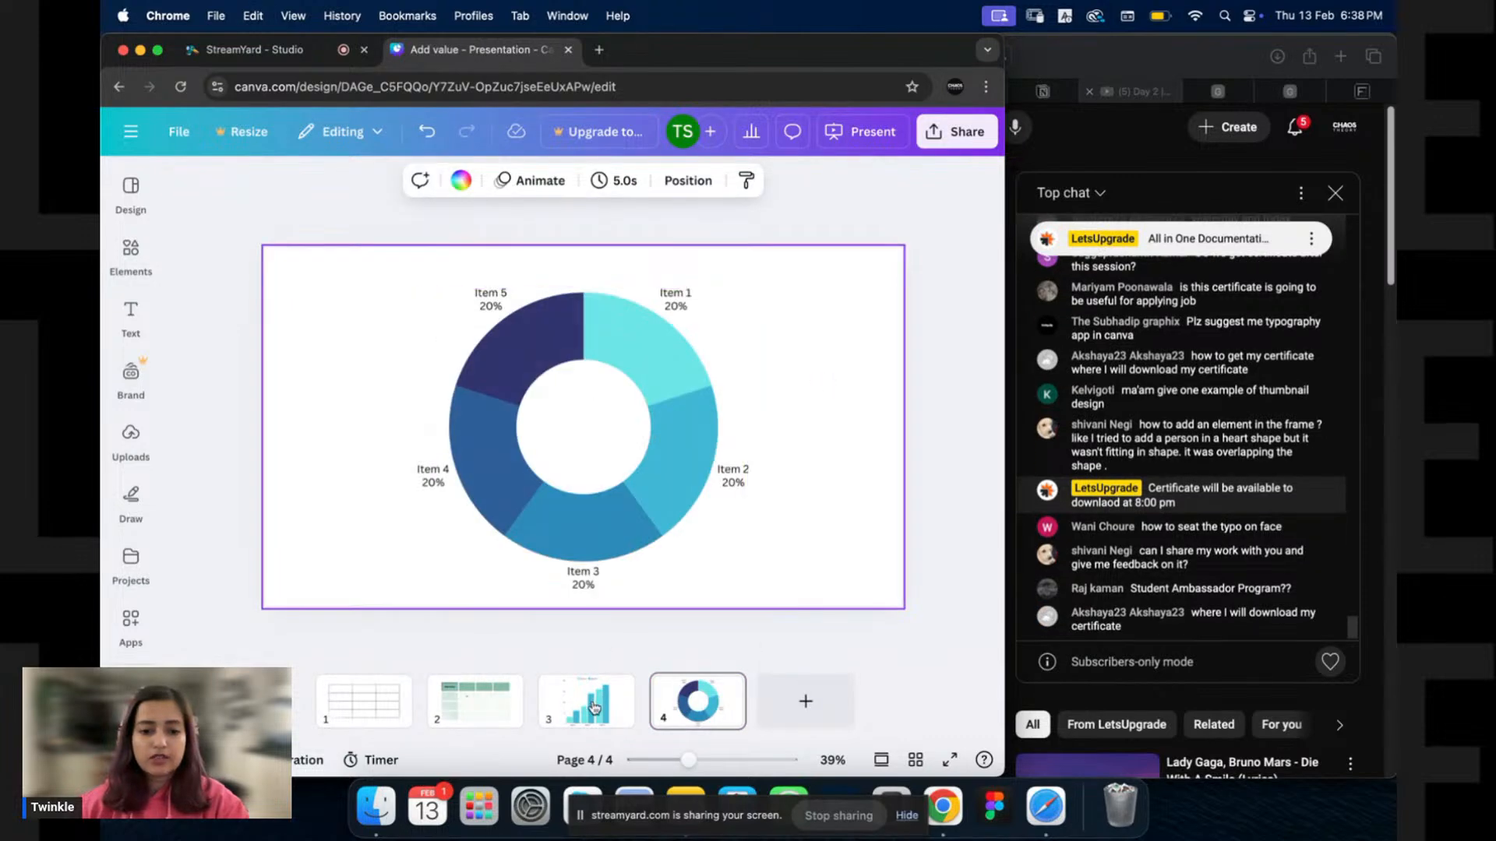
Go back to page 3 and open the bar chart's data for editing.
{"action": "scroll", "coordinate": [681, 434], "scroll_direction": "up", "scroll_amount": 5}
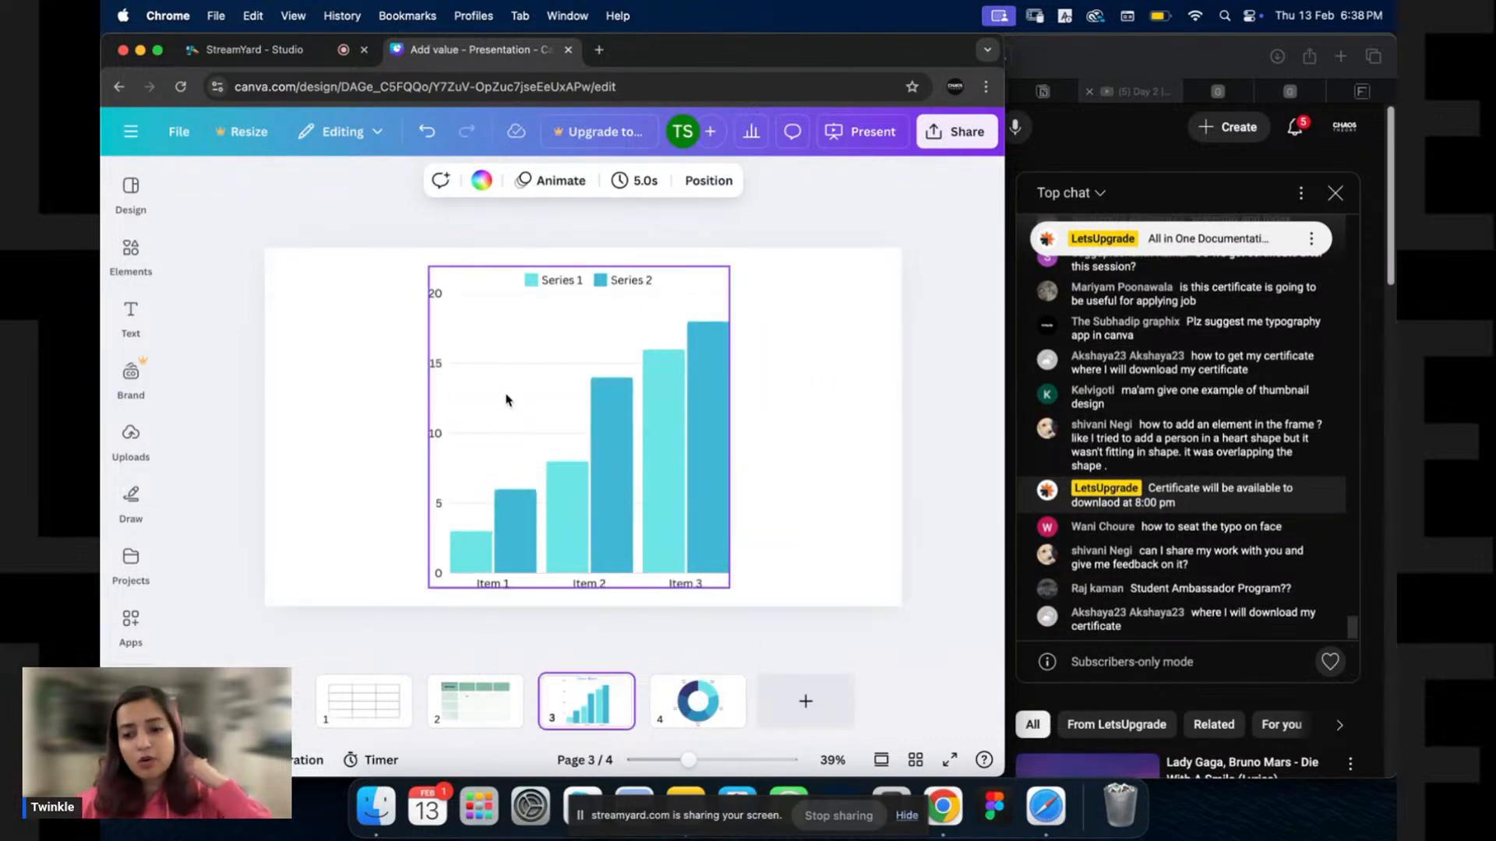
{"action": "mouse_move", "coordinate": [610, 422]}
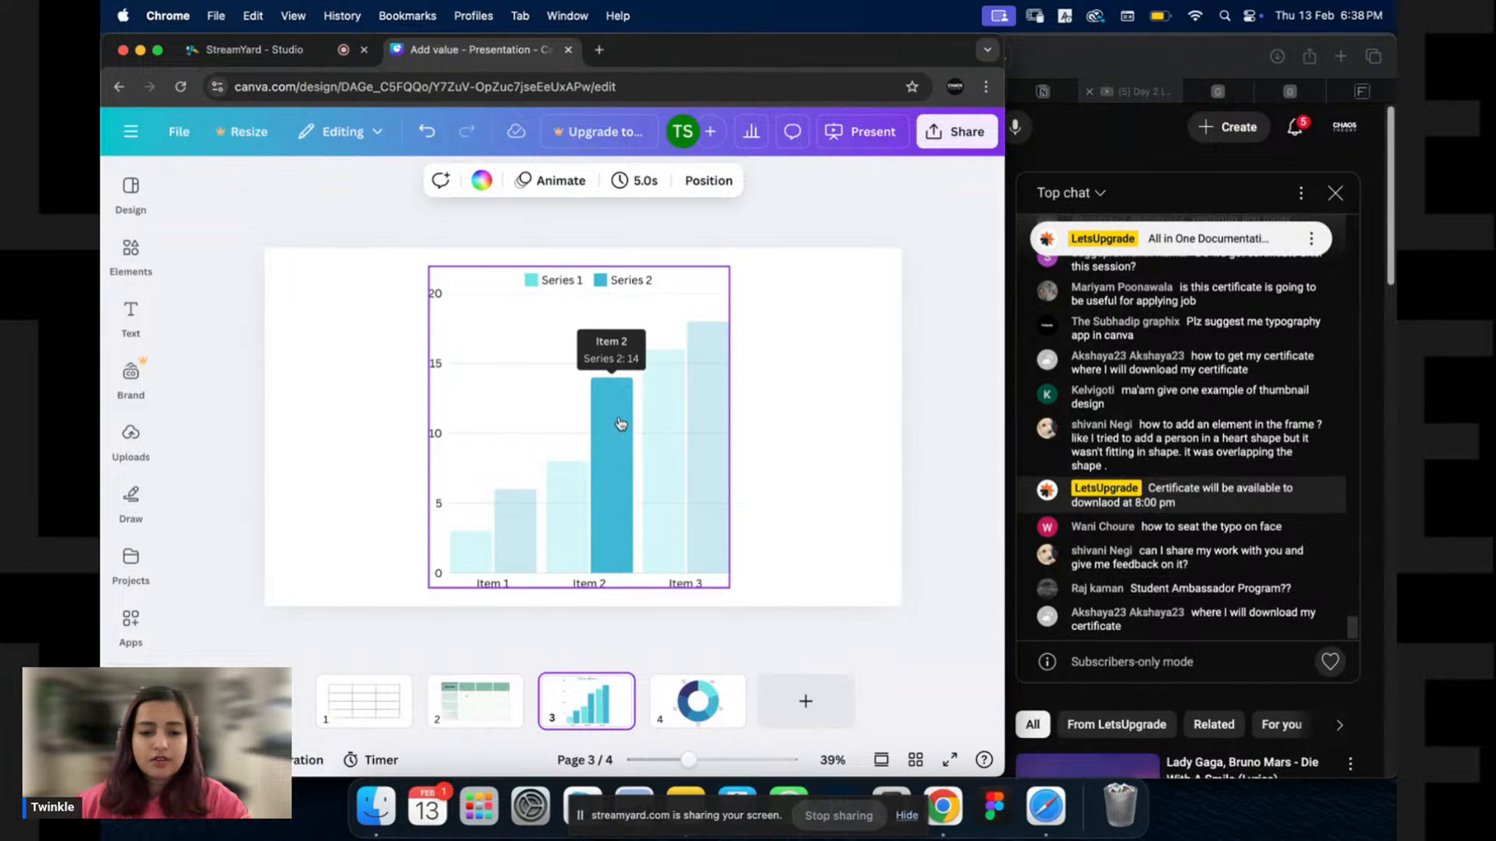
{"action": "double_click", "coordinate": [507, 344]}
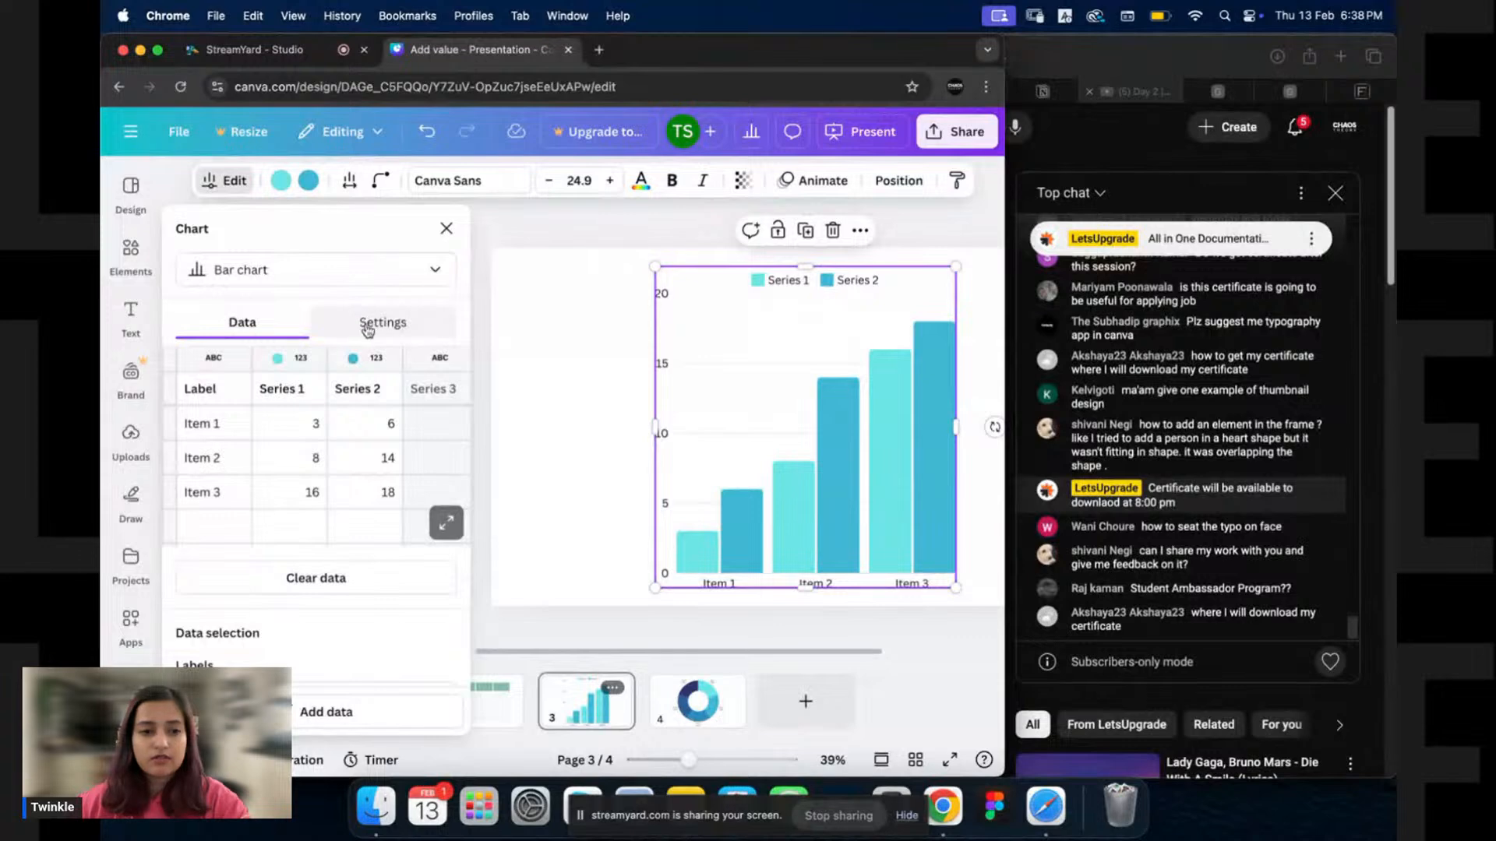
Change the chart on page 3 to a stacked bar chart, and then to a pie chart.
{"action": "left_click", "coordinate": [286, 279]}
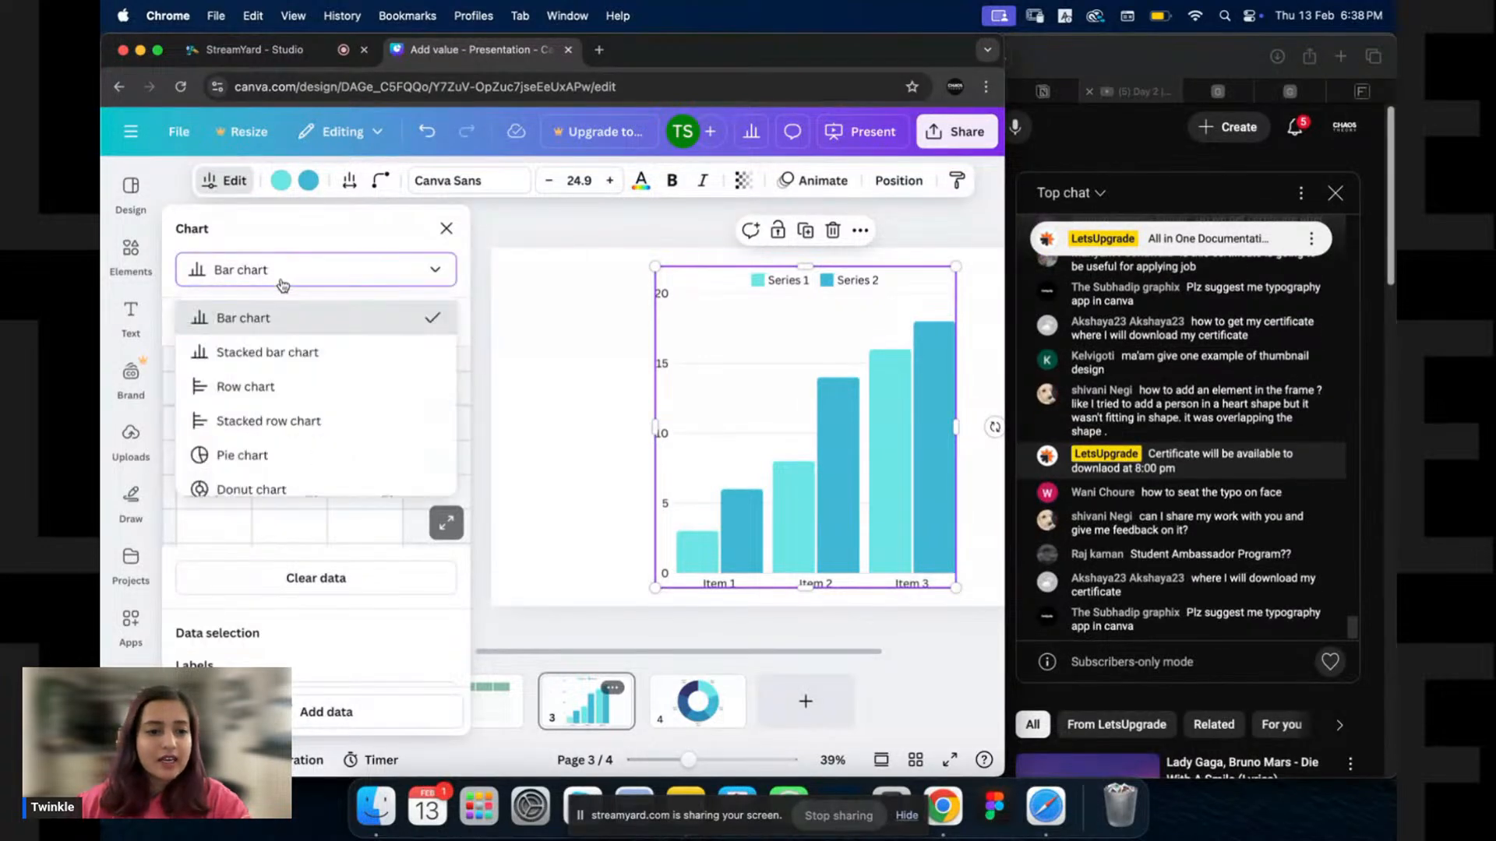
{"action": "left_click", "coordinate": [289, 358]}
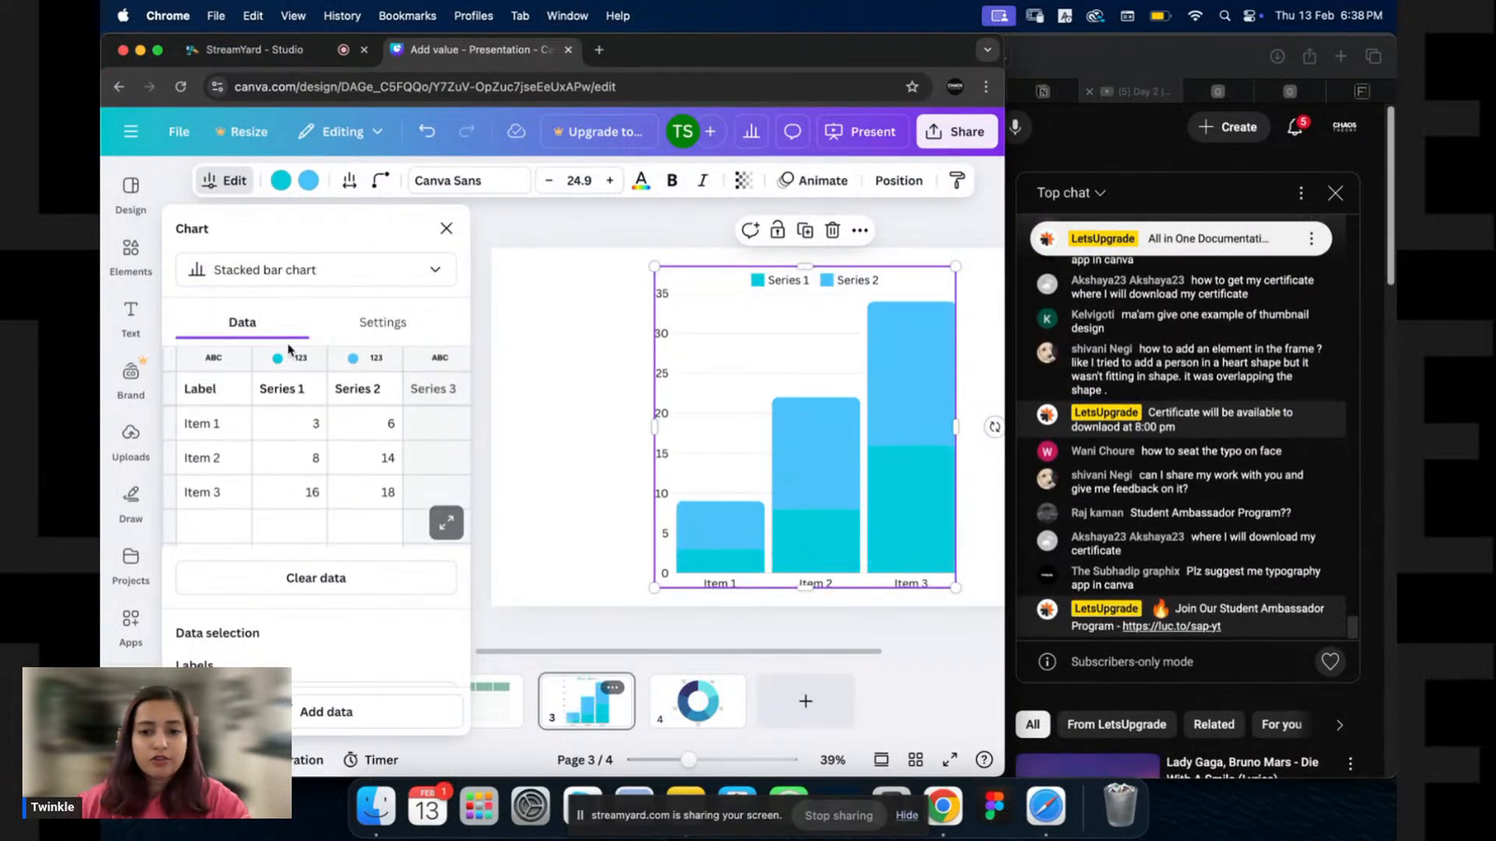
{"action": "left_click", "coordinate": [302, 273]}
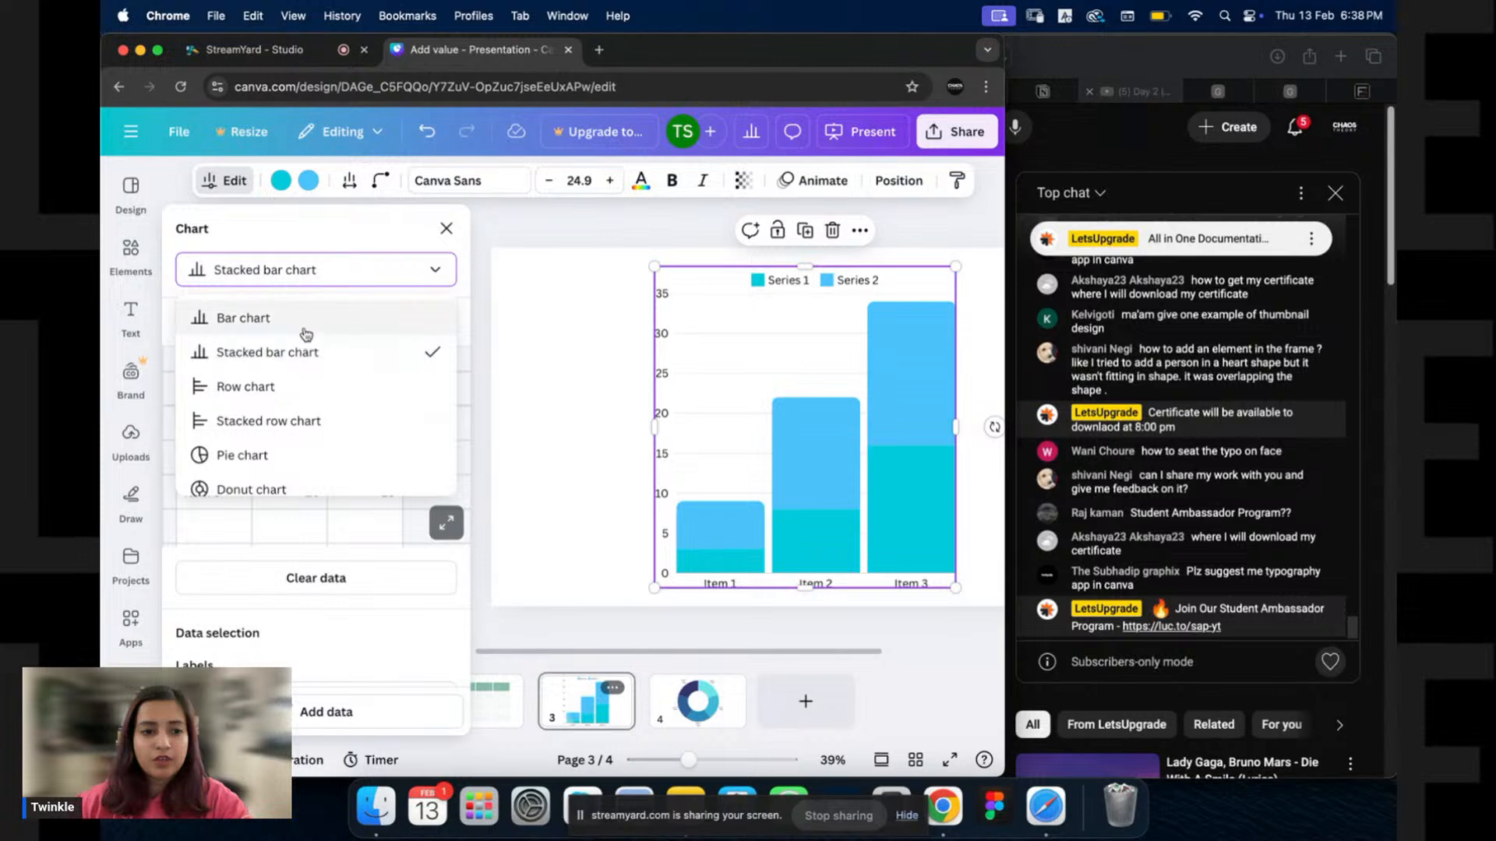
{"action": "left_click", "coordinate": [257, 460]}
Change the chart type on page 3 to Radar chart.
{"action": "left_click", "coordinate": [294, 276]}
{"action": "scroll", "coordinate": [297, 347], "scroll_direction": "down", "scroll_amount": 5}
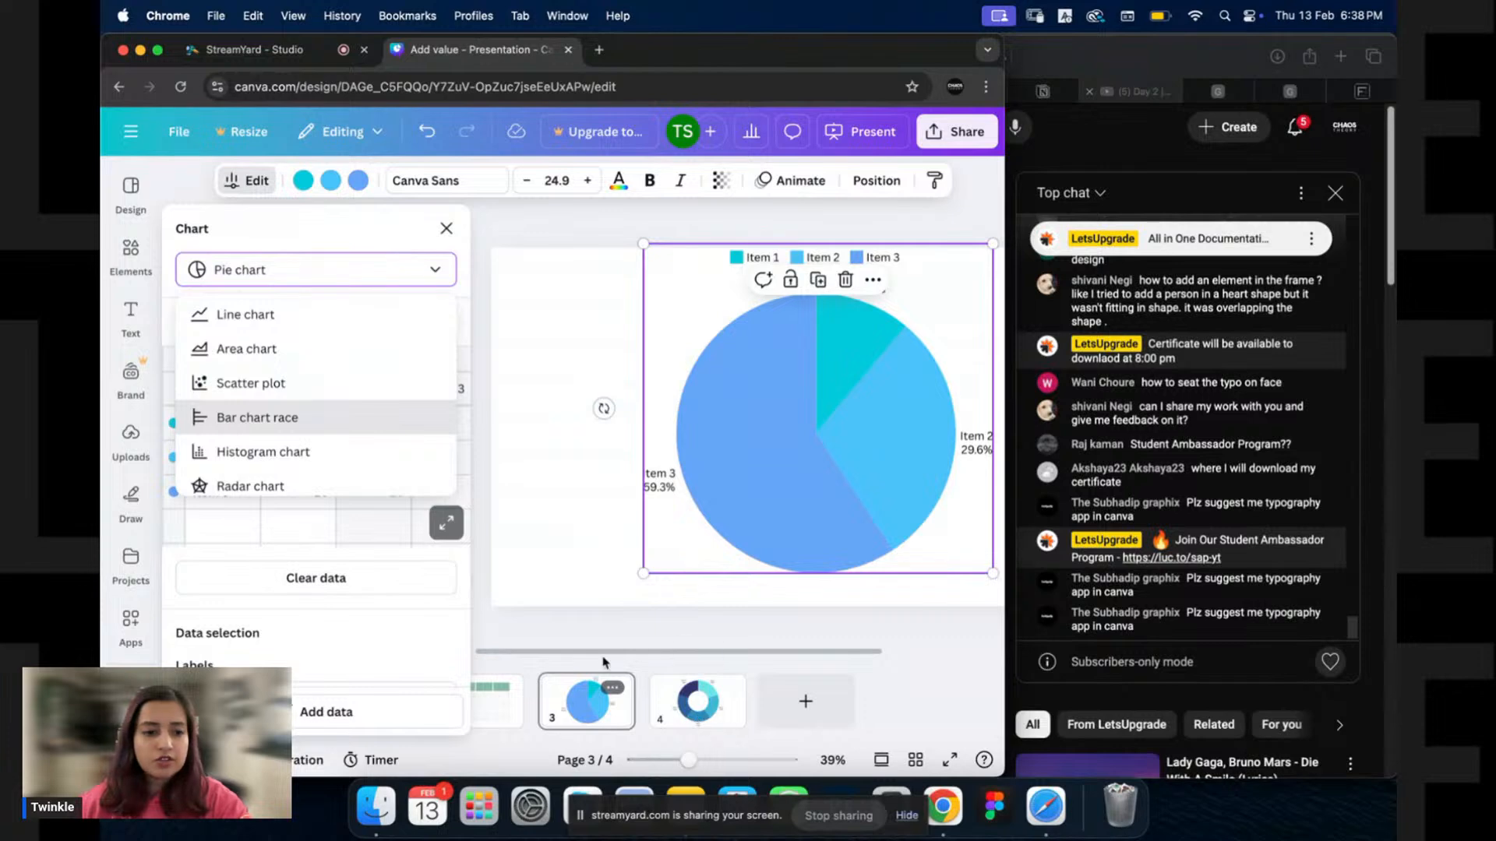
{"action": "scroll", "coordinate": [291, 406], "scroll_direction": "down", "scroll_amount": 2}
{"action": "left_click", "coordinate": [288, 403]}
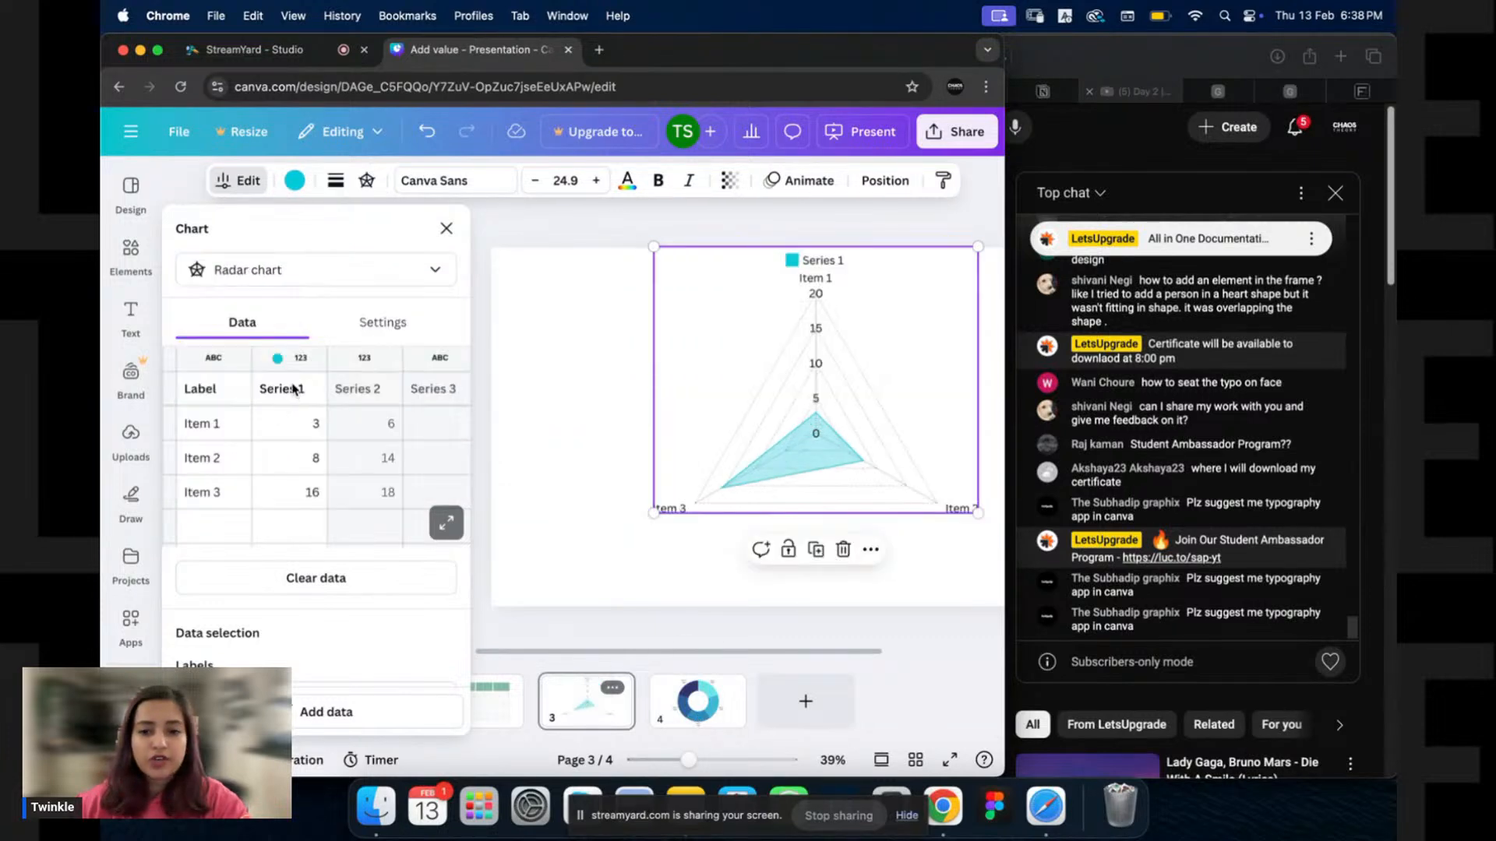
Change the radar chart on page 3 back to a bar chart.
{"action": "left_click", "coordinate": [296, 270]}
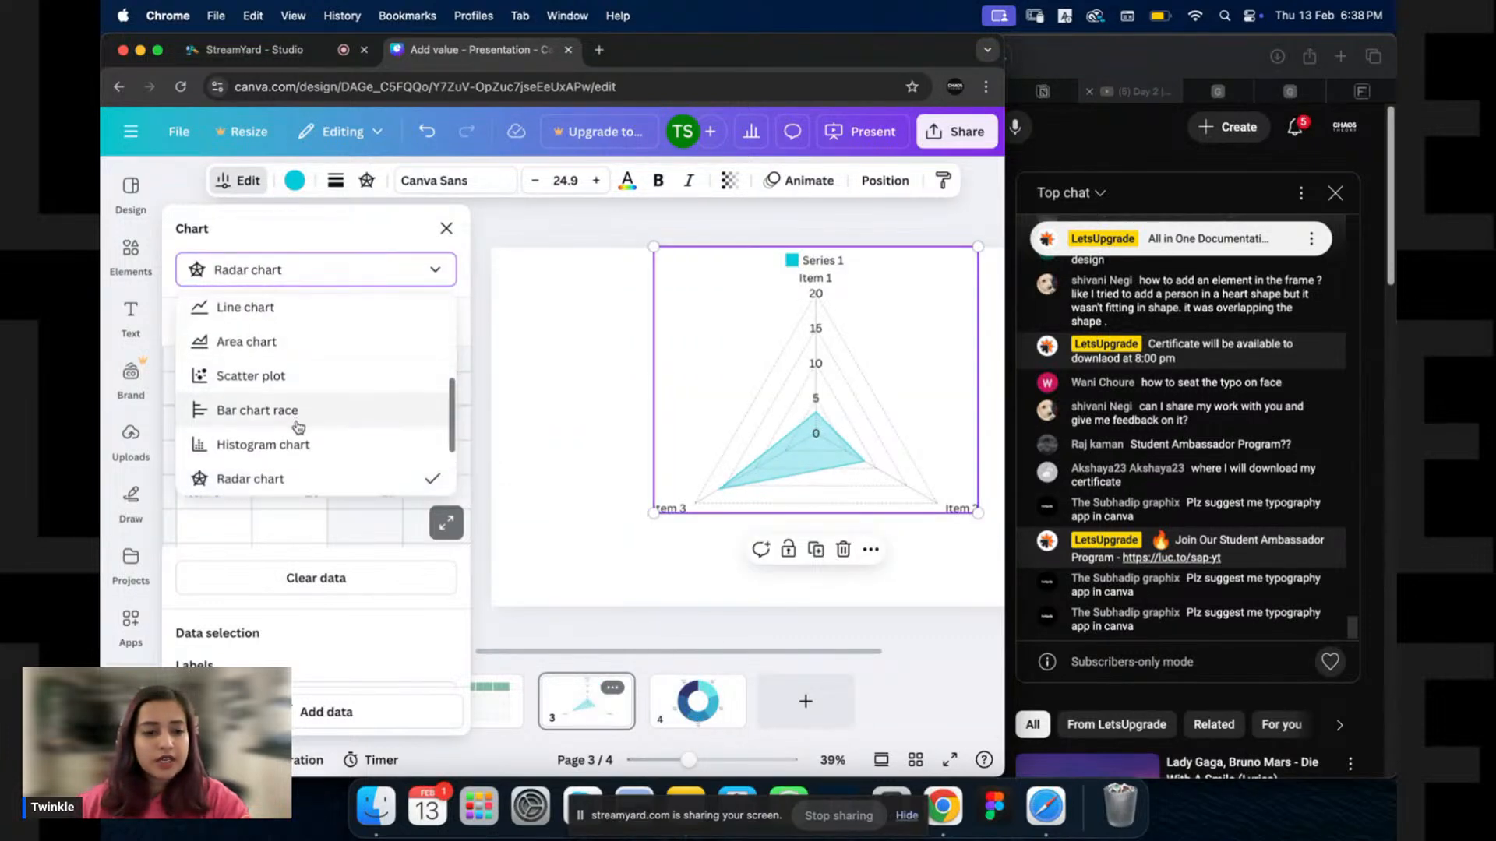
{"action": "scroll", "coordinate": [296, 413], "scroll_direction": "down", "scroll_amount": 3}
{"action": "scroll", "coordinate": [302, 370], "scroll_direction": "up", "scroll_amount": 10}
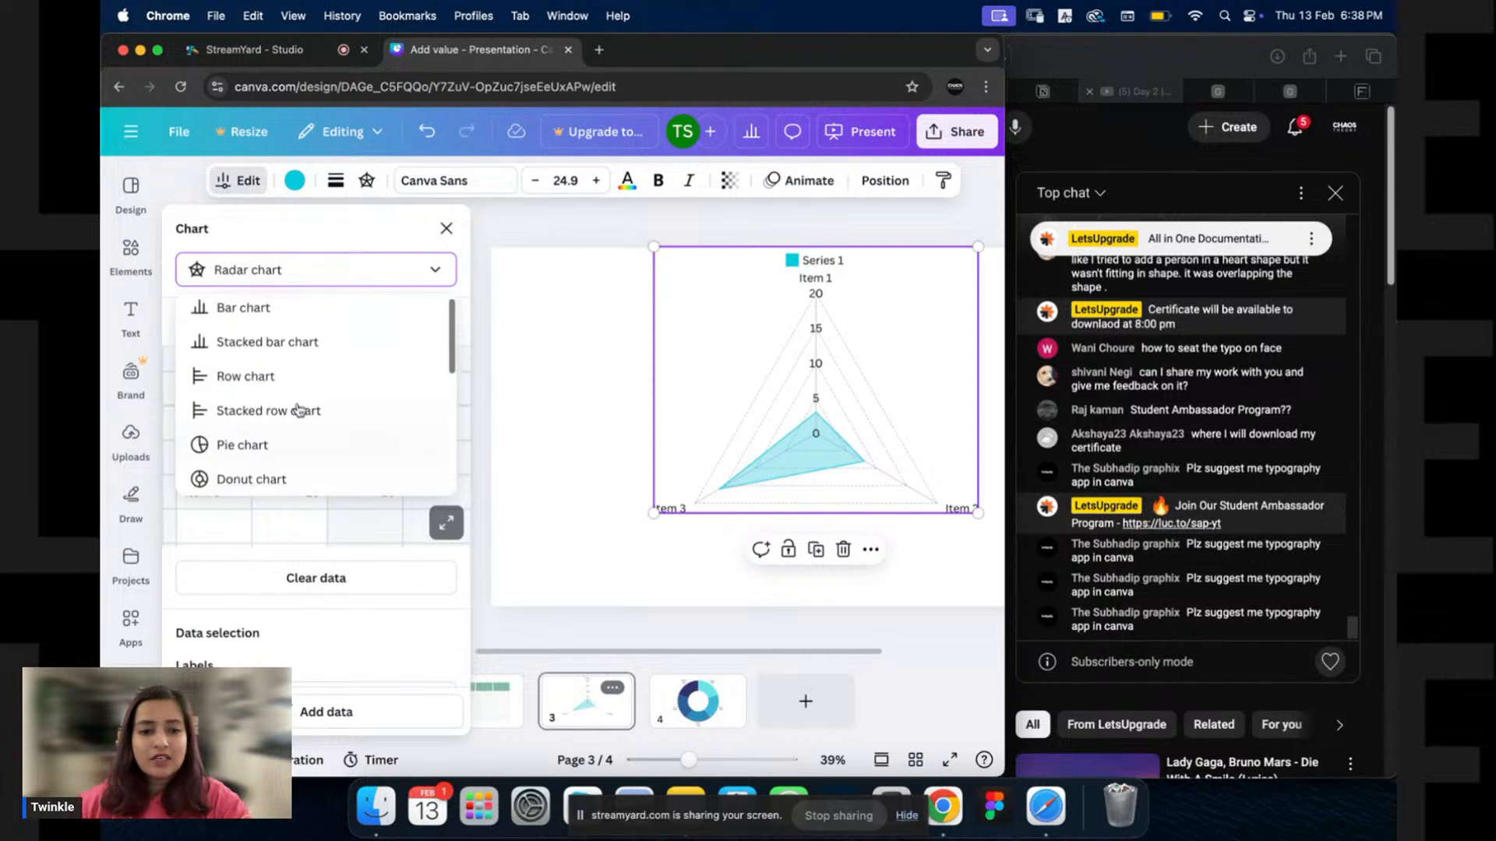
{"action": "left_click", "coordinate": [301, 322]}
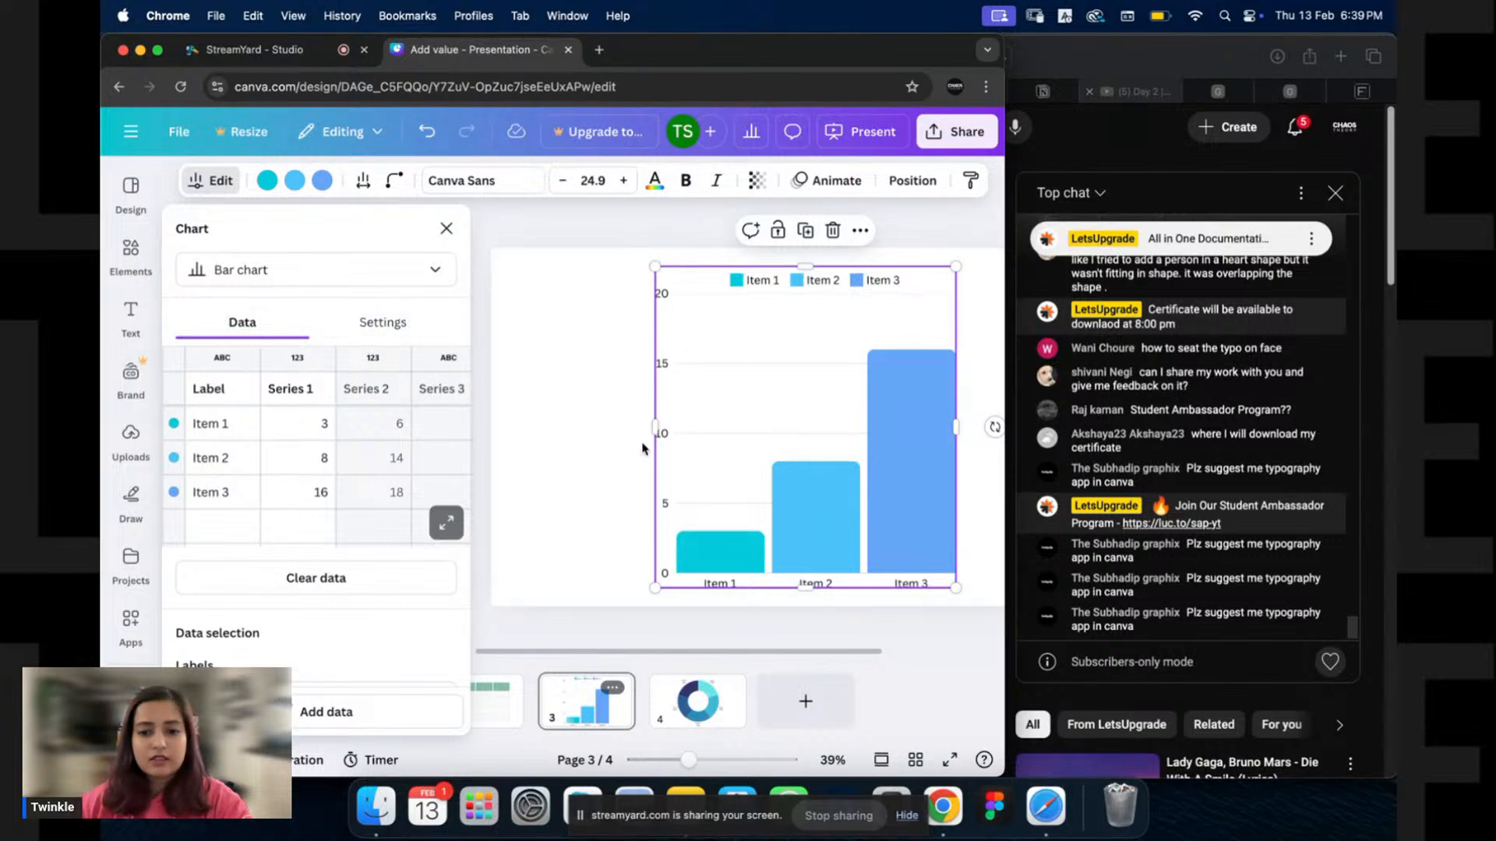
Rename the label column header in the chart data as "Top ranking OTT".
{"action": "left_click", "coordinate": [241, 427]}
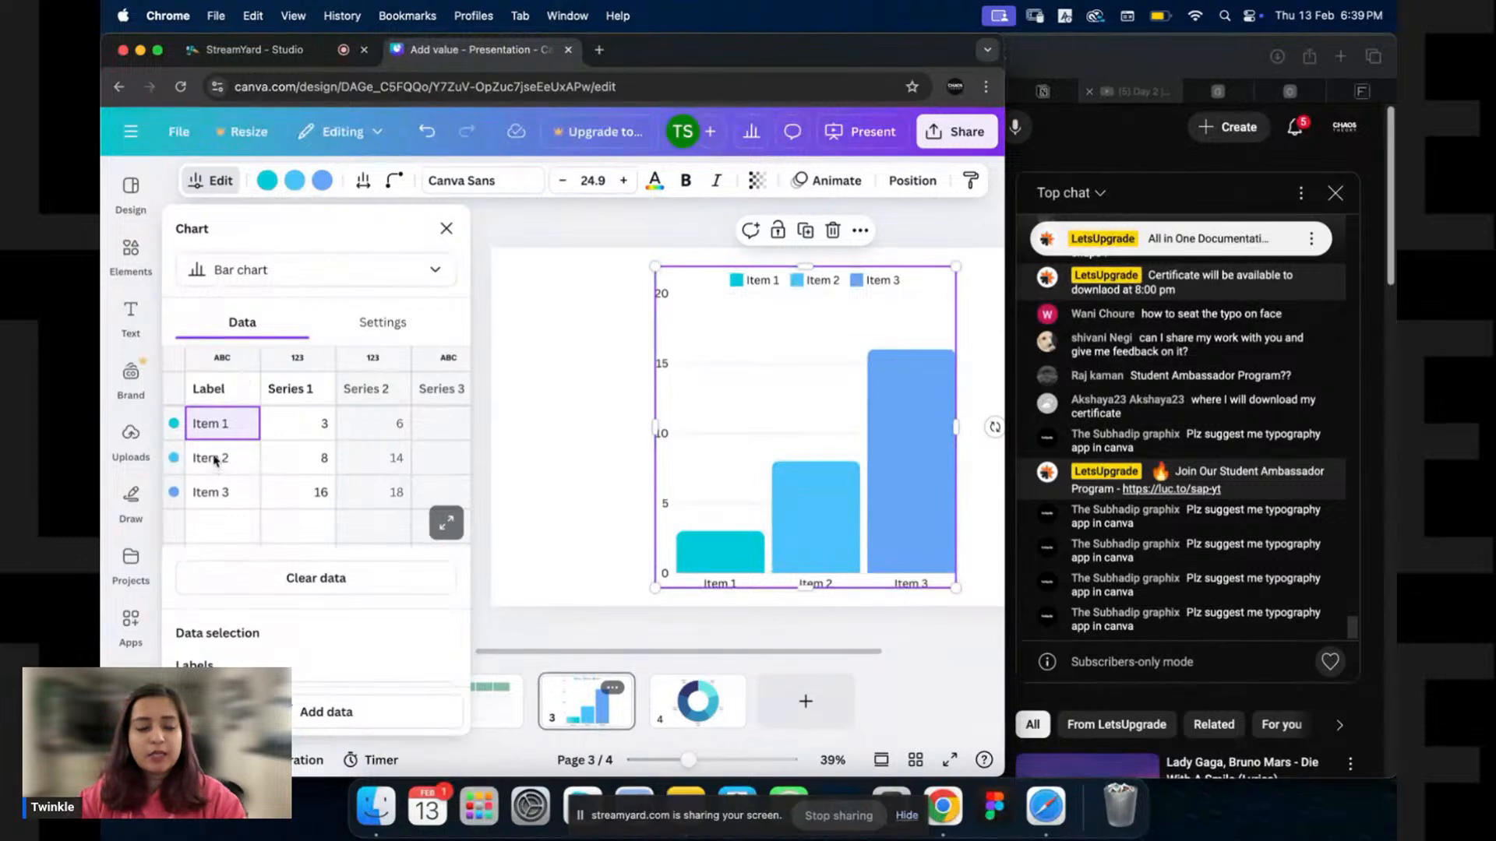
{"action": "left_click", "coordinate": [219, 393]}
{"action": "double_click", "coordinate": [218, 392]}
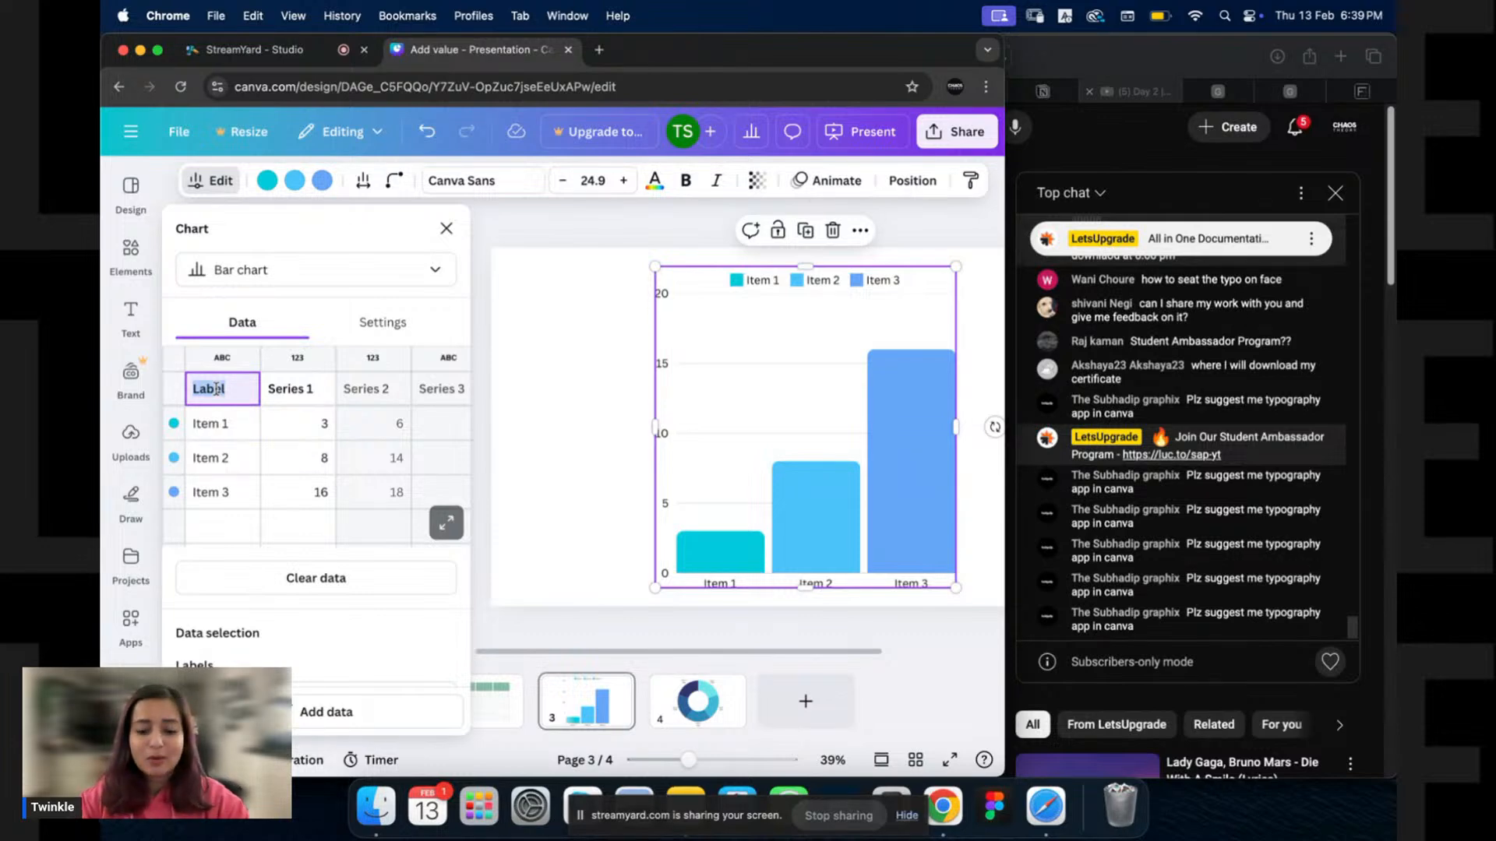
{"action": "type", "text": "Top "}
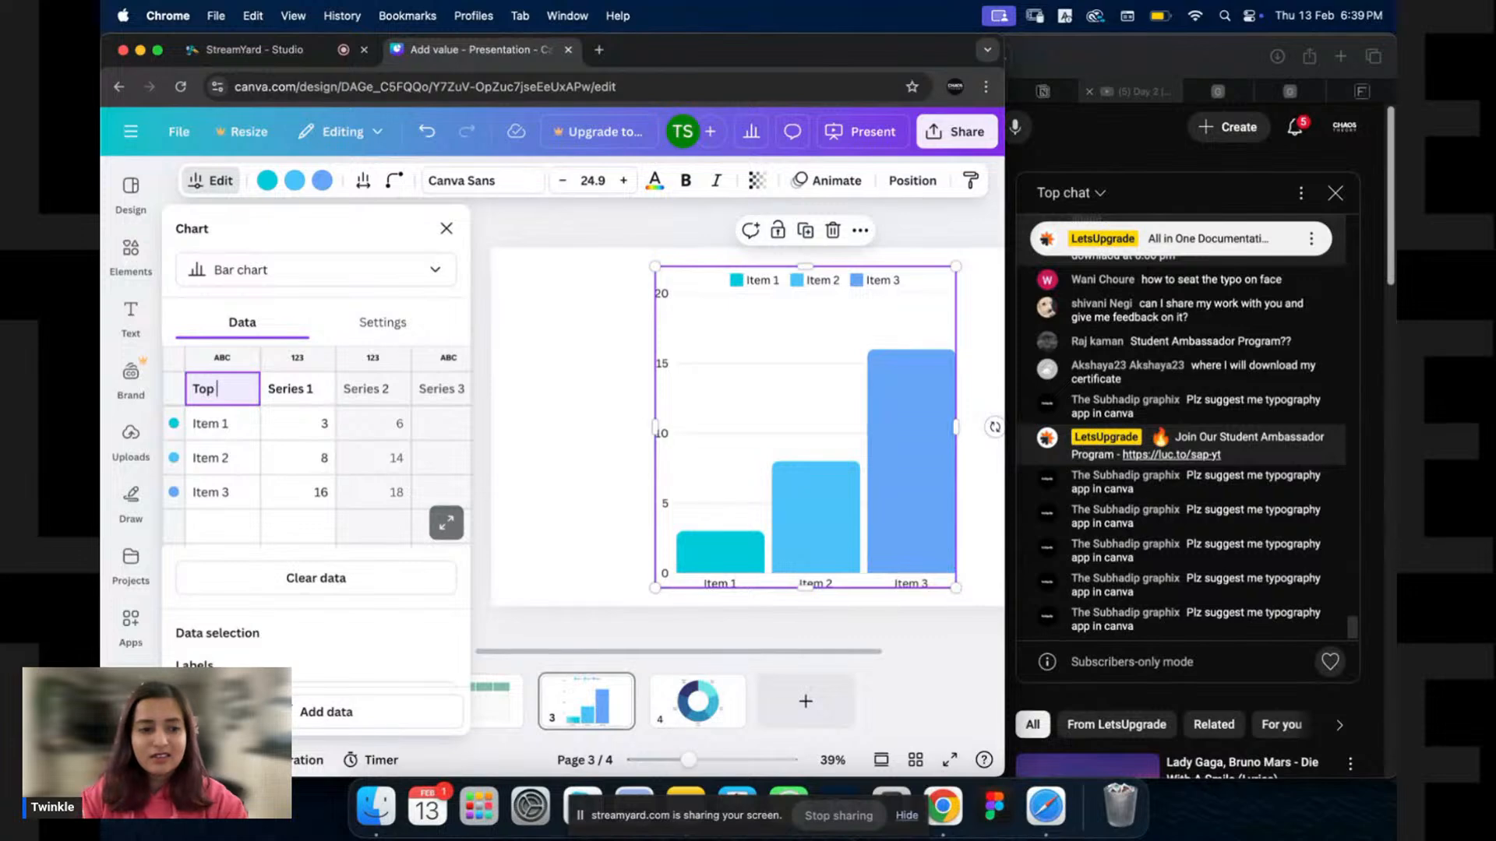
{"action": "type", "text": "rankin"}
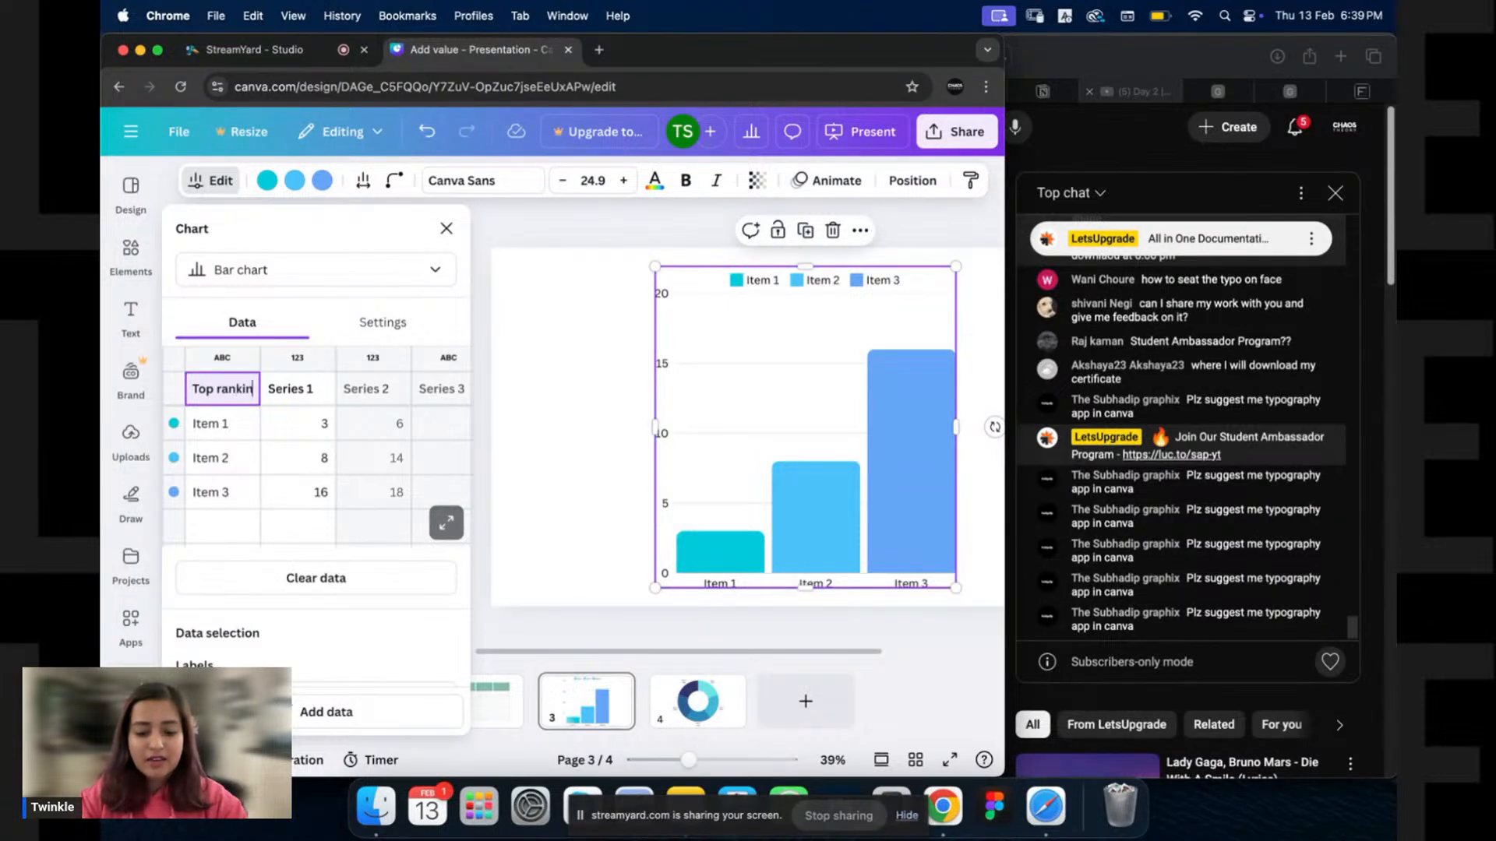
{"action": "type", "text": "g OTT"}
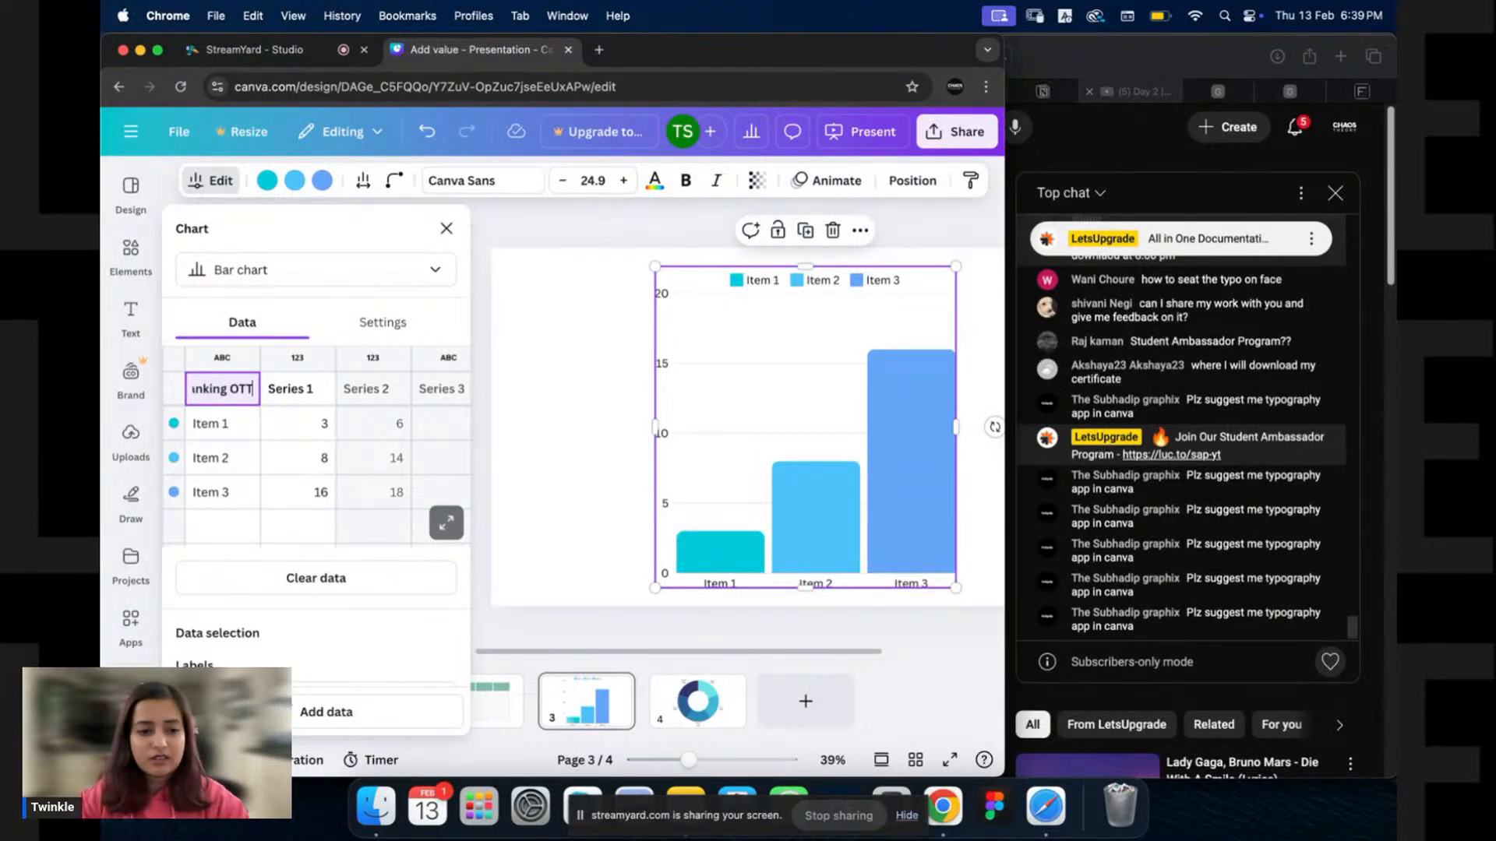
Rename the three series column headers as Netflix, Hotstar and Prime.
{"action": "left_click", "coordinate": [308, 386]}
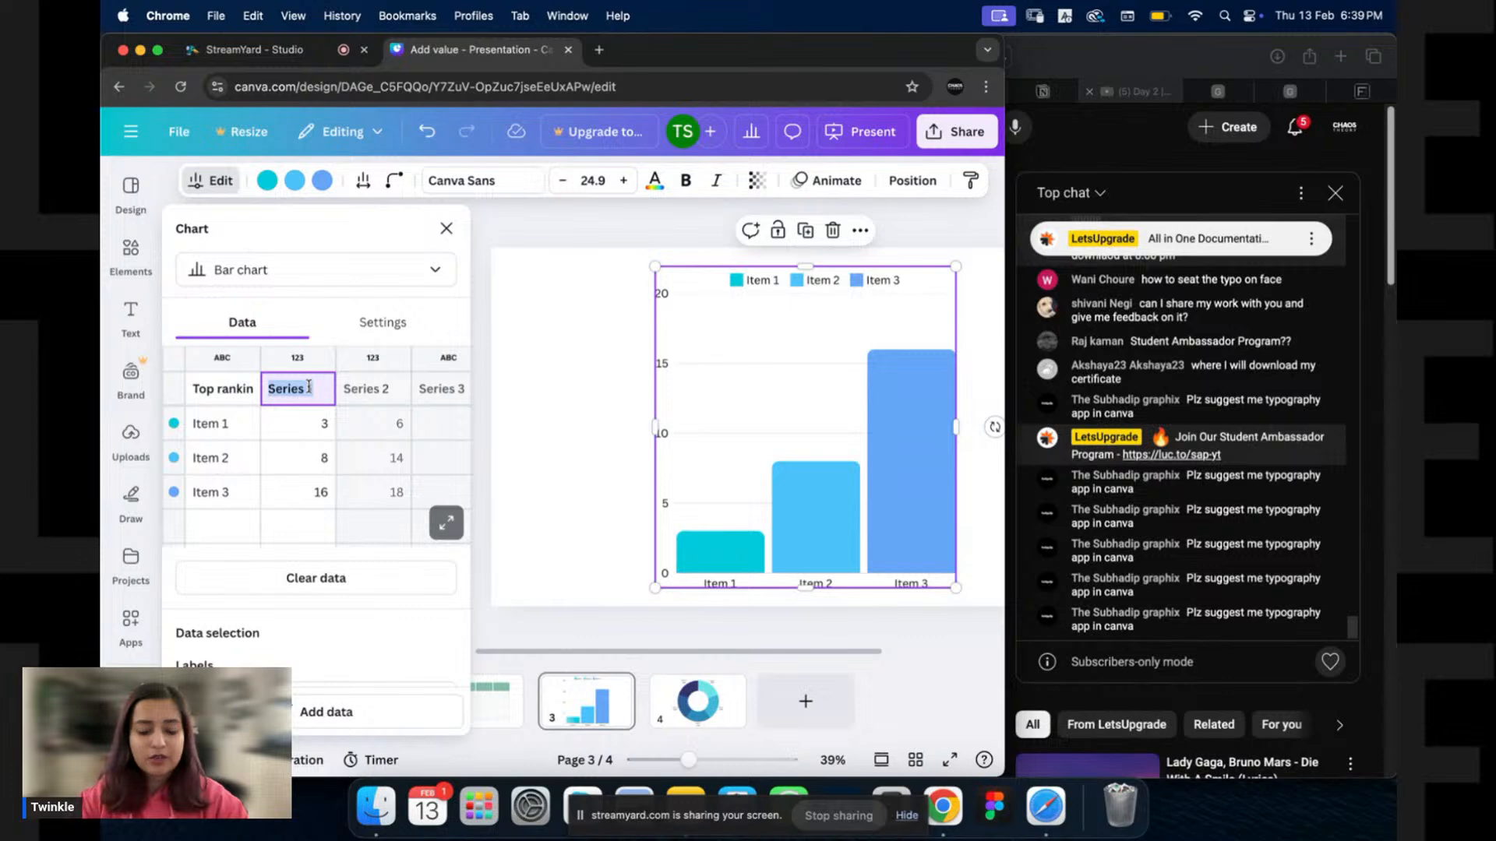
{"action": "type", "text": "Netflix"}
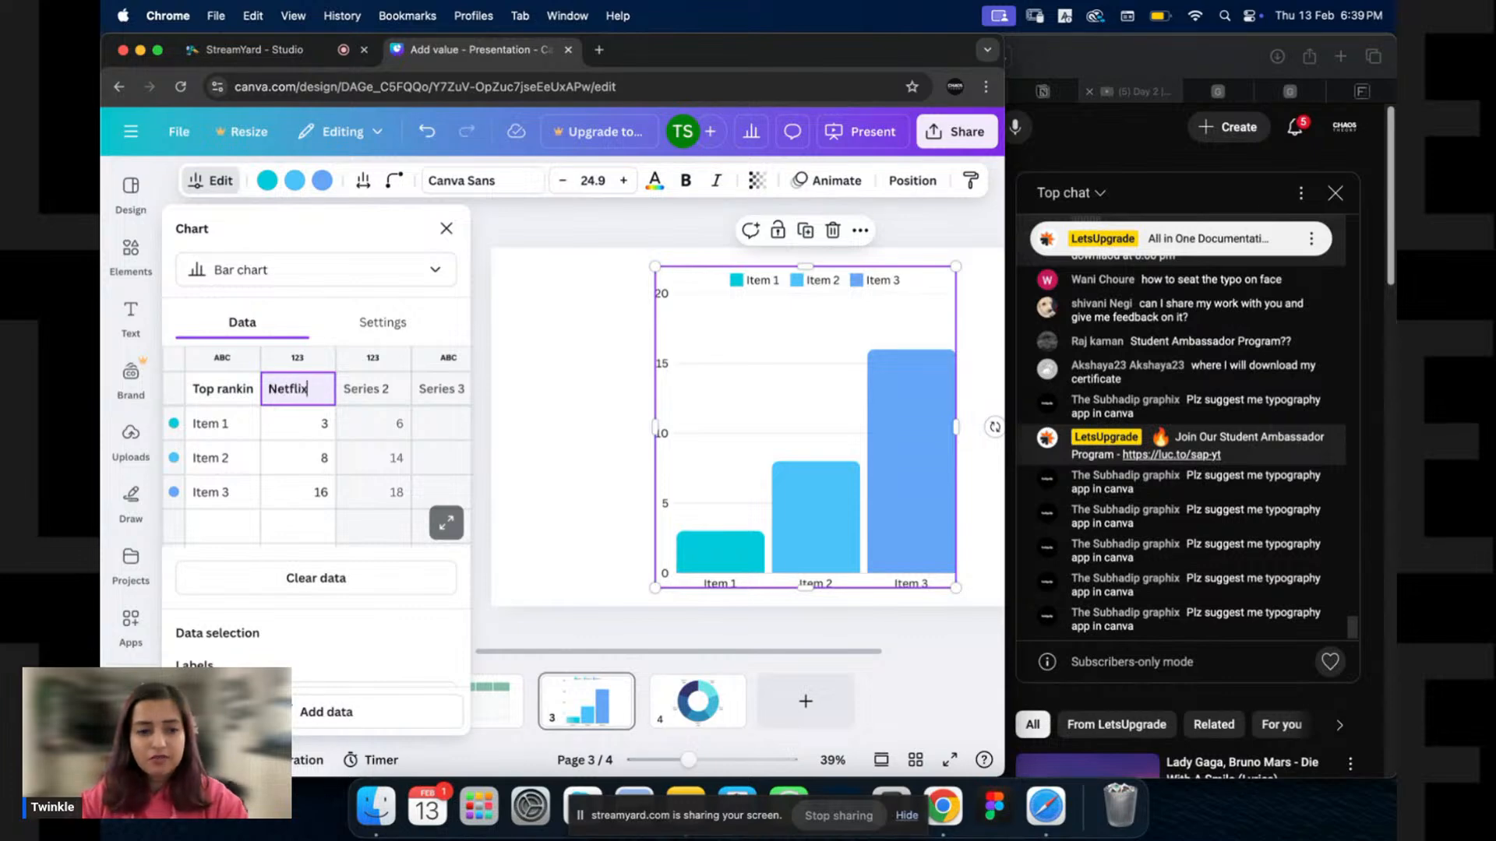
{"action": "left_click", "coordinate": [375, 391]}
{"action": "type", "text": "Hot"}
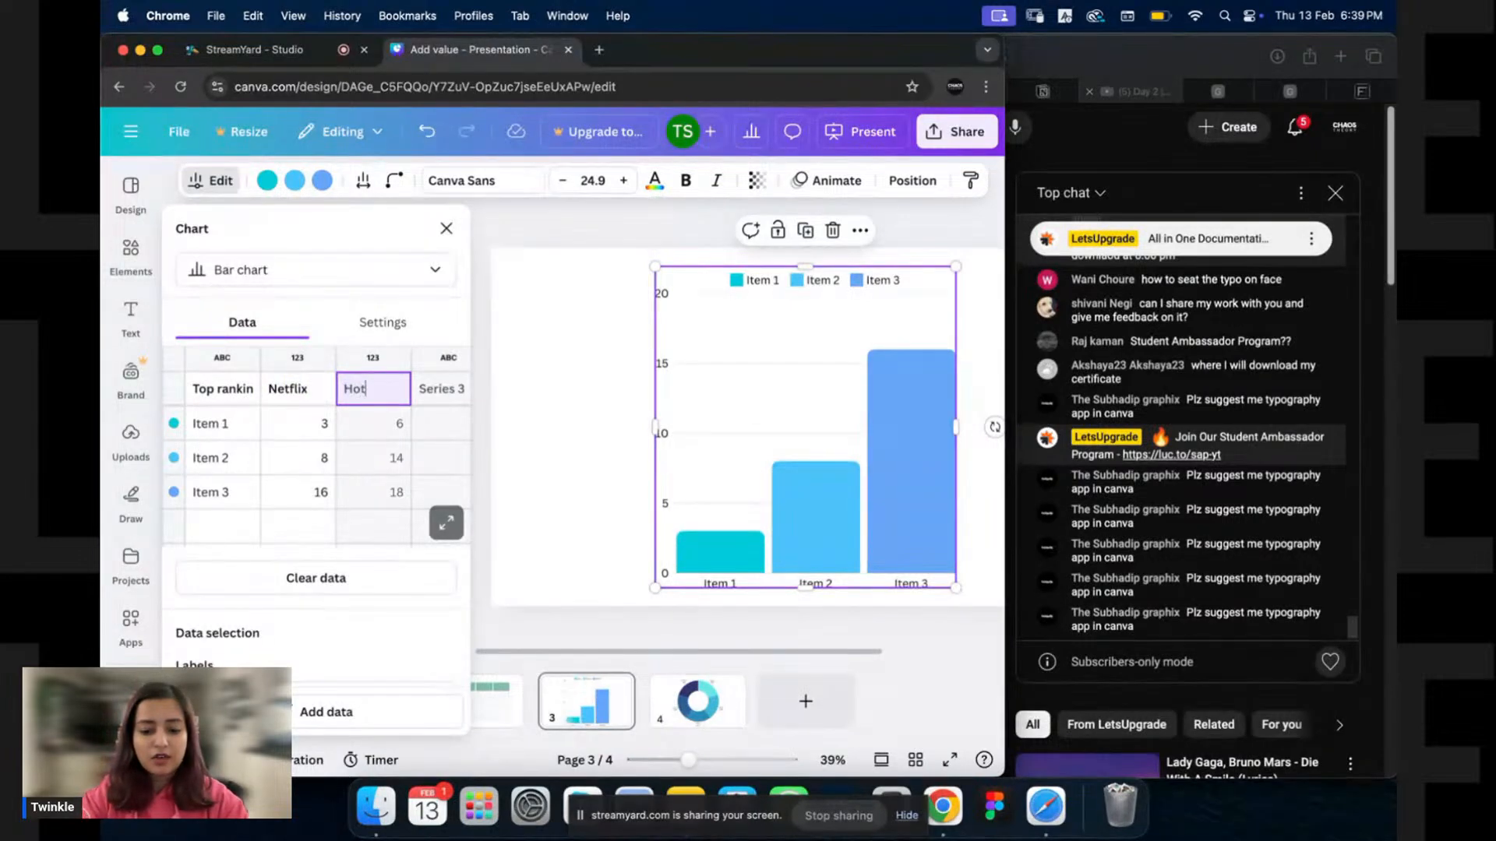
{"action": "type", "text": "star"}
{"action": "left_click", "coordinate": [420, 390]}
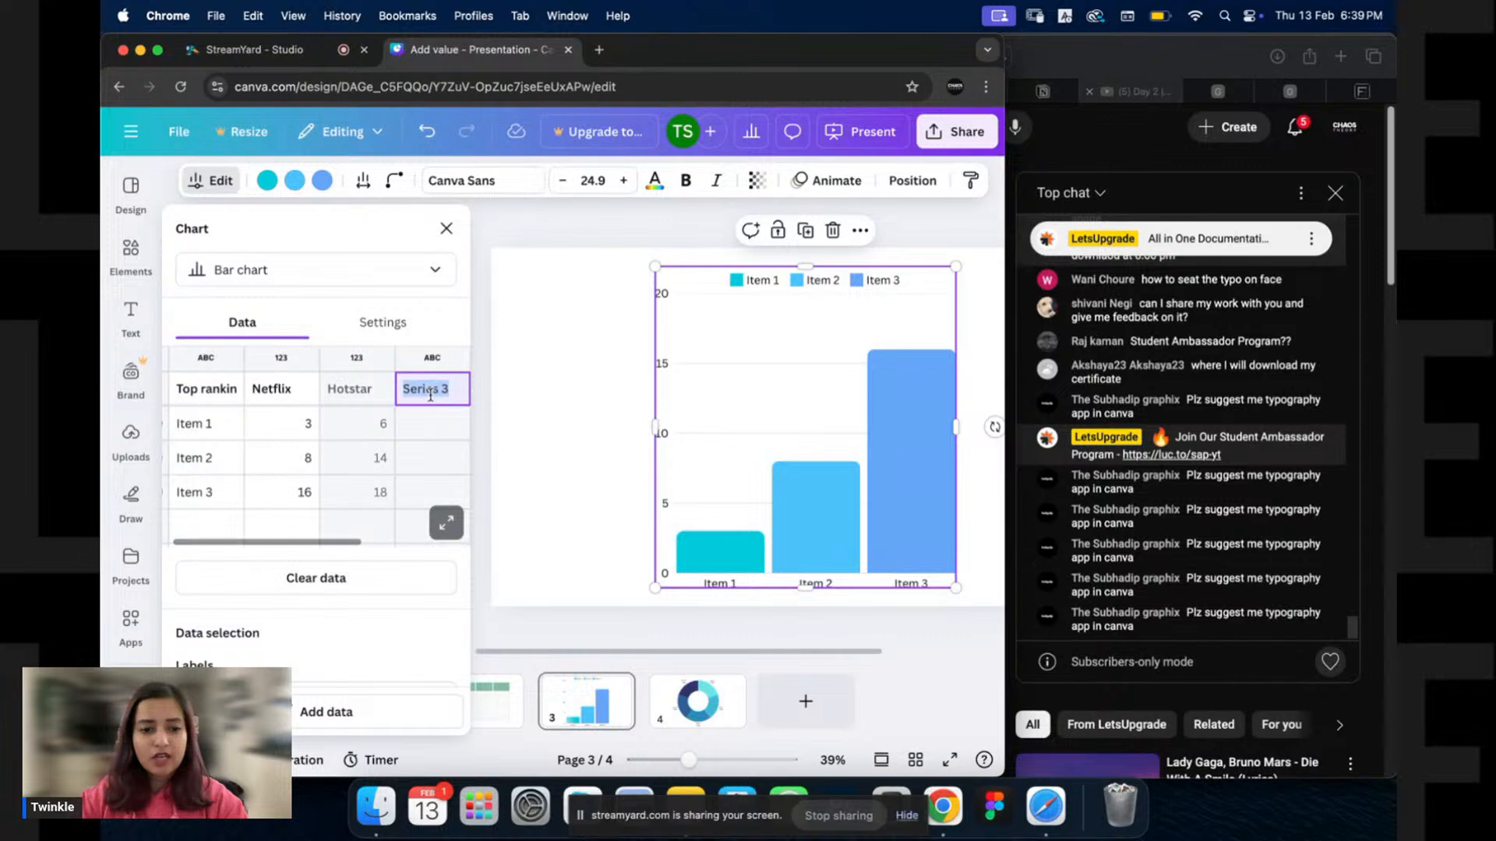
{"action": "type", "text": "Prime"}
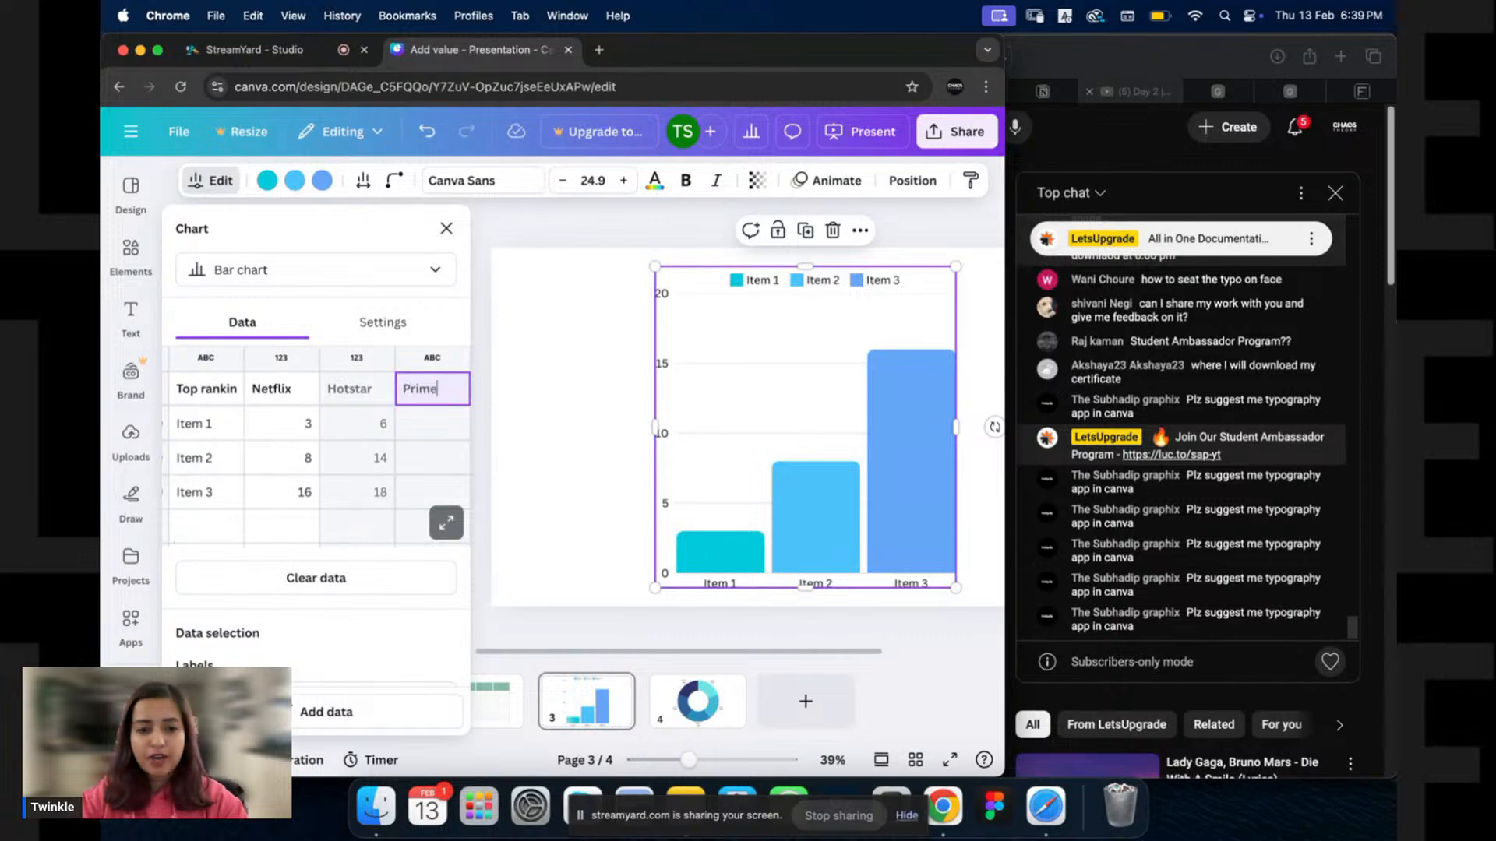
Rename the three item rows in the chart data as Netflix, Hotstar and Prime.
{"action": "left_click", "coordinate": [198, 424]}
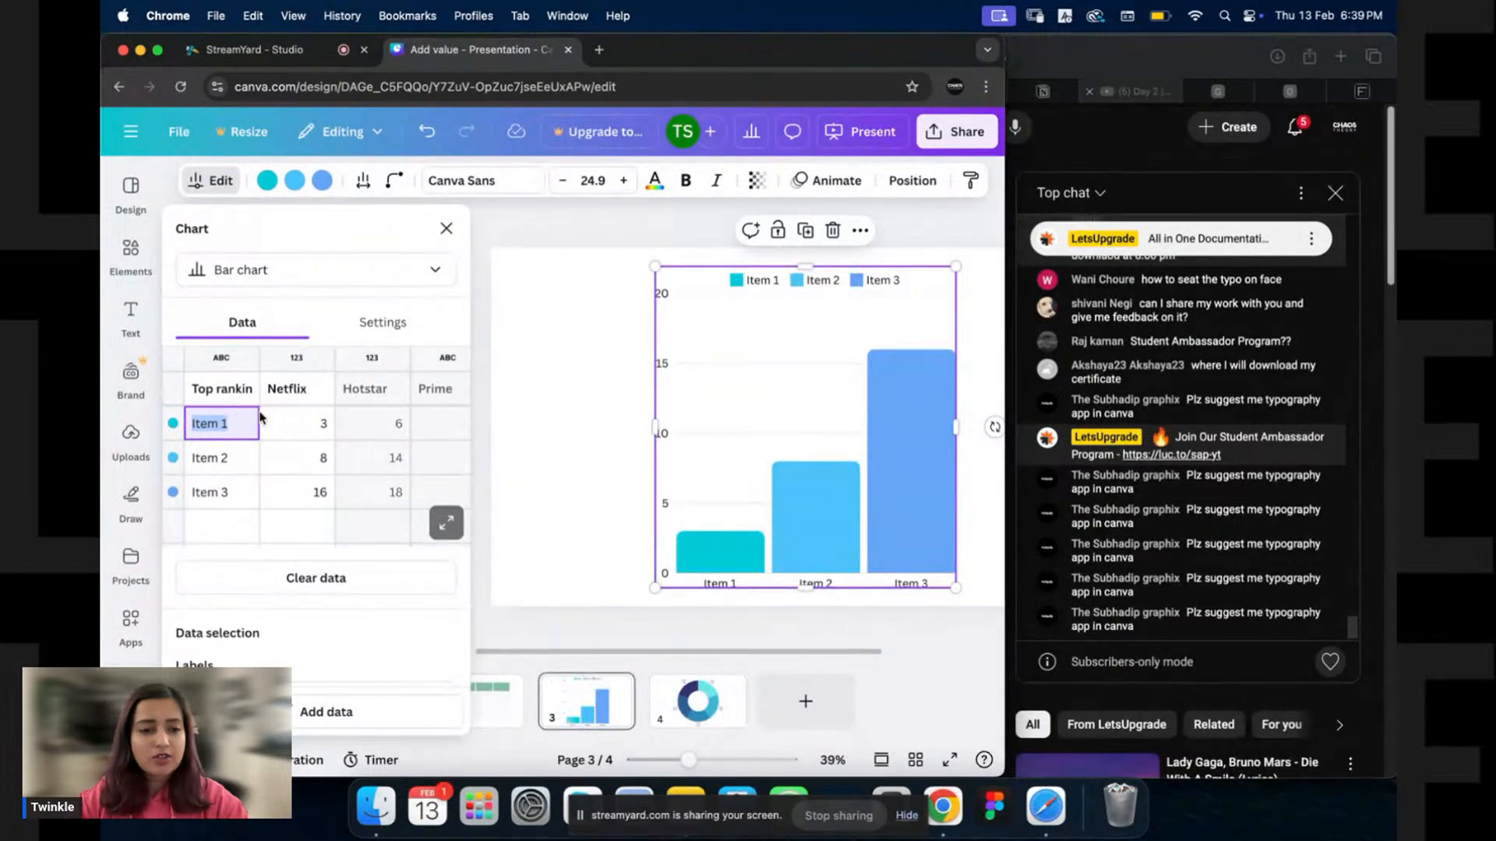
{"action": "type", "text": "Netflix"}
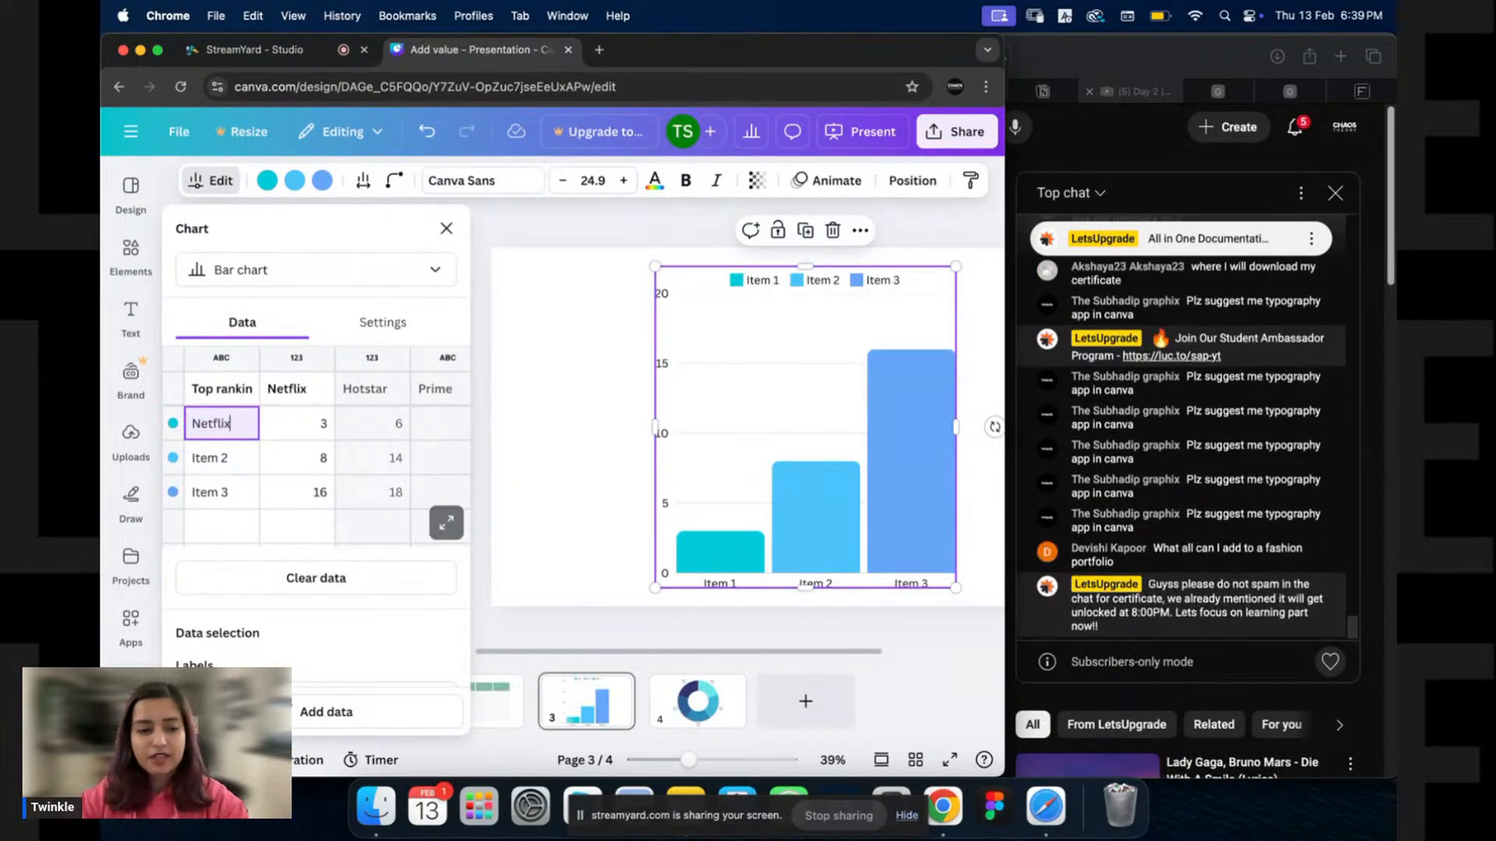
{"action": "triple_click", "coordinate": [220, 467]}
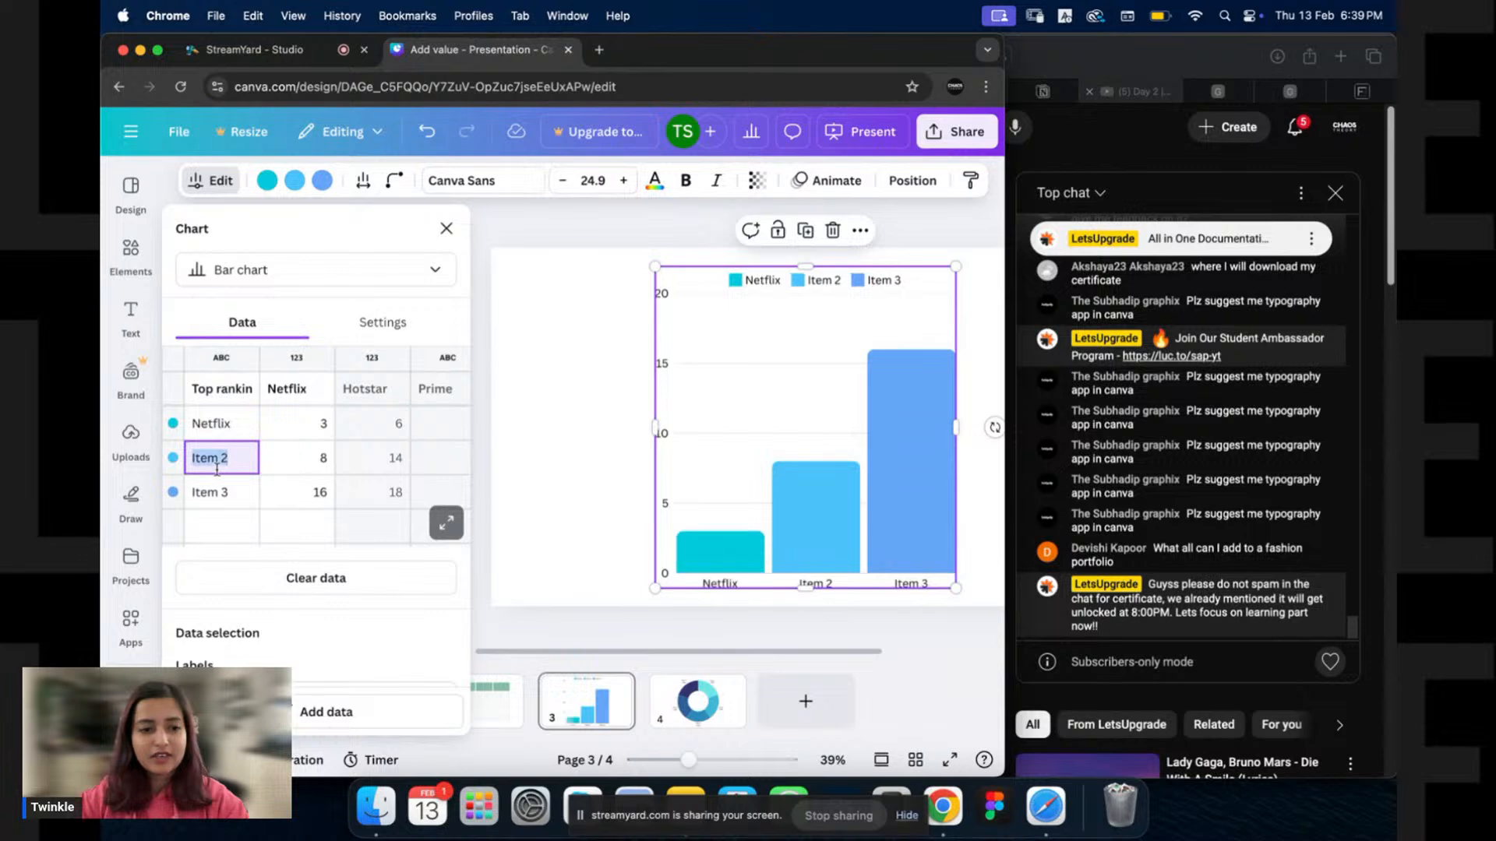
{"action": "type", "text": "Hotstar"}
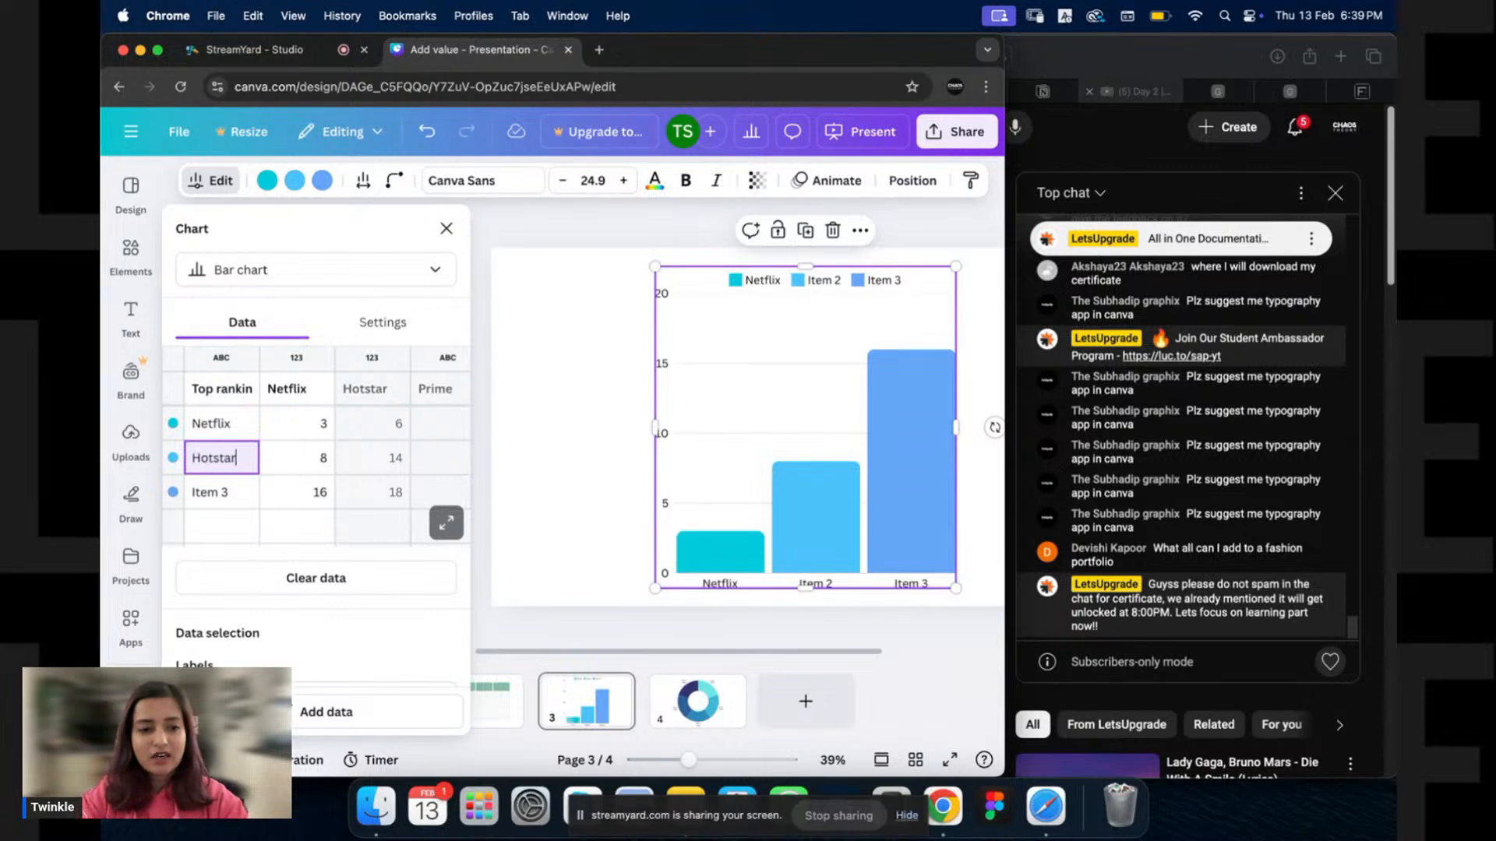
{"action": "left_click", "coordinate": [221, 491]}
{"action": "triple_click", "coordinate": [220, 492]}
{"action": "type", "text": "Prime"}
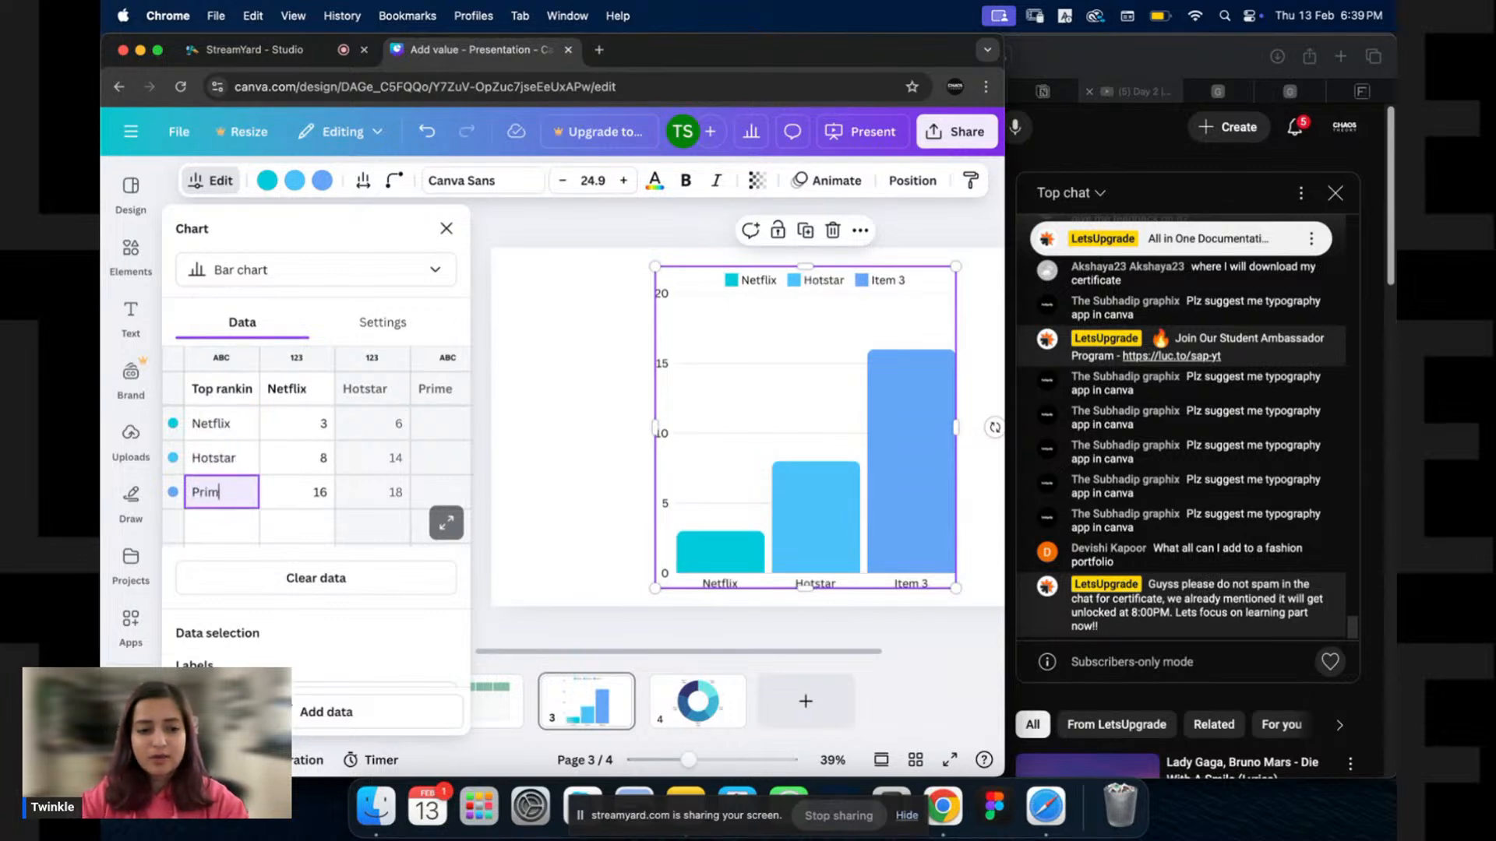
Change the first two series headers to "streaming" and "app downloads".
{"action": "left_click", "coordinate": [288, 389]}
{"action": "triple_click", "coordinate": [288, 388]}
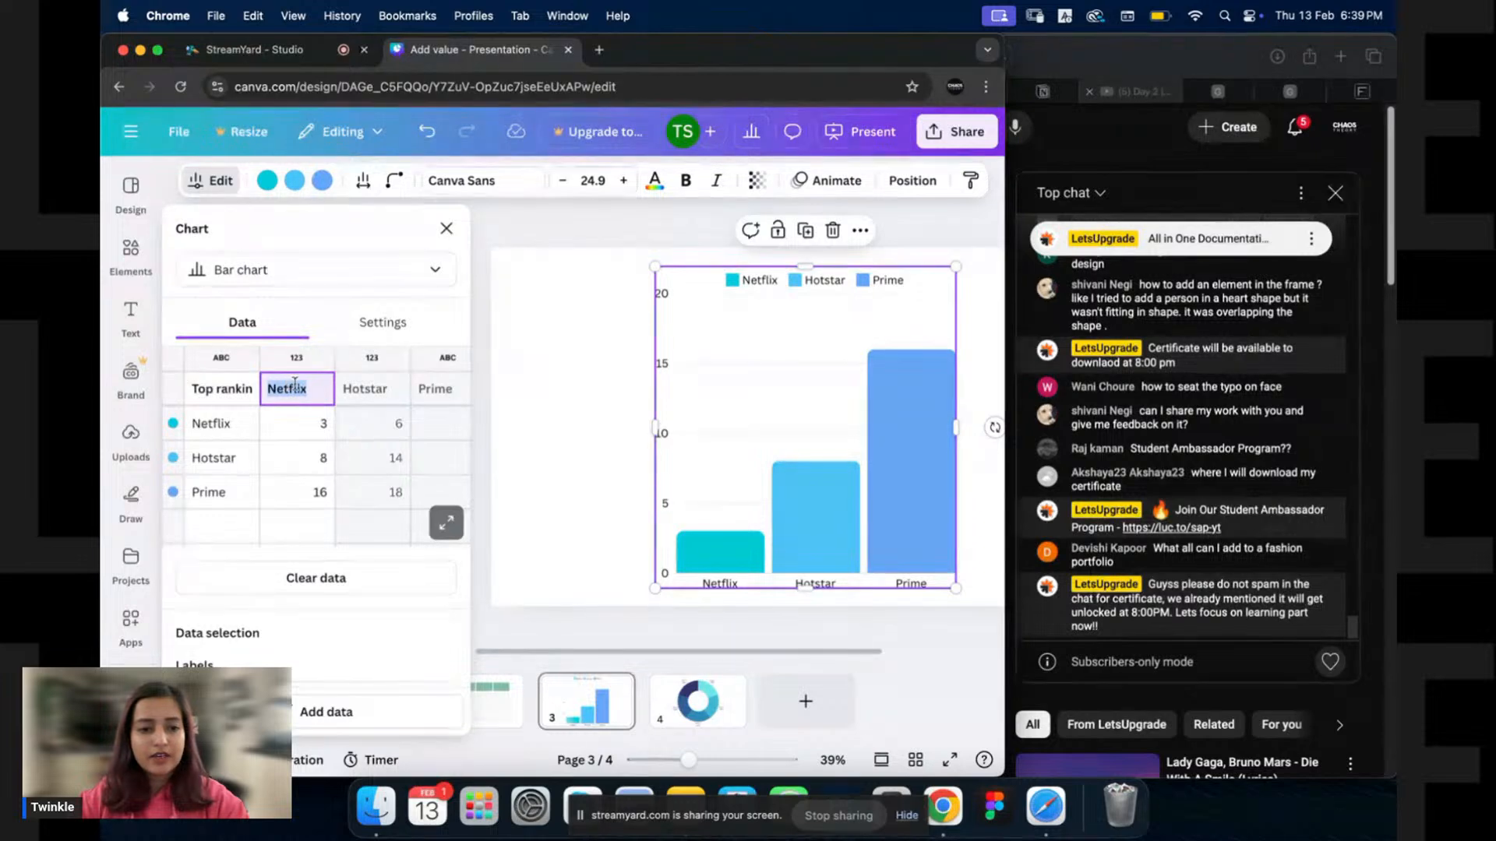
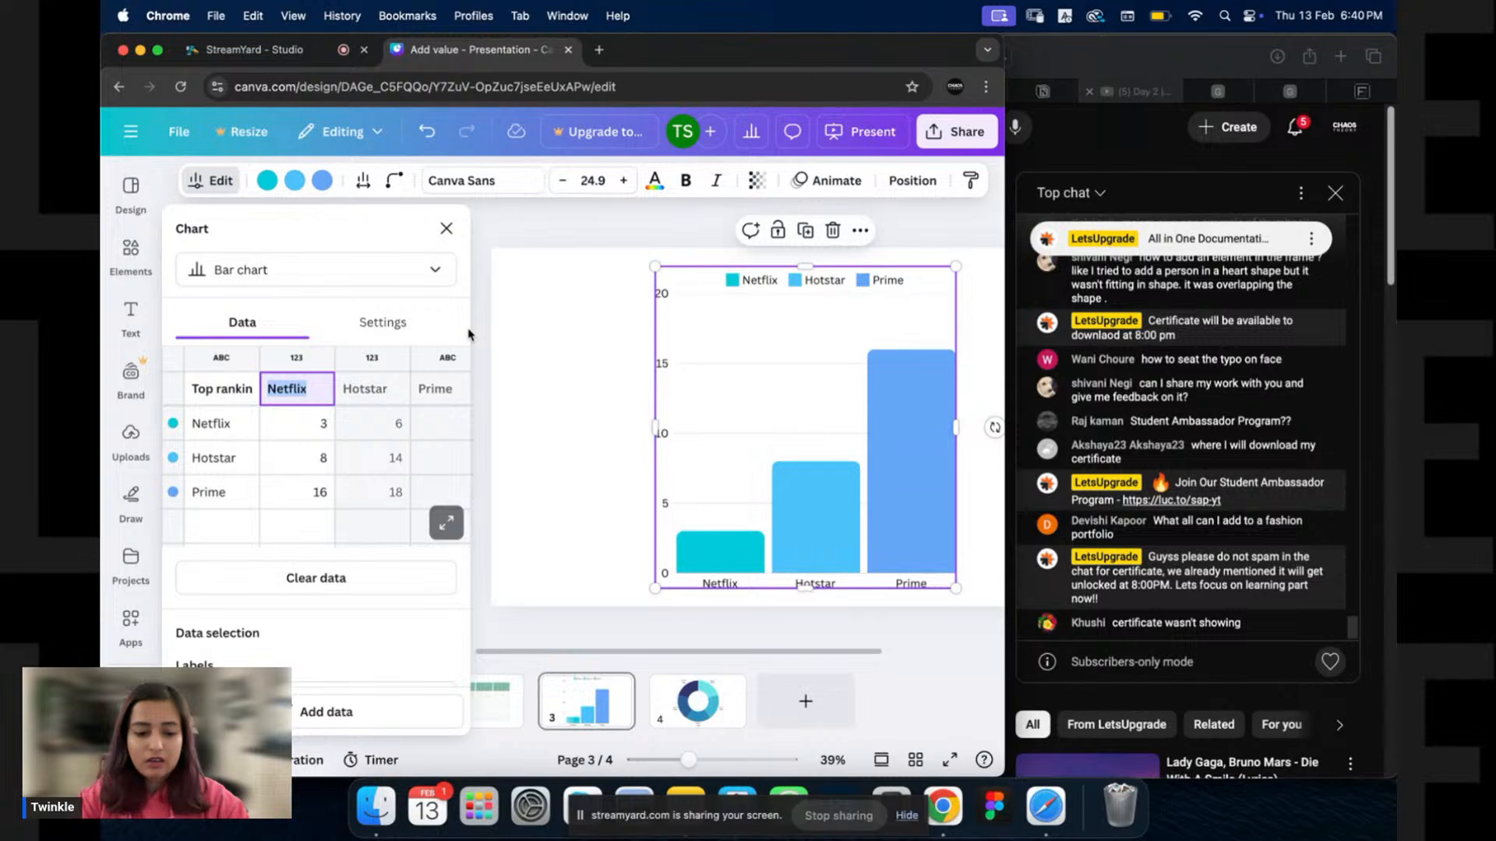
{"action": "type", "text": "streami"}
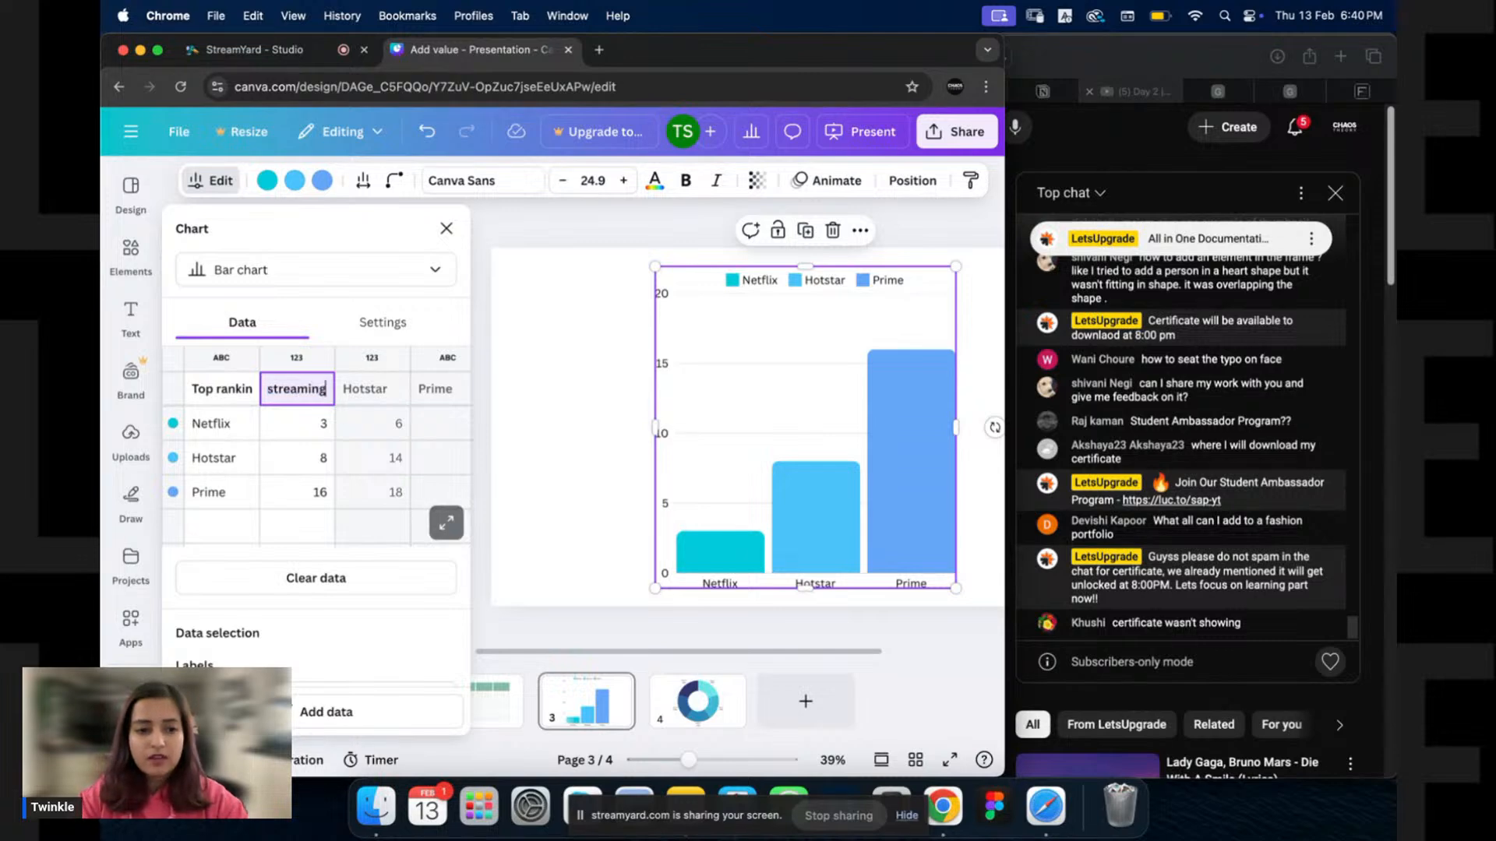
{"action": "type", "text": "ng"}
{"action": "left_click", "coordinate": [359, 387]}
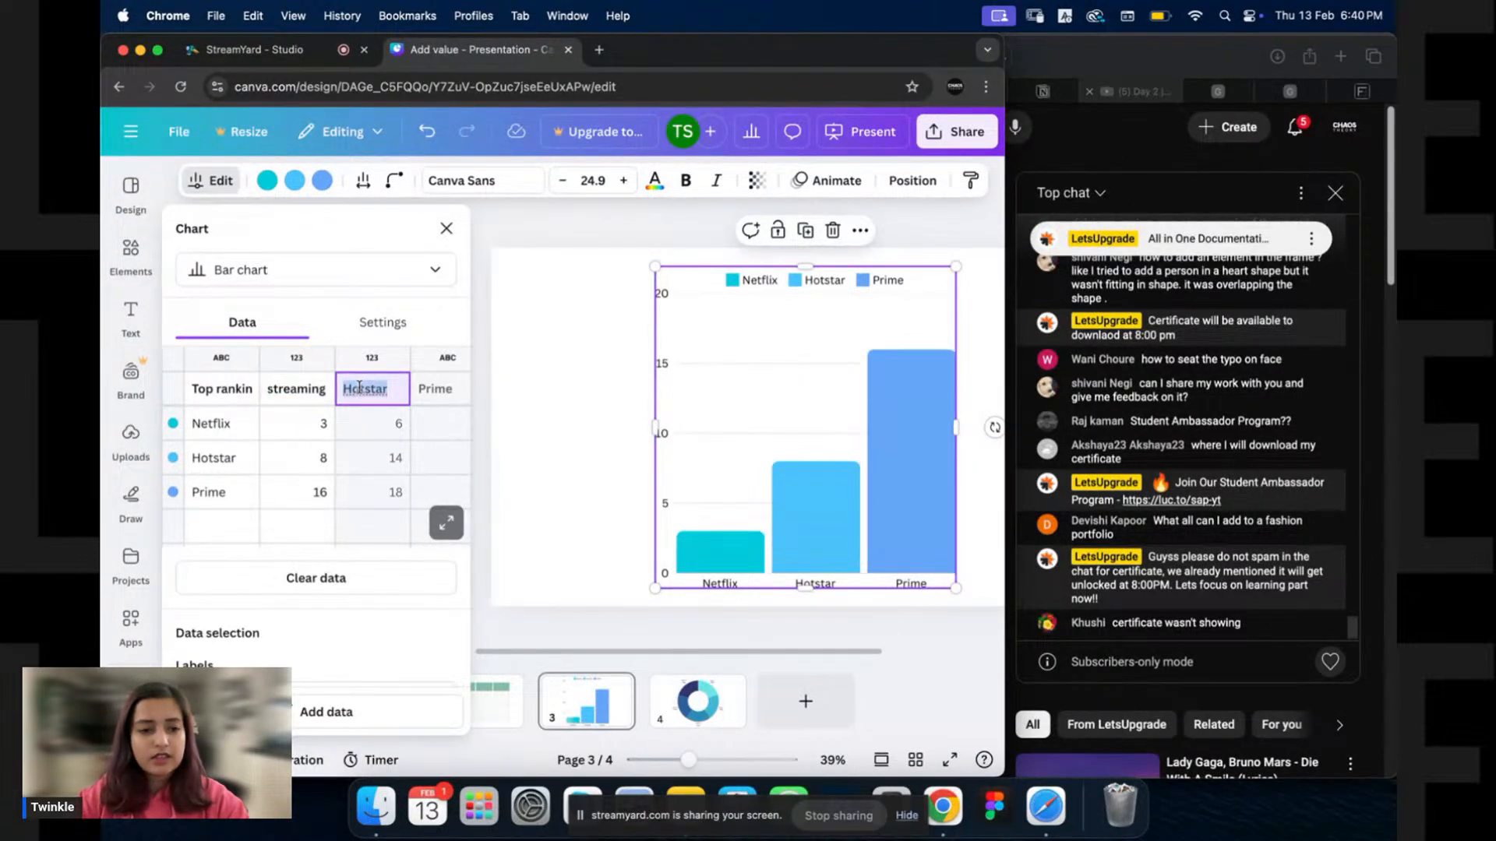
{"action": "type", "text": "do"}
{"action": "key", "text": "BackSpace"}
{"action": "key", "text": "BackSpace"}
{"action": "type", "text": "app do"}
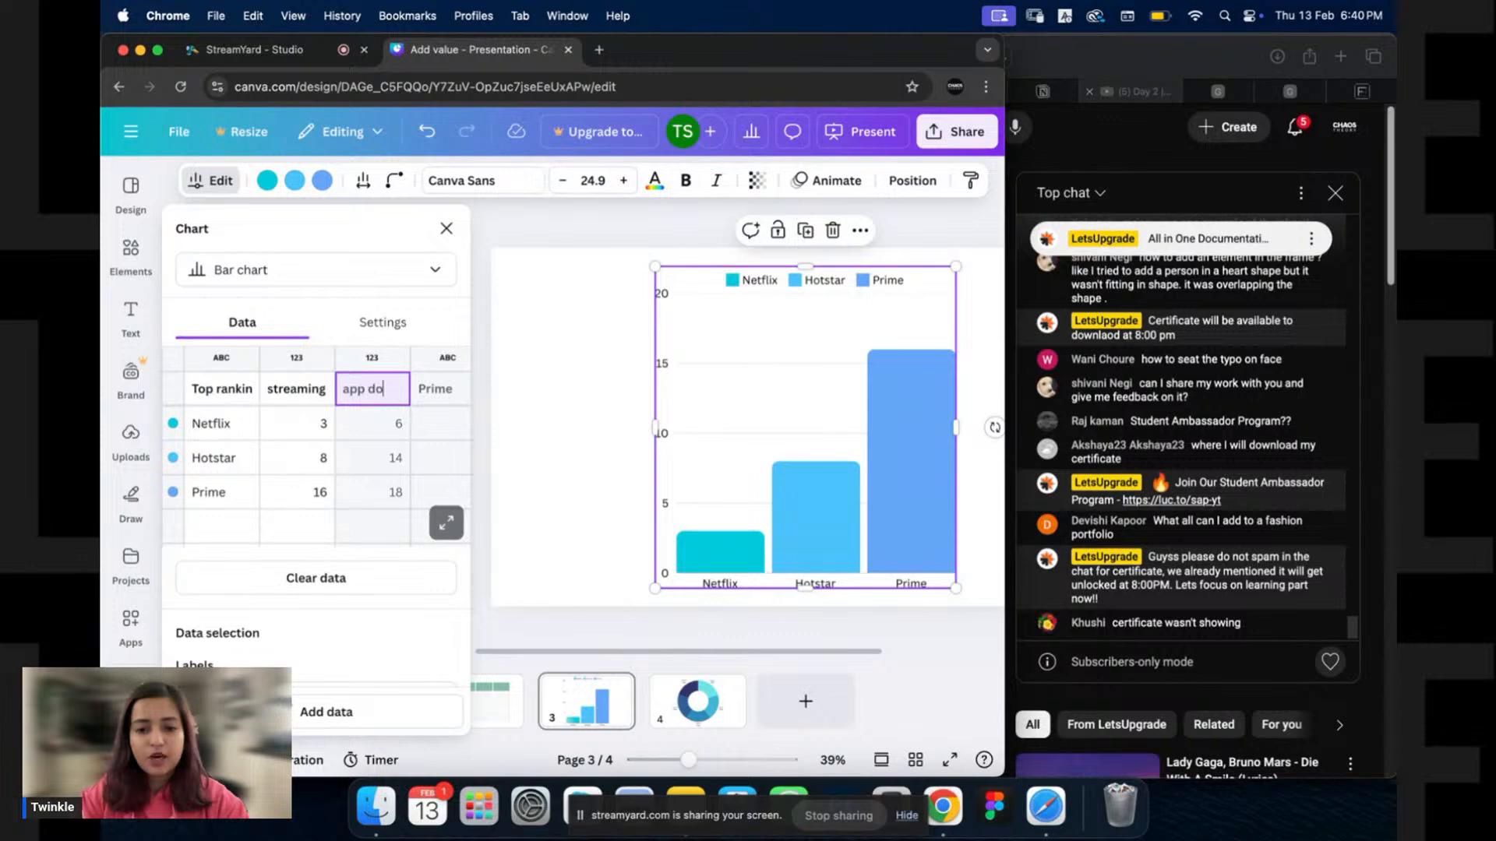
{"action": "type", "text": "wnloads"}
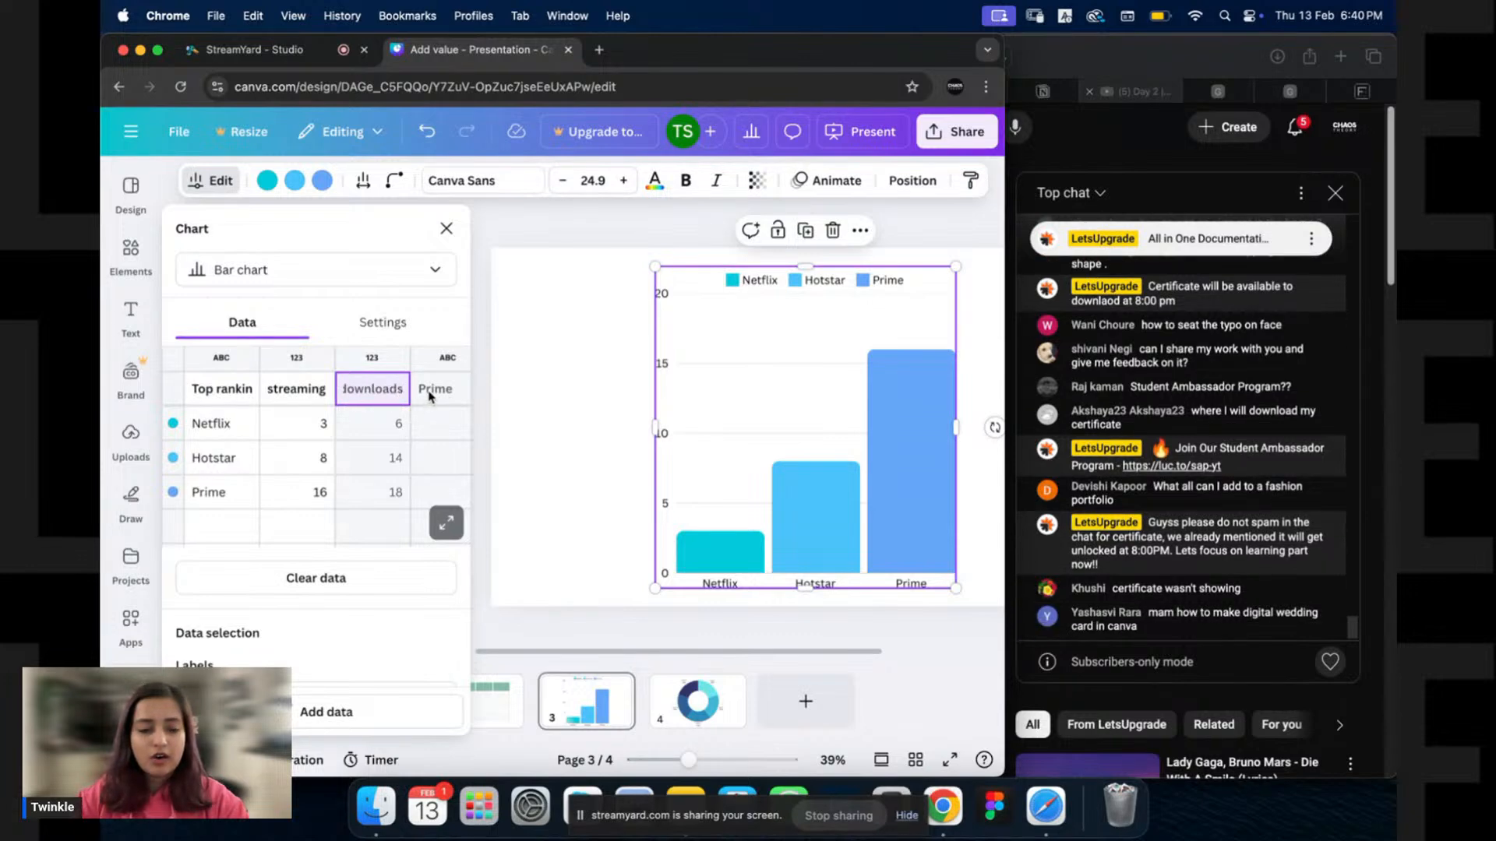
Delete the Prime column from the chart data.
{"action": "left_click", "coordinate": [429, 397]}
{"action": "left_click", "coordinate": [429, 358]}
{"action": "right_click", "coordinate": [431, 359]}
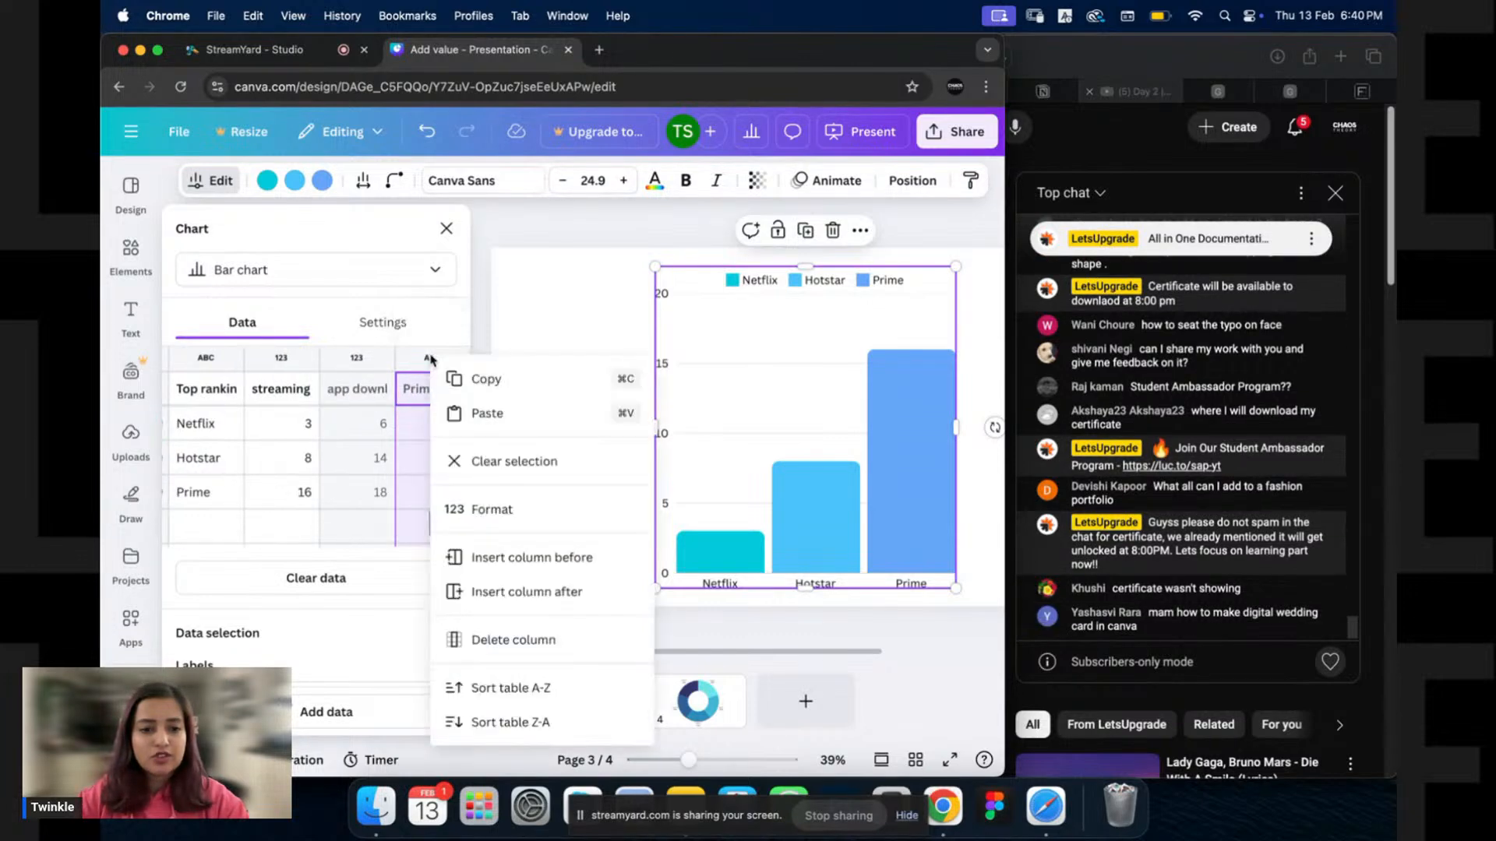
{"action": "left_click", "coordinate": [429, 358]}
{"action": "left_click", "coordinate": [448, 315]}
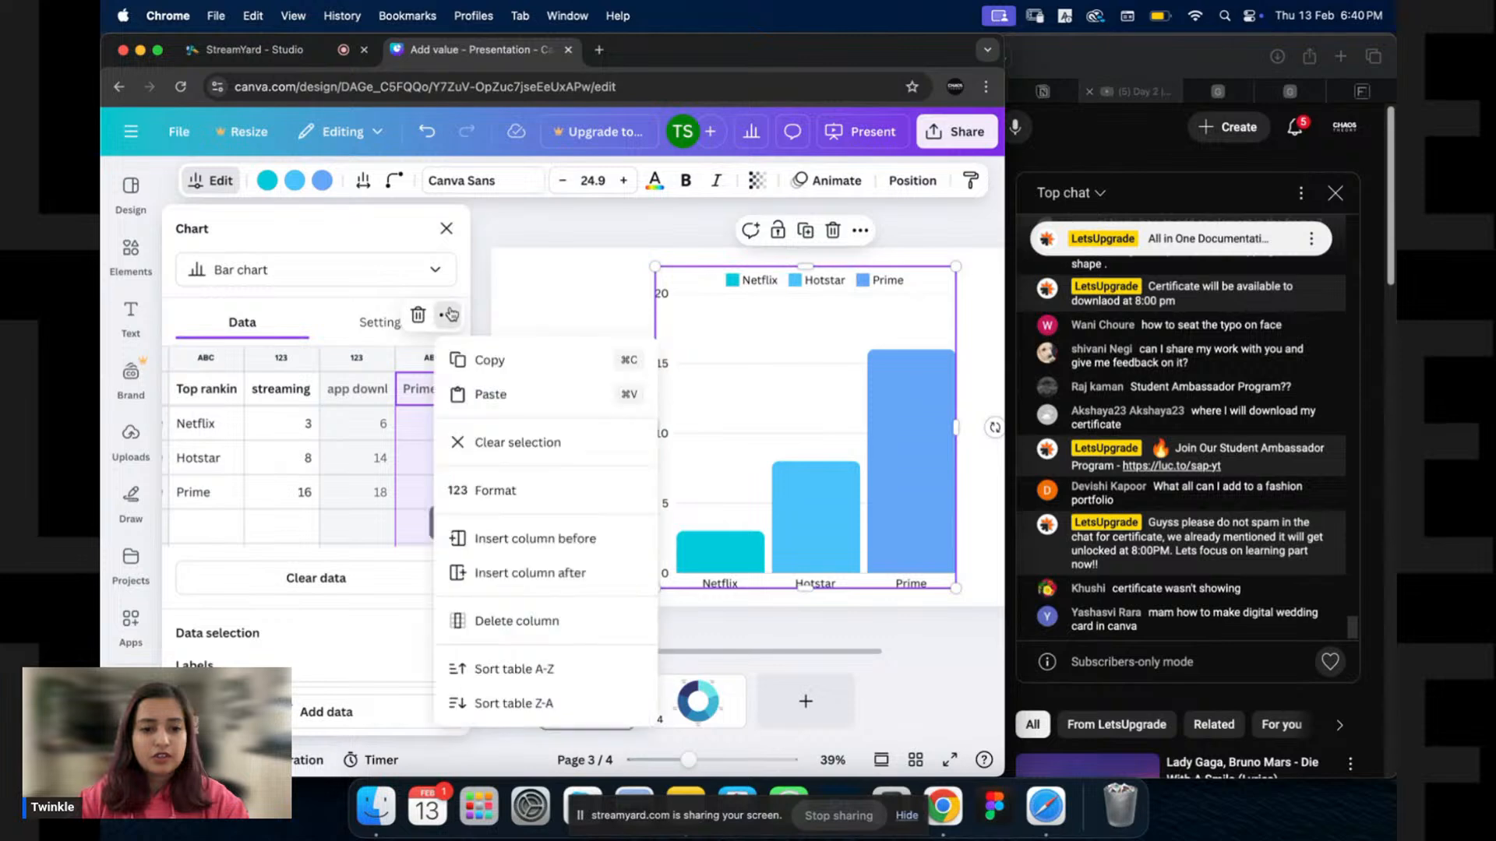
{"action": "left_click", "coordinate": [497, 621]}
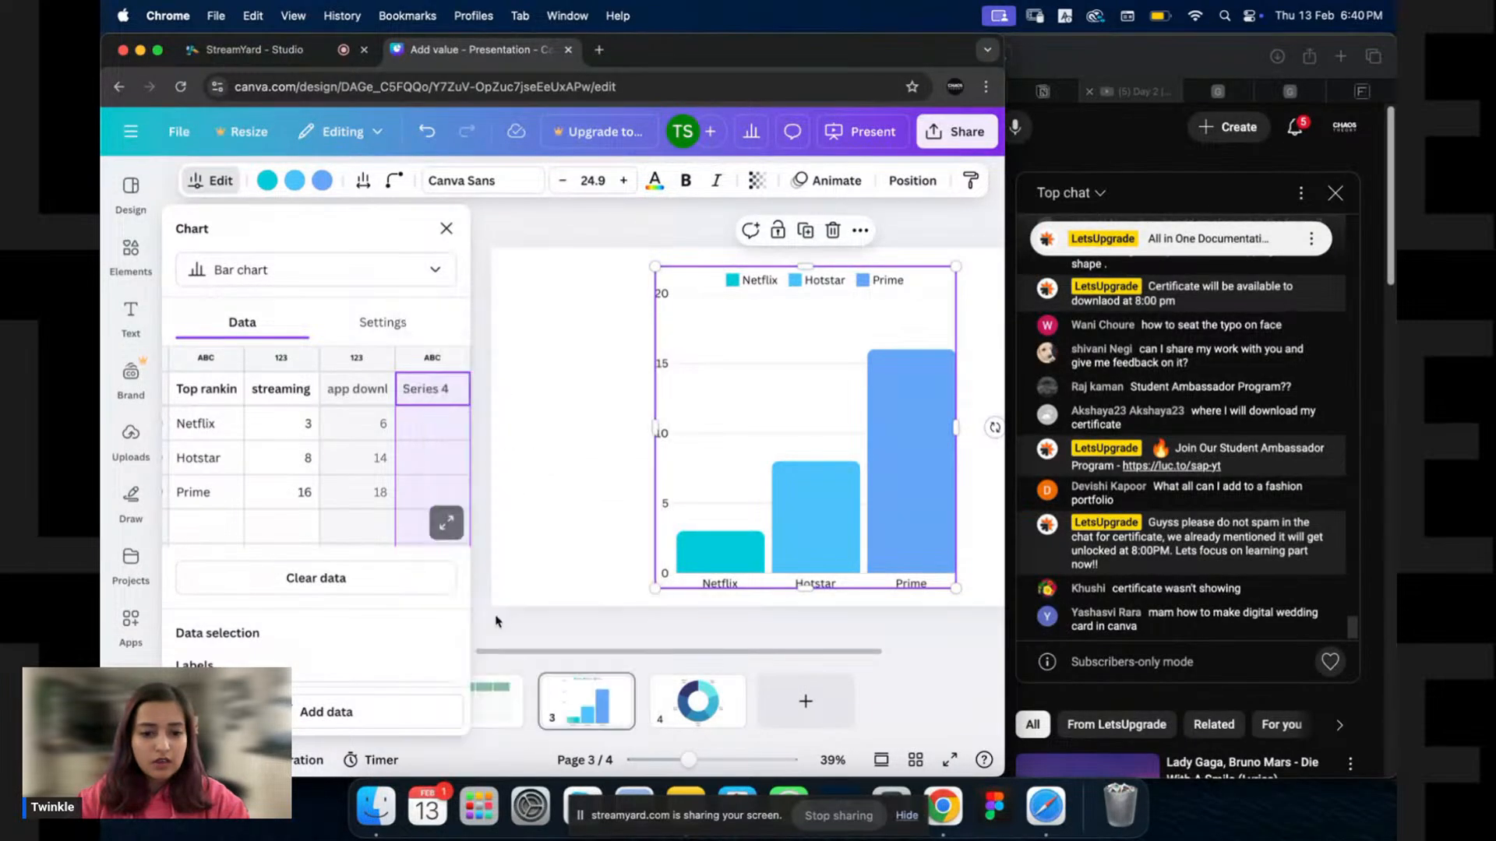
Set the Netflix row's values to 10 for streaming and 7 for app downloads.
{"action": "left_click", "coordinate": [286, 424]}
{"action": "type", "text": "1"}
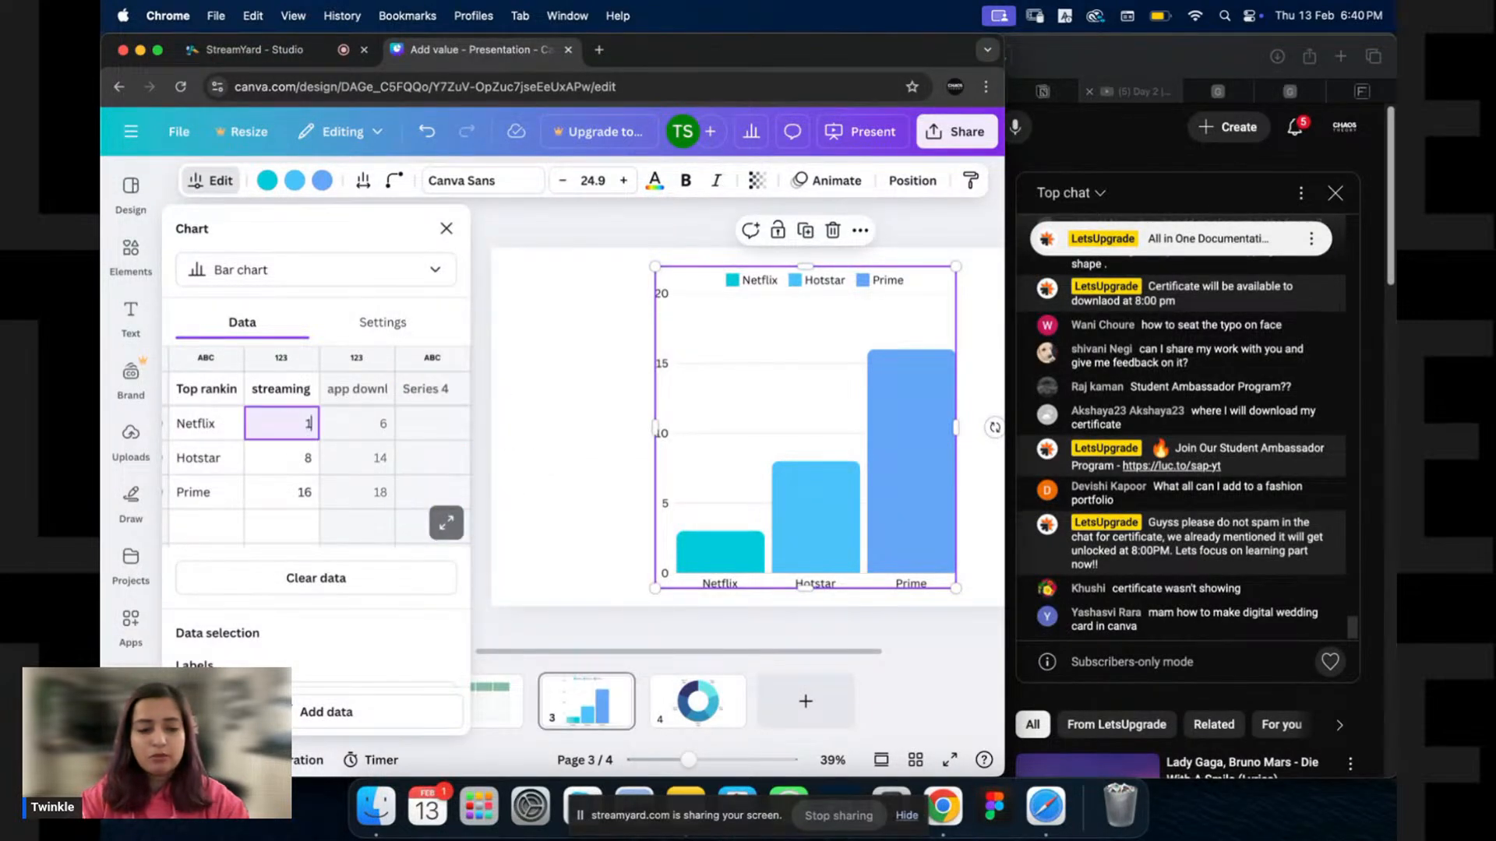
{"action": "type", "text": "000"}
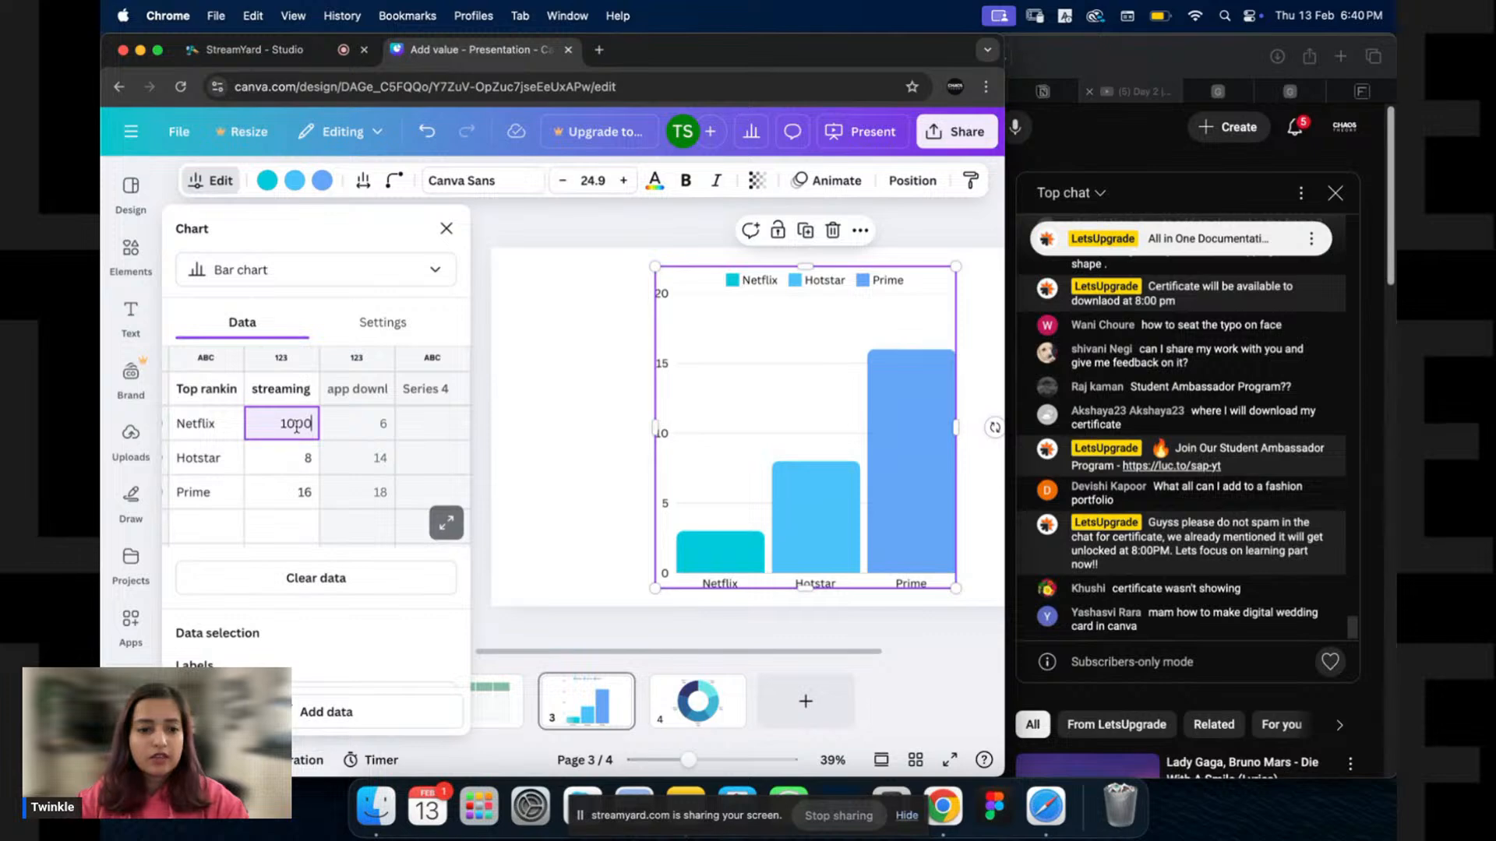
{"action": "key", "text": "BackSpace"}
{"action": "key", "text": "BackSpace"}
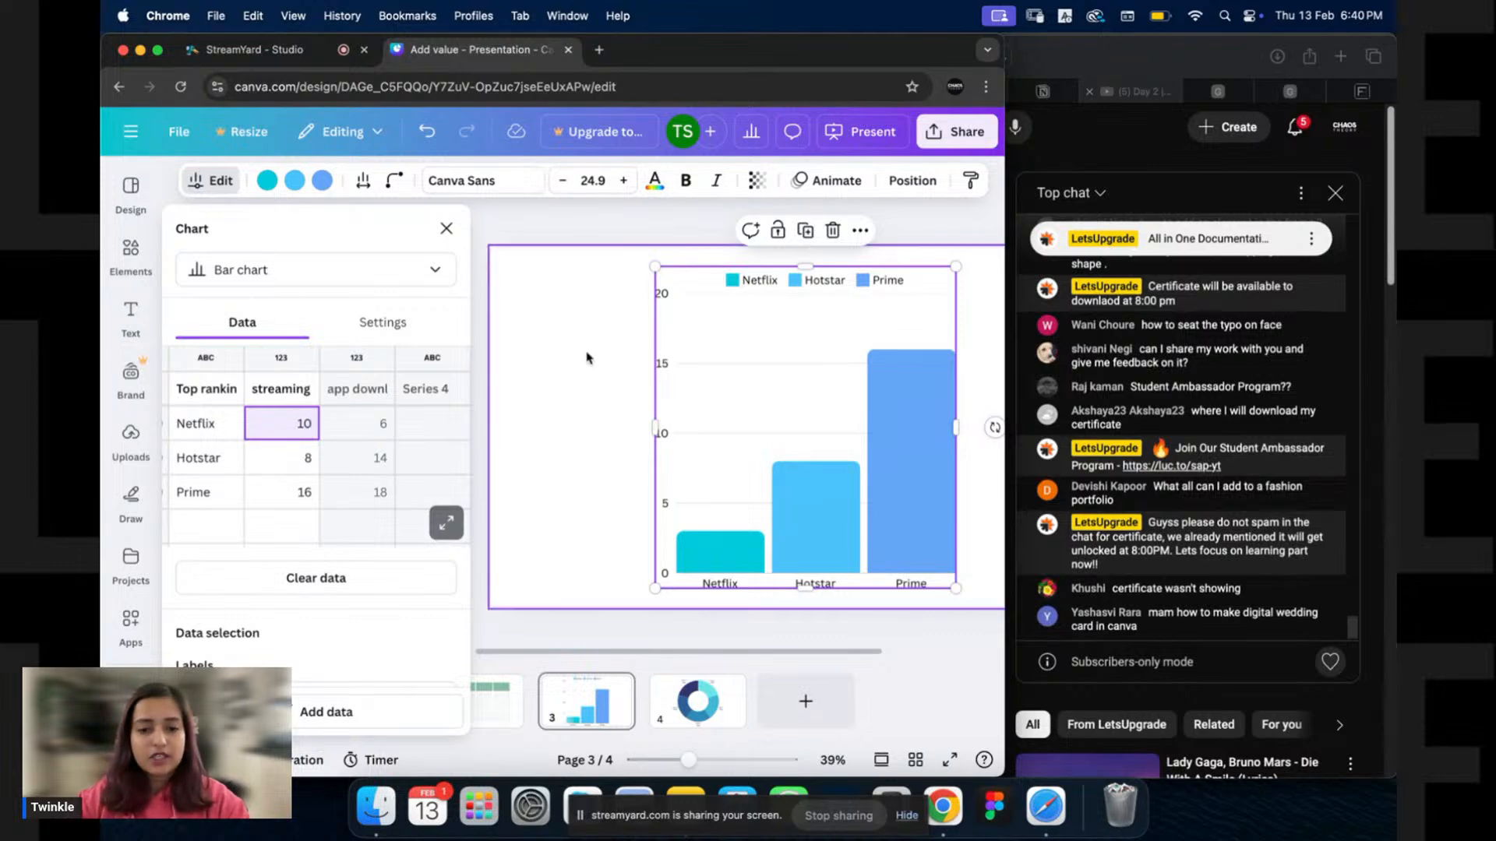
{"action": "left_click", "coordinate": [380, 422]}
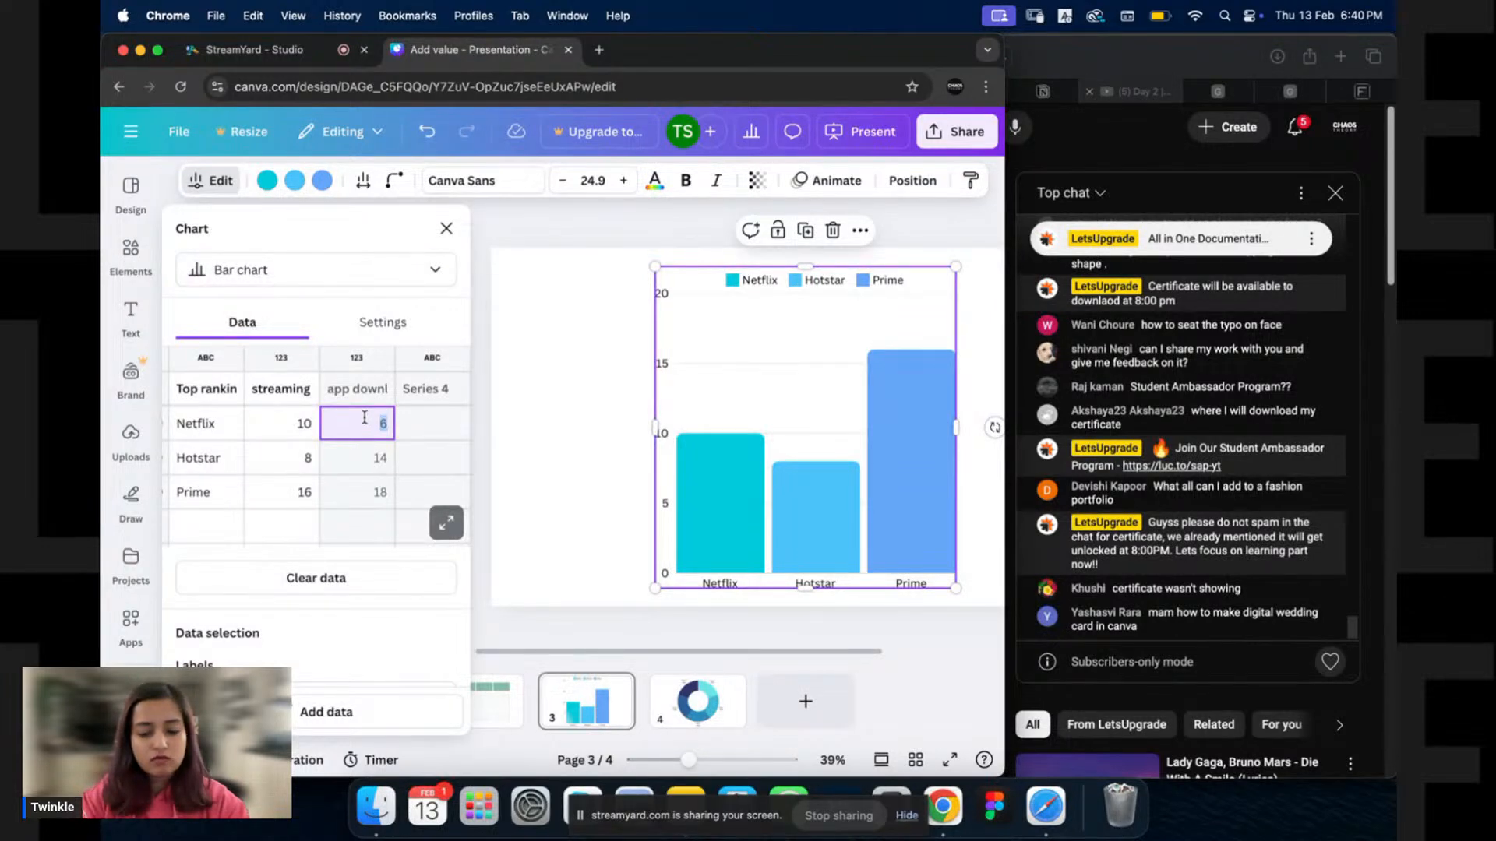
{"action": "type", "text": "7"}
Set the Hotstar row's values to 7 for streaming and 5 for app downloads.
{"action": "left_click", "coordinate": [263, 457]}
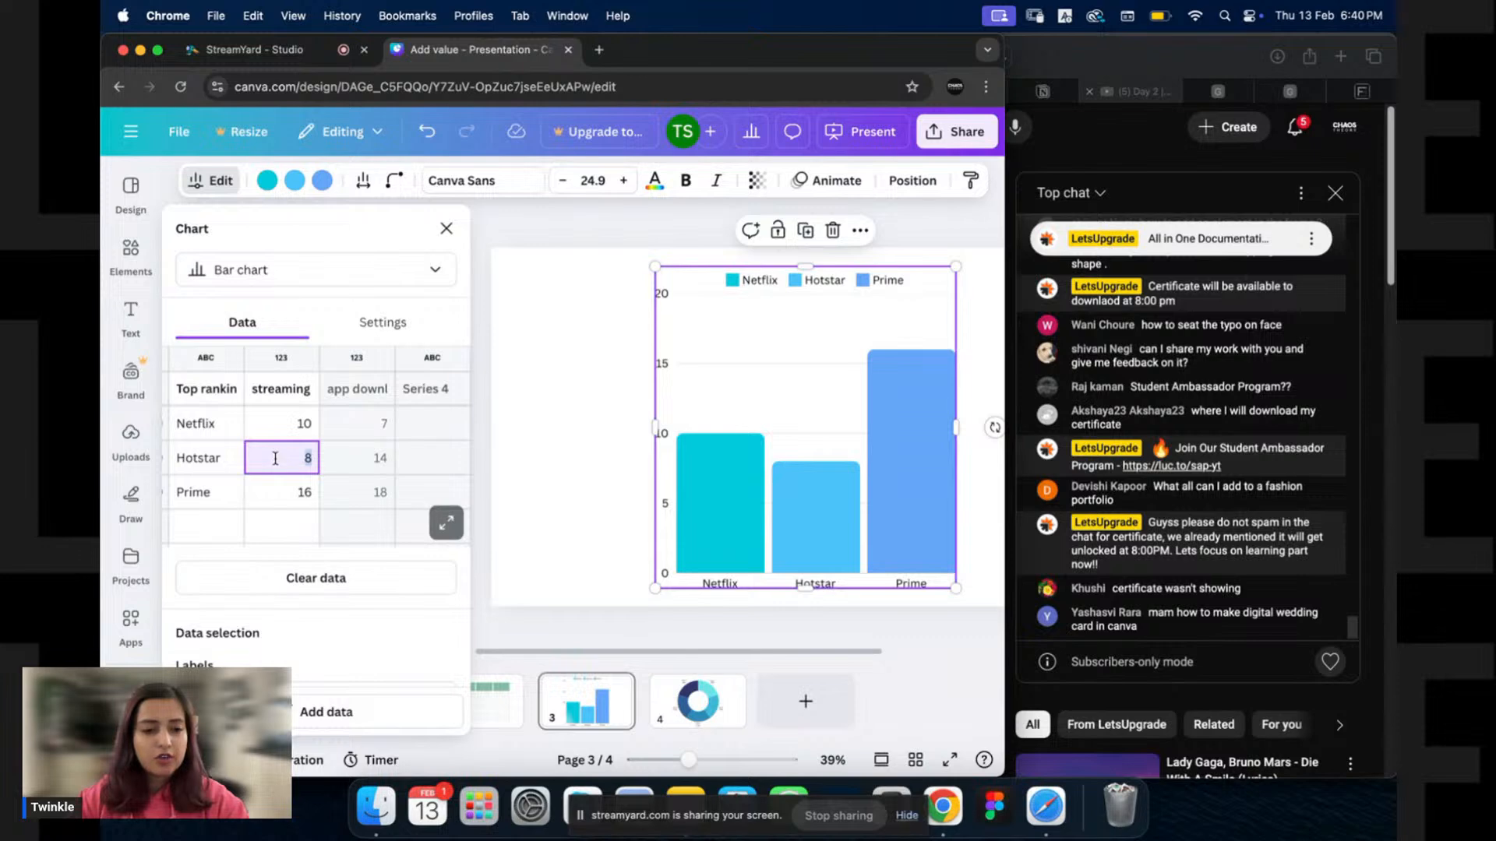
{"action": "type", "text": "7"}
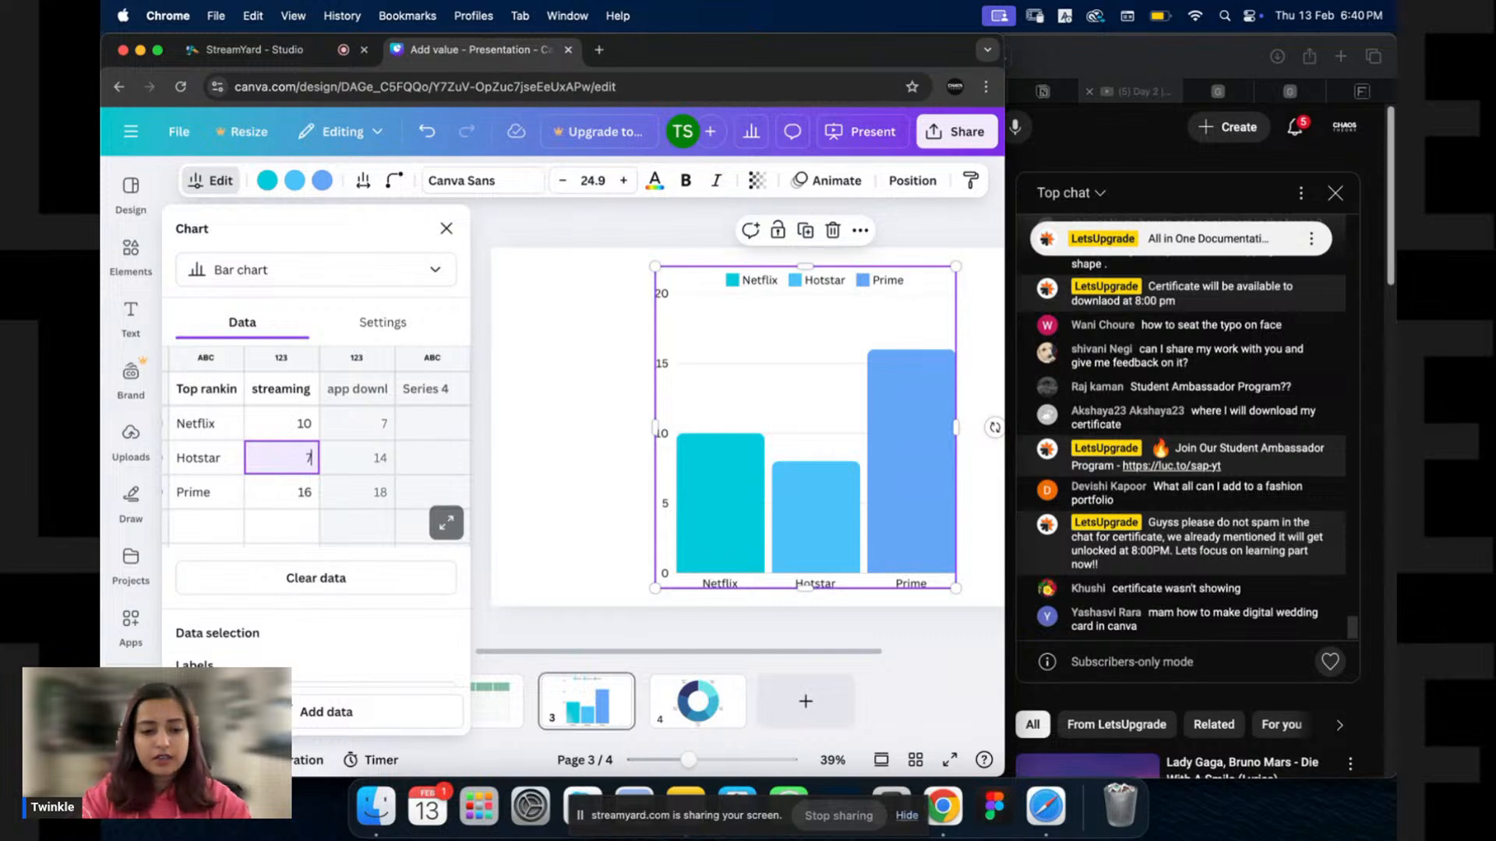
{"action": "left_click", "coordinate": [352, 454]}
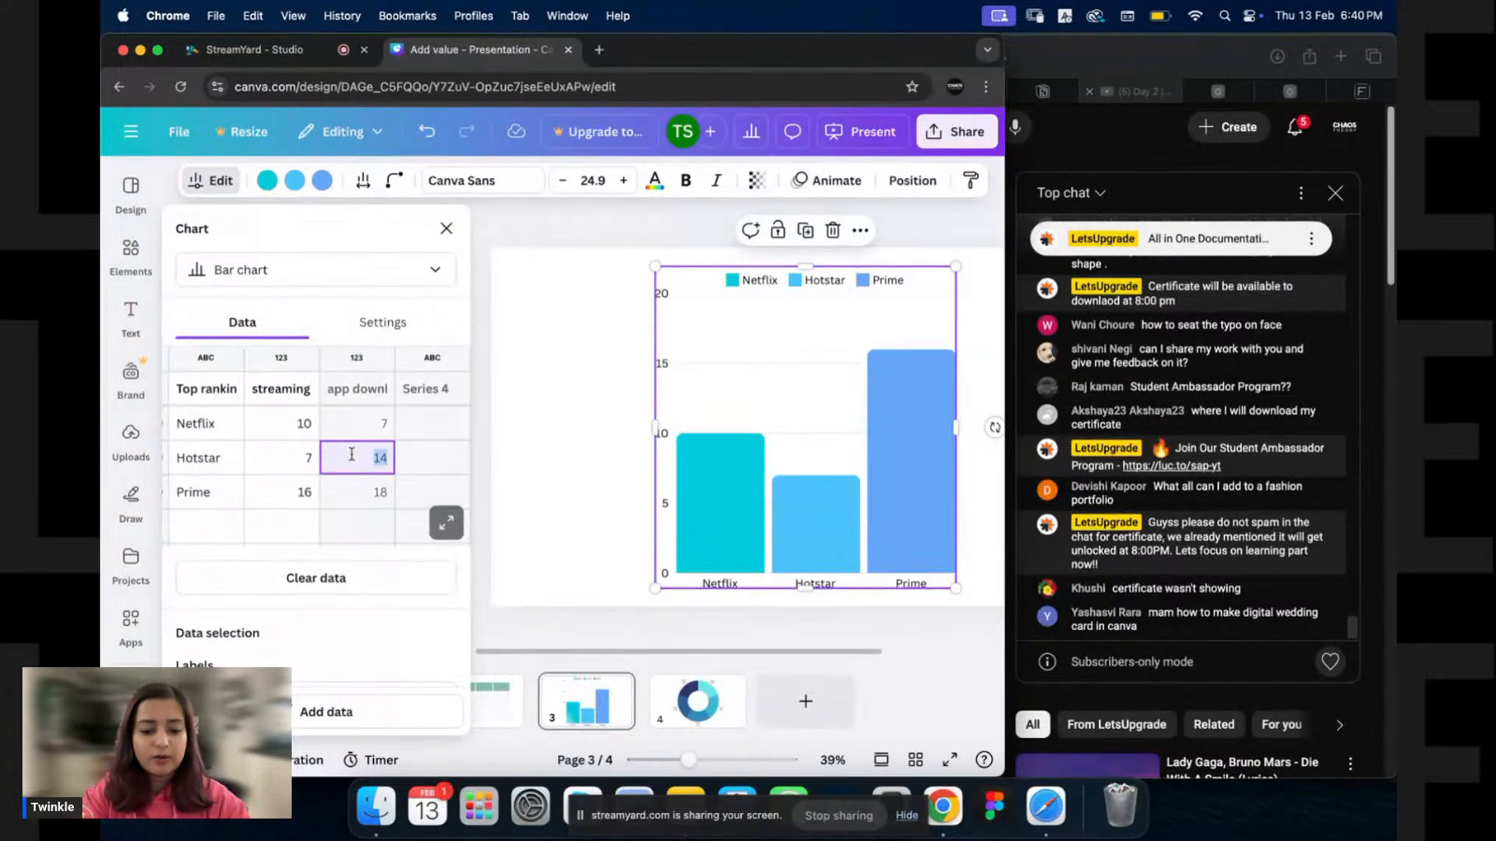
{"action": "type", "text": "5"}
{"action": "left_click", "coordinate": [293, 490]}
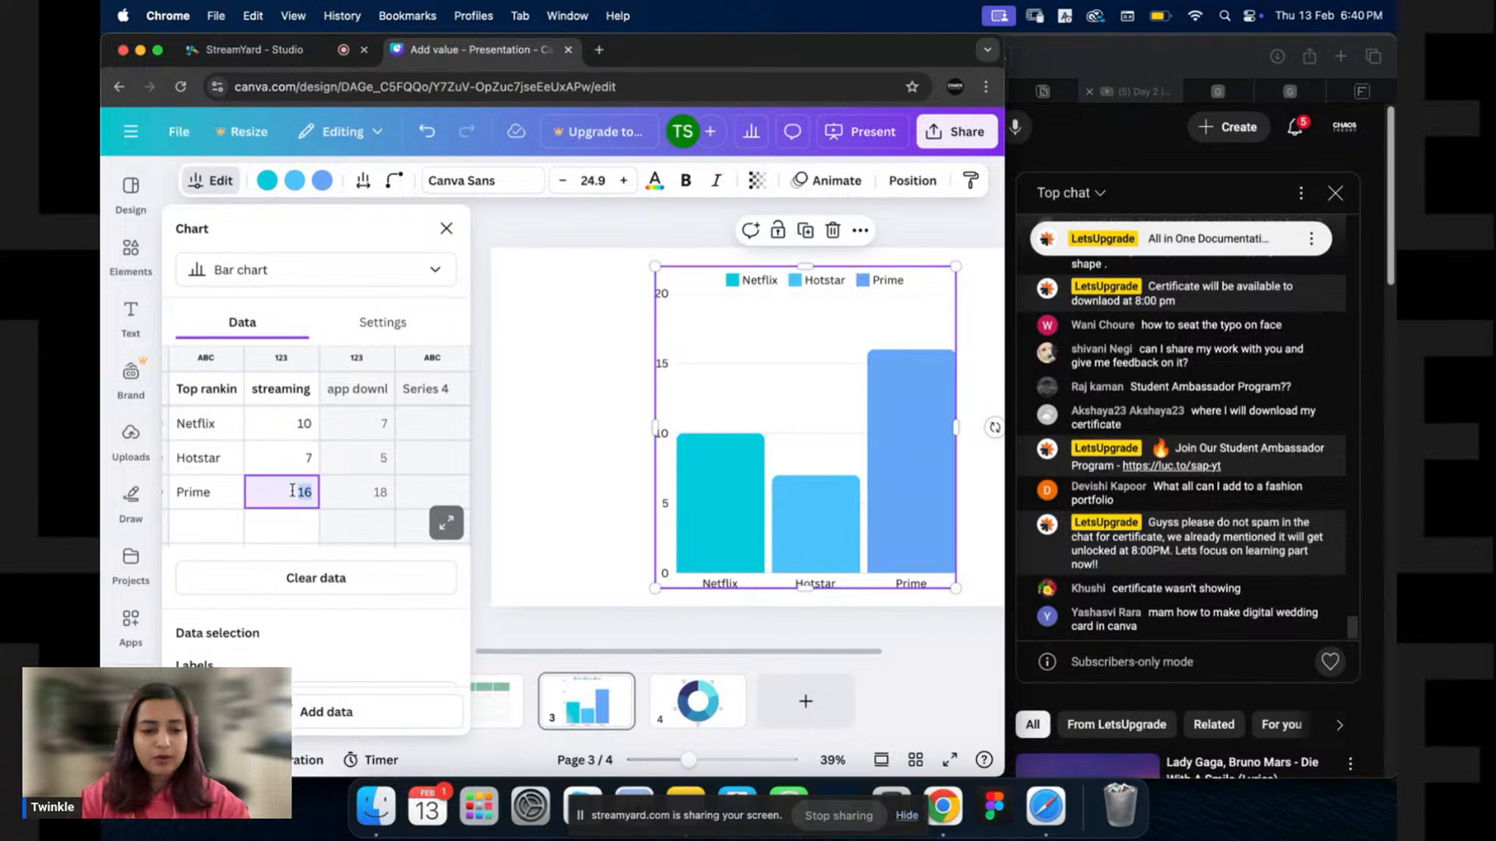
Set the Prime row's values to 21 for streaming and 3 for app downloads, and close the chart data.
{"action": "type", "text": "21"}
{"action": "key", "text": "Tab"}
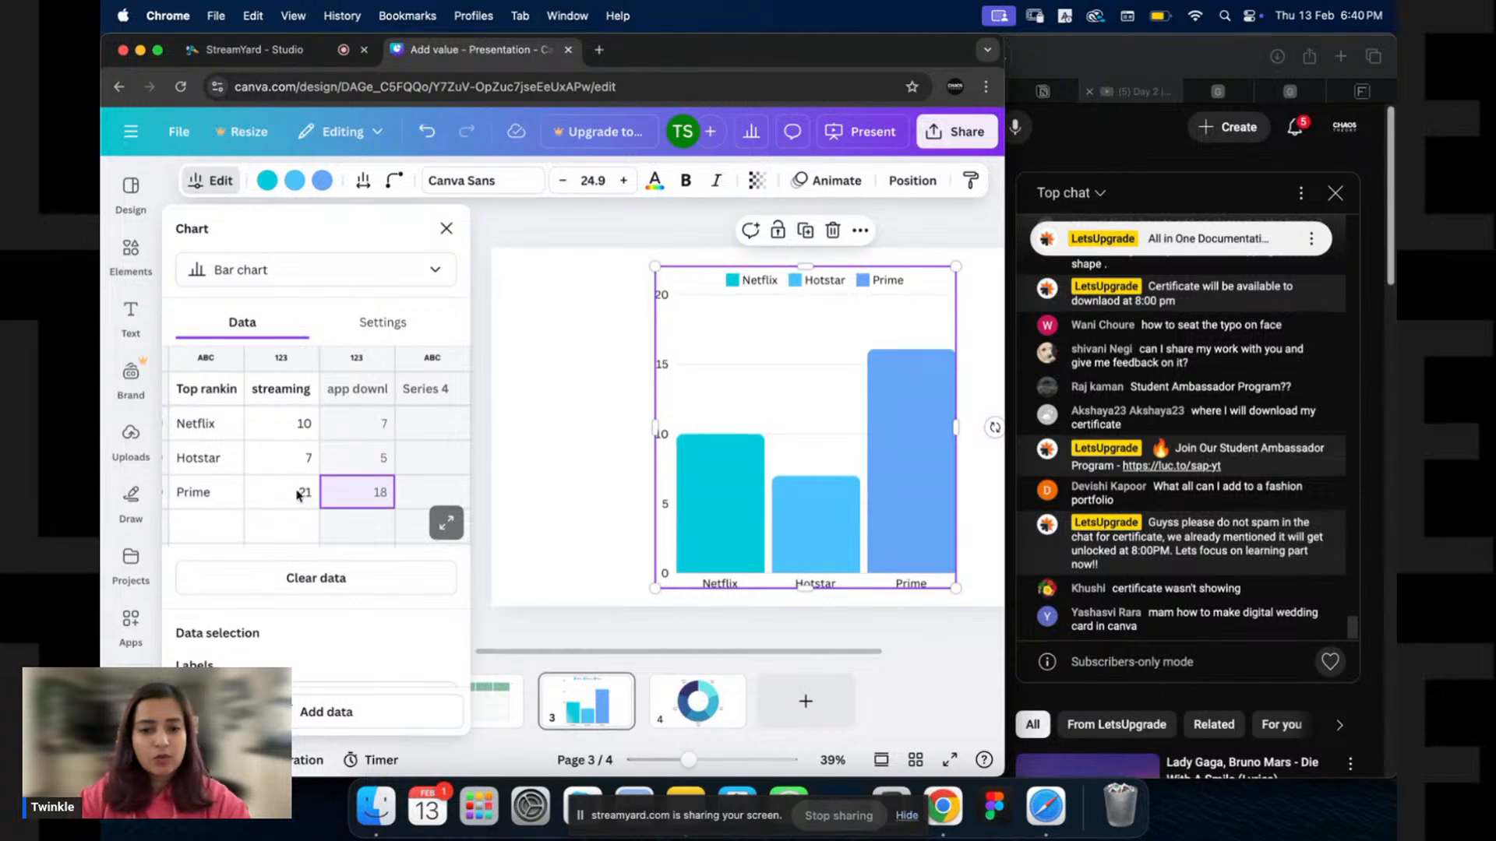
{"action": "left_click", "coordinate": [372, 494]}
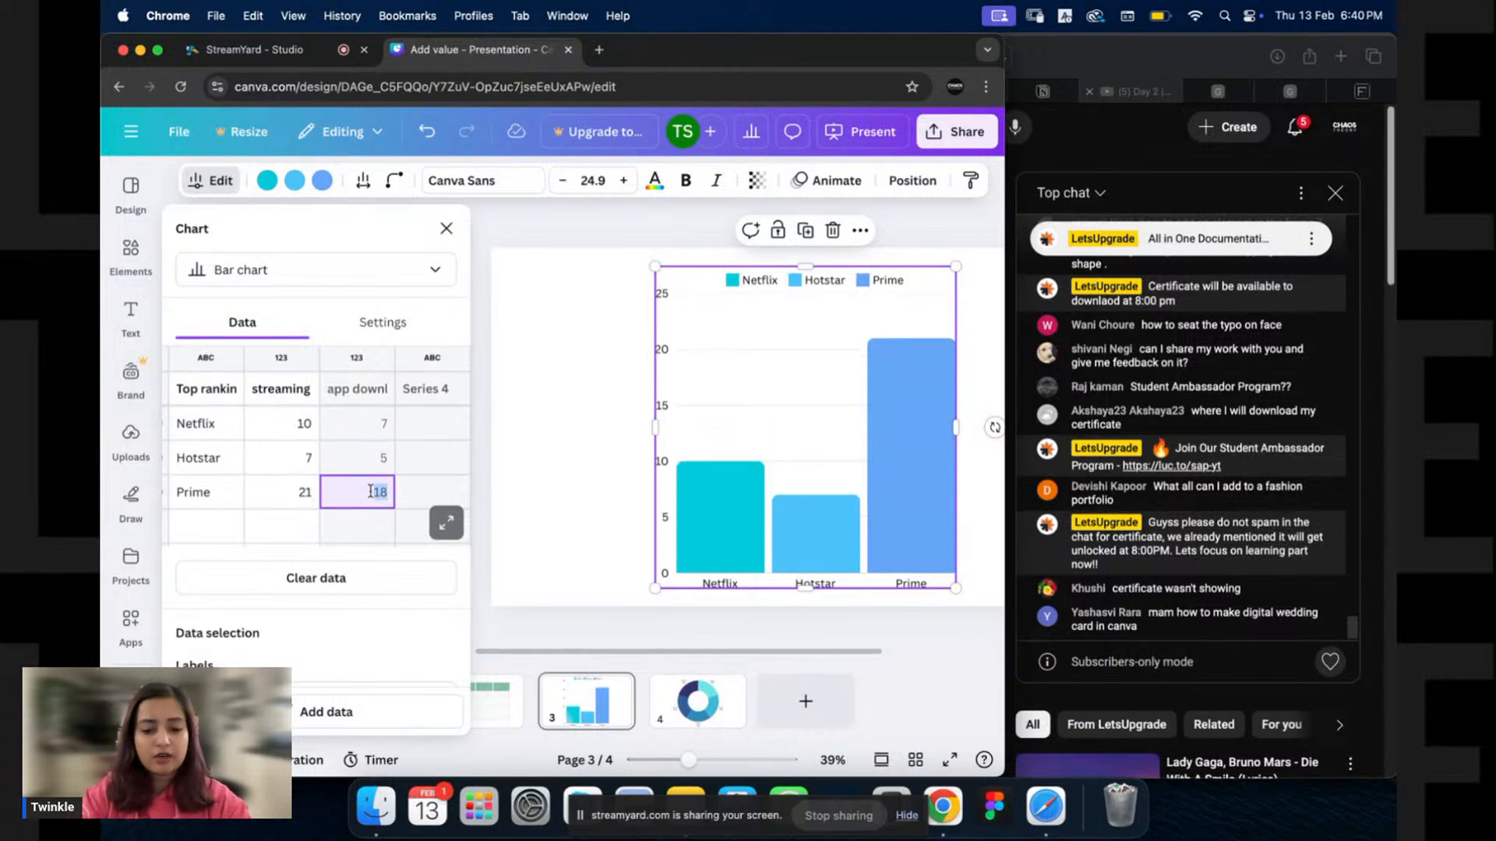
{"action": "type", "text": "7"}
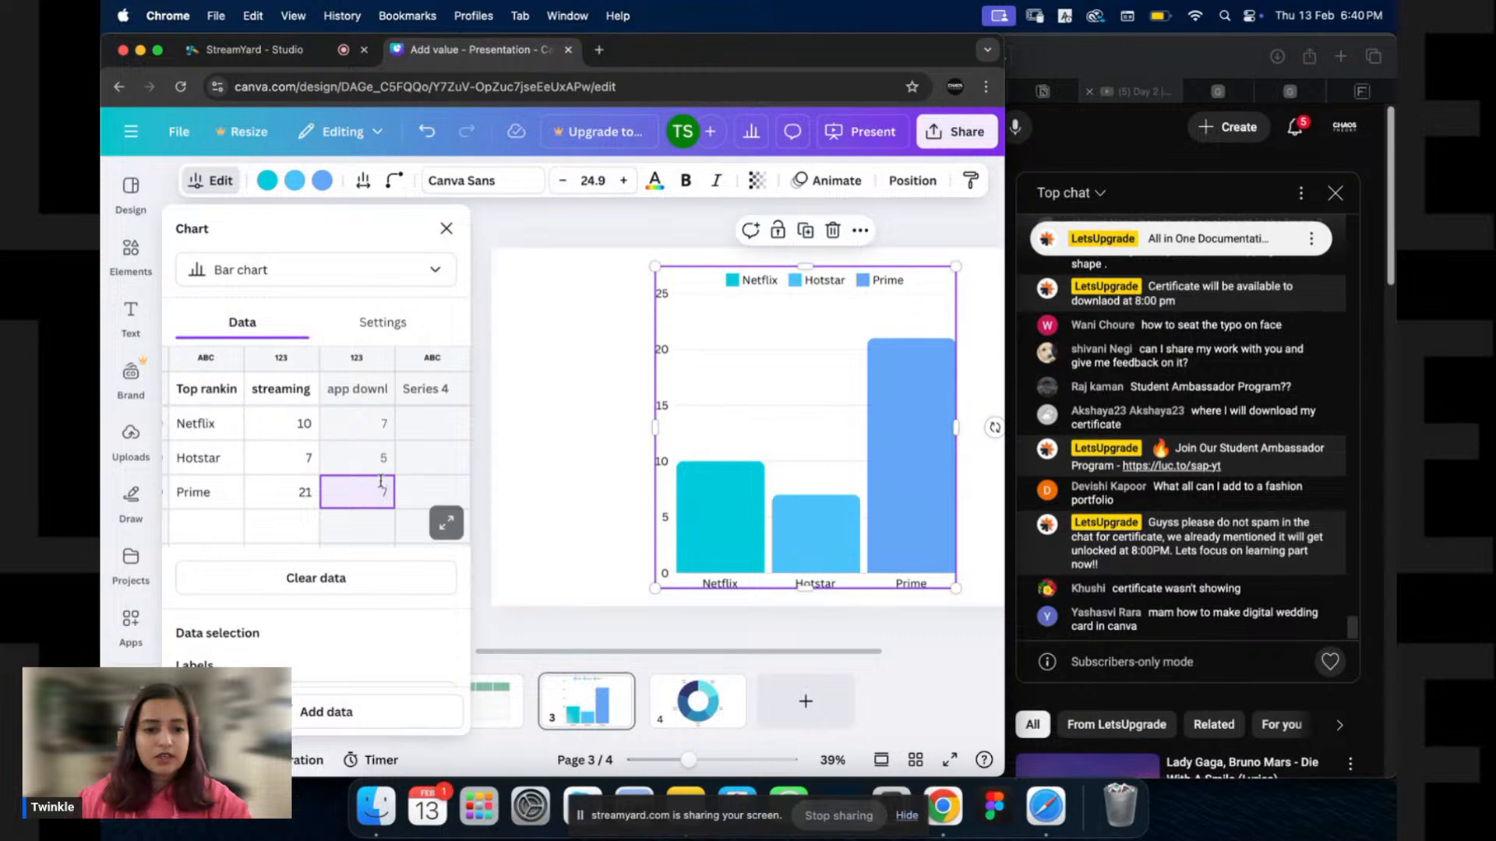
{"action": "left_click", "coordinate": [600, 477]}
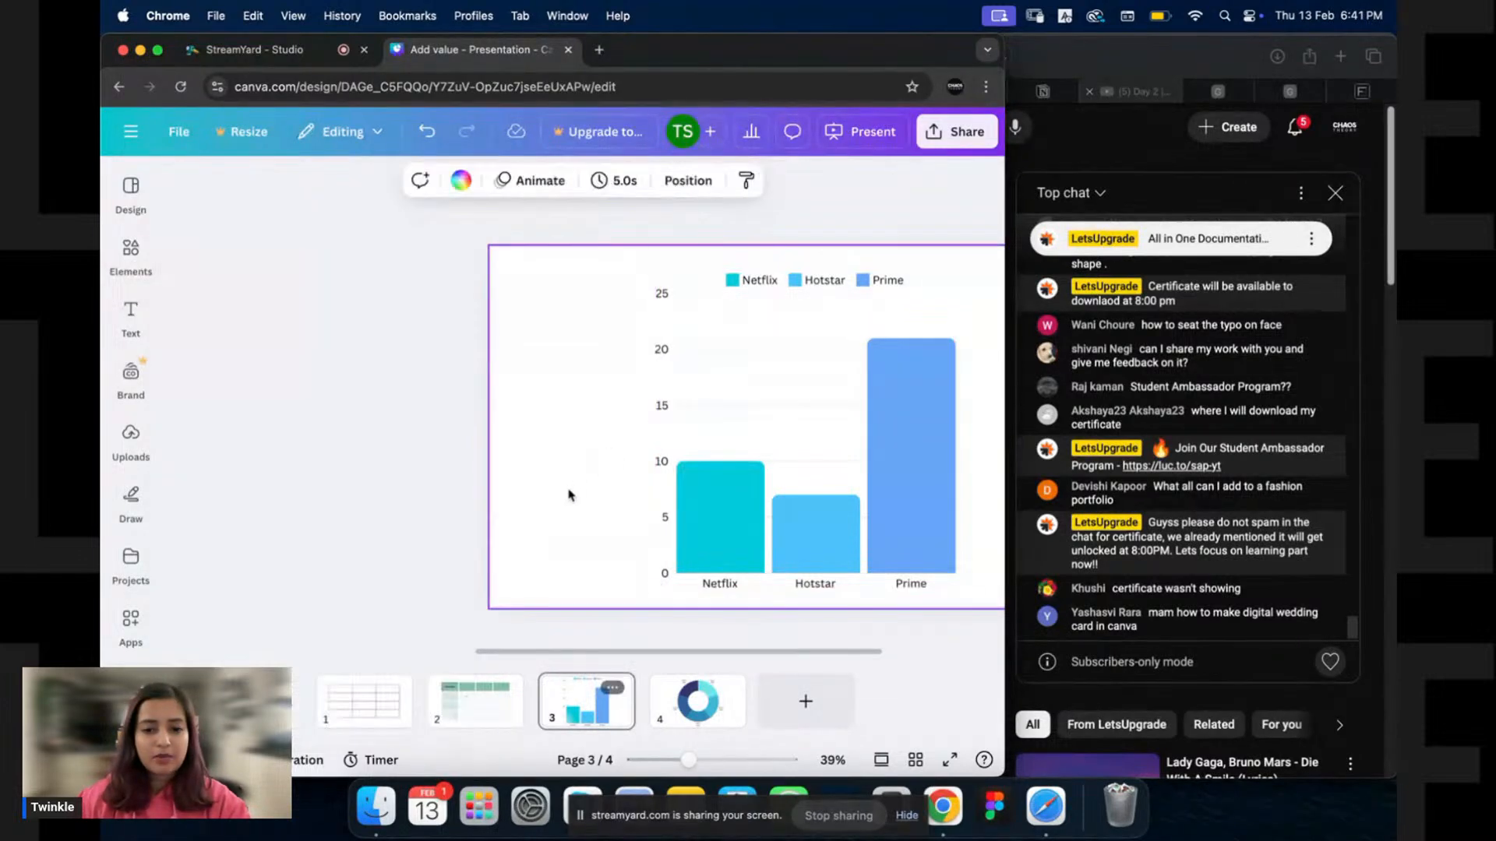
Examine the bar chart's individual bars for Netflix, Hotstar and Prime and compare them with the chart data.
{"action": "left_click", "coordinate": [515, 518]}
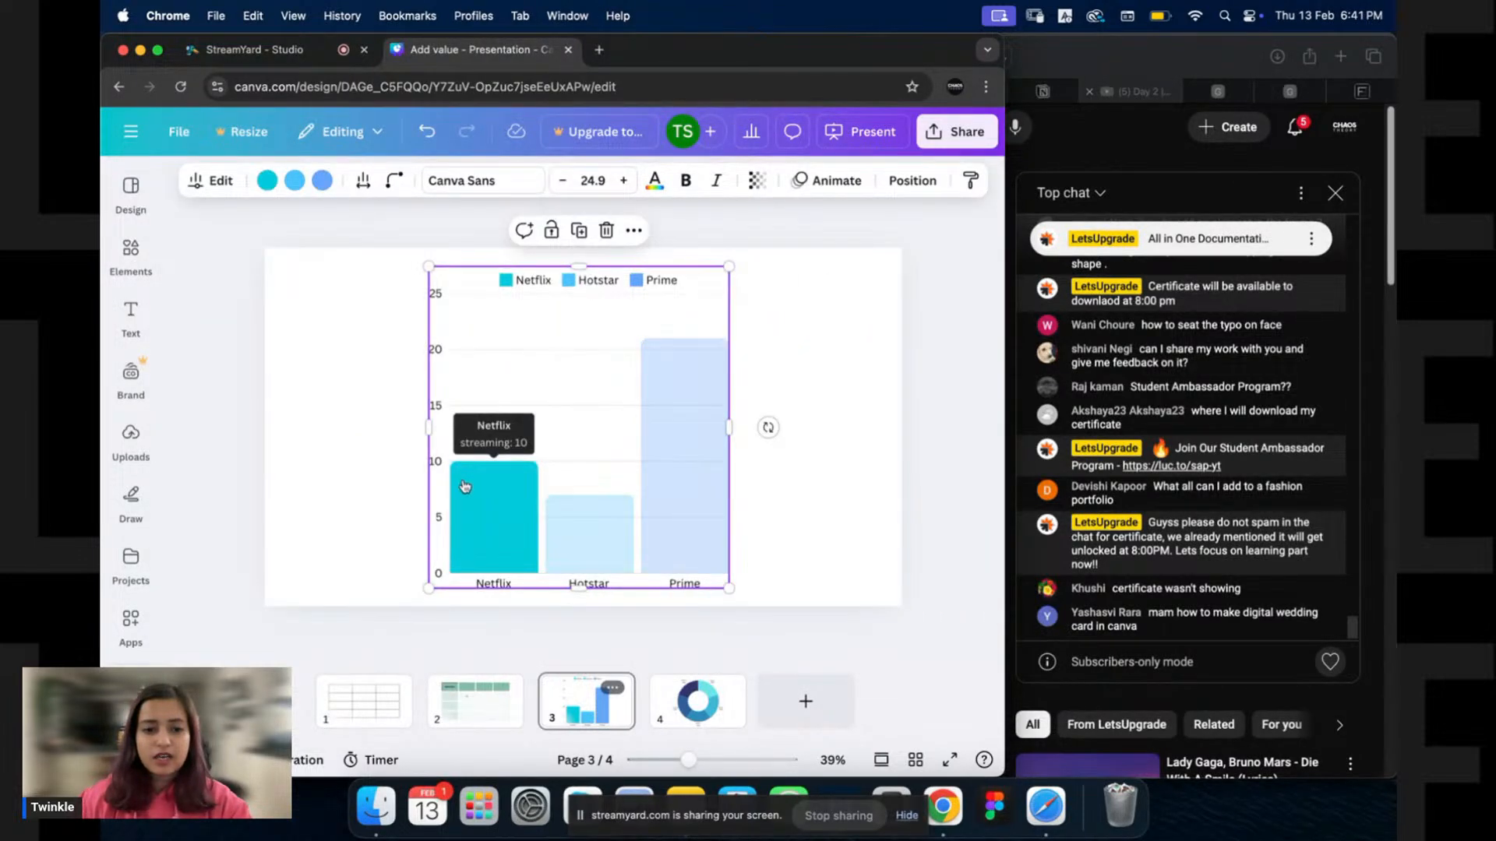
{"action": "mouse_move", "coordinate": [677, 480]}
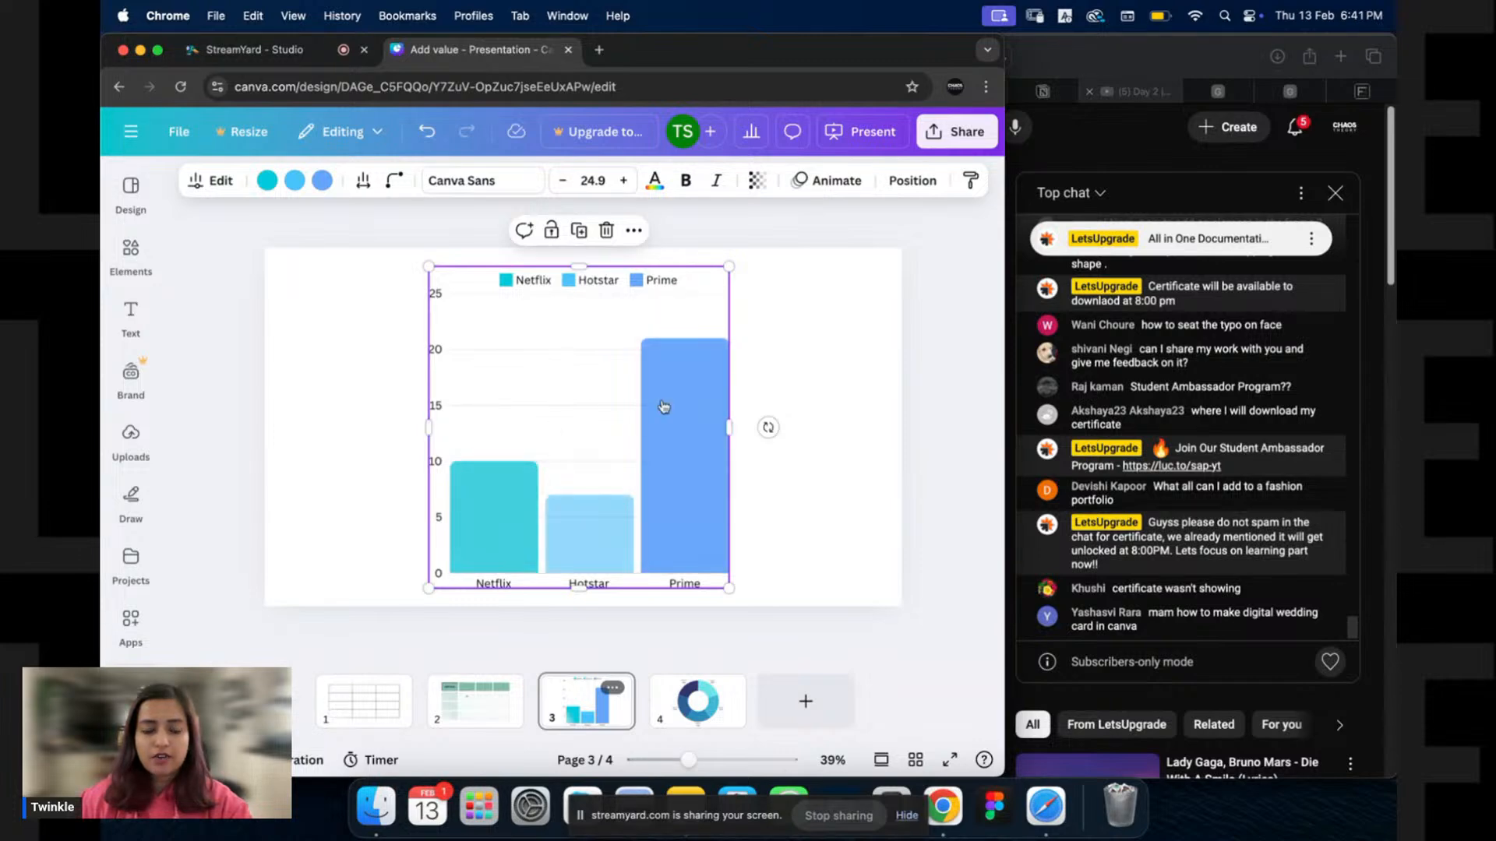
{"action": "mouse_move", "coordinate": [580, 522]}
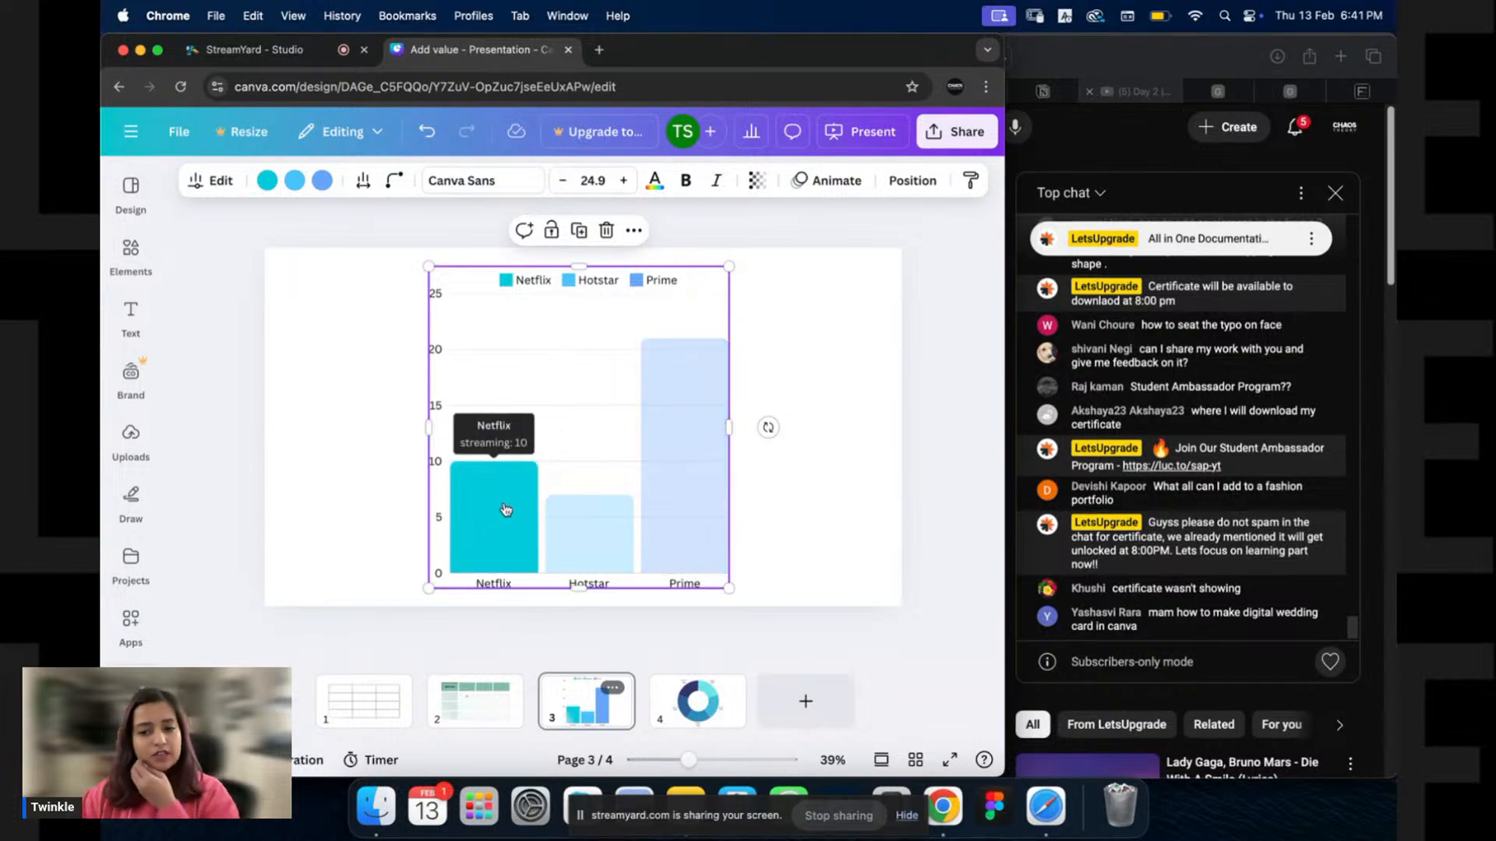
{"action": "mouse_move", "coordinate": [511, 506]}
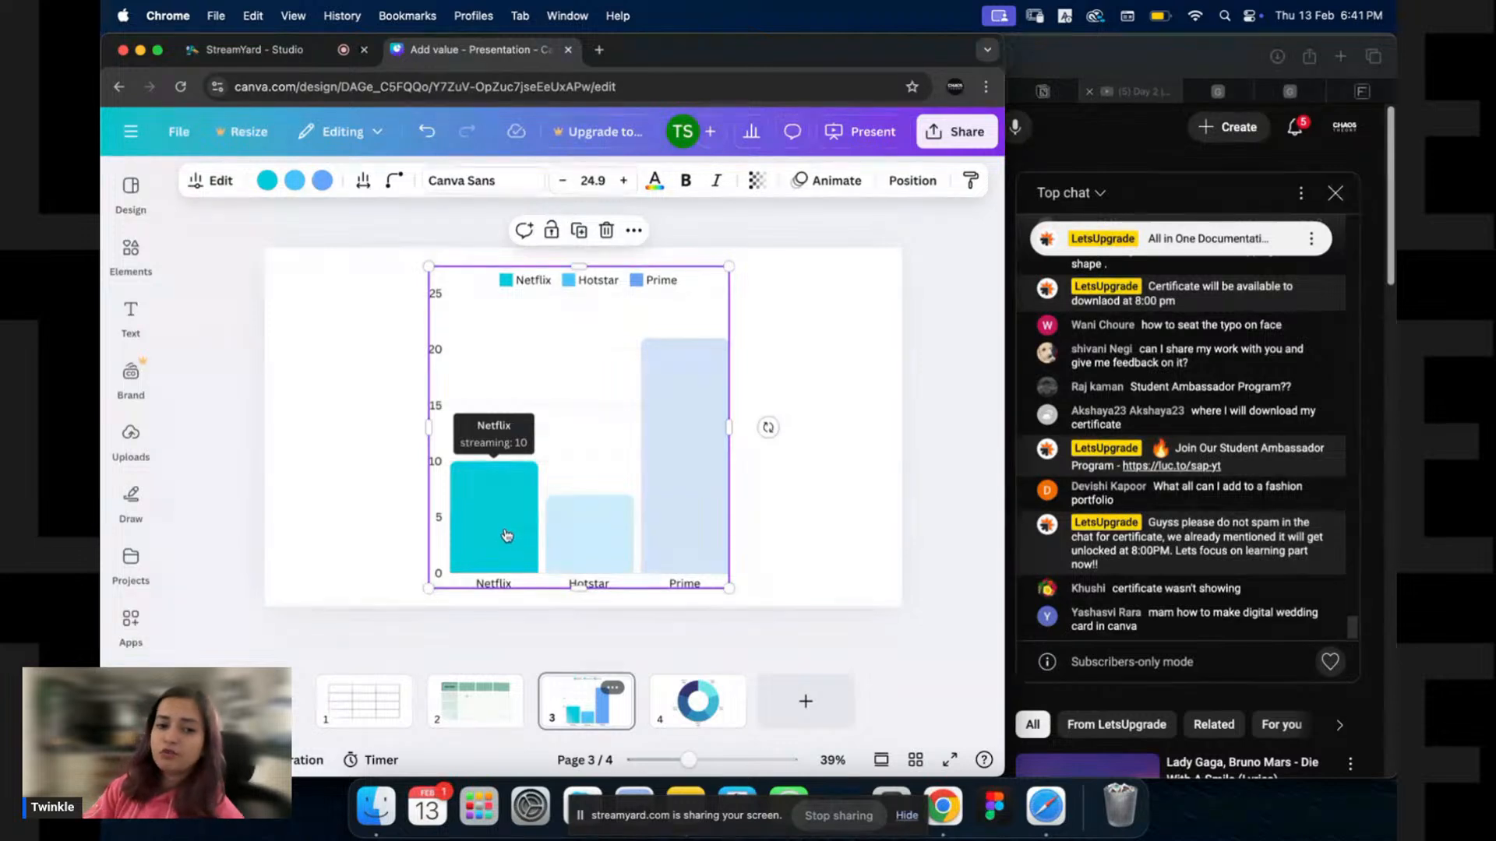
{"action": "double_click", "coordinate": [505, 529]}
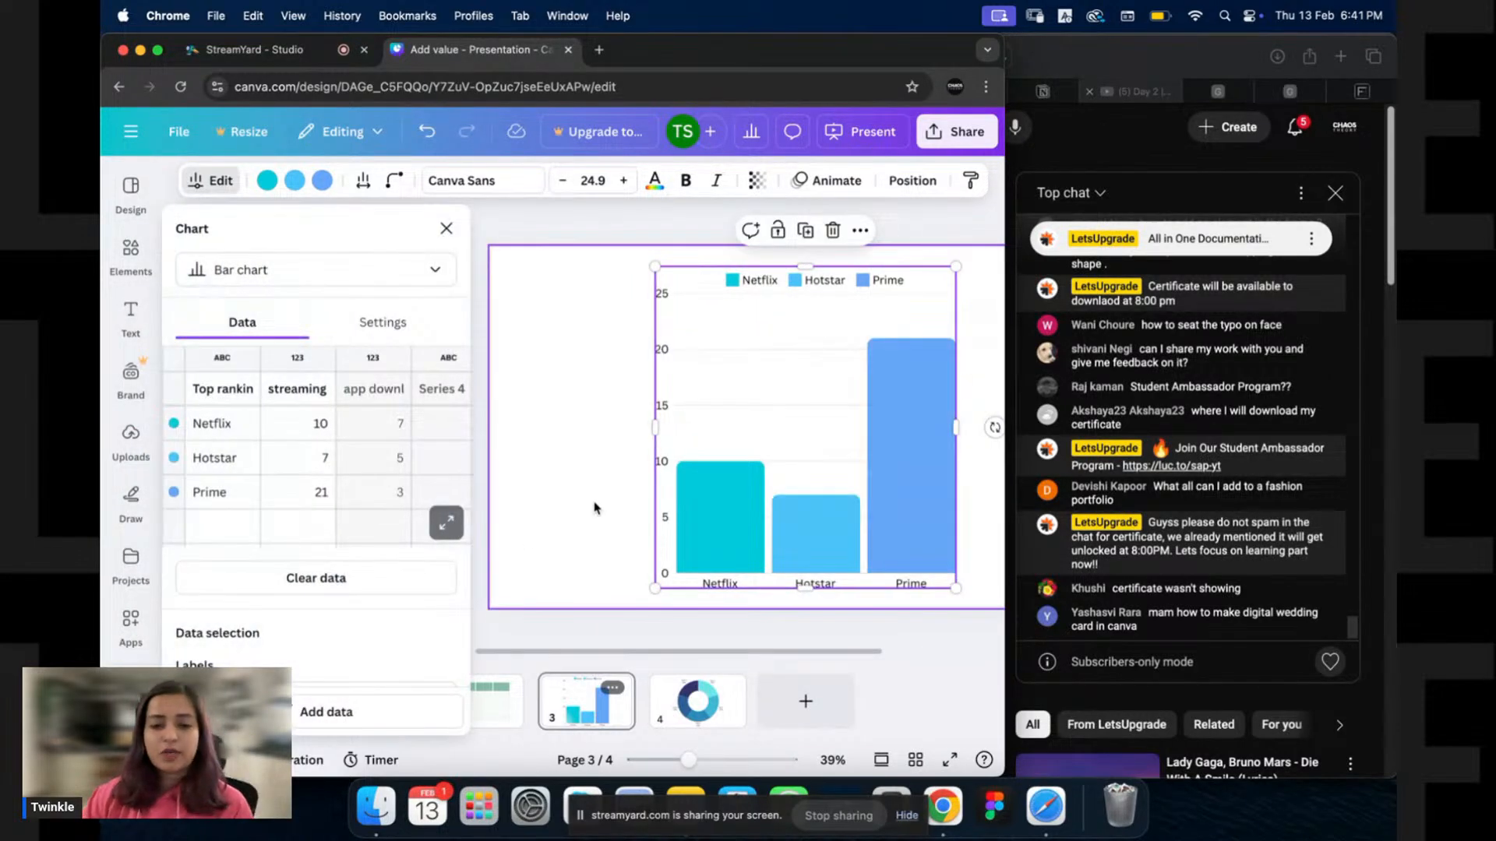
{"action": "left_click", "coordinate": [580, 359]}
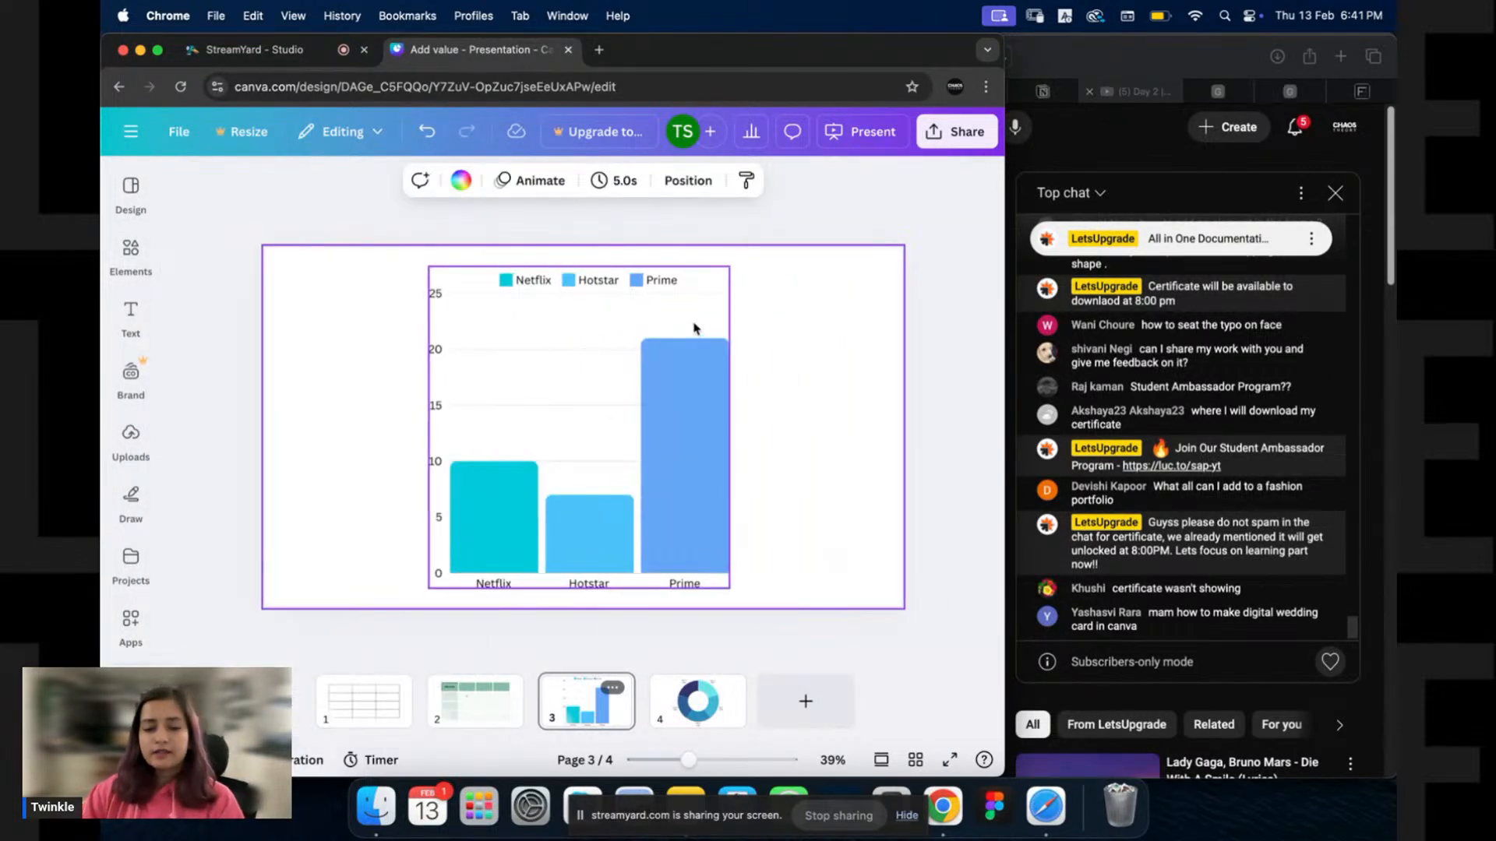
{"action": "mouse_move", "coordinate": [706, 445]}
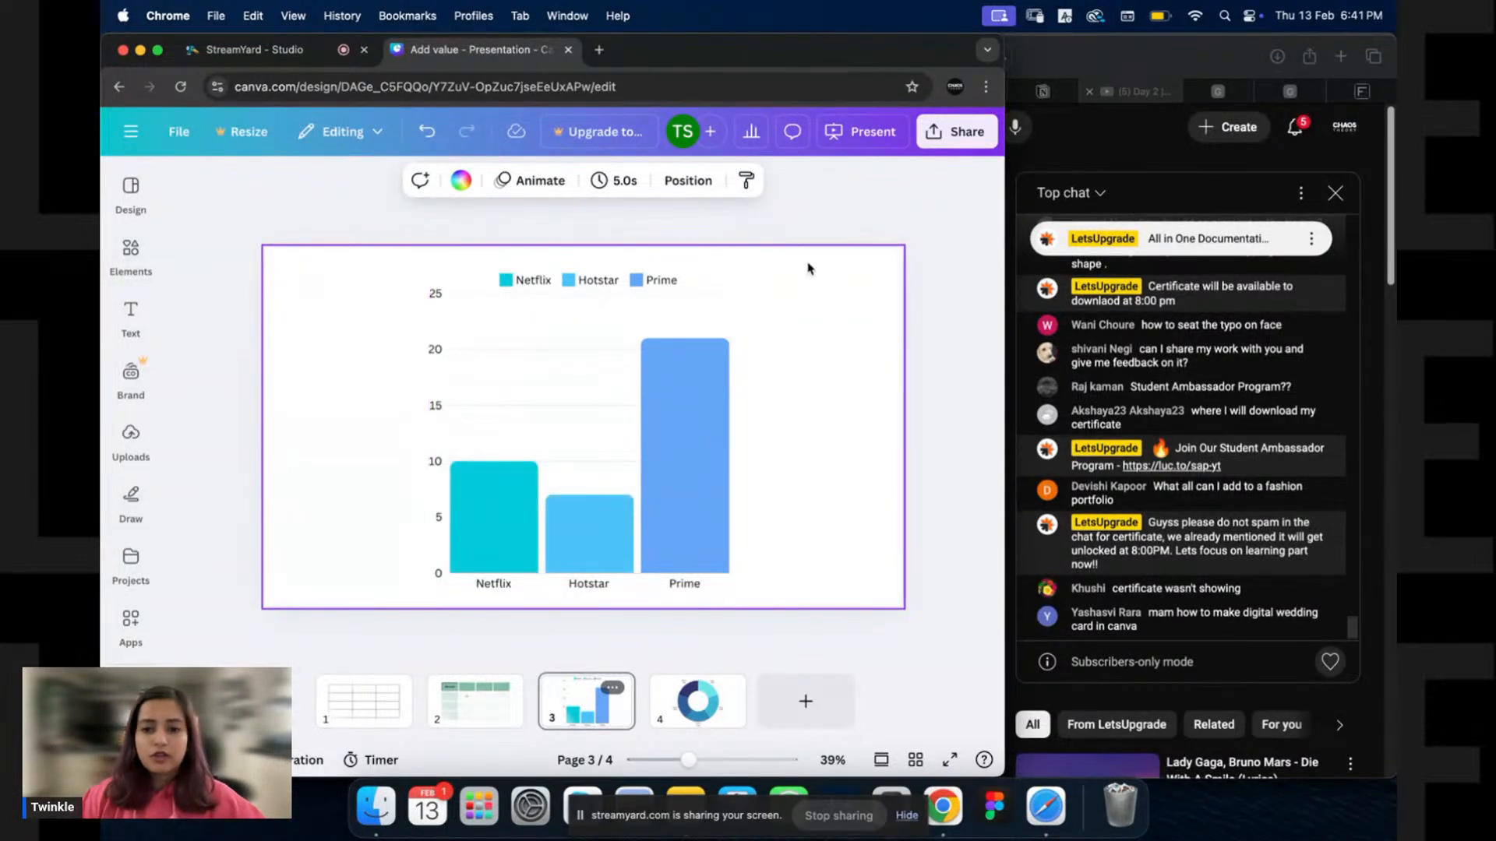
Reopen the bar chart's data and insert a column after Series 4.
{"action": "left_click", "coordinate": [691, 325]}
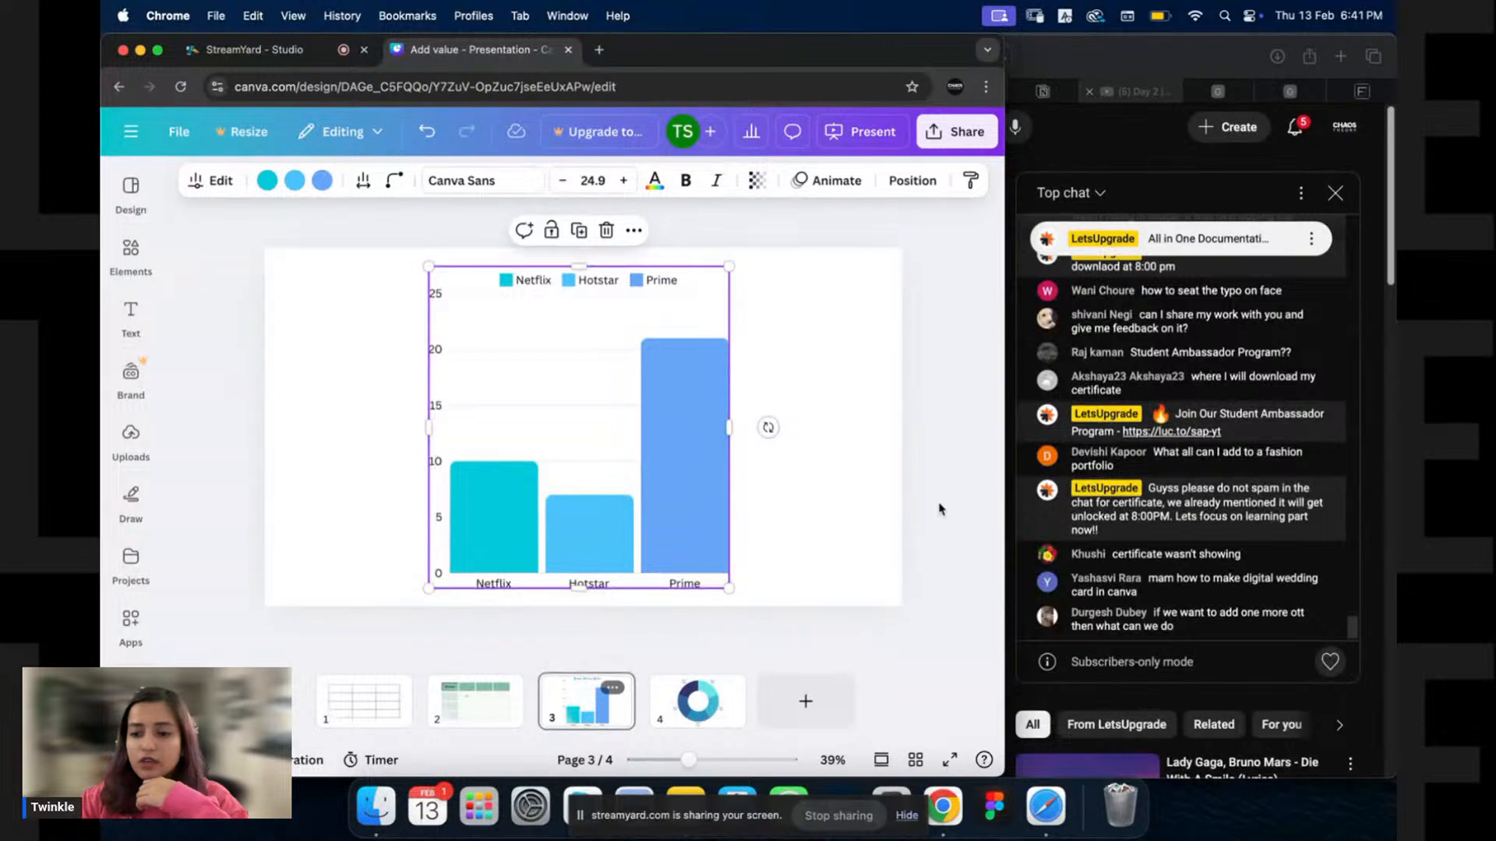
{"action": "mouse_move", "coordinate": [684, 427]}
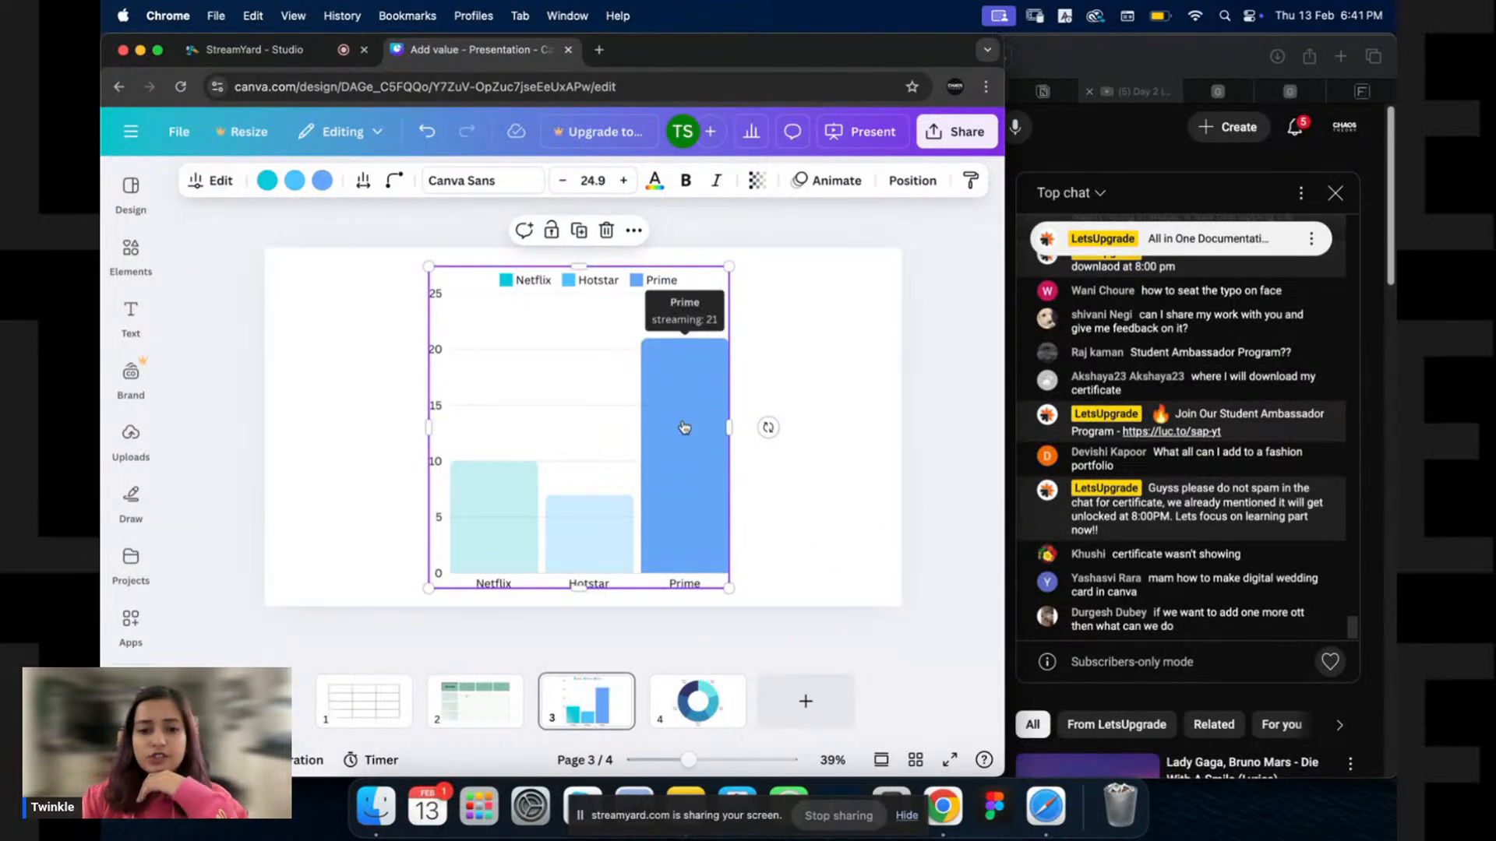
{"action": "double_click", "coordinate": [684, 427]}
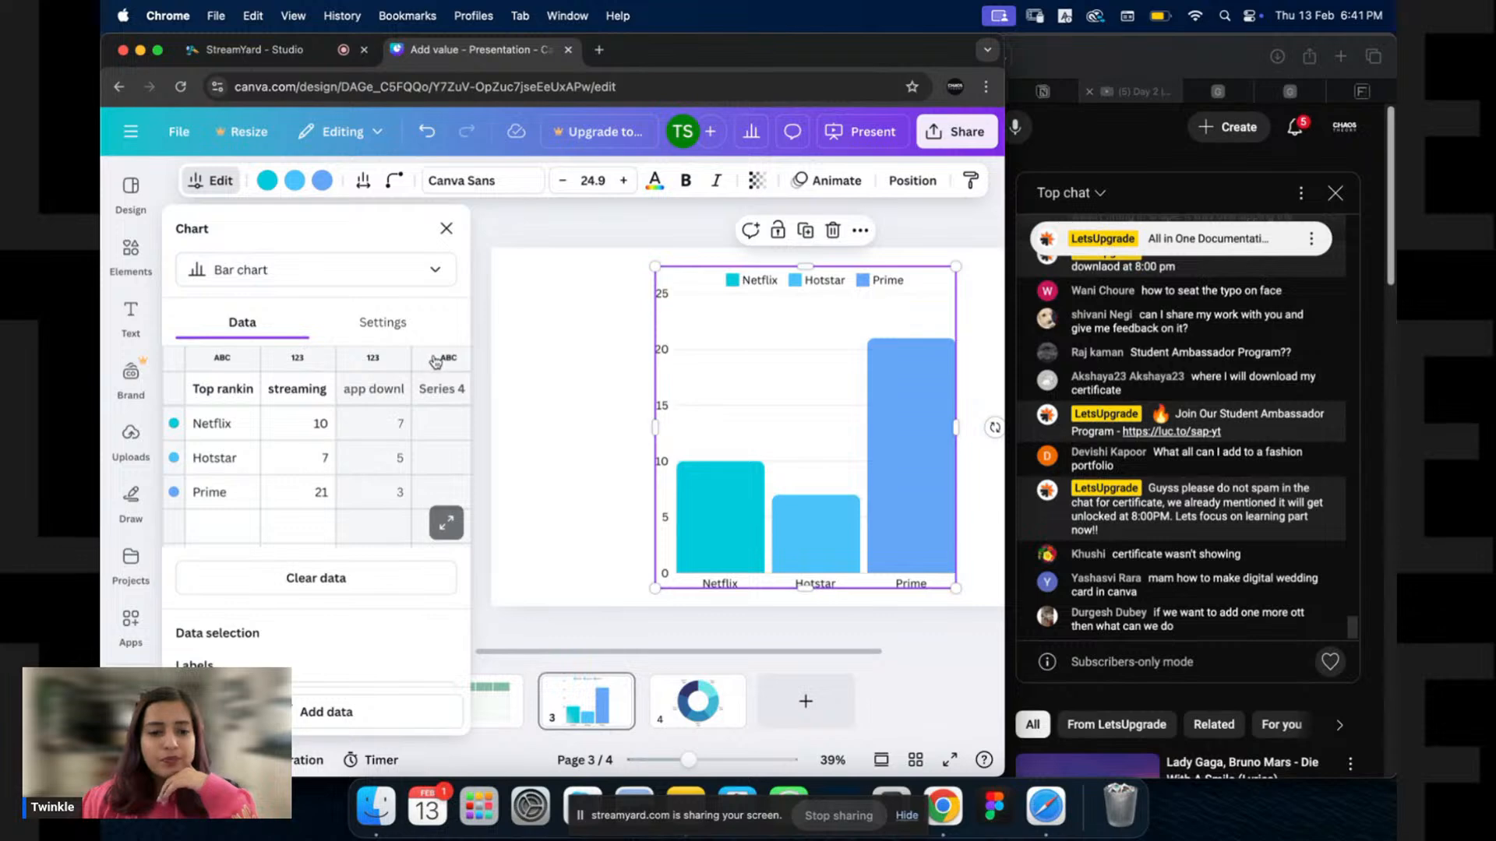
{"action": "left_click", "coordinate": [430, 381]}
{"action": "left_click", "coordinate": [440, 317]}
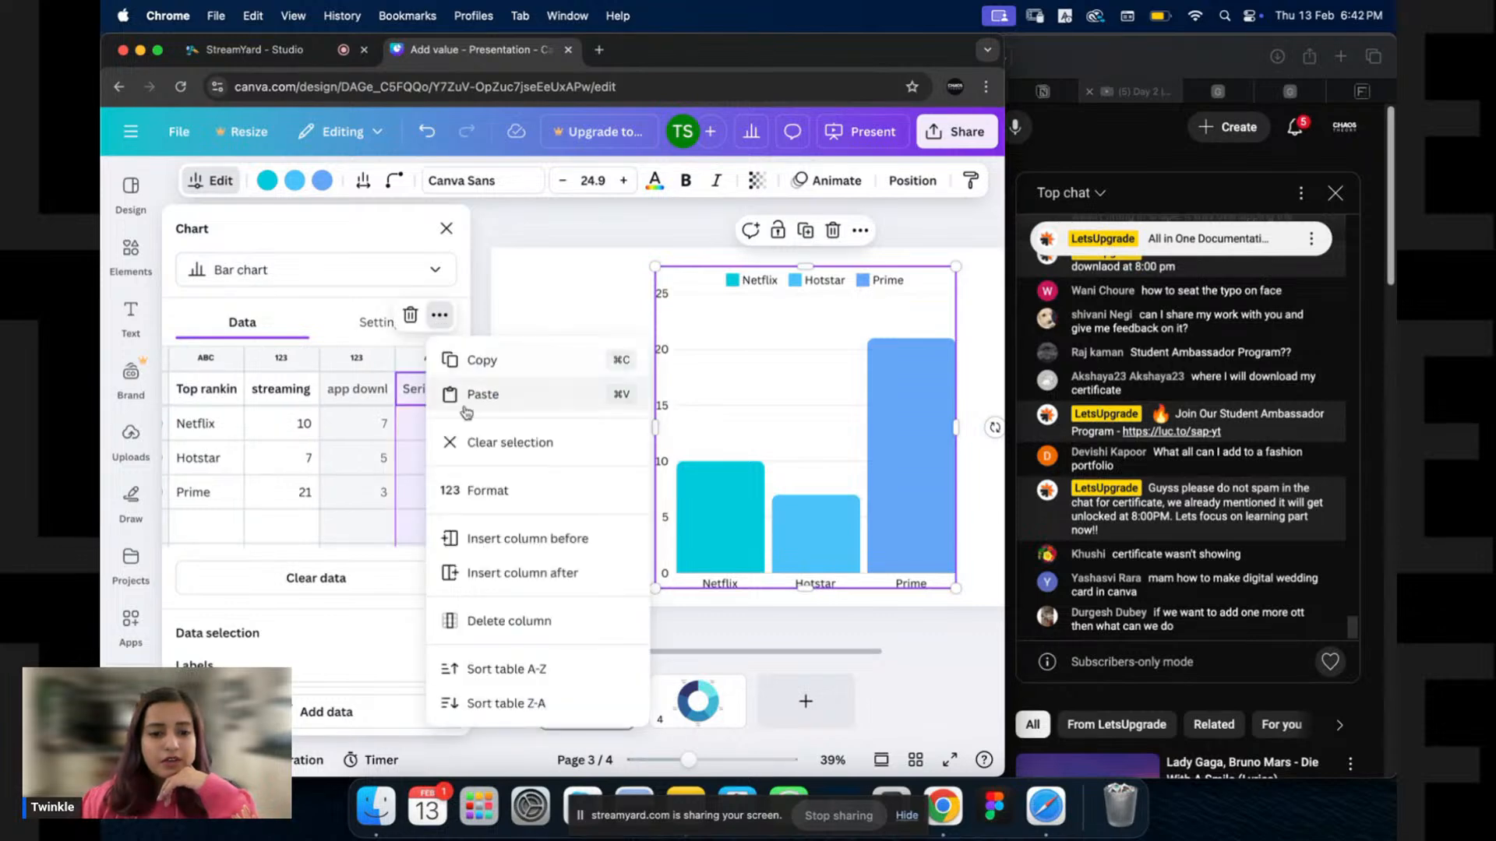
{"action": "left_click", "coordinate": [521, 574]}
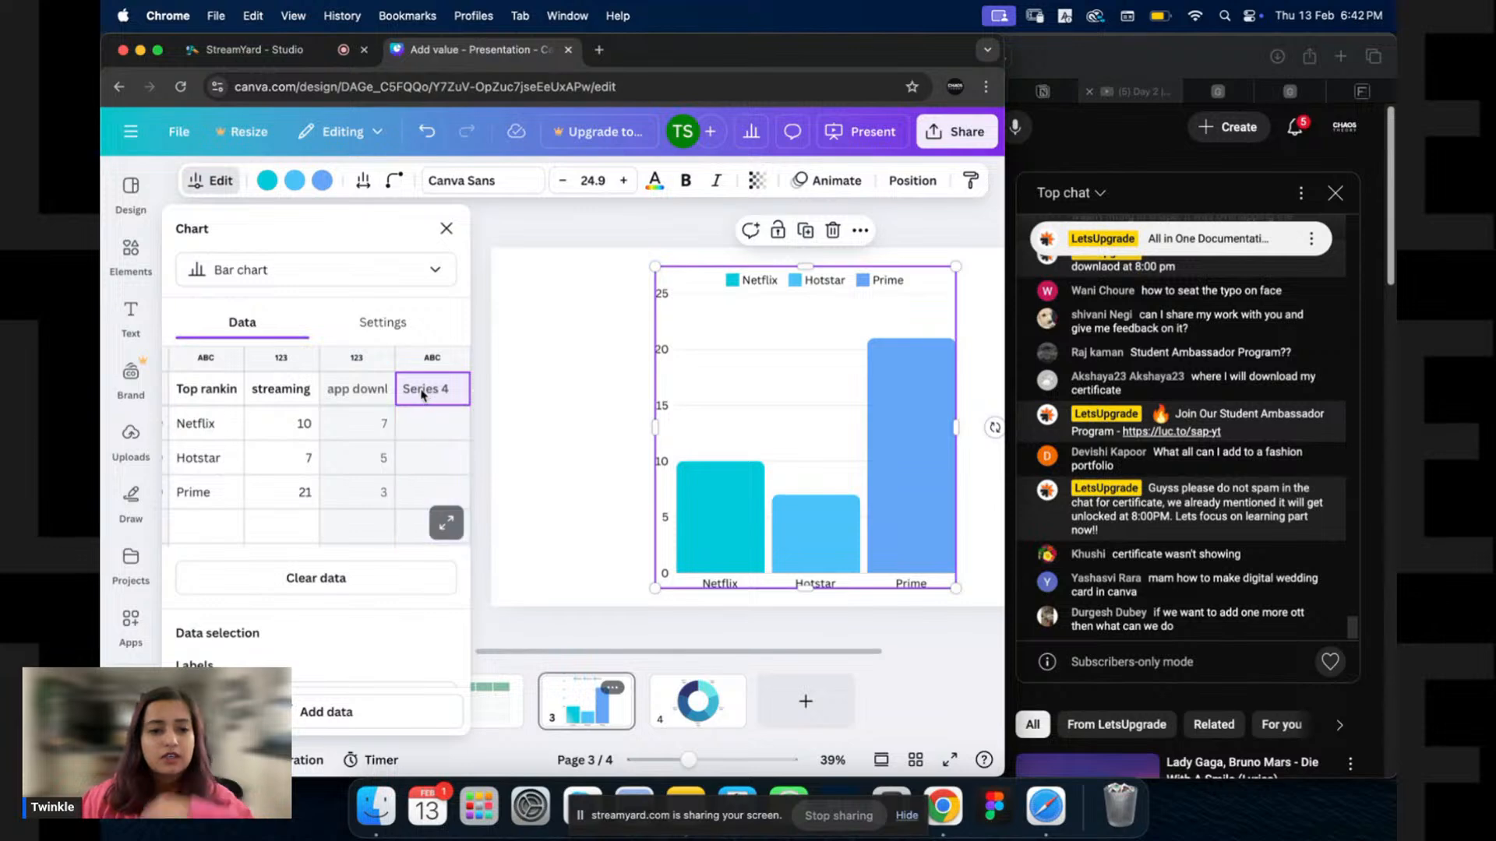
Insert a row after the Prime row in the chart data.
{"action": "left_click", "coordinate": [215, 508]}
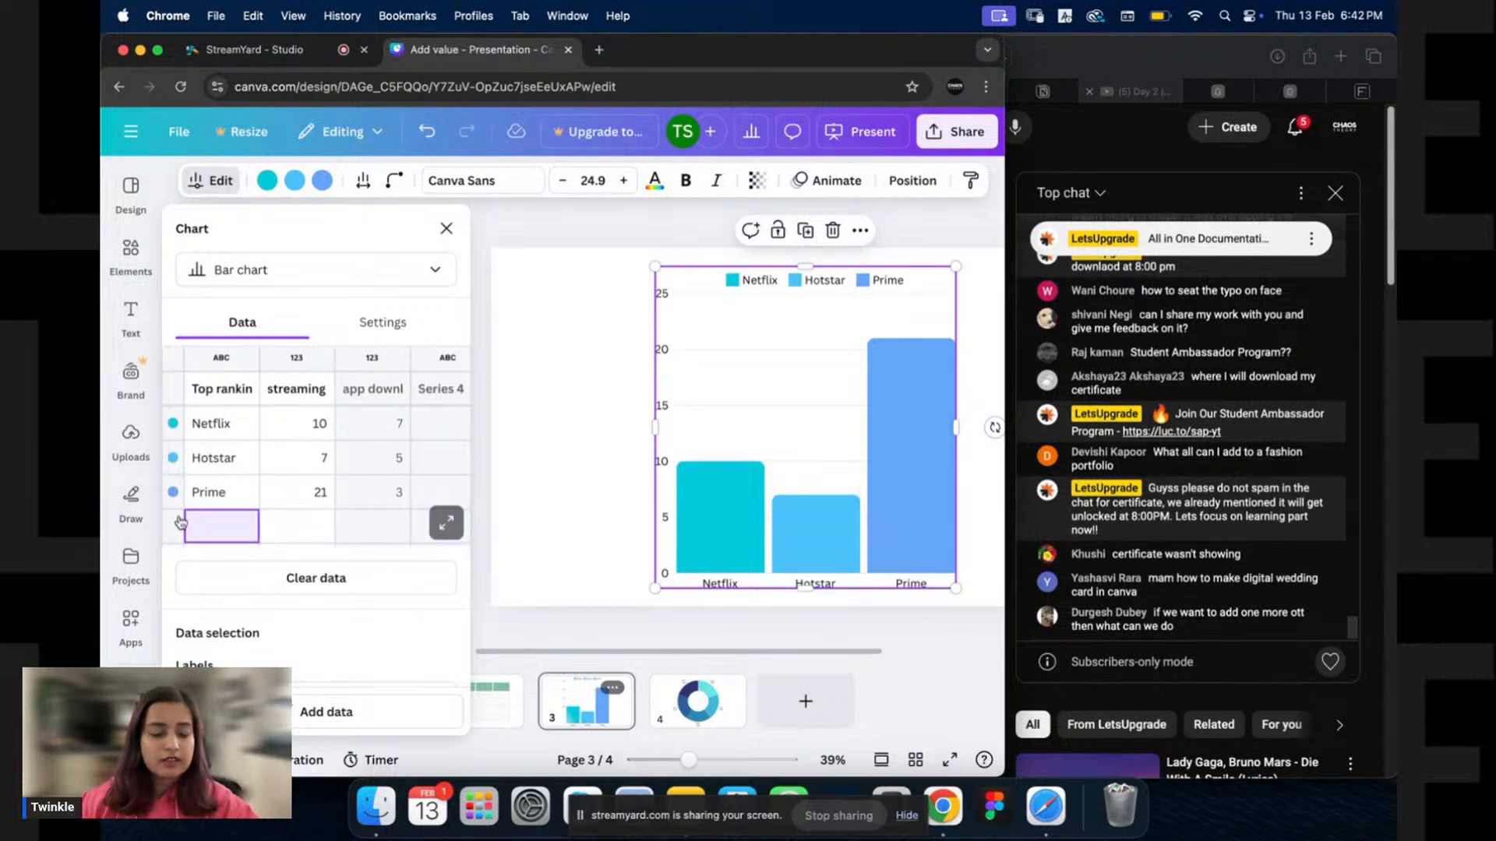
{"action": "left_click", "coordinate": [173, 491]}
{"action": "left_click", "coordinate": [177, 445]}
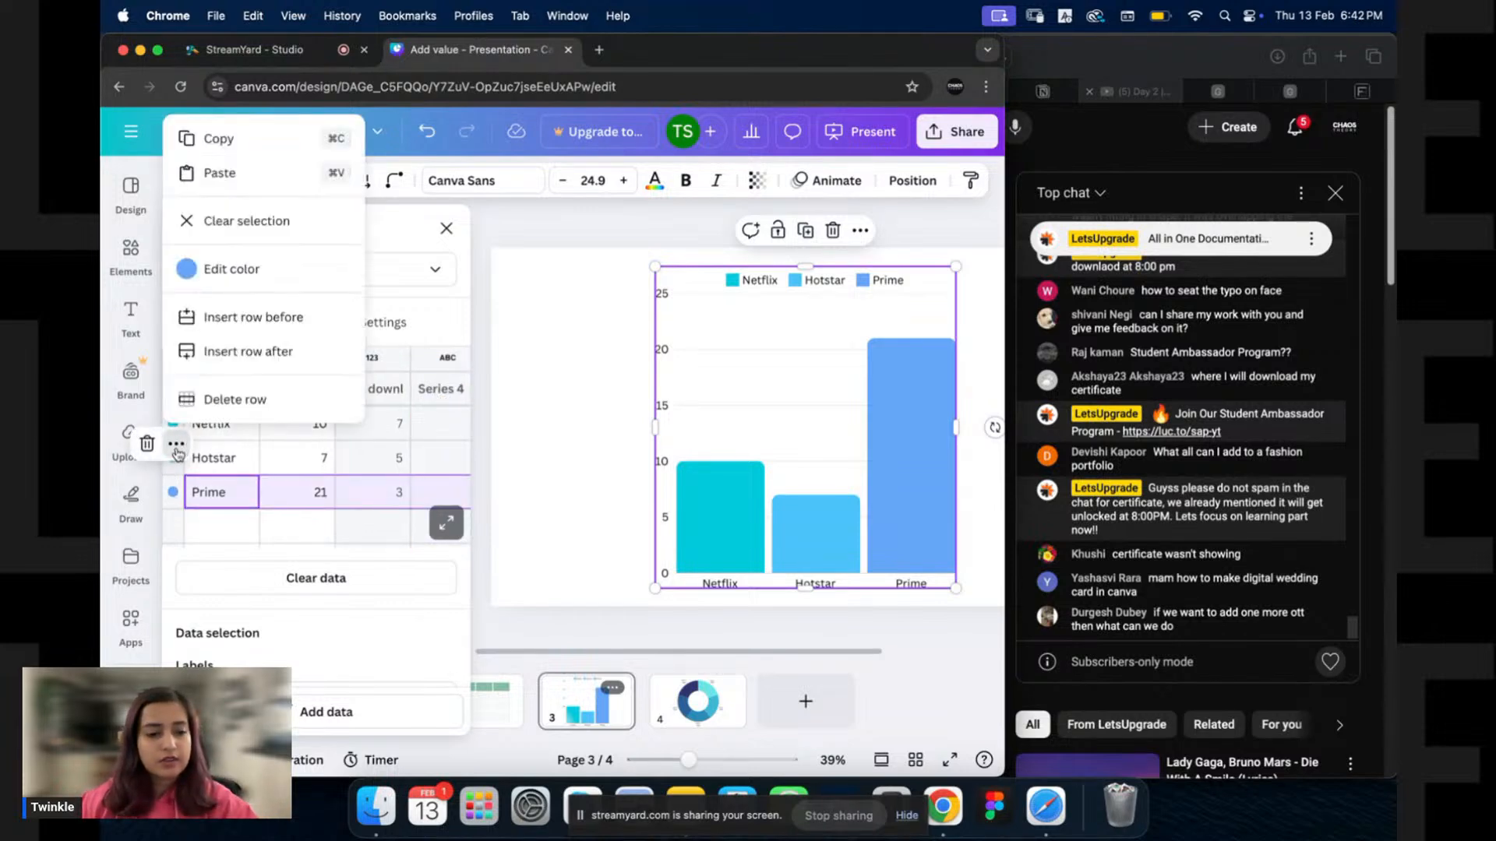
{"action": "left_click", "coordinate": [255, 355]}
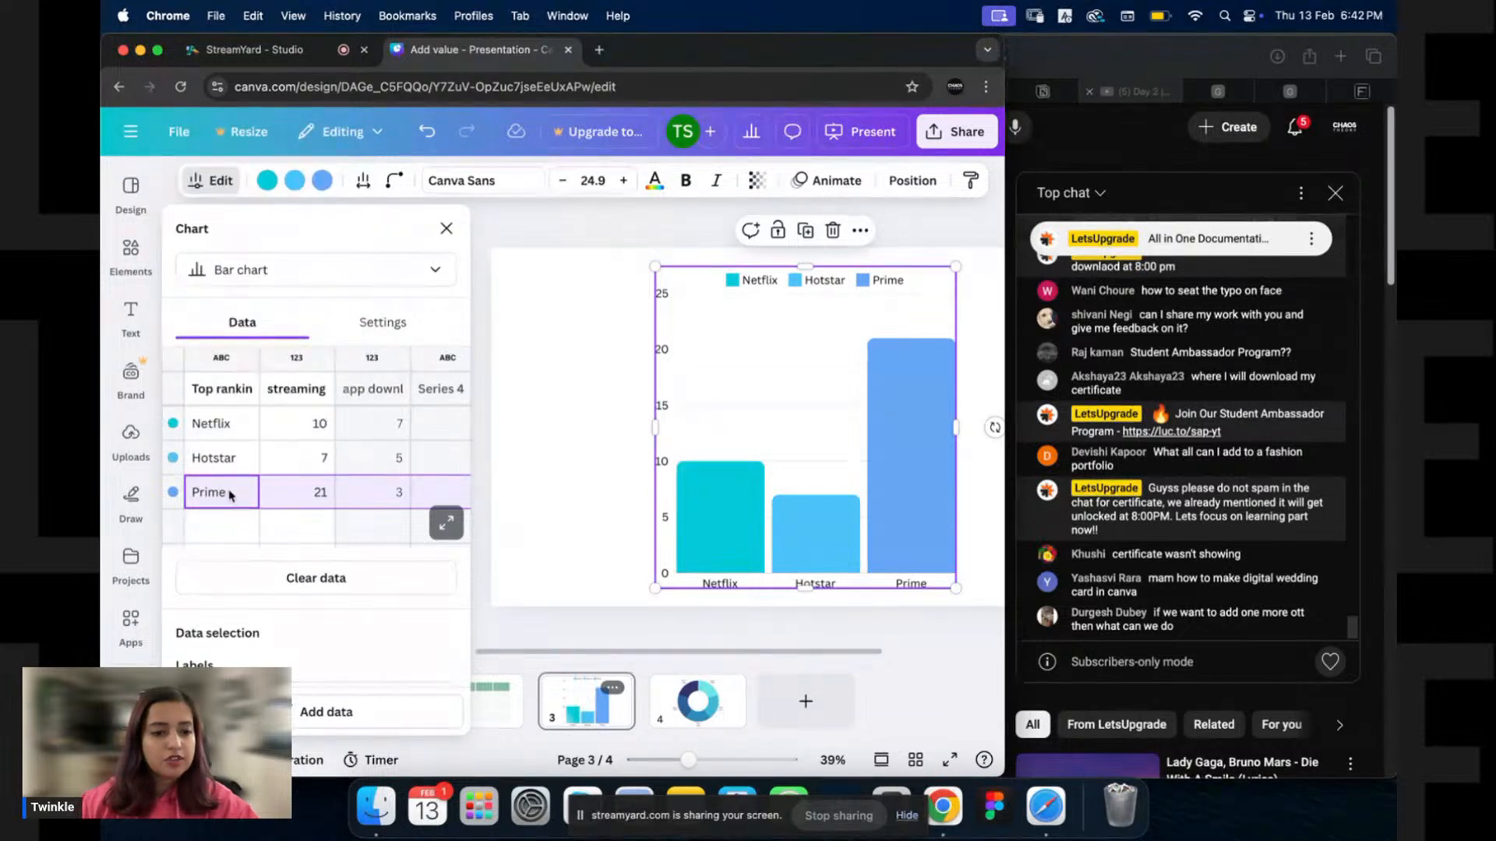
Add a "Jio TV" entry below Prime with 3 for streaming and 23 for app downloads, and nudge the chart slightly right.
{"action": "left_click", "coordinate": [214, 525]}
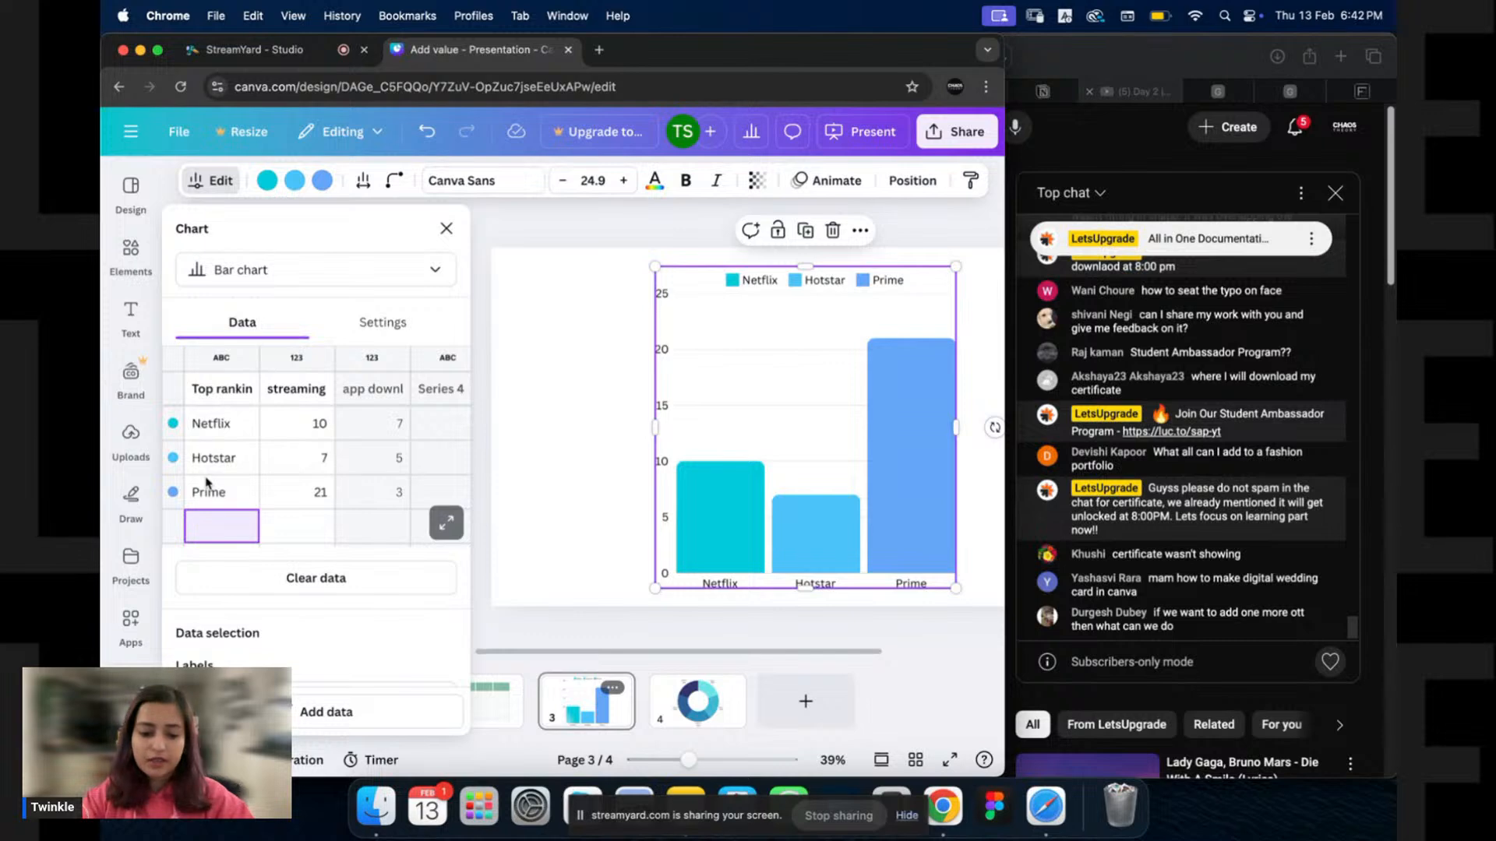
{"action": "type", "text": "Jio TV"}
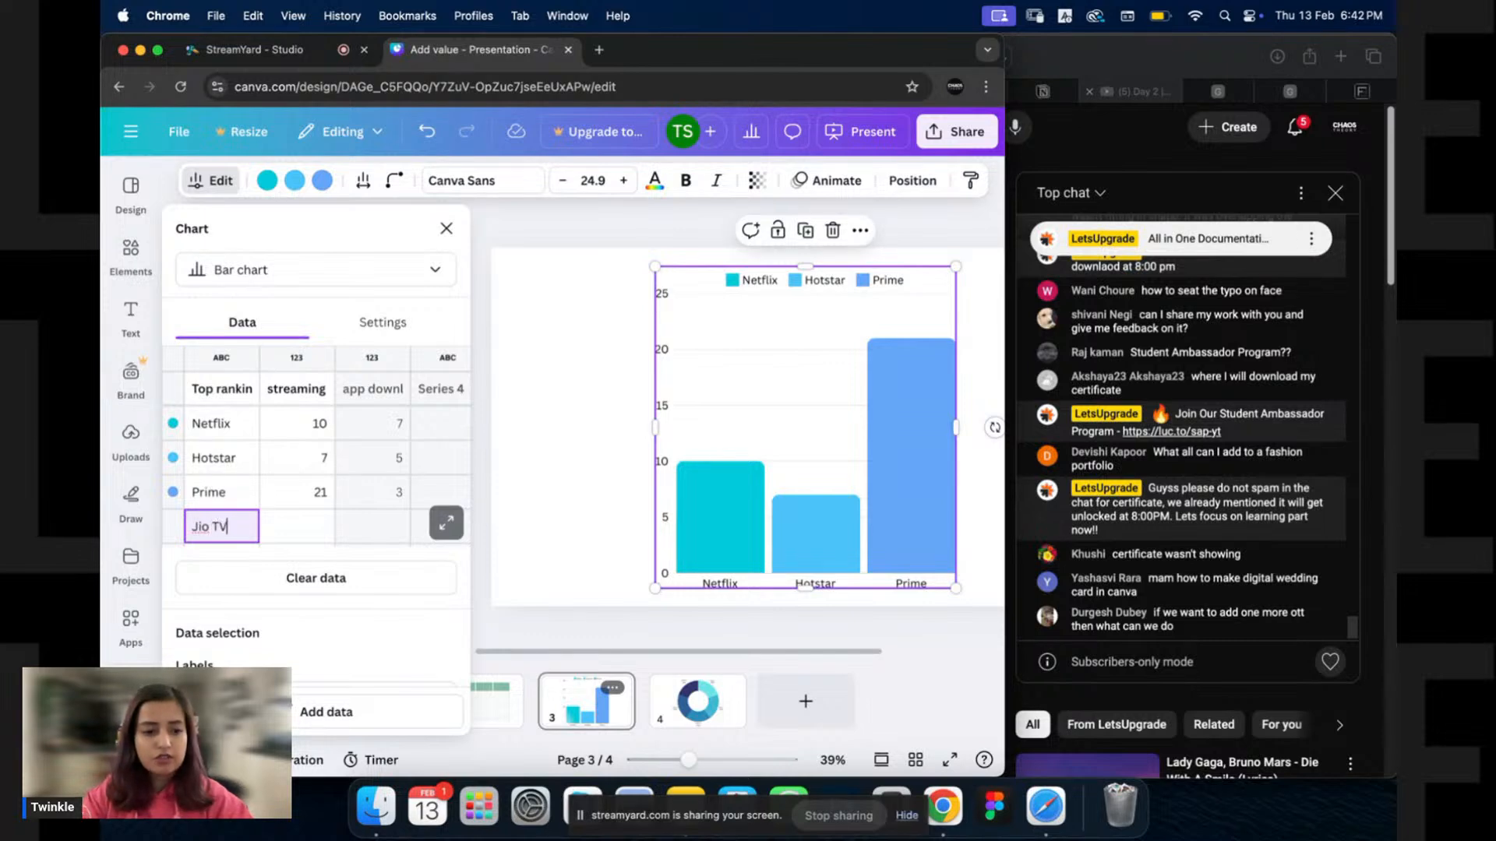
{"action": "key", "text": "Return"}
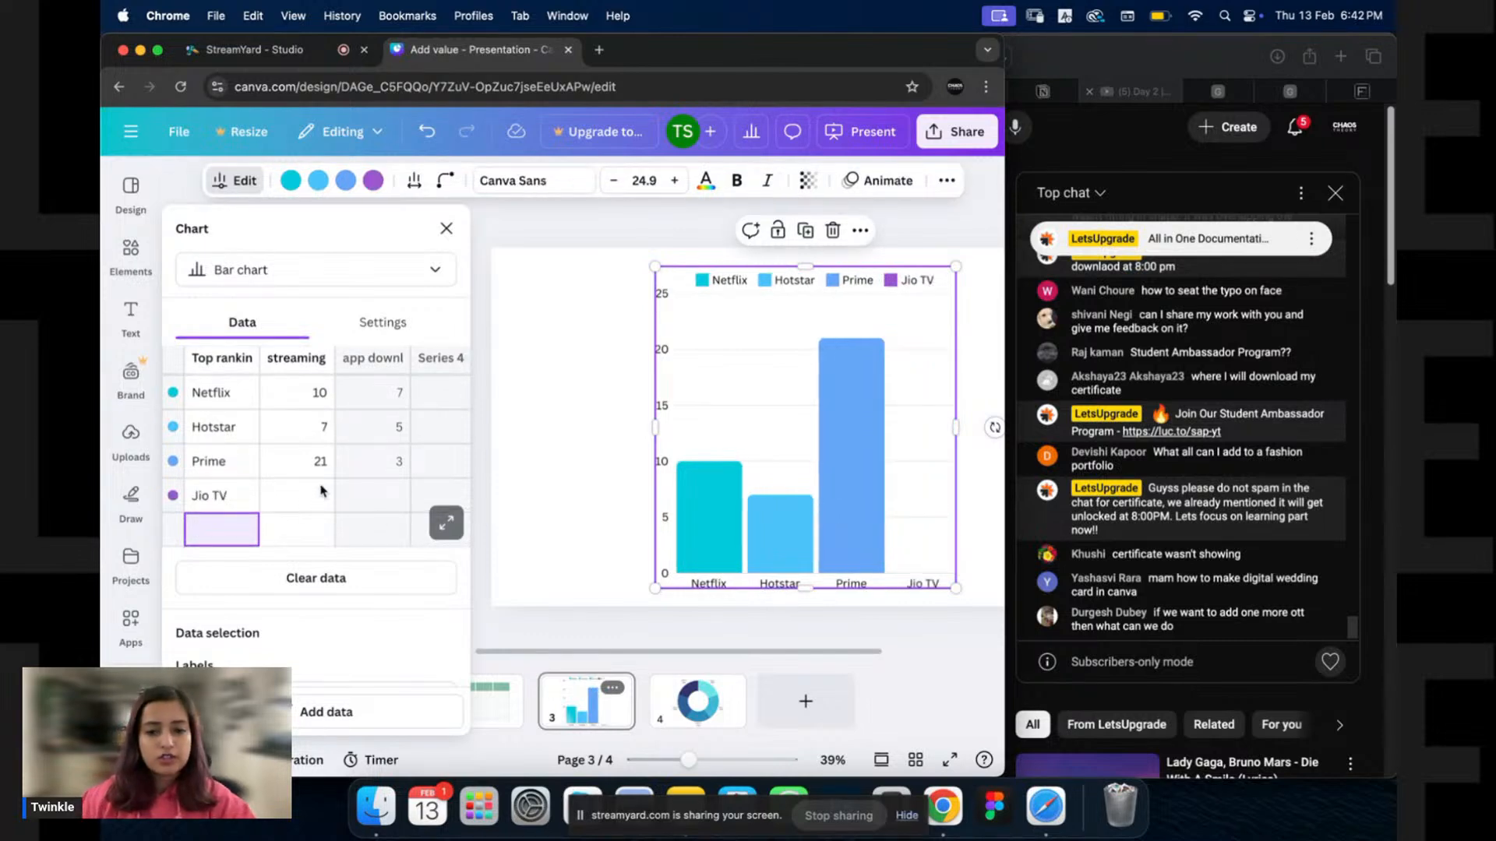
{"action": "left_click", "coordinate": [312, 499]}
{"action": "type", "text": "3"}
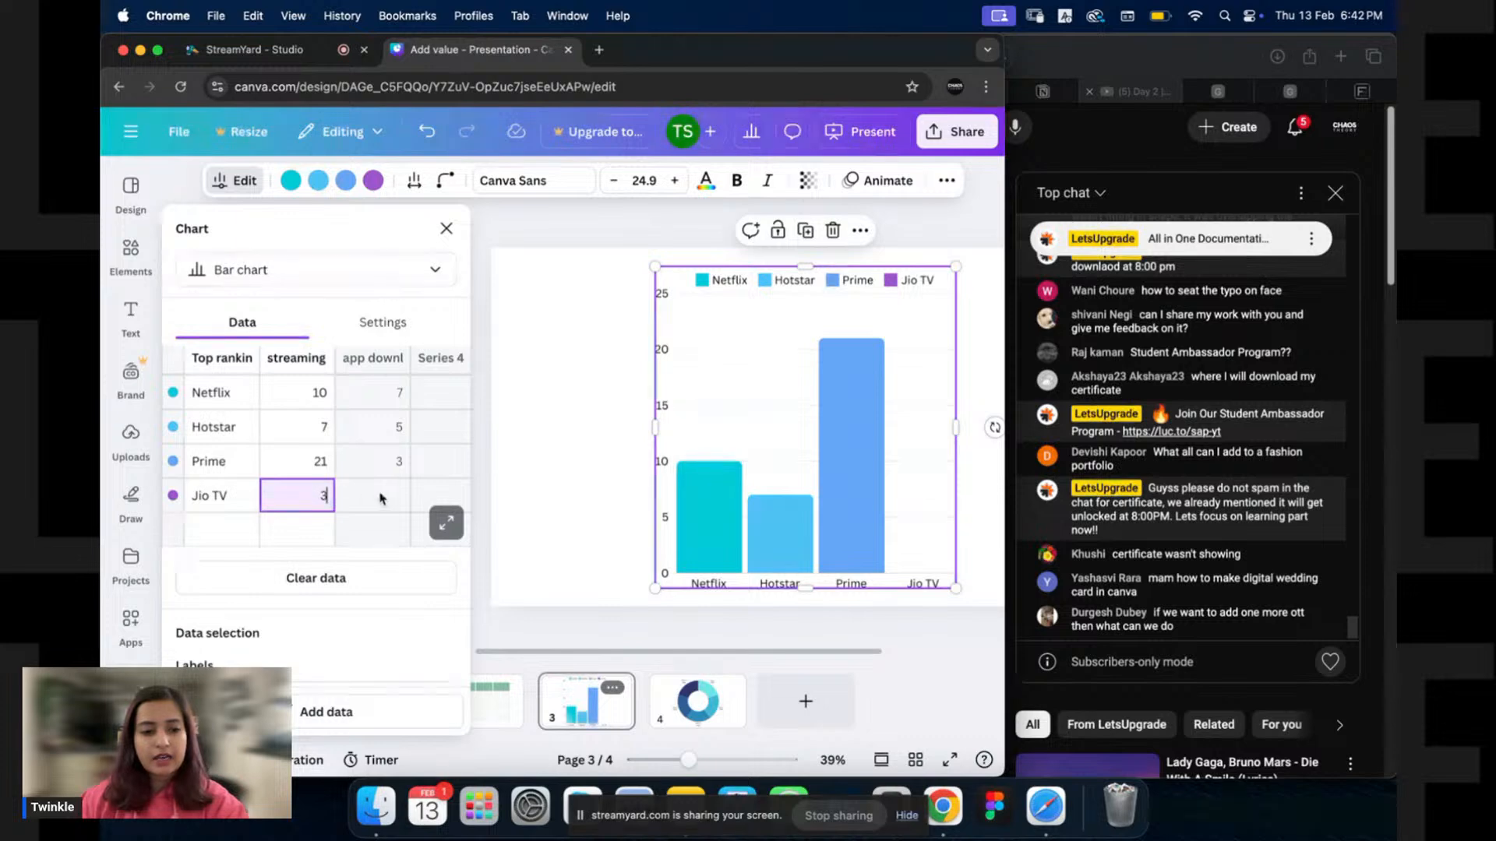
{"action": "left_click", "coordinate": [378, 499]}
{"action": "type", "text": "23"}
{"action": "left_click", "coordinate": [437, 499]}
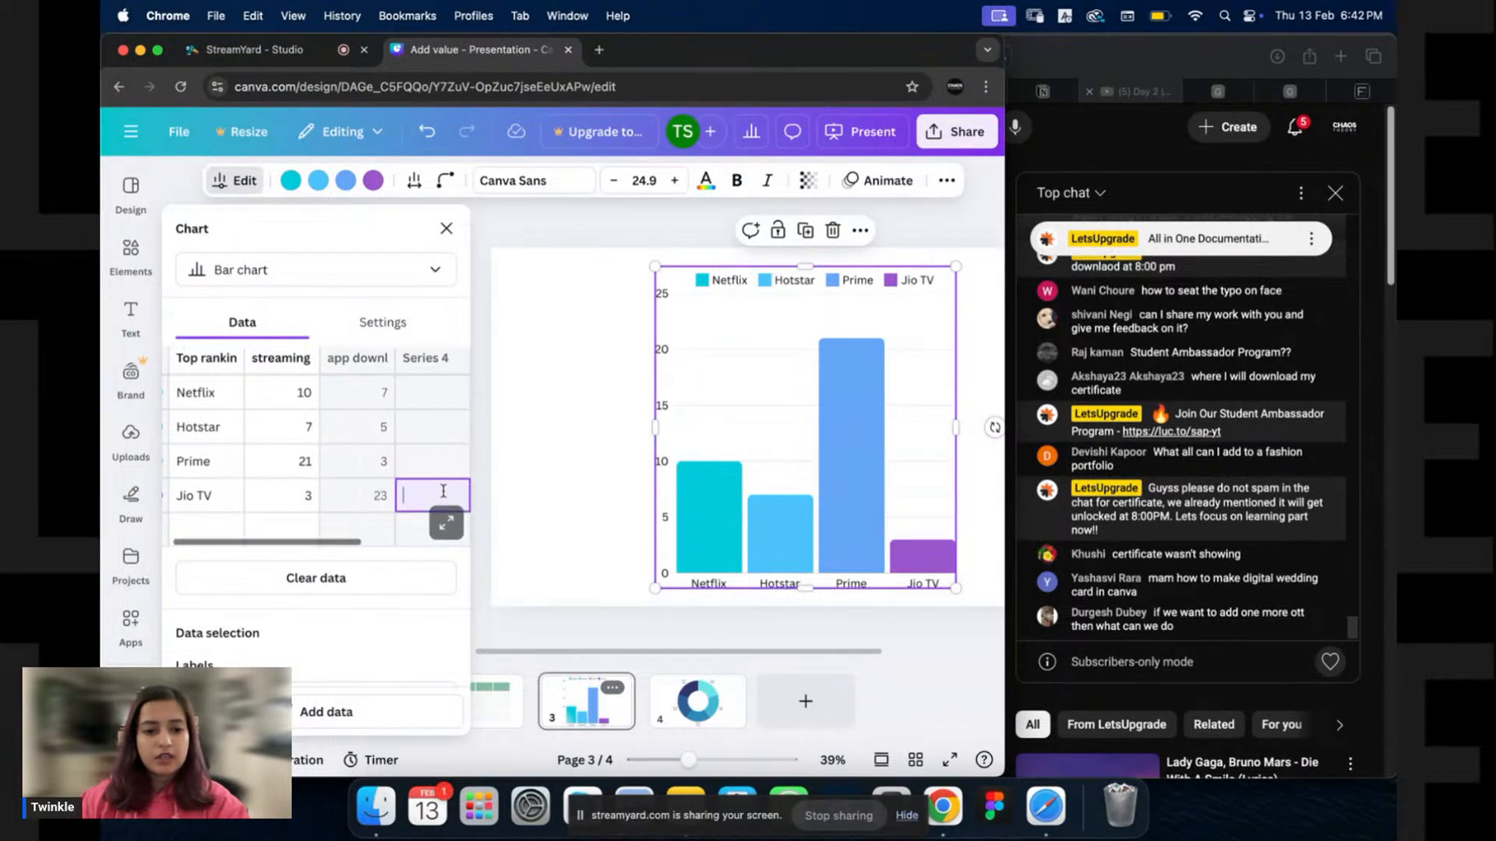
{"action": "left_click", "coordinate": [510, 492]}
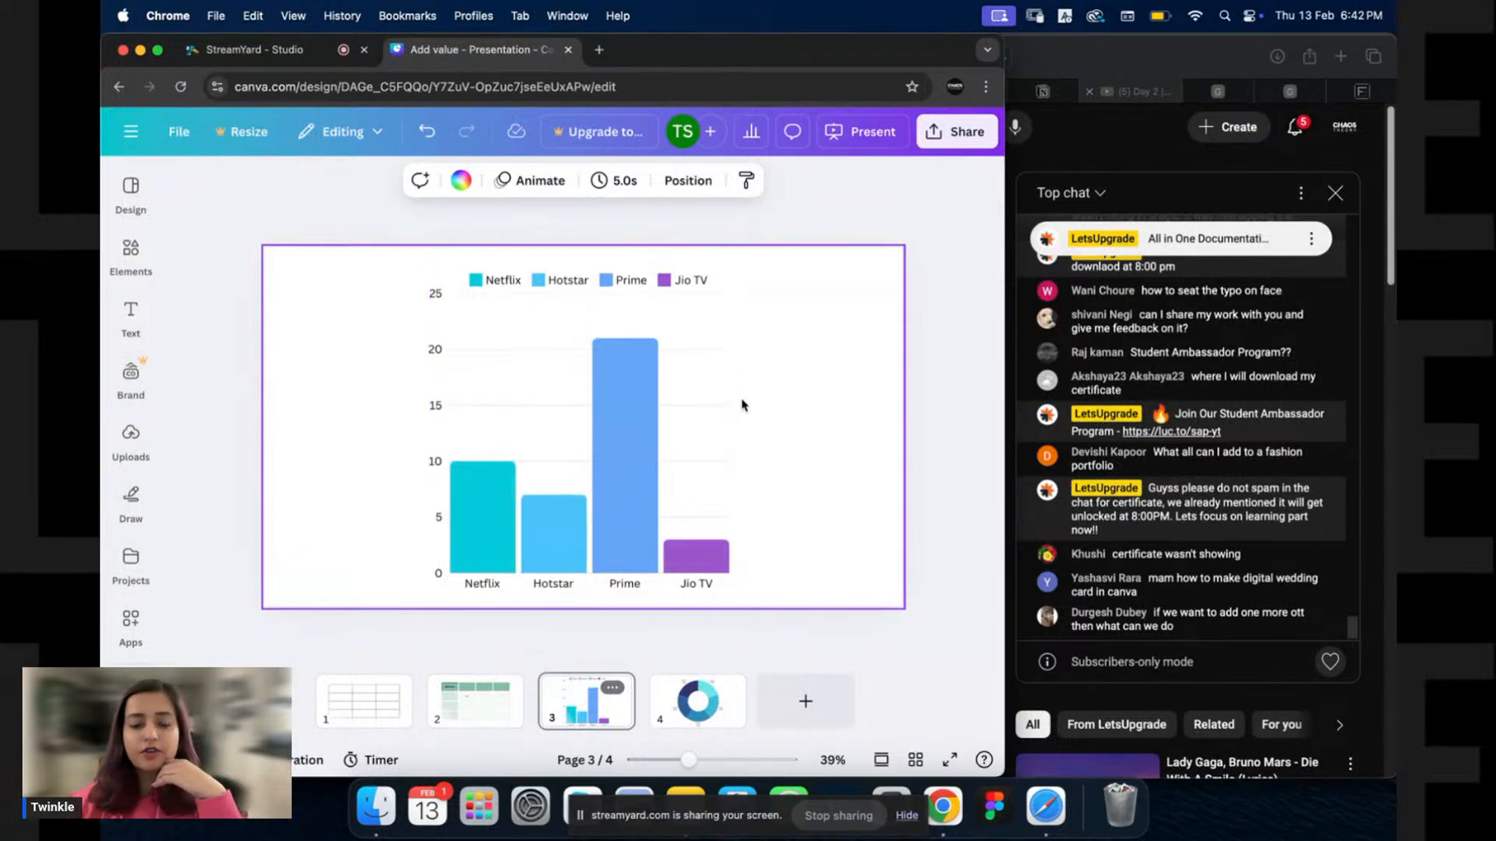
{"action": "left_click_drag", "start_coordinate": [685, 437], "coordinate": [691, 430]}
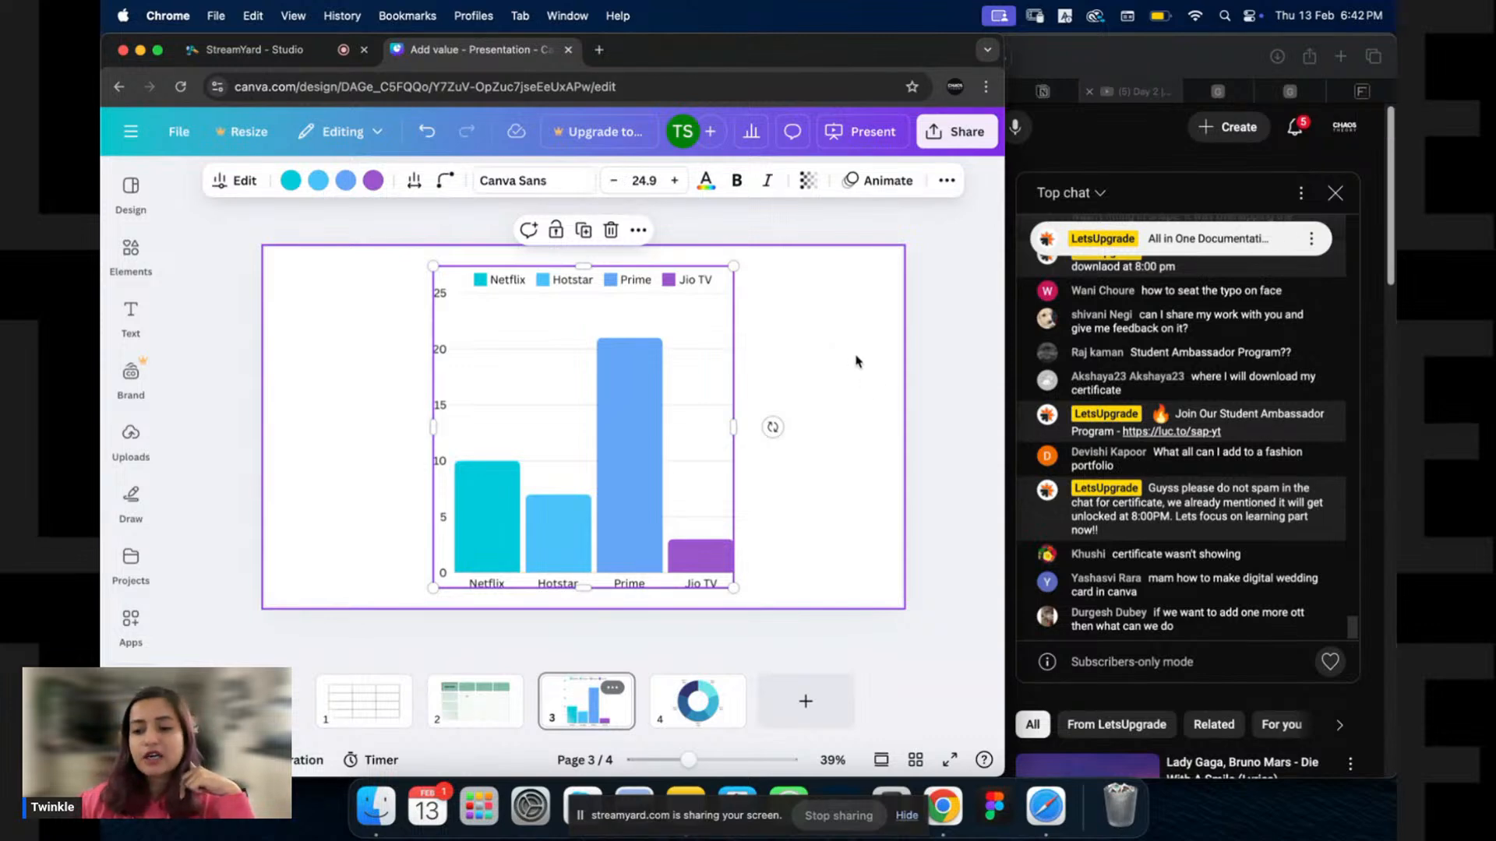
Go to the home page, search for "wedding card" and browse the card templates.
{"action": "left_click", "coordinate": [130, 131]}
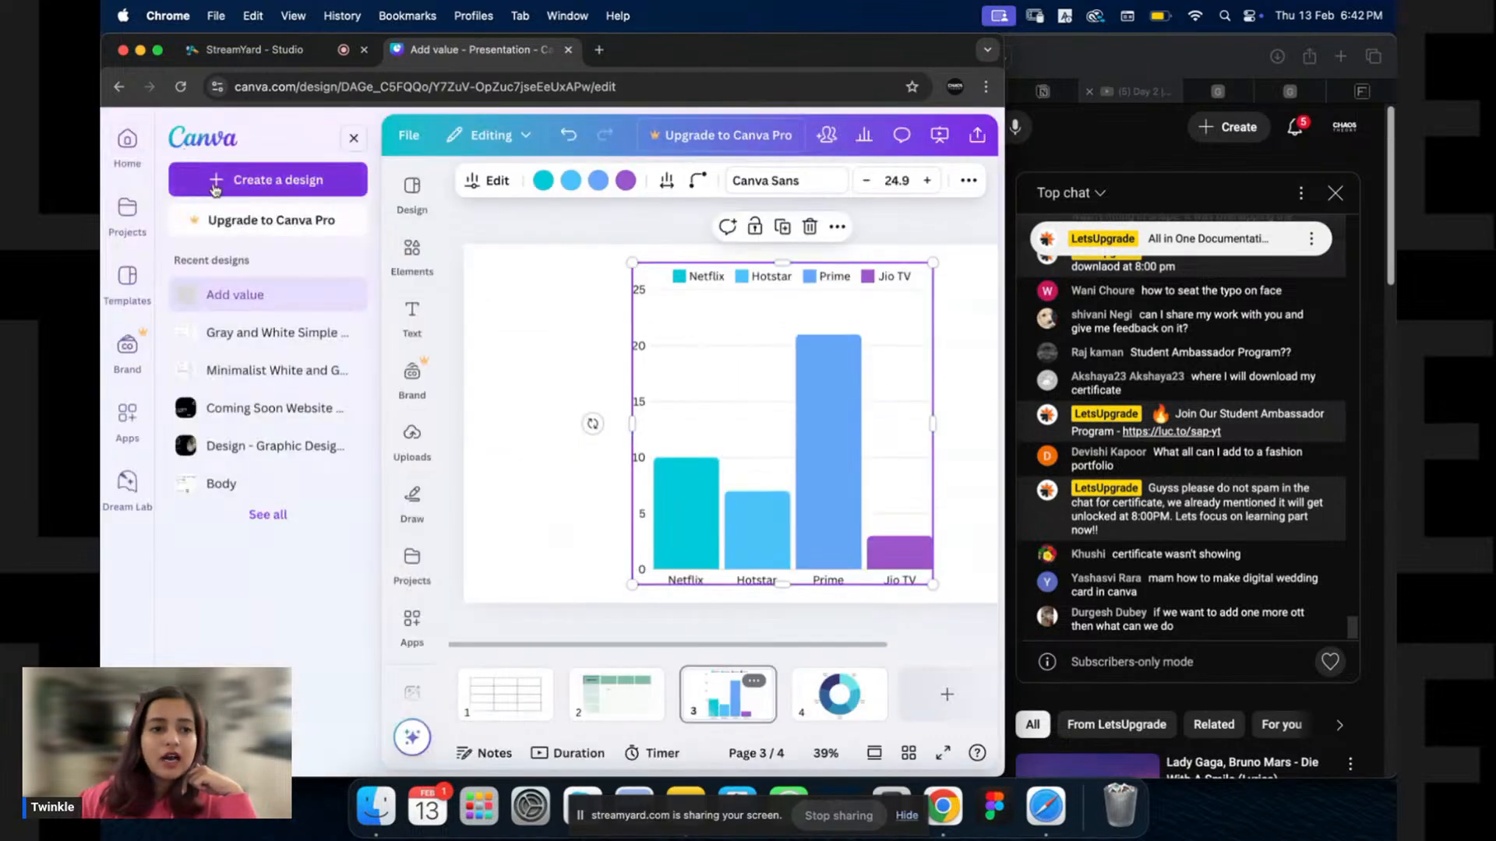
{"action": "left_click", "coordinate": [127, 139]}
{"action": "left_click", "coordinate": [553, 131]}
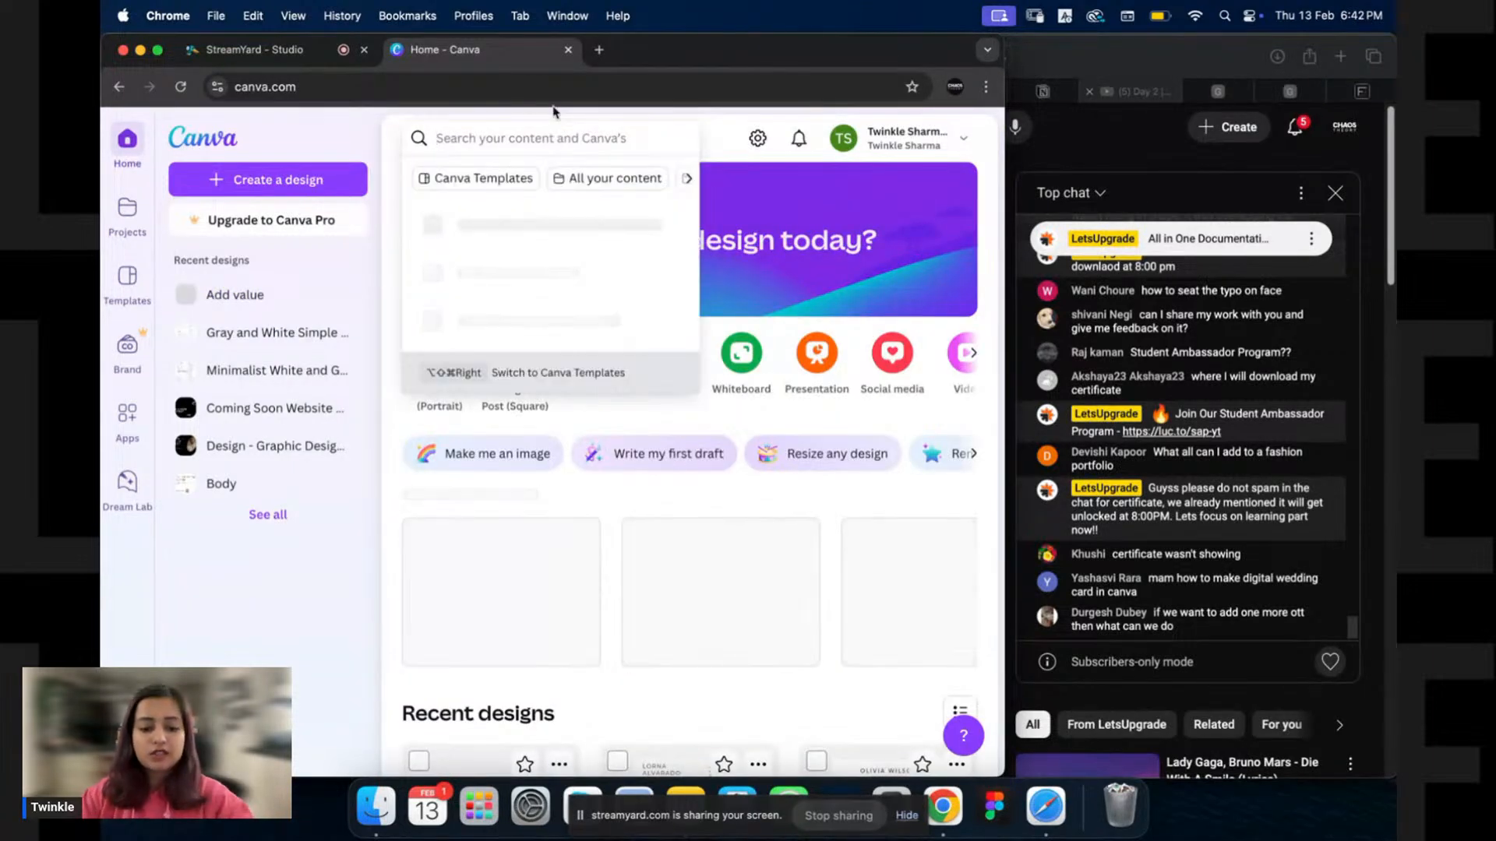
{"action": "type", "text": "wedding"}
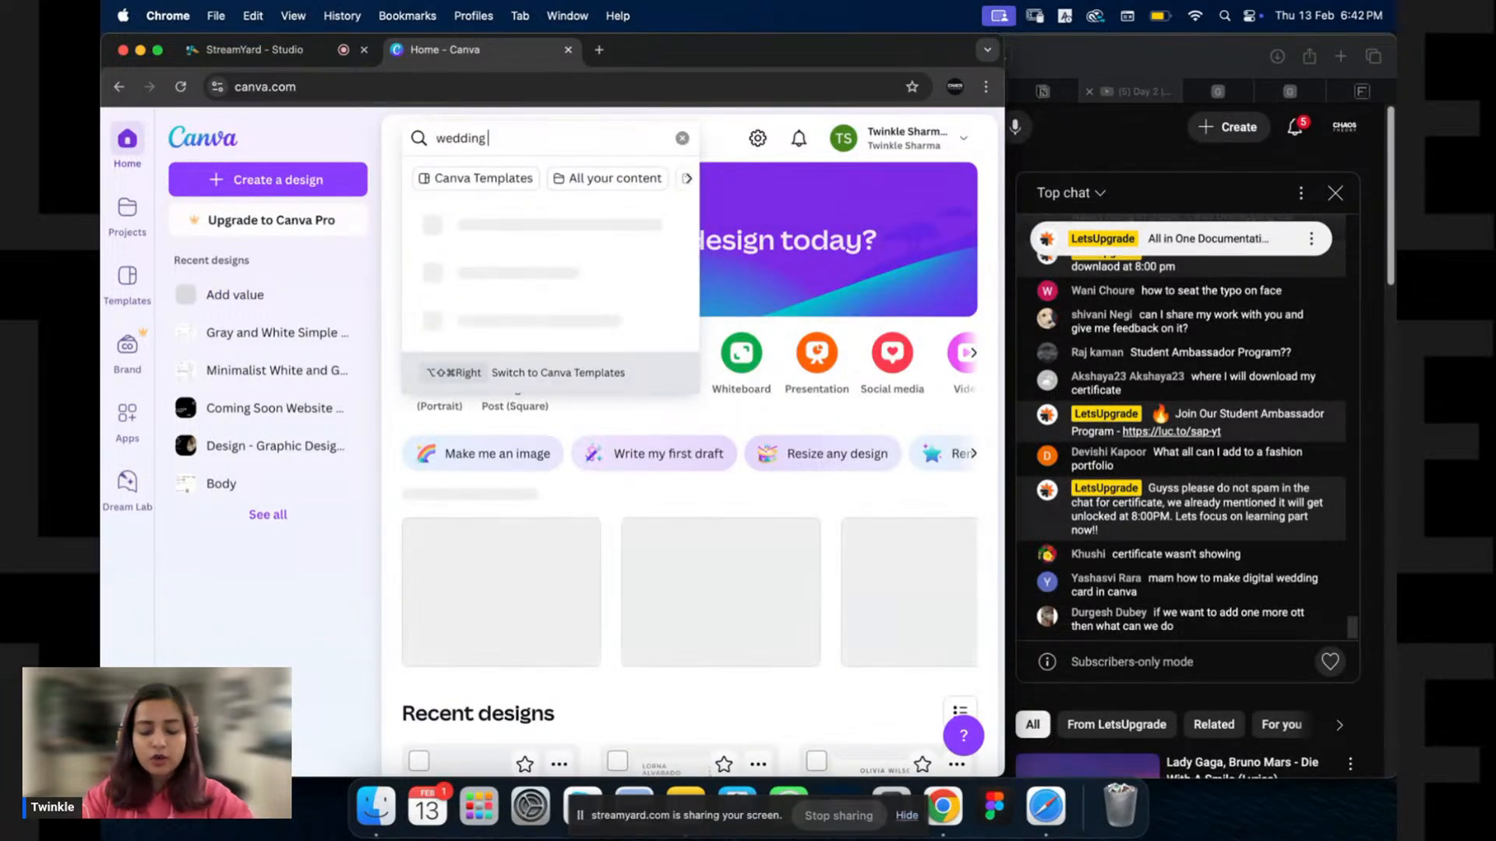
{"action": "type", "text": " c"}
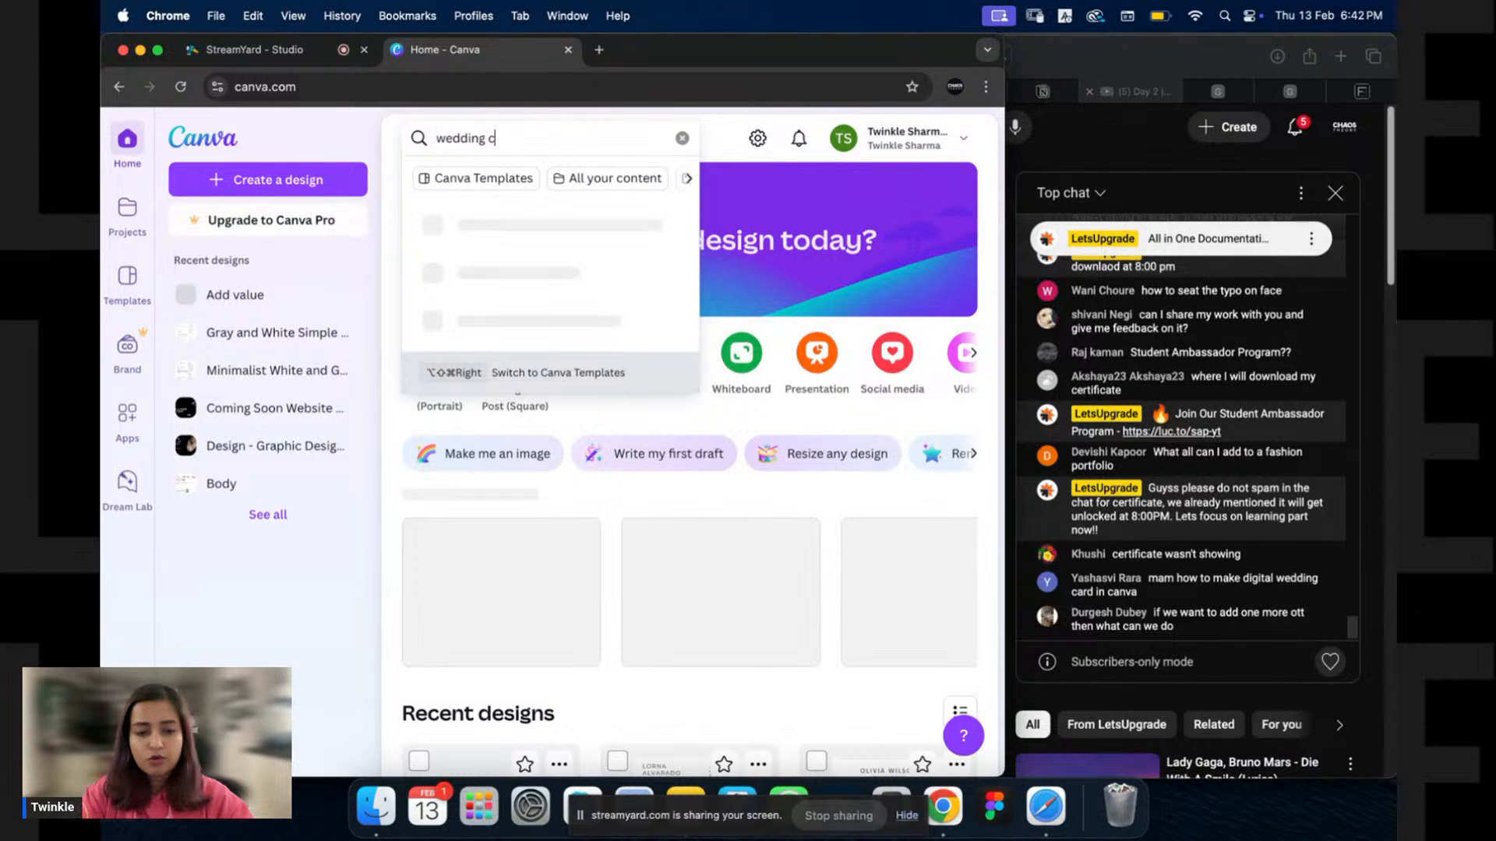
{"action": "type", "text": "ard"}
{"action": "key", "text": "Return"}
{"action": "scroll", "coordinate": [715, 463], "scroll_direction": "down", "scroll_amount": 6}
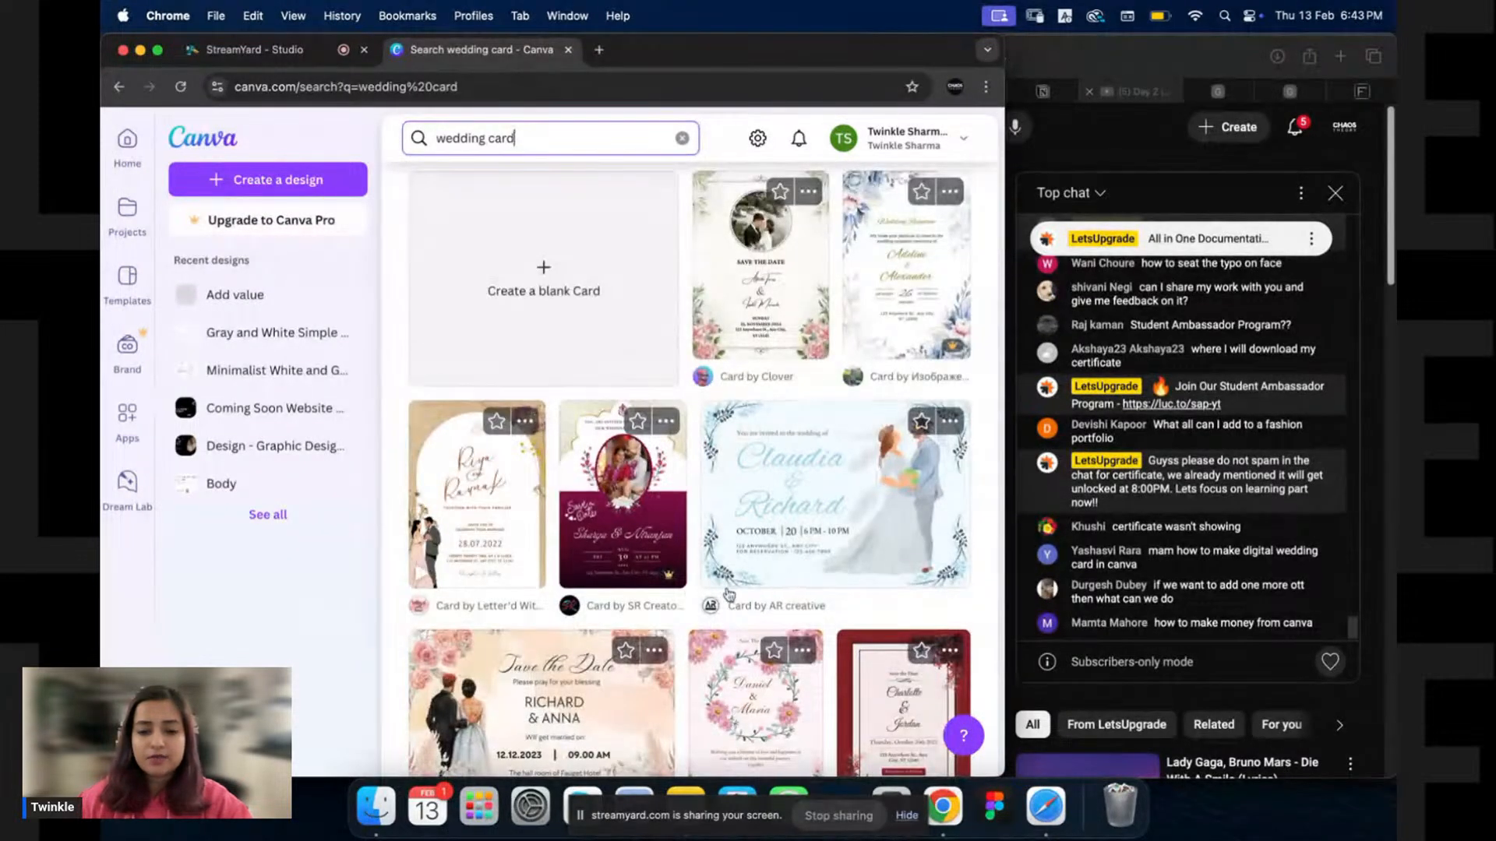
{"action": "scroll", "coordinate": [736, 477], "scroll_direction": "down", "scroll_amount": 2}
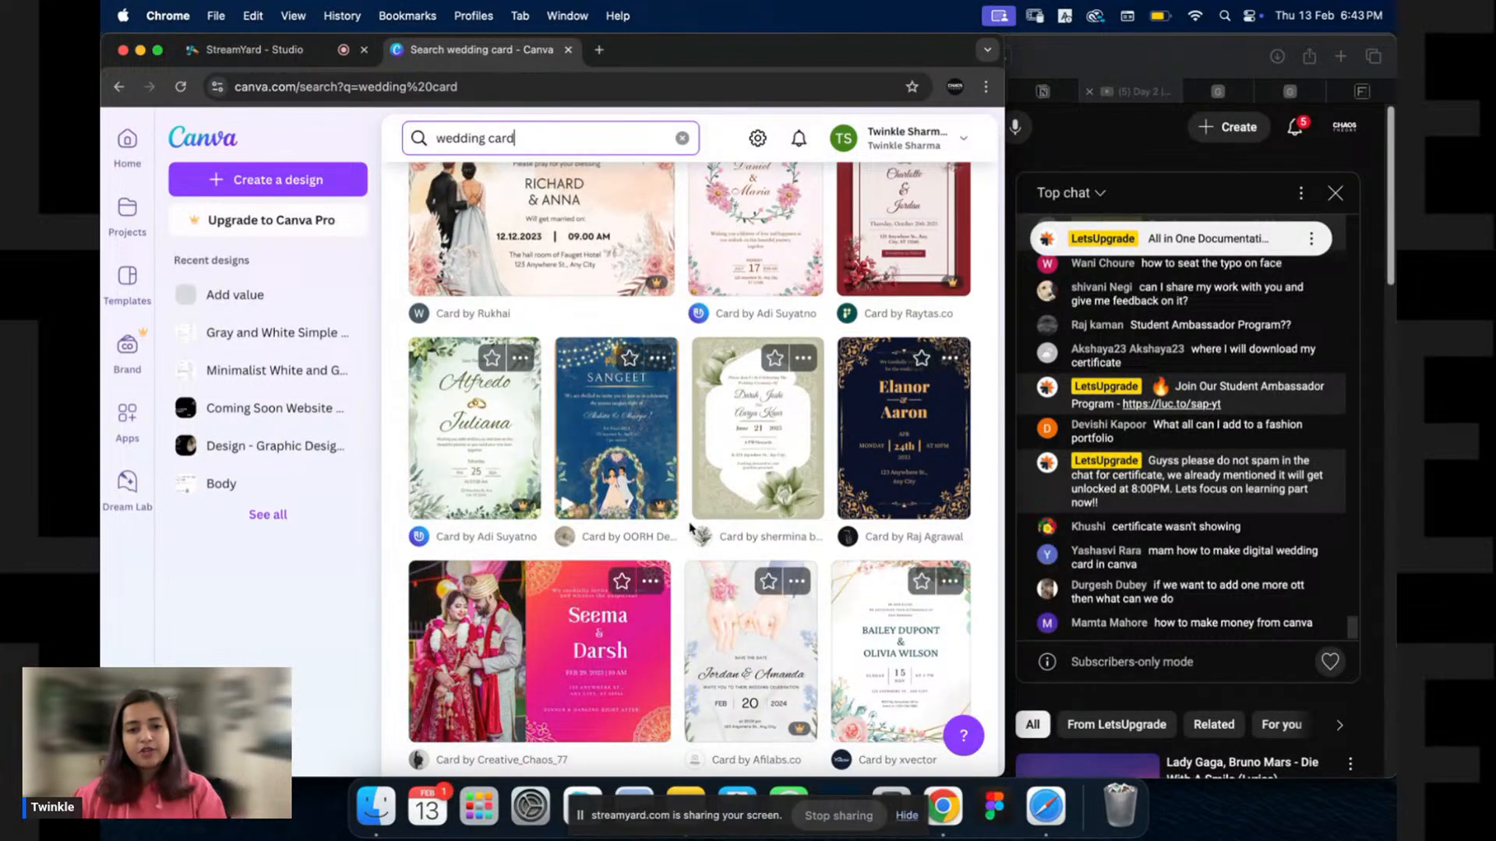
{"action": "scroll", "coordinate": [715, 477], "scroll_direction": "down", "scroll_amount": 7}
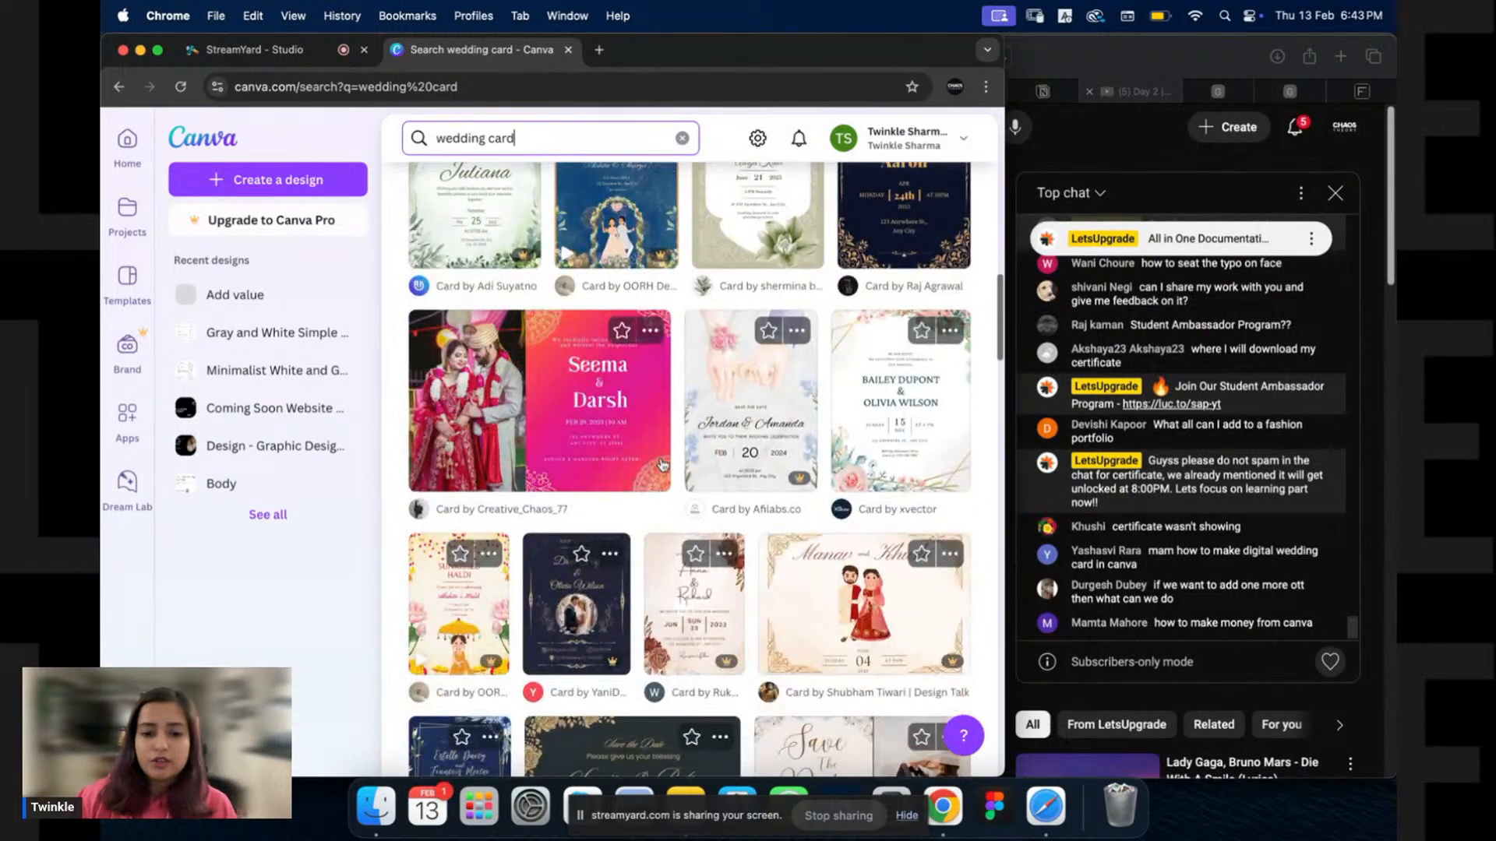
{"action": "scroll", "coordinate": [681, 436], "scroll_direction": "down", "scroll_amount": 3}
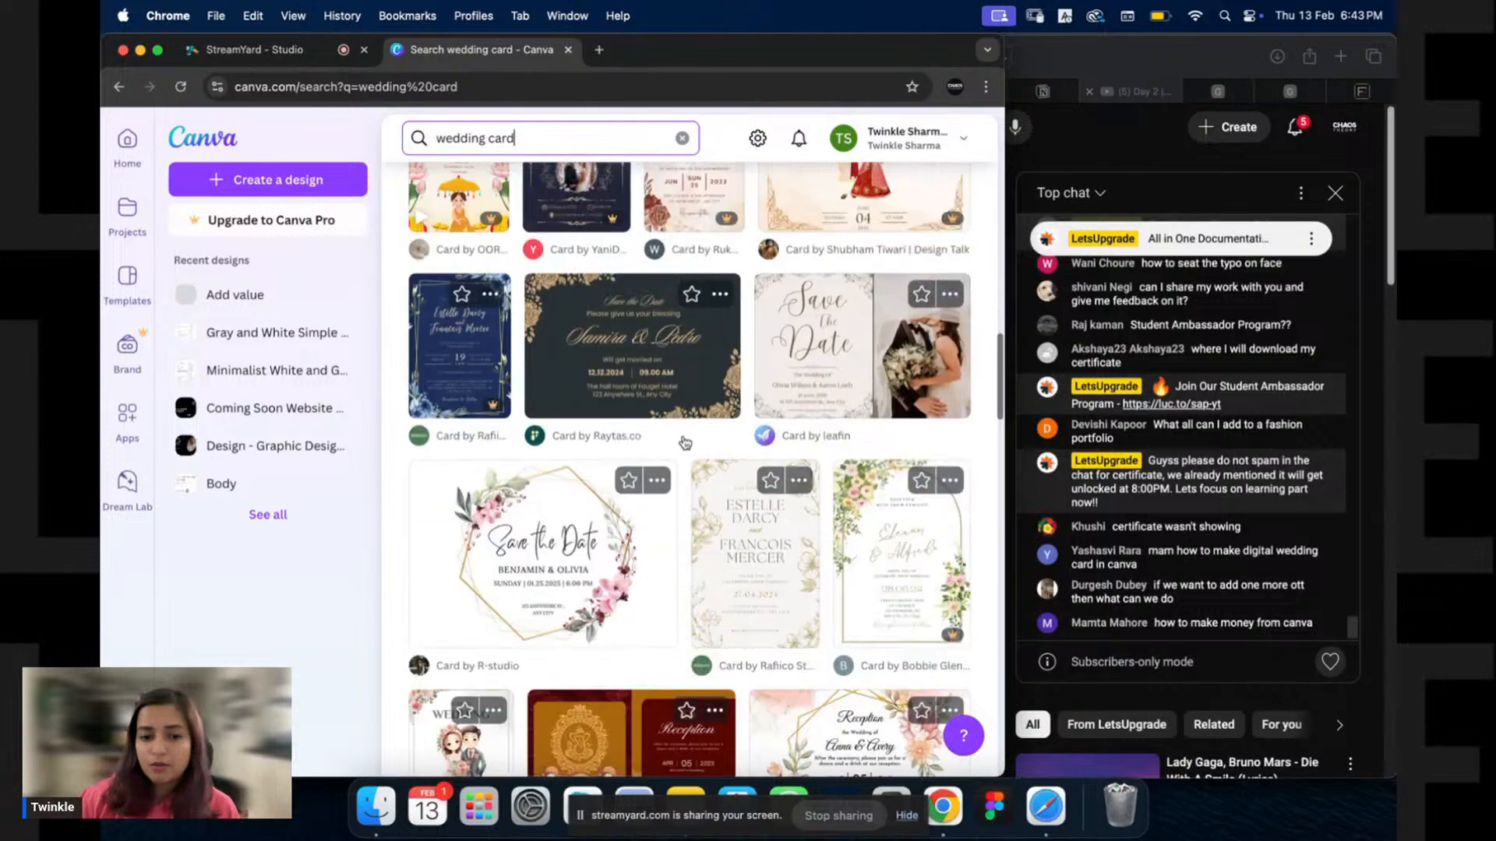
{"action": "scroll", "coordinate": [684, 468], "scroll_direction": "down", "scroll_amount": 6}
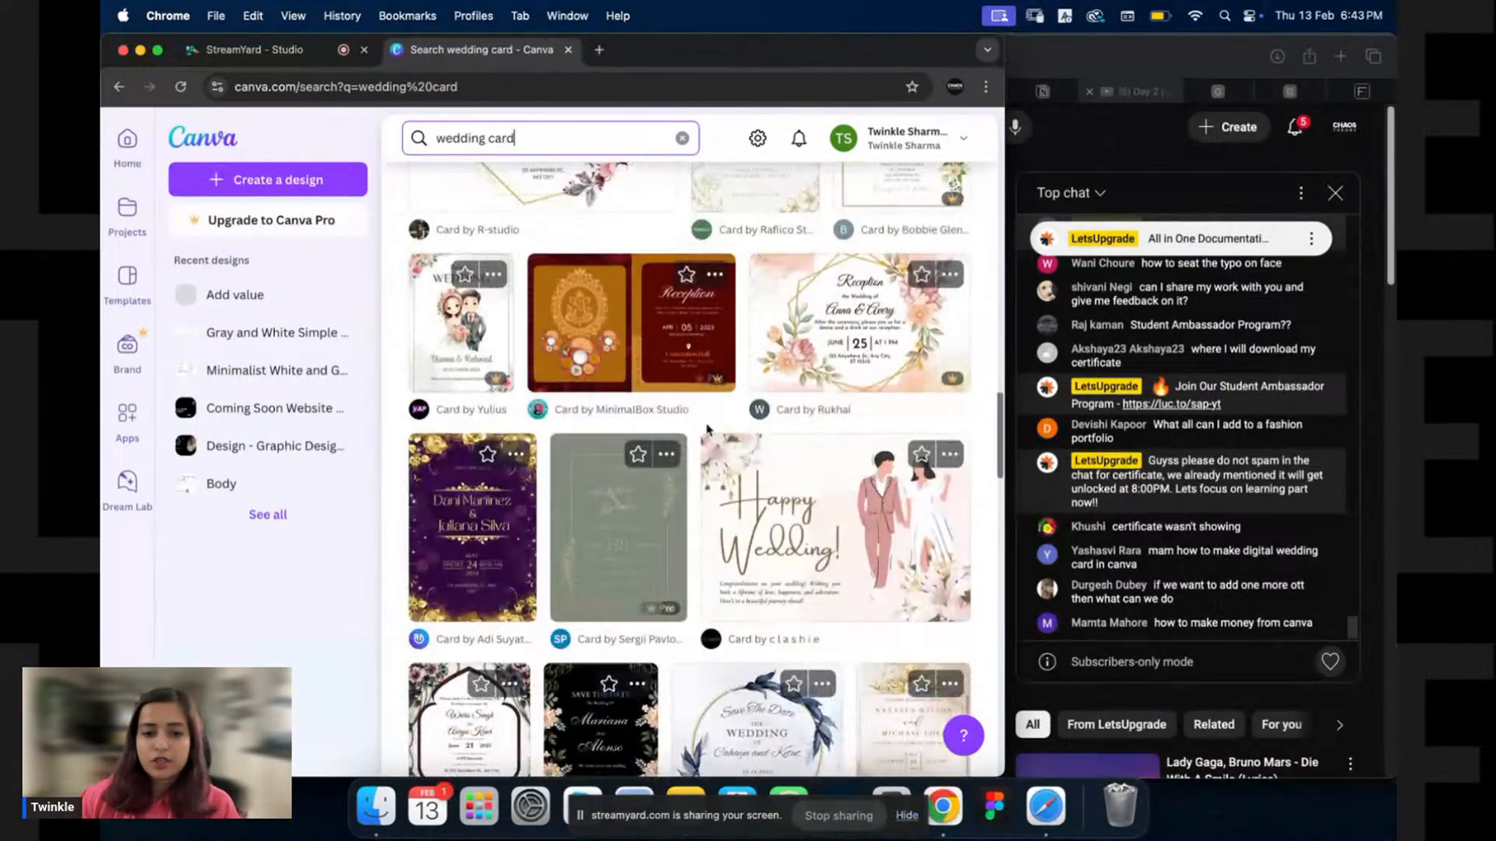
Look through more wedding card templates and read back through the viewers' questions in the live chat.
{"action": "scroll", "coordinate": [684, 471], "scroll_direction": "down", "scroll_amount": 3}
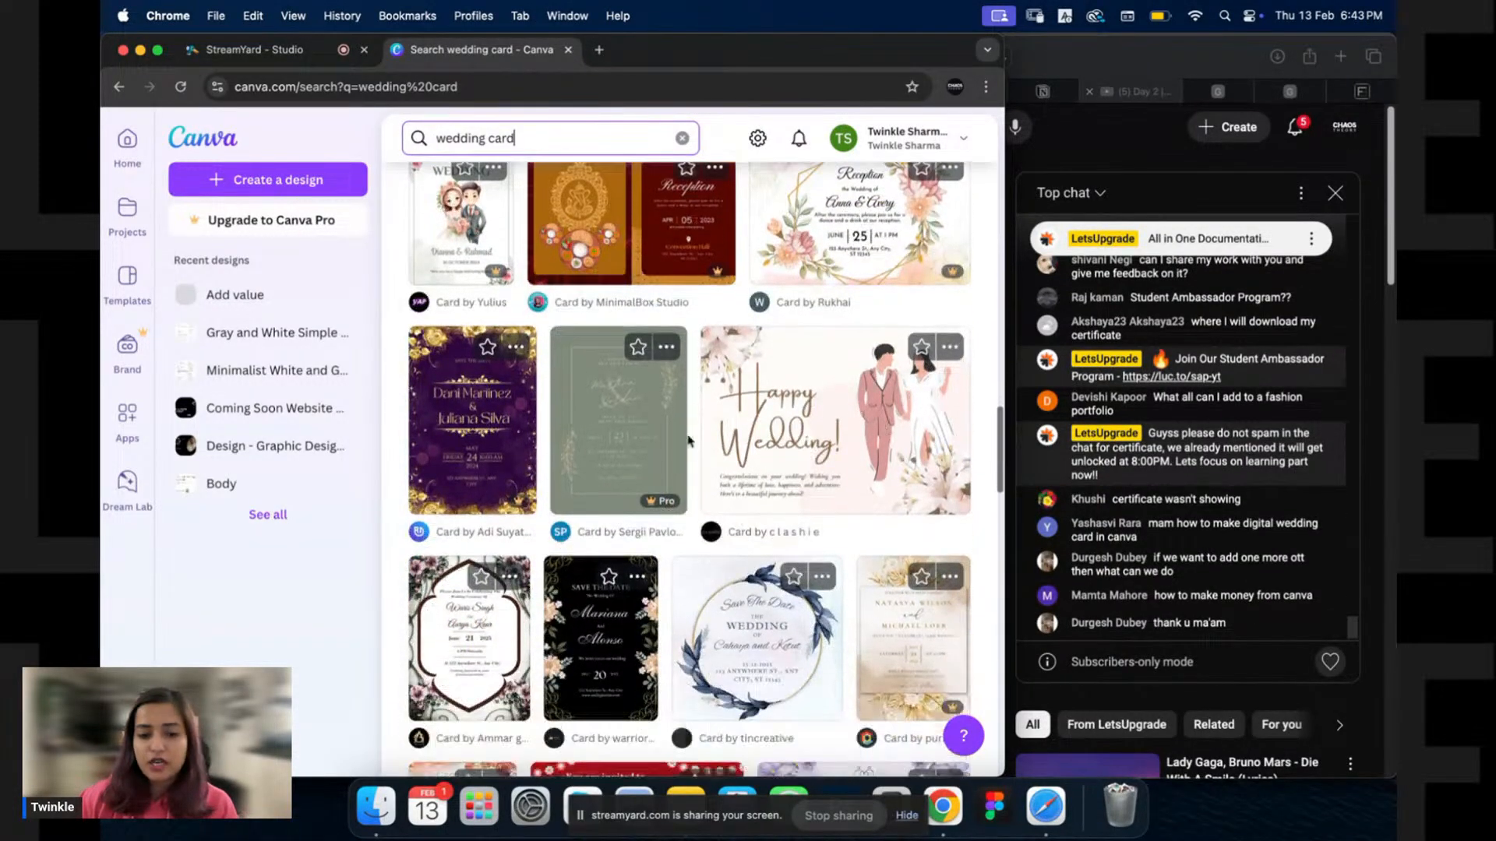
{"action": "scroll", "coordinate": [698, 393], "scroll_direction": "down", "scroll_amount": 5}
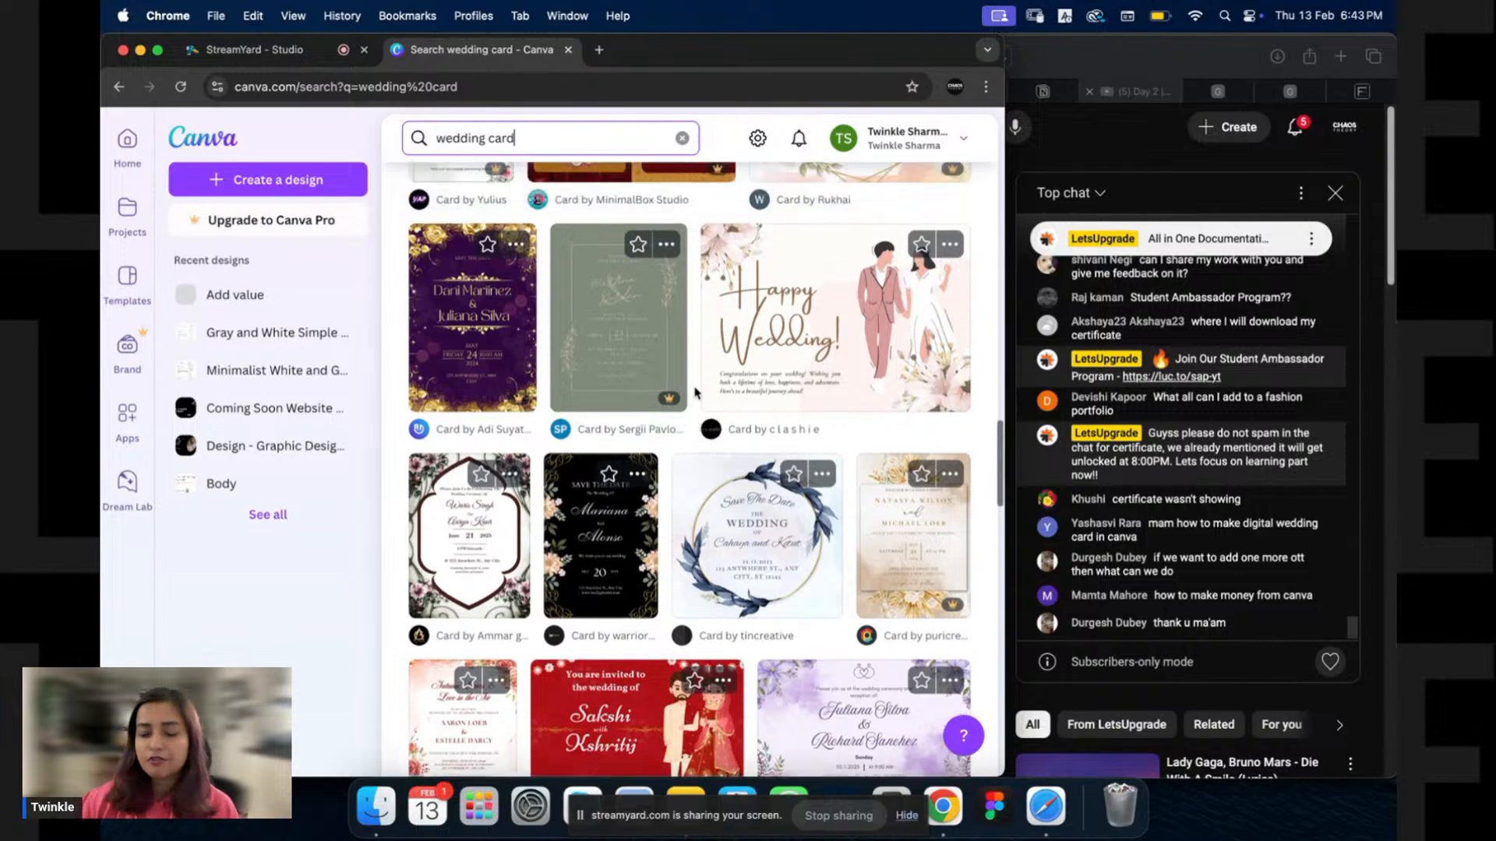
{"action": "scroll", "coordinate": [696, 394], "scroll_direction": "up", "scroll_amount": 15}
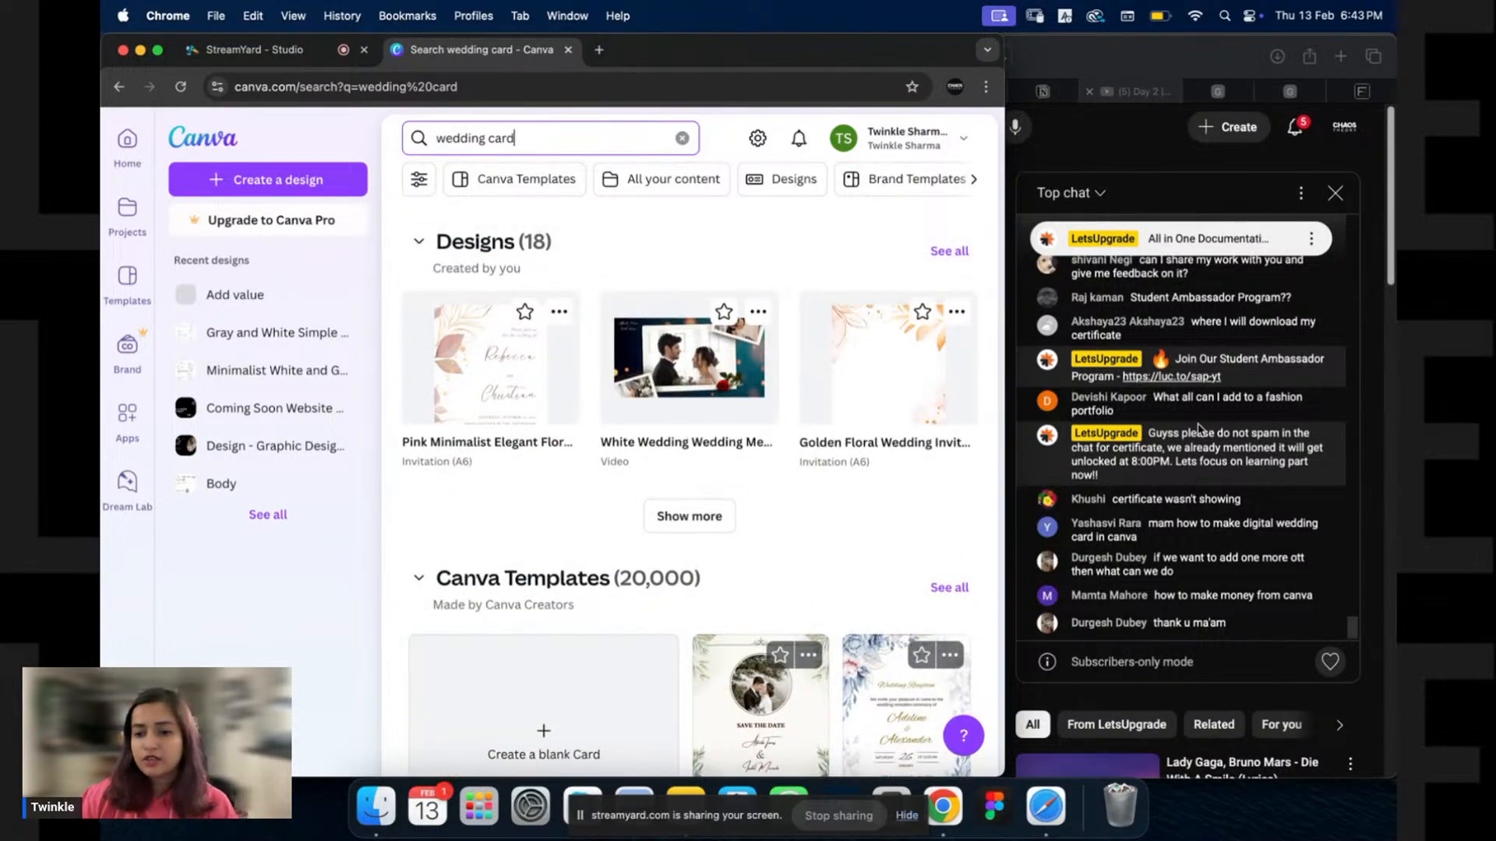
{"action": "scroll", "coordinate": [1206, 440], "scroll_direction": "up", "scroll_amount": 5}
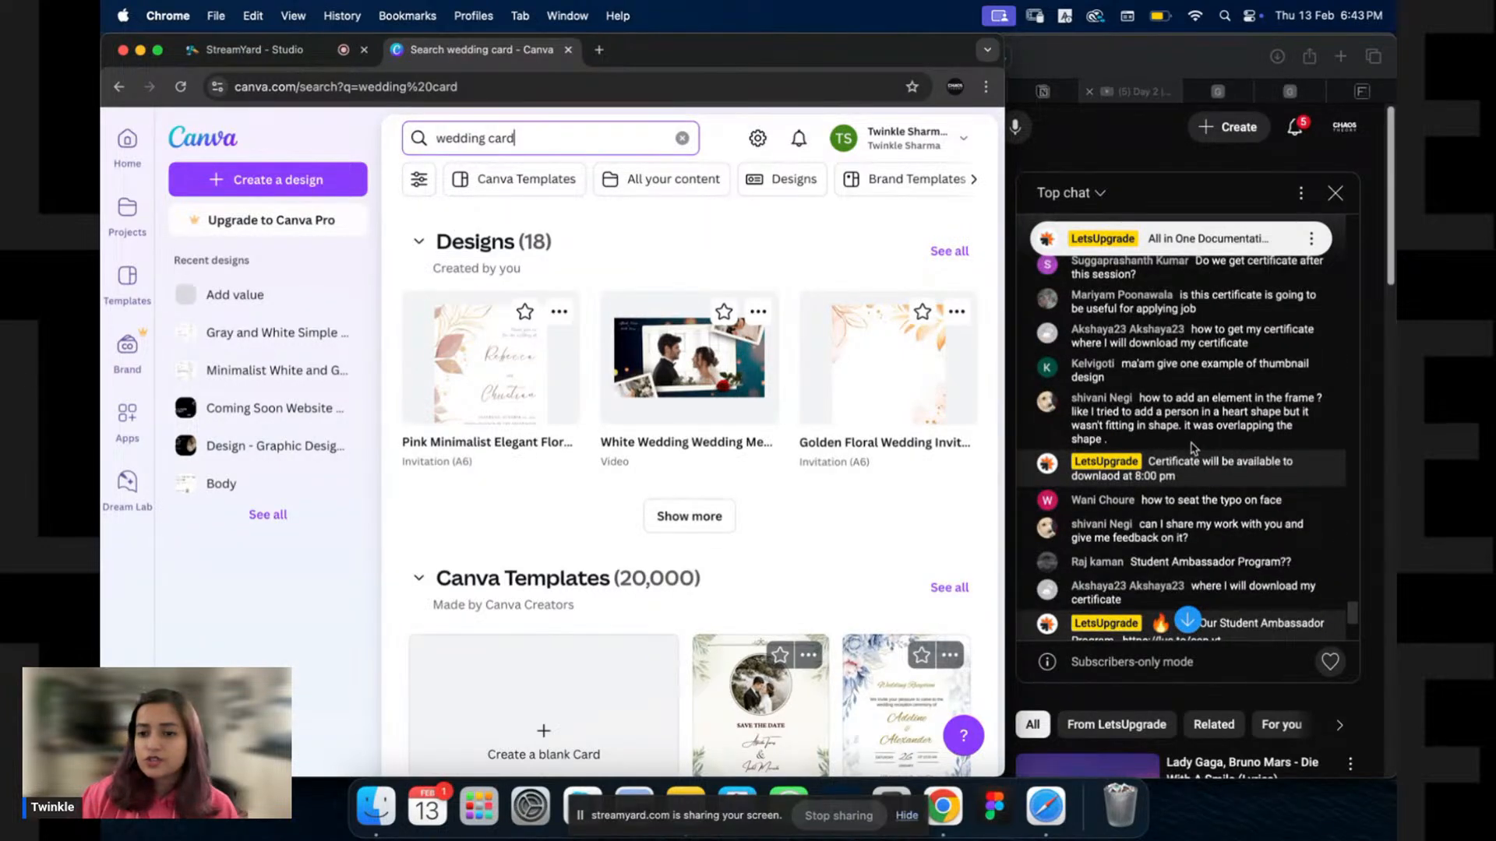
{"action": "scroll", "coordinate": [1202, 438], "scroll_direction": "up", "scroll_amount": 1}
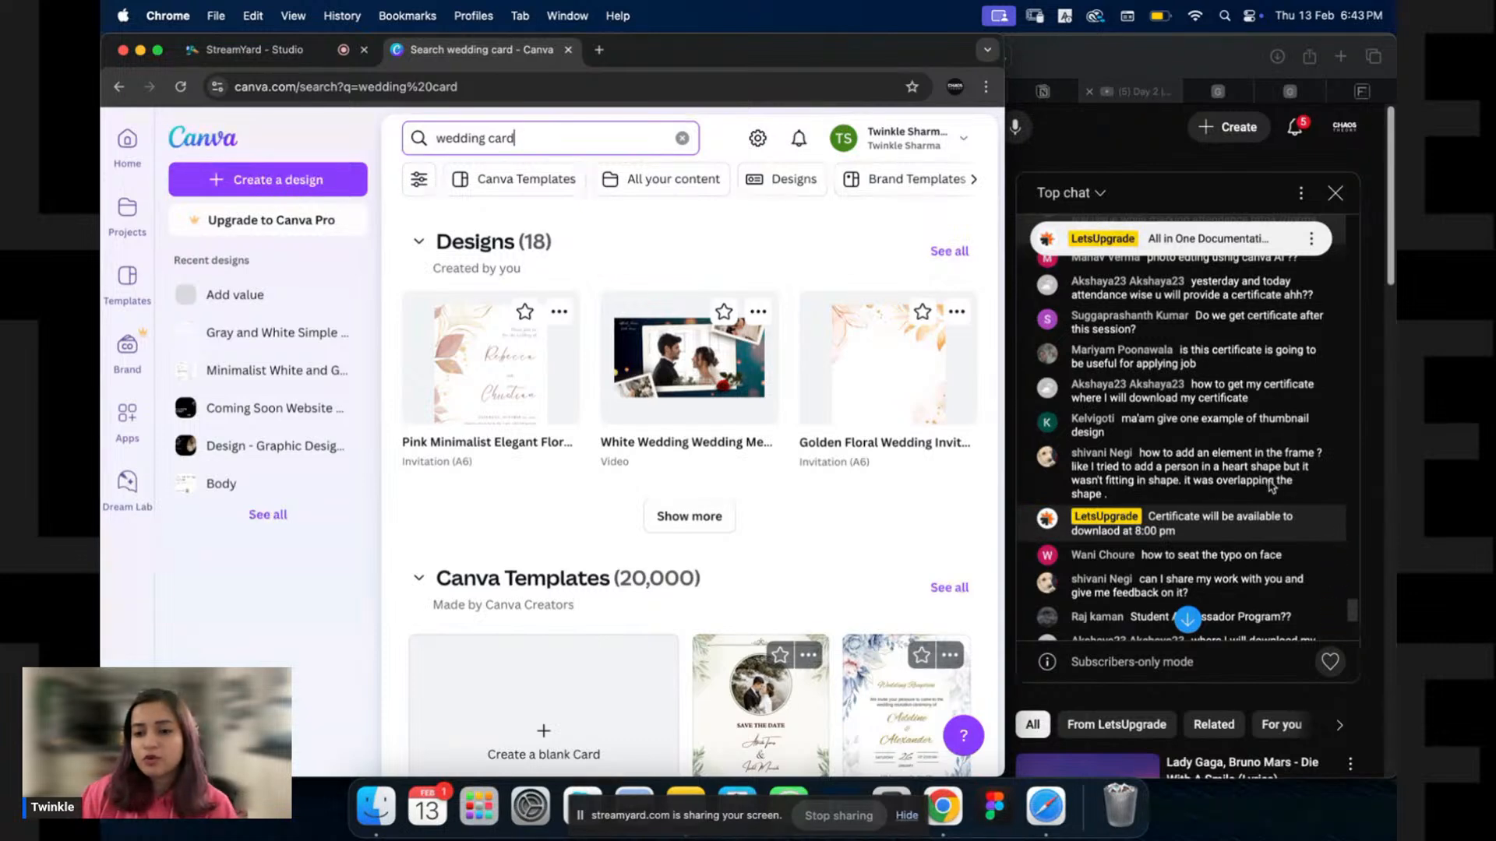
Create a new blank presentation and find the available frames in the elements library.
{"action": "left_click", "coordinate": [310, 185]}
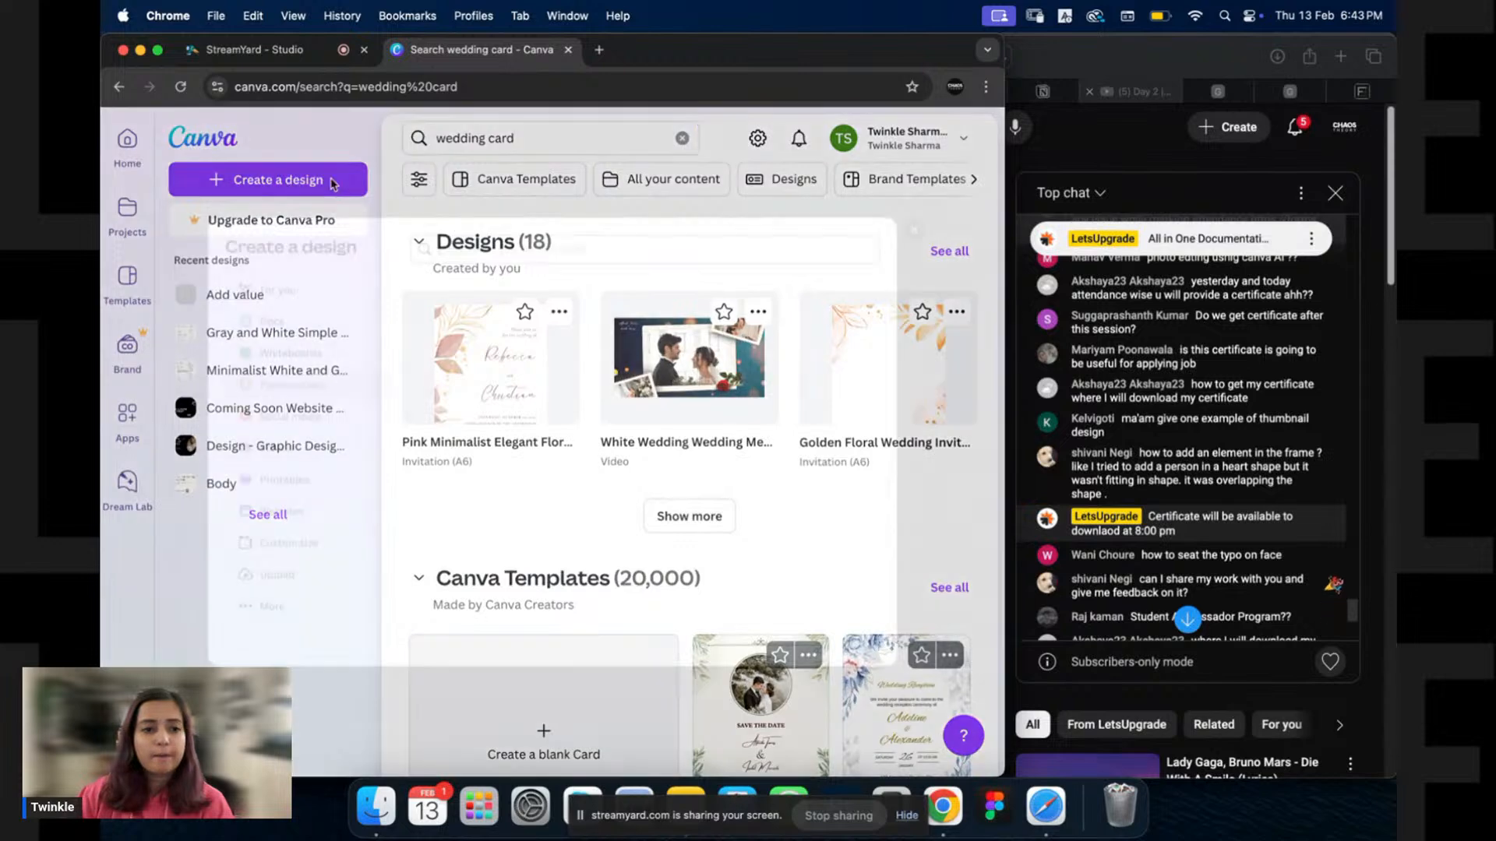
{"action": "left_click", "coordinate": [449, 286]}
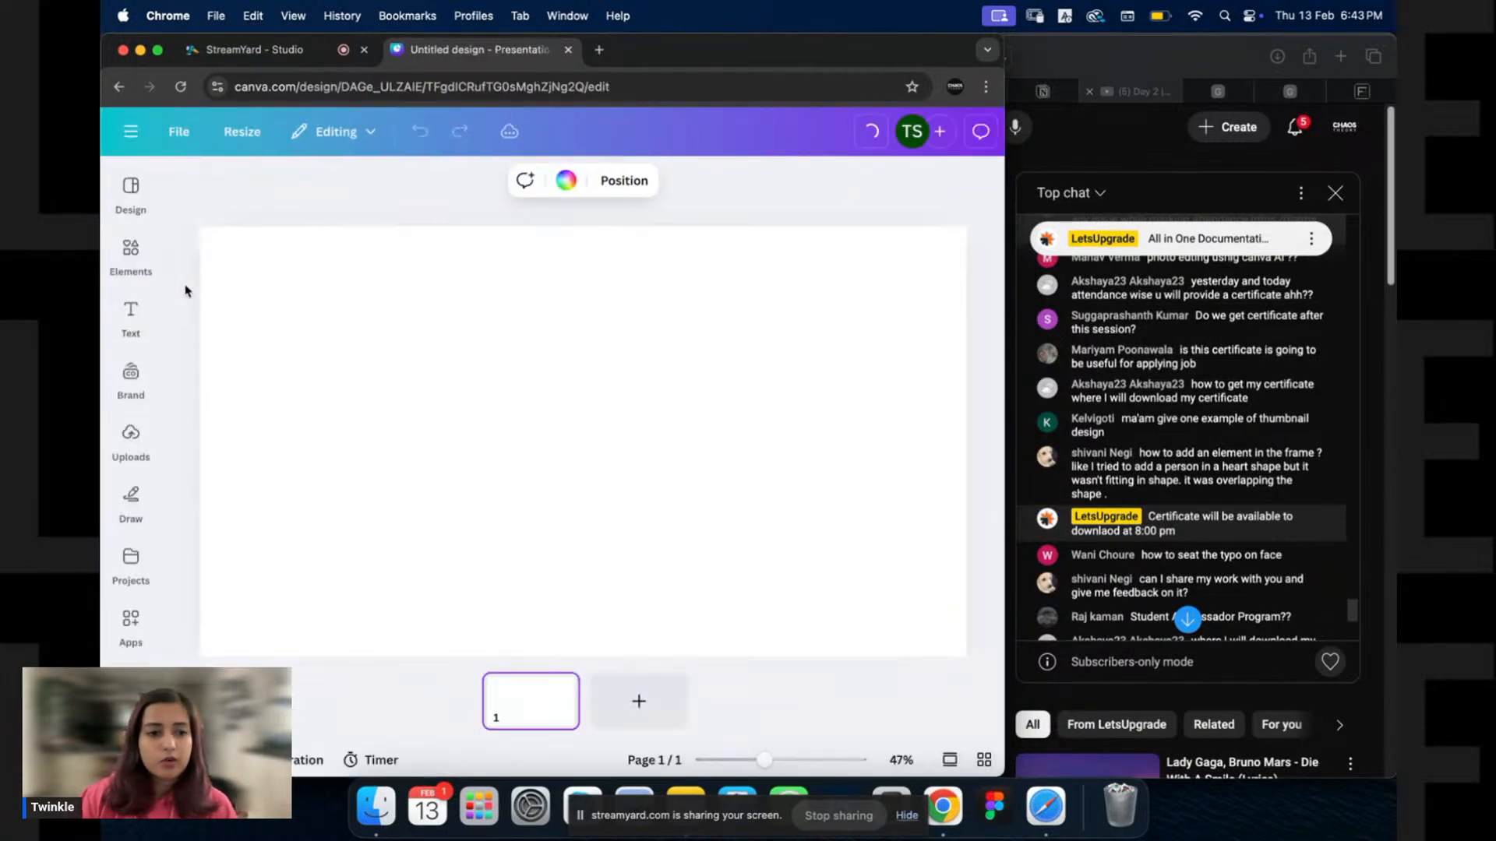
{"action": "left_click", "coordinate": [159, 249]}
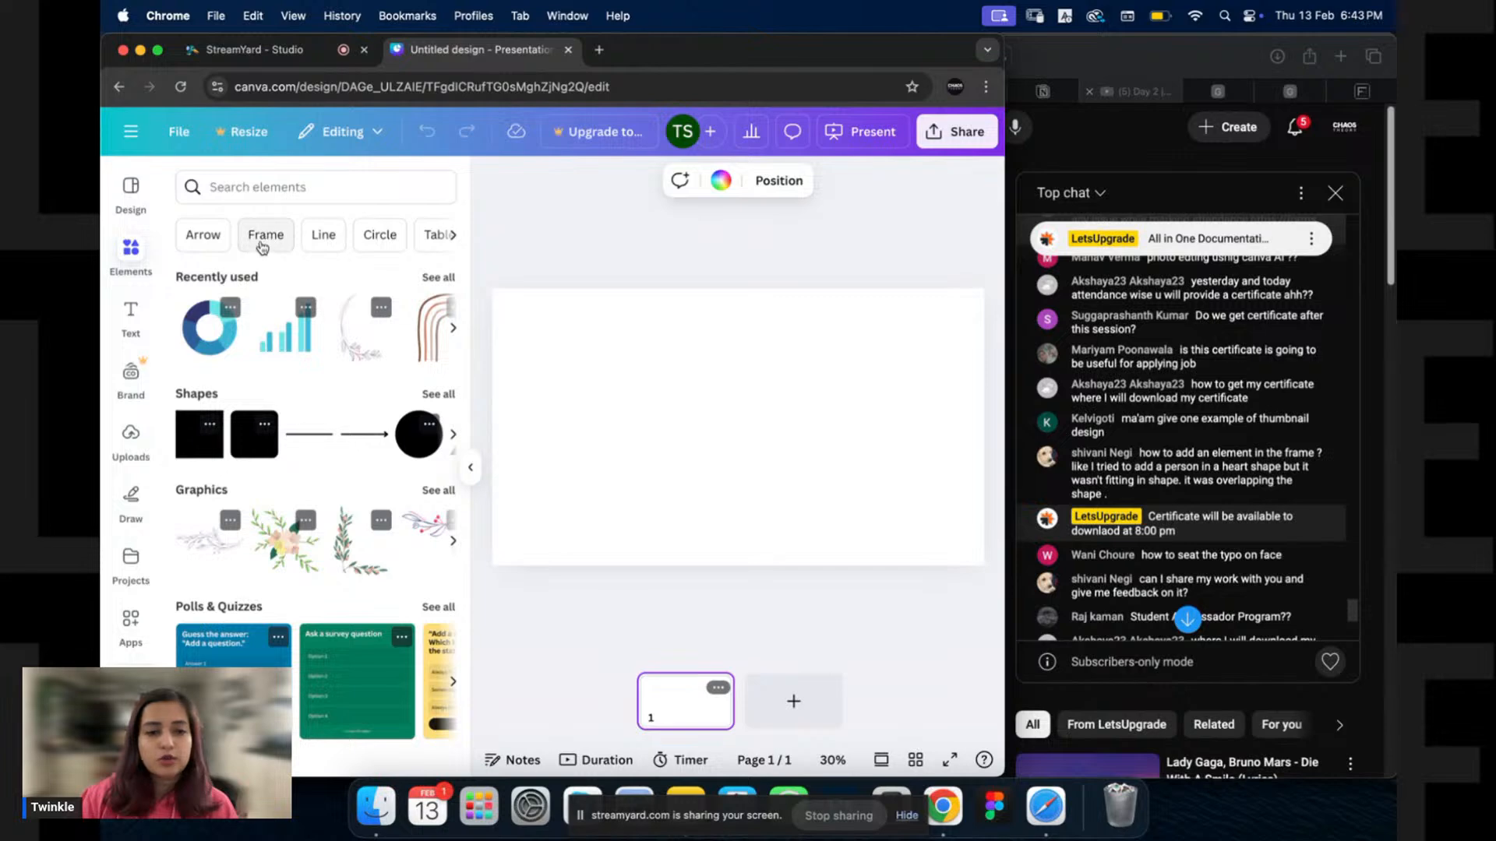
{"action": "left_click", "coordinate": [265, 237]}
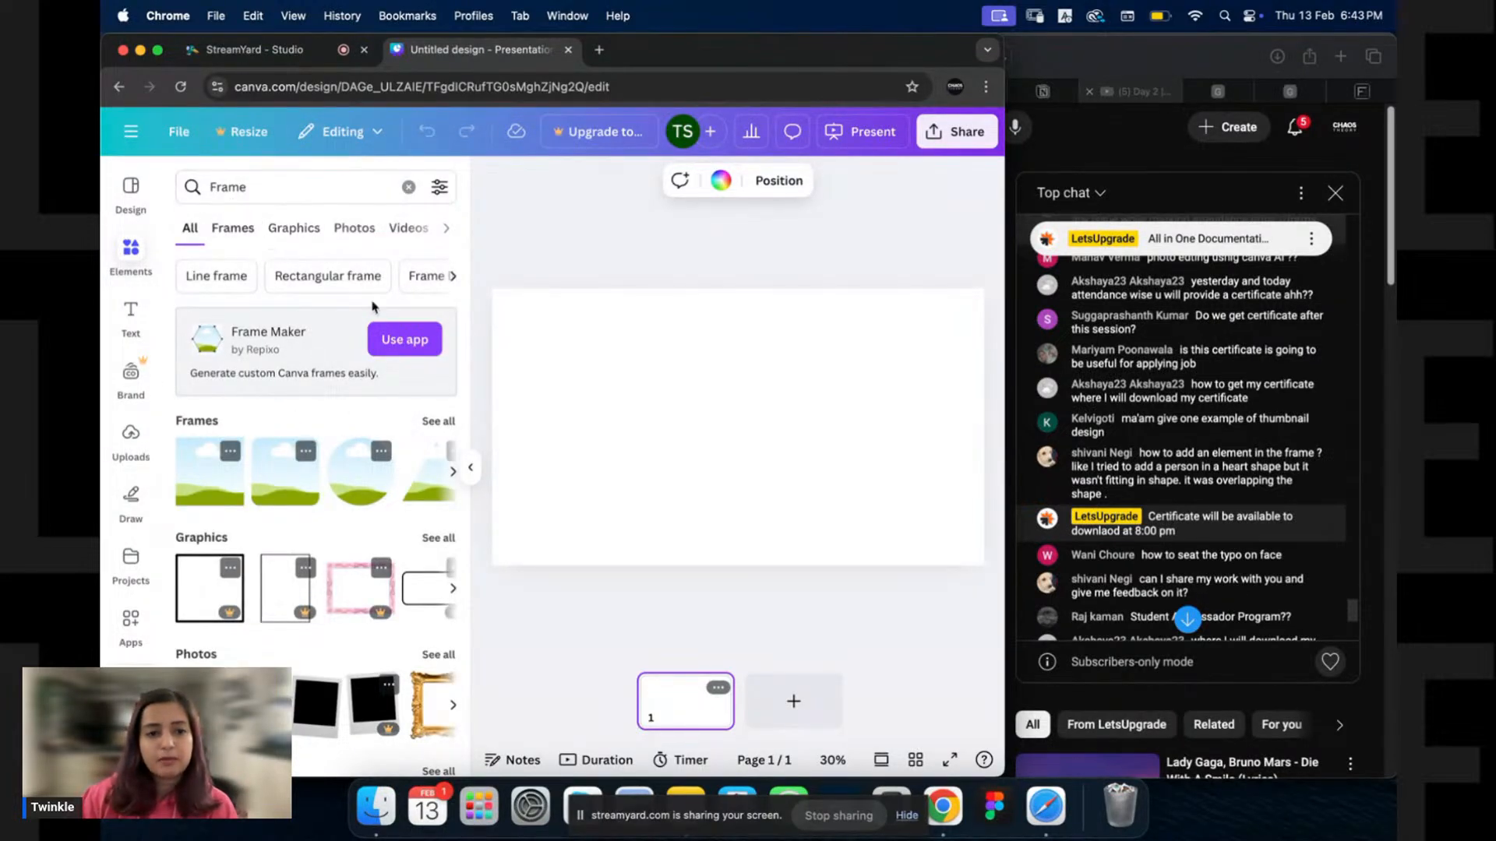
{"action": "left_click", "coordinate": [232, 229]}
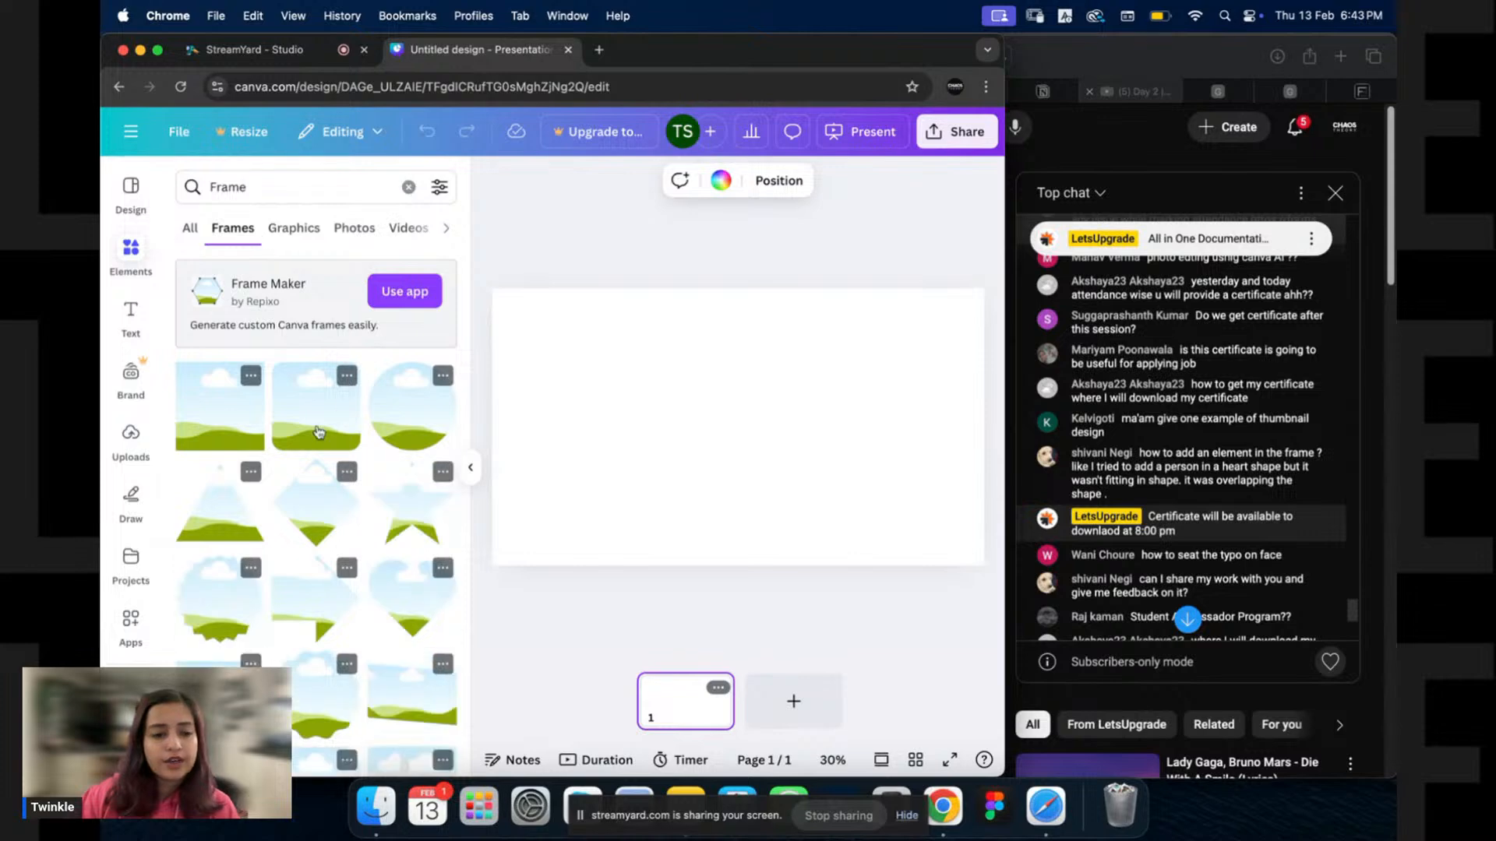
Add the wide scalloped frame with a green outline to the page, enlarge it to nearly the page's height and centre it.
{"action": "scroll", "coordinate": [312, 506], "scroll_direction": "down", "scroll_amount": 5}
{"action": "scroll", "coordinate": [343, 507], "scroll_direction": "down", "scroll_amount": 10}
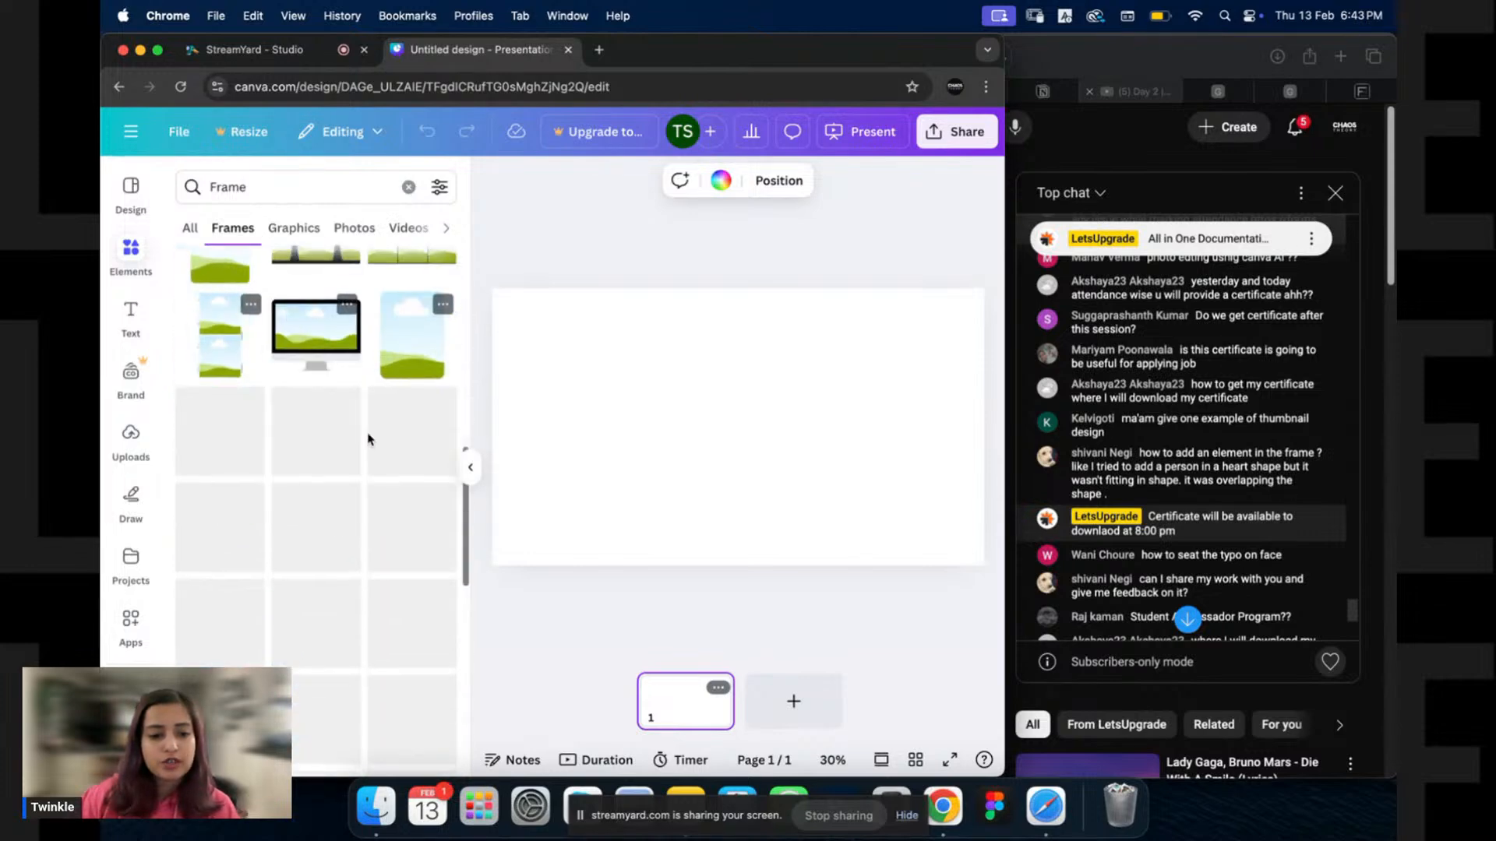
{"action": "scroll", "coordinate": [335, 475], "scroll_direction": "down", "scroll_amount": 1}
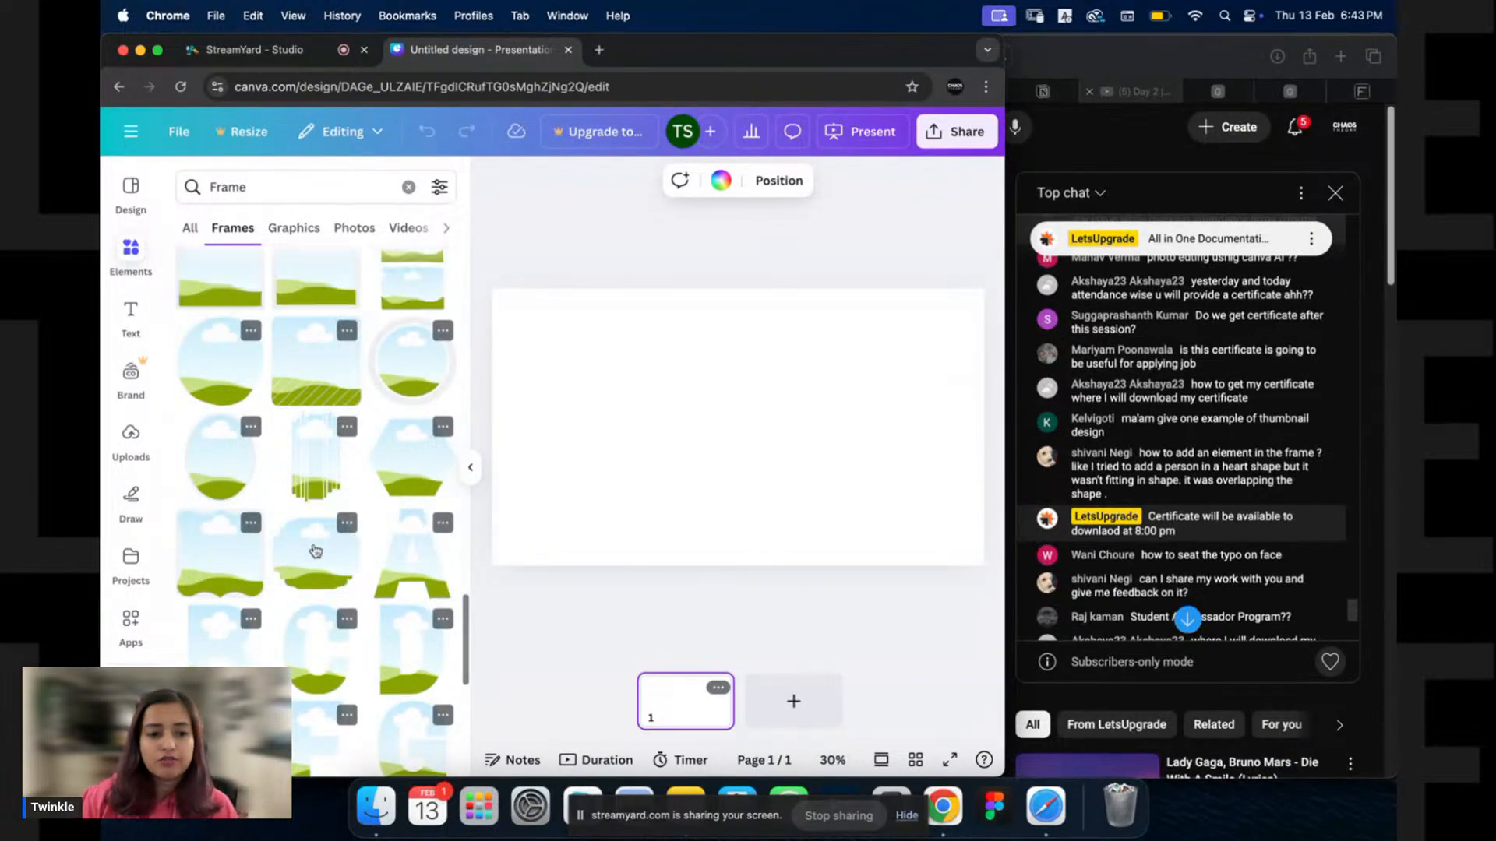
{"action": "left_click_drag", "start_coordinate": [317, 551], "coordinate": [713, 421]}
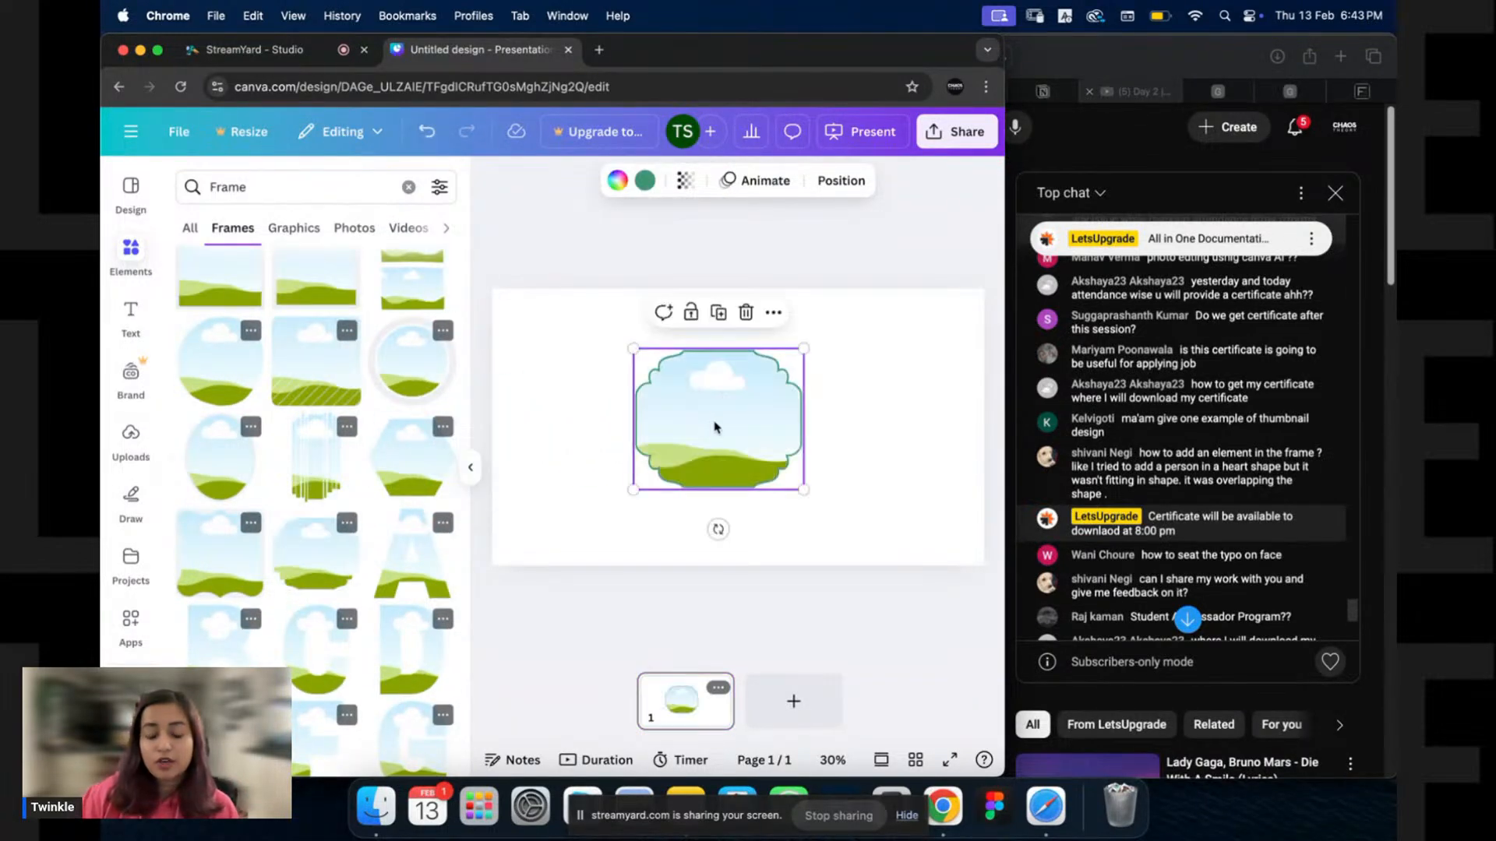
{"action": "left_click_drag", "start_coordinate": [805, 490], "coordinate": [861, 538]}
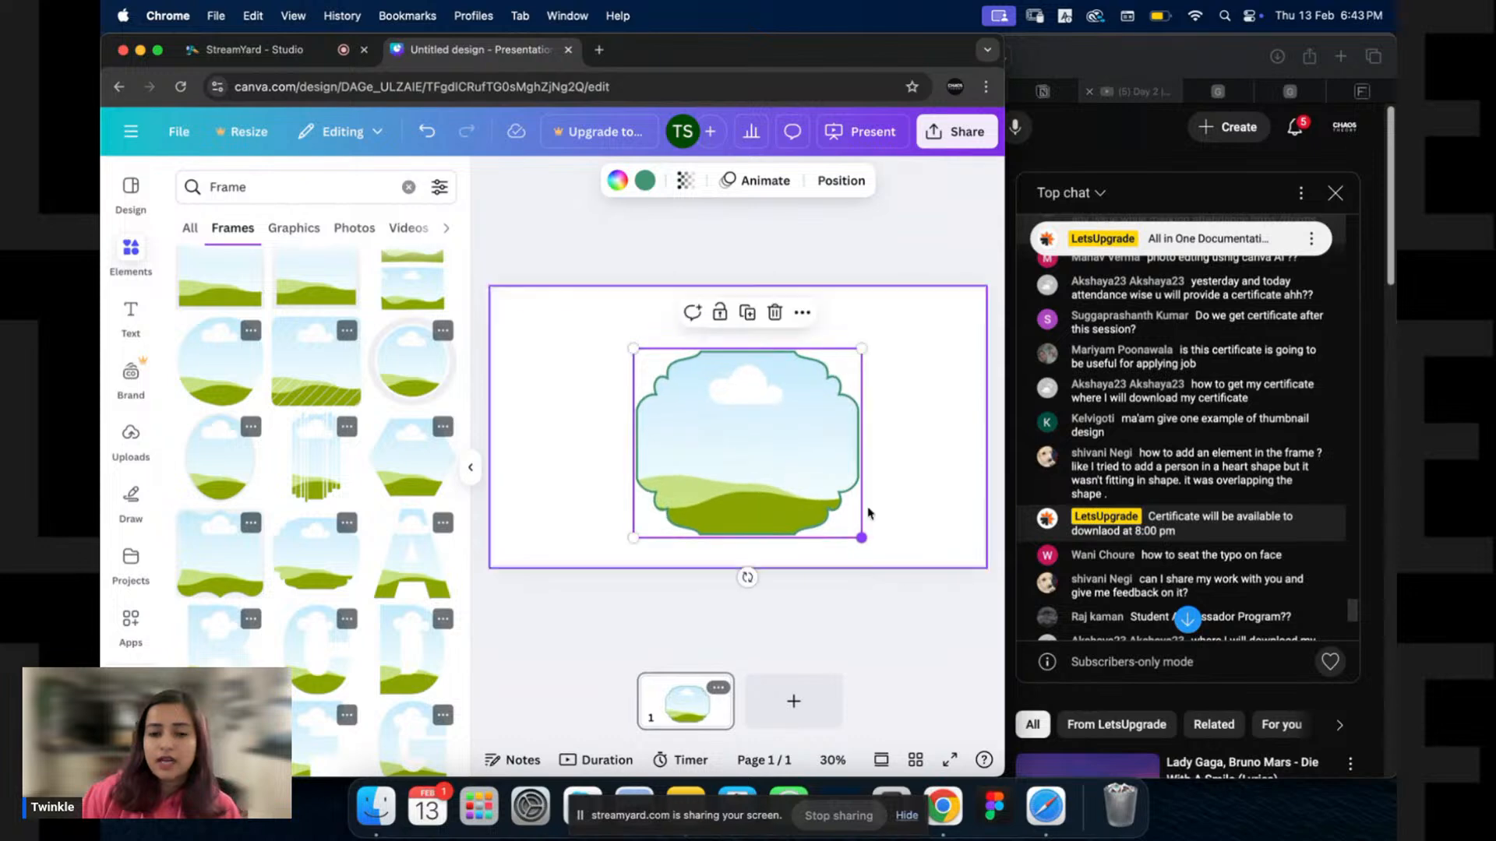
{"action": "left_click_drag", "start_coordinate": [862, 344], "coordinate": [907, 311]}
{"action": "left_click_drag", "start_coordinate": [787, 376], "coordinate": [758, 377]}
{"action": "left_click", "coordinate": [640, 187]}
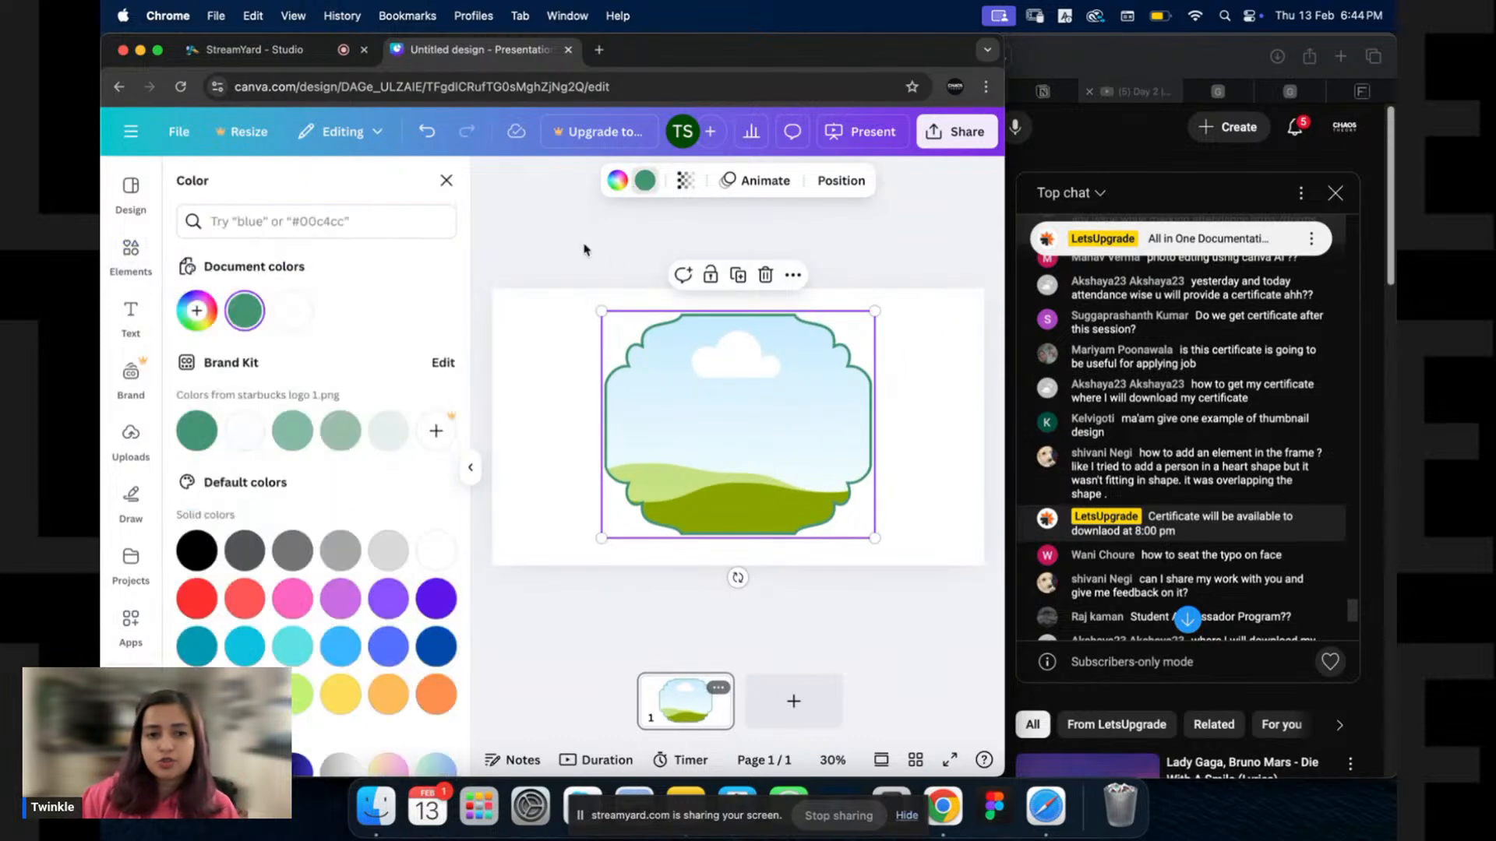
{"action": "left_click", "coordinate": [575, 331]}
Search the elements for "person" photos and fill the scalloped frame with the smiling girl on a teal background.
{"action": "left_click", "coordinate": [130, 249]}
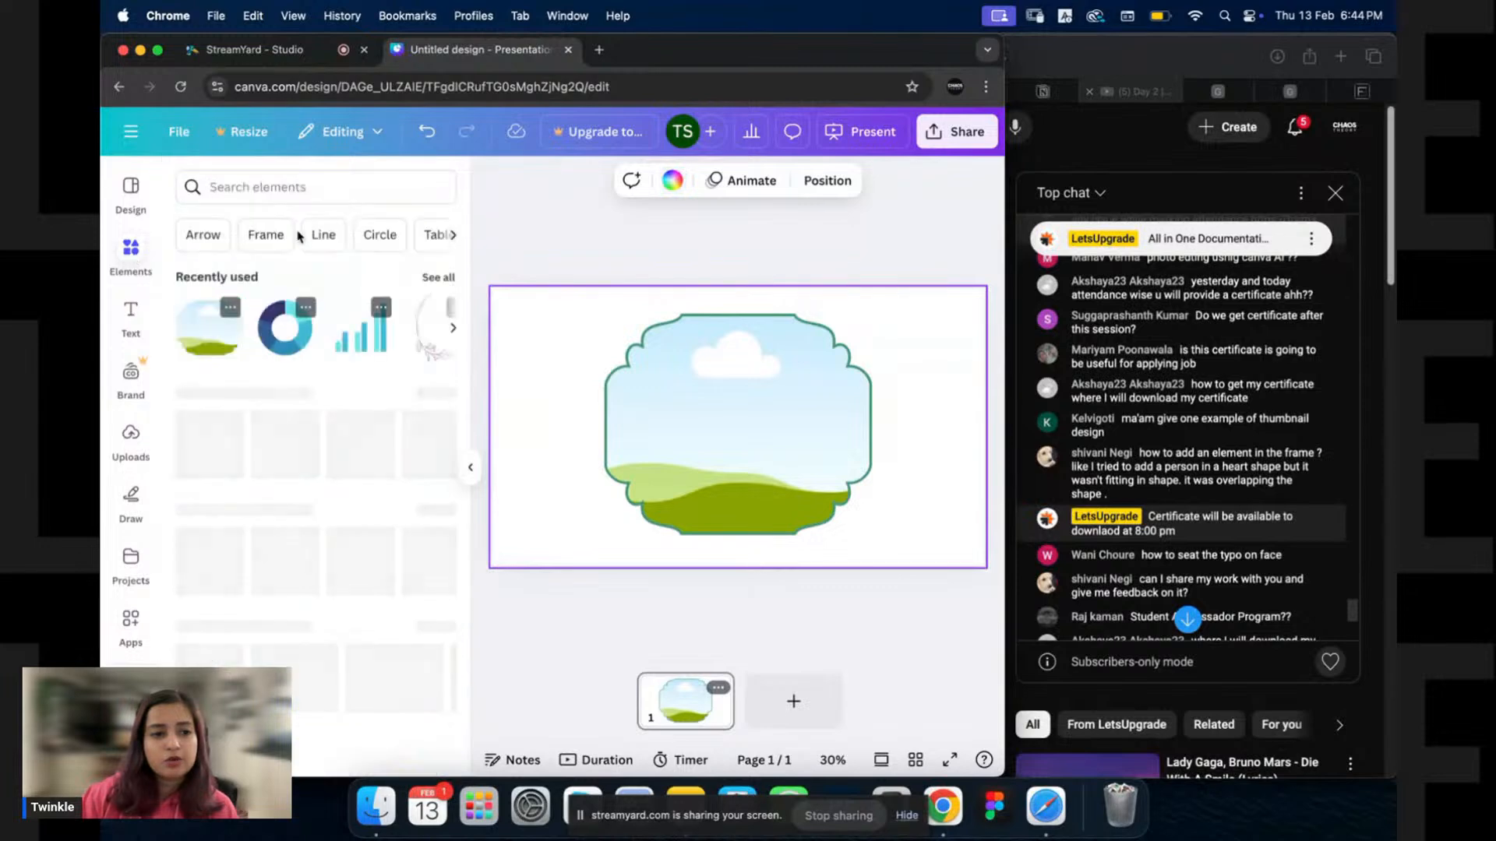
{"action": "left_click", "coordinate": [356, 189]}
{"action": "type", "text": "person"}
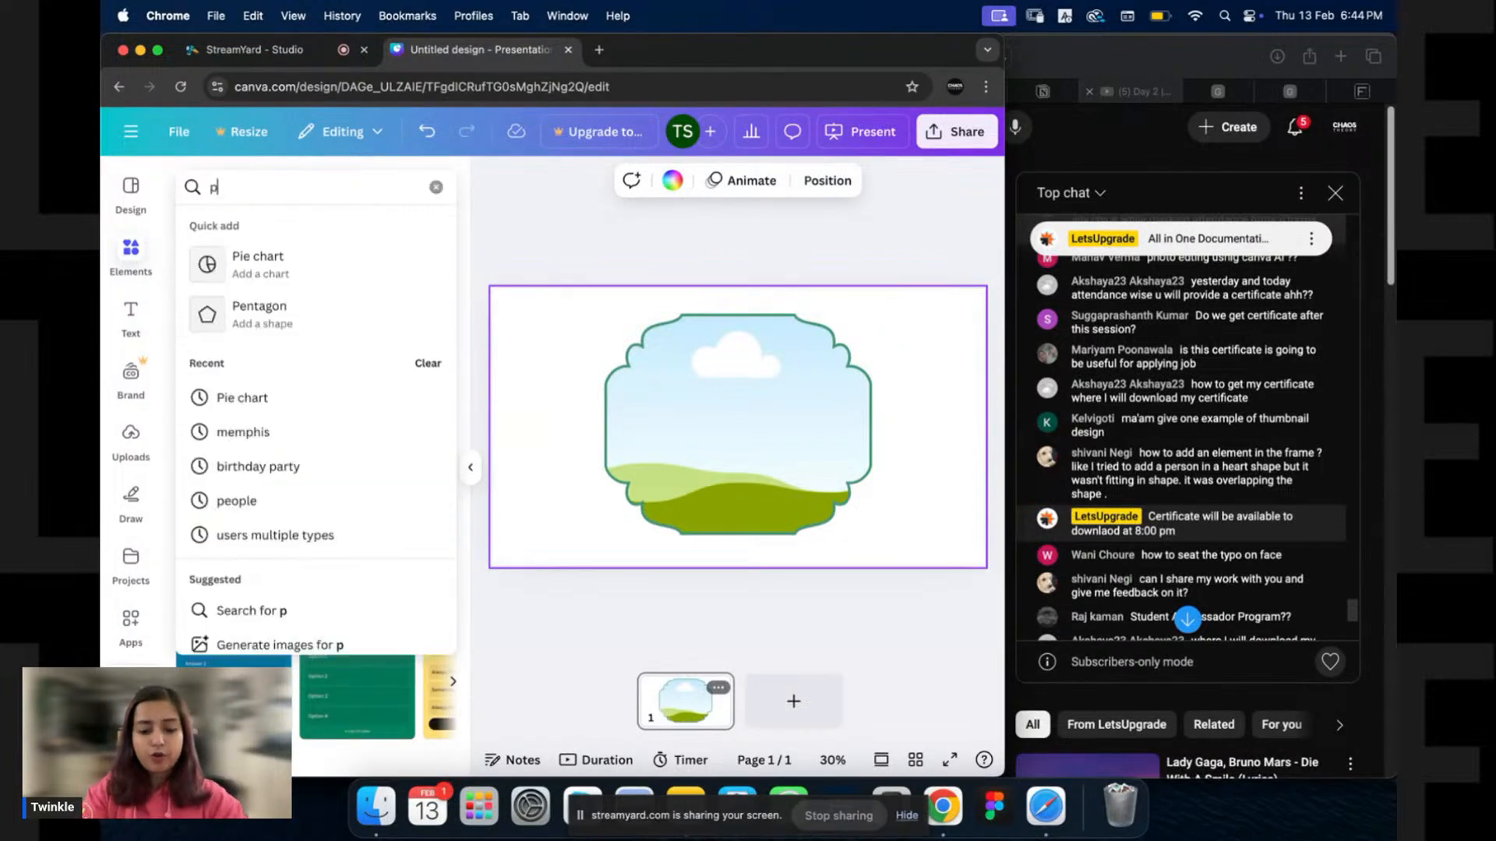
{"action": "key", "text": "Return"}
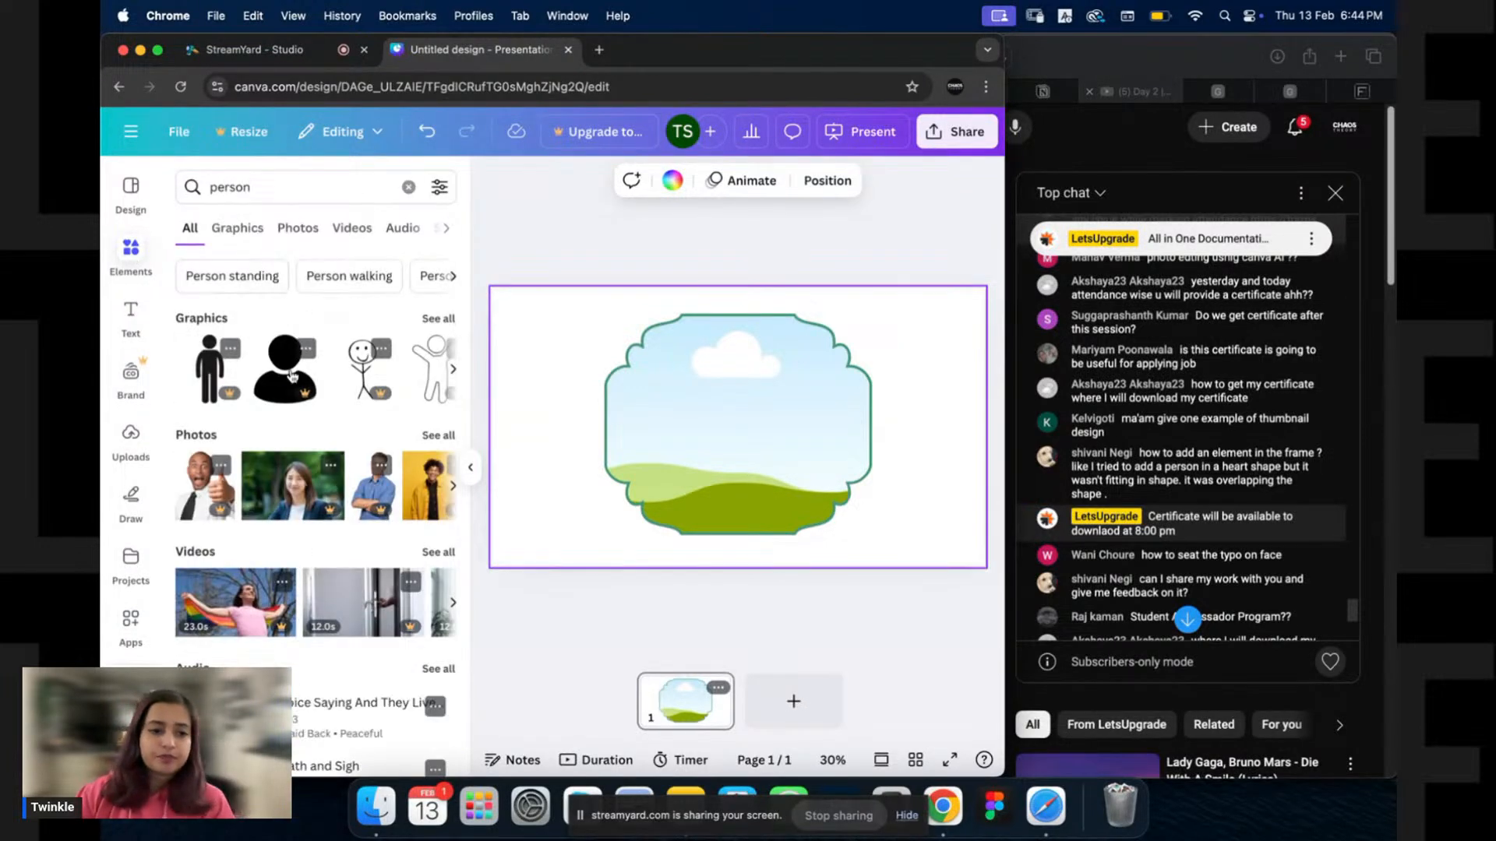
{"action": "left_click", "coordinate": [437, 435]}
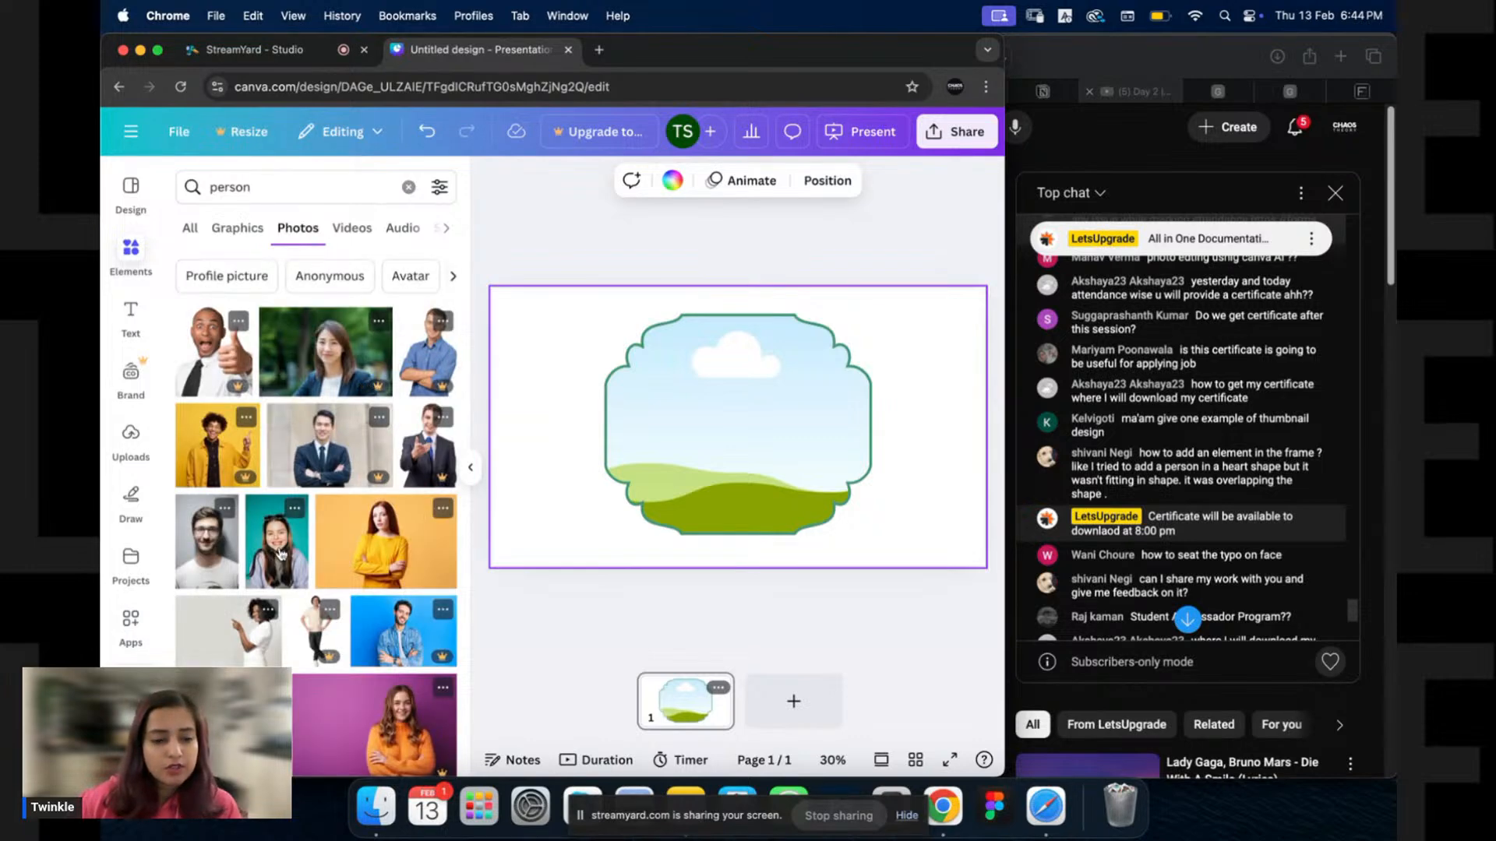
{"action": "left_click_drag", "start_coordinate": [281, 555], "coordinate": [794, 427]}
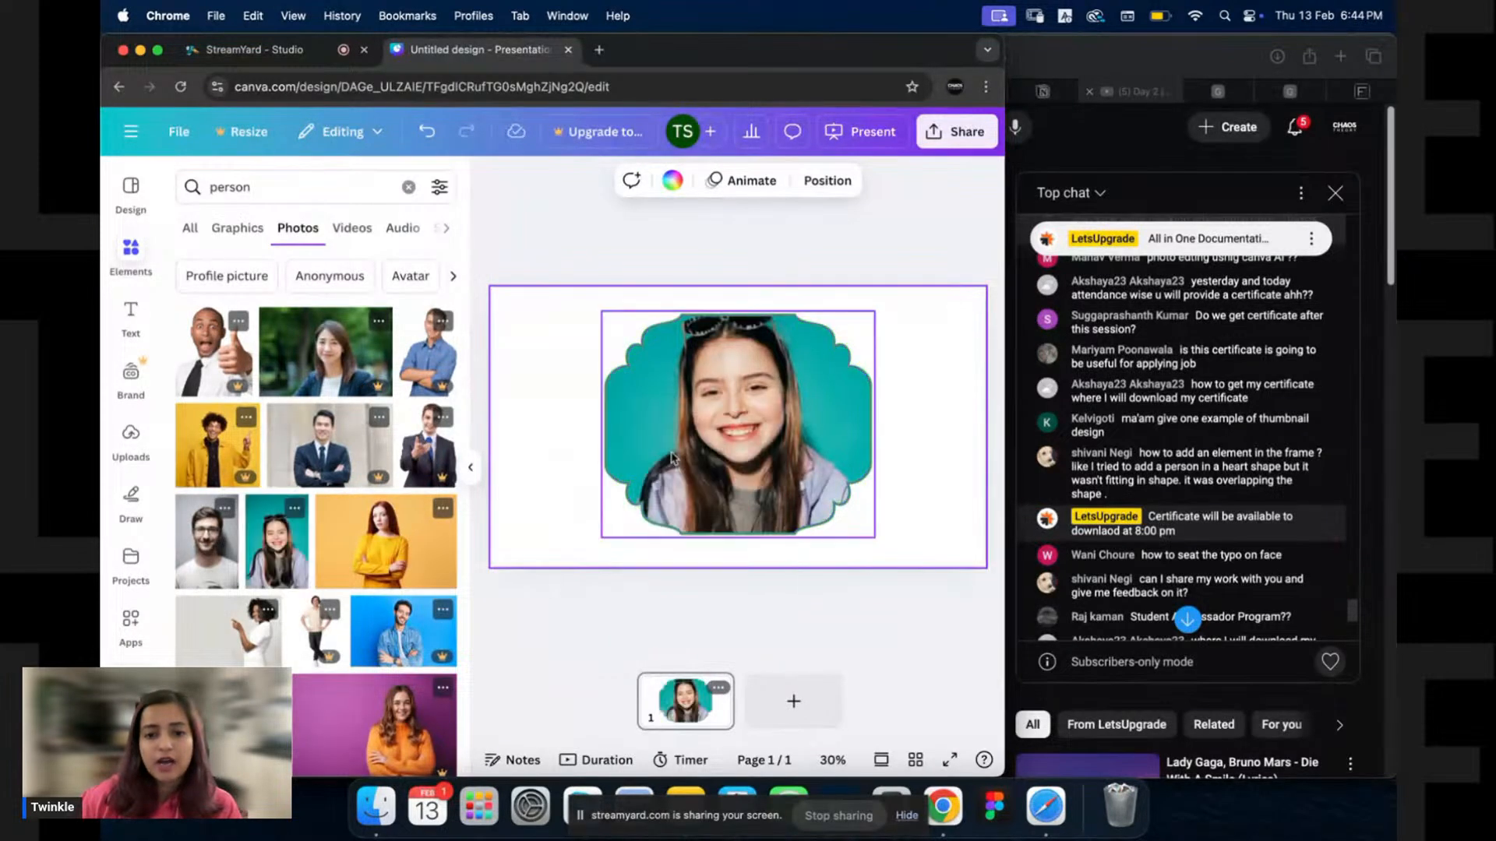
{"action": "left_click", "coordinate": [871, 249]}
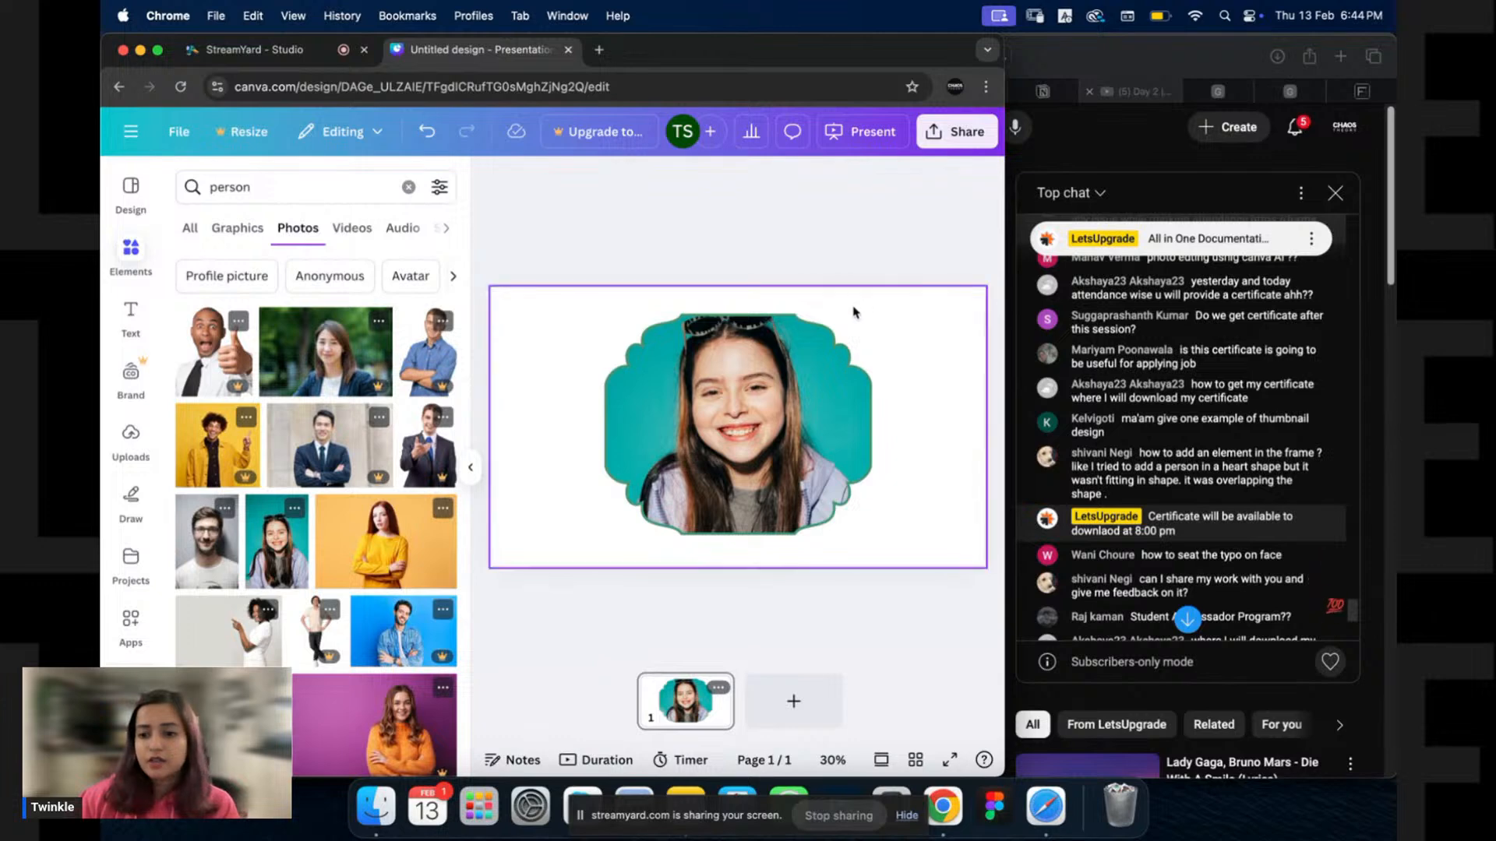
{"action": "scroll", "coordinate": [1173, 502], "scroll_direction": "down", "scroll_amount": 5}
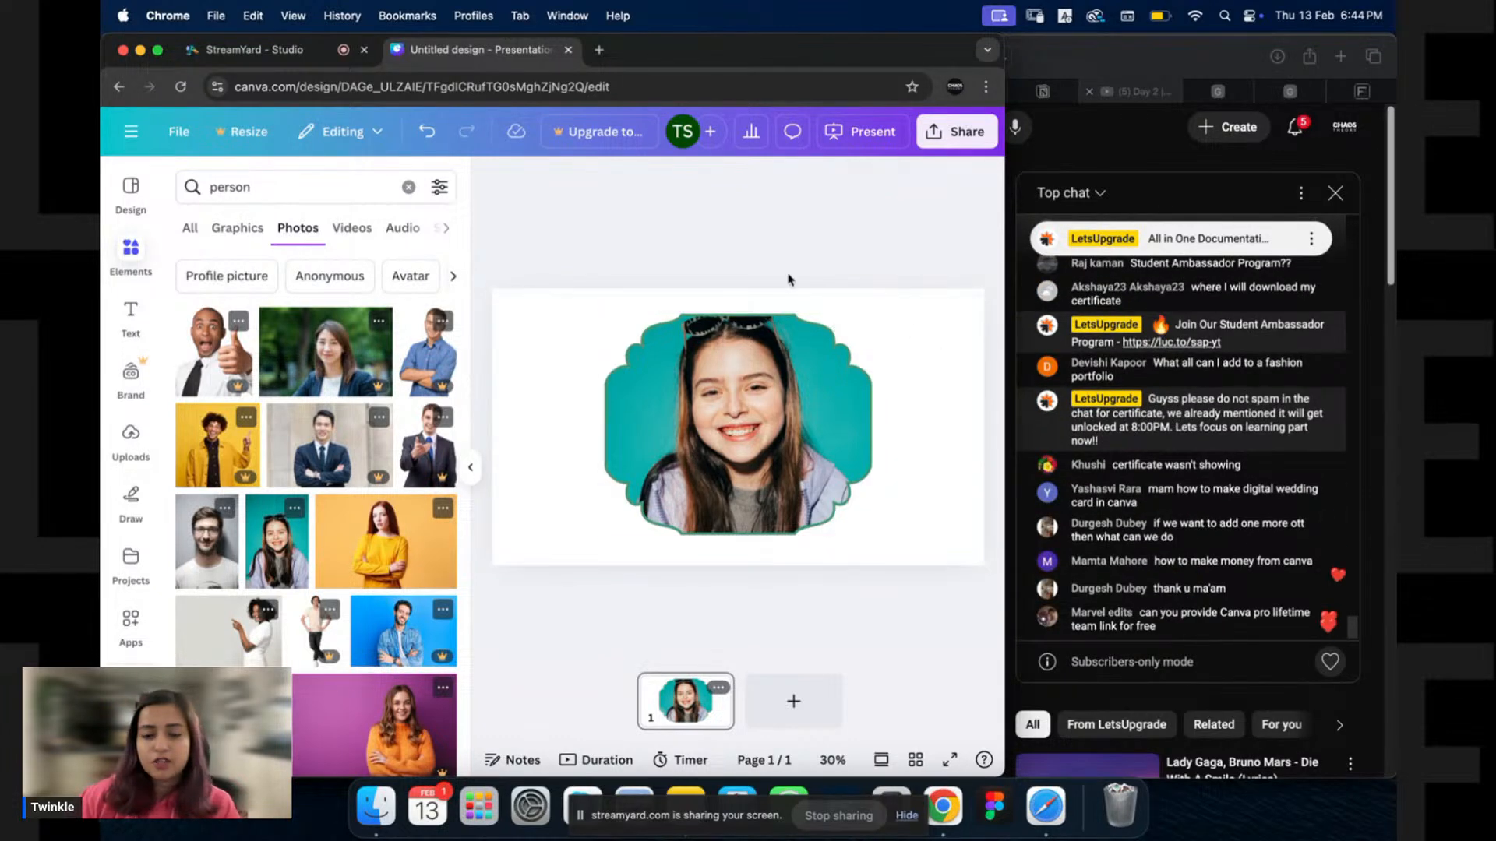
Try repositioning and slightly enlarging the girl's photo inside the frame, and discard the crop changes.
{"action": "double_click", "coordinate": [737, 412]}
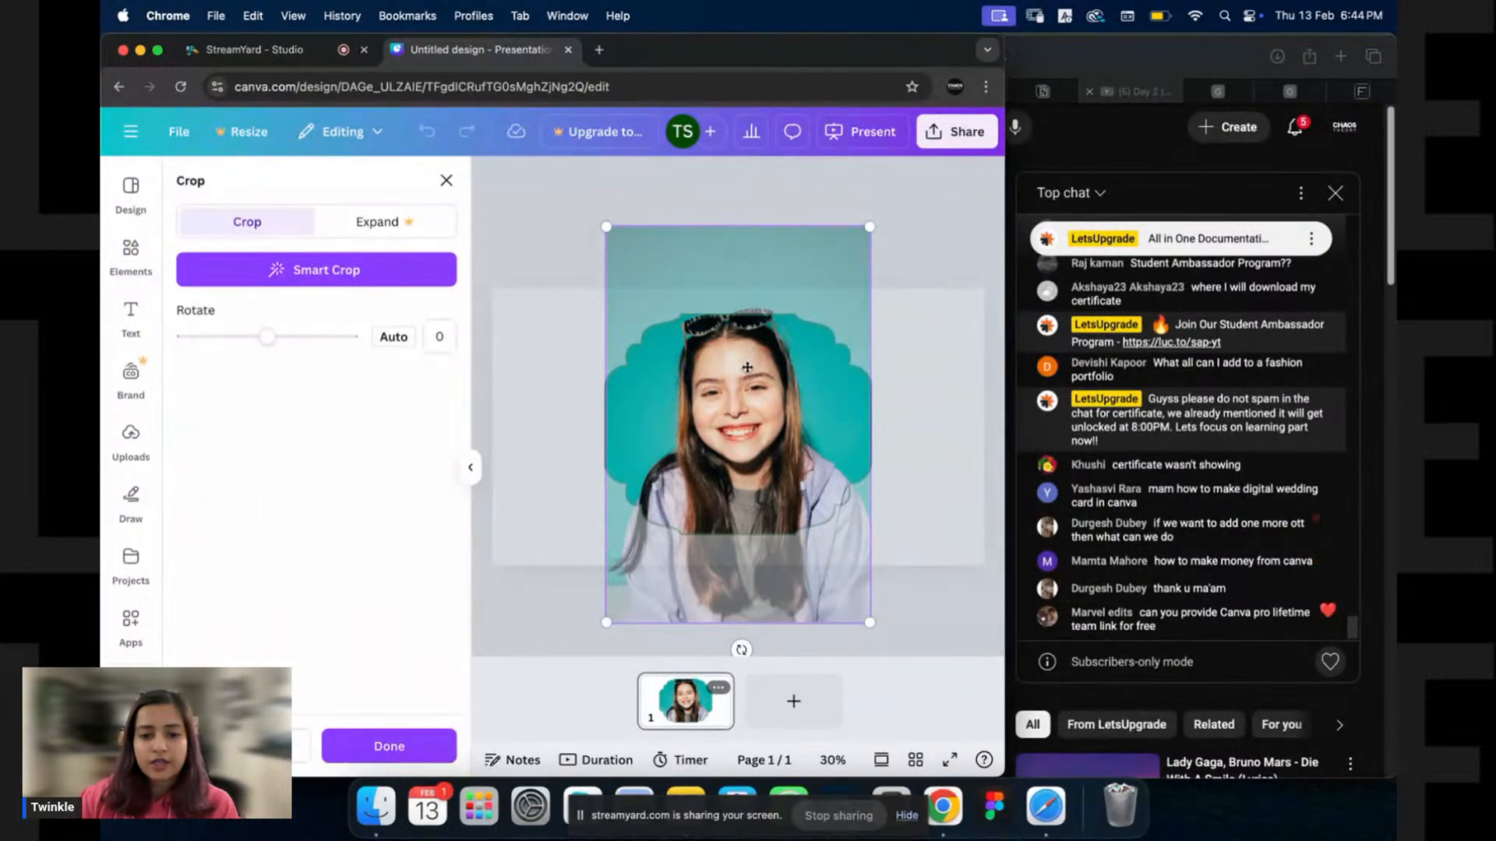
{"action": "left_click_drag", "start_coordinate": [744, 366], "coordinate": [740, 248]}
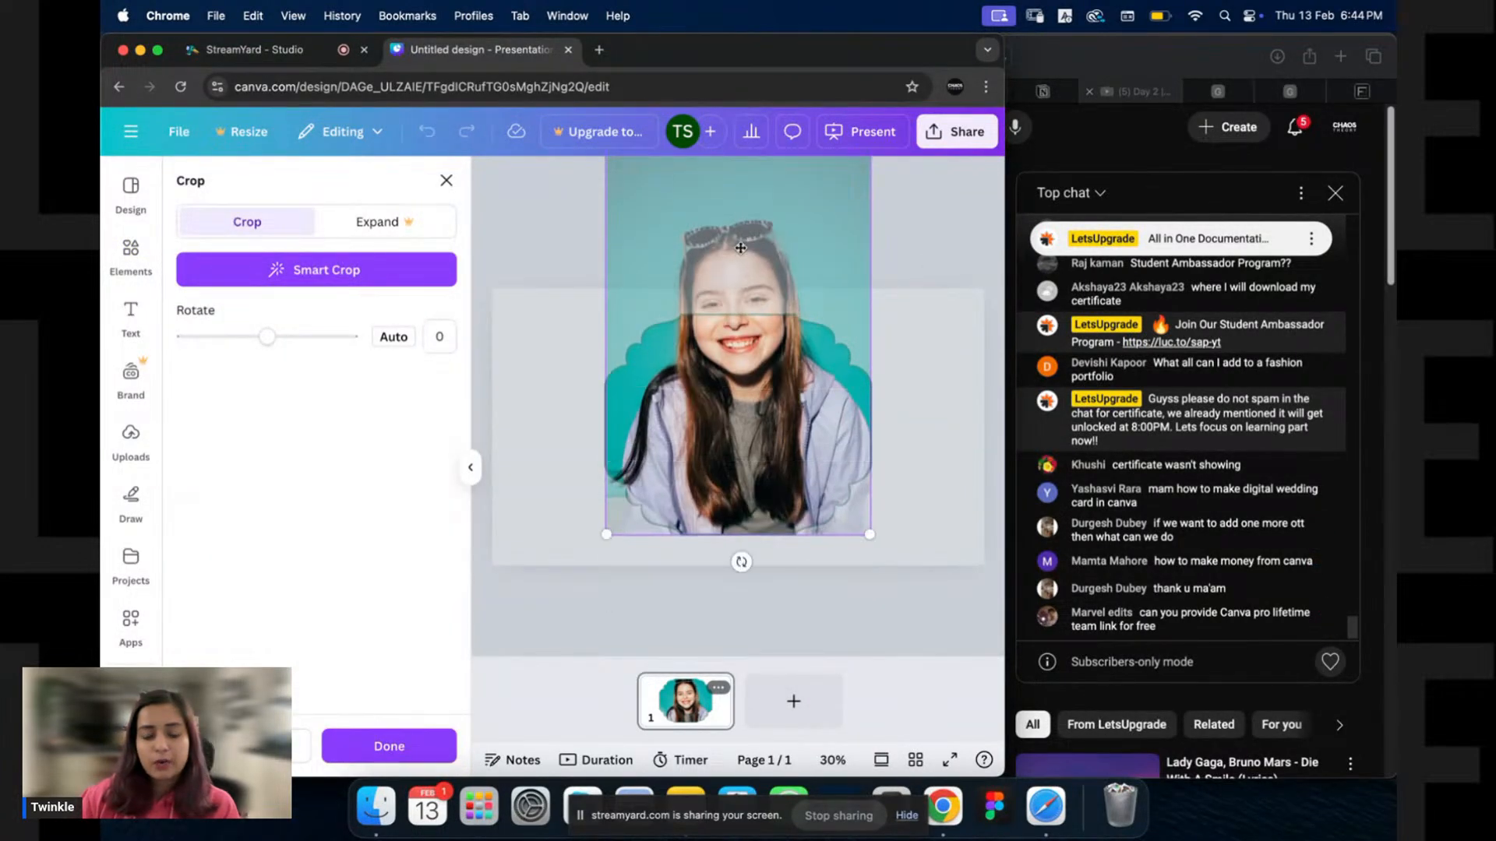
{"action": "left_click_drag", "start_coordinate": [739, 351], "coordinate": [827, 399]}
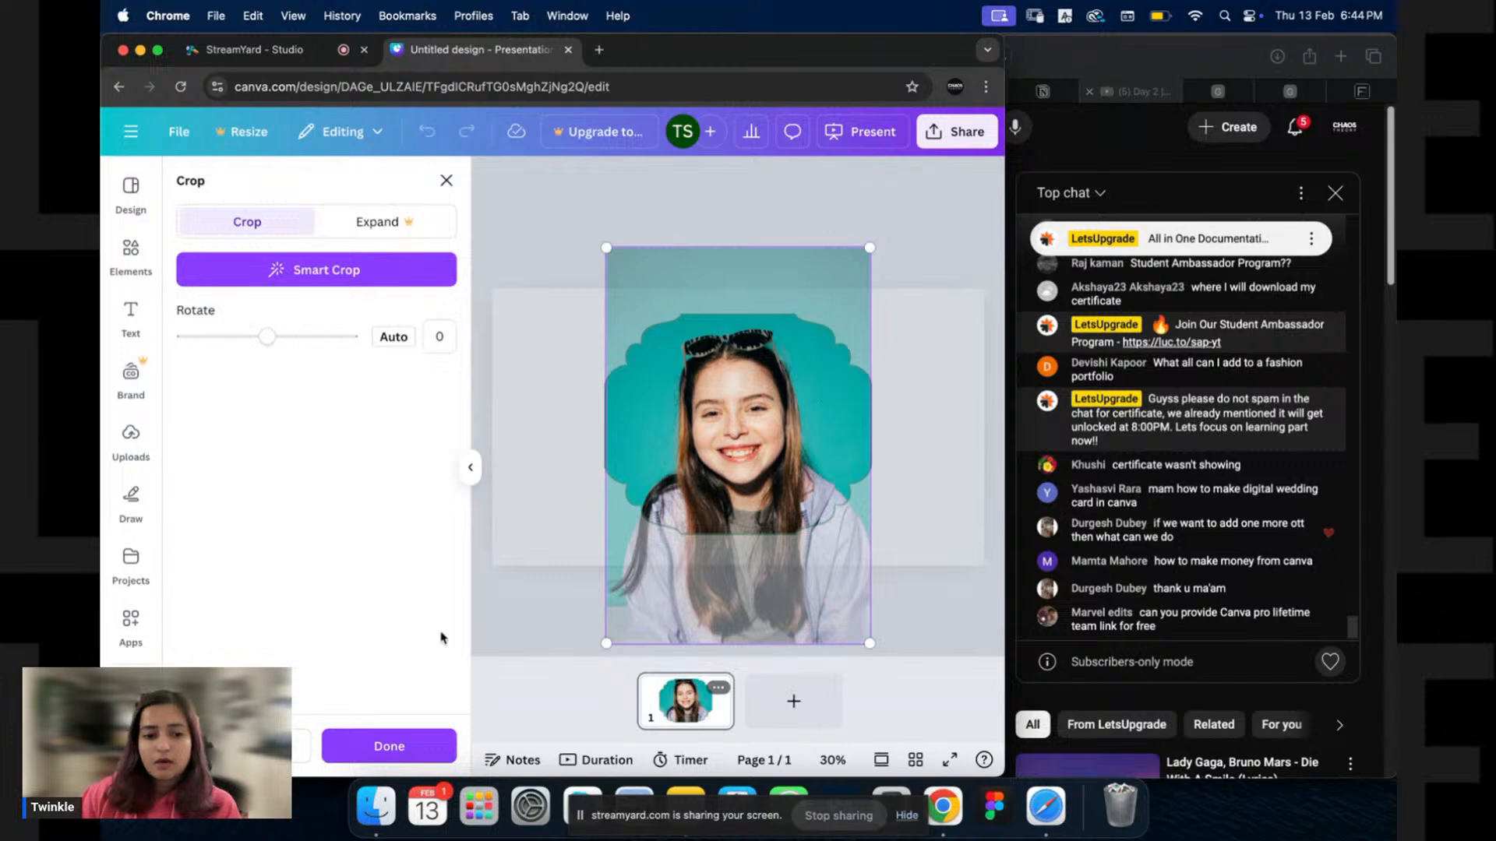
{"action": "mouse_move", "coordinate": [879, 246]}
{"action": "left_mouse_down"}
{"action": "mouse_move", "coordinate": [911, 199]}
{"action": "mouse_move", "coordinate": [879, 254]}
{"action": "left_mouse_up"}
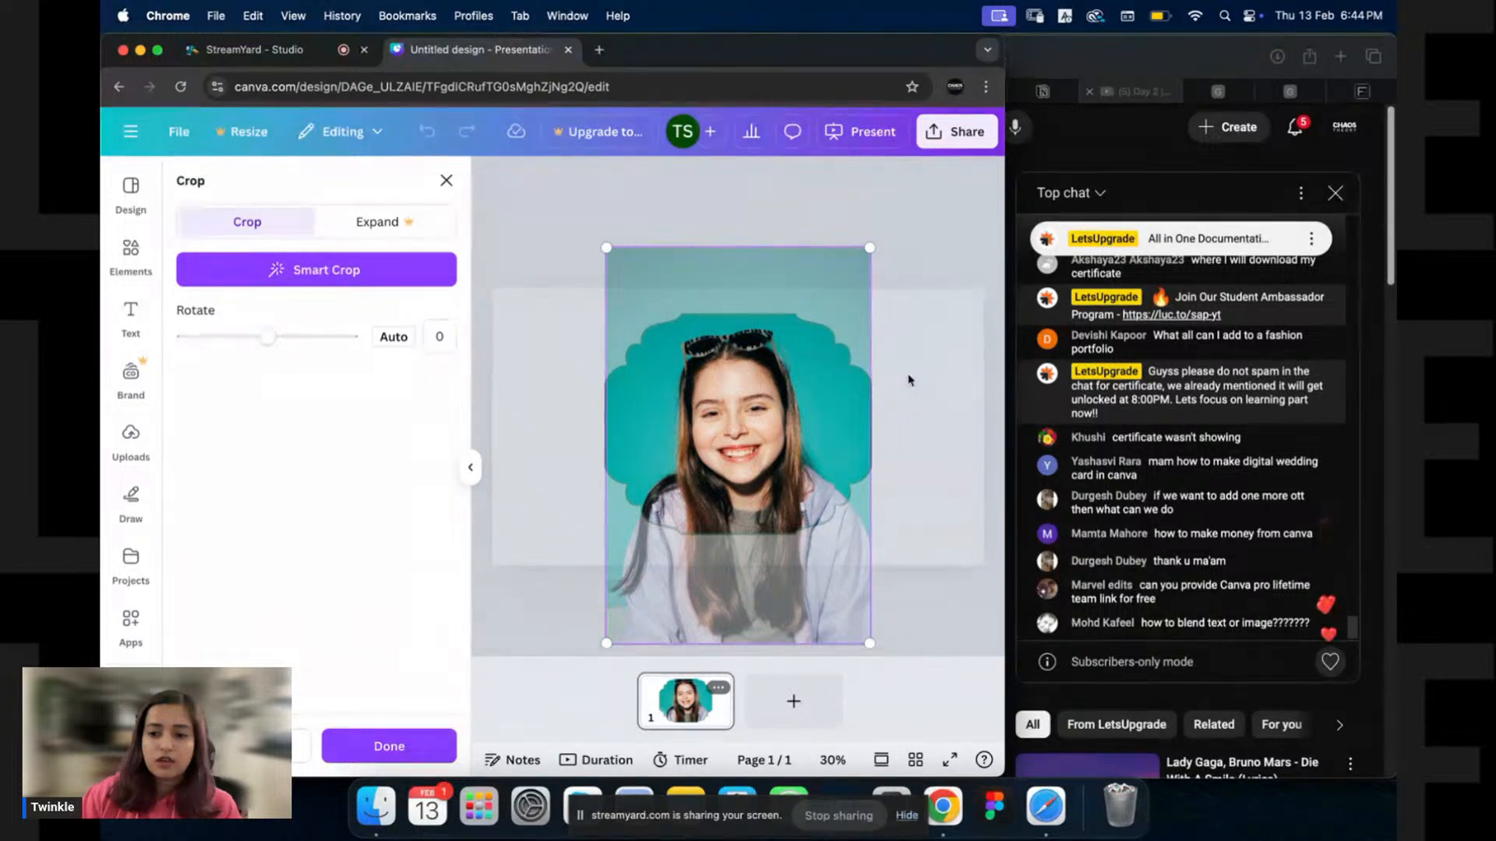
{"action": "left_click_drag", "start_coordinate": [869, 247], "coordinate": [886, 226]}
{"action": "left_click_drag", "start_coordinate": [765, 409], "coordinate": [755, 423]}
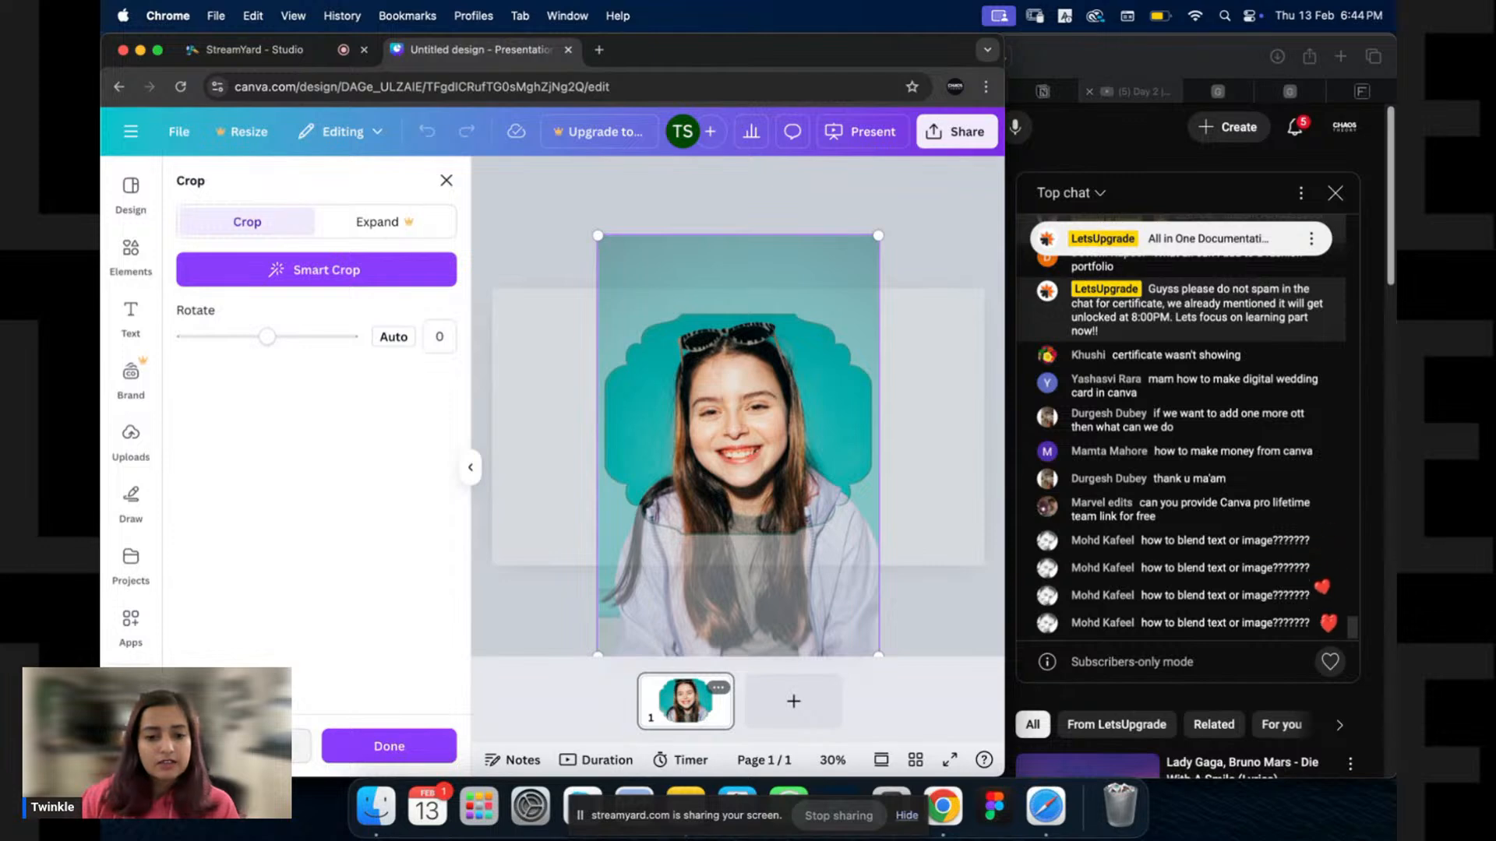
{"action": "left_click", "coordinate": [269, 746]}
Delete the girl's photo from the frame and remove the empty frame from the page.
{"action": "left_click_drag", "start_coordinate": [921, 306], "coordinate": [761, 415]}
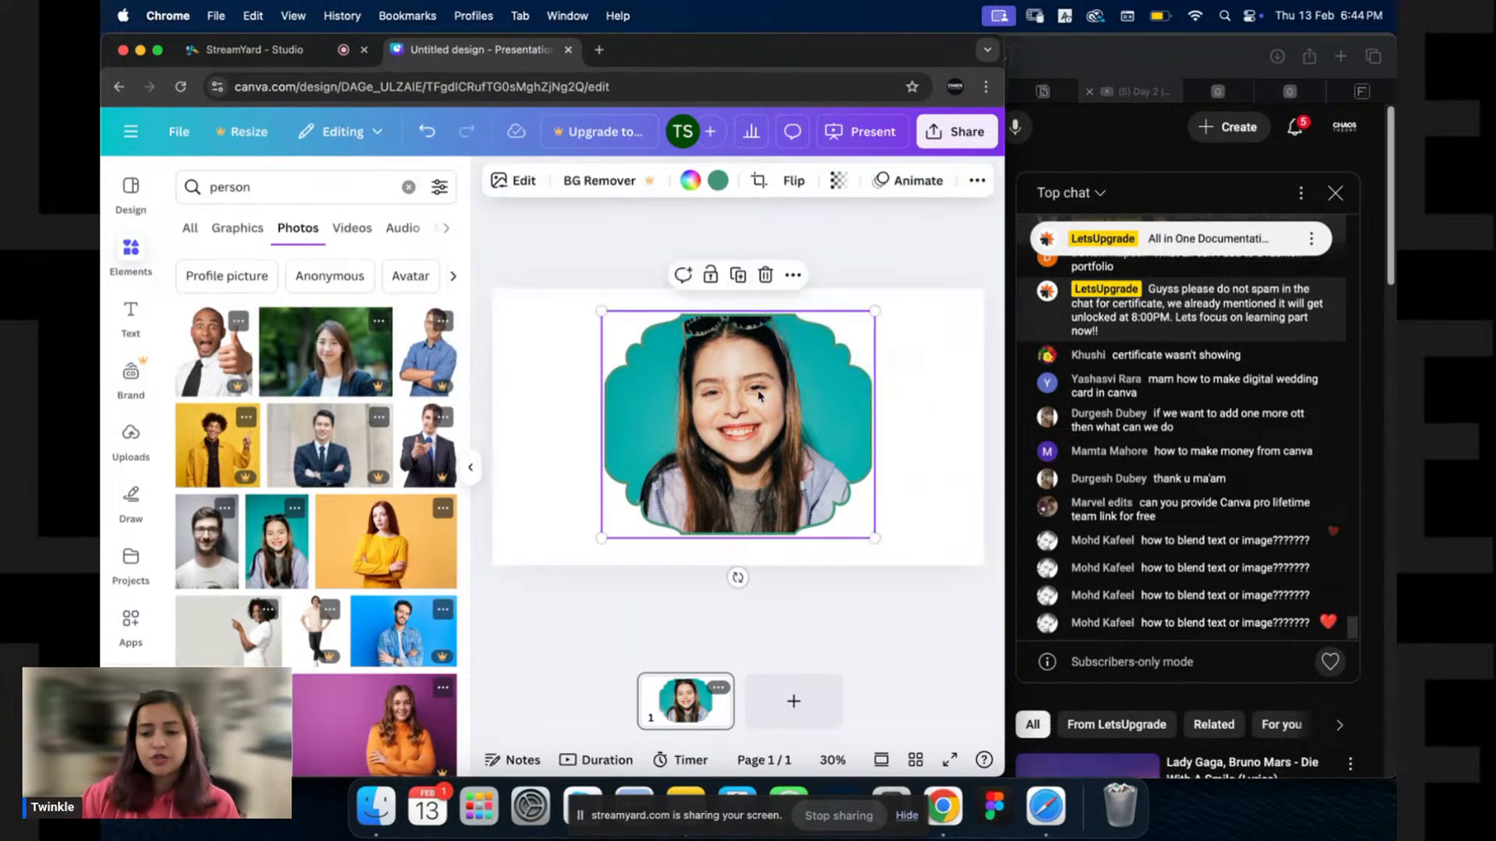
{"action": "key", "text": "Delete"}
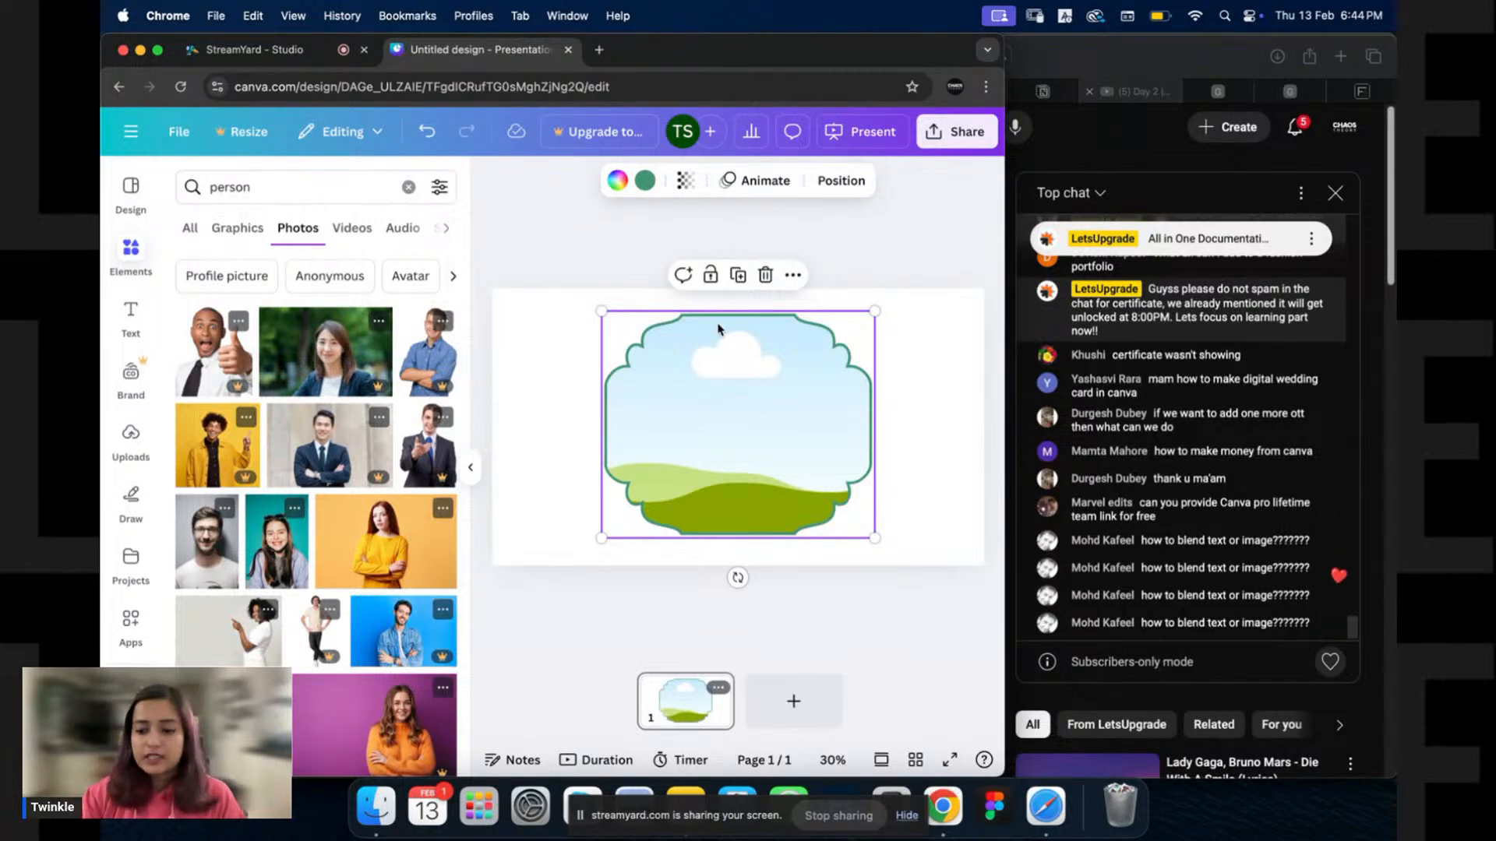
{"action": "key", "text": "Delete"}
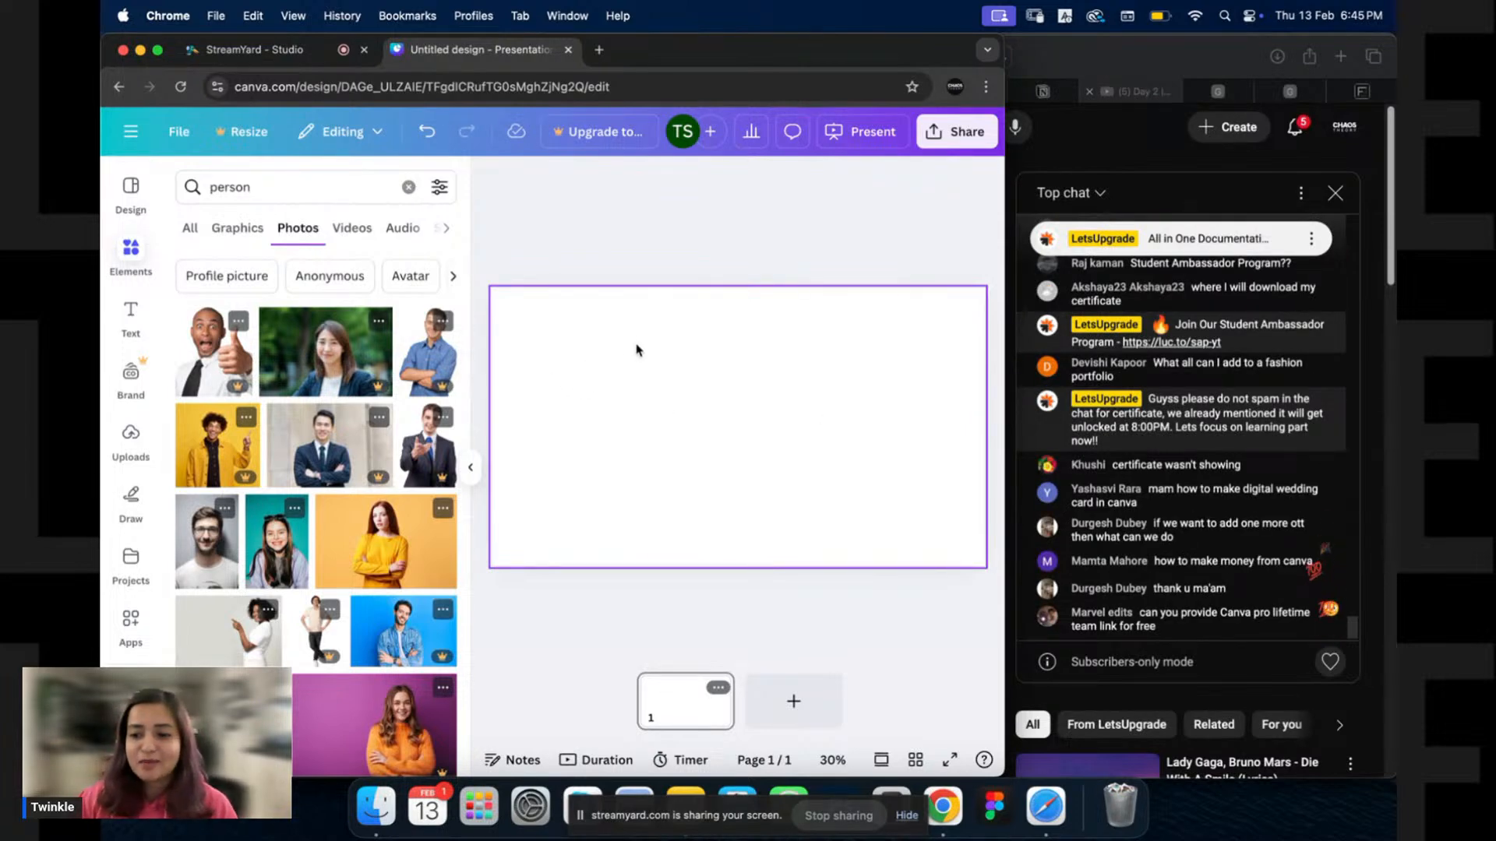
Search the elements library's photos for "flyer".
{"action": "left_click", "coordinate": [131, 187]}
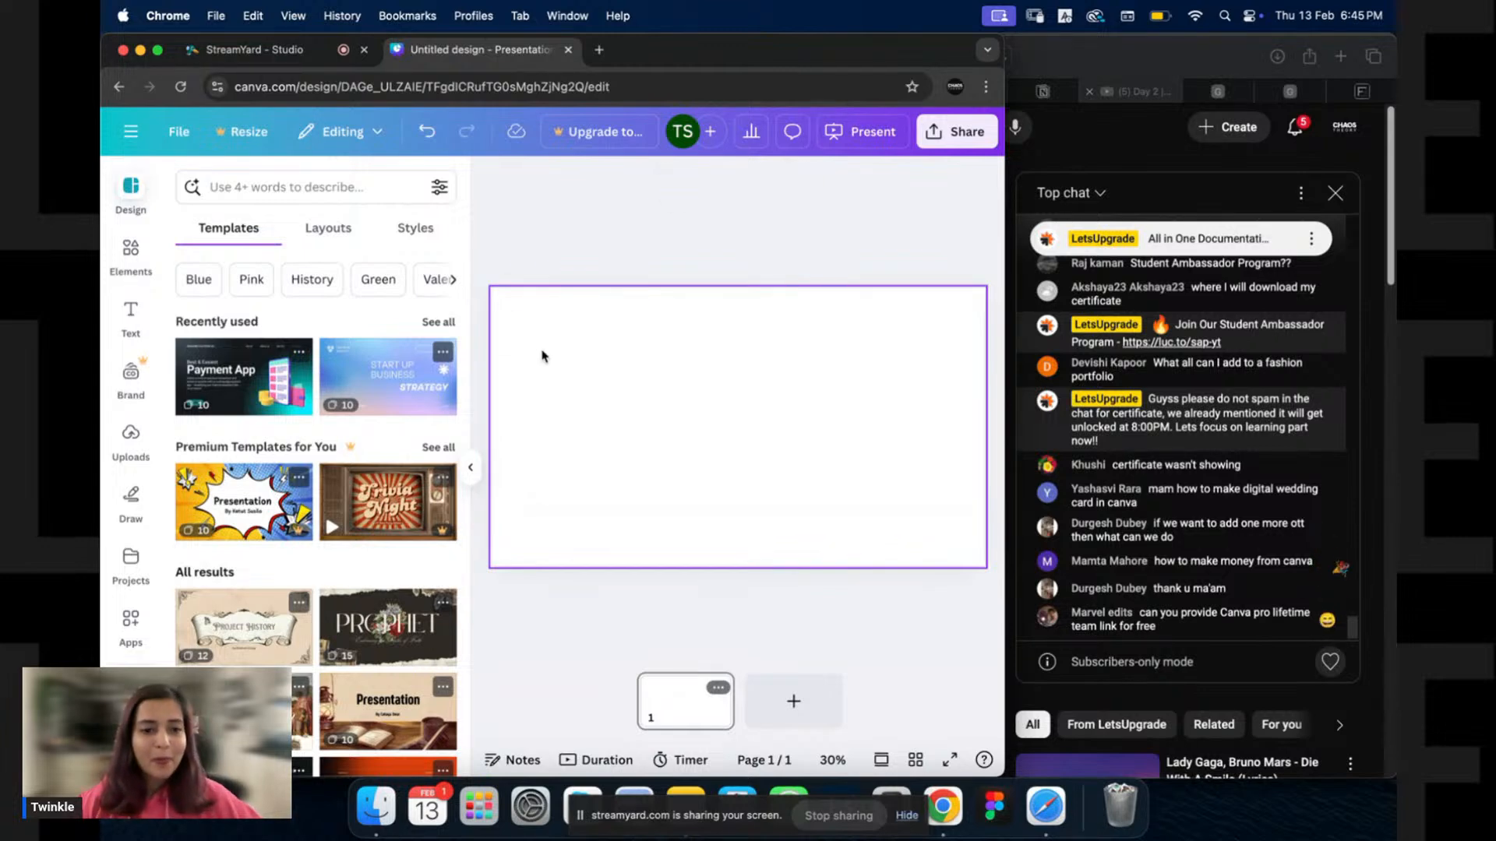
{"action": "left_click", "coordinate": [501, 307]}
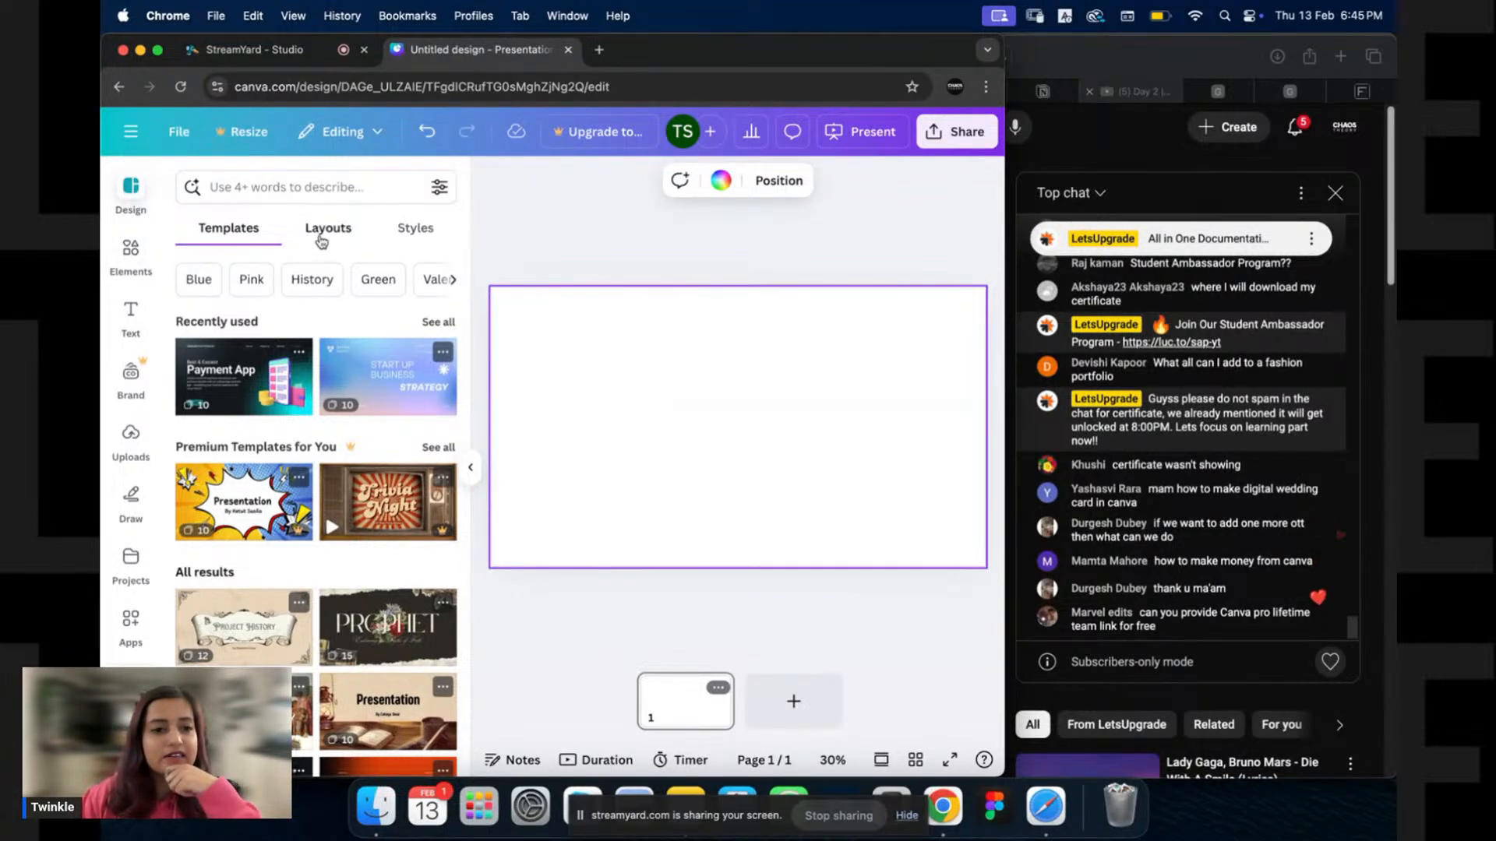
{"action": "left_click", "coordinate": [130, 250]}
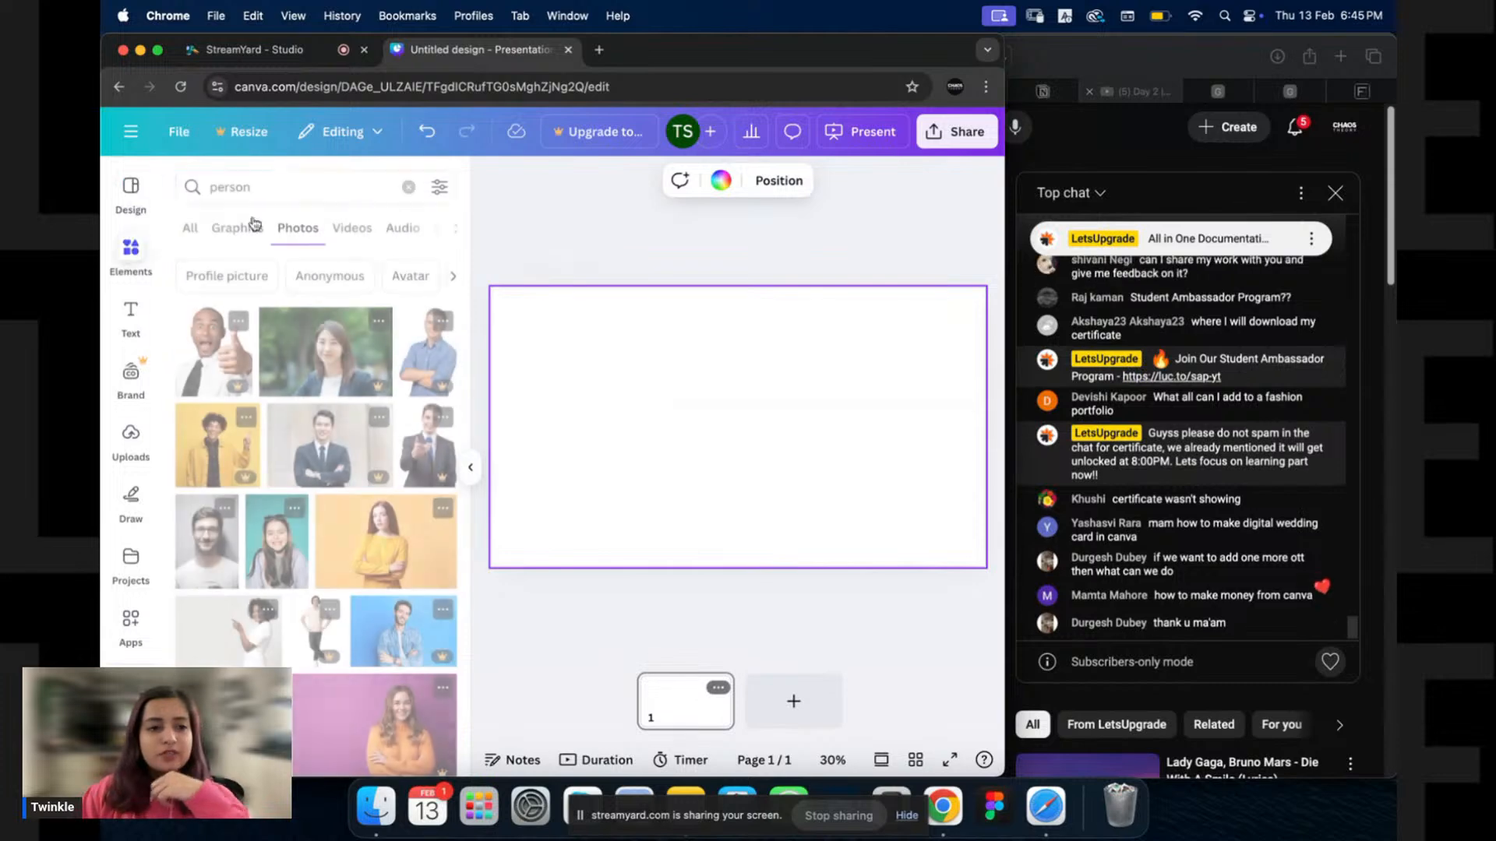
{"action": "left_click", "coordinate": [296, 187]}
{"action": "key", "text": "super+a"}
{"action": "type", "text": "flye"}
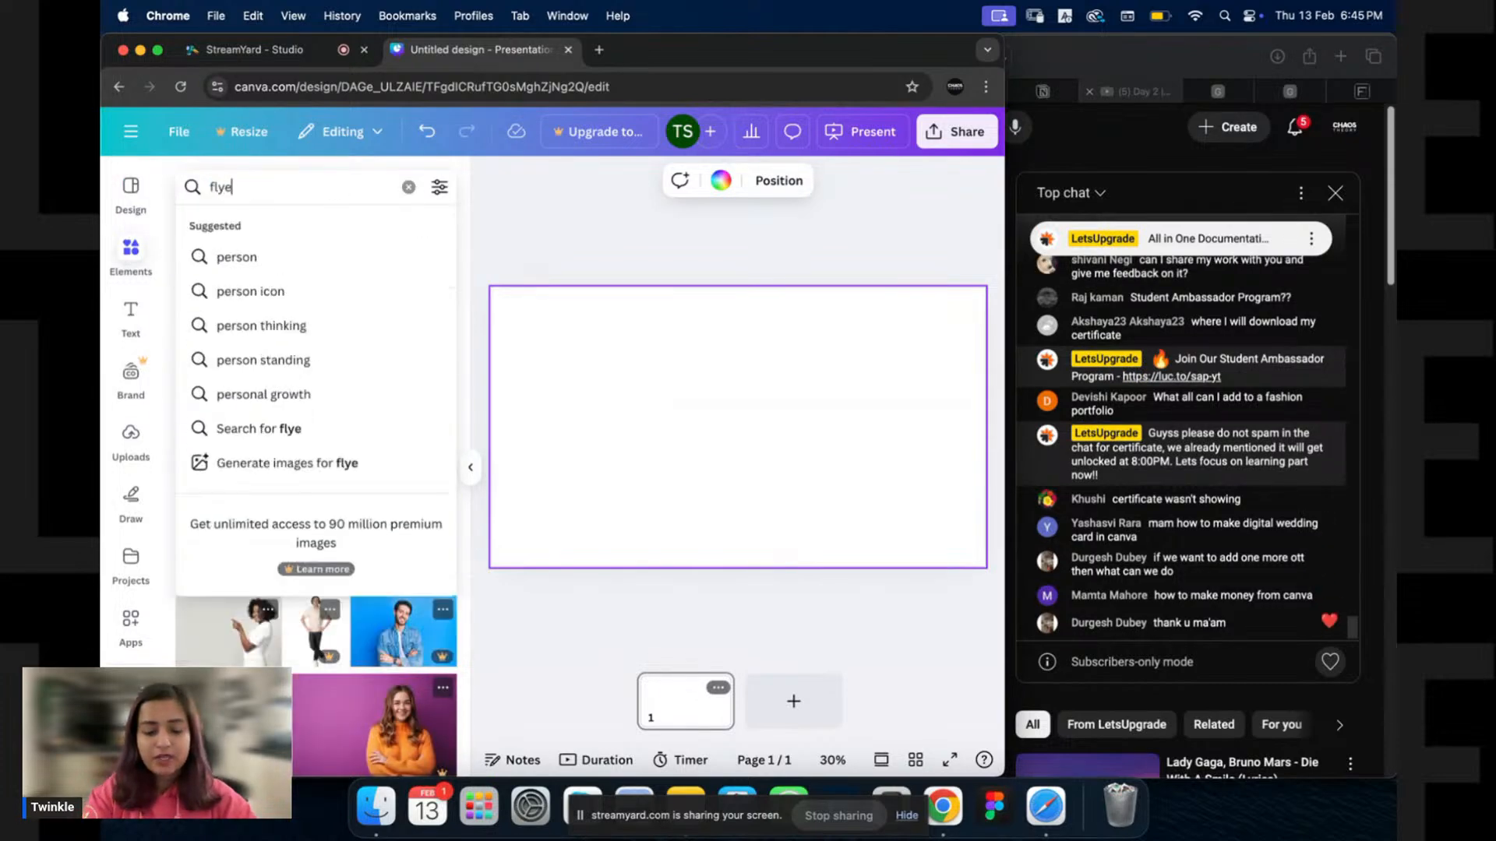
{"action": "type", "text": "r"}
{"action": "key", "text": "Return"}
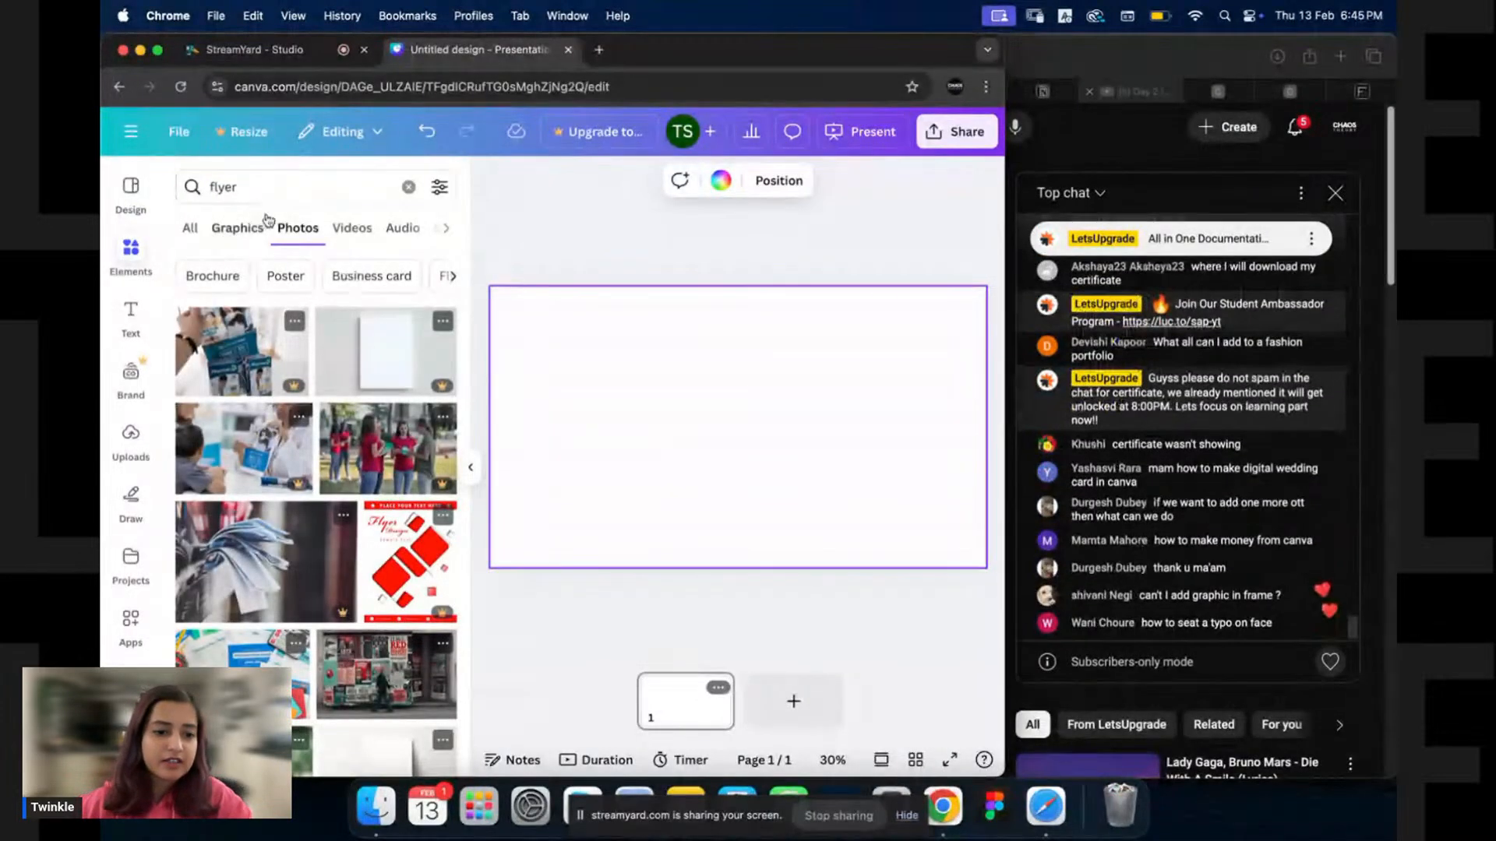
Search the design templates for "flyer" and browse the results, checking the live chat questions.
{"action": "left_click", "coordinate": [131, 187]}
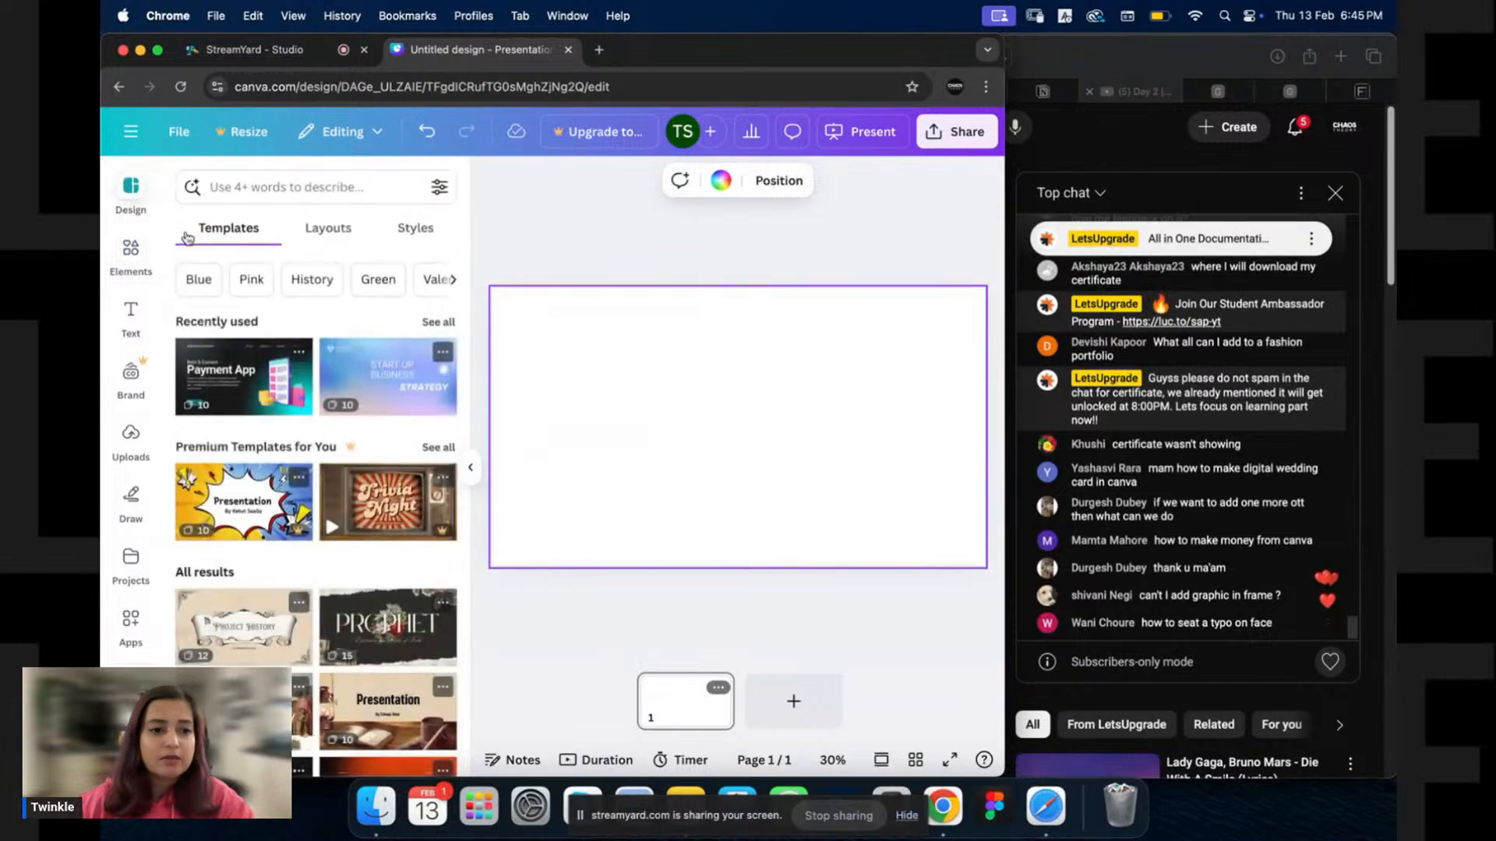
{"action": "left_click", "coordinate": [272, 190]}
{"action": "type", "text": "flyer"}
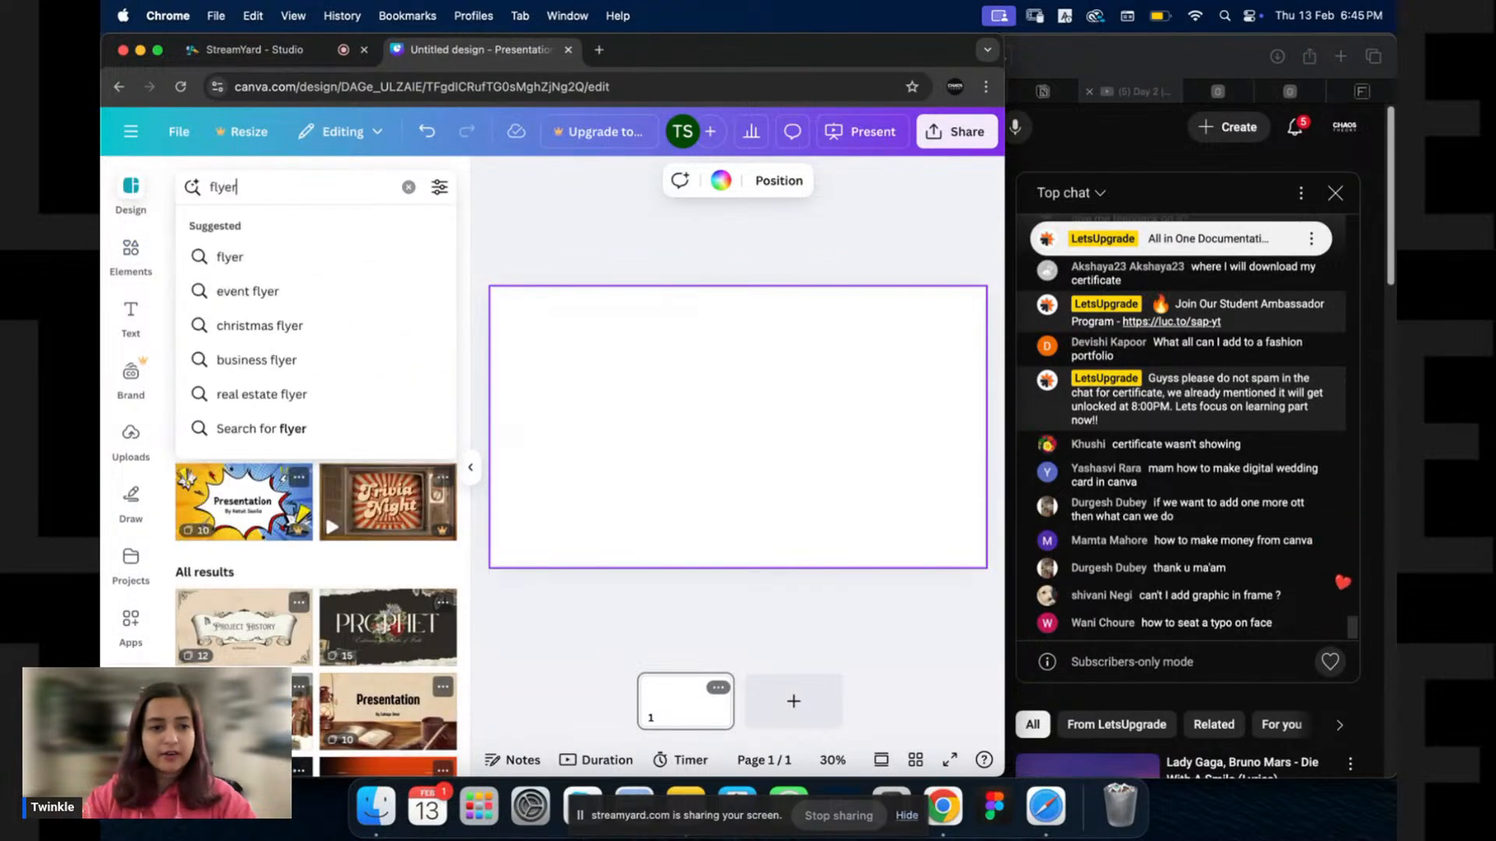
{"action": "key", "text": "Return"}
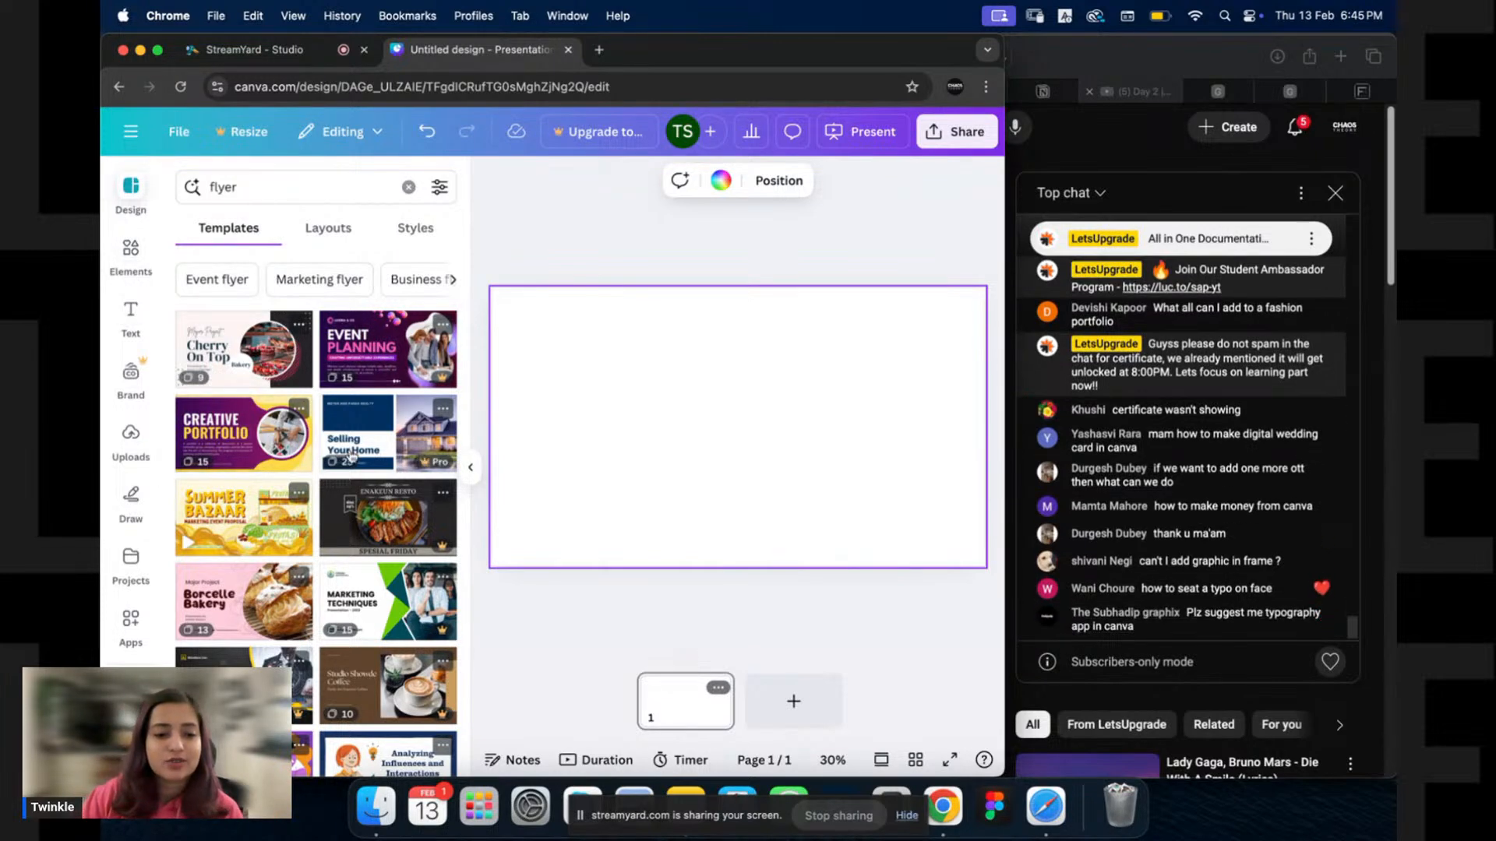
{"action": "scroll", "coordinate": [280, 405], "scroll_direction": "down", "scroll_amount": 5}
{"action": "scroll", "coordinate": [292, 452], "scroll_direction": "down", "scroll_amount": 10}
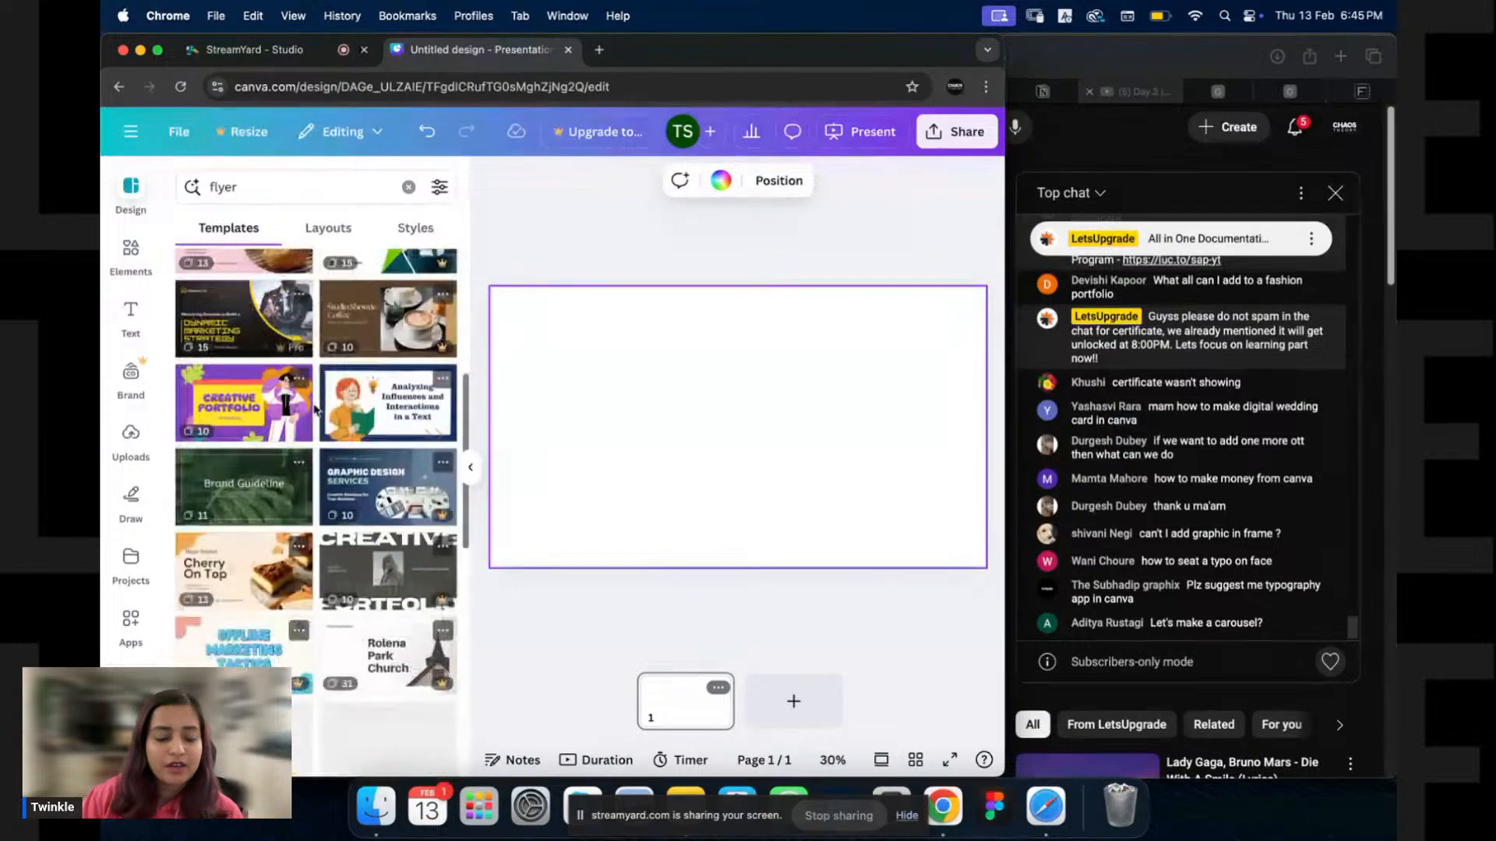
{"action": "scroll", "coordinate": [312, 498], "scroll_direction": "down", "scroll_amount": 5}
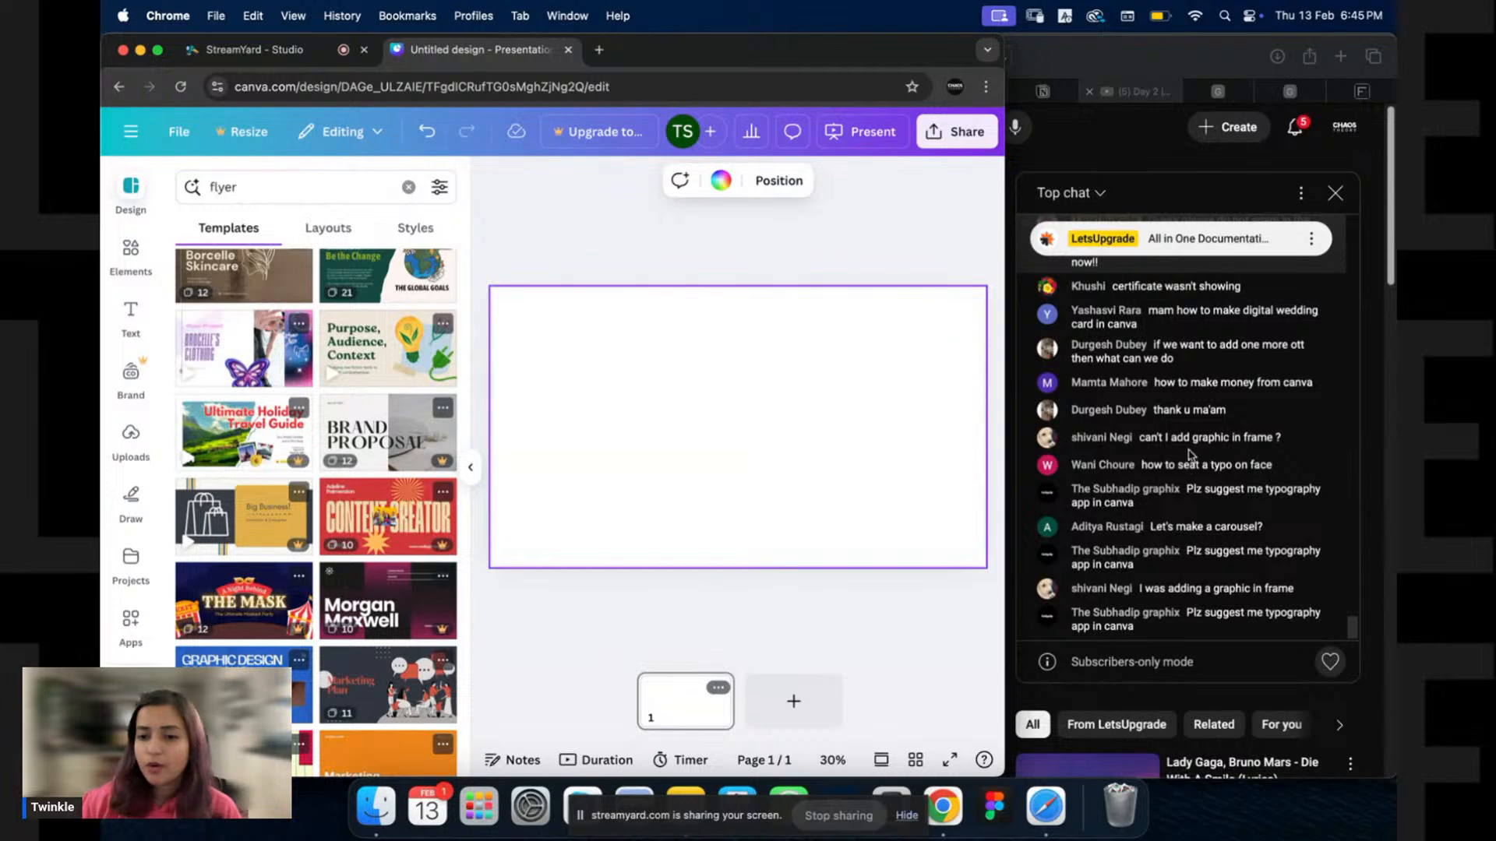
{"action": "scroll", "coordinate": [1190, 455], "scroll_direction": "up", "scroll_amount": 1}
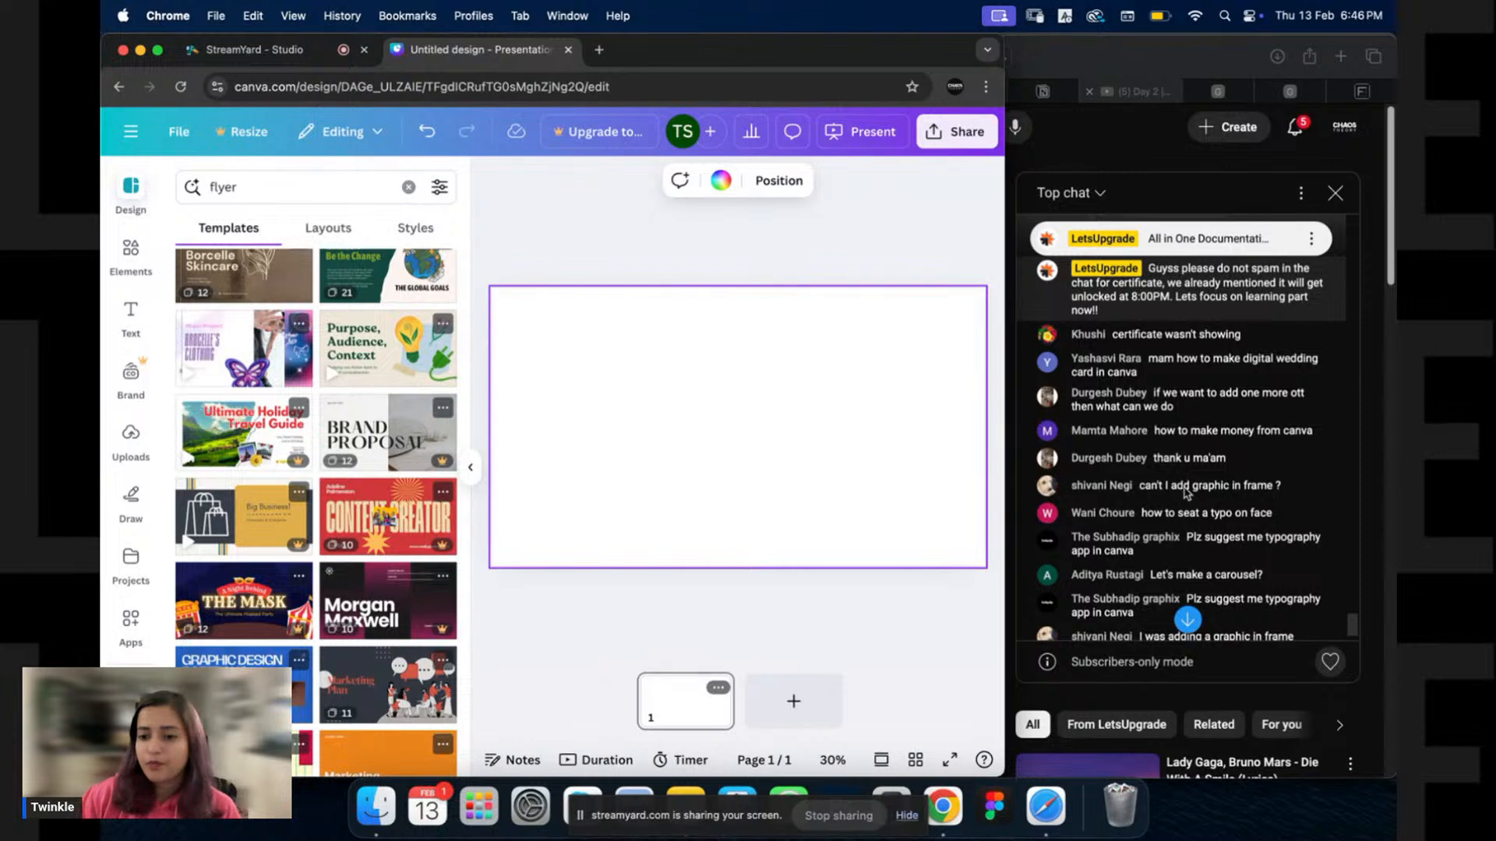
{"action": "scroll", "coordinate": [1184, 492], "scroll_direction": "down", "scroll_amount": 3}
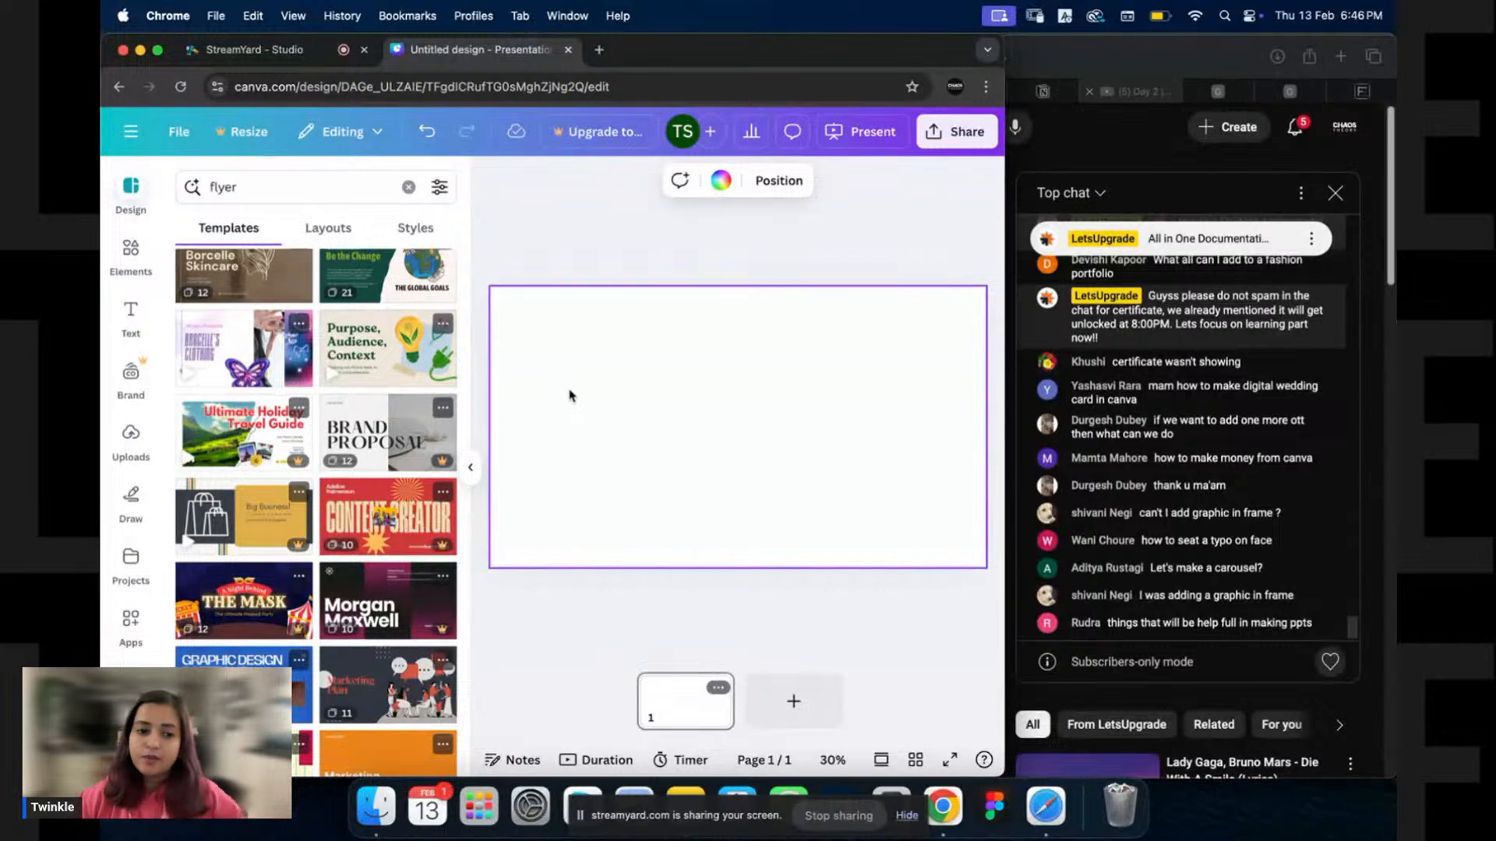
Search the design templates for "brochure", check the layouts and filter options, and browse the results.
{"action": "left_click", "coordinate": [408, 187]}
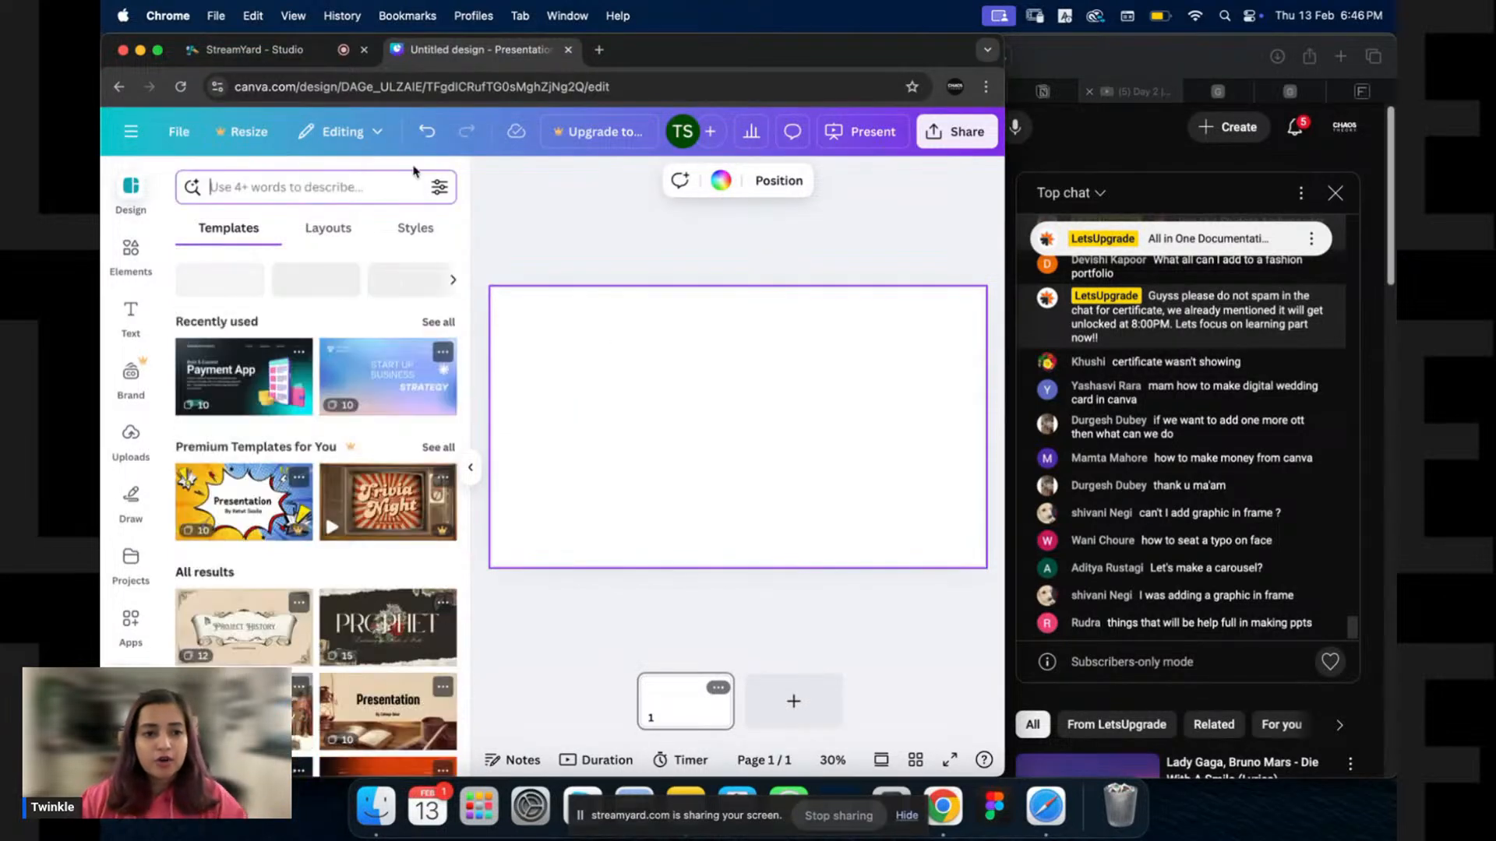
{"action": "type", "text": "brochure"}
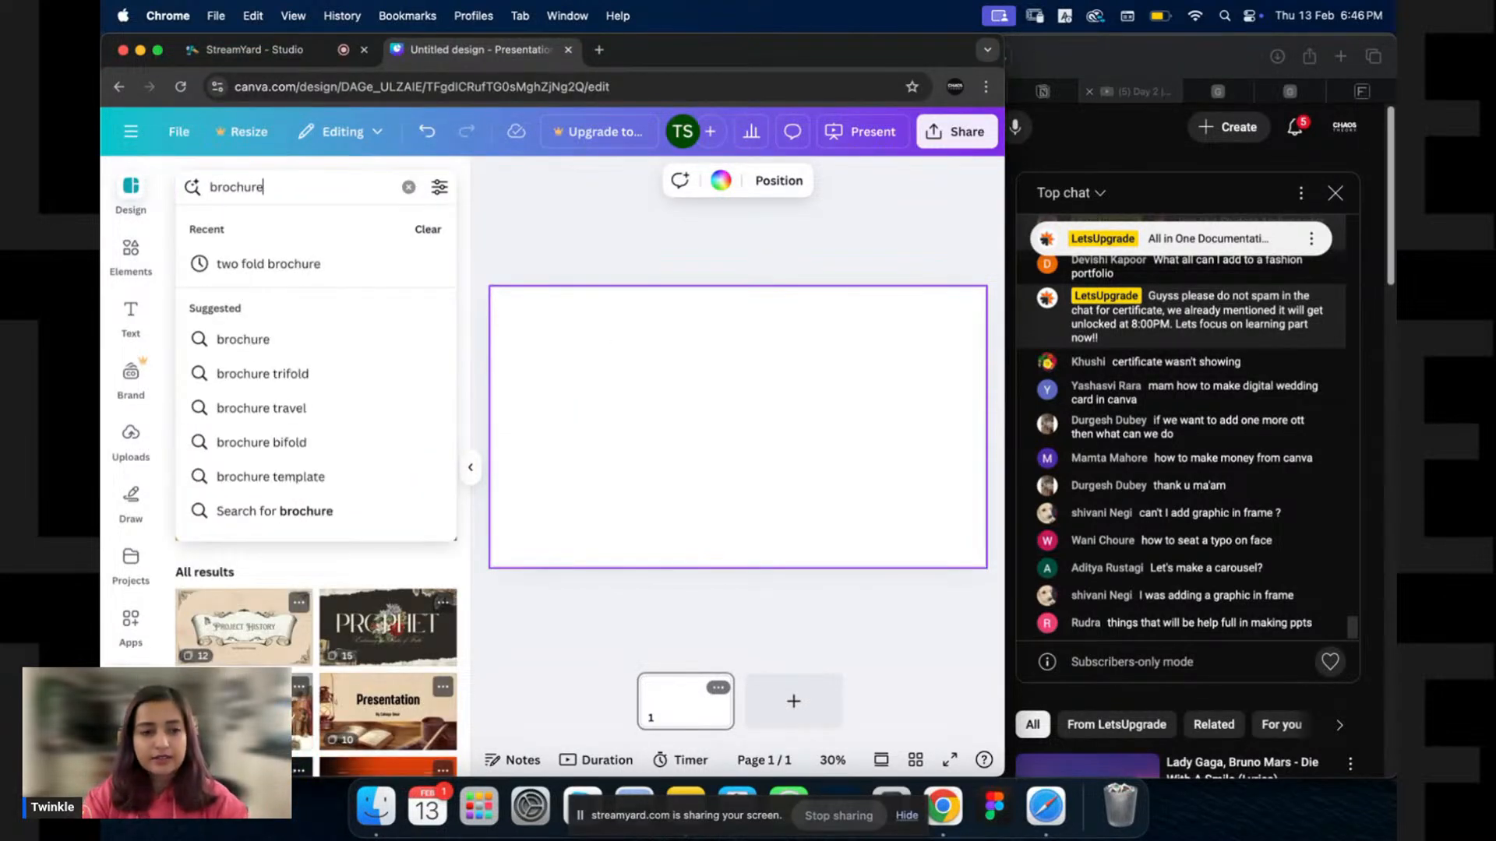
{"action": "key", "text": "Return"}
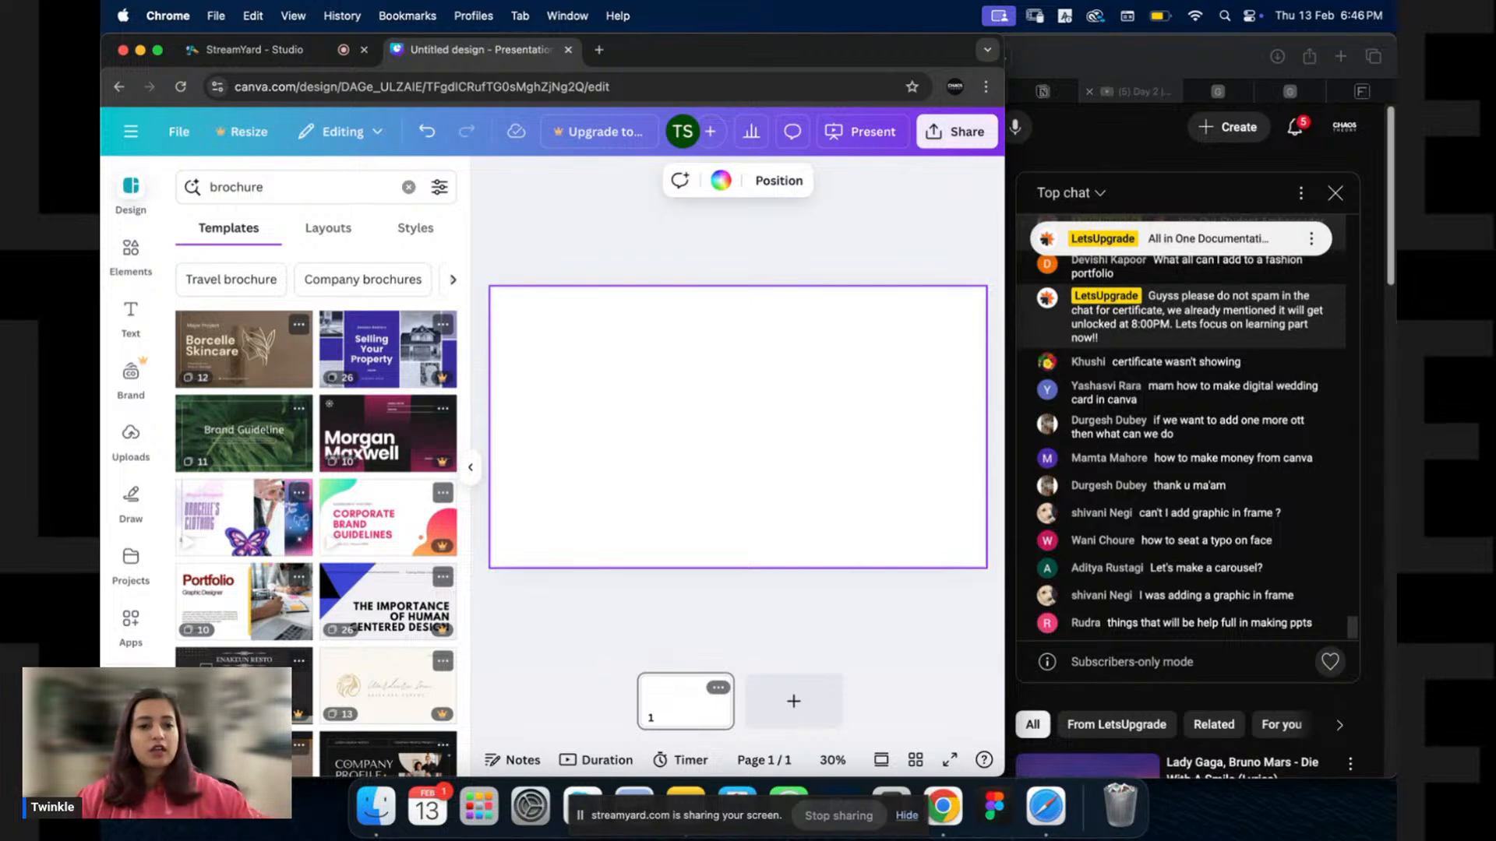
{"action": "left_click", "coordinate": [325, 233]}
{"action": "left_click", "coordinate": [234, 229]}
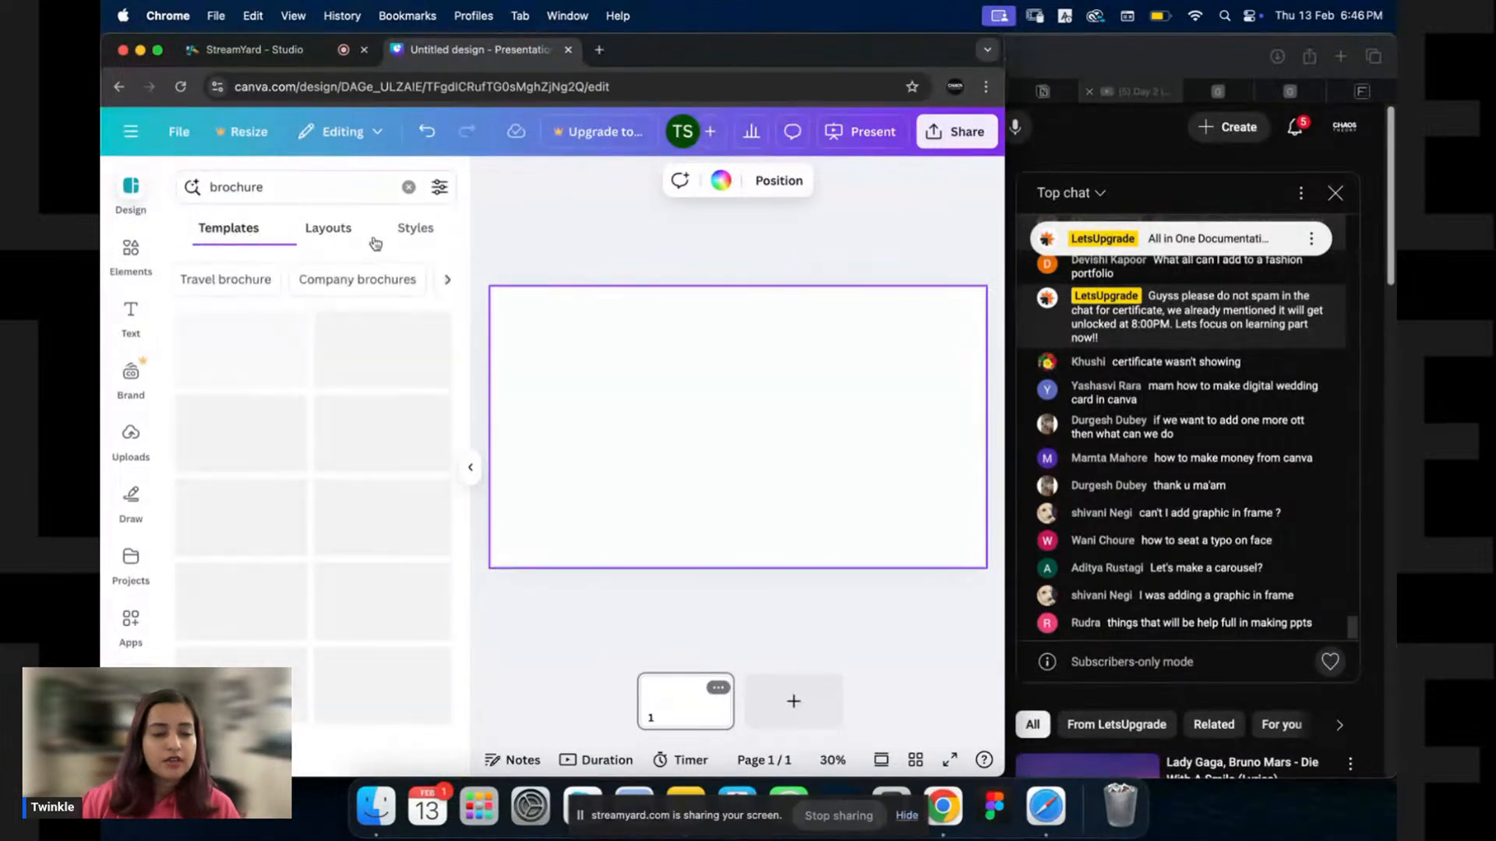
{"action": "left_click", "coordinate": [440, 187]}
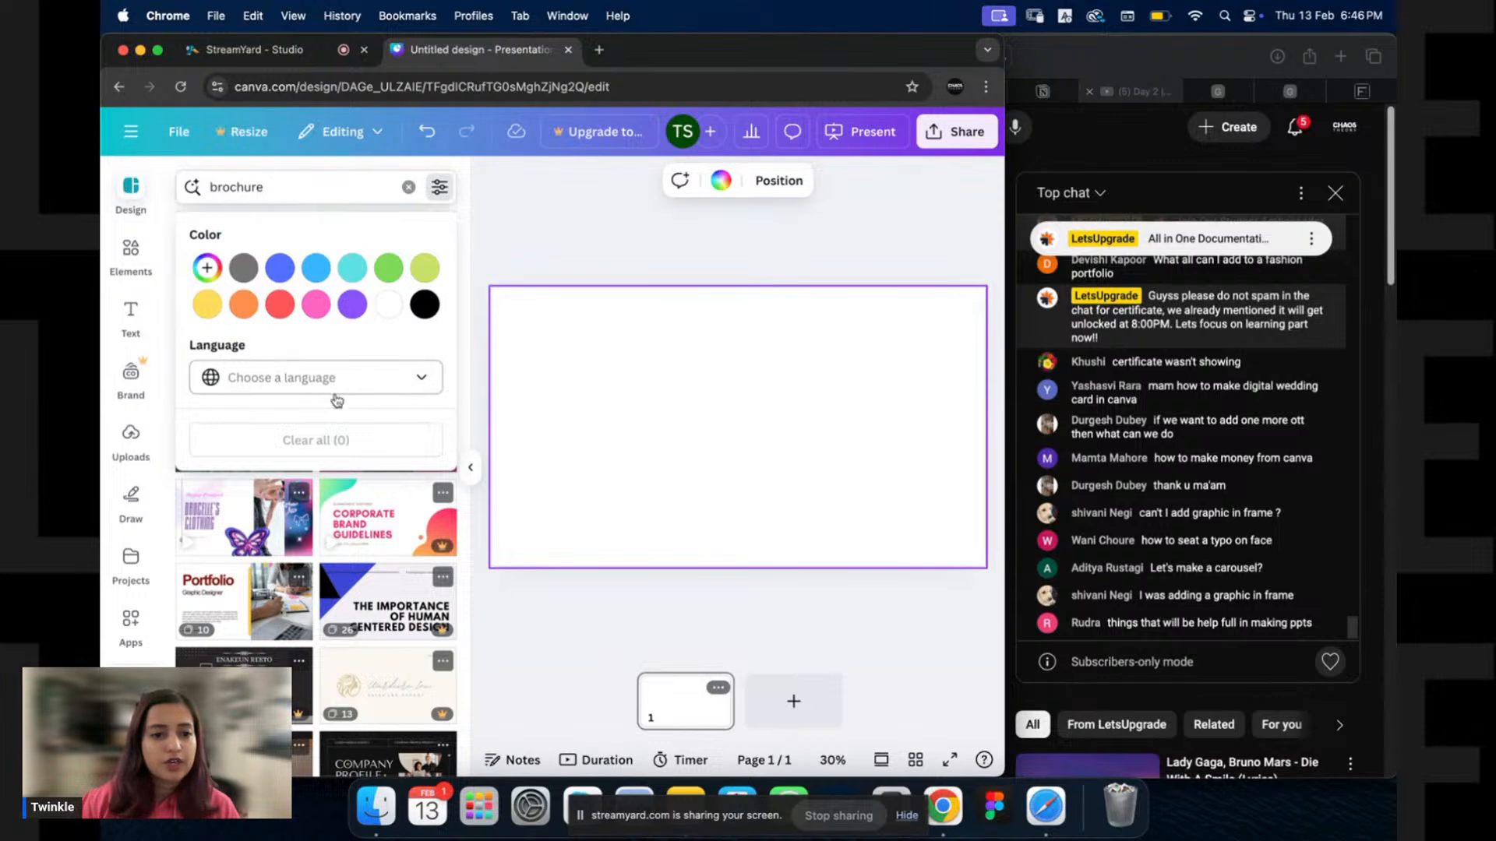
{"action": "left_click", "coordinate": [351, 186]}
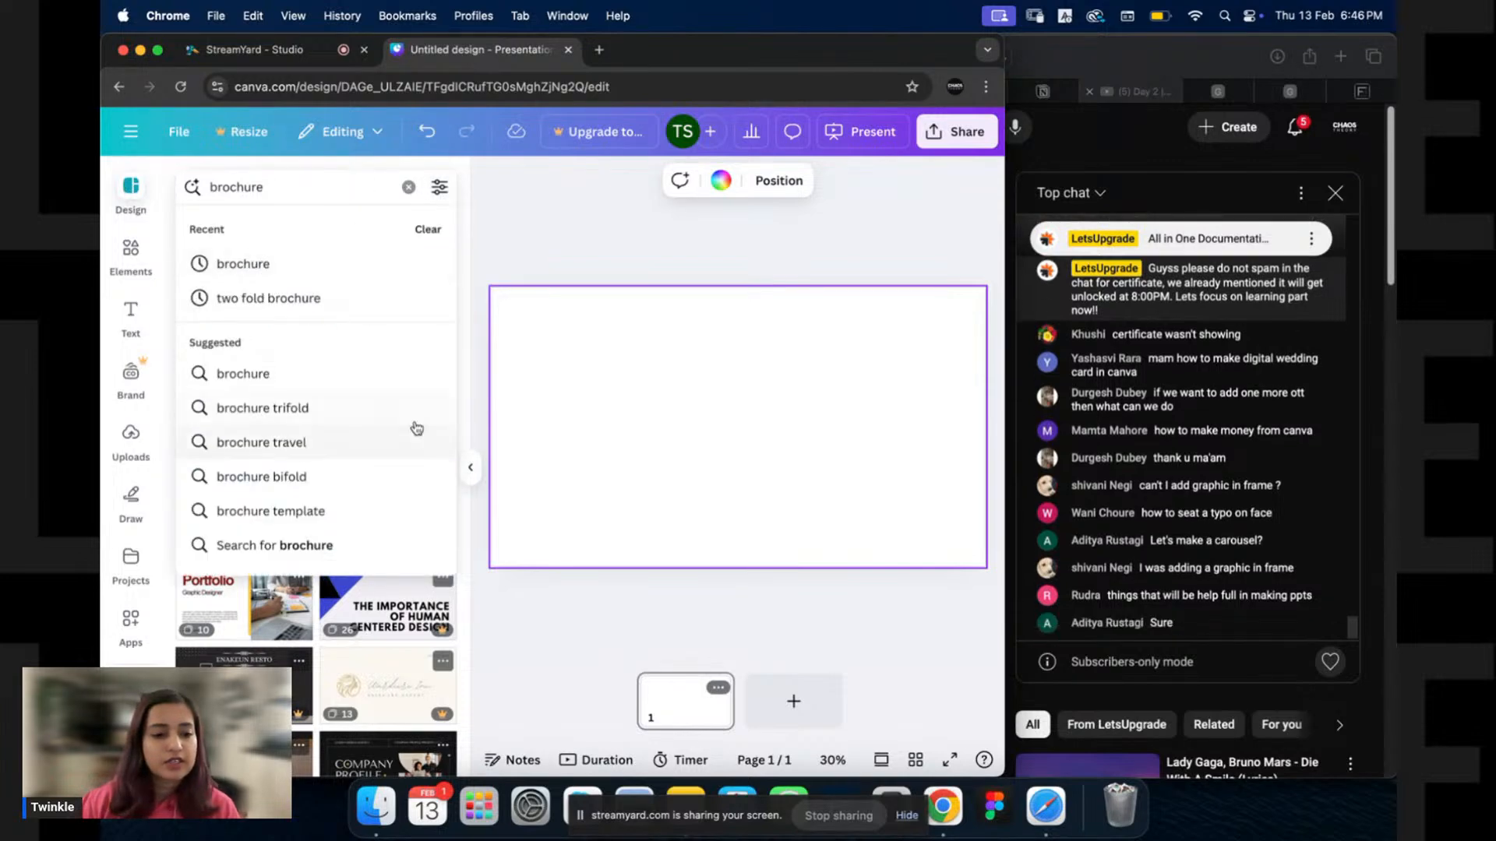
{"action": "left_click", "coordinate": [555, 234]}
{"action": "scroll", "coordinate": [317, 420], "scroll_direction": "down", "scroll_amount": 10}
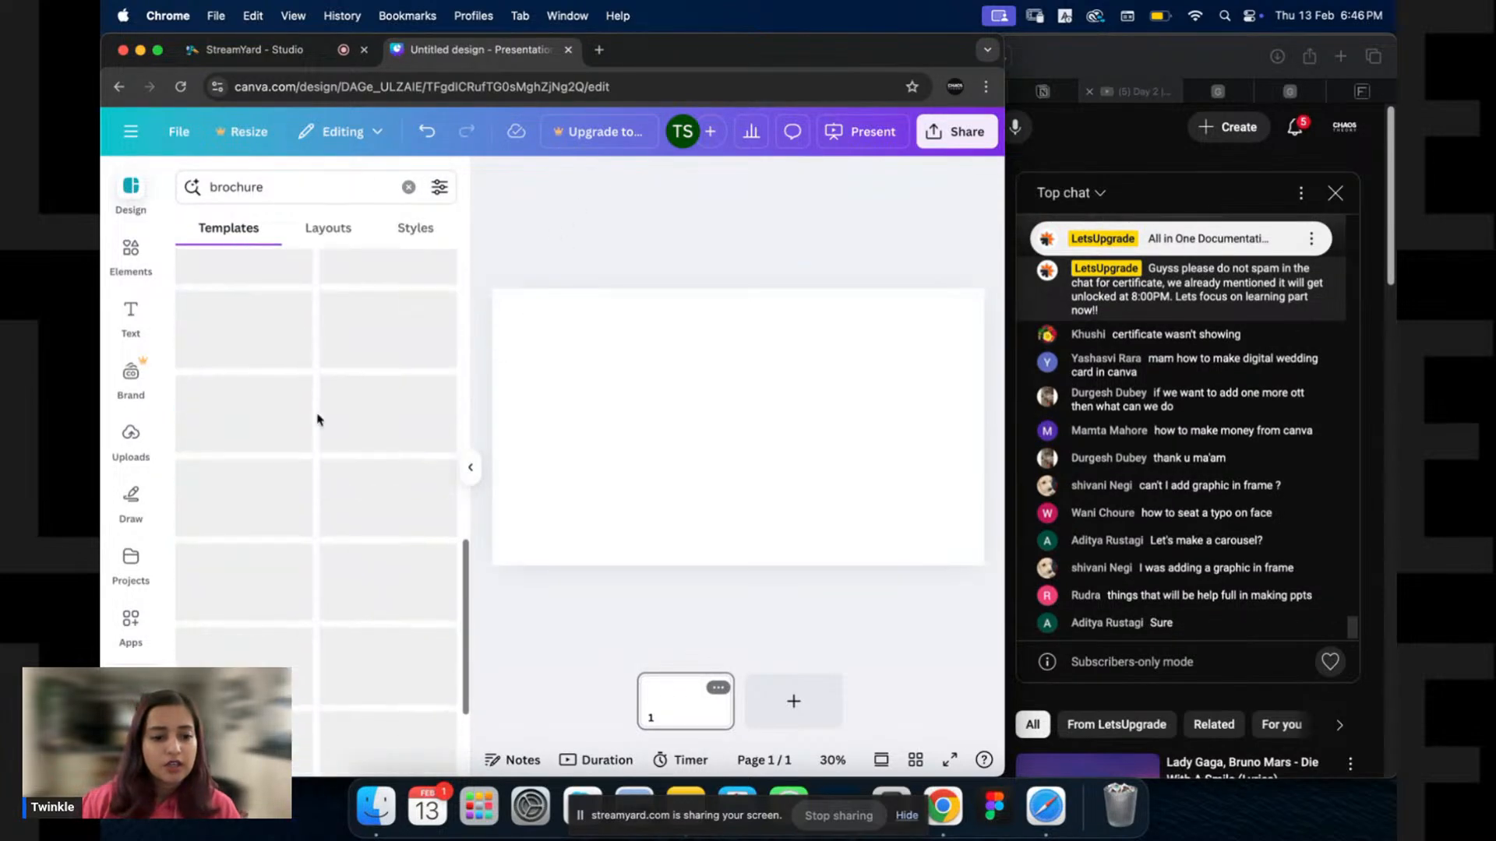
{"action": "scroll", "coordinate": [311, 390], "scroll_direction": "down", "scroll_amount": 1}
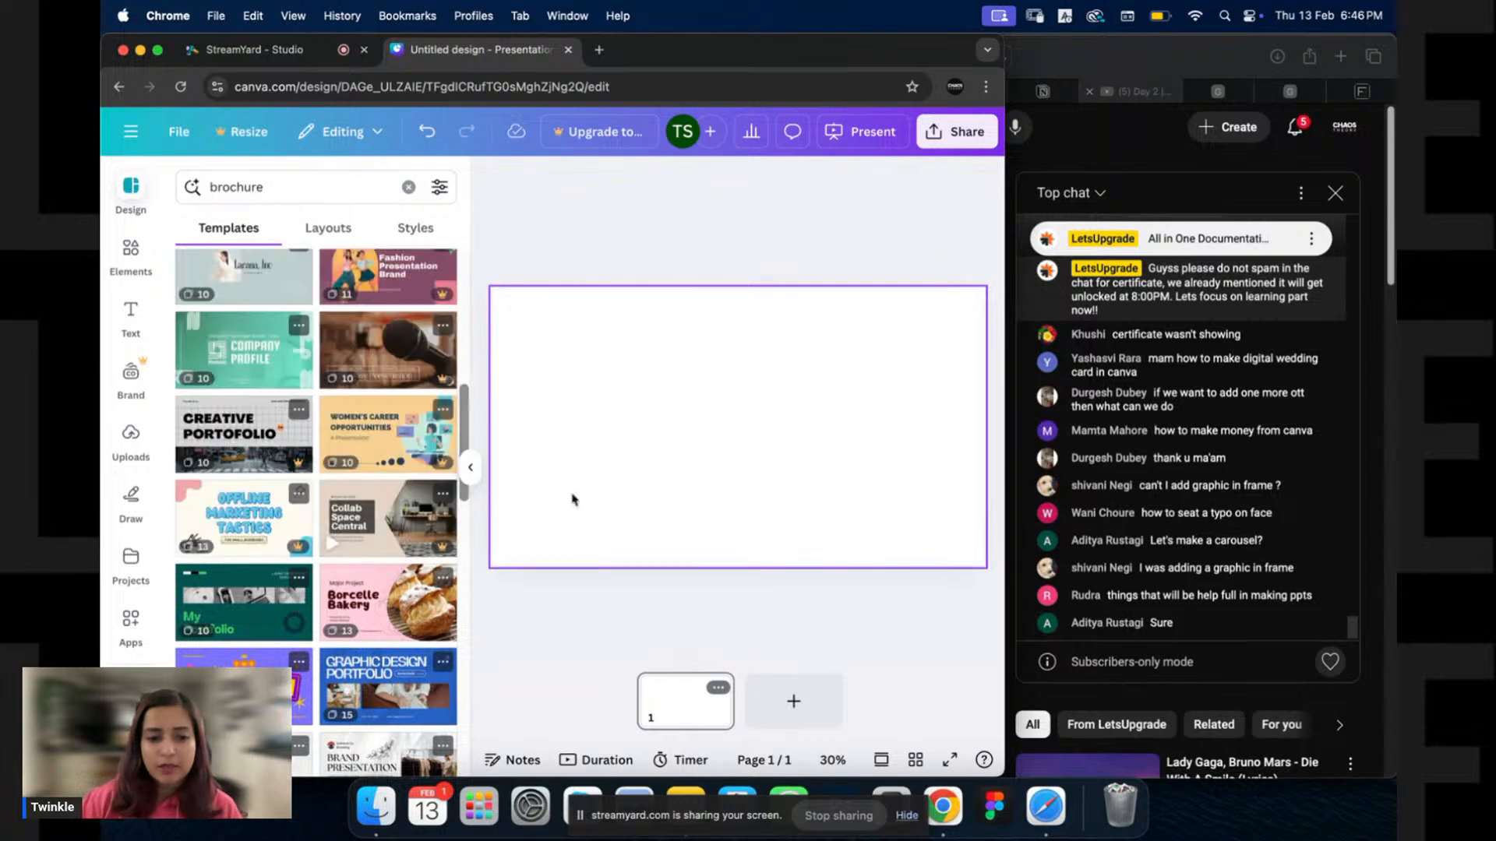
Return to the Canva home page and search all content for "brochure".
{"action": "left_click", "coordinate": [131, 134]}
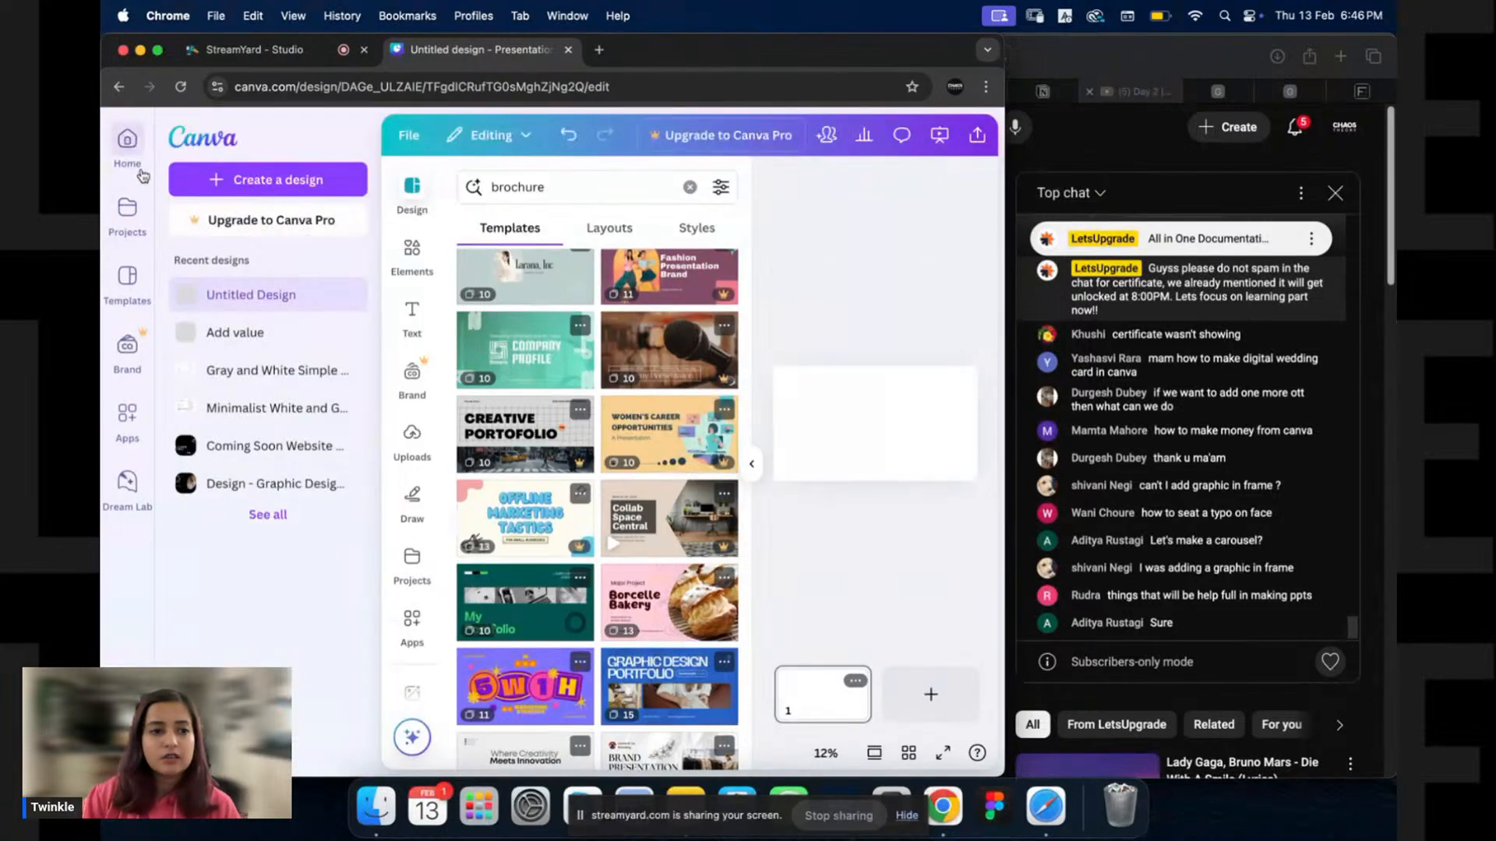
{"action": "left_click", "coordinate": [133, 148]}
{"action": "left_click", "coordinate": [602, 145]}
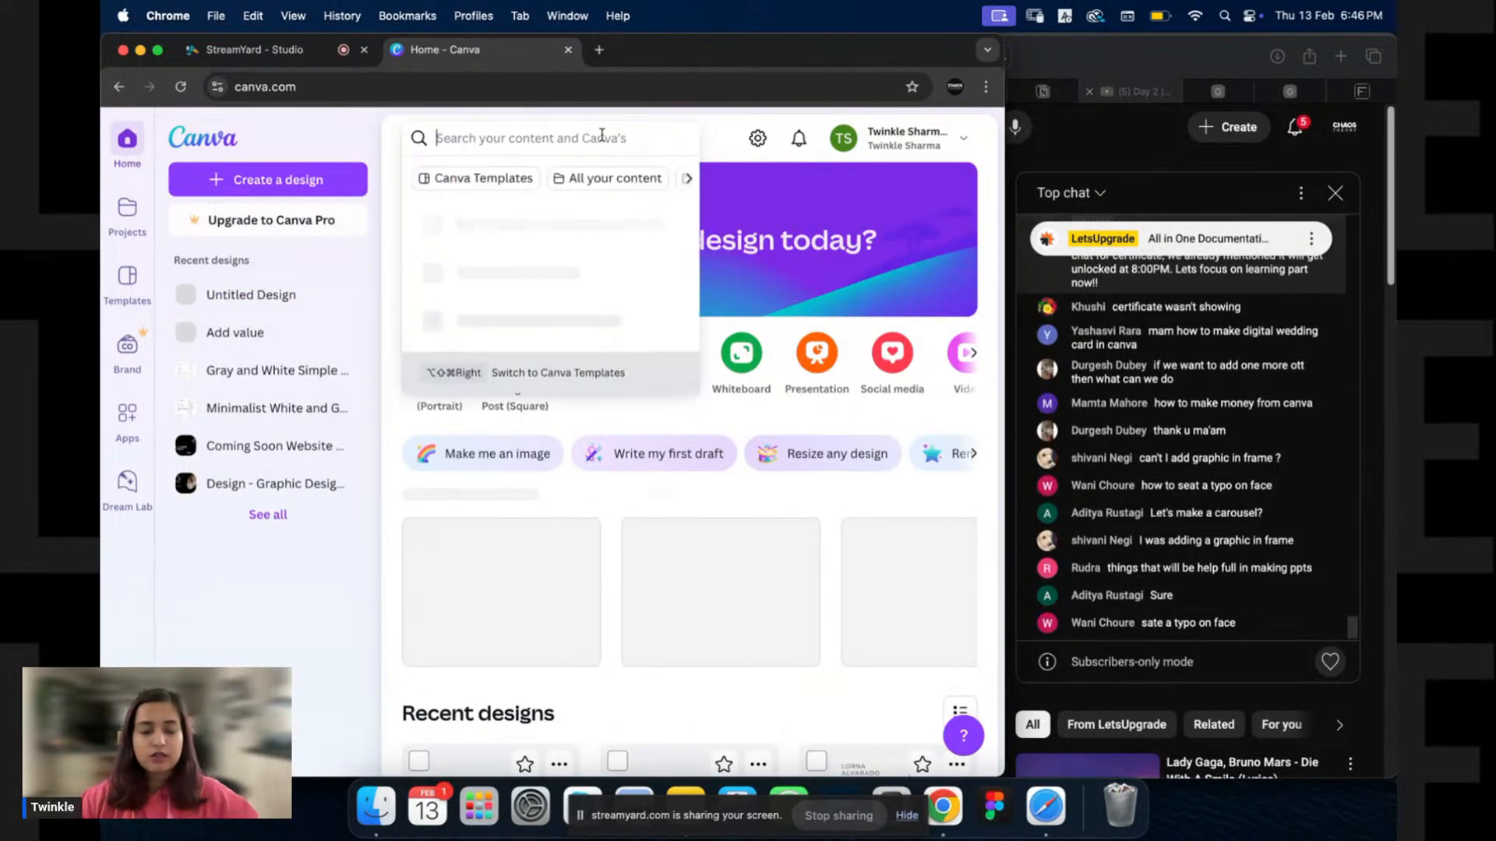
{"action": "type", "text": "broc"}
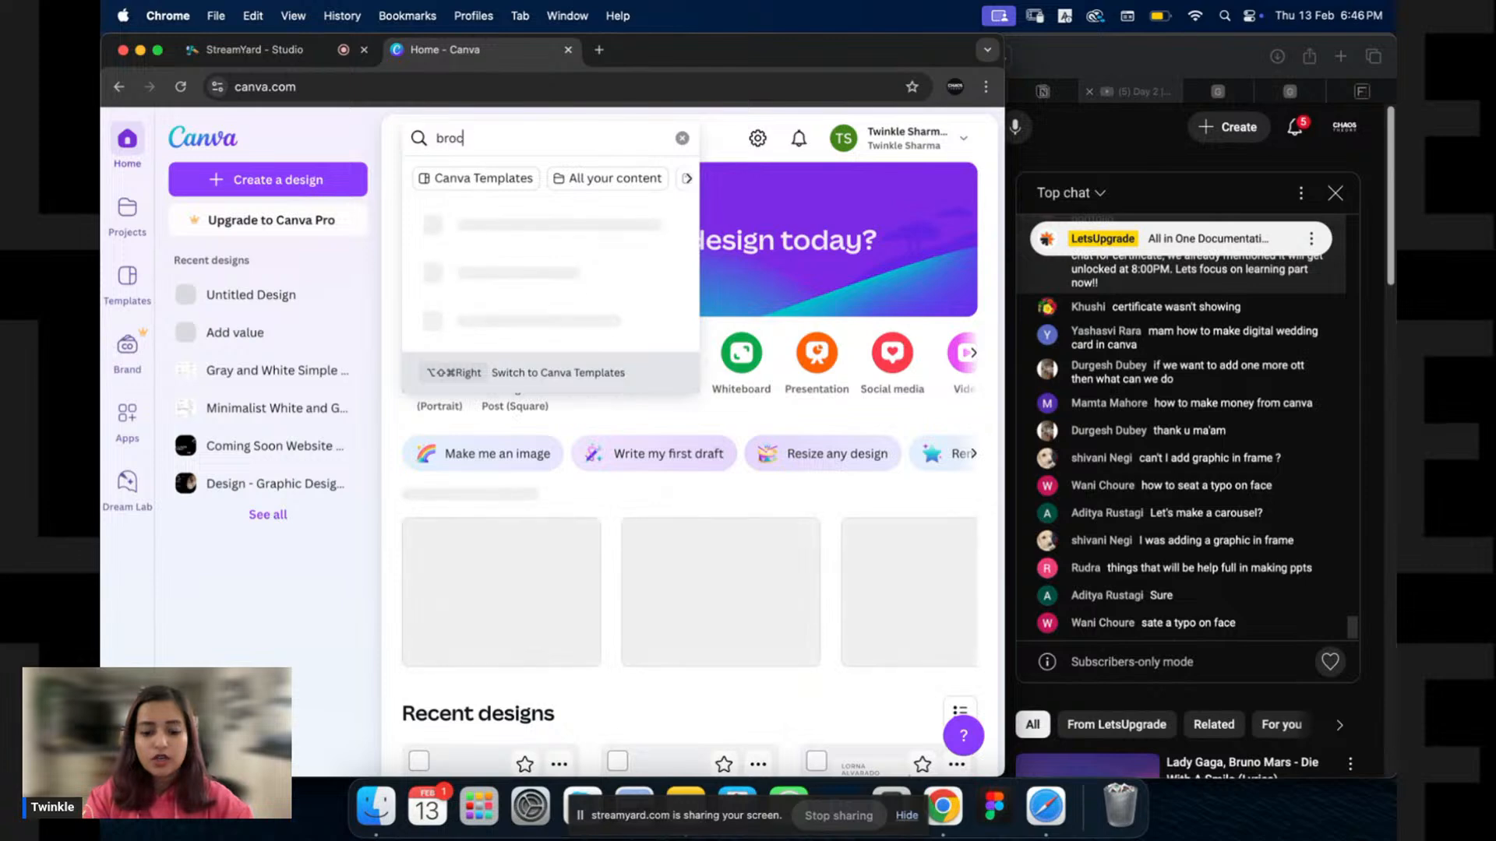
{"action": "type", "text": "hure"}
{"action": "key", "text": "Return"}
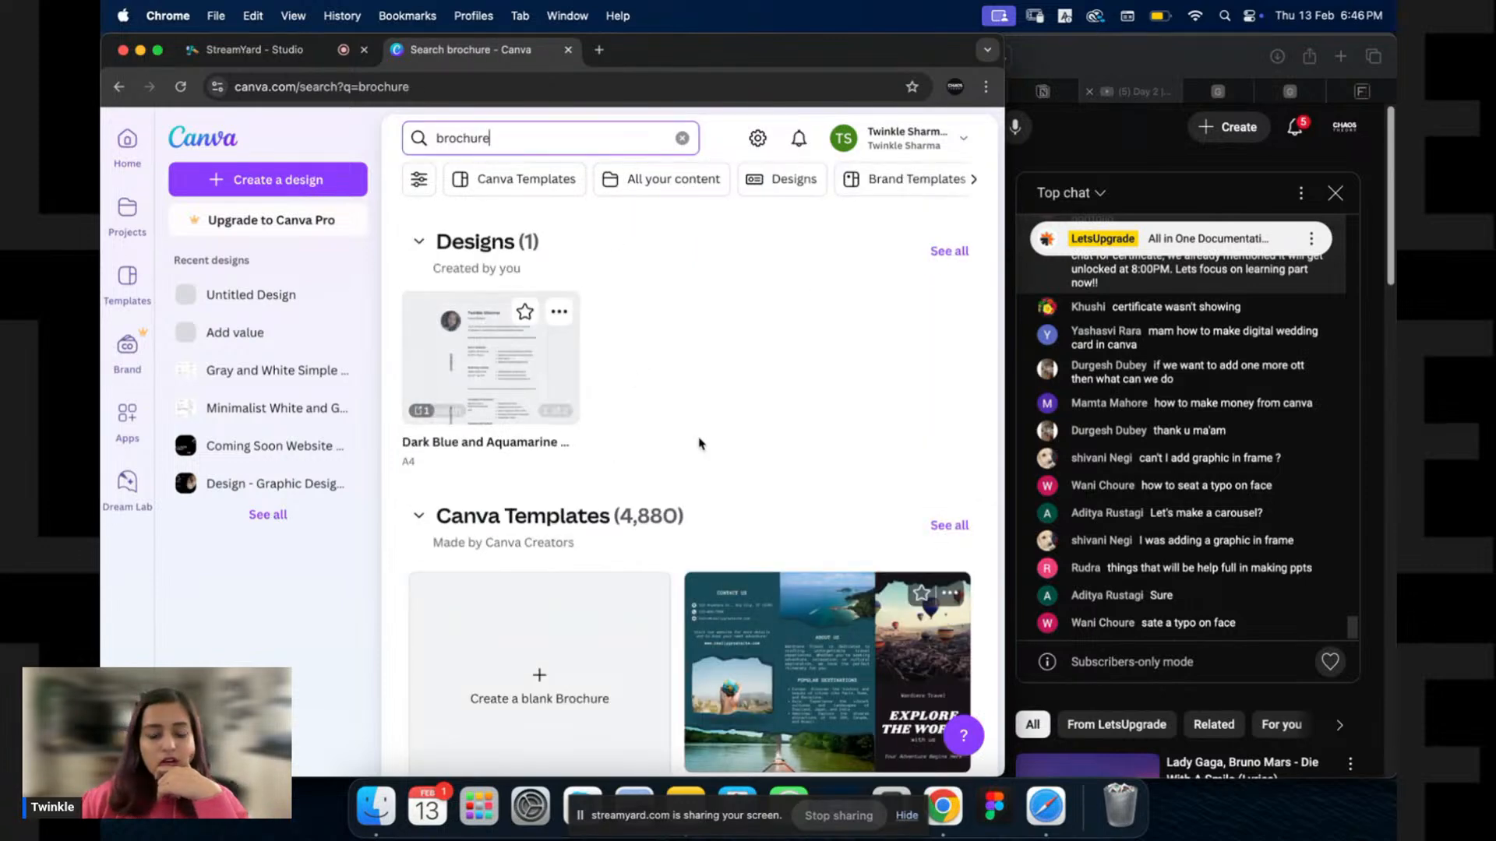
Examine the panel layouts of the brochure templates in the search results.
{"action": "scroll", "coordinate": [698, 437], "scroll_direction": "down", "scroll_amount": 3}
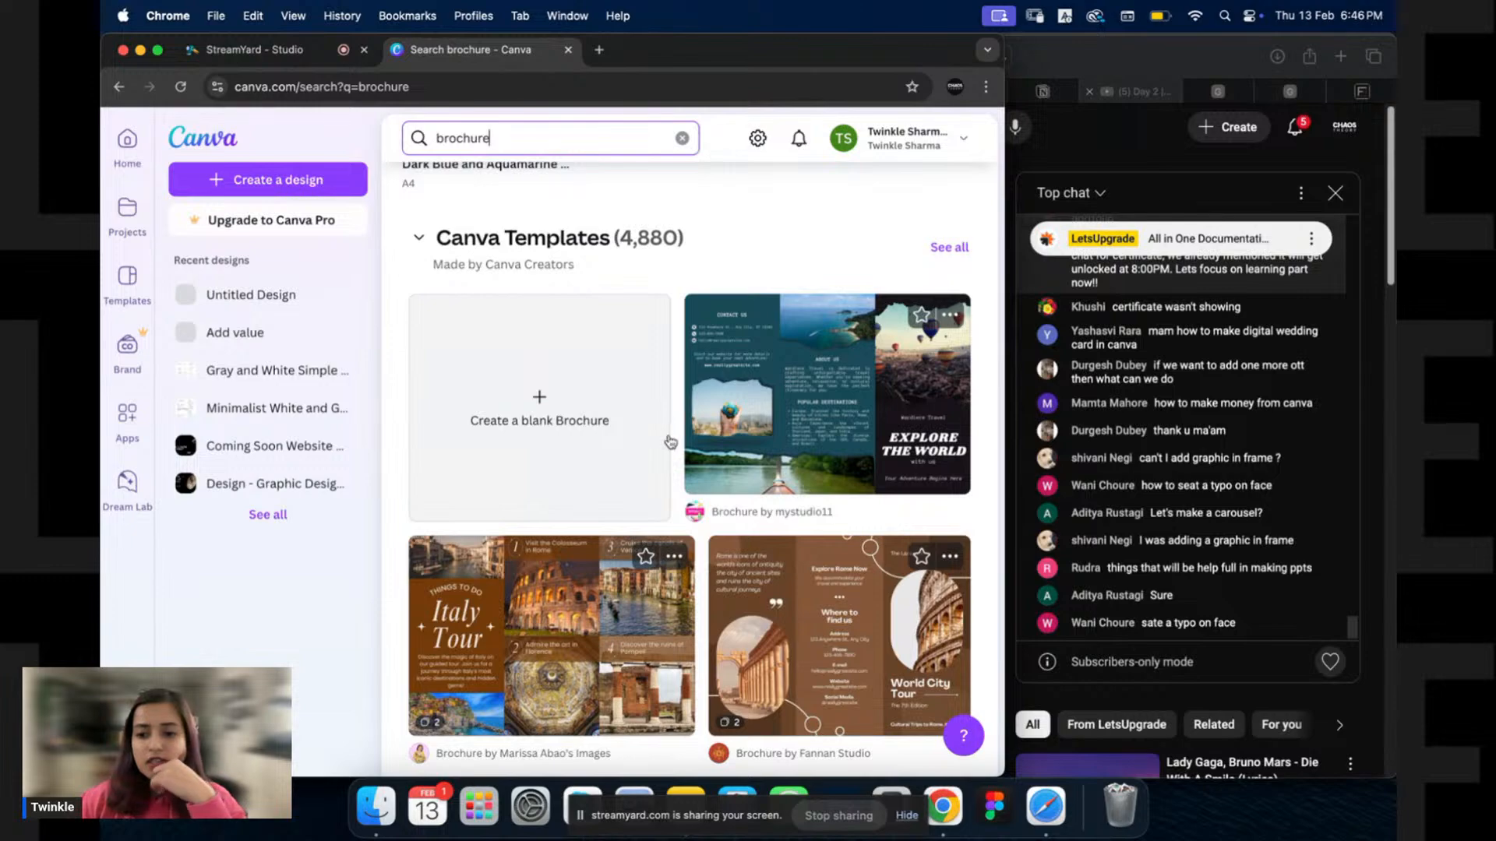
{"action": "scroll", "coordinate": [528, 440], "scroll_direction": "down", "scroll_amount": 2}
{"action": "scroll", "coordinate": [409, 515], "scroll_direction": "down", "scroll_amount": 5}
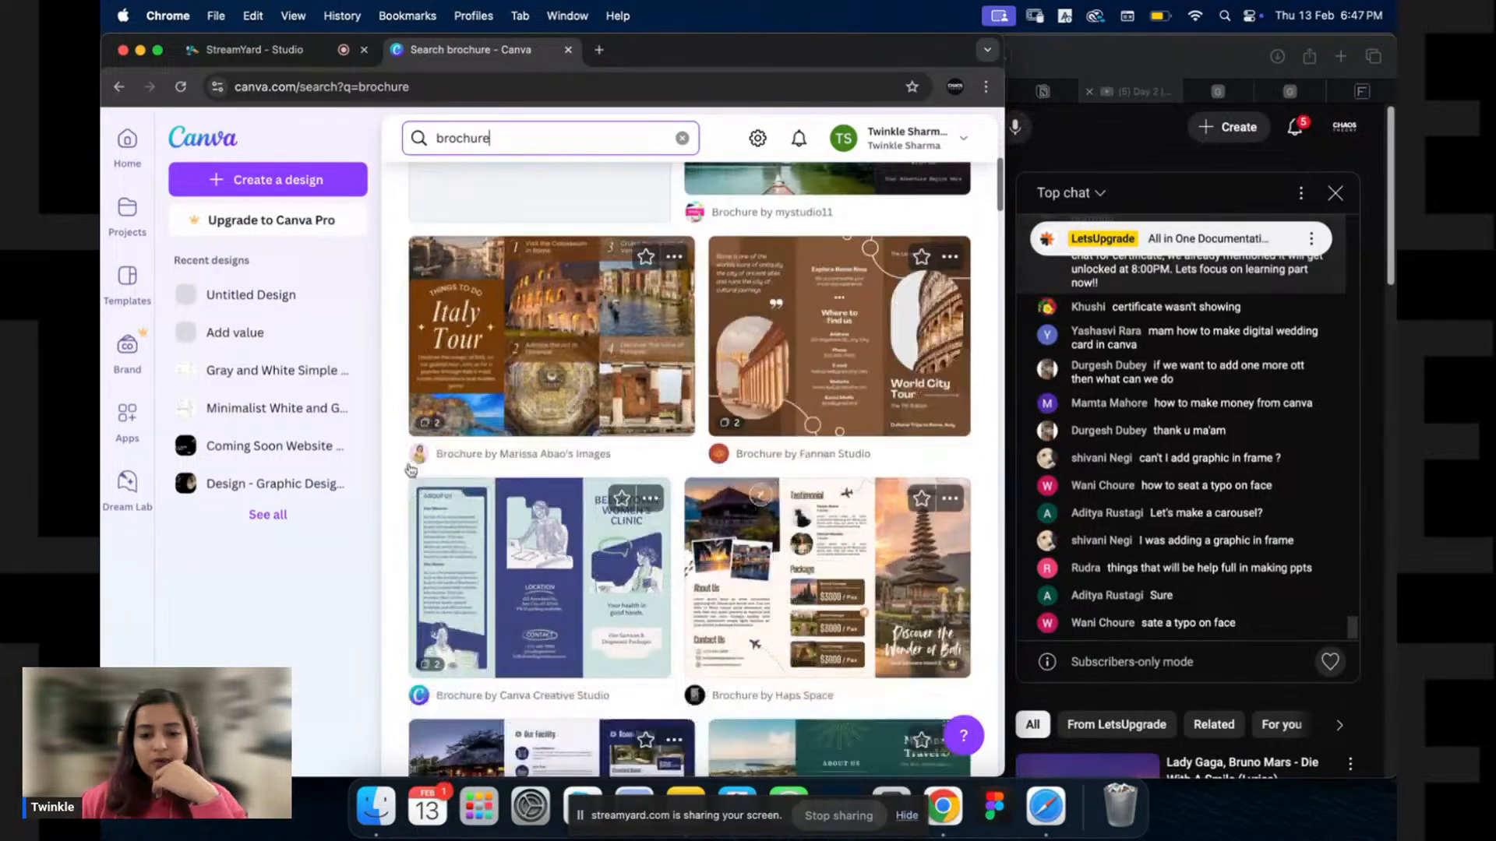
{"action": "scroll", "coordinate": [677, 489], "scroll_direction": "down", "scroll_amount": 7}
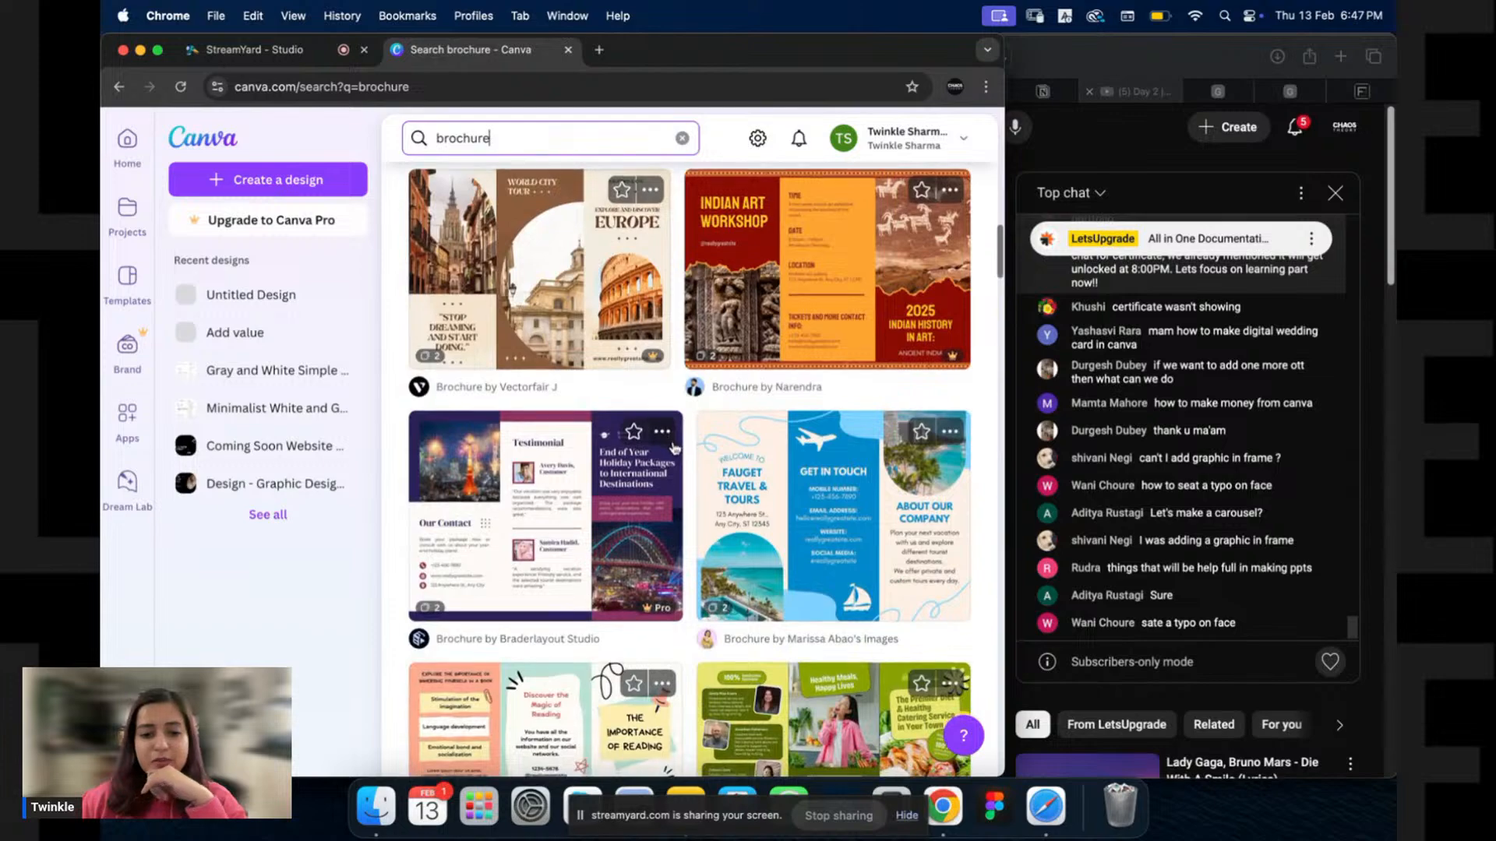
{"action": "scroll", "coordinate": [677, 437], "scroll_direction": "down", "scroll_amount": 3}
{"action": "scroll", "coordinate": [686, 424], "scroll_direction": "down", "scroll_amount": 3}
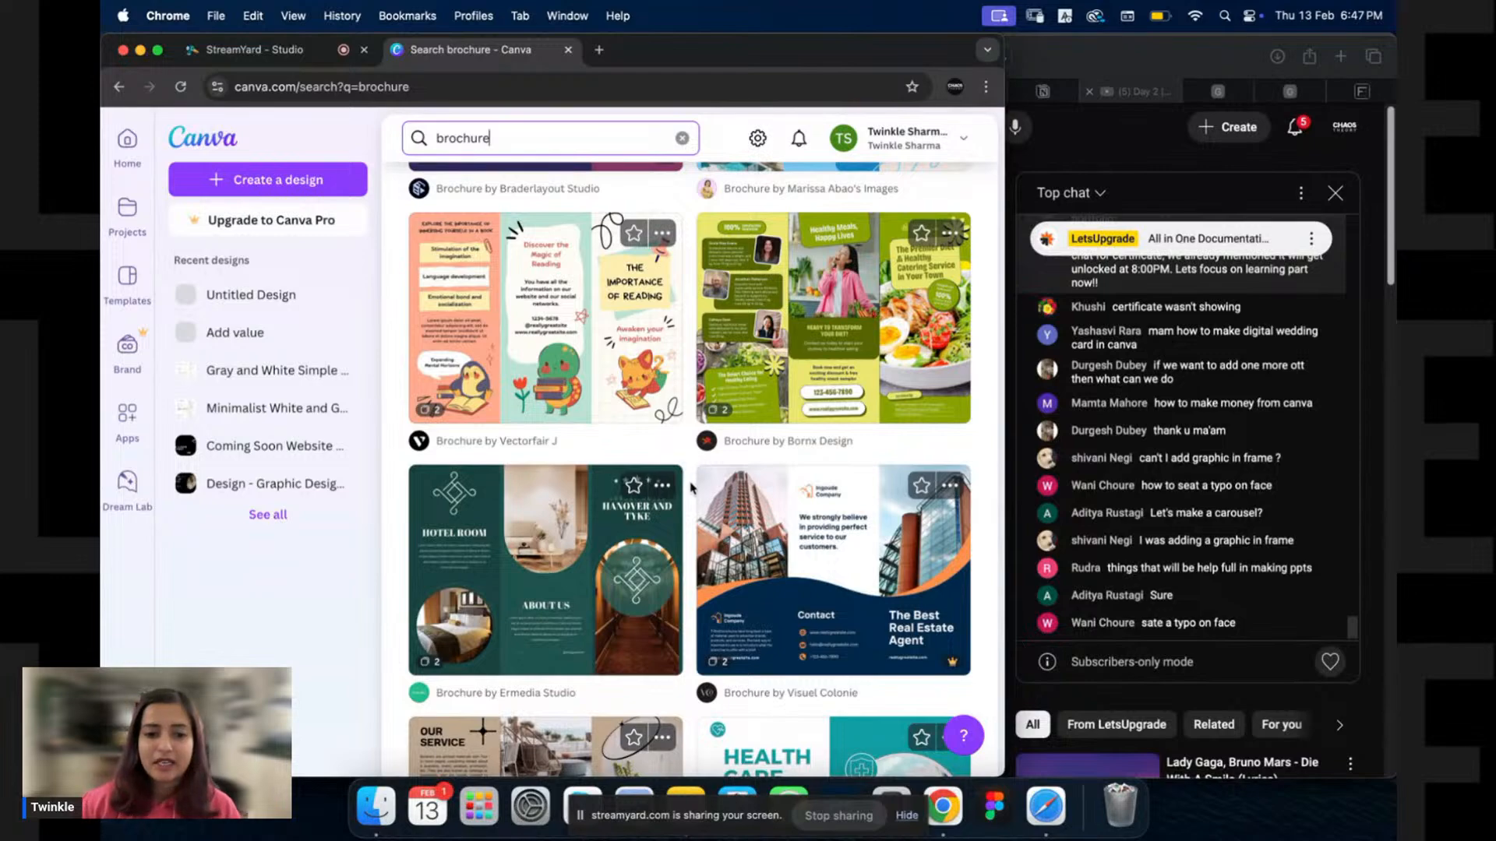
{"action": "scroll", "coordinate": [691, 487], "scroll_direction": "down", "scroll_amount": 4}
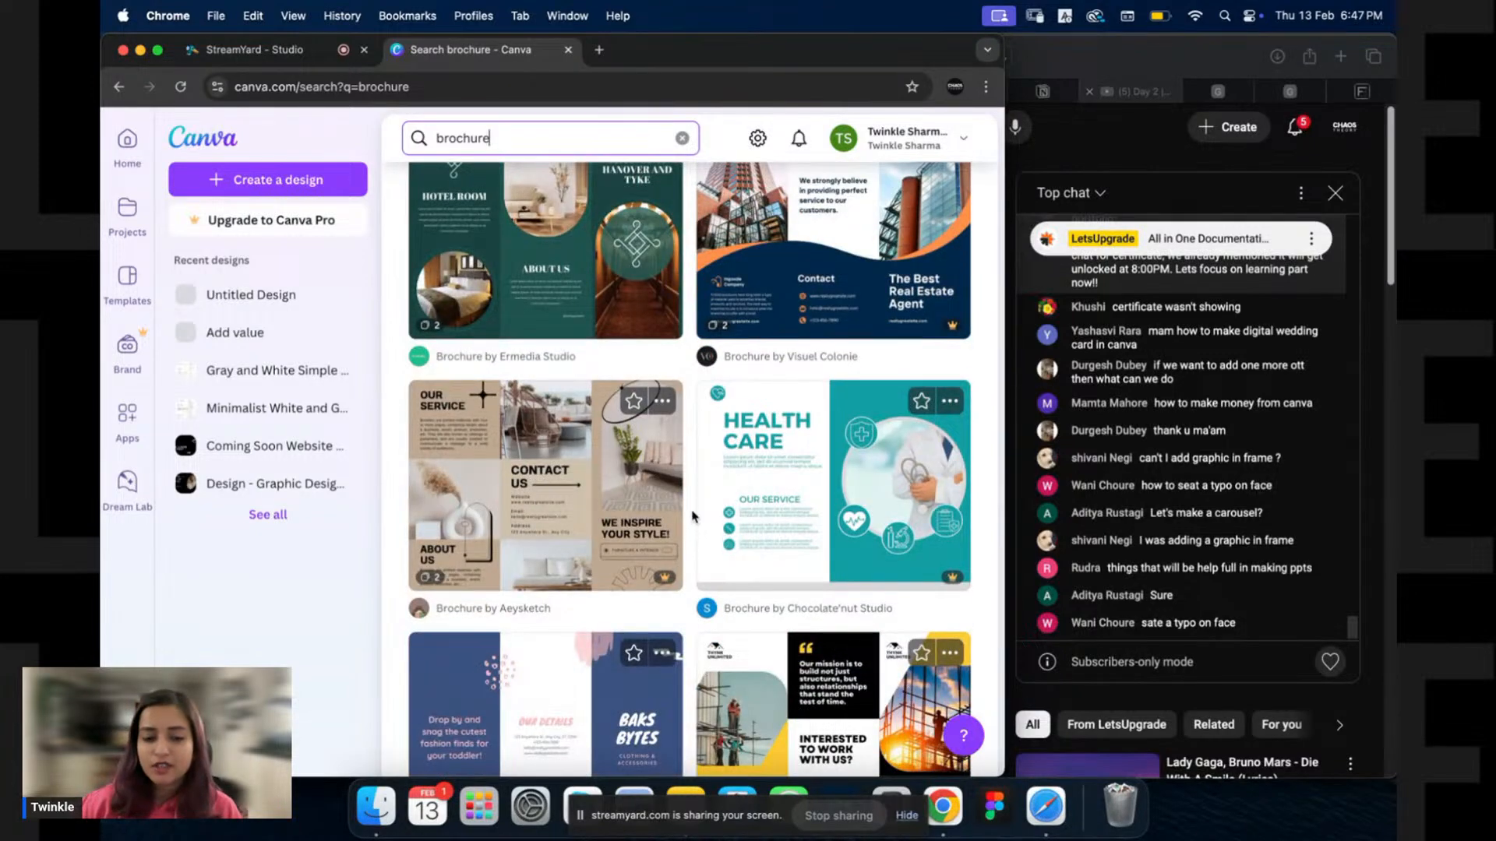
{"action": "scroll", "coordinate": [693, 505], "scroll_direction": "down", "scroll_amount": 2}
{"action": "scroll", "coordinate": [691, 510], "scroll_direction": "down", "scroll_amount": 3}
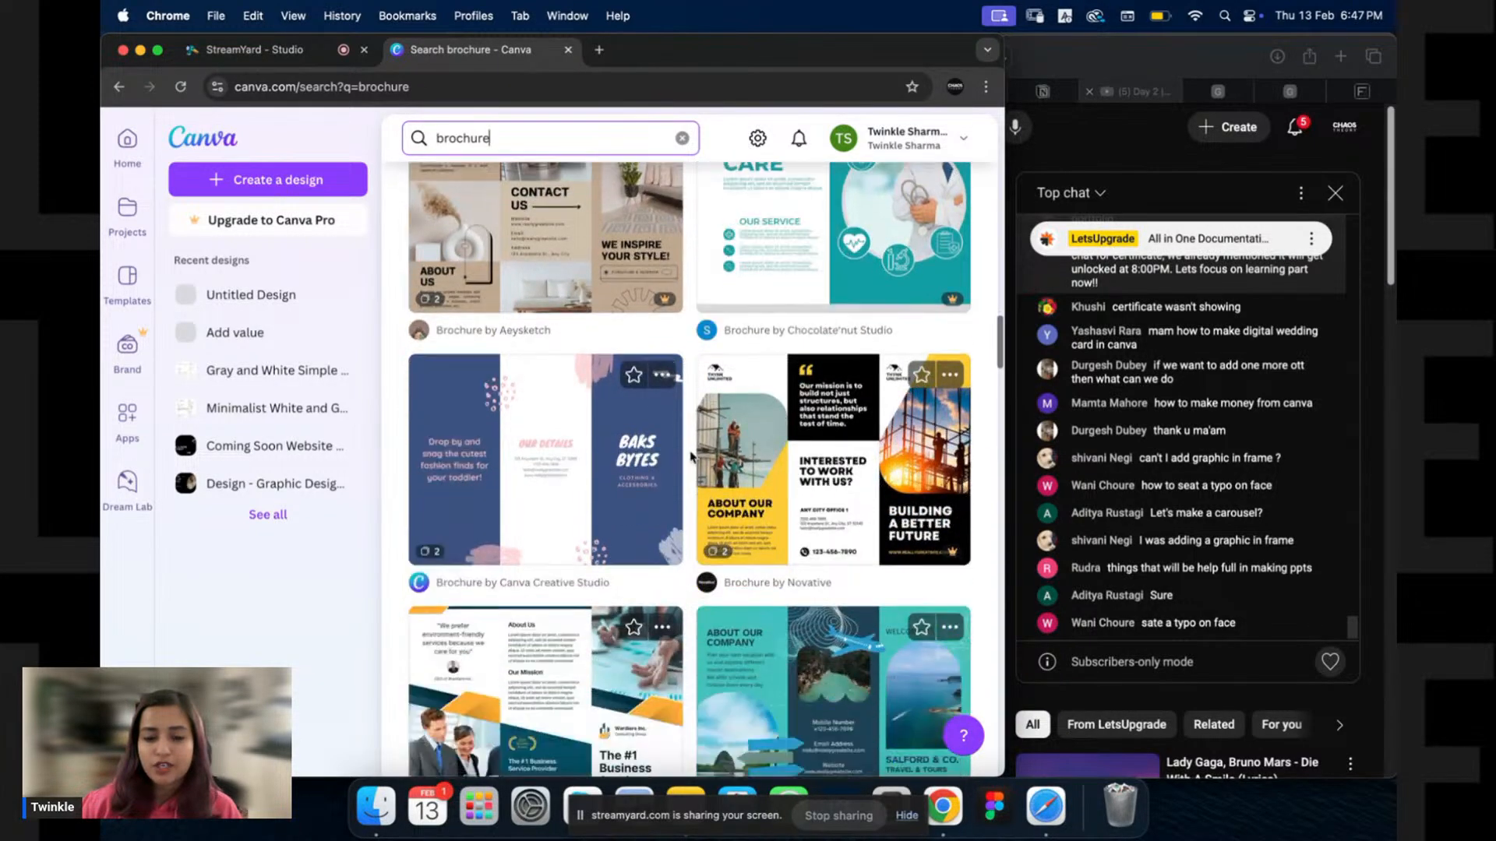
{"action": "scroll", "coordinate": [690, 518], "scroll_direction": "down", "scroll_amount": 4}
{"action": "scroll", "coordinate": [694, 545], "scroll_direction": "down", "scroll_amount": 5}
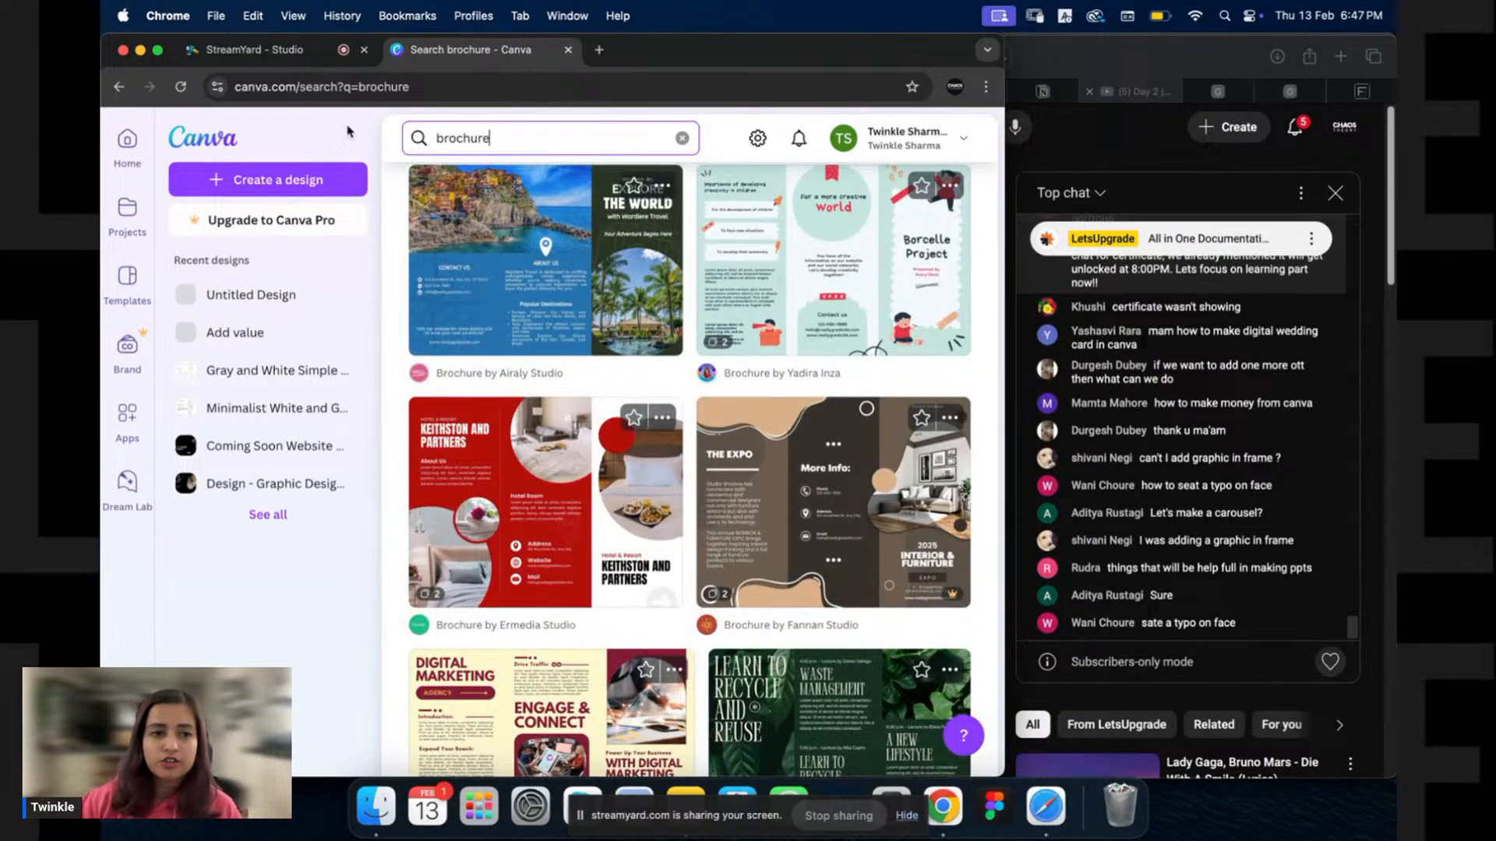
Create a new blank Presentation (16:9) design.
{"action": "left_click", "coordinate": [352, 167]}
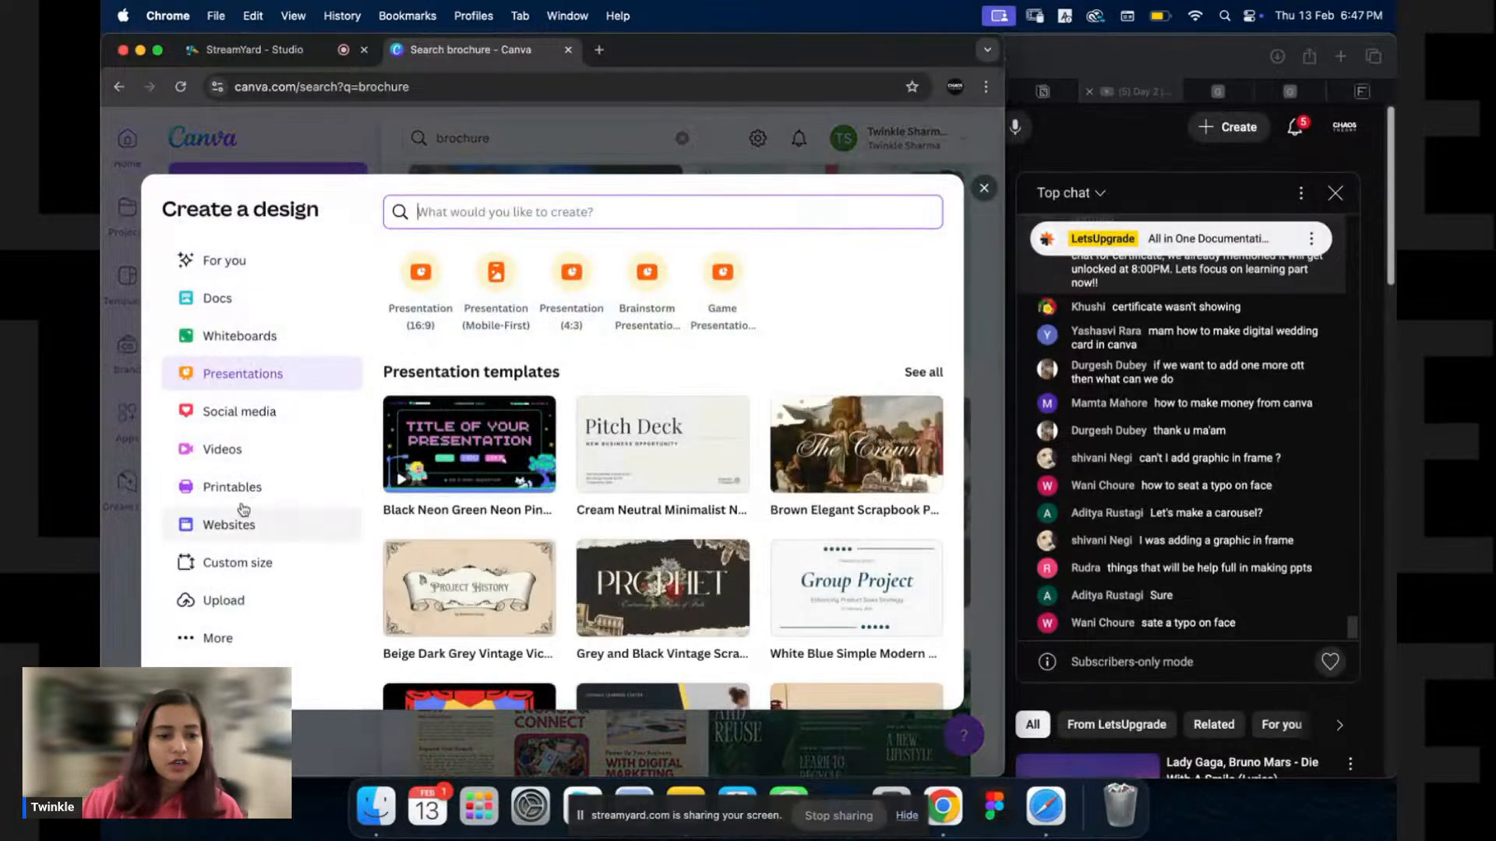
{"action": "left_click", "coordinate": [421, 272]}
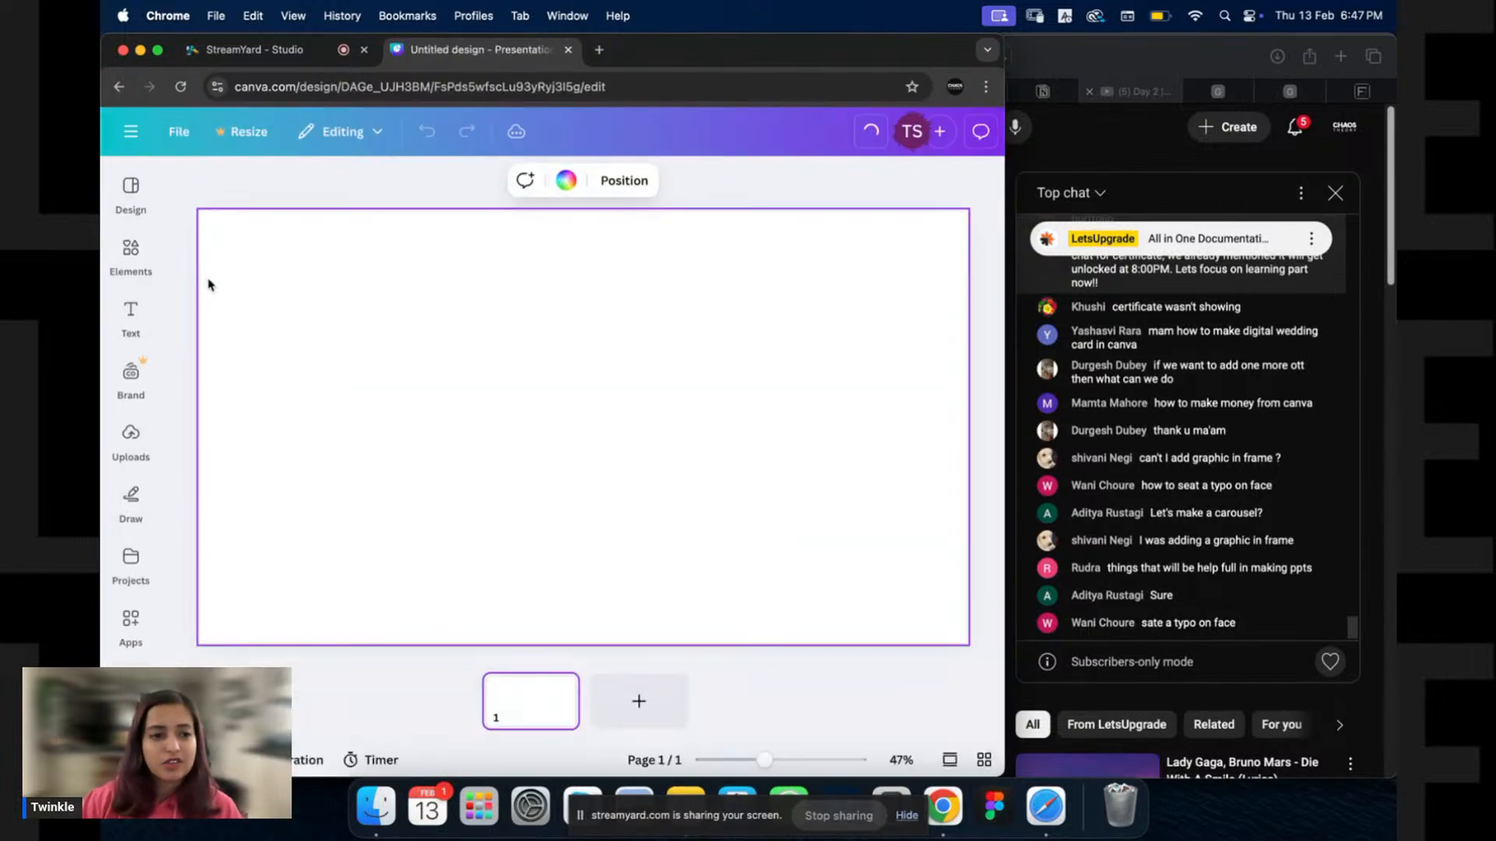
{"action": "left_click", "coordinate": [619, 367]}
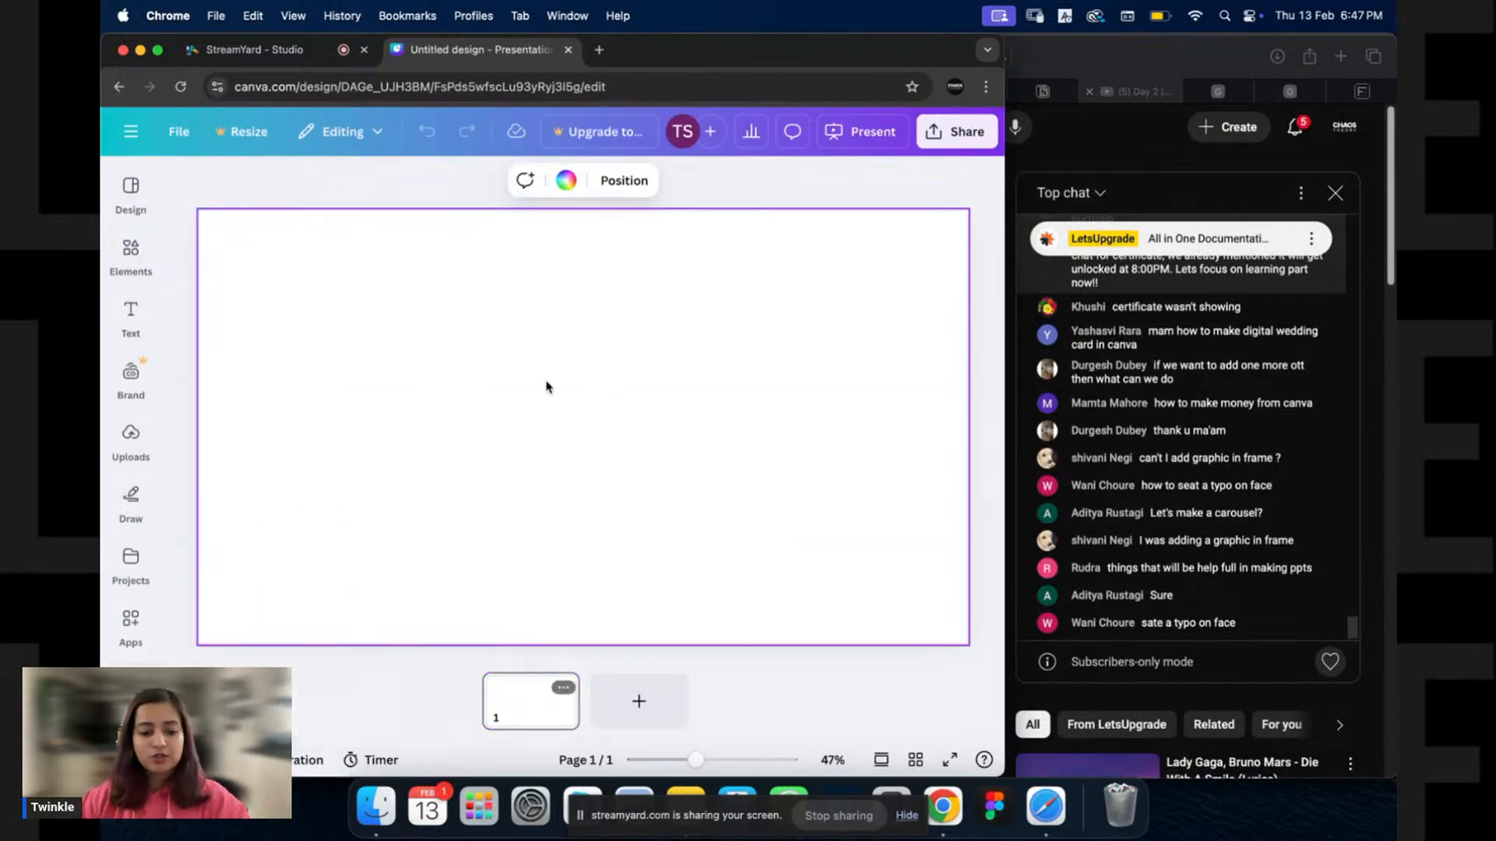
Add a rectangle and stretch it into a full-height panel against the page's left edge, slightly under a third of the page wide.
{"action": "key", "text": "r"}
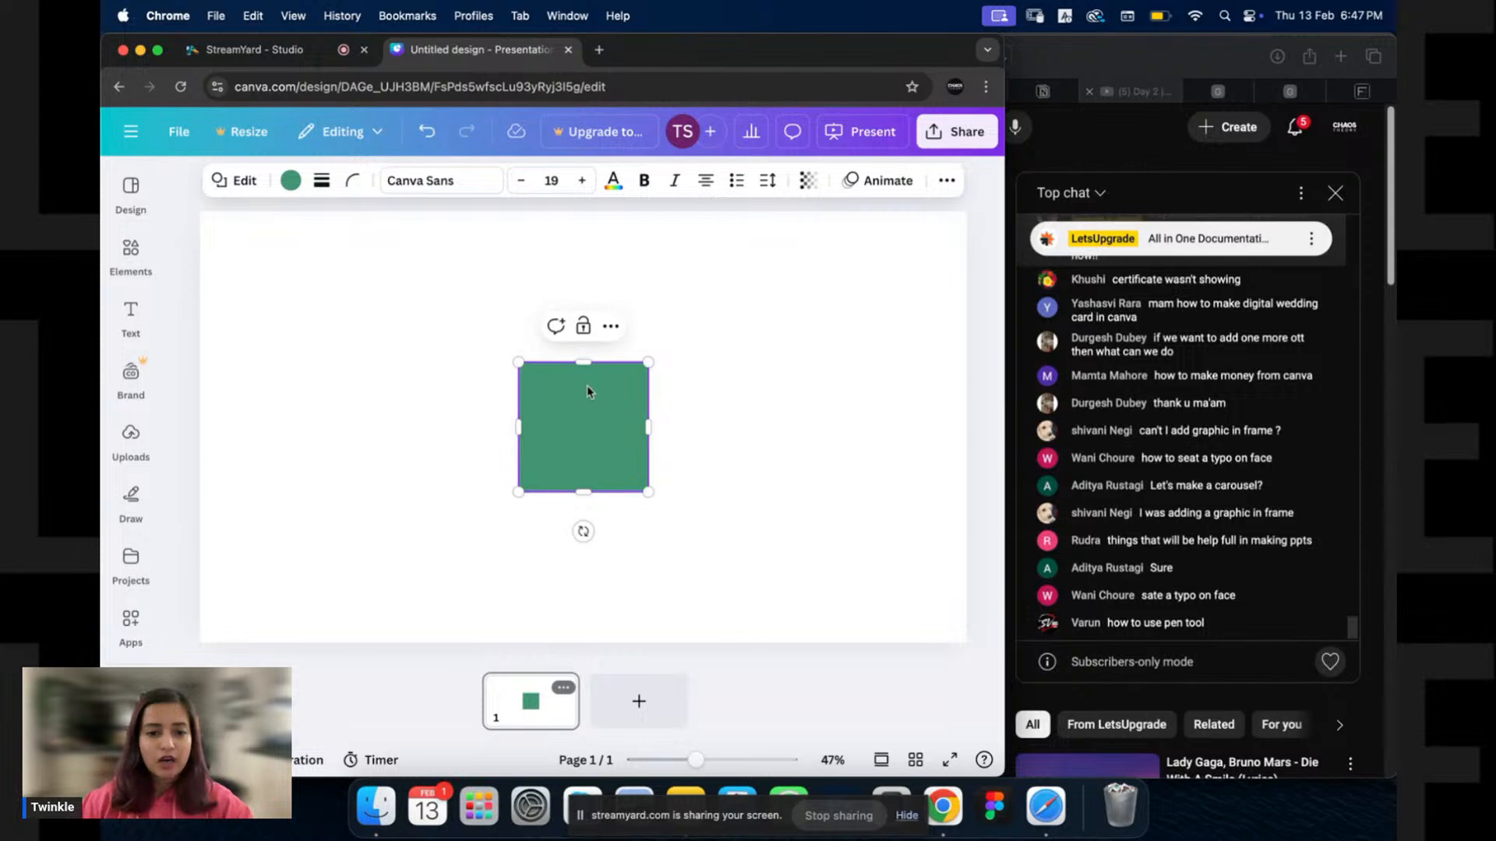
{"action": "left_click_drag", "start_coordinate": [586, 392], "coordinate": [269, 243]}
{"action": "left_click_drag", "start_coordinate": [335, 342], "coordinate": [435, 643]}
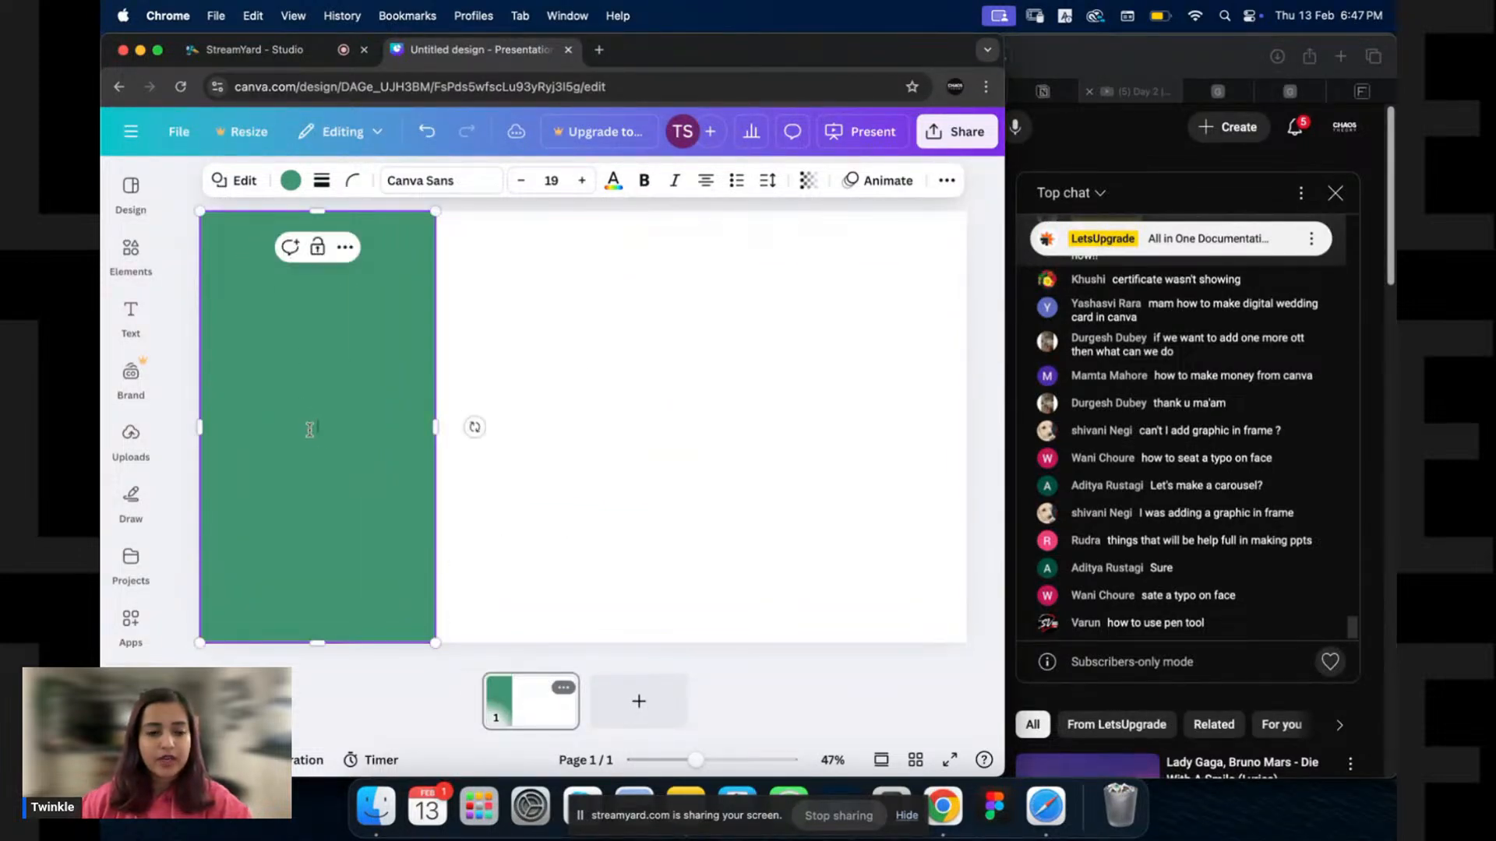
Duplicate the green panel twice side by side and stretch all three panels together to fill the page width.
{"action": "left_click_drag", "start_coordinate": [386, 366], "coordinate": [609, 409]}
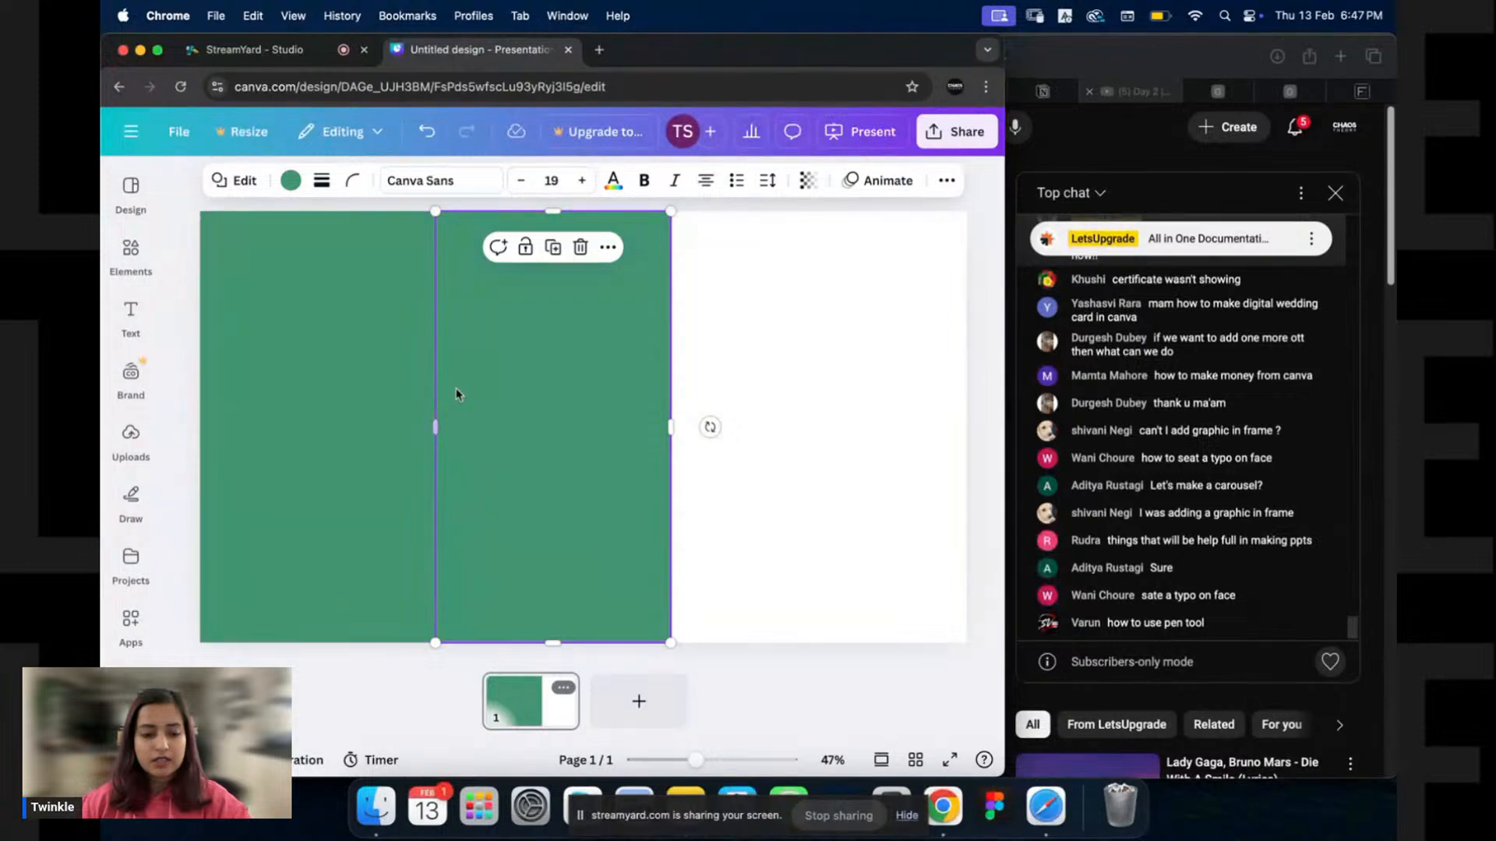
{"action": "left_click_drag", "start_coordinate": [498, 408], "coordinate": [721, 385]}
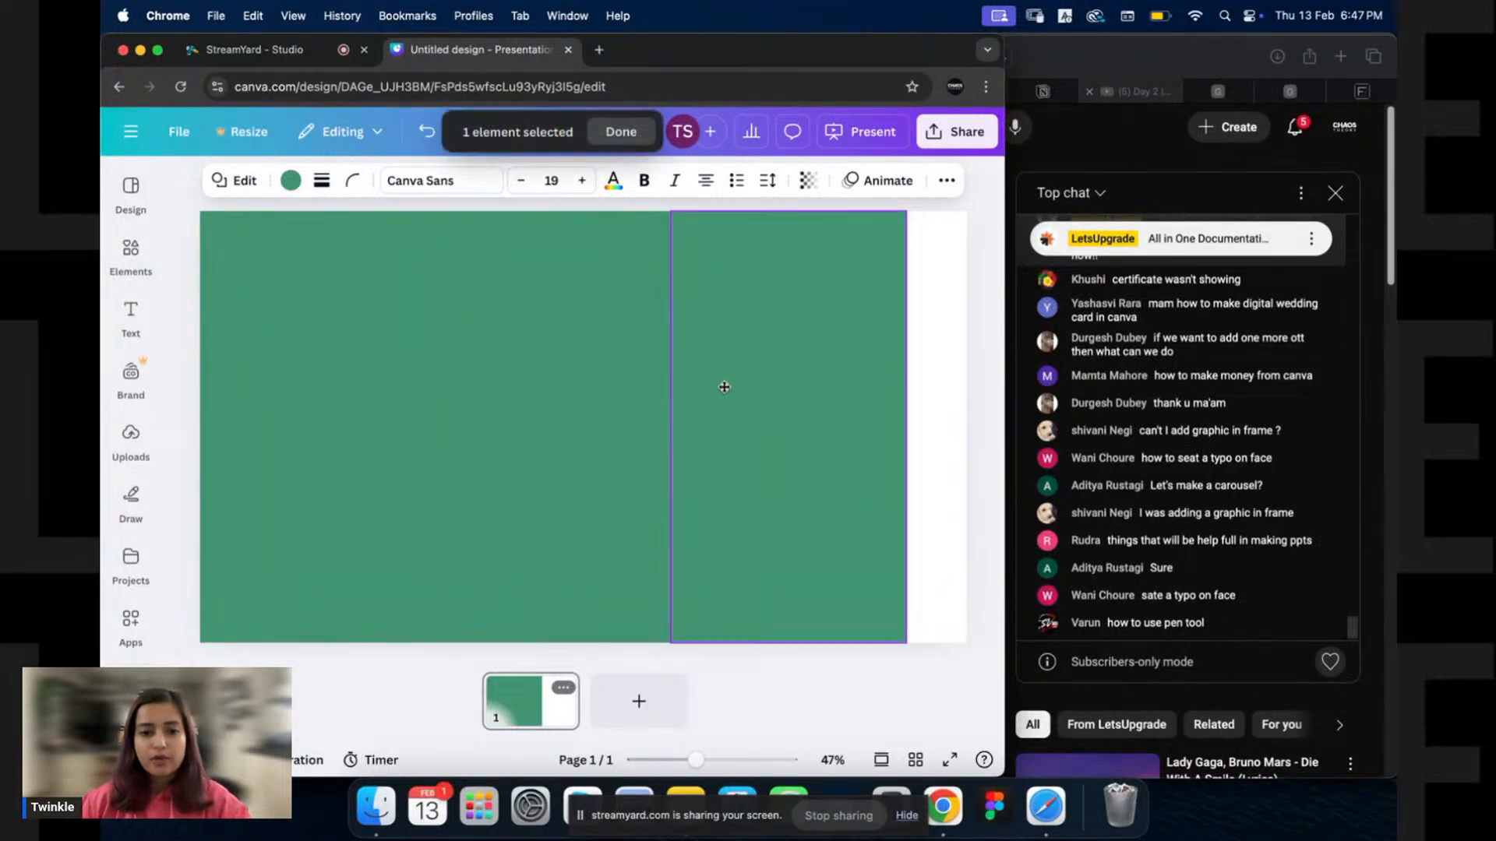
{"action": "left_click_drag", "start_coordinate": [945, 307], "coordinate": [343, 357]}
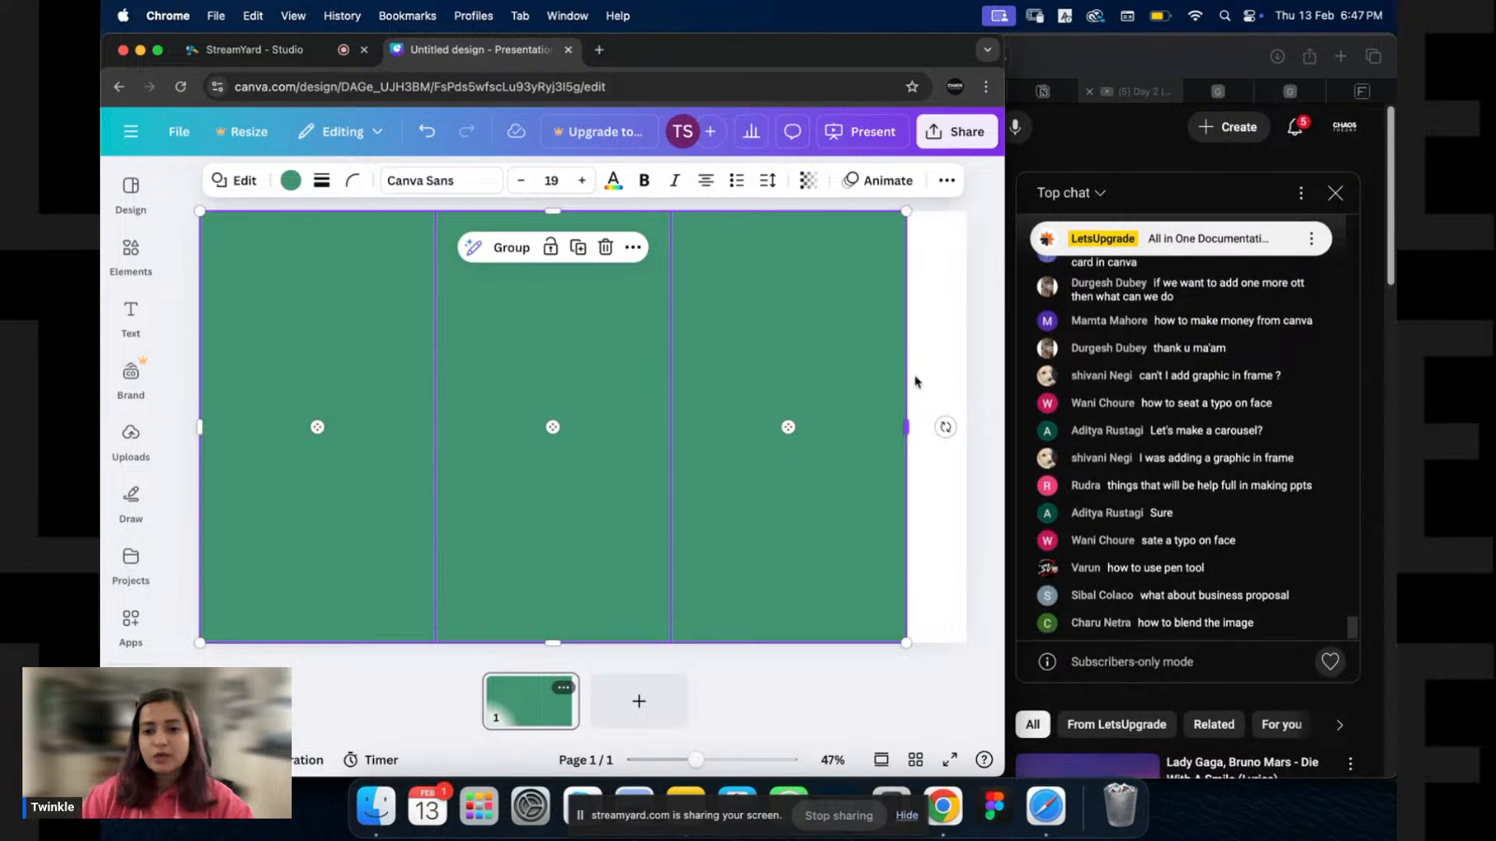
{"action": "left_click_drag", "start_coordinate": [908, 382], "coordinate": [968, 384]}
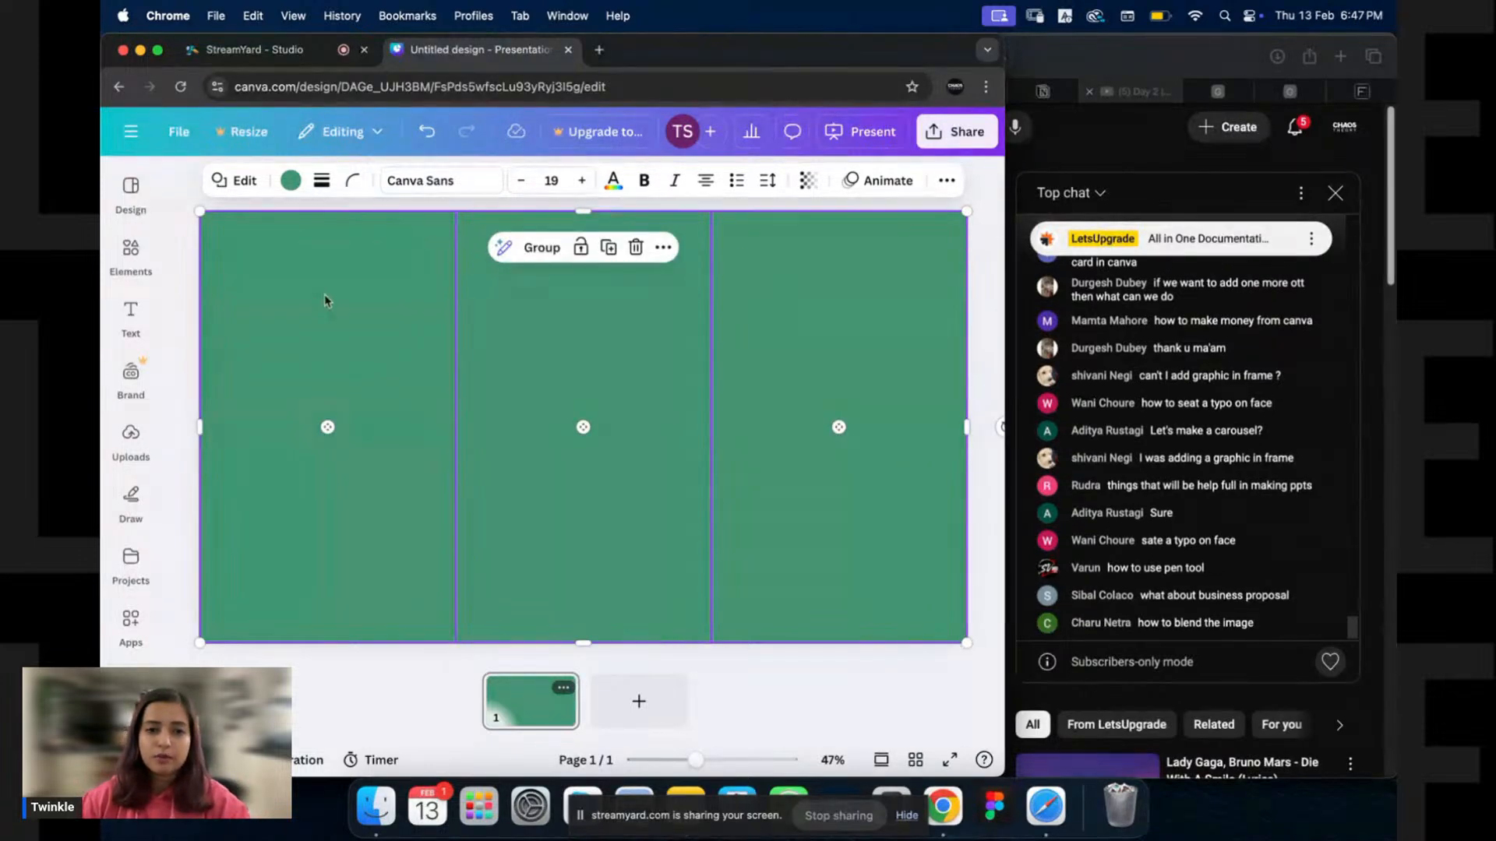
Recolour all three panels with a blue default swatch and adjust it to the deeper custom blue #1D42E8.
{"action": "left_click", "coordinate": [291, 180]}
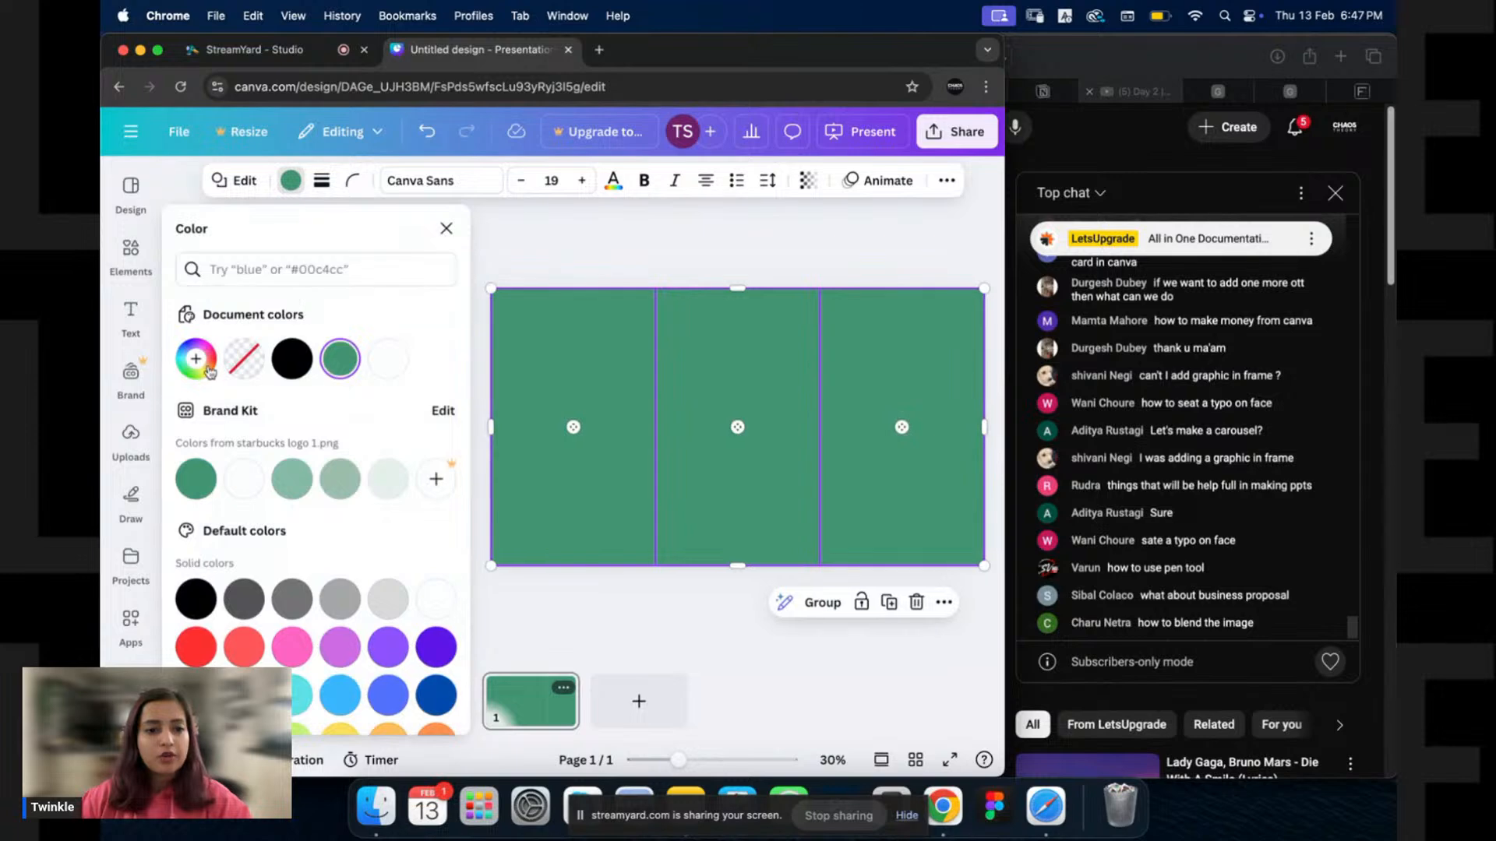
{"action": "scroll", "coordinate": [325, 614], "scroll_direction": "down", "scroll_amount": 3}
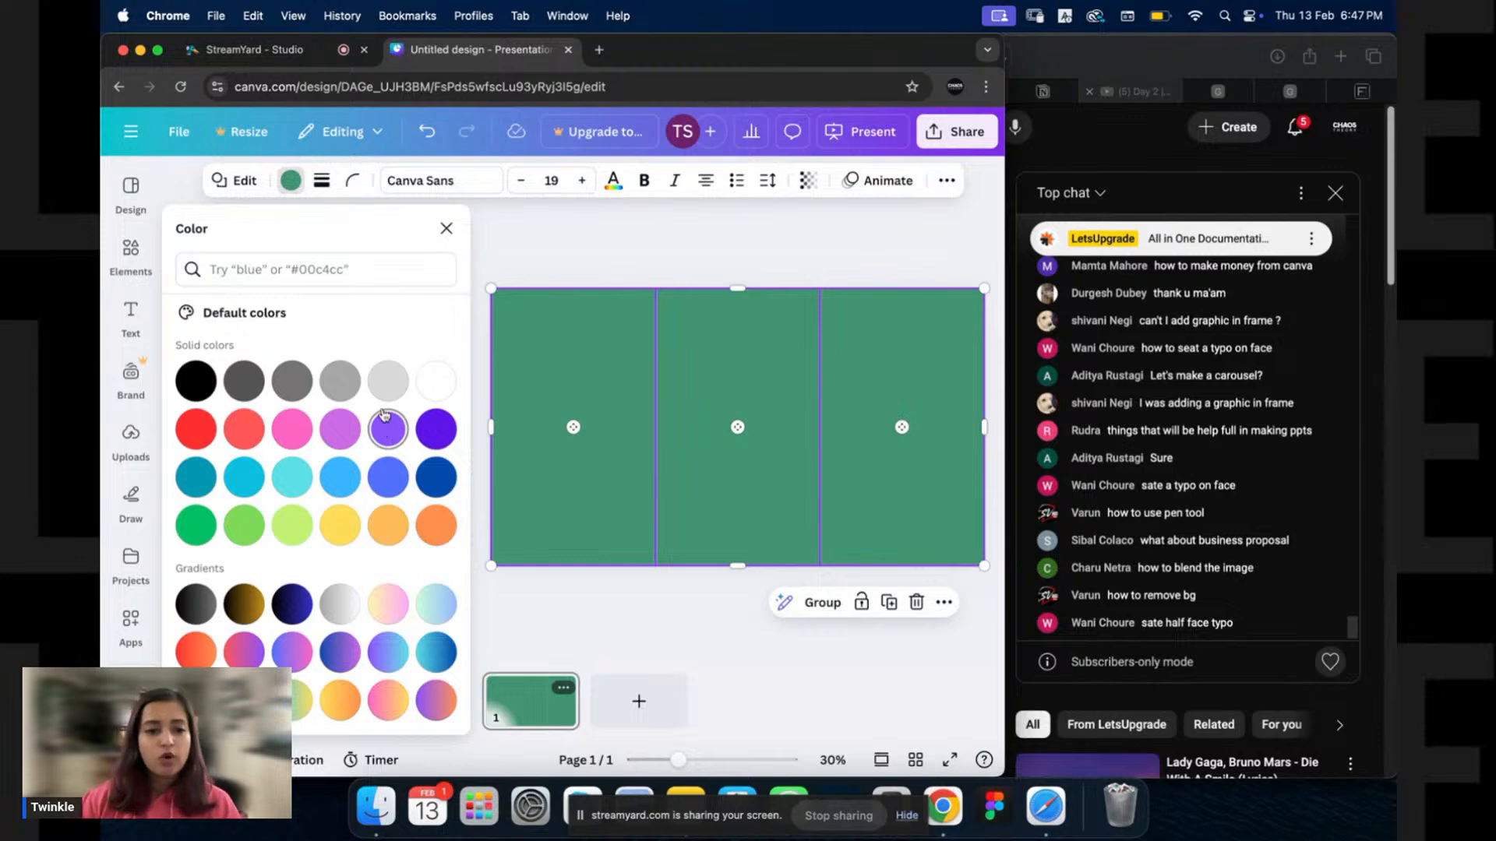
{"action": "left_click", "coordinate": [403, 485]}
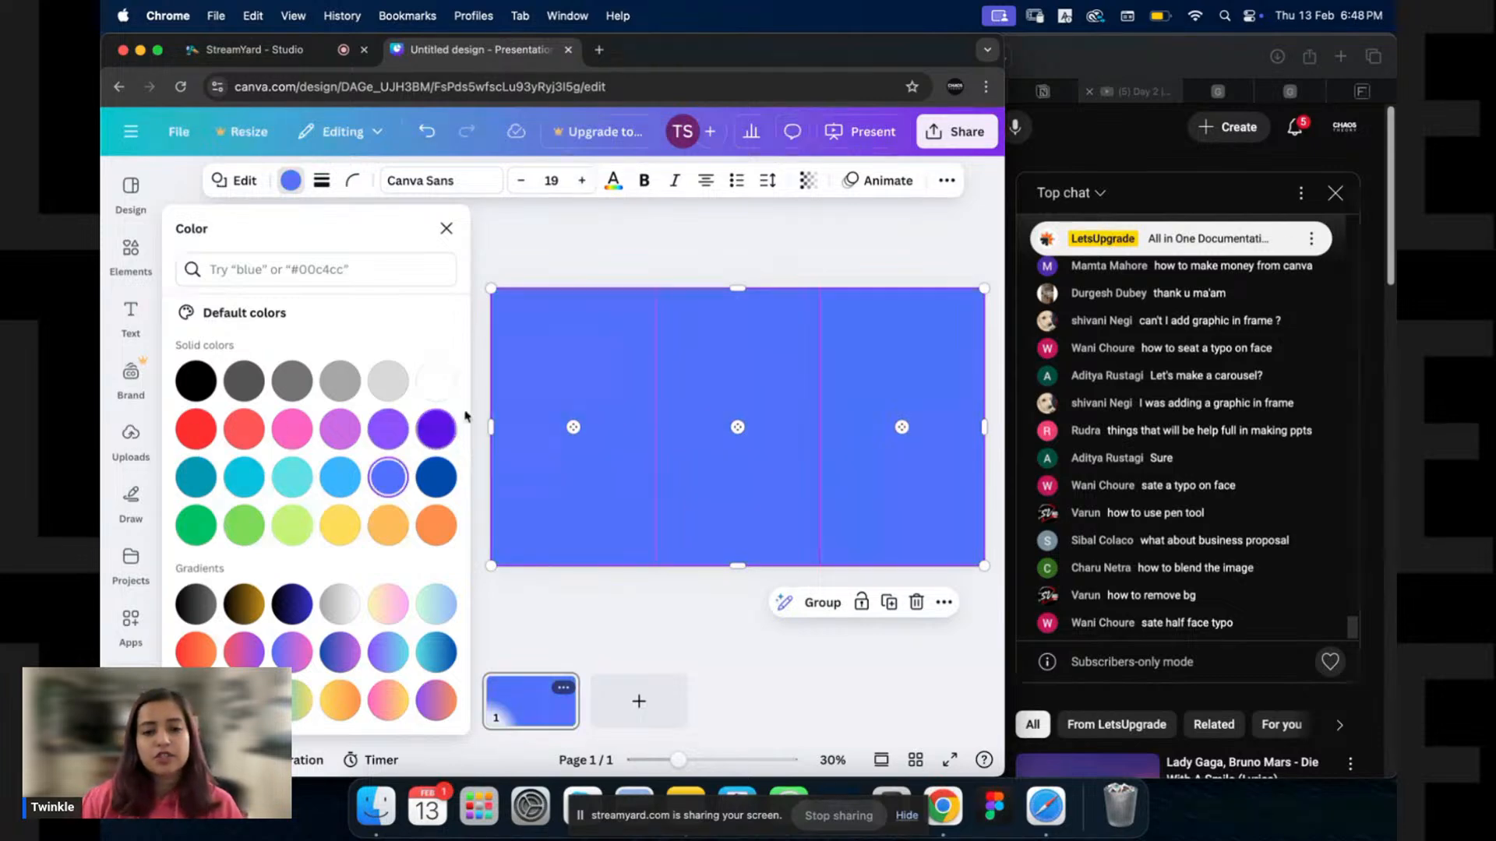
{"action": "left_click", "coordinate": [654, 254]}
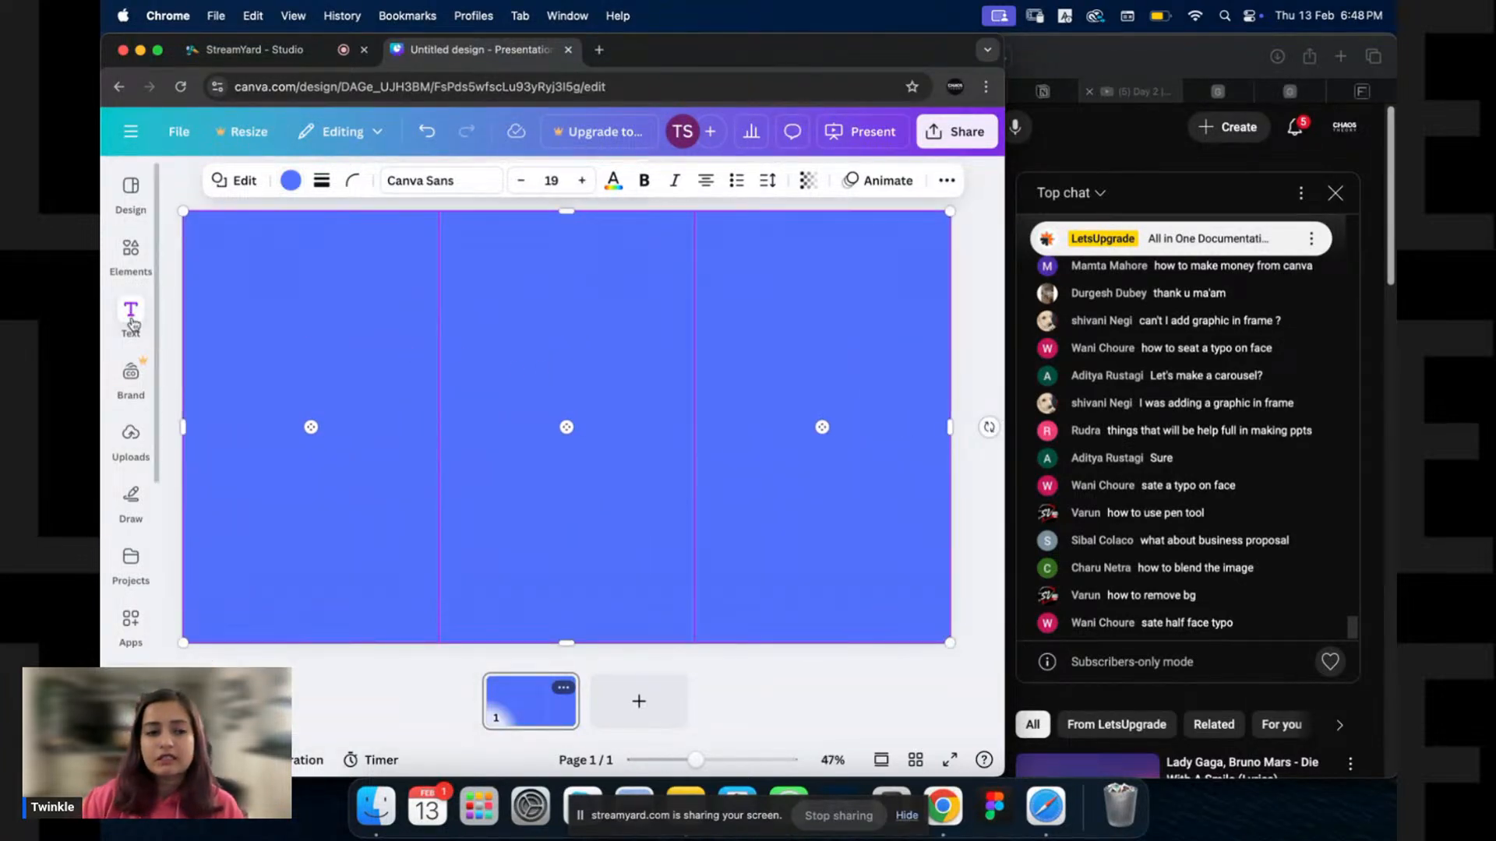
{"action": "mouse_move", "coordinate": [131, 313]}
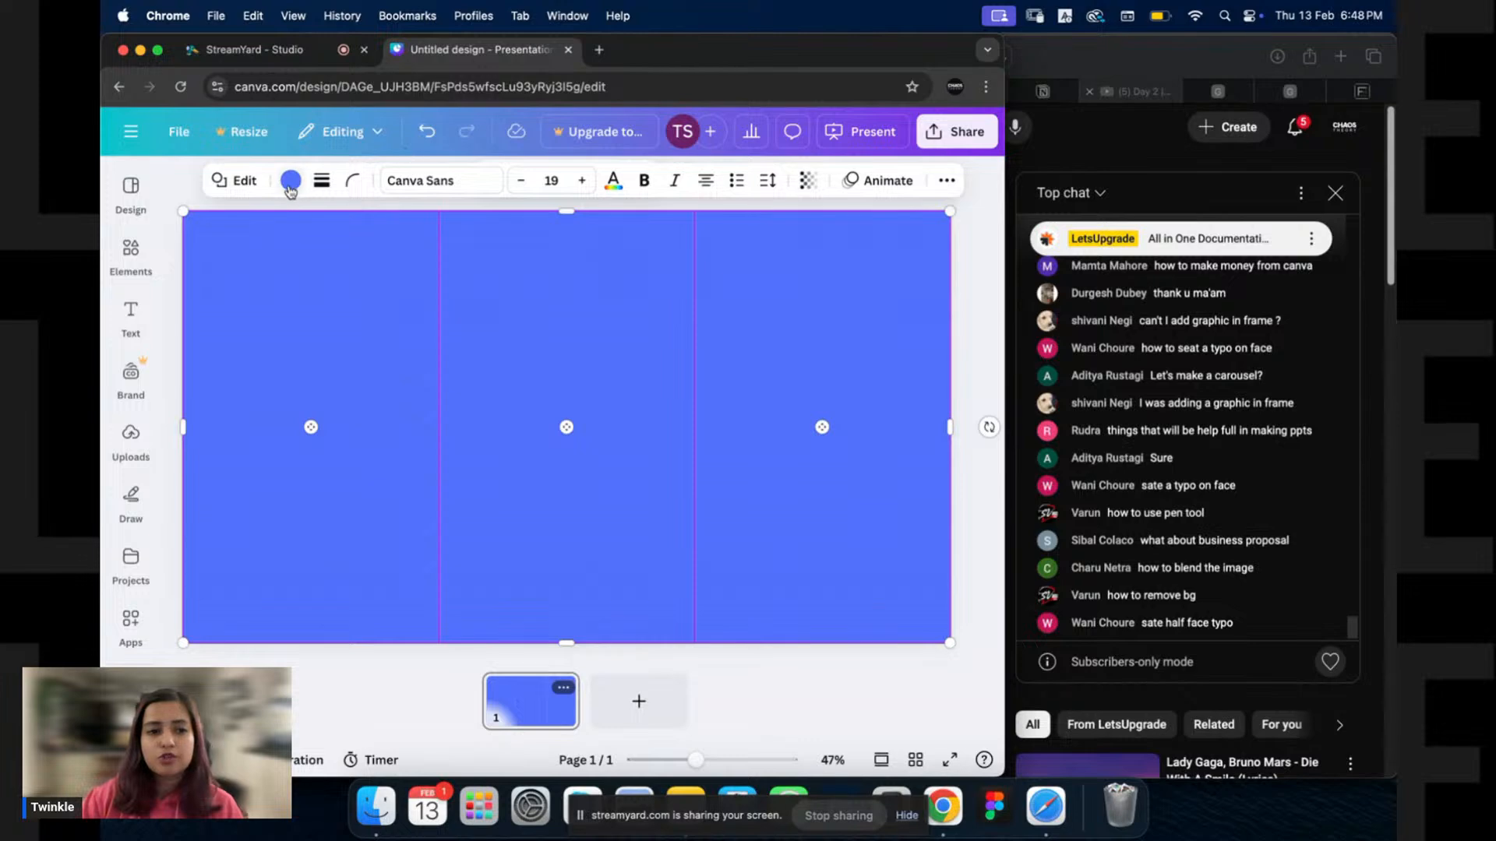
{"action": "left_click", "coordinate": [290, 180]}
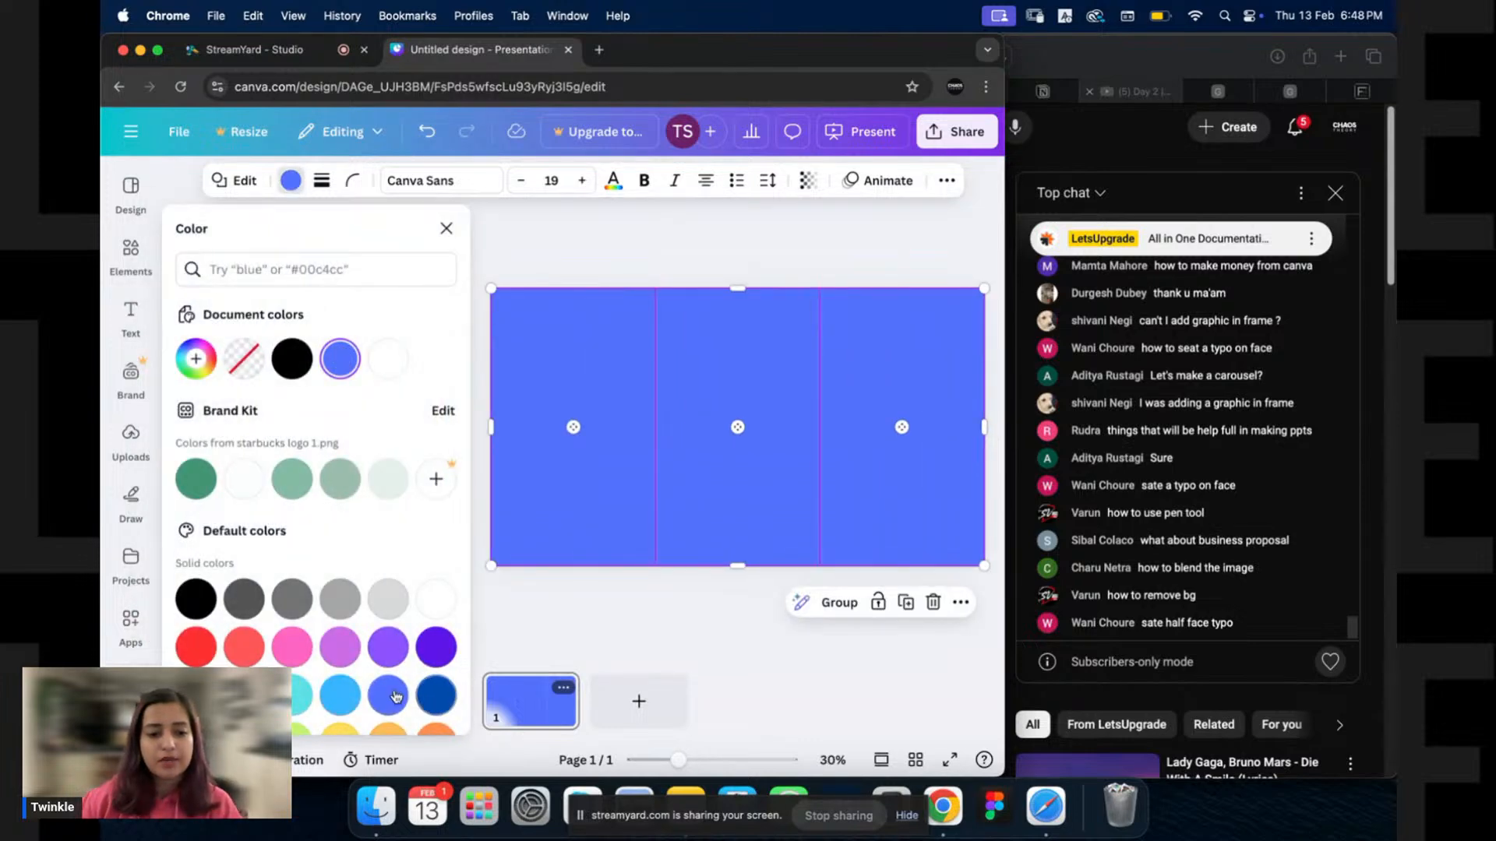
{"action": "left_click", "coordinate": [197, 352]}
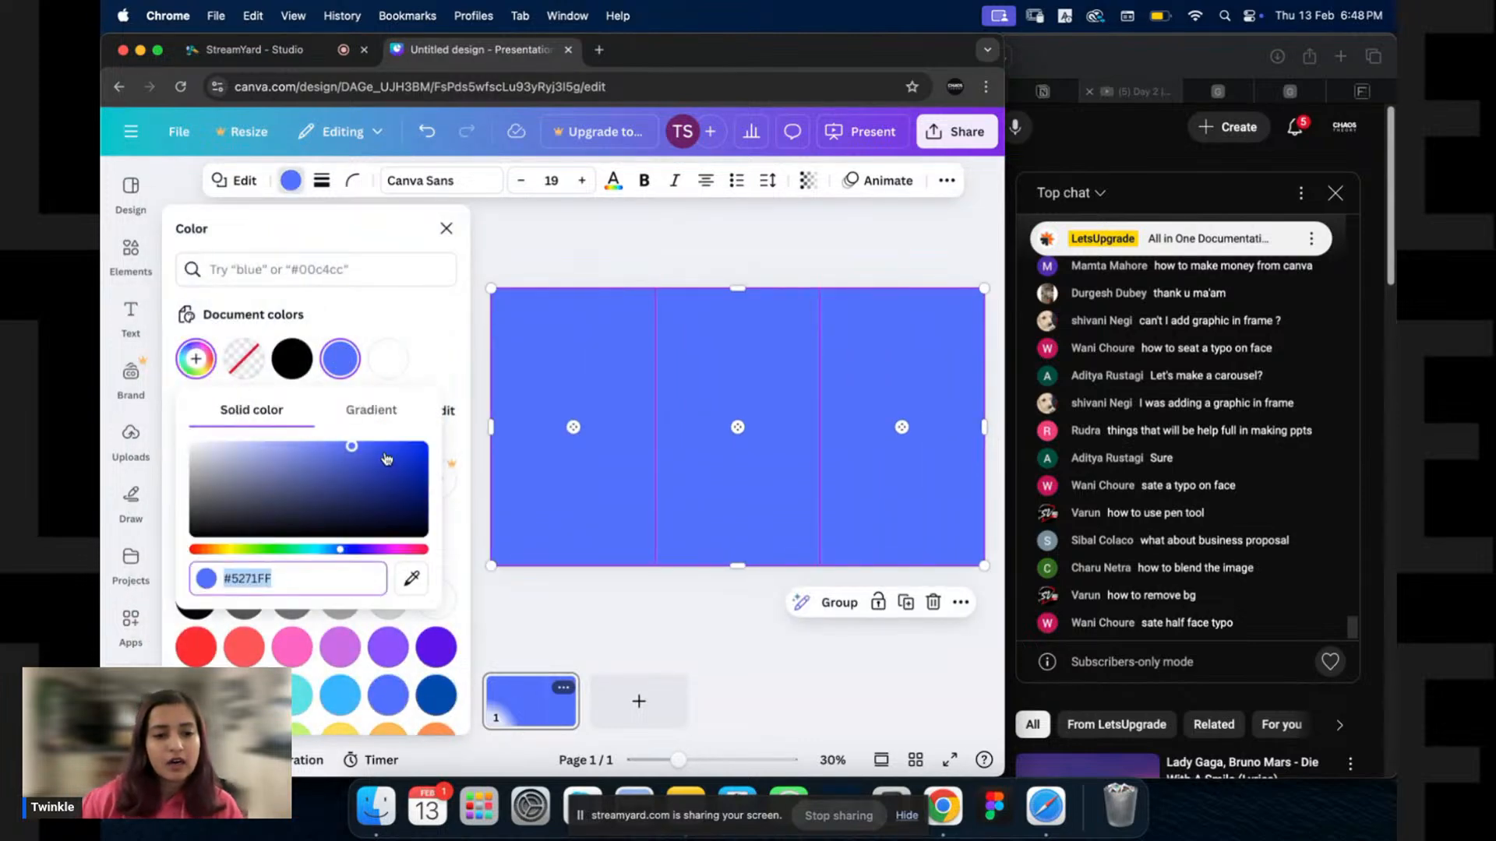
{"action": "left_click_drag", "start_coordinate": [386, 458], "coordinate": [398, 451]}
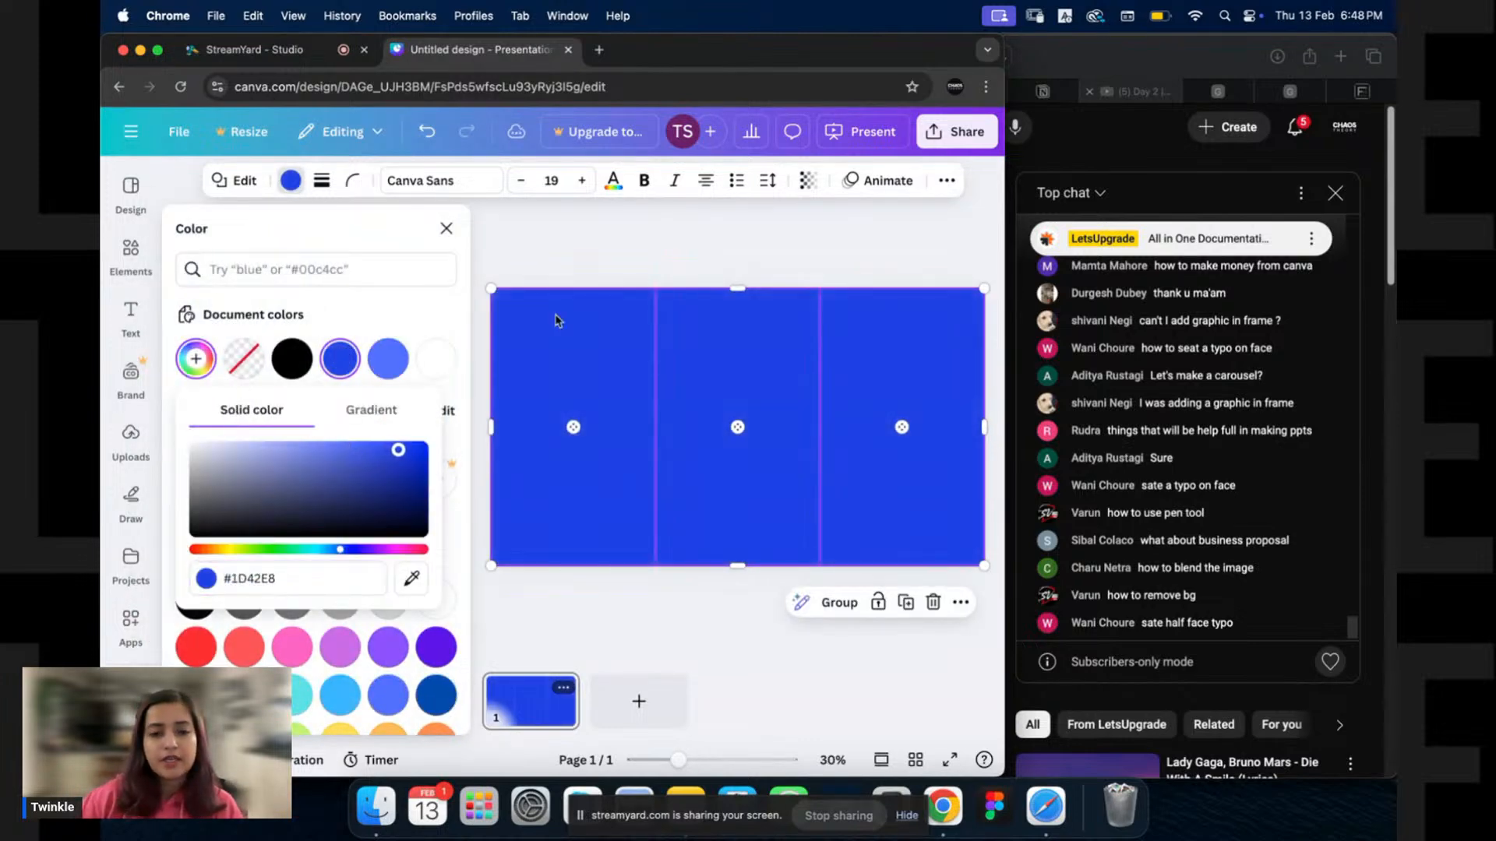
{"action": "left_click", "coordinate": [604, 265]}
Recolour only the middle panel to white, #FFFFFF.
{"action": "left_click", "coordinate": [507, 374]}
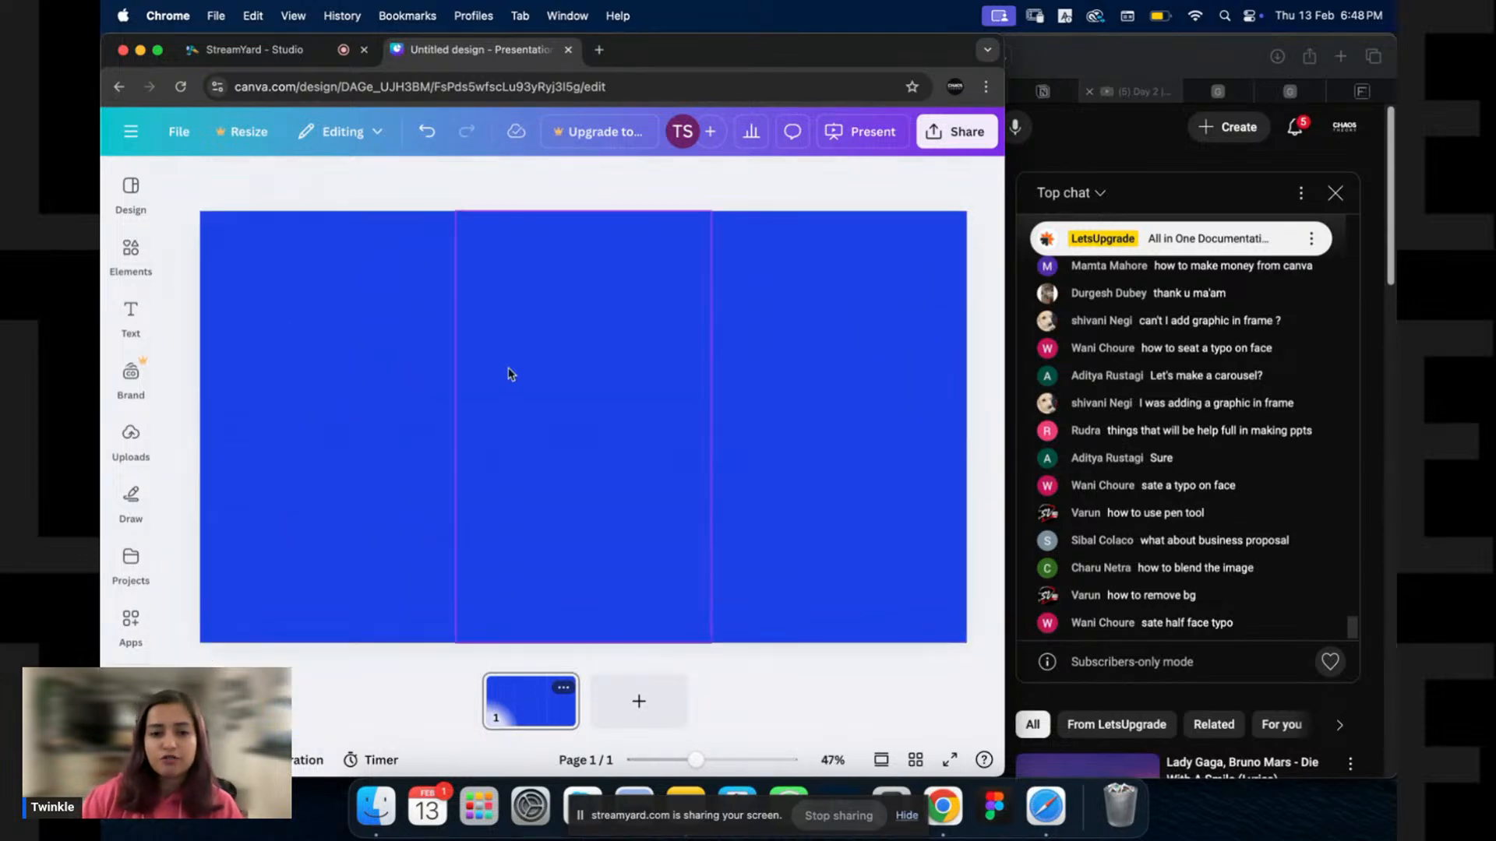
{"action": "left_click", "coordinate": [287, 180]}
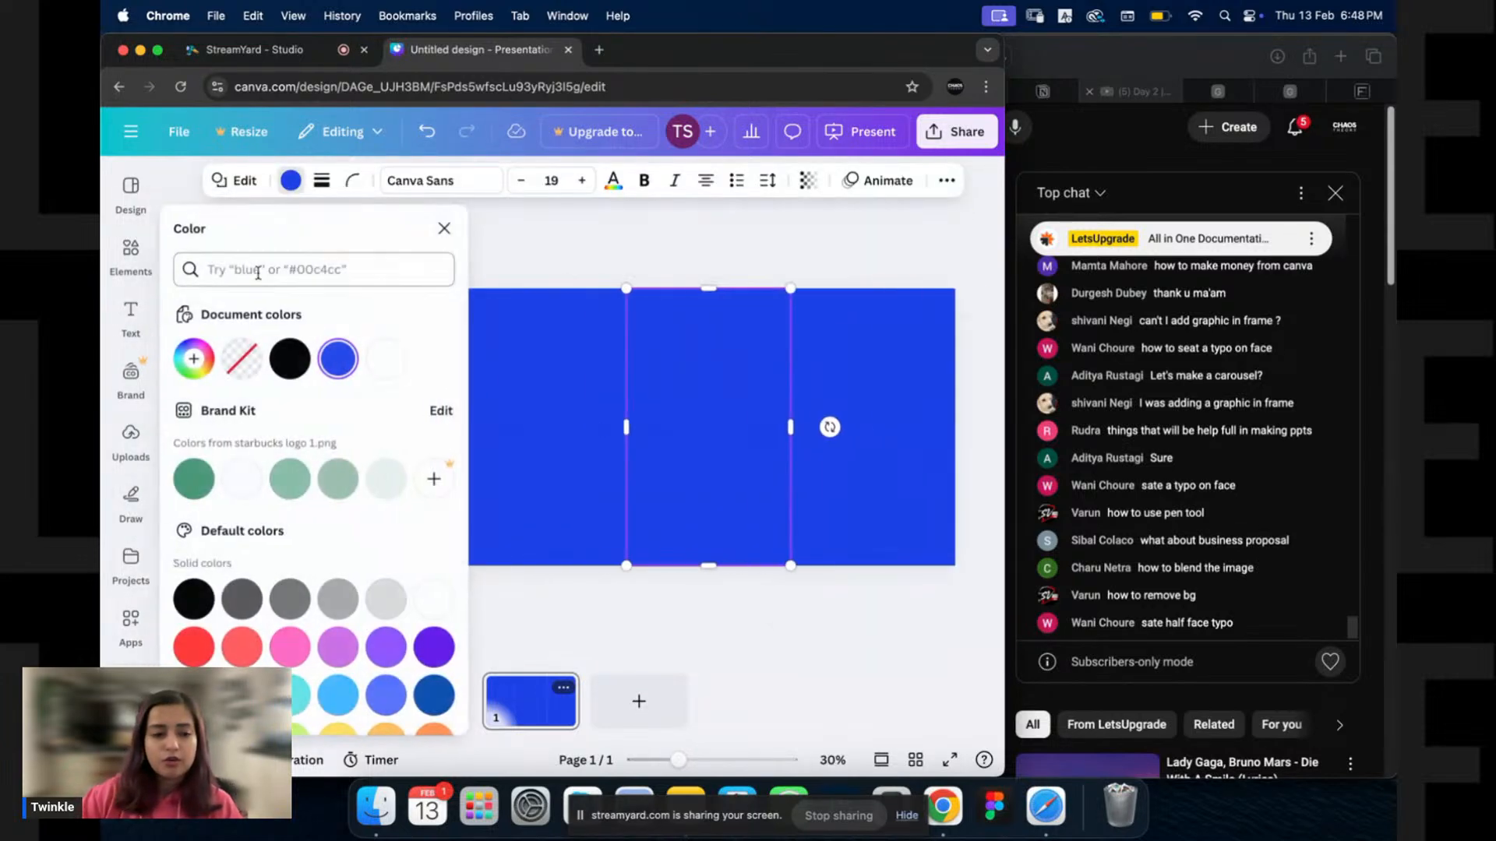
{"action": "left_click", "coordinate": [196, 358]}
{"action": "left_click", "coordinate": [244, 446]}
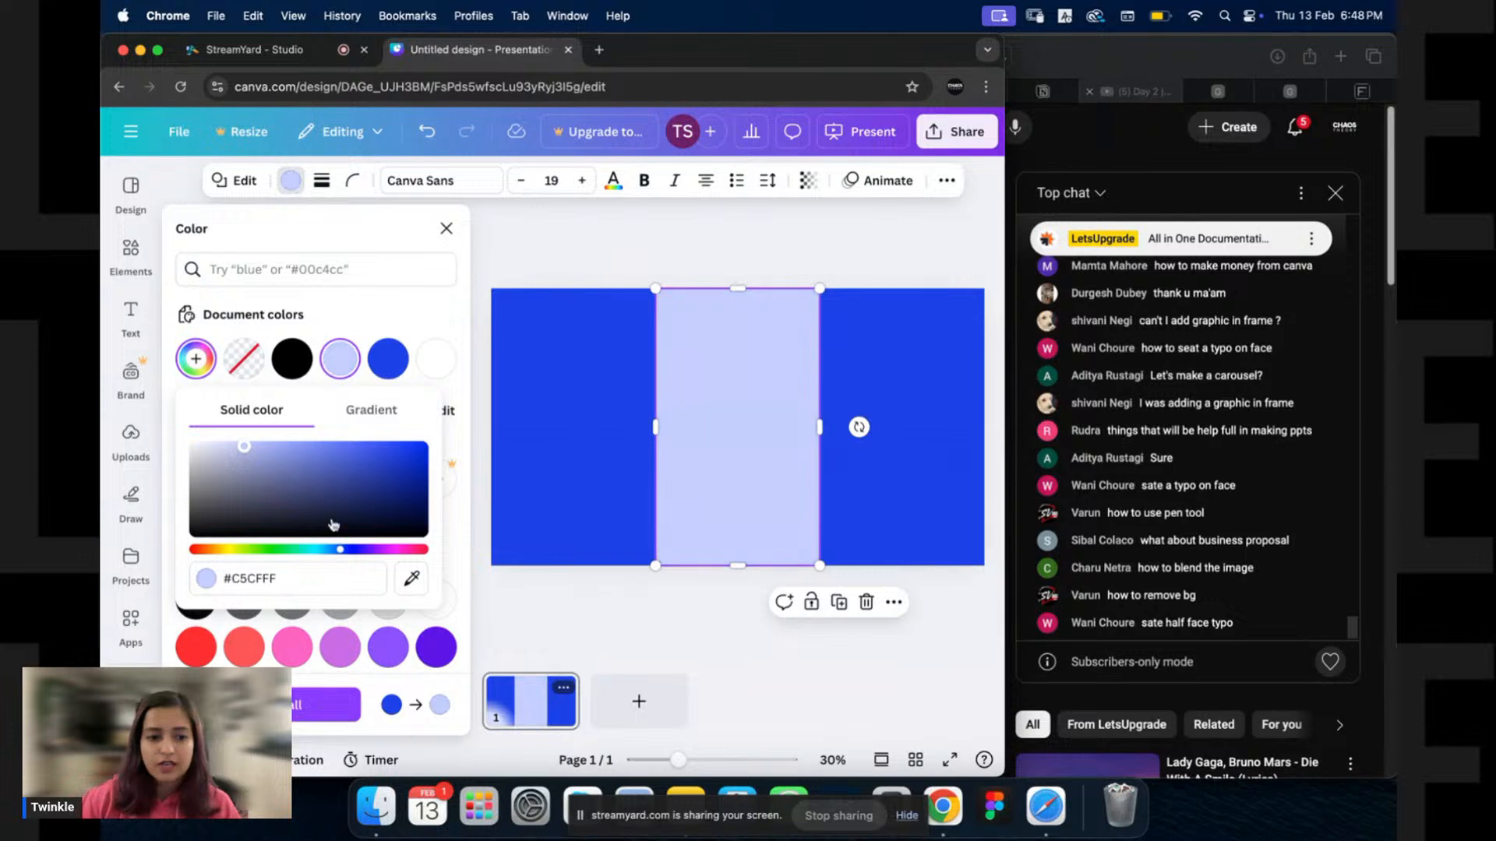
{"action": "left_click_drag", "start_coordinate": [339, 554], "coordinate": [336, 554]}
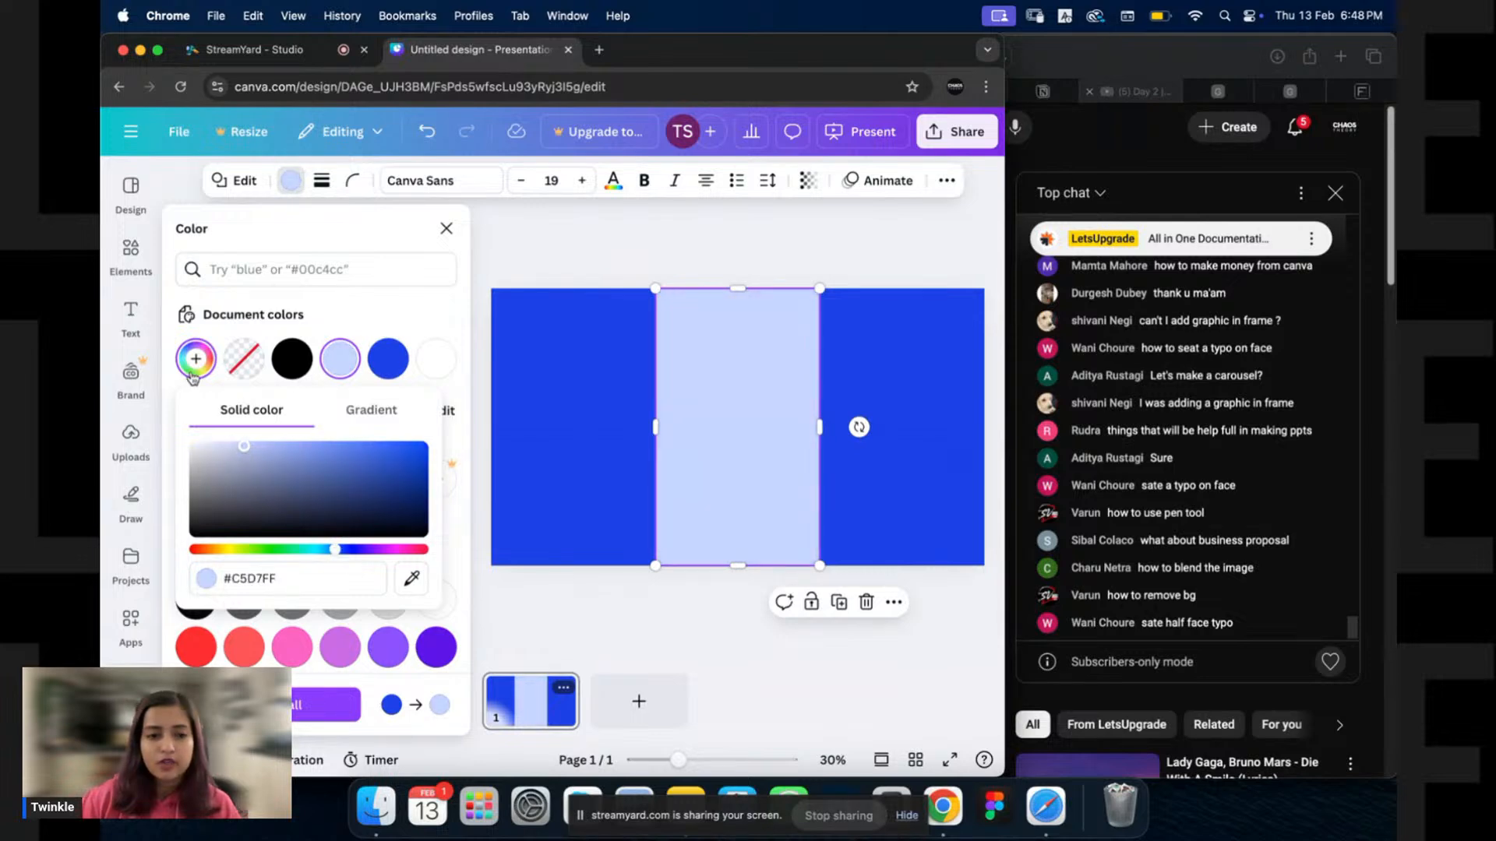
{"action": "left_click_drag", "start_coordinate": [222, 451], "coordinate": [183, 425]}
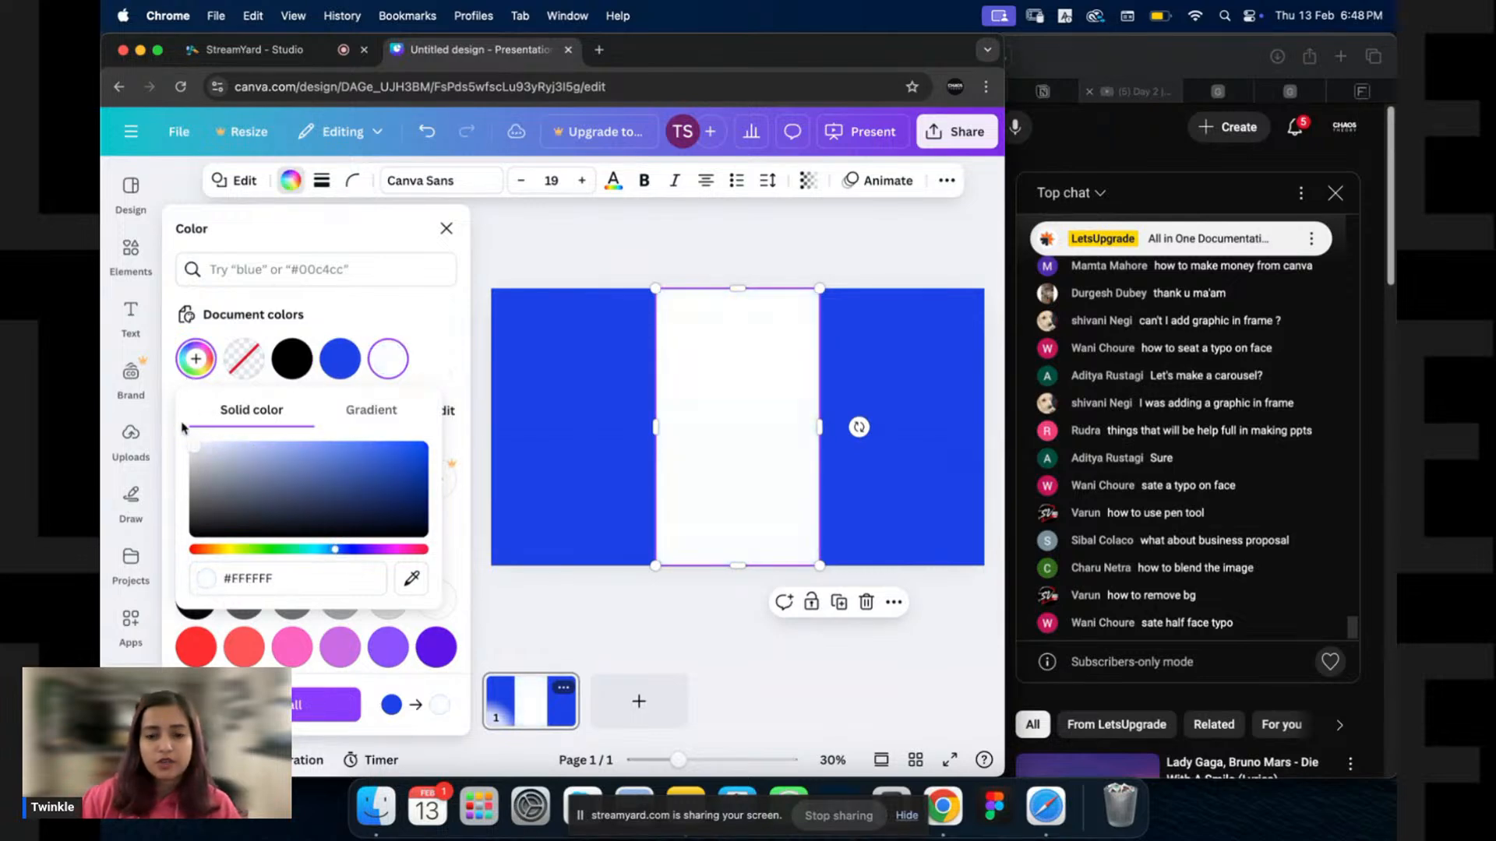
{"action": "left_click", "coordinate": [724, 257]}
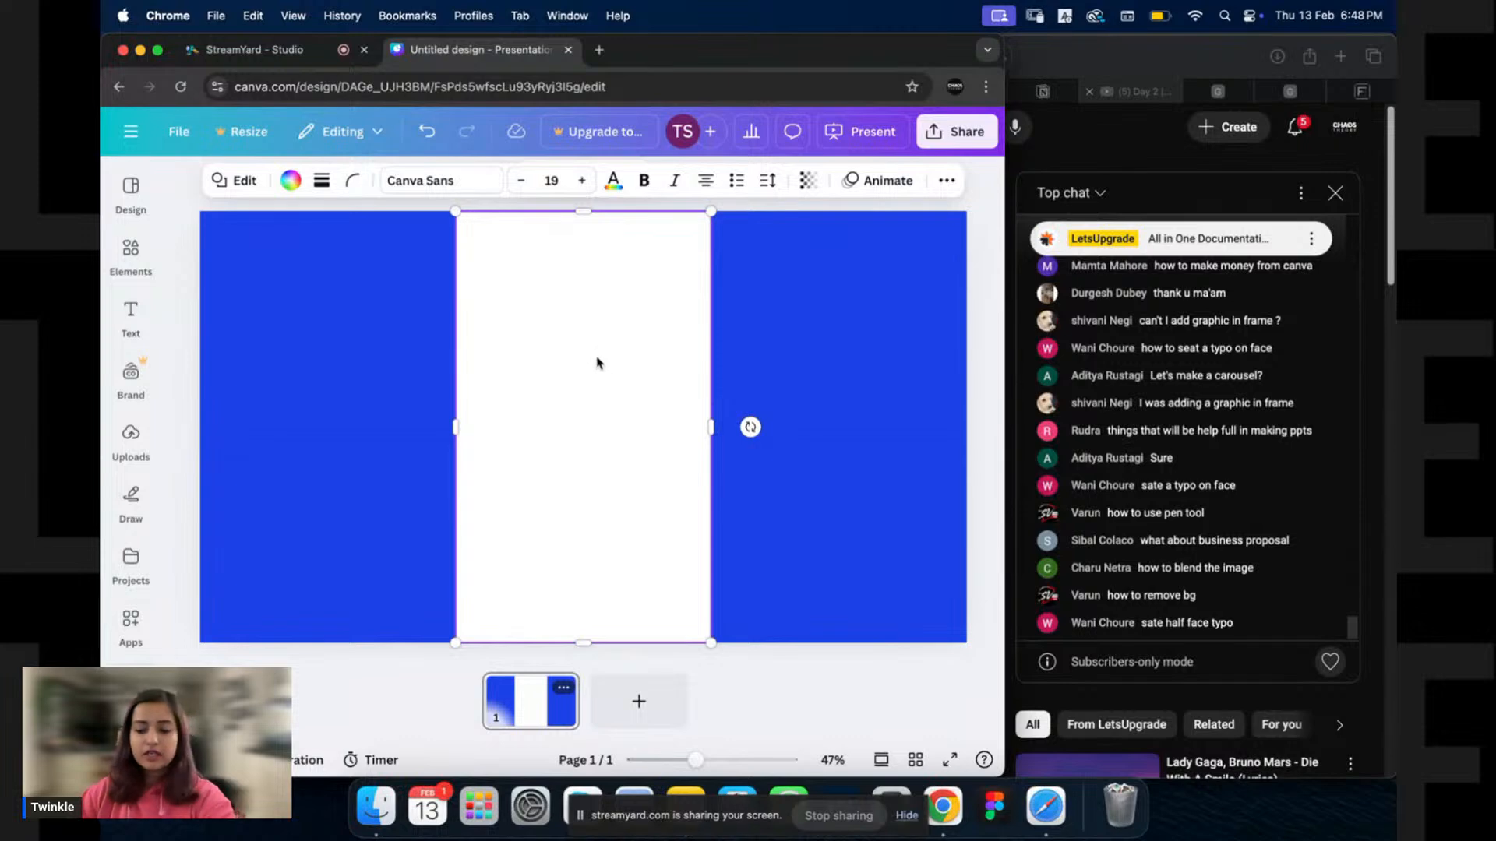
Delete the white middle panel so only the two blue side panels remain on the page.
{"action": "key", "text": "Delete"}
{"action": "left_click", "coordinate": [516, 361]}
{"action": "left_click", "coordinate": [814, 194]}
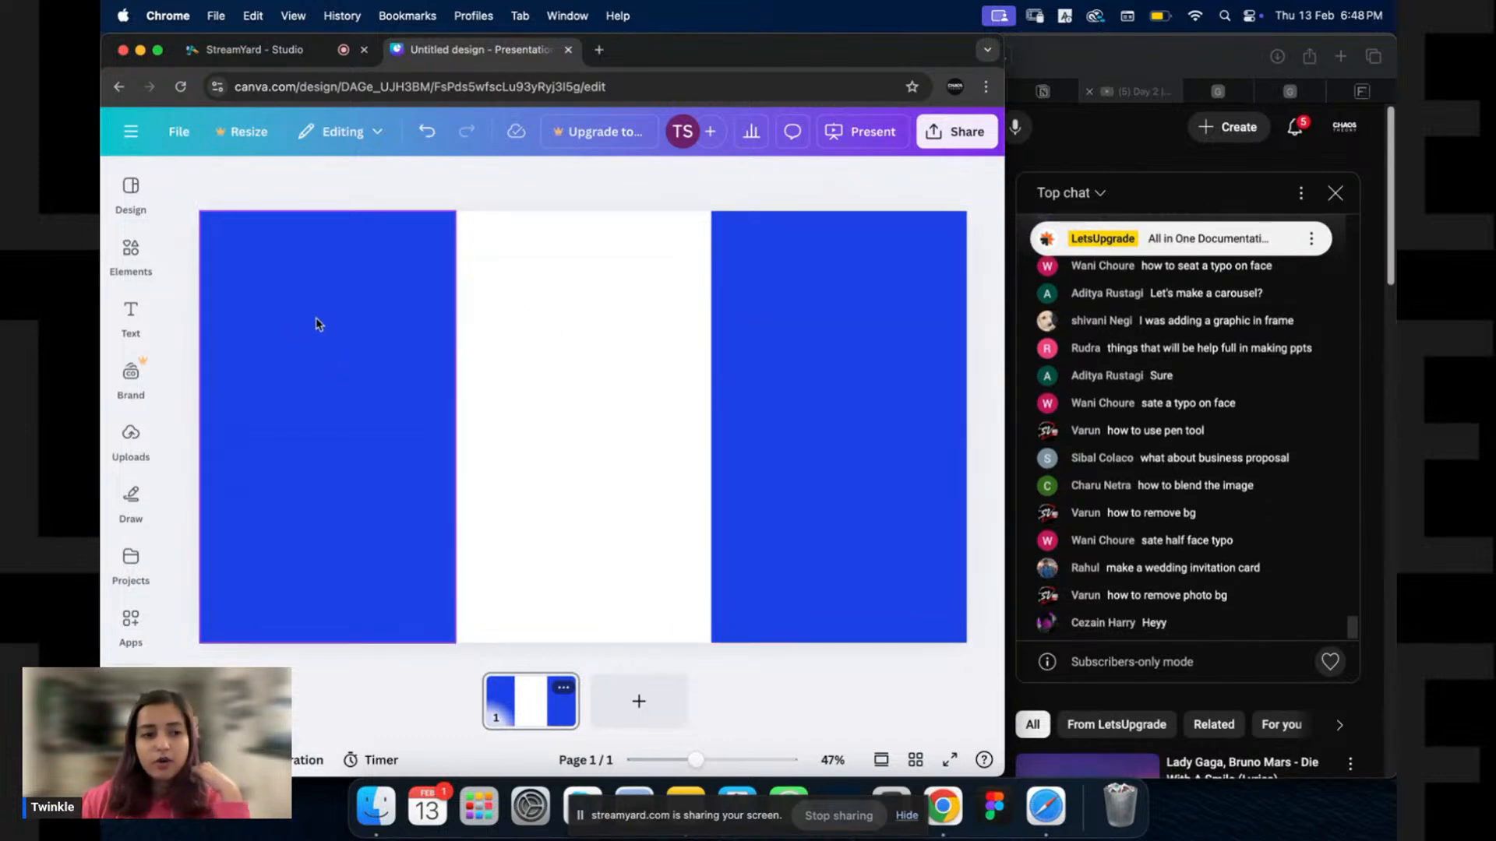
Try a portrait photo with a teal background in the white middle section and remove it.
{"action": "left_click", "coordinate": [131, 253]}
{"action": "left_click", "coordinate": [219, 351]}
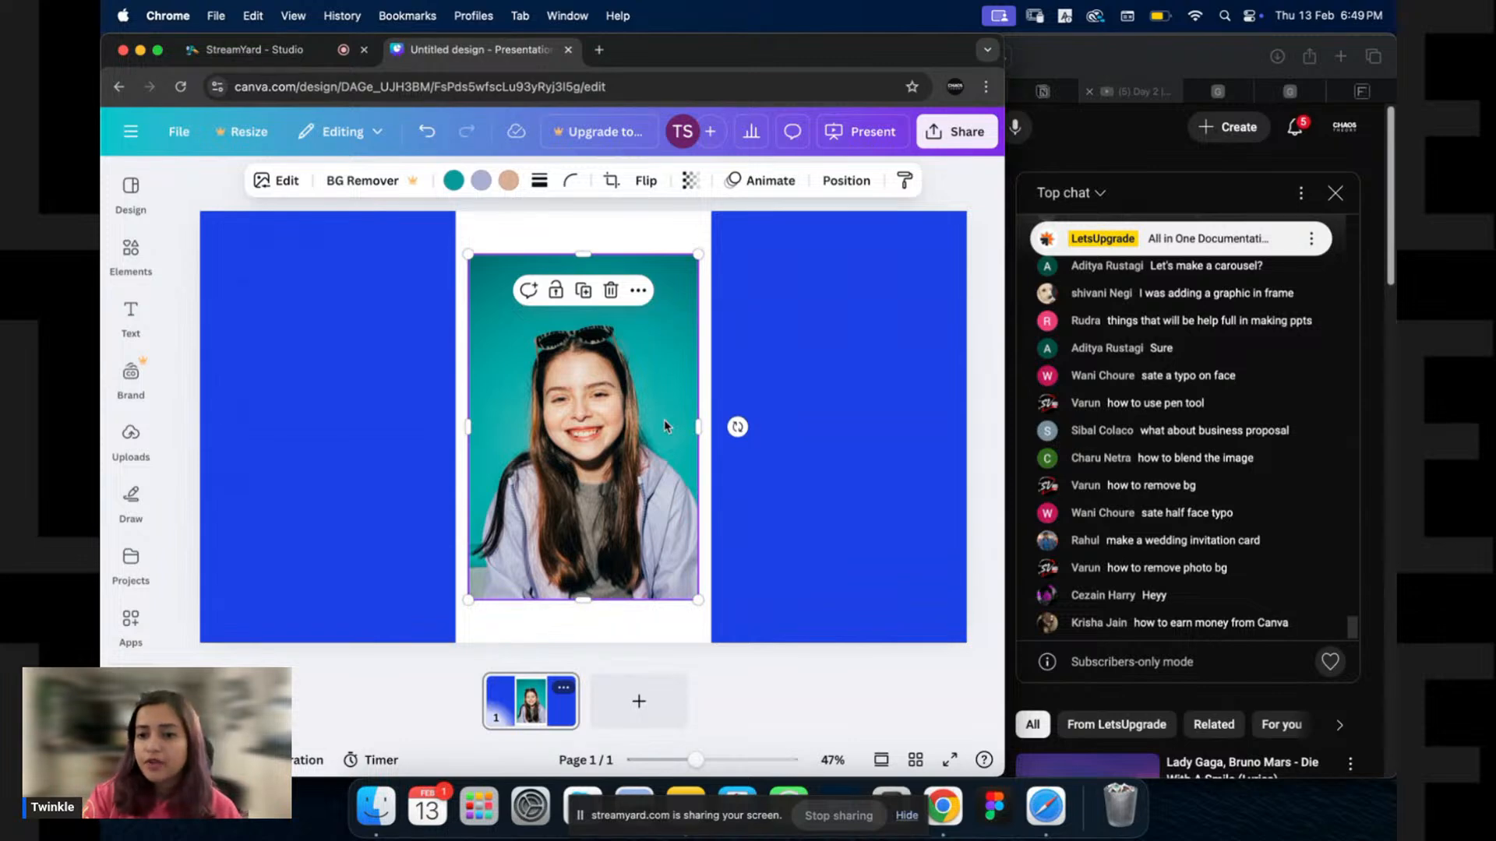
{"action": "key", "text": "Delete"}
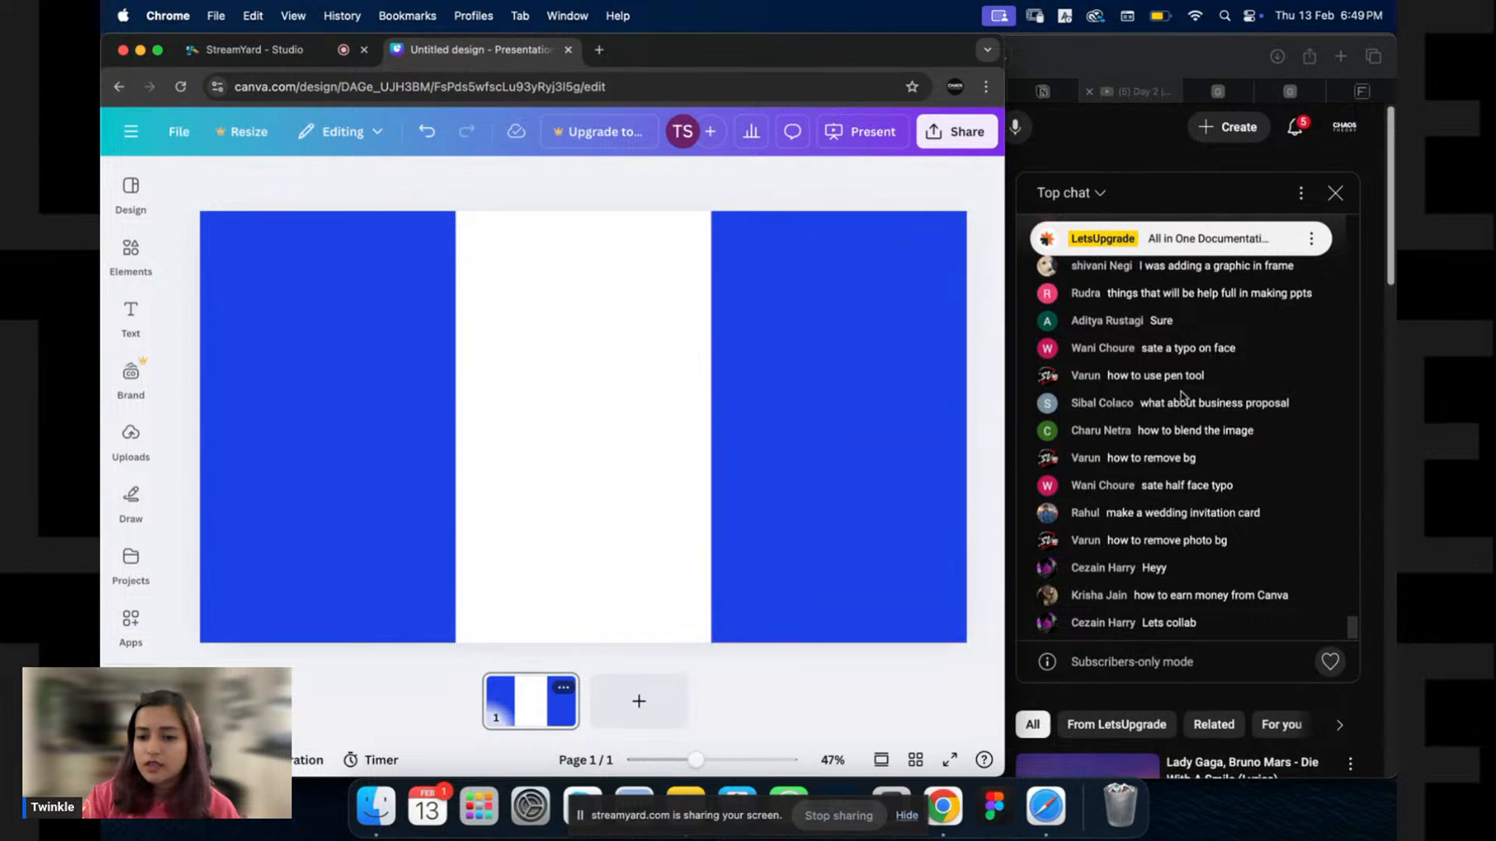
Read through the viewers' recent questions in the live chat.
{"action": "scroll", "coordinate": [1182, 396], "scroll_direction": "up", "scroll_amount": 2}
{"action": "scroll", "coordinate": [1182, 398], "scroll_direction": "up", "scroll_amount": 3}
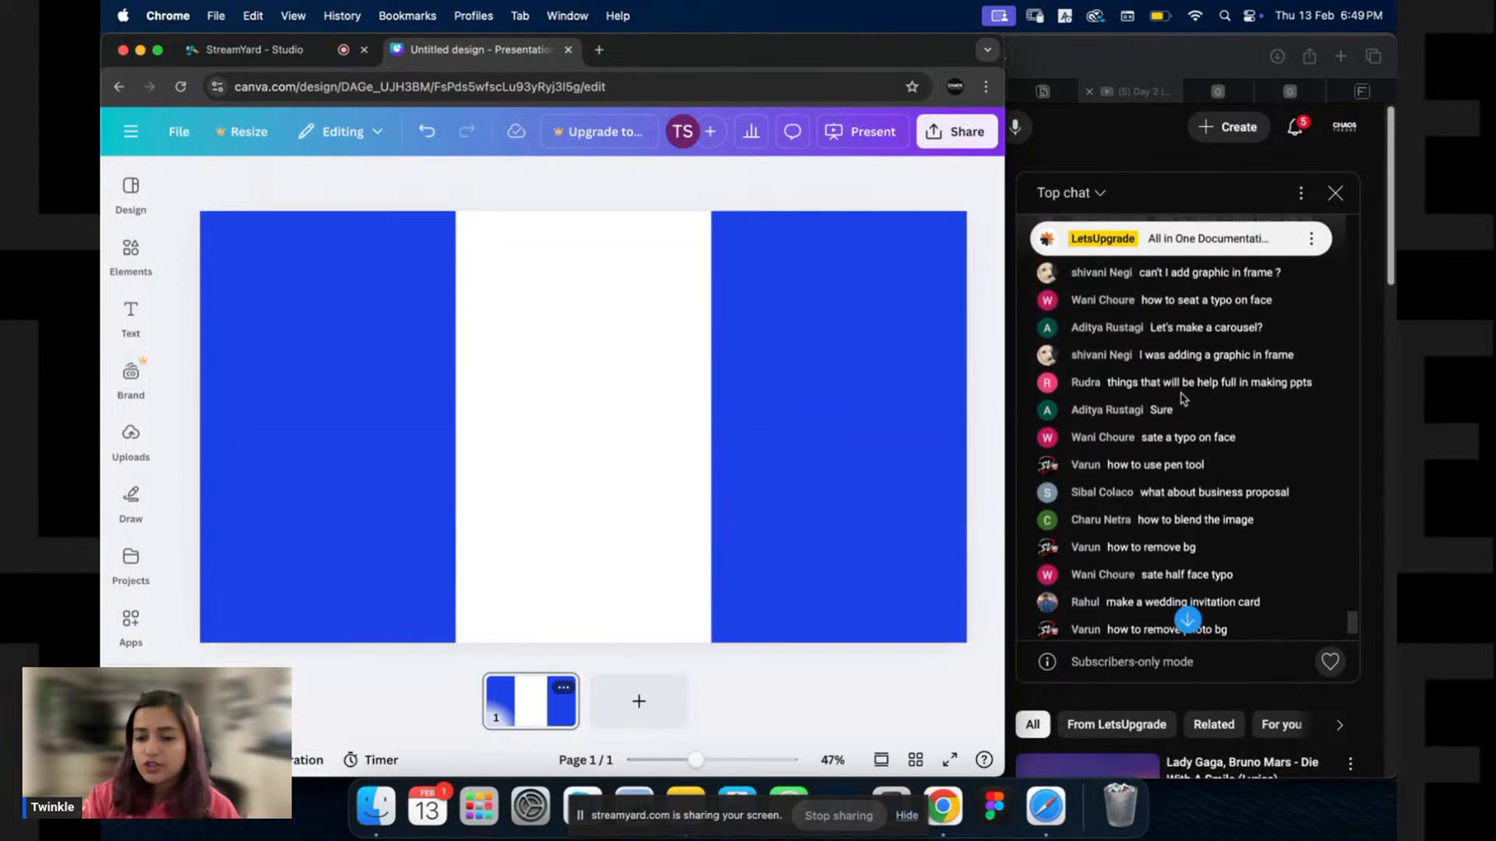
{"action": "scroll", "coordinate": [1182, 398], "scroll_direction": "up", "scroll_amount": 3}
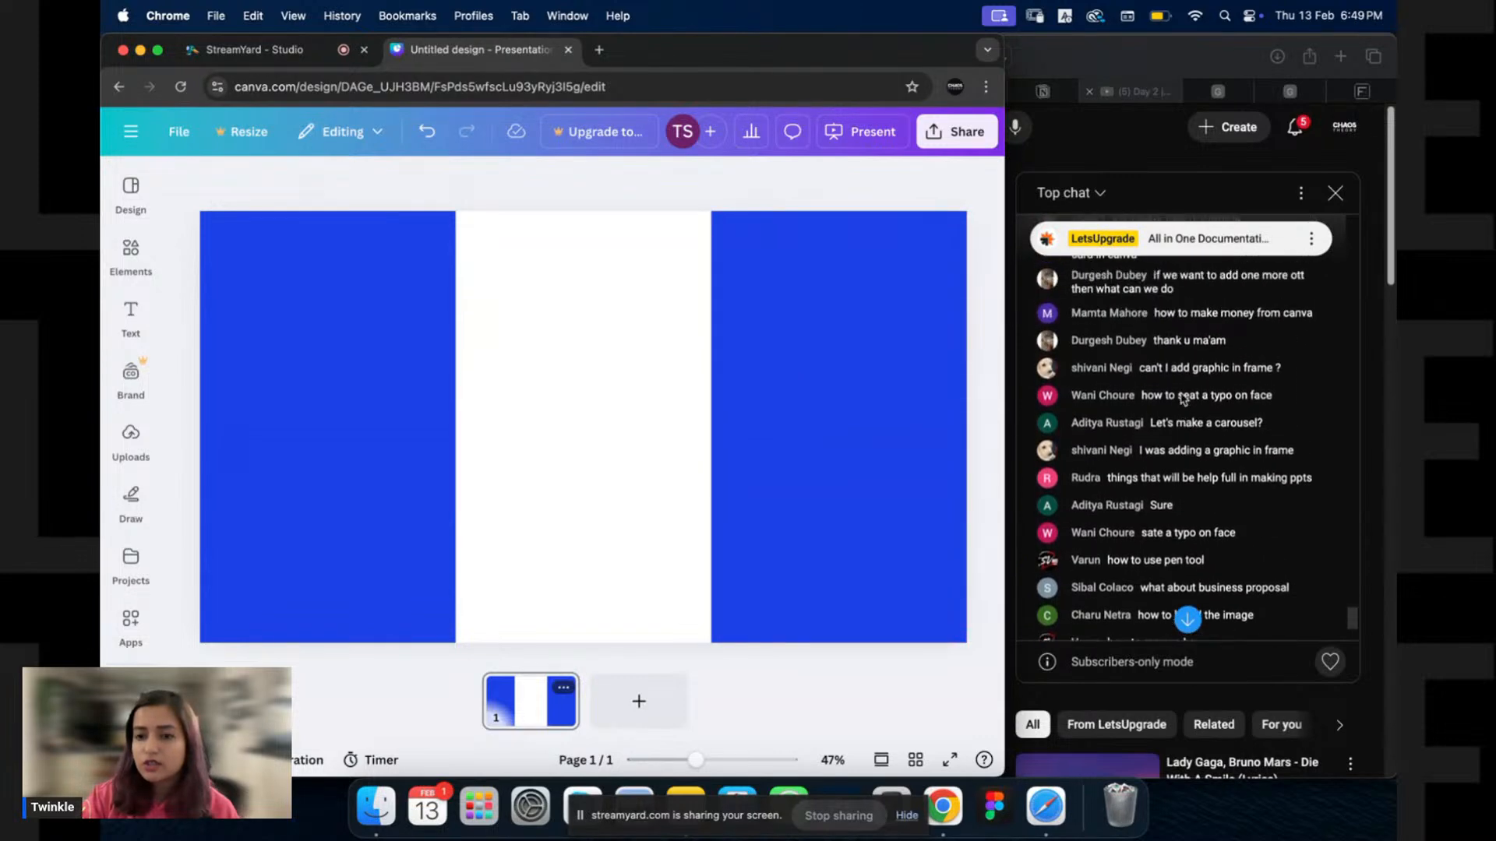
{"action": "scroll", "coordinate": [1182, 398], "scroll_direction": "down", "scroll_amount": 10}
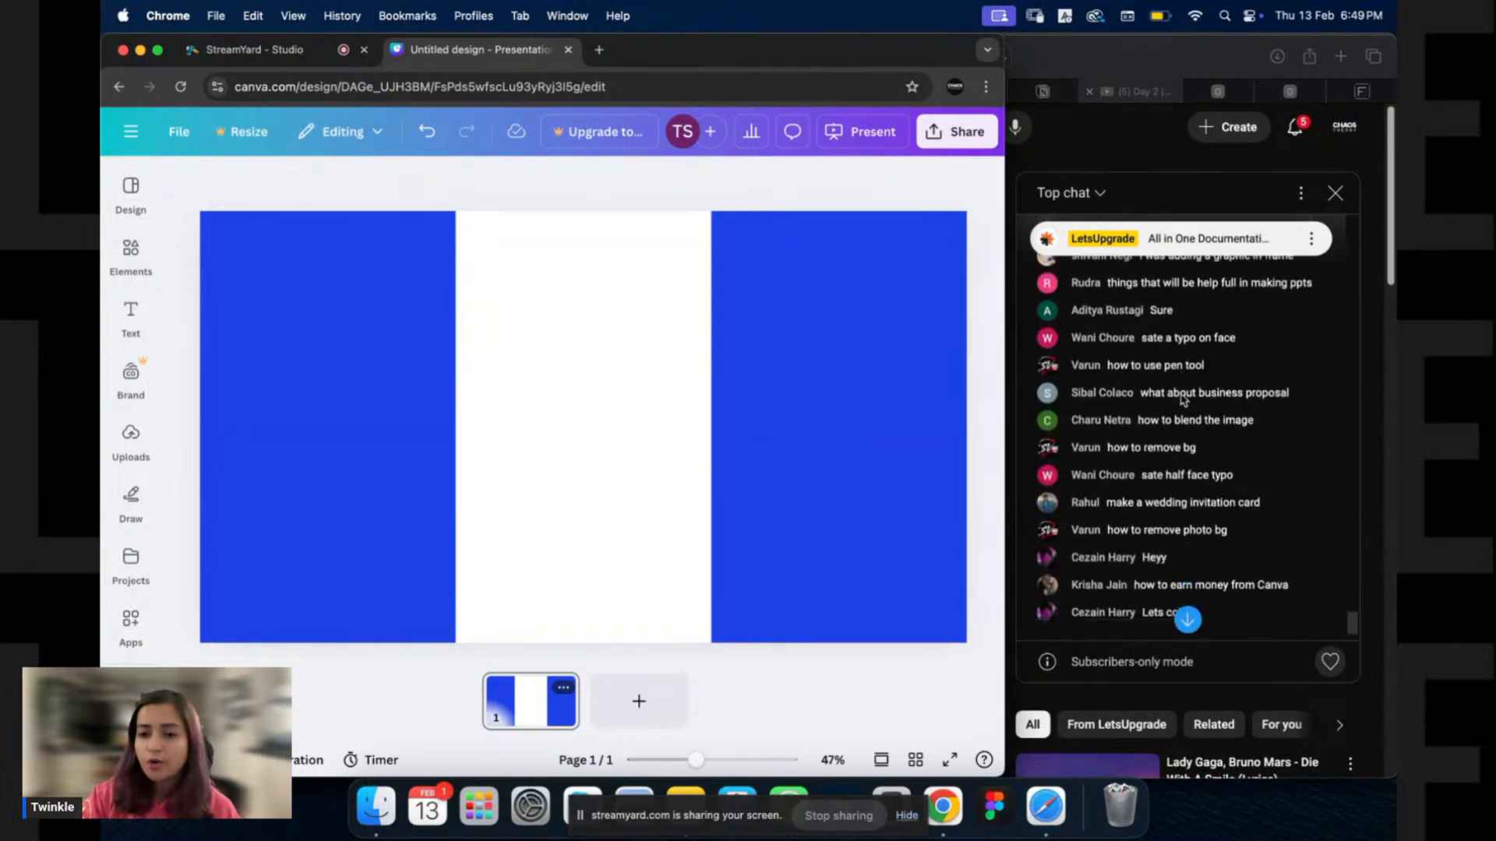
Search the design elements for "logo" and show all of the graphics results.
{"action": "left_click", "coordinate": [508, 401]}
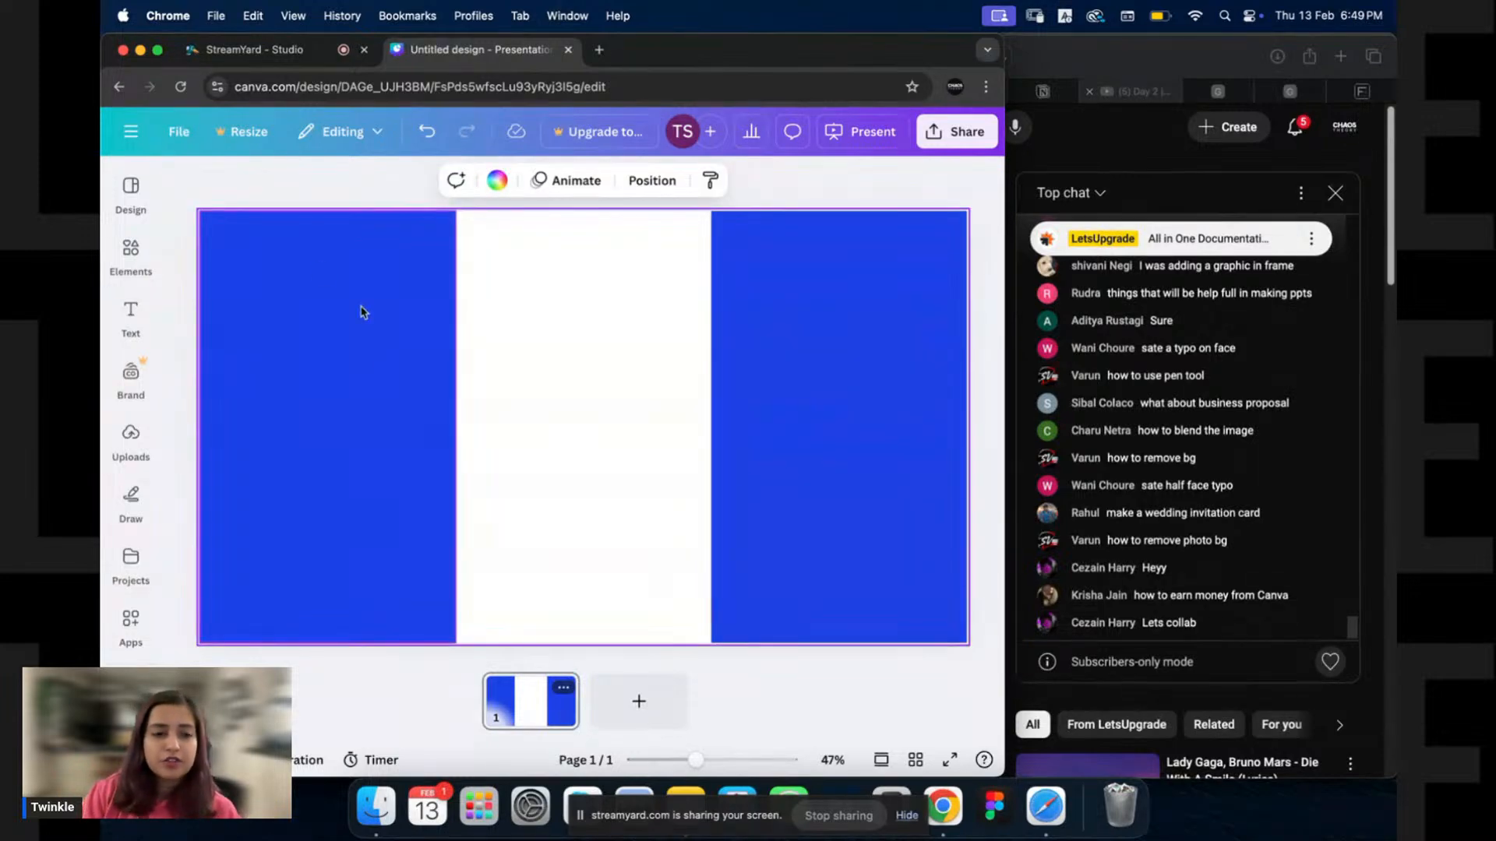
{"action": "left_click", "coordinate": [131, 250]}
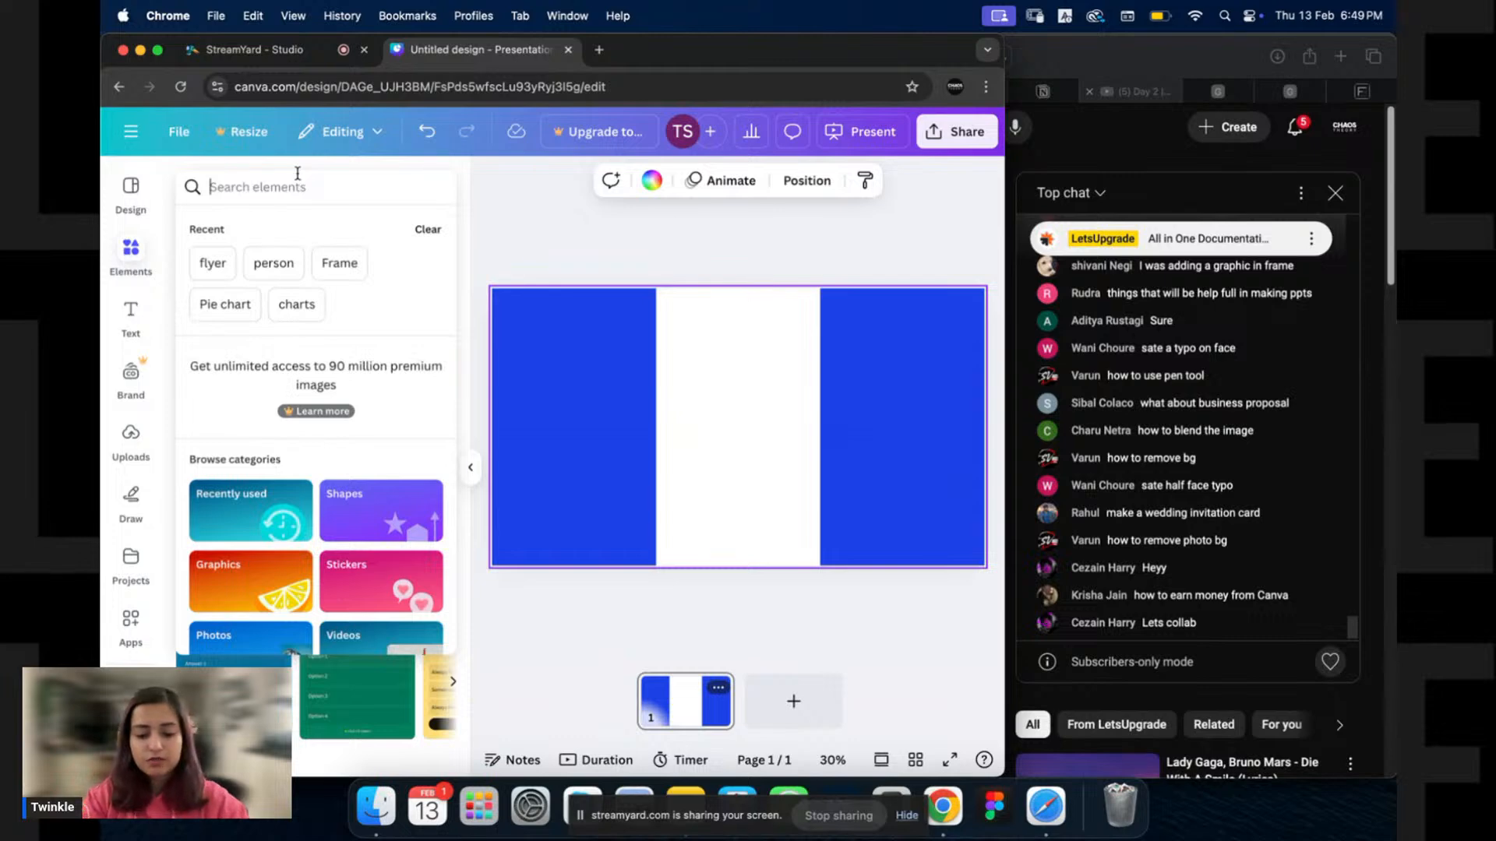
{"action": "type", "text": "loog"}
{"action": "key", "text": "BackSpace"}
{"action": "key", "text": "BackSpace"}
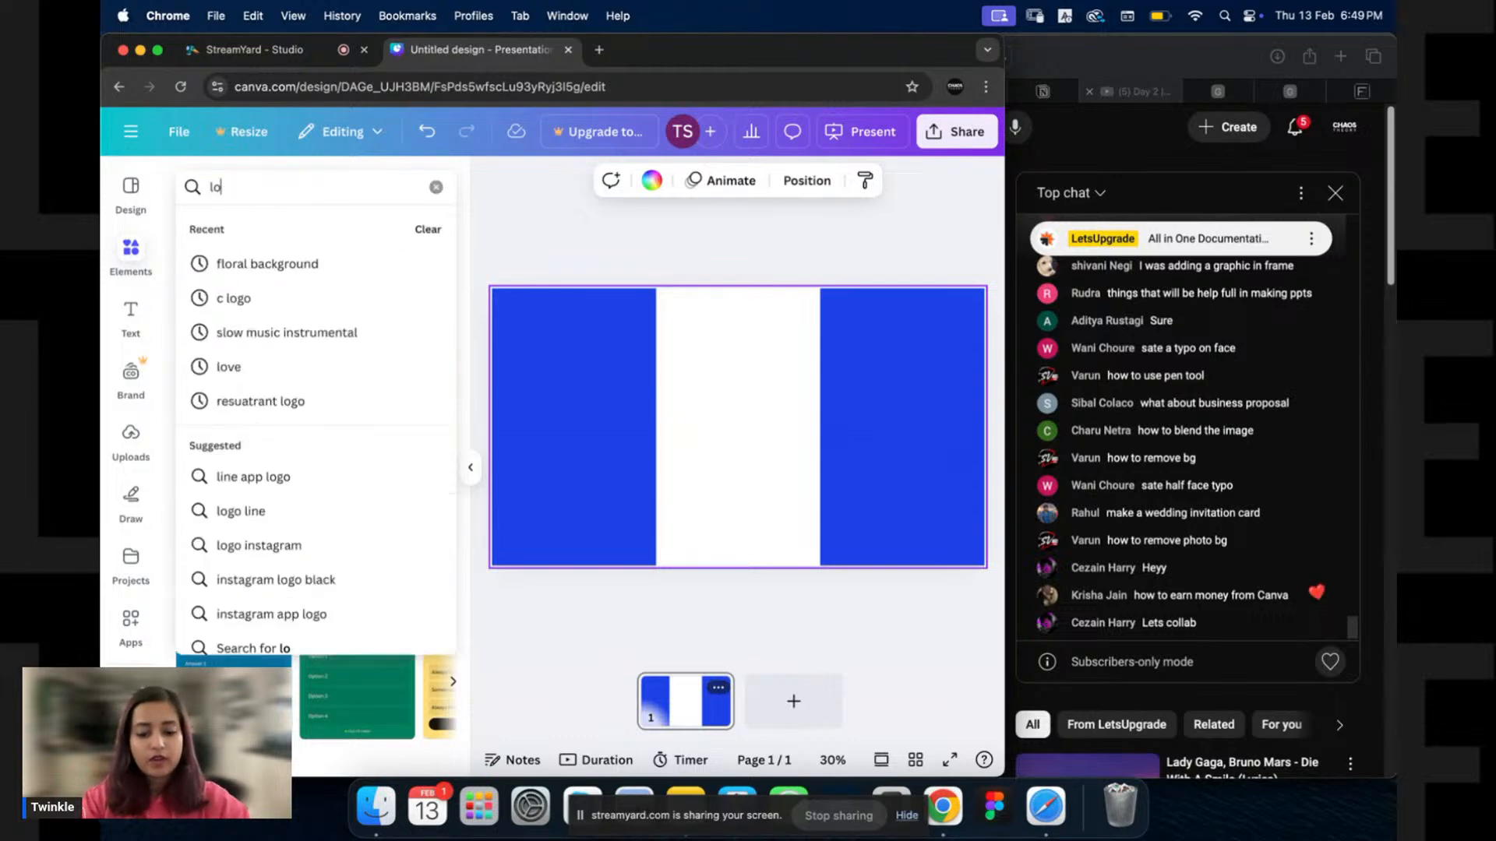
{"action": "type", "text": "go"}
{"action": "key", "text": "Return"}
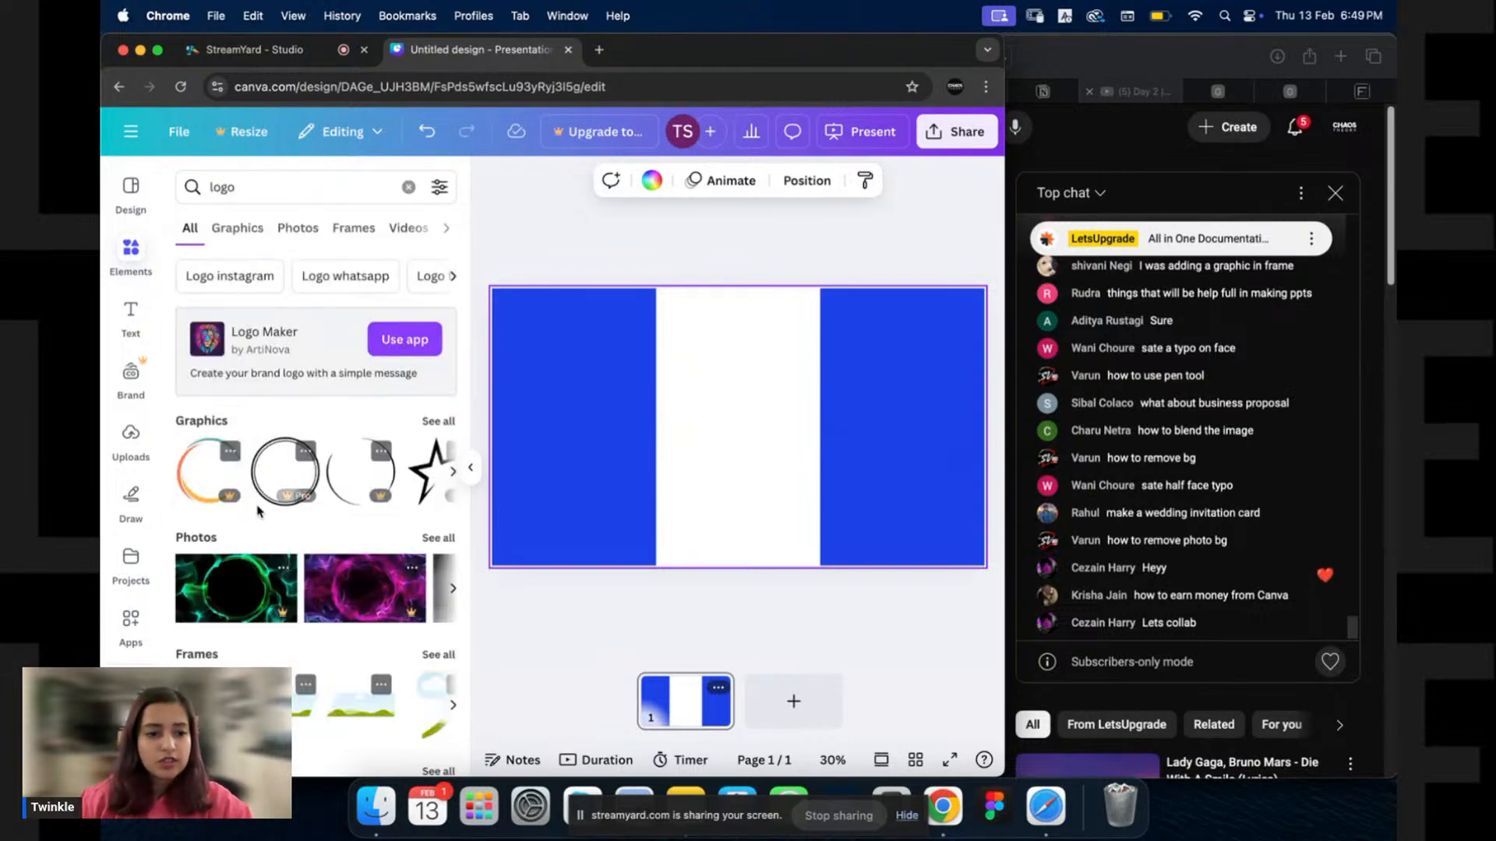
{"action": "left_click", "coordinate": [439, 420]}
Examine the logo graphics for one that suits the brochure's middle section.
{"action": "scroll", "coordinate": [265, 535], "scroll_direction": "down", "scroll_amount": 5}
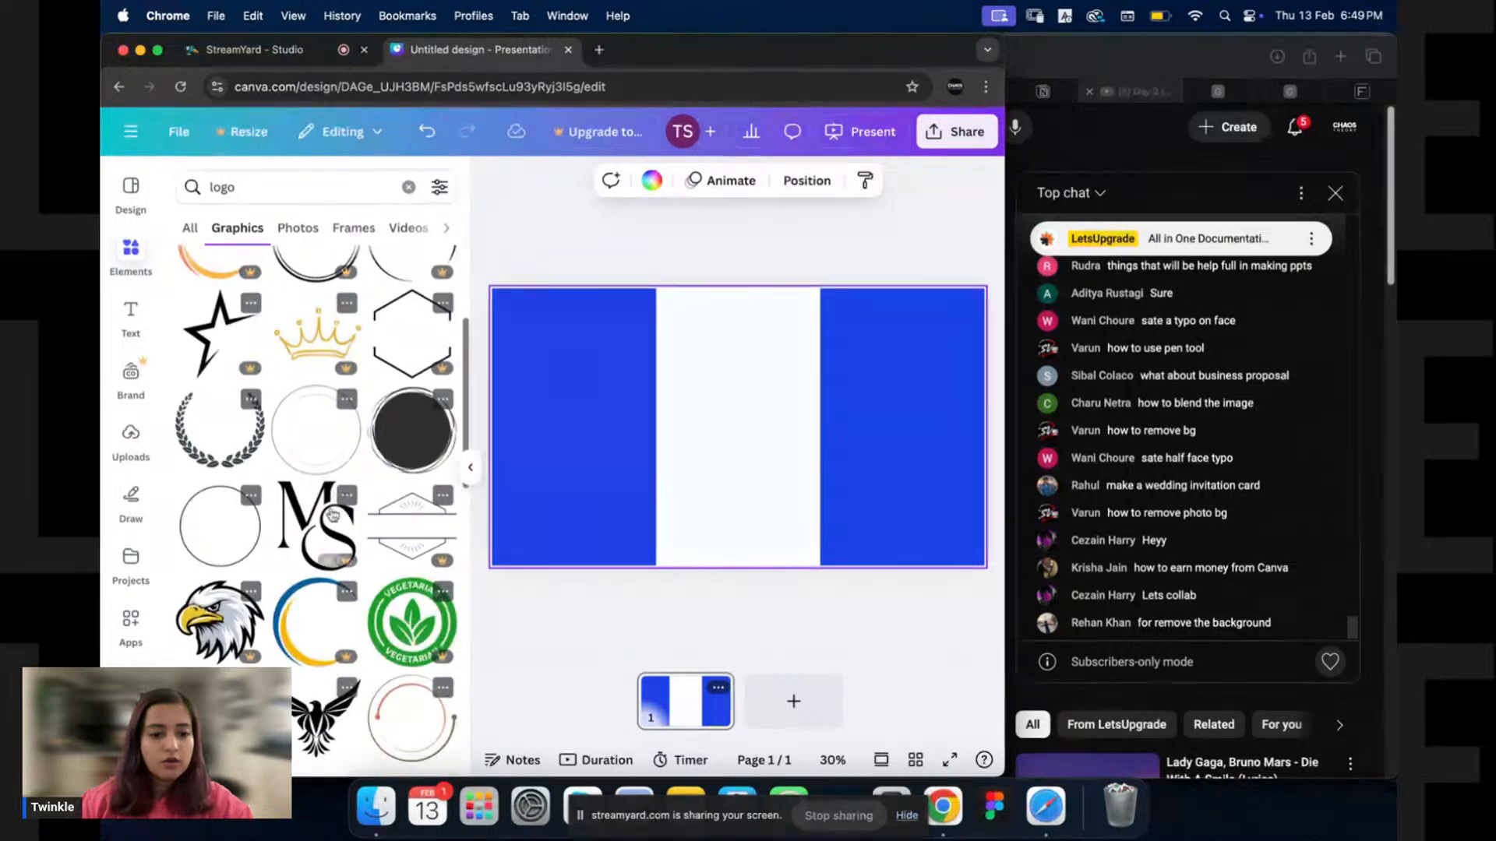
{"action": "scroll", "coordinate": [310, 446], "scroll_direction": "down", "scroll_amount": 10}
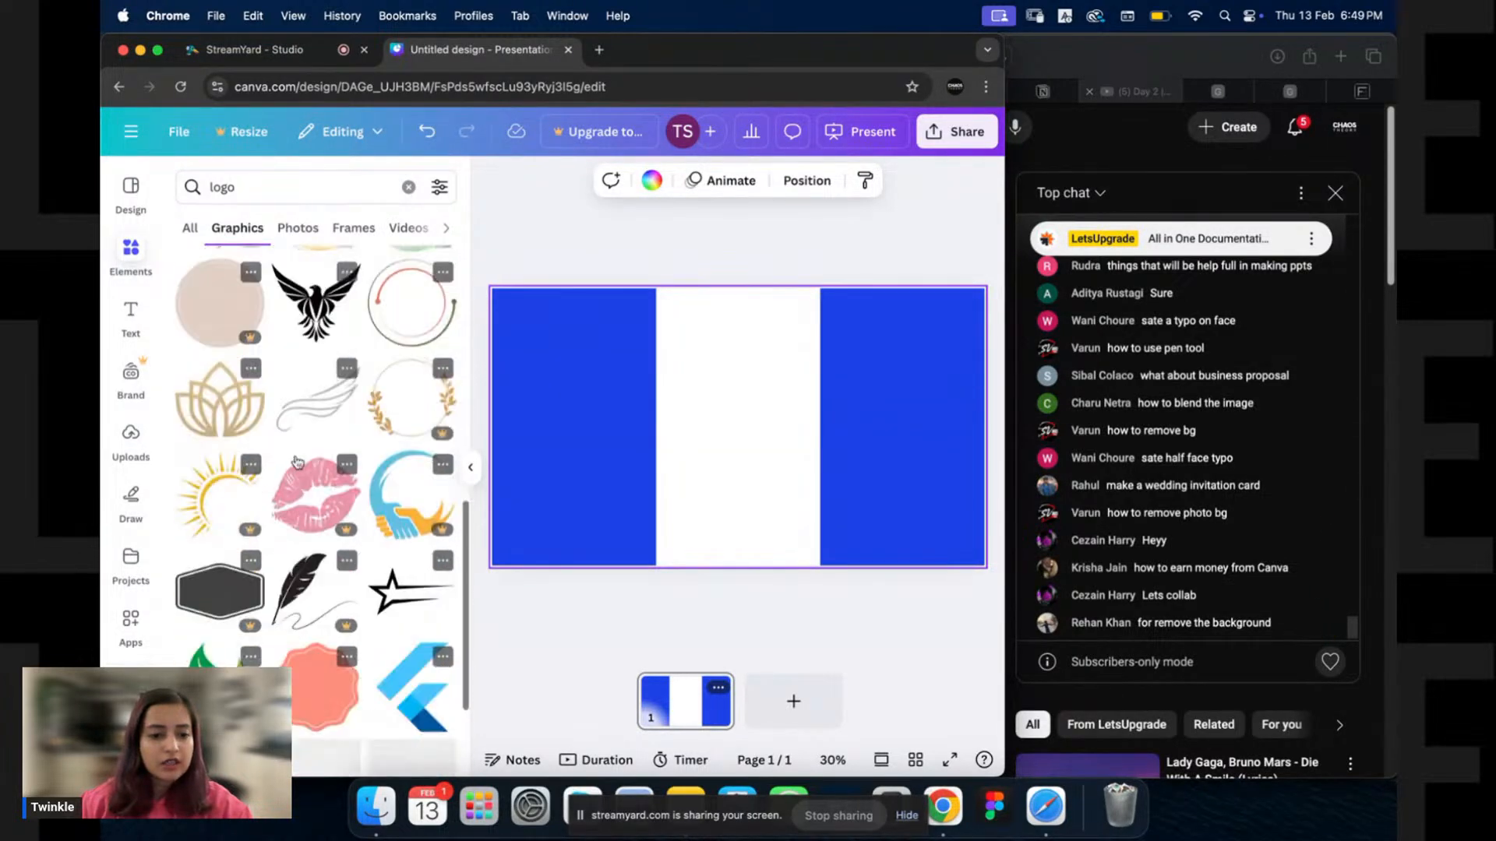
{"action": "scroll", "coordinate": [317, 454], "scroll_direction": "down", "scroll_amount": 10}
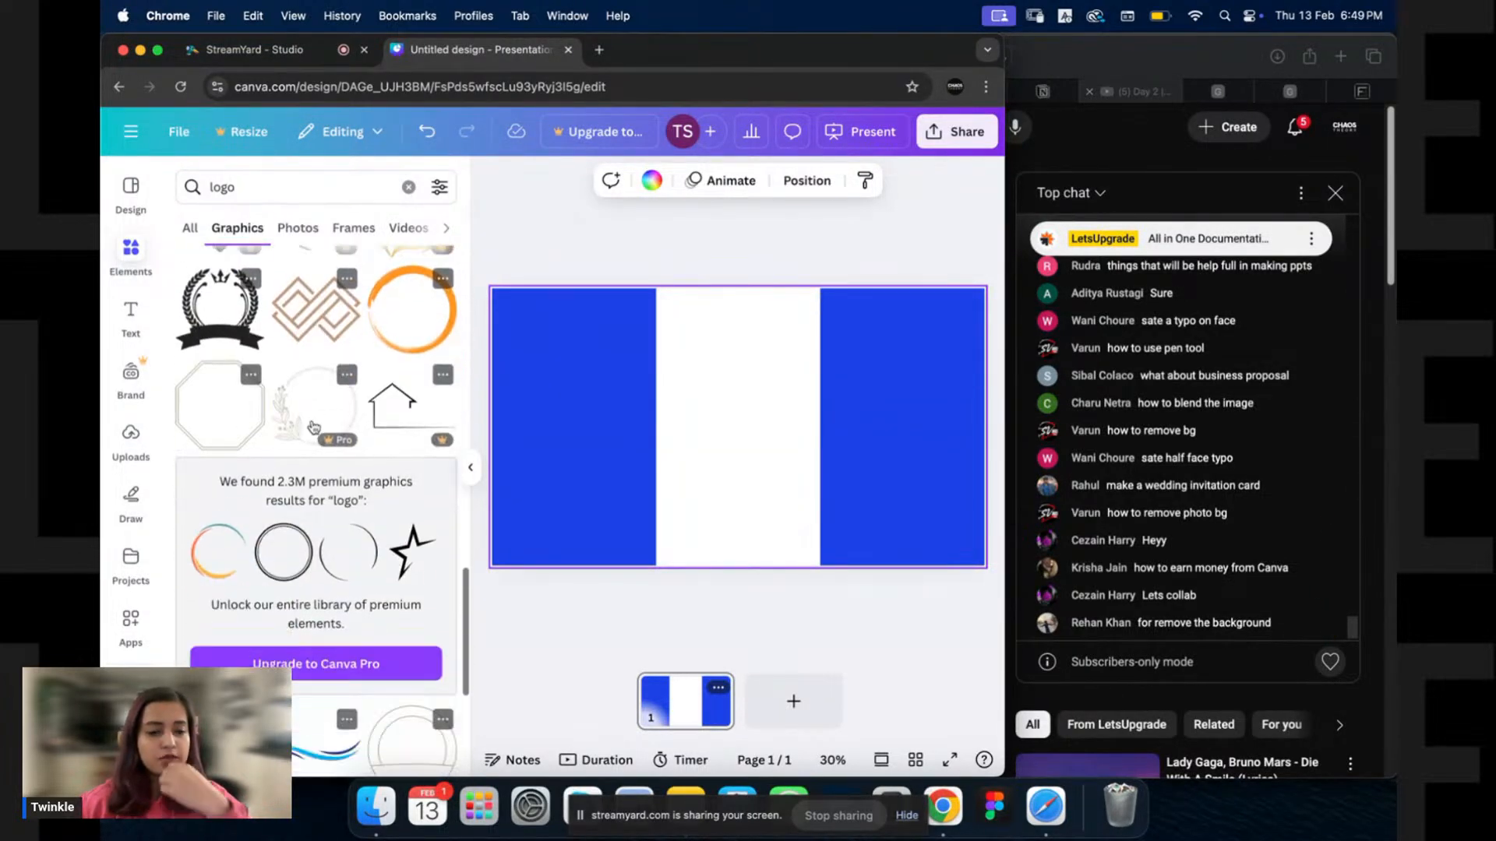
{"action": "scroll", "coordinate": [321, 556], "scroll_direction": "down", "scroll_amount": 5}
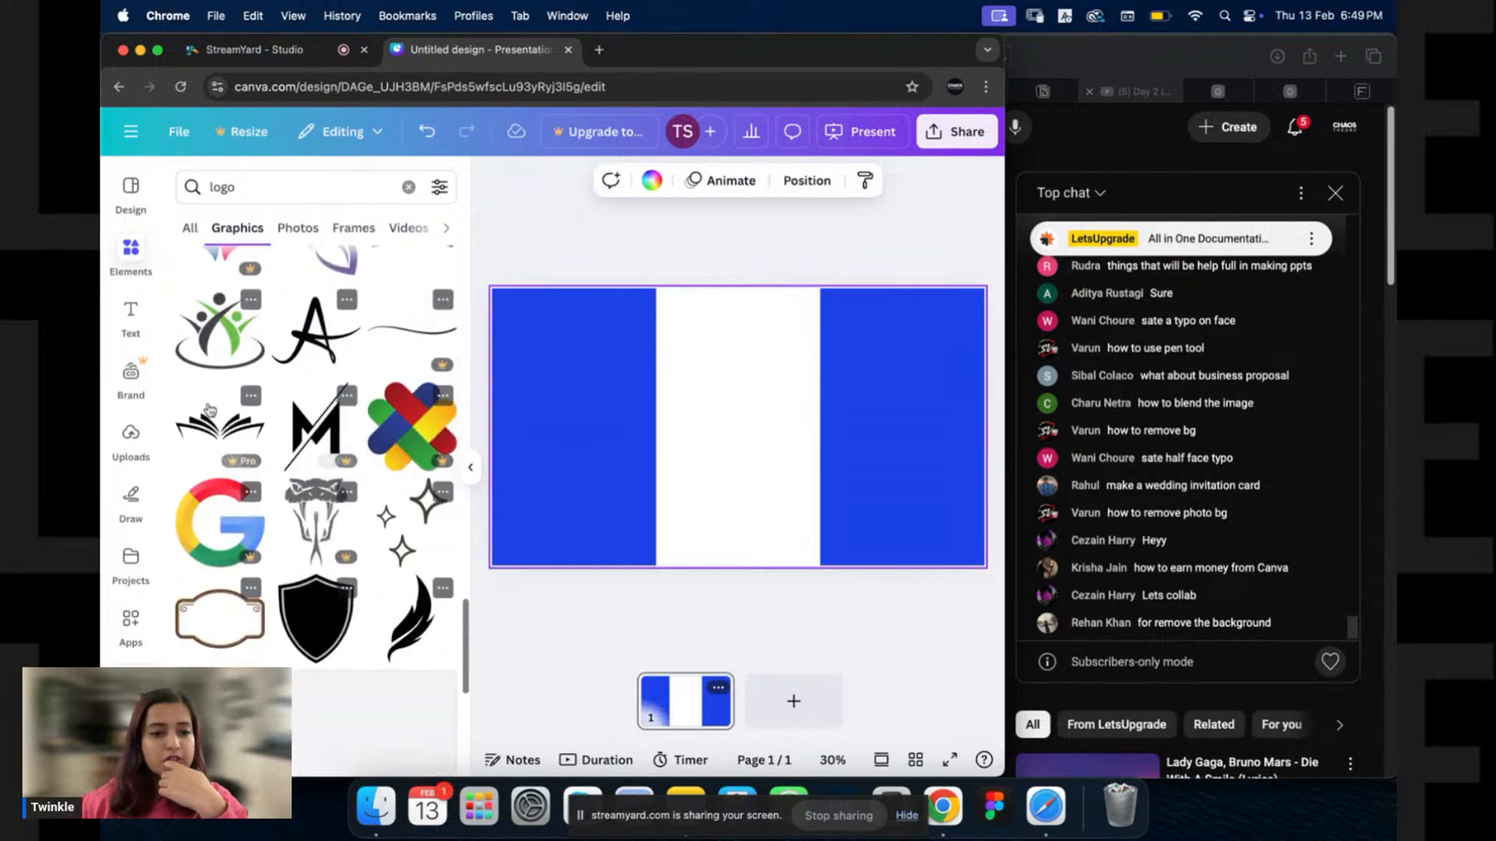
{"action": "scroll", "coordinate": [367, 558], "scroll_direction": "up", "scroll_amount": 4}
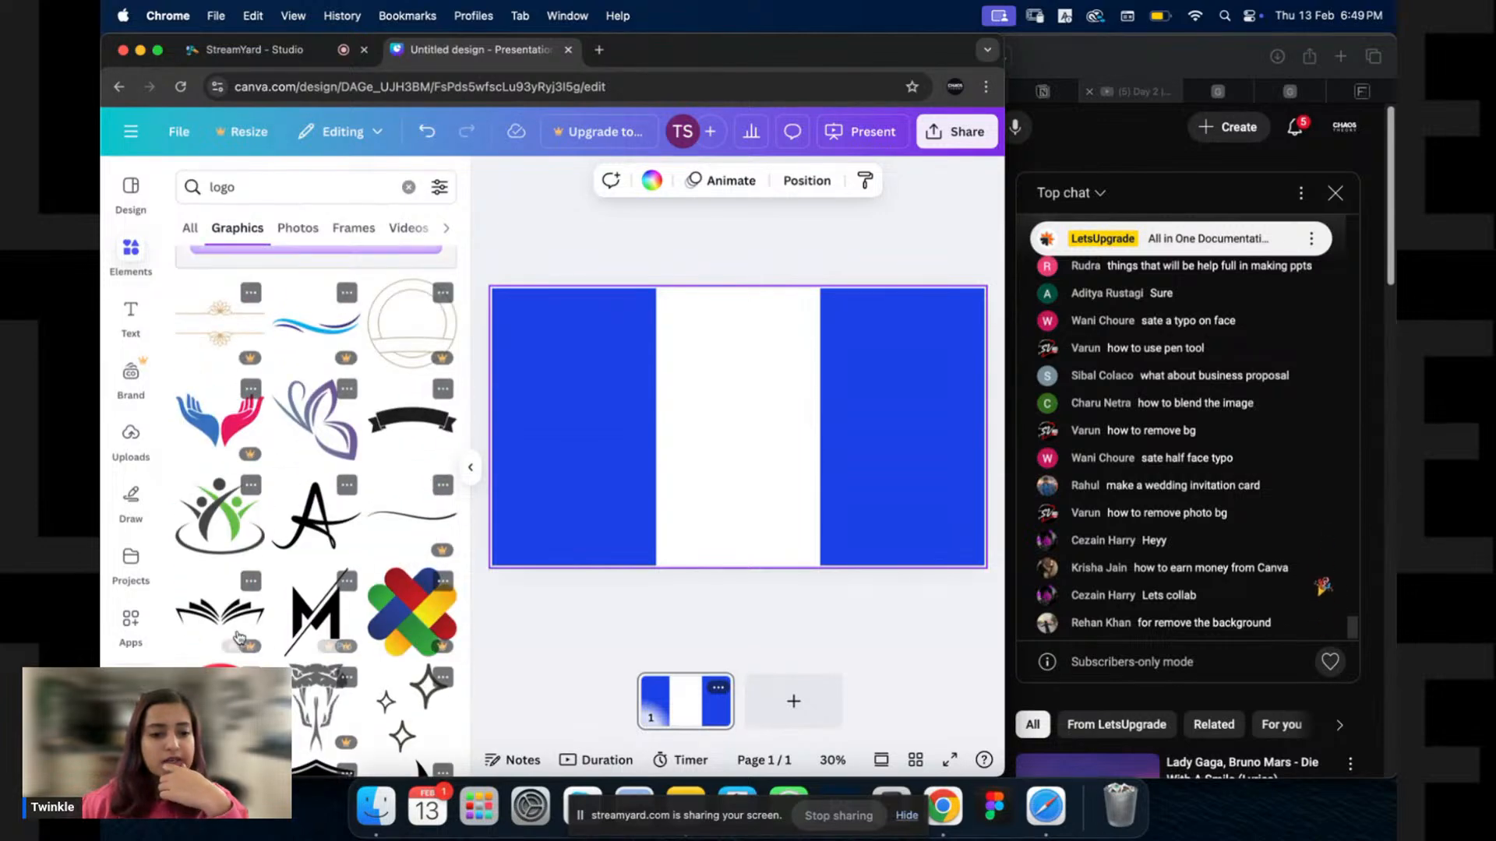
{"action": "scroll", "coordinate": [265, 484], "scroll_direction": "down", "scroll_amount": 4}
{"action": "scroll", "coordinate": [264, 485], "scroll_direction": "up", "scroll_amount": 2}
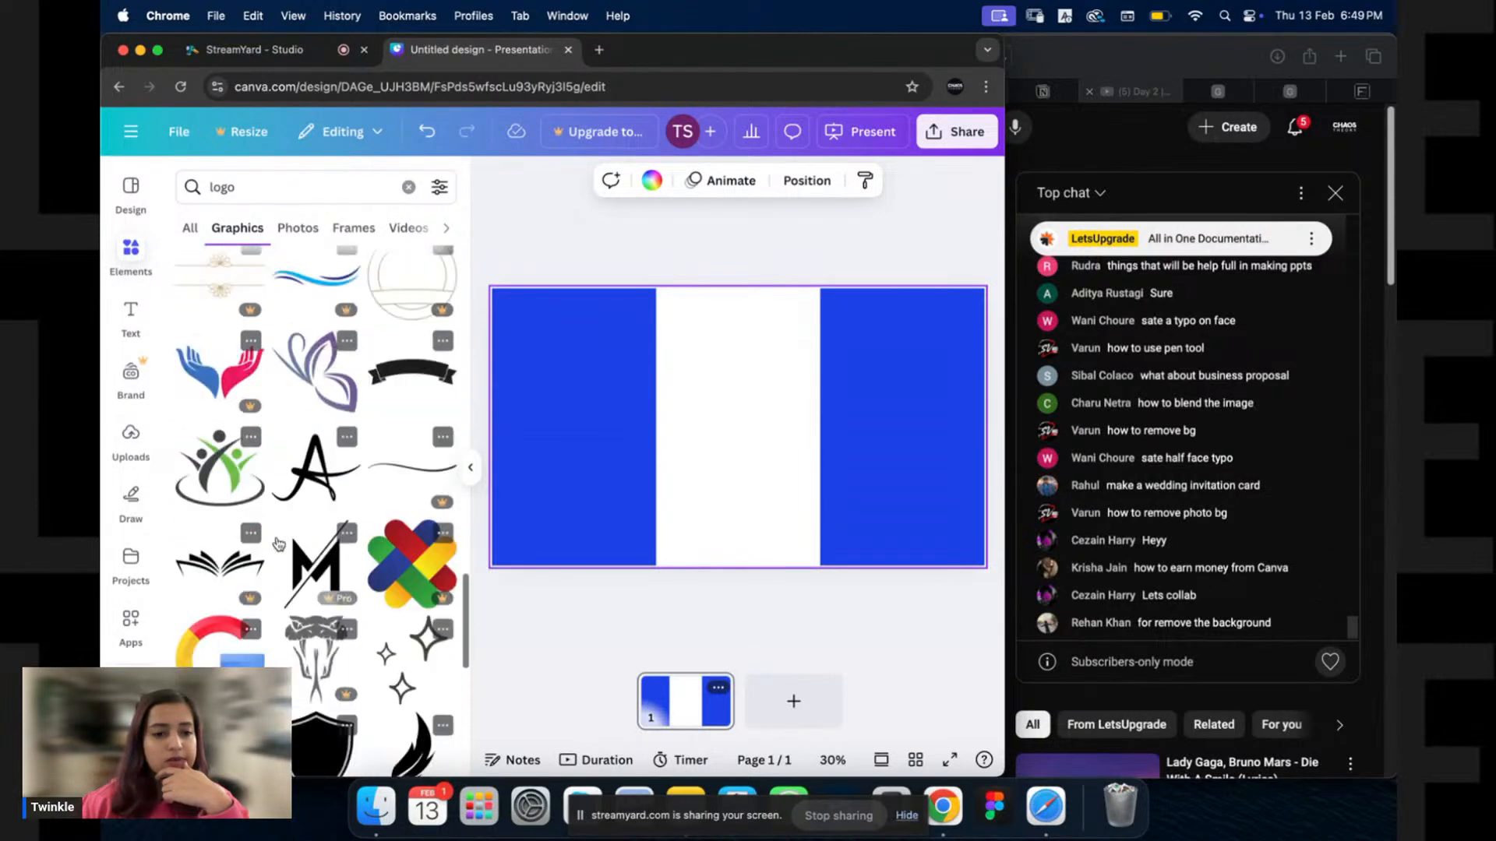
{"action": "scroll", "coordinate": [312, 467], "scroll_direction": "down", "scroll_amount": 7}
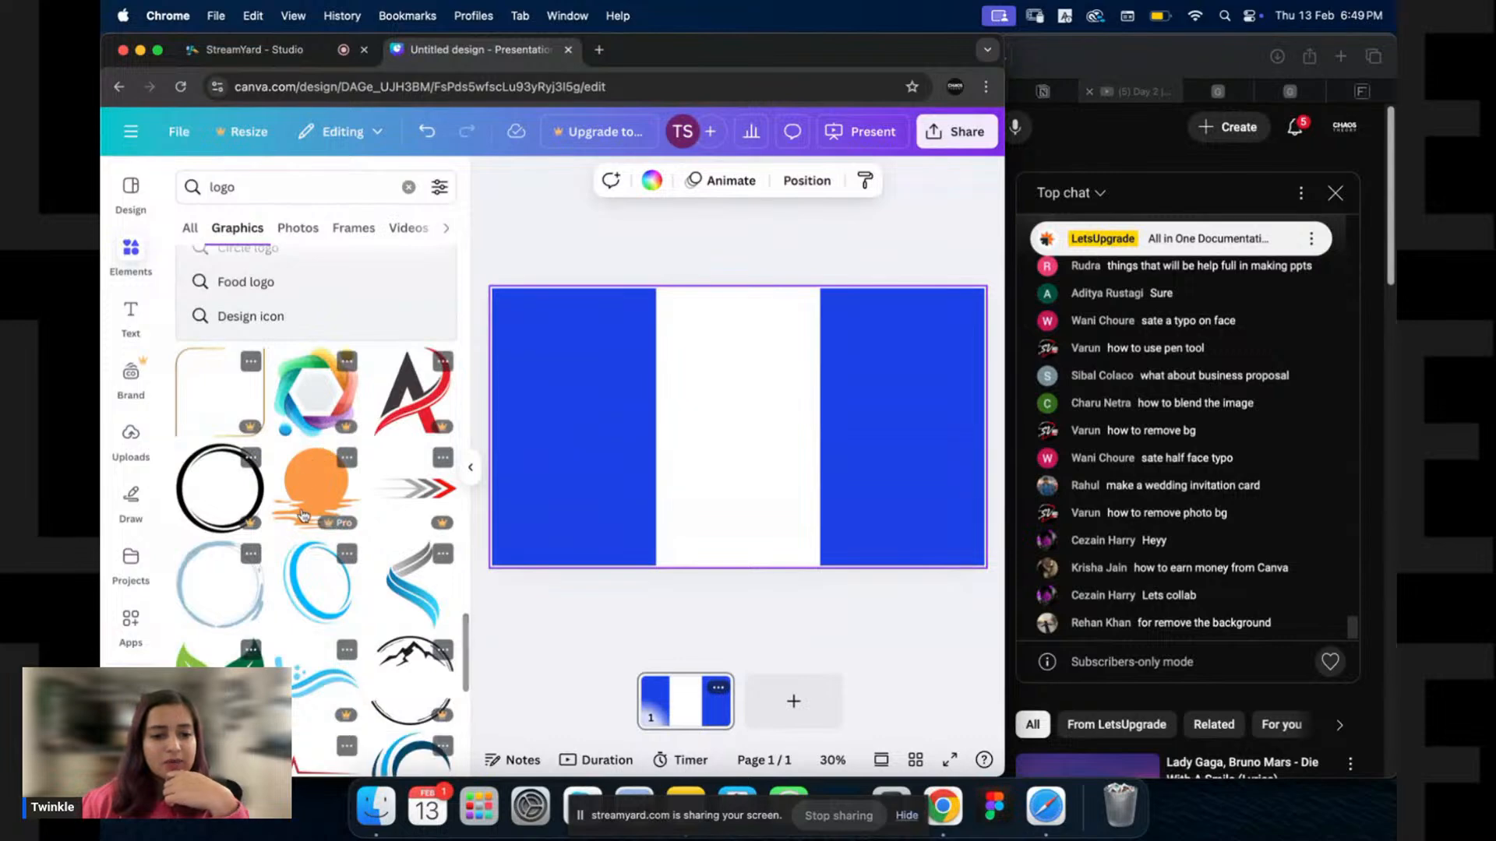
{"action": "scroll", "coordinate": [311, 460], "scroll_direction": "down", "scroll_amount": 2}
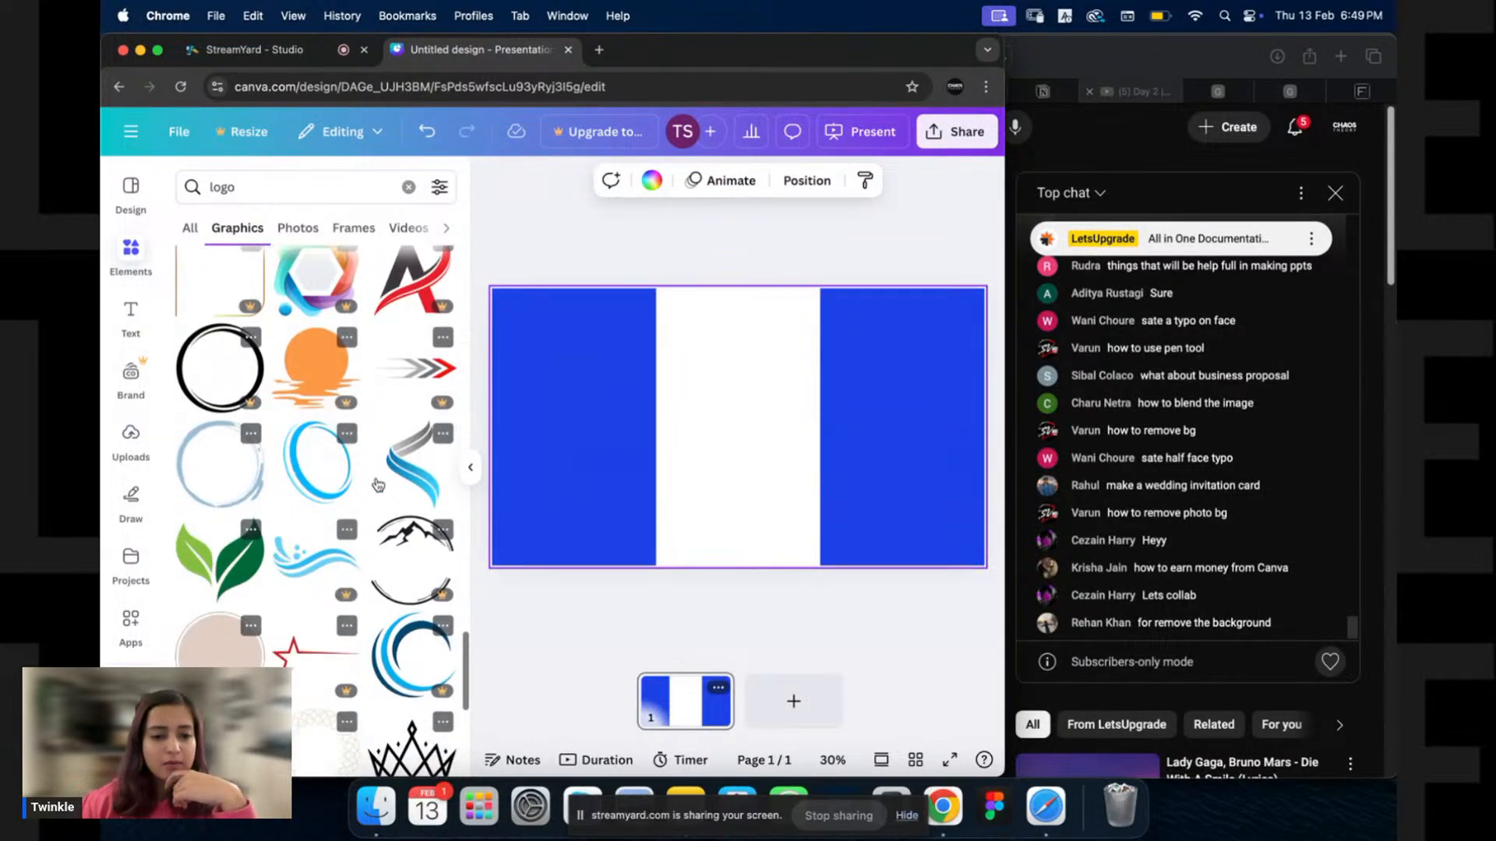
{"action": "scroll", "coordinate": [329, 533], "scroll_direction": "down", "scroll_amount": 3}
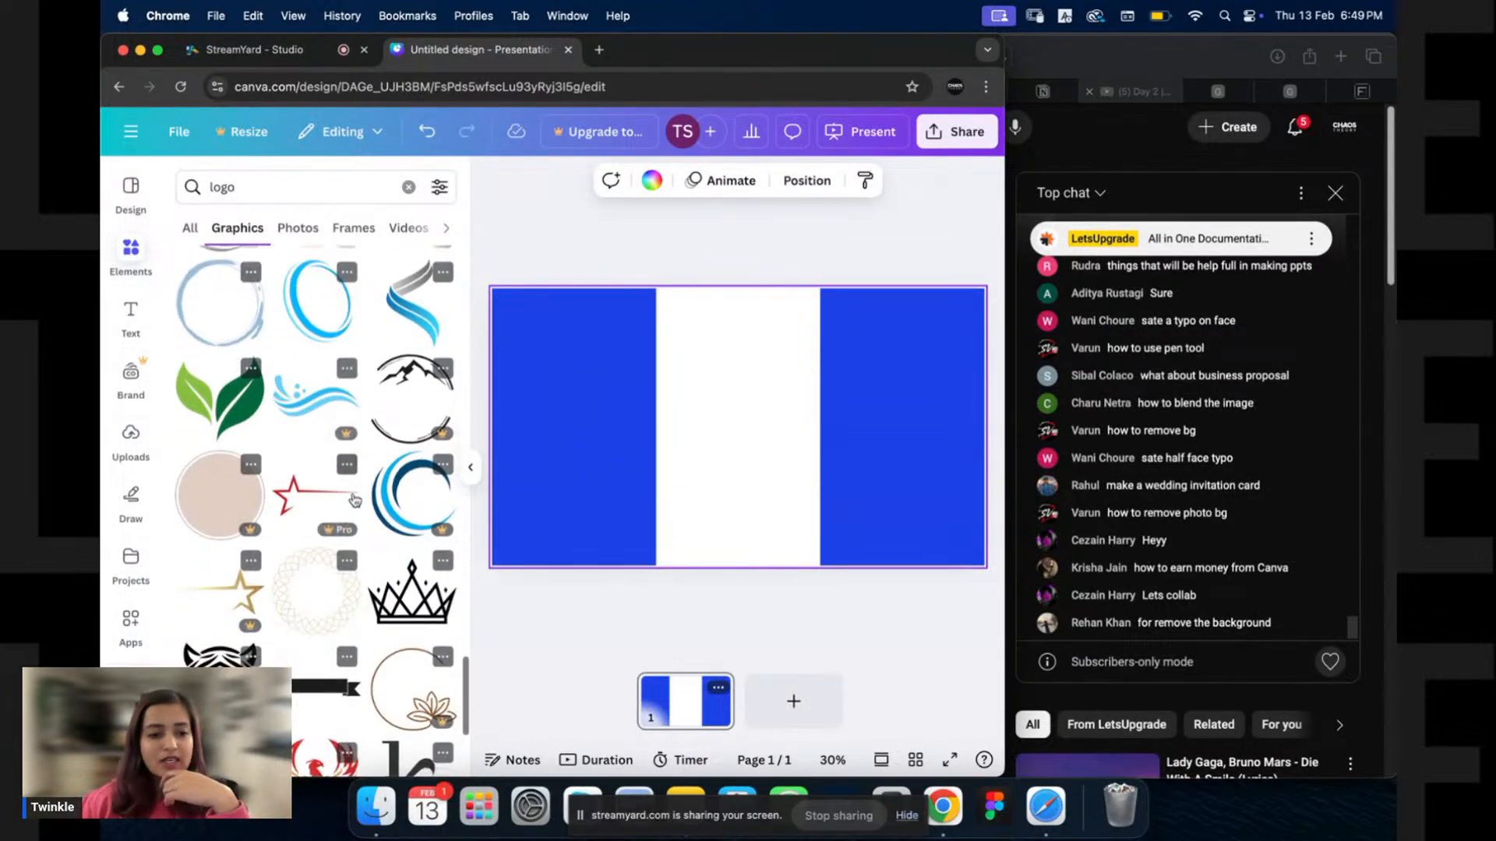
Try the green two-leaf graphic in the brochure's white middle section and remove it.
{"action": "left_click", "coordinate": [220, 398]}
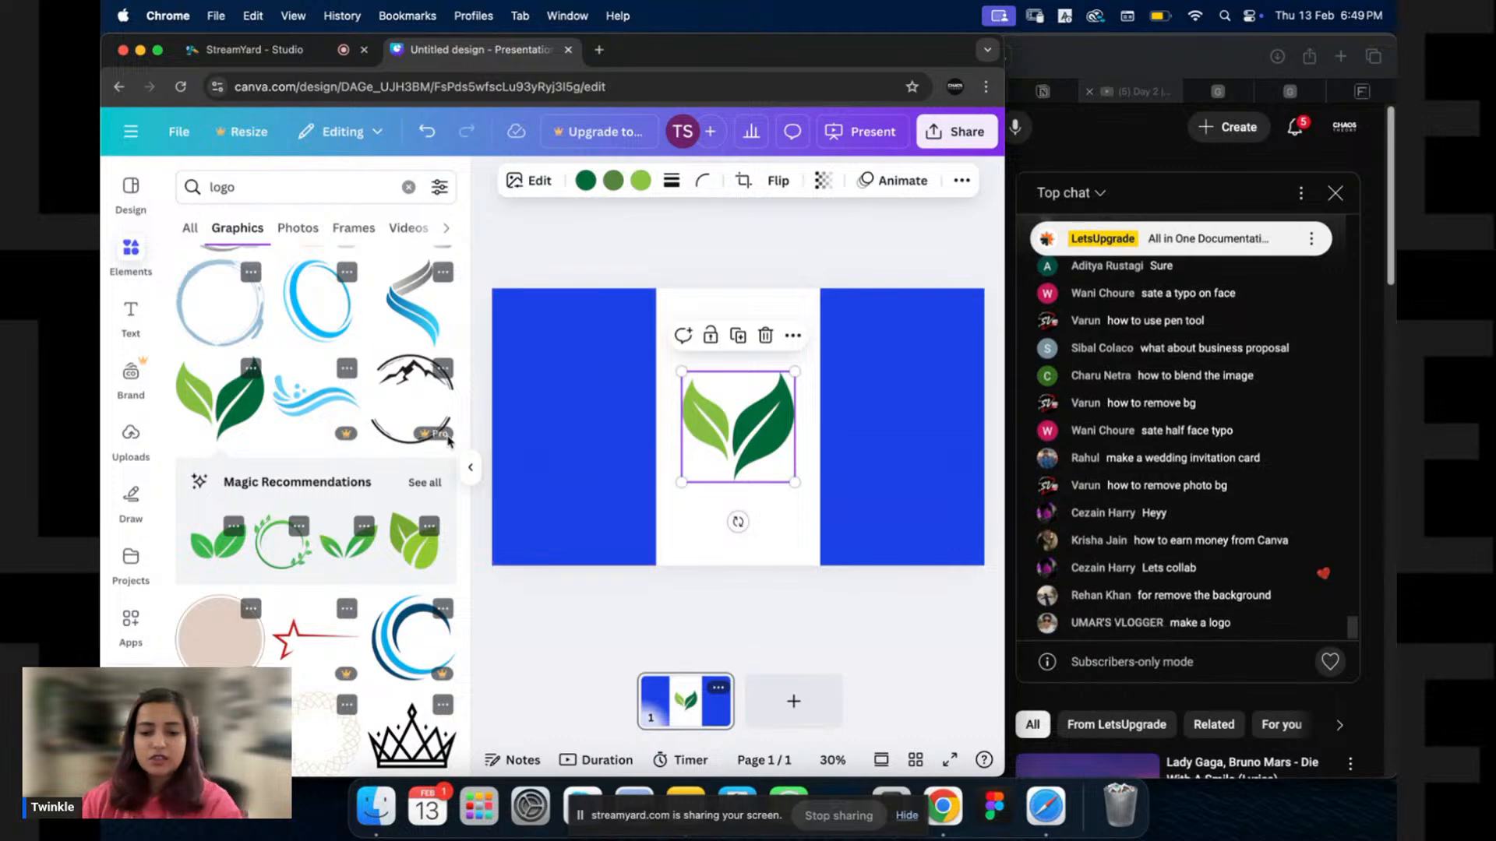
{"action": "key", "text": "Delete"}
Add the red and orange phoenix graphic, shrink it to a small logo and place it in the upper-left corner of the left blue panel.
{"action": "scroll", "coordinate": [325, 444], "scroll_direction": "down", "scroll_amount": 3}
{"action": "scroll", "coordinate": [326, 444], "scroll_direction": "down", "scroll_amount": 4}
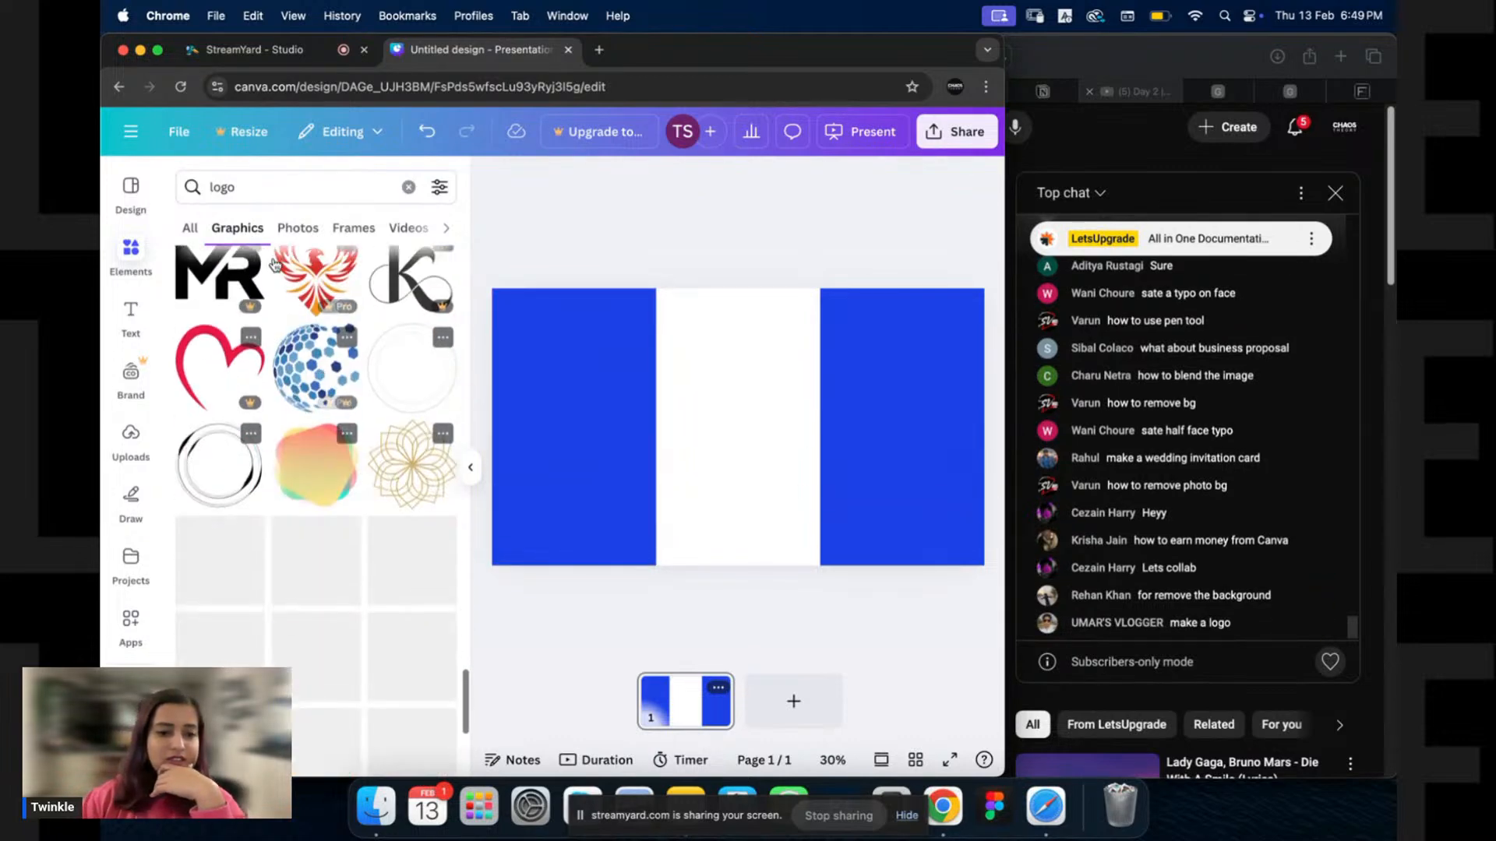
{"action": "scroll", "coordinate": [311, 366], "scroll_direction": "up", "scroll_amount": 1}
{"action": "left_click_drag", "start_coordinate": [310, 345], "coordinate": [740, 426]}
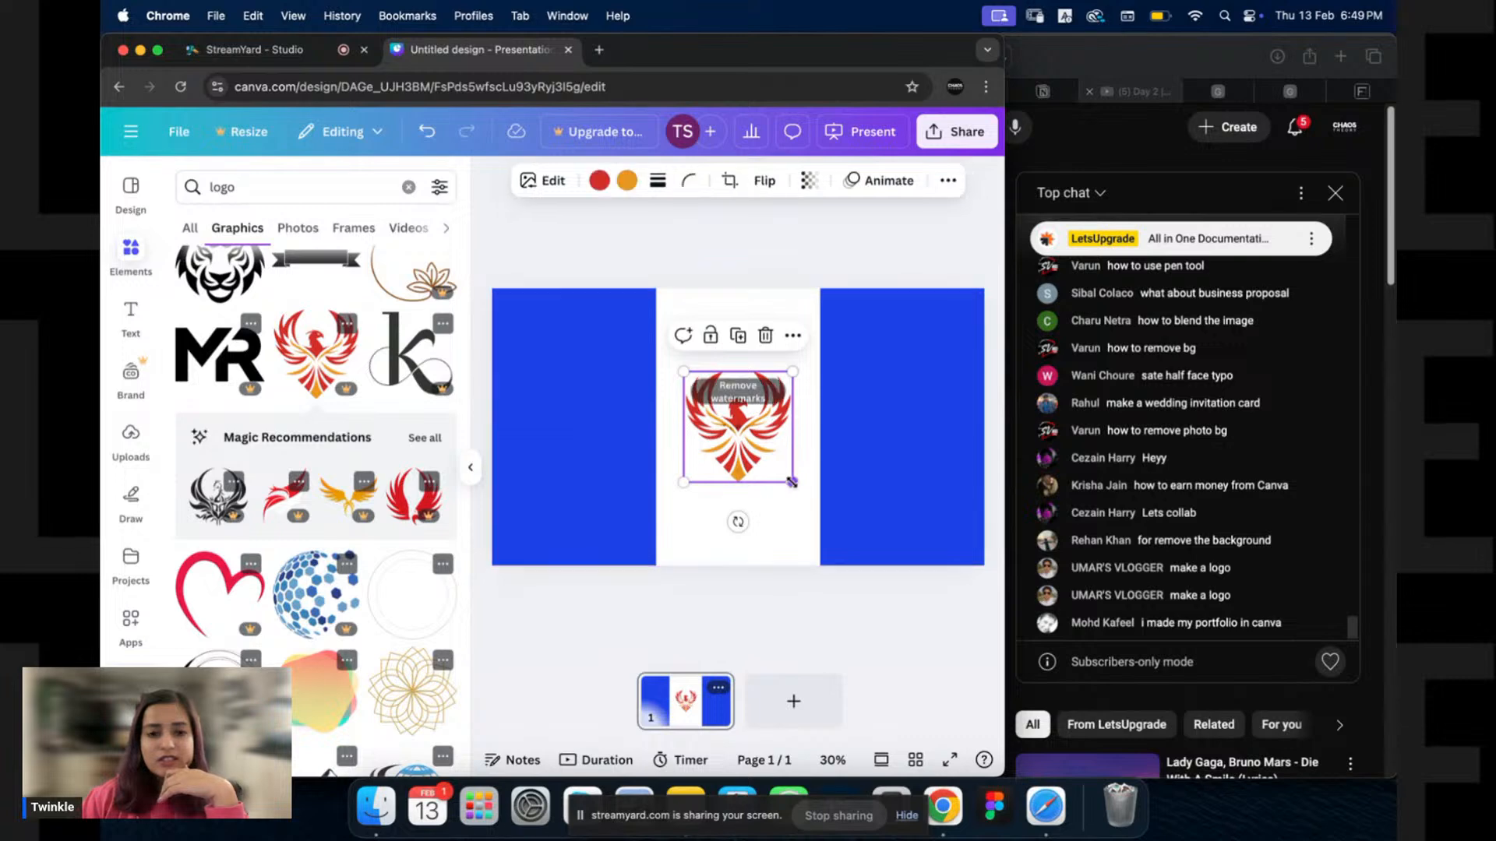
{"action": "left_click_drag", "start_coordinate": [791, 482], "coordinate": [516, 316]}
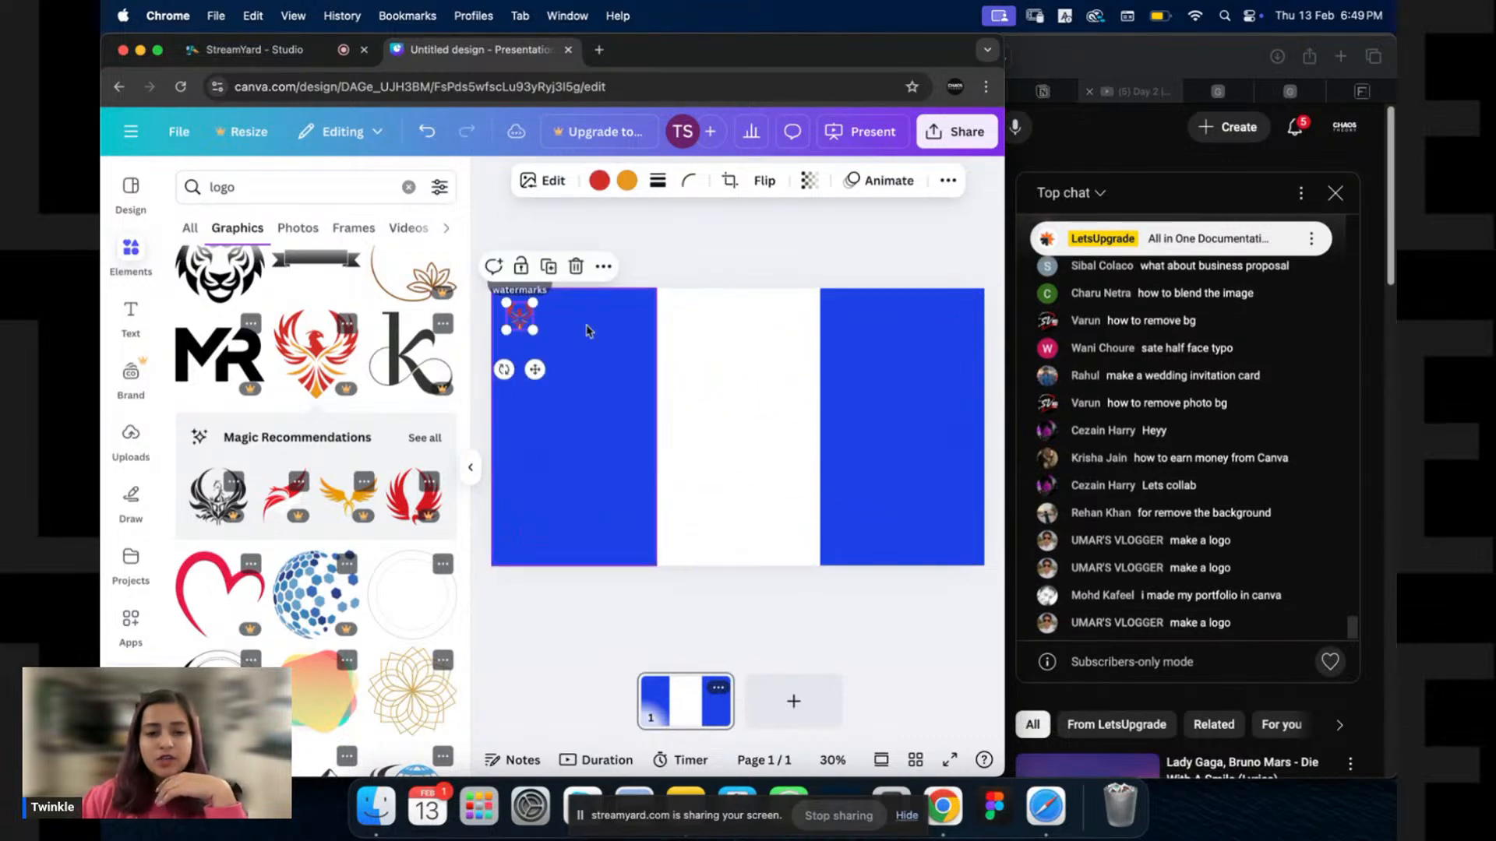
{"action": "left_click", "coordinate": [589, 329]}
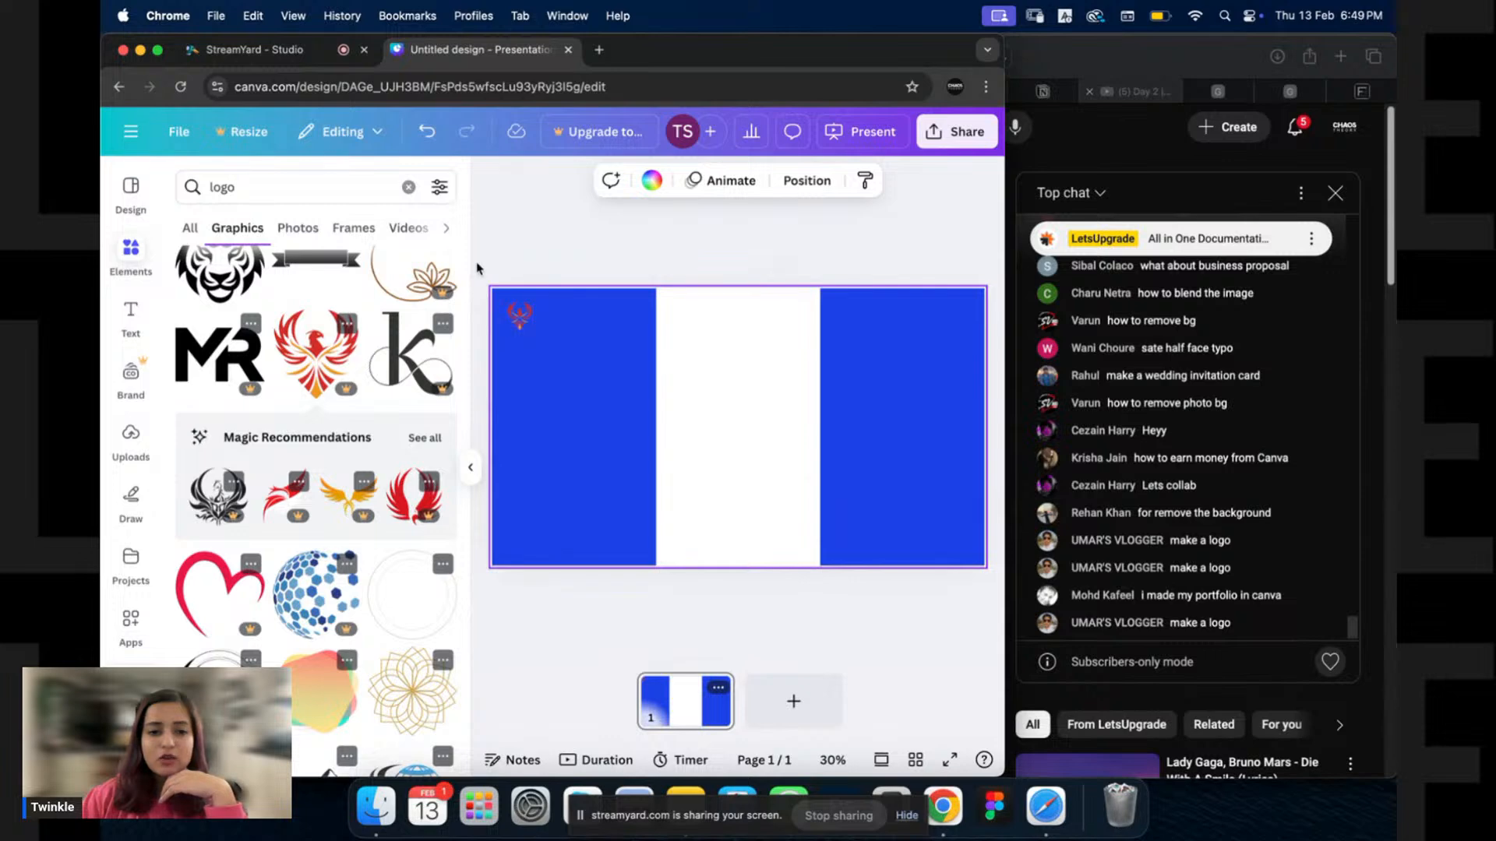
{"action": "left_click", "coordinate": [470, 468]}
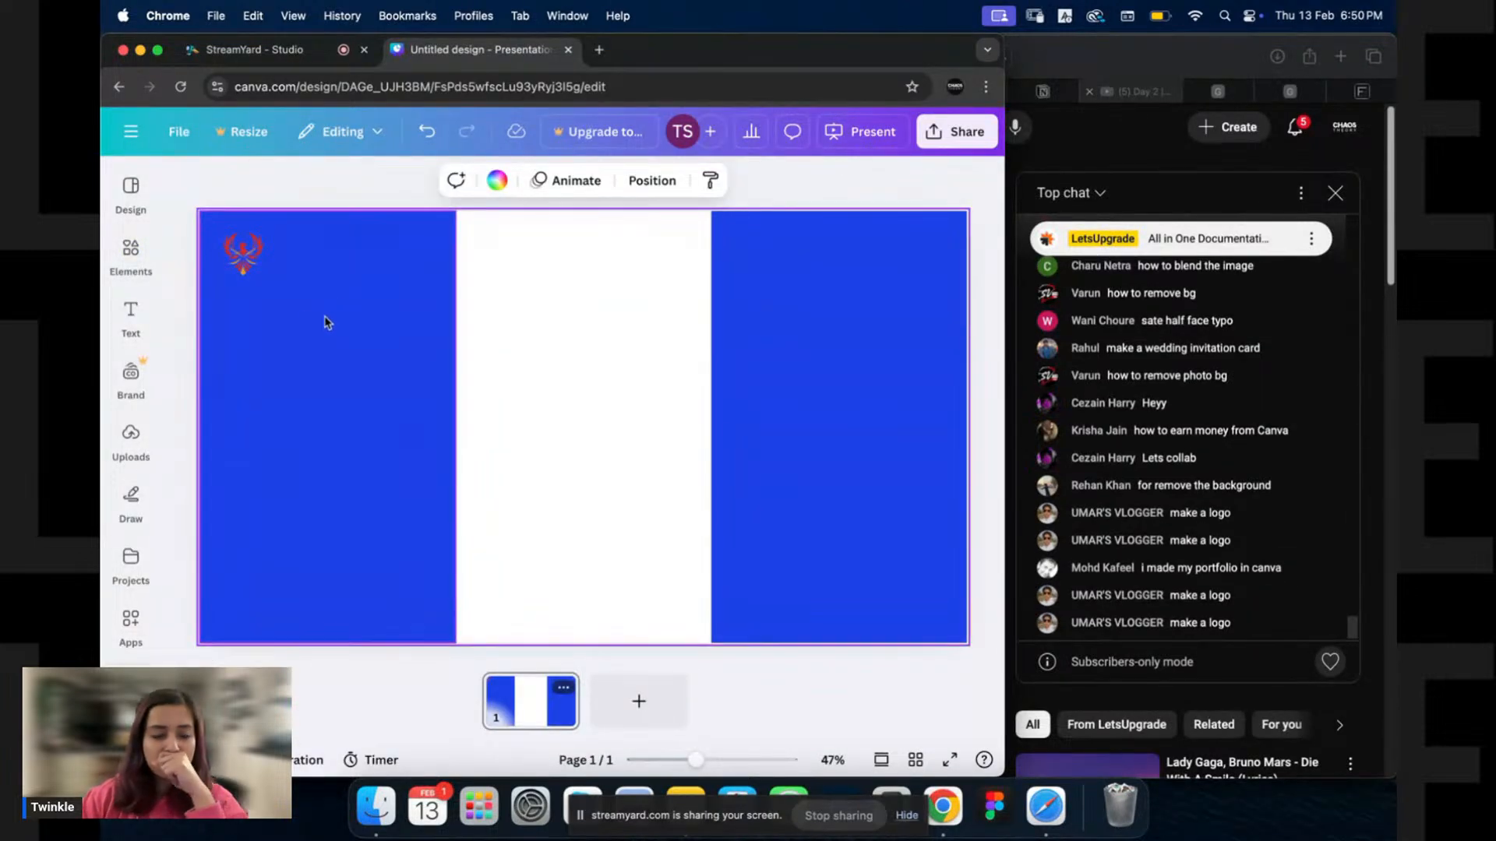
Recolor both the red and the orange parts of the phoenix logo to white (#FFFFFF).
{"action": "left_click", "coordinate": [246, 275]}
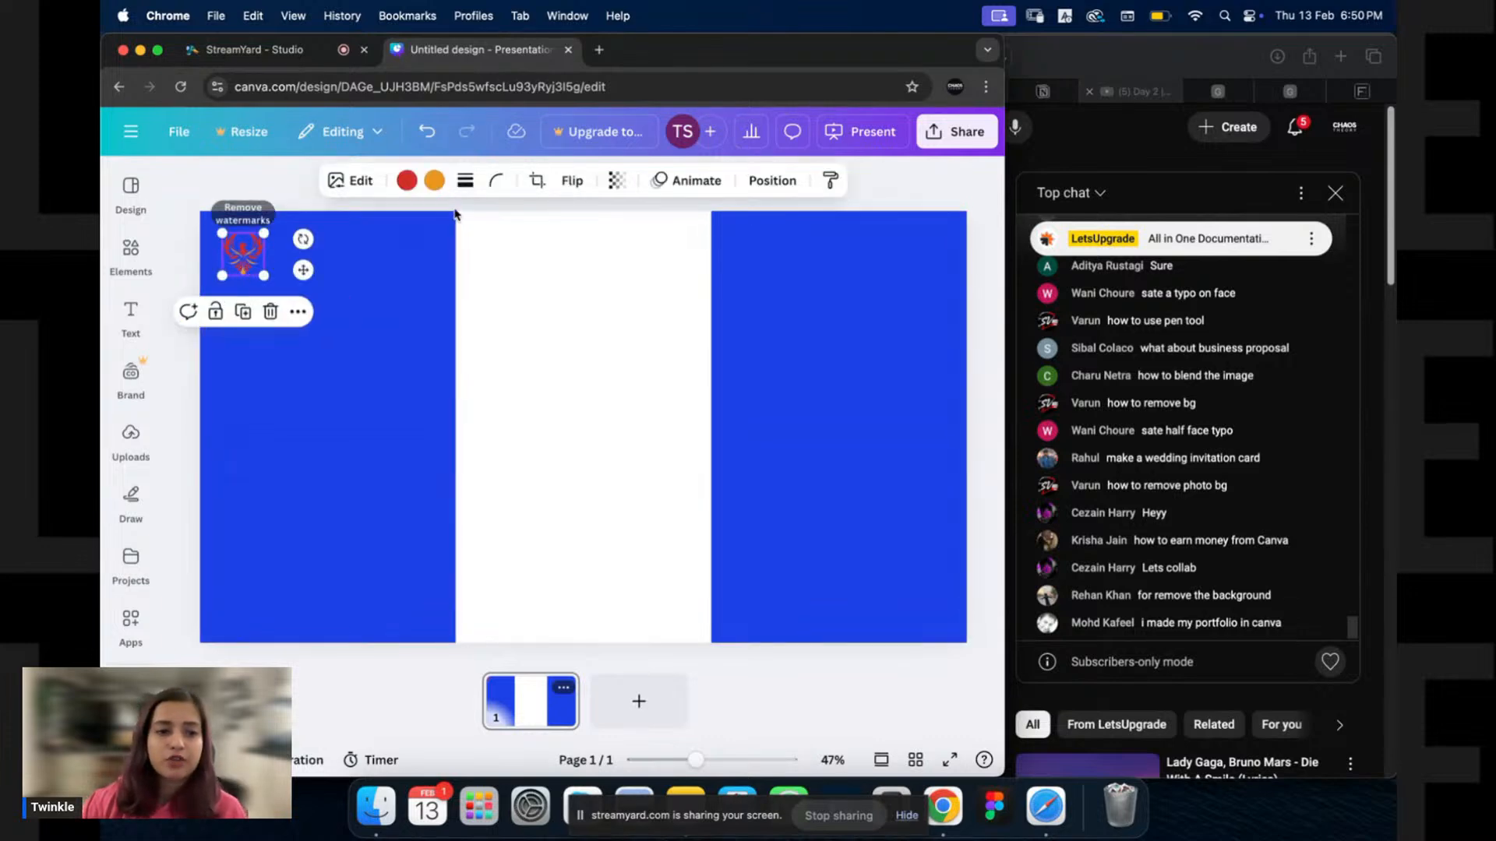
{"action": "left_click", "coordinate": [405, 187]}
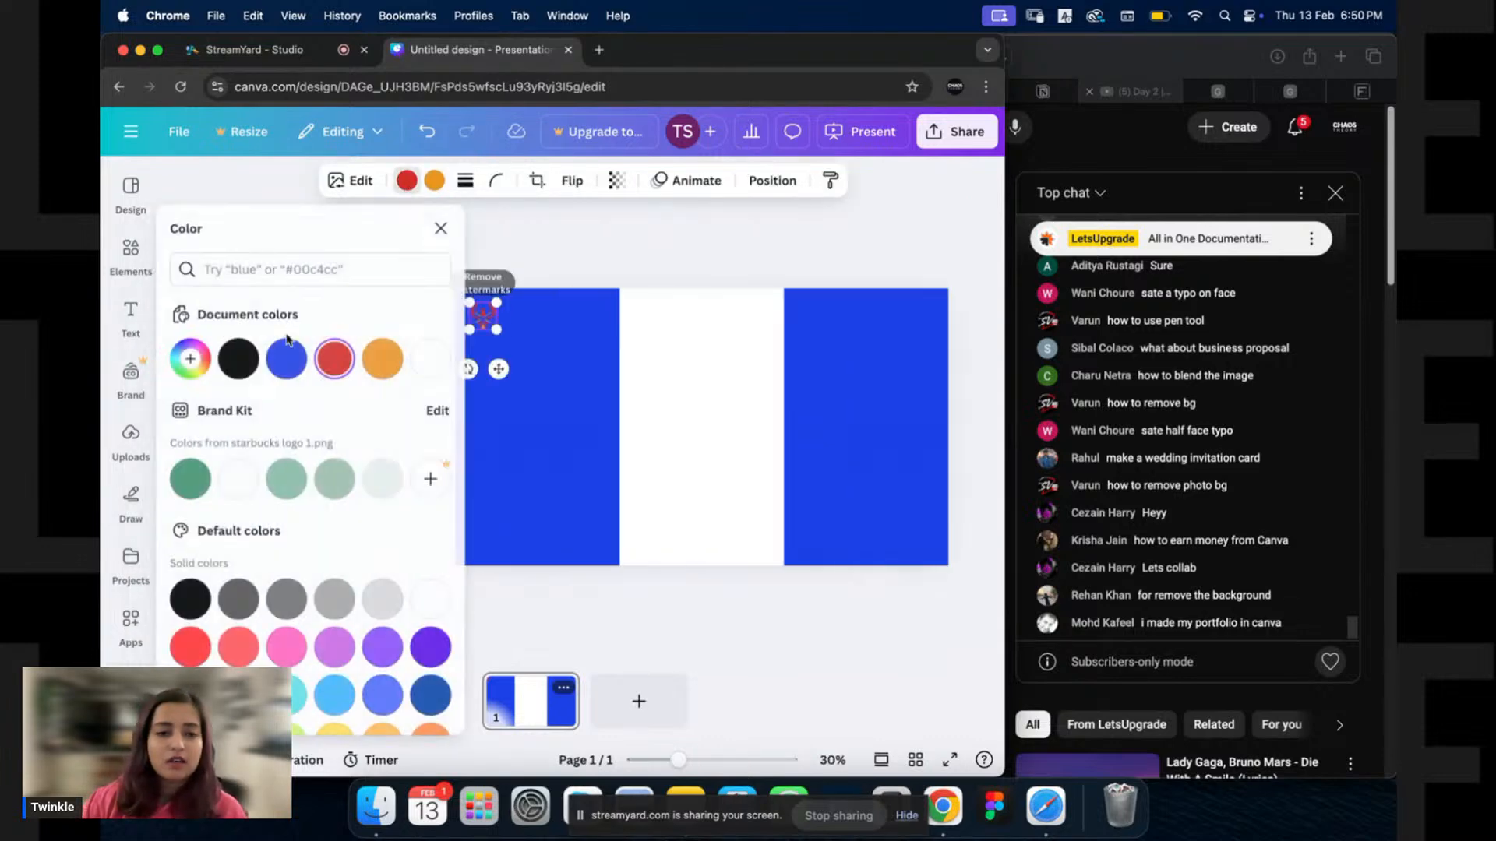
{"action": "left_click", "coordinate": [244, 479]}
{"action": "left_click", "coordinate": [434, 180]}
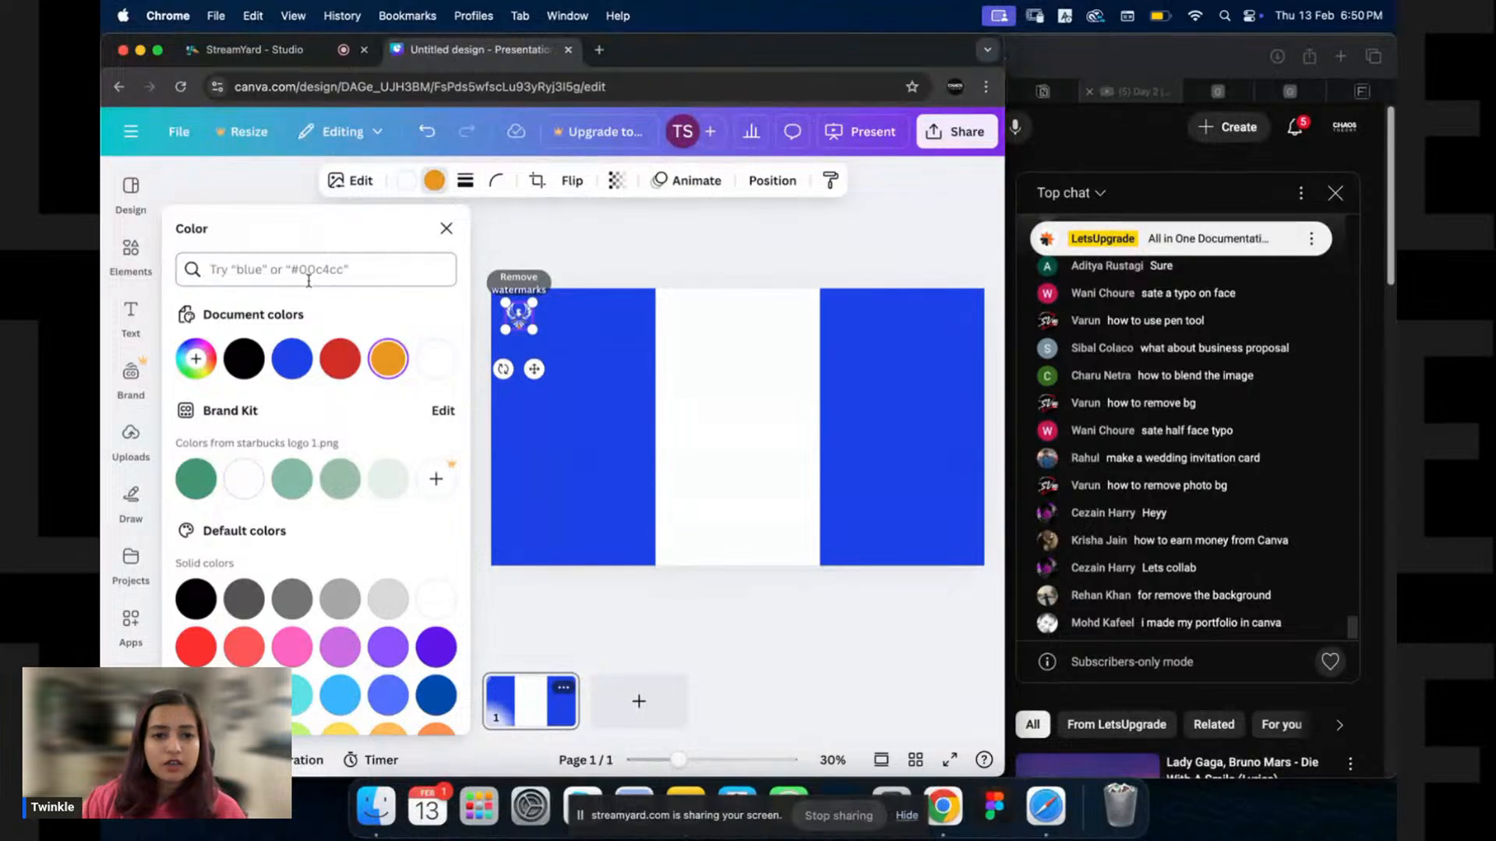
{"action": "left_click", "coordinate": [196, 358]}
{"action": "left_click_drag", "start_coordinate": [205, 425], "coordinate": [169, 387]}
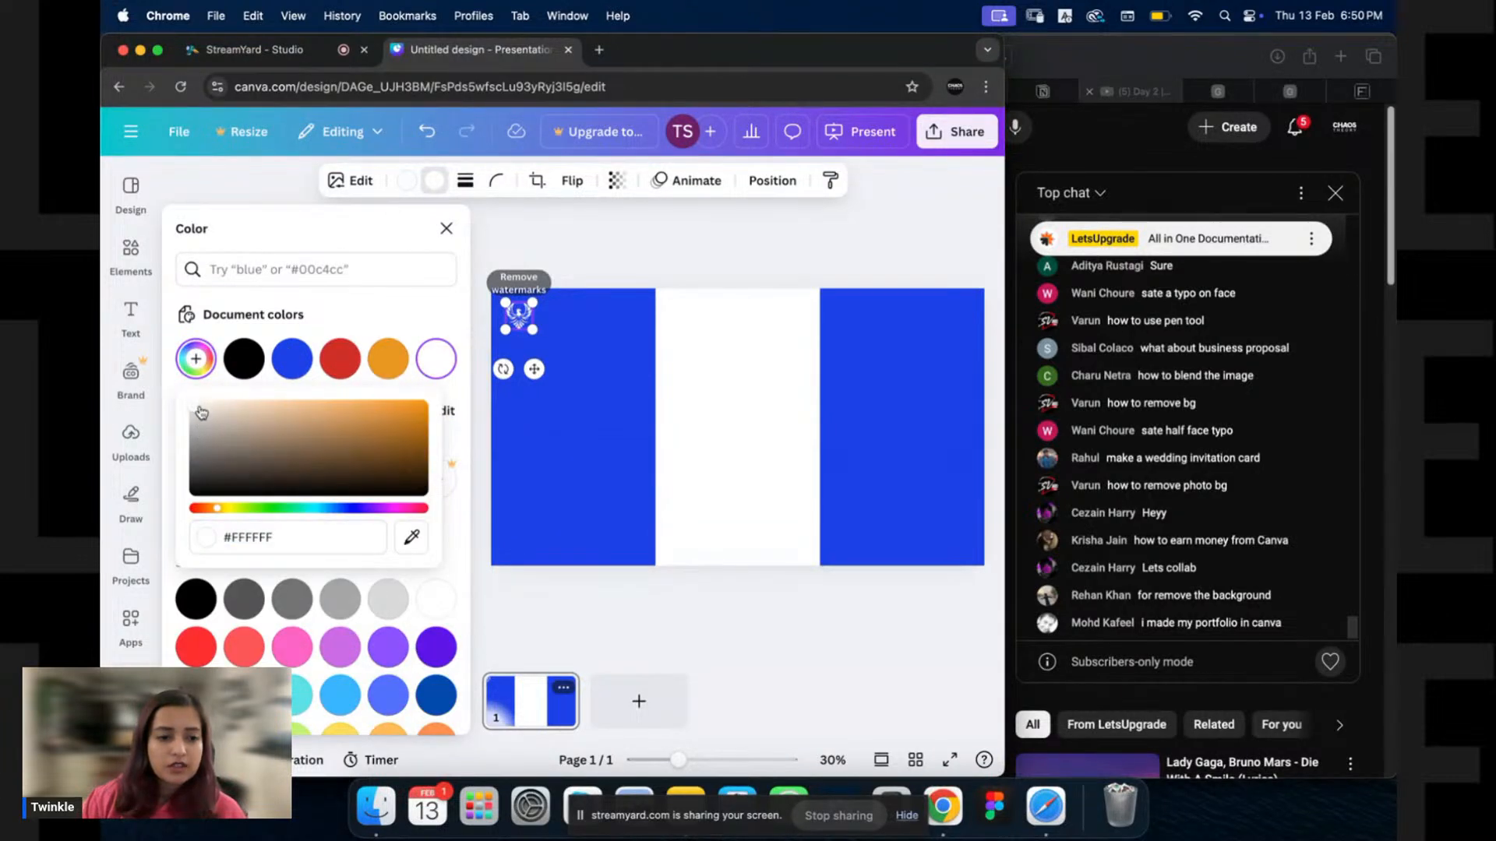
{"action": "left_click", "coordinate": [547, 298]}
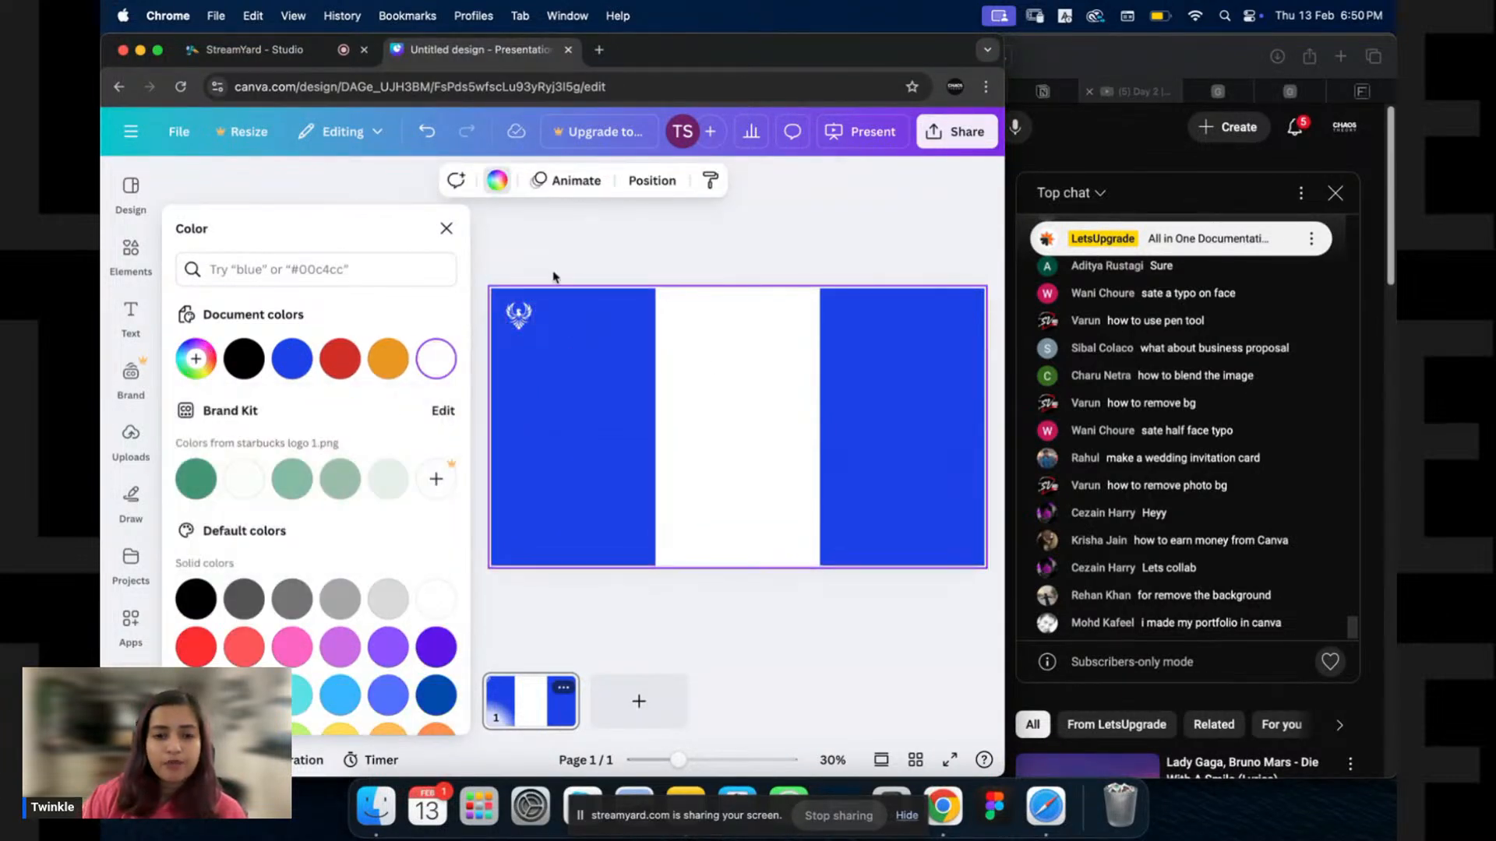
{"action": "left_click", "coordinate": [635, 249]}
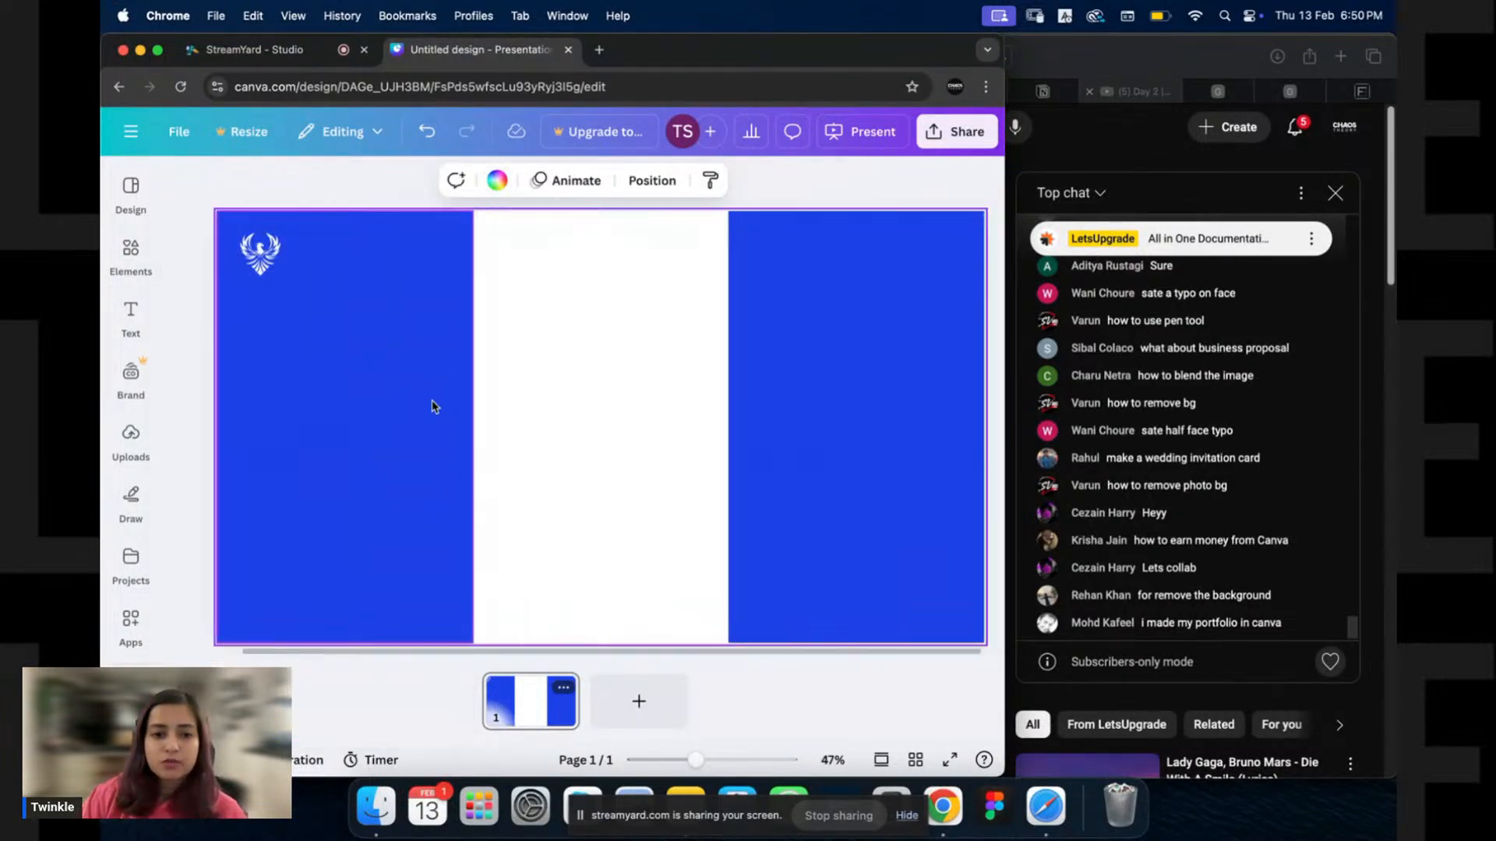
{"action": "left_click", "coordinate": [244, 265]}
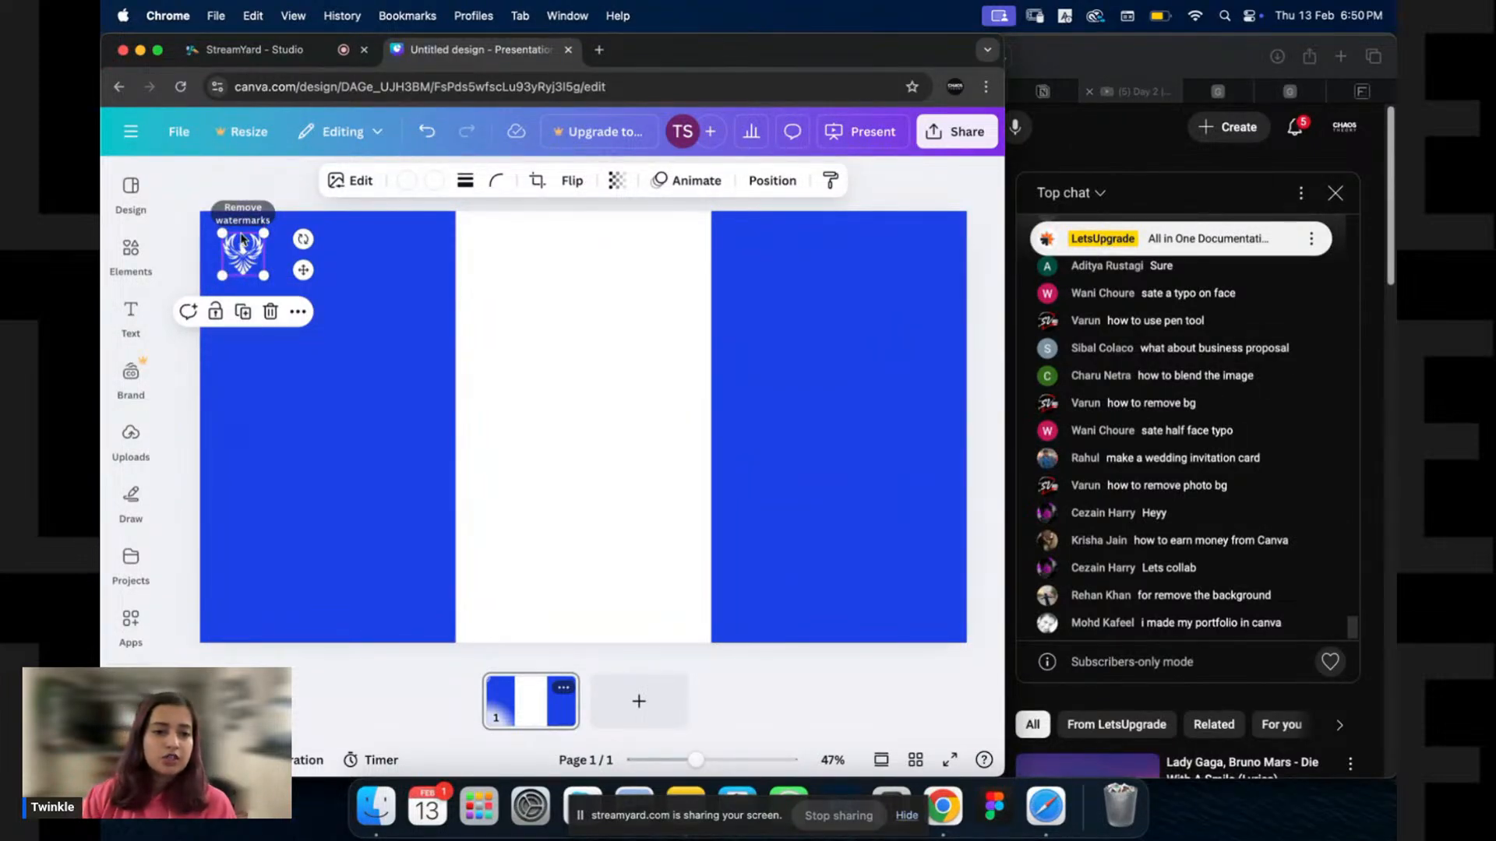
{"action": "left_click", "coordinate": [531, 289]}
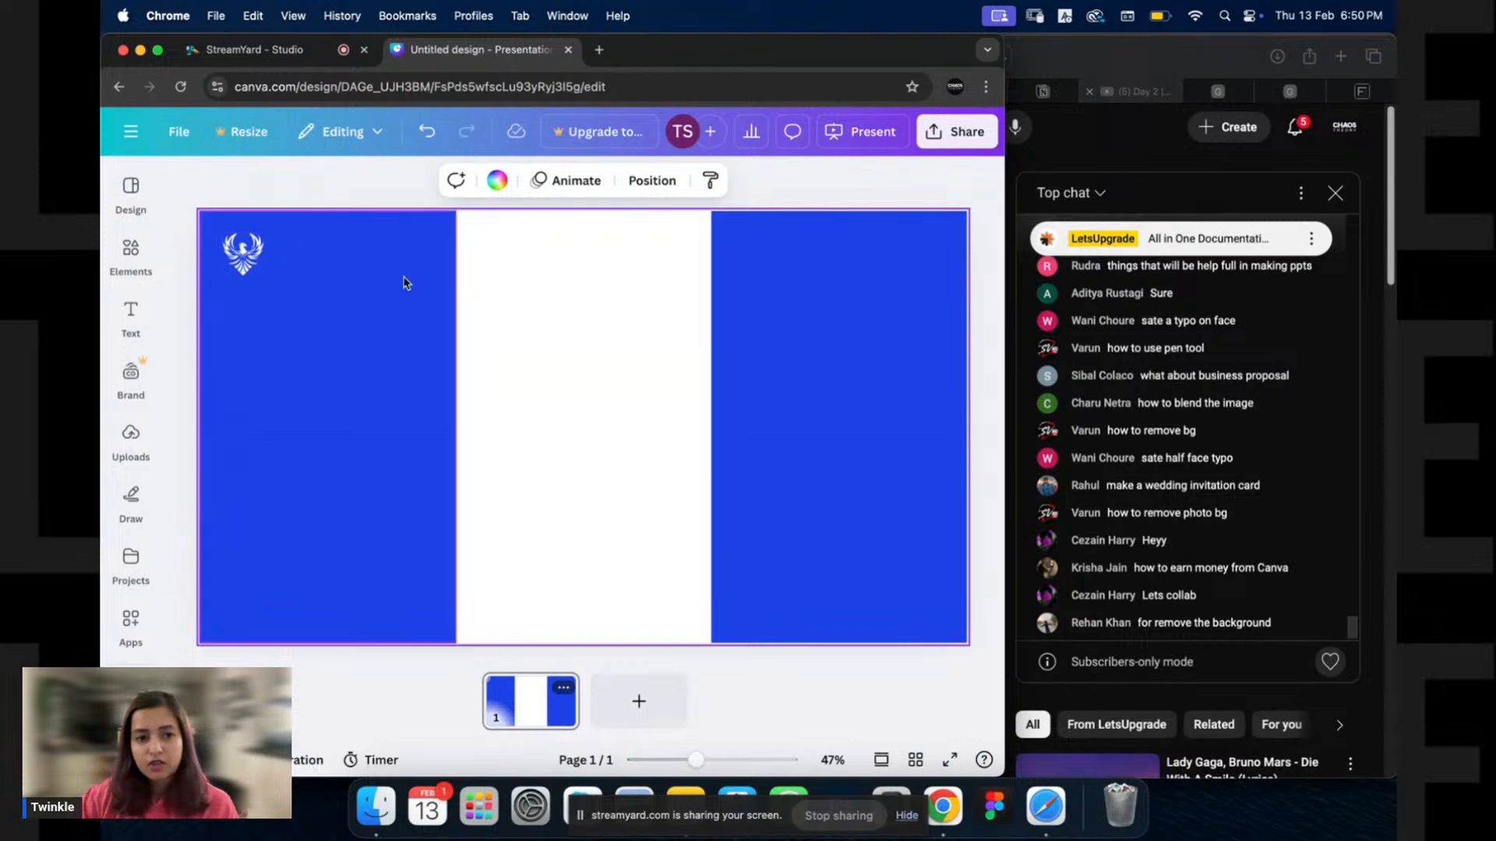
{"action": "left_click", "coordinate": [248, 265]}
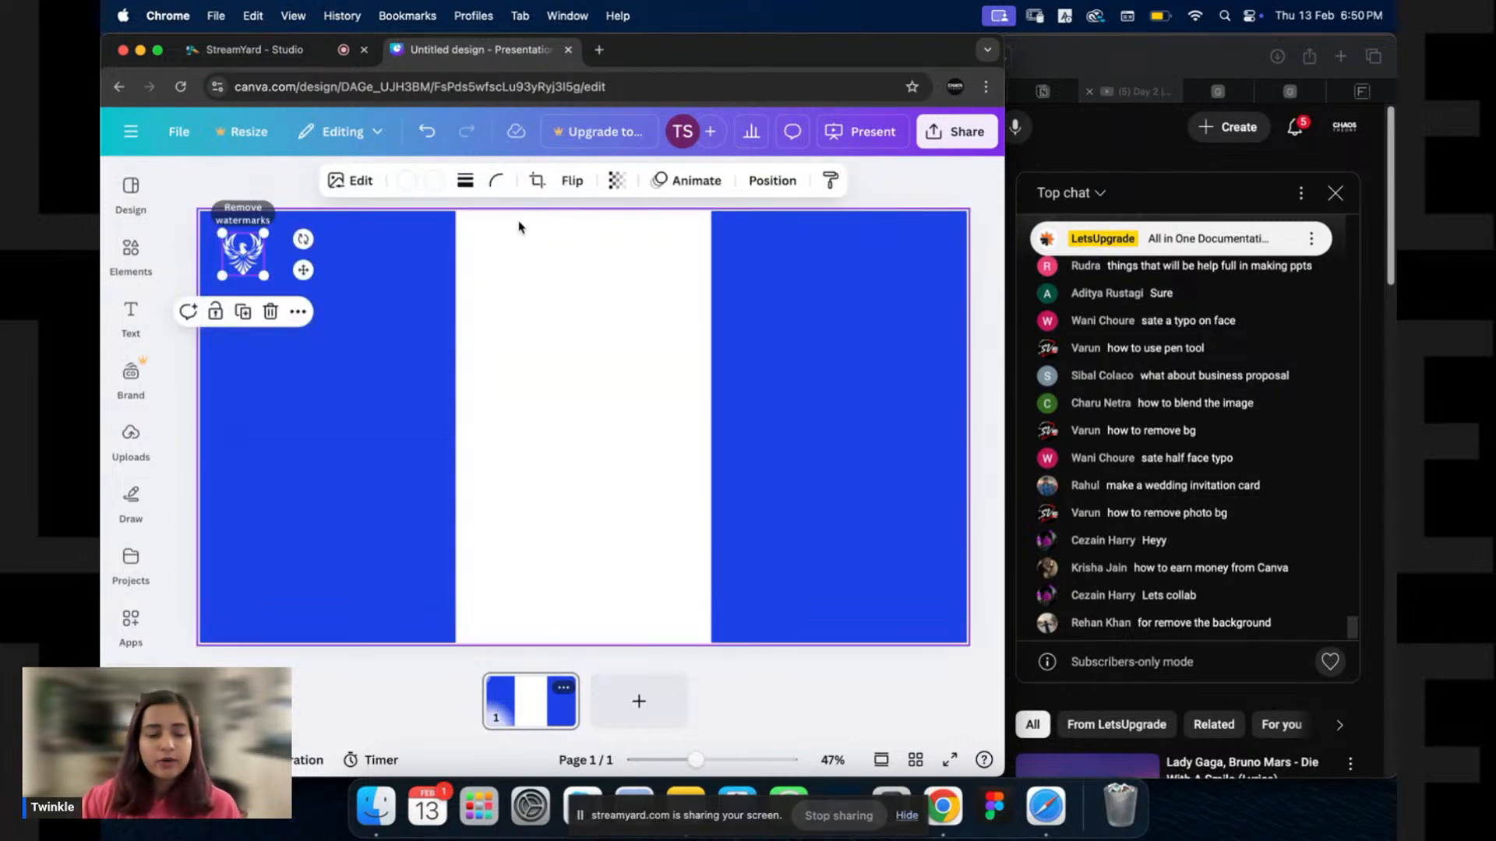
{"action": "left_click", "coordinate": [519, 269]}
{"action": "left_click", "coordinate": [243, 253]}
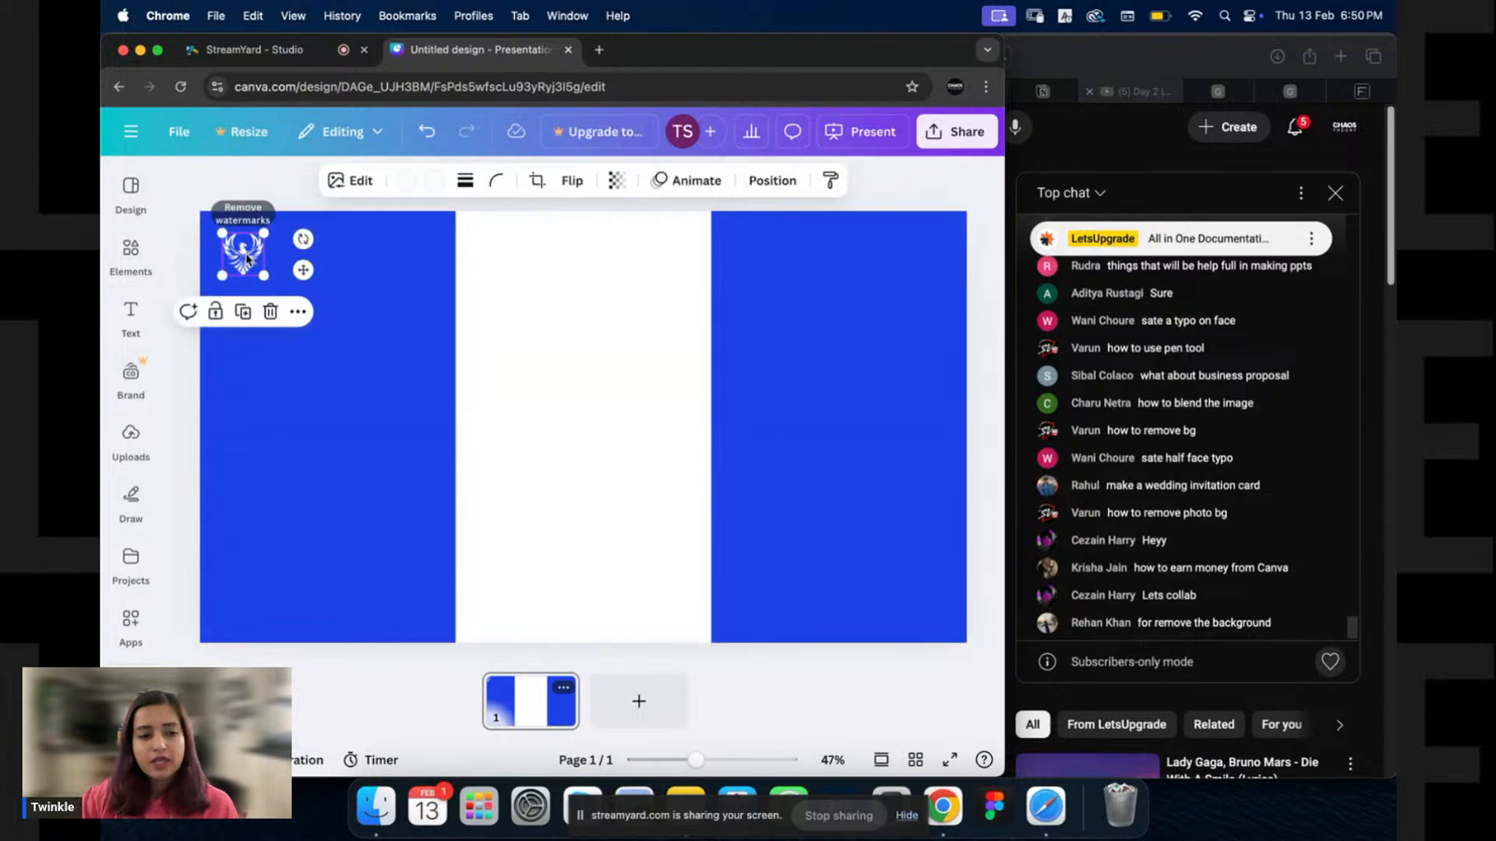
{"action": "left_click", "coordinate": [557, 274]}
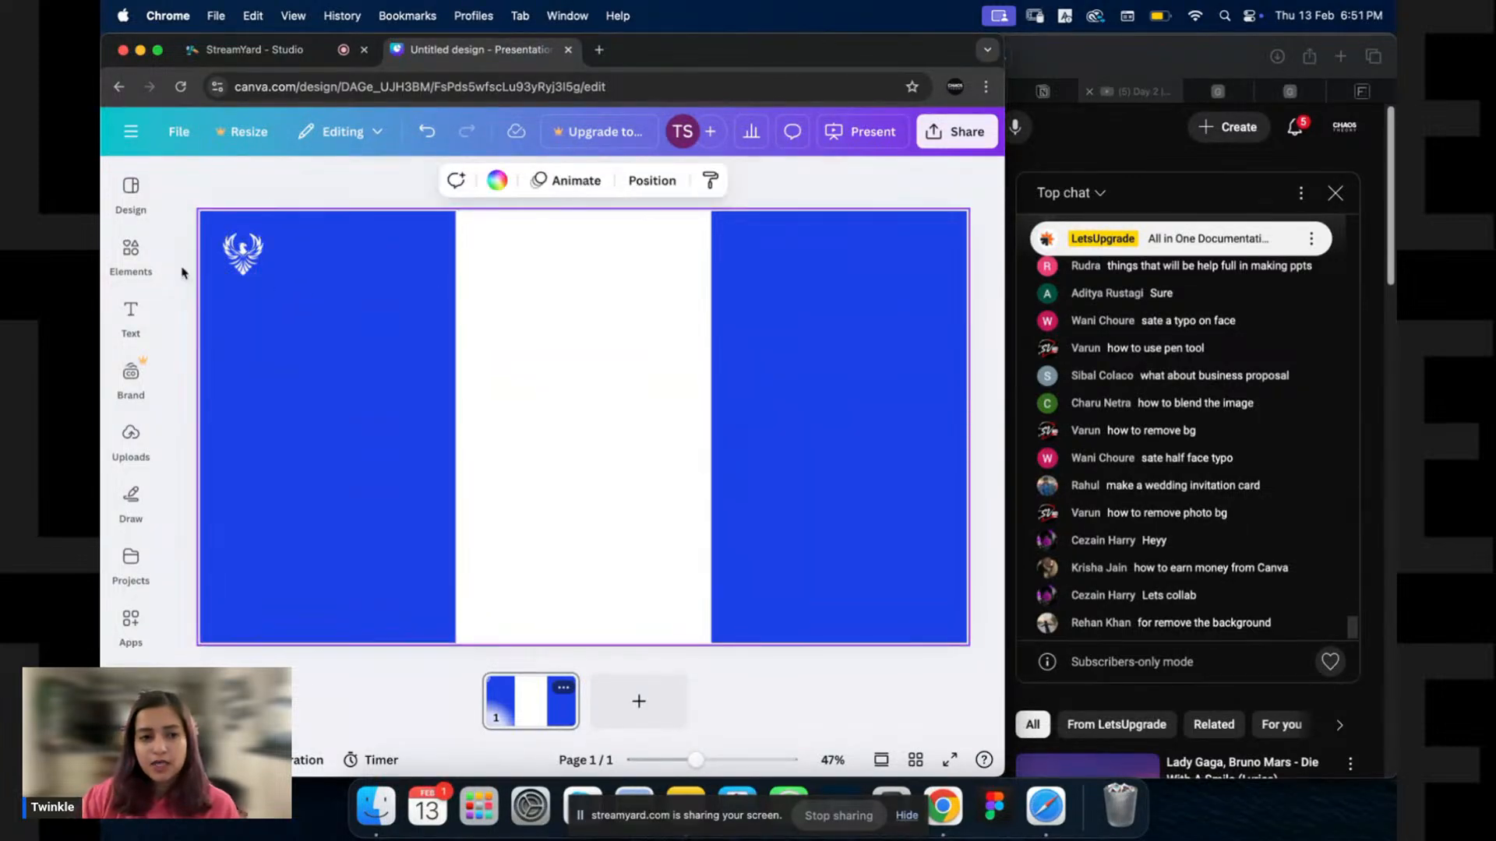
{"action": "left_click", "coordinate": [333, 188]}
Add the recently used "Happening NOW" font combination to the page and open its "Happening" line for editing.
{"action": "left_click", "coordinate": [133, 313]}
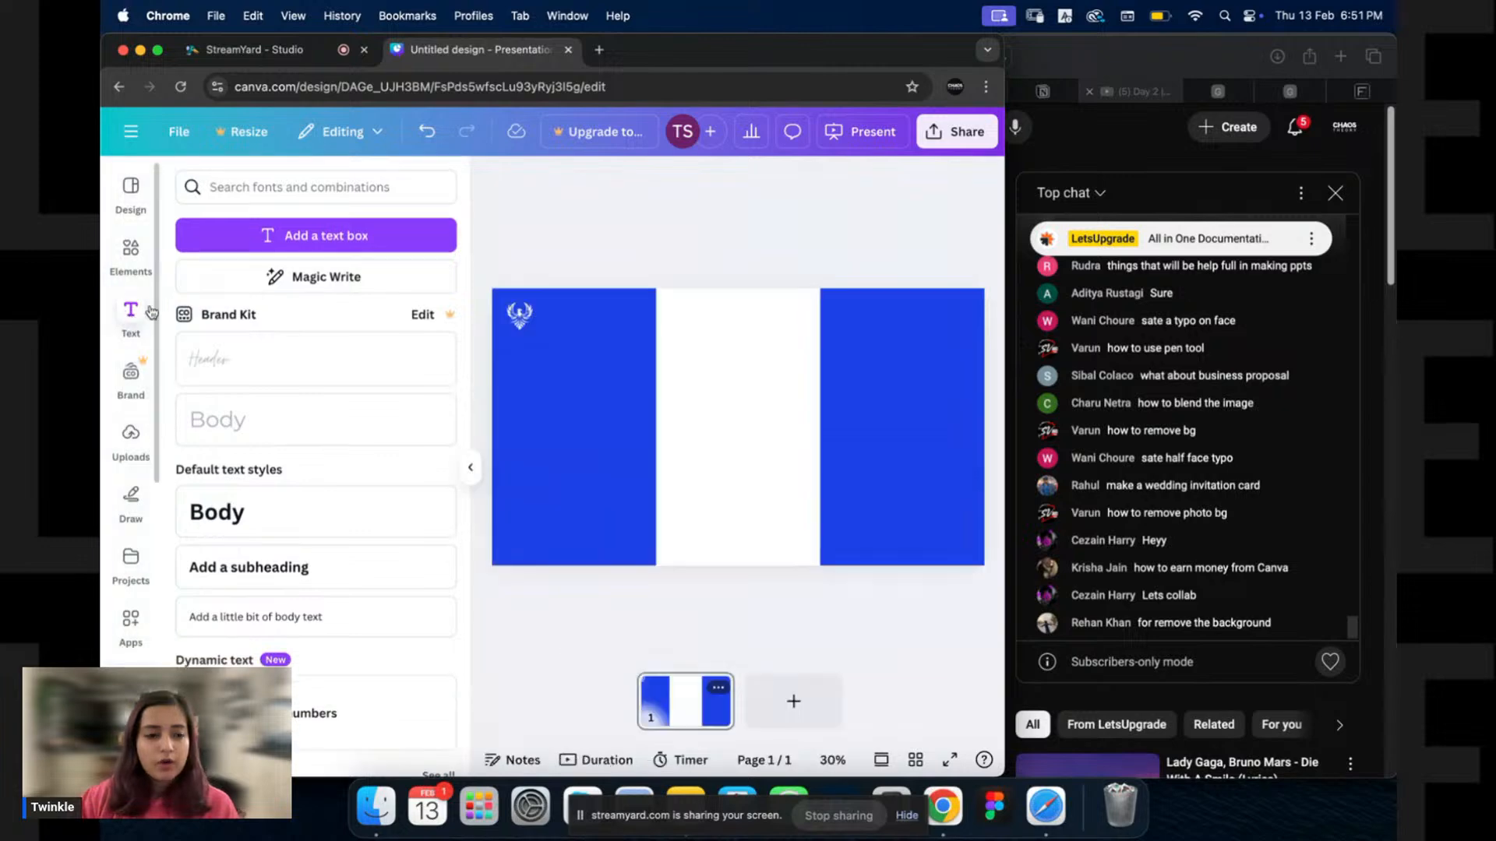
{"action": "scroll", "coordinate": [309, 513], "scroll_direction": "down", "scroll_amount": 3}
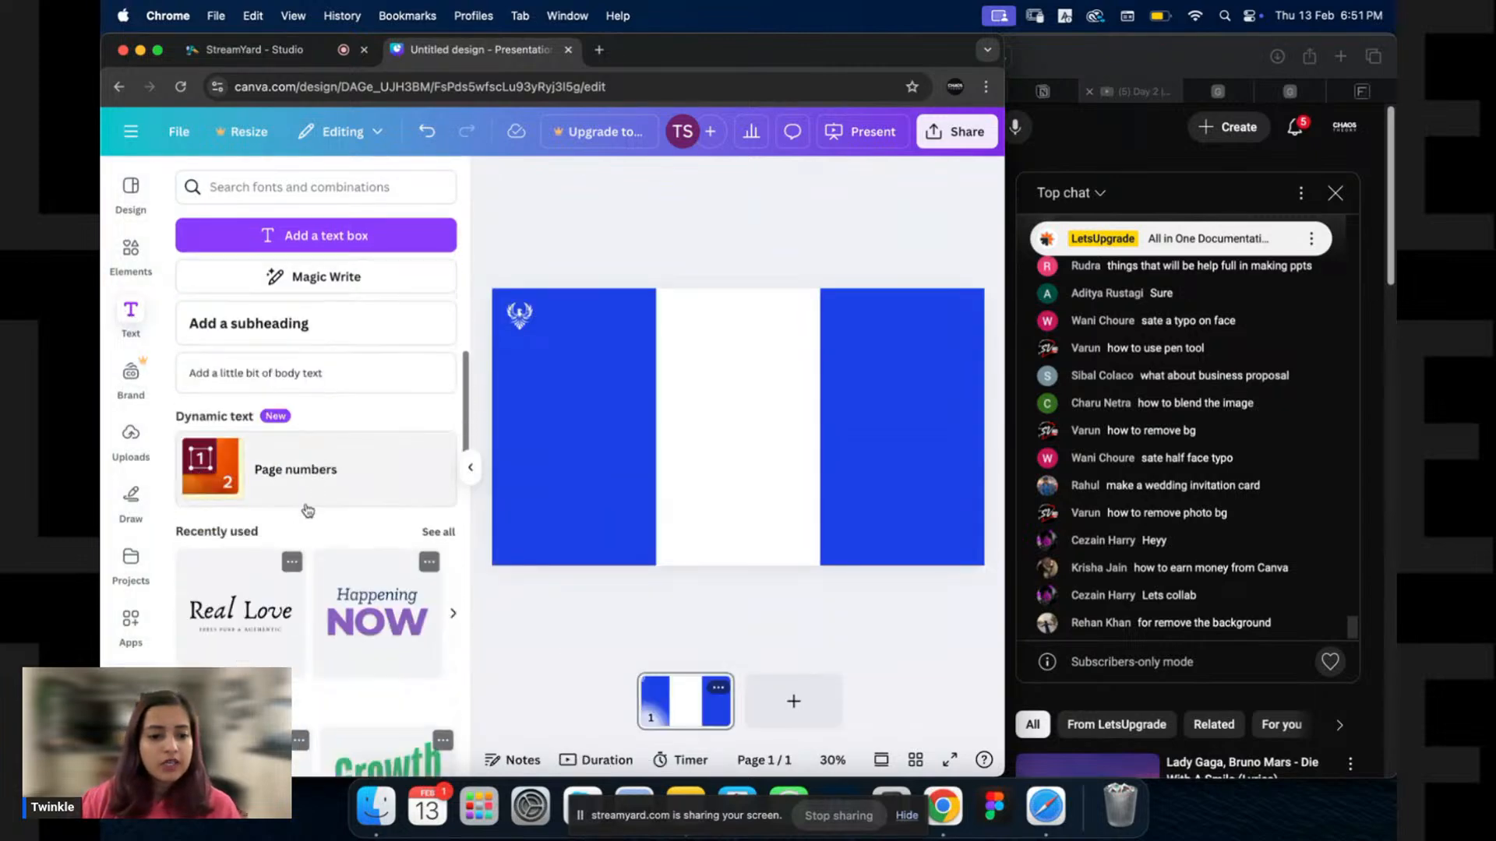
{"action": "scroll", "coordinate": [308, 510], "scroll_direction": "down", "scroll_amount": 2}
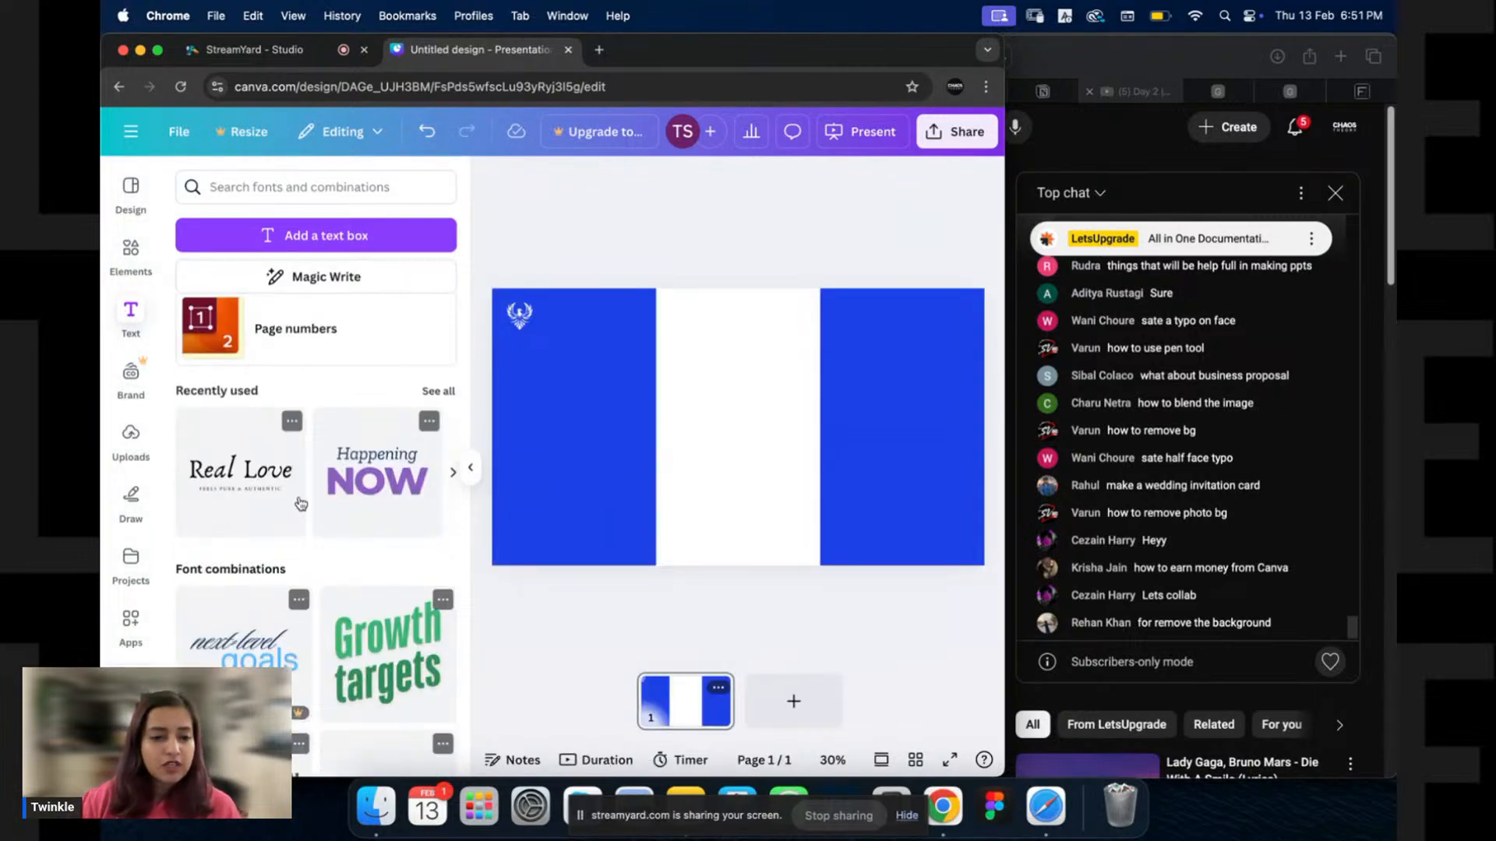
{"action": "scroll", "coordinate": [301, 503], "scroll_direction": "down", "scroll_amount": 2}
{"action": "left_click", "coordinate": [377, 368]}
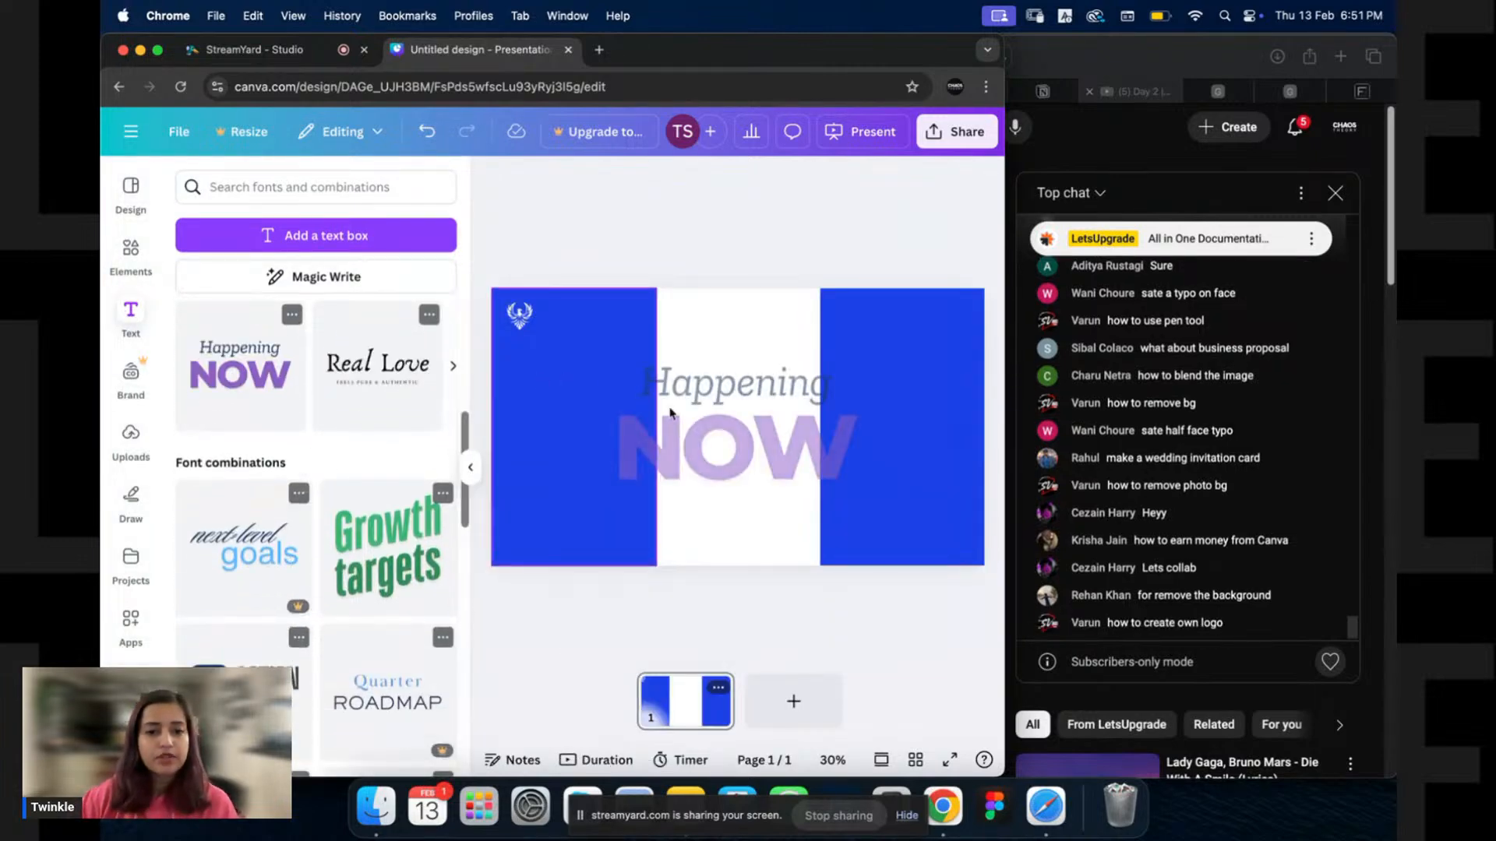
{"action": "double_click", "coordinate": [748, 395]}
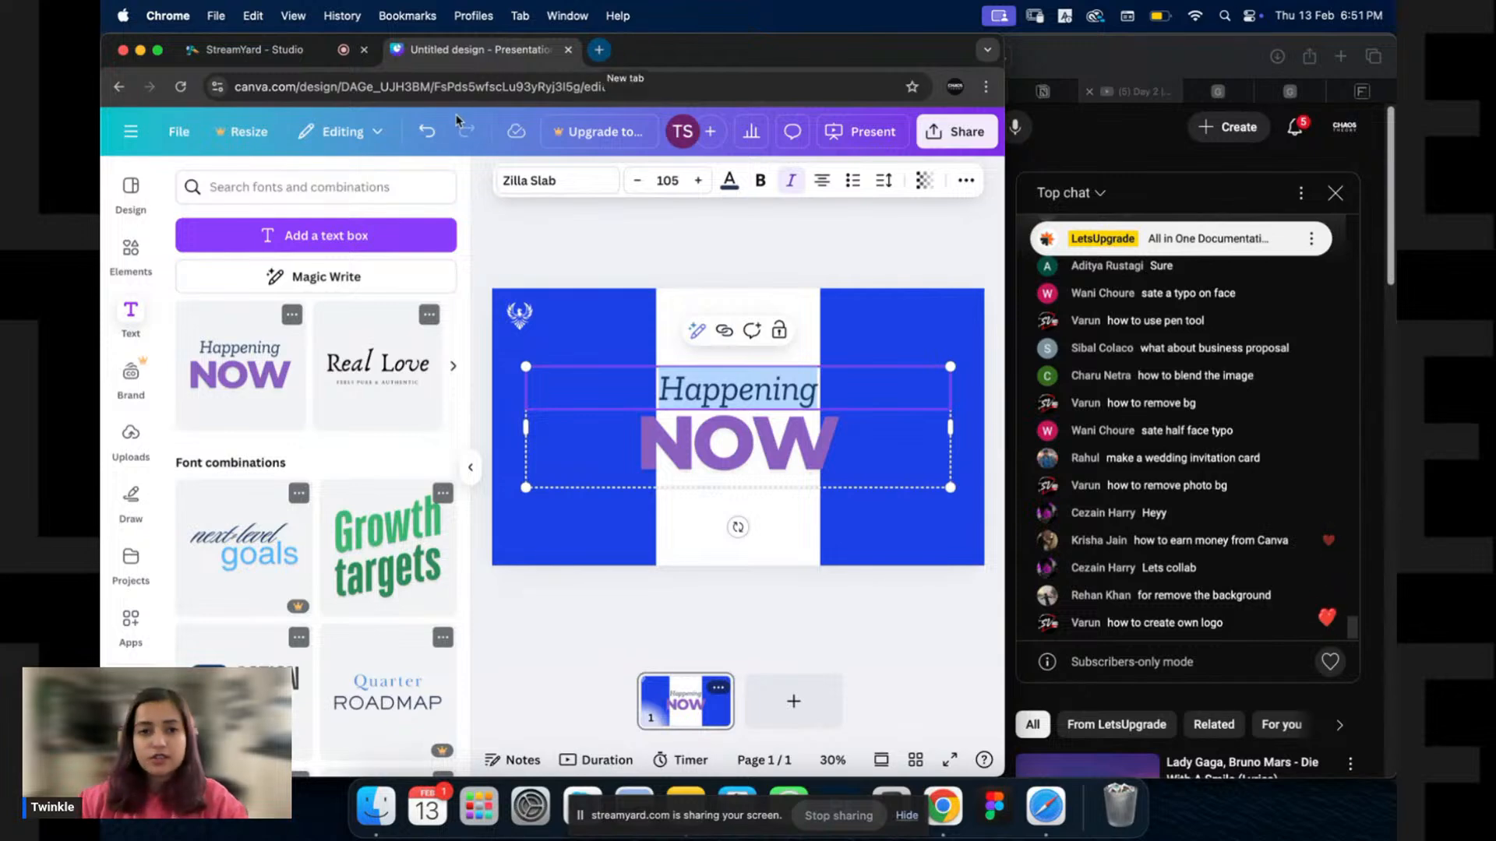
Open lipsum.com in a new browser tab and copy "Lorem ipsum dolor sit amet" from the standard Lorem Ipsum passage.
{"action": "left_click", "coordinate": [600, 49]}
{"action": "type", "text": "lipsu"}
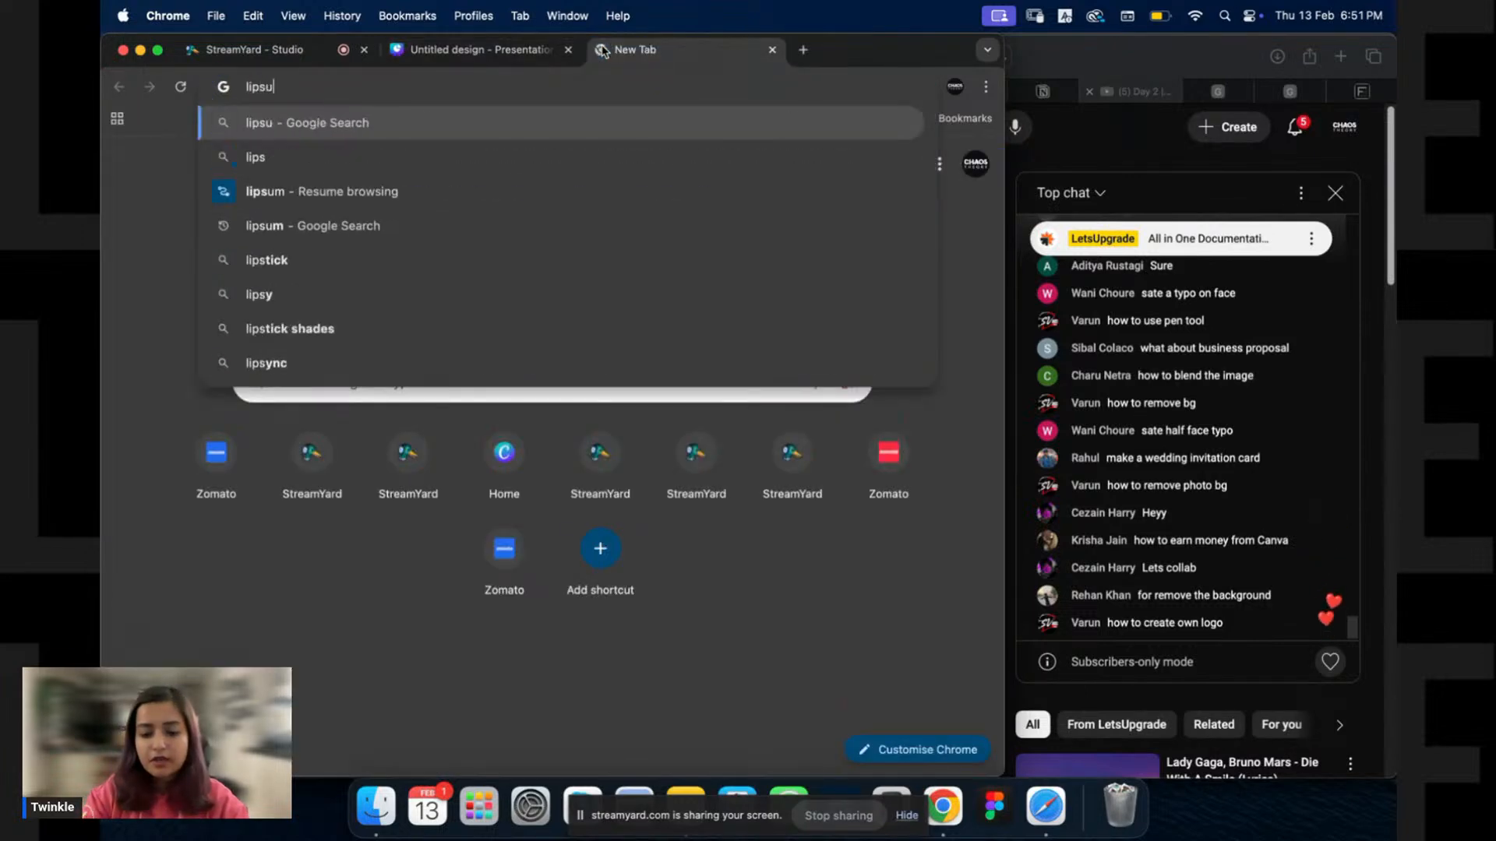
{"action": "type", "text": "m.com"}
{"action": "key", "text": "Return"}
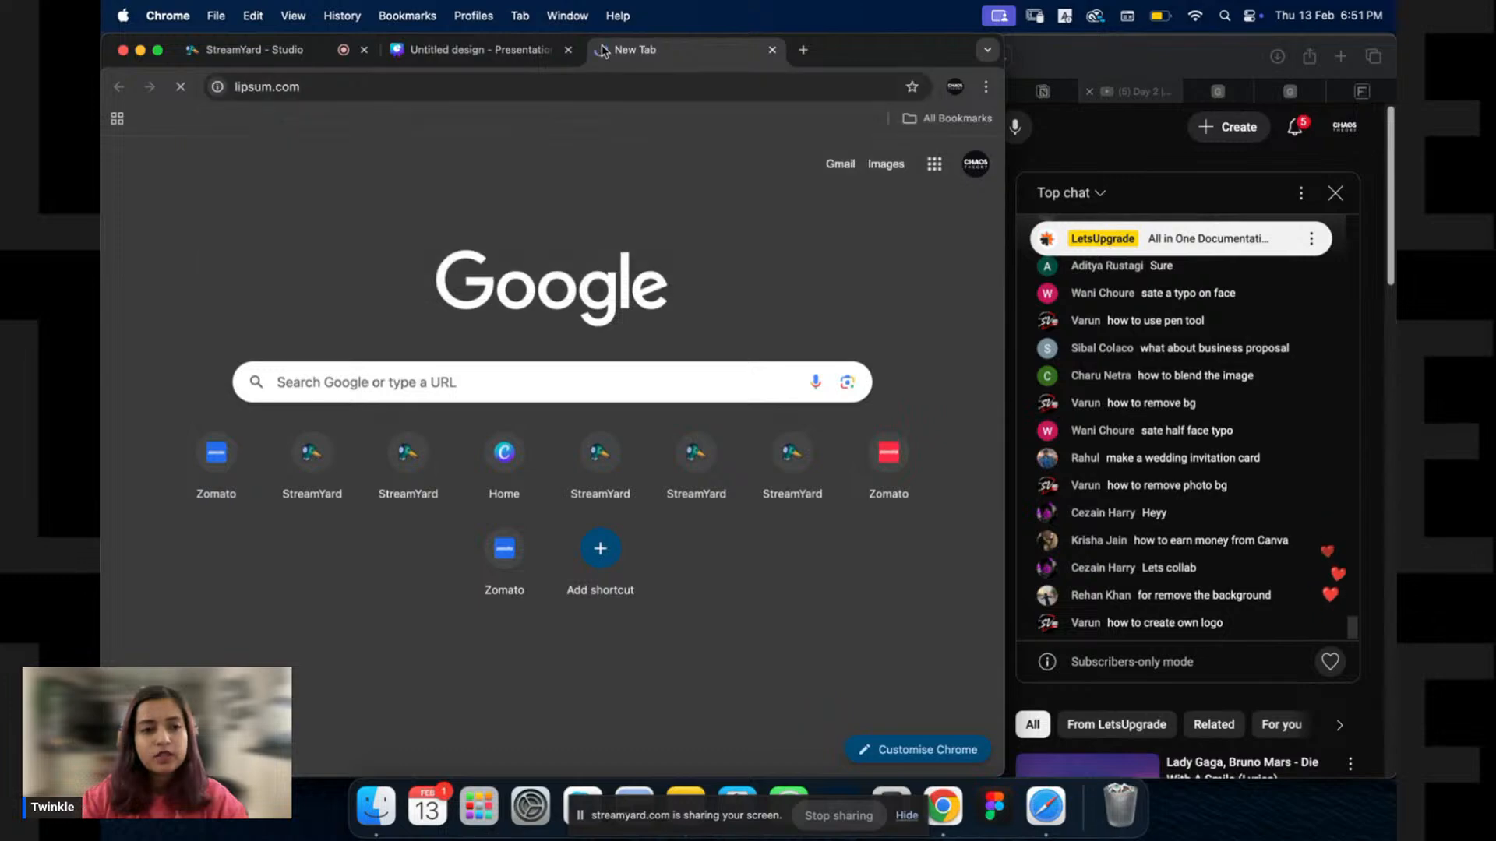
{"action": "scroll", "coordinate": [178, 376], "scroll_direction": "down", "scroll_amount": 3}
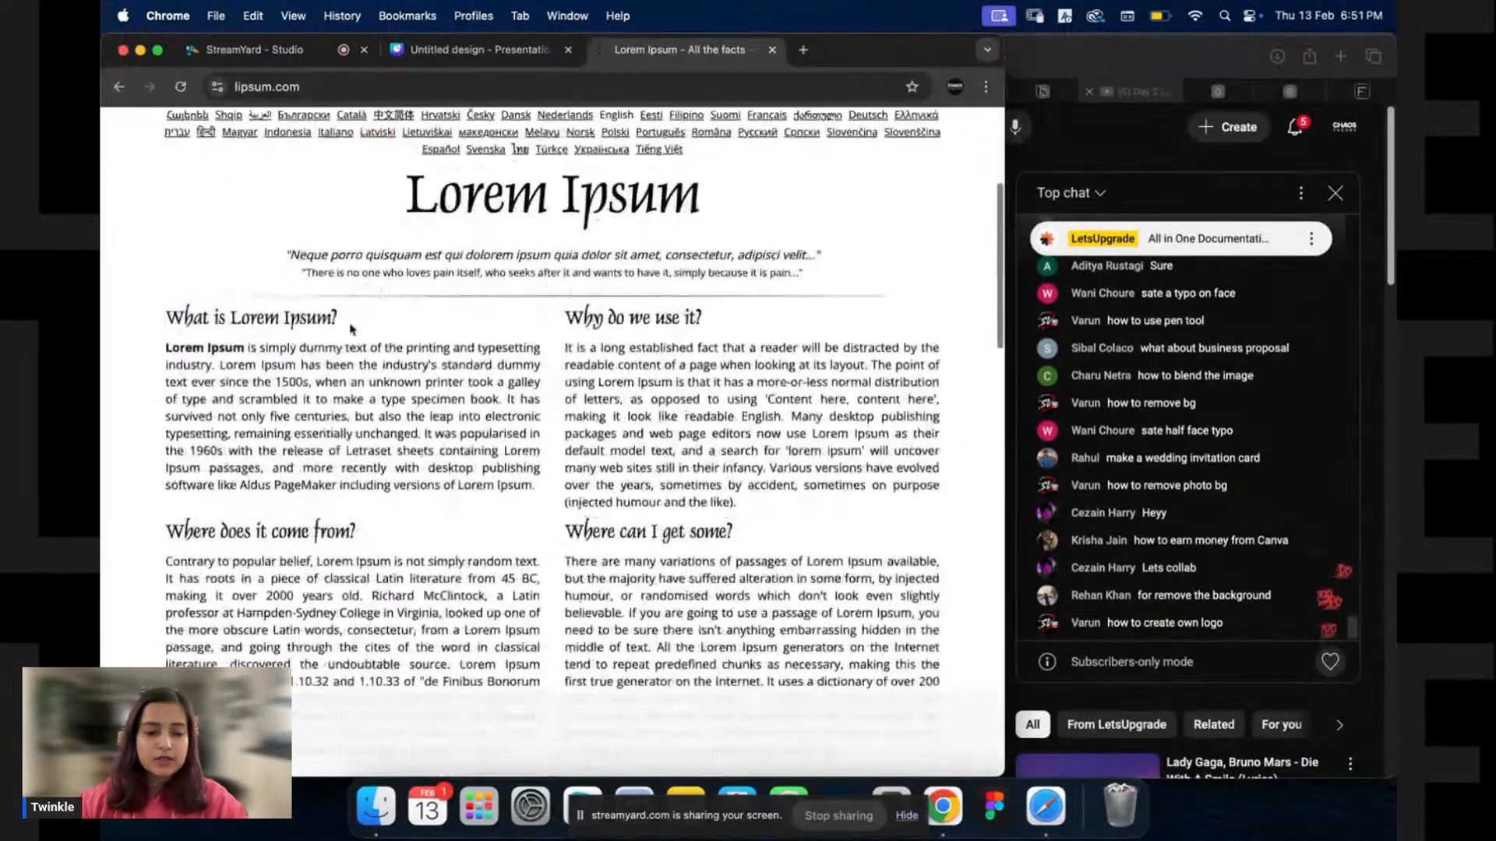
{"action": "scroll", "coordinate": [179, 377], "scroll_direction": "down", "scroll_amount": 5}
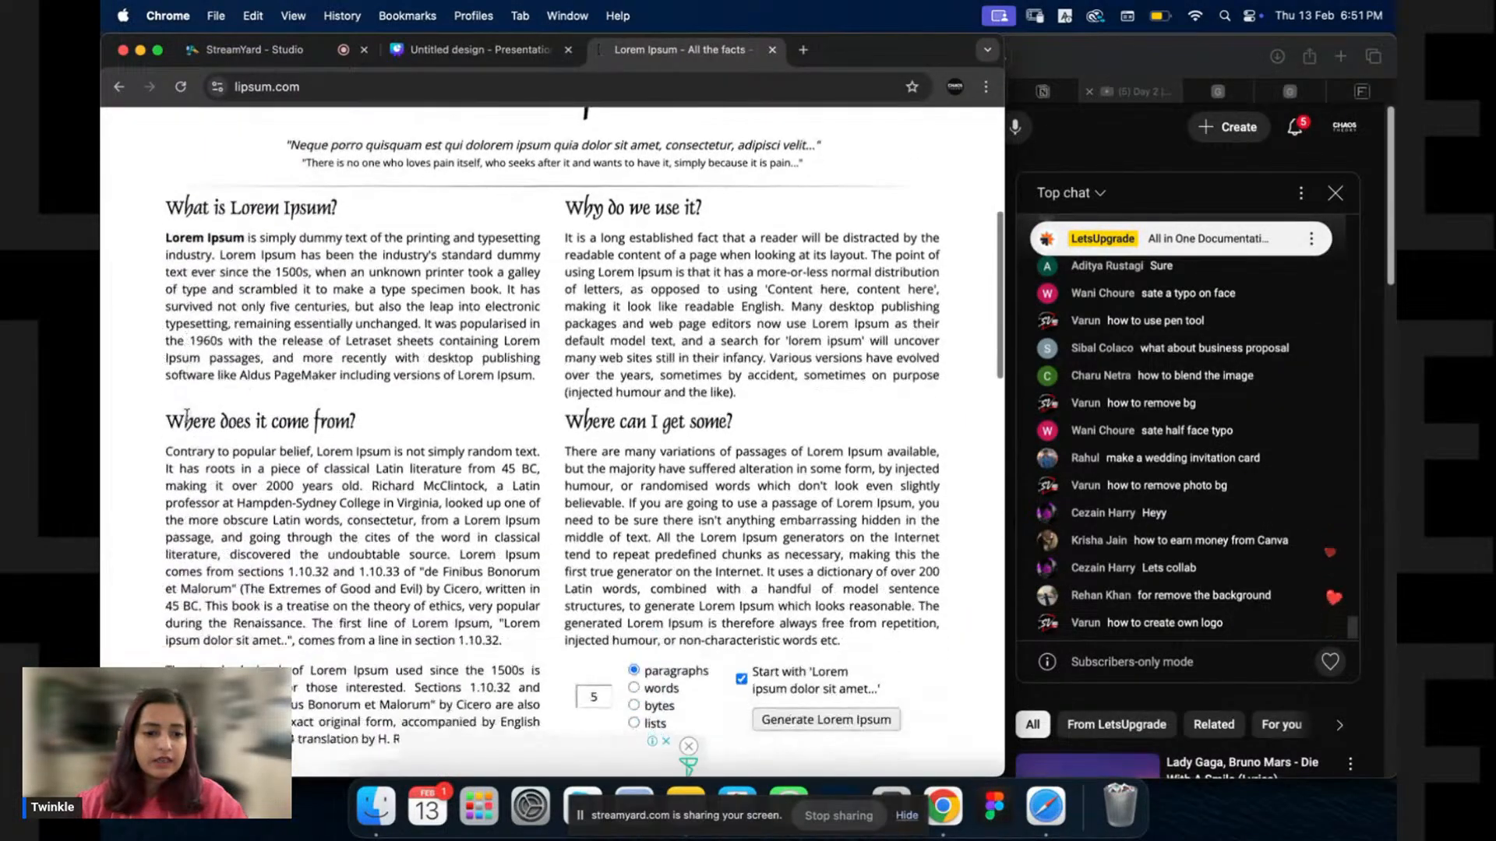
{"action": "scroll", "coordinate": [230, 445], "scroll_direction": "down", "scroll_amount": 8}
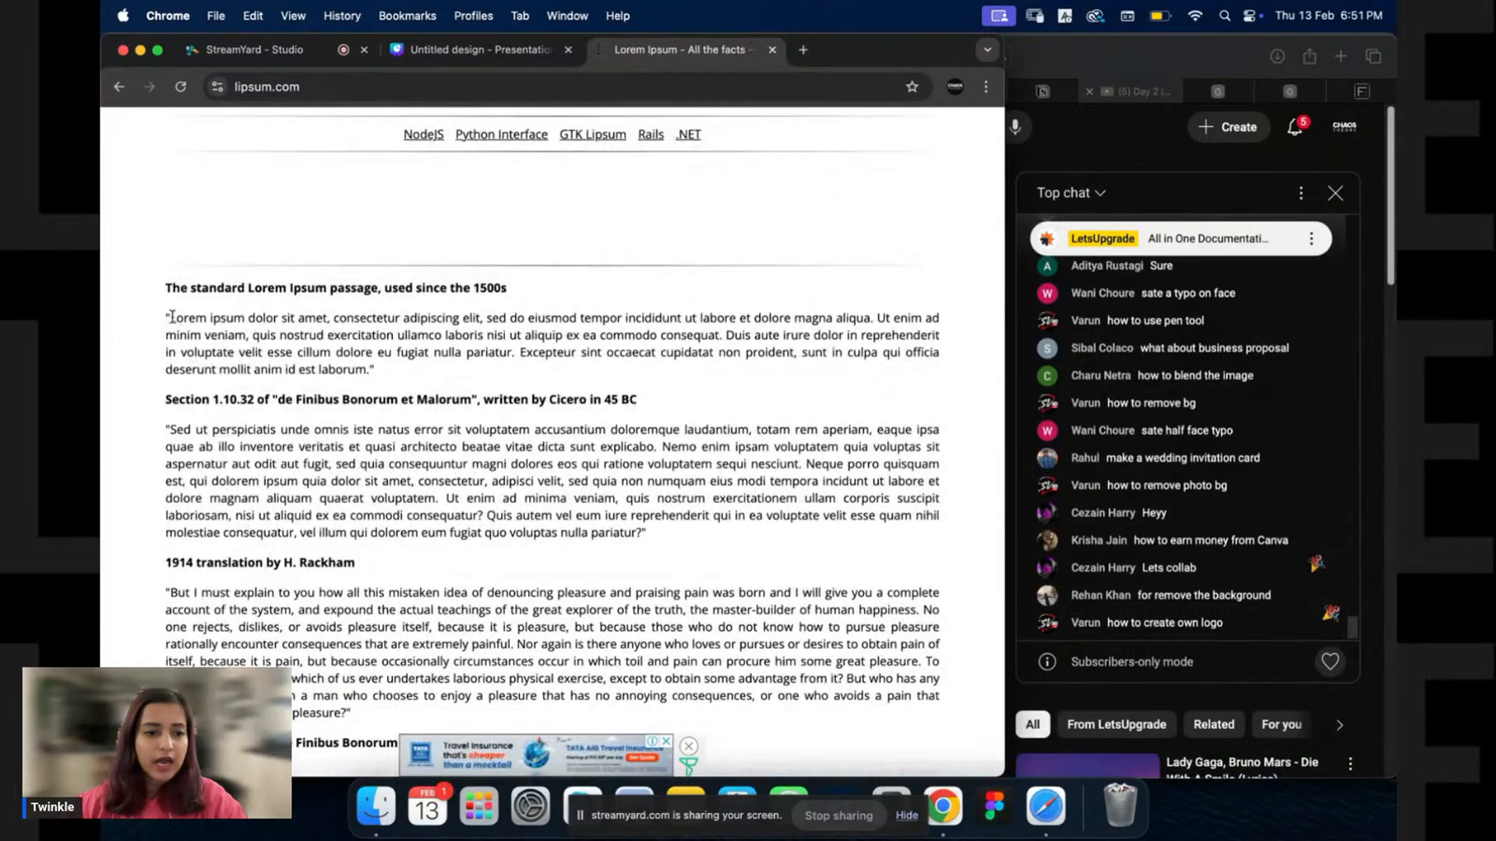
{"action": "left_click_drag", "start_coordinate": [170, 318], "coordinate": [329, 318]}
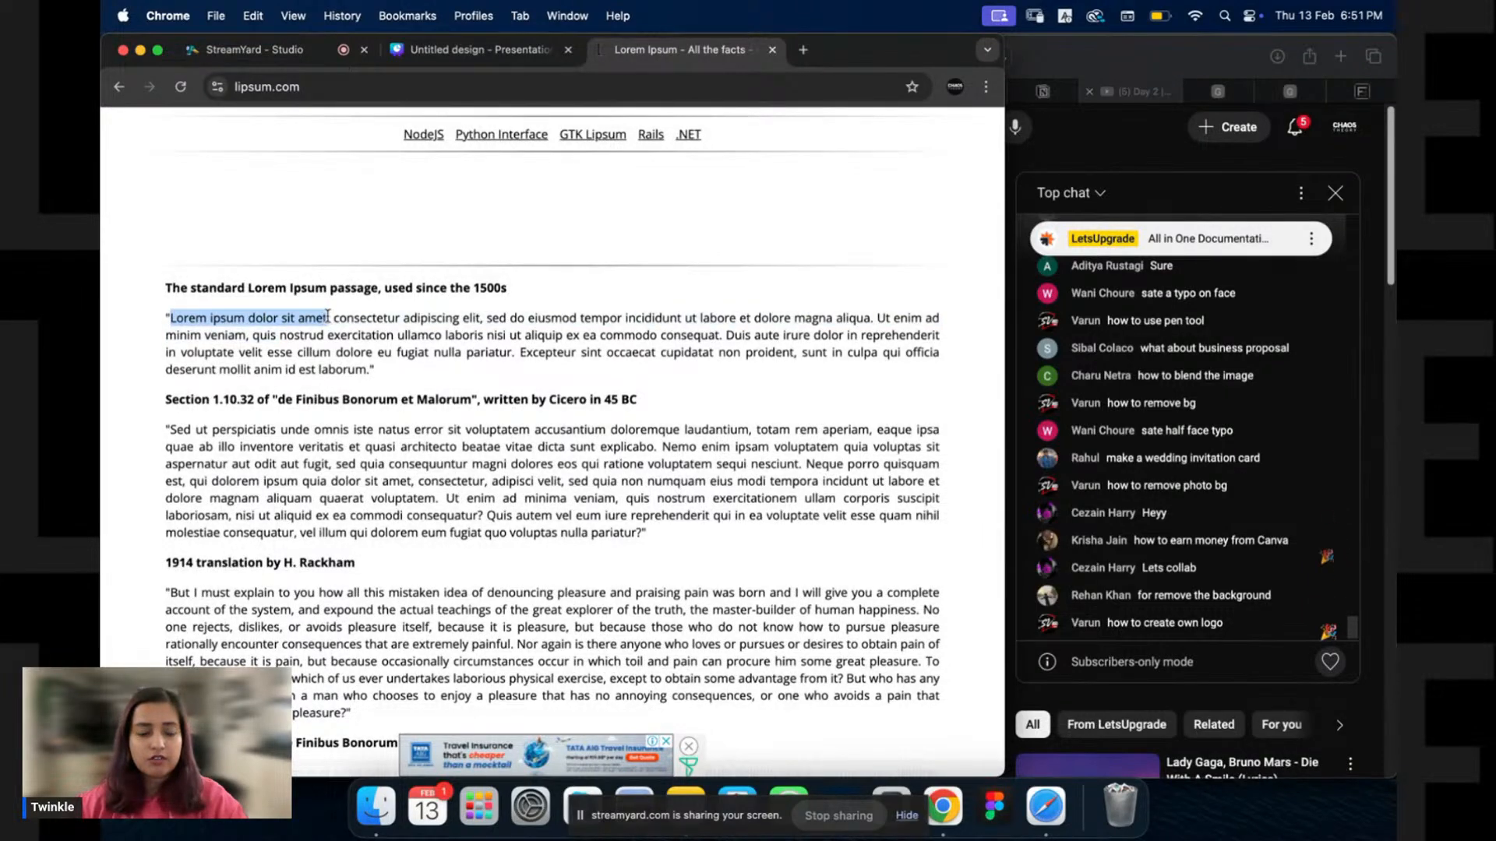
{"action": "key", "text": "super+c"}
Switch back to the Canva design and replace the word "Happening" with the copied "Lorem ipsum dolor sit amet".
{"action": "key", "text": "ctrl+shift+Tab"}
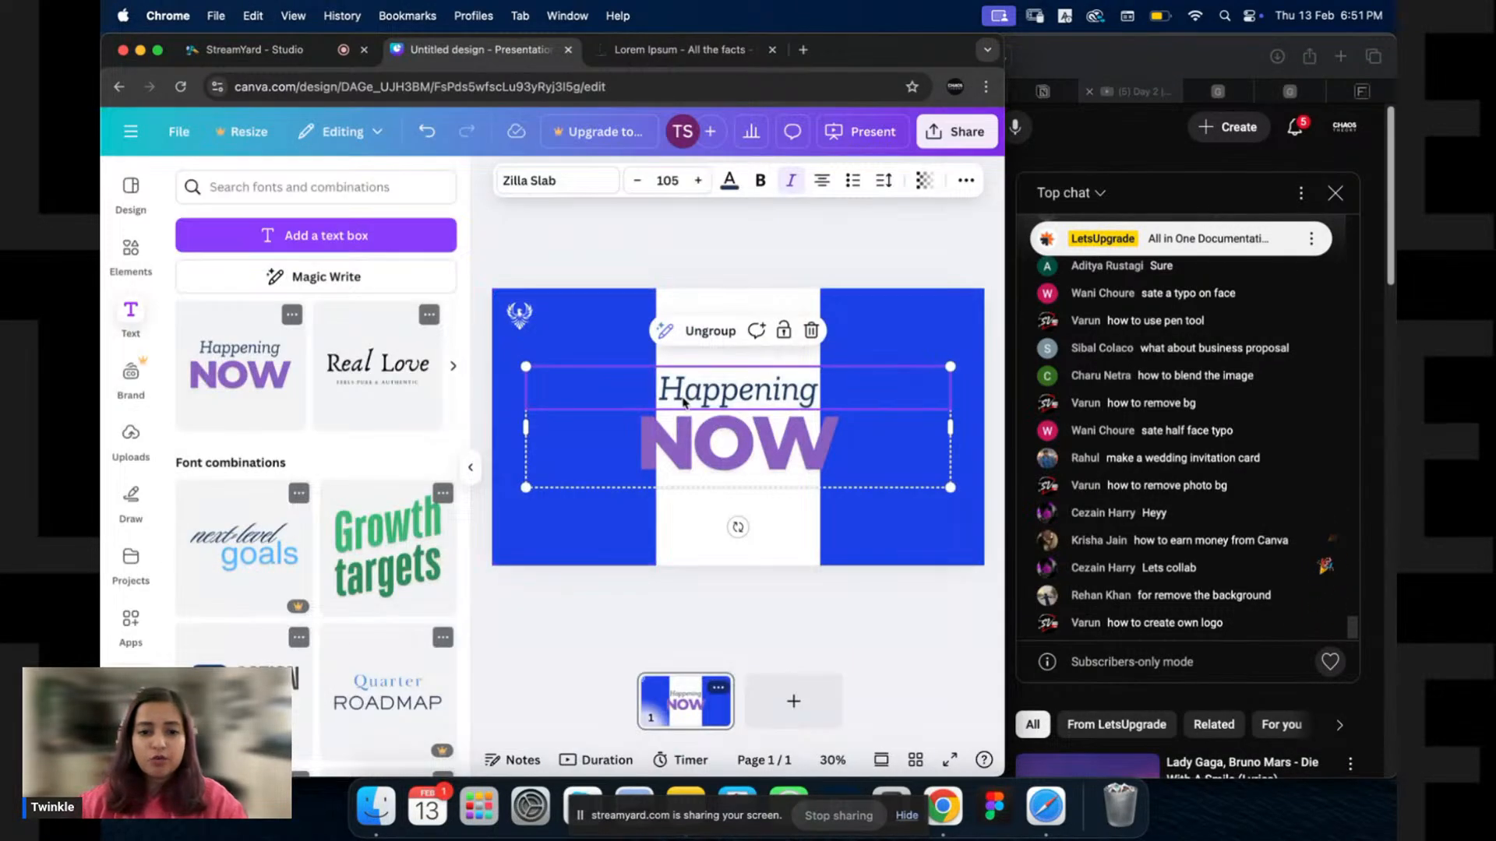
{"action": "double_click", "coordinate": [697, 437]}
{"action": "left_click_drag", "start_coordinate": [698, 437], "coordinate": [721, 392]}
{"action": "double_click", "coordinate": [743, 389]}
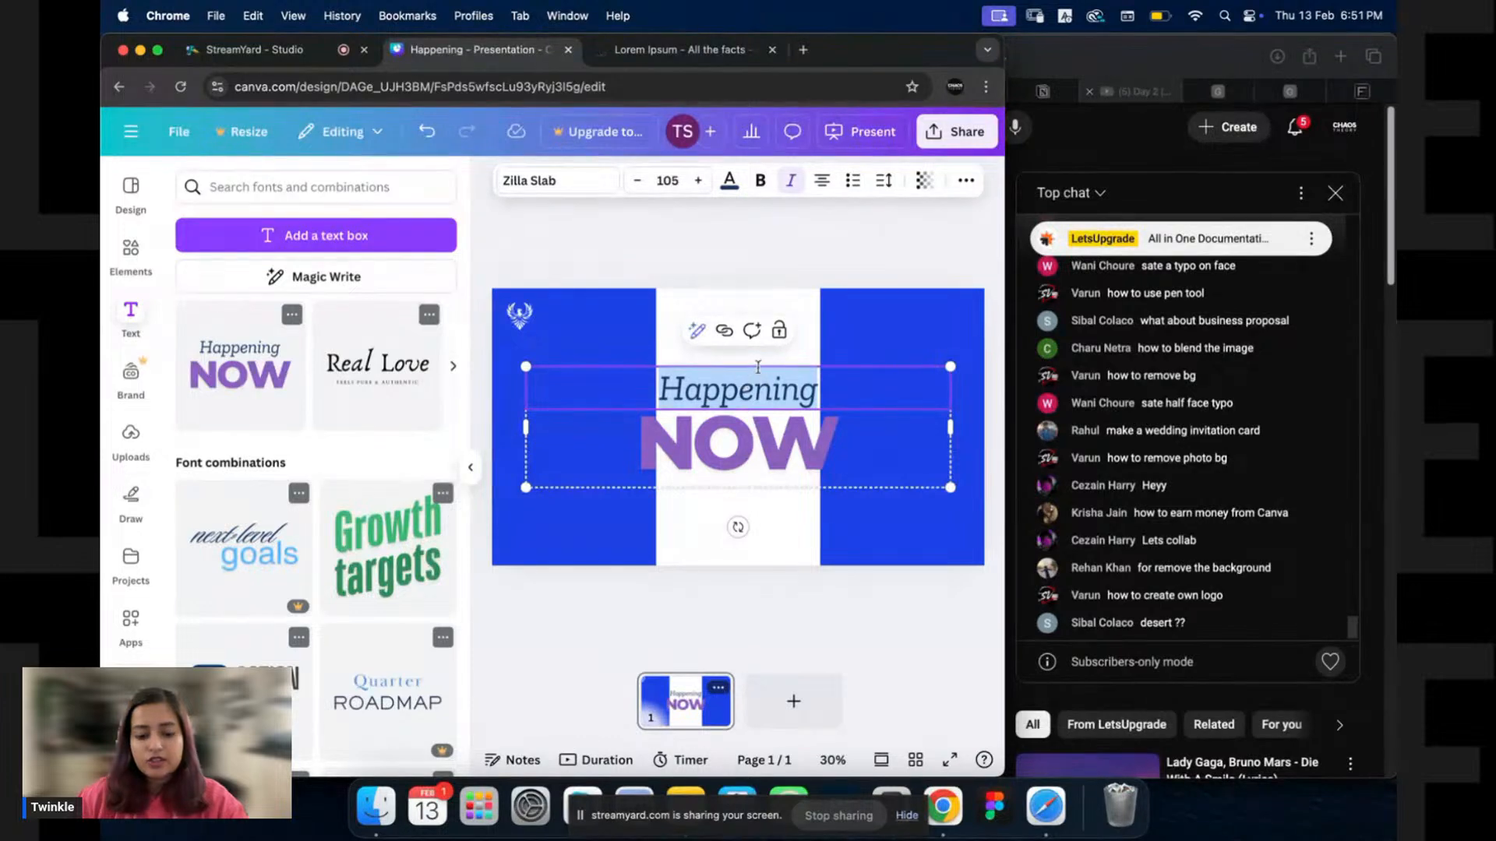
{"action": "key", "text": "super+v"}
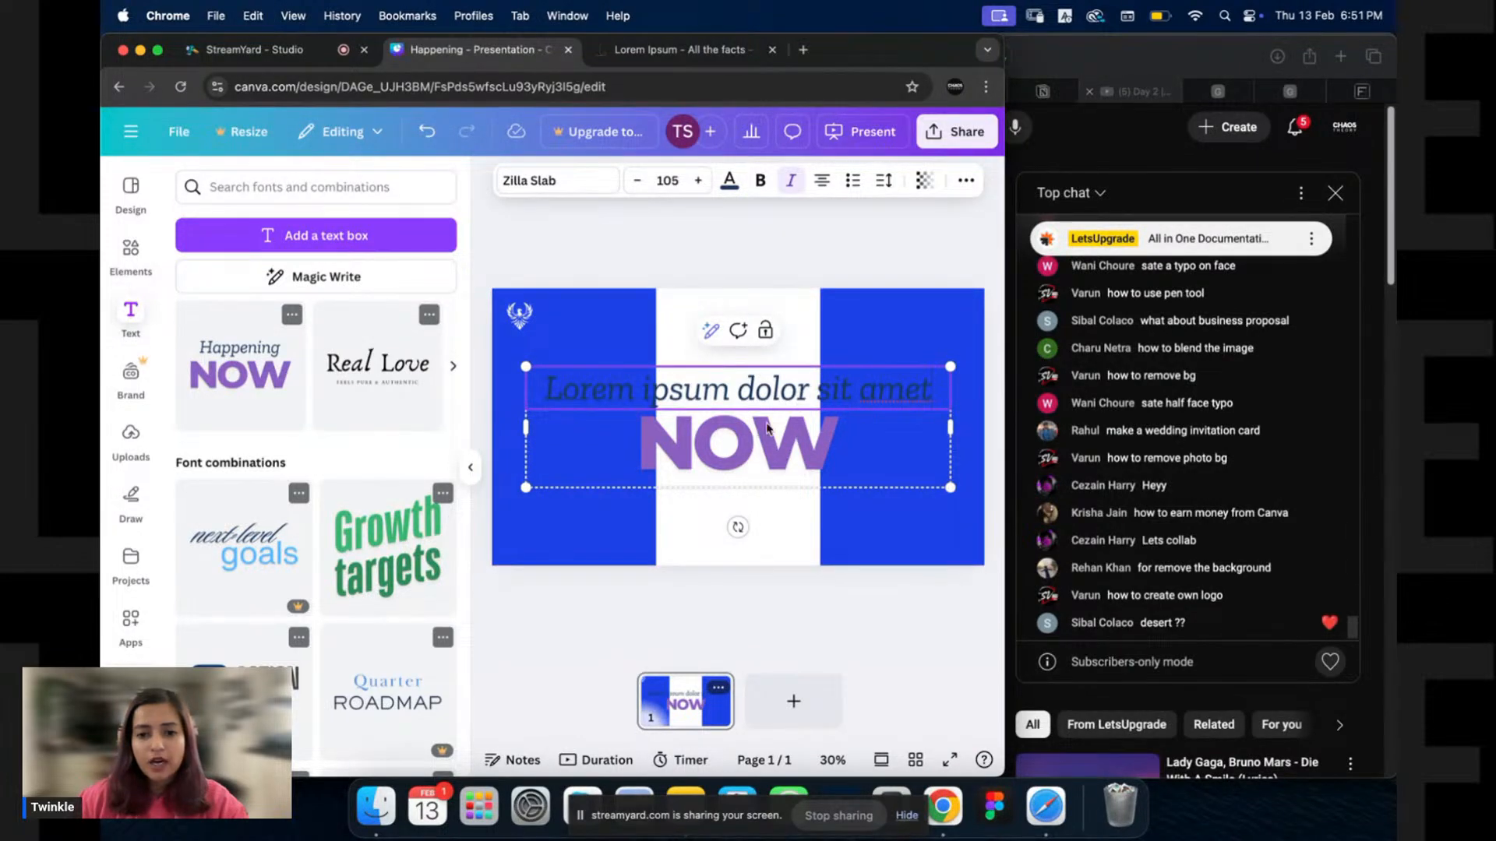
Copy "consectetur" from the lipsum.com passage and paste it over the word "NOW" in the Canva text group.
{"action": "key", "text": "ctrl+Tab"}
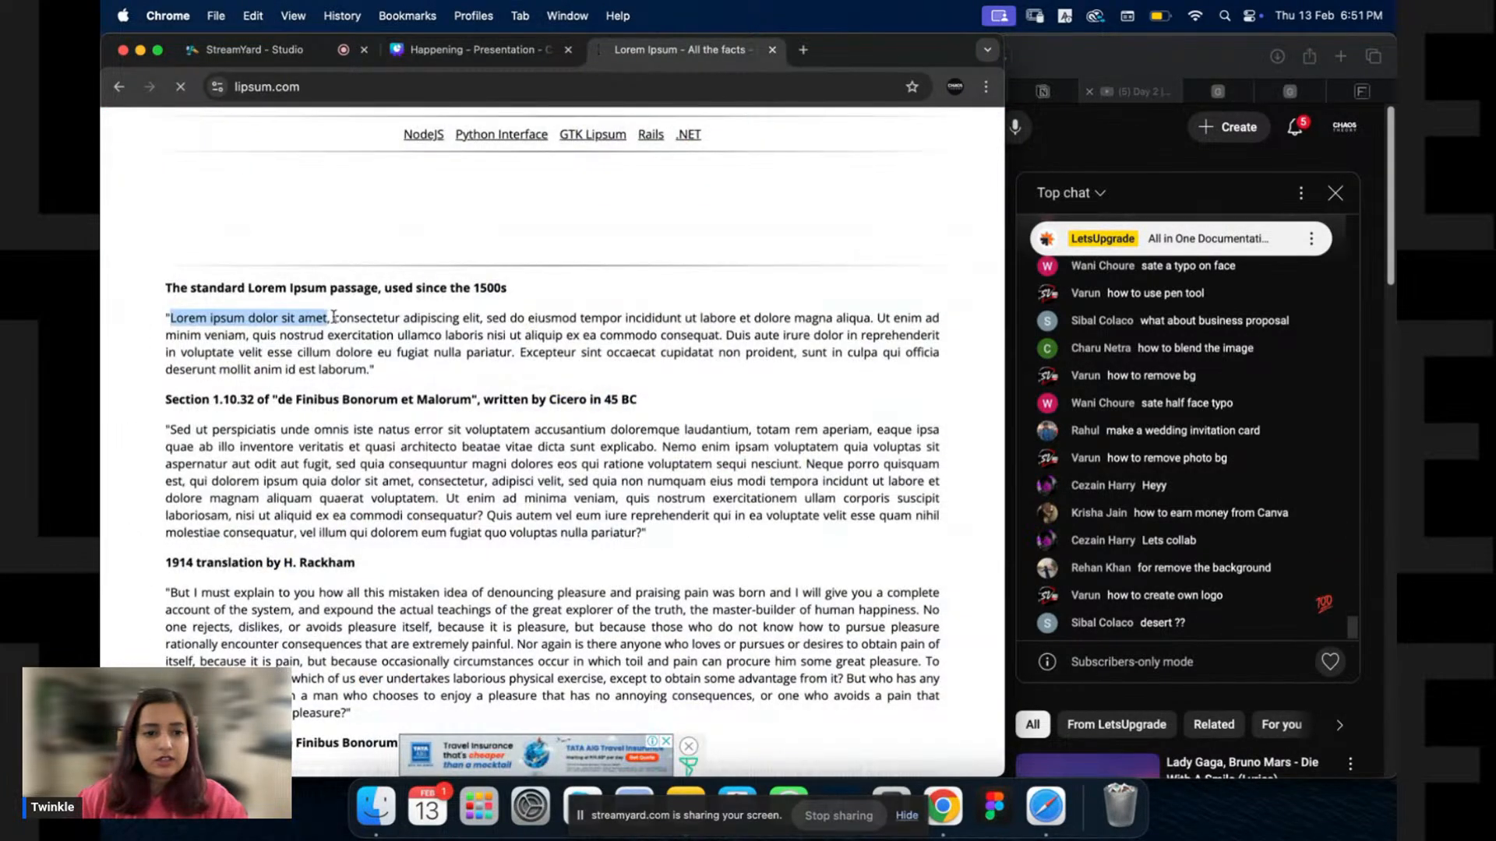
{"action": "left_click_drag", "start_coordinate": [334, 317], "coordinate": [405, 315]}
{"action": "key", "text": "super+c"}
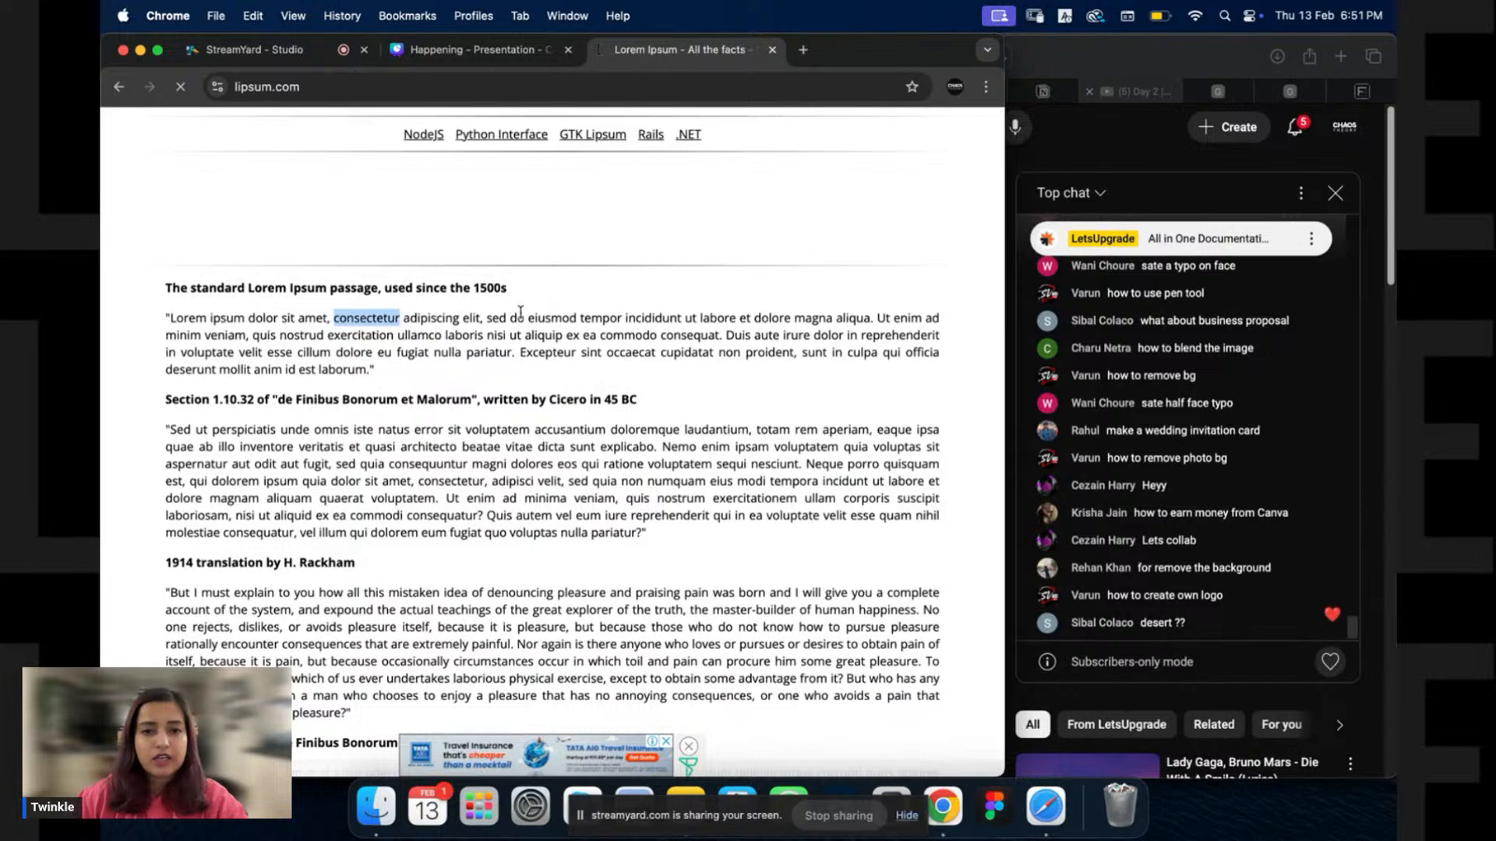
{"action": "key", "text": "ctrl+shift+Tab"}
{"action": "double_click", "coordinate": [783, 473]}
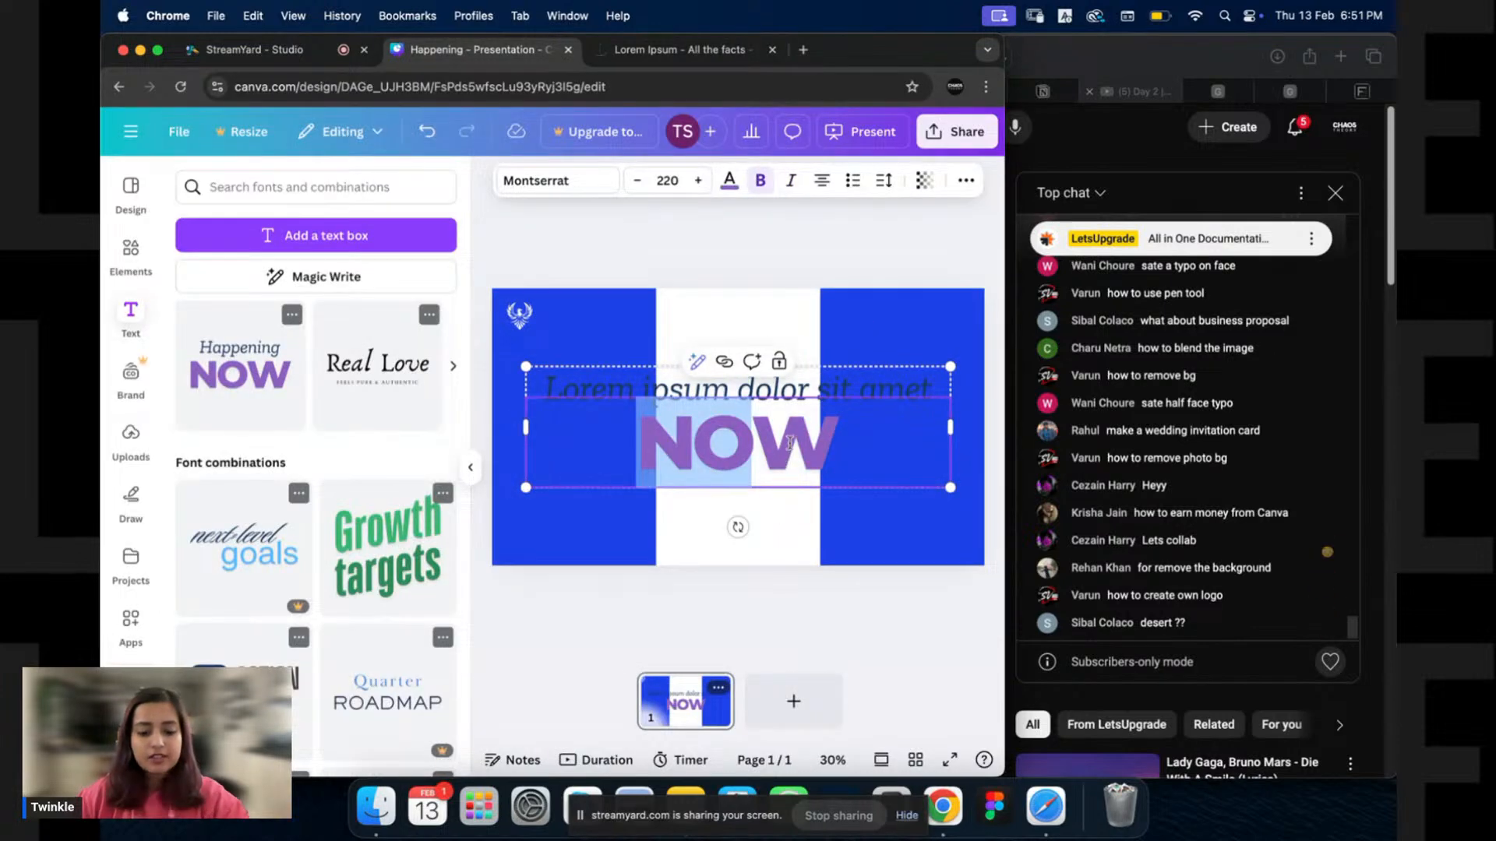
{"action": "left_click_drag", "start_coordinate": [789, 442], "coordinate": [834, 444]}
{"action": "key", "text": "super+v"}
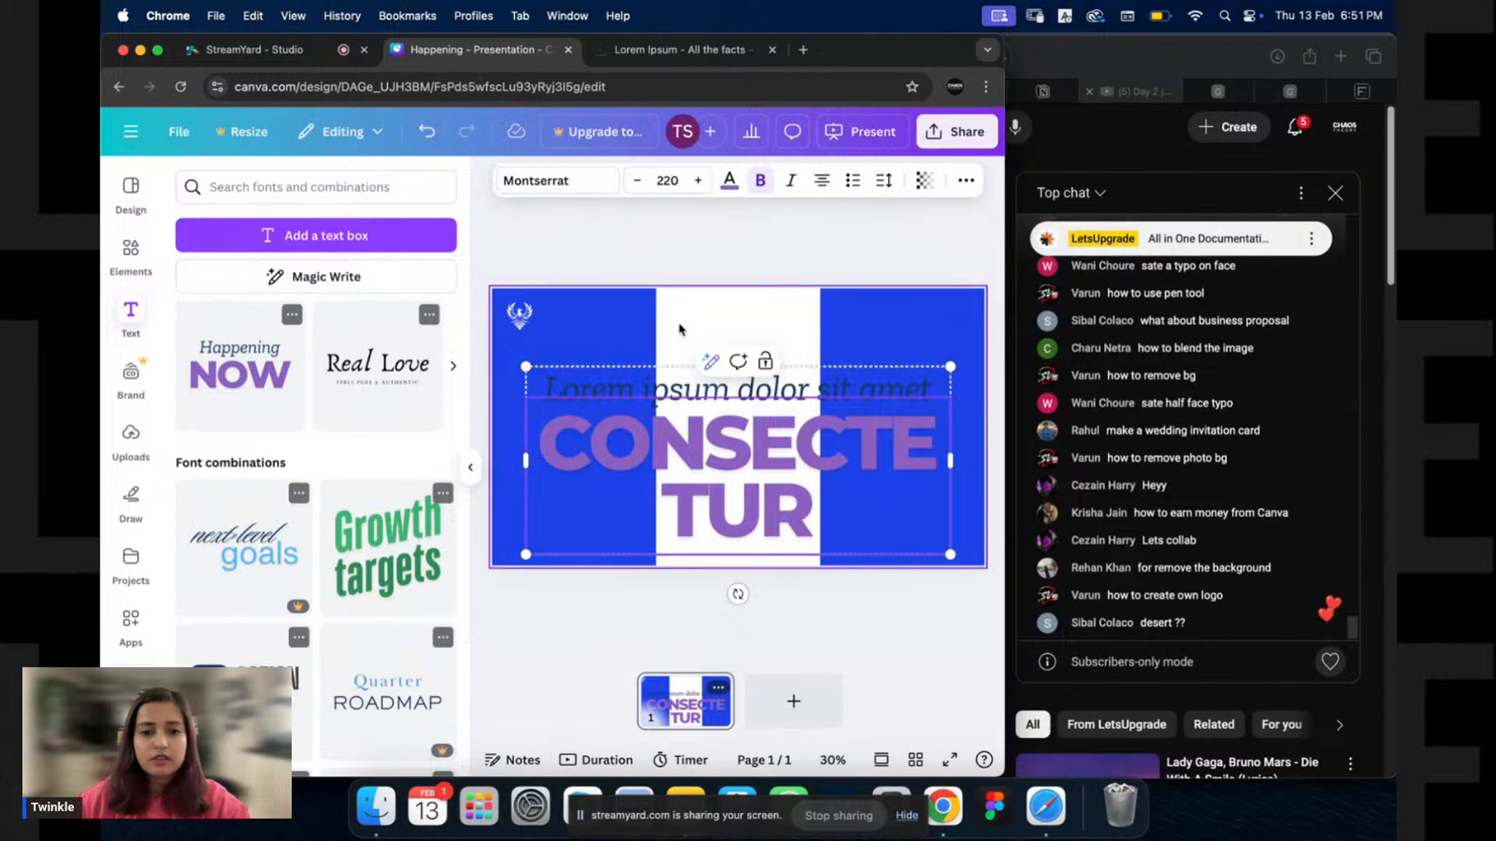
Change the colour of the whole "CONSECTETUR" text to white from the document colours.
{"action": "key", "text": "super+a"}
{"action": "left_click", "coordinate": [736, 183]}
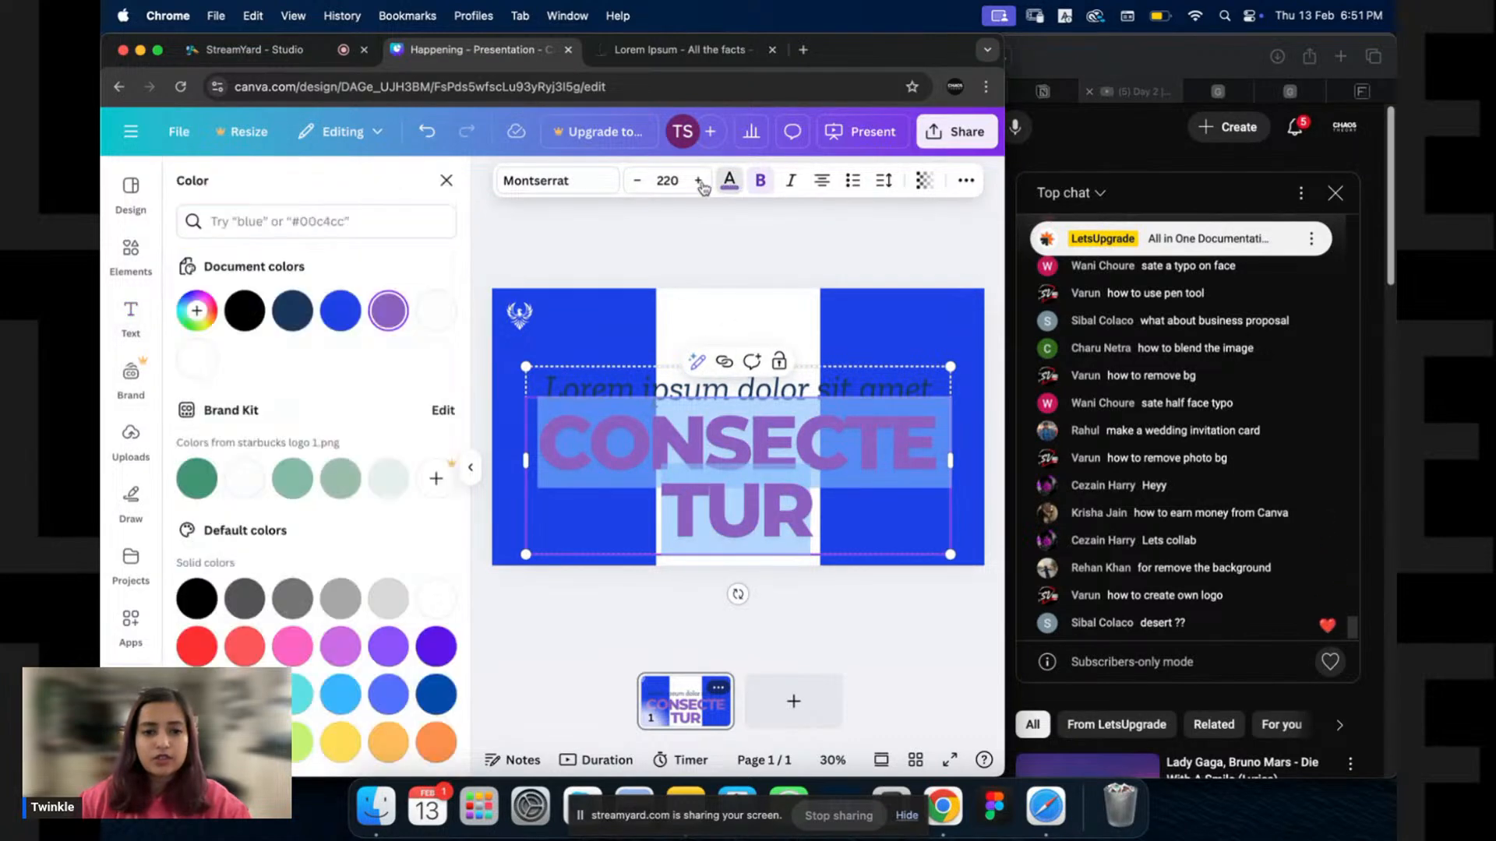
{"action": "left_click", "coordinate": [200, 364]}
{"action": "left_click", "coordinate": [757, 312]}
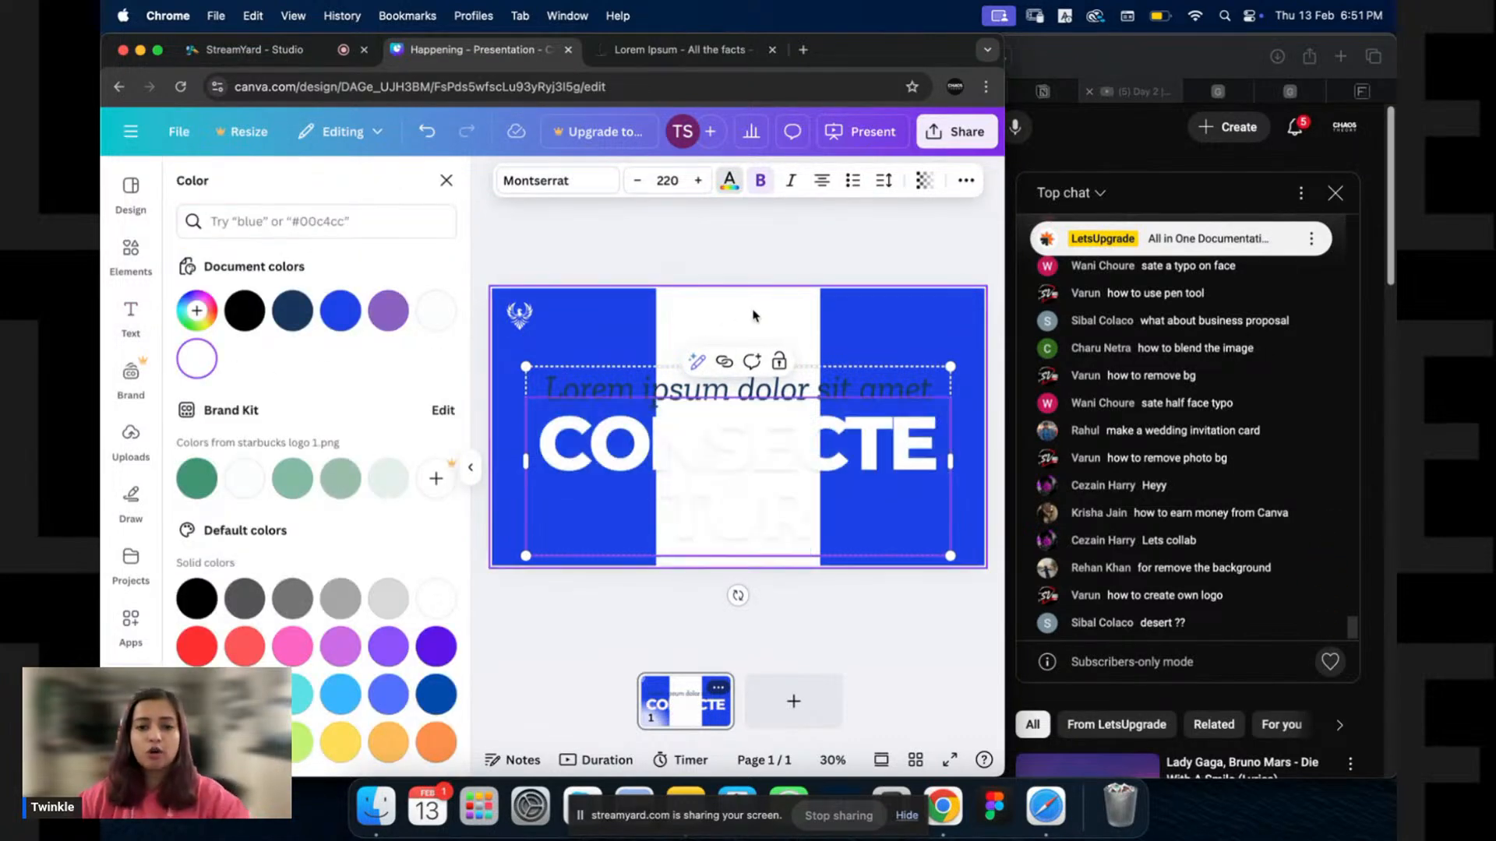
Shrink the heading text group to fit within the first blue panel below the logo and left-align its text.
{"action": "left_click", "coordinate": [804, 395]}
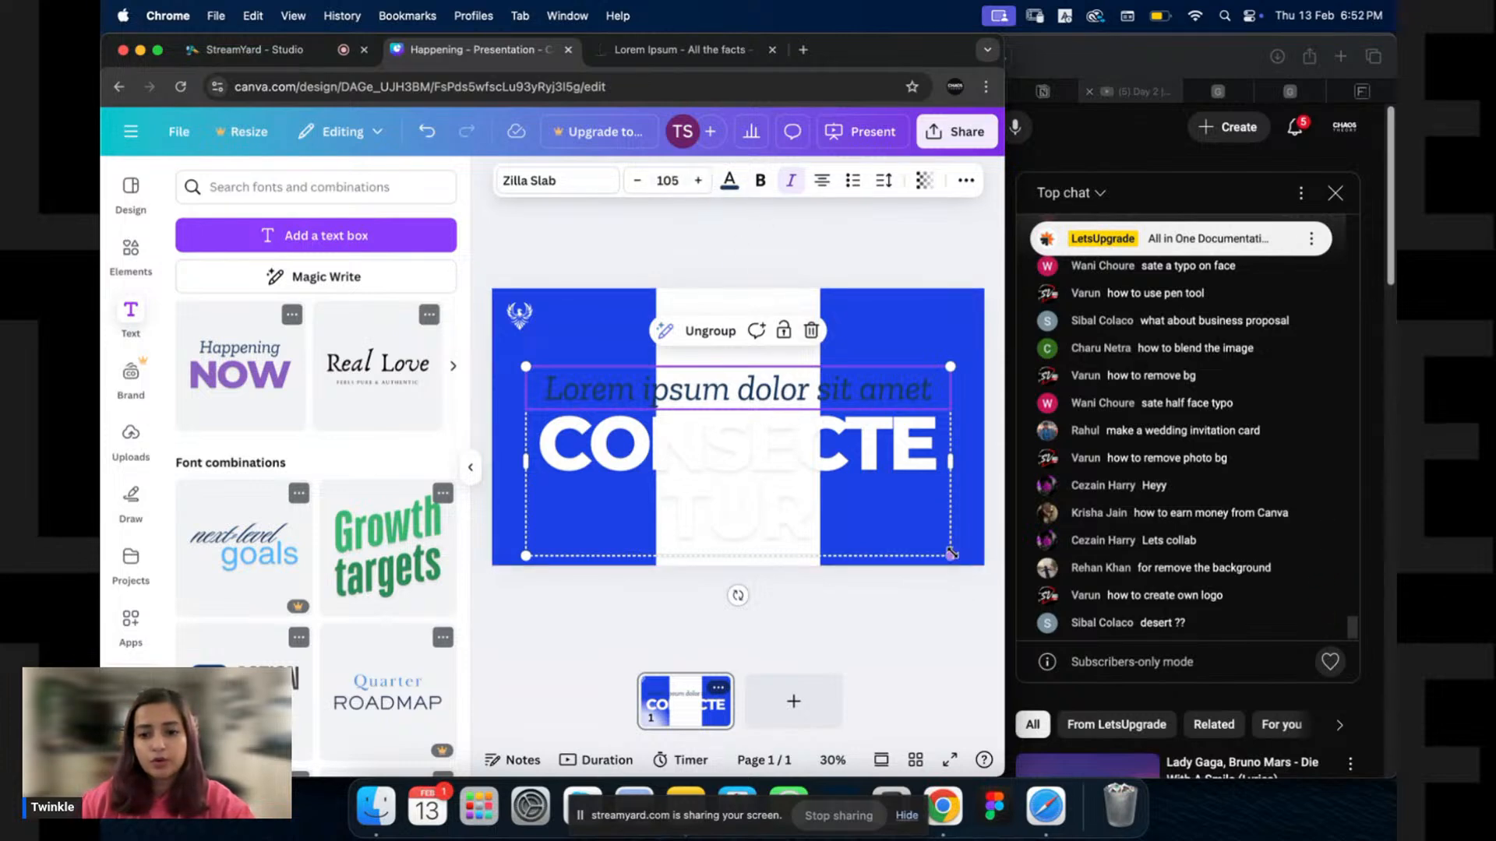
{"action": "left_click_drag", "start_coordinate": [953, 554], "coordinate": [646, 396]}
{"action": "left_click_drag", "start_coordinate": [525, 366], "coordinate": [505, 362]}
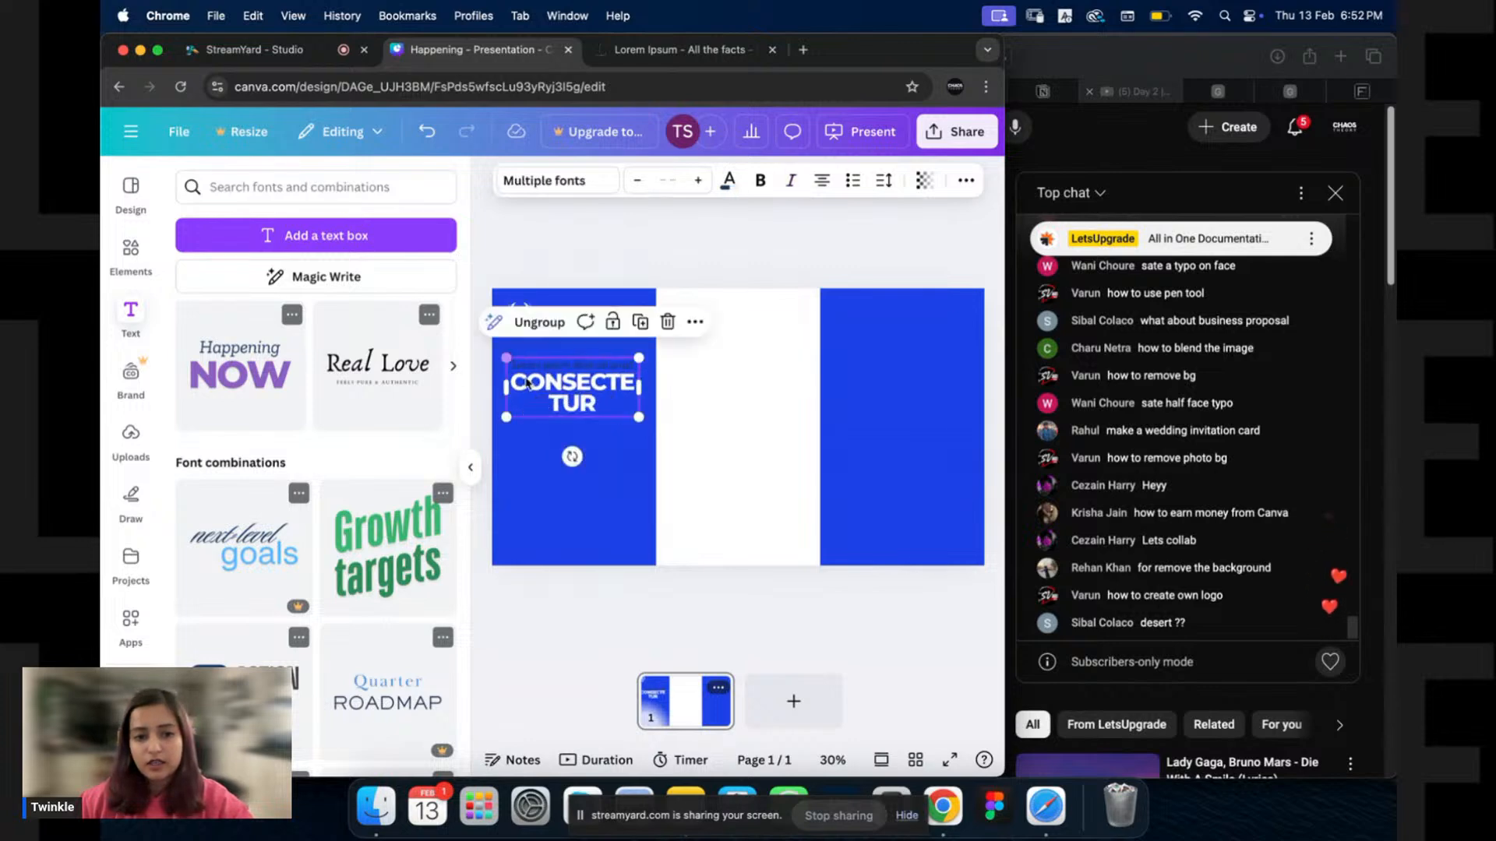
{"action": "left_click", "coordinate": [822, 184]}
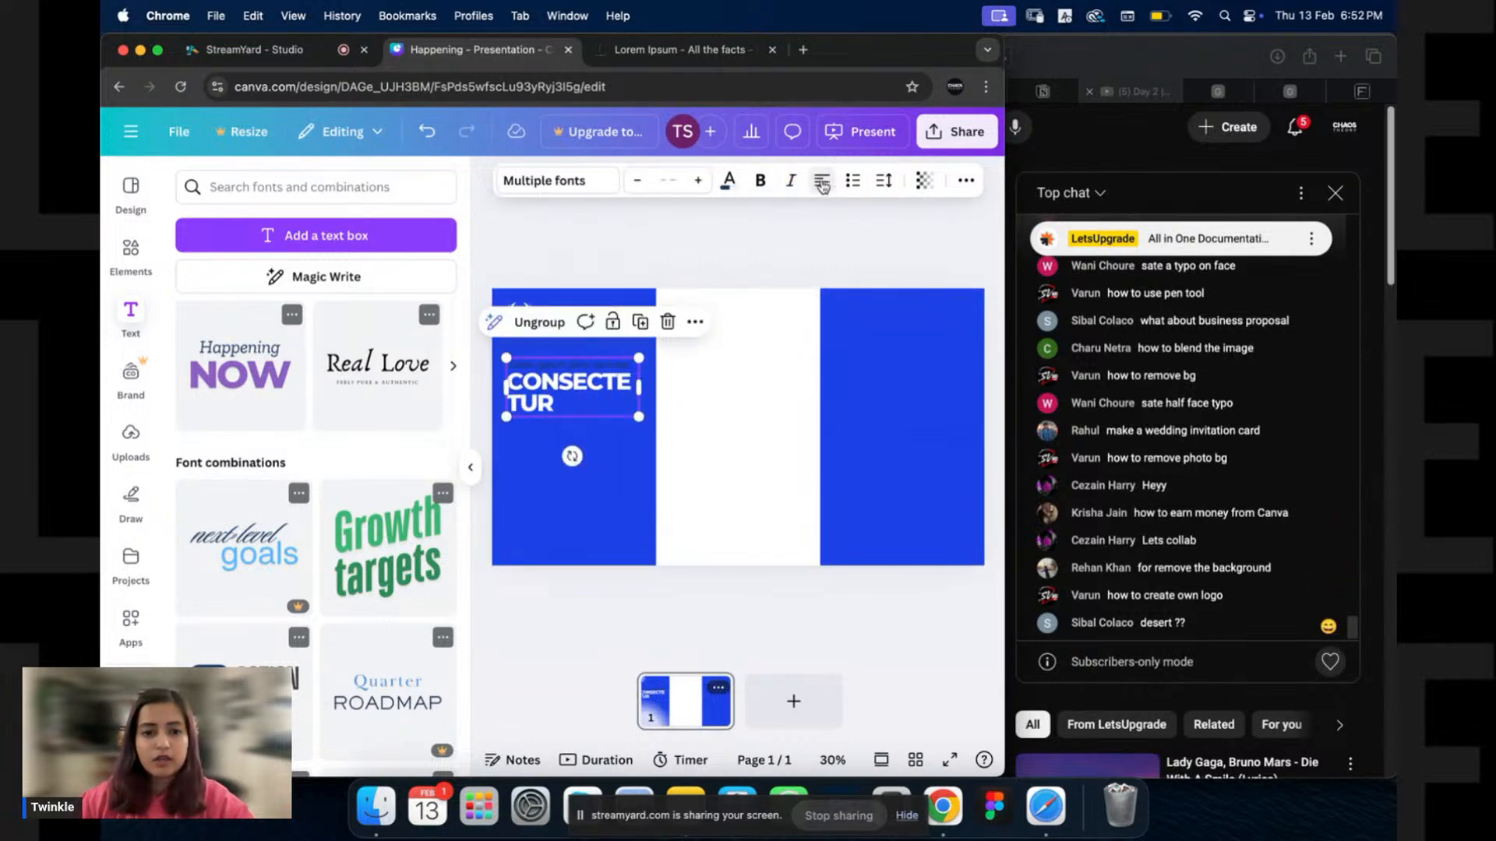
Ungroup the two text lines and reduce the font size of "CONSECTETUR" to 51.7 so it fits on one line.
{"action": "left_click", "coordinate": [551, 324]}
{"action": "left_click", "coordinate": [628, 393]}
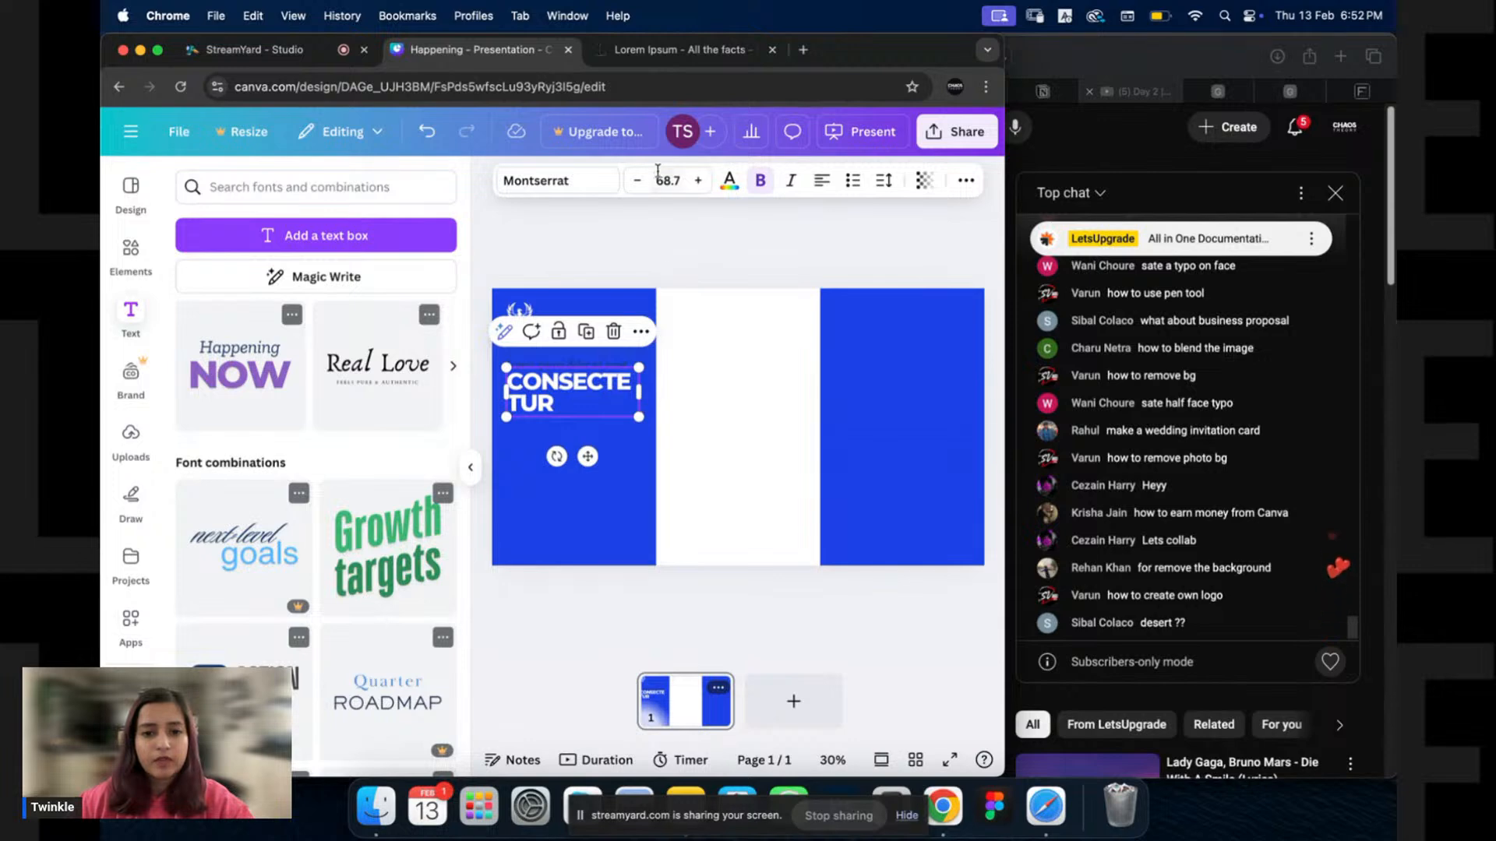
{"action": "left_click", "coordinate": [637, 181]}
{"action": "left_click", "coordinate": [638, 181]}
{"action": "left_click", "coordinate": [638, 180]}
{"action": "left_click", "coordinate": [638, 181]}
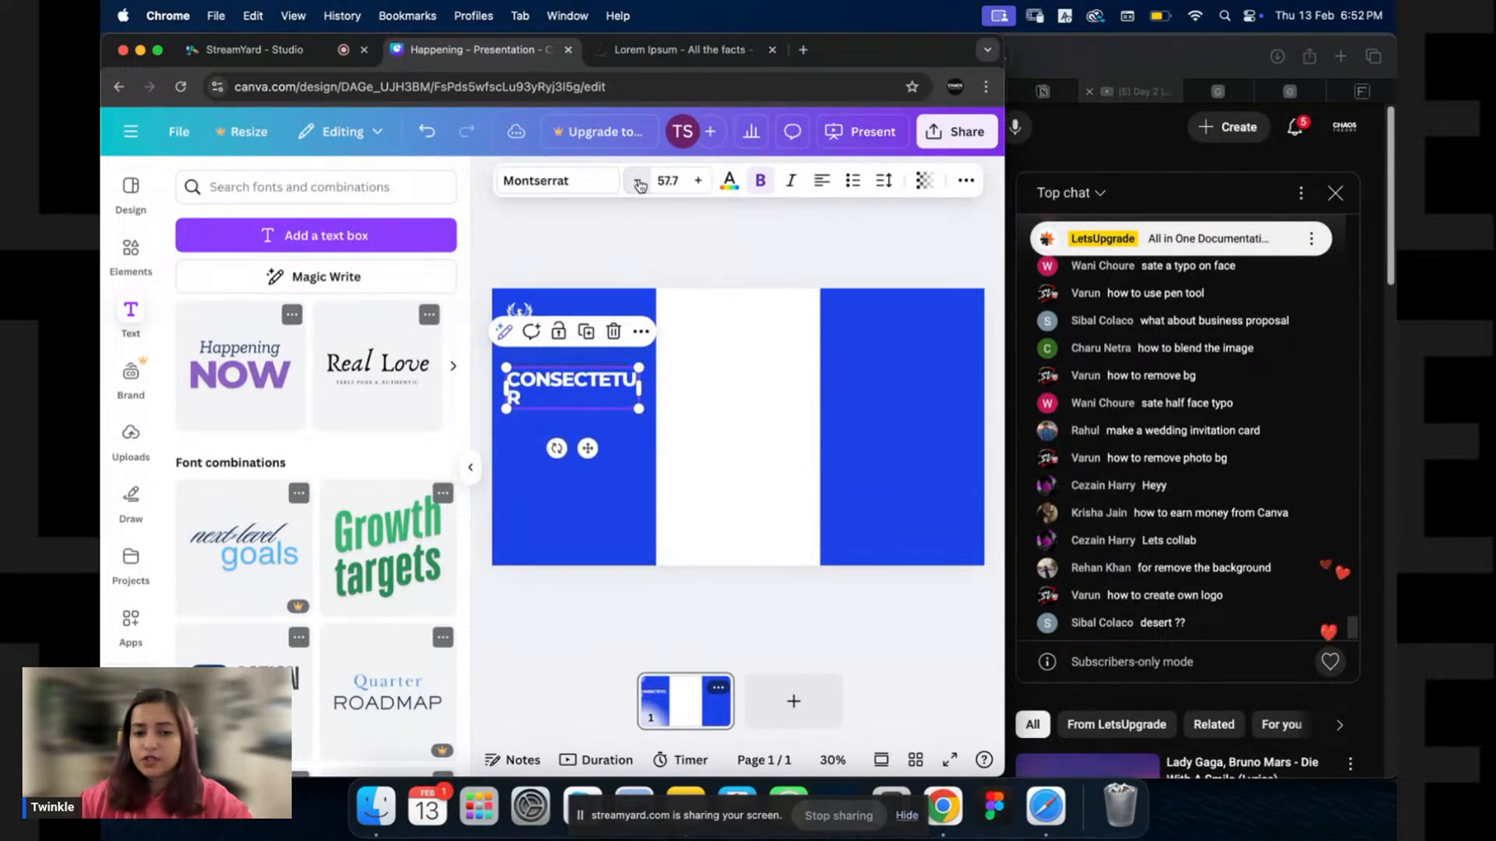
{"action": "left_click", "coordinate": [638, 181]}
{"action": "left_click", "coordinate": [637, 181]}
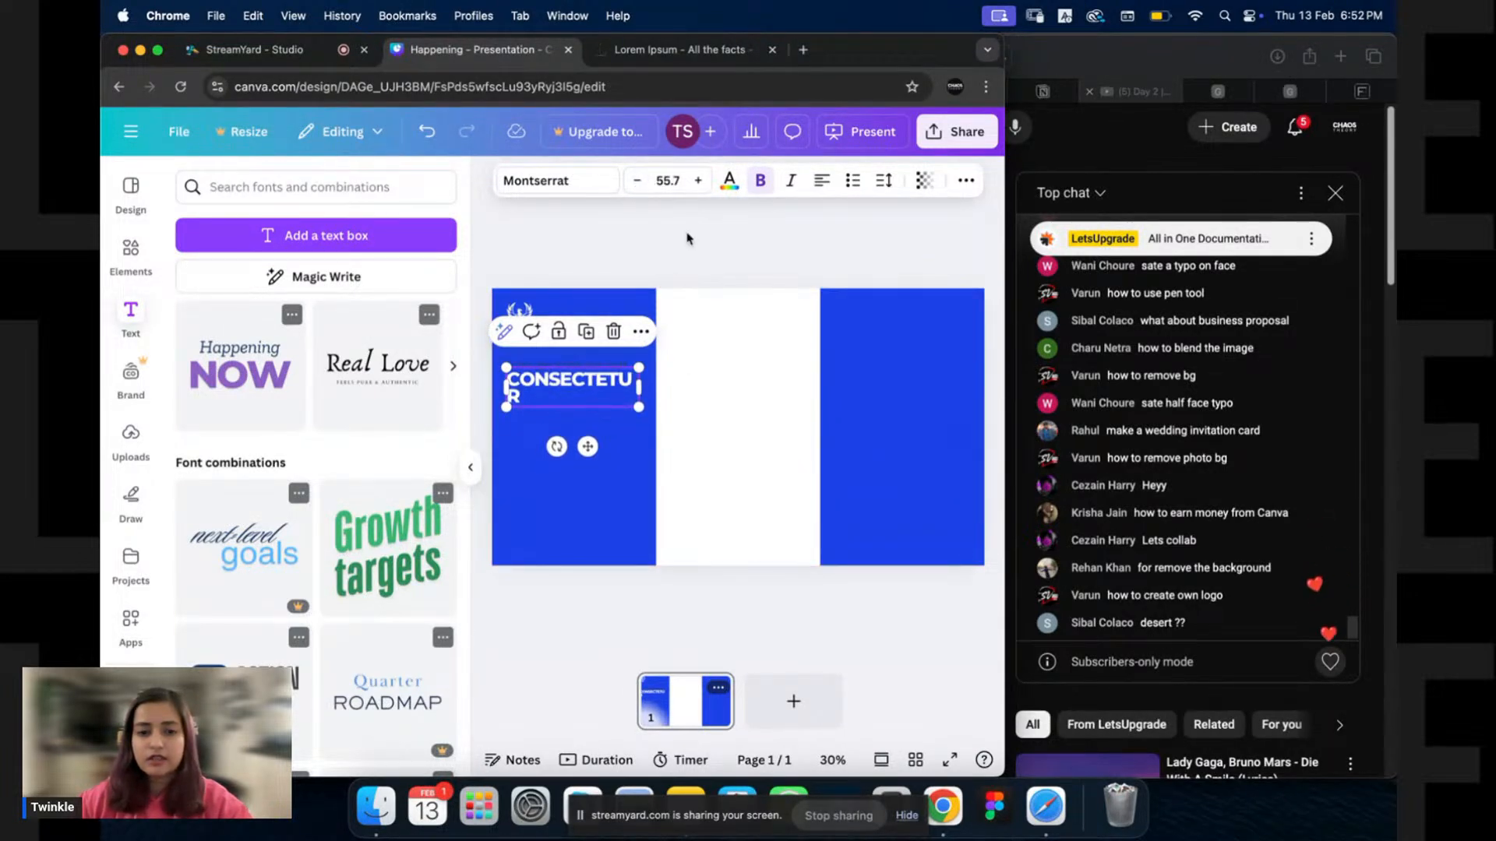
{"action": "left_click", "coordinate": [637, 180]}
{"action": "left_click", "coordinate": [637, 181]}
{"action": "left_click", "coordinate": [638, 181]}
{"action": "left_click", "coordinate": [637, 180]}
{"action": "left_click", "coordinate": [645, 241]}
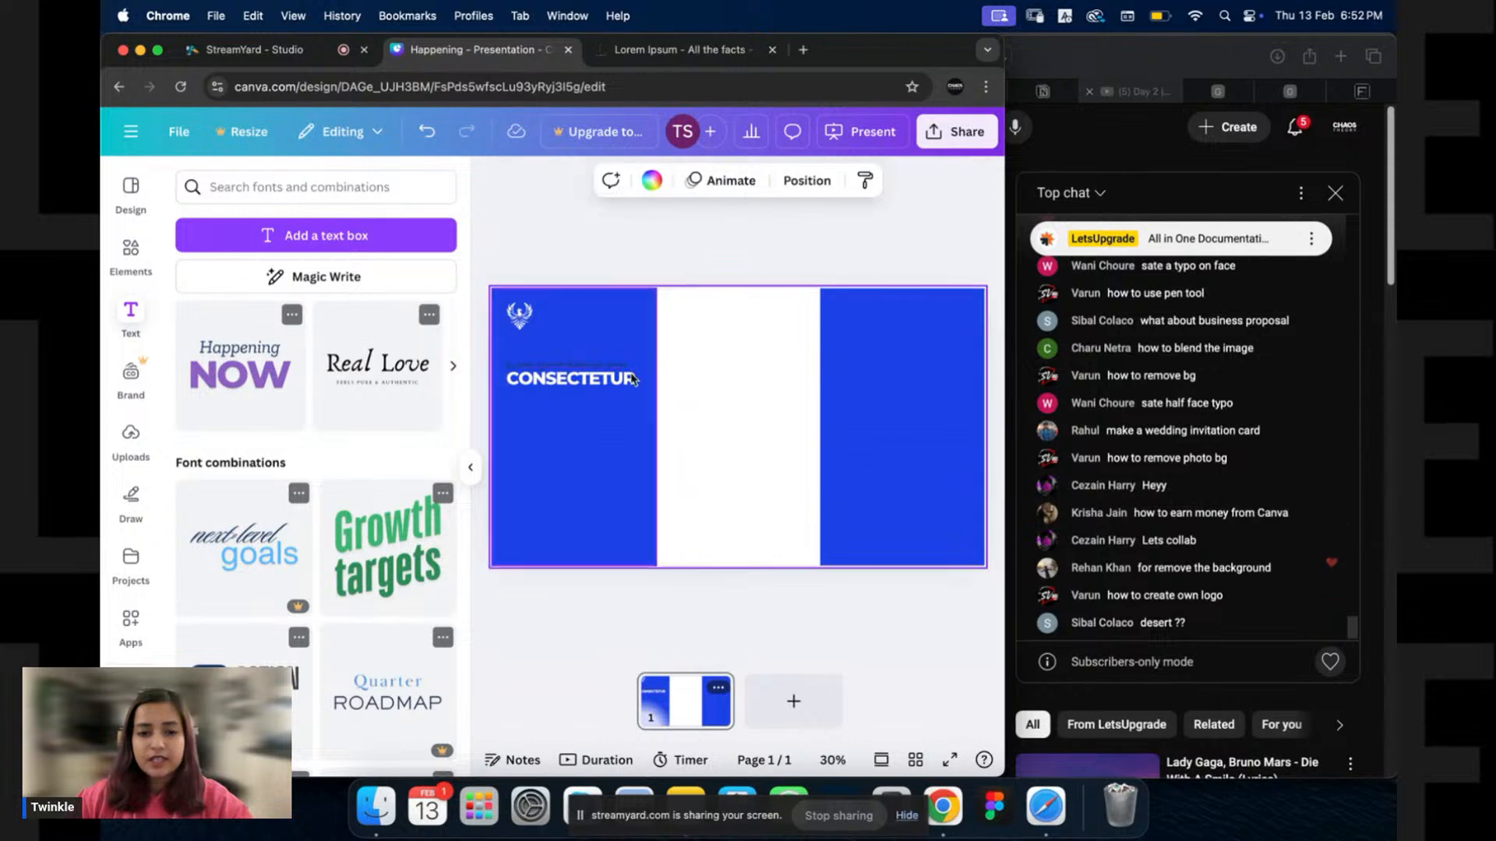
Recolour the "Lorem ipsum dolor sit amet" line to the pale blue #C5CEF6 with the custom colour picker.
{"action": "left_click", "coordinate": [608, 367]}
{"action": "scroll", "coordinate": [607, 366], "scroll_direction": "up", "scroll_amount": 5}
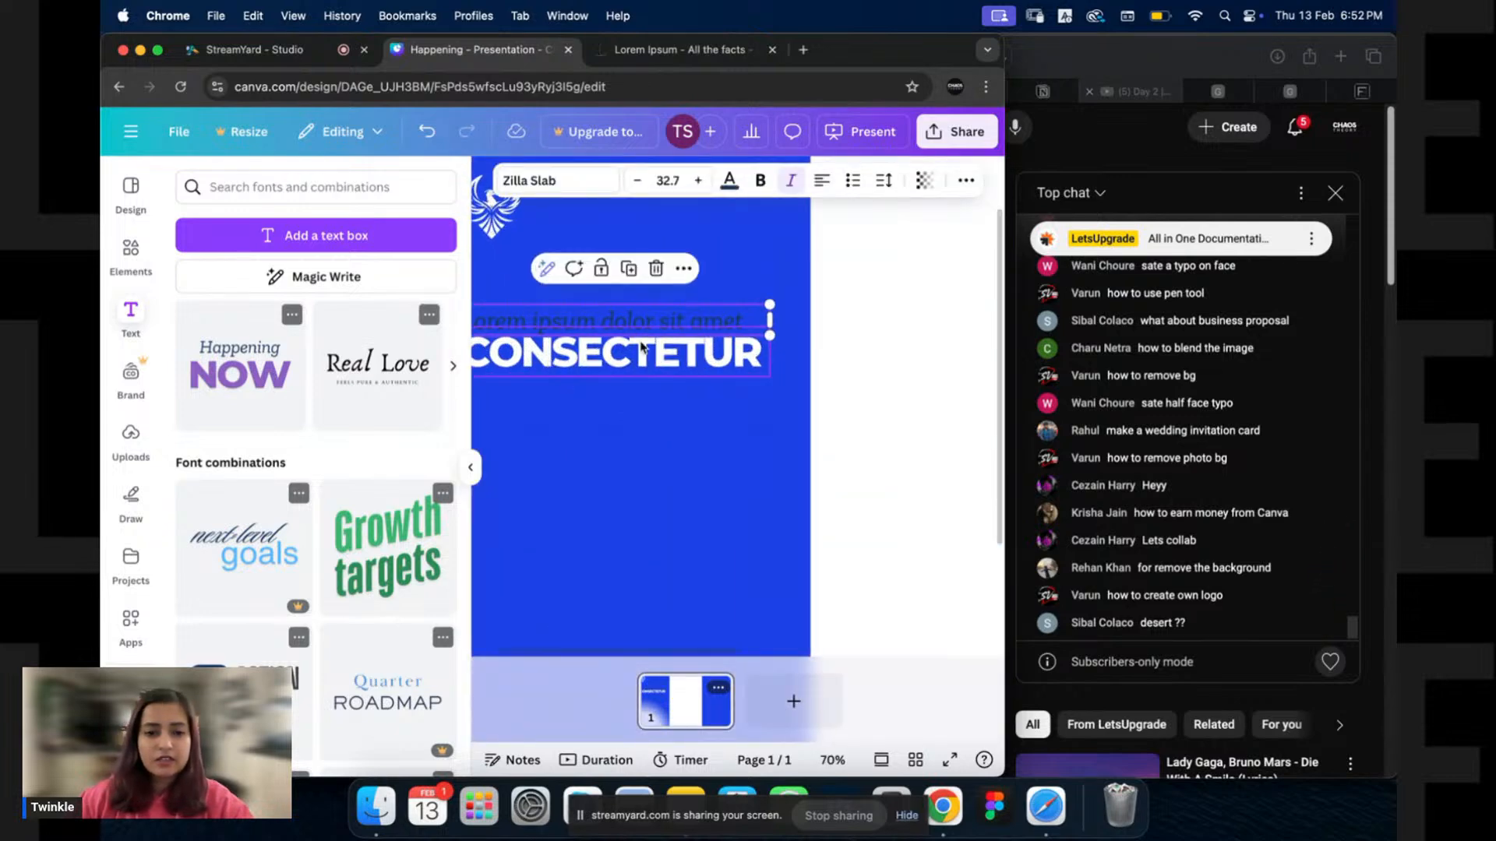
{"action": "scroll", "coordinate": [641, 348], "scroll_direction": "left", "scroll_amount": 1}
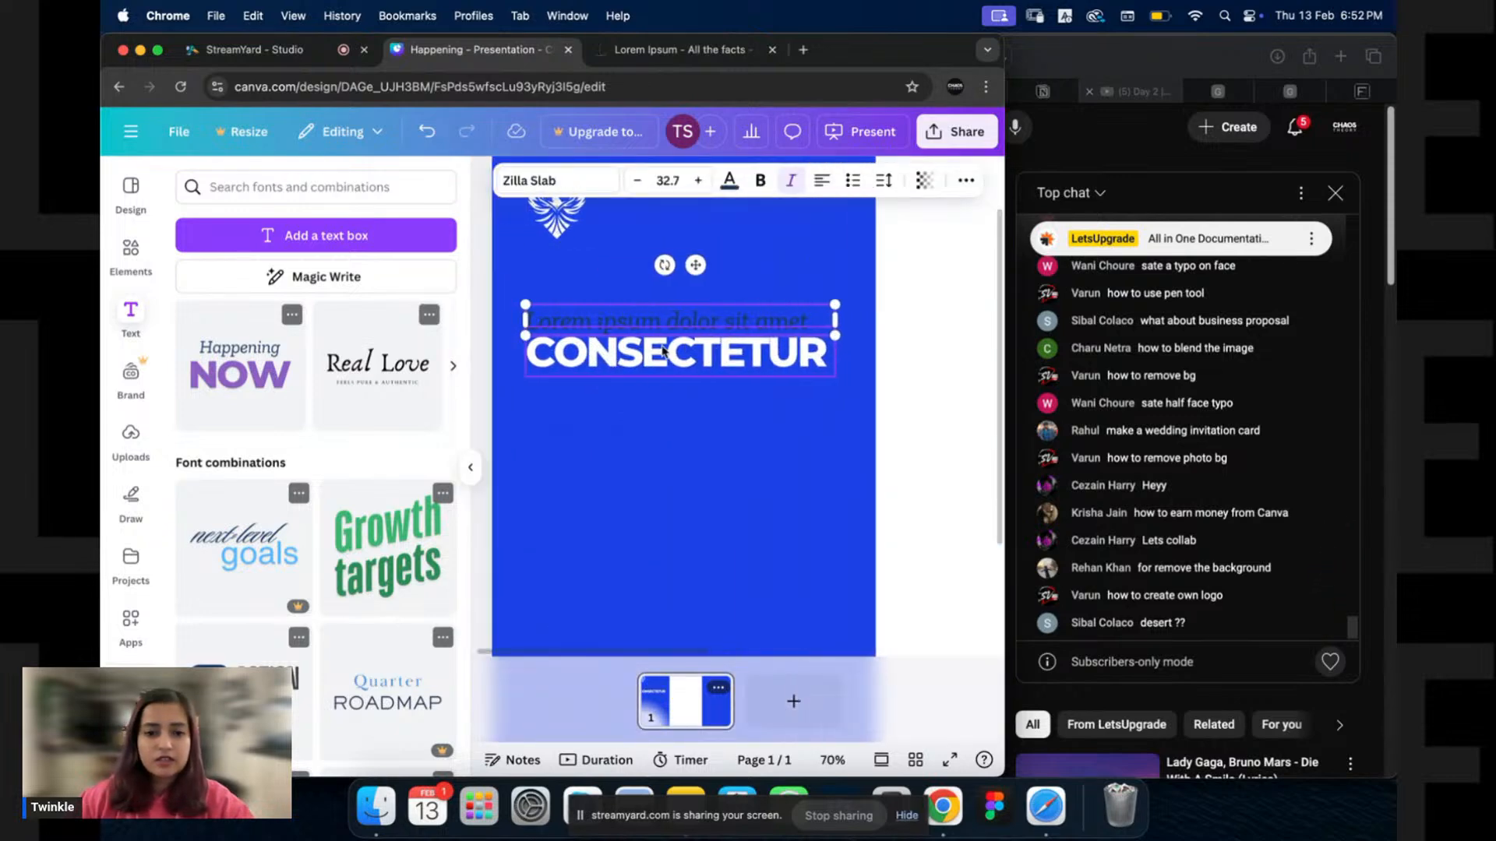
{"action": "left_click", "coordinate": [729, 179]}
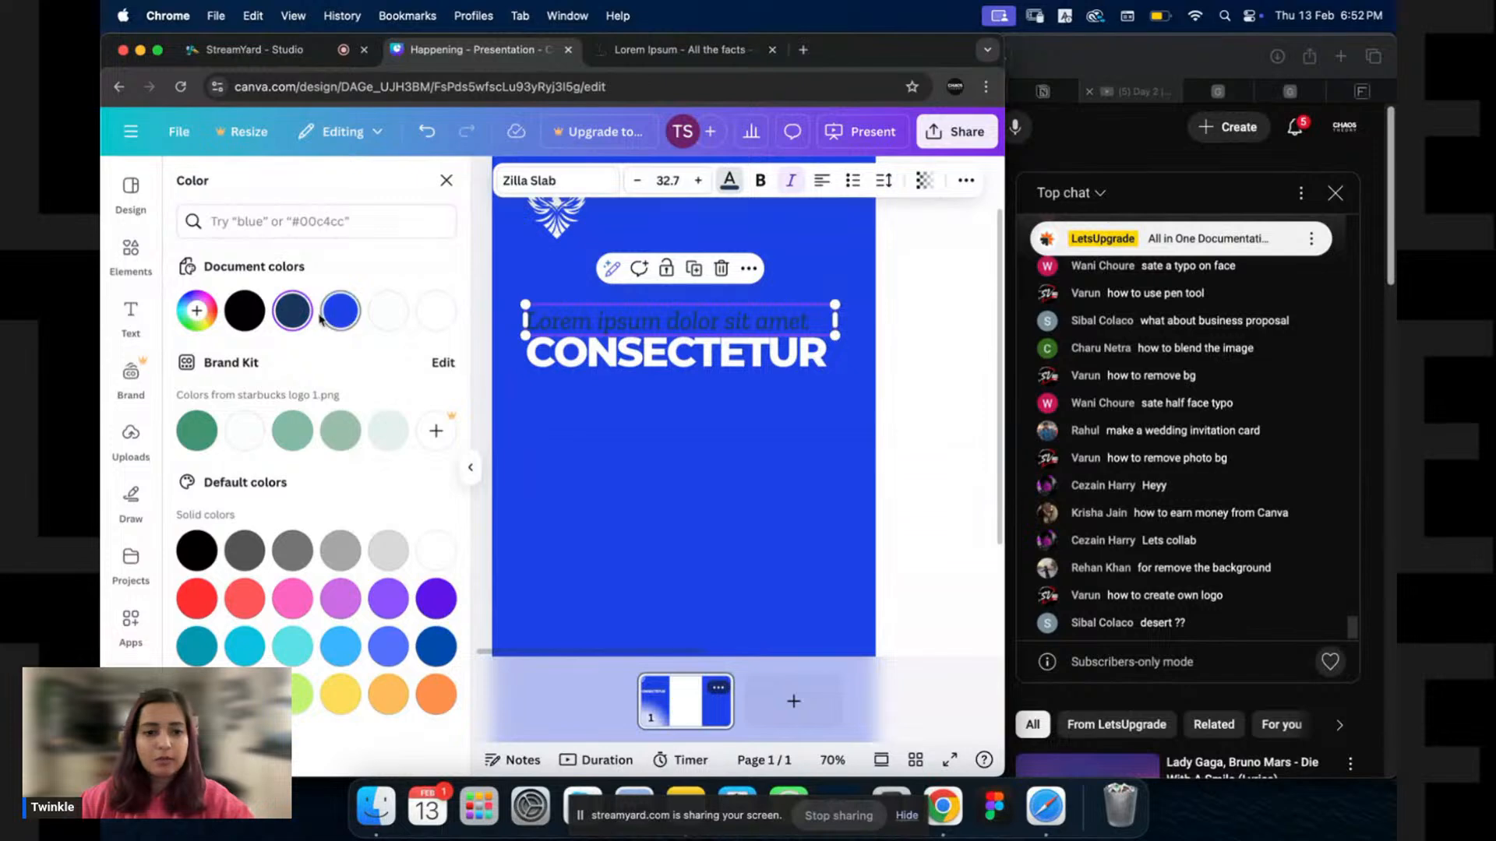
{"action": "left_click", "coordinate": [344, 315]}
{"action": "left_click", "coordinate": [197, 311]}
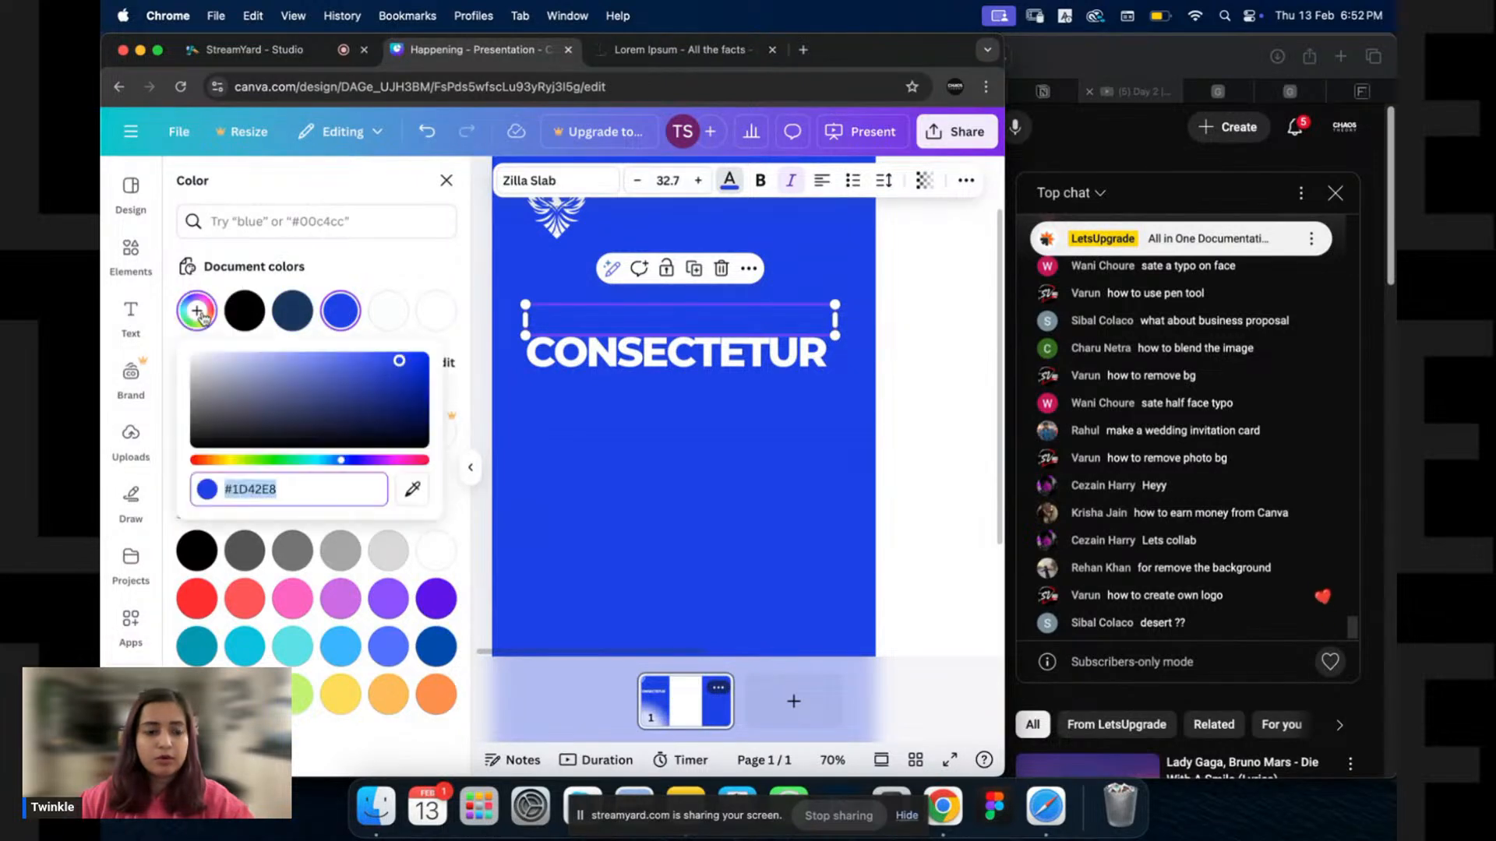
{"action": "left_click_drag", "start_coordinate": [260, 395], "coordinate": [236, 357]}
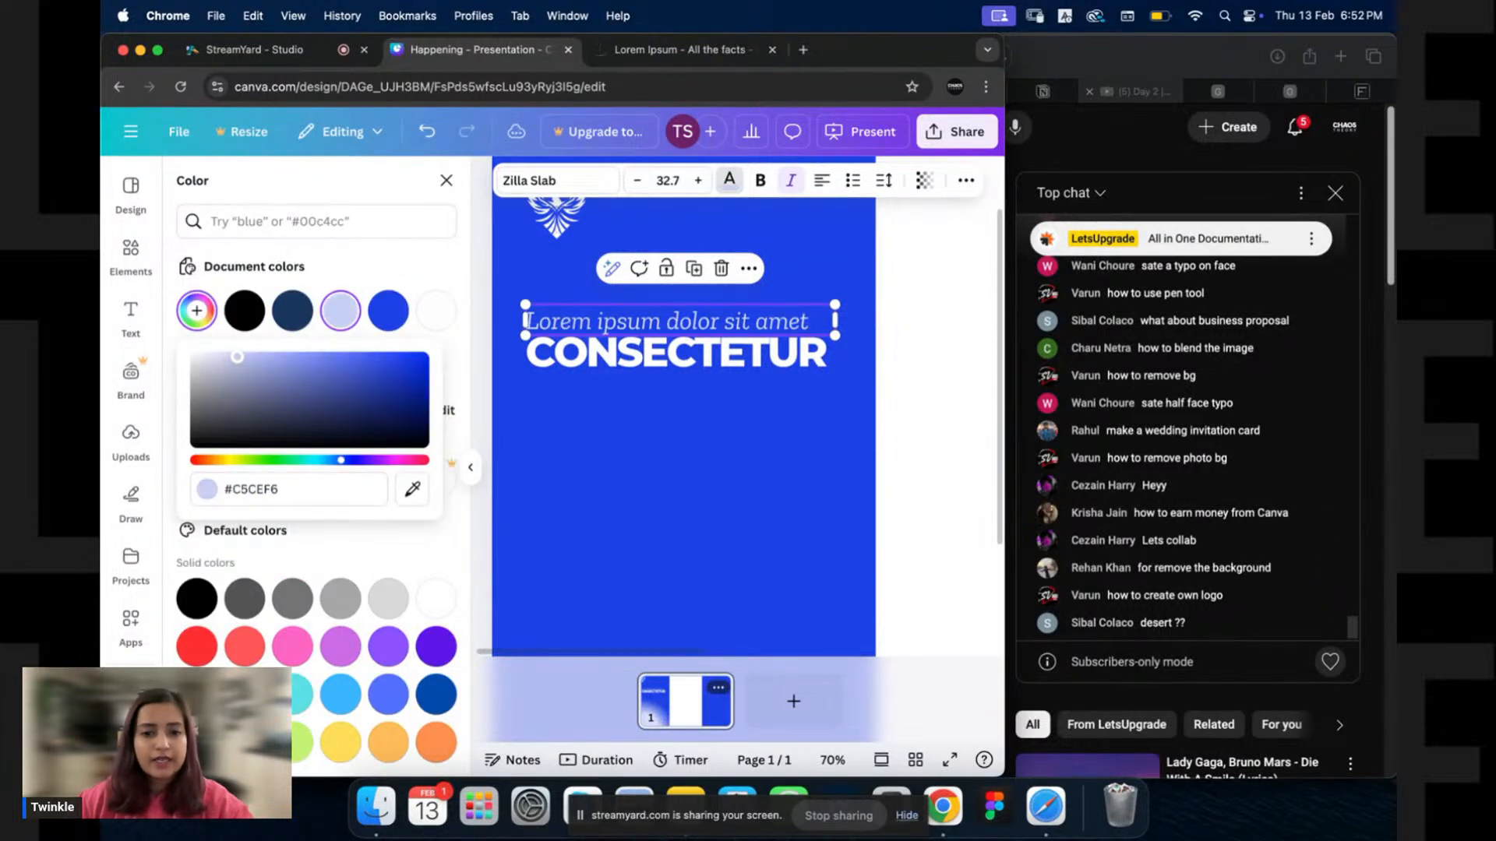
{"action": "left_click", "coordinate": [931, 335]}
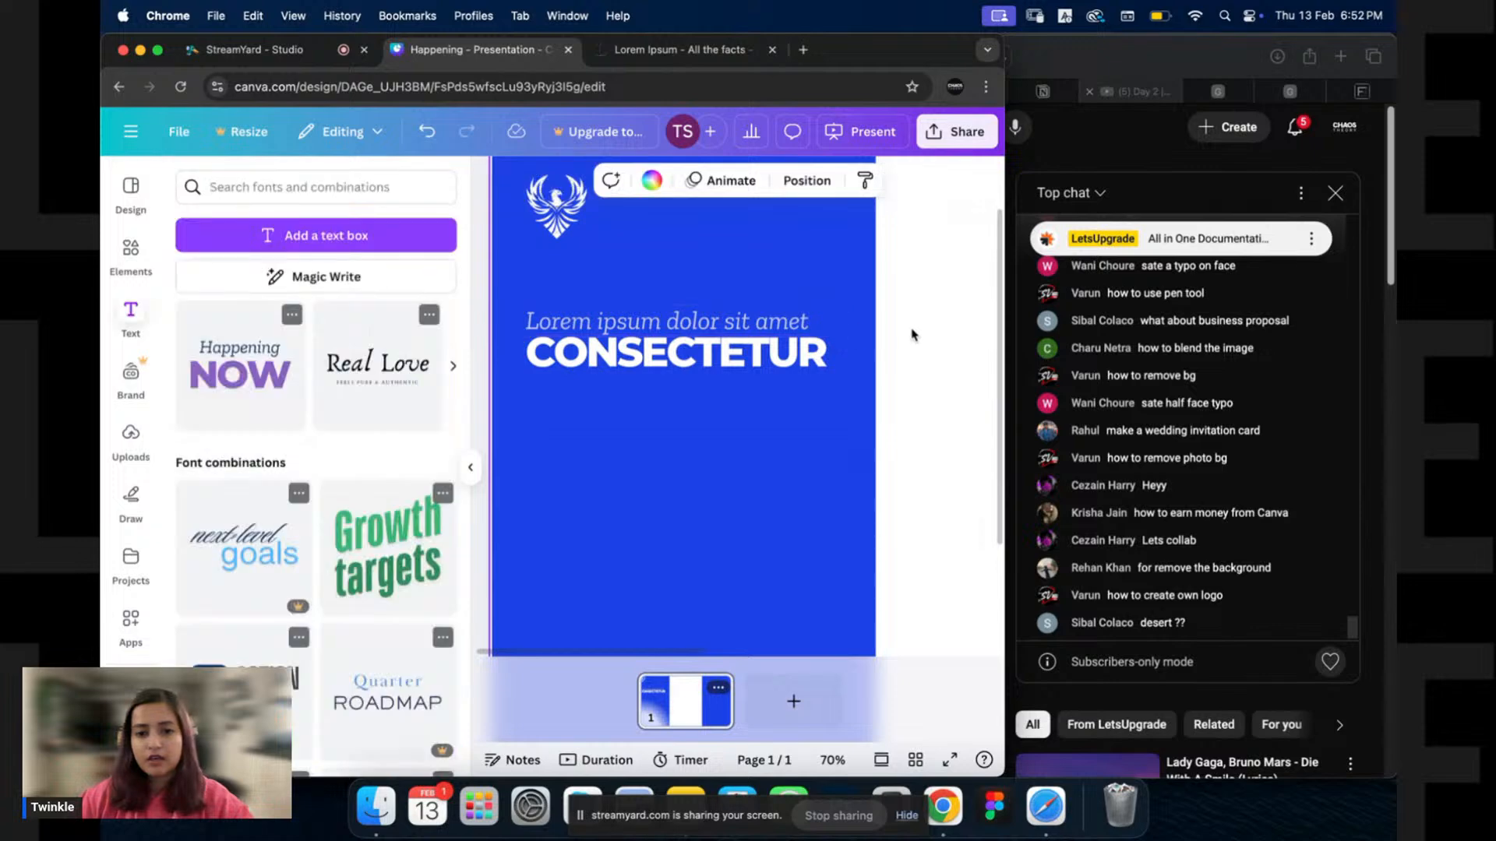
{"action": "scroll", "coordinate": [651, 332], "scroll_direction": "down", "scroll_amount": 5}
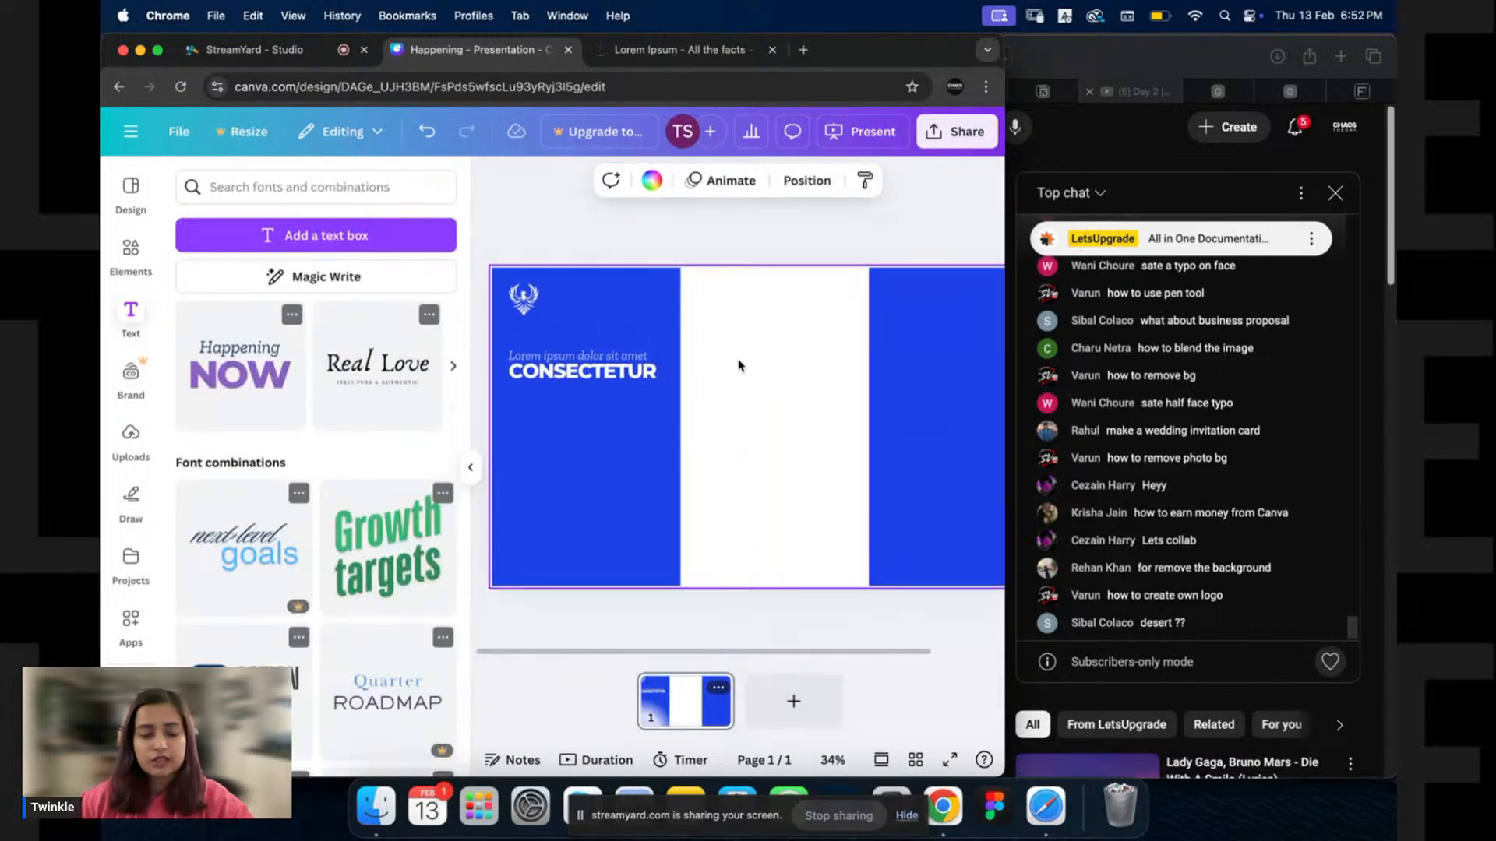
Replace the "CONSECTETUR" heading text with "TRAVEL AGENCY".
{"action": "left_click", "coordinate": [130, 253]}
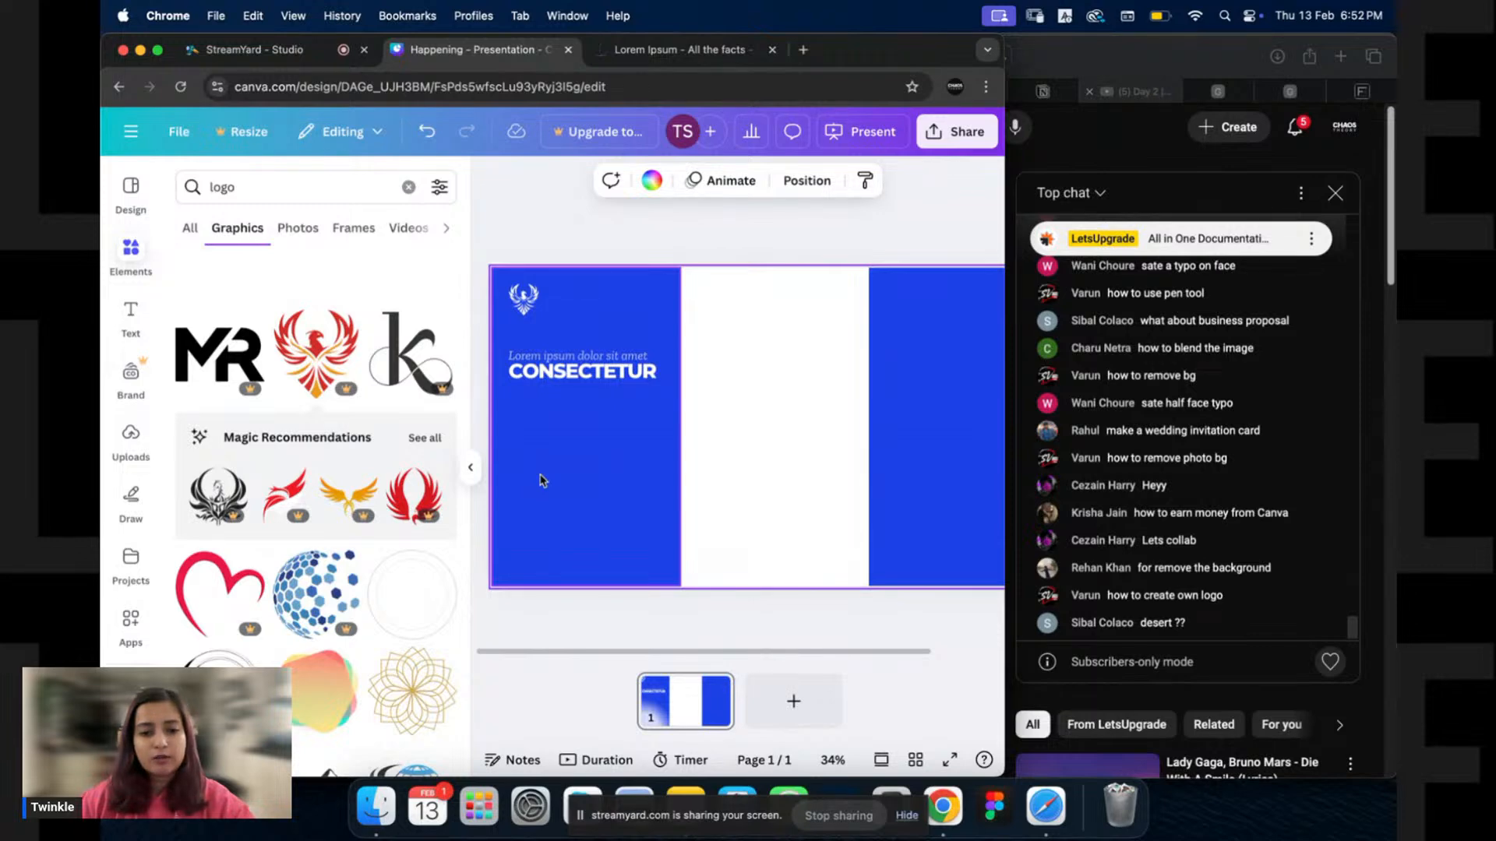
{"action": "left_click", "coordinate": [604, 353]}
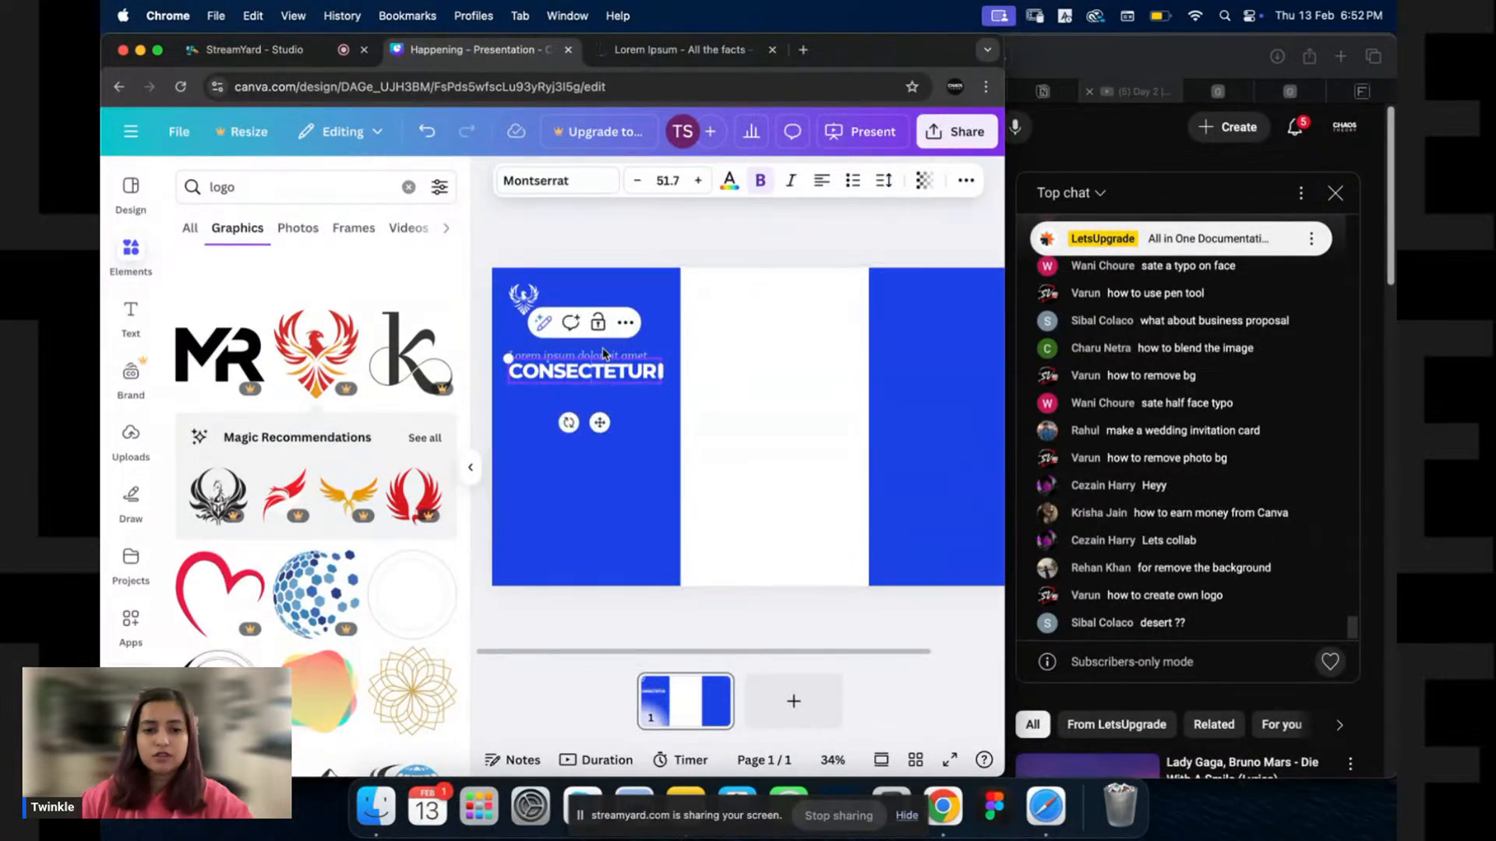
{"action": "key", "text": "super+a"}
{"action": "key", "text": "BackSpace"}
{"action": "type", "text": "TRAV"}
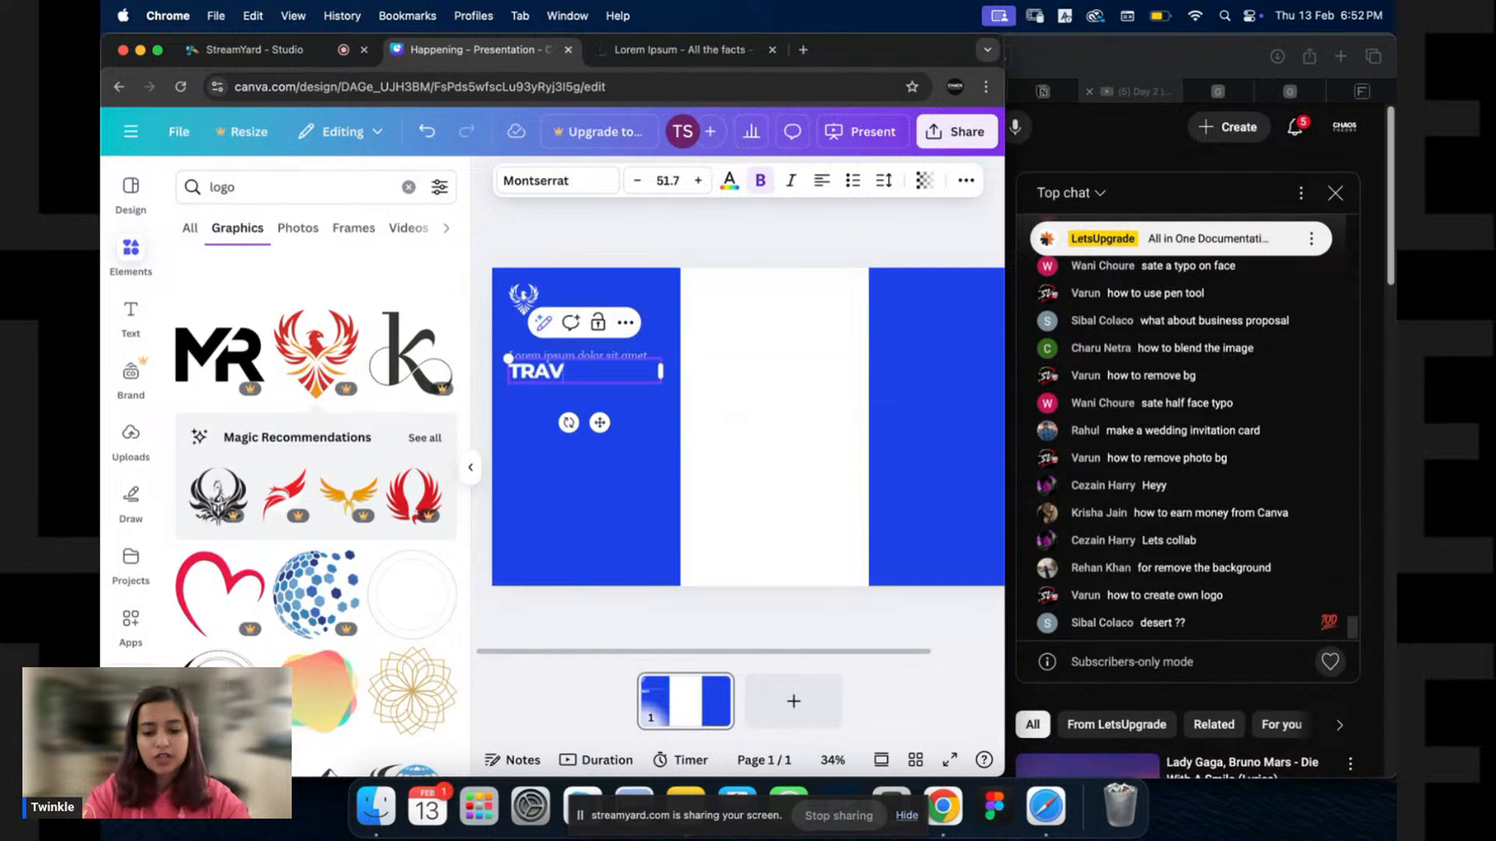
{"action": "type", "text": "EL AGENC"}
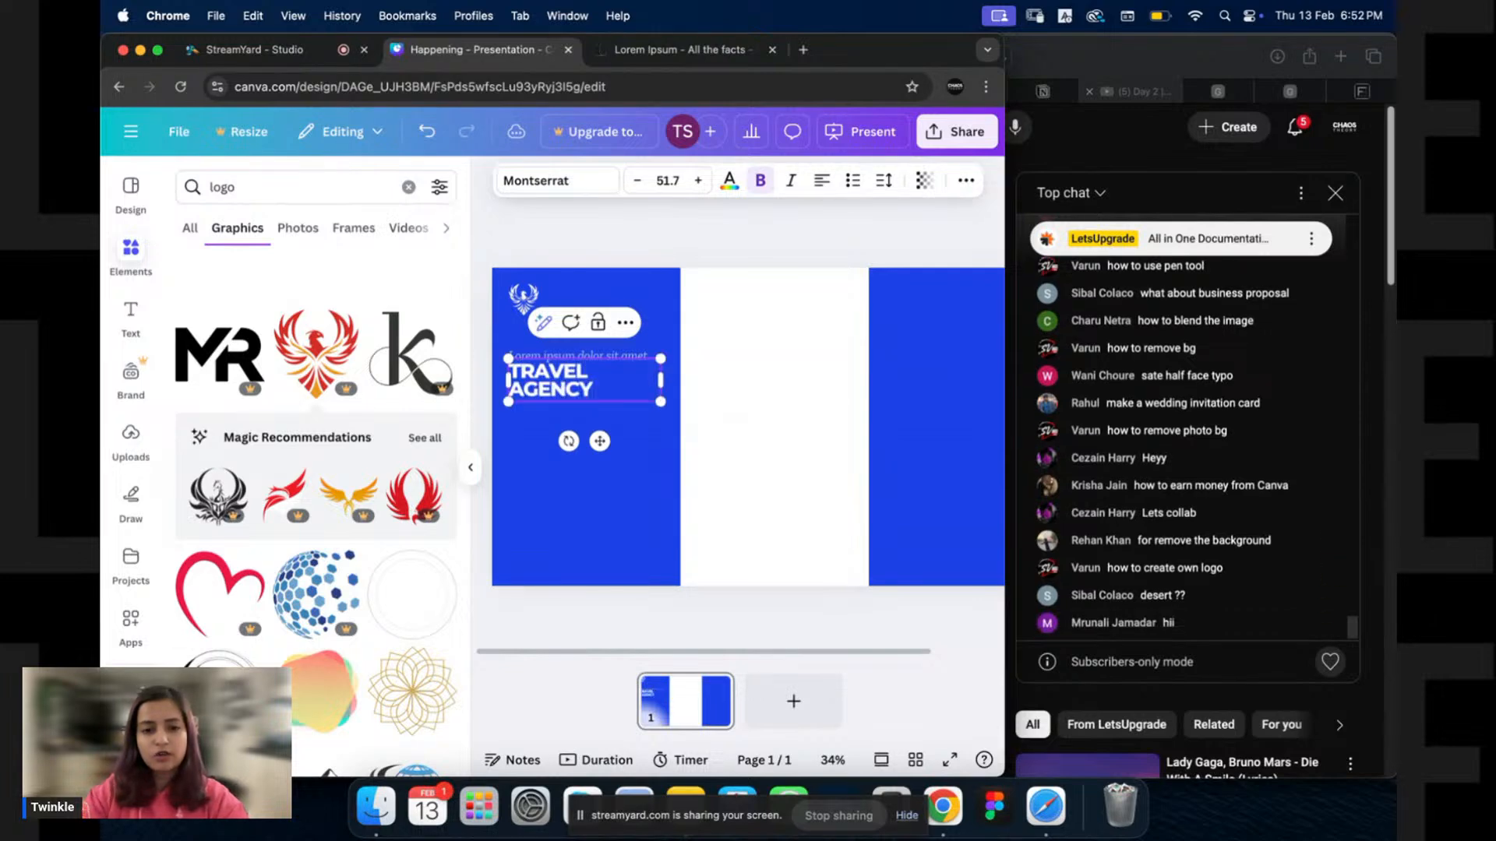
{"action": "type", "text": "Y"}
Reduce the font size of the "TRAVEL AGENCY" heading until it fits on a single line.
{"action": "left_click", "coordinate": [637, 180]}
{"action": "left_click", "coordinate": [637, 180]}
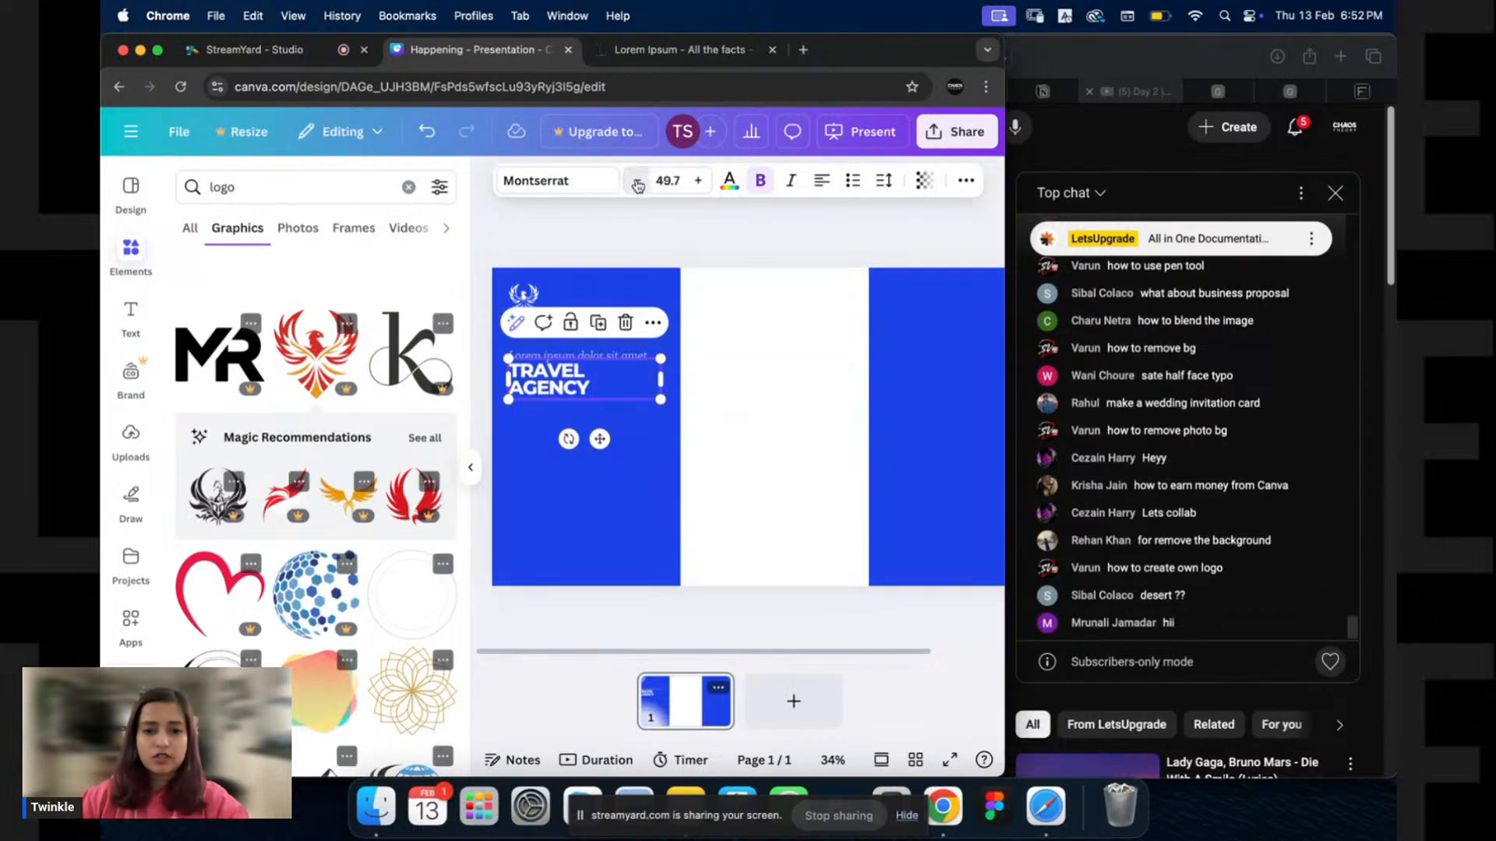
{"action": "left_click", "coordinate": [638, 180]}
{"action": "left_click", "coordinate": [638, 180]}
{"action": "left_click", "coordinate": [637, 180]}
{"action": "left_click", "coordinate": [637, 180]}
{"action": "left_click", "coordinate": [672, 276]}
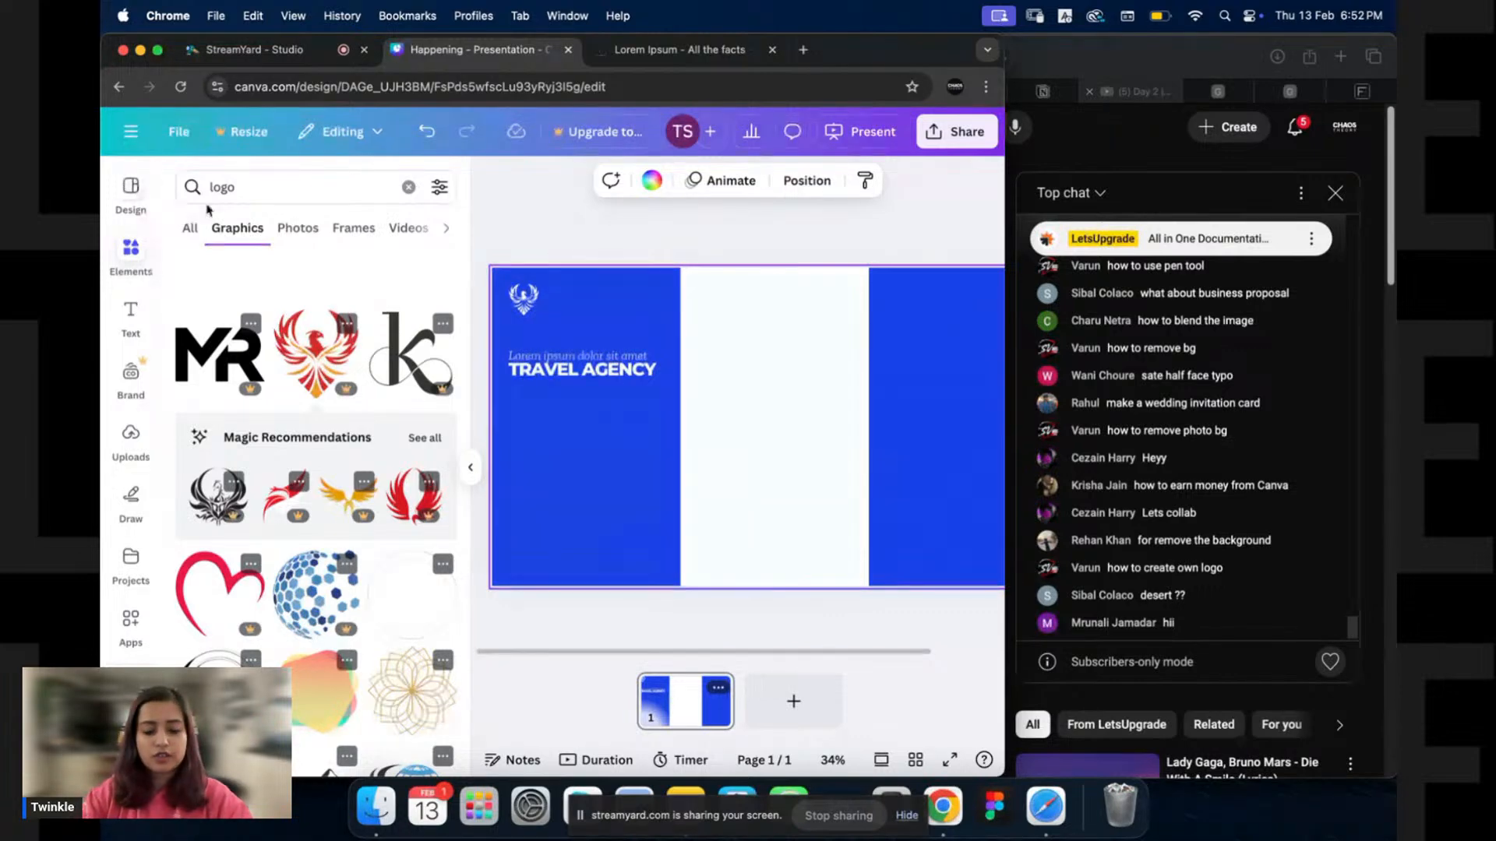
Replace the "logo" element search with the recent search "Frame" and limit the results to frames.
{"action": "left_click", "coordinate": [278, 186]}
{"action": "key", "text": "BackSpace"}
{"action": "key", "text": "BackSpace"}
{"action": "key", "text": "BackSpace"}
{"action": "key", "text": "BackSpace"}
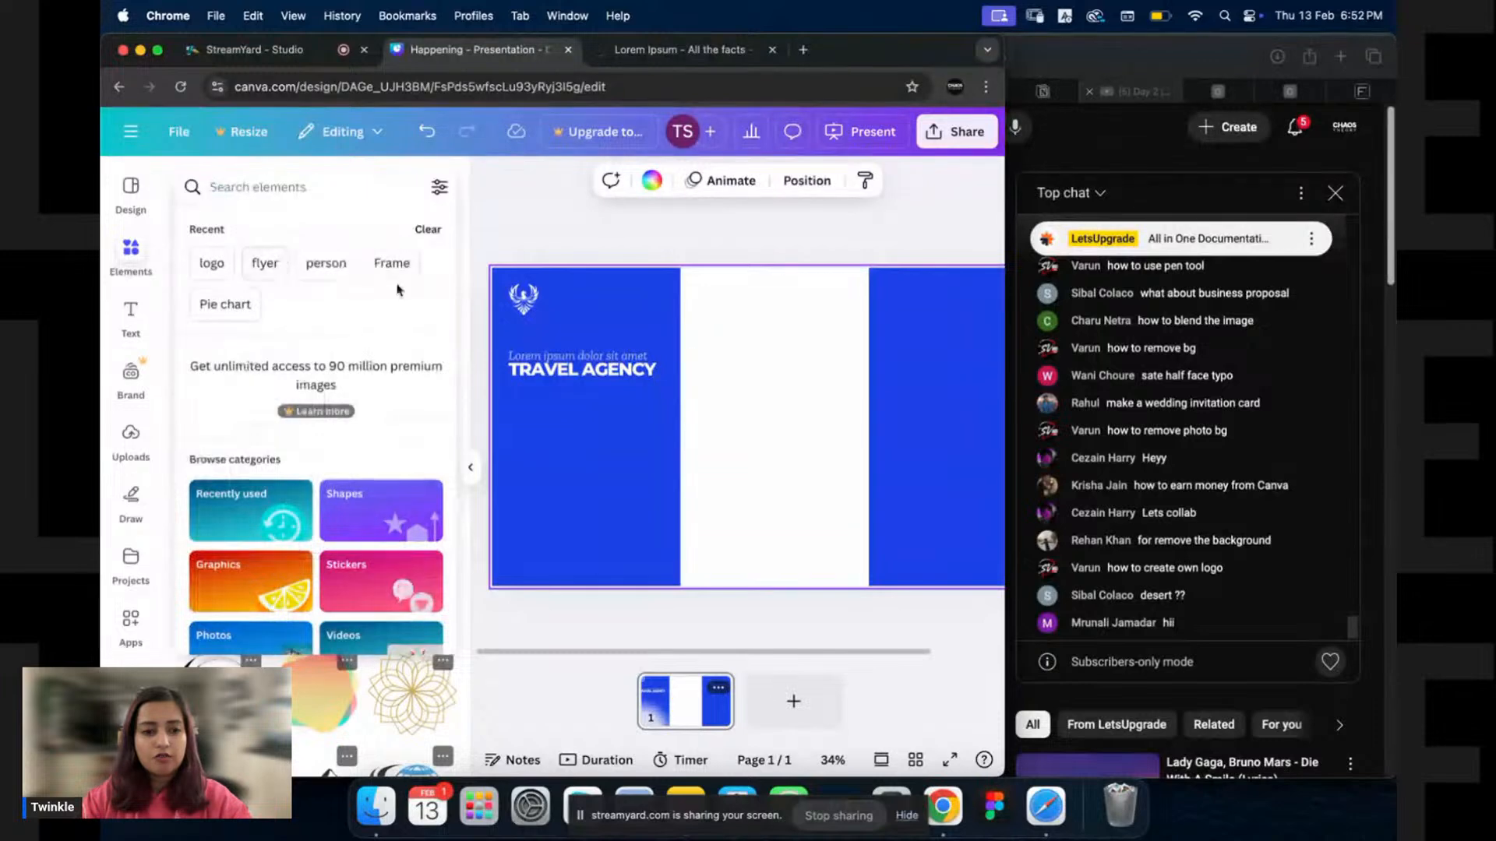
{"action": "left_click", "coordinate": [392, 264]}
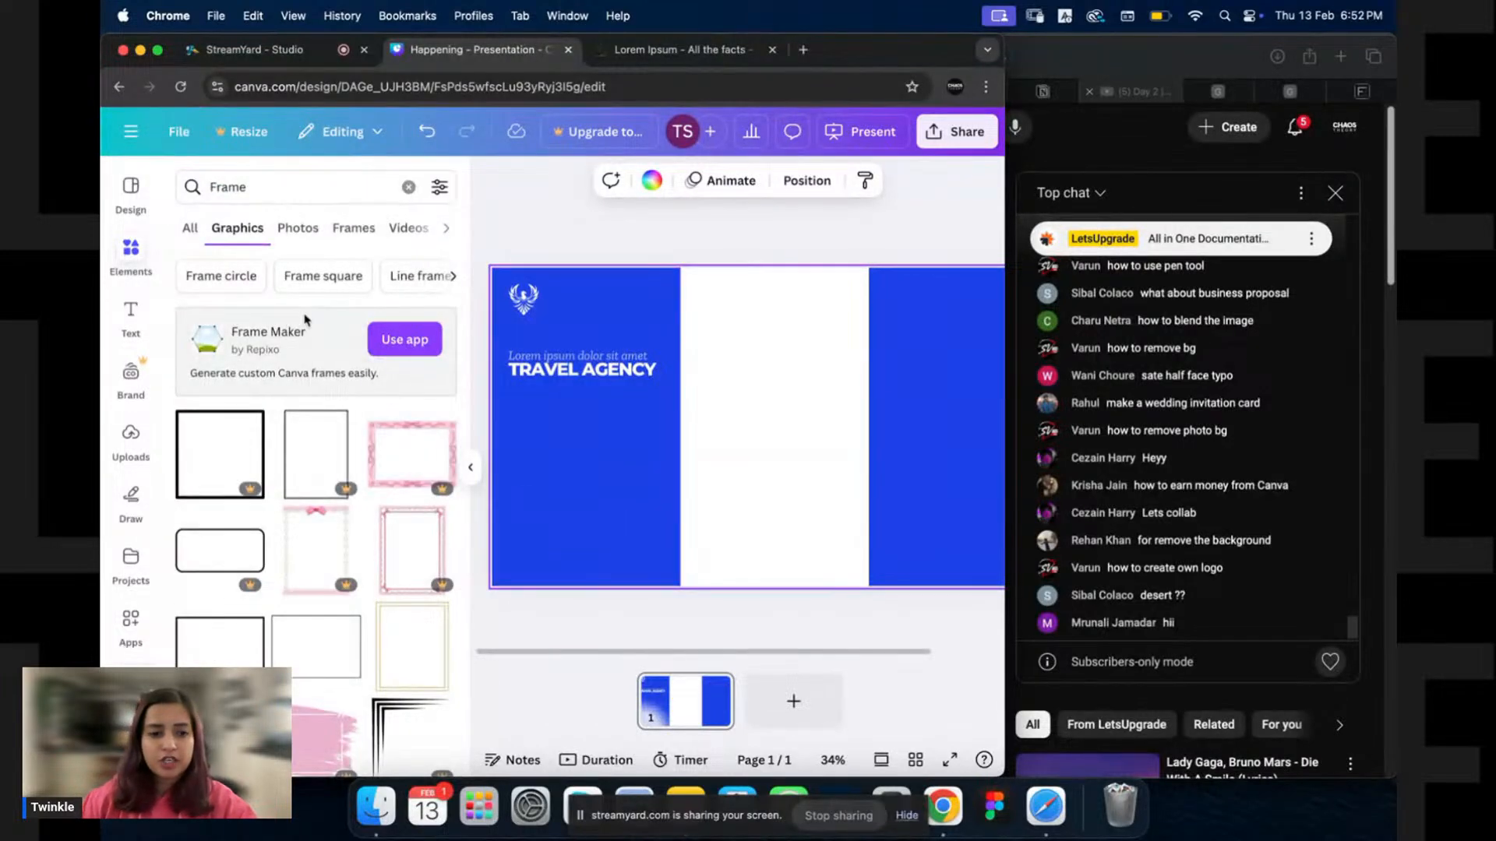
{"action": "left_click", "coordinate": [350, 228]}
Browse the frame results and add the black film-strip frame with three photo windows to the page.
{"action": "scroll", "coordinate": [374, 521], "scroll_direction": "down", "scroll_amount": 10}
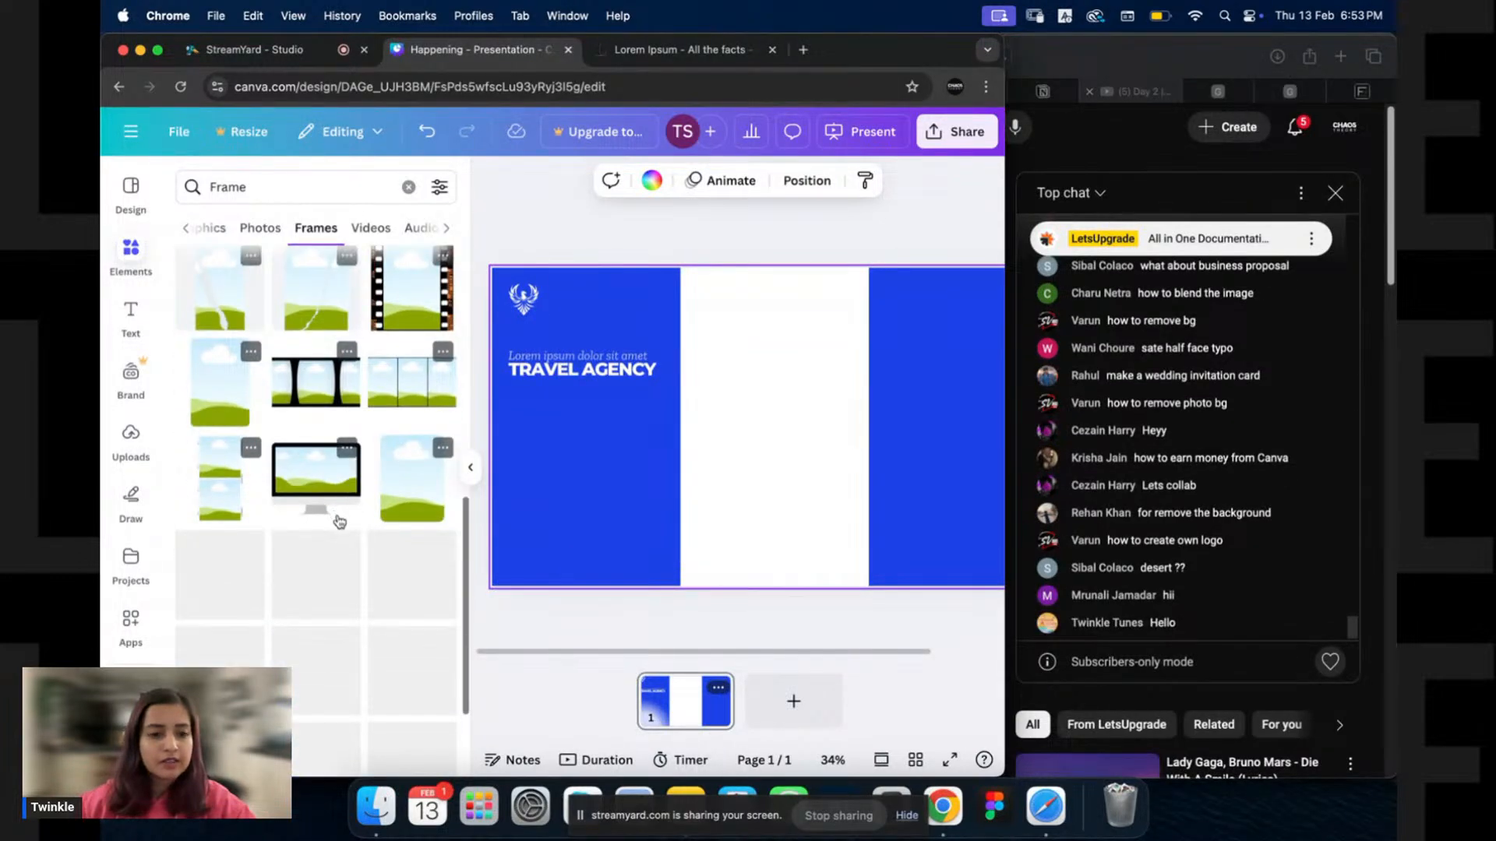
{"action": "scroll", "coordinate": [337, 537], "scroll_direction": "up", "scroll_amount": 3}
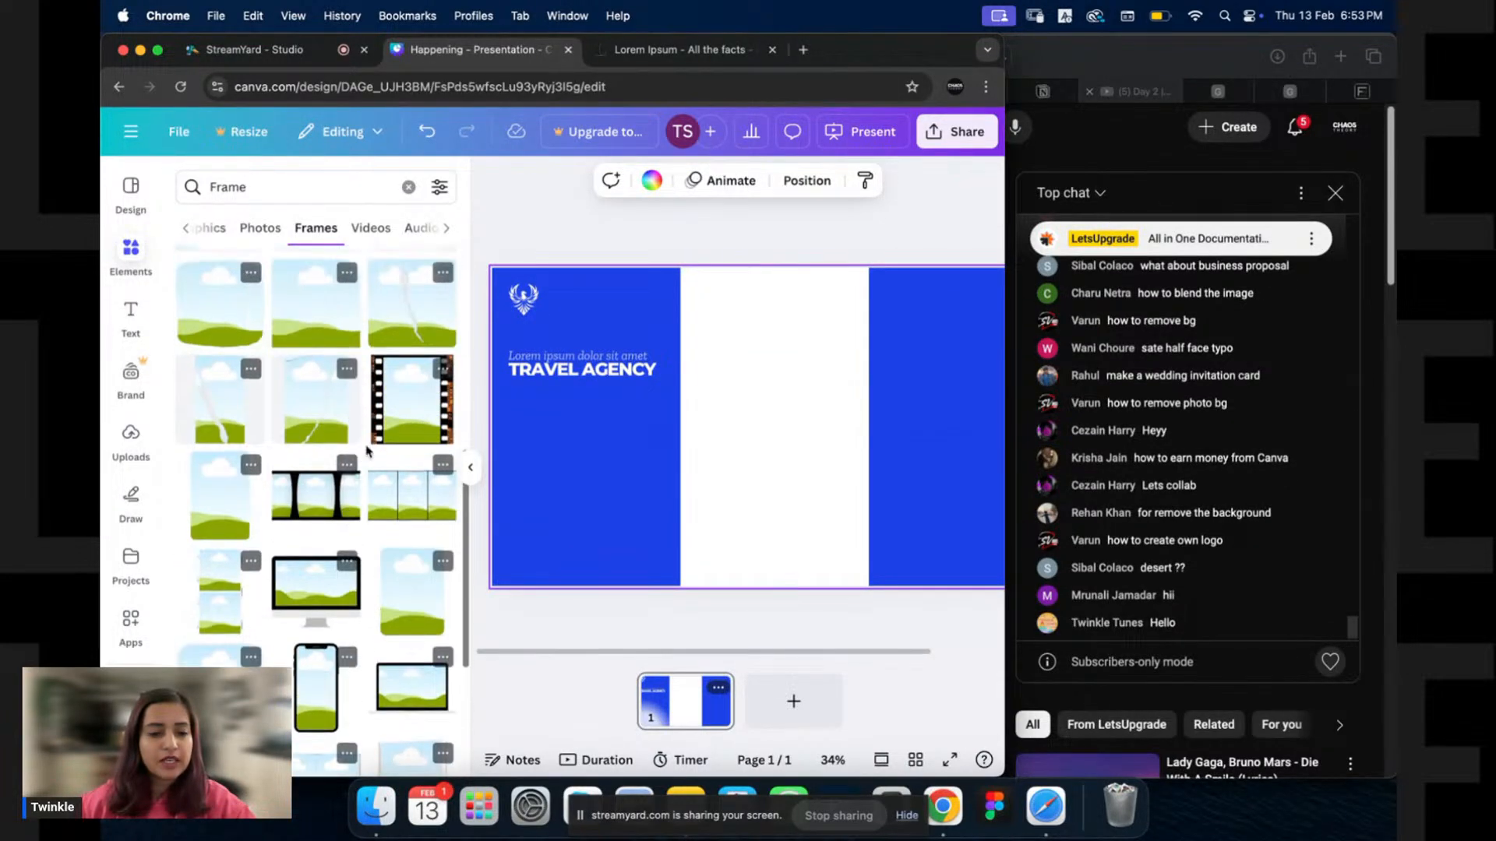
{"action": "scroll", "coordinate": [311, 501], "scroll_direction": "down", "scroll_amount": 10}
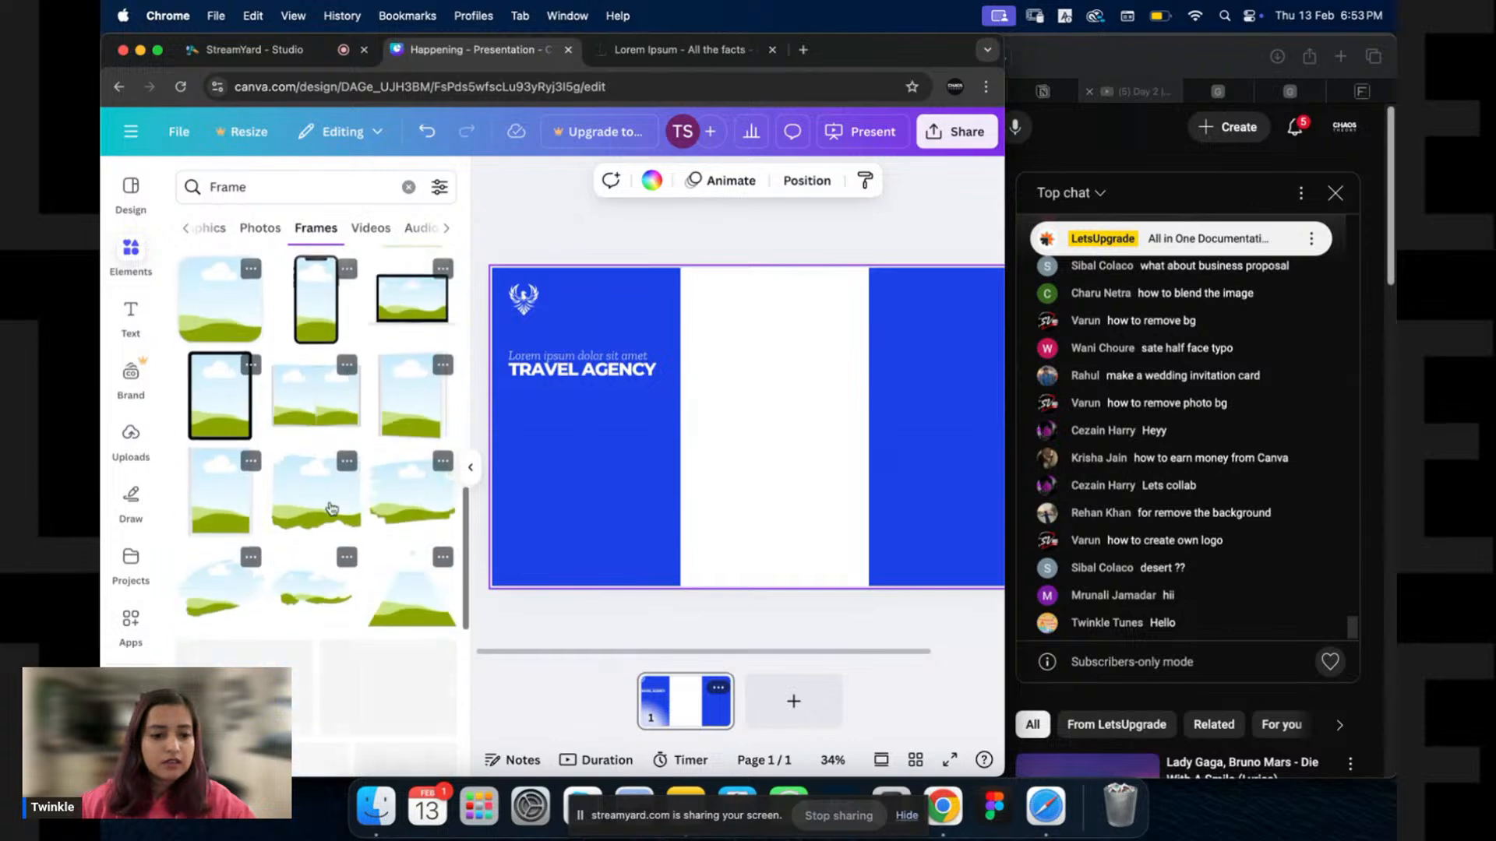
{"action": "scroll", "coordinate": [340, 447], "scroll_direction": "down", "scroll_amount": 10}
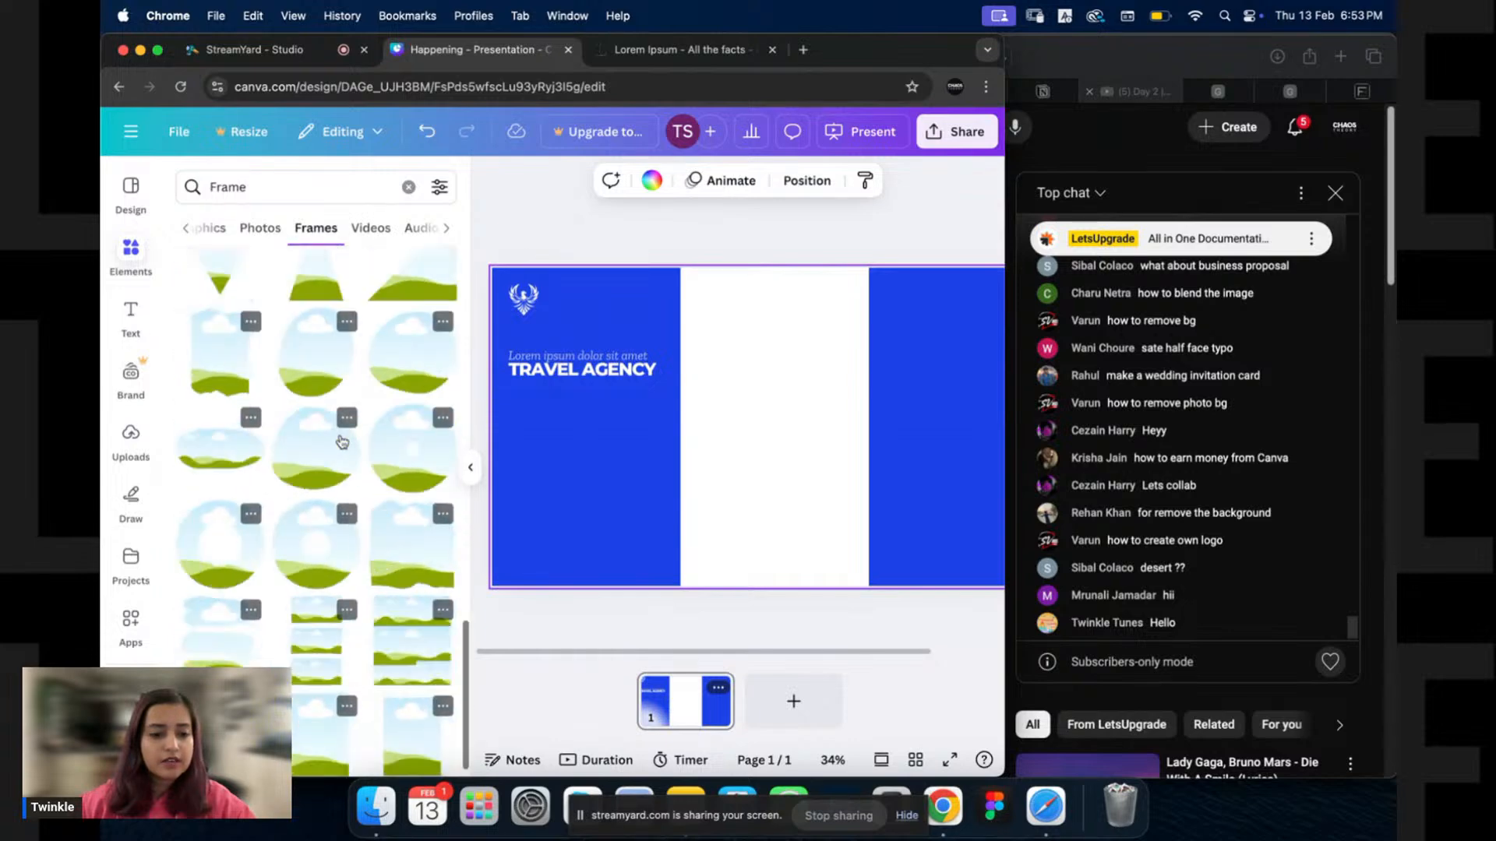
{"action": "scroll", "coordinate": [336, 490], "scroll_direction": "down", "scroll_amount": 5}
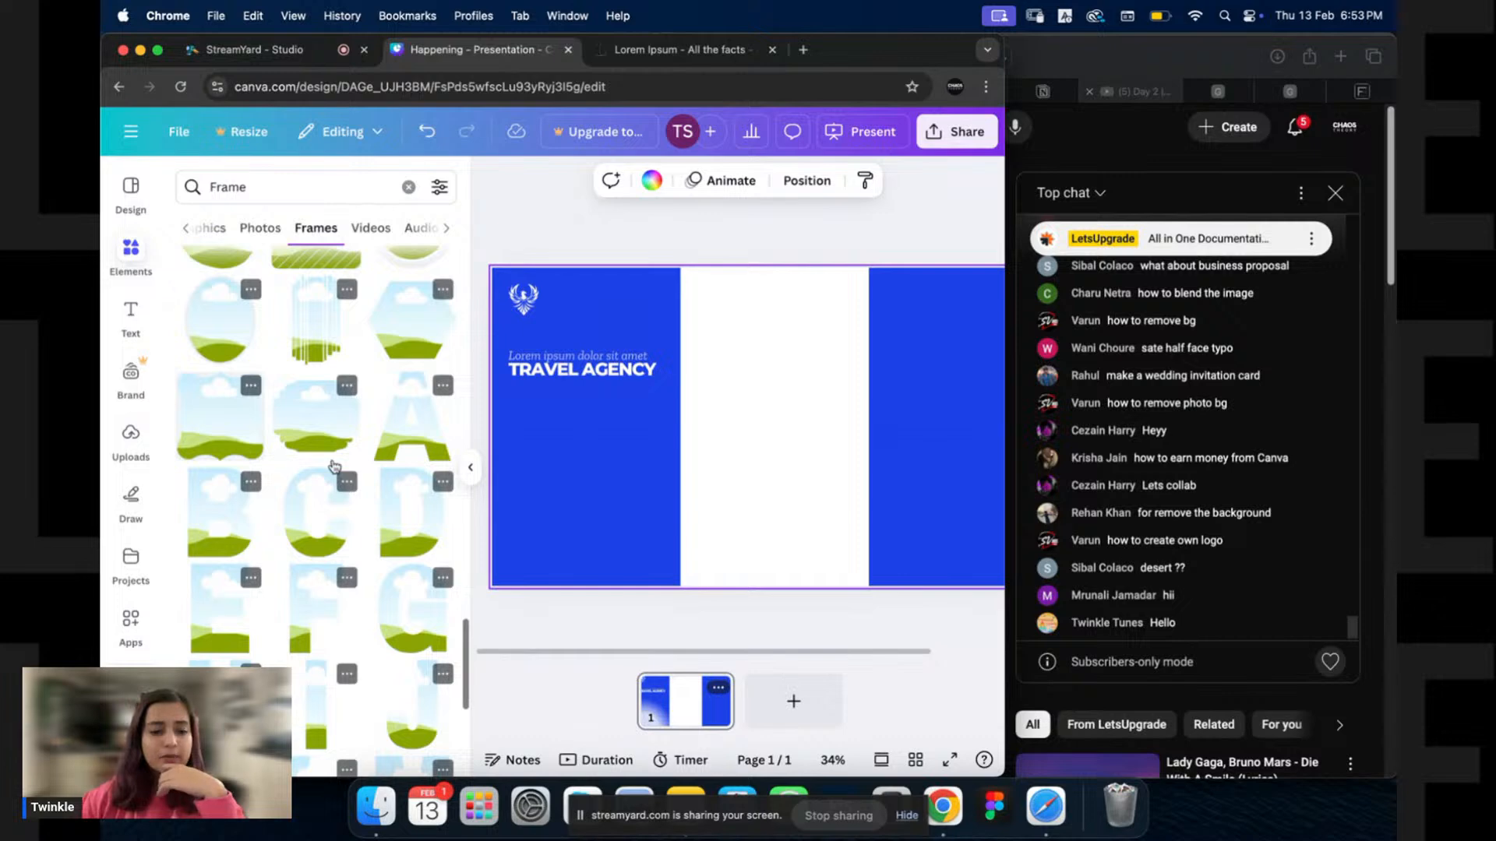
{"action": "scroll", "coordinate": [333, 466], "scroll_direction": "up", "scroll_amount": 10}
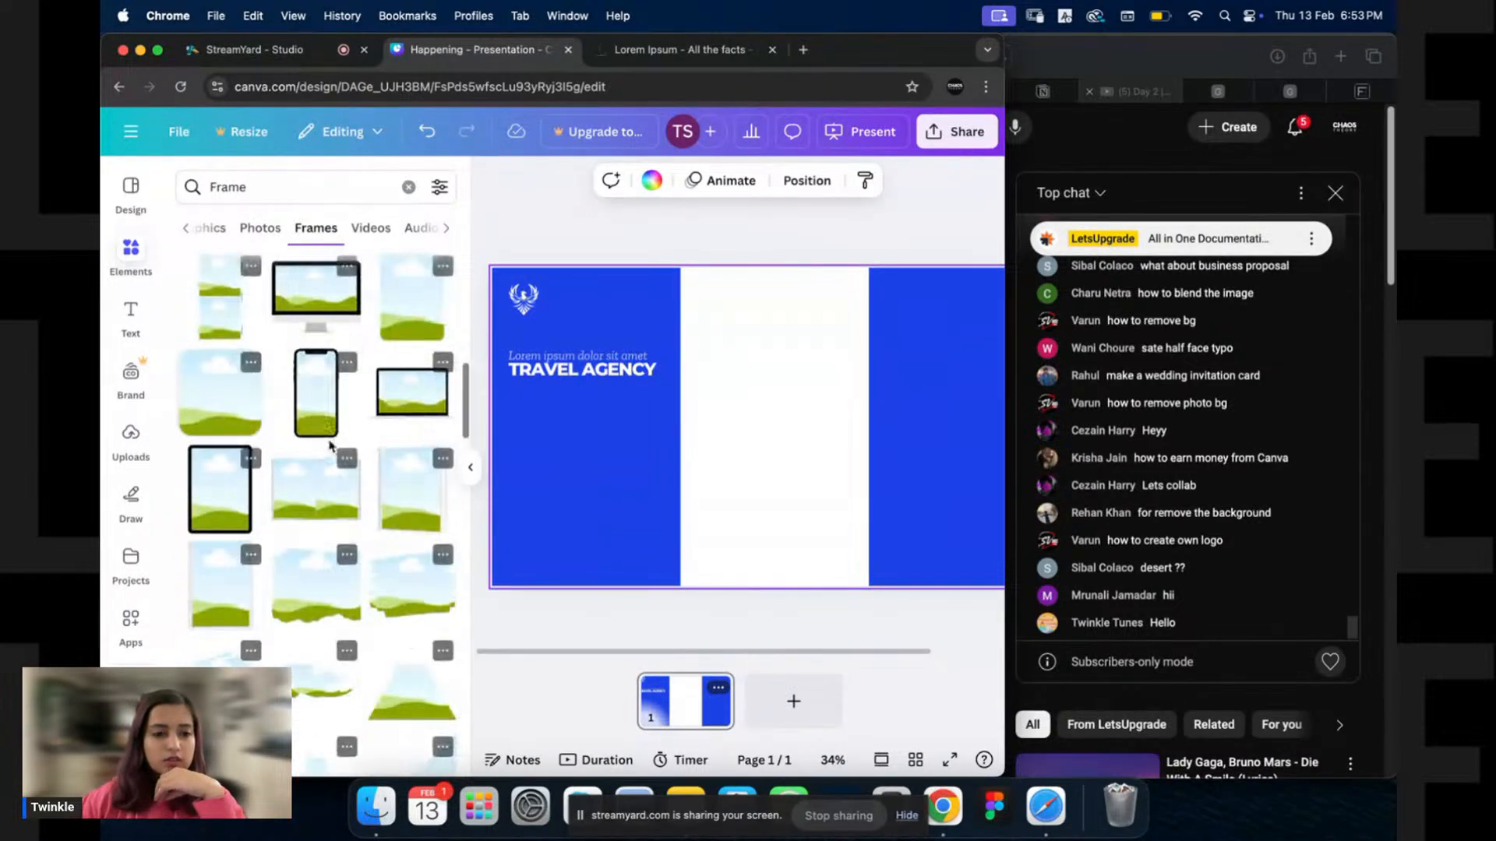
{"action": "scroll", "coordinate": [334, 491], "scroll_direction": "down", "scroll_amount": 5}
{"action": "left_click", "coordinate": [316, 666]}
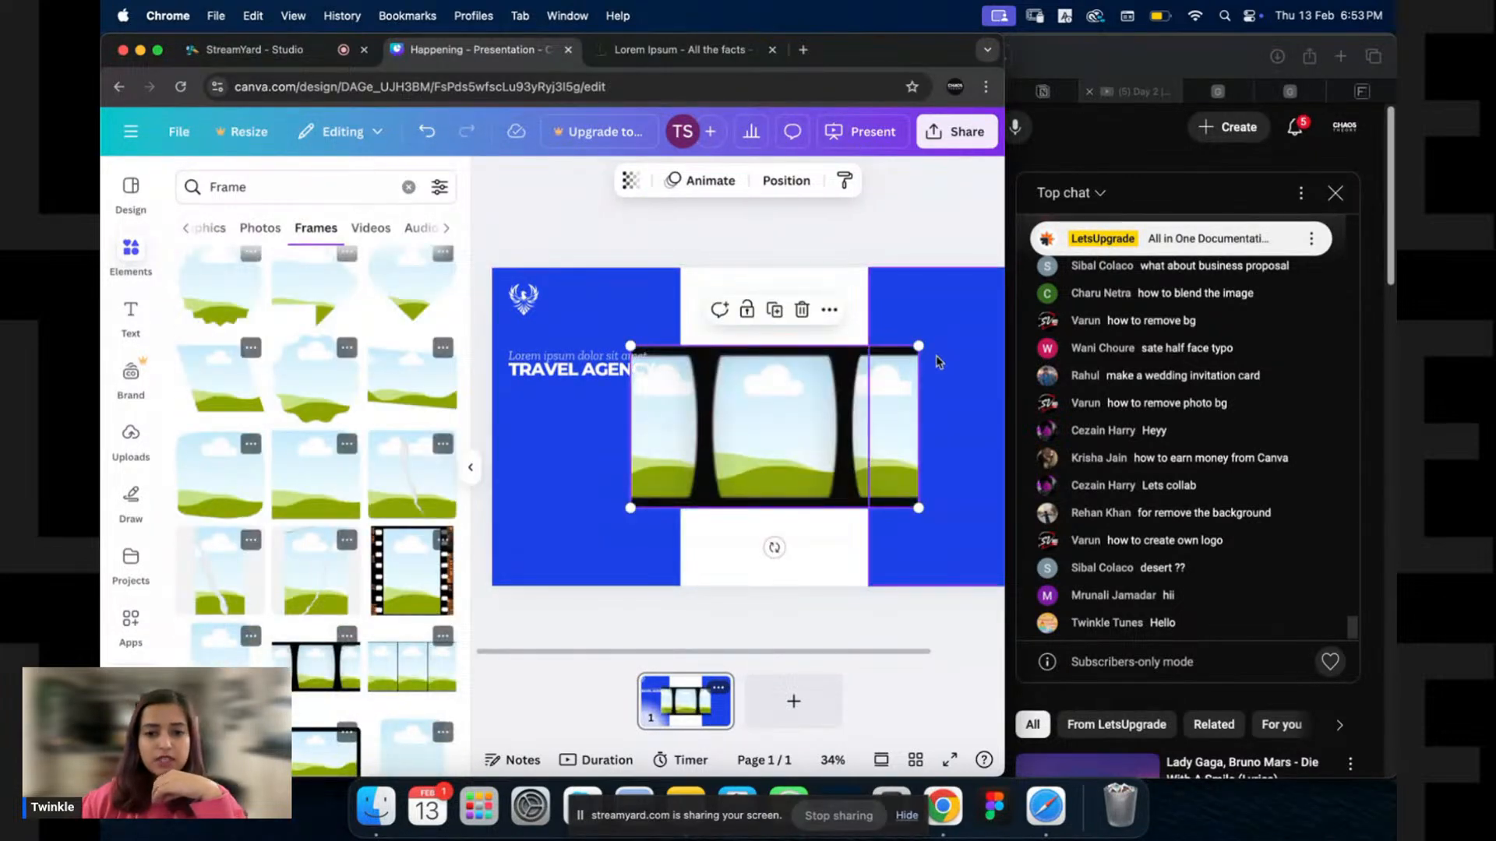
Rotate the film-strip frame clockwise so it lies diagonally across the white middle panel, and deselect it.
{"action": "left_click_drag", "start_coordinate": [774, 547], "coordinate": [698, 520]}
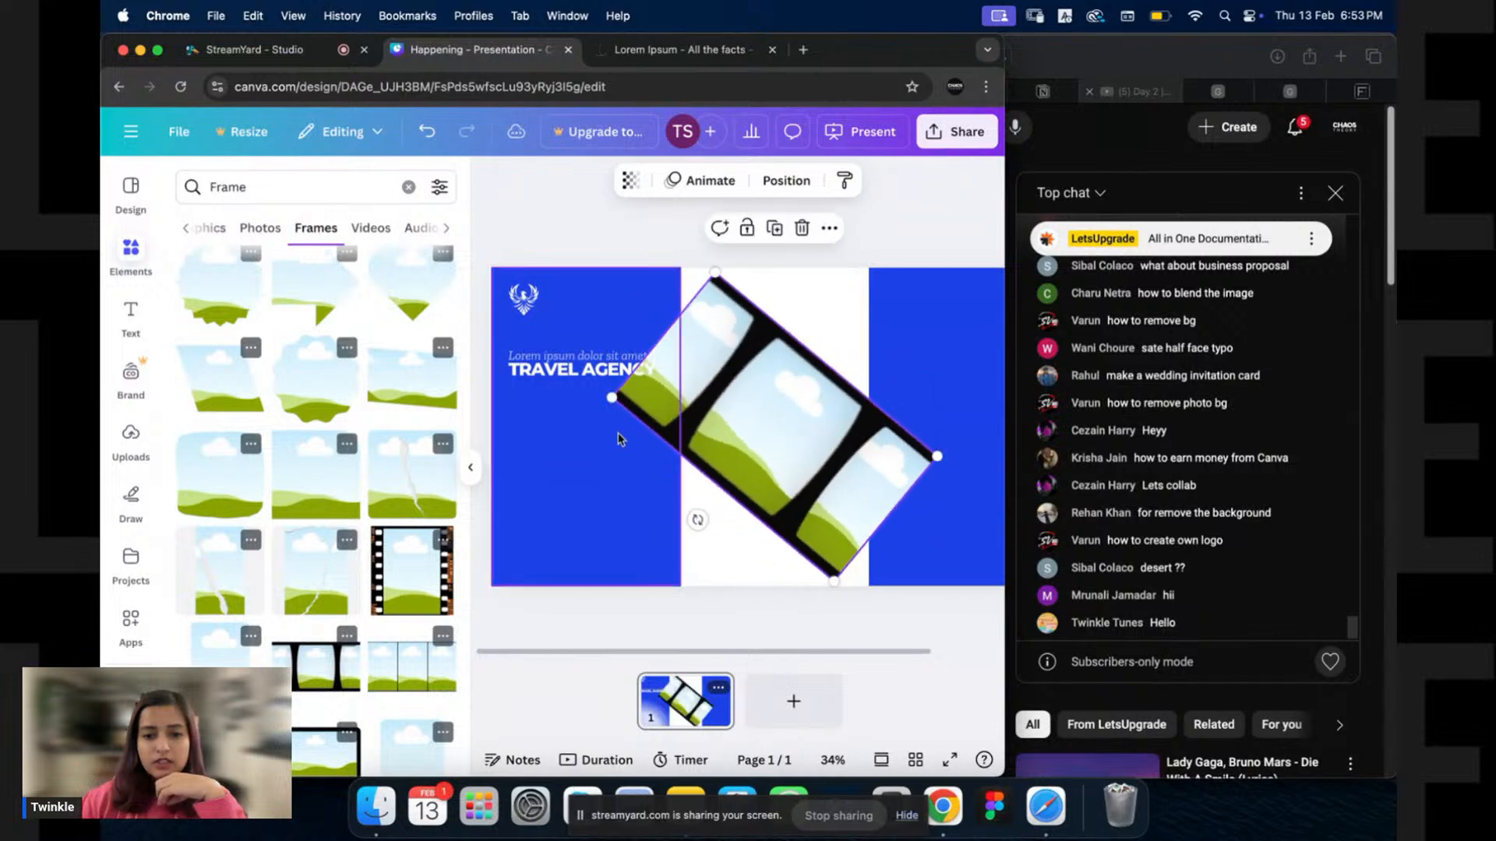
{"action": "left_click", "coordinate": [754, 408]}
{"action": "left_click", "coordinate": [844, 304]}
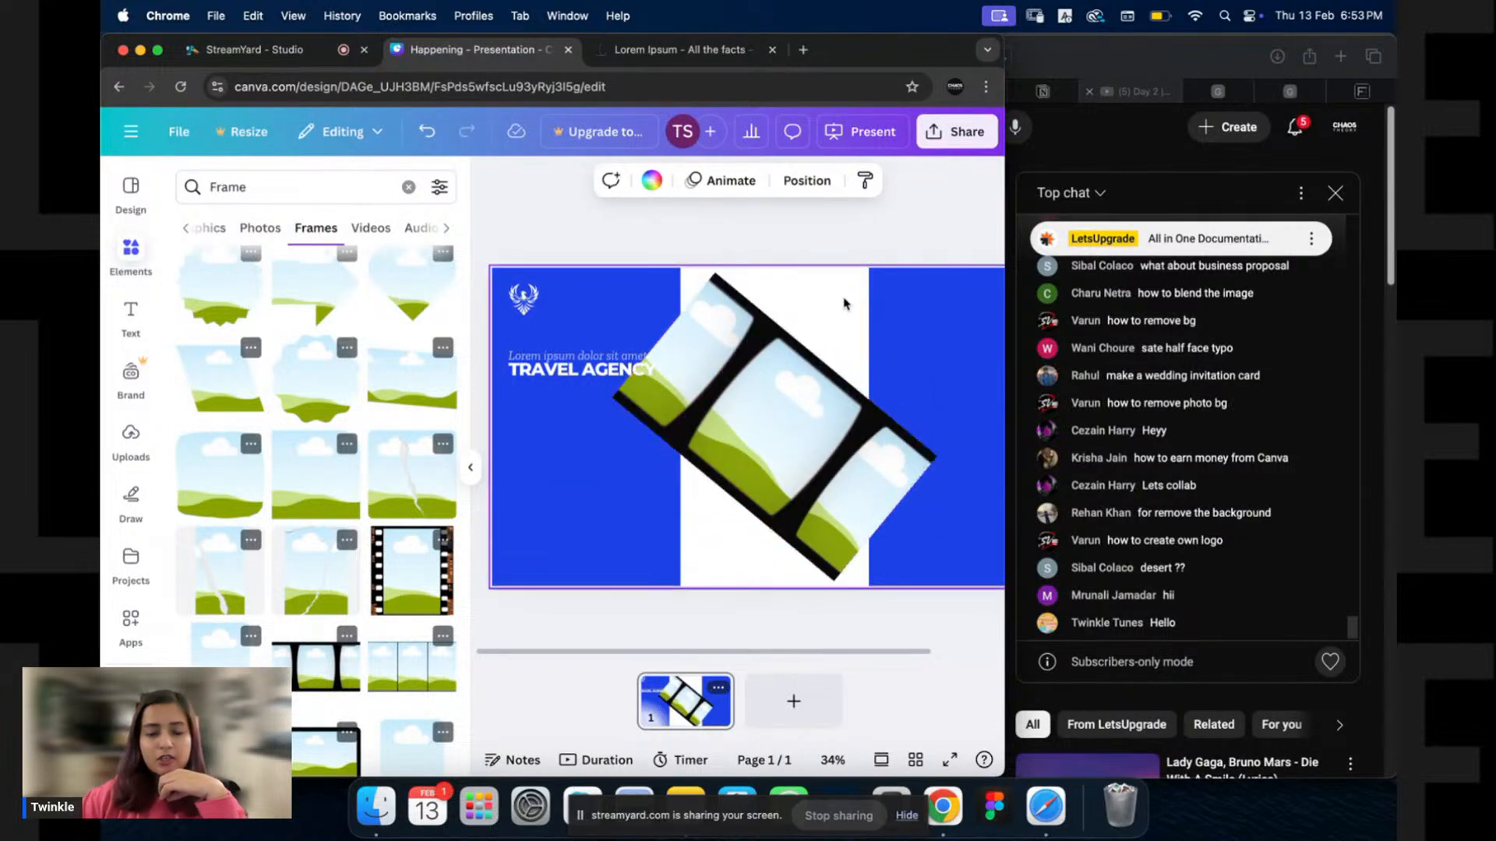
Search the elements library for "travel" in place of "Frame".
{"action": "left_click", "coordinate": [293, 187]}
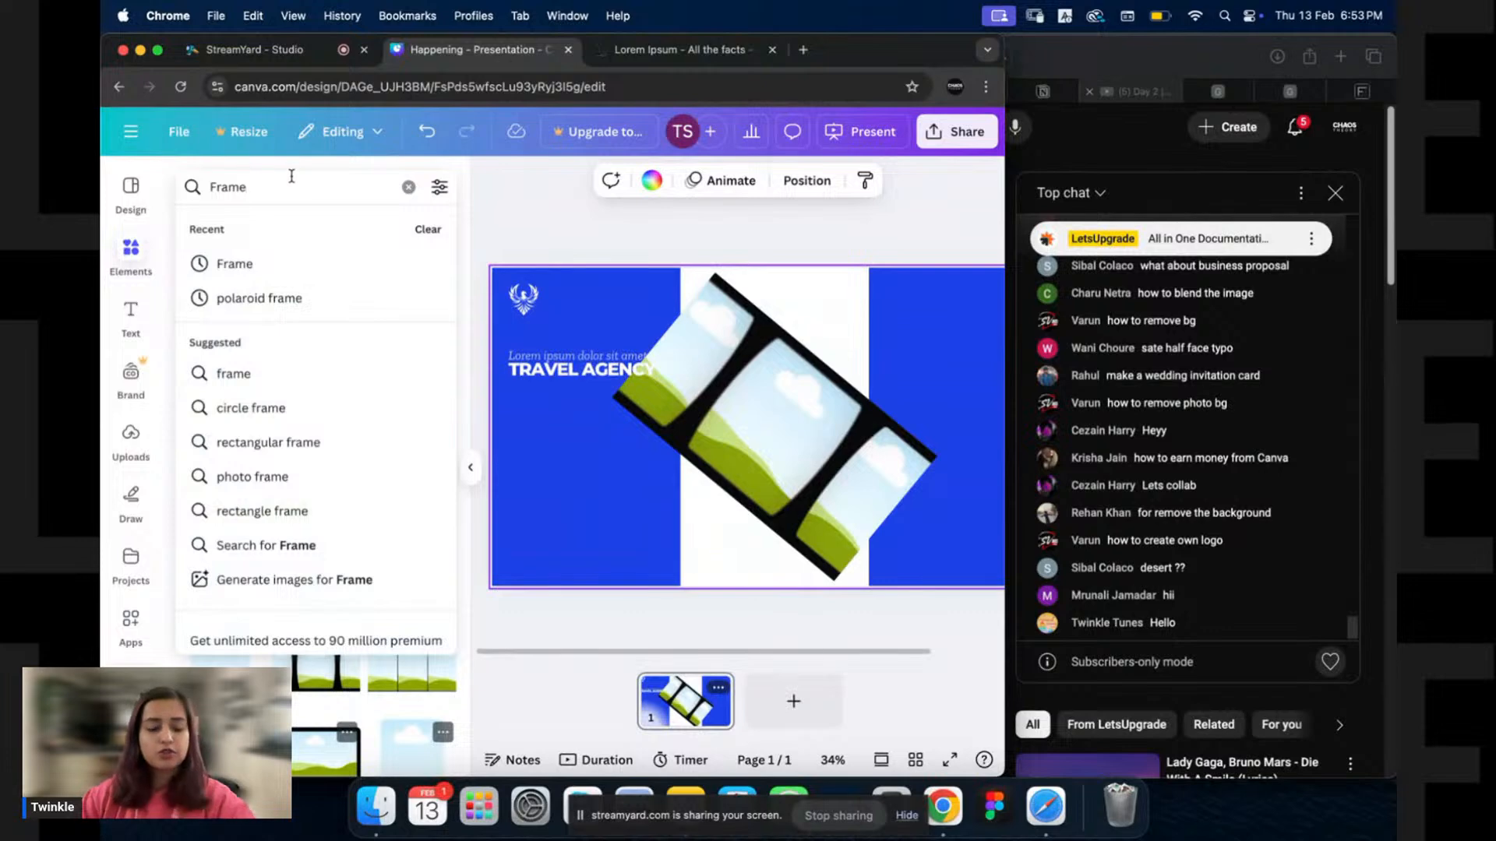
{"action": "key", "text": "super+a"}
{"action": "type", "text": "travel"}
{"action": "key", "text": "Return"}
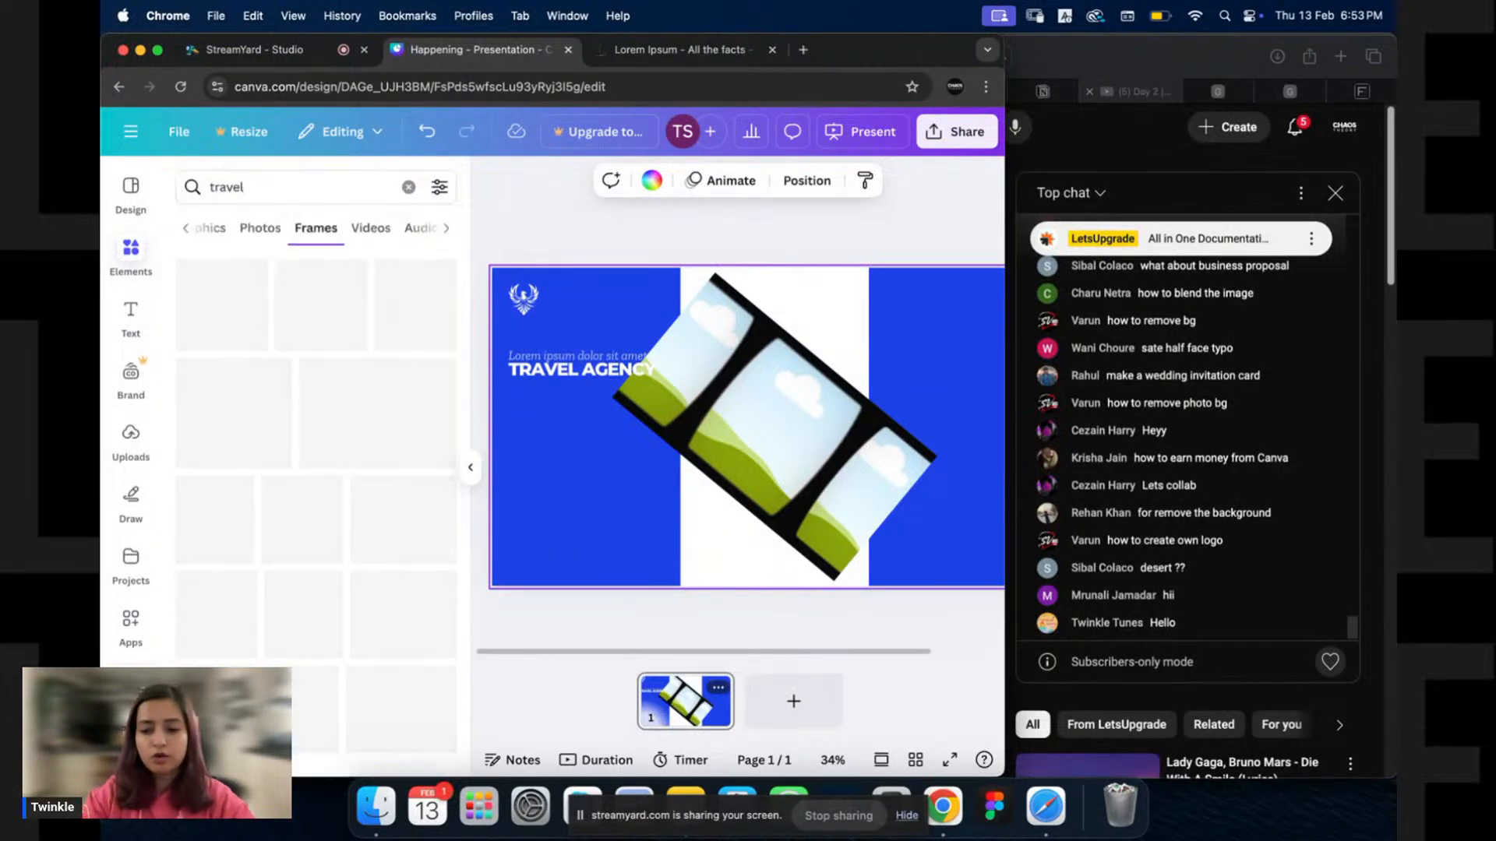
Limit the travel results to photos and place the blue passport photo in the film strip's first window.
{"action": "left_click", "coordinate": [260, 226]}
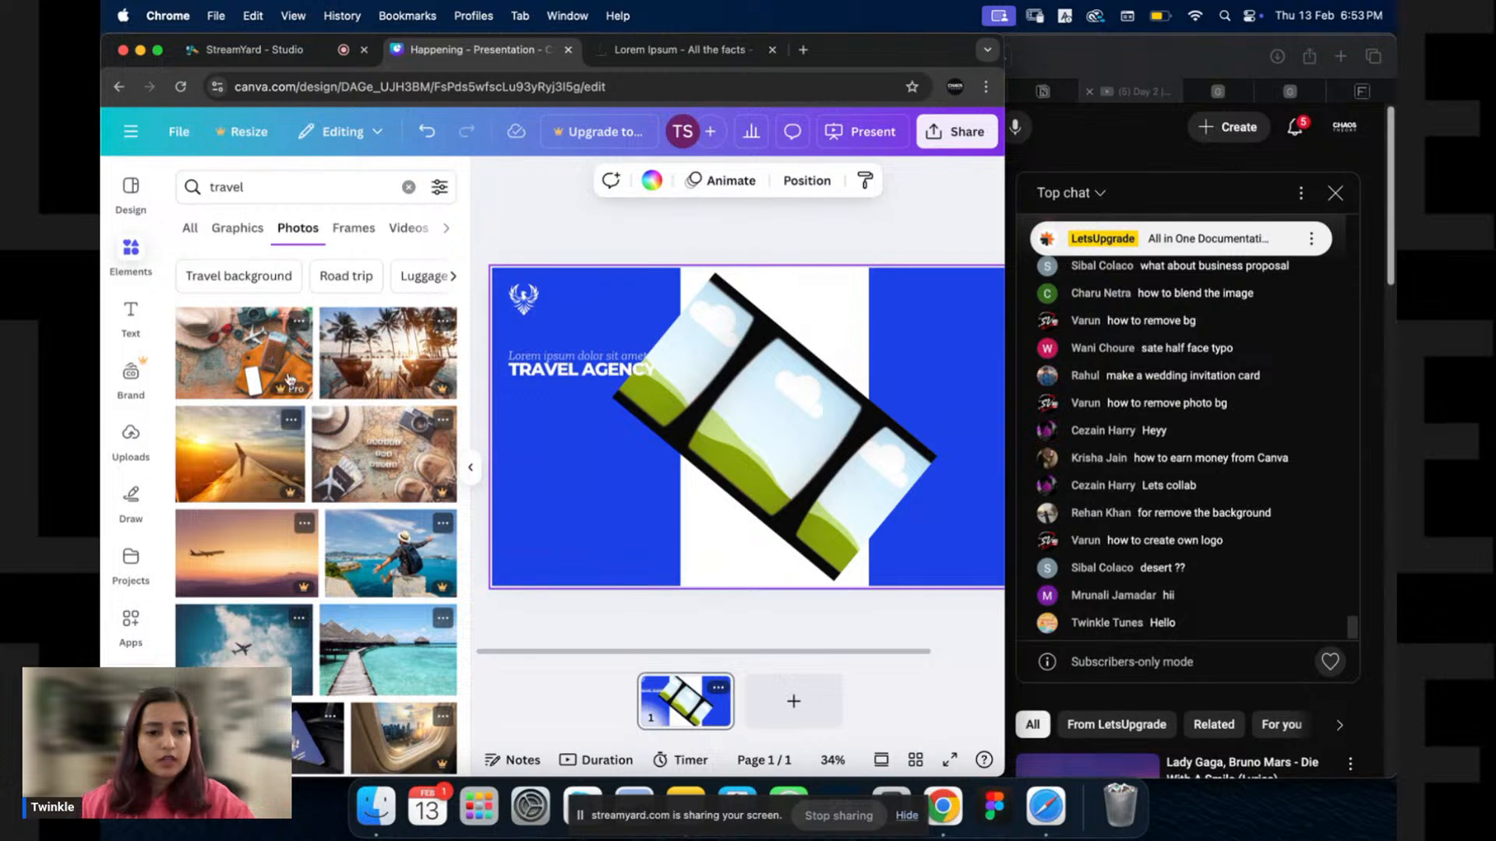
{"action": "scroll", "coordinate": [306, 514], "scroll_direction": "down", "scroll_amount": 3}
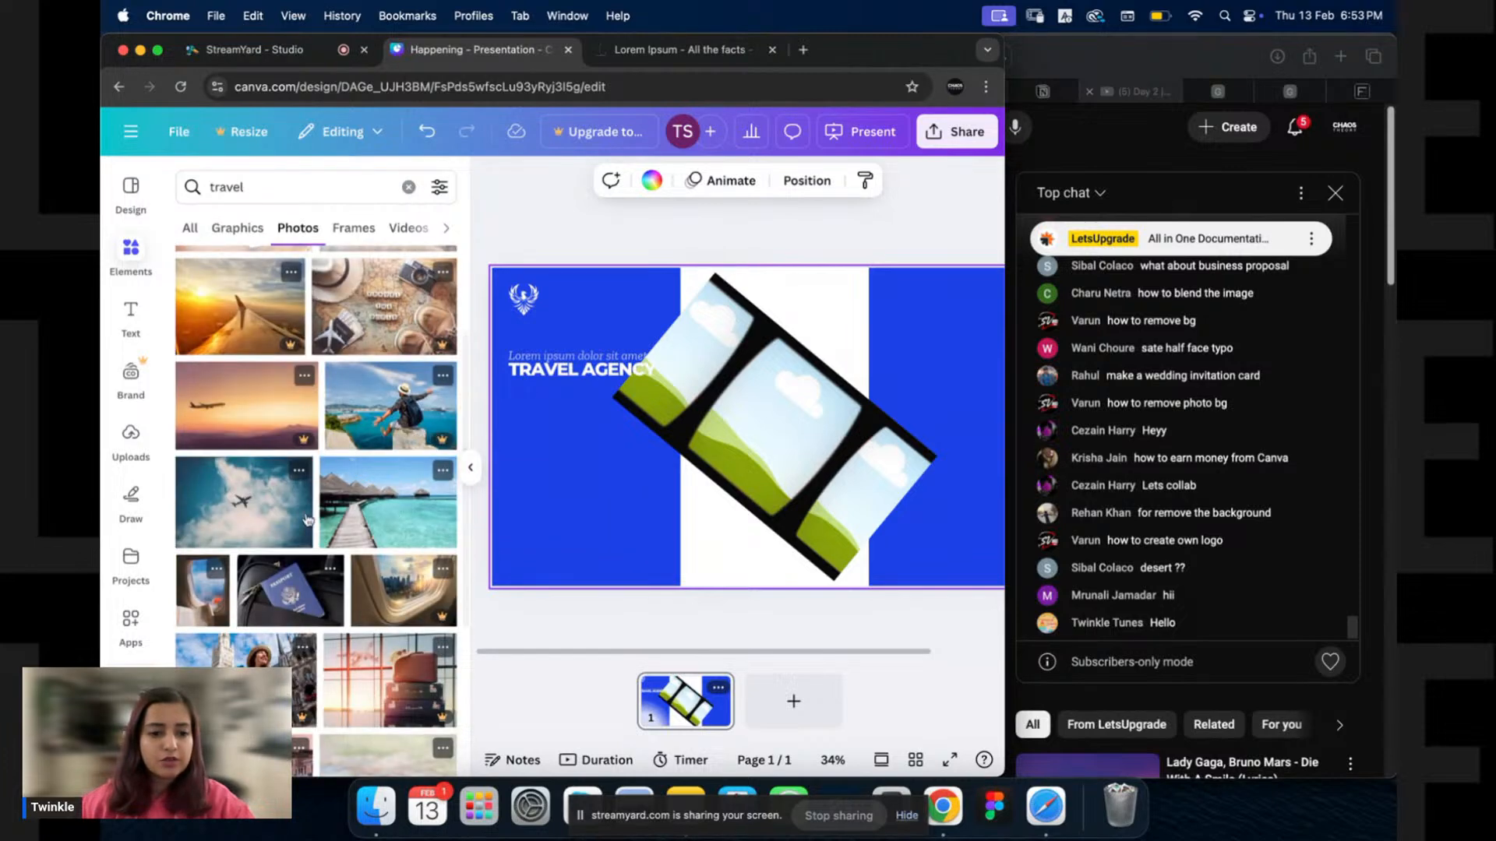
{"action": "left_click_drag", "start_coordinate": [295, 616], "coordinate": [635, 425]}
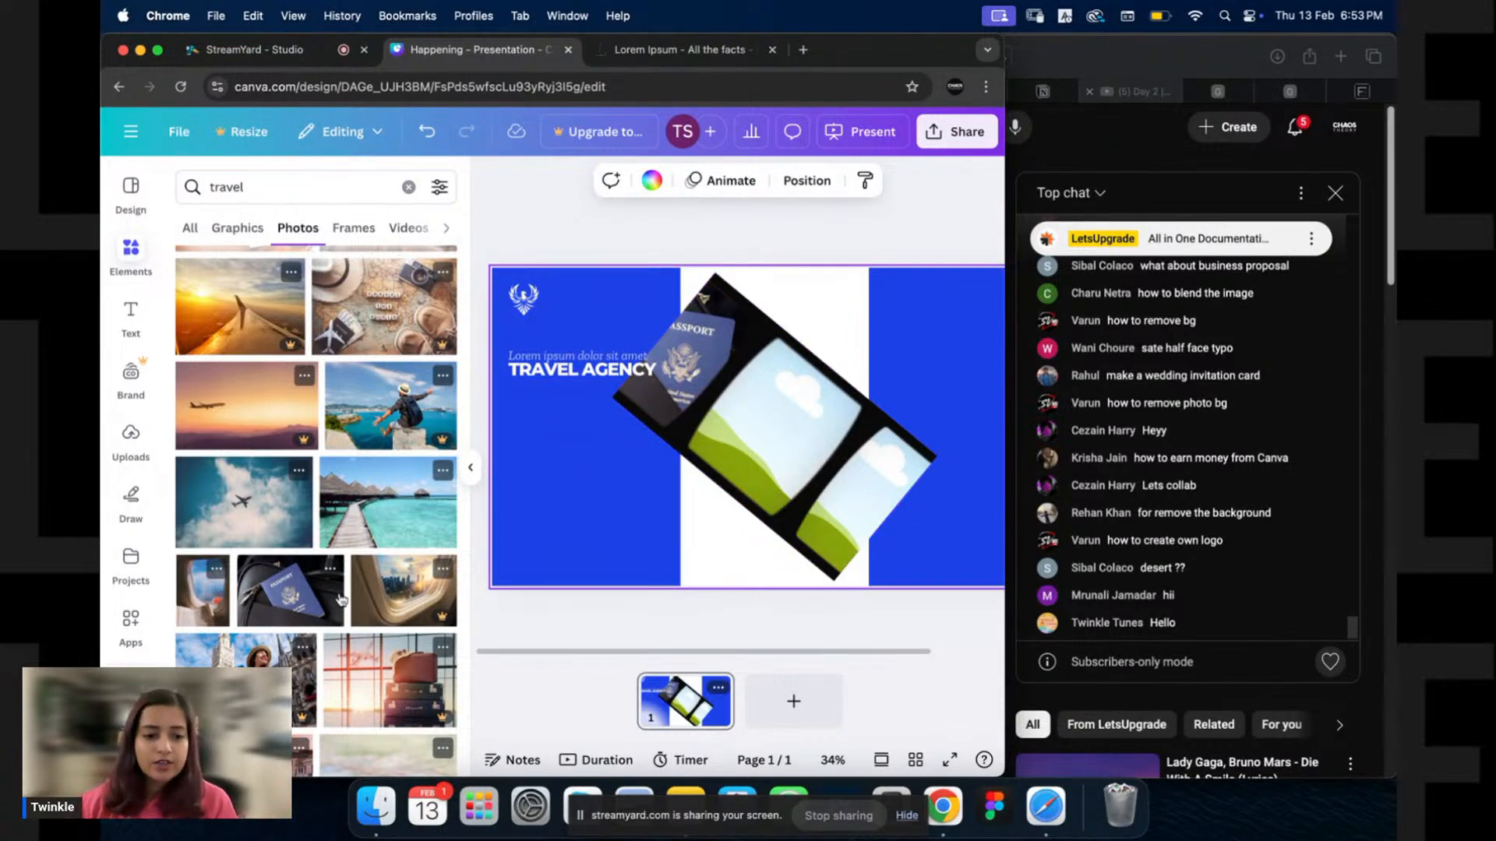
Fill the film strip's middle window with the photo of the woman with outstretched arms facing green cliffs.
{"action": "scroll", "coordinate": [340, 598], "scroll_direction": "down", "scroll_amount": 5}
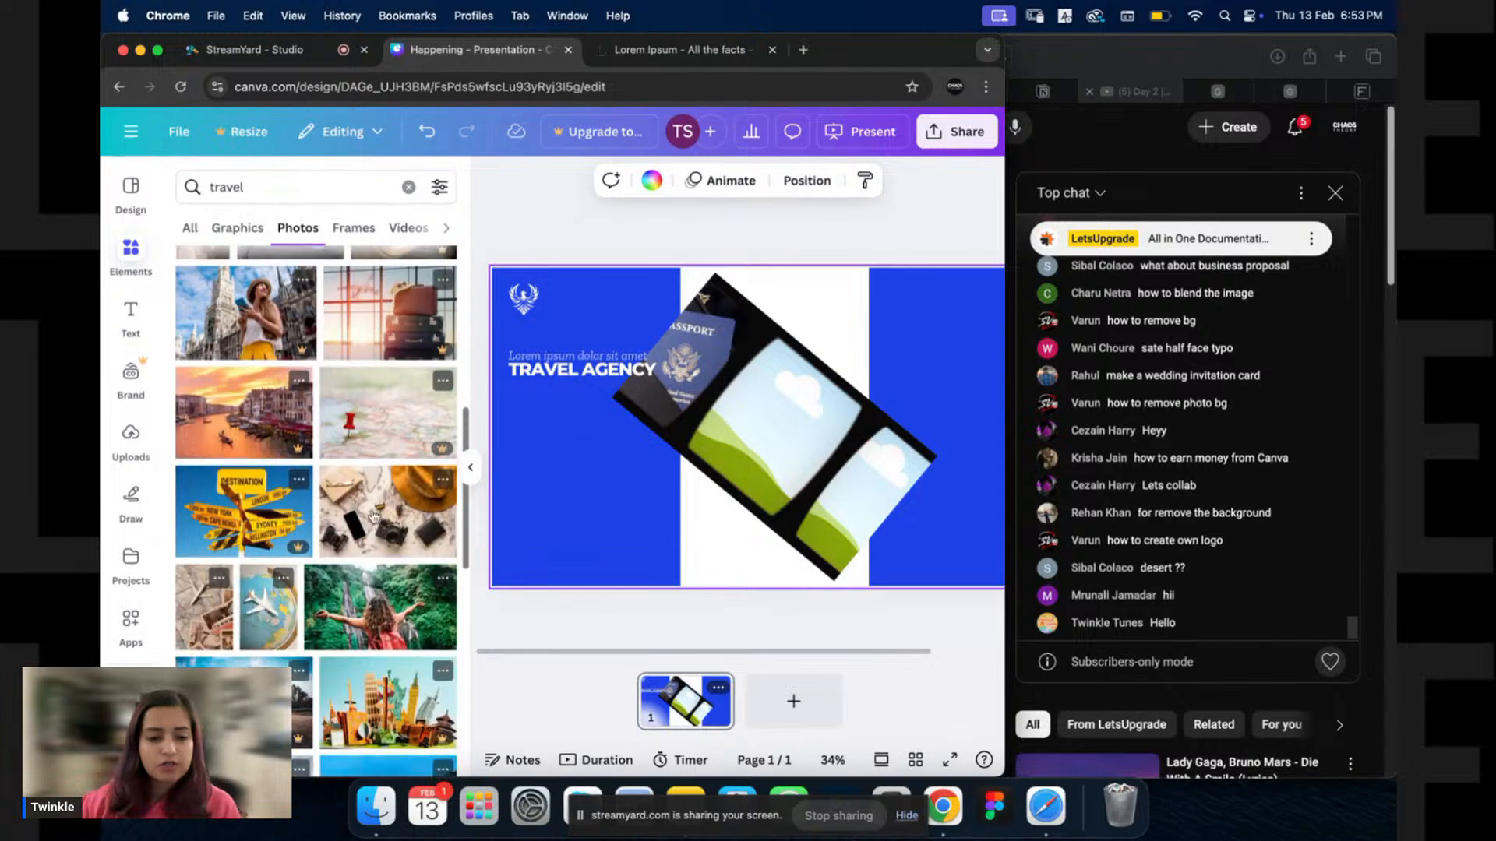
{"action": "left_click_drag", "start_coordinate": [381, 608], "coordinate": [779, 428]}
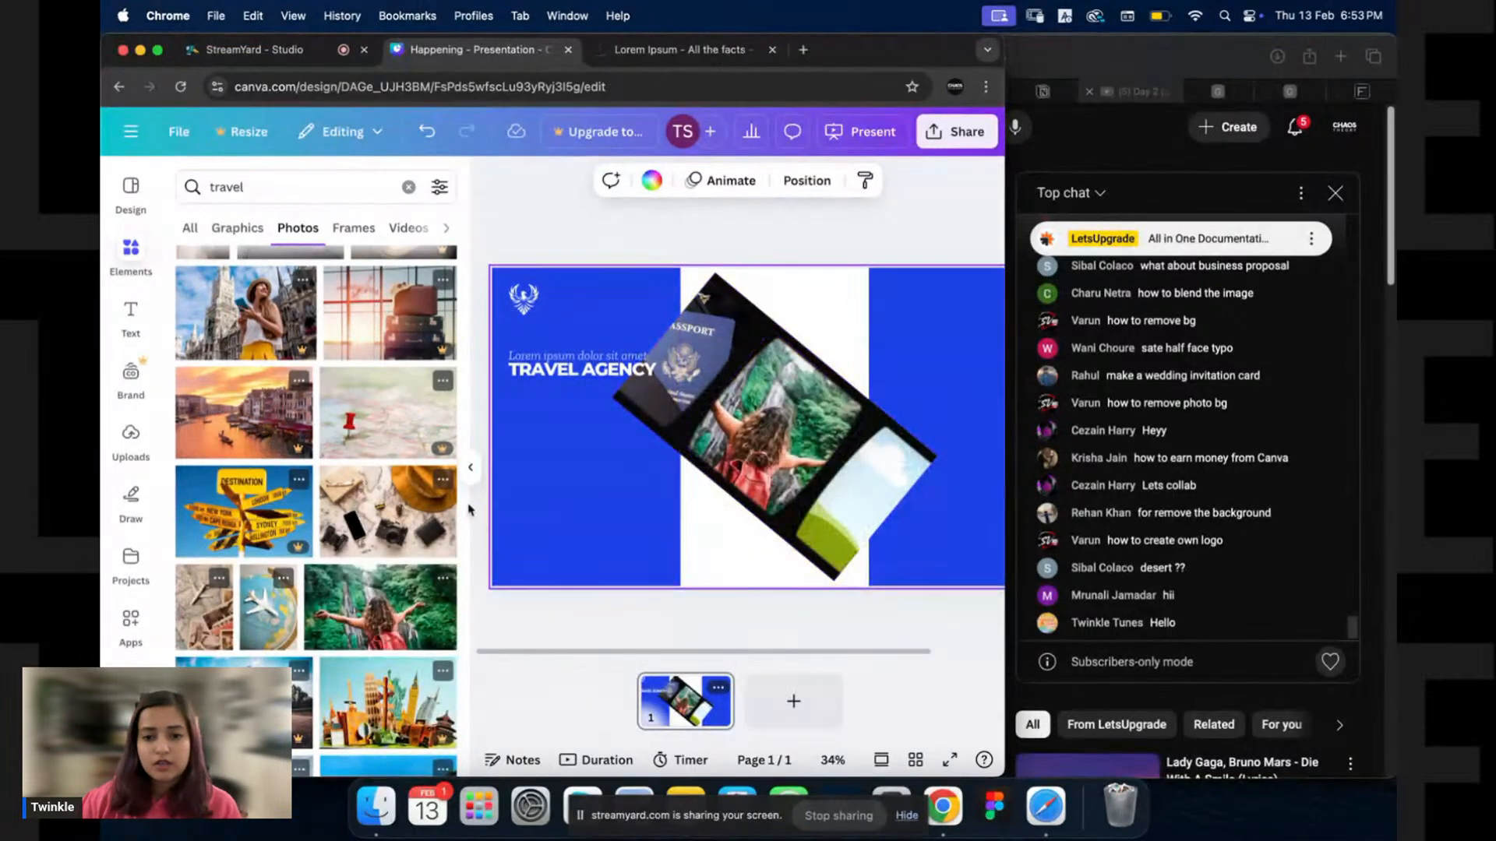
Examine the crop of the middle window's photo within the film-strip frame and close the crop view.
{"action": "left_click", "coordinate": [774, 444]}
{"action": "double_click", "coordinate": [776, 441]}
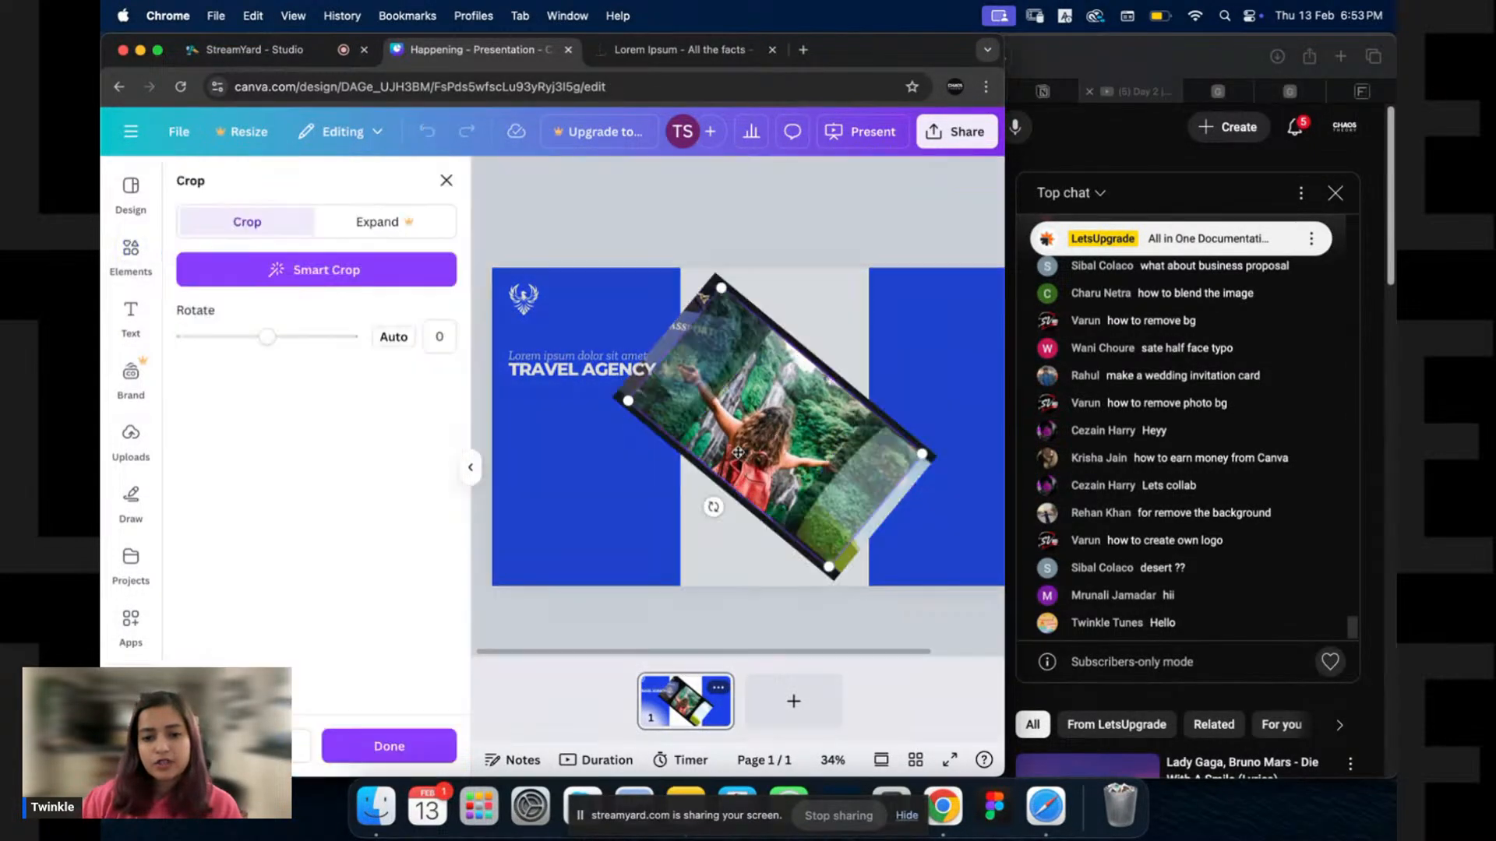
{"action": "mouse_move", "coordinate": [714, 507]}
{"action": "left_mouse_down"}
{"action": "mouse_move", "coordinate": [741, 519]}
{"action": "mouse_move", "coordinate": [721, 499]}
{"action": "left_mouse_up"}
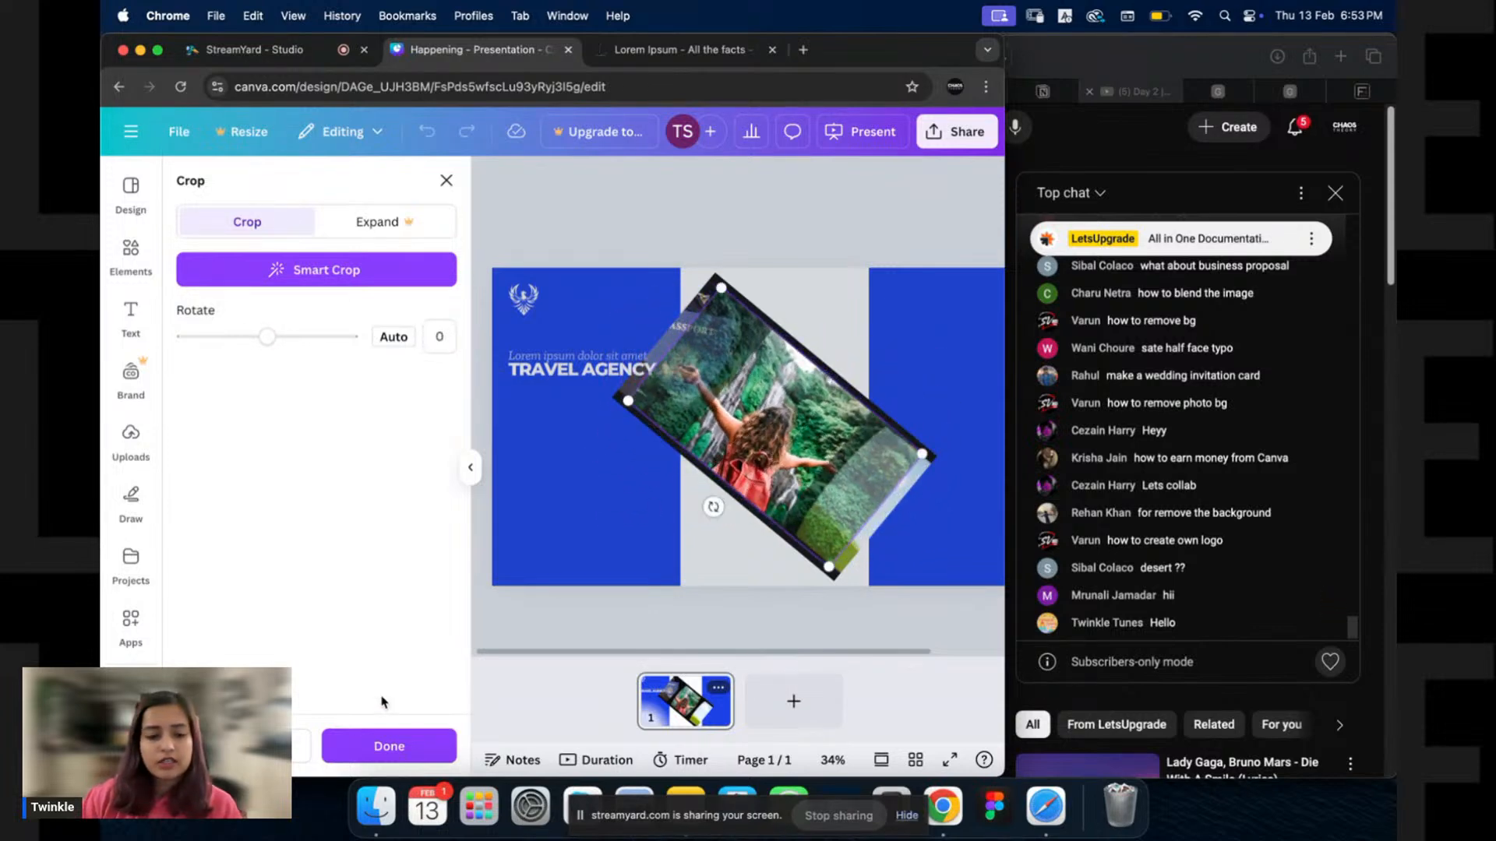
{"action": "left_click", "coordinate": [385, 744]}
Browse the travel photos for a picture to fill the film strip's empty third window.
{"action": "scroll", "coordinate": [360, 543], "scroll_direction": "down", "scroll_amount": 5}
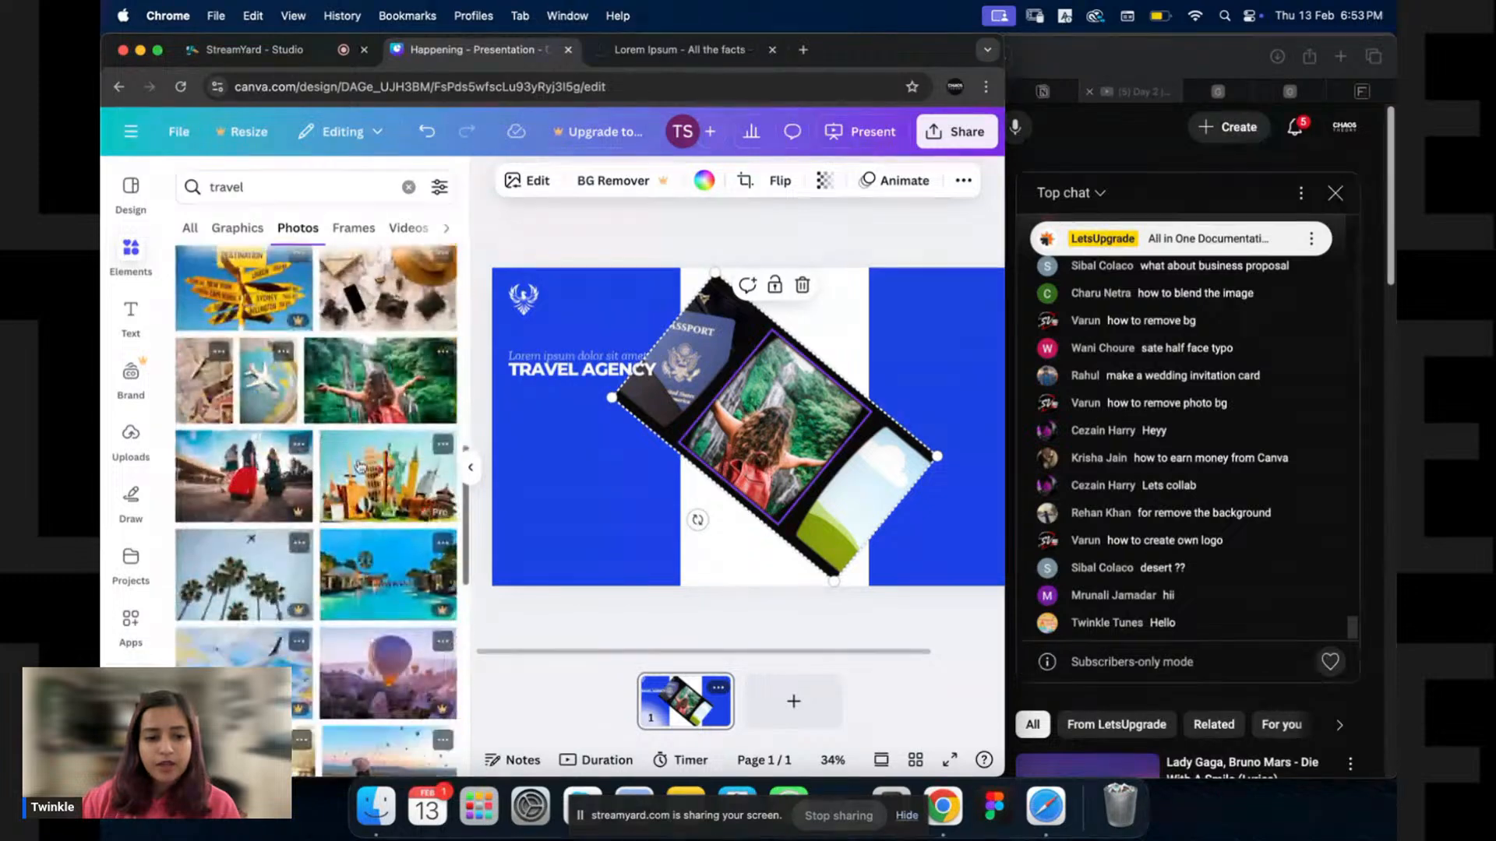
{"action": "scroll", "coordinate": [366, 455], "scroll_direction": "down", "scroll_amount": 5}
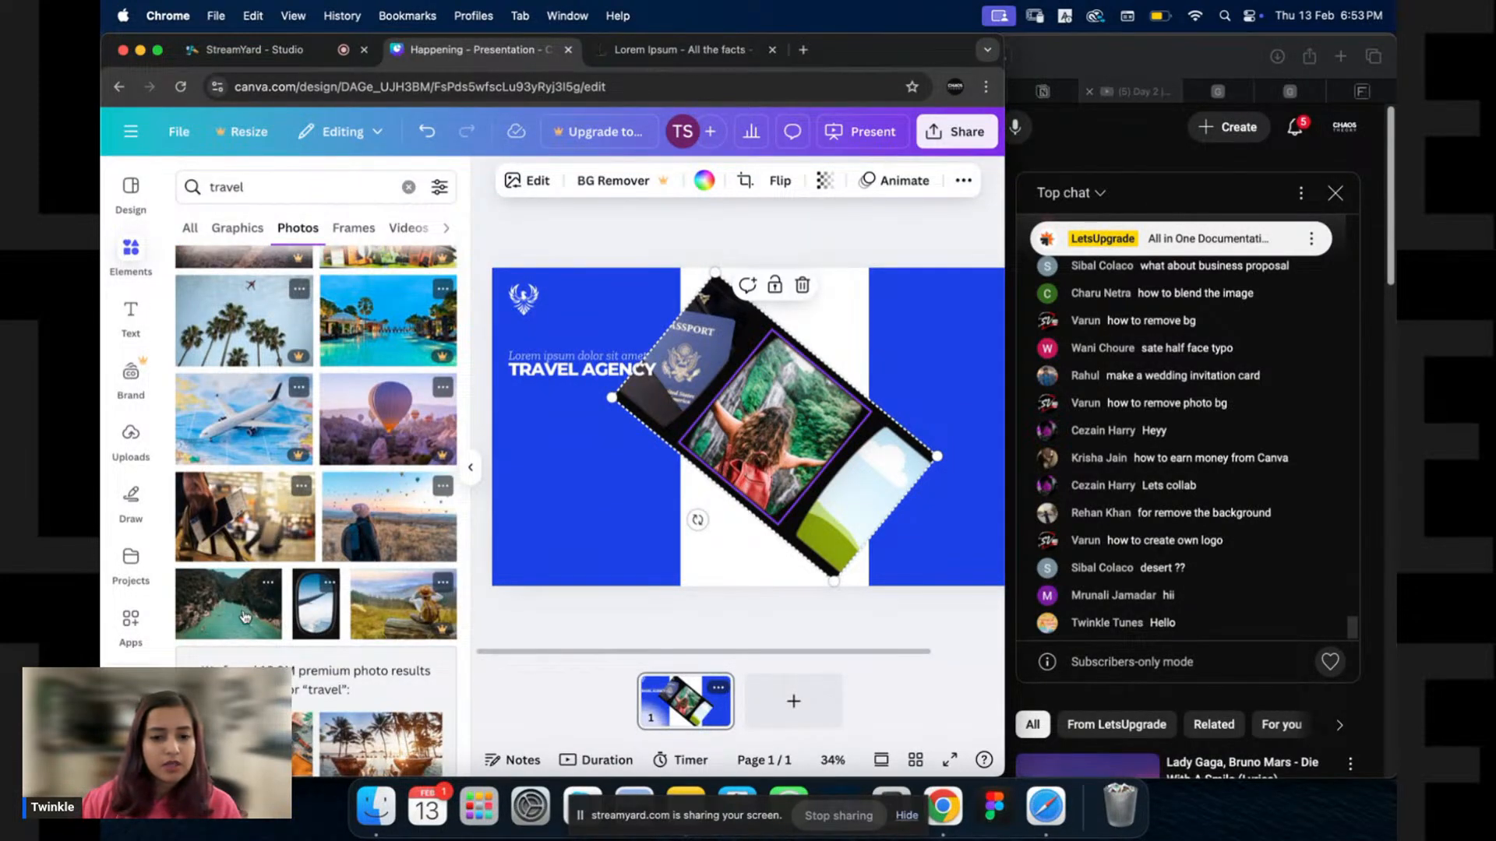
Fill the film strip's empty last frame with the photo of a person watching hot air balloons.
{"action": "left_click_drag", "start_coordinate": [381, 531], "coordinate": [878, 497]}
{"action": "double_click", "coordinate": [867, 497]}
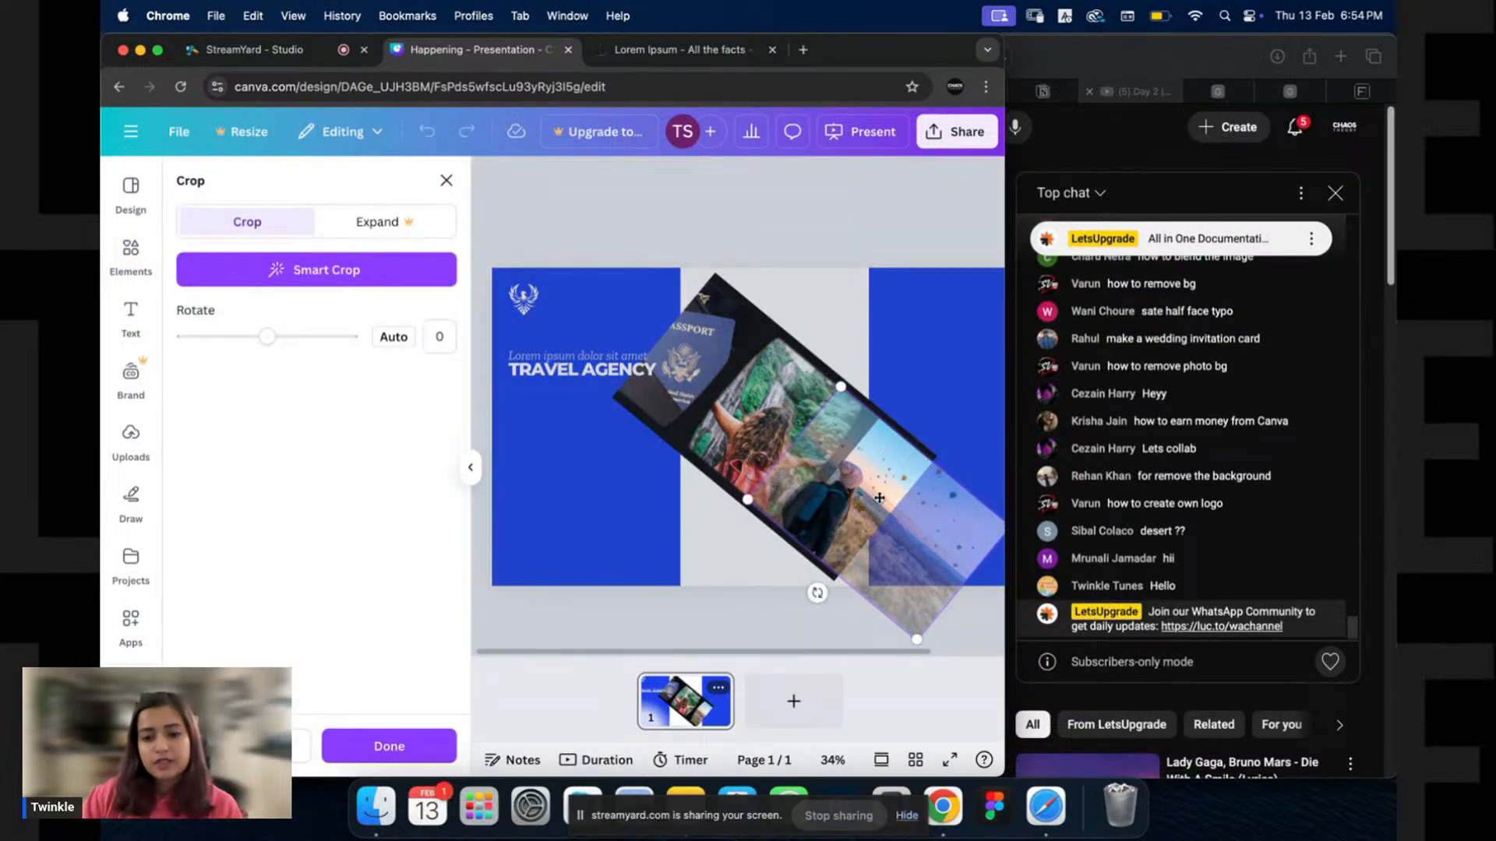
{"action": "key", "text": "Return"}
{"action": "left_click", "coordinate": [825, 310]}
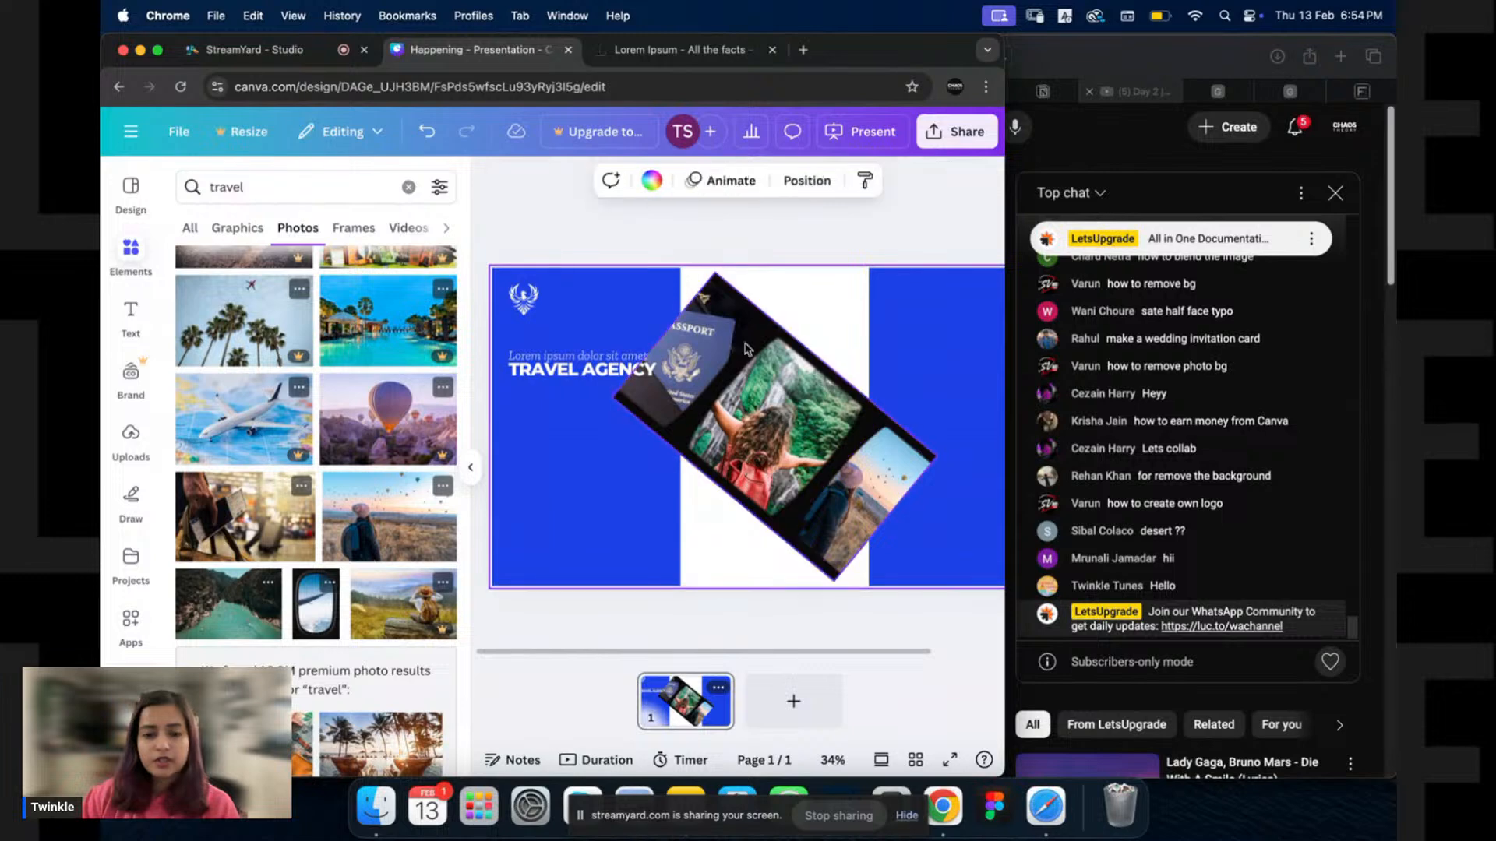
Move the film strip onto the first blue panel and rotate it to 45°.
{"action": "left_click", "coordinate": [816, 406]}
{"action": "left_click_drag", "start_coordinate": [696, 521], "coordinate": [649, 497]}
{"action": "left_click_drag", "start_coordinate": [787, 421], "coordinate": [550, 505]}
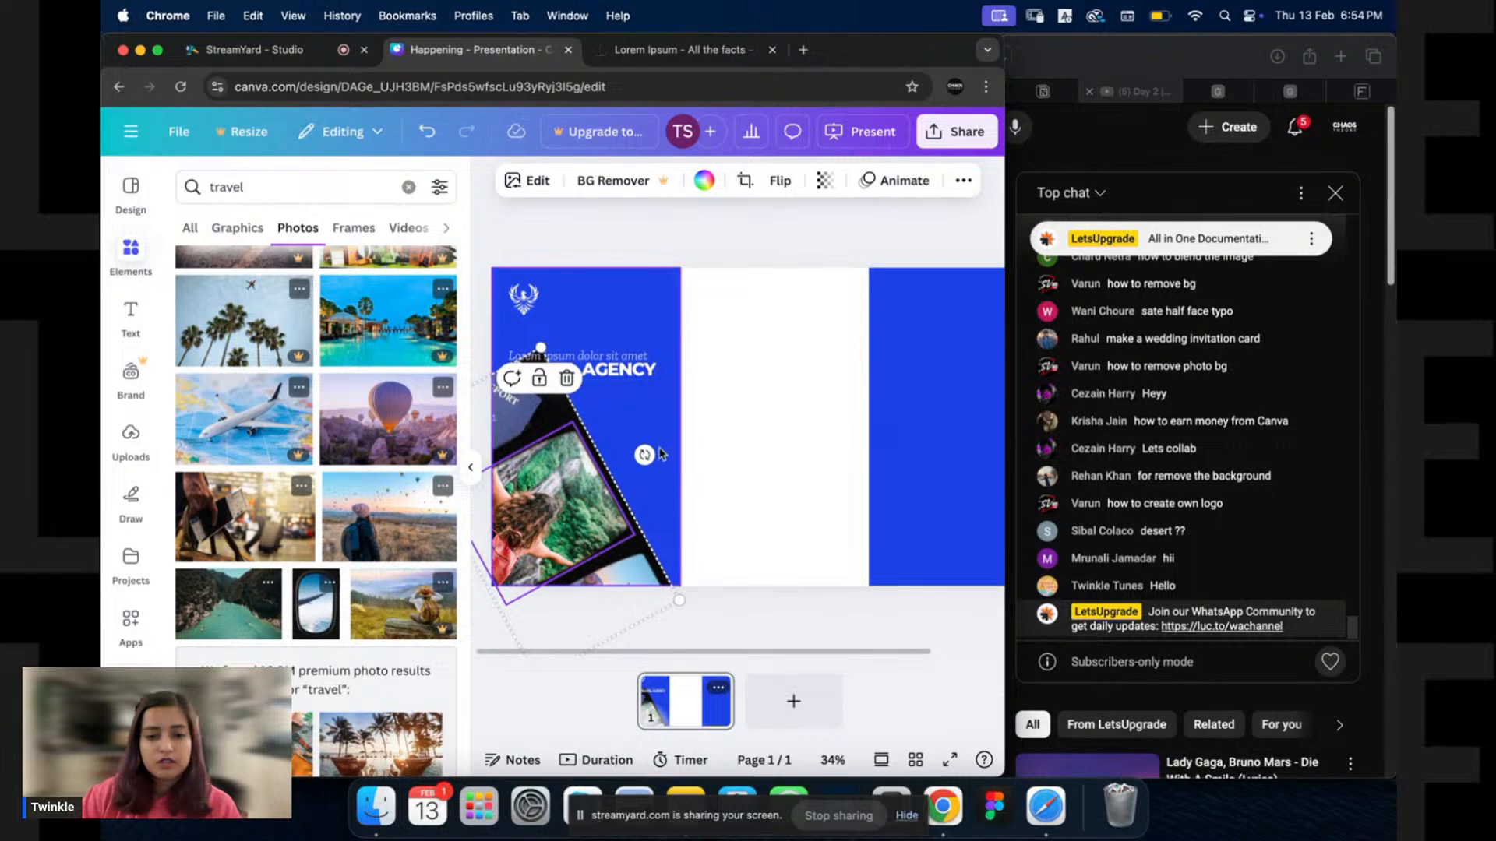
{"action": "left_click_drag", "start_coordinate": [650, 453], "coordinate": [624, 427]}
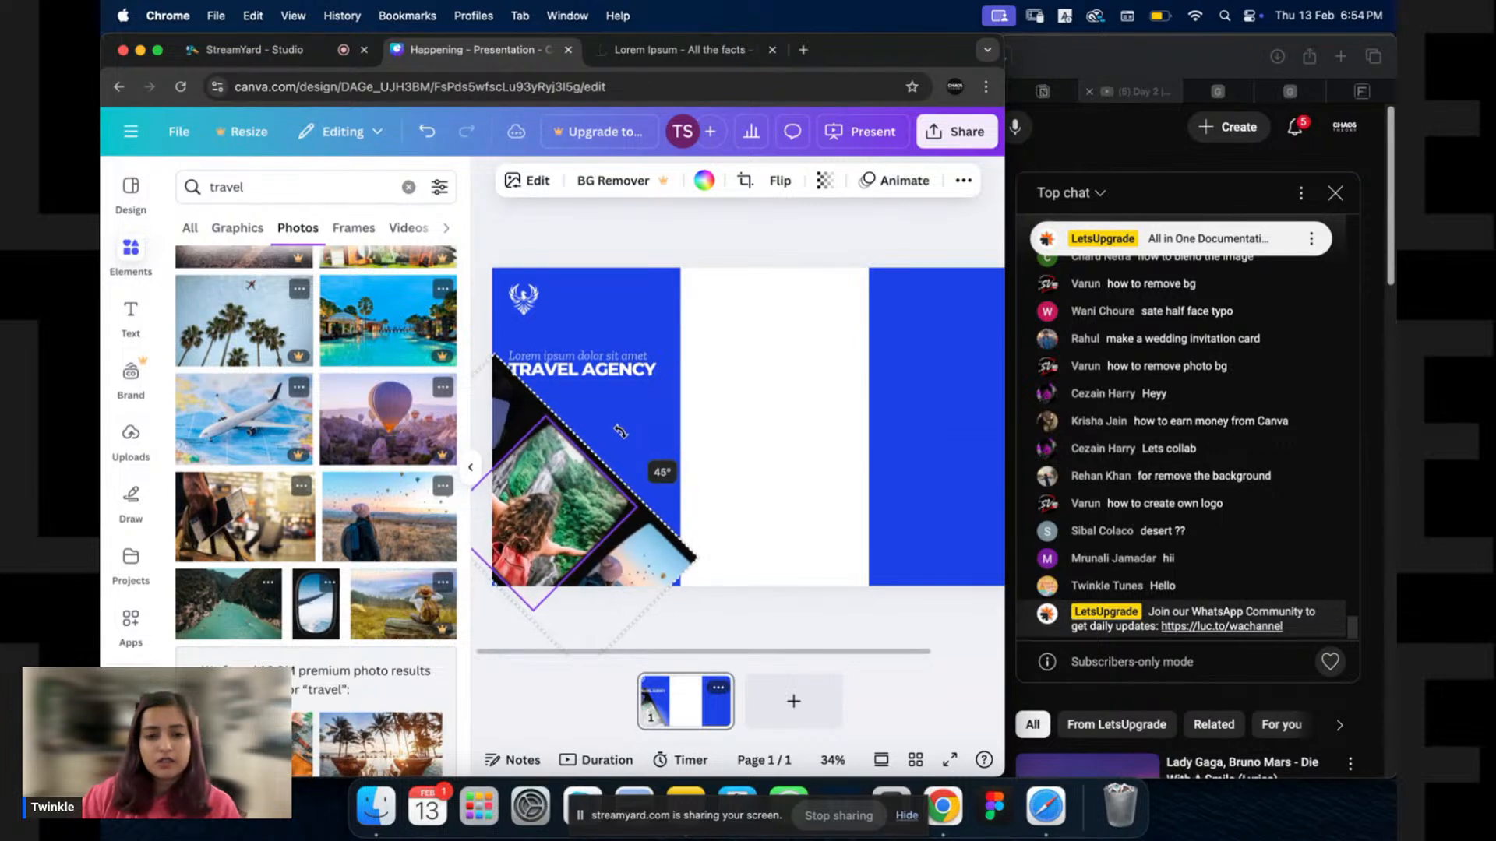
{"action": "left_click_drag", "start_coordinate": [571, 479], "coordinate": [615, 438]}
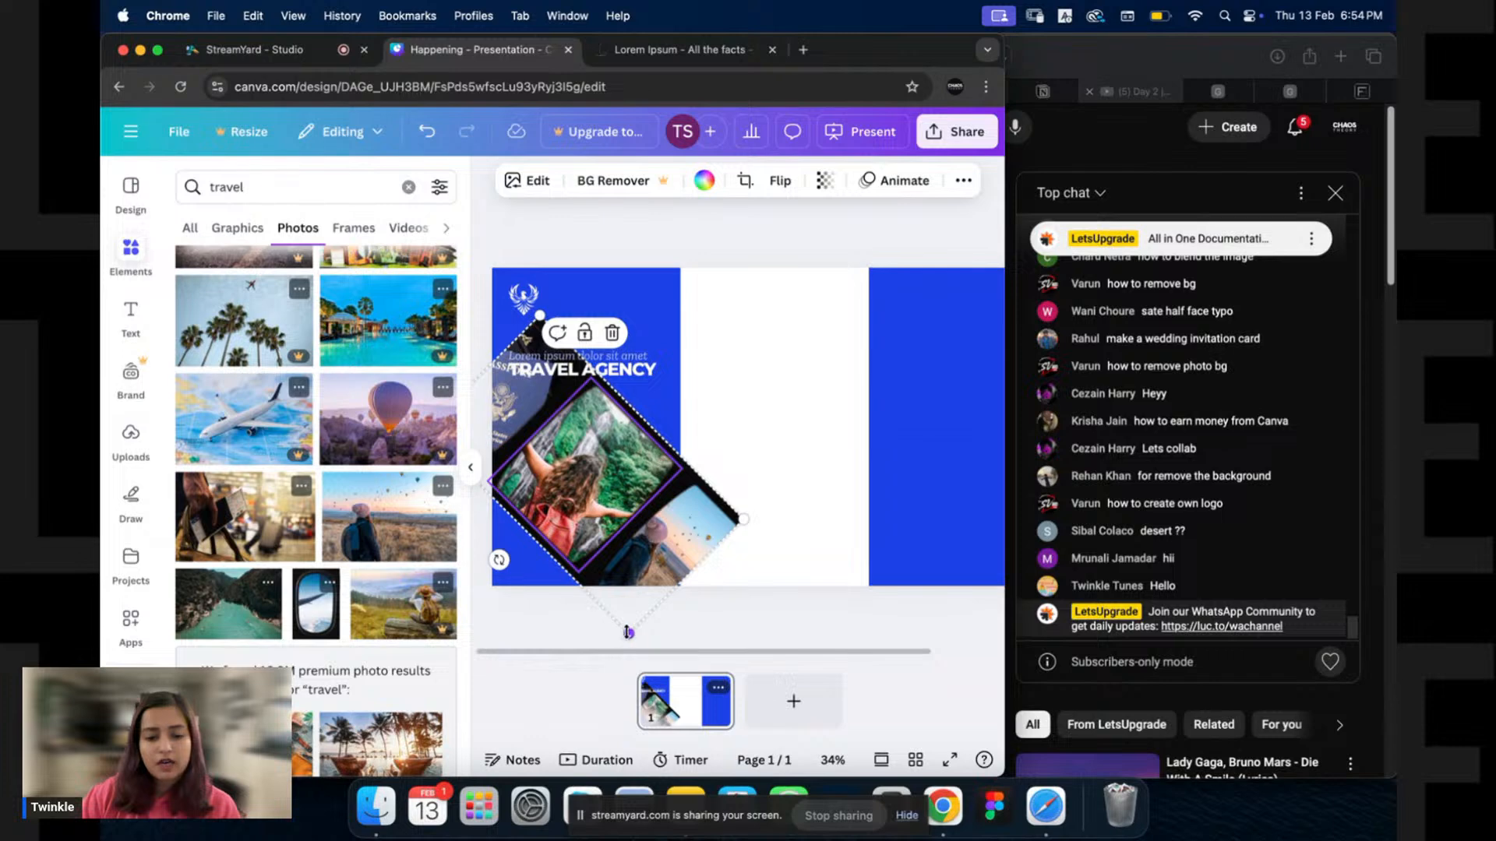
Shrink the film strip to the blue panel's width and rotate it level across the panel's lower part.
{"action": "left_click_drag", "start_coordinate": [627, 632], "coordinate": [599, 529]}
{"action": "left_click_drag", "start_coordinate": [536, 416], "coordinate": [550, 488]}
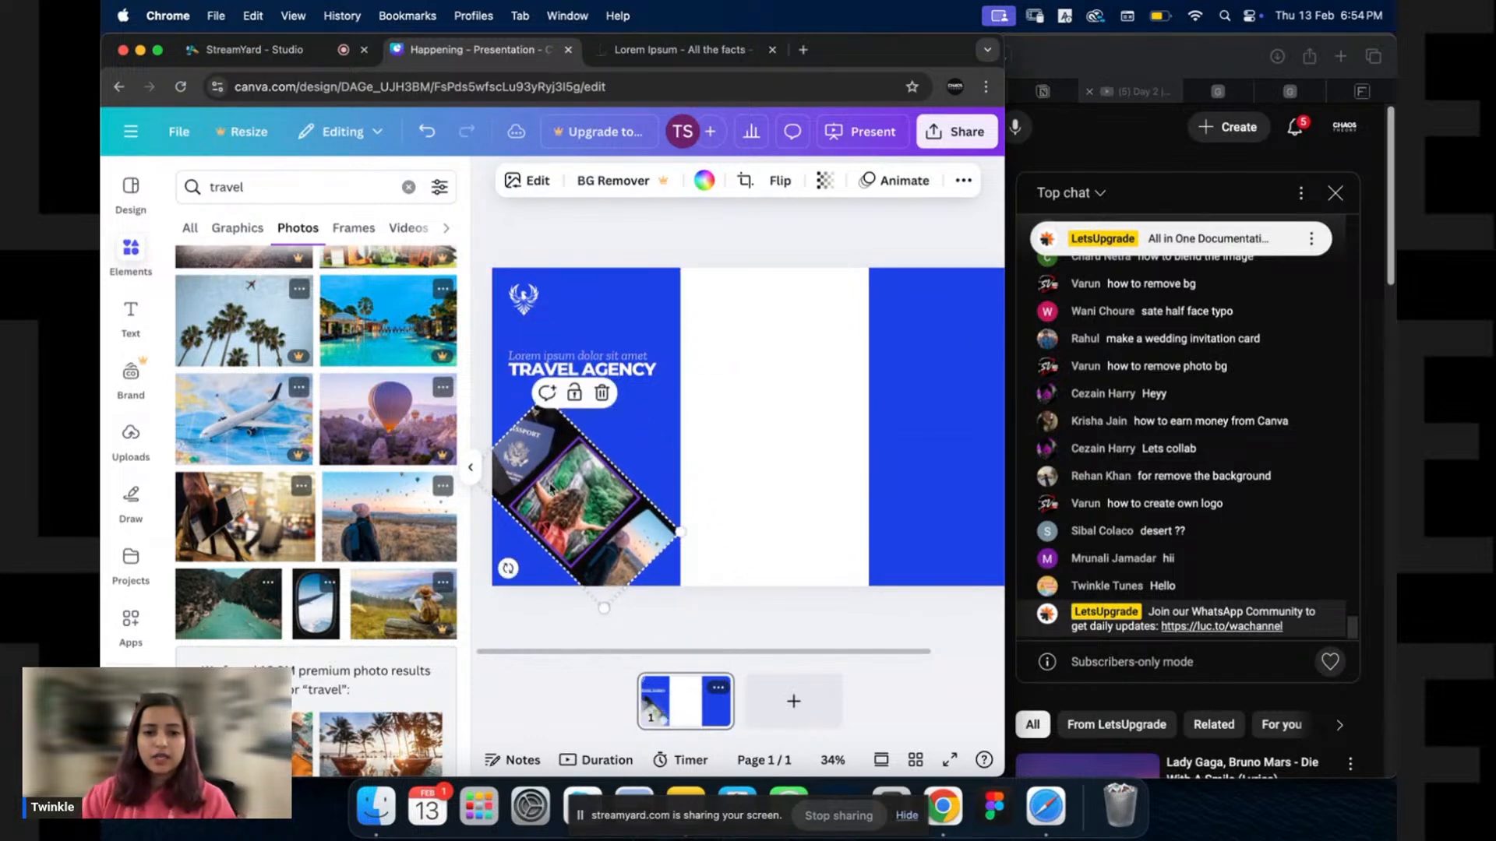
{"action": "left_click_drag", "start_coordinate": [506, 567], "coordinate": [577, 568]}
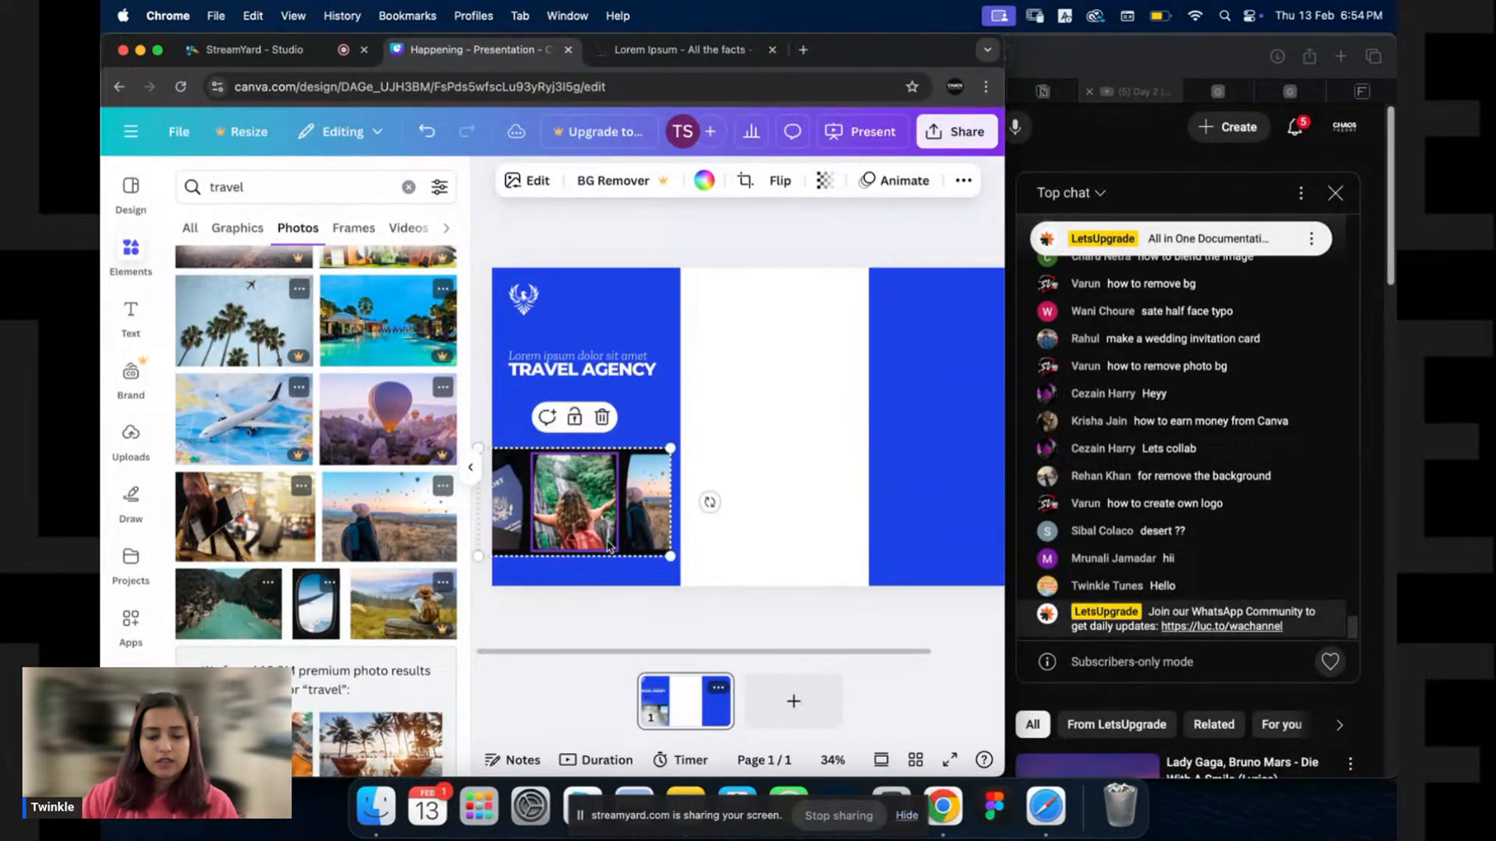
{"action": "left_click_drag", "start_coordinate": [608, 517], "coordinate": [612, 521]}
{"action": "left_click", "coordinate": [742, 470]}
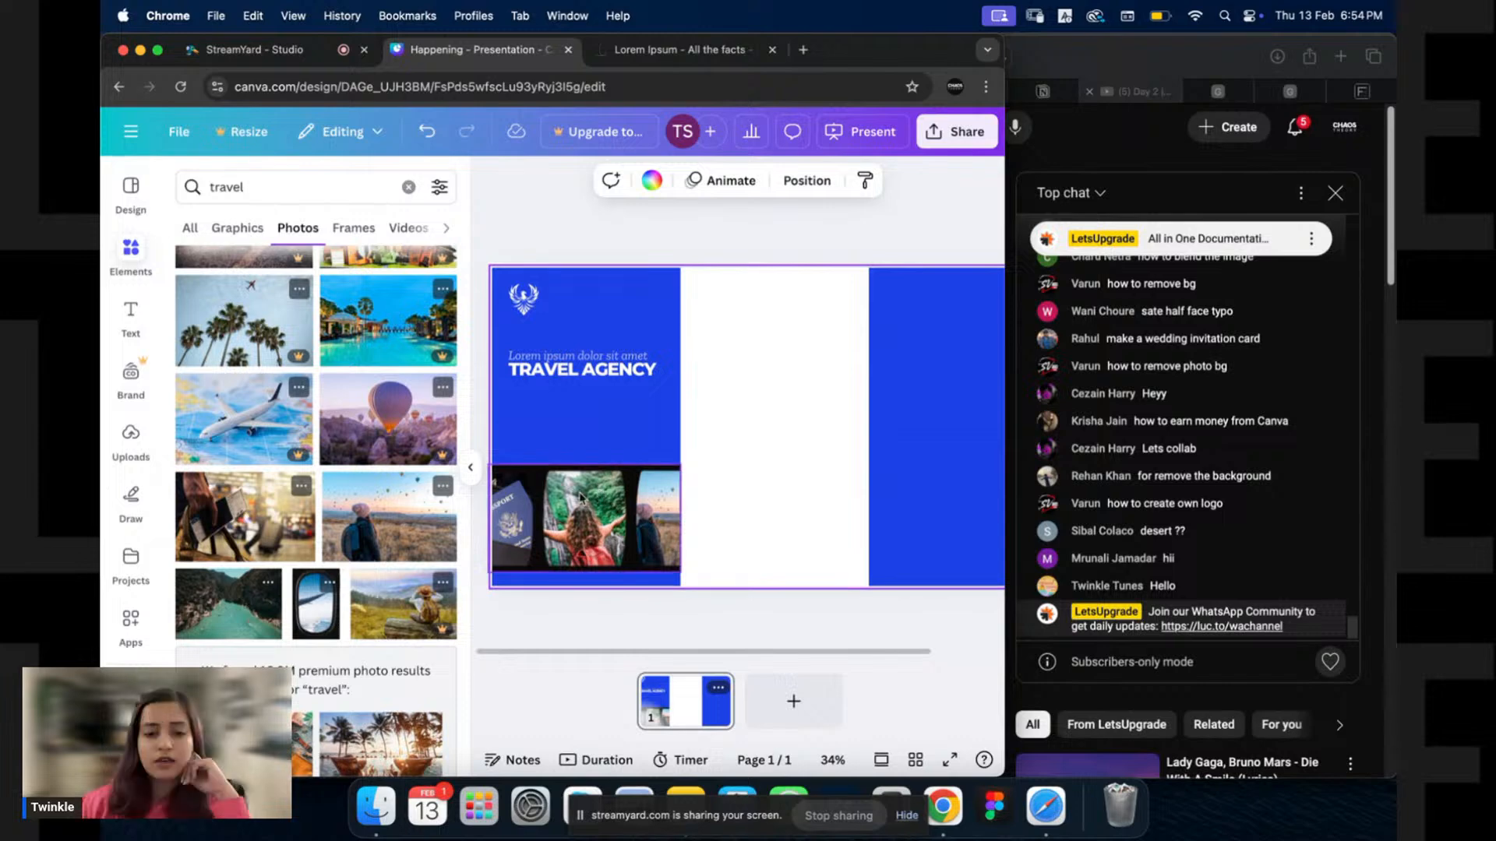
{"action": "left_click", "coordinate": [677, 495]}
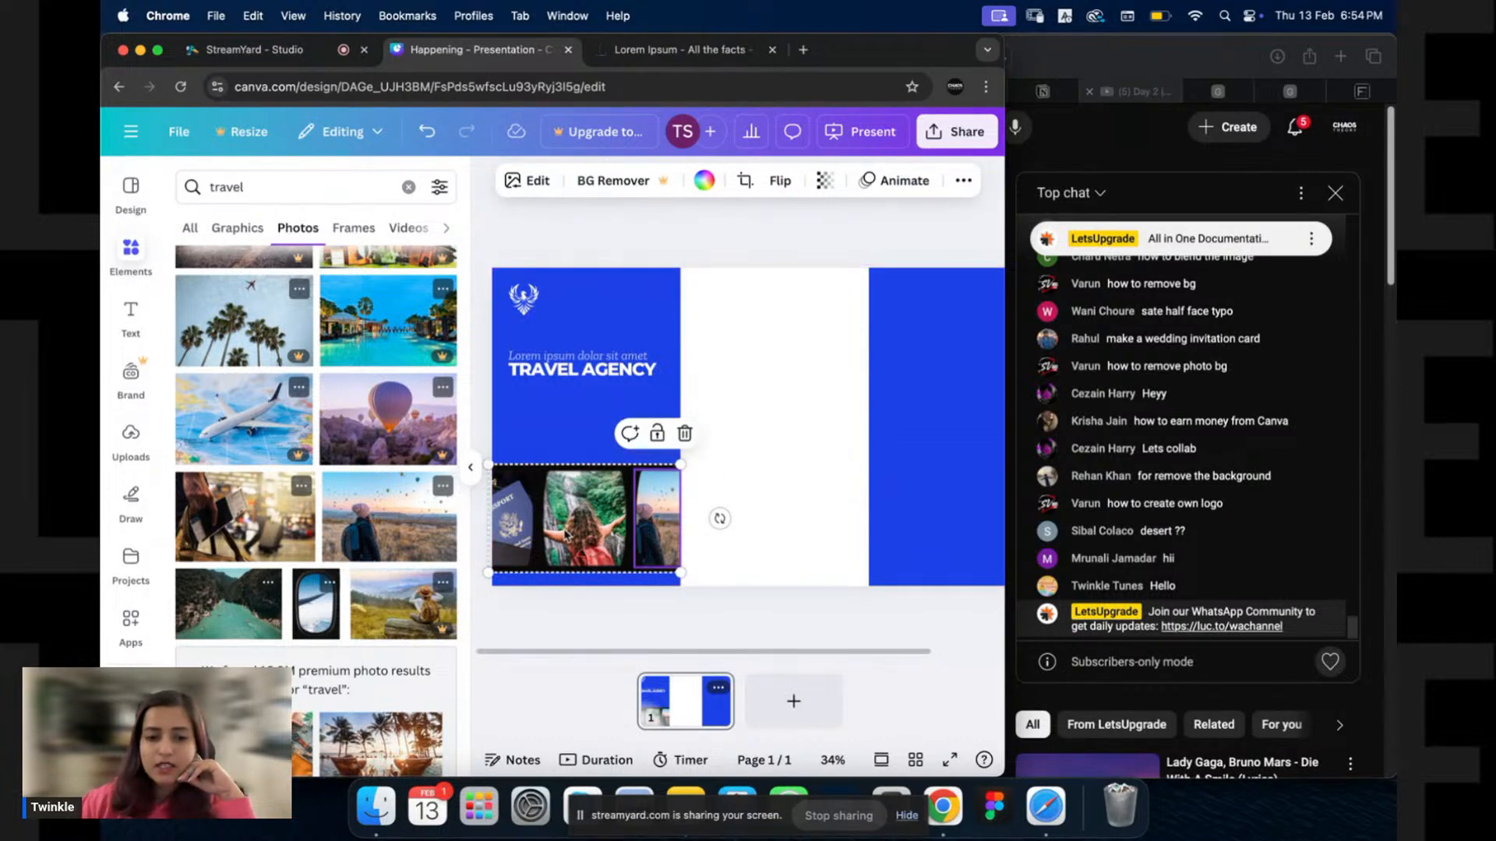
{"action": "left_click", "coordinate": [757, 456]}
{"action": "left_click", "coordinate": [595, 516]}
{"action": "left_click", "coordinate": [687, 443]}
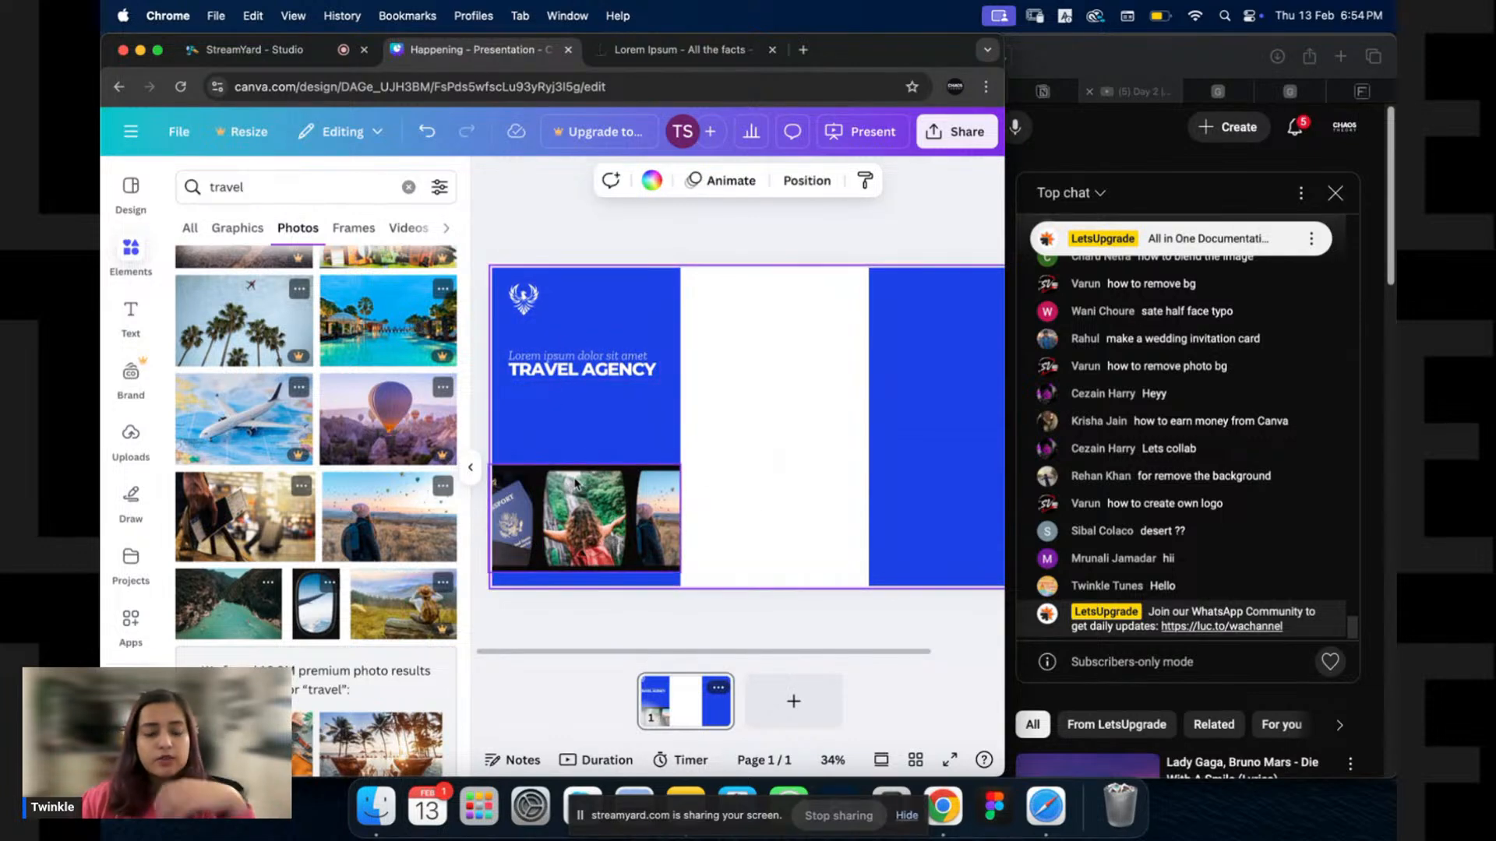
Try to apply the white brand kit colour to the film strip's middle frame.
{"action": "left_click", "coordinate": [549, 538]}
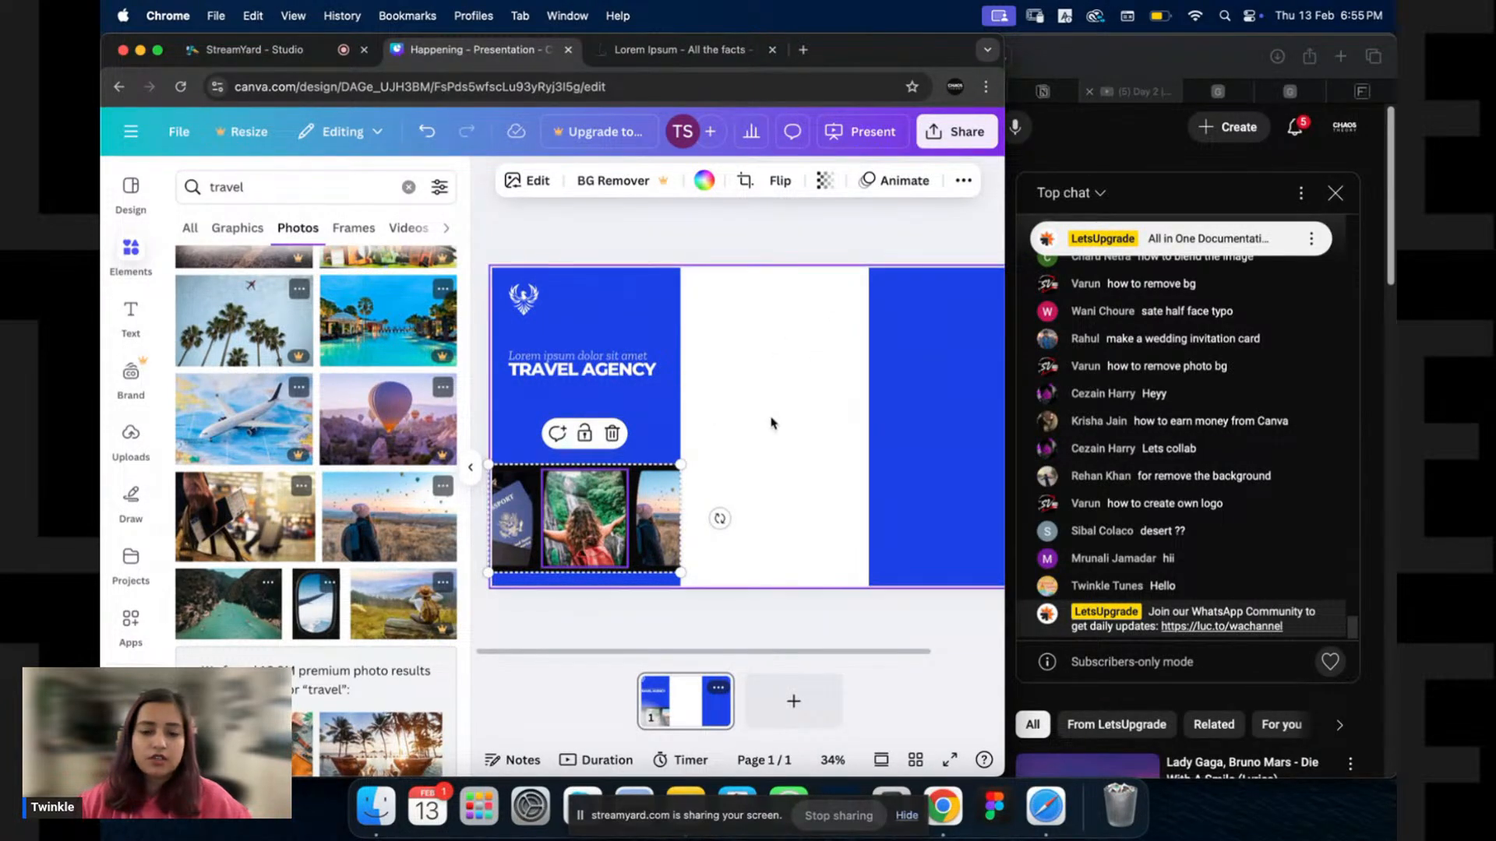
{"action": "left_click", "coordinate": [704, 182]}
{"action": "left_click", "coordinate": [244, 431]}
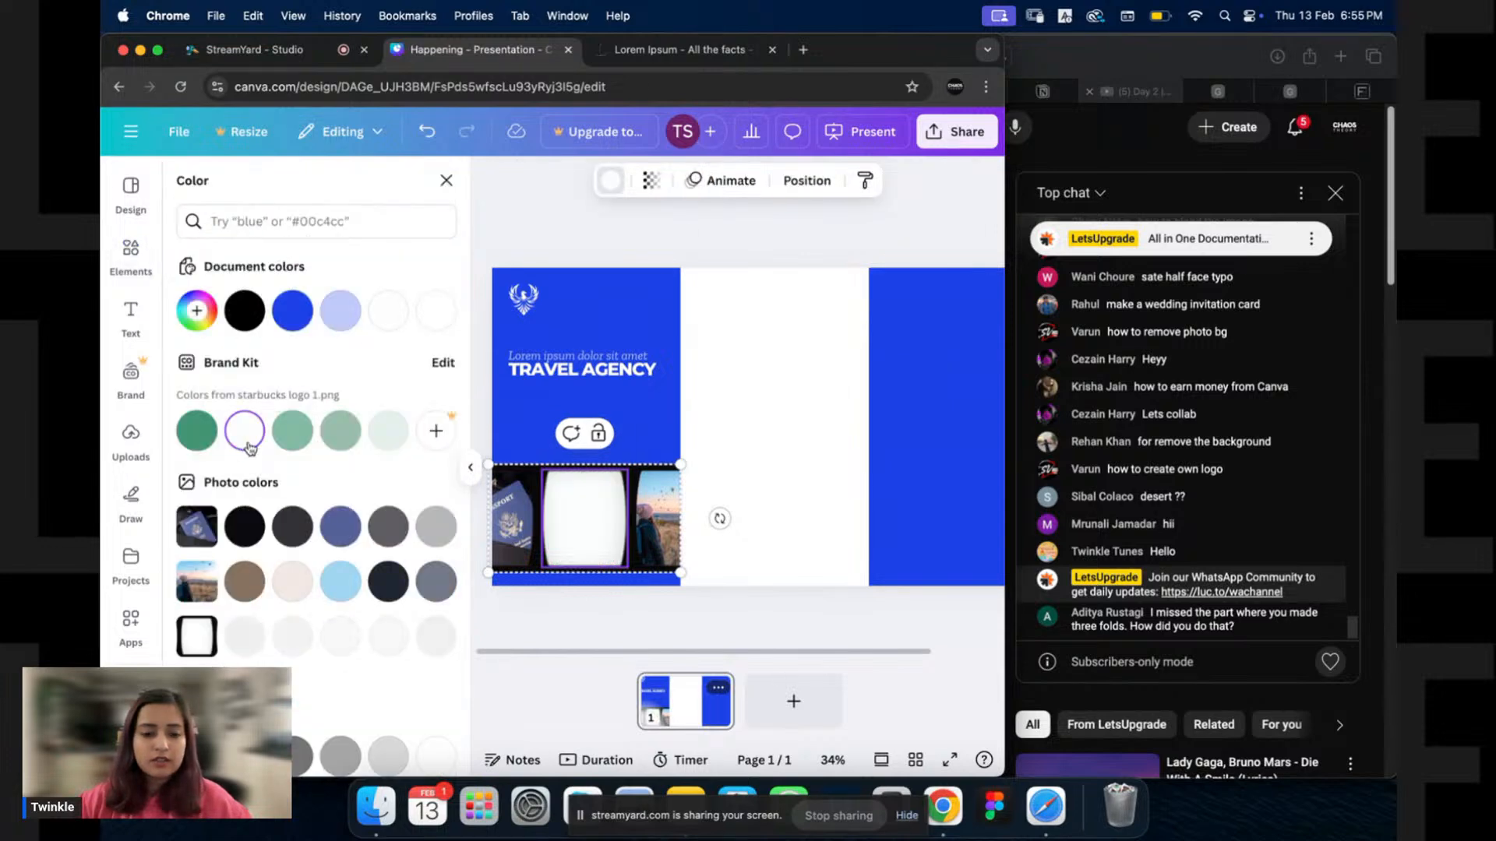
{"action": "key", "text": "super+z"}
{"action": "left_click", "coordinate": [822, 407]}
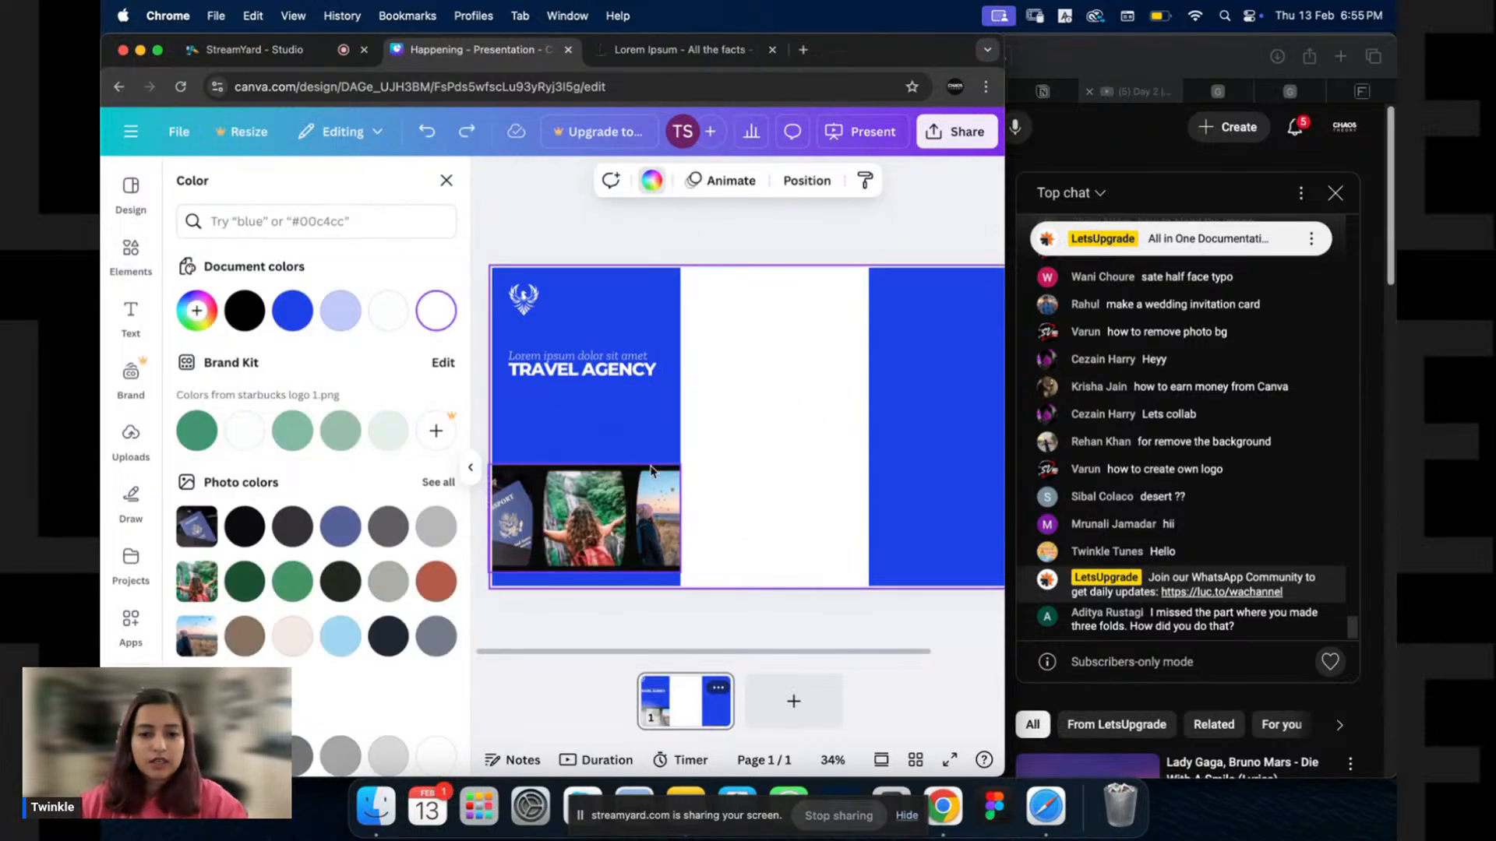
Adjust the film strip's vertical position below the TRAVEL AGENCY heading and collapse the elements list.
{"action": "left_click", "coordinate": [650, 471]}
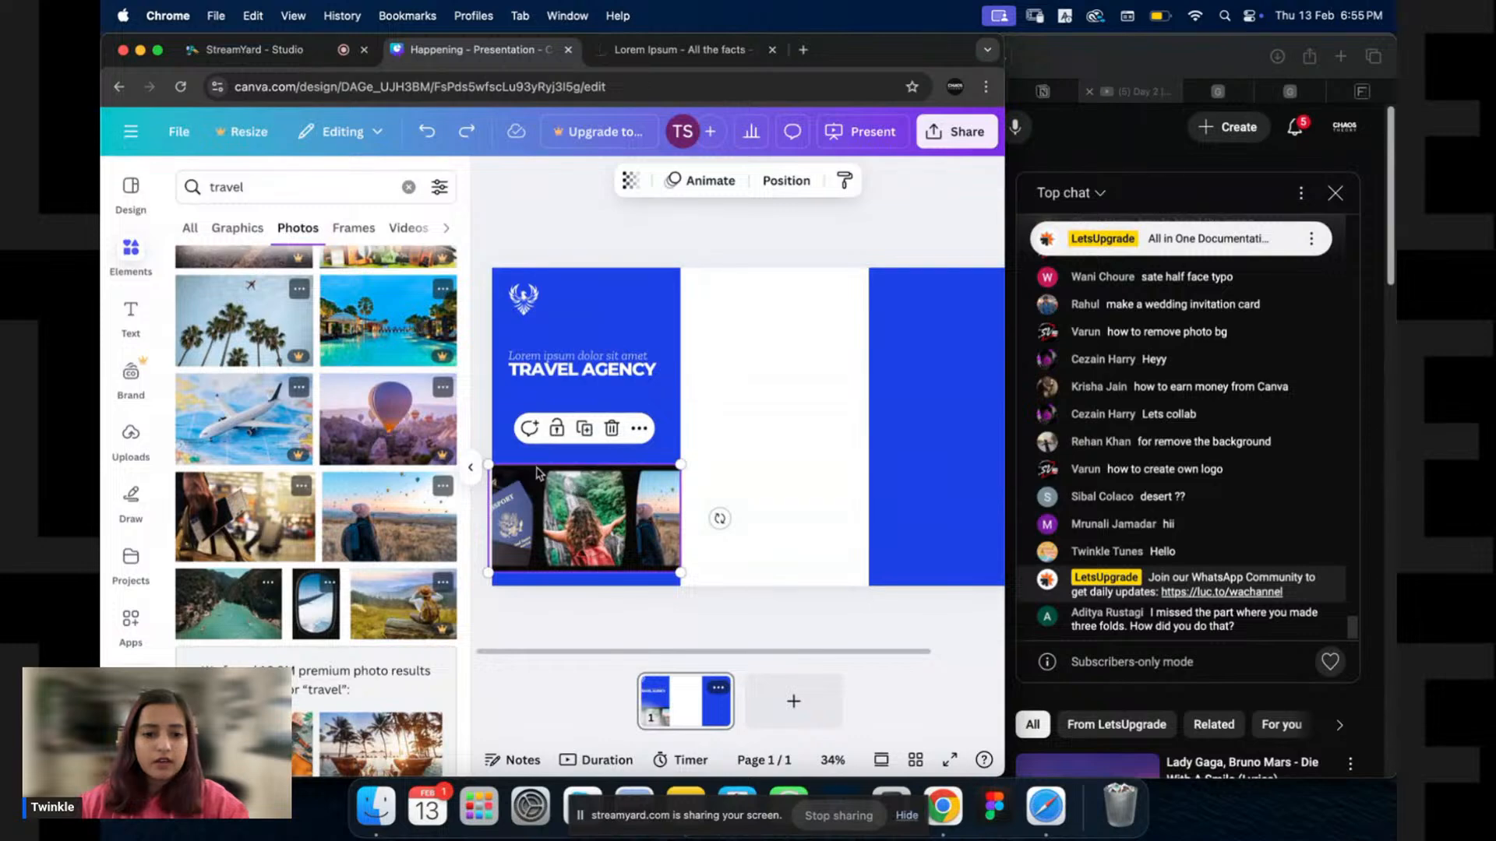
{"action": "left_click_drag", "start_coordinate": [539, 470], "coordinate": [543, 474]}
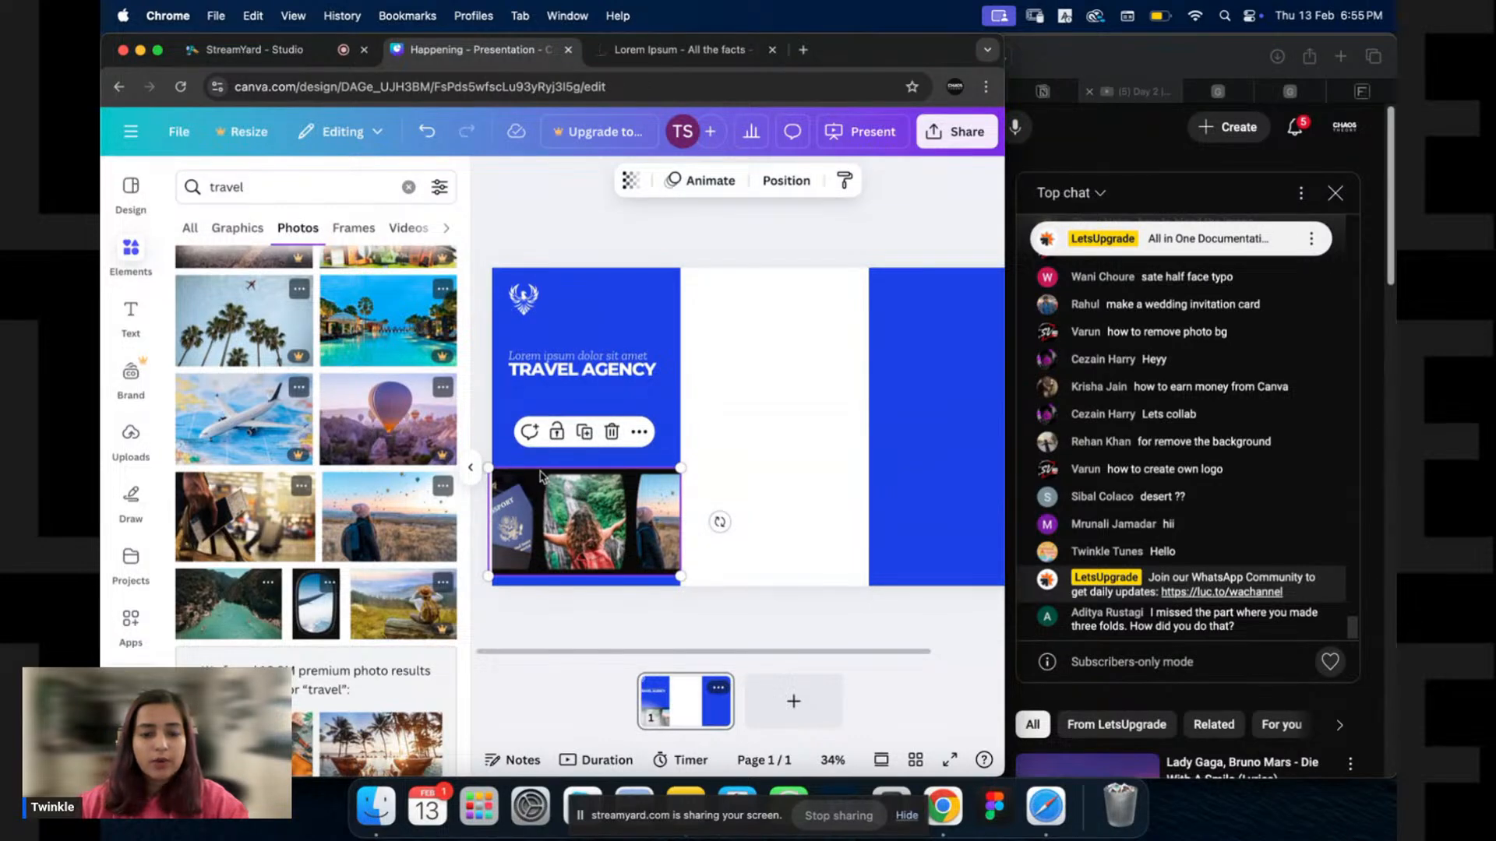
{"action": "left_click", "coordinate": [470, 467]}
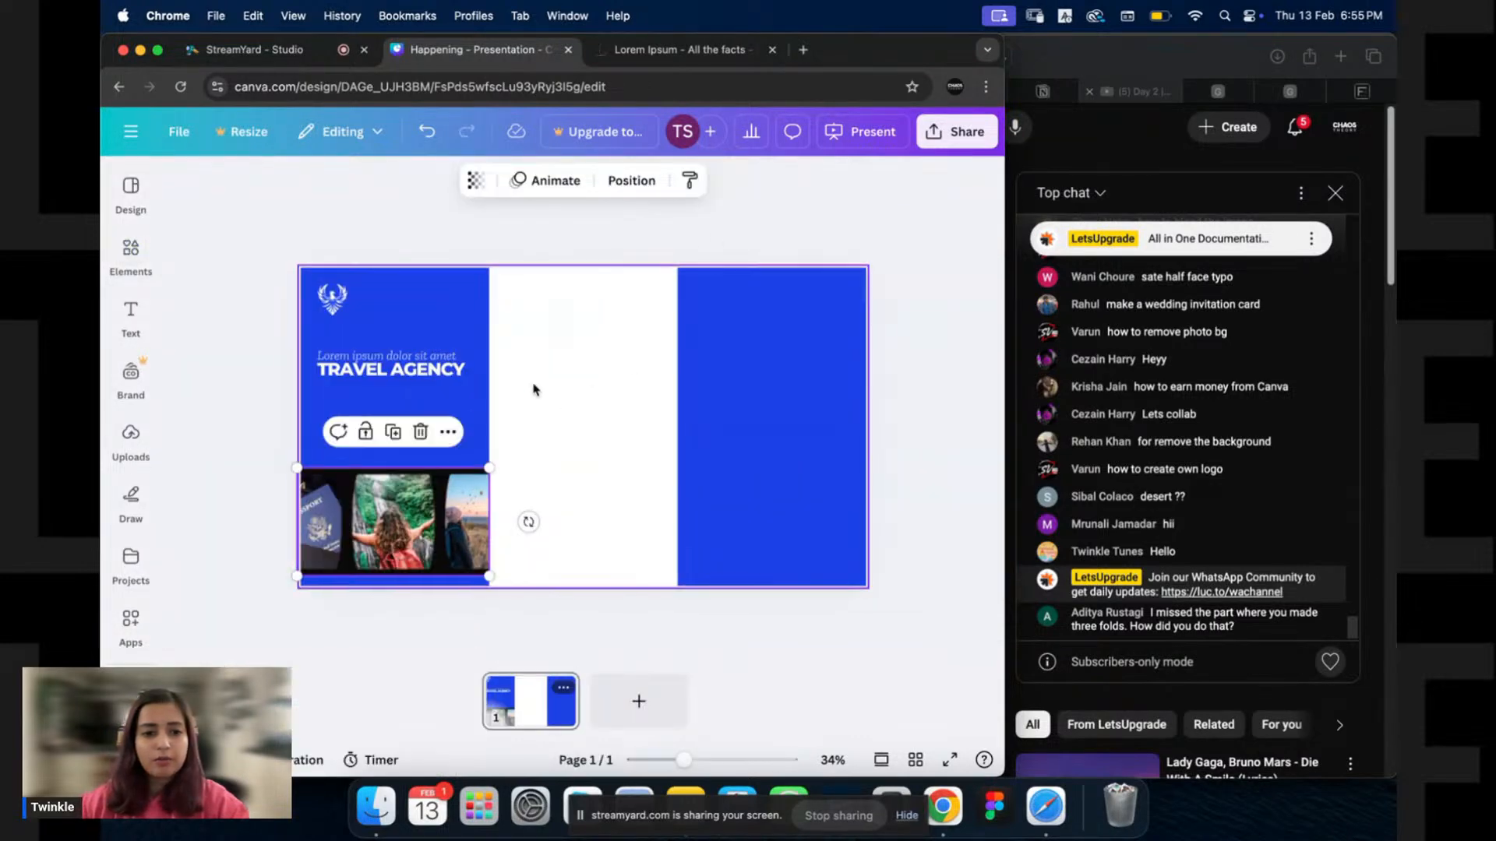
{"action": "left_click", "coordinate": [459, 493]}
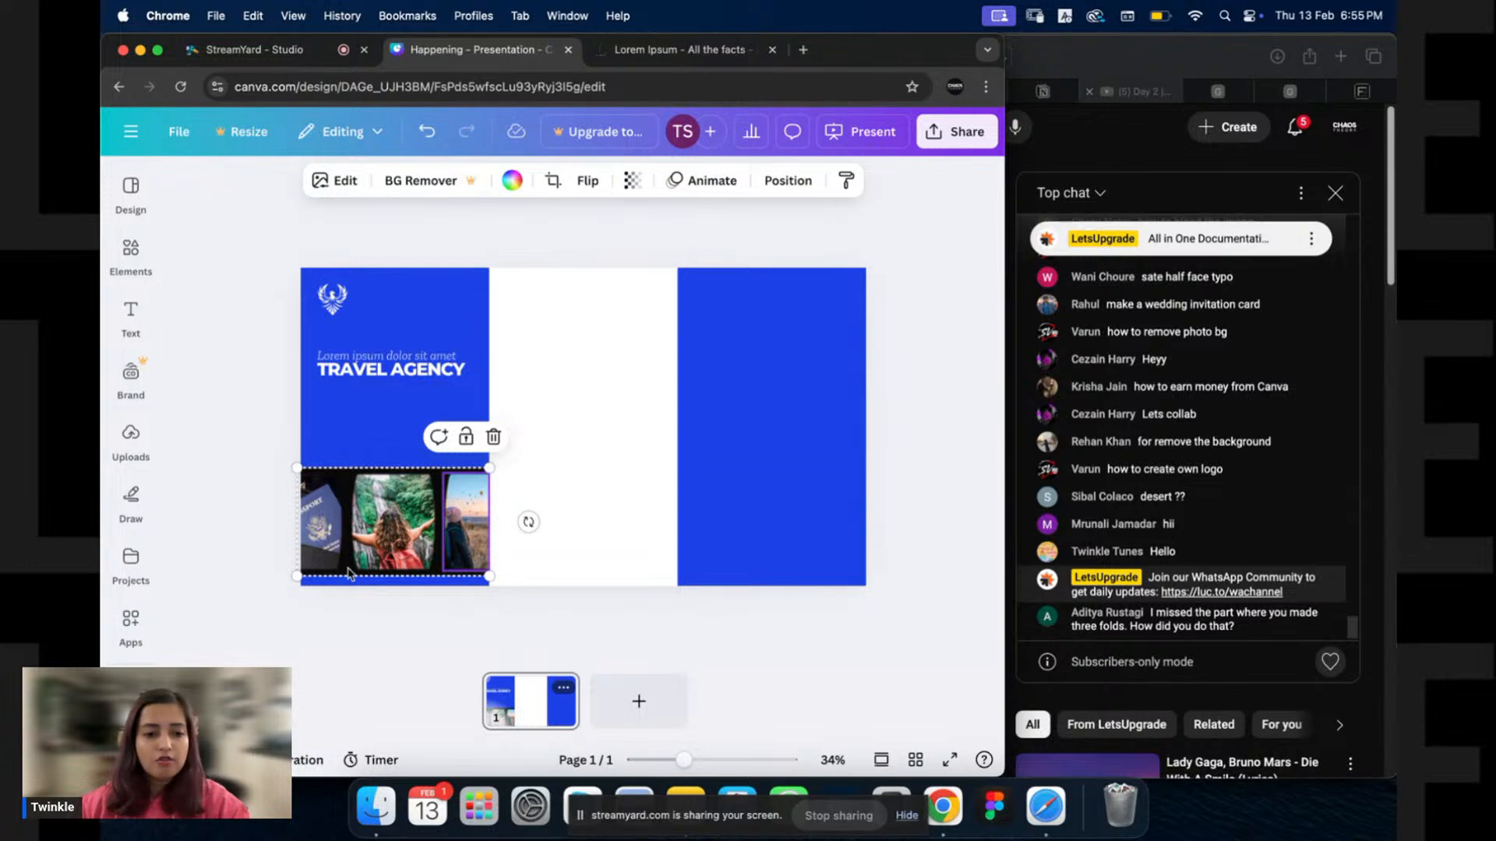
{"action": "left_click", "coordinate": [593, 464]}
{"action": "double_click", "coordinate": [414, 531]}
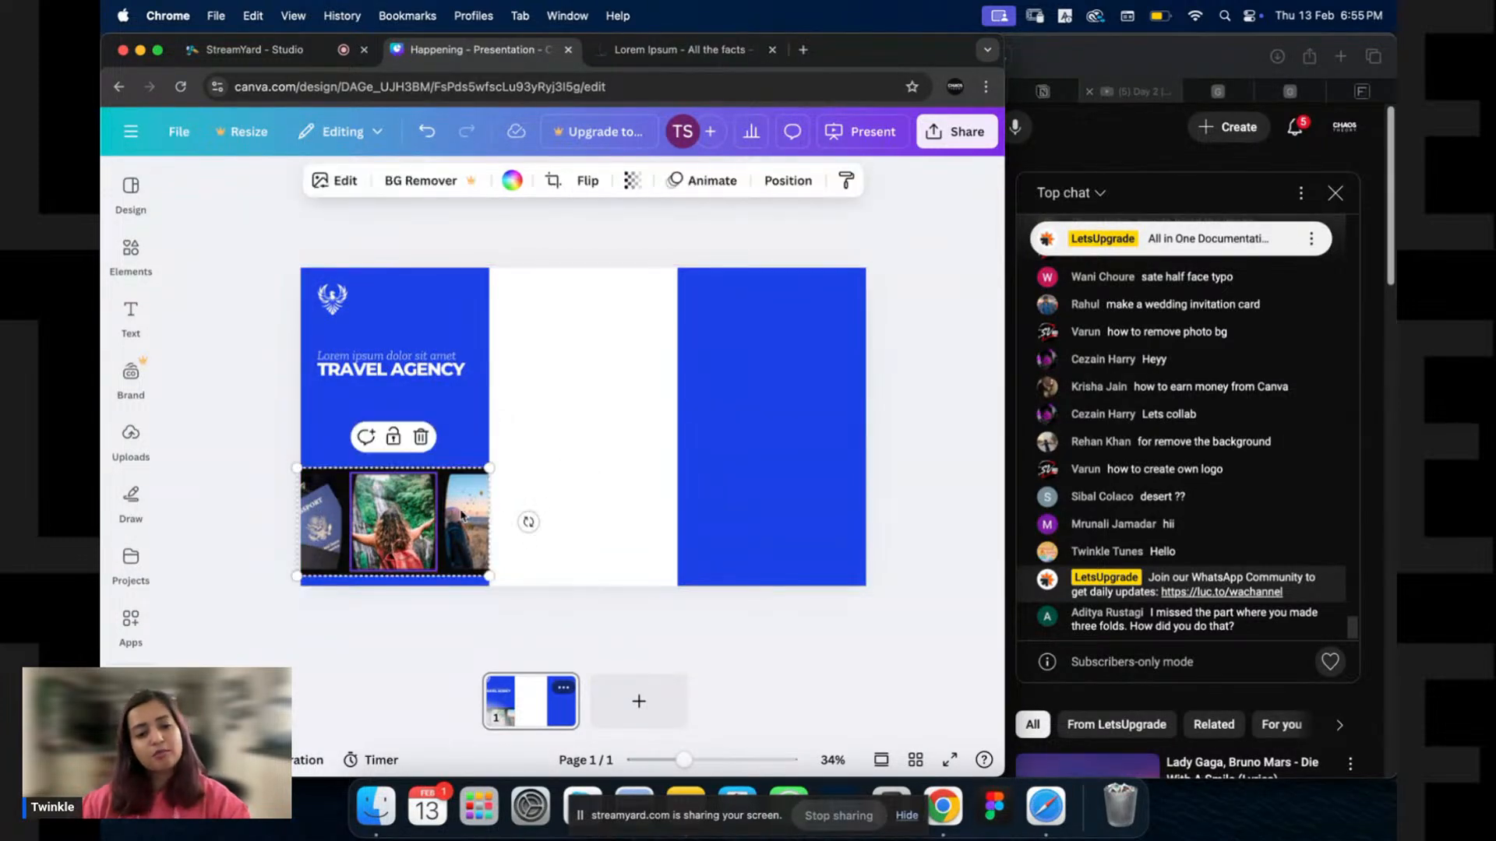
{"action": "left_click", "coordinate": [580, 433]}
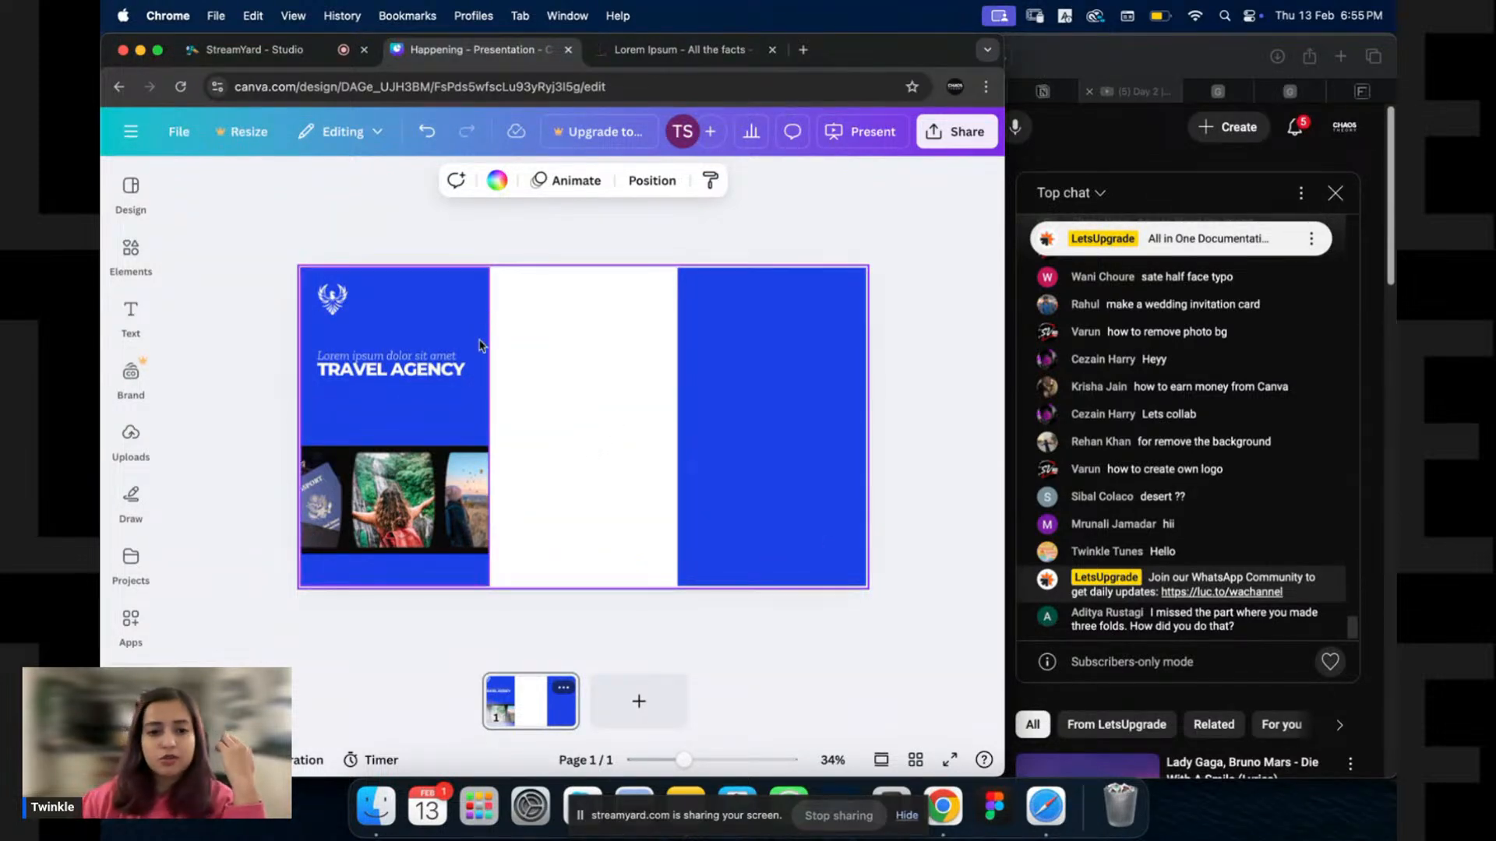
Try to move the first blue panel onto the white middle area.
{"action": "left_click", "coordinate": [471, 424]}
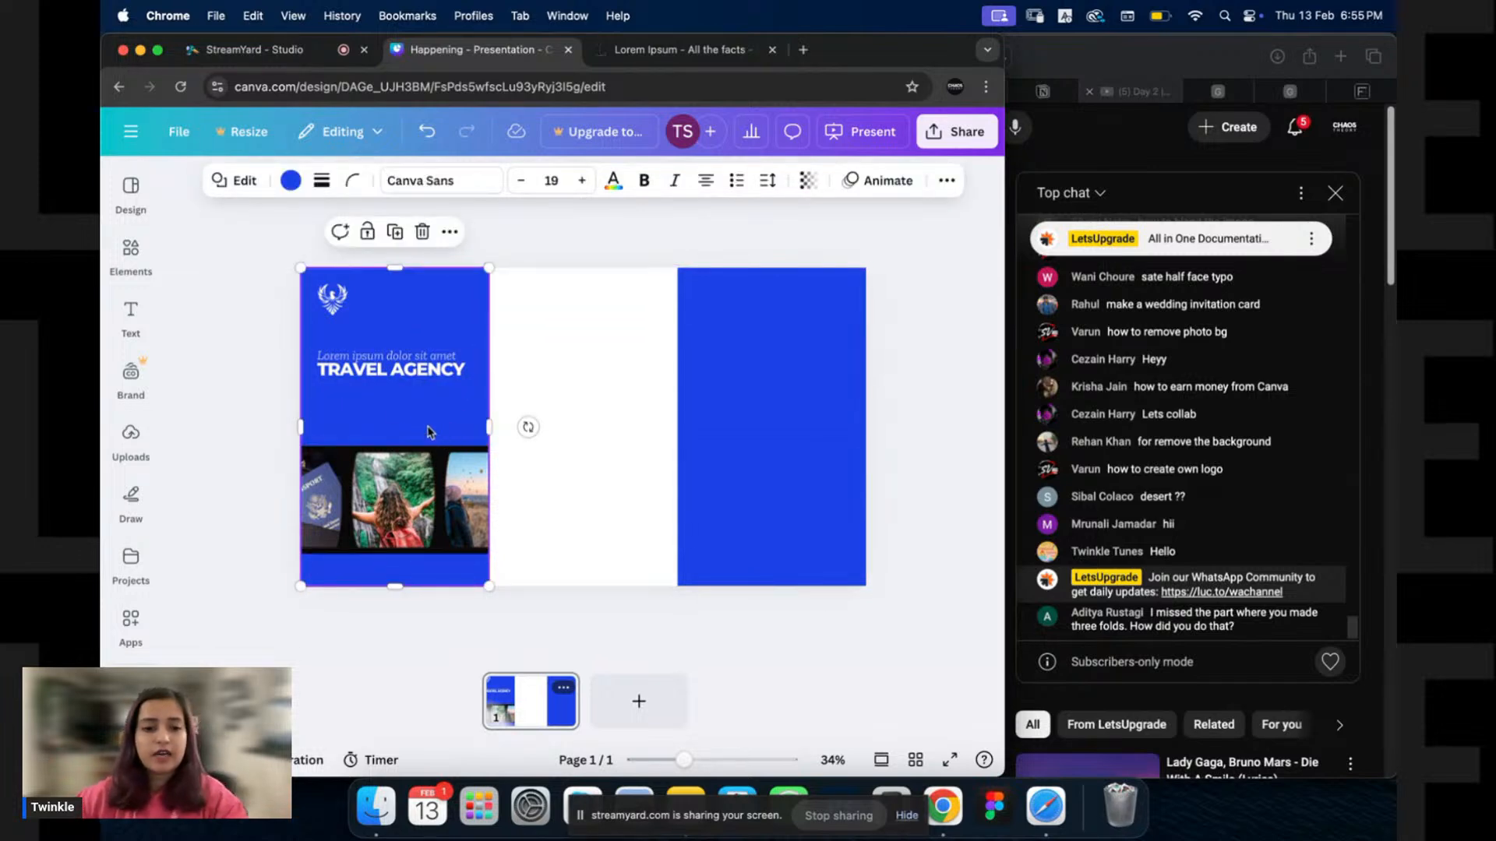
{"action": "left_click_drag", "start_coordinate": [434, 421], "coordinate": [634, 401]}
{"action": "key", "text": "super+z"}
{"action": "left_click_drag", "start_coordinate": [605, 413], "coordinate": [616, 408]}
{"action": "key", "text": "BackSpace"}
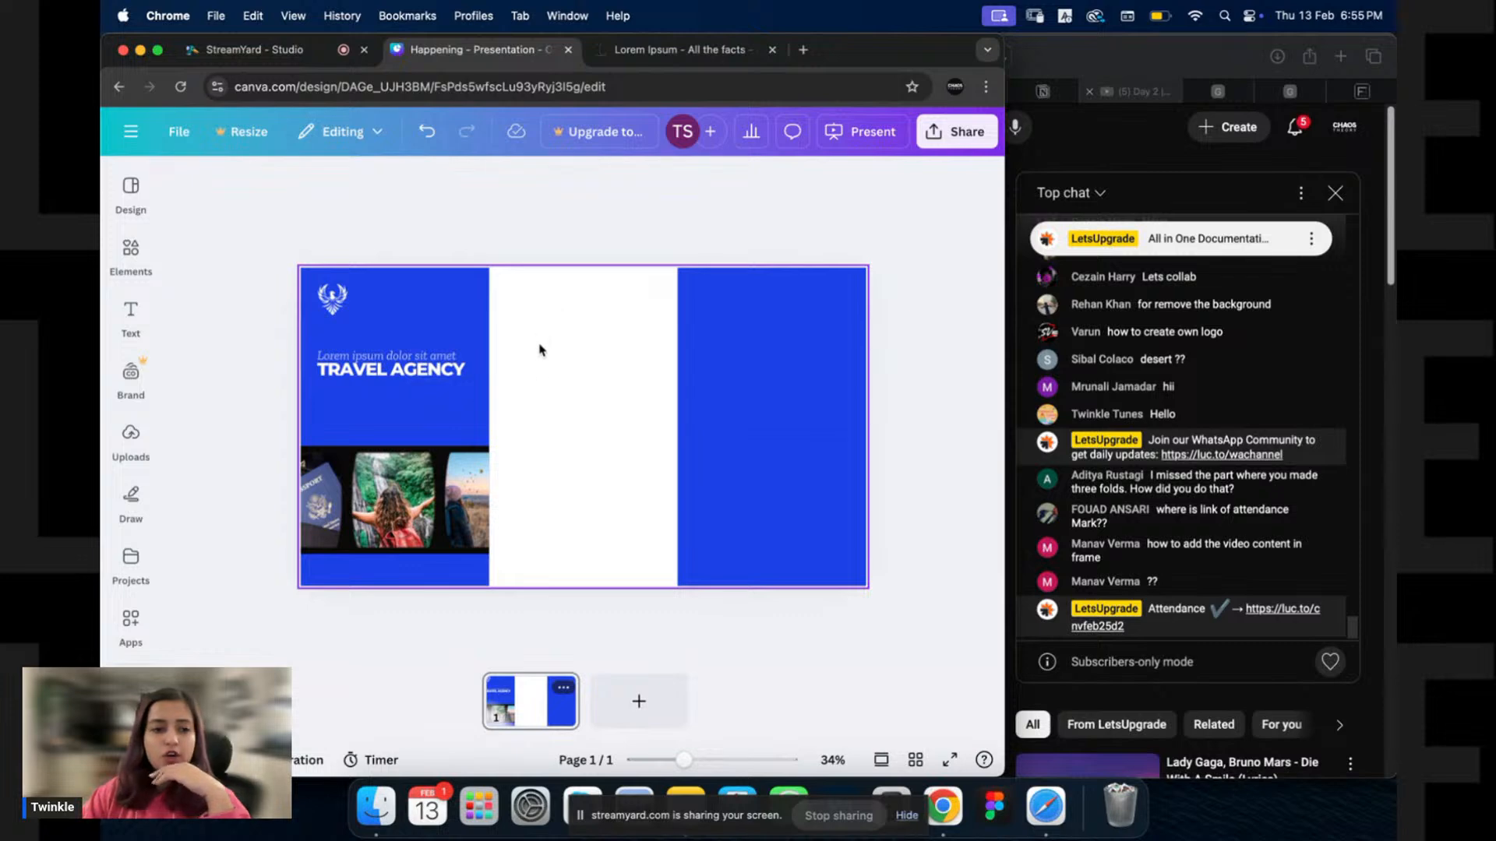
Place a copy of the film strip across the white and last blue panels, with the green suitcase travel video in its middle frame.
{"action": "left_click", "coordinate": [130, 250]}
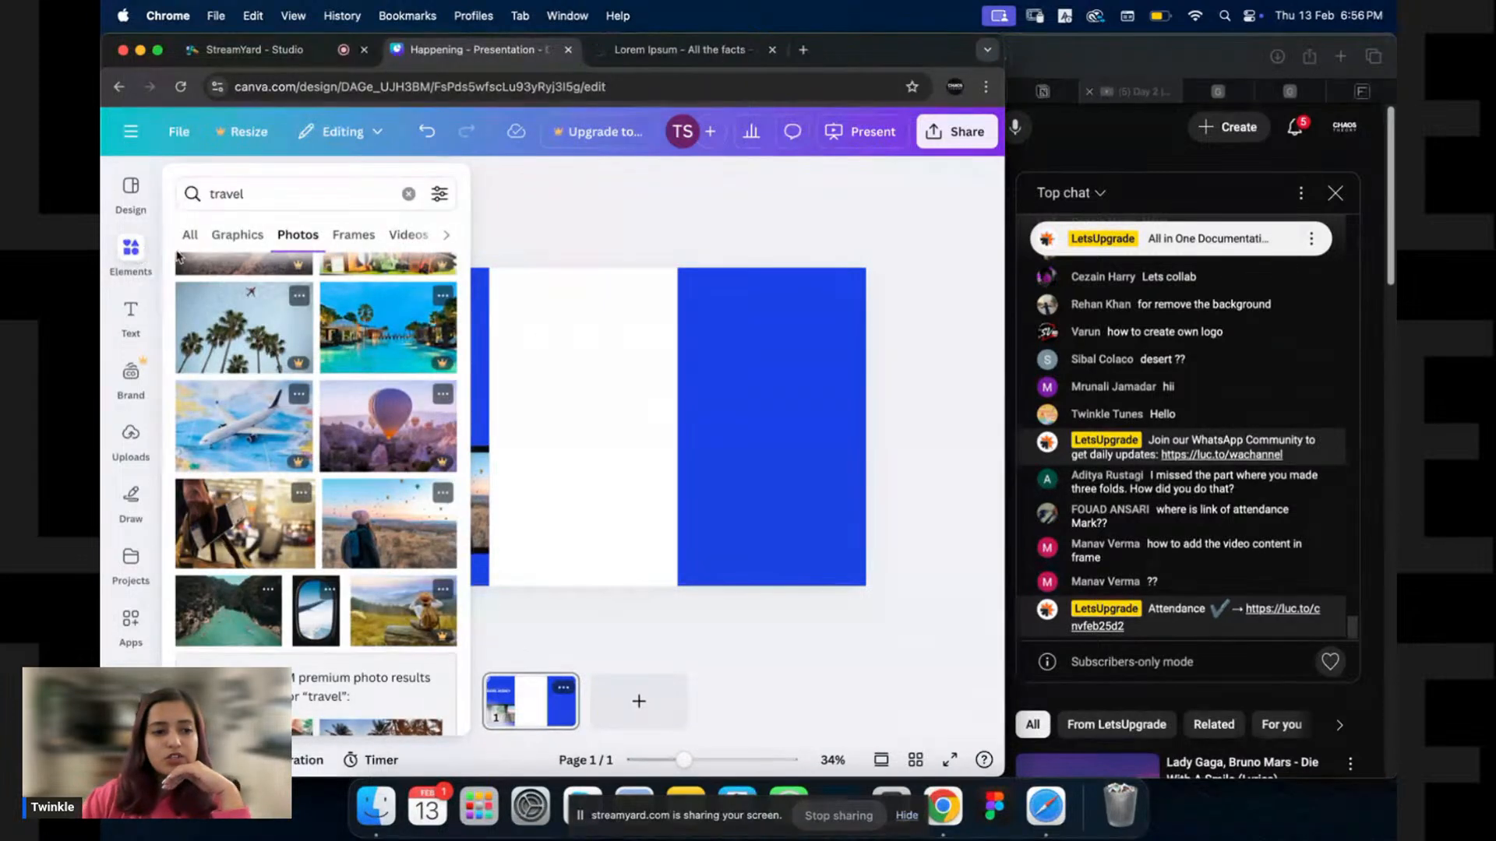
{"action": "left_click", "coordinate": [396, 244]}
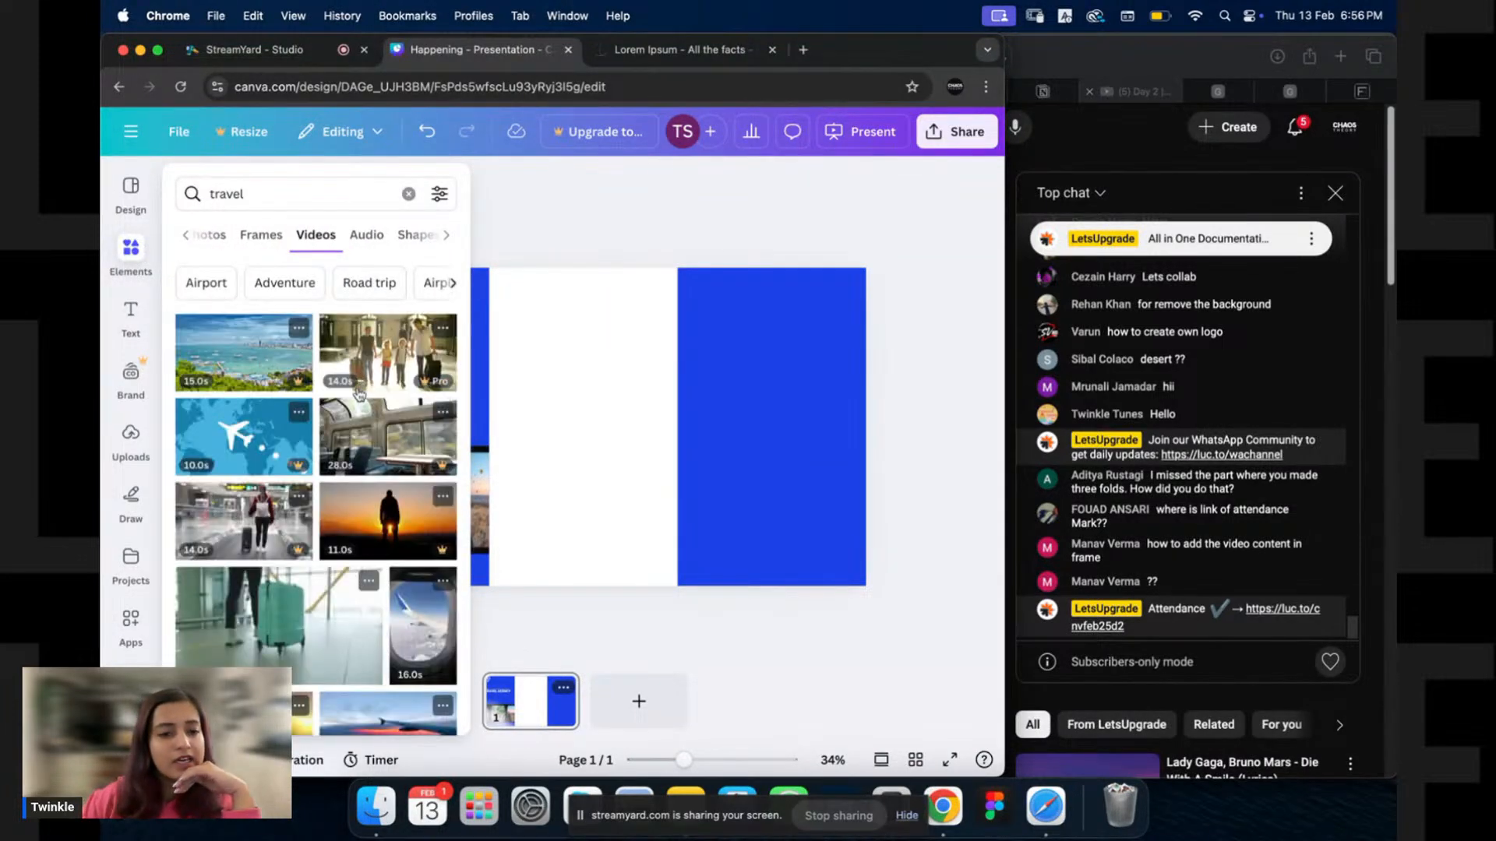
{"action": "left_click", "coordinate": [629, 373]}
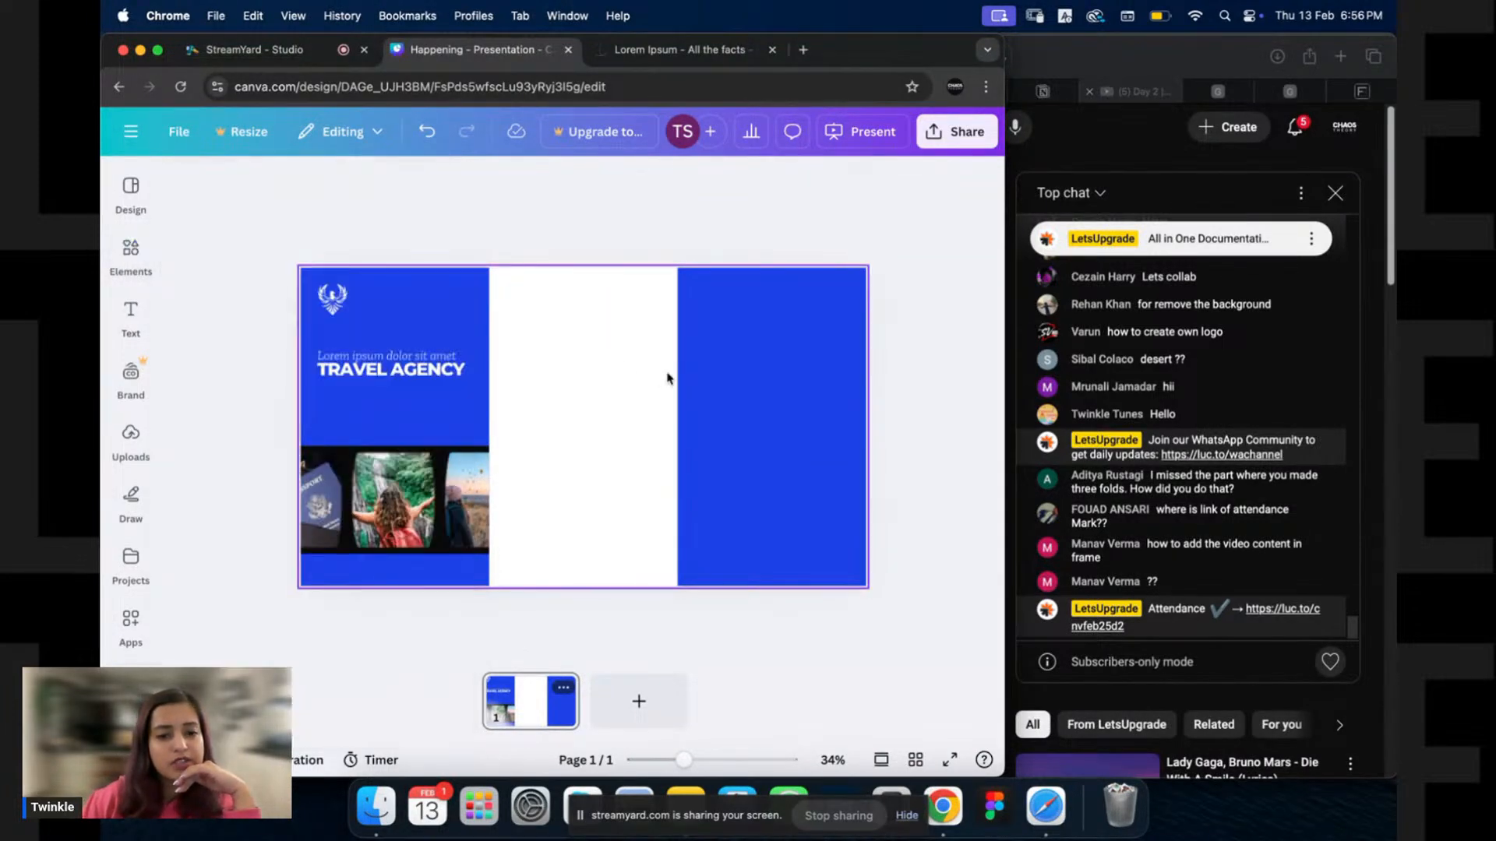
{"action": "left_click", "coordinate": [129, 249]}
{"action": "left_click", "coordinate": [515, 458]}
{"action": "left_click_drag", "start_coordinate": [424, 496], "coordinate": [726, 429]}
{"action": "left_click", "coordinate": [130, 249]}
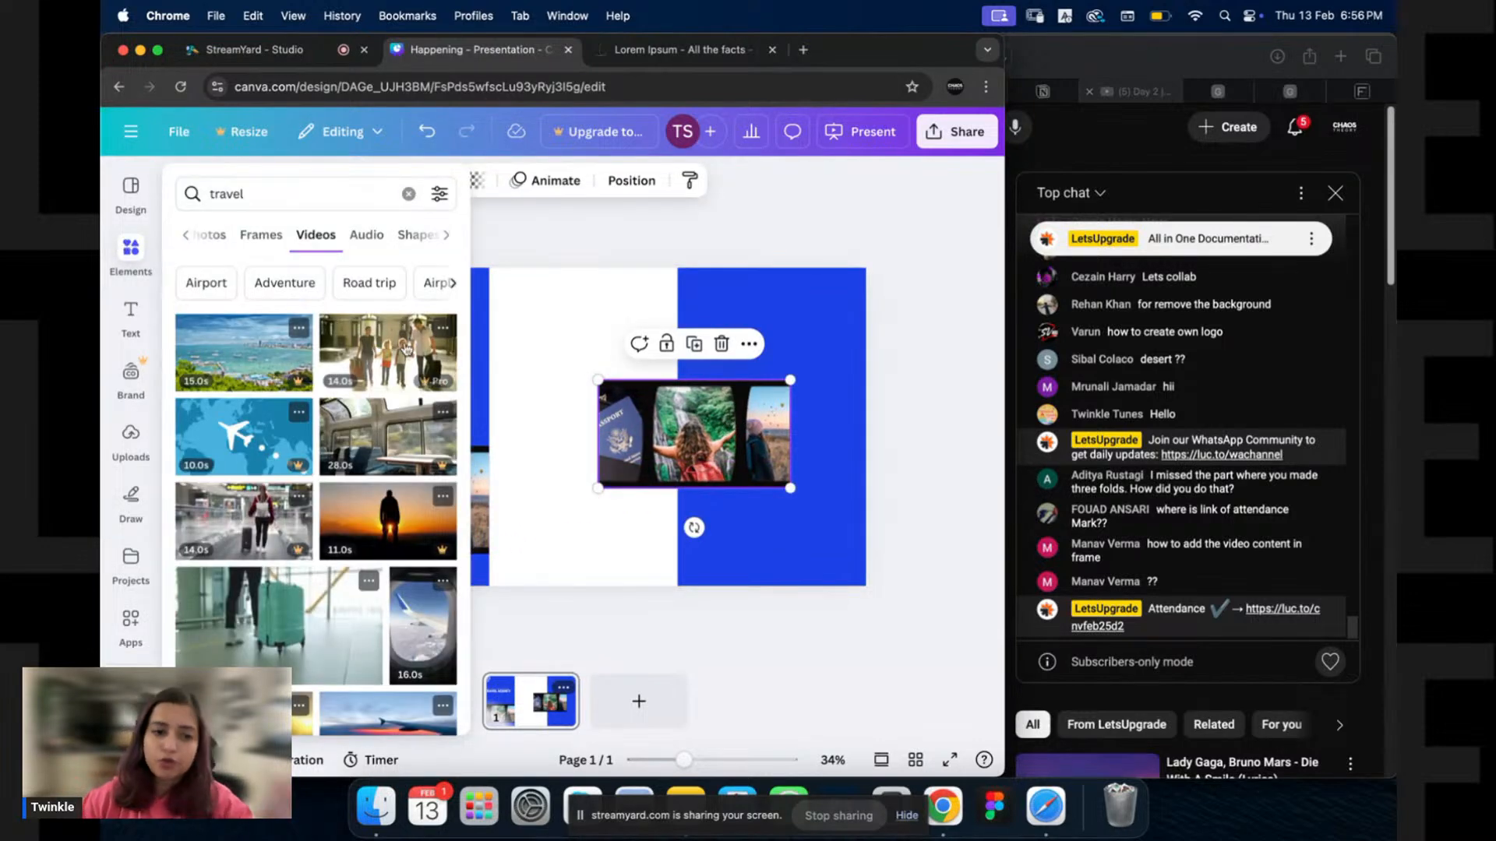
{"action": "left_click_drag", "start_coordinate": [343, 623], "coordinate": [679, 444]}
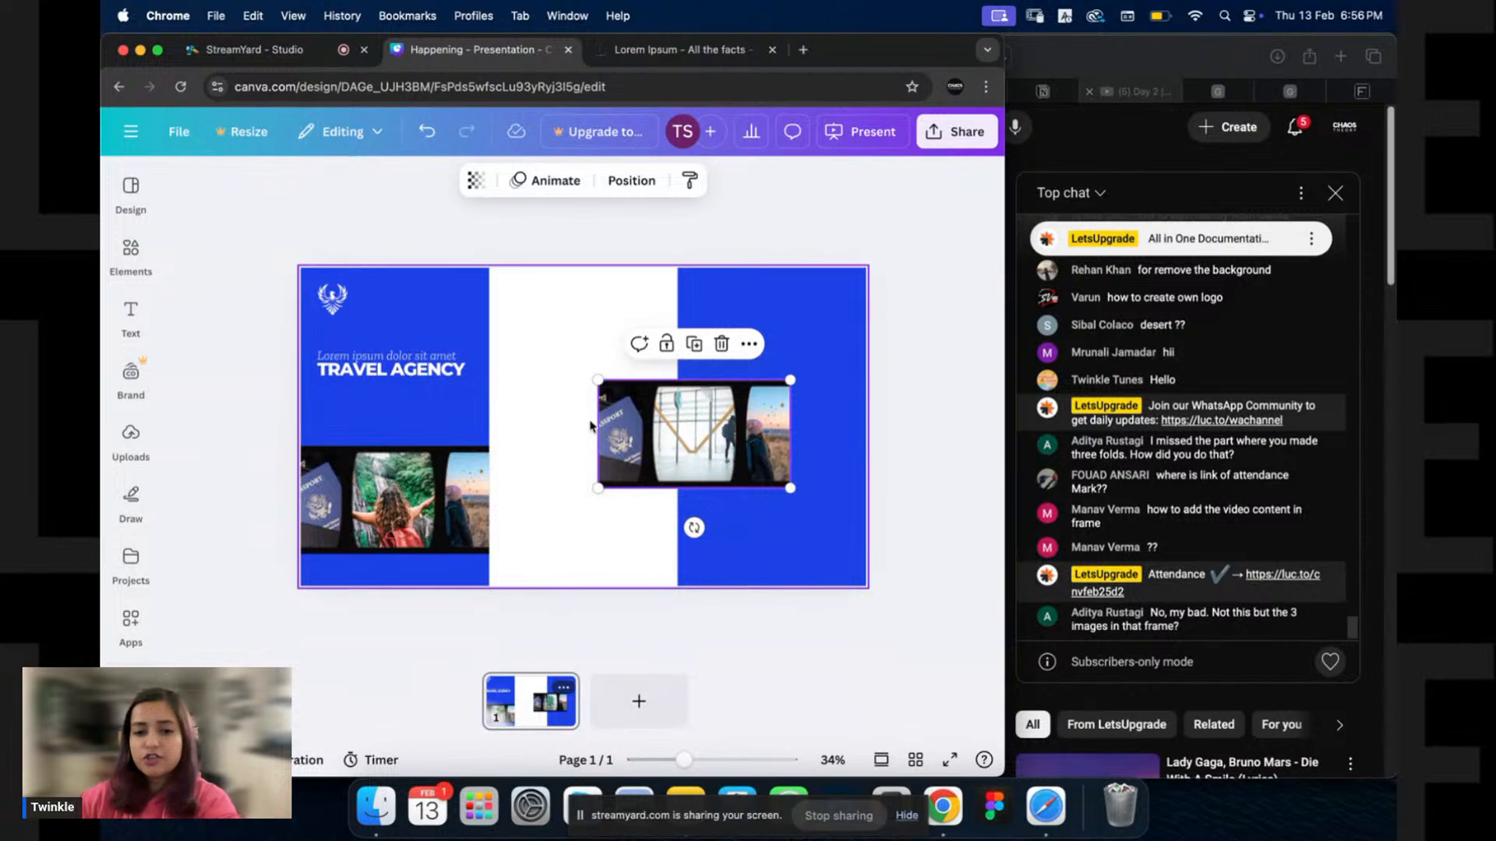
Delete the film strip copy that holds the video.
{"action": "left_click", "coordinate": [555, 468]}
{"action": "left_click", "coordinate": [635, 454]}
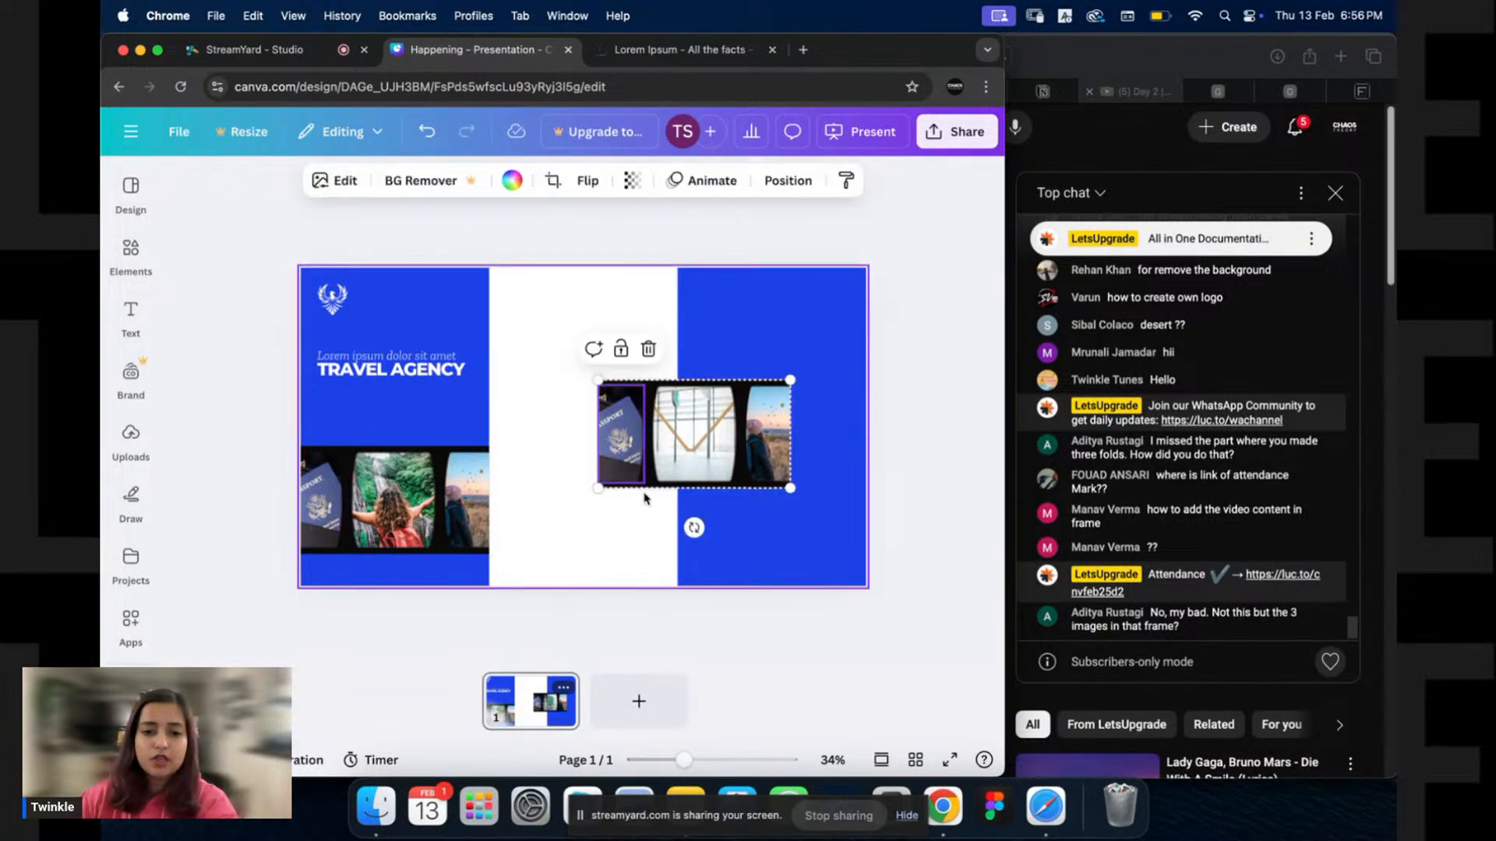
{"action": "left_click", "coordinate": [615, 525]}
{"action": "left_click", "coordinate": [649, 486]}
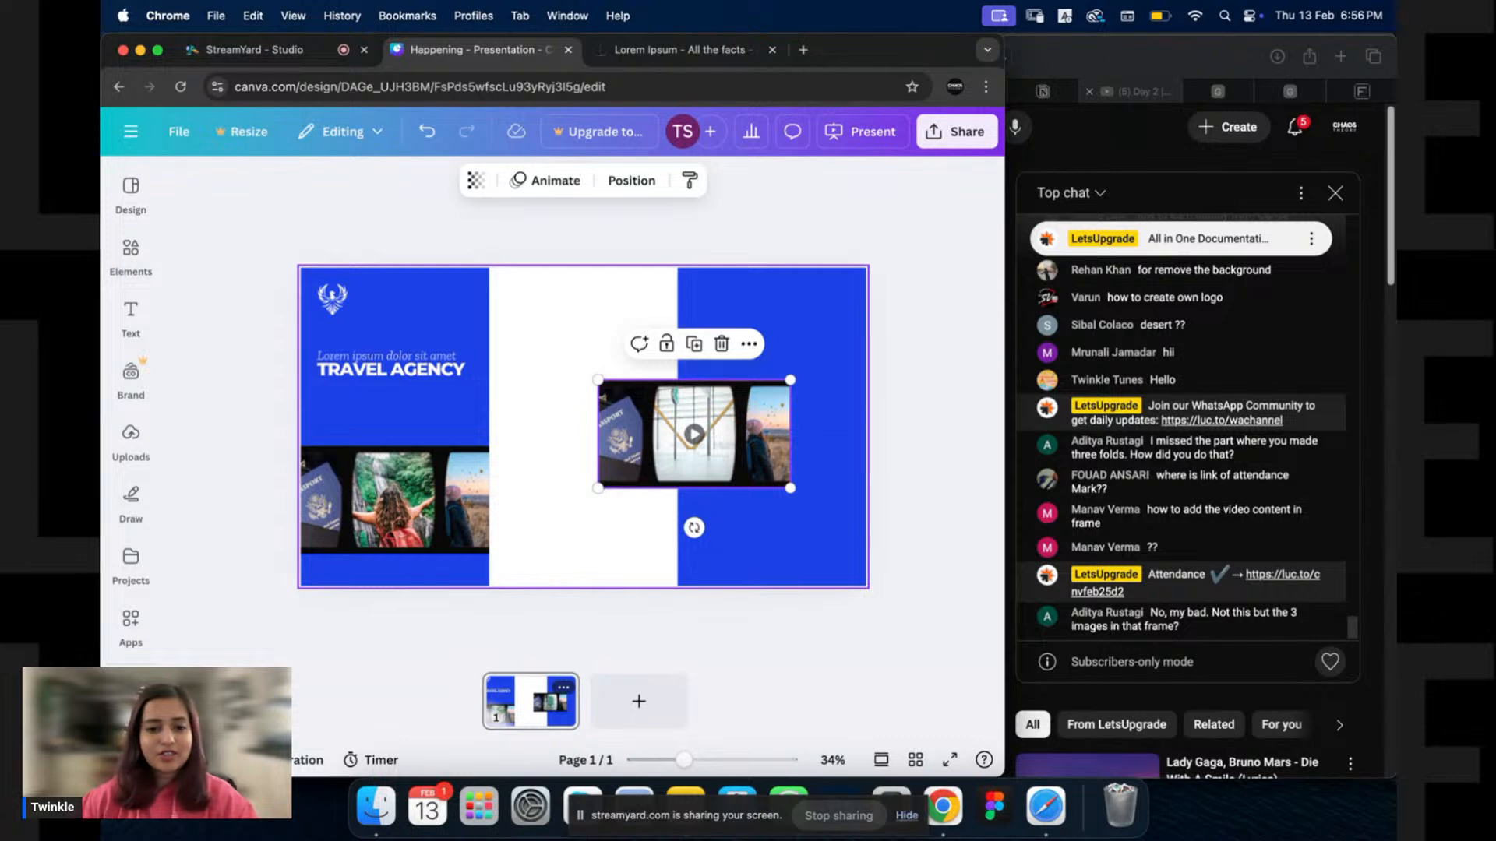
{"action": "key", "text": "Delete"}
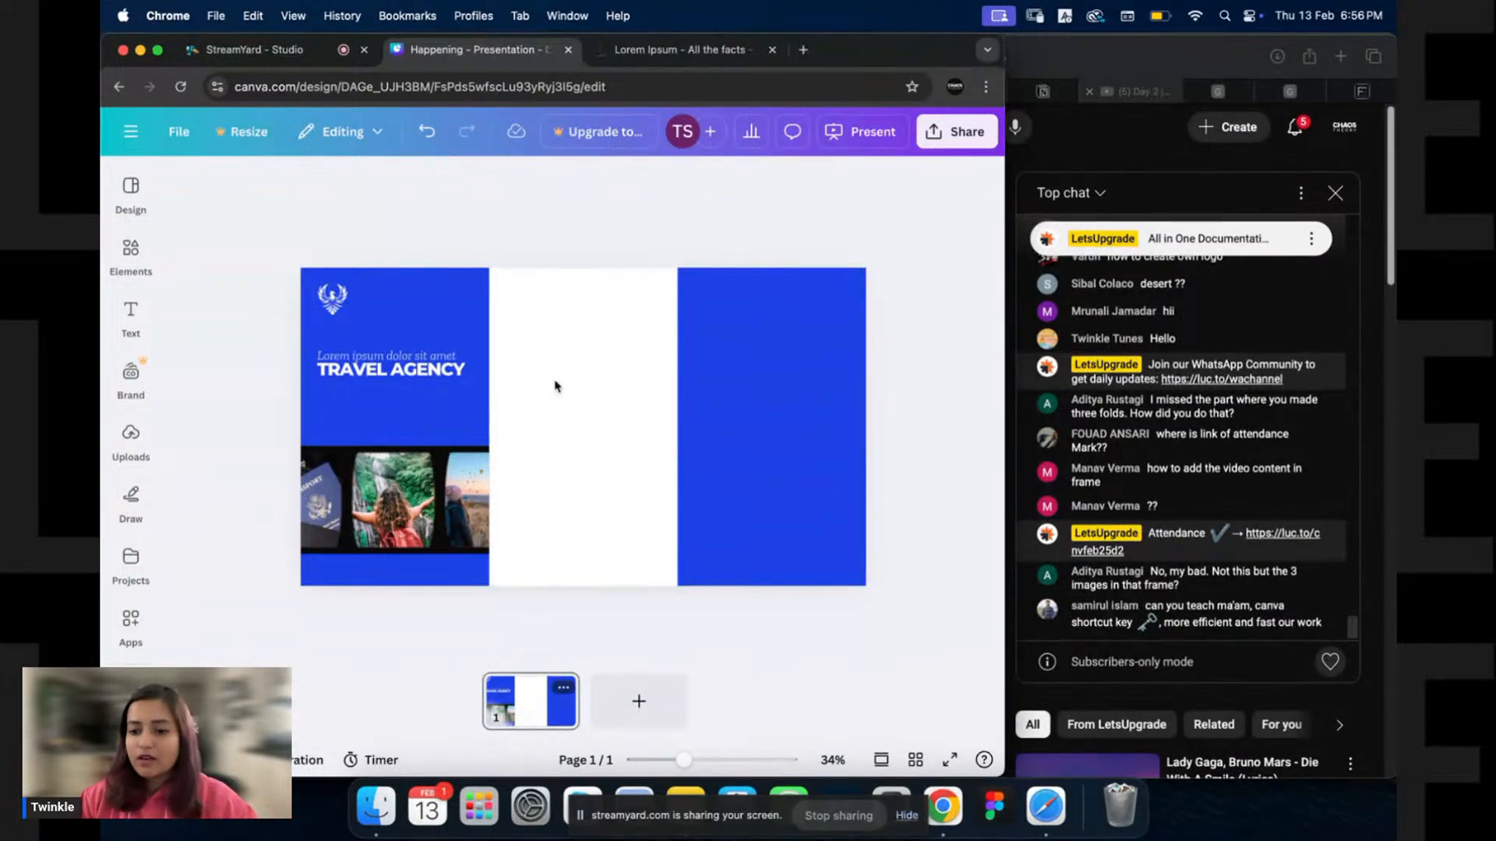
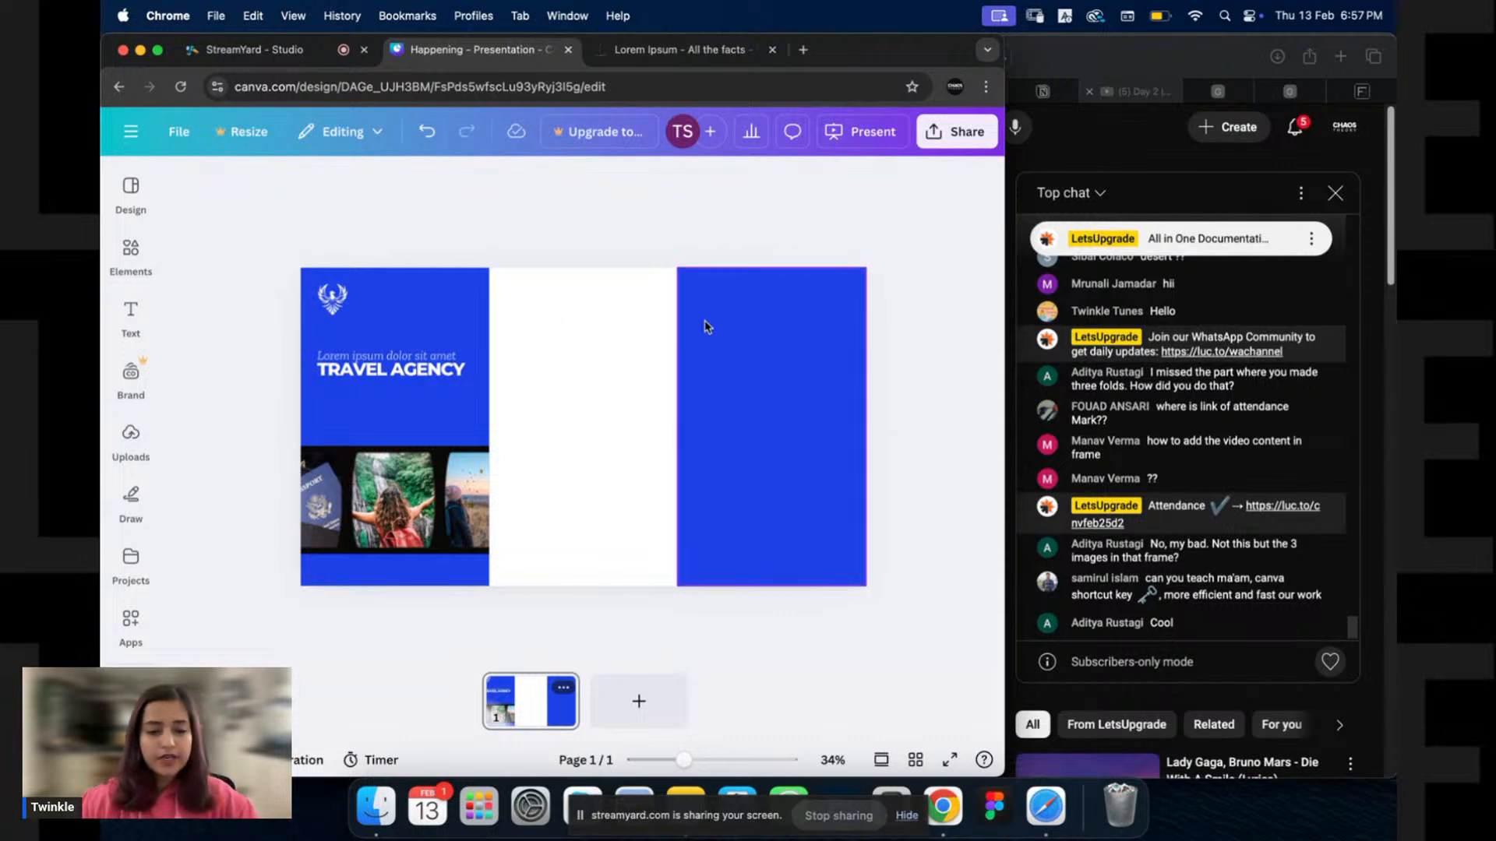
Narrow the TRAVEL AGENCY heading's text box on the first panel and insert BEST at the beginning of the heading.
{"action": "left_click", "coordinate": [603, 390]}
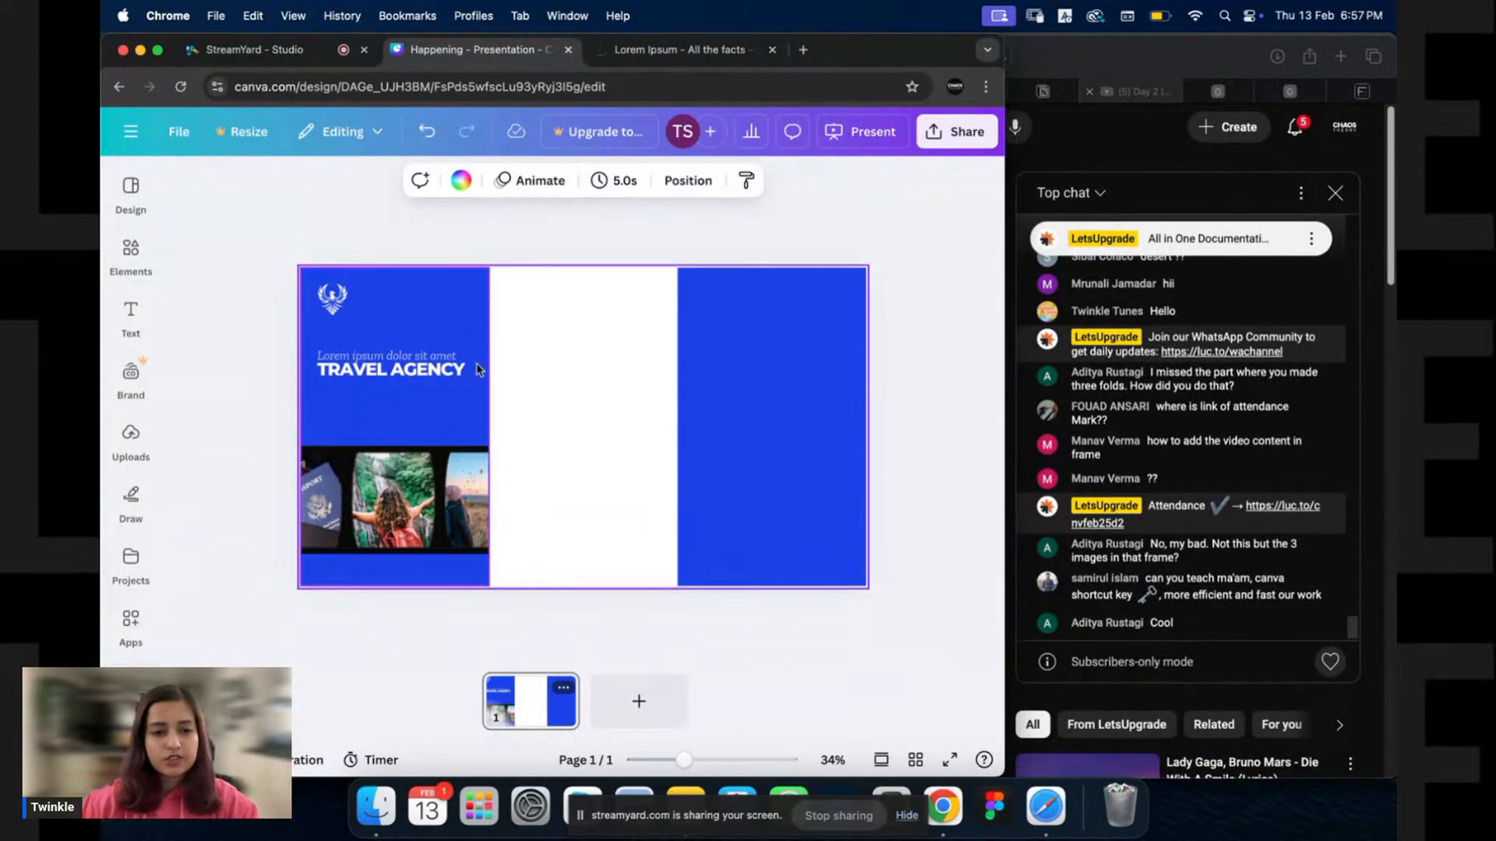
{"action": "scroll", "coordinate": [364, 304], "scroll_direction": "up", "scroll_amount": 5}
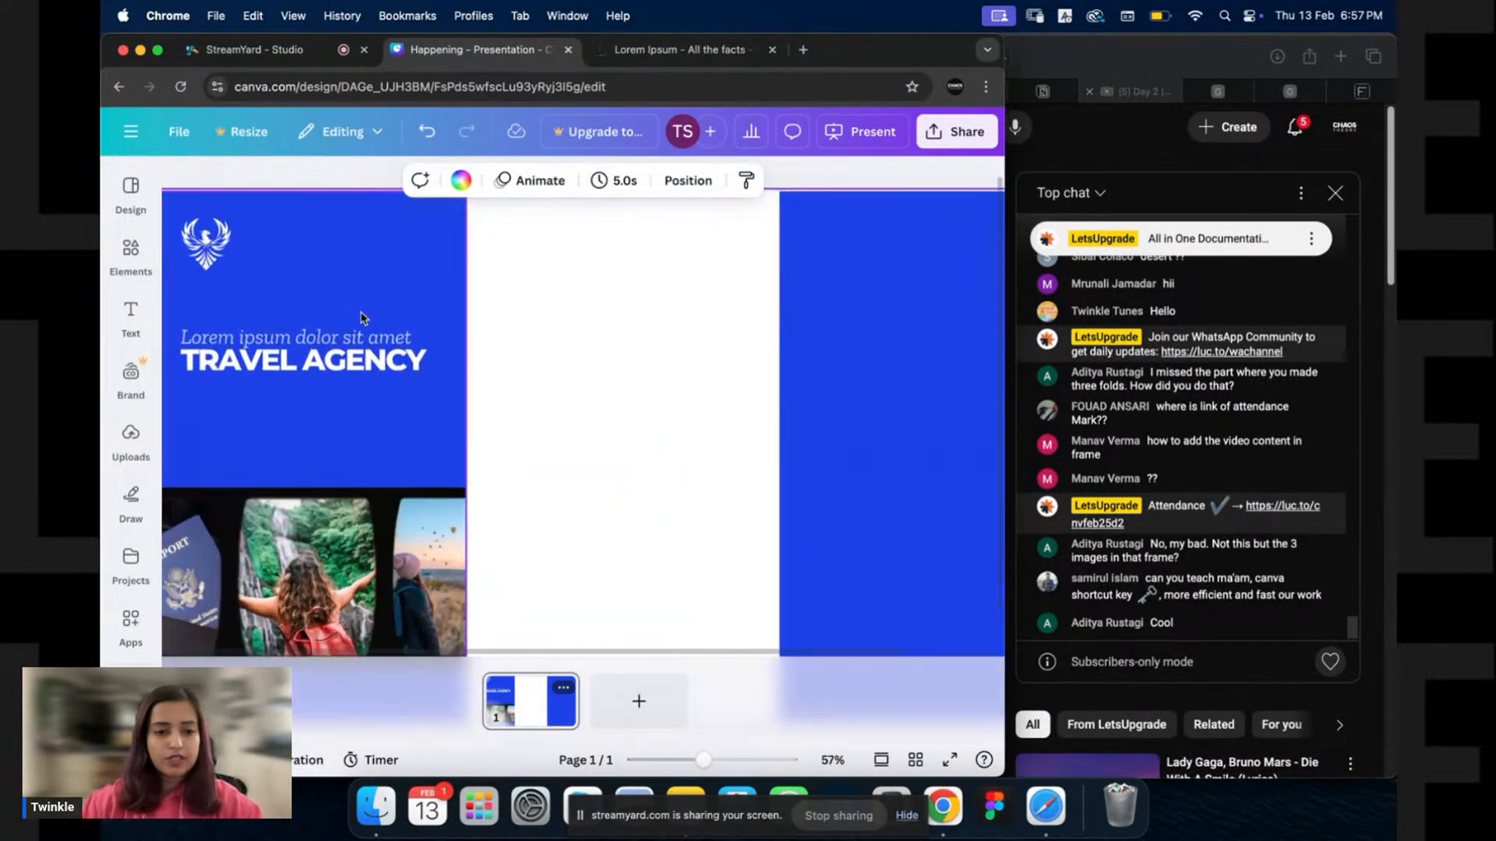
{"action": "left_click", "coordinate": [447, 350]}
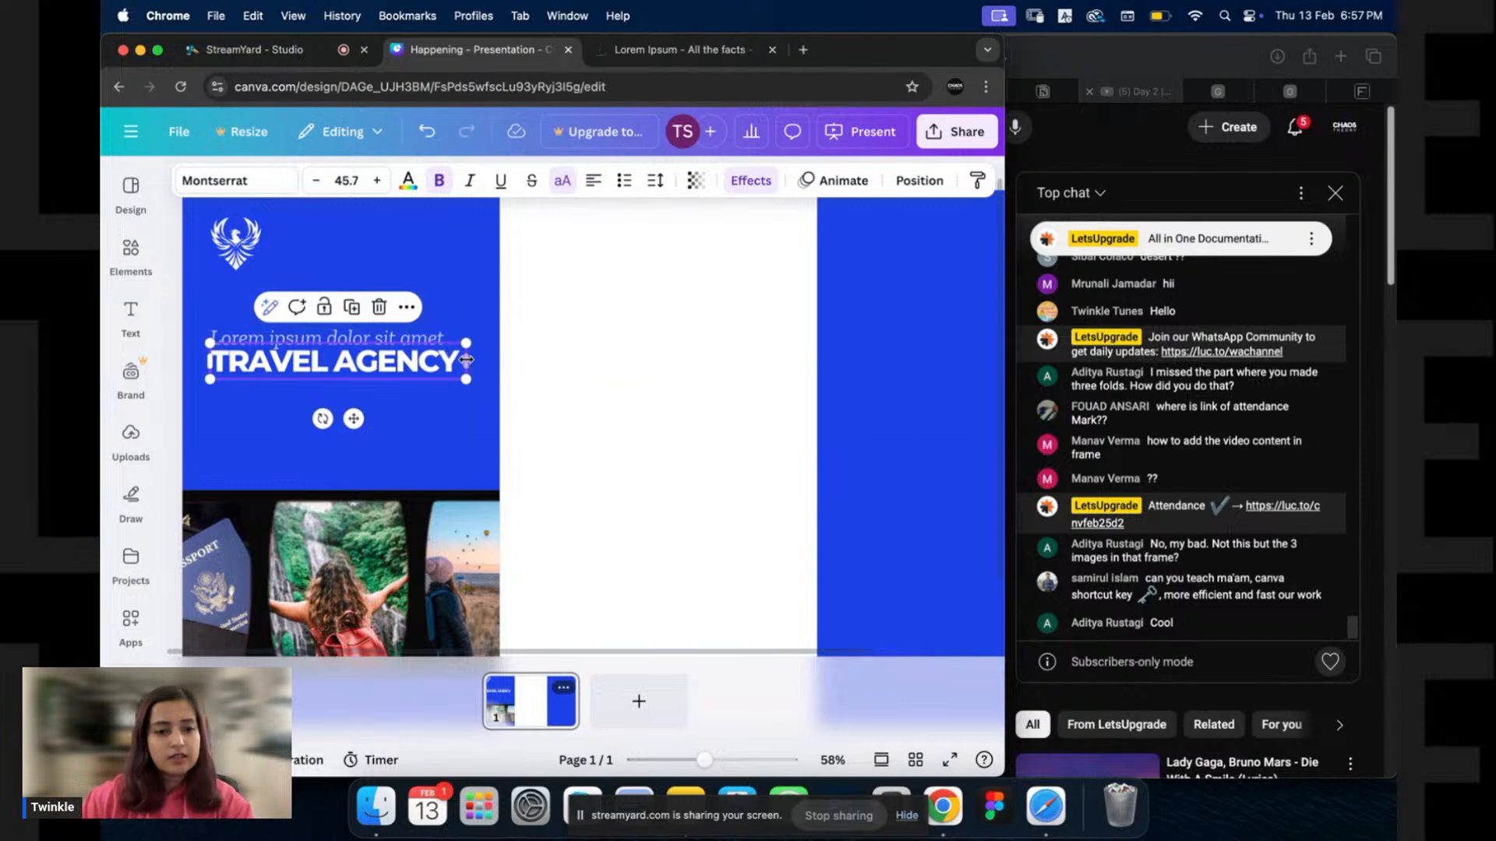
{"action": "left_click_drag", "start_coordinate": [470, 361], "coordinate": [374, 374]}
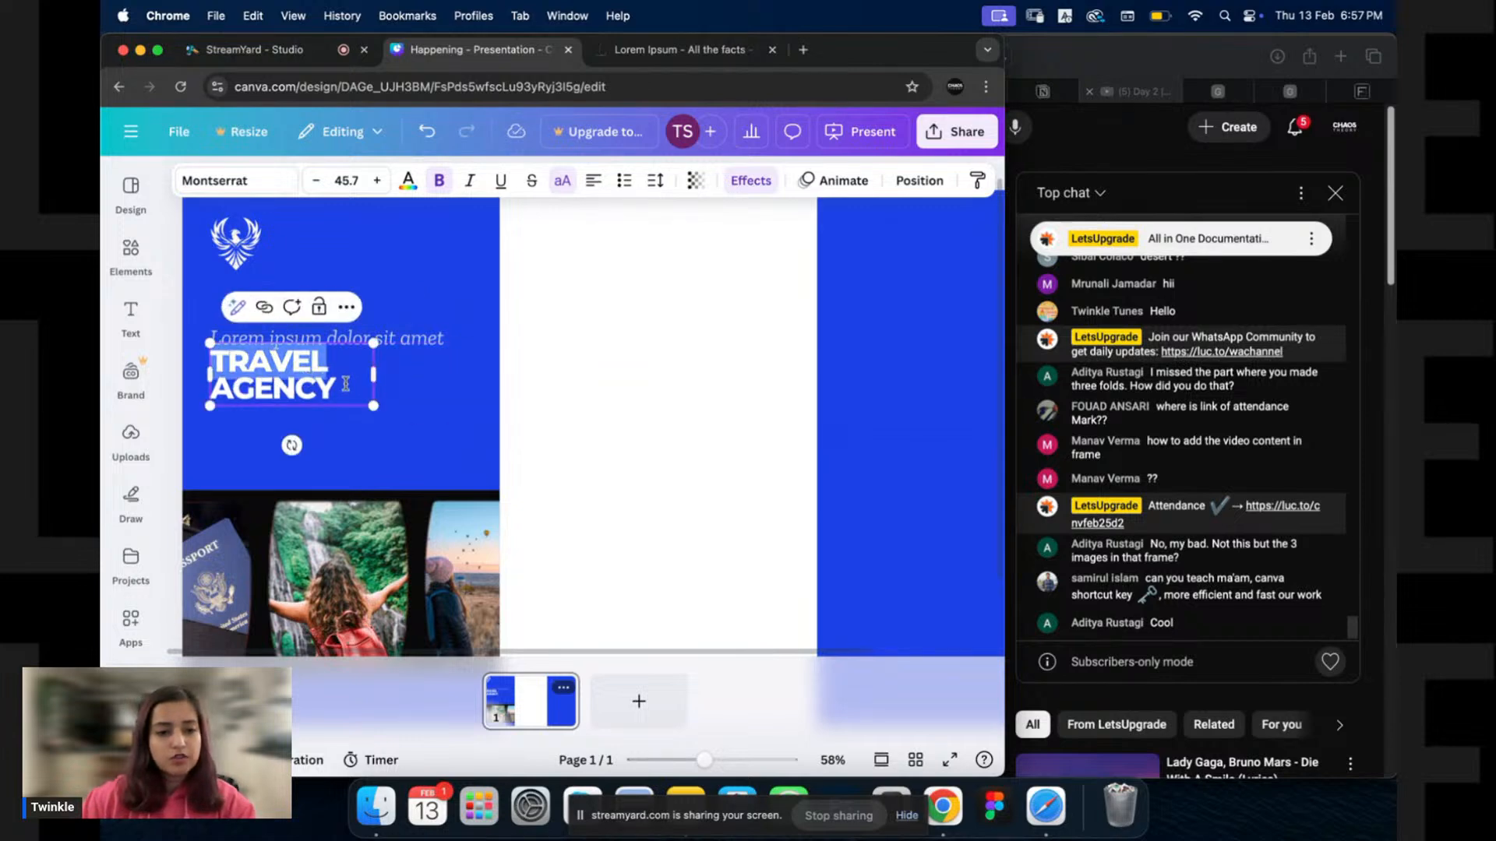
{"action": "left_click", "coordinate": [211, 361]}
{"action": "type", "text": "BE"}
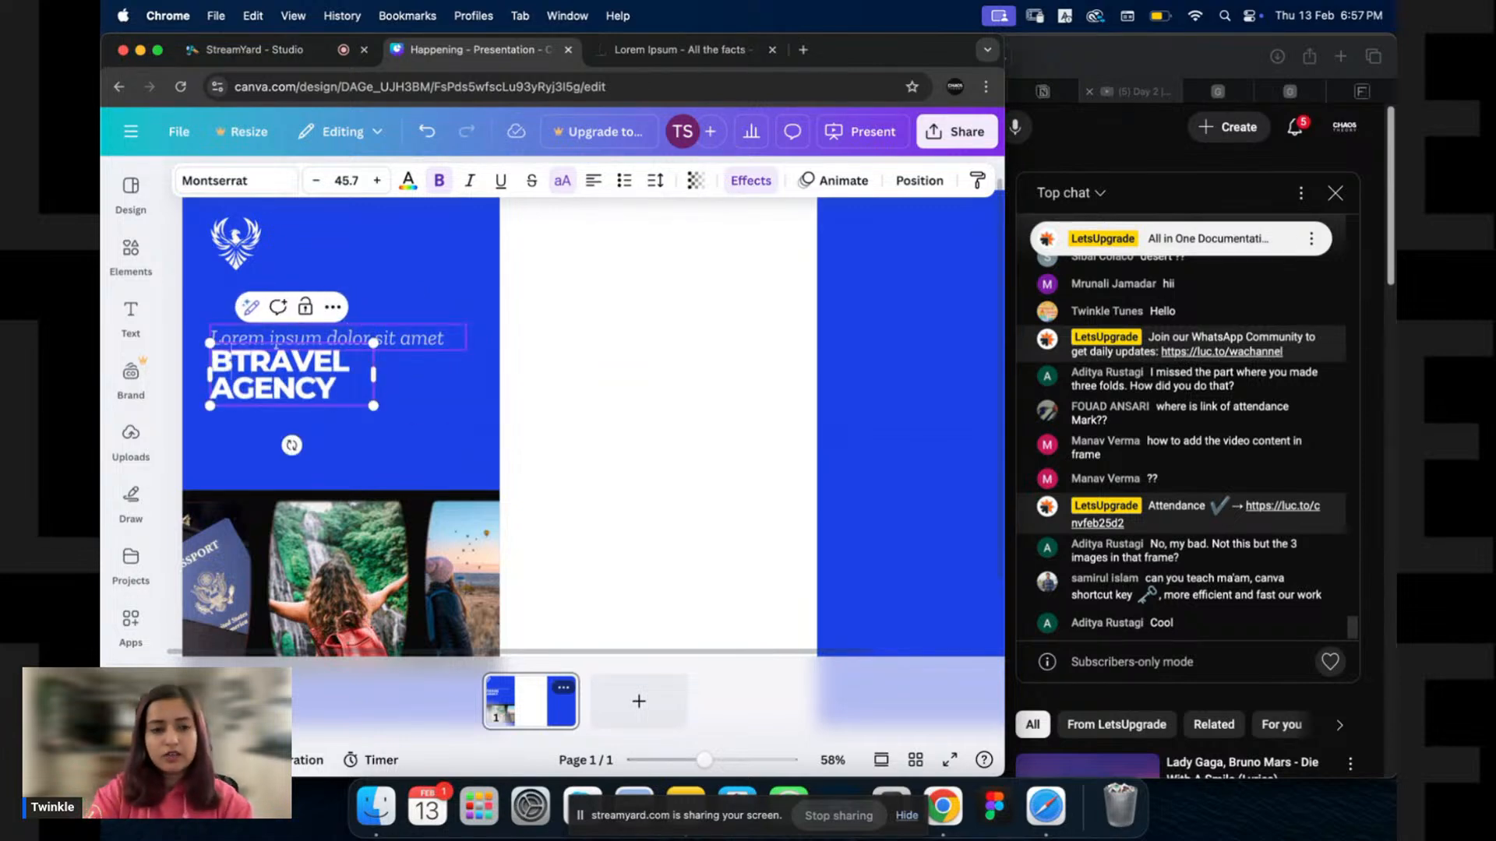
{"action": "type", "text": "ST"}
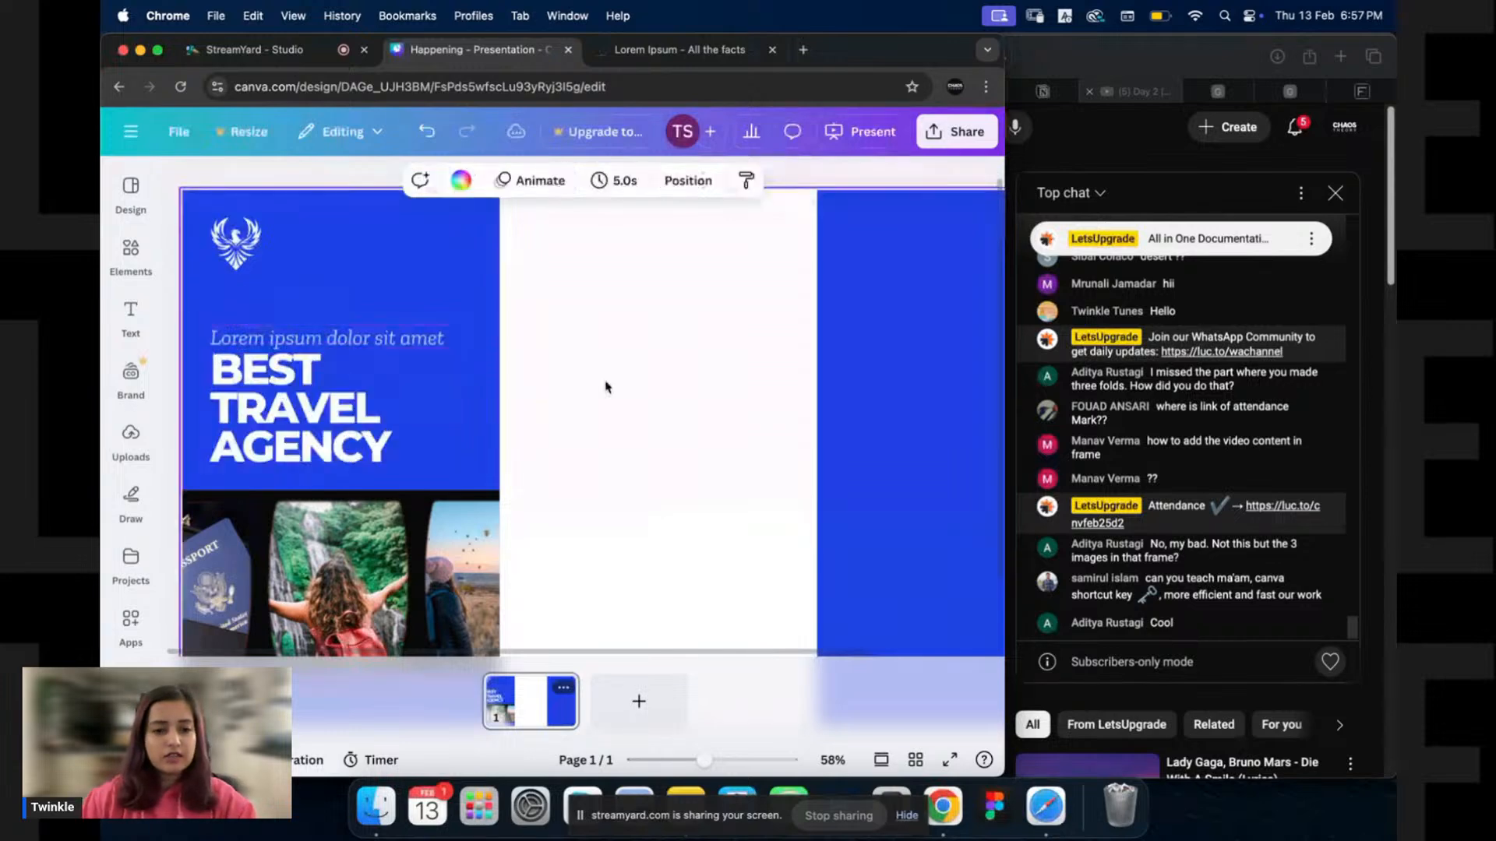
Lower the BEST TRAVEL AGENCY heading slightly and move the italic Lorem ipsum line onto the white middle panel.
{"action": "scroll", "coordinate": [605, 384], "scroll_direction": "down", "scroll_amount": 5}
{"action": "left_click_drag", "start_coordinate": [347, 408], "coordinate": [348, 423]}
{"action": "left_click", "coordinate": [411, 353]}
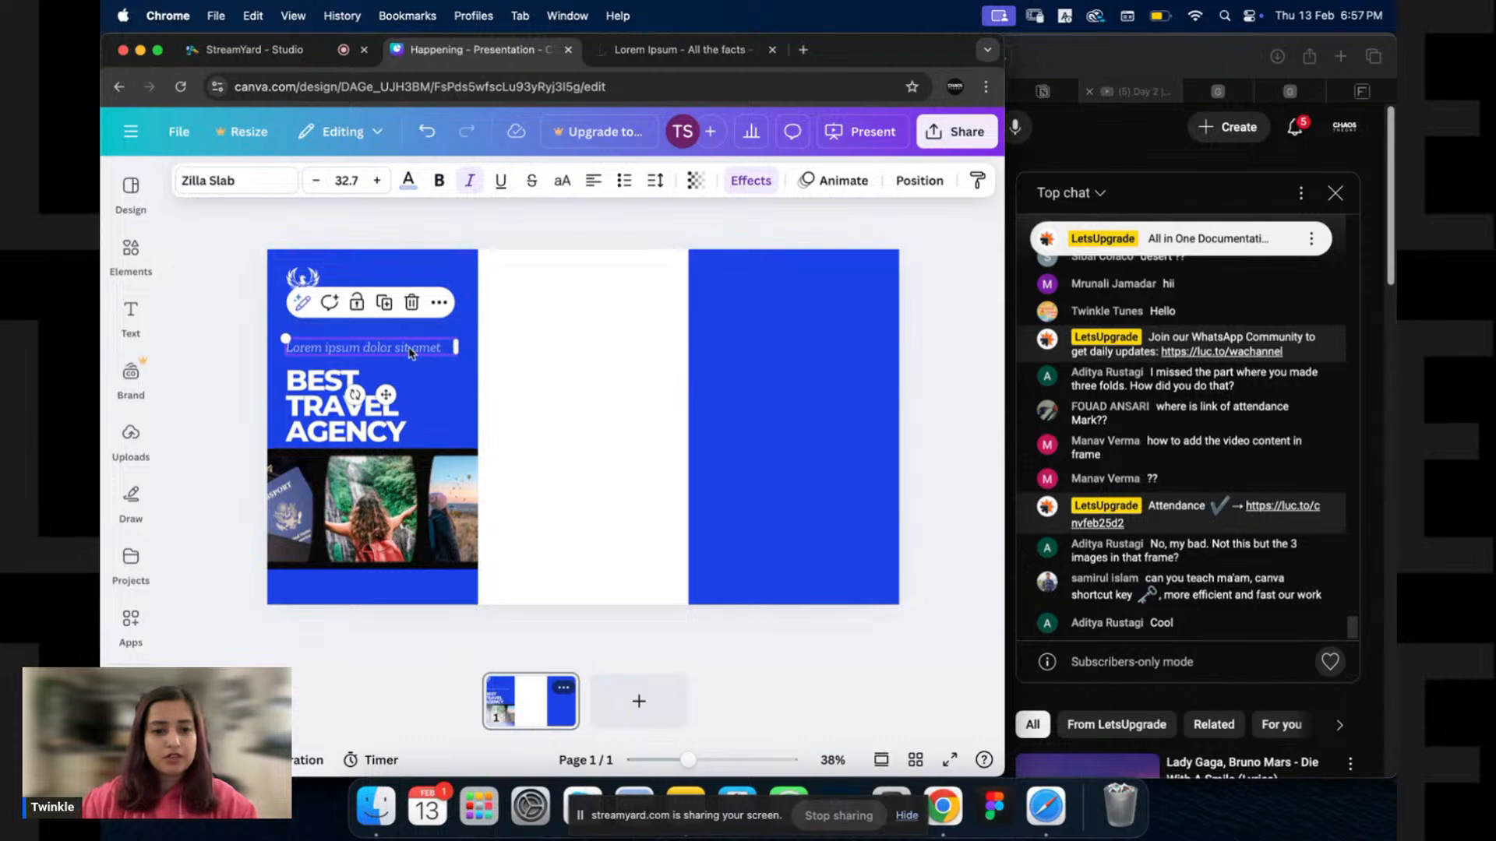
{"action": "left_click_drag", "start_coordinate": [412, 352], "coordinate": [669, 334]}
Place the heading just below the logo, enlarge it and raise the film strip to sit beneath it.
{"action": "left_click_drag", "start_coordinate": [336, 419], "coordinate": [333, 364]}
{"action": "left_click_drag", "start_coordinate": [444, 397], "coordinate": [478, 418]}
{"action": "left_click_drag", "start_coordinate": [447, 499], "coordinate": [419, 477]}
Move the italic Lorem ipsum line below the film strip and replace its text with "PAckages starting from INR 20,000".
{"action": "left_click_drag", "start_coordinate": [606, 332], "coordinate": [350, 573]}
{"action": "double_click", "coordinate": [350, 571]}
{"action": "key", "text": "super+a"}
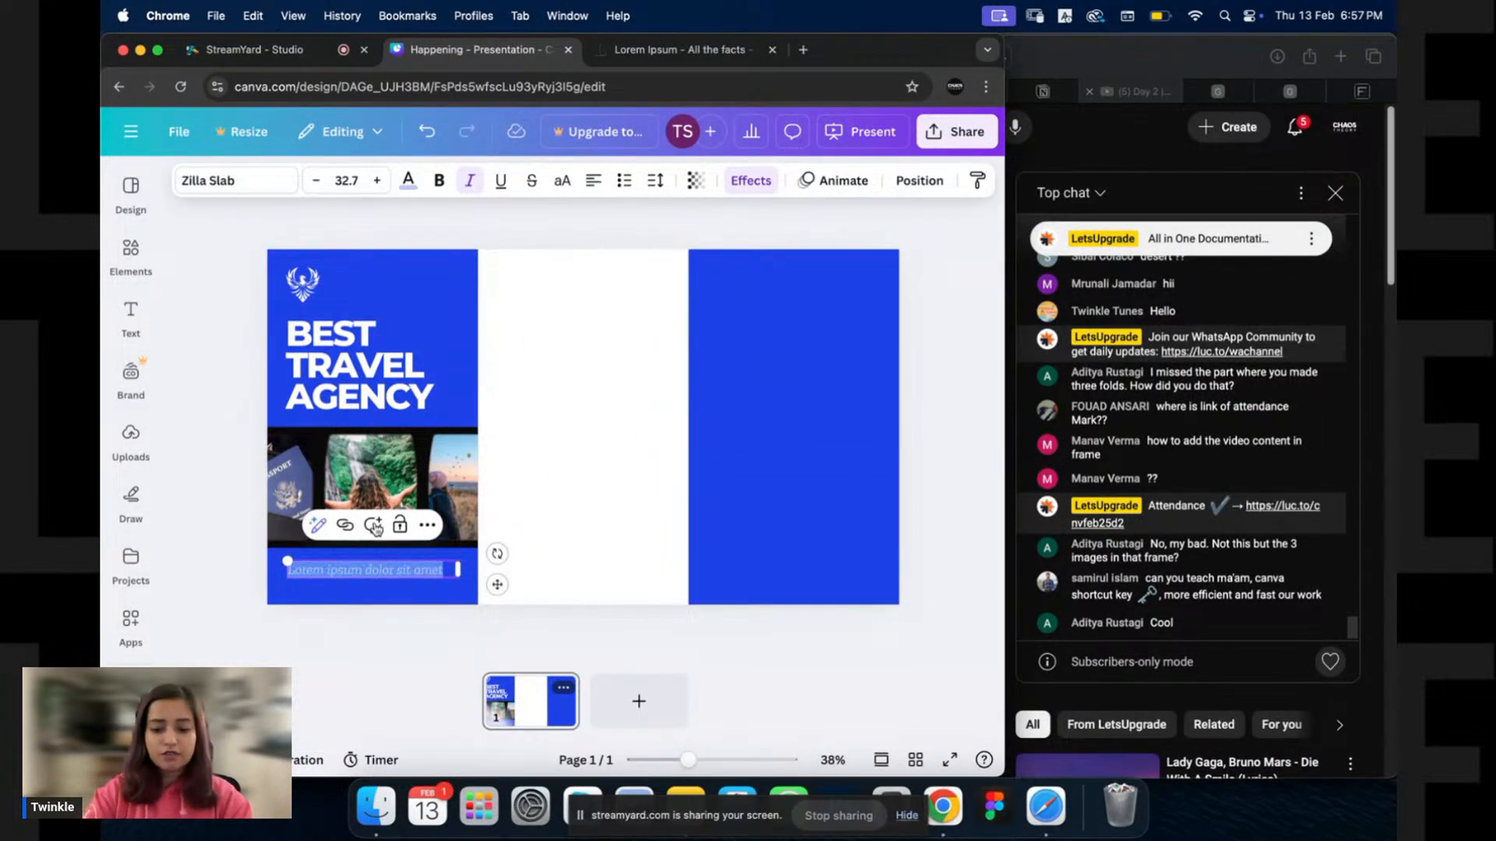
{"action": "type", "text": "PAckages starting from INR"}
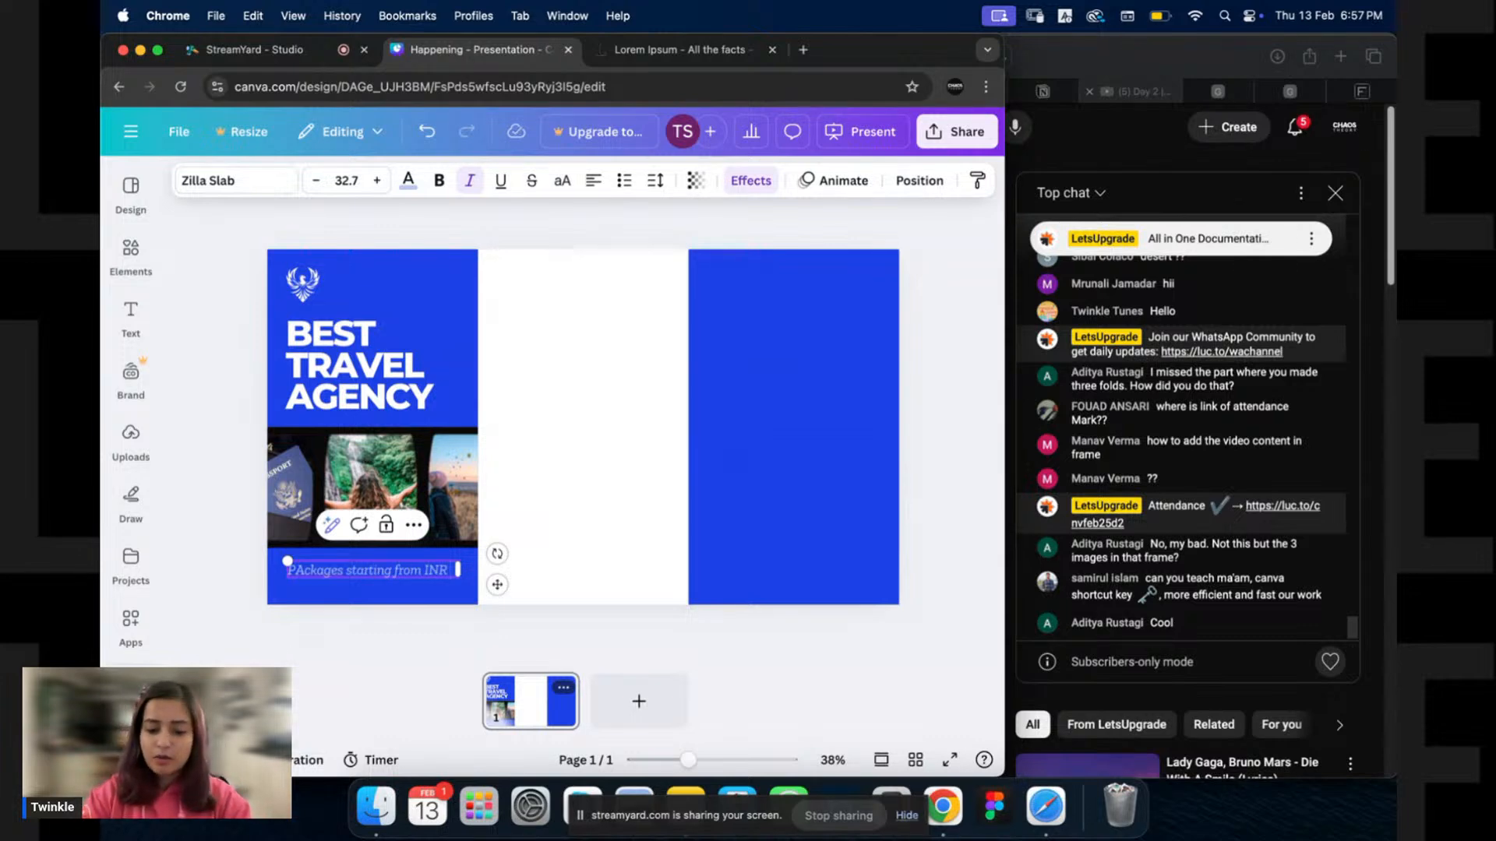
{"action": "type", "text": "20"}
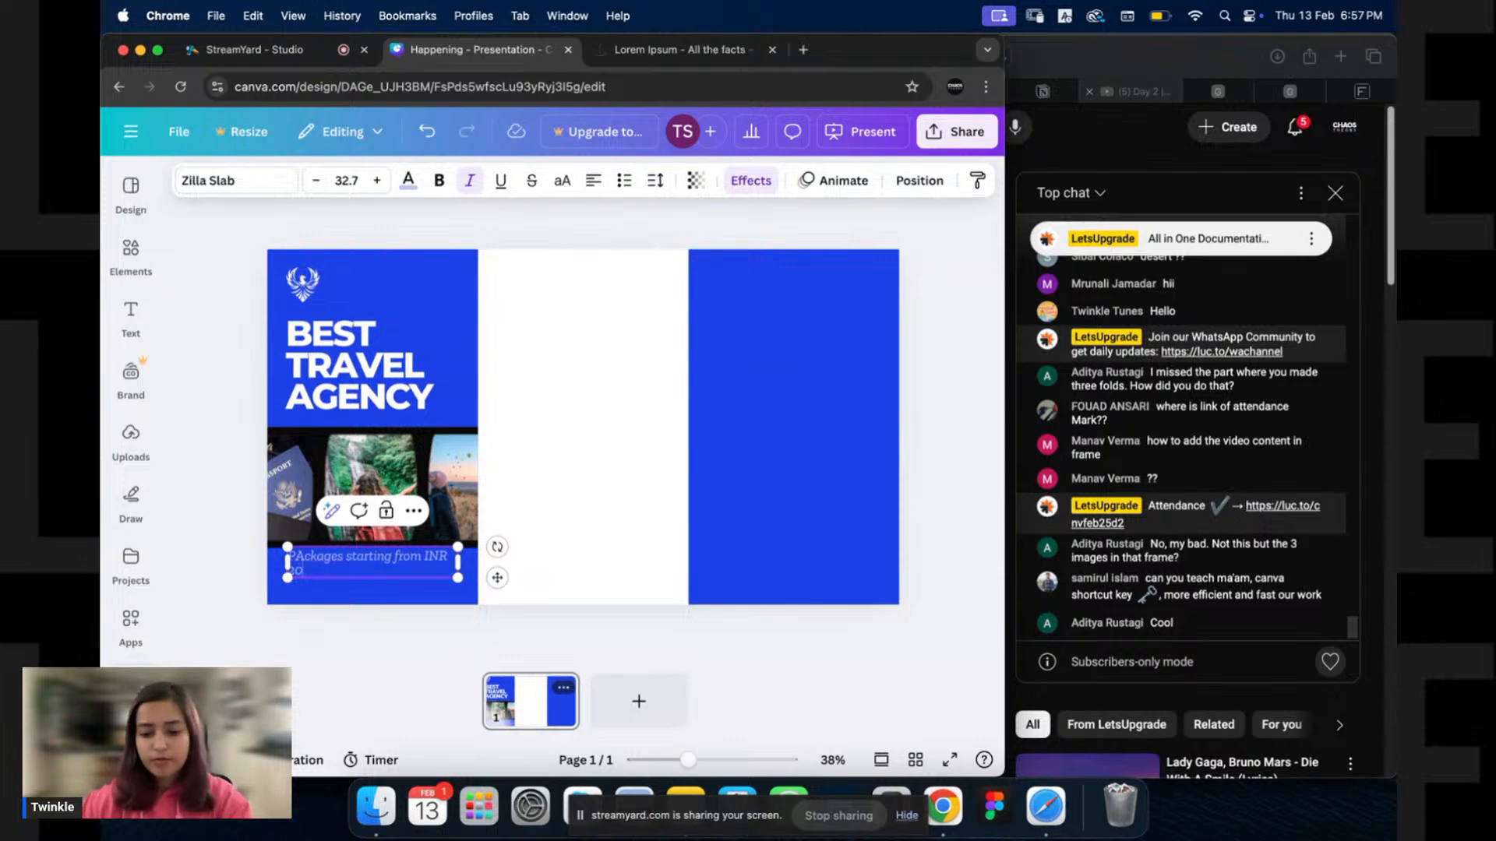
{"action": "type", "text": ",000"}
{"action": "left_click", "coordinate": [590, 543]}
Lower the price line slightly below the film strip and correct its first word to "Packages".
{"action": "left_click_drag", "start_coordinate": [391, 561], "coordinate": [388, 568]}
{"action": "left_click", "coordinate": [309, 571]}
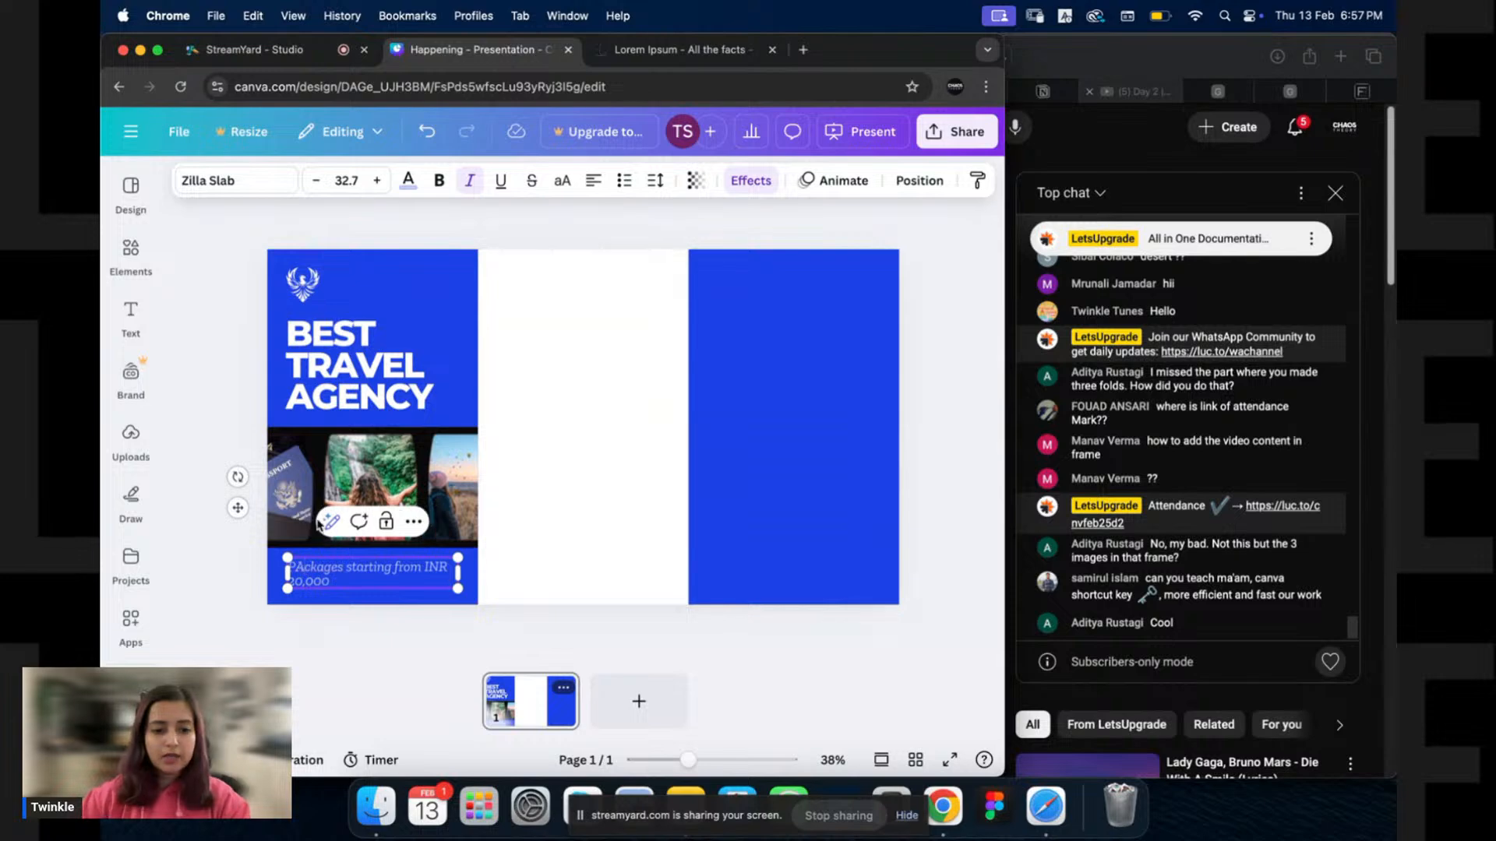
{"action": "key", "text": "BackSpace"}
{"action": "type", "text": "a"}
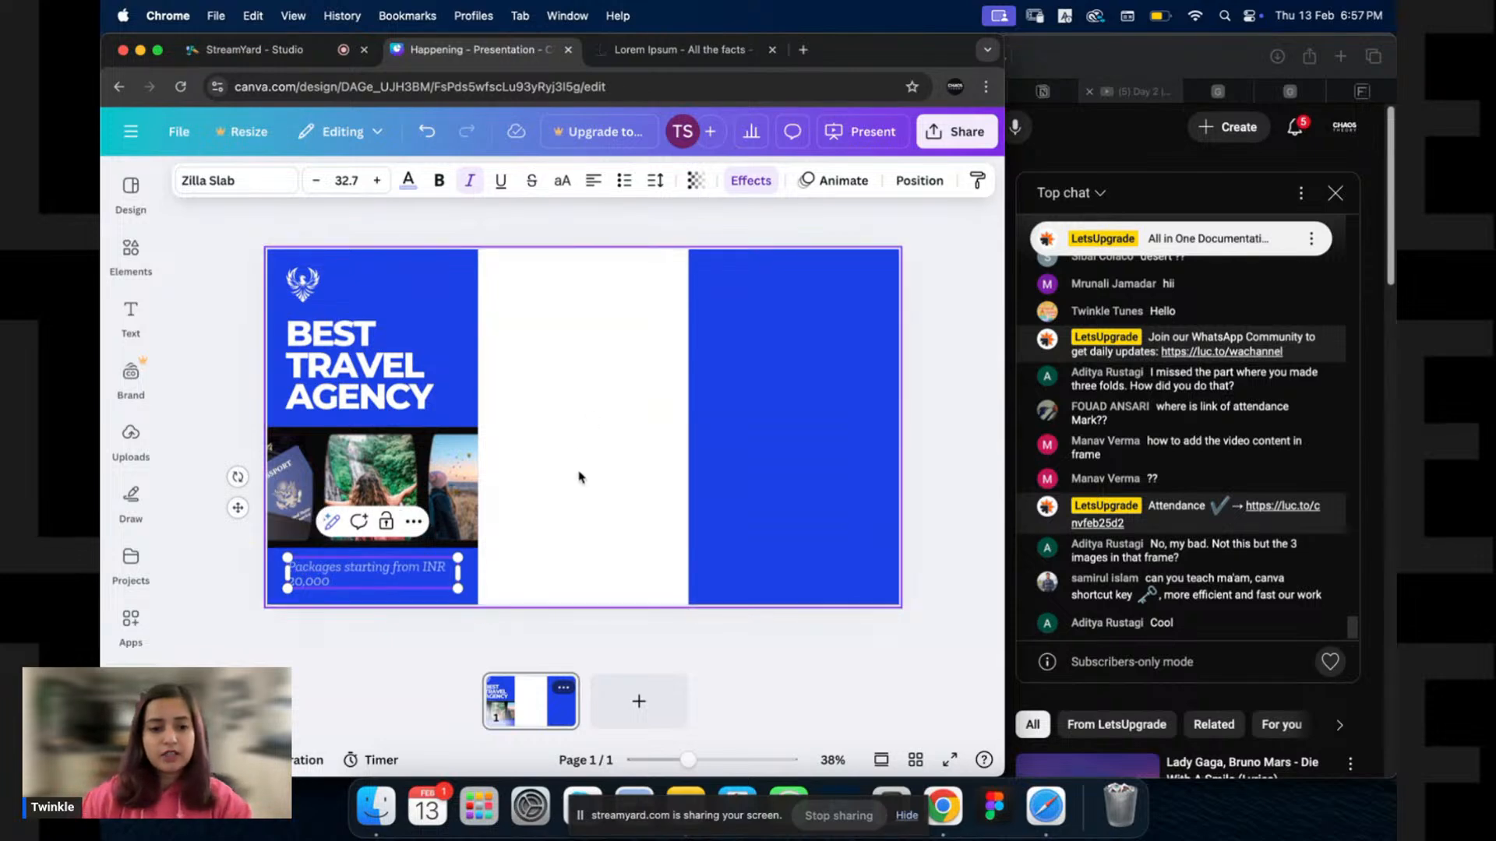
{"action": "left_click", "coordinate": [586, 472]}
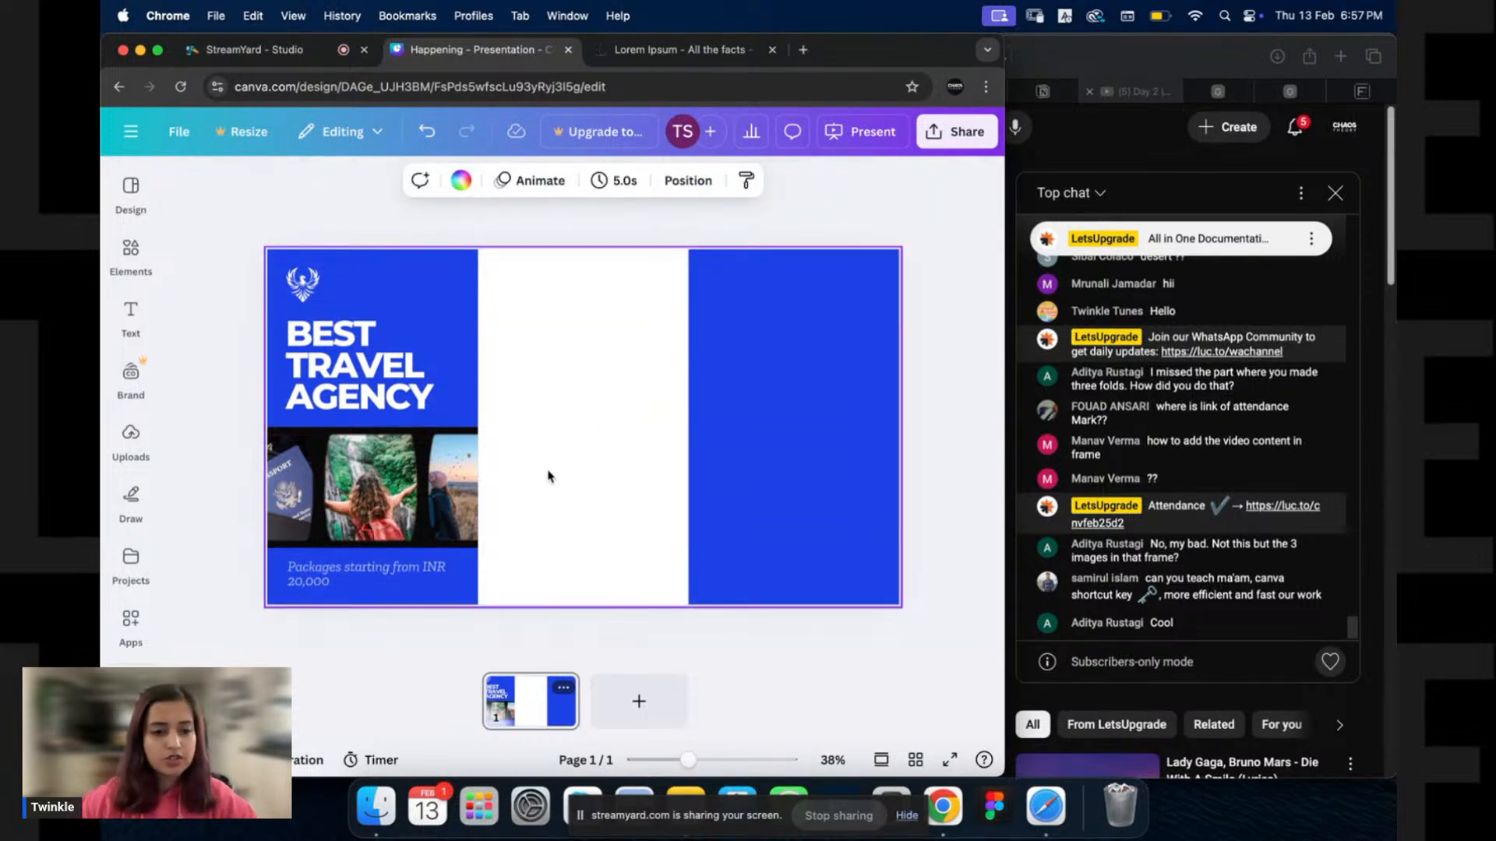
Remove the italics from the price line and set its text colour to white.
{"action": "left_click", "coordinate": [323, 571]}
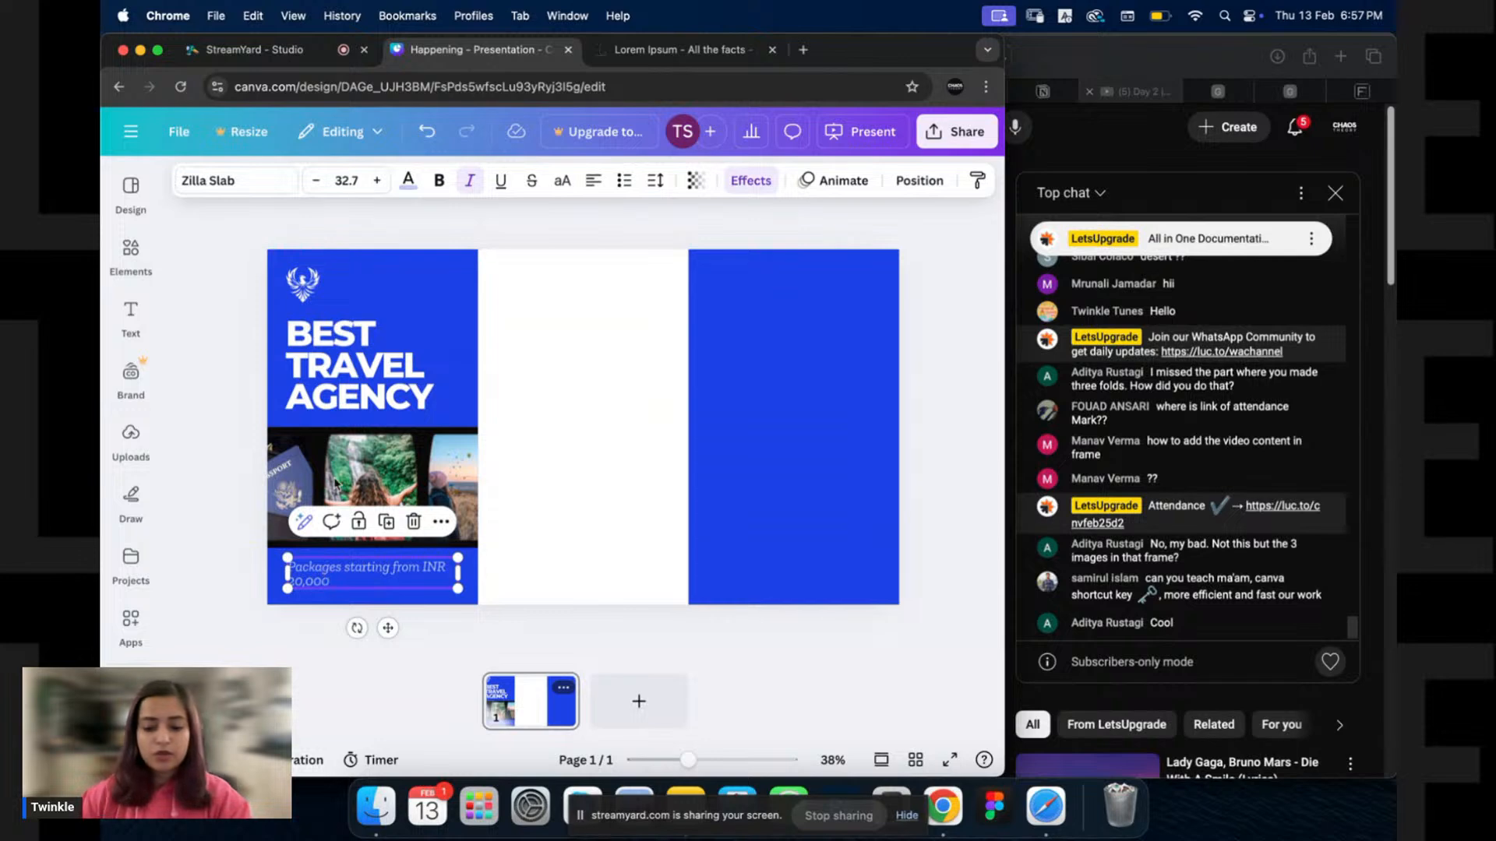
{"action": "key", "text": "super+i"}
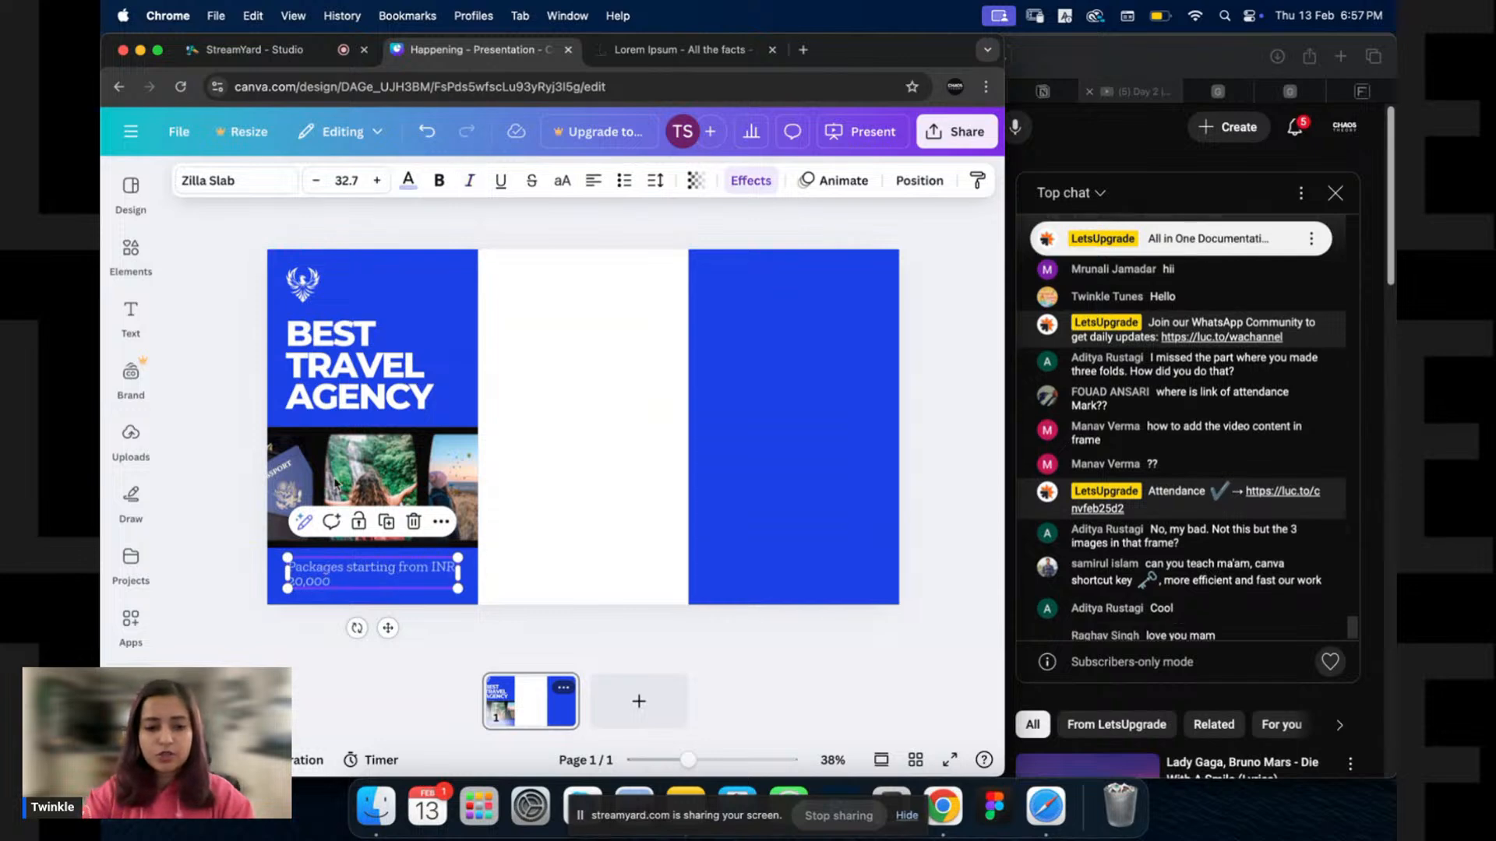
{"action": "left_click", "coordinate": [692, 181]}
{"action": "left_click", "coordinate": [407, 180]}
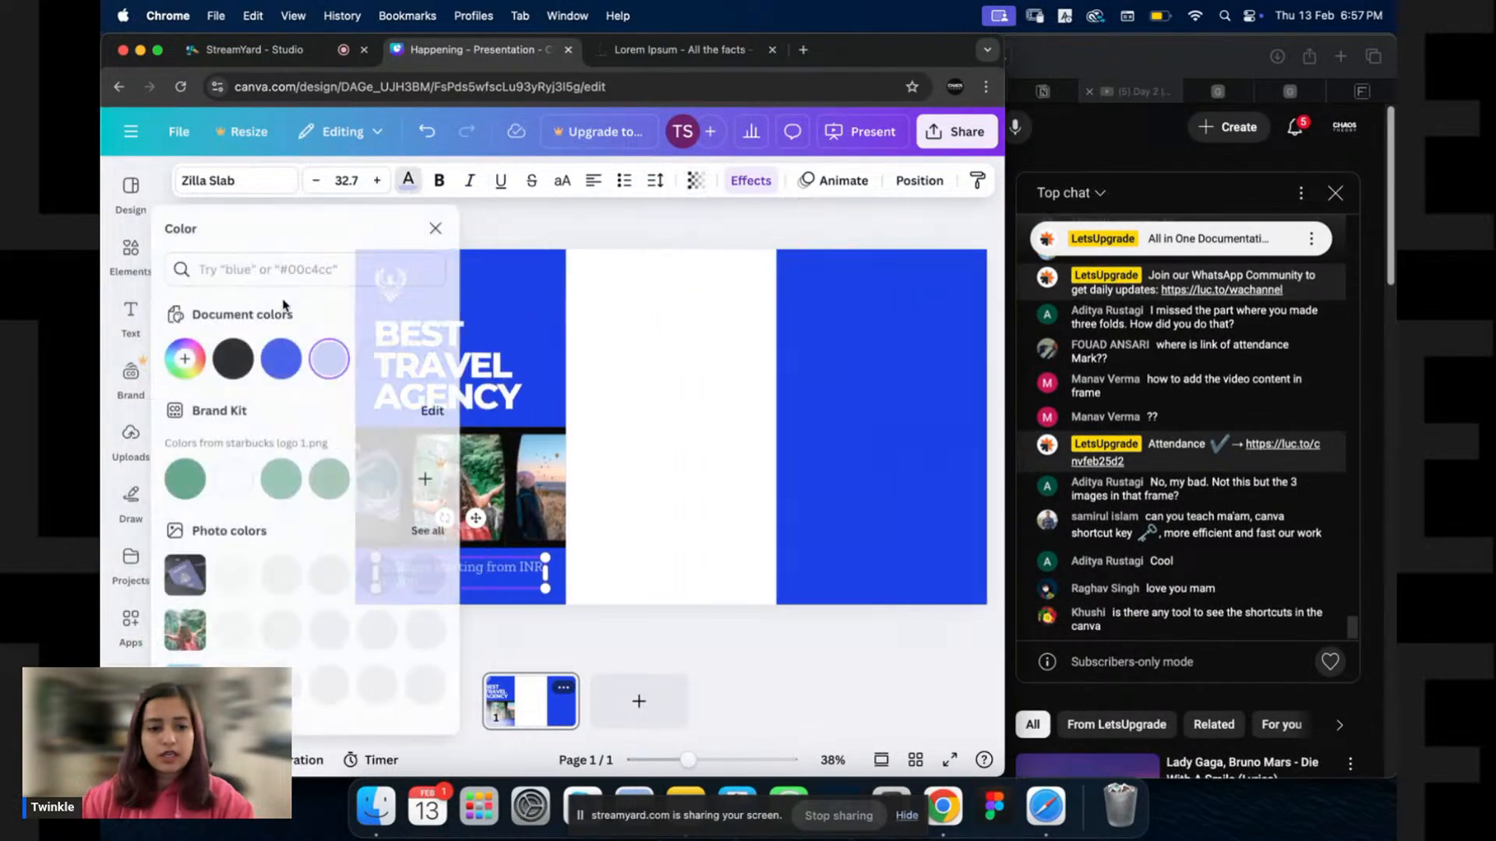
{"action": "left_click", "coordinate": [794, 434]}
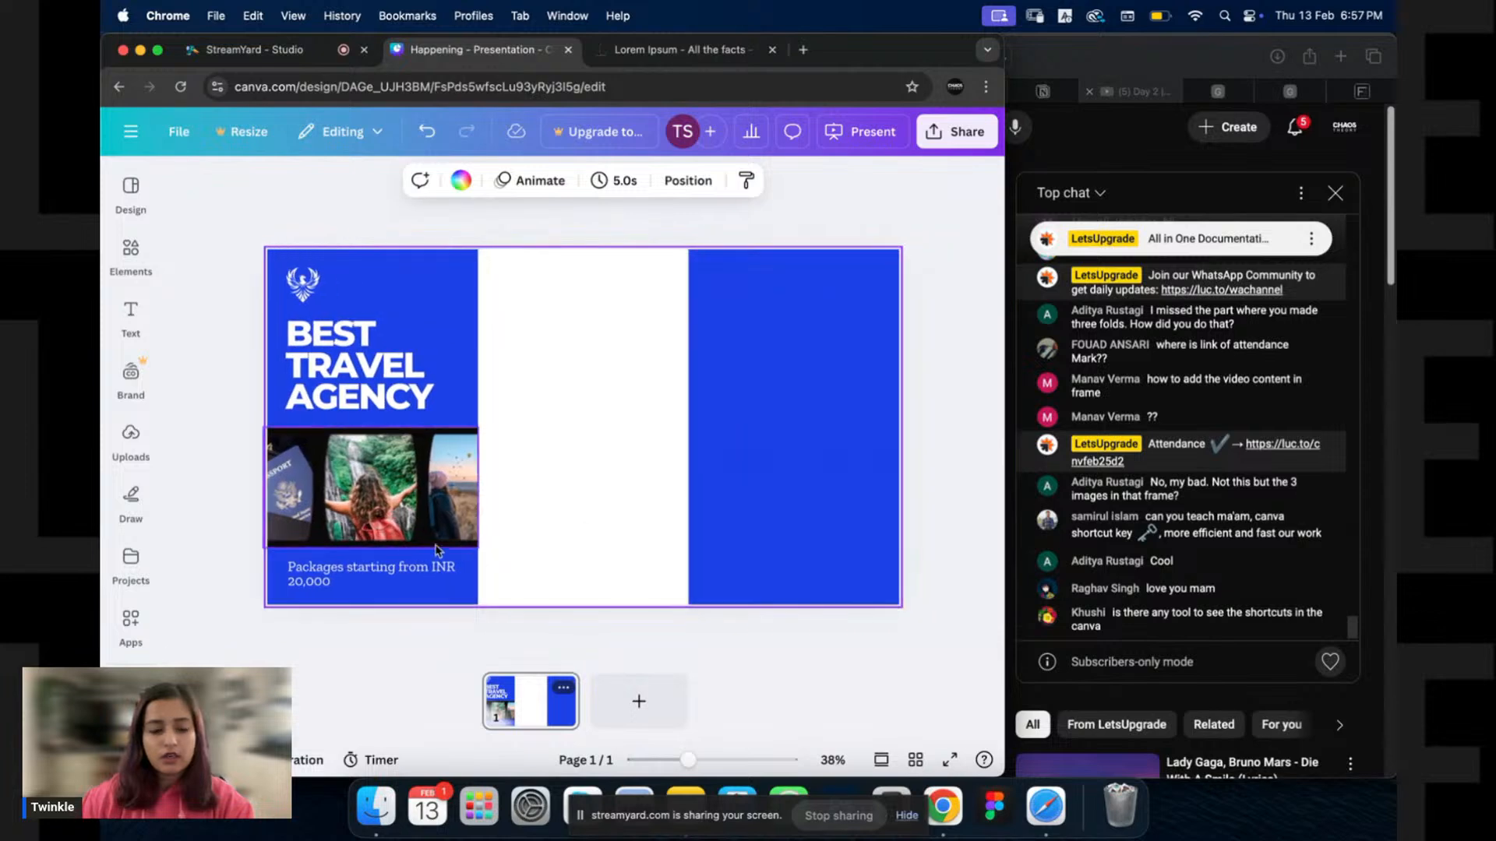
Narrow the price line's text box so "INR 20,000" wraps onto its own line, and make that amount bold.
{"action": "left_click", "coordinate": [417, 578]}
{"action": "left_click_drag", "start_coordinate": [465, 577], "coordinate": [280, 585]}
{"action": "double_click", "coordinate": [413, 582]}
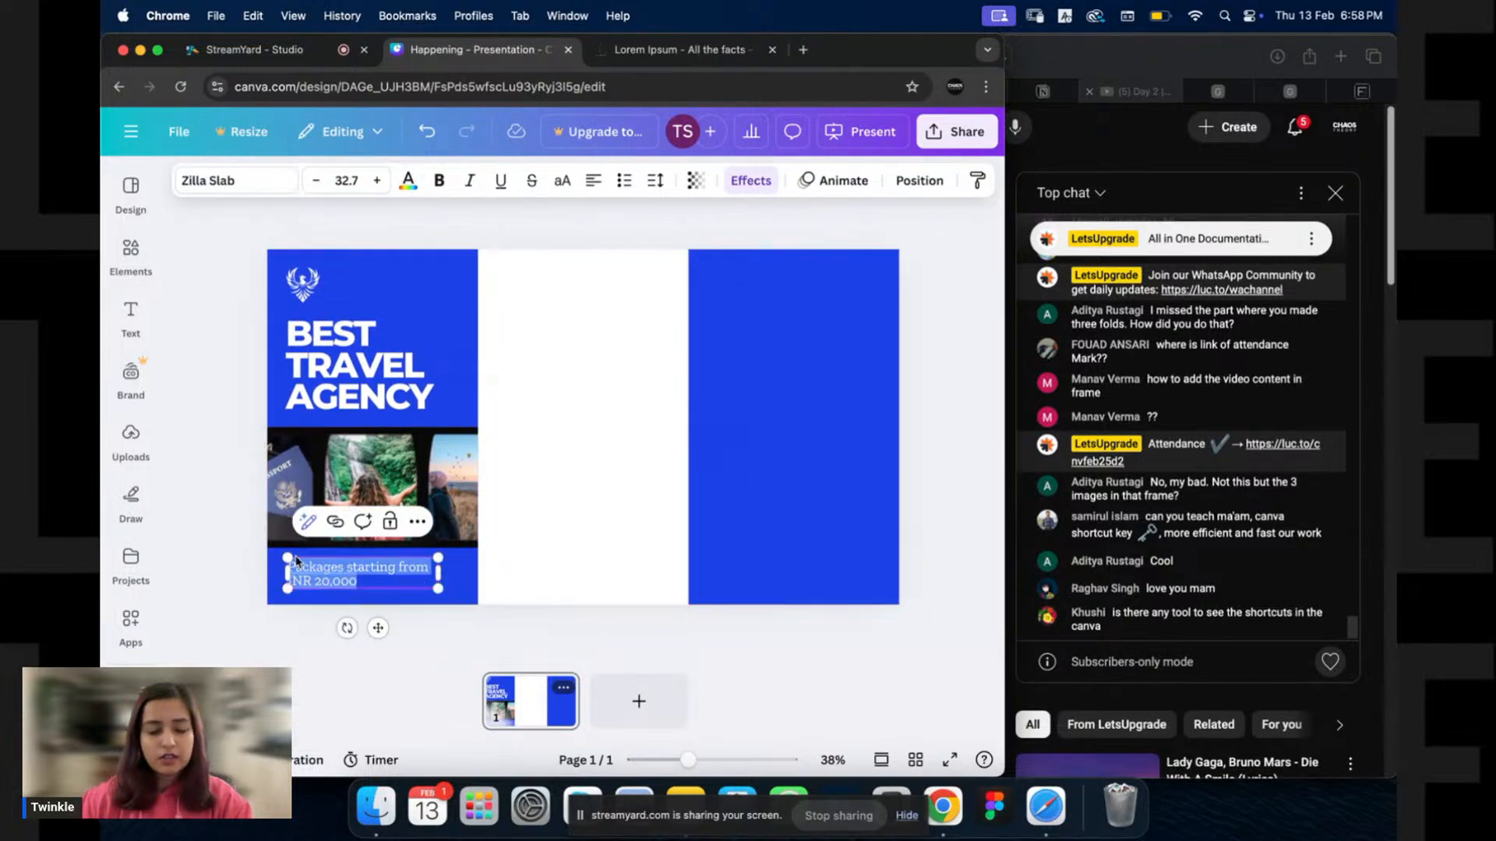
{"action": "key", "text": "Escape"}
{"action": "left_click_drag", "start_coordinate": [359, 582], "coordinate": [290, 581]}
{"action": "left_click", "coordinate": [566, 468]}
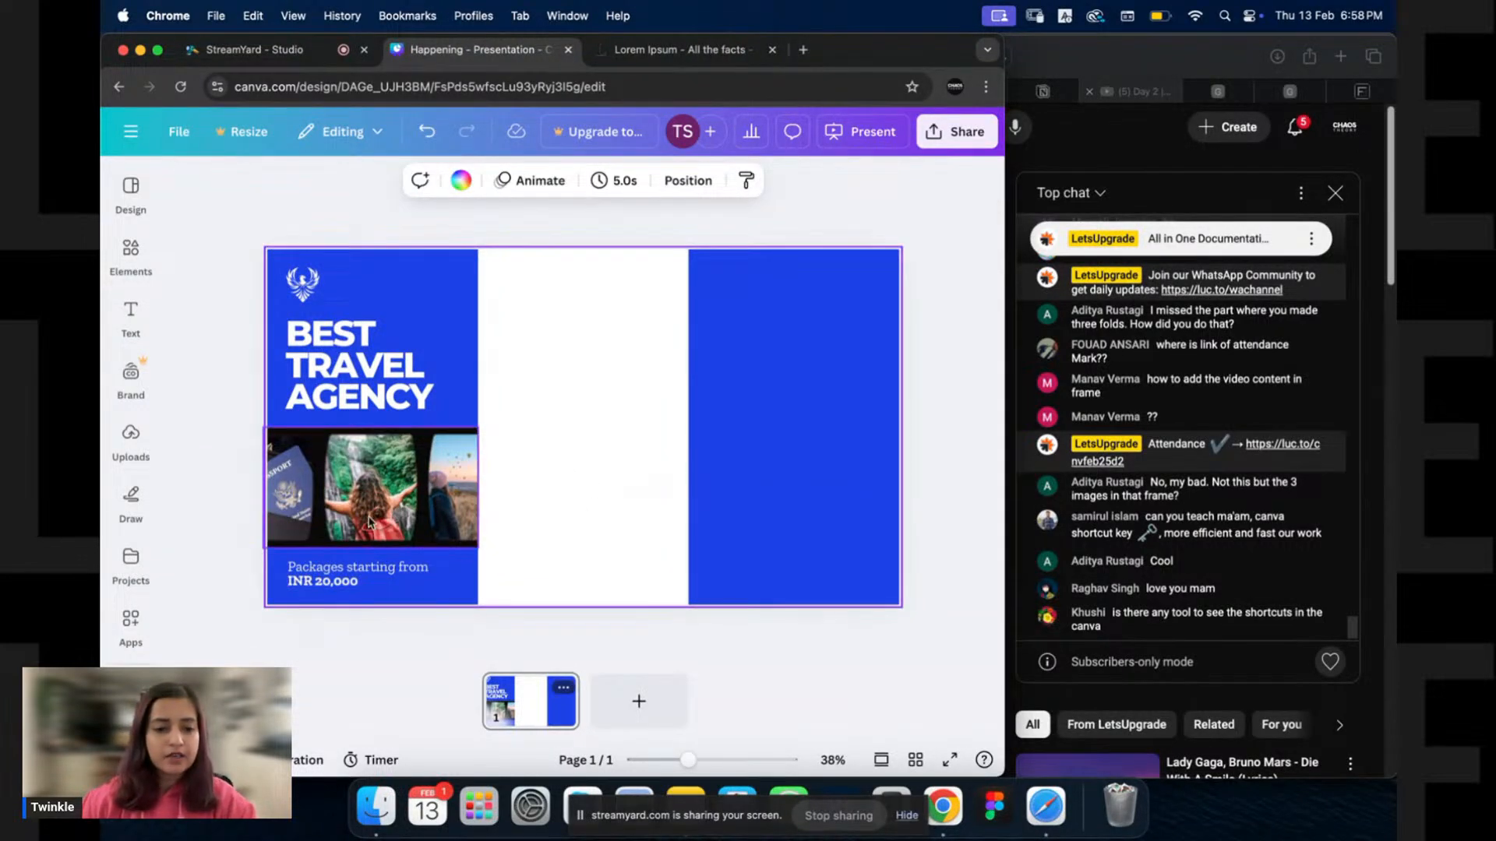
{"action": "left_click", "coordinate": [305, 288]}
{"action": "left_click_drag", "start_coordinate": [305, 290], "coordinate": [449, 283]}
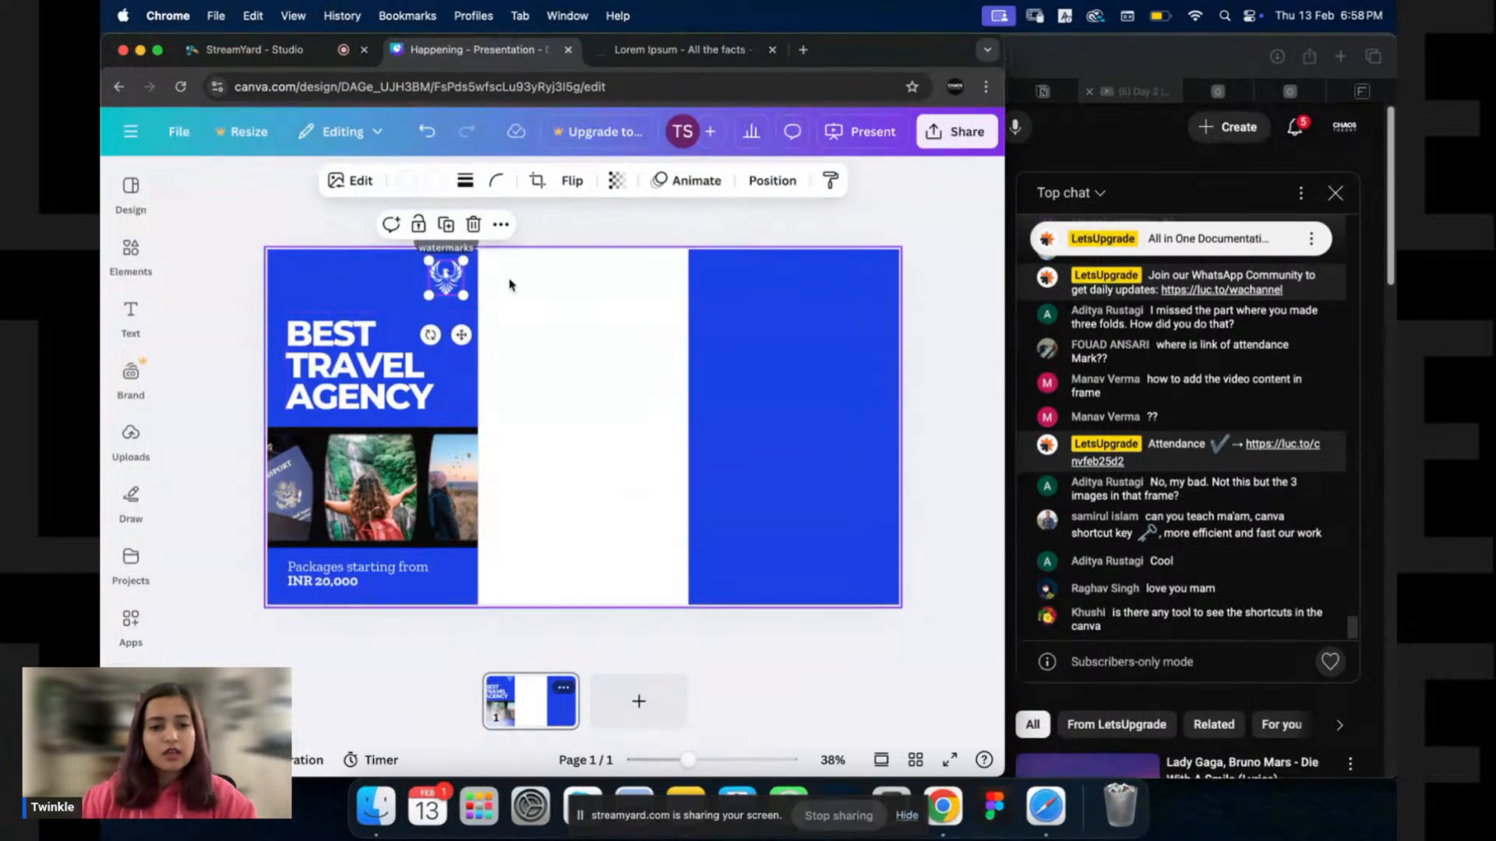
{"action": "key", "text": "super+z"}
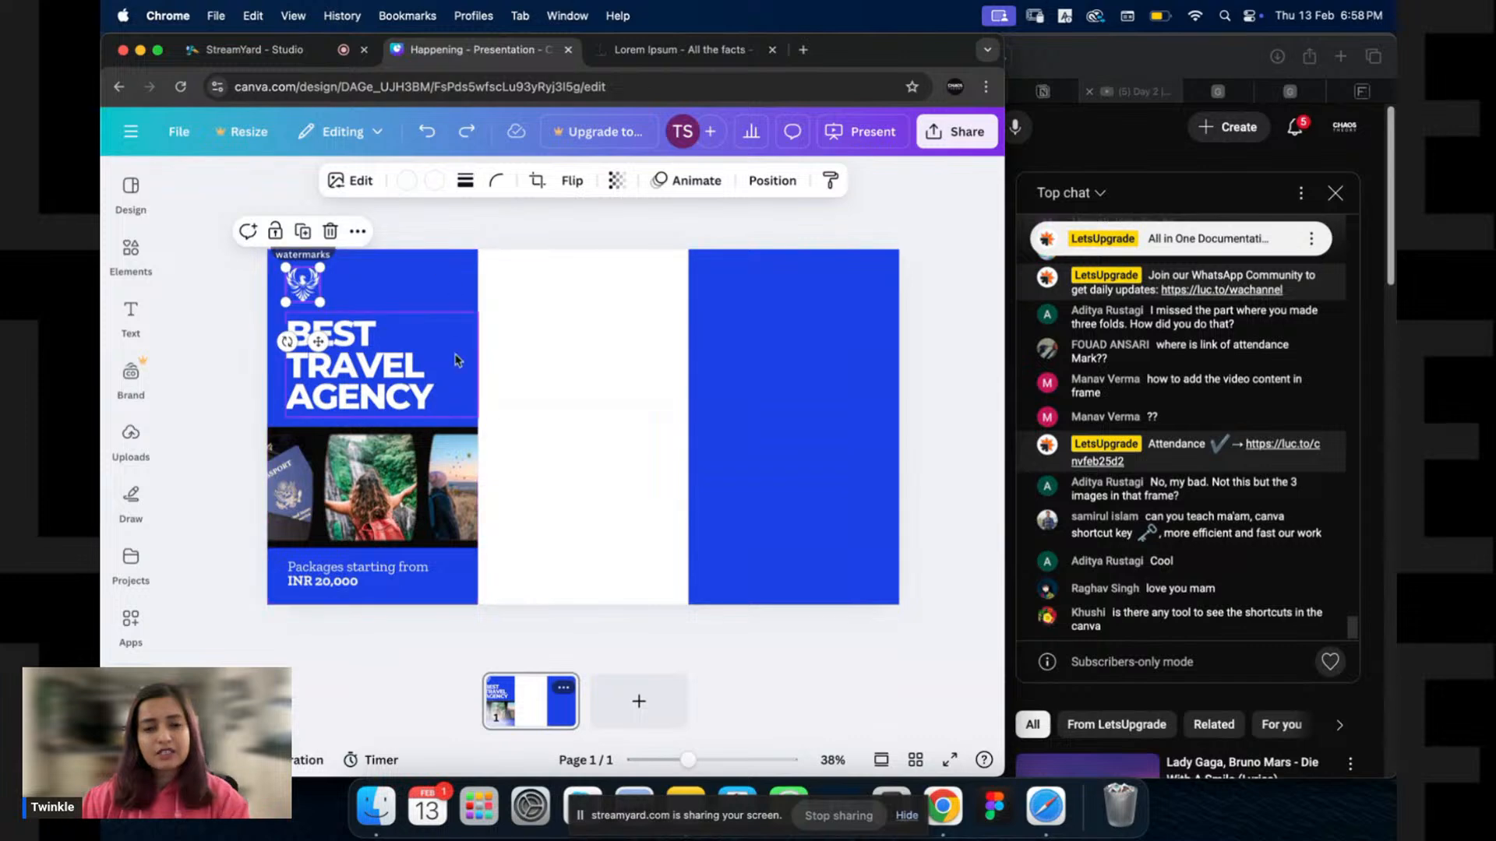
Move the logo to the first panel's upper-right corner, then raise the heading and enlarge it to font size 95.4.
{"action": "left_click_drag", "start_coordinate": [311, 289], "coordinate": [448, 284]}
{"action": "left_click_drag", "start_coordinate": [346, 376], "coordinate": [336, 335]}
{"action": "left_click_drag", "start_coordinate": [481, 351], "coordinate": [466, 408]}
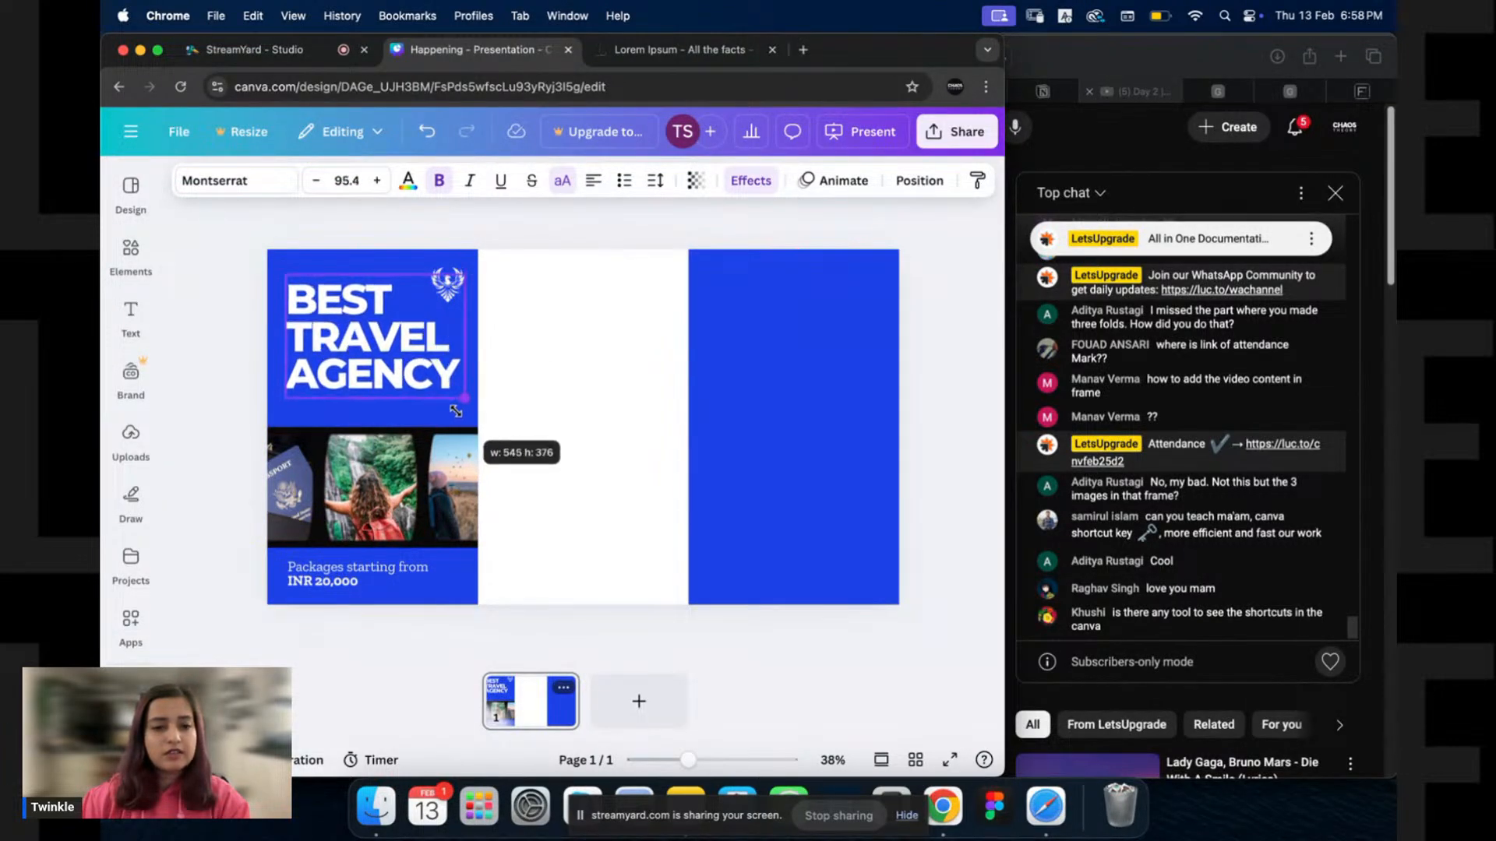
{"action": "left_click_drag", "start_coordinate": [382, 373], "coordinate": [378, 375]}
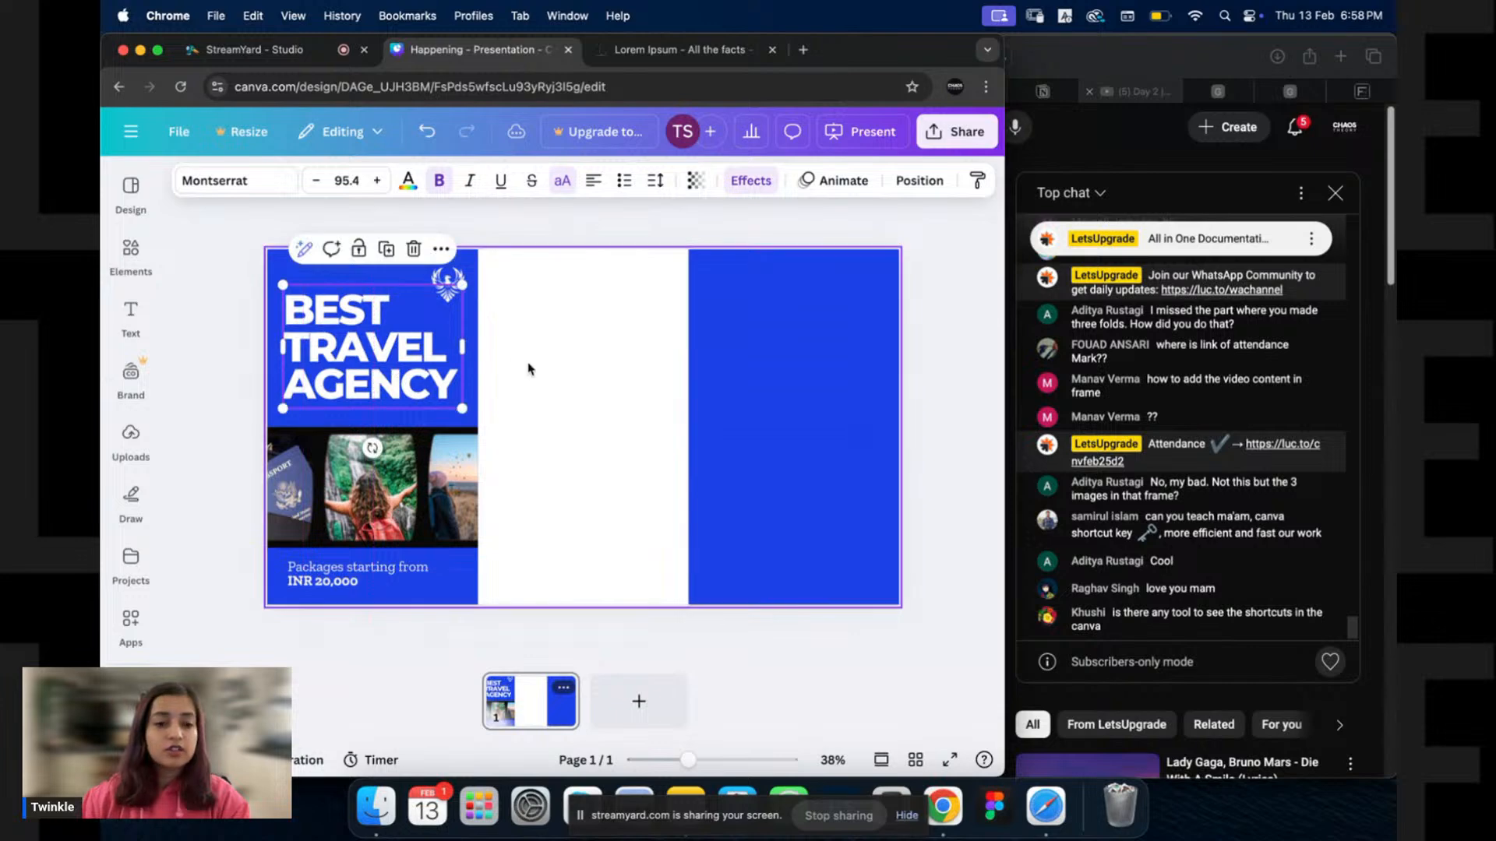
{"action": "left_click", "coordinate": [539, 386]}
Raise the film strip slightly so its gaps to the heading and the price line are both 42.
{"action": "left_click", "coordinate": [348, 504]}
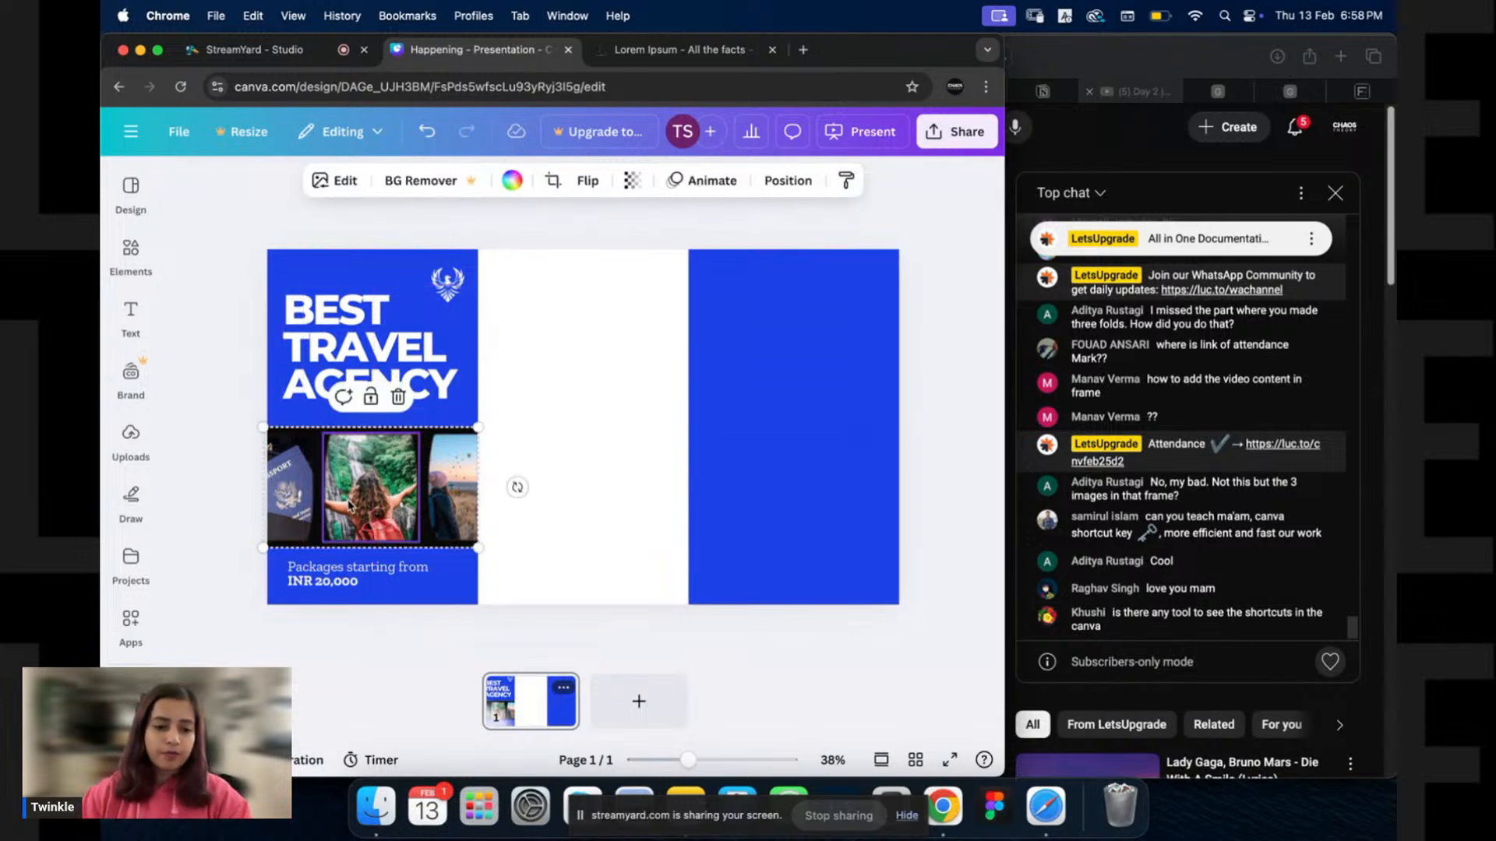
{"action": "left_click", "coordinate": [535, 446]}
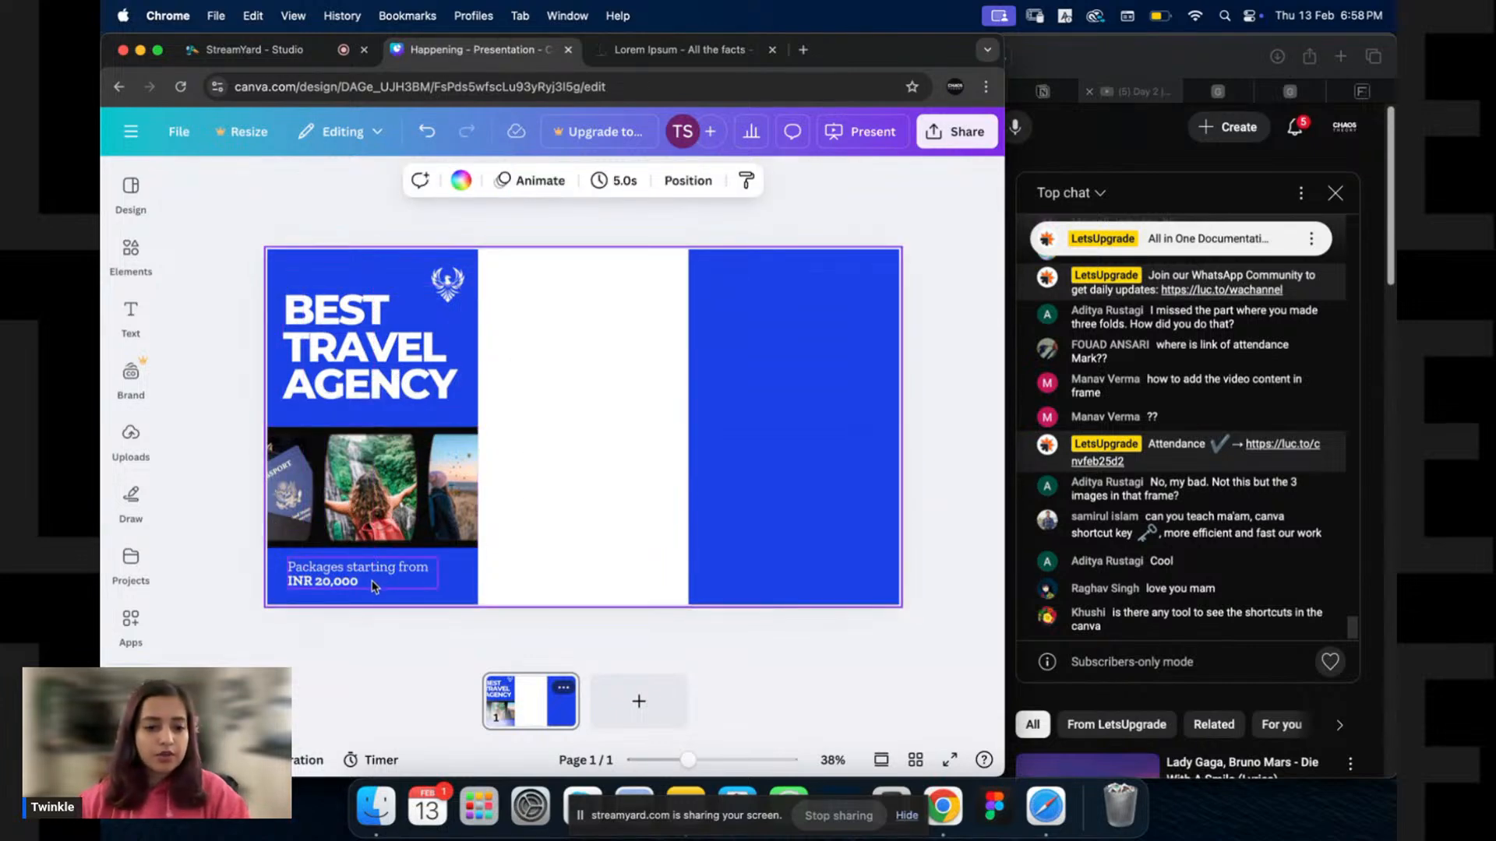
{"action": "left_click", "coordinate": [347, 538]}
{"action": "left_click", "coordinate": [551, 488]}
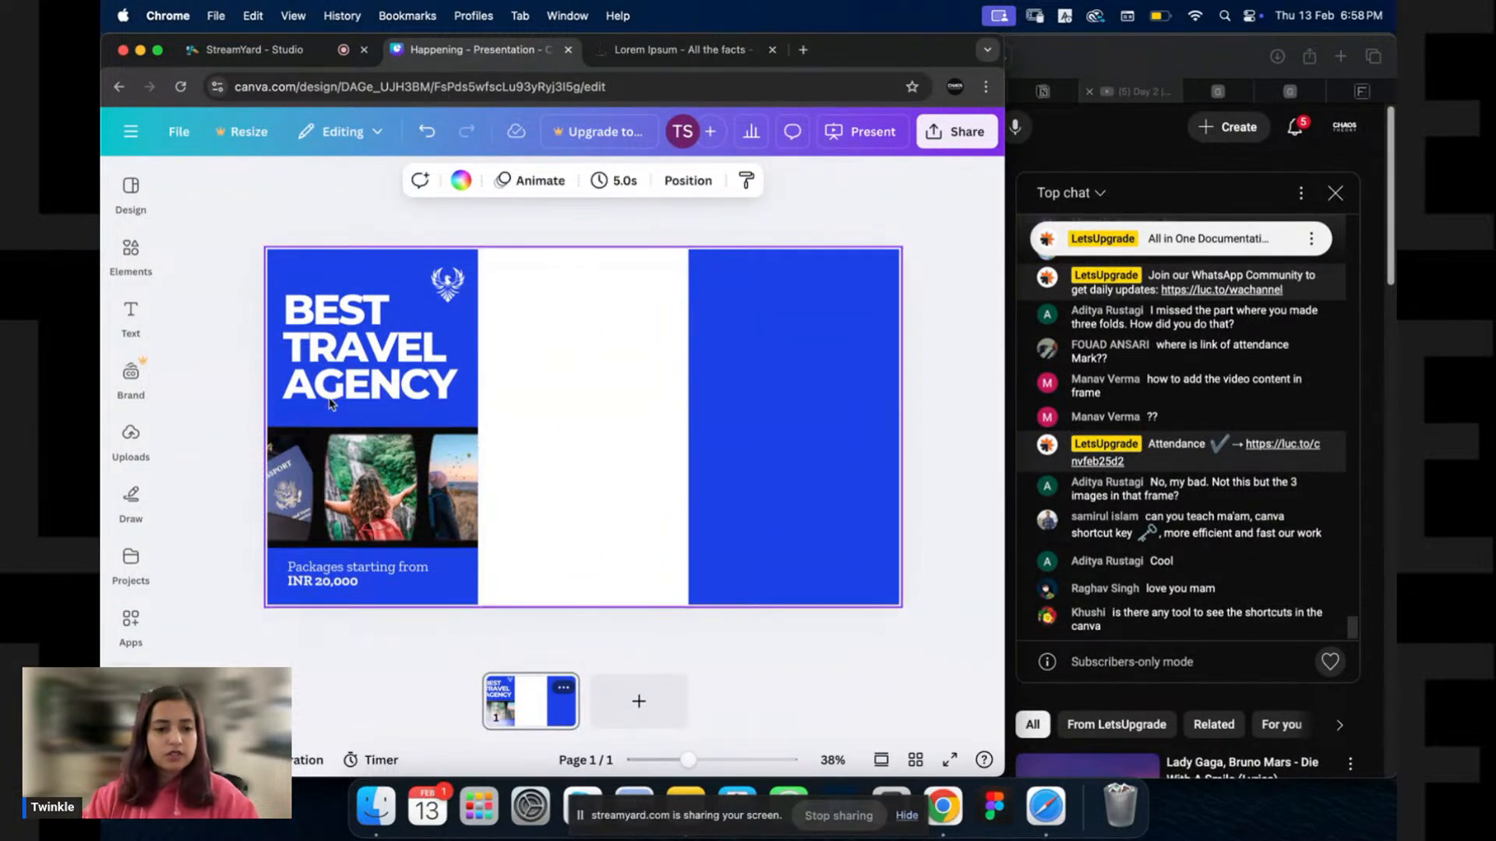
{"action": "left_click", "coordinate": [346, 446]}
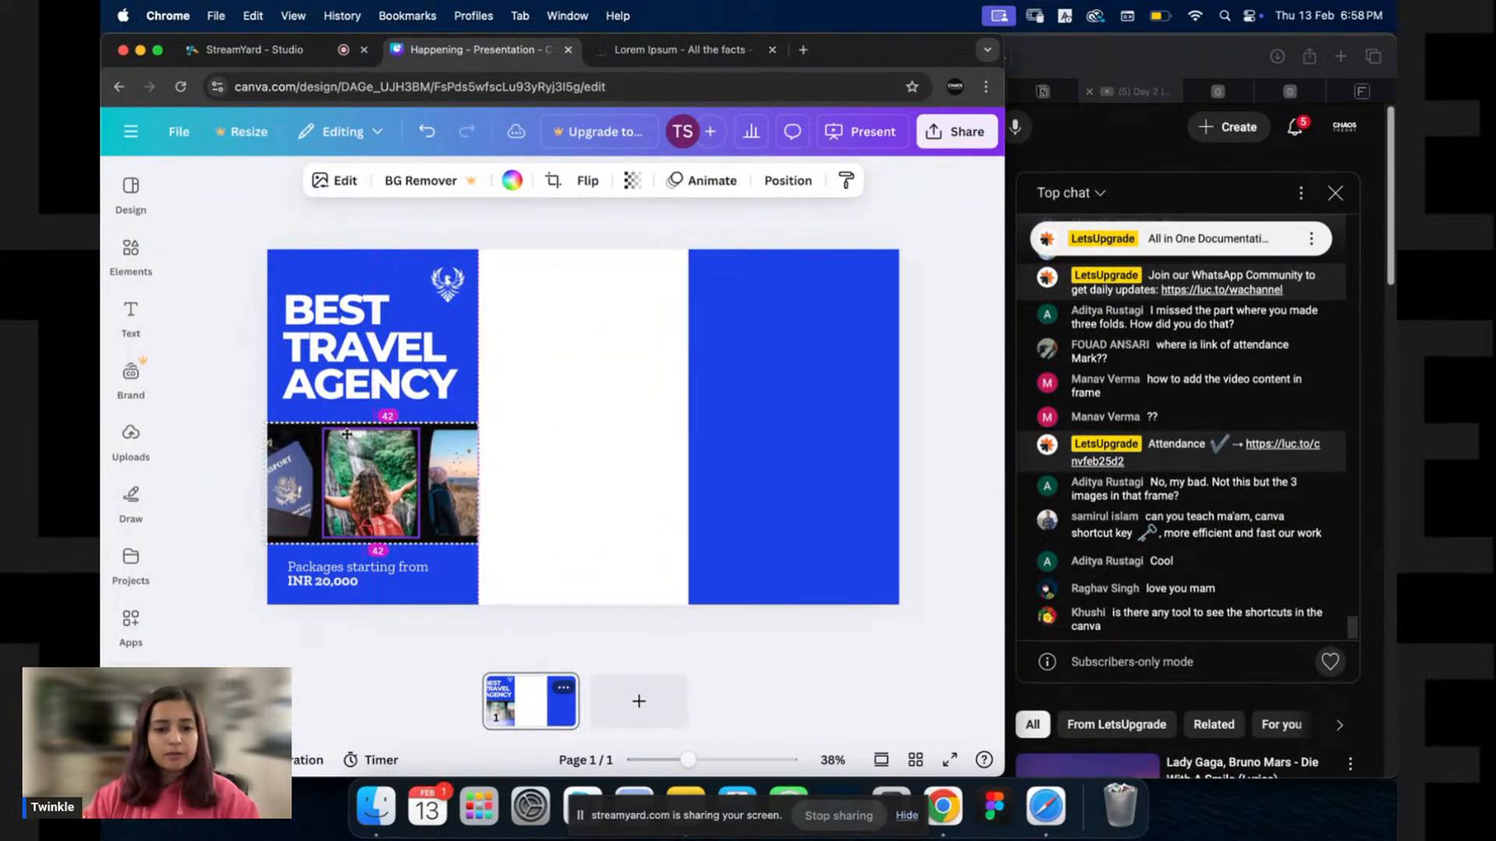
{"action": "left_click", "coordinate": [562, 456]}
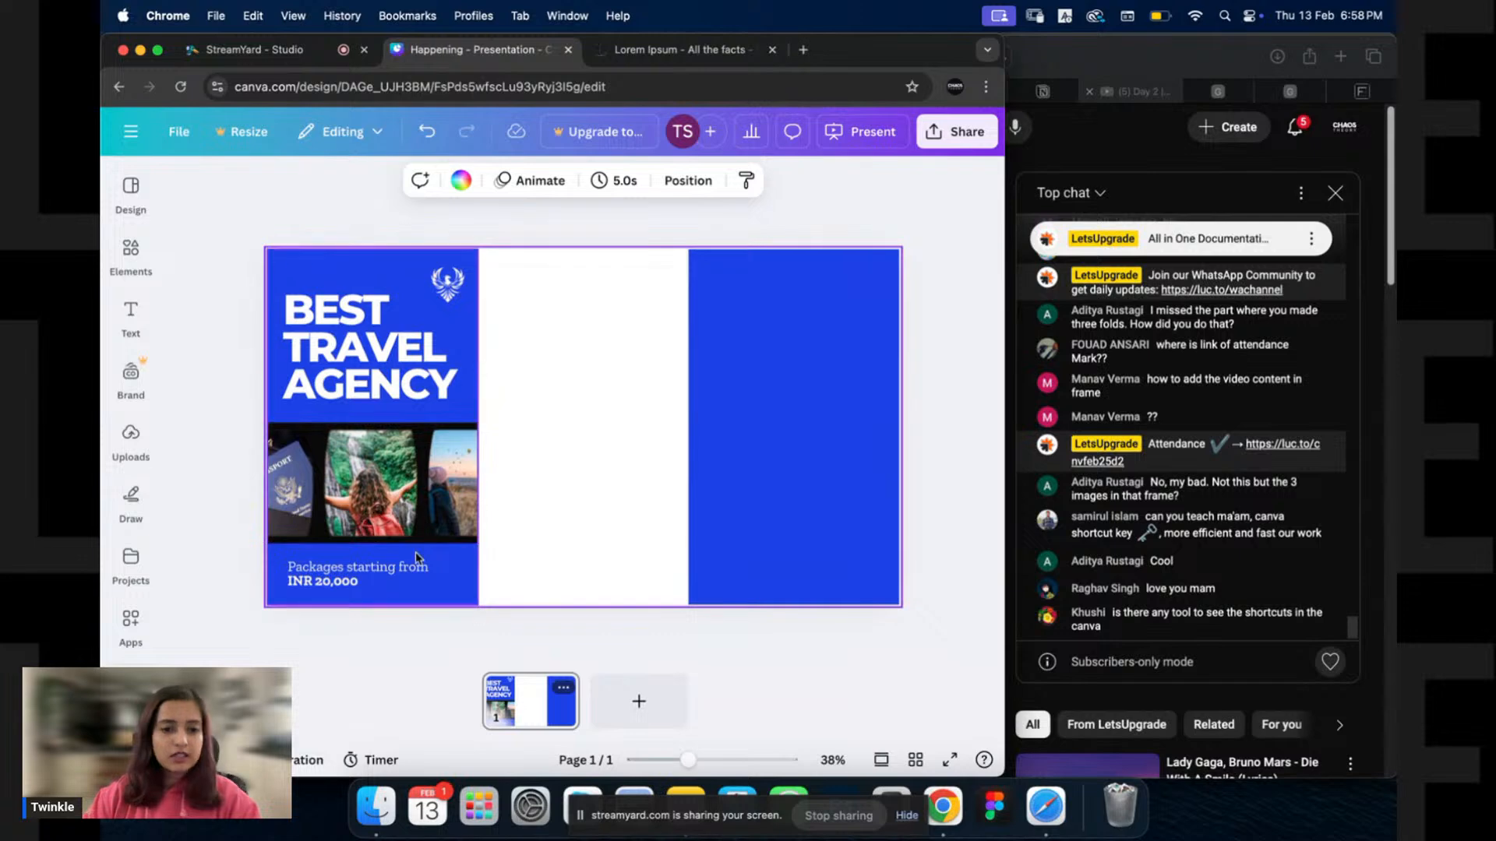
Search the elements library for "blue background".
{"action": "scroll", "coordinate": [341, 483], "scroll_direction": "up", "scroll_amount": 5}
{"action": "scroll", "coordinate": [339, 479], "scroll_direction": "left", "scroll_amount": 1}
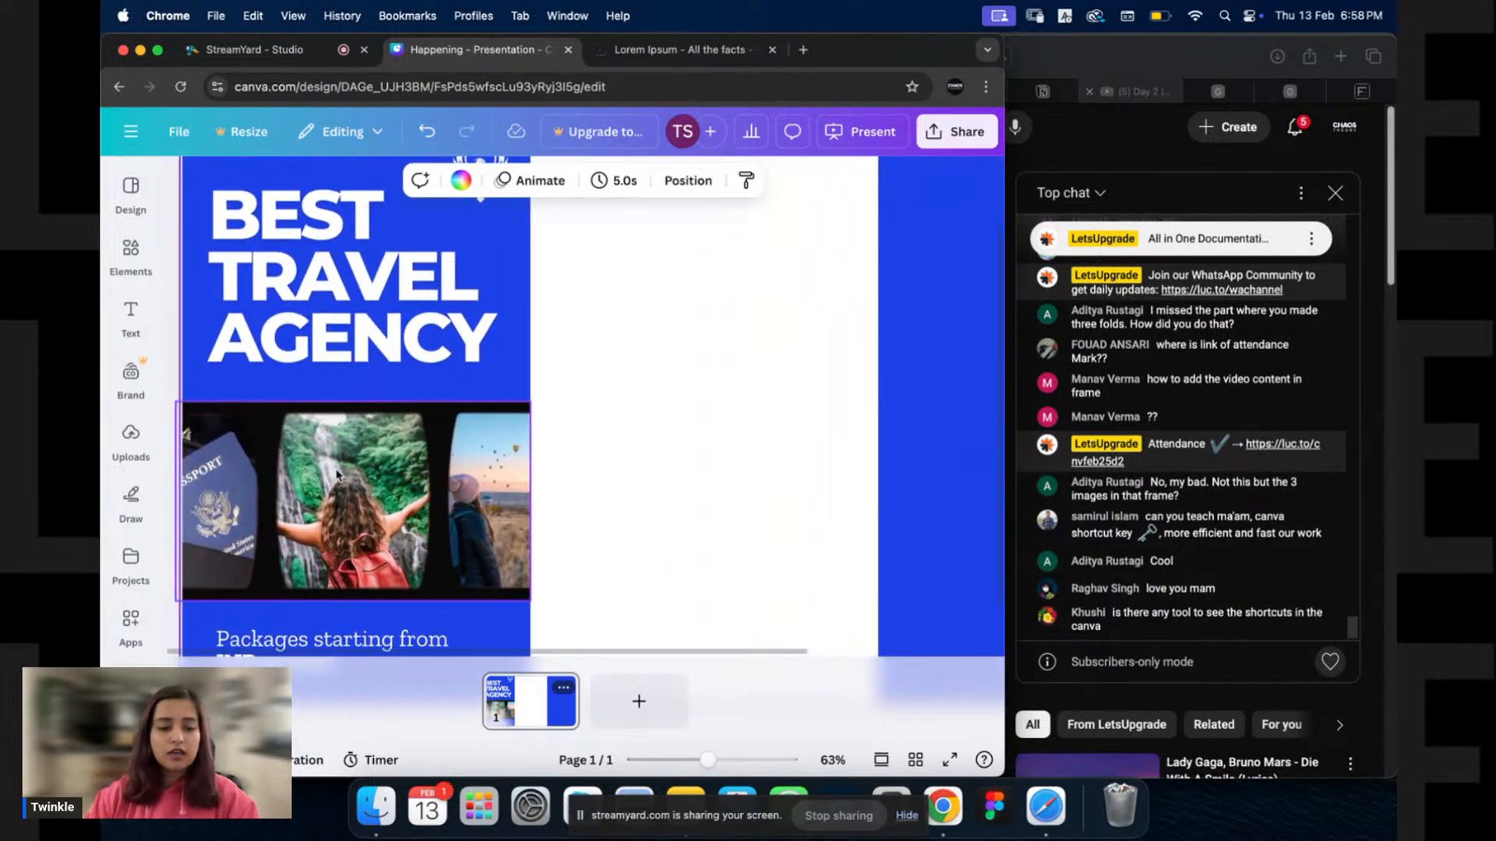
{"action": "scroll", "coordinate": [394, 418], "scroll_direction": "down", "scroll_amount": 3}
{"action": "left_click", "coordinate": [134, 254]}
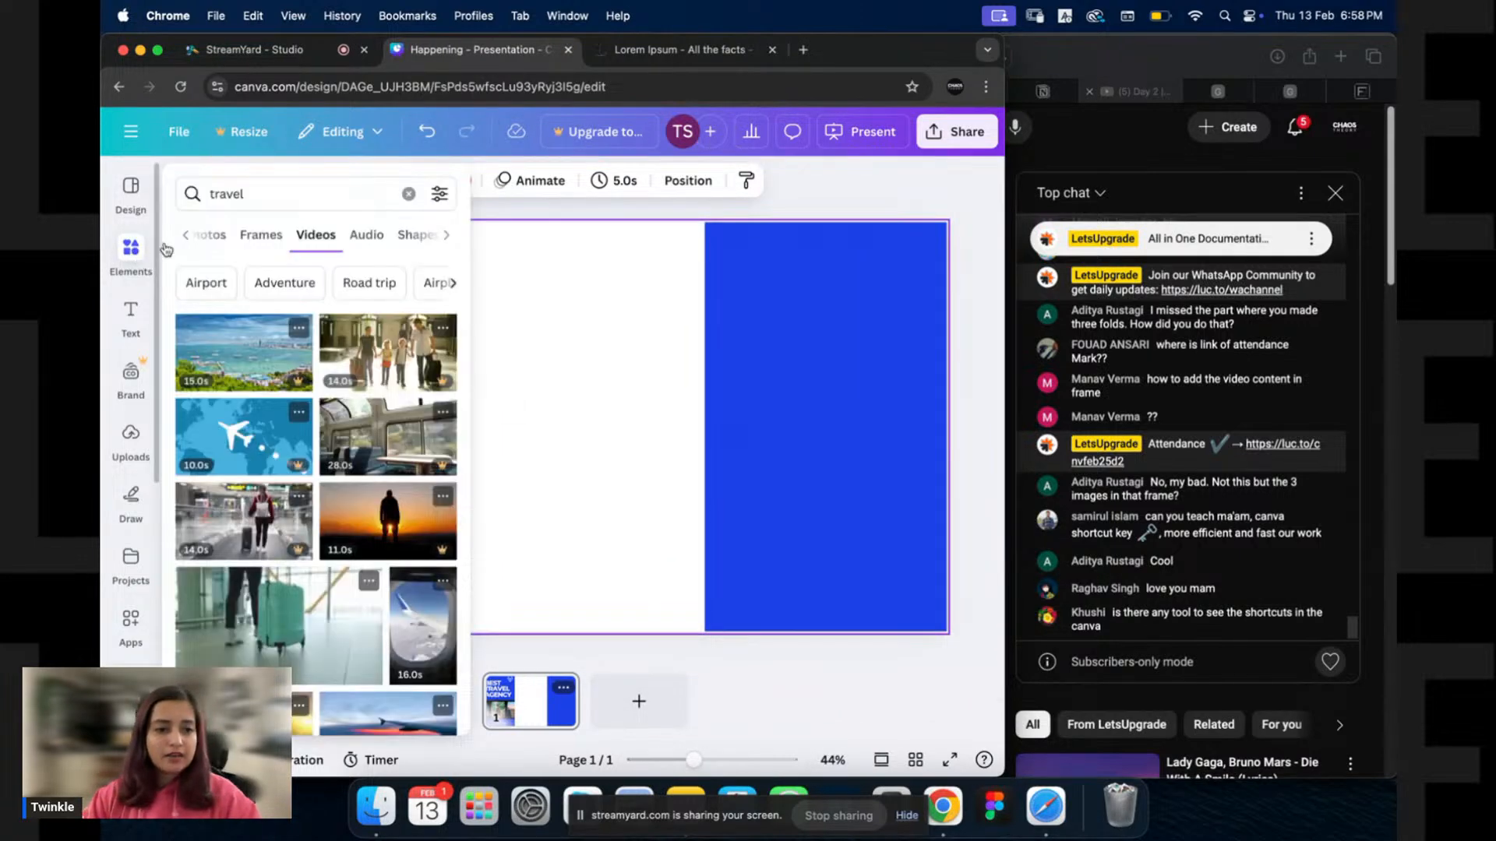
{"action": "left_click", "coordinate": [301, 189]}
{"action": "key", "text": "super+a"}
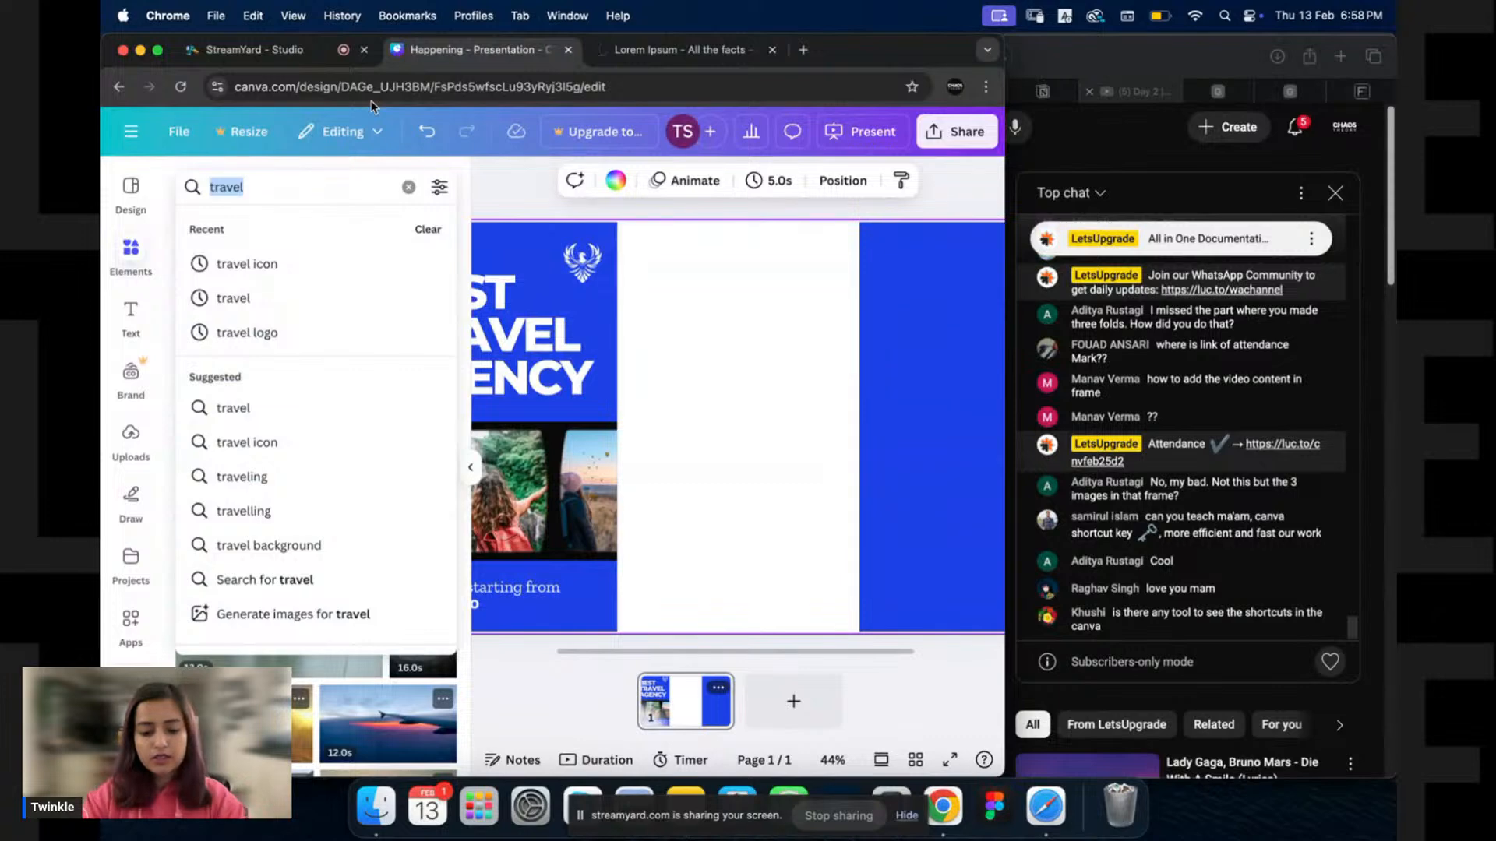
{"action": "type", "text": "blue back"}
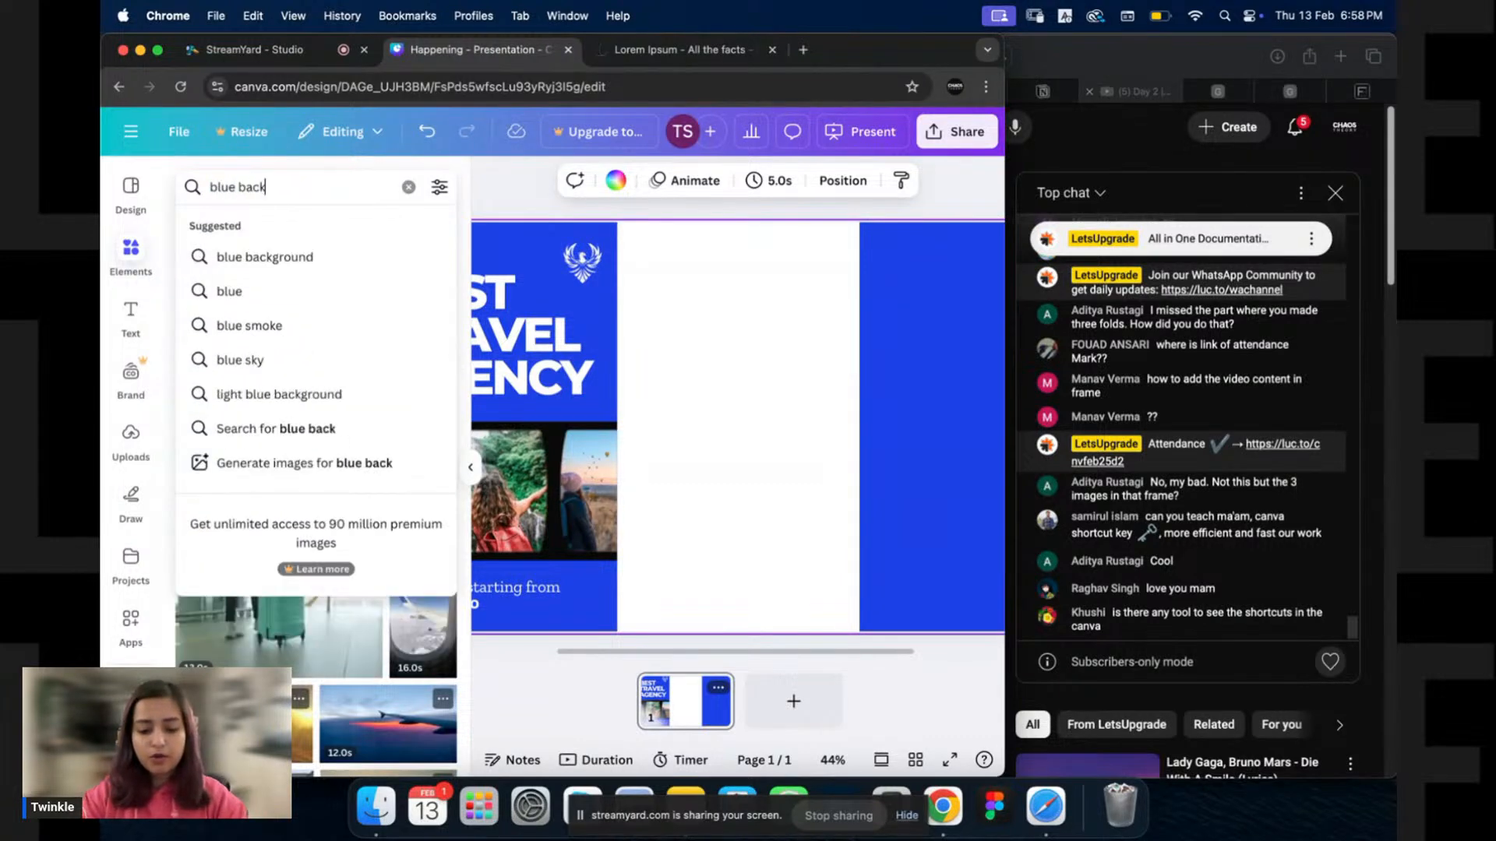
{"action": "type", "text": "ground"}
{"action": "key", "text": "Return"}
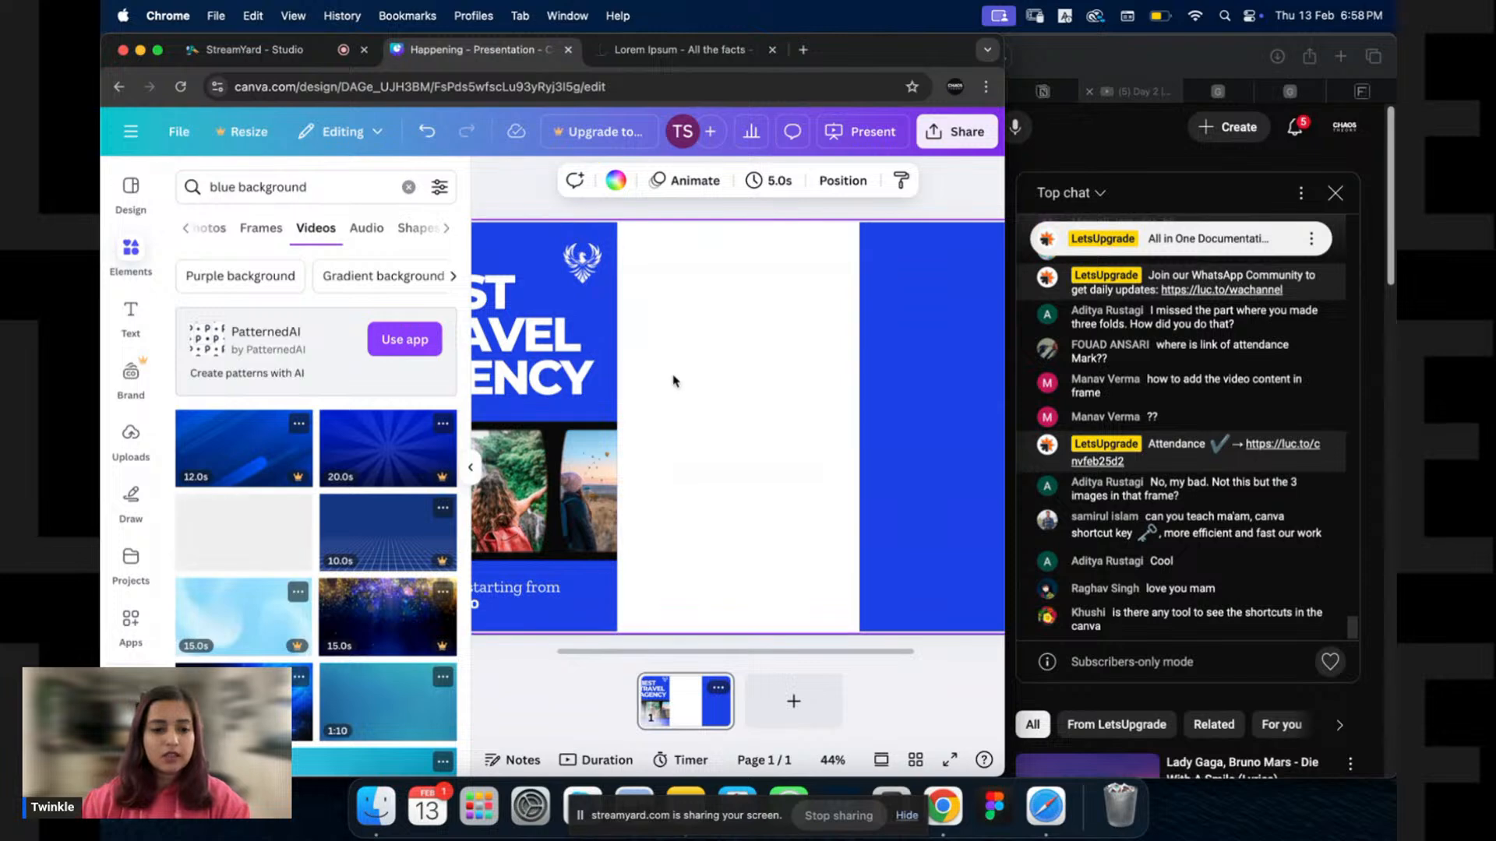
Add the crumpled blue paper photo from the photo results to the first panel and crop its width to the panel.
{"action": "scroll", "coordinate": [407, 483], "scroll_direction": "down", "scroll_amount": 5}
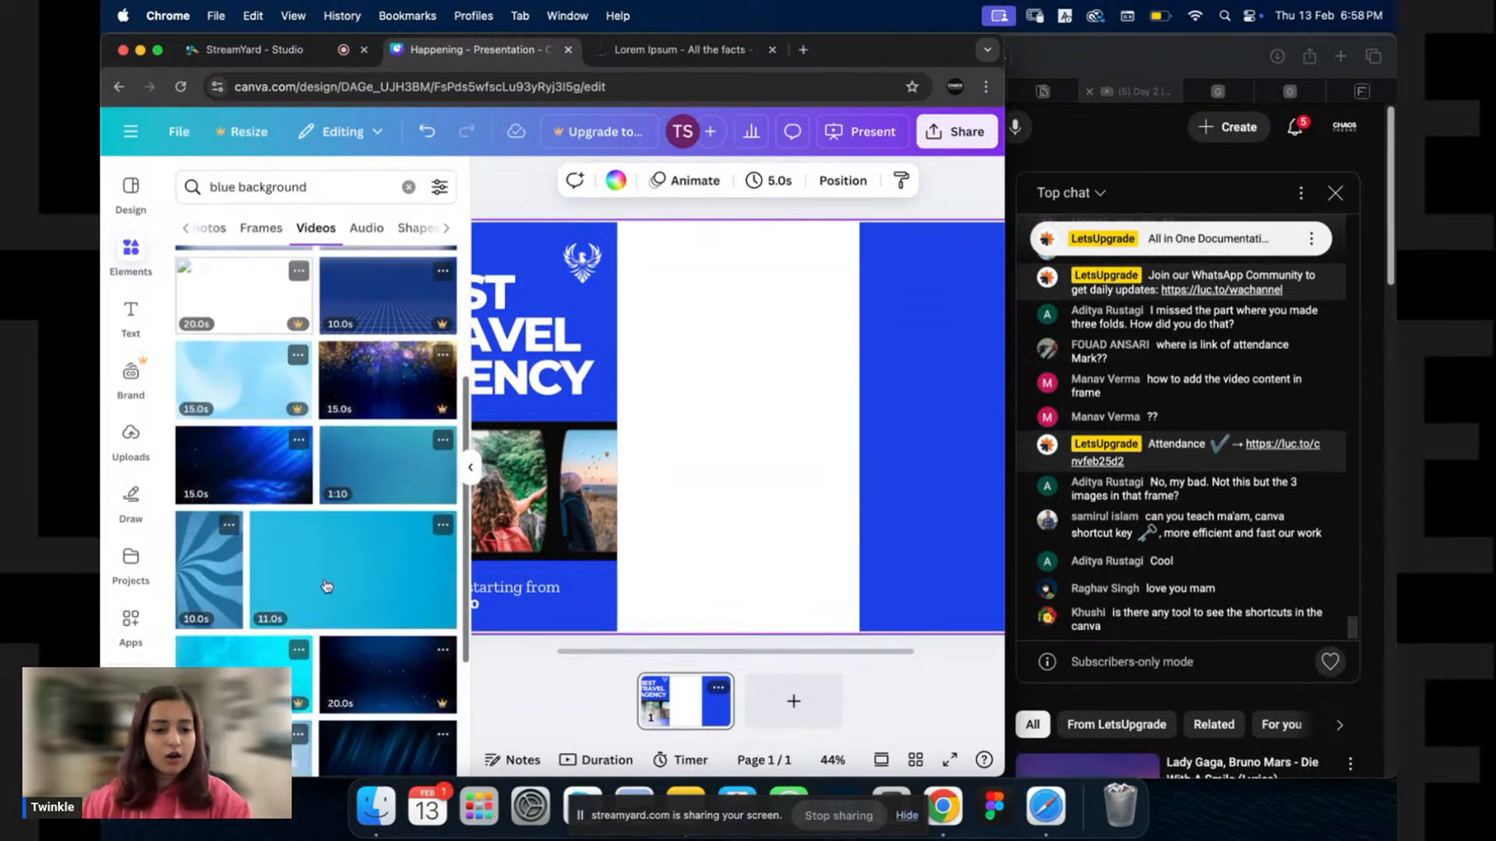
{"action": "scroll", "coordinate": [270, 553], "scroll_direction": "down", "scroll_amount": 3}
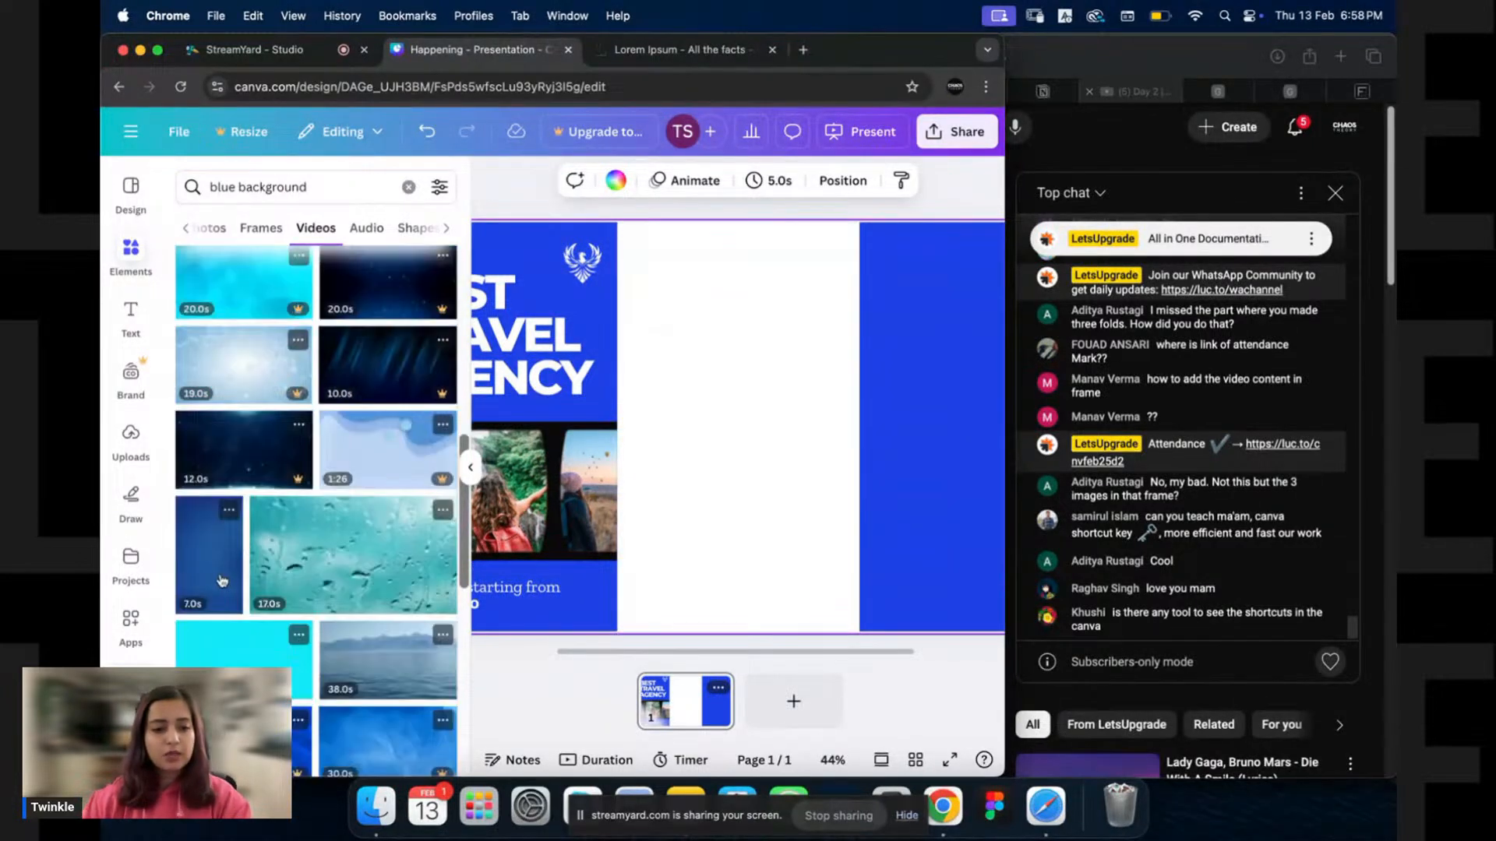
{"action": "left_click", "coordinate": [226, 232]}
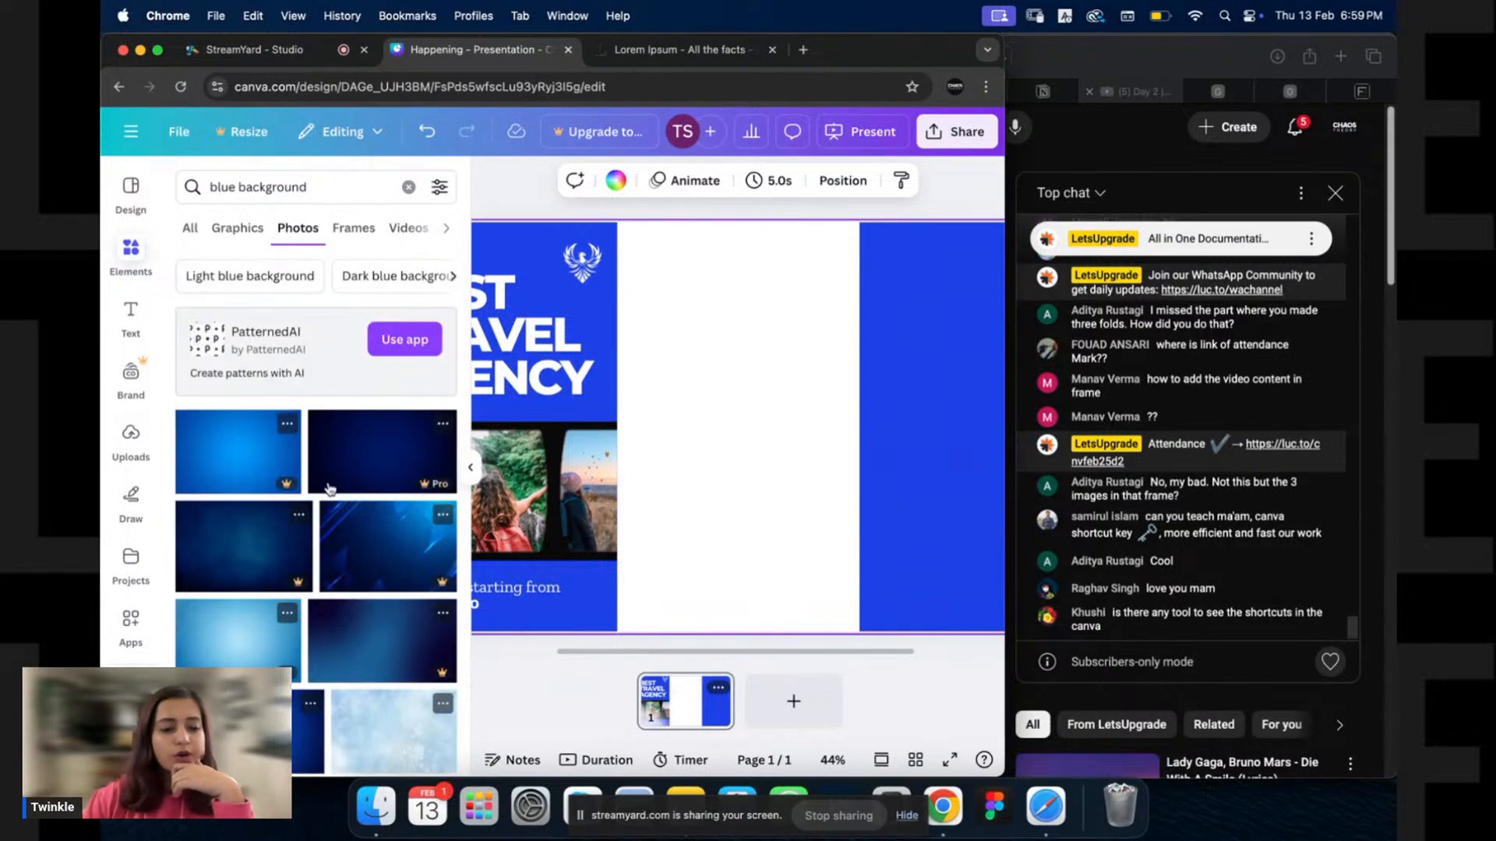
{"action": "scroll", "coordinate": [361, 561], "scroll_direction": "down", "scroll_amount": 3}
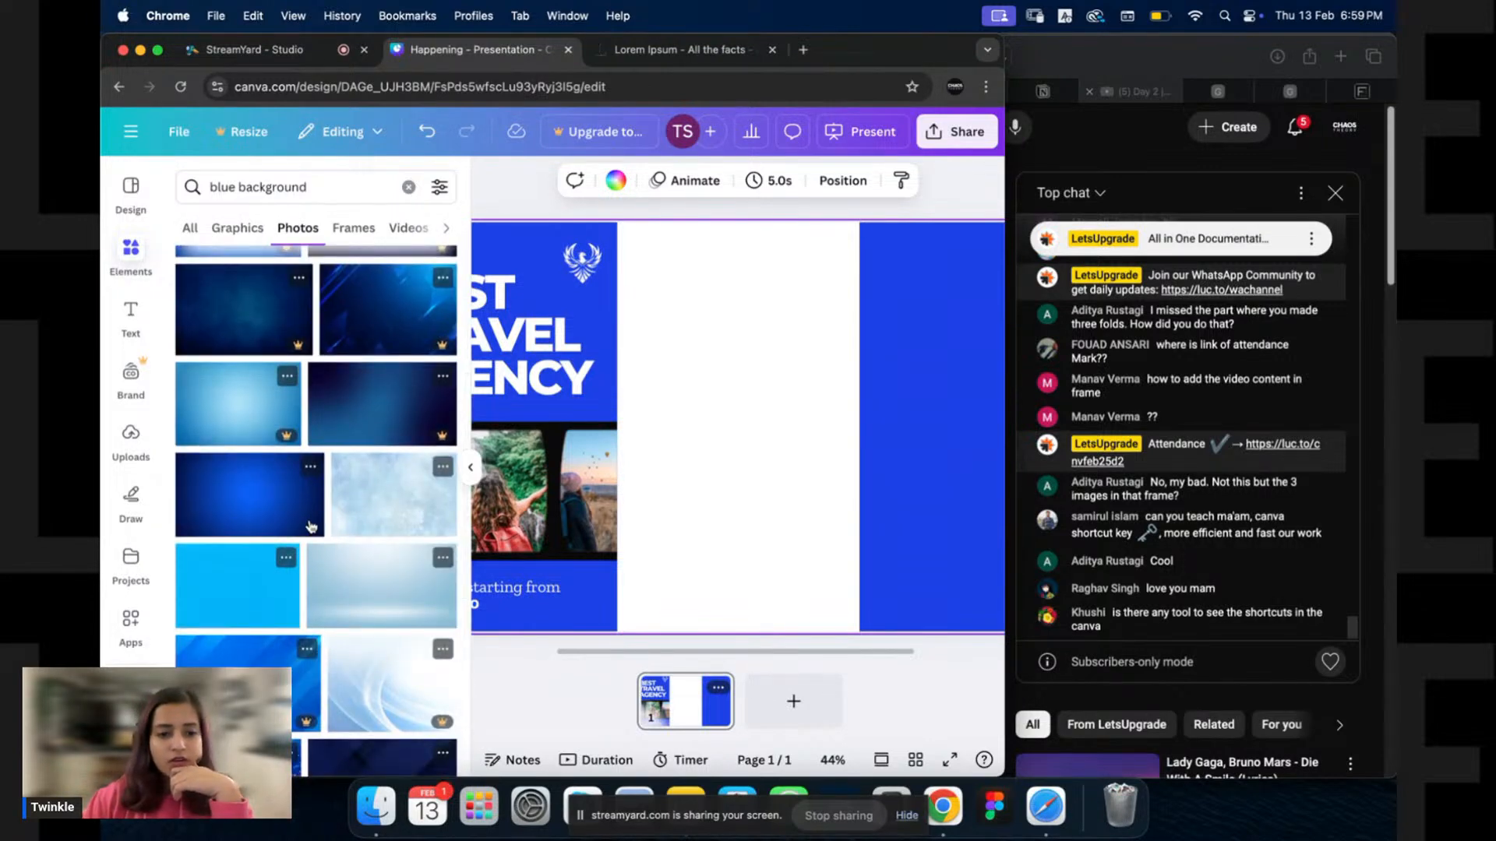
{"action": "scroll", "coordinate": [339, 526], "scroll_direction": "down", "scroll_amount": 3}
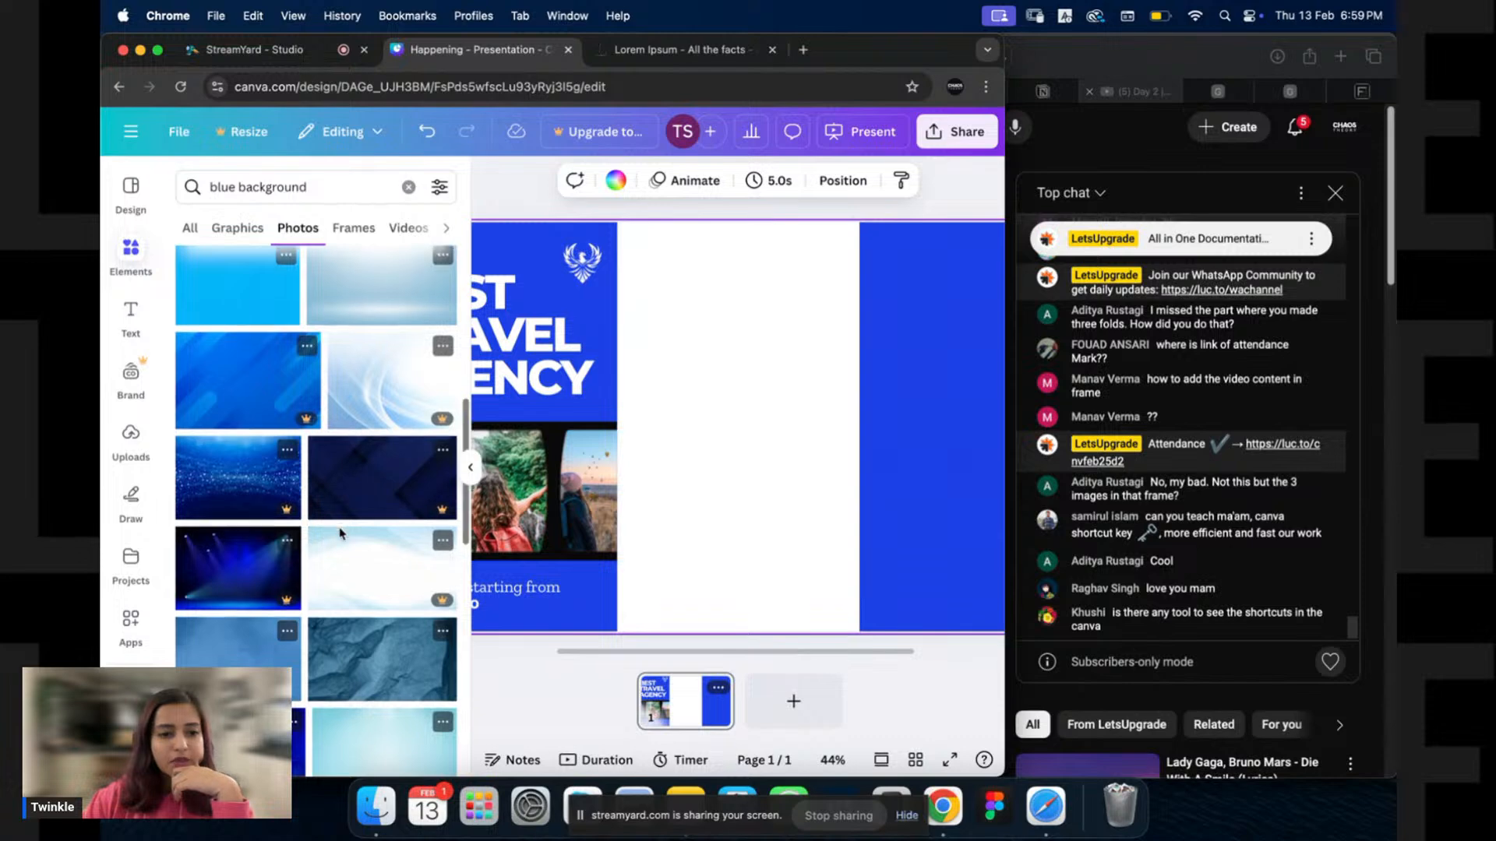
{"action": "scroll", "coordinate": [348, 530], "scroll_direction": "down", "scroll_amount": 3}
{"action": "scroll", "coordinate": [348, 530], "scroll_direction": "down", "scroll_amount": 2}
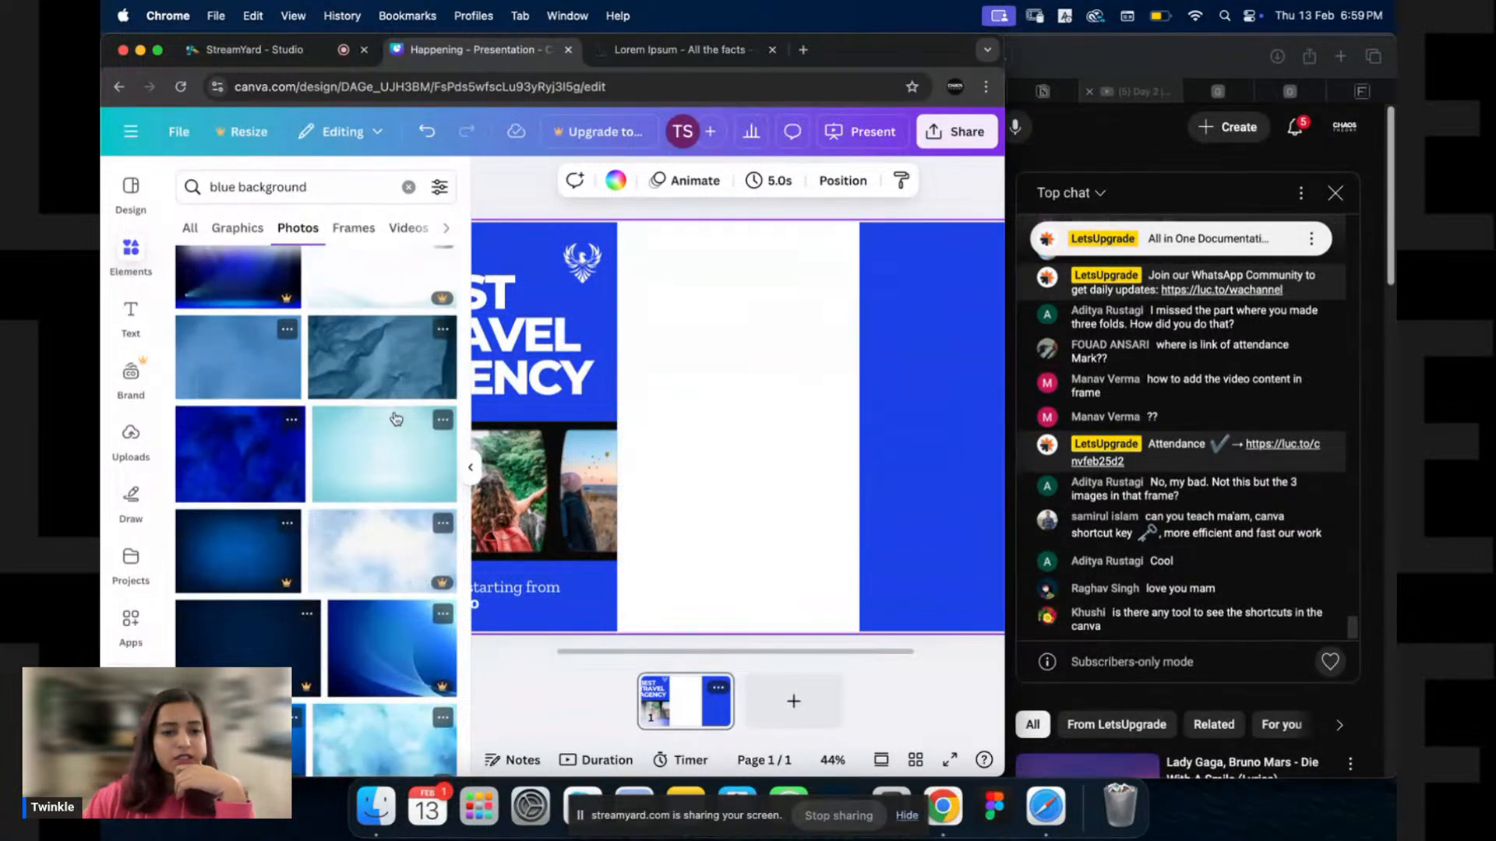
{"action": "left_click_drag", "start_coordinate": [378, 370], "coordinate": [633, 347]}
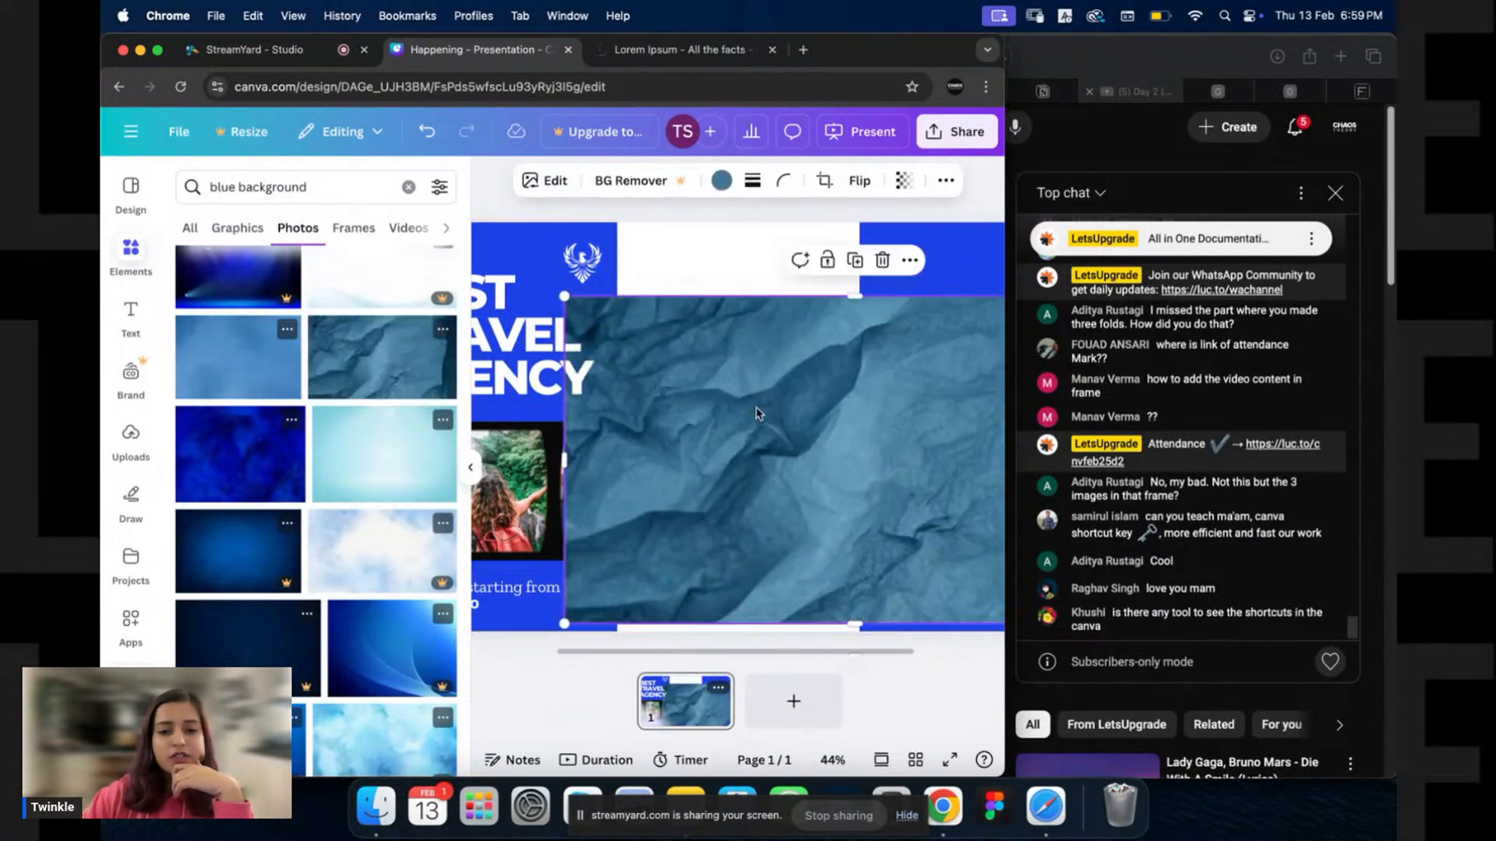
{"action": "left_click_drag", "start_coordinate": [754, 410], "coordinate": [562, 341]}
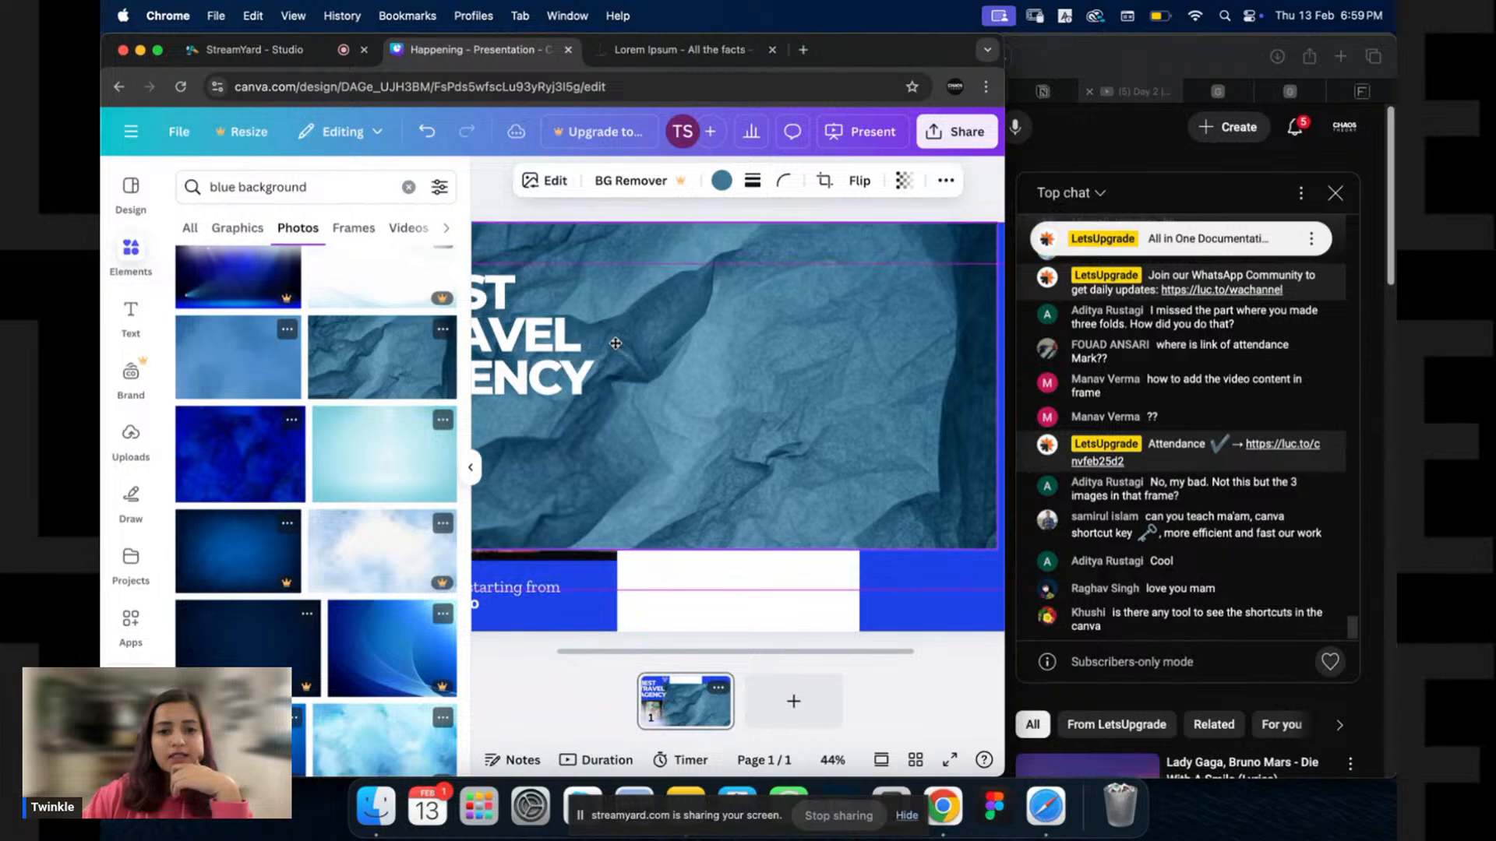
{"action": "left_click_drag", "start_coordinate": [998, 386], "coordinate": [617, 398]}
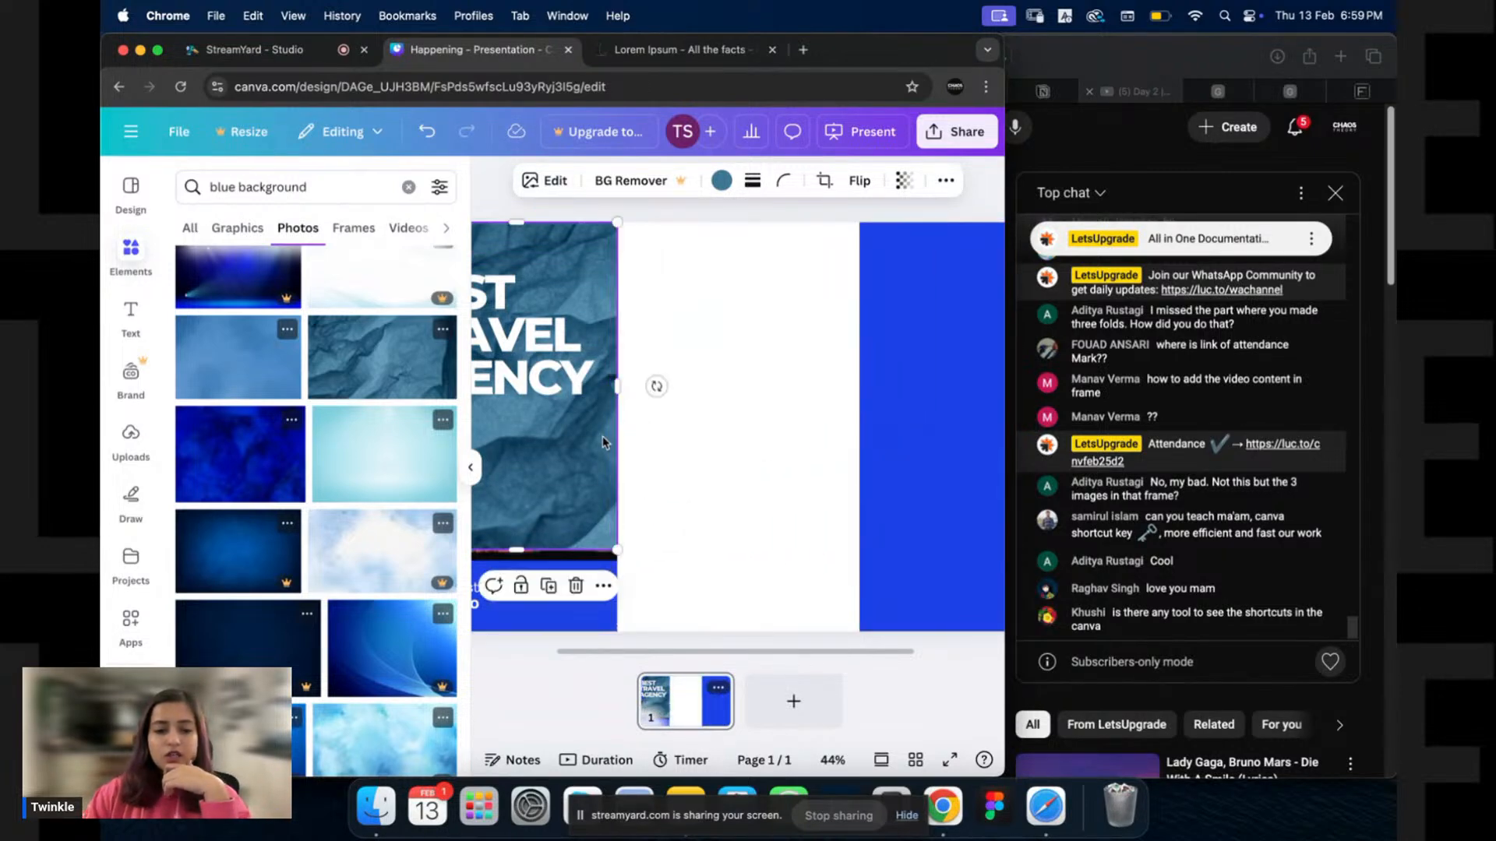
Recolour the paper photo with the document's blue and extend it to fill the first panel behind the logo and film strip.
{"action": "left_click", "coordinate": [722, 180]}
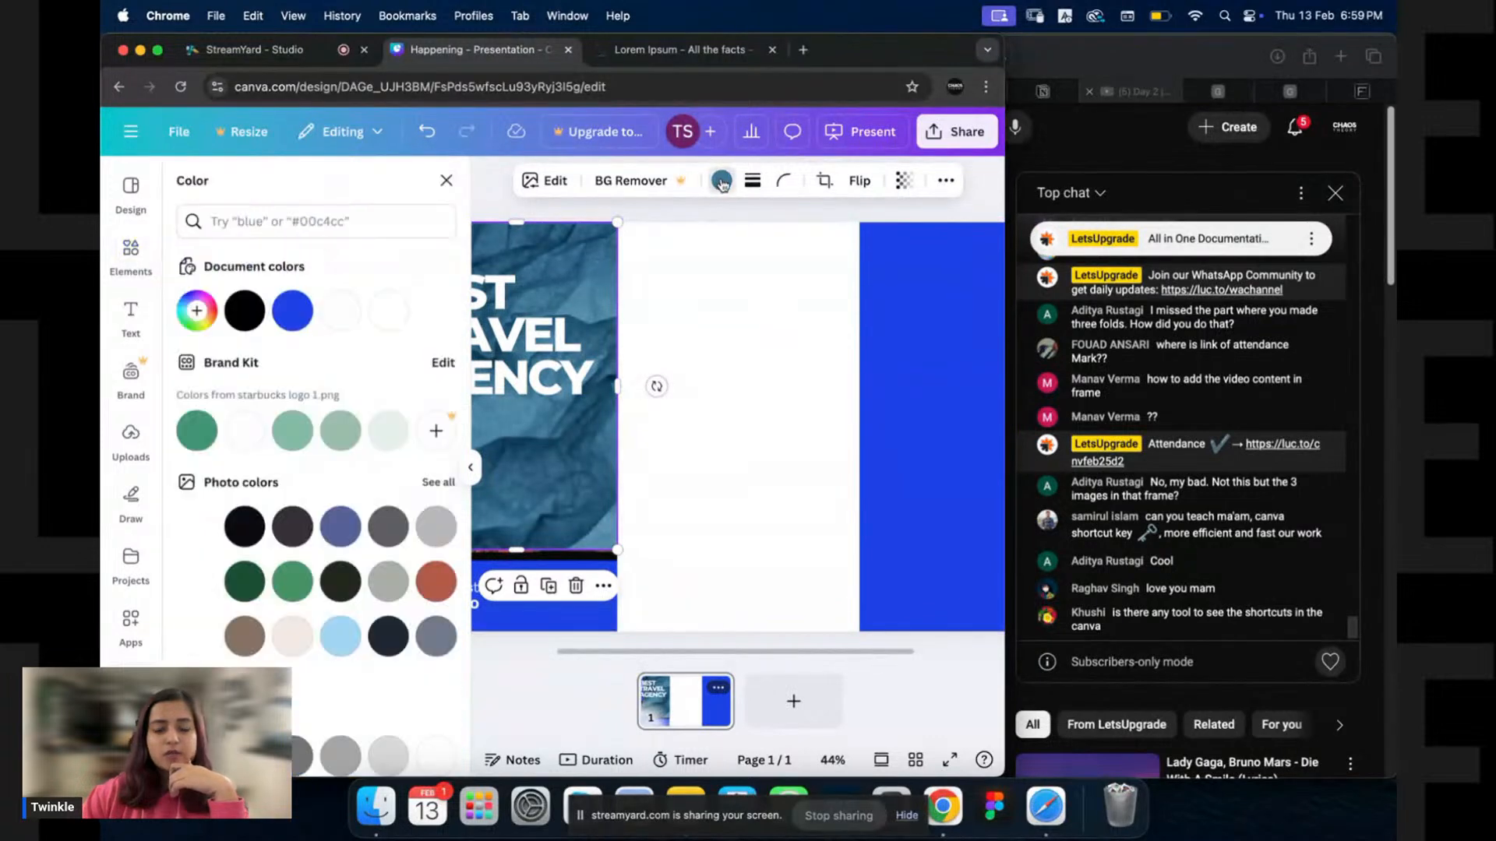
{"action": "left_click", "coordinate": [713, 359]}
{"action": "left_click_drag", "start_coordinate": [224, 387], "coordinate": [221, 389]}
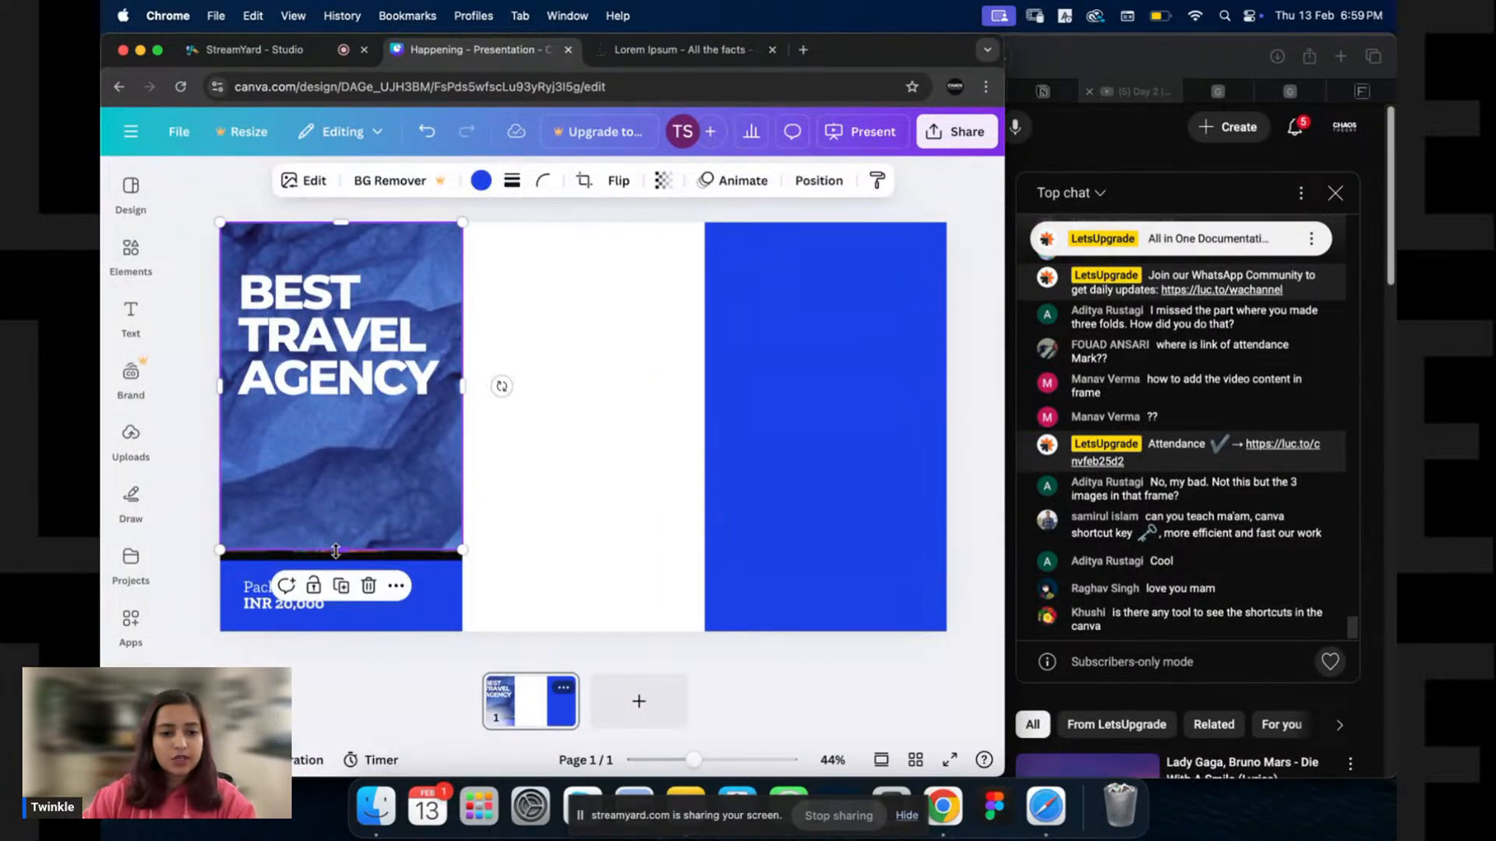
{"action": "left_click_drag", "start_coordinate": [336, 550], "coordinate": [335, 628]}
{"action": "left_click", "coordinate": [543, 426]}
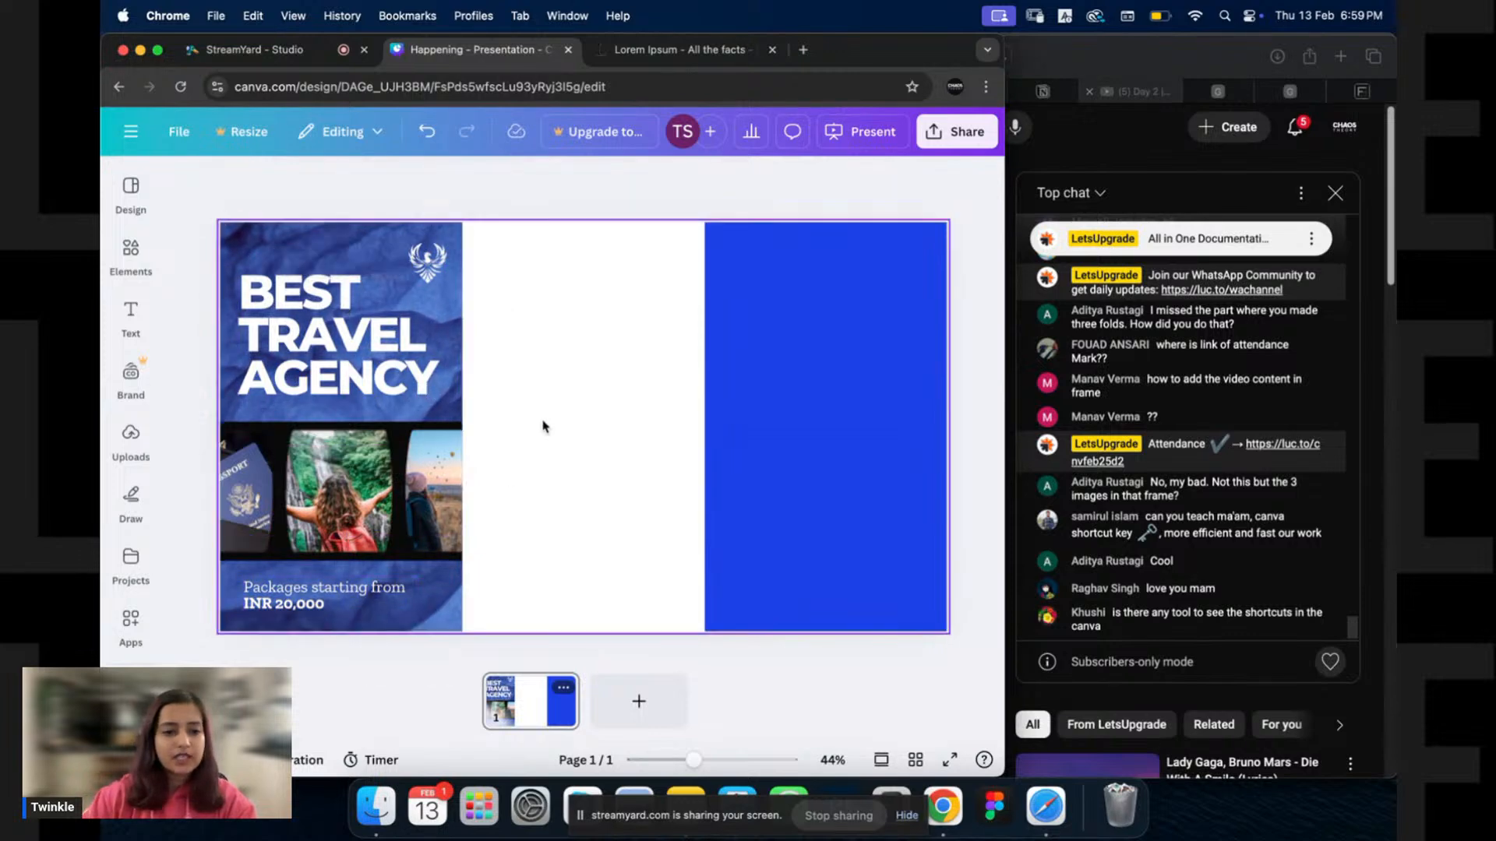
{"action": "left_click", "coordinate": [452, 310]}
{"action": "left_click", "coordinate": [480, 181]}
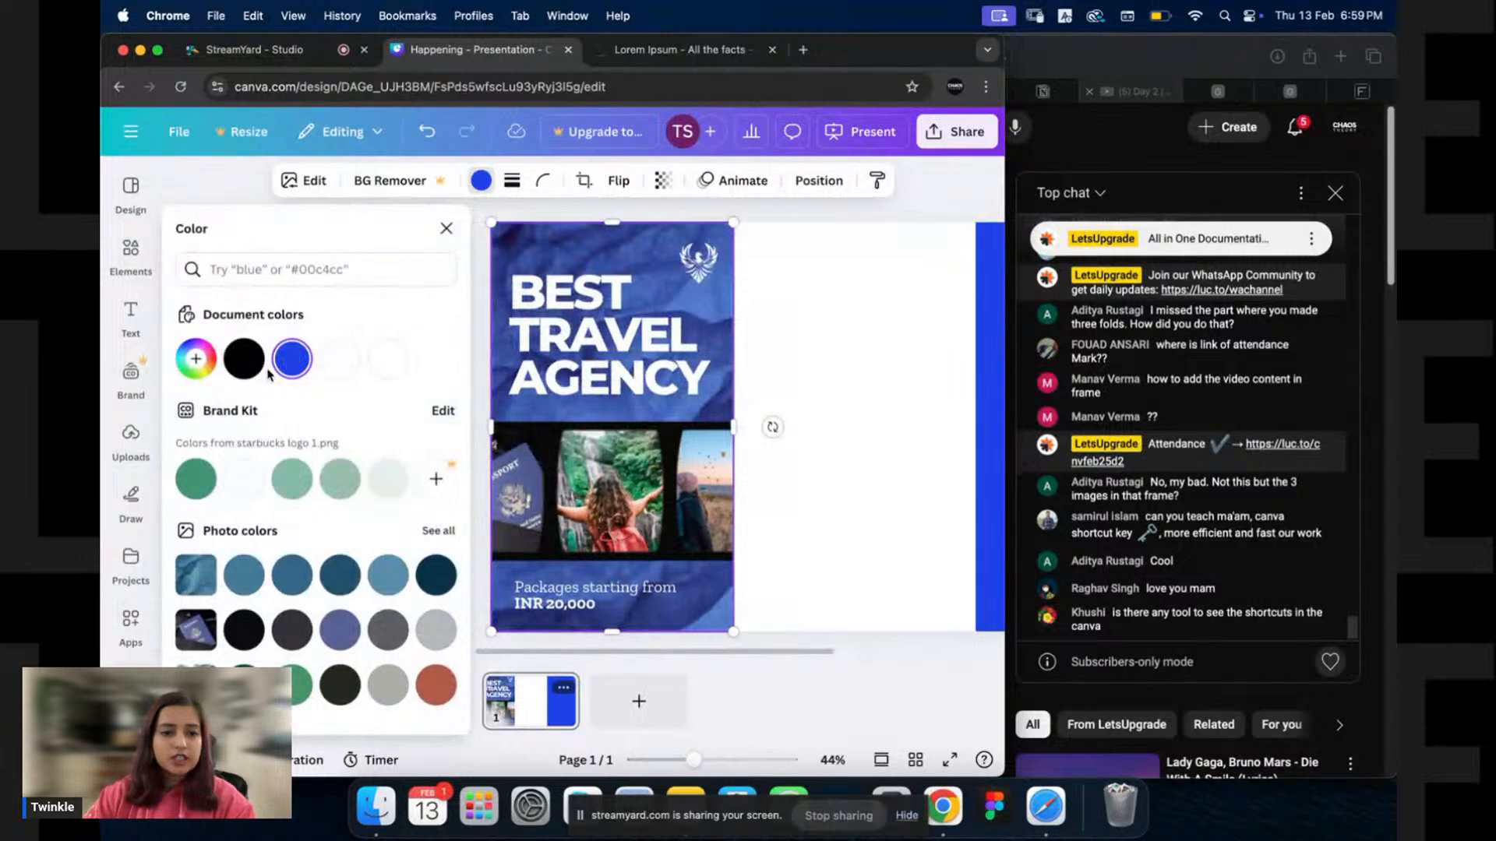
{"action": "left_click", "coordinate": [781, 371]}
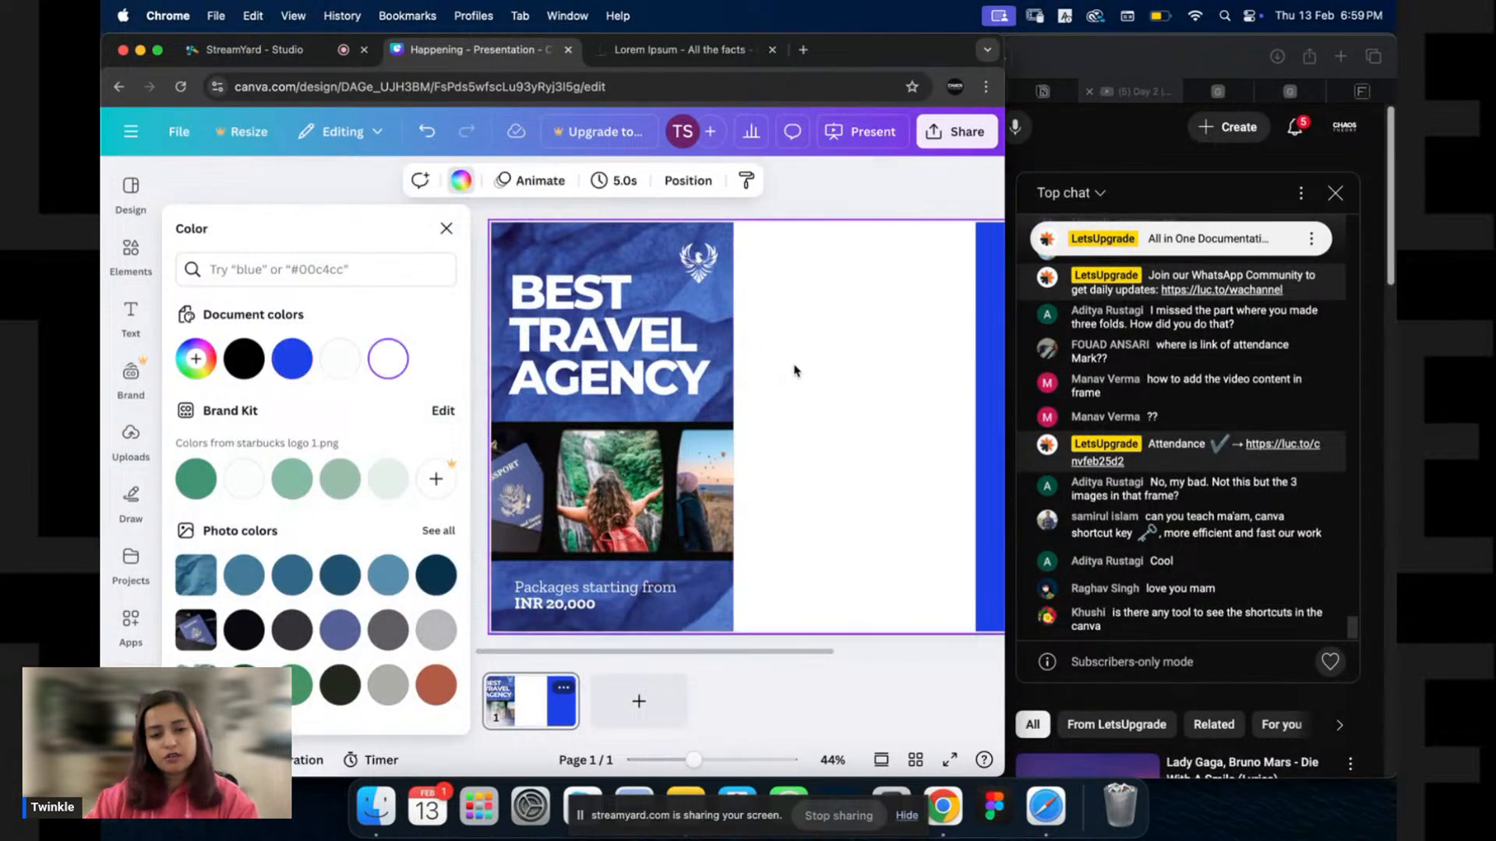
Replace the first panel's paper background with the mottled royal blue photo from the "blue background" results.
{"action": "left_click", "coordinate": [492, 243]}
{"action": "left_click", "coordinate": [131, 256]}
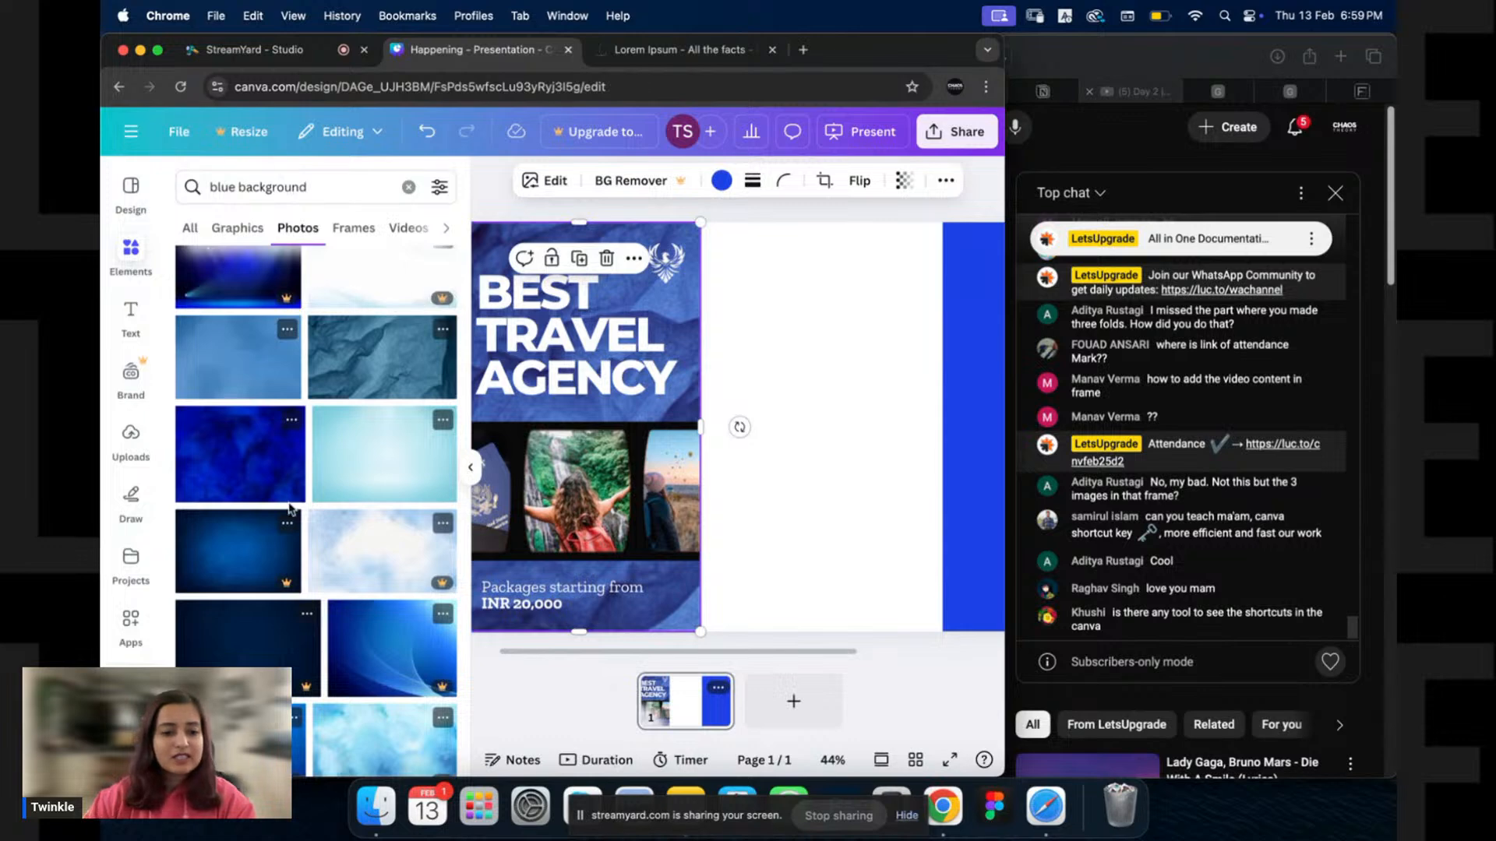
{"action": "scroll", "coordinate": [289, 503], "scroll_direction": "down", "scroll_amount": 4}
{"action": "scroll", "coordinate": [273, 413], "scroll_direction": "up", "scroll_amount": 2}
{"action": "left_click_drag", "start_coordinate": [251, 328], "coordinate": [689, 297]}
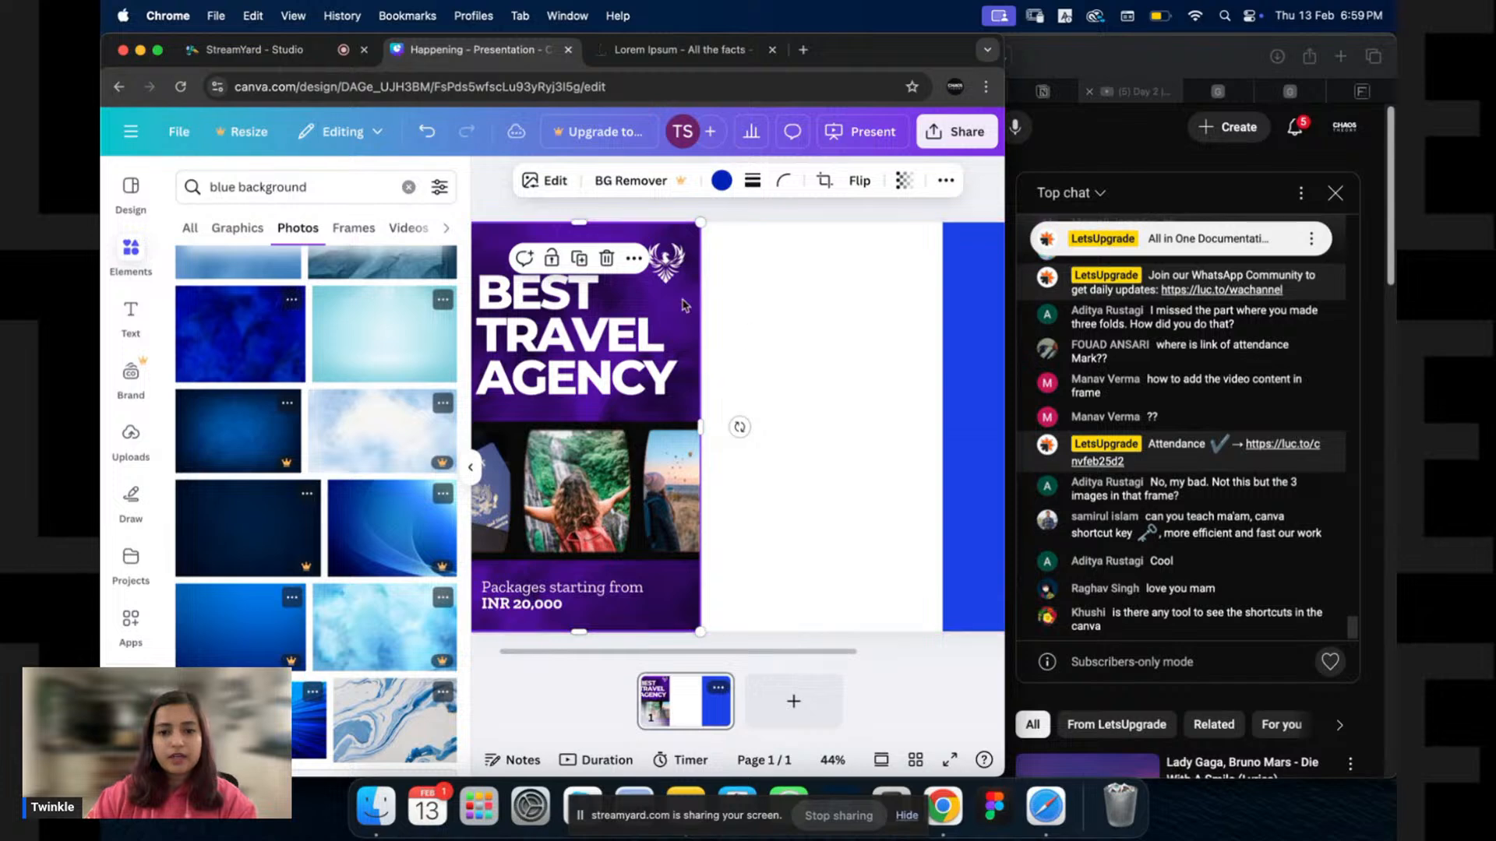
Replace the first panel's background photo with the blue woven-texture photo from further down the results.
{"action": "scroll", "coordinate": [311, 499], "scroll_direction": "down", "scroll_amount": 5}
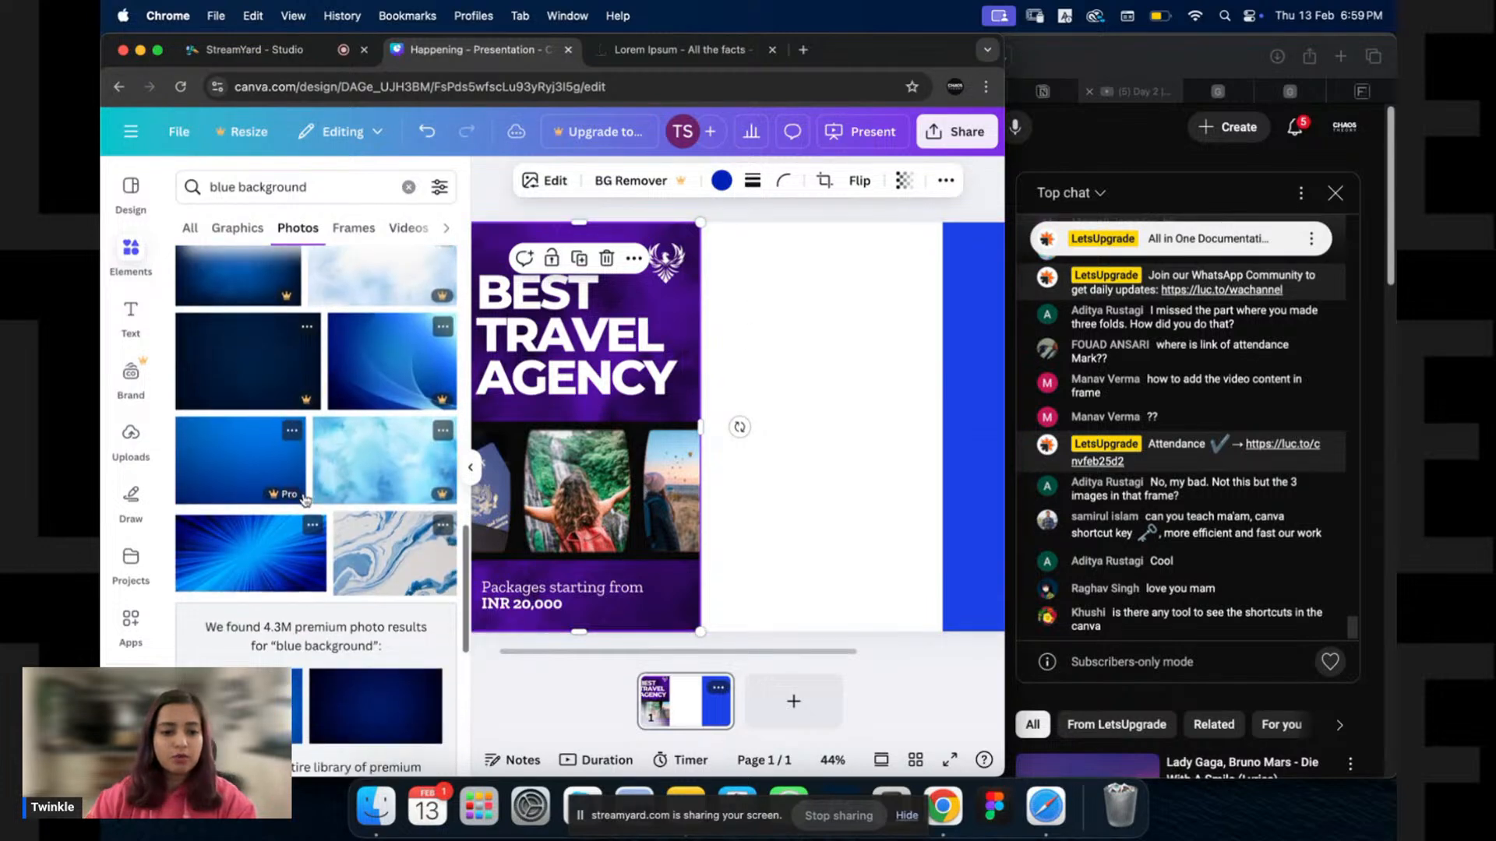
{"action": "scroll", "coordinate": [367, 503], "scroll_direction": "down", "scroll_amount": 4}
{"action": "left_click_drag", "start_coordinate": [294, 426], "coordinate": [690, 354]}
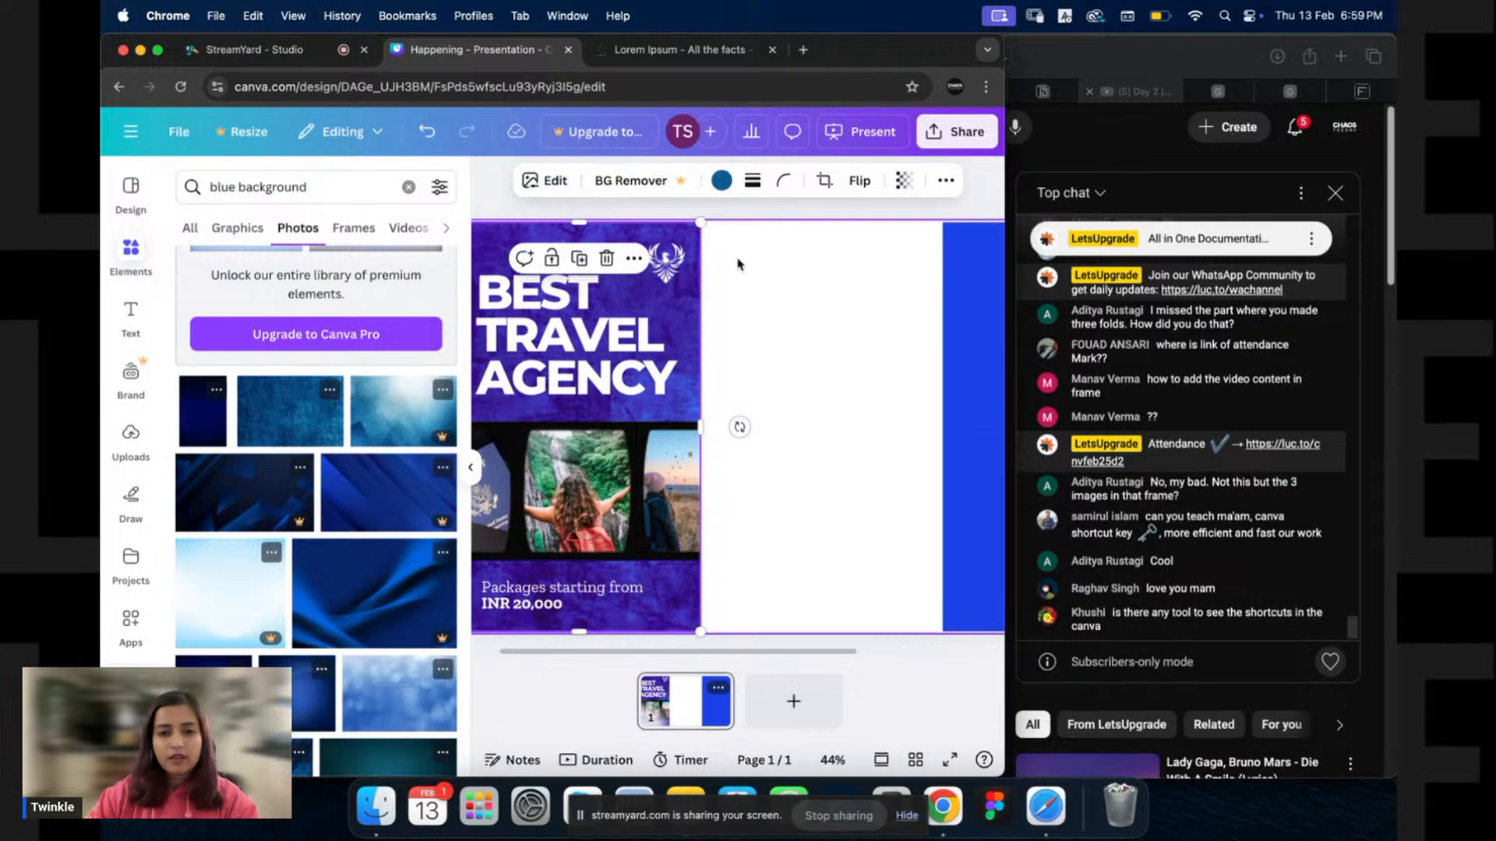
{"action": "left_click", "coordinate": [742, 319]}
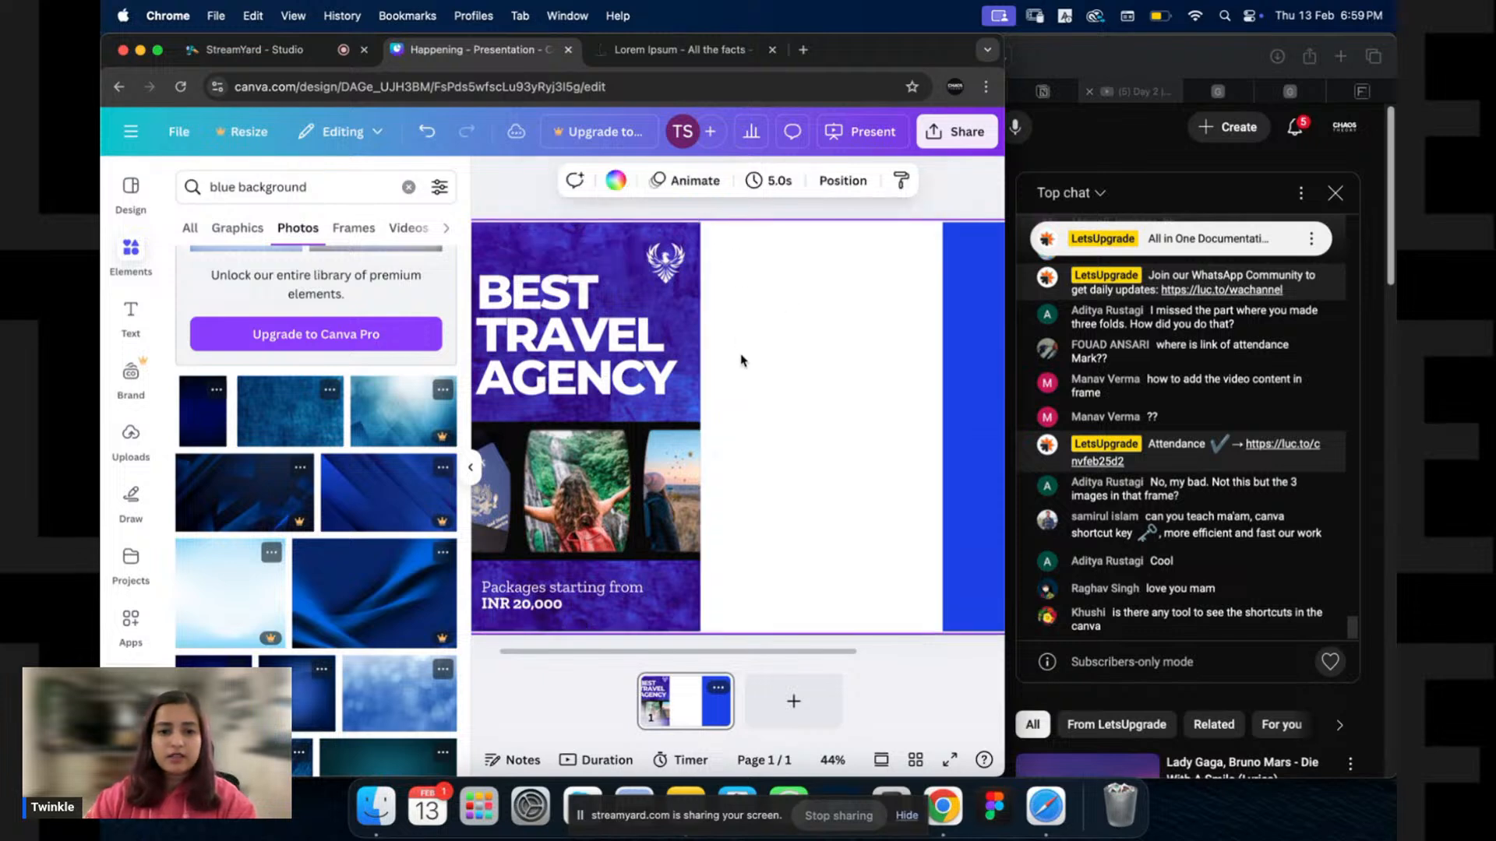
Recolour the first panel's textured background photo with the document's blue.
{"action": "left_click", "coordinate": [469, 469]}
{"action": "left_click", "coordinate": [437, 323]}
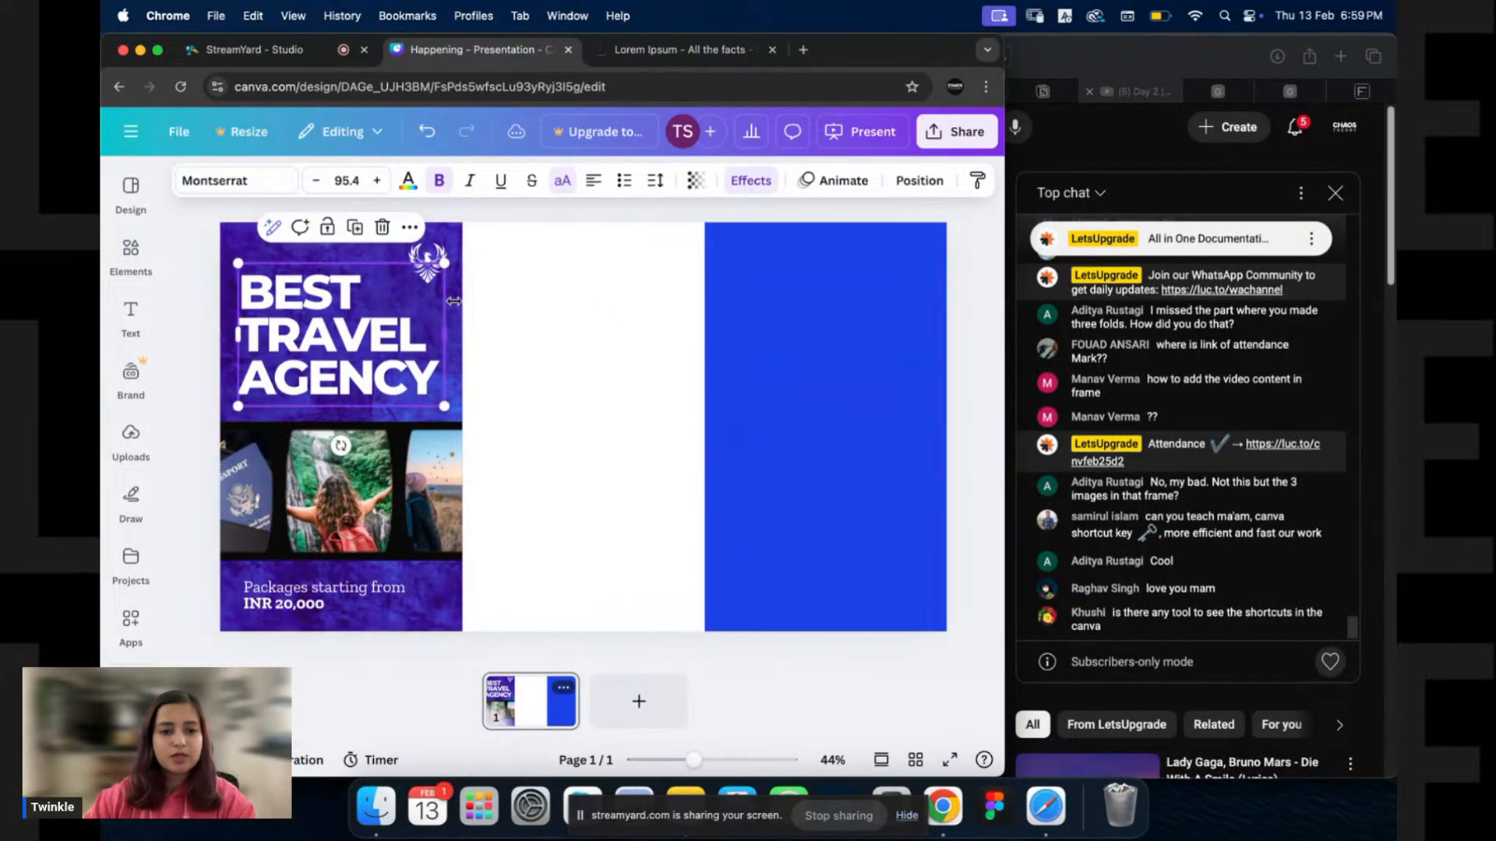
{"action": "left_click", "coordinate": [534, 287]}
{"action": "left_click", "coordinate": [459, 293]}
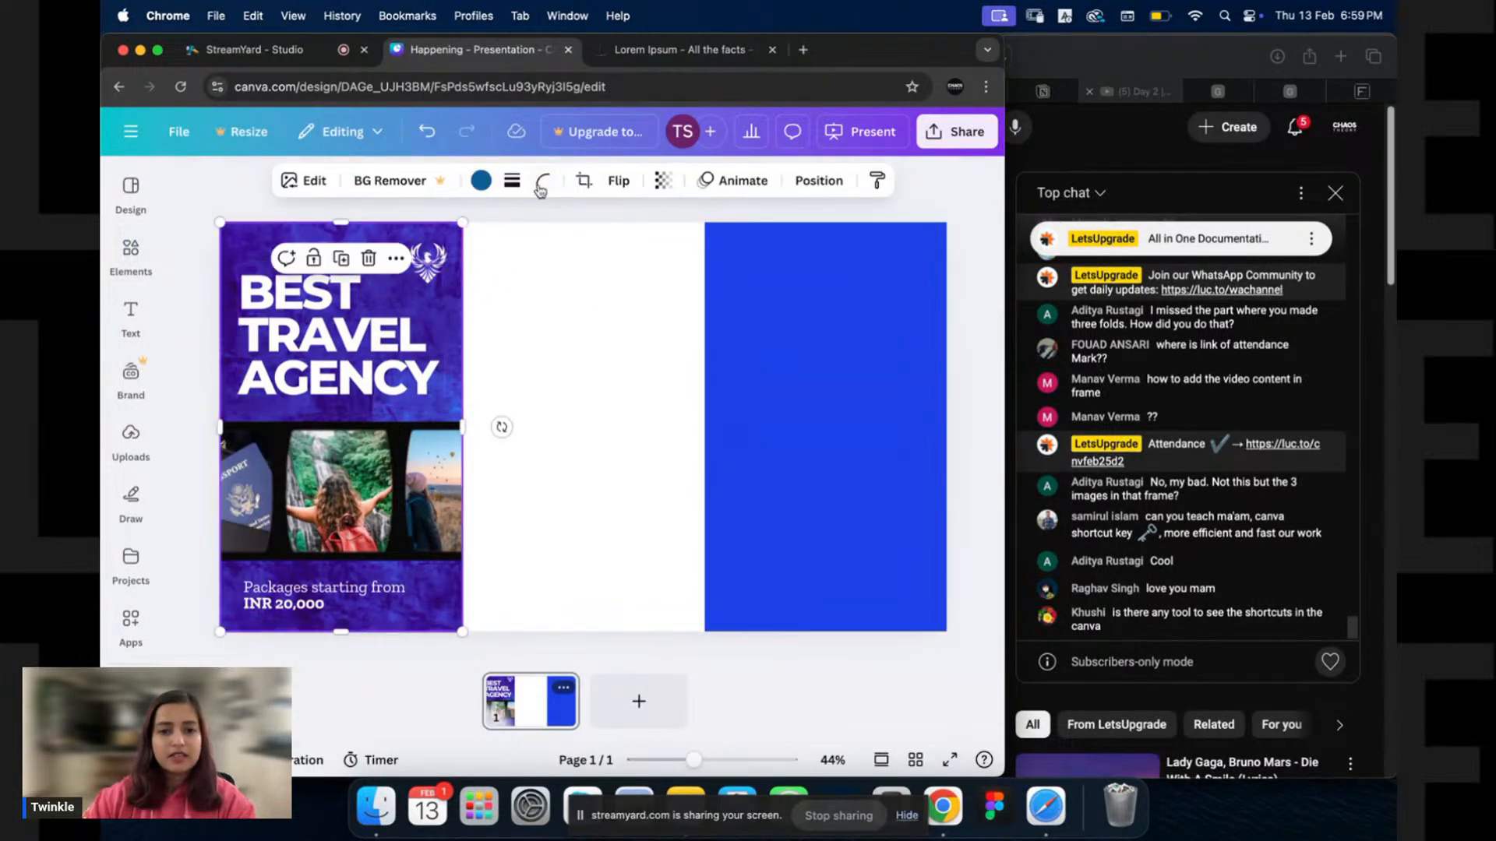
{"action": "left_click", "coordinate": [481, 182]}
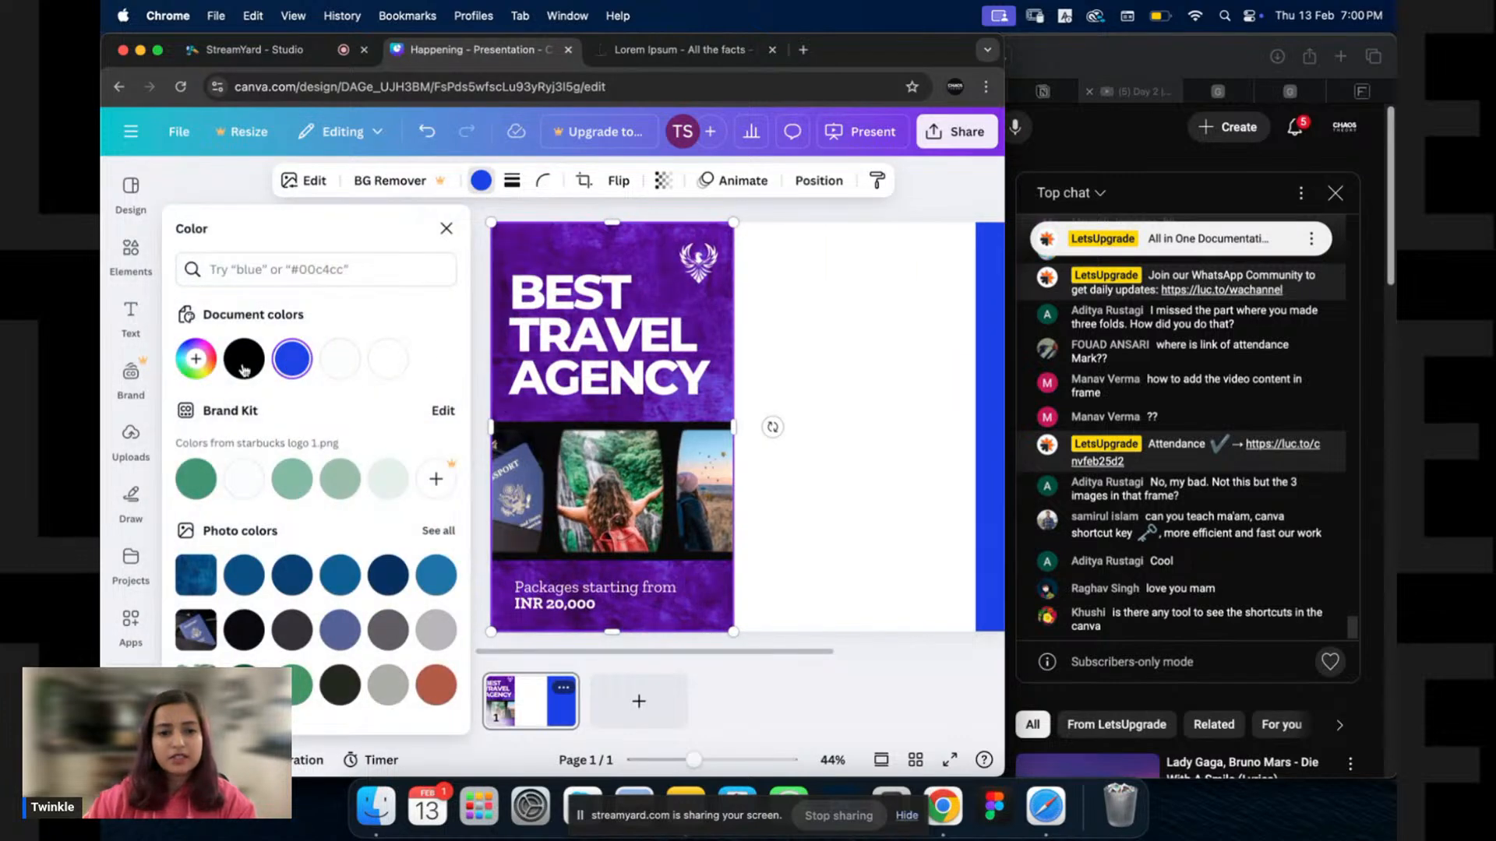
Open the image adjustments for the first panel's background photo and set its temperature to -97.
{"action": "left_click", "coordinate": [307, 184]}
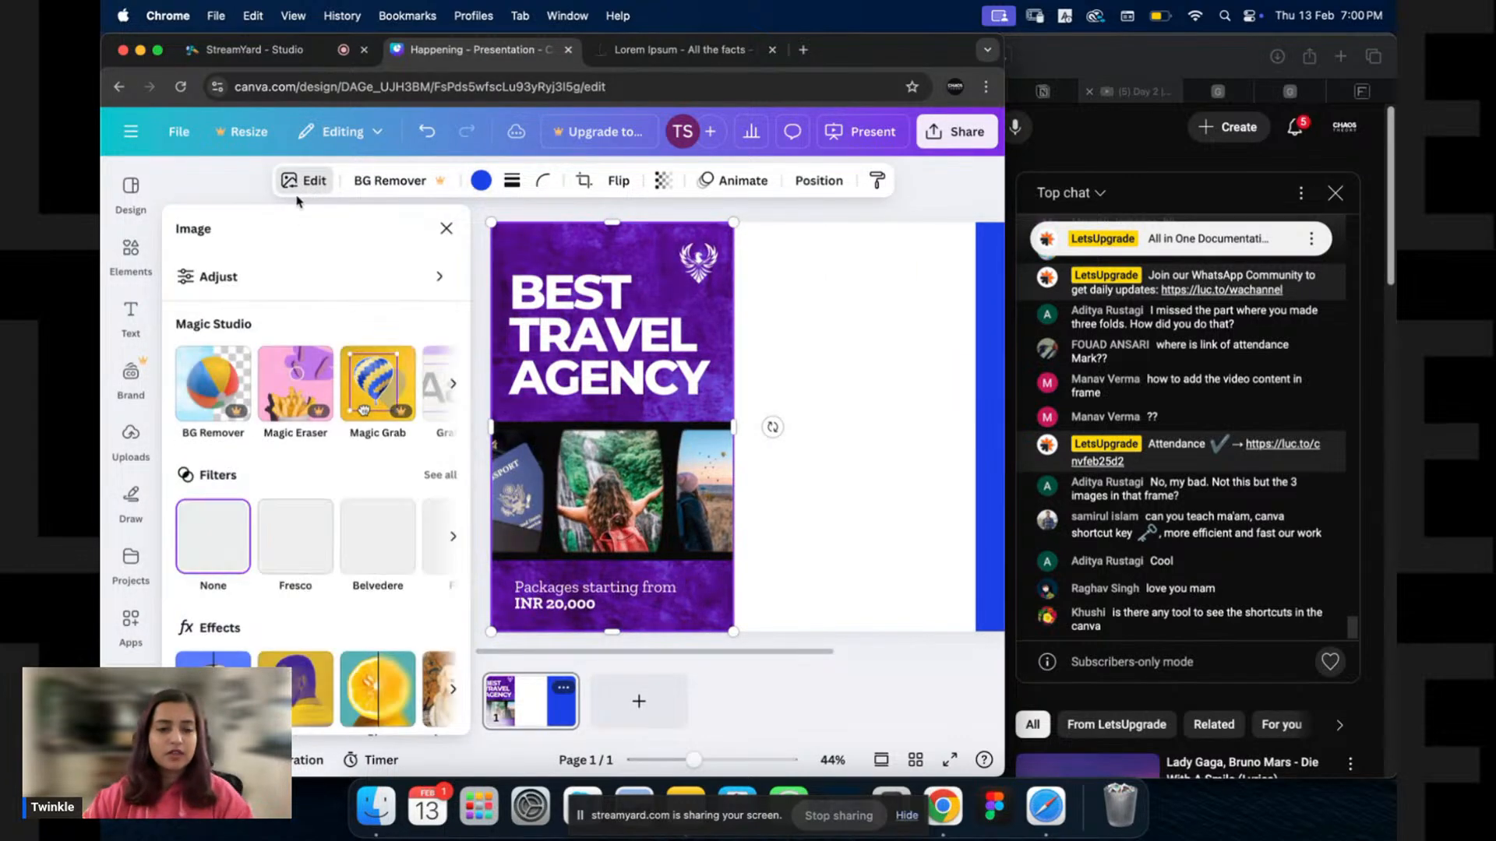
{"action": "left_click", "coordinate": [280, 279]}
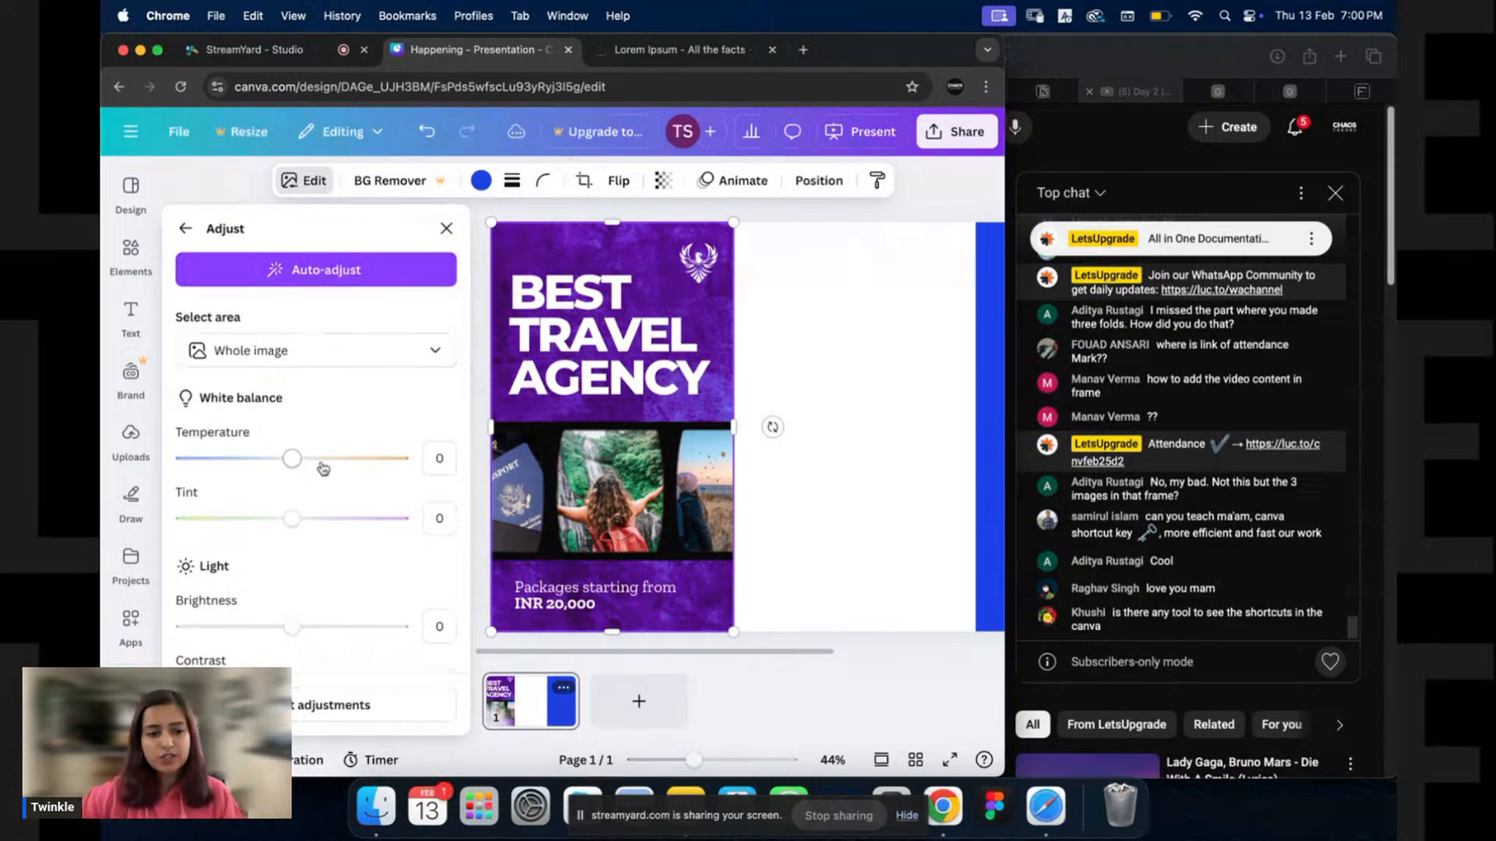
{"action": "scroll", "coordinate": [321, 436], "scroll_direction": "down", "scroll_amount": 3}
{"action": "scroll", "coordinate": [321, 419], "scroll_direction": "down", "scroll_amount": 5}
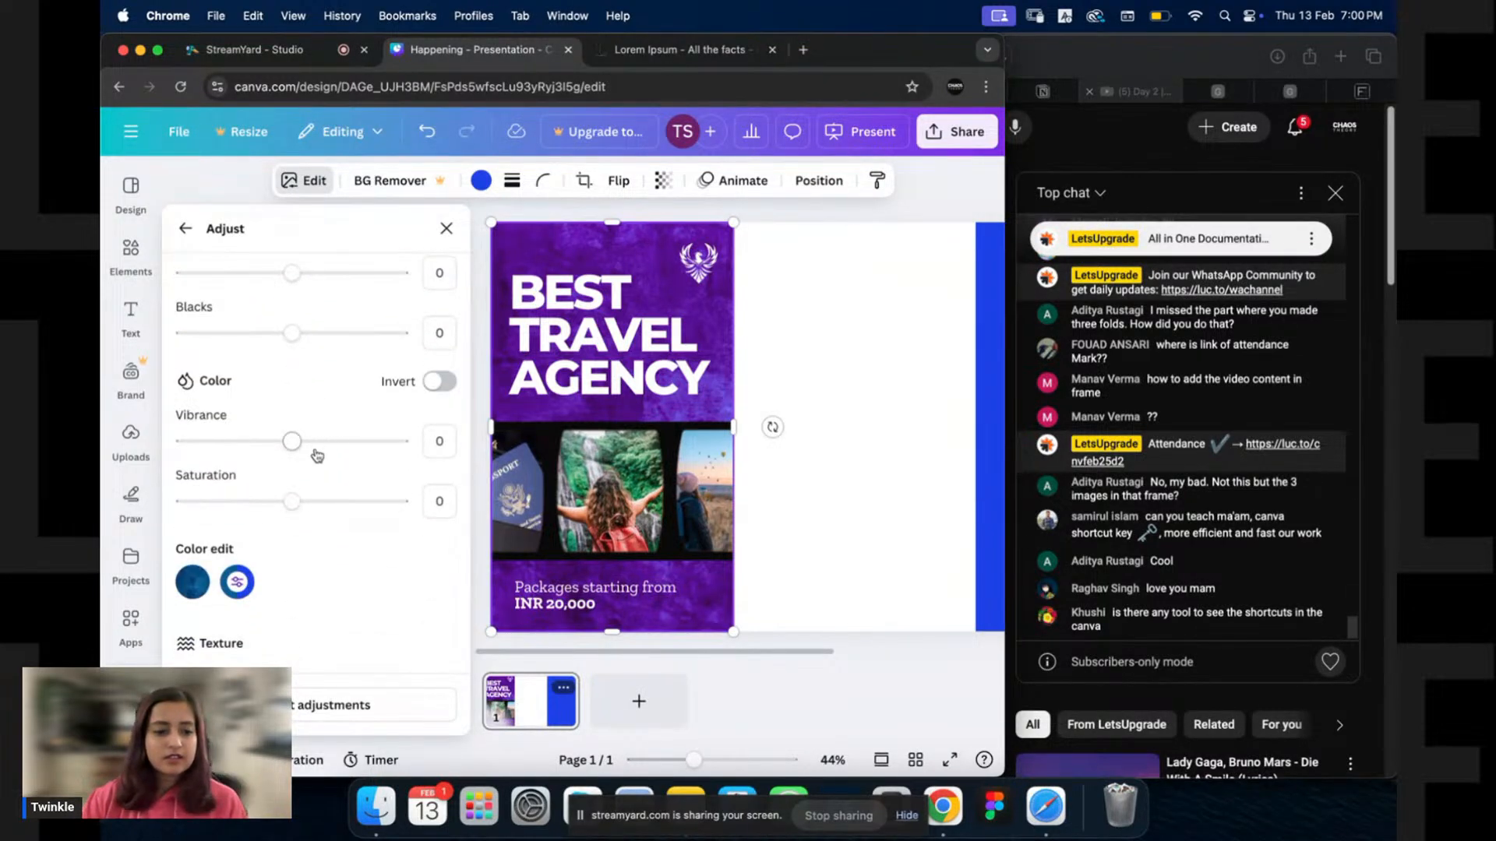
{"action": "scroll", "coordinate": [331, 396], "scroll_direction": "down", "scroll_amount": 1}
{"action": "scroll", "coordinate": [325, 441], "scroll_direction": "up", "scroll_amount": 8}
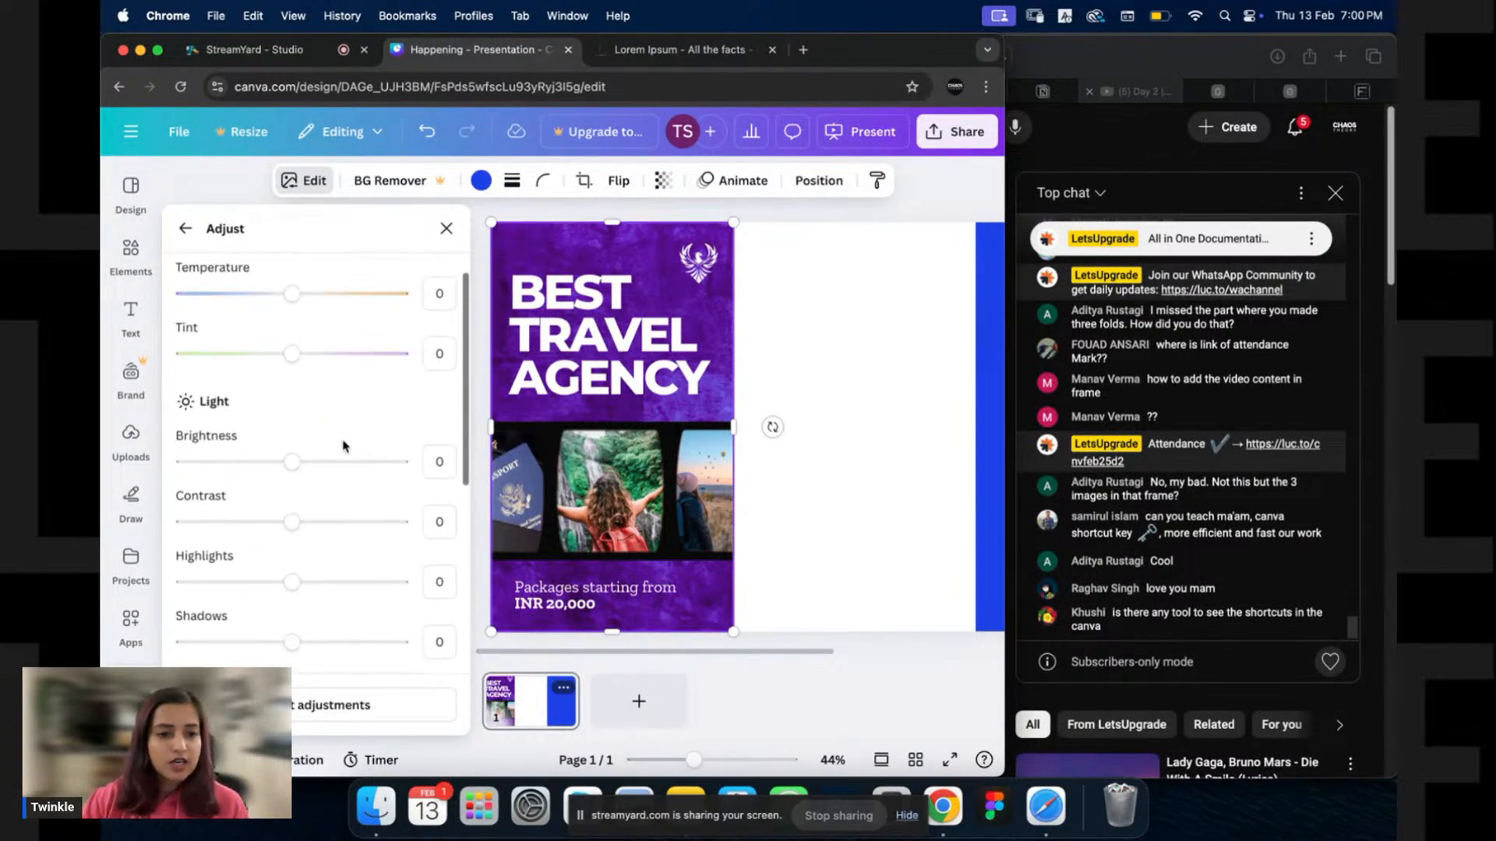
{"action": "left_click_drag", "start_coordinate": [292, 439], "coordinate": [187, 446]}
{"action": "double_click", "coordinate": [199, 441]}
Set the background photo's tint to 100 and close the image adjustments.
{"action": "left_click", "coordinate": [350, 497]}
{"action": "left_click", "coordinate": [381, 499]}
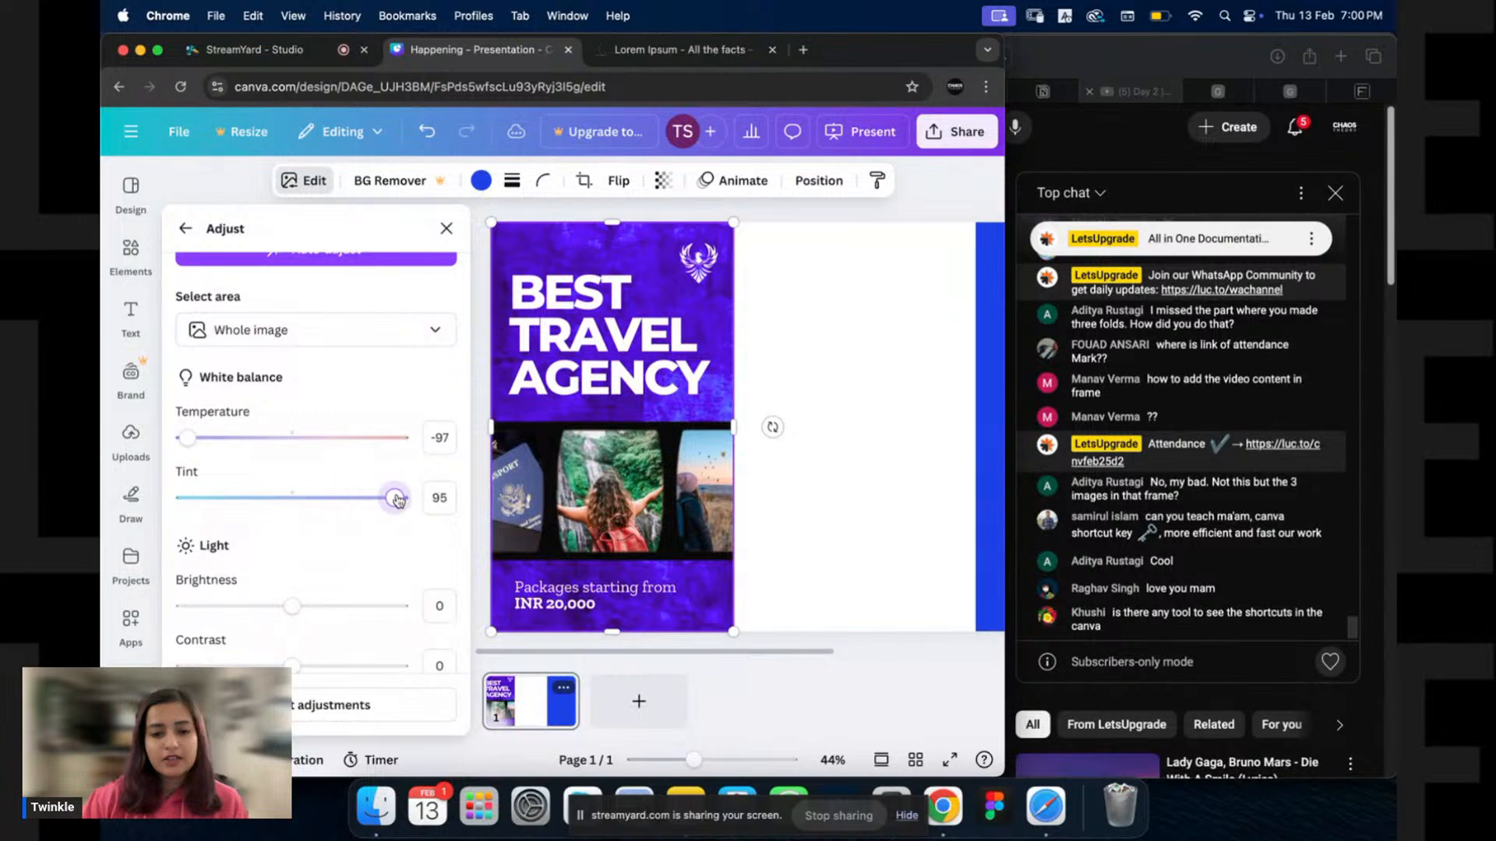
{"action": "double_click", "coordinate": [395, 500]}
{"action": "left_click", "coordinate": [407, 501]}
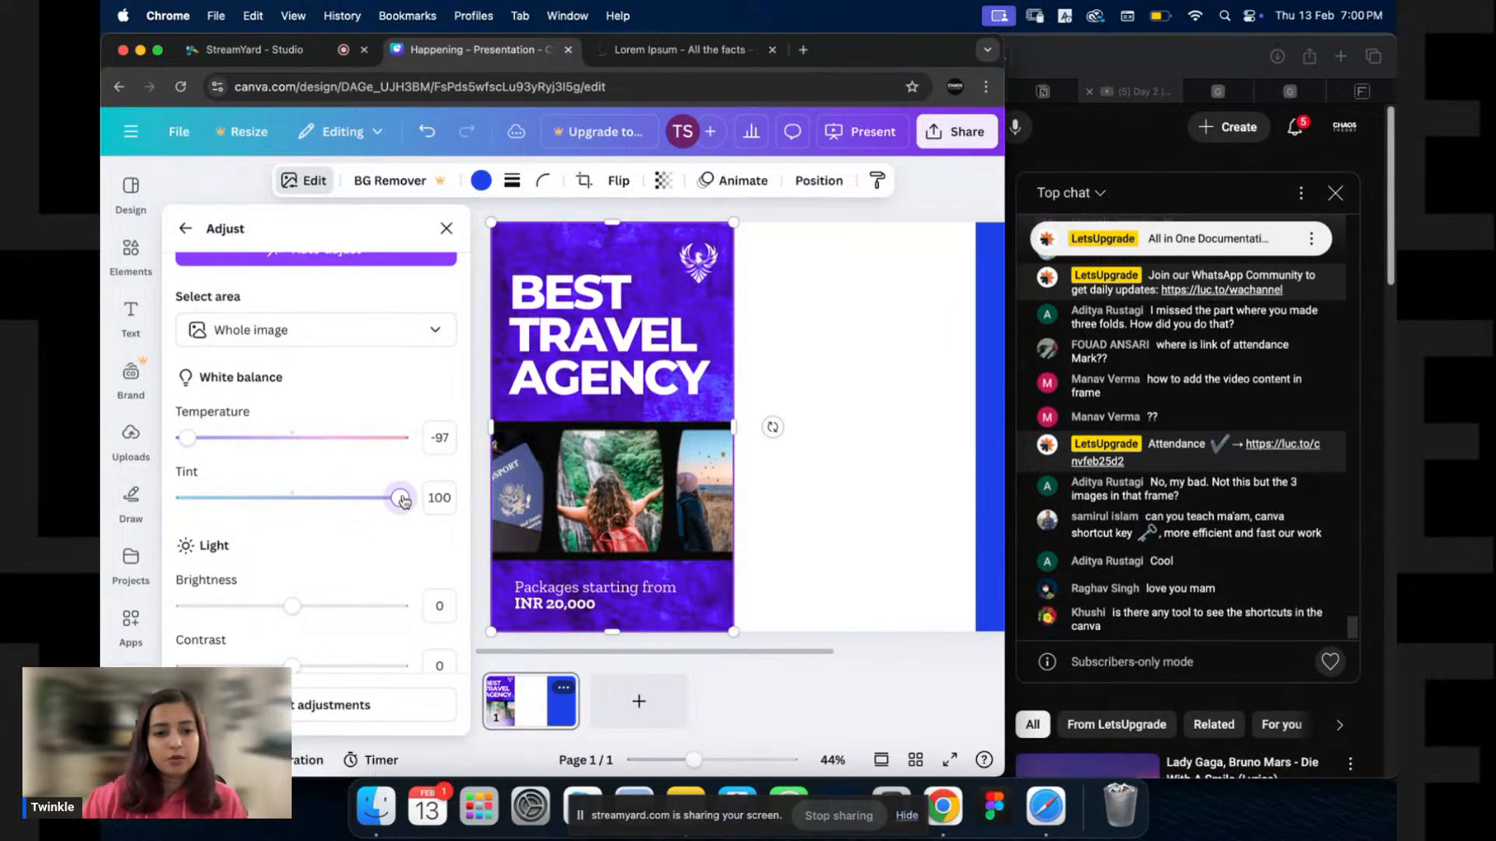
{"action": "left_click", "coordinate": [785, 404]}
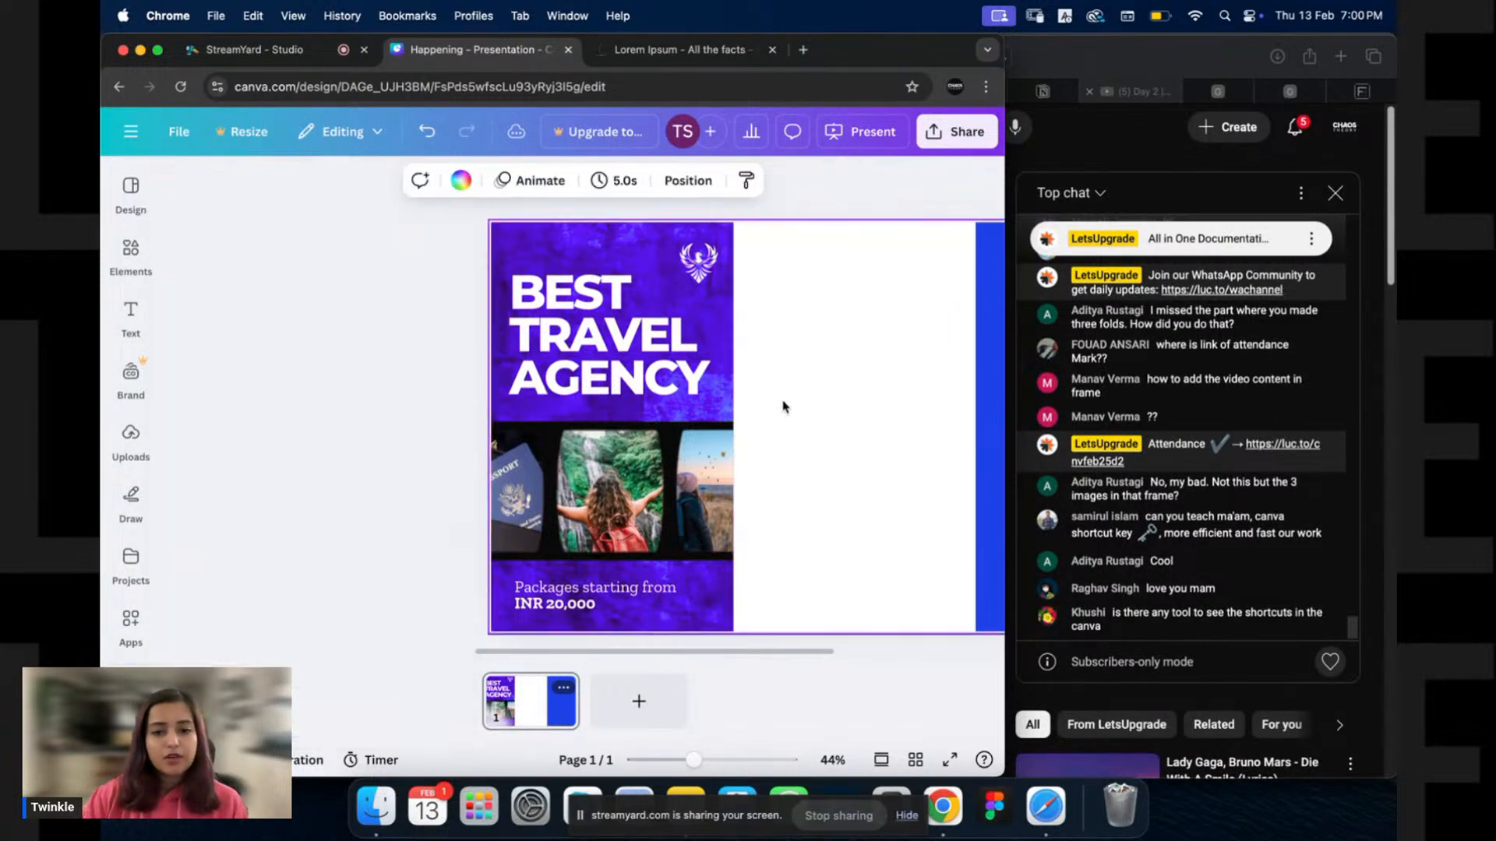
{"action": "left_click", "coordinate": [709, 278]}
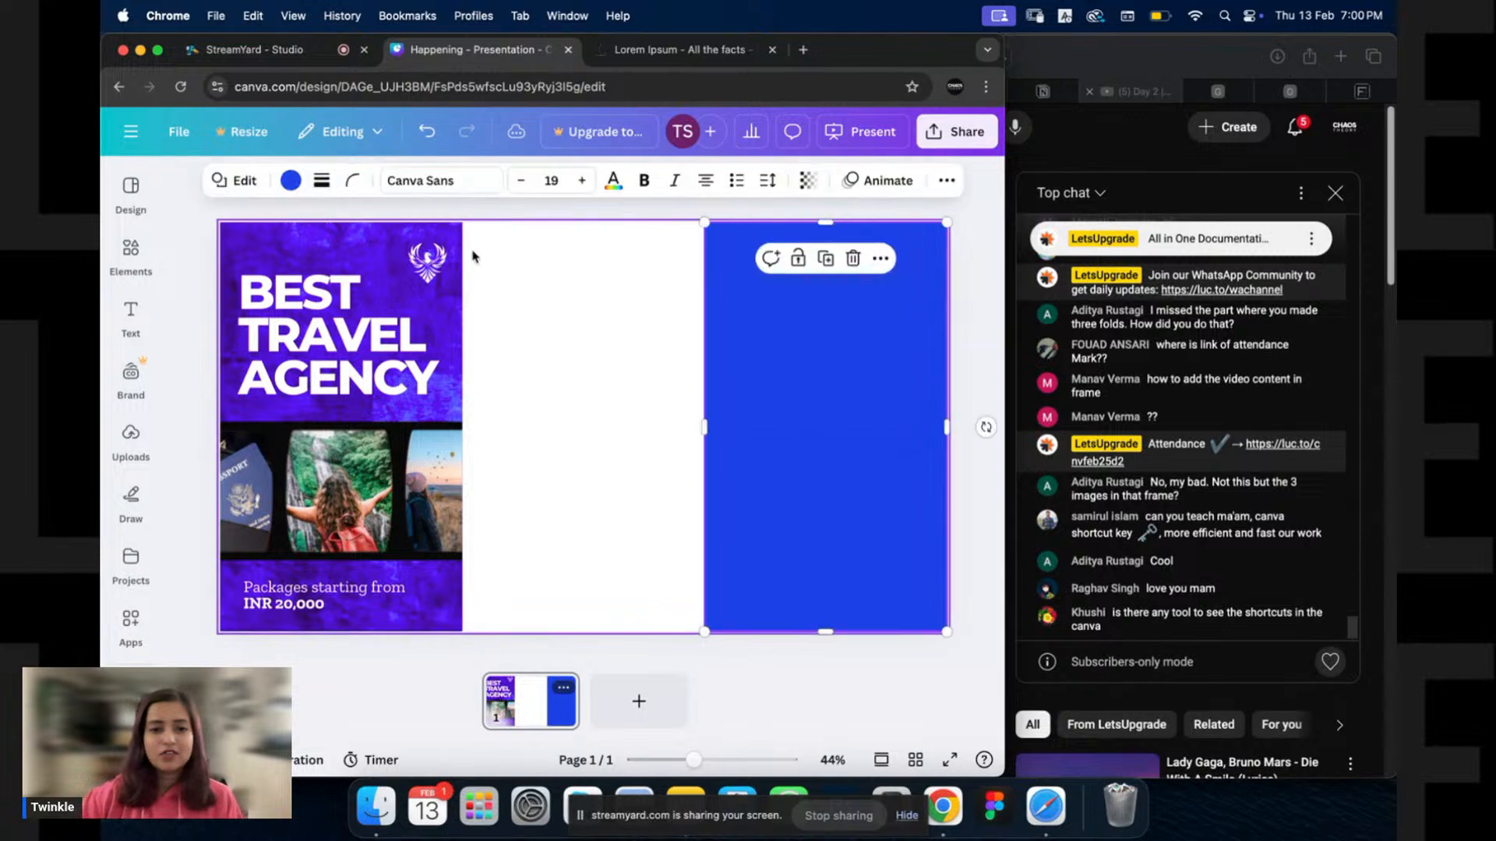
Recolour the third panel's blue rectangle with the purple sampled from the first panel's textured background and close the colour settings.
{"action": "left_click", "coordinate": [290, 180]}
{"action": "left_click", "coordinate": [216, 359]}
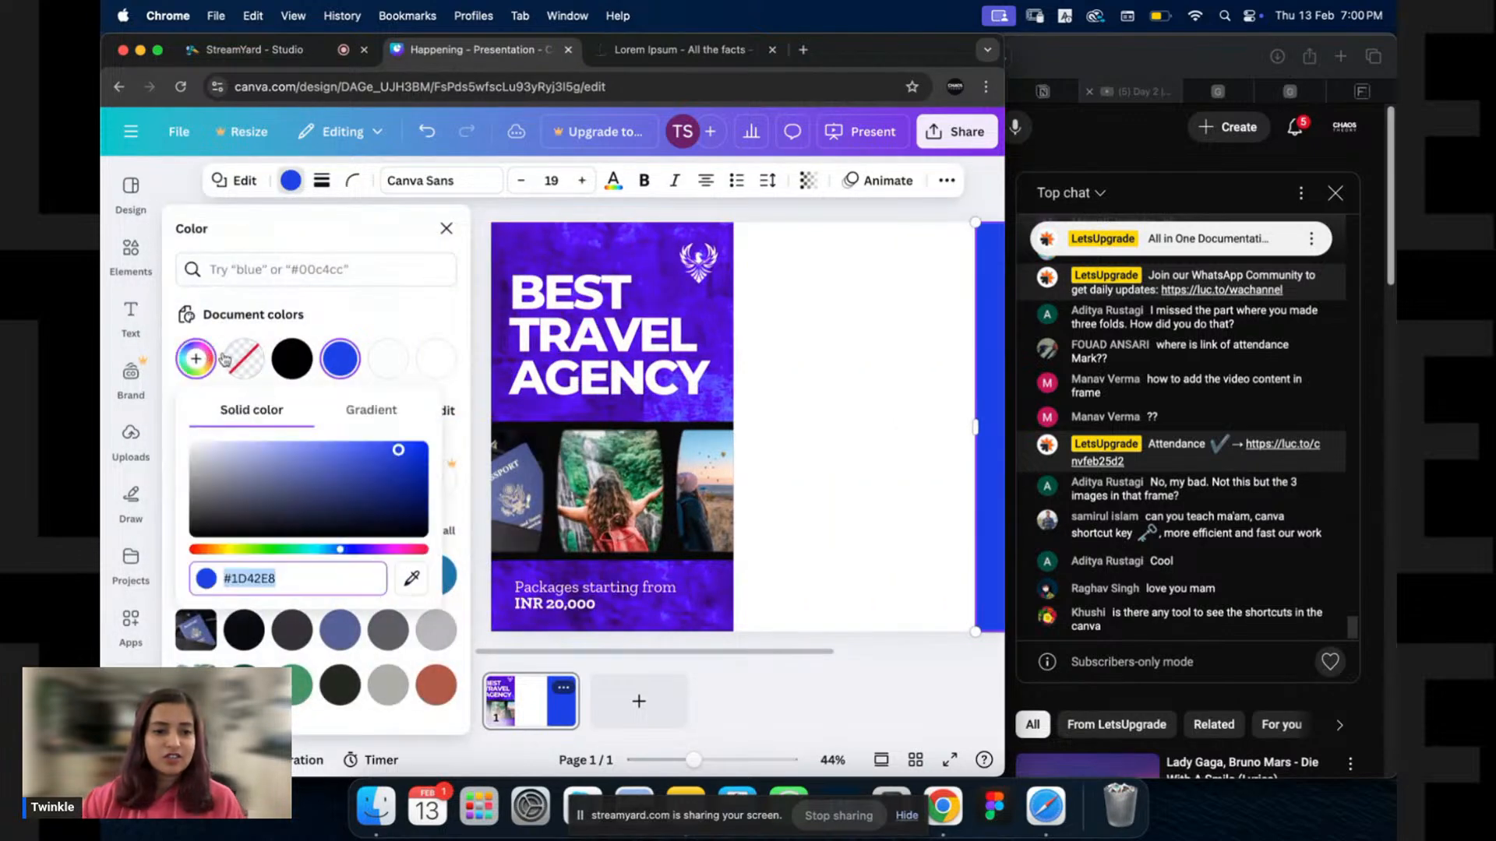
{"action": "left_click", "coordinate": [425, 578]}
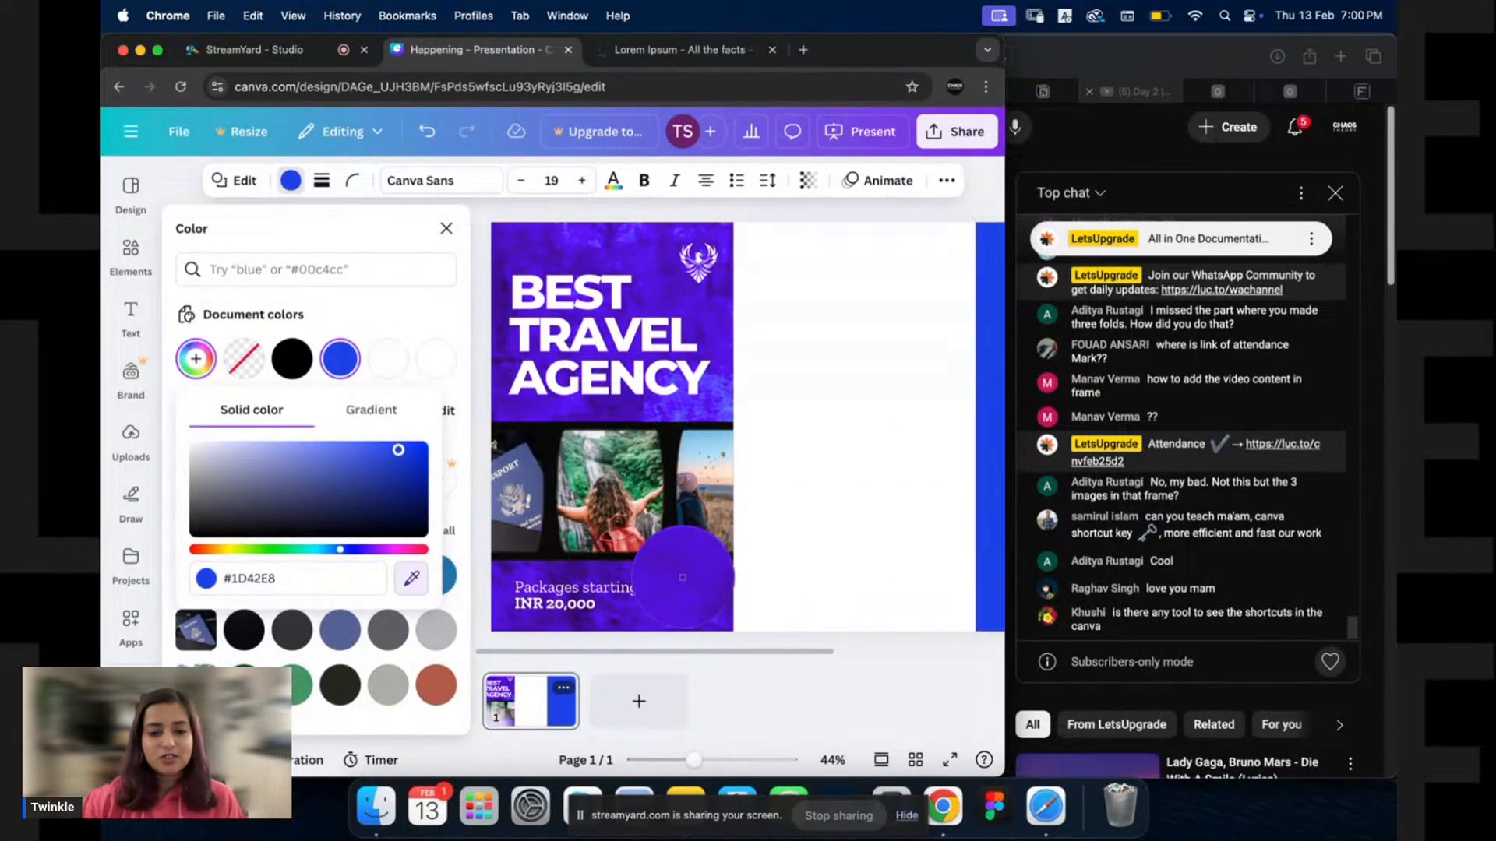
{"action": "left_click", "coordinate": [719, 575]}
{"action": "left_click", "coordinate": [852, 465]}
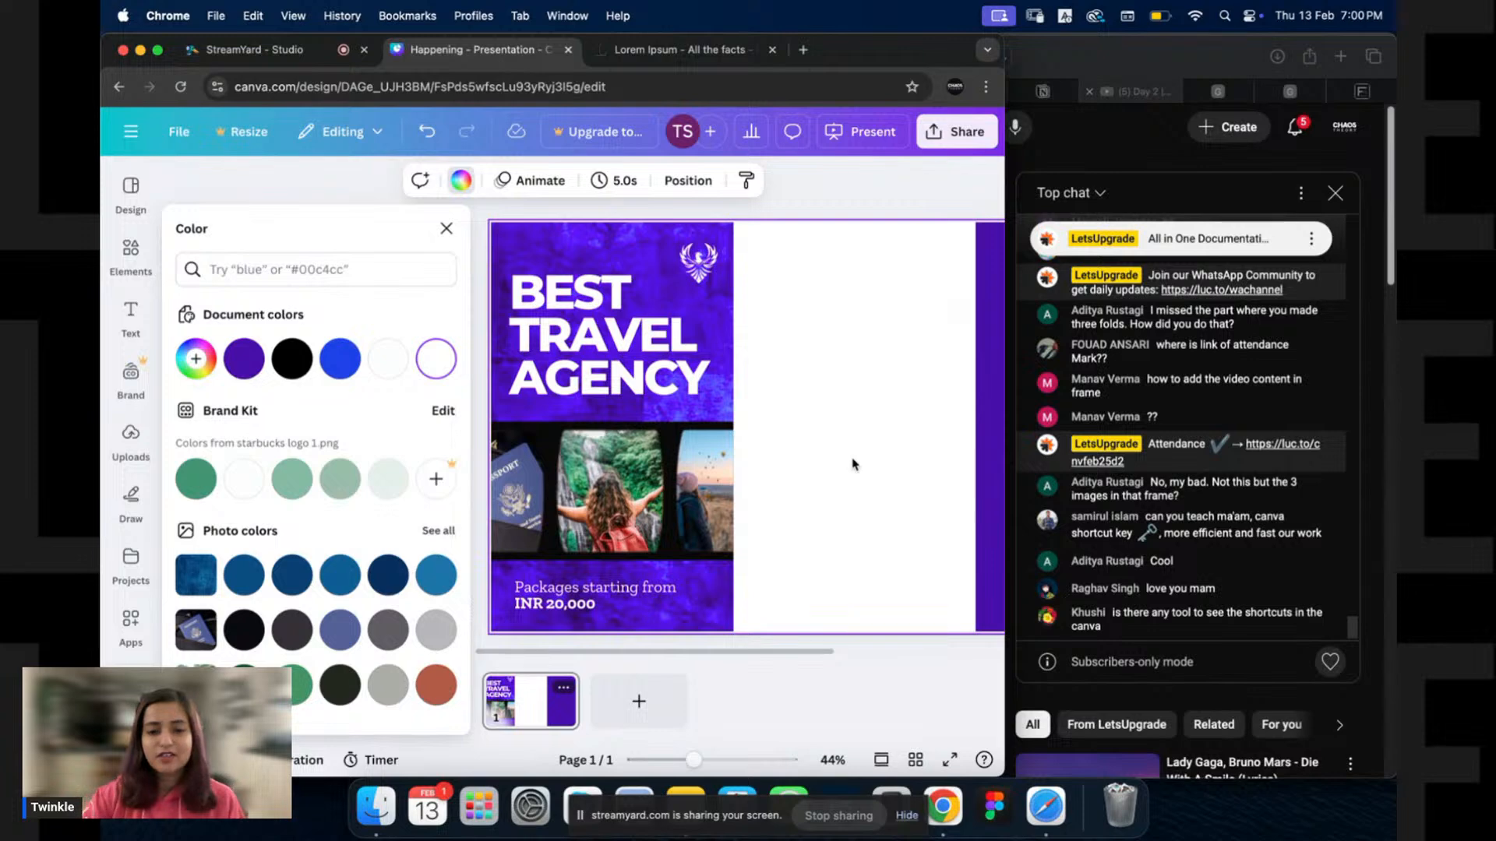
{"action": "scroll", "coordinate": [853, 465], "scroll_direction": "down", "scroll_amount": 3}
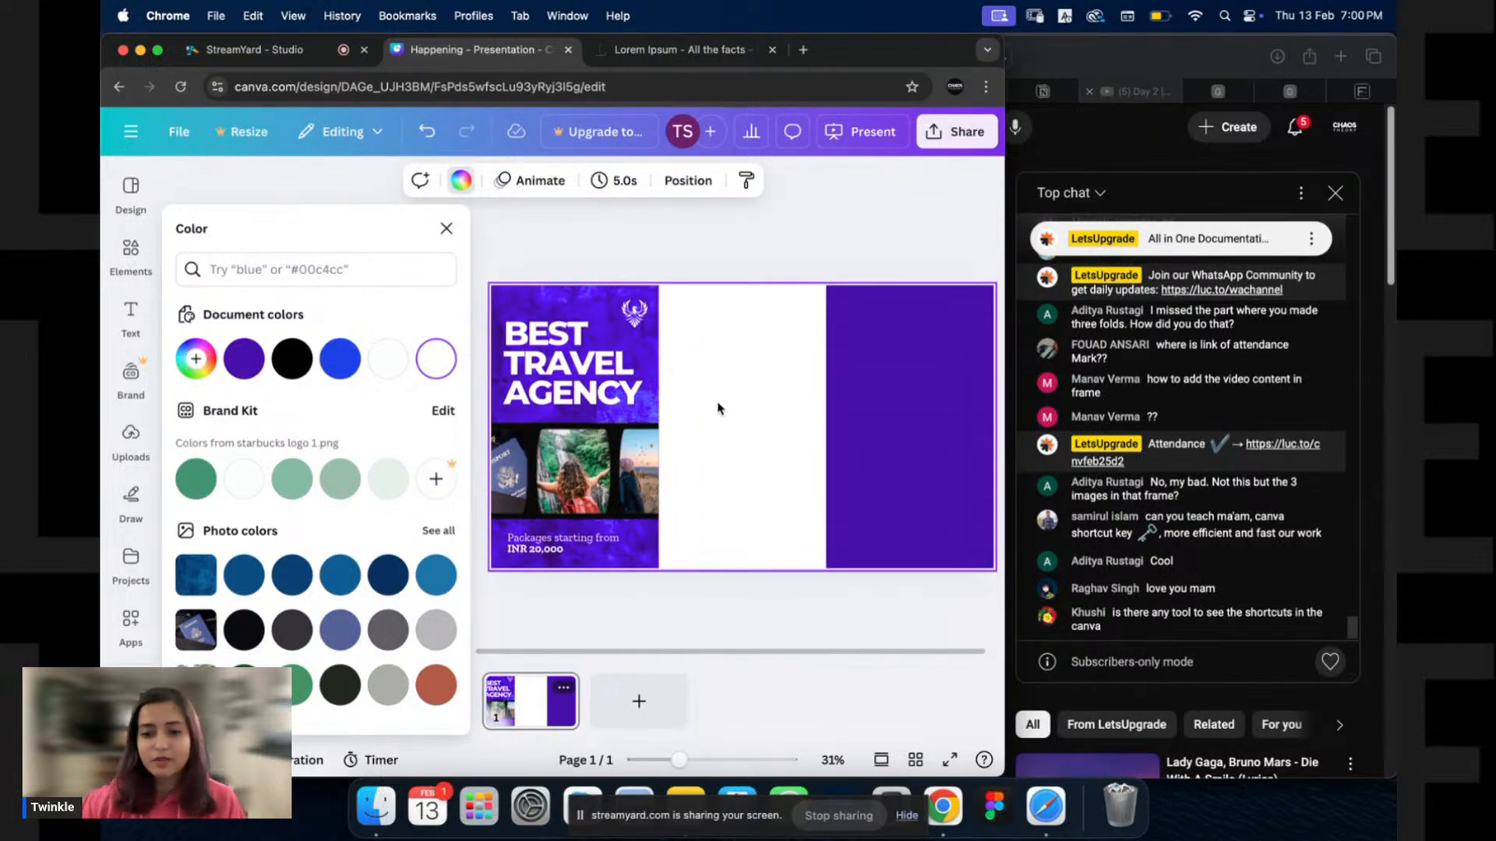
{"action": "left_click", "coordinate": [446, 229]}
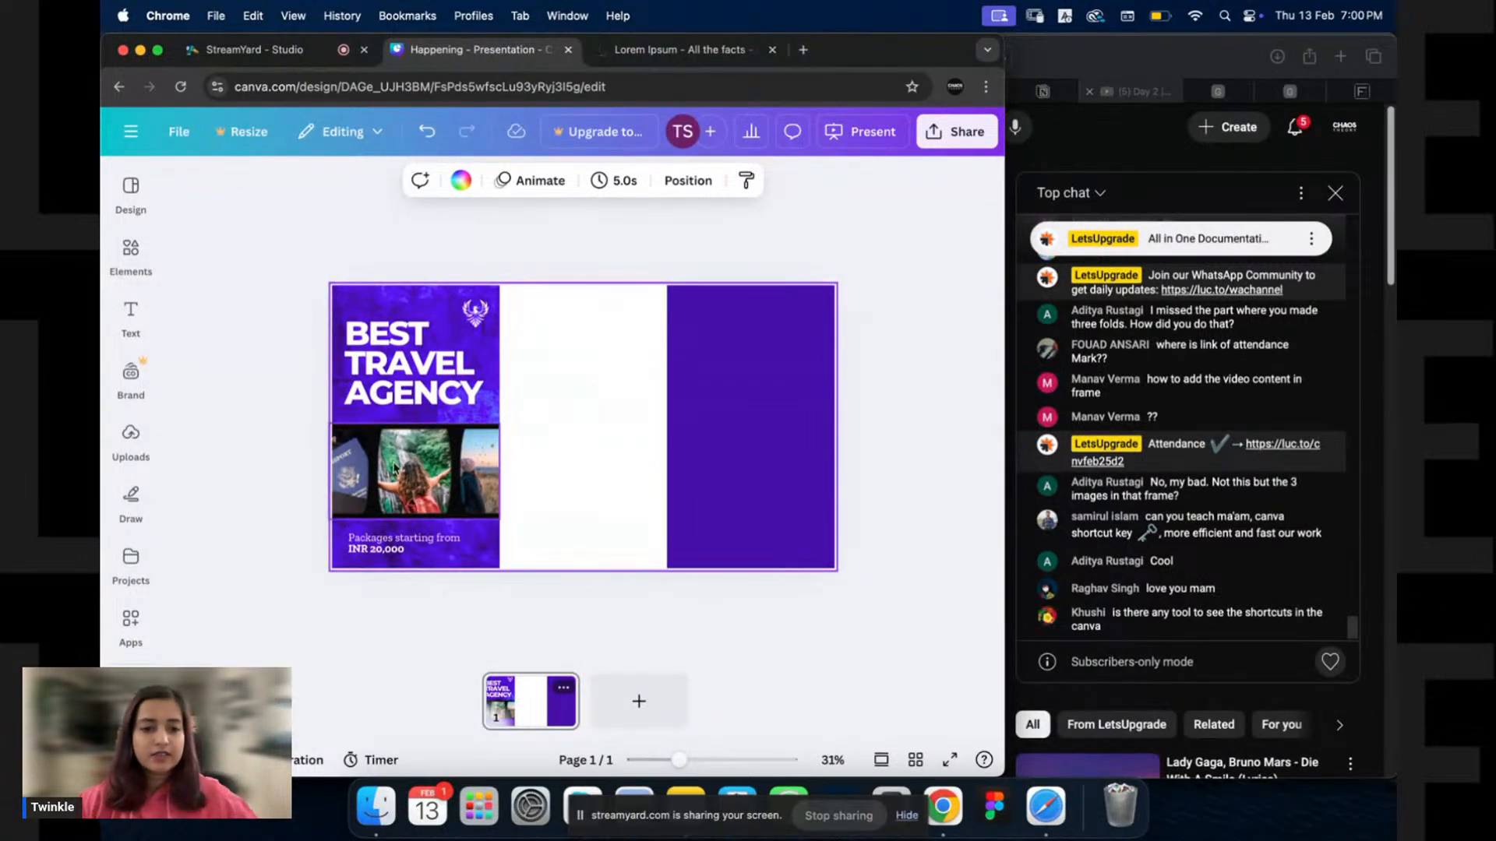
Move the BEST TRAVEL AGENCY heading and the film strip slightly up on the first panel.
{"action": "scroll", "coordinate": [366, 547], "scroll_direction": "up", "scroll_amount": 1}
{"action": "scroll", "coordinate": [367, 542], "scroll_direction": "up", "scroll_amount": 4}
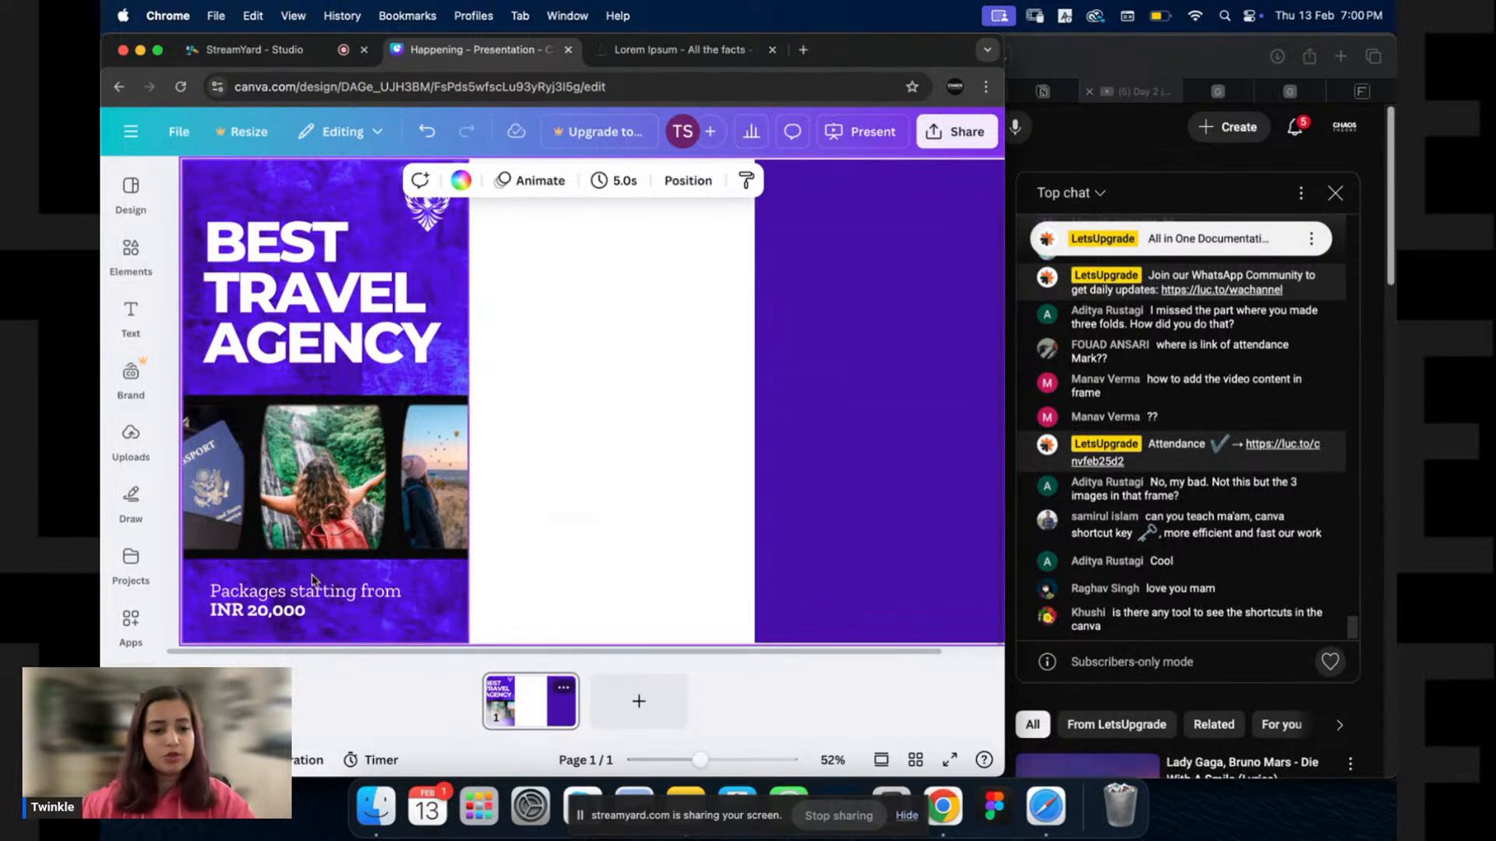
{"action": "left_click", "coordinate": [306, 532]}
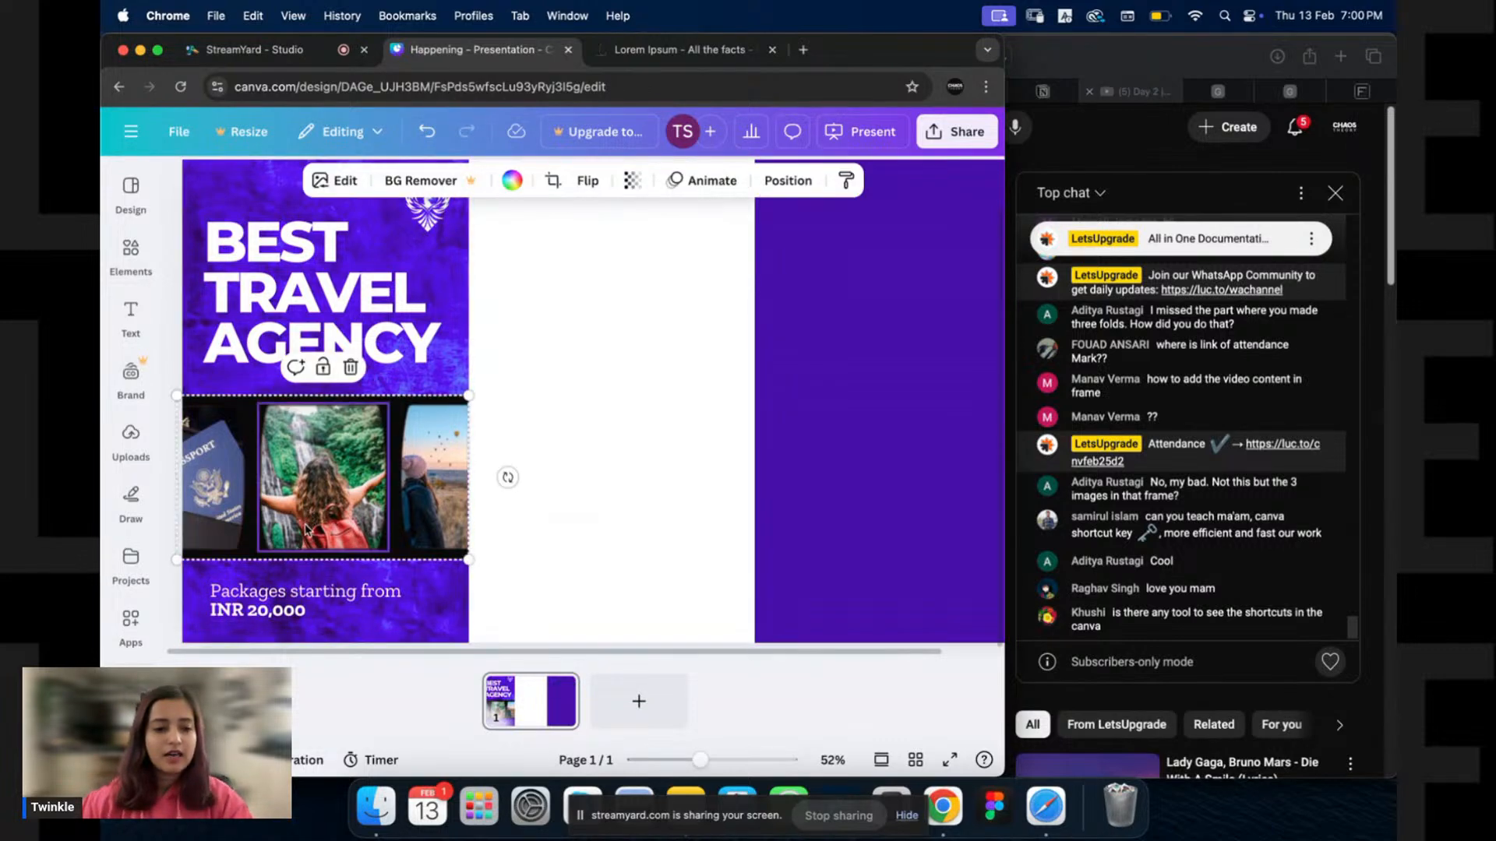
{"action": "left_click", "coordinate": [268, 285]}
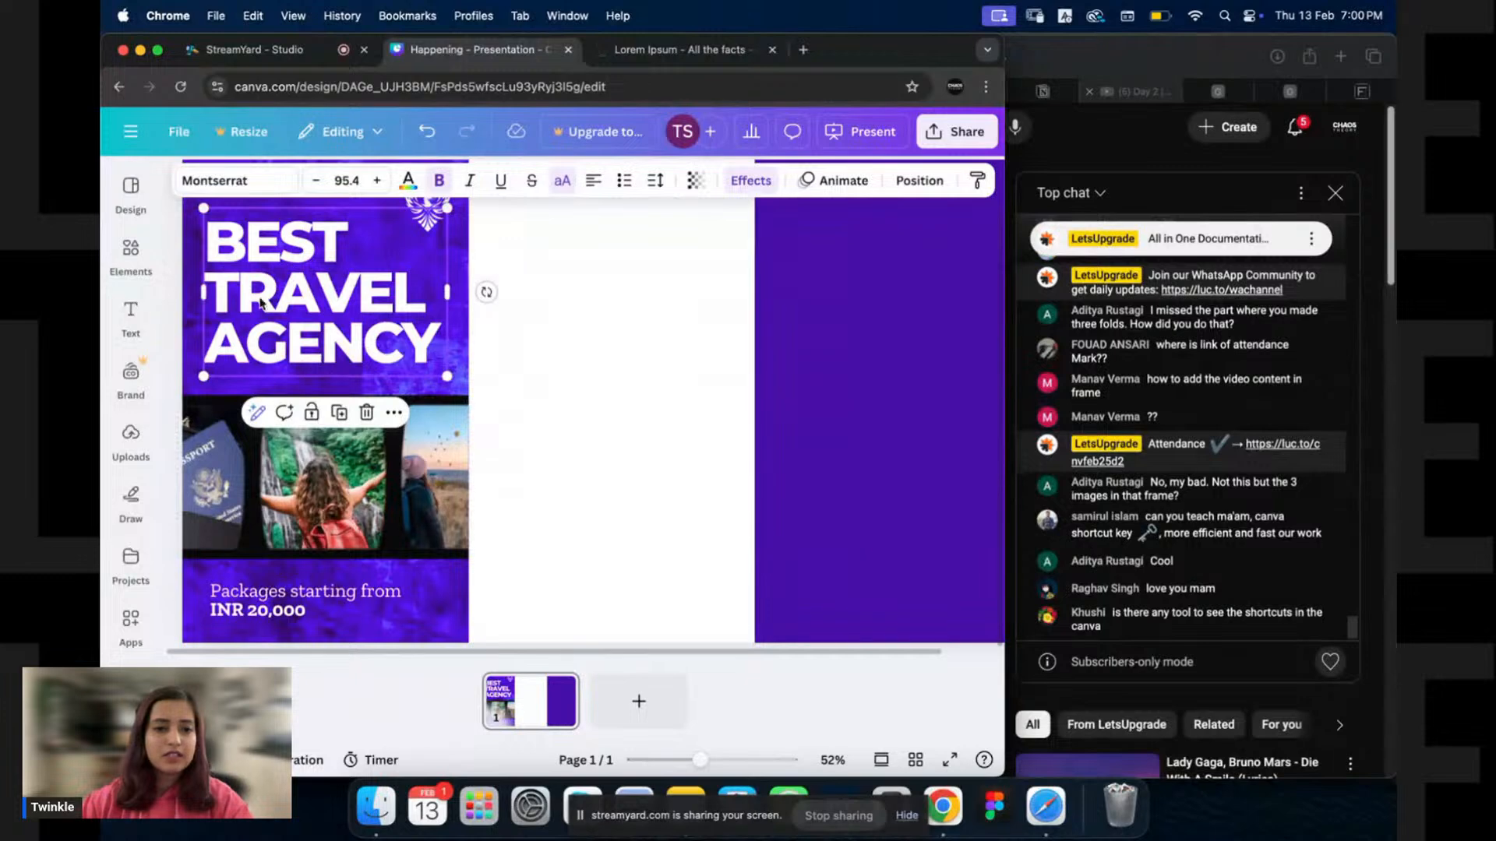
{"action": "left_click_drag", "start_coordinate": [261, 304], "coordinate": [262, 288]}
{"action": "left_click_drag", "start_coordinate": [248, 488], "coordinate": [247, 461]}
Enlarge the package price text below the film strip to font size 38 and deselect it.
{"action": "left_click", "coordinate": [397, 598]}
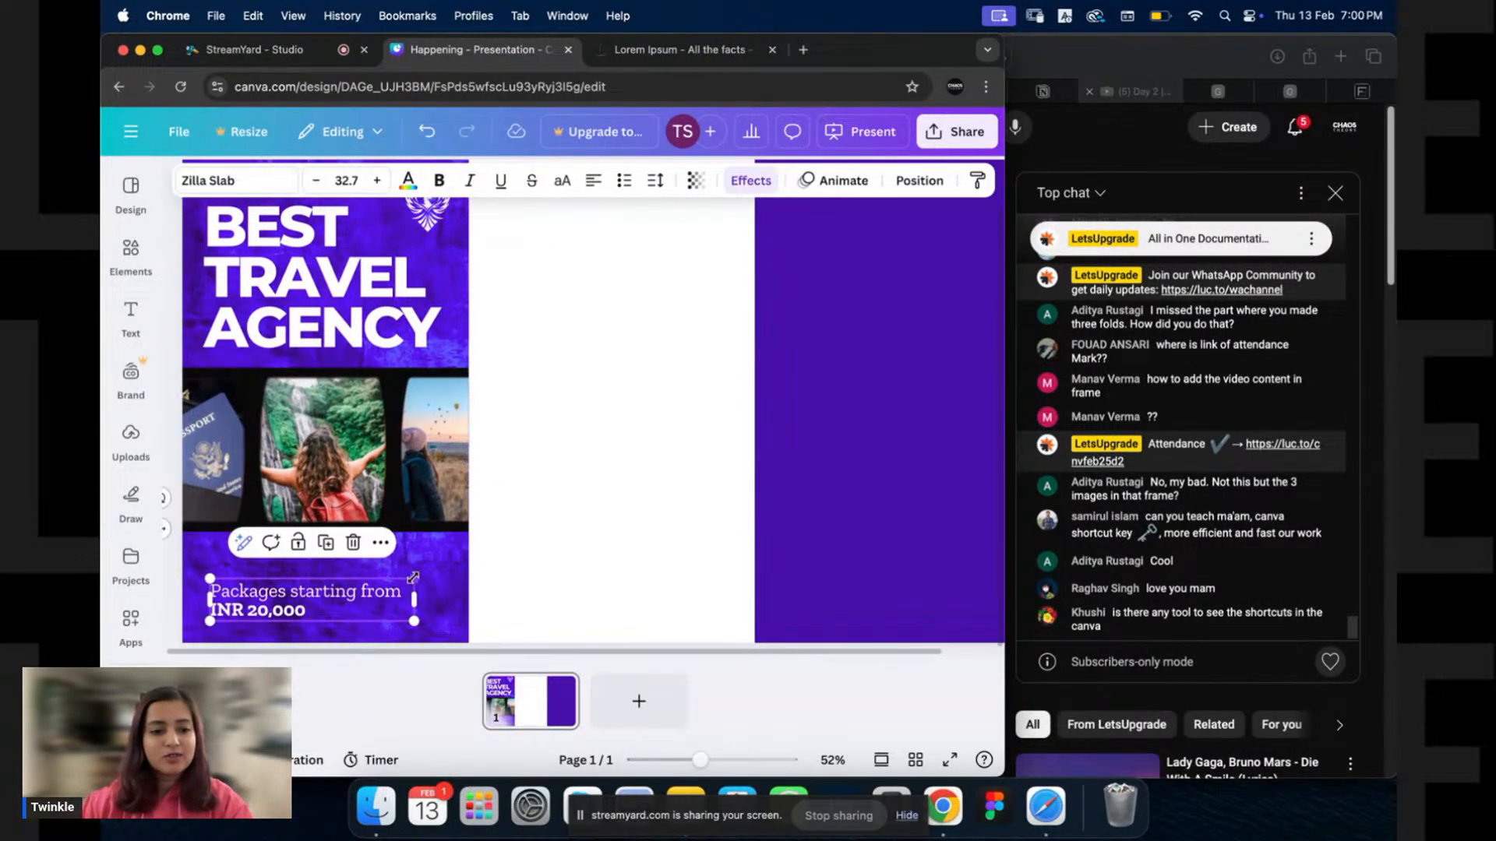
{"action": "left_click_drag", "start_coordinate": [413, 577], "coordinate": [447, 564]}
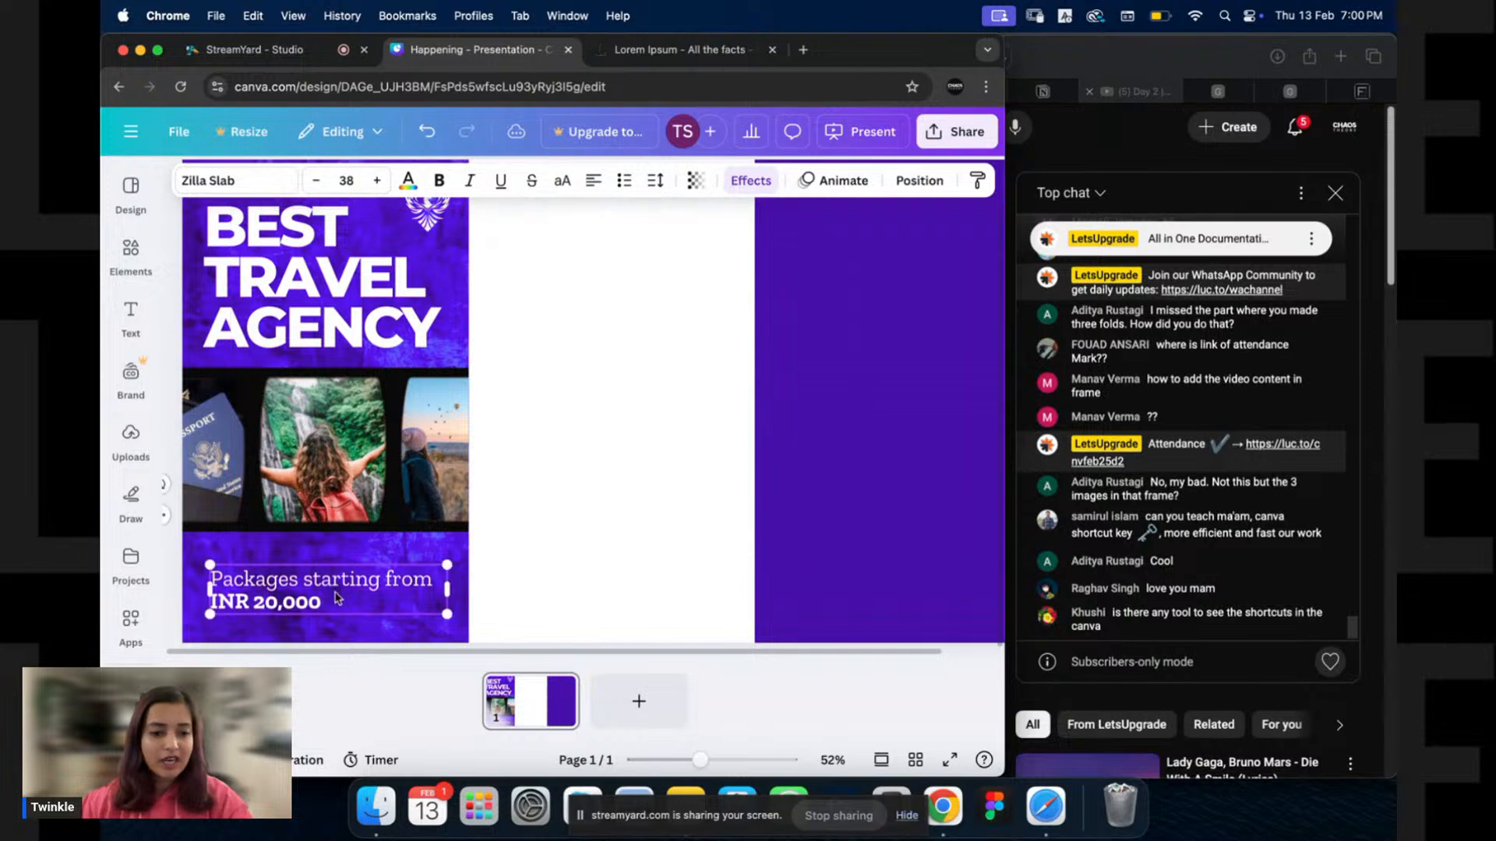
{"action": "left_click", "coordinate": [534, 512]}
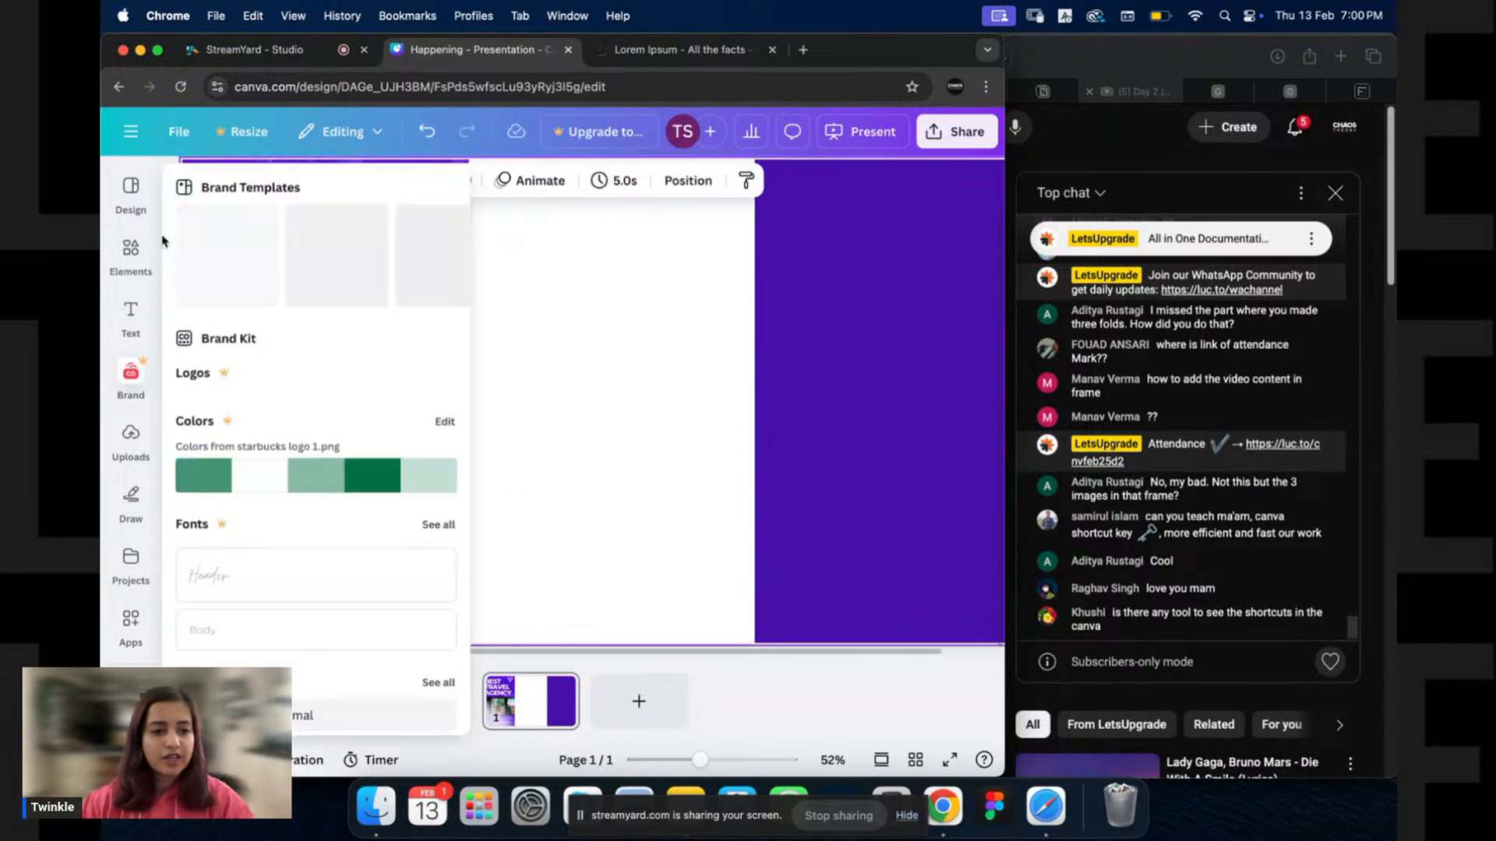
Search the design elements for "price tag".
{"action": "left_click", "coordinate": [131, 259]}
{"action": "left_click", "coordinate": [296, 187]}
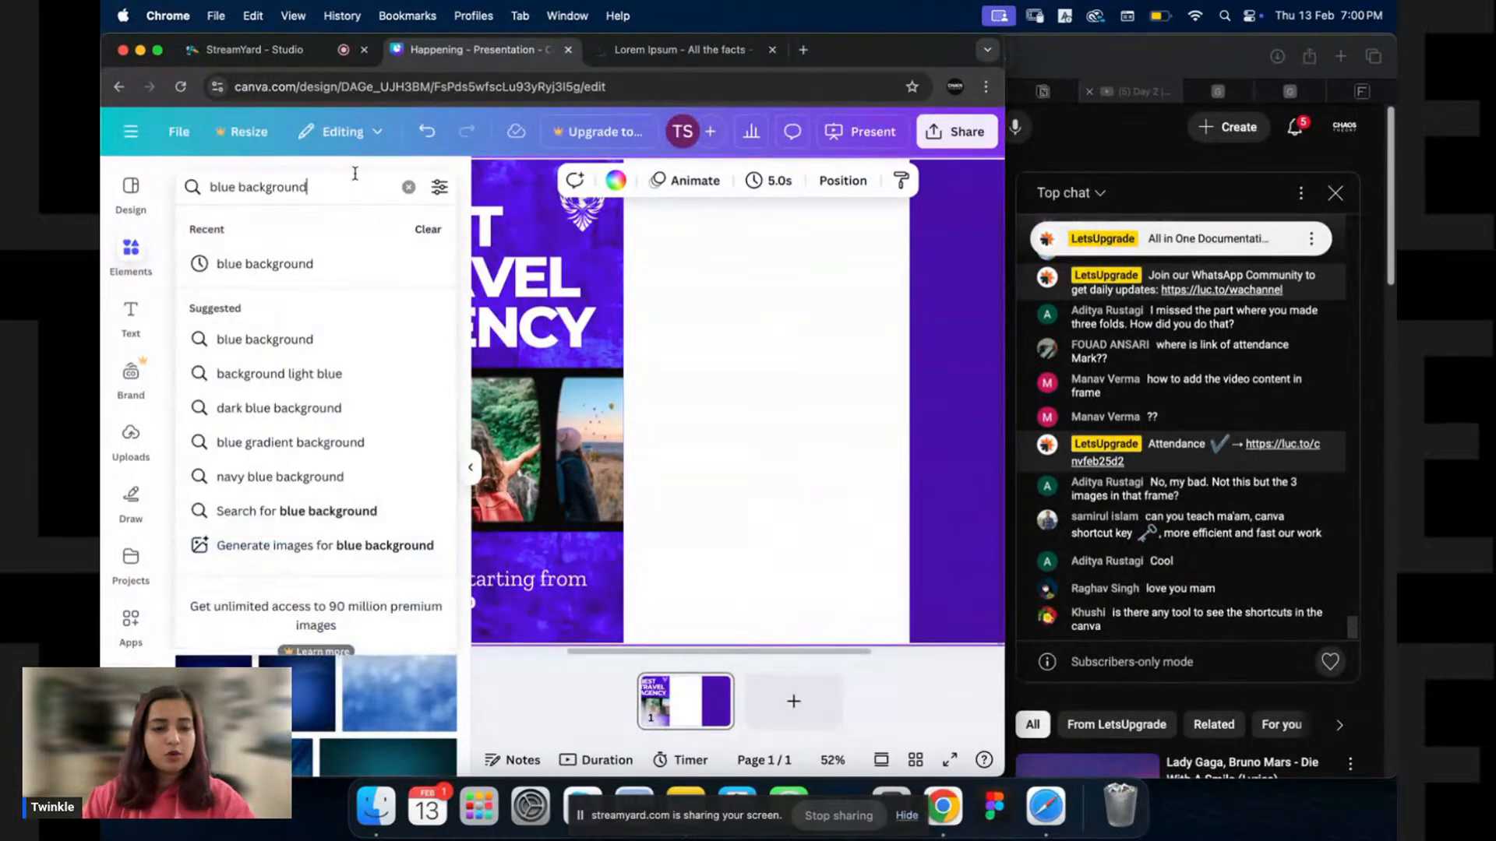
{"action": "type", "text": "price"}
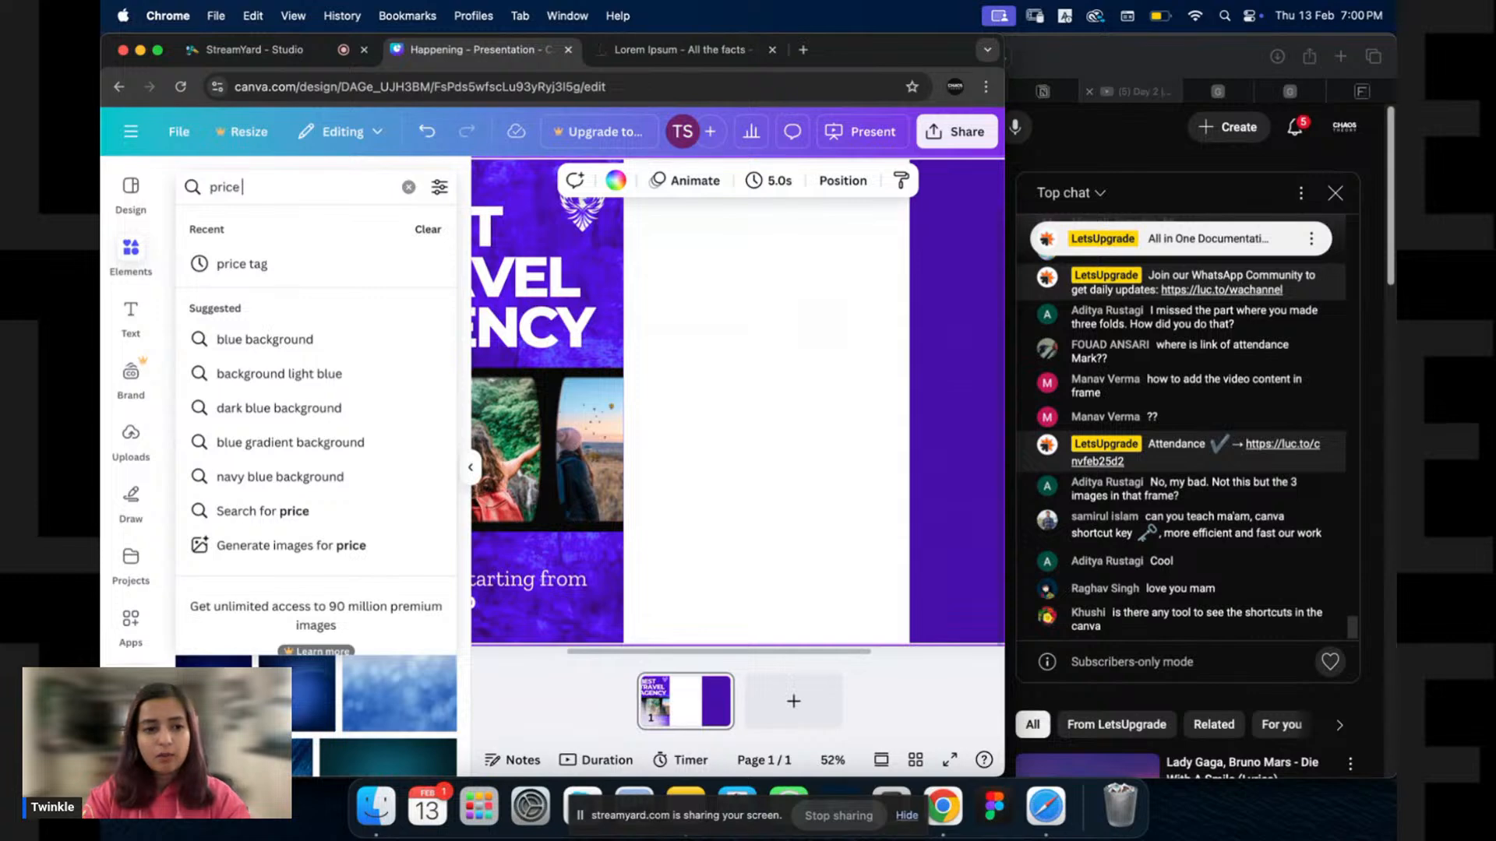
{"action": "type", "text": " tag"}
{"action": "key", "text": "Return"}
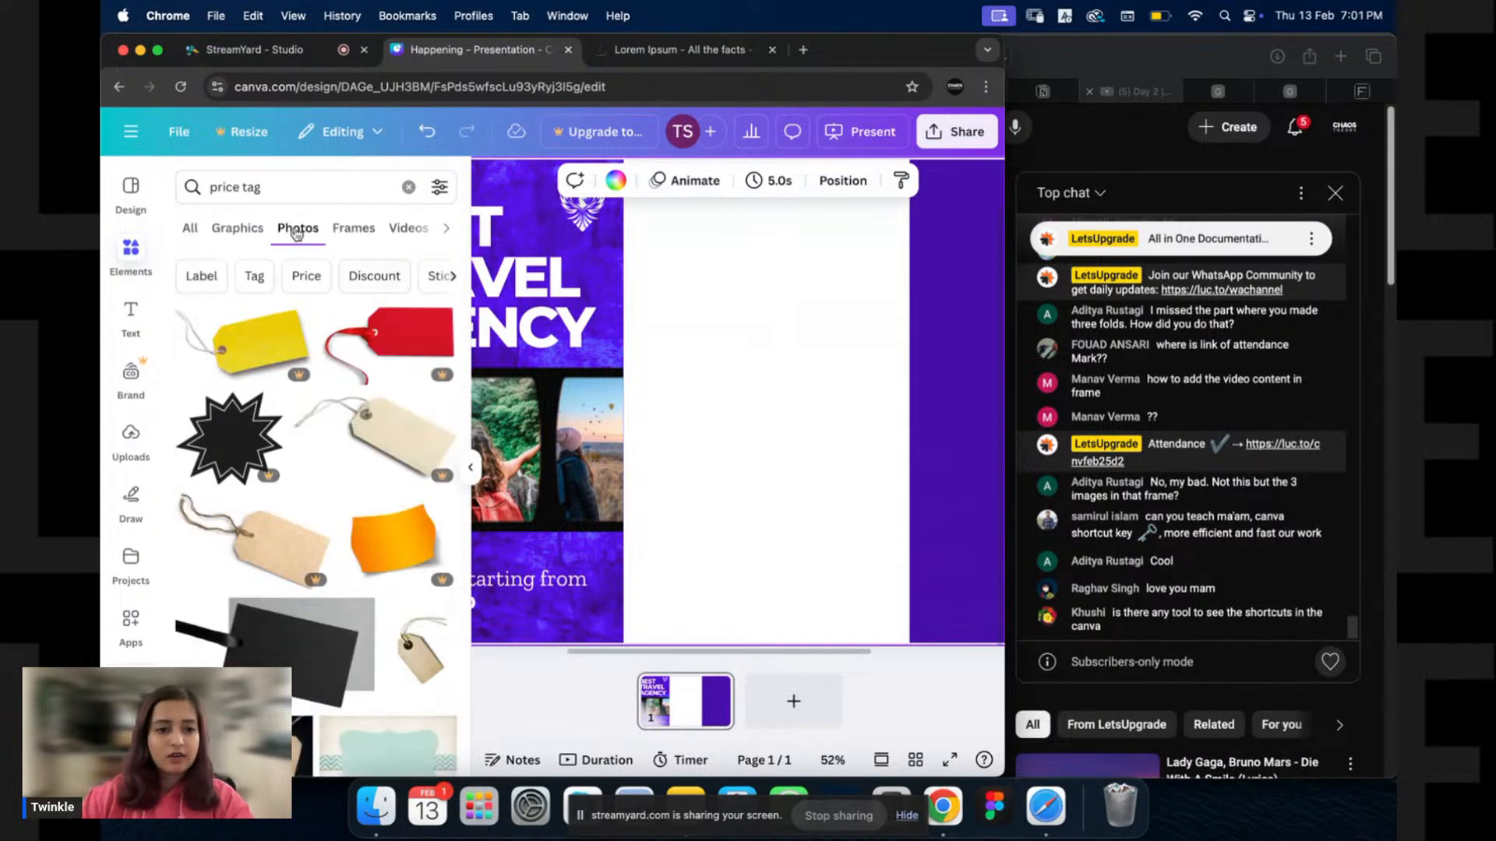
Search the elements for "offer" and limit the results to graphics.
{"action": "left_click", "coordinate": [308, 185]}
{"action": "type", "text": "offe"}
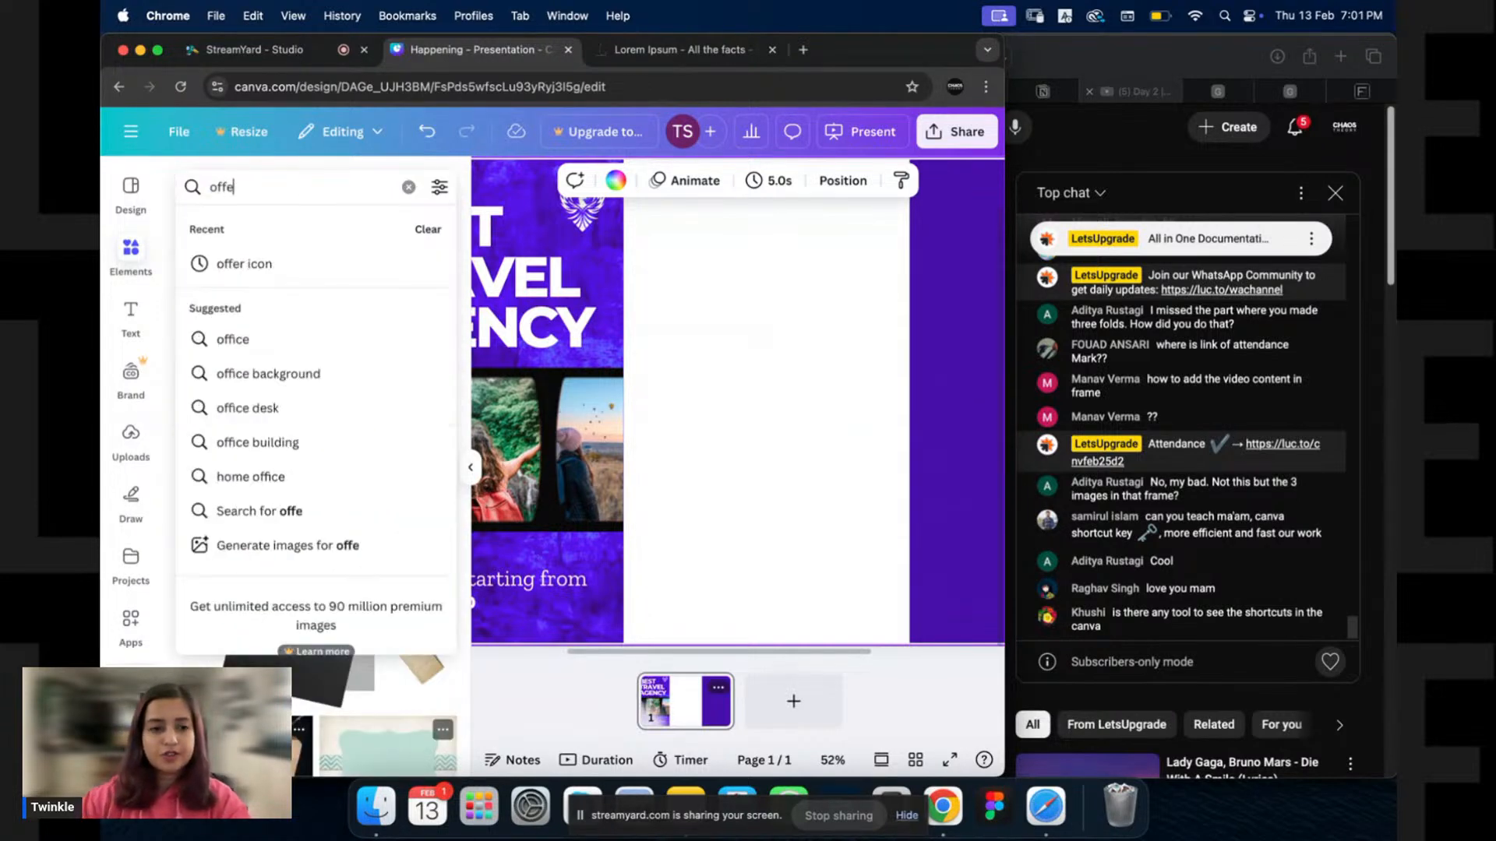
{"action": "type", "text": "r"}
{"action": "key", "text": "Return"}
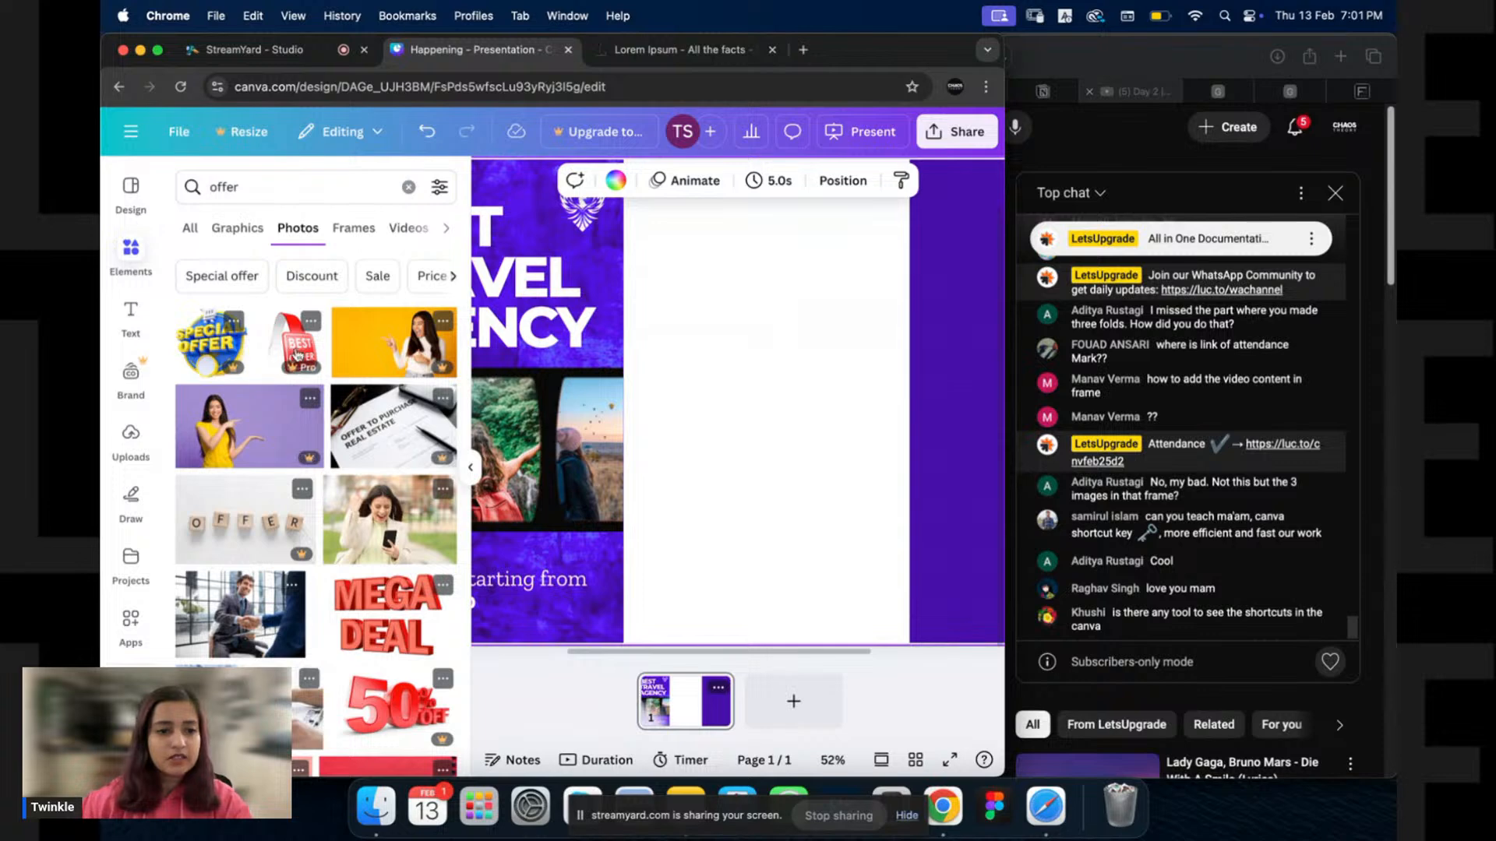
{"action": "scroll", "coordinate": [273, 530], "scroll_direction": "down", "scroll_amount": 5}
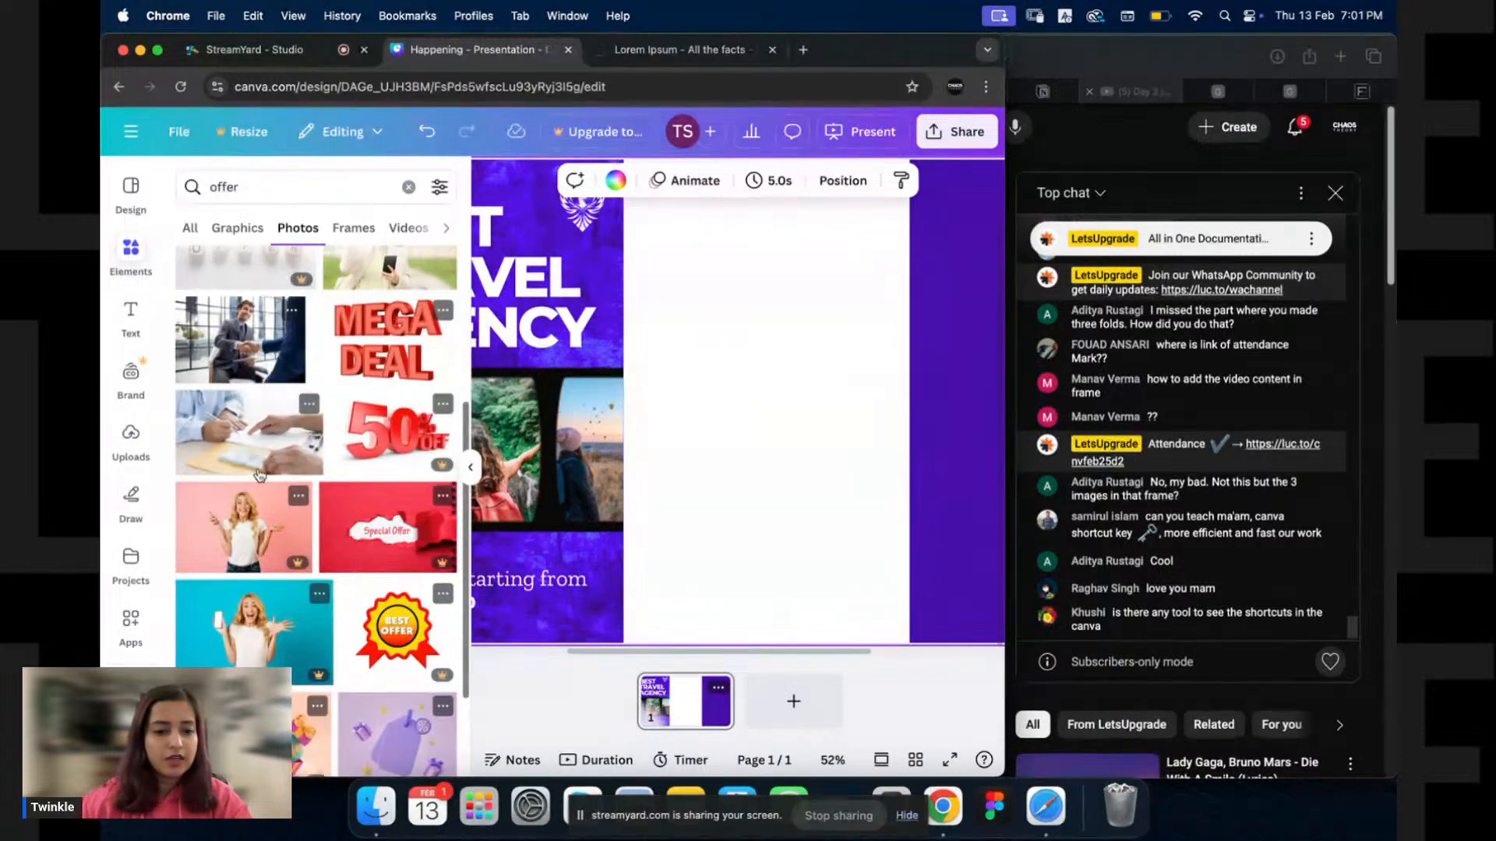
{"action": "scroll", "coordinate": [330, 452], "scroll_direction": "down", "scroll_amount": 5}
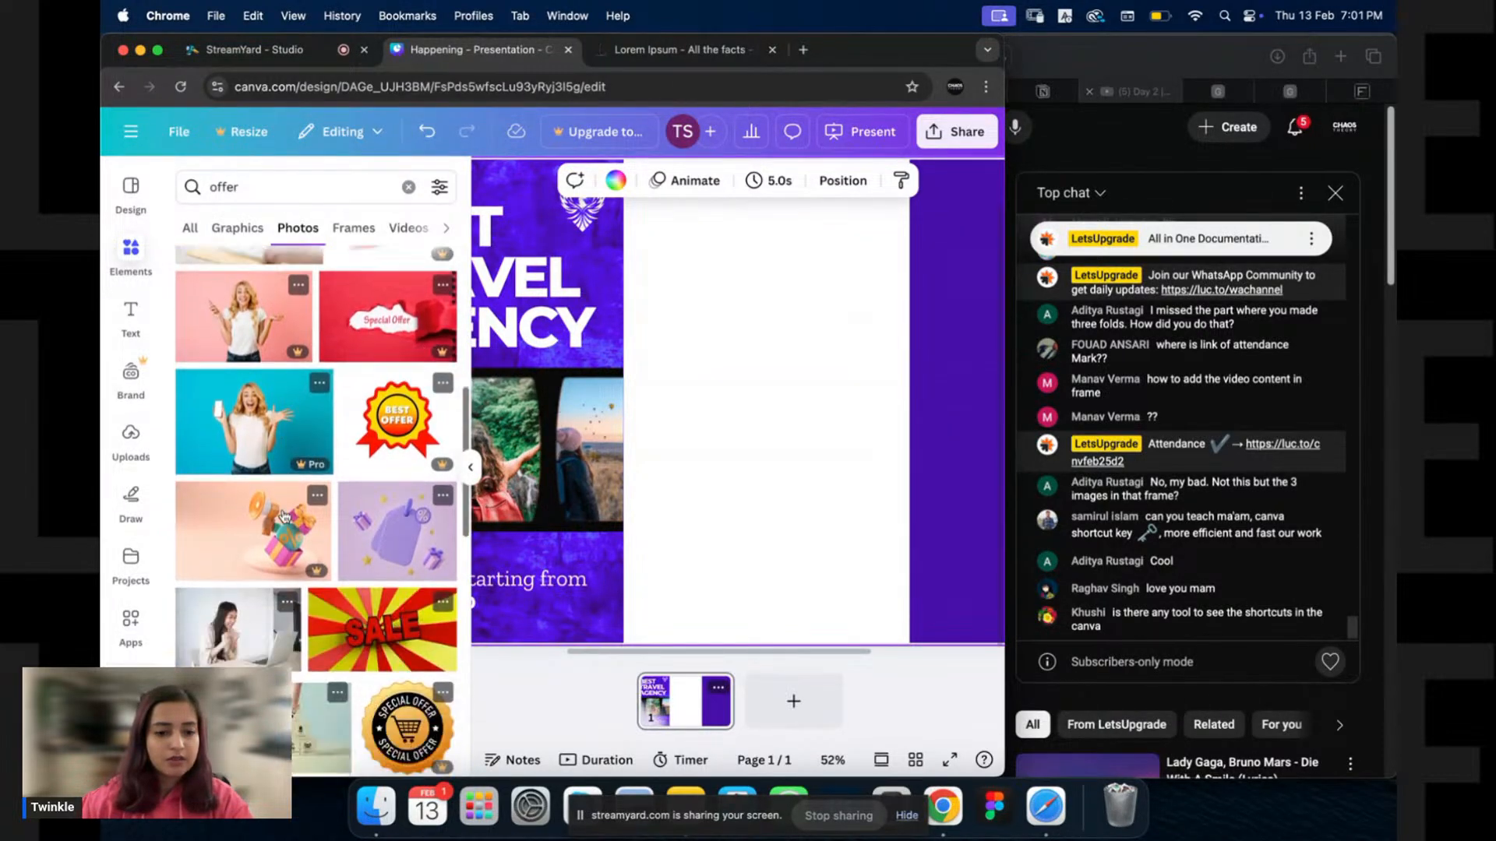
{"action": "left_click", "coordinate": [237, 228]}
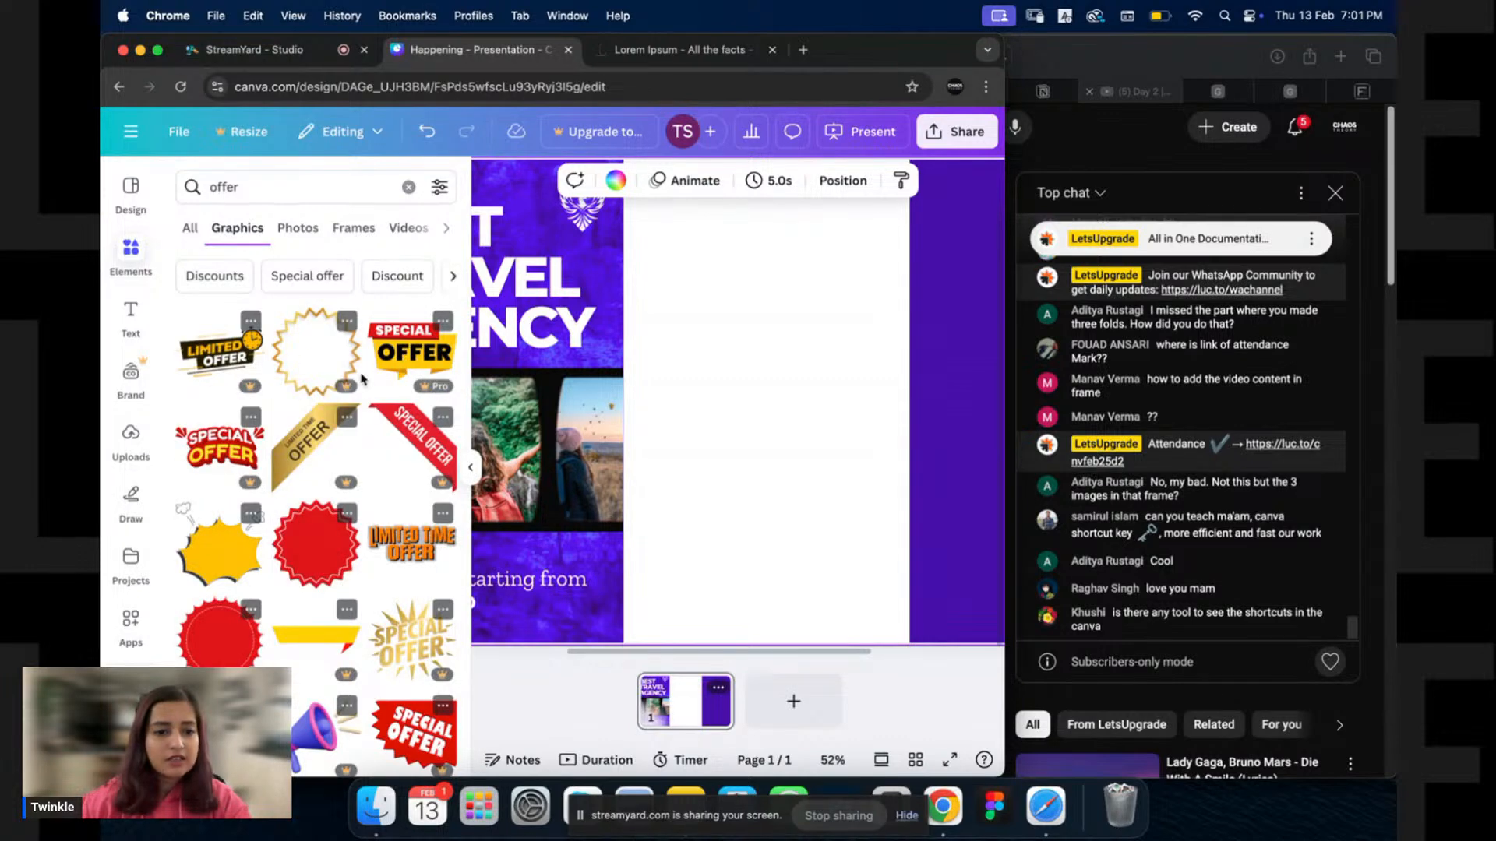
Try the red and yellow Special Offer graphic on the page at a reduced size, and delete it.
{"action": "left_click", "coordinate": [231, 459]}
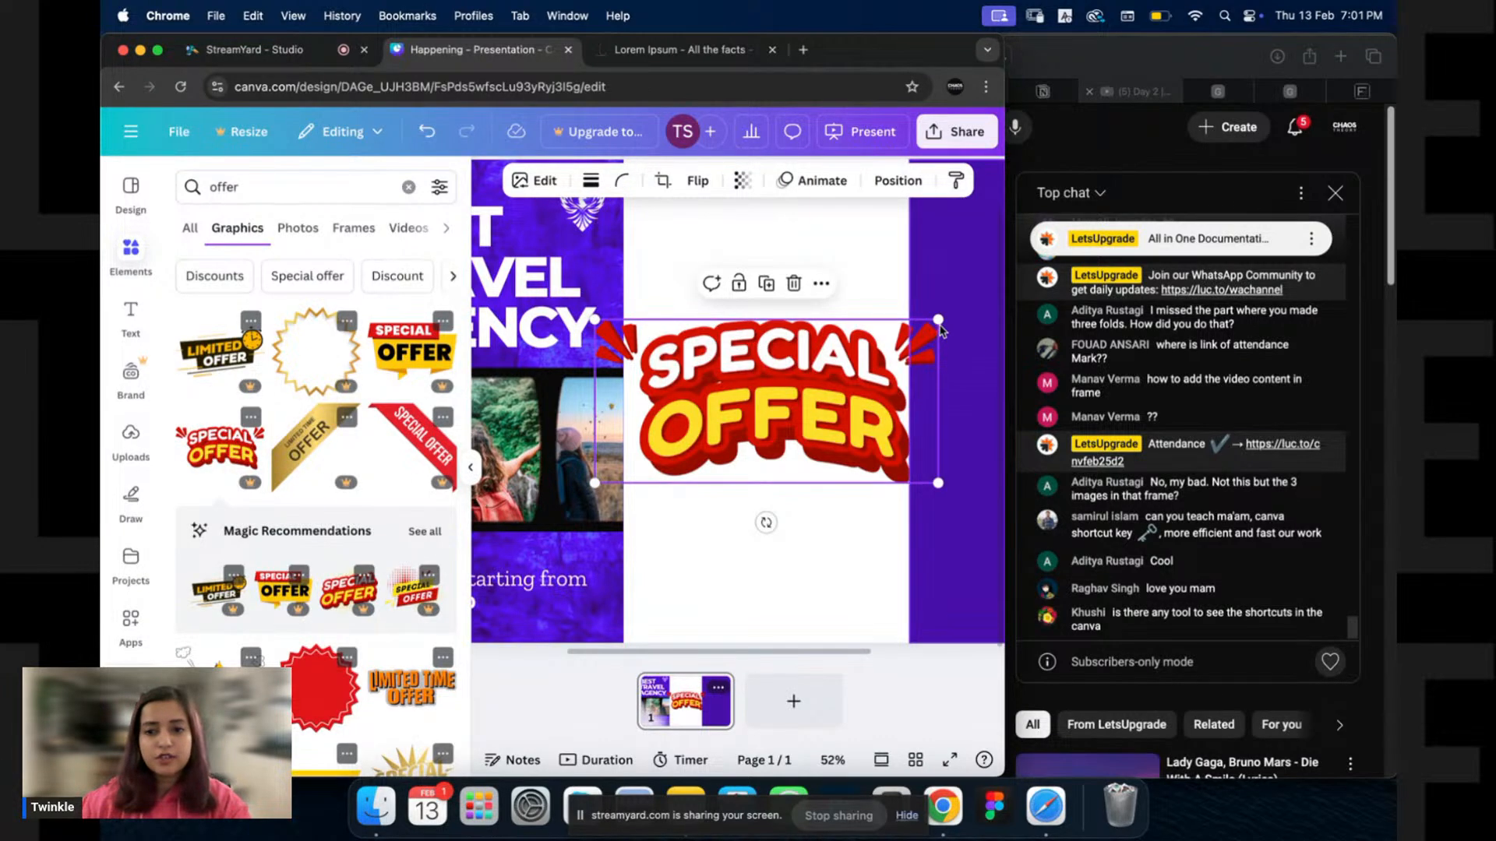
{"action": "left_click_drag", "start_coordinate": [940, 322], "coordinate": [792, 388]}
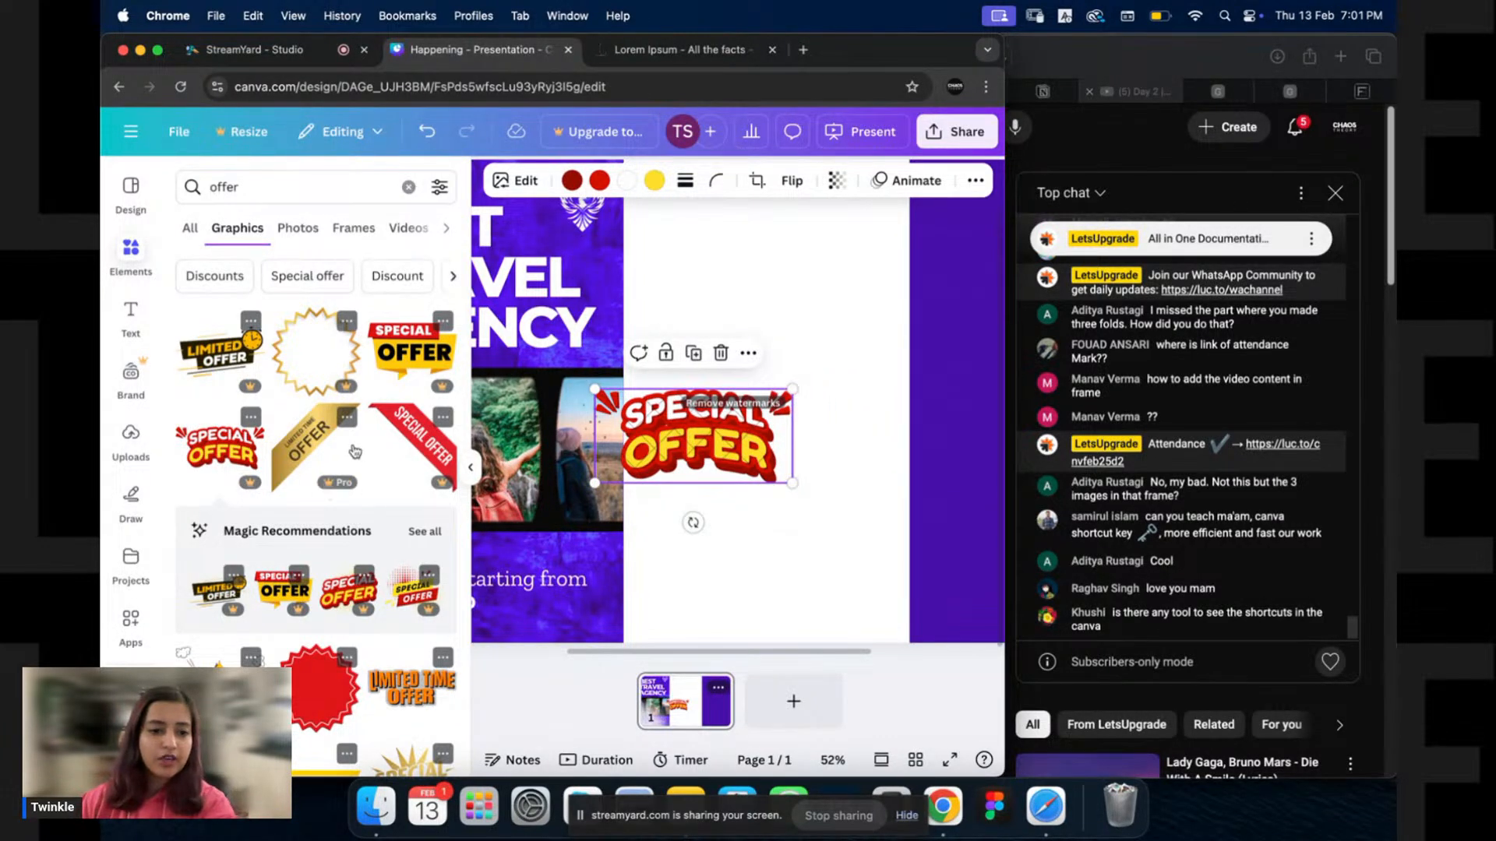
{"action": "key", "text": "Delete"}
Try the gold Special Offer burst graphic from further down the results at a much smaller size, and delete it.
{"action": "scroll", "coordinate": [316, 532], "scroll_direction": "down", "scroll_amount": 3}
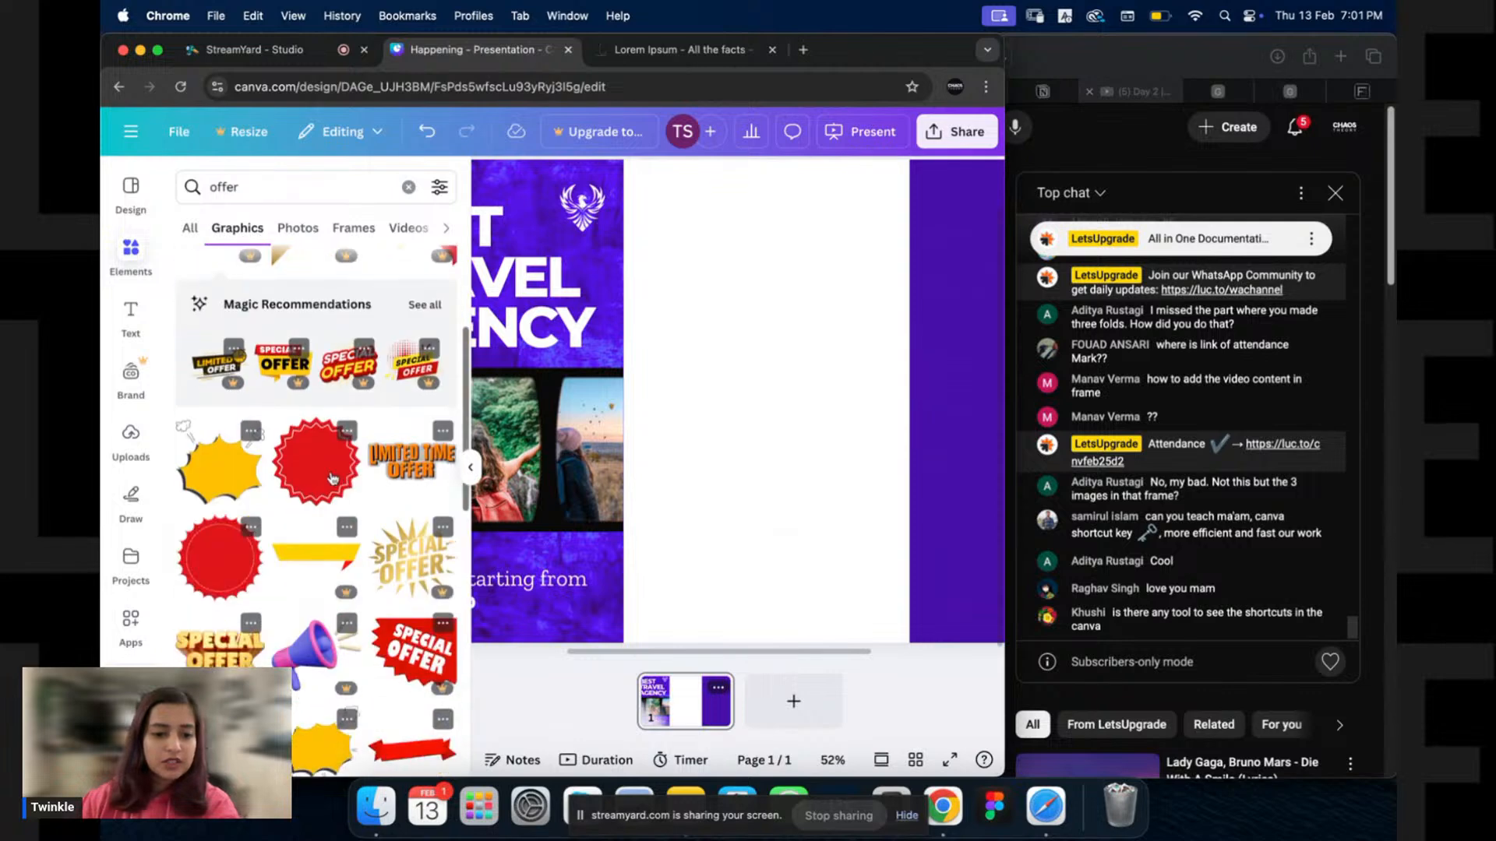
{"action": "scroll", "coordinate": [317, 487], "scroll_direction": "down", "scroll_amount": 2}
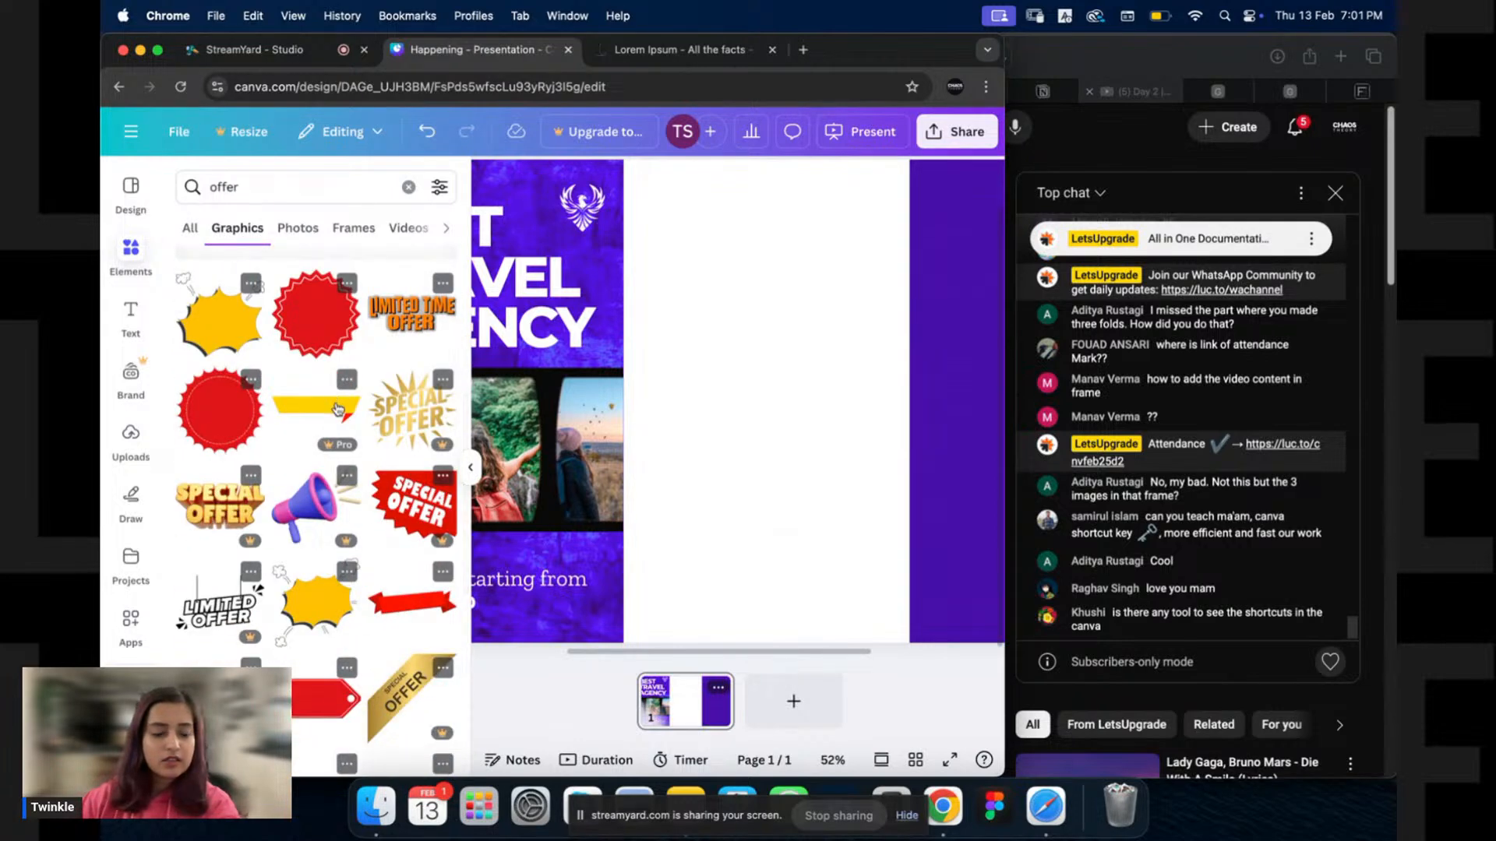
{"action": "scroll", "coordinate": [335, 476], "scroll_direction": "down", "scroll_amount": 1}
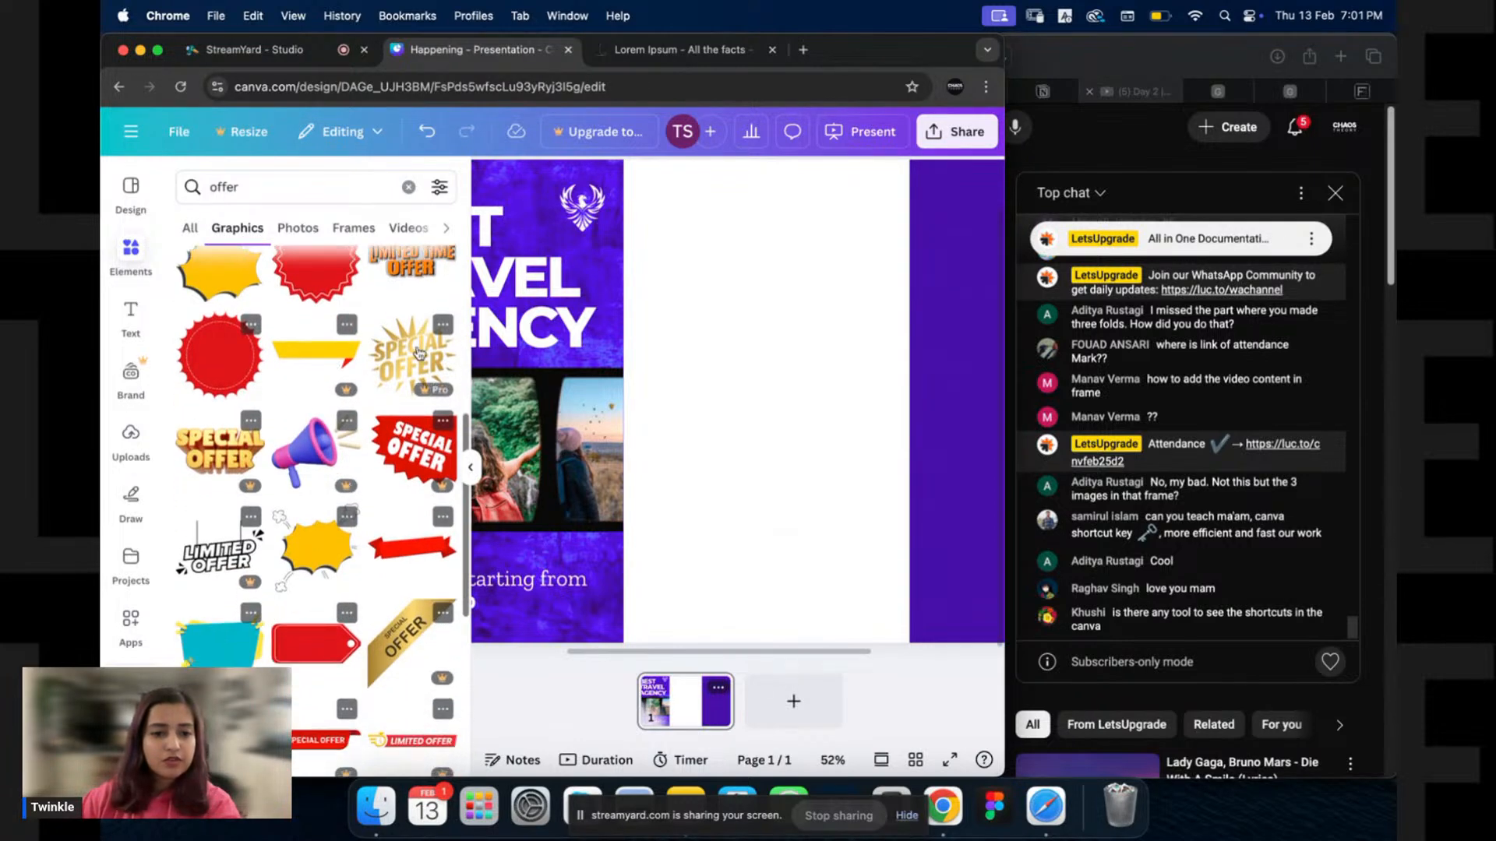
{"action": "left_click", "coordinate": [407, 386]}
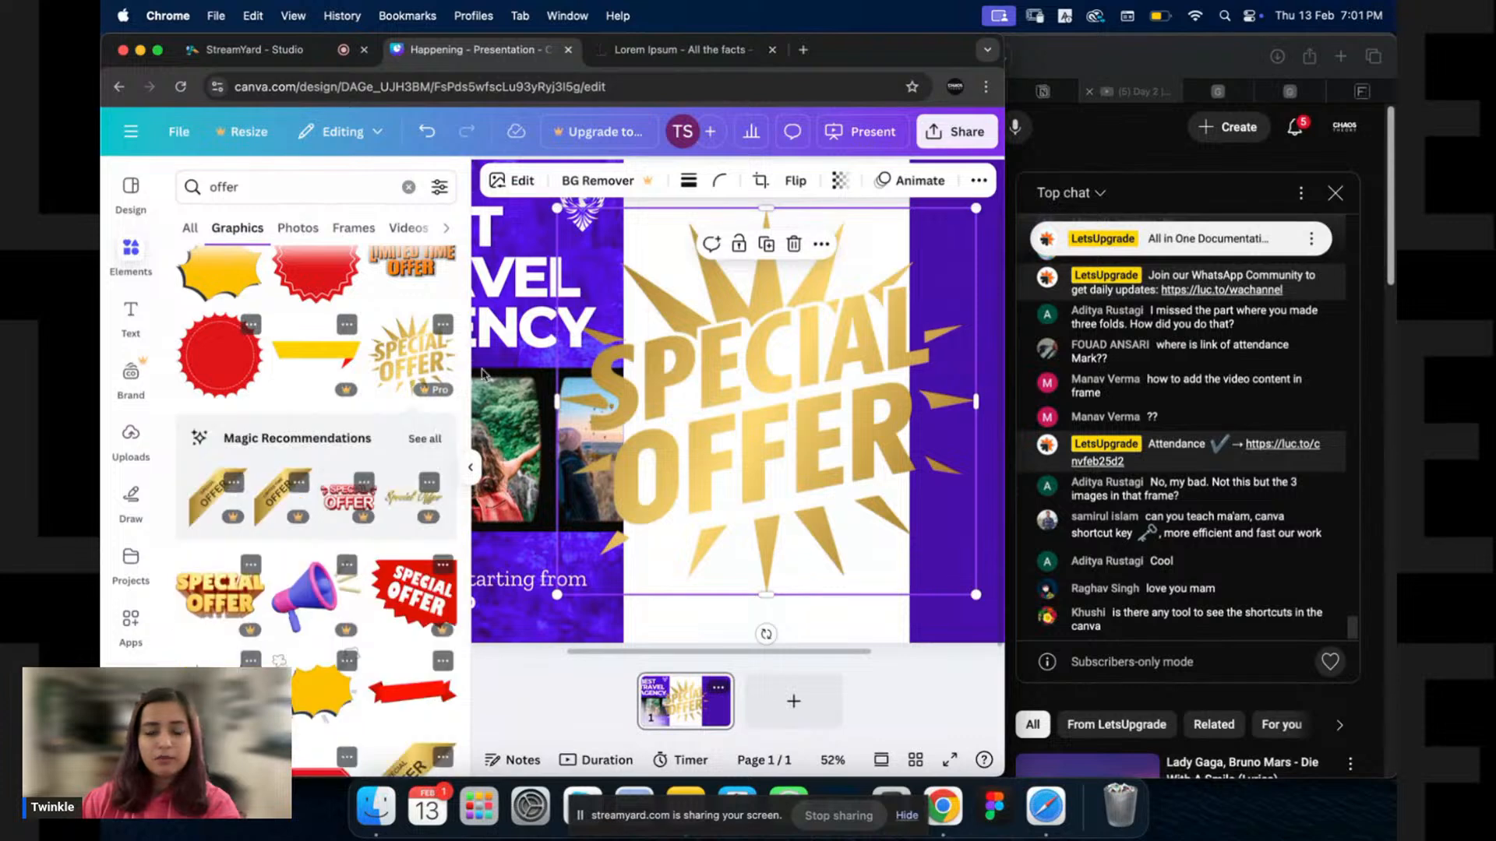
{"action": "left_click_drag", "start_coordinate": [974, 211], "coordinate": [682, 479]}
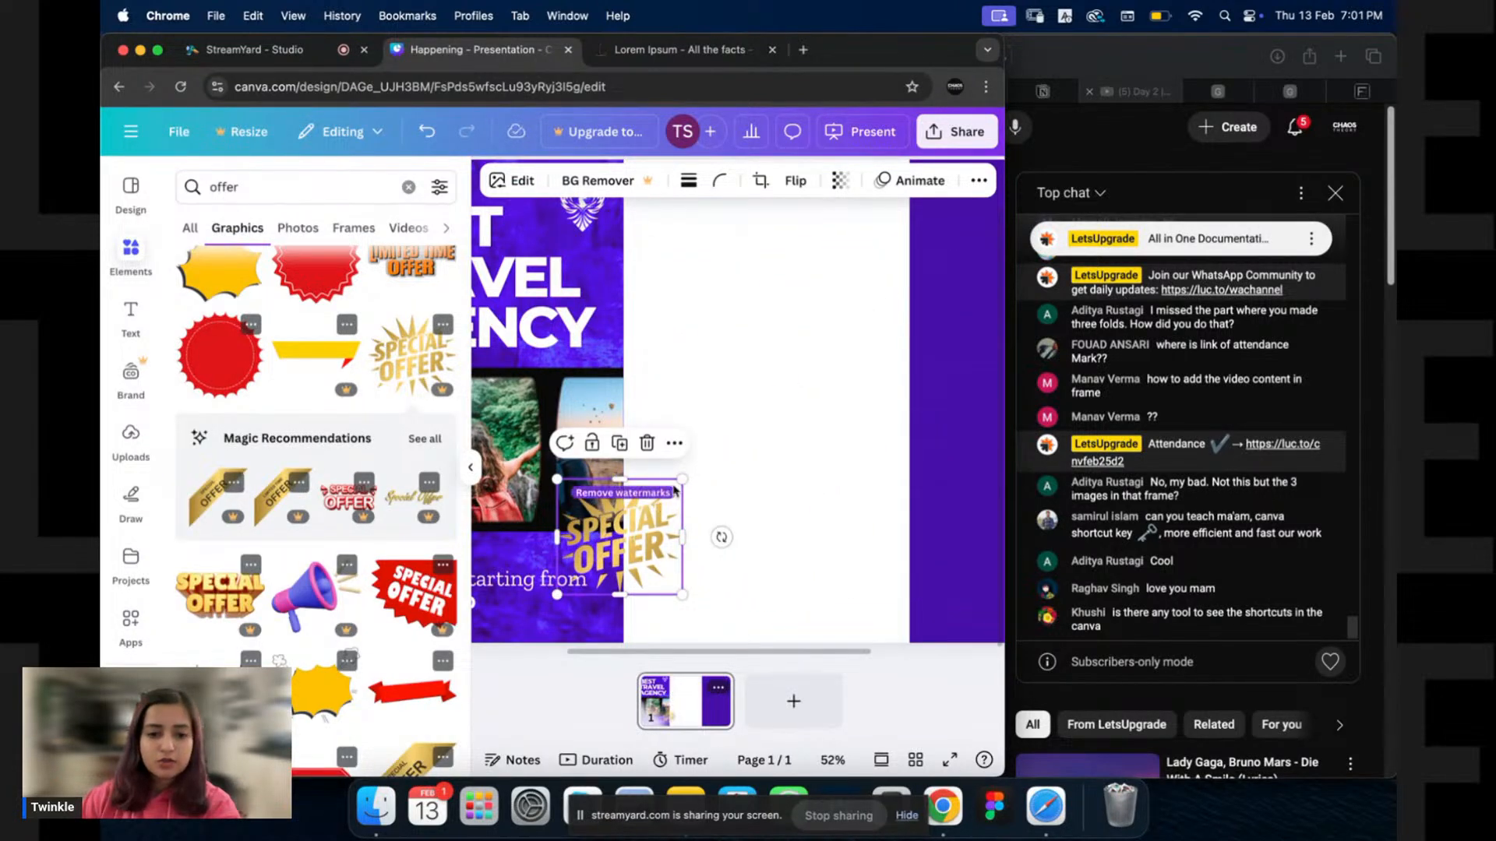
{"action": "key", "text": "Delete"}
Add the red jagged-edged Special Offer badge with white lettering from the graphics results to the page.
{"action": "scroll", "coordinate": [284, 467], "scroll_direction": "up", "scroll_amount": 2}
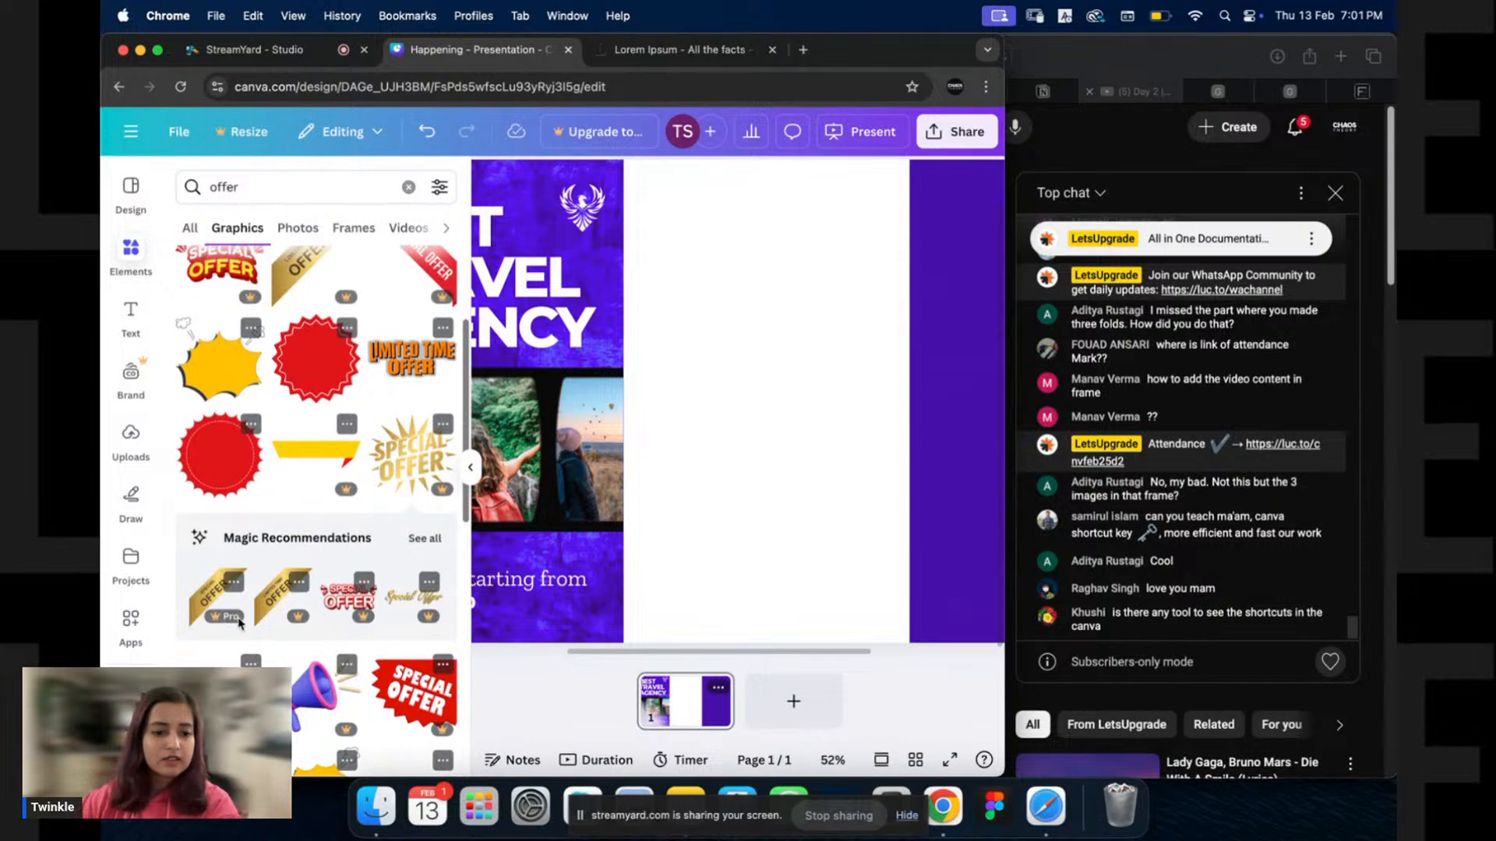
{"action": "scroll", "coordinate": [240, 621], "scroll_direction": "down", "scroll_amount": 5}
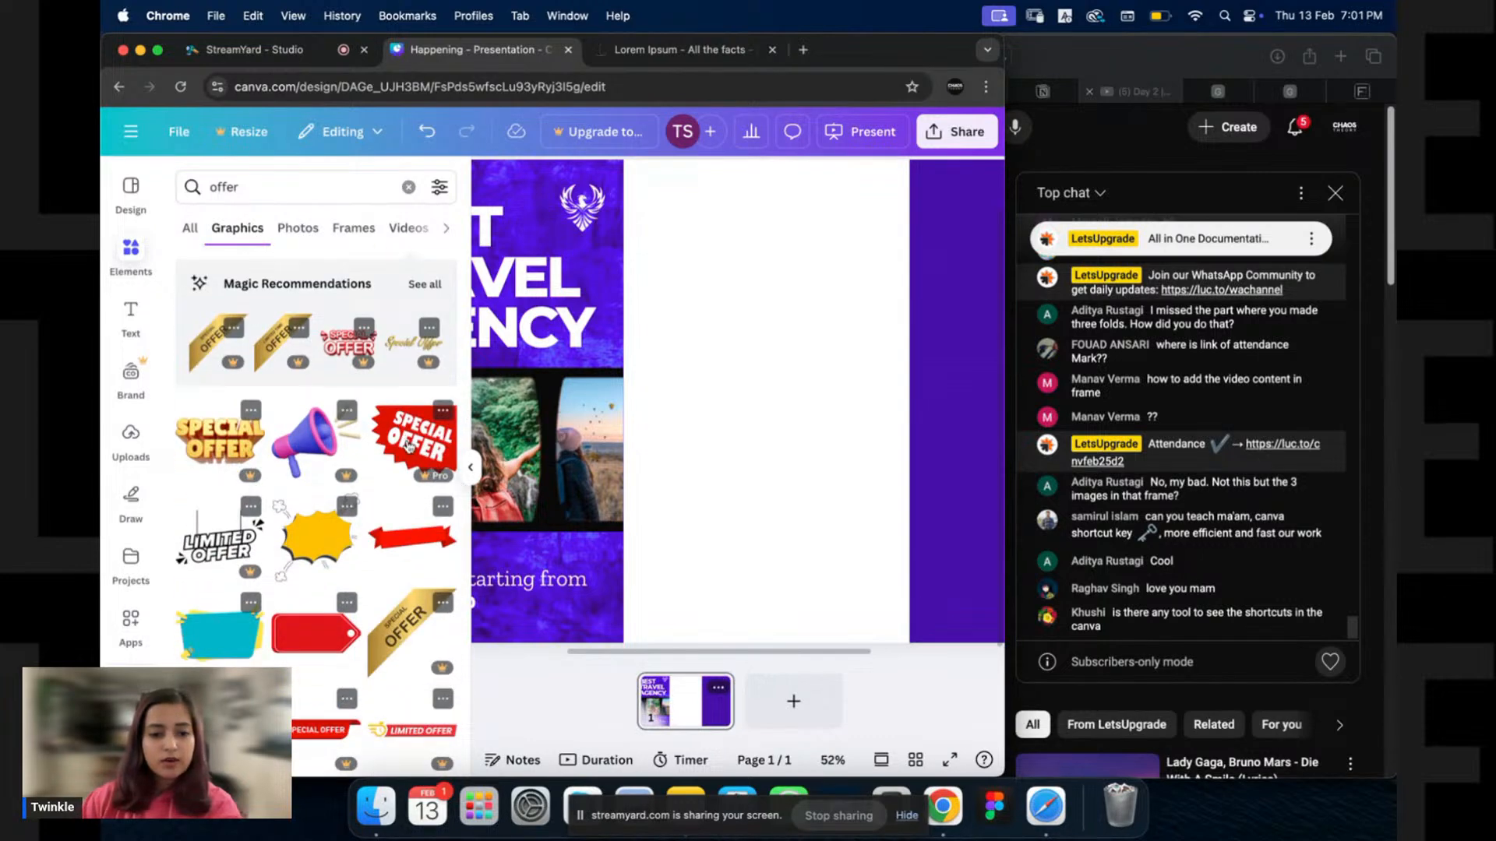
{"action": "left_click", "coordinate": [409, 444]}
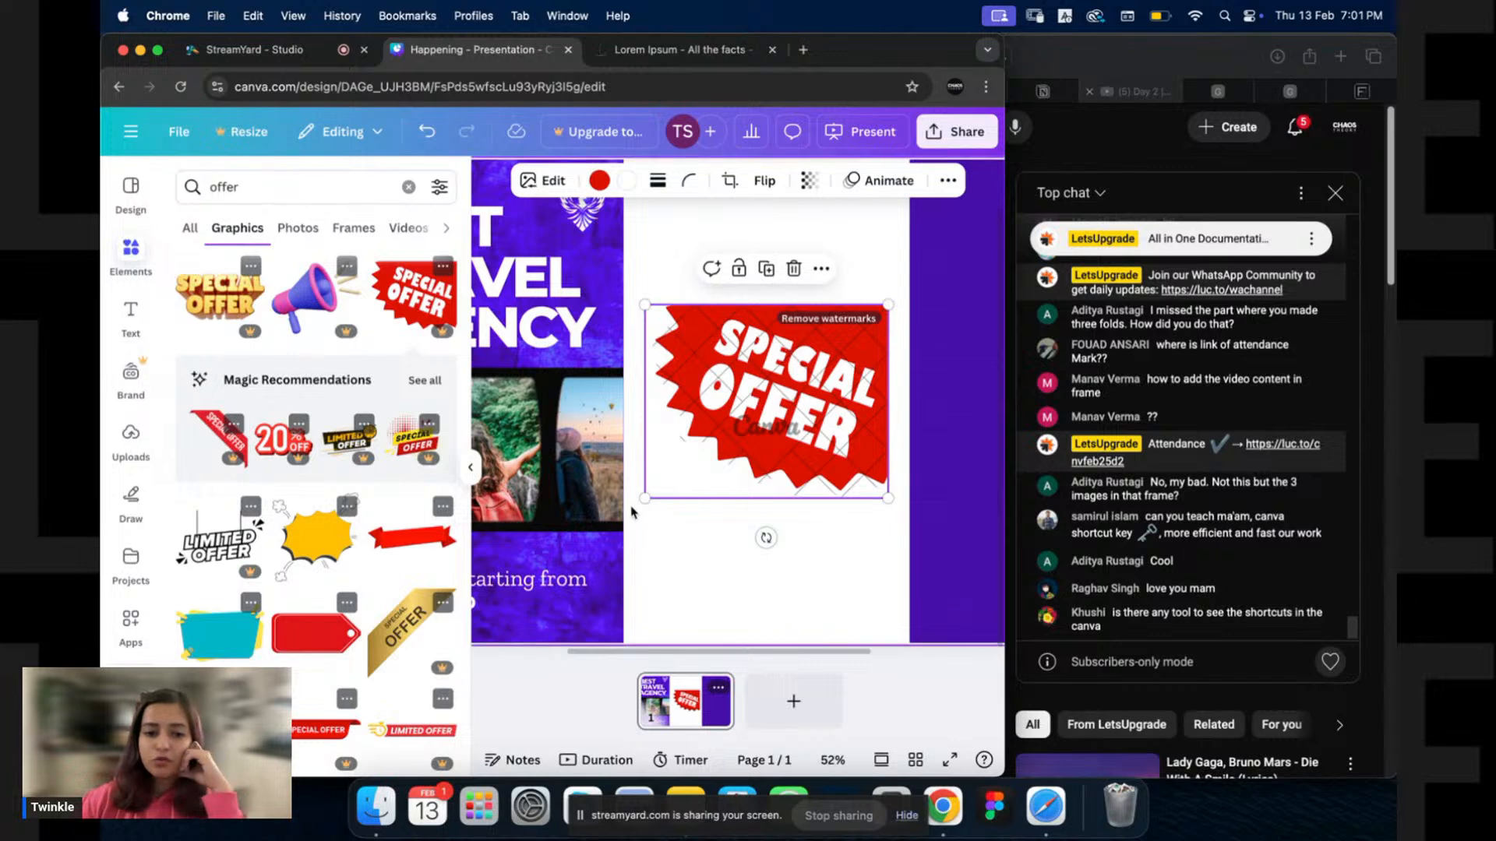
{"action": "left_click", "coordinate": [689, 576]}
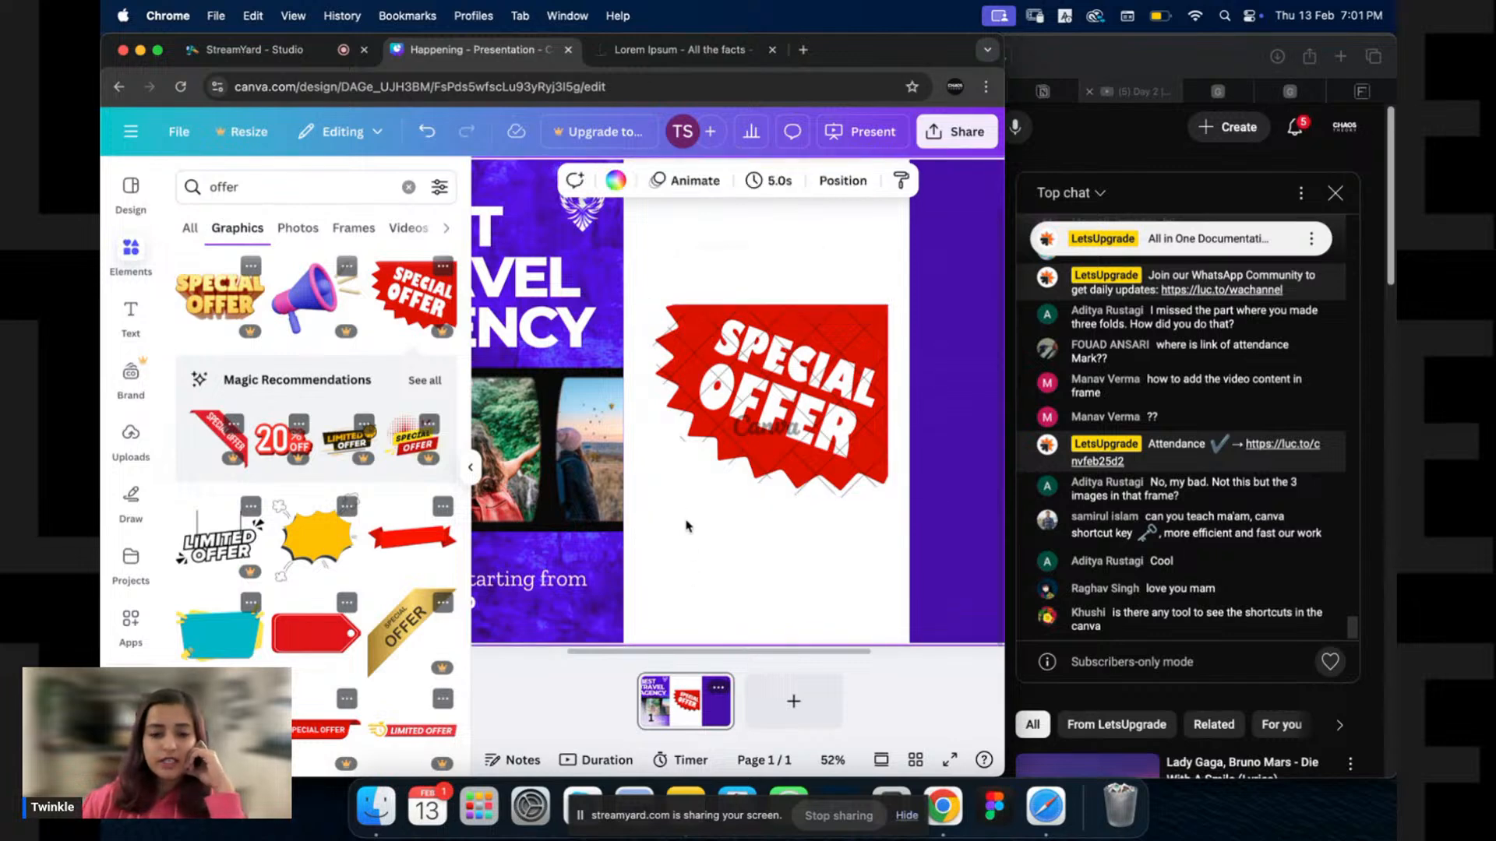
Recolour the Special Offer badge white with the document's purple for its lettering, and move it onto the lower part of the first panel.
{"action": "left_click", "coordinate": [469, 474]}
{"action": "left_click", "coordinate": [684, 374]}
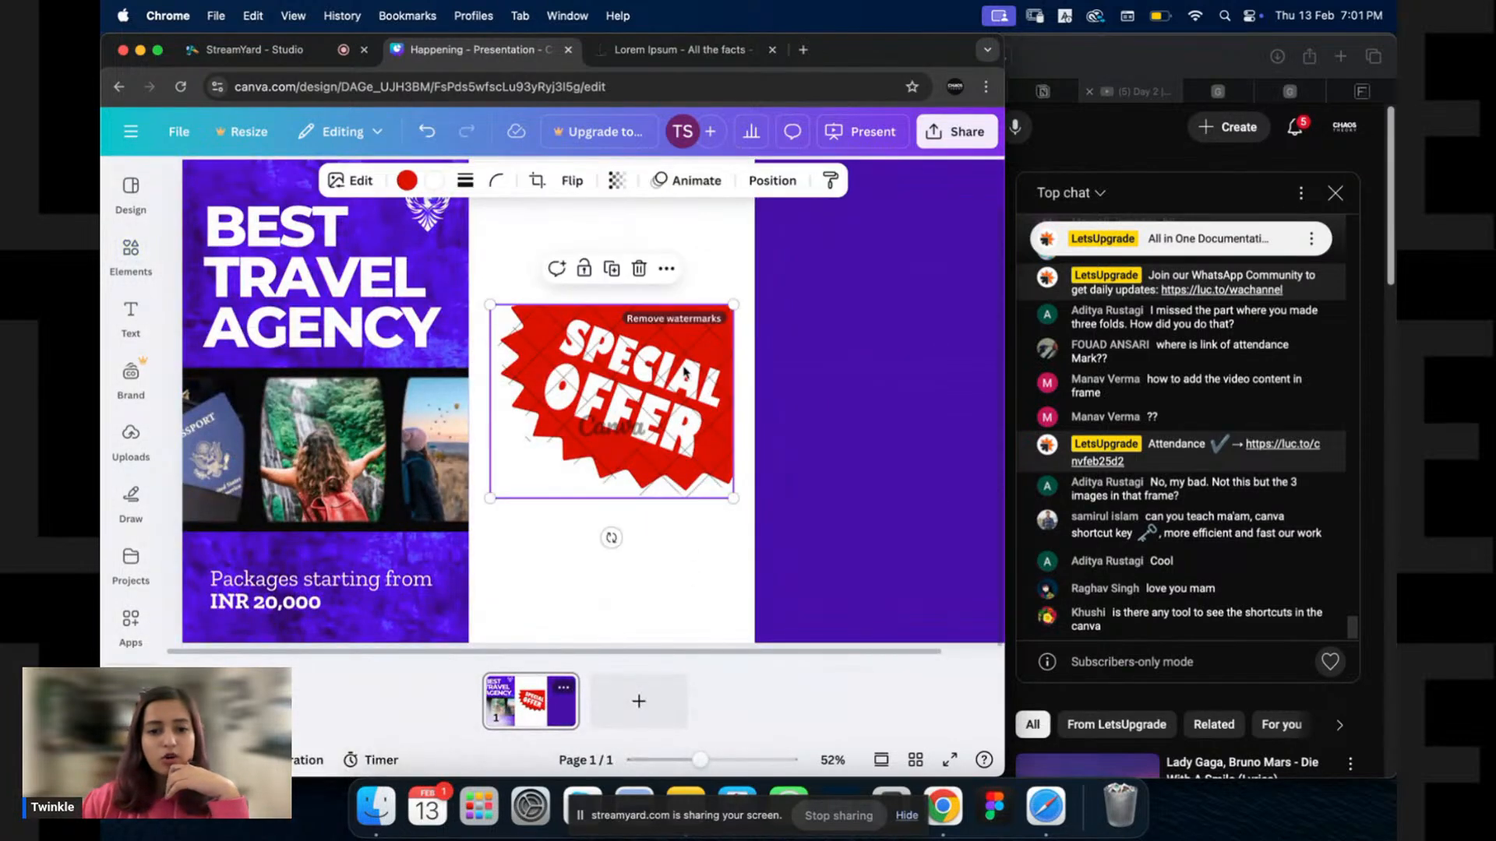
{"action": "left_click", "coordinate": [407, 180]}
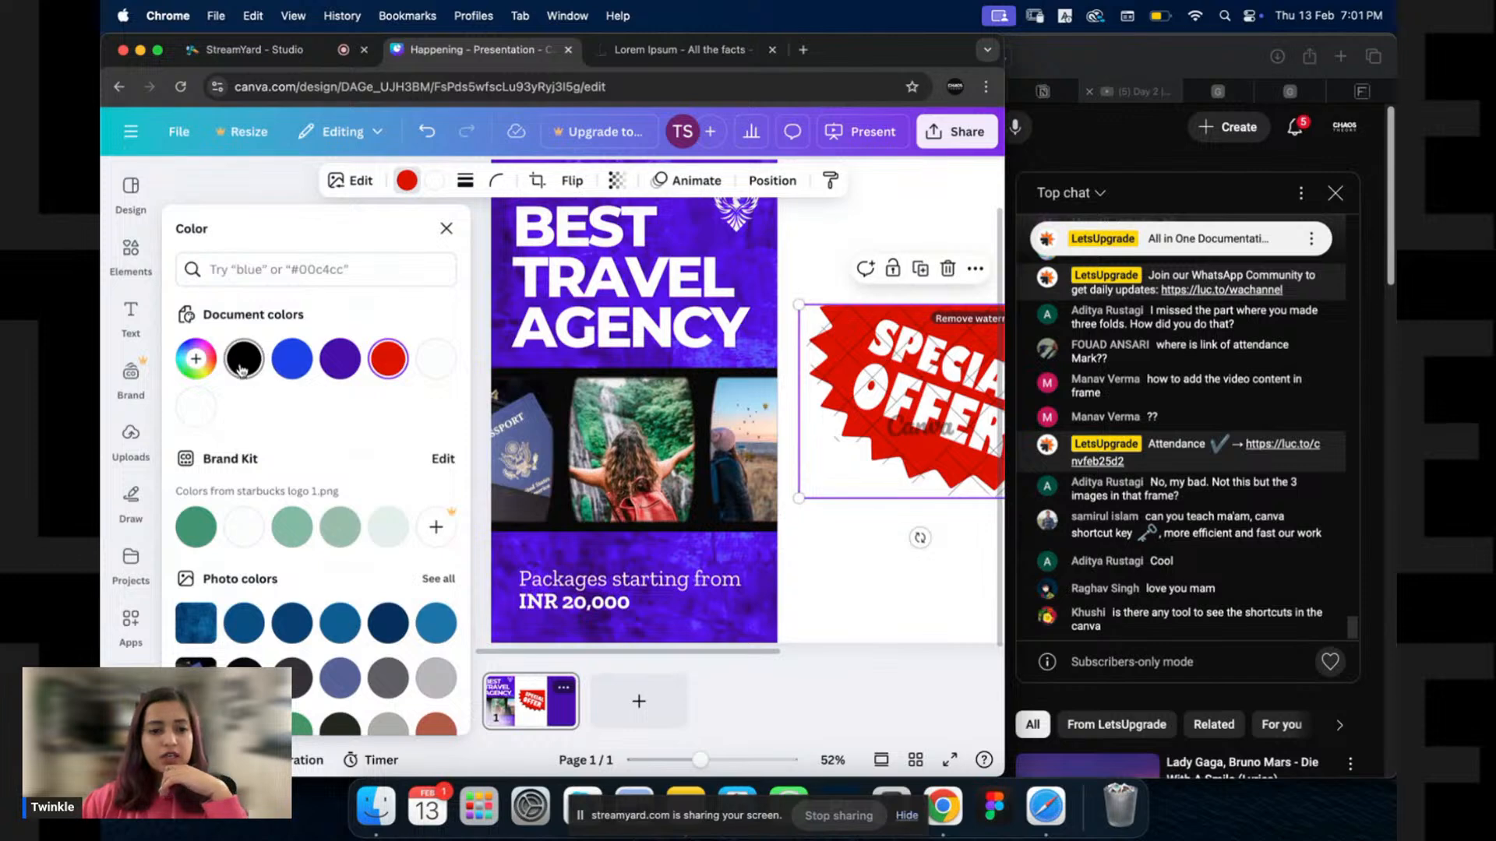
{"action": "left_click", "coordinate": [199, 406]}
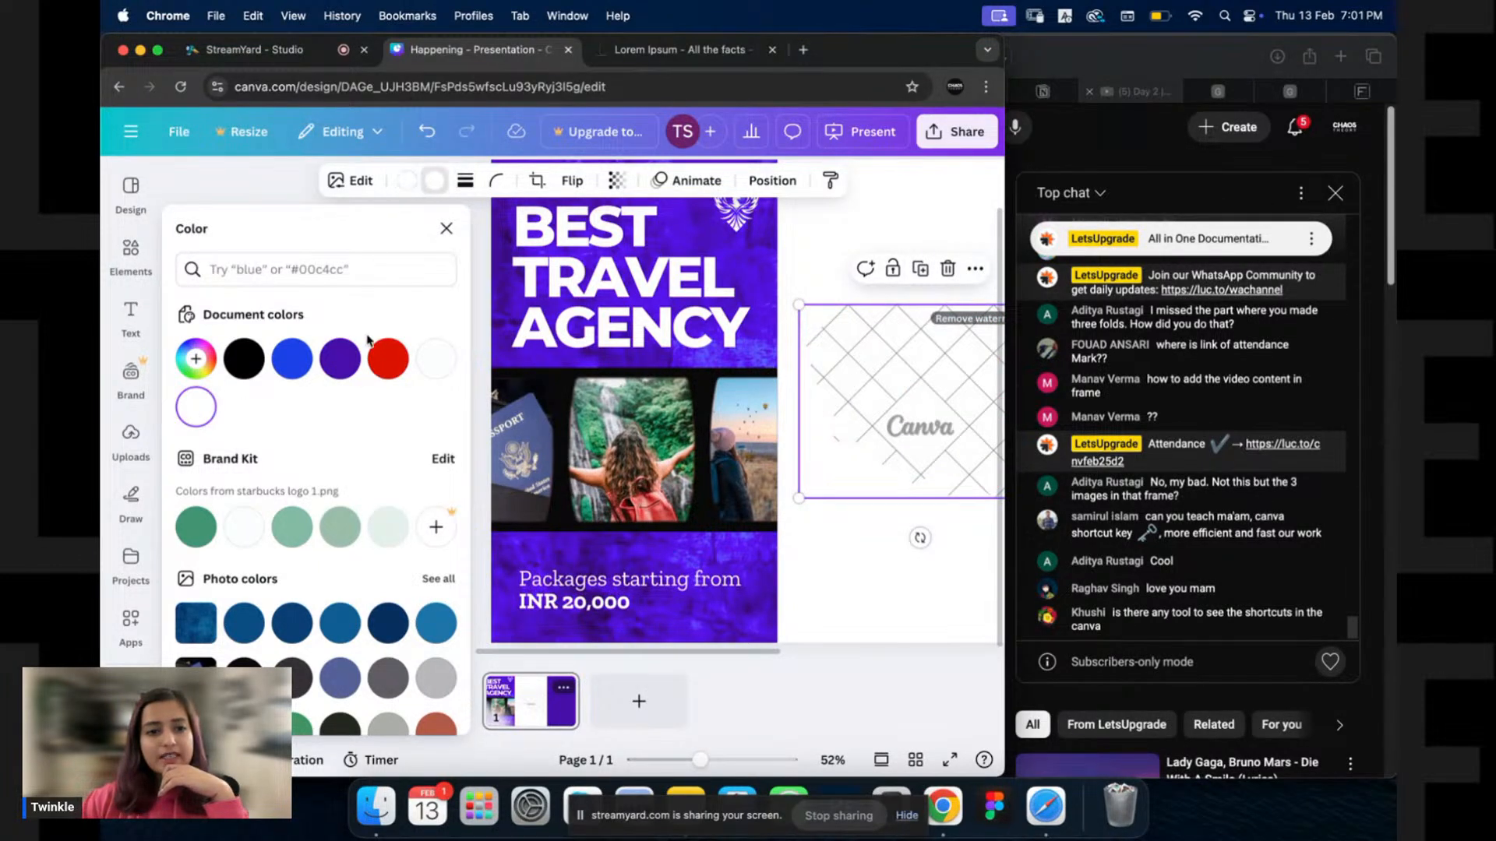
{"action": "left_click", "coordinate": [340, 358]}
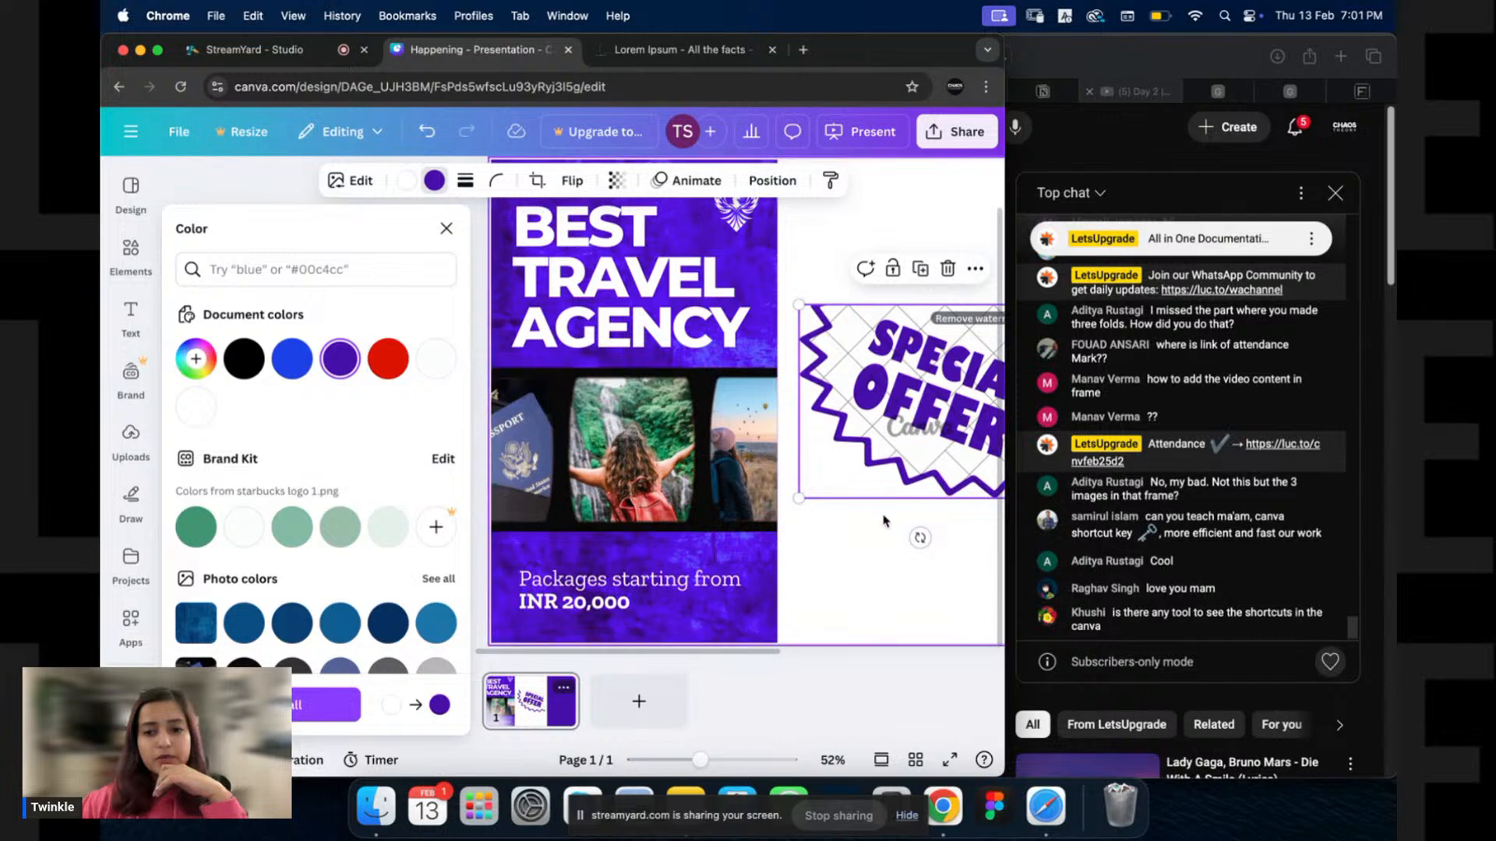
{"action": "left_click_drag", "start_coordinate": [912, 432], "coordinate": [647, 578]}
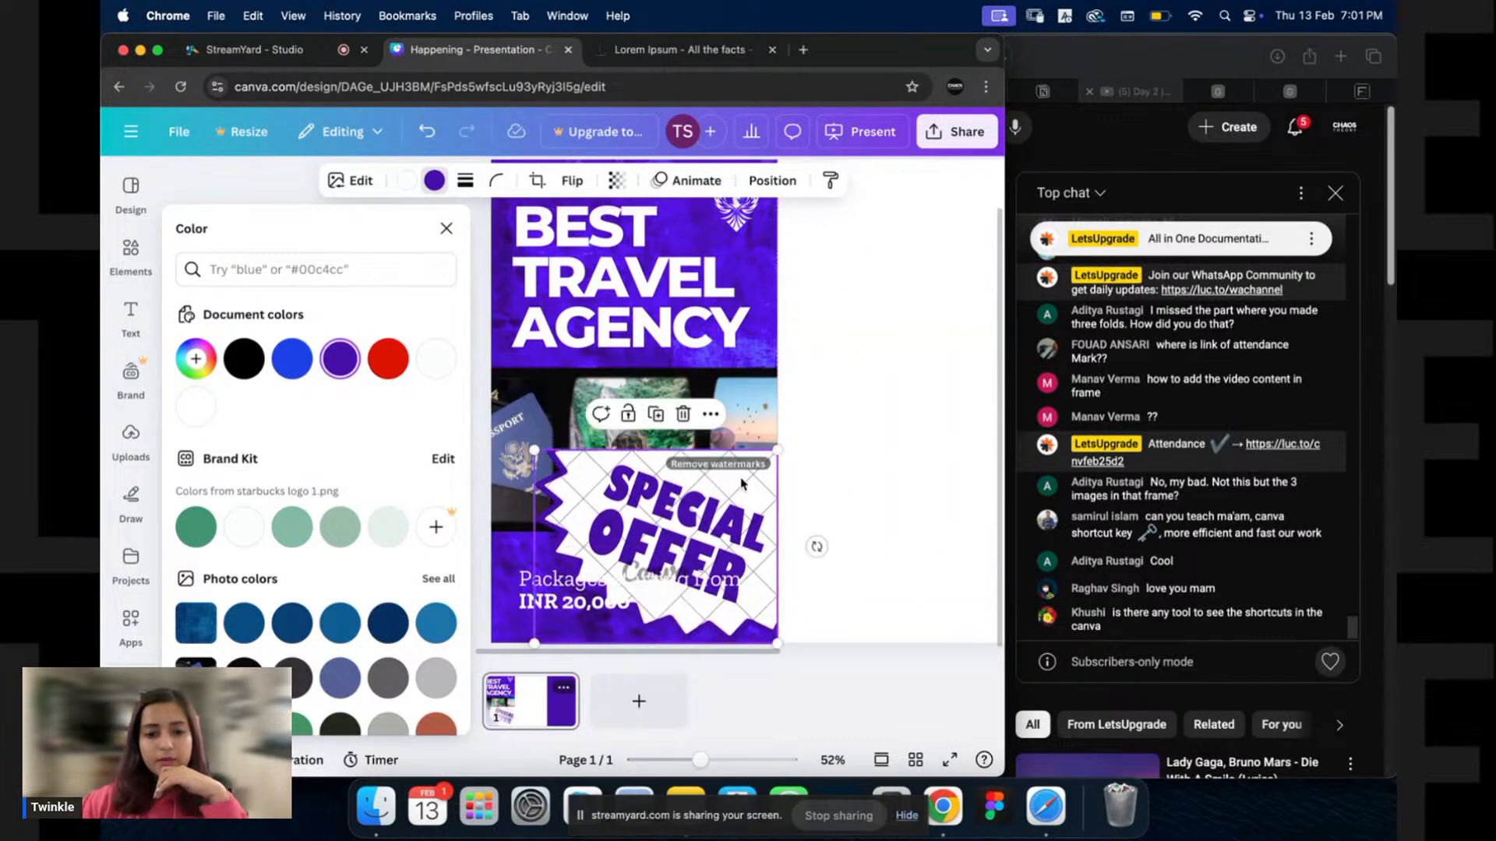
Shrink the Special Offer badge and fit it into the lower outer corner of the first panel, beside the price text.
{"action": "left_click_drag", "start_coordinate": [534, 450], "coordinate": [680, 539]}
{"action": "left_click_drag", "start_coordinate": [748, 615], "coordinate": [749, 592]}
{"action": "left_click", "coordinate": [836, 567]}
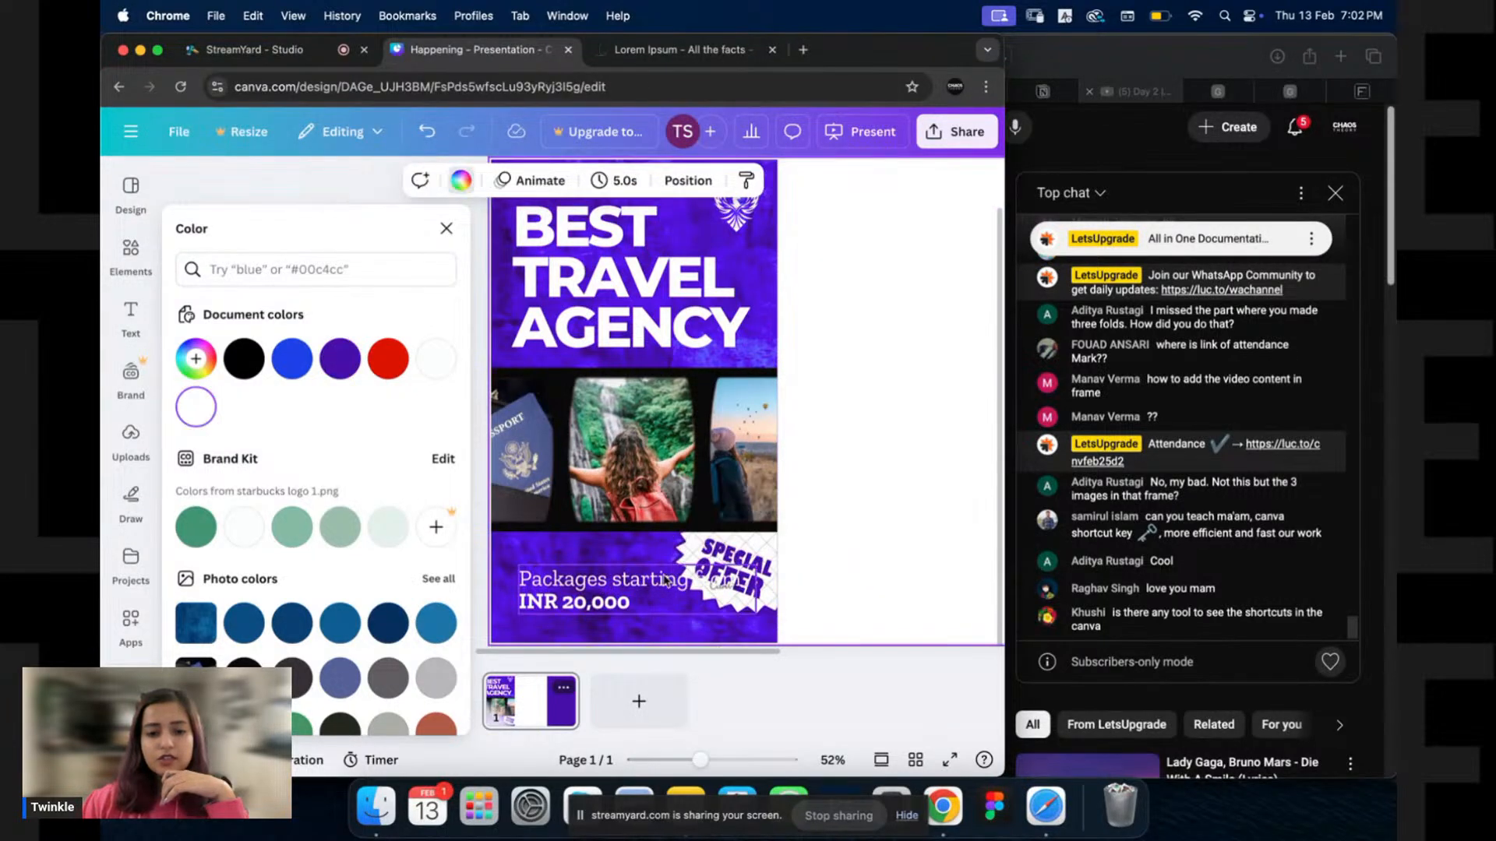
Resize the price text to size 35.4, wrapped onto two lines so that it sits beside the Special Offer badge.
{"action": "left_click", "coordinate": [662, 594]}
{"action": "left_click_drag", "start_coordinate": [446, 565], "coordinate": [374, 602]}
{"action": "left_click_drag", "start_coordinate": [278, 604], "coordinate": [273, 584]}
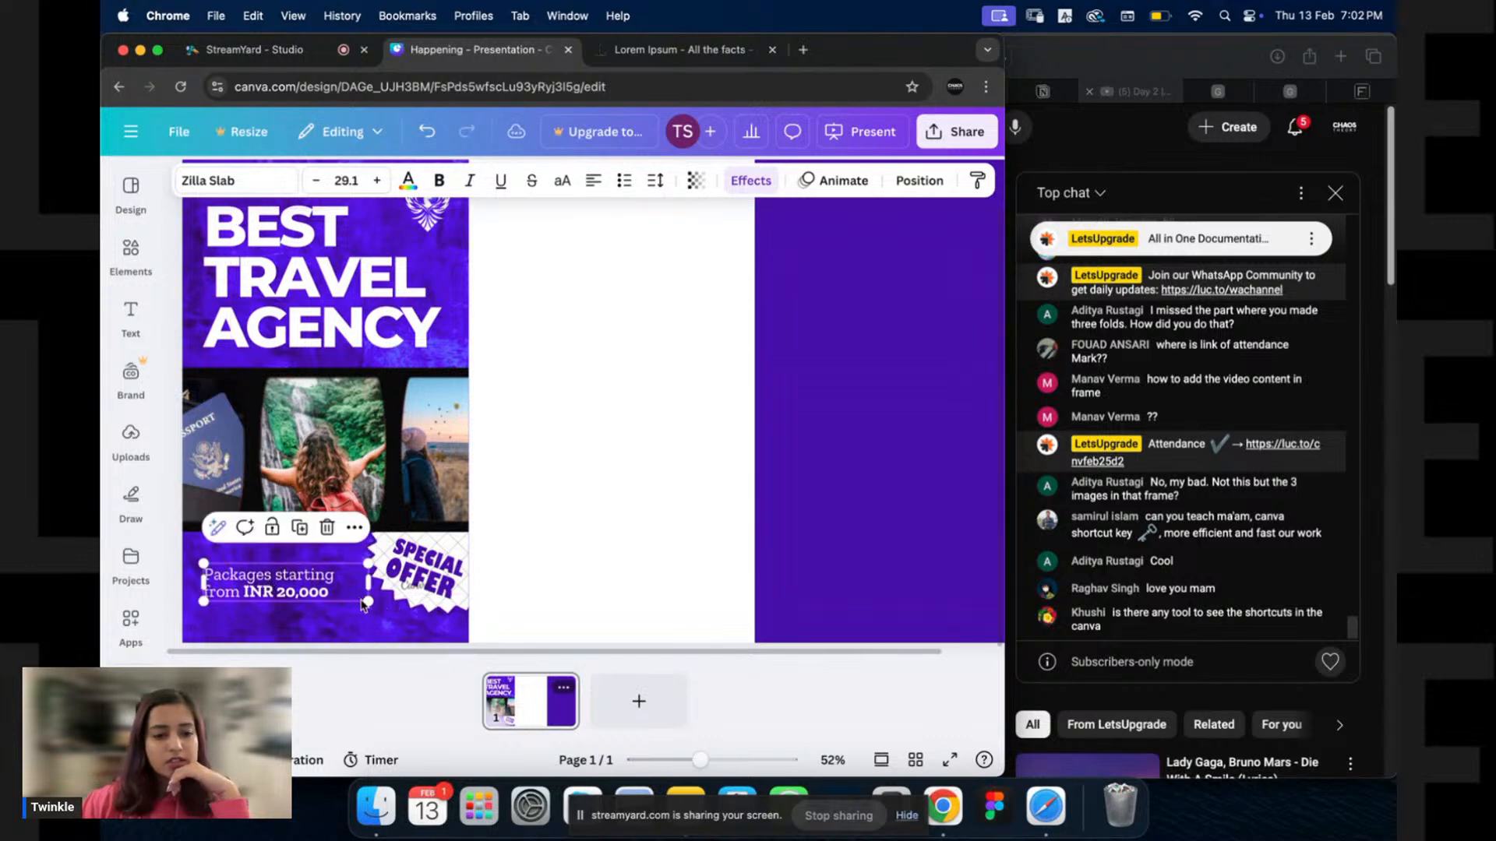
{"action": "left_click_drag", "start_coordinate": [368, 595], "coordinate": [405, 626]}
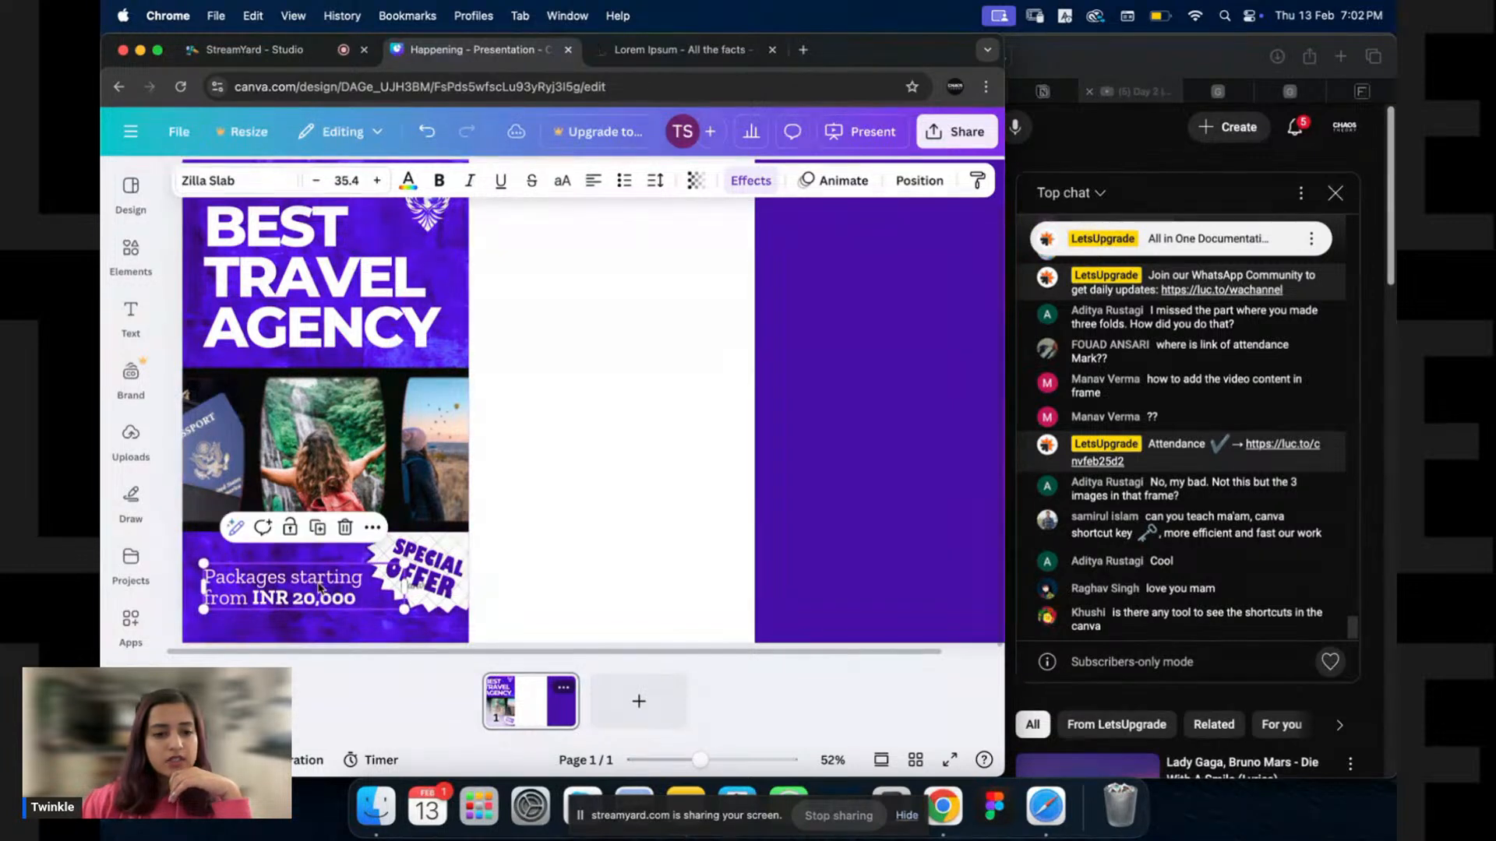
{"action": "left_click", "coordinate": [599, 471]}
{"action": "scroll", "coordinate": [585, 472], "scroll_direction": "down", "scroll_amount": 3}
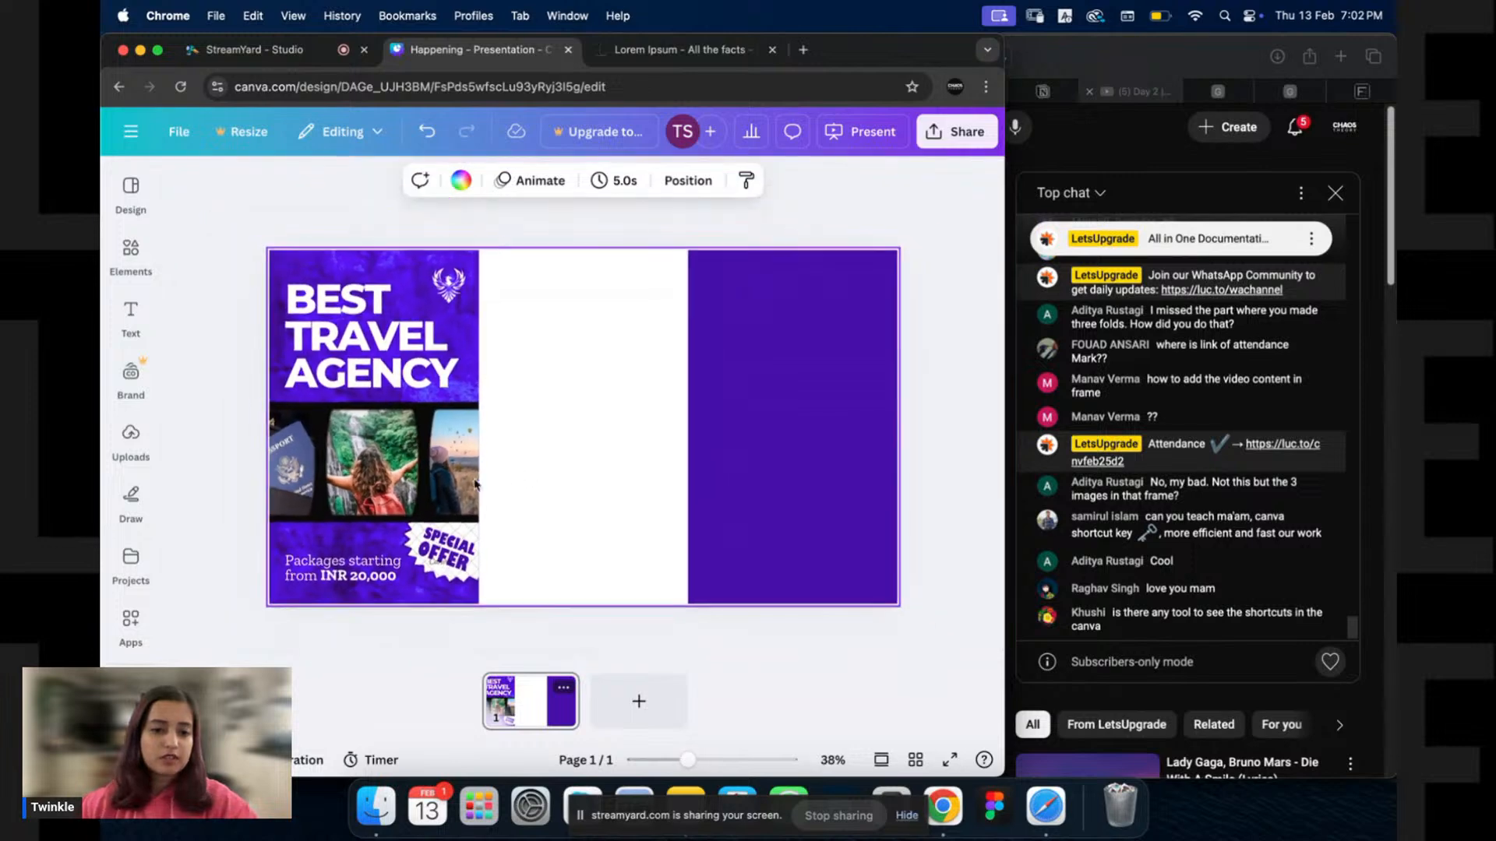
{"action": "left_click", "coordinate": [444, 548]}
{"action": "left_click", "coordinate": [568, 520]}
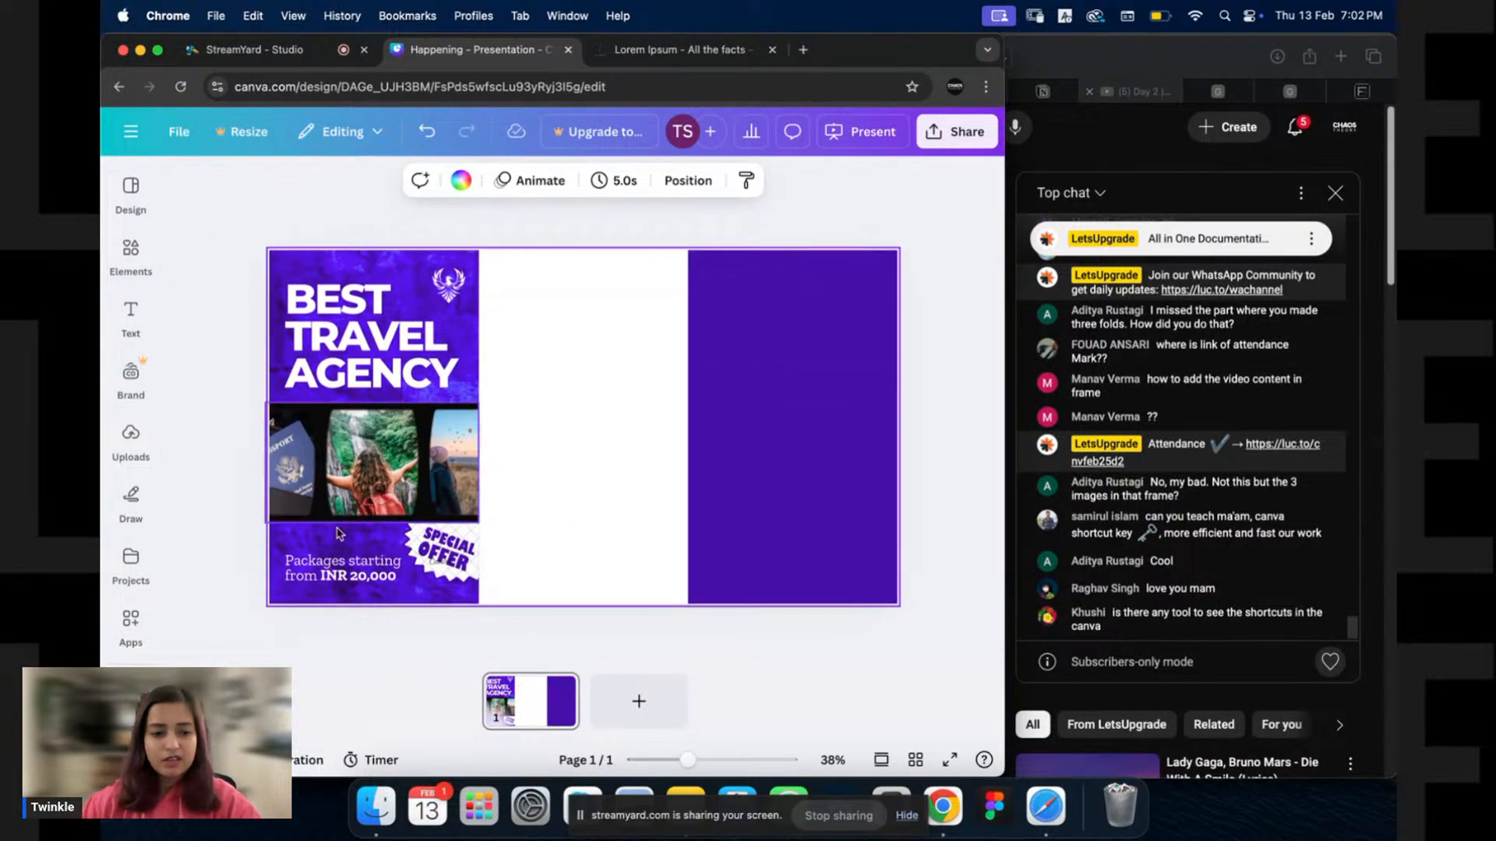
{"action": "left_click", "coordinate": [347, 578]}
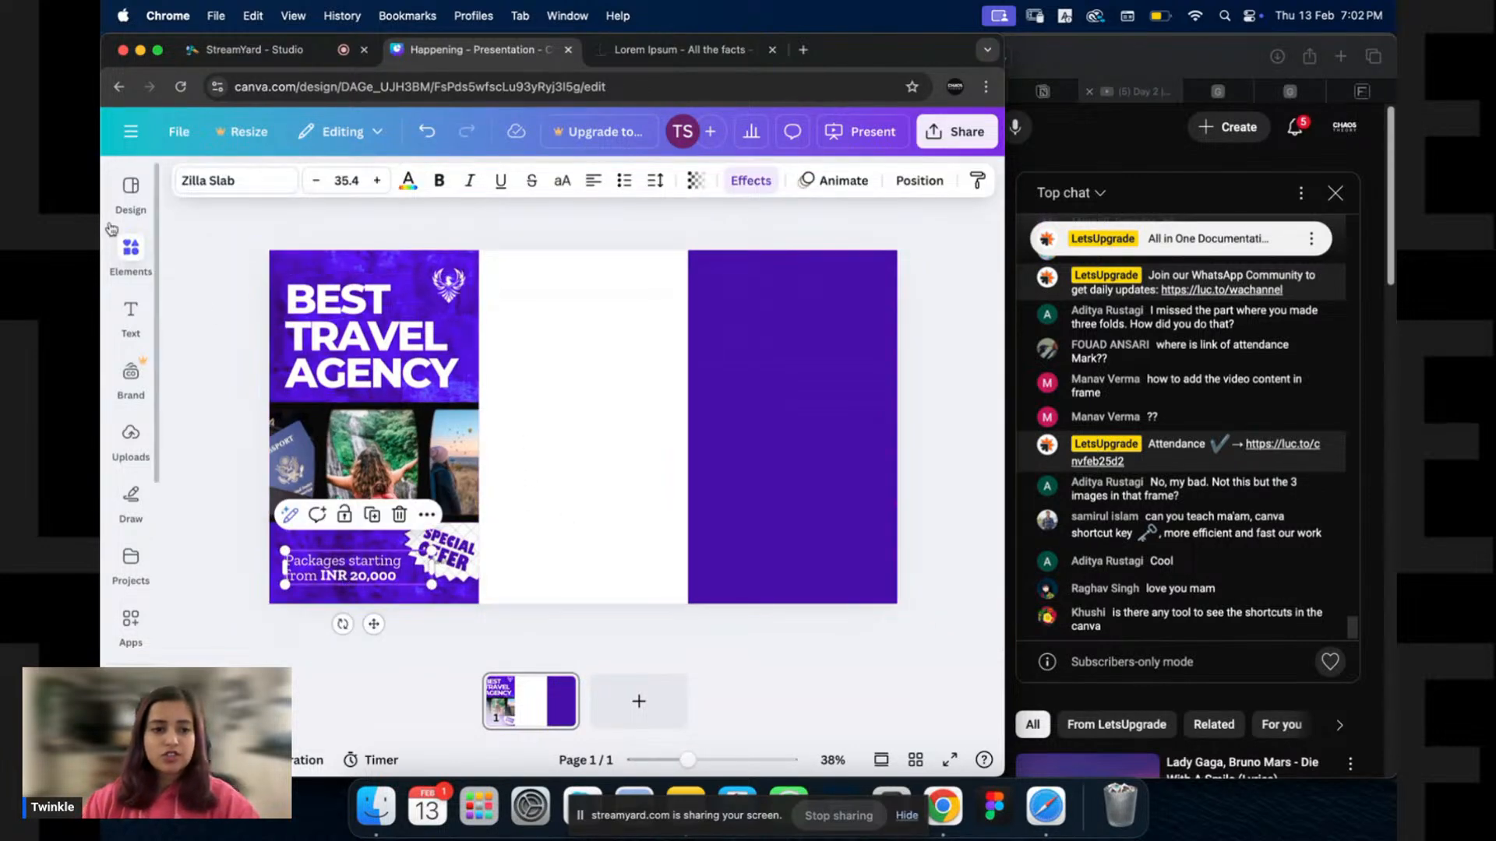
Add the round Special Offer stamp with red OFFER lettering from further down the offer graphics results to the page.
{"action": "left_click", "coordinate": [131, 253]}
{"action": "scroll", "coordinate": [243, 357], "scroll_direction": "down", "scroll_amount": 2}
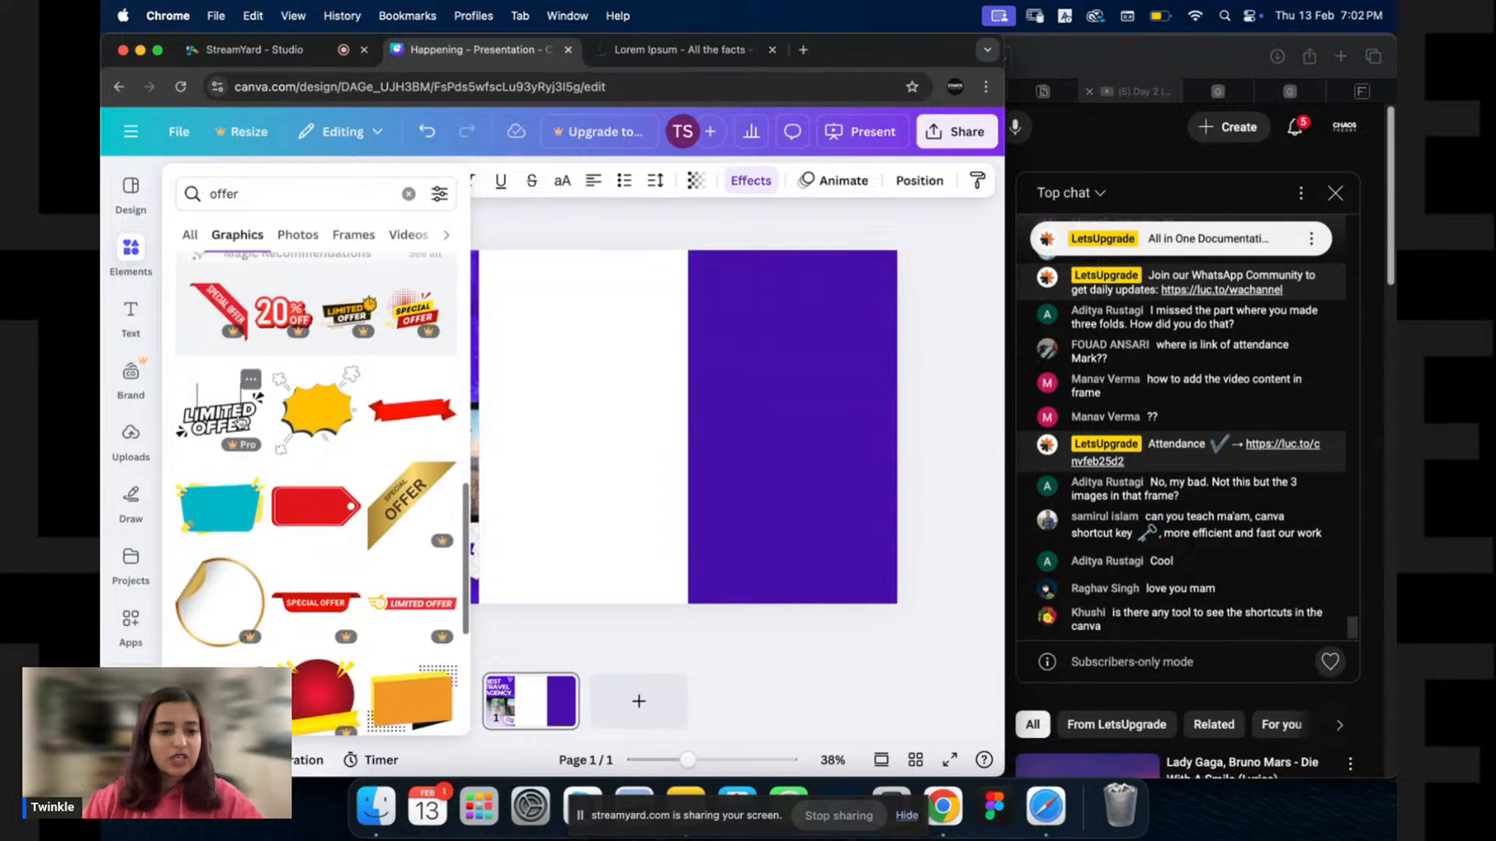
{"action": "scroll", "coordinate": [240, 429], "scroll_direction": "down", "scroll_amount": 6}
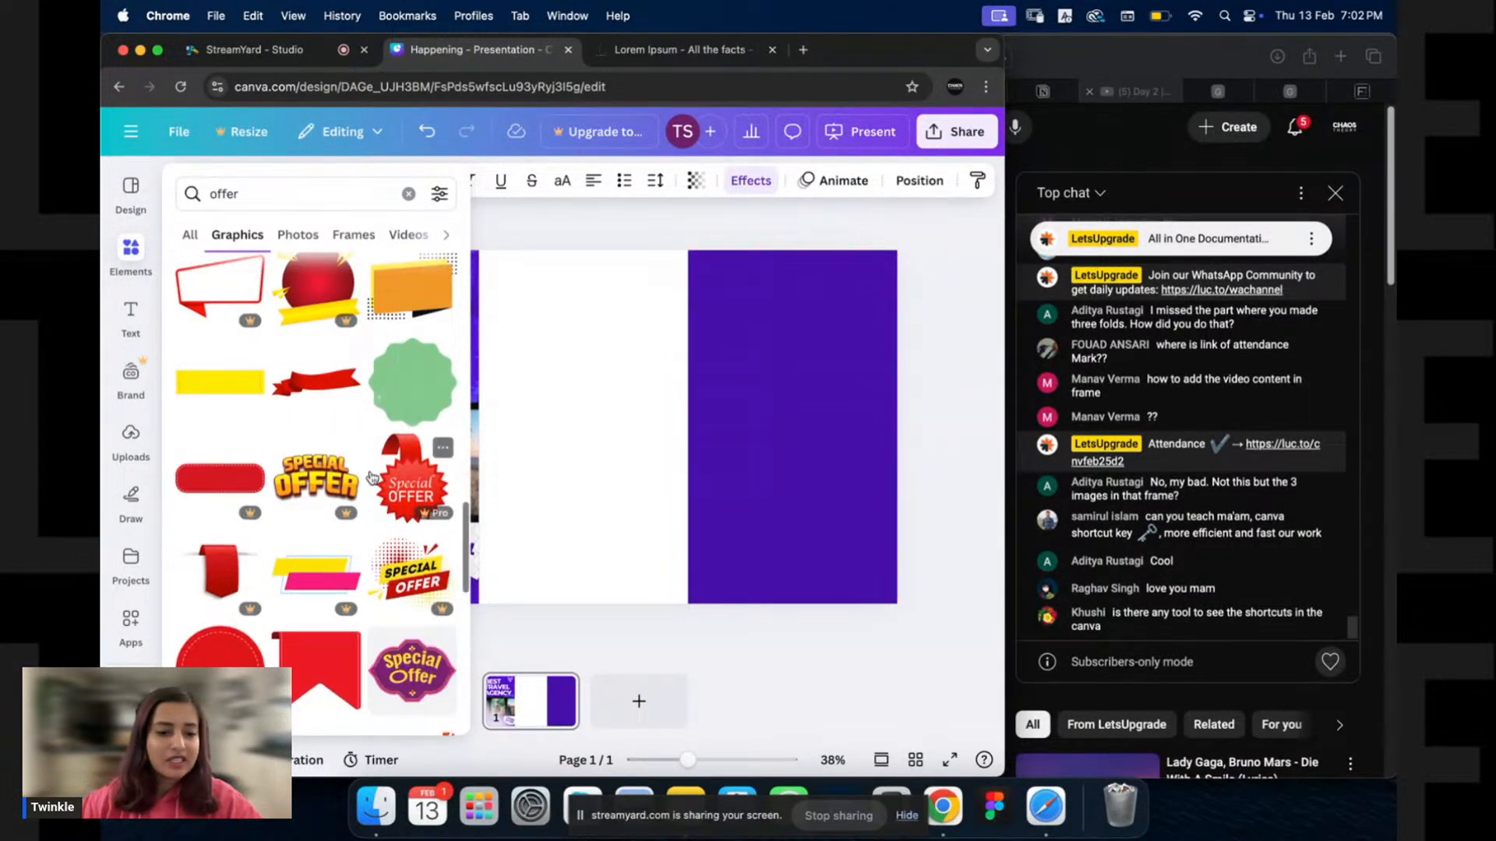
{"action": "scroll", "coordinate": [372, 449], "scroll_direction": "down", "scroll_amount": 3}
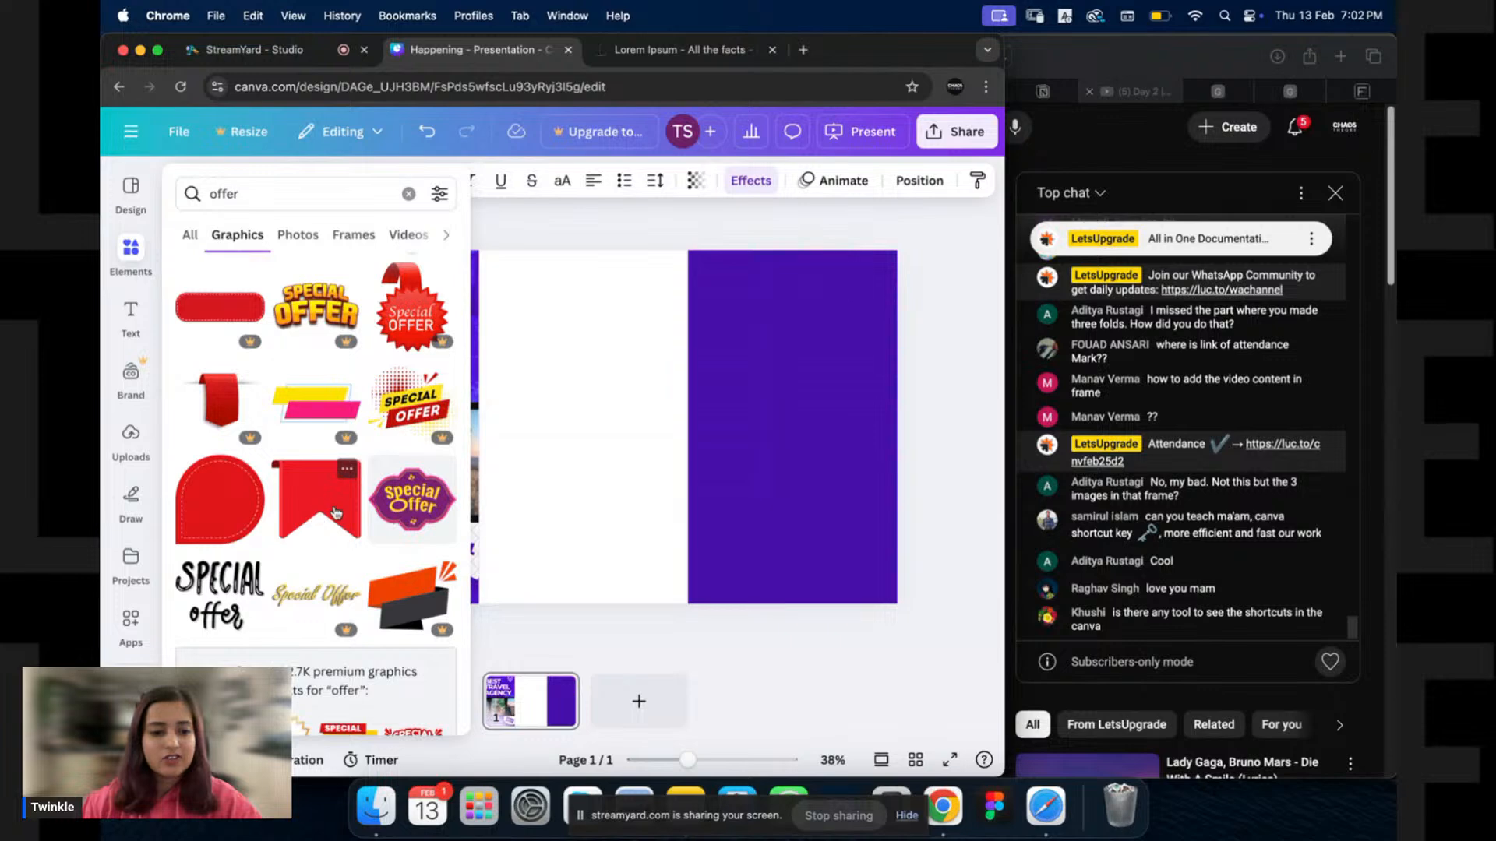
{"action": "scroll", "coordinate": [388, 429], "scroll_direction": "down", "scroll_amount": 6}
{"action": "scroll", "coordinate": [388, 429], "scroll_direction": "down", "scroll_amount": 3}
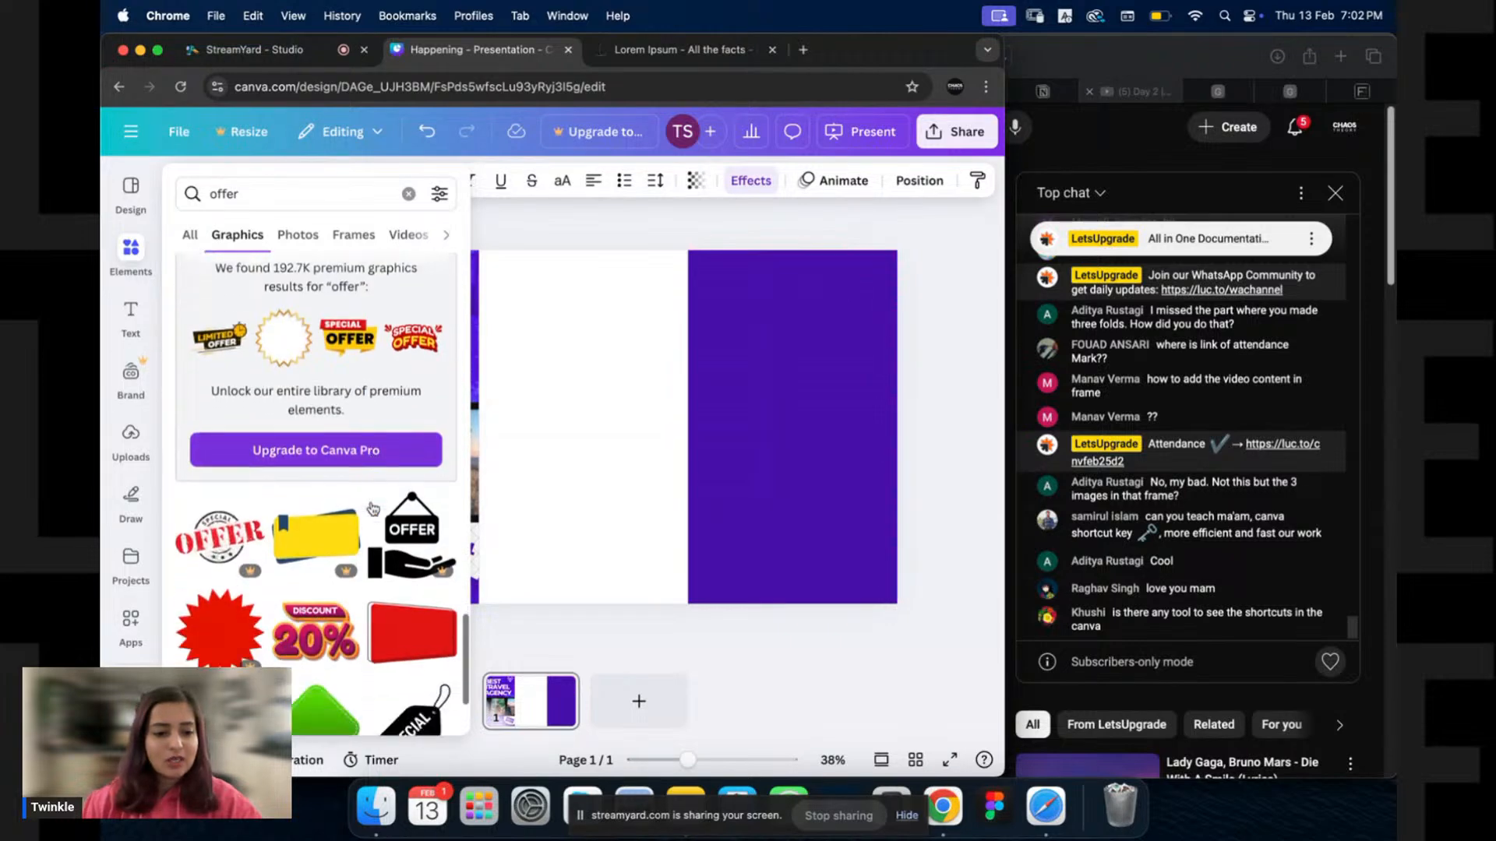
{"action": "left_click", "coordinate": [211, 392]}
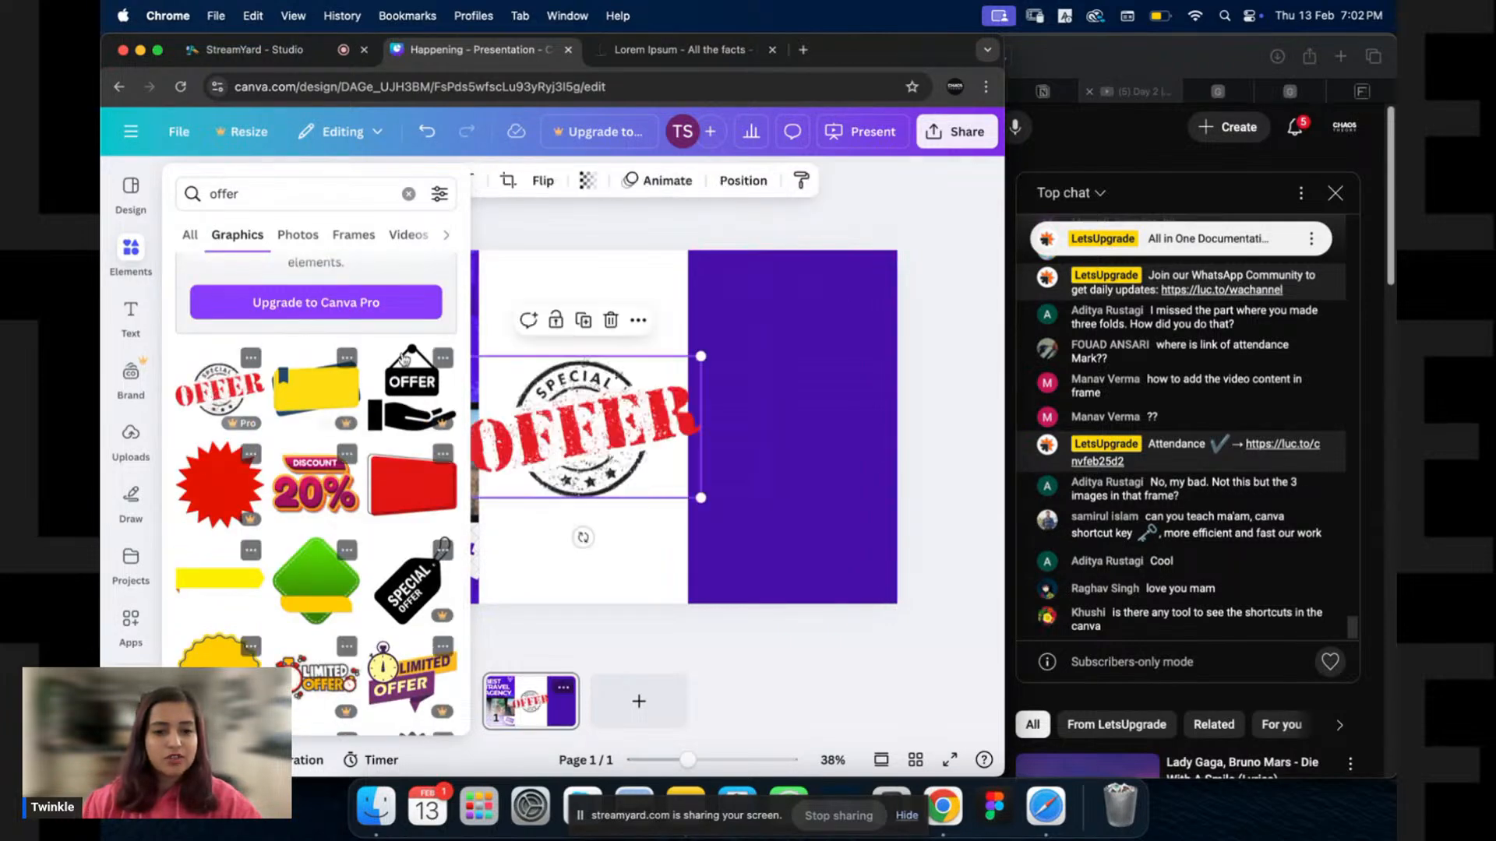
{"action": "left_click", "coordinate": [473, 451]}
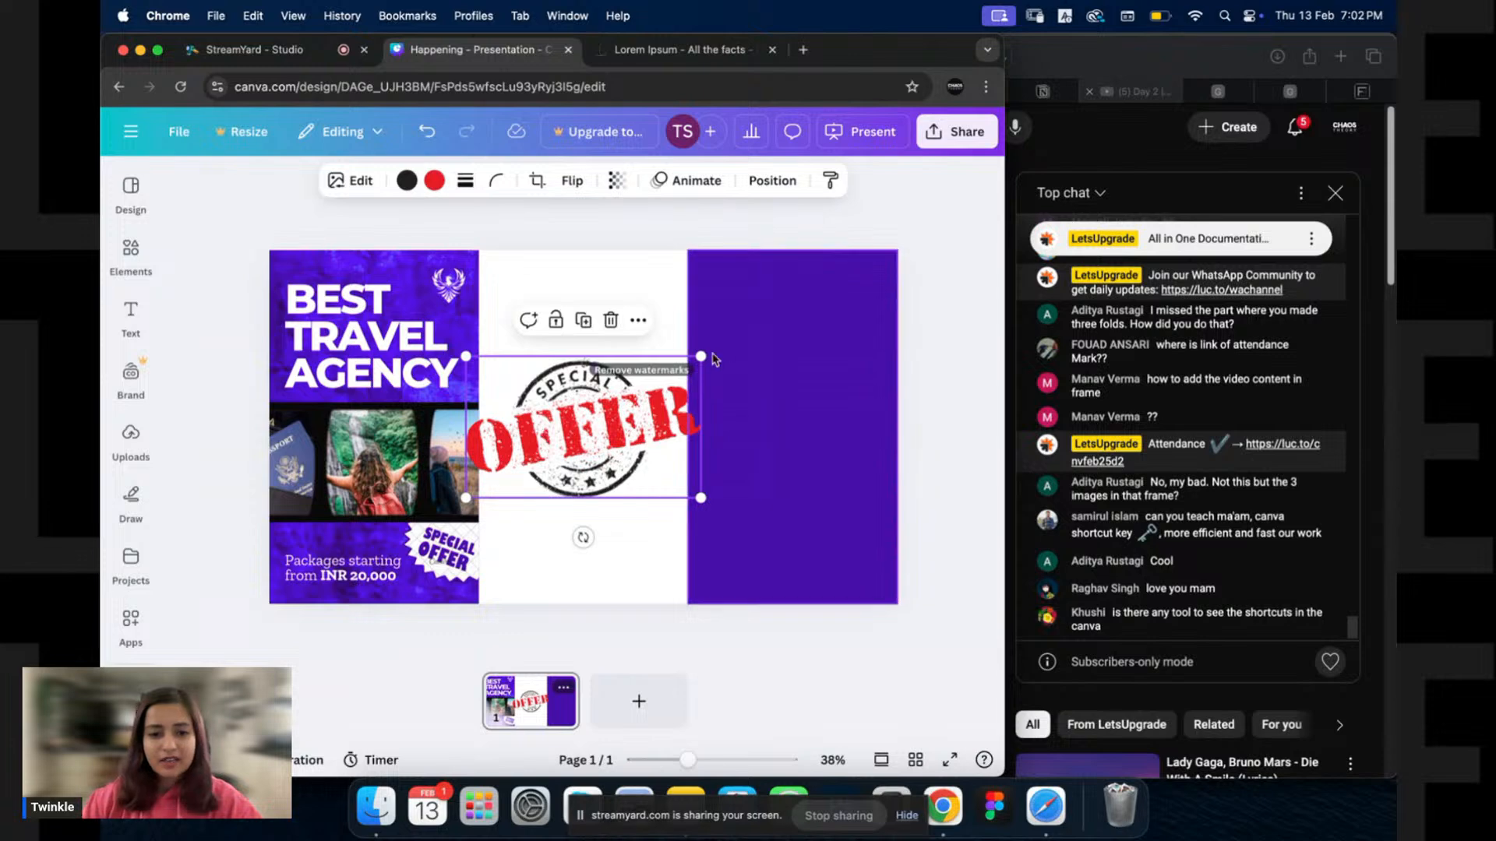
Shrink the OFFER stamp to about a third of its size and recolour both its black and red parts white.
{"action": "left_click_drag", "start_coordinate": [700, 356], "coordinate": [551, 460]}
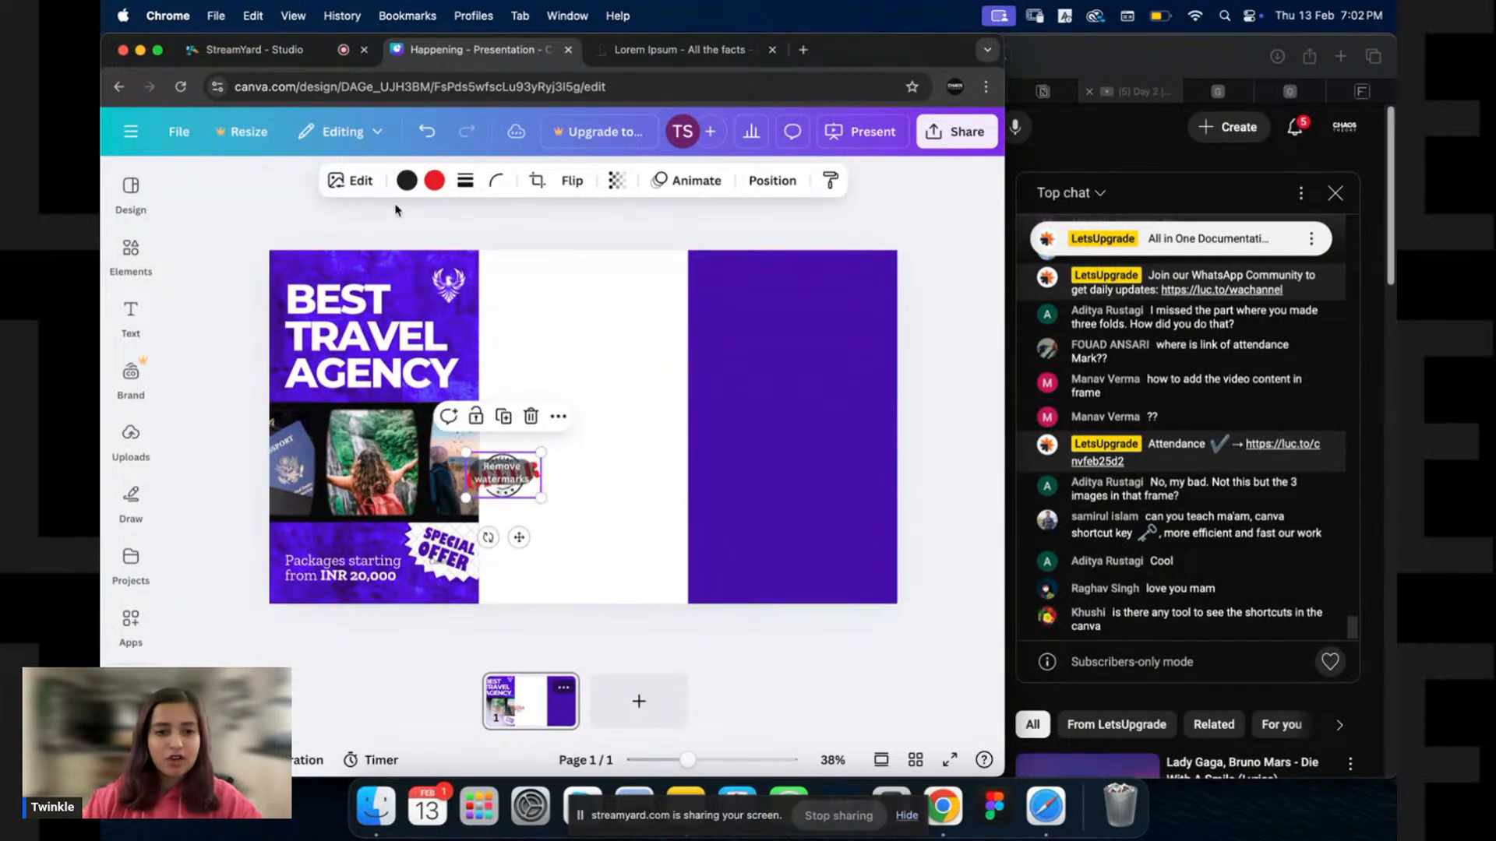
{"action": "left_click", "coordinate": [406, 180]}
{"action": "left_click", "coordinate": [243, 410]}
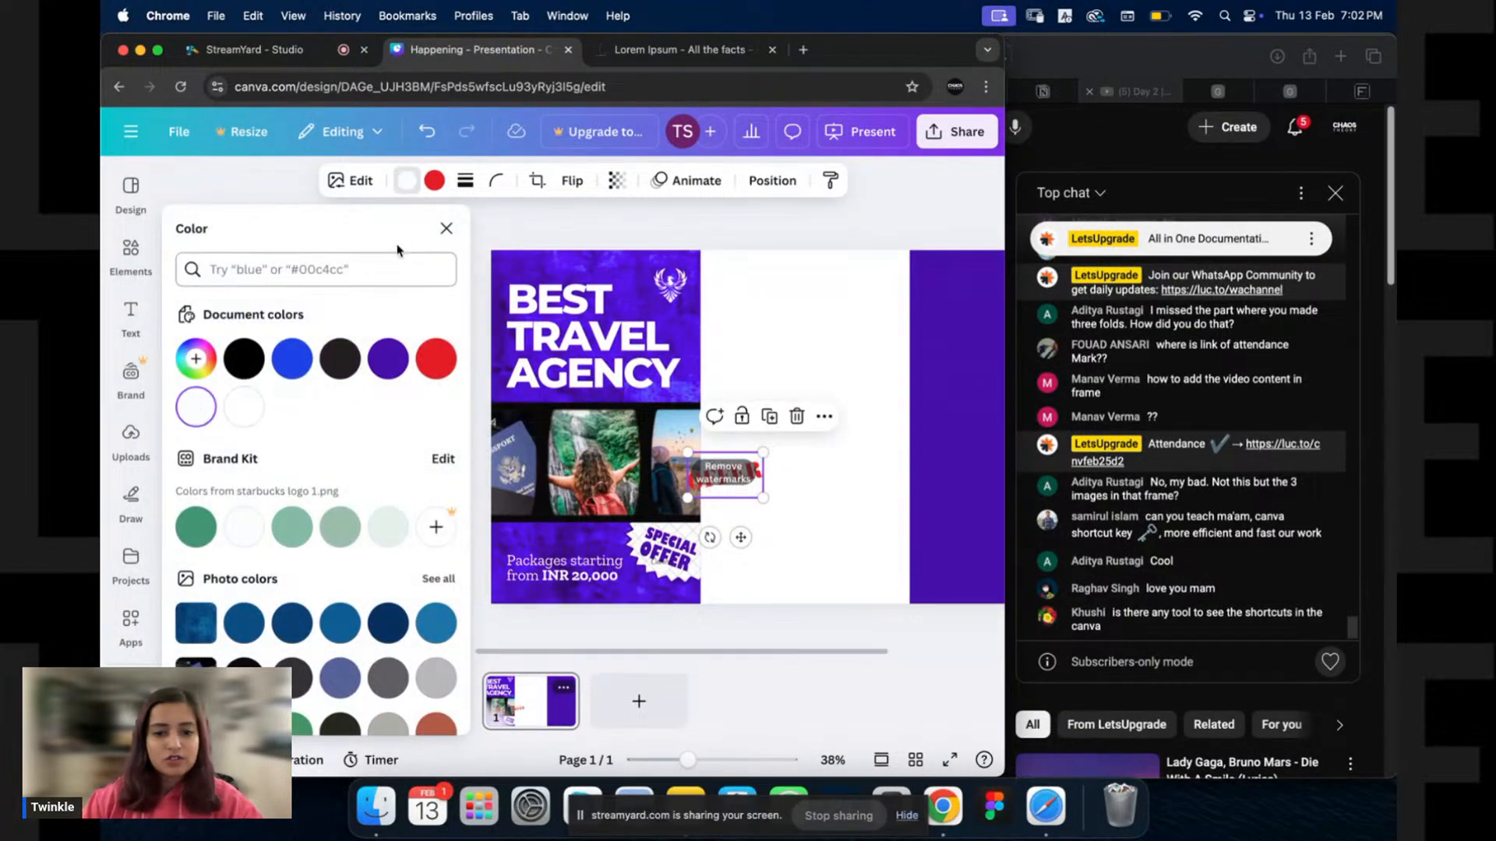
{"action": "left_click", "coordinate": [195, 407]}
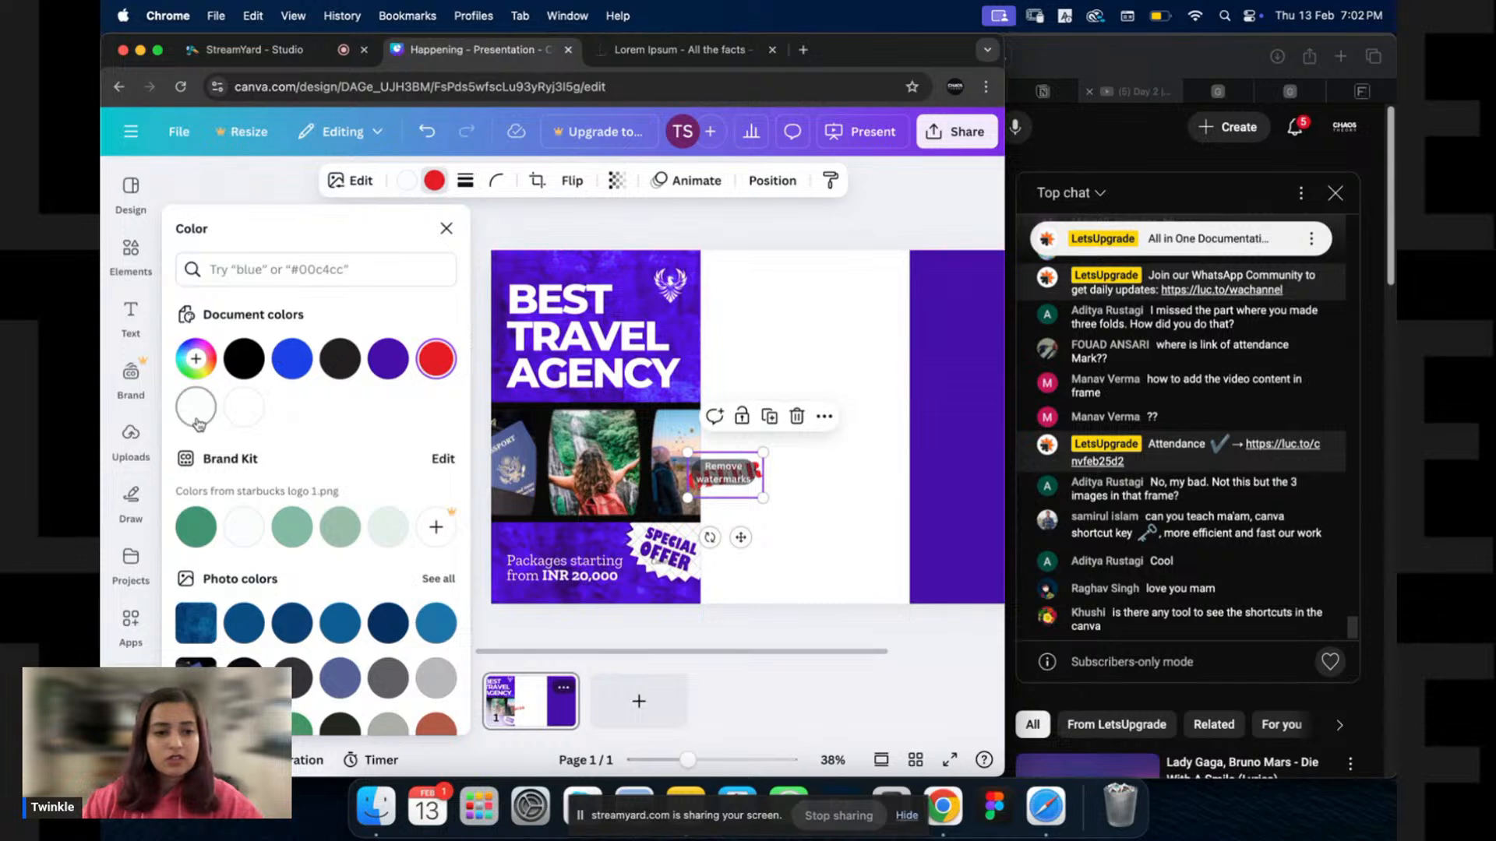
{"action": "left_click", "coordinate": [818, 409]}
Place the white OFFER stamp over the film strip's lower outer corner and delete the jagged Special Offer badge.
{"action": "left_click_drag", "start_coordinate": [737, 477], "coordinate": [637, 508]}
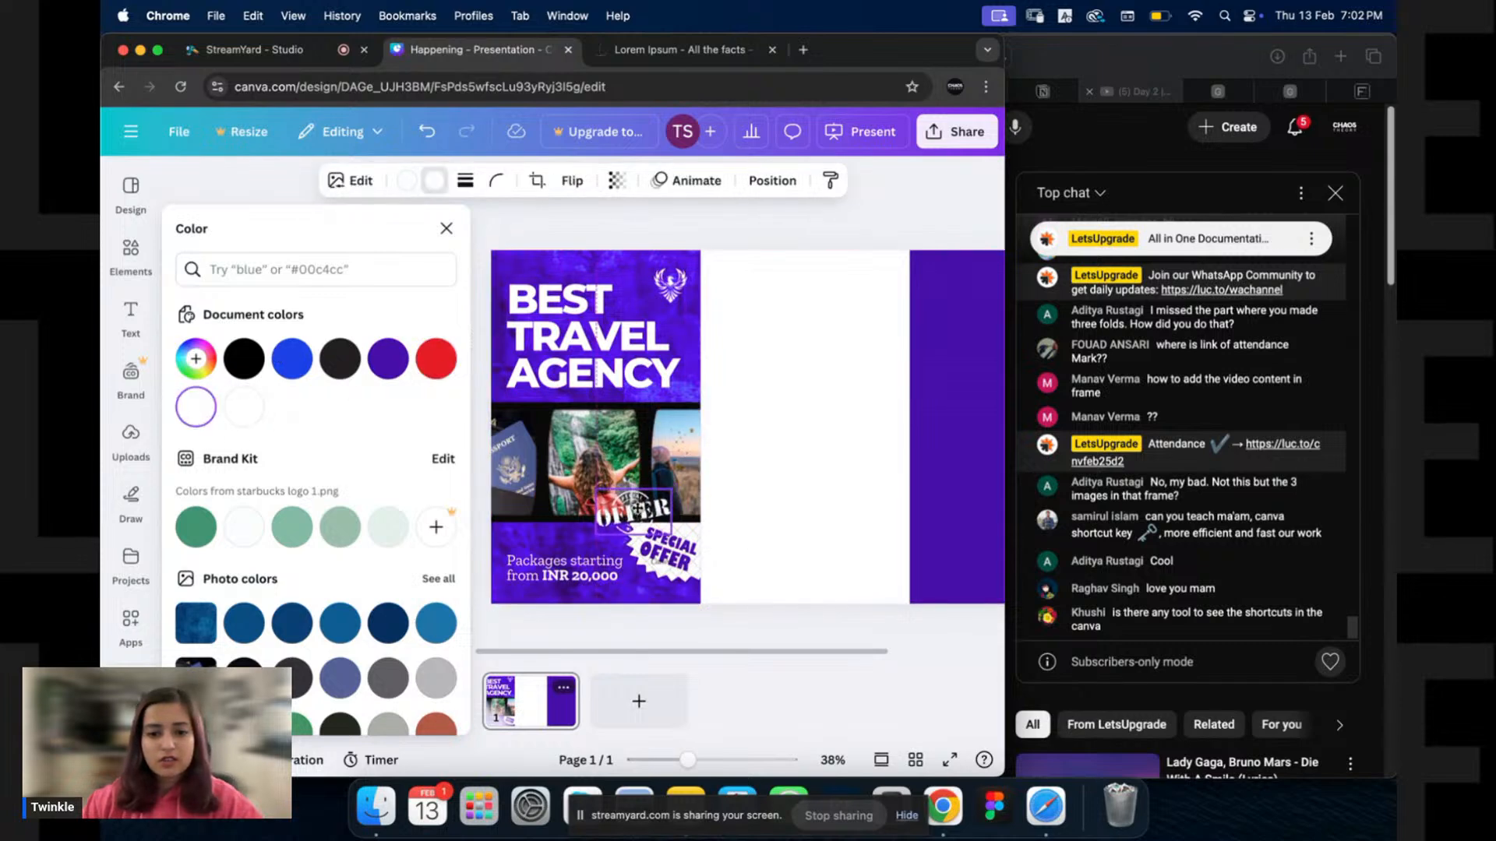
{"action": "left_click", "coordinate": [666, 549]}
{"action": "key", "text": "Delete"}
{"action": "mouse_move", "coordinate": [410, 515]}
{"action": "left_mouse_down"}
{"action": "mouse_move", "coordinate": [438, 537]}
{"action": "mouse_move", "coordinate": [440, 518]}
{"action": "left_mouse_up"}
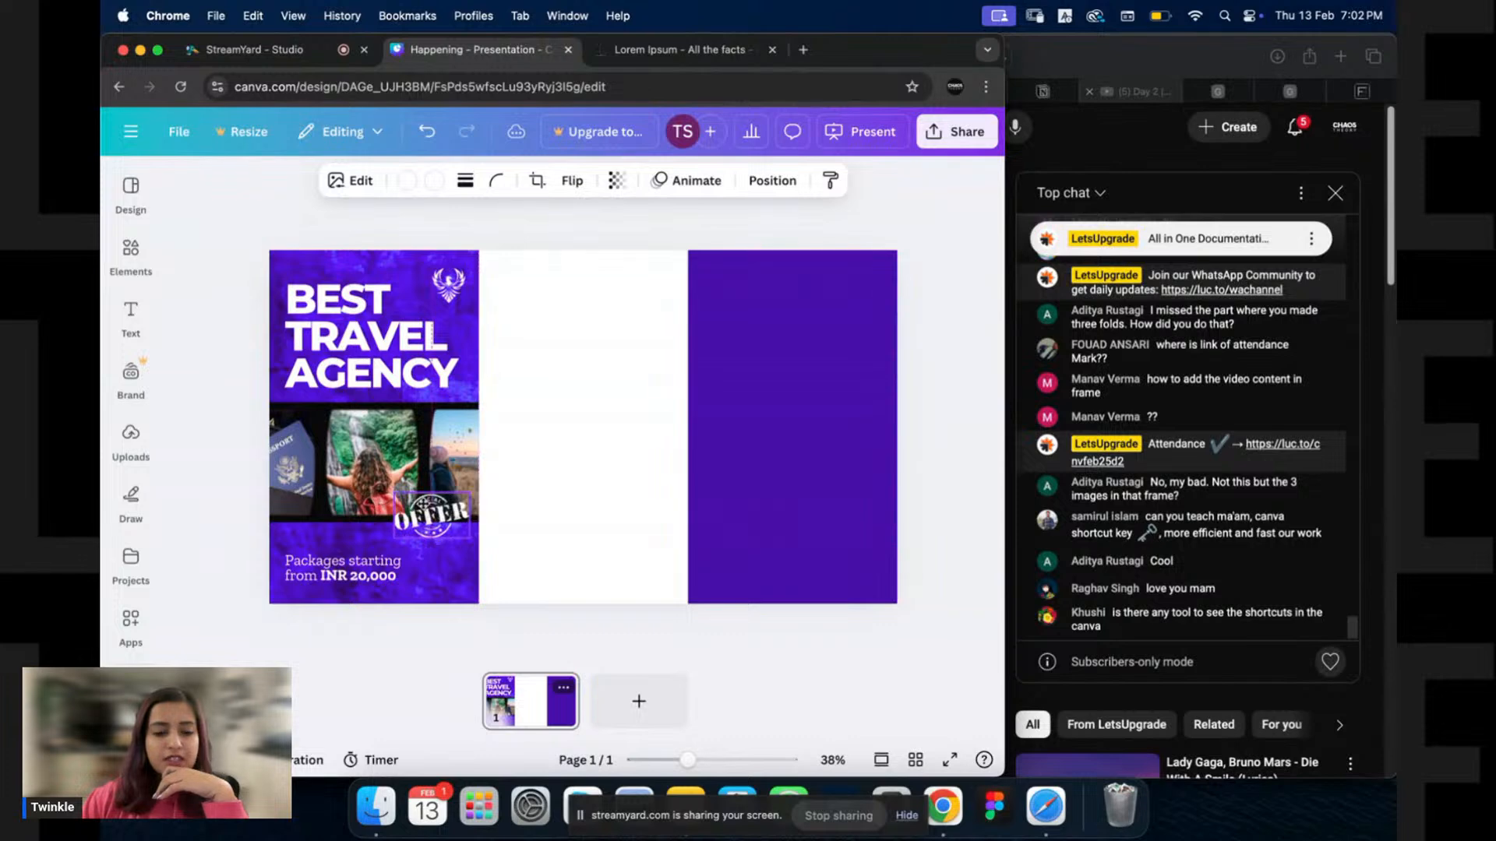
Enlarge the price text to size 39.9 across the first panel and add an asterisk after INR 20,000.
{"action": "left_click", "coordinate": [431, 561]}
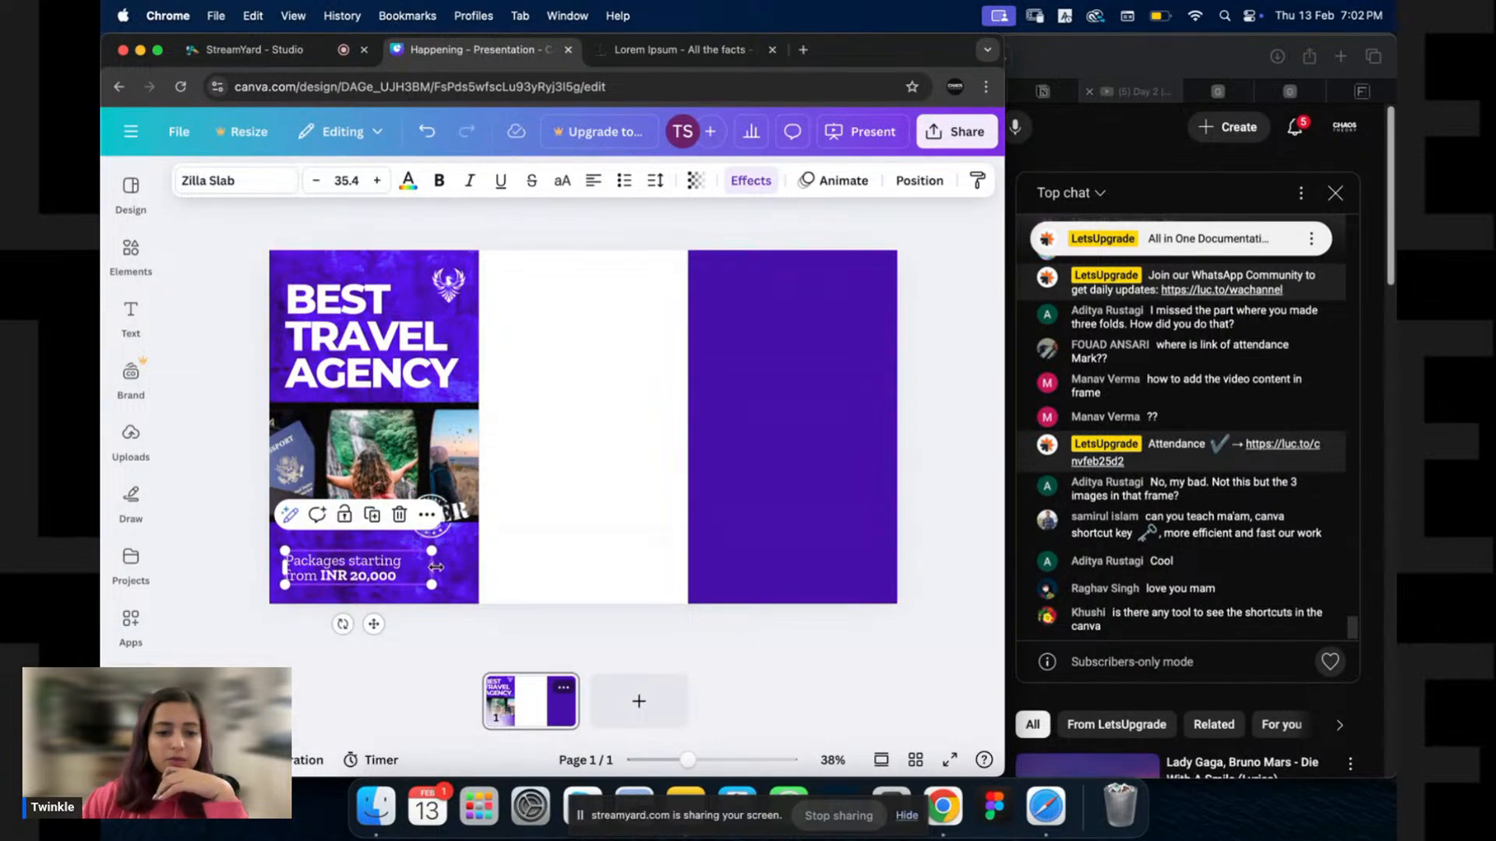
{"action": "left_click_drag", "start_coordinate": [445, 559], "coordinate": [468, 543]}
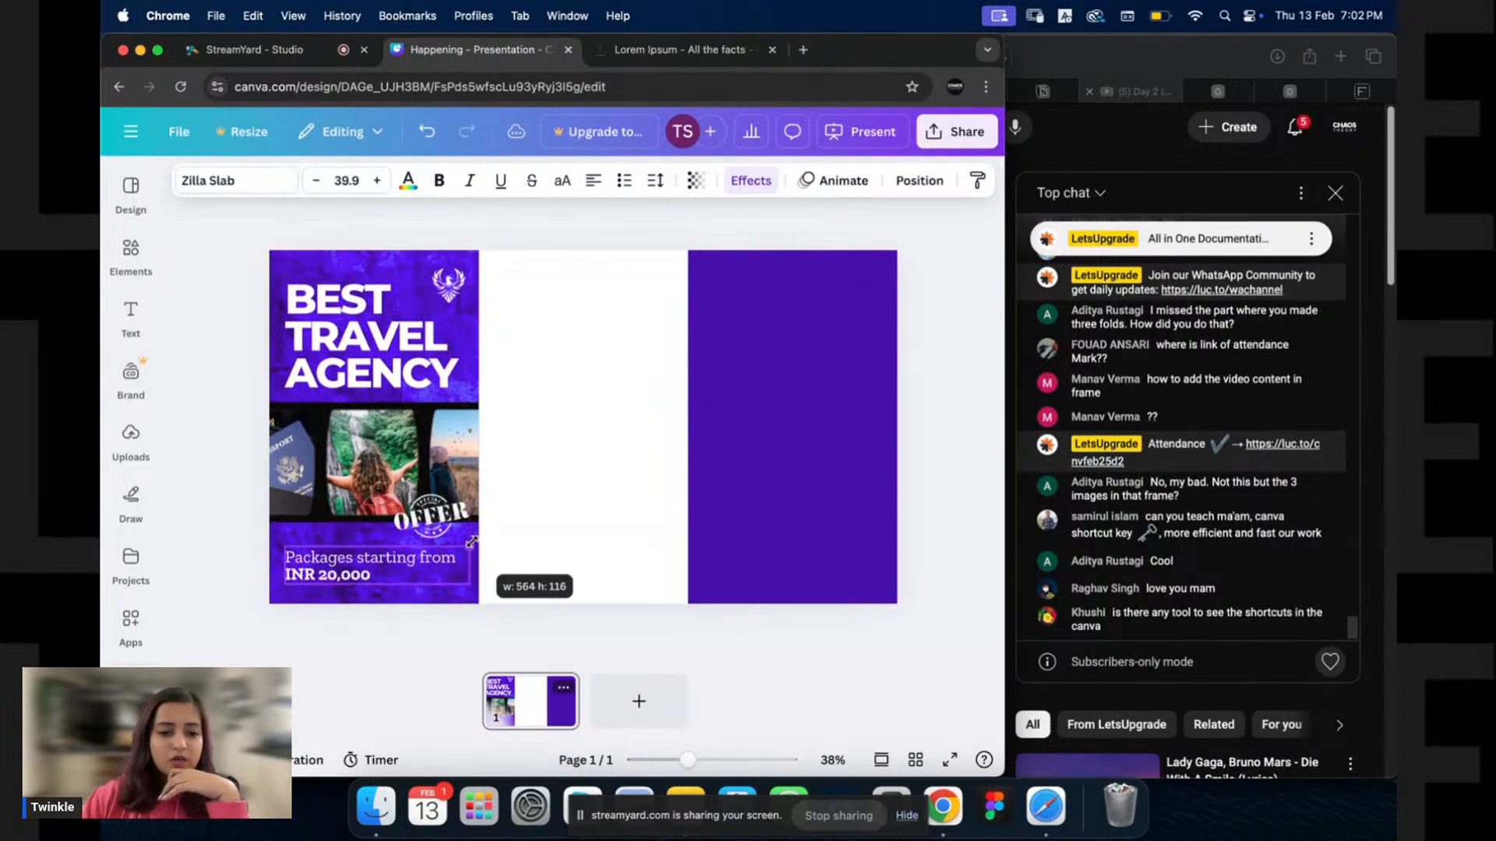
{"action": "left_click", "coordinate": [502, 528]}
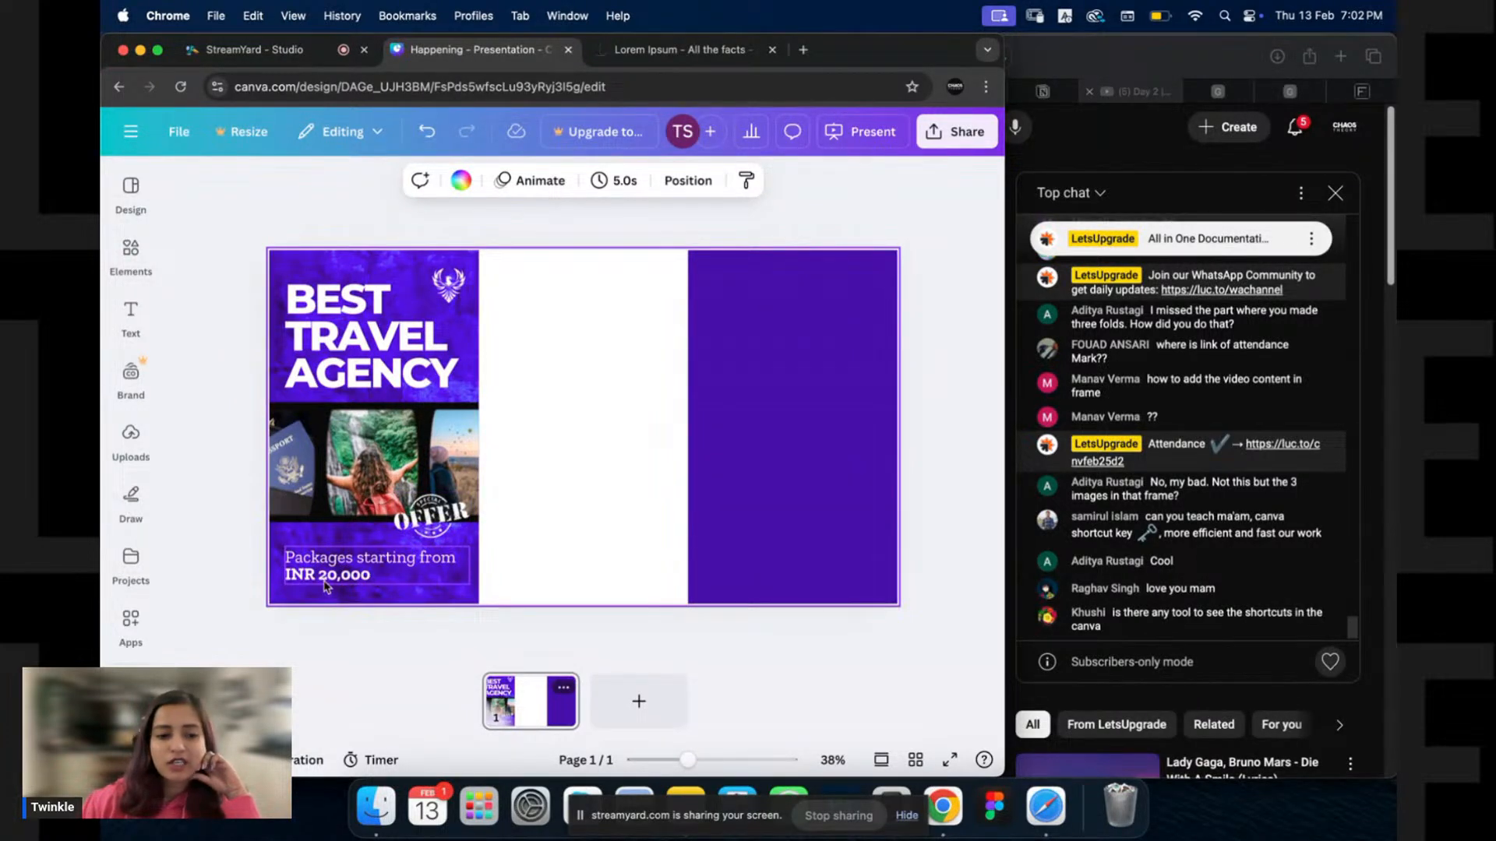
{"action": "left_click", "coordinate": [389, 583]}
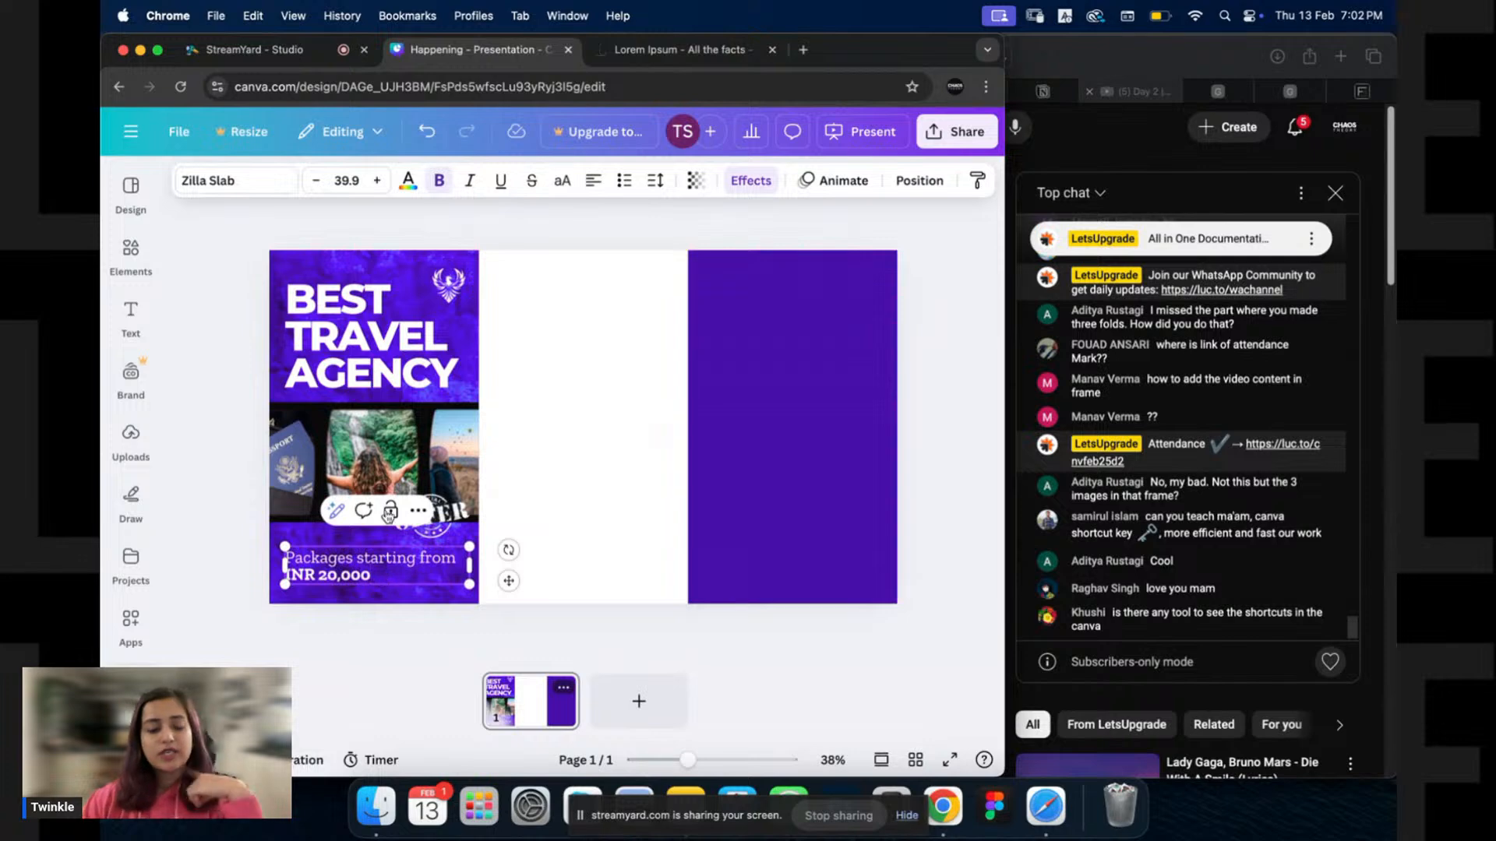
{"action": "type", "text": "*"}
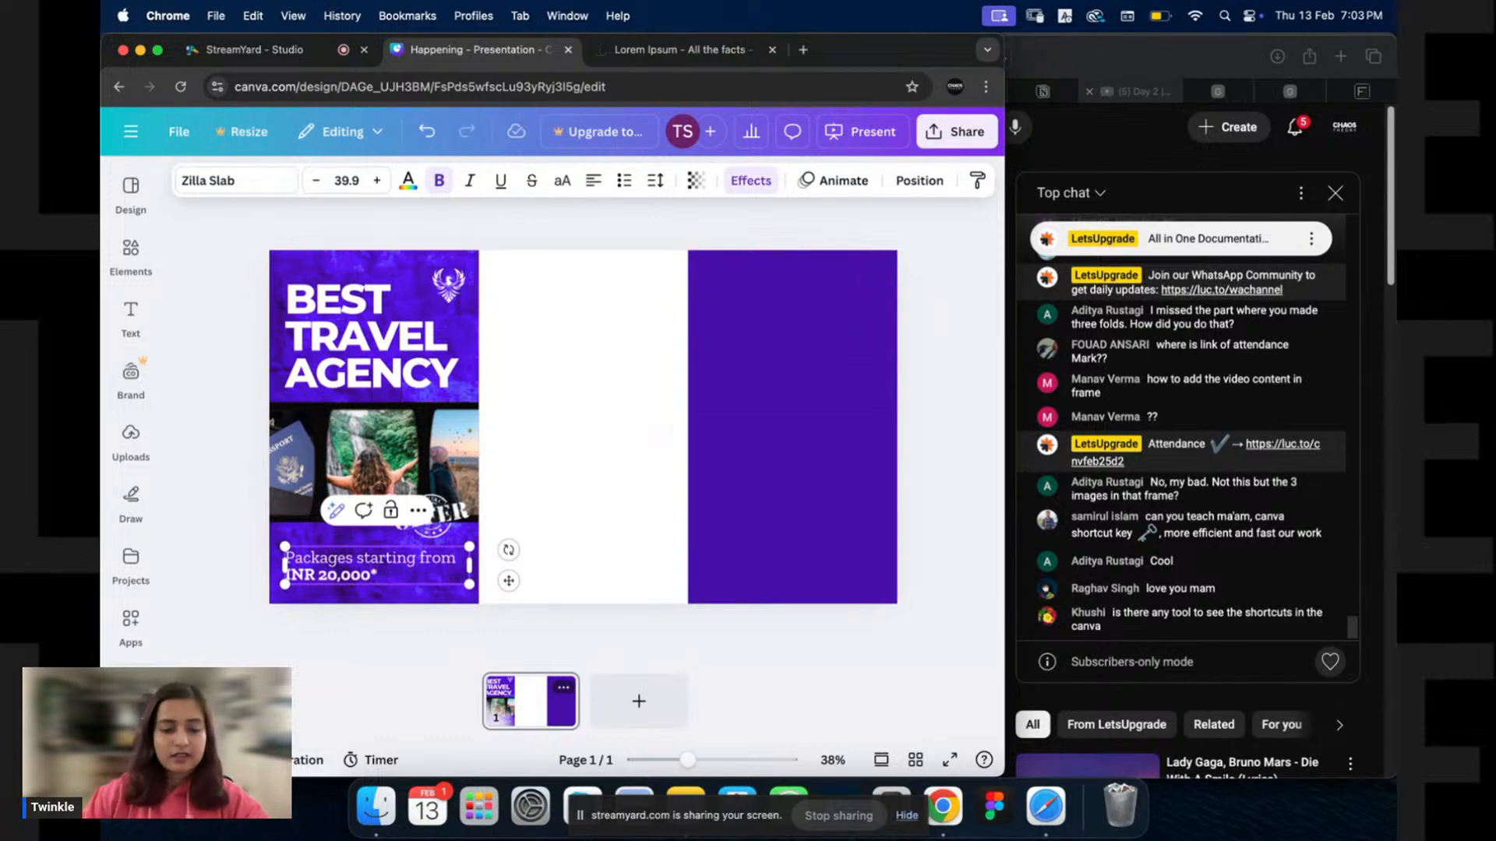
Duplicate the price text, with the original raised slightly and the copy beneath it on the first panel.
{"action": "right_click", "coordinate": [317, 578]}
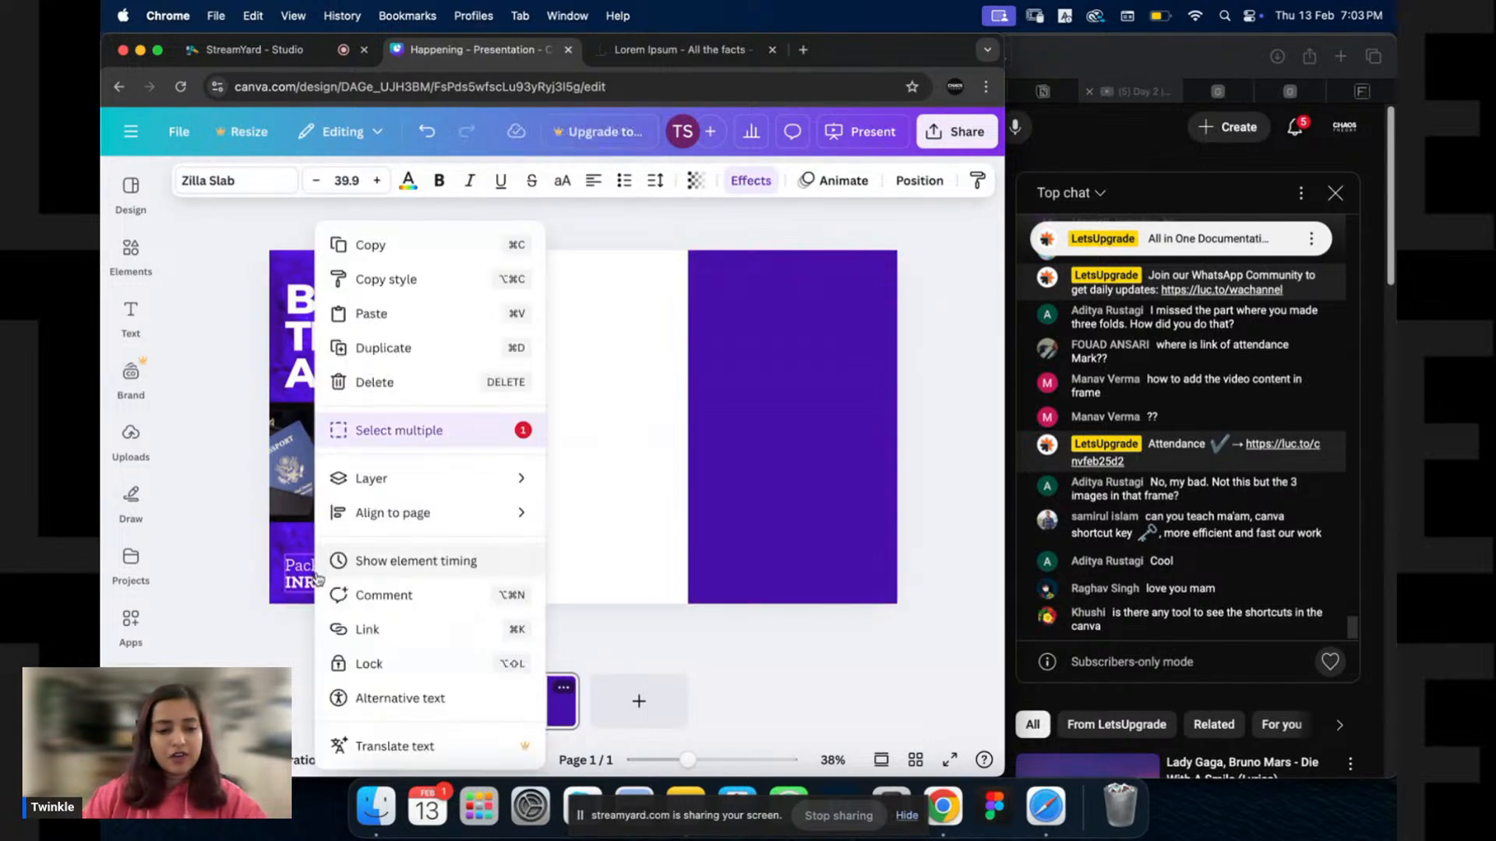
{"action": "left_click", "coordinate": [644, 491]}
{"action": "mouse_move", "coordinate": [306, 568]}
{"action": "left_mouse_down"}
{"action": "mouse_move", "coordinate": [307, 547]}
{"action": "mouse_move", "coordinate": [318, 591]}
{"action": "mouse_move", "coordinate": [326, 558]}
{"action": "left_mouse_up"}
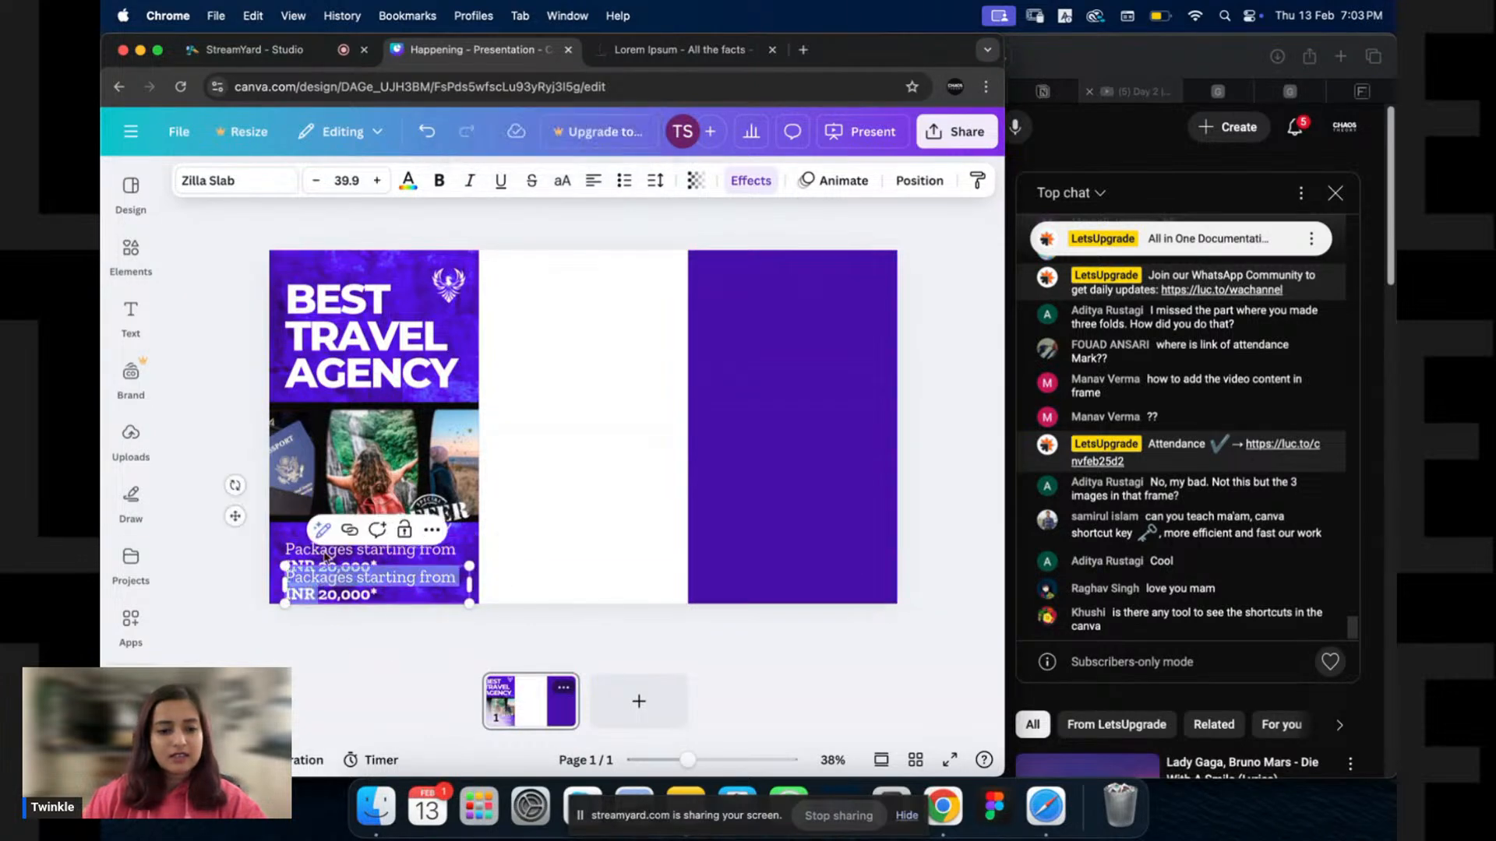
Reword the copied text as "TnC Applied*" and shrink it to about size 14.6 as a footnote under the price.
{"action": "key", "text": "BackSpace"}
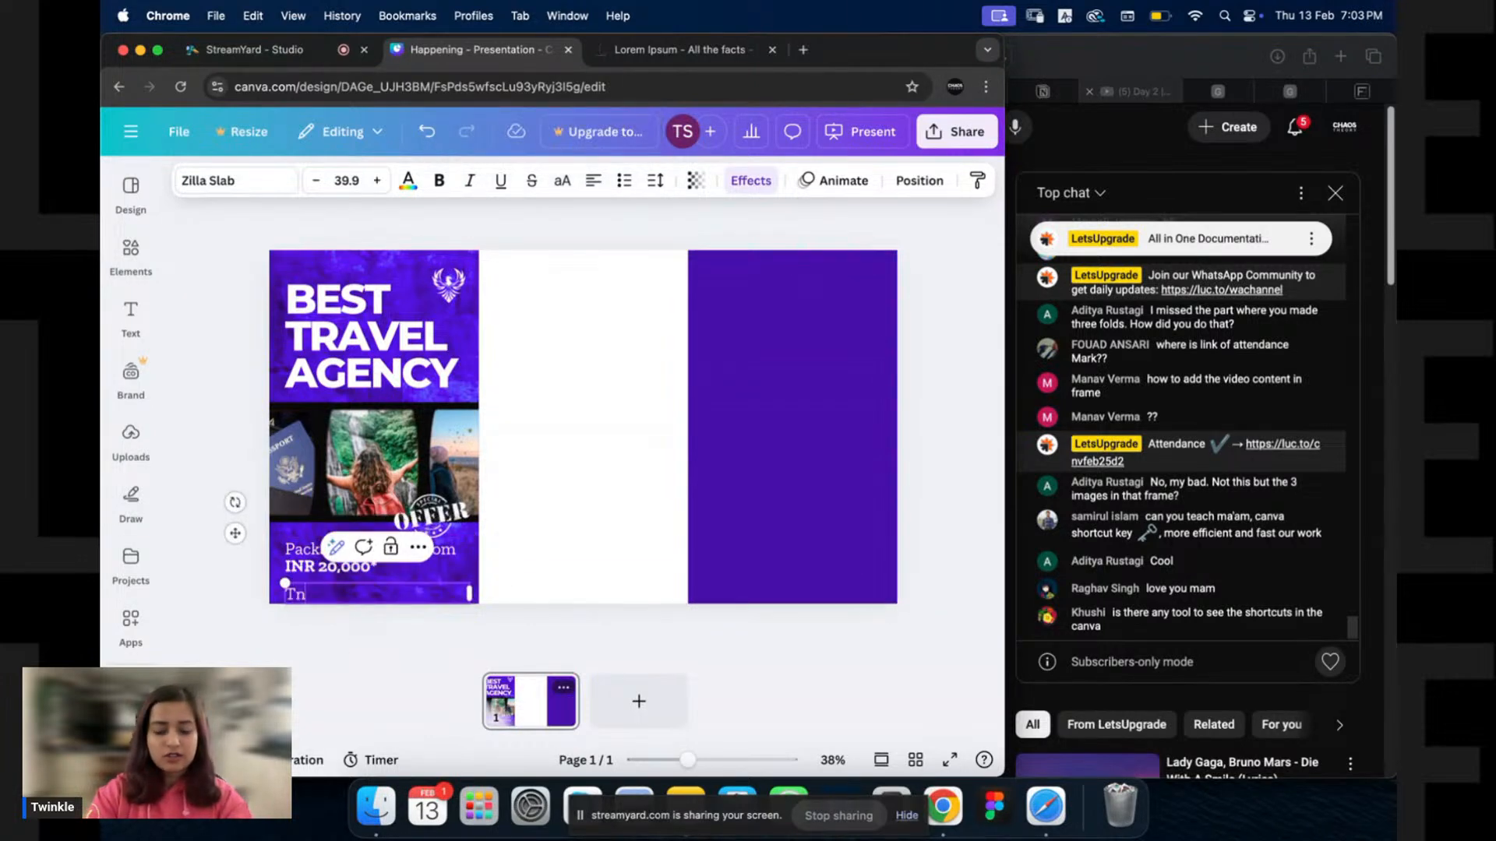
{"action": "type", "text": "TnC Applied"}
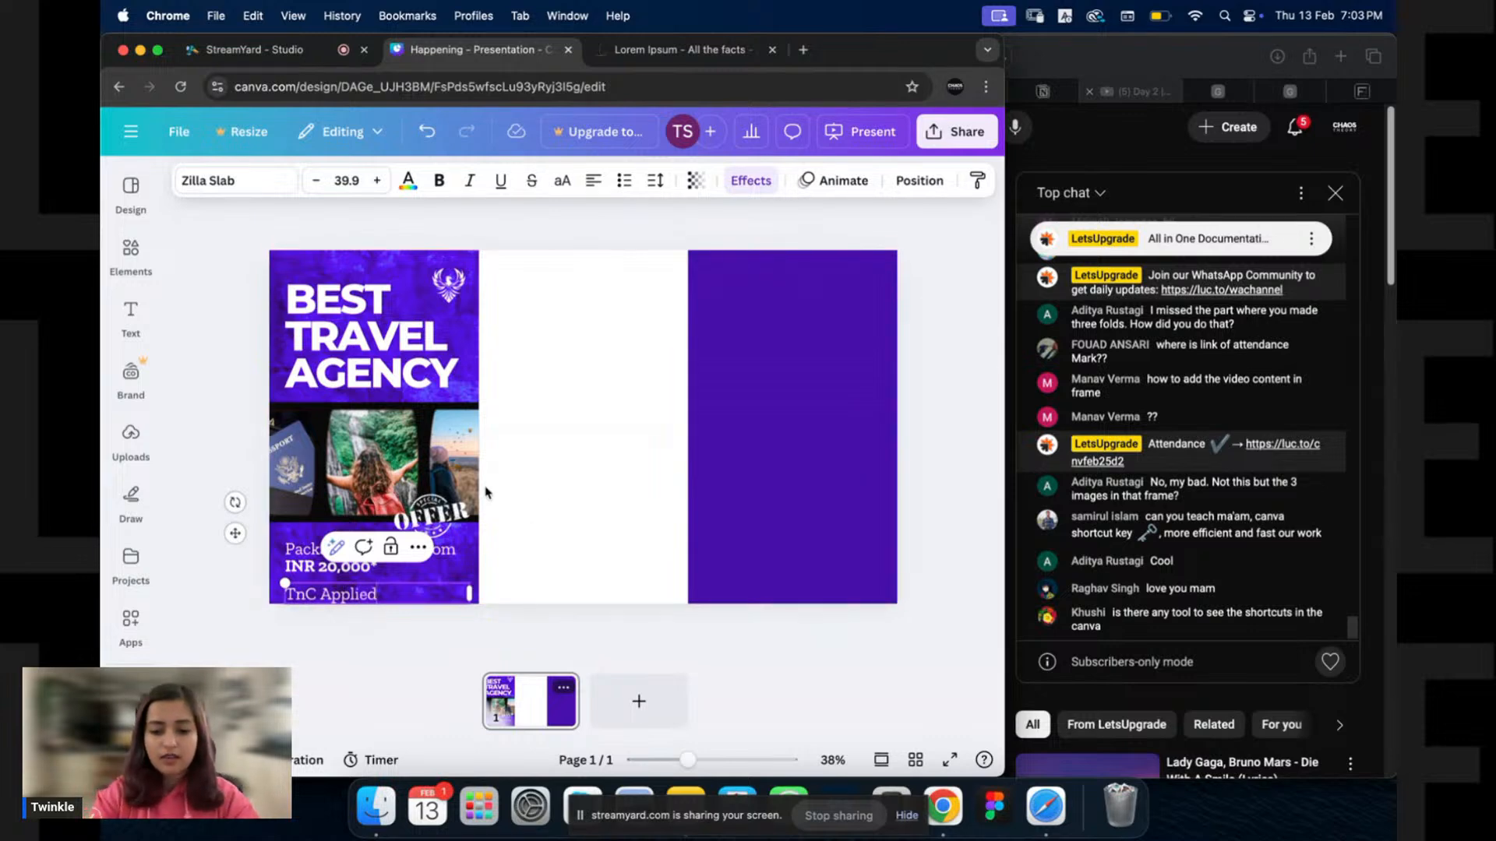
{"action": "type", "text": "*"}
{"action": "key", "text": "Escape"}
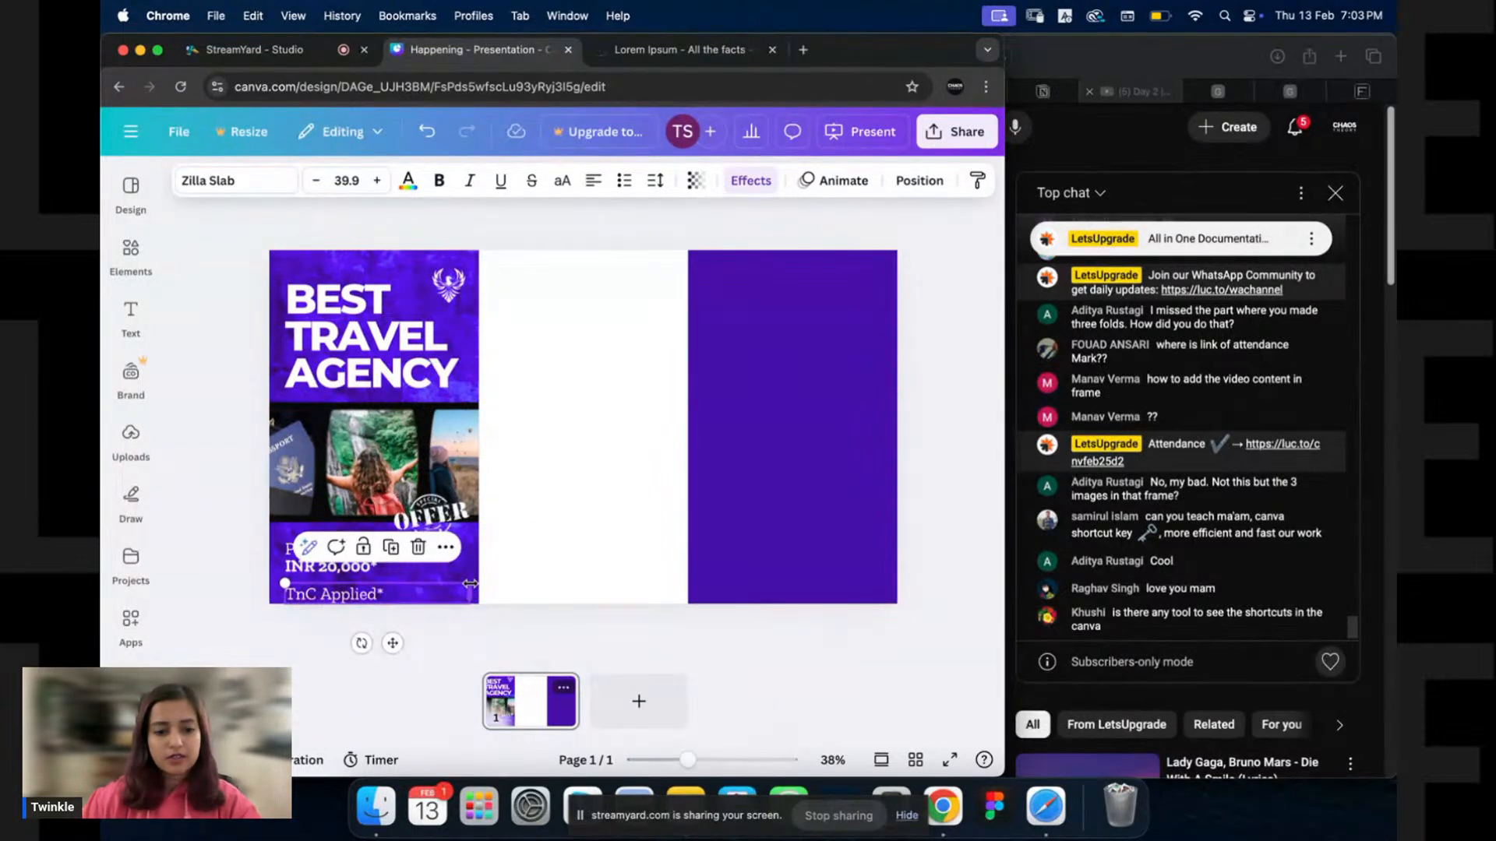
{"action": "left_click_drag", "start_coordinate": [470, 579], "coordinate": [335, 622]}
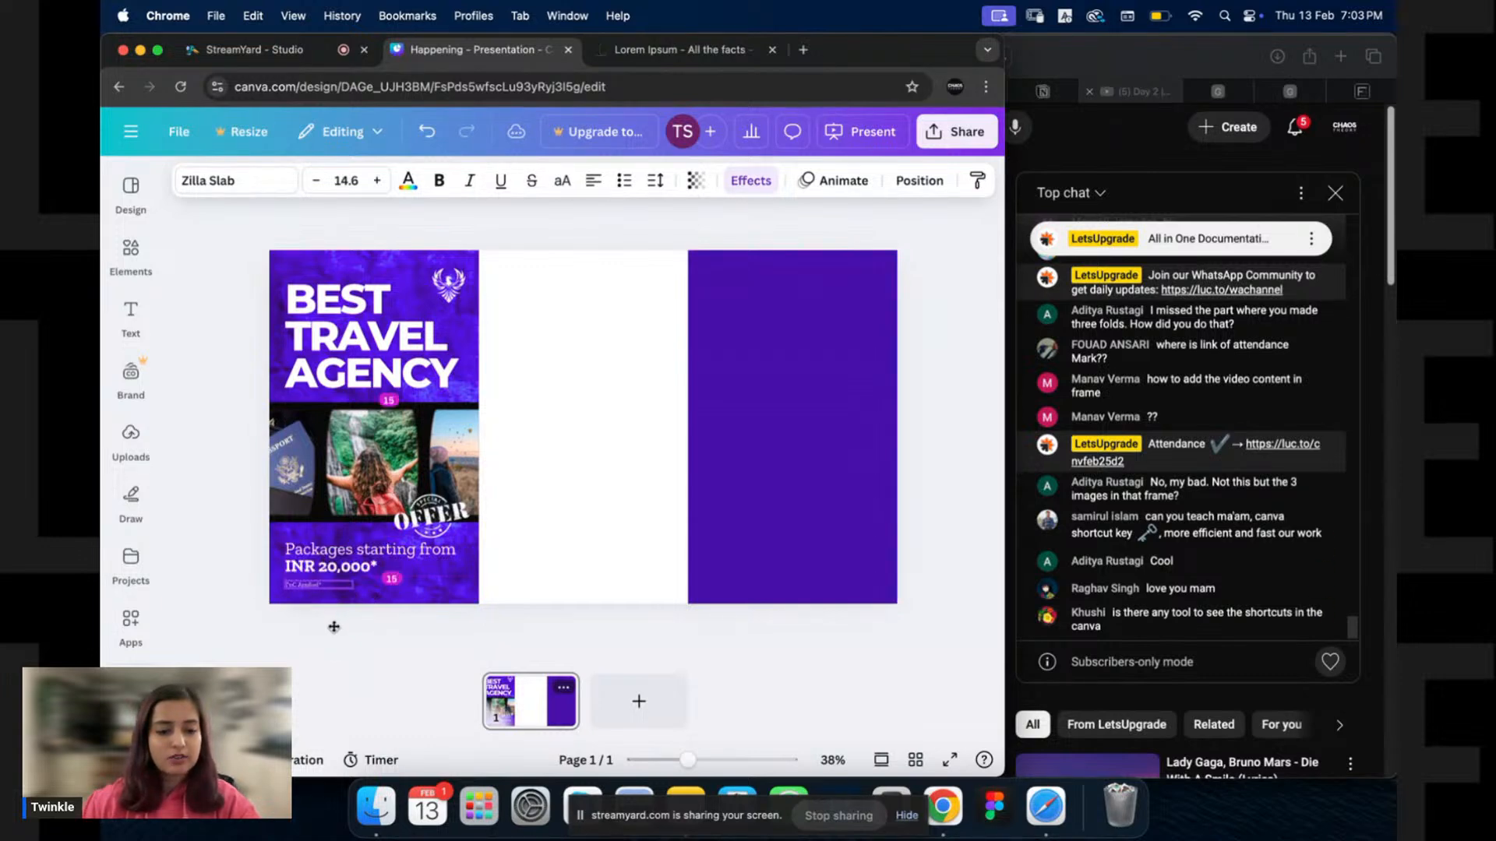
{"action": "left_click", "coordinate": [574, 506]}
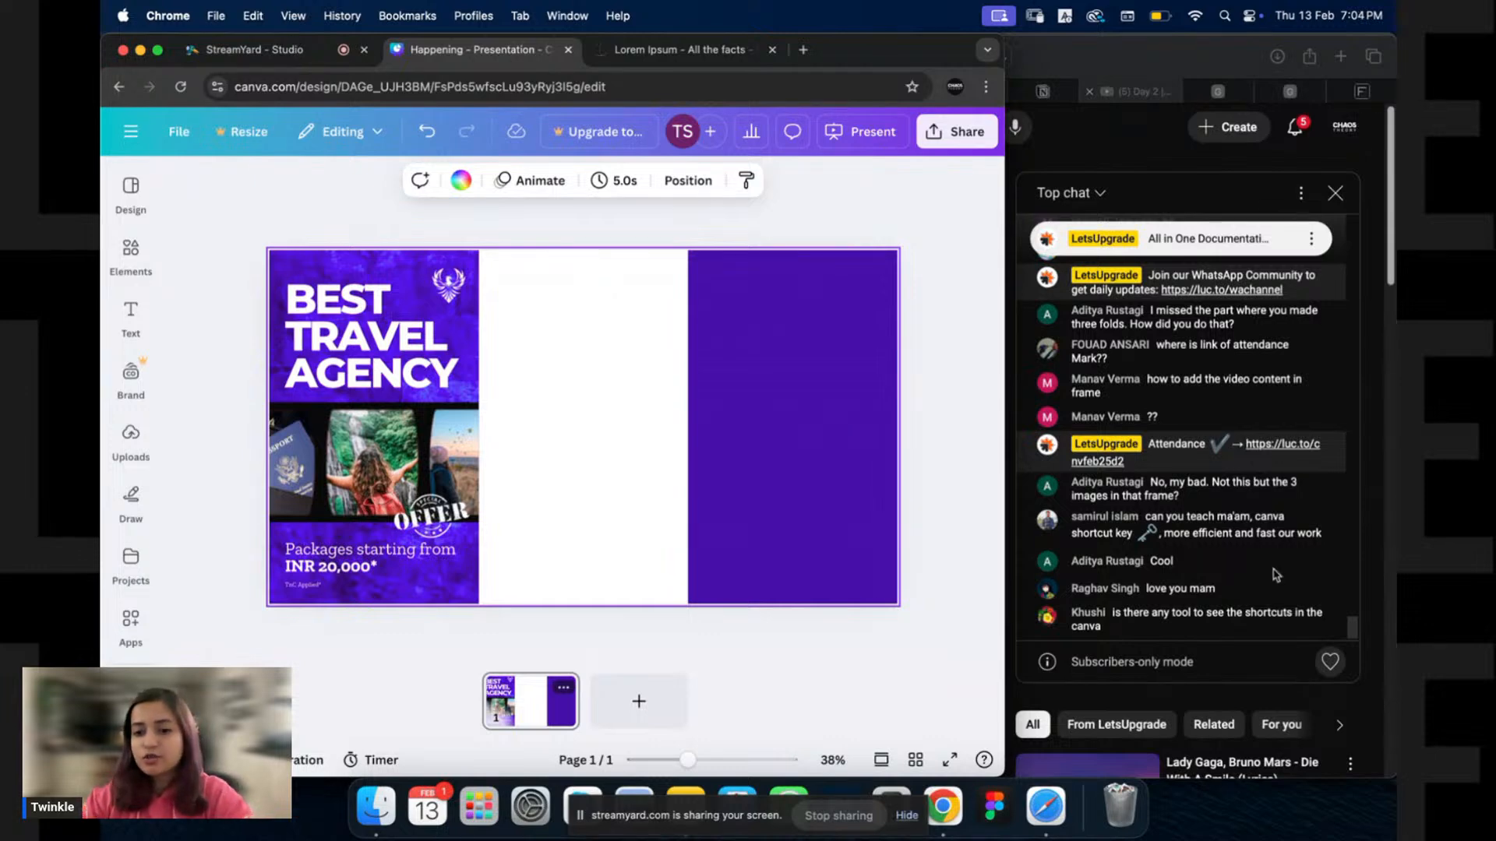
Look back through the earlier viewer questions in the livestream's chat.
{"action": "scroll", "coordinate": [1273, 571], "scroll_direction": "up", "scroll_amount": 1}
{"action": "scroll", "coordinate": [1273, 570], "scroll_direction": "down", "scroll_amount": 2}
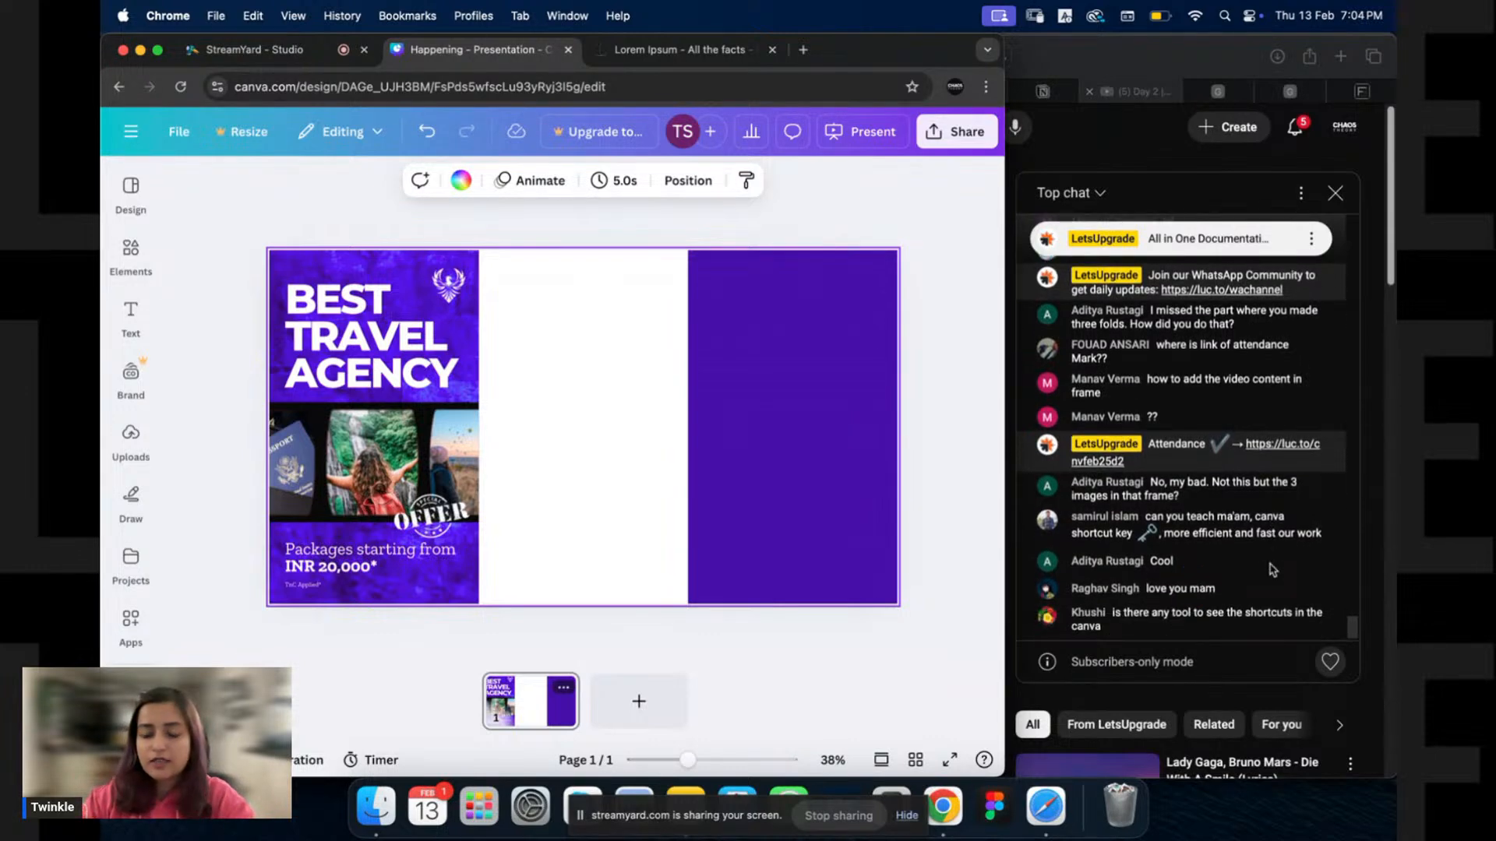
{"action": "scroll", "coordinate": [1183, 380], "scroll_direction": "up", "scroll_amount": 5}
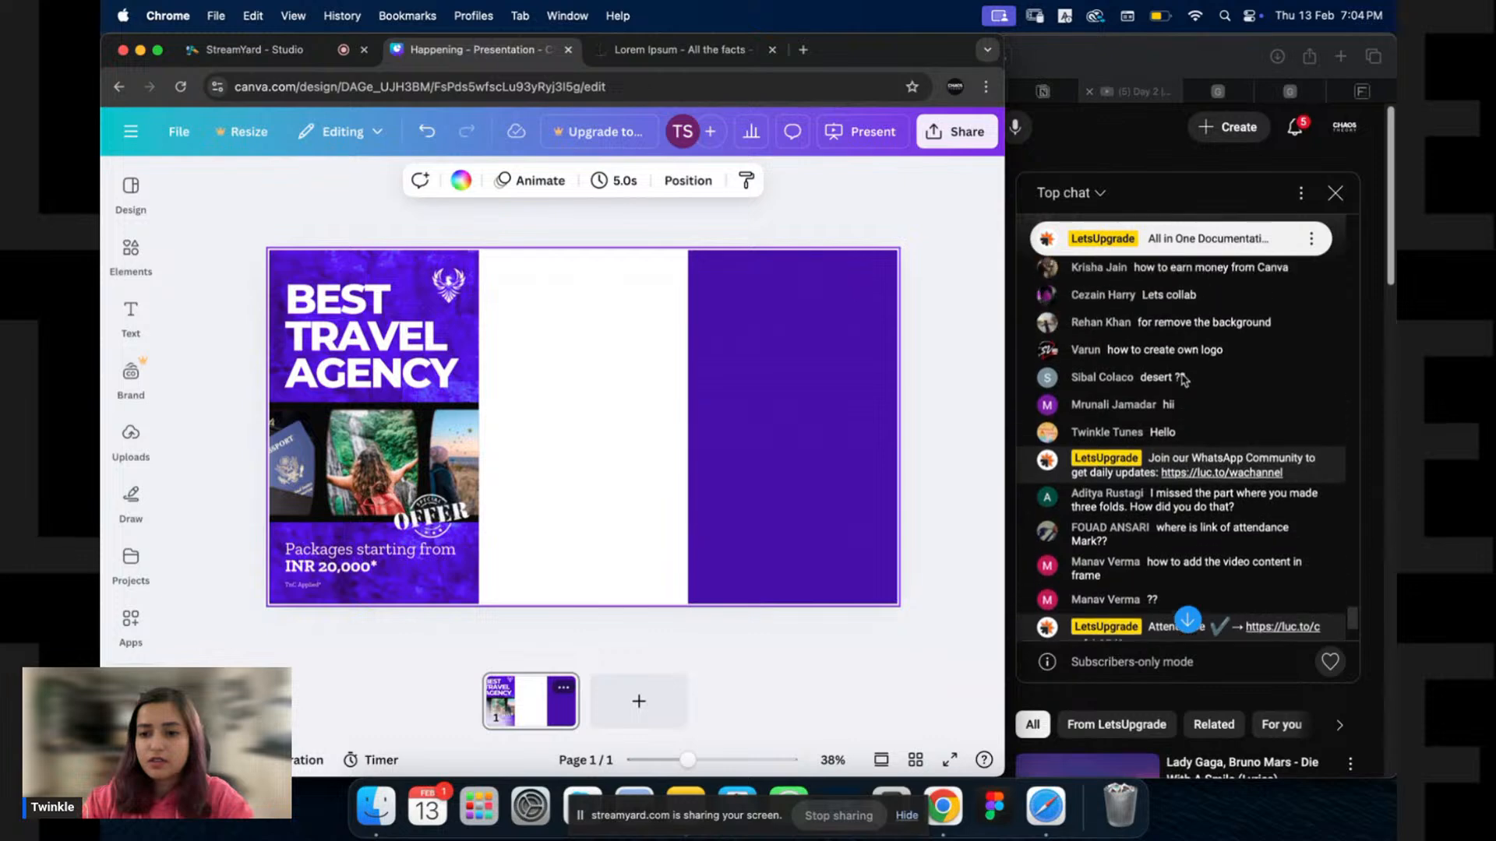
{"action": "scroll", "coordinate": [1182, 379], "scroll_direction": "up", "scroll_amount": 4}
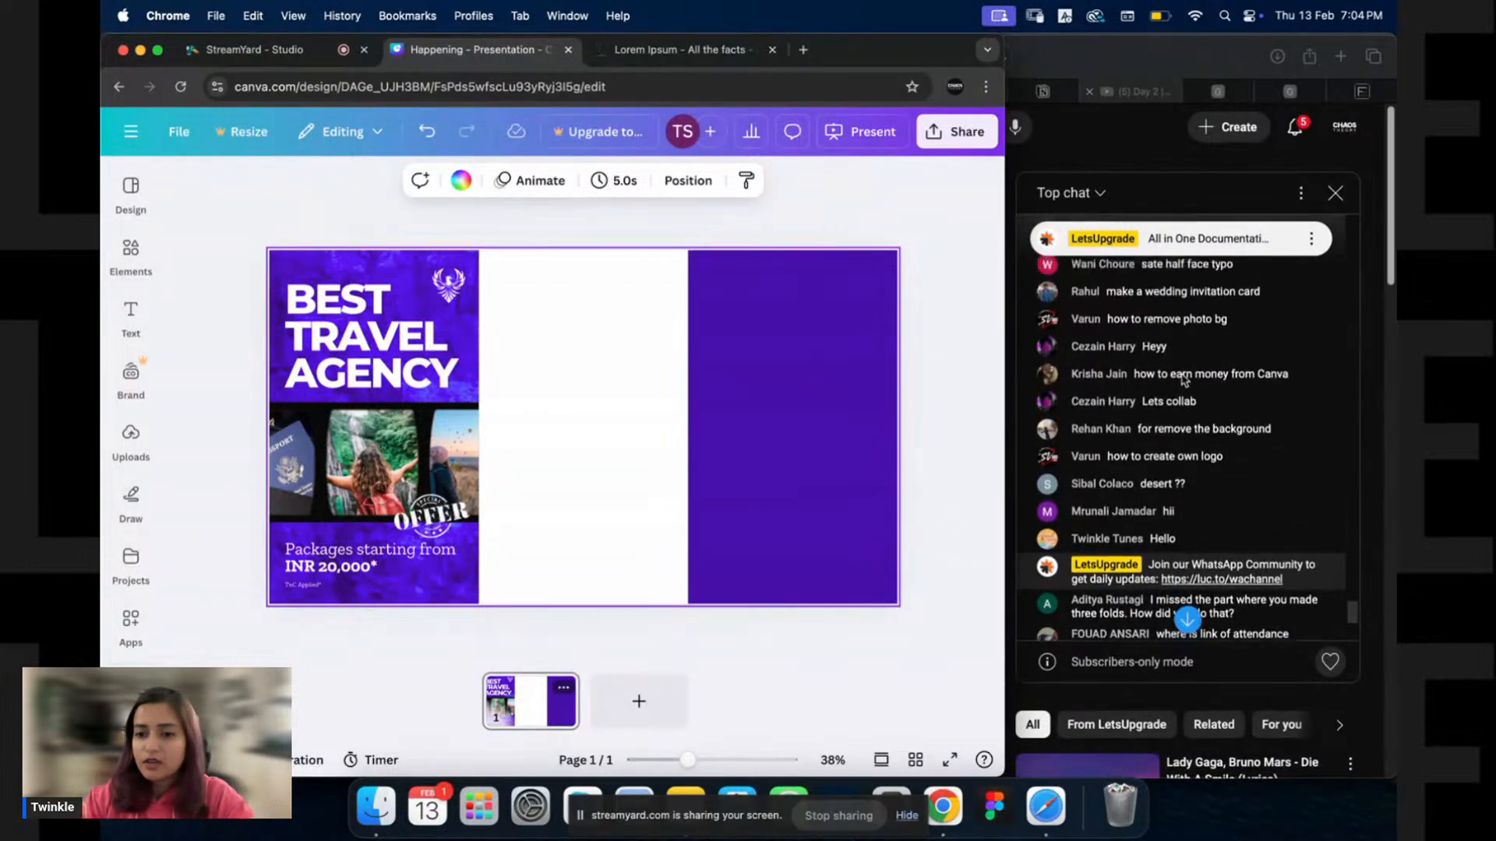
{"action": "scroll", "coordinate": [1182, 382], "scroll_direction": "up", "scroll_amount": 4}
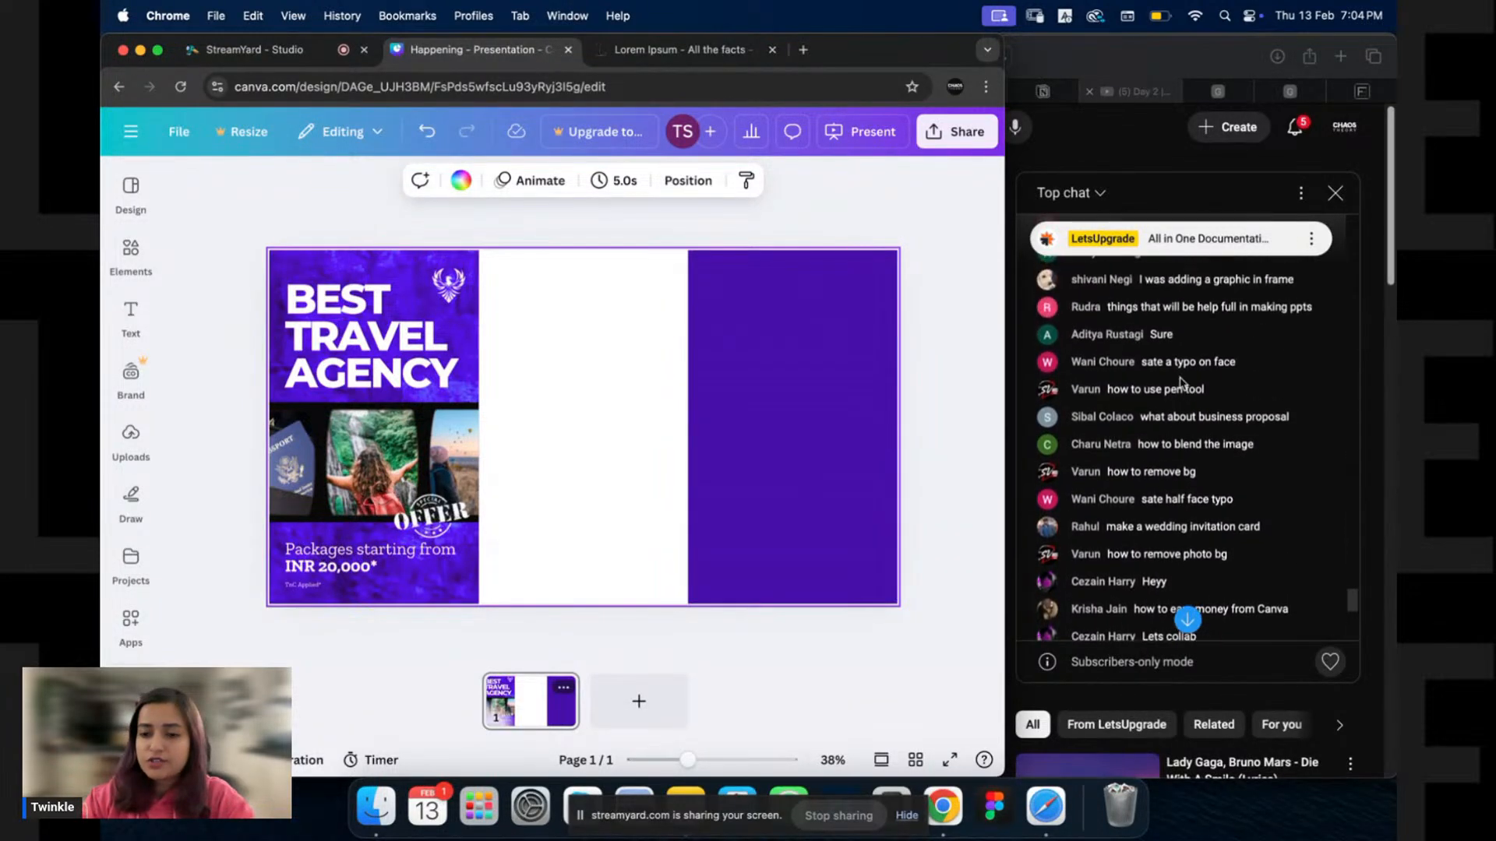
{"action": "scroll", "coordinate": [1183, 382], "scroll_direction": "up", "scroll_amount": 2}
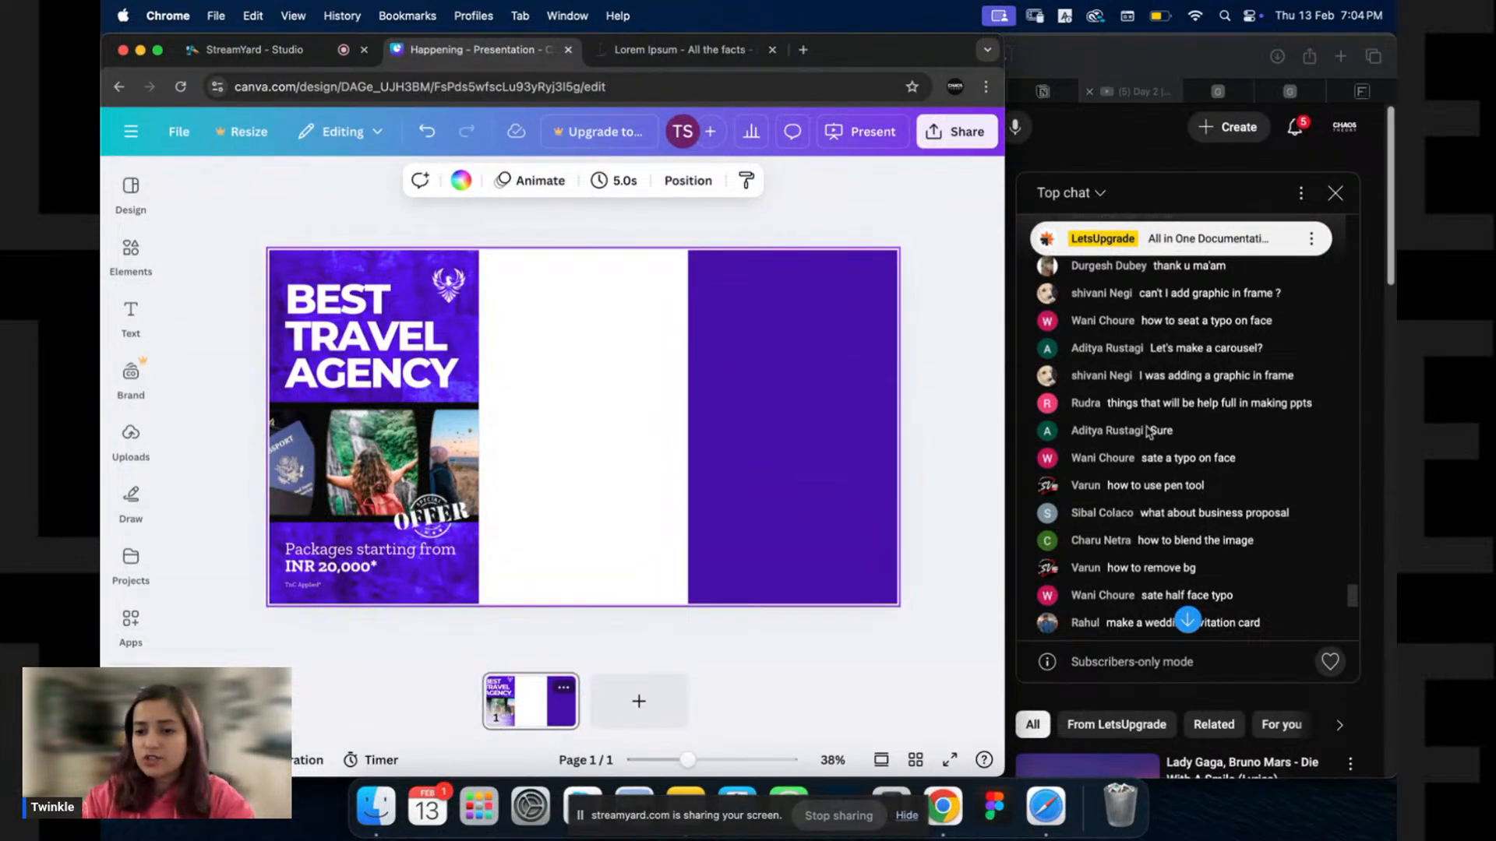
{"action": "scroll", "coordinate": [1146, 432], "scroll_direction": "up", "scroll_amount": 1}
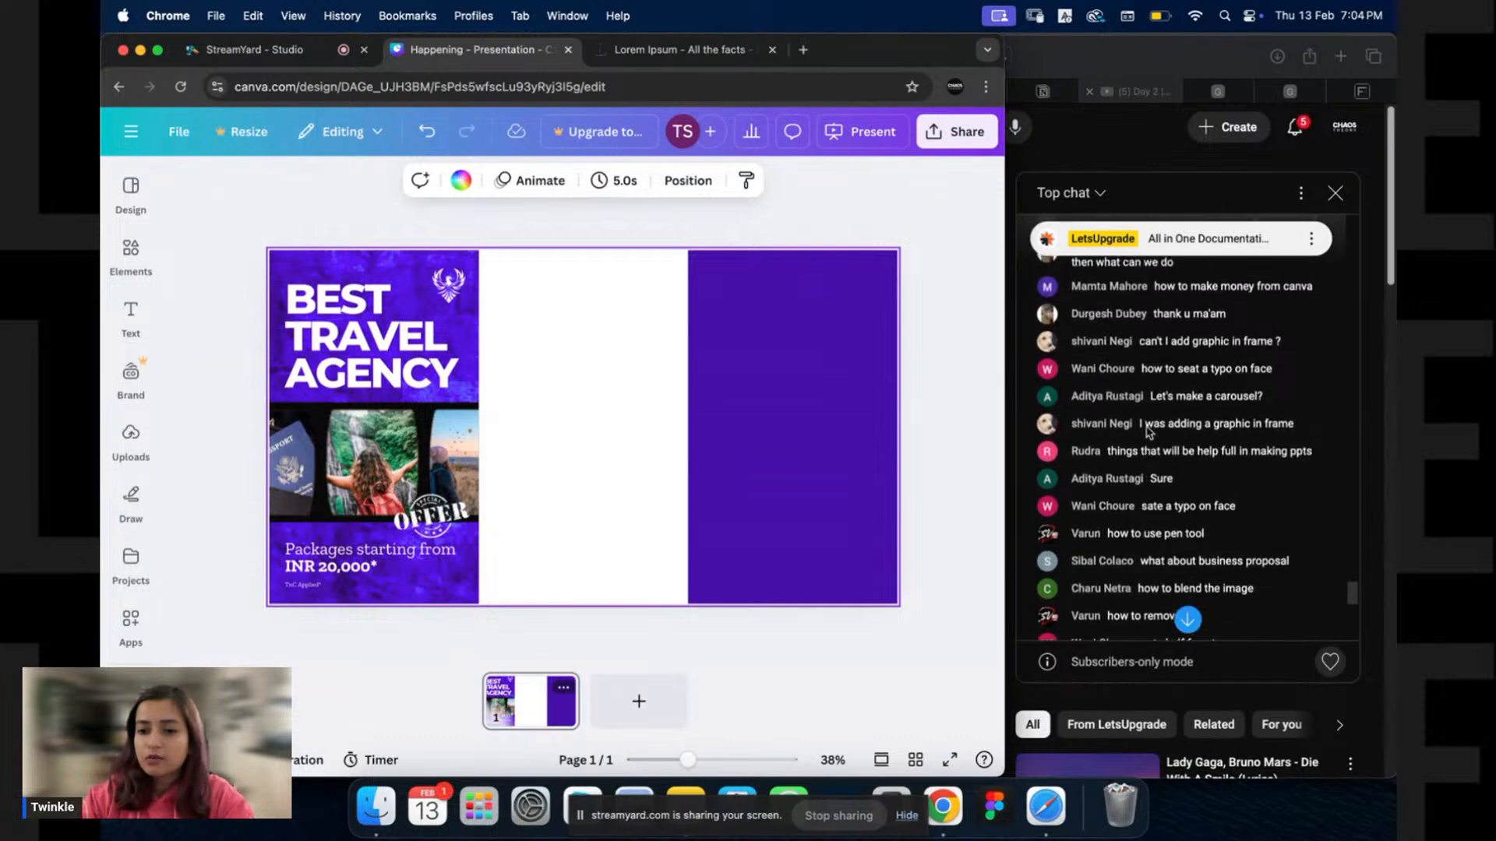
Check a few more earlier viewer questions in the chat and return to its newest messages.
{"action": "scroll", "coordinate": [1146, 432], "scroll_direction": "up", "scroll_amount": 1}
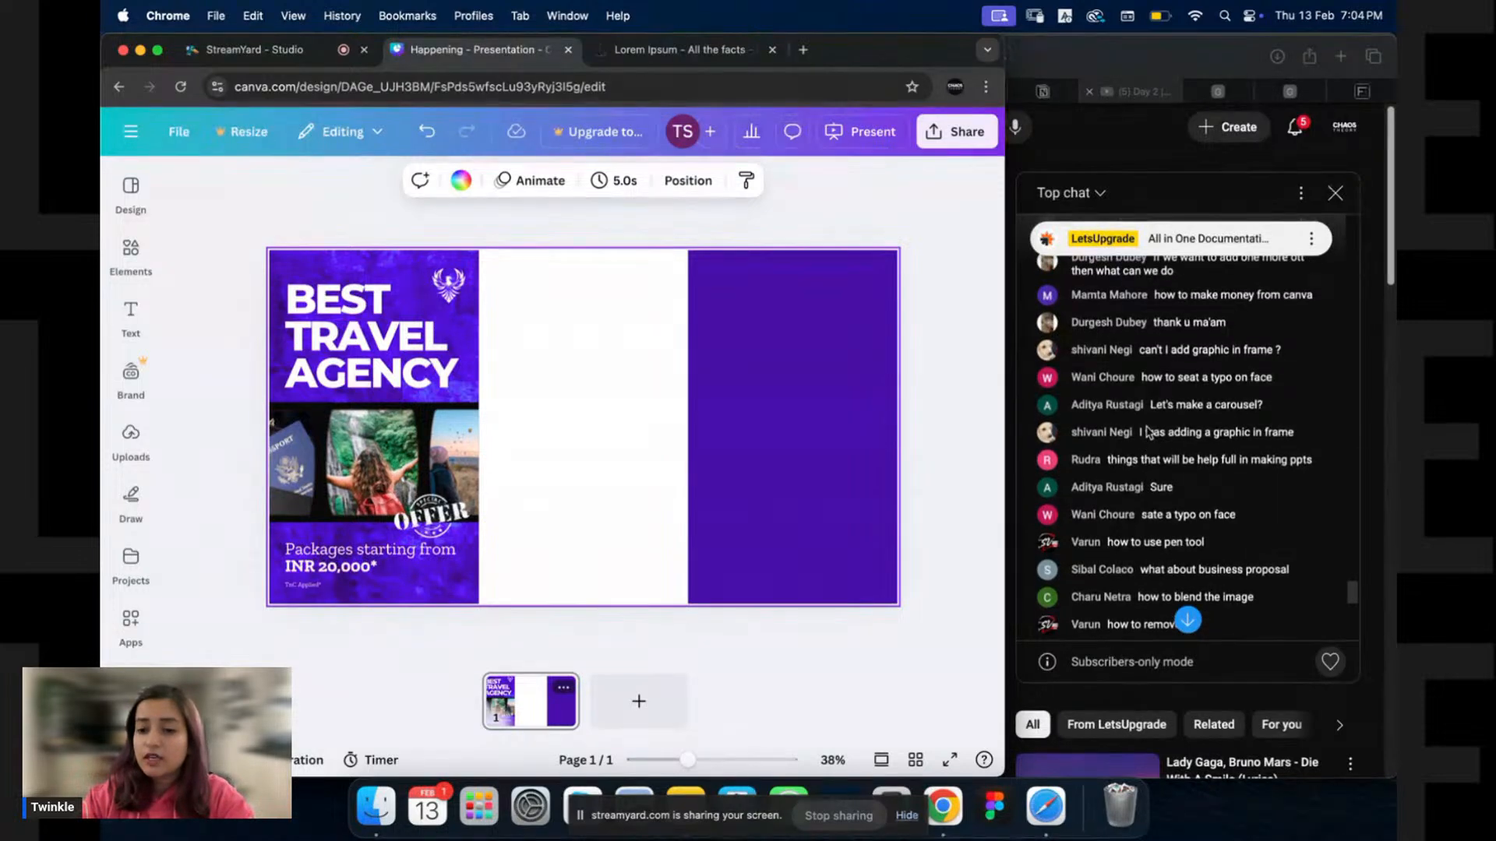
{"action": "scroll", "coordinate": [1146, 433], "scroll_direction": "up", "scroll_amount": 1}
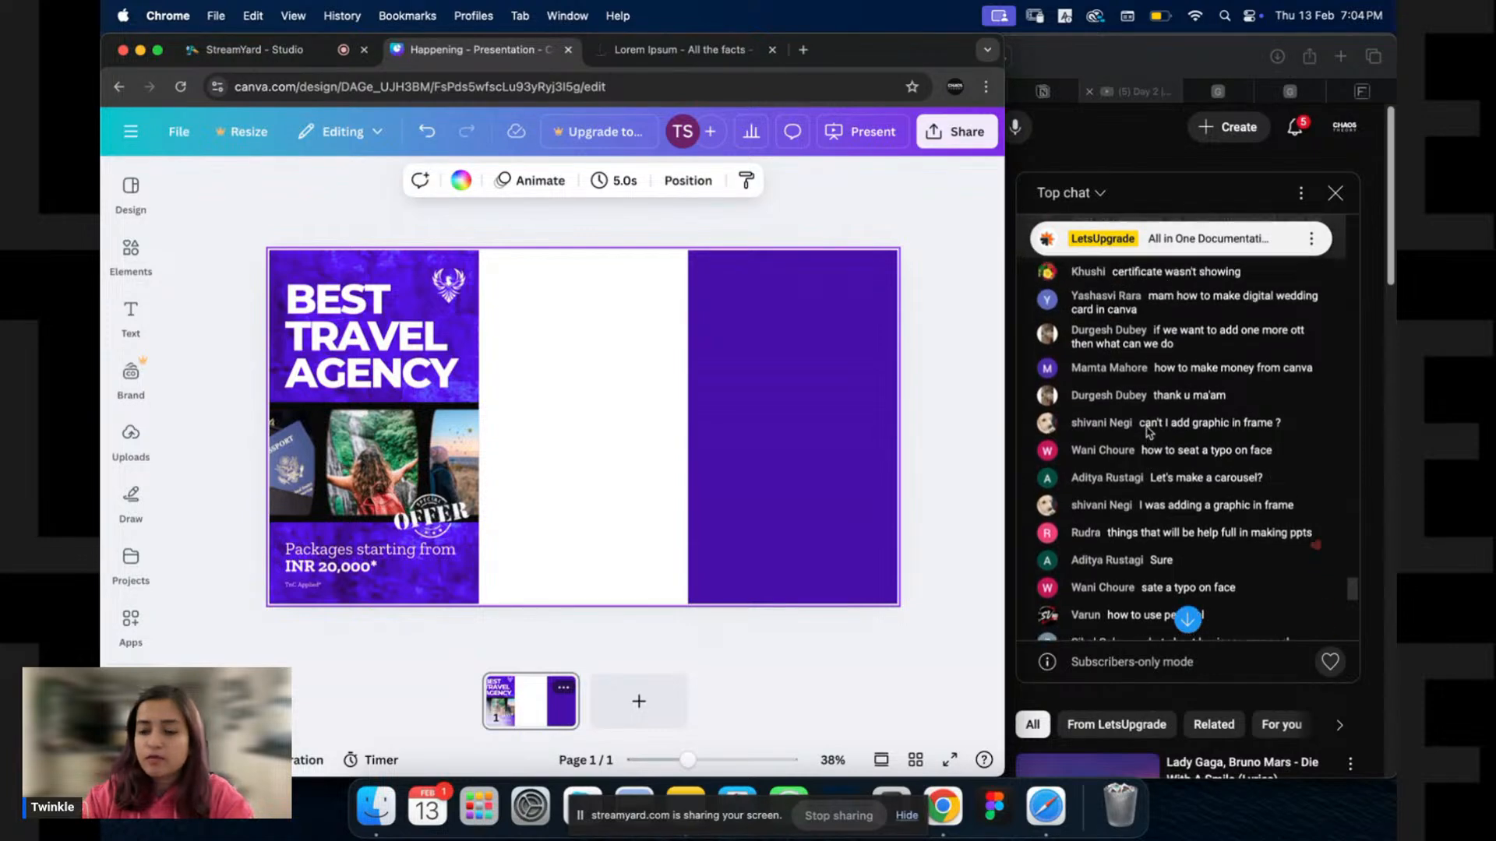
{"action": "scroll", "coordinate": [1146, 434], "scroll_direction": "down", "scroll_amount": 5}
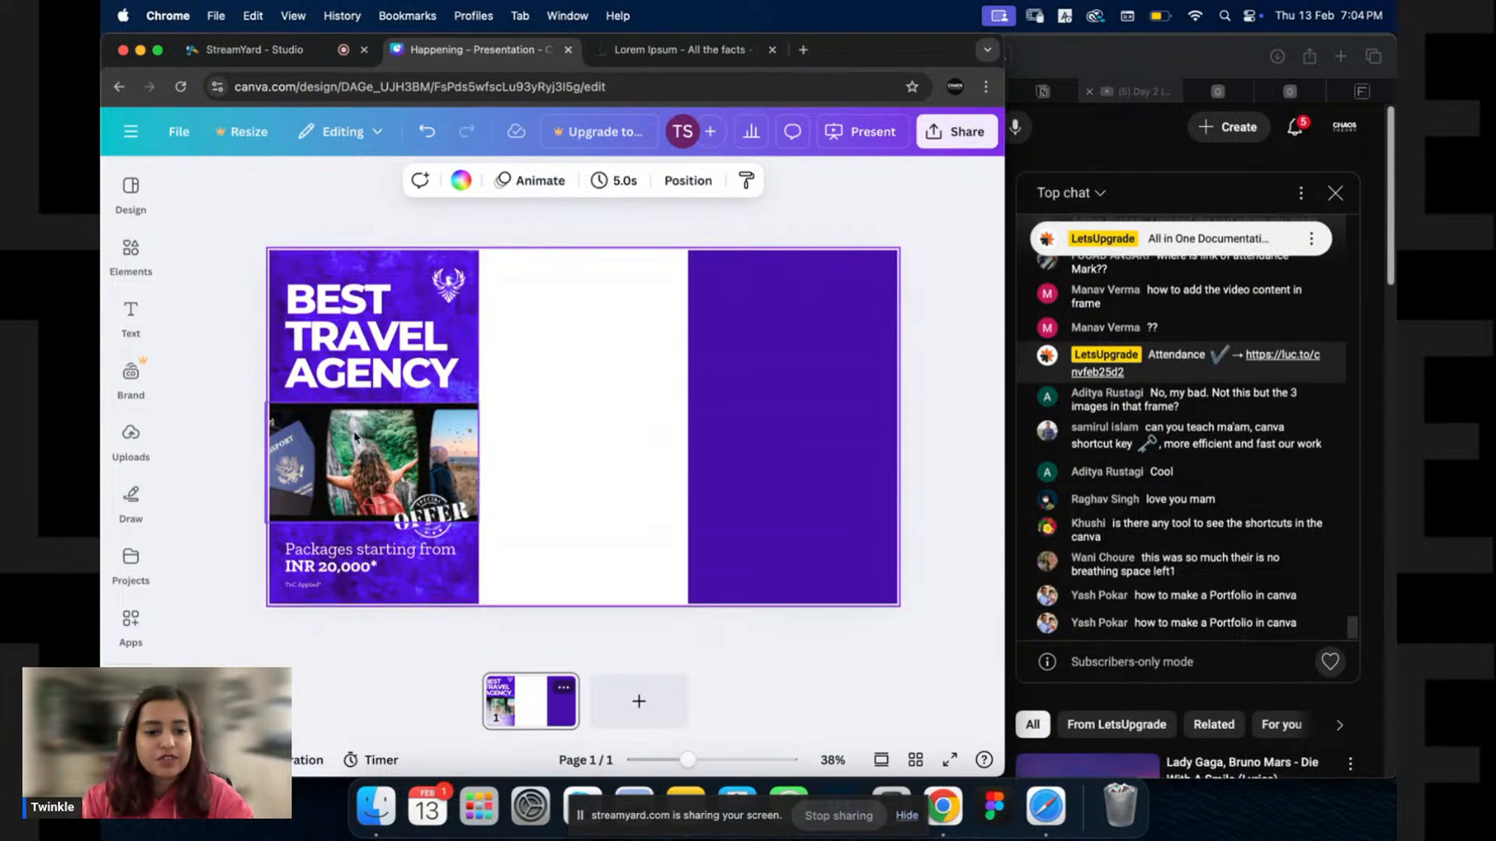
Set the price text on the first panel in Montserrat at size 30.9 with line spacing of about 1.25.
{"action": "left_click", "coordinate": [370, 559]}
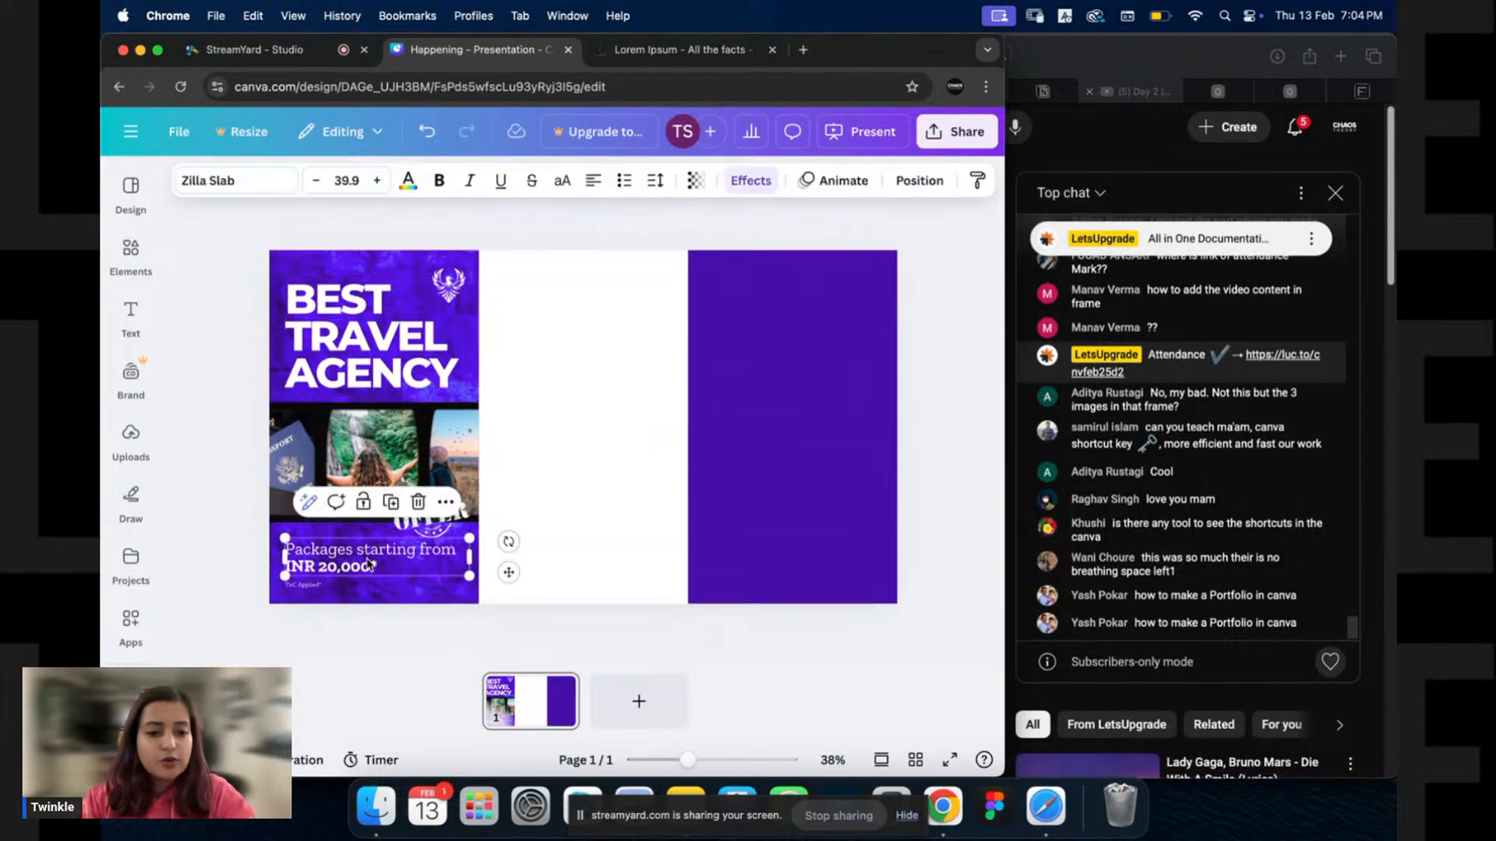
{"action": "left_click", "coordinate": [243, 182]}
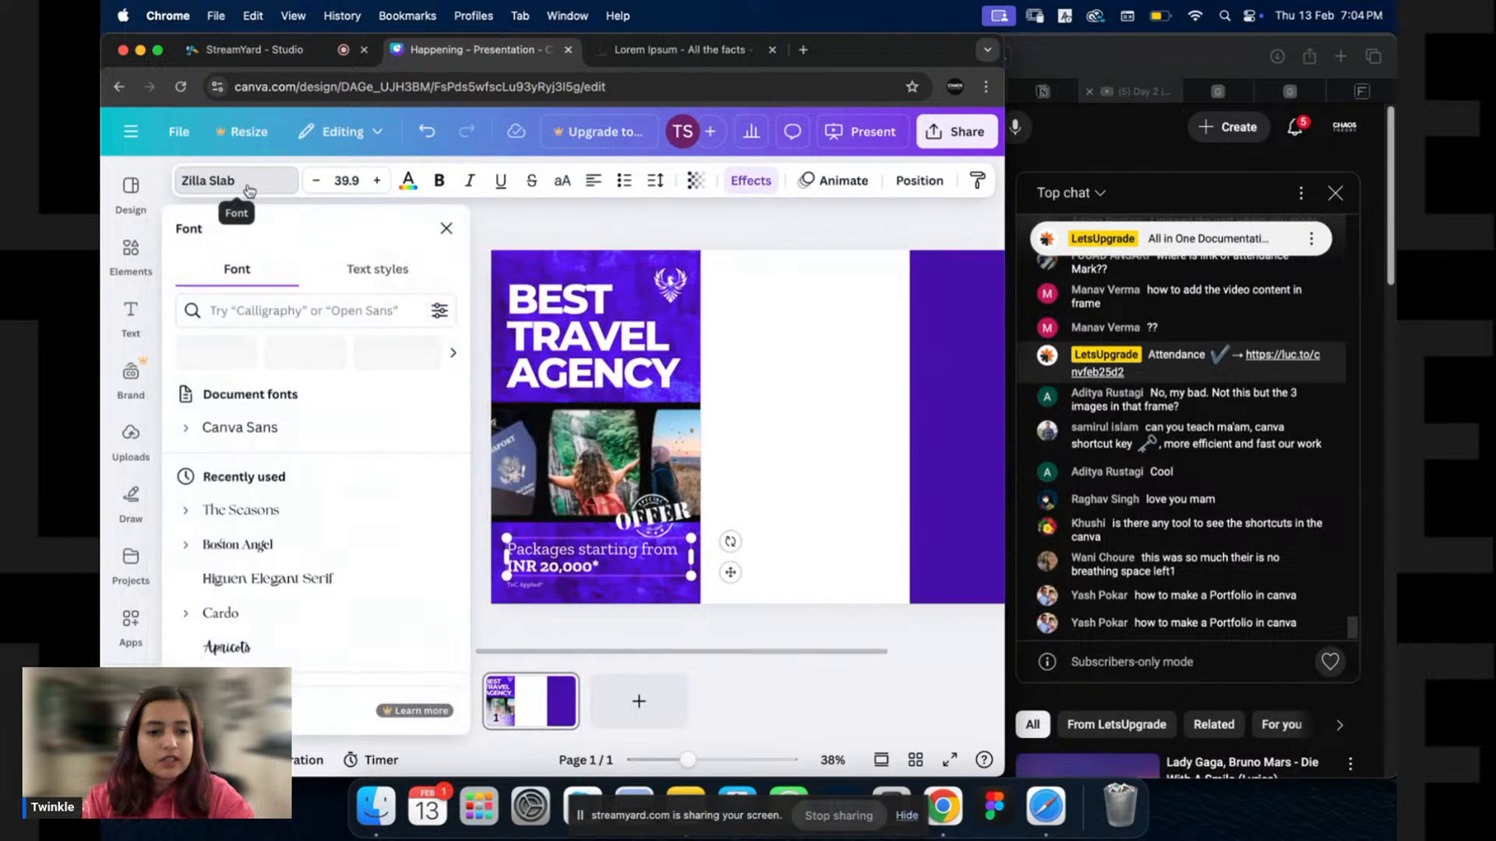
{"action": "left_click", "coordinate": [251, 477]}
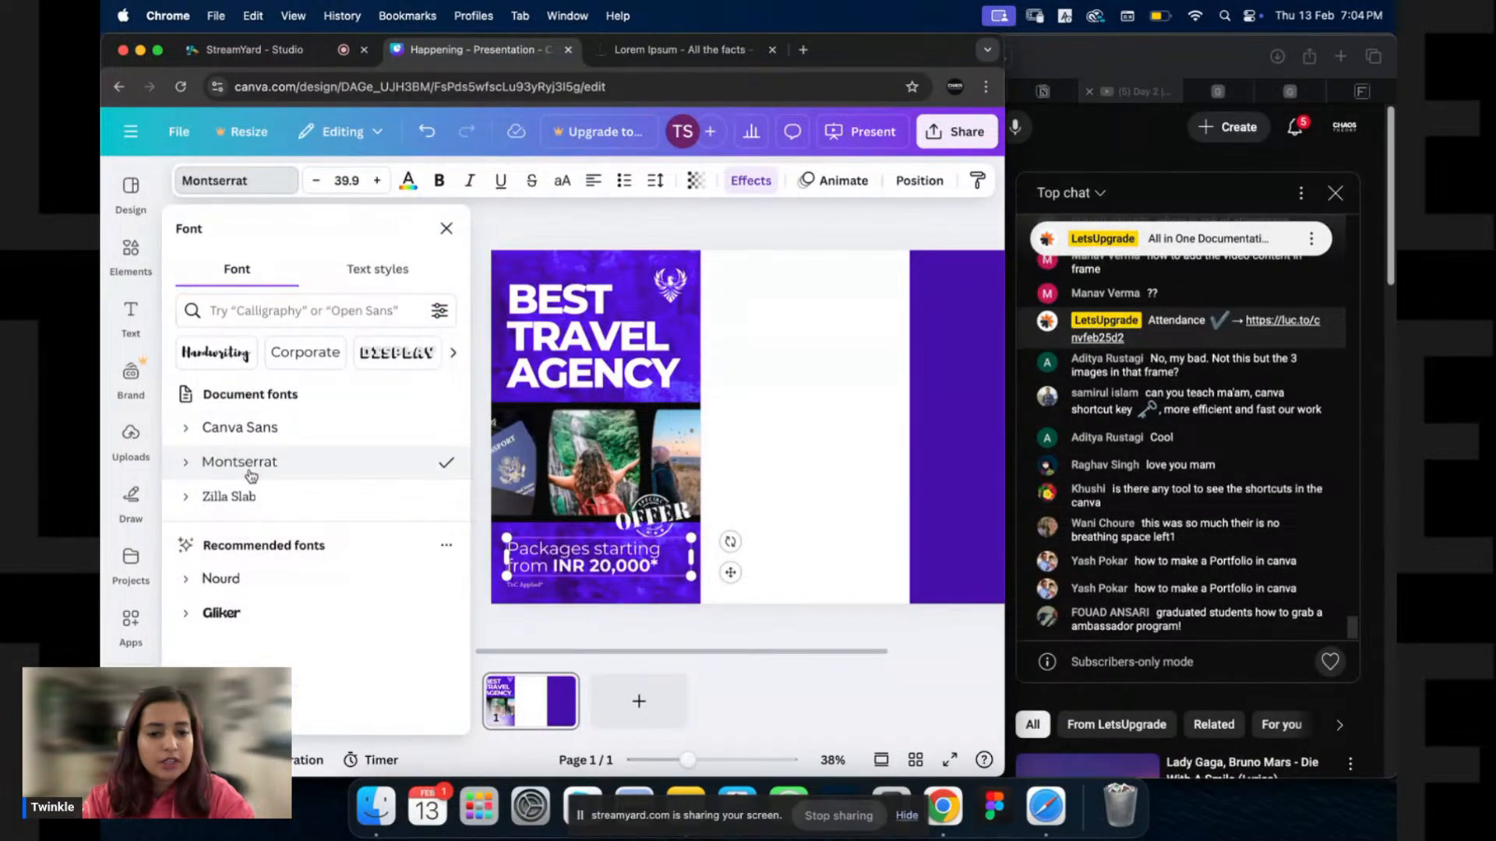
{"action": "left_click", "coordinate": [317, 180]}
{"action": "left_click", "coordinate": [316, 181]}
{"action": "left_click", "coordinate": [317, 180]}
{"action": "left_click", "coordinate": [318, 180]}
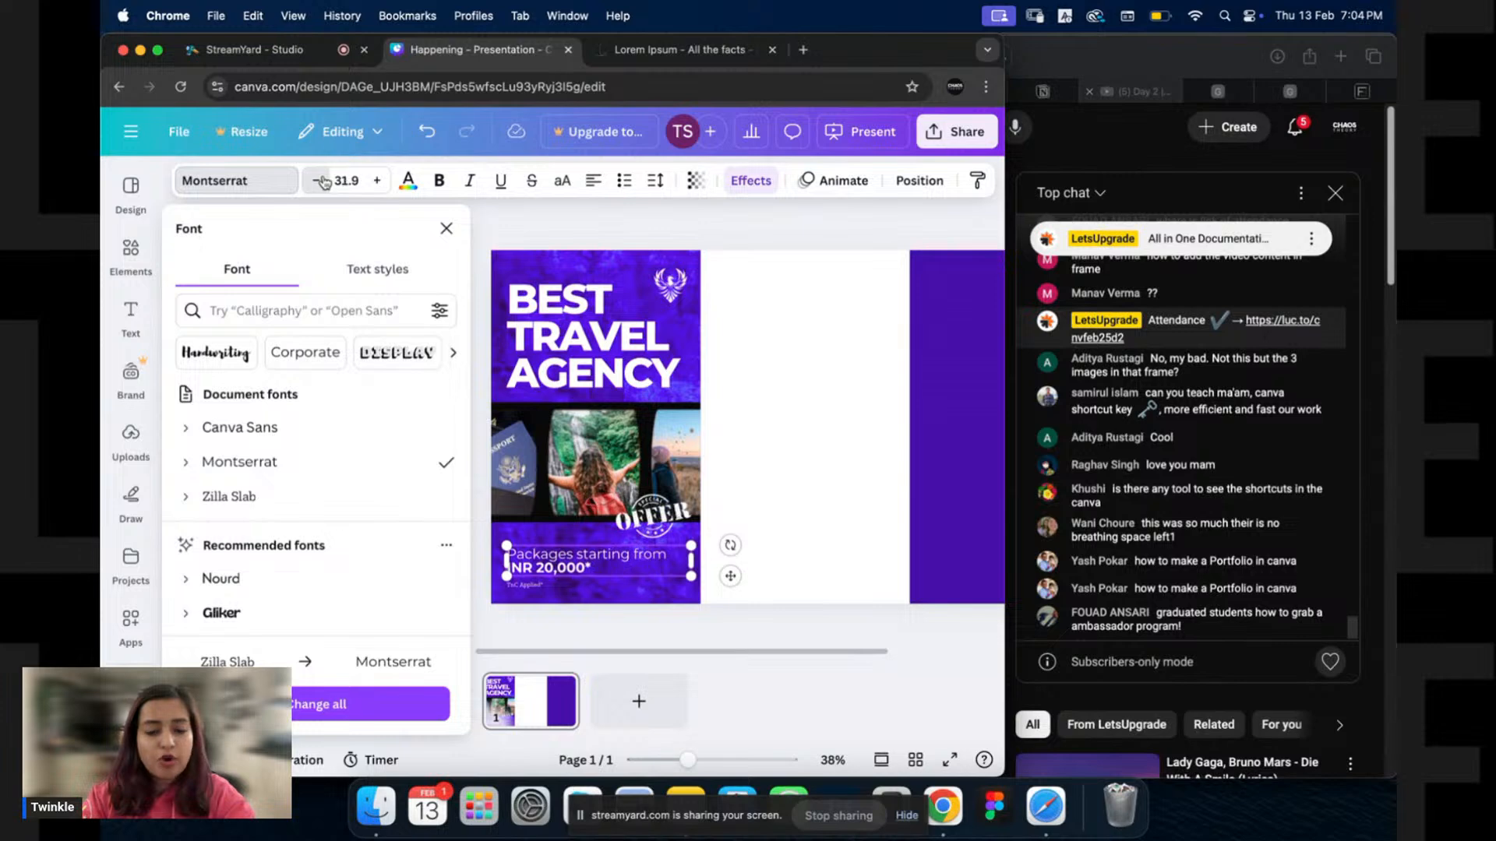
{"action": "left_click", "coordinate": [318, 181]}
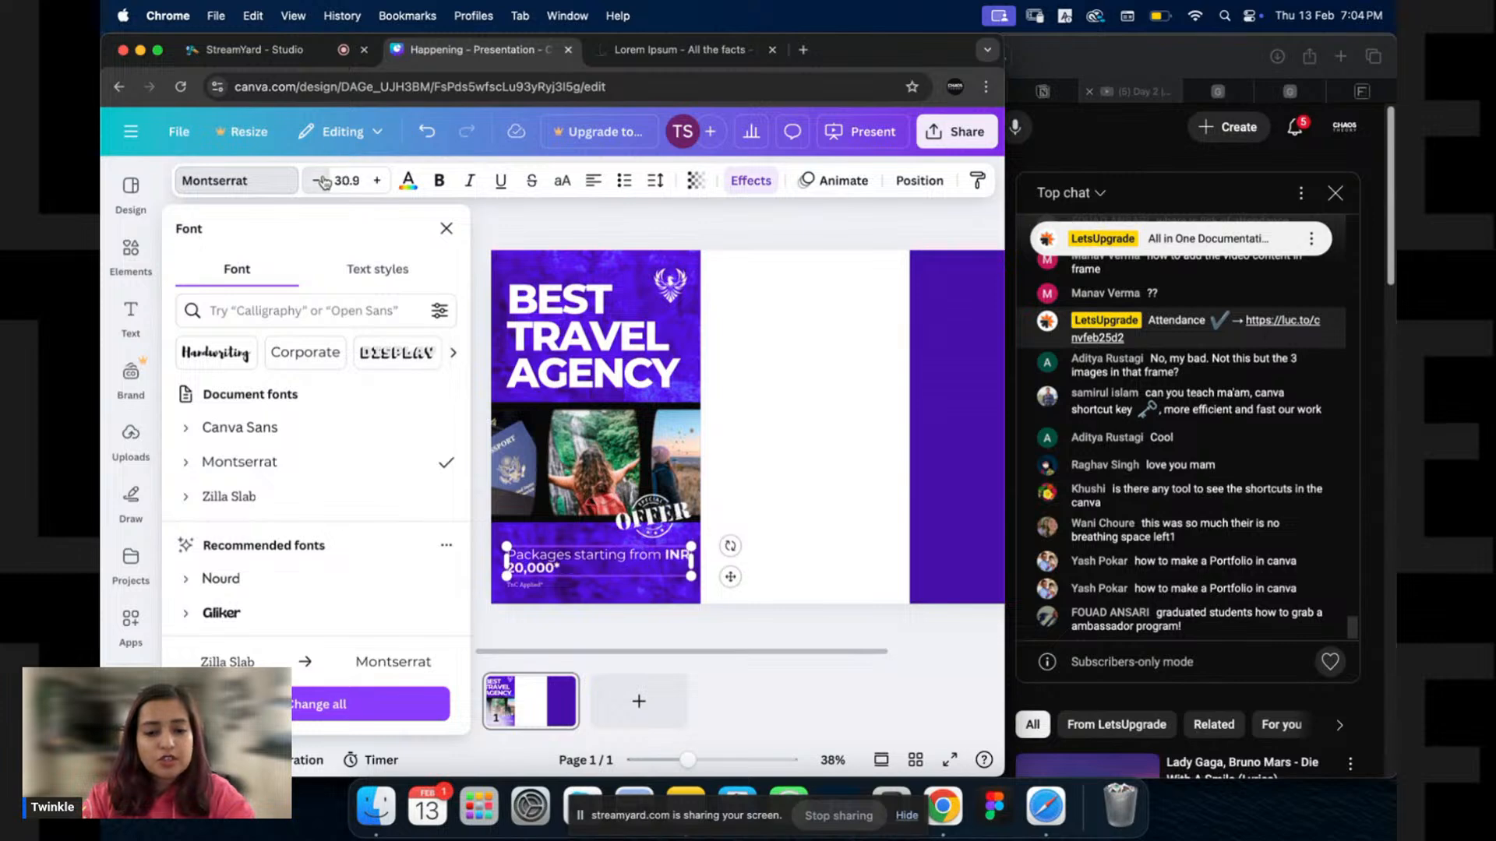
{"action": "left_click", "coordinate": [656, 181]}
{"action": "left_click_drag", "start_coordinate": [601, 311], "coordinate": [618, 312]}
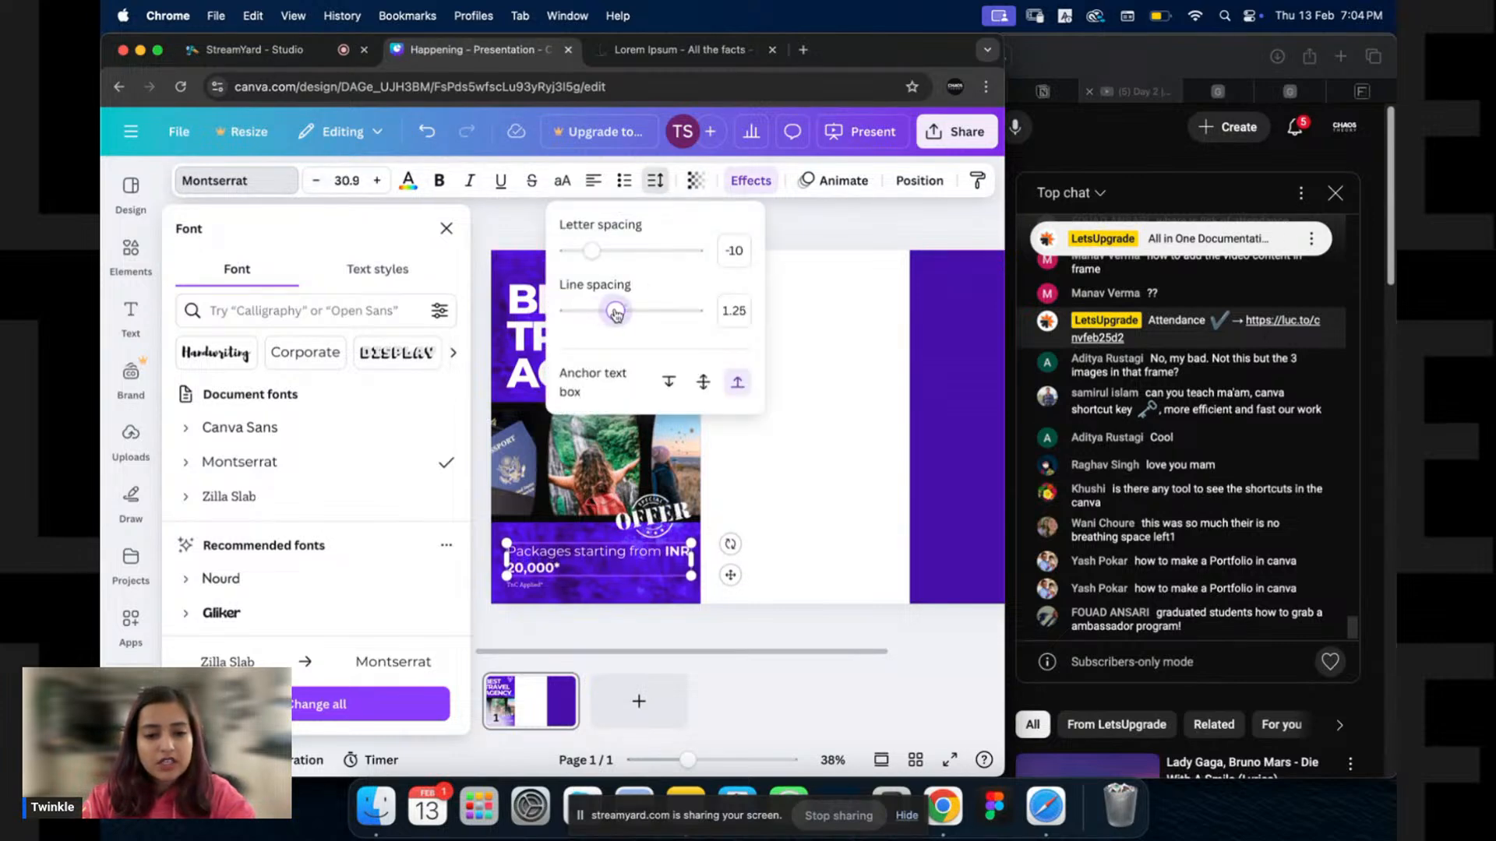
{"action": "left_click", "coordinate": [783, 438]}
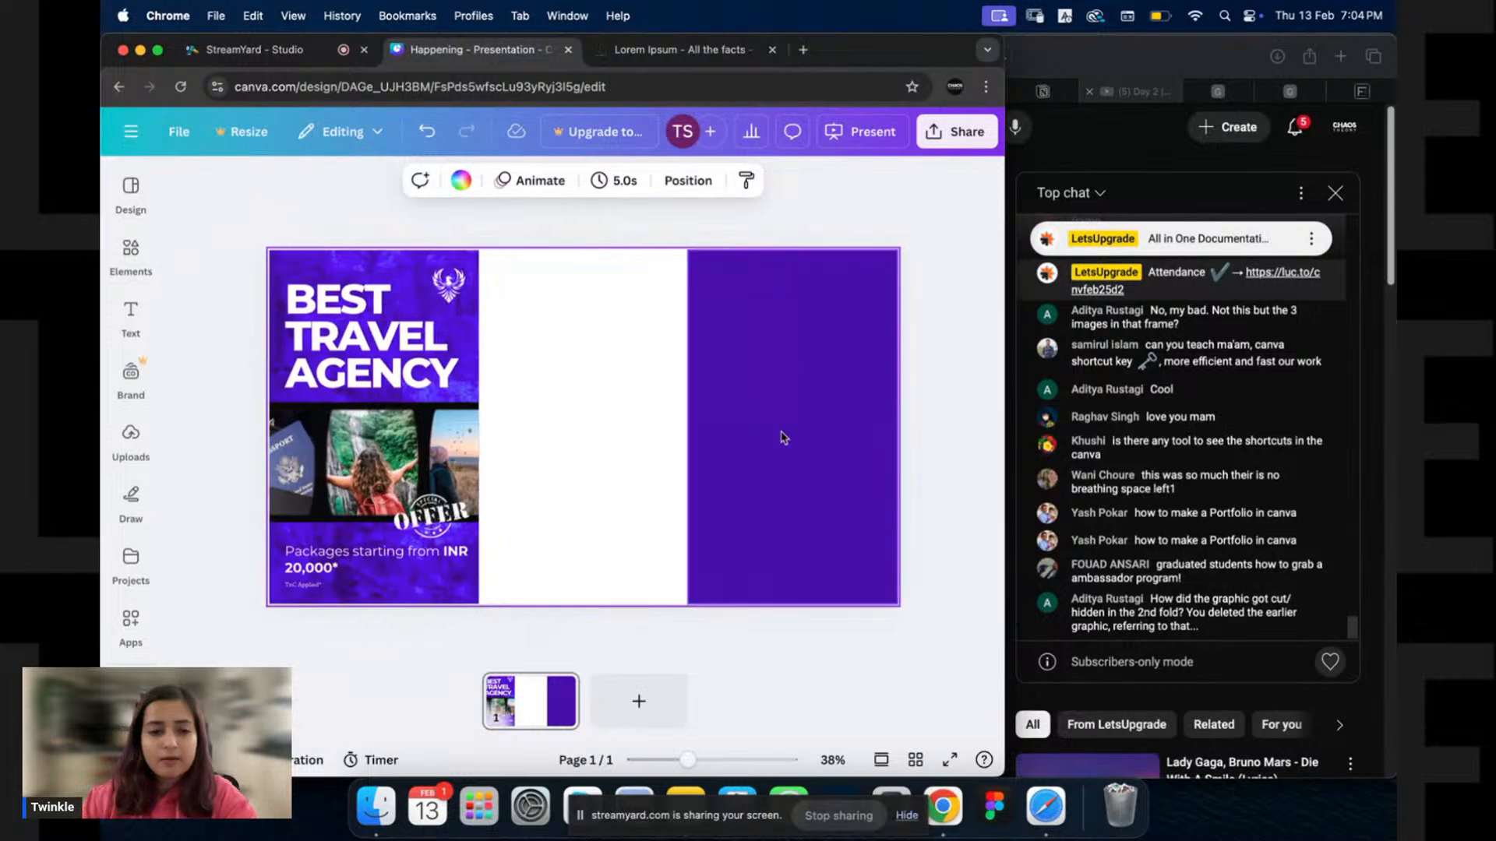
Scale the film strip down so it sits inside the first panel's side margins.
{"action": "left_click", "coordinate": [356, 464]}
{"action": "left_click_drag", "start_coordinate": [478, 403], "coordinate": [411, 450]}
{"action": "left_click", "coordinate": [550, 419]}
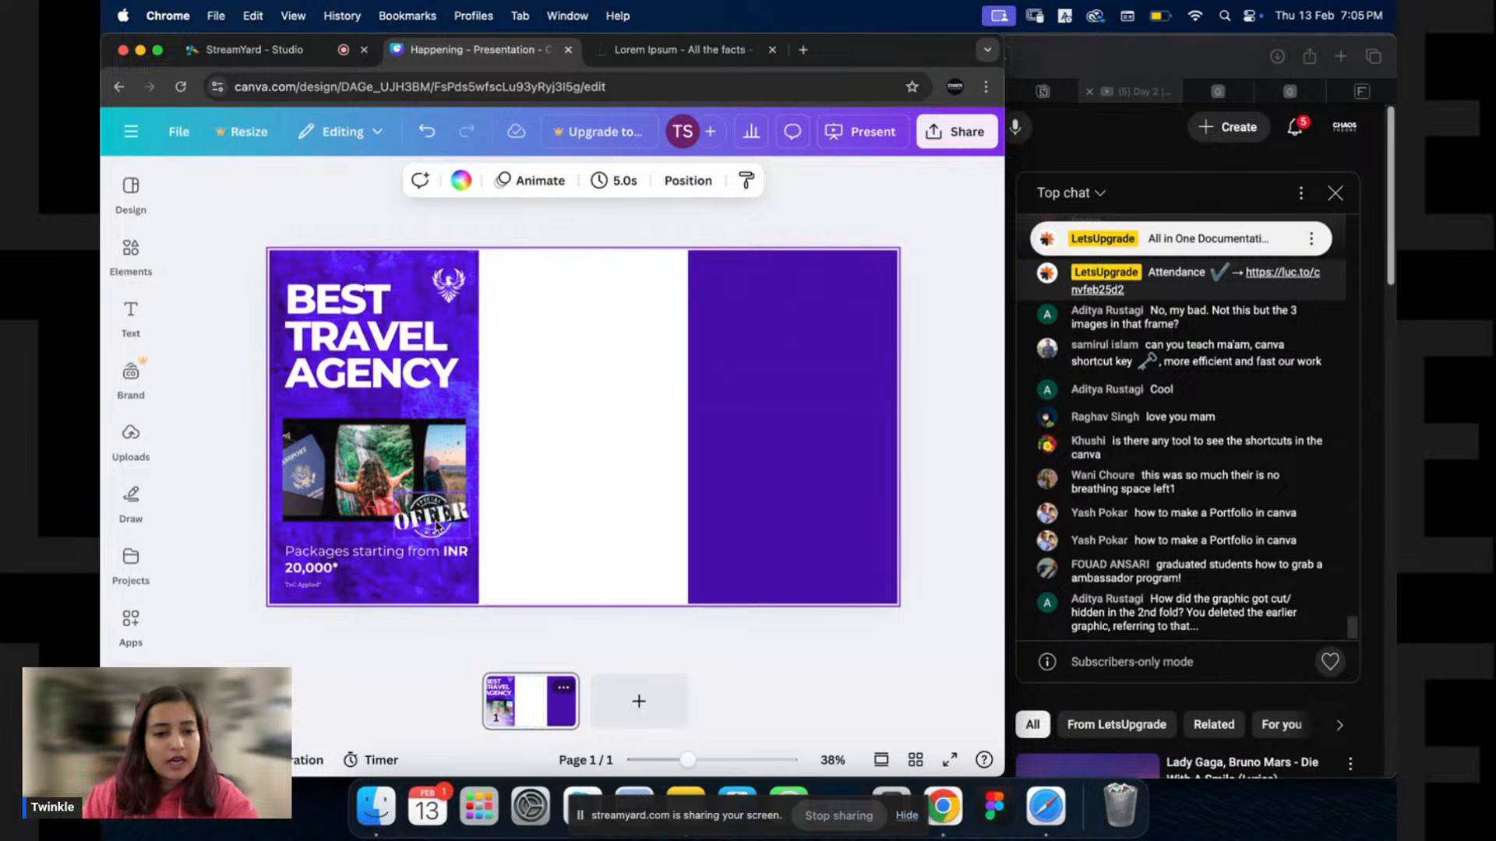
Shrink the offer stamp and move it to the film strip's lower-right corner, and wrap INR 20,000* onto its own line.
{"action": "left_click", "coordinate": [444, 520]}
{"action": "left_click_drag", "start_coordinate": [392, 537], "coordinate": [455, 560]}
{"action": "left_click", "coordinate": [436, 557]}
{"action": "left_click", "coordinate": [514, 548]}
{"action": "left_click_drag", "start_coordinate": [448, 508], "coordinate": [415, 543]}
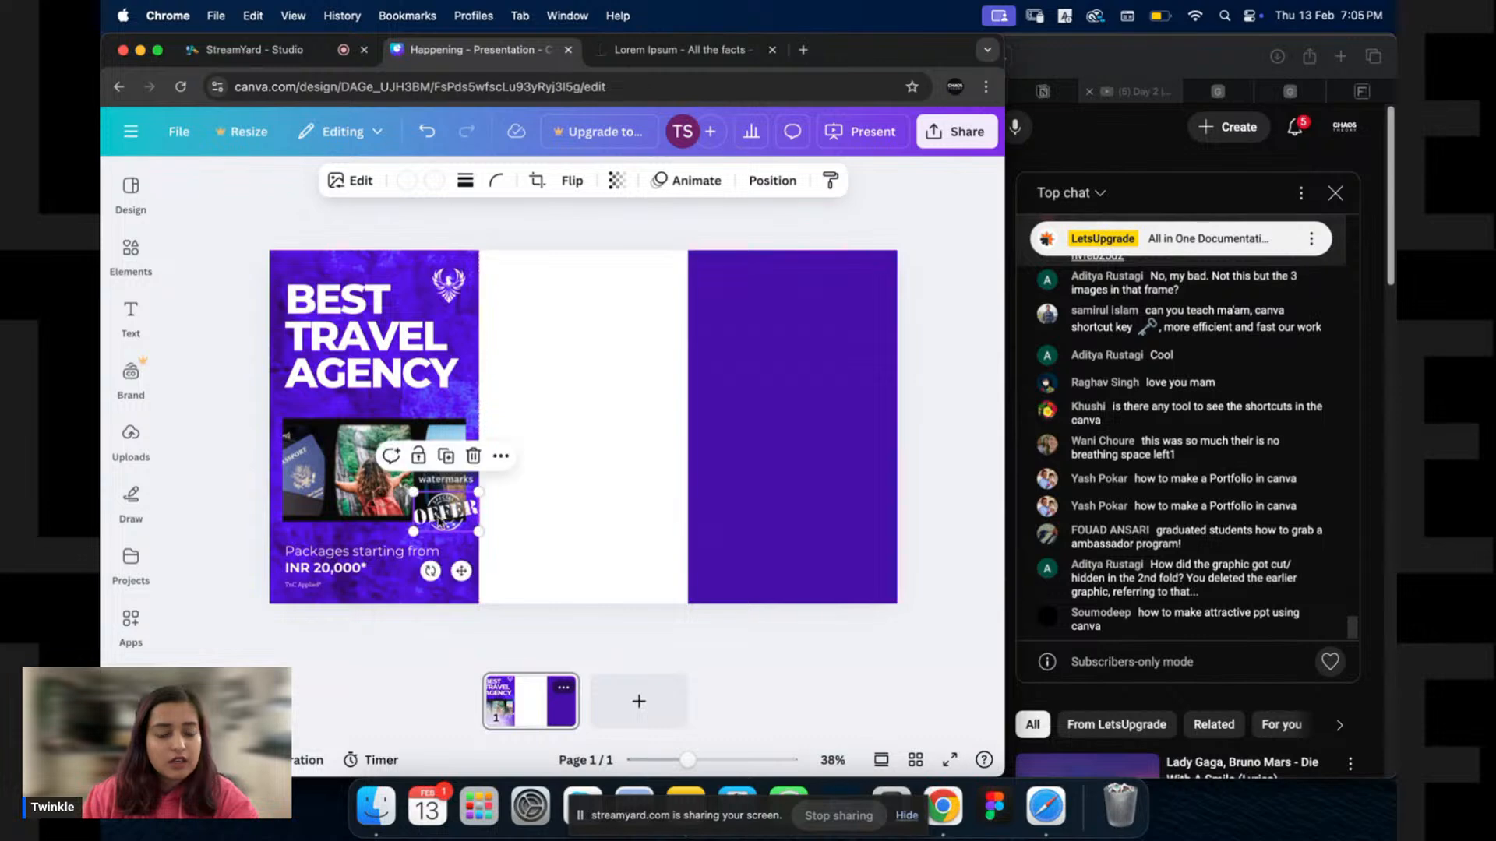
Reduce the BEST TRAVEL AGENCY heading to size 86.3, lower it slightly, and make the logo a little smaller.
{"action": "left_click", "coordinate": [554, 458]}
{"action": "left_click", "coordinate": [374, 343]}
{"action": "left_click_drag", "start_coordinate": [459, 394], "coordinate": [446, 385]}
{"action": "left_click_drag", "start_coordinate": [365, 350], "coordinate": [363, 362]}
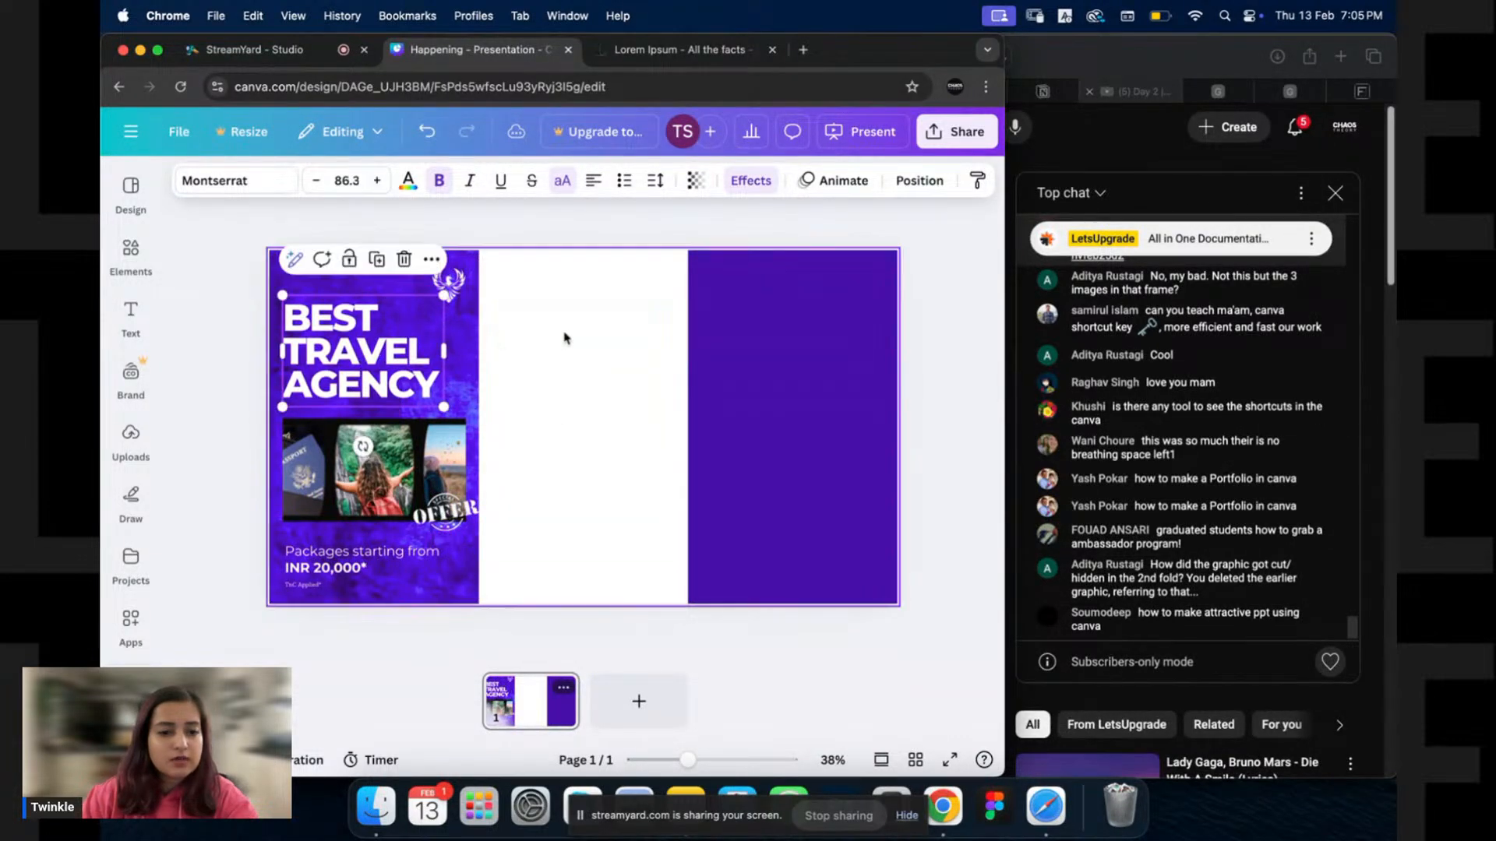
{"action": "left_click", "coordinate": [488, 301]}
{"action": "left_click", "coordinate": [456, 284]}
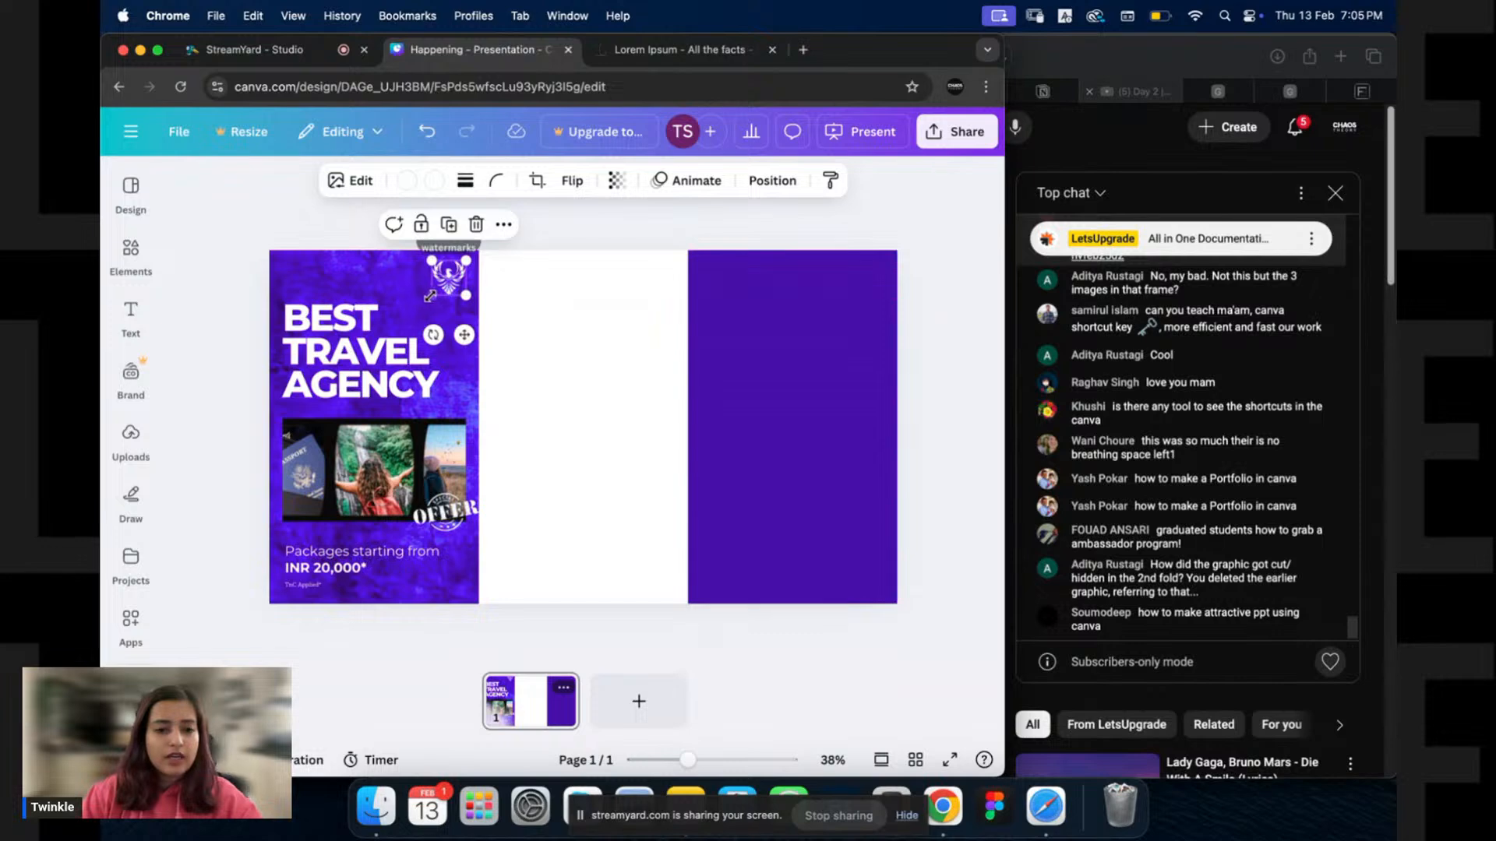
{"action": "left_click_drag", "start_coordinate": [459, 288], "coordinate": [460, 289]}
Shift the heading, film strip, stamp and price text up slightly together, and lower the TnC footnote beneath the price.
{"action": "left_click_drag", "start_coordinate": [226, 293], "coordinate": [472, 602]}
{"action": "left_click_drag", "start_coordinate": [408, 481], "coordinate": [408, 470]}
{"action": "left_click", "coordinate": [543, 483]}
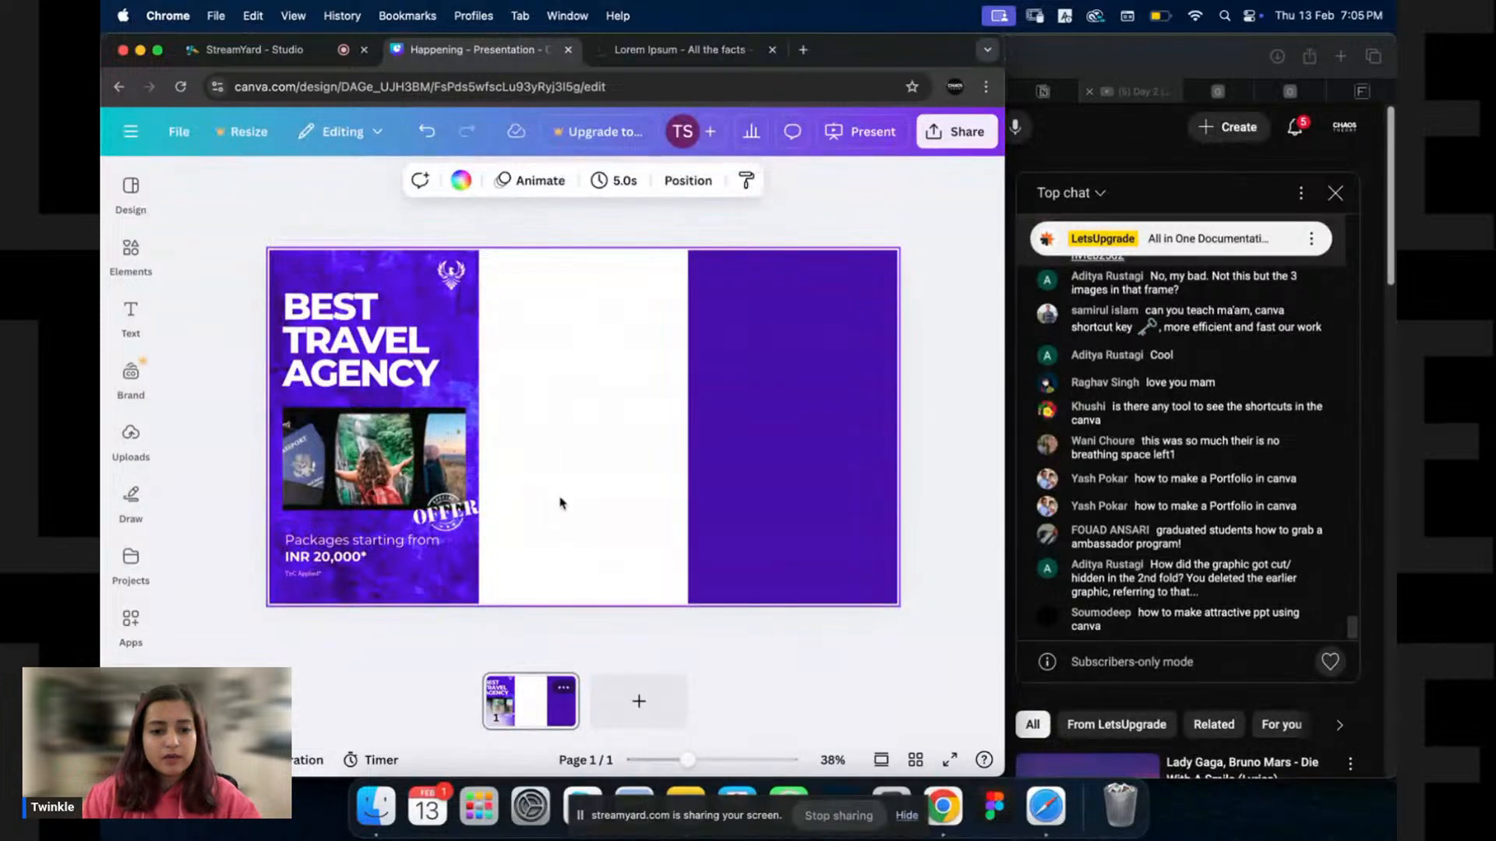
{"action": "left_click", "coordinate": [306, 575]}
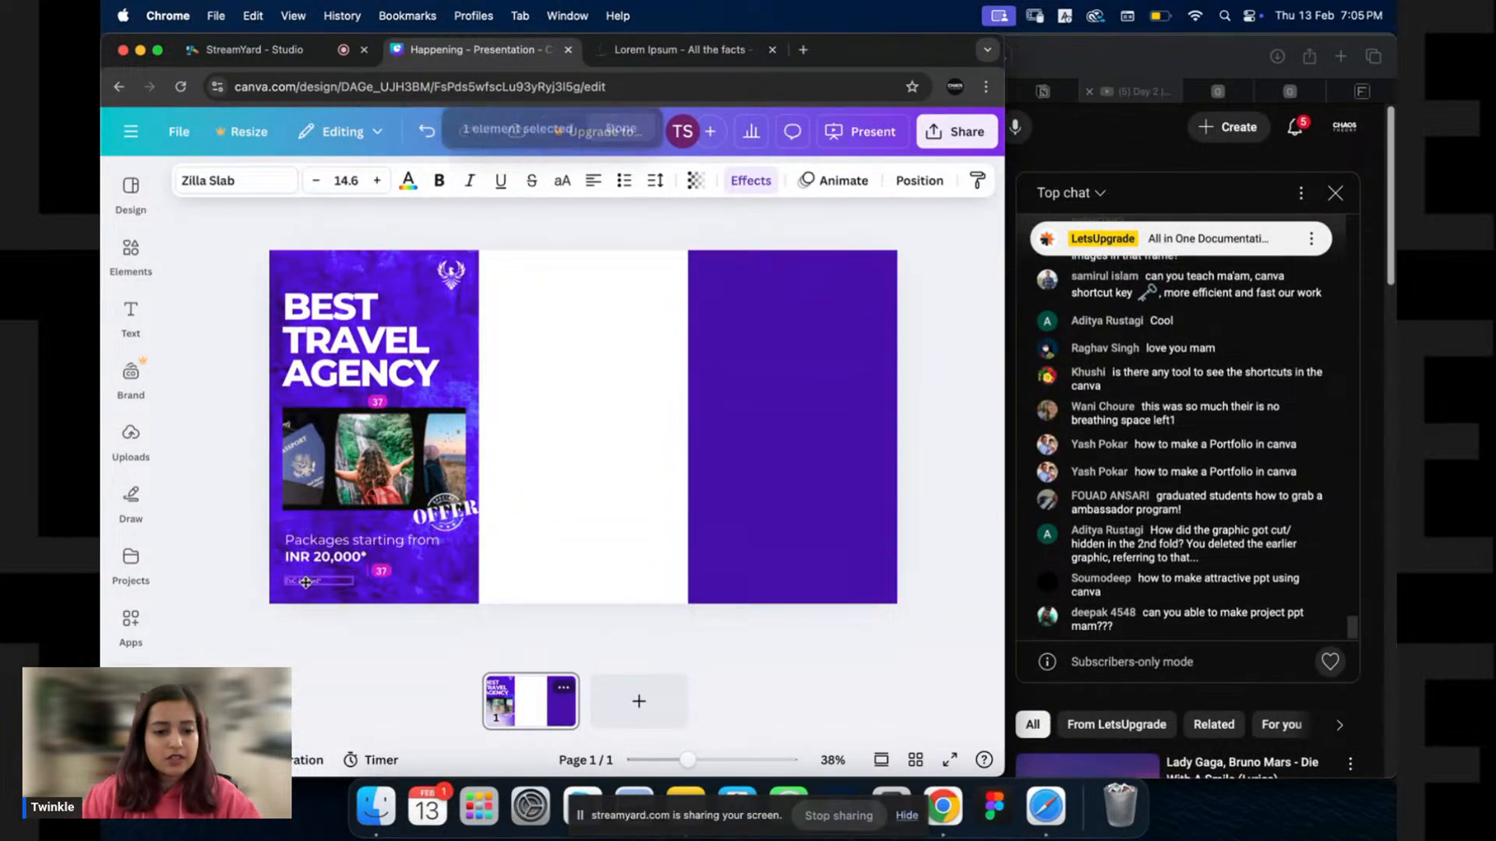
{"action": "left_click", "coordinate": [571, 458]}
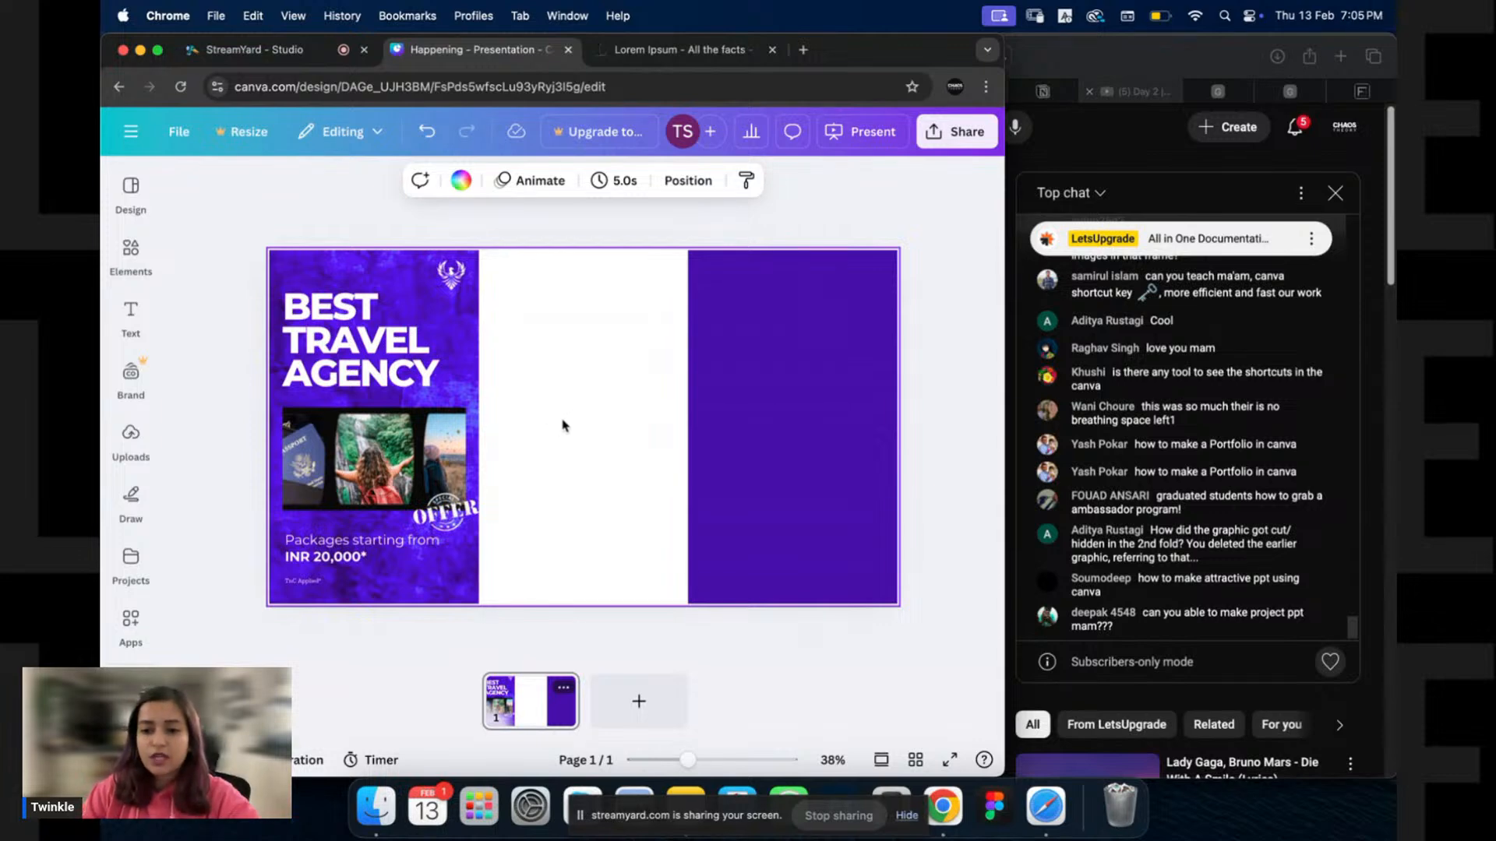
Duplicate the film strip and place the copy flush against the original's right end, extending onto the second panel.
{"action": "left_click", "coordinate": [434, 449]}
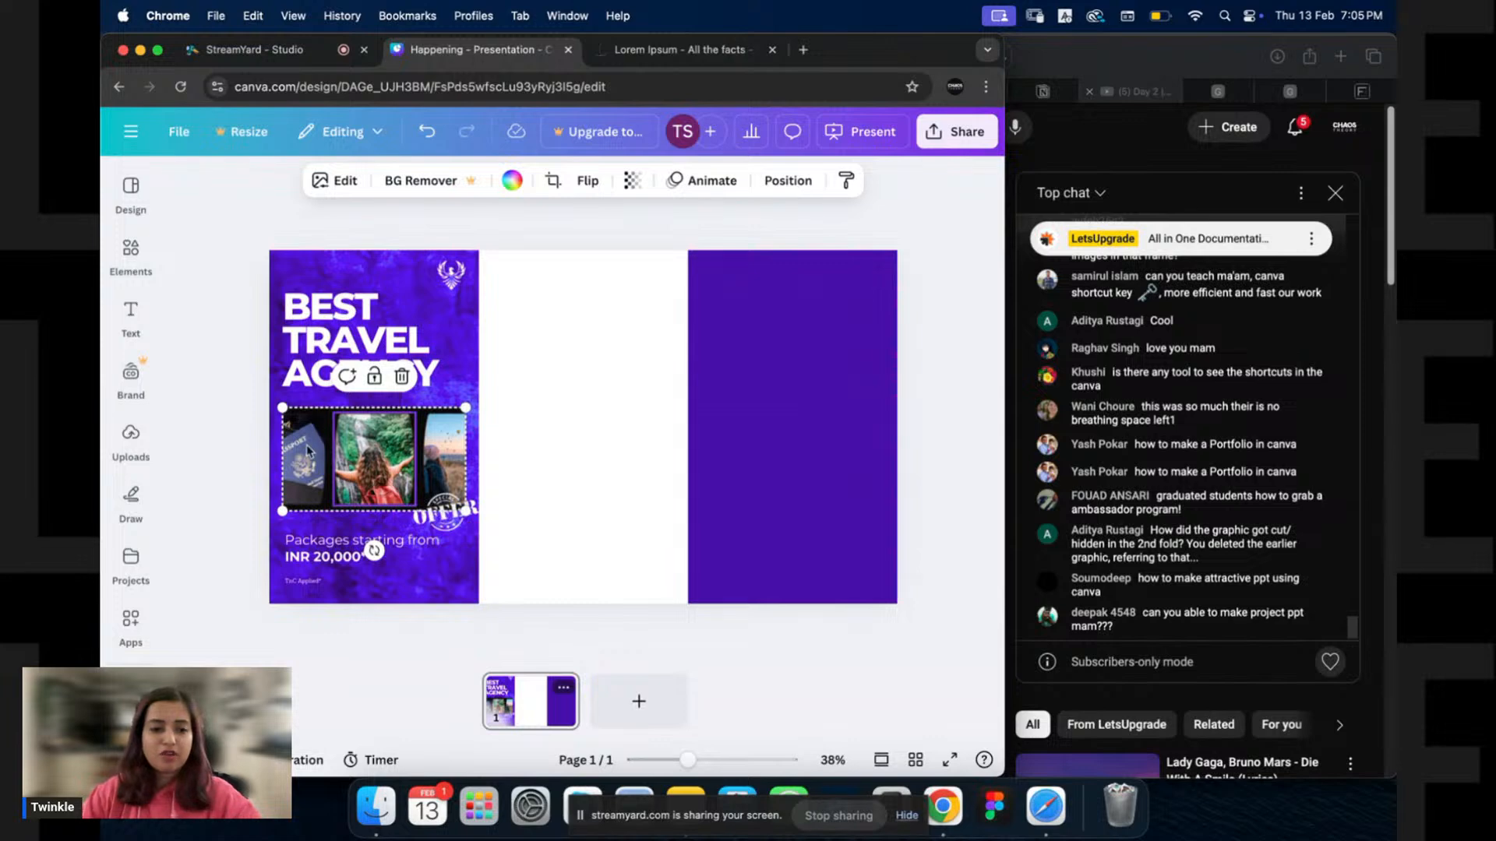
{"action": "left_click_drag", "start_coordinate": [308, 450], "coordinate": [489, 443]}
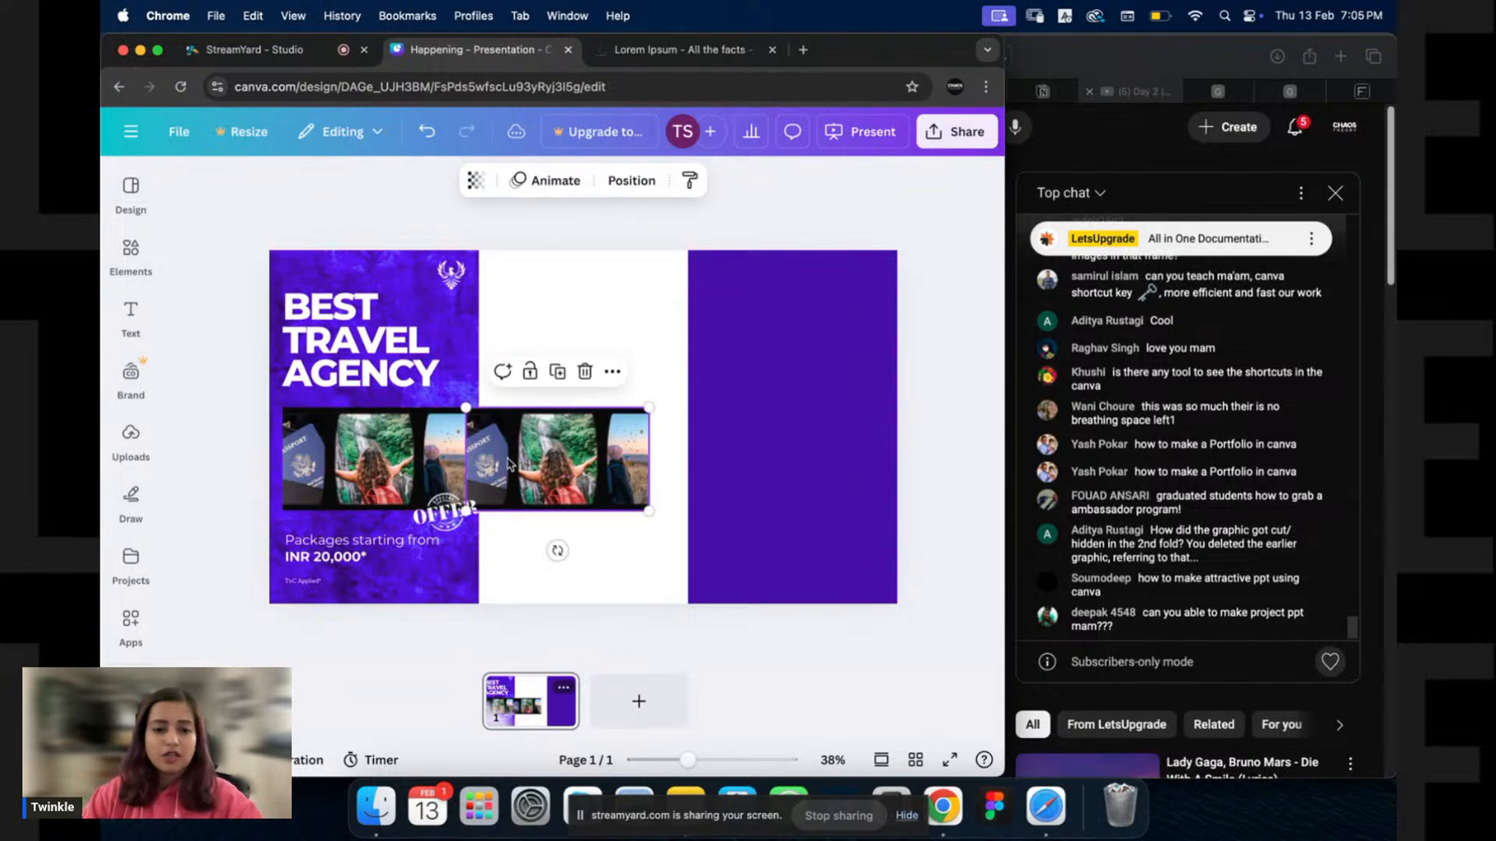
{"action": "double_click", "coordinate": [631, 457]}
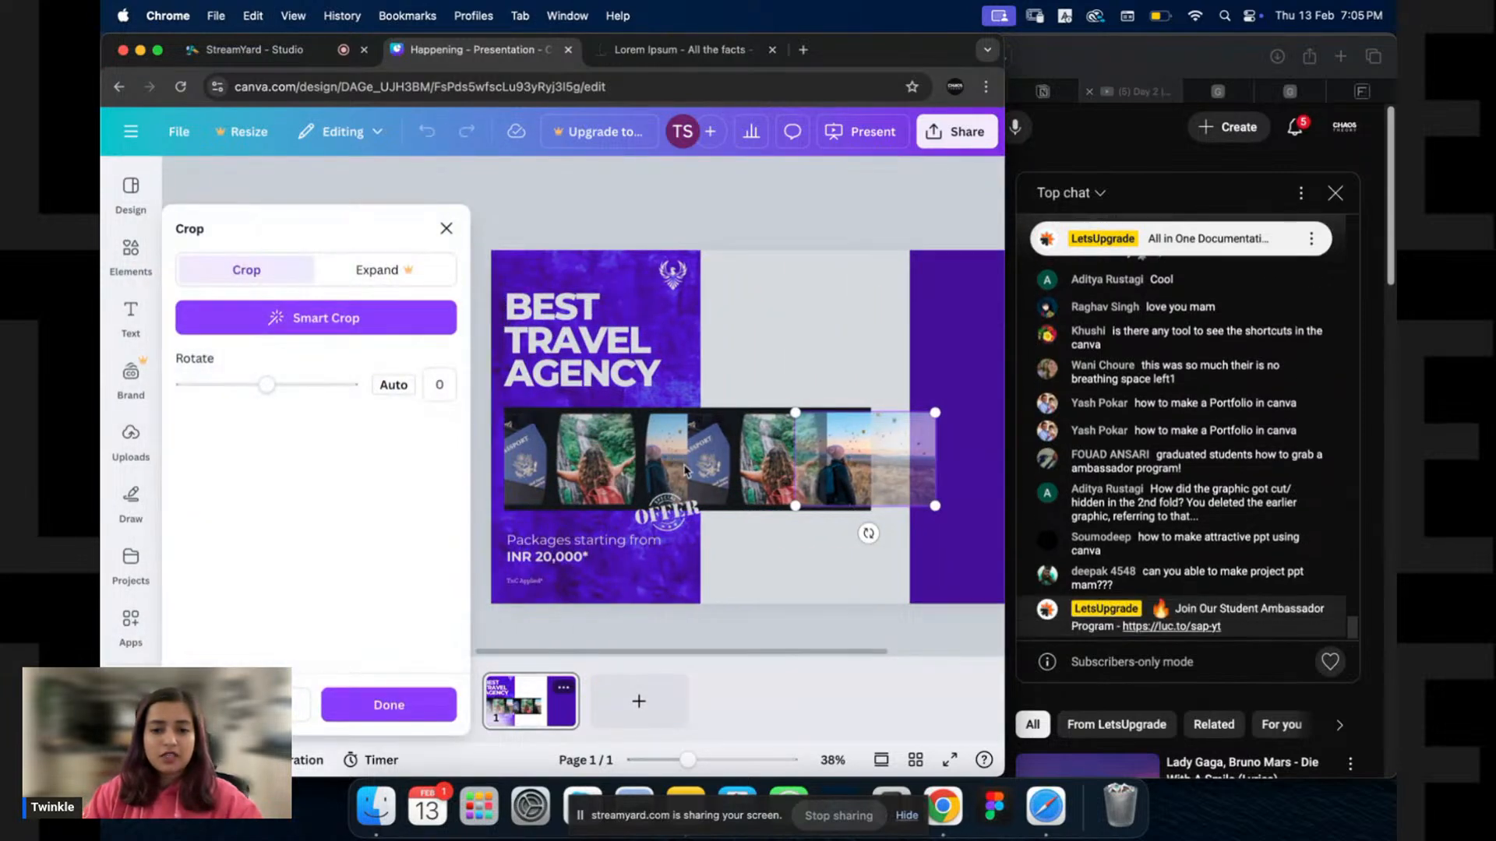
{"action": "double_click", "coordinate": [700, 466]}
{"action": "double_click", "coordinate": [504, 466]}
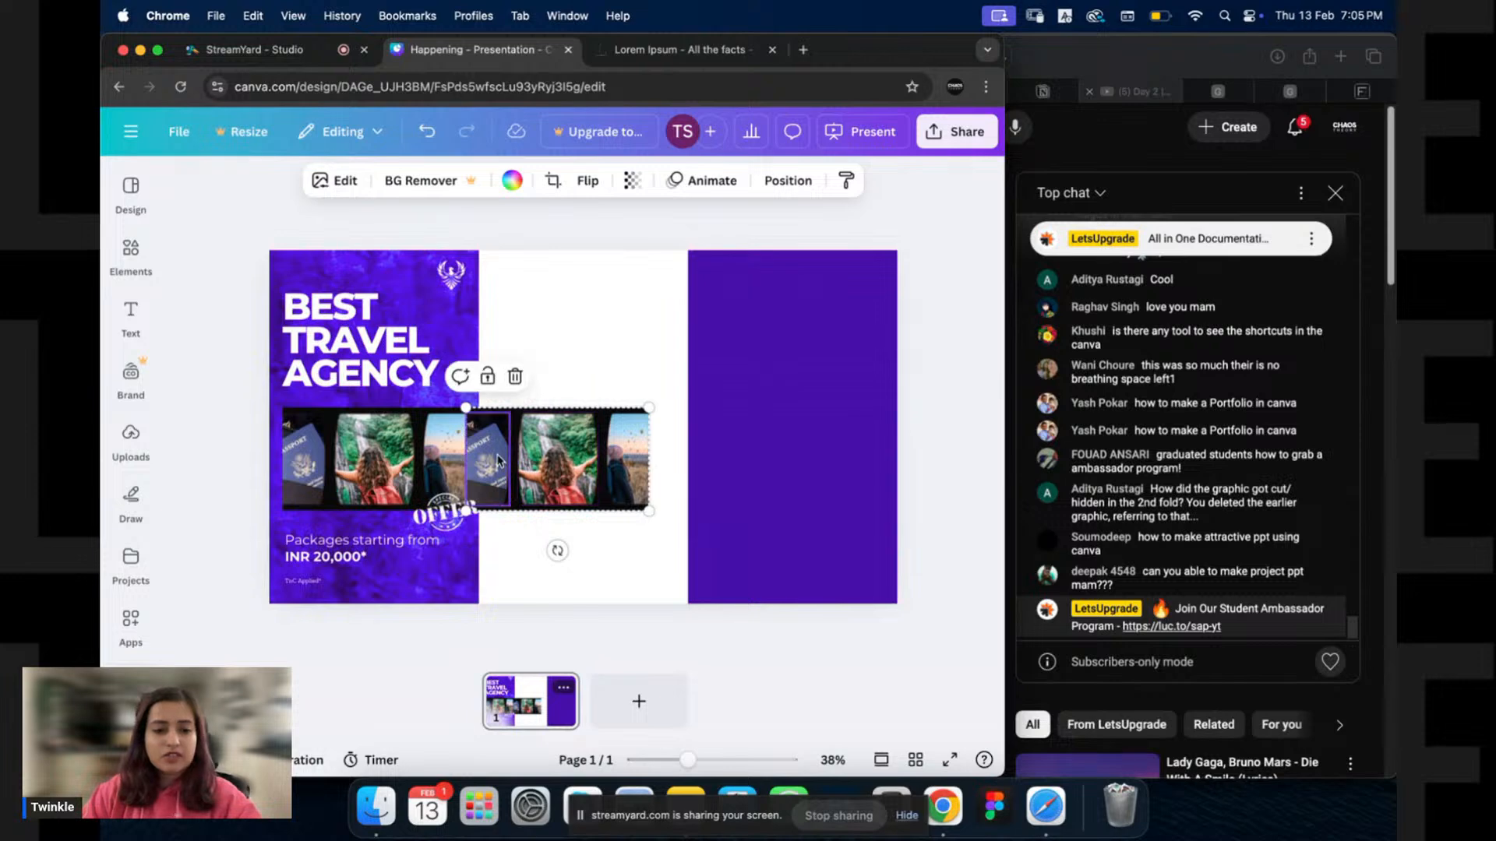
{"action": "key", "text": "super+d"}
{"action": "key", "text": "Escape"}
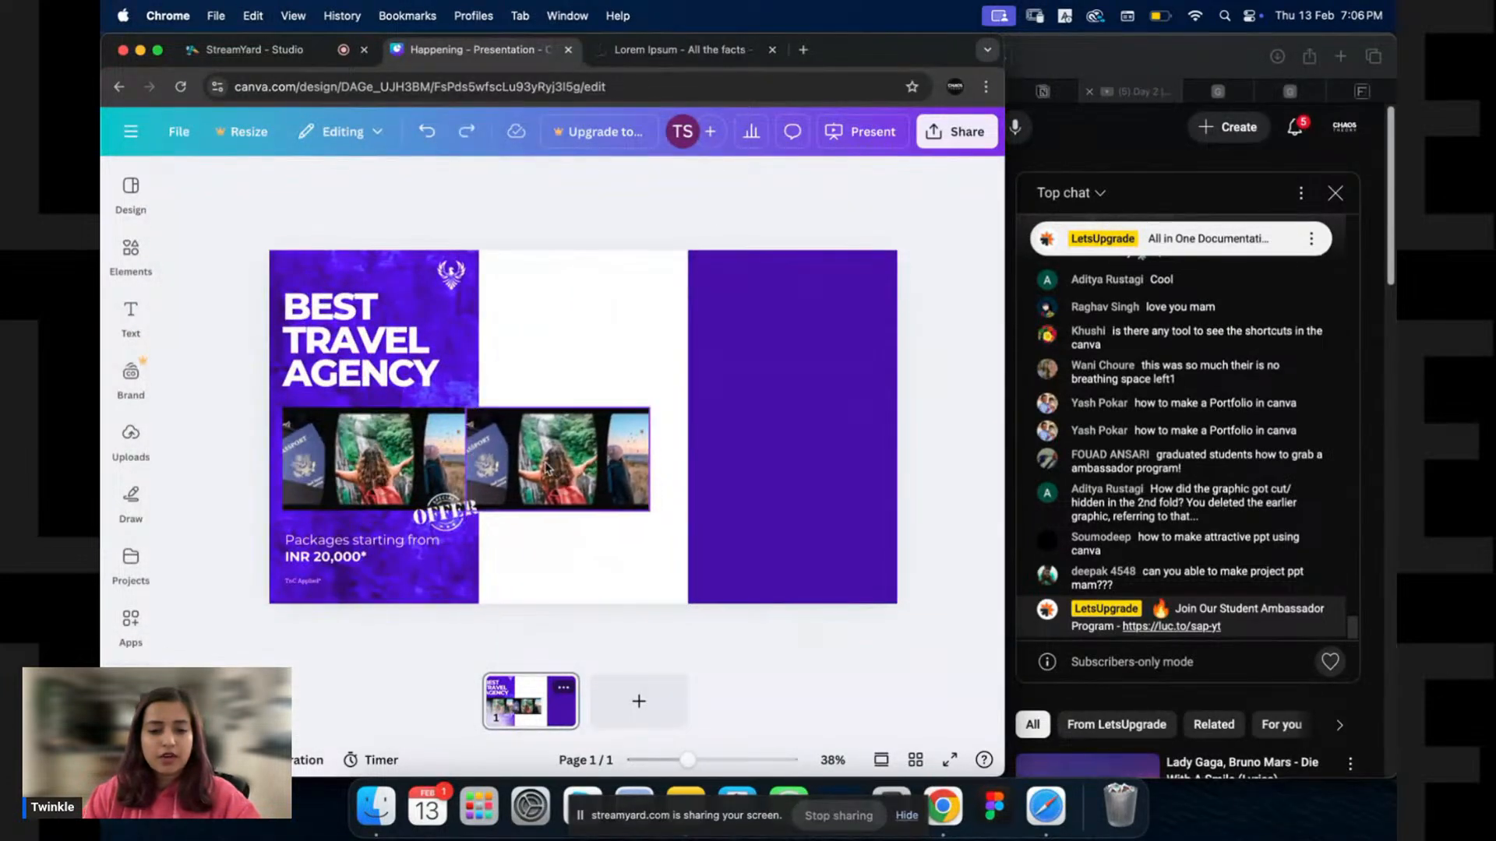
Search the elements for "travel" photos and put the hot-air-balloon field photo into the duplicated strip's first frame, replacing the passport.
{"action": "left_click", "coordinate": [131, 257]}
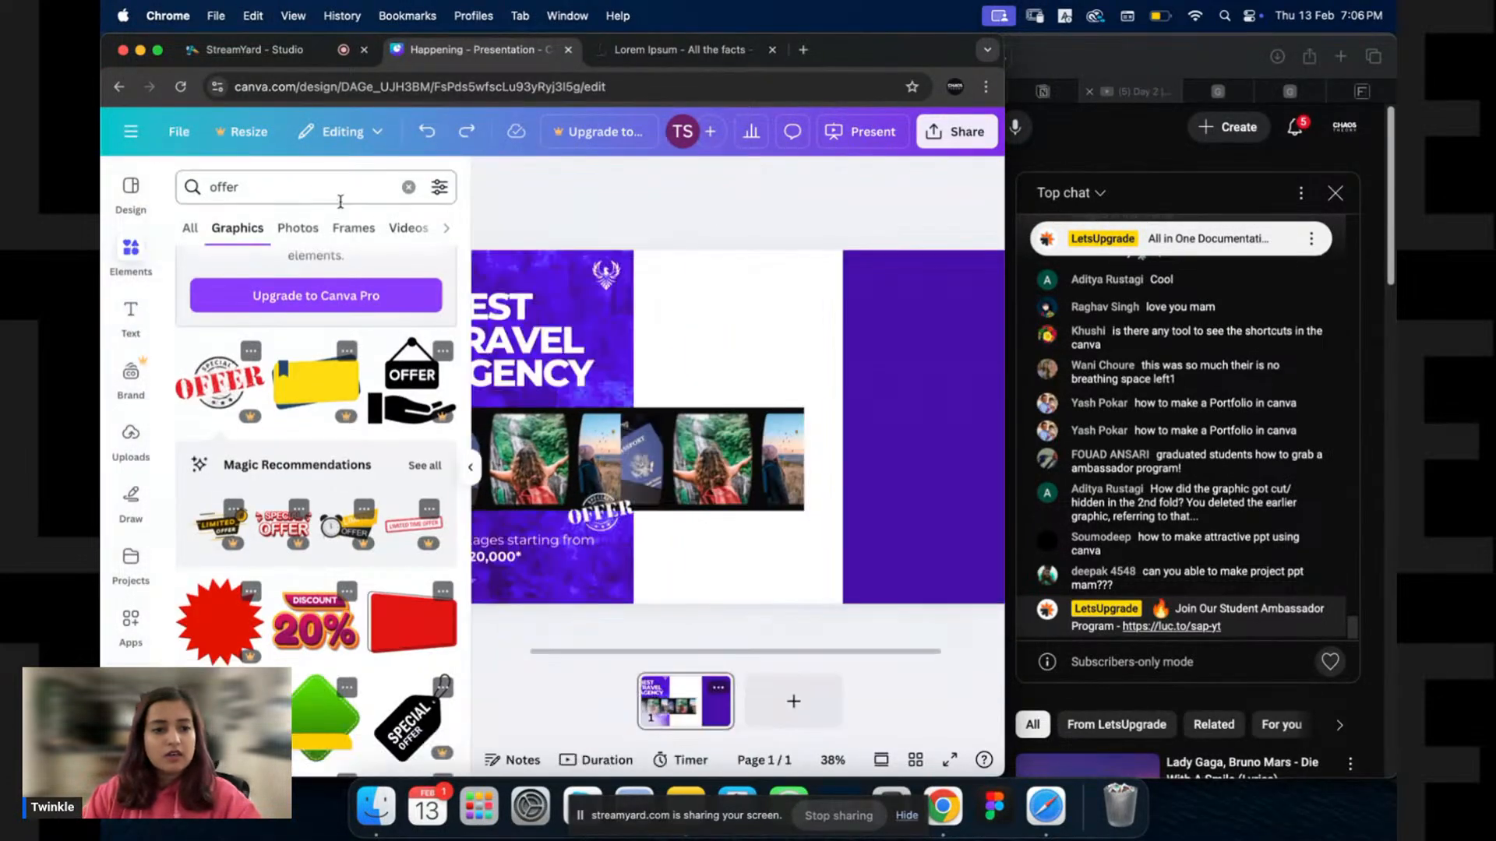
{"action": "left_click", "coordinate": [408, 187]}
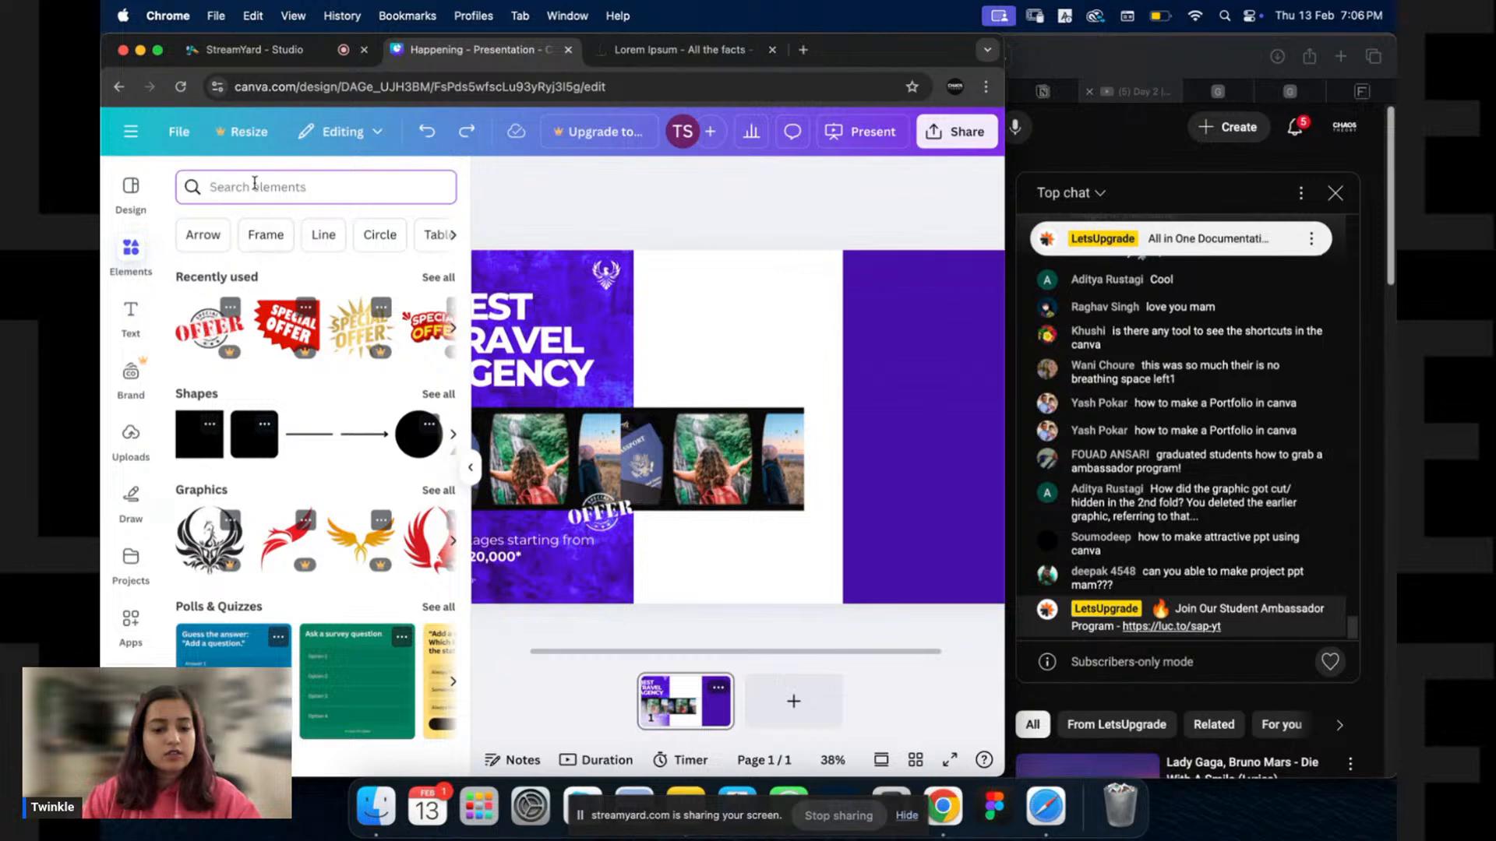
{"action": "type", "text": "travel"}
{"action": "key", "text": "Return"}
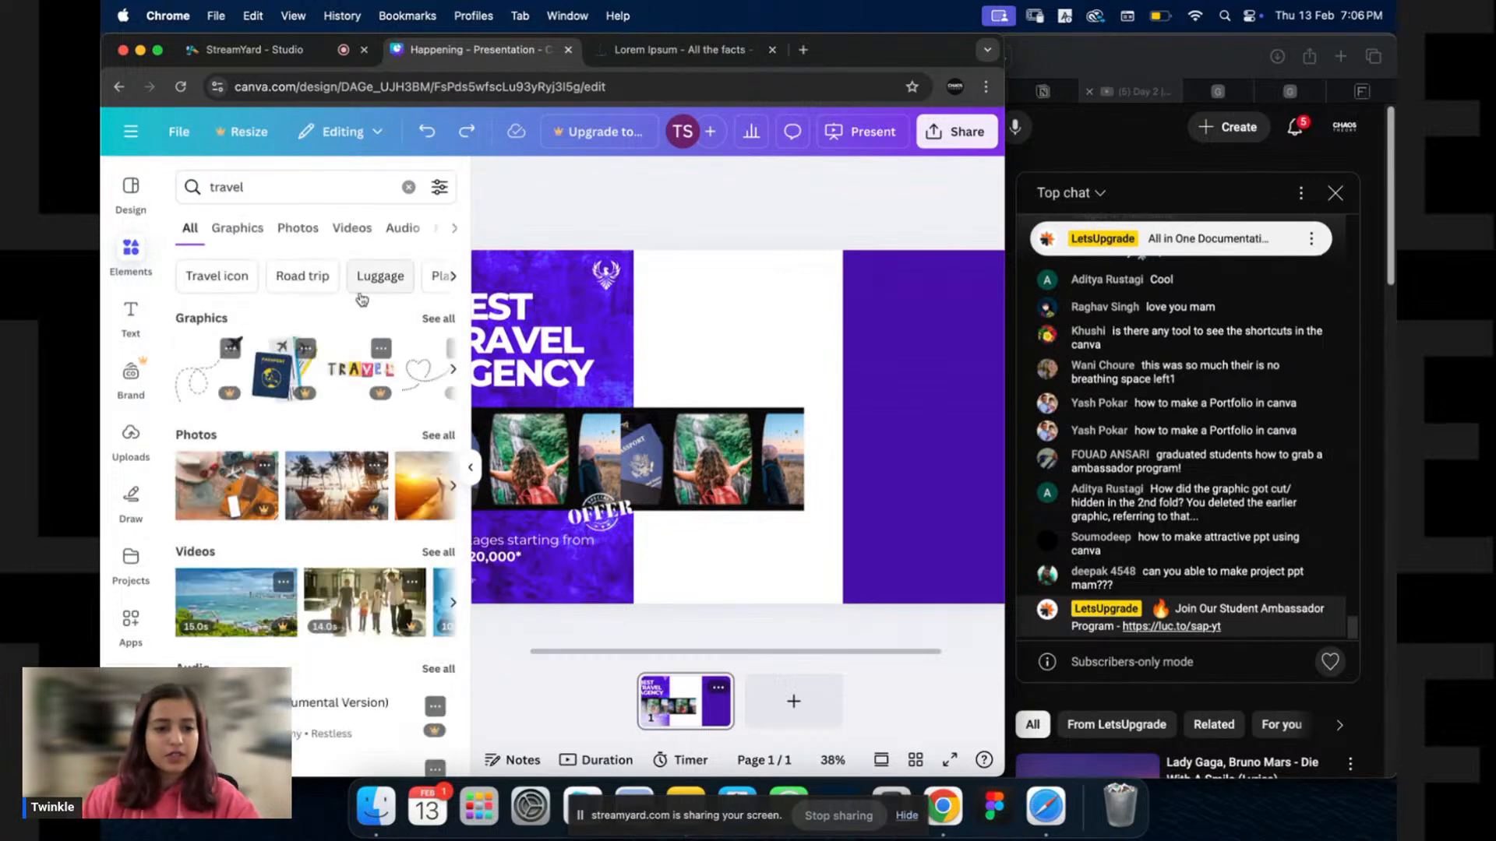
{"action": "left_click", "coordinate": [294, 229]}
{"action": "scroll", "coordinate": [272, 582], "scroll_direction": "down", "scroll_amount": 10}
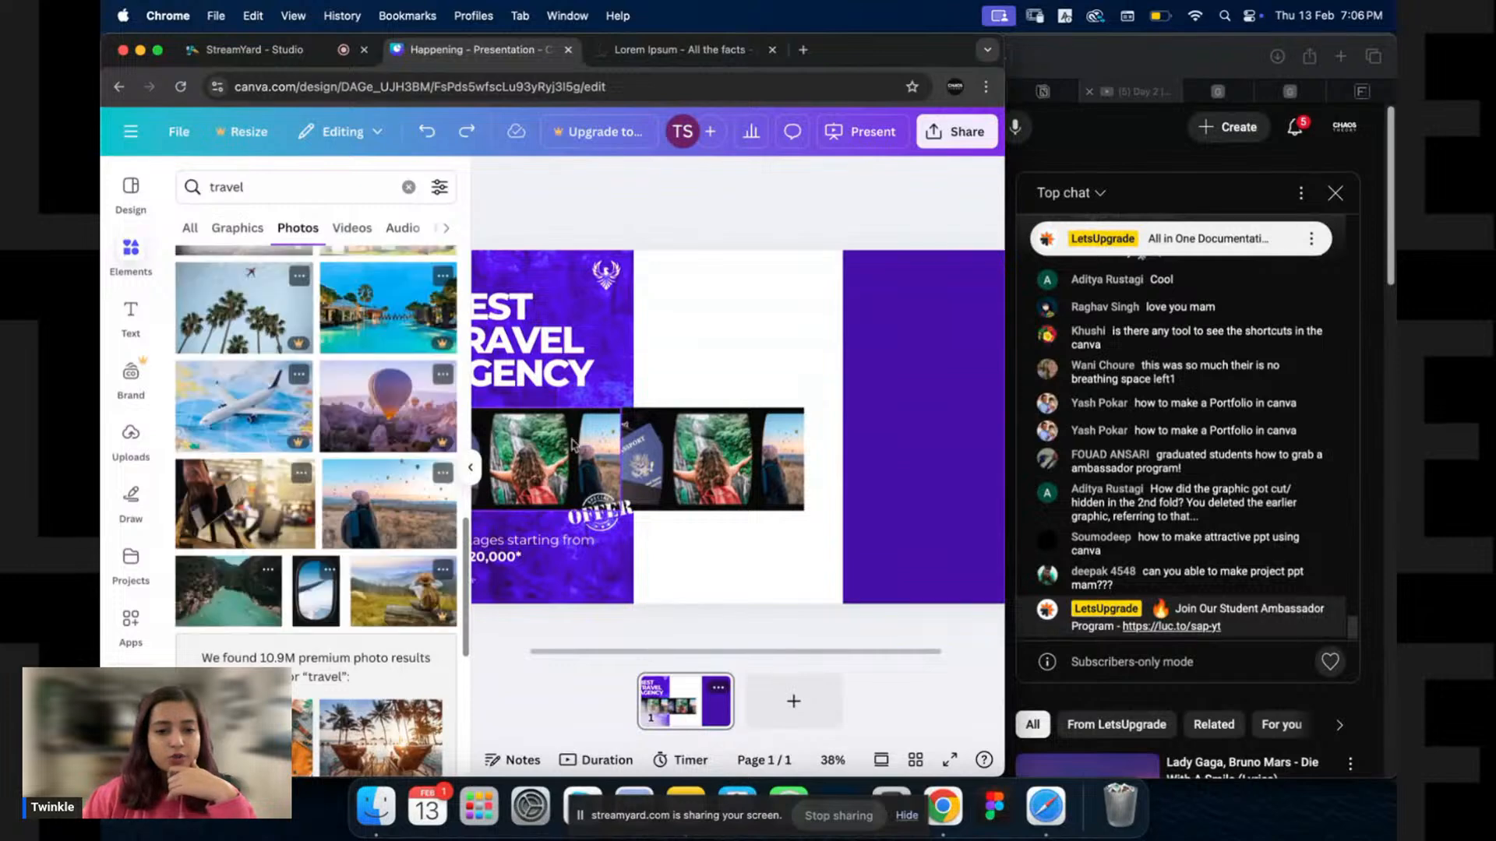
{"action": "left_click_drag", "start_coordinate": [427, 523], "coordinate": [649, 466]}
Realign the duplicated strip with the original and reposition the balloon photo in its first frame so both half-frames form one continuous picture.
{"action": "scroll", "coordinate": [652, 413], "scroll_direction": "up", "scroll_amount": 5}
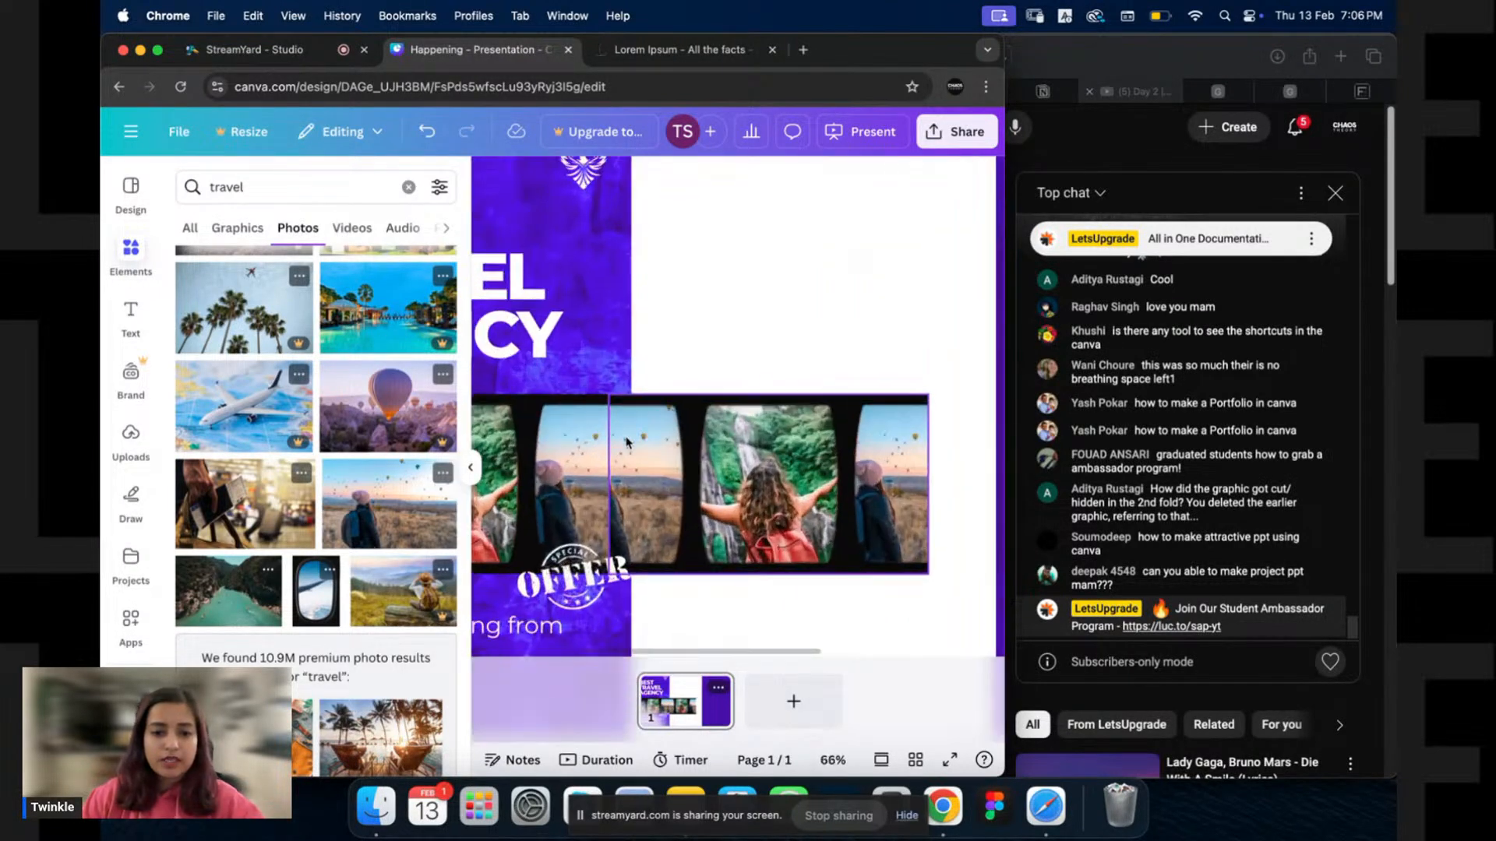
{"action": "left_click", "coordinate": [786, 377]}
{"action": "left_click_drag", "start_coordinate": [786, 377], "coordinate": [797, 355]}
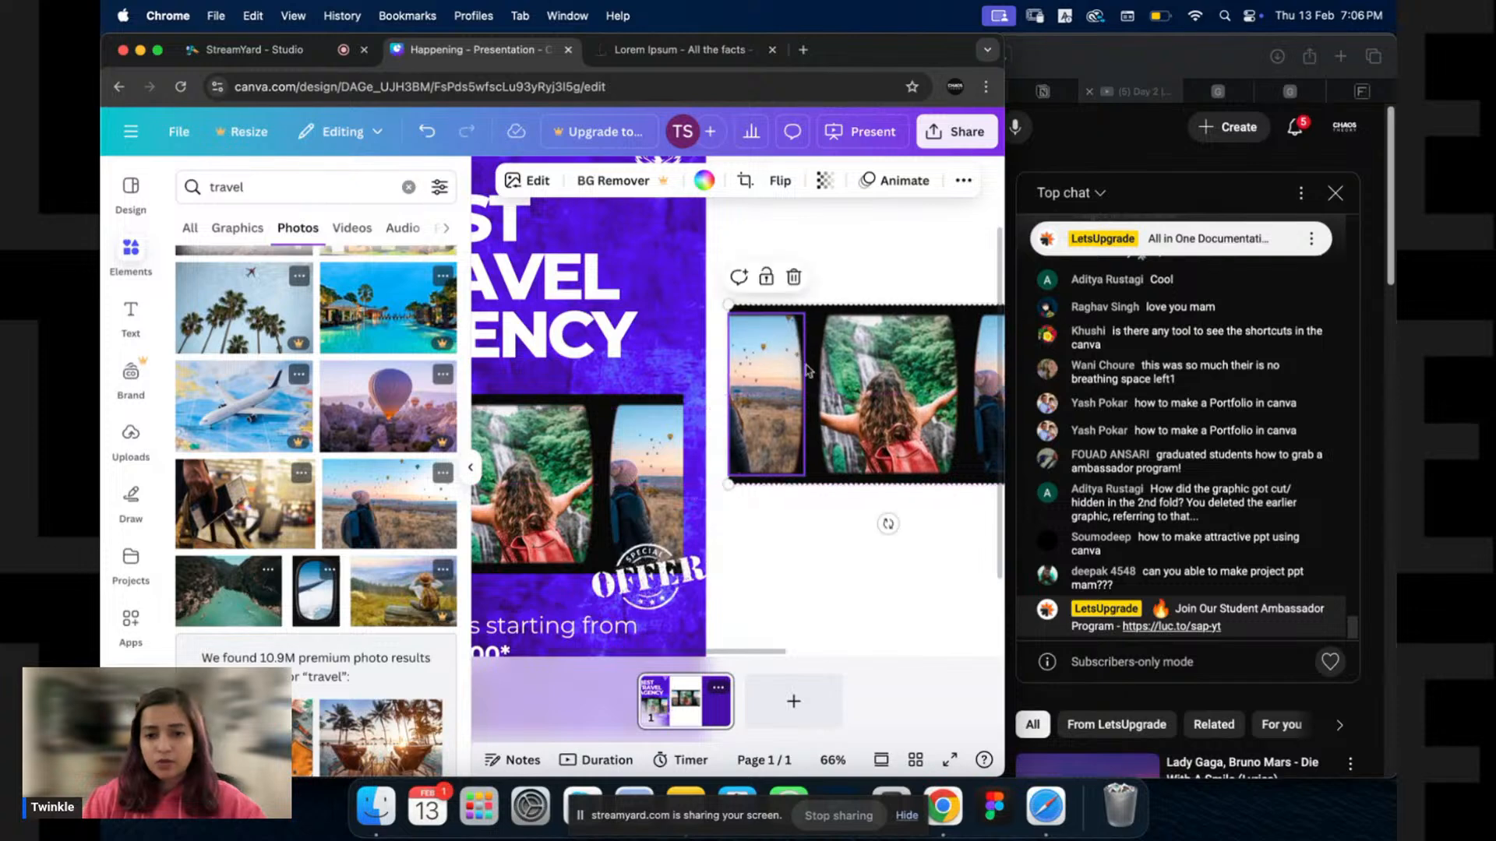
{"action": "left_click_drag", "start_coordinate": [740, 448], "coordinate": [680, 499]}
{"action": "double_click", "coordinate": [714, 505]}
{"action": "left_click", "coordinate": [811, 325]}
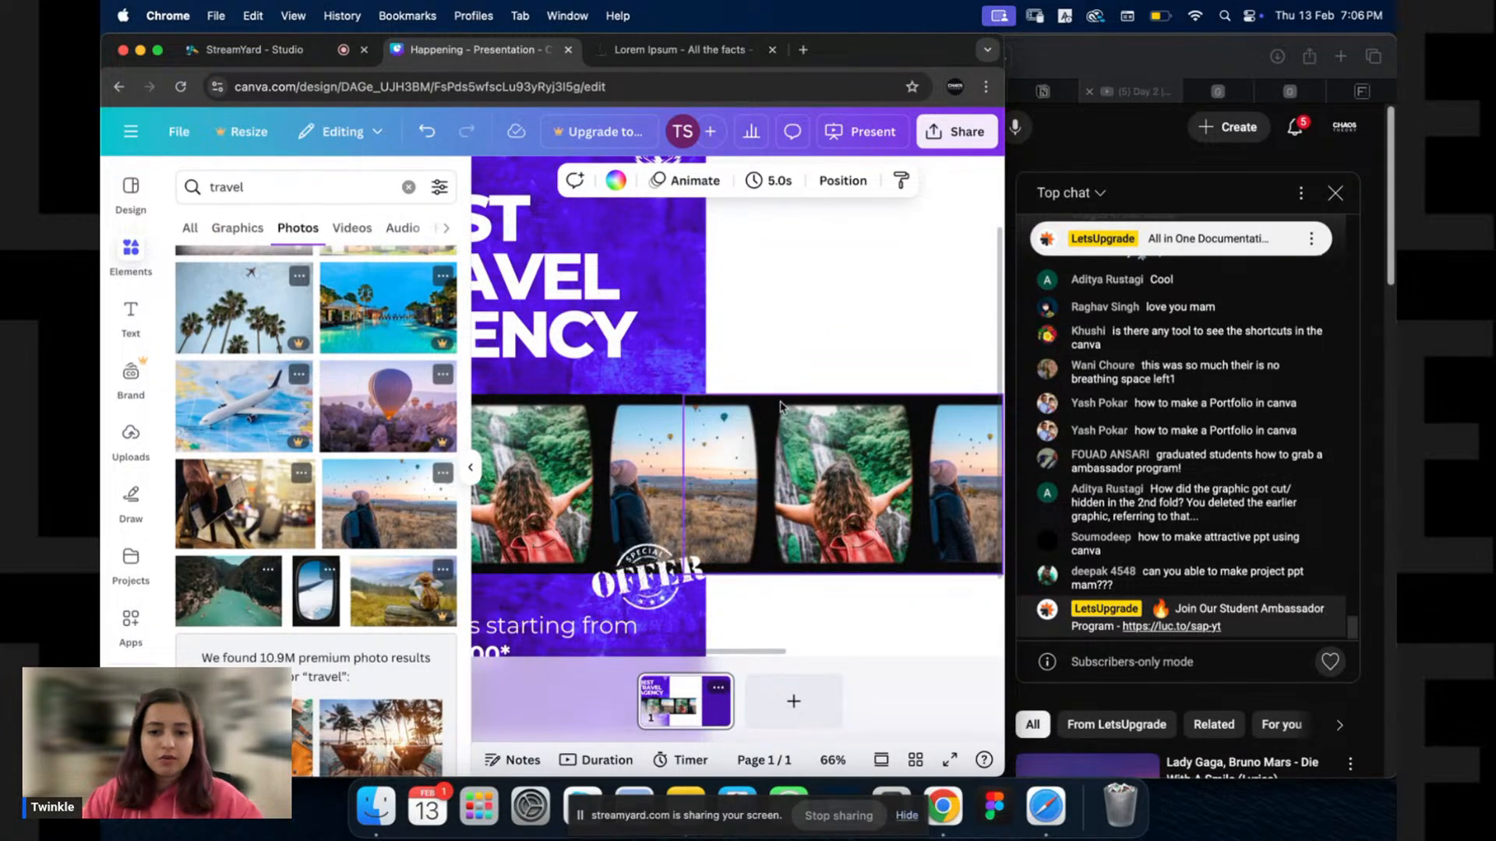
Remove the waterfall photo from the full middle frame of the duplicated film strip.
{"action": "scroll", "coordinate": [849, 363], "scroll_direction": "down", "scroll_amount": 2}
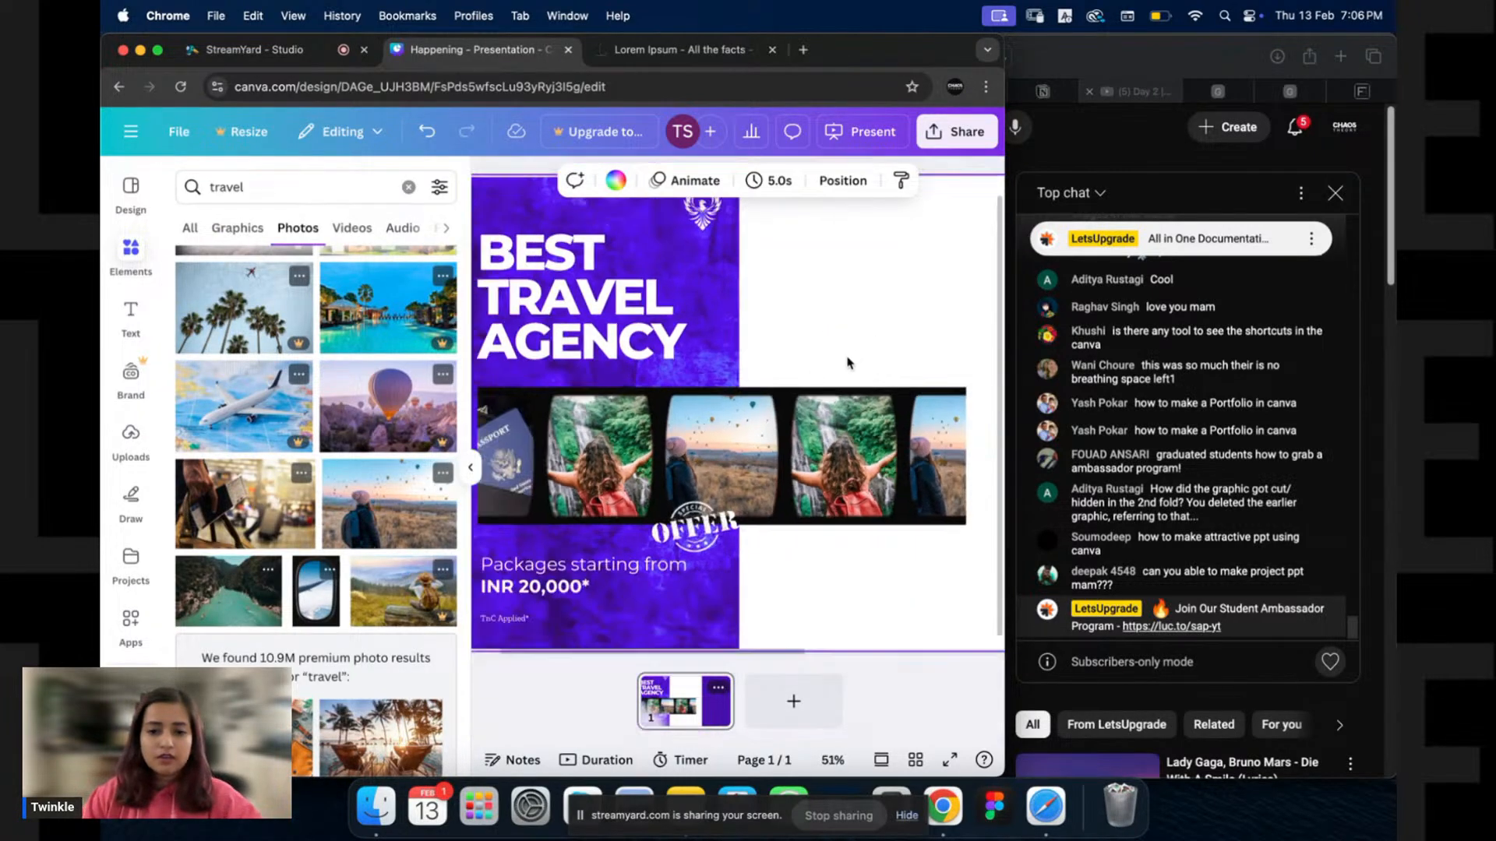
{"action": "scroll", "coordinate": [849, 363], "scroll_direction": "down", "scroll_amount": 2}
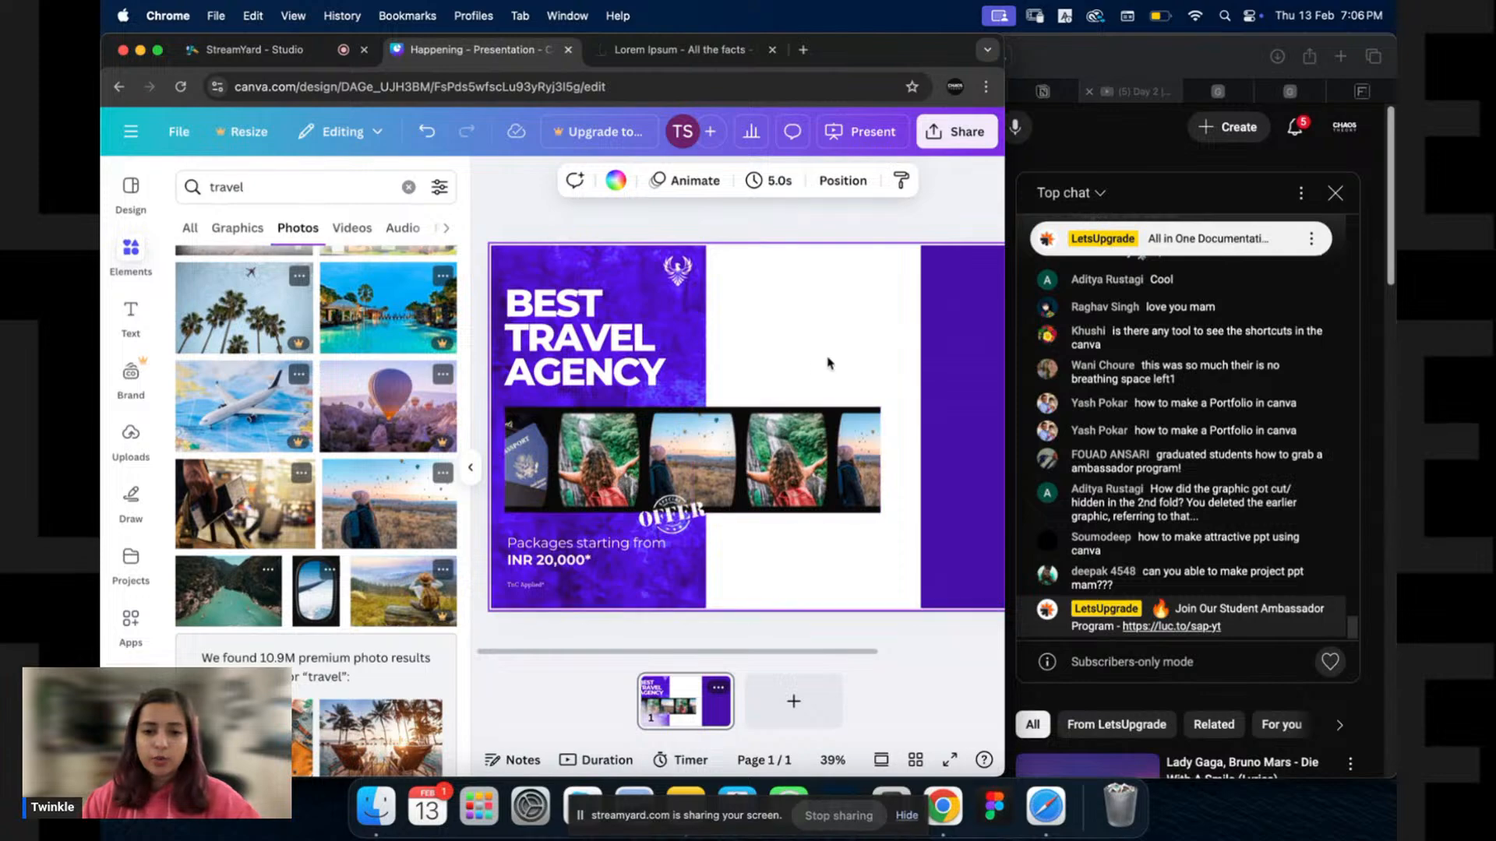
{"action": "scroll", "coordinate": [672, 421], "scroll_direction": "up", "scroll_amount": 3}
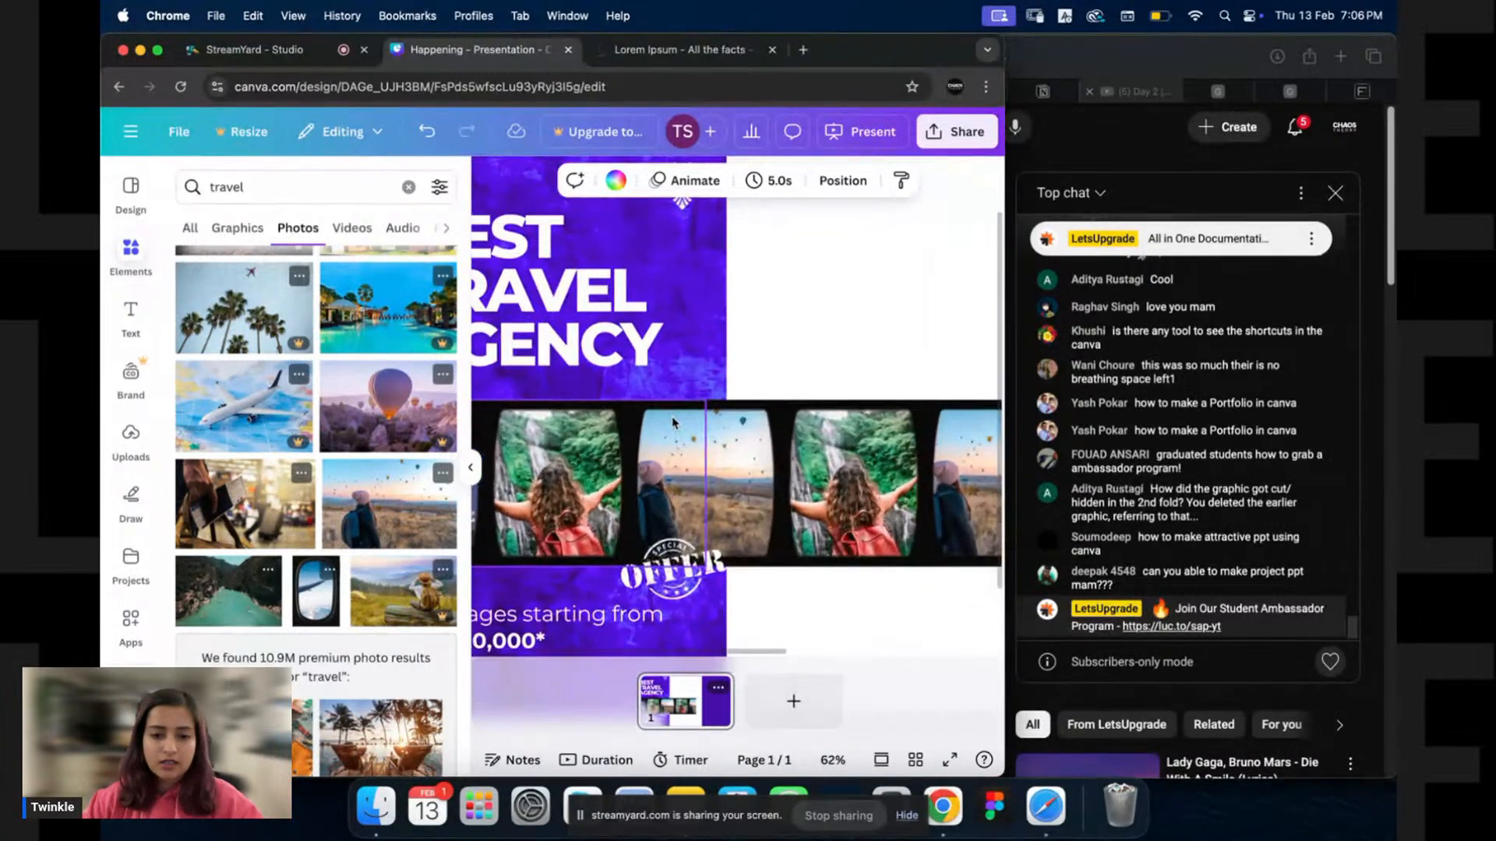
{"action": "scroll", "coordinate": [672, 422], "scroll_direction": "up", "scroll_amount": 3}
{"action": "scroll", "coordinate": [764, 351], "scroll_direction": "down", "scroll_amount": 1}
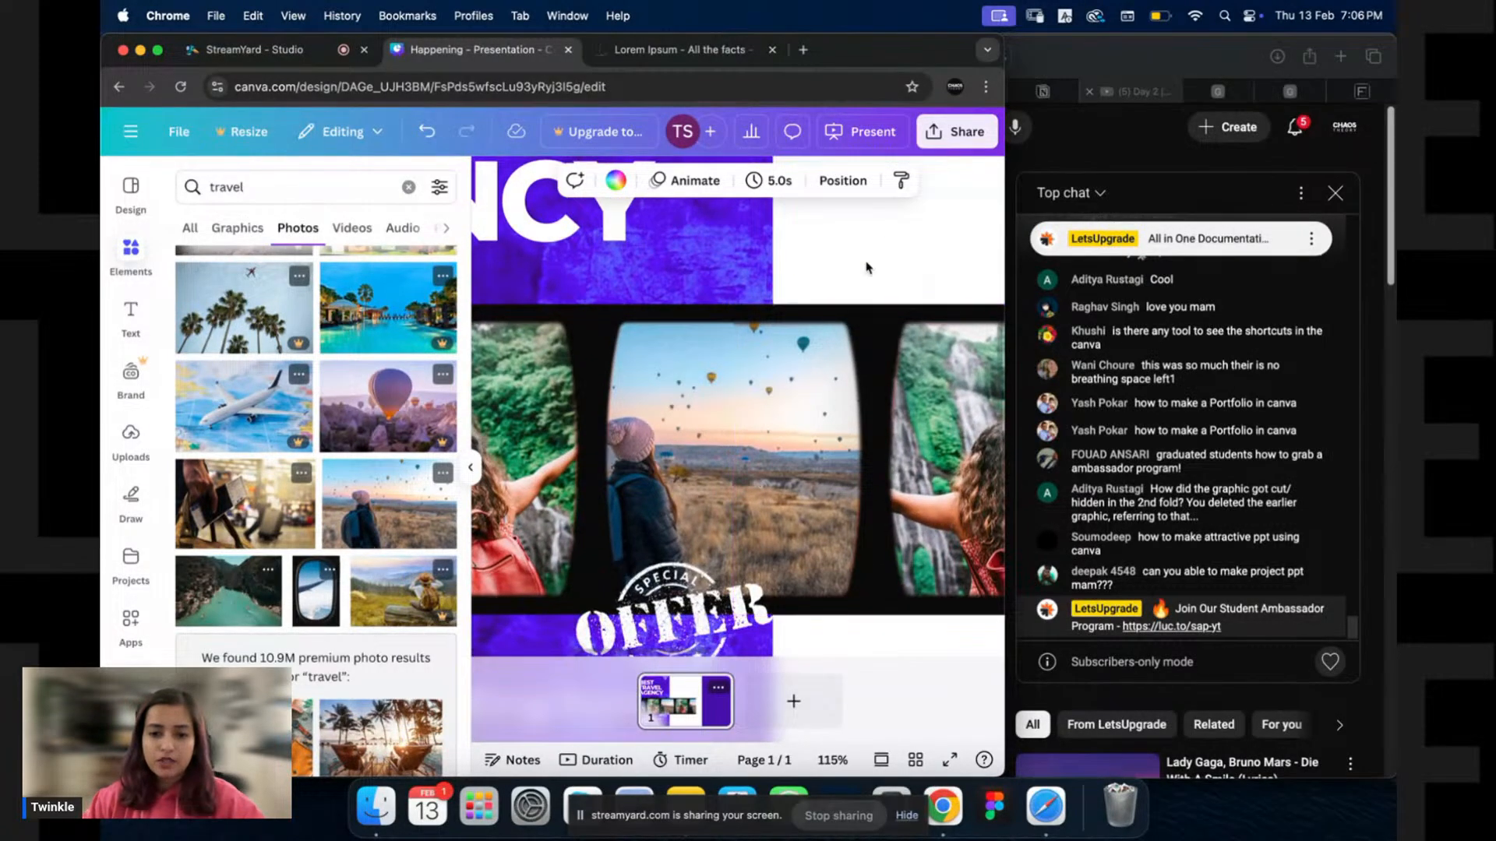
{"action": "scroll", "coordinate": [893, 257], "scroll_direction": "down", "scroll_amount": 5}
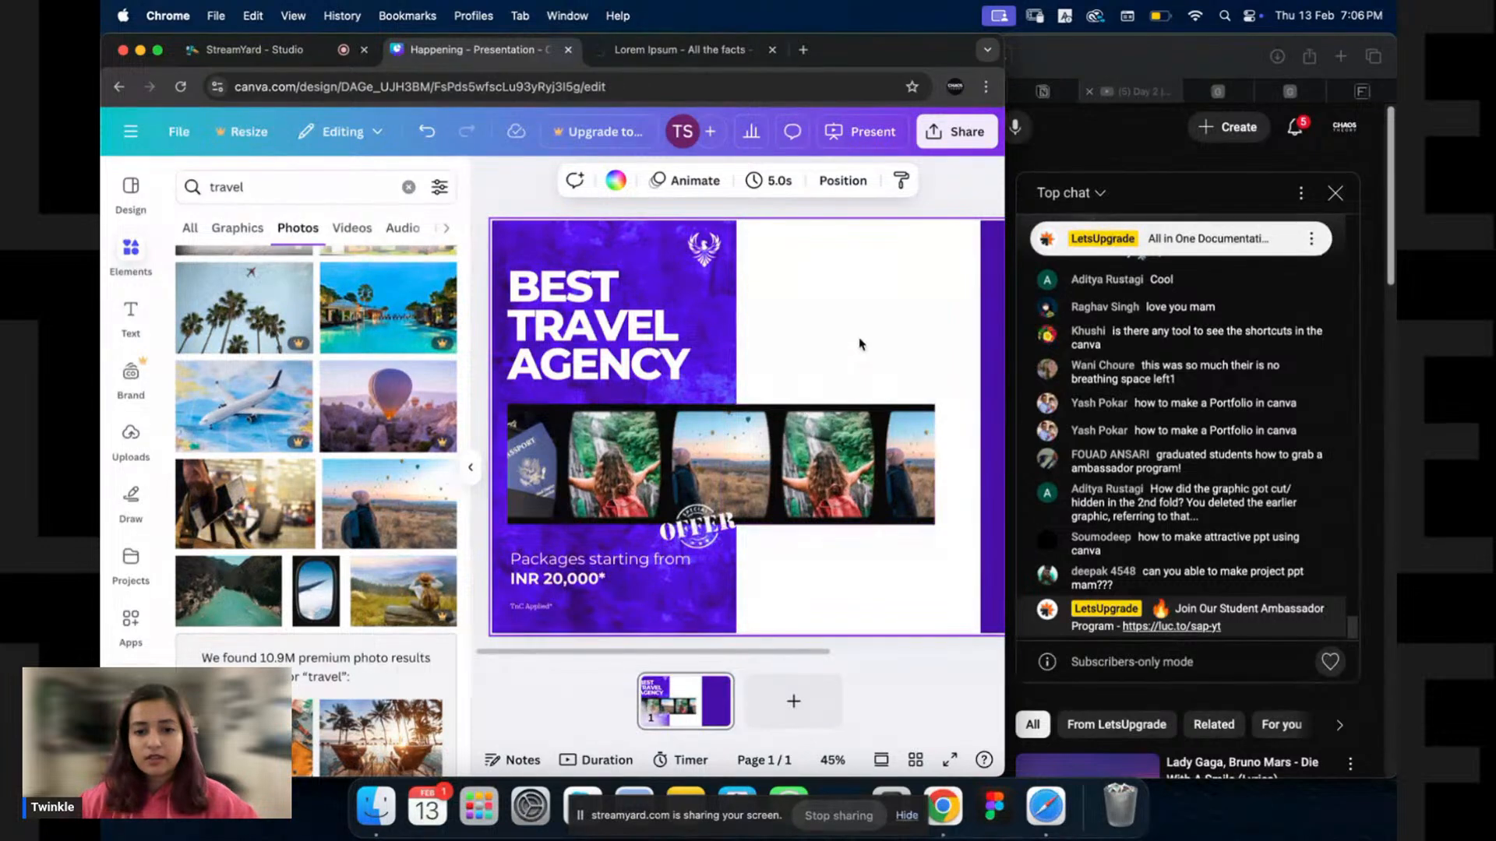
{"action": "left_click", "coordinate": [845, 429]}
{"action": "key", "text": "Delete"}
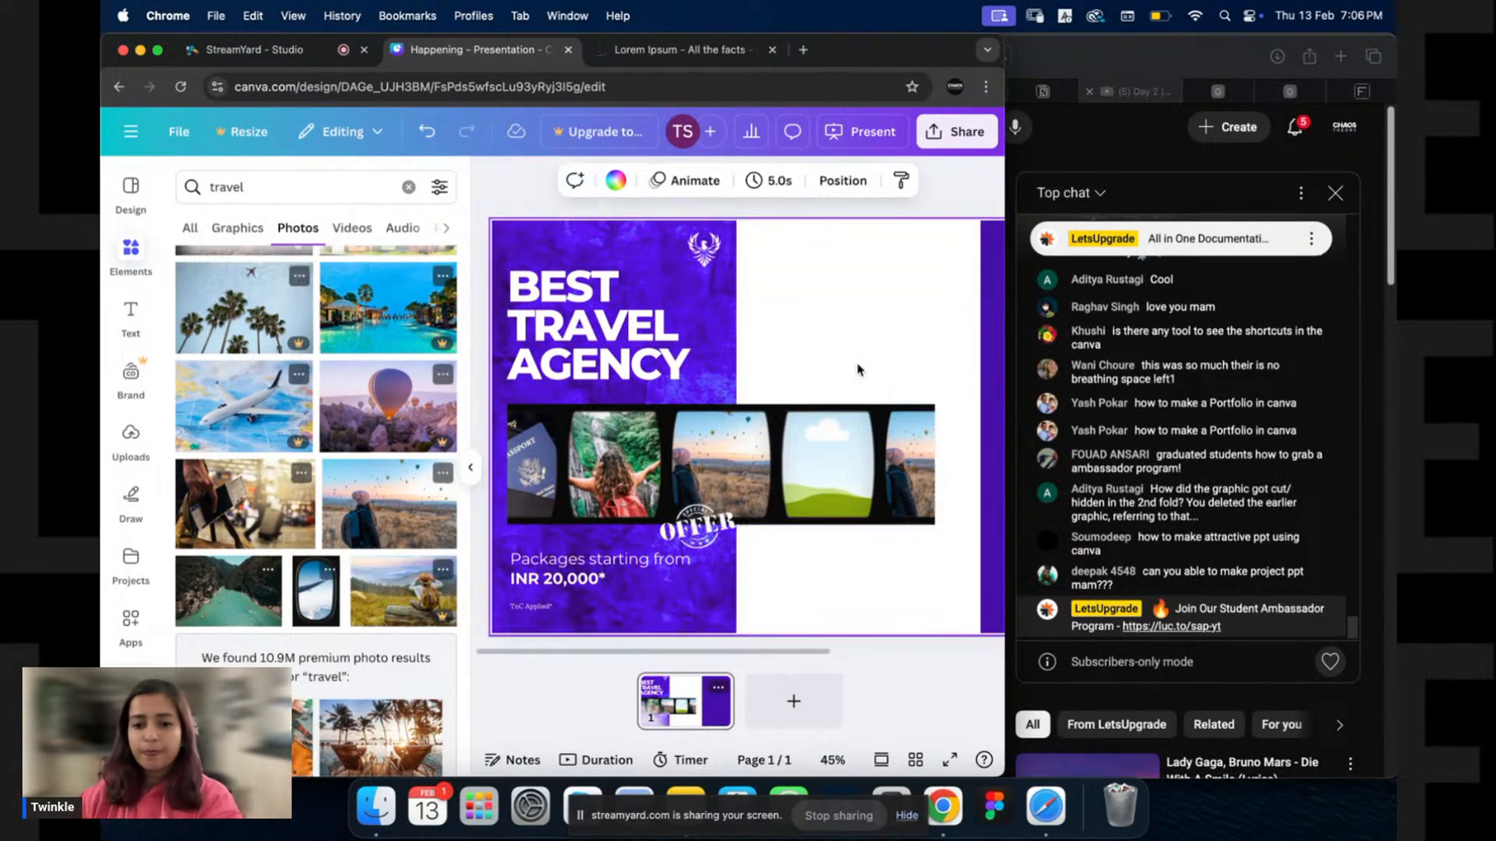
Delete the duplicated film strip from the second panel.
{"action": "key", "text": "Delete"}
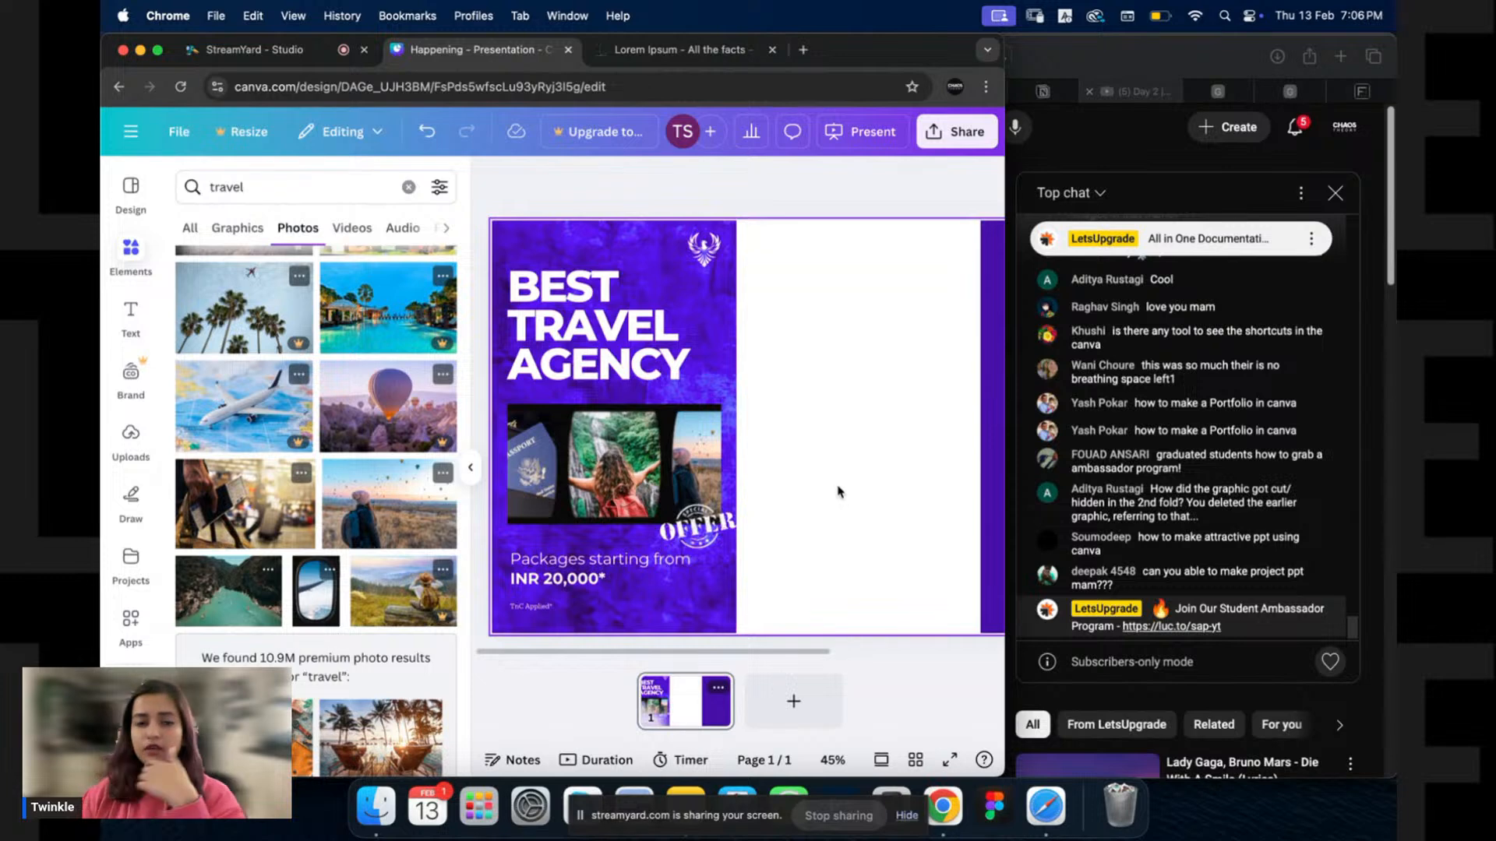
{"action": "left_click", "coordinate": [685, 770]}
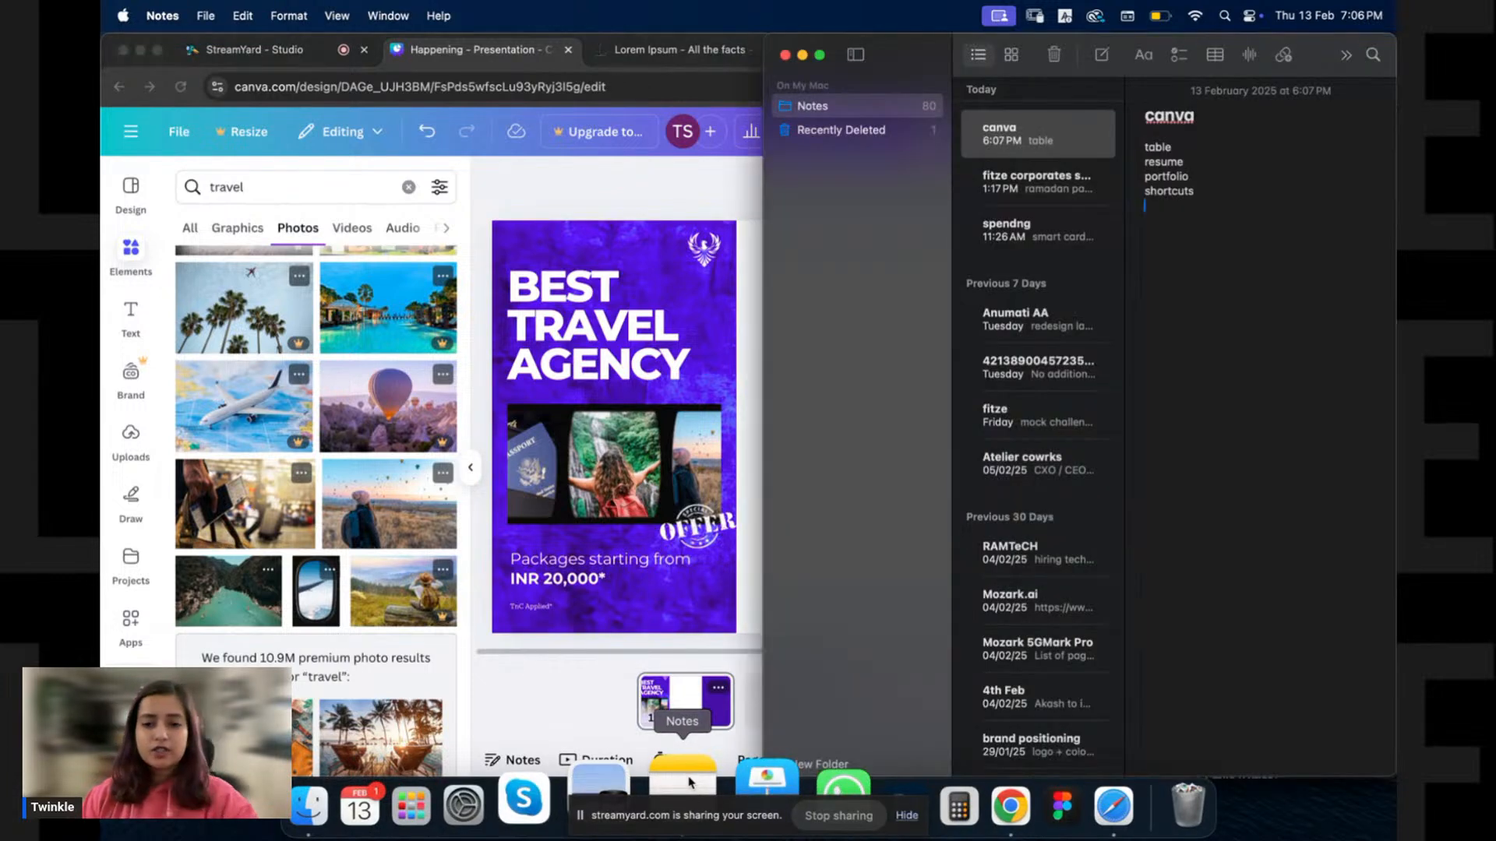
{"action": "key", "text": "super+q"}
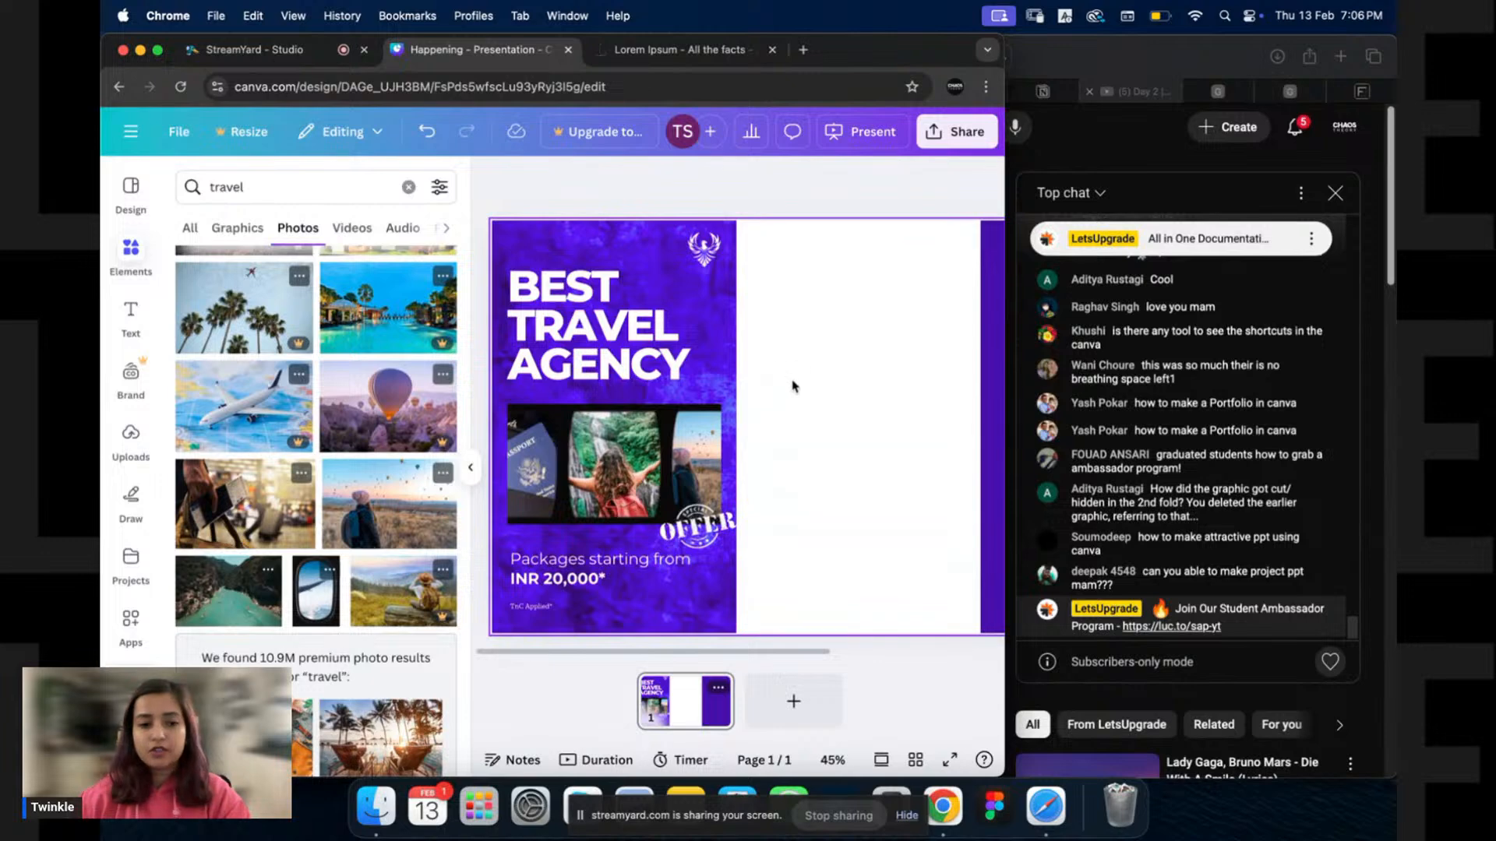
{"action": "left_click", "coordinate": [780, 425]}
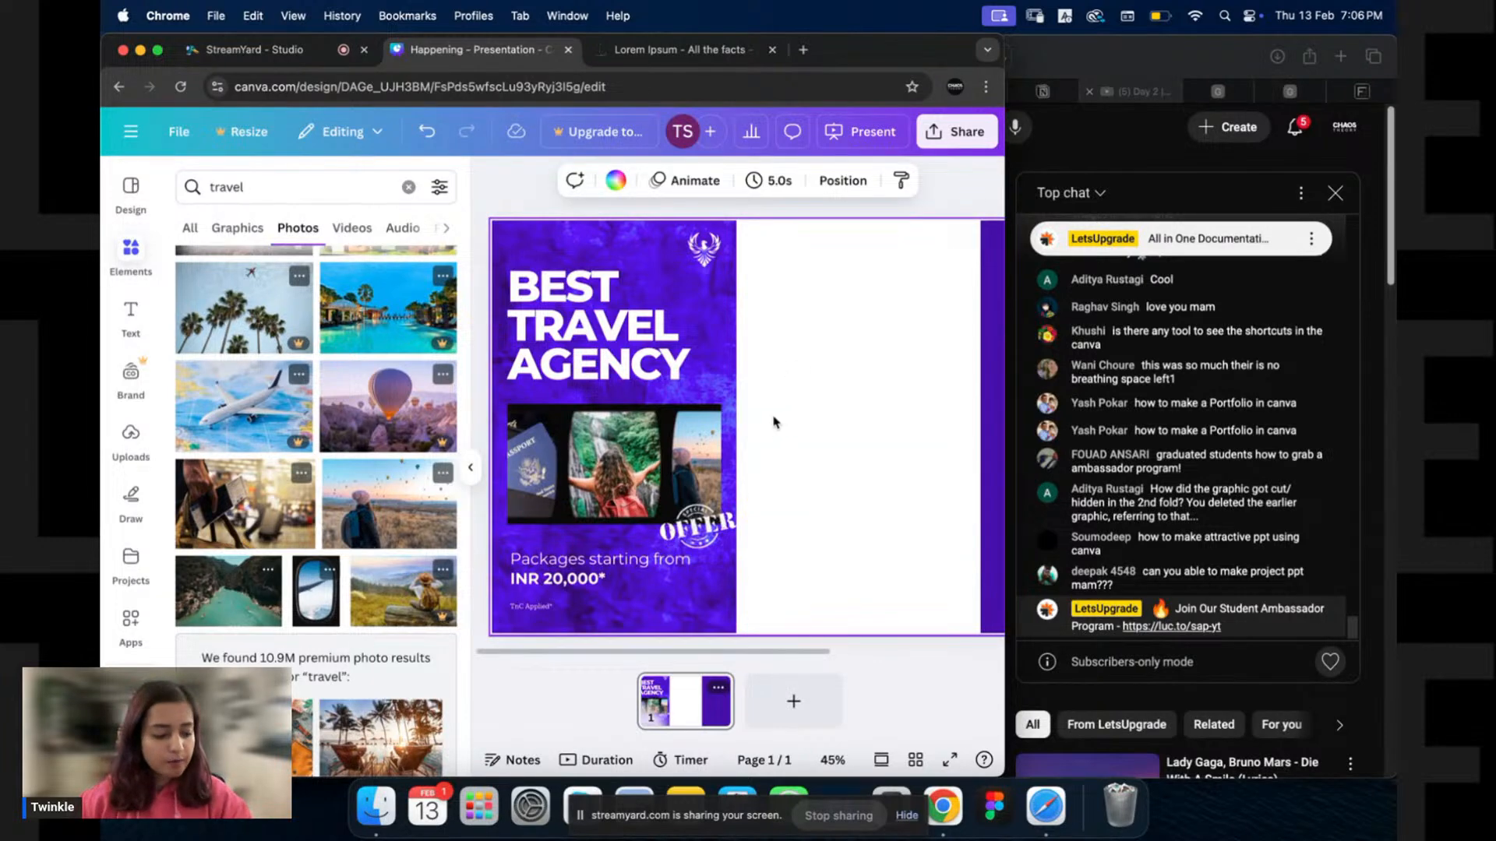
{"action": "left_click", "coordinate": [766, 396]}
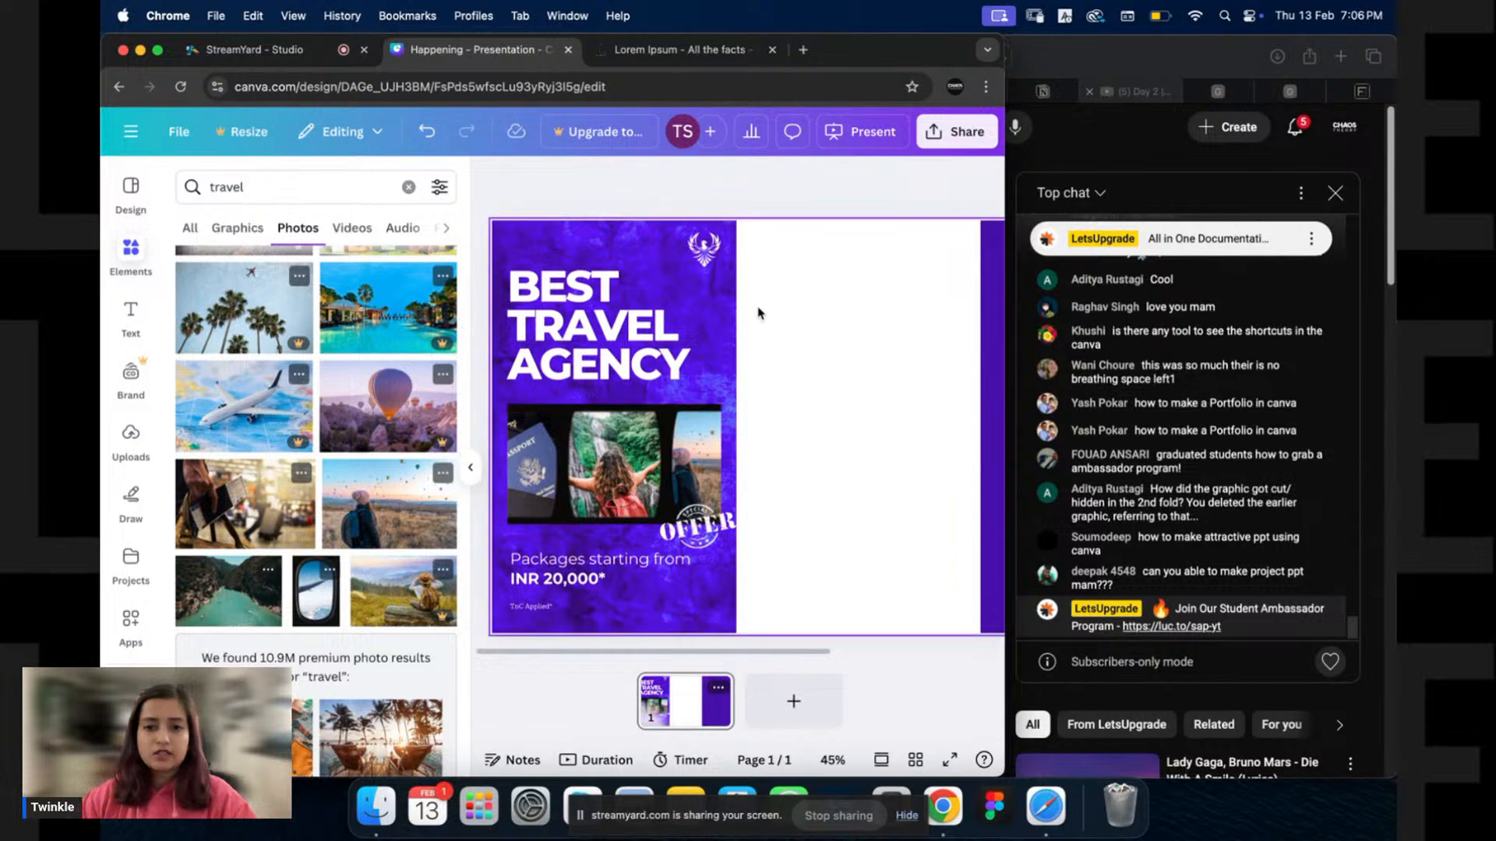
Duplicate the "BEST TRAVEL AGENCY" heading and place the copy in the upper part of the white second panel.
{"action": "left_click", "coordinate": [631, 343]}
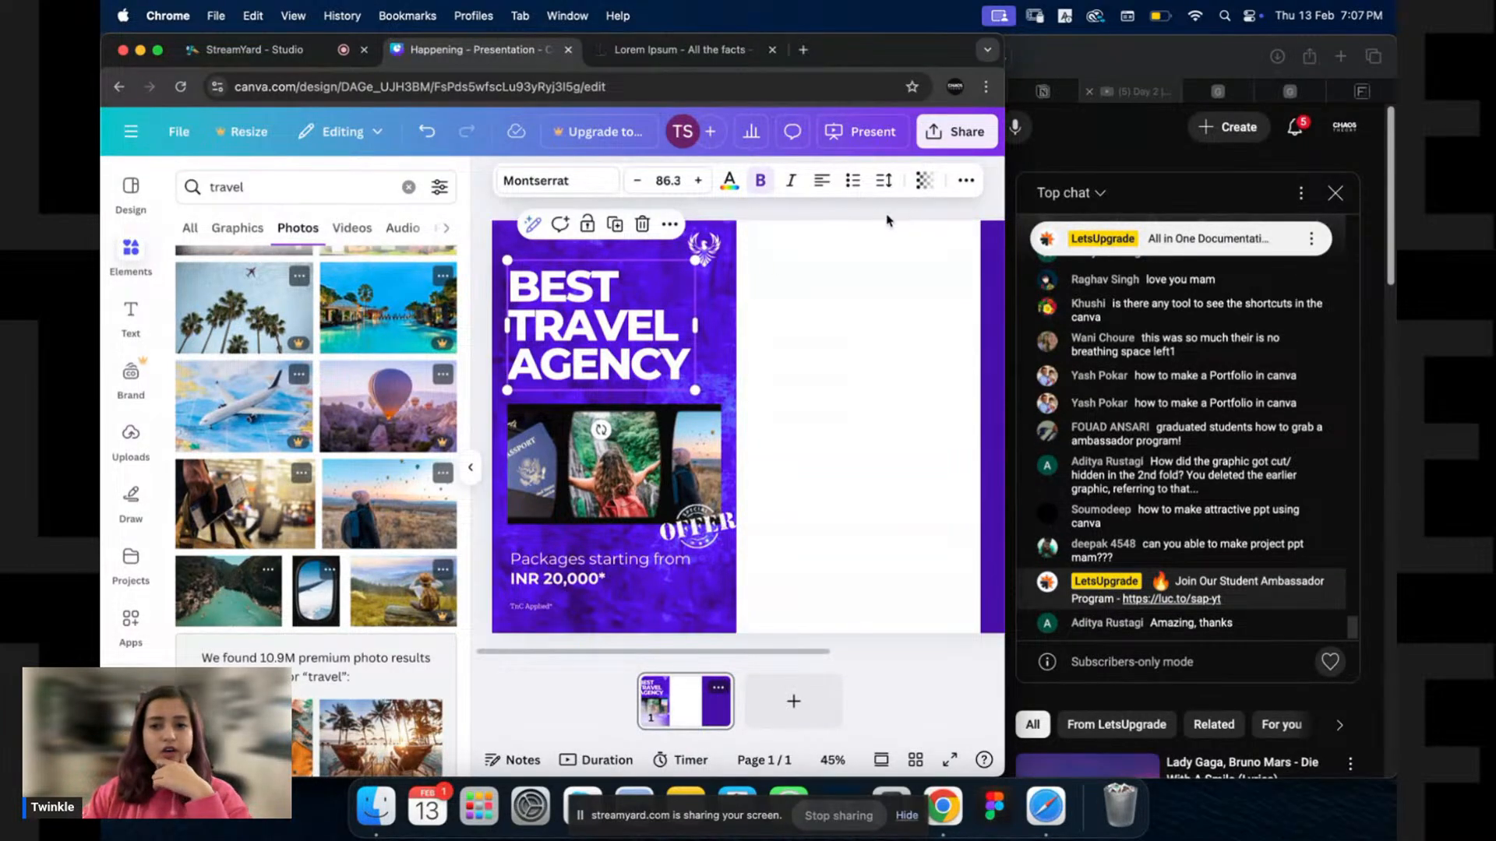
{"action": "left_click", "coordinate": [470, 467]}
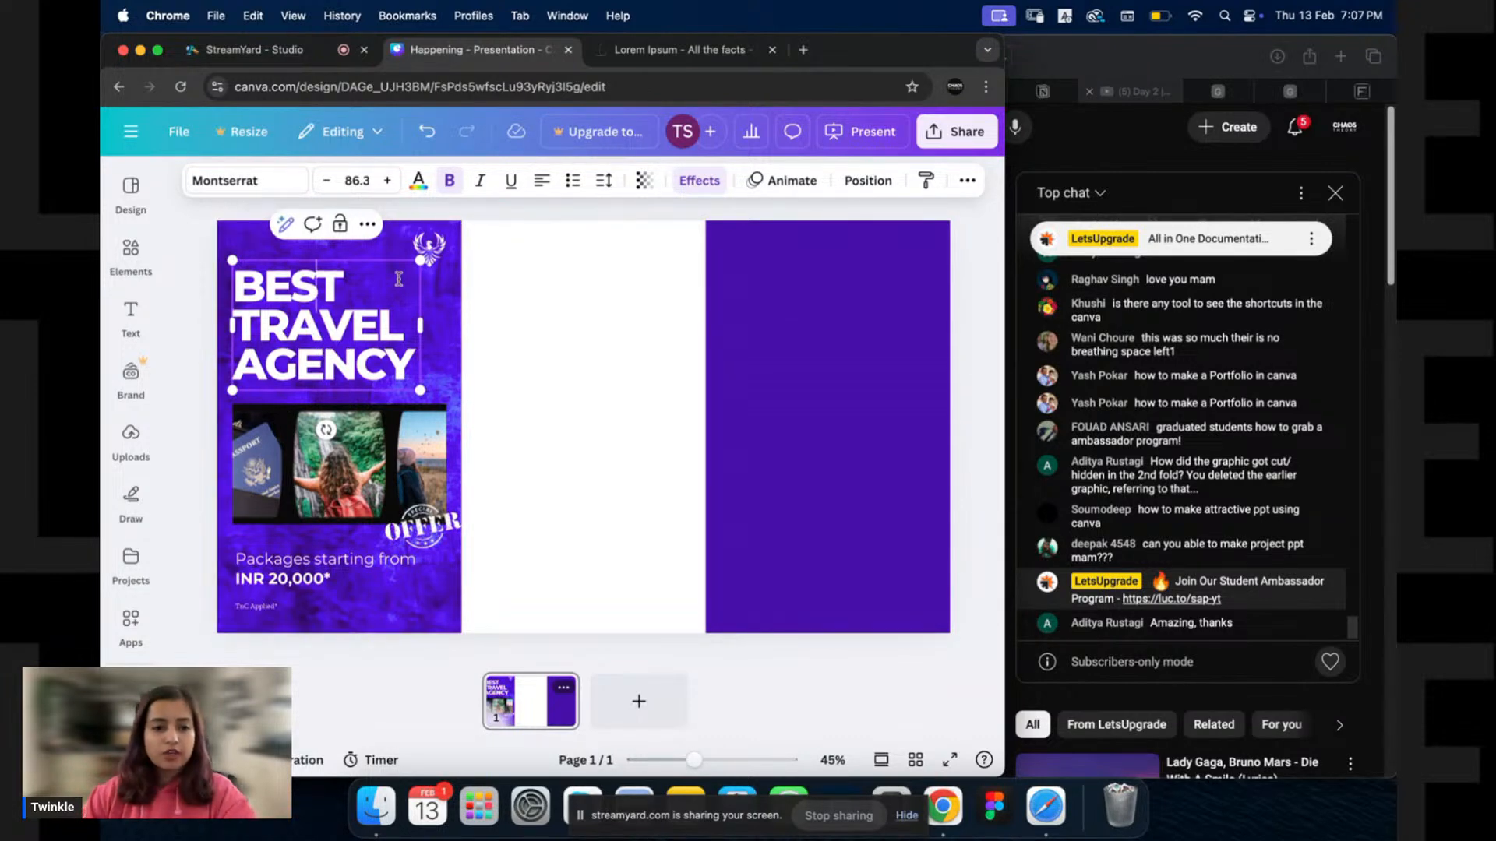
{"action": "left_click", "coordinate": [551, 324]}
{"action": "left_click_drag", "start_coordinate": [336, 337], "coordinate": [592, 406]}
{"action": "left_click", "coordinate": [548, 510]}
{"action": "scroll", "coordinate": [596, 410], "scroll_direction": "up", "scroll_amount": 5}
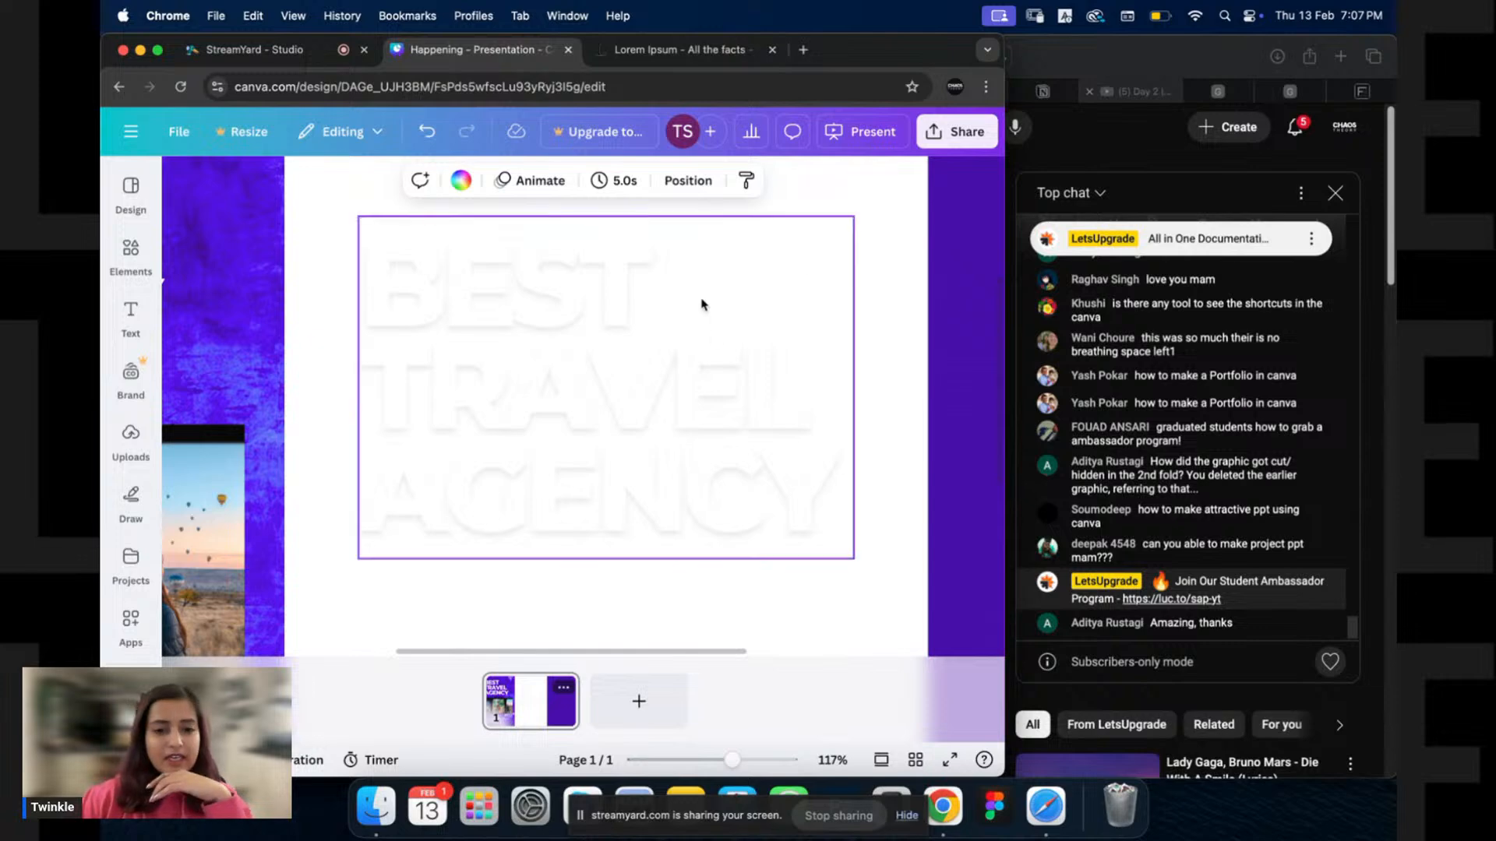
{"action": "left_click_drag", "start_coordinate": [689, 408], "coordinate": [689, 430]}
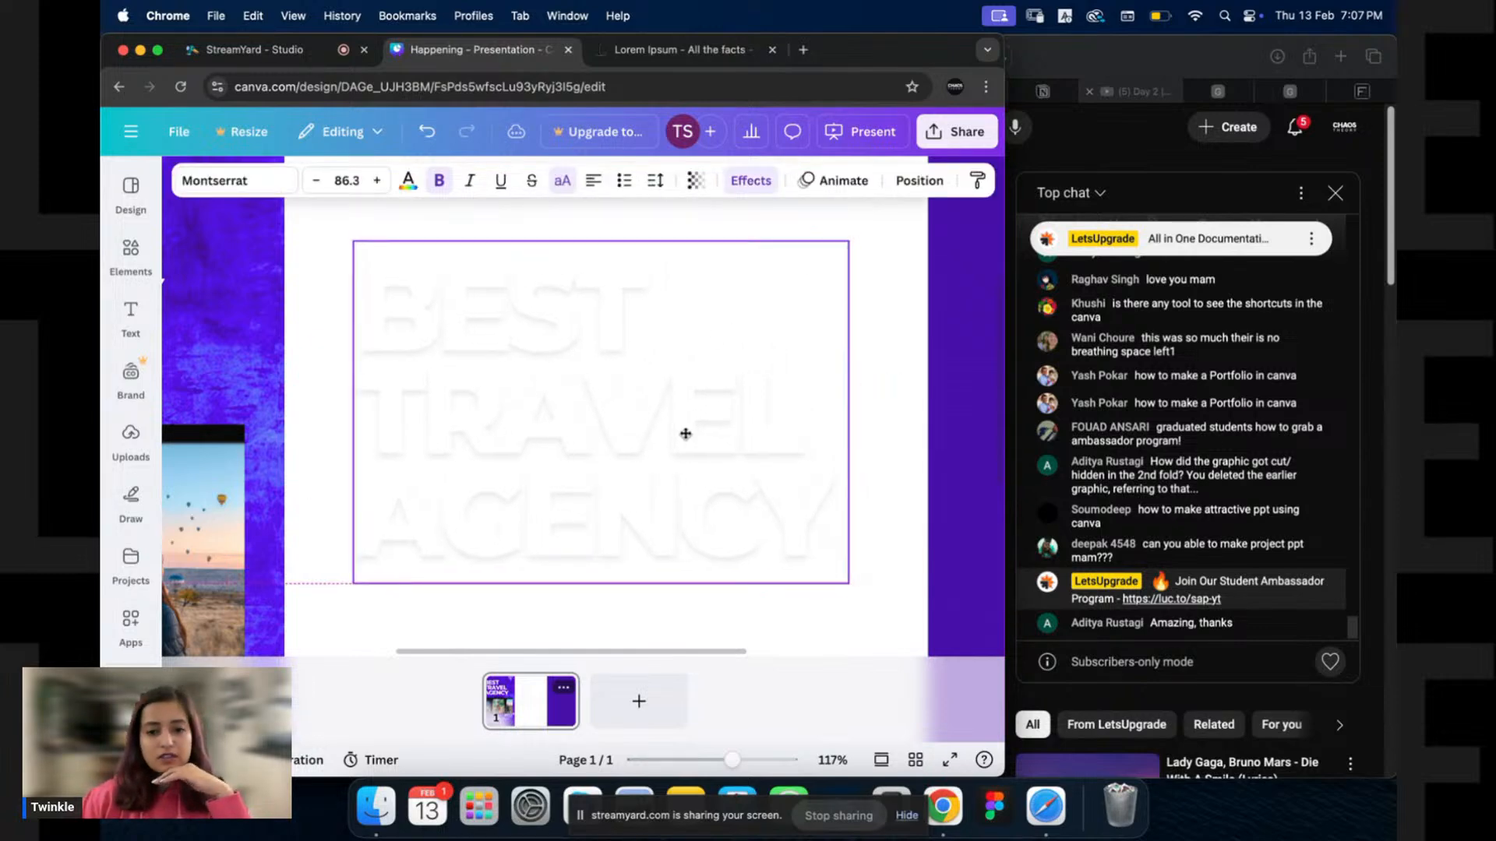
Remove the Lift effect from the copied heading on the white panel by setting its effect style to None.
{"action": "left_click", "coordinate": [930, 329]}
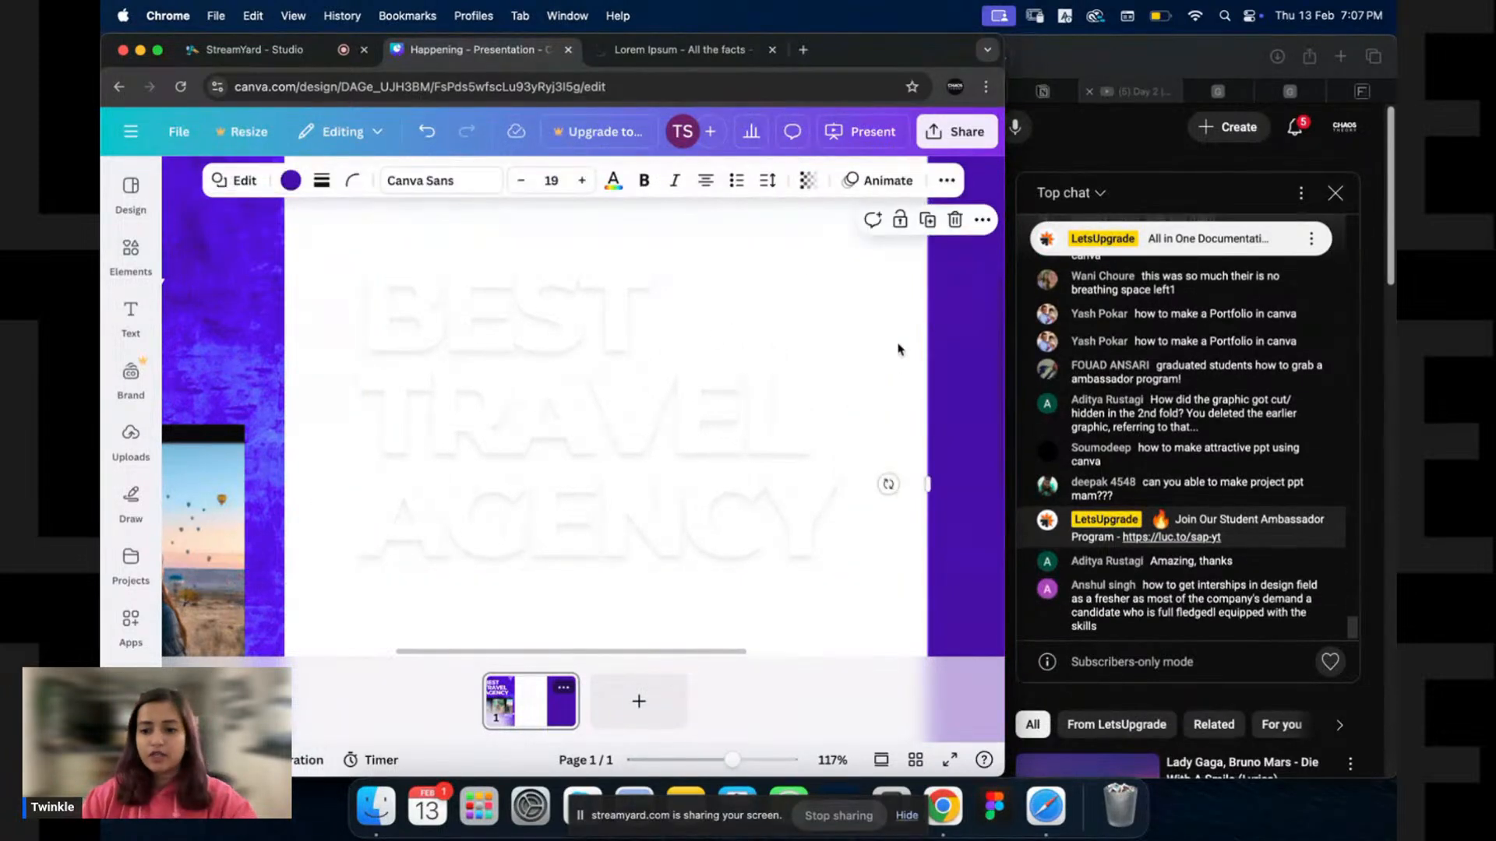
{"action": "left_click", "coordinate": [833, 356]}
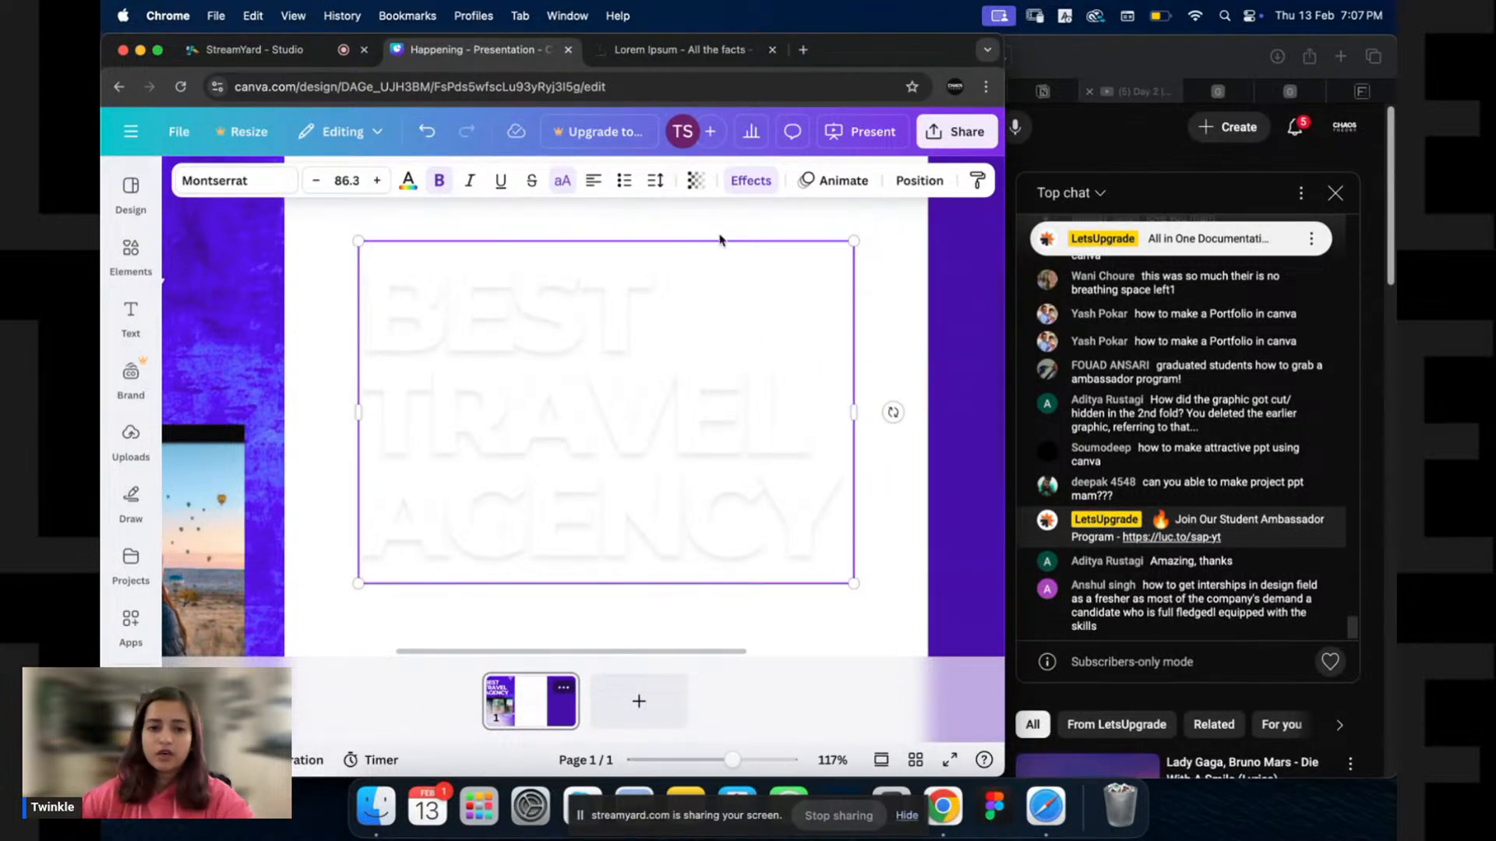
{"action": "left_click", "coordinate": [742, 187]}
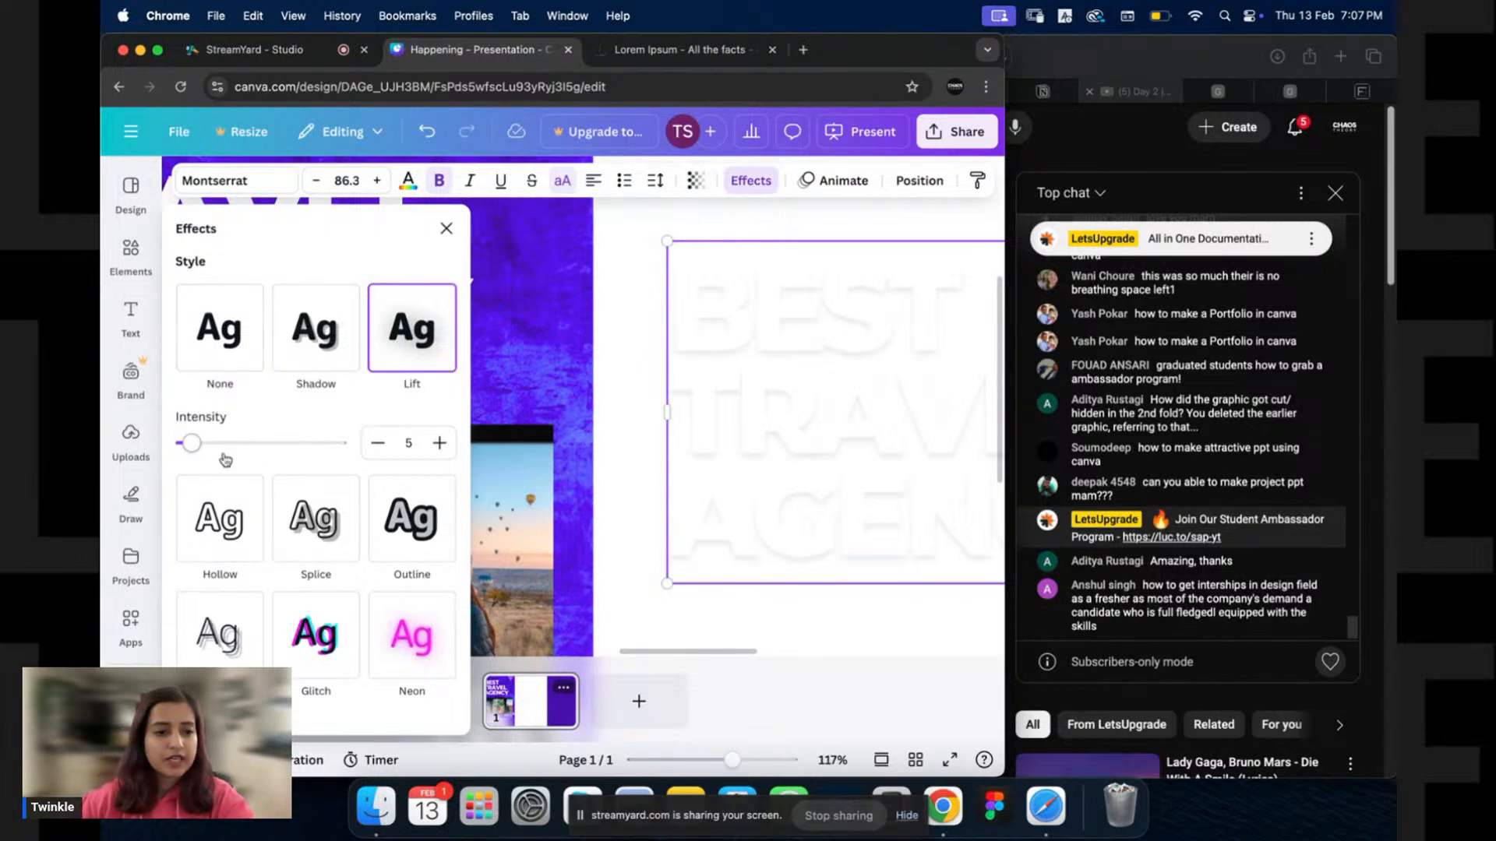
{"action": "scroll", "coordinate": [272, 491], "scroll_direction": "down", "scroll_amount": 4}
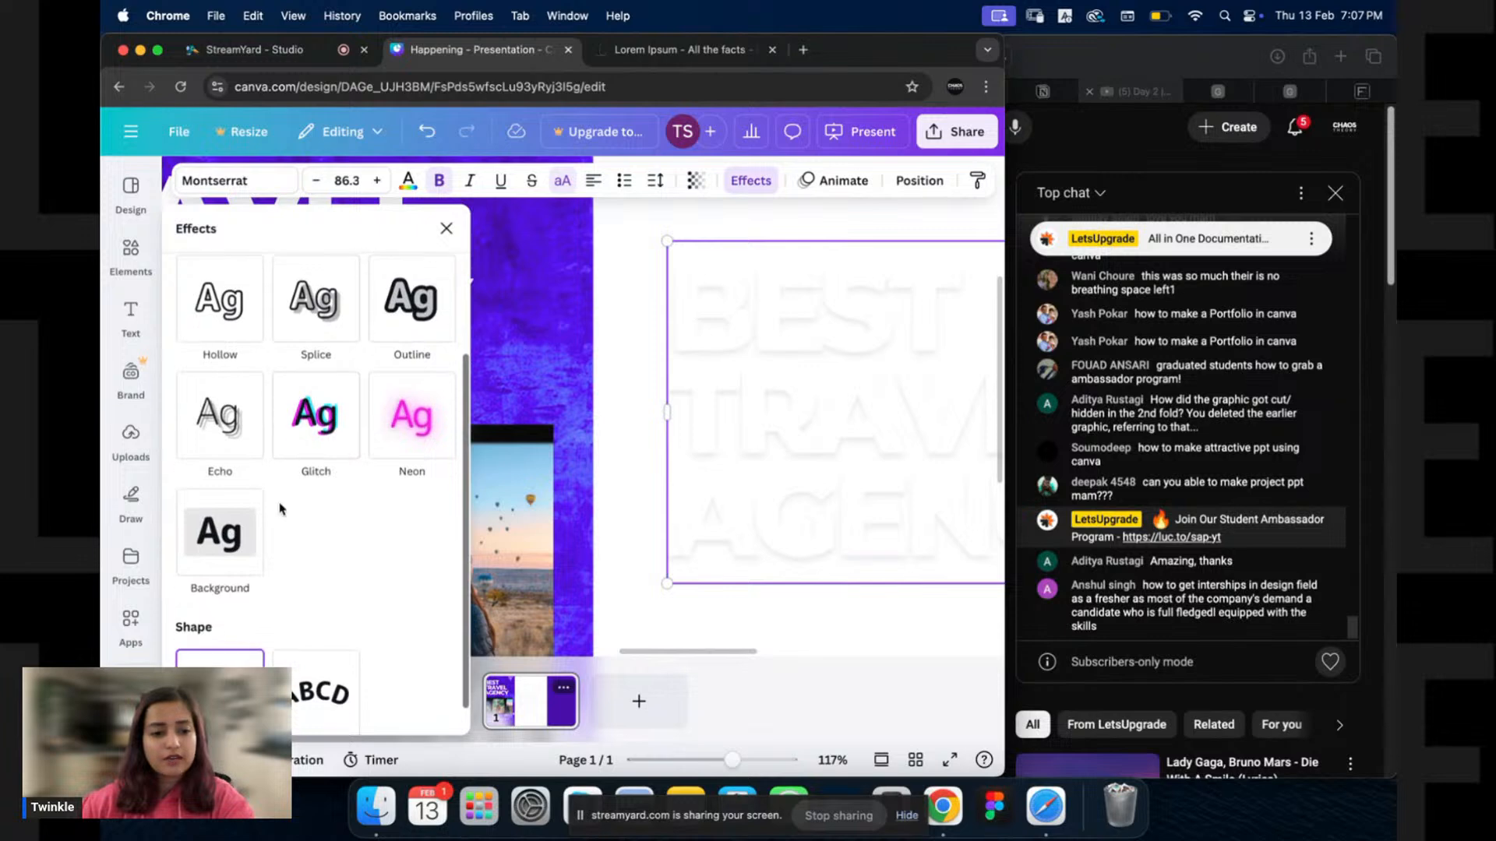
{"action": "scroll", "coordinate": [289, 463], "scroll_direction": "up", "scroll_amount": 4}
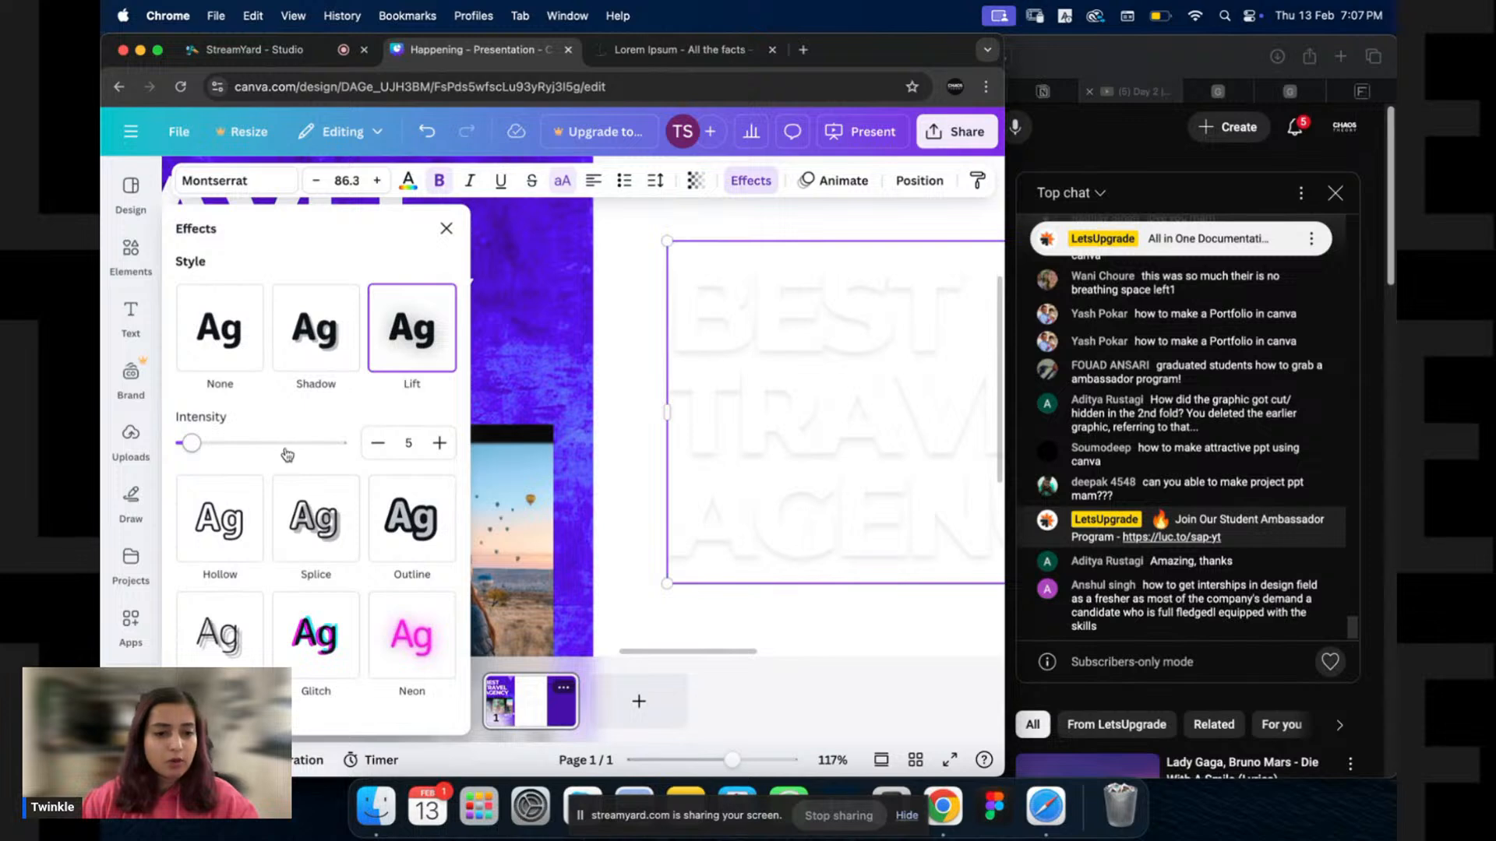
{"action": "left_click", "coordinate": [242, 343]}
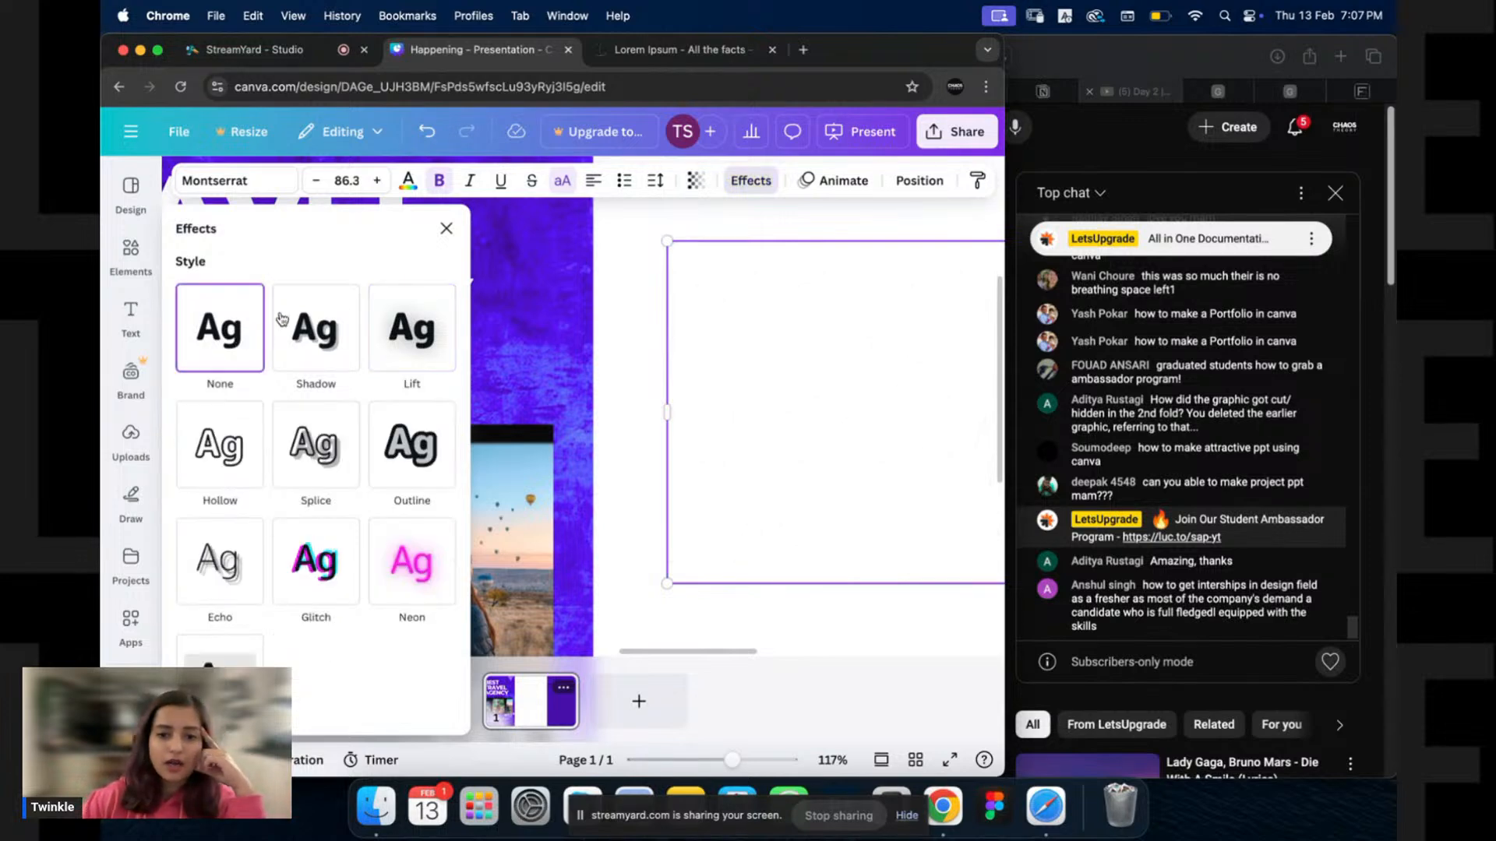
Color the copied heading with the document's blue and turn off its bold formatting.
{"action": "left_click", "coordinate": [408, 181]}
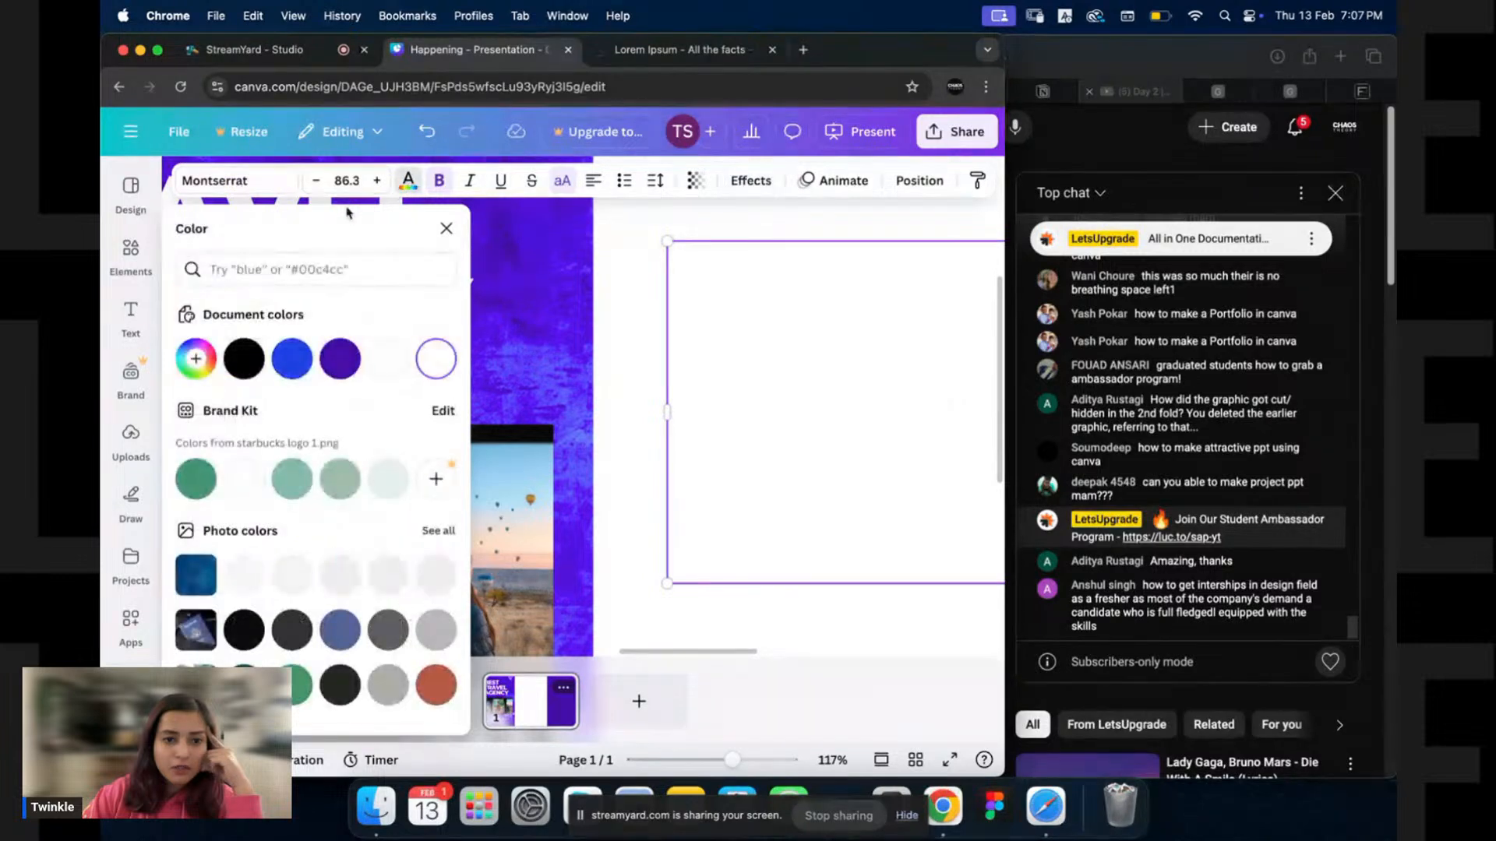
{"action": "left_click", "coordinate": [292, 359]}
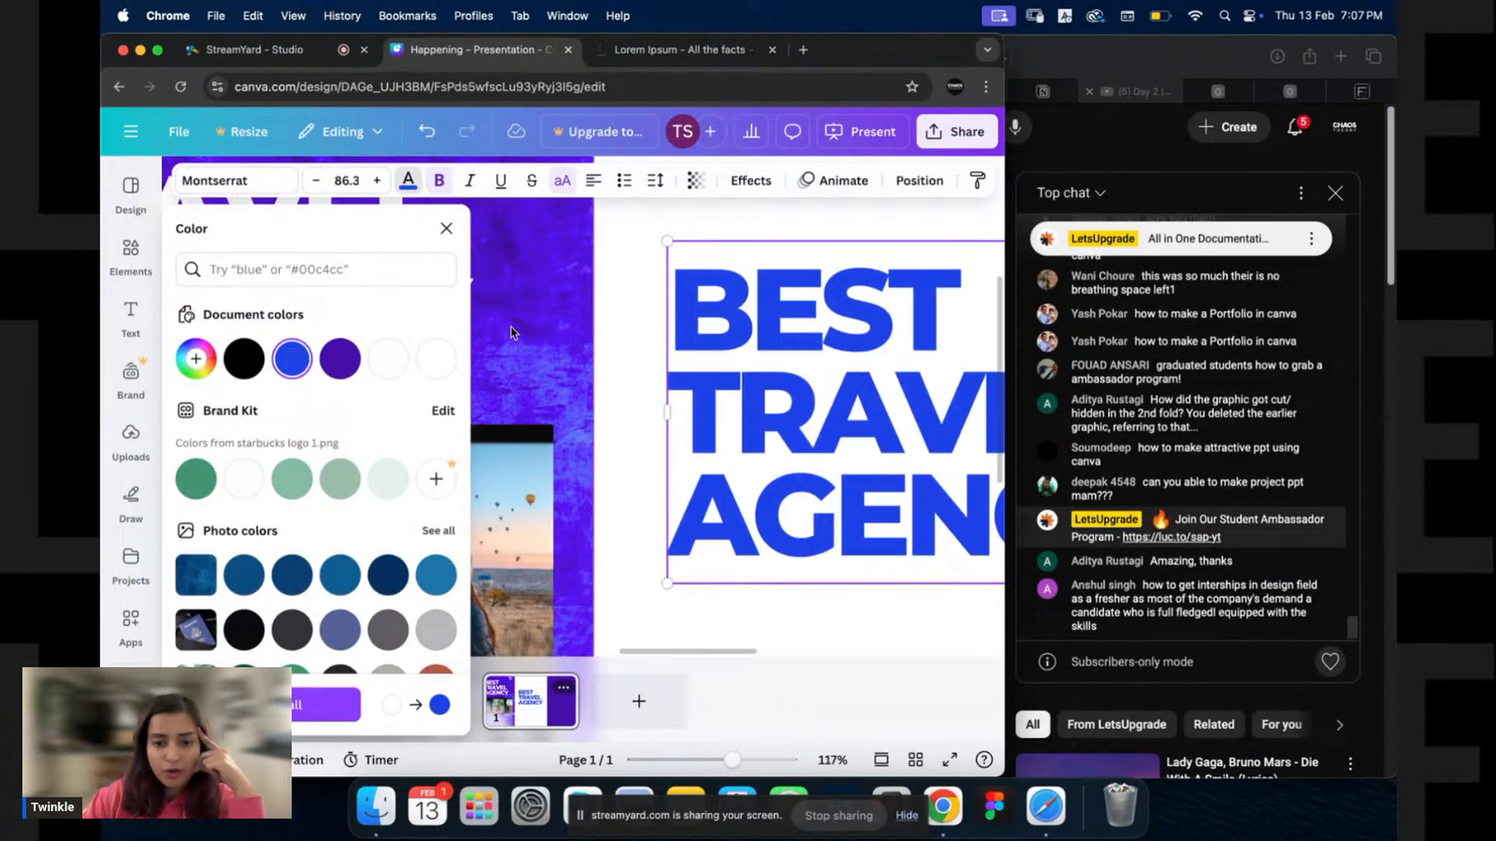
{"action": "left_click", "coordinate": [440, 181]}
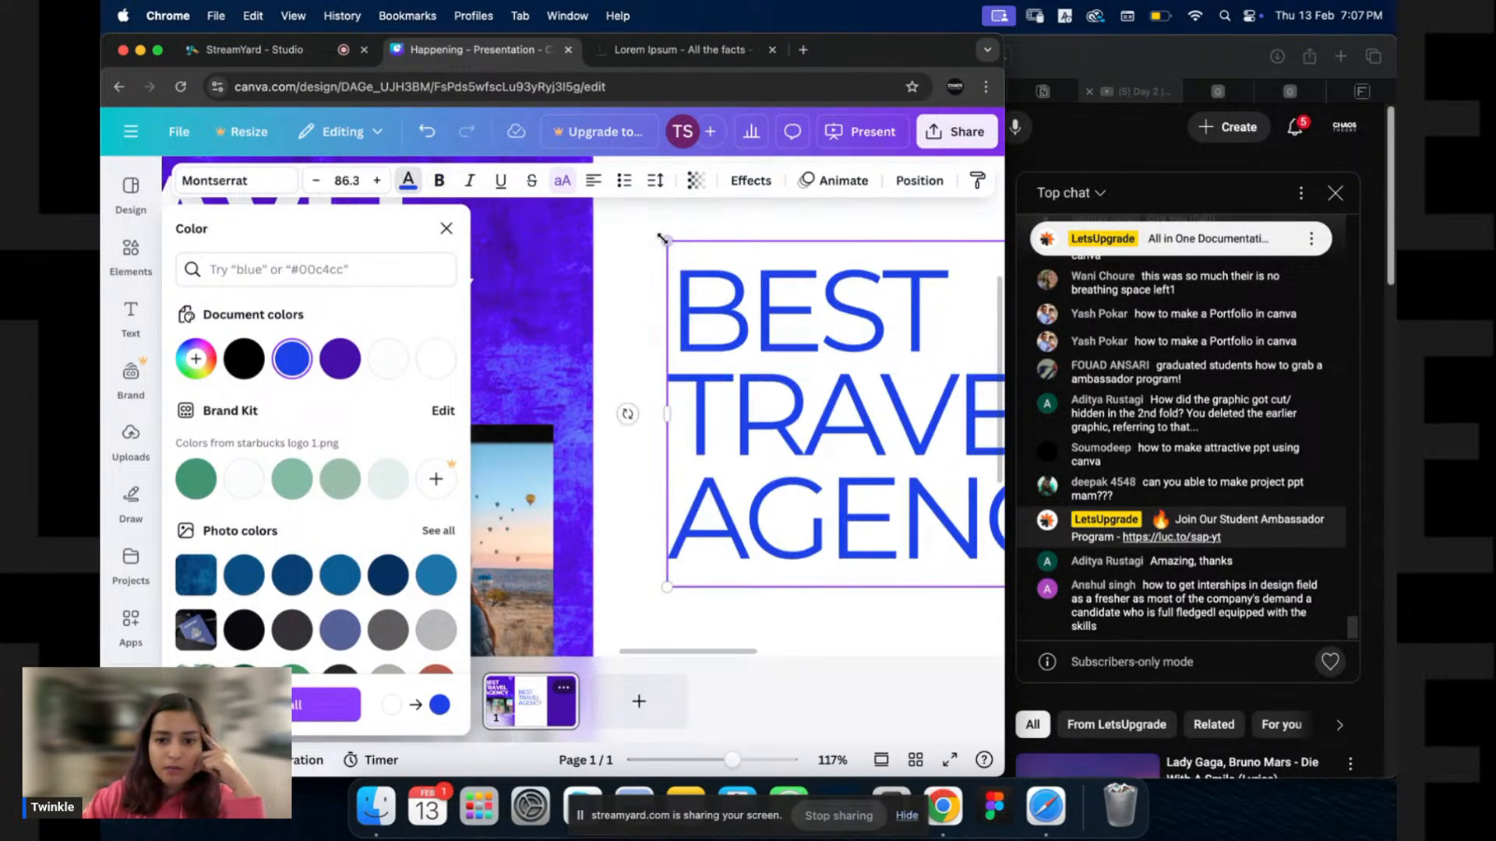
Delete the solid purple third panel and move the blue heading over into the enlarged white area.
{"action": "scroll", "coordinate": [697, 297], "scroll_direction": "right", "scroll_amount": 5}
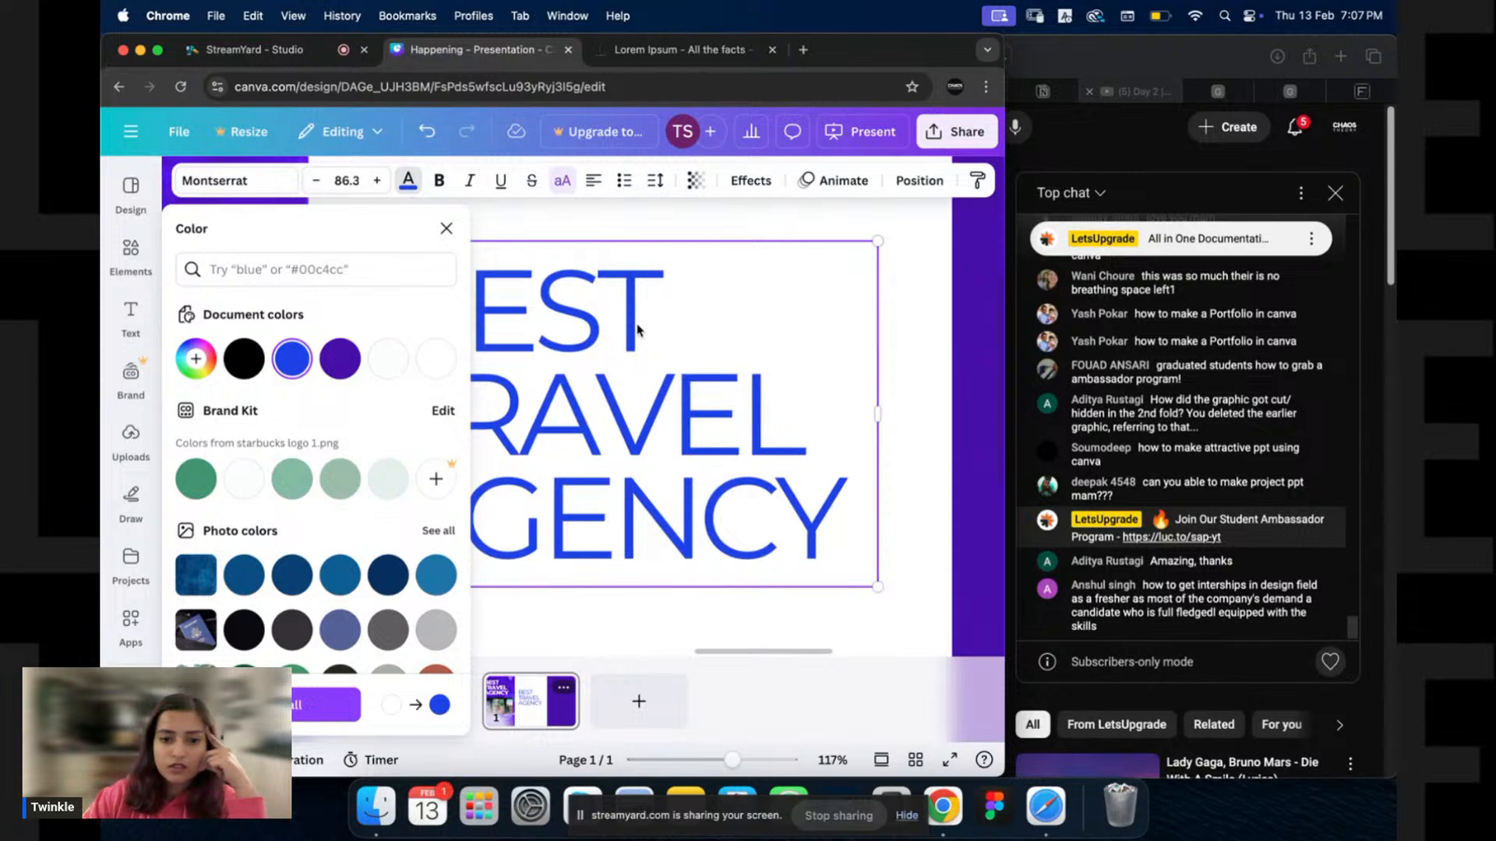
{"action": "scroll", "coordinate": [731, 318], "scroll_direction": "right", "scroll_amount": 3}
{"action": "left_click", "coordinate": [889, 334]}
{"action": "key", "text": "Delete"}
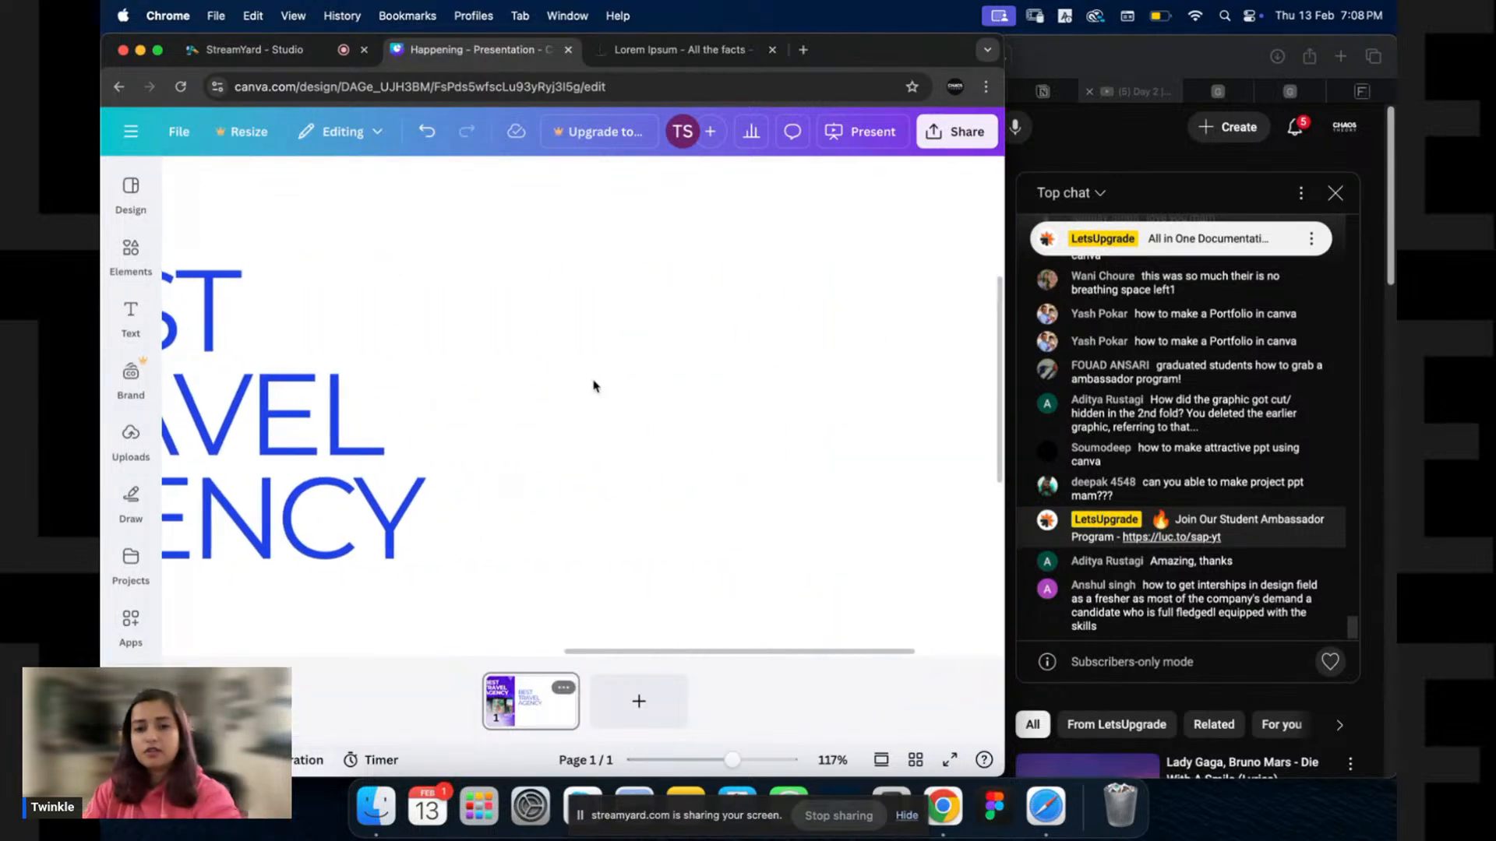
{"action": "scroll", "coordinate": [475, 398], "scroll_direction": "left", "scroll_amount": 2}
{"action": "left_click_drag", "start_coordinate": [371, 424], "coordinate": [737, 424]}
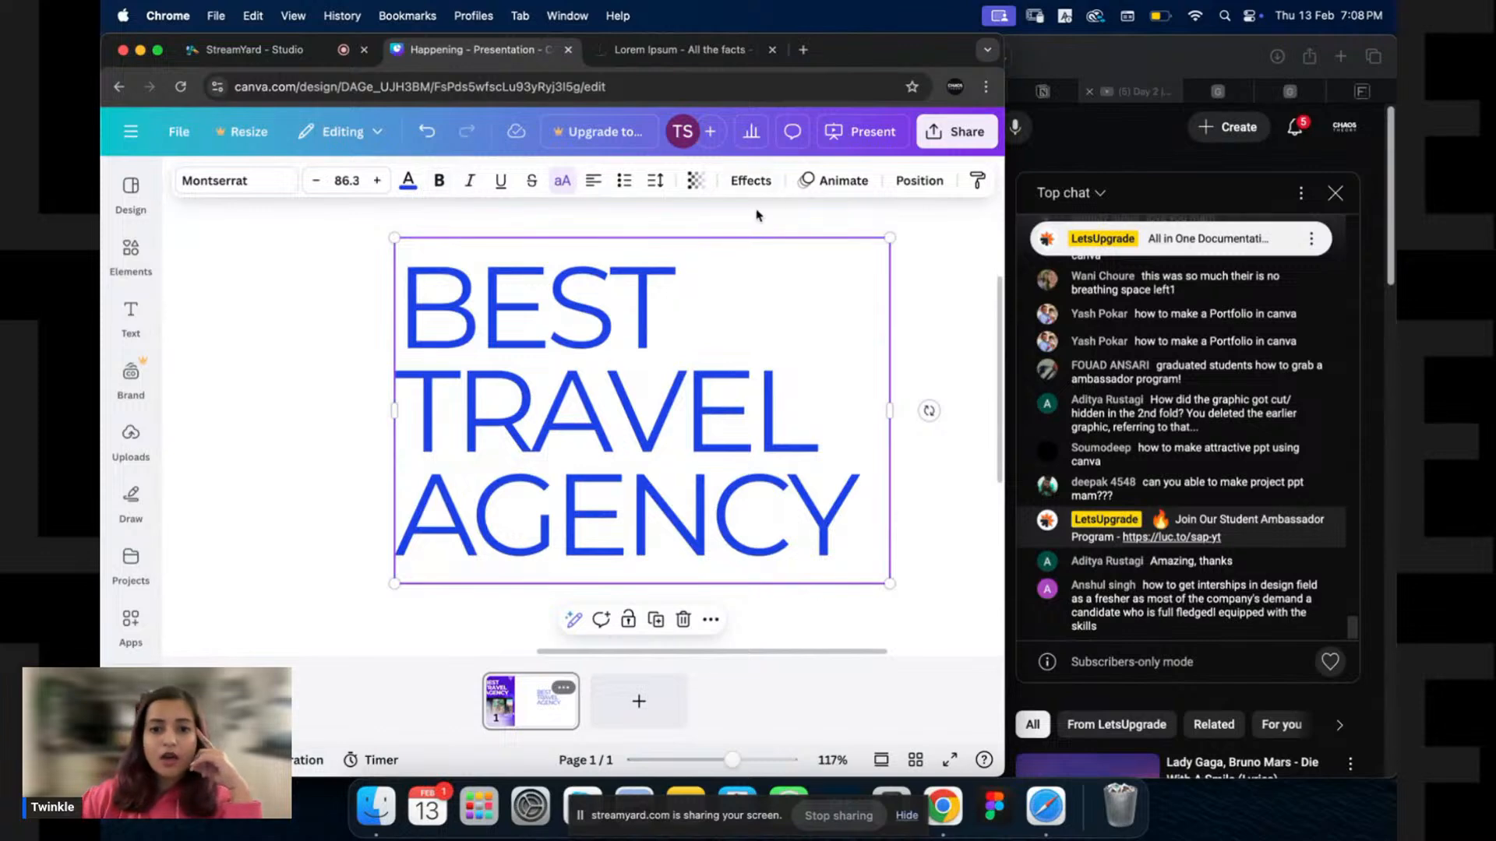
Widen the browser window and apply the Shadow effect to the blue heading.
{"action": "left_click", "coordinate": [748, 182]}
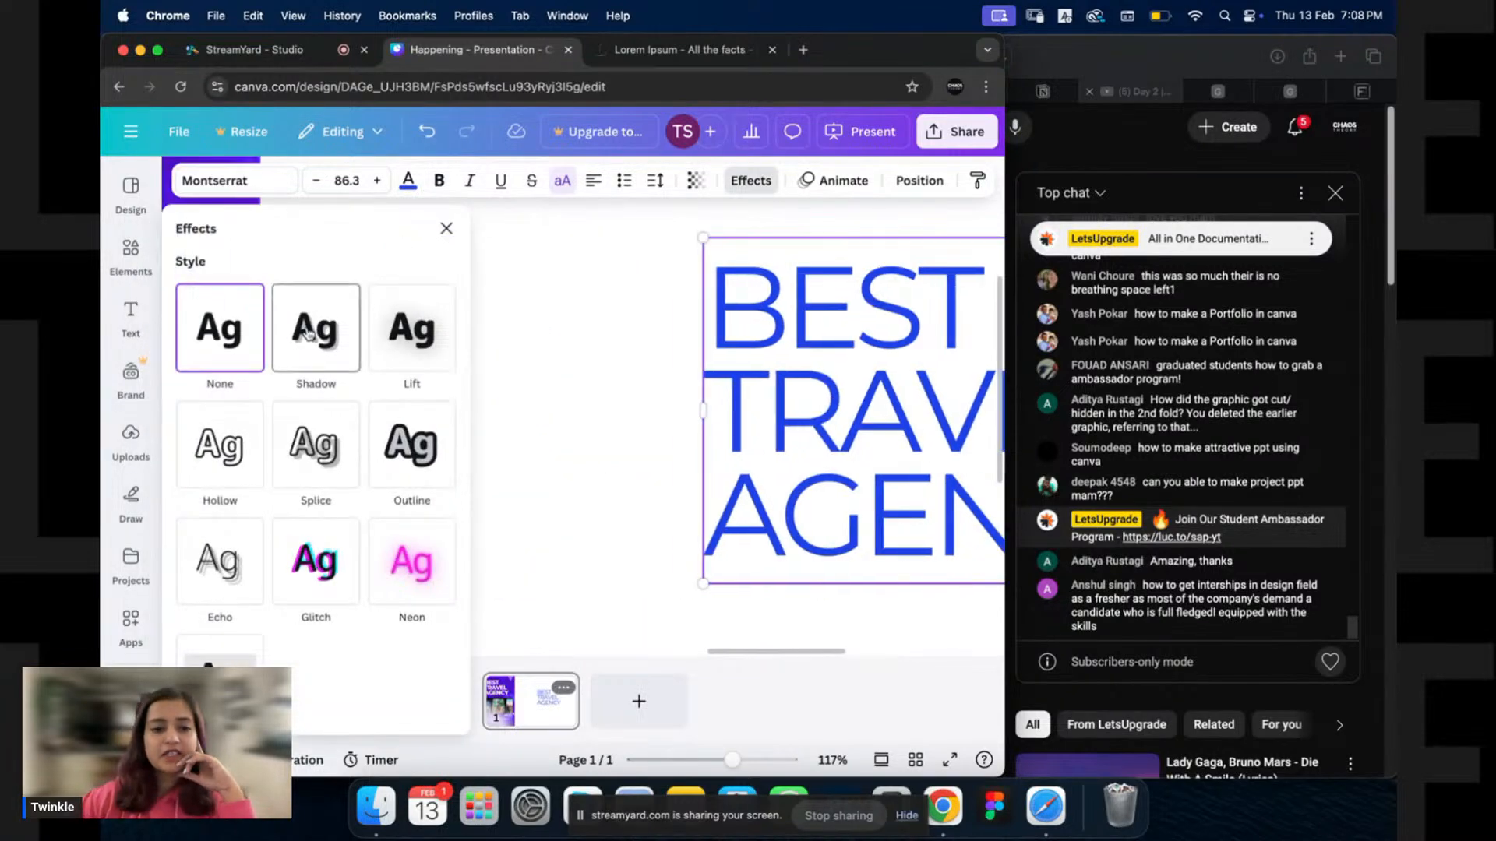
{"action": "scroll", "coordinate": [614, 321], "scroll_direction": "right", "scroll_amount": 2}
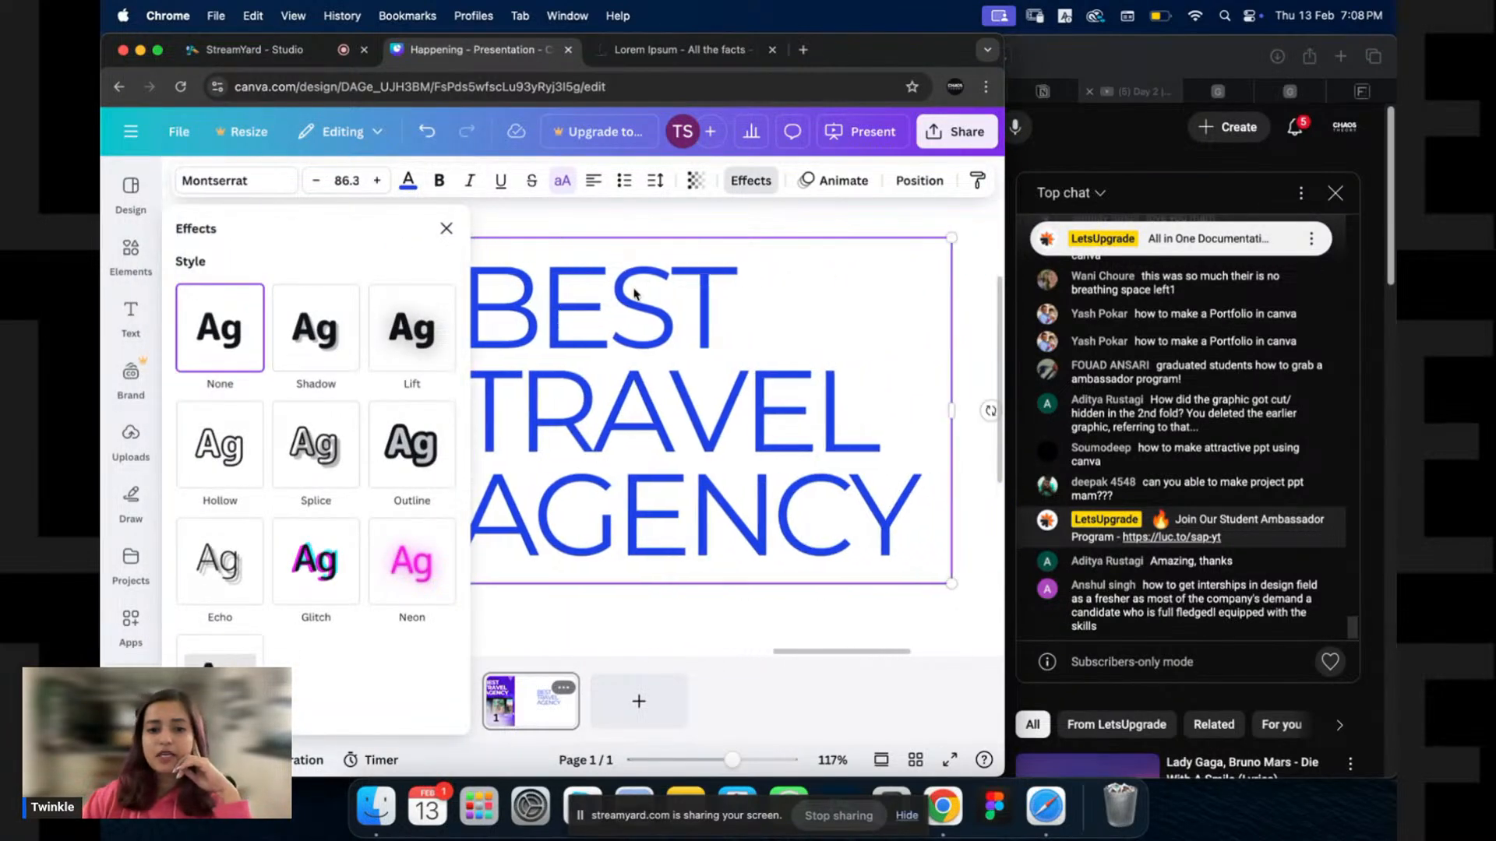
{"action": "left_click_drag", "start_coordinate": [1005, 76], "coordinate": [1389, 150]}
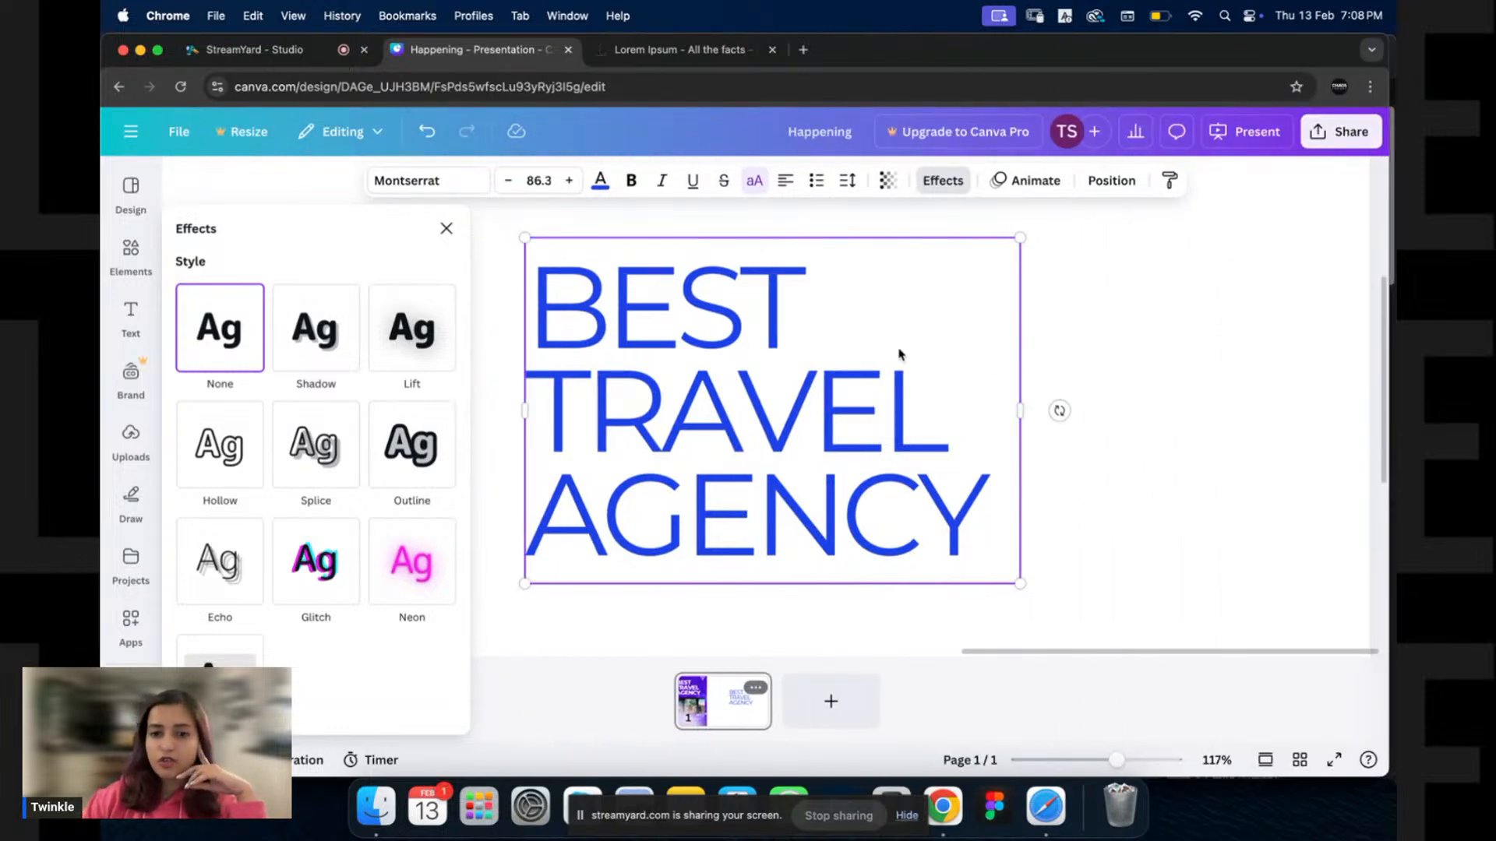
{"action": "scroll", "coordinate": [778, 347], "scroll_direction": "left", "scroll_amount": 3}
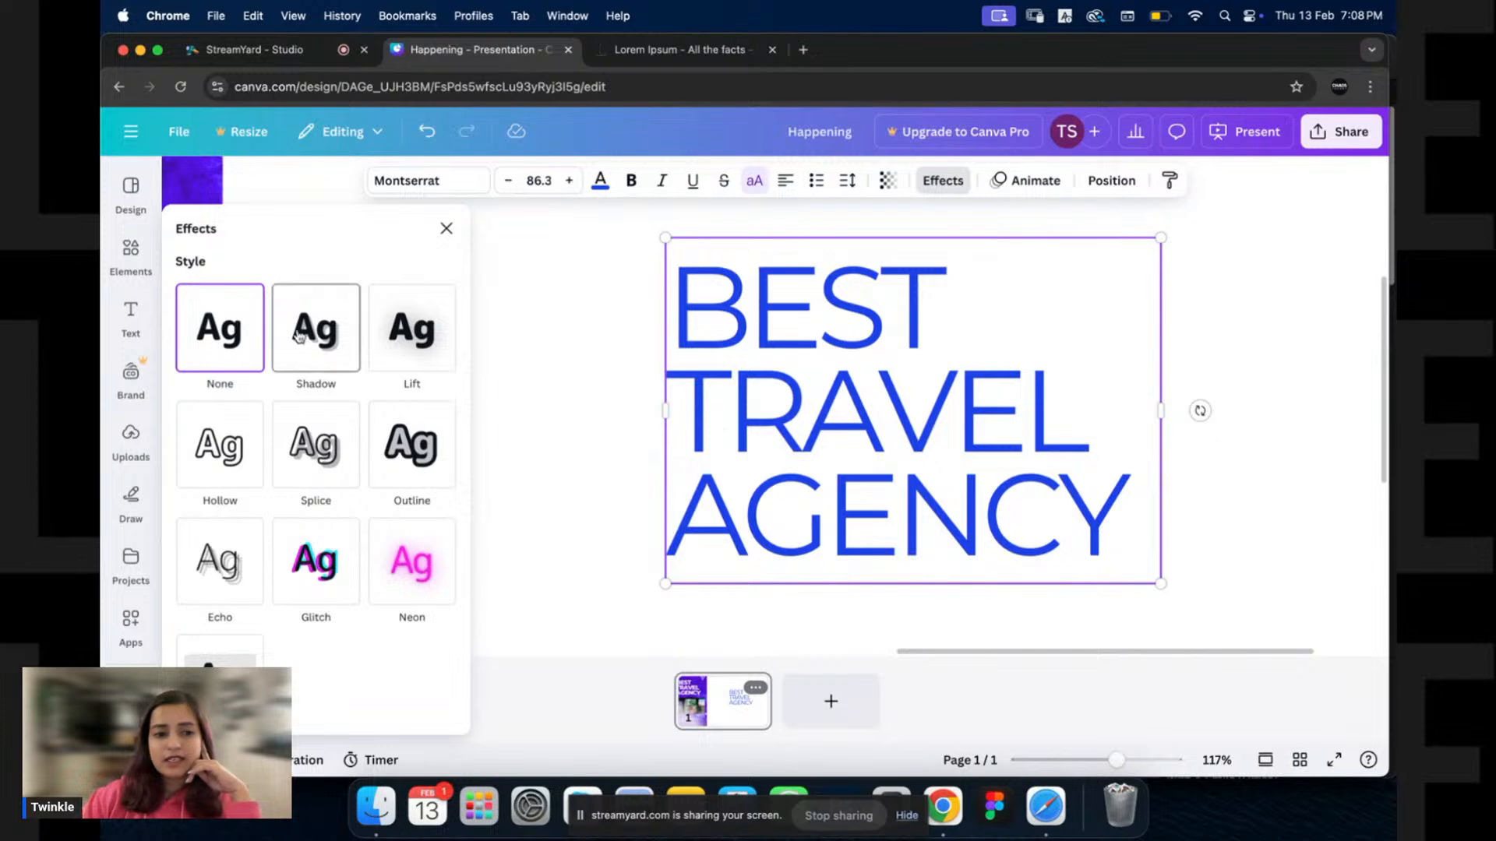
{"action": "left_click", "coordinate": [319, 336]}
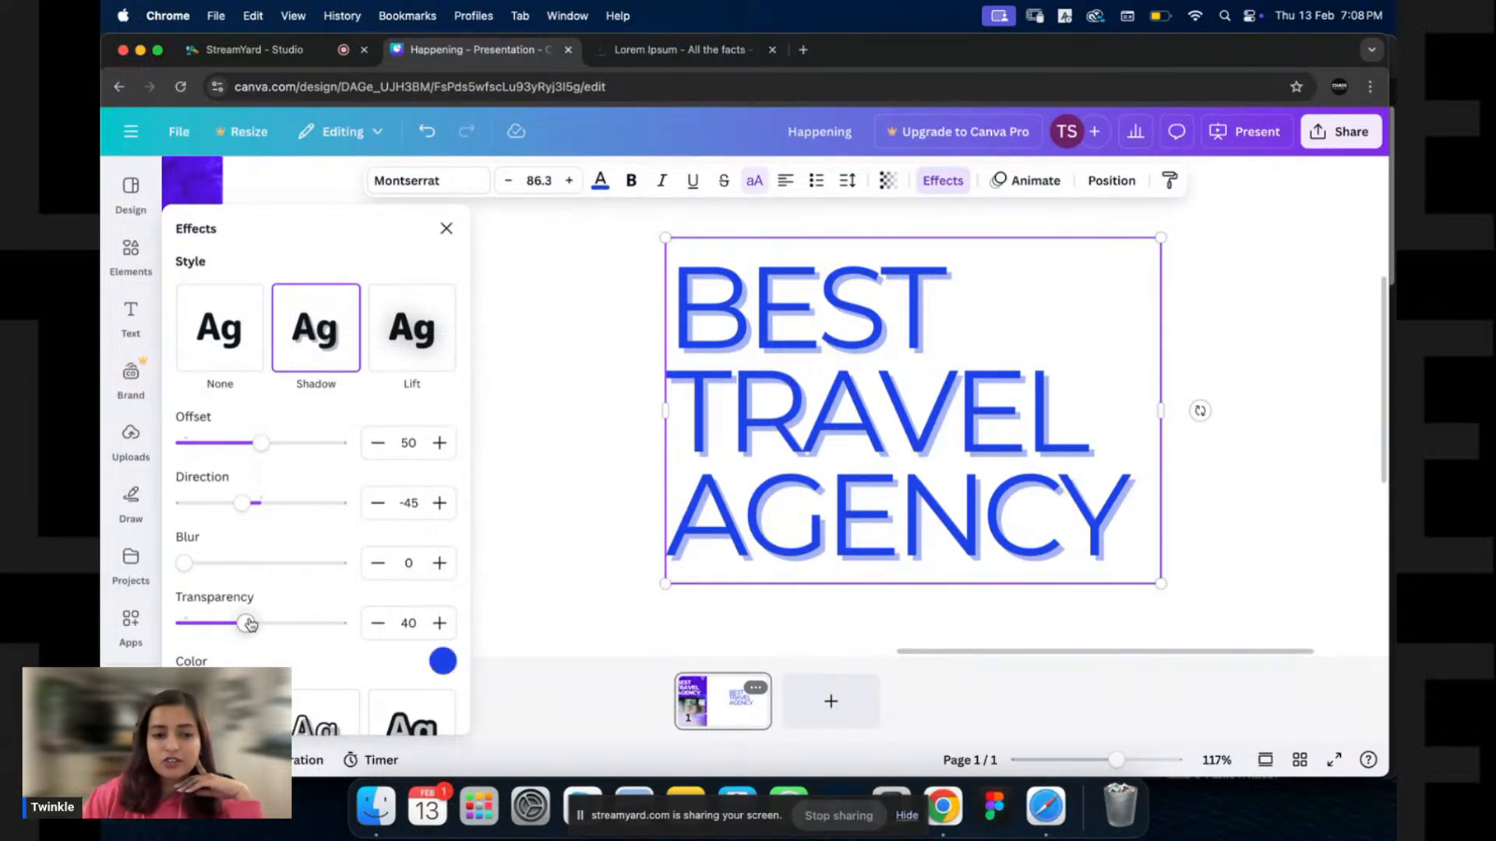
Set the heading shadow's transparency to 18 and its color to black.
{"action": "left_click_drag", "start_coordinate": [246, 623], "coordinate": [212, 627]}
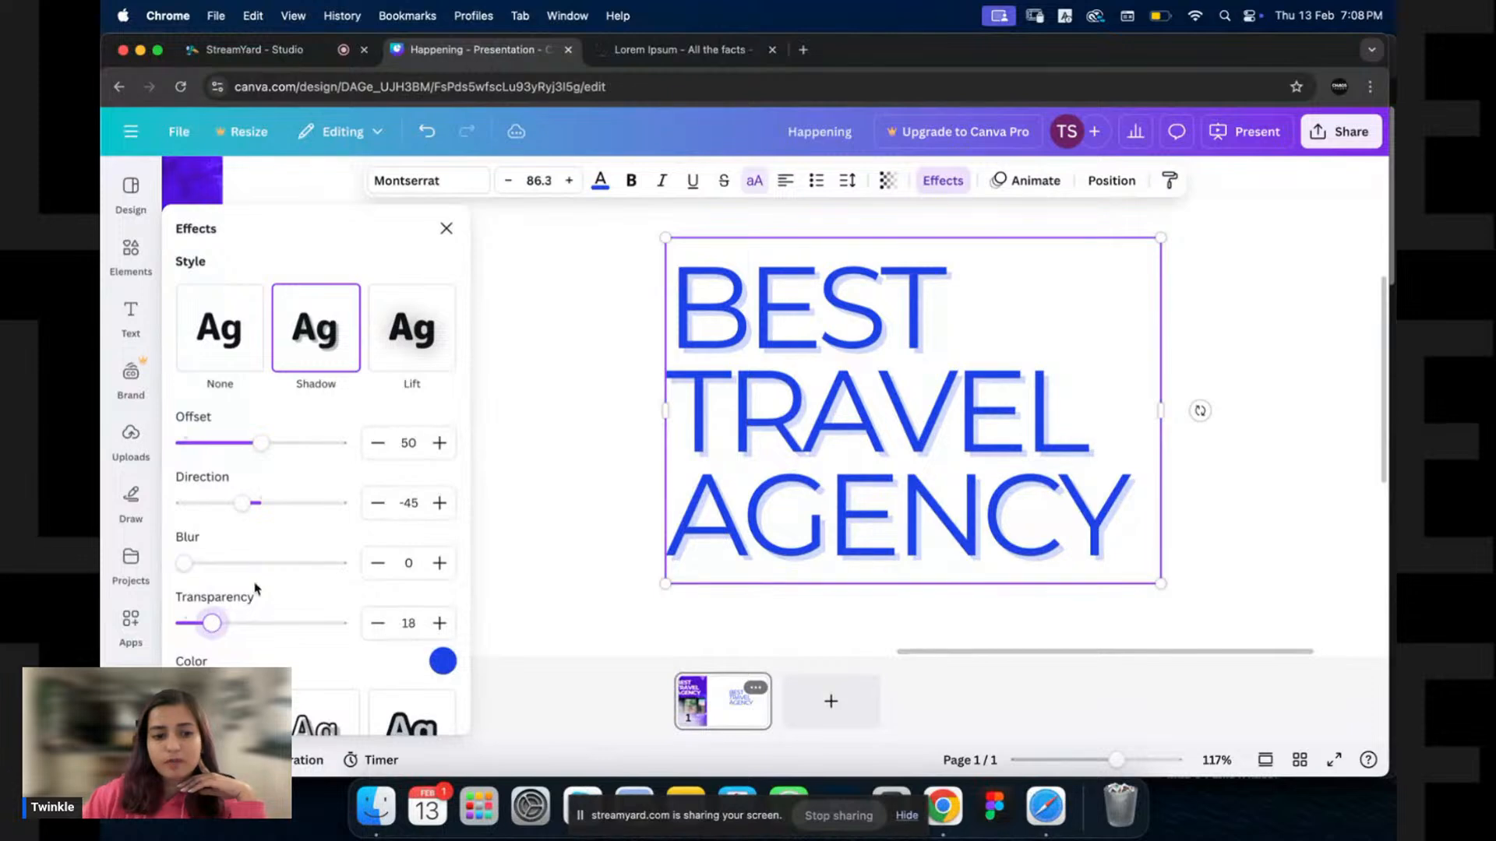
{"action": "left_click", "coordinate": [441, 661]}
{"action": "left_click", "coordinate": [261, 438]}
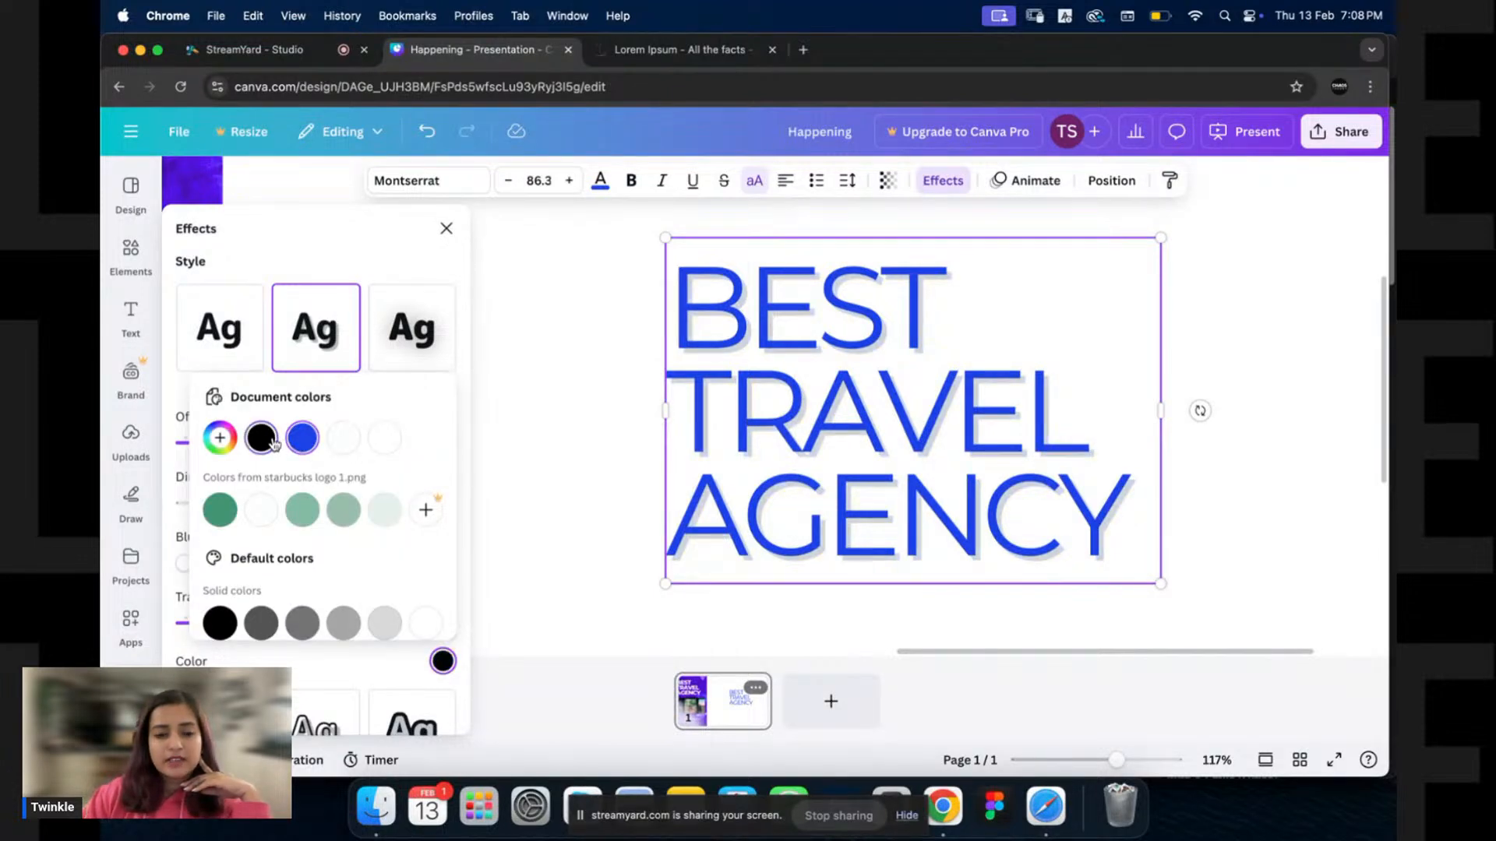
{"action": "left_click", "coordinate": [268, 664]}
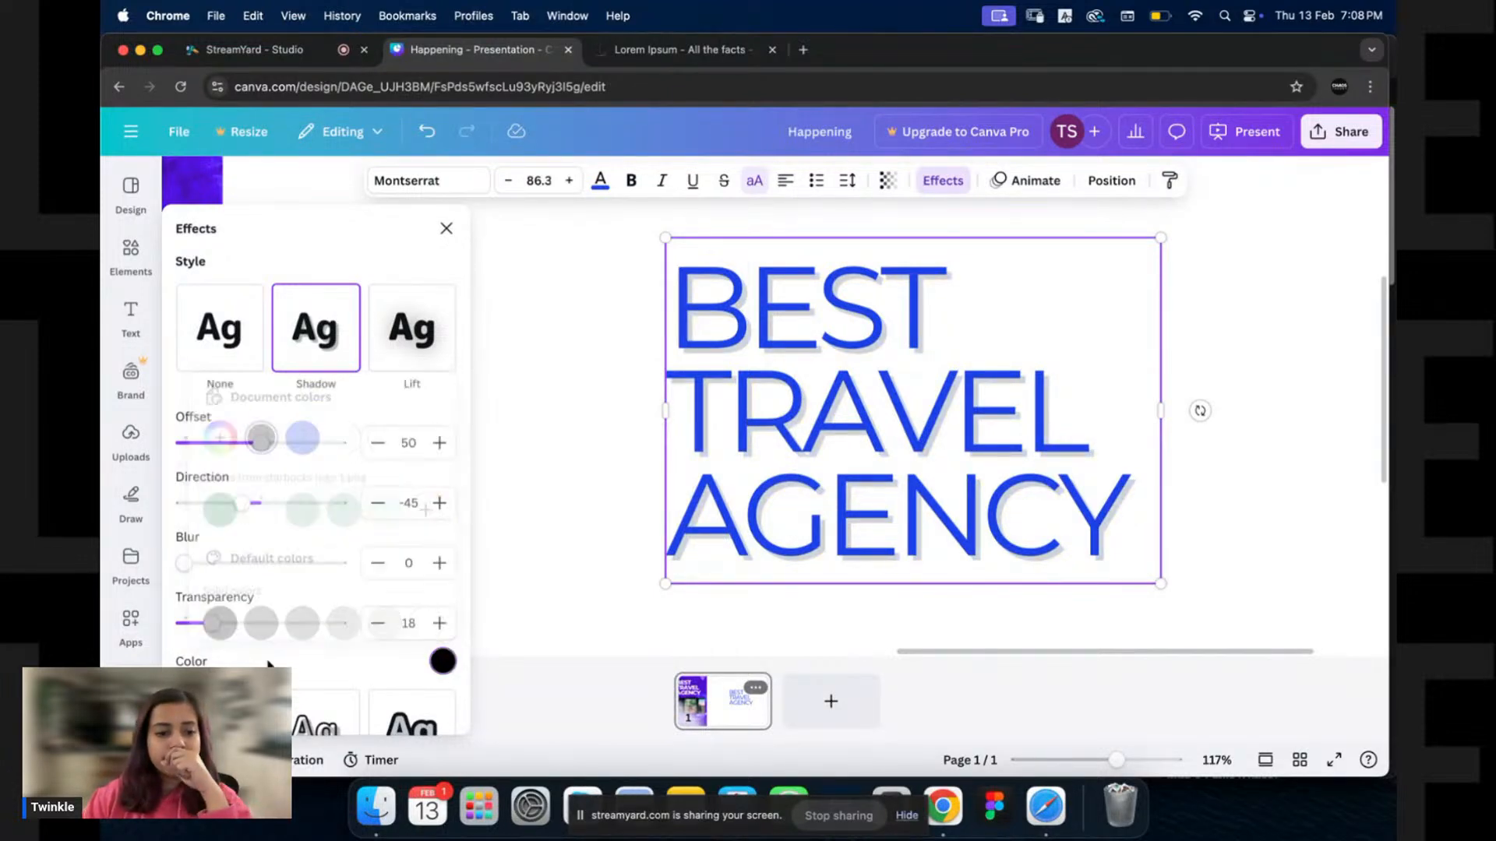
Adjust the heading's shadow to direction 148, blur 36 and transparency 46.
{"action": "left_click_drag", "start_coordinate": [213, 627], "coordinate": [211, 627]}
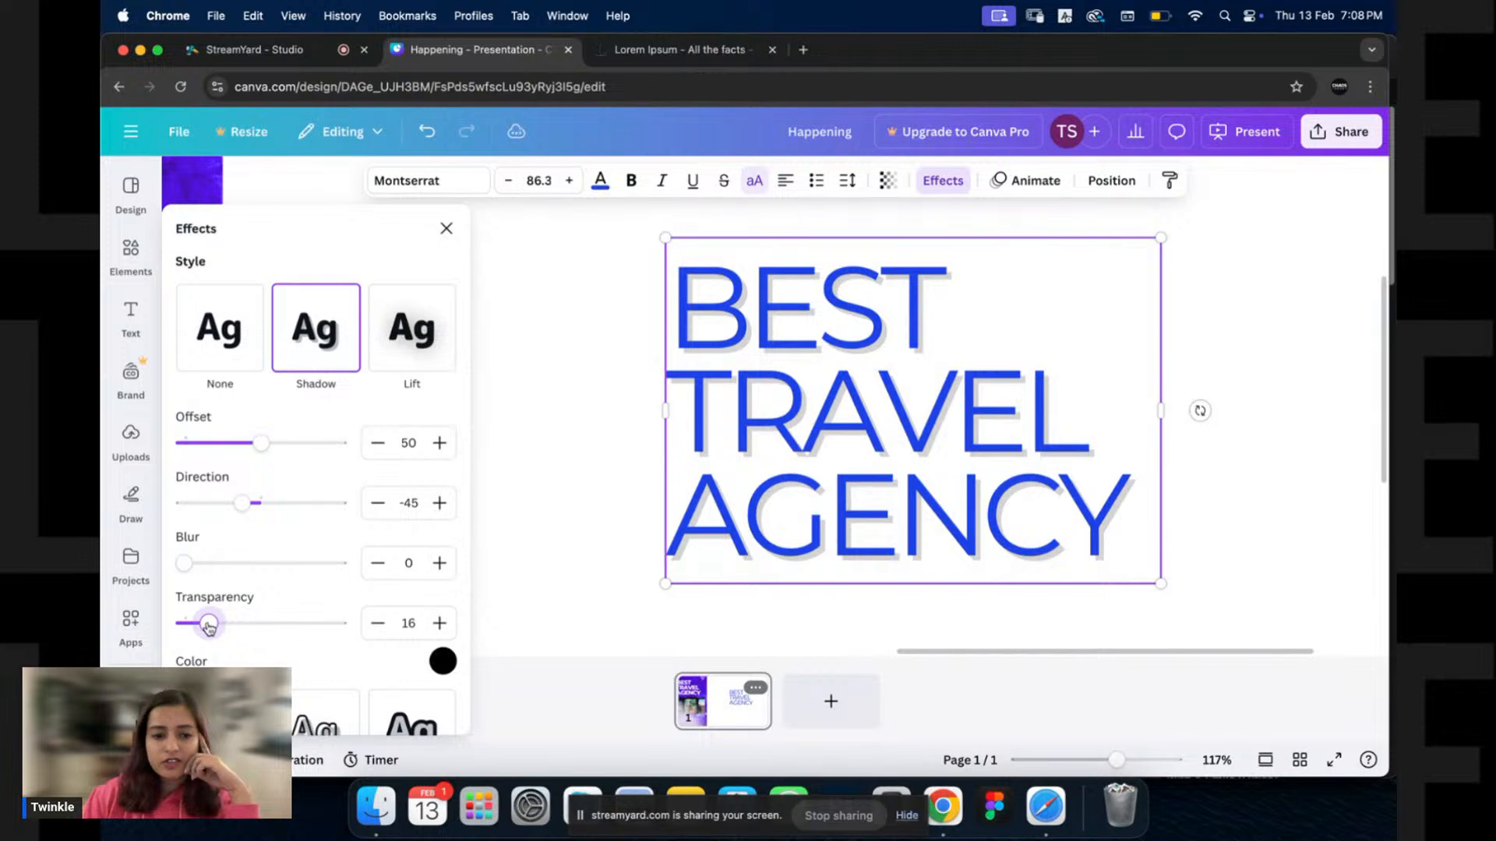
{"action": "mouse_move", "coordinate": [199, 571]}
{"action": "left_mouse_down"}
{"action": "mouse_move", "coordinate": [264, 568]}
{"action": "mouse_move", "coordinate": [203, 567]}
{"action": "left_mouse_up"}
{"action": "scroll", "coordinate": [751, 372], "scroll_direction": "up", "scroll_amount": 5}
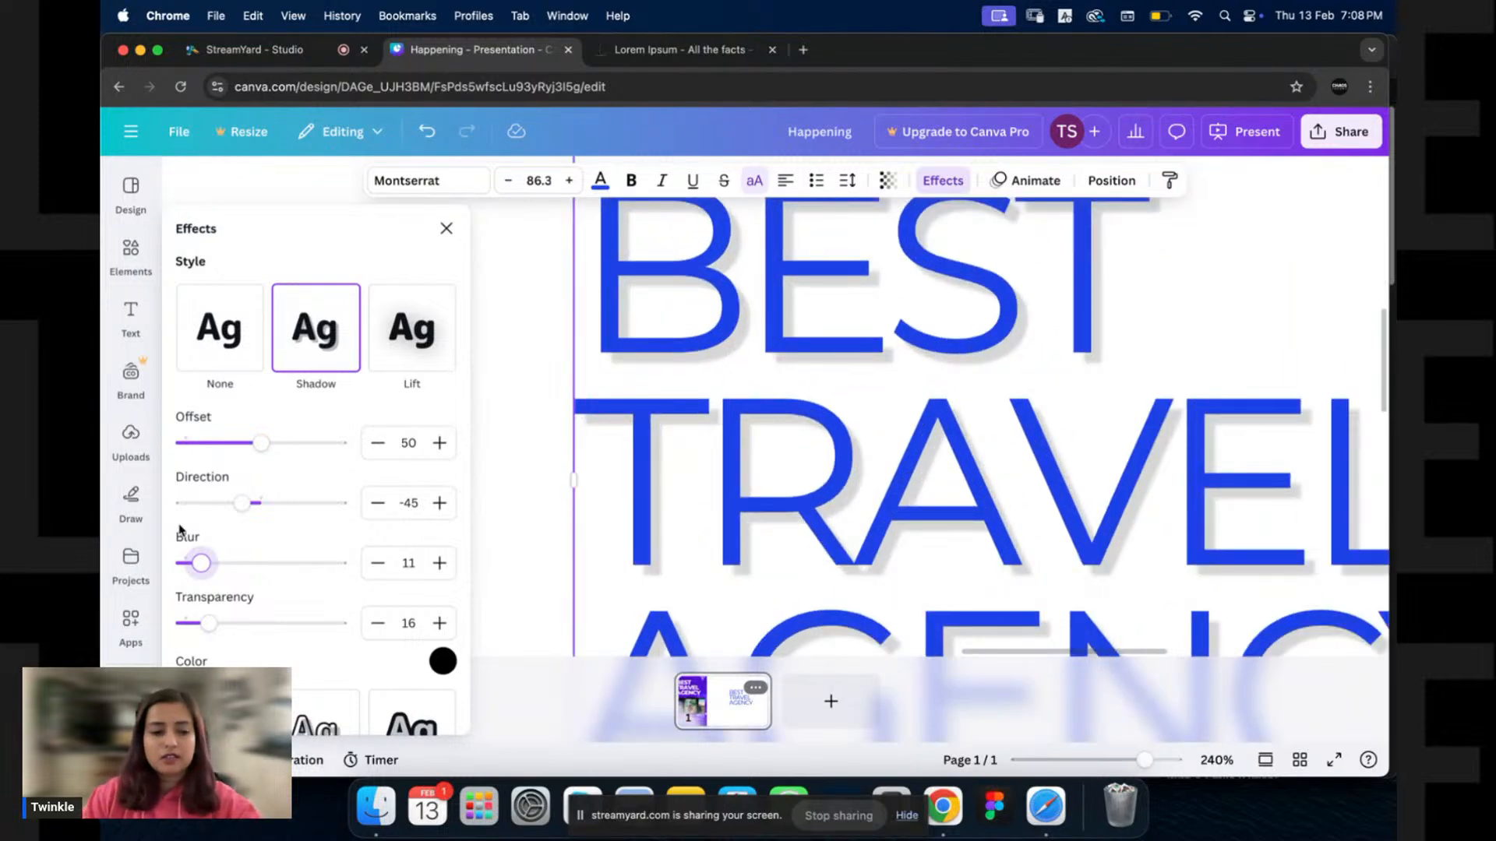
{"action": "mouse_move", "coordinate": [214, 574]}
{"action": "left_mouse_down"}
{"action": "mouse_move", "coordinate": [243, 567]}
{"action": "mouse_move", "coordinate": [231, 564]}
{"action": "left_mouse_up"}
{"action": "mouse_move", "coordinate": [232, 625]}
{"action": "left_mouse_down"}
{"action": "mouse_move", "coordinate": [316, 627]}
{"action": "mouse_move", "coordinate": [209, 623]}
{"action": "left_mouse_up"}
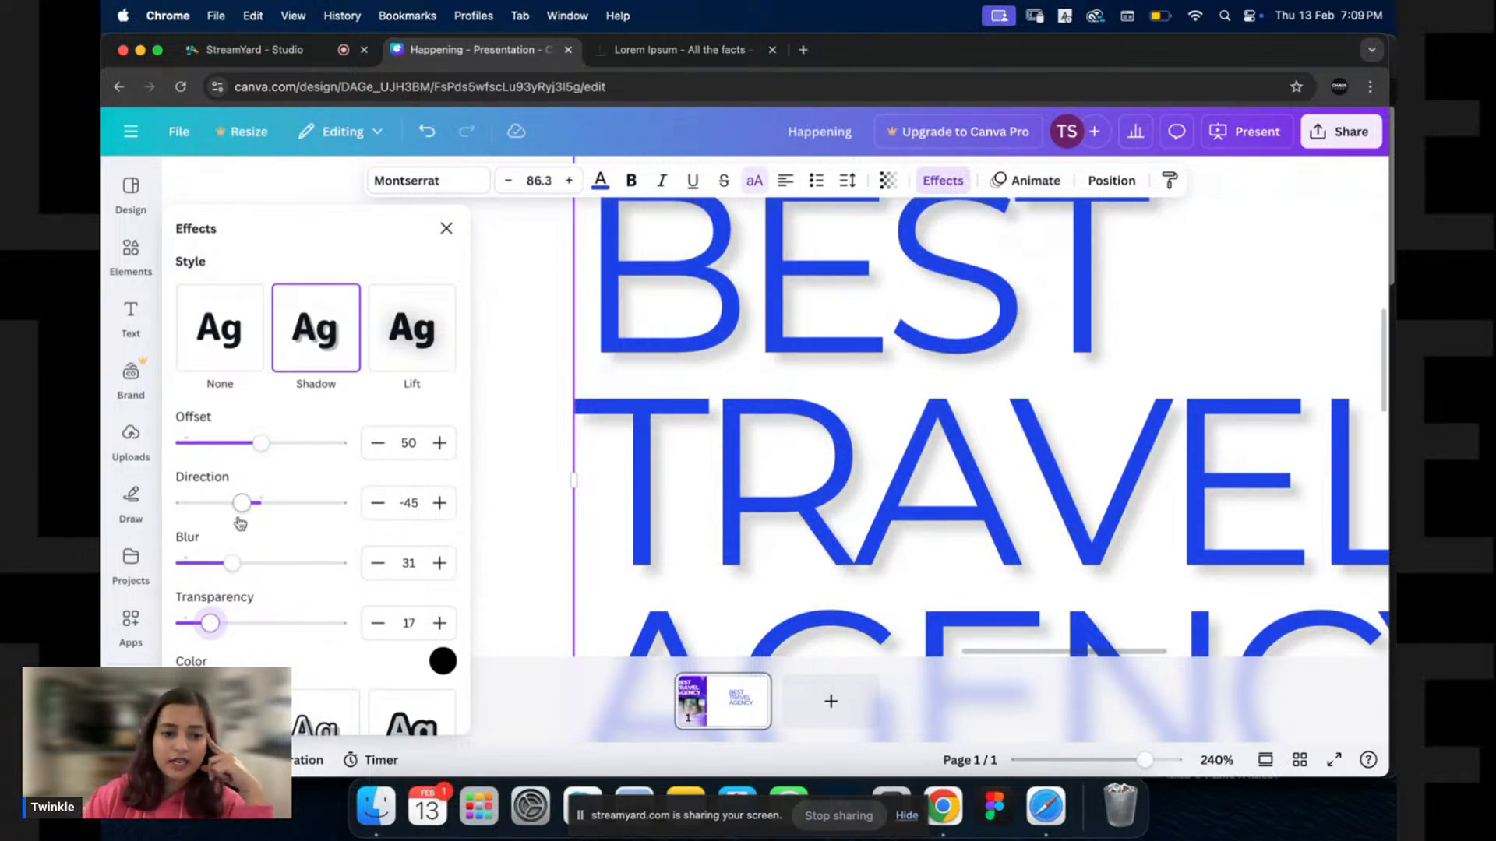
{"action": "left_click_drag", "start_coordinate": [244, 504], "coordinate": [277, 505]}
{"action": "mouse_move", "coordinate": [241, 563]}
{"action": "left_mouse_down"}
{"action": "mouse_move", "coordinate": [262, 569]}
{"action": "mouse_move", "coordinate": [239, 564]}
{"action": "left_mouse_up"}
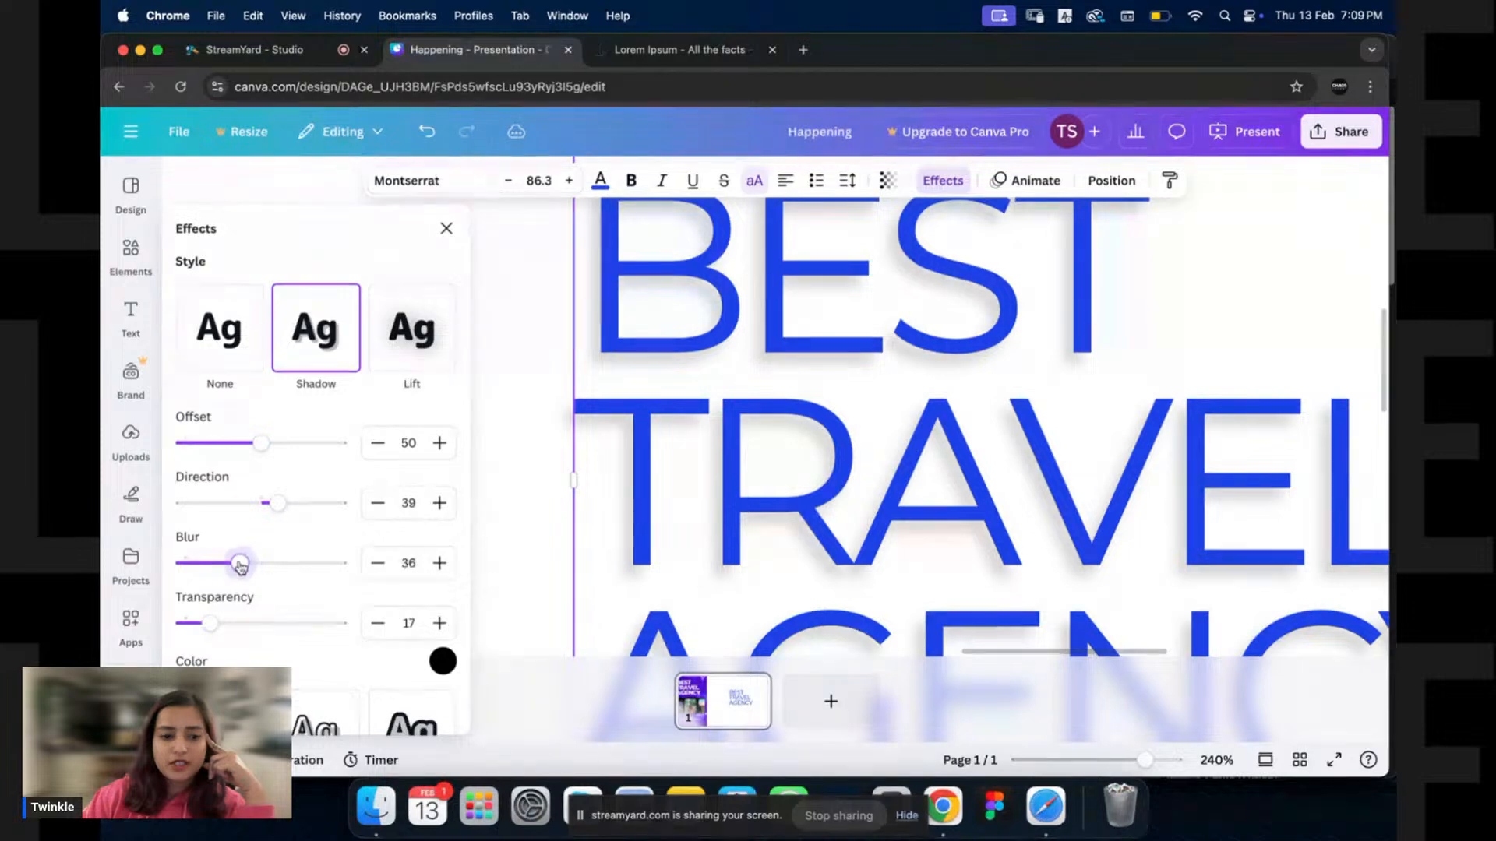
{"action": "left_click_drag", "start_coordinate": [218, 624], "coordinate": [256, 626]}
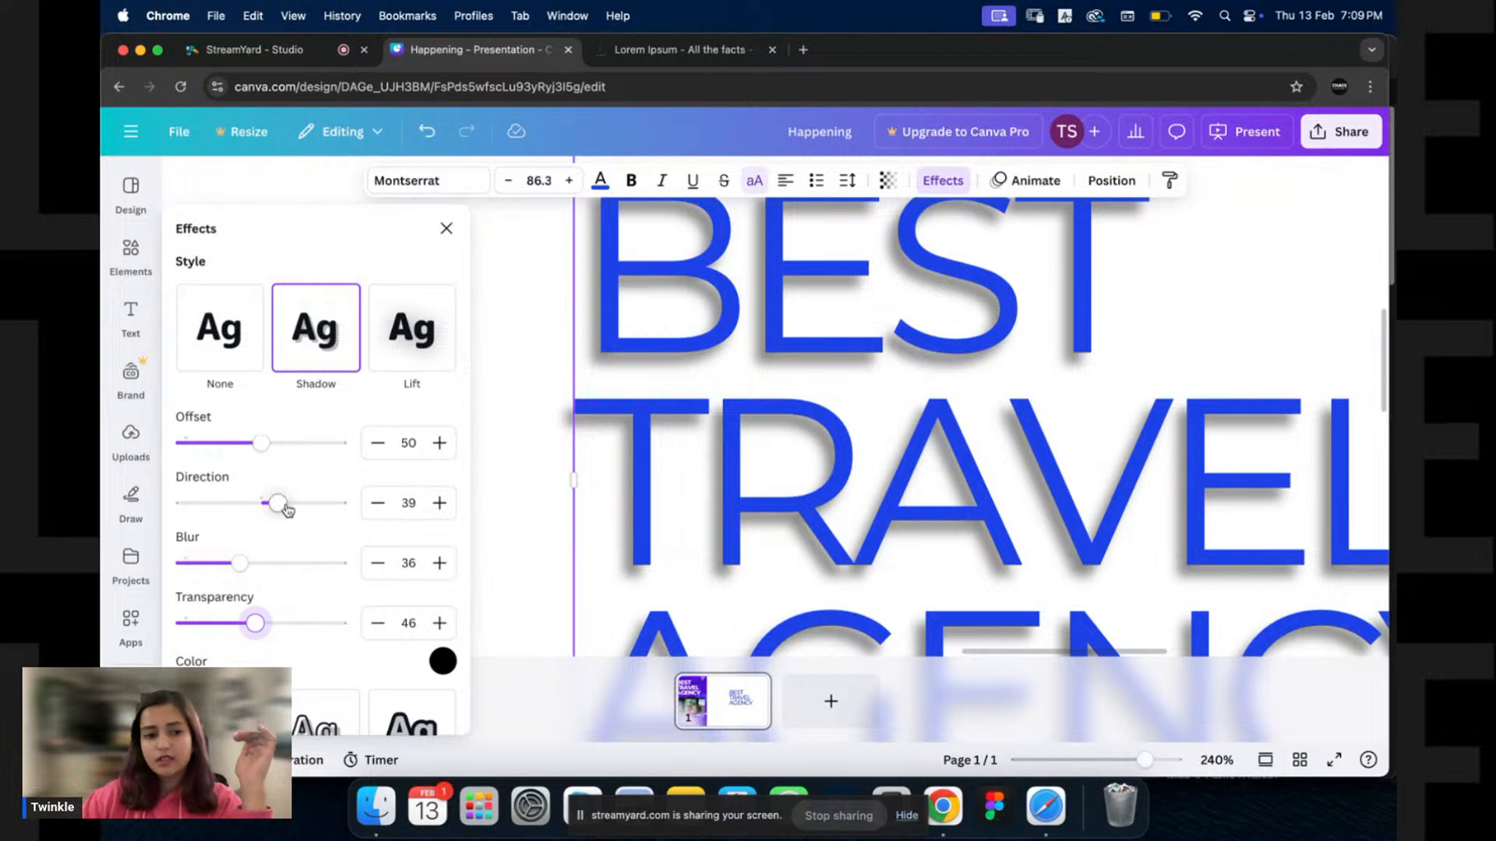
{"action": "left_click_drag", "start_coordinate": [287, 512], "coordinate": [324, 498]}
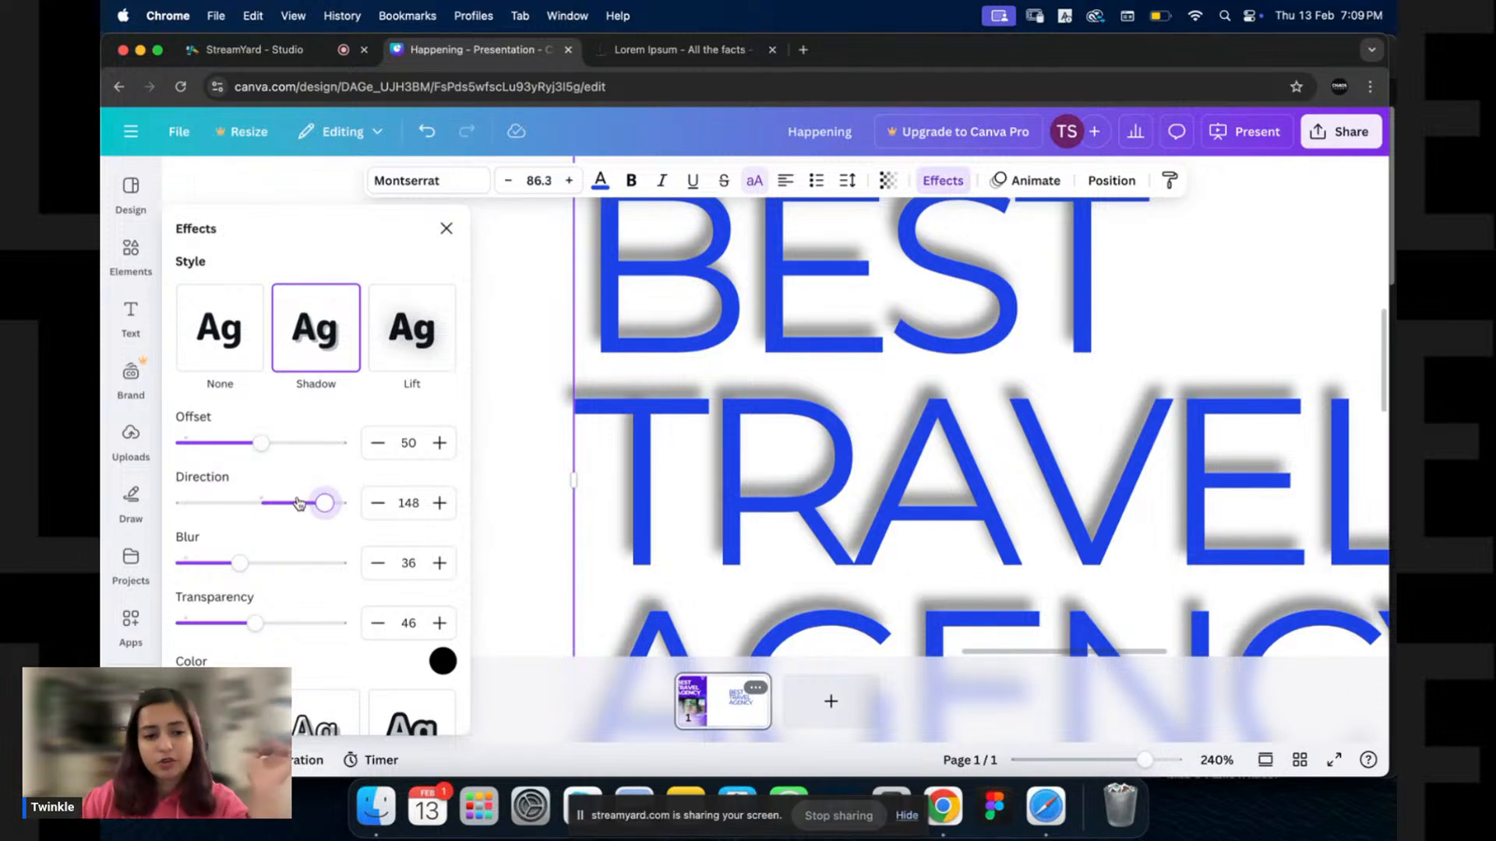
Set the blue heading's shadow direction to -45.
{"action": "left_click_drag", "start_coordinate": [326, 503], "coordinate": [244, 510]}
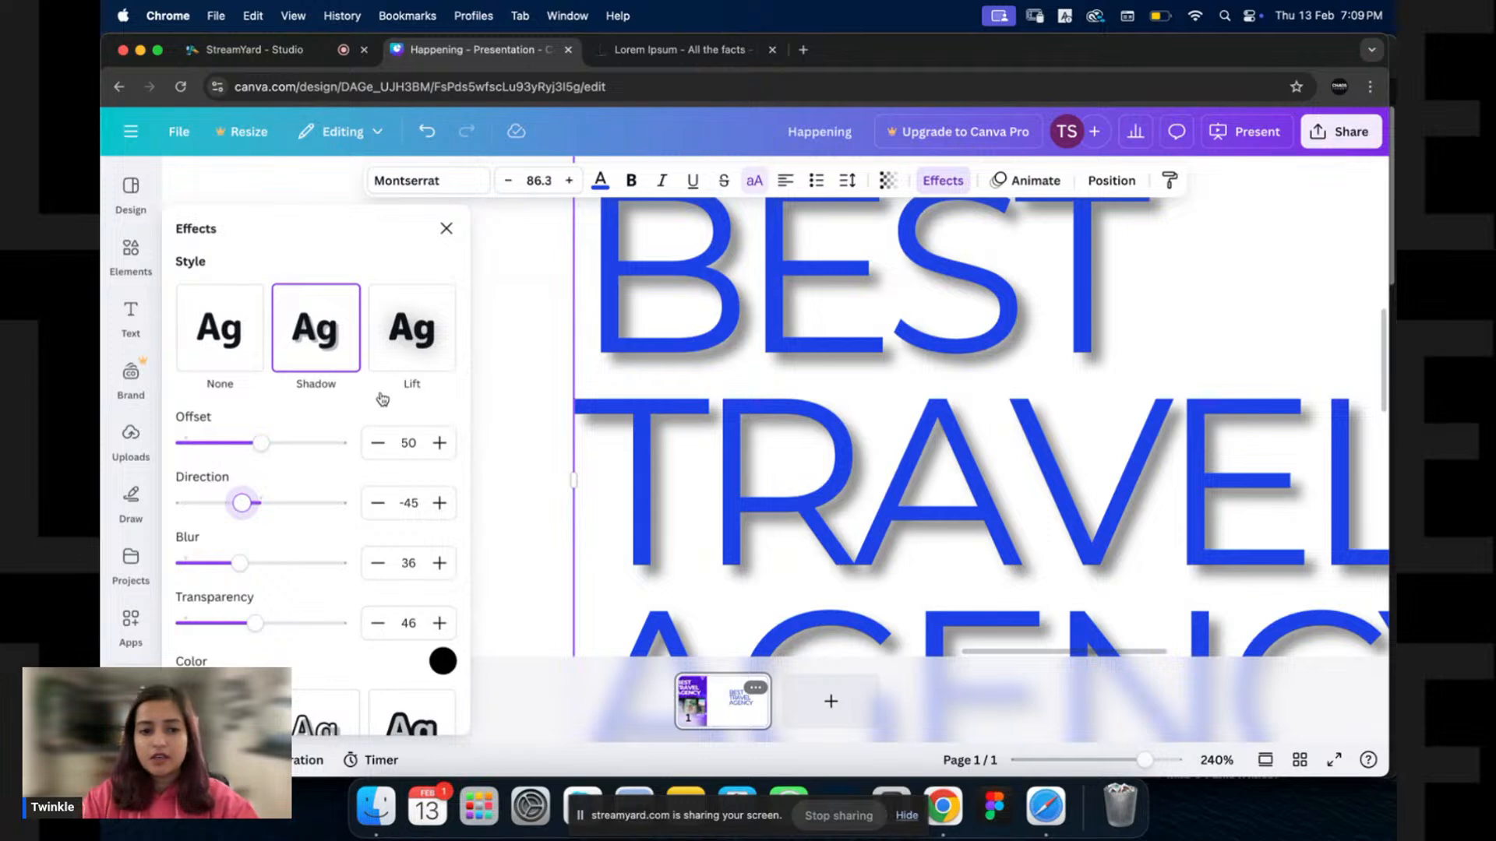
Switch to the StreamYard studio, turn the camera off and back on, and return to the Canva design.
{"action": "left_click", "coordinate": [265, 51]}
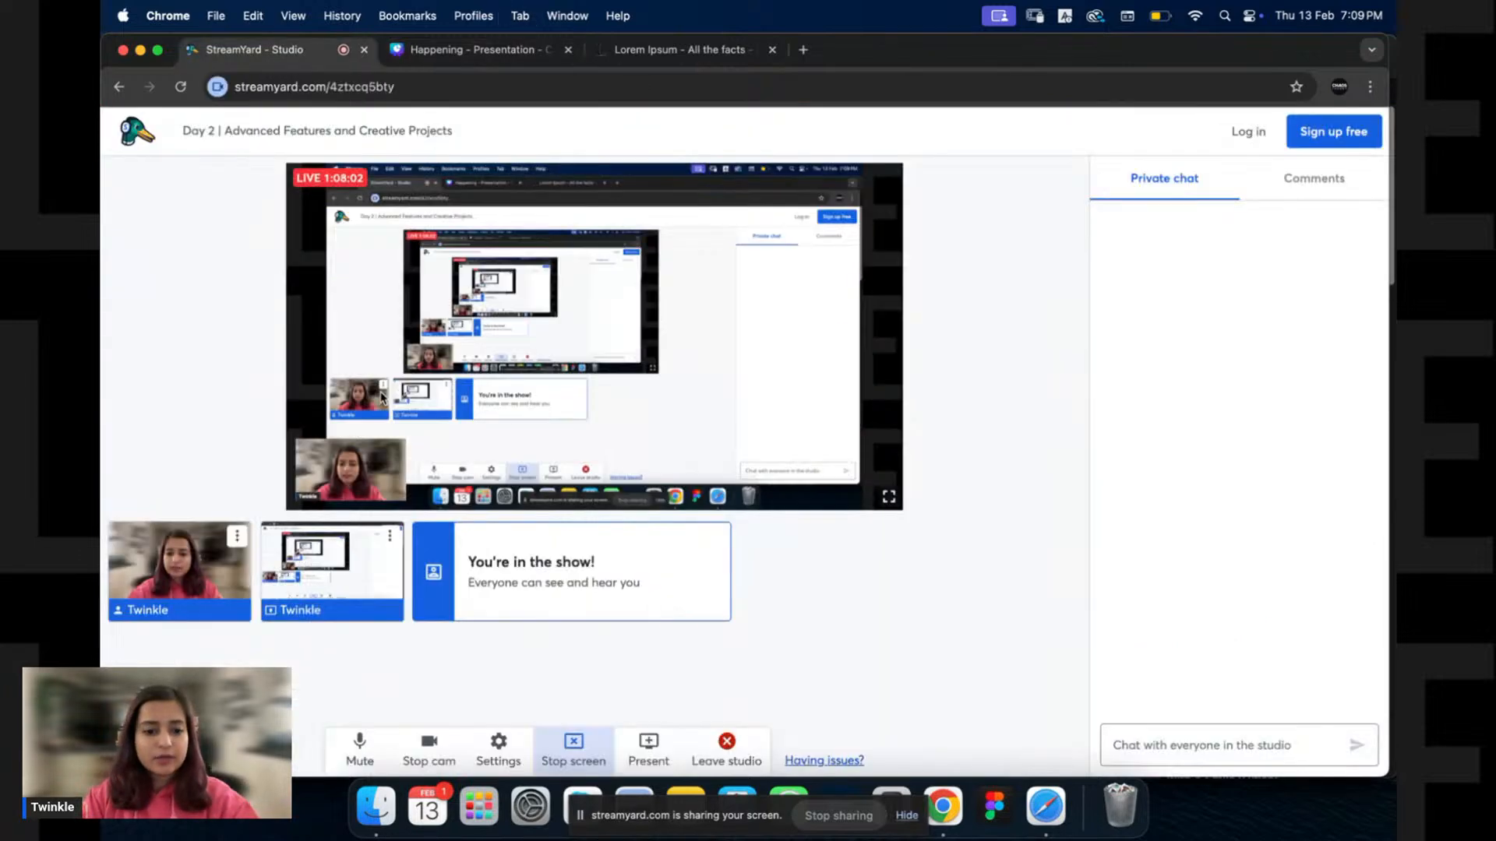
{"action": "left_click", "coordinate": [431, 755]}
{"action": "key", "text": "ctrl+Tab"}
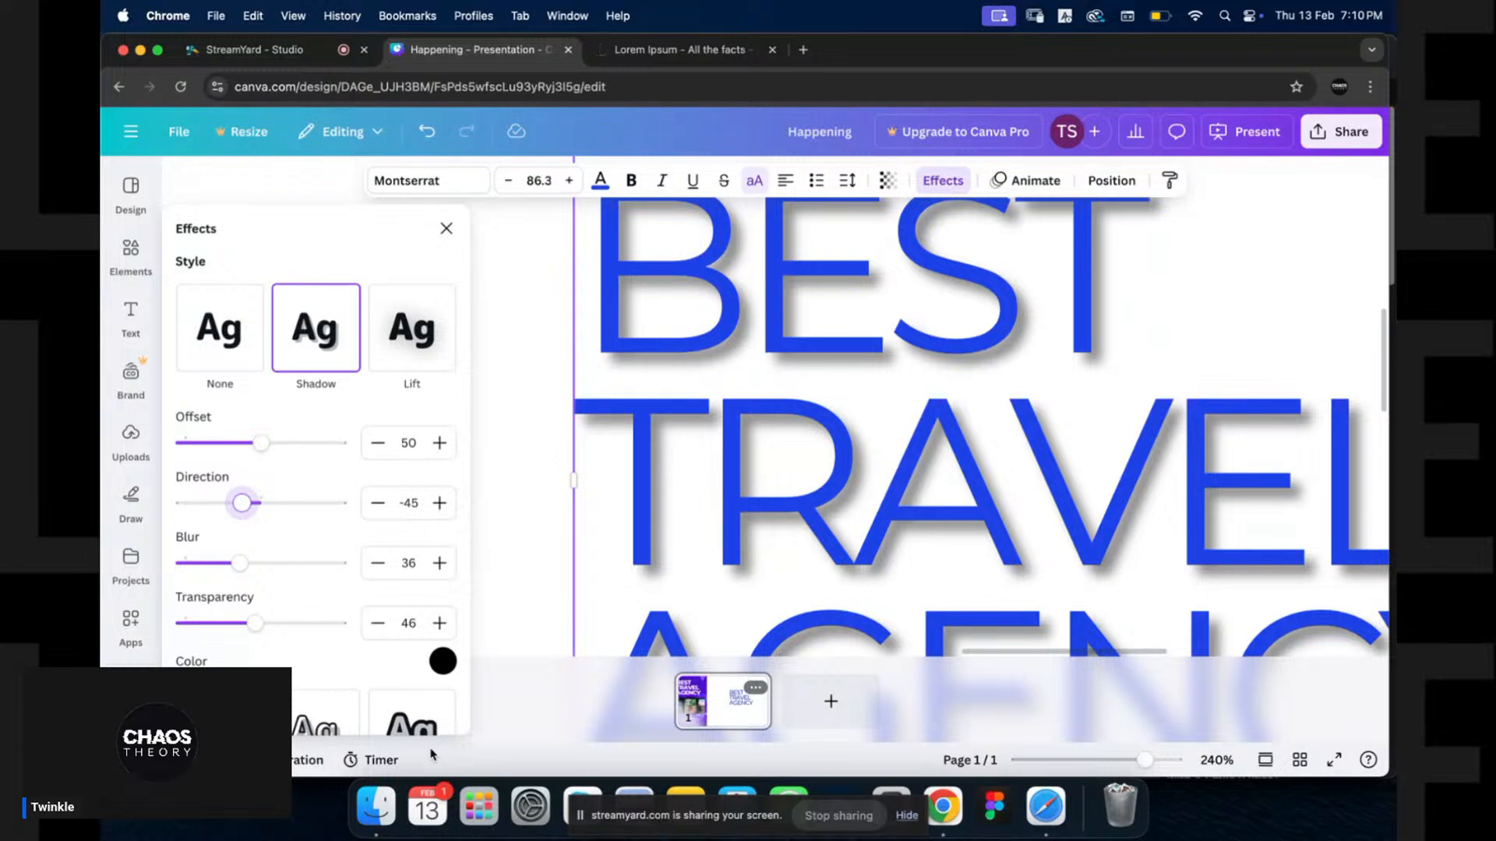
{"action": "key", "text": "ctrl+shift+Tab"}
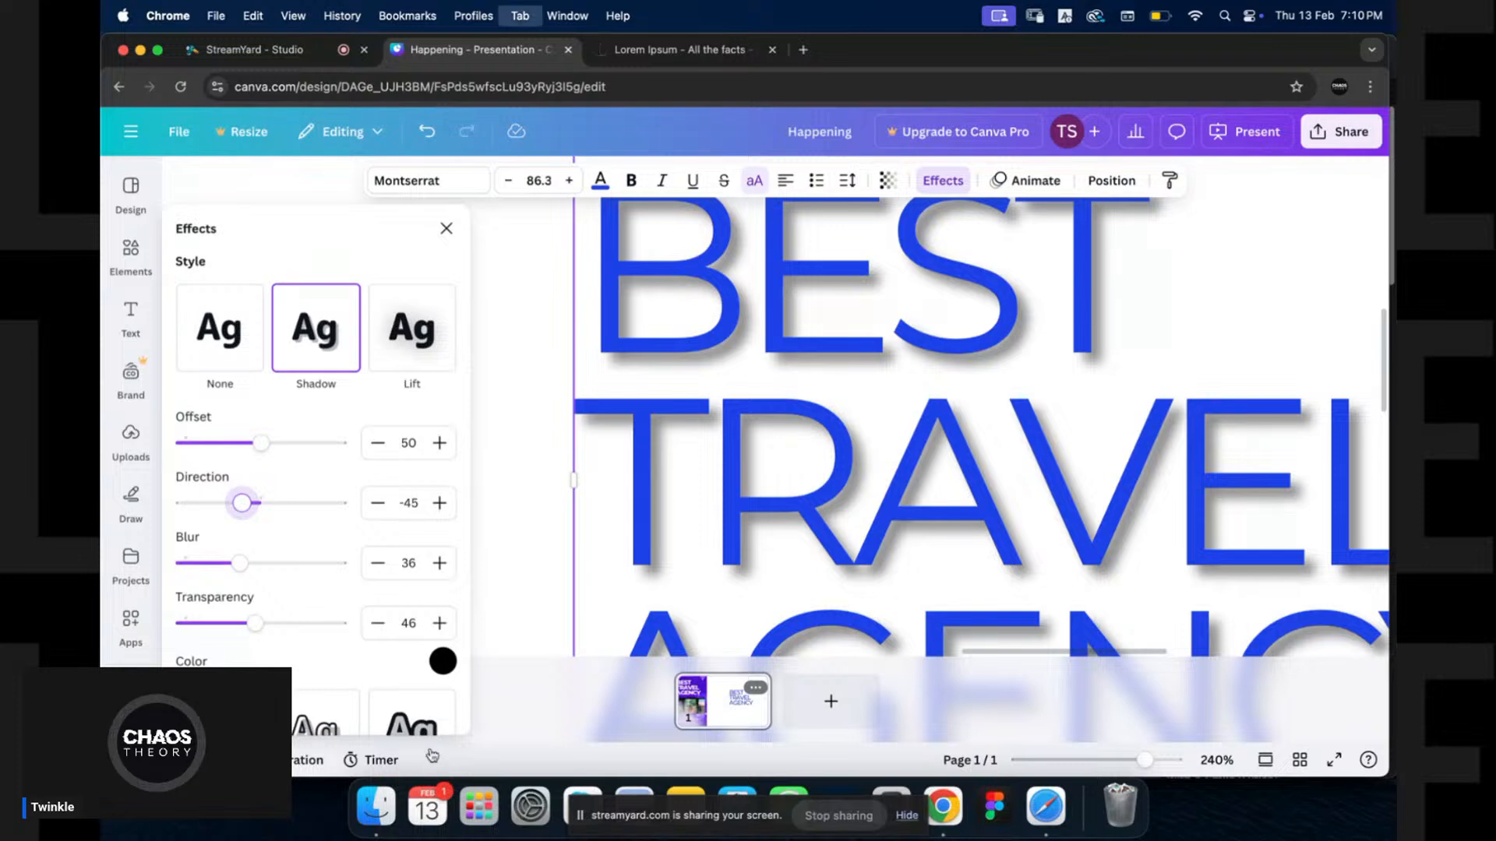
{"action": "left_click", "coordinate": [430, 754]}
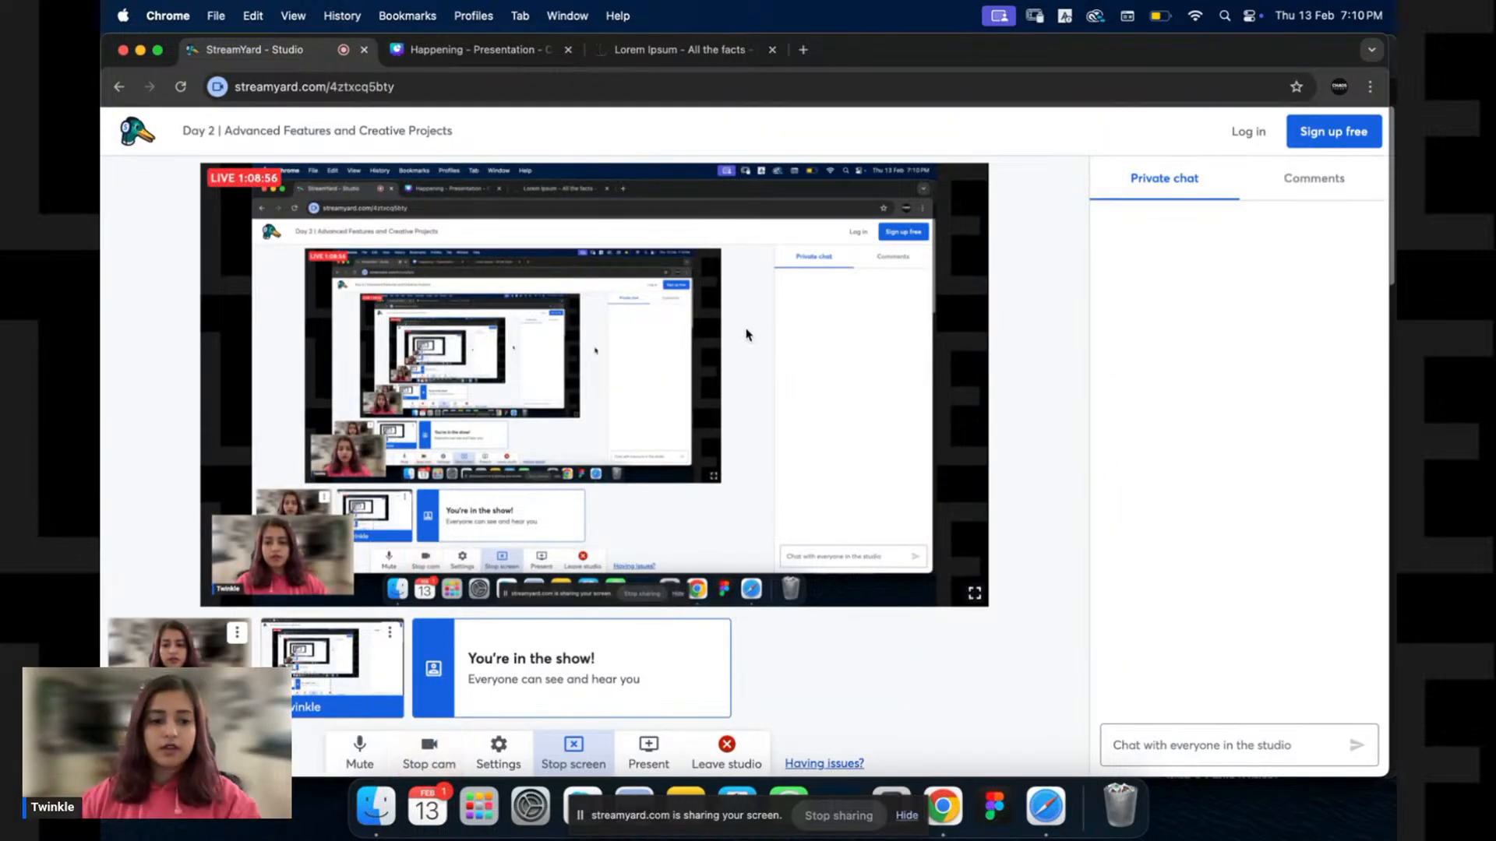
{"action": "key", "text": "ctrl+Tab"}
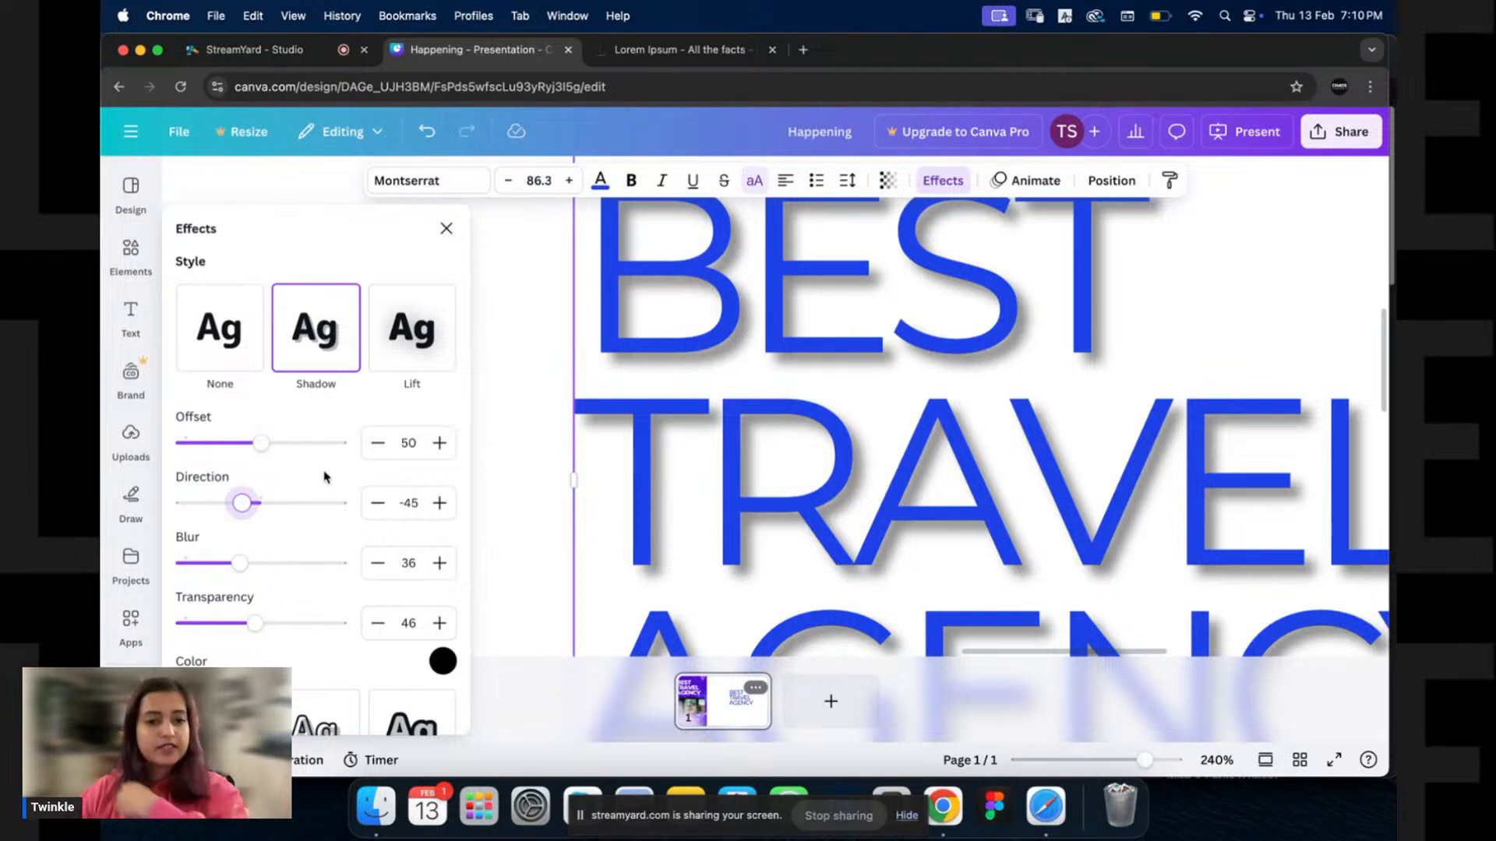
Compare the Lift and Shadow effects on the blue heading, ending with Lift at intensity 65.
{"action": "left_click", "coordinate": [413, 370]}
{"action": "scroll", "coordinate": [736, 360], "scroll_direction": "down", "scroll_amount": 5}
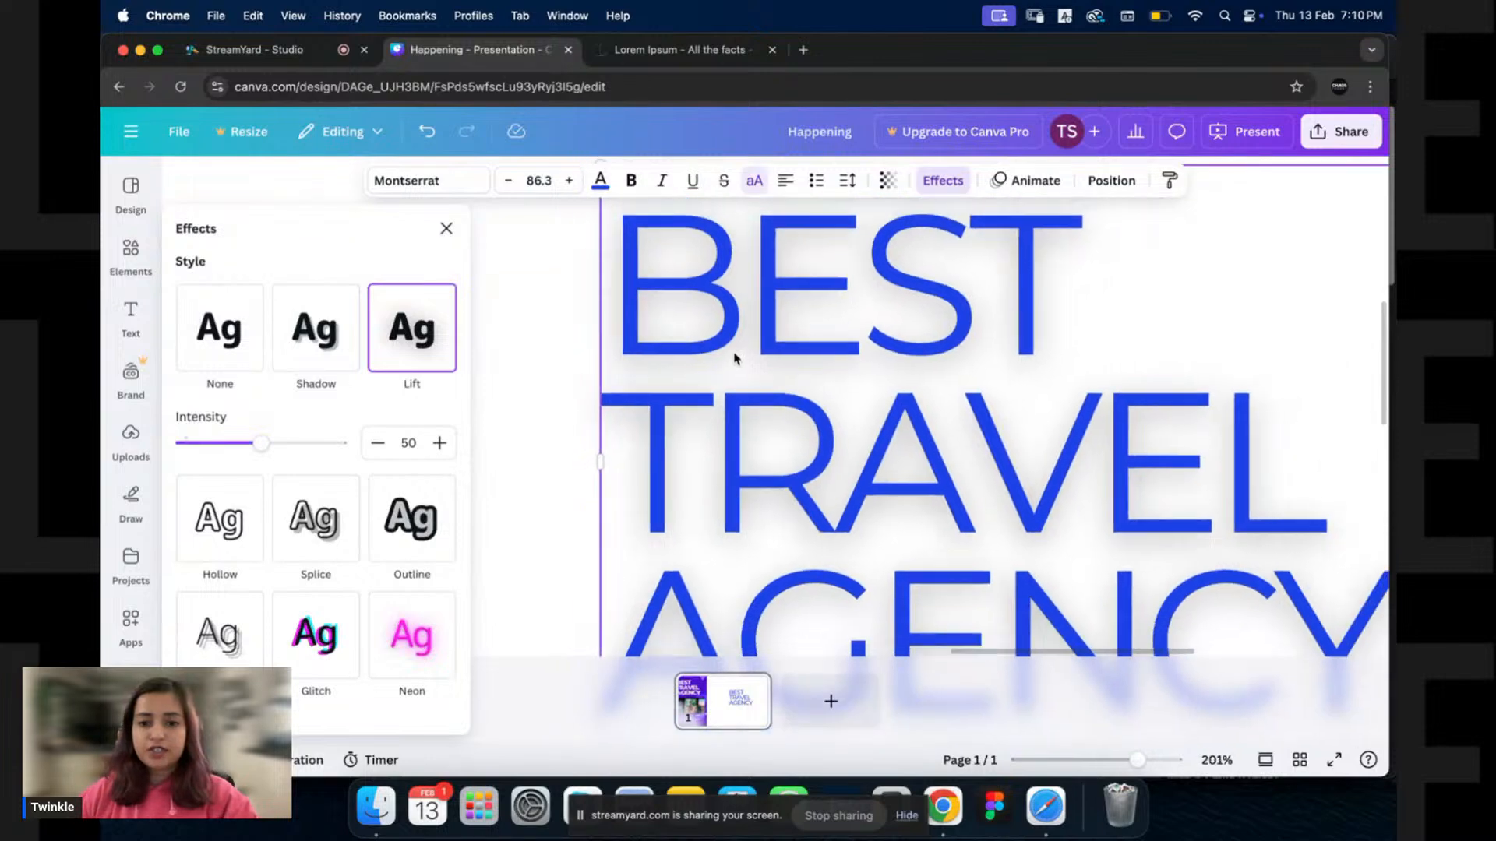
{"action": "mouse_move", "coordinate": [261, 443]}
{"action": "left_mouse_down"}
{"action": "mouse_move", "coordinate": [350, 445]}
{"action": "mouse_move", "coordinate": [266, 443]}
{"action": "left_mouse_up"}
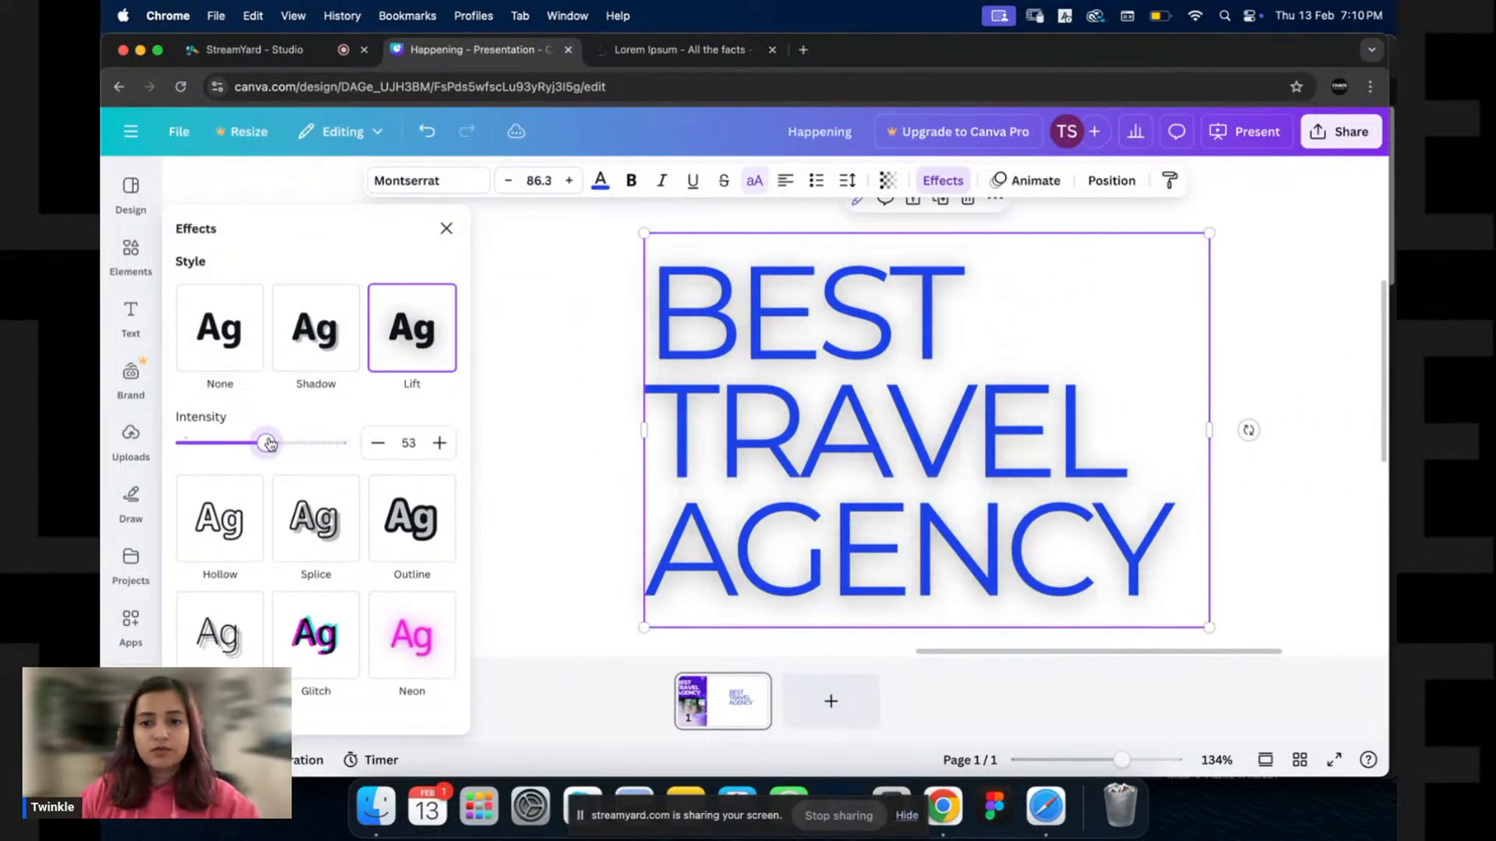
{"action": "left_click", "coordinate": [339, 335]}
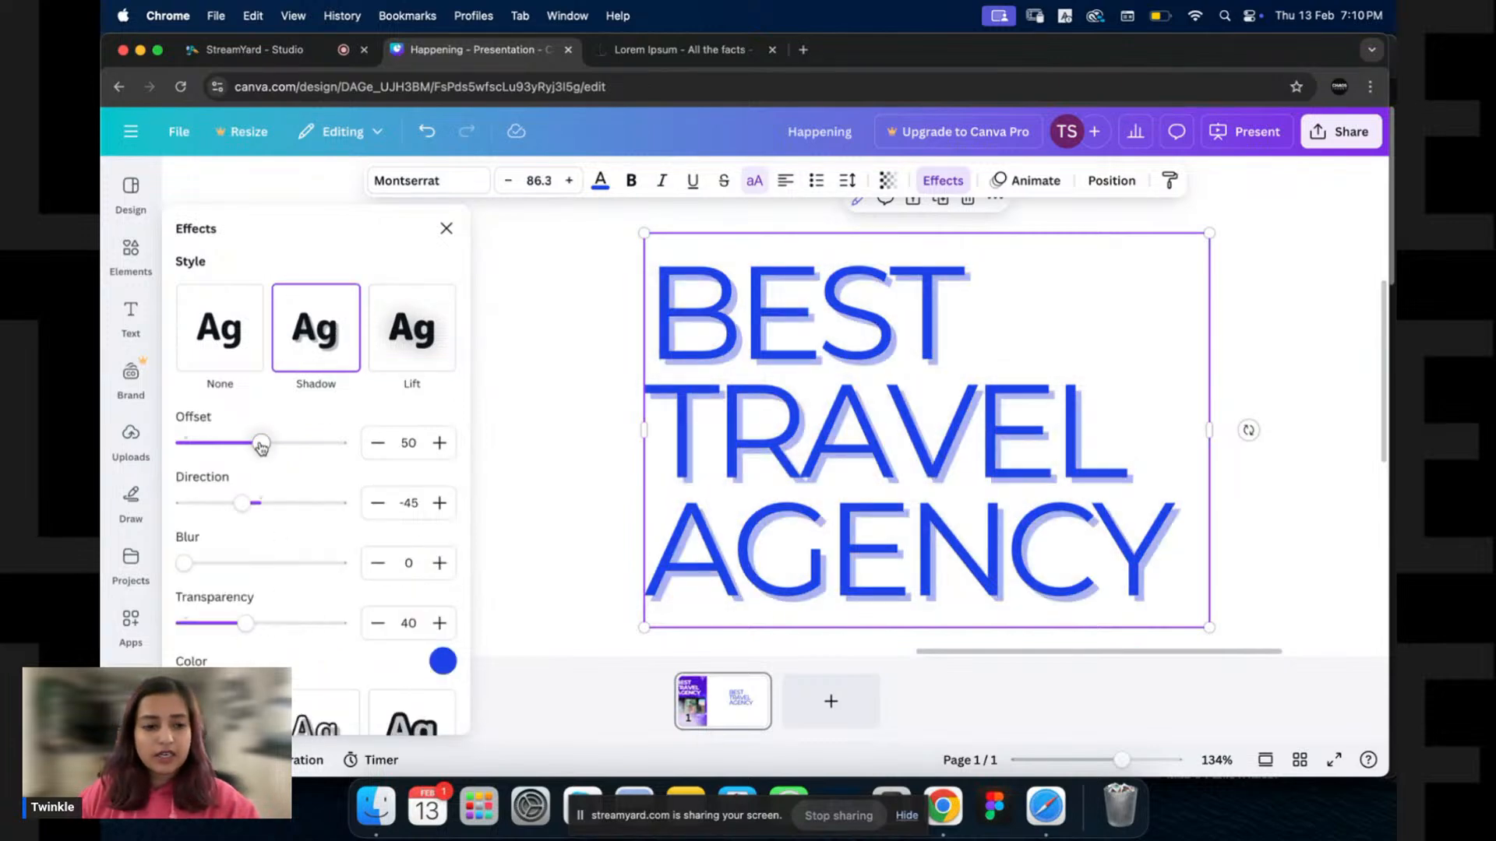
{"action": "mouse_move", "coordinate": [261, 444]}
{"action": "left_mouse_down"}
{"action": "mouse_move", "coordinate": [189, 443]}
{"action": "mouse_move", "coordinate": [338, 443]}
{"action": "mouse_move", "coordinate": [284, 442]}
{"action": "left_mouse_up"}
{"action": "left_click", "coordinate": [396, 354]}
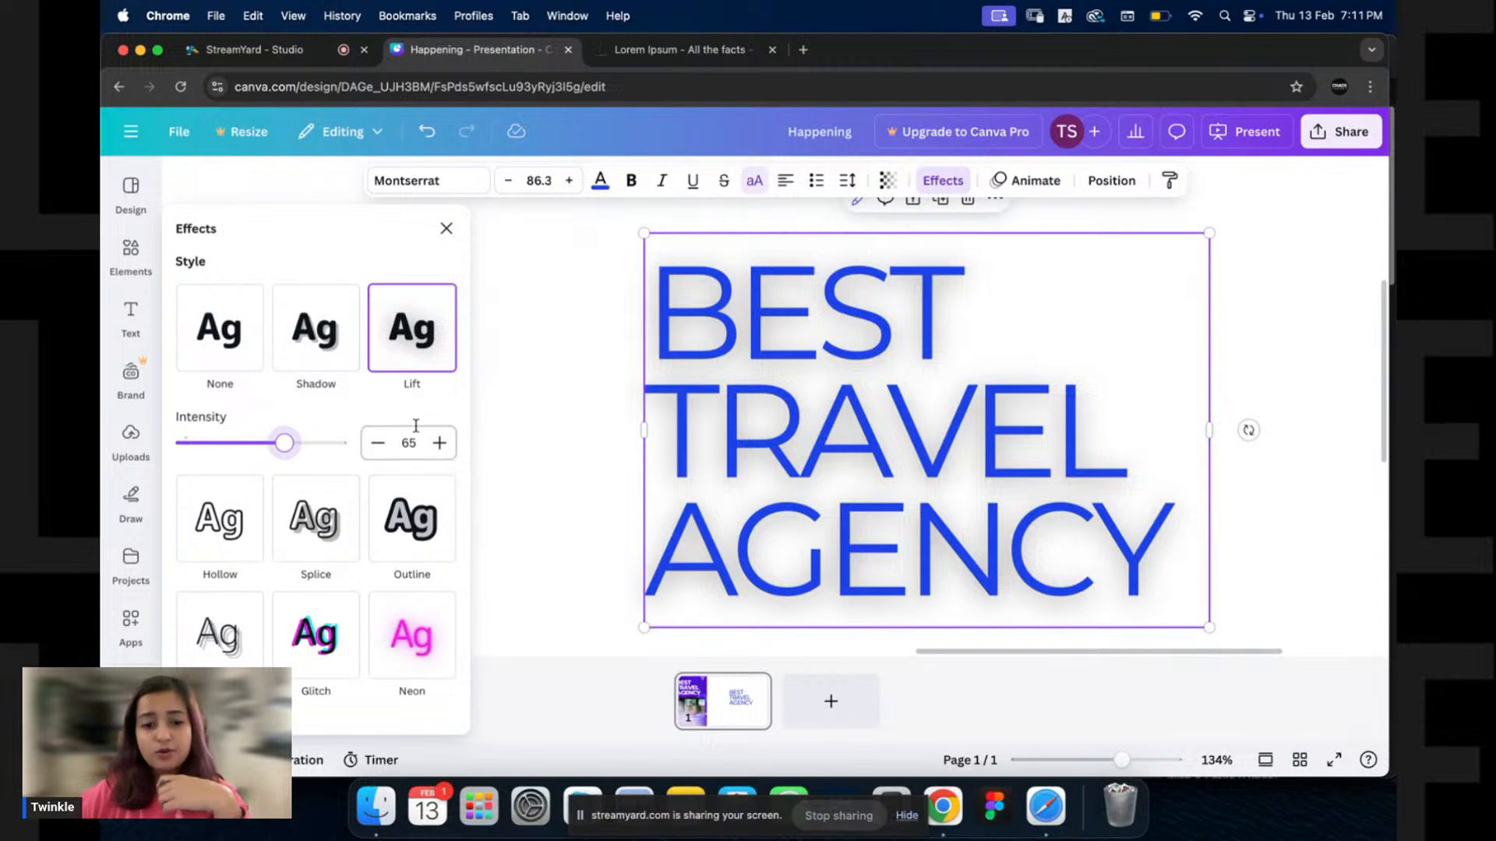
Try Hollow on the heading and replace it with Splice at thickness 22, offset 48 and direction -1.
{"action": "left_click", "coordinate": [219, 538]}
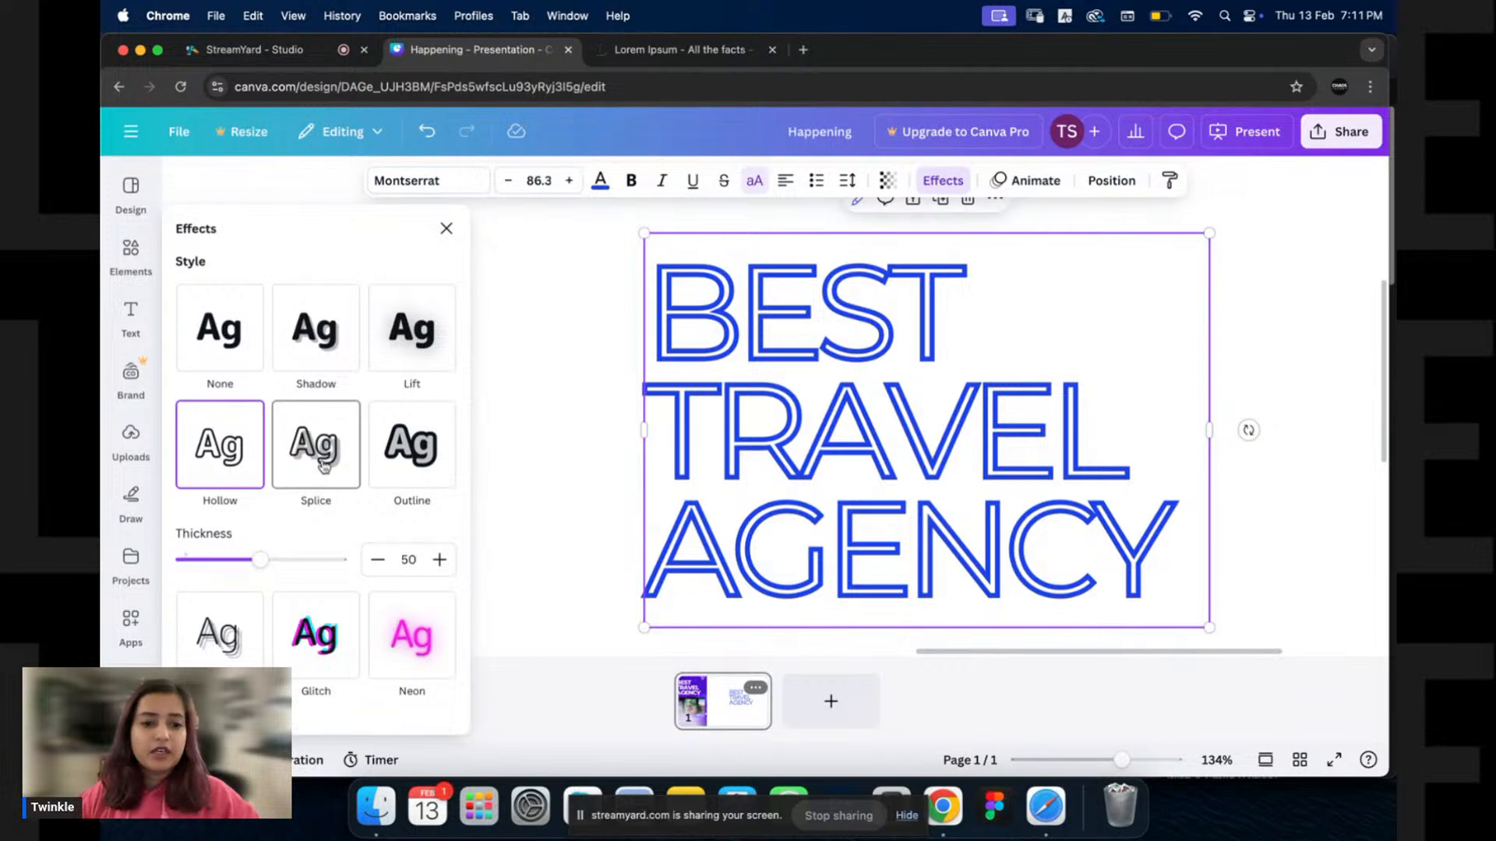
{"action": "left_click", "coordinate": [334, 492]}
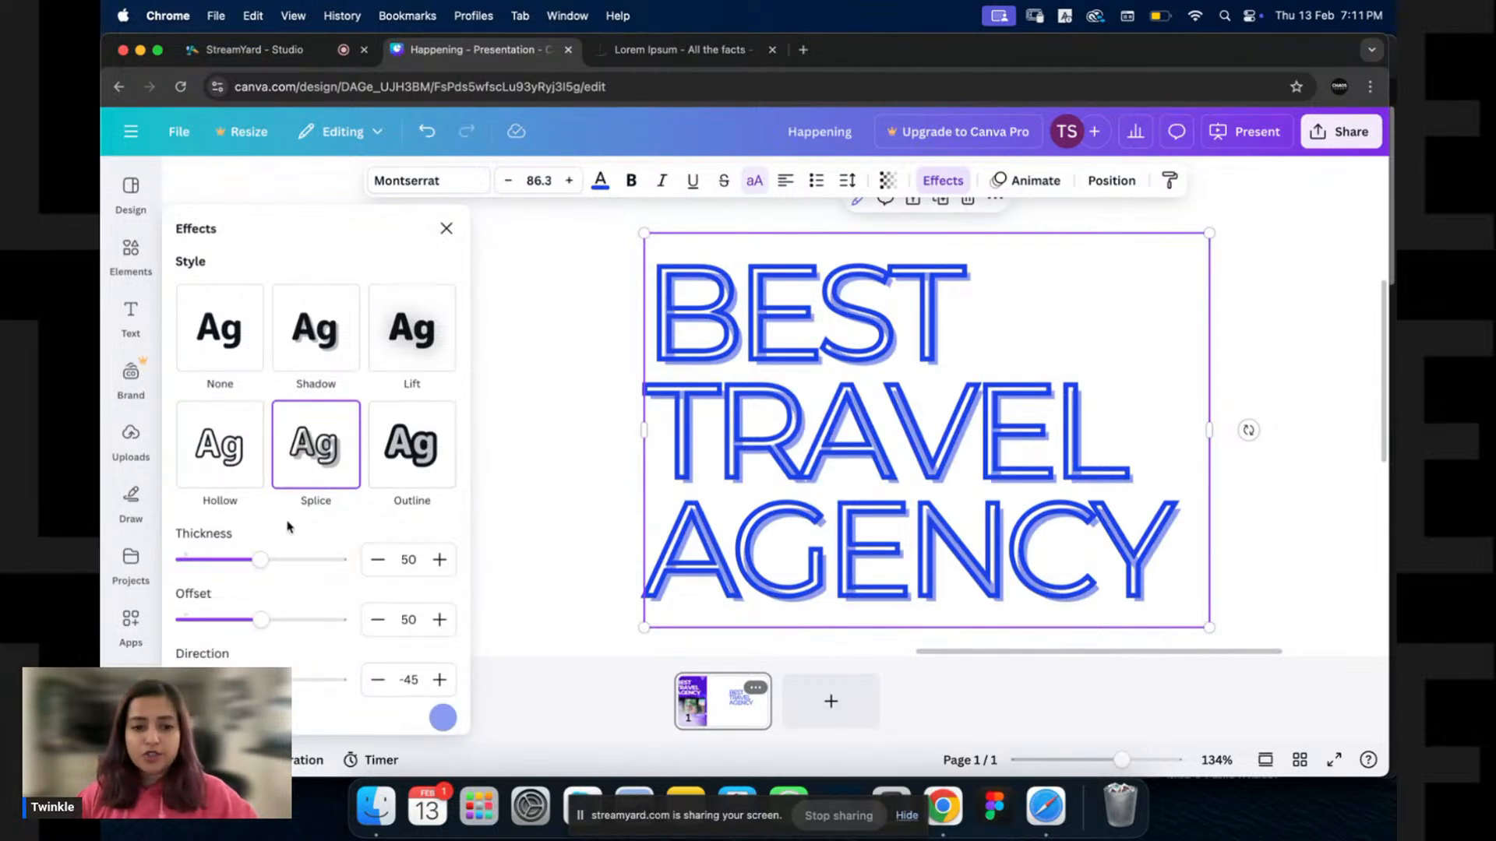
{"action": "scroll", "coordinate": [269, 575], "scroll_direction": "down", "scroll_amount": 3}
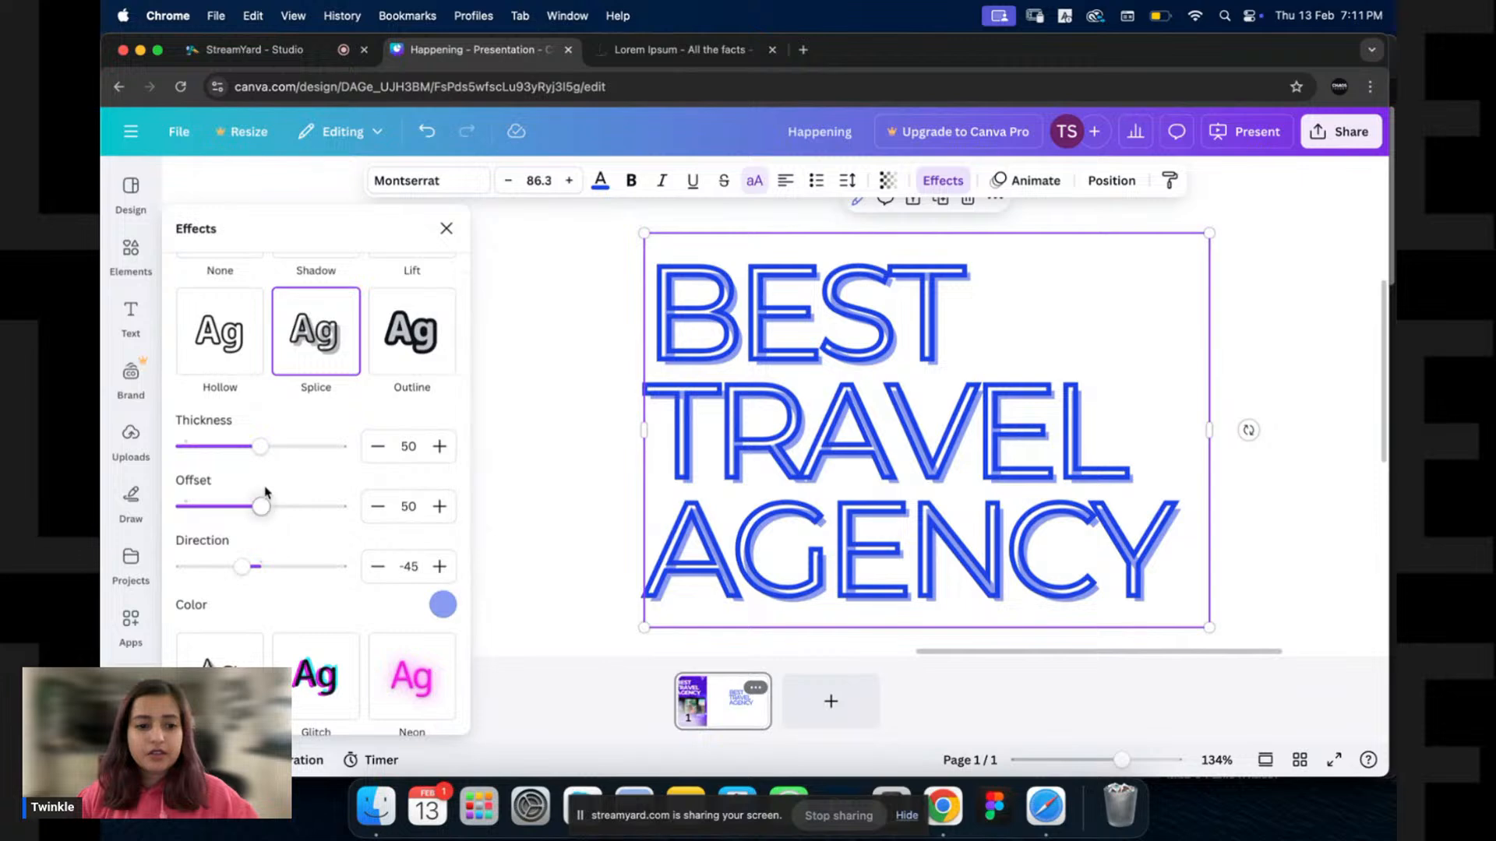
{"action": "left_click_drag", "start_coordinate": [261, 446], "coordinate": [219, 452]}
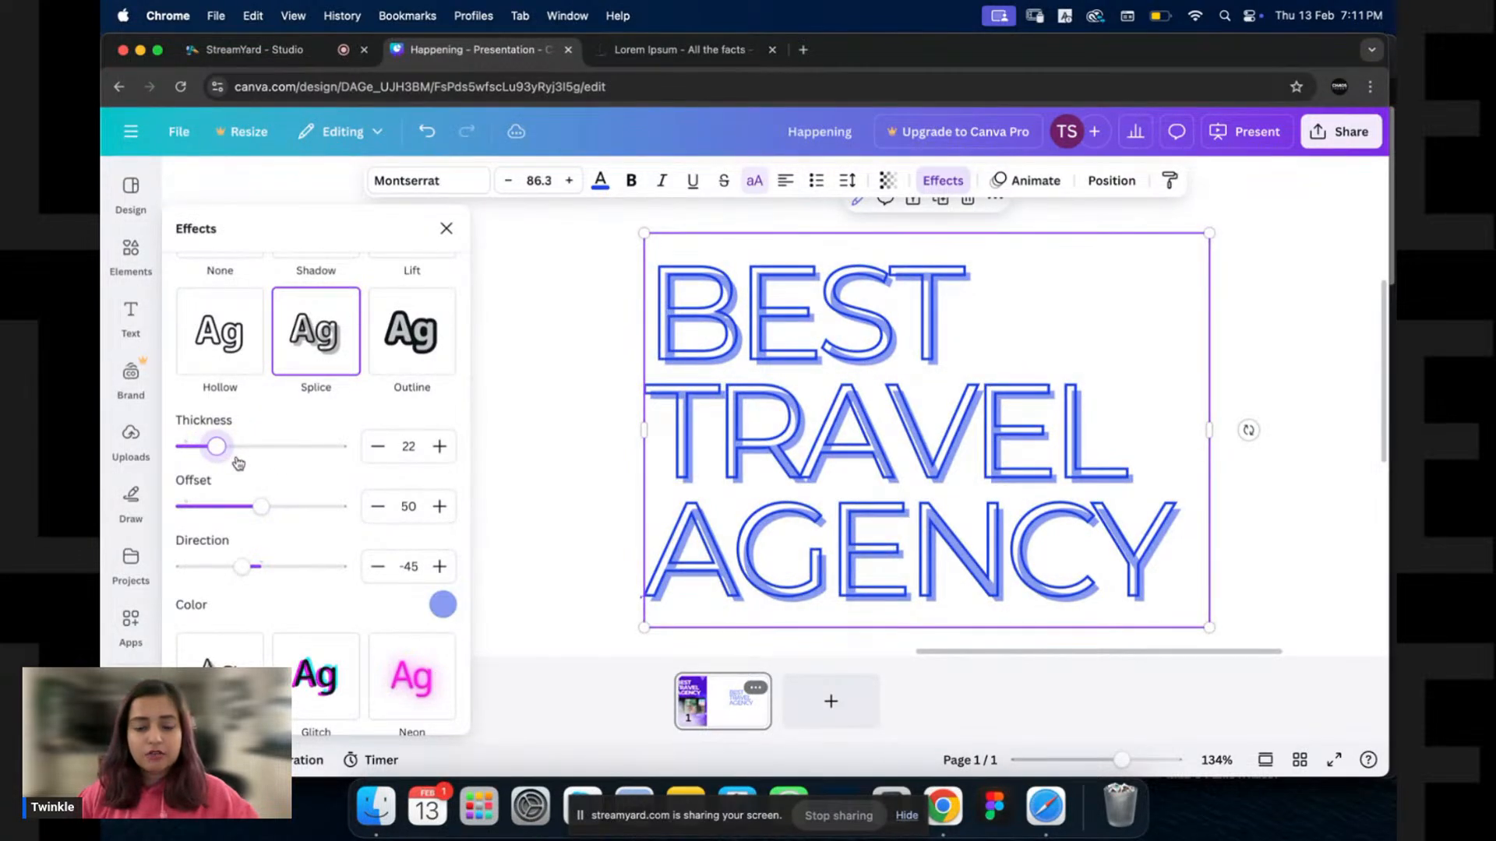
{"action": "mouse_move", "coordinate": [261, 506]}
{"action": "left_mouse_down"}
{"action": "mouse_move", "coordinate": [341, 505]}
{"action": "mouse_move", "coordinate": [180, 506]}
{"action": "mouse_move", "coordinate": [257, 507]}
{"action": "left_mouse_up"}
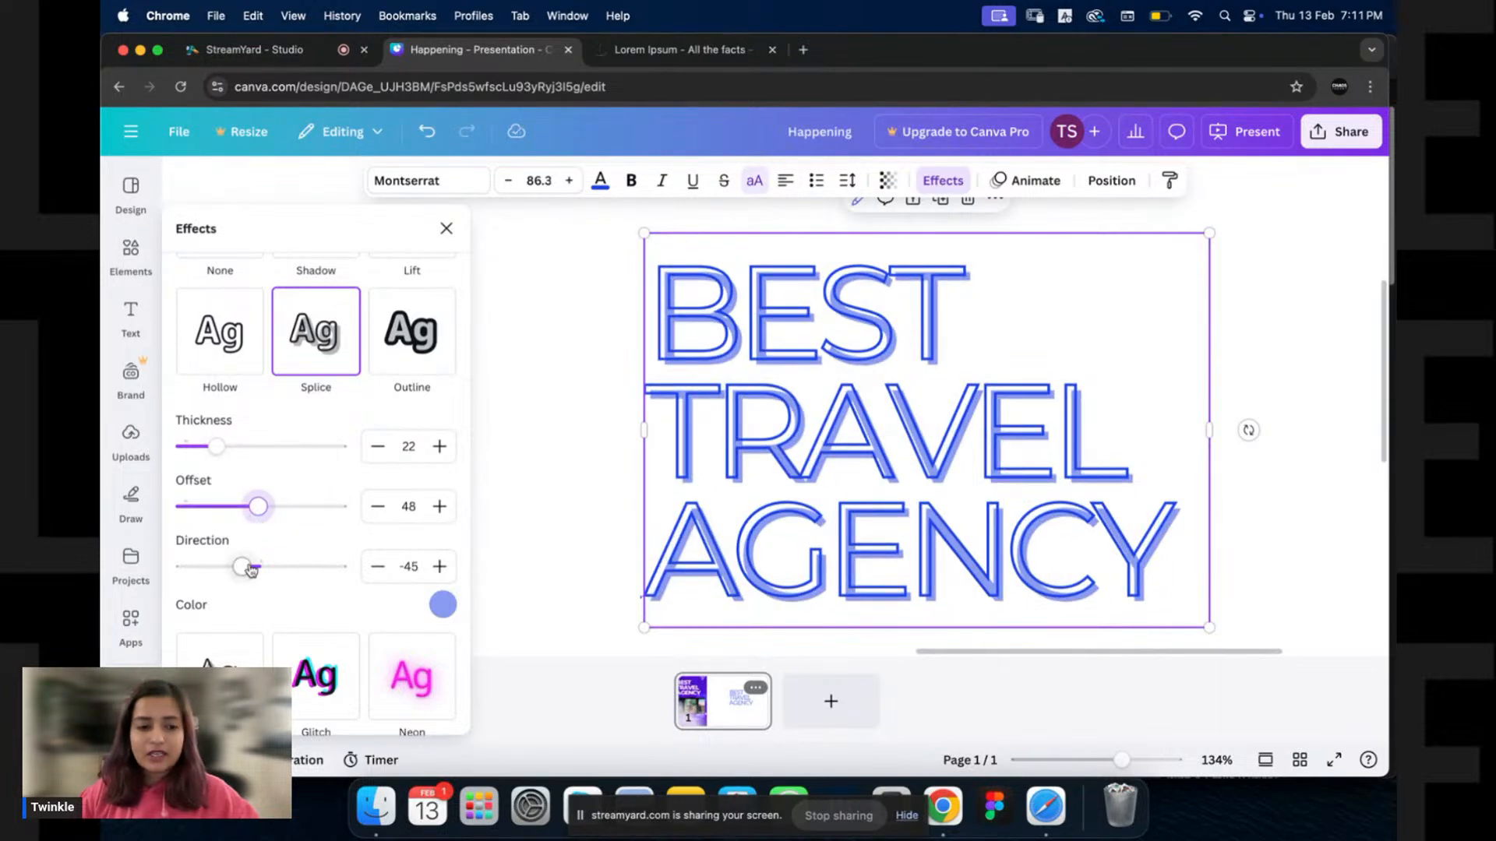
{"action": "left_click_drag", "start_coordinate": [243, 568], "coordinate": [261, 567]}
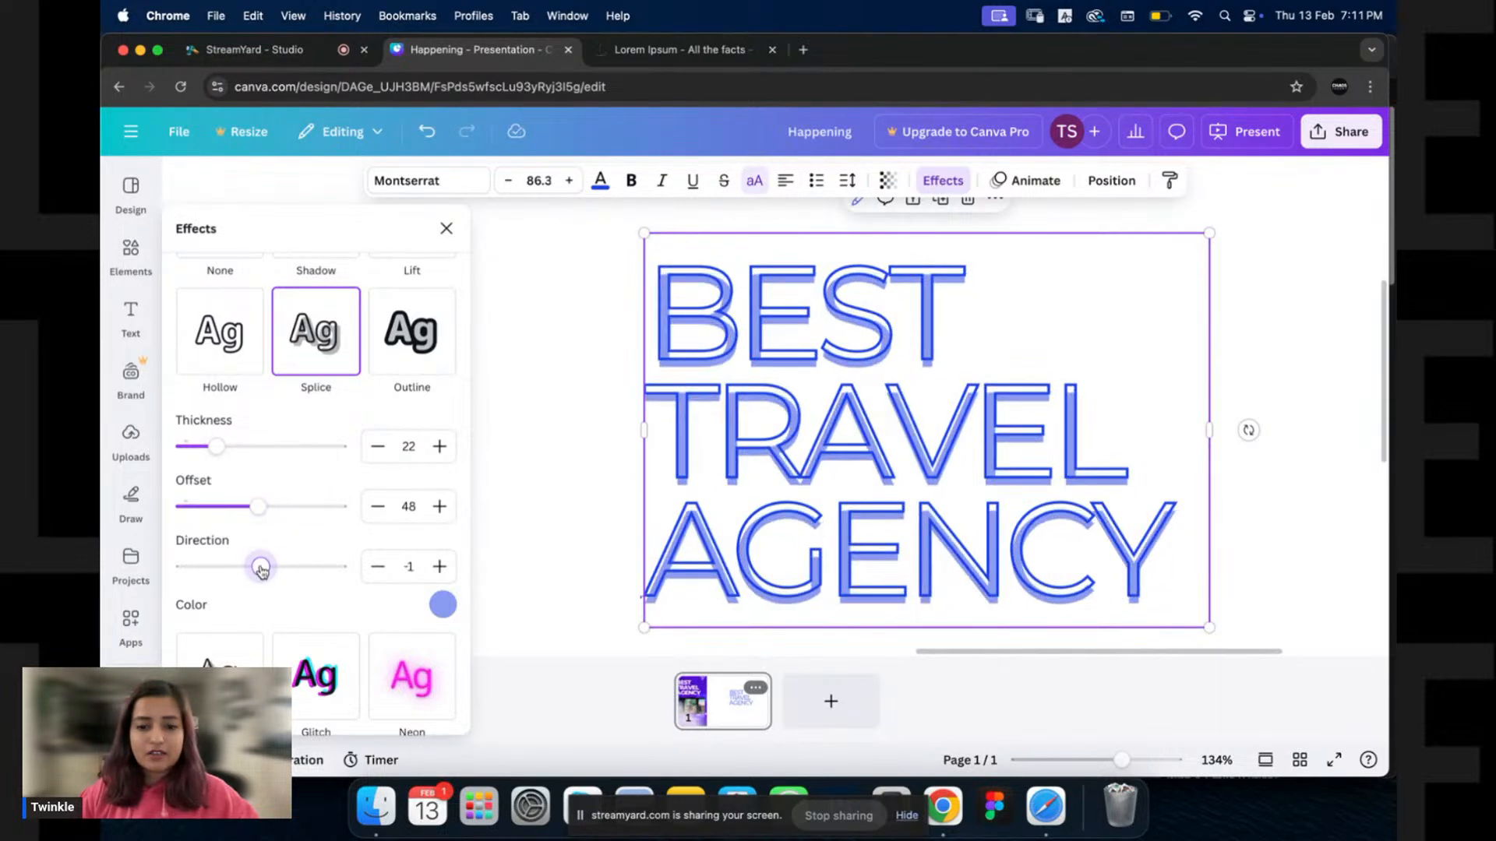
Try the Outline effect on the heading with thickness 39.
{"action": "left_click", "coordinate": [413, 343]}
{"action": "left_click_drag", "start_coordinate": [268, 448], "coordinate": [216, 447]}
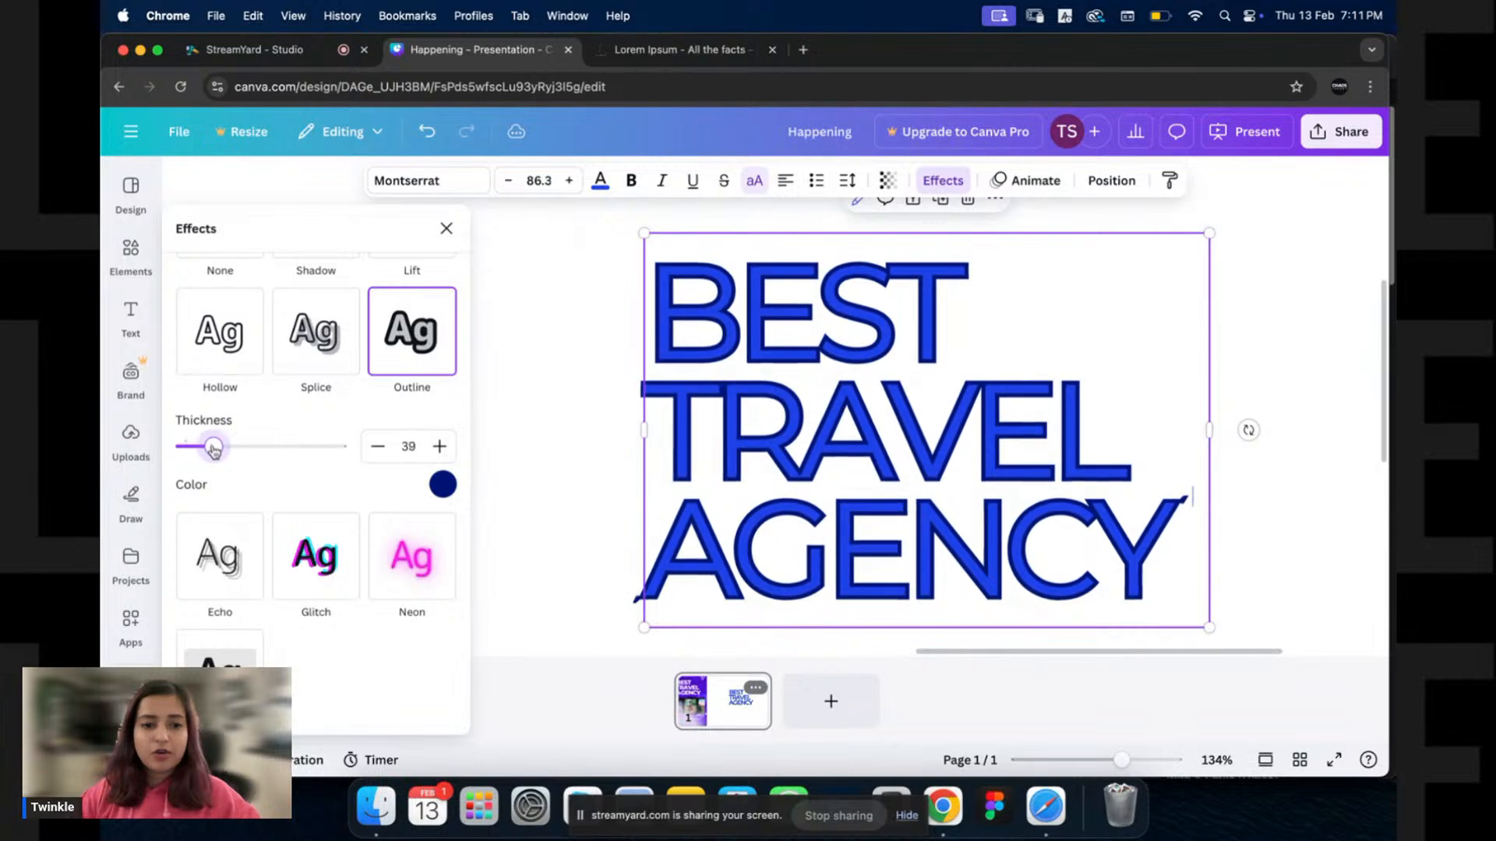
Try the Echo effect on the heading with offset 71 and direction -53.
{"action": "left_click", "coordinate": [236, 574]}
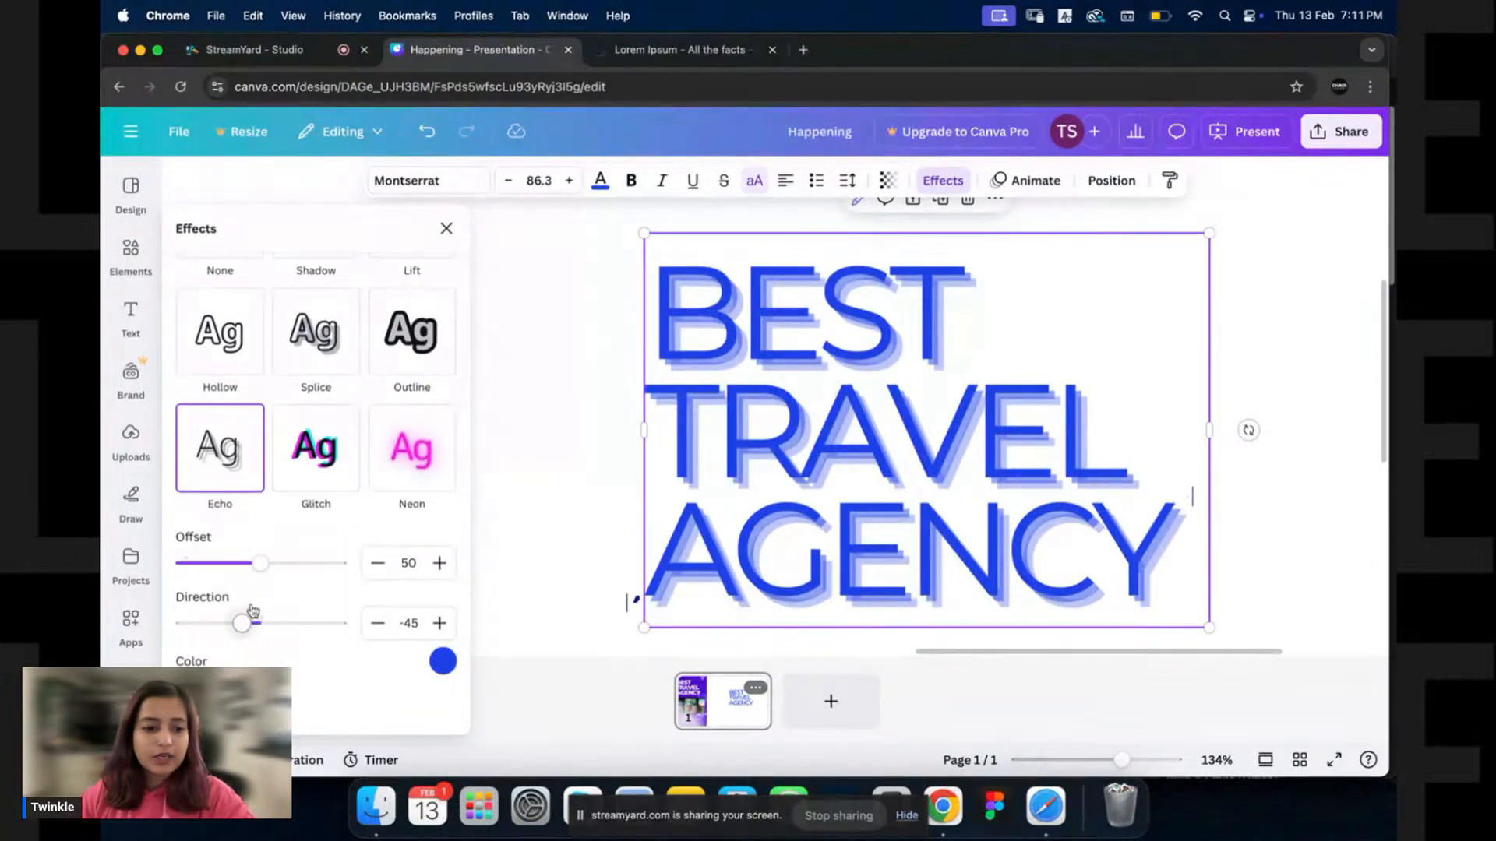
{"action": "mouse_move", "coordinate": [265, 570]}
{"action": "left_mouse_down"}
{"action": "mouse_move", "coordinate": [321, 569]}
{"action": "mouse_move", "coordinate": [257, 573]}
{"action": "left_mouse_up"}
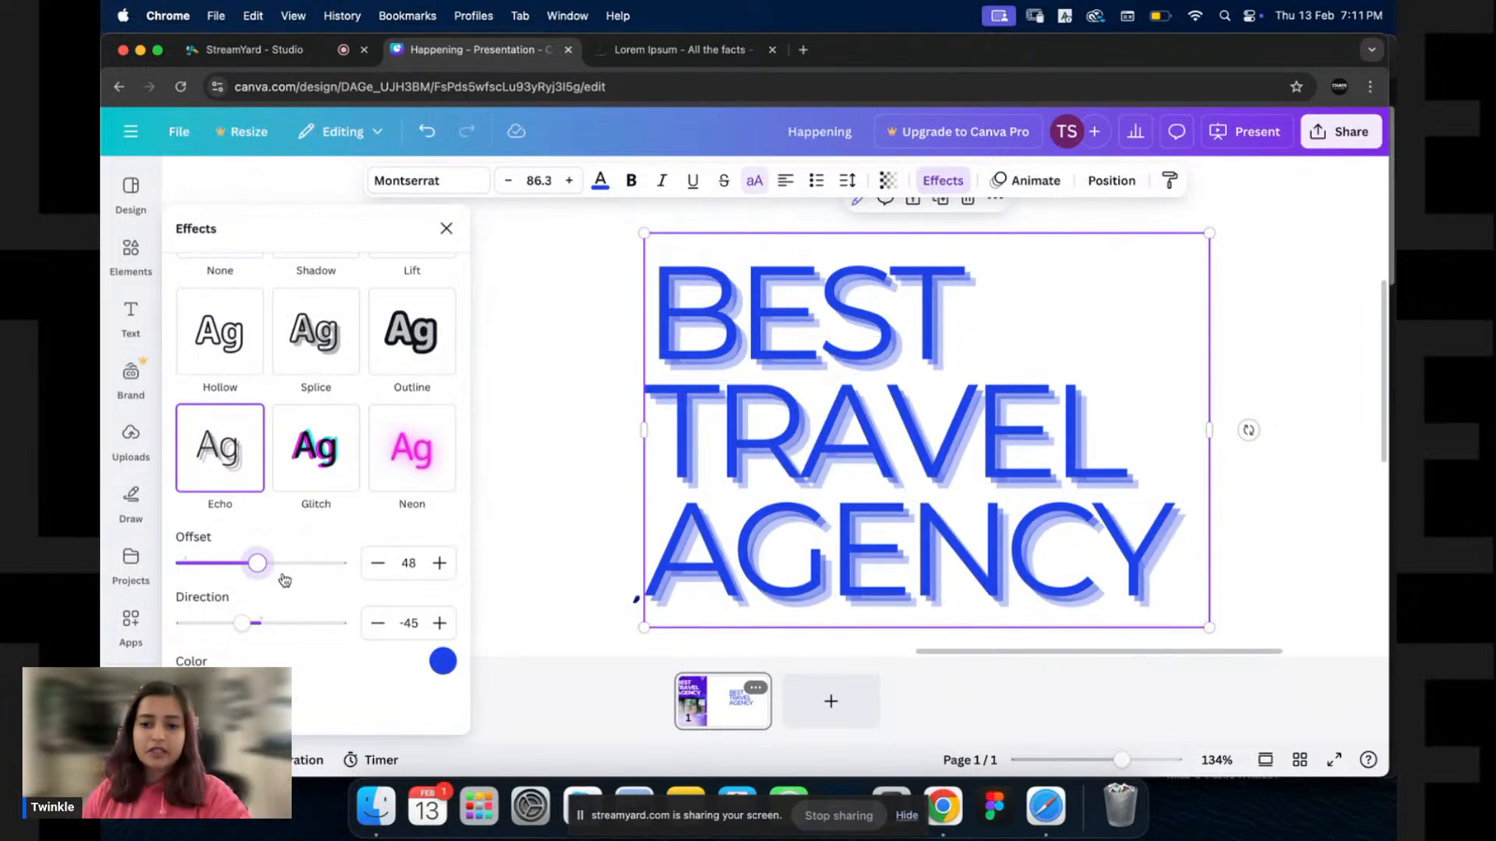
{"action": "left_click", "coordinate": [278, 566]}
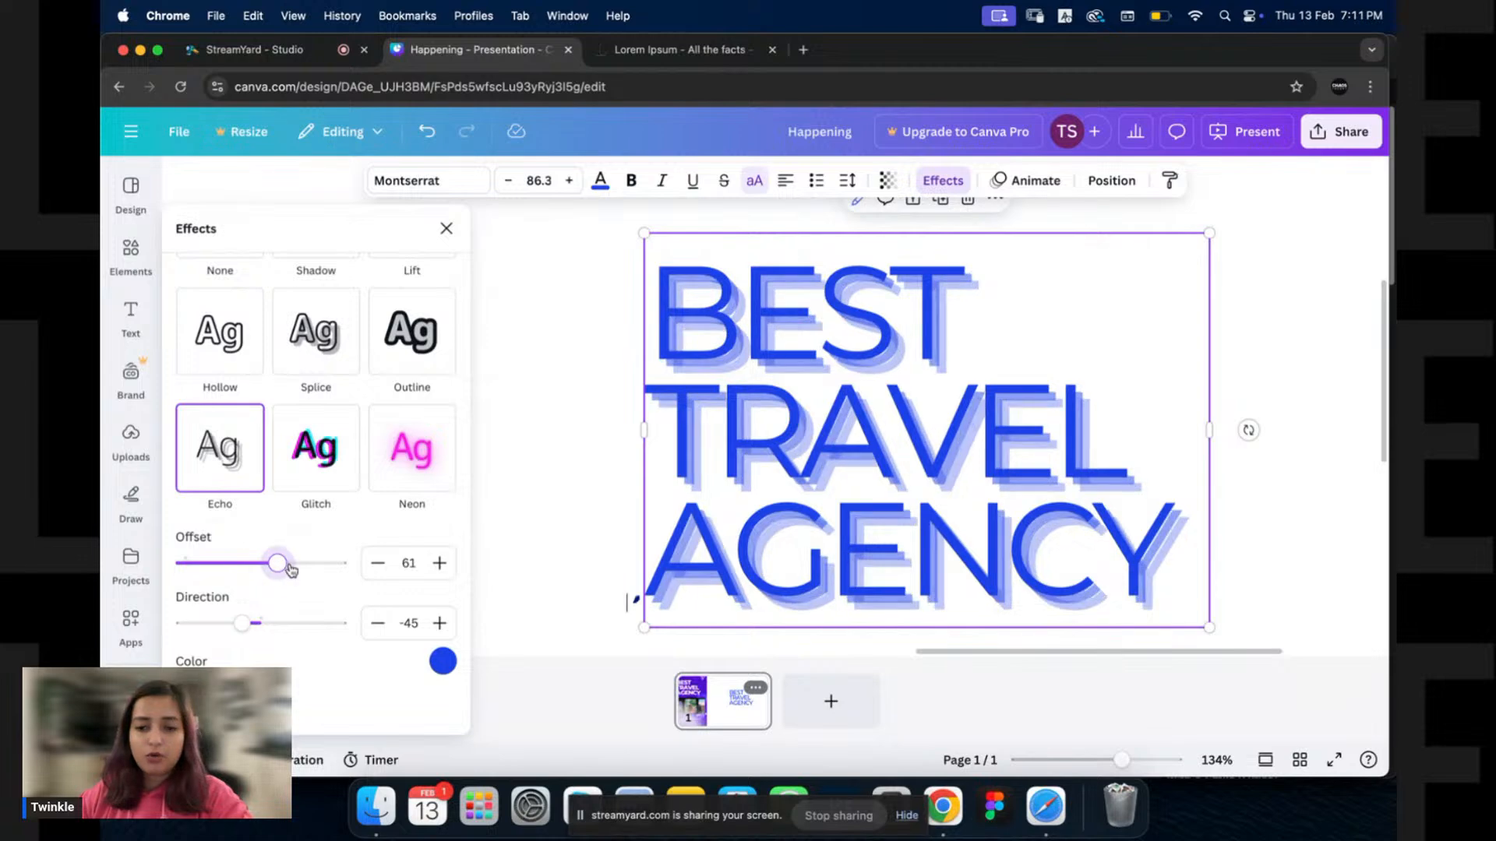
{"action": "left_click_drag", "start_coordinate": [290, 570], "coordinate": [295, 562]}
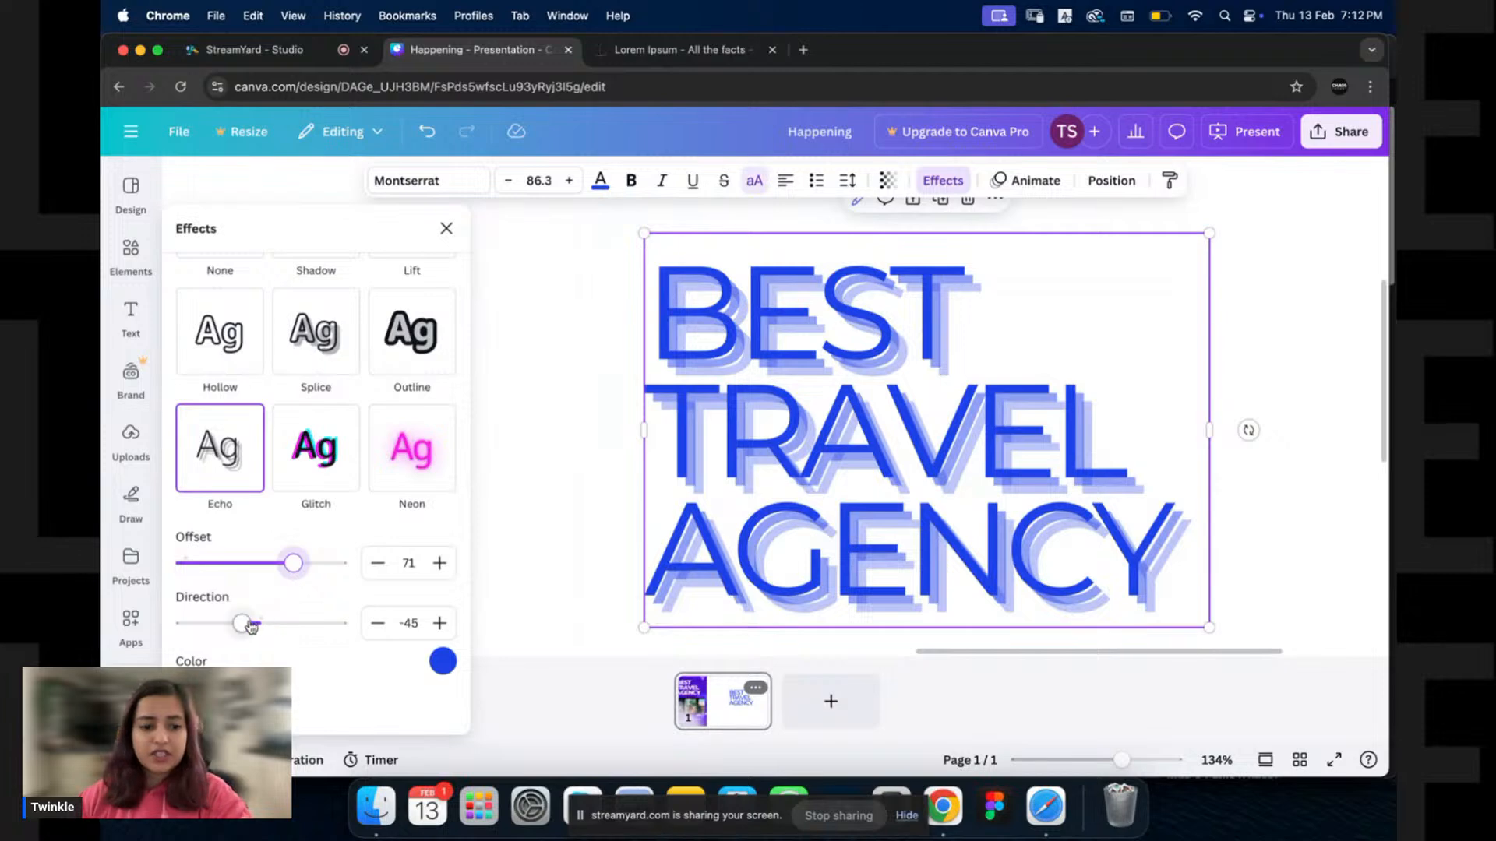
{"action": "mouse_move", "coordinate": [241, 621]}
{"action": "left_mouse_down"}
{"action": "mouse_move", "coordinate": [224, 622]}
{"action": "mouse_move", "coordinate": [243, 633]}
{"action": "left_mouse_up"}
{"action": "scroll", "coordinate": [293, 501], "scroll_direction": "down", "scroll_amount": 3}
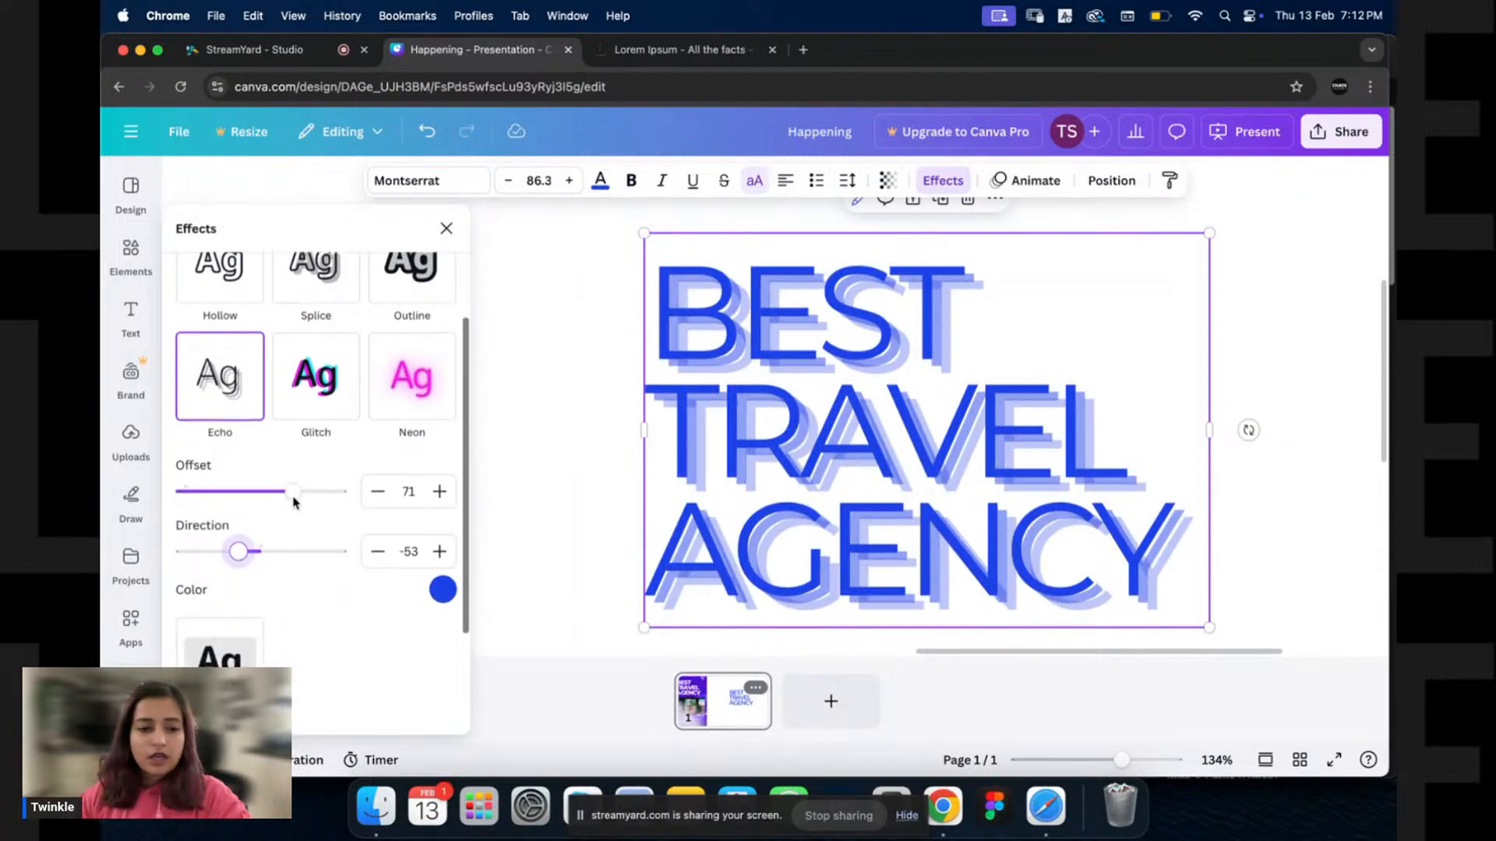
Try the Glitch effect on the heading with the cyan and red color pair, offset 90 and direction 84.
{"action": "left_click", "coordinate": [325, 370]}
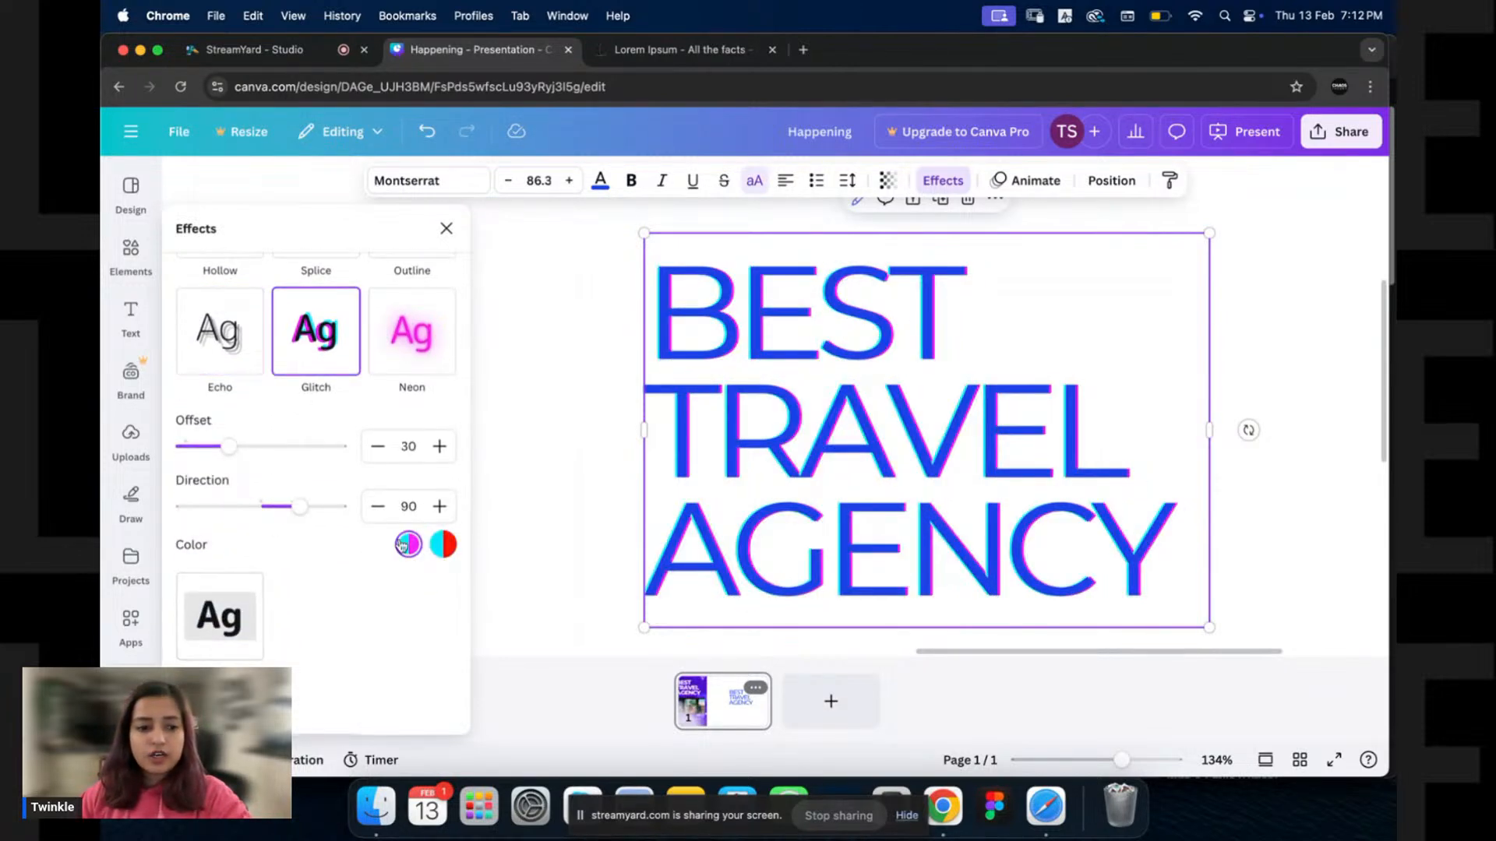
{"action": "left_click", "coordinate": [442, 545]}
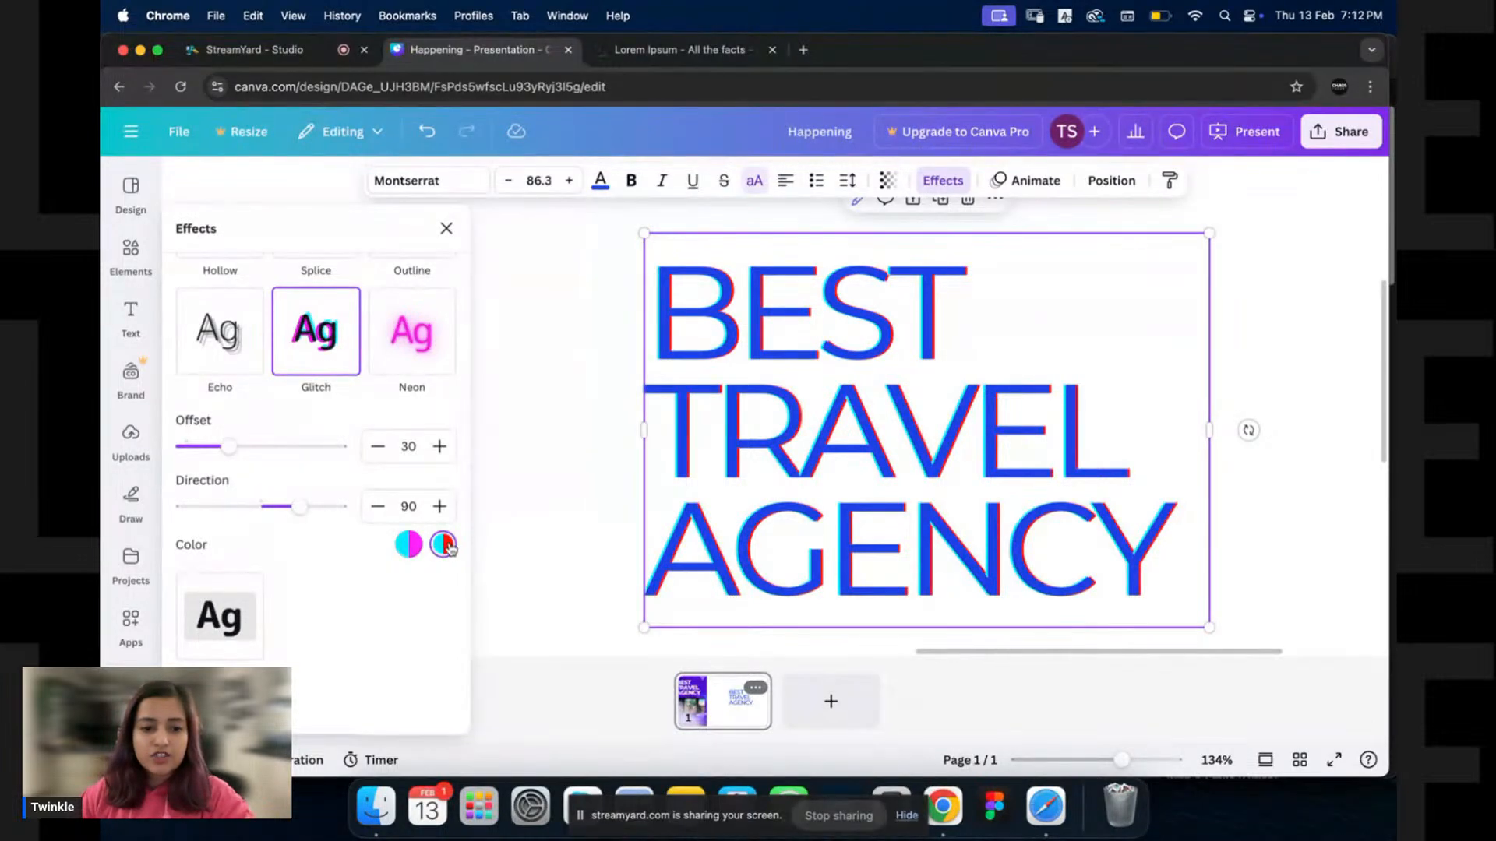
{"action": "left_click", "coordinate": [402, 553]}
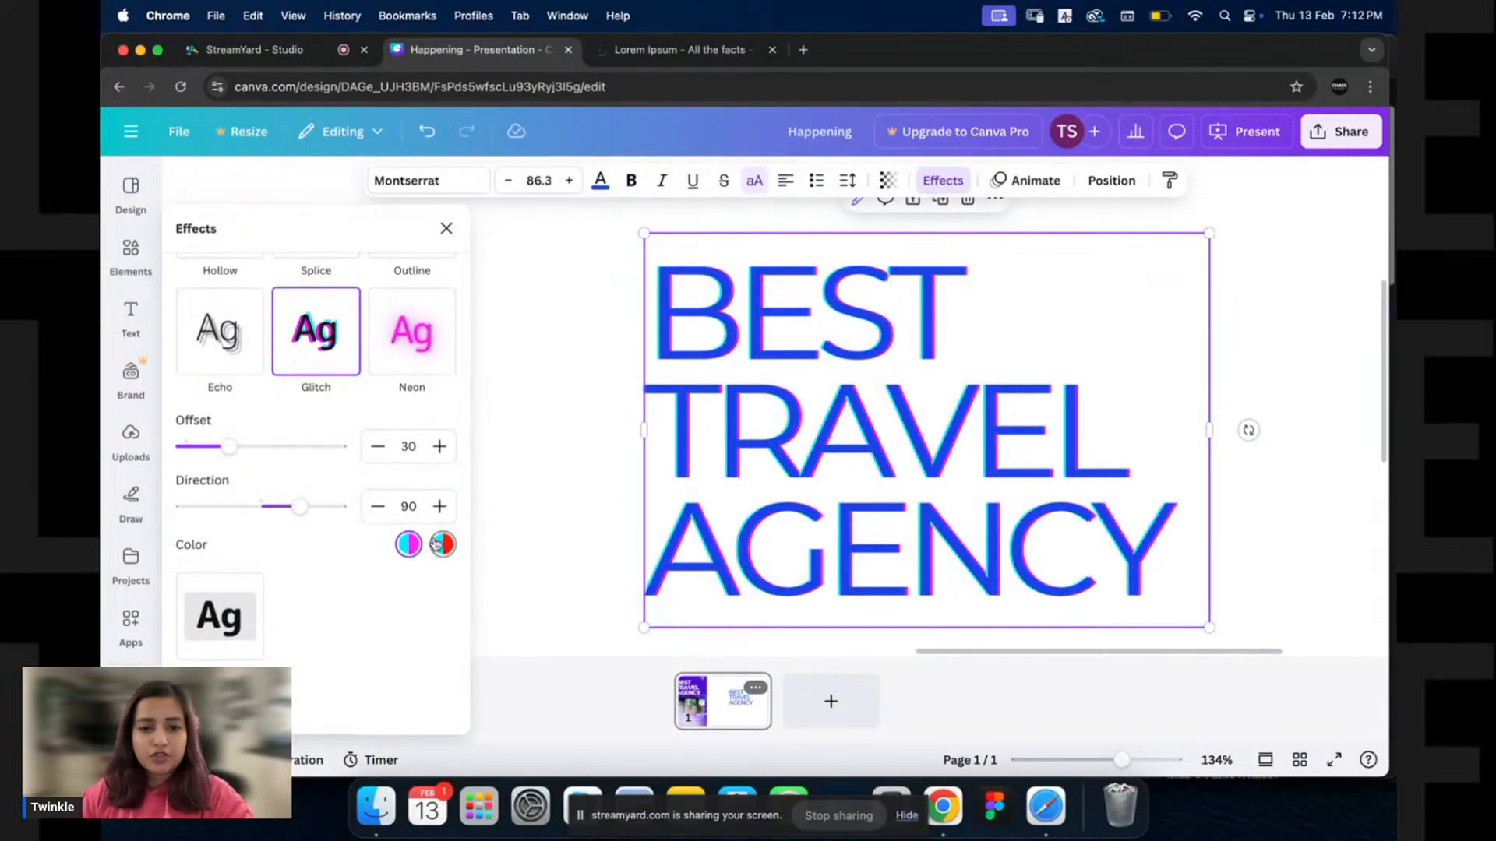
{"action": "left_click", "coordinate": [441, 546]}
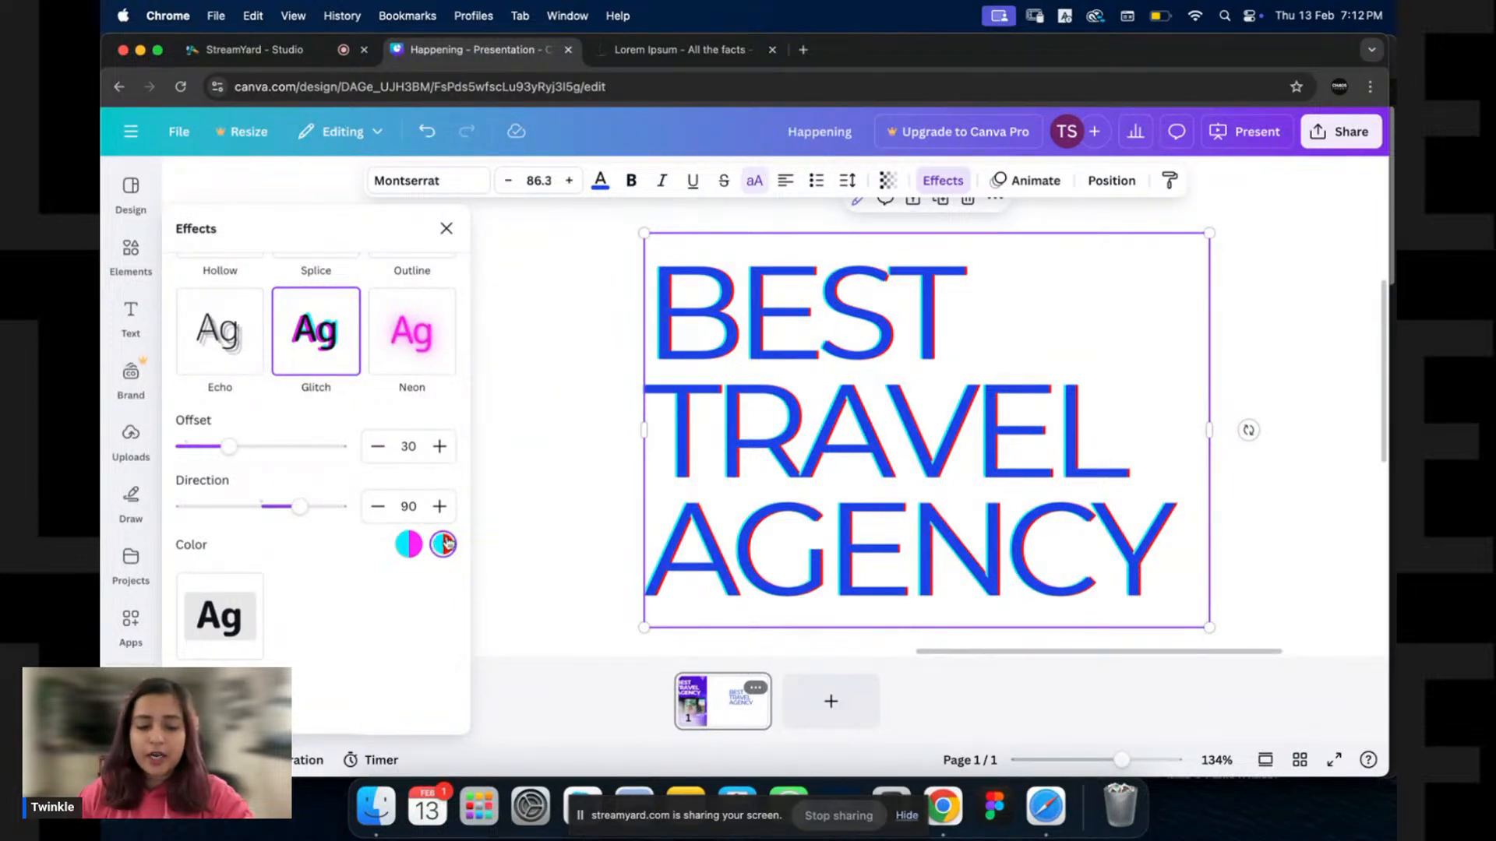
{"action": "left_click_drag", "start_coordinate": [253, 451], "coordinate": [323, 452]}
{"action": "mouse_move", "coordinate": [300, 506]}
{"action": "left_mouse_down"}
{"action": "mouse_move", "coordinate": [277, 505]}
{"action": "mouse_move", "coordinate": [297, 508]}
{"action": "left_mouse_up"}
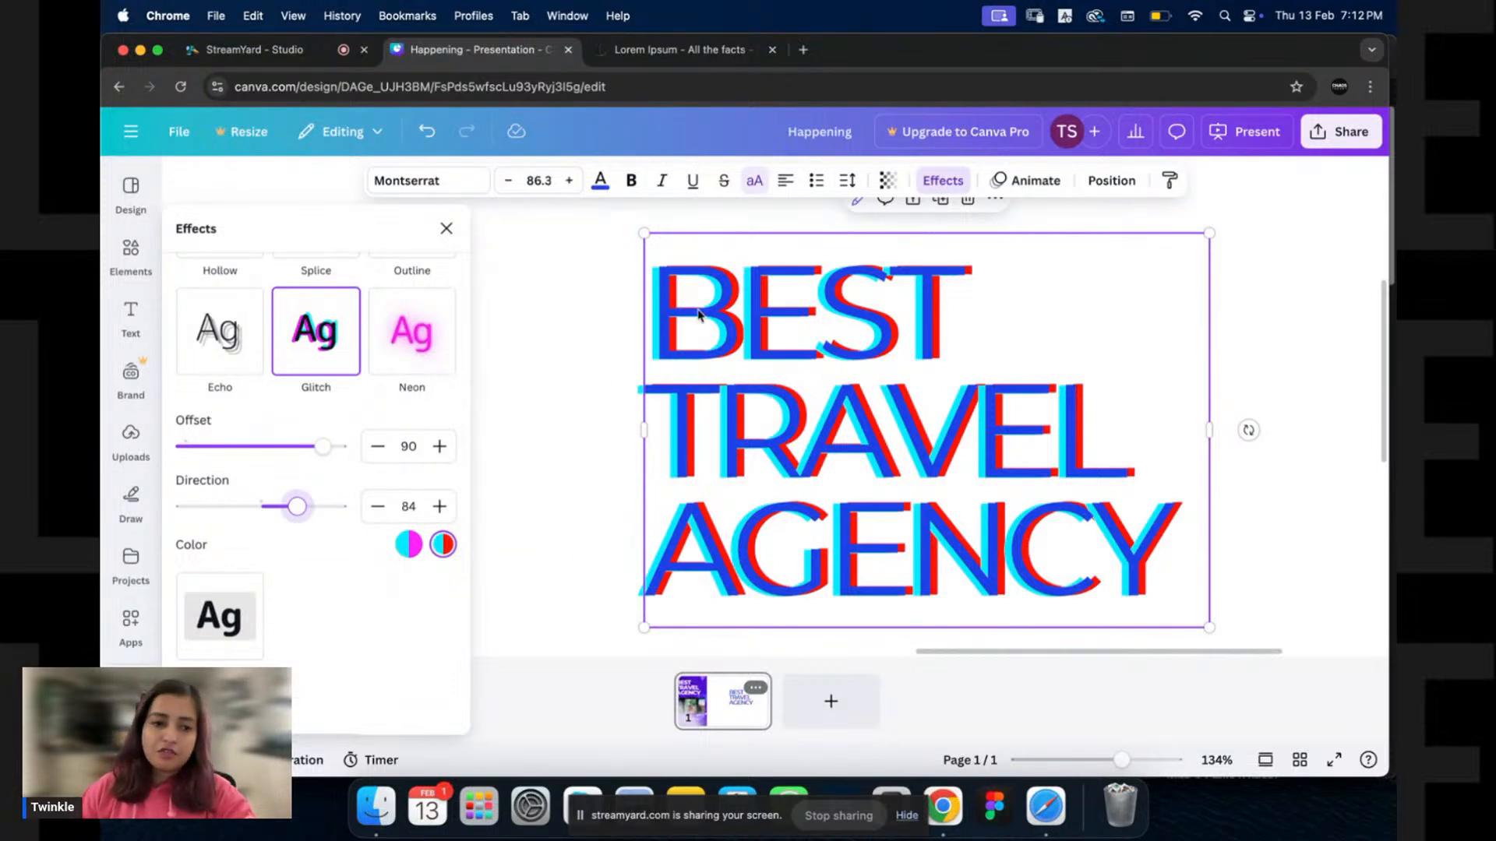
Apply the Neon effect to the heading and change its text color to the default solid pink.
{"action": "left_click", "coordinate": [415, 352]}
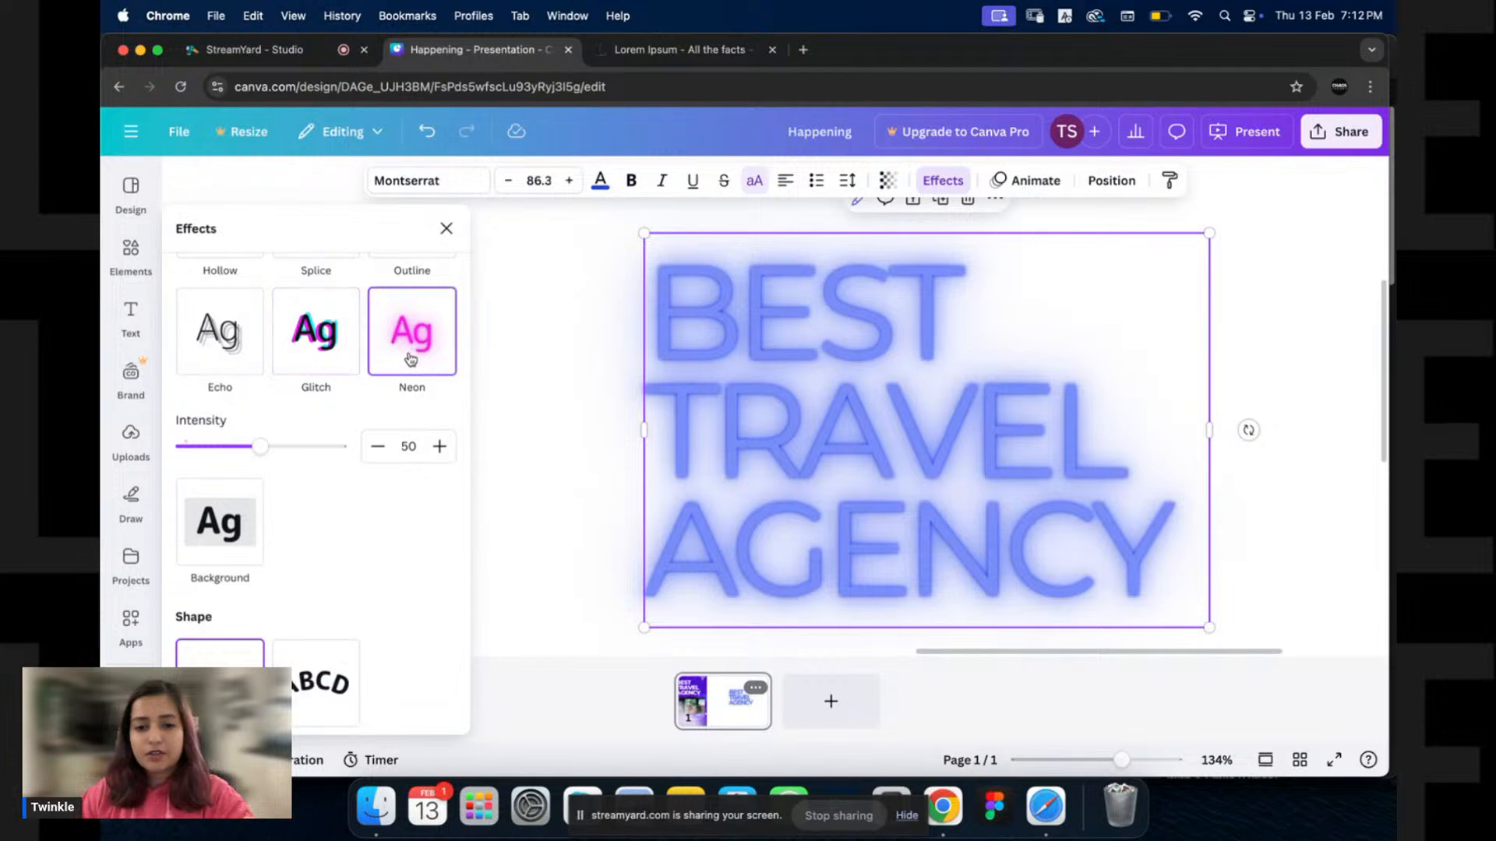
{"action": "scroll", "coordinate": [304, 507], "scroll_direction": "down", "scroll_amount": 1}
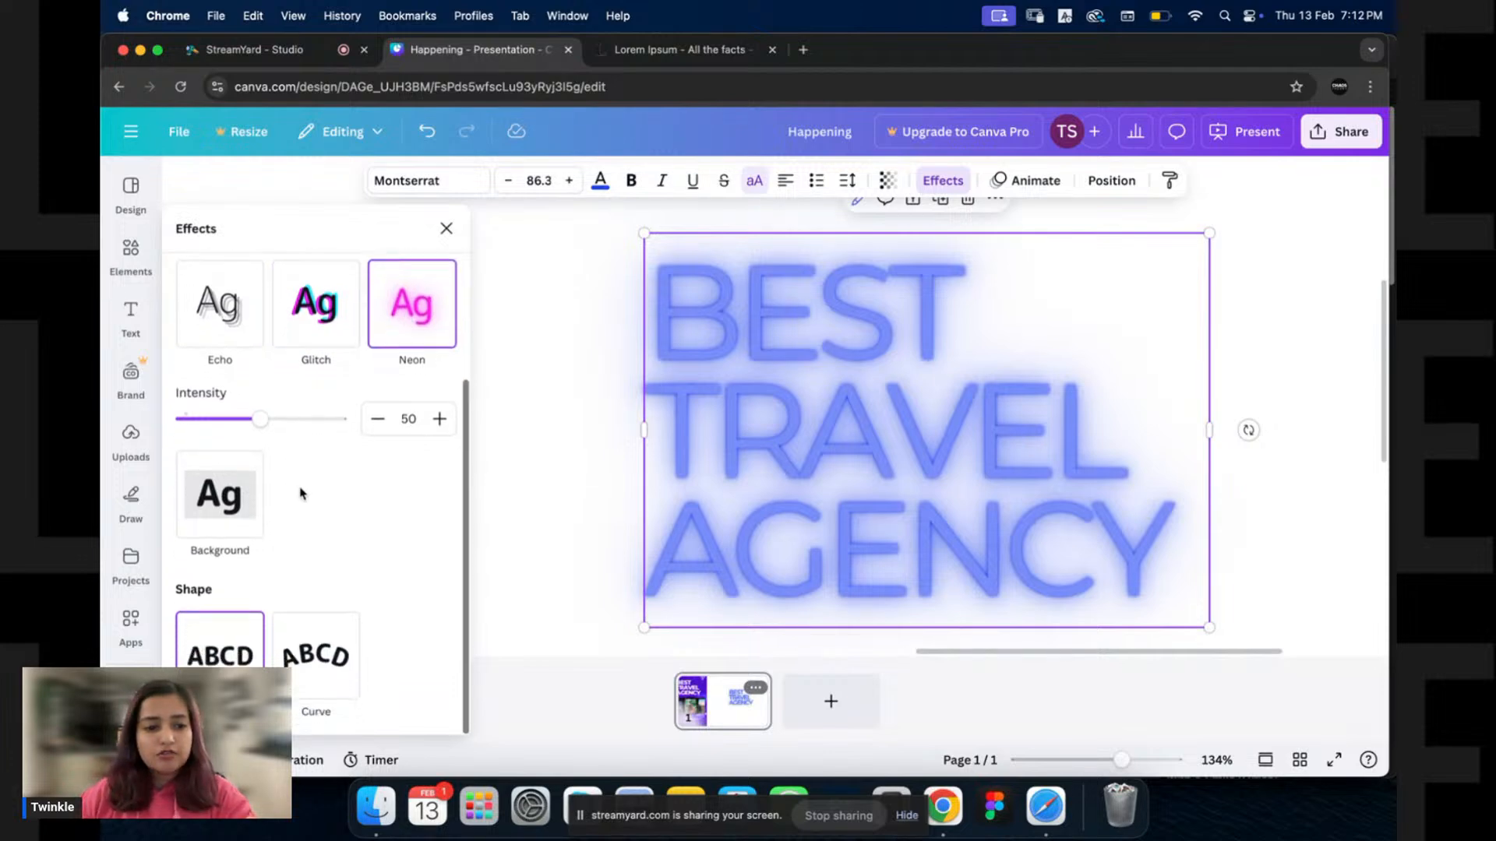
{"action": "scroll", "coordinate": [327, 444], "scroll_direction": "up", "scroll_amount": 3}
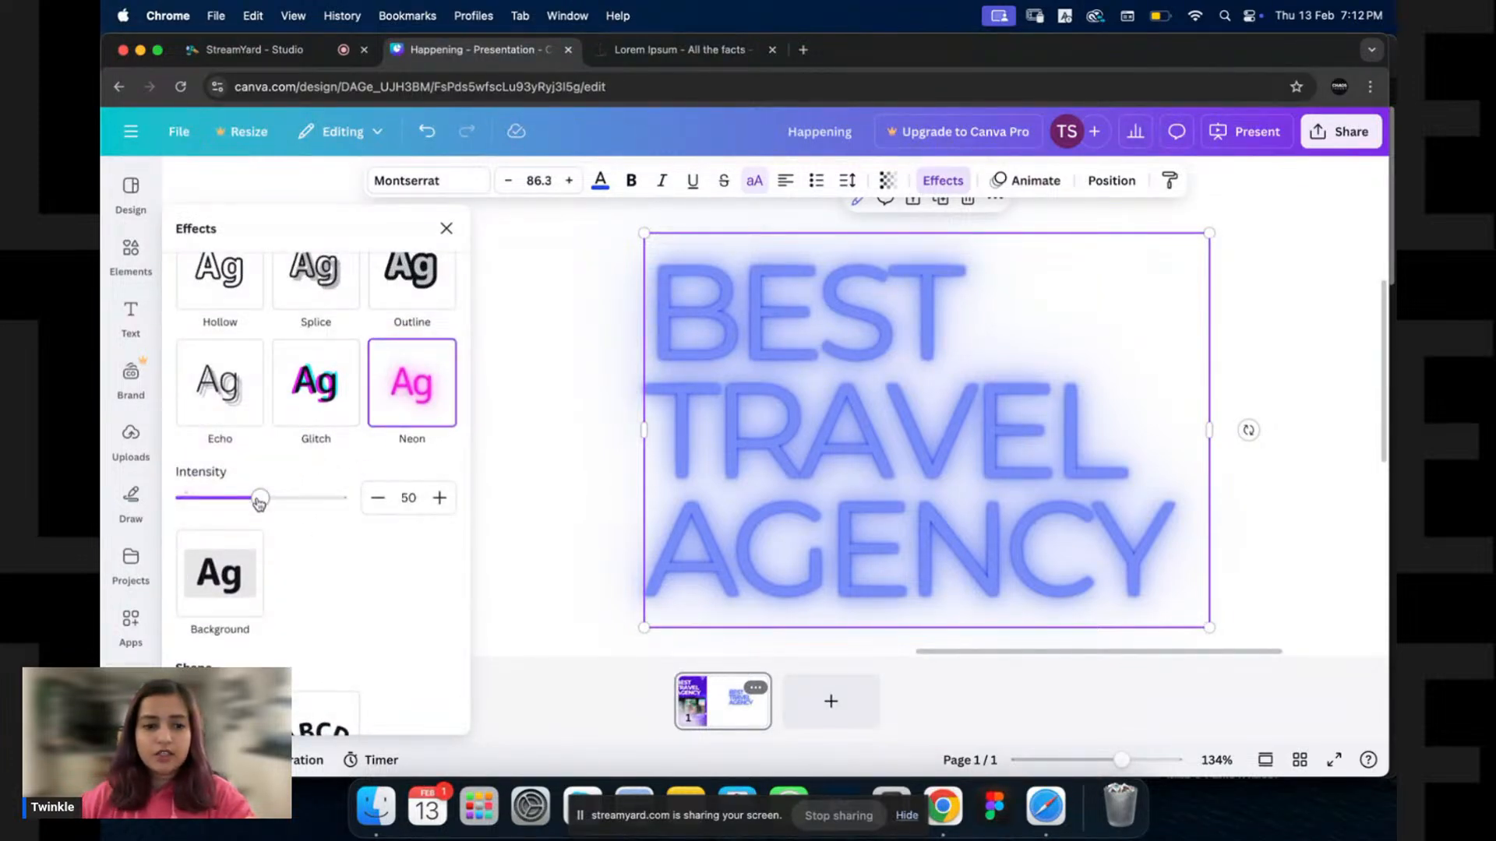
{"action": "left_click", "coordinate": [600, 180]}
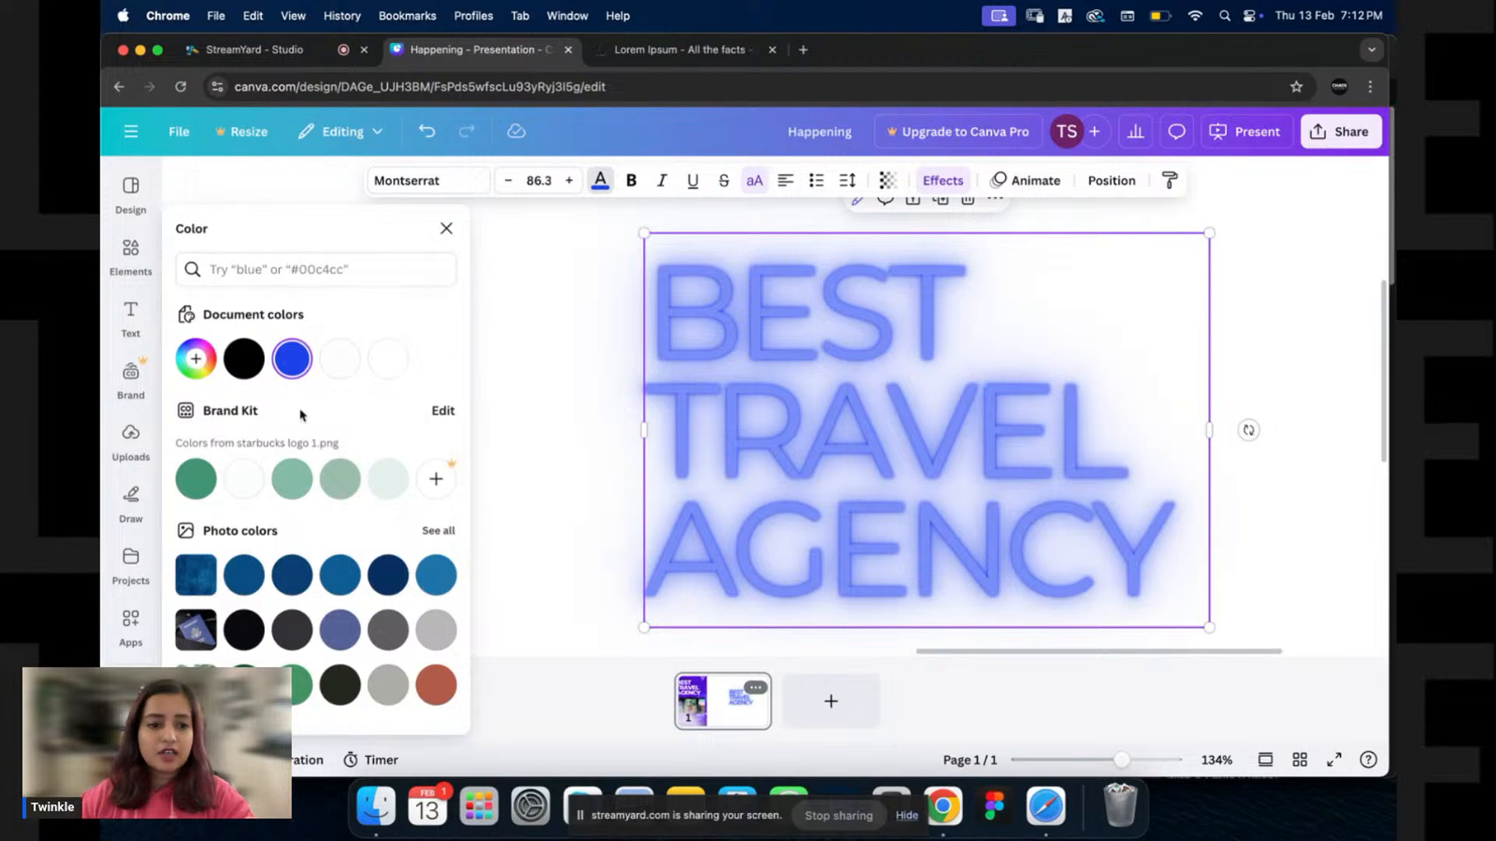
{"action": "scroll", "coordinate": [372, 473], "scroll_direction": "down", "scroll_amount": 4}
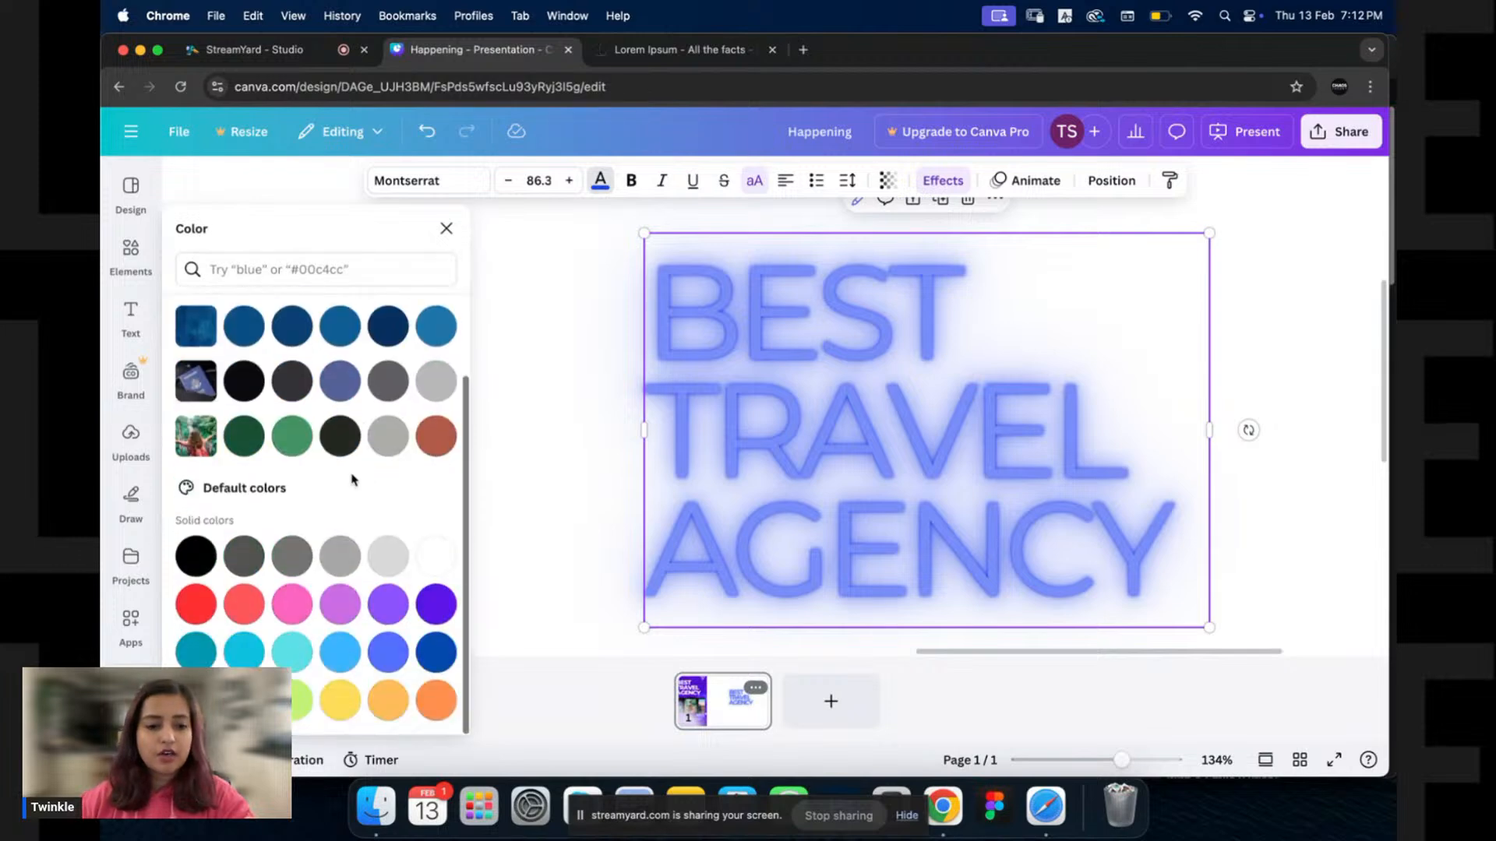
{"action": "left_click", "coordinate": [290, 602]}
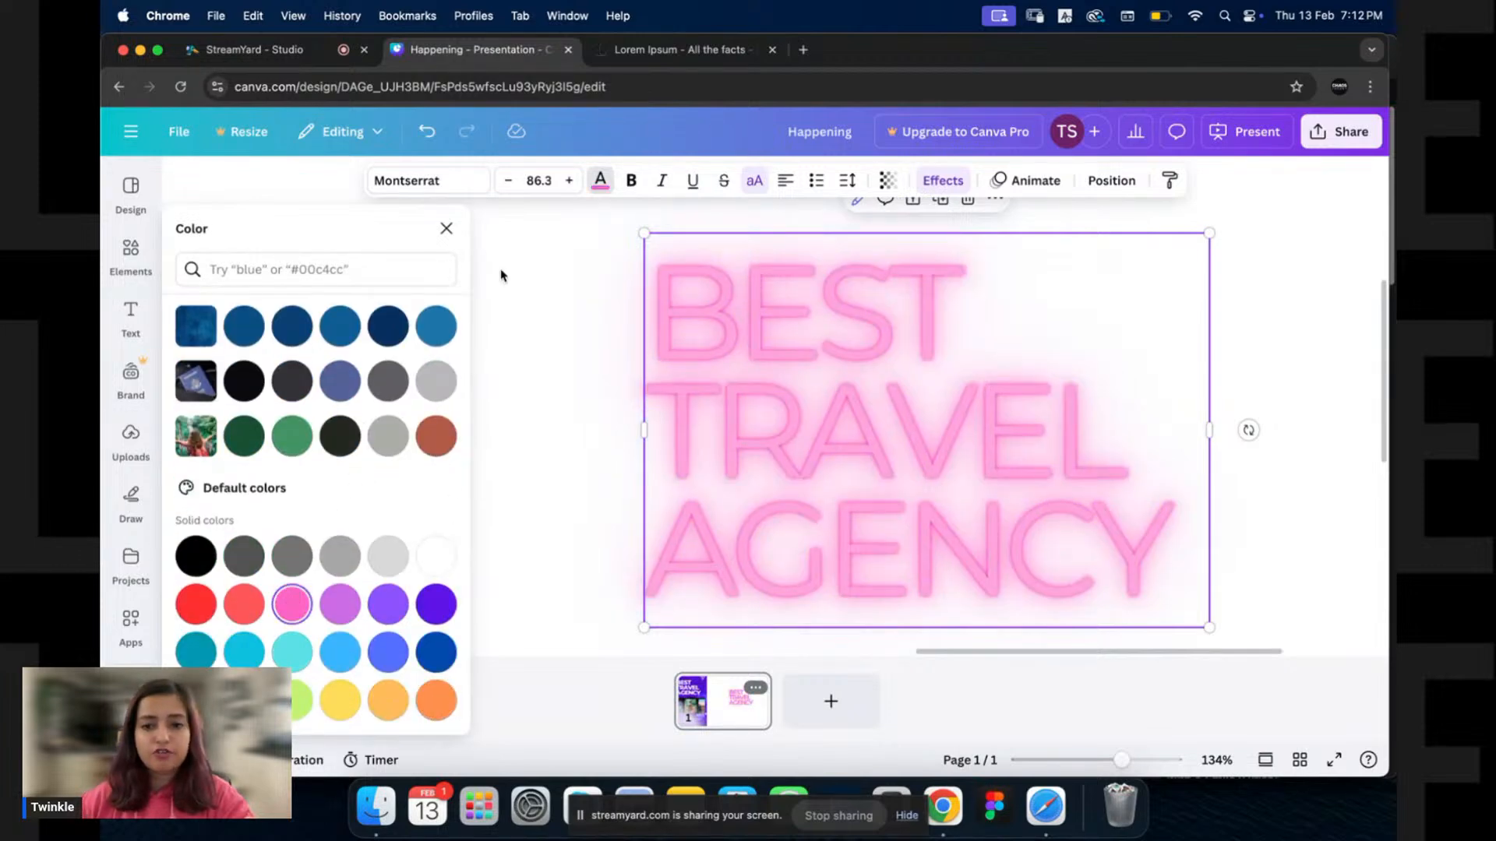
Turn the heading's uppercase formatting off and back on, and reopen its text effects.
{"action": "left_click", "coordinate": [757, 184]}
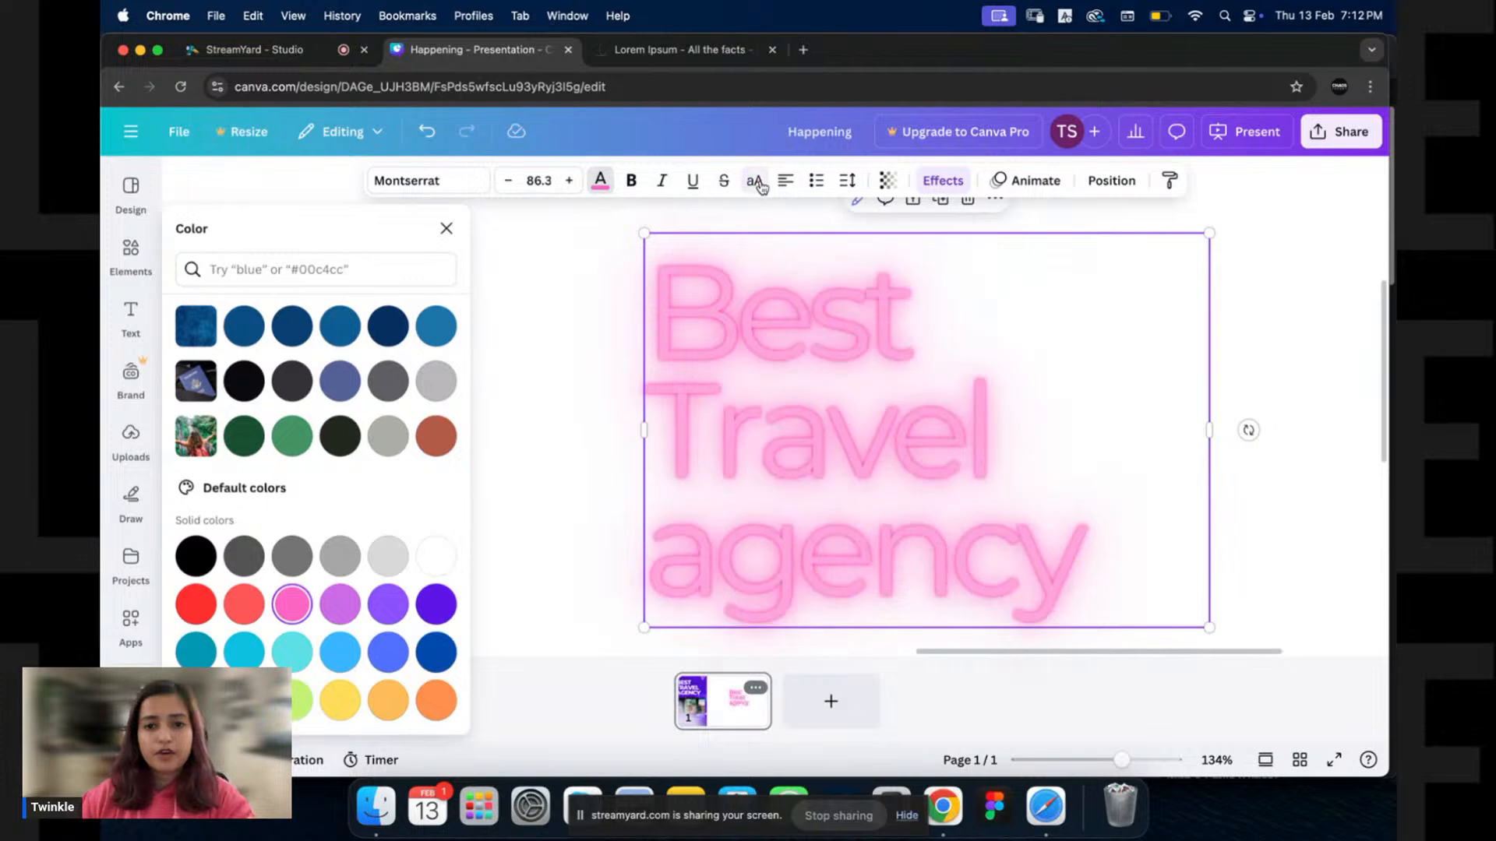
{"action": "left_click", "coordinate": [760, 185]}
{"action": "left_click", "coordinate": [939, 180]}
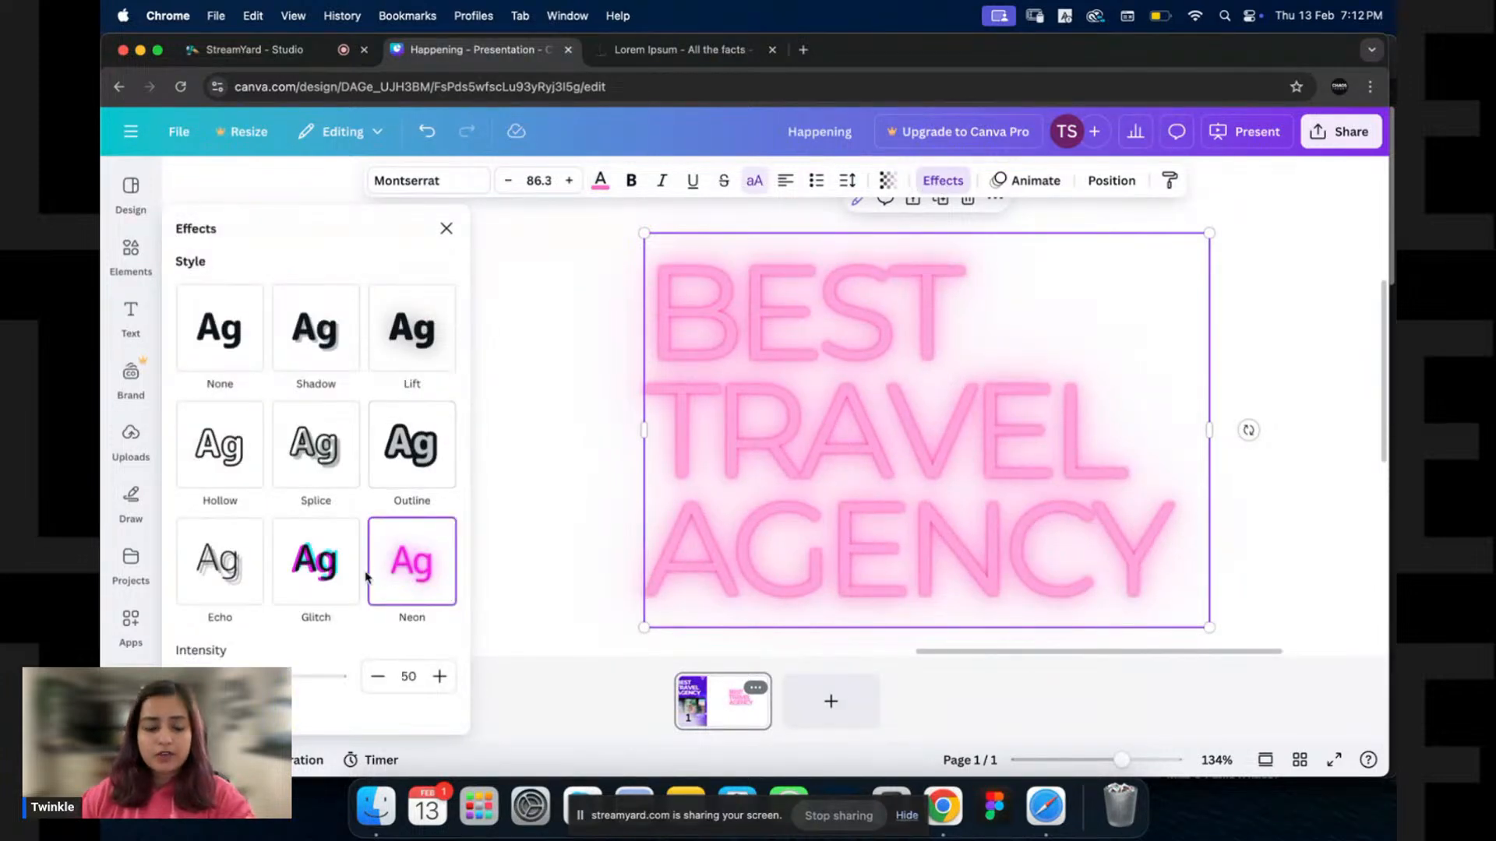
Set the heading's Neon intensity to 11 and reselect the whole text box.
{"action": "scroll", "coordinate": [367, 577], "scroll_direction": "down", "scroll_amount": 3}
{"action": "left_click_drag", "start_coordinate": [294, 520], "coordinate": [196, 528]}
{"action": "left_click", "coordinate": [796, 415]}
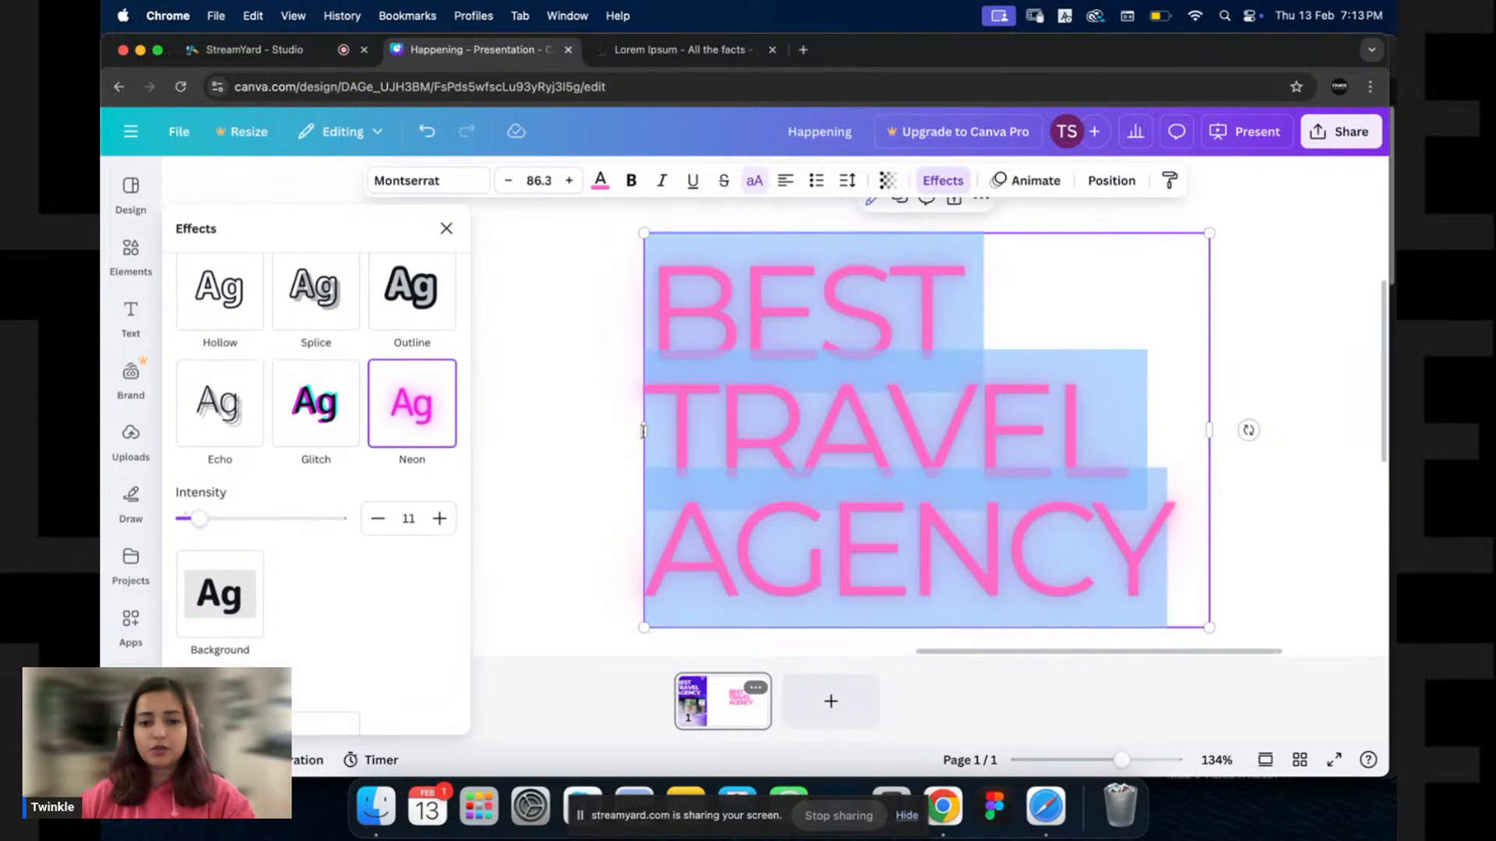
{"action": "key", "text": "Escape"}
{"action": "left_click", "coordinate": [600, 441]}
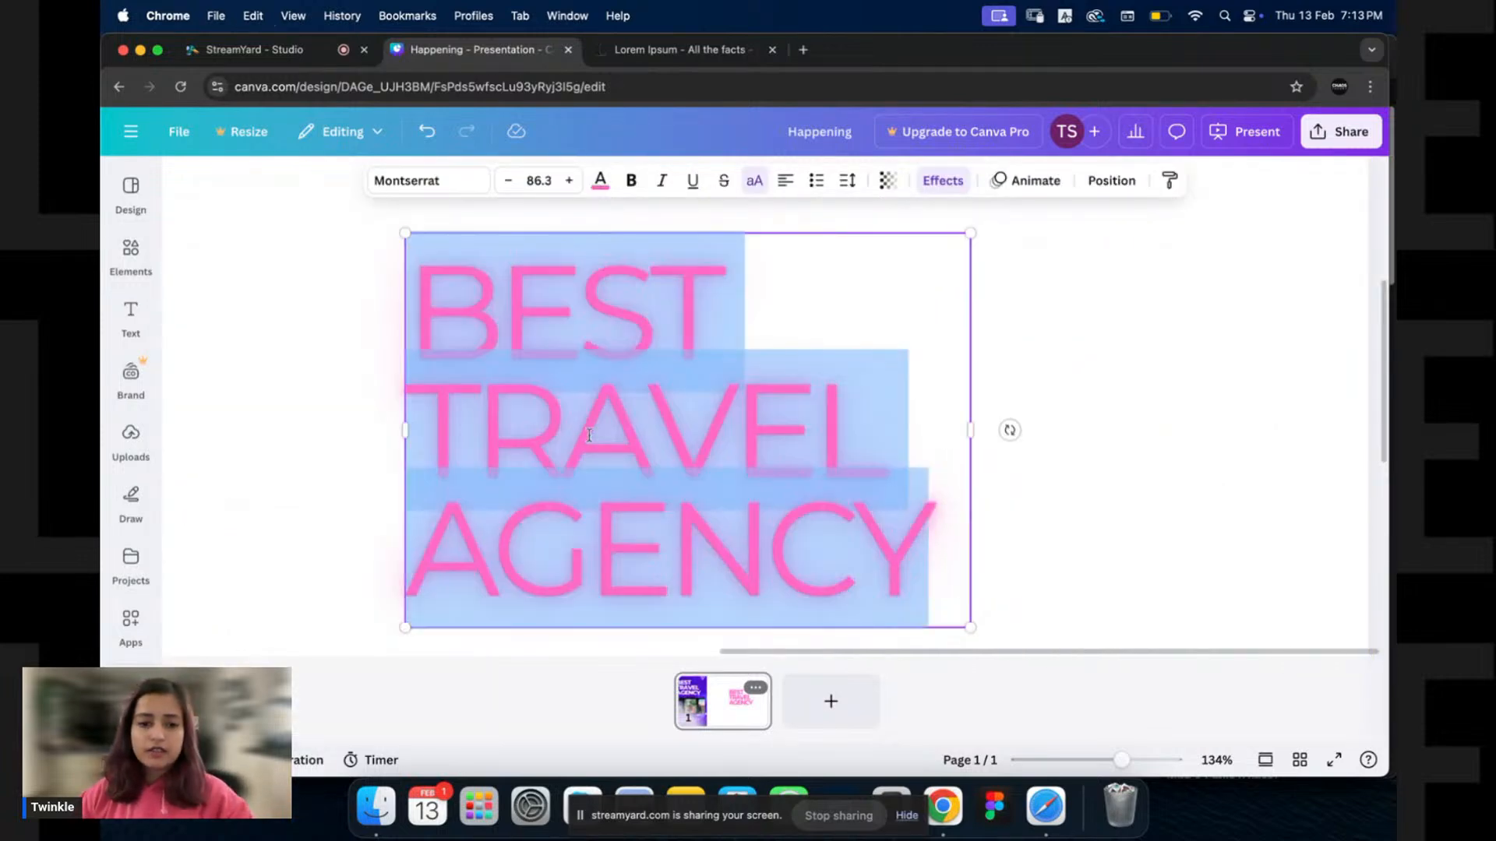
{"action": "left_click", "coordinate": [341, 451]}
{"action": "left_click", "coordinate": [958, 295]}
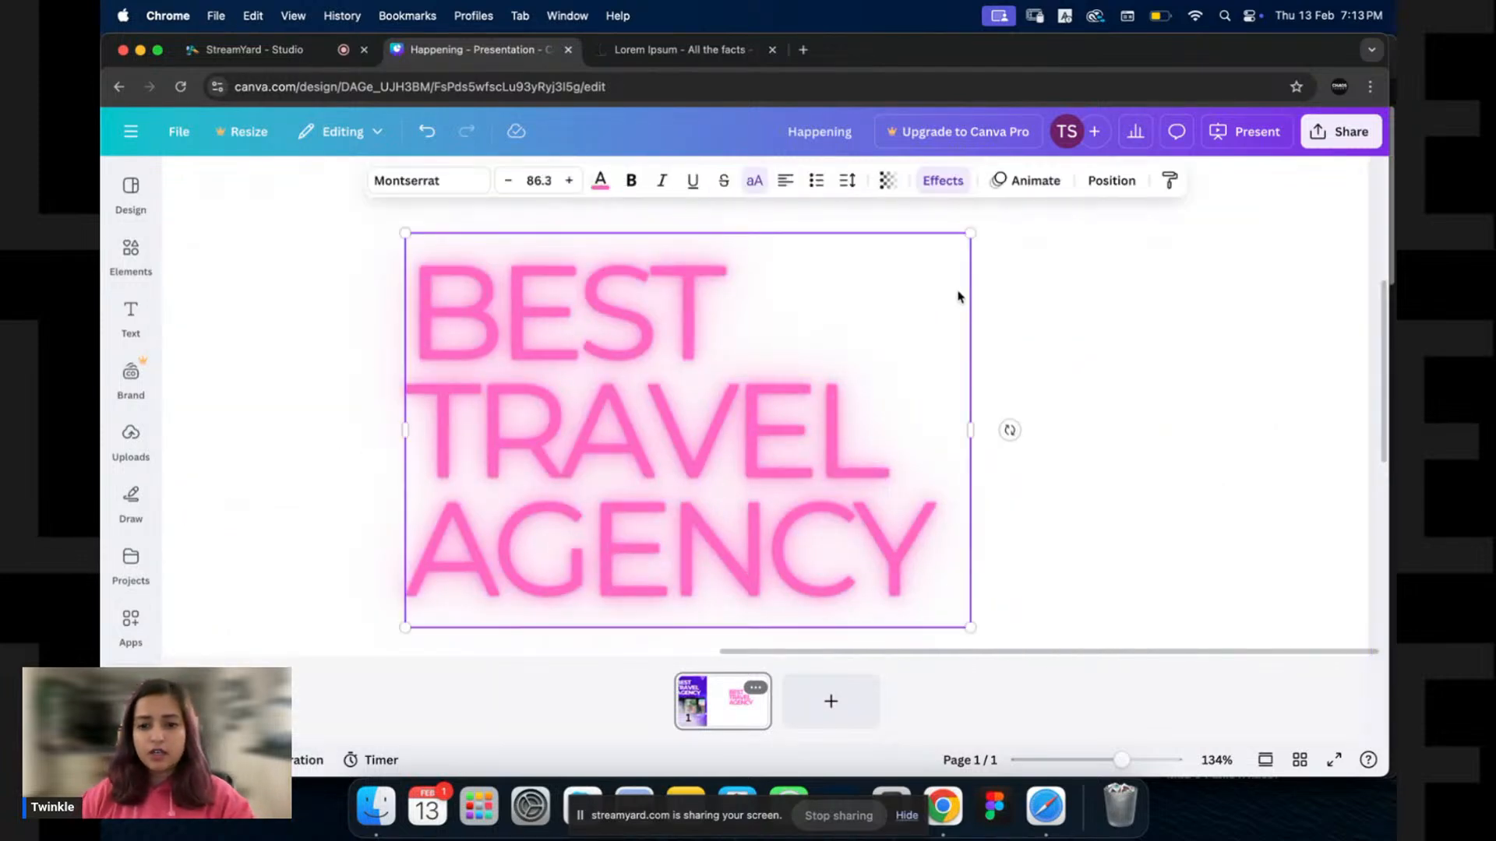
Duplicate the neon heading and stack the copy directly over the original, undoing the sideways move.
{"action": "key", "text": "super+c"}
{"action": "key", "text": "super+v"}
{"action": "left_click_drag", "start_coordinate": [712, 394], "coordinate": [684, 378]}
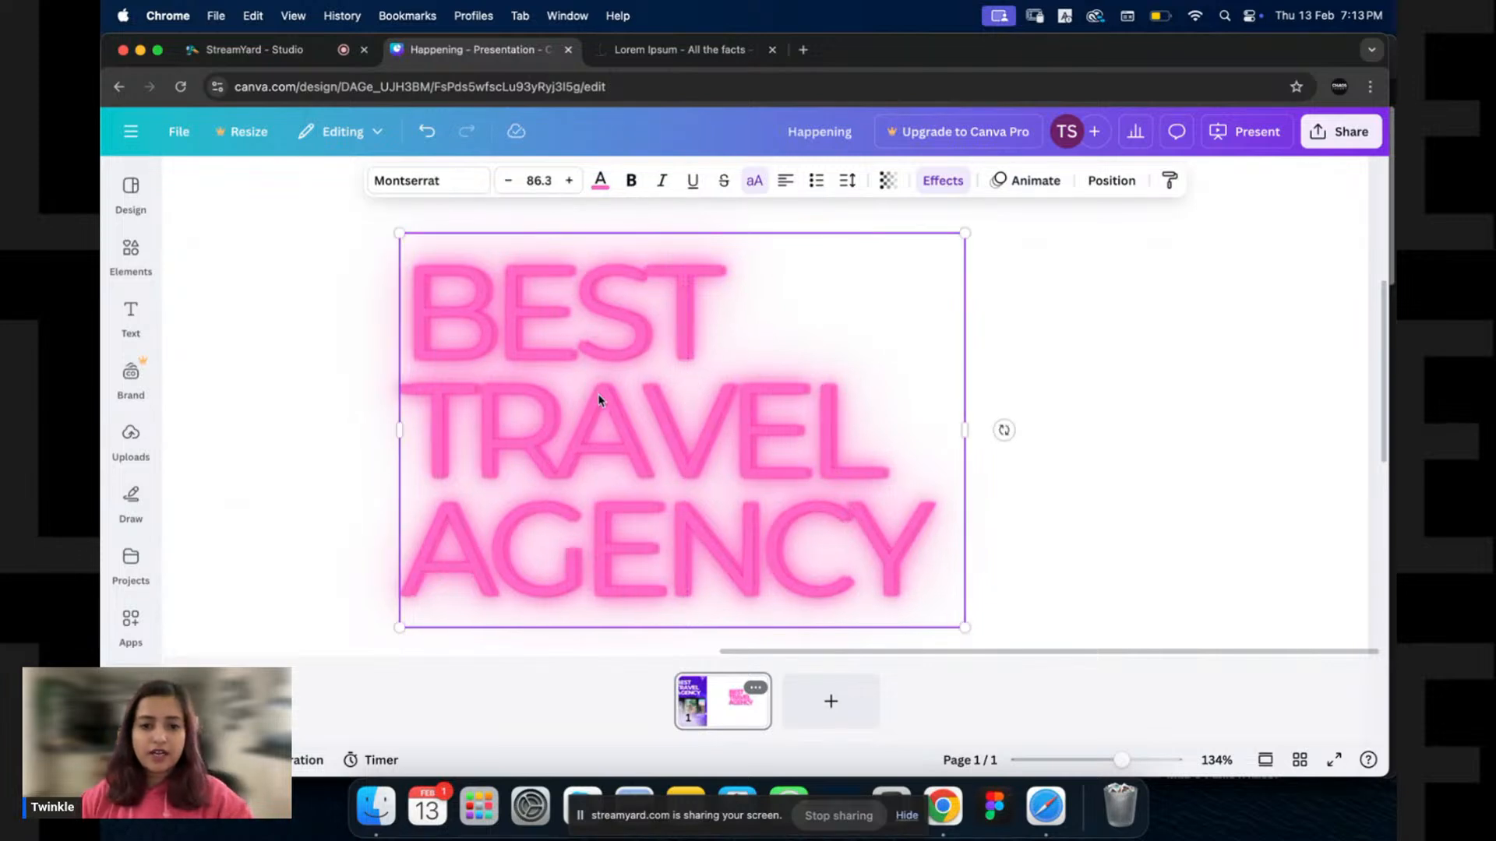
{"action": "left_click_drag", "start_coordinate": [599, 395], "coordinate": [778, 404]}
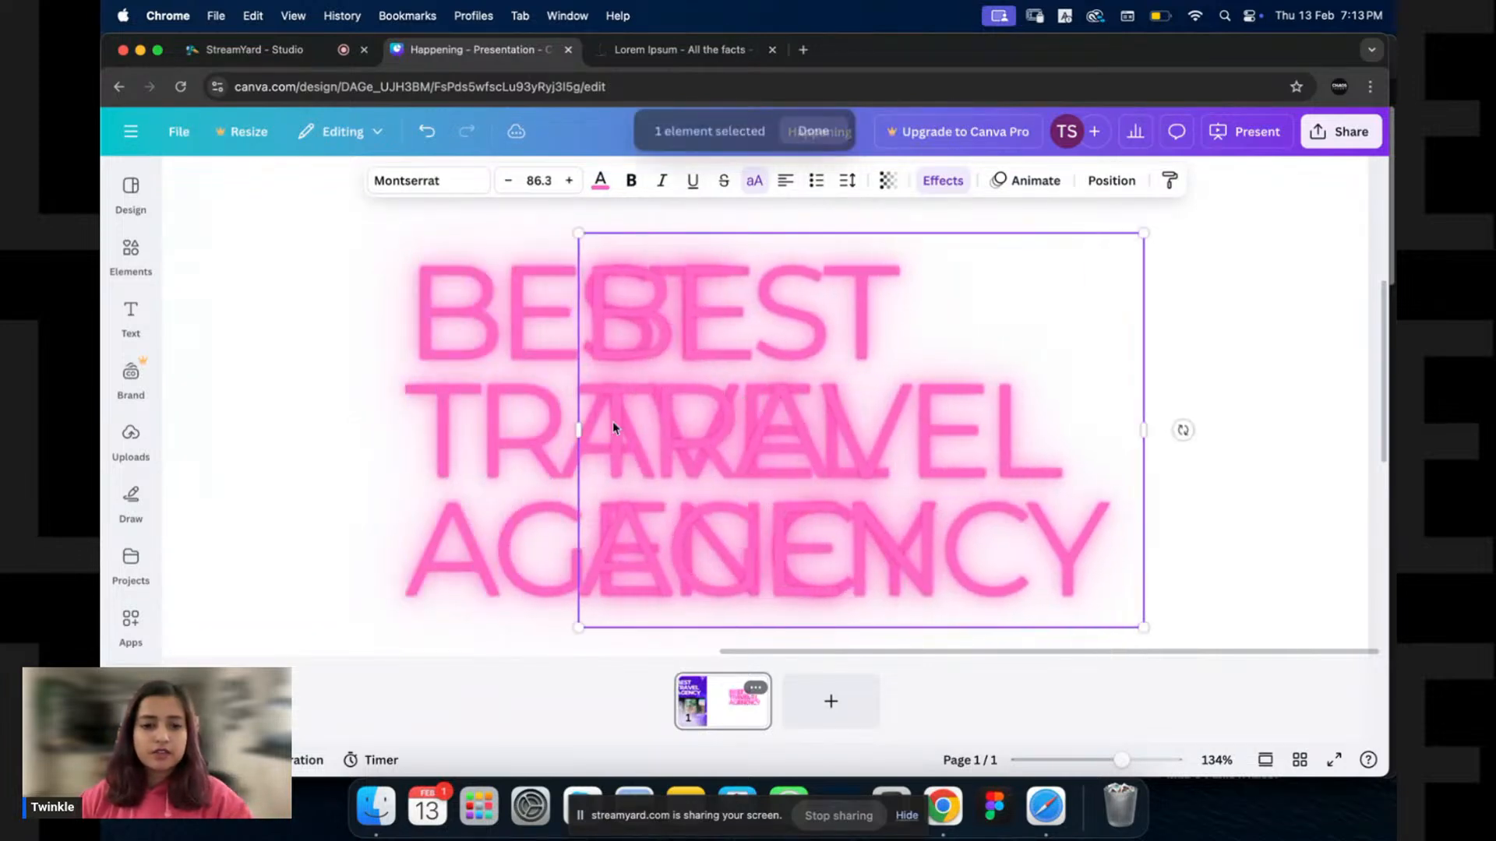
{"action": "key", "text": "super+z"}
{"action": "double_click", "coordinate": [667, 321]}
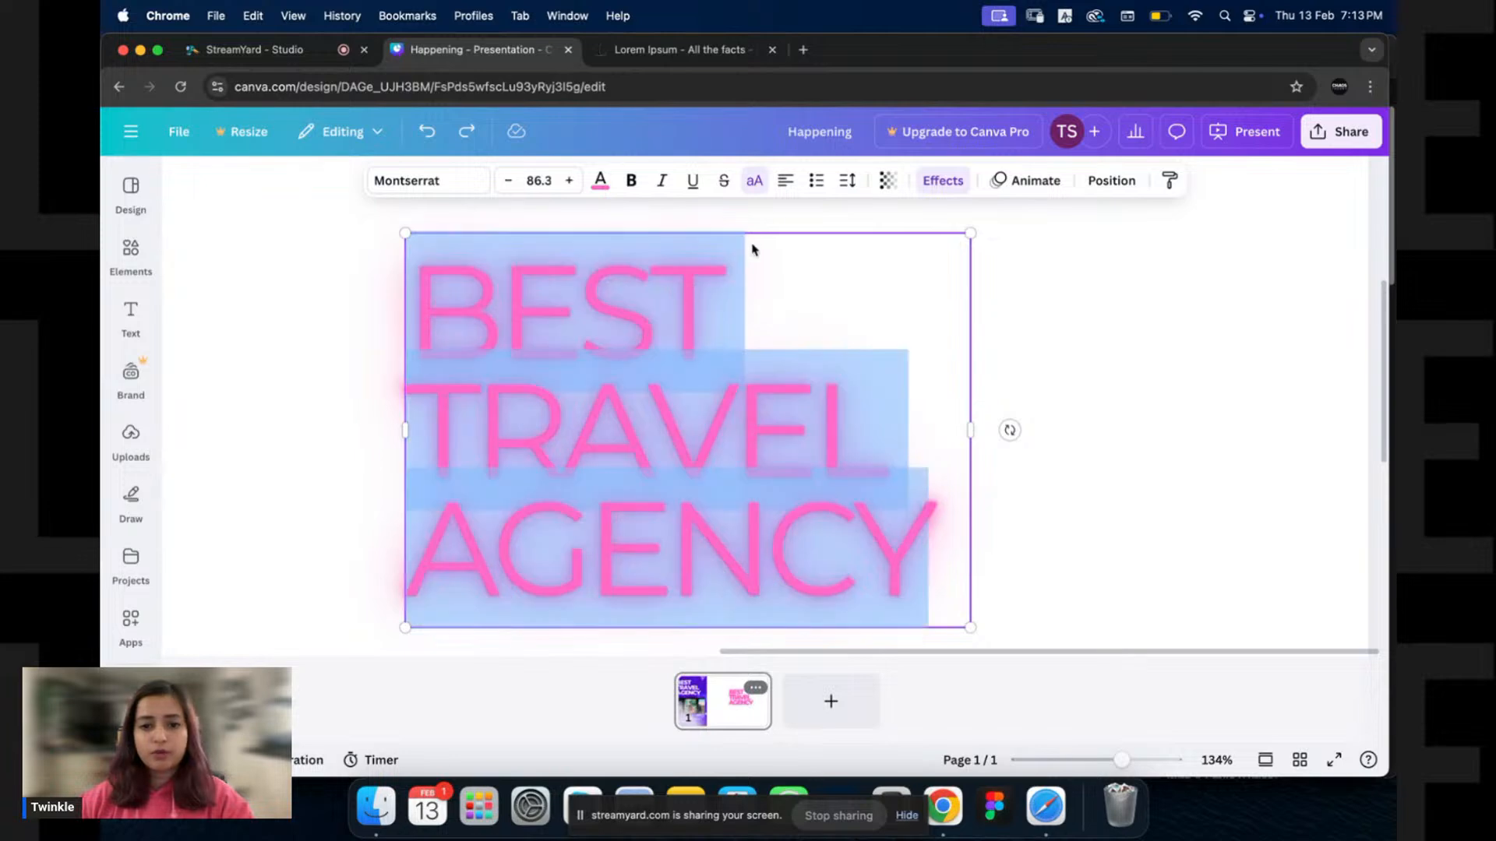
{"action": "left_click", "coordinate": [977, 279]}
{"action": "left_click", "coordinate": [921, 271]}
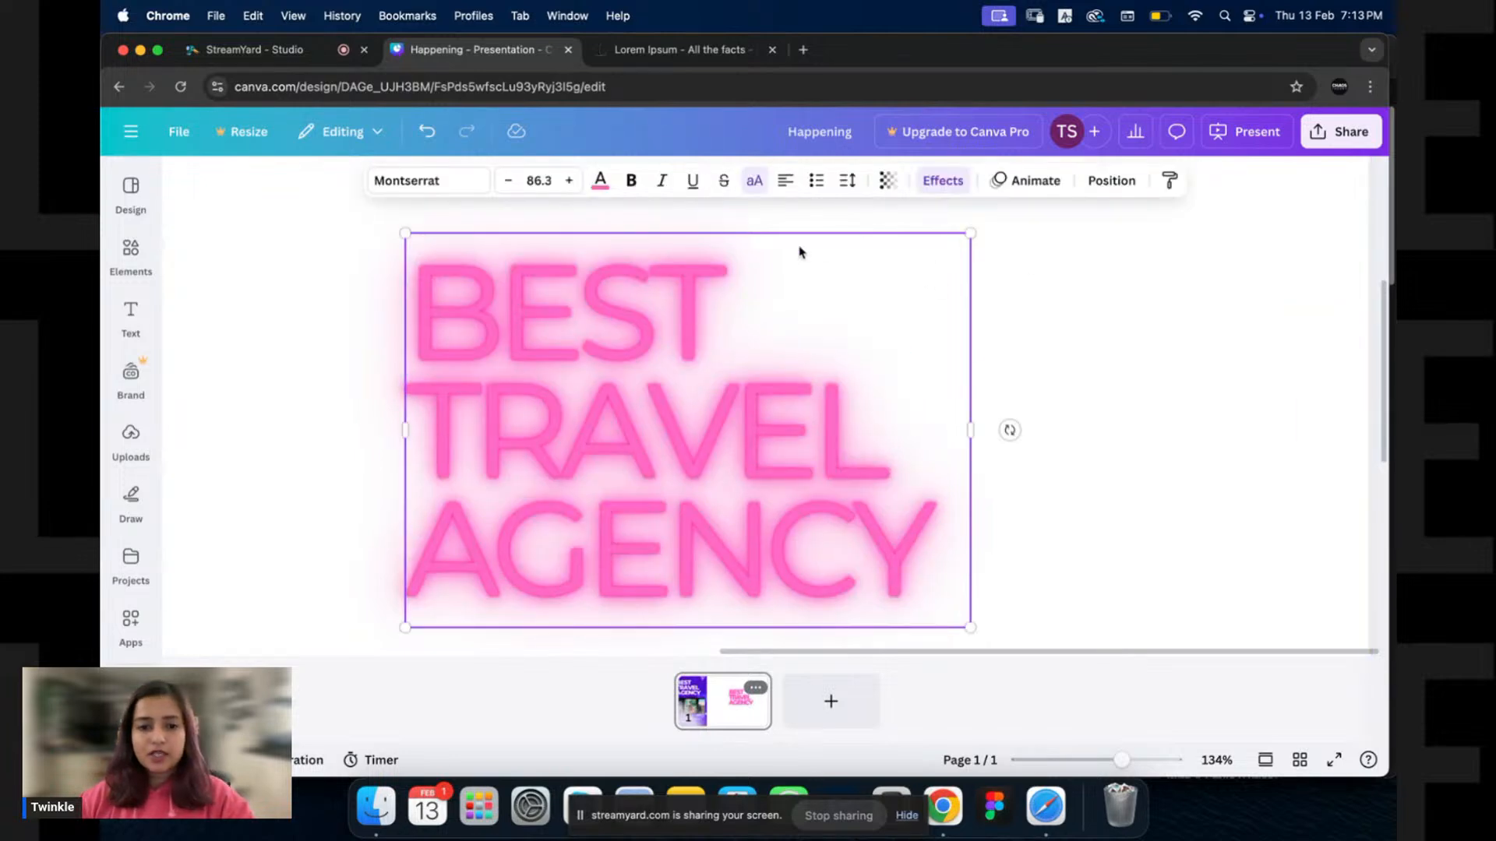
Apply the Hollow effect to the top heading copy and change its text color to light pink #FFA3DB.
{"action": "left_click", "coordinate": [943, 180]}
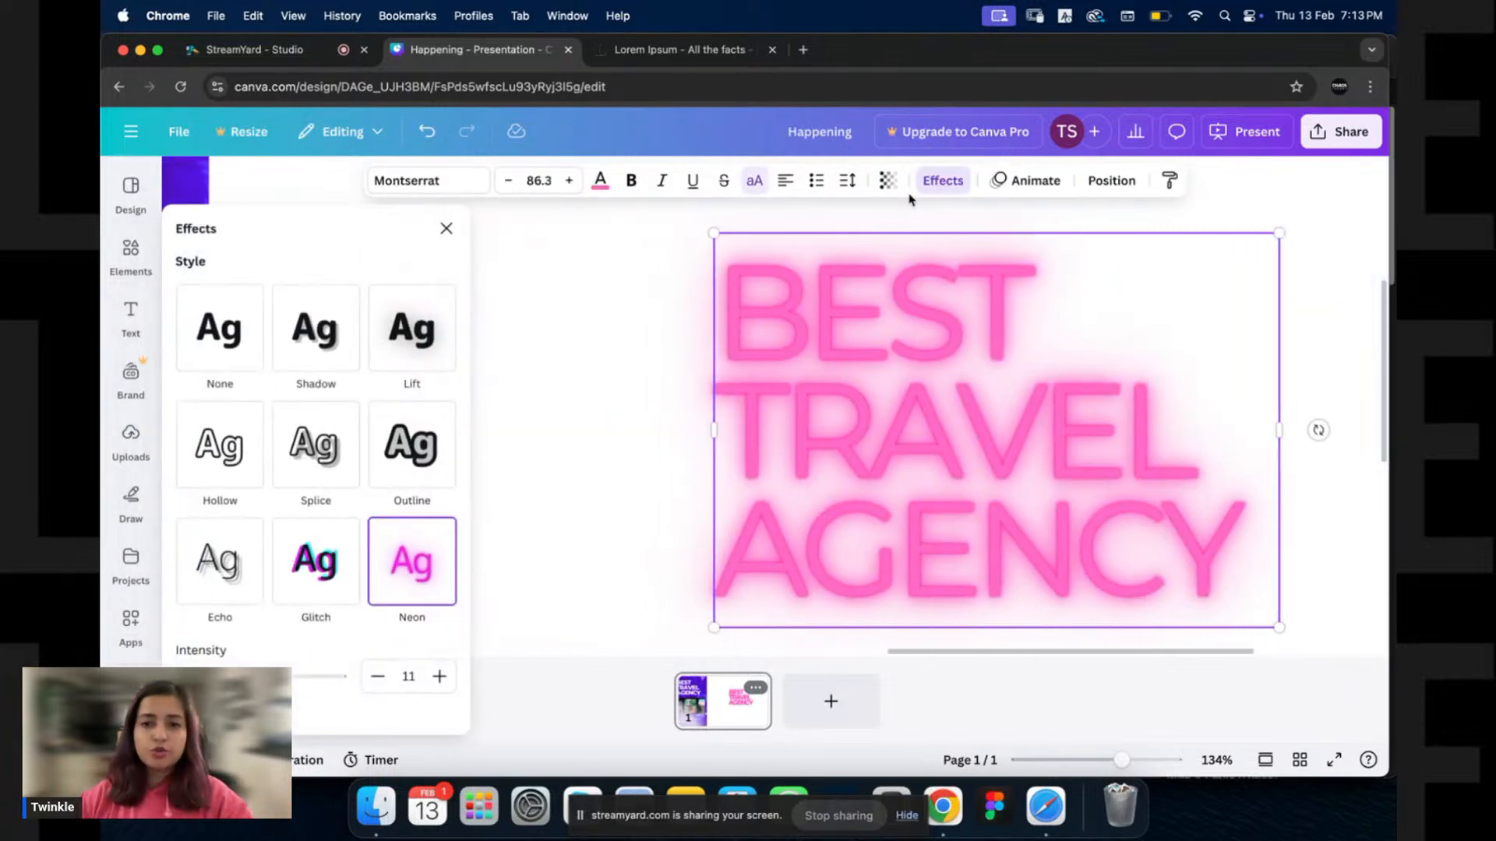
{"action": "left_click", "coordinate": [228, 456]}
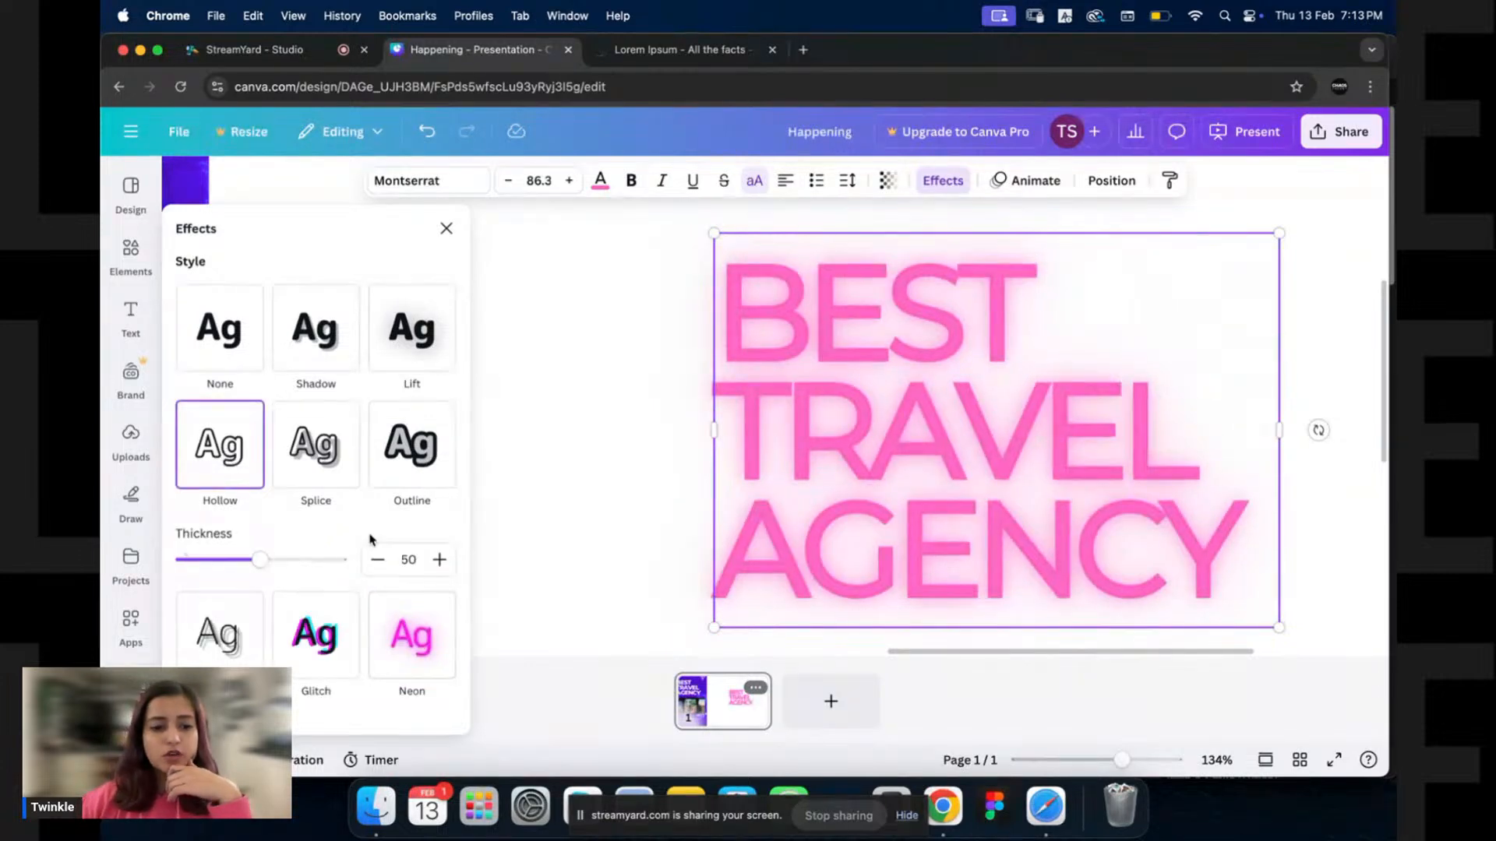
{"action": "left_click", "coordinate": [600, 180]}
{"action": "left_click", "coordinate": [196, 359]}
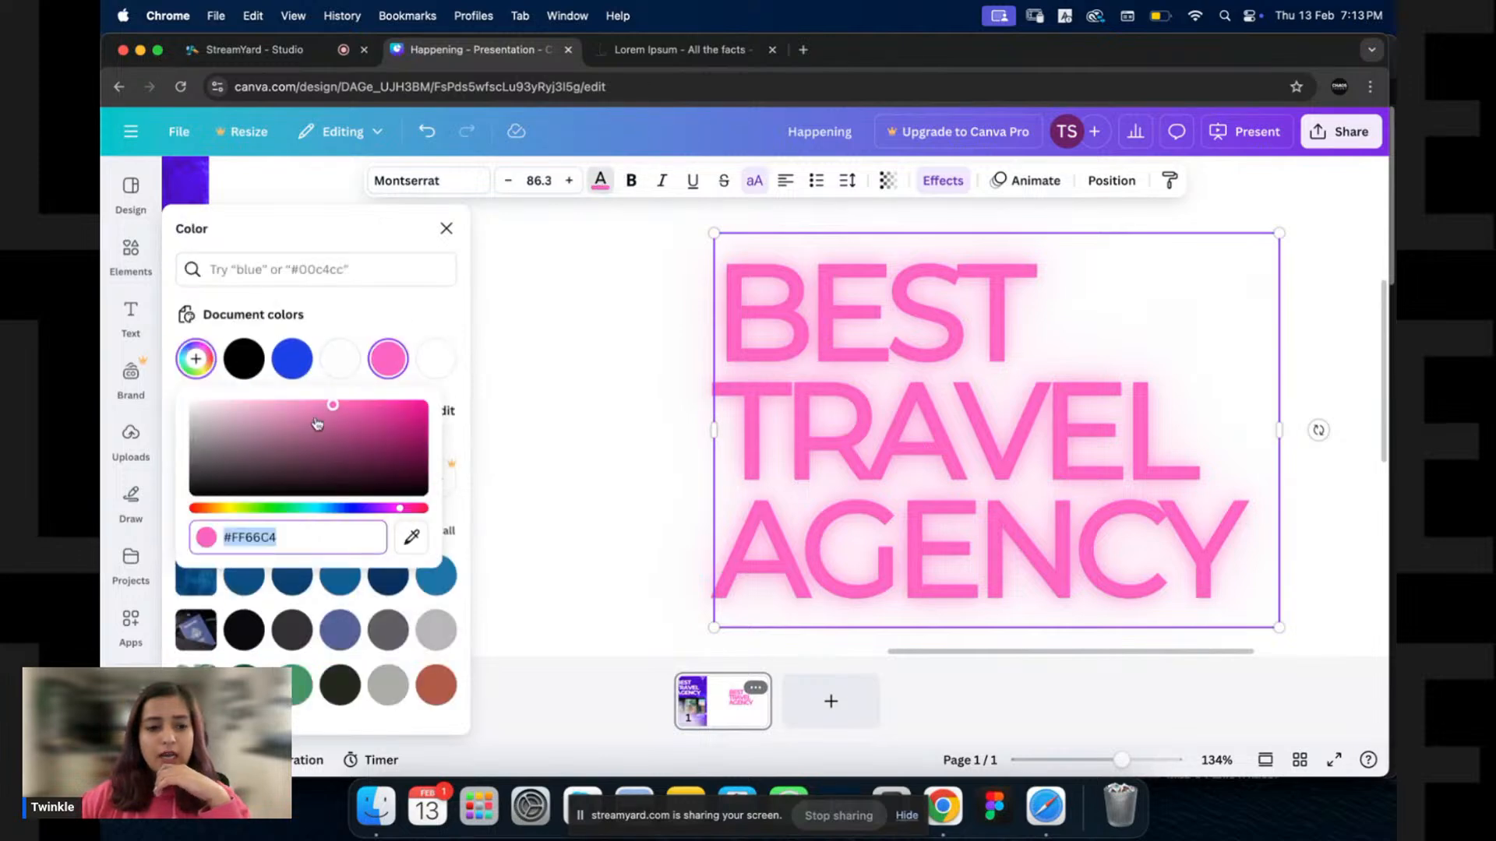
{"action": "left_click_drag", "start_coordinate": [329, 407], "coordinate": [281, 398]}
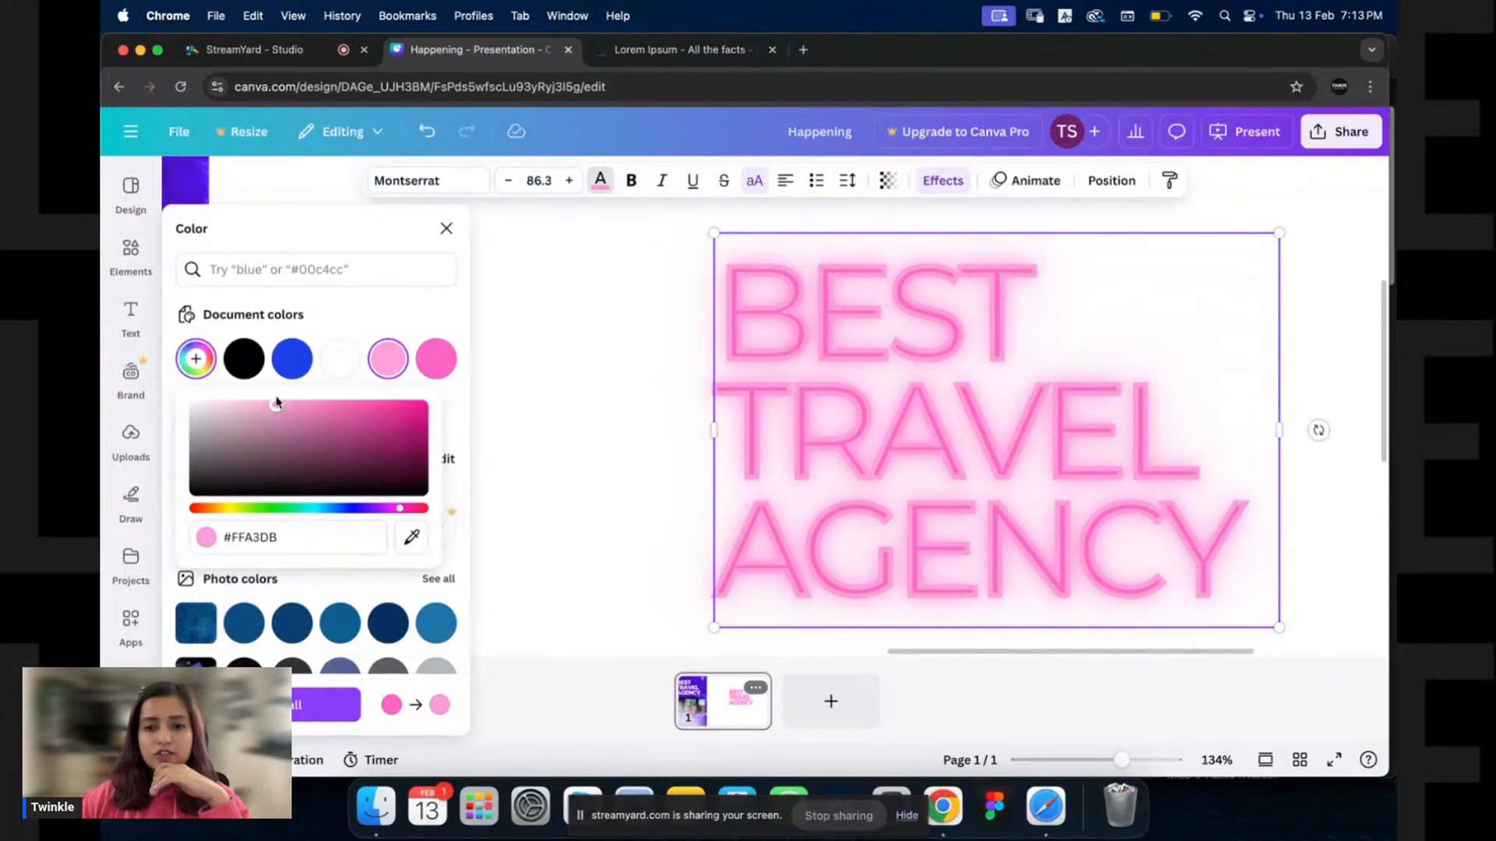
Set the Hollow effect's thickness to 26 on the top heading copy.
{"action": "left_click", "coordinate": [952, 183]}
{"action": "left_click_drag", "start_coordinate": [257, 561], "coordinate": [224, 569]}
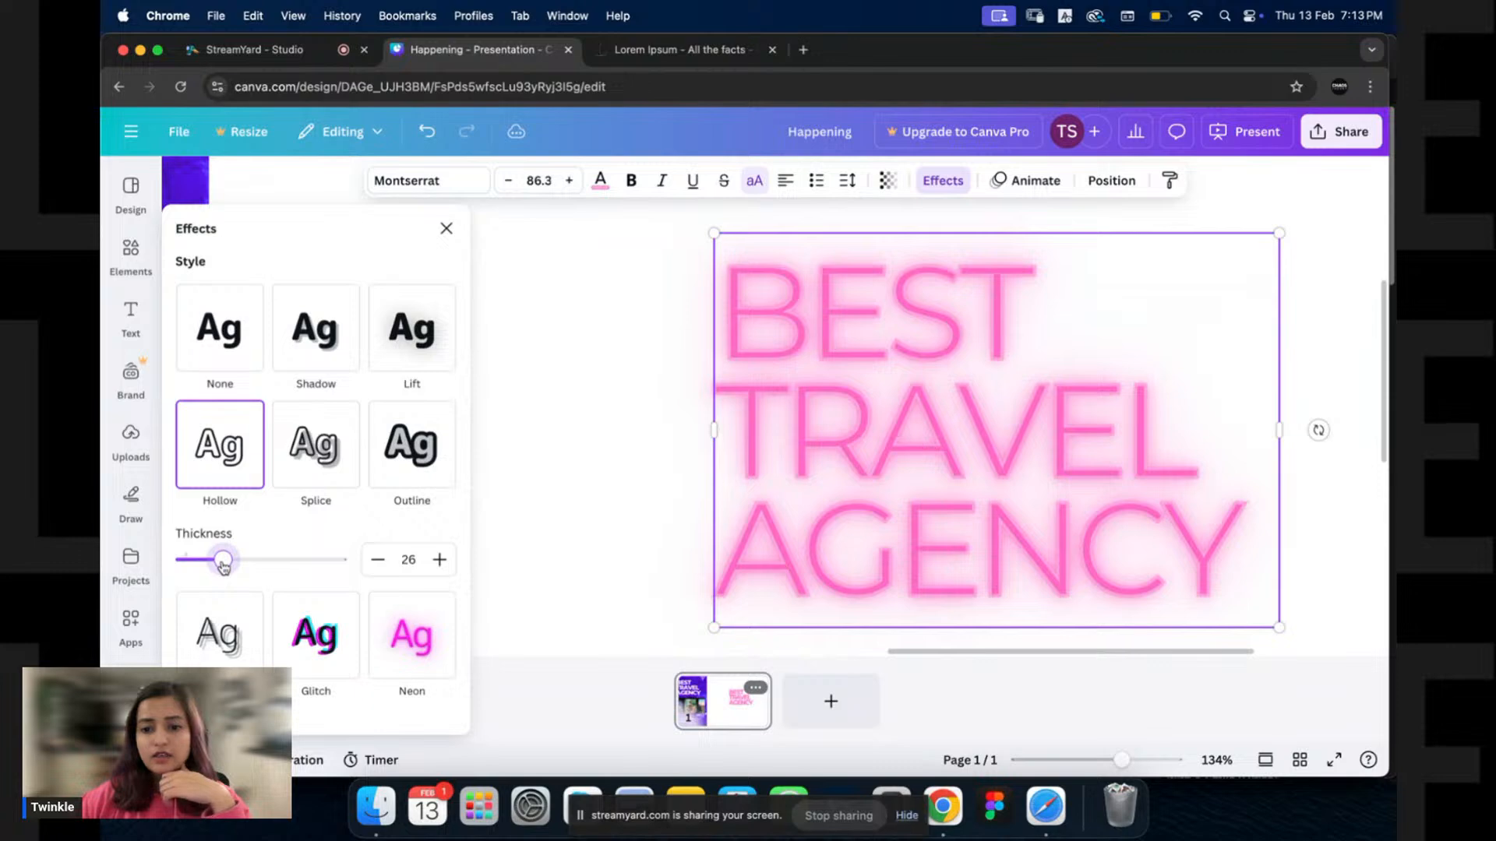
{"action": "left_click", "coordinate": [550, 442]}
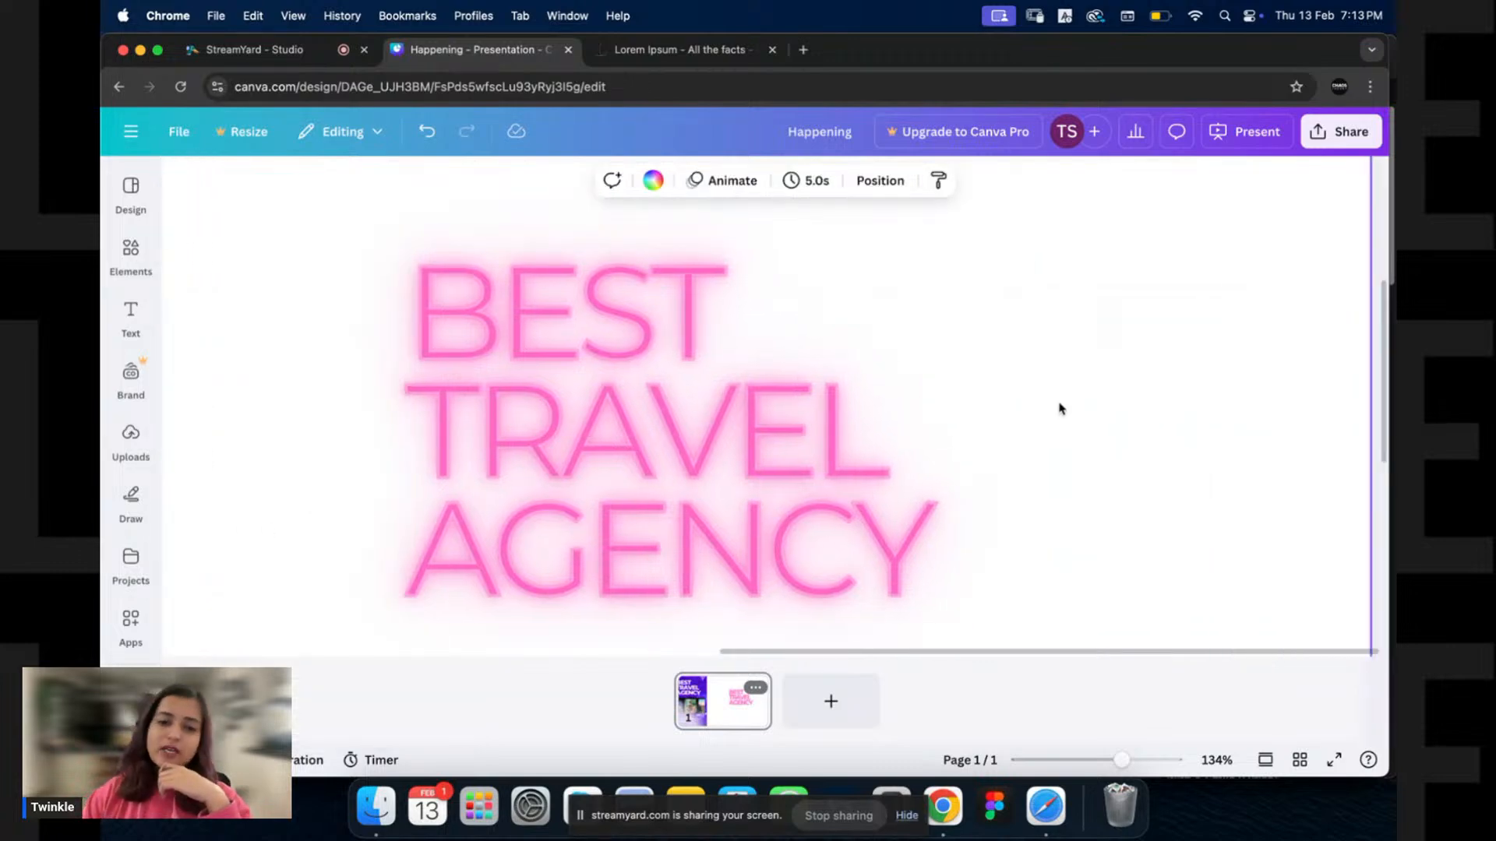
Delete the hollow heading copy and select the neon heading beneath it.
{"action": "left_click", "coordinate": [718, 437]}
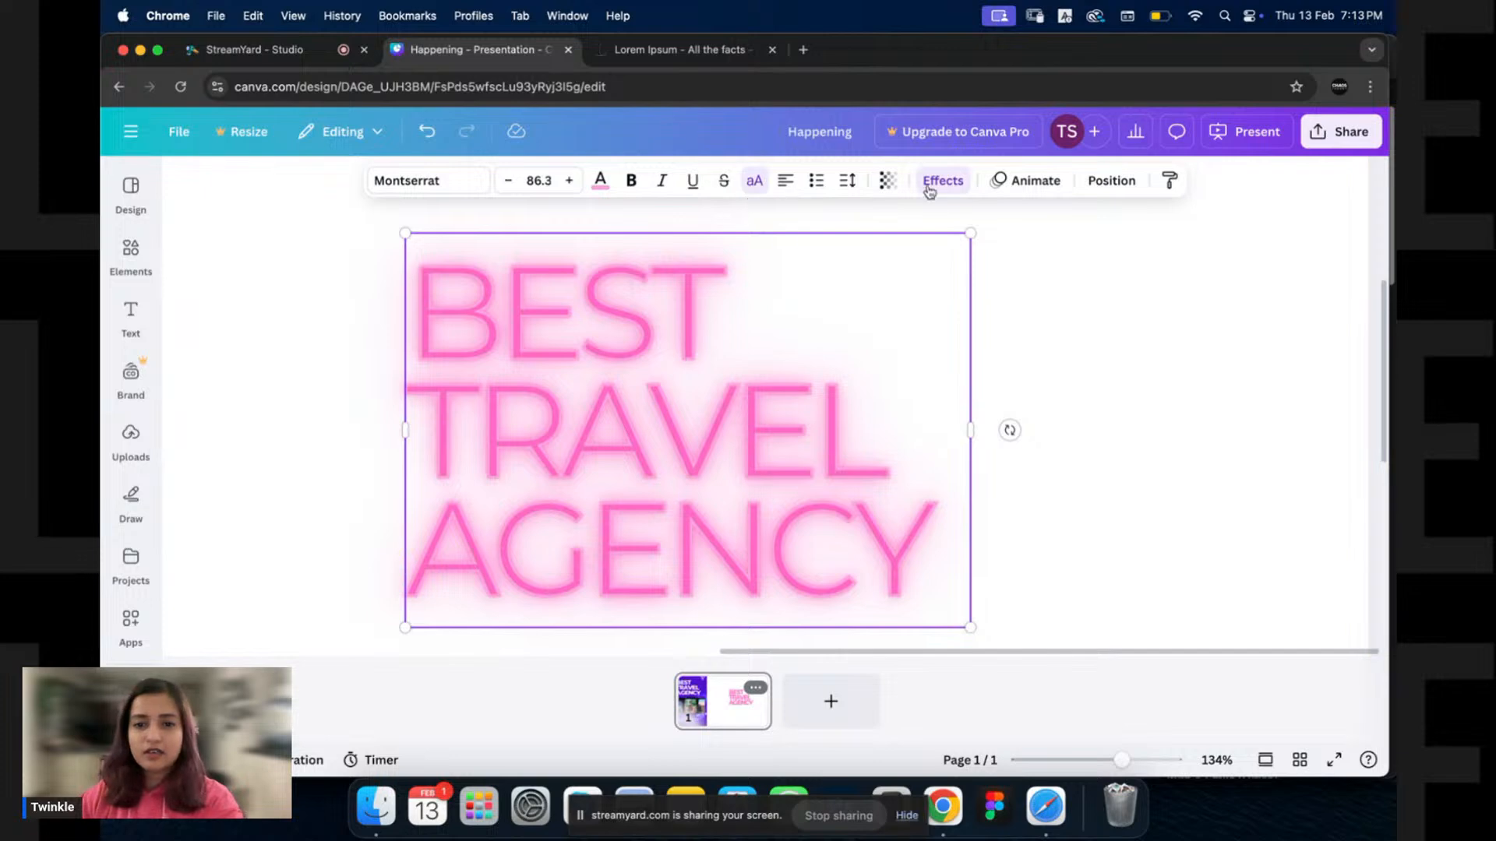
{"action": "left_click", "coordinate": [954, 183]}
{"action": "scroll", "coordinate": [293, 574], "scroll_direction": "down", "scroll_amount": 3}
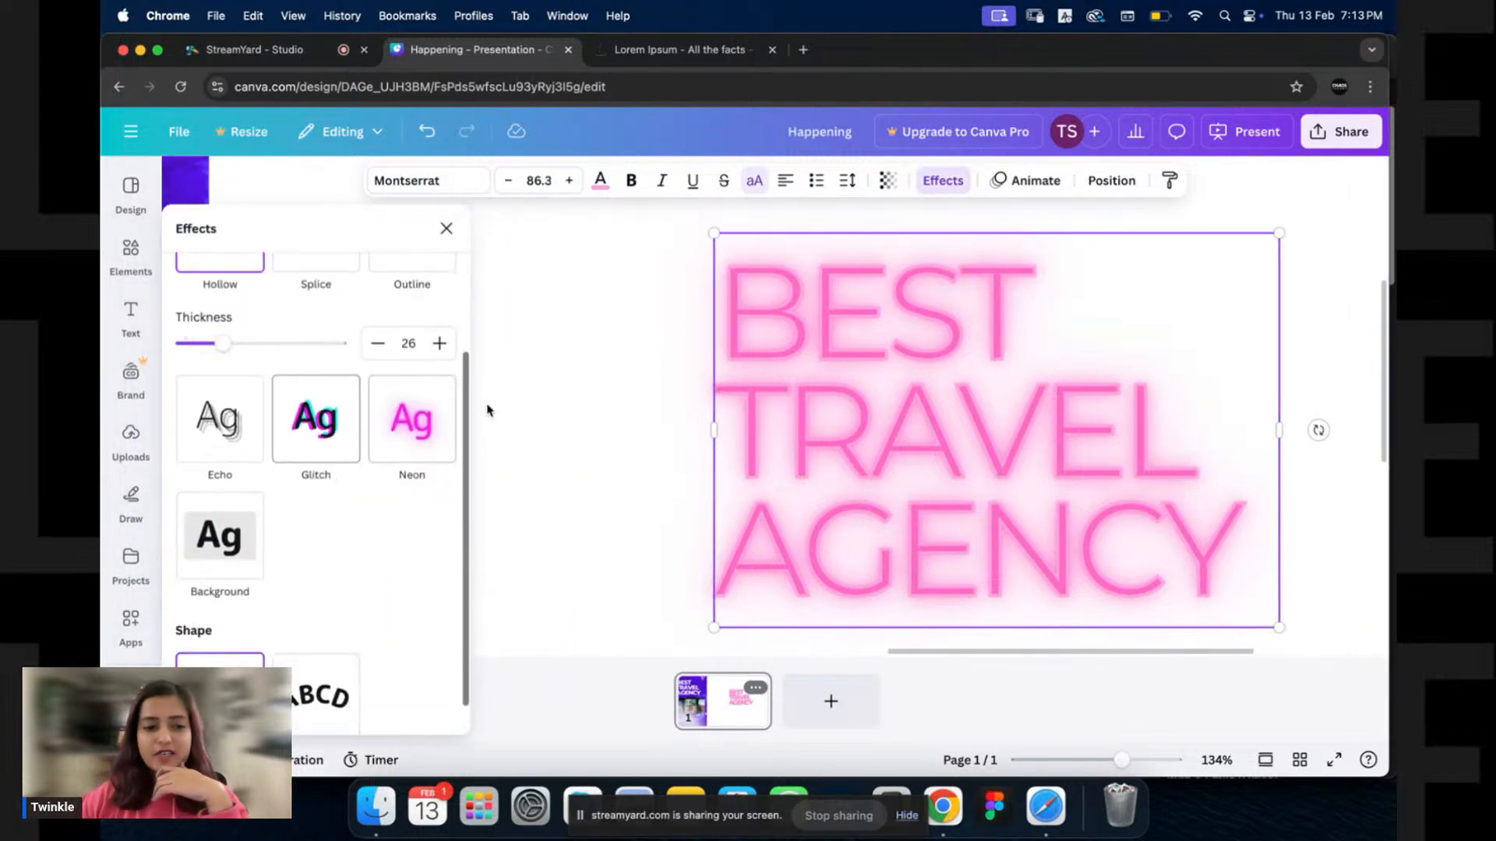
{"action": "left_click", "coordinate": [694, 347]}
{"action": "left_click", "coordinate": [692, 376]}
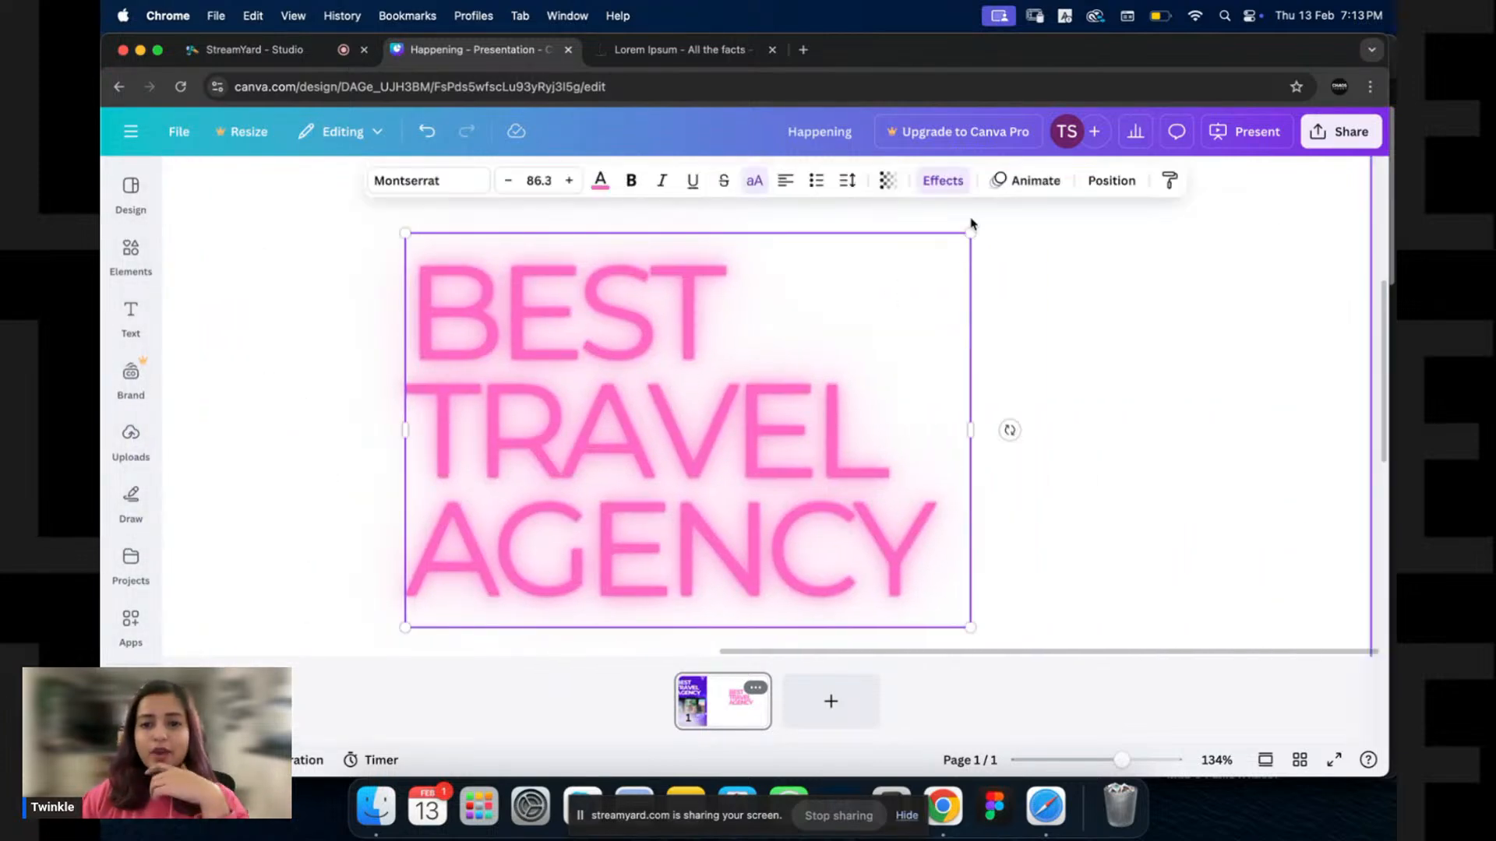
Apply the Background effect to the pink heading in place of Neon.
{"action": "left_click", "coordinate": [943, 182]}
{"action": "scroll", "coordinate": [308, 403], "scroll_direction": "down", "scroll_amount": 3}
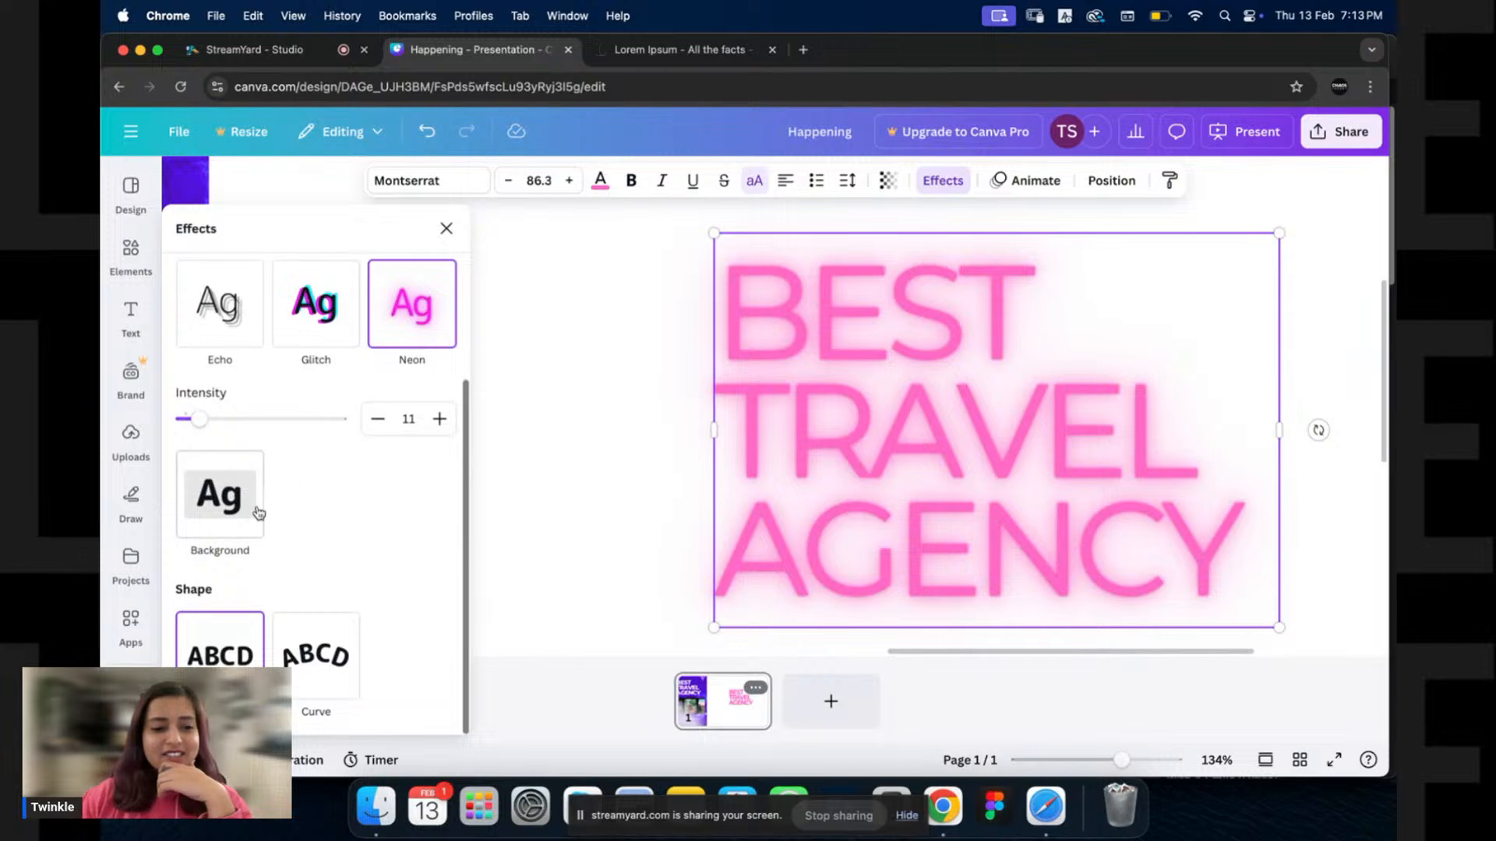
{"action": "left_click", "coordinate": [222, 489]}
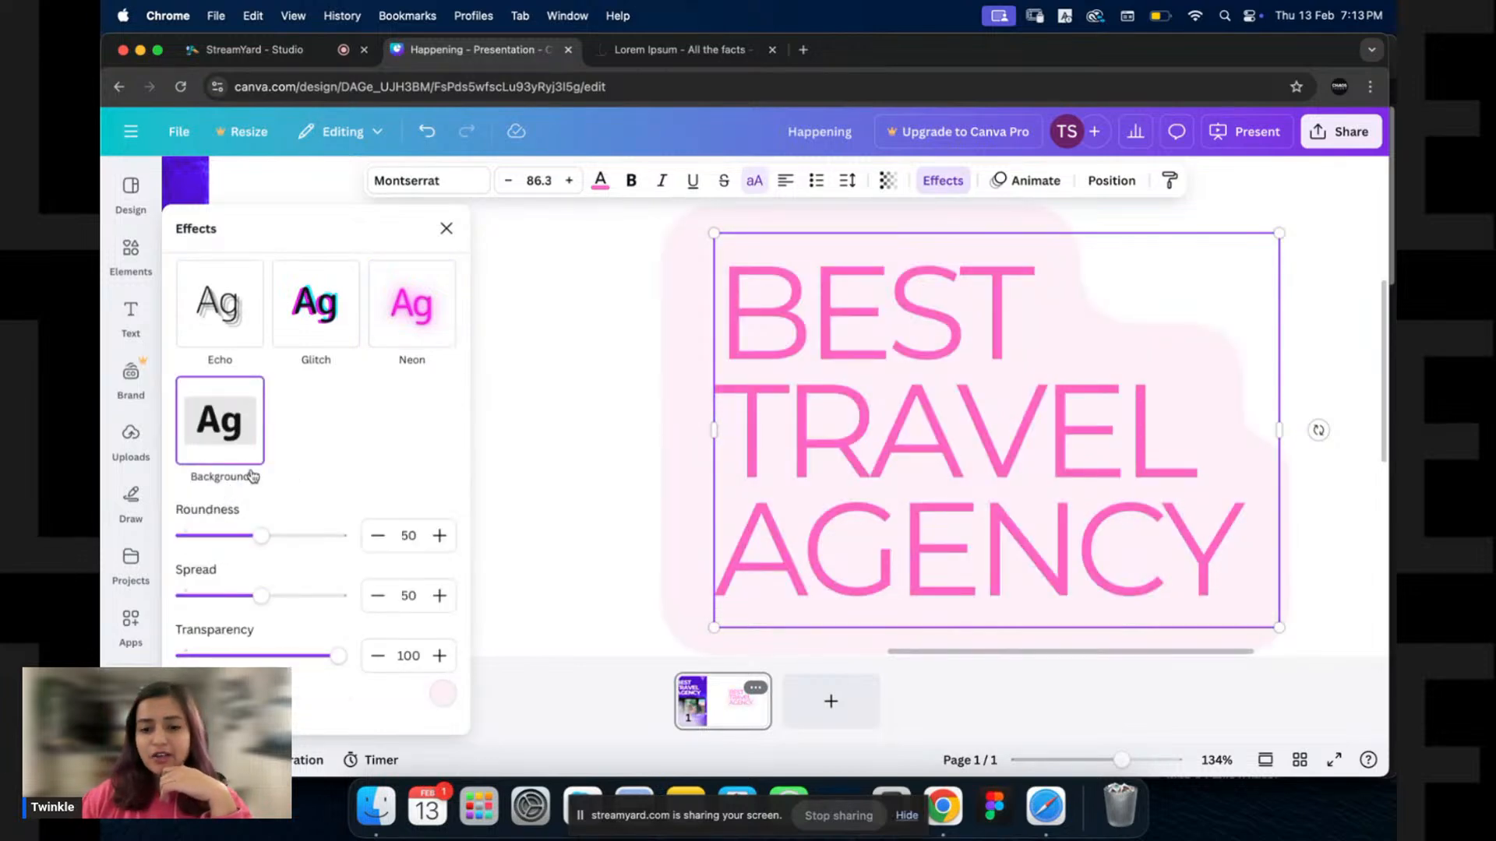
{"action": "scroll", "coordinate": [303, 492], "scroll_direction": "down", "scroll_amount": 2}
{"action": "scroll", "coordinate": [226, 538], "scroll_direction": "down", "scroll_amount": 1}
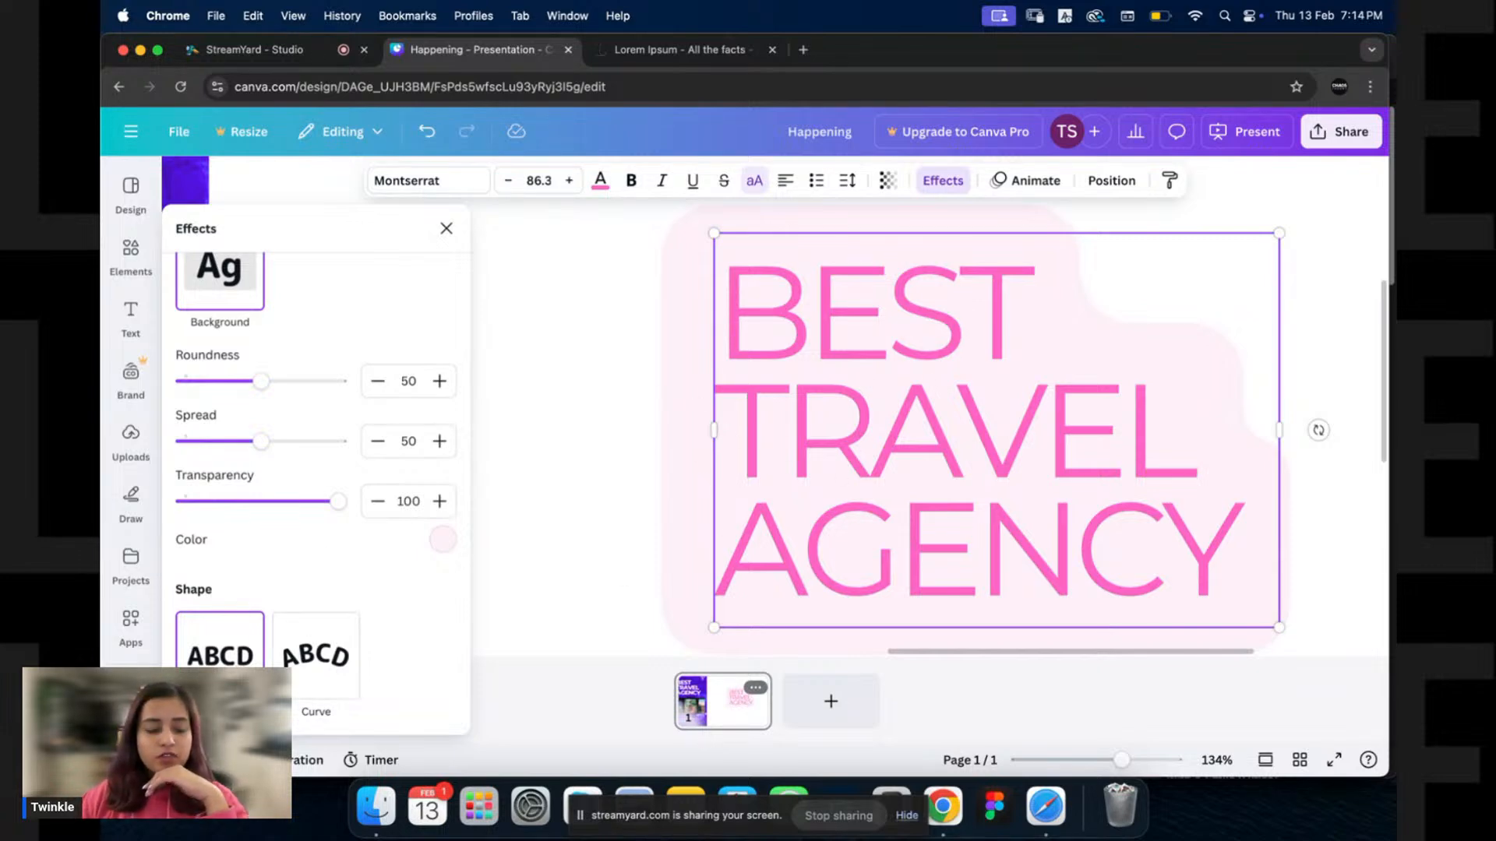
Apply the Curve shape to the heading, trying a curve value of 100 and then 0.
{"action": "left_click", "coordinate": [315, 670]}
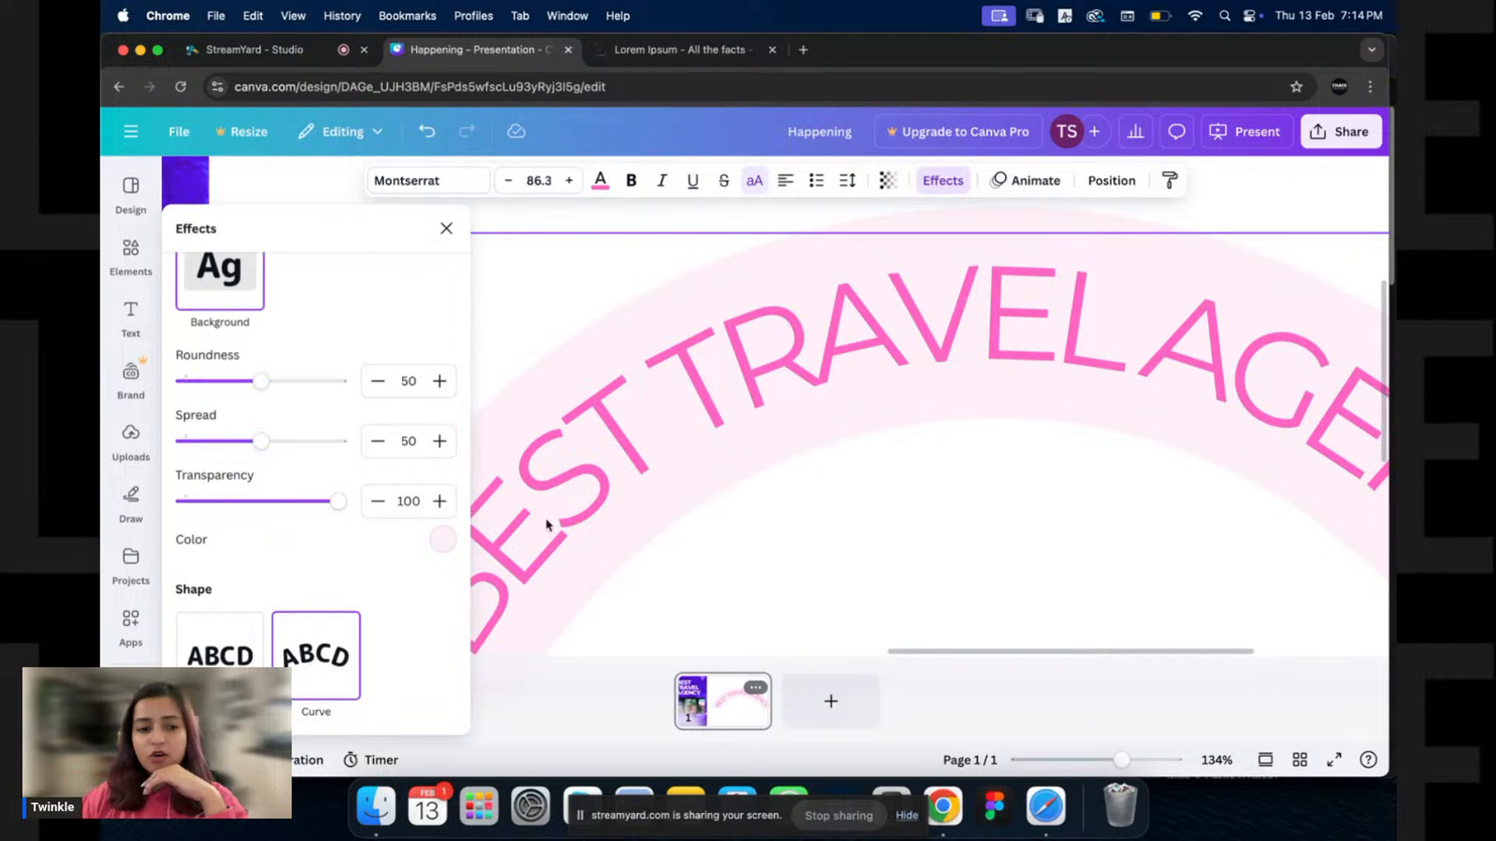
{"action": "scroll", "coordinate": [880, 385], "scroll_direction": "down", "scroll_amount": 5}
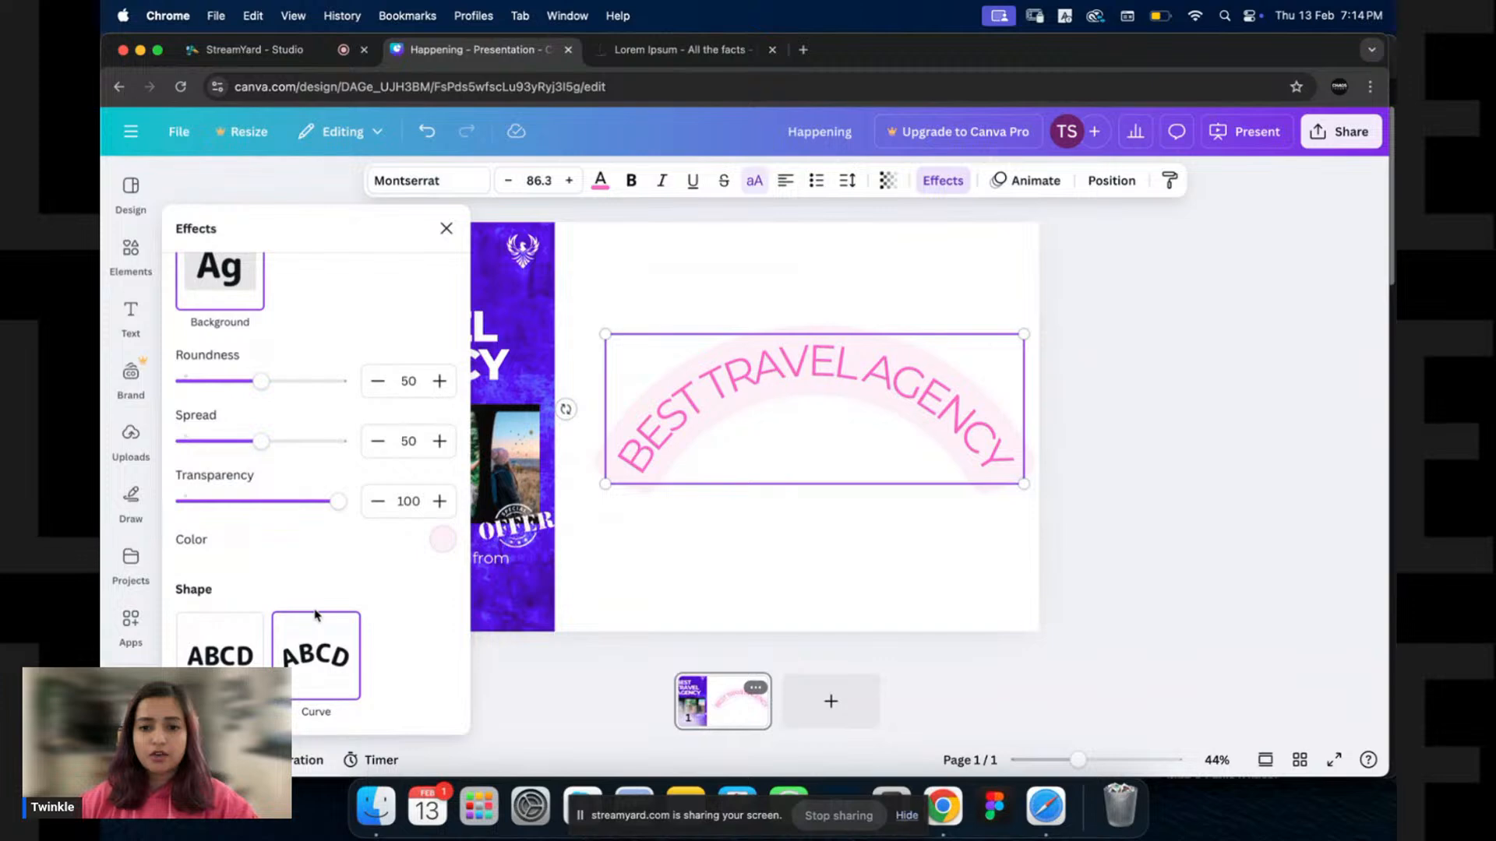
{"action": "scroll", "coordinate": [315, 615], "scroll_direction": "down", "scroll_amount": 1}
{"action": "left_click_drag", "start_coordinate": [300, 697], "coordinate": [358, 698]}
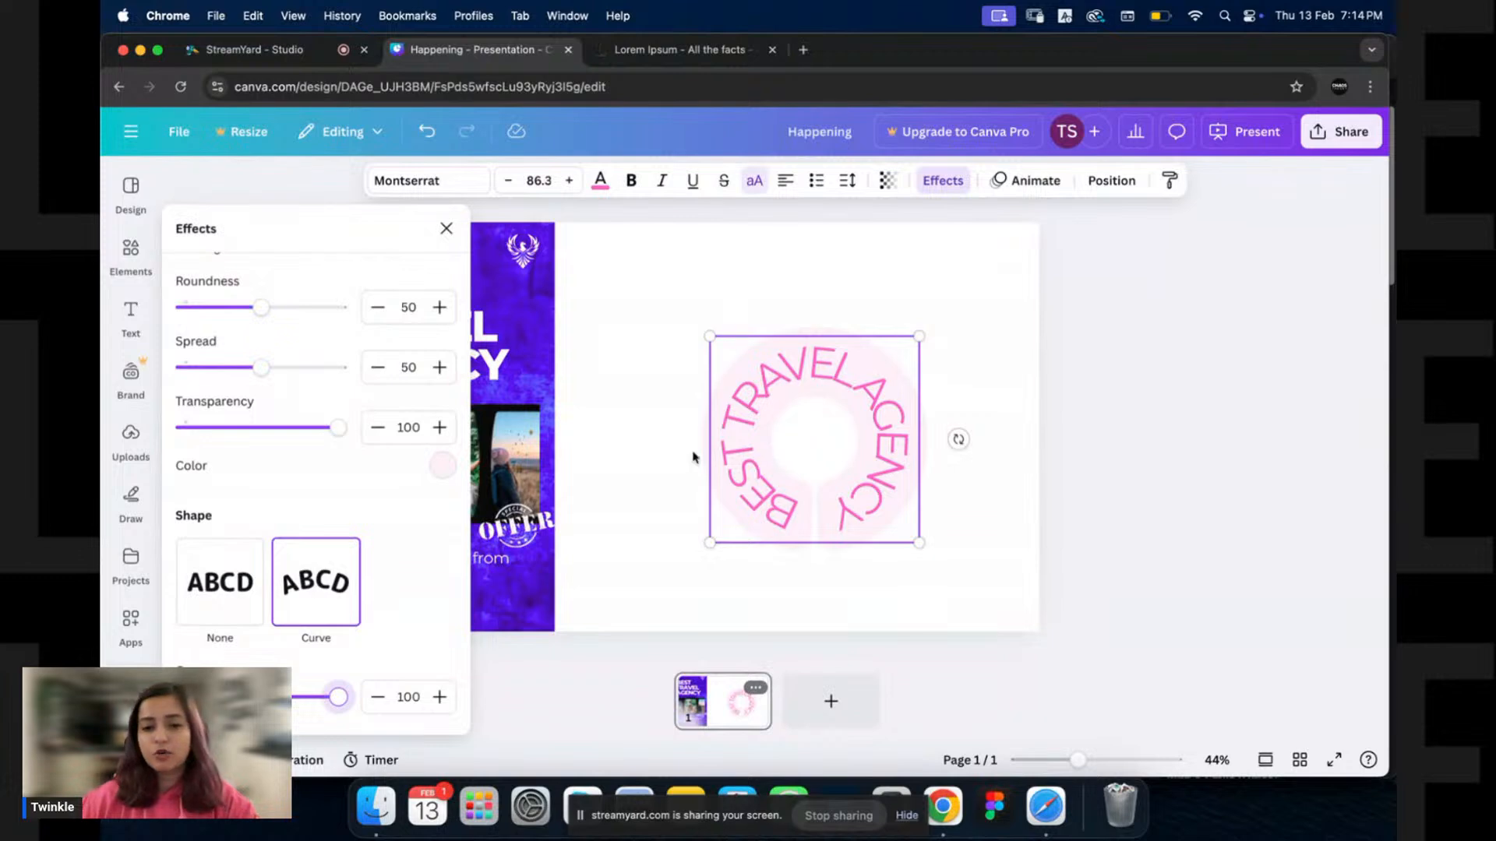
{"action": "left_click_drag", "start_coordinate": [328, 697], "coordinate": [177, 705]}
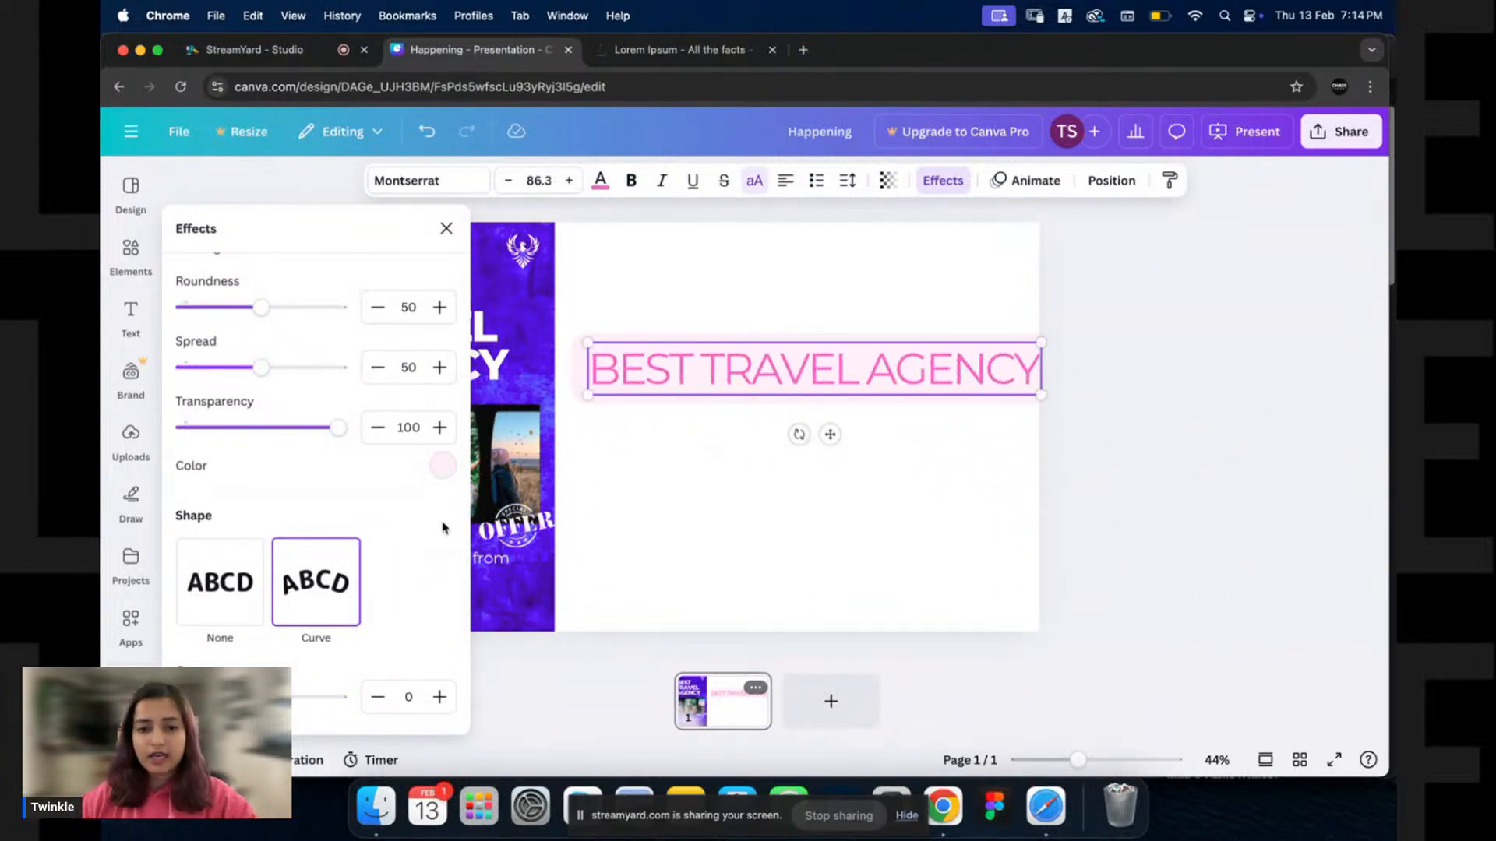
Delete the pink single-line heading beside the purple brochure panel.
{"action": "left_click", "coordinate": [675, 504]}
{"action": "left_click_drag", "start_coordinate": [714, 458], "coordinate": [861, 365]}
{"action": "left_click", "coordinate": [984, 469]}
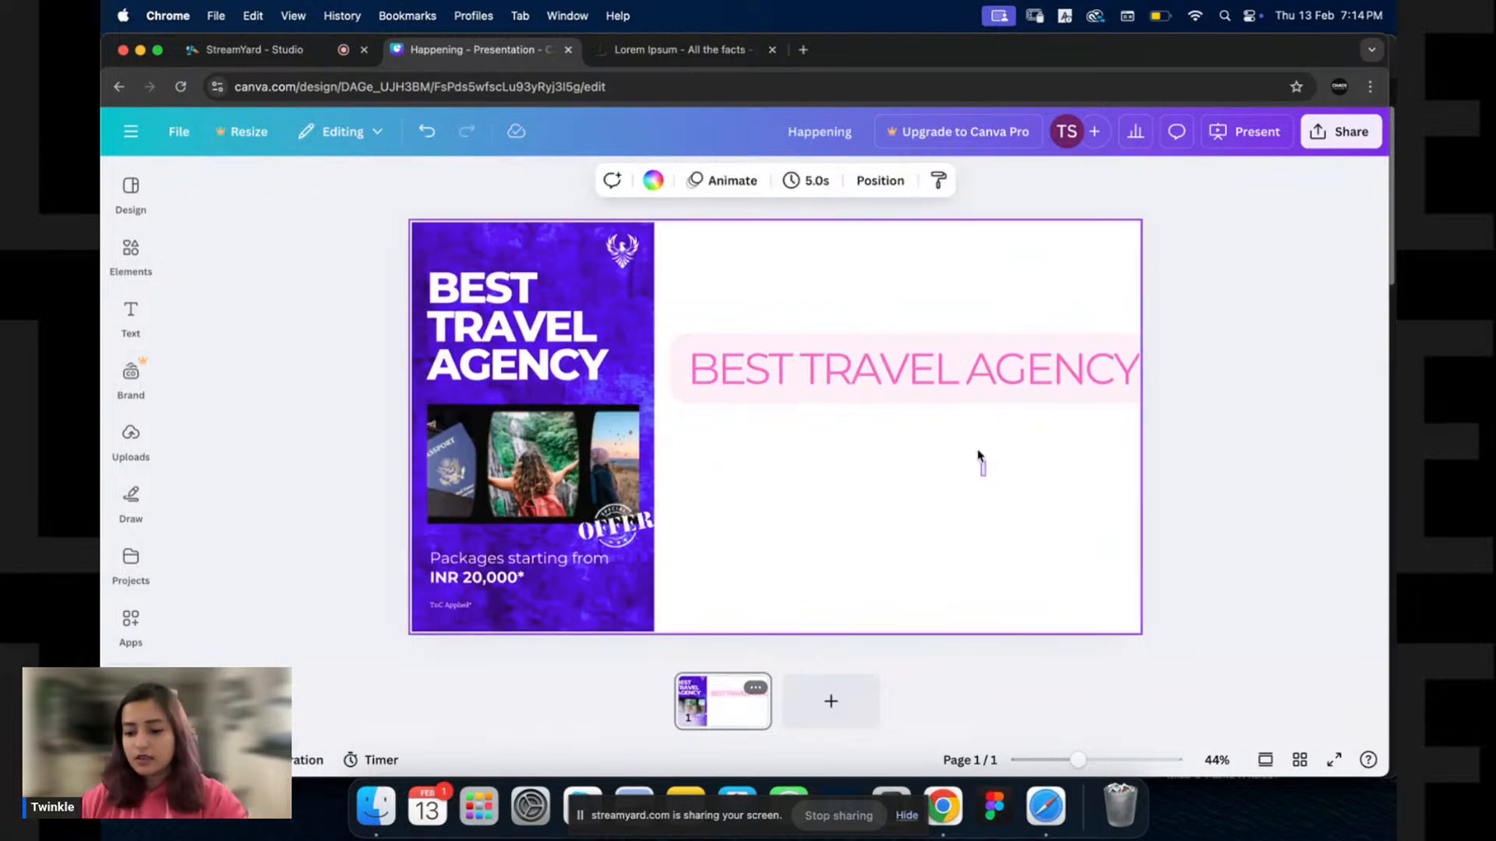
{"action": "left_click", "coordinate": [1102, 347]}
{"action": "key", "text": "Delete"}
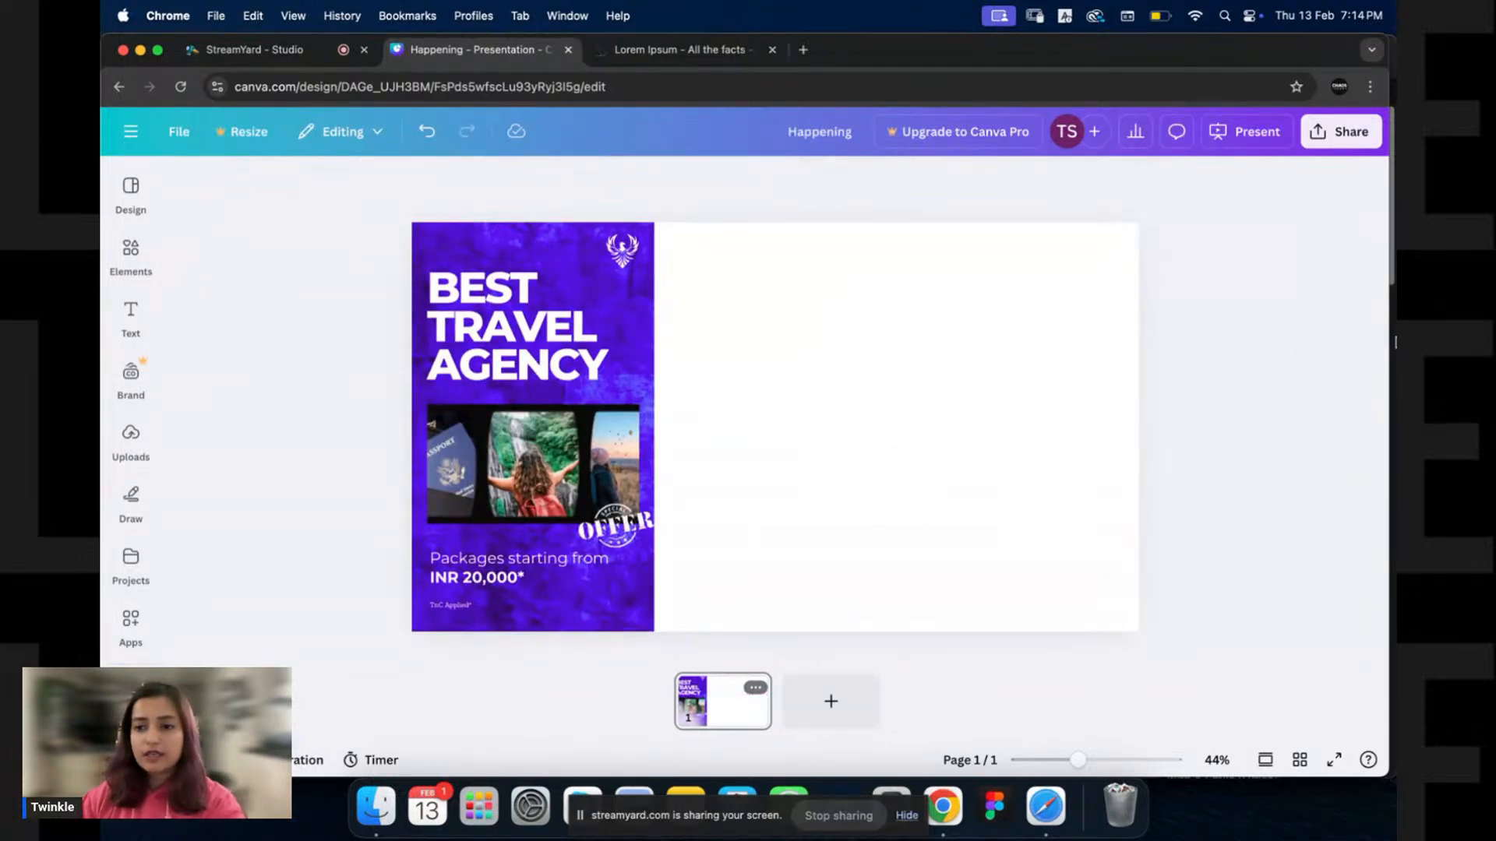
Narrow the Canva browser window to expose the YouTube live chat beside it and read the recent messages.
{"action": "left_click_drag", "start_coordinate": [1389, 345], "coordinate": [986, 391]}
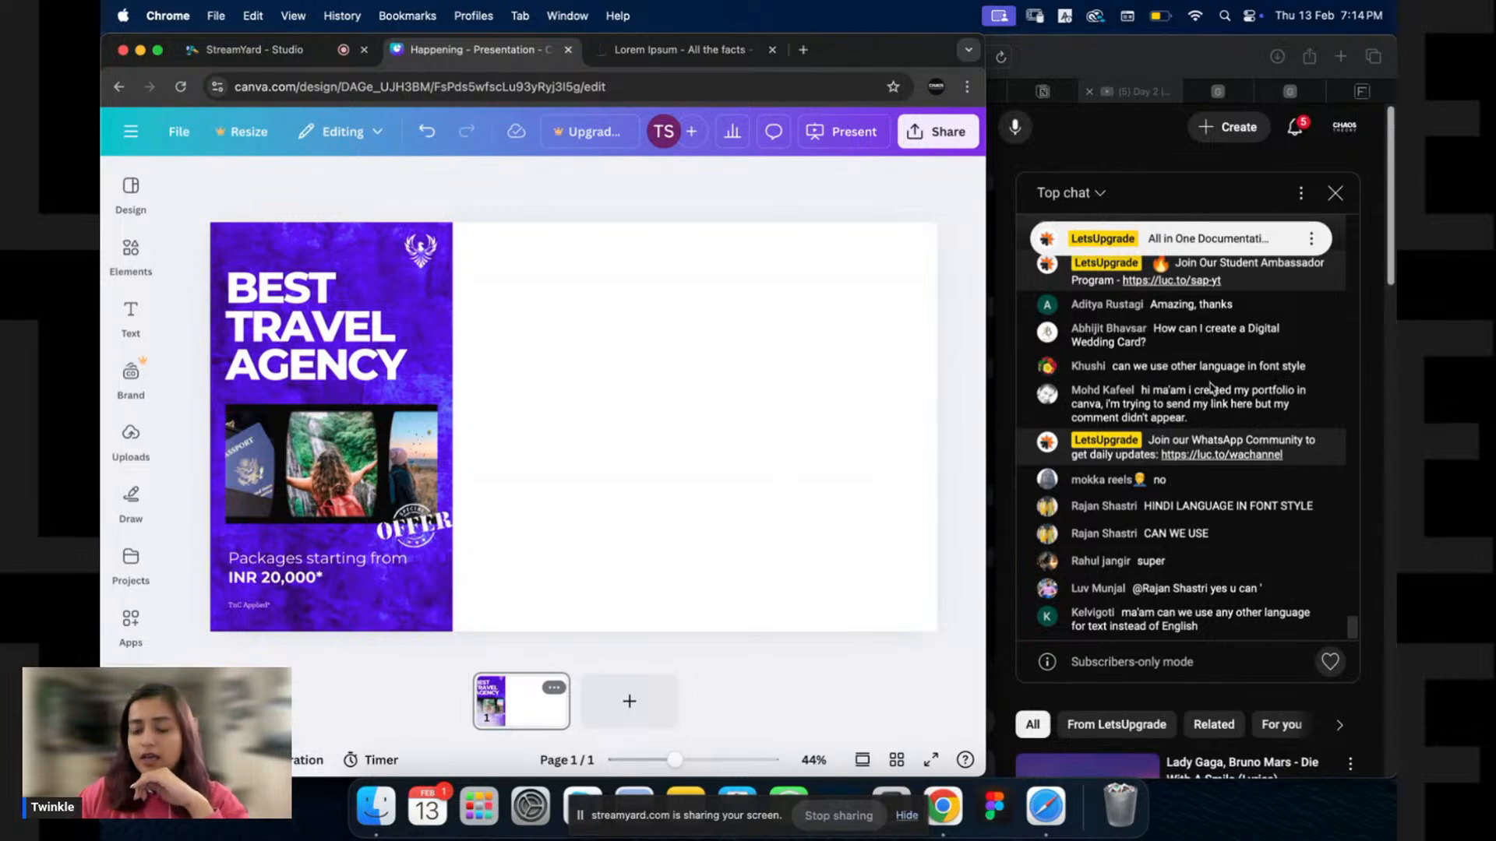
{"action": "left_click", "coordinate": [1212, 387]}
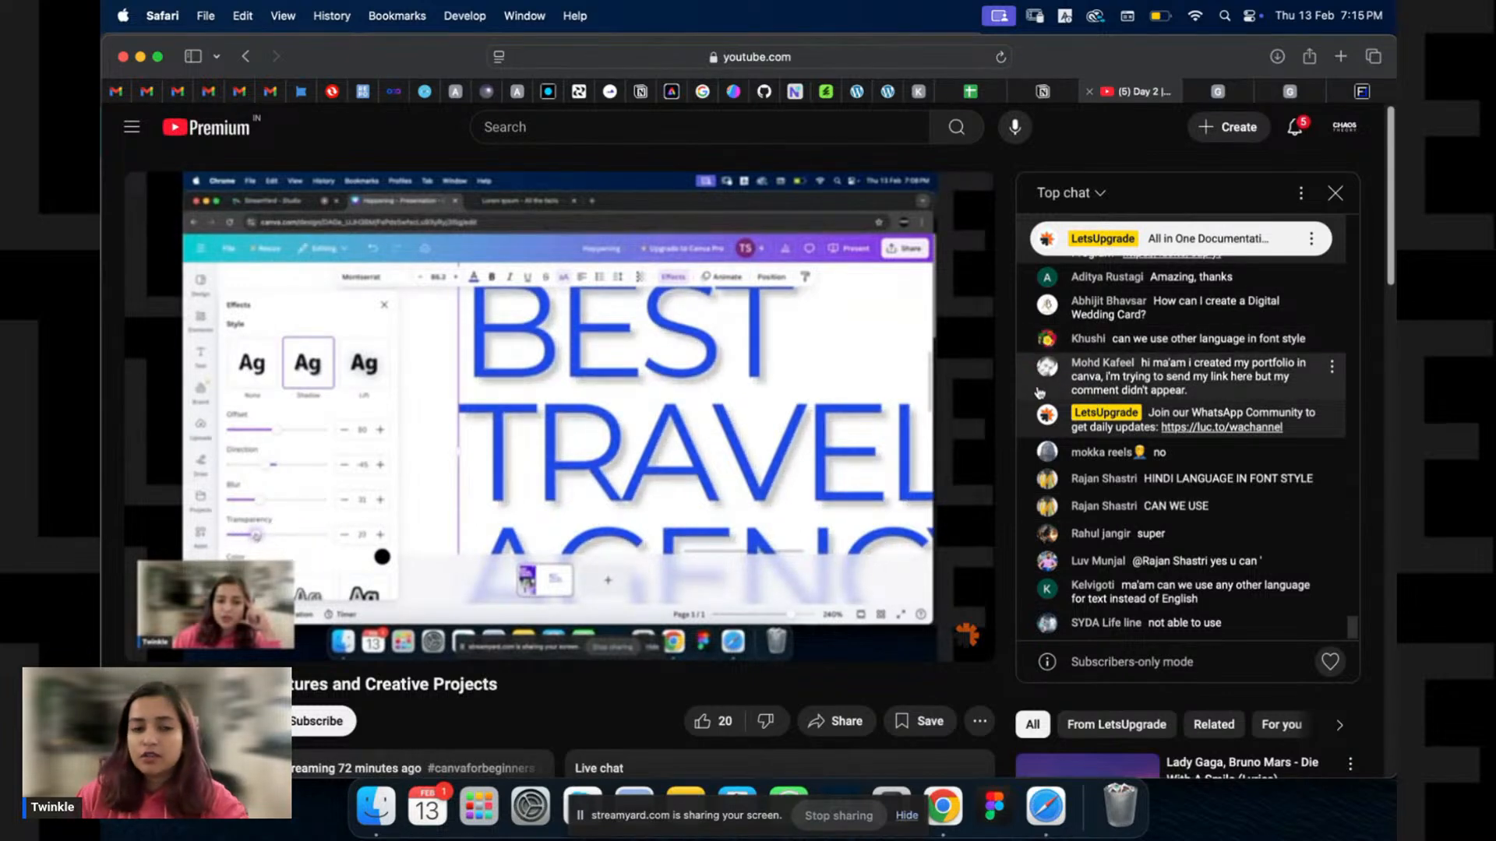
{"action": "left_click", "coordinate": [942, 806]}
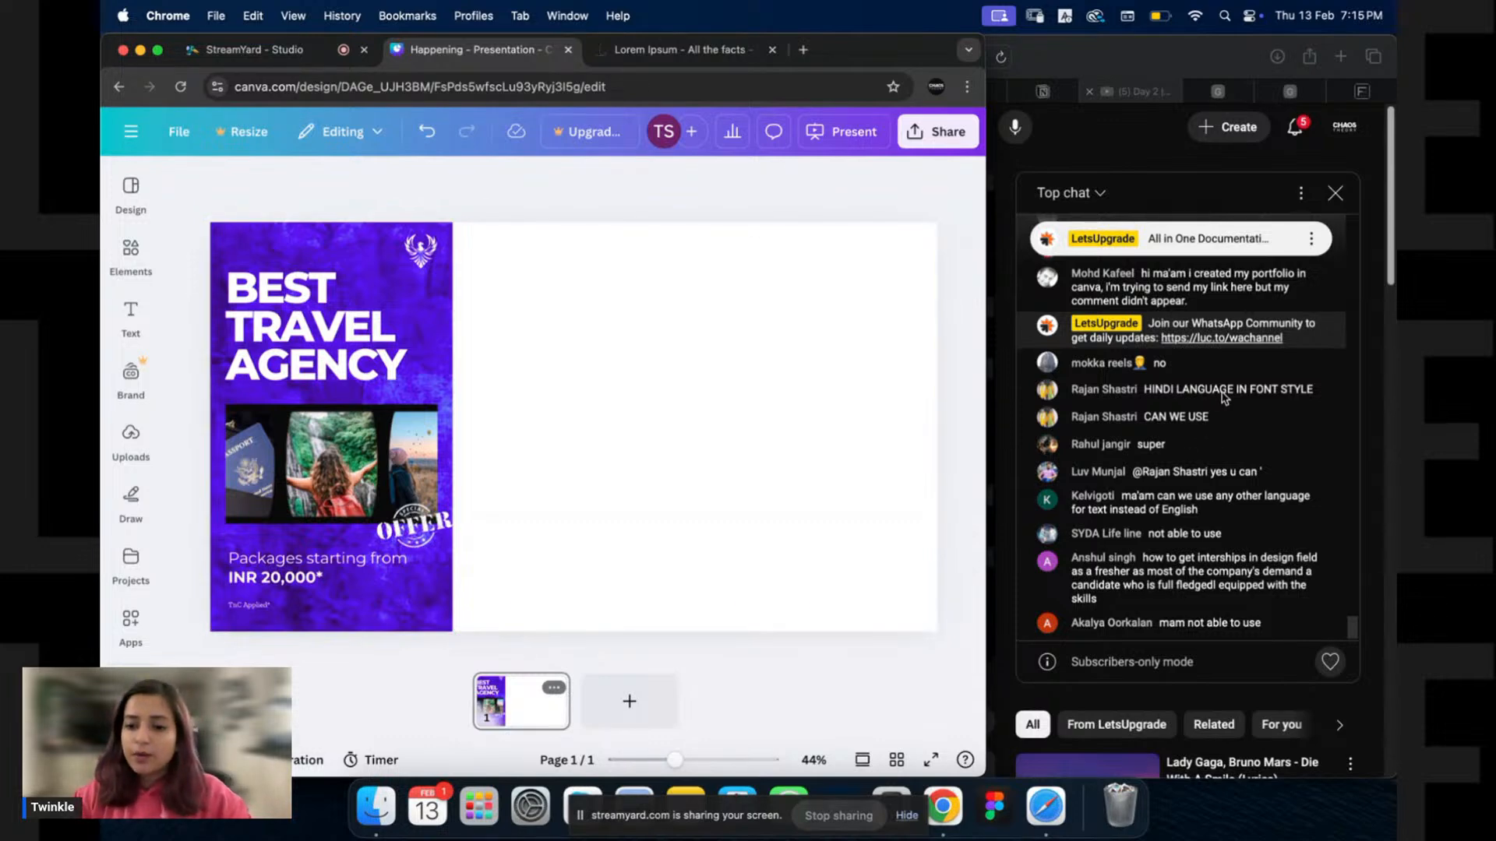
{"action": "scroll", "coordinate": [1225, 398], "scroll_direction": "up", "scroll_amount": 5}
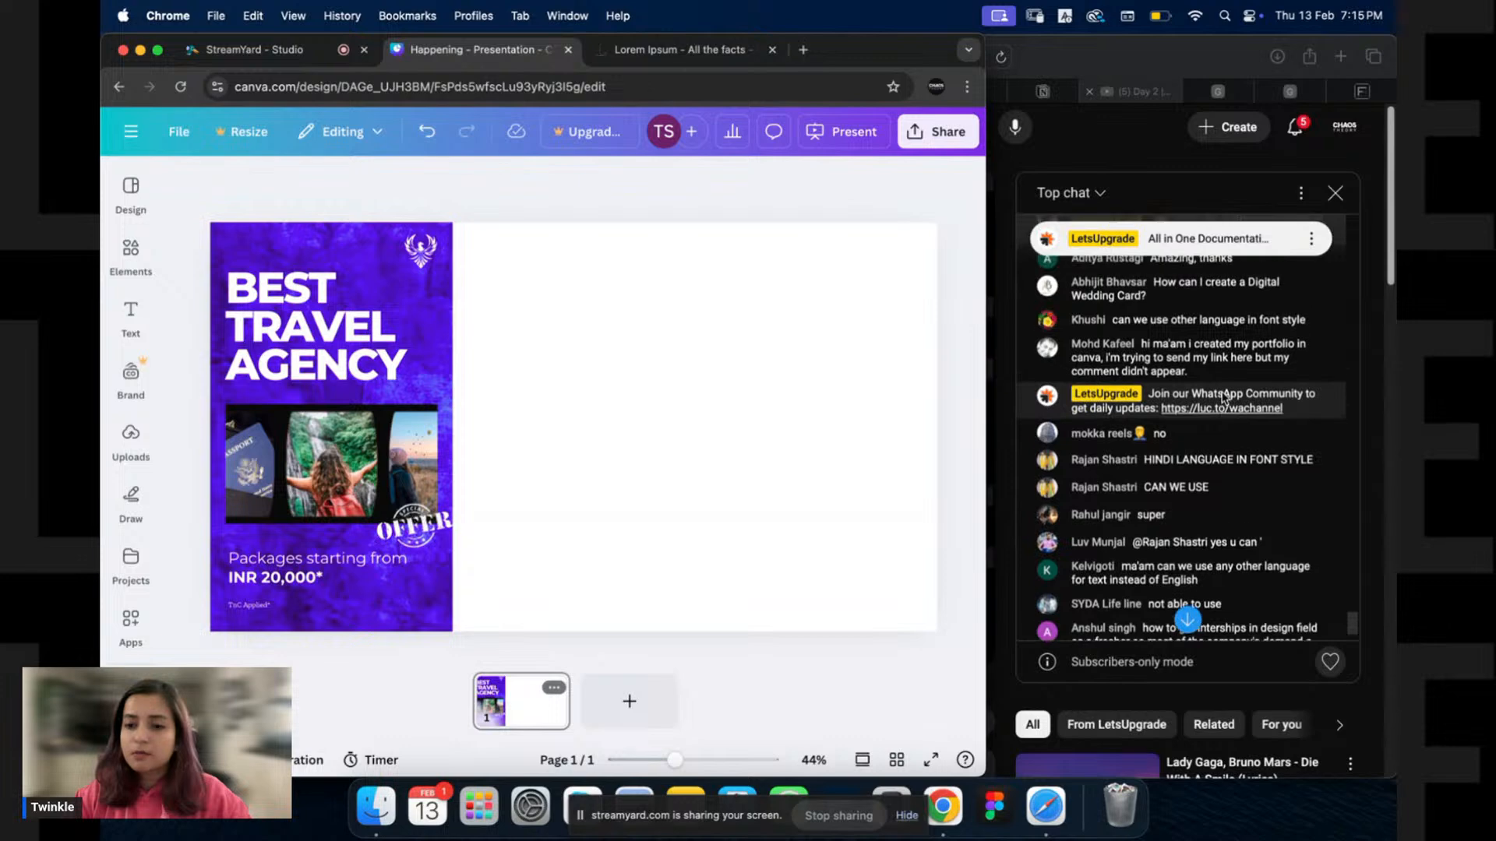
{"action": "scroll", "coordinate": [1225, 398], "scroll_direction": "up", "scroll_amount": 4}
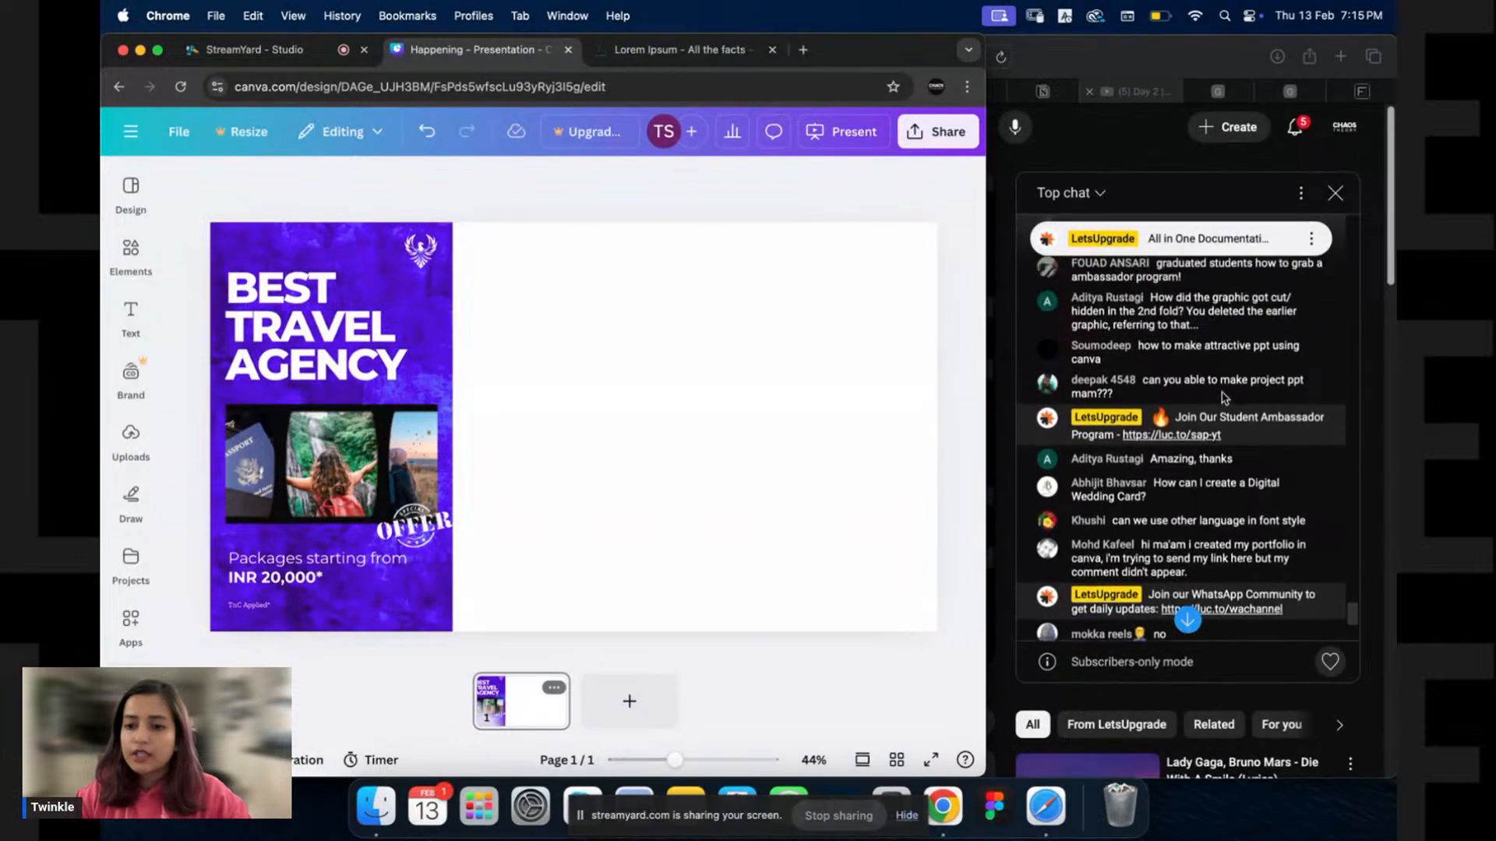
{"action": "scroll", "coordinate": [1225, 398], "scroll_direction": "down", "scroll_amount": 5}
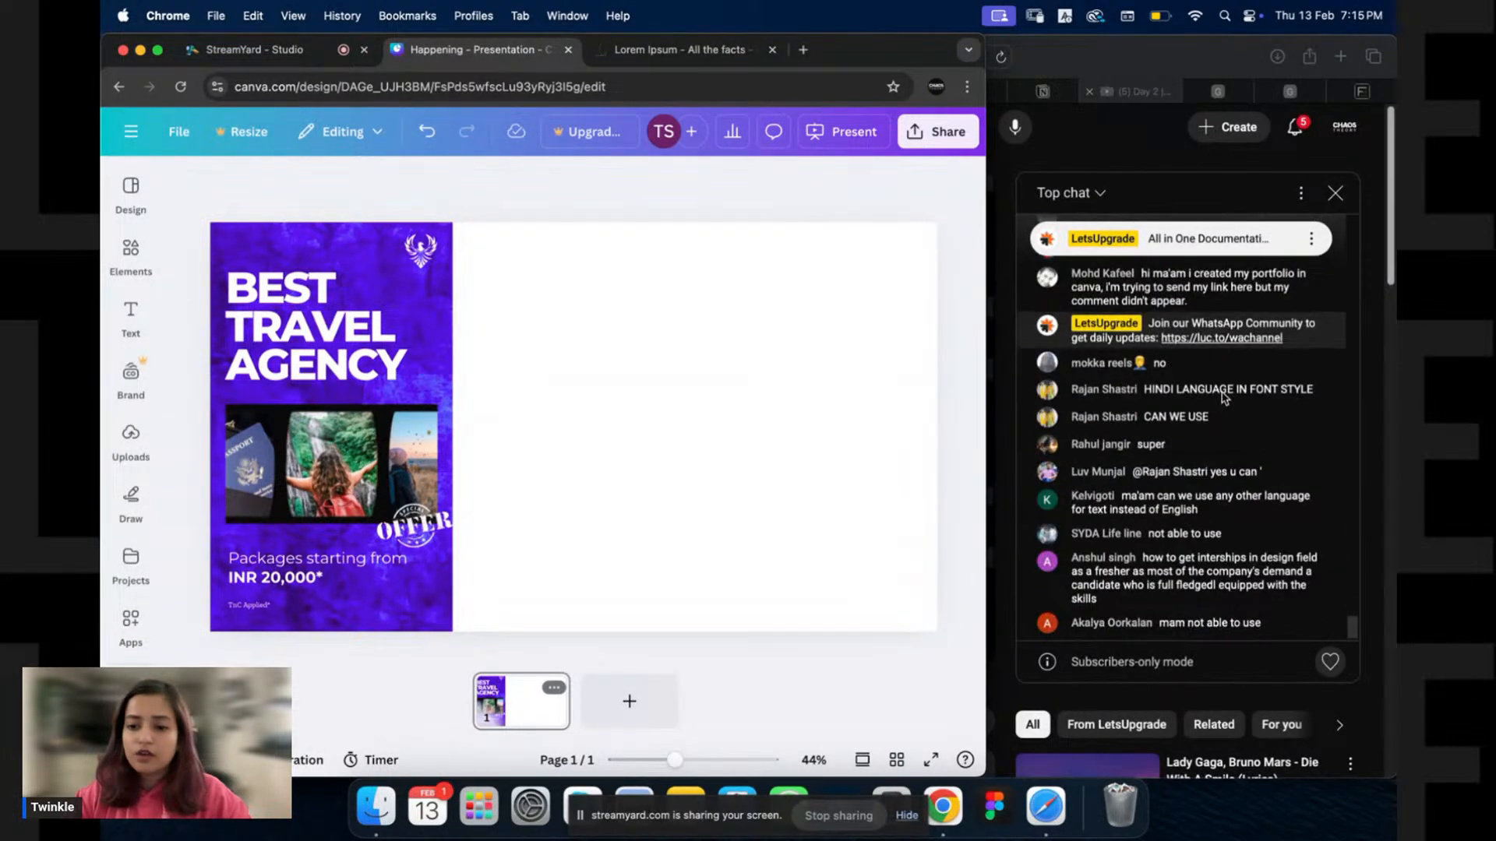
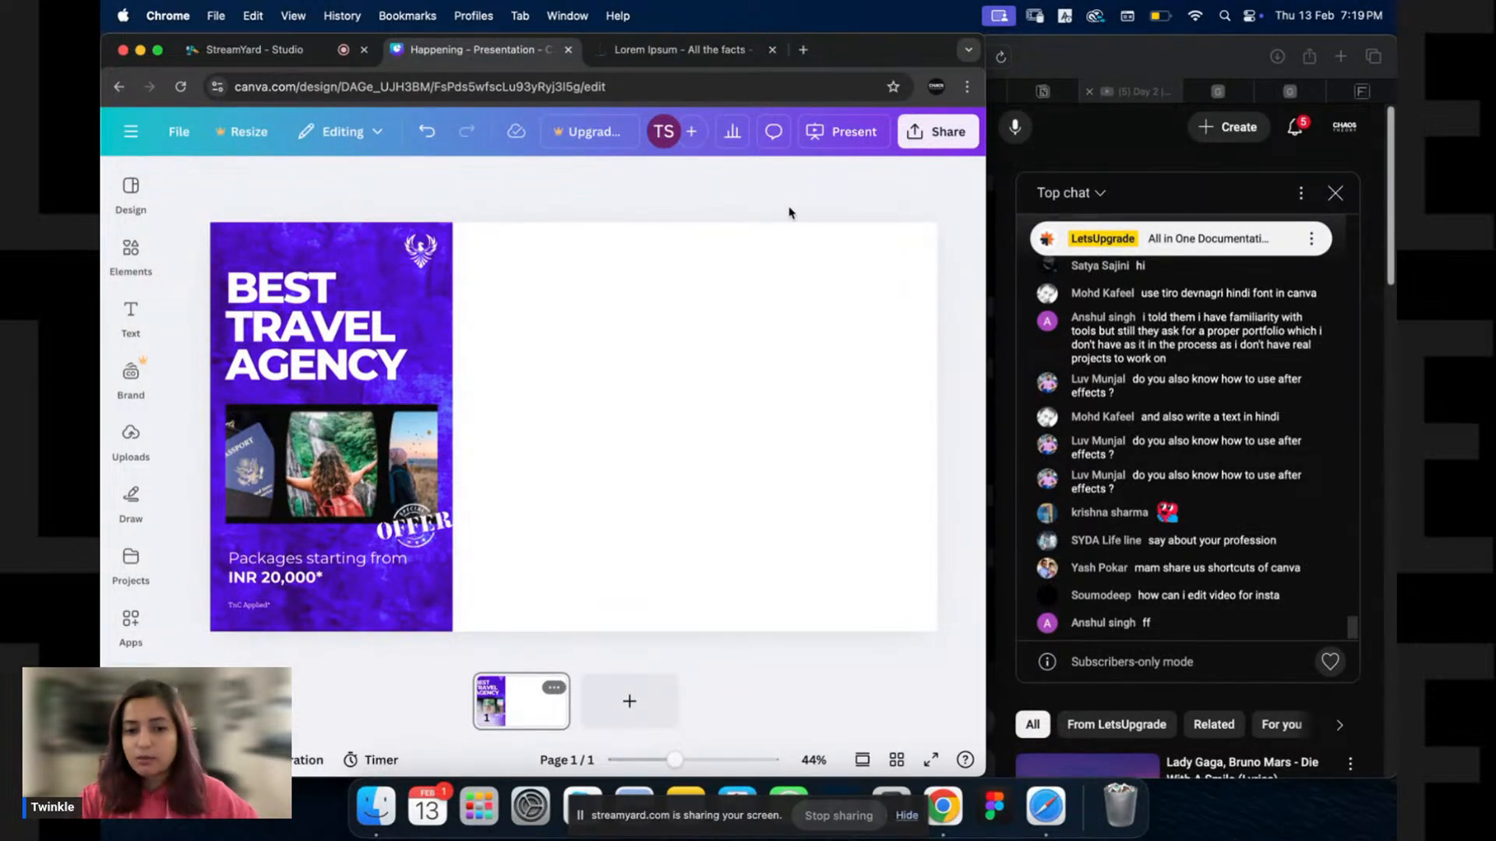
Select all elements of the purple travel brochure panel and delete them from the page.
{"action": "left_click", "coordinate": [643, 357]}
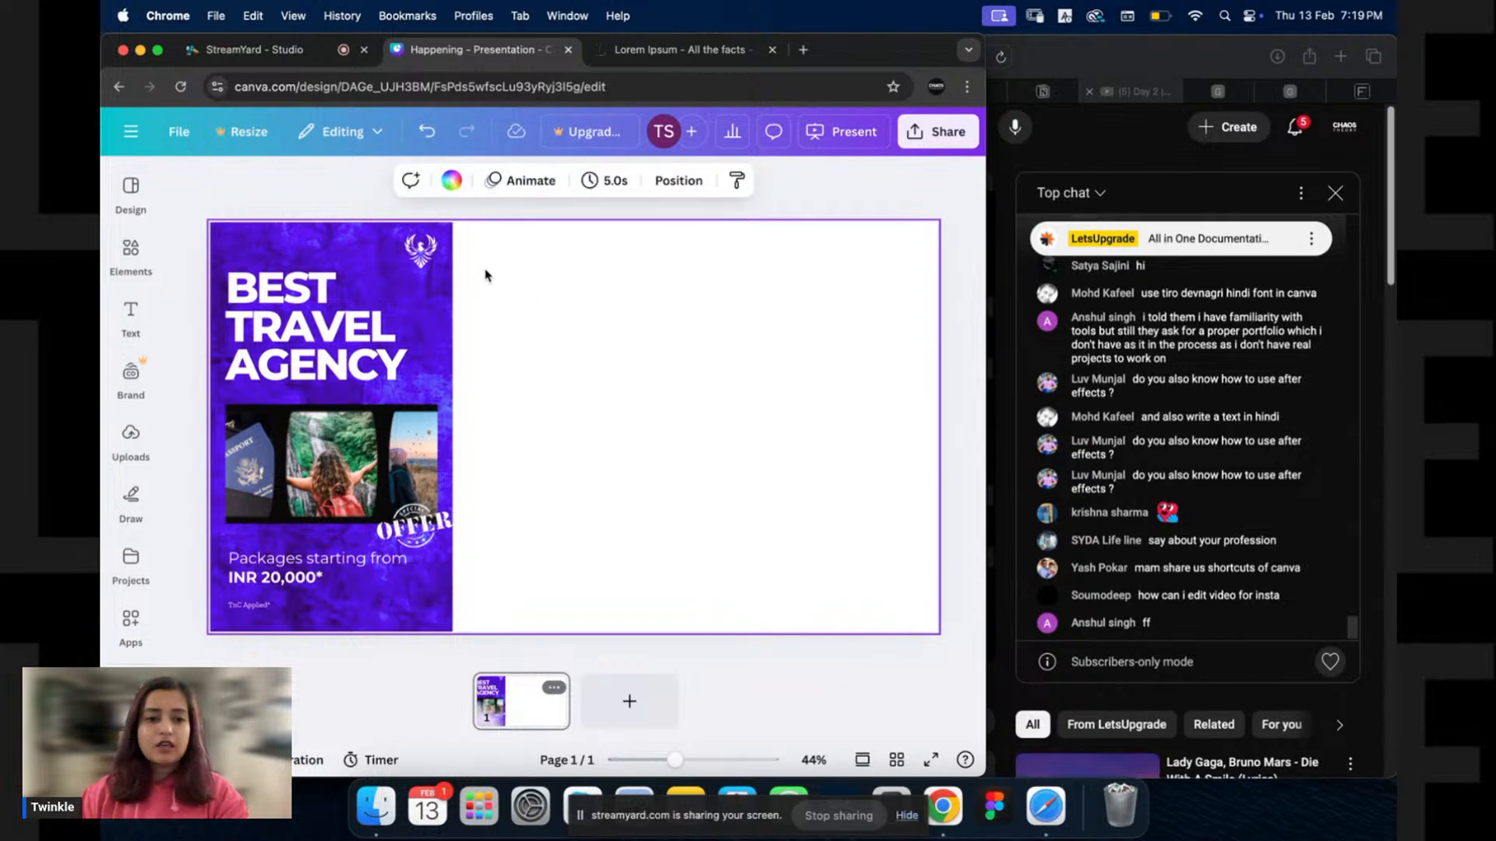
{"action": "left_click_drag", "start_coordinate": [493, 232], "coordinate": [233, 627]}
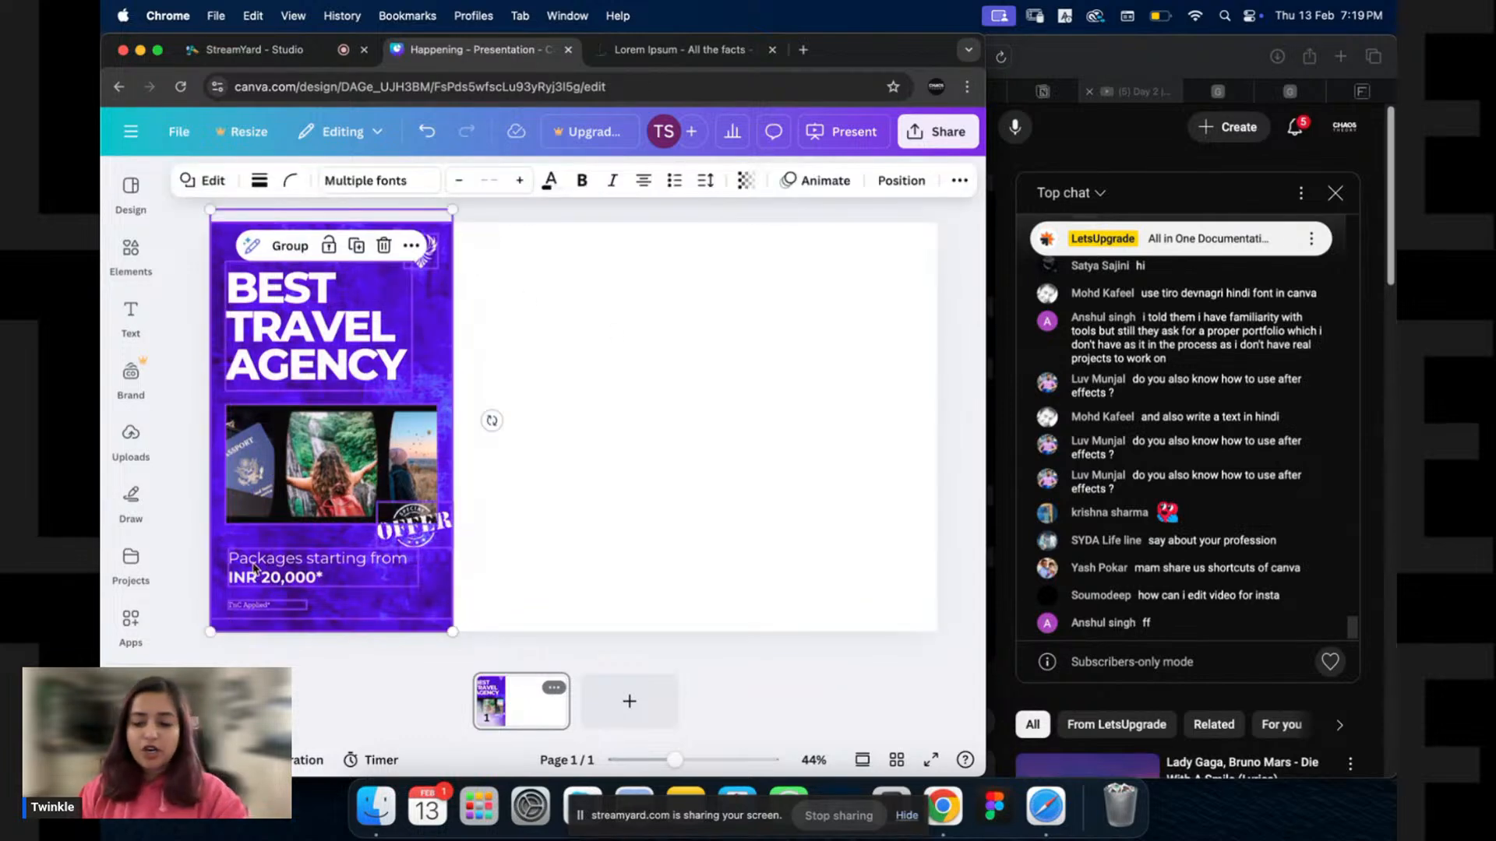
{"action": "key", "text": "Delete"}
{"action": "left_click", "coordinate": [430, 409]}
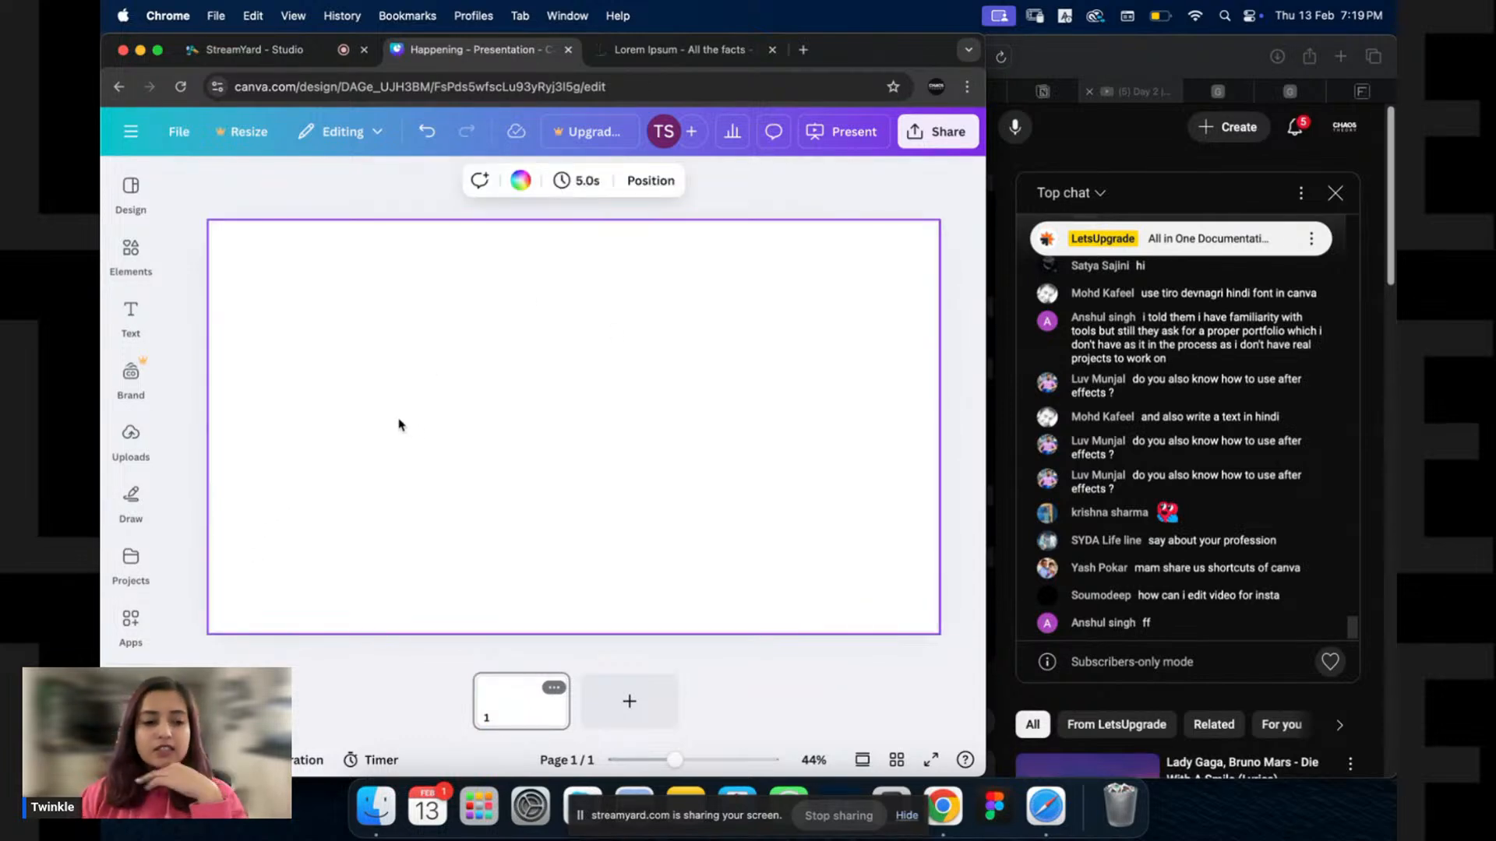
Search the Canva apps for "typography" and look over the available text apps.
{"action": "left_click", "coordinate": [130, 619]}
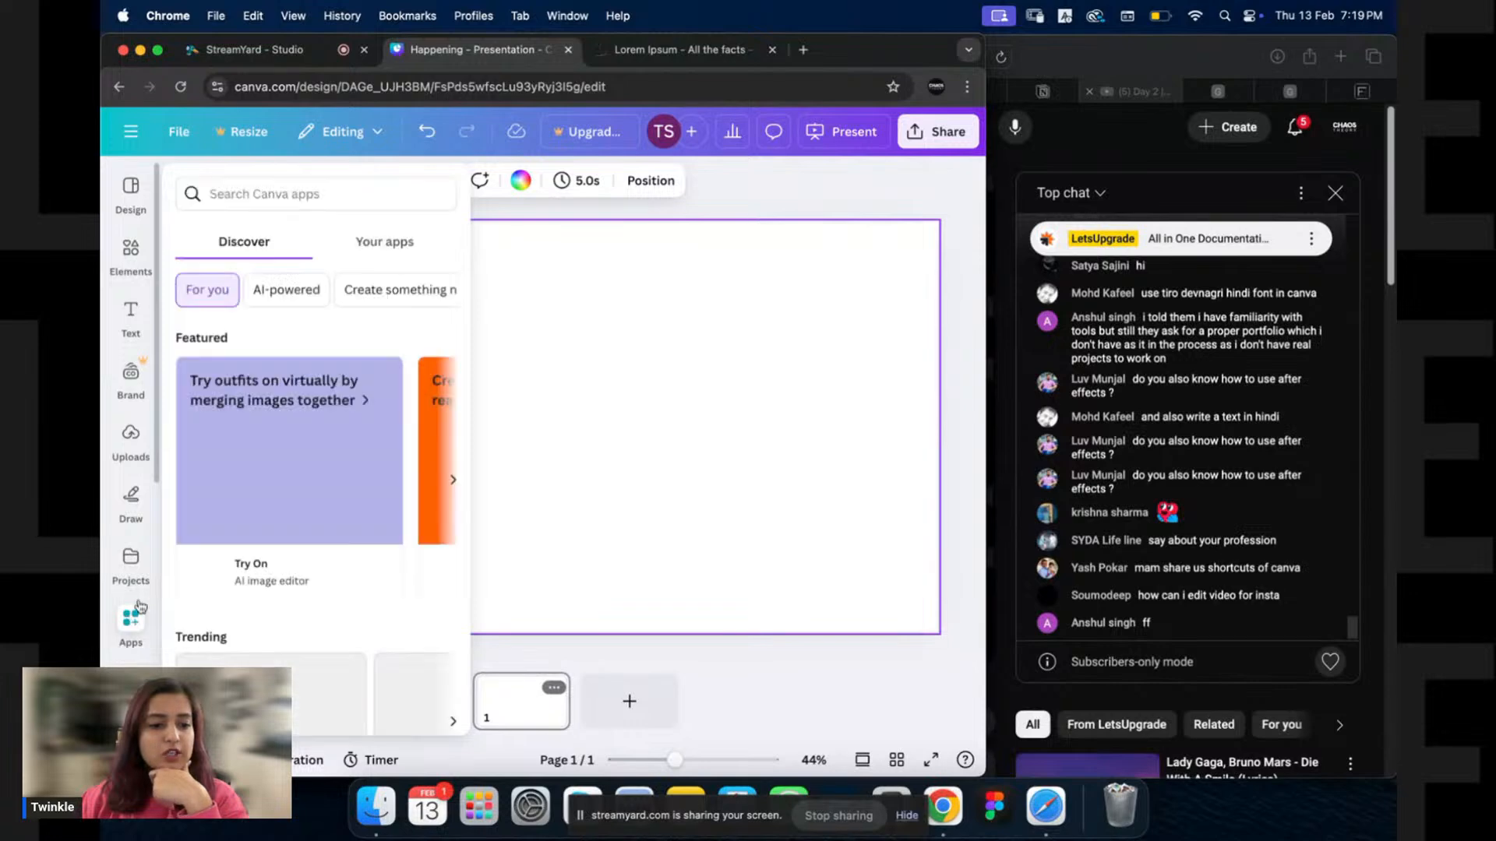
{"action": "left_click", "coordinate": [301, 184]}
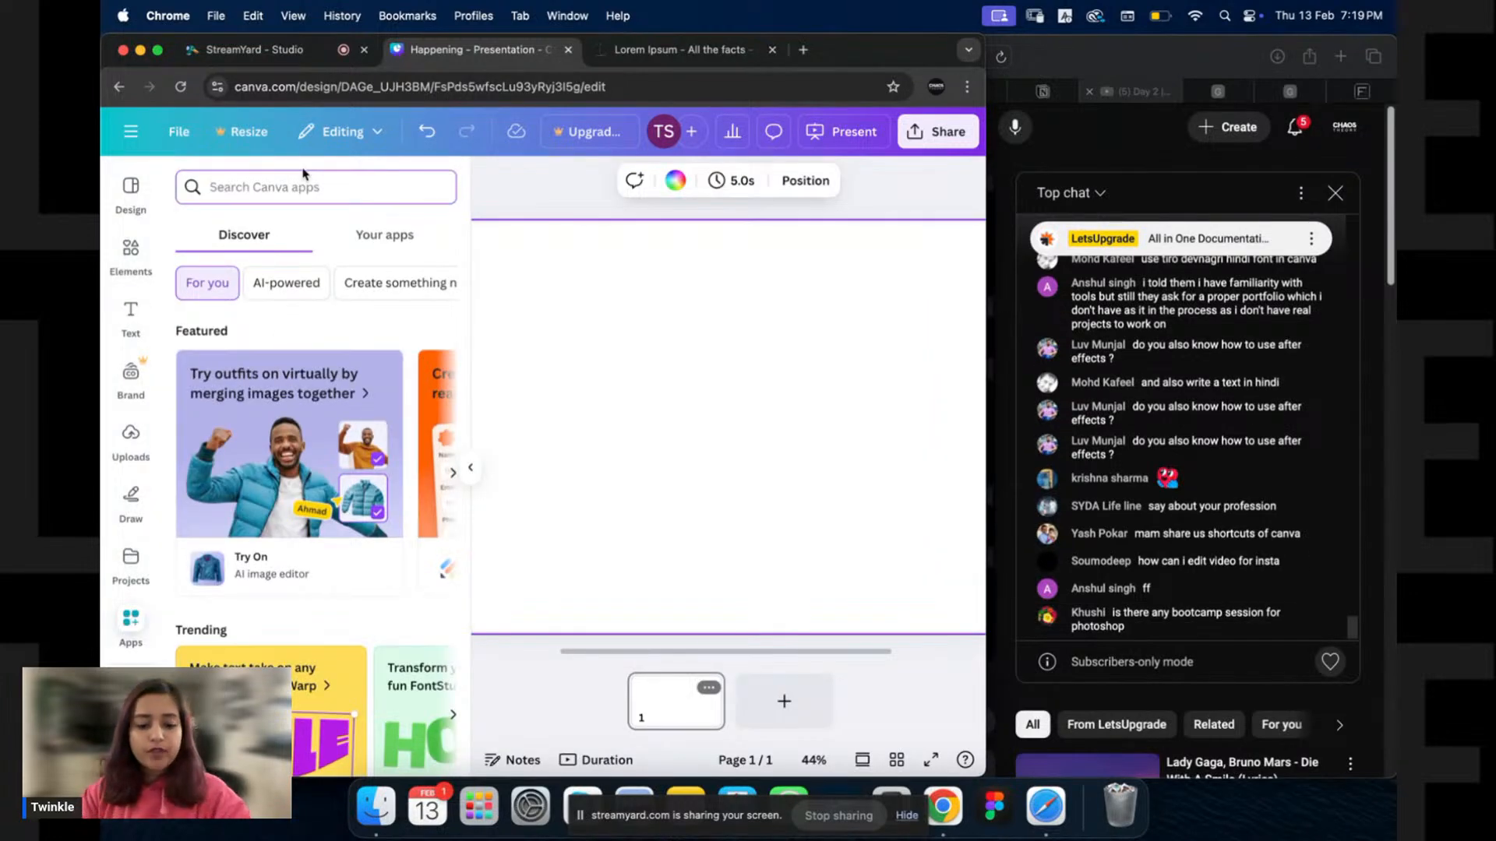
{"action": "type", "text": "typograph"}
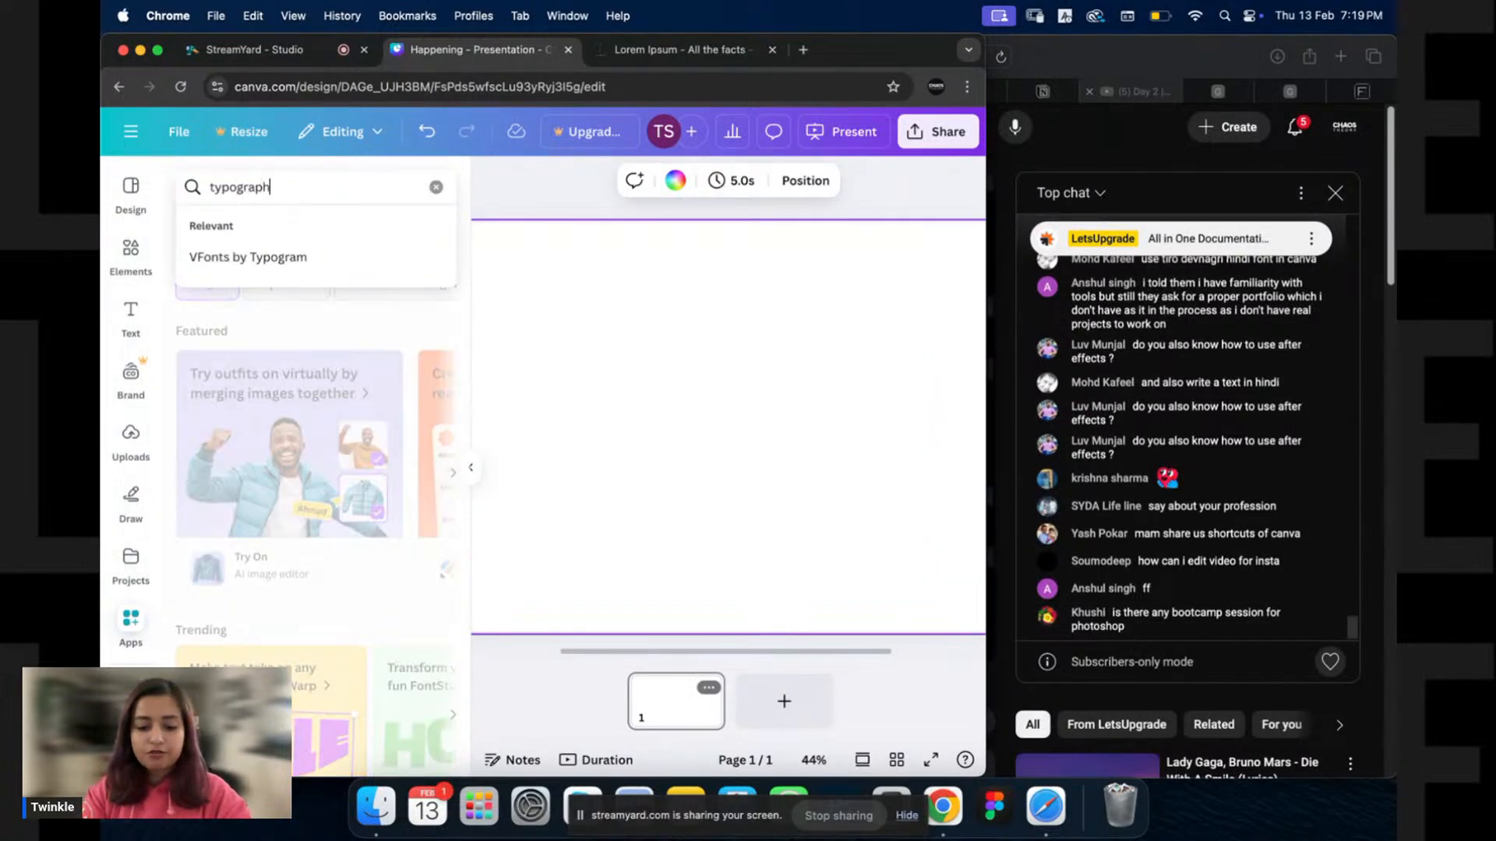
{"action": "type", "text": "y"}
{"action": "key", "text": "Return"}
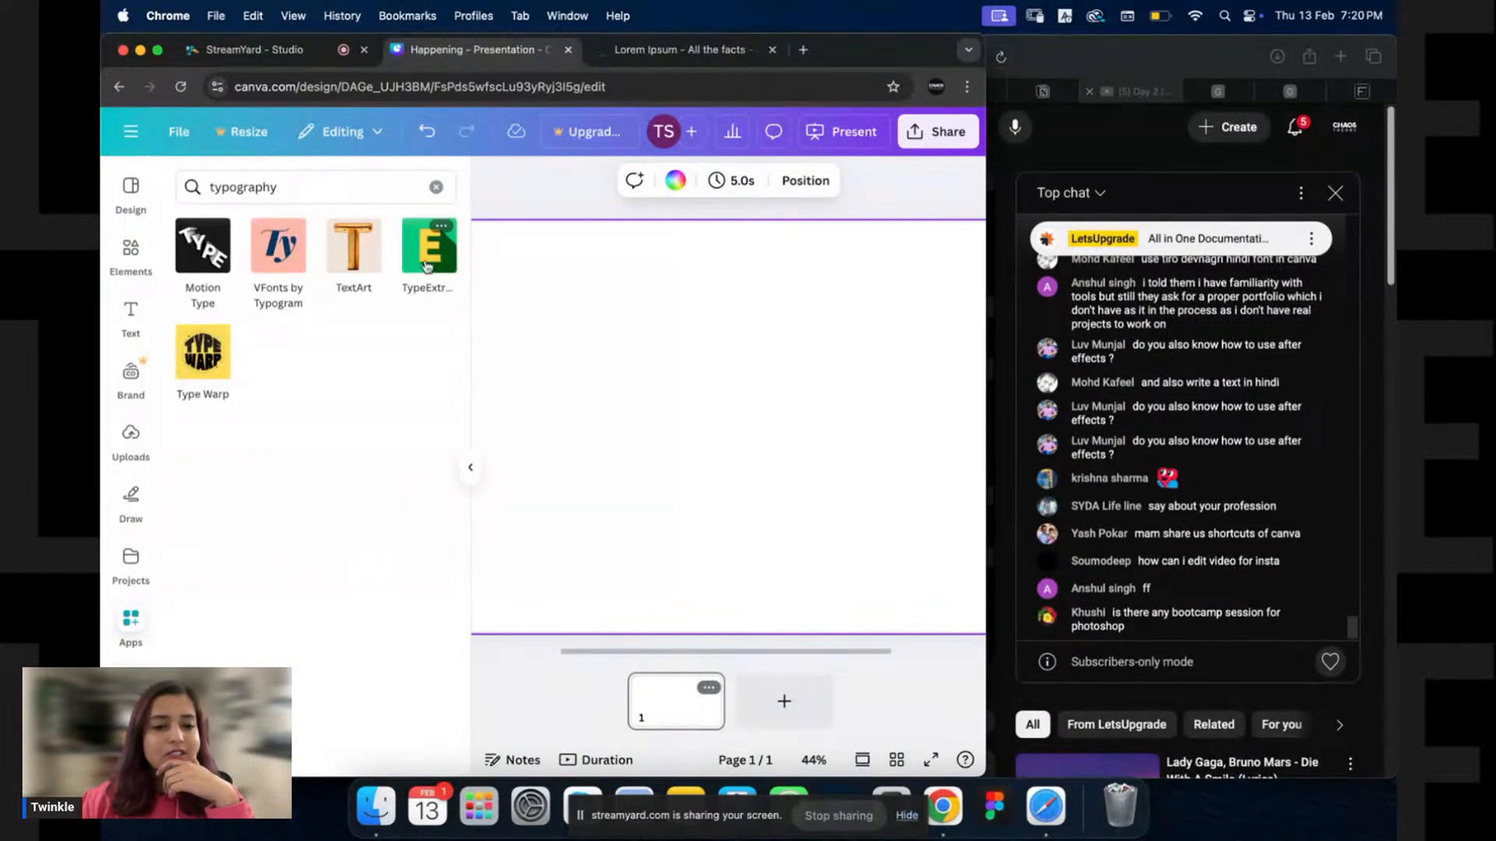
Search the Canva apps for "text" instead and open the Text Poster app.
{"action": "double_click", "coordinate": [218, 187]}
{"action": "type", "text": "te"}
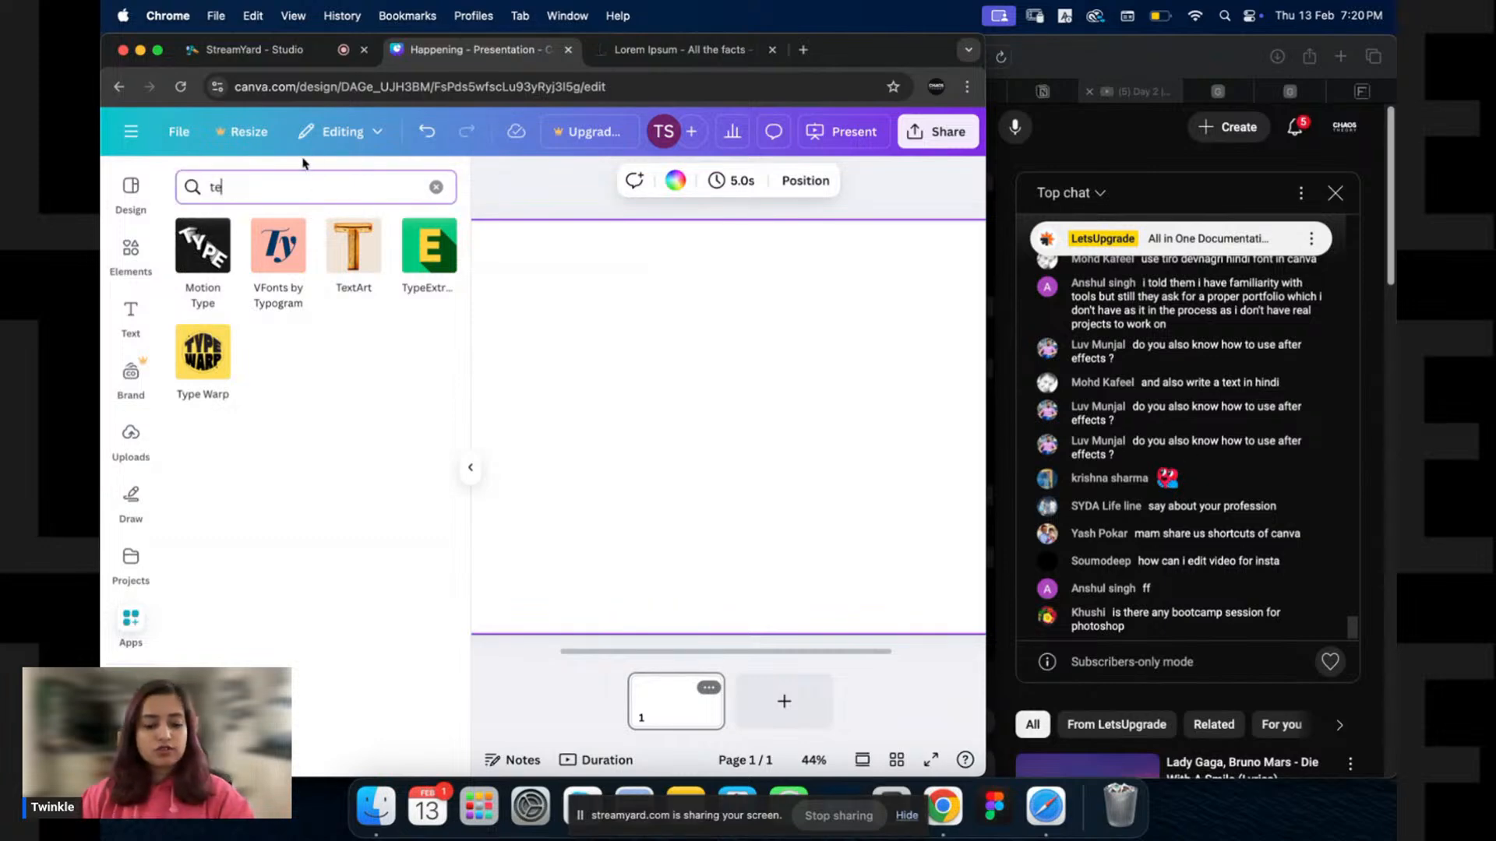
{"action": "type", "text": "xt"}
{"action": "key", "text": "Return"}
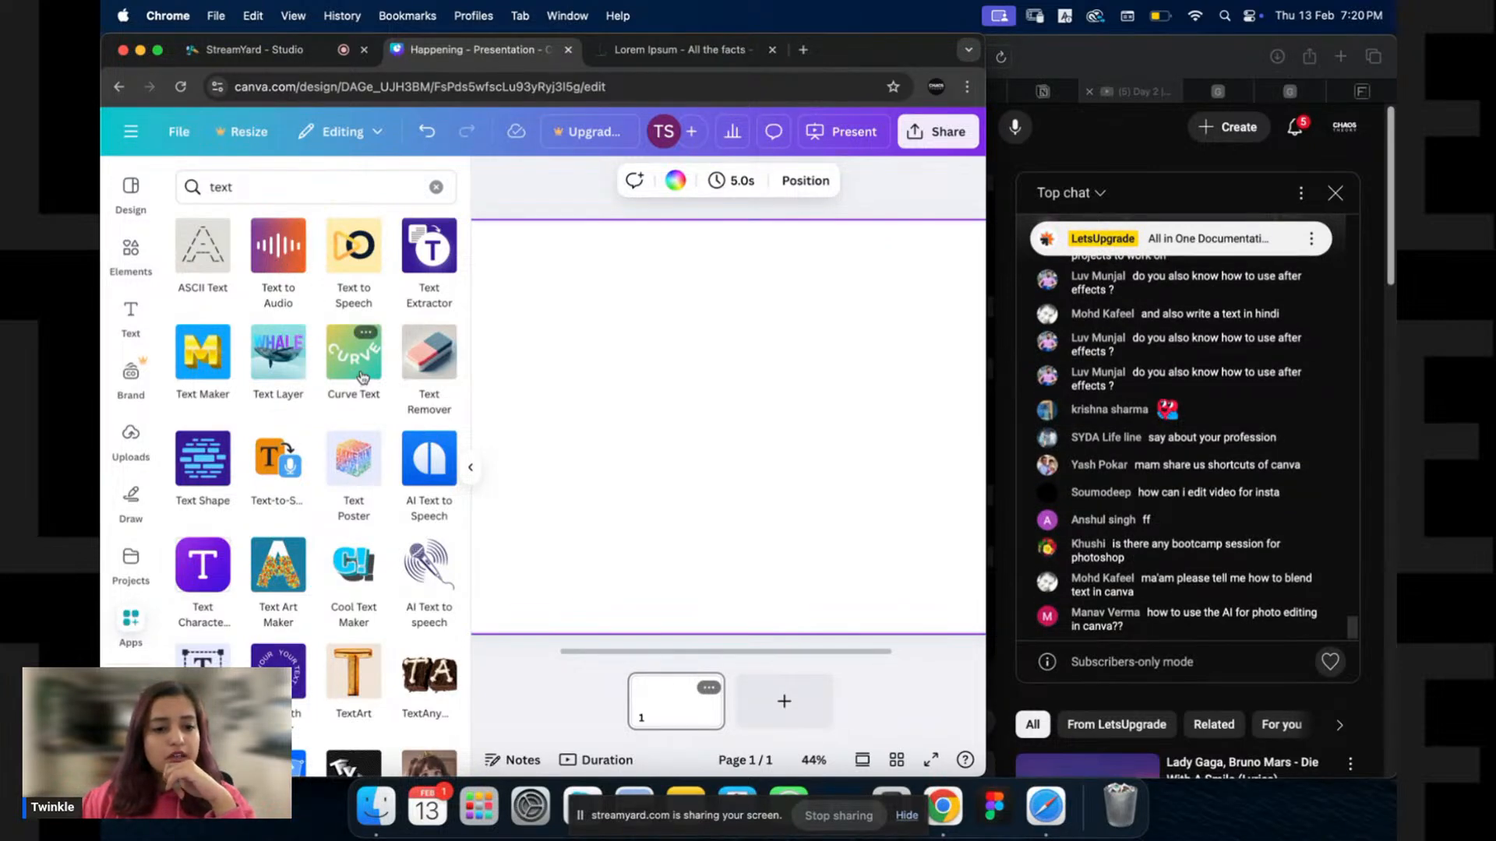
{"action": "left_click", "coordinate": [353, 468]}
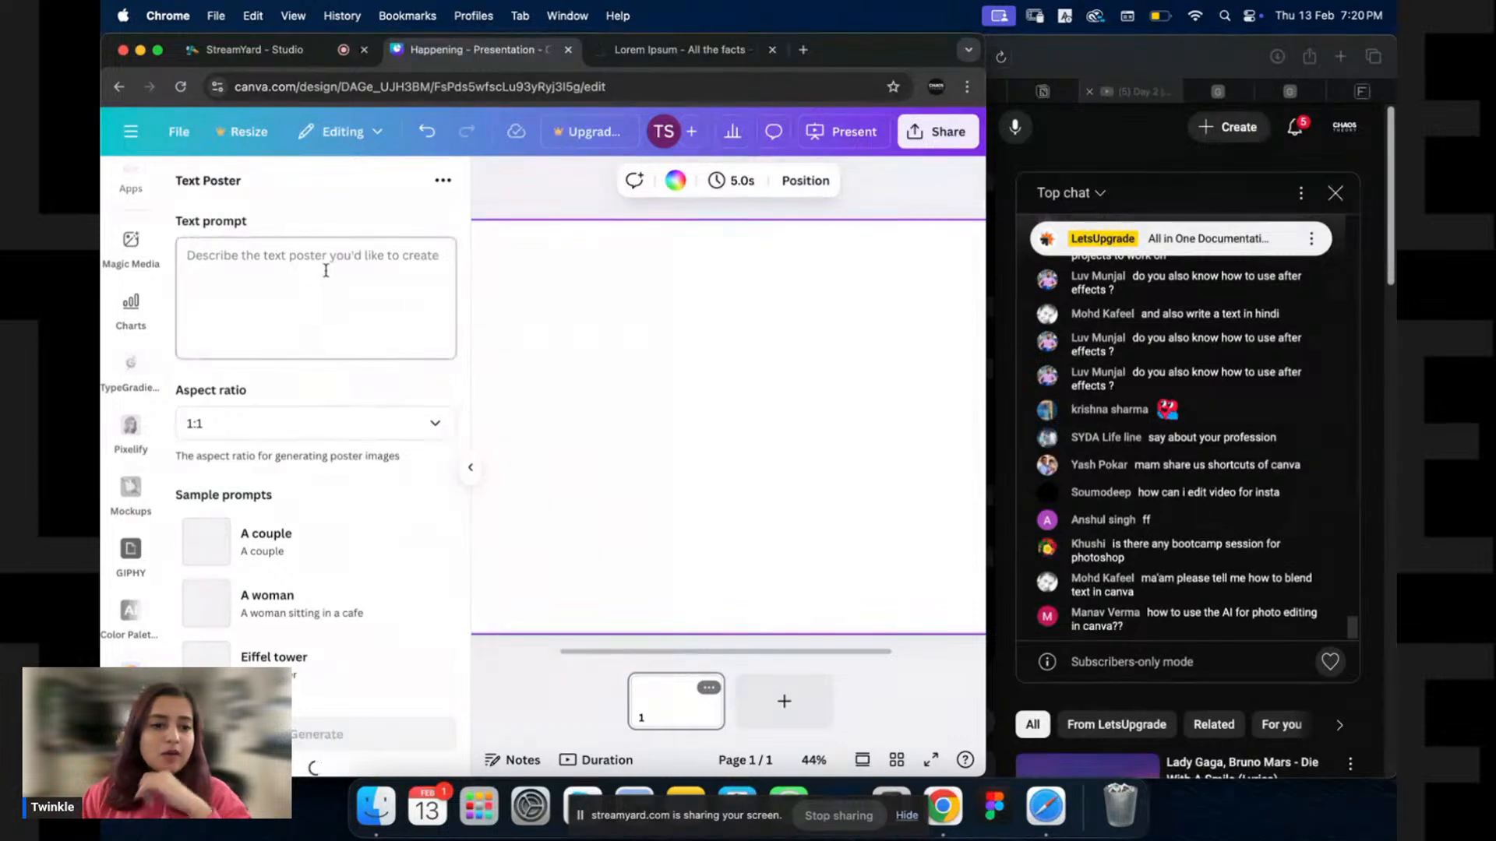
Copy the standard Lorem Ipsum passage from its start through "exercitation" on lipsum.com and paste it as the Text Poster prompt in Canva.
{"action": "key", "text": "ctrl+Tab"}
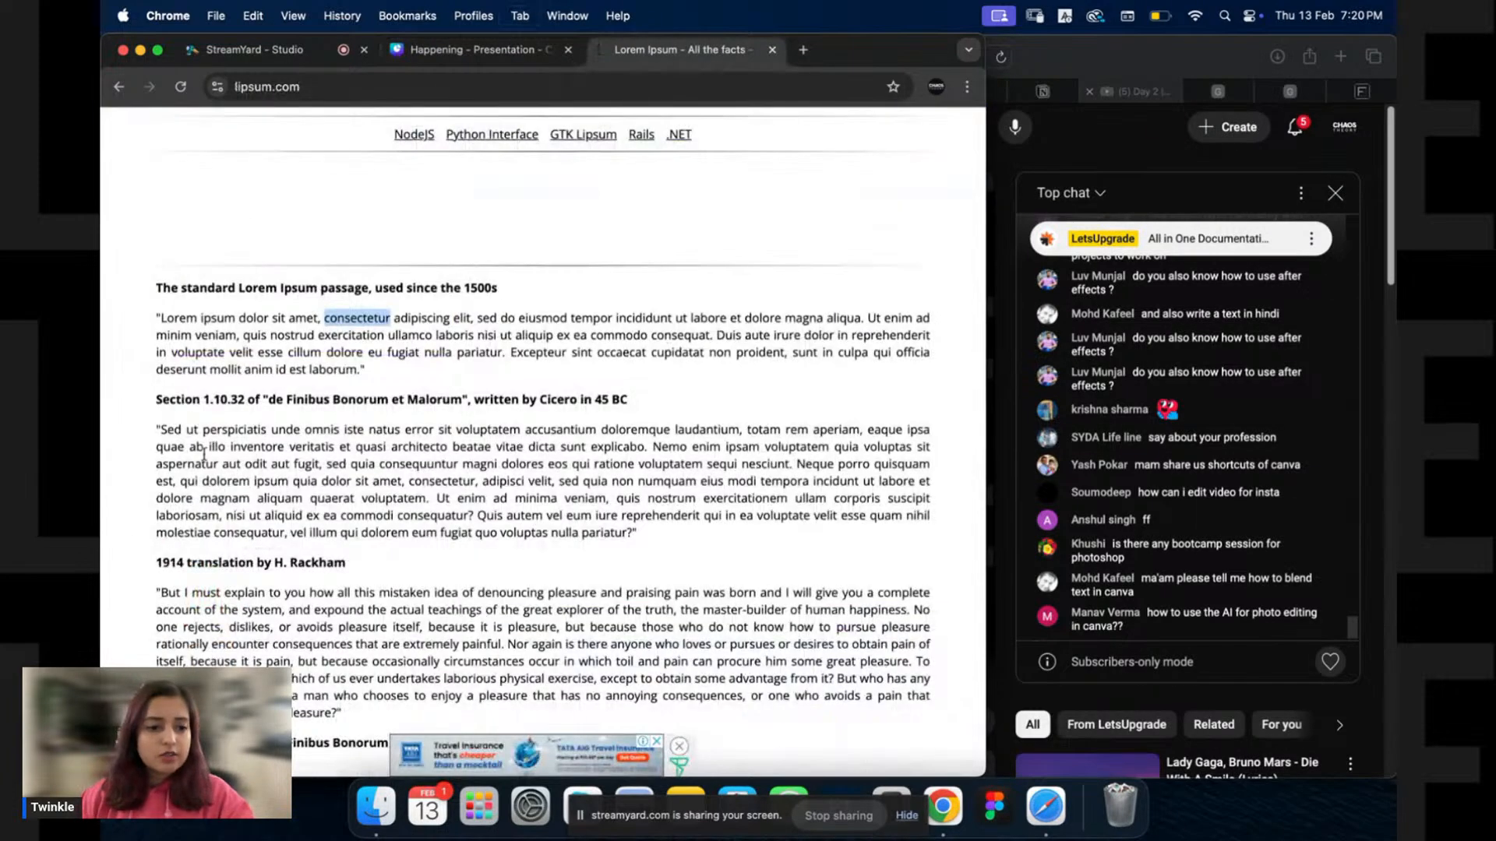
{"action": "left_click_drag", "start_coordinate": [161, 318], "coordinate": [384, 335]}
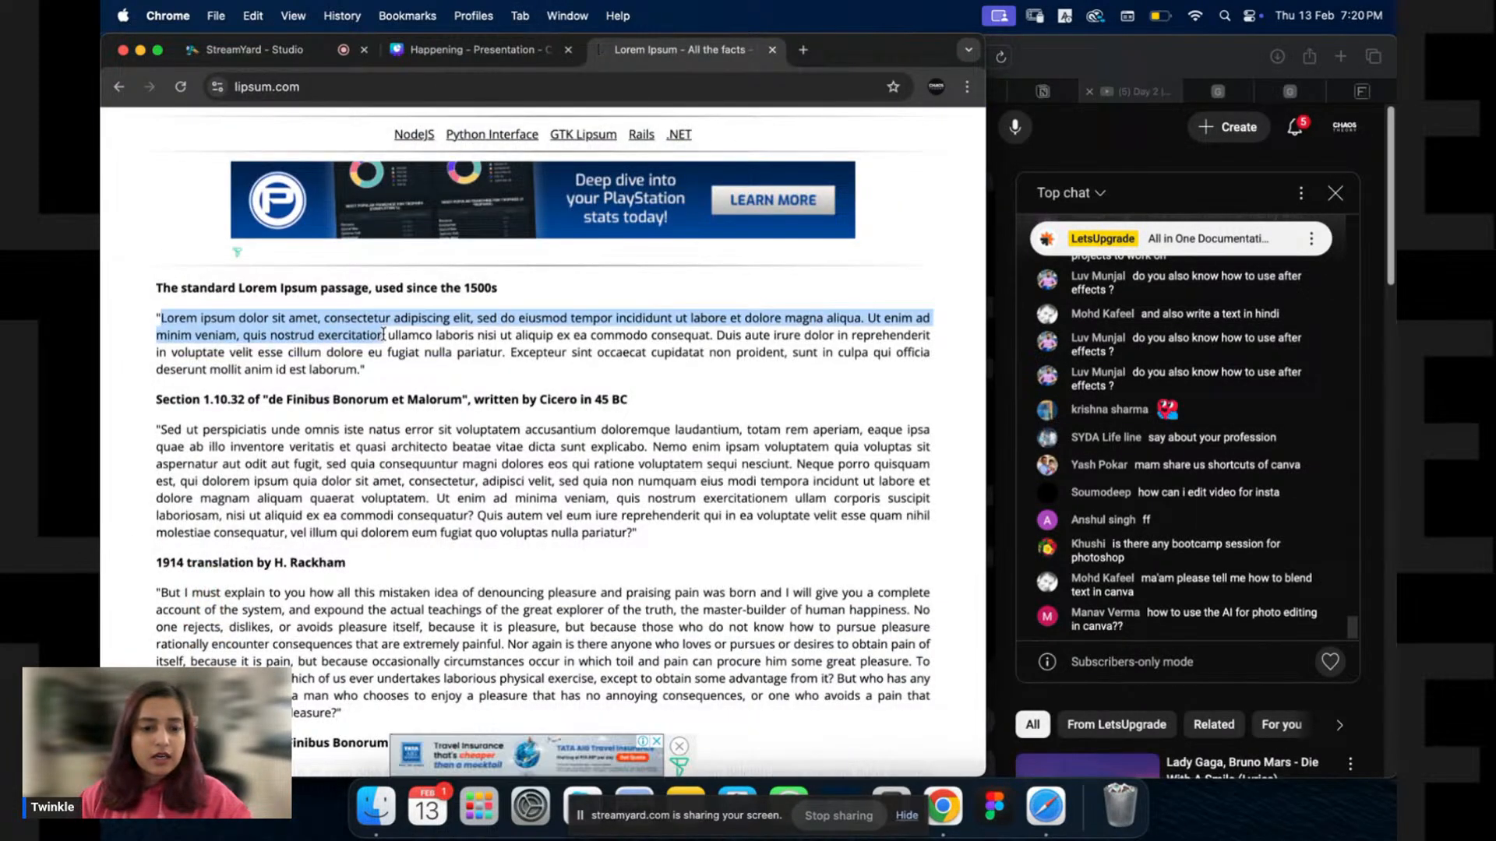
{"action": "key", "text": "super+c"}
{"action": "key", "text": "ctrl+shift+Tab"}
{"action": "key", "text": "super+v"}
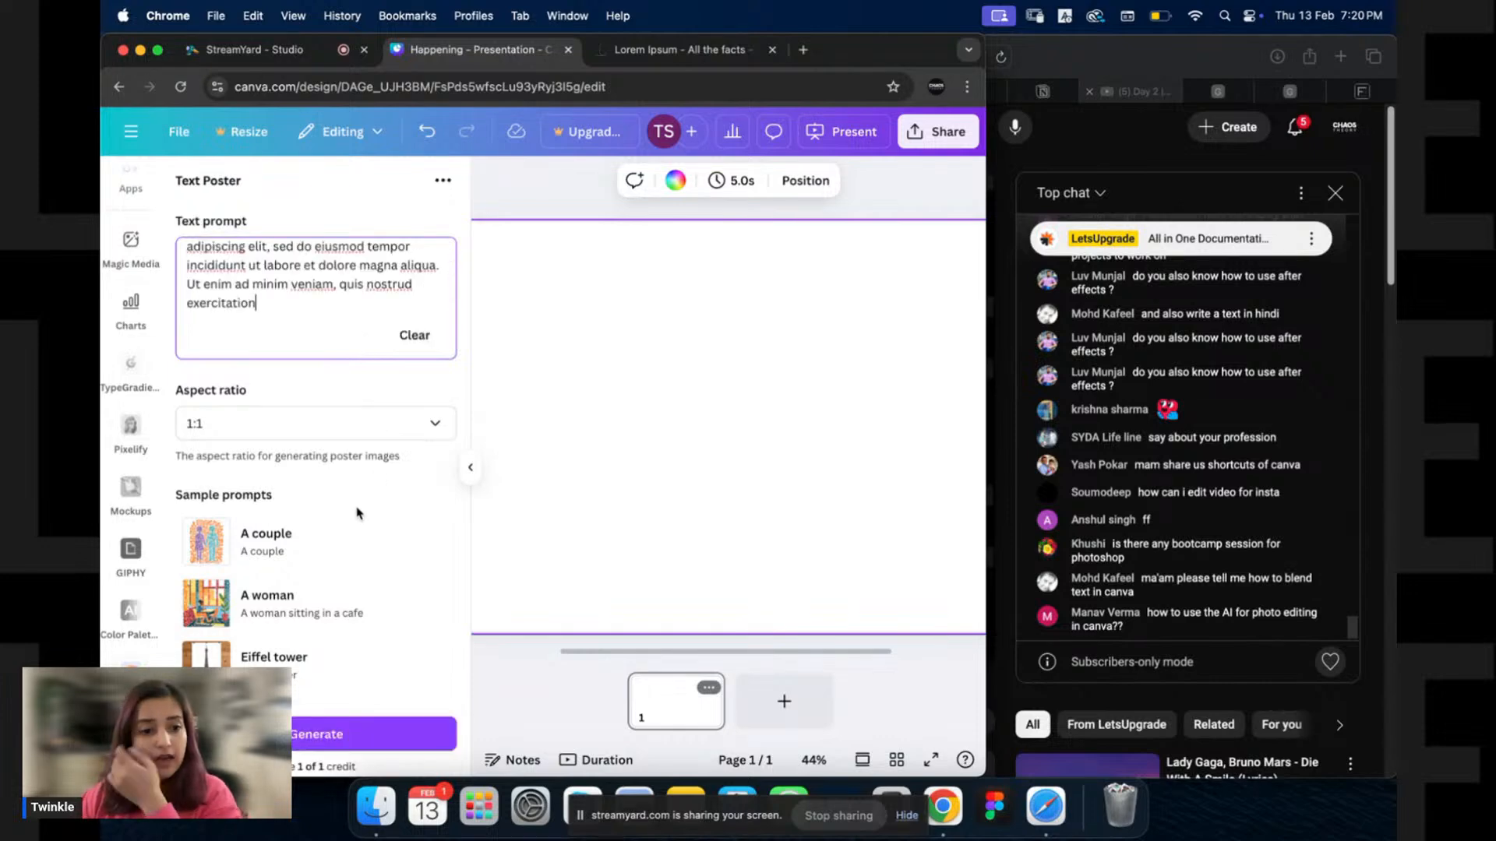
{"action": "scroll", "coordinate": [351, 530], "scroll_direction": "down", "scroll_amount": 1}
{"action": "scroll", "coordinate": [334, 499], "scroll_direction": "up", "scroll_amount": 1}
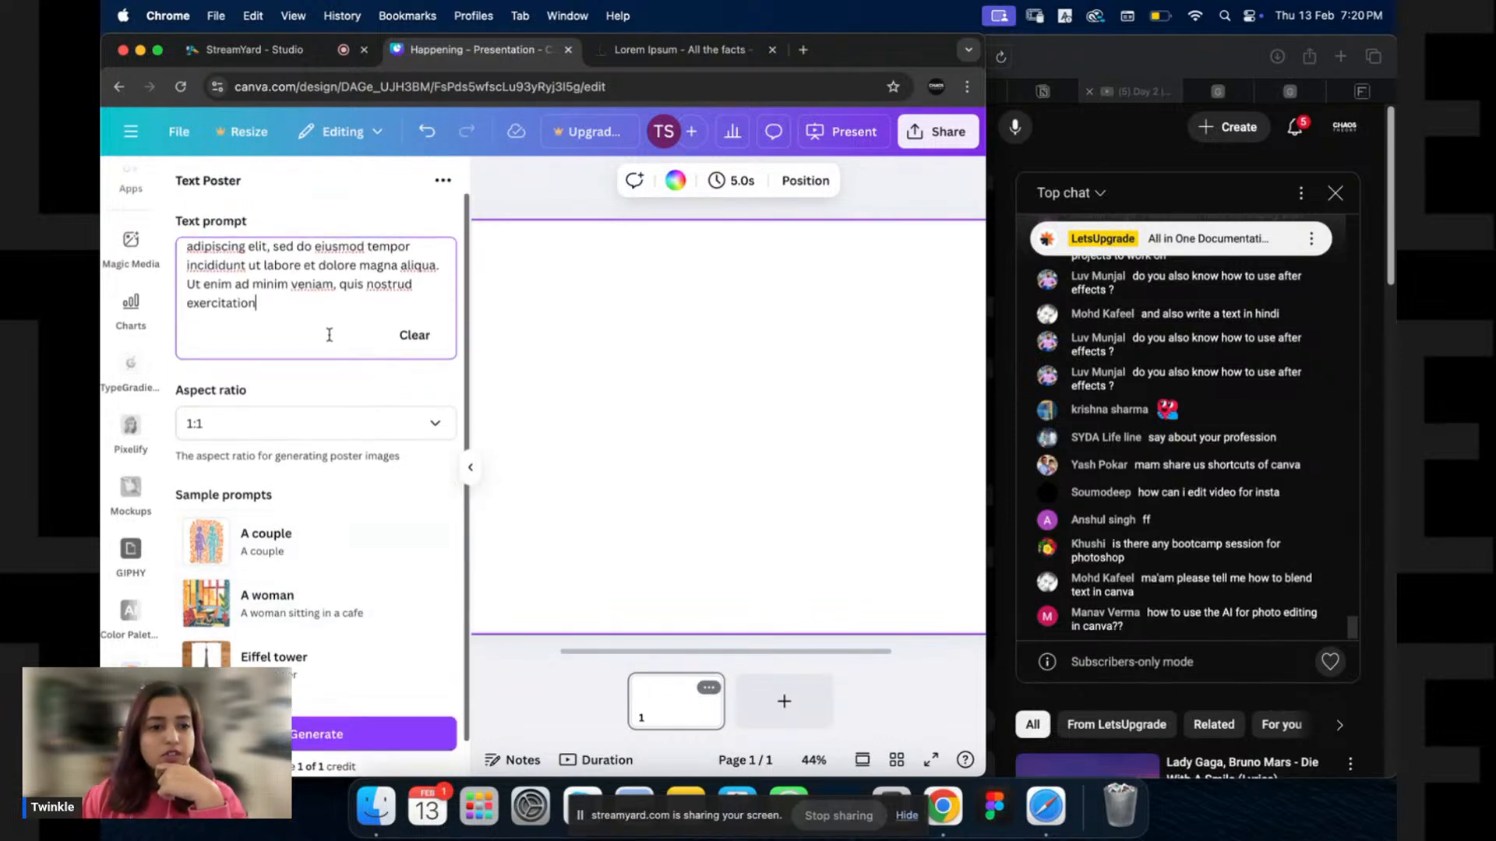
Replace the Lorem Ipsum text in the Text Poster prompt with "use trendking keywords and put them in a coca".
{"action": "left_click_drag", "start_coordinate": [329, 335], "coordinate": [119, 204]}
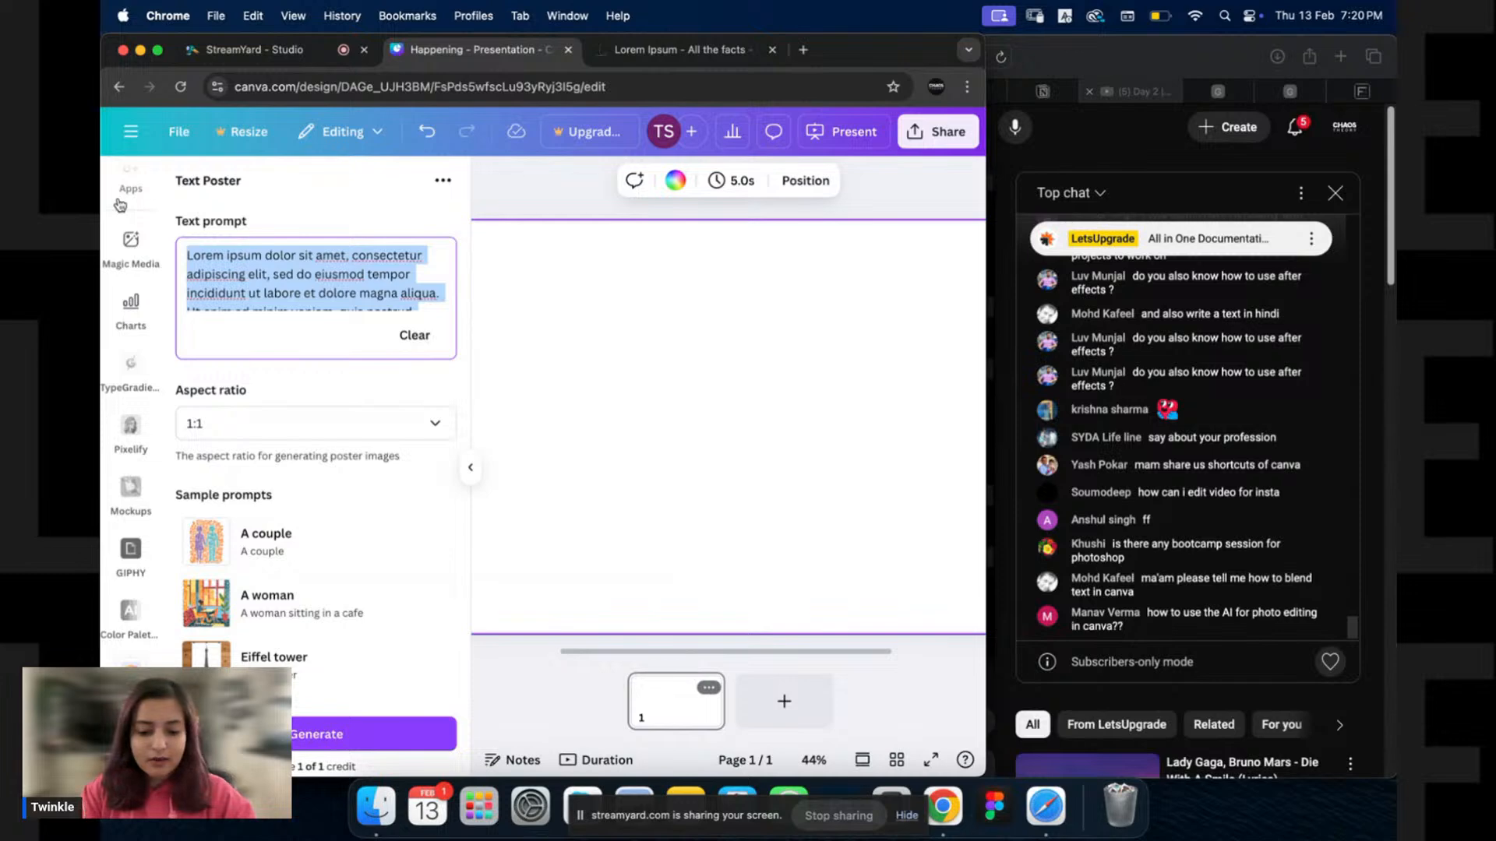
{"action": "type", "text": "use"}
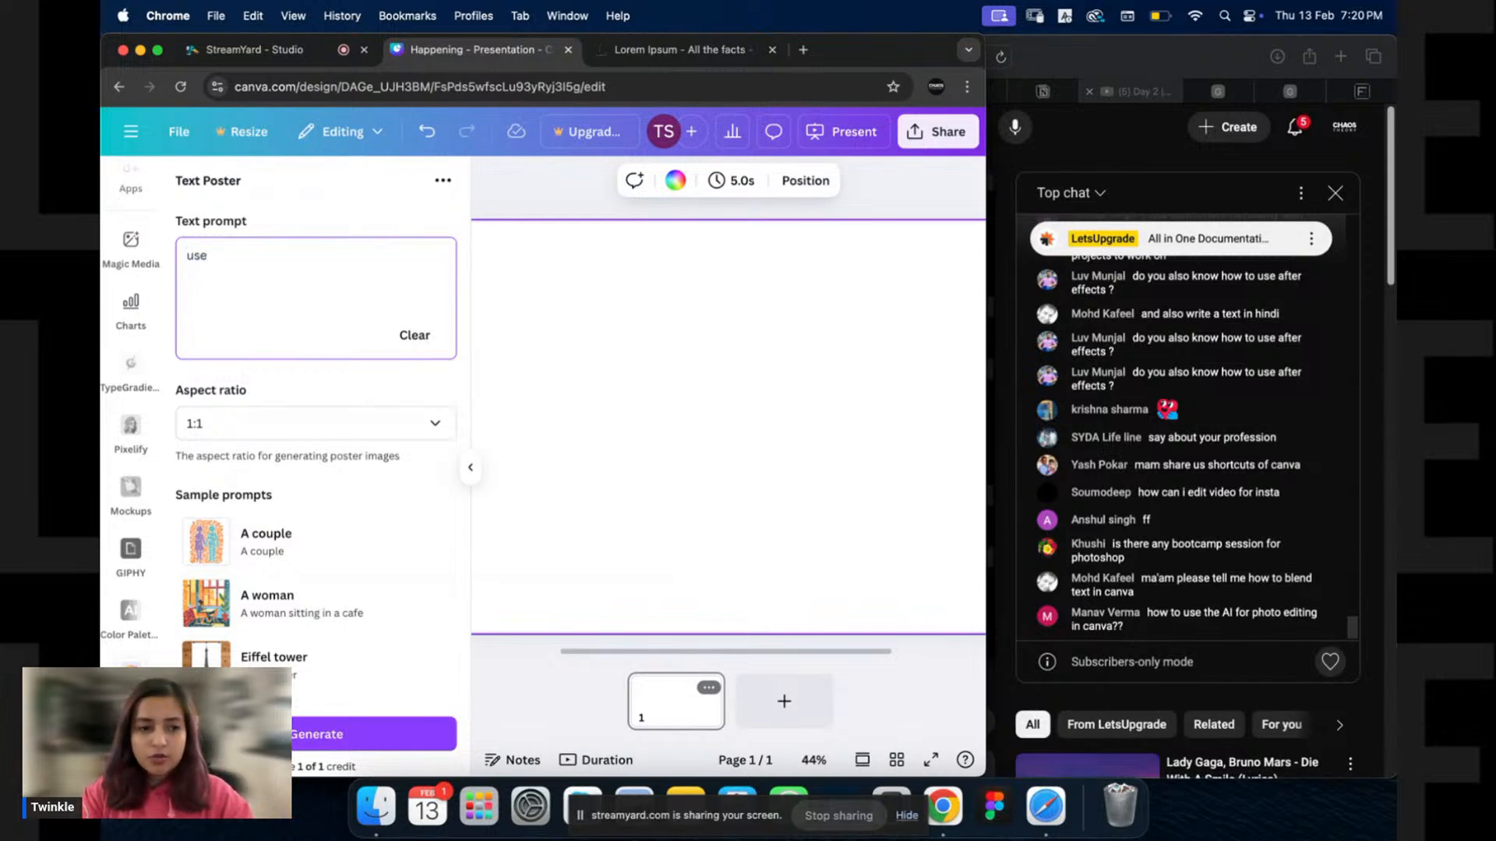
{"action": "type", "text": " trendking ke"}
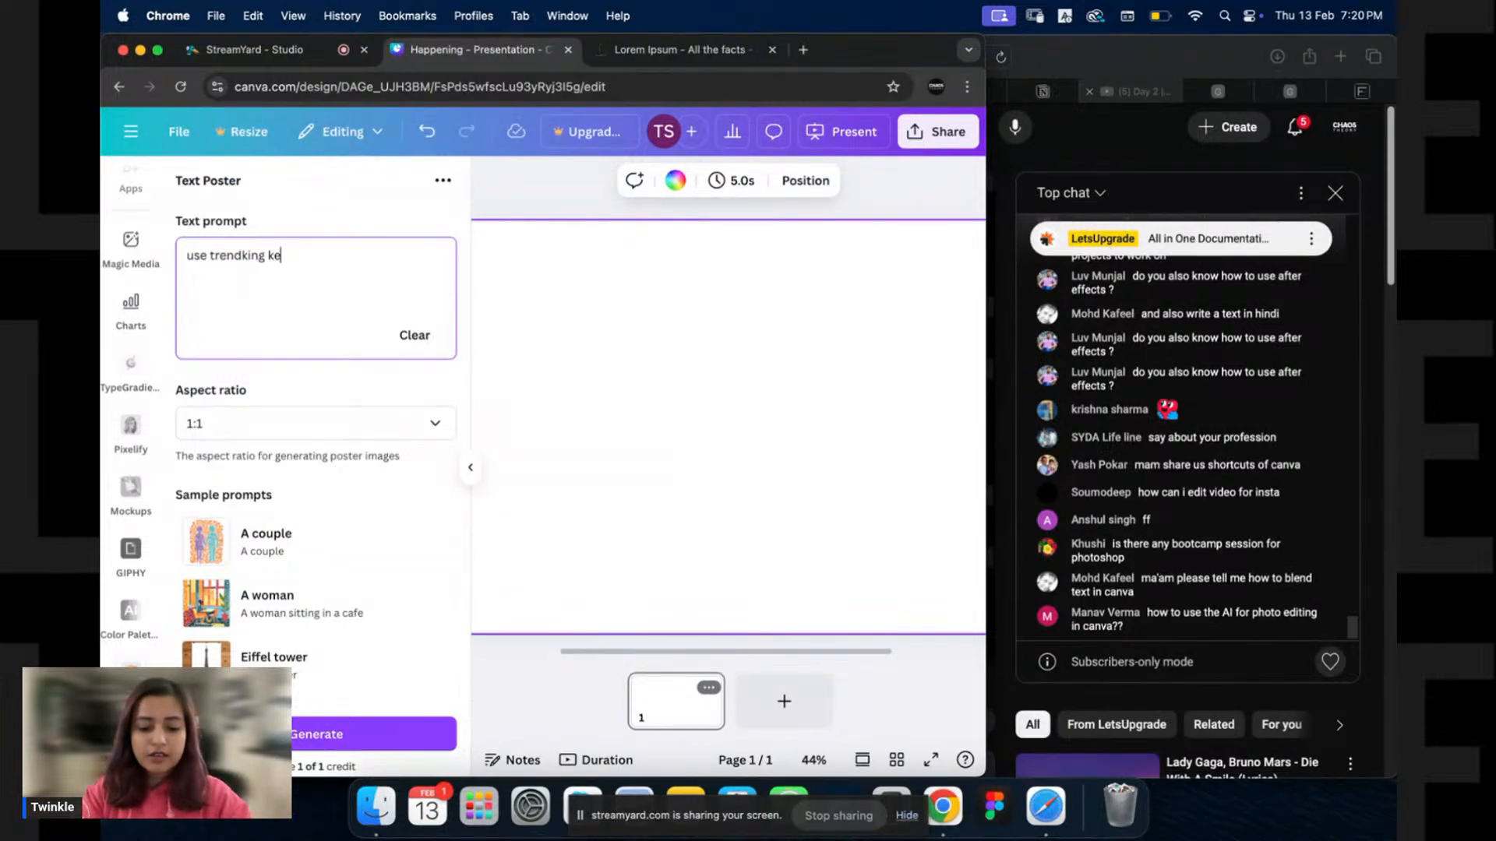
{"action": "type", "text": "ywords and "}
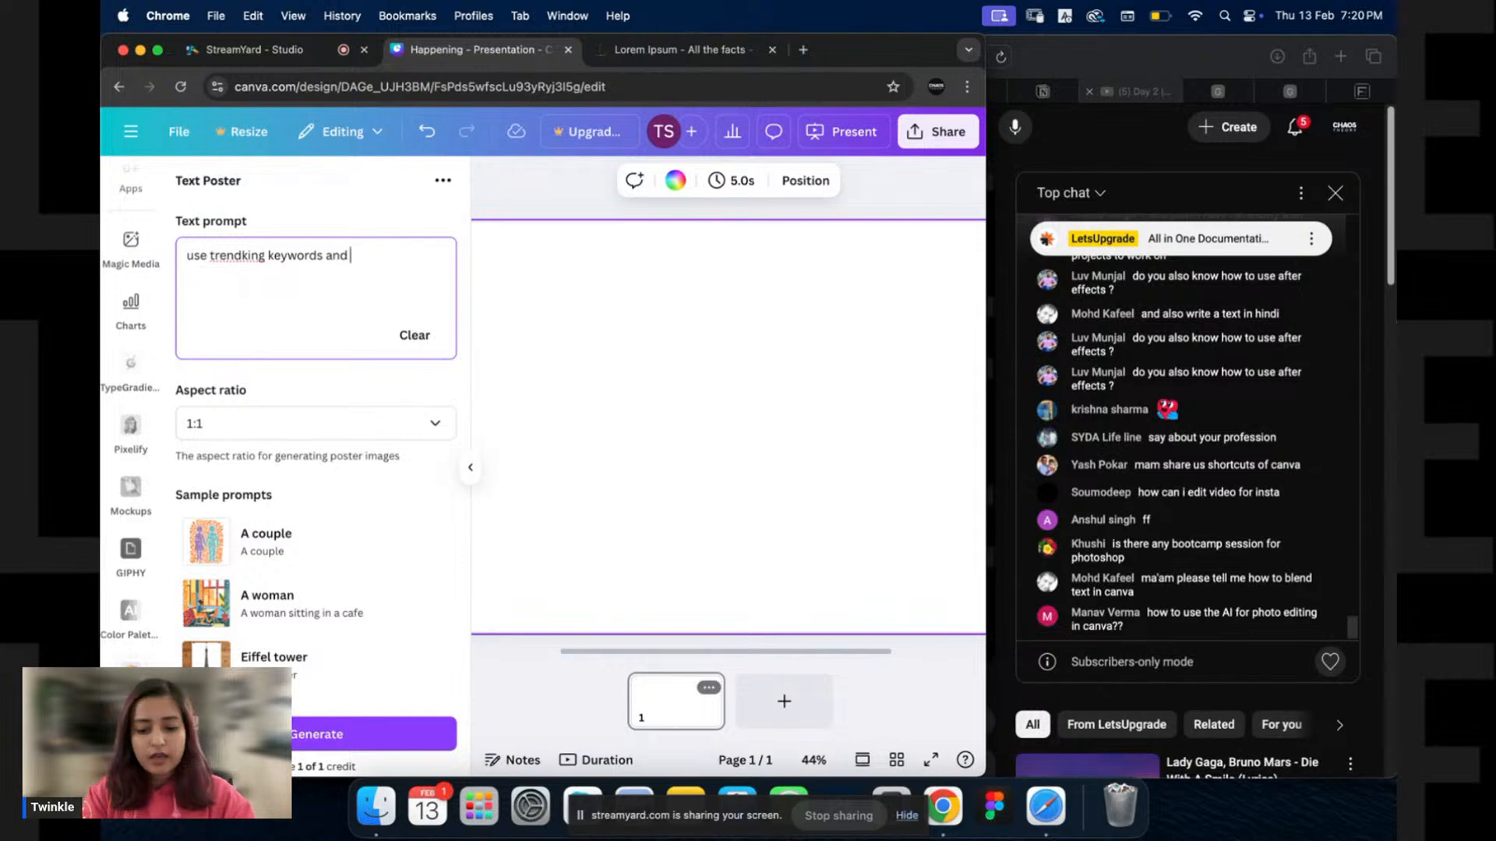
{"action": "type", "text": "put them i"}
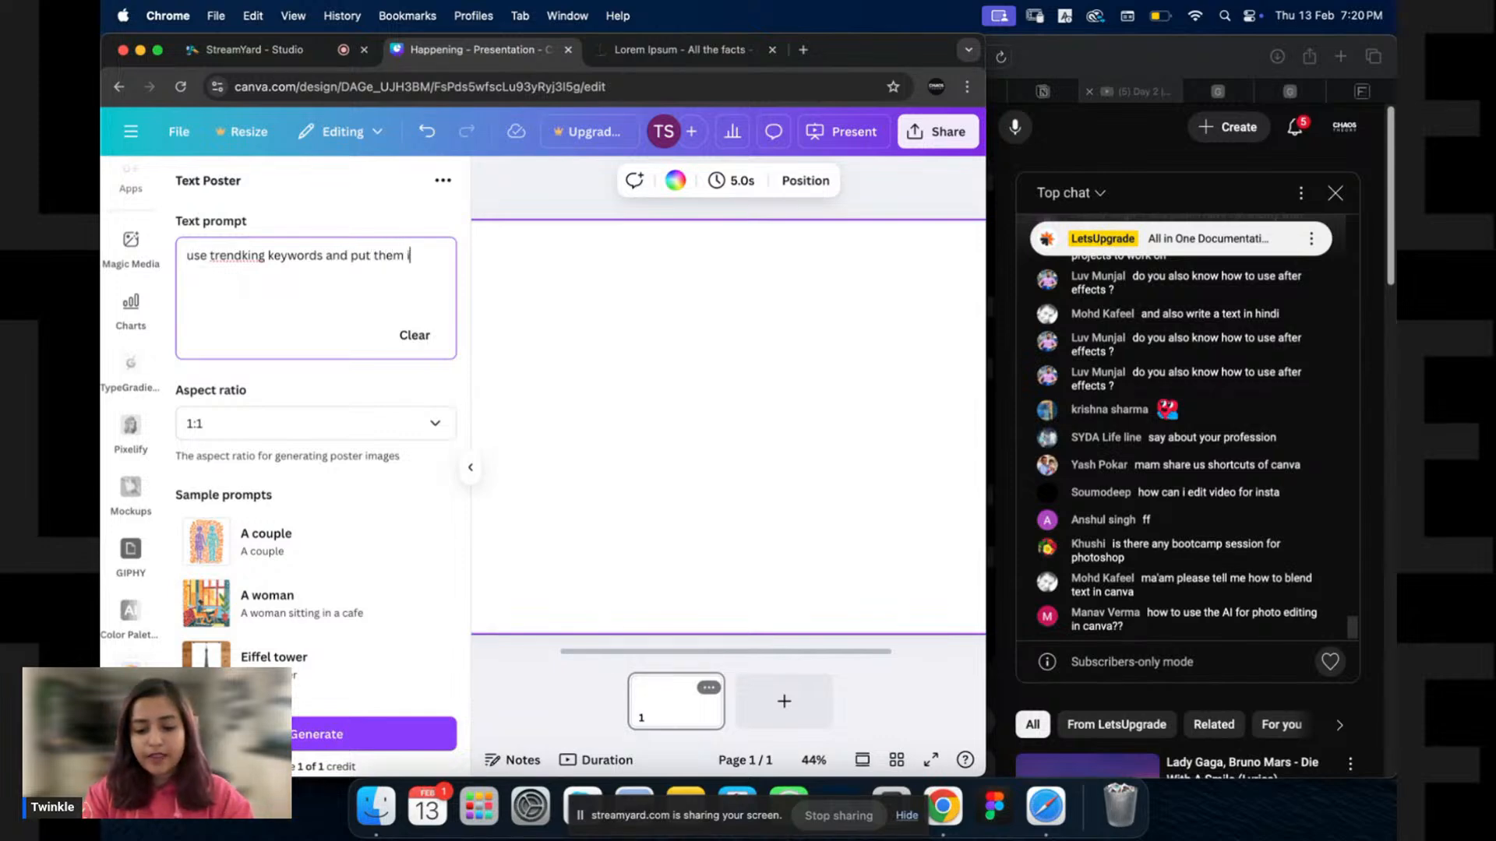
{"action": "type", "text": "n a coca"}
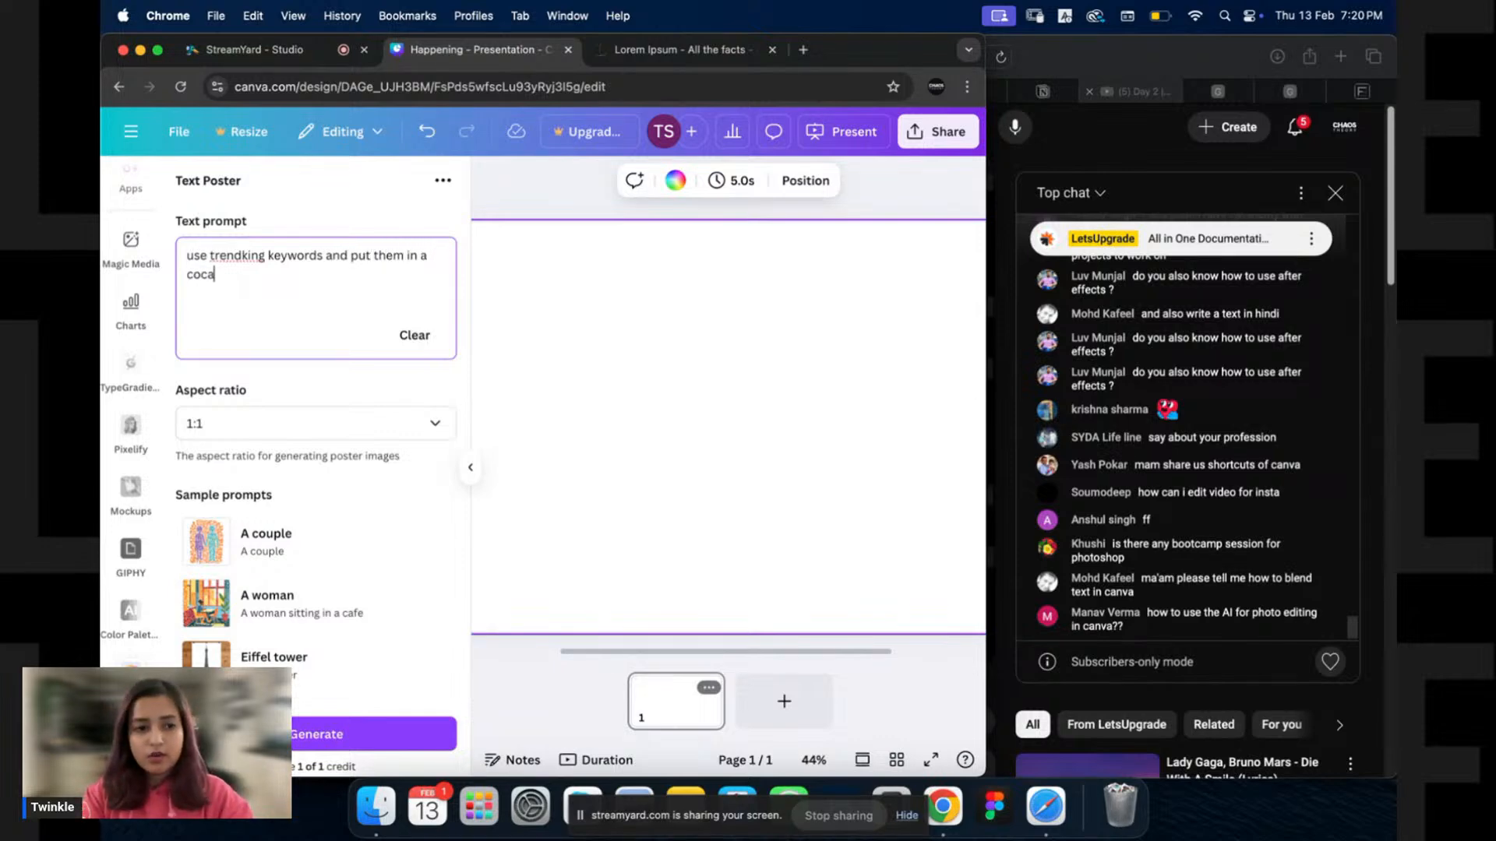
Complete the text poster prompt as "use trendking keywords and put them in a coca cola bottle", generate it, and add the result to the page.
{"action": "type", "text": " cola bottle"}
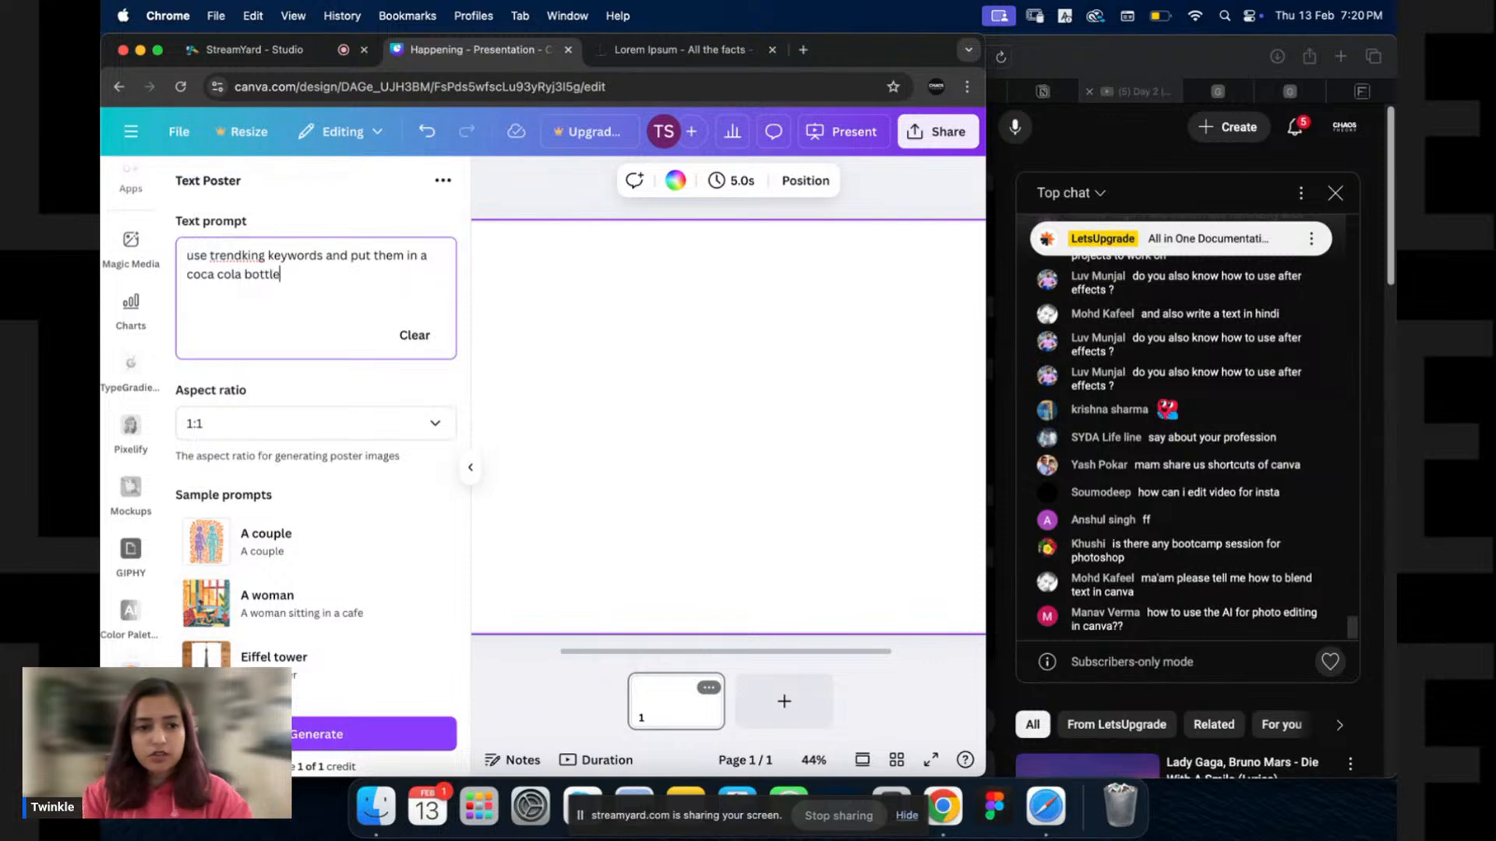
{"action": "left_click", "coordinate": [298, 732]}
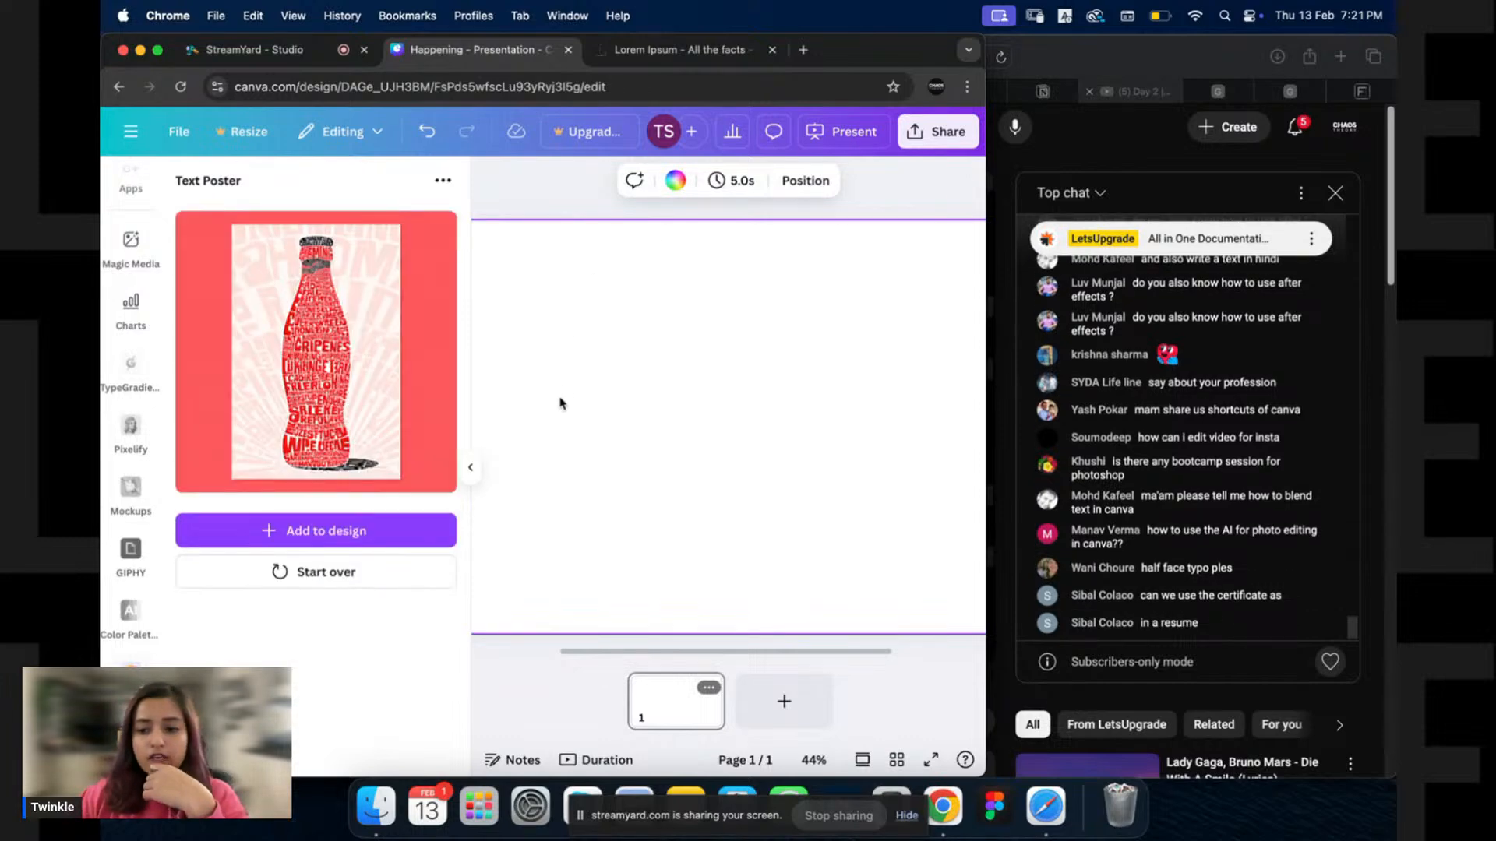
{"action": "left_click", "coordinate": [351, 537]}
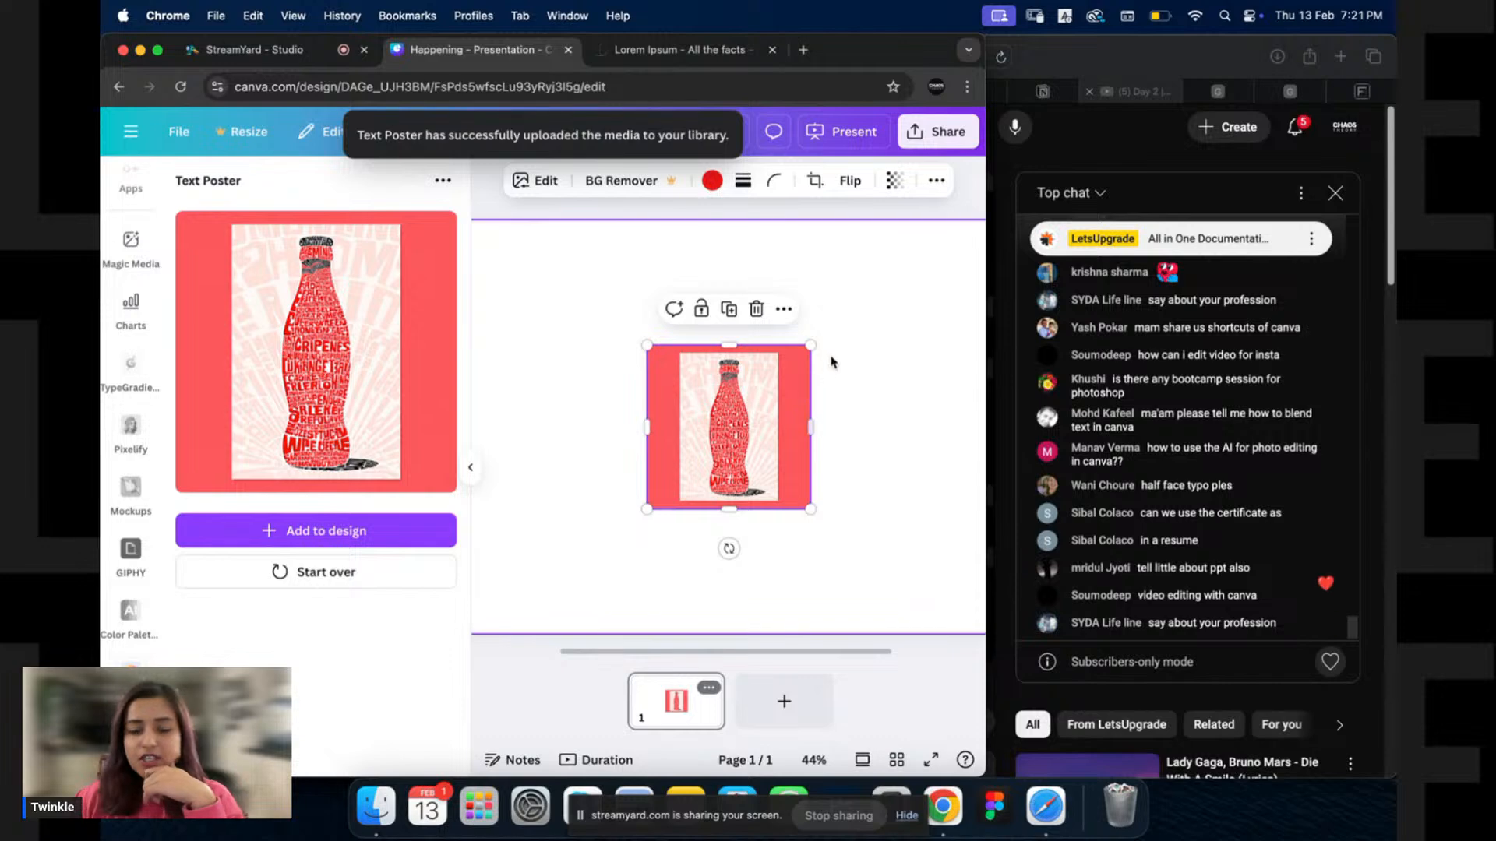
Enlarge the bottle poster to nearly the page height and trim the red strips at its top and bottom edges.
{"action": "left_click_drag", "start_coordinate": [813, 344], "coordinate": [937, 234]}
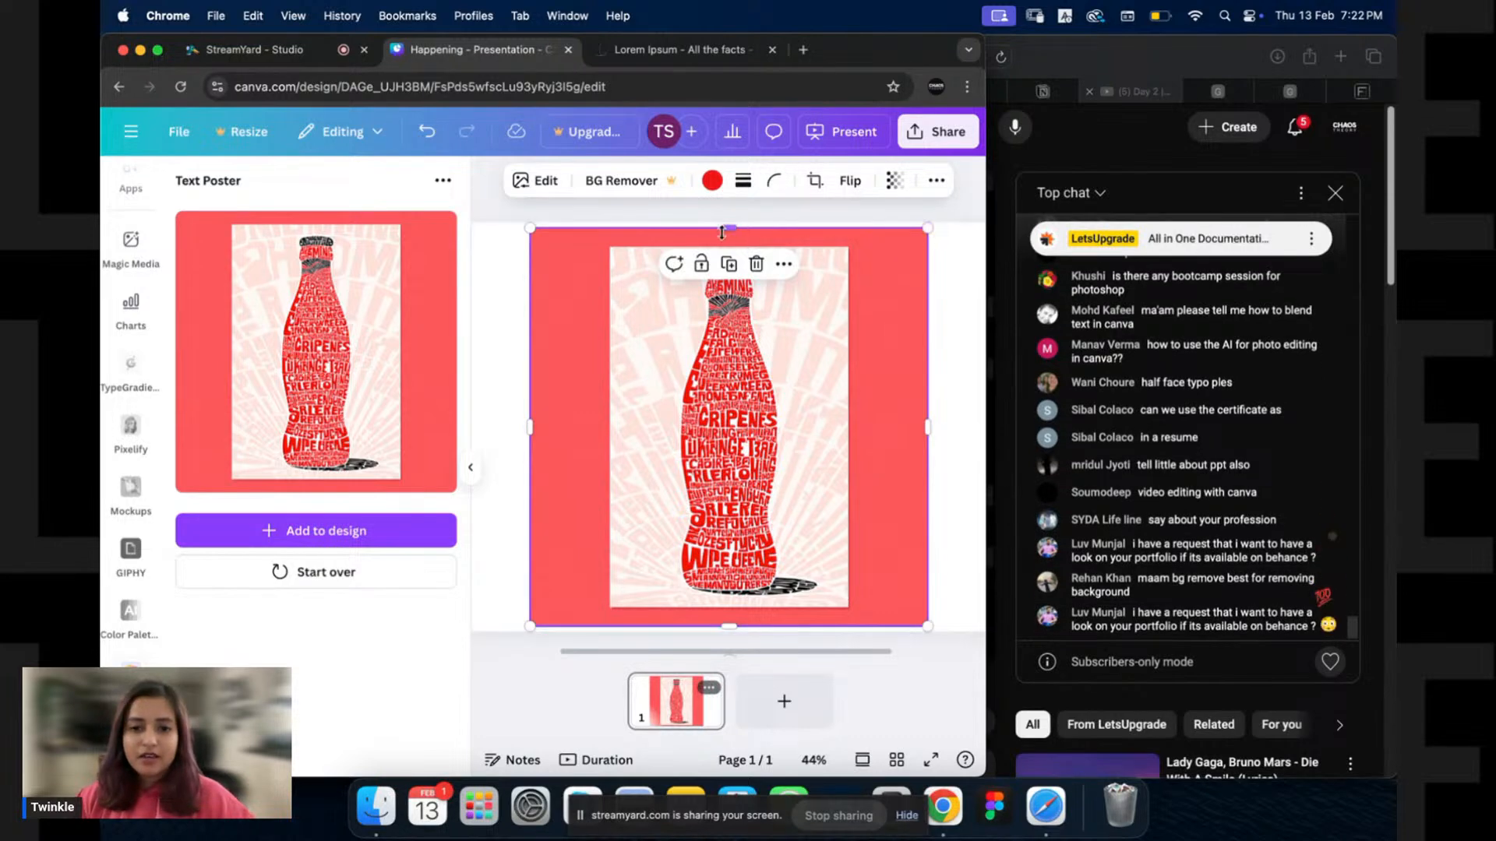
{"action": "left_click_drag", "start_coordinate": [729, 229], "coordinate": [734, 255]}
{"action": "scroll", "coordinate": [728, 404], "scroll_direction": "up", "scroll_amount": 5}
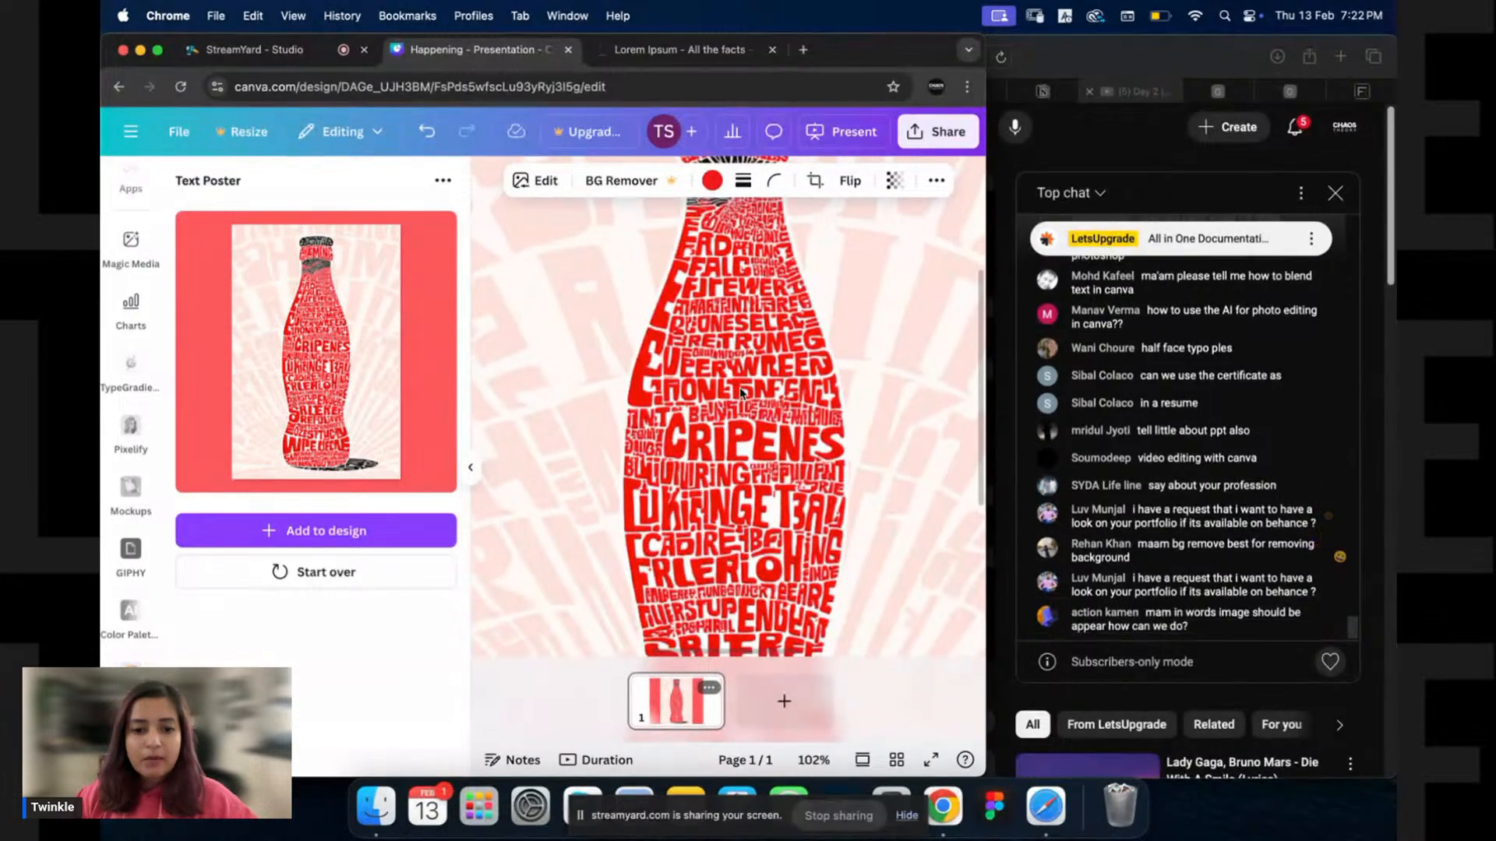
{"action": "scroll", "coordinate": [766, 383], "scroll_direction": "up", "scroll_amount": 1}
{"action": "scroll", "coordinate": [766, 383], "scroll_direction": "up", "scroll_amount": 3}
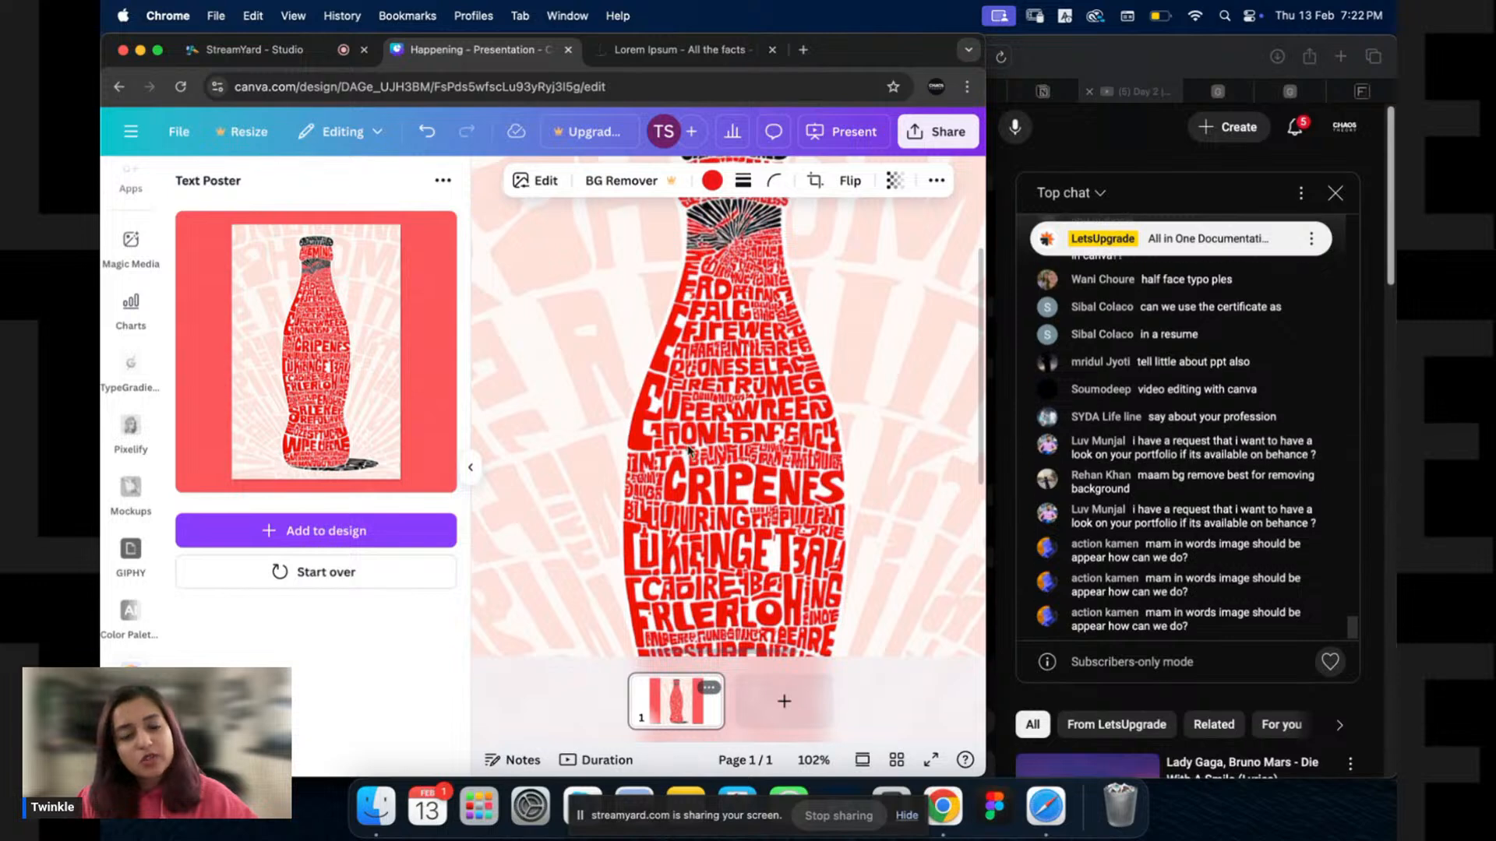
{"action": "scroll", "coordinate": [717, 433], "scroll_direction": "down", "scroll_amount": 2}
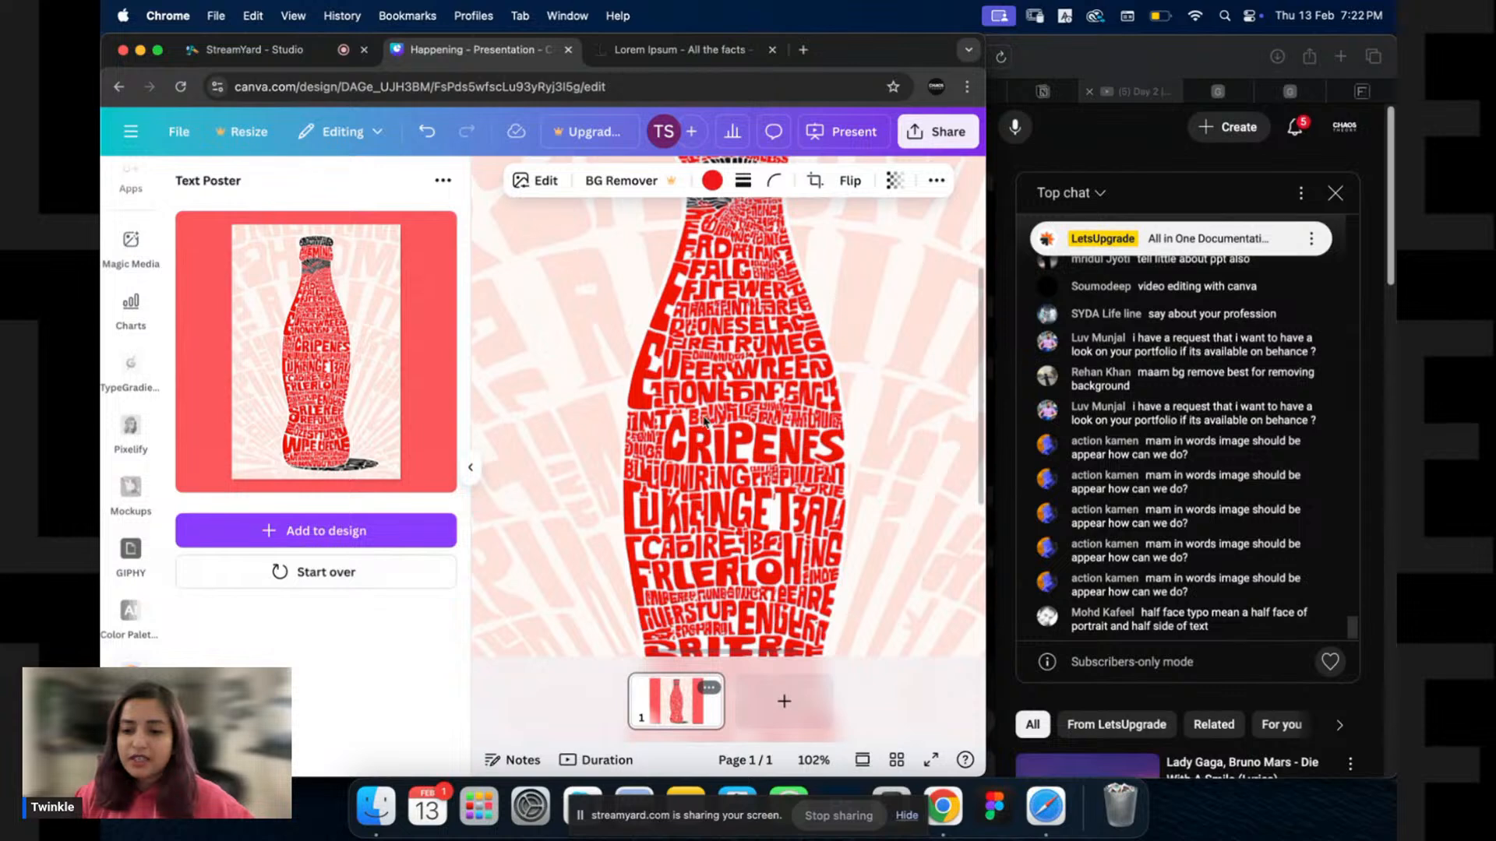
{"action": "scroll", "coordinate": [728, 418], "scroll_direction": "down", "scroll_amount": 5}
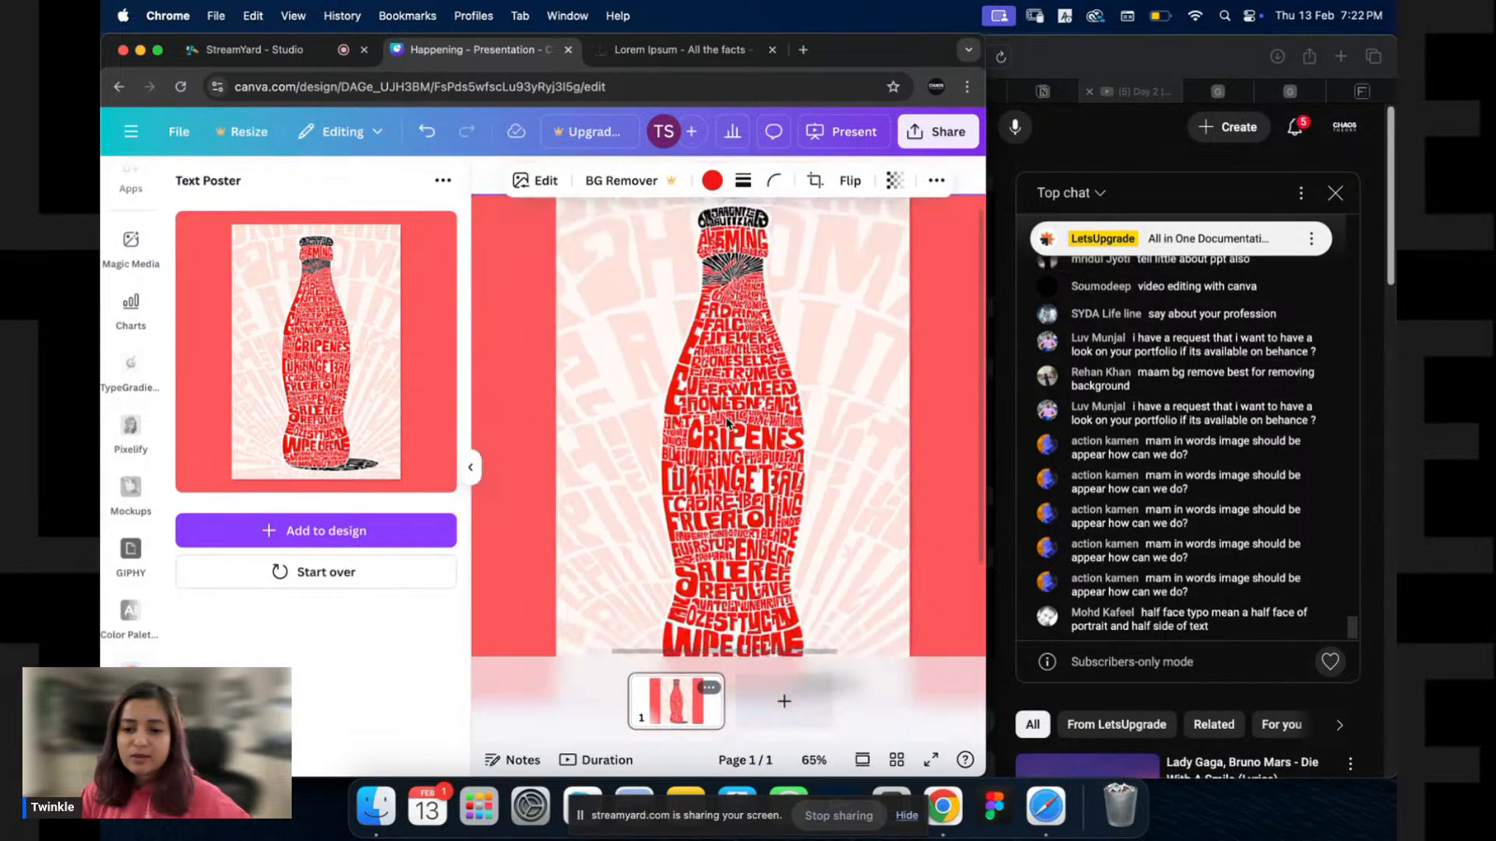
{"action": "scroll", "coordinate": [709, 427], "scroll_direction": "down", "scroll_amount": 2}
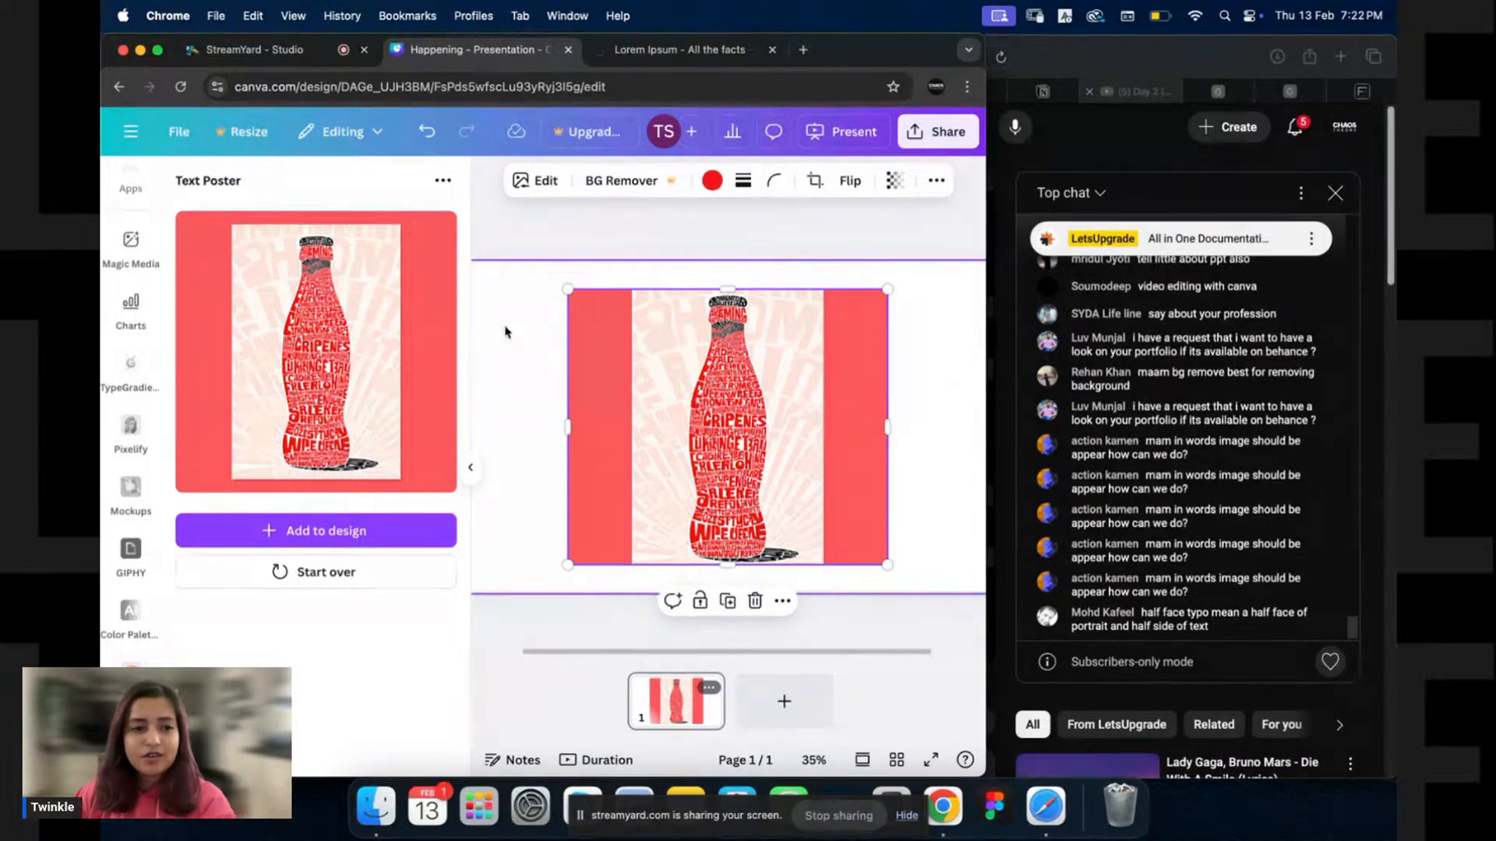
Delete the bottle poster from the page.
{"action": "left_click", "coordinate": [524, 317]}
{"action": "left_click_drag", "start_coordinate": [526, 302], "coordinate": [702, 564]}
{"action": "key", "text": "Delete"}
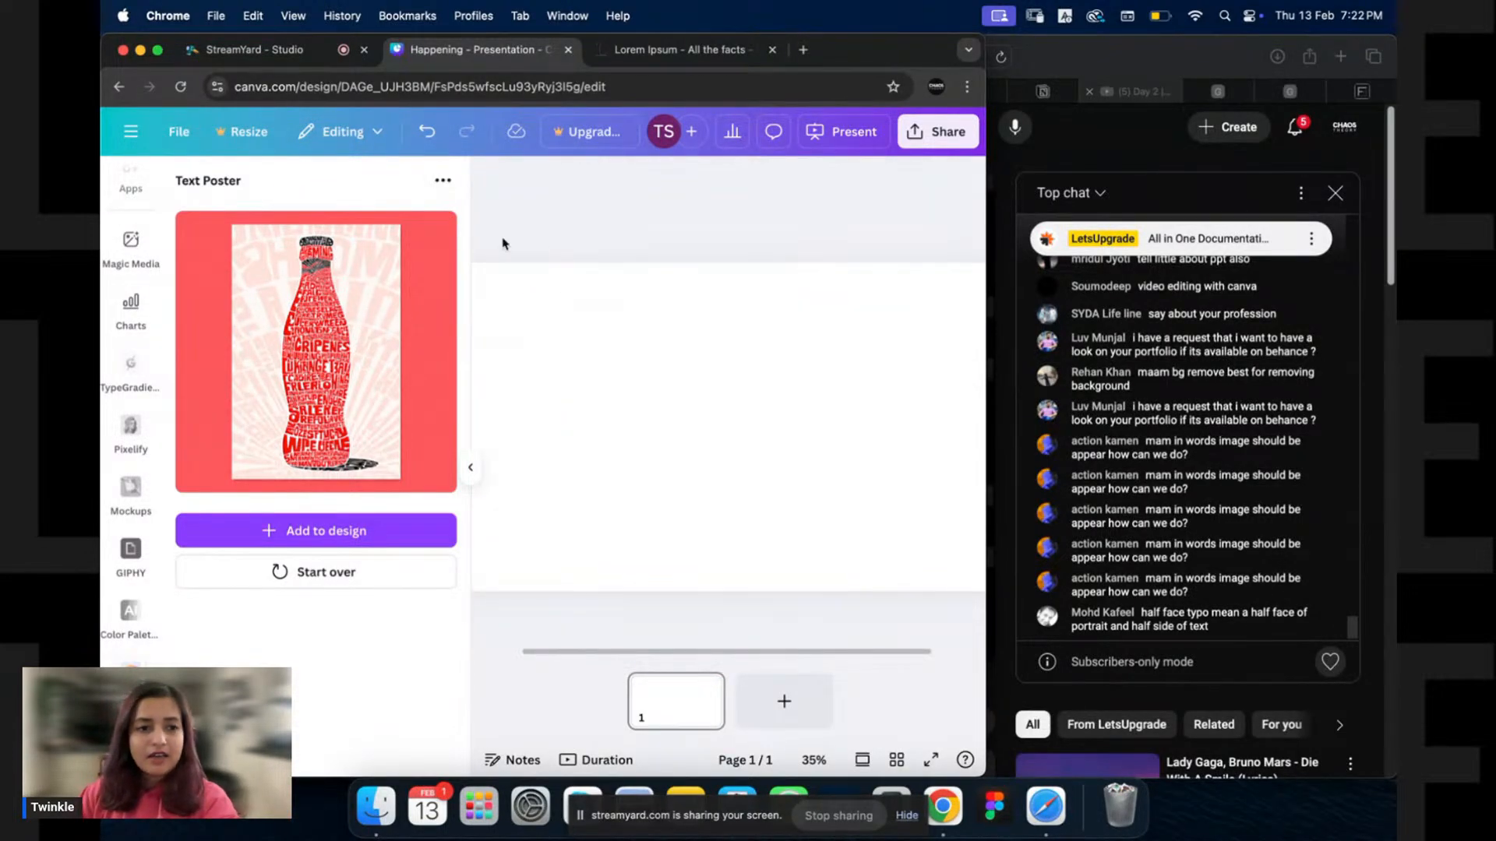
Clear the "travel" search in the elements library.
{"action": "left_click", "coordinate": [474, 470]}
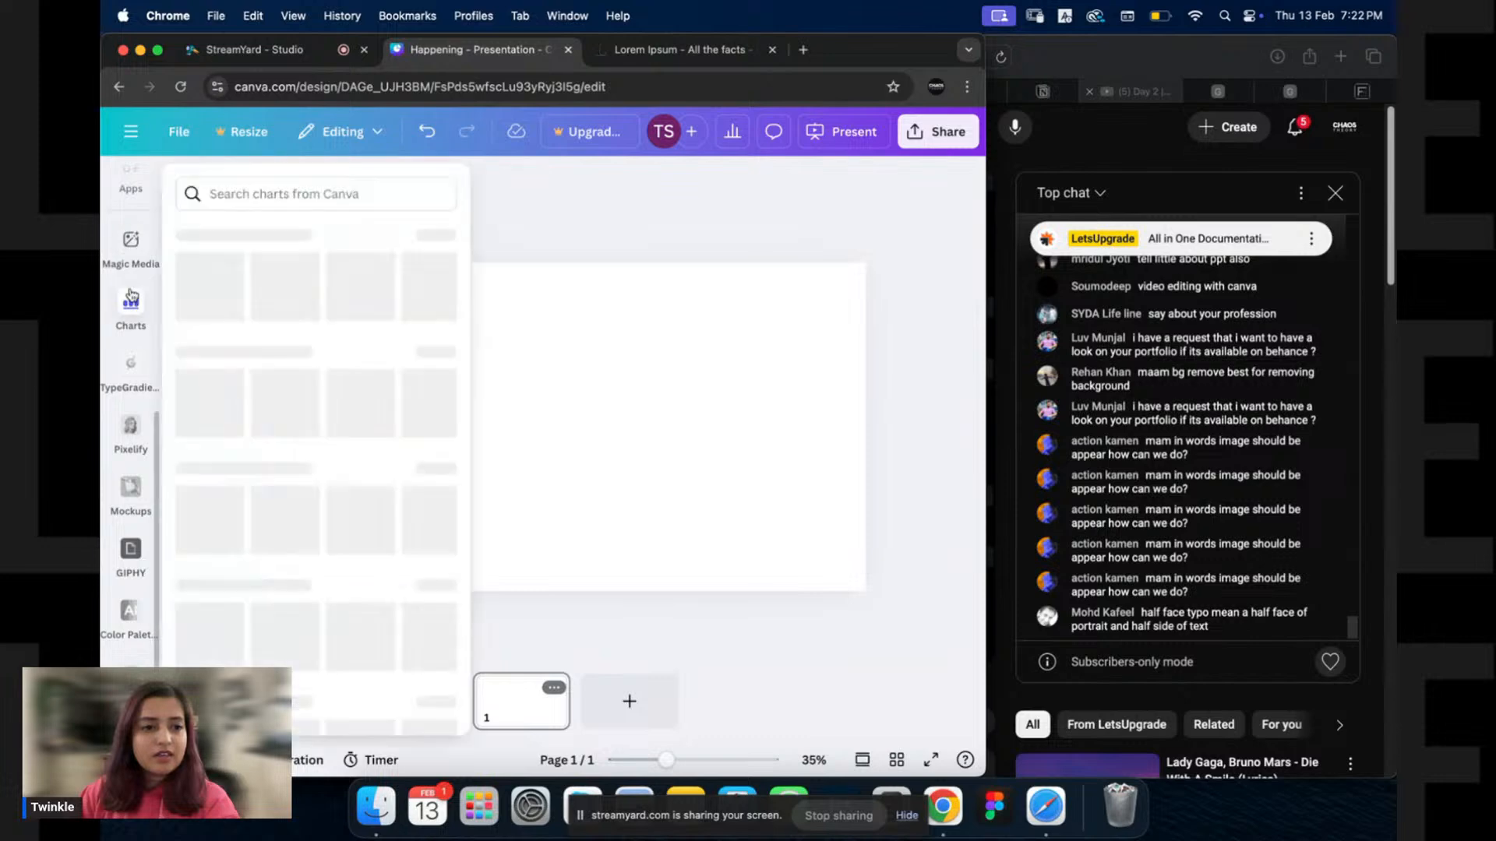
{"action": "scroll", "coordinate": [120, 374], "scroll_direction": "up", "scroll_amount": 5}
{"action": "left_click", "coordinate": [131, 248]}
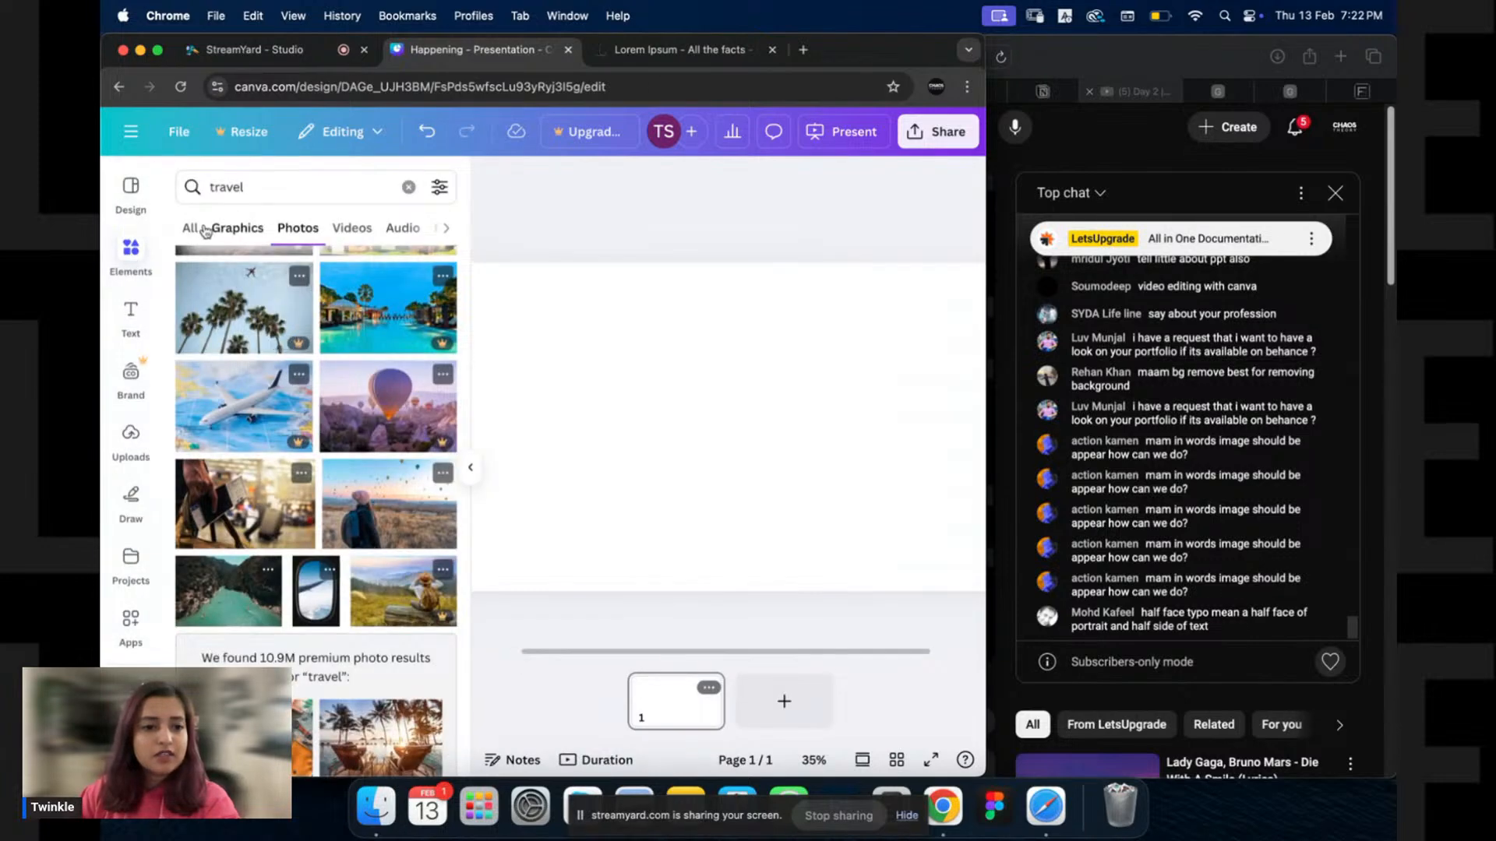
{"action": "left_click", "coordinate": [194, 230]}
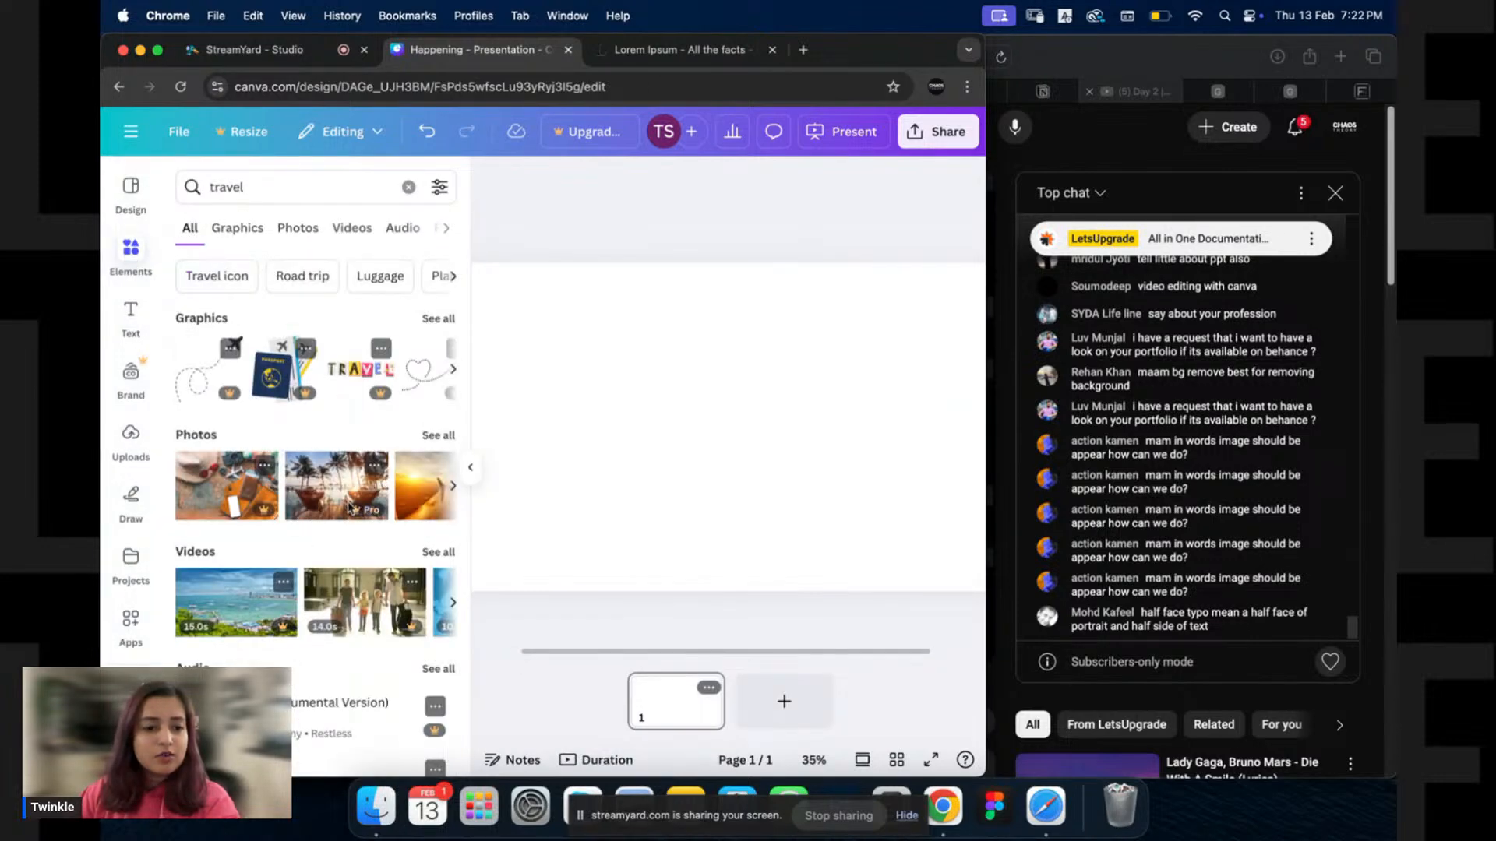
{"action": "left_click", "coordinate": [408, 187]}
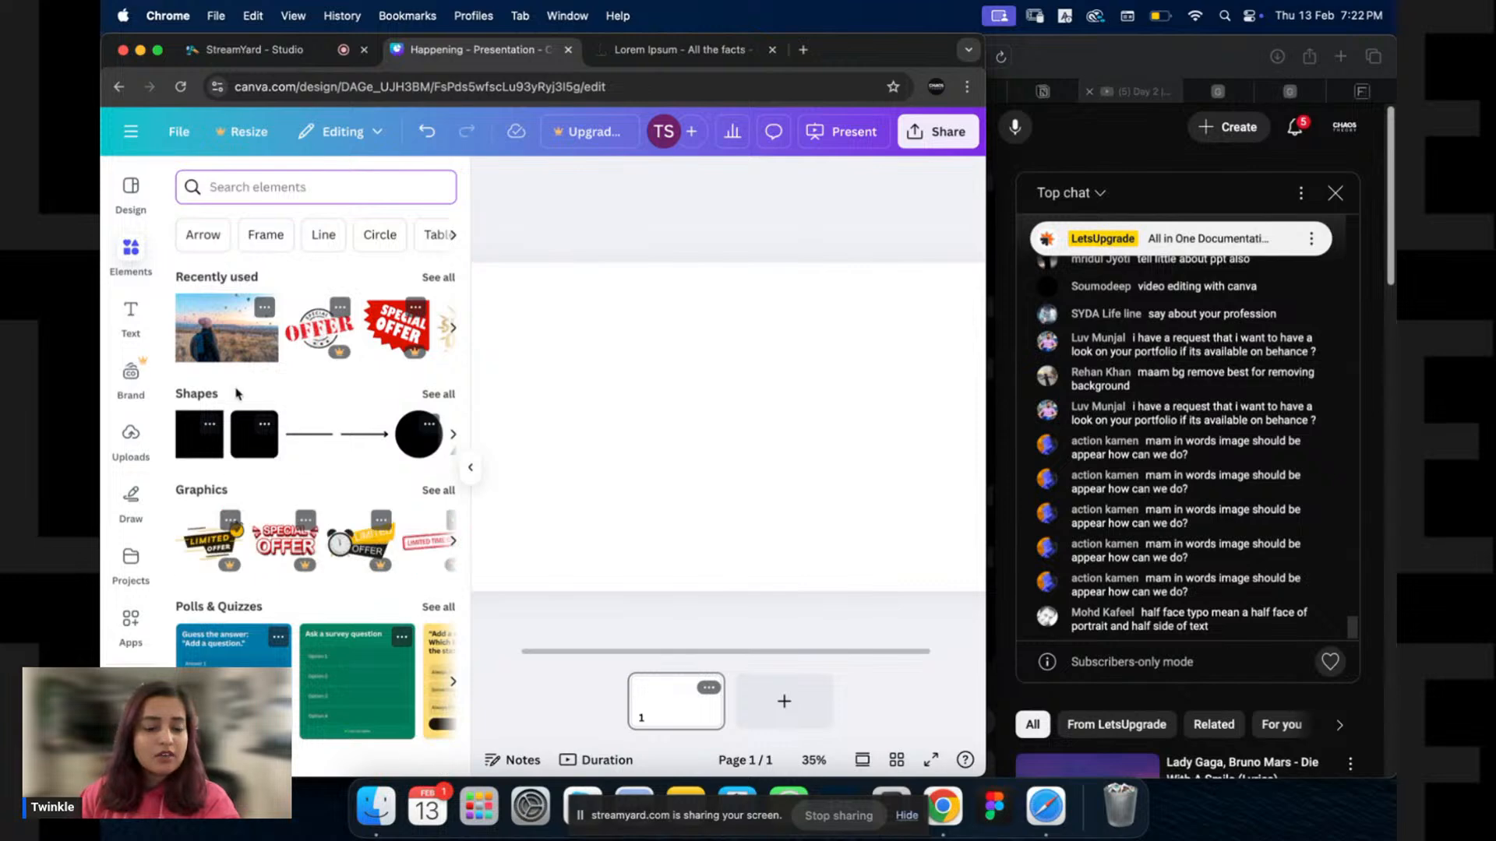
Insert the portrait with the teal background from the recently used elements and enlarge it to the full page height.
{"action": "scroll", "coordinate": [233, 335], "scroll_direction": "right", "scroll_amount": 3}
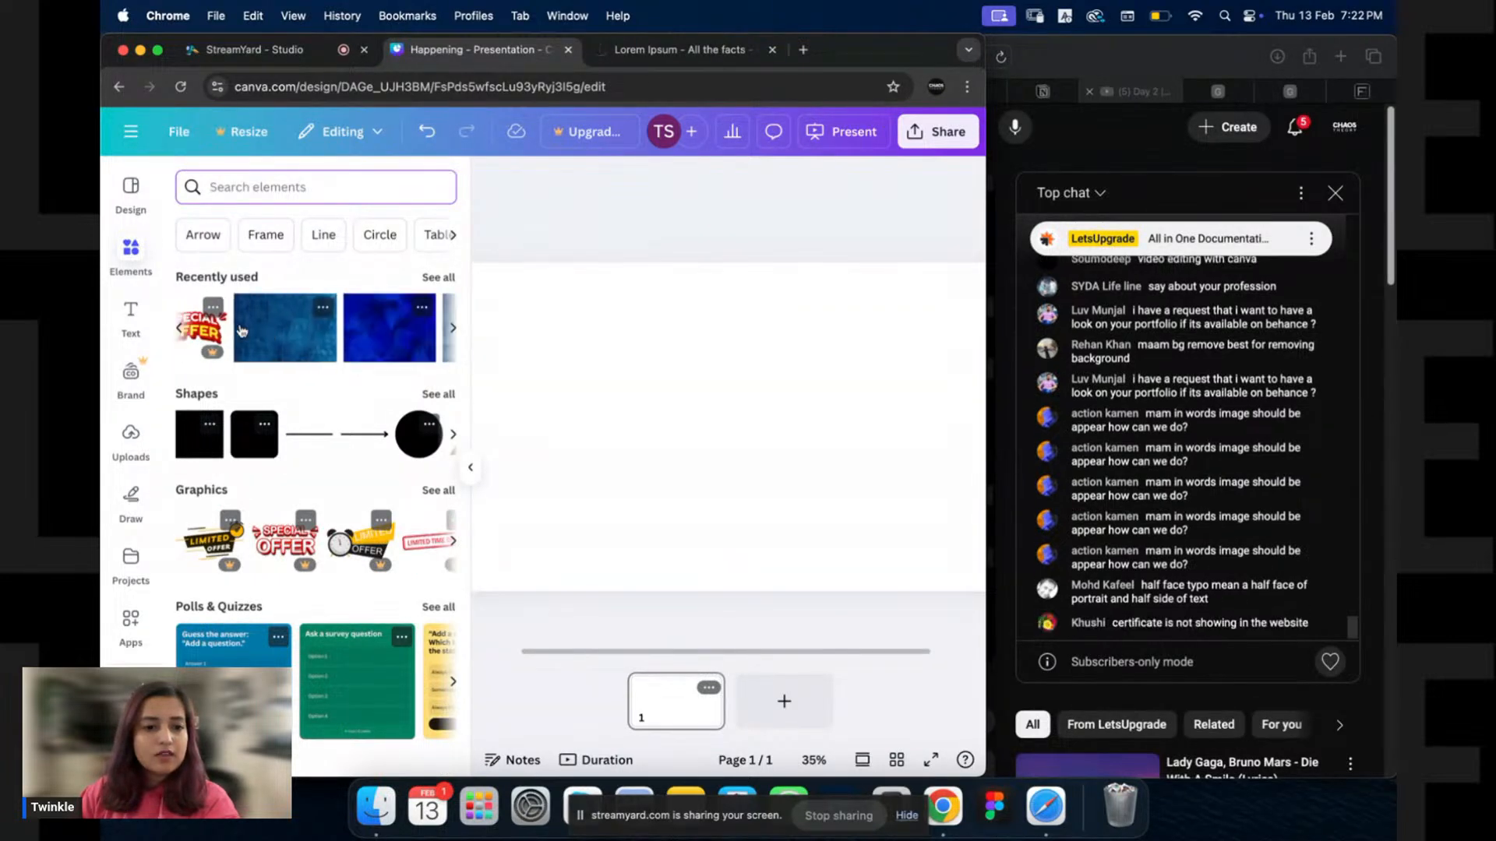
{"action": "scroll", "coordinate": [301, 321], "scroll_direction": "right", "scroll_amount": 5}
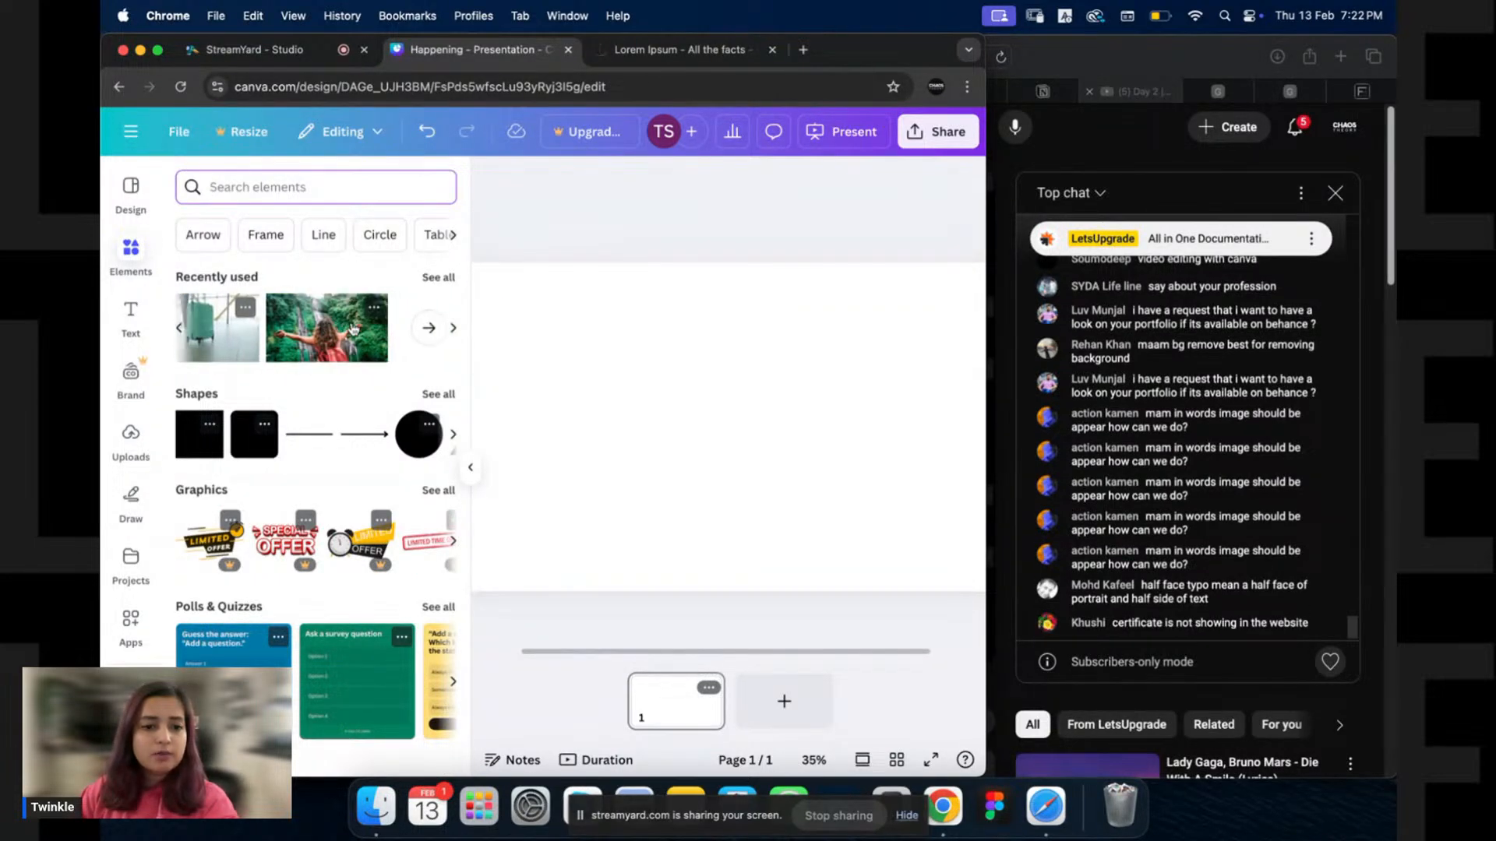
{"action": "left_click", "coordinate": [408, 335]}
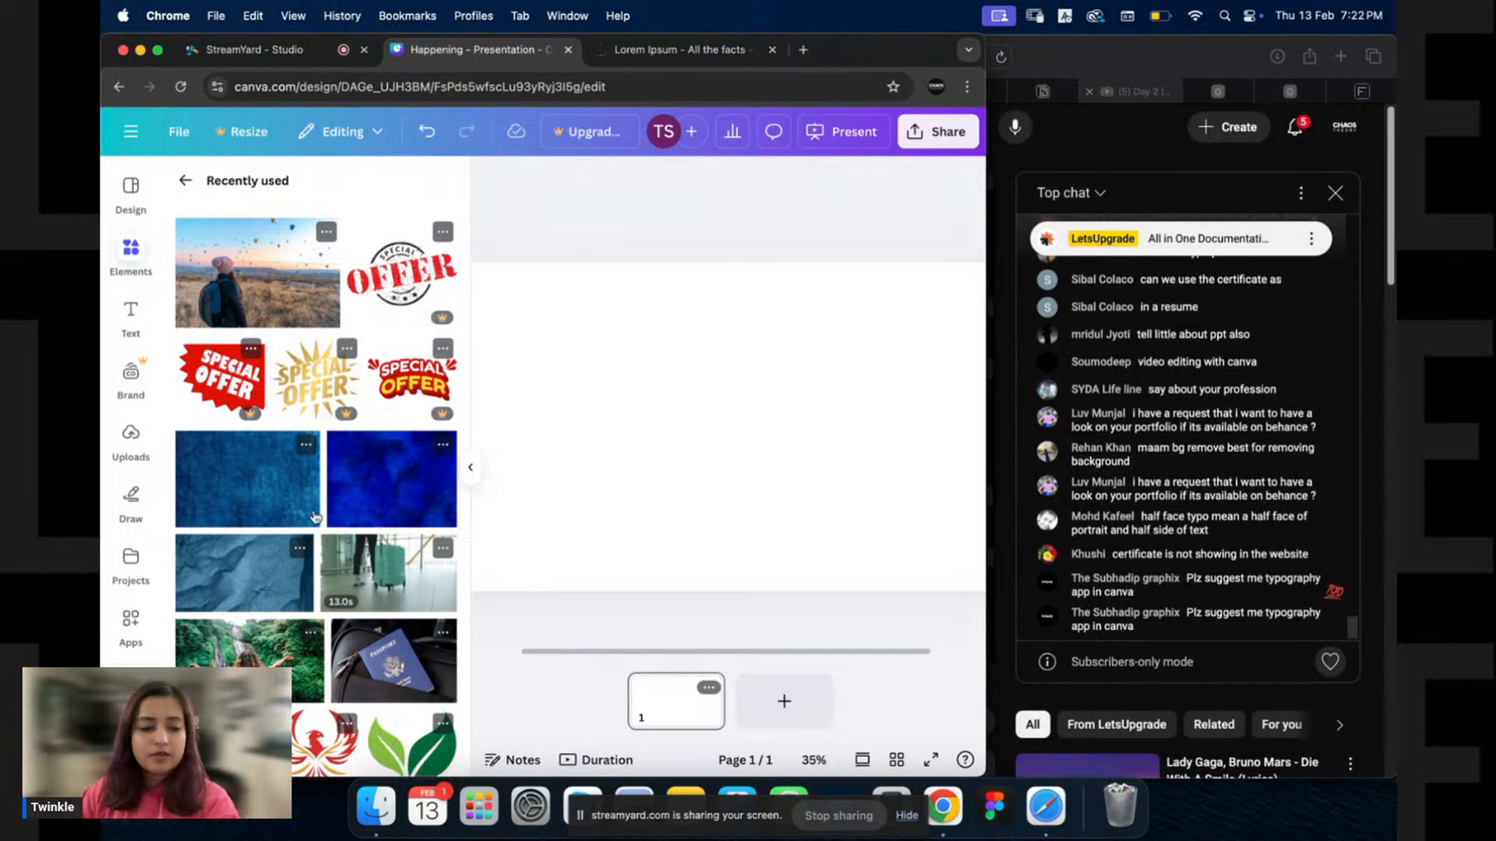
{"action": "scroll", "coordinate": [317, 425], "scroll_direction": "down", "scroll_amount": 3}
{"action": "left_click", "coordinate": [209, 526]}
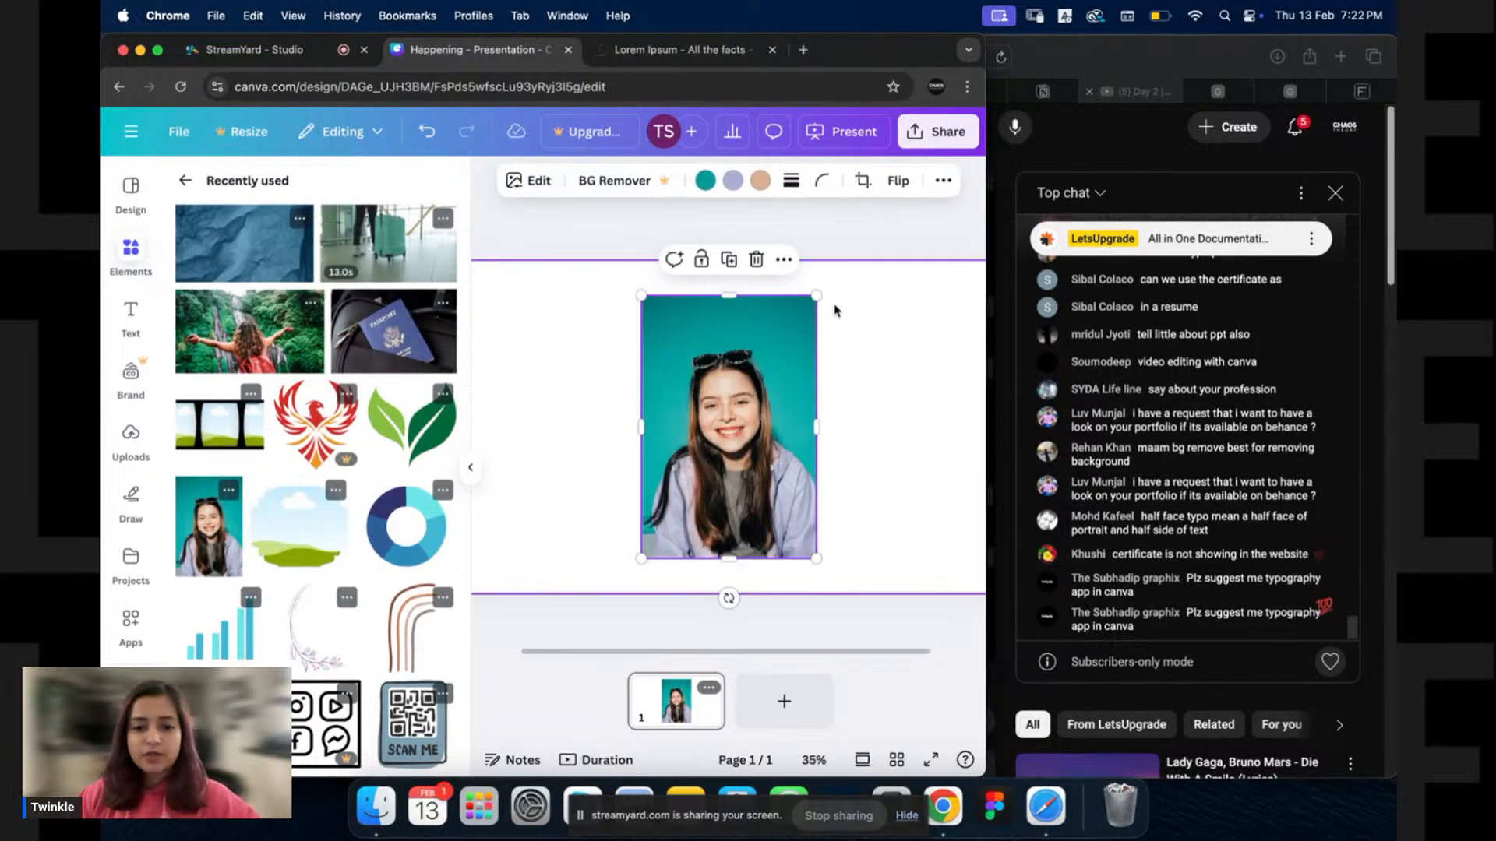
{"action": "left_click_drag", "start_coordinate": [813, 296], "coordinate": [843, 267]}
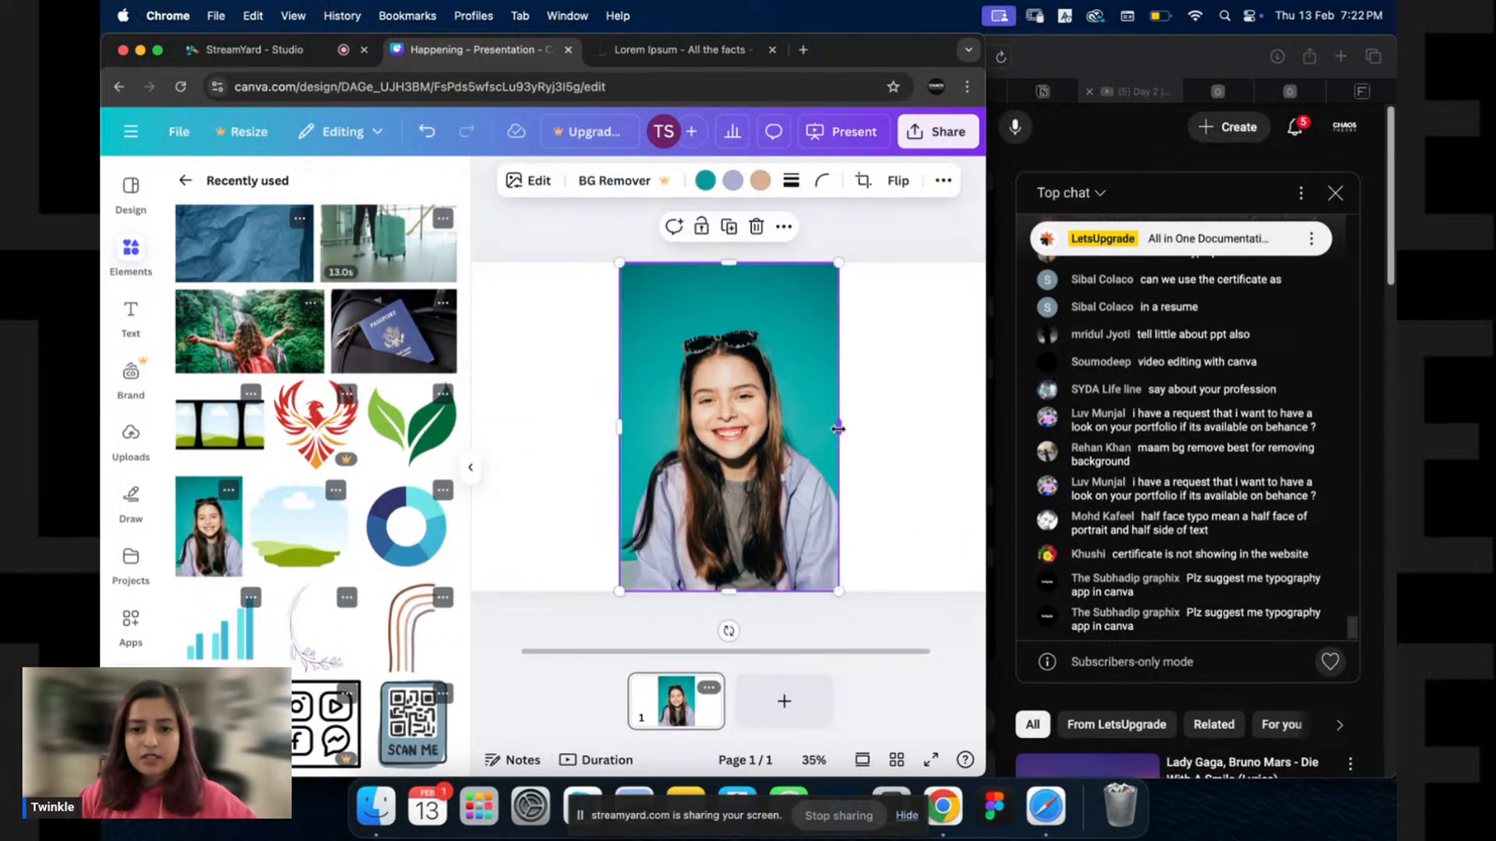
Try cropping the portrait to its left half to show only part of the face, and undo the crop.
{"action": "left_click_drag", "start_coordinate": [839, 425], "coordinate": [723, 431]}
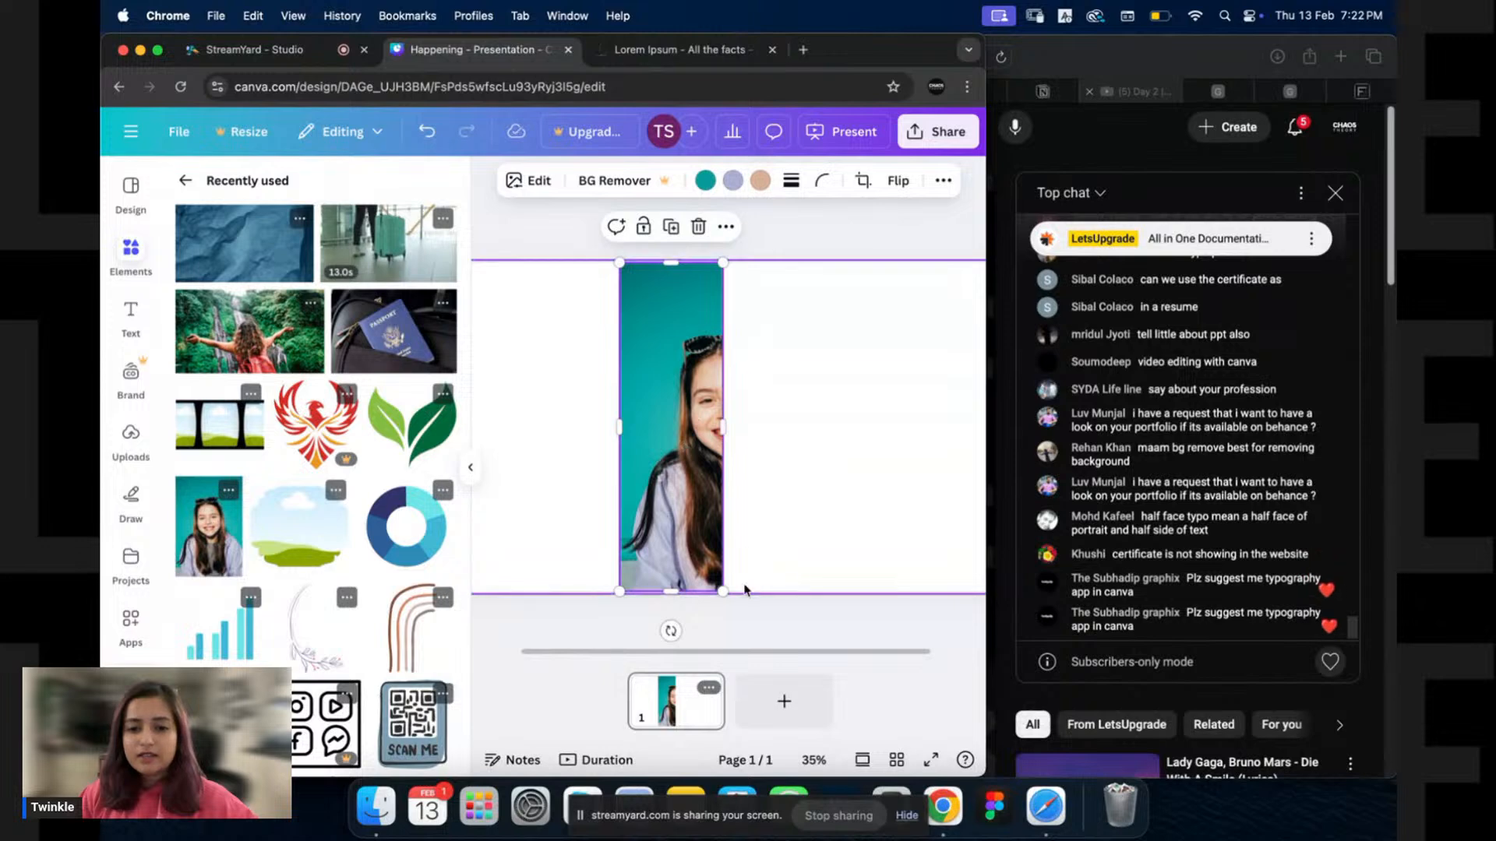
{"action": "left_click", "coordinate": [746, 420]}
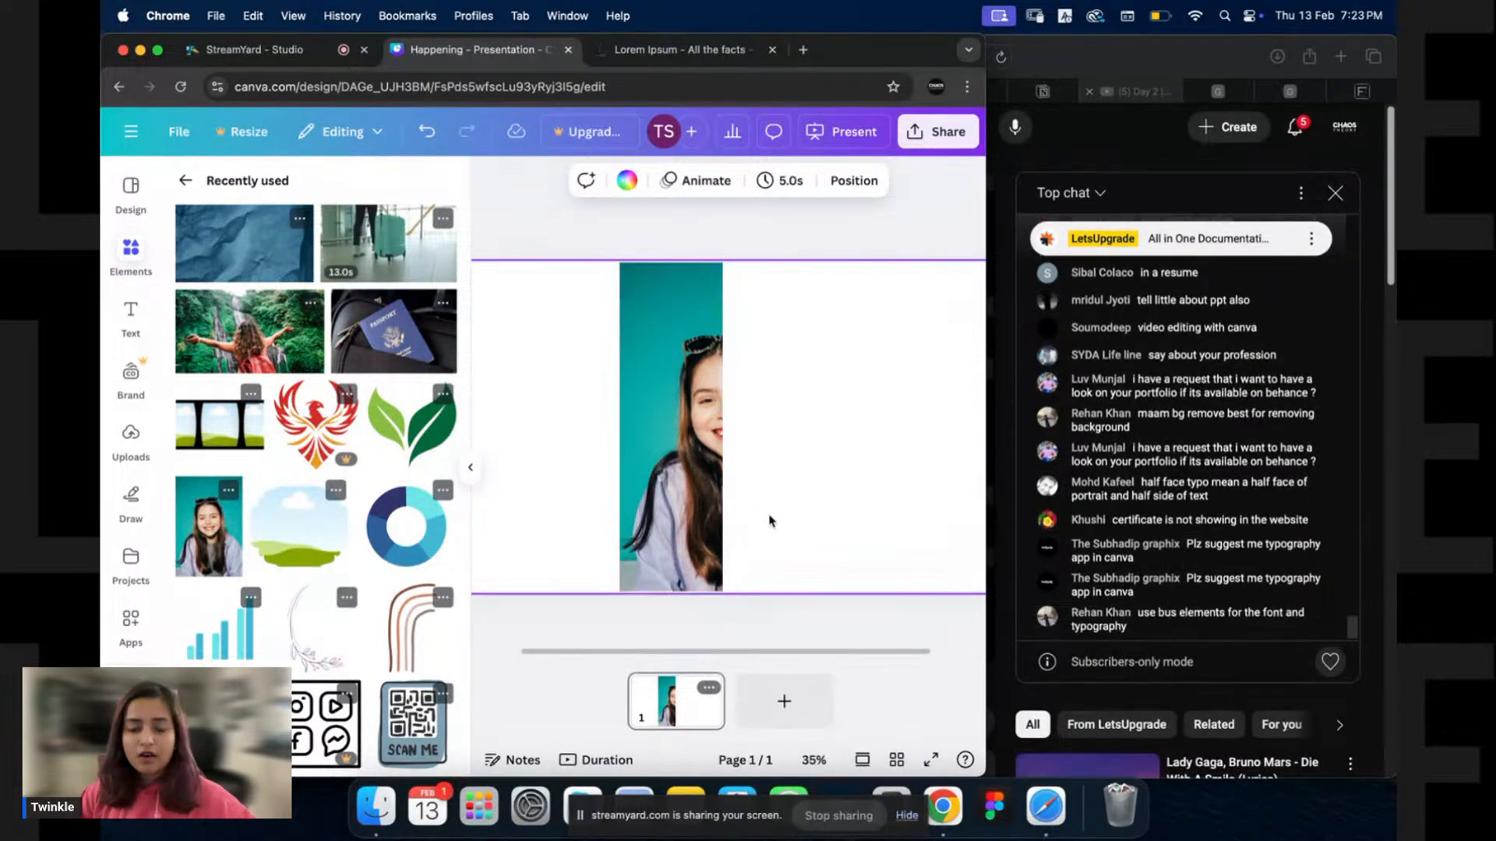
{"action": "left_click", "coordinate": [713, 436]}
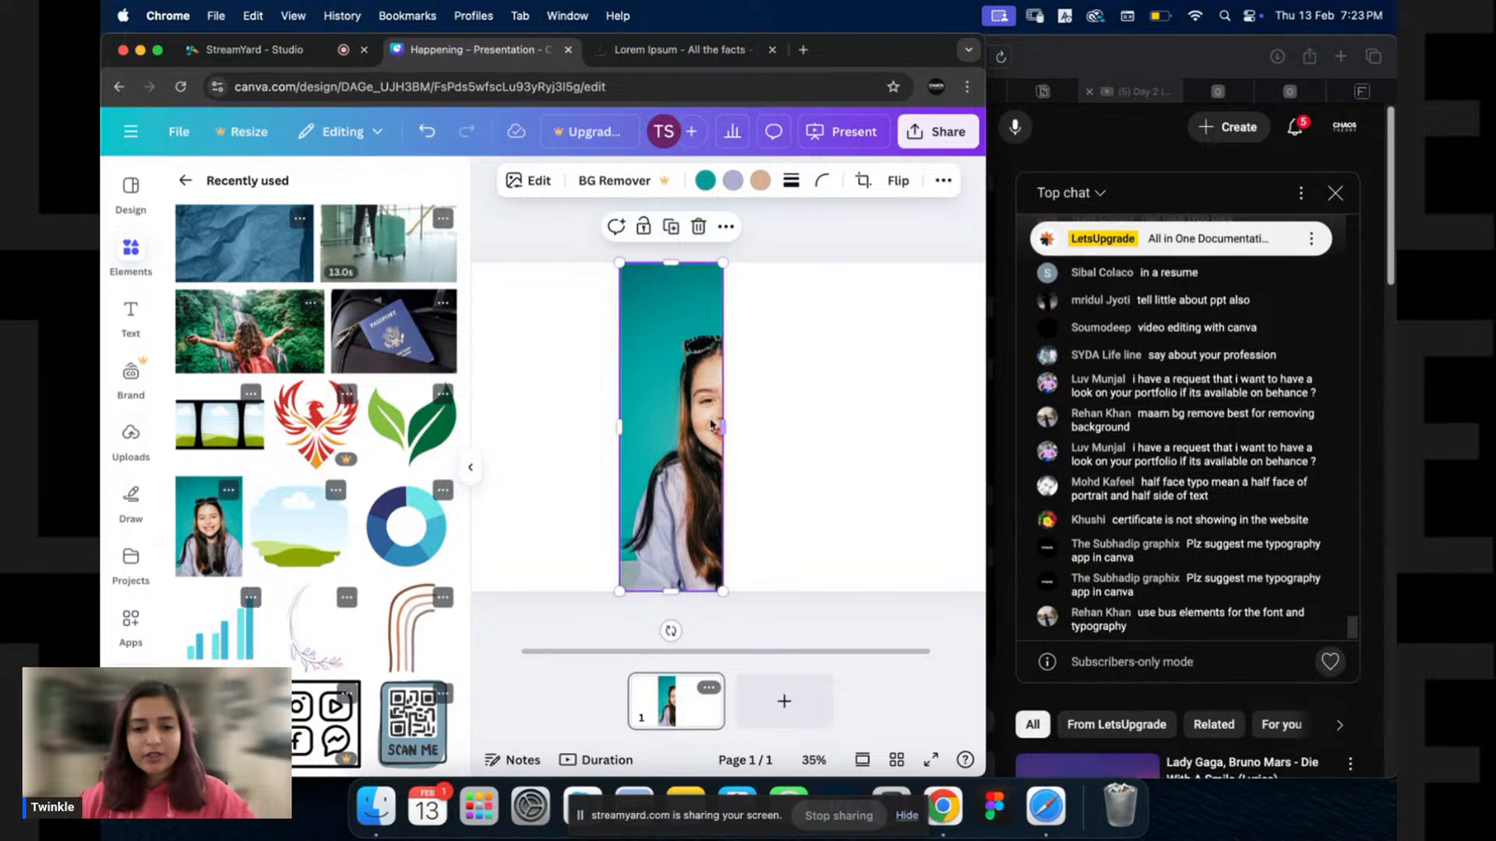
{"action": "key", "text": "super+z"}
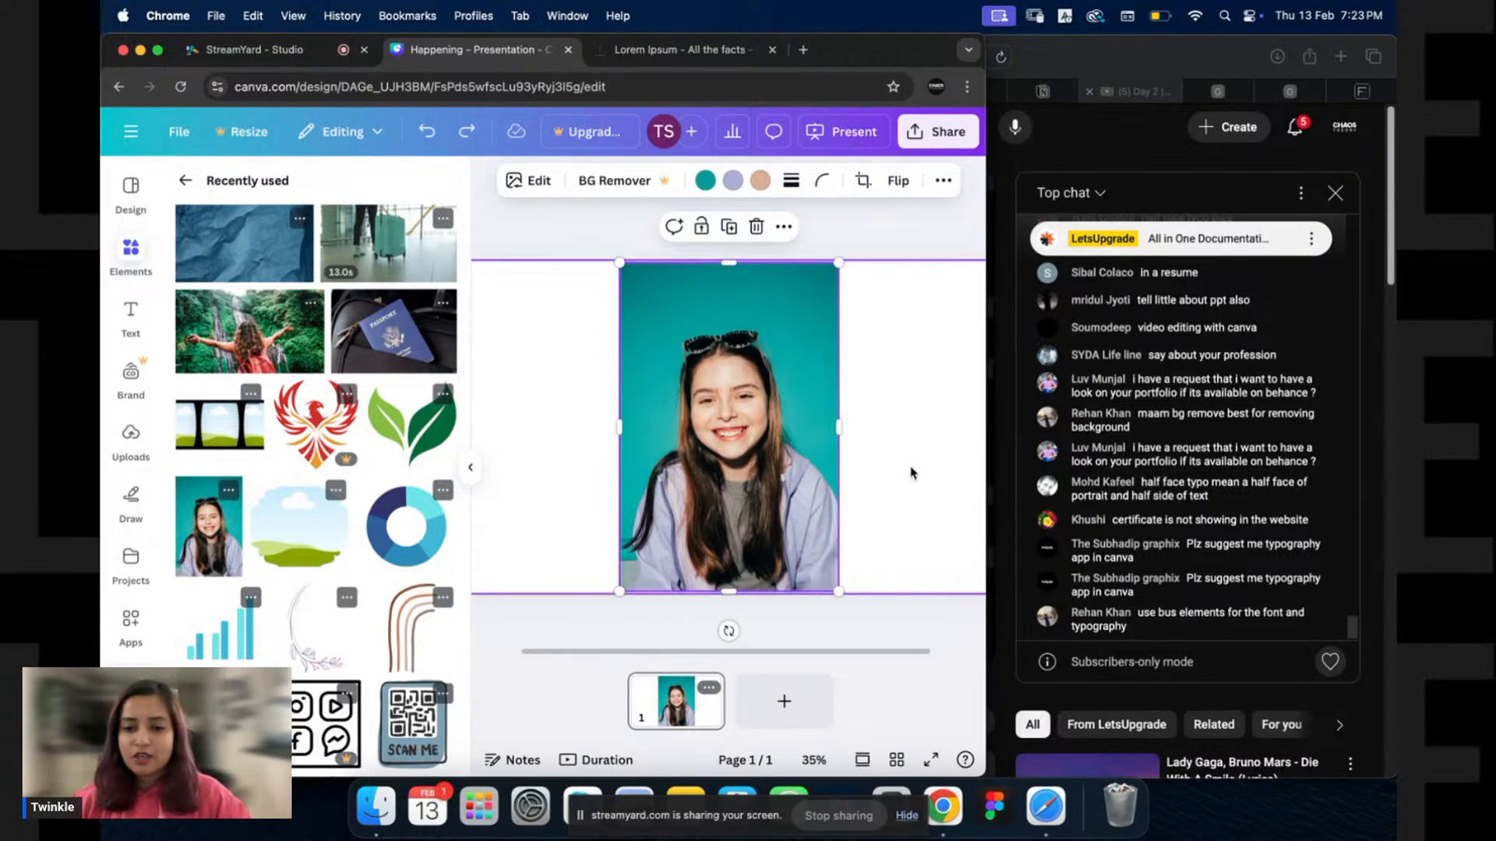
Widen the portrait to just under half the page width, keeping it centered at full page height.
{"action": "left_click", "coordinate": [469, 468]}
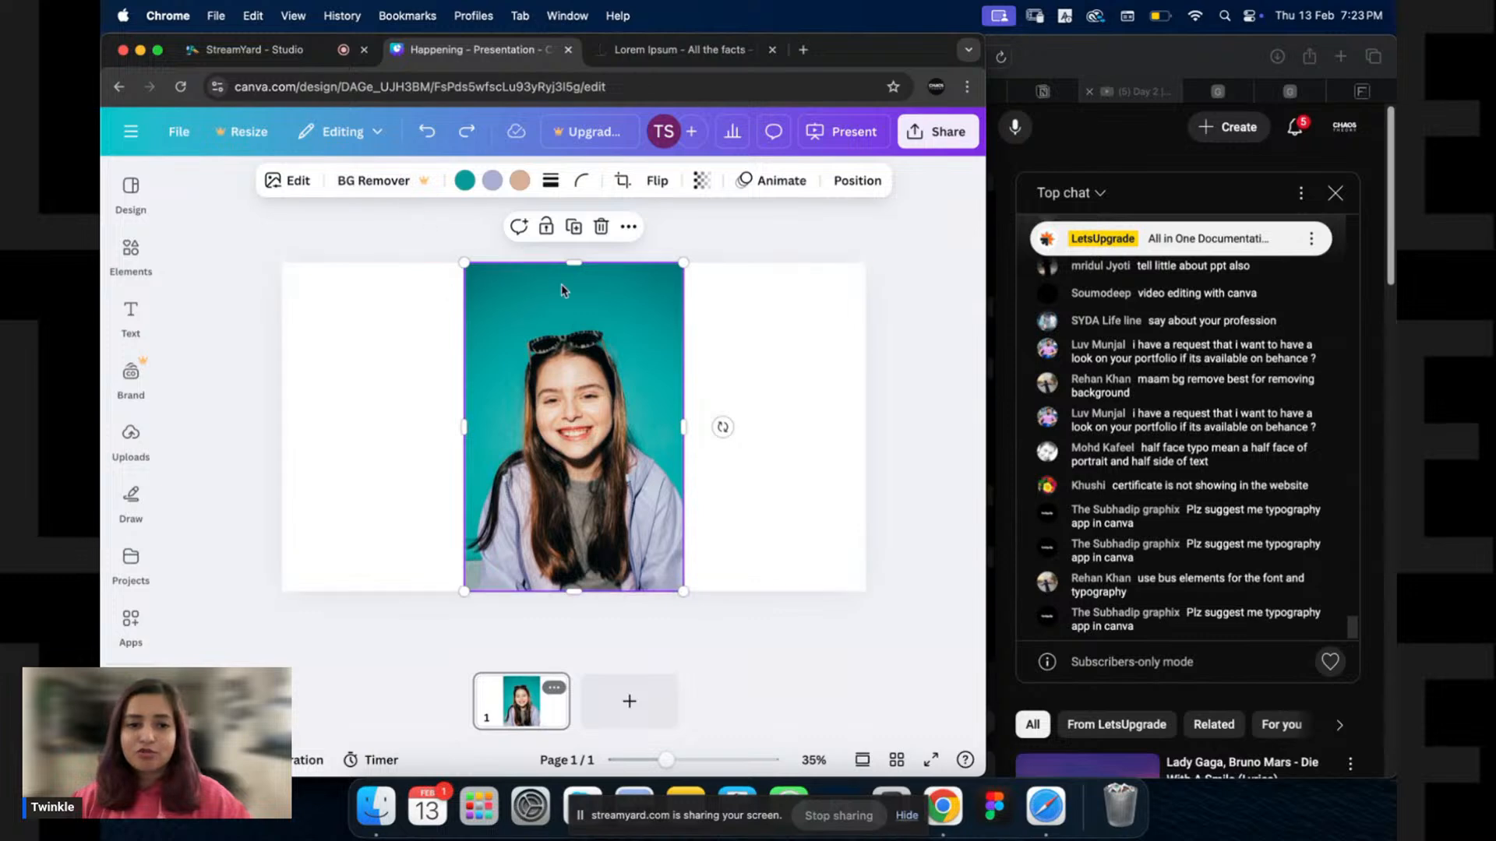
{"action": "left_click_drag", "start_coordinate": [572, 266], "coordinate": [730, 262]}
{"action": "left_click", "coordinate": [719, 314]}
{"action": "left_click", "coordinate": [679, 331]}
{"action": "left_click_drag", "start_coordinate": [665, 333], "coordinate": [641, 333]}
{"action": "left_click", "coordinate": [841, 327]}
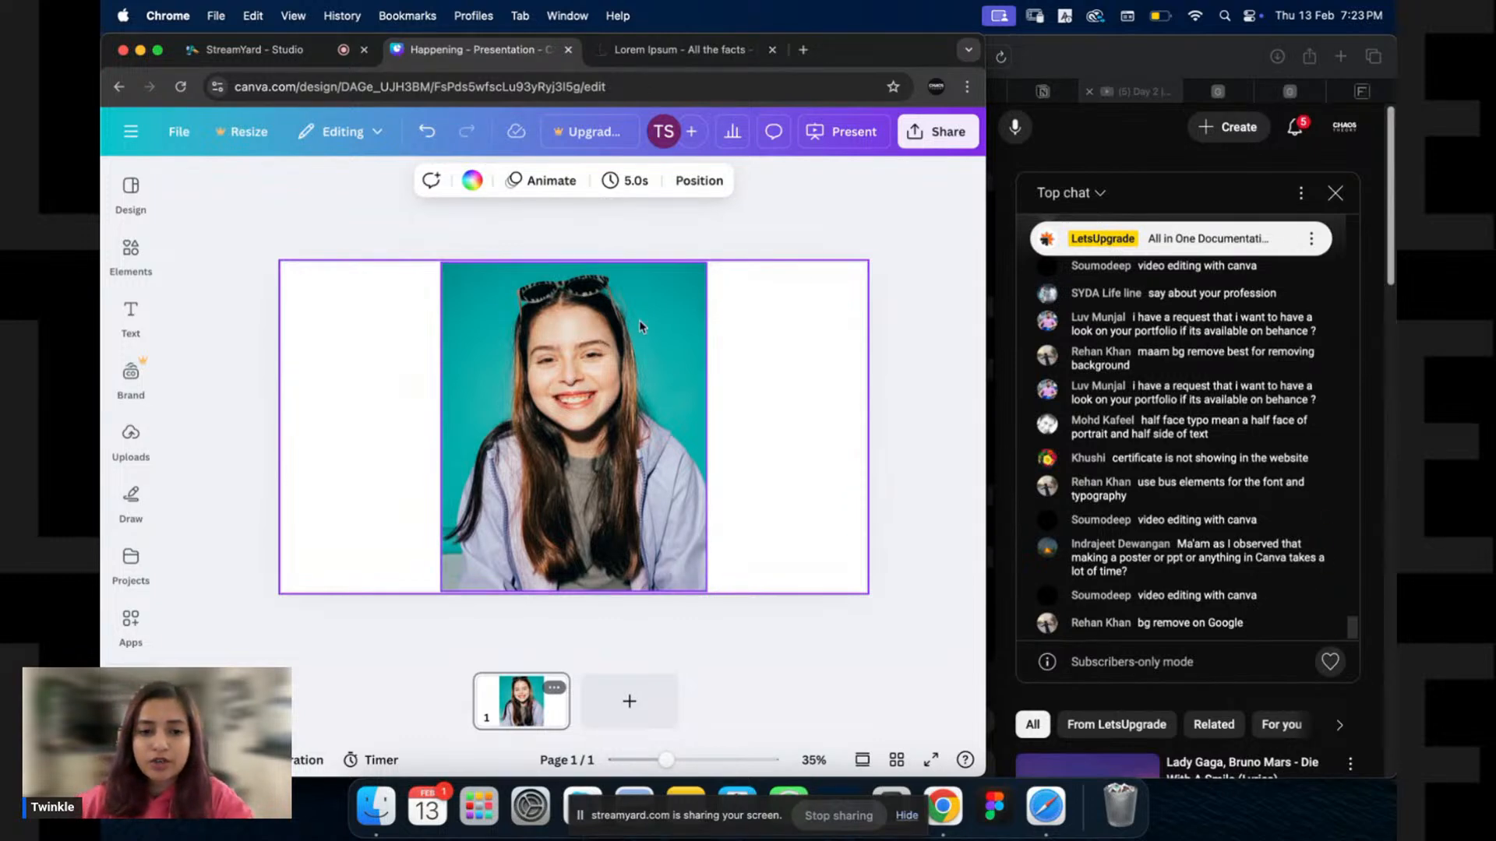
Delete the portrait photo from the page.
{"action": "left_click", "coordinate": [643, 371]}
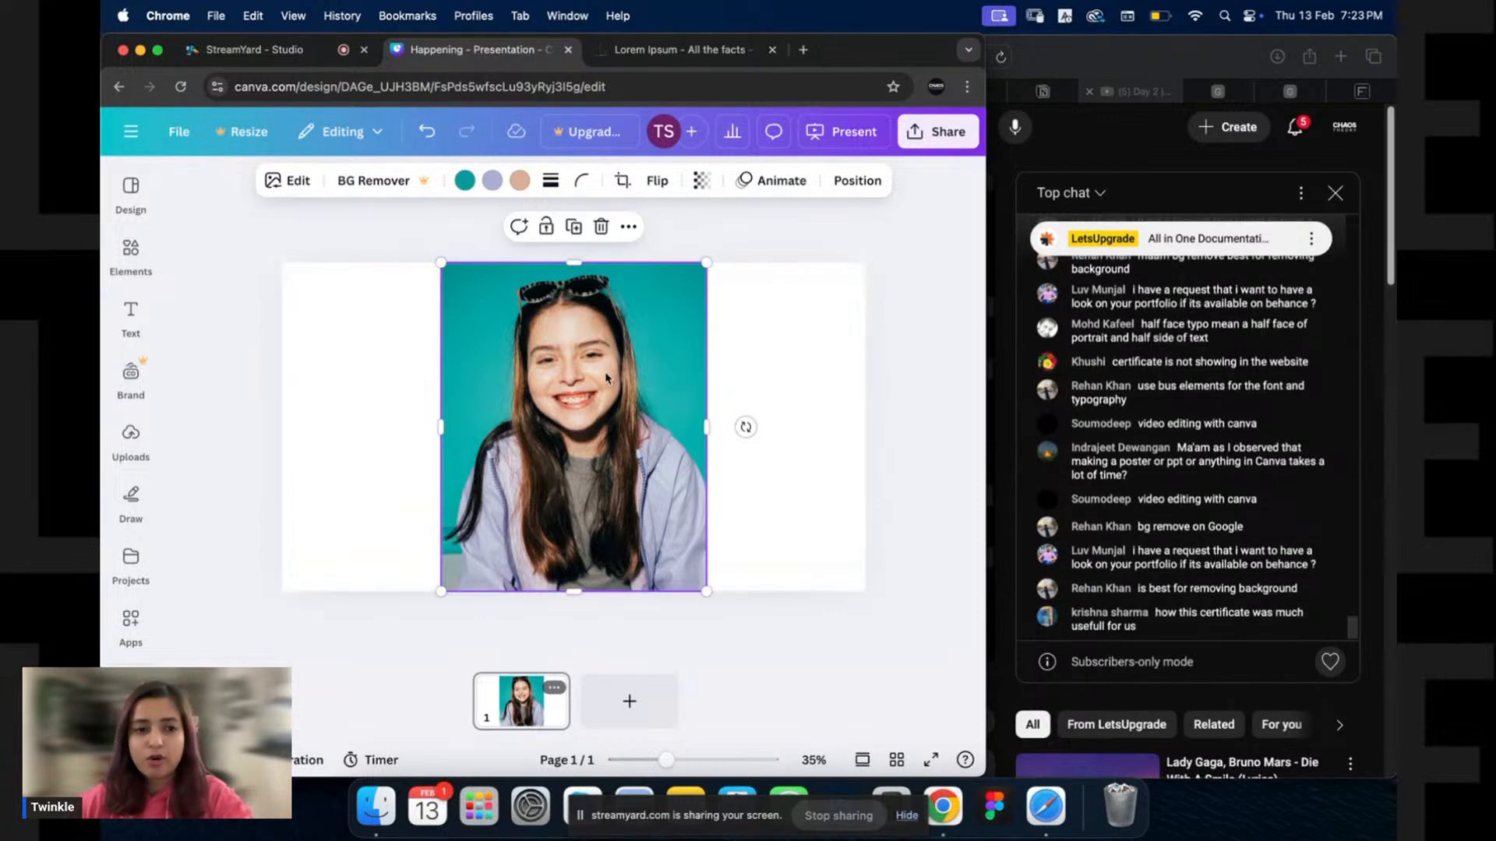
{"action": "left_click", "coordinate": [720, 385]}
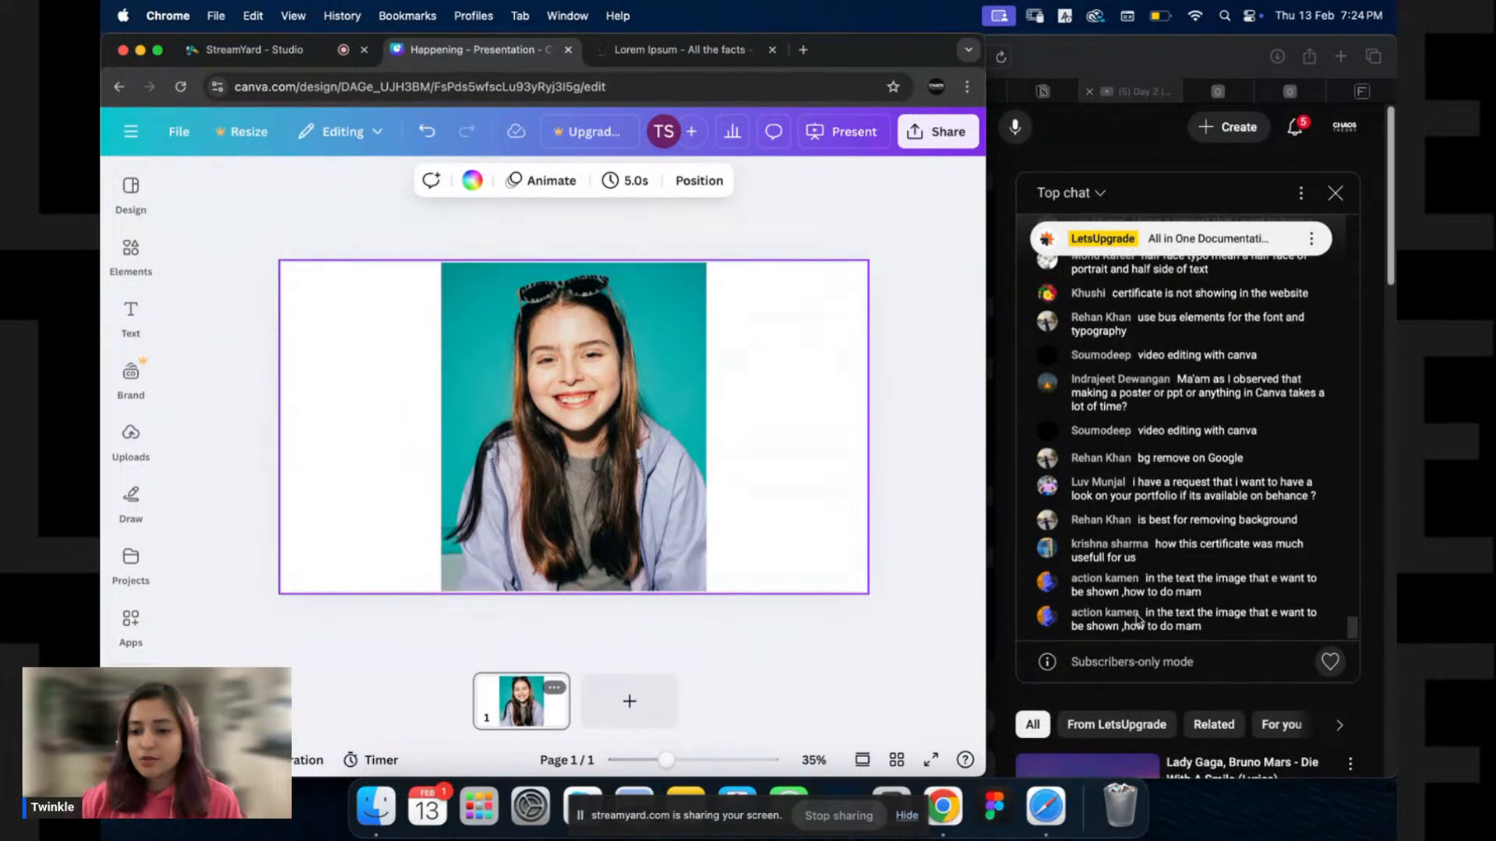
{"action": "scroll", "coordinate": [1229, 633], "scroll_direction": "up", "scroll_amount": 1}
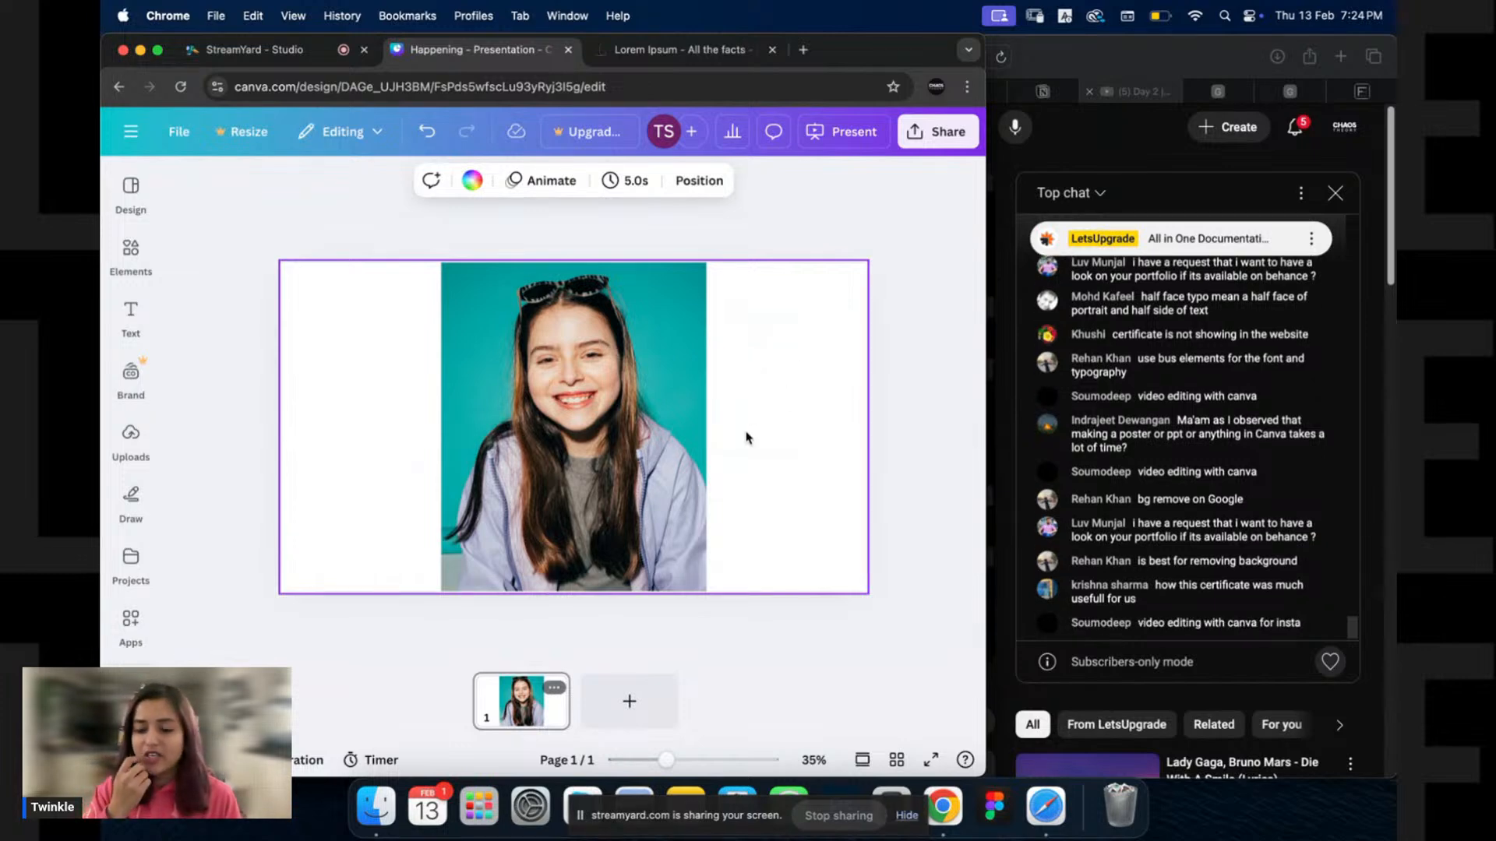
{"action": "left_click", "coordinate": [621, 379]}
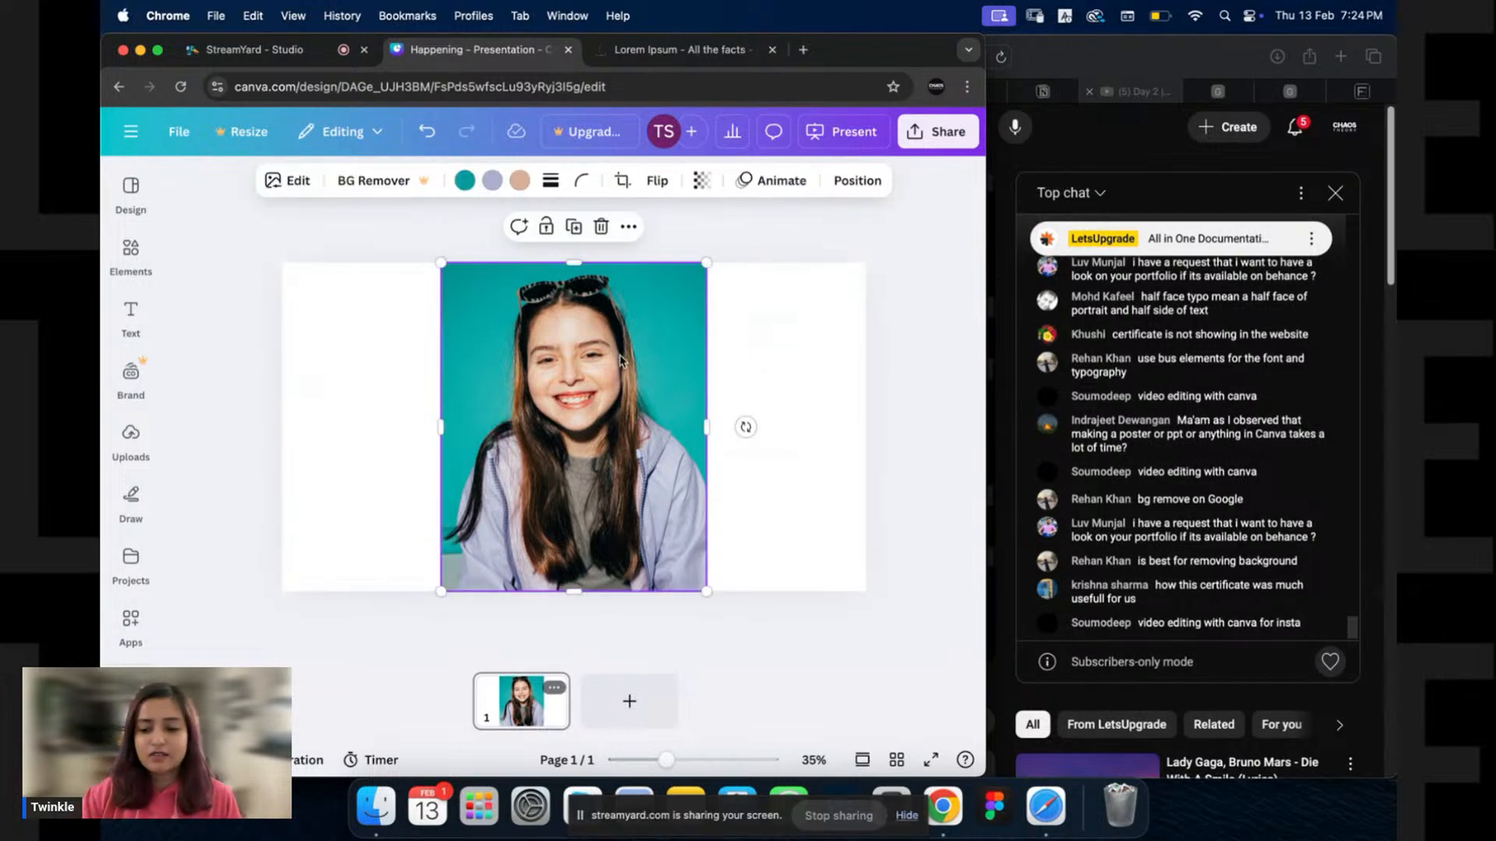
{"action": "key", "text": "Delete"}
Leave the current presentation for the home page and search for "video".
{"action": "left_click", "coordinate": [130, 131]}
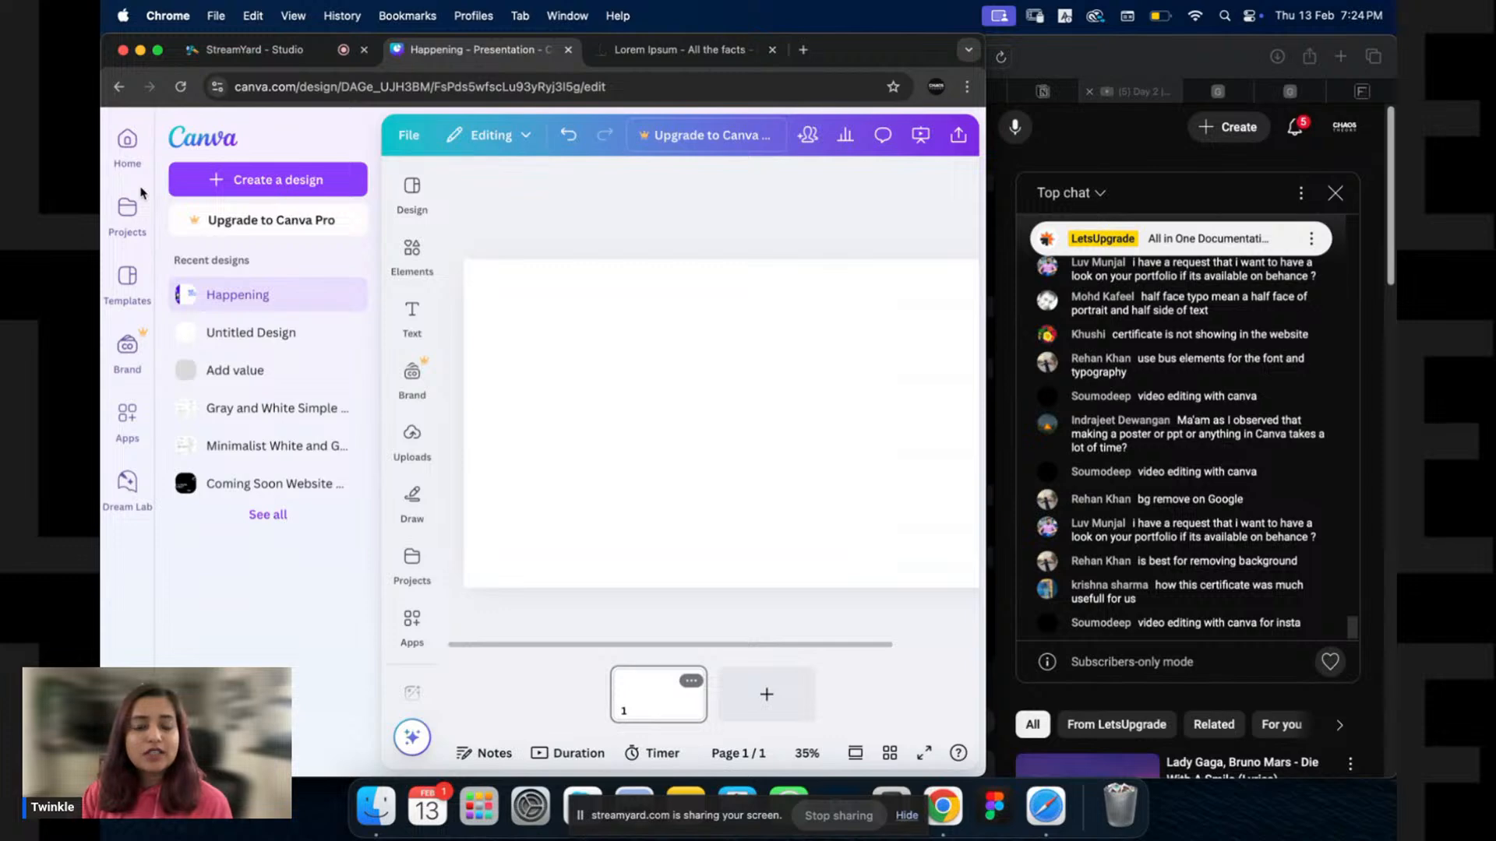
{"action": "left_click", "coordinate": [128, 148]}
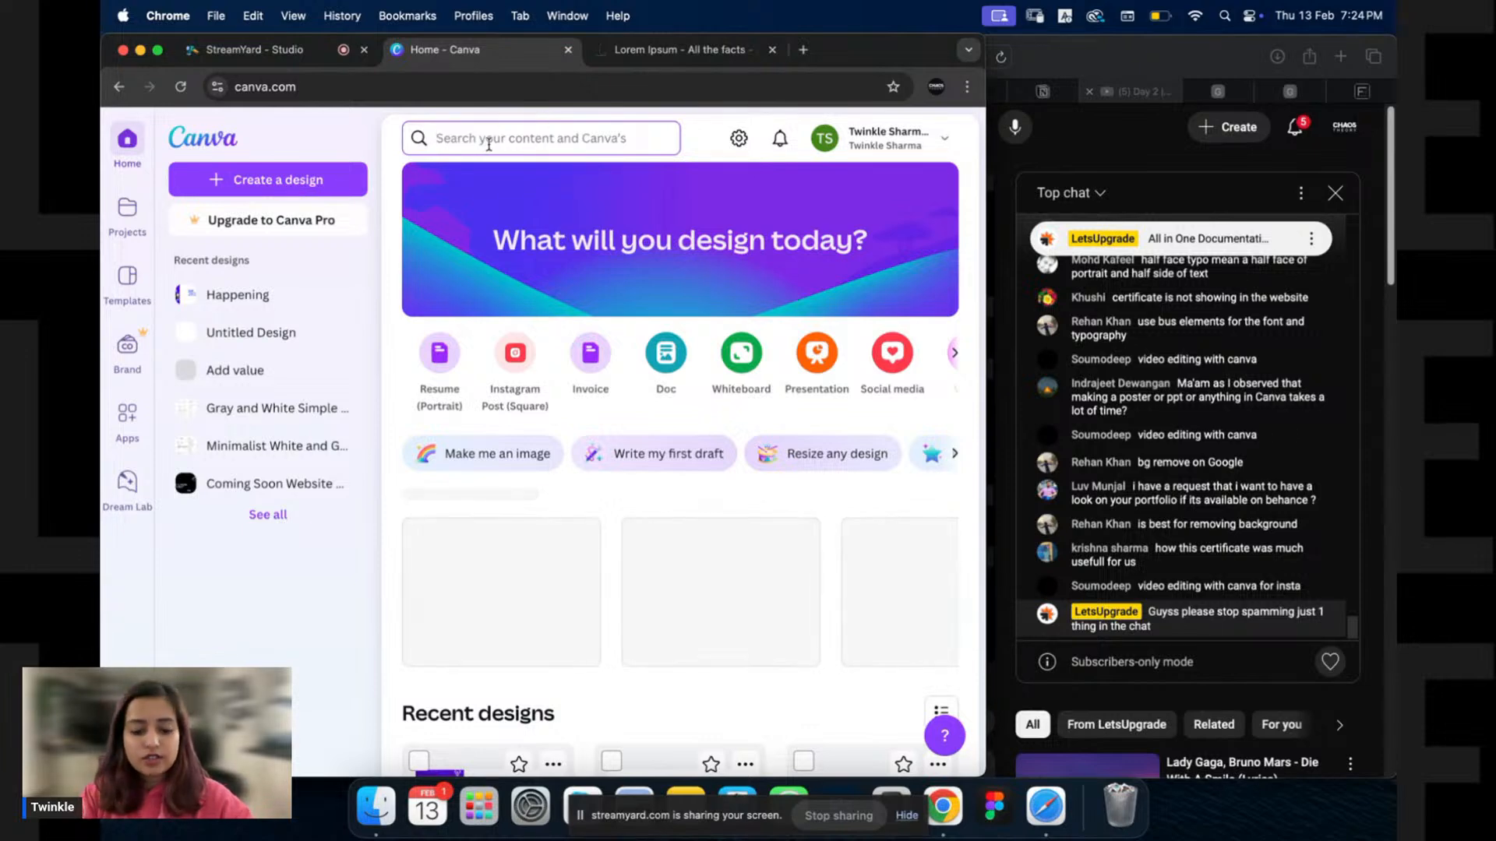
{"action": "type", "text": "video"}
{"action": "key", "text": "Return"}
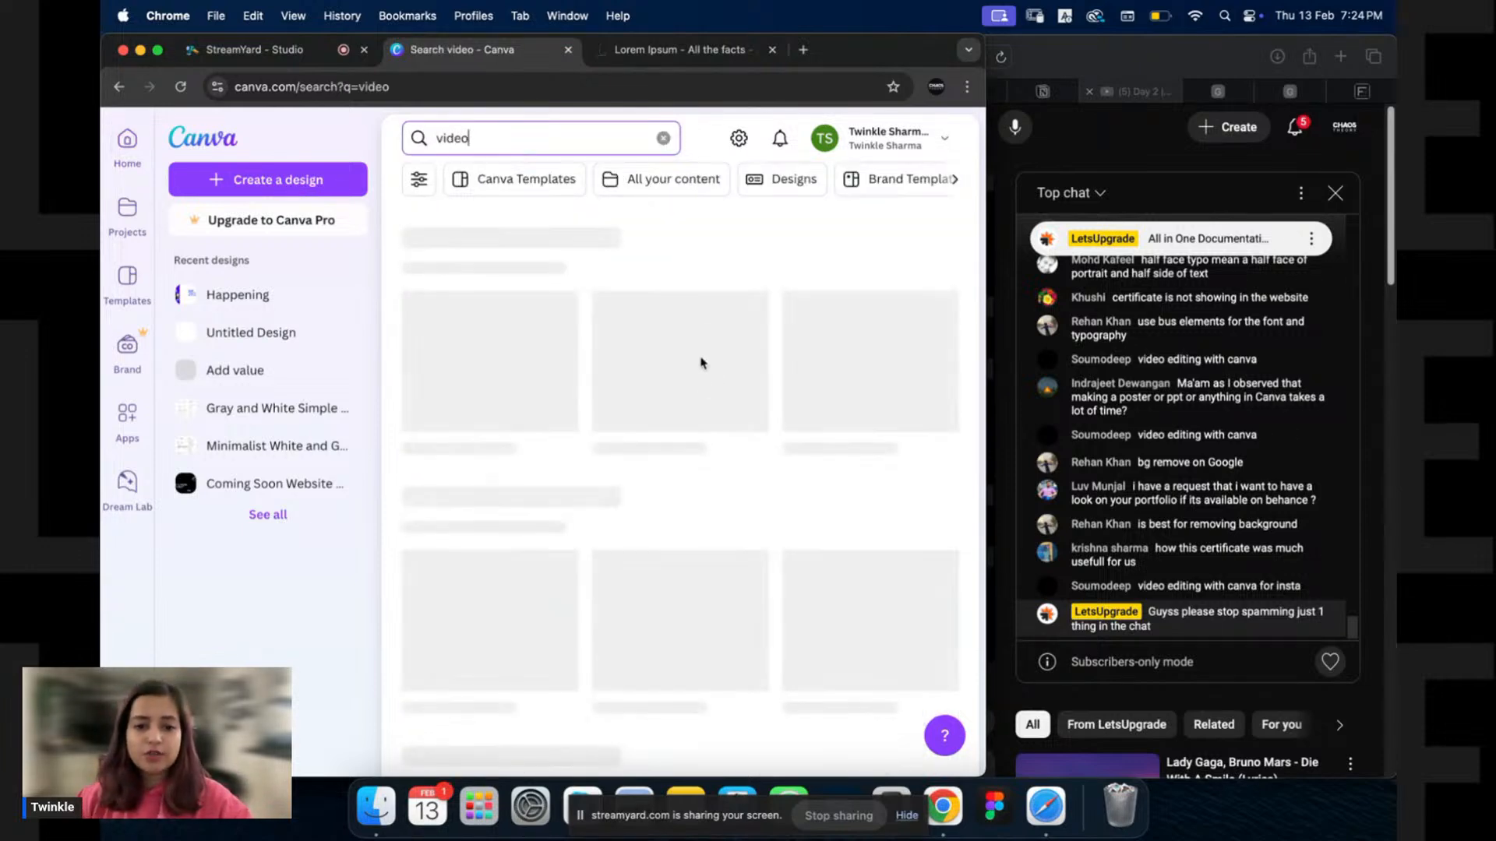
Browse the video templates and open the preview of the black "LET'S GO!" intro template.
{"action": "scroll", "coordinate": [698, 521], "scroll_direction": "down", "scroll_amount": 1}
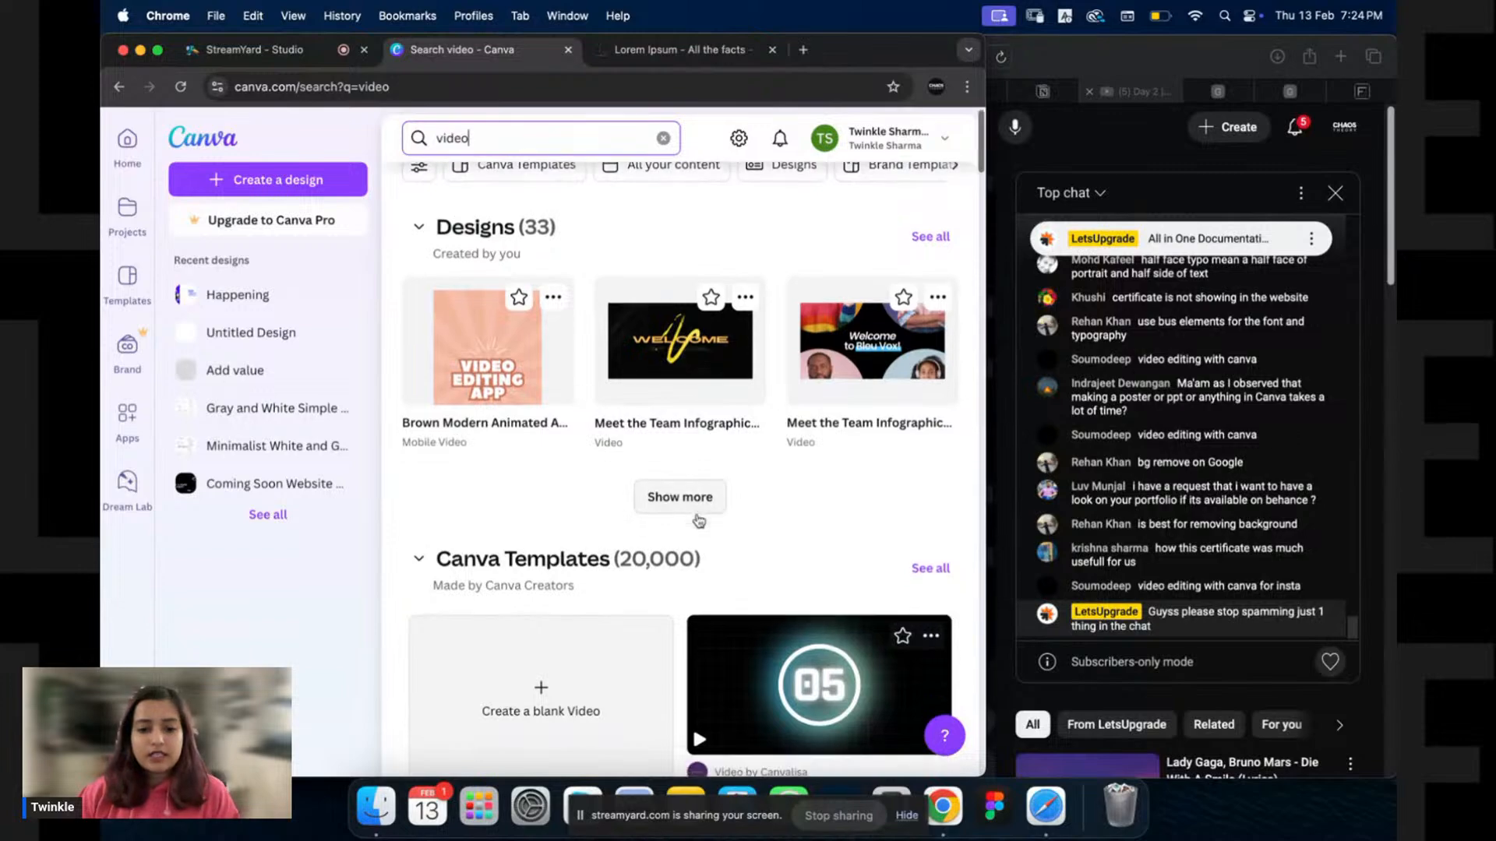
{"action": "scroll", "coordinate": [699, 521], "scroll_direction": "down", "scroll_amount": 5}
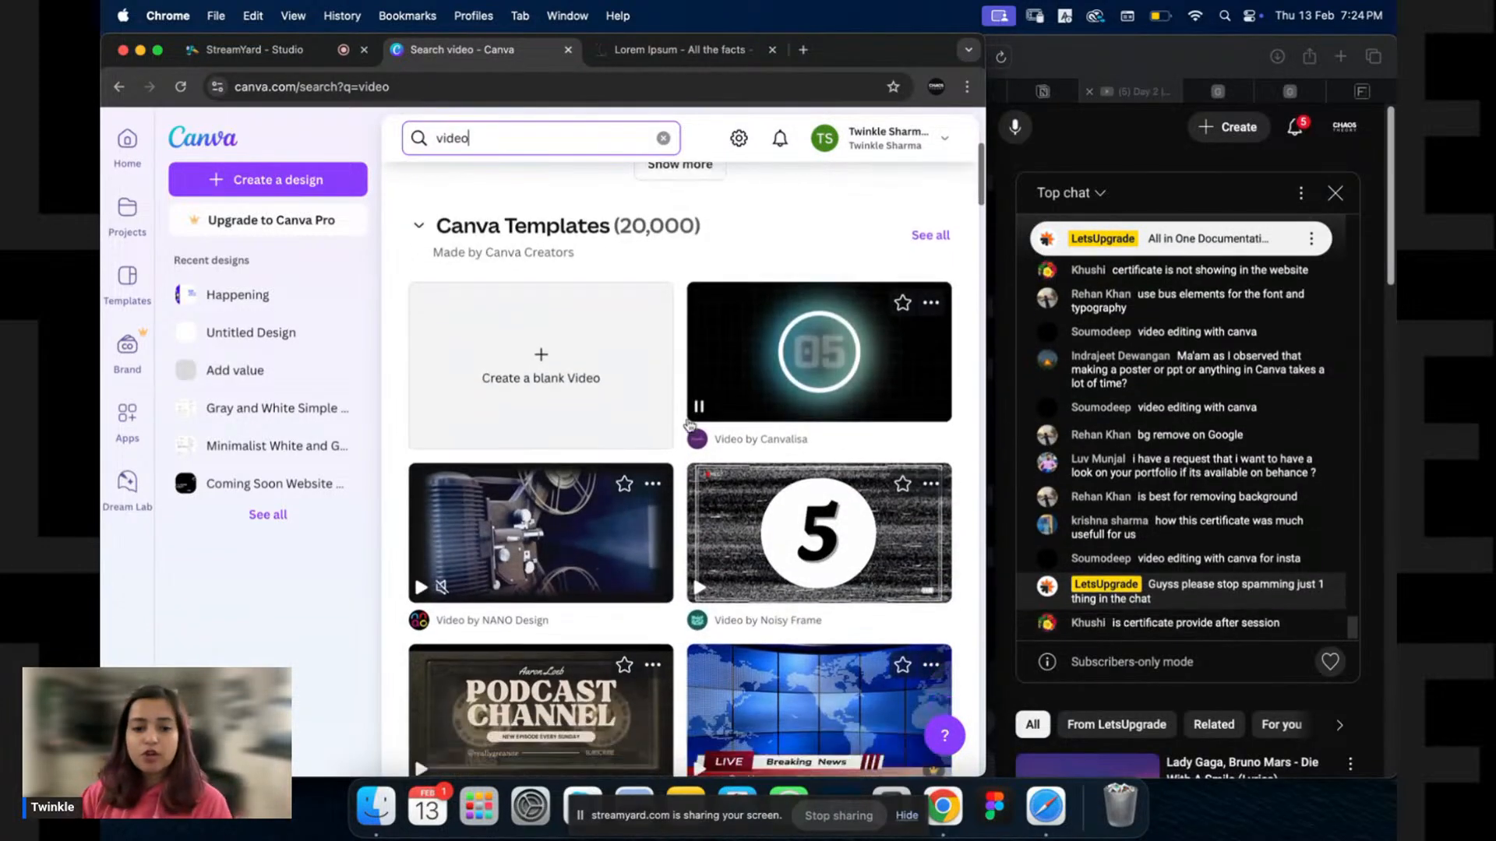
{"action": "scroll", "coordinate": [688, 424], "scroll_direction": "down", "scroll_amount": 3}
{"action": "scroll", "coordinate": [694, 381], "scroll_direction": "down", "scroll_amount": 3}
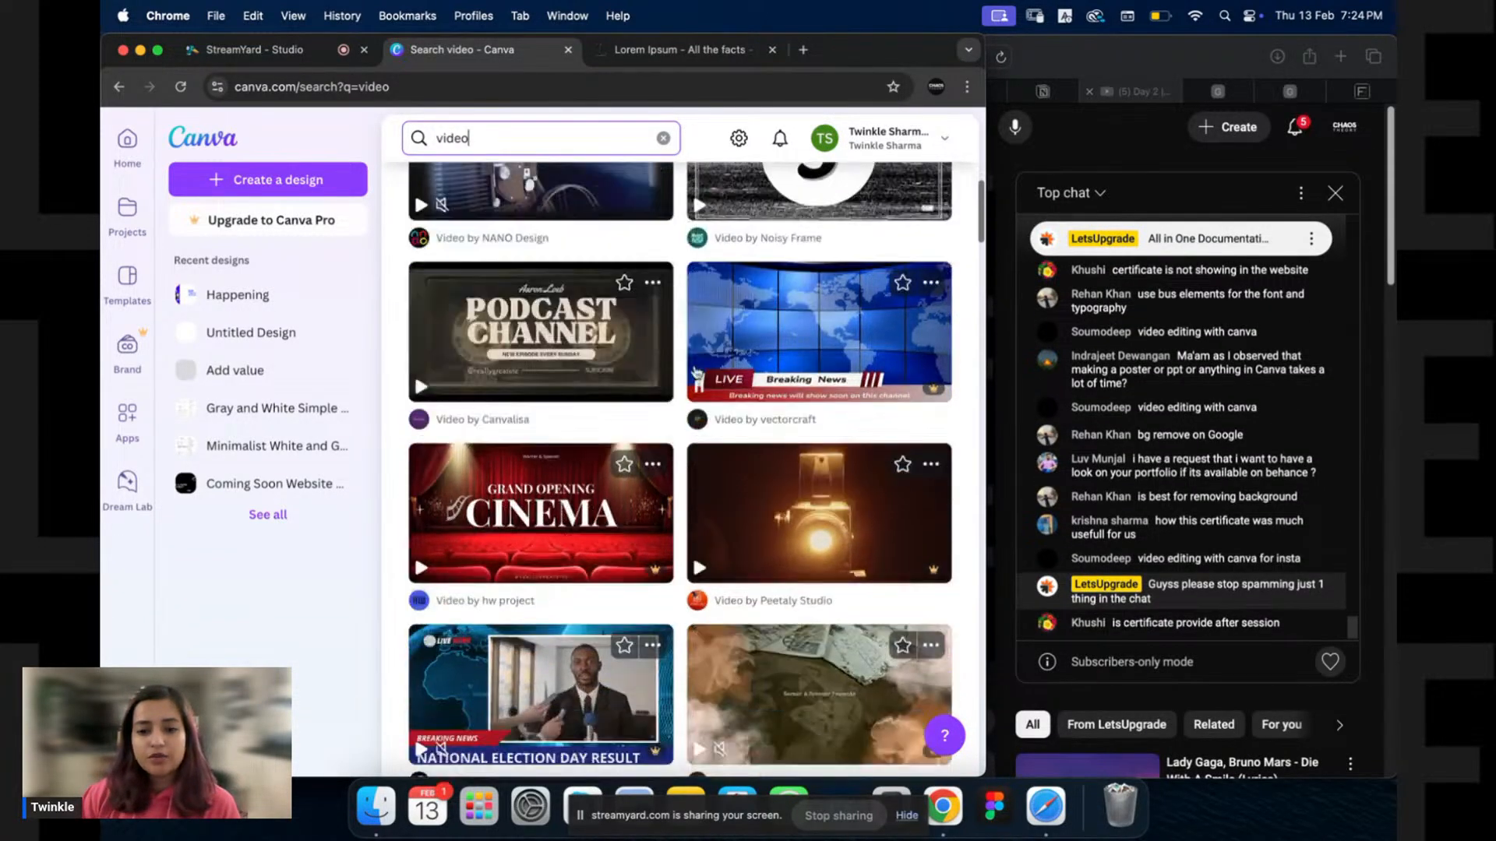
{"action": "scroll", "coordinate": [696, 372], "scroll_direction": "down", "scroll_amount": 2}
{"action": "scroll", "coordinate": [689, 440], "scroll_direction": "down", "scroll_amount": 4}
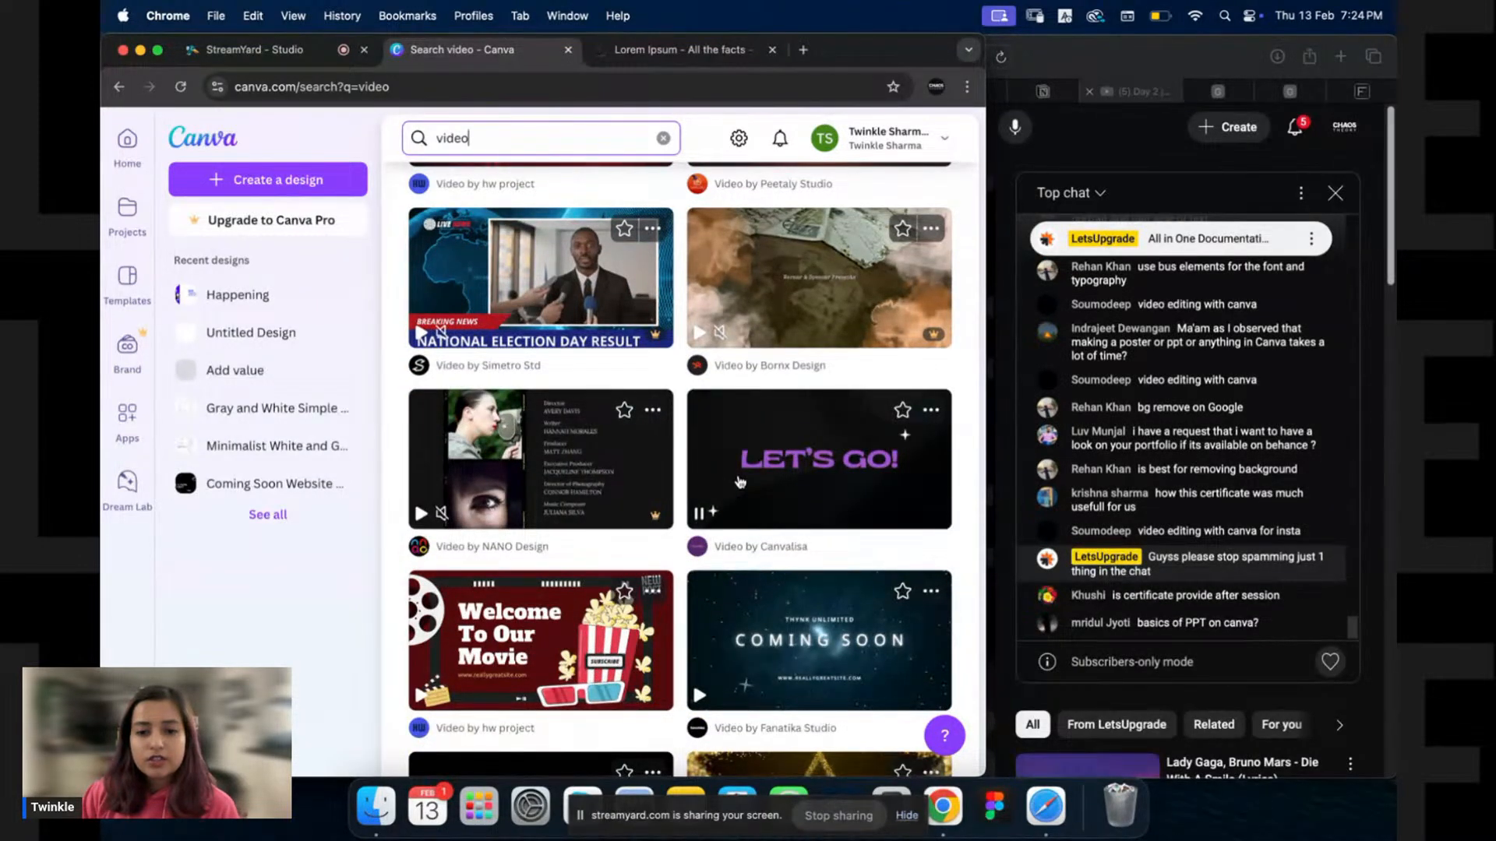
{"action": "scroll", "coordinate": [810, 448], "scroll_direction": "down", "scroll_amount": 1}
{"action": "left_click", "coordinate": [816, 442]}
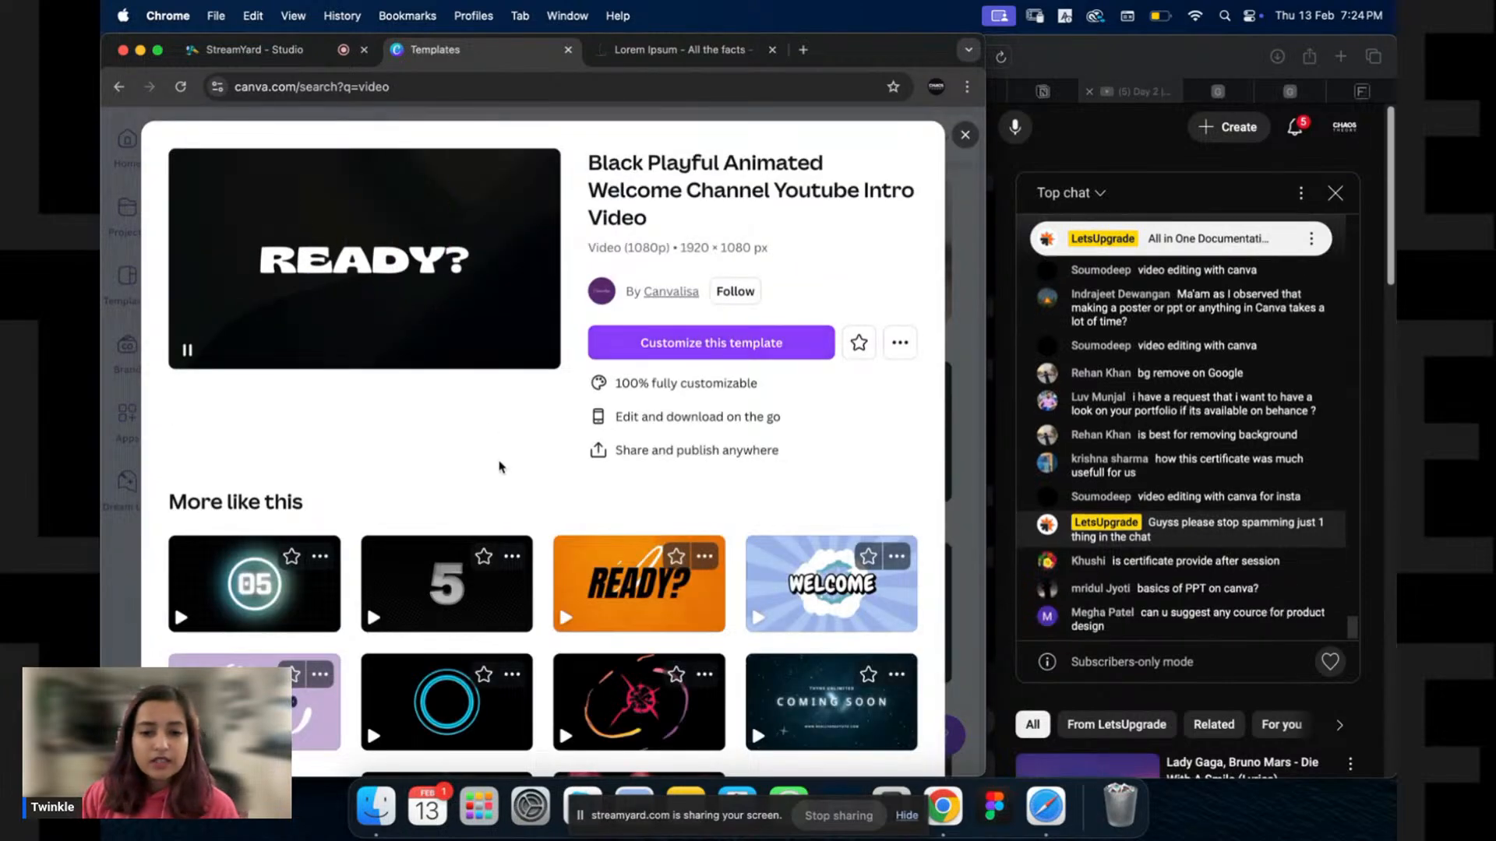
Pick the Blue and Orange Bold Modern Are You Ready? Youtube Intro Video among the similar templates and open it for customizing.
{"action": "scroll", "coordinate": [537, 436], "scroll_direction": "down", "scroll_amount": 2}
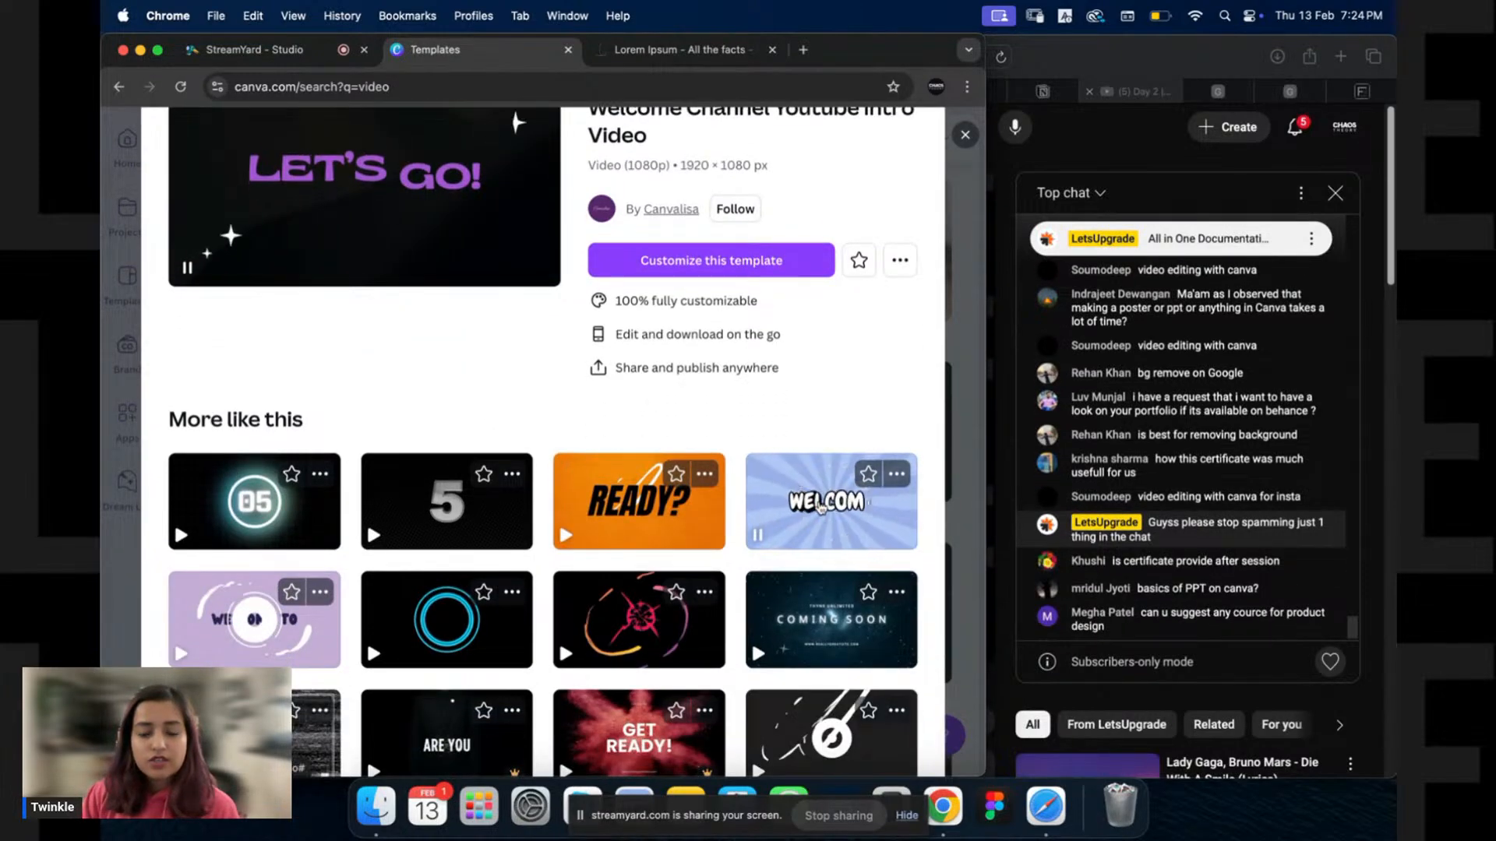
{"action": "scroll", "coordinate": [820, 506], "scroll_direction": "down", "scroll_amount": 6}
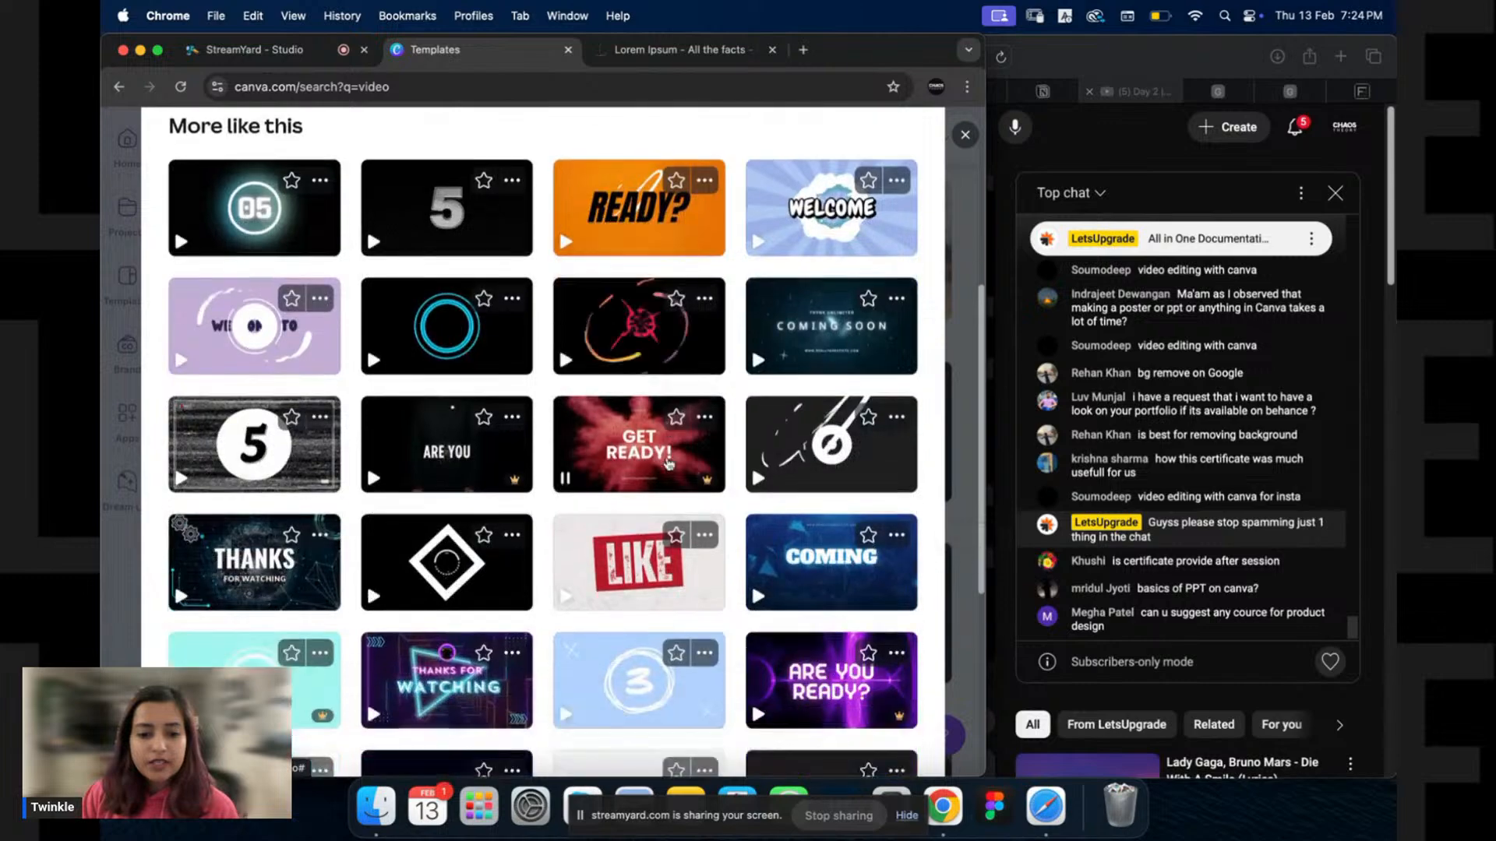
{"action": "scroll", "coordinate": [667, 464], "scroll_direction": "down", "scroll_amount": 4}
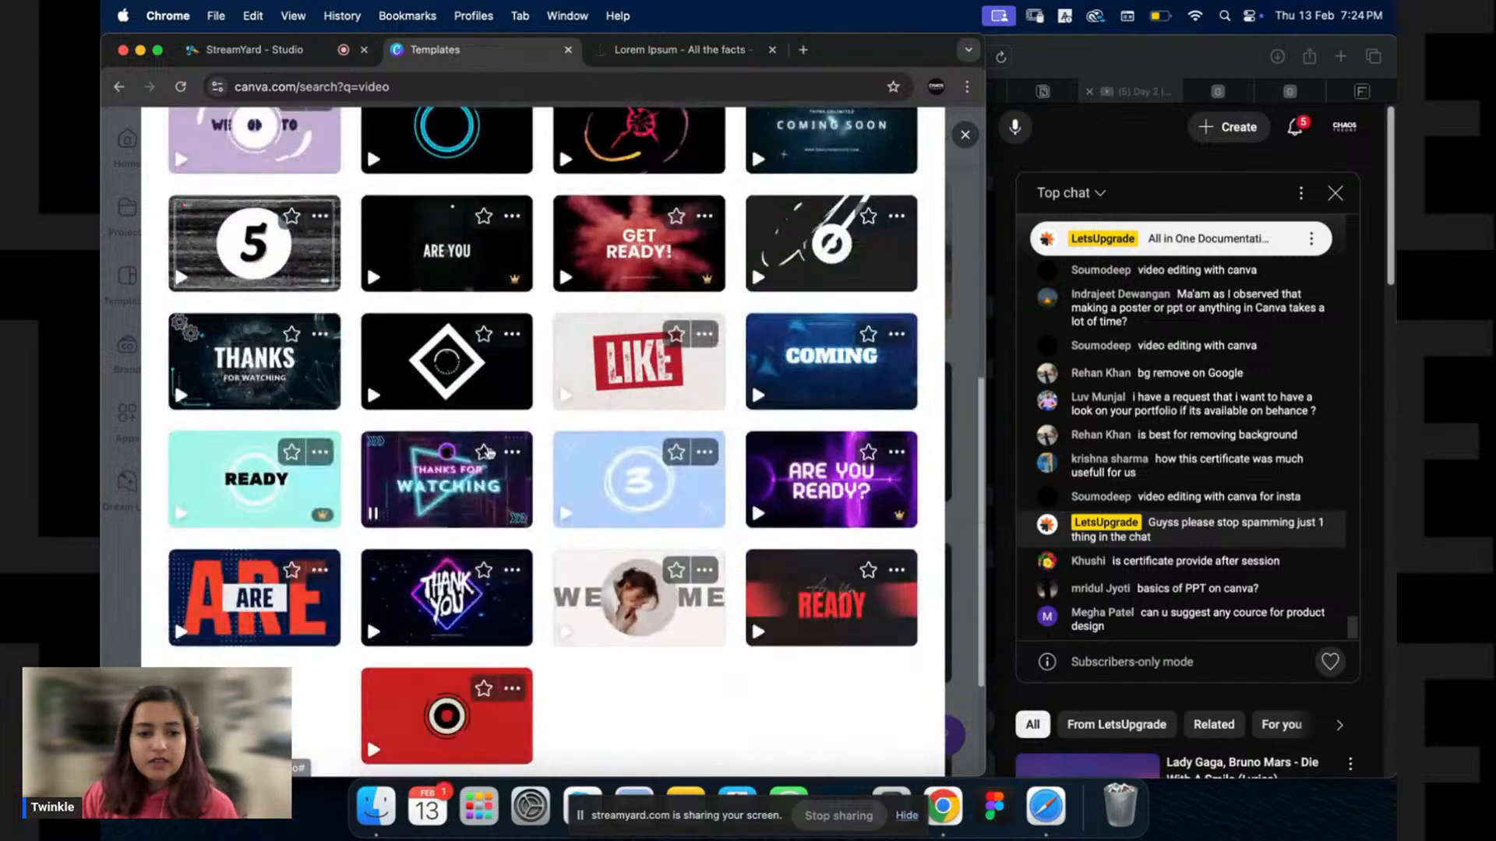
{"action": "left_click", "coordinate": [259, 563]}
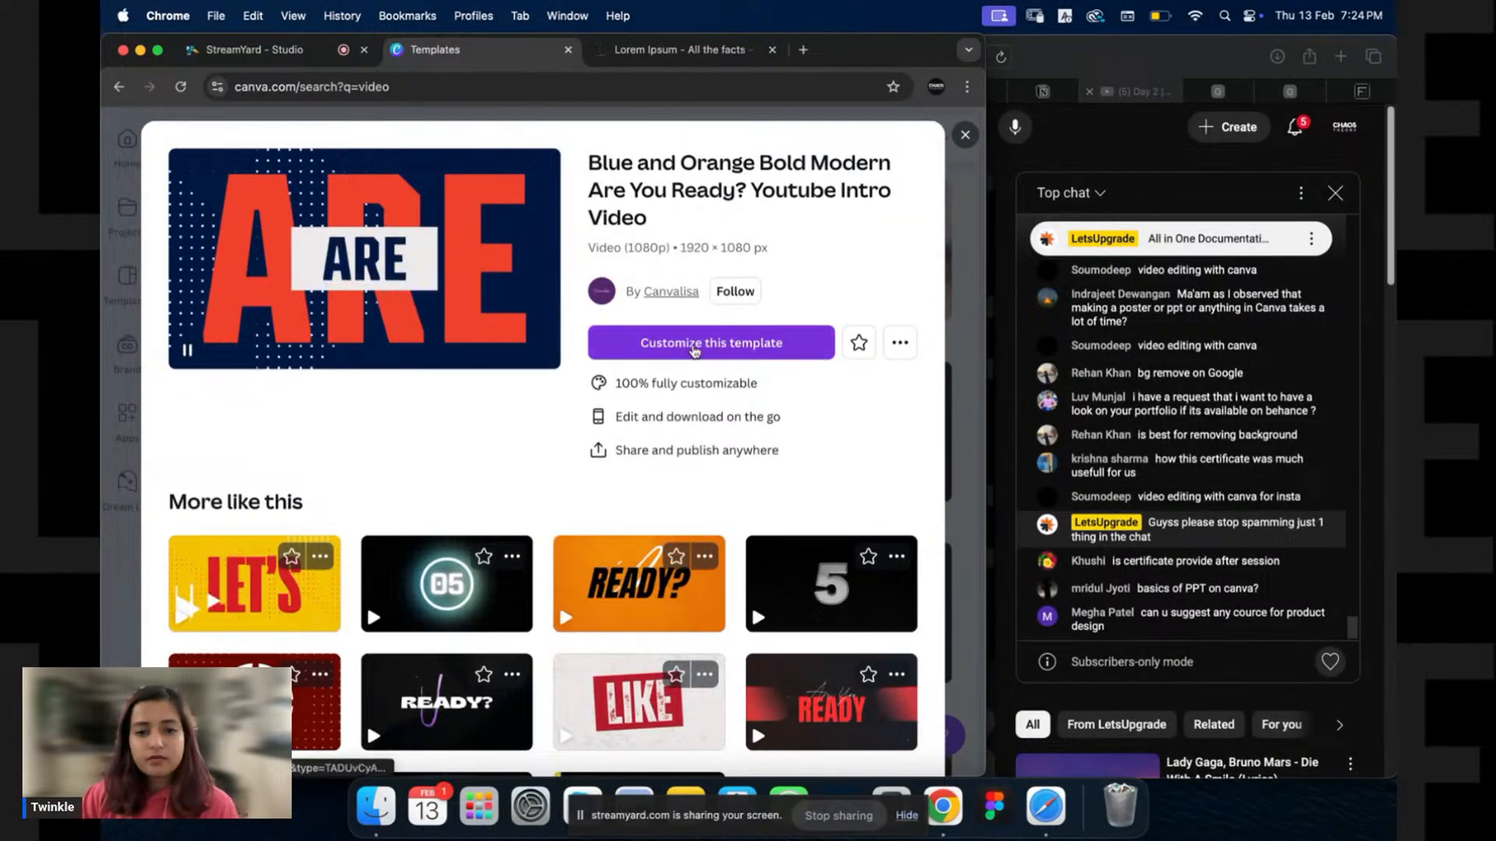
{"action": "left_click", "coordinate": [695, 347]}
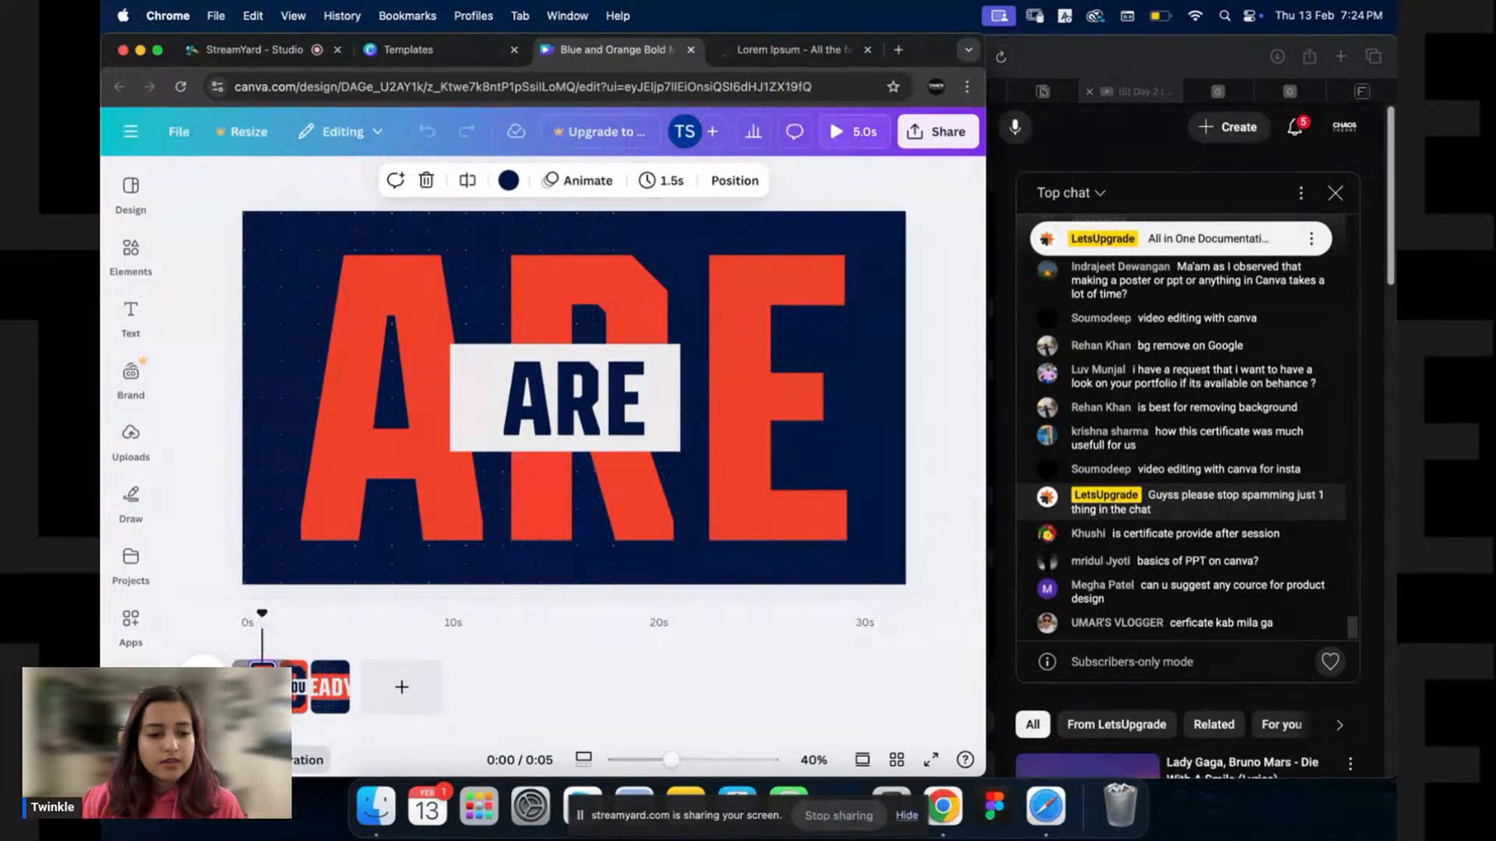
Play the intro video from its start, and return the playhead to the first "ARE" page.
{"action": "left_click_drag", "start_coordinate": [257, 615], "coordinate": [243, 617]}
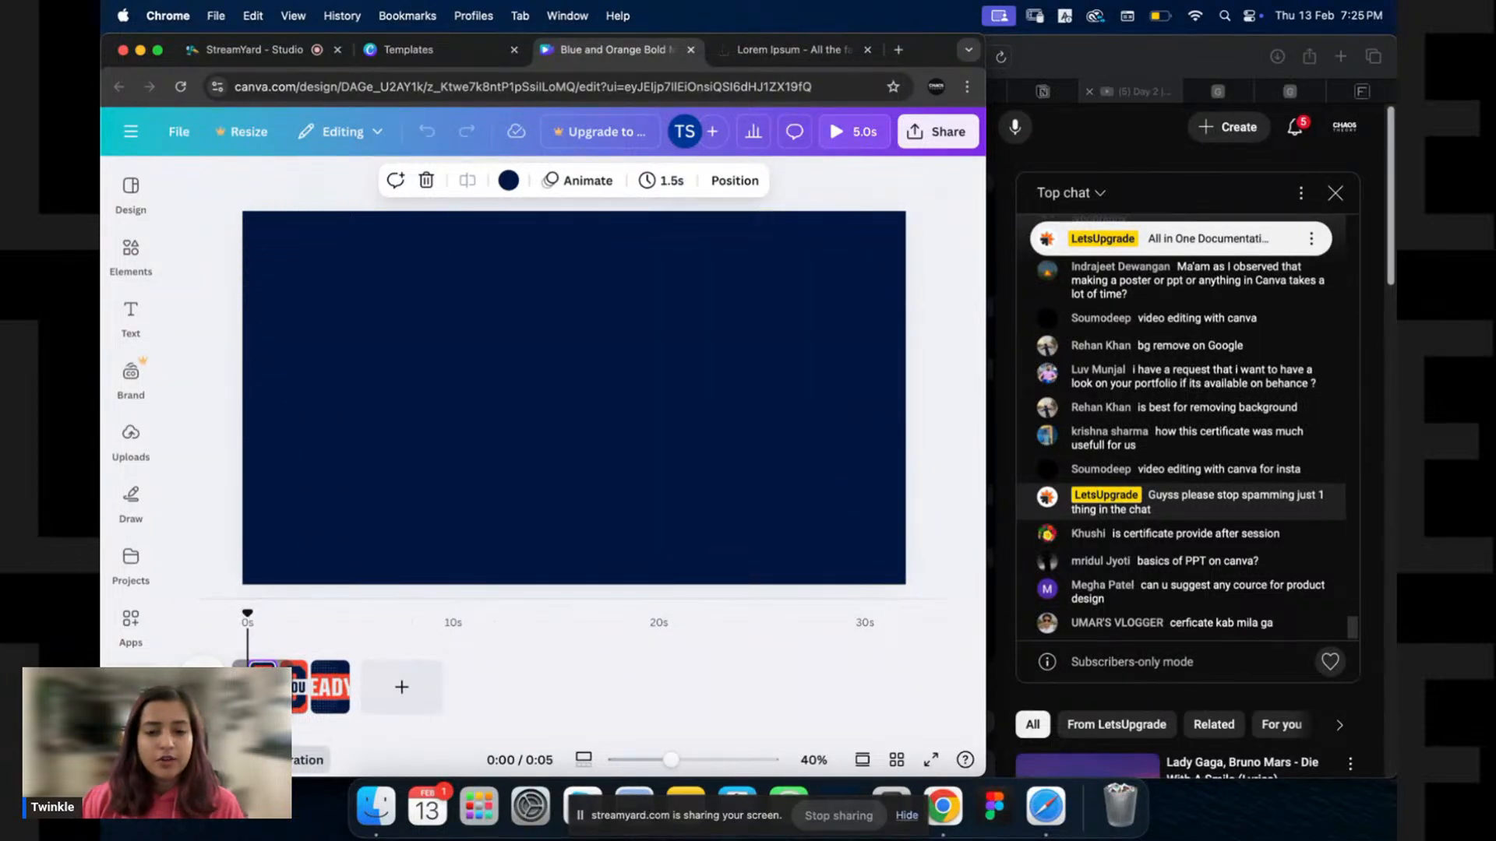
{"action": "key", "text": "space"}
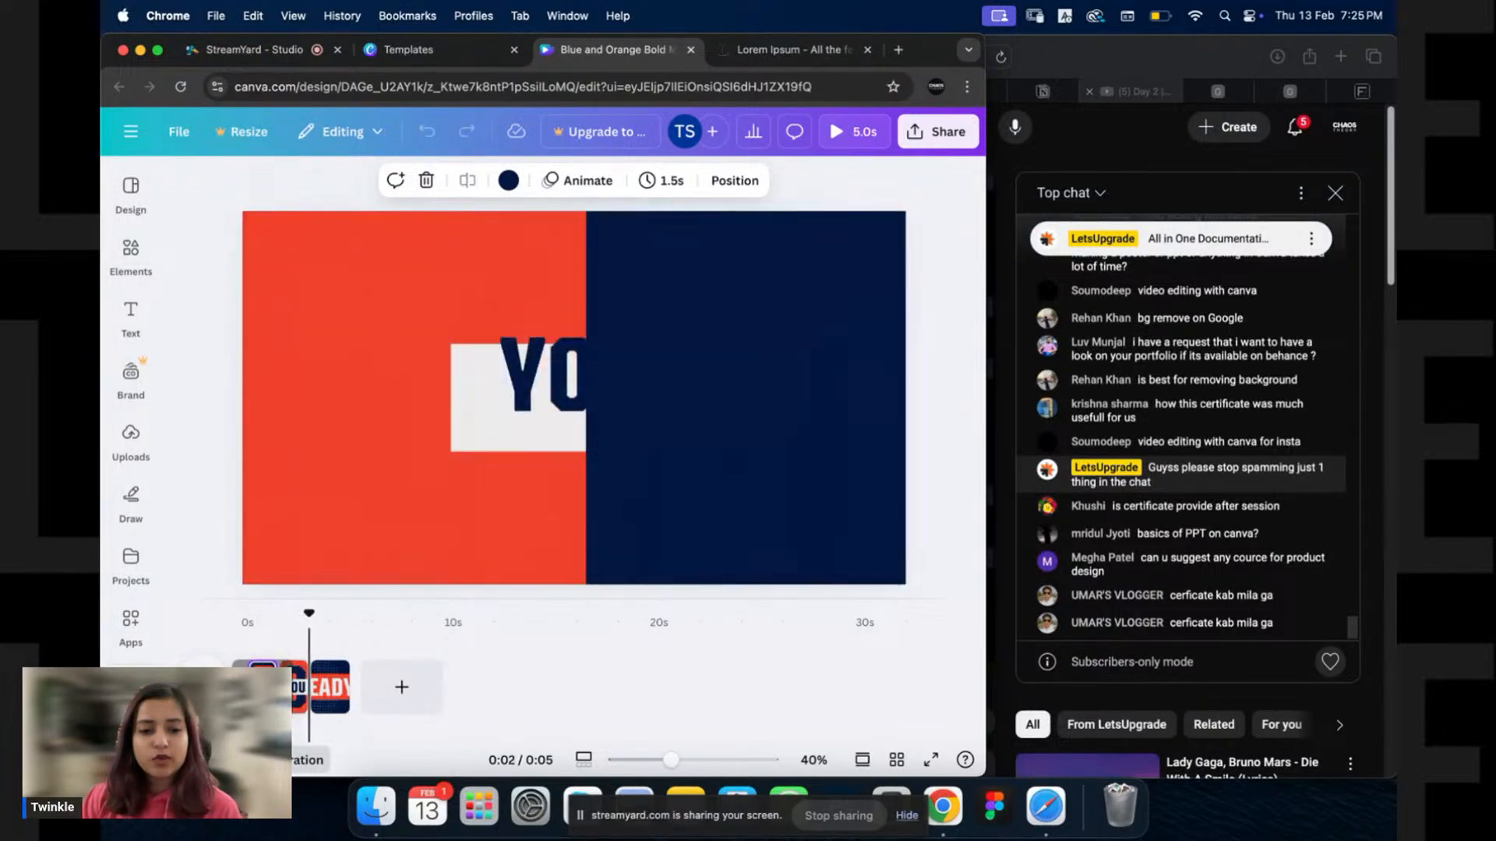
{"action": "left_click", "coordinate": [265, 658]}
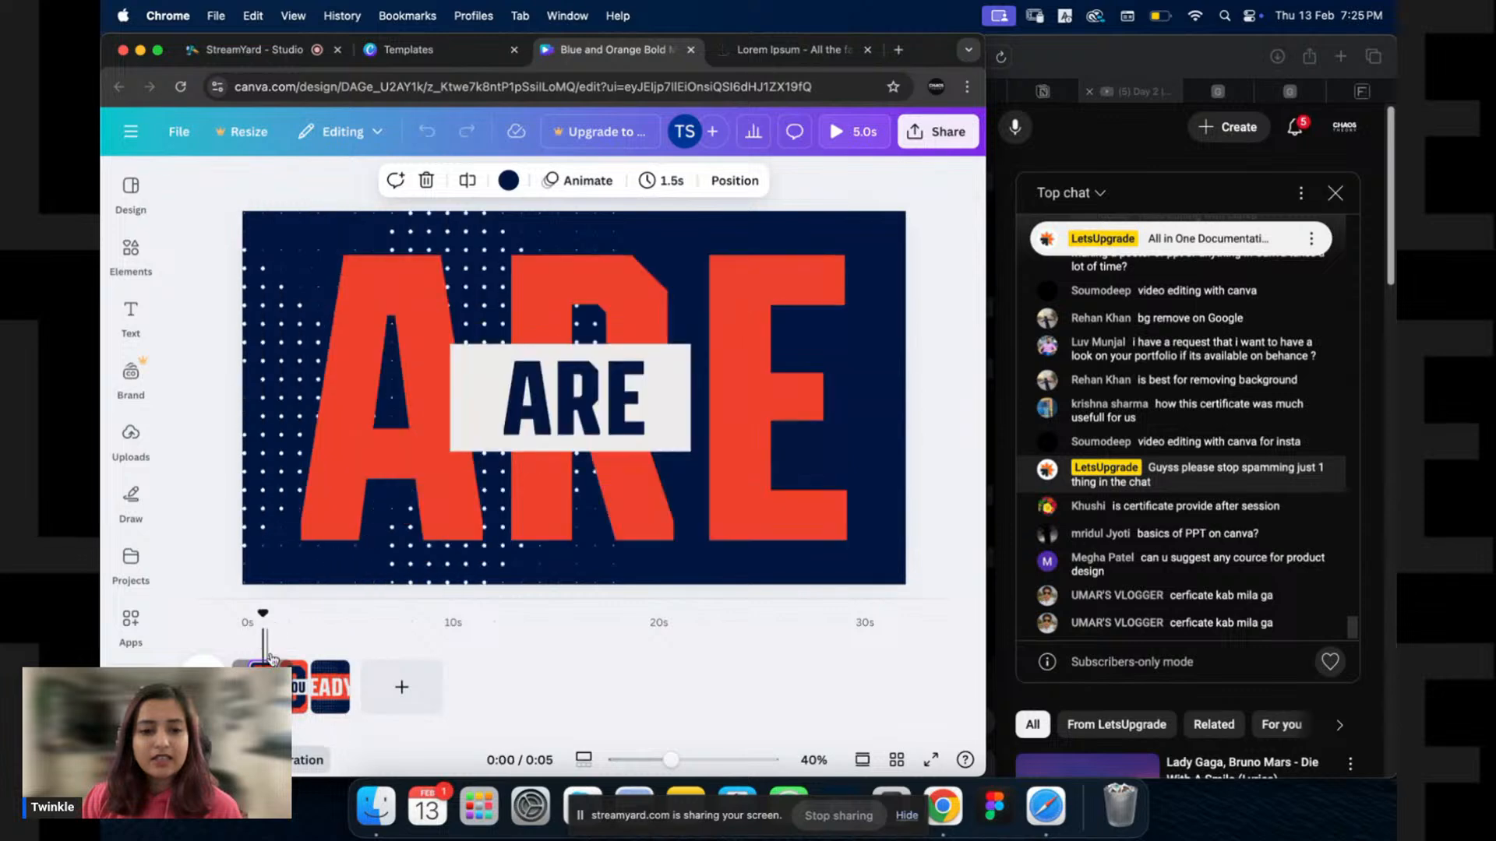
Examine the Ascend text animation settings of the small "ARE" text in the white box.
{"action": "left_click", "coordinate": [510, 398]}
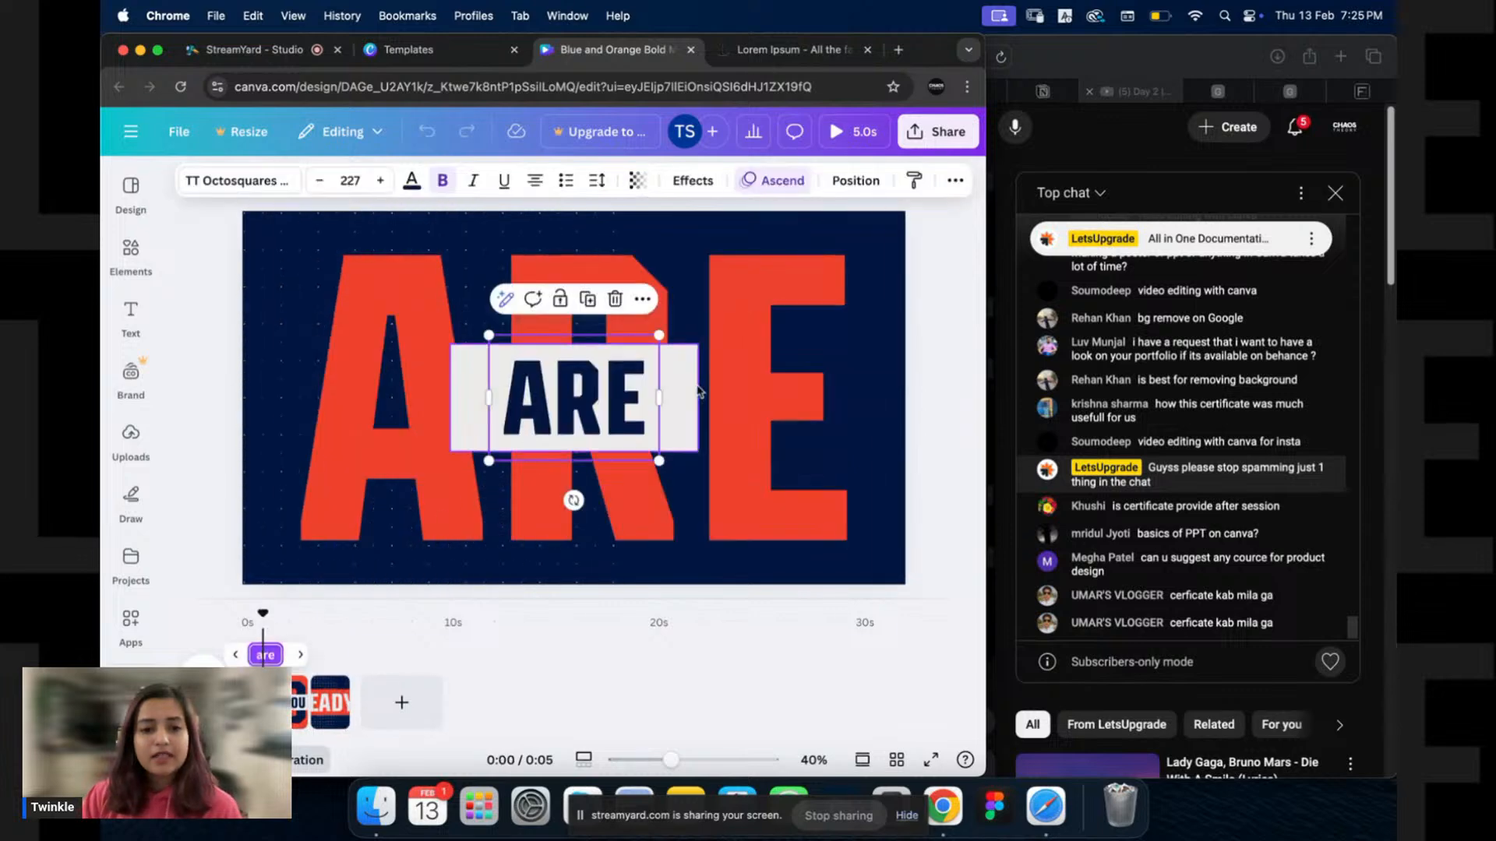
{"action": "left_click", "coordinate": [774, 184]}
{"action": "scroll", "coordinate": [280, 506], "scroll_direction": "down", "scroll_amount": 10}
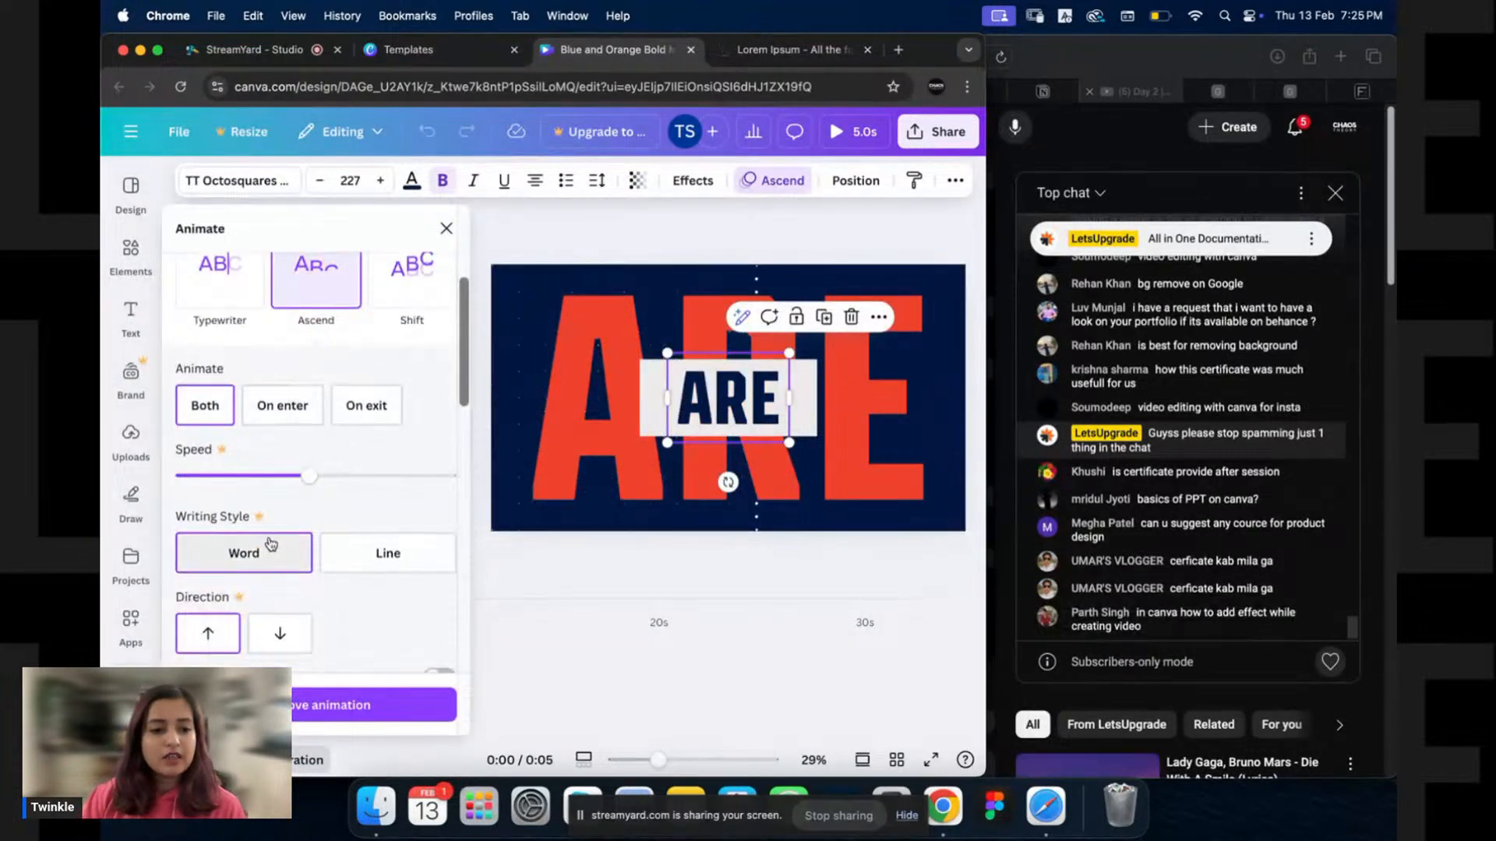
{"action": "scroll", "coordinate": [260, 617], "scroll_direction": "up", "scroll_amount": 10}
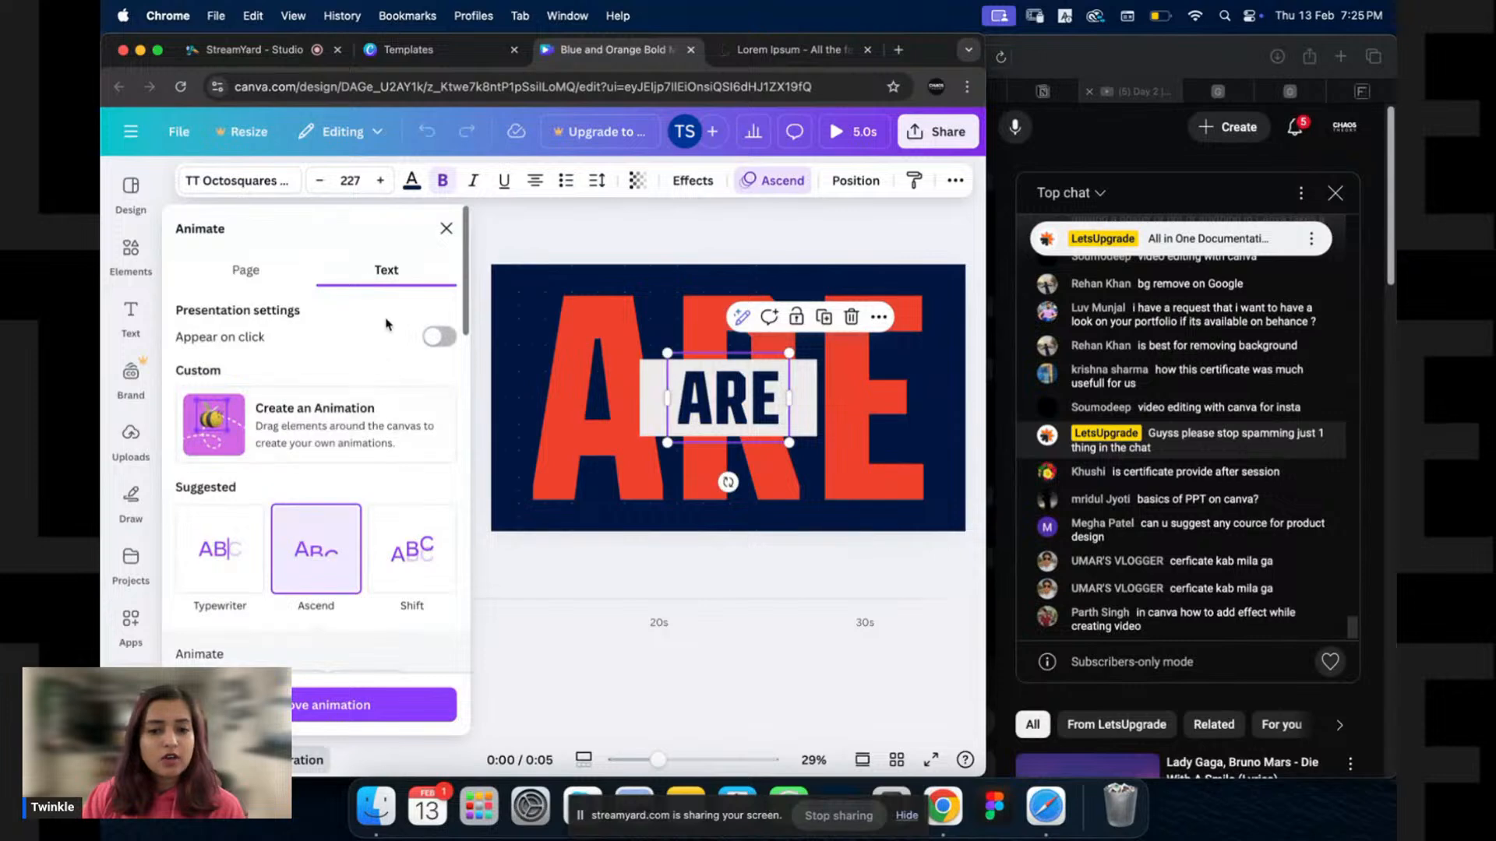
{"action": "scroll", "coordinate": [234, 545], "scroll_direction": "down", "scroll_amount": 3}
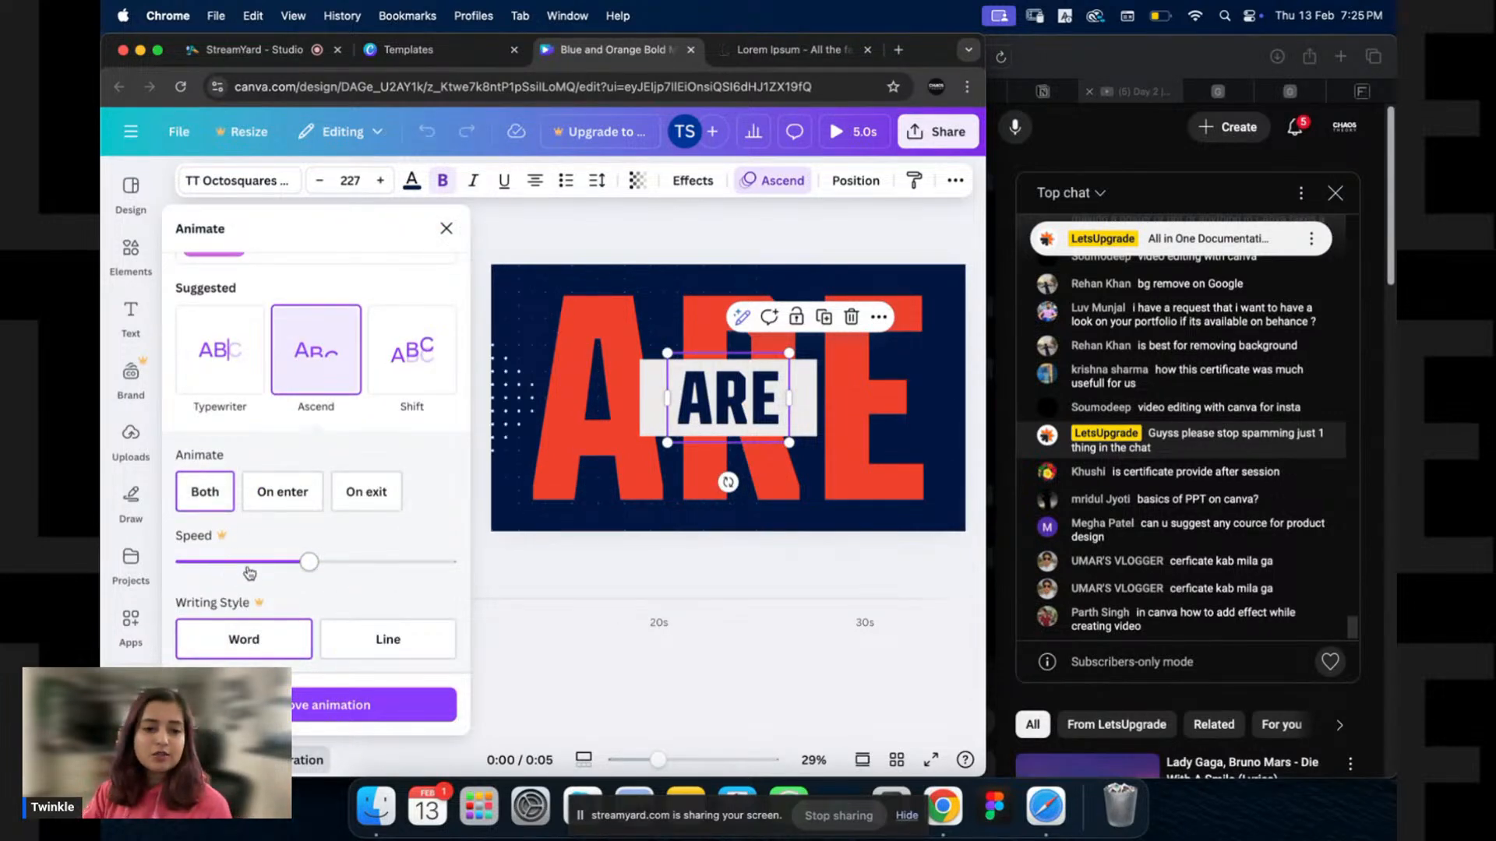
Try to lower the Ascend animation's speed, and close the animation settings.
{"action": "left_click", "coordinate": [249, 567]}
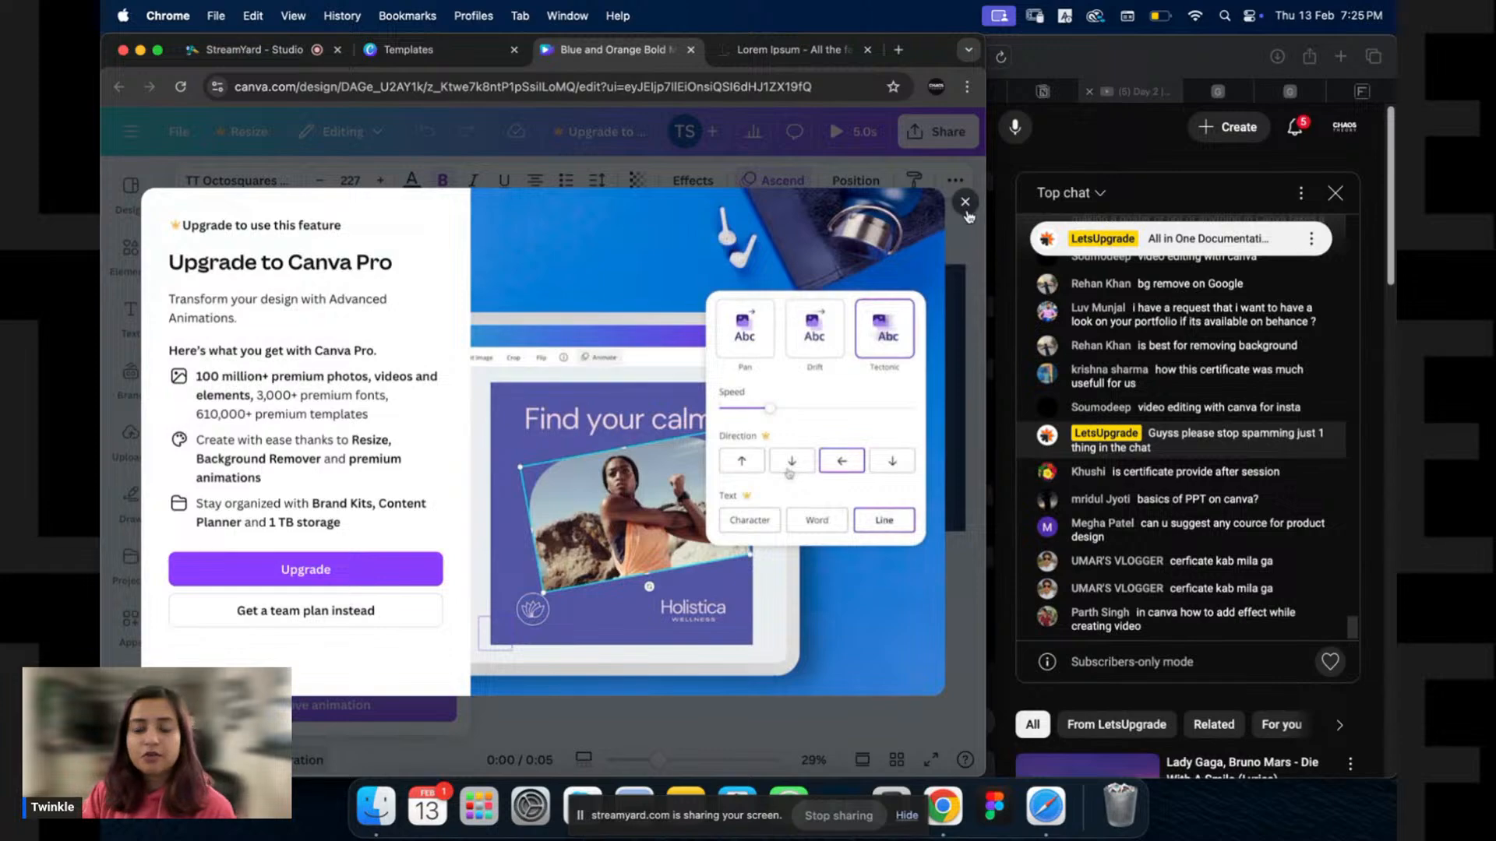
{"action": "left_click", "coordinate": [966, 204]}
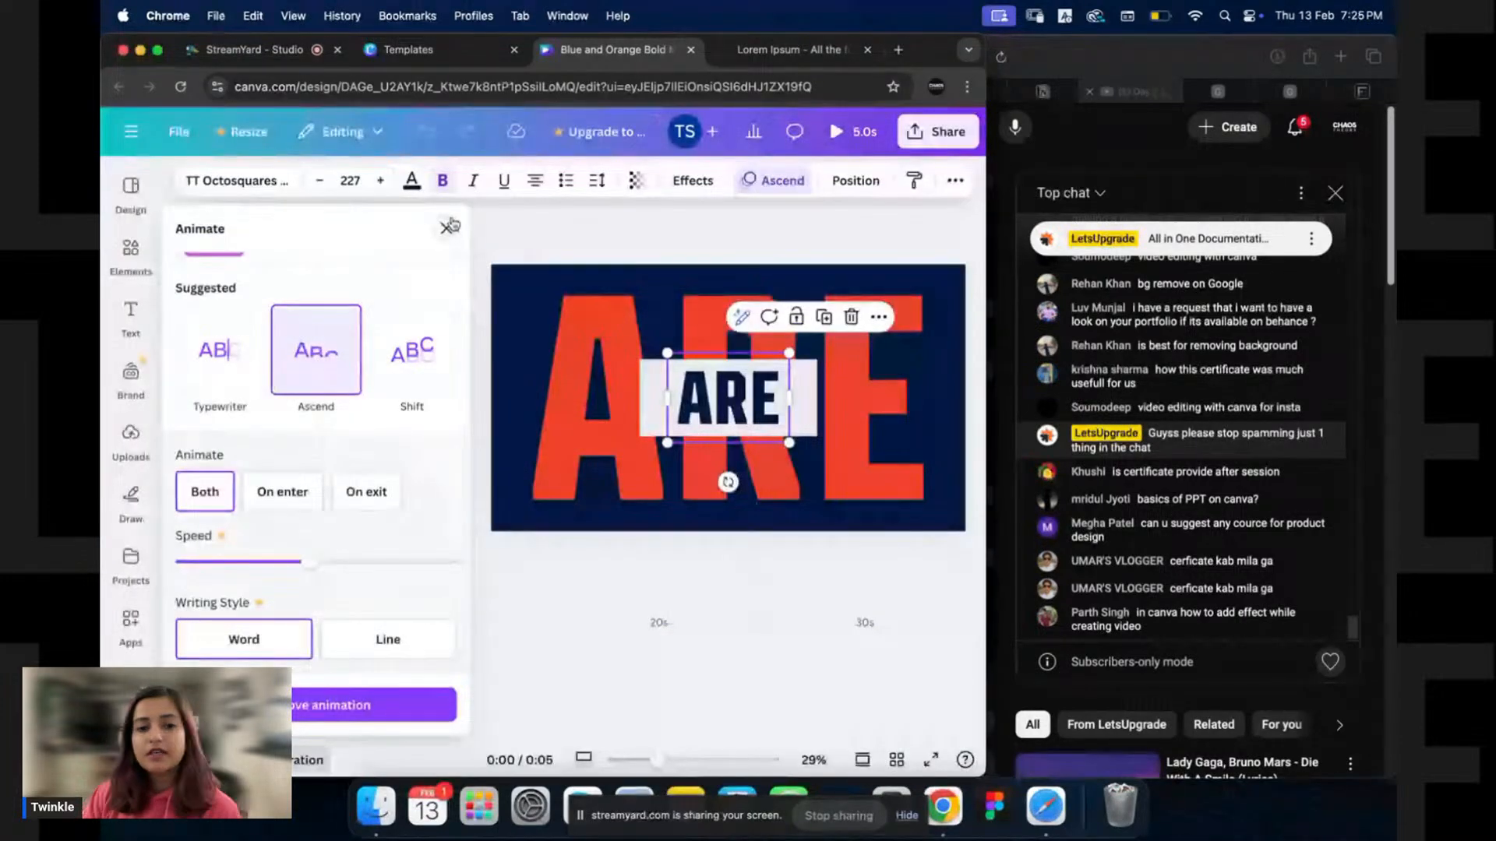
{"action": "left_click", "coordinate": [448, 226]}
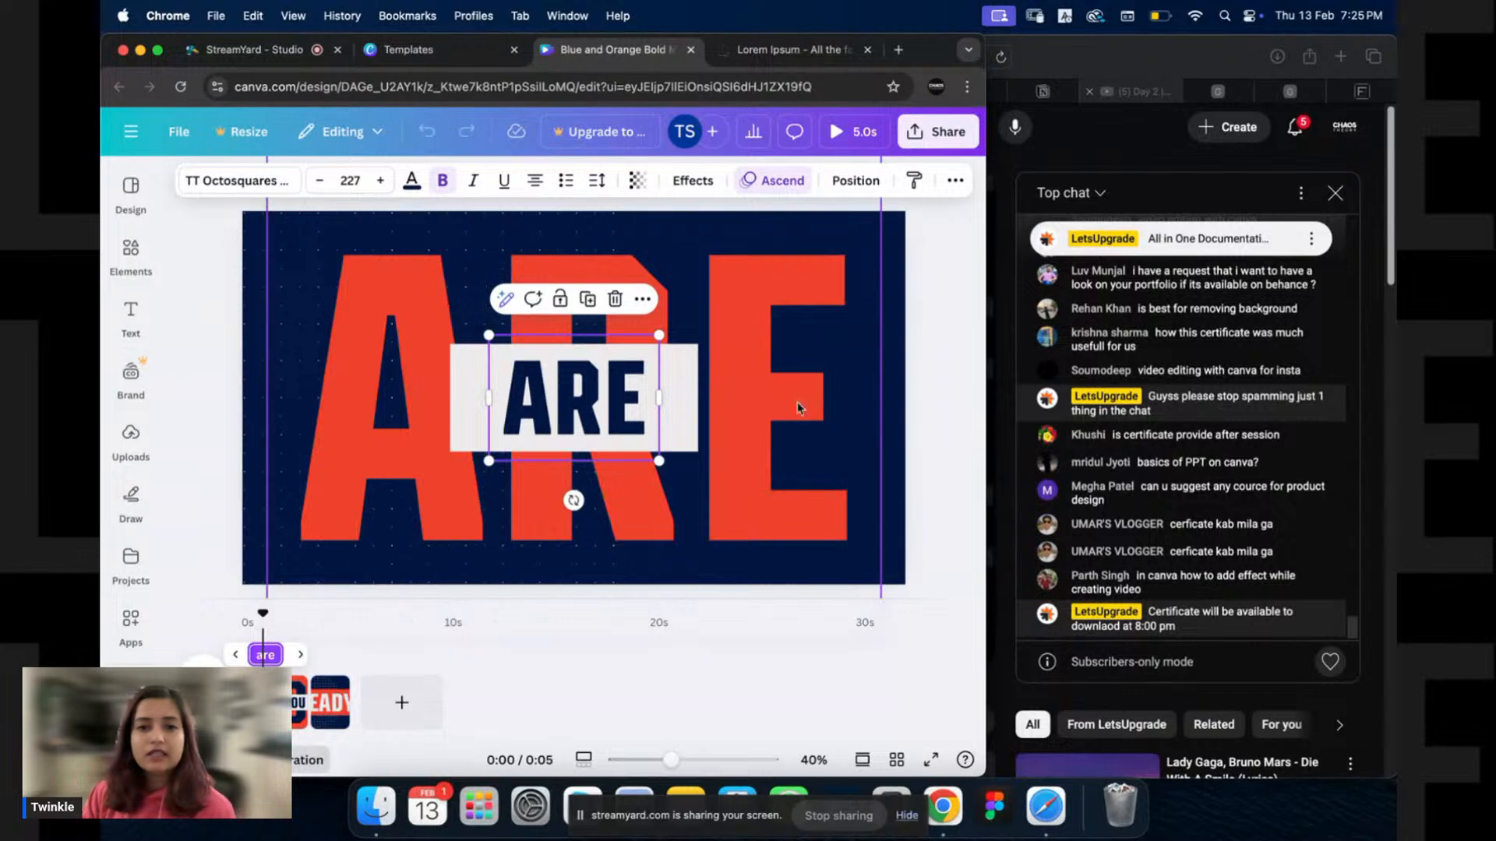
Search for "reel" and open the White and Grey Minimal Mood New Rental House Launch Travel Instagram Reel template for customizing.
{"action": "left_click", "coordinate": [409, 49]}
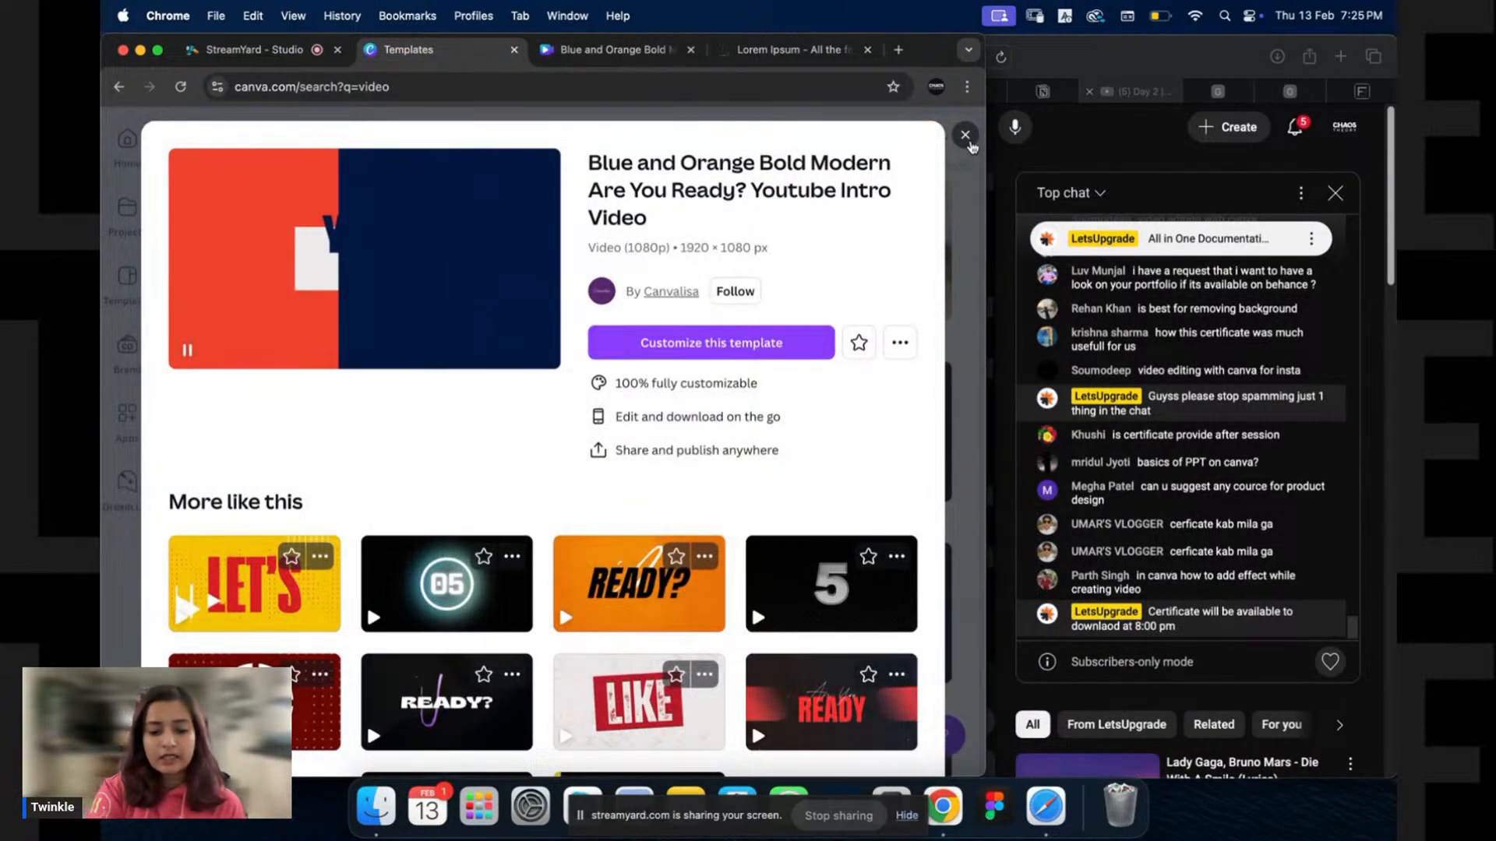
{"action": "left_click", "coordinate": [965, 136]}
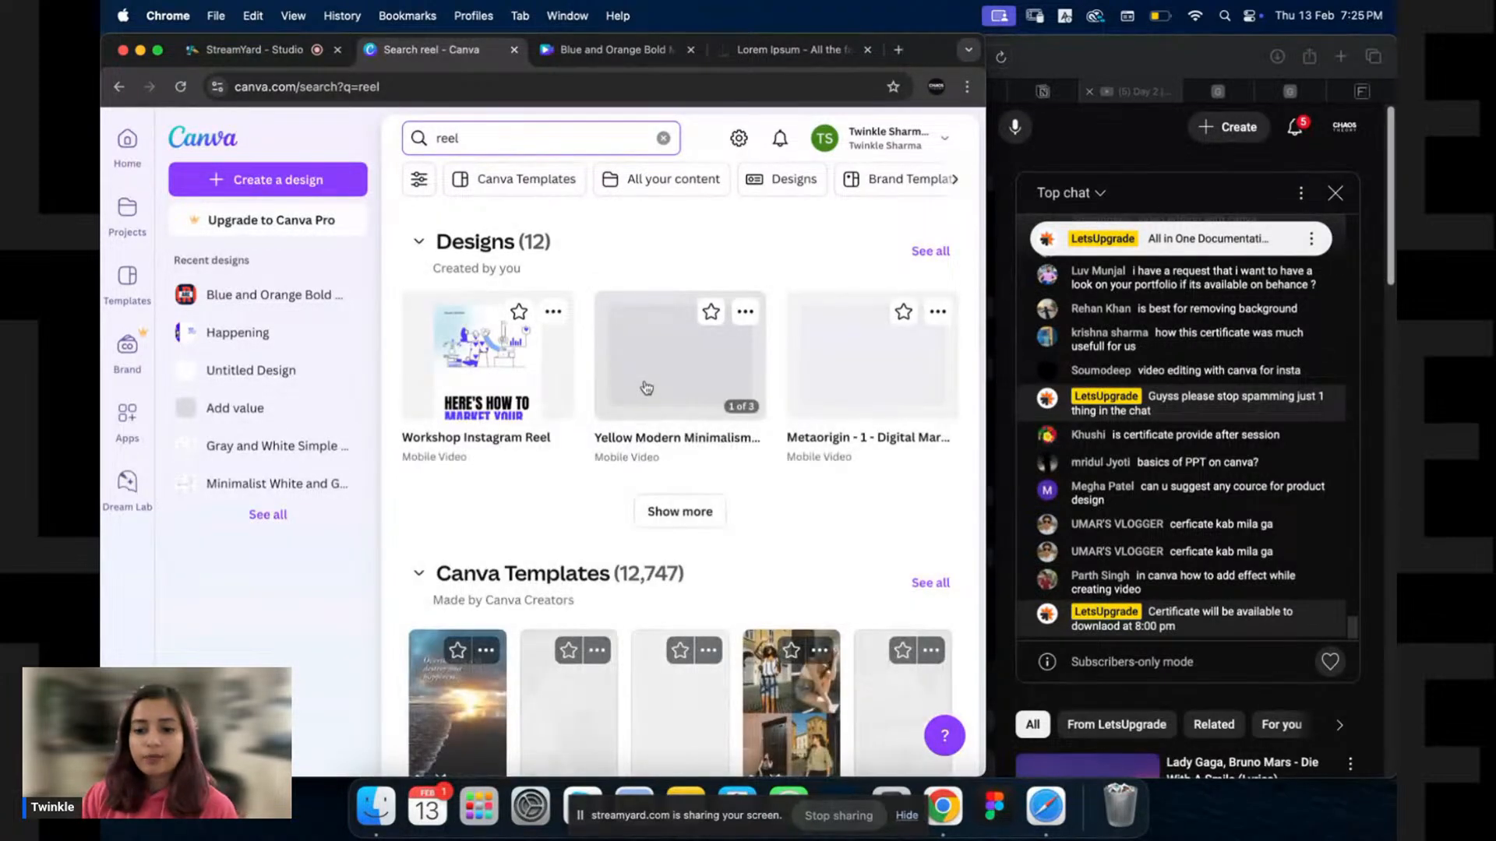
{"action": "scroll", "coordinate": [646, 387], "scroll_direction": "down", "scroll_amount": 4}
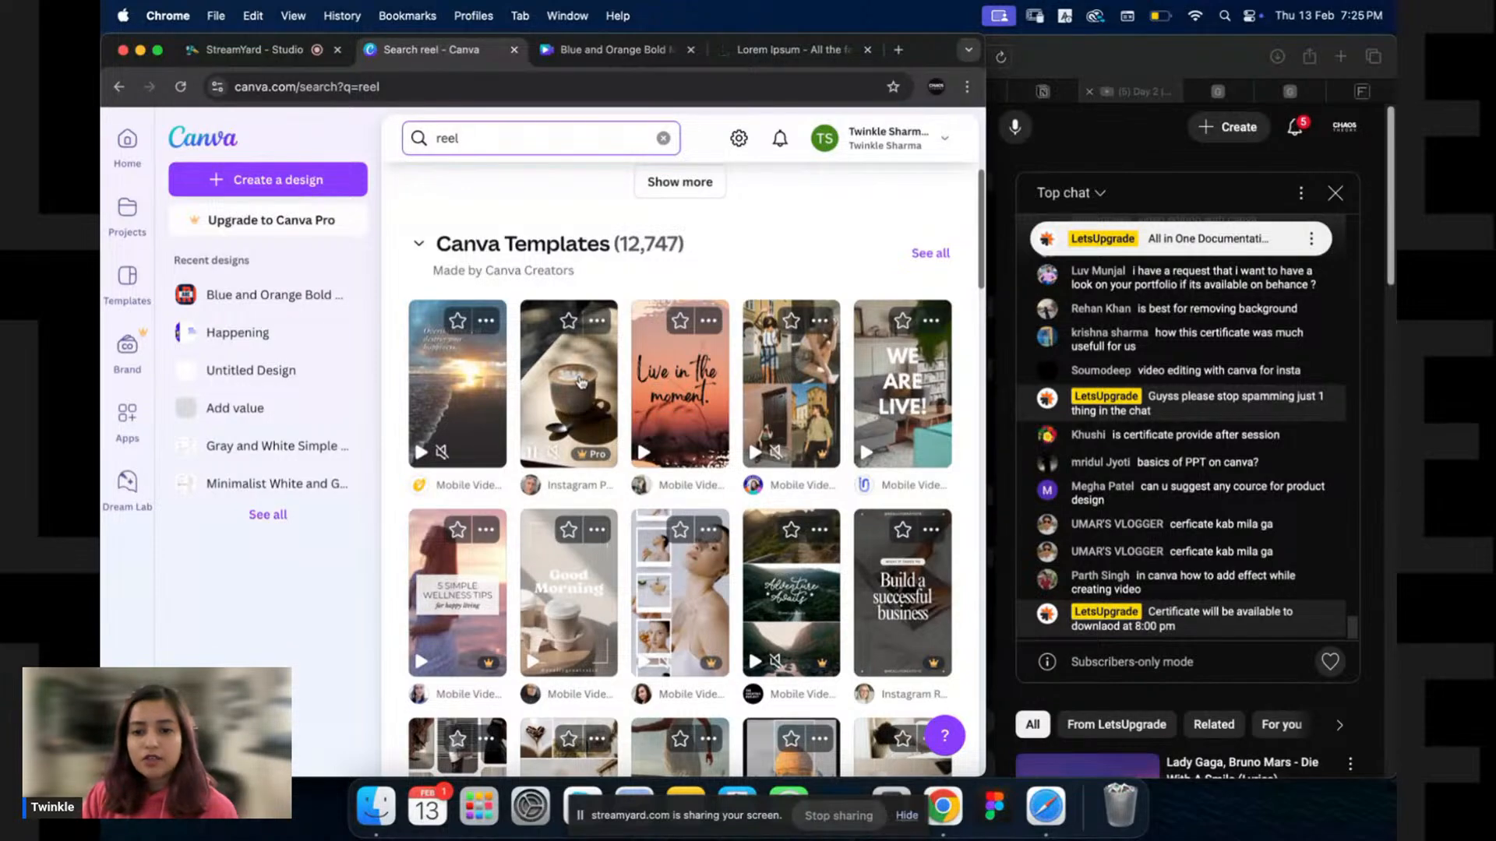
{"action": "left_click", "coordinate": [902, 389]}
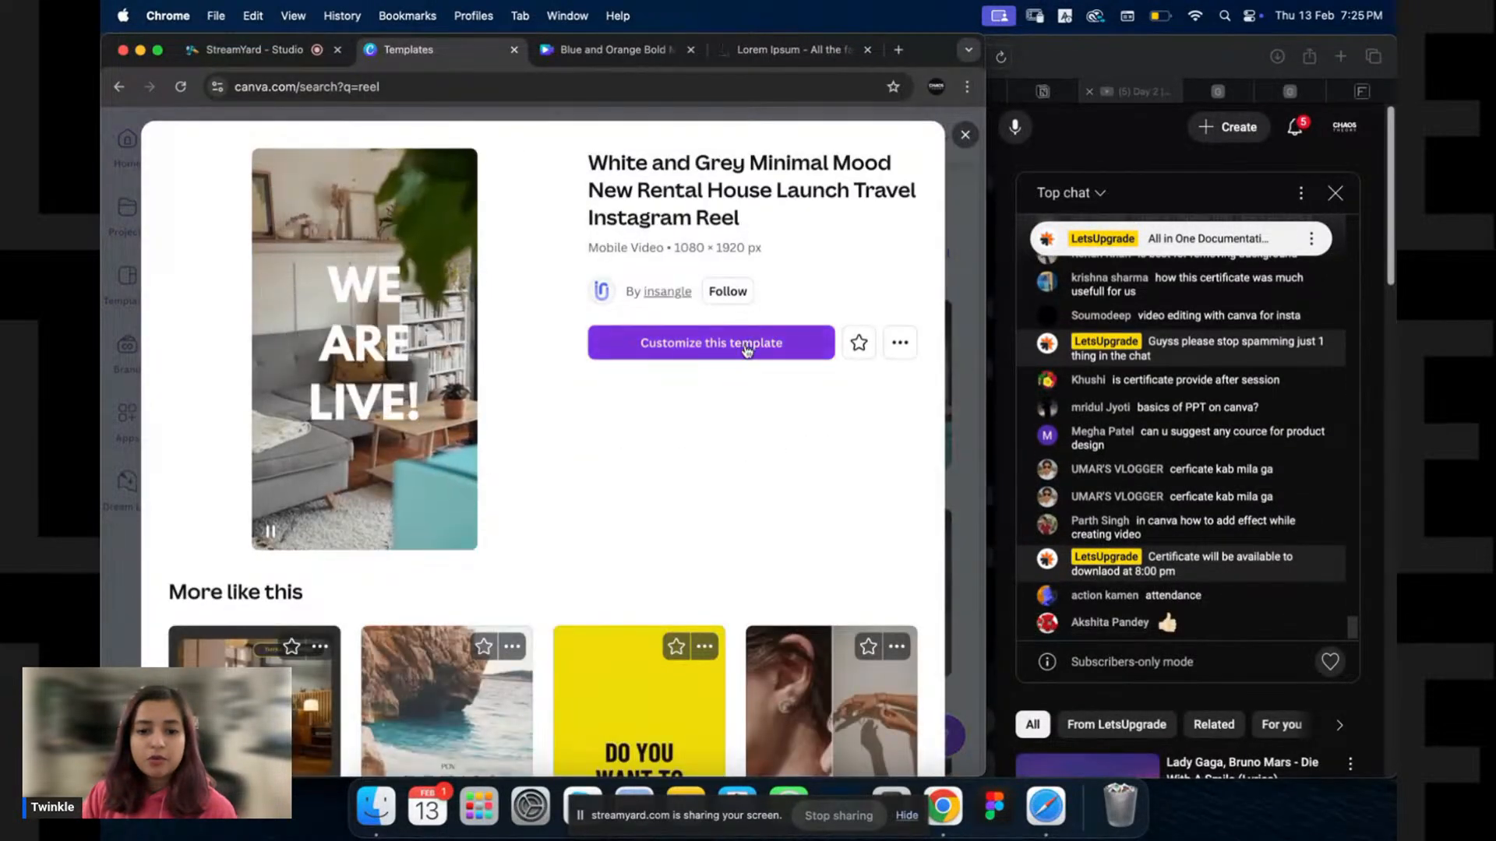
{"action": "left_click", "coordinate": [746, 349]}
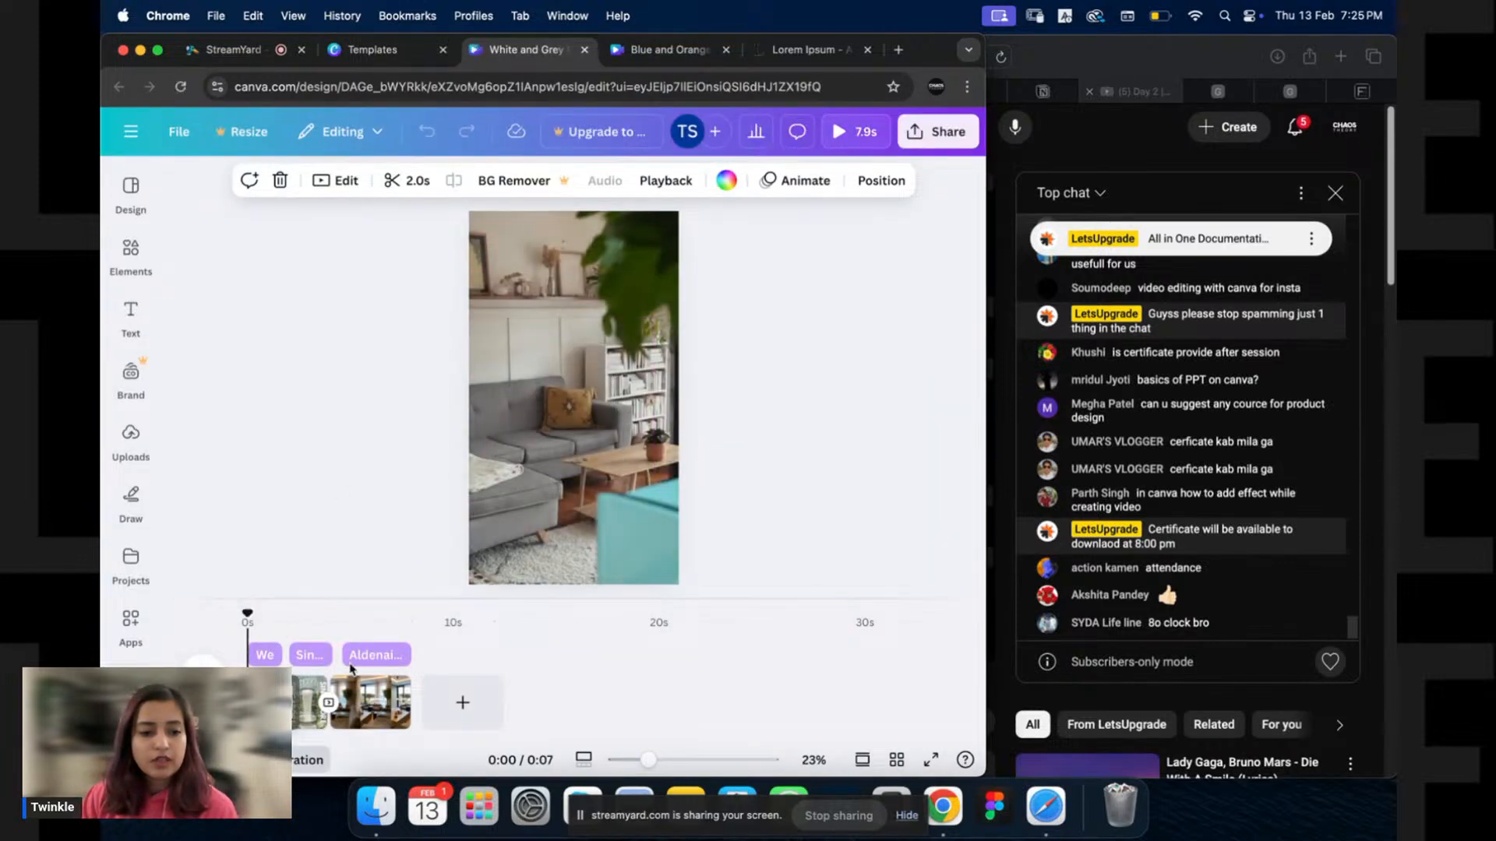
Play the reel through and add a blank page after its last clip.
{"action": "left_click", "coordinate": [204, 679]}
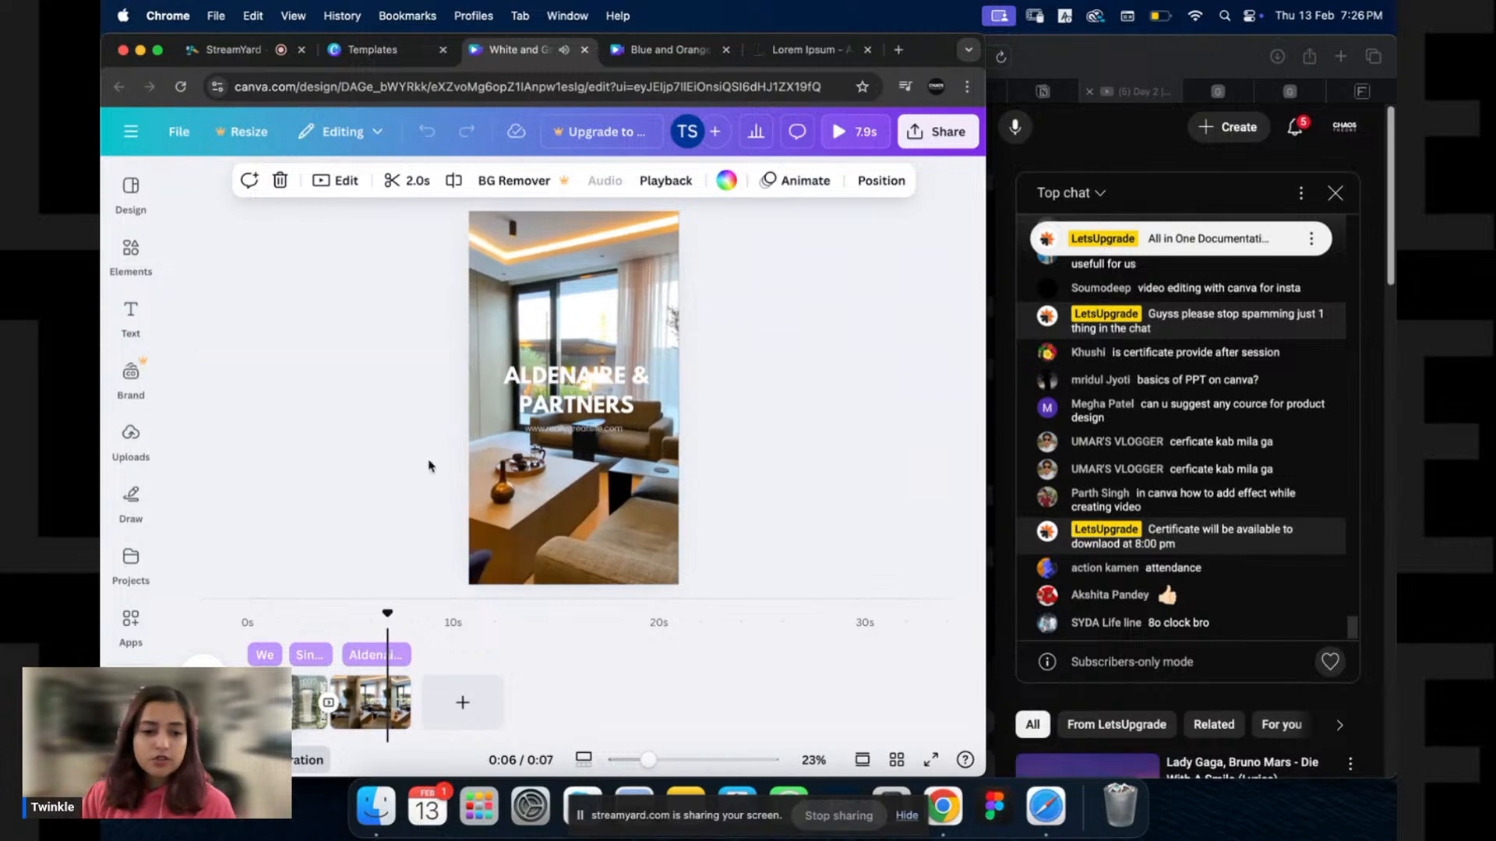
{"action": "left_click", "coordinate": [464, 706]}
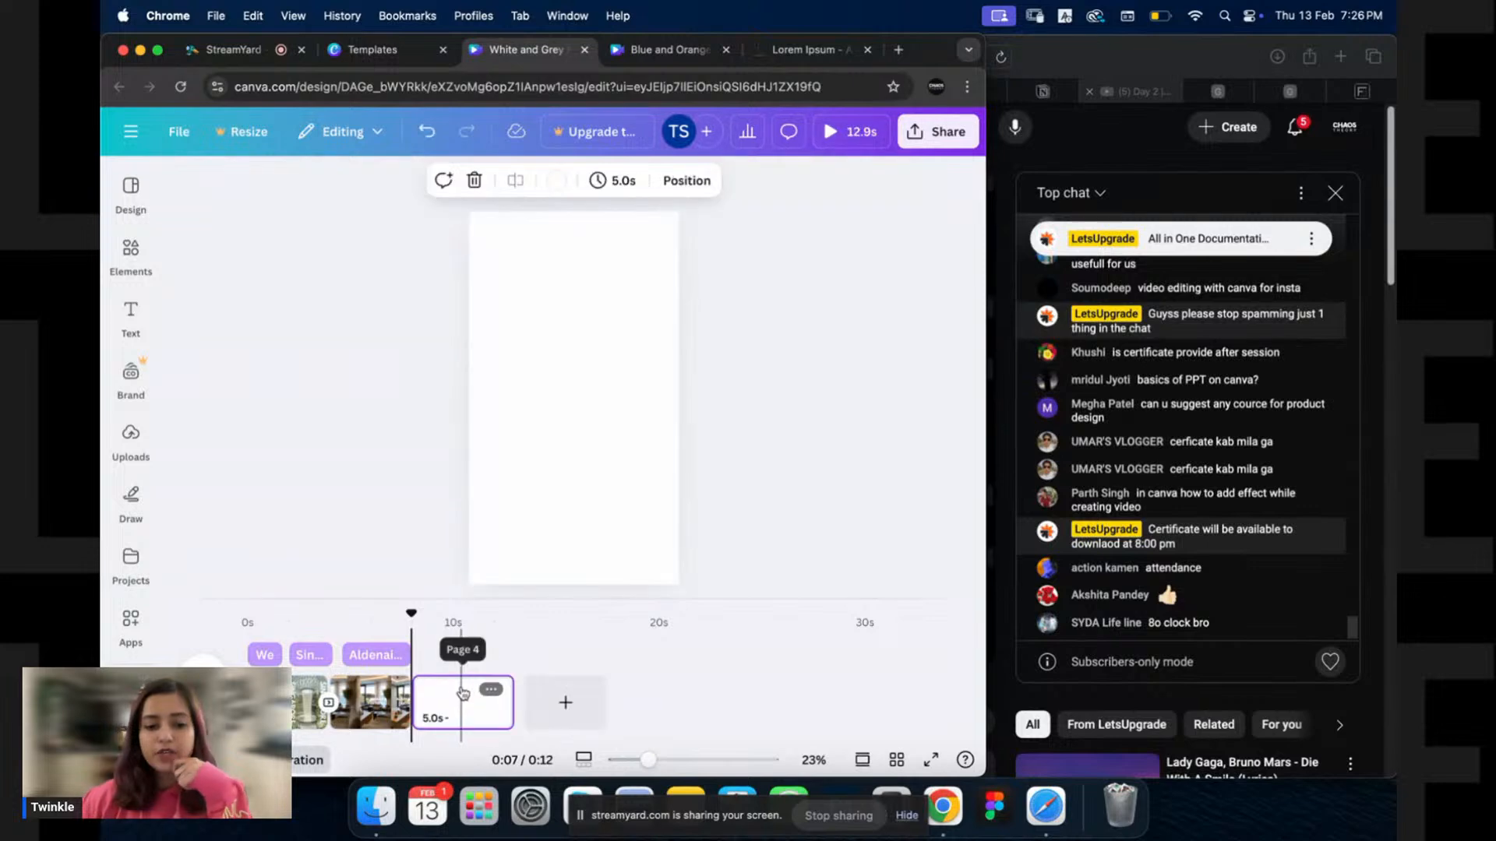
Search the elements for "iphone" and limit the results to videos.
{"action": "left_click", "coordinate": [133, 251]}
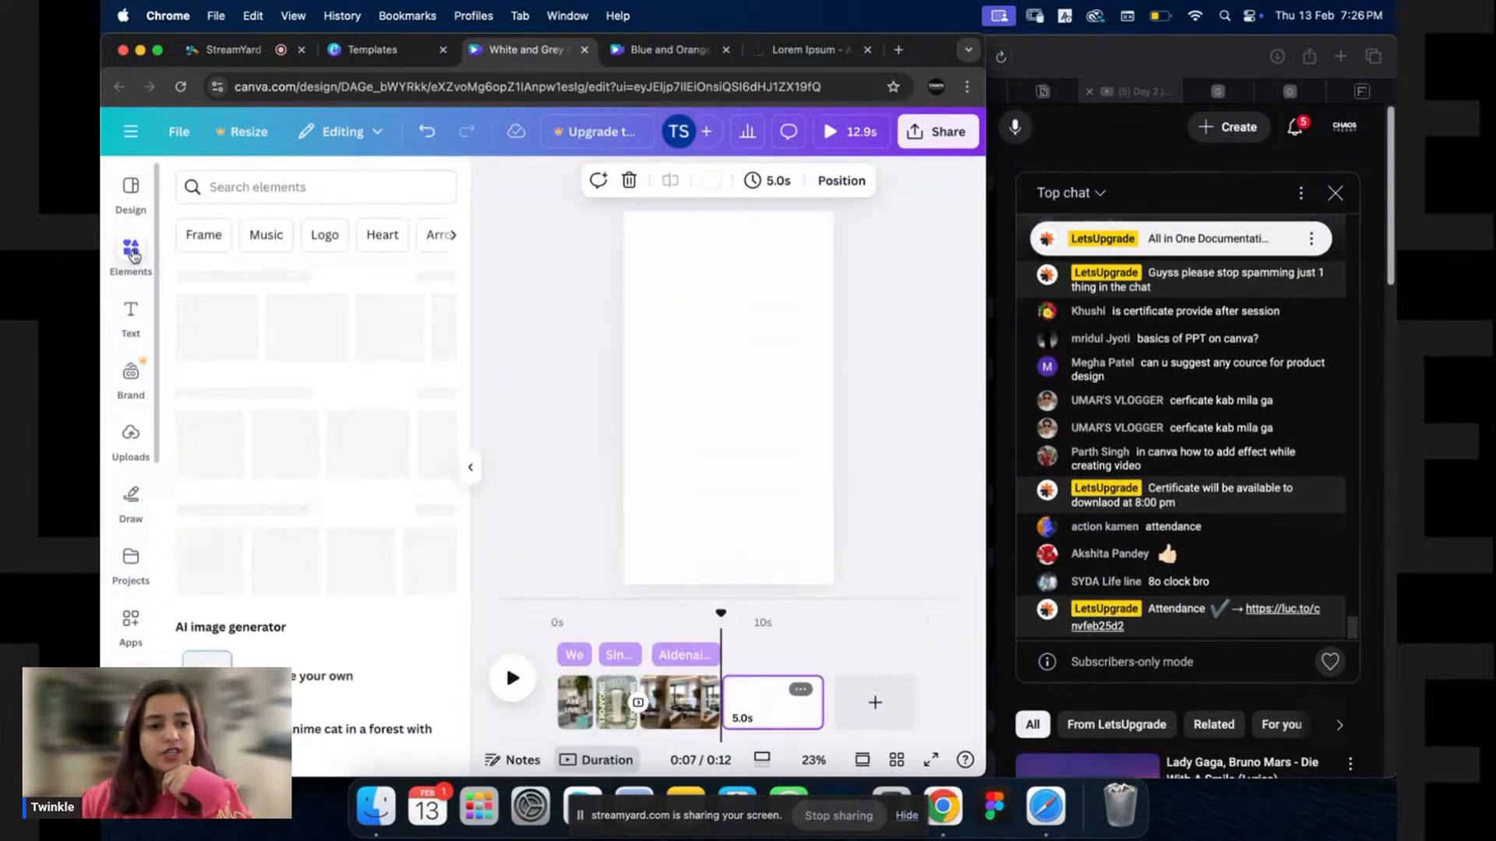
{"action": "left_click", "coordinate": [297, 191]}
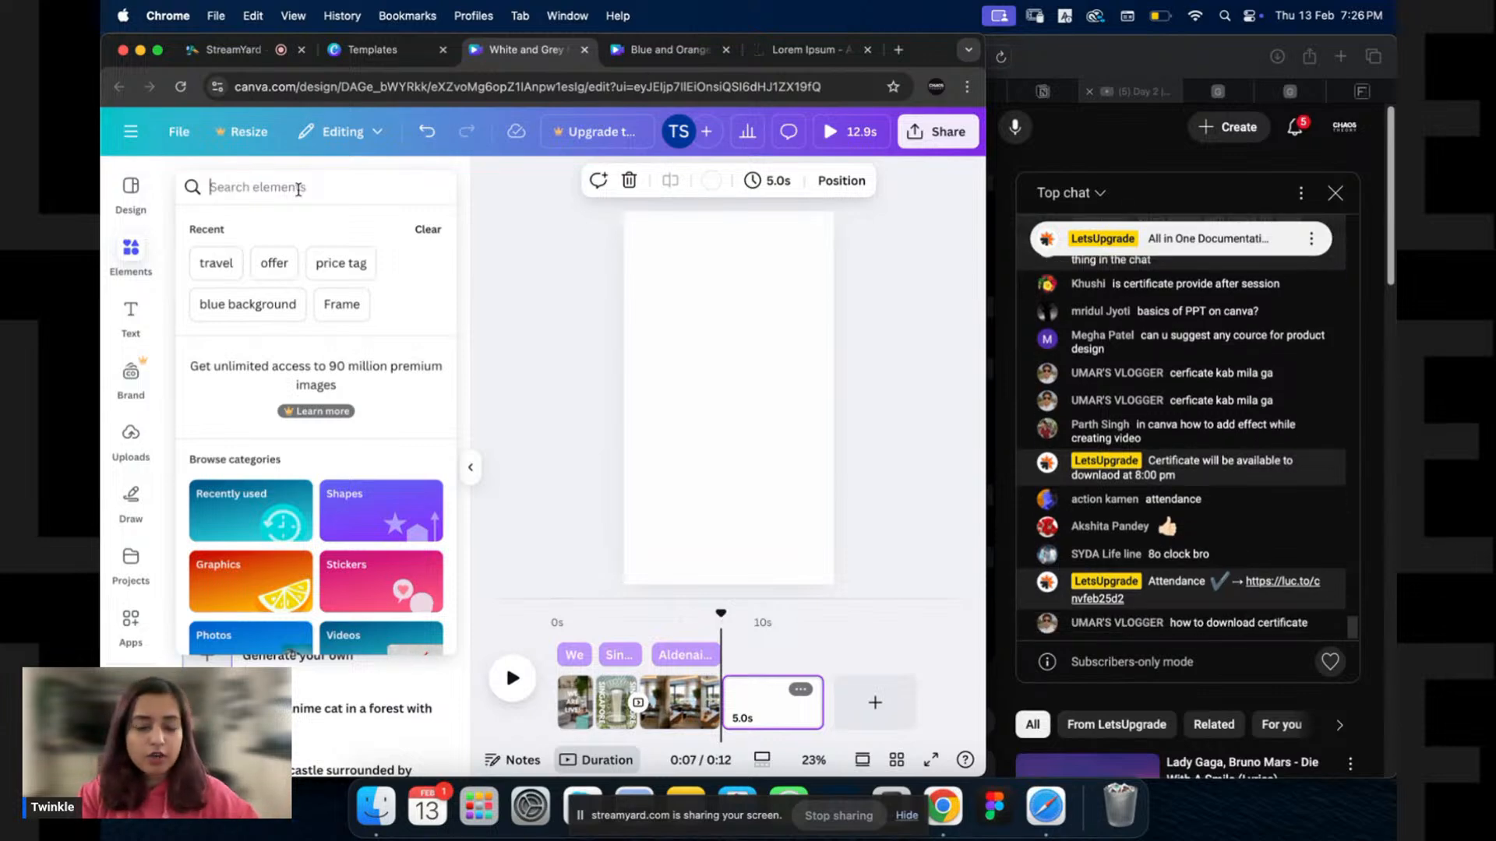
{"action": "type", "text": "iphone"}
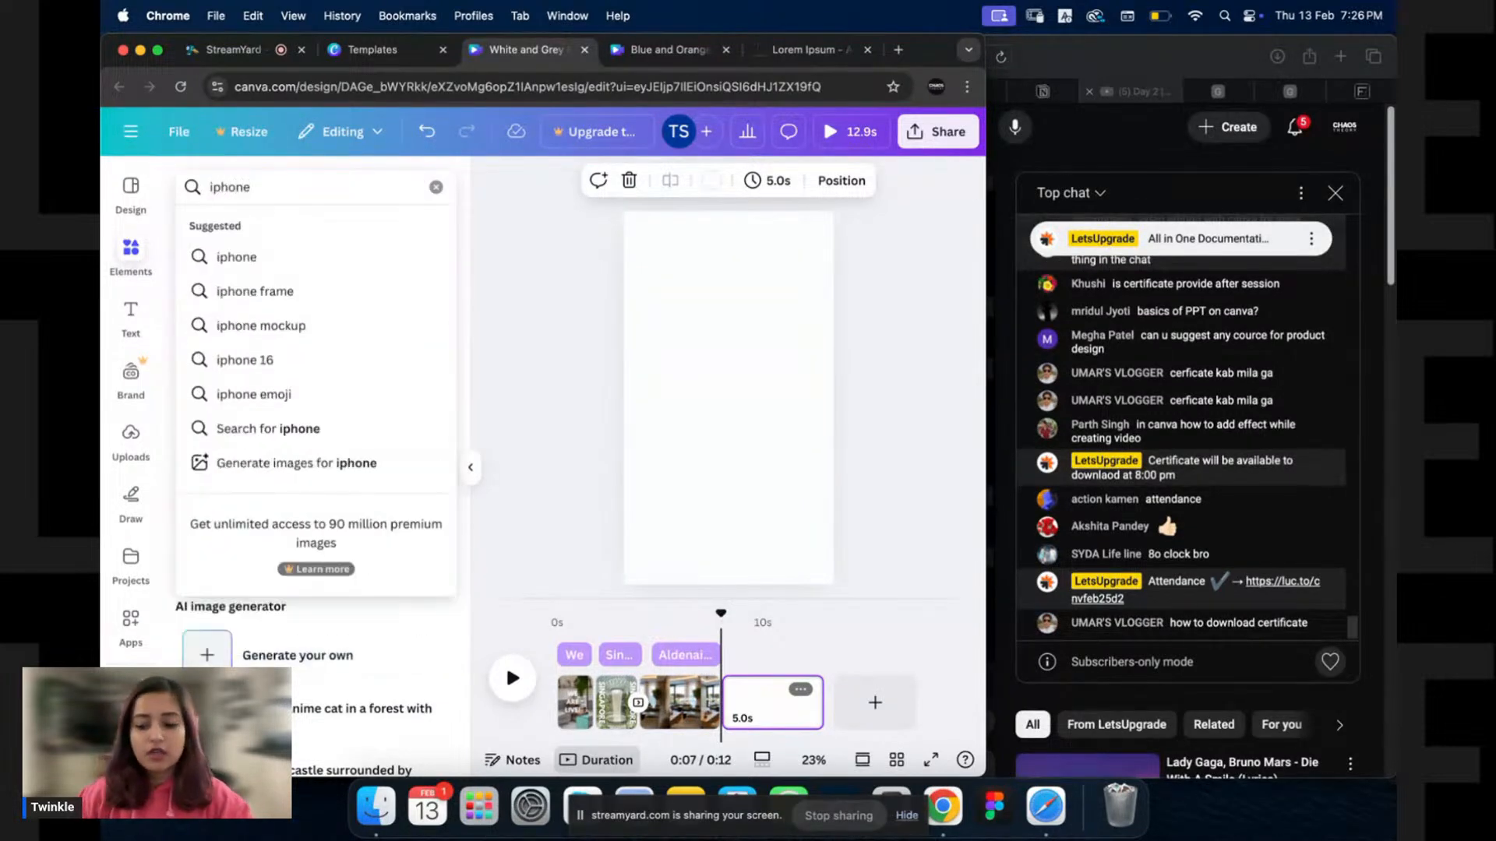
{"action": "key", "text": "Return"}
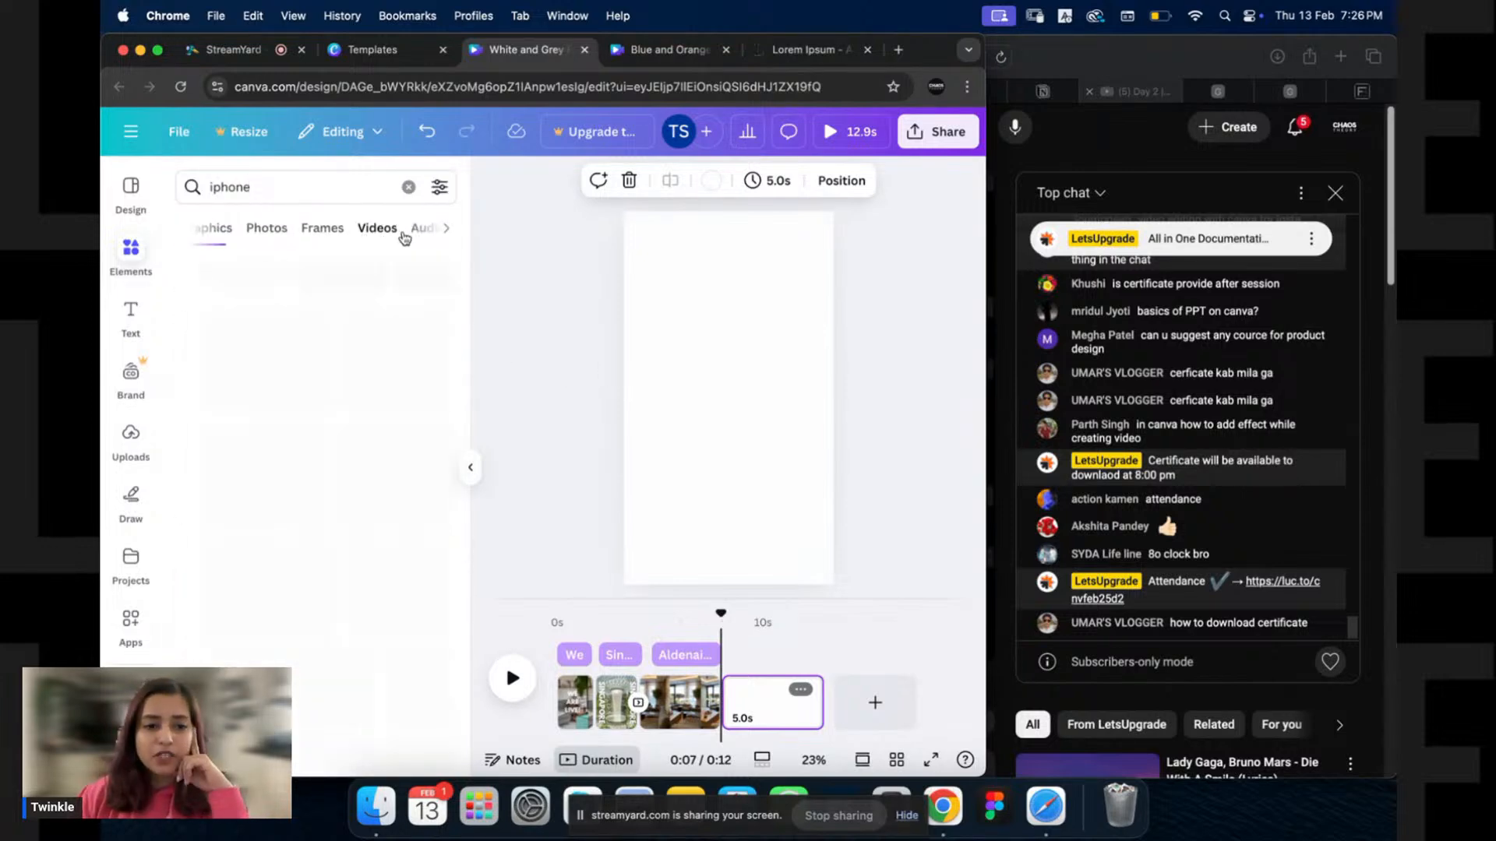
{"action": "left_click", "coordinate": [404, 229]}
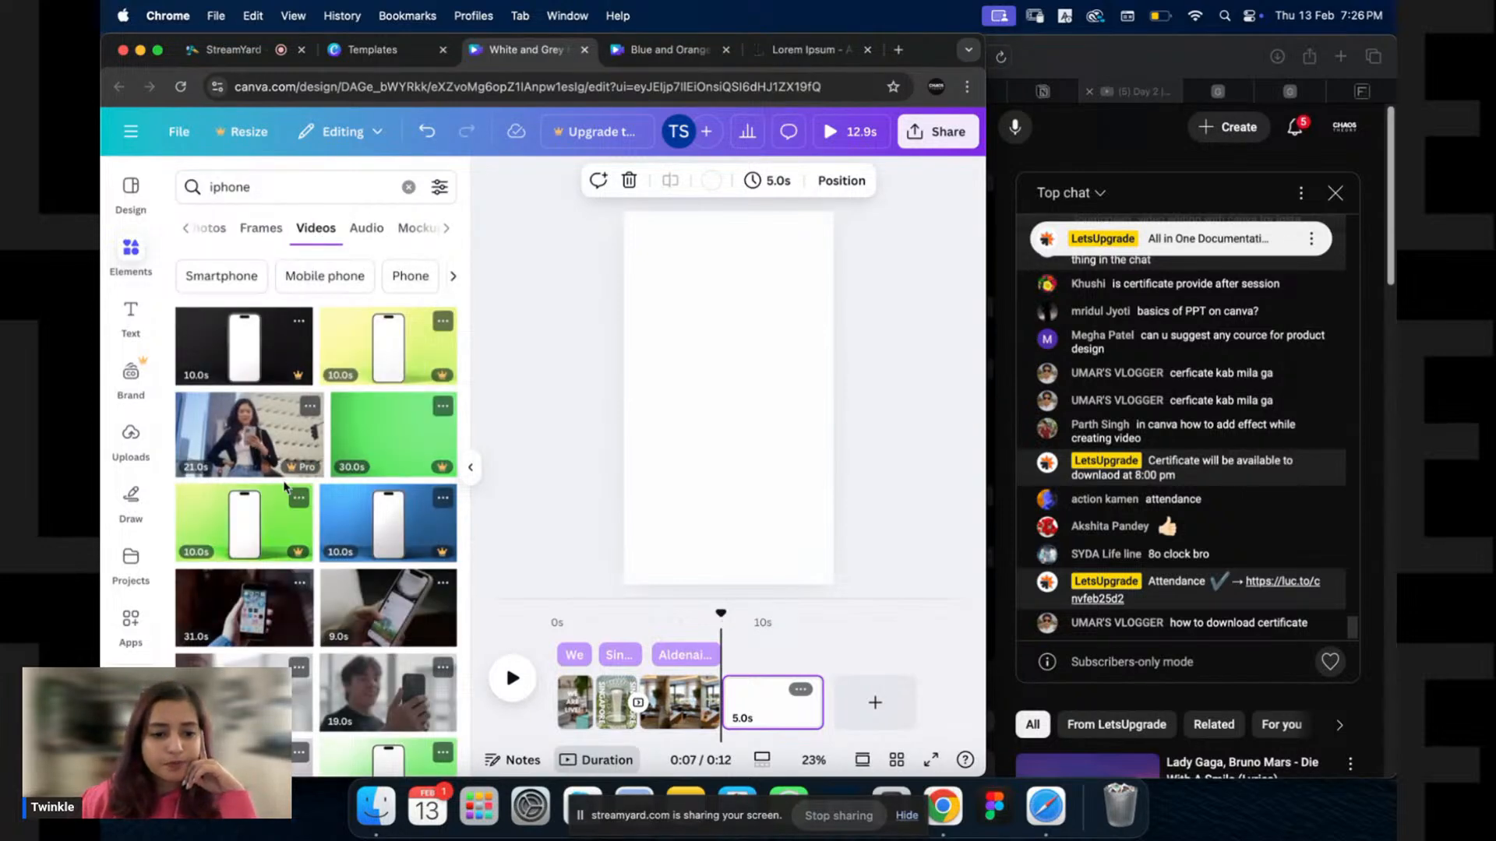
Try the 9-second clip of a hand holding a phone on the blank page, enlarging it and undoing the resize.
{"action": "scroll", "coordinate": [261, 451], "scroll_direction": "down", "scroll_amount": 3}
{"action": "left_click", "coordinate": [383, 479]}
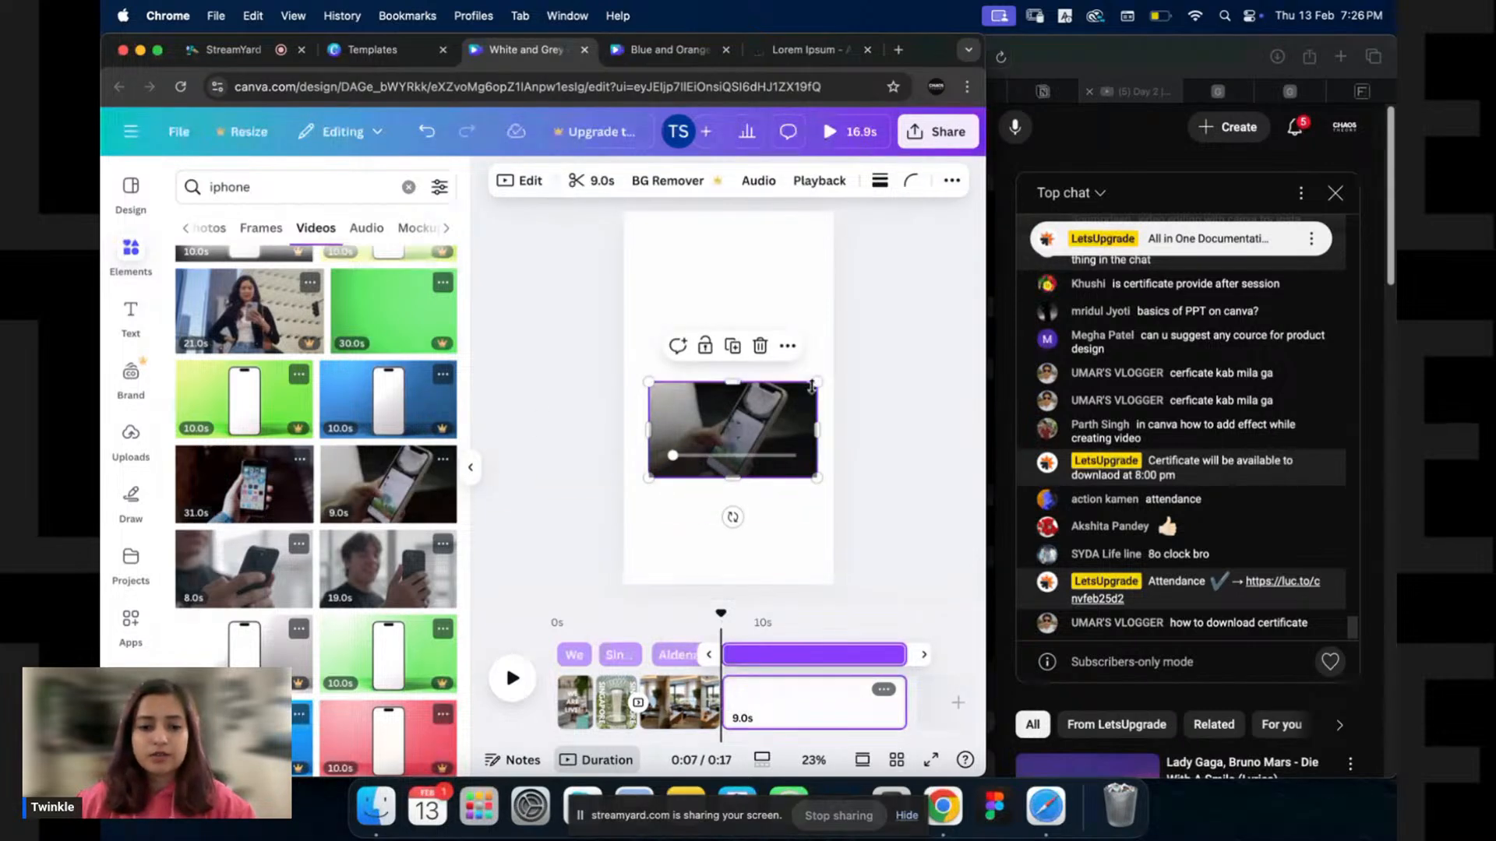
{"action": "left_click_drag", "start_coordinate": [815, 382], "coordinate": [956, 241]}
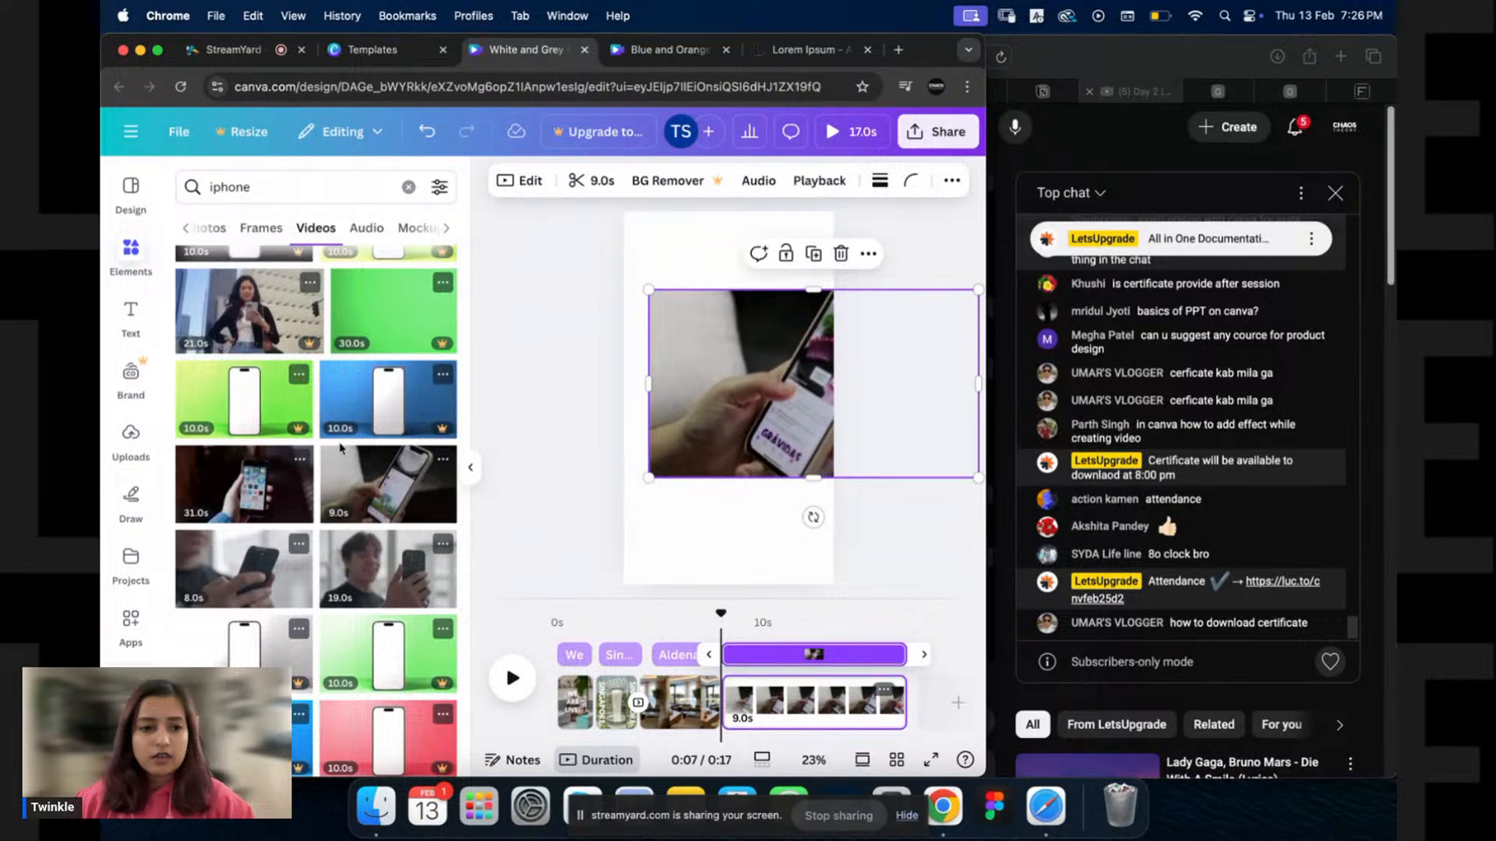
{"action": "key", "text": "super+z"}
Filter the iphone videos to vertical orientation and delete the horizontal phone clip from the page.
{"action": "left_click", "coordinate": [440, 187]}
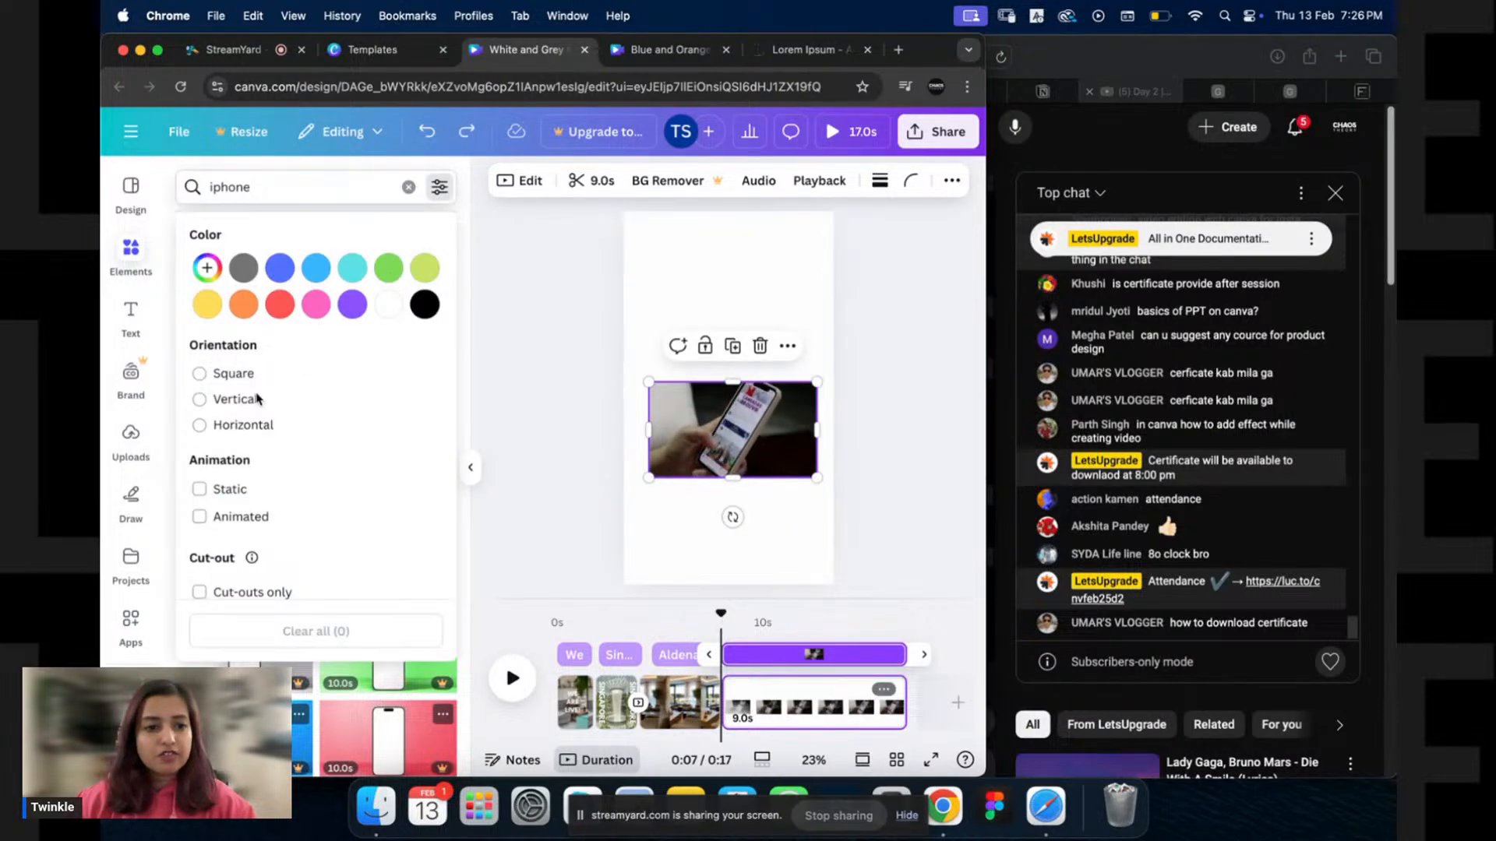
{"action": "scroll", "coordinate": [241, 467], "scroll_direction": "down", "scroll_amount": 1}
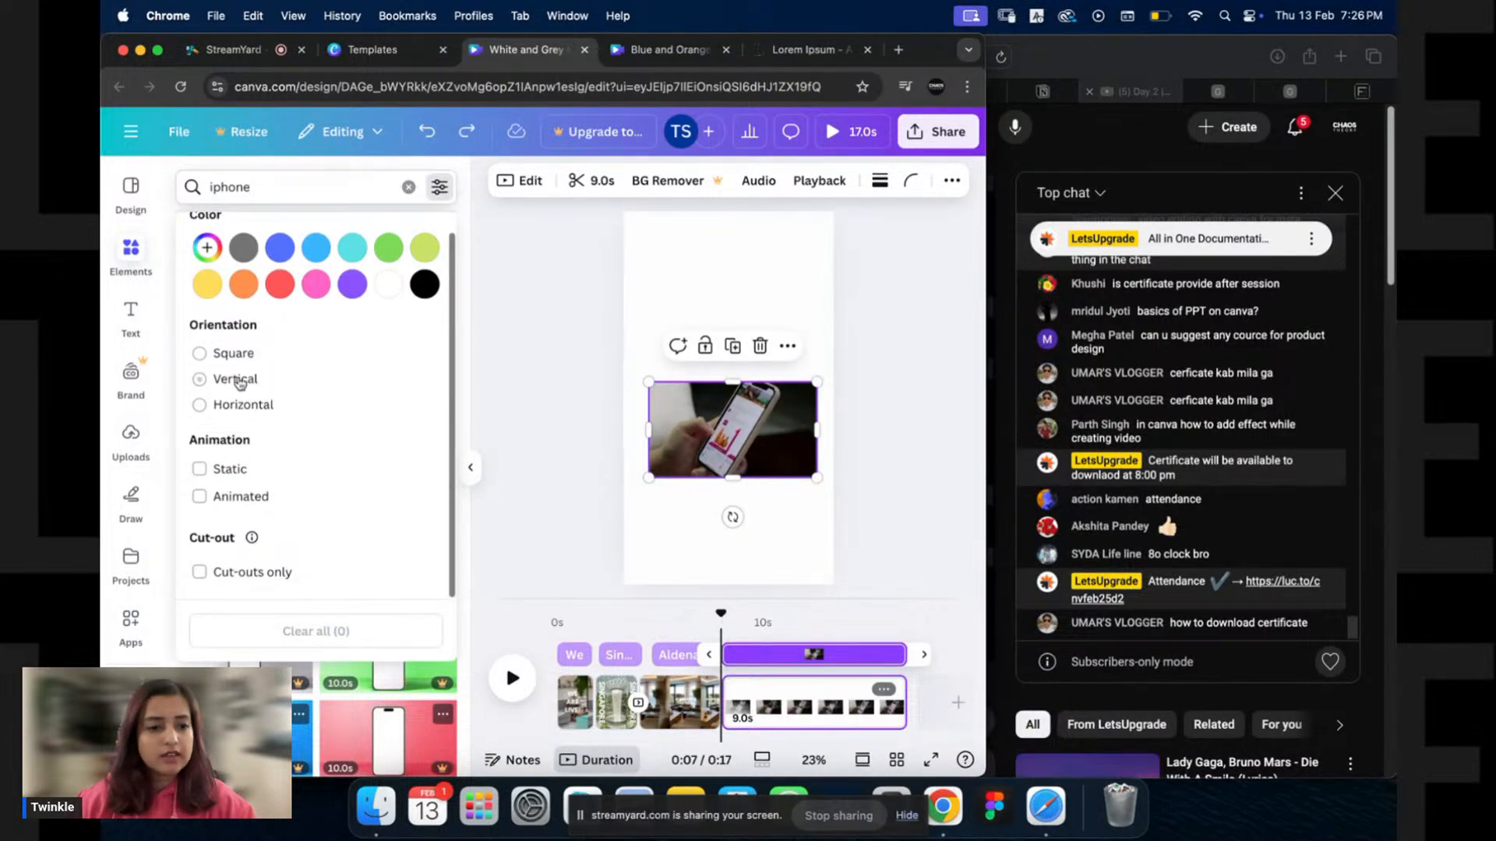
{"action": "left_click", "coordinate": [235, 380]}
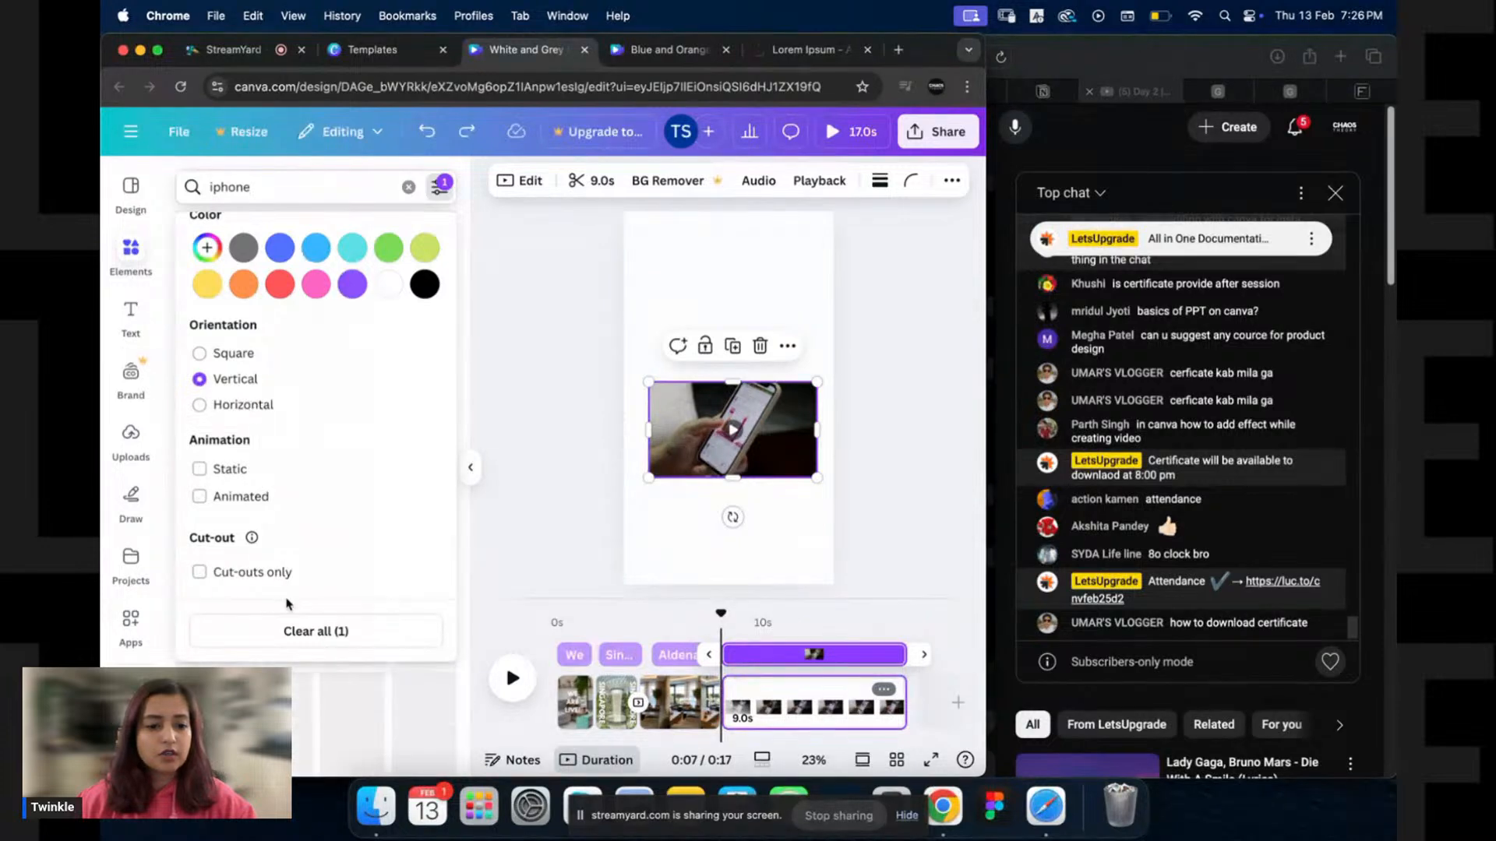
{"action": "left_click", "coordinate": [725, 427]}
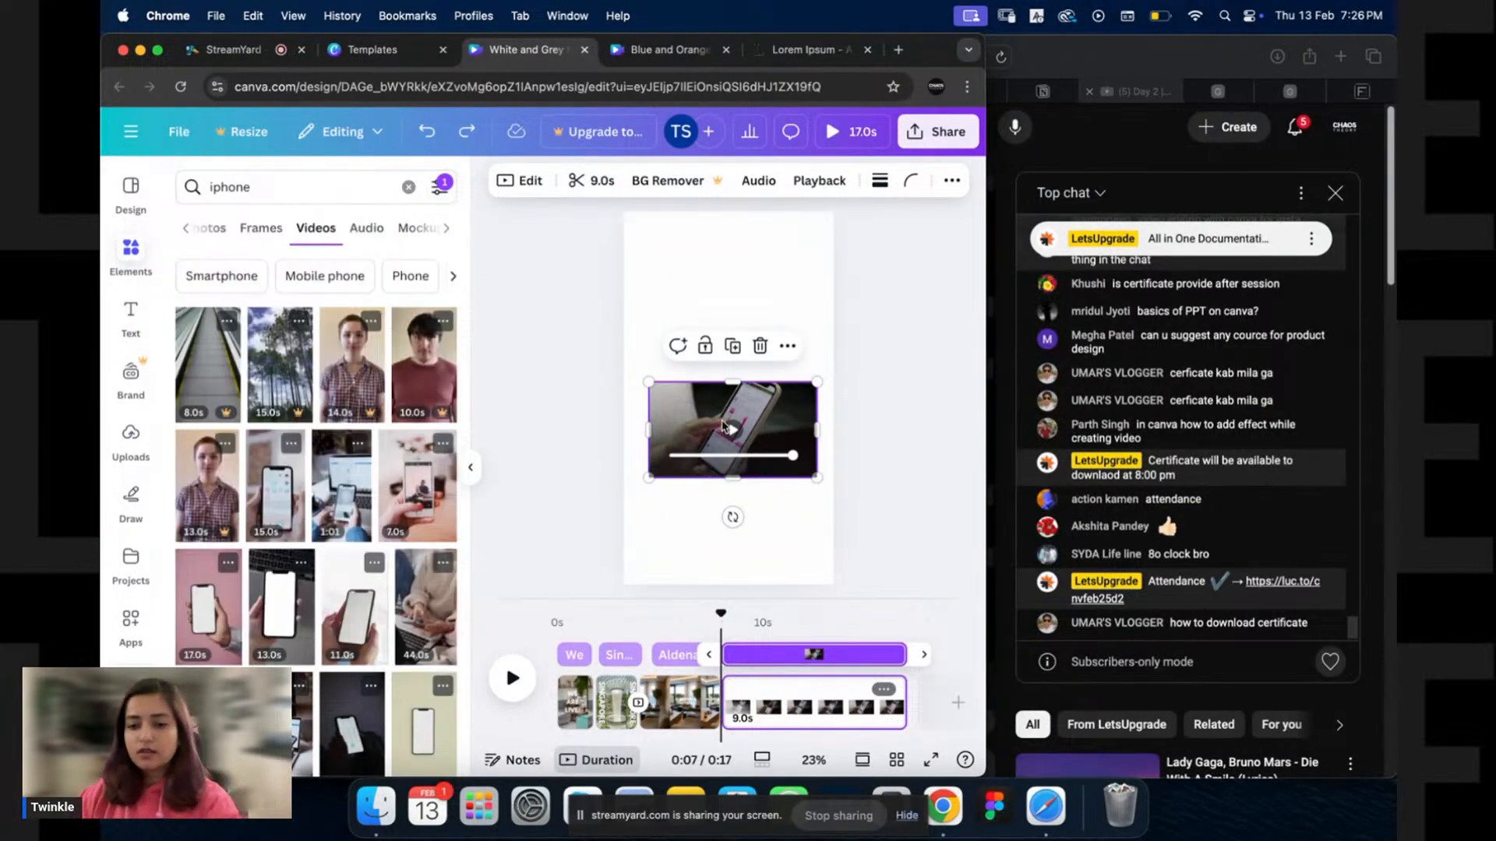
{"action": "key", "text": "Delete"}
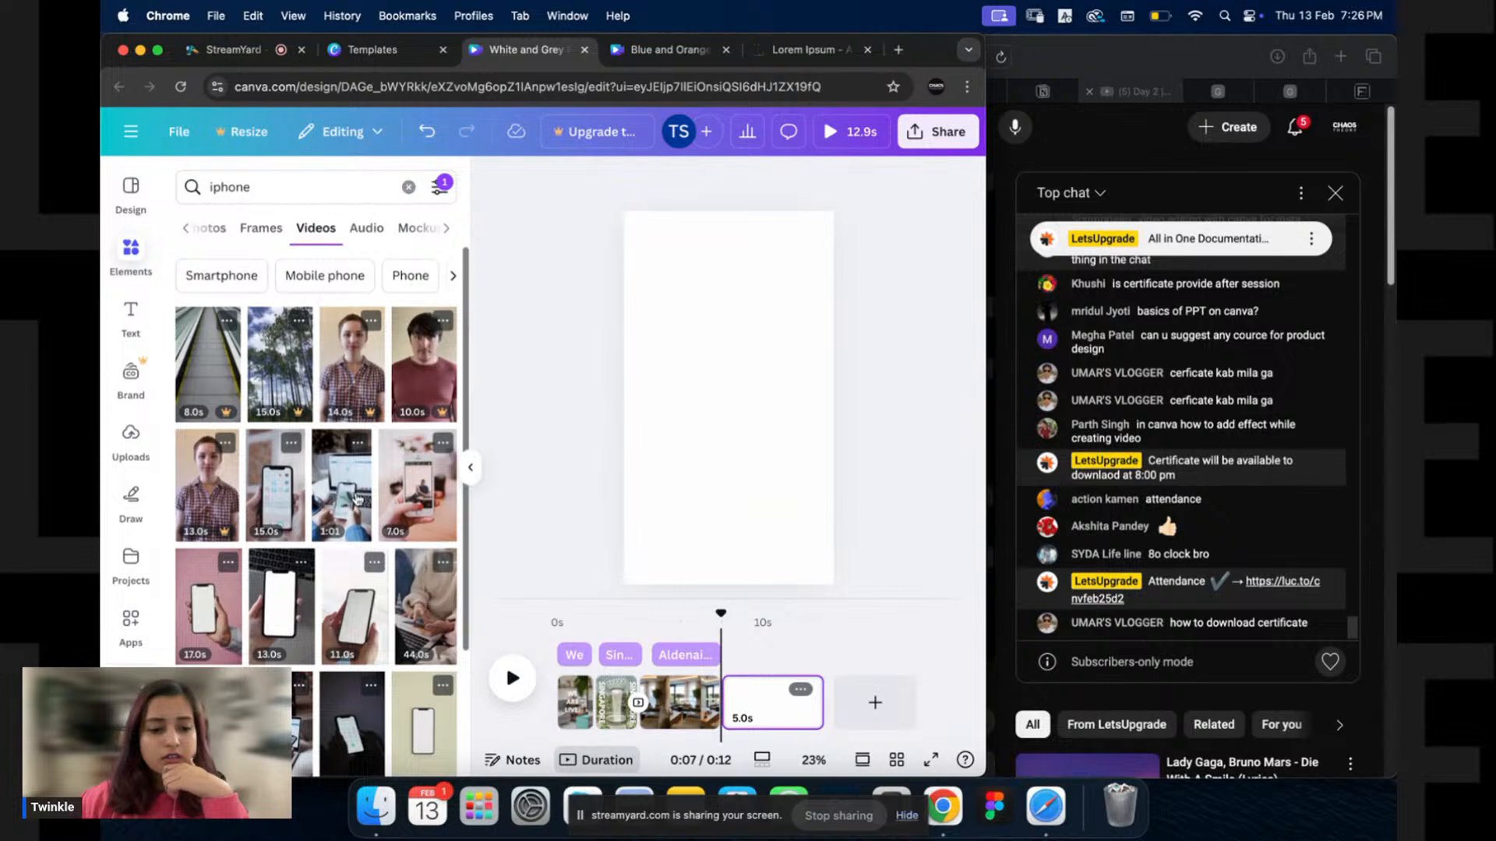
Add the 19-second vertical video of a person using a phone beside a table and enlarge it to fill the page.
{"action": "scroll", "coordinate": [357, 498], "scroll_direction": "down", "scroll_amount": 4}
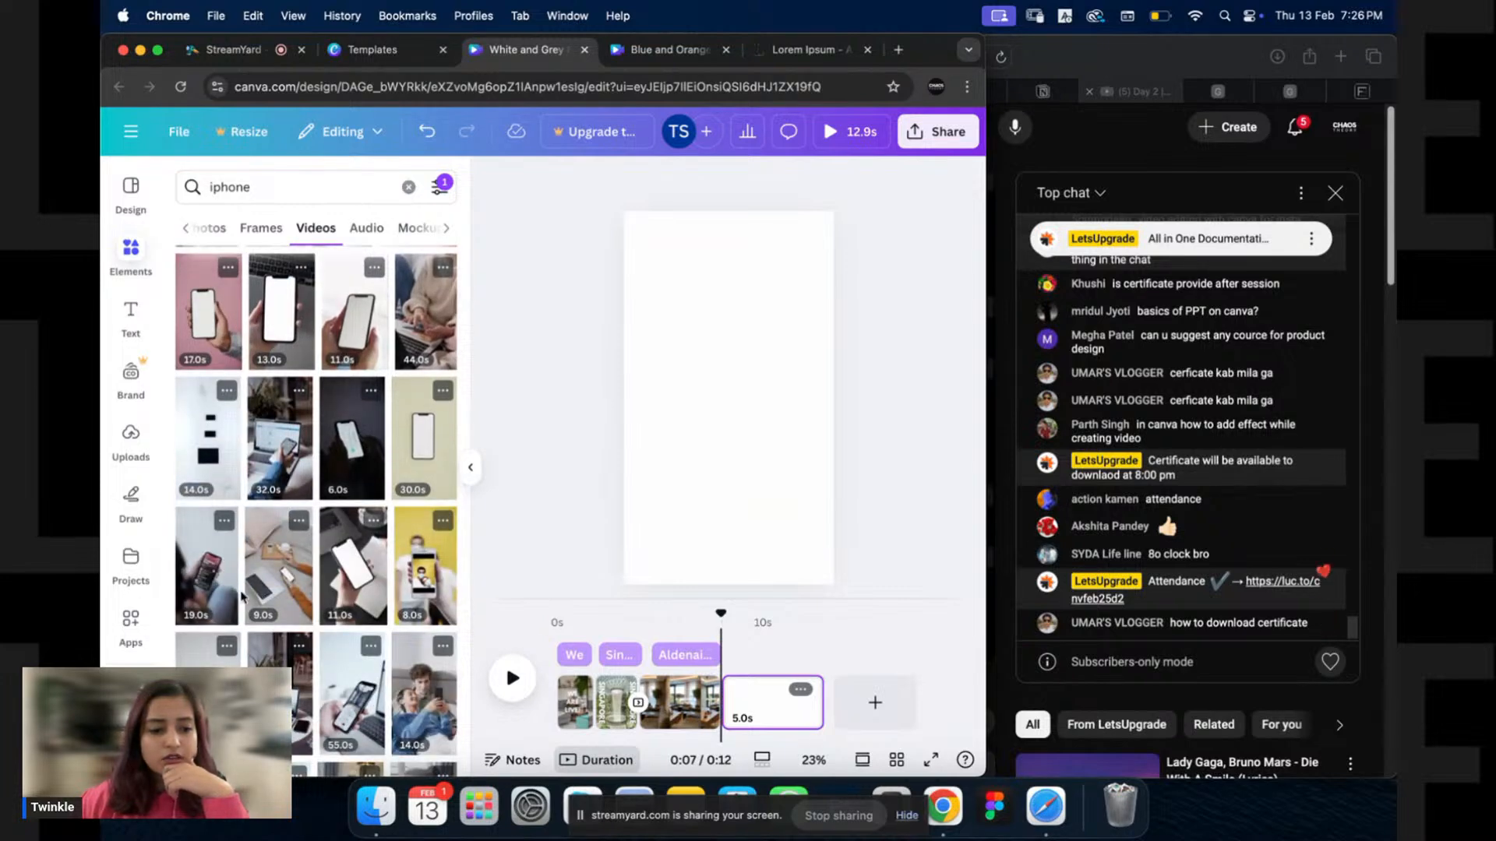
{"action": "scroll", "coordinate": [241, 596], "scroll_direction": "down", "scroll_amount": 5}
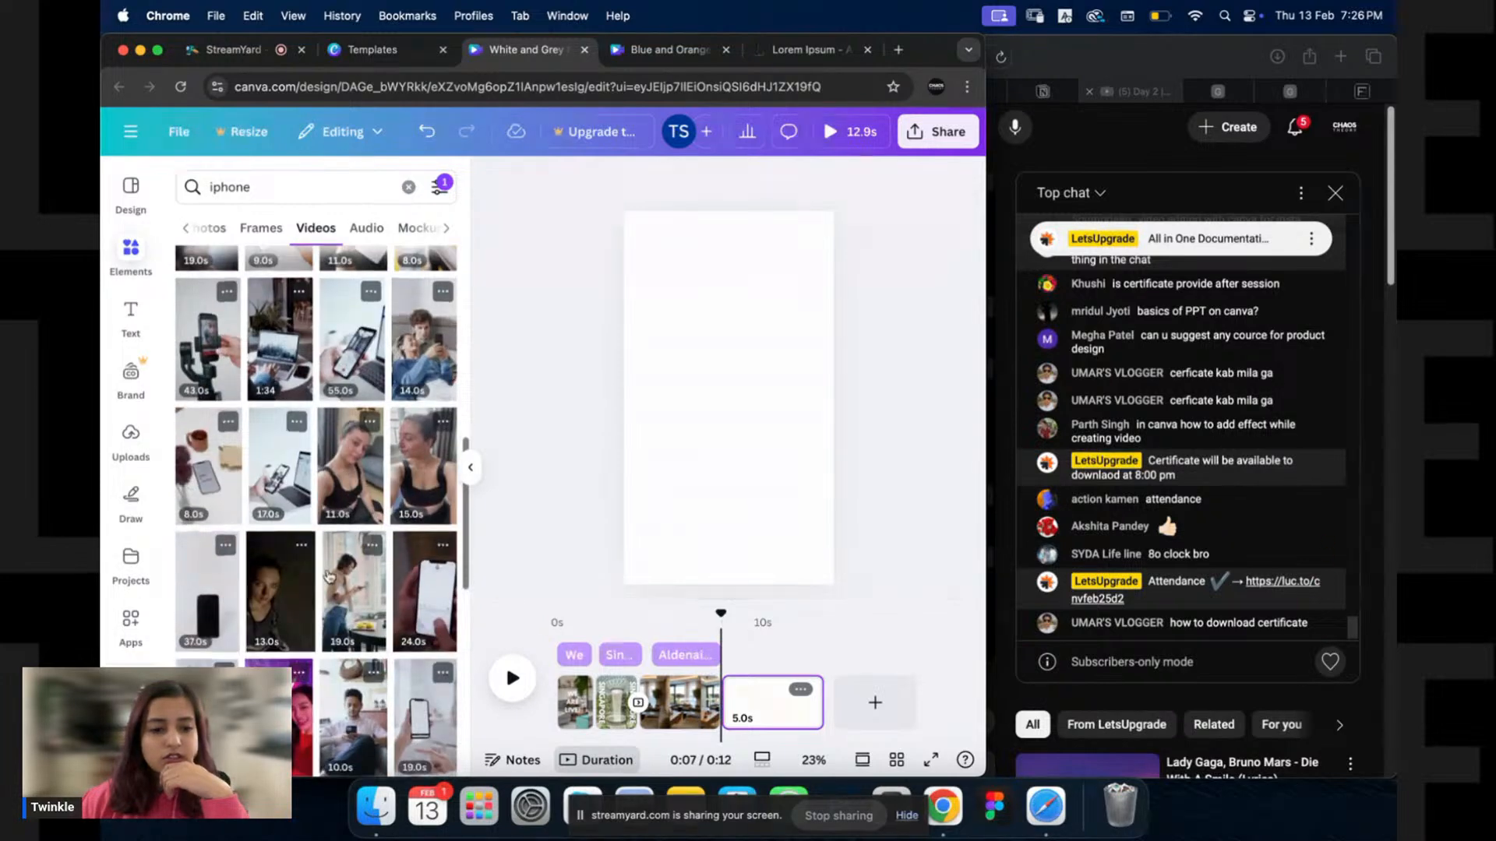
{"action": "scroll", "coordinate": [328, 576], "scroll_direction": "down", "scroll_amount": 4}
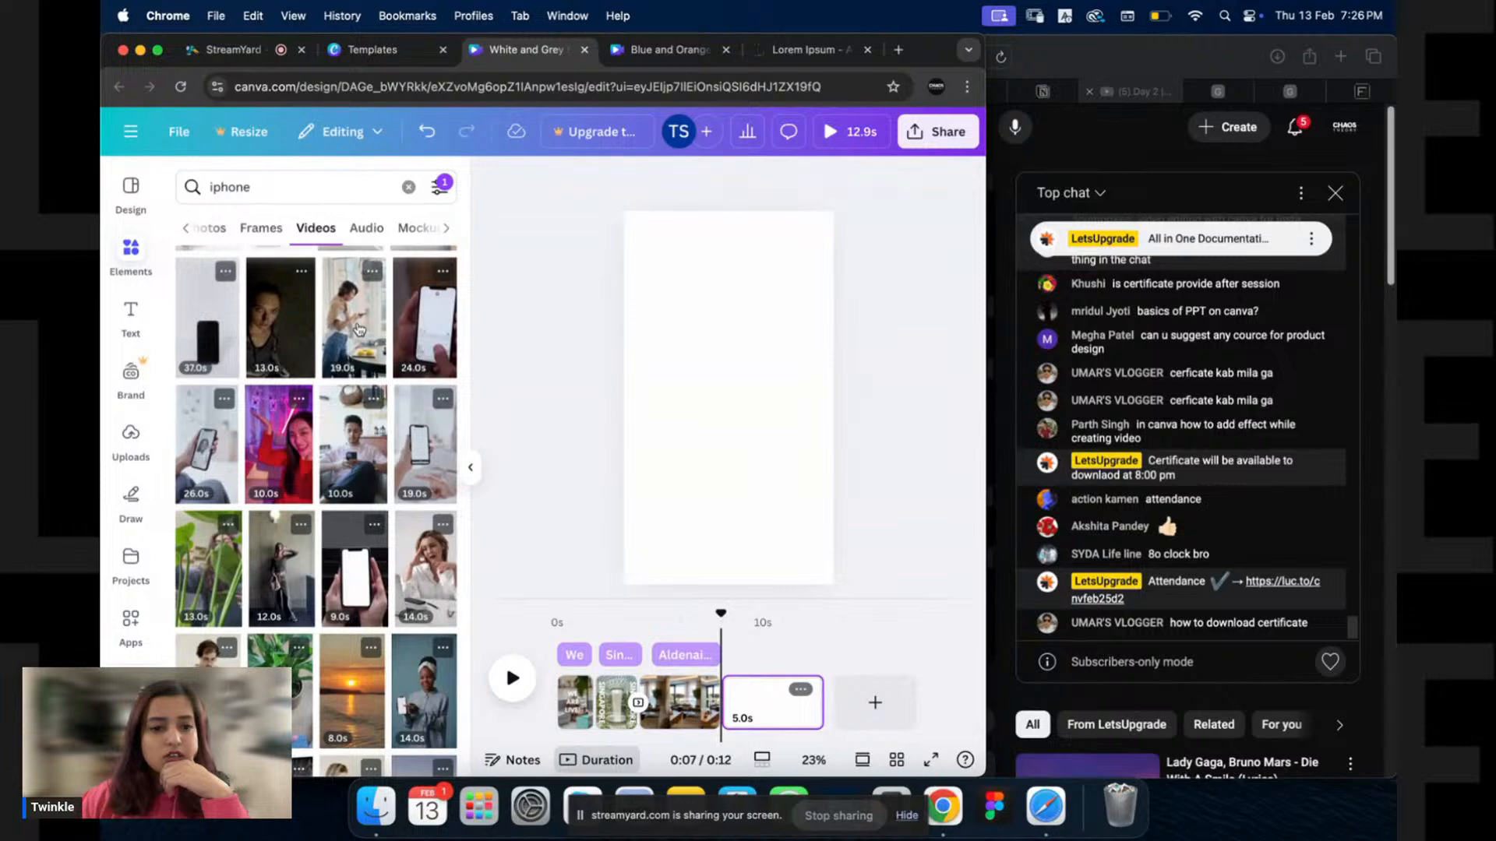
{"action": "left_click", "coordinate": [381, 321]}
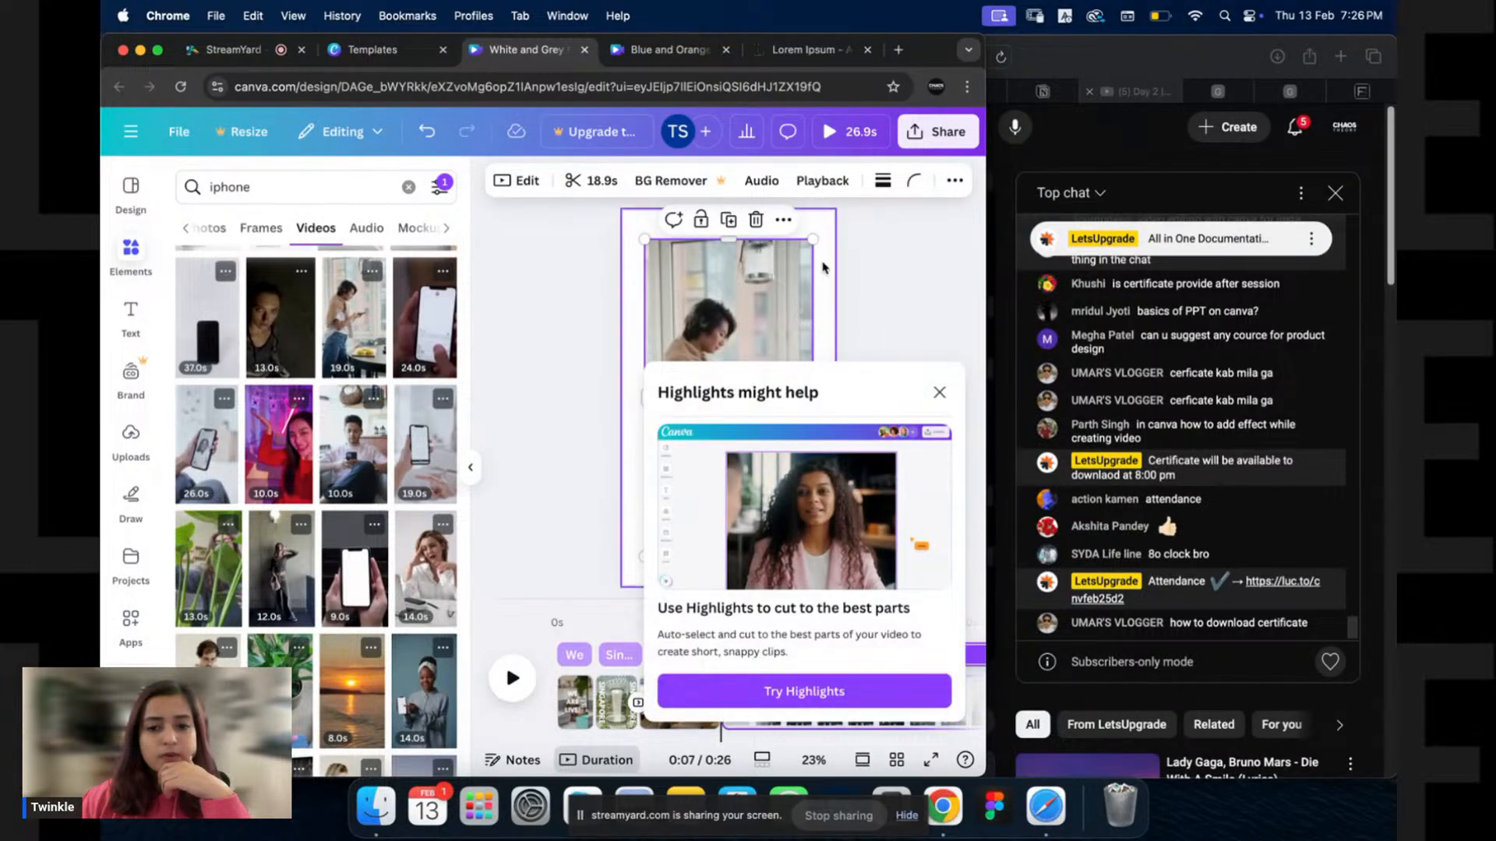
{"action": "left_click_drag", "start_coordinate": [813, 239], "coordinate": [828, 210]}
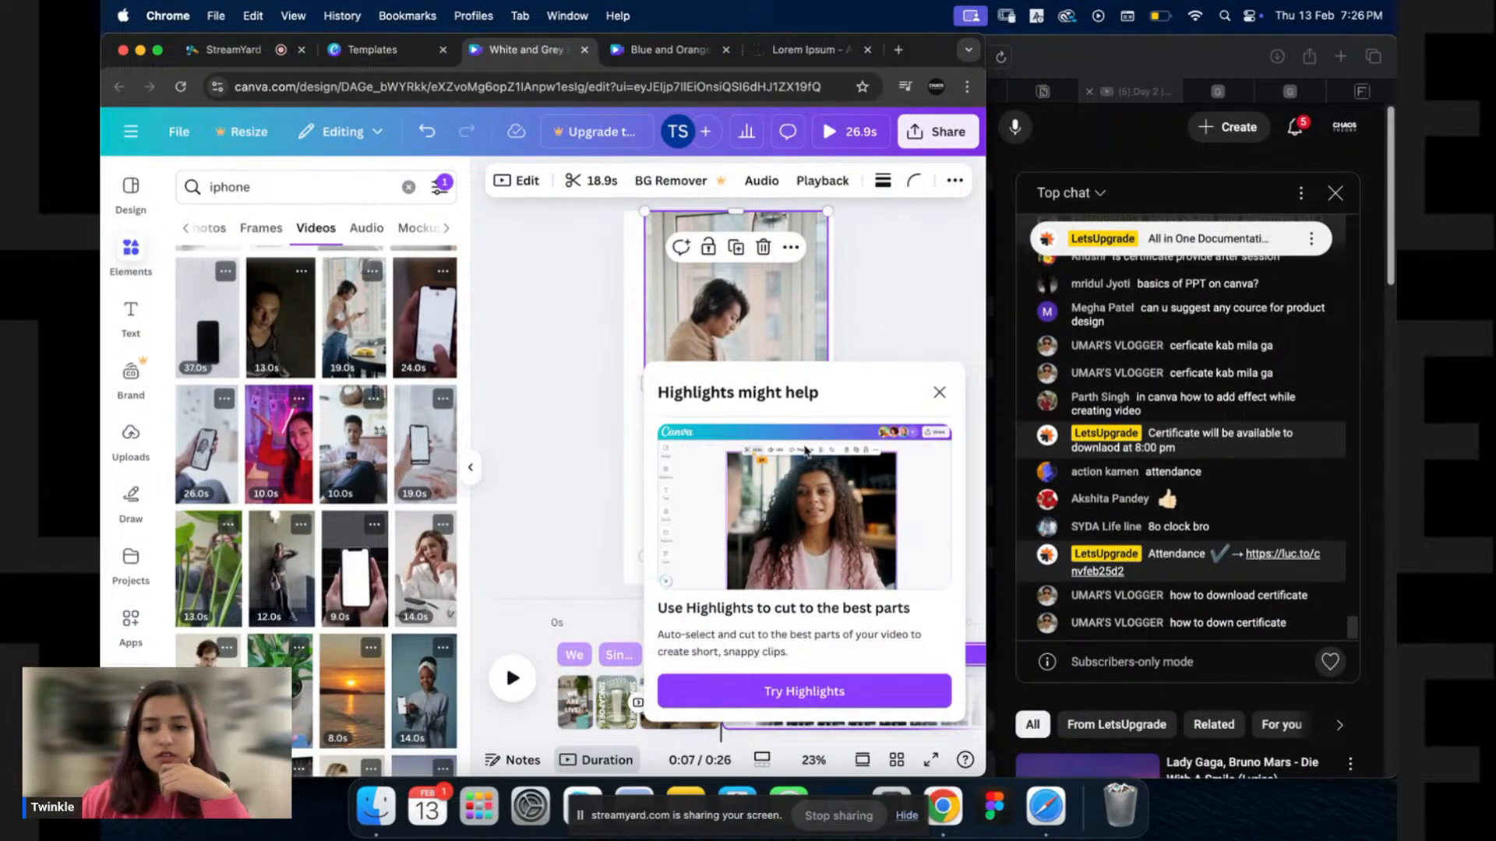
{"action": "left_click", "coordinate": [939, 392]}
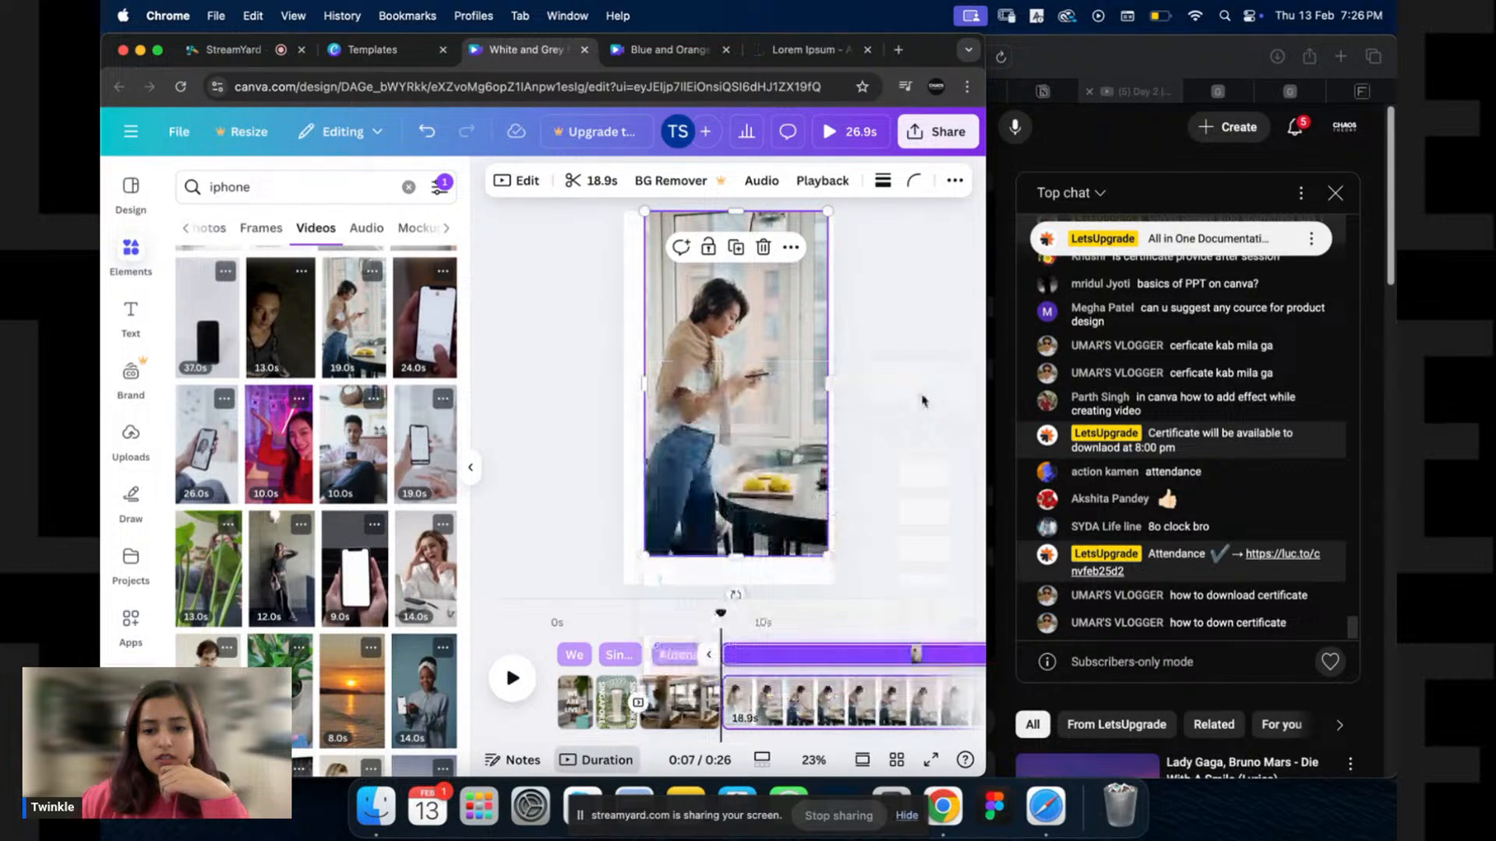
{"action": "left_click_drag", "start_coordinate": [644, 556], "coordinate": [624, 588]}
{"action": "left_click_drag", "start_coordinate": [829, 403], "coordinate": [835, 405]}
{"action": "left_click", "coordinate": [895, 392]}
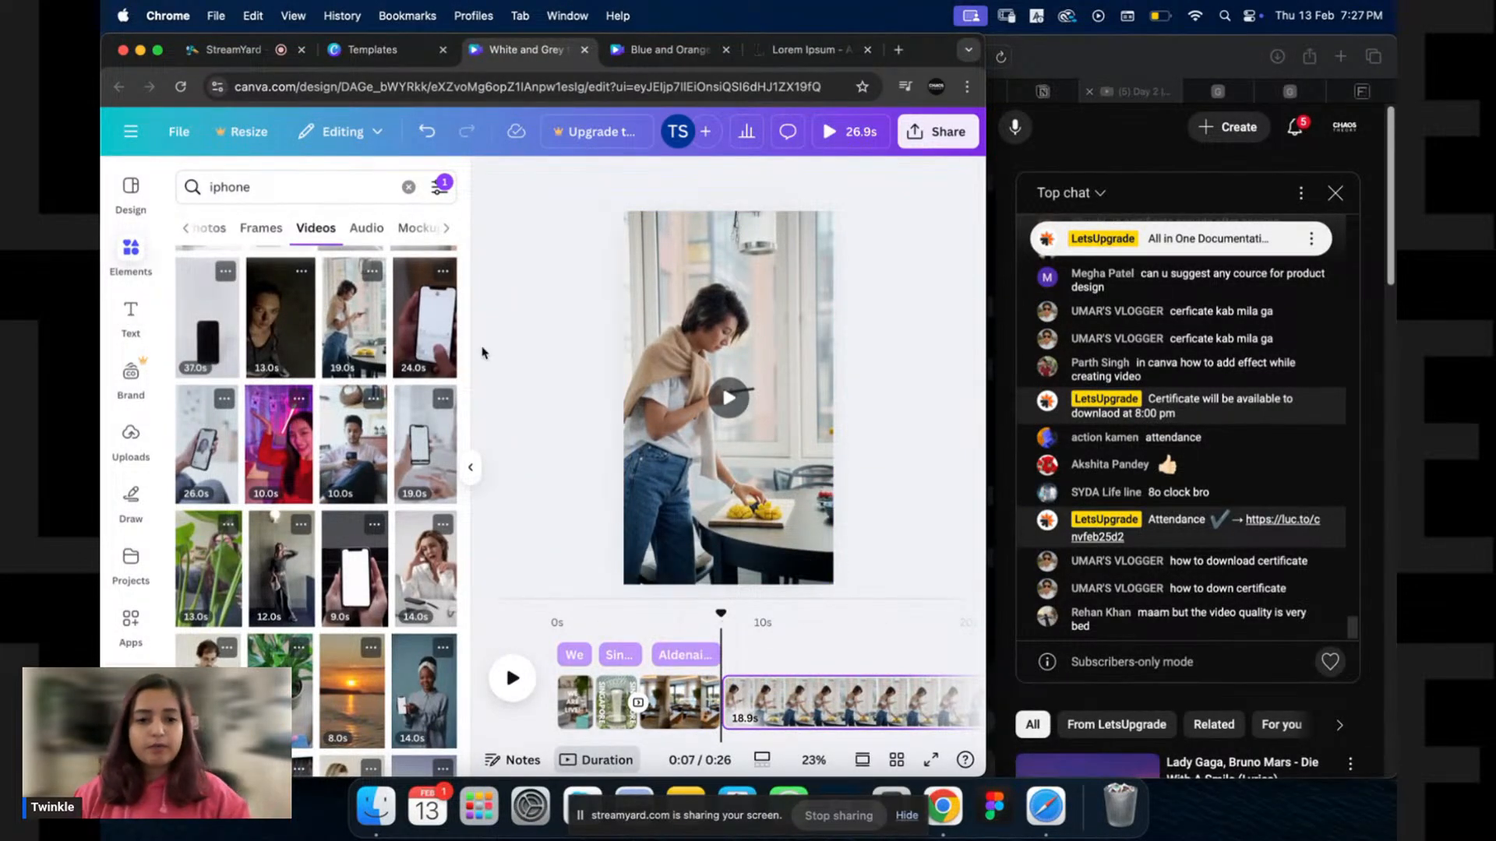
Add a text box in the default Body heading style over the clip and close the Blue and Orange template's browser tab.
{"action": "left_click", "coordinate": [130, 313]}
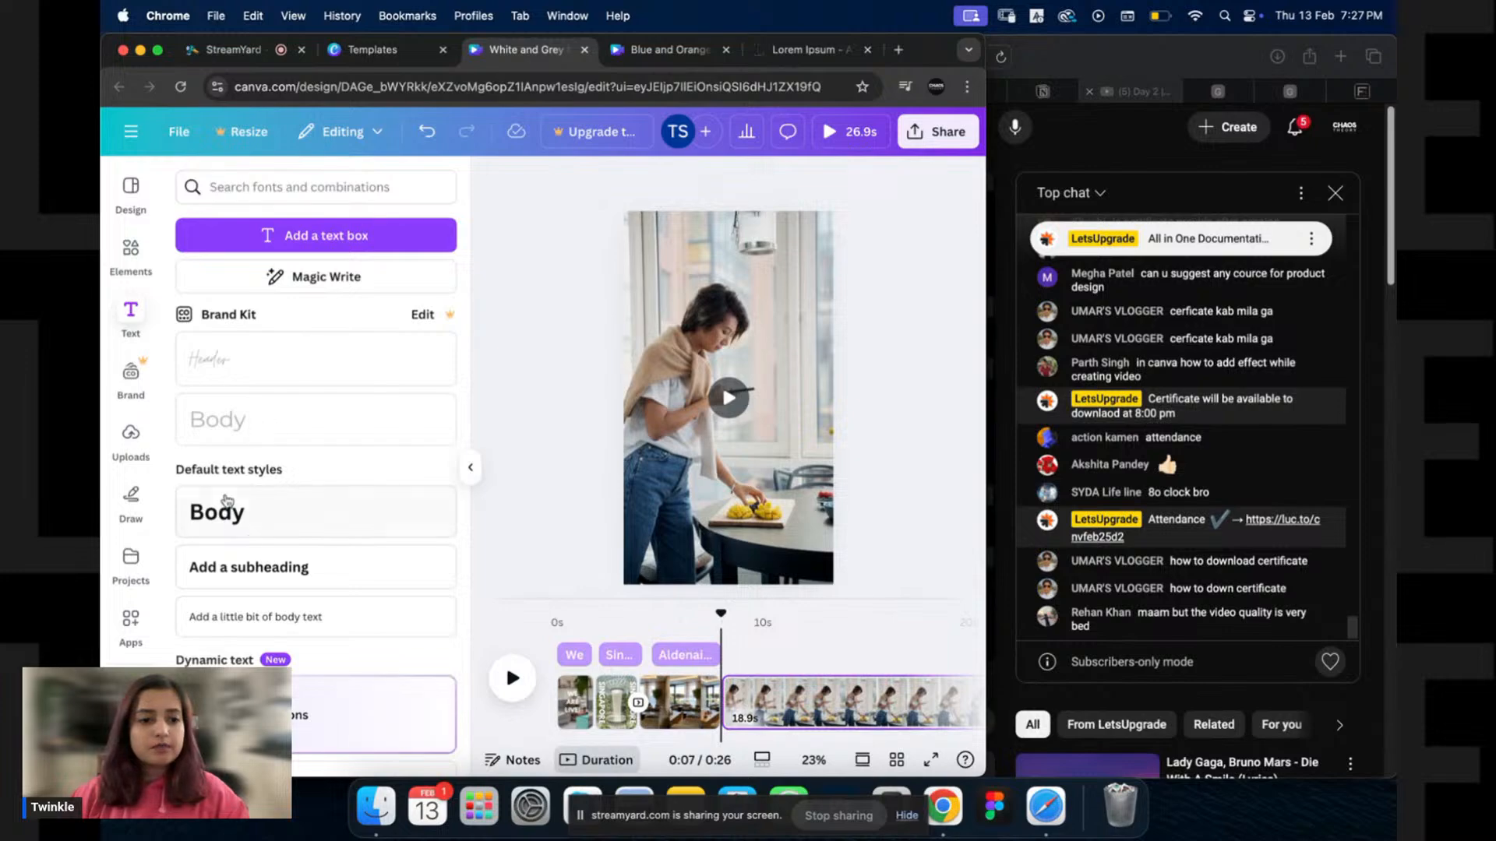
{"action": "left_click", "coordinate": [226, 507]}
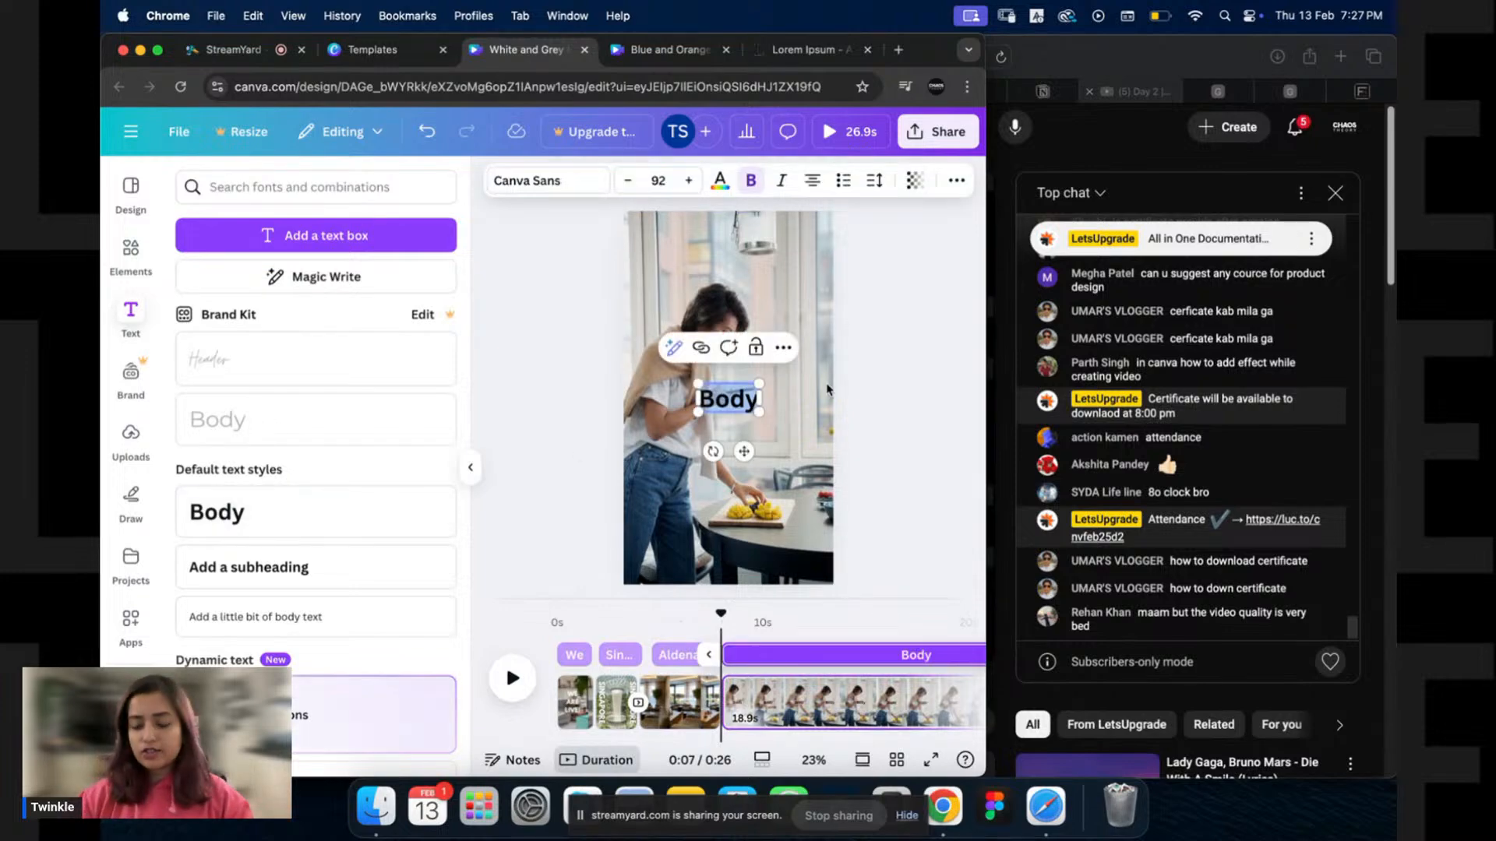
{"action": "key", "text": "ctrl+Tab"}
{"action": "key", "text": "ctrl+Tab"}
{"action": "key", "text": "ctrl+shift+Tab"}
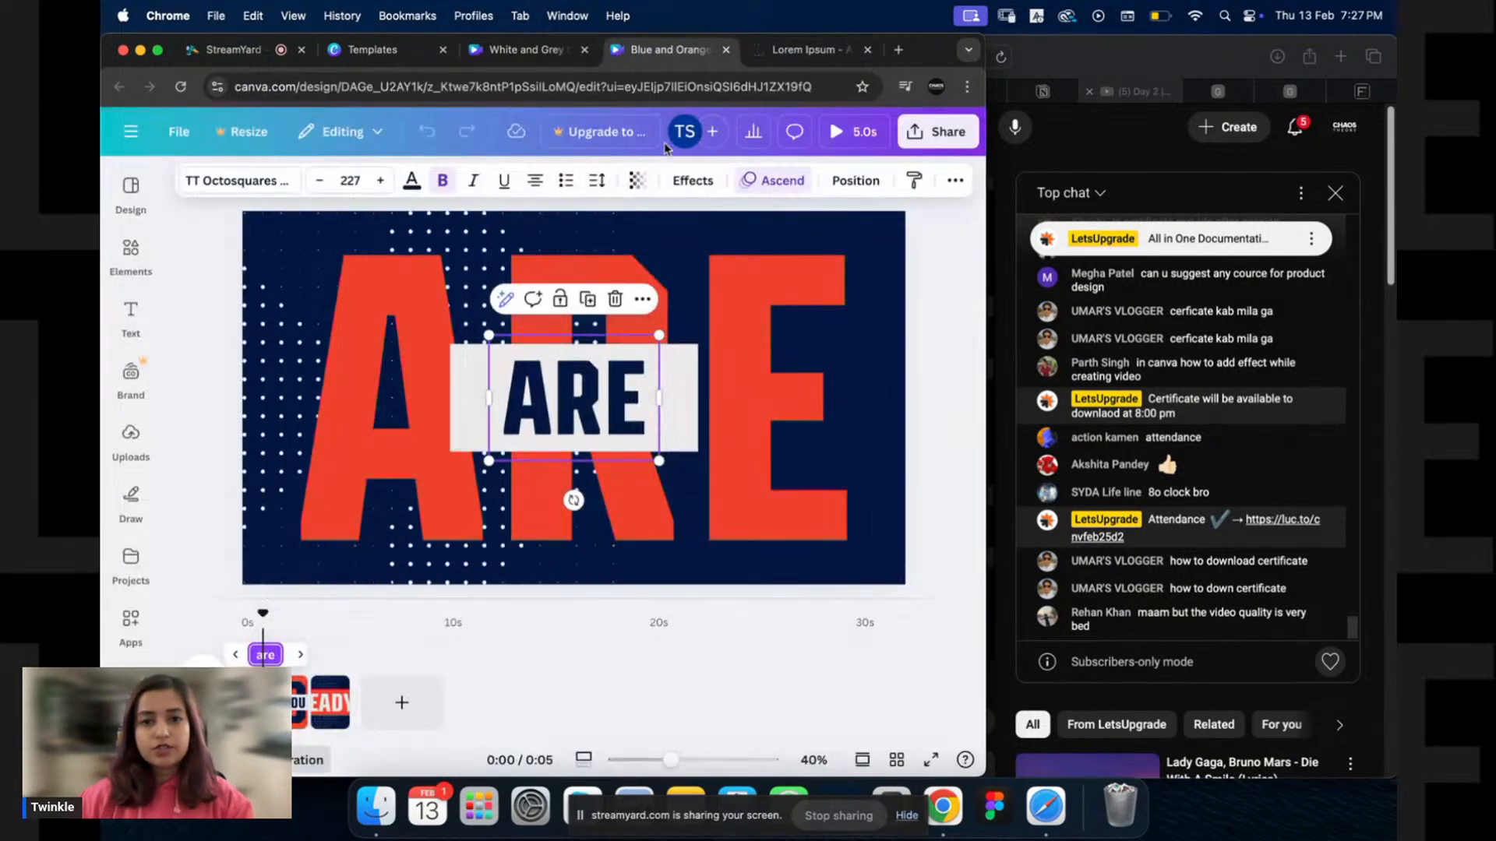
{"action": "key", "text": "super+w"}
Copy "Lorem ipsum dolor sit amet" from the standard passage on lipsum.com and use it as the reel's new text.
{"action": "left_click_drag", "start_coordinate": [201, 350], "coordinate": [318, 317]}
{"action": "left_click", "coordinate": [162, 318]}
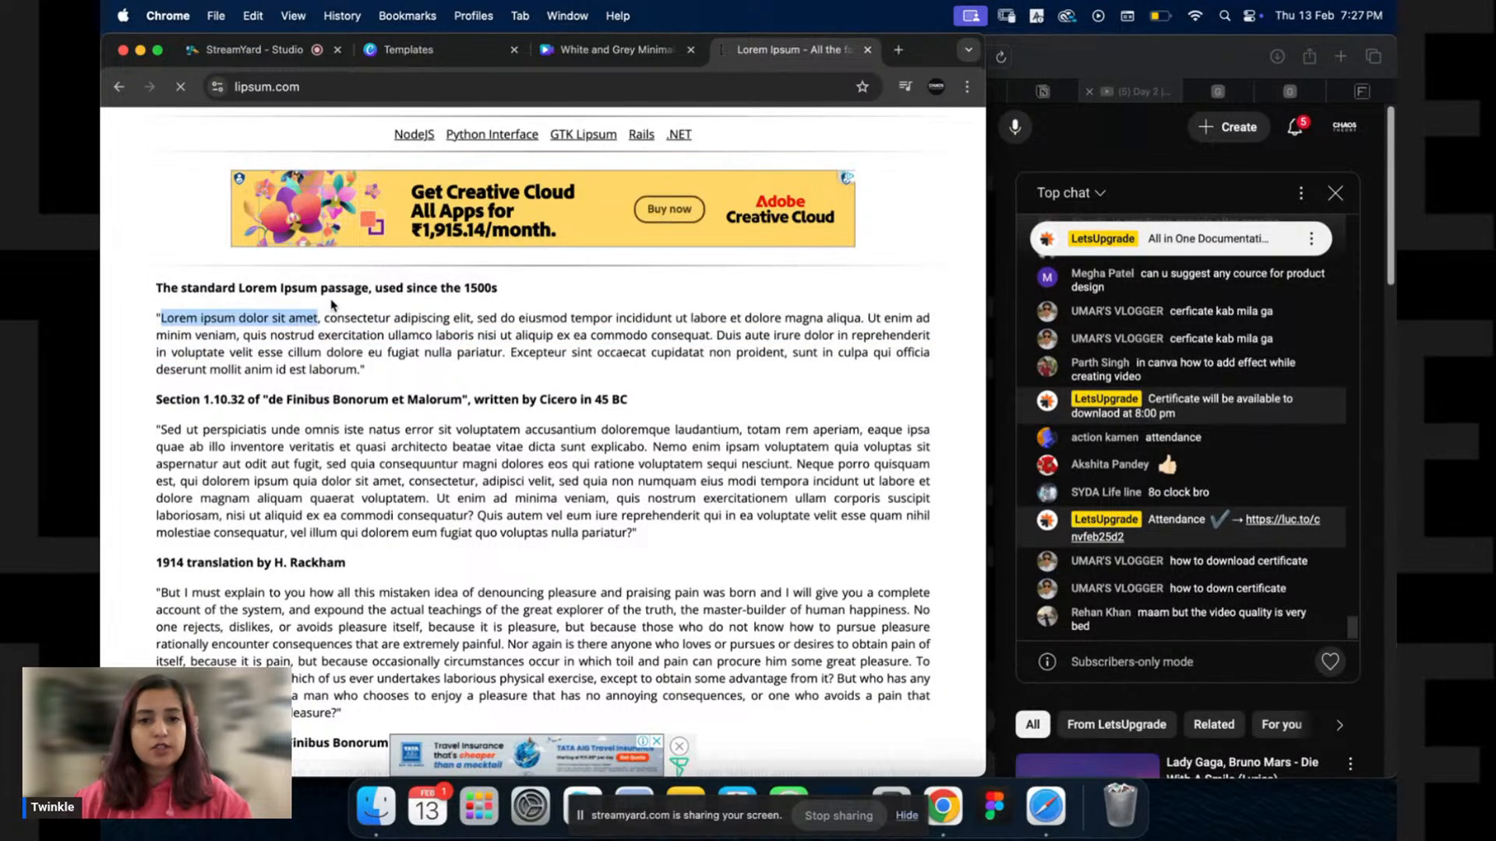
{"action": "key", "text": "super+c"}
{"action": "key", "text": "ctrl+shift+Tab"}
{"action": "key", "text": "super+v"}
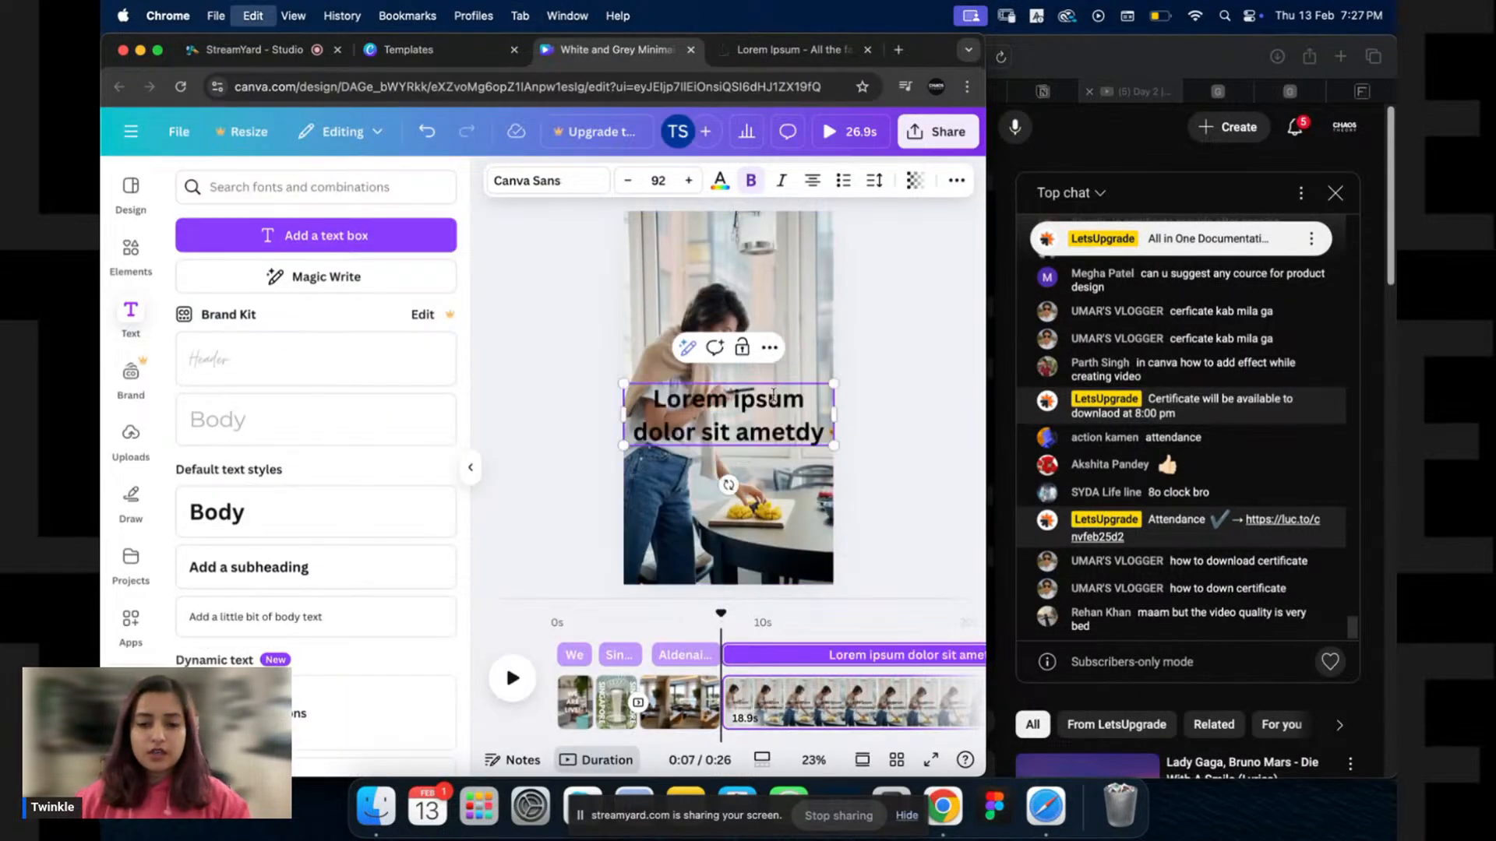
{"action": "key", "text": "Delete"}
{"action": "key", "text": "Delete"}
Set the Lorem ipsum text's font to Cooper Hewitt and its size to 120.
{"action": "left_click_drag", "start_coordinate": [657, 419], "coordinate": [656, 525]}
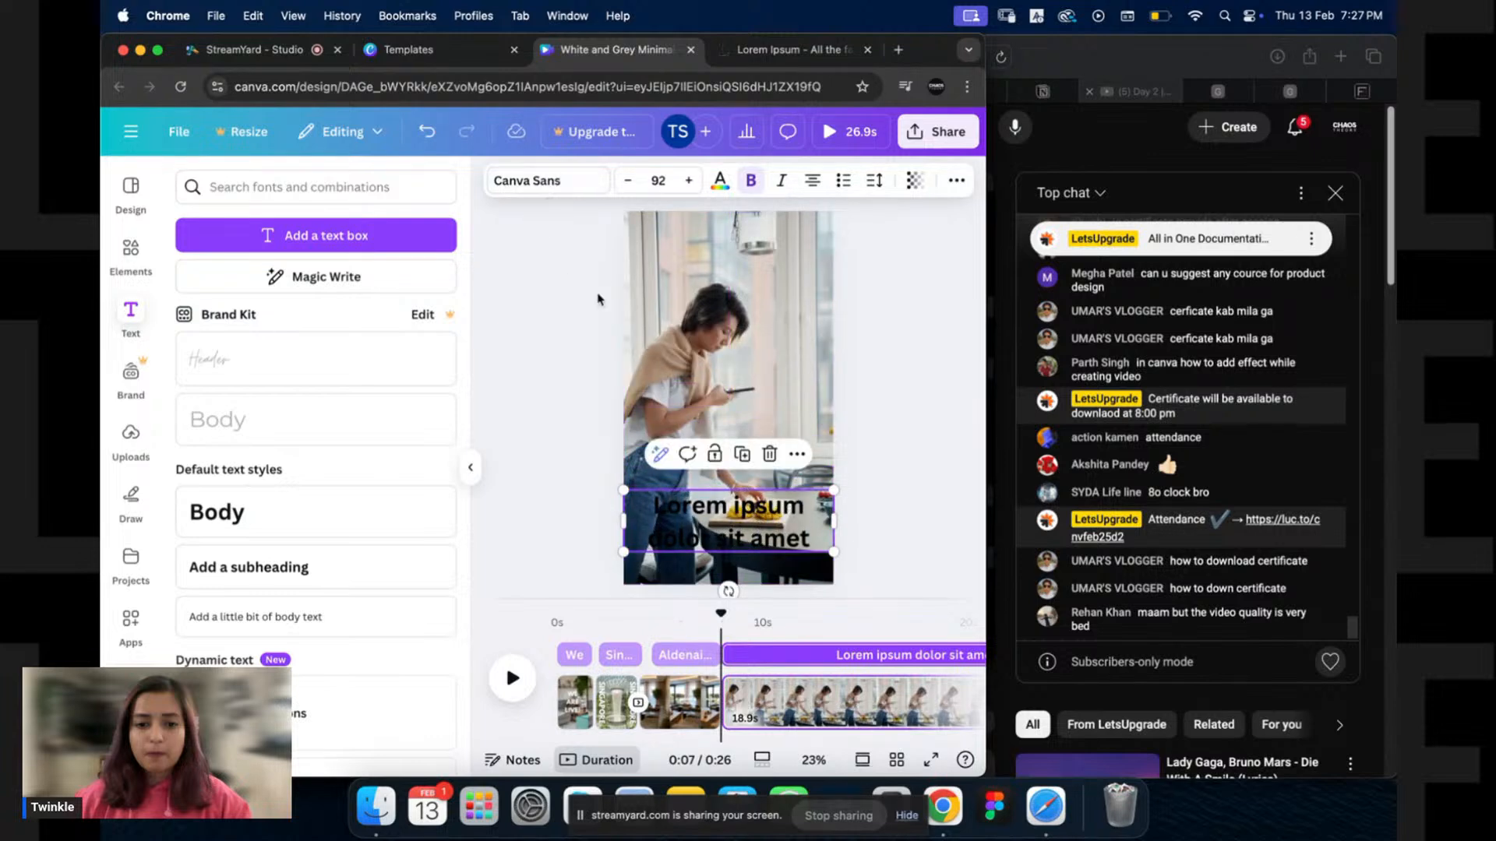
{"action": "key", "text": "ctrl+z"}
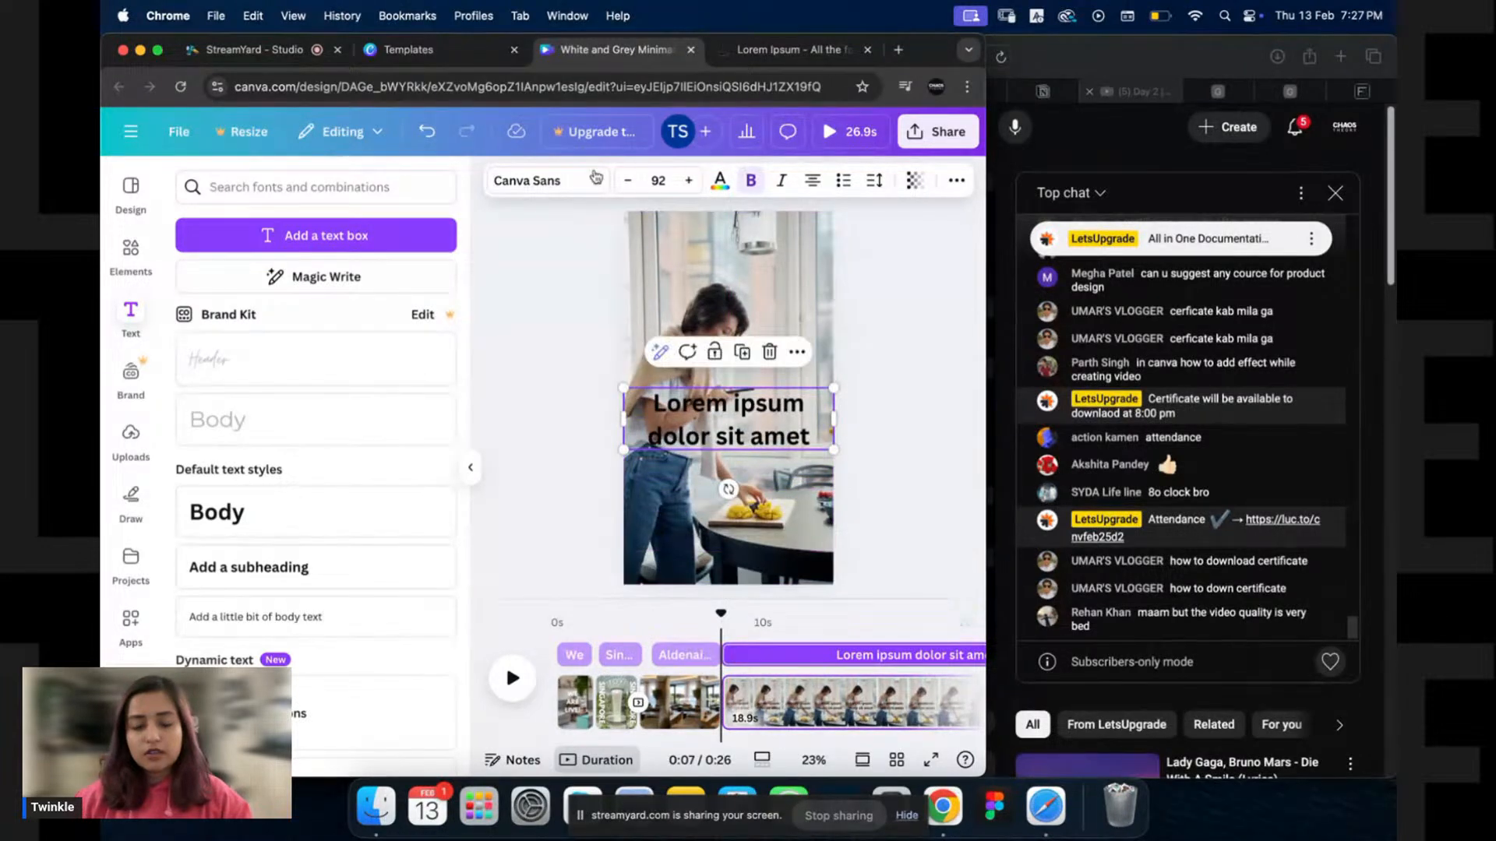
{"action": "left_click", "coordinate": [548, 184]}
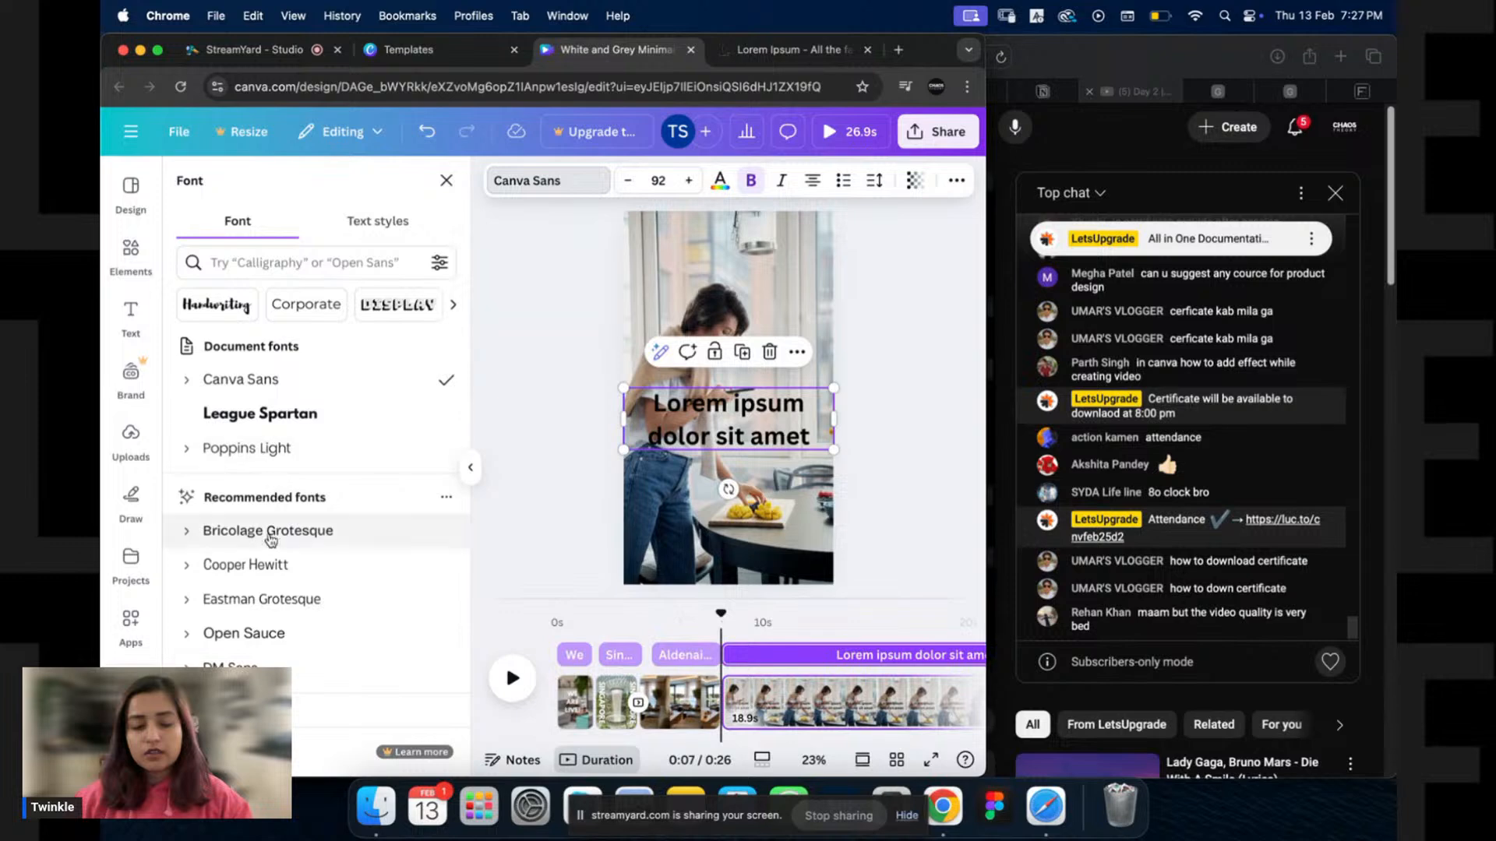
{"action": "left_click", "coordinate": [294, 562]}
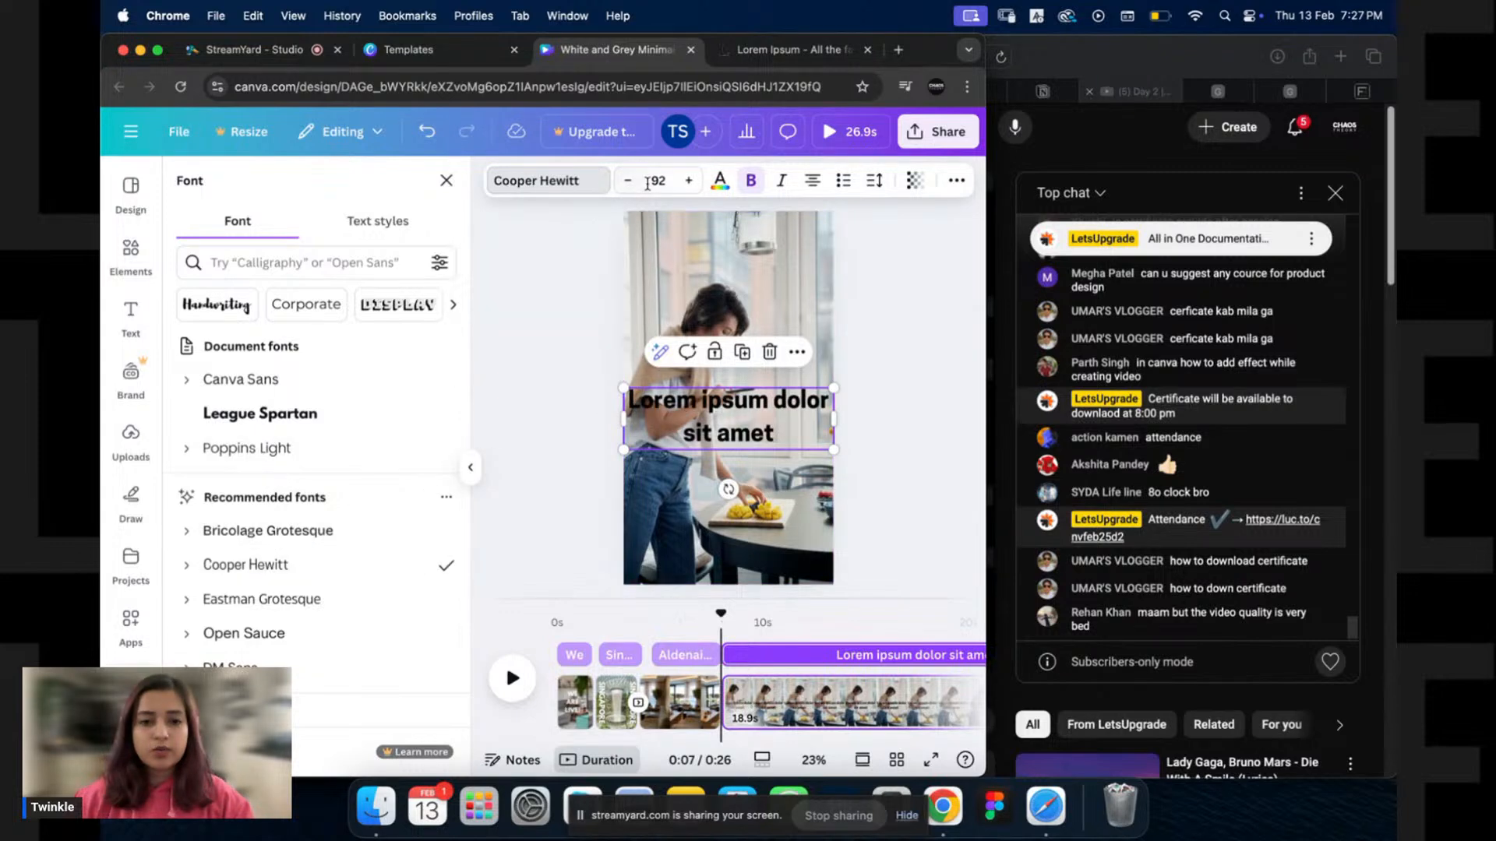
{"action": "left_click", "coordinate": [689, 180]}
{"action": "left_click", "coordinate": [658, 180]}
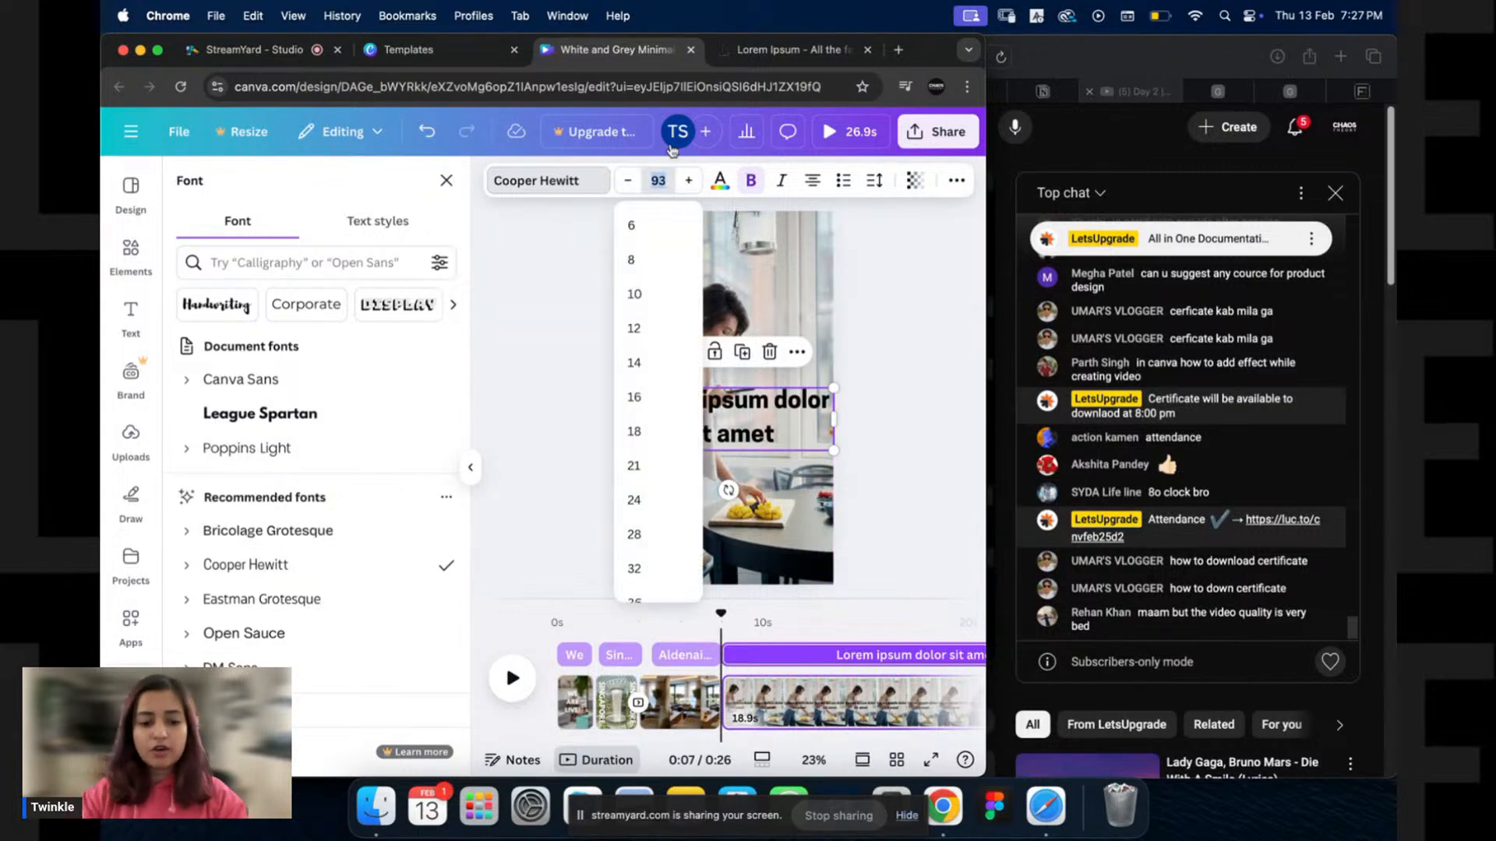
{"action": "type", "text": "120"}
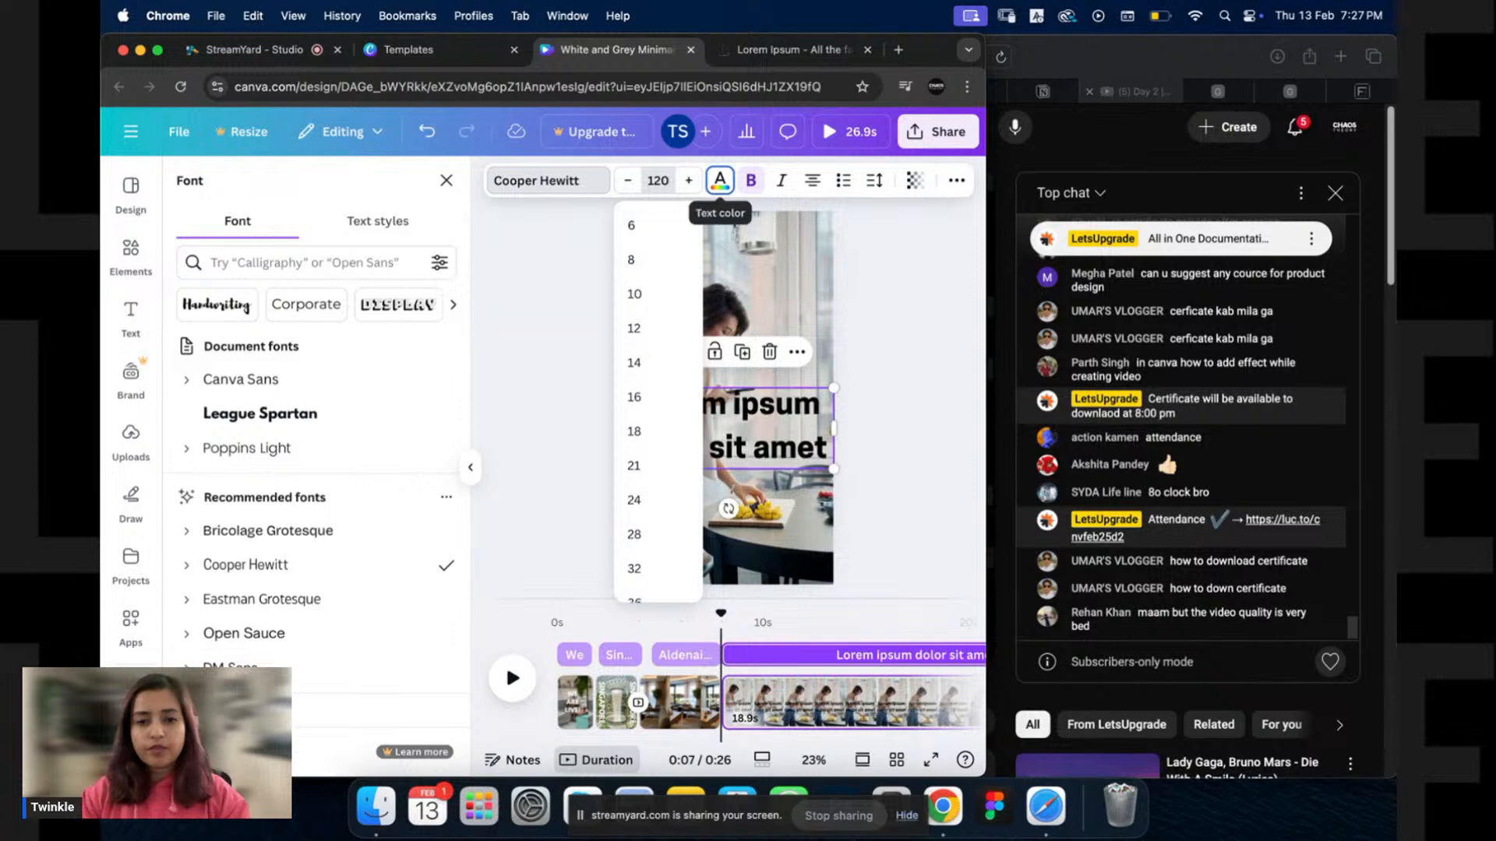
Move the Lorem ipsum text to the lower part of the page and scale it down to about size 107.
{"action": "left_click", "coordinate": [753, 452]}
{"action": "left_click_drag", "start_coordinate": [753, 451], "coordinate": [753, 536]}
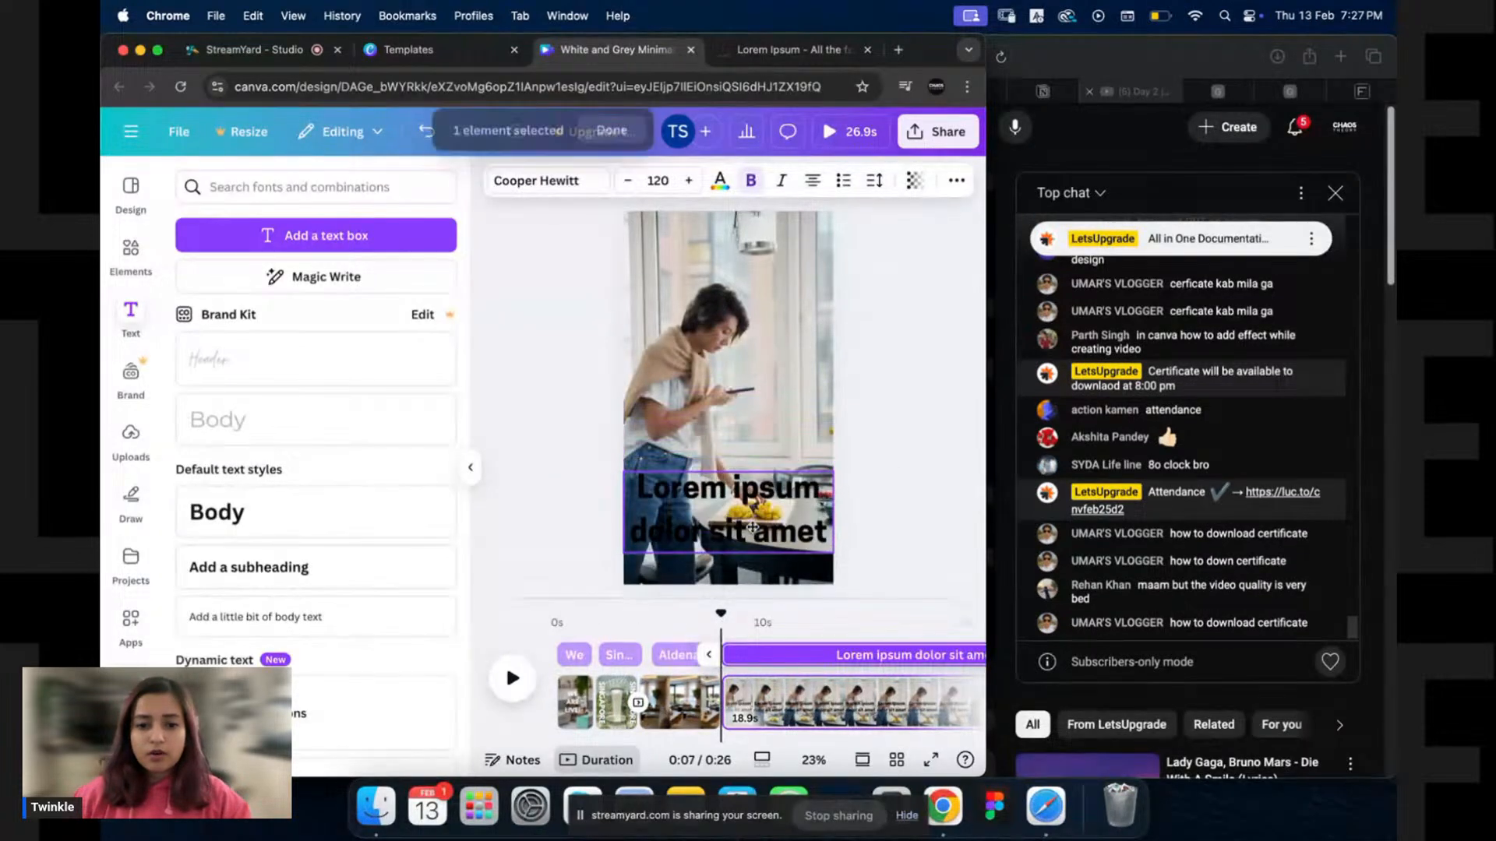
{"action": "left_click_drag", "start_coordinate": [830, 476], "coordinate": [826, 491]}
{"action": "left_click", "coordinate": [913, 483]}
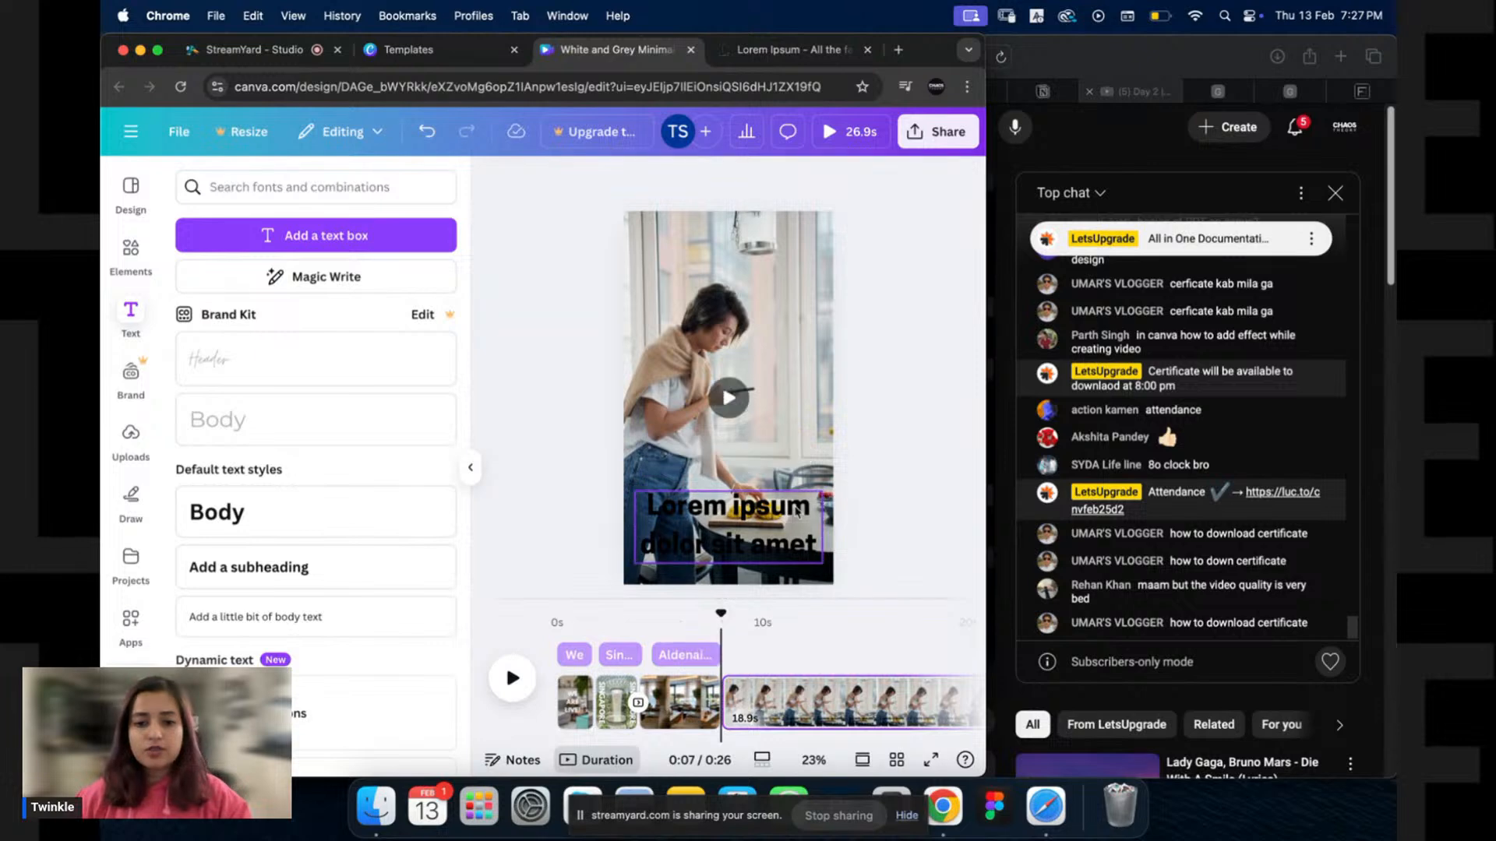
Change the Lorem ipsum text's color to white from the document colors.
{"action": "left_click", "coordinate": [779, 536]}
{"action": "left_click", "coordinate": [922, 448]}
{"action": "left_click", "coordinate": [792, 508]}
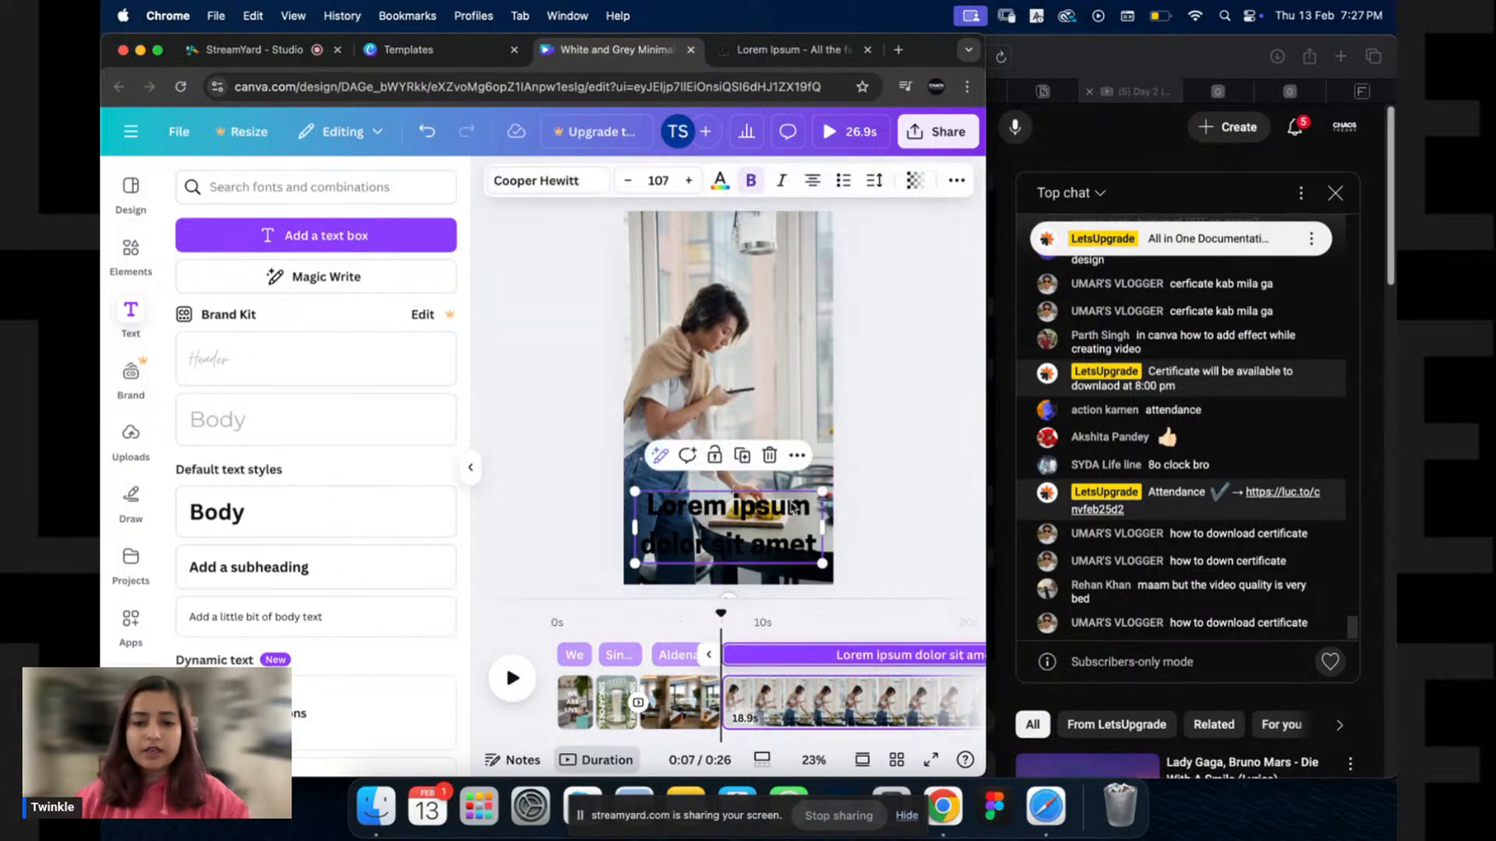
{"action": "left_click", "coordinate": [721, 187]}
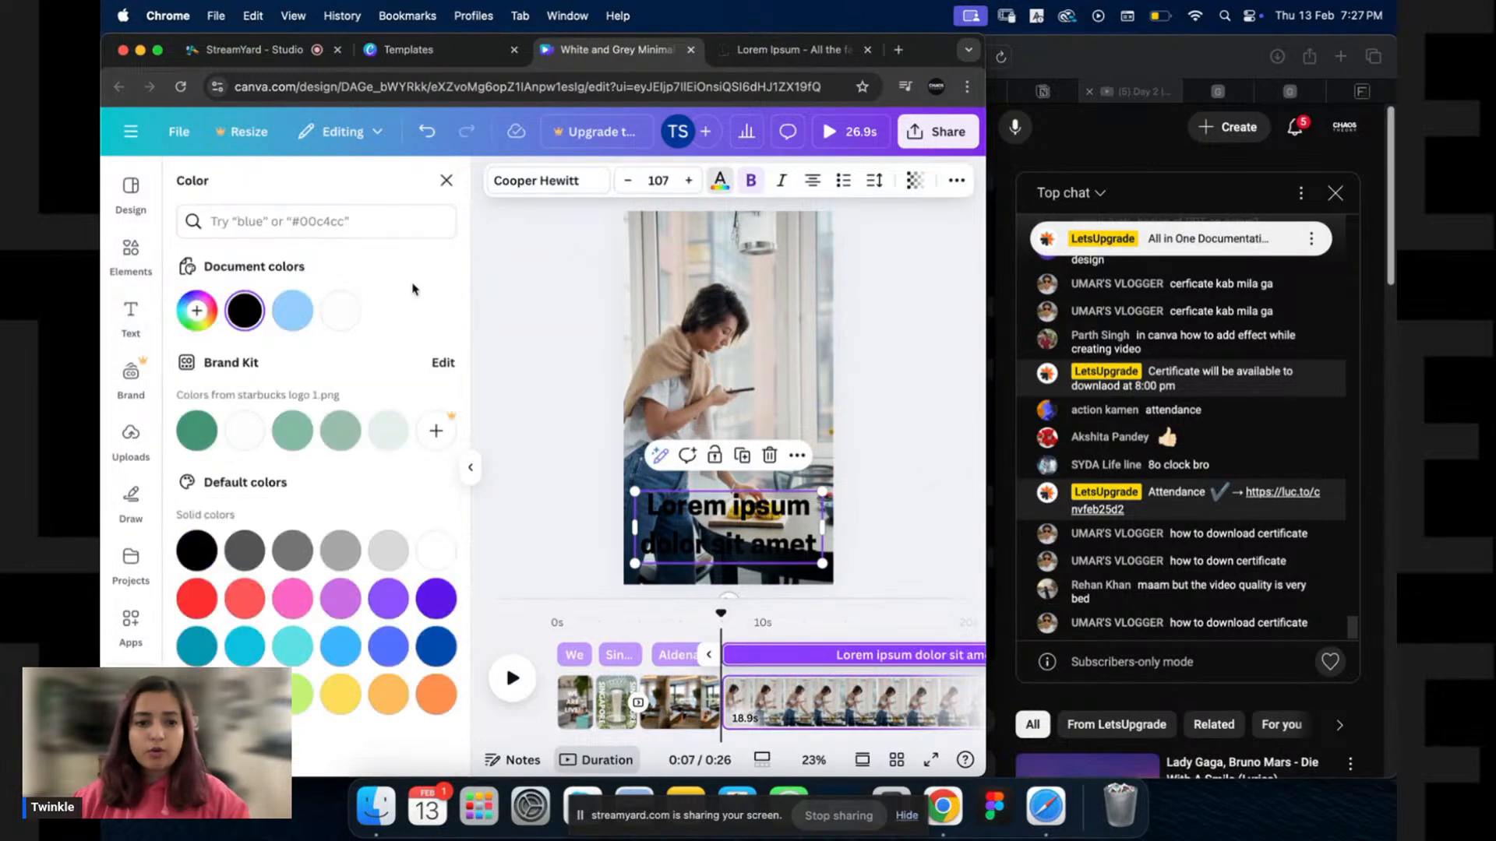
{"action": "left_click", "coordinate": [341, 311]}
{"action": "left_click", "coordinate": [931, 439]}
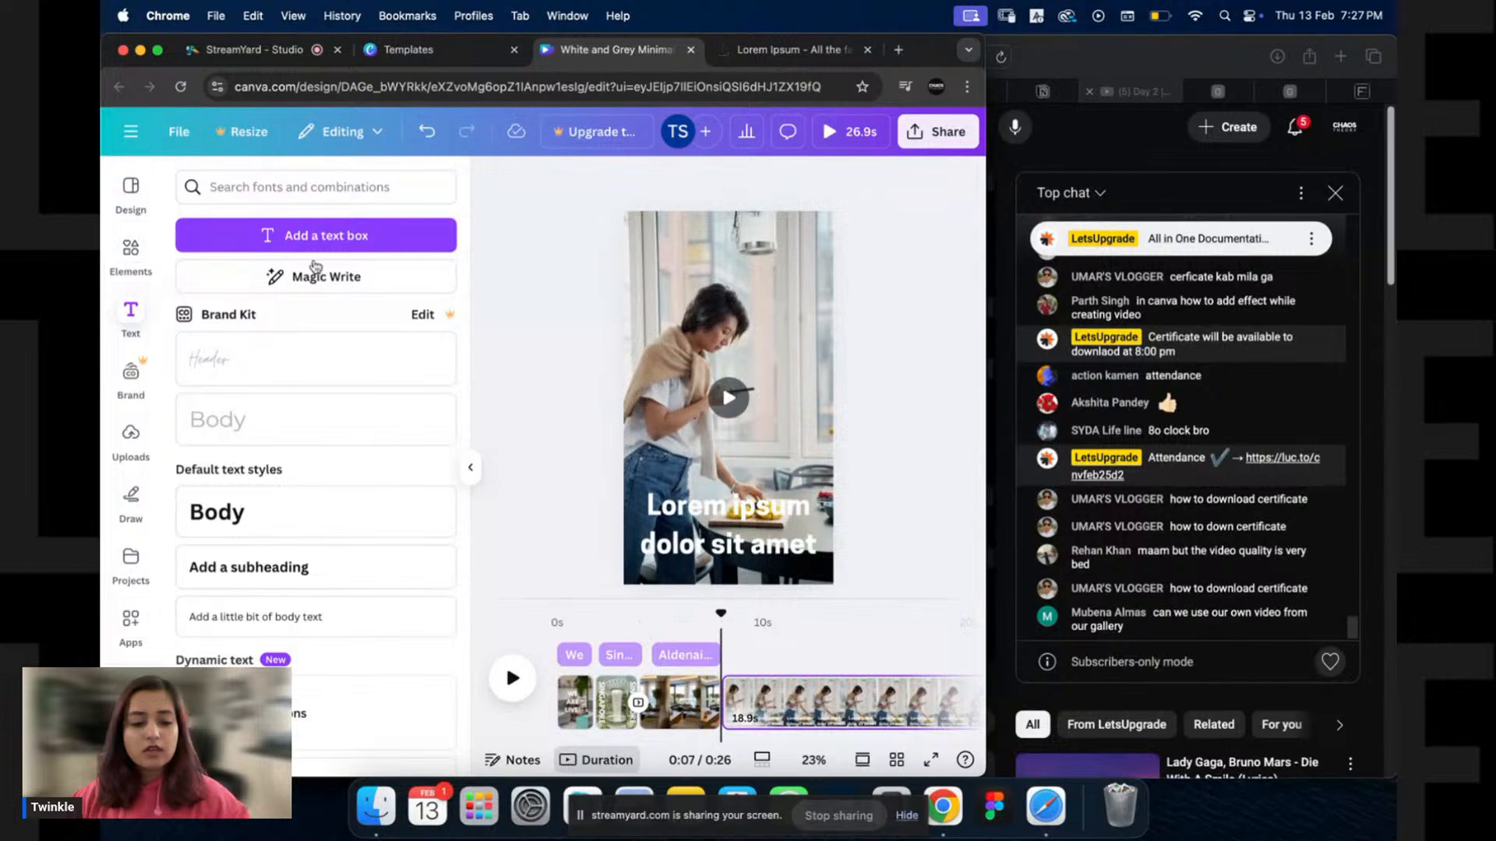
Clear the iphone search, add a square shape, and place it in the page's lower-left corner over the text.
{"action": "left_click", "coordinate": [132, 251]}
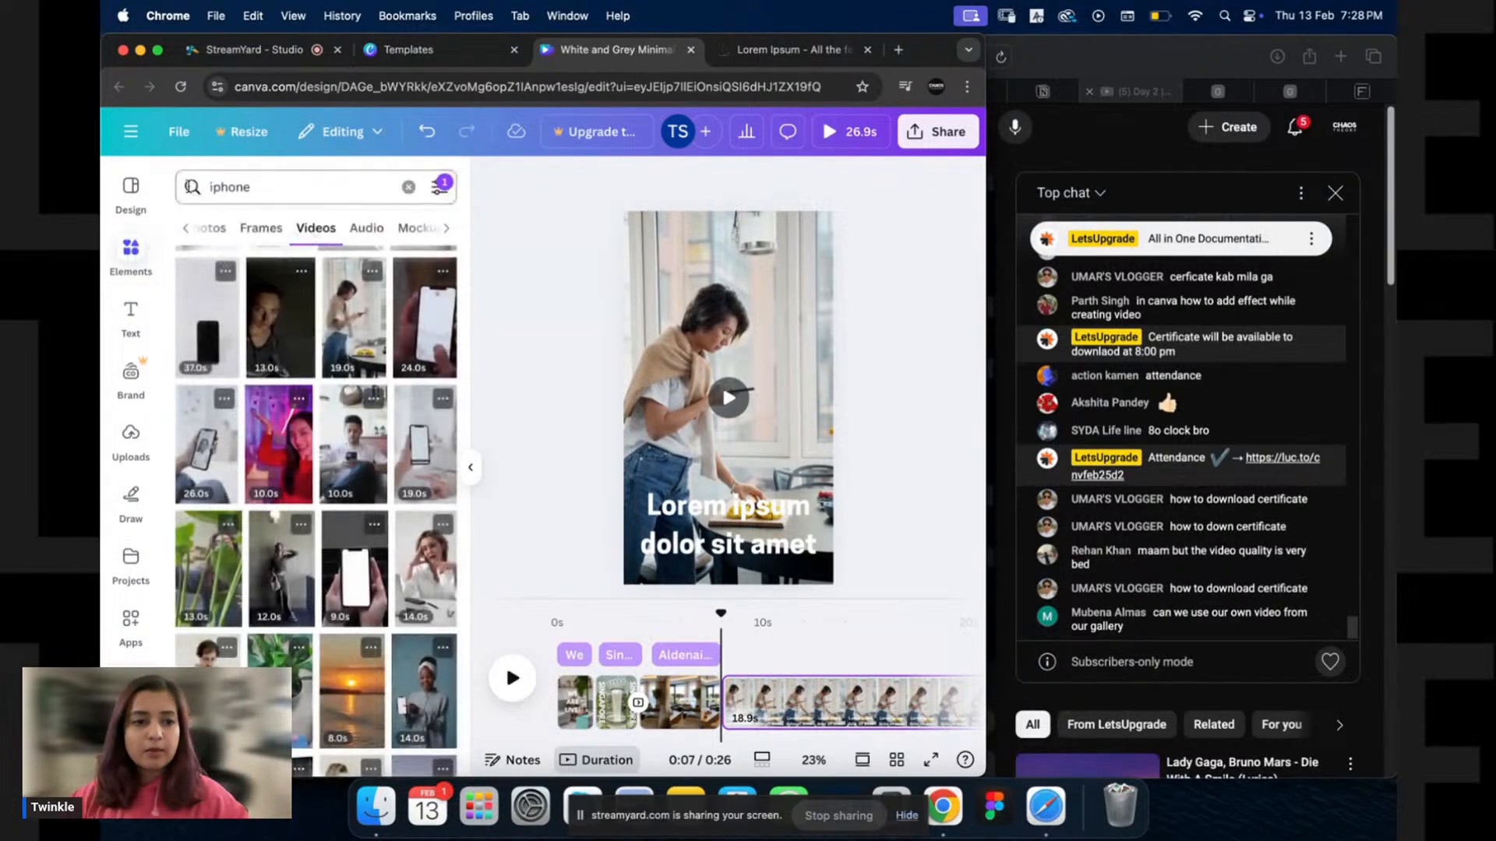
{"action": "left_click", "coordinate": [183, 229]}
{"action": "left_click", "coordinate": [409, 190]}
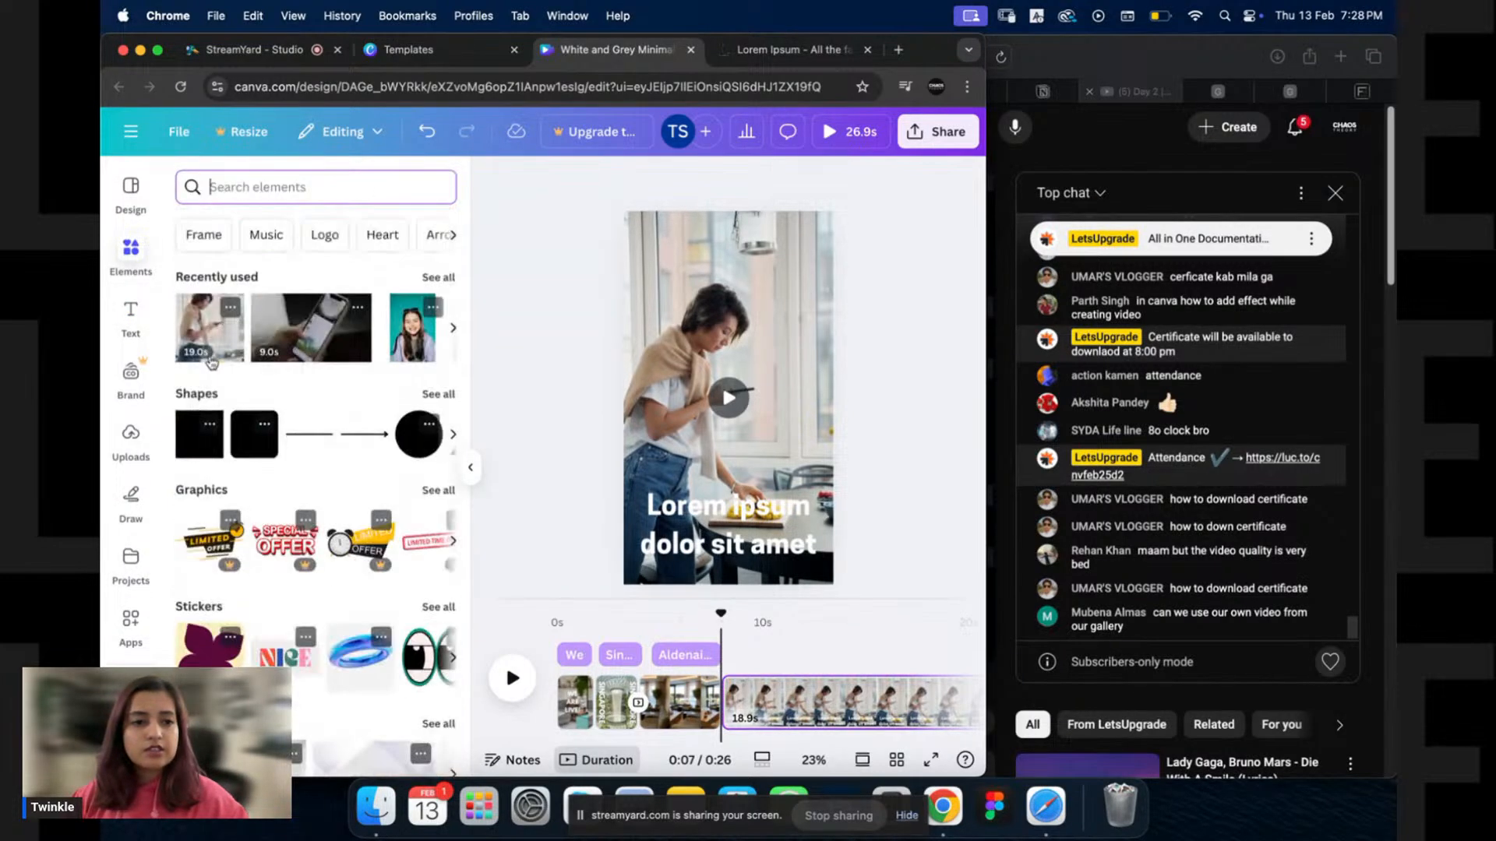
{"action": "left_click", "coordinate": [197, 448]}
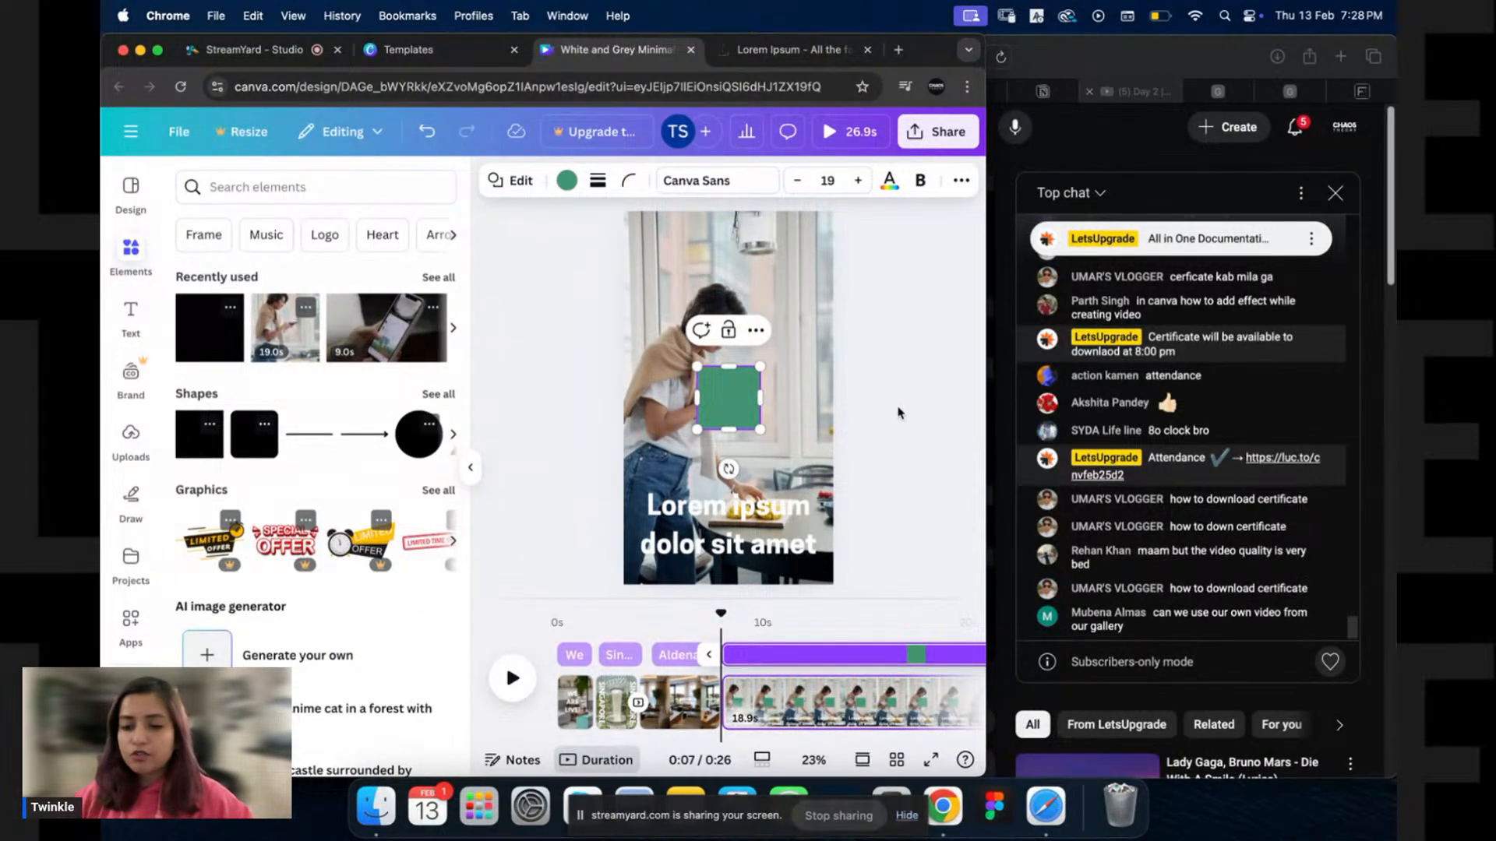
{"action": "left_click", "coordinate": [926, 386]}
{"action": "left_click", "coordinate": [732, 399]}
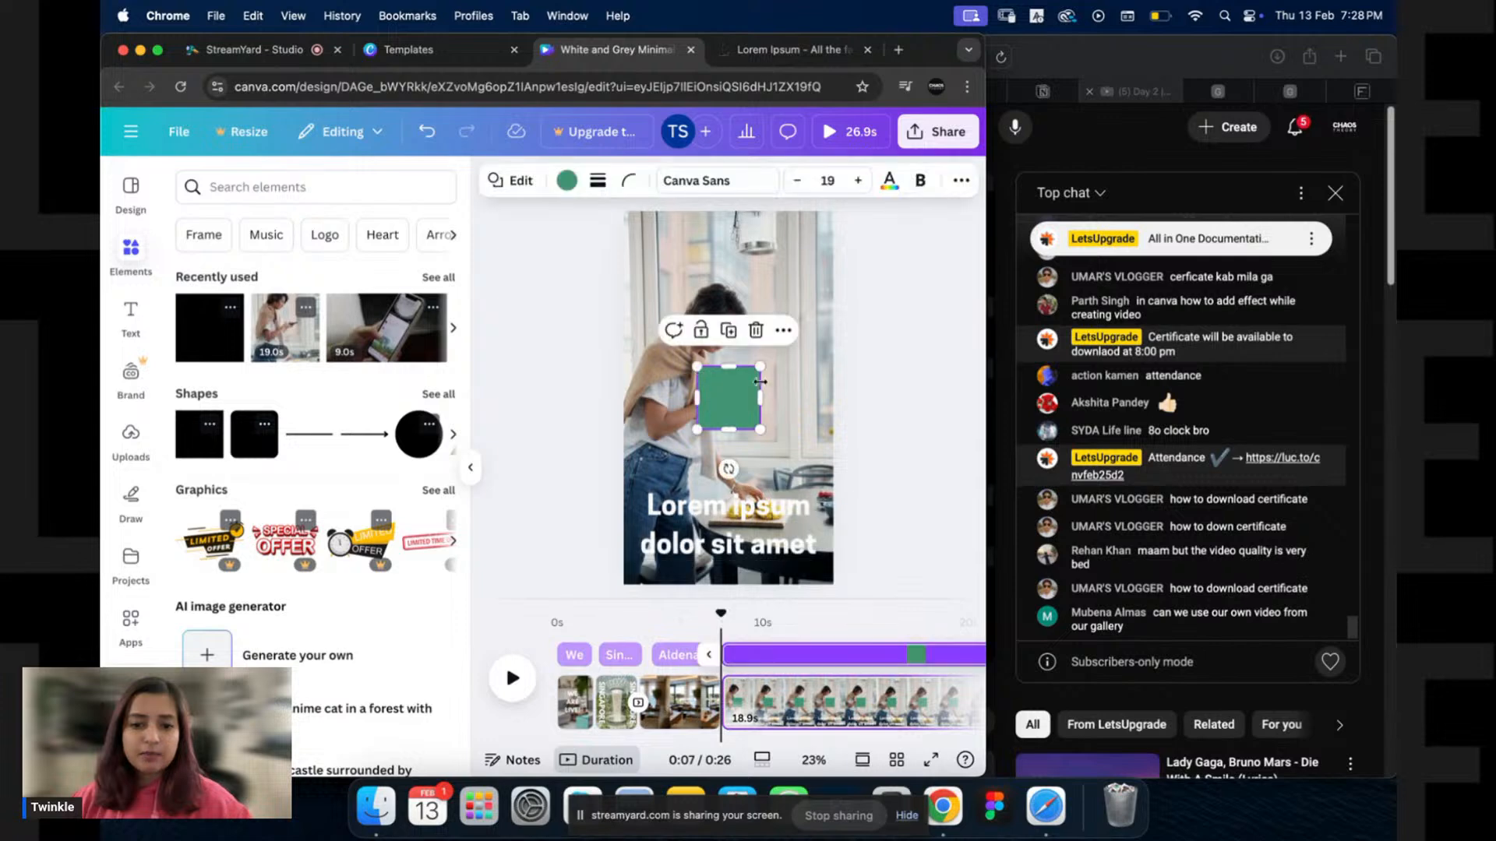
{"action": "left_click_drag", "start_coordinate": [729, 393], "coordinate": [659, 520]}
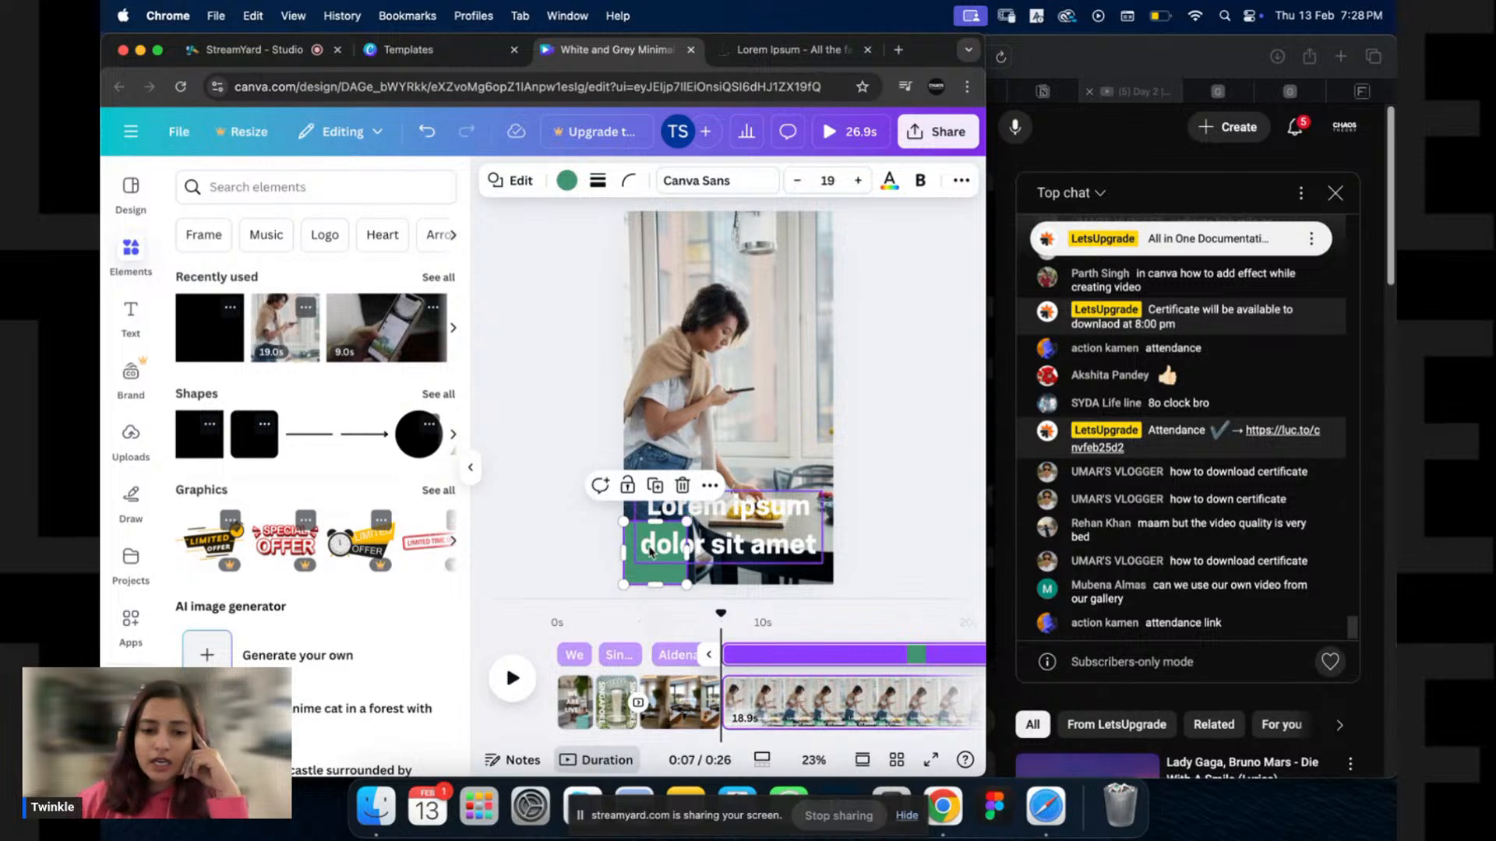
Stretch the square across the page's full width behind the Lorem ipsum text and fill it with black.
{"action": "left_click_drag", "start_coordinate": [685, 520], "coordinate": [834, 456]}
{"action": "left_click", "coordinate": [567, 180]}
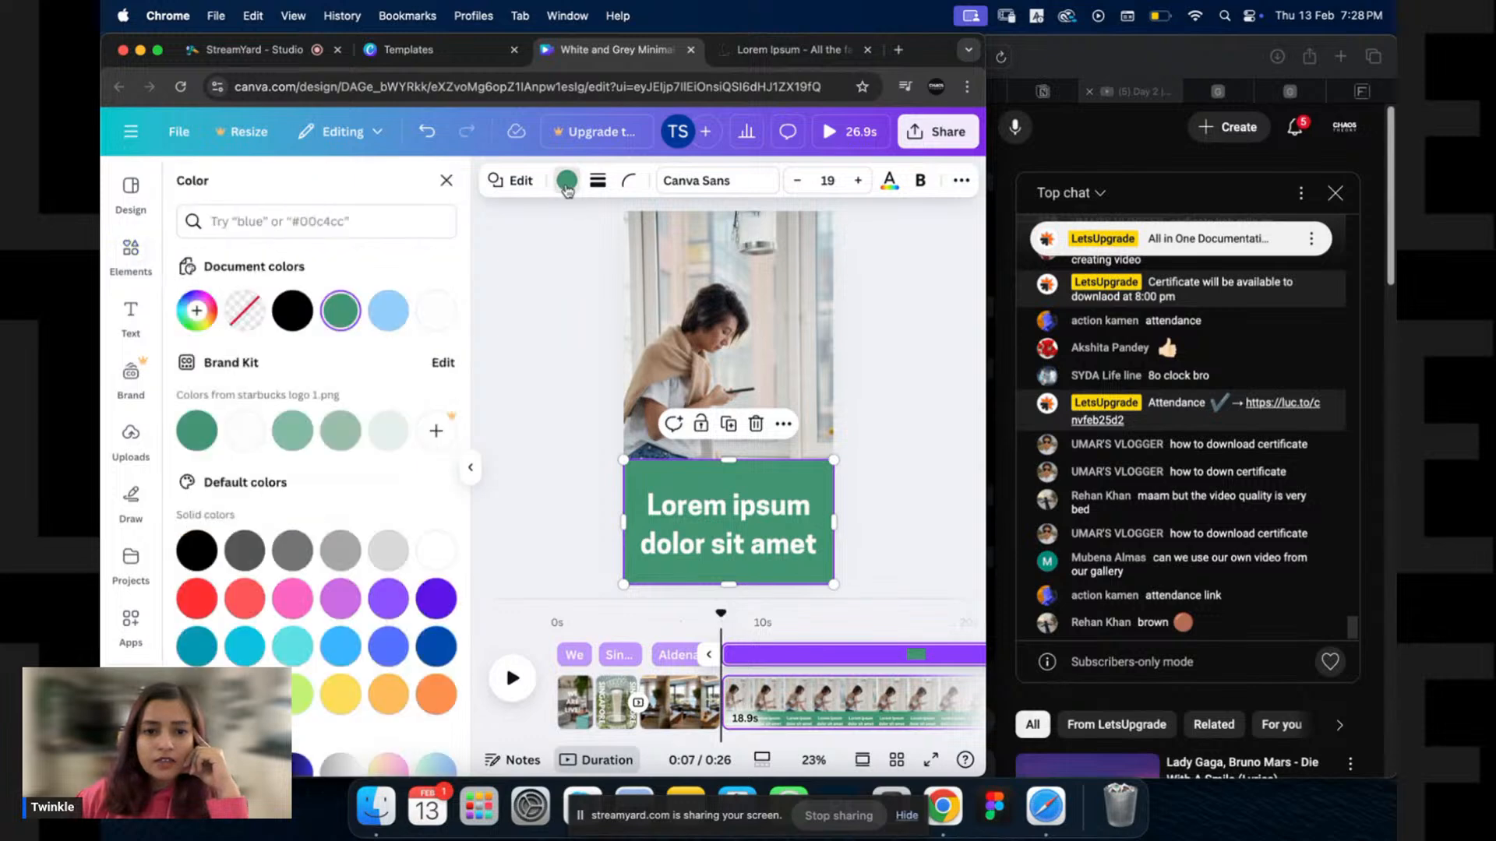
{"action": "left_click", "coordinate": [291, 314]}
Give the rectangle a vertical linear gradient from black to #000000 at 0% opacity.
{"action": "left_click", "coordinate": [207, 314]}
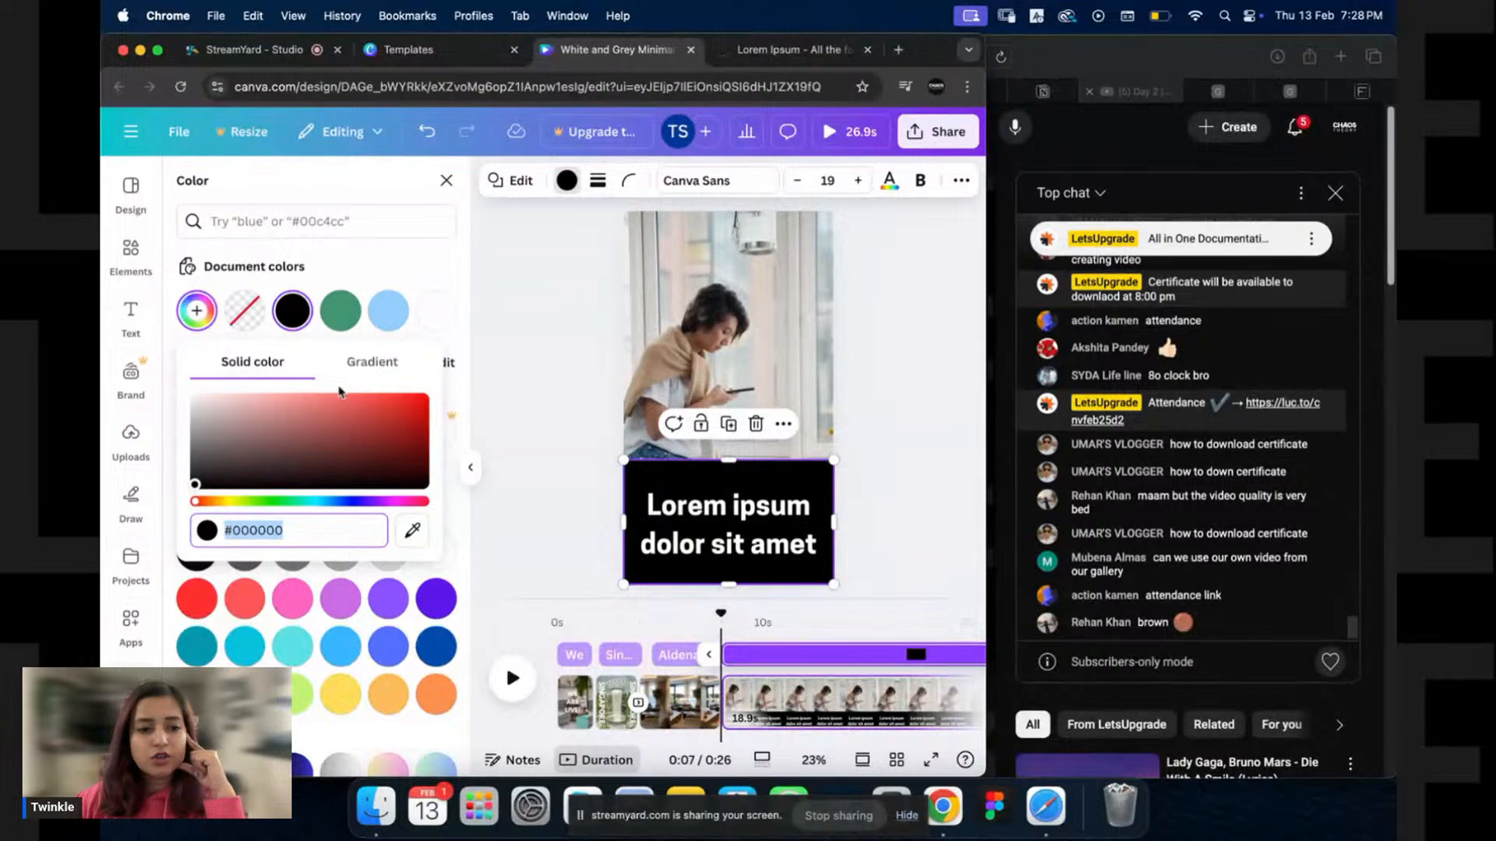
{"action": "left_click", "coordinate": [375, 365]}
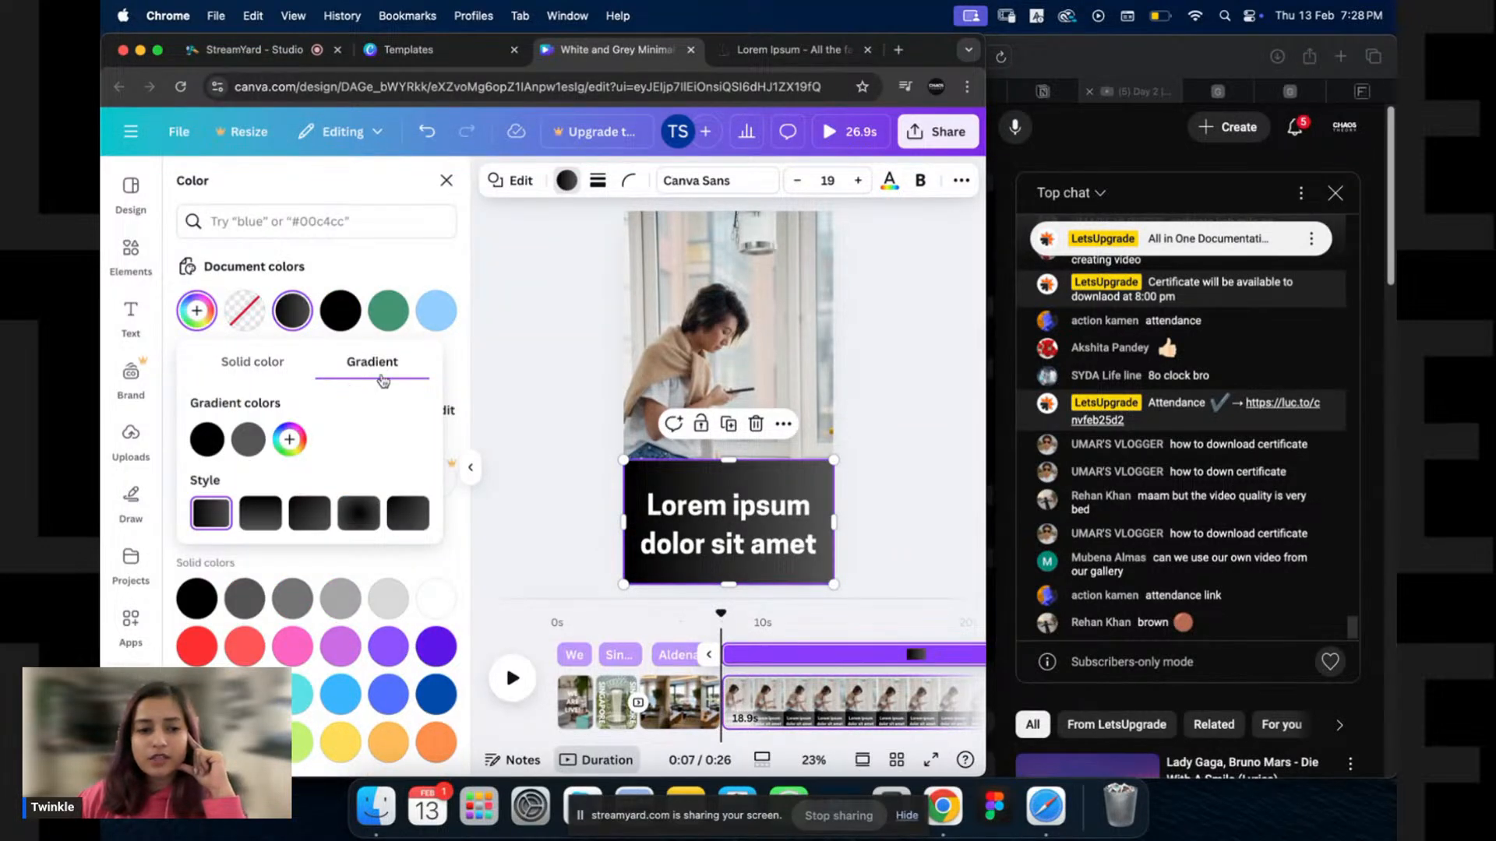
{"action": "left_click", "coordinate": [247, 442]}
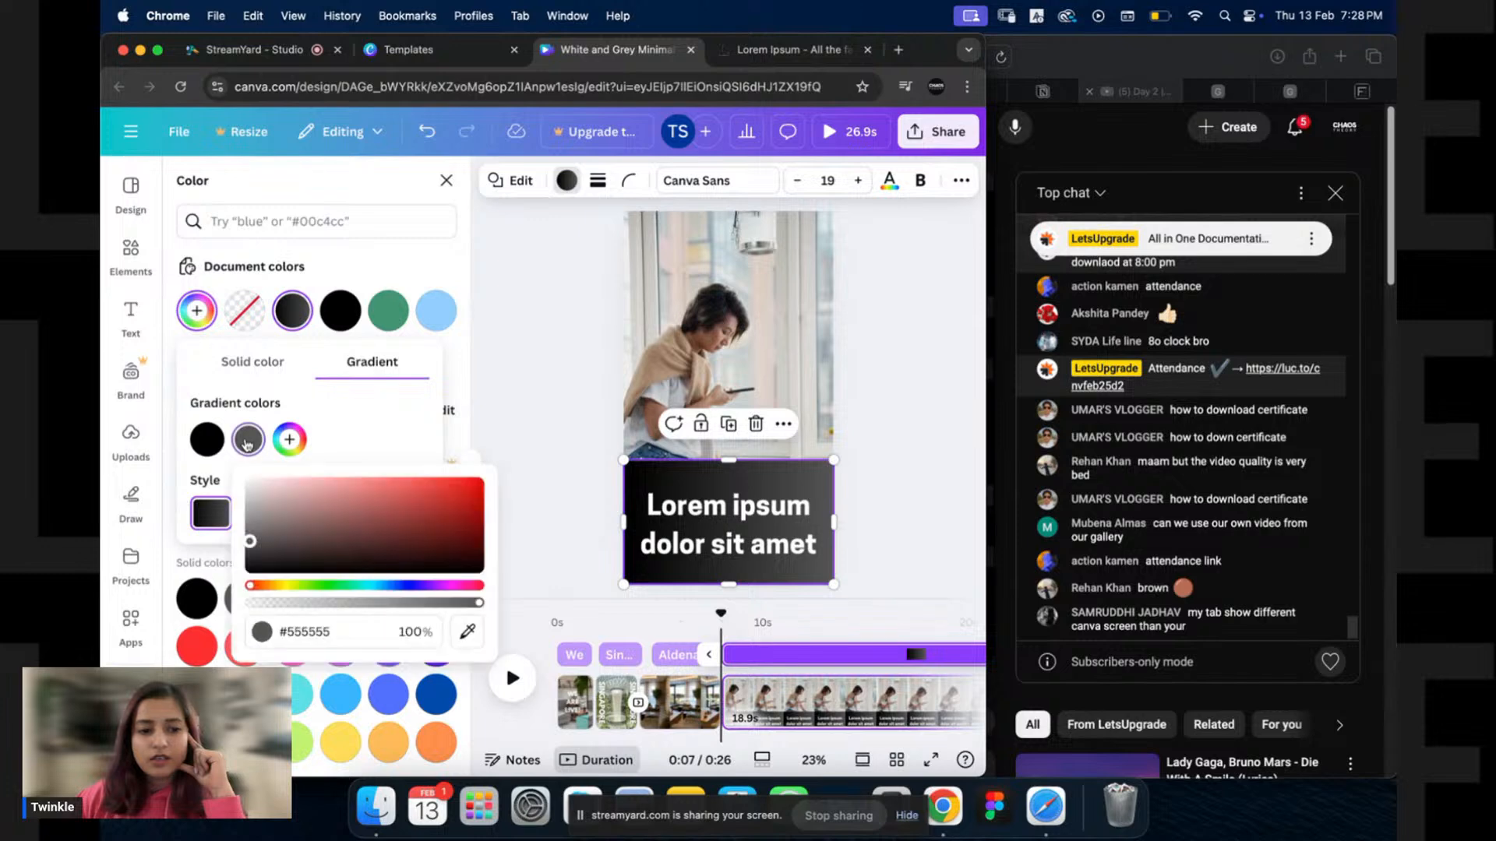
{"action": "left_click_drag", "start_coordinate": [265, 561], "coordinate": [245, 607]}
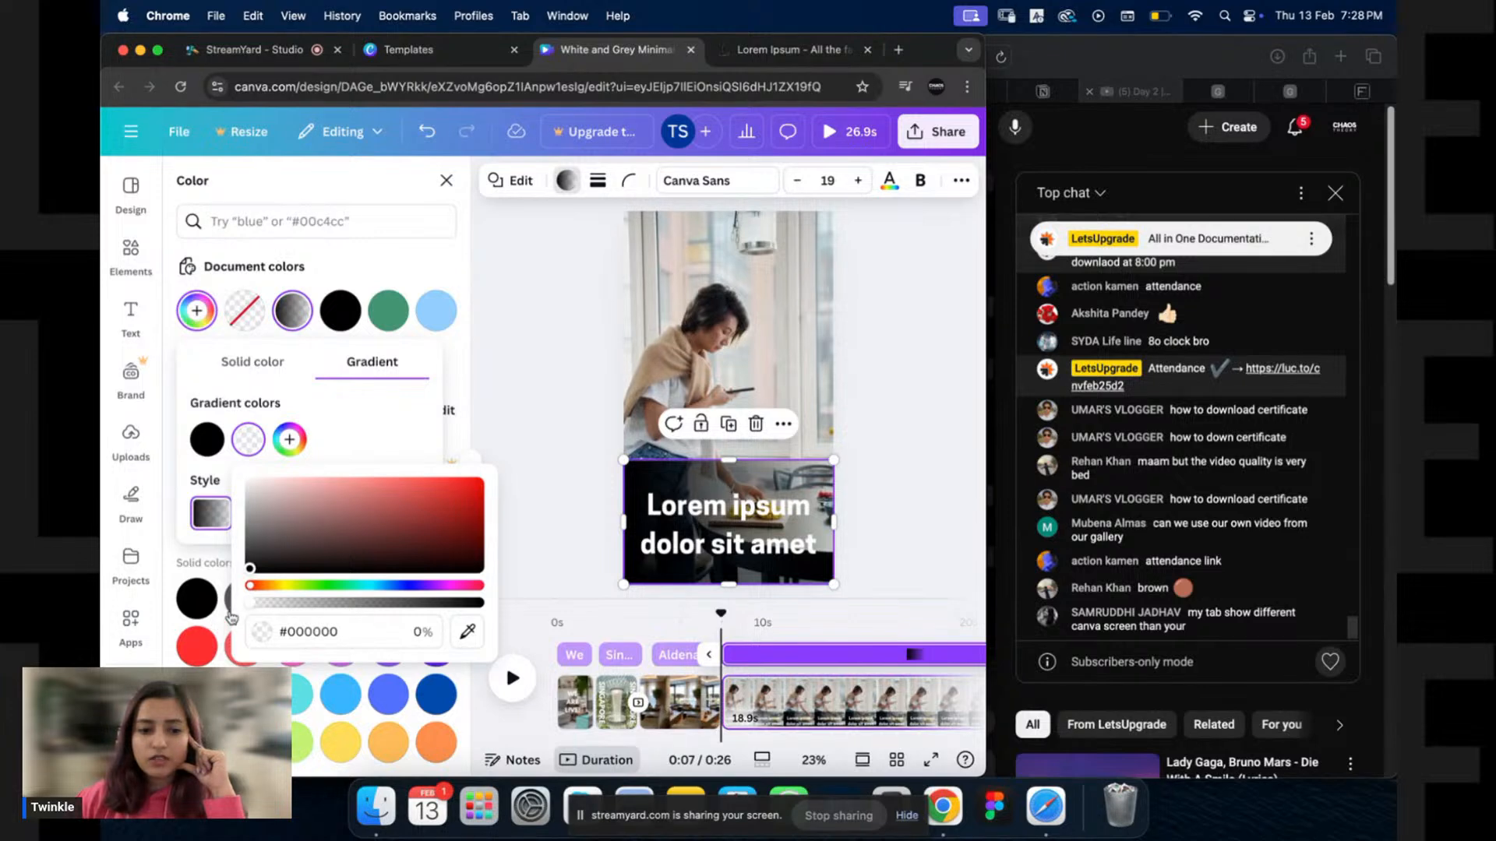
{"action": "left_click", "coordinate": [373, 427]}
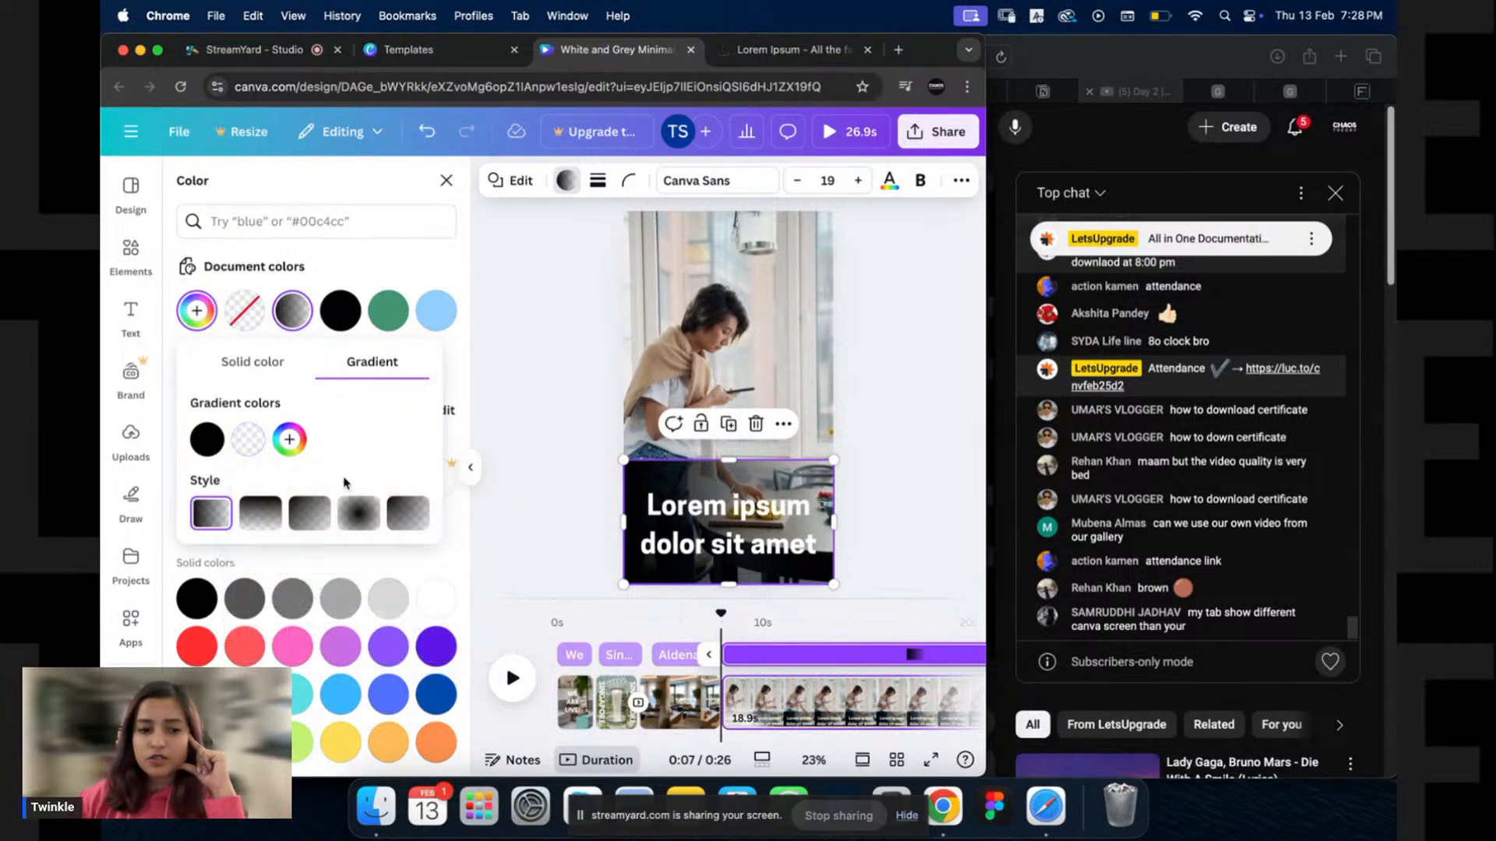
{"action": "left_click", "coordinate": [260, 517]}
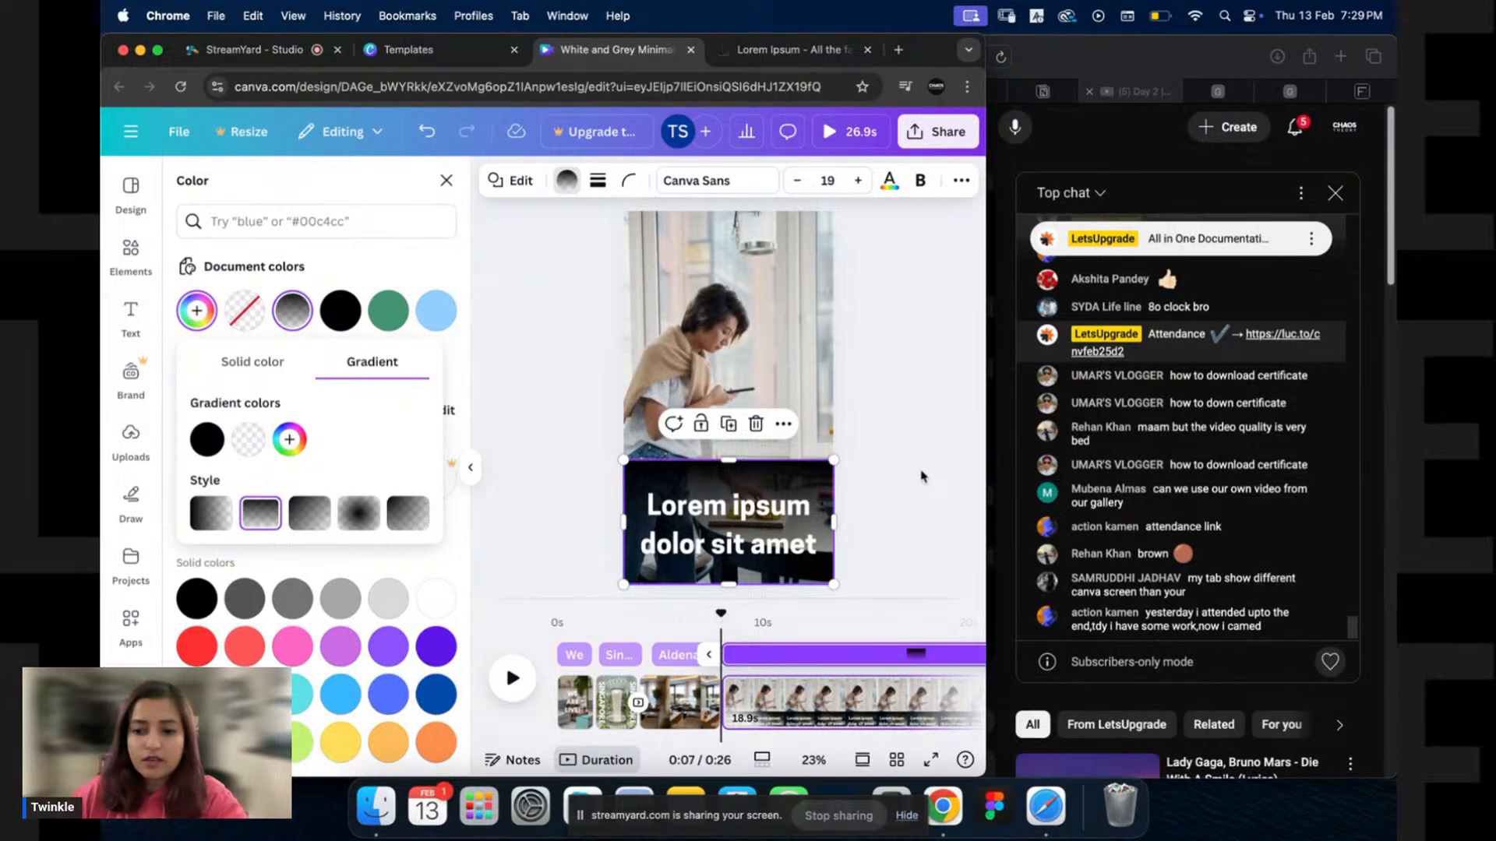
Rotate the gradient rectangle upside down so its solid black edge runs along the page's lower edge.
{"action": "left_click", "coordinate": [807, 482]}
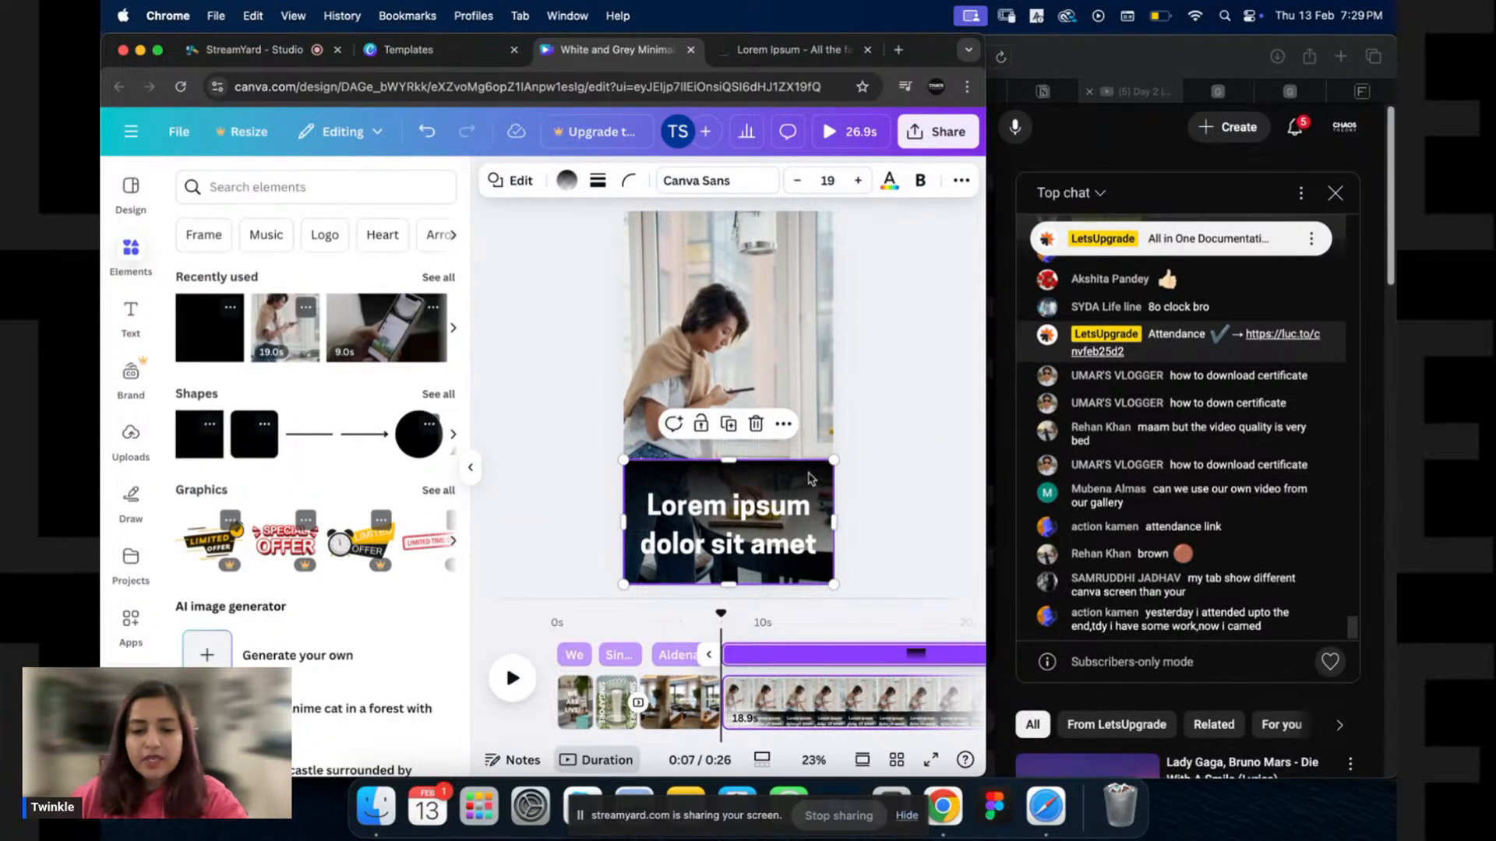
{"action": "left_click", "coordinate": [888, 420]}
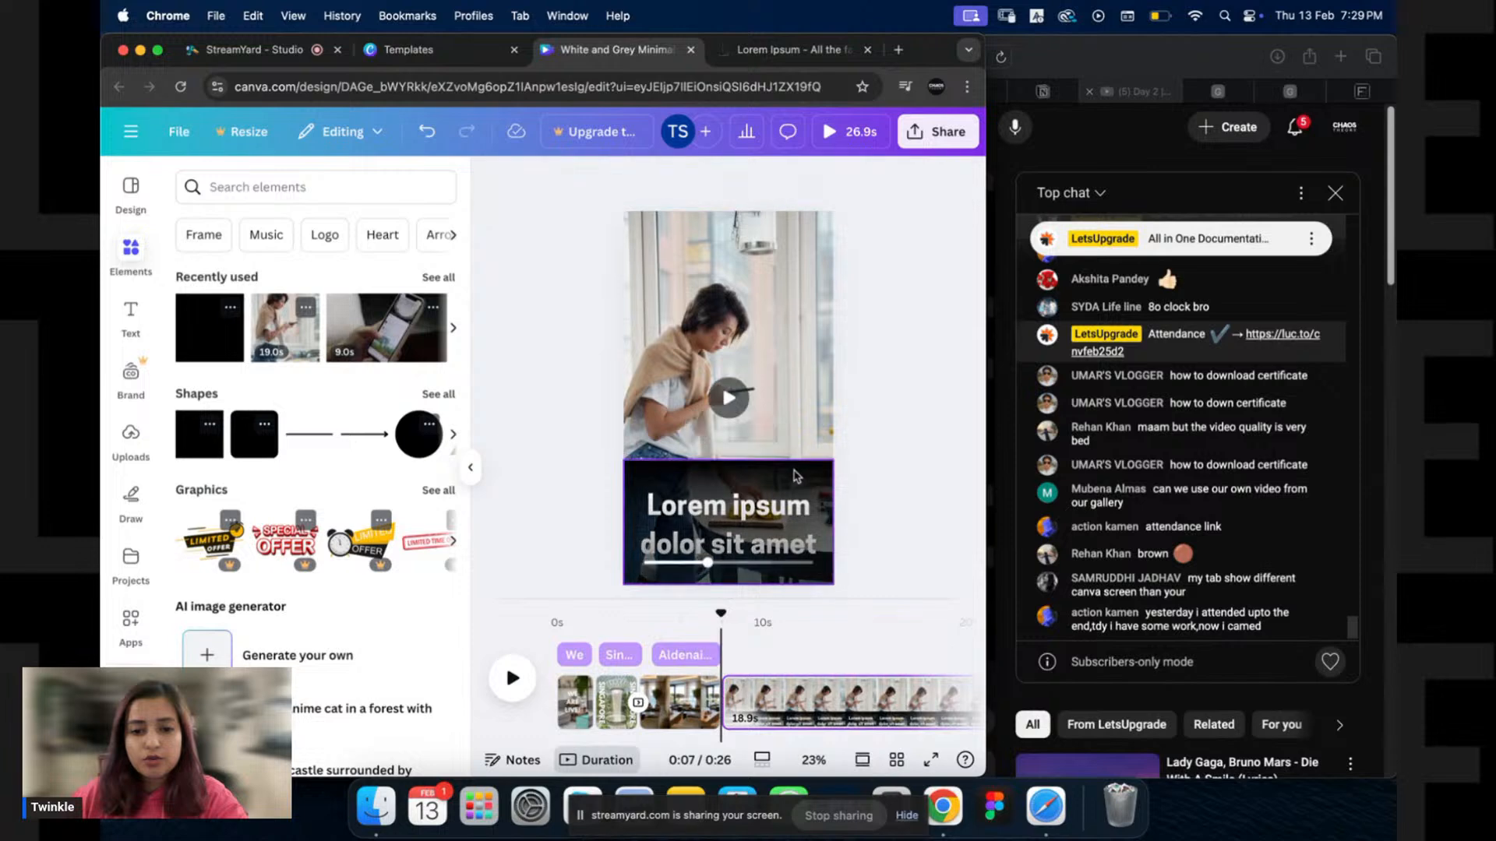
{"action": "left_click", "coordinate": [795, 475]}
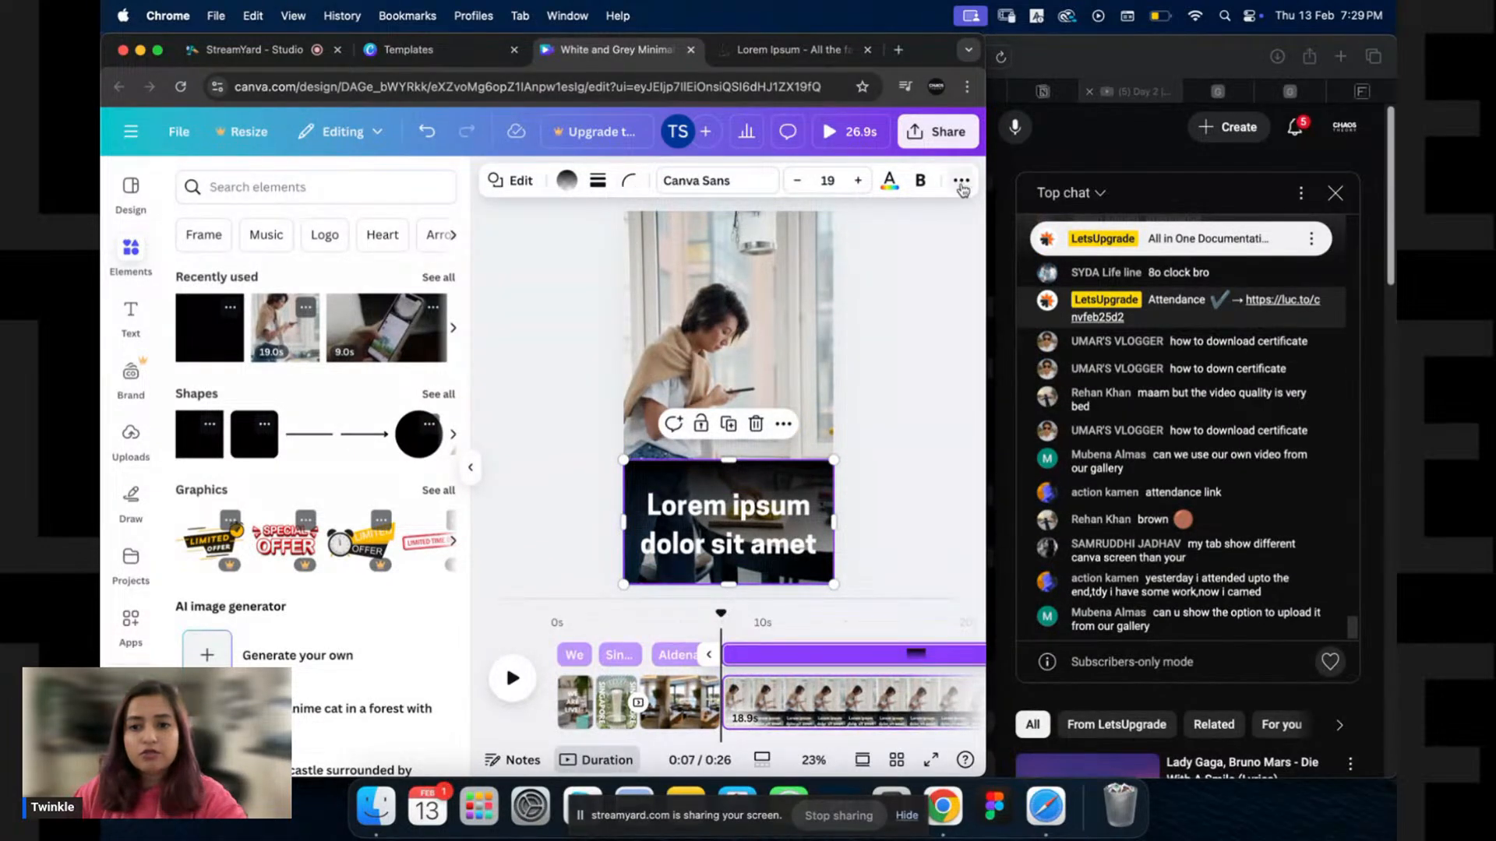
{"action": "left_click", "coordinate": [961, 182]}
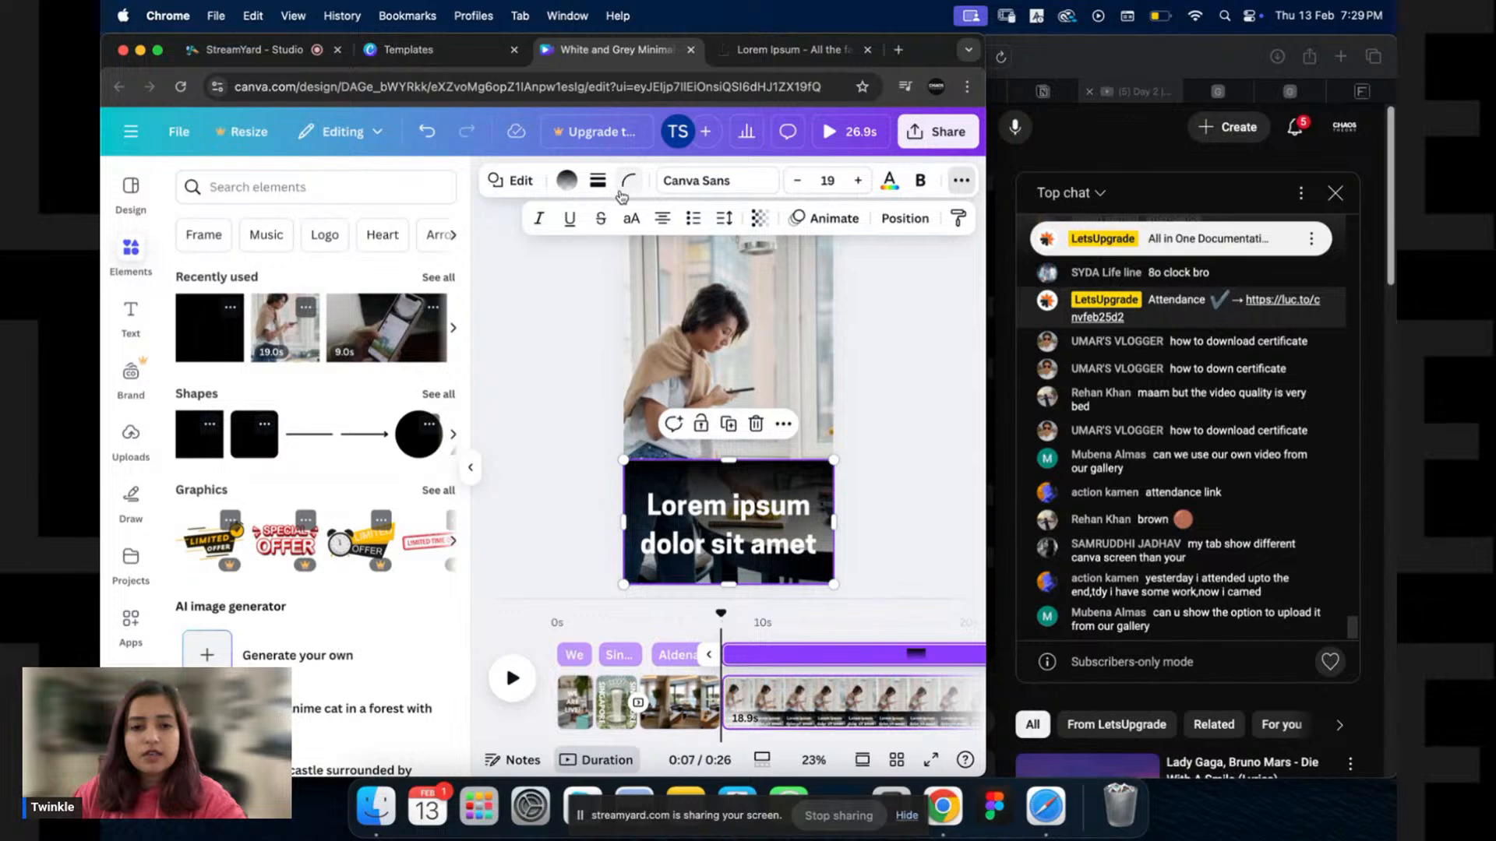
{"action": "left_click", "coordinate": [534, 420]}
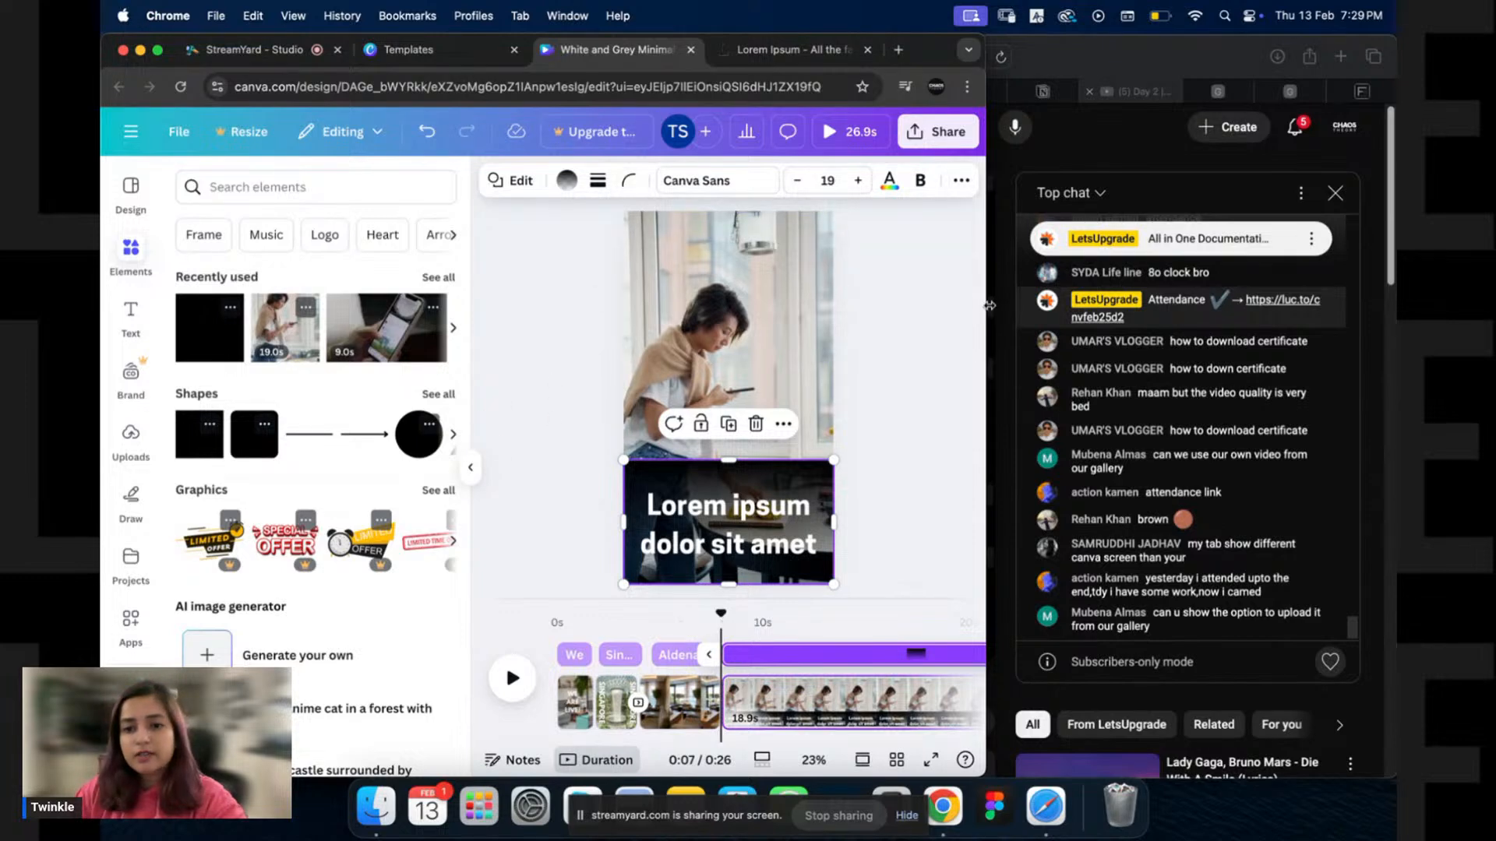
{"action": "double_click", "coordinate": [996, 306]}
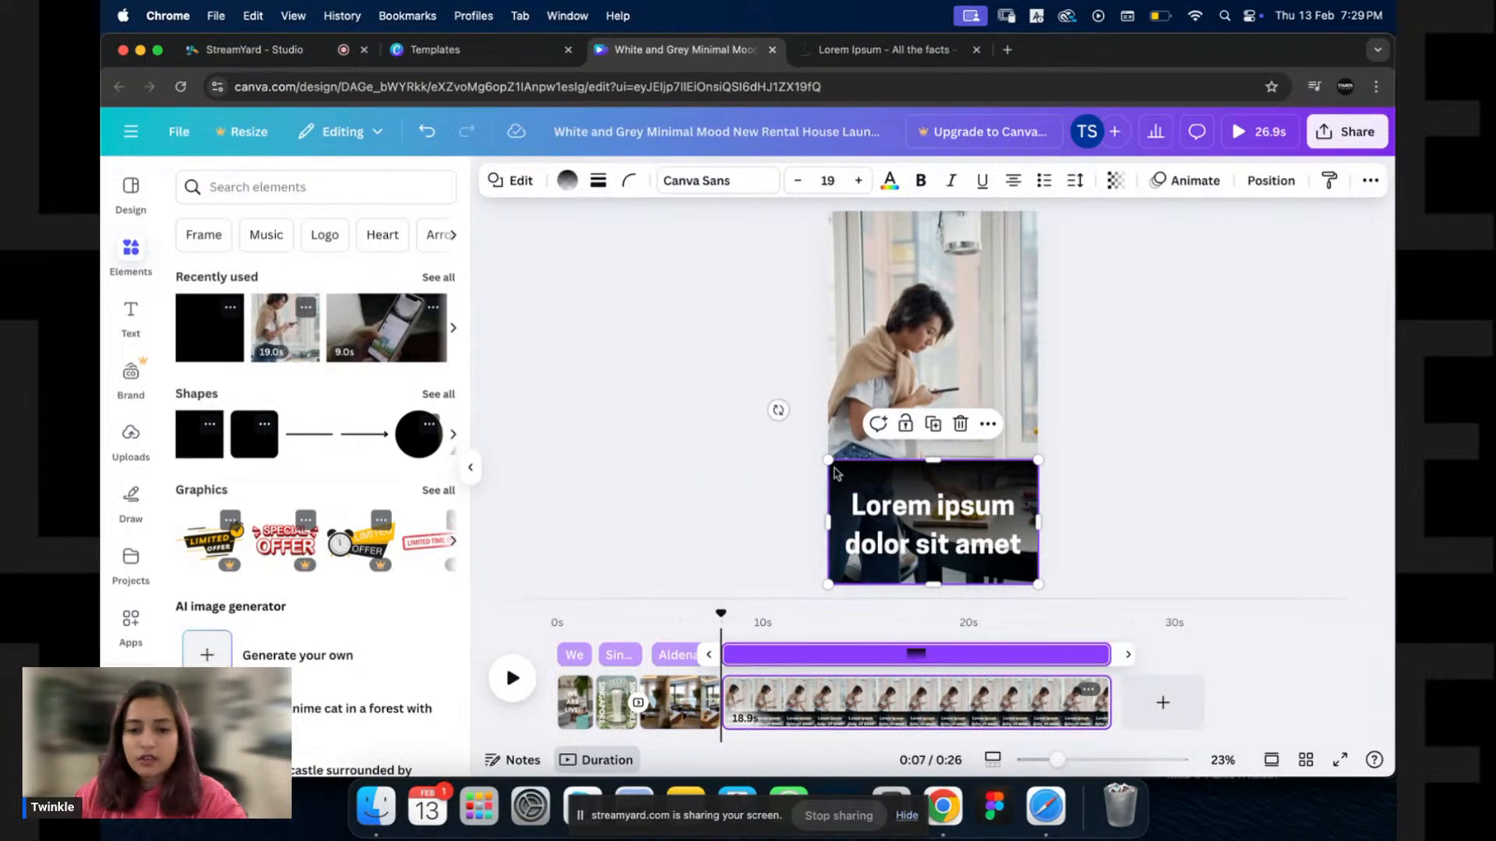
{"action": "left_click_drag", "start_coordinate": [878, 424], "coordinate": [1040, 598]}
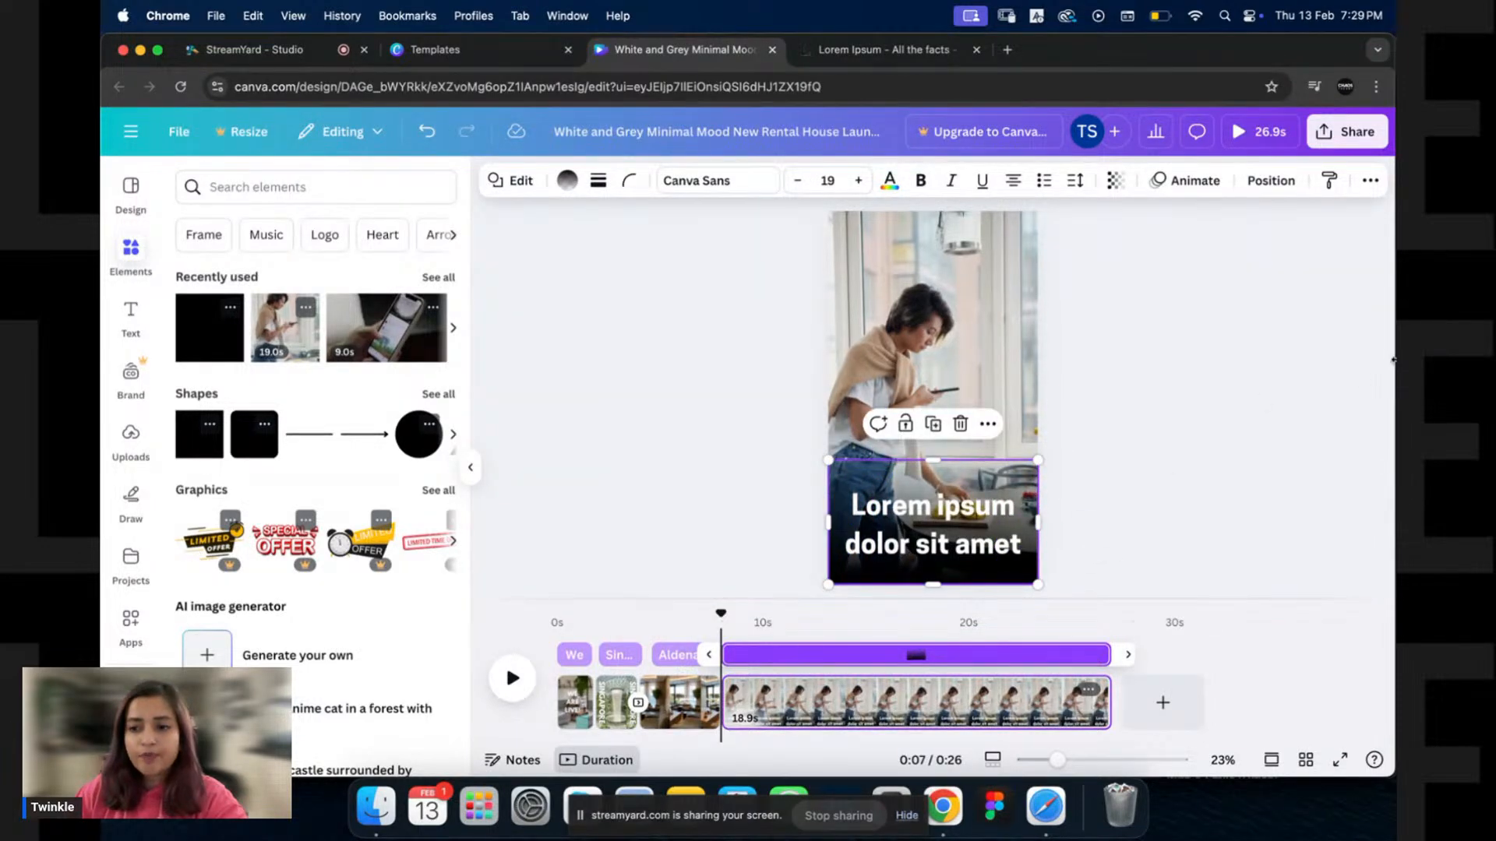
Play the video from the Lorem ipsum page to check how the gradient and text look.
{"action": "left_click_drag", "start_coordinate": [1393, 360], "coordinate": [834, 362]}
{"action": "left_click", "coordinate": [516, 653]}
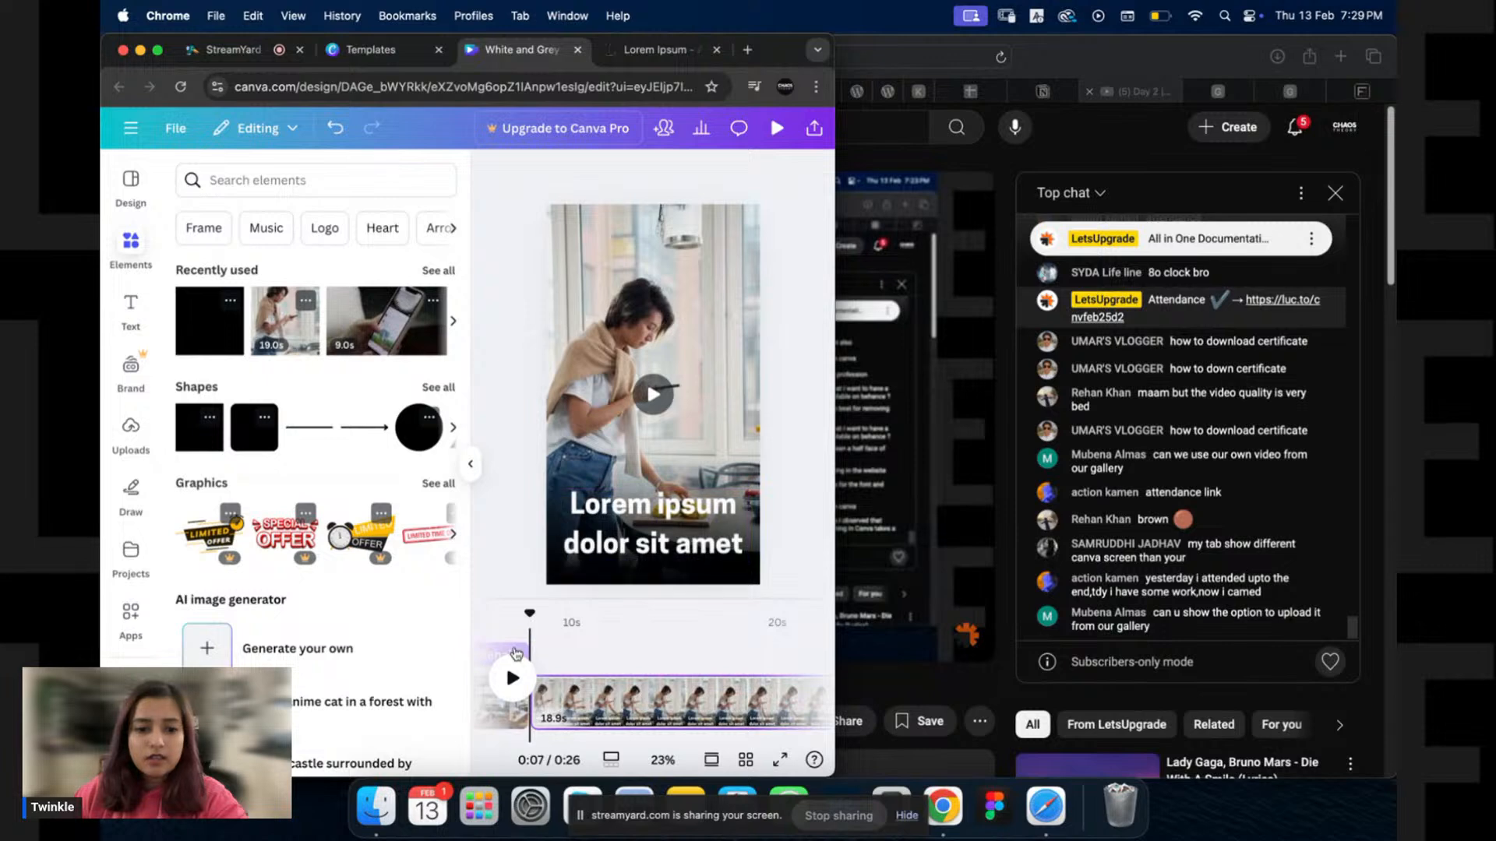
{"action": "left_click", "coordinate": [513, 676]}
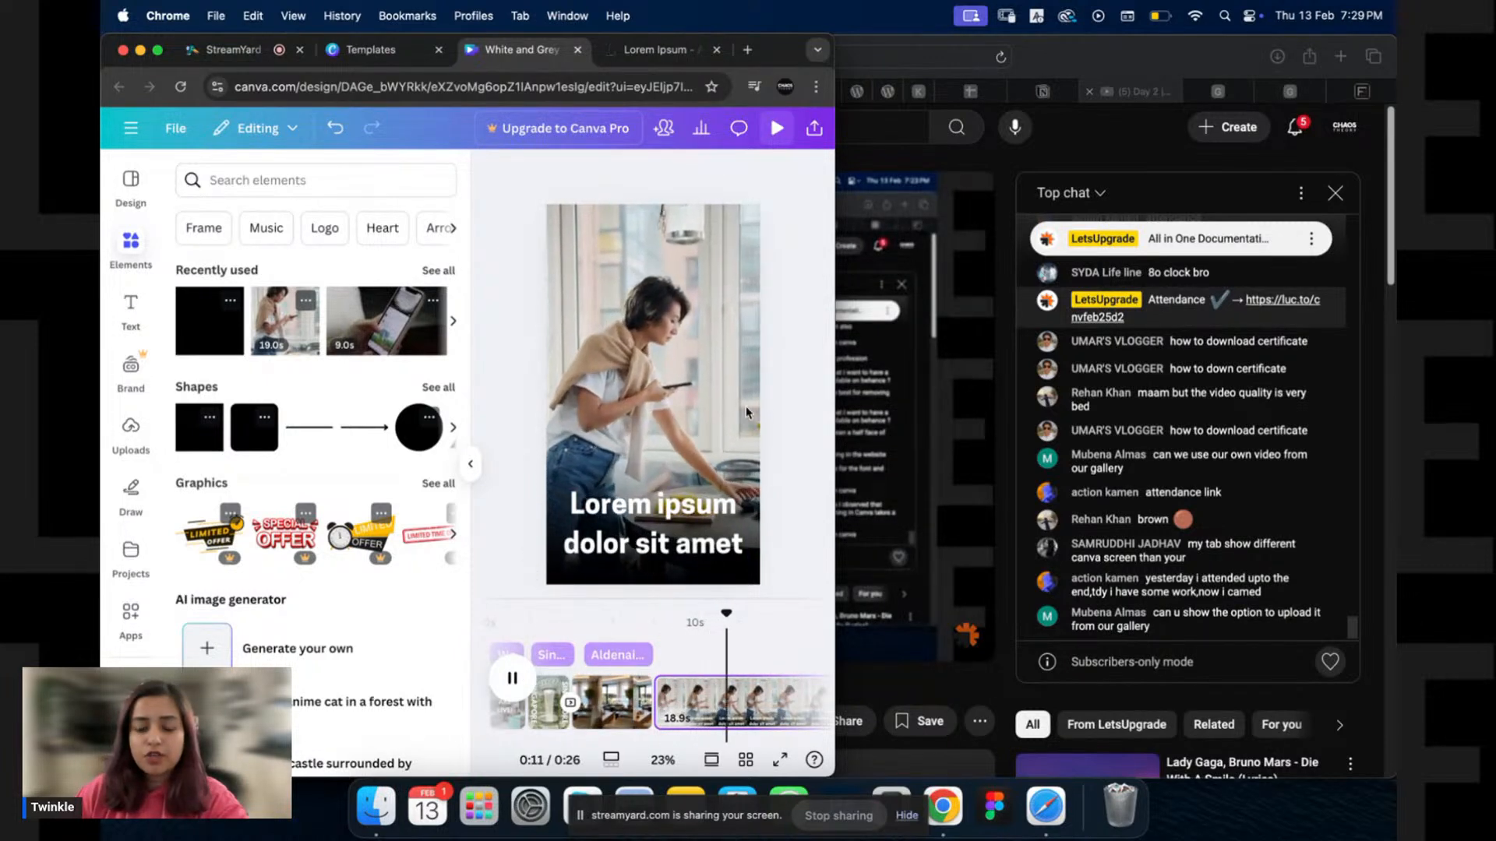
{"action": "left_click_drag", "start_coordinate": [834, 417], "coordinate": [1021, 417]}
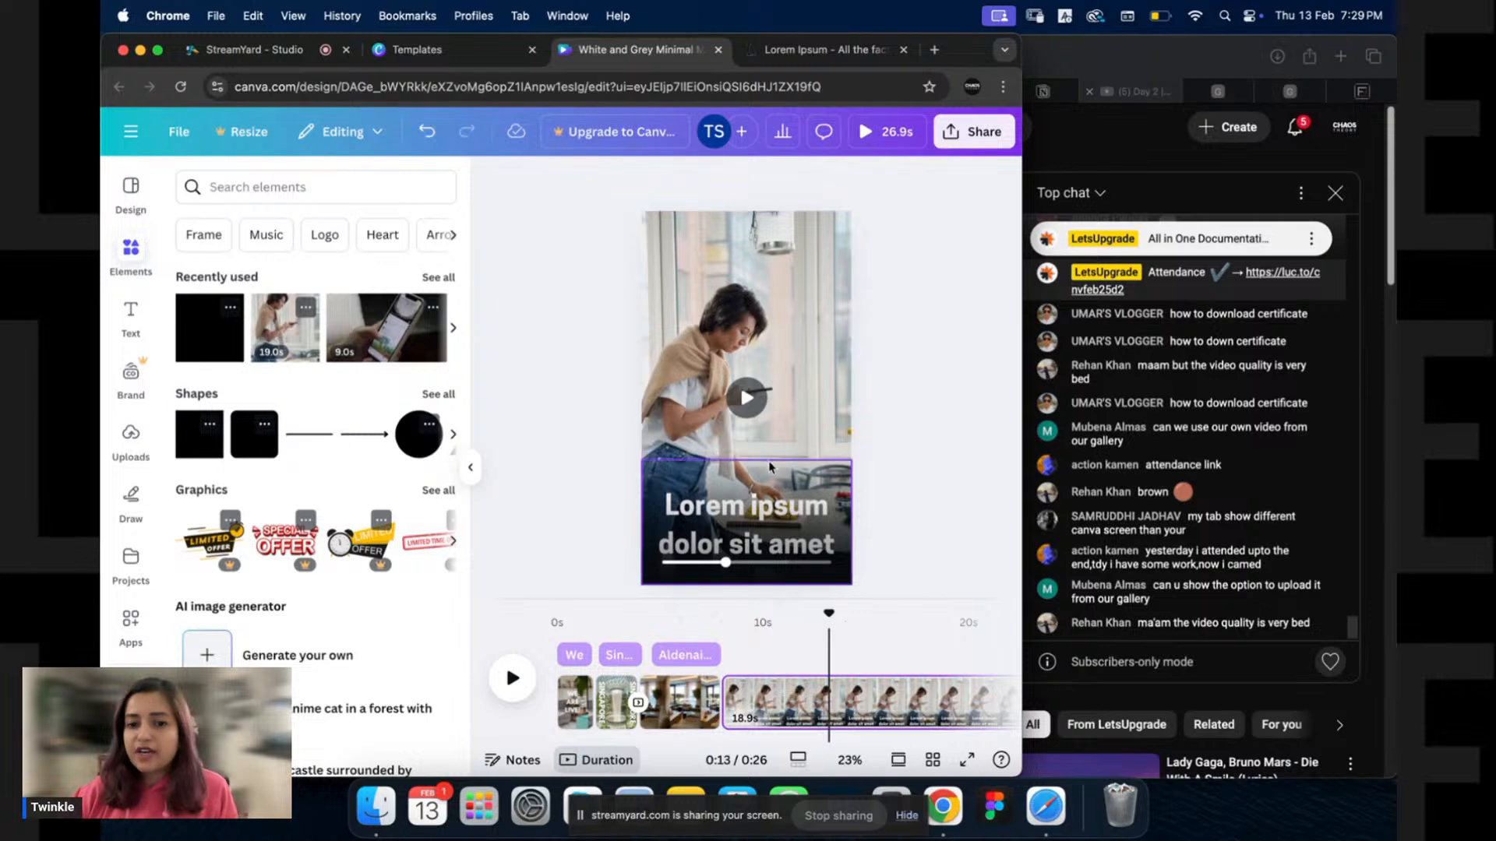
Left-align the Lorem ipsum text and, after trying purple, color it light orange from the default solid colors.
{"action": "left_click", "coordinate": [747, 524]}
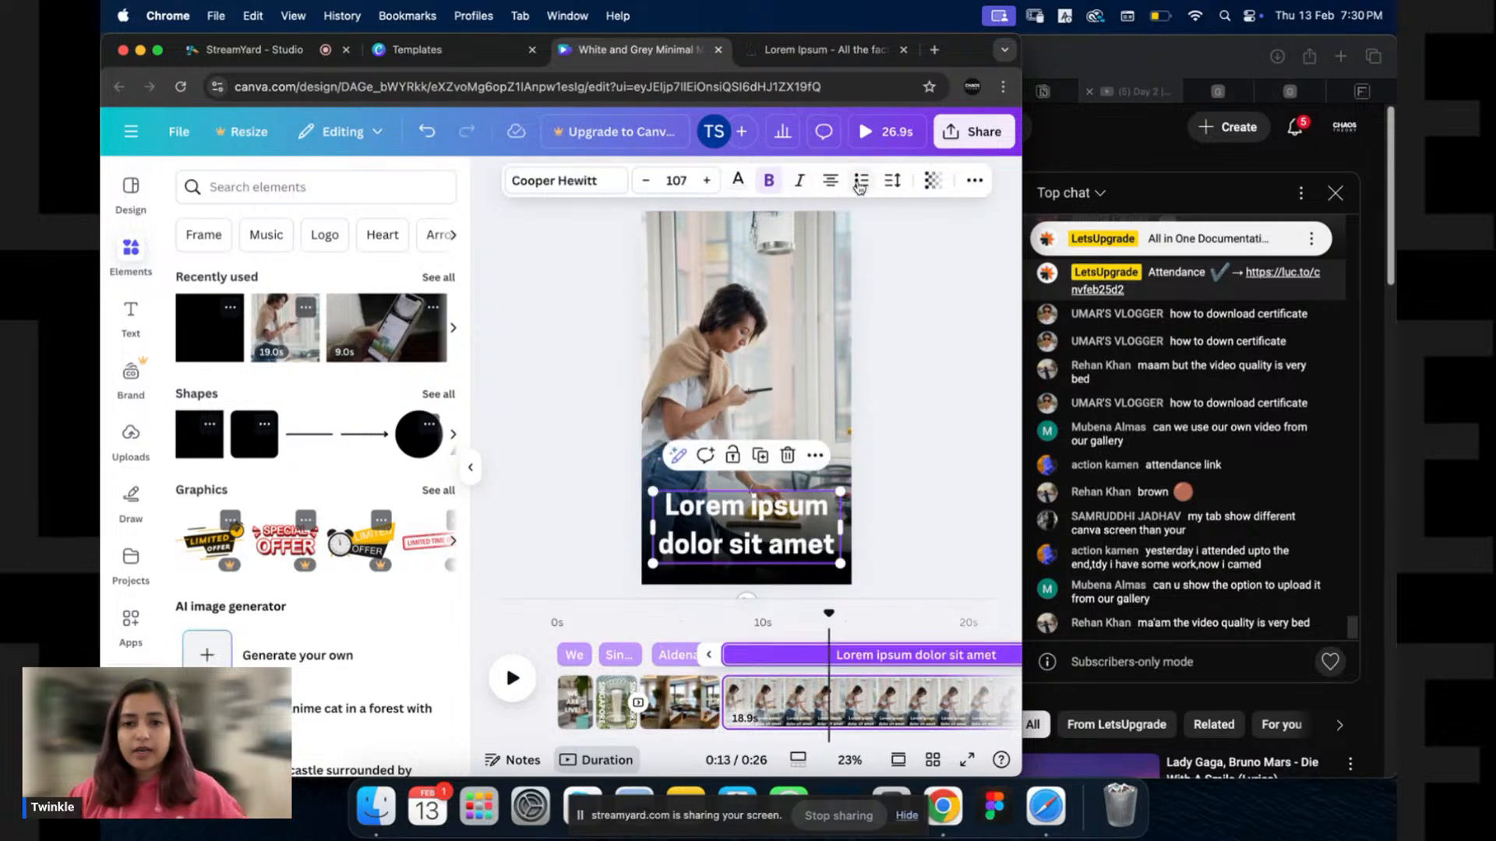
{"action": "left_click", "coordinate": [831, 180]}
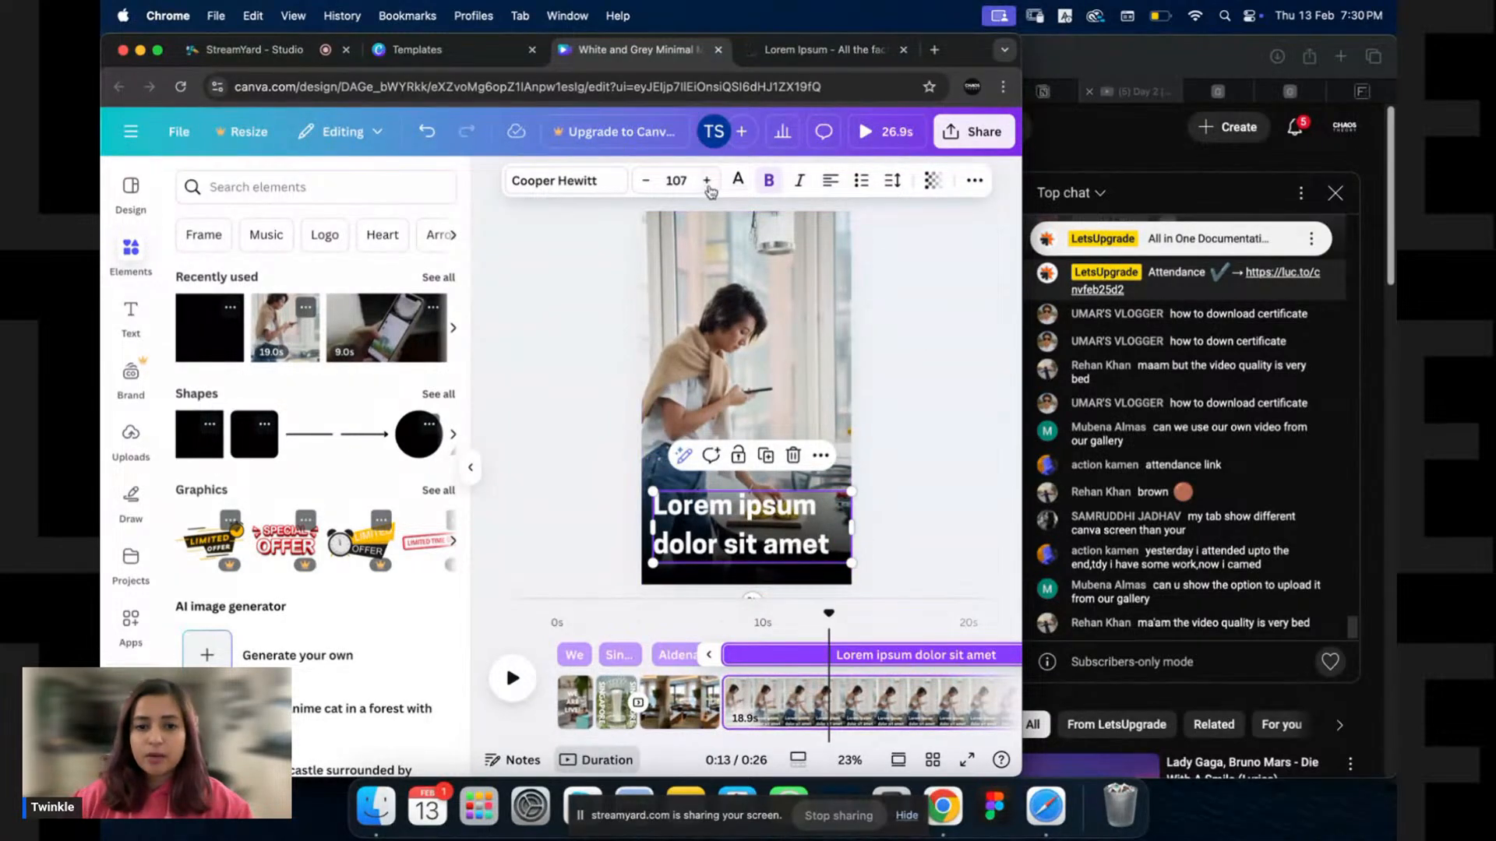
{"action": "left_click", "coordinate": [738, 180]}
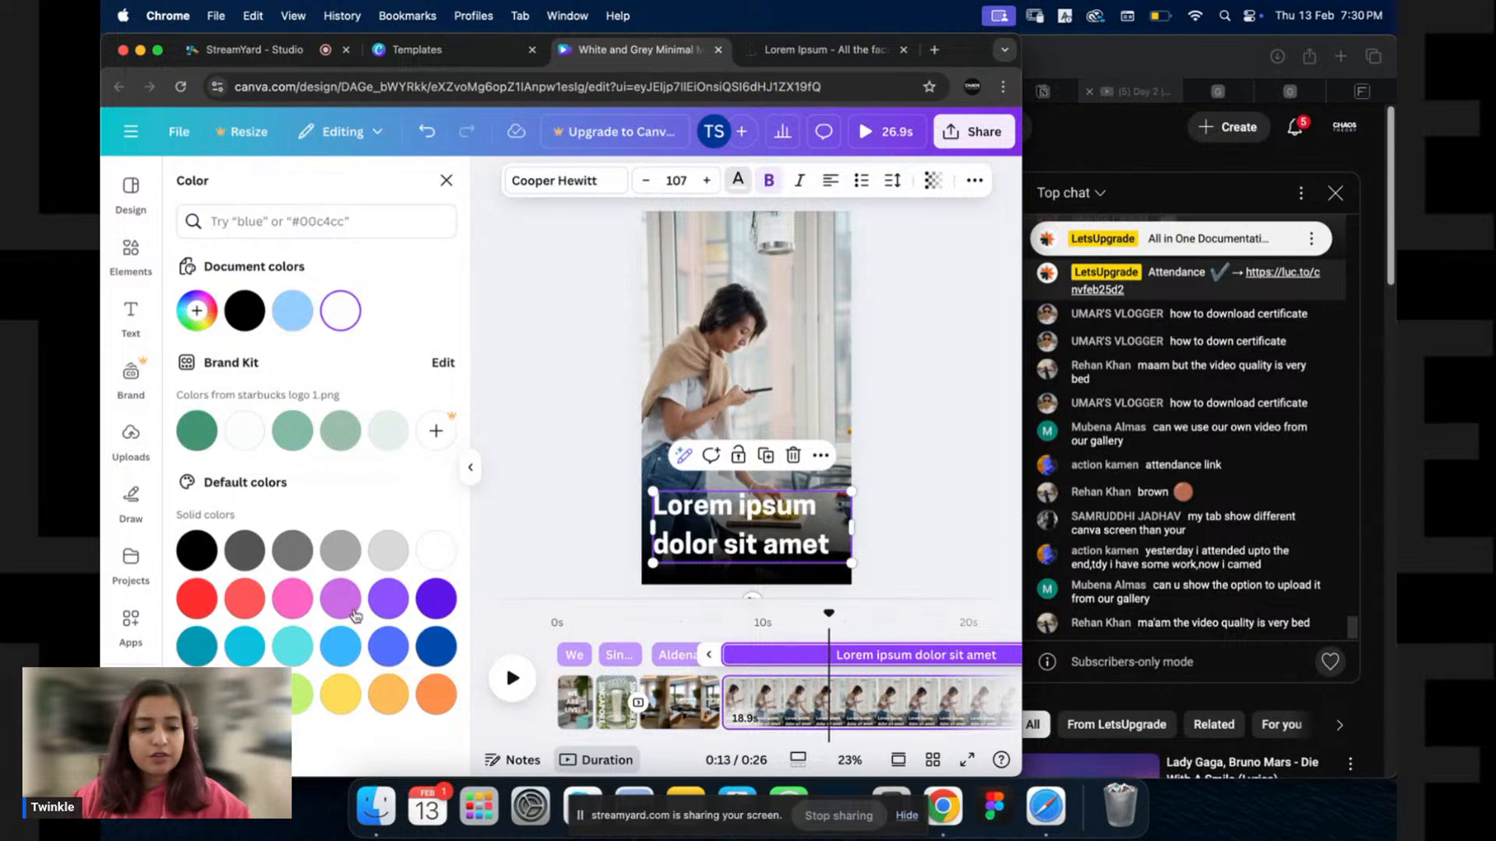
{"action": "left_click", "coordinate": [341, 598]}
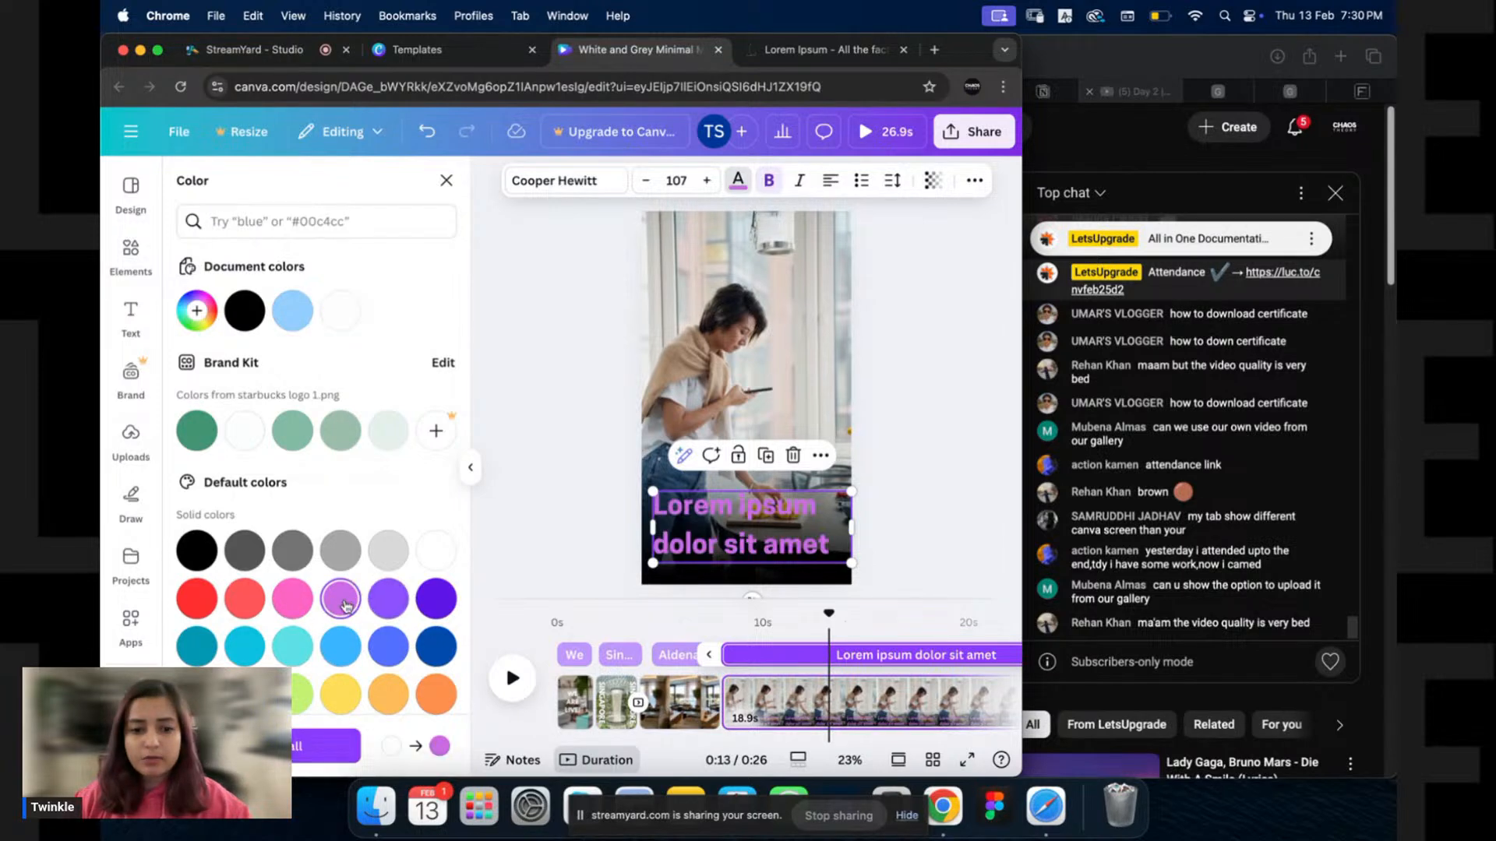
{"action": "left_click", "coordinate": [393, 698]}
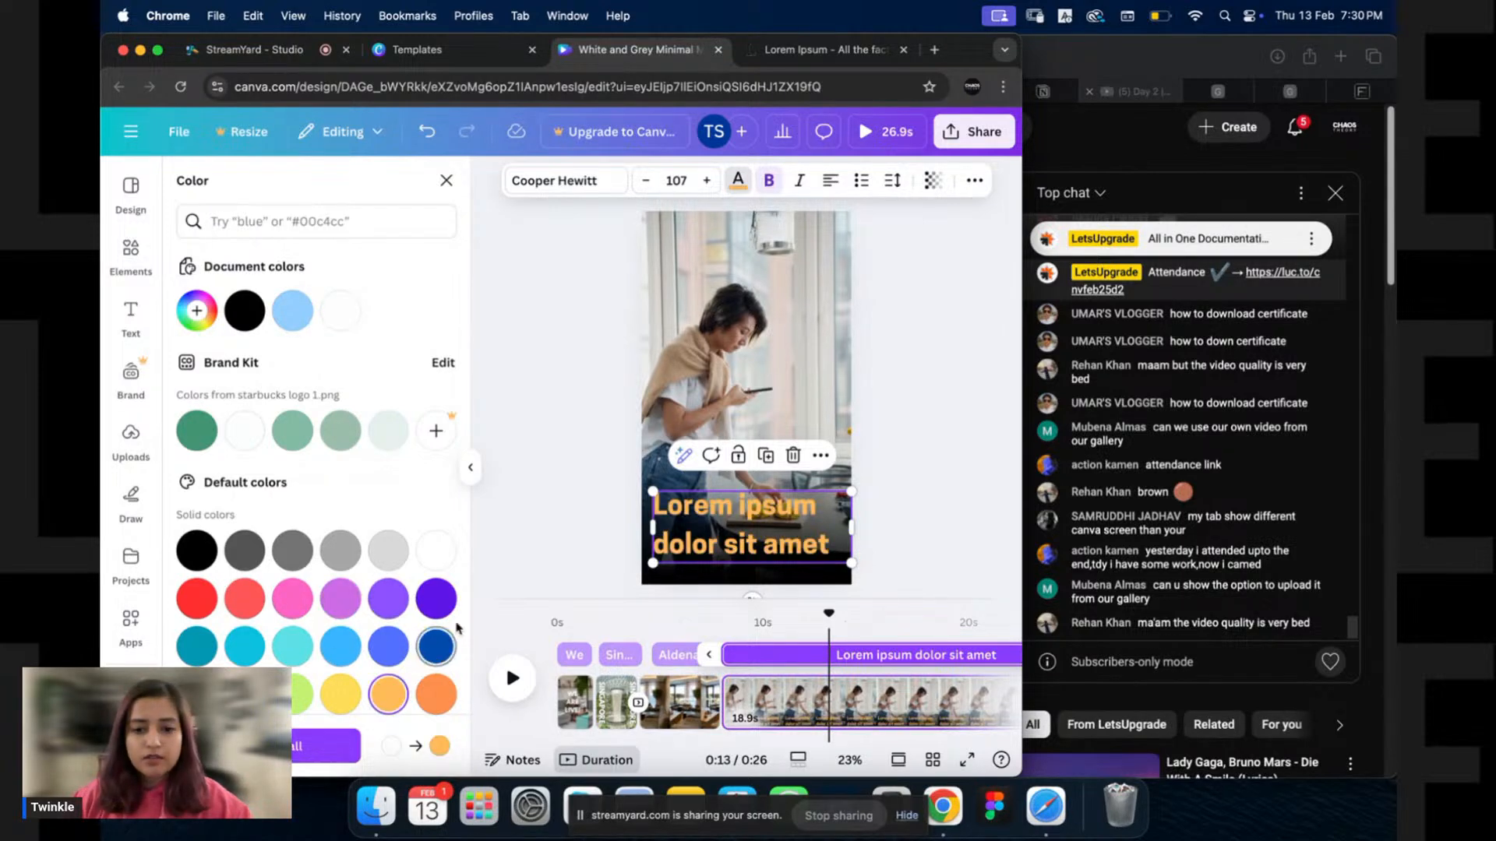
{"action": "left_click", "coordinate": [559, 468]}
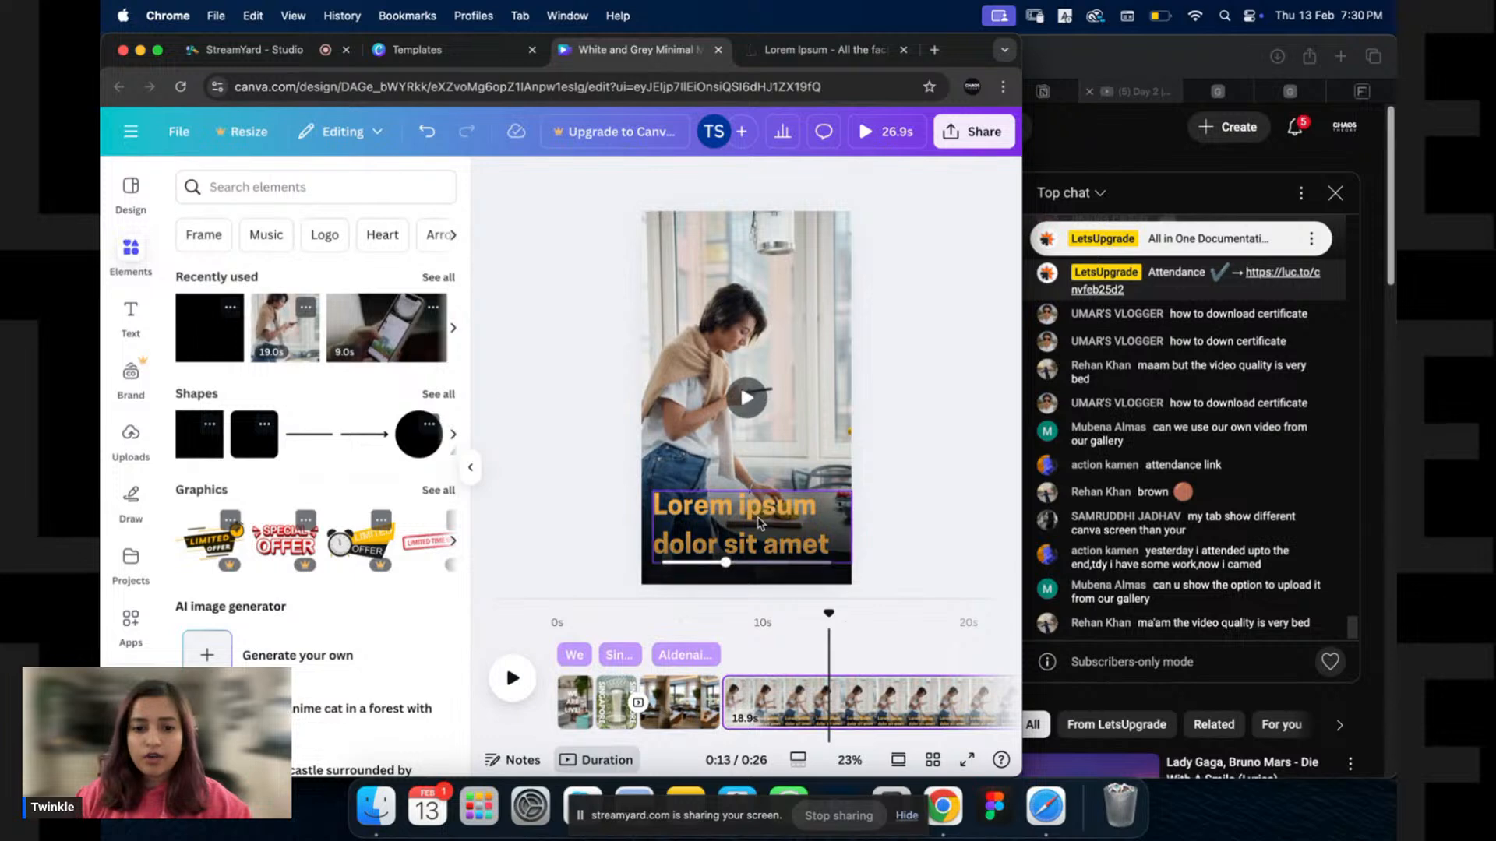
Scale the Lorem ipsum text down to about size 102.
{"action": "left_click", "coordinate": [830, 494]}
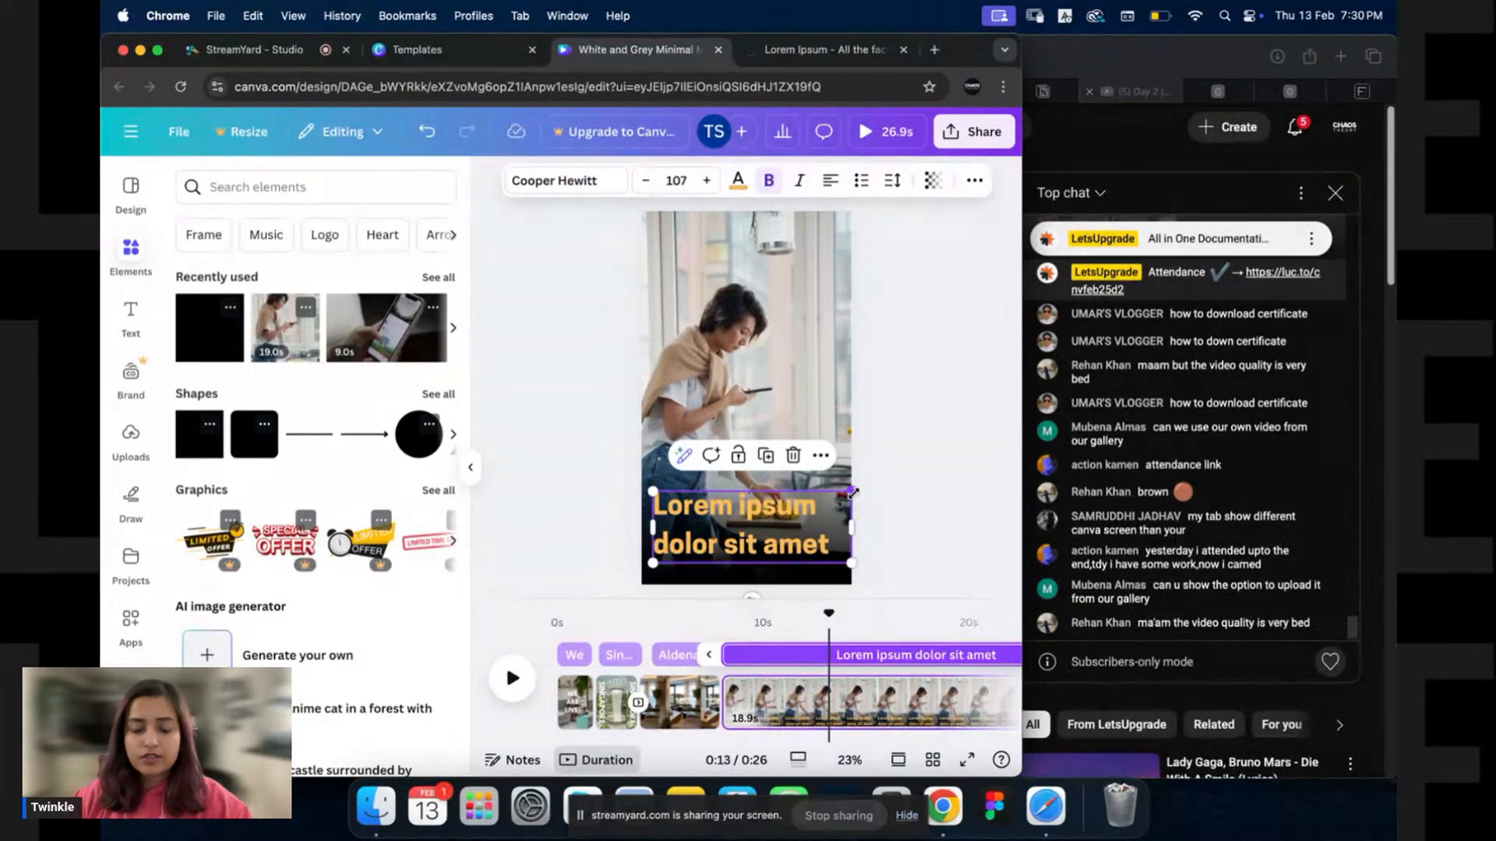
{"action": "mouse_move", "coordinate": [851, 505]}
{"action": "left_mouse_down"}
{"action": "mouse_move", "coordinate": [822, 519]}
{"action": "mouse_move", "coordinate": [843, 494]}
{"action": "left_mouse_up"}
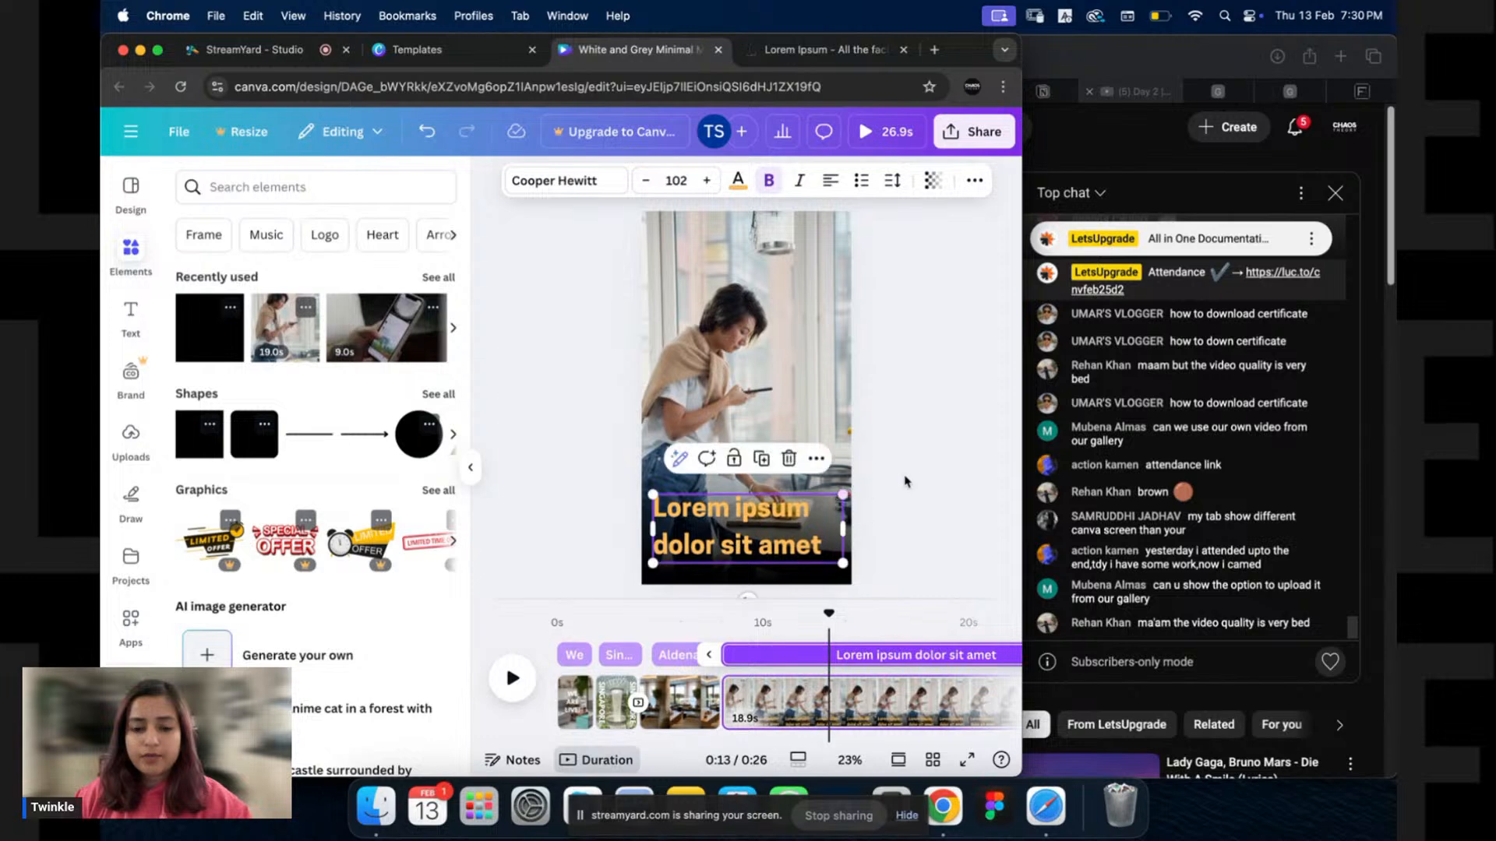
{"action": "left_click", "coordinate": [921, 476]}
Try the Ascend animation on the Lorem ipsum text, and replace it with Typewriter on enter.
{"action": "left_click", "coordinate": [840, 516]}
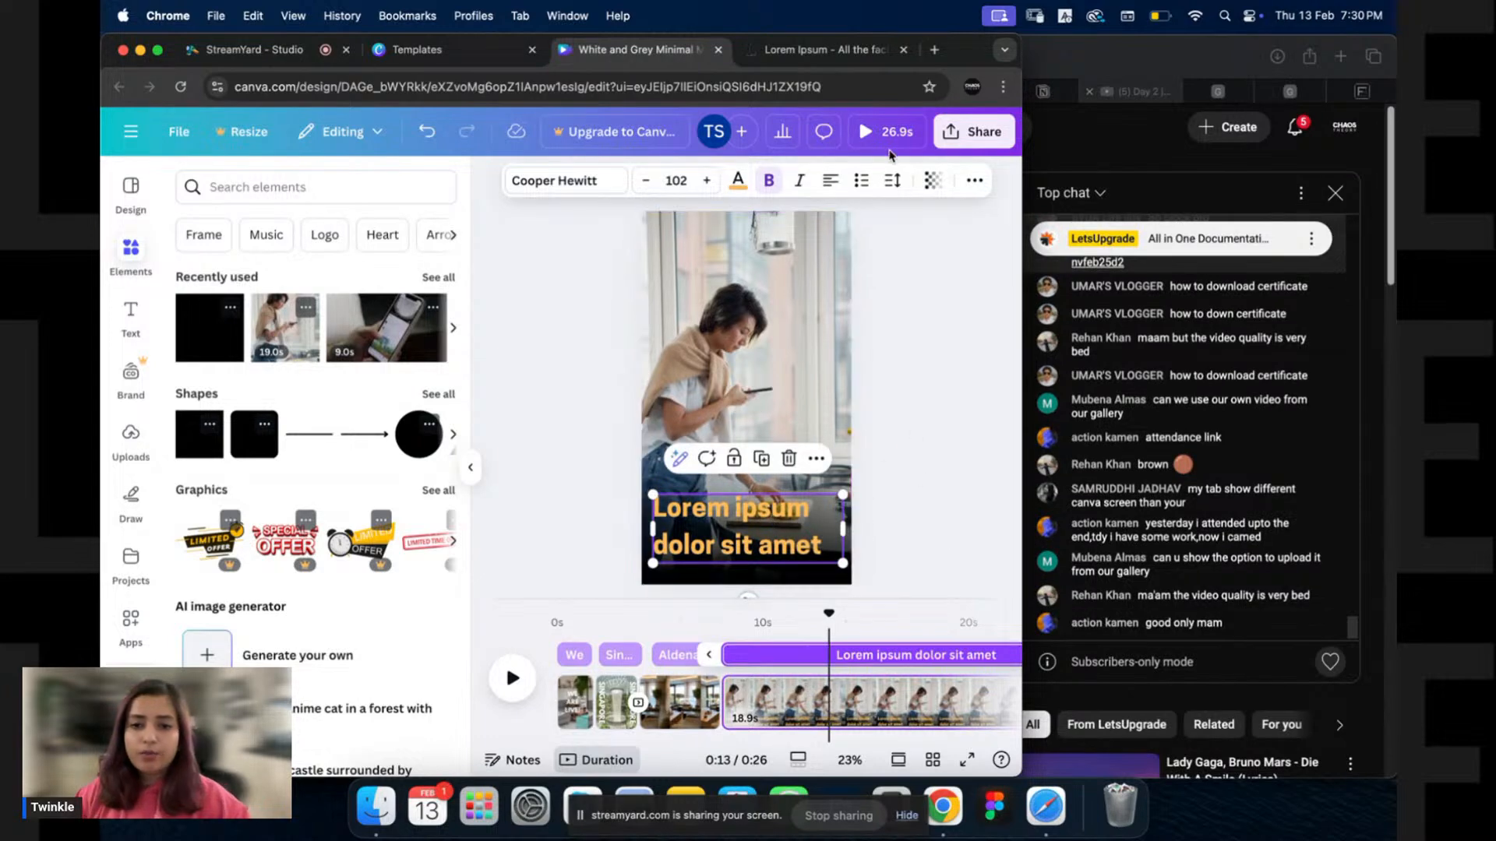
{"action": "left_click", "coordinate": [971, 184]}
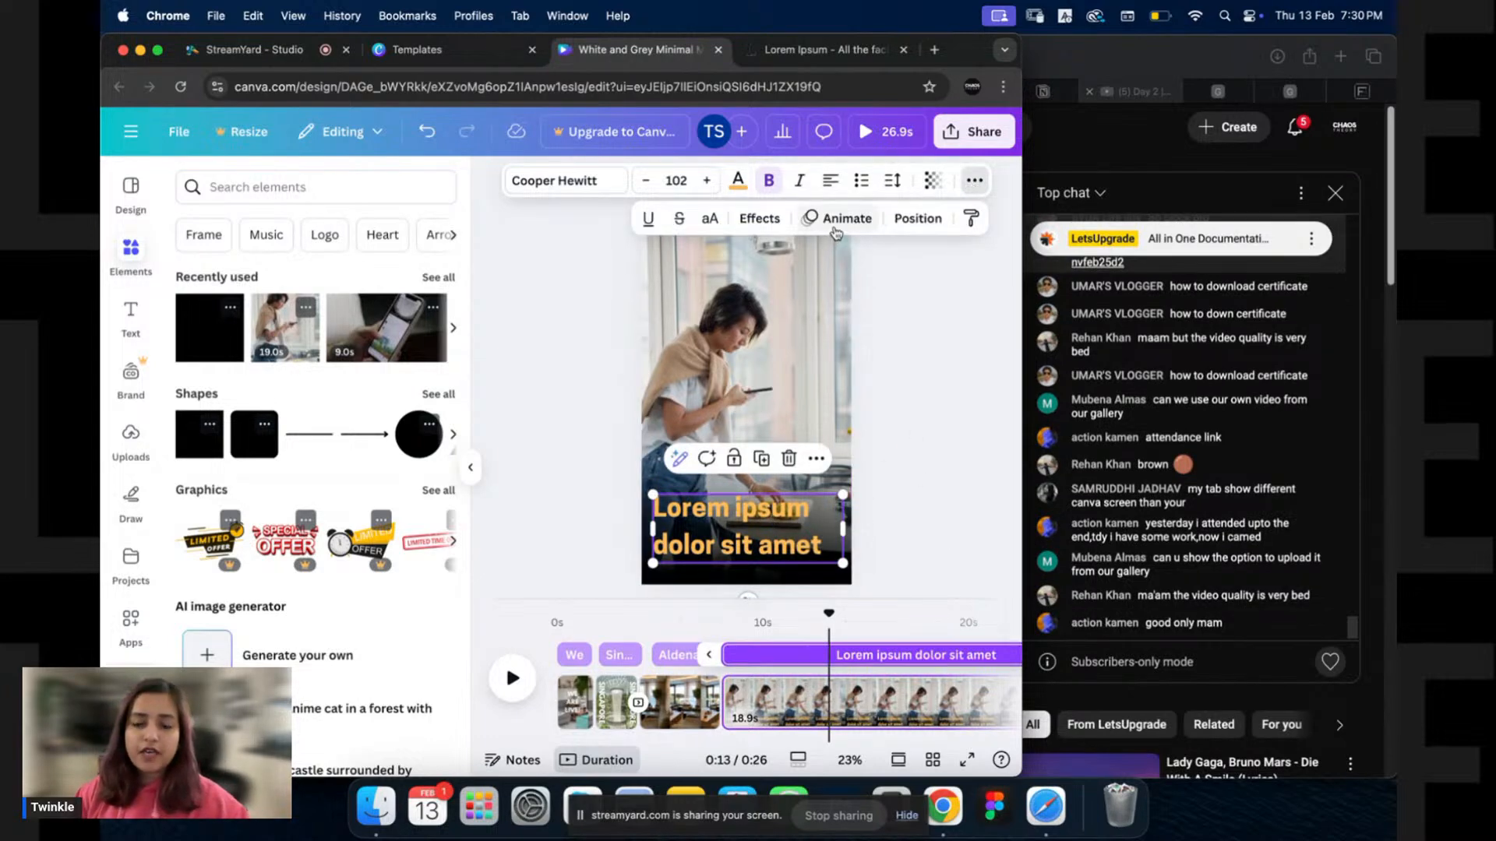
{"action": "left_click", "coordinate": [834, 231]}
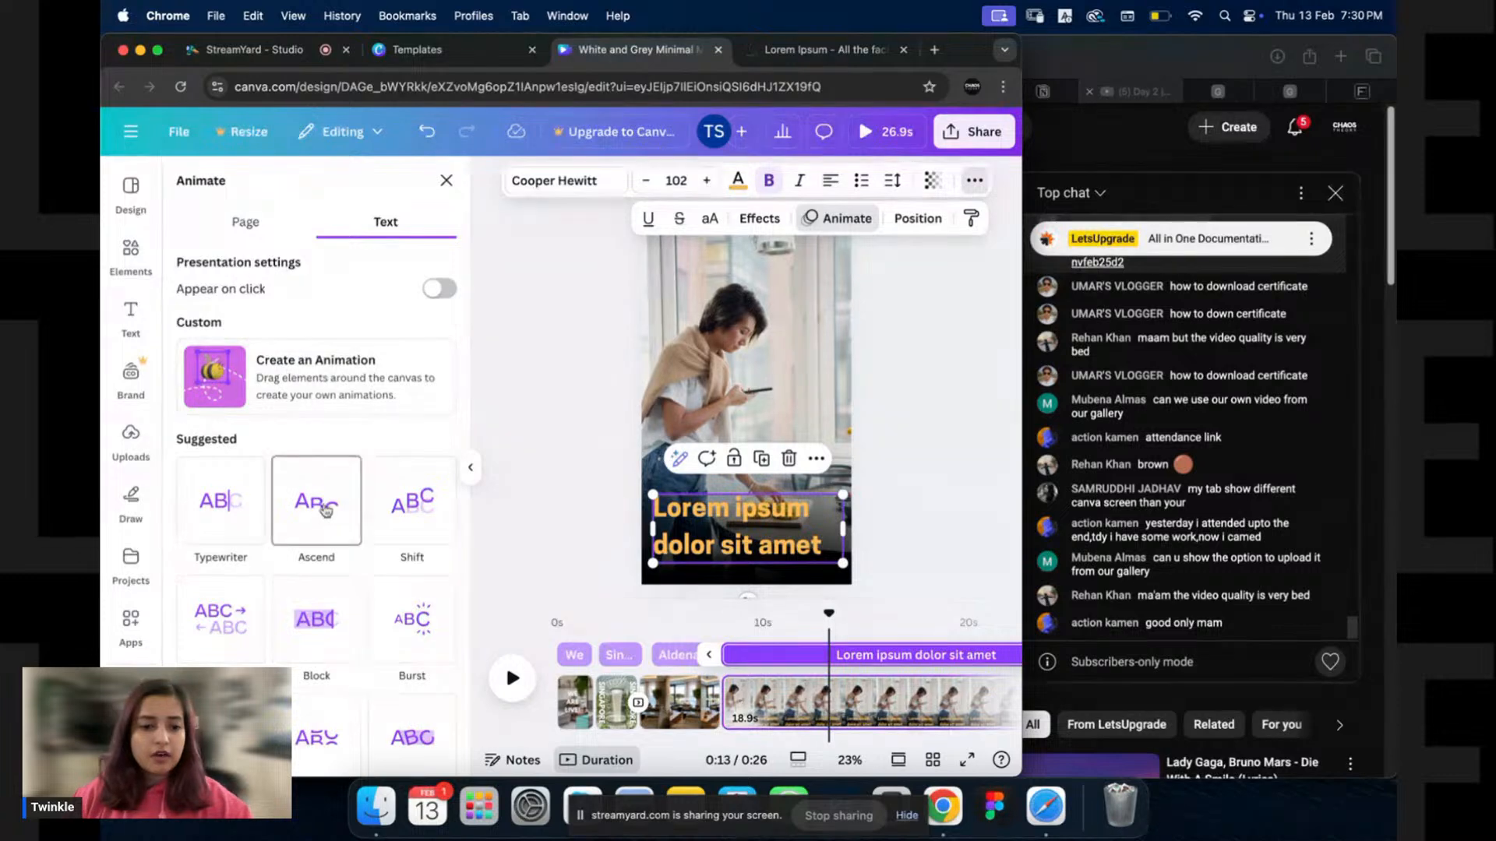
{"action": "left_click", "coordinate": [324, 514]}
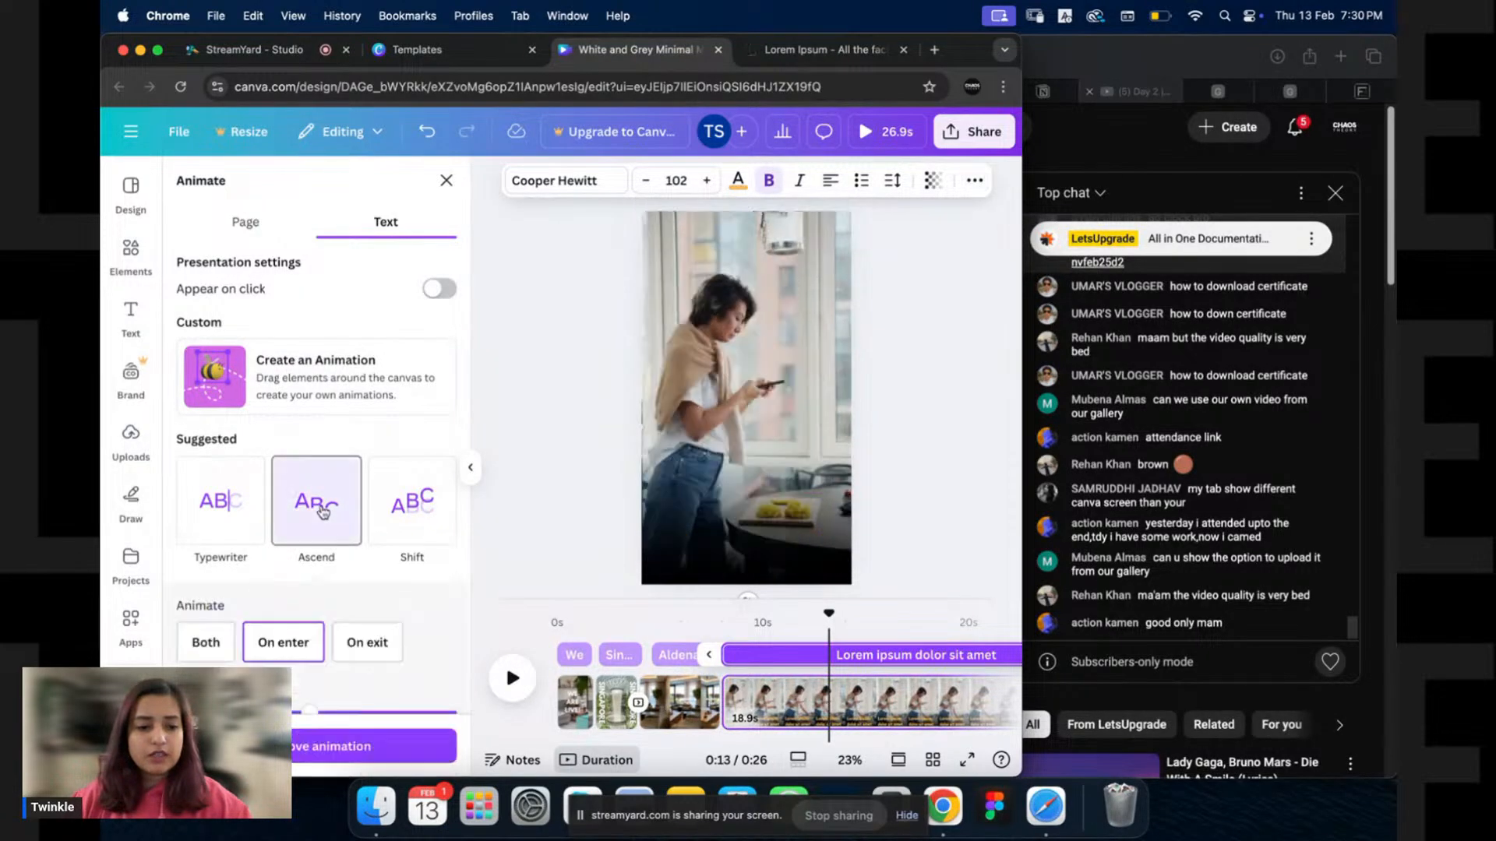
{"action": "scroll", "coordinate": [334, 529], "scroll_direction": "down", "scroll_amount": 2}
{"action": "scroll", "coordinate": [379, 589], "scroll_direction": "down", "scroll_amount": 1}
{"action": "scroll", "coordinate": [379, 590], "scroll_direction": "down", "scroll_amount": 1}
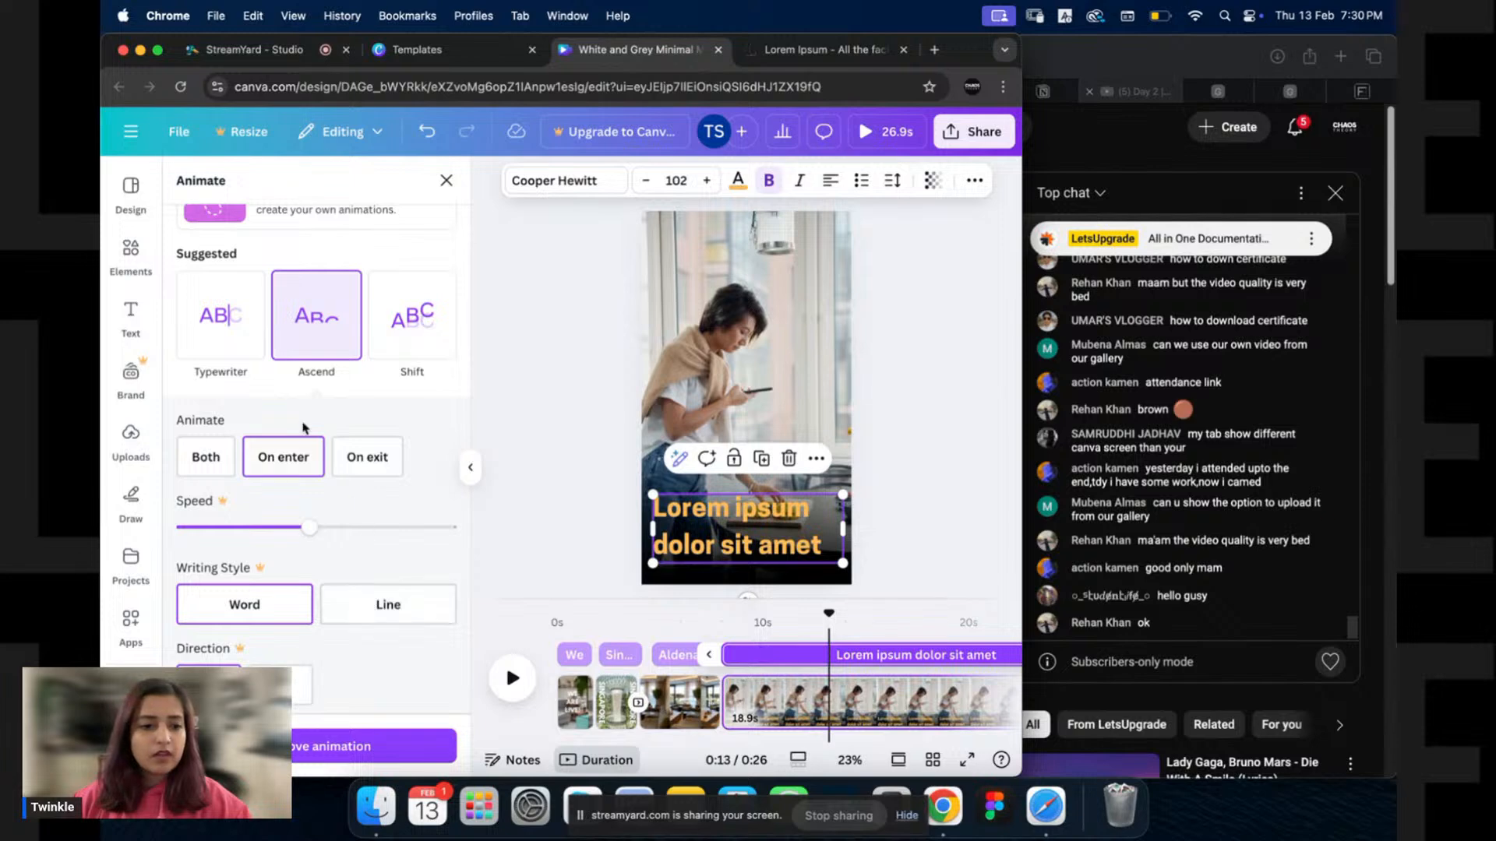
{"action": "left_click", "coordinate": [236, 328]}
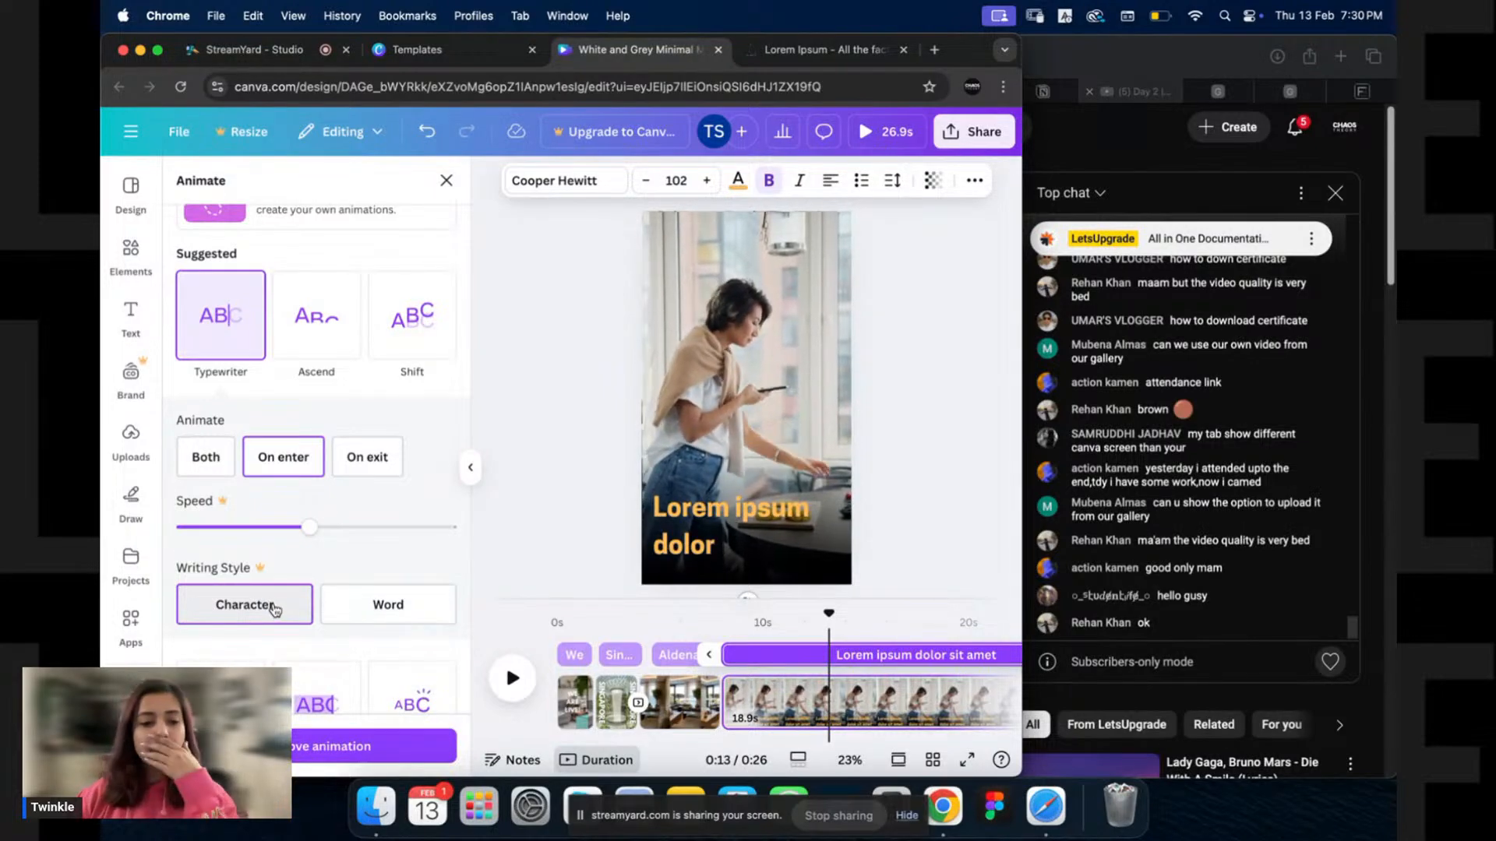
Try to choose the Character writing style for the Typewriter animation, and close the animation settings.
{"action": "left_click", "coordinate": [275, 609]}
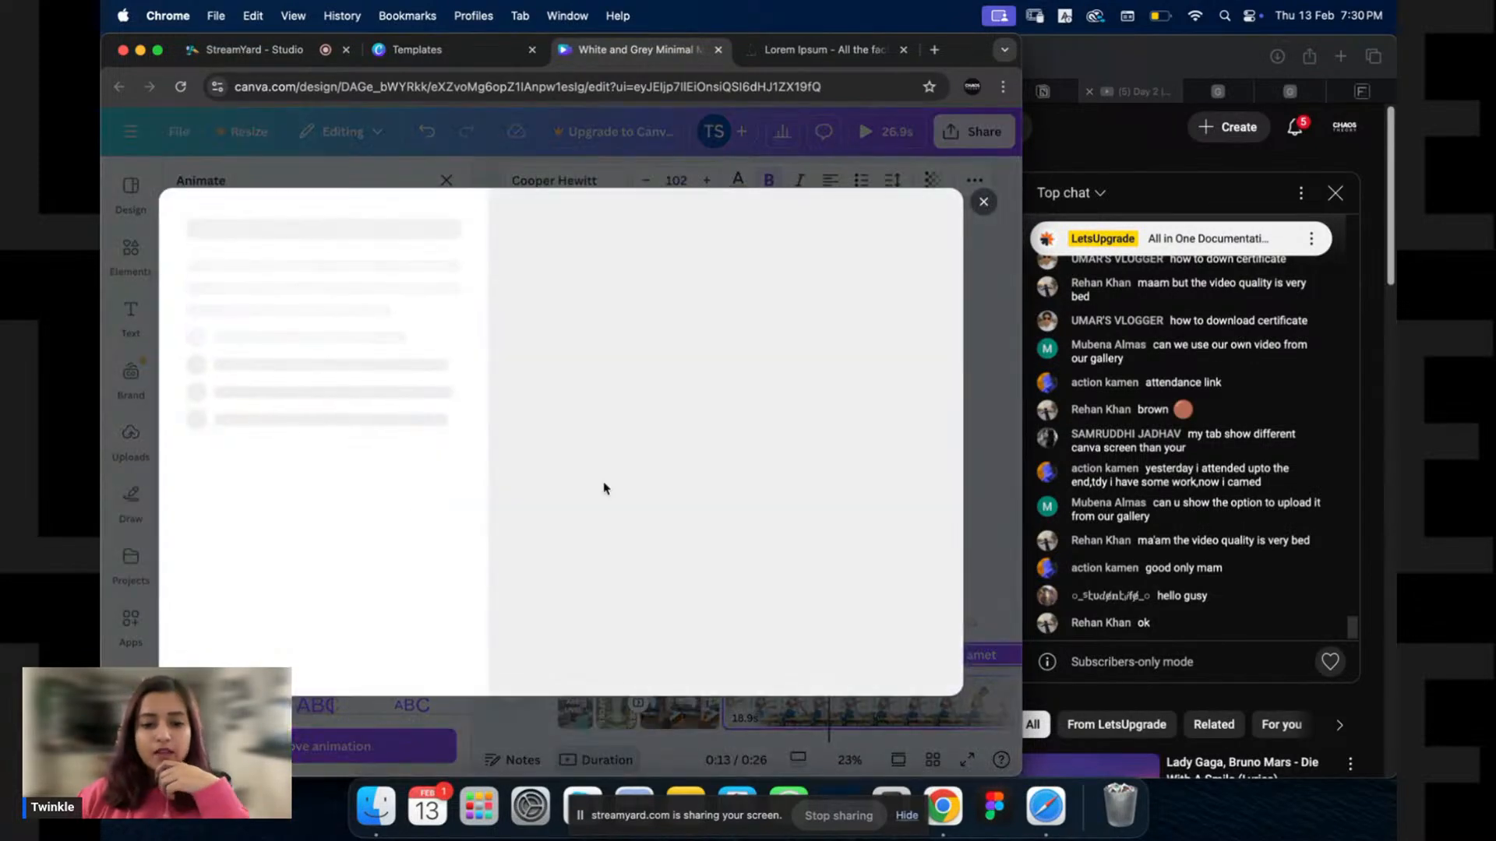
{"action": "left_click", "coordinate": [983, 204]}
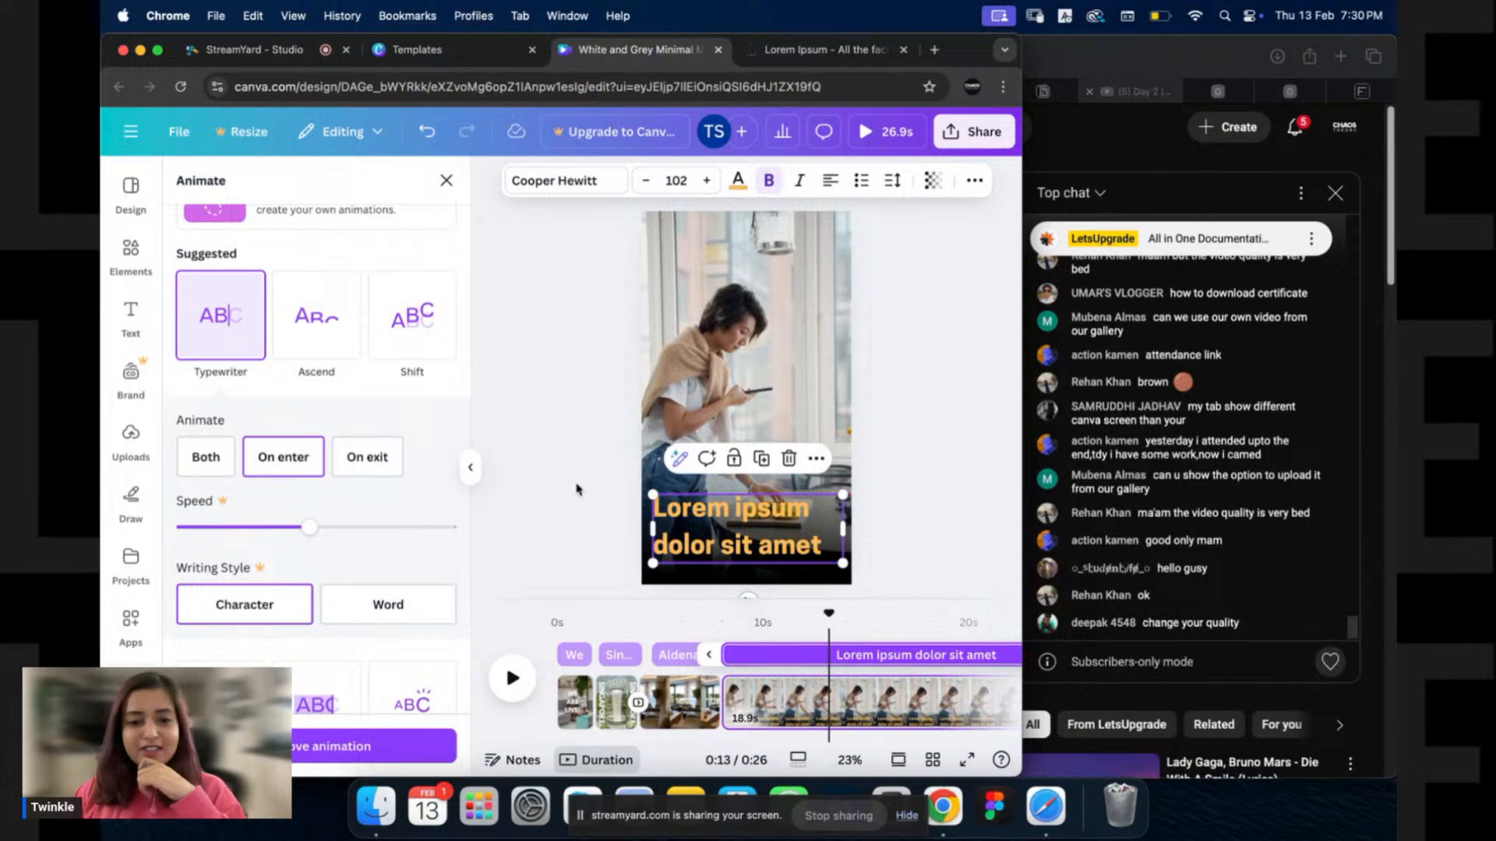
{"action": "left_click", "coordinate": [446, 181]}
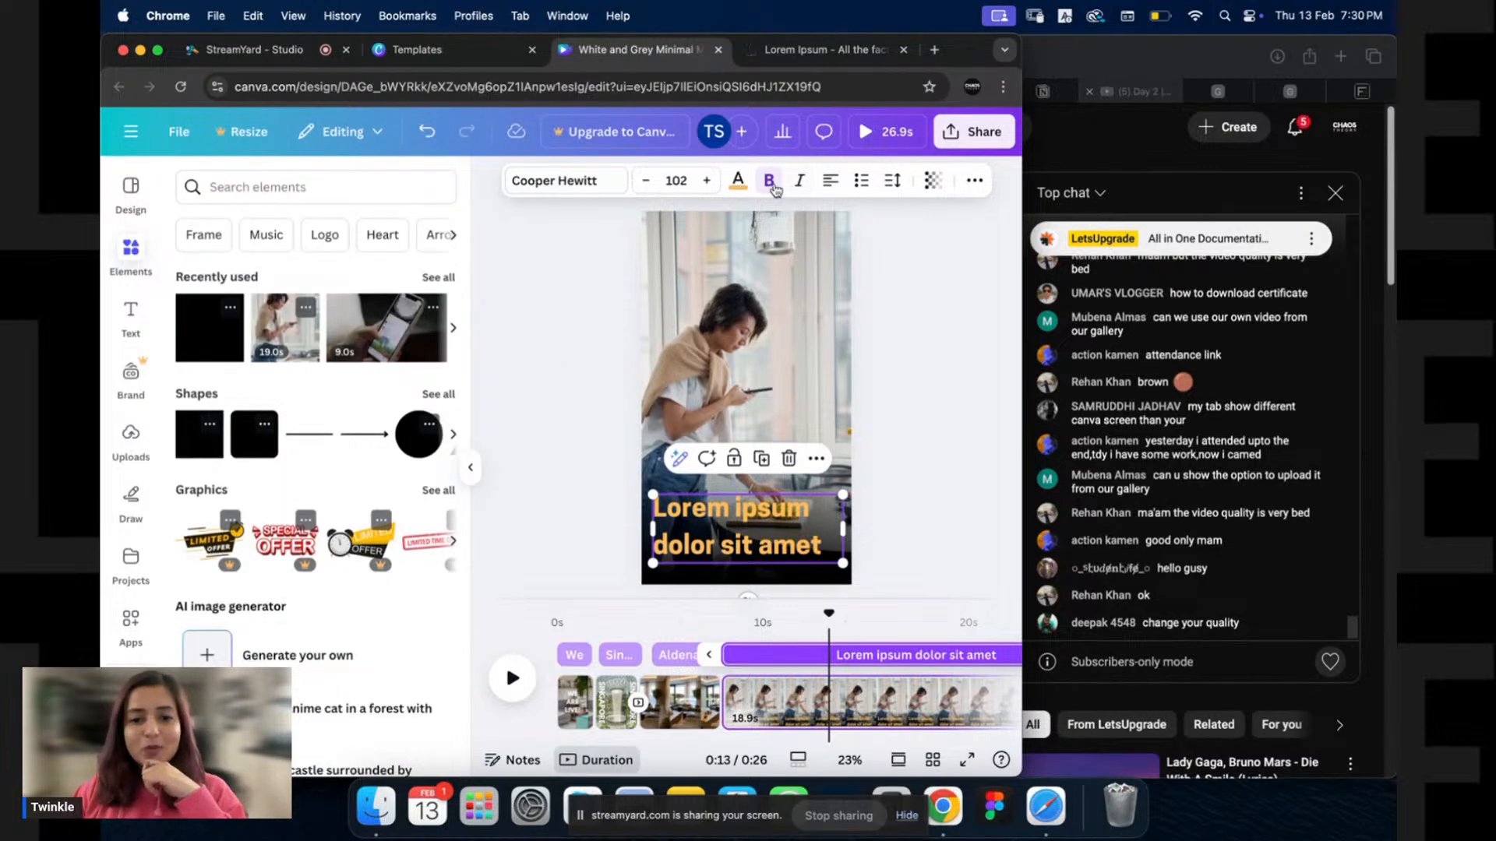
Remove bold from the Lorem ipsum text and, after trying The Seasons and Boston Angel, set its font to Higuen Elegant Serif.
{"action": "left_click", "coordinate": [769, 181]}
{"action": "left_click", "coordinate": [592, 182]}
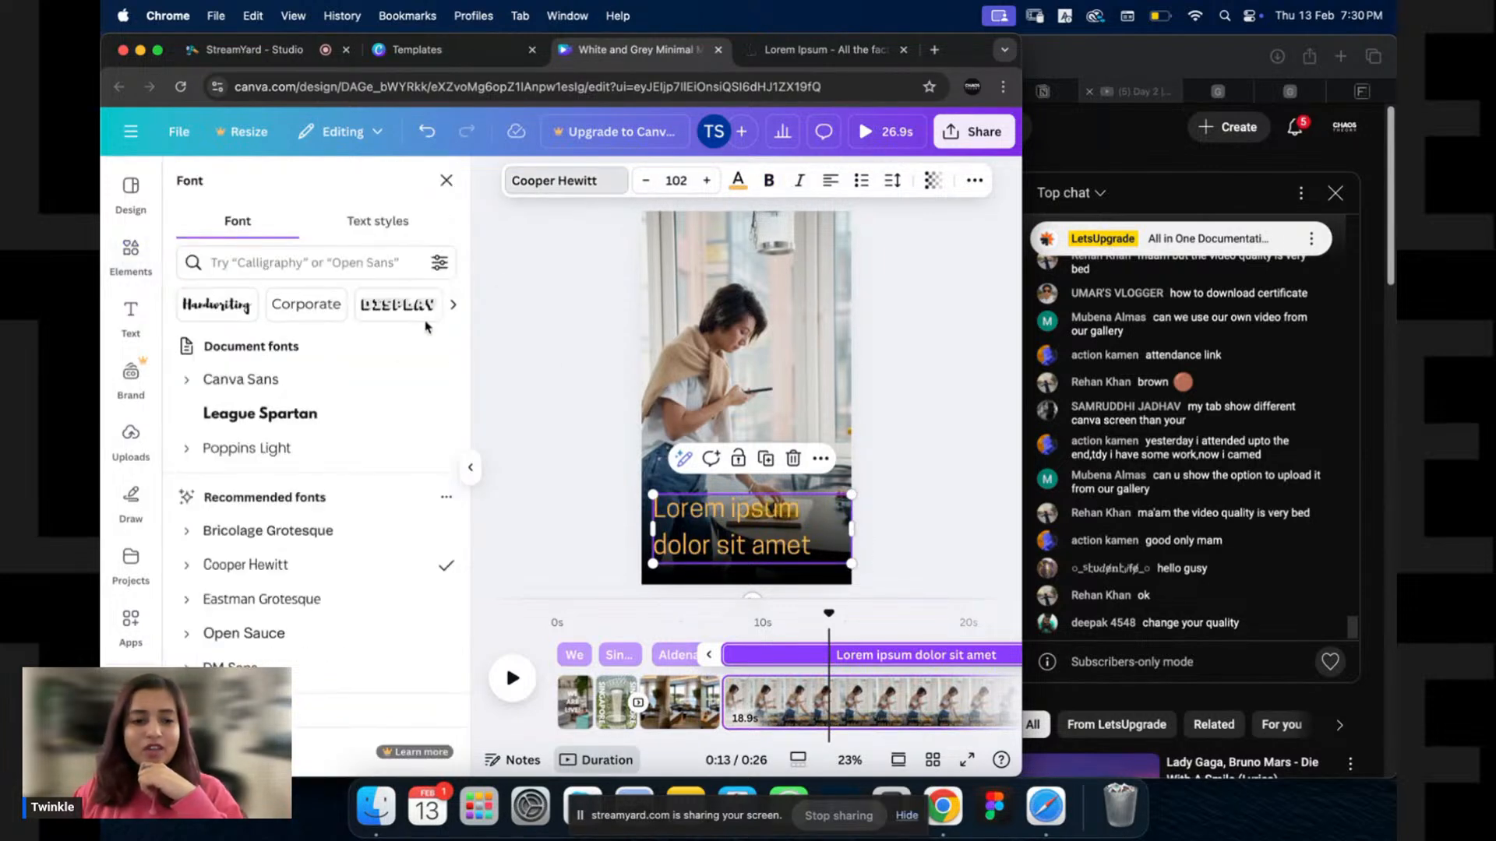
{"action": "scroll", "coordinate": [311, 511], "scroll_direction": "down", "scroll_amount": 5}
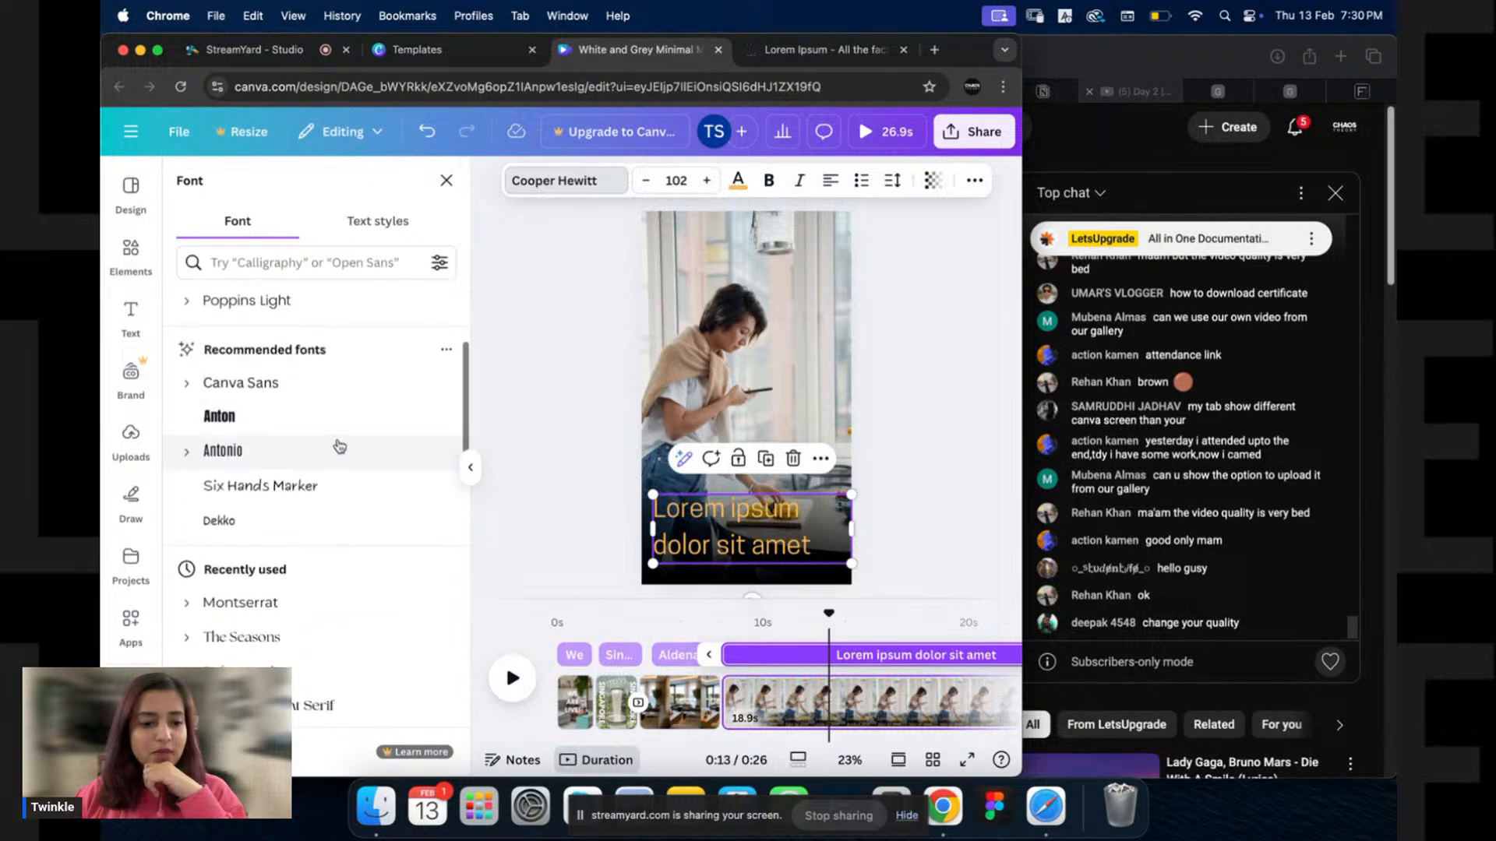
{"action": "left_click", "coordinate": [312, 465]}
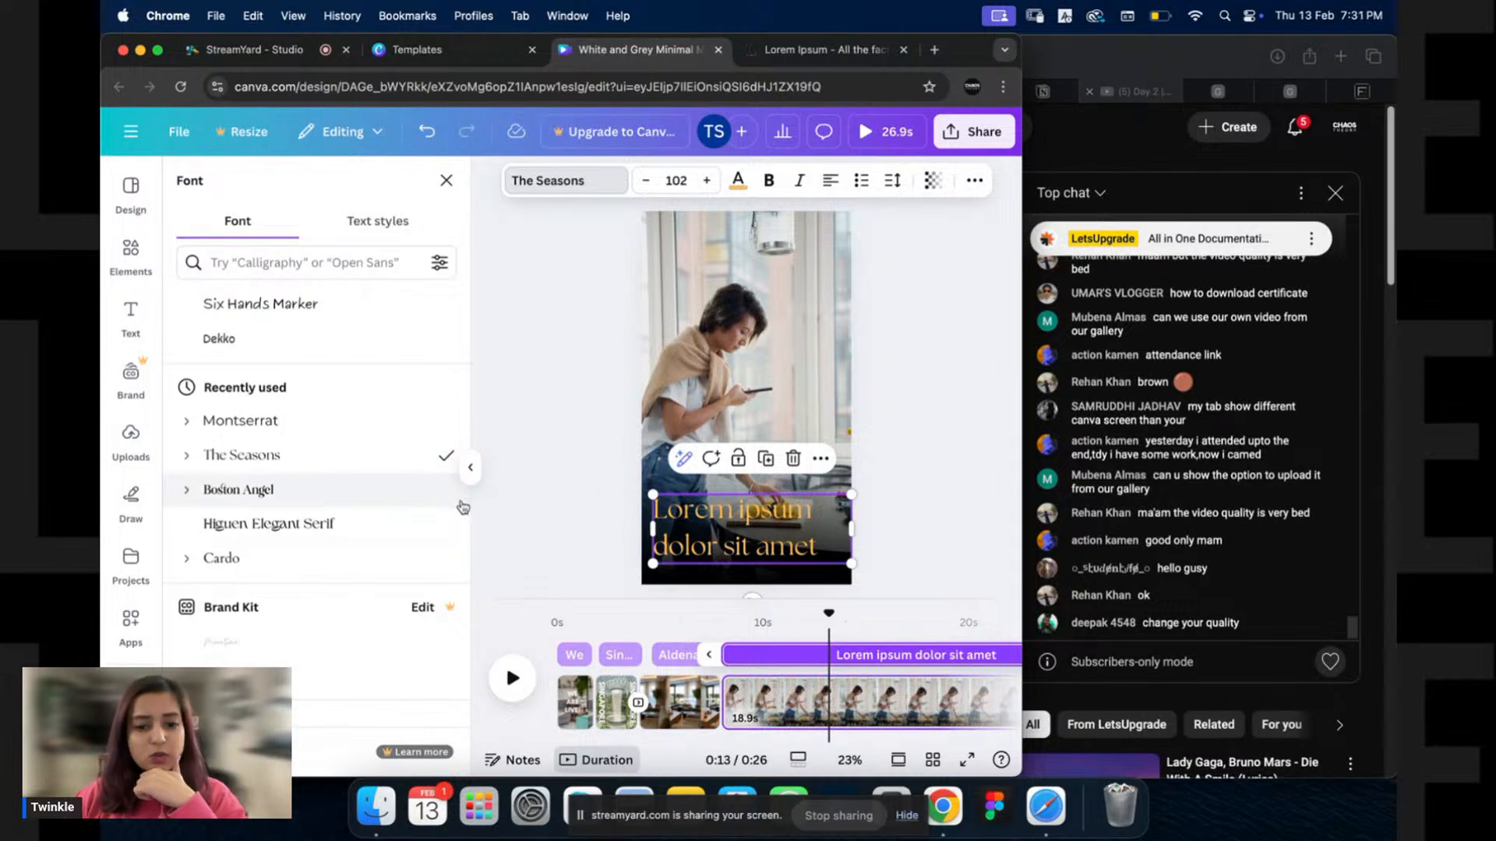
{"action": "left_click", "coordinate": [366, 499]}
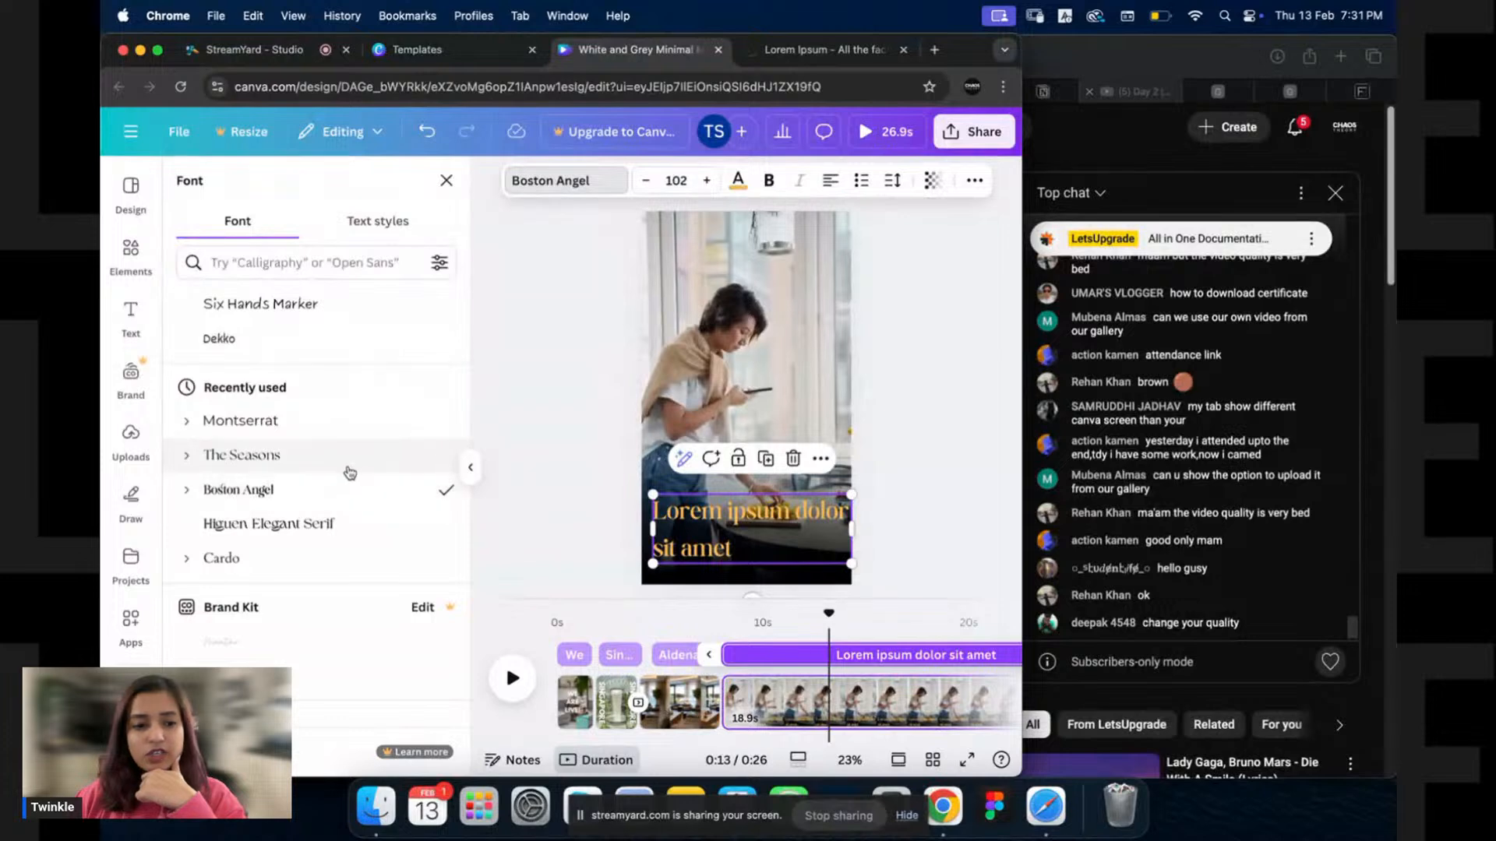
{"action": "left_click", "coordinate": [362, 455]}
{"action": "left_click", "coordinate": [354, 517]}
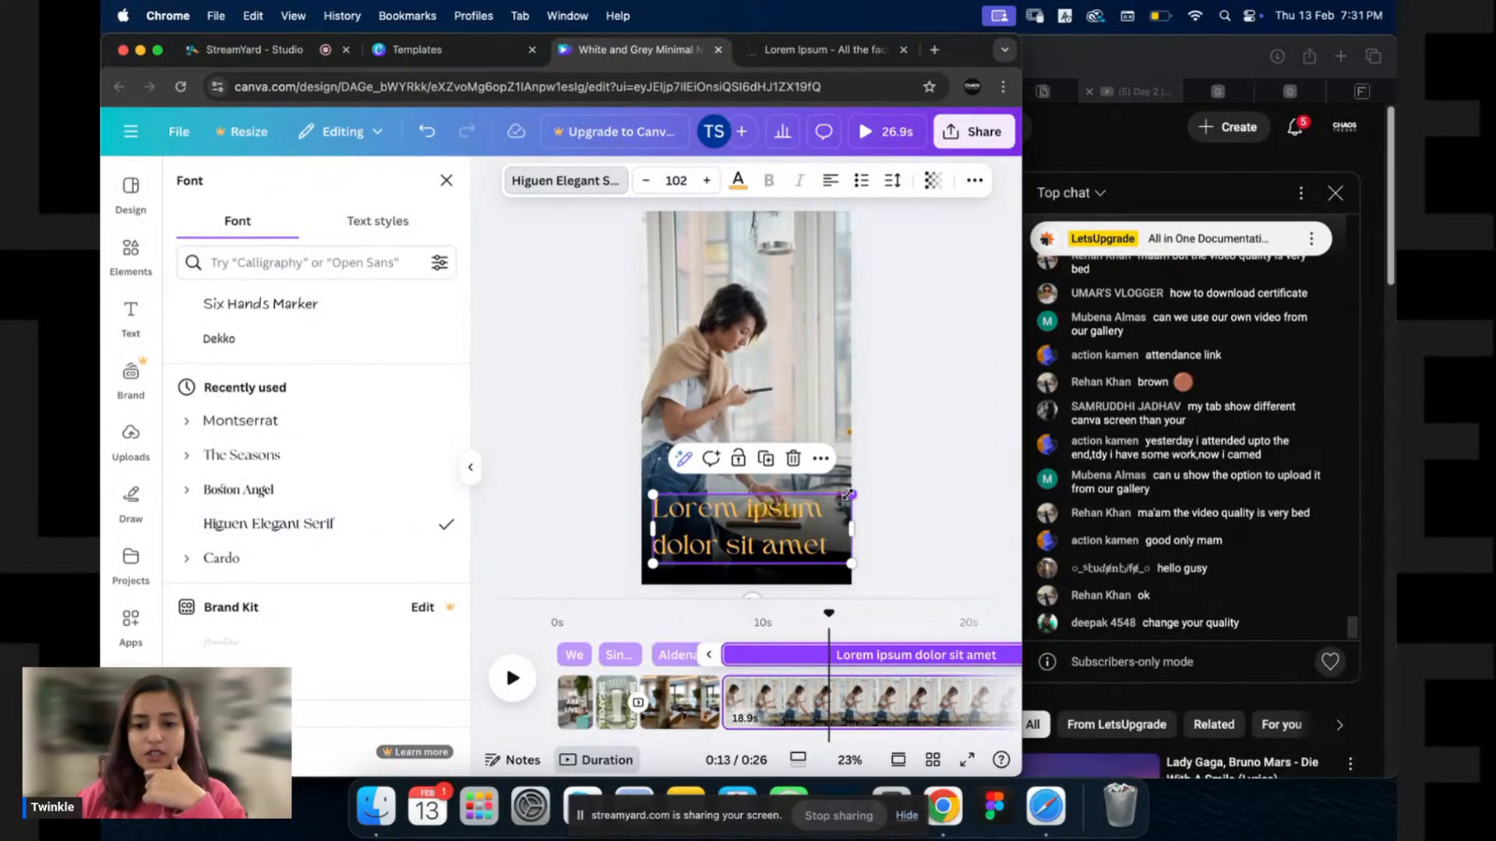
Replace the word "amet" in the Lorem ipsum text with "...".
{"action": "double_click", "coordinate": [818, 543]}
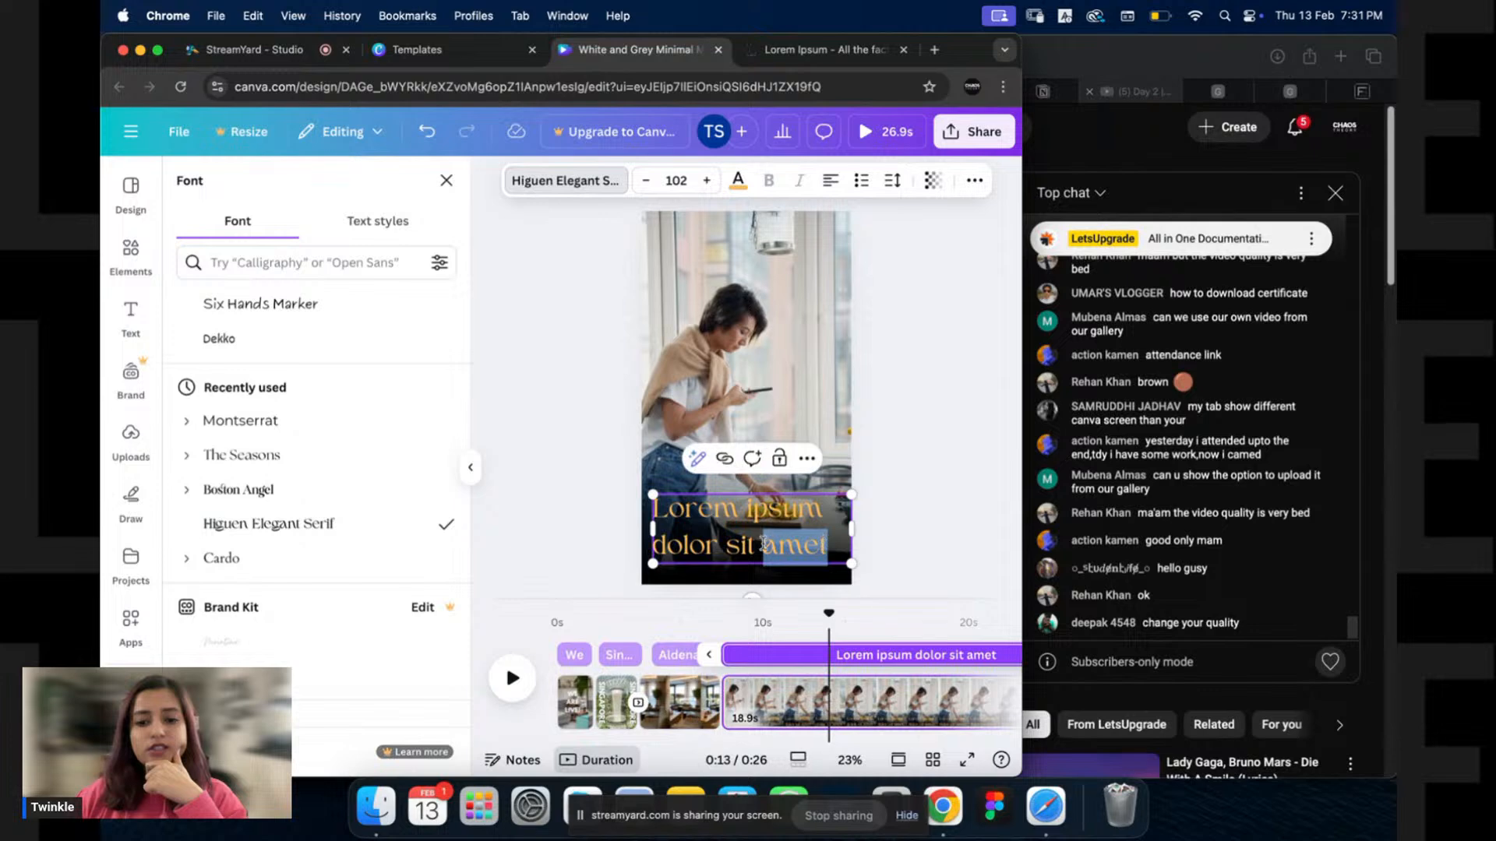
{"action": "key", "text": "BackSpace"}
{"action": "type", "text": "..."}
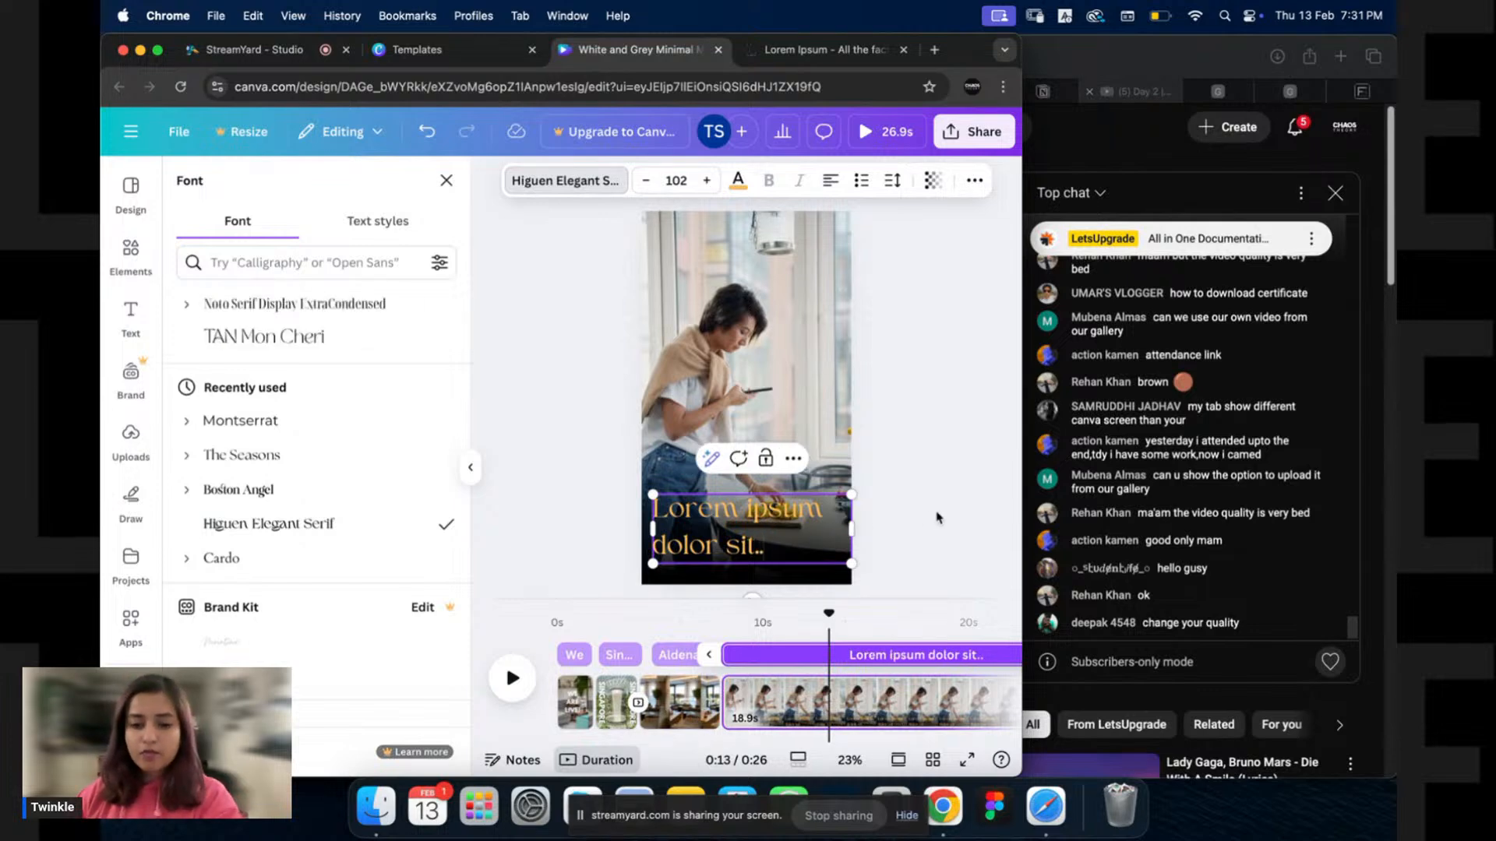
{"action": "key", "text": "Escape"}
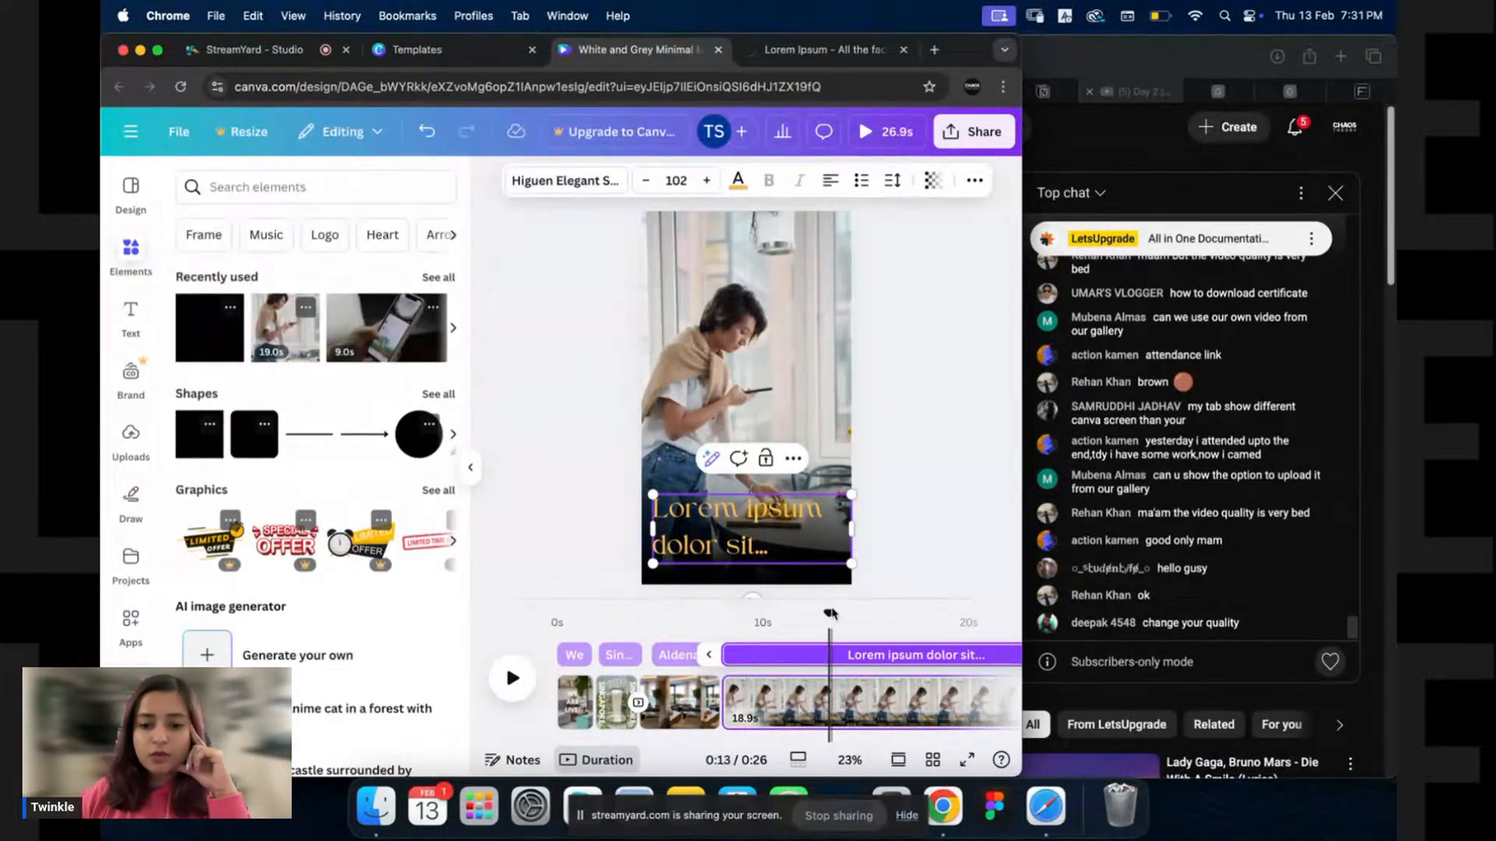
Play the reel from about 7.6 seconds to preview the animated Lorem ipsum text, and pause it.
{"action": "left_click_drag", "start_coordinate": [828, 614], "coordinate": [716, 617]}
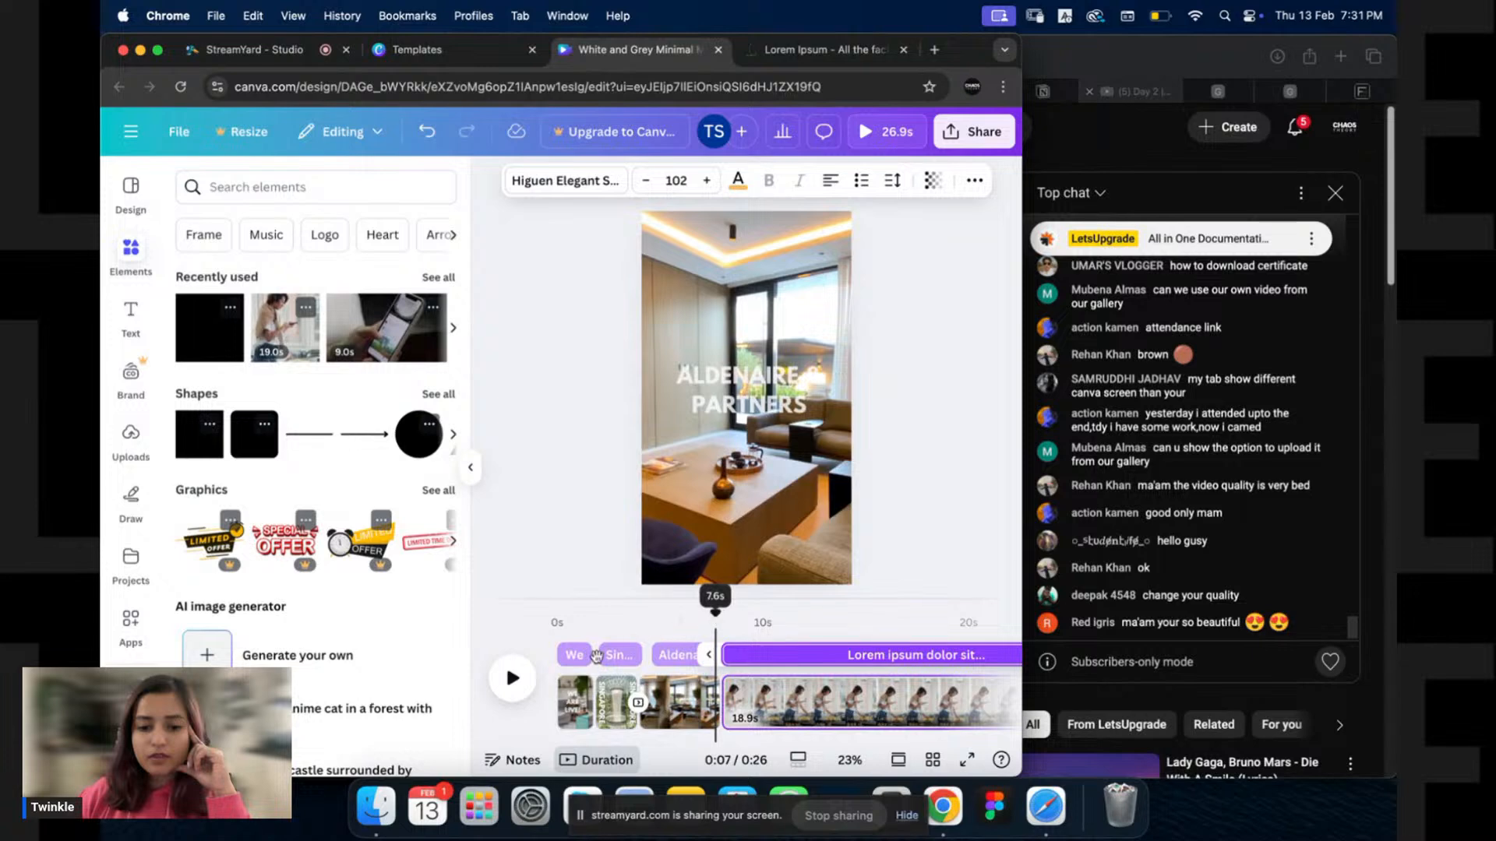
{"action": "left_click", "coordinate": [512, 679]}
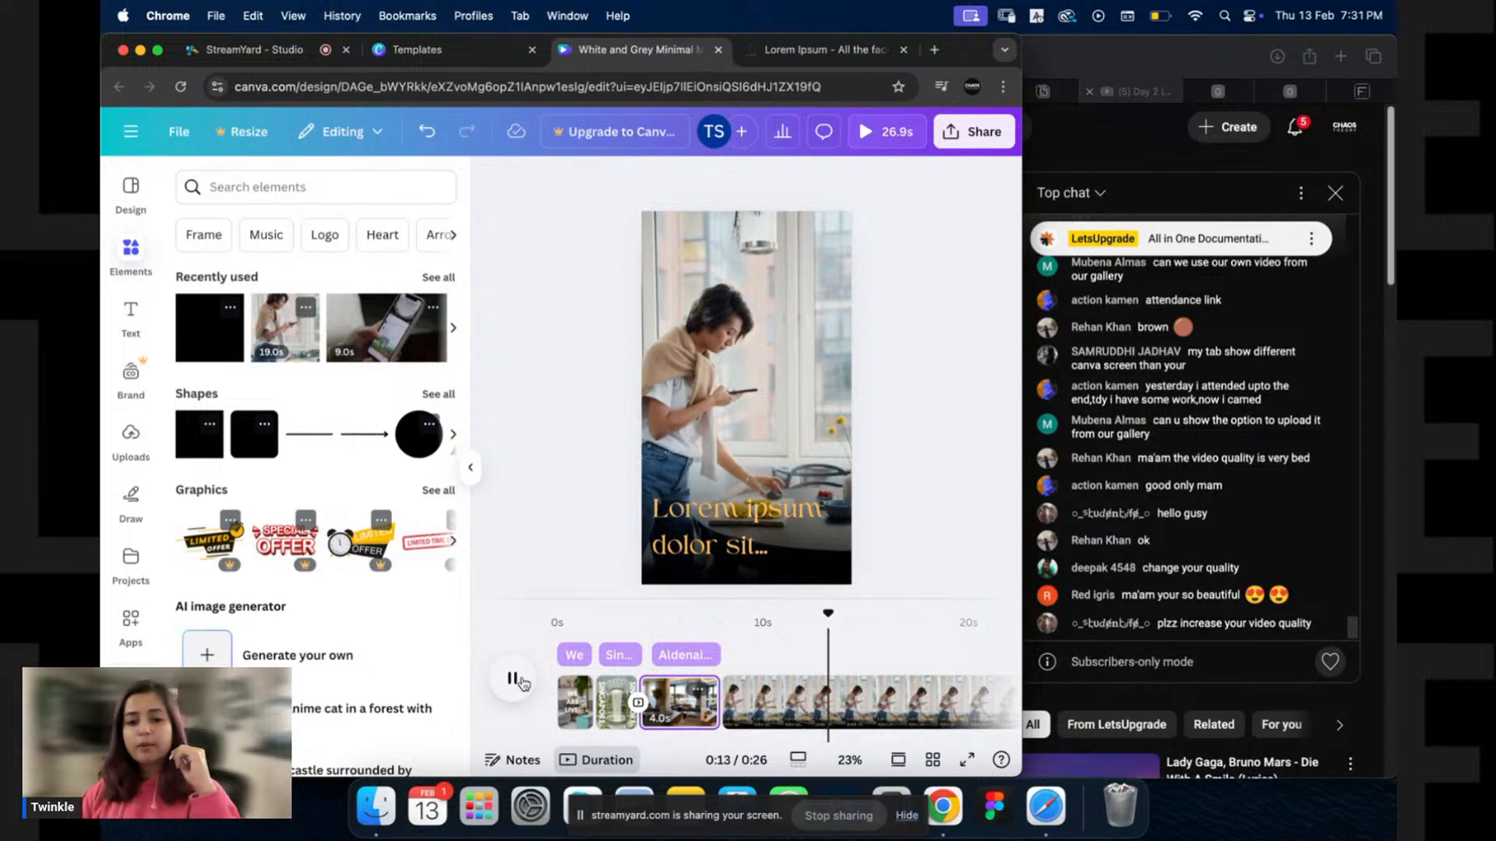
{"action": "left_click", "coordinate": [512, 677]}
{"action": "left_click", "coordinate": [725, 343]}
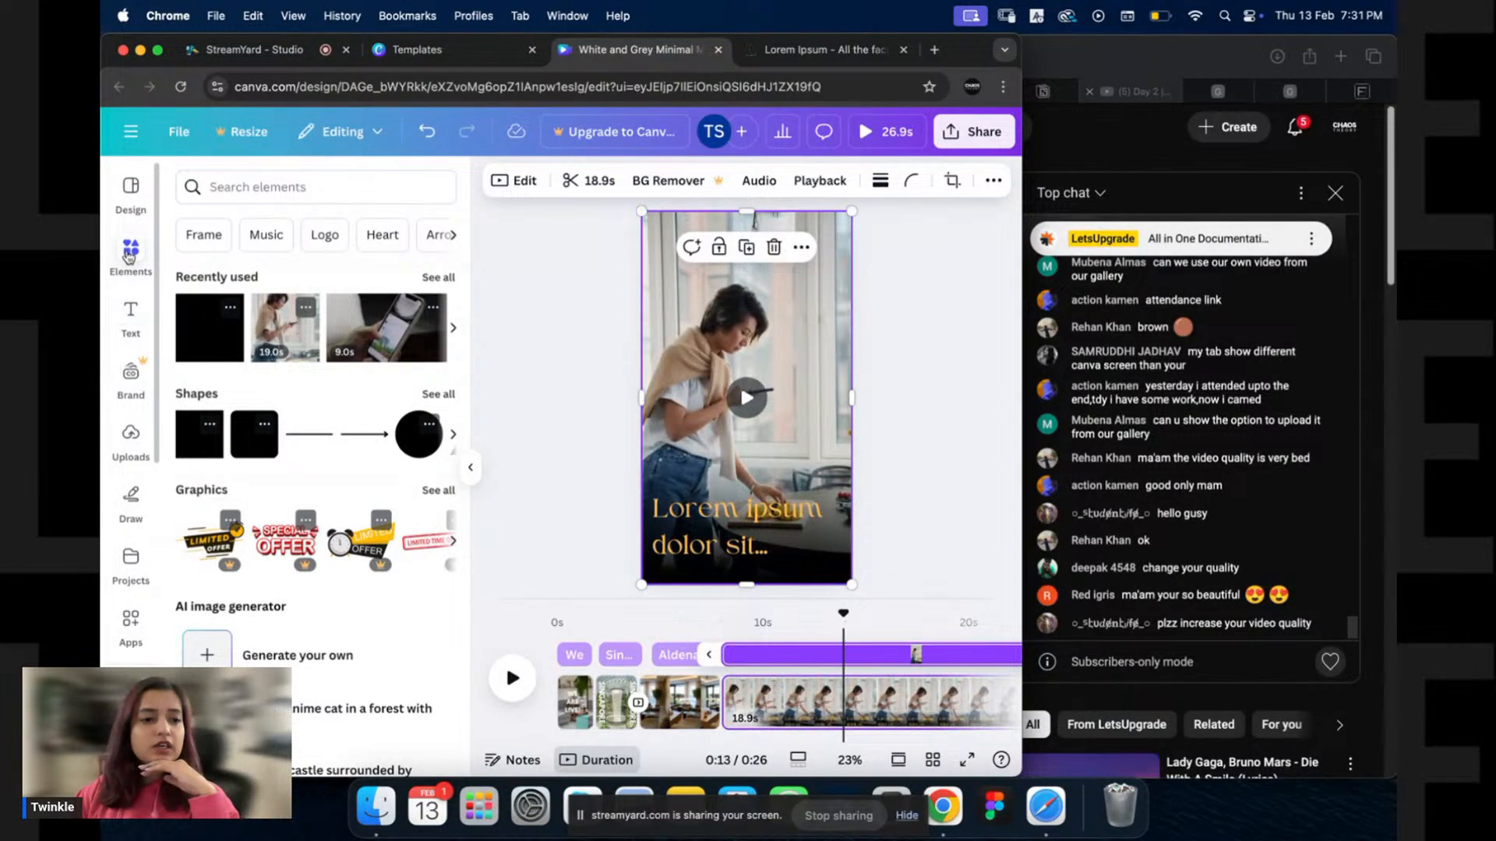
{"action": "left_click", "coordinate": [138, 251]}
{"action": "left_click", "coordinate": [140, 253]}
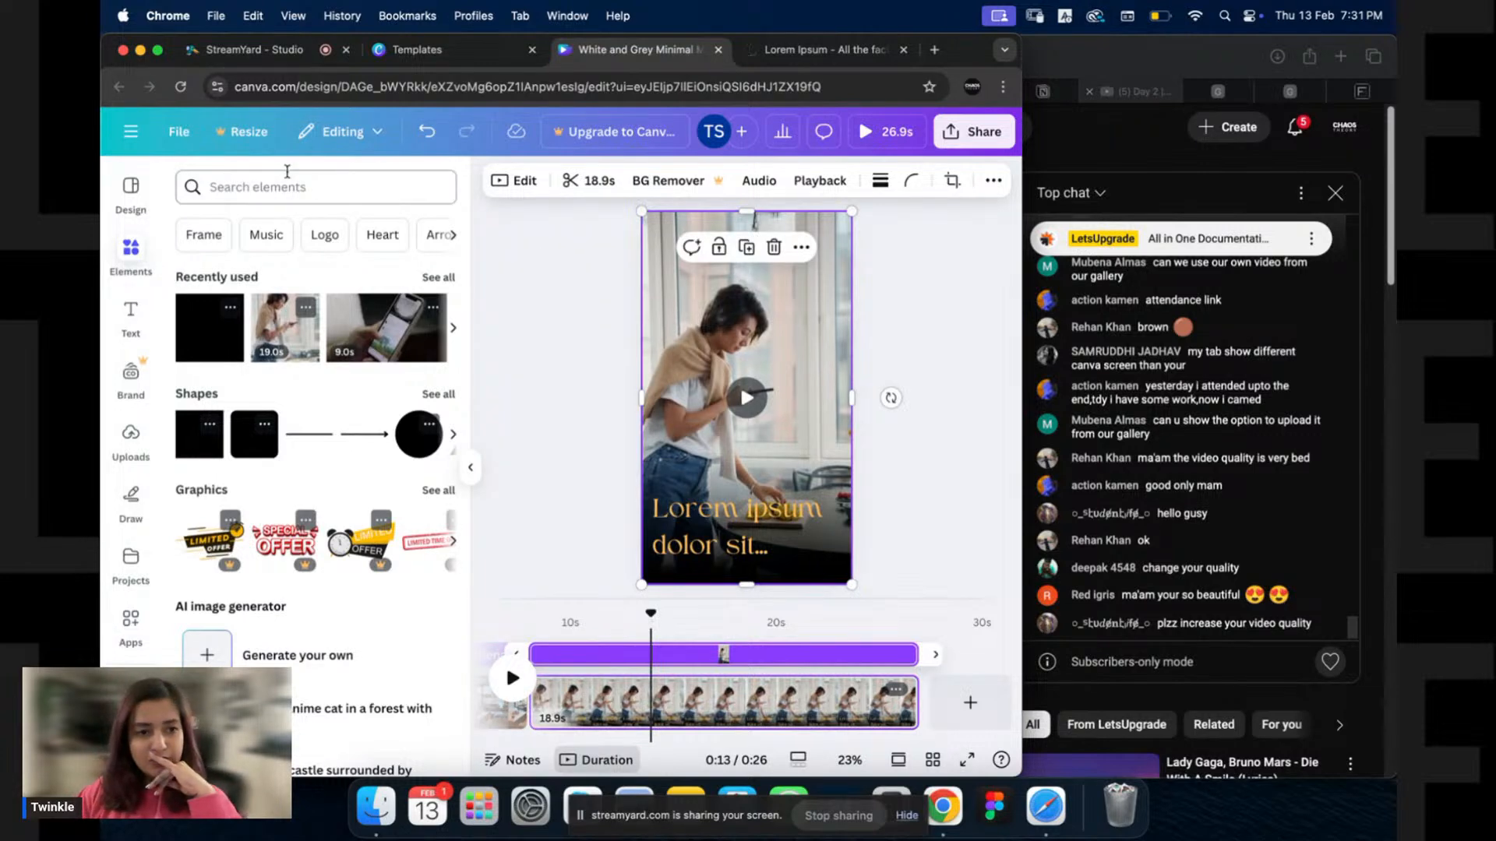
{"action": "left_click", "coordinate": [563, 288]}
Try a custom animation by drawing a looping motion path for the Lorem ipsum text, and discard it.
{"action": "left_click", "coordinate": [762, 277]}
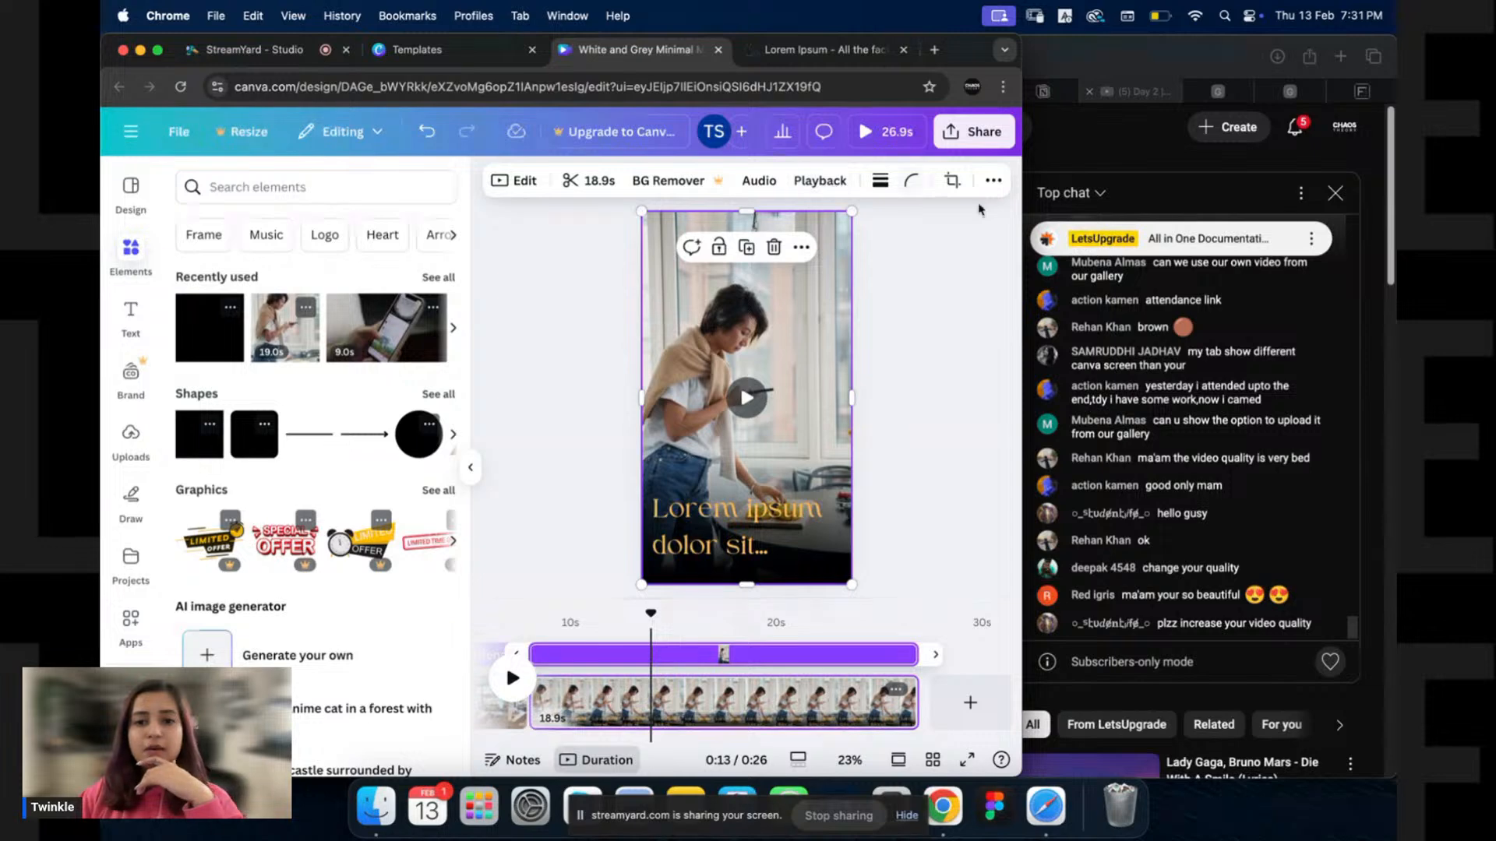
{"action": "left_click", "coordinate": [993, 181]}
{"action": "left_click", "coordinate": [857, 218]}
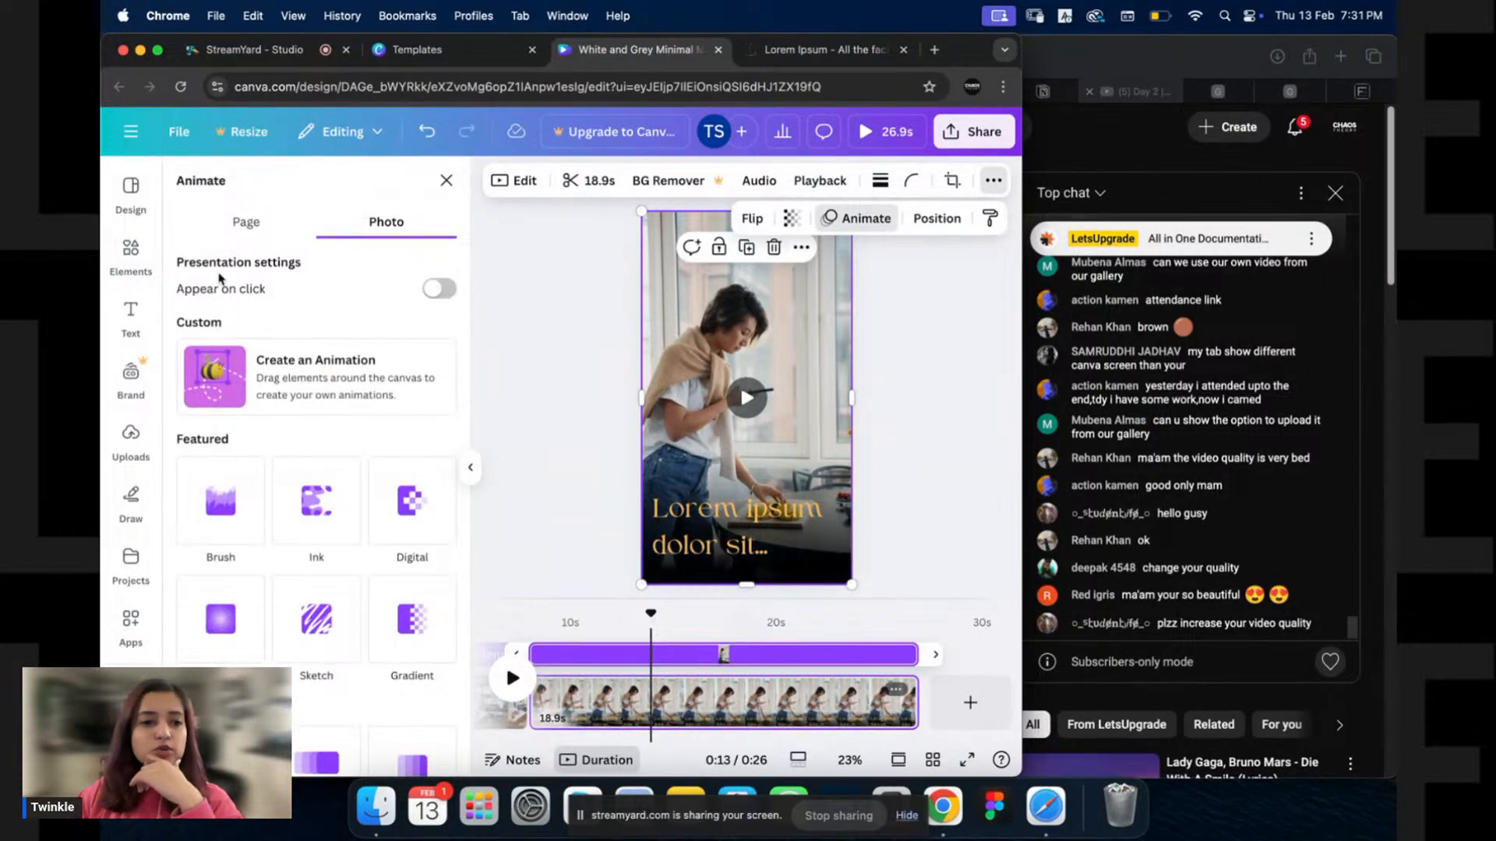
{"action": "left_click", "coordinate": [312, 387]}
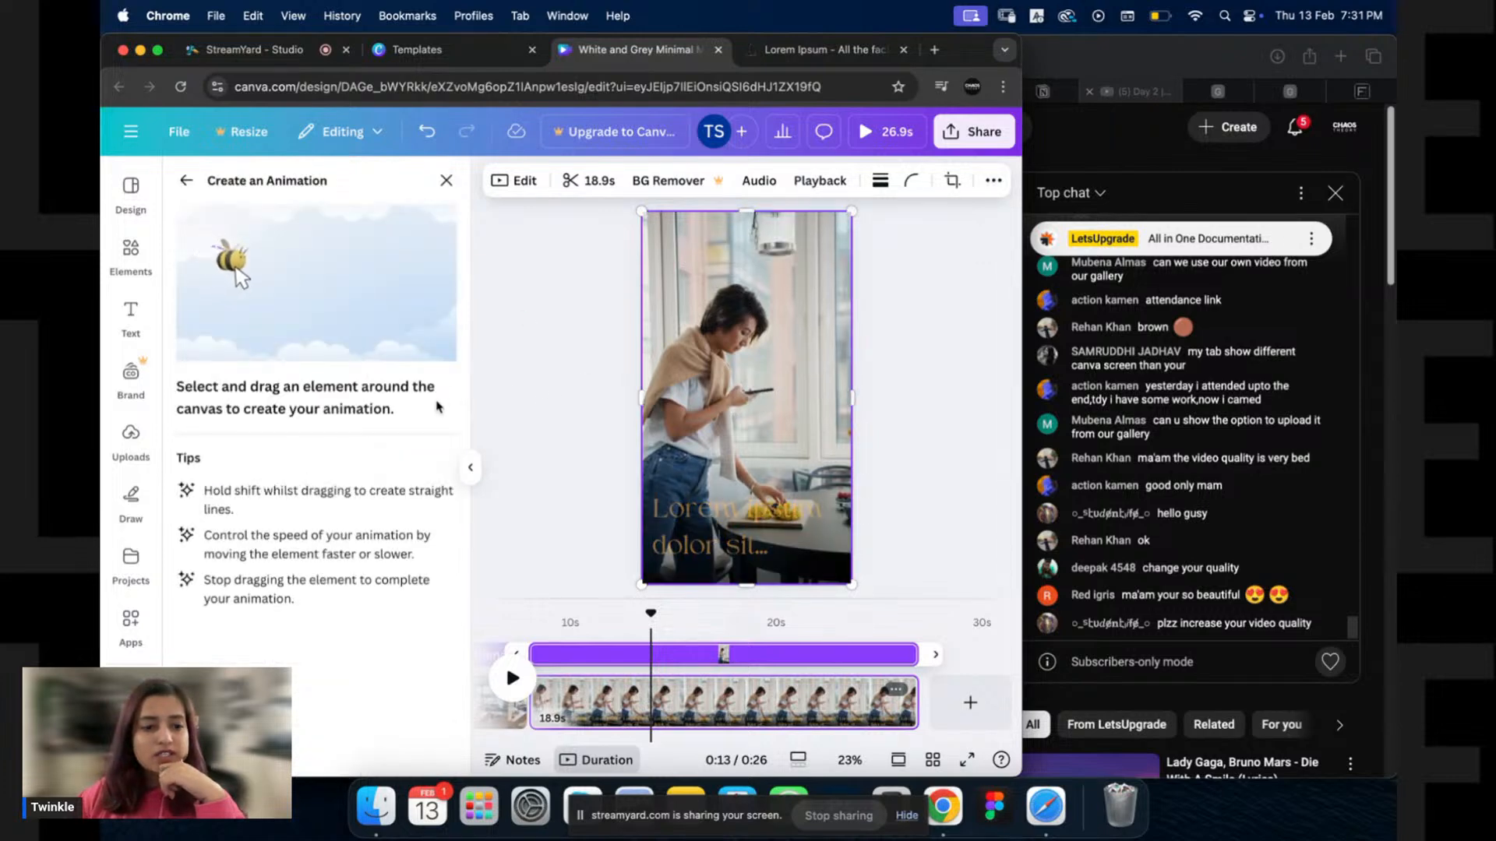
{"action": "left_click", "coordinate": [708, 526]}
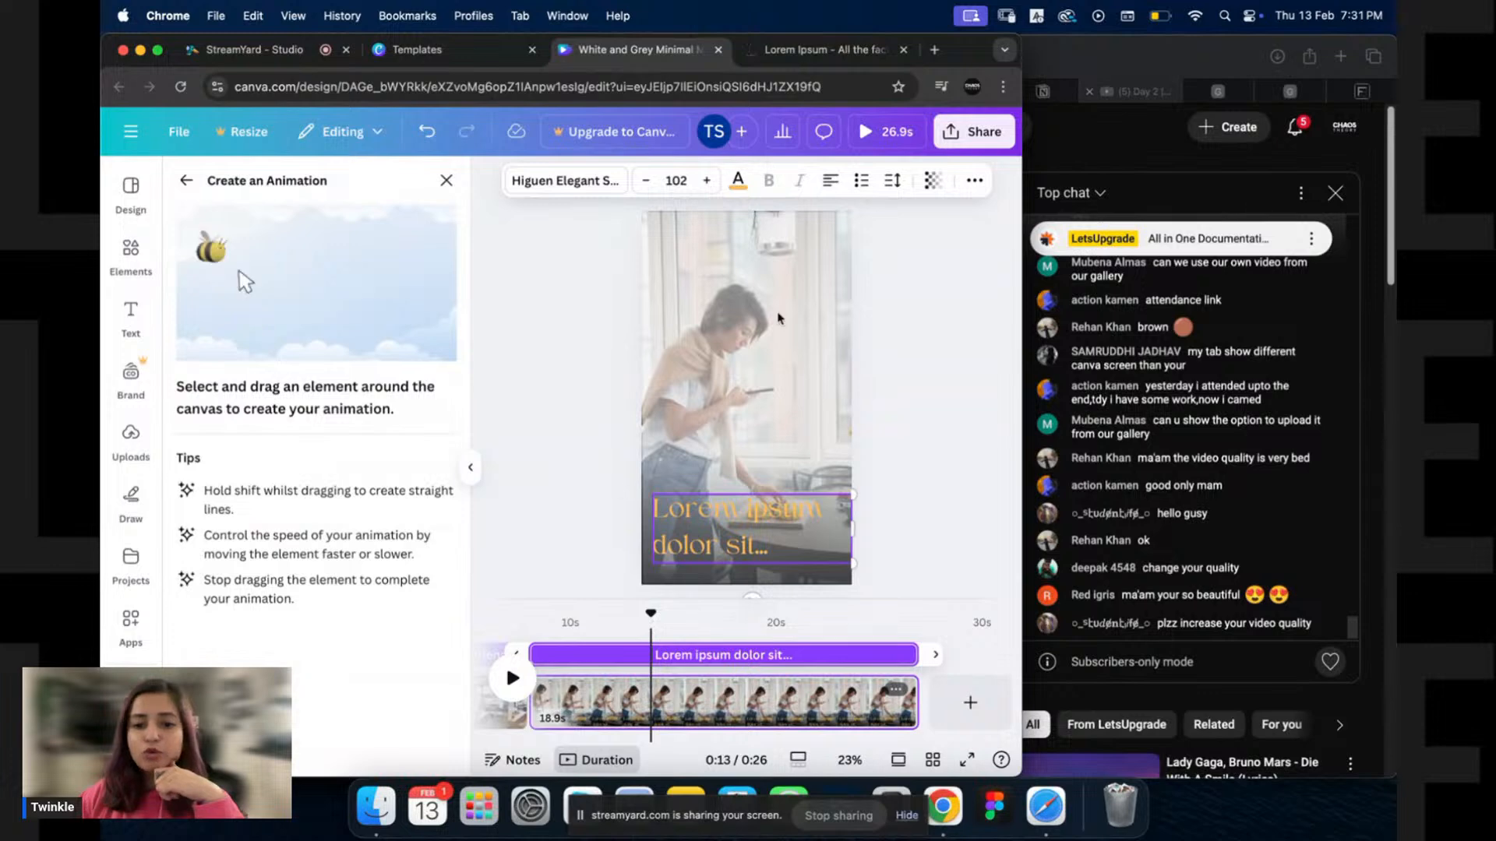
{"action": "mouse_move", "coordinate": [717, 517]}
{"action": "left_mouse_down"}
{"action": "mouse_move", "coordinate": [703, 443]}
{"action": "mouse_move", "coordinate": [726, 419]}
{"action": "mouse_move", "coordinate": [746, 426]}
{"action": "mouse_move", "coordinate": [734, 467]}
{"action": "mouse_move", "coordinate": [709, 421]}
{"action": "mouse_move", "coordinate": [750, 327]}
{"action": "mouse_move", "coordinate": [734, 277]}
{"action": "mouse_move", "coordinate": [769, 298]}
{"action": "mouse_move", "coordinate": [725, 340]}
{"action": "mouse_move", "coordinate": [693, 407]}
{"action": "mouse_move", "coordinate": [747, 451]}
{"action": "mouse_move", "coordinate": [719, 519]}
{"action": "mouse_move", "coordinate": [722, 450]}
{"action": "mouse_move", "coordinate": [787, 420]}
{"action": "left_mouse_up"}
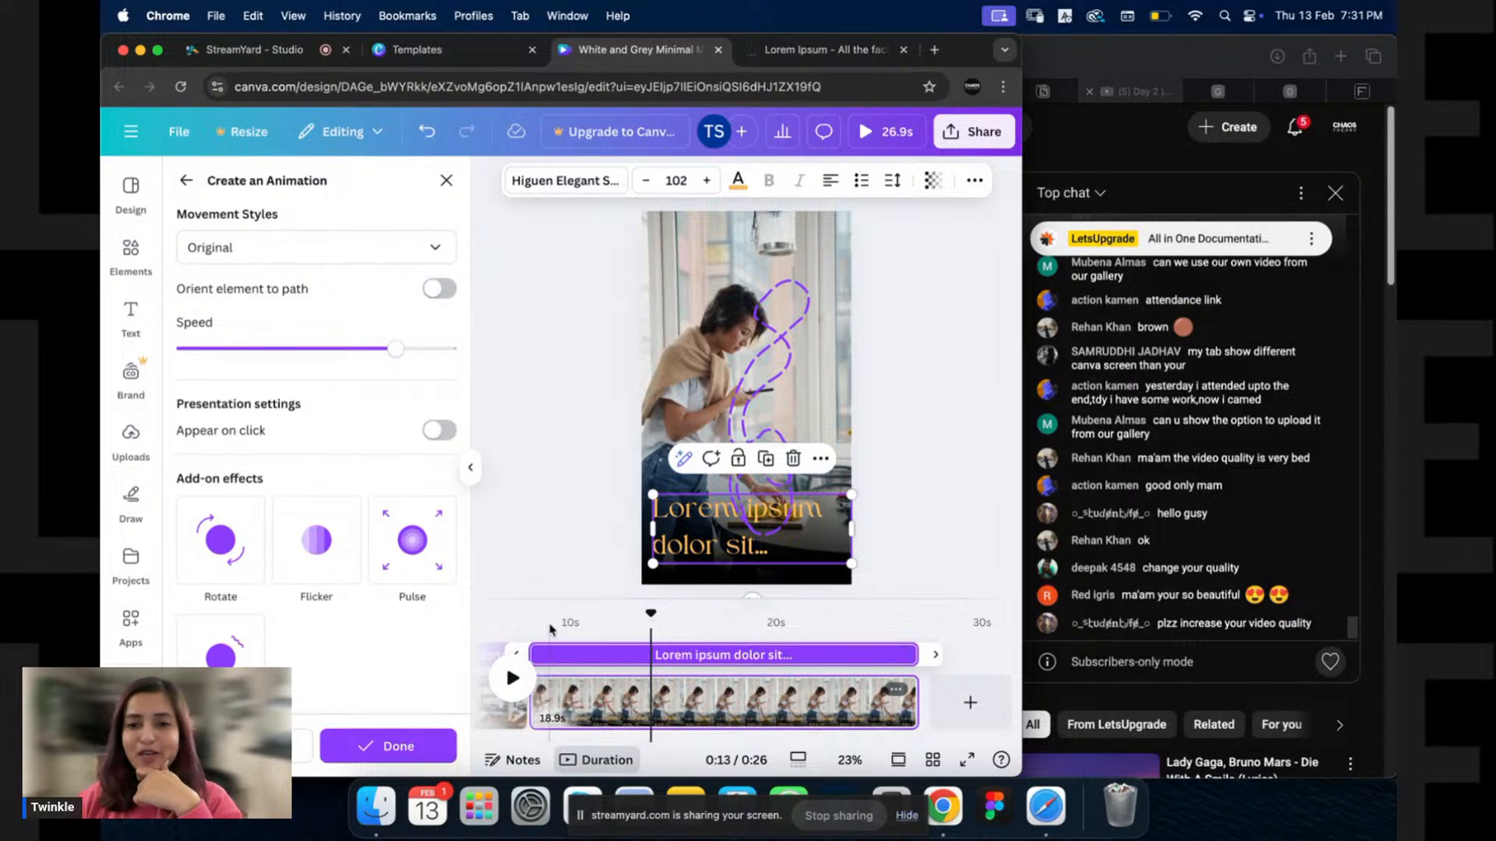
{"action": "left_click", "coordinate": [303, 746]}
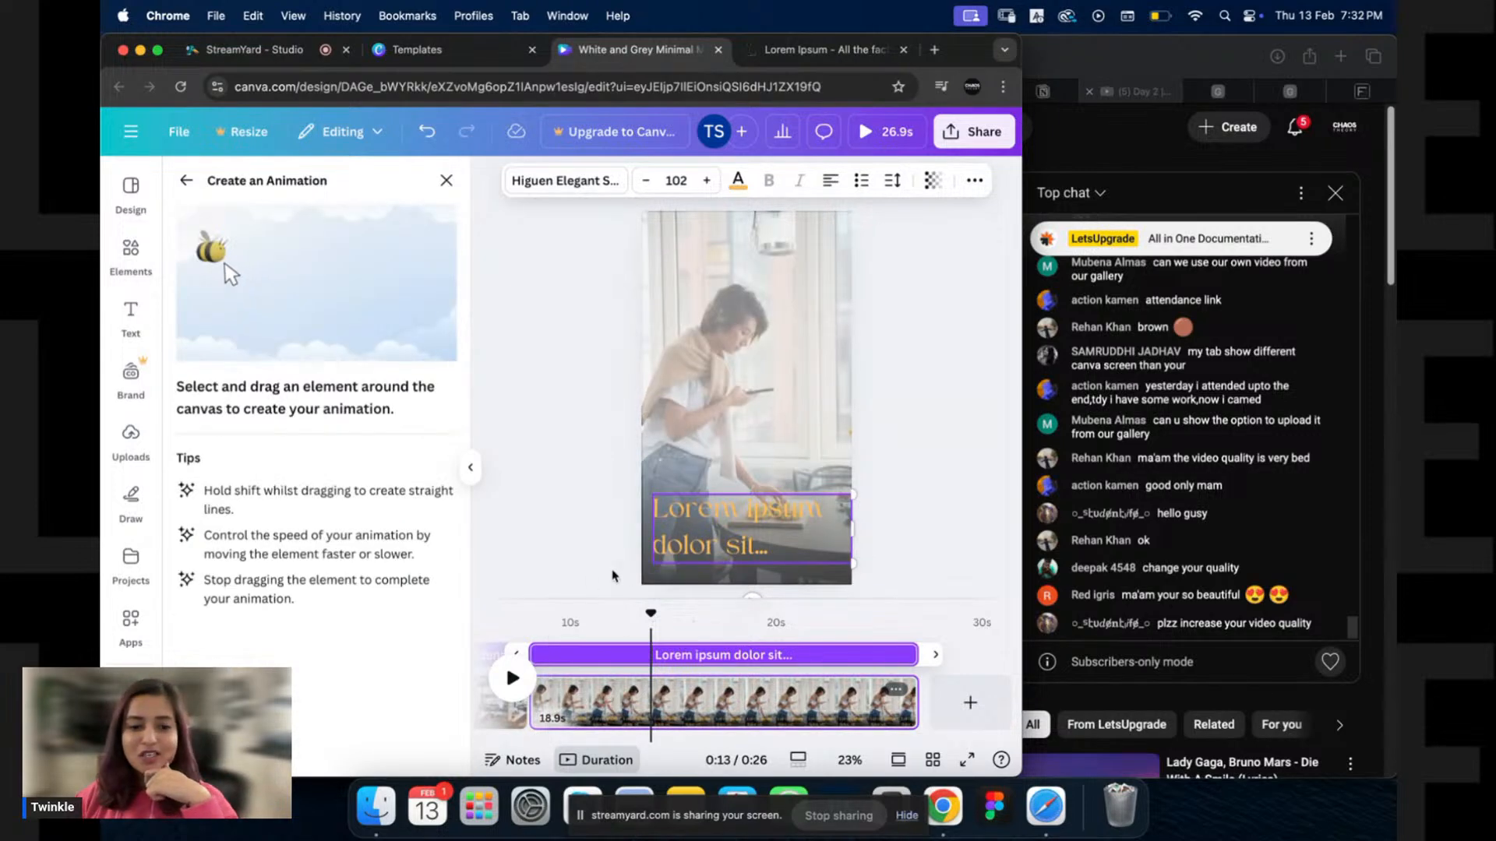
{"action": "left_click", "coordinate": [446, 181]}
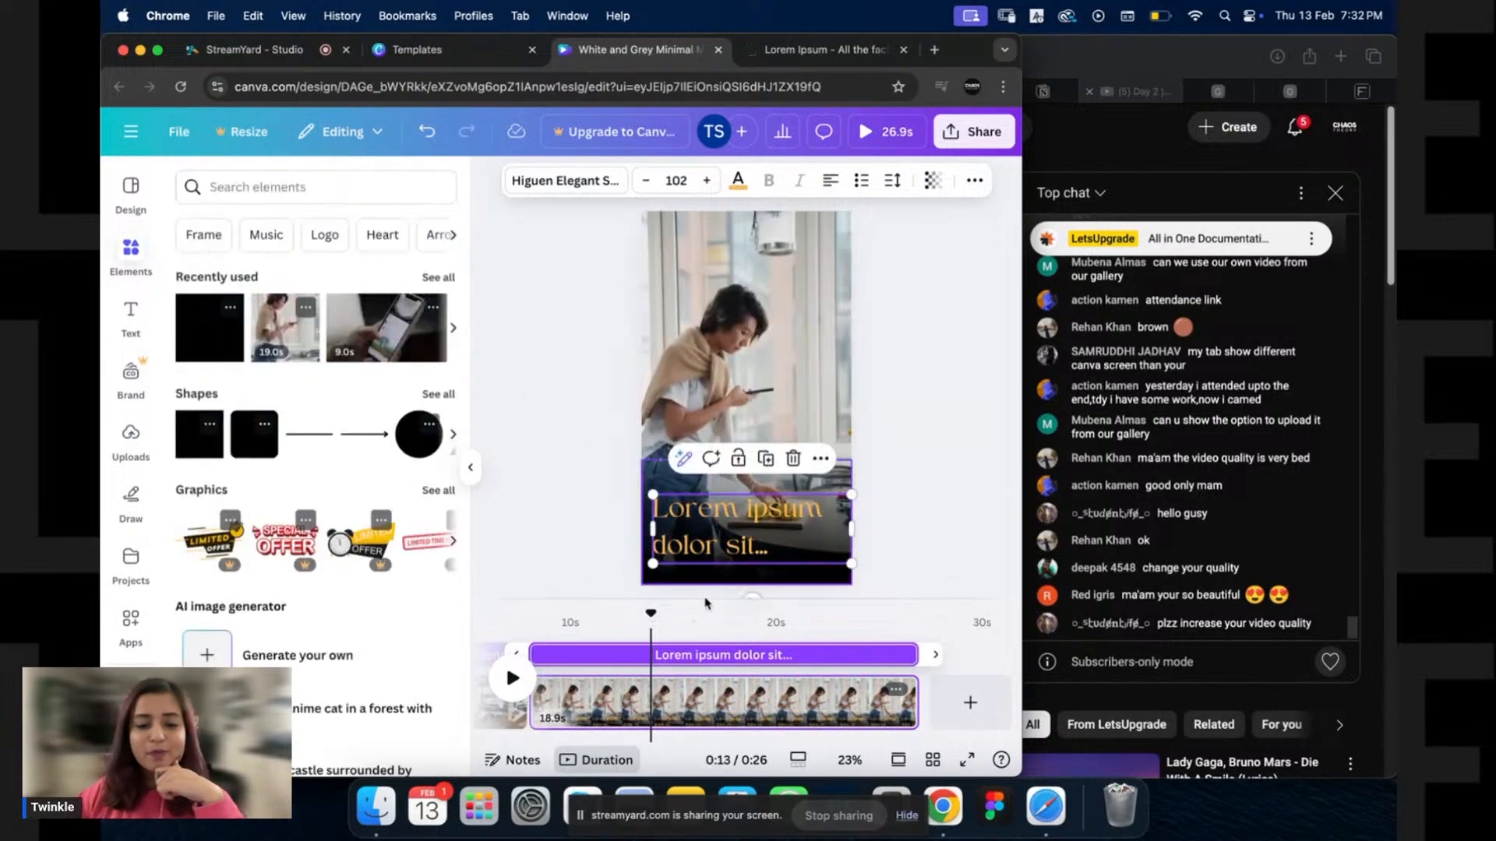
{"action": "left_click", "coordinate": [785, 660]}
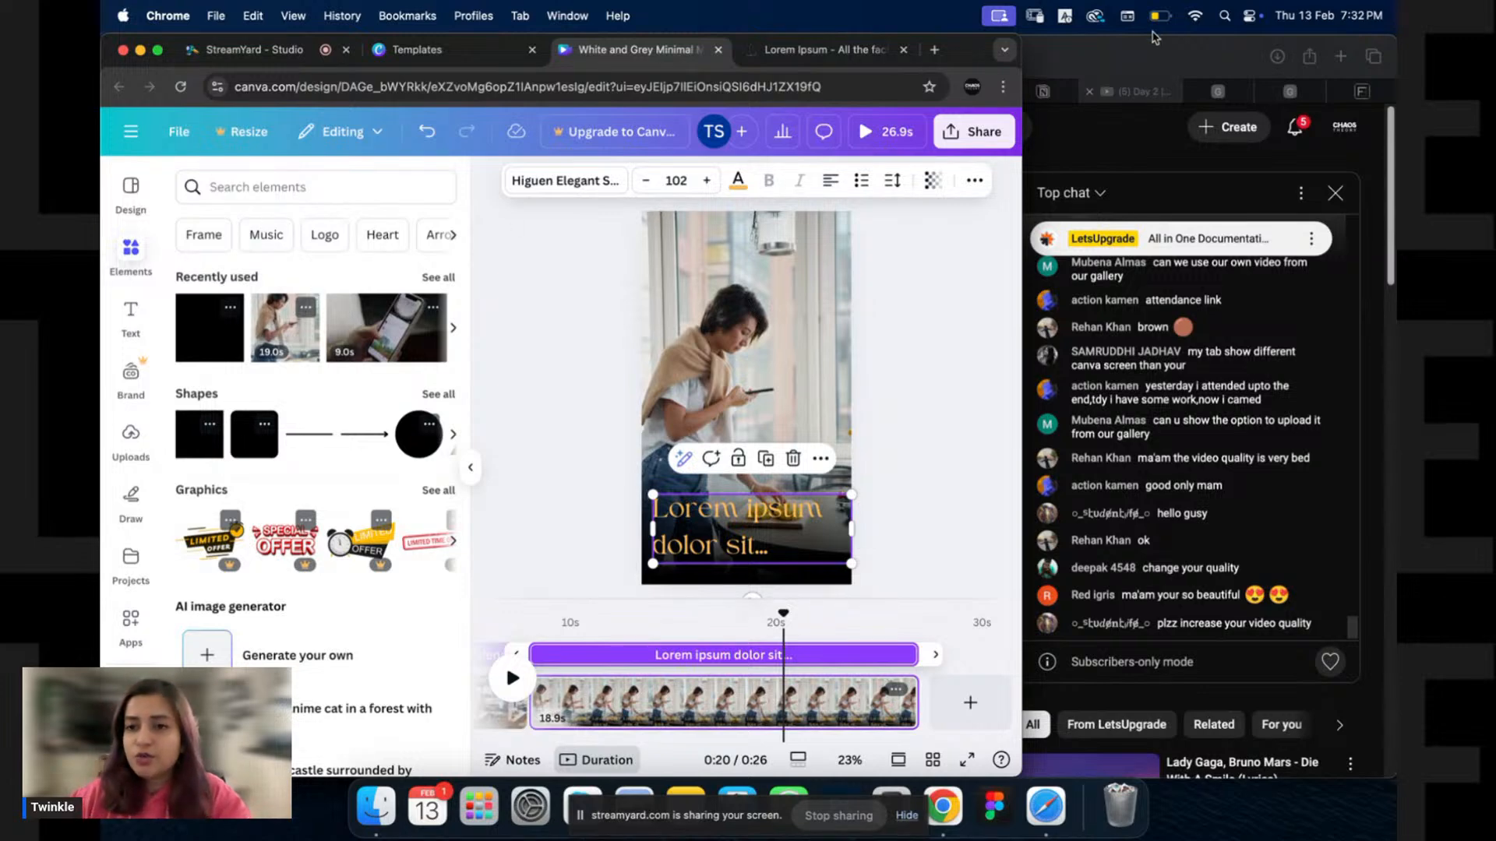
{"action": "left_click", "coordinate": [1189, 20]}
{"action": "left_click", "coordinate": [1196, 20]}
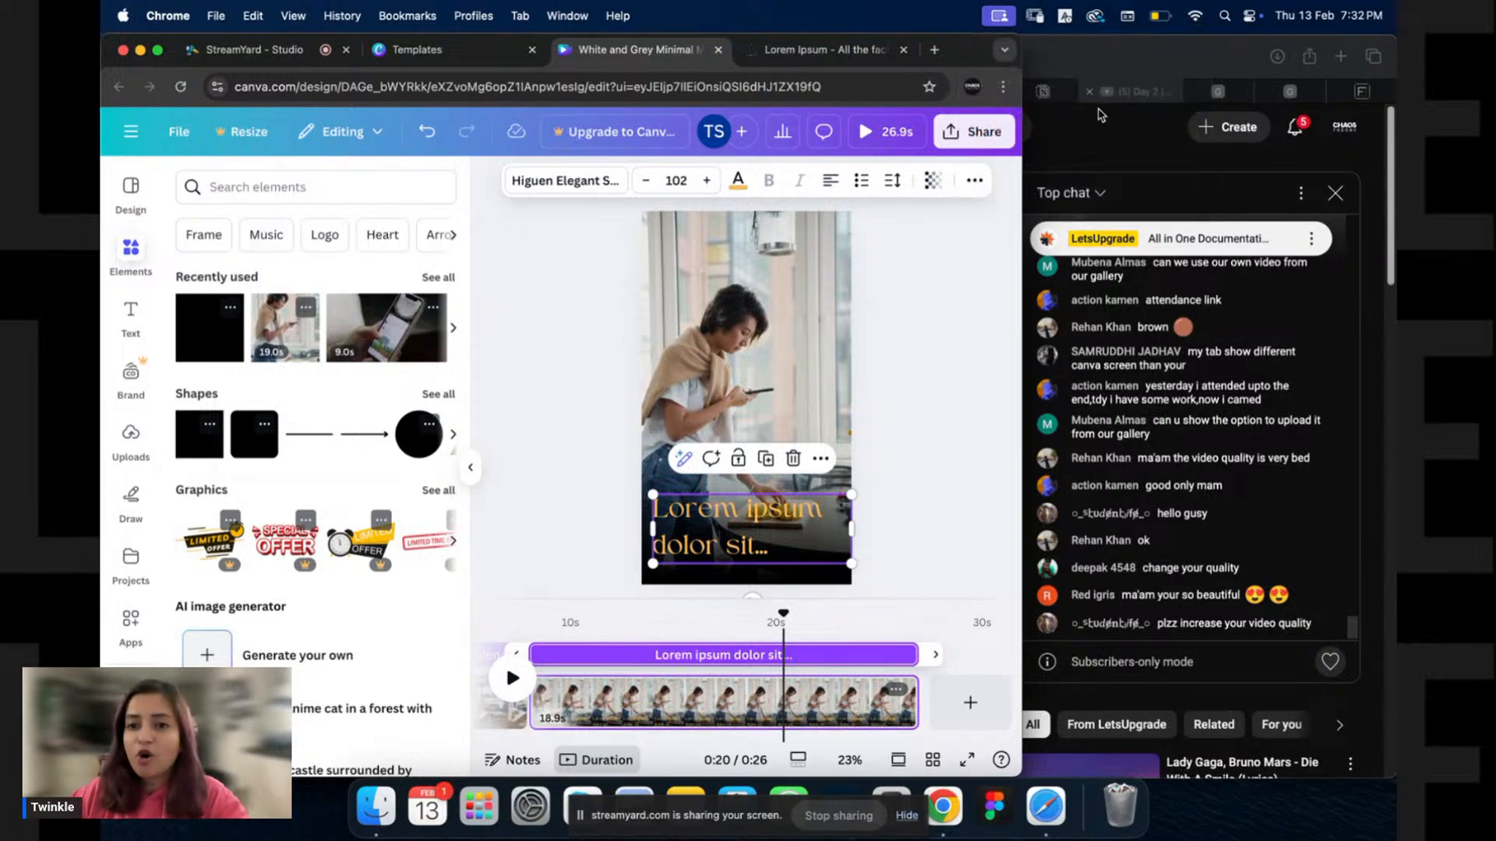
{"action": "left_click", "coordinate": [558, 405]}
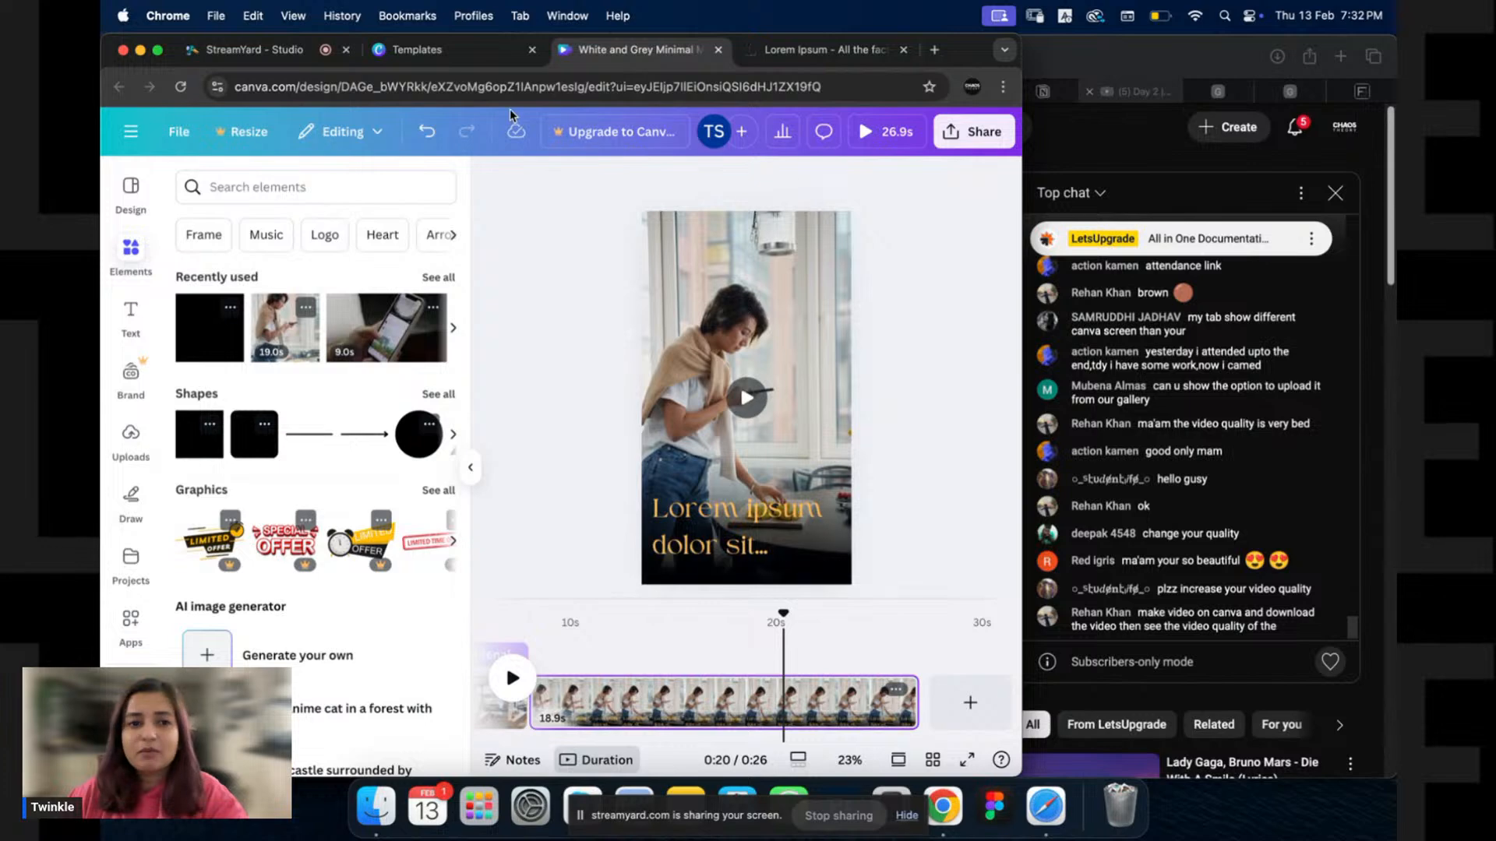
{"action": "left_click", "coordinate": [331, 58]}
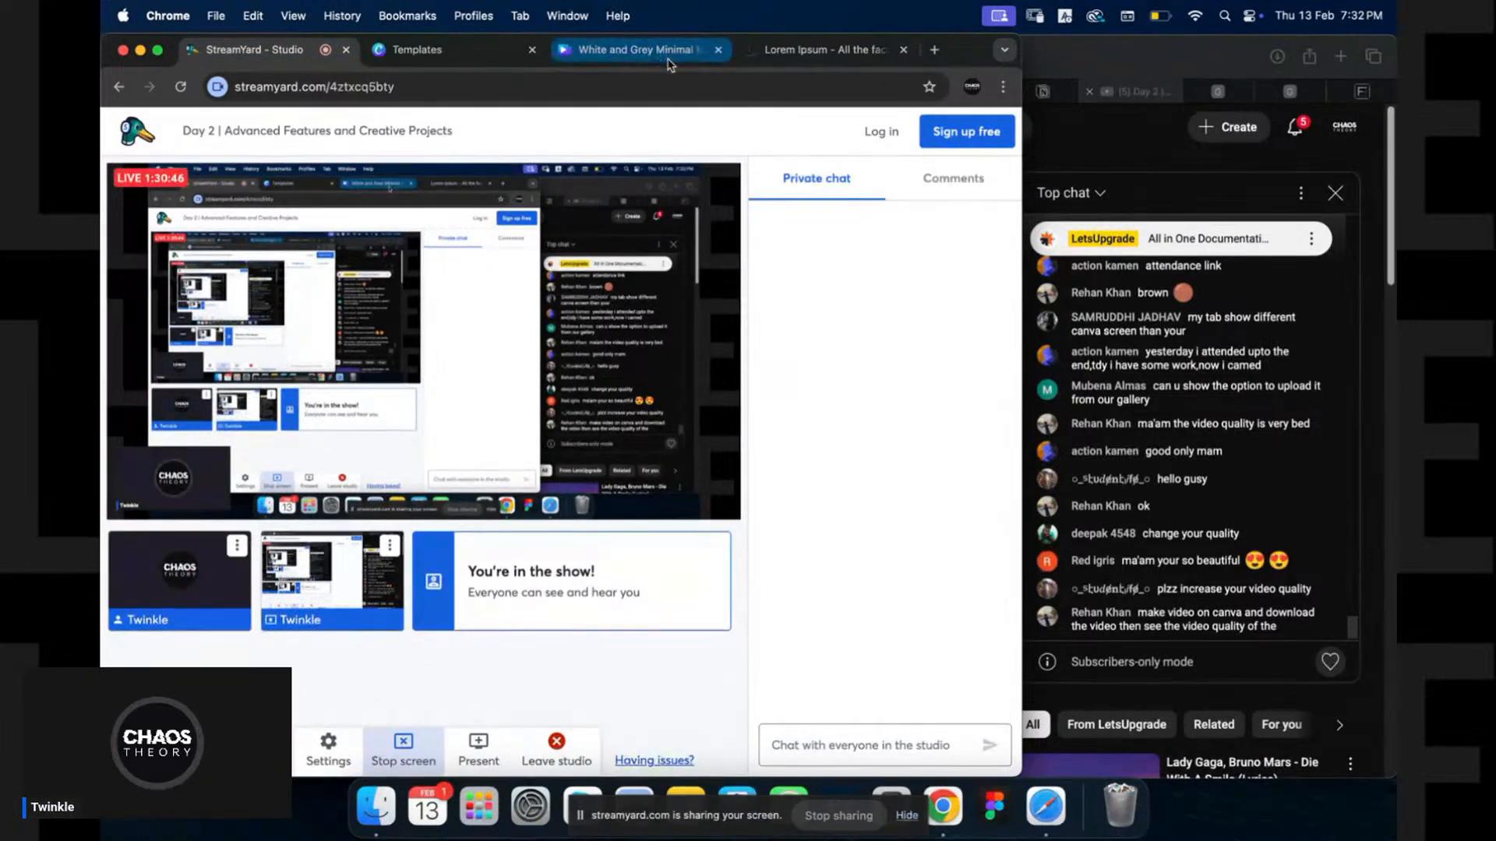
{"action": "left_click", "coordinate": [614, 53]}
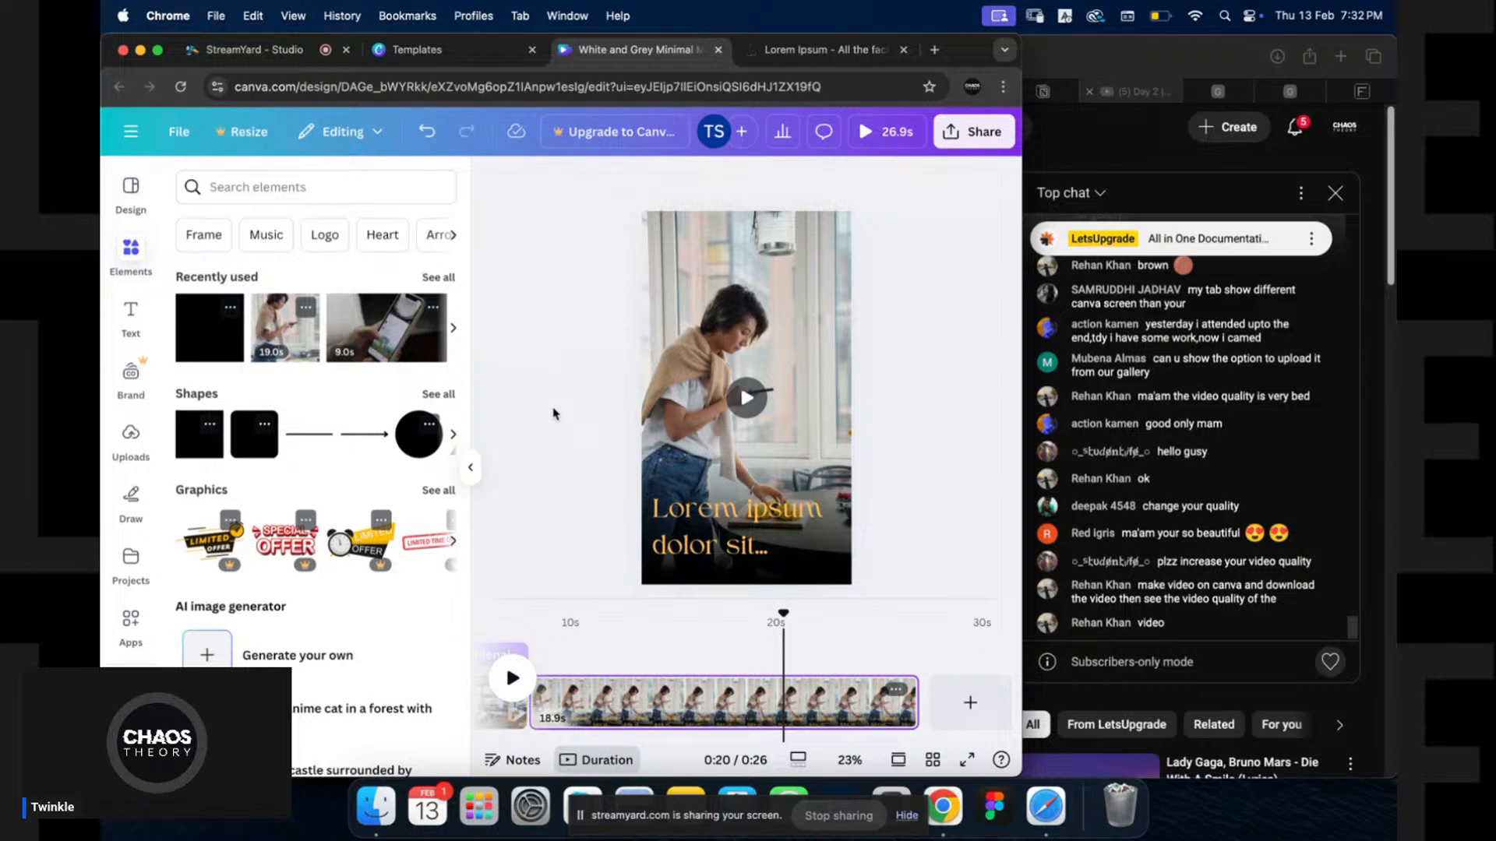
Find music among the elements, browse the audio tracks, and add "All Will Be Alright" to the reel.
{"action": "left_click", "coordinate": [267, 236]}
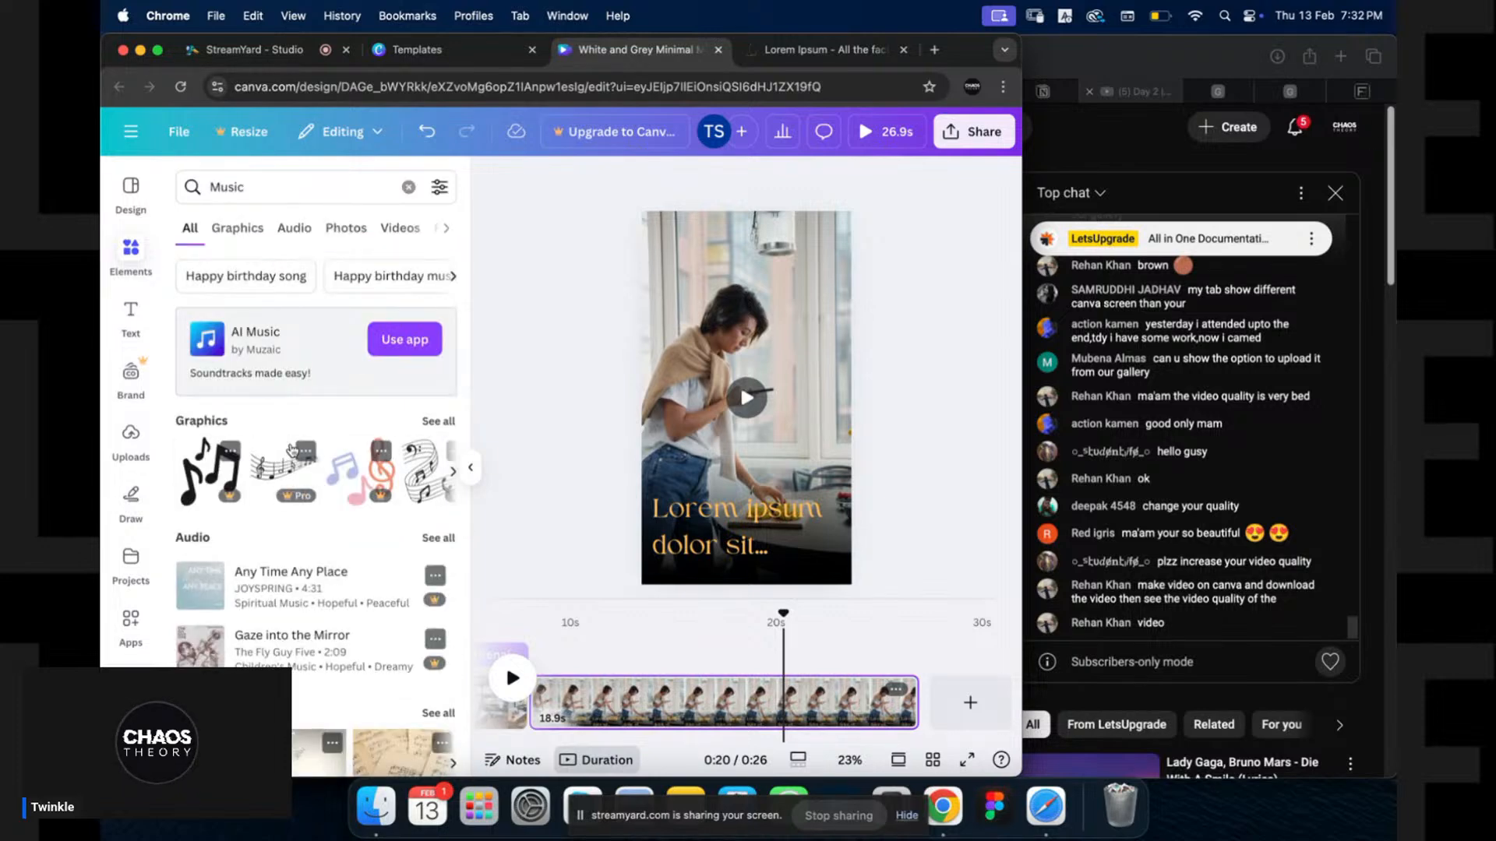
{"action": "key", "text": "XF86AudioRaiseVolume"}
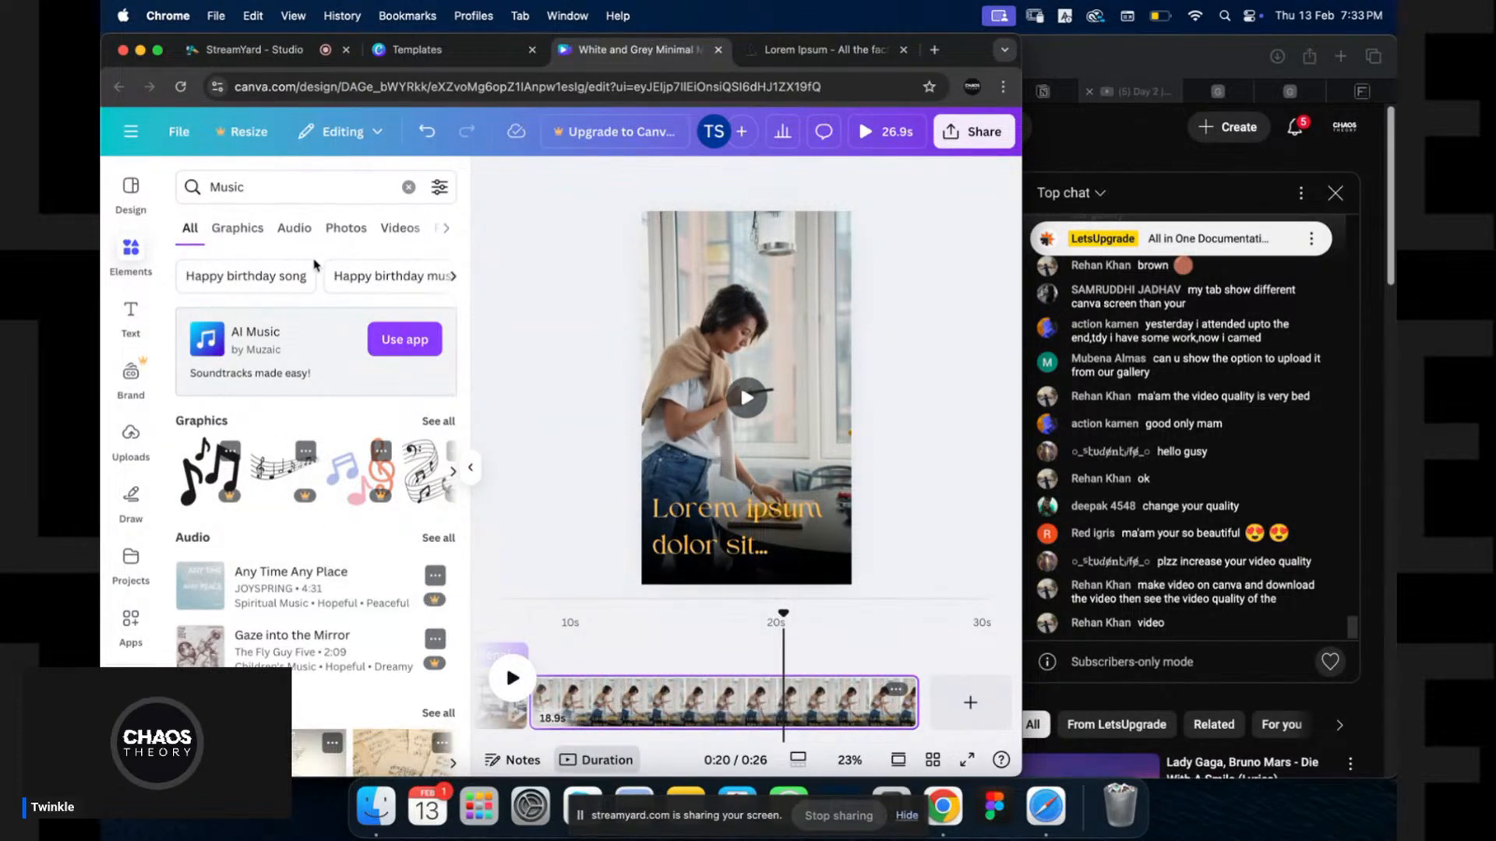
{"action": "left_click", "coordinate": [298, 228]}
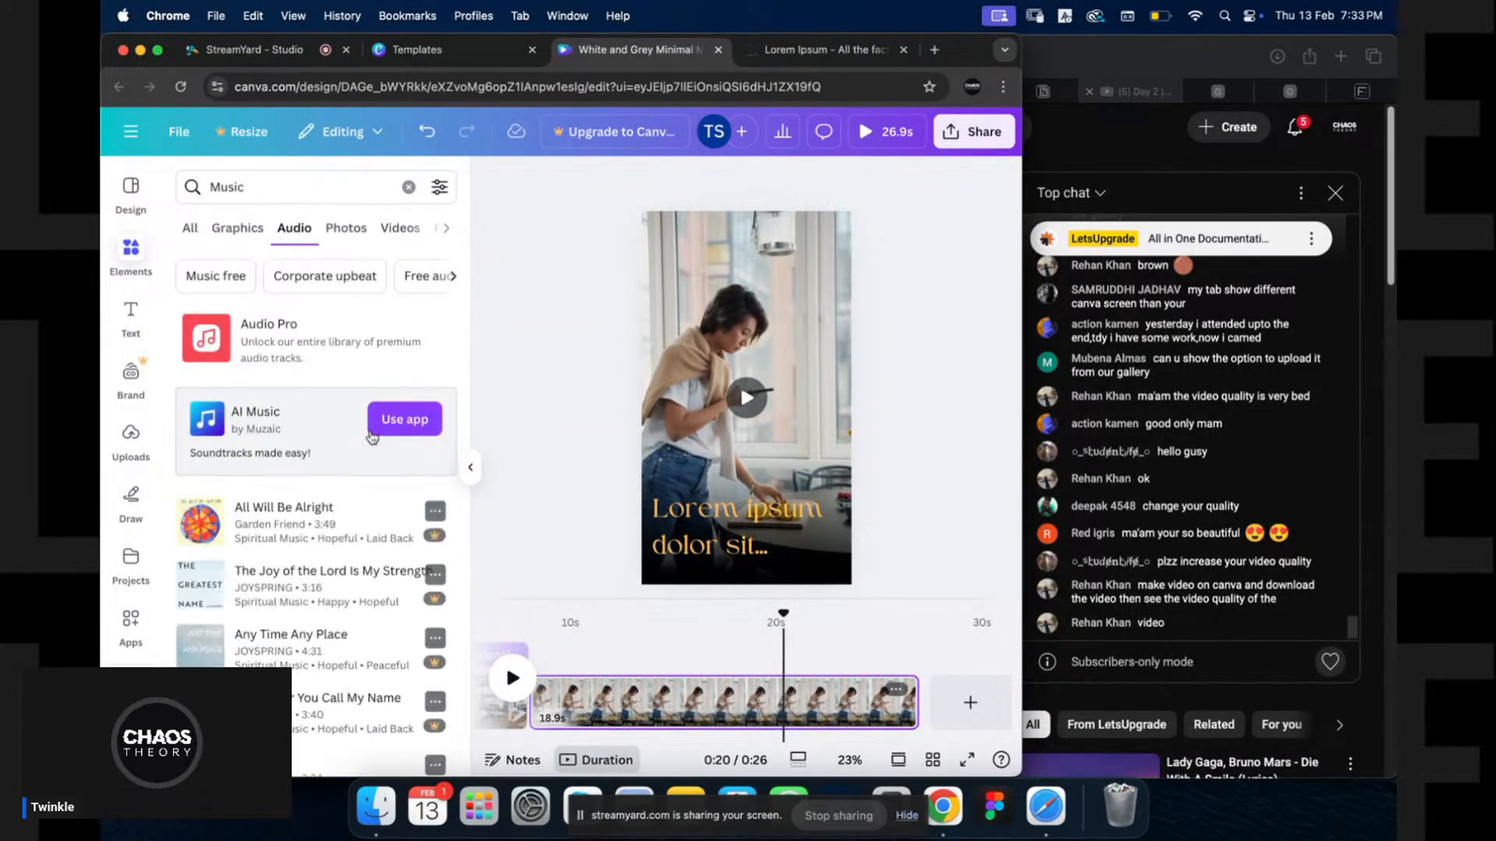
{"action": "scroll", "coordinate": [325, 545], "scroll_direction": "down", "scroll_amount": 2}
{"action": "scroll", "coordinate": [325, 544], "scroll_direction": "down", "scroll_amount": 10}
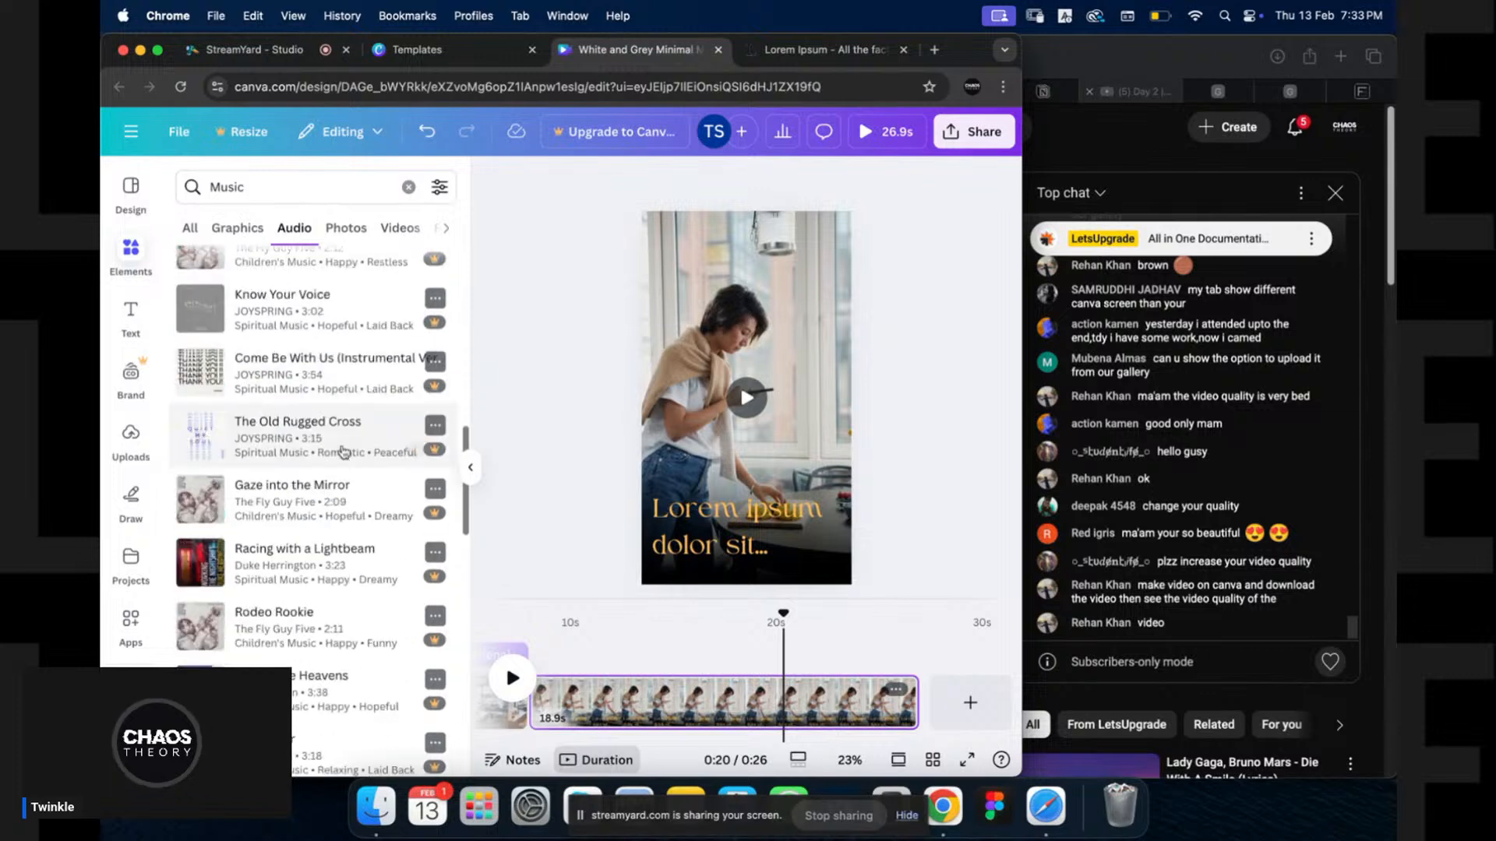
{"action": "scroll", "coordinate": [327, 551], "scroll_direction": "down", "scroll_amount": 10}
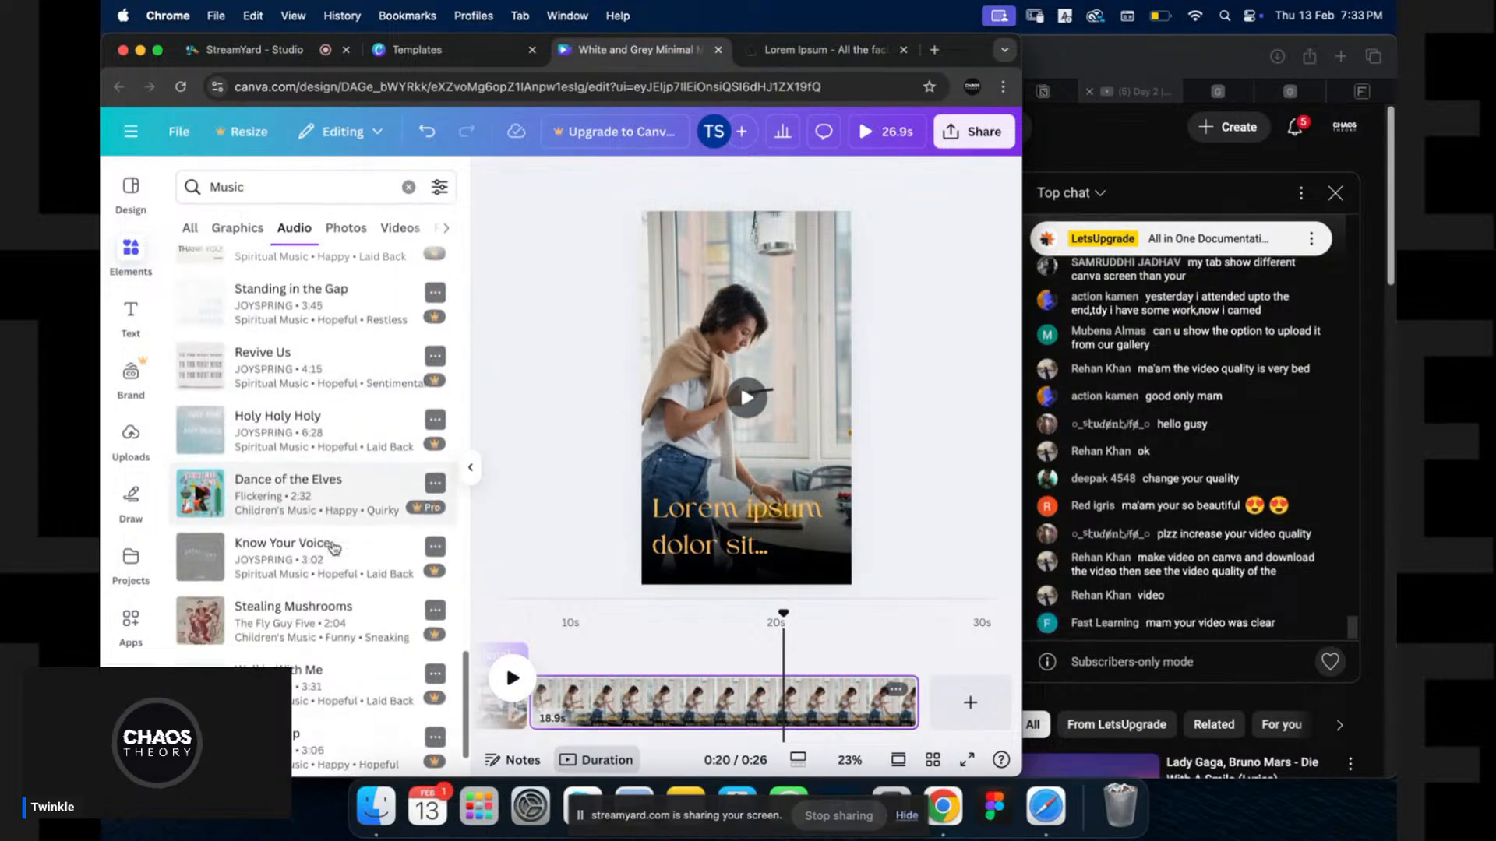
{"action": "scroll", "coordinate": [339, 527], "scroll_direction": "down", "scroll_amount": 15}
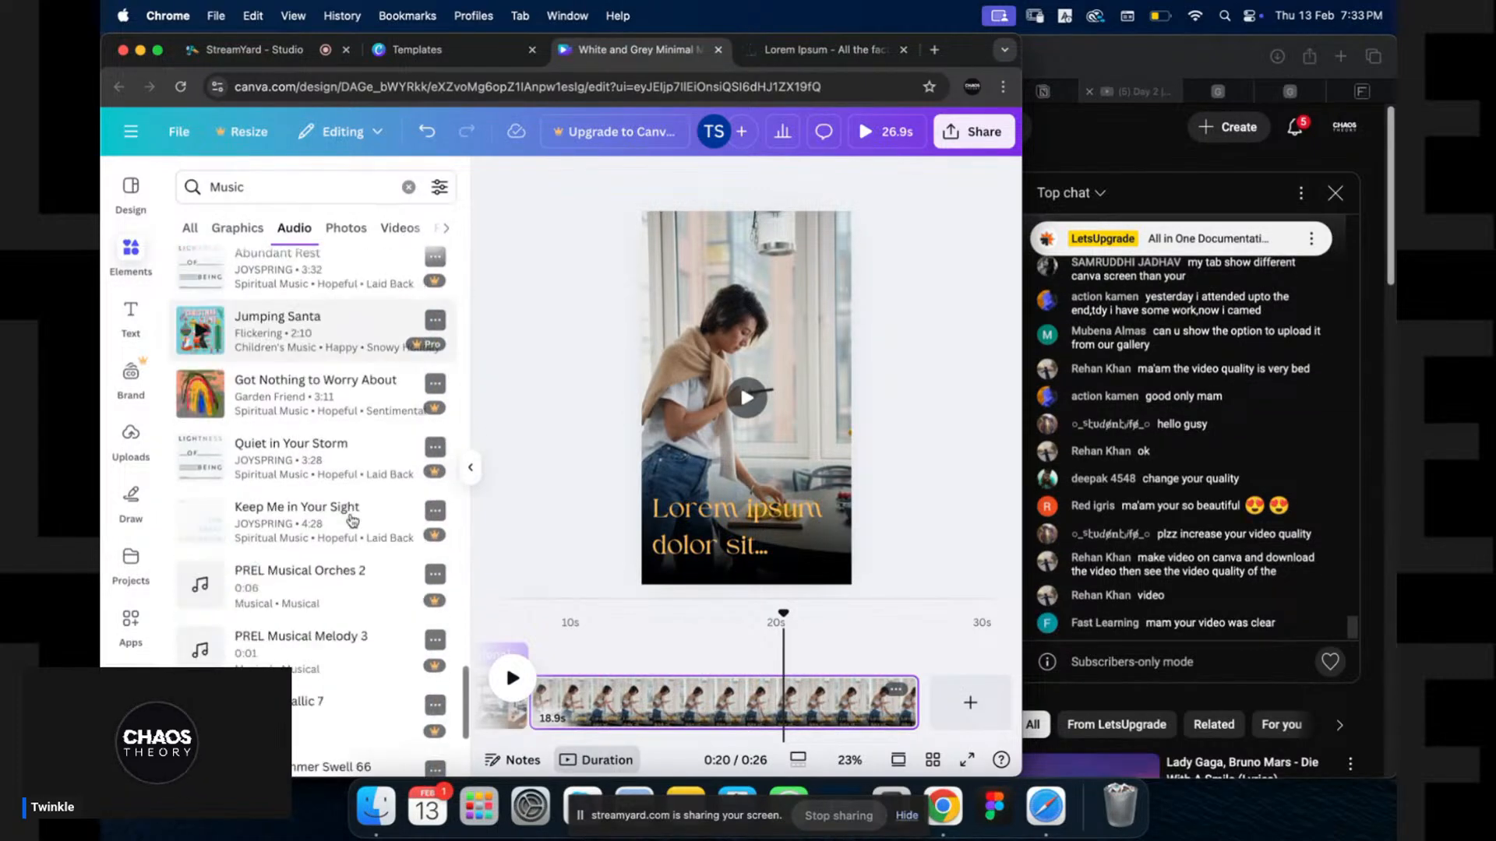
{"action": "scroll", "coordinate": [375, 377], "scroll_direction": "down", "scroll_amount": 5}
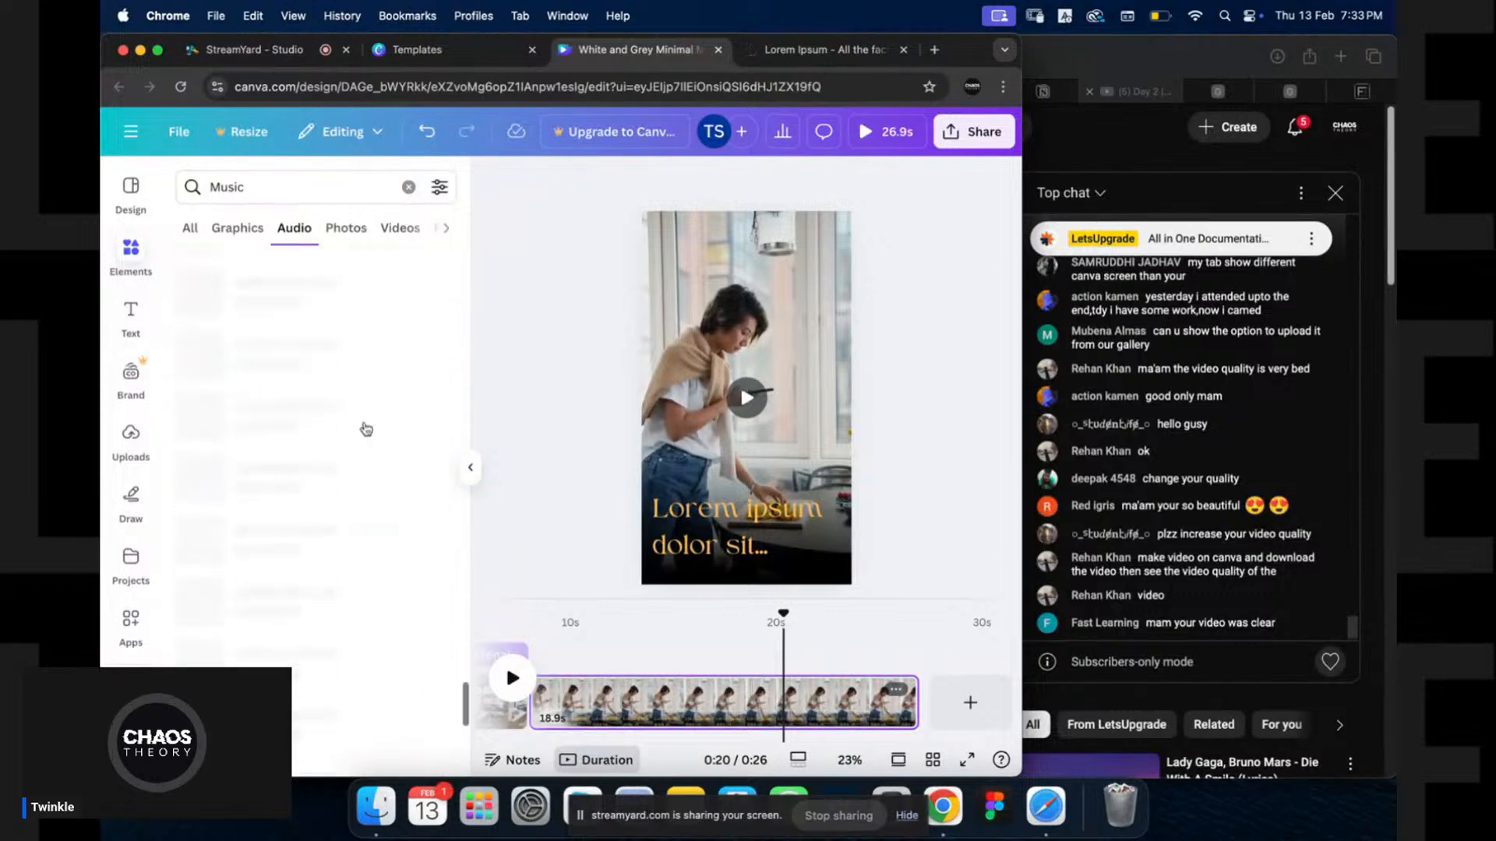
{"action": "left_click_drag", "start_coordinate": [375, 362], "coordinate": [324, 517]}
{"action": "scroll", "coordinate": [374, 357], "scroll_direction": "up", "scroll_amount": 20}
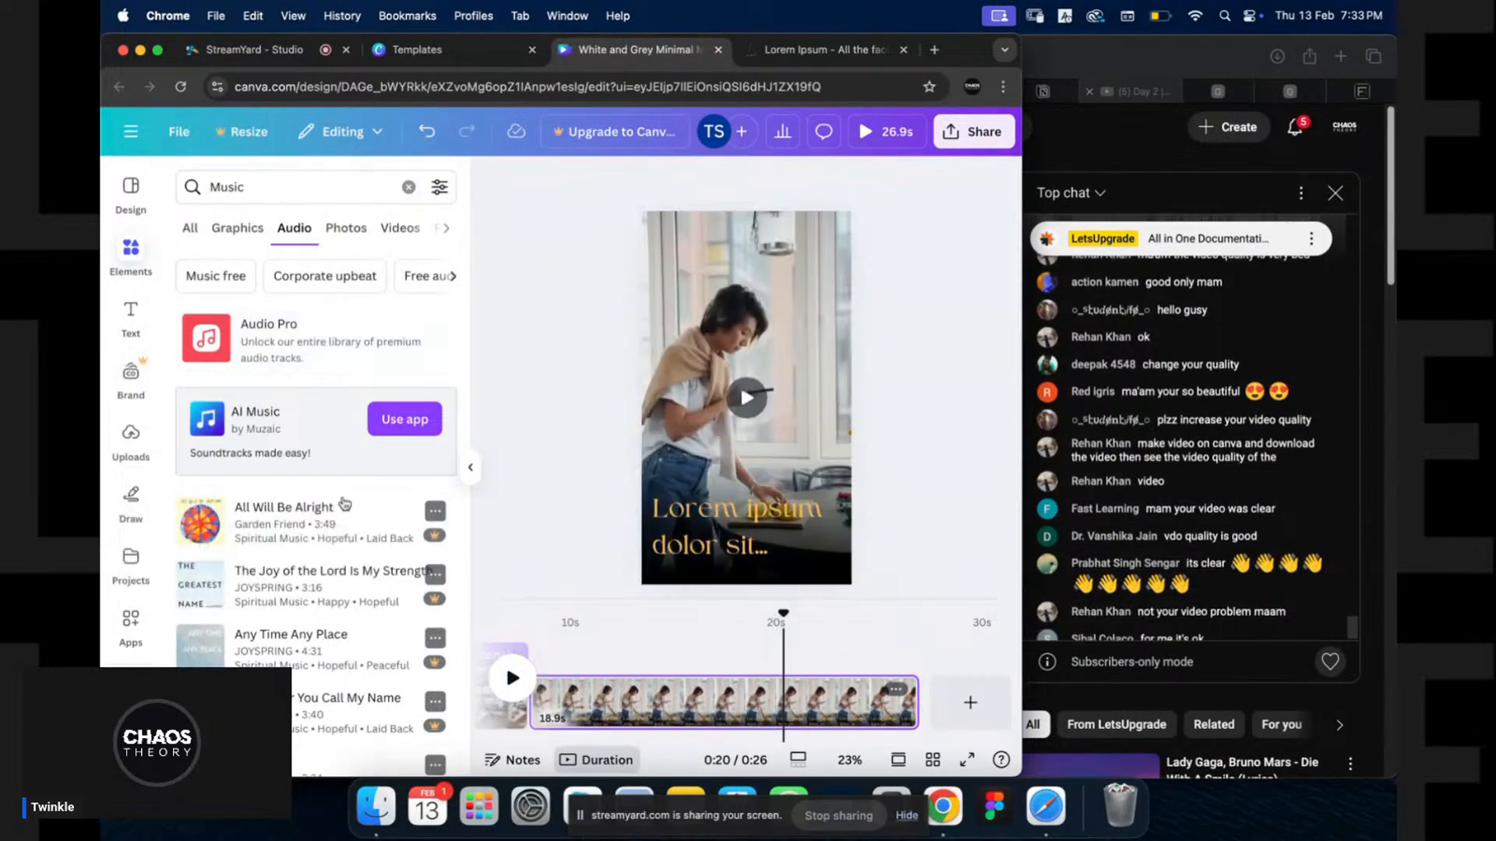
{"action": "left_click", "coordinate": [201, 521]}
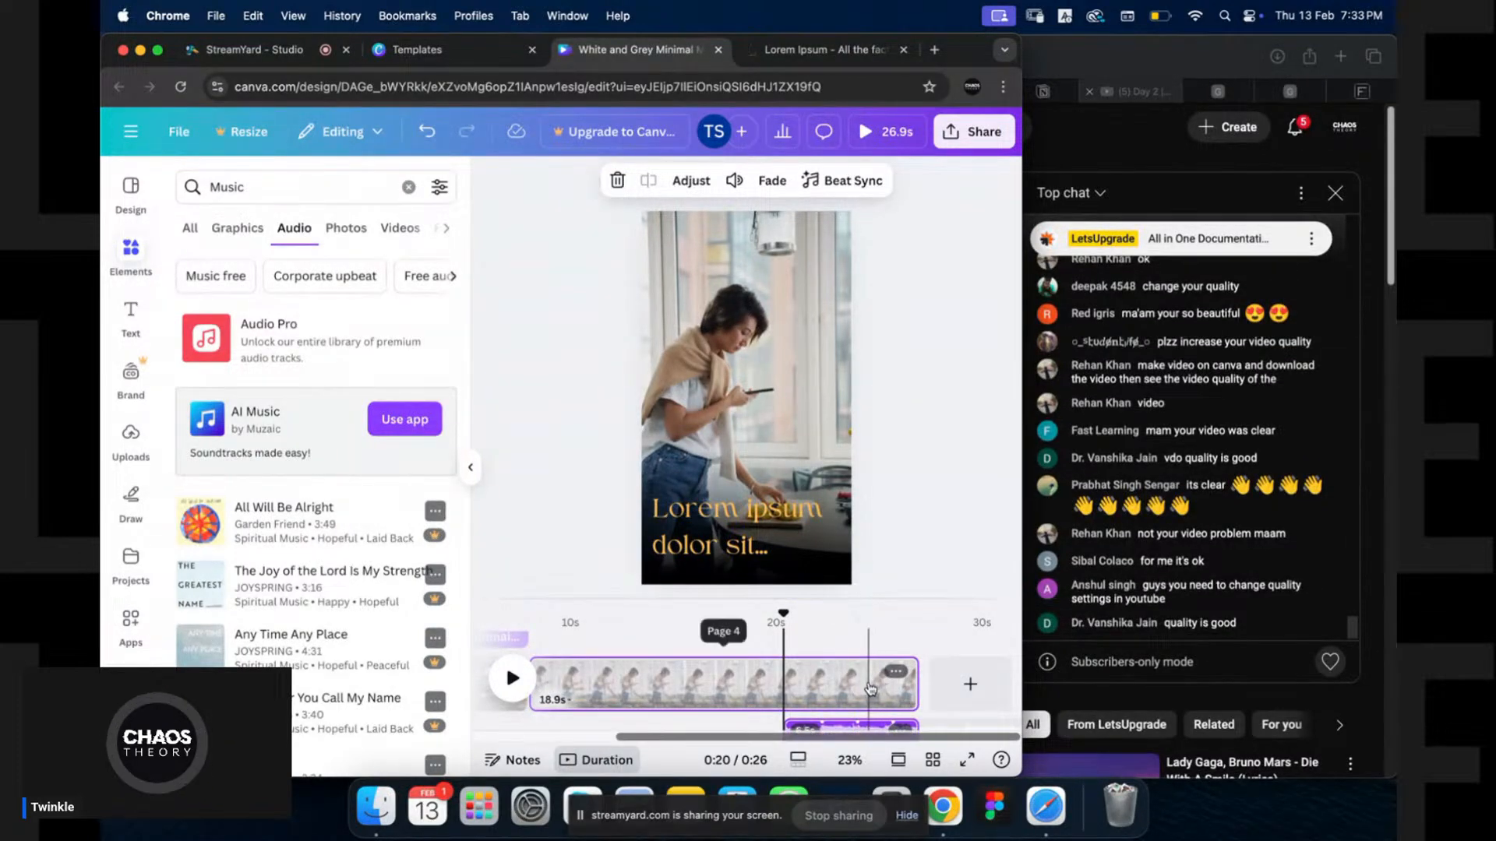
Go to the start of the fourth page in the timeline and hide the elements library to widen the editing area.
{"action": "left_click_drag", "start_coordinate": [855, 708], "coordinate": [828, 676]}
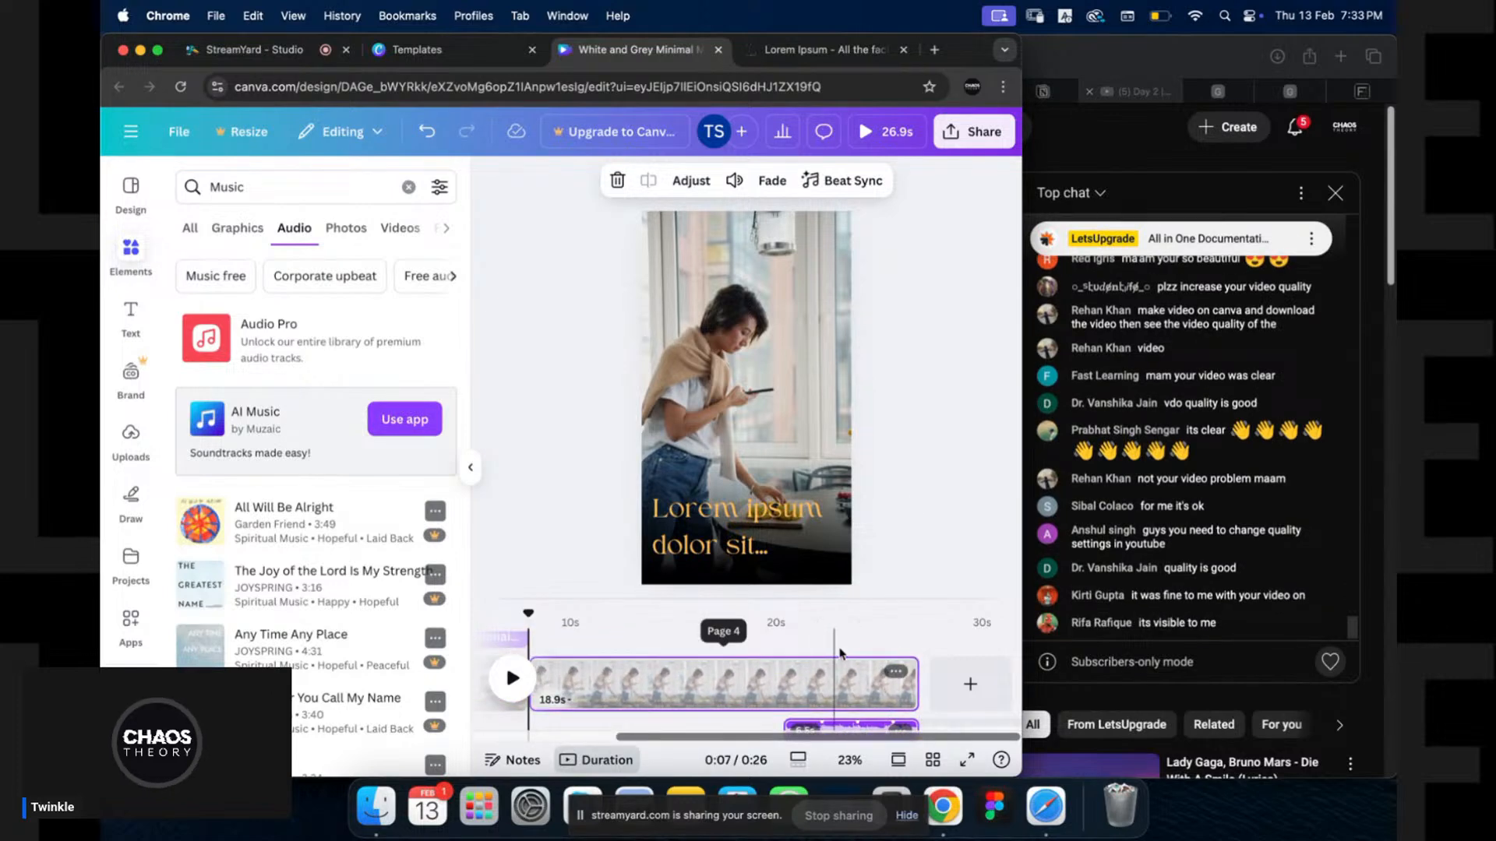
{"action": "left_click", "coordinate": [472, 465]}
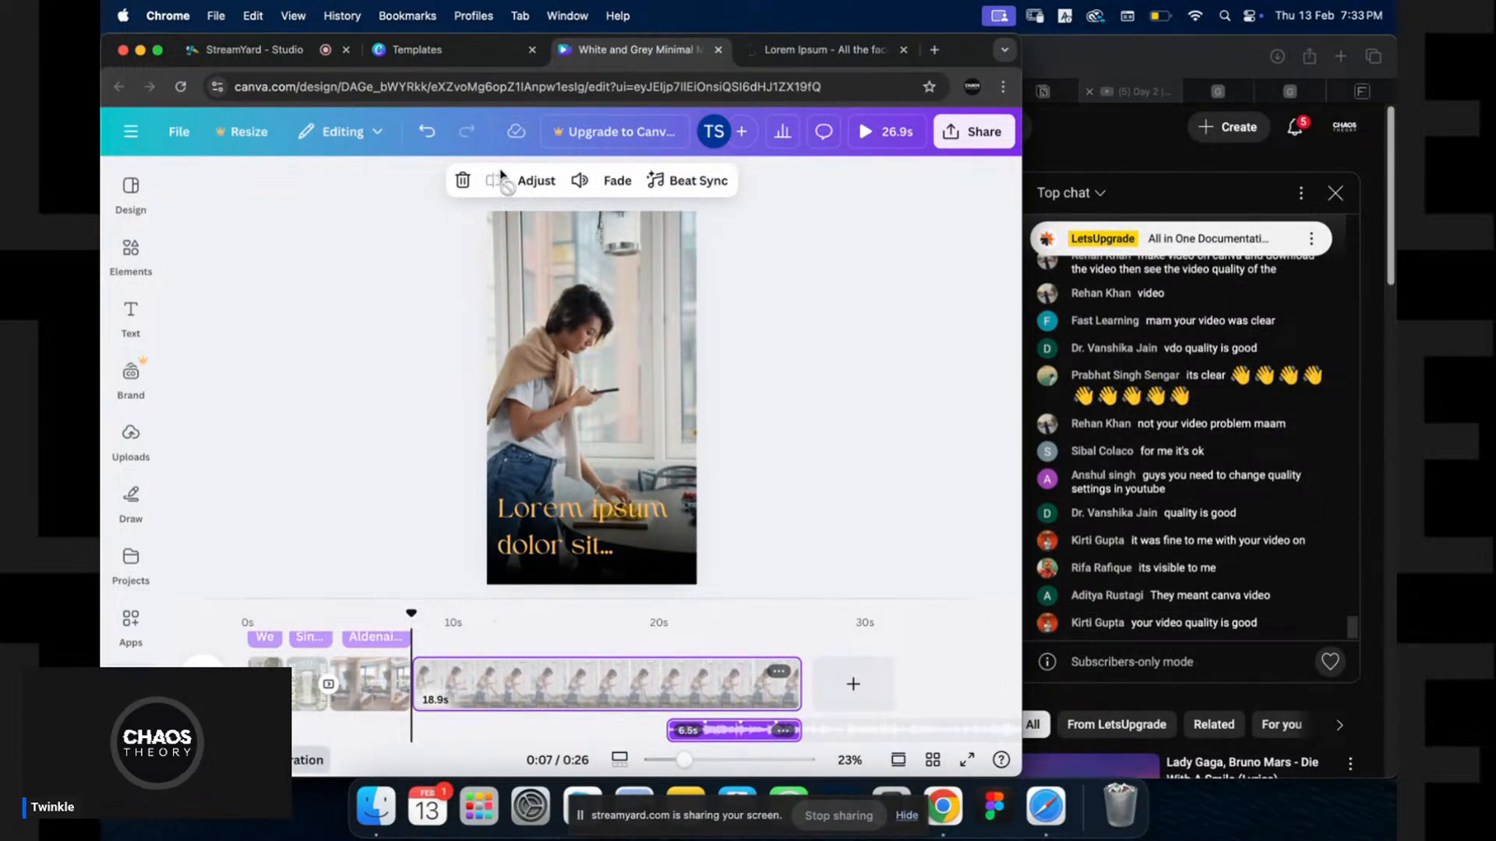
Turn on the camera in the StreamYard studio, and return to the Canva reel with the browser window widened.
{"action": "left_click", "coordinate": [249, 49]}
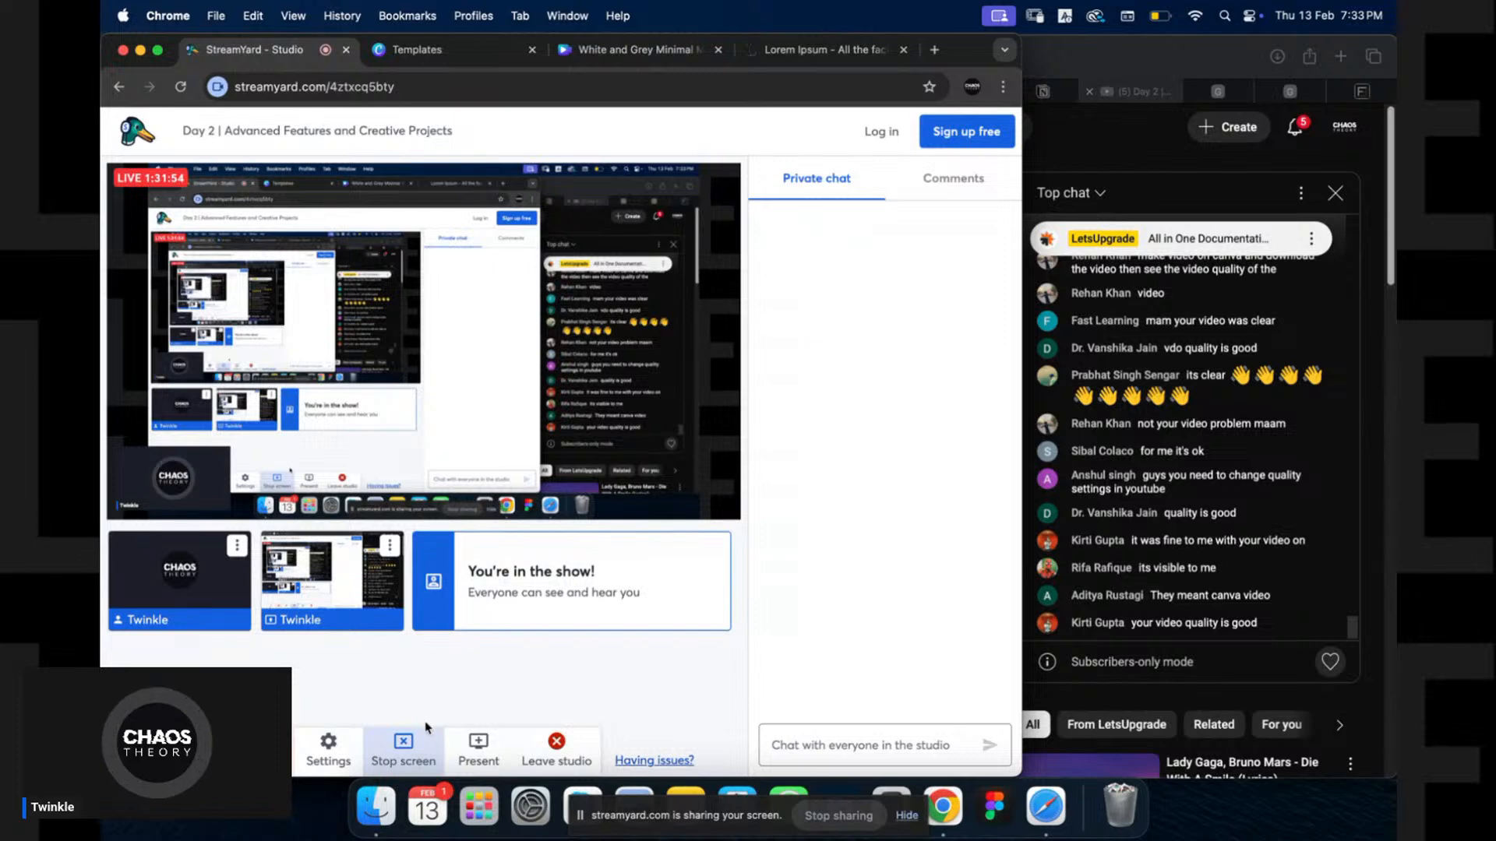
{"action": "left_click", "coordinate": [231, 753]}
{"action": "left_click", "coordinate": [623, 49]}
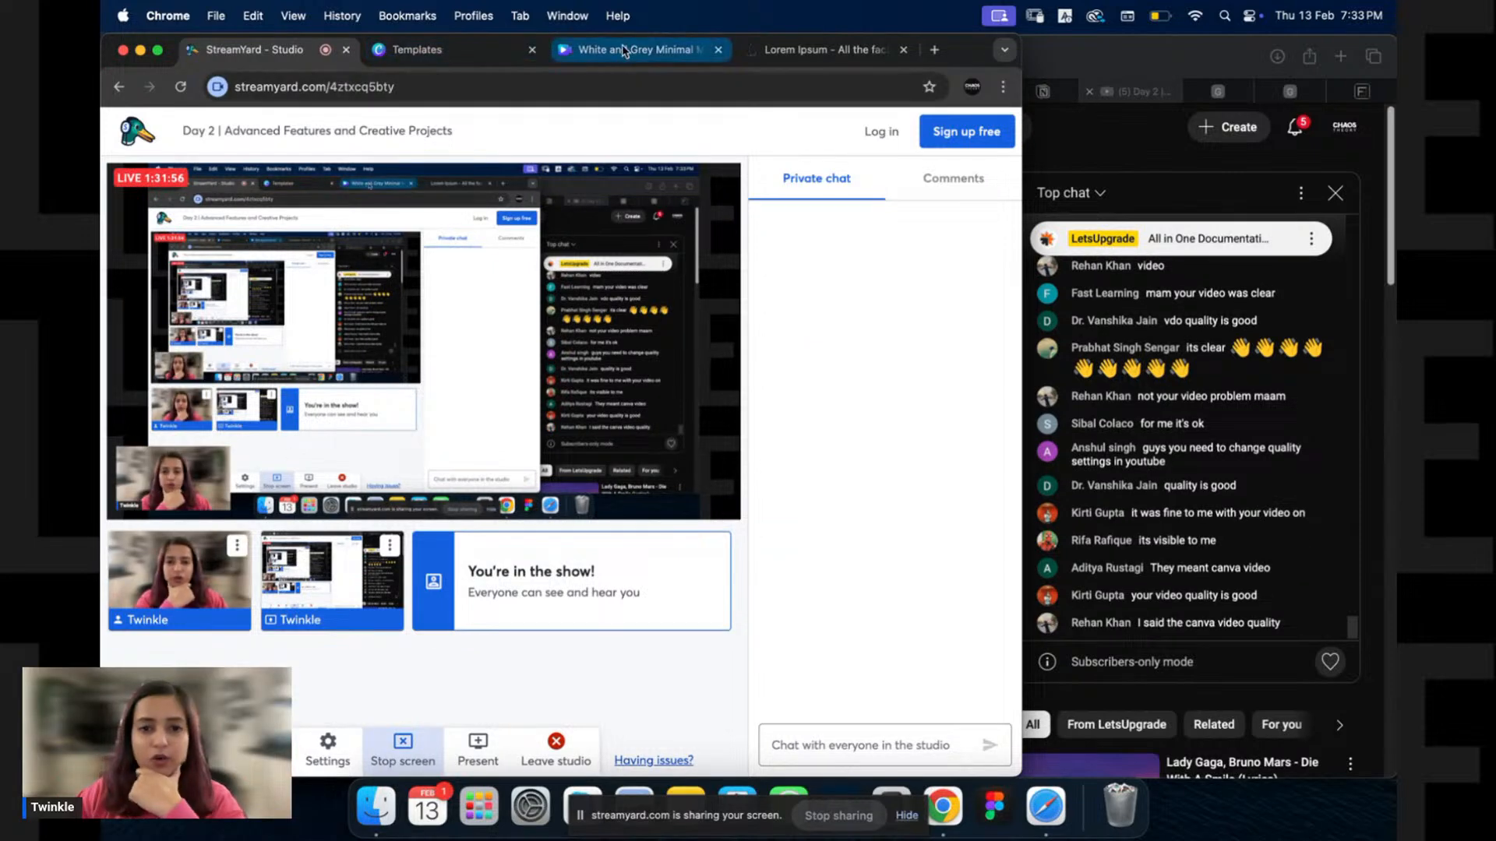
{"action": "left_click", "coordinate": [932, 533]}
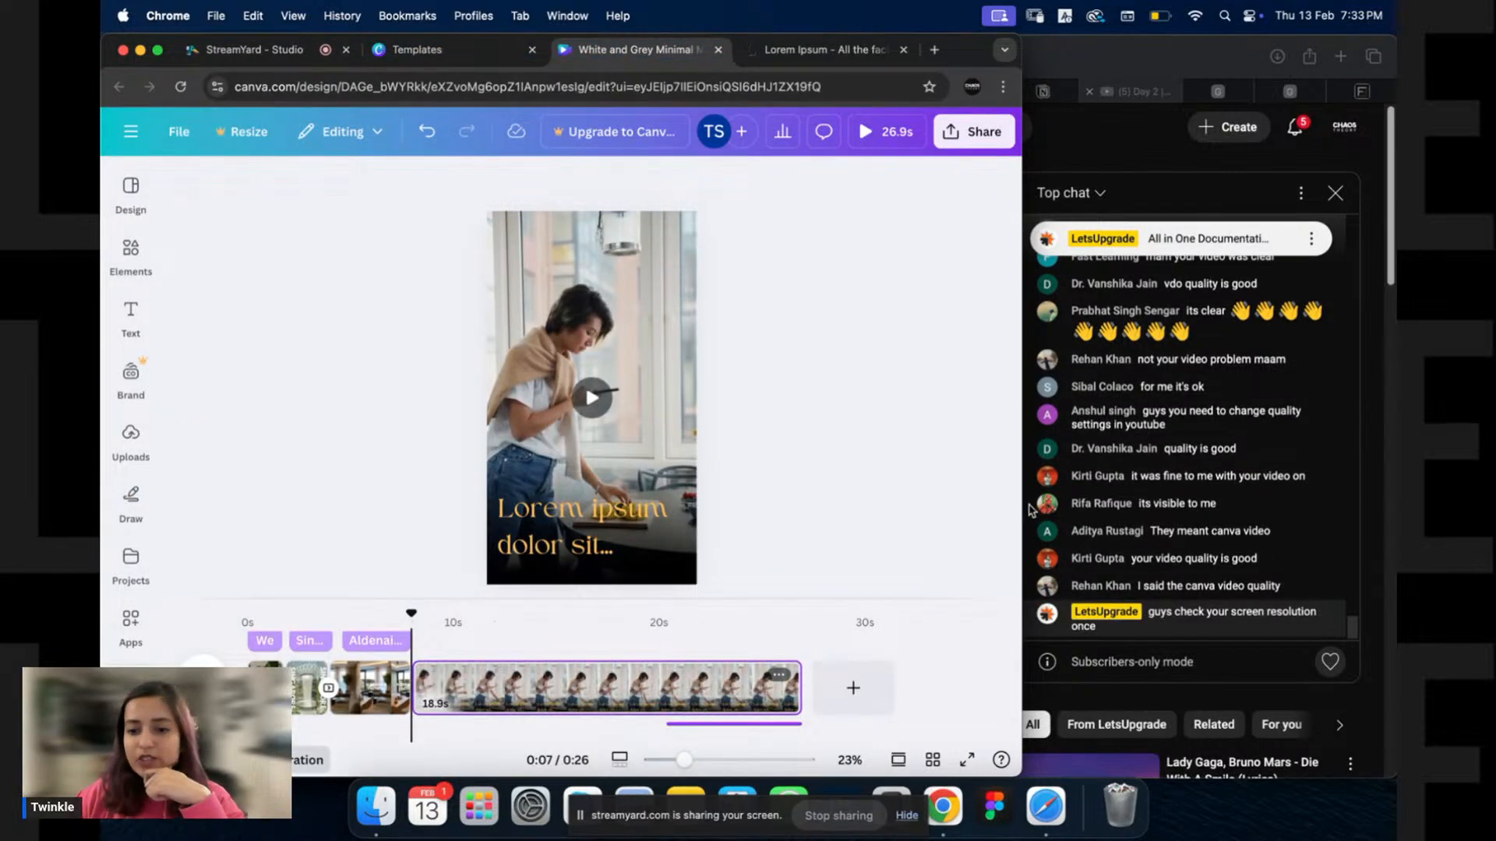
{"action": "left_click_drag", "start_coordinate": [1023, 507], "coordinate": [1315, 499]}
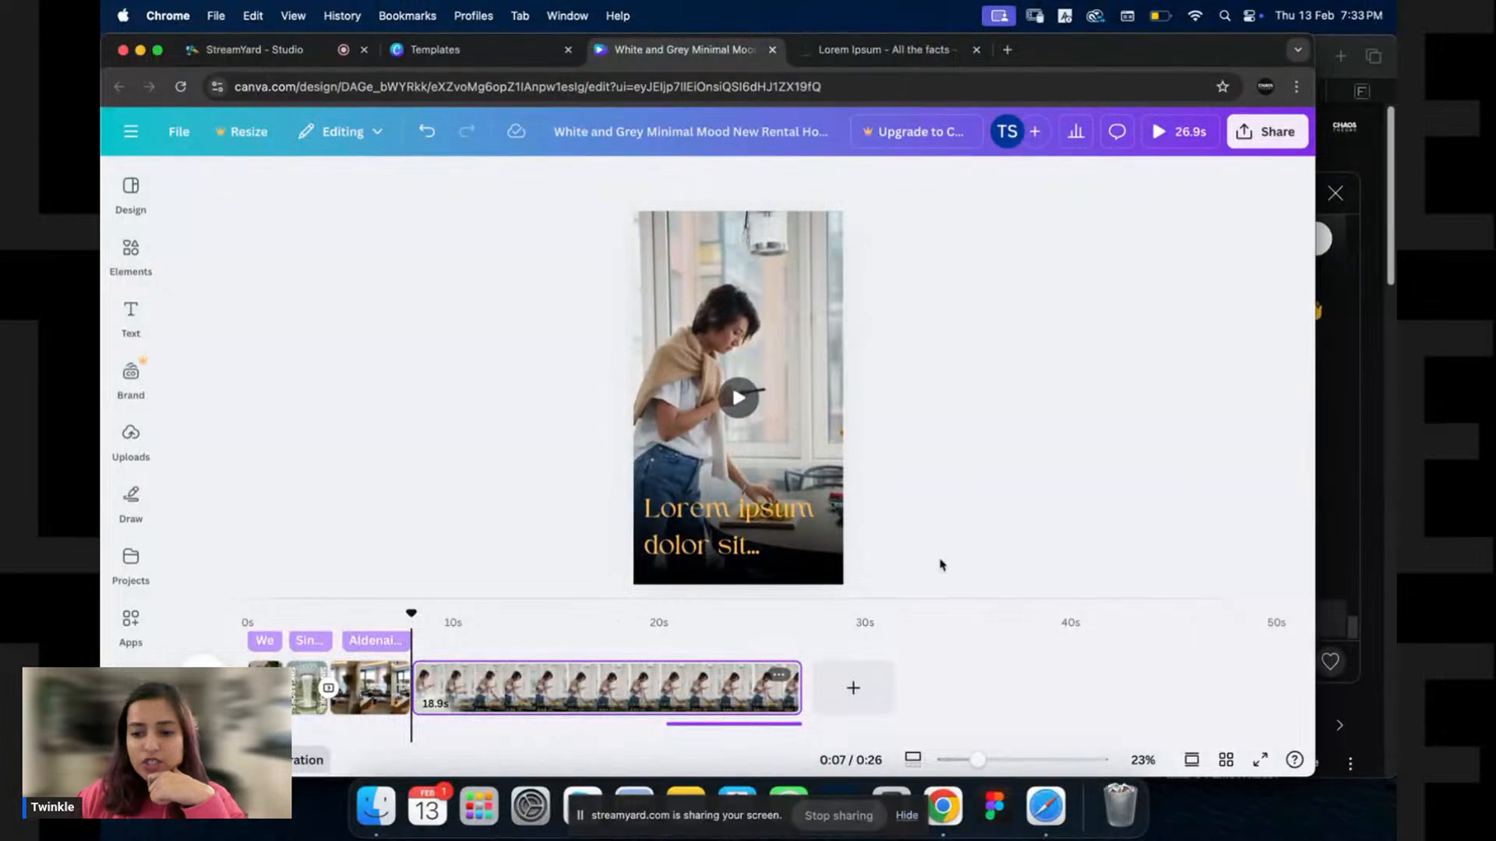
Extend the beginning of the "All Will Be Alright" music track back to about 10 seconds on the timeline.
{"action": "left_click", "coordinate": [704, 725]}
{"action": "left_click_drag", "start_coordinate": [655, 726], "coordinate": [459, 733]}
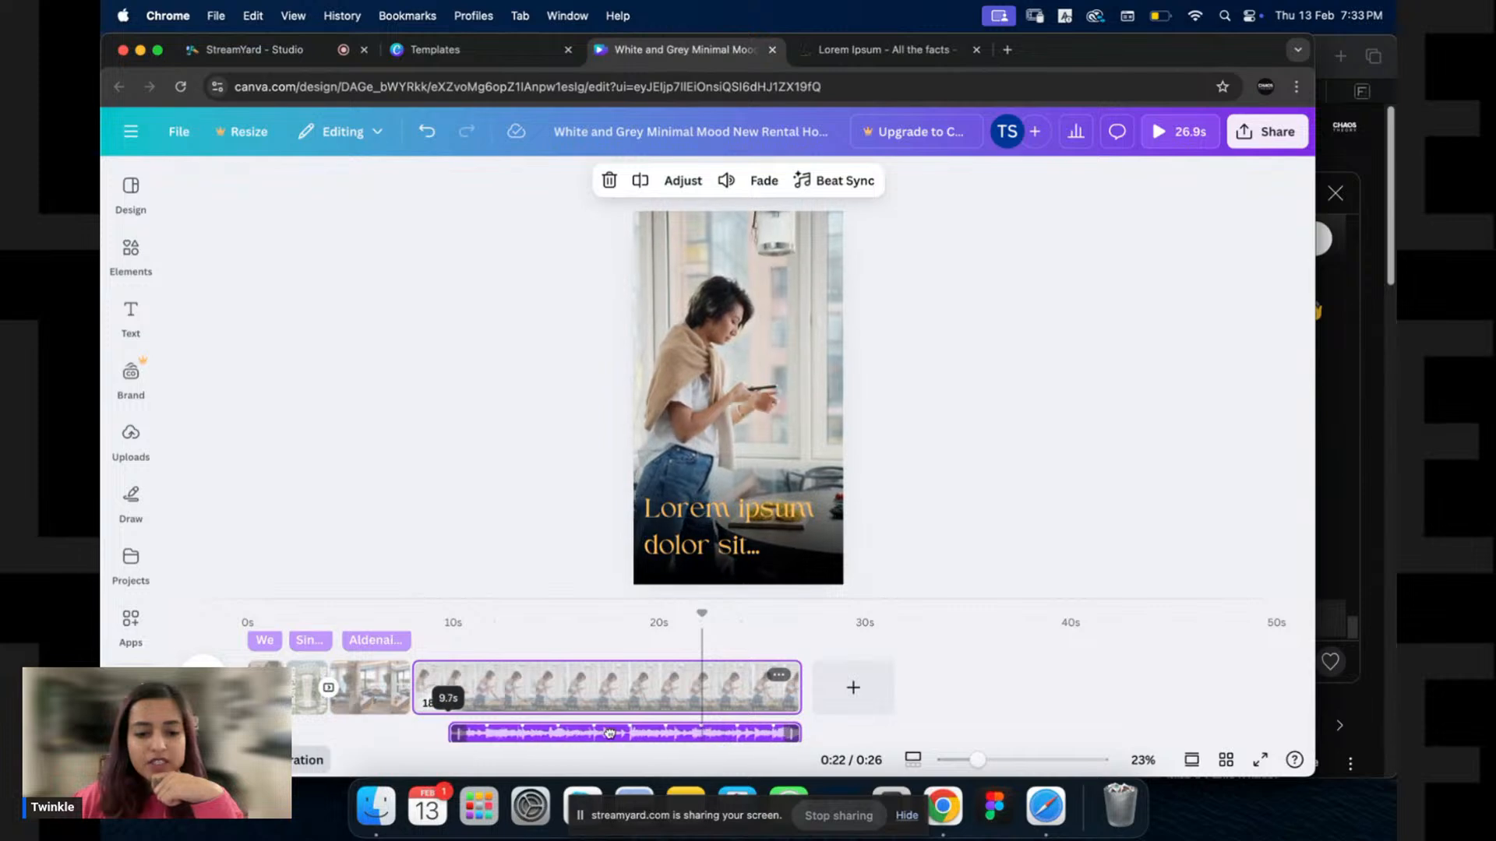
{"action": "left_click", "coordinate": [131, 313]}
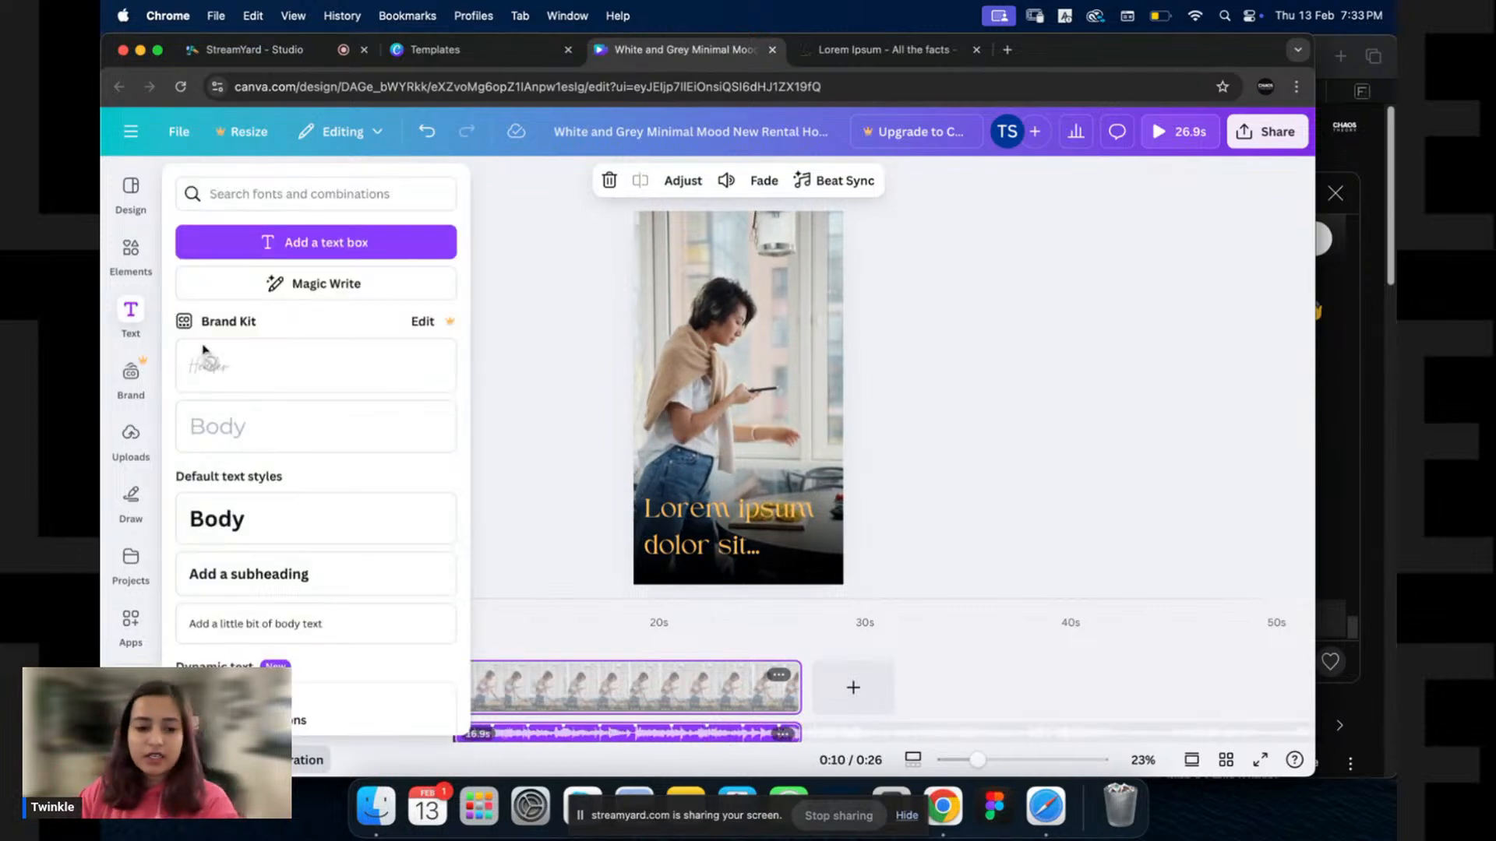
Return to the music results in the elements library and delete the "All Will Be Alright" track from the timeline.
{"action": "left_click", "coordinate": [132, 260]}
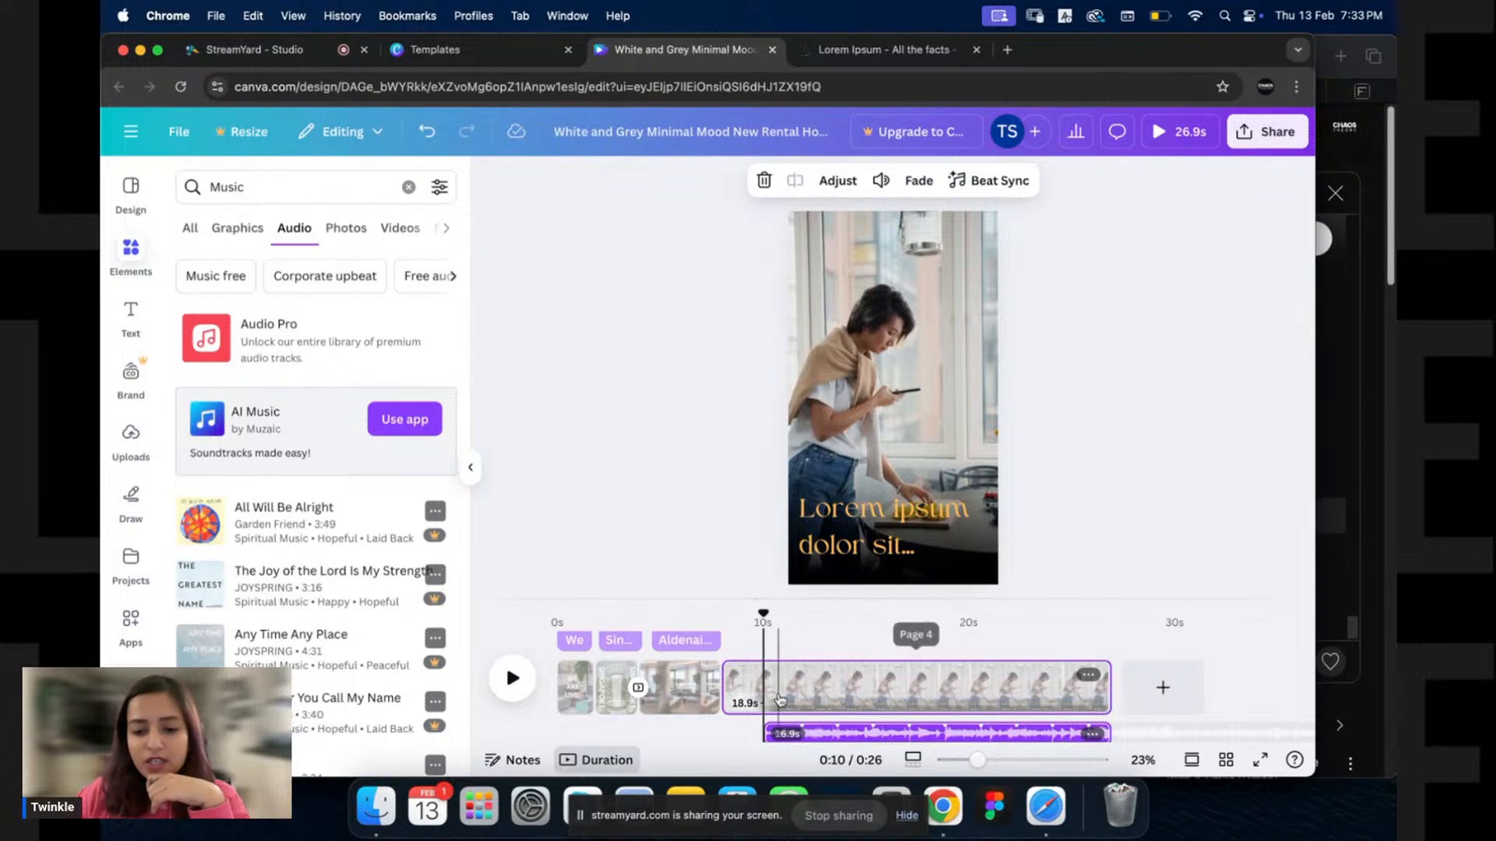
{"action": "left_click", "coordinate": [847, 723]}
{"action": "key", "text": "Delete"}
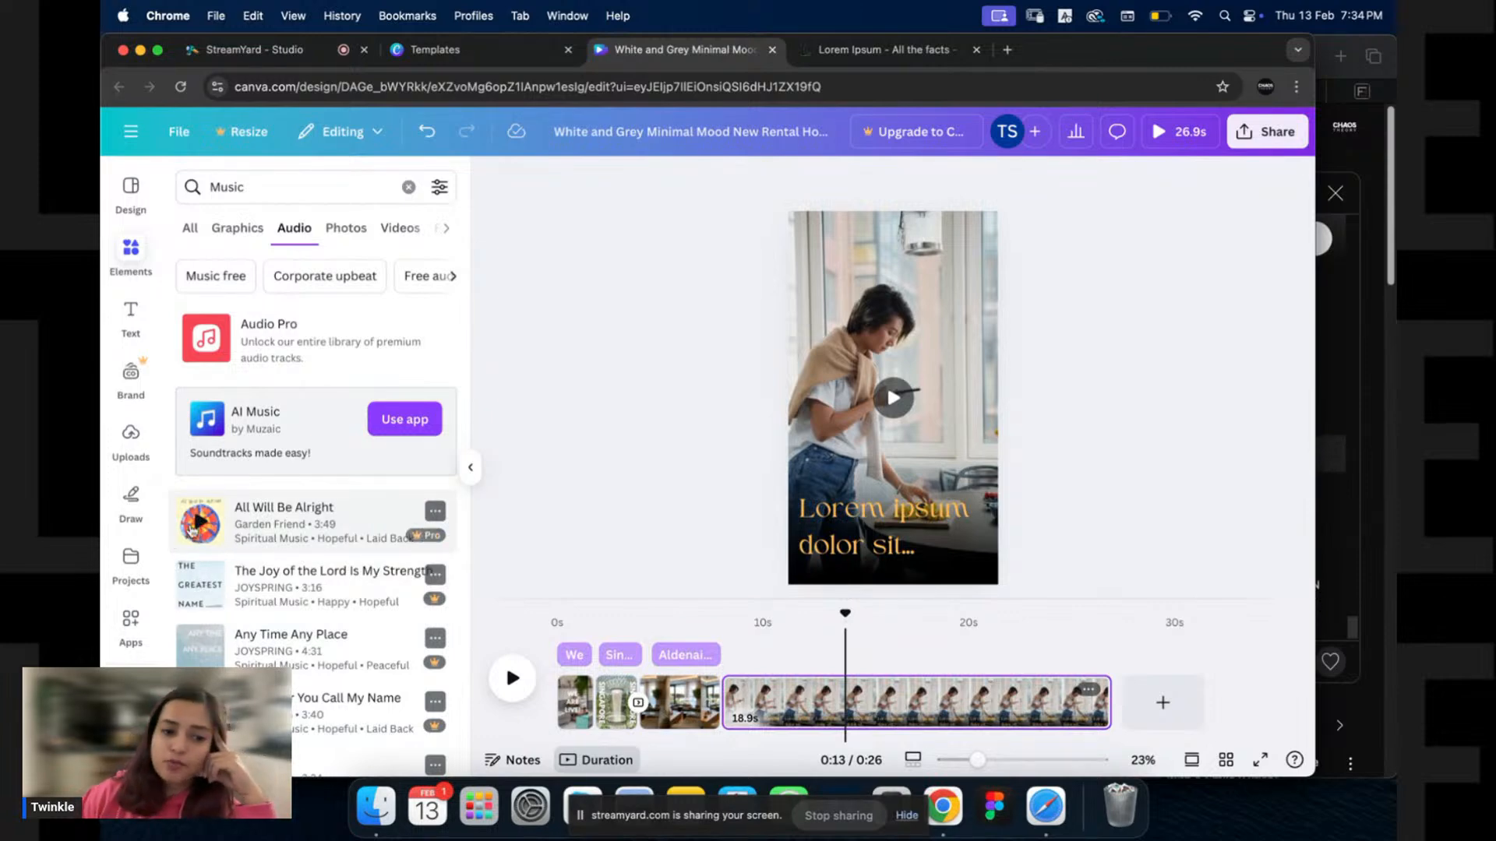
Preview two audio tracks and add "The Joy of the Lord Is My Strength" near the start of the fourth page.
{"action": "left_click", "coordinate": [200, 530]}
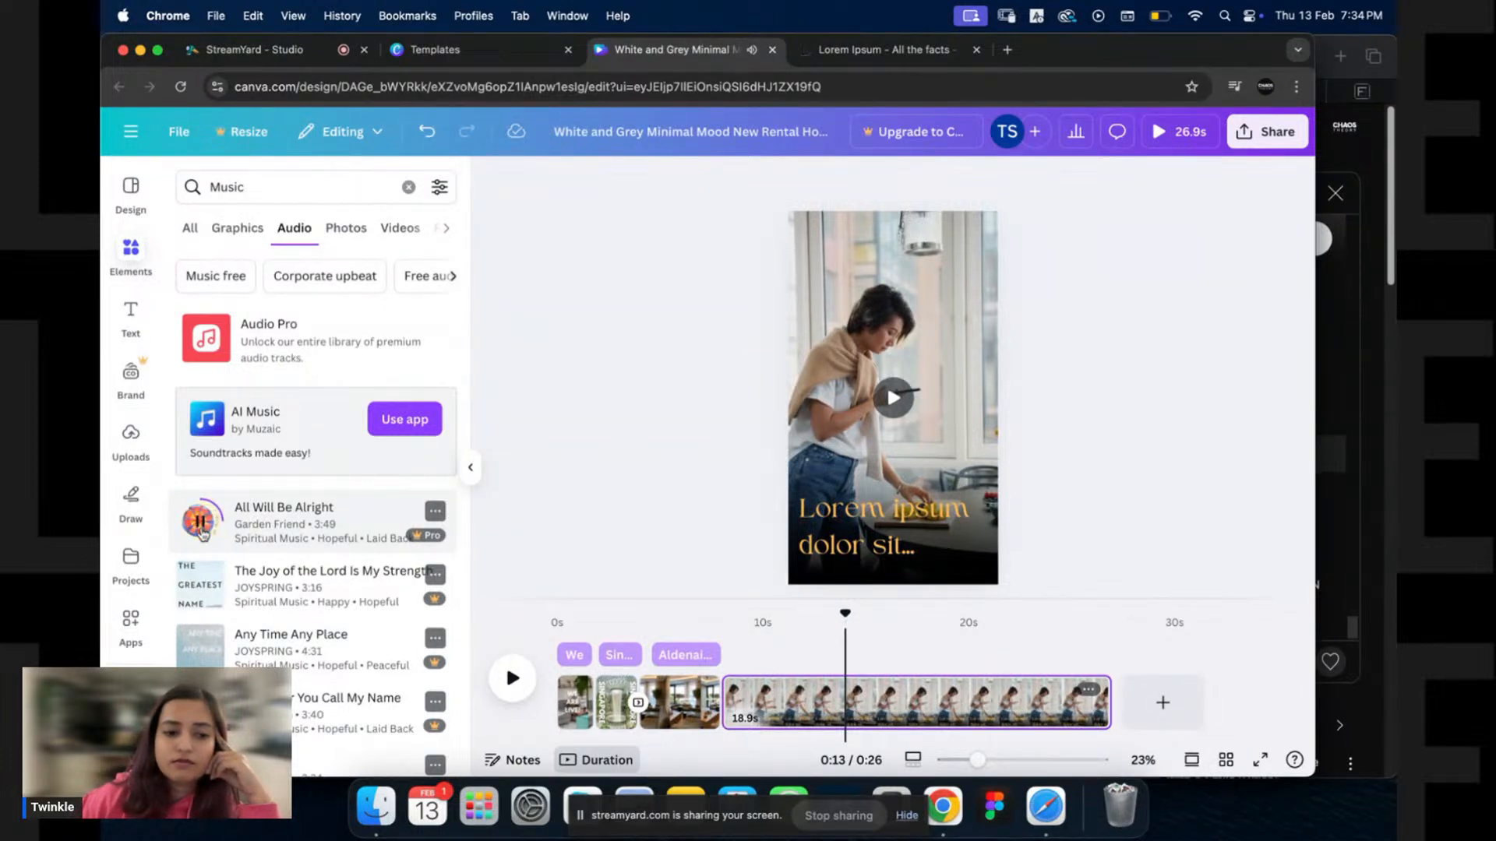
{"action": "left_click", "coordinate": [200, 591]}
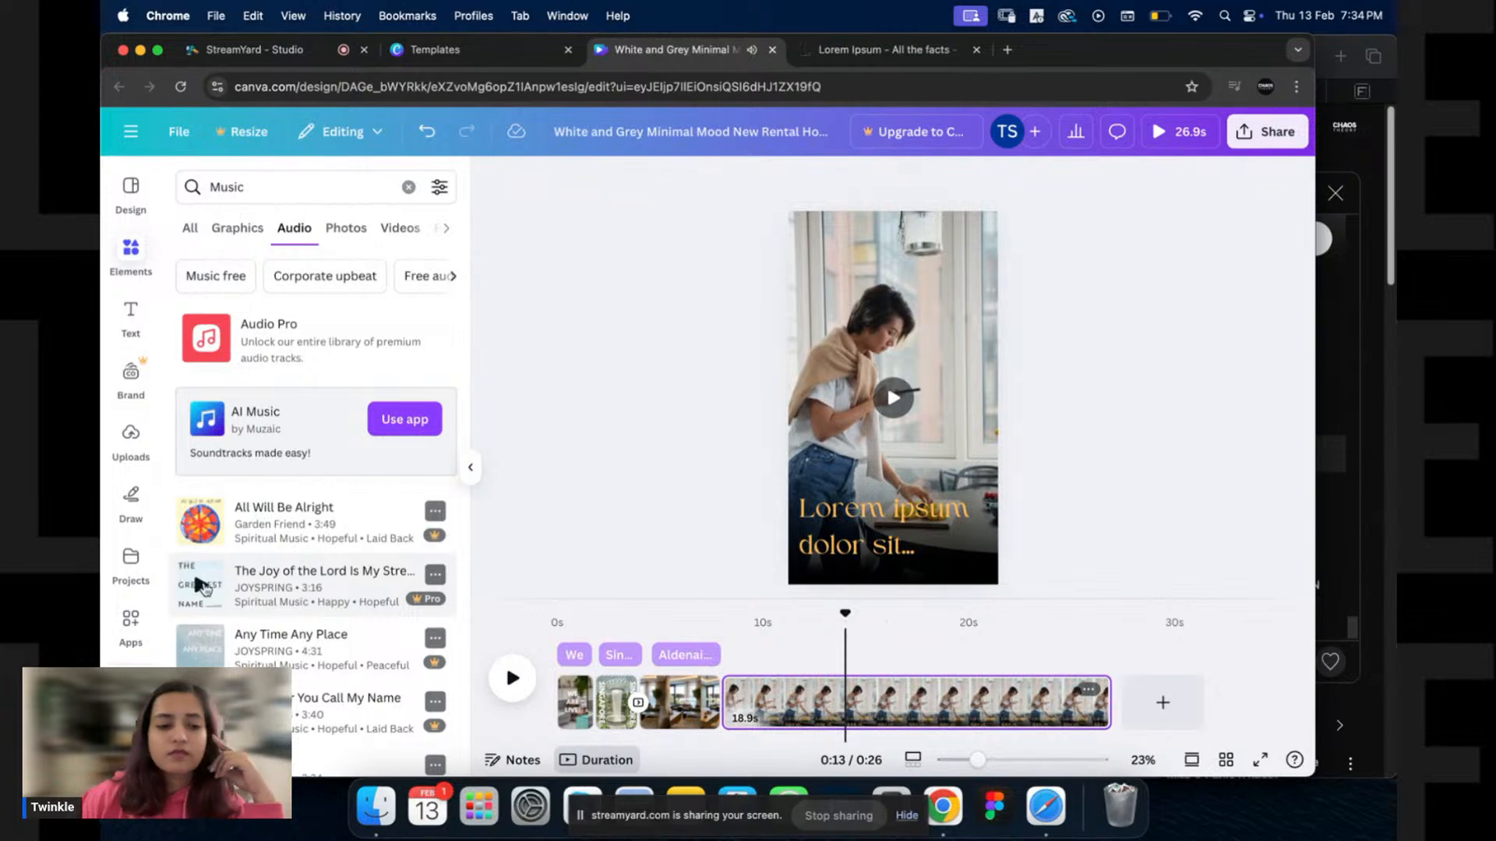
{"action": "left_click_drag", "start_coordinate": [276, 586], "coordinate": [717, 723]}
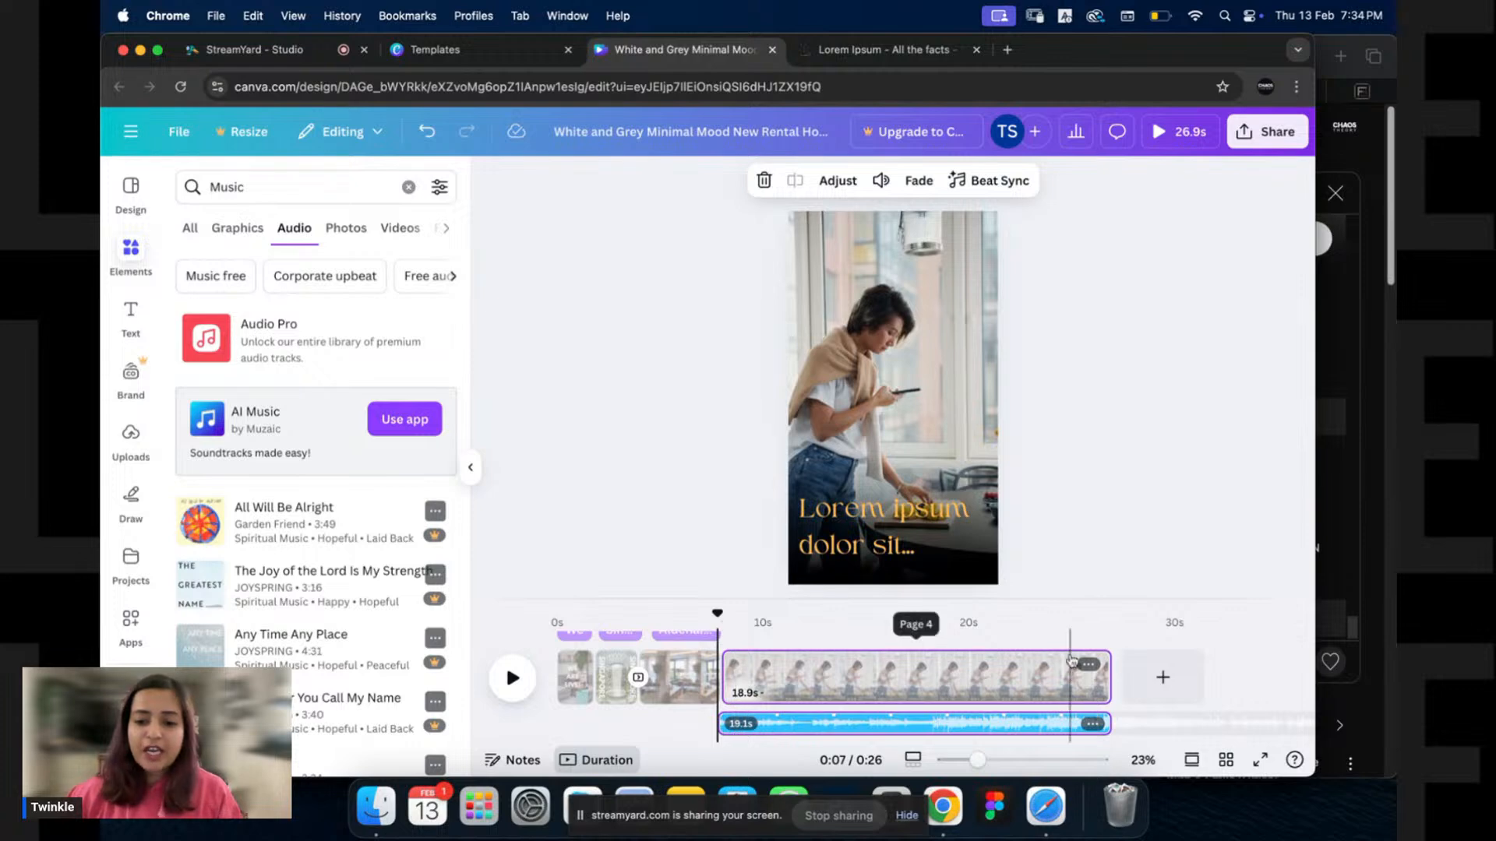
Trim the end of the fourth page's clip so that it lasts 3.4 seconds.
{"action": "left_click_drag", "start_coordinate": [1104, 688], "coordinate": [901, 671]}
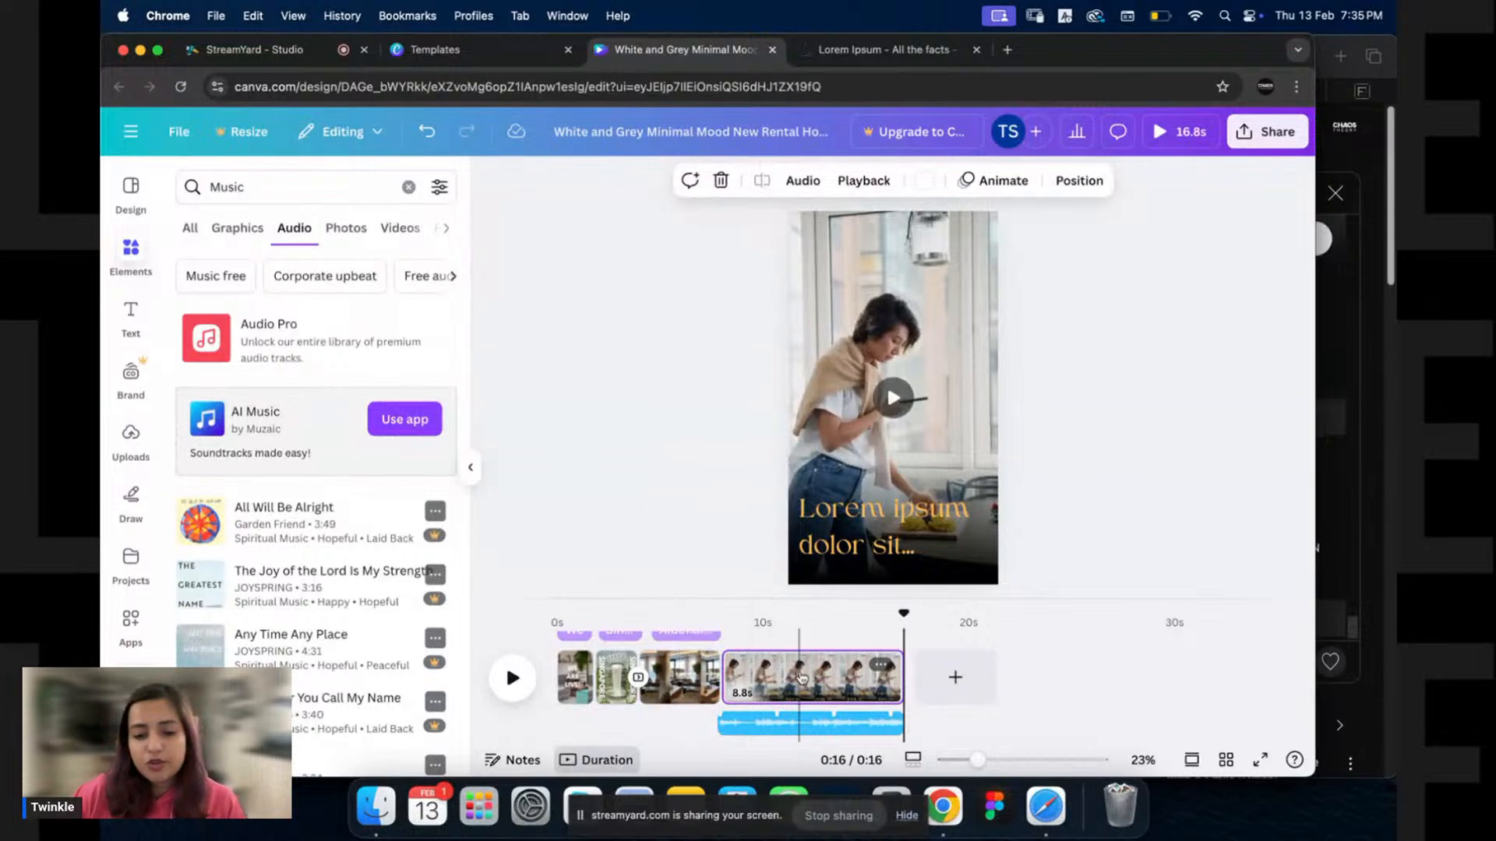
{"action": "left_click_drag", "start_coordinate": [901, 678], "coordinate": [790, 675]}
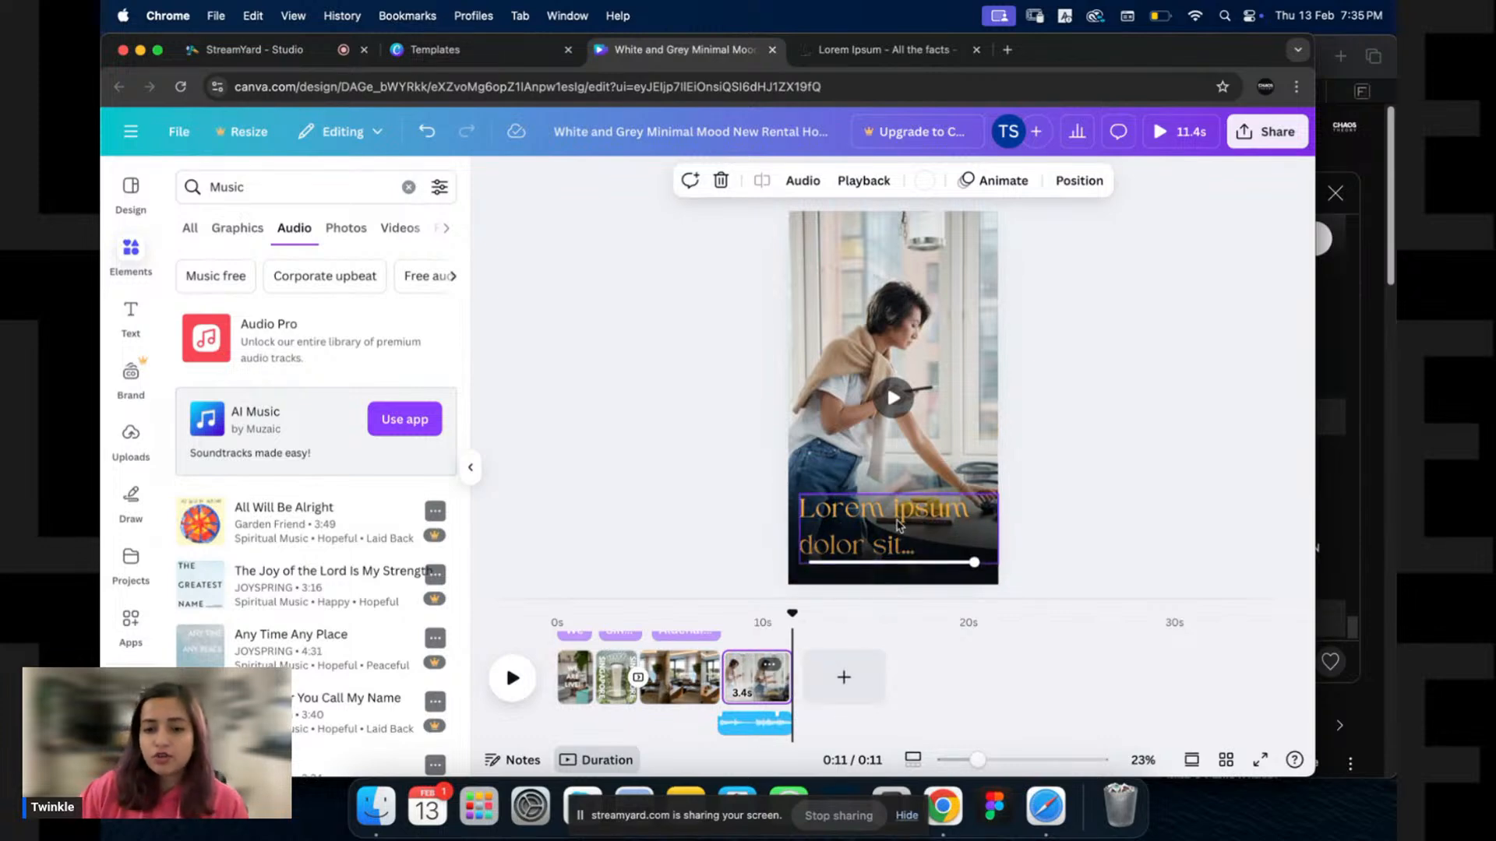
Change the color of the Lorem ipsum text on the fourth page to white.
{"action": "left_click", "coordinate": [897, 526]}
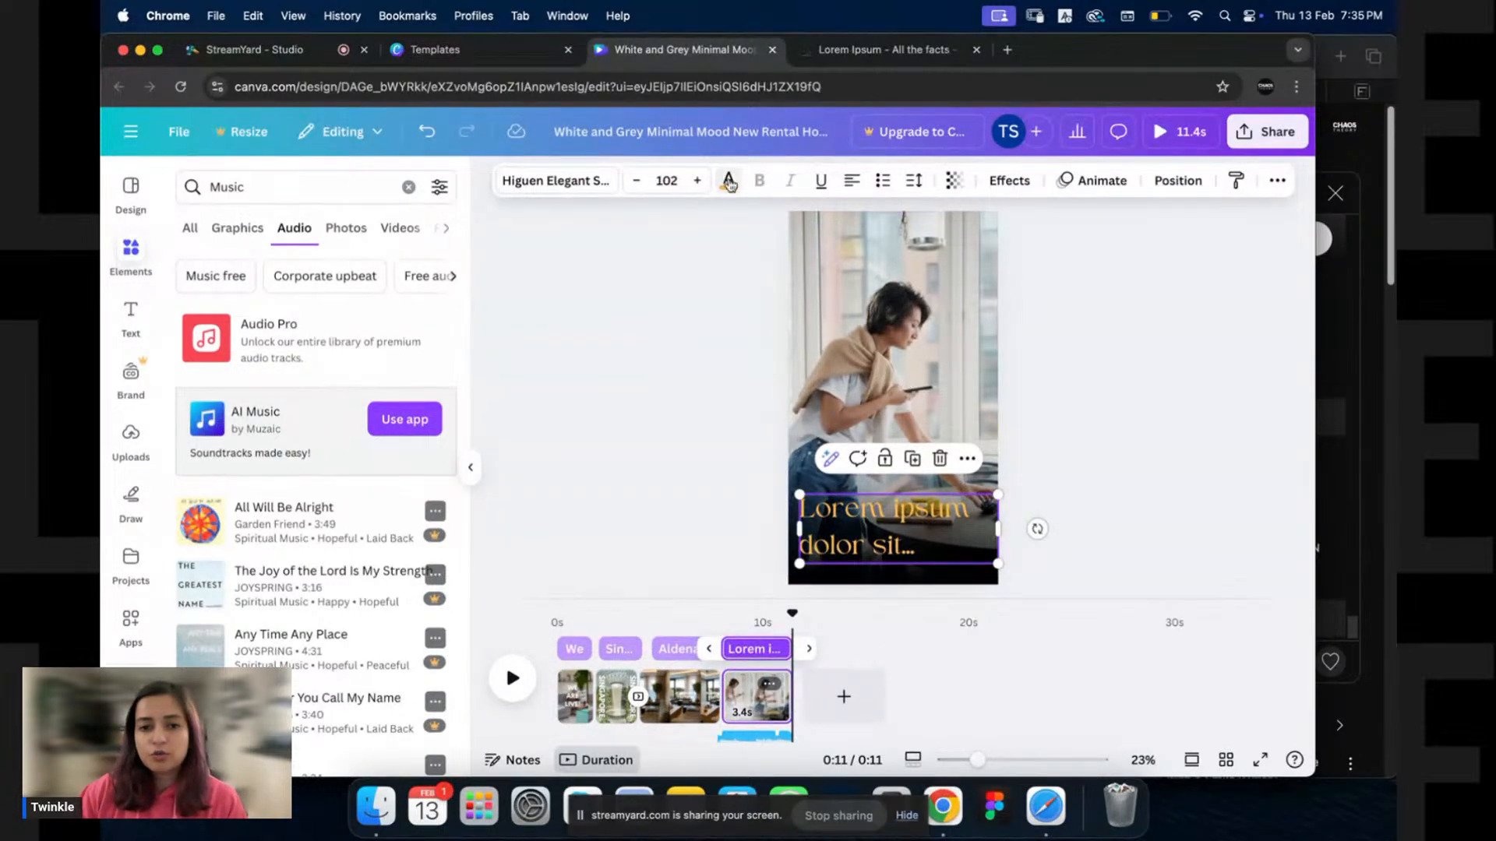
{"action": "left_click", "coordinate": [728, 182]}
{"action": "left_click", "coordinate": [253, 436]}
{"action": "left_click", "coordinate": [1148, 462]}
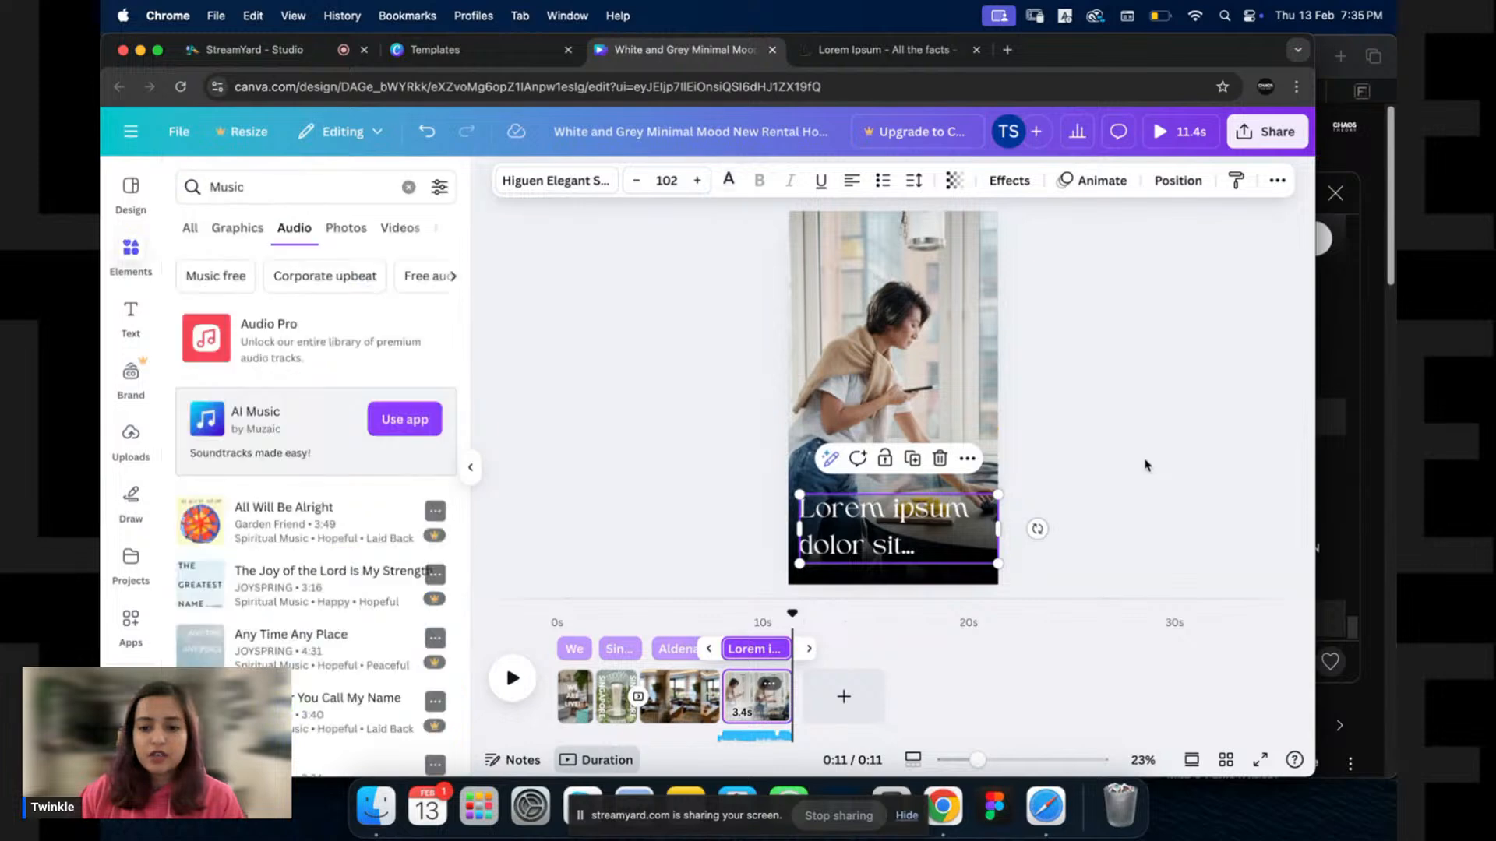
Select the music track and play the reel from just before the fourth page to preview clip and music together.
{"action": "left_click", "coordinate": [755, 686]}
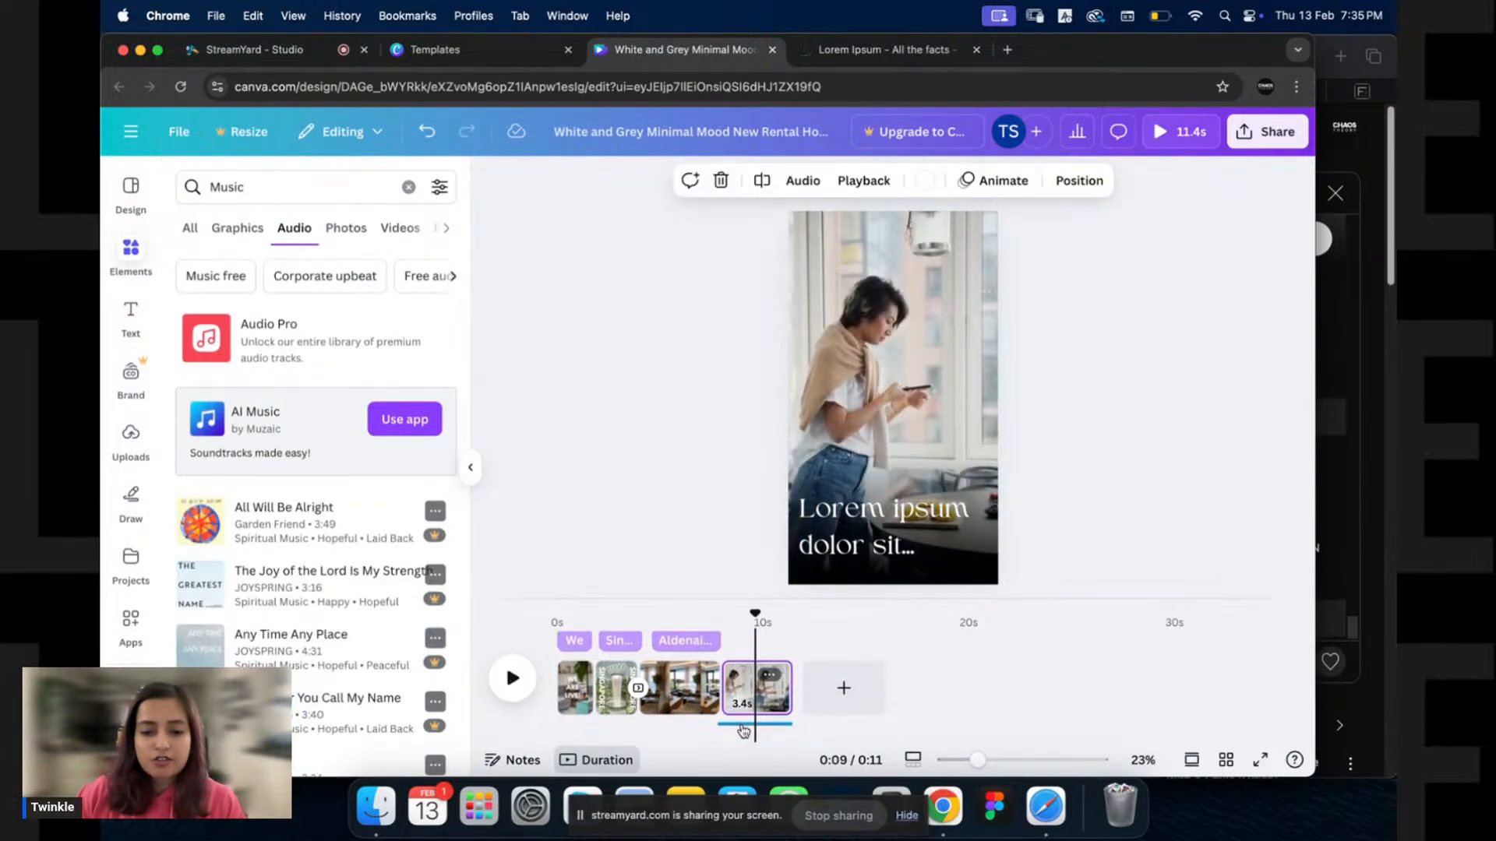
{"action": "left_click", "coordinate": [751, 732]}
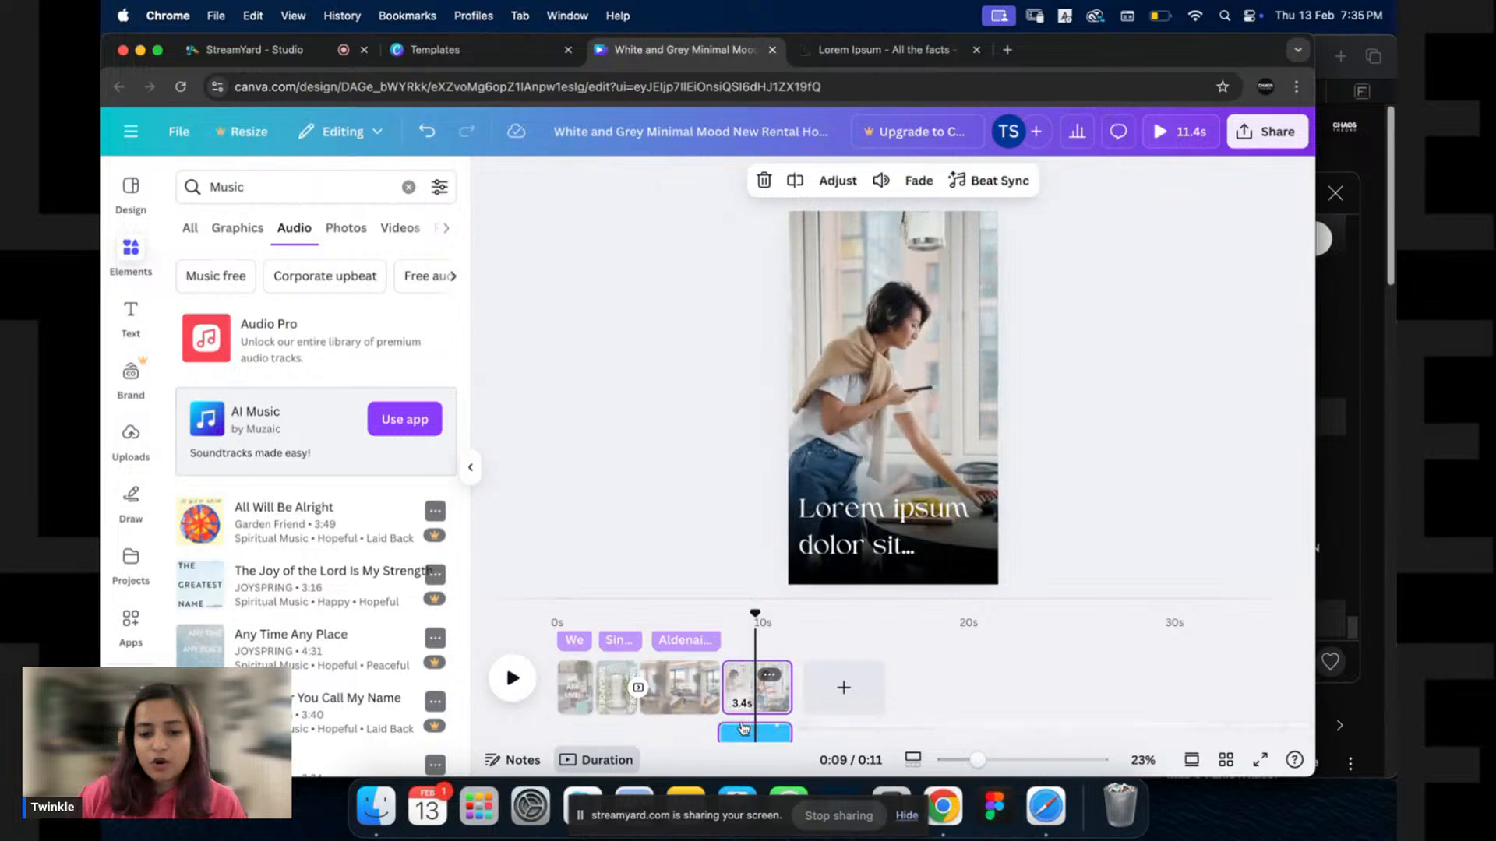
{"action": "left_click", "coordinate": [763, 735]}
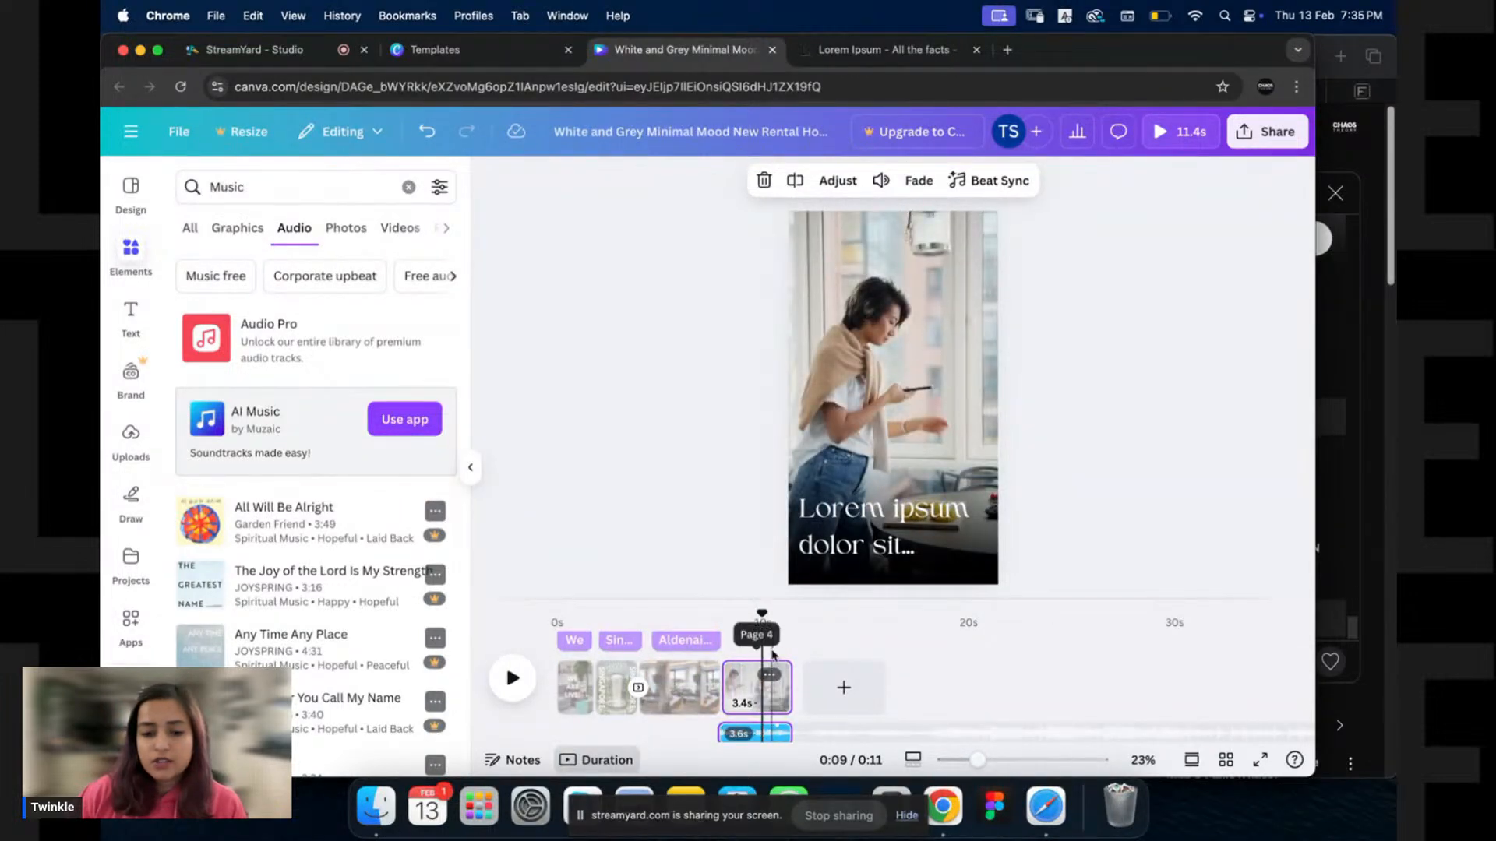
{"action": "left_click_drag", "start_coordinate": [762, 616], "coordinate": [718, 616]}
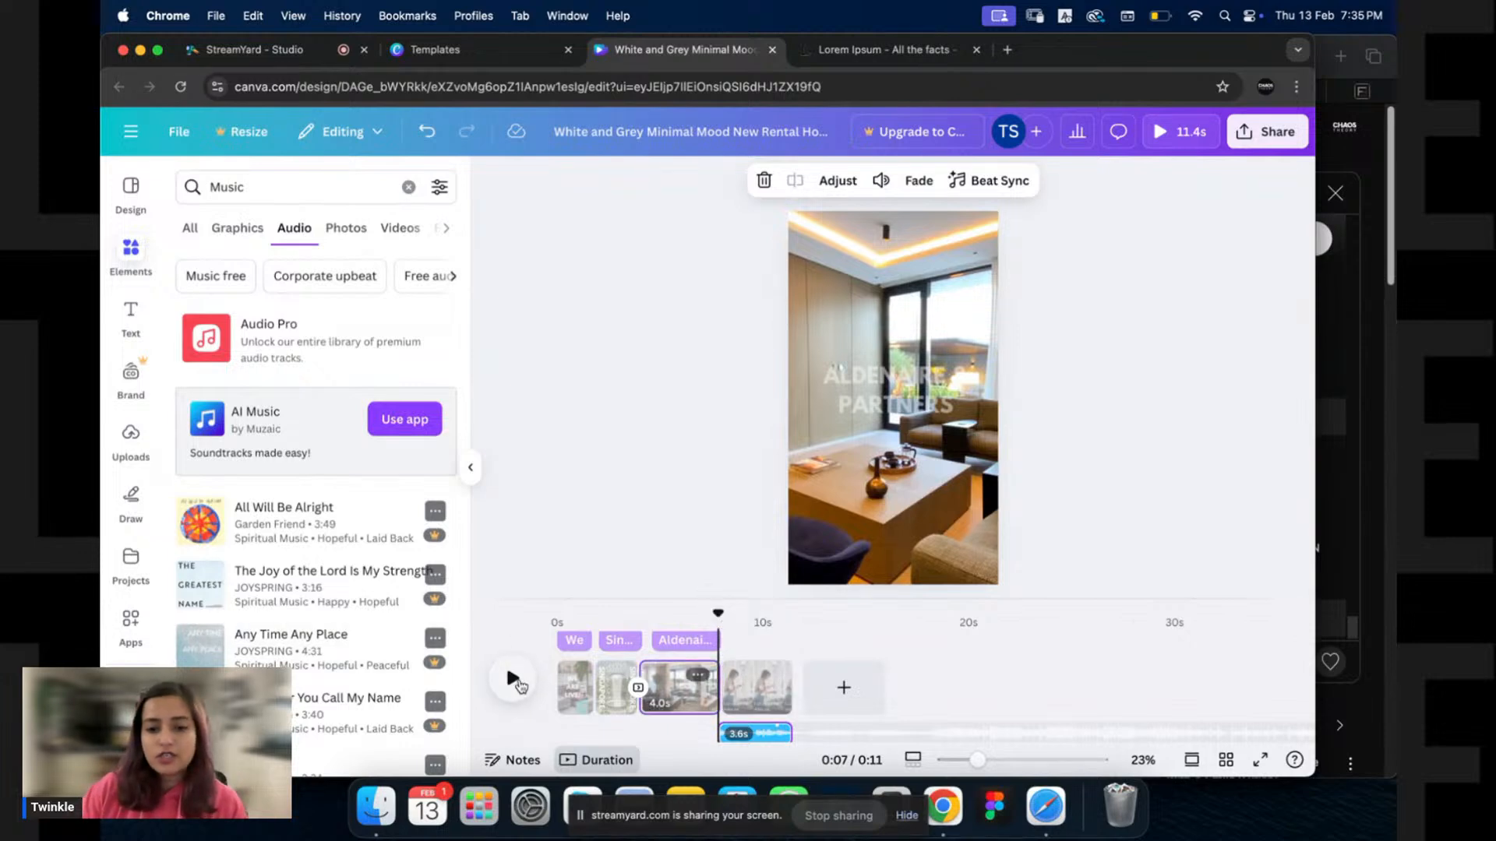
{"action": "left_click", "coordinate": [515, 686]}
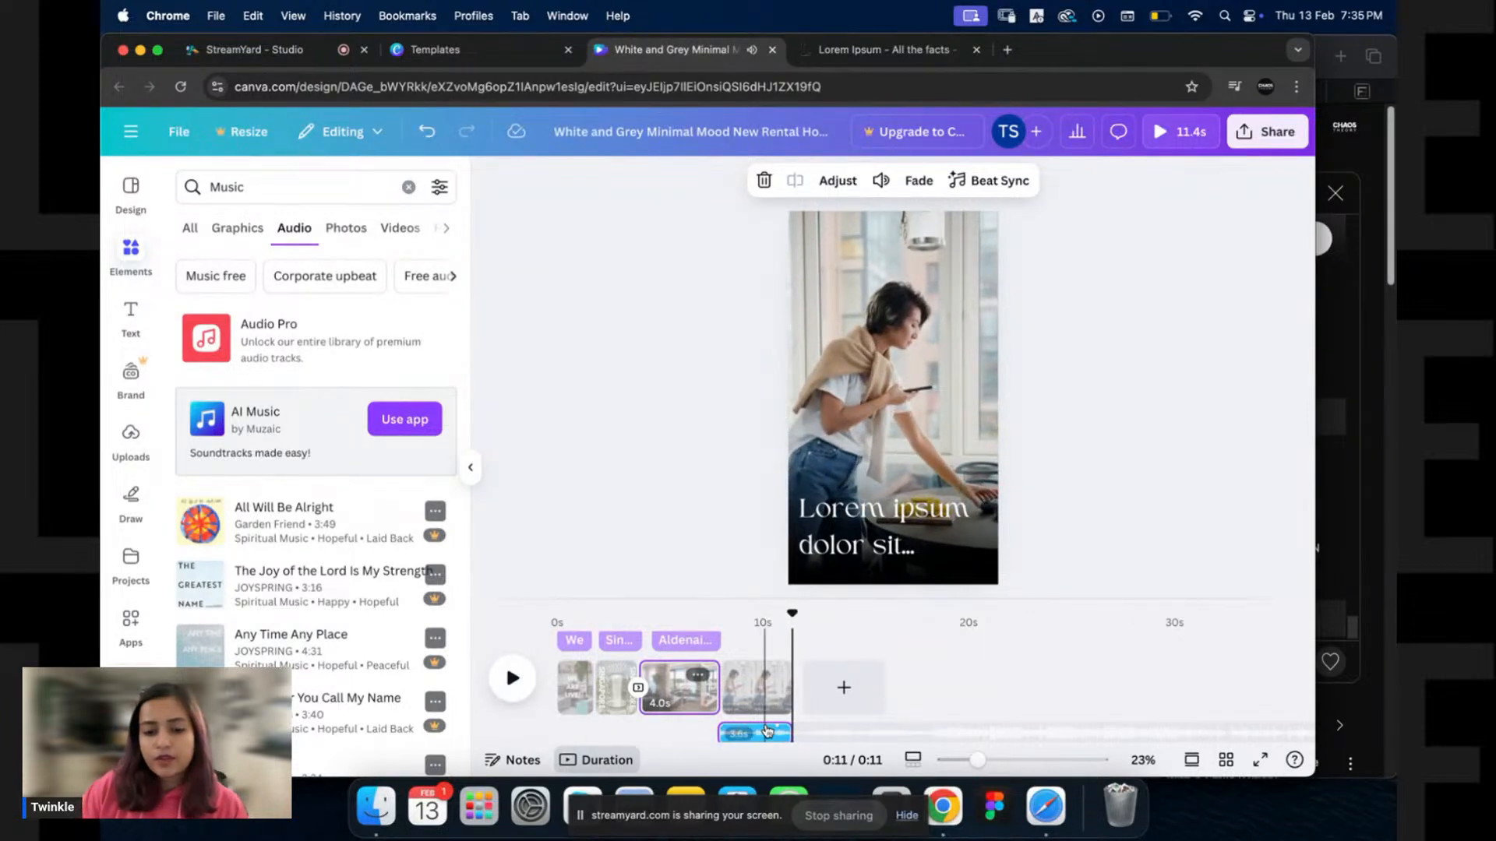
Set both the fade in and the fade out of the music track to 1.
{"action": "left_click", "coordinate": [754, 735]}
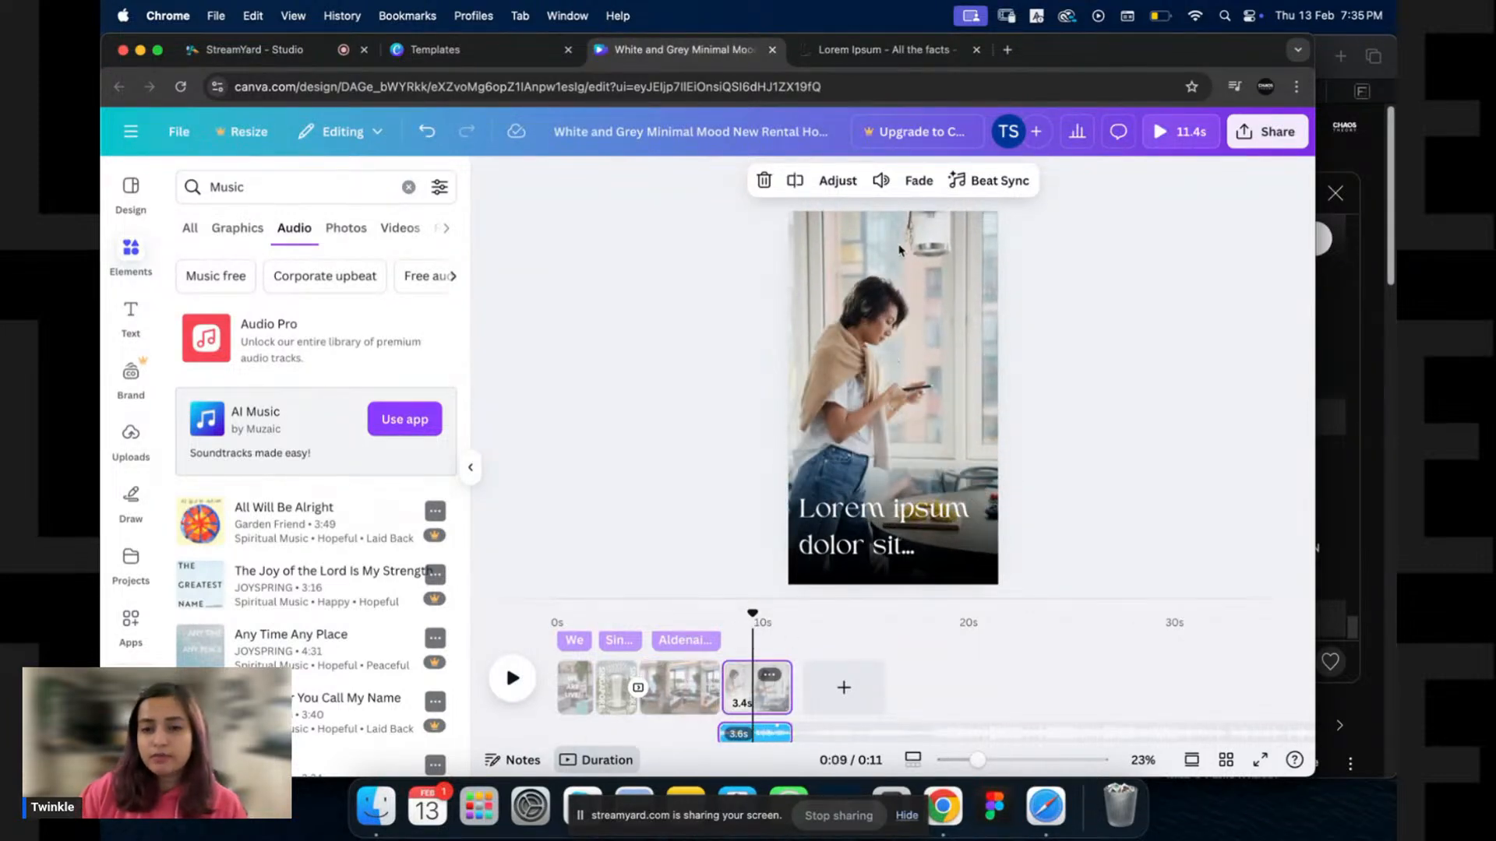
{"action": "left_click", "coordinate": [918, 182]}
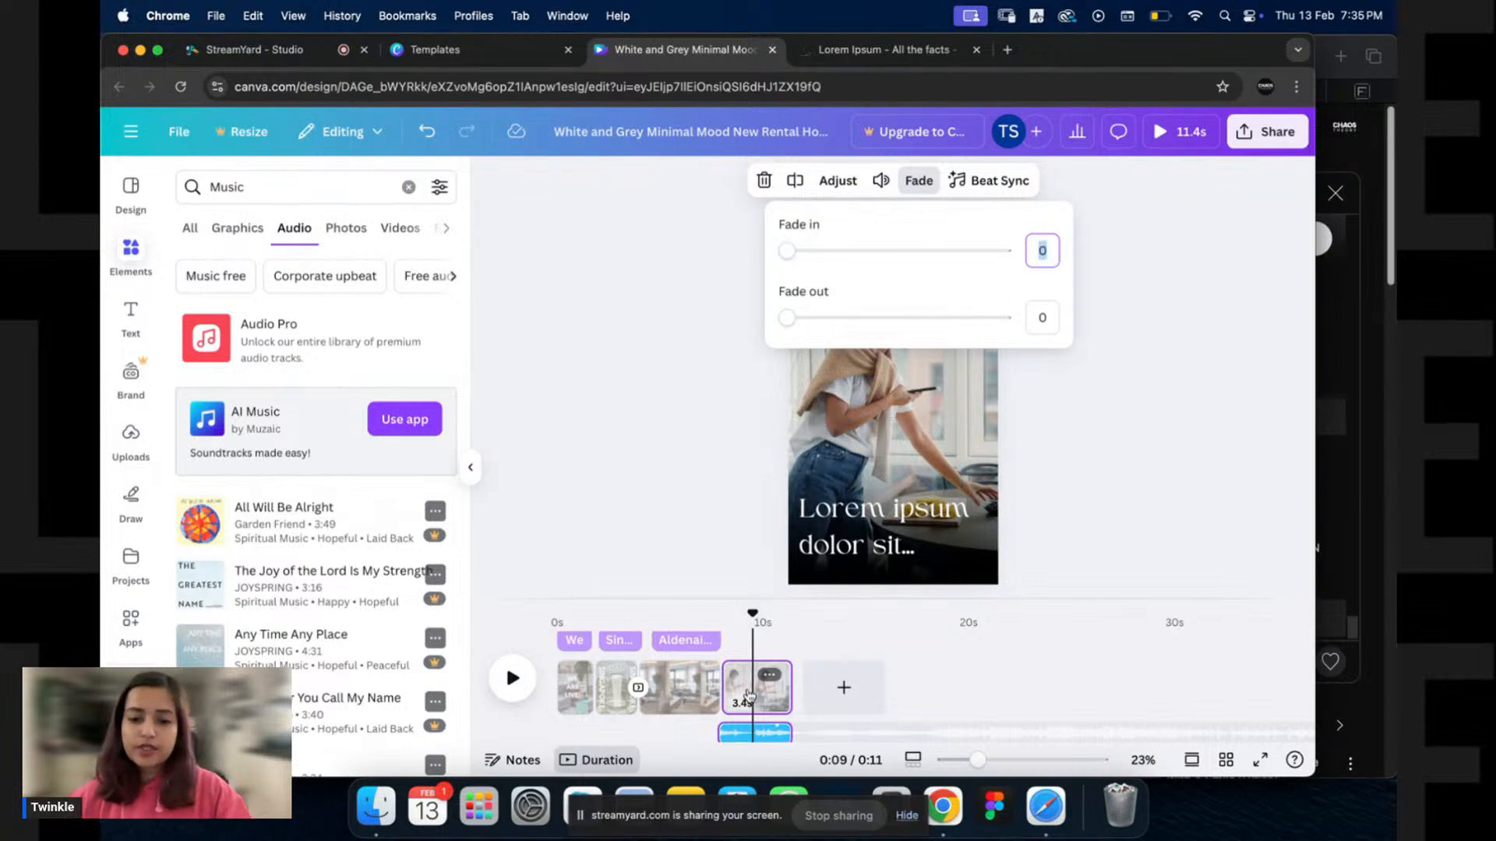
{"action": "type", "text": "1.2"}
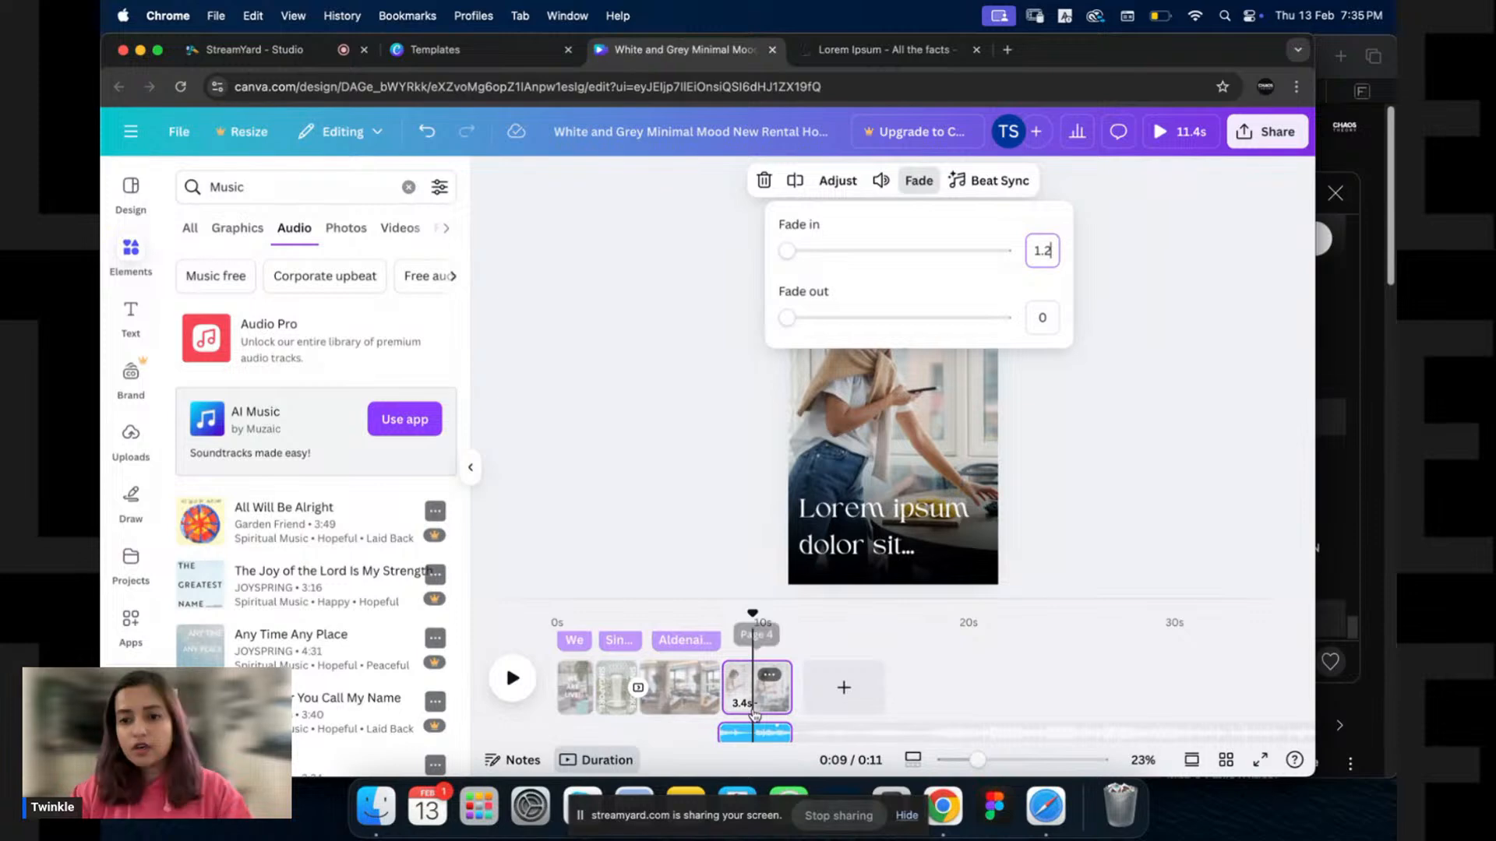
{"action": "key", "text": "BackSpace"}
{"action": "key", "text": "BackSpace"}
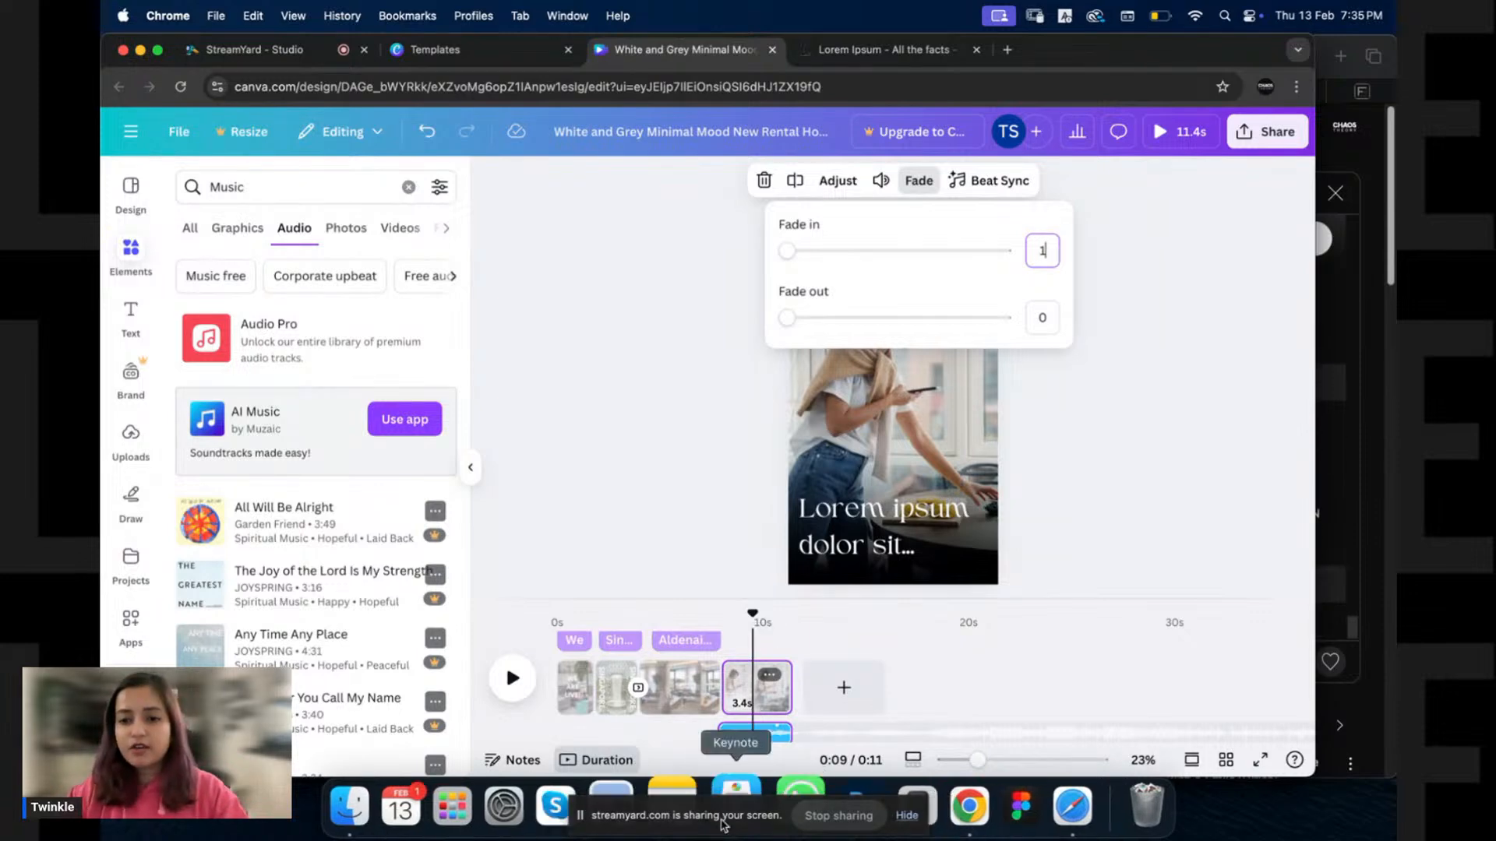
{"action": "left_click", "coordinate": [1045, 317]}
{"action": "type", "text": "1"}
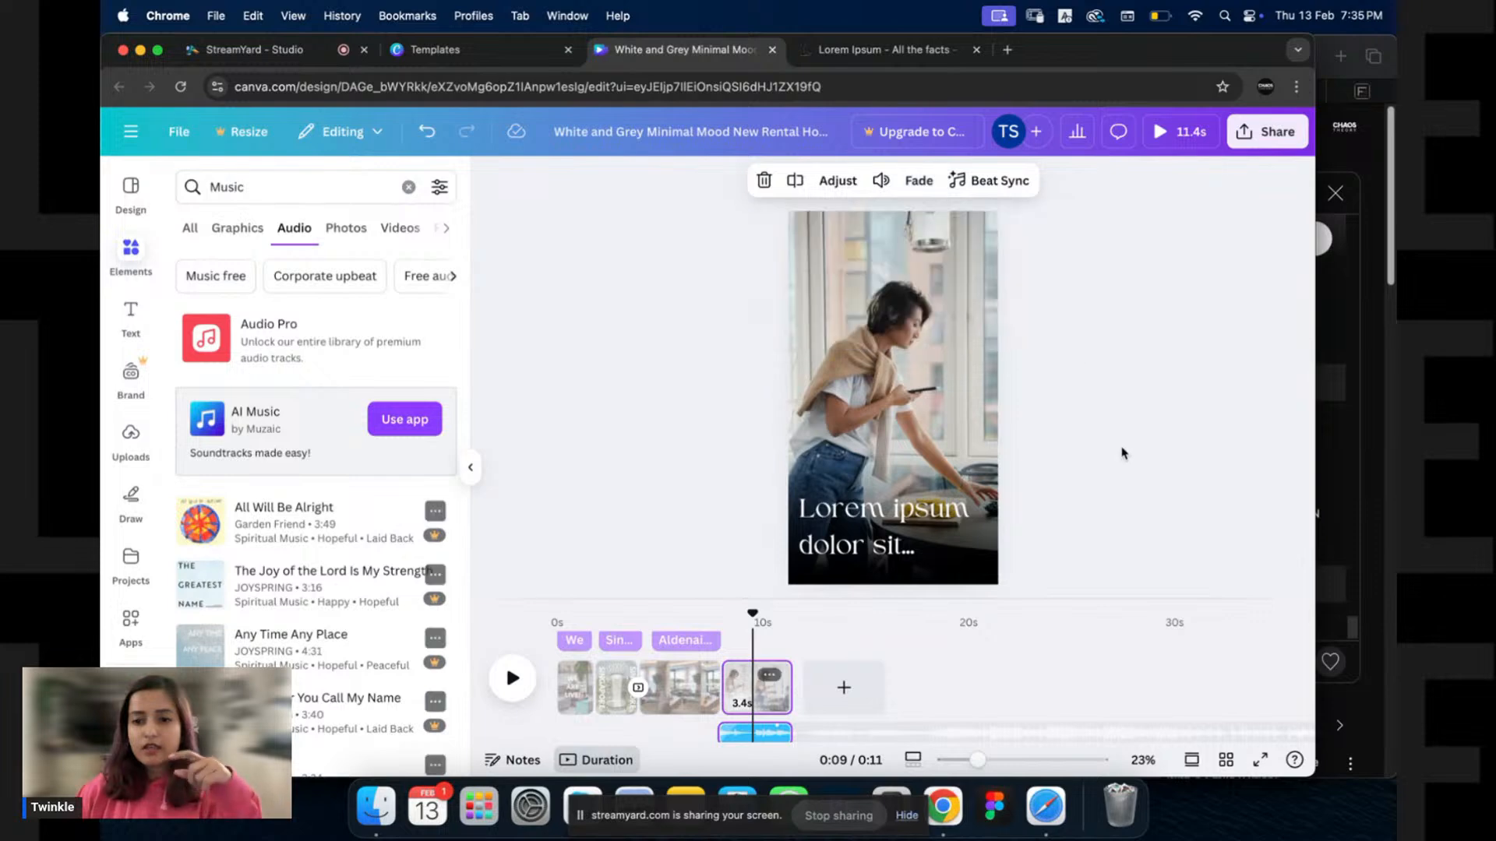
{"action": "left_click", "coordinate": [1125, 448]}
Play the reel from about 6.7 seconds to its end to hear the music fades.
{"action": "left_click", "coordinate": [744, 619]}
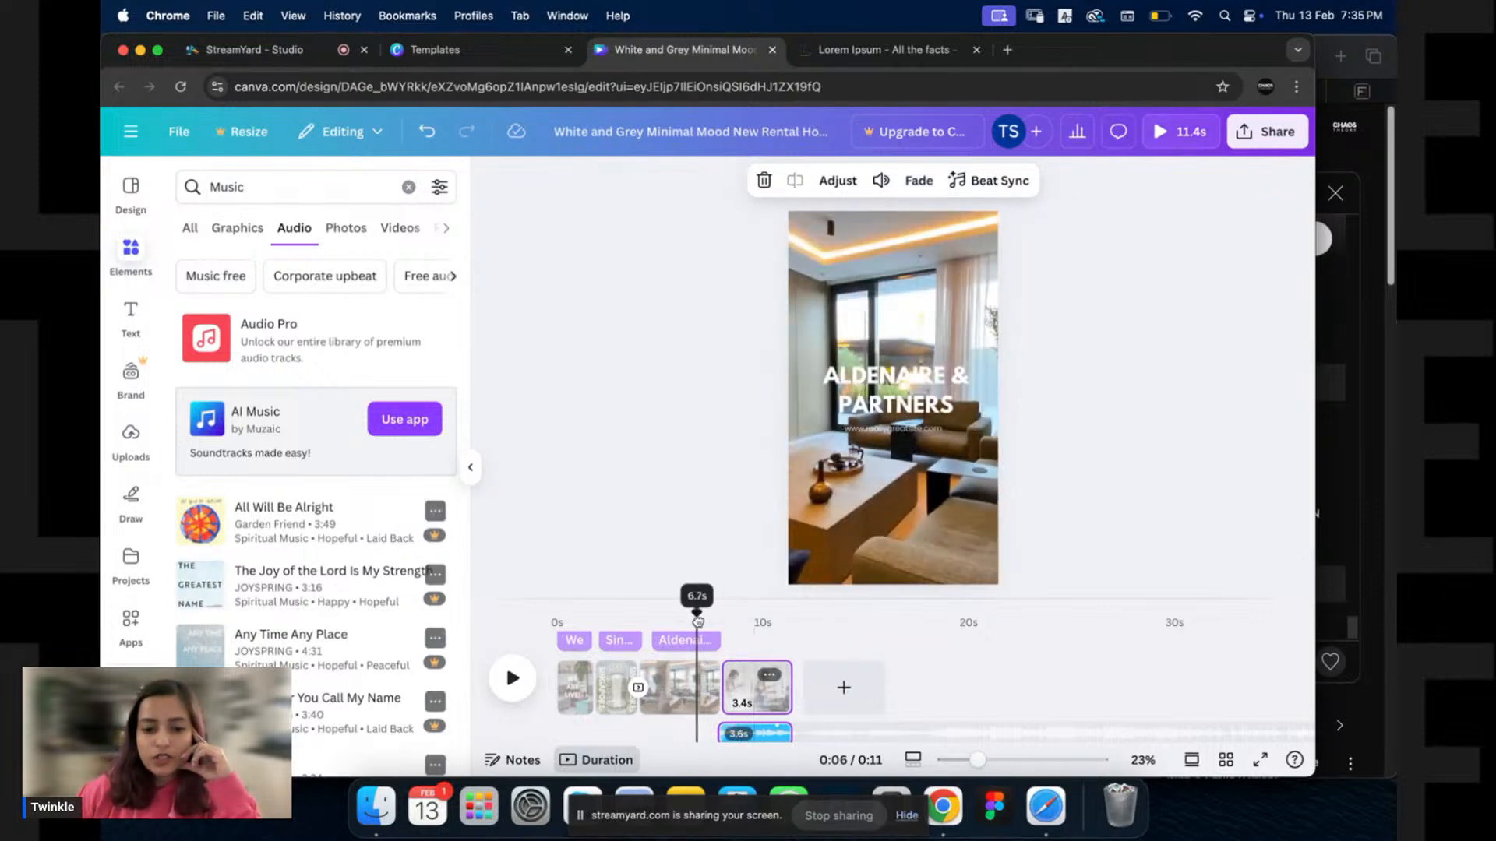
{"action": "left_click", "coordinate": [512, 678]}
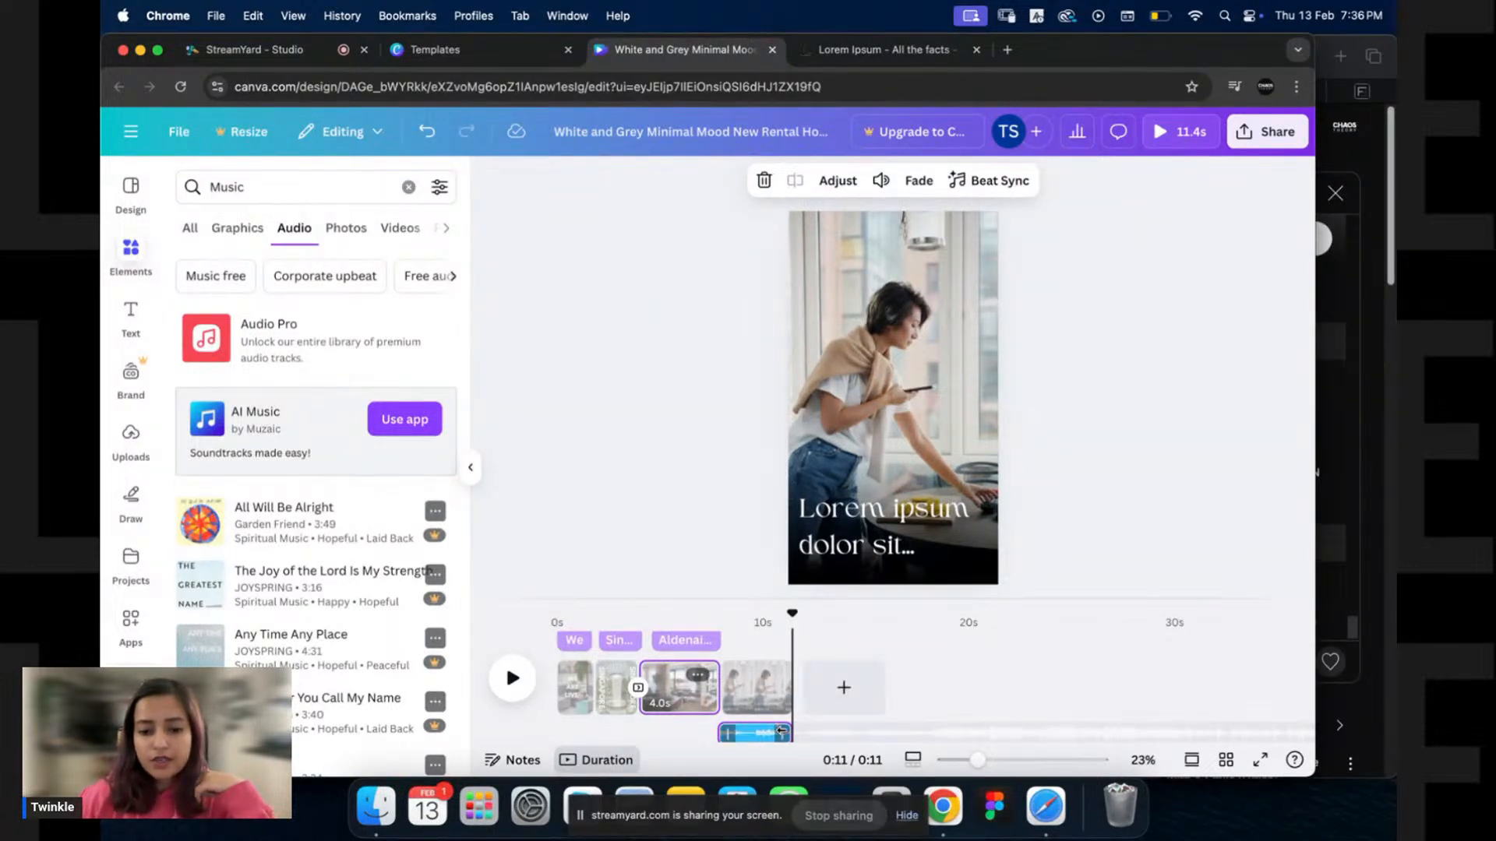
Add a blank page at the end of the reel and search the elements library for "office".
{"action": "left_click", "coordinate": [851, 688]}
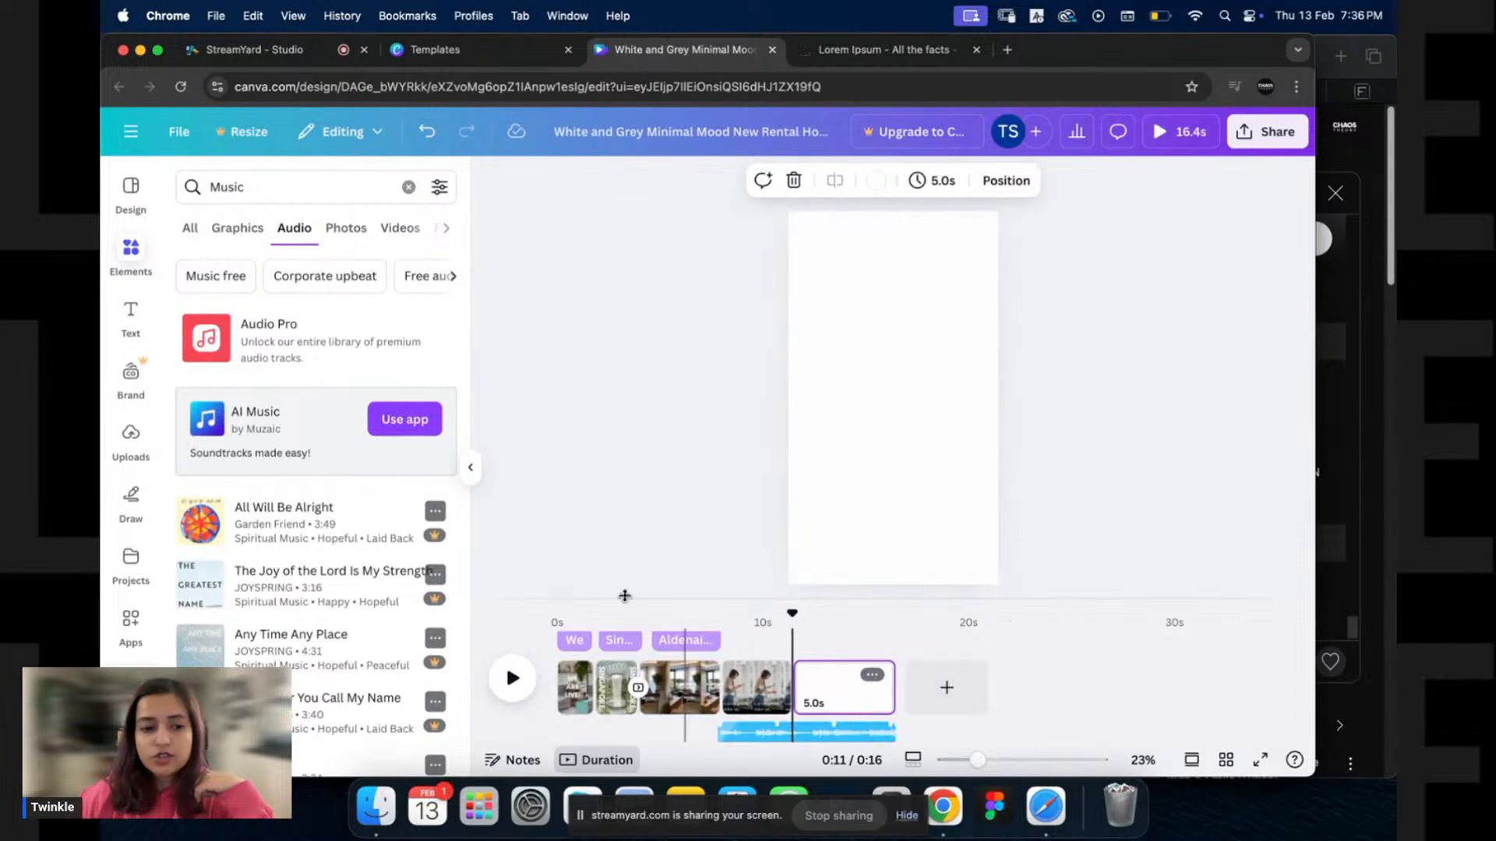
{"action": "left_click", "coordinate": [131, 249]}
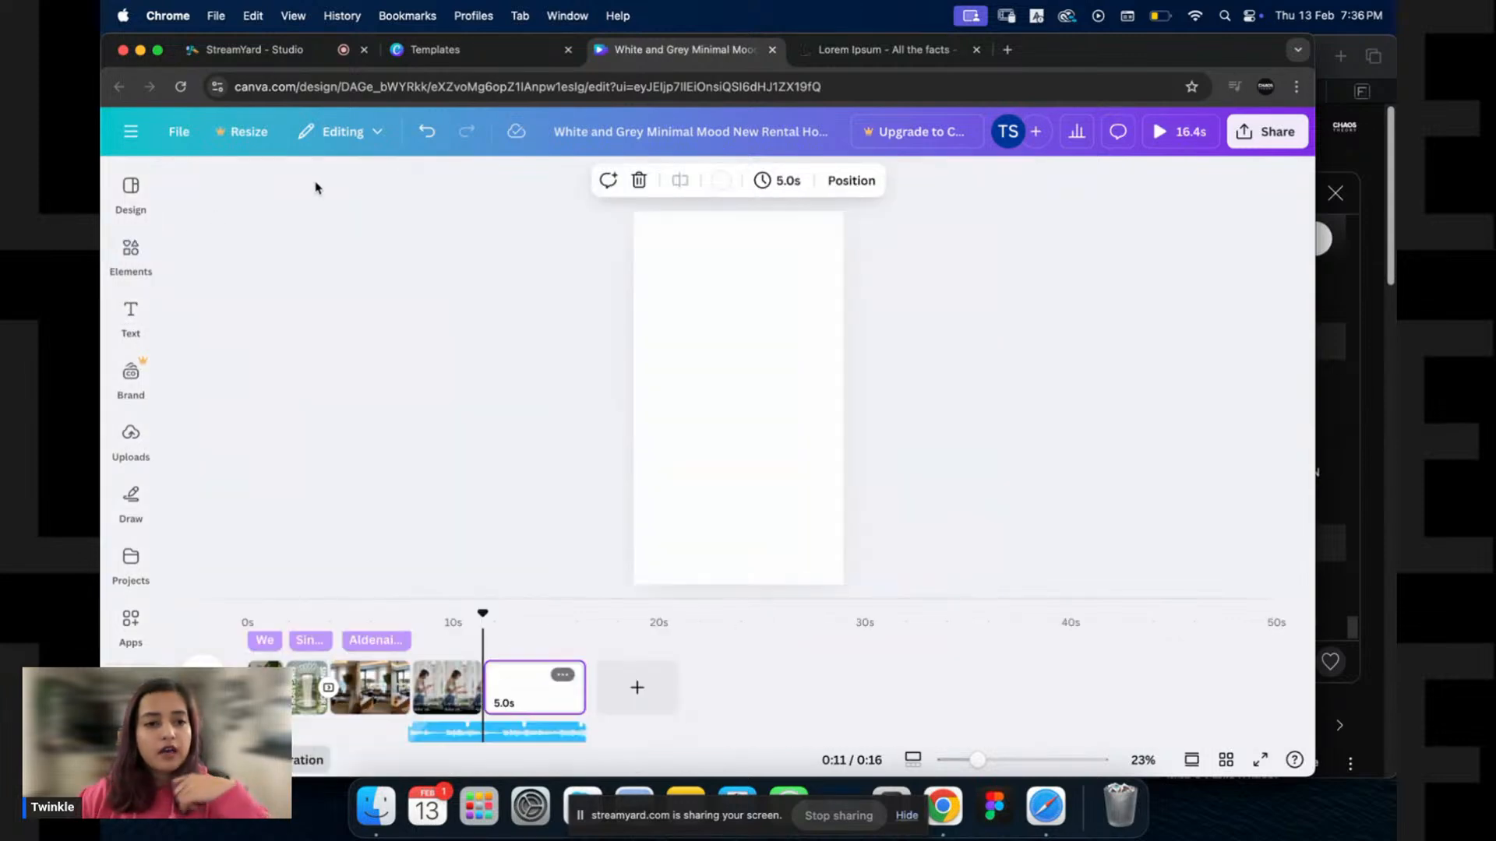
{"action": "left_click", "coordinate": [131, 249]}
{"action": "left_click", "coordinate": [296, 186]}
{"action": "key", "text": "super+a"}
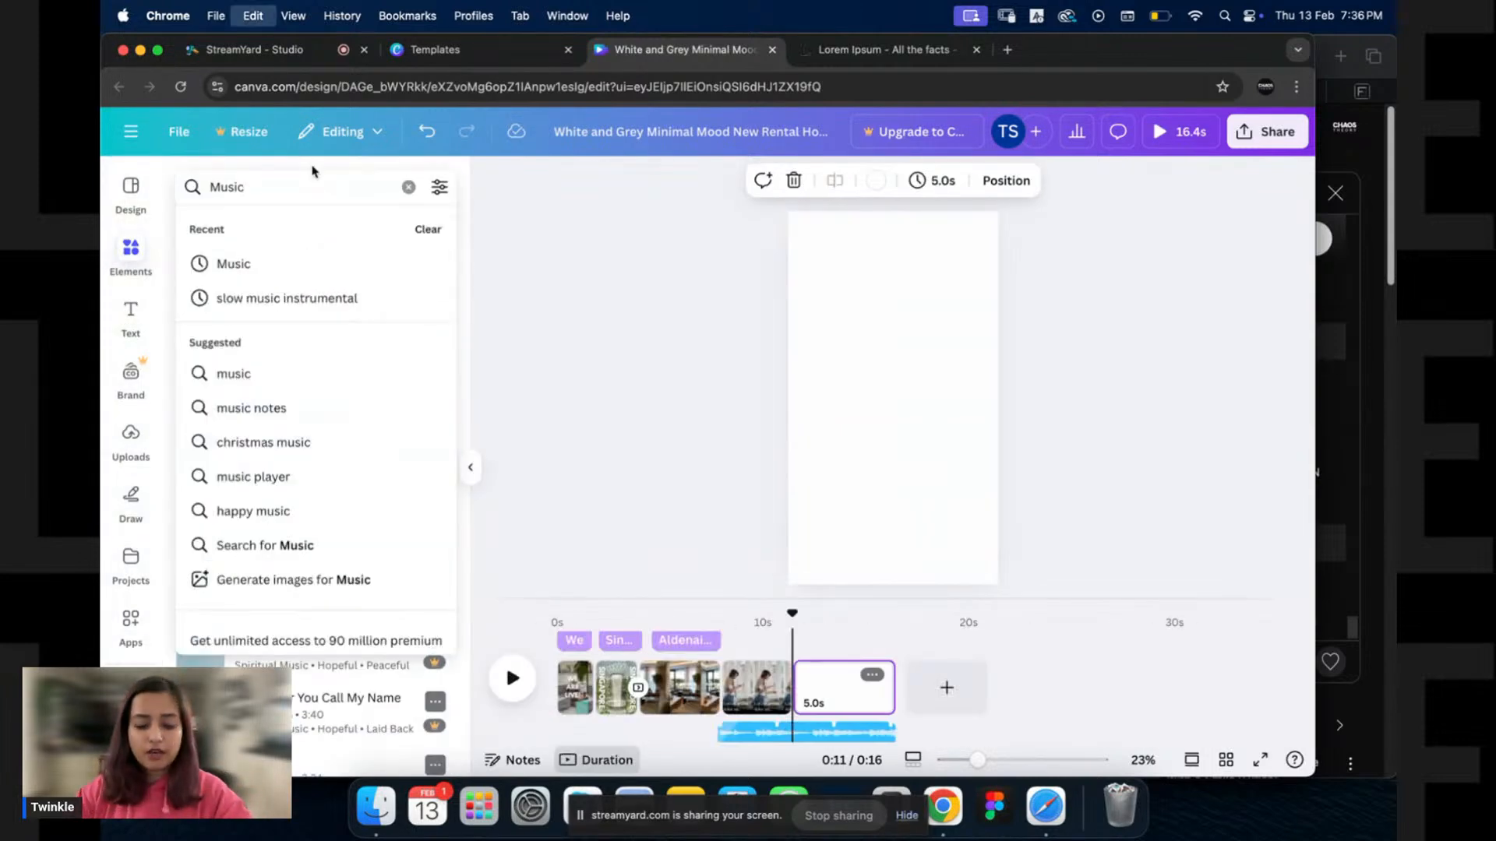
{"action": "type", "text": "office"}
{"action": "key", "text": "Return"}
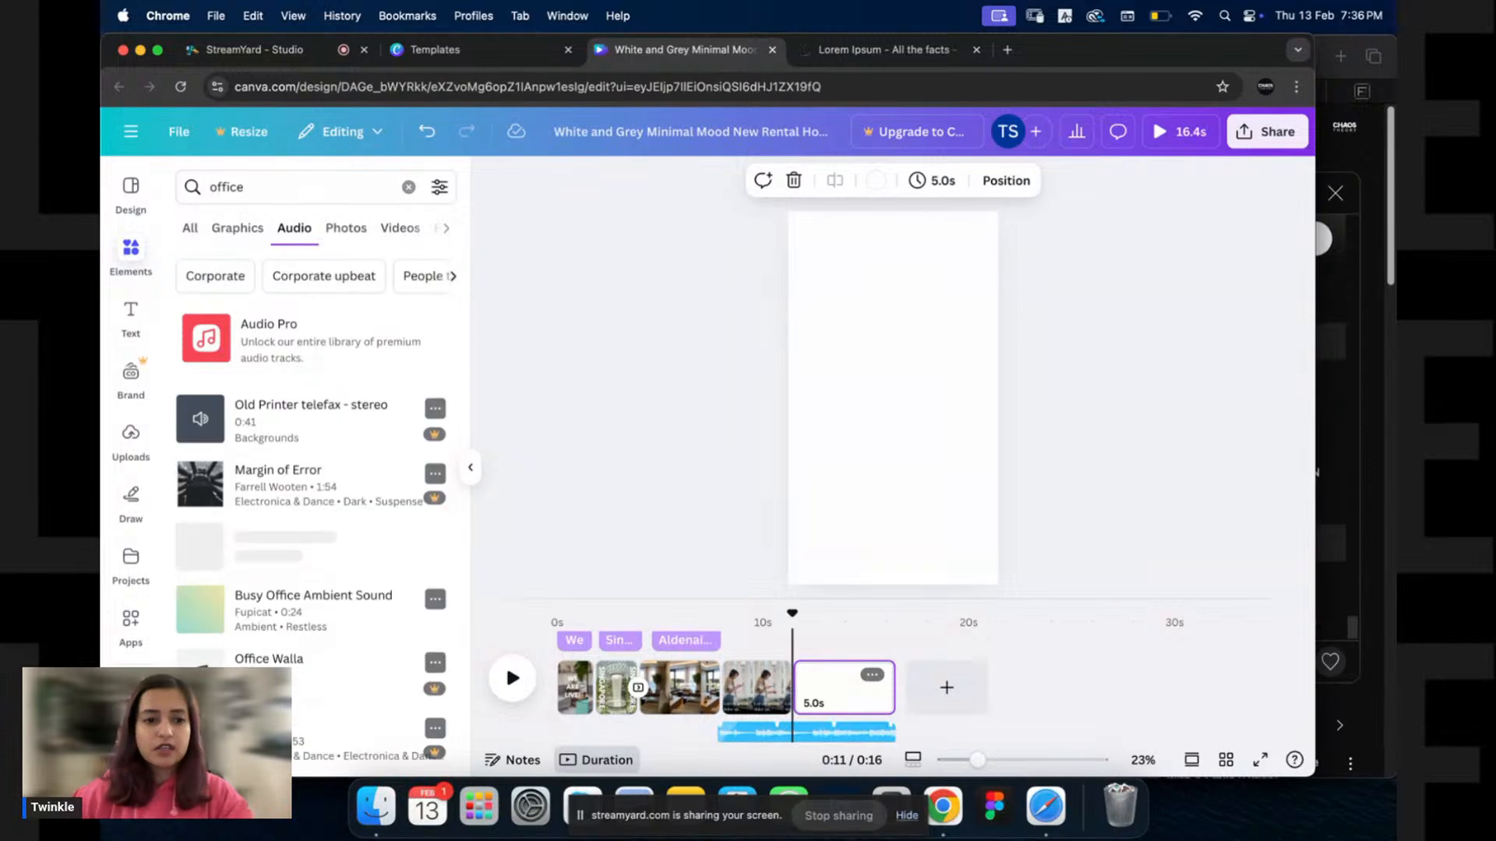
Narrow the office results to videos and filter them by vertical orientation.
{"action": "left_click", "coordinate": [396, 228]}
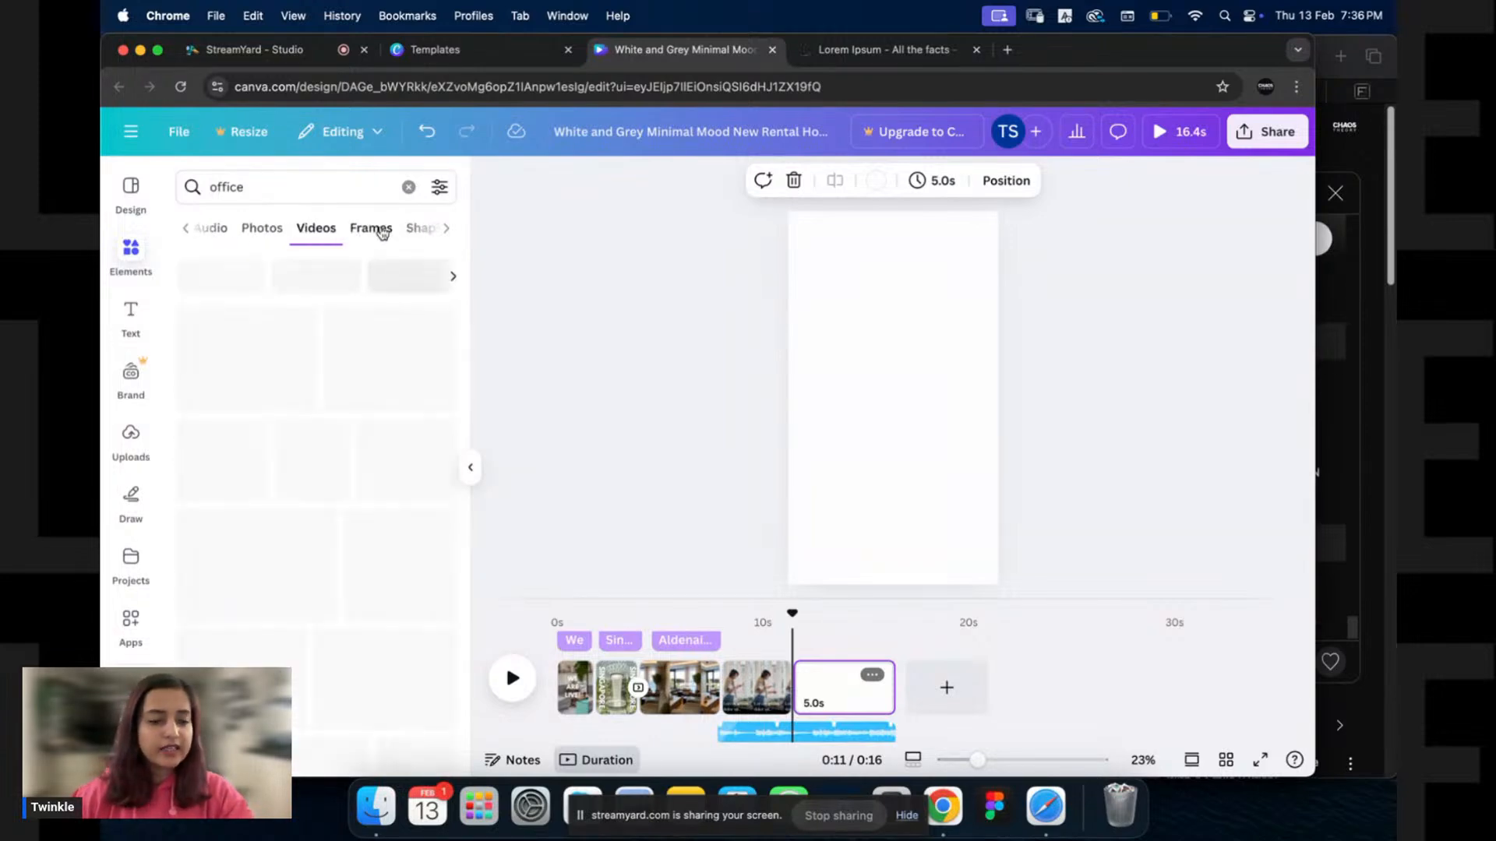
{"action": "scroll", "coordinate": [374, 272], "scroll_direction": "down", "scroll_amount": 3}
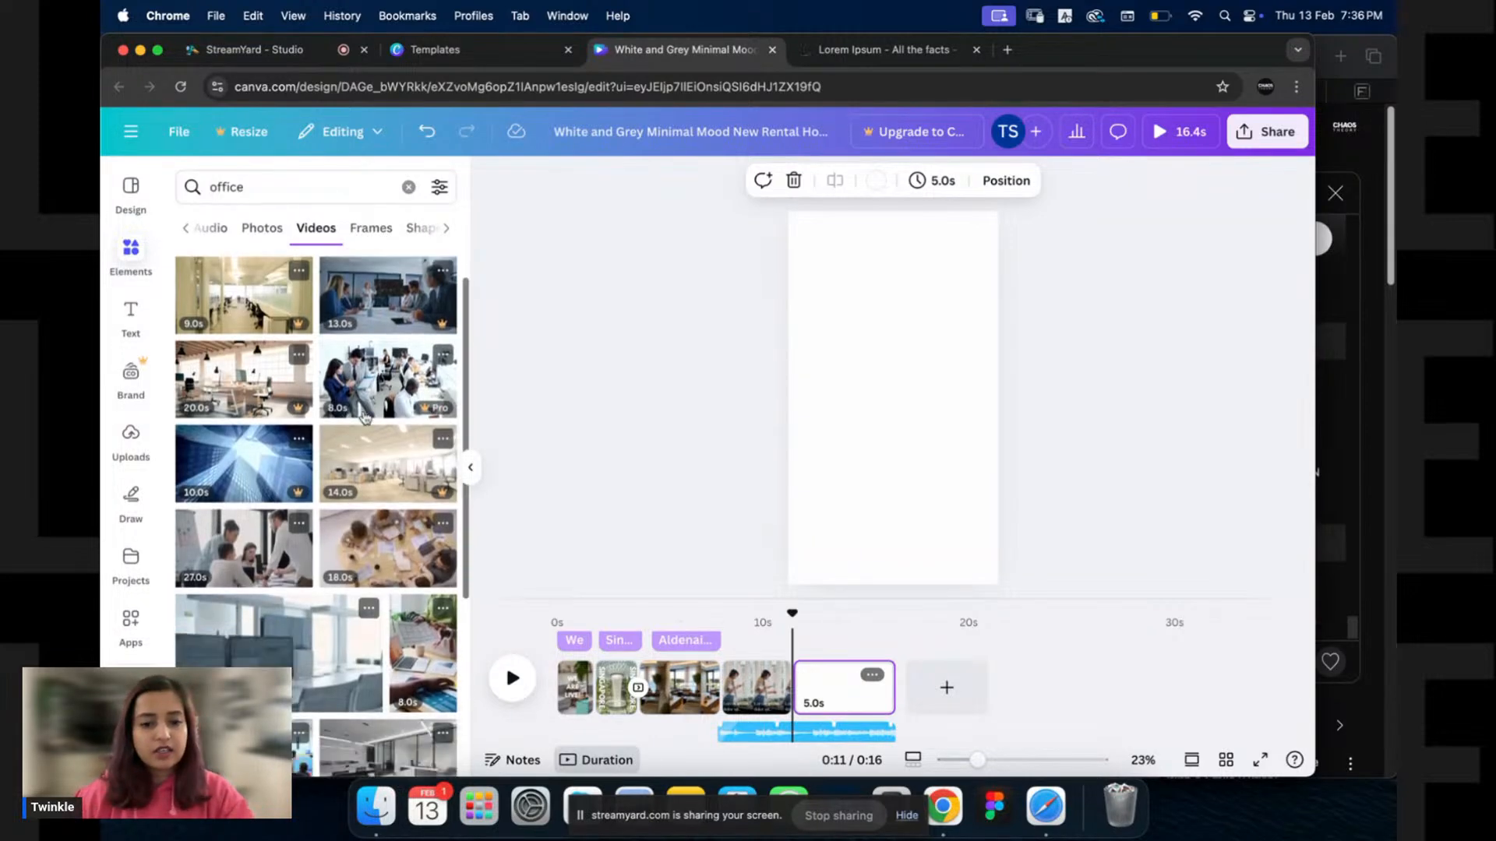
{"action": "left_click", "coordinate": [441, 189]}
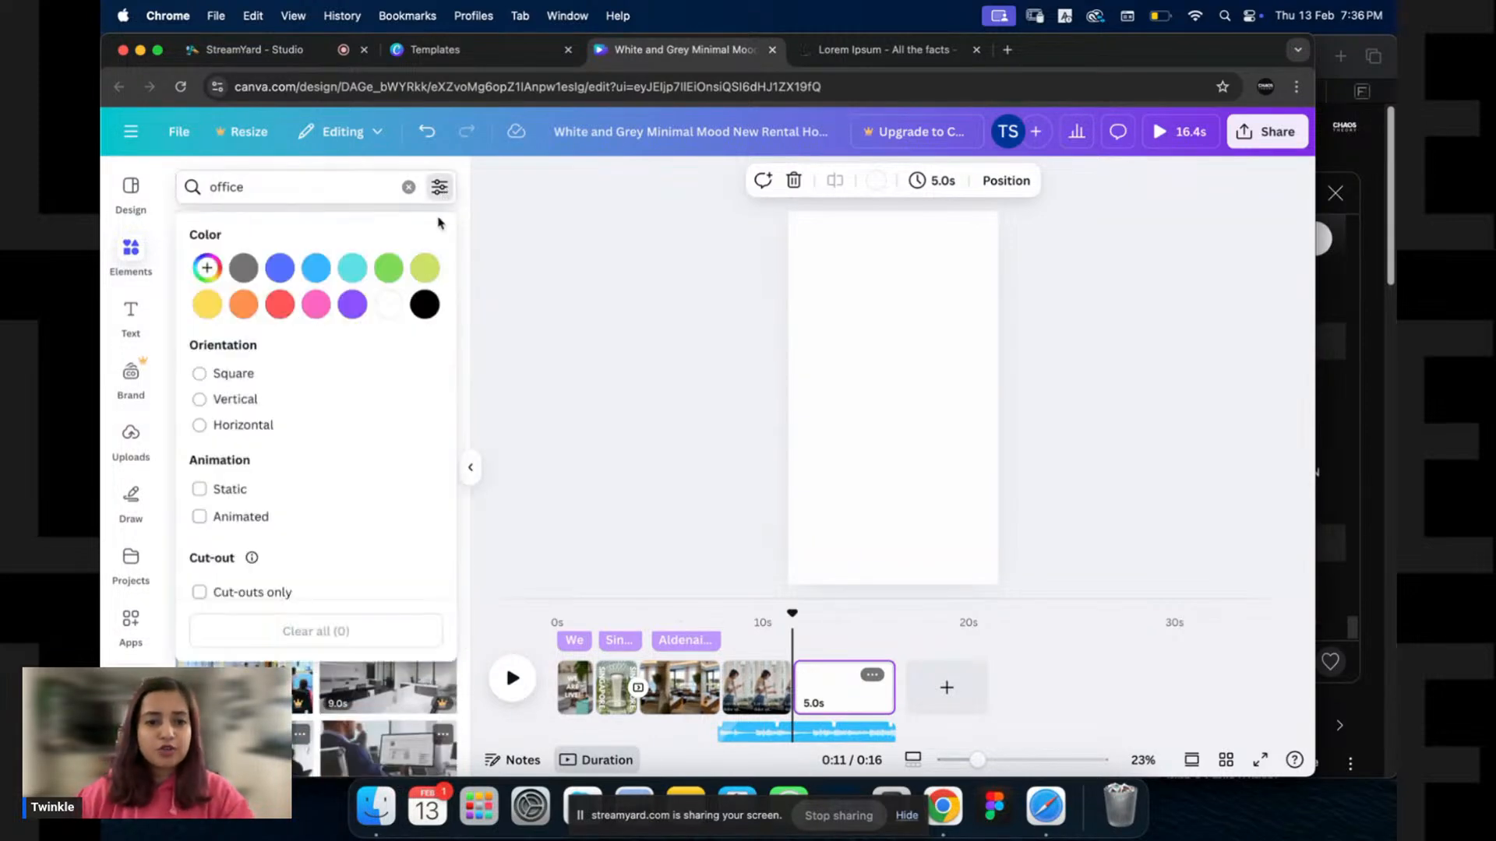
{"action": "left_click", "coordinate": [242, 402]}
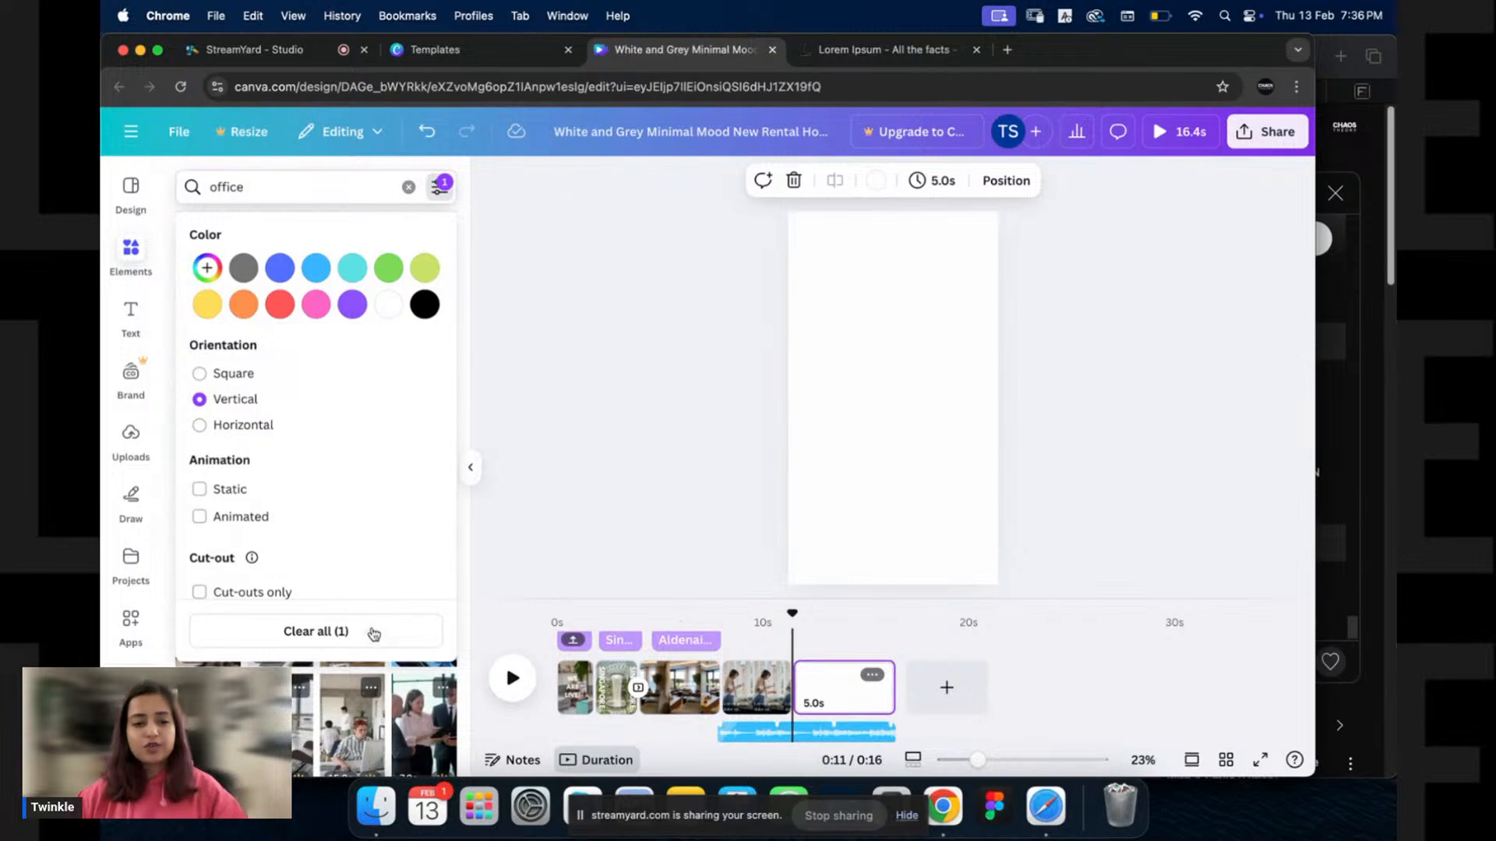
Add the vertical clip of a woman working at a laptop to the blank page and enlarge it to fill the page.
{"action": "left_click", "coordinate": [388, 674]}
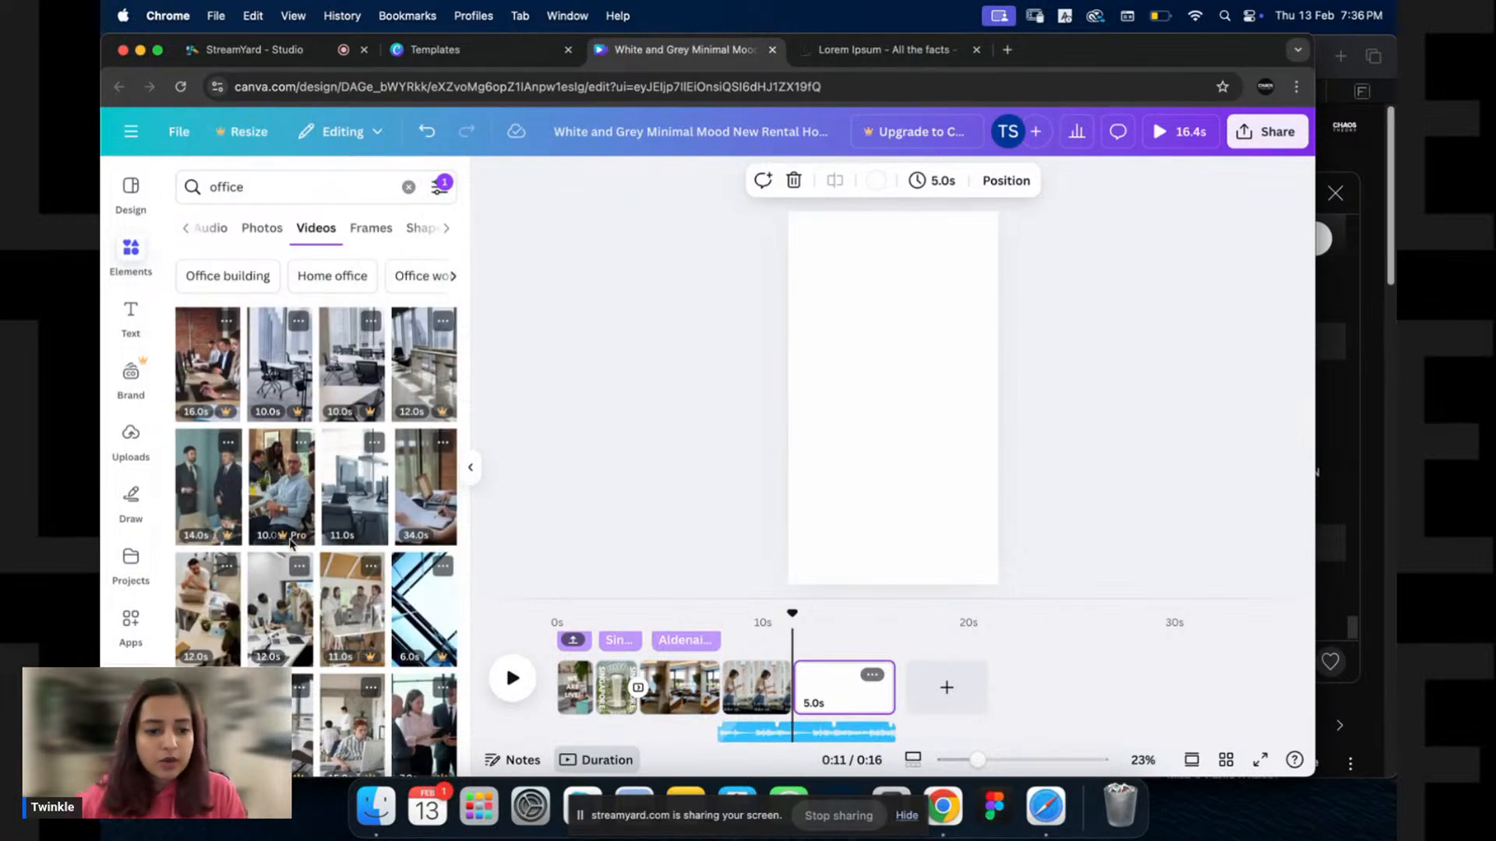
{"action": "scroll", "coordinate": [331, 530], "scroll_direction": "down", "scroll_amount": 3}
{"action": "scroll", "coordinate": [342, 561], "scroll_direction": "down", "scroll_amount": 5}
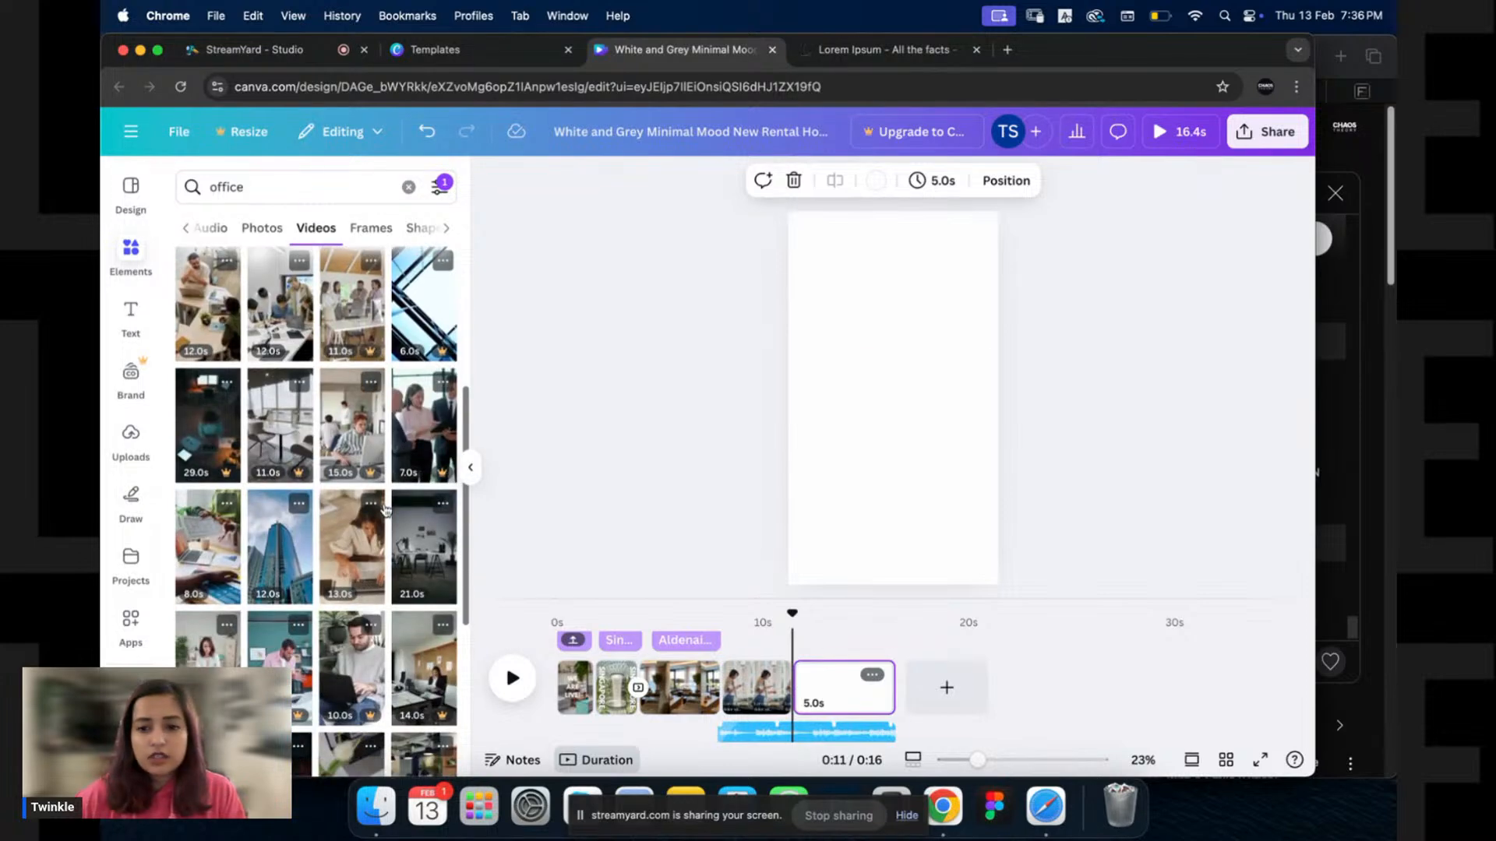
{"action": "left_click", "coordinate": [381, 514]}
{"action": "left_click_drag", "start_coordinate": [915, 467], "coordinate": [885, 331]}
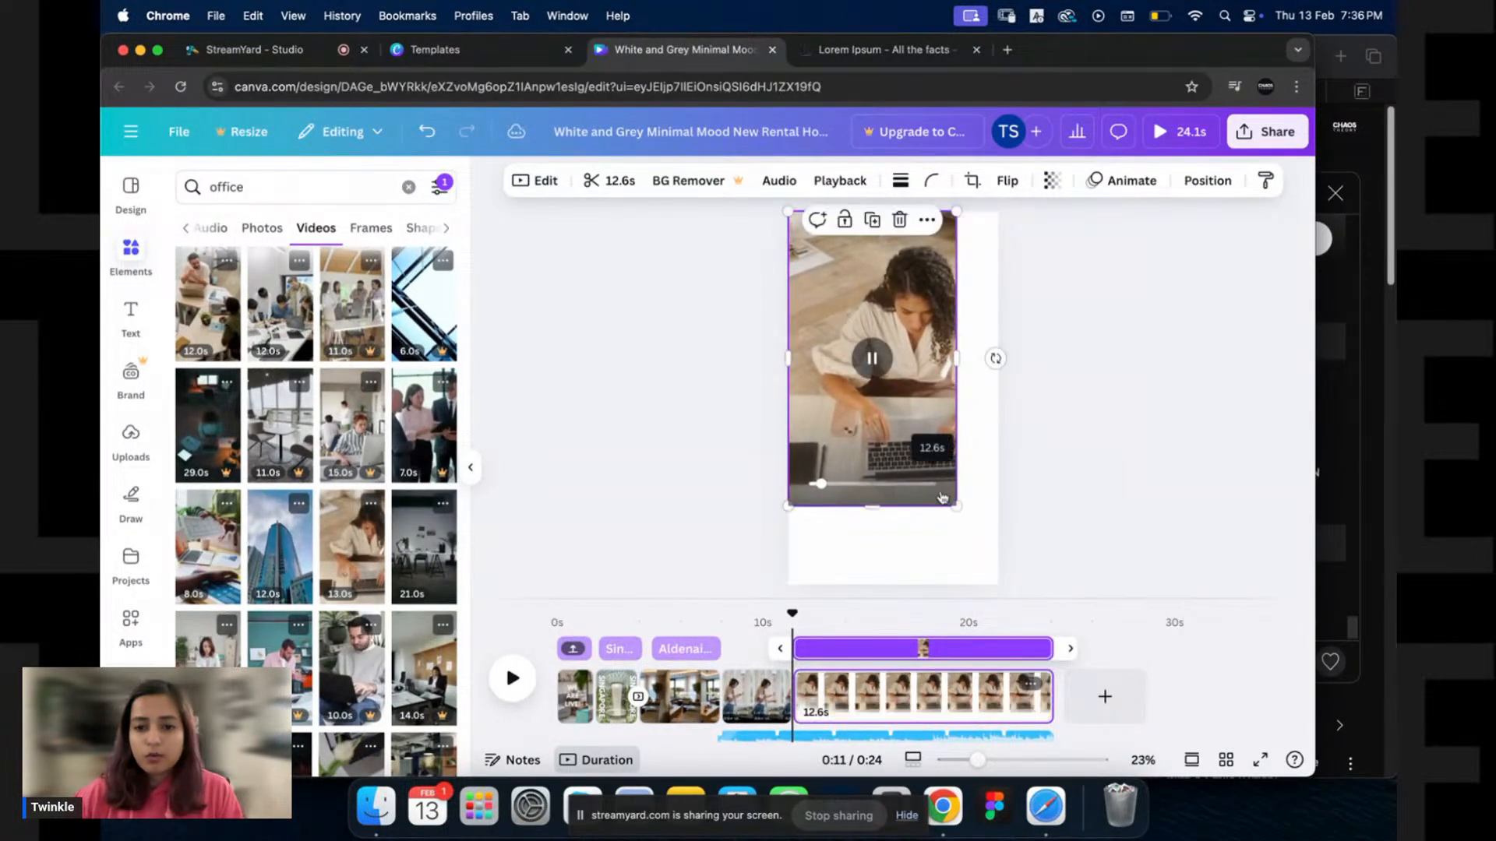
{"action": "left_click_drag", "start_coordinate": [956, 506], "coordinate": [998, 586]}
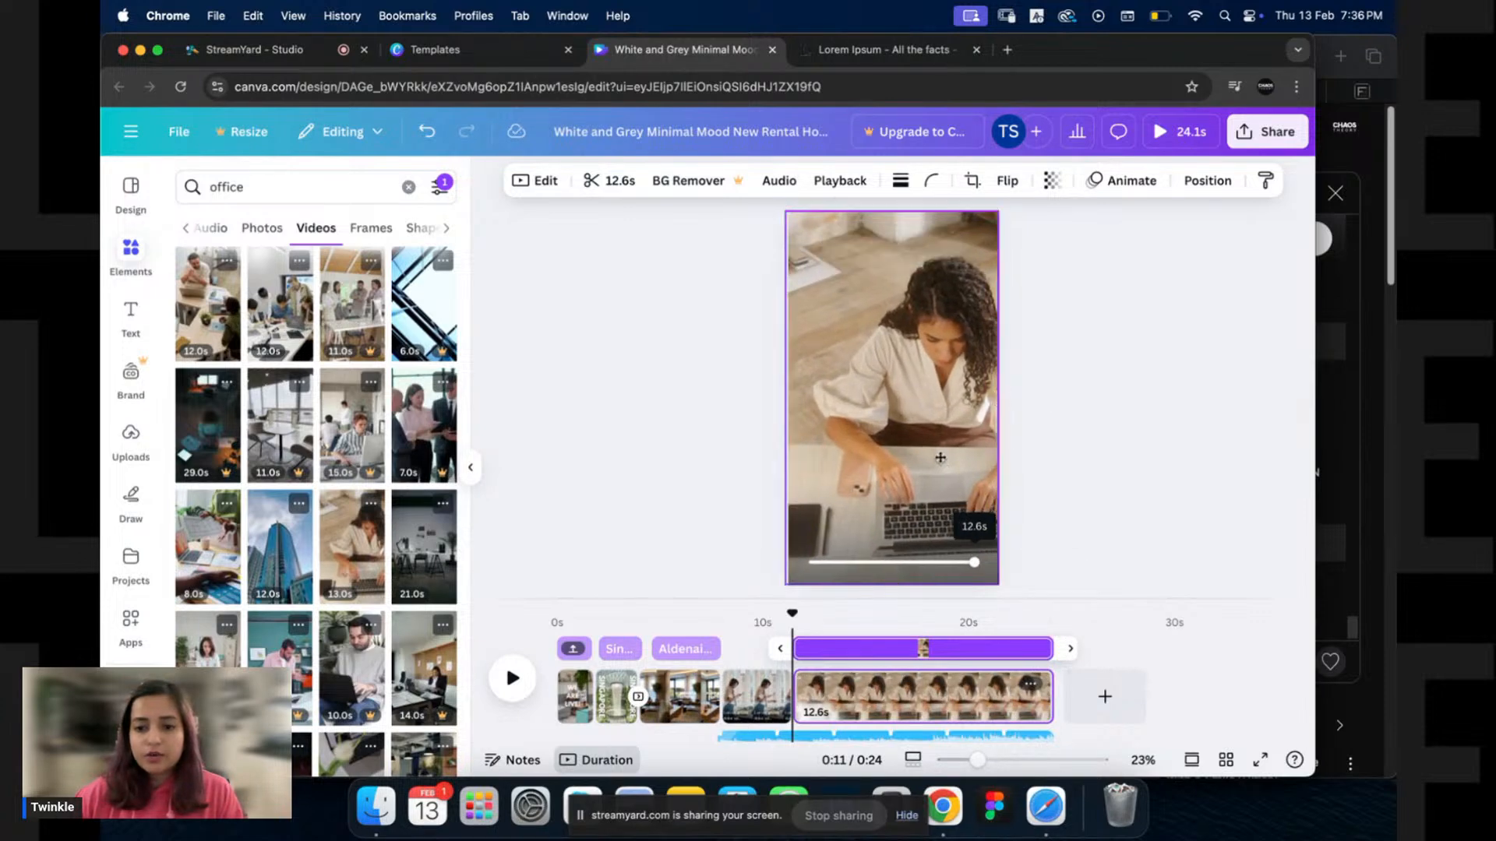
{"action": "left_click_drag", "start_coordinate": [940, 458], "coordinate": [938, 461]}
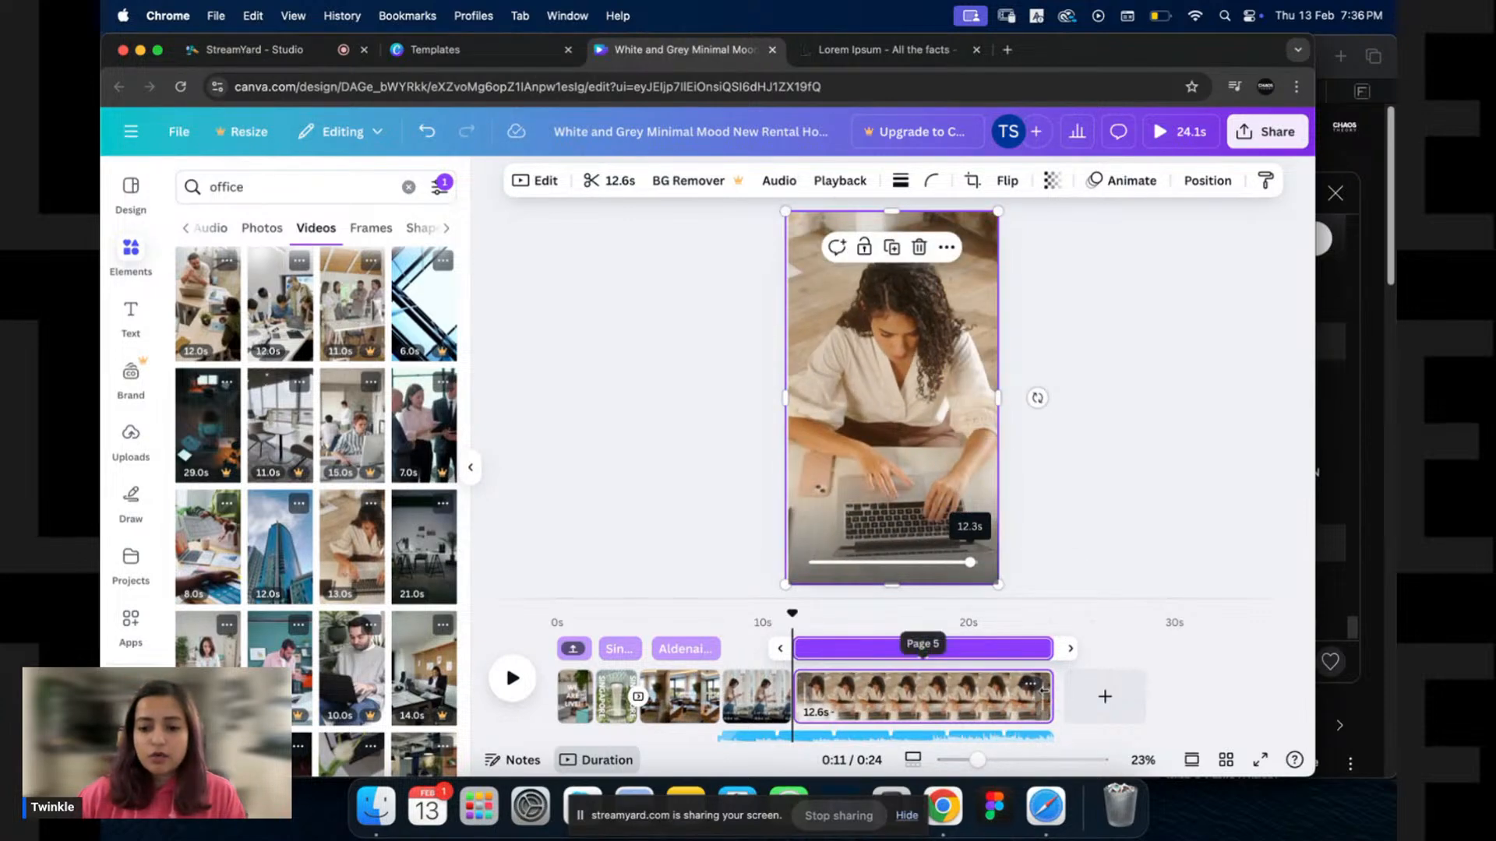
Trim the reel's last page with the laptop clip to 3.1 seconds.
{"action": "left_click_drag", "start_coordinate": [1044, 693], "coordinate": [903, 658]}
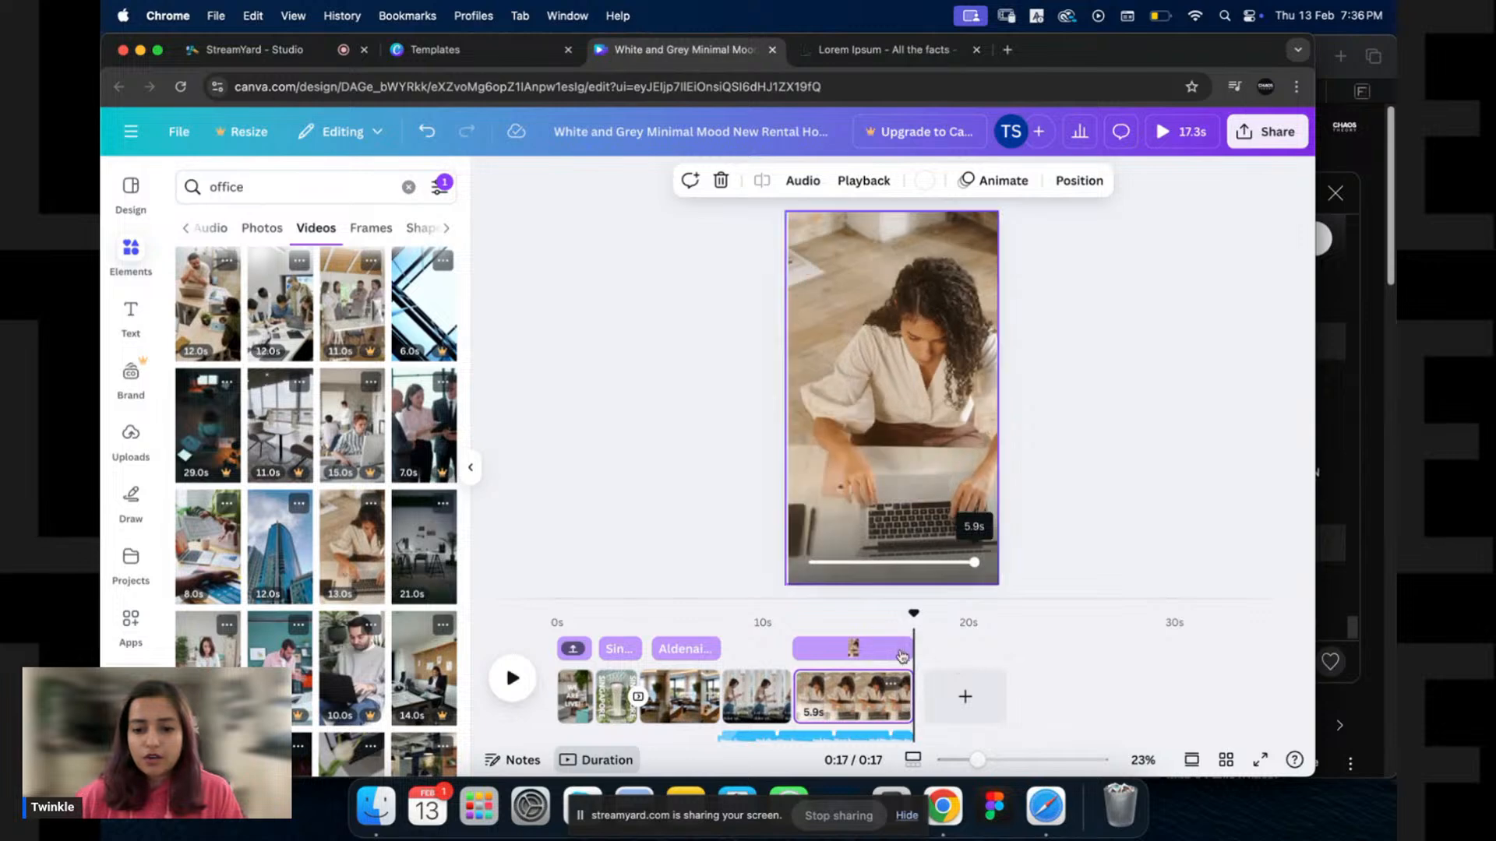
{"action": "left_click", "coordinate": [866, 653]}
{"action": "left_click", "coordinate": [833, 652]}
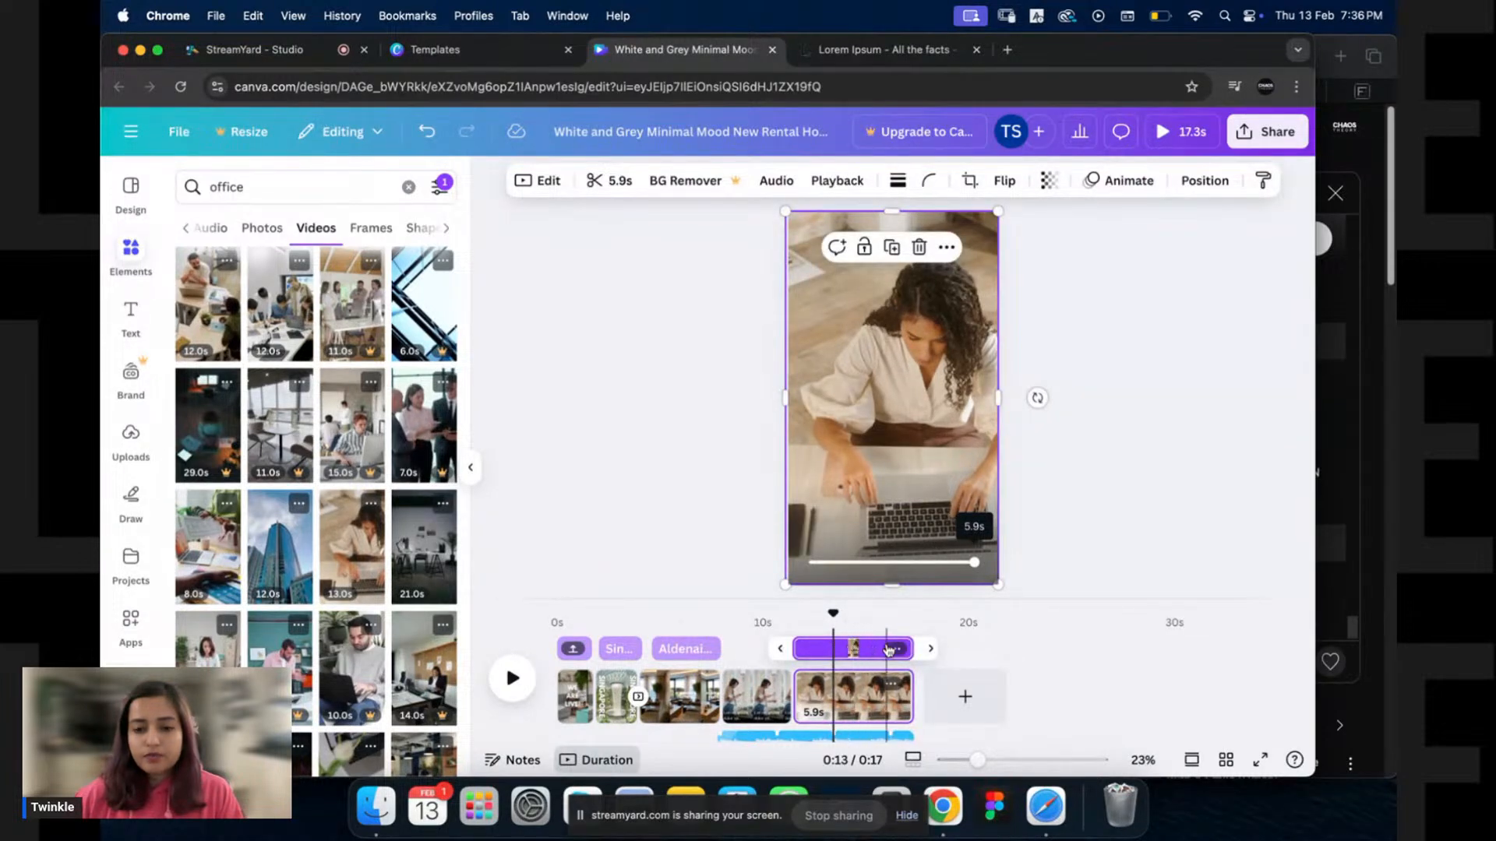
{"action": "mouse_move", "coordinate": [833, 613]}
{"action": "left_mouse_down"}
{"action": "mouse_move", "coordinate": [778, 615]}
{"action": "mouse_move", "coordinate": [919, 619]}
{"action": "mouse_move", "coordinate": [819, 635]}
{"action": "left_mouse_up"}
{"action": "left_click_drag", "start_coordinate": [910, 696], "coordinate": [855, 695]}
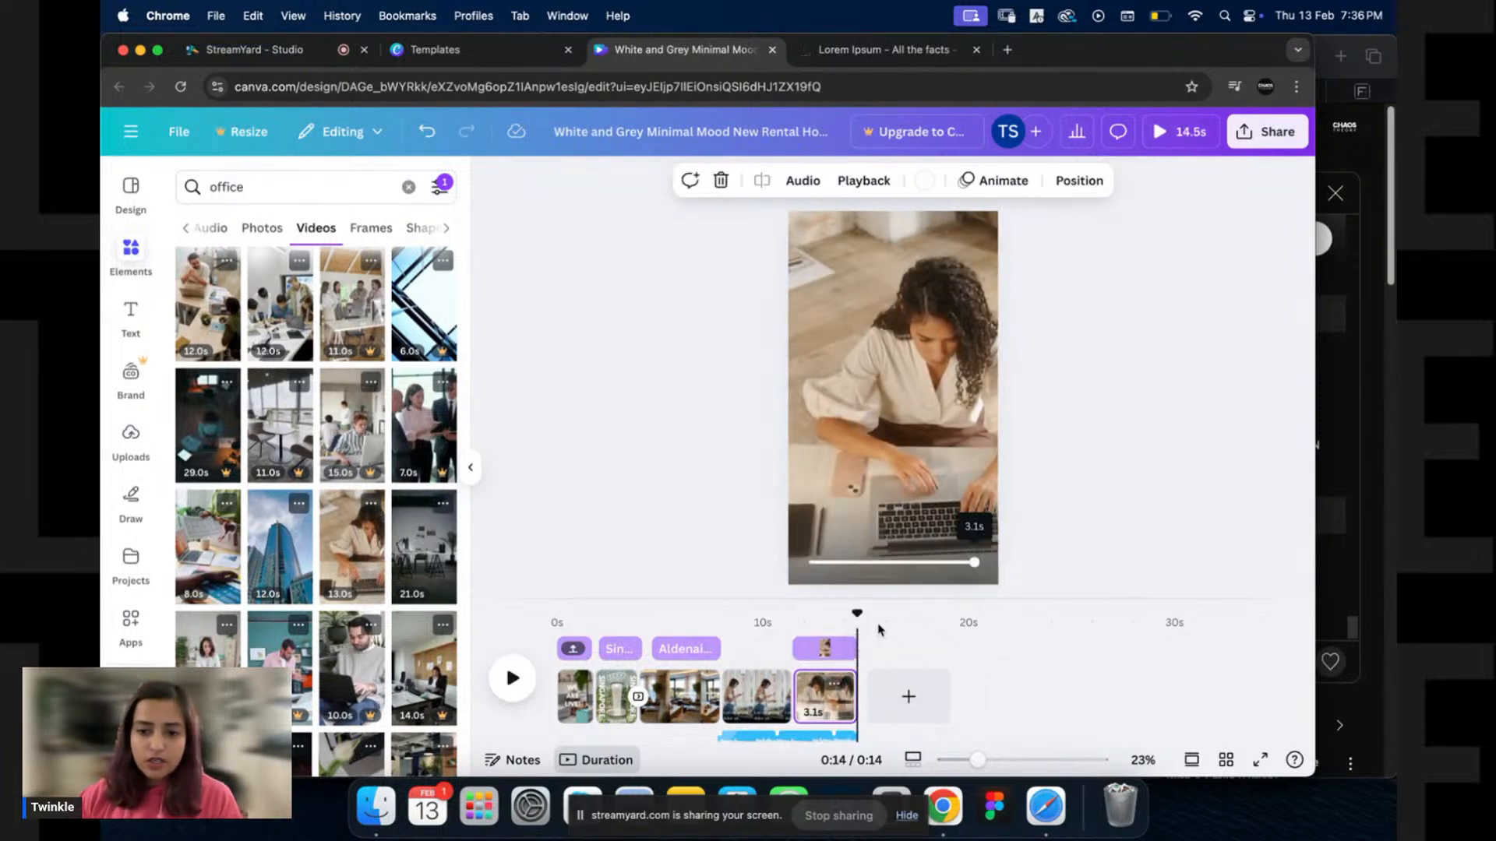
Apply the Festive filter to the laptop clip at intensity 50.
{"action": "left_click", "coordinate": [897, 400]}
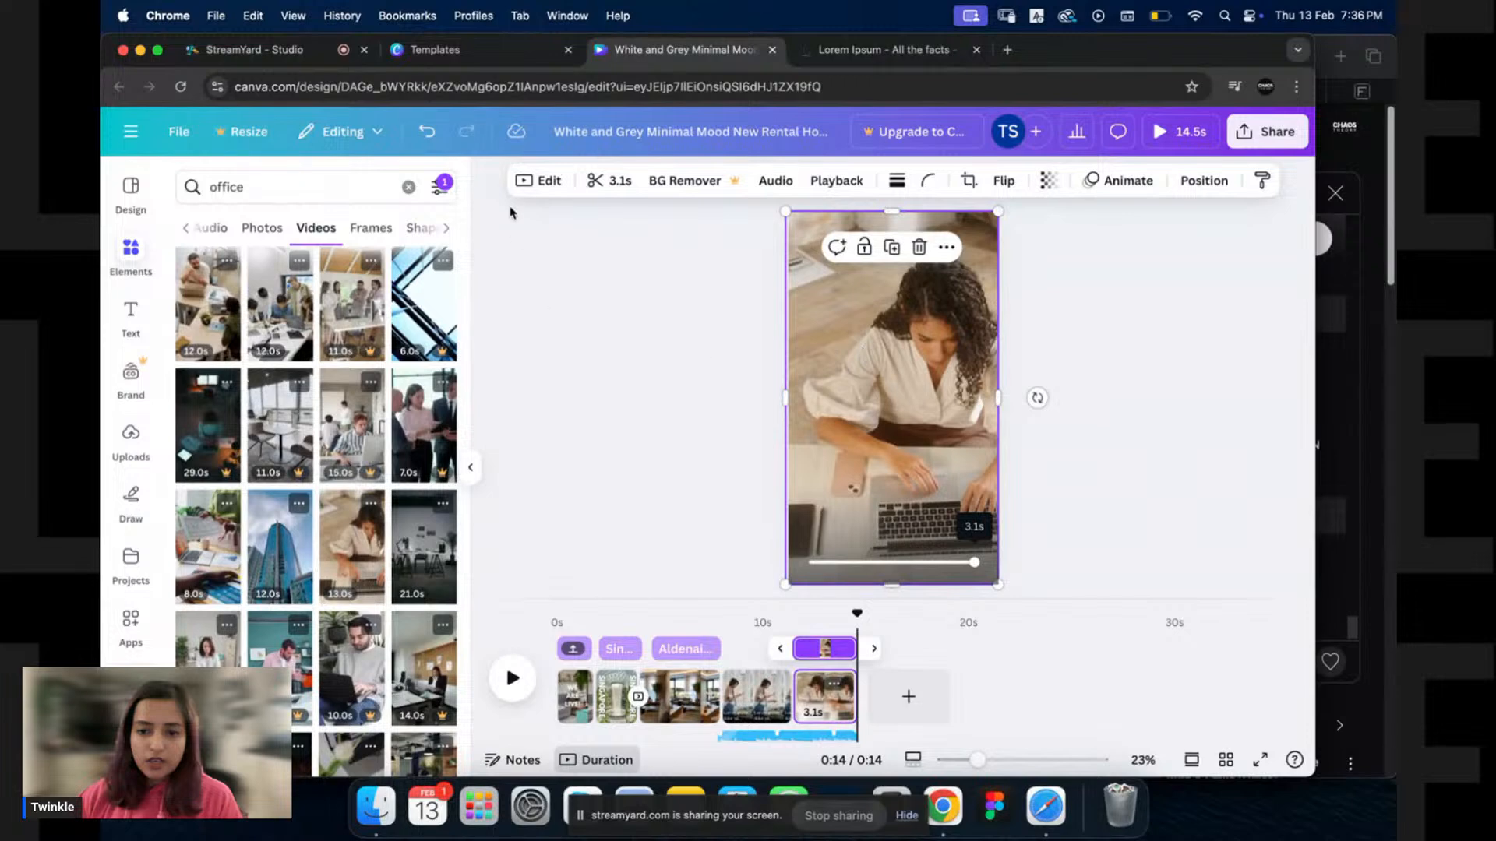
{"action": "left_click", "coordinate": [540, 181]}
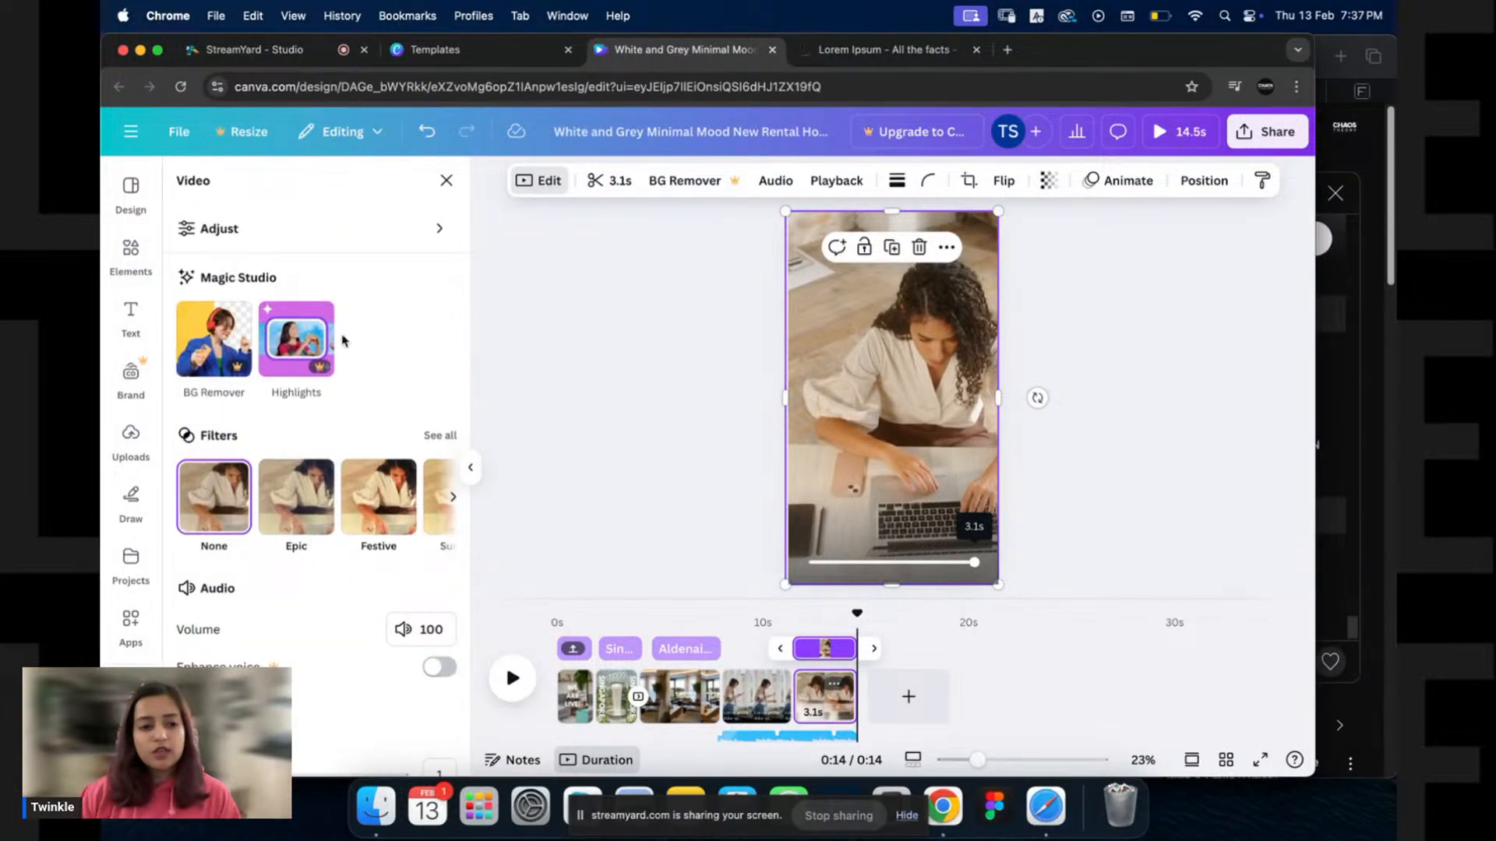
{"action": "left_click", "coordinate": [282, 498]}
{"action": "left_click", "coordinate": [371, 497]}
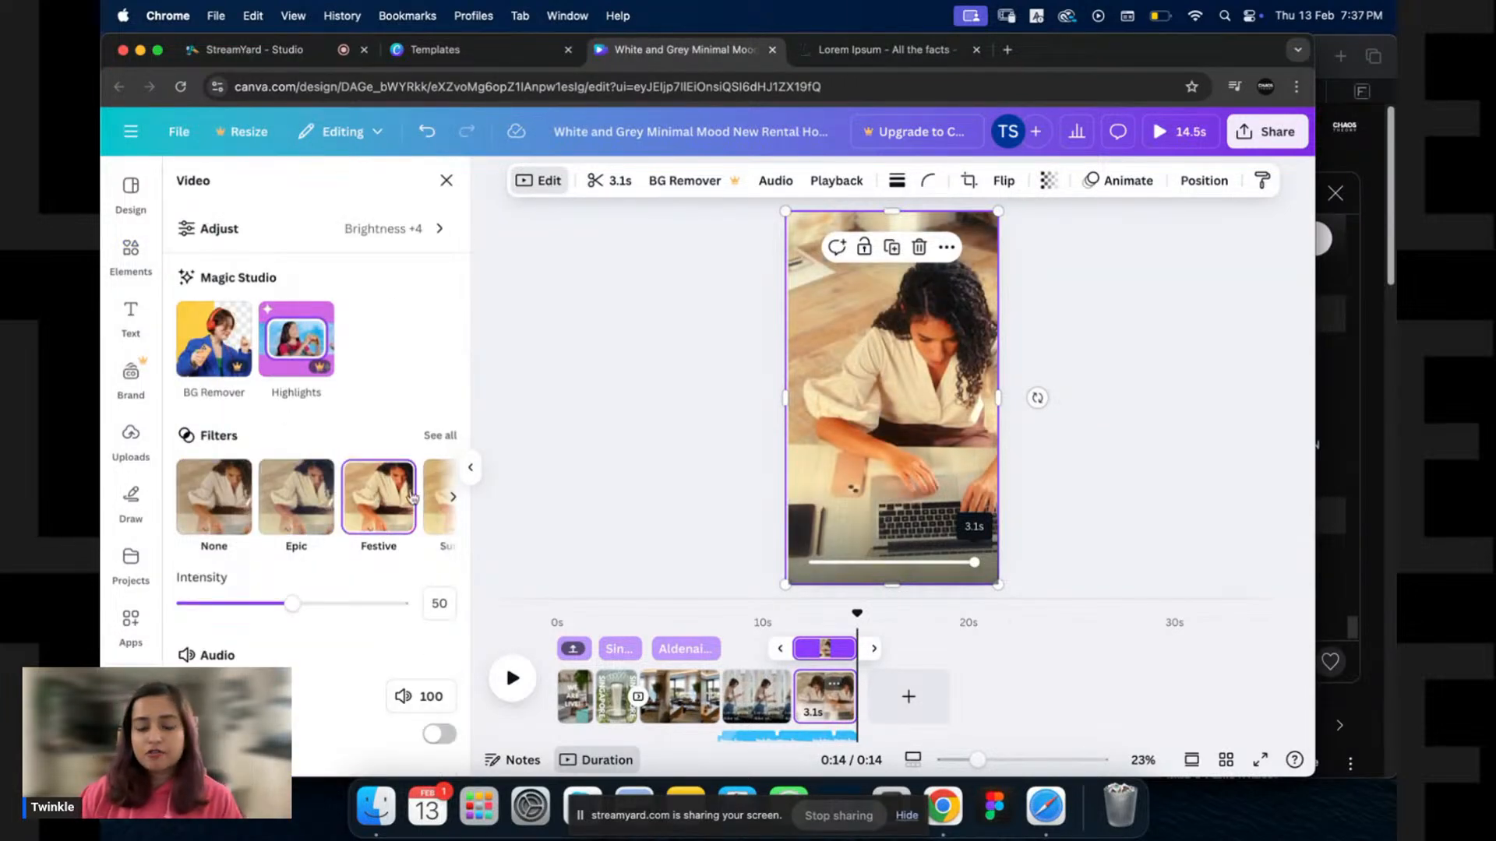
{"action": "scroll", "coordinate": [301, 438], "scroll_direction": "down", "scroll_amount": 3}
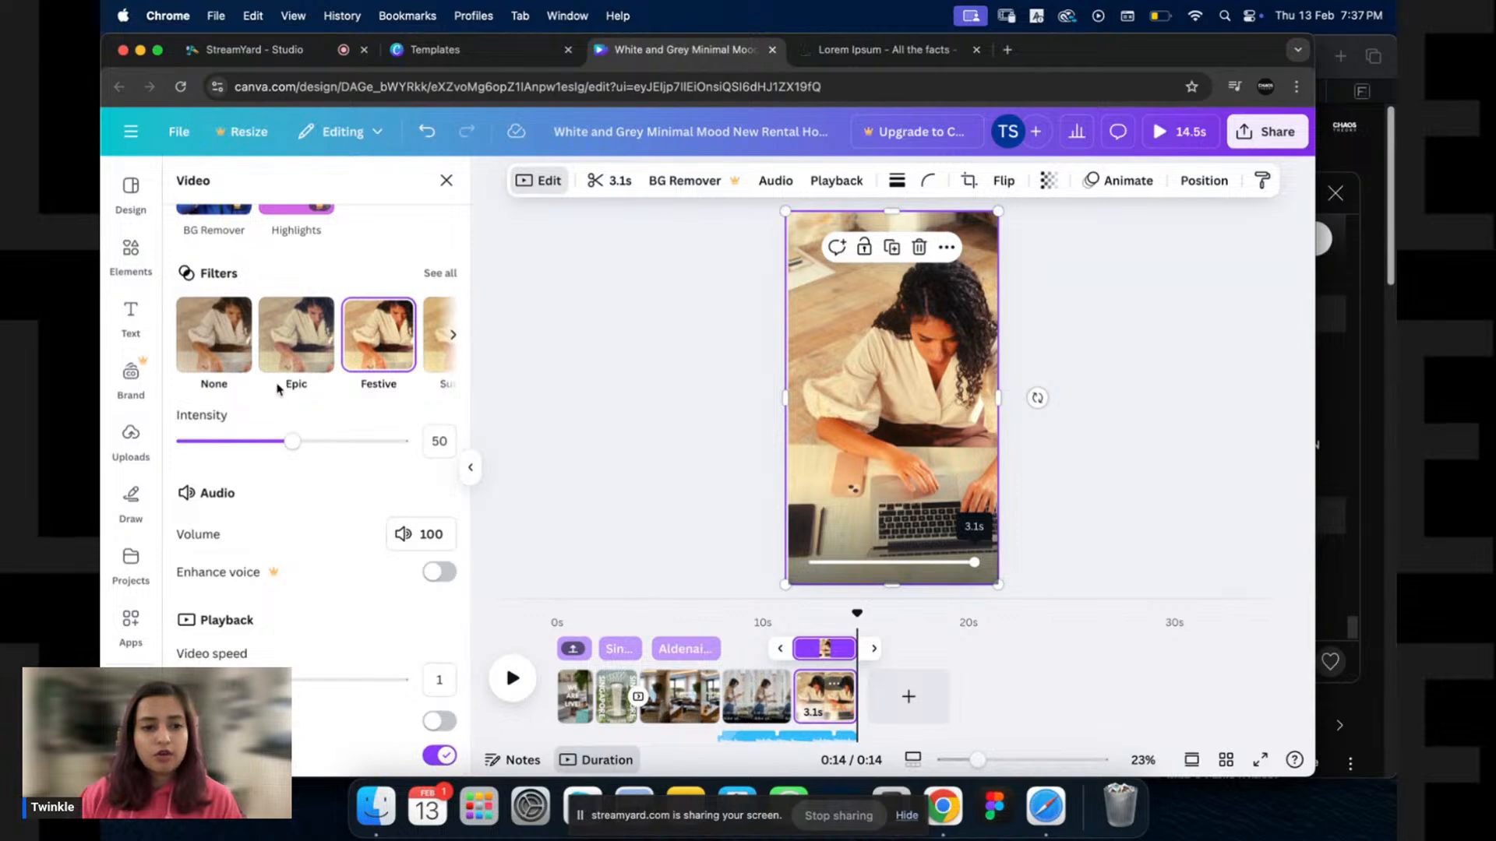
{"action": "scroll", "coordinate": [354, 483], "scroll_direction": "up", "scroll_amount": 3}
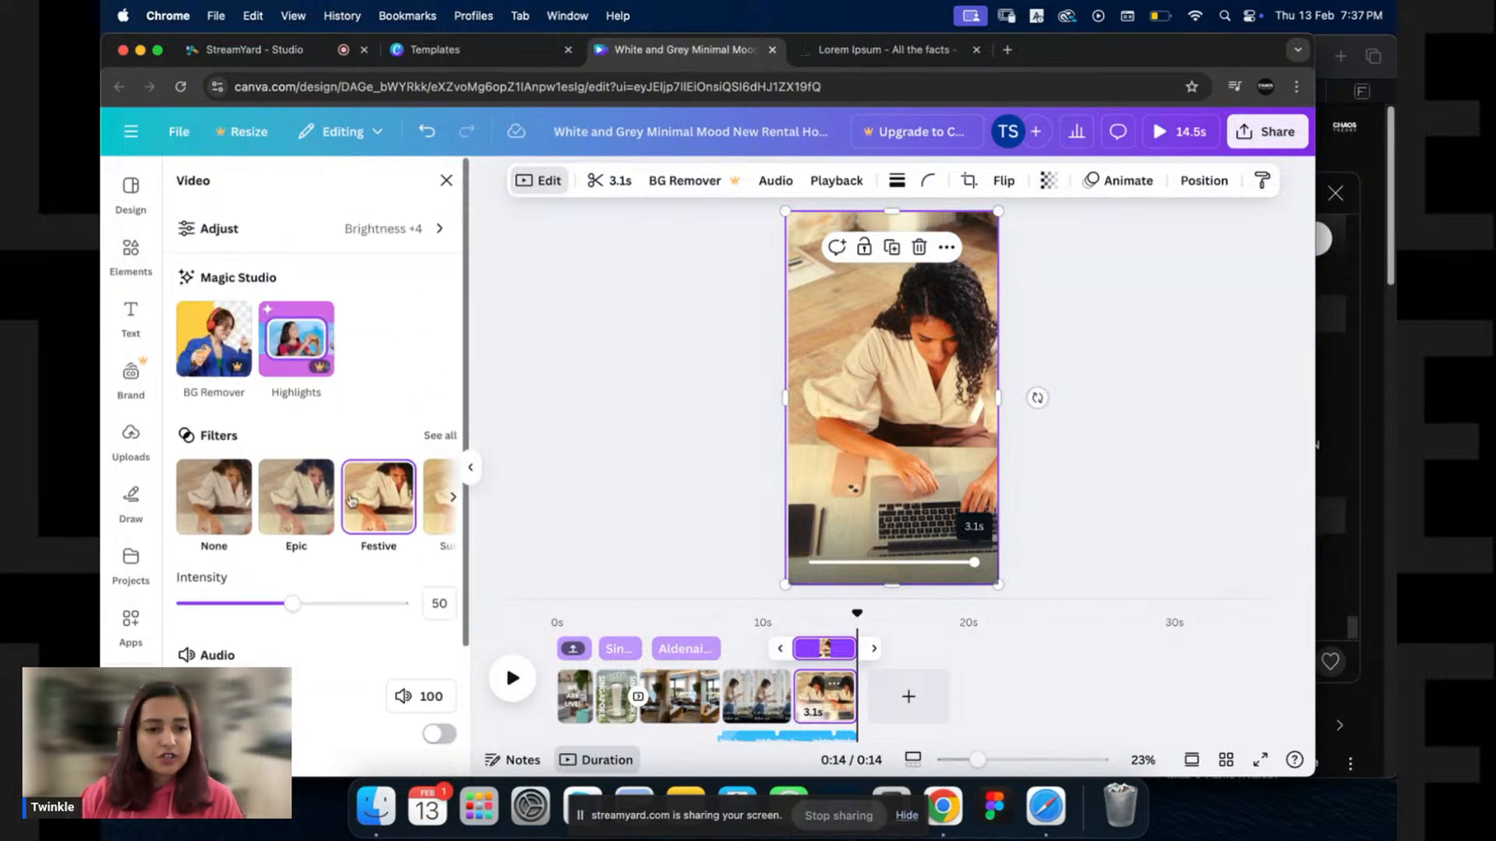
Adjust the laptop clip to warmth 3, brightness 10 and contrast 1.
{"action": "left_click", "coordinate": [397, 228]}
{"action": "mouse_move", "coordinate": [347, 286]}
{"action": "left_mouse_down"}
{"action": "mouse_move", "coordinate": [367, 287]}
{"action": "mouse_move", "coordinate": [346, 288]}
{"action": "left_mouse_up"}
{"action": "left_click_drag", "start_coordinate": [314, 517], "coordinate": [293, 517]}
{"action": "left_click", "coordinate": [296, 289]}
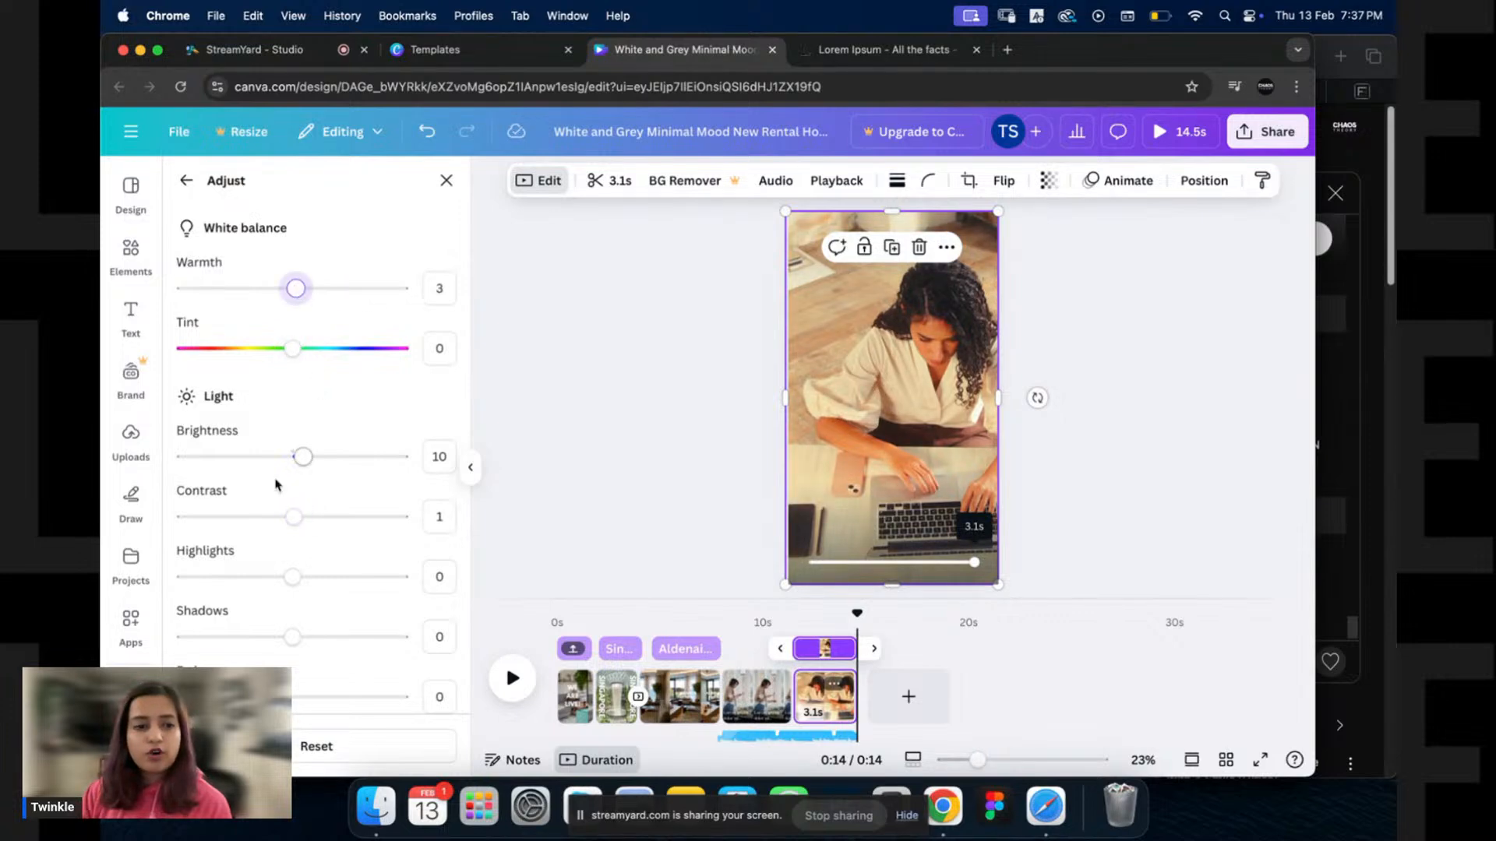
Try a fade of 51 on the laptop clip, then set its fade, saturation and X-Process to 0.
{"action": "scroll", "coordinate": [276, 485], "scroll_direction": "down", "scroll_amount": 5}
{"action": "left_click", "coordinate": [292, 378]}
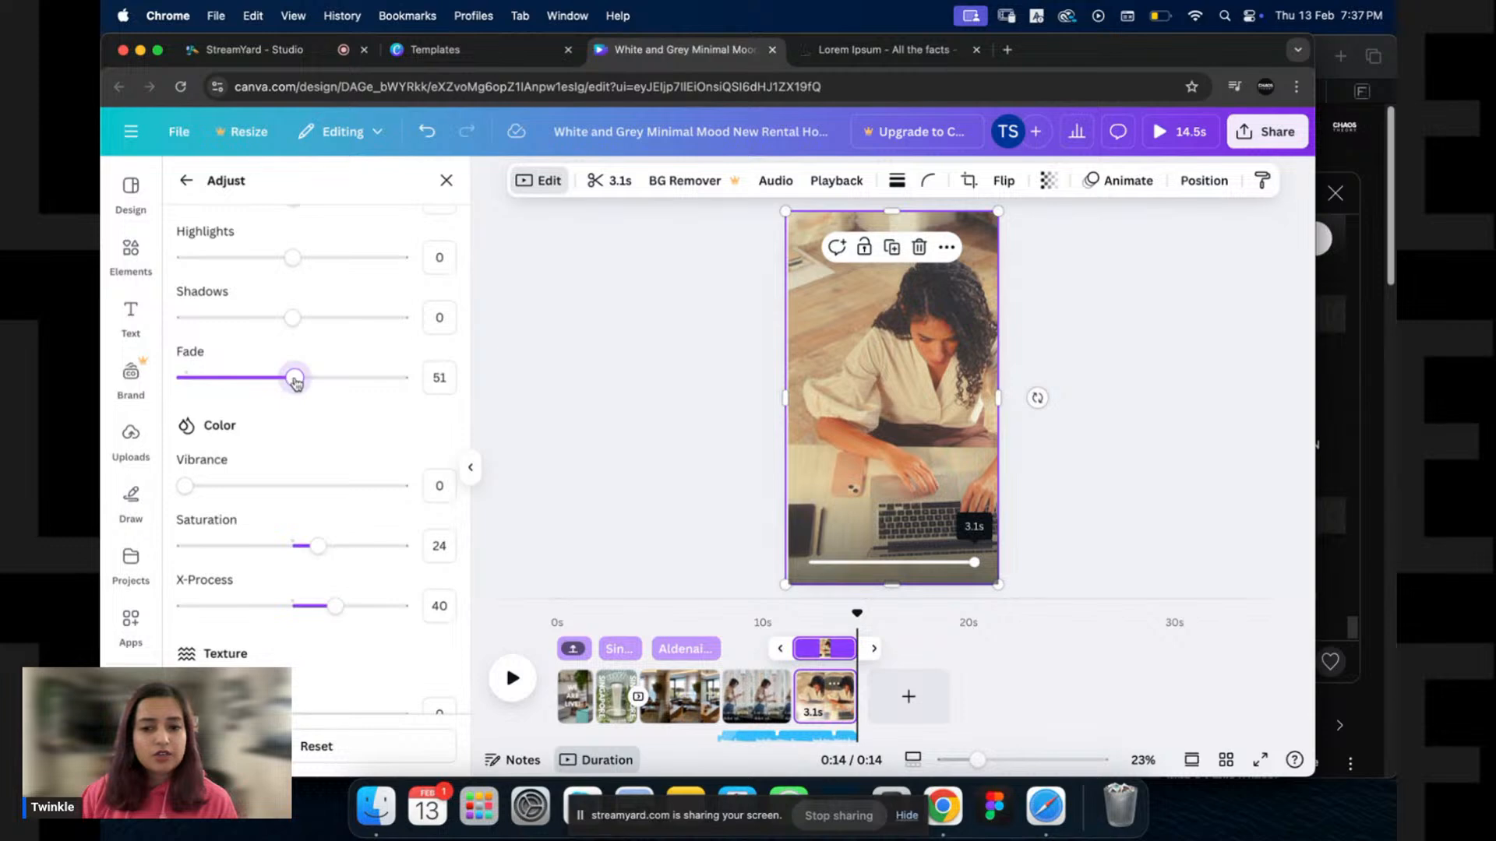
{"action": "left_click_drag", "start_coordinate": [295, 381], "coordinate": [271, 378]}
{"action": "left_click", "coordinate": [182, 382]}
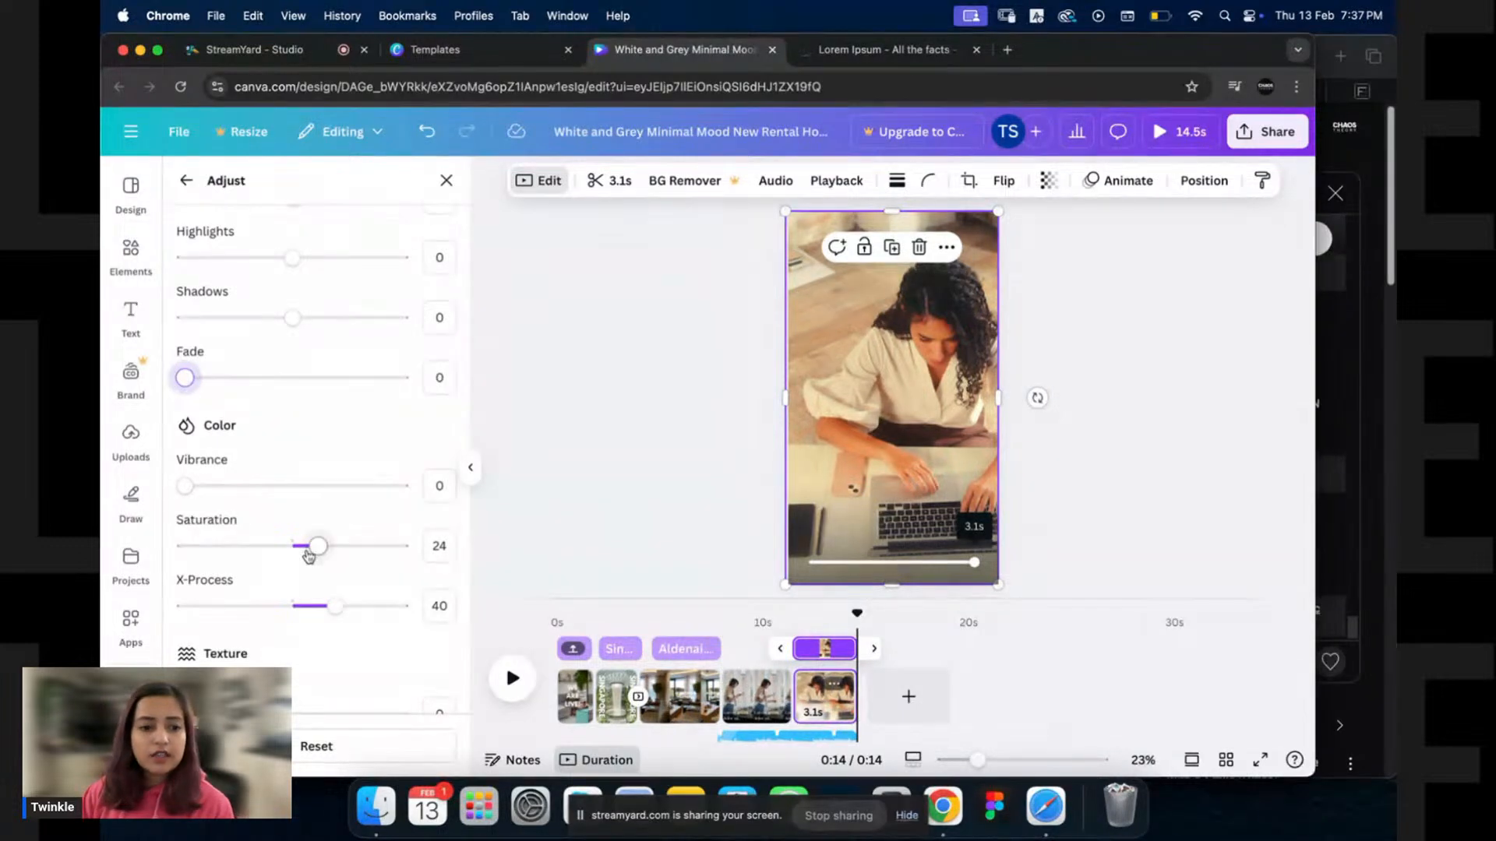
{"action": "left_click_drag", "start_coordinate": [308, 554], "coordinate": [293, 536]}
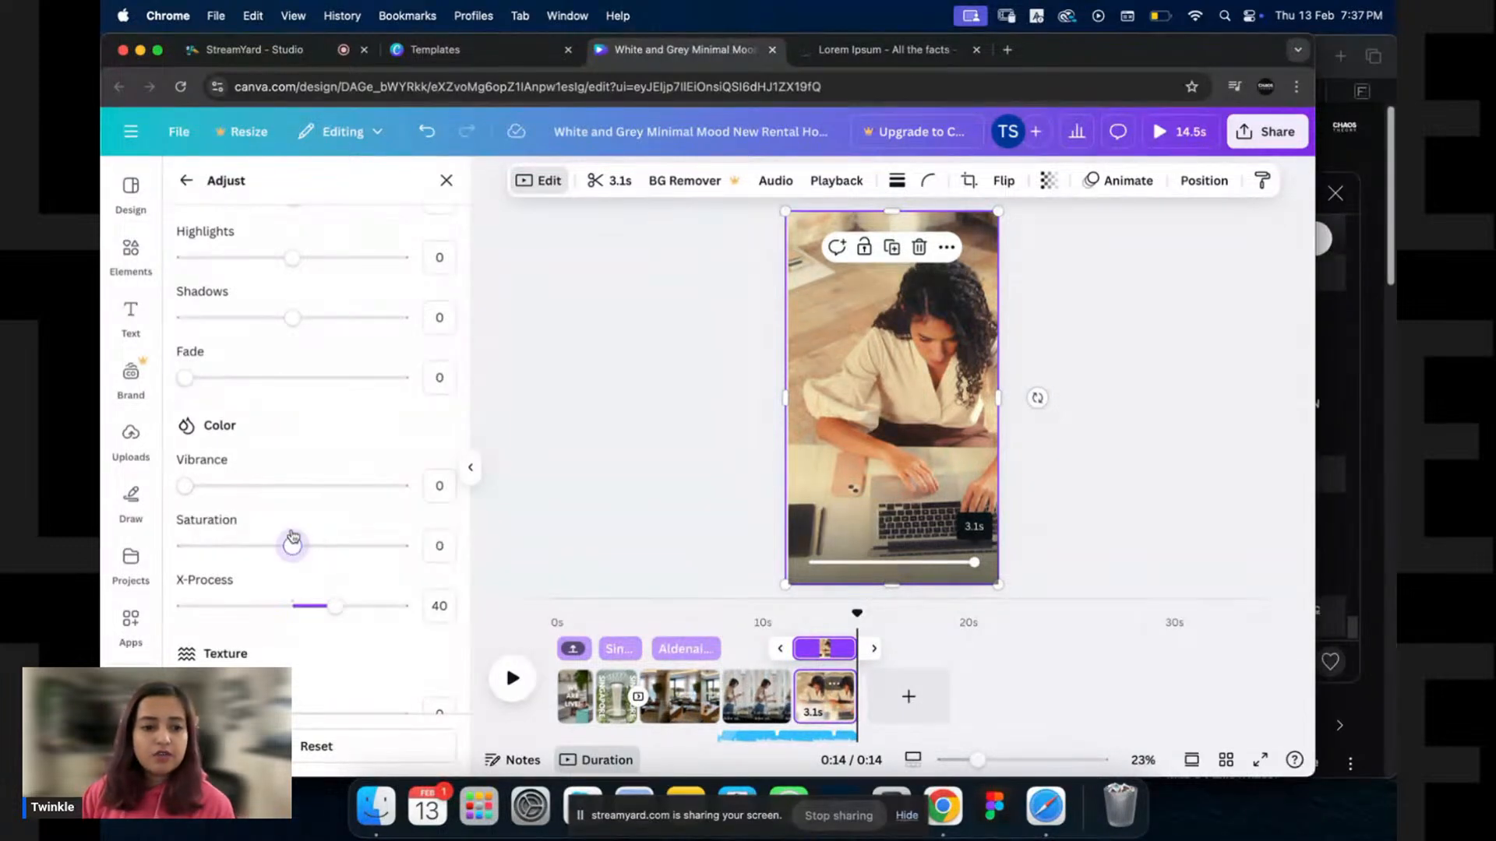
{"action": "left_click", "coordinate": [293, 609]}
{"action": "scroll", "coordinate": [294, 577], "scroll_direction": "down", "scroll_amount": 1}
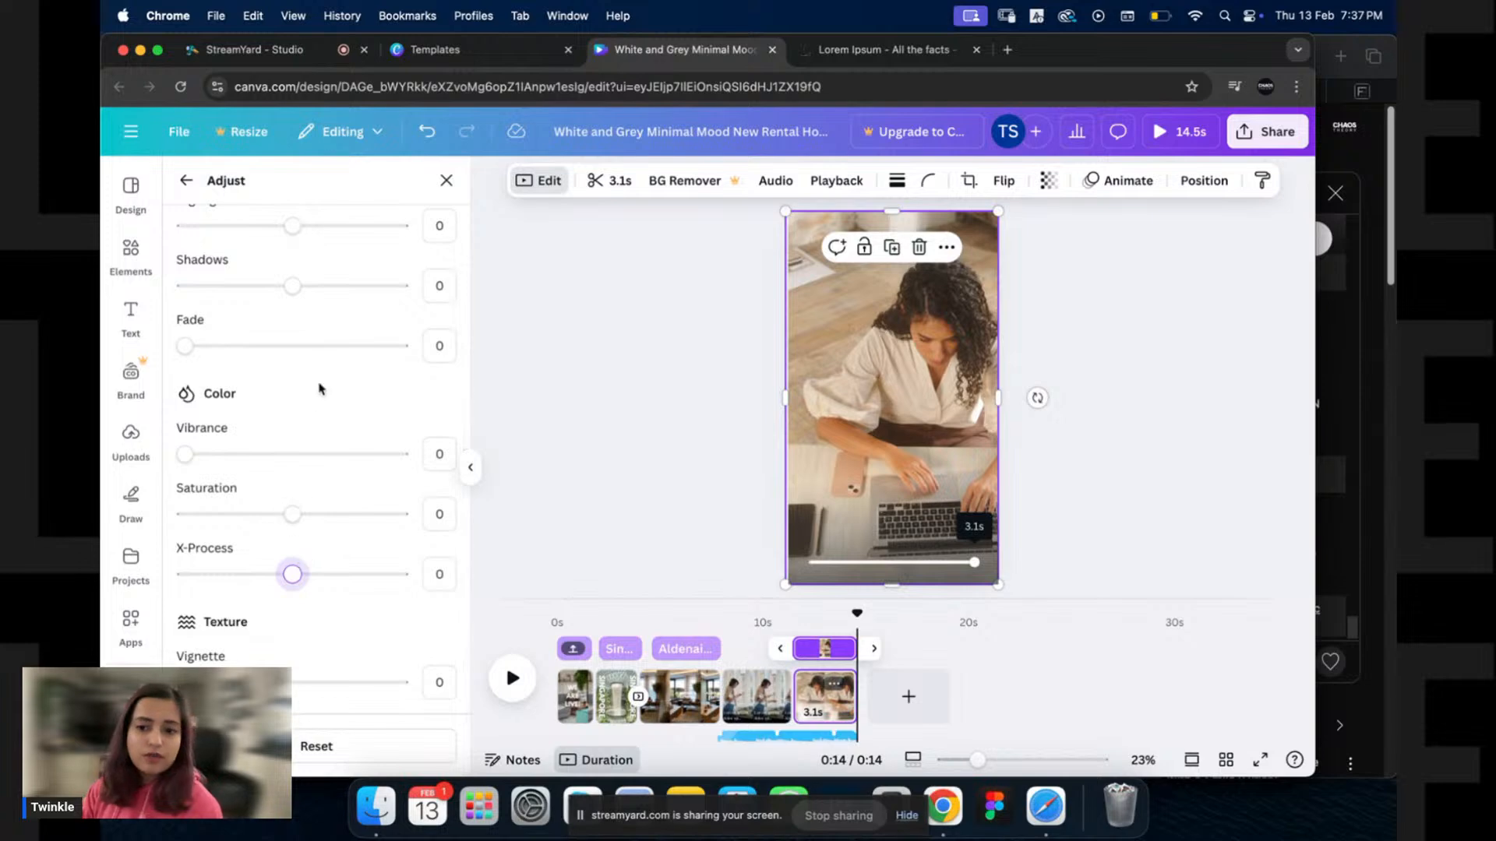
Set the laptop clip's brightness to 5 and both its contrast and warmth to 0.
{"action": "scroll", "coordinate": [320, 389], "scroll_direction": "up", "scroll_amount": 5}
{"action": "left_click", "coordinate": [300, 458]}
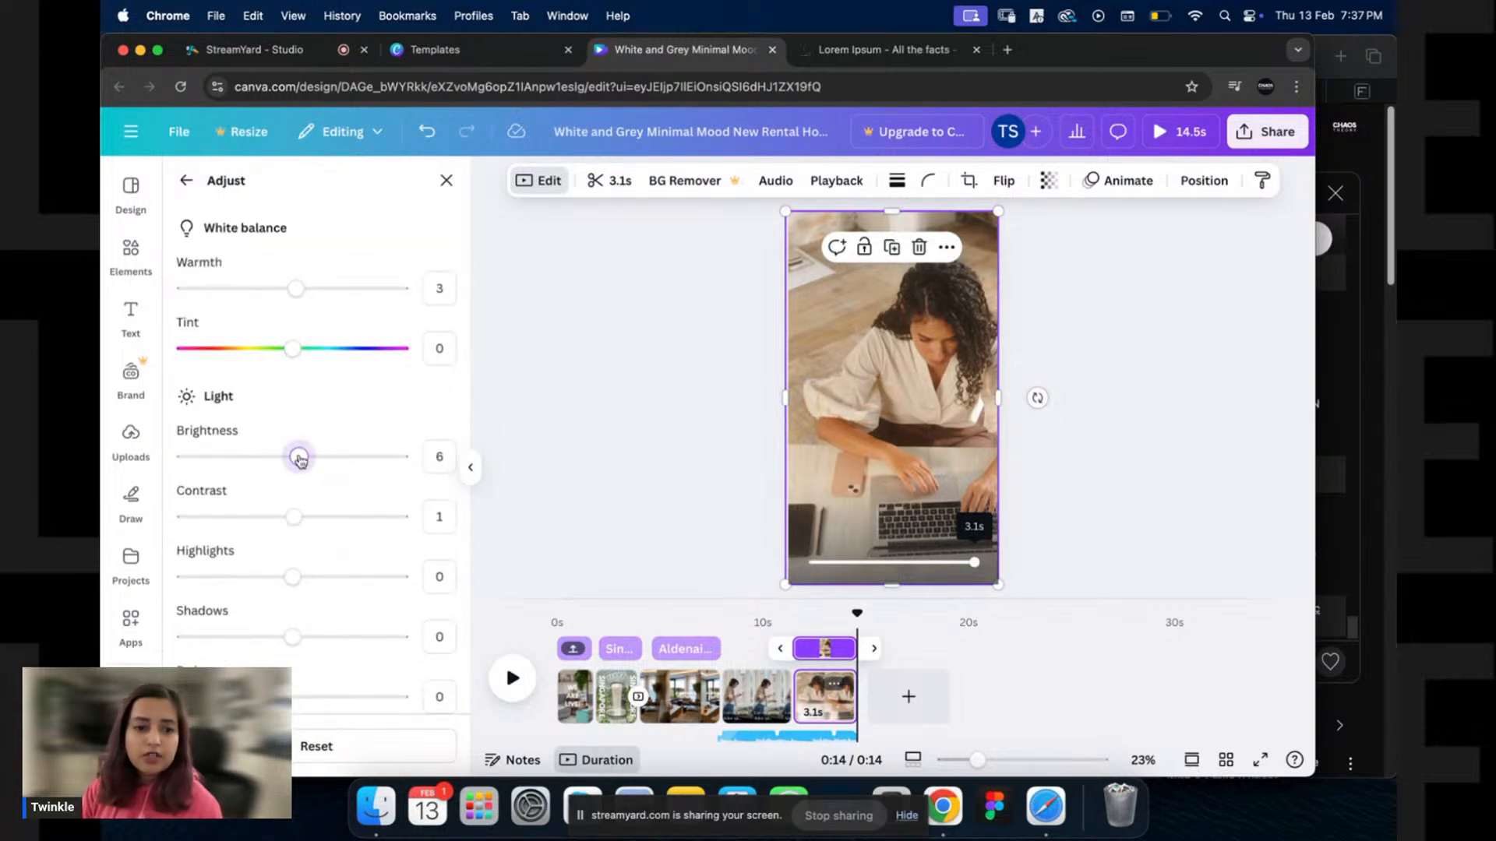
{"action": "left_click", "coordinate": [294, 518]}
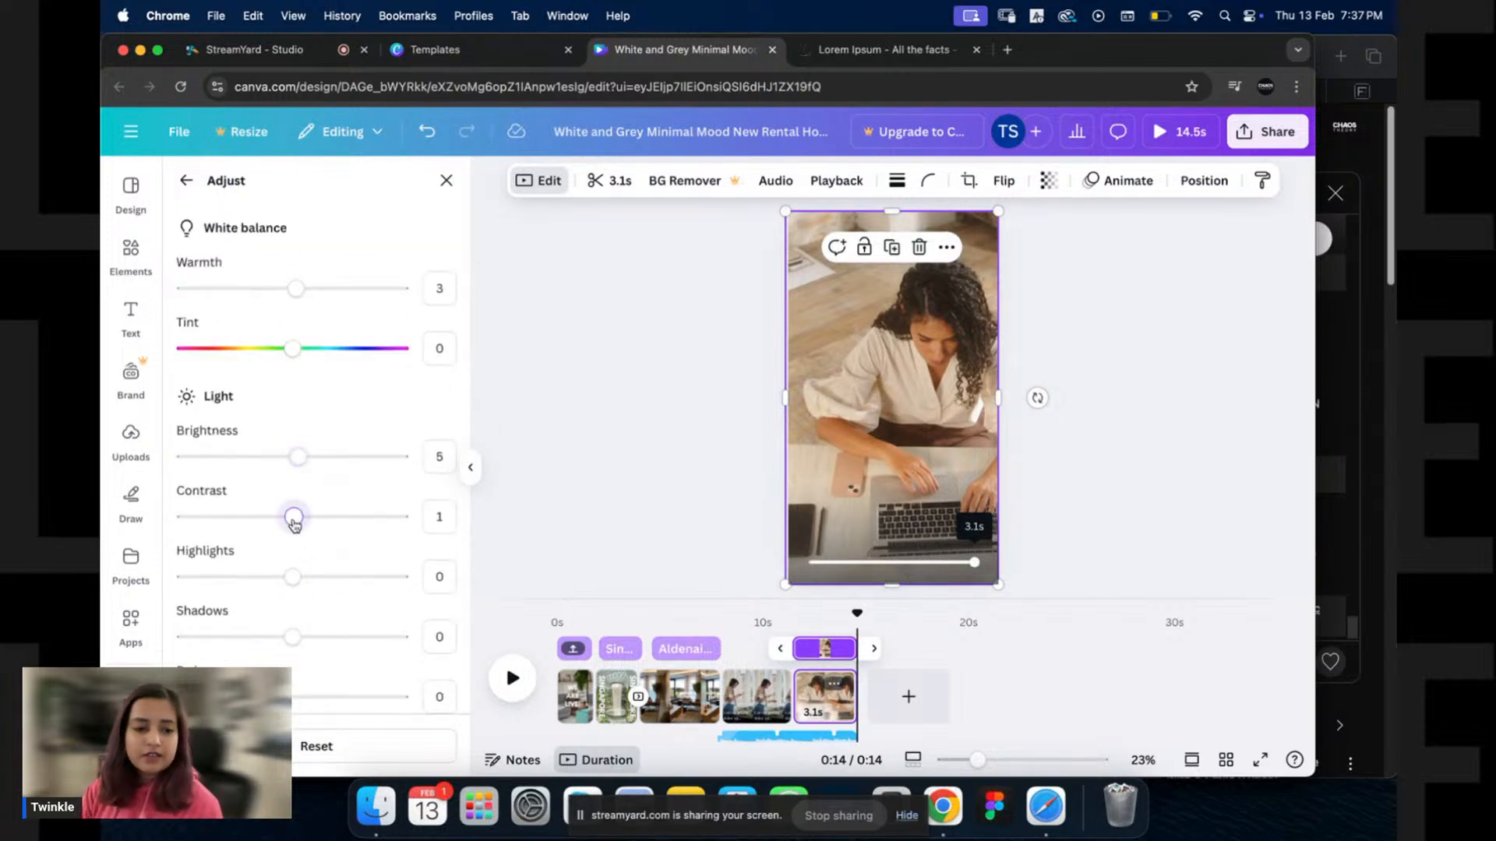
{"action": "left_click", "coordinate": [433, 448]}
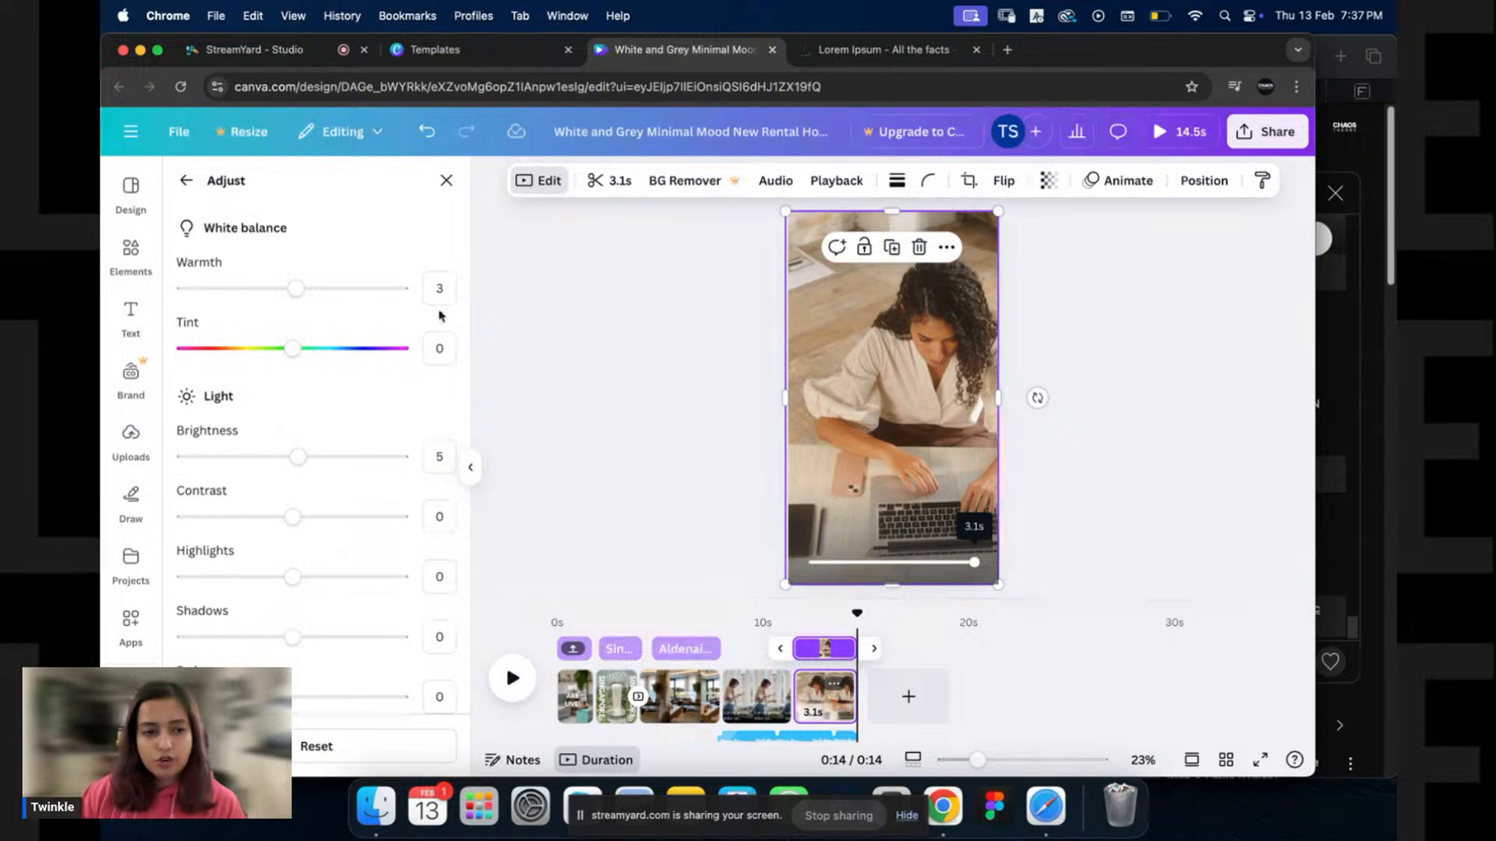
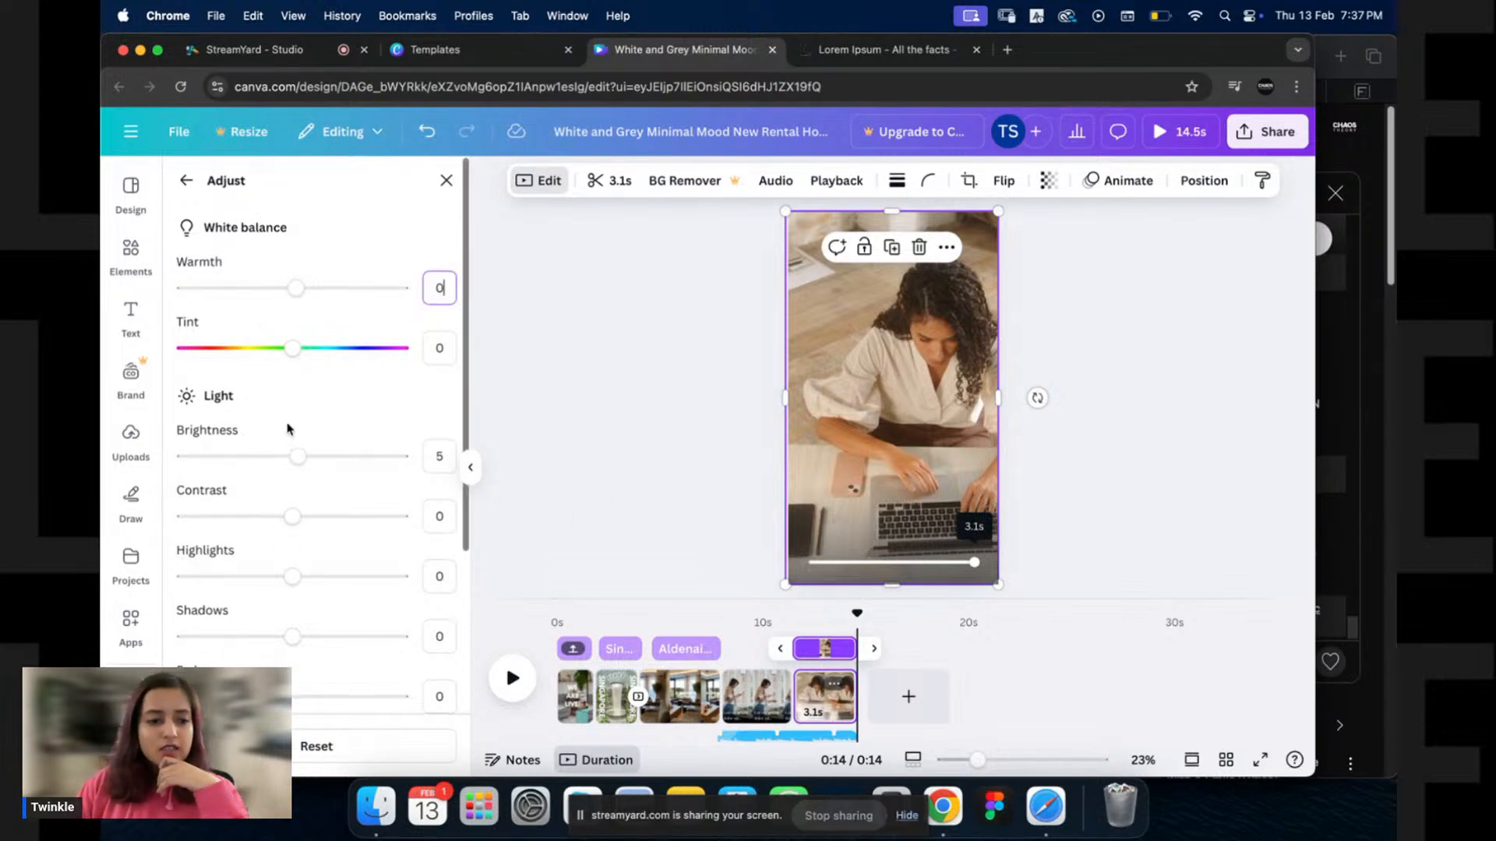
Turn the laptop clip black and white with saturation -100, try X-Process at 36 and reset it to 0.
{"action": "scroll", "coordinate": [280, 444], "scroll_direction": "down", "scroll_amount": 5}
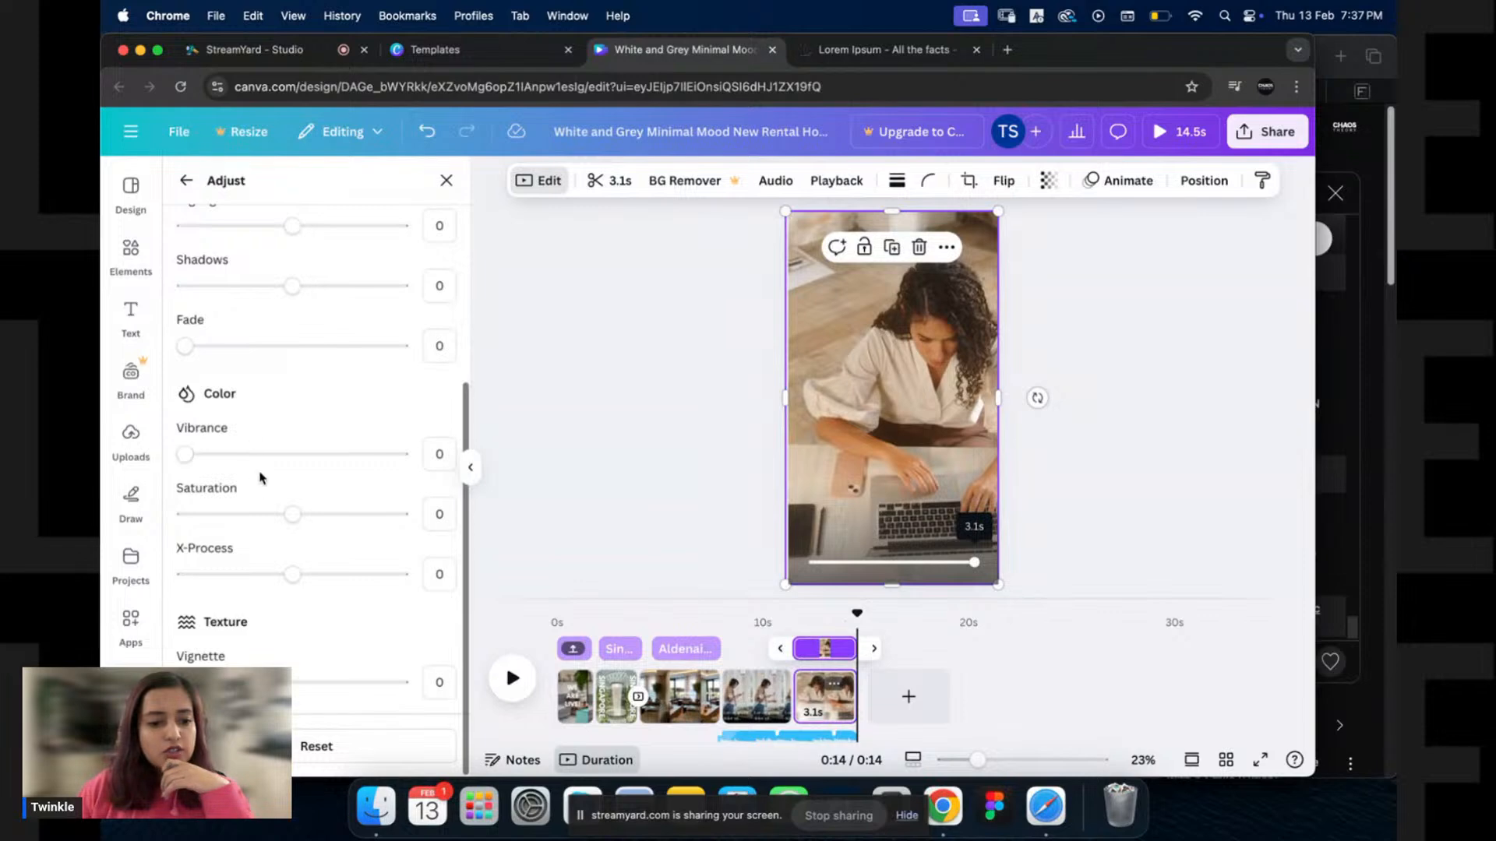
{"action": "left_click", "coordinate": [293, 514]}
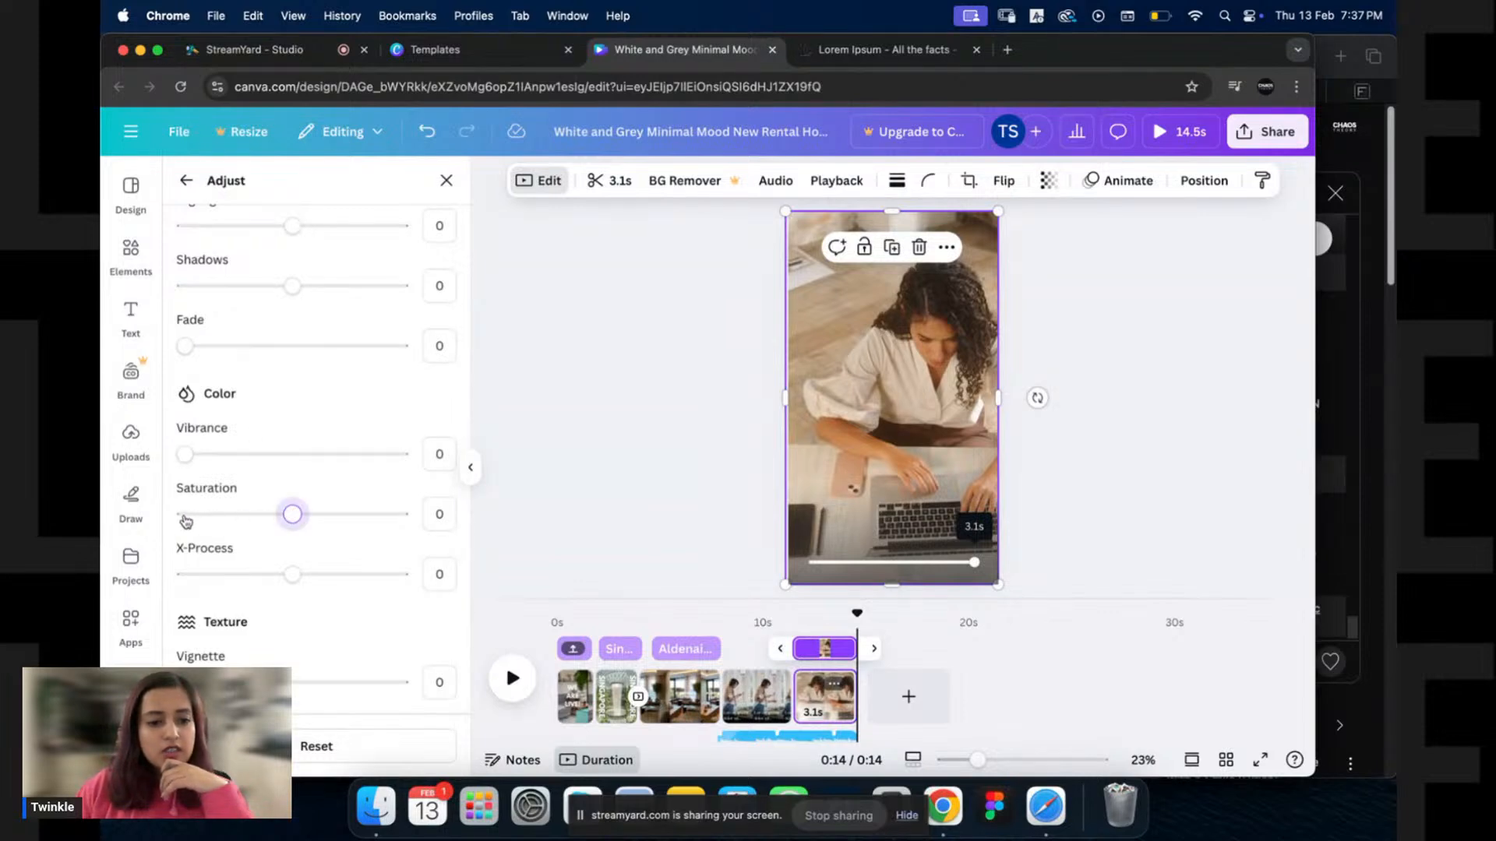
{"action": "left_click", "coordinate": [183, 516]}
{"action": "scroll", "coordinate": [305, 424], "scroll_direction": "up", "scroll_amount": 2}
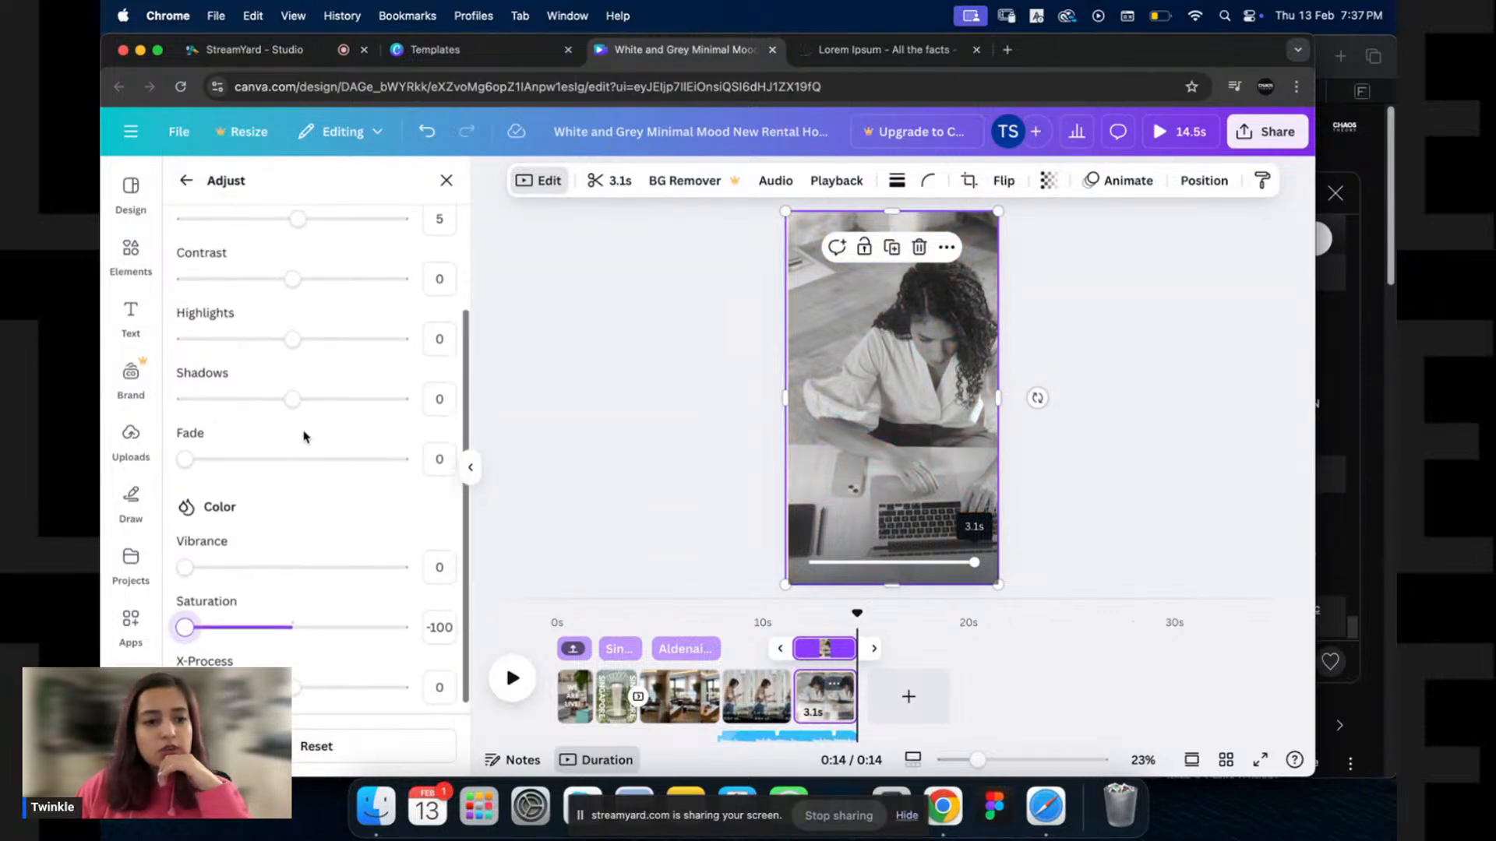
{"action": "scroll", "coordinate": [300, 452], "scroll_direction": "down", "scroll_amount": 2}
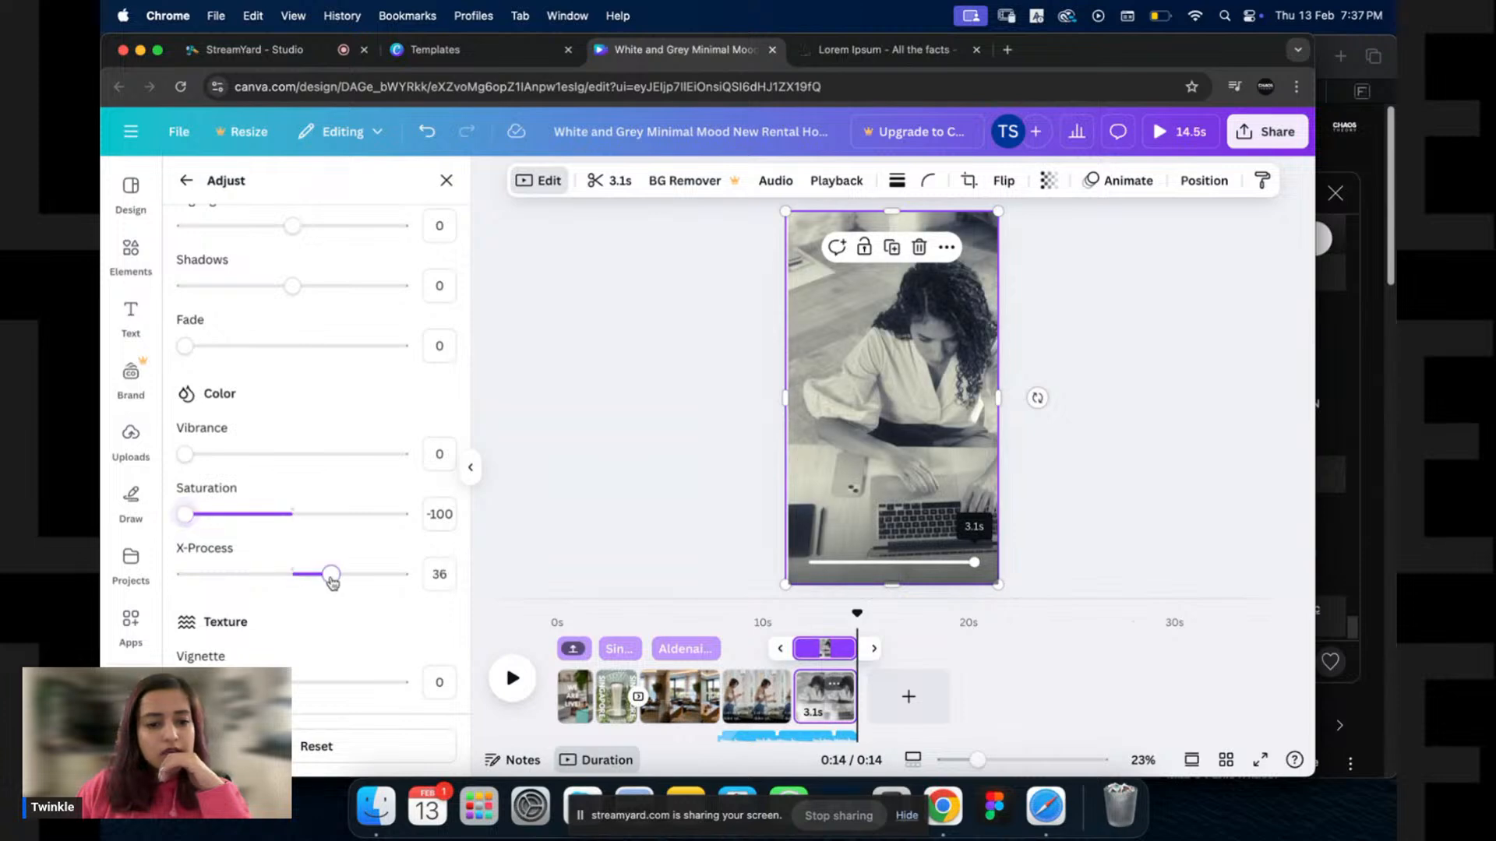
{"action": "left_click", "coordinate": [296, 576]}
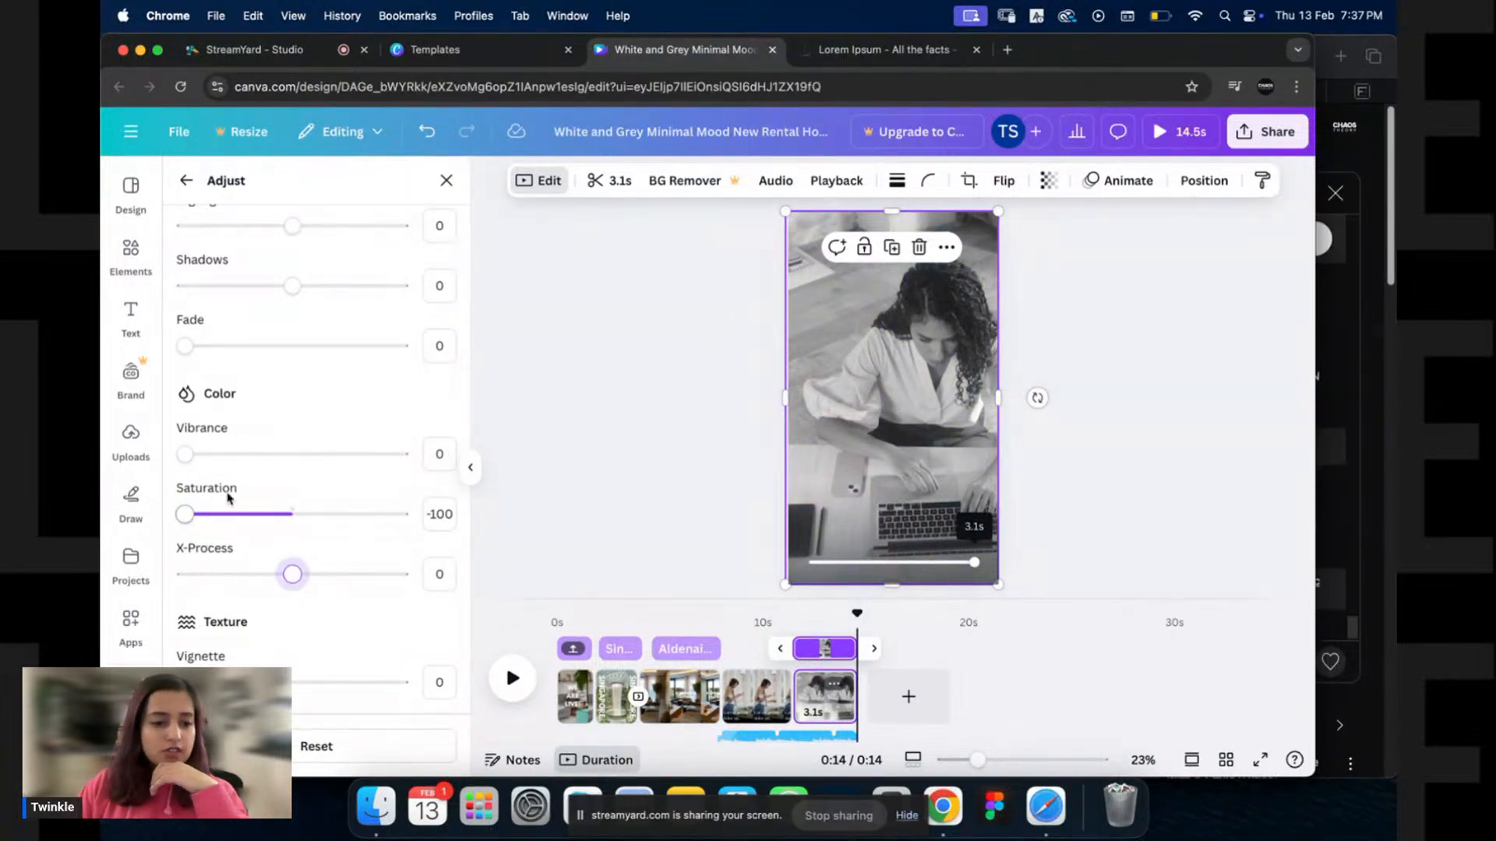
Set the laptop clip's shadows to -100 and its highlights to 100.
{"action": "scroll", "coordinate": [324, 414], "scroll_direction": "up", "scroll_amount": 1}
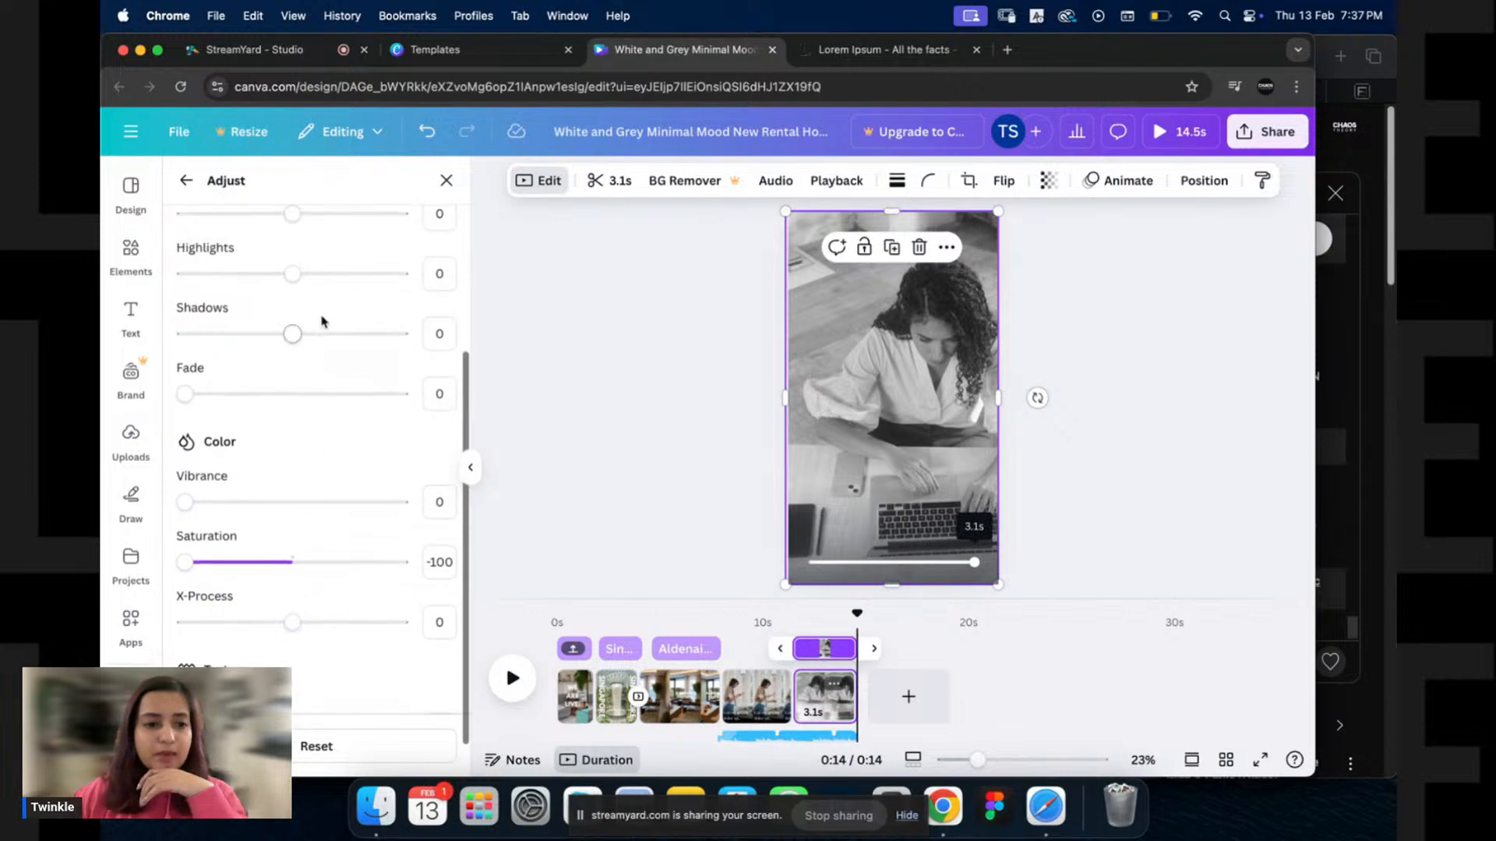
{"action": "left_click_drag", "start_coordinate": [292, 333], "coordinate": [183, 336]}
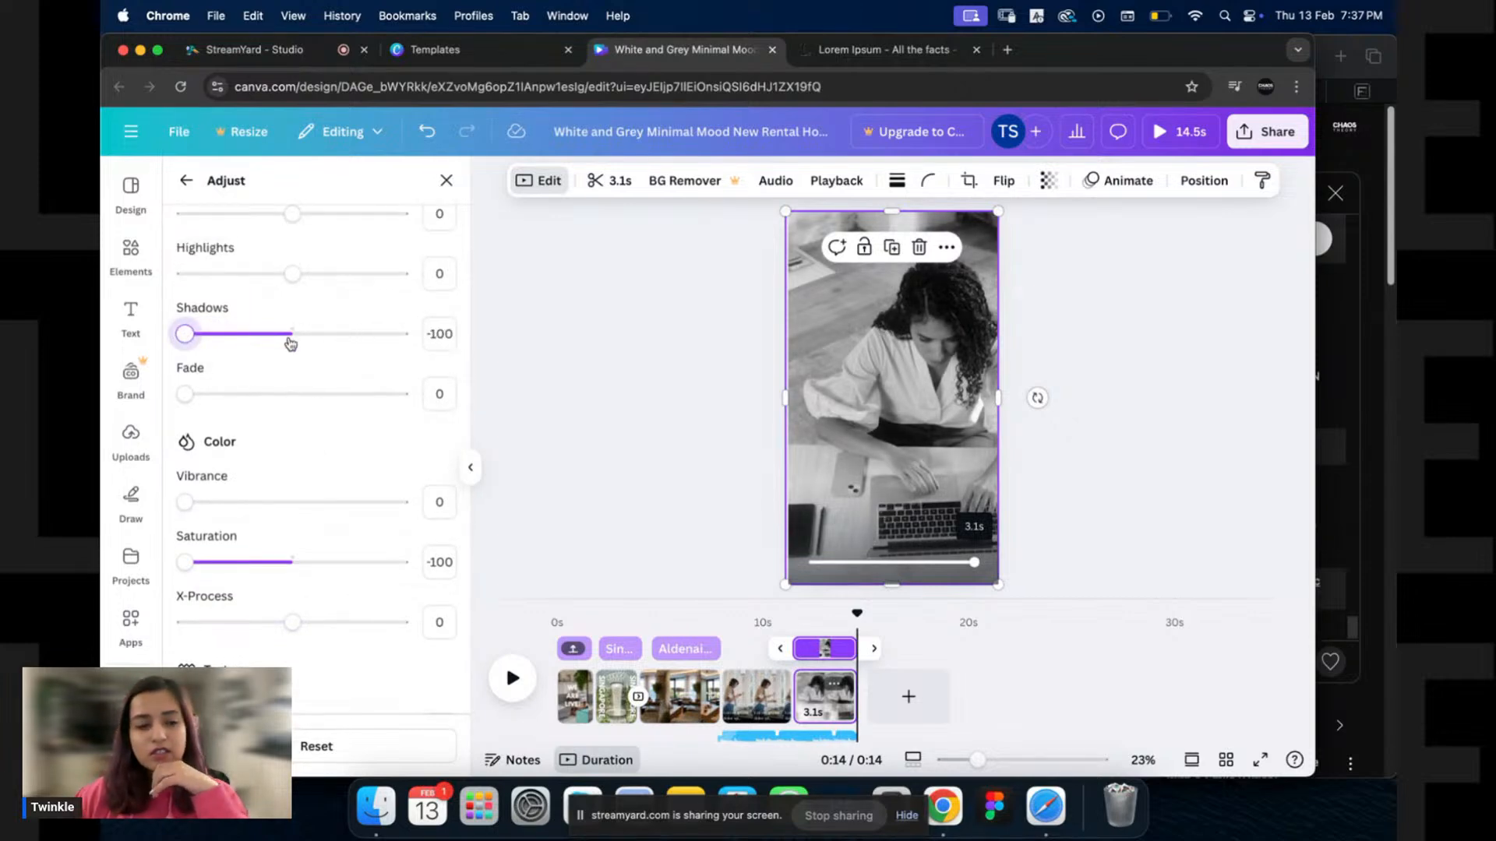
{"action": "scroll", "coordinate": [297, 343], "scroll_direction": "up", "scroll_amount": 1}
{"action": "left_click_drag", "start_coordinate": [194, 366], "coordinate": [414, 369]}
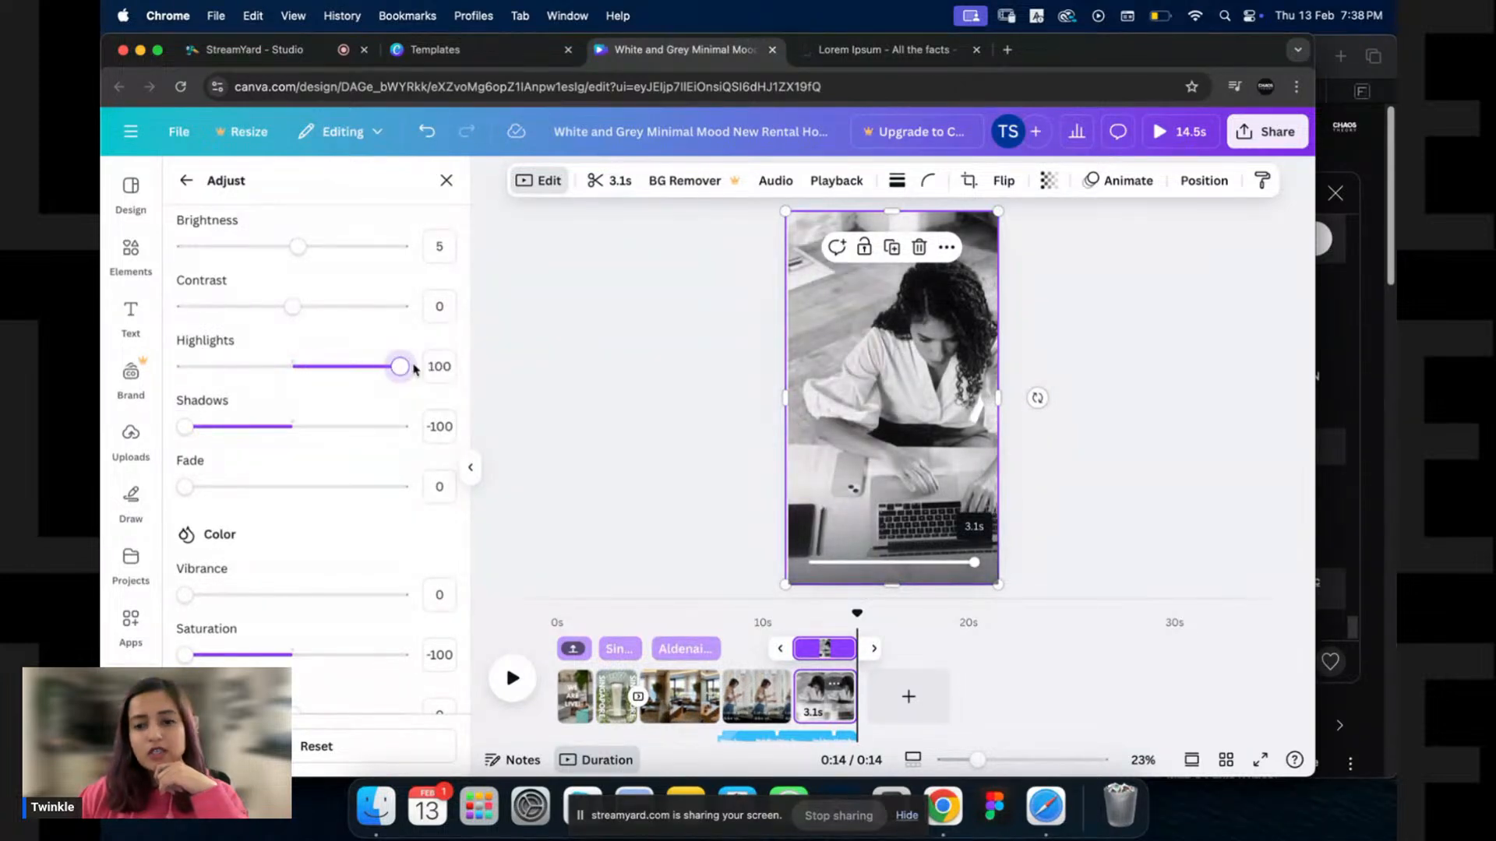
Raise the laptop clip's brightness to 21 and contrast to 38, and leave the adjustments.
{"action": "scroll", "coordinate": [286, 311], "scroll_direction": "up", "scroll_amount": 1}
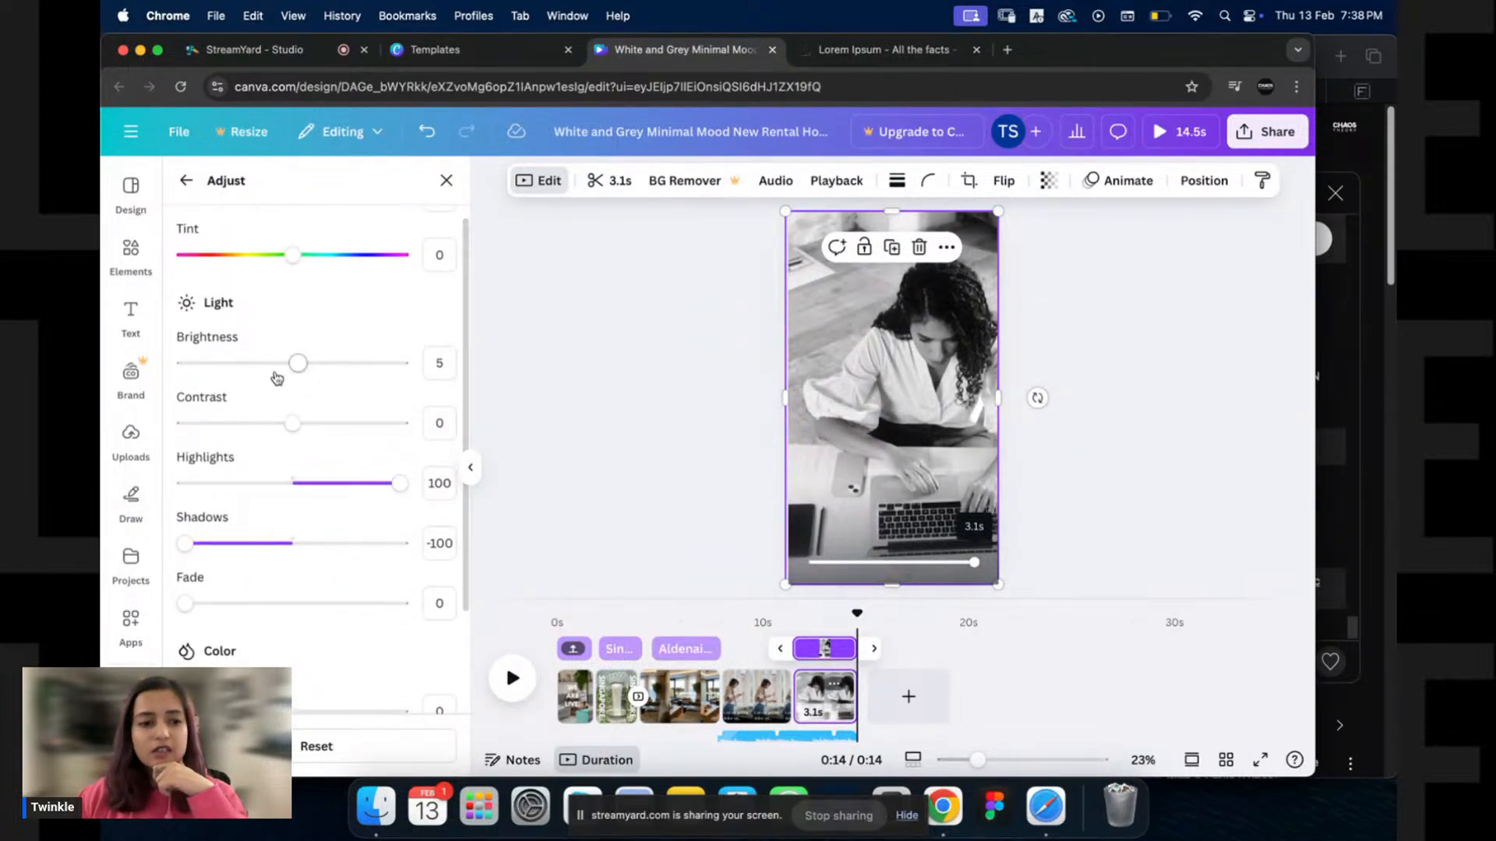
{"action": "mouse_move", "coordinate": [296, 363]}
{"action": "left_mouse_down"}
{"action": "mouse_move", "coordinate": [357, 362]}
{"action": "mouse_move", "coordinate": [243, 363]}
{"action": "mouse_move", "coordinate": [312, 378]}
{"action": "left_mouse_up"}
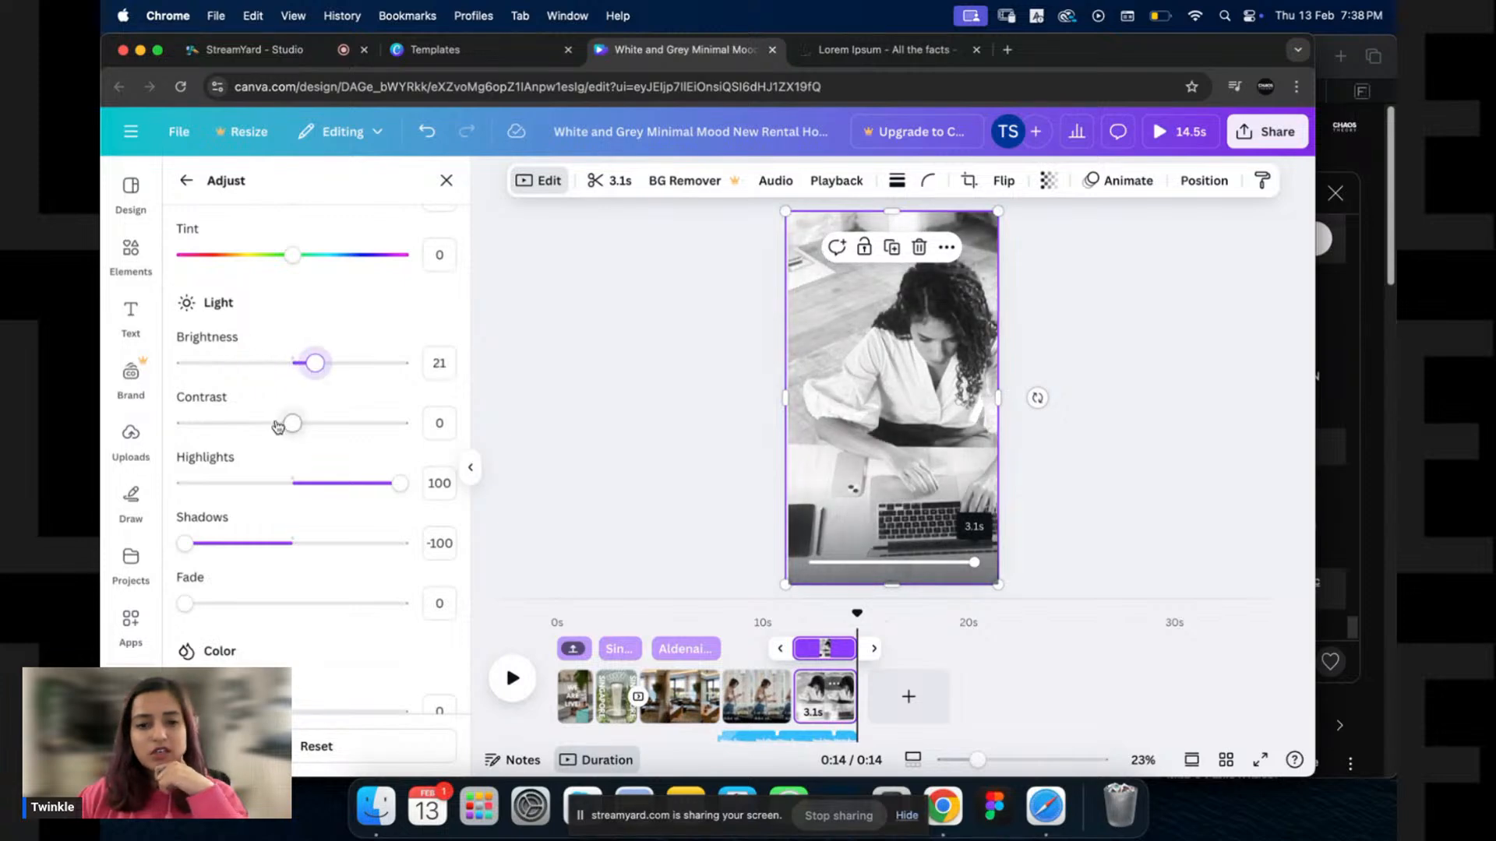
{"action": "left_click_drag", "start_coordinate": [278, 426], "coordinate": [233, 423]}
{"action": "left_click", "coordinate": [362, 424]}
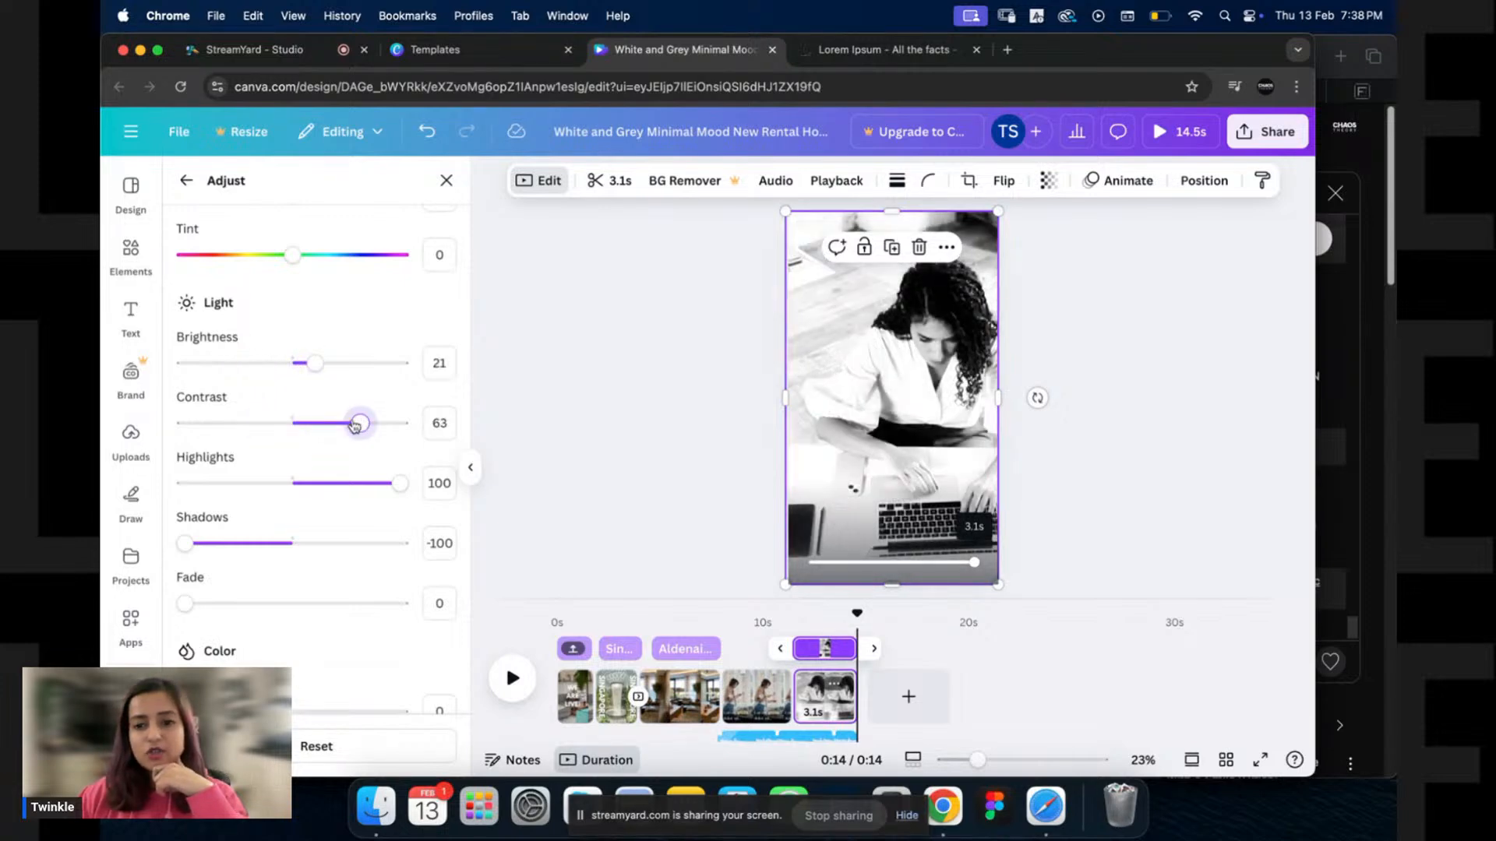
{"action": "left_click_drag", "start_coordinate": [355, 424], "coordinate": [334, 423]}
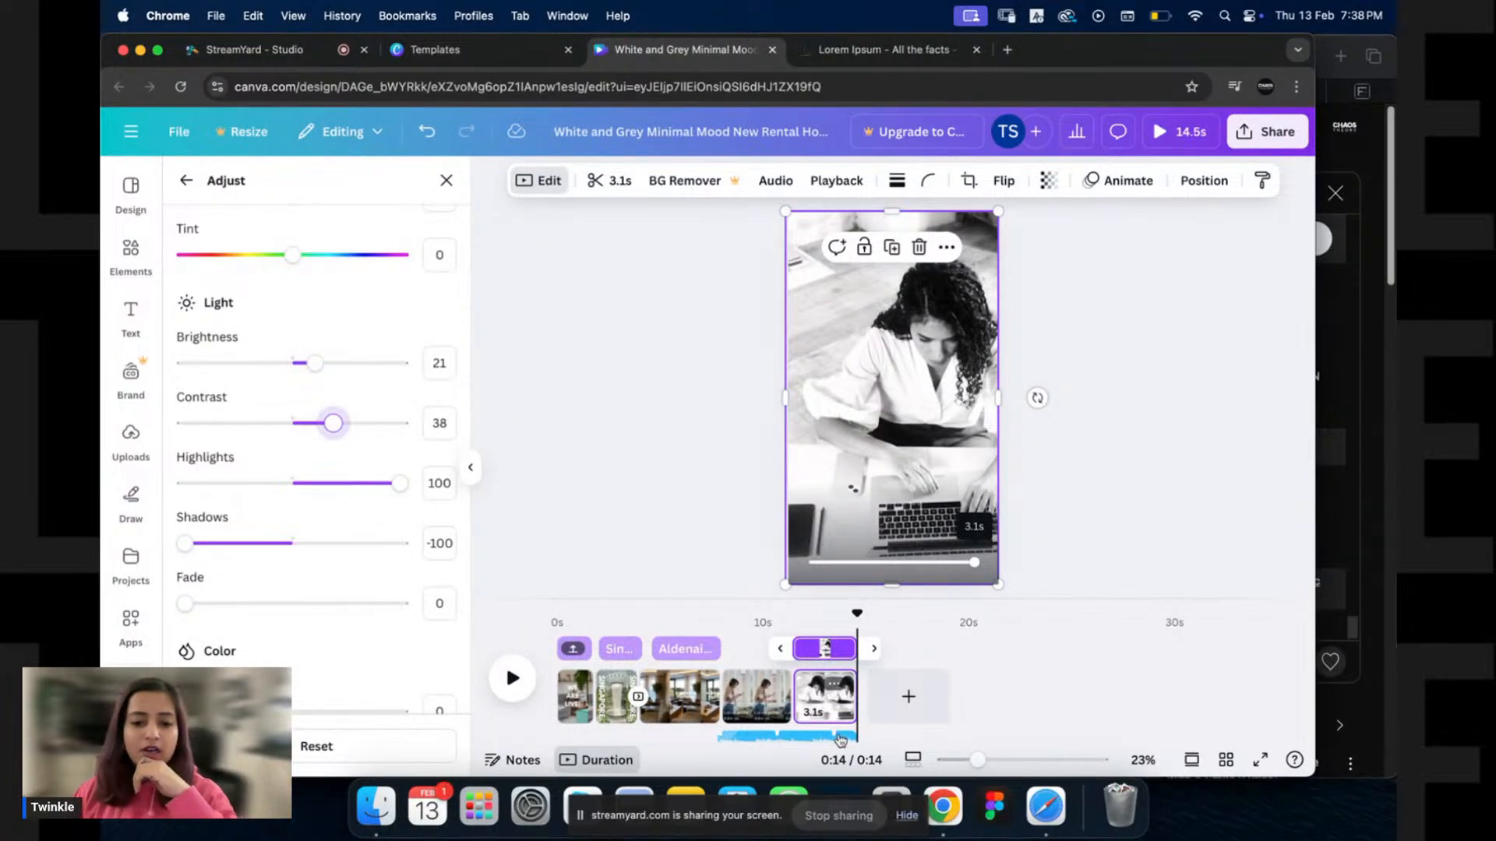
{"action": "left_click", "coordinate": [989, 538]}
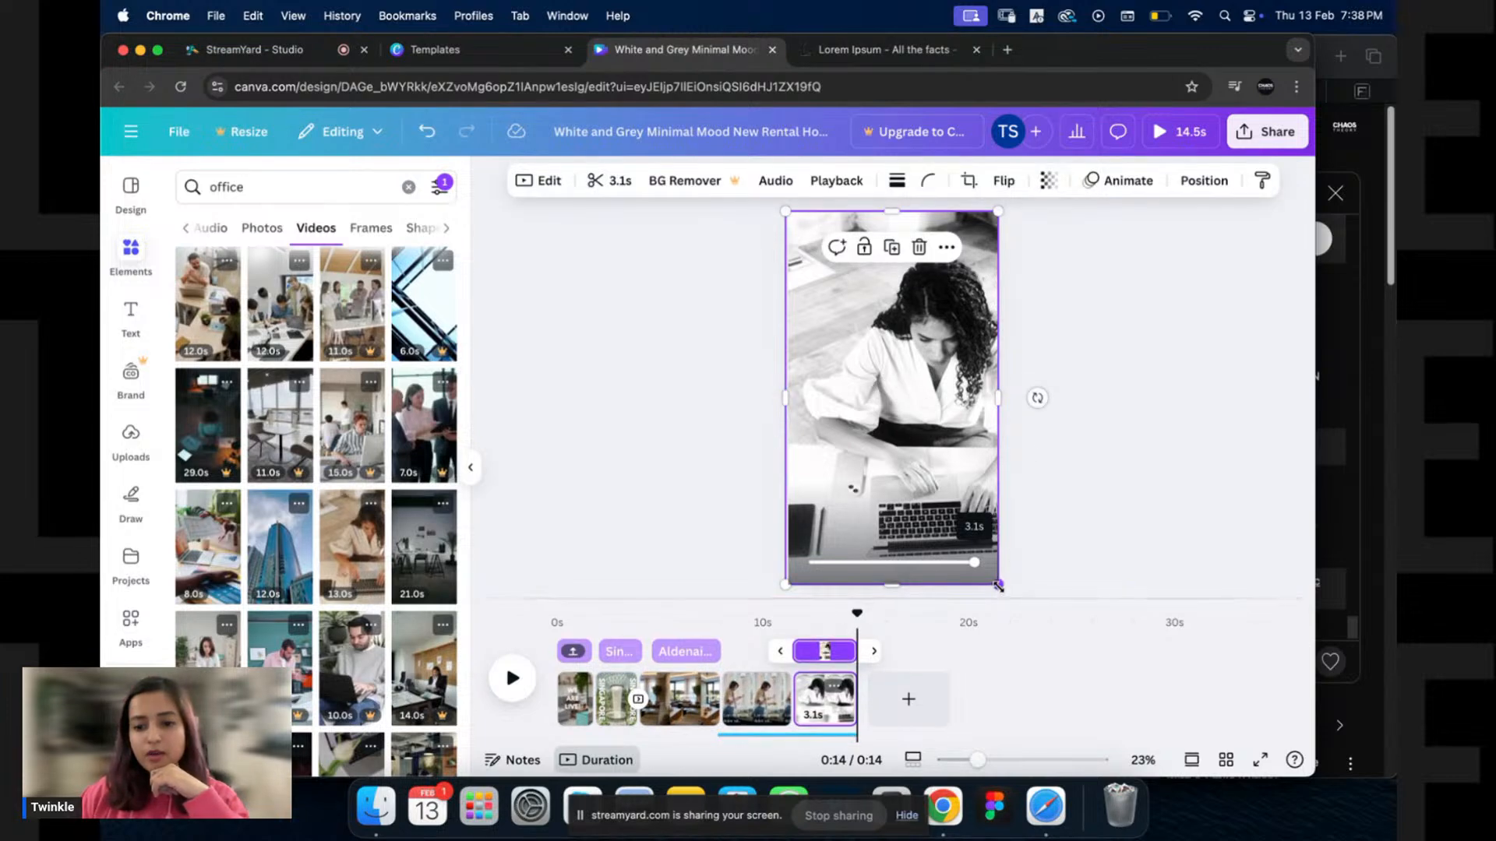
Shrink the black-and-white laptop clip on the last page and place it in the middle of the page.
{"action": "left_click_drag", "start_coordinate": [998, 584], "coordinate": [874, 366]}
{"action": "left_click_drag", "start_coordinate": [830, 257], "coordinate": [843, 266]}
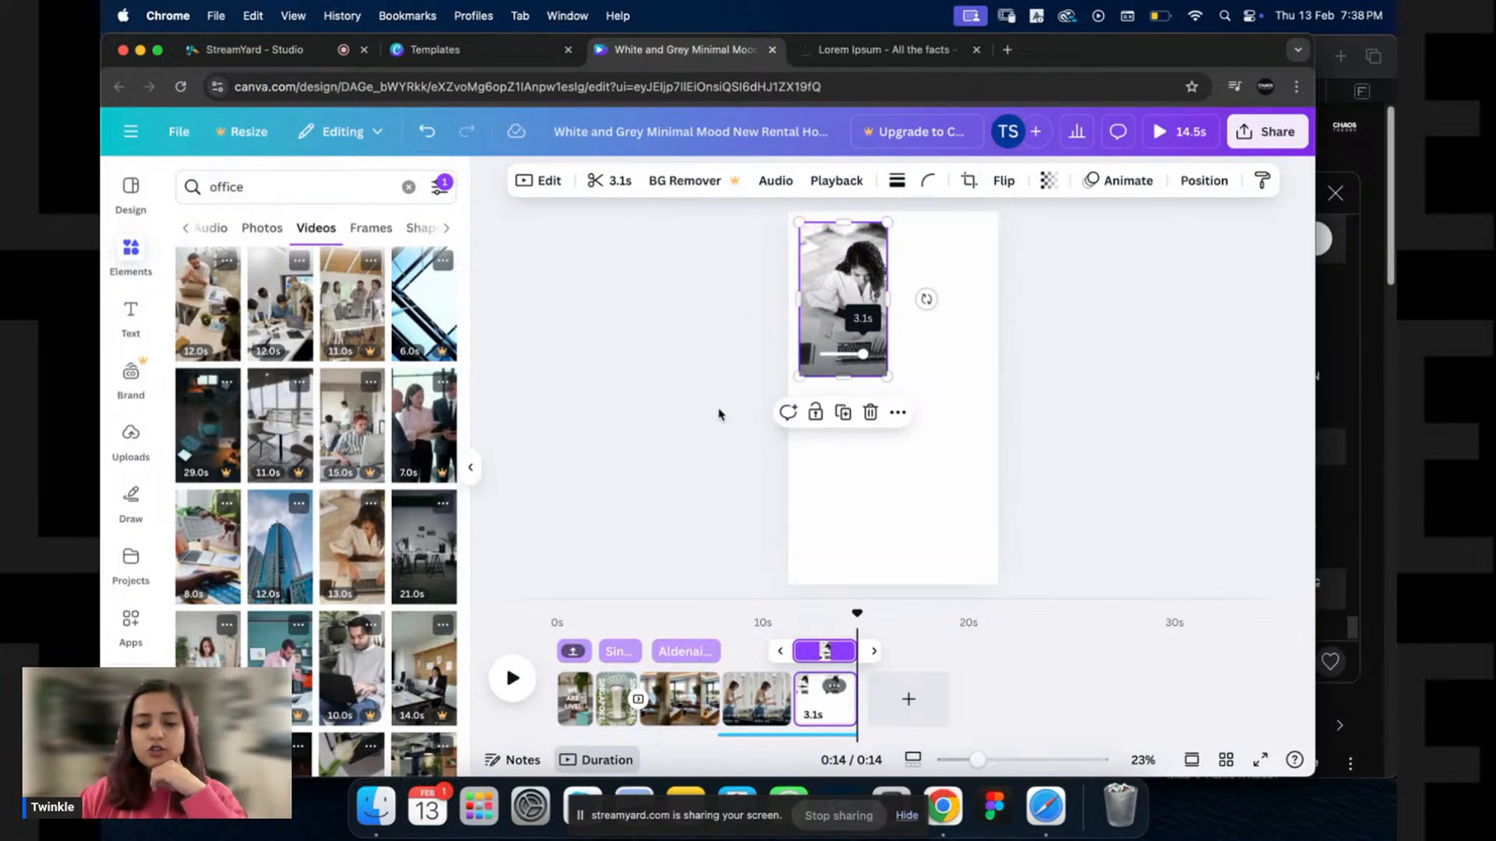
{"action": "left_click", "coordinate": [755, 690]}
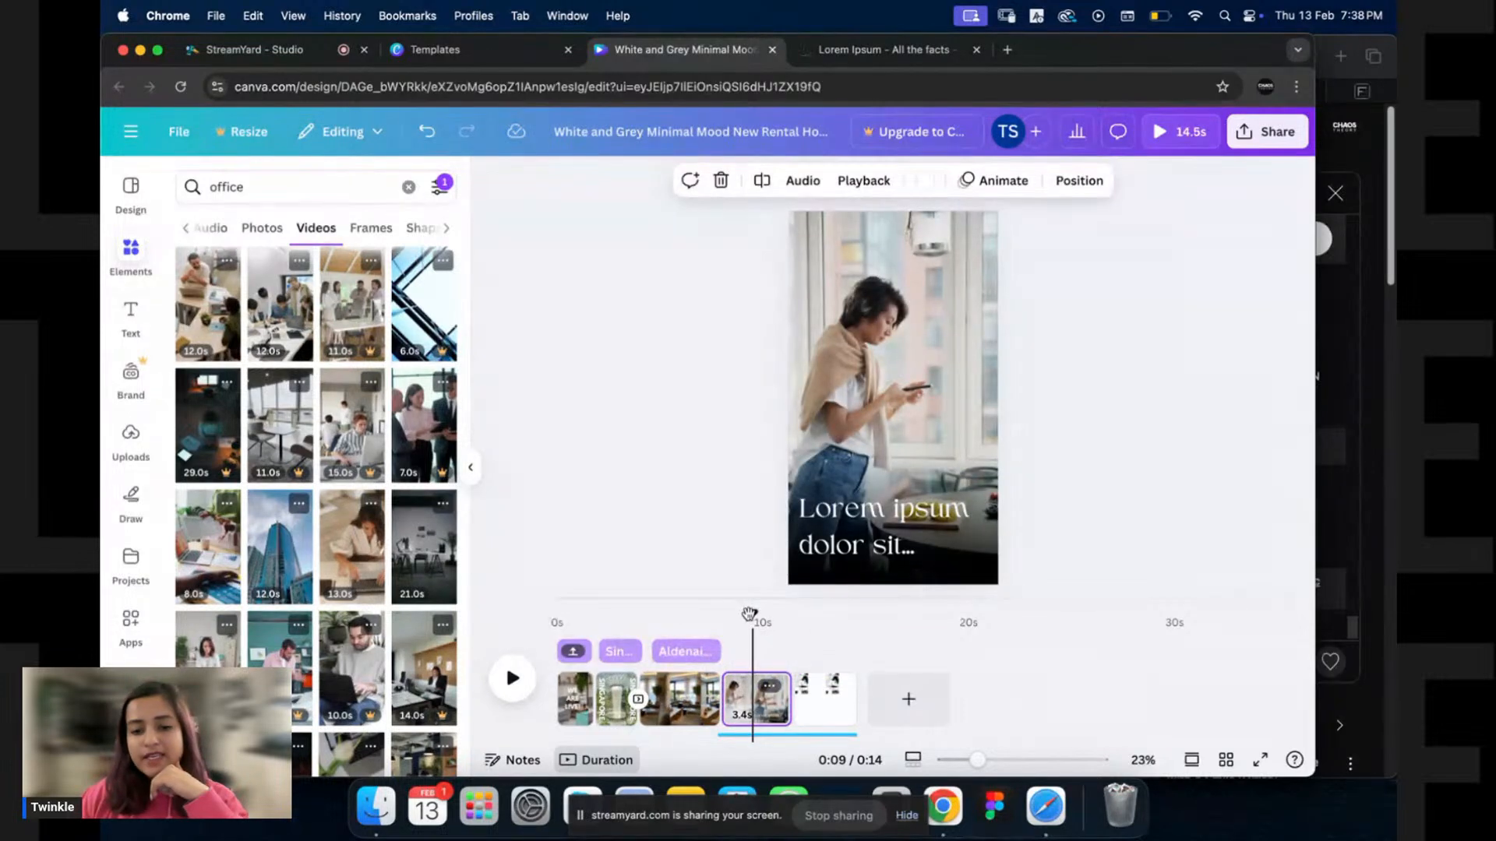
{"action": "mouse_move", "coordinate": [752, 621]}
{"action": "left_mouse_down"}
{"action": "mouse_move", "coordinate": [725, 624]}
{"action": "mouse_move", "coordinate": [779, 624]}
{"action": "left_mouse_up"}
{"action": "left_click", "coordinate": [821, 689]}
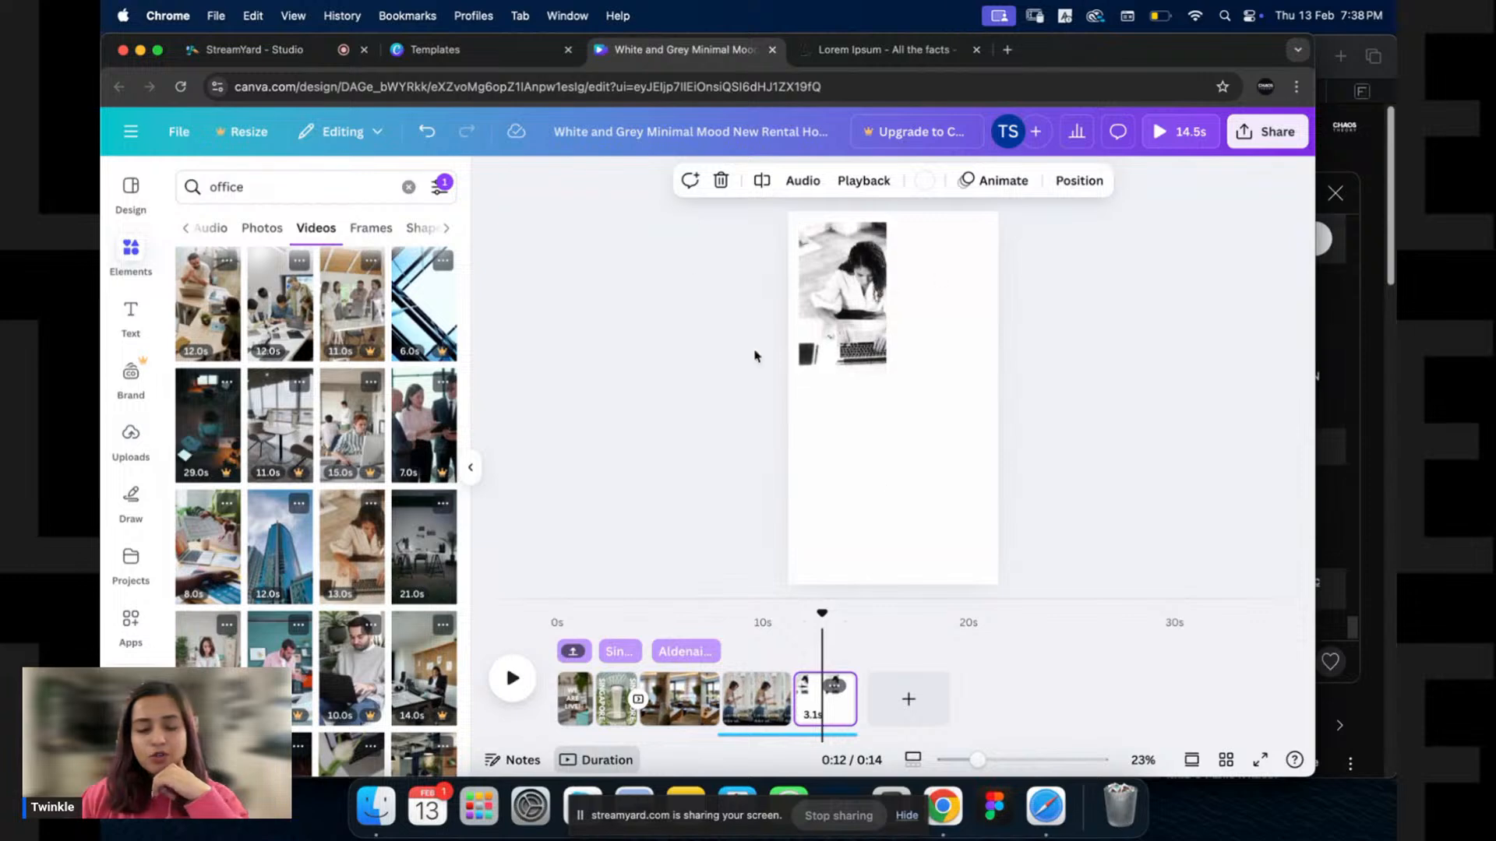
{"action": "left_click", "coordinate": [886, 317]}
{"action": "left_click_drag", "start_coordinate": [886, 365], "coordinate": [908, 413]}
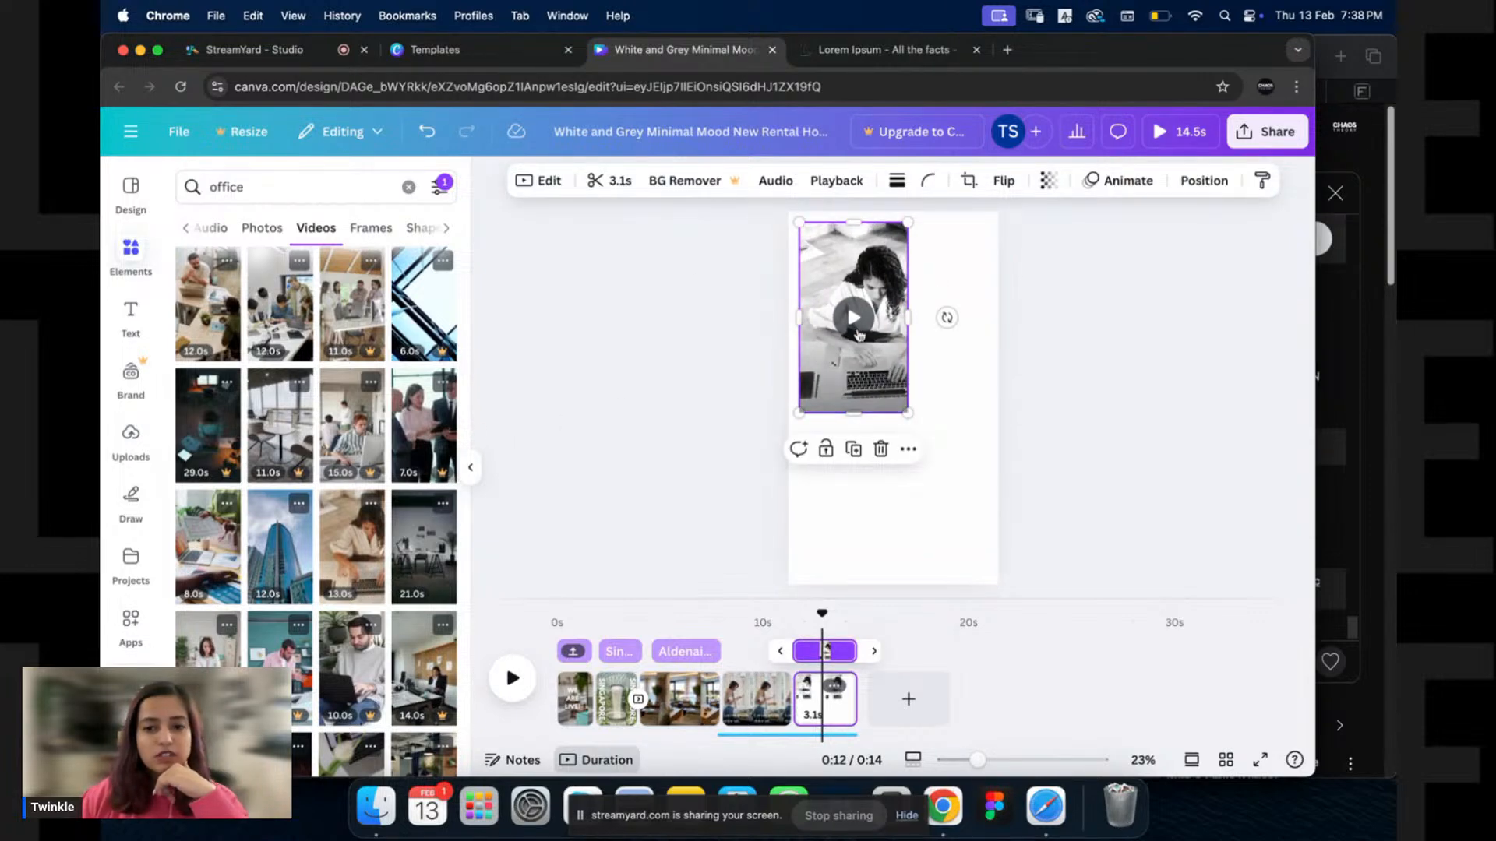
{"action": "left_click_drag", "start_coordinate": [865, 266], "coordinate": [957, 278]}
Add the 12-second skyscraper video small at the page's upper-left corner and the 8-second desk video small at its lower-right corner.
{"action": "left_click", "coordinate": [310, 548]}
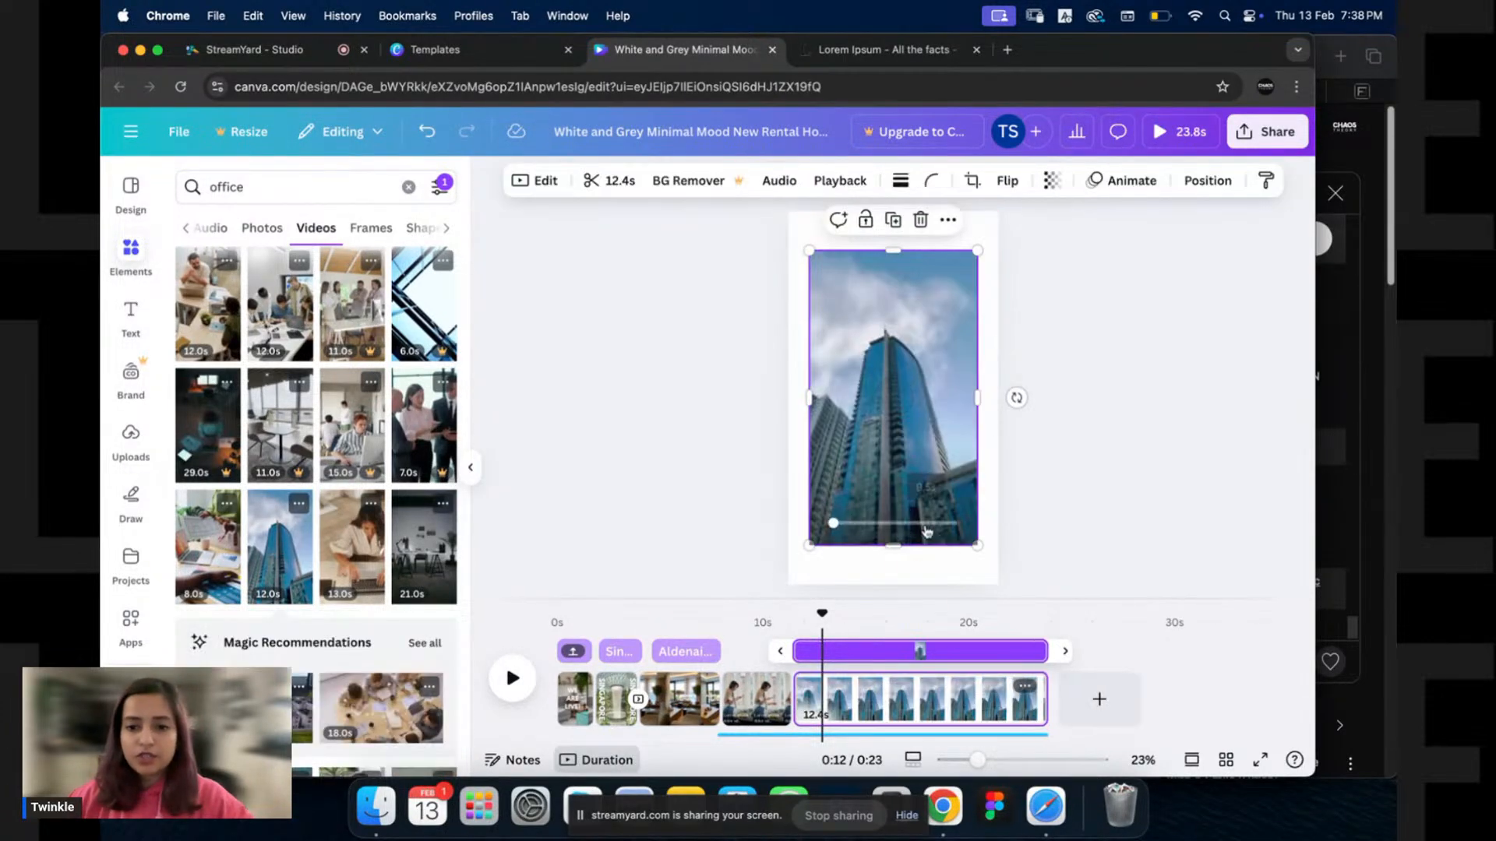
{"action": "left_click_drag", "start_coordinate": [979, 544], "coordinate": [822, 338]}
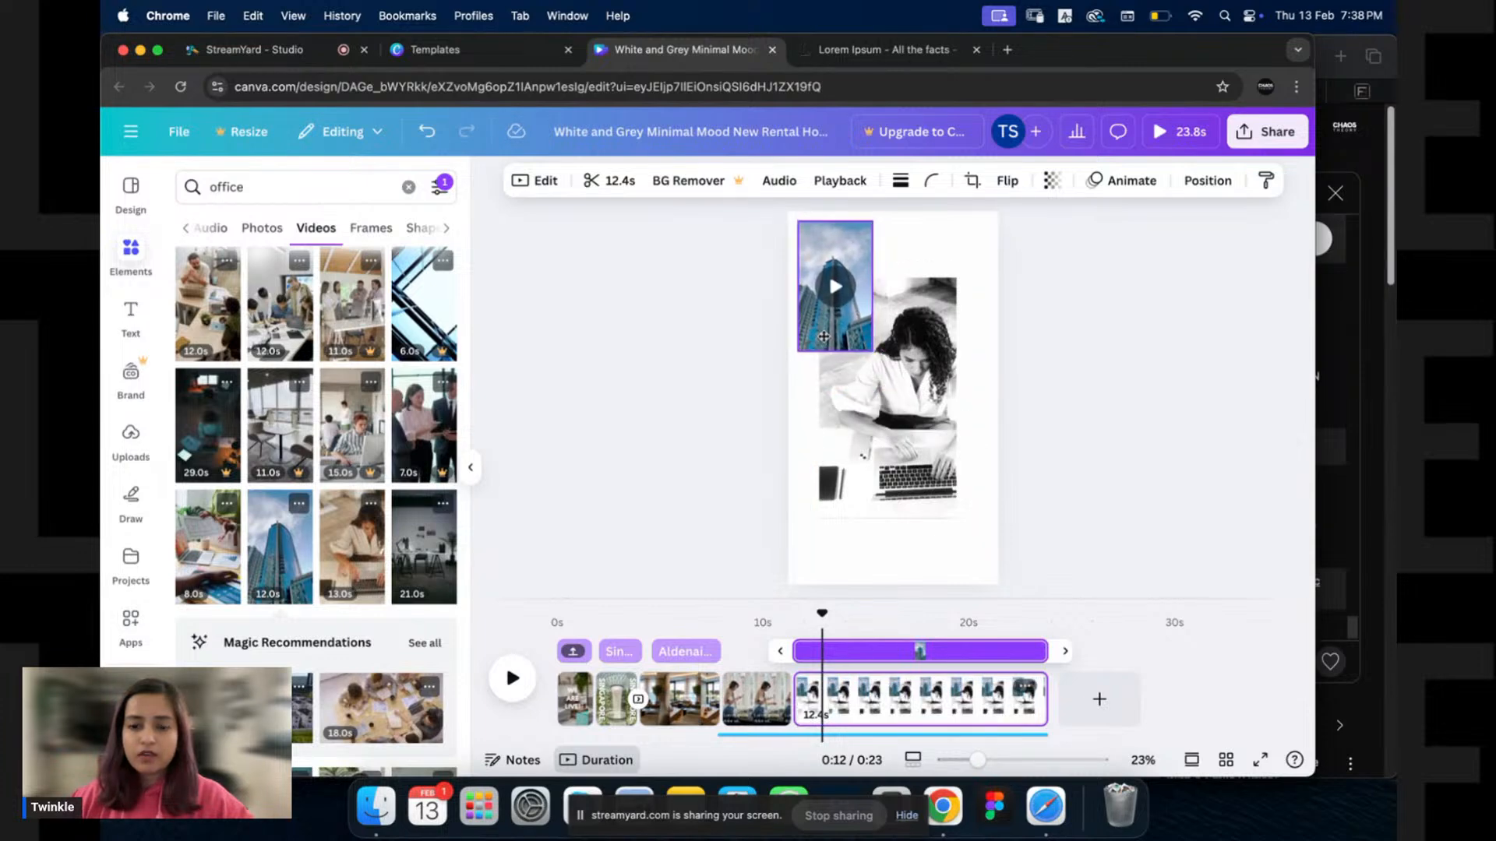
{"action": "scroll", "coordinate": [349, 571], "scroll_direction": "down", "scroll_amount": 3}
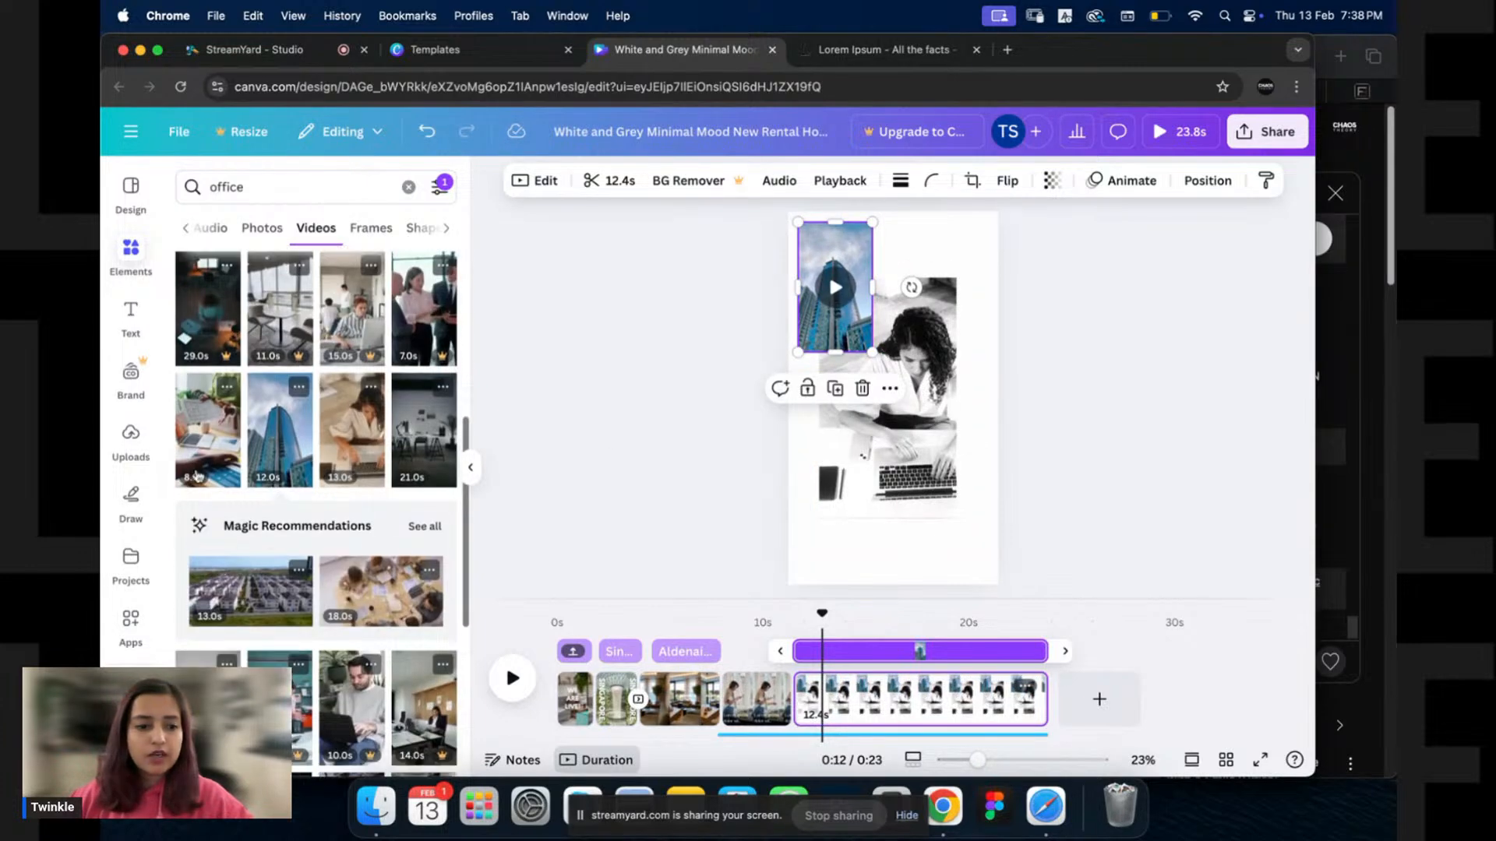
{"action": "left_click_drag", "start_coordinate": [217, 424], "coordinate": [927, 365]}
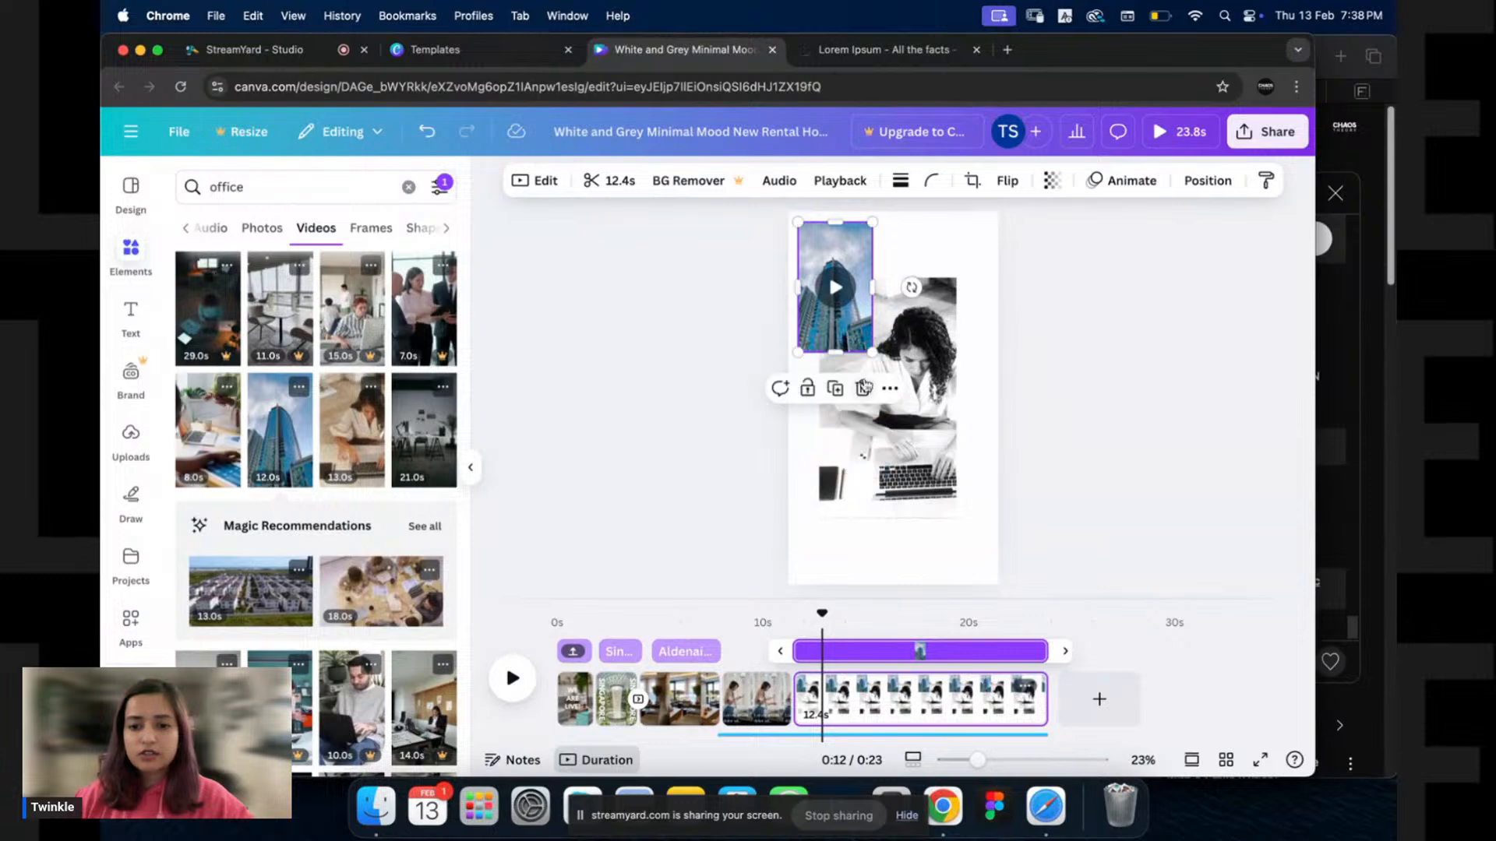
{"action": "left_click", "coordinate": [219, 461]}
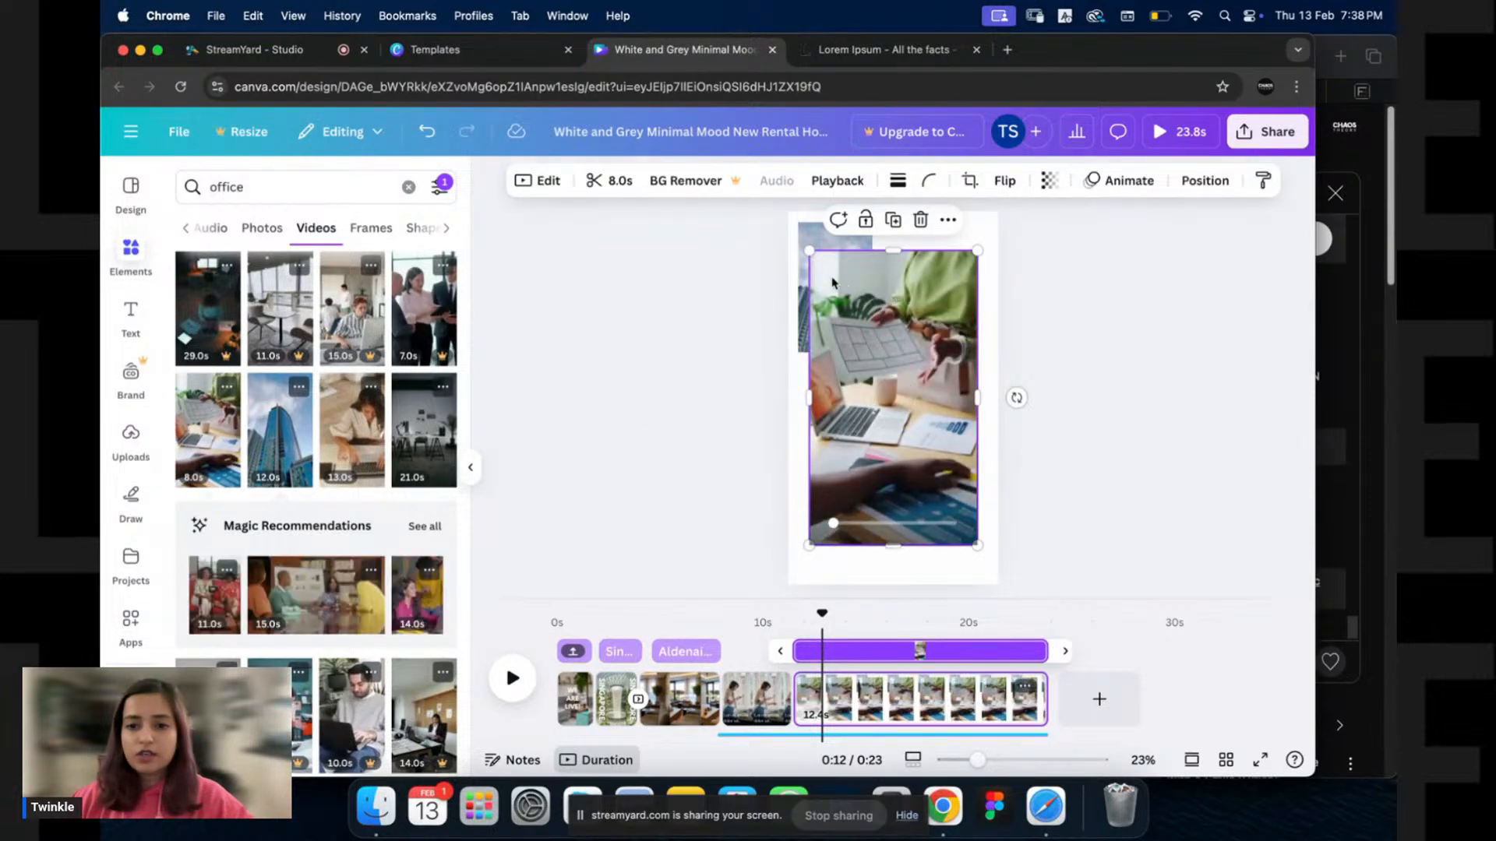
{"action": "left_click_drag", "start_coordinate": [802, 251], "coordinate": [936, 501]}
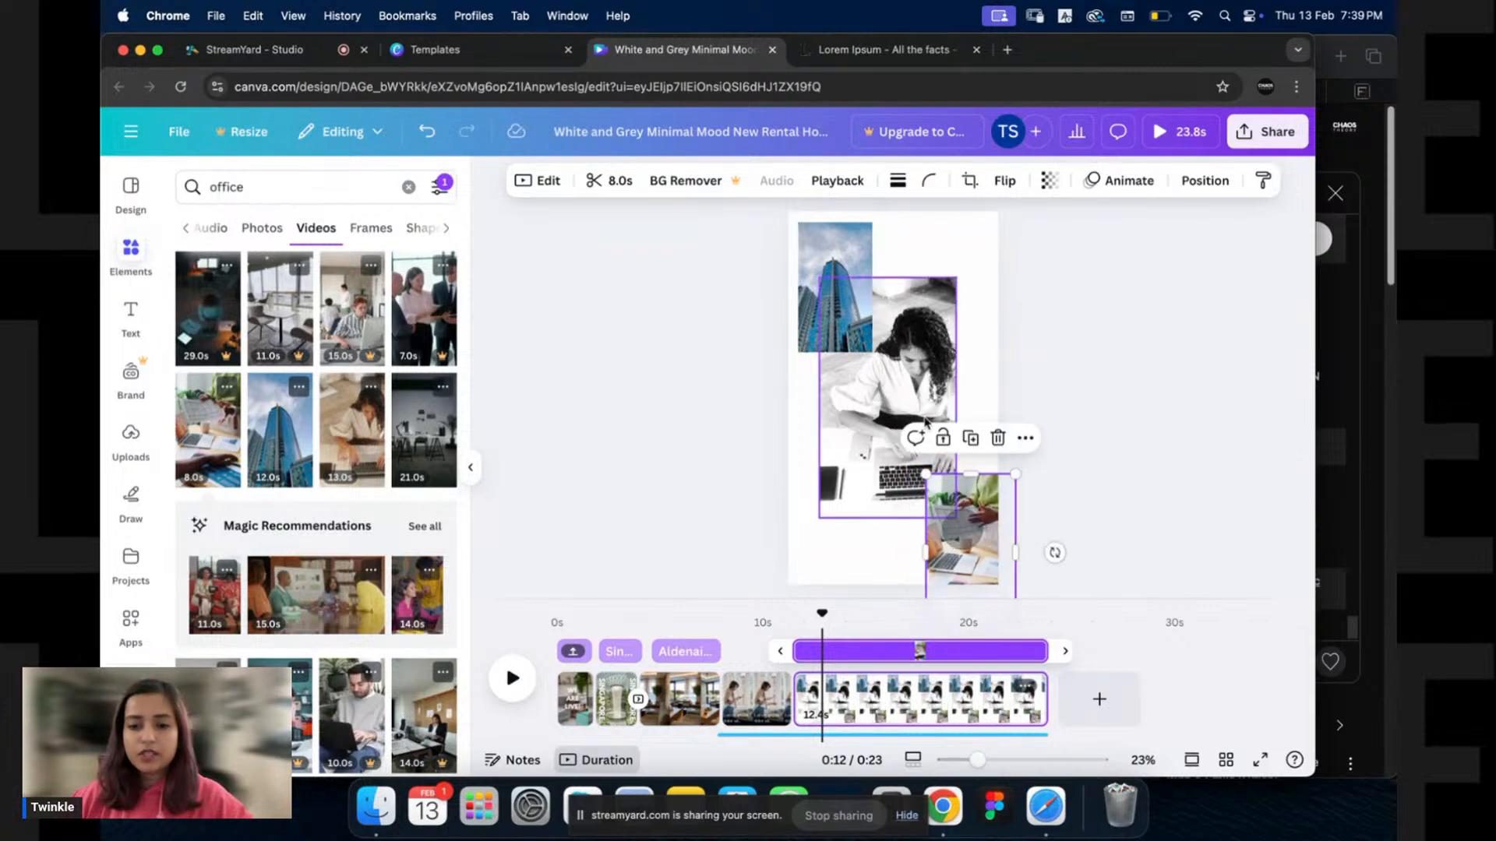
Shift the skyscraper clip past the page's upper-left edges, and slightly enlarge and lower the laptop clip.
{"action": "left_click", "coordinate": [838, 272]}
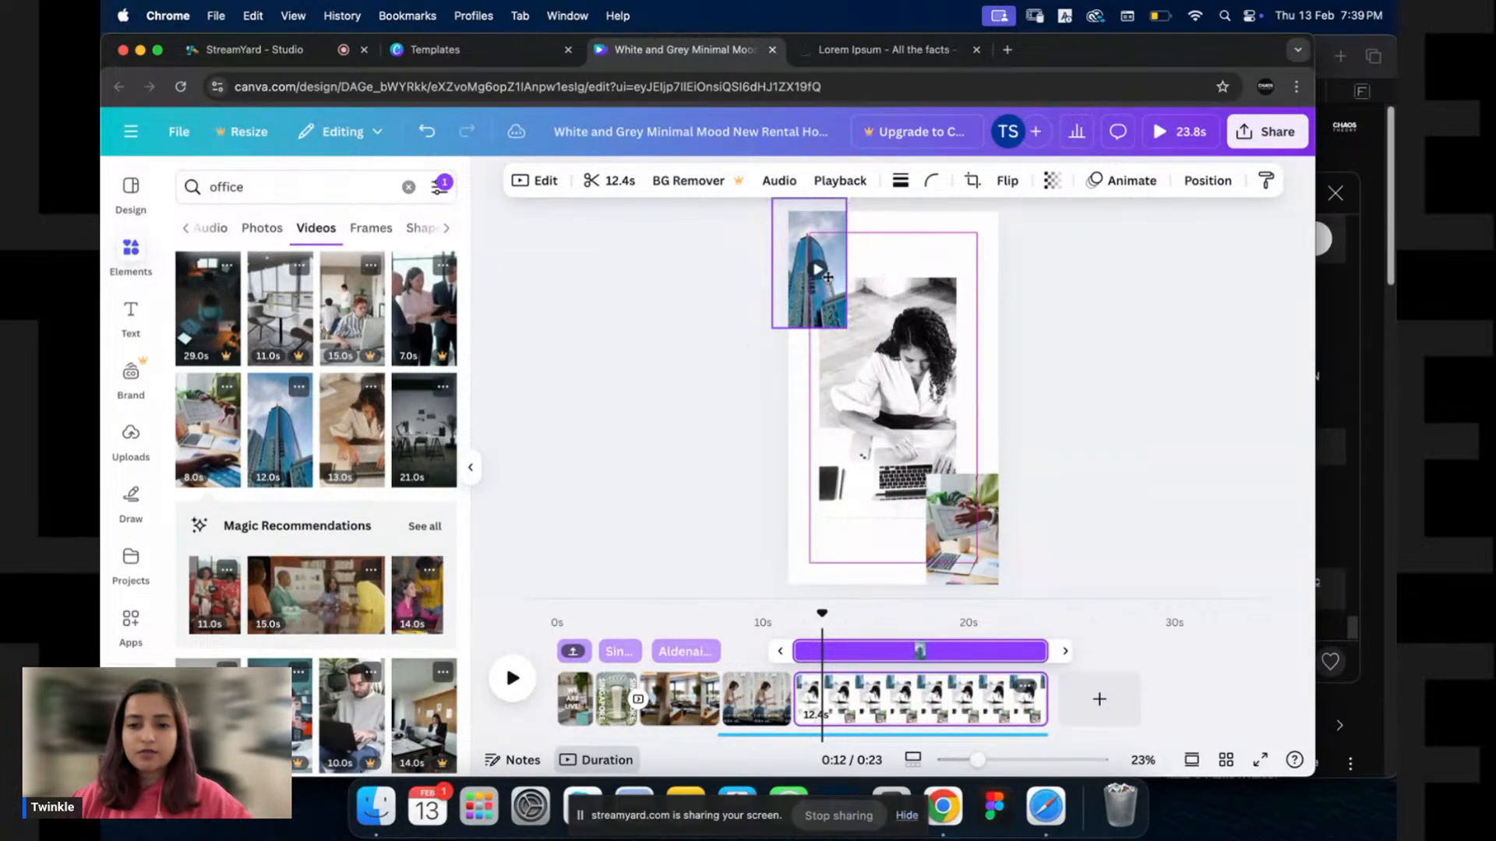
{"action": "left_click_drag", "start_coordinate": [838, 272], "coordinate": [847, 272]}
{"action": "left_click", "coordinate": [913, 317]}
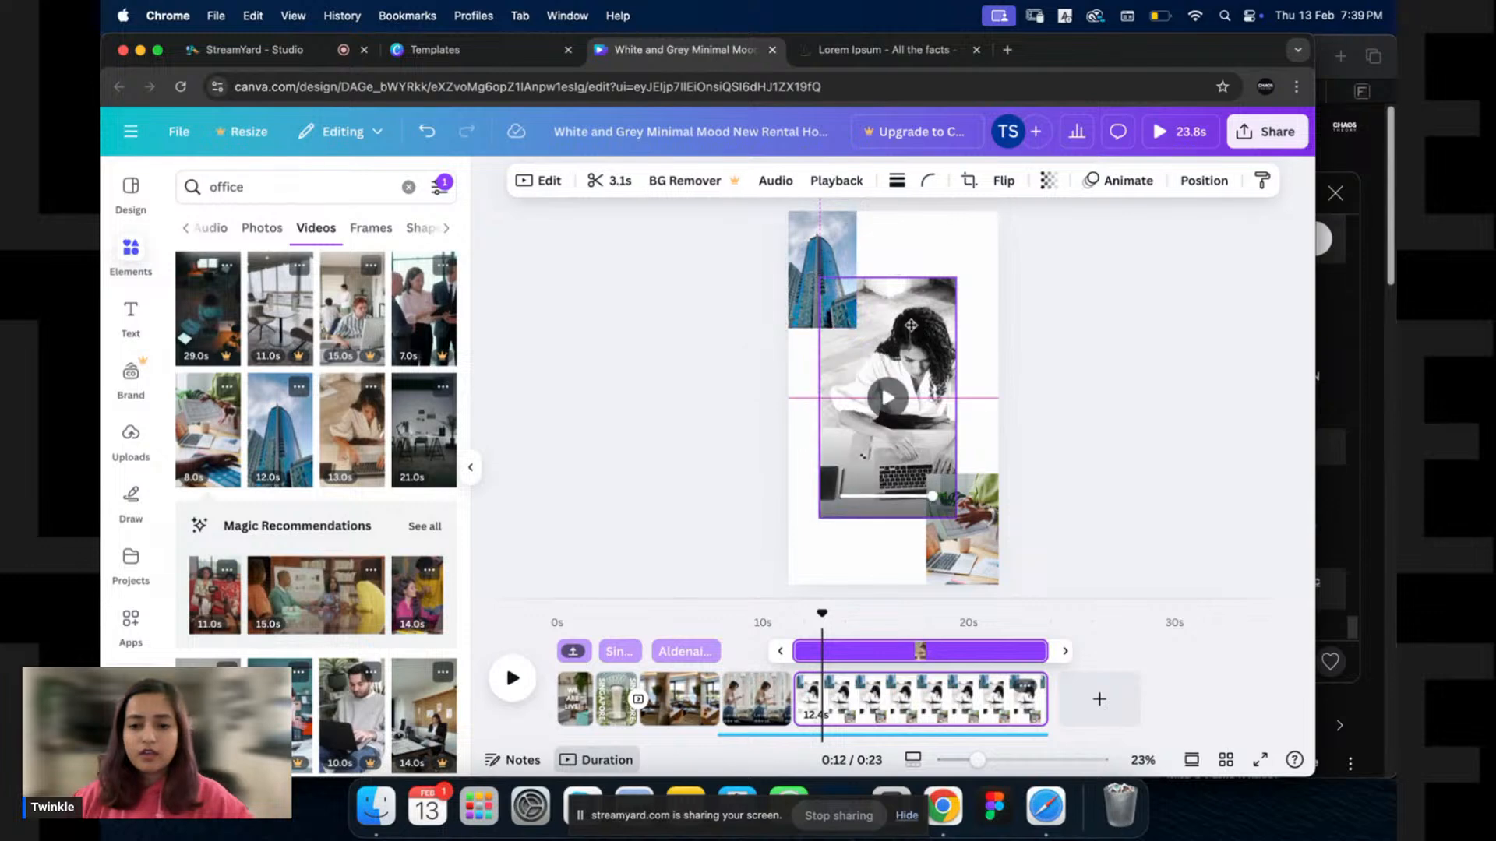
{"action": "left_click_drag", "start_coordinate": [957, 277], "coordinate": [929, 346]}
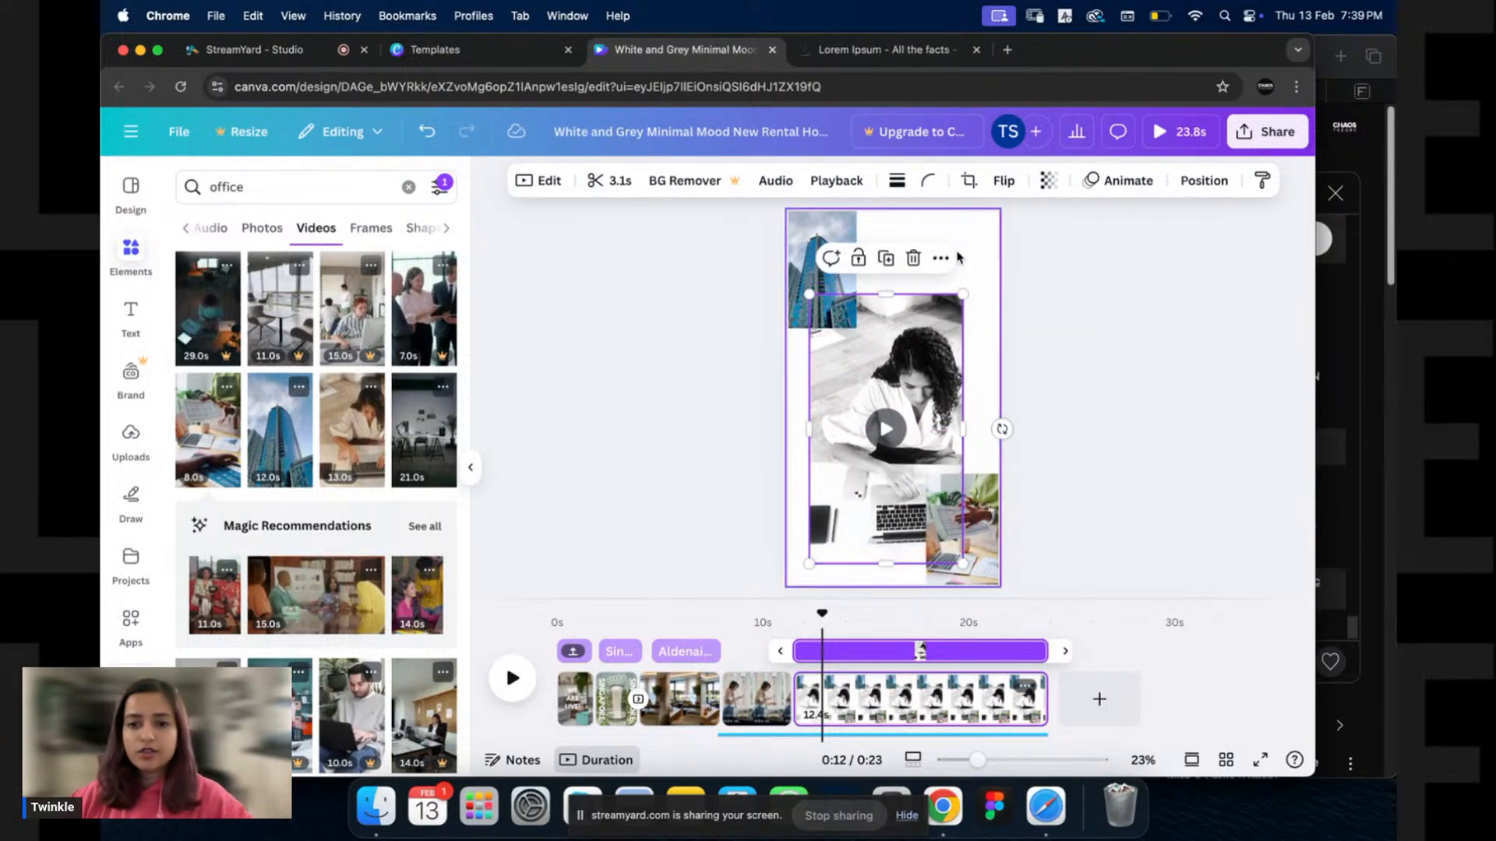
{"action": "left_click", "coordinate": [1072, 277]}
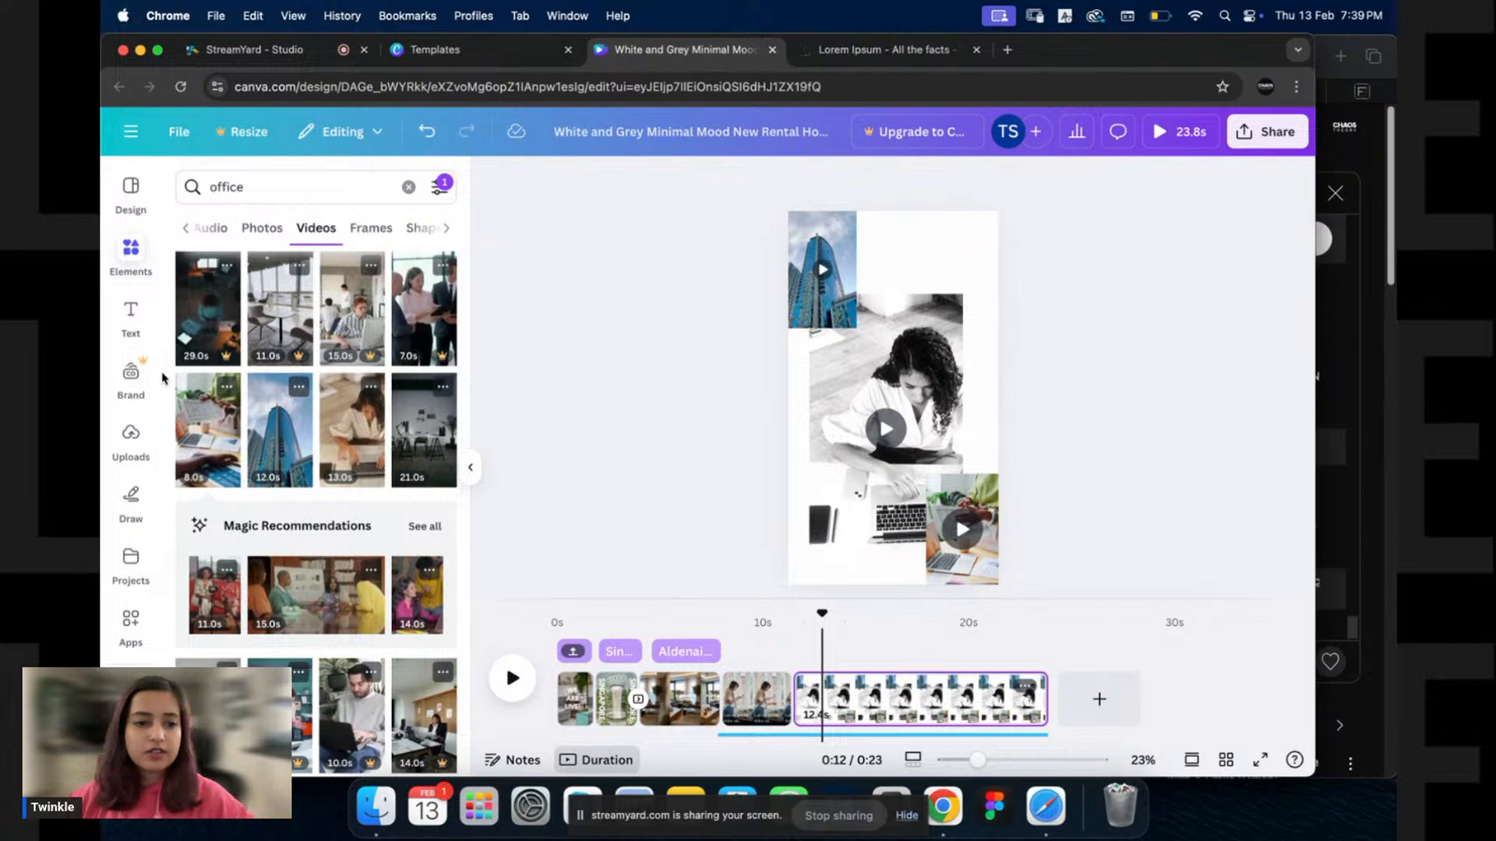
Copy the "Lorem ipsum dolor sit..." text from the previous page onto the collage page and color it black.
{"action": "left_click", "coordinate": [758, 697]}
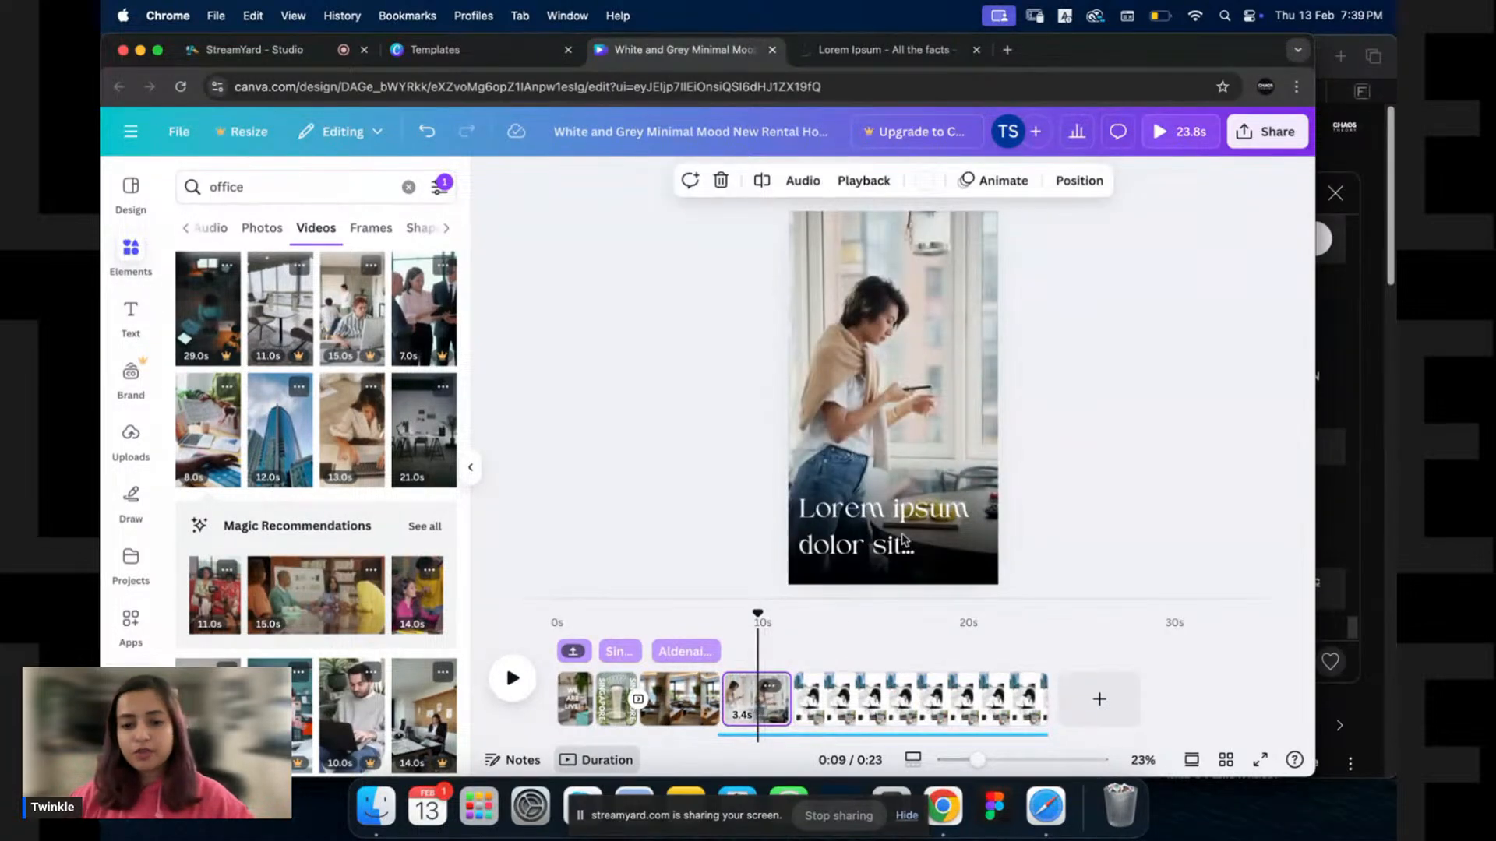
{"action": "left_click", "coordinate": [907, 534]}
{"action": "left_click", "coordinate": [876, 699]}
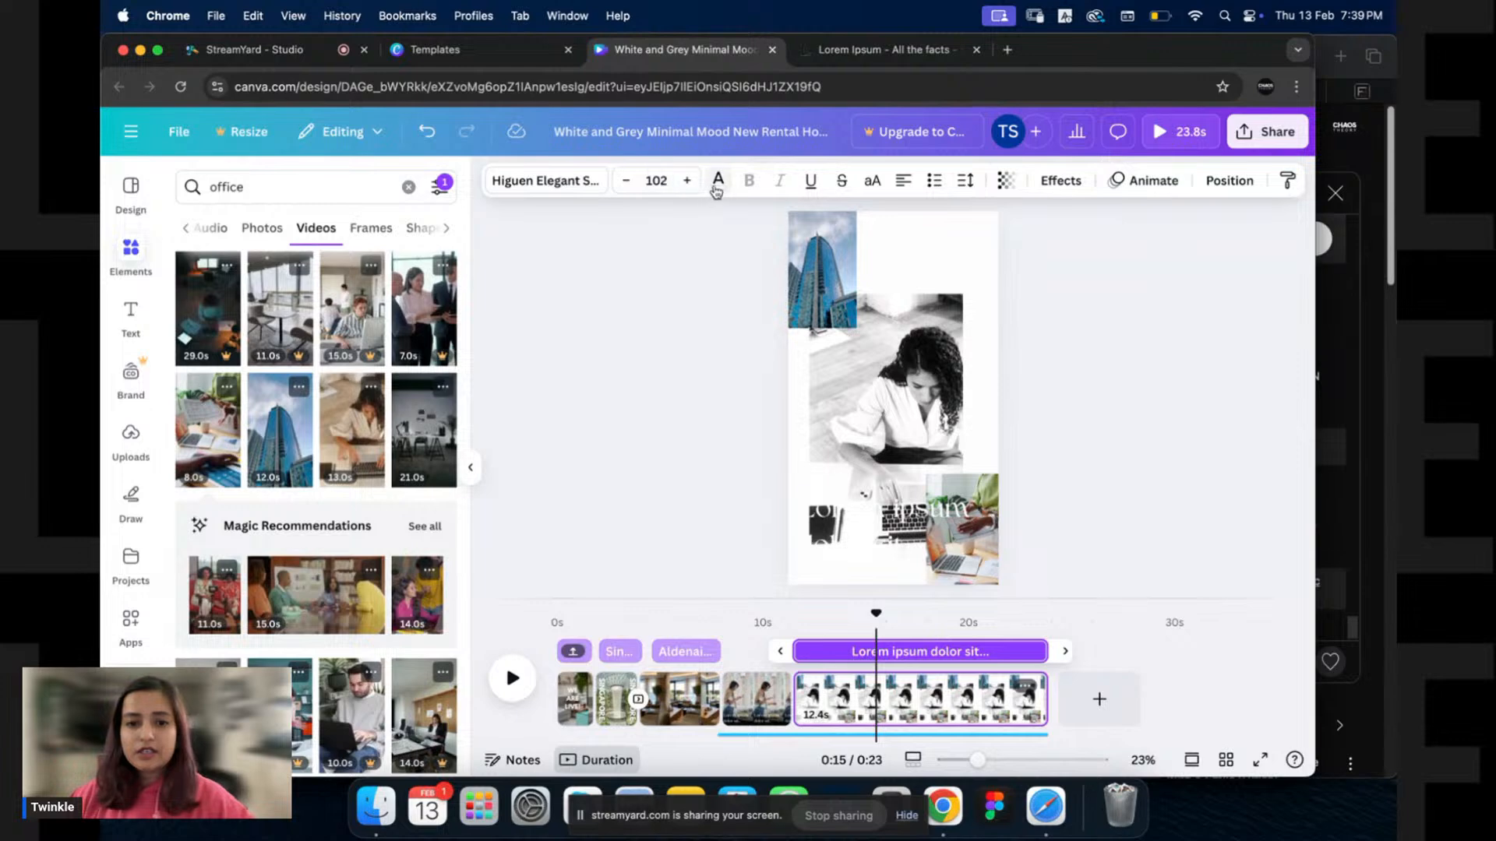
{"action": "left_click", "coordinate": [716, 187]}
{"action": "left_click", "coordinate": [246, 304]}
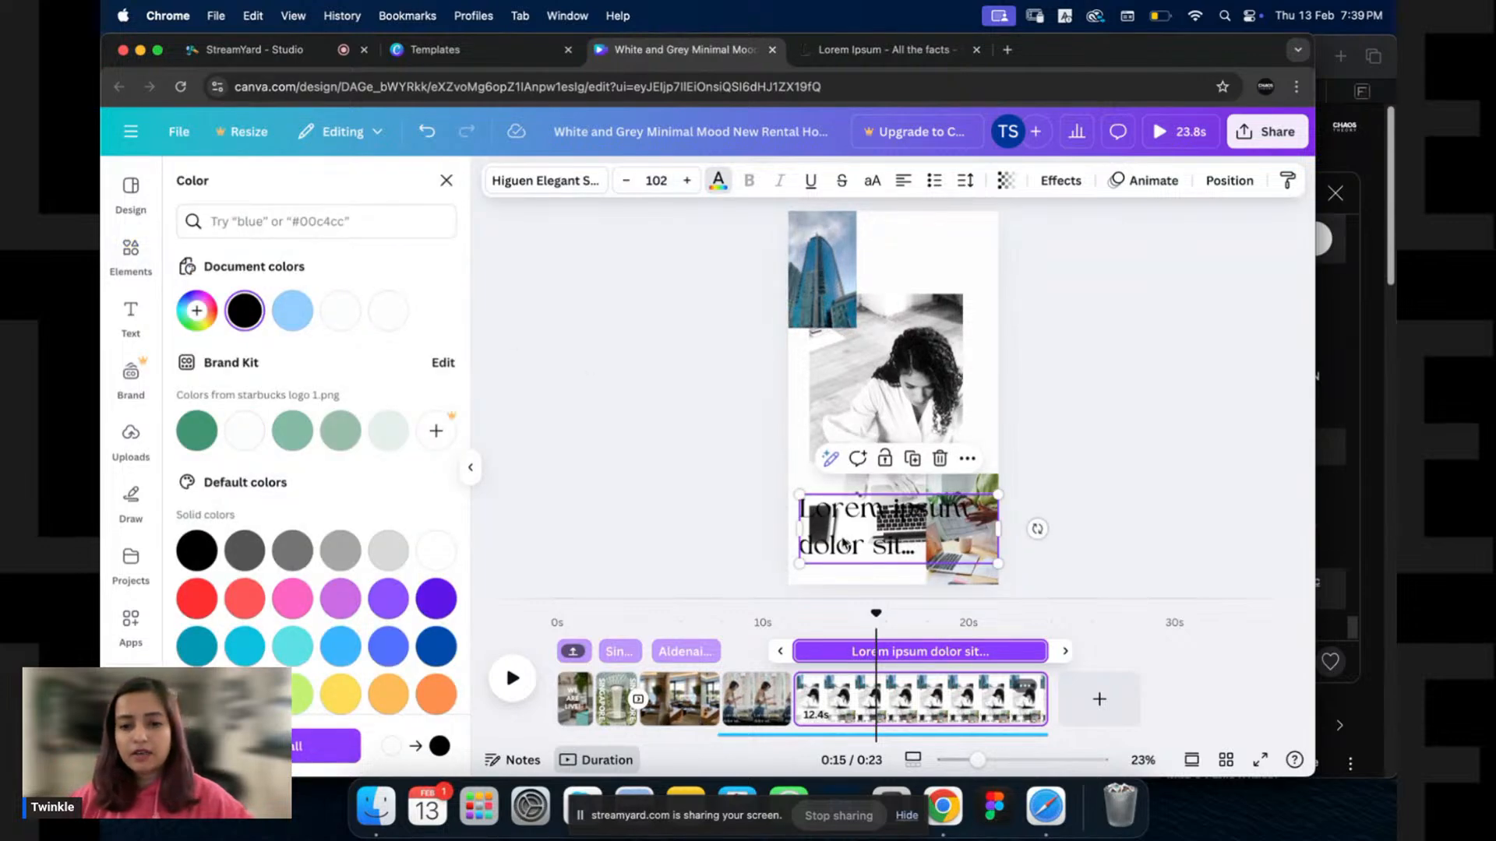
Place the copied text beside the skyscraper clip, scale it down to size 78.3 and tighten its line spacing.
{"action": "left_click_drag", "start_coordinate": [843, 545], "coordinate": [907, 270]}
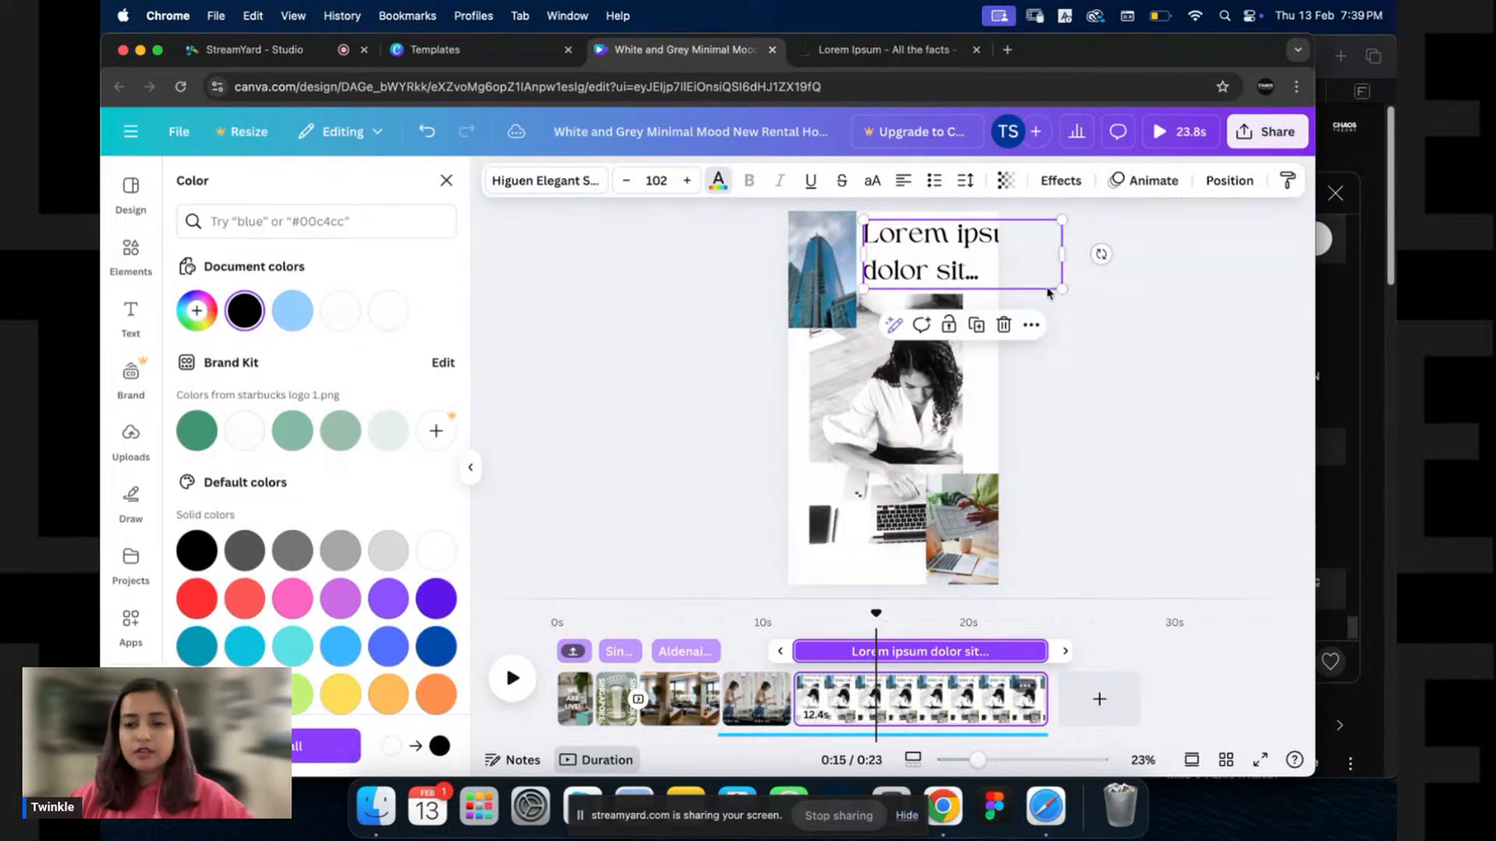
{"action": "left_click_drag", "start_coordinate": [1063, 221], "coordinate": [990, 265]}
{"action": "left_click", "coordinate": [968, 183]}
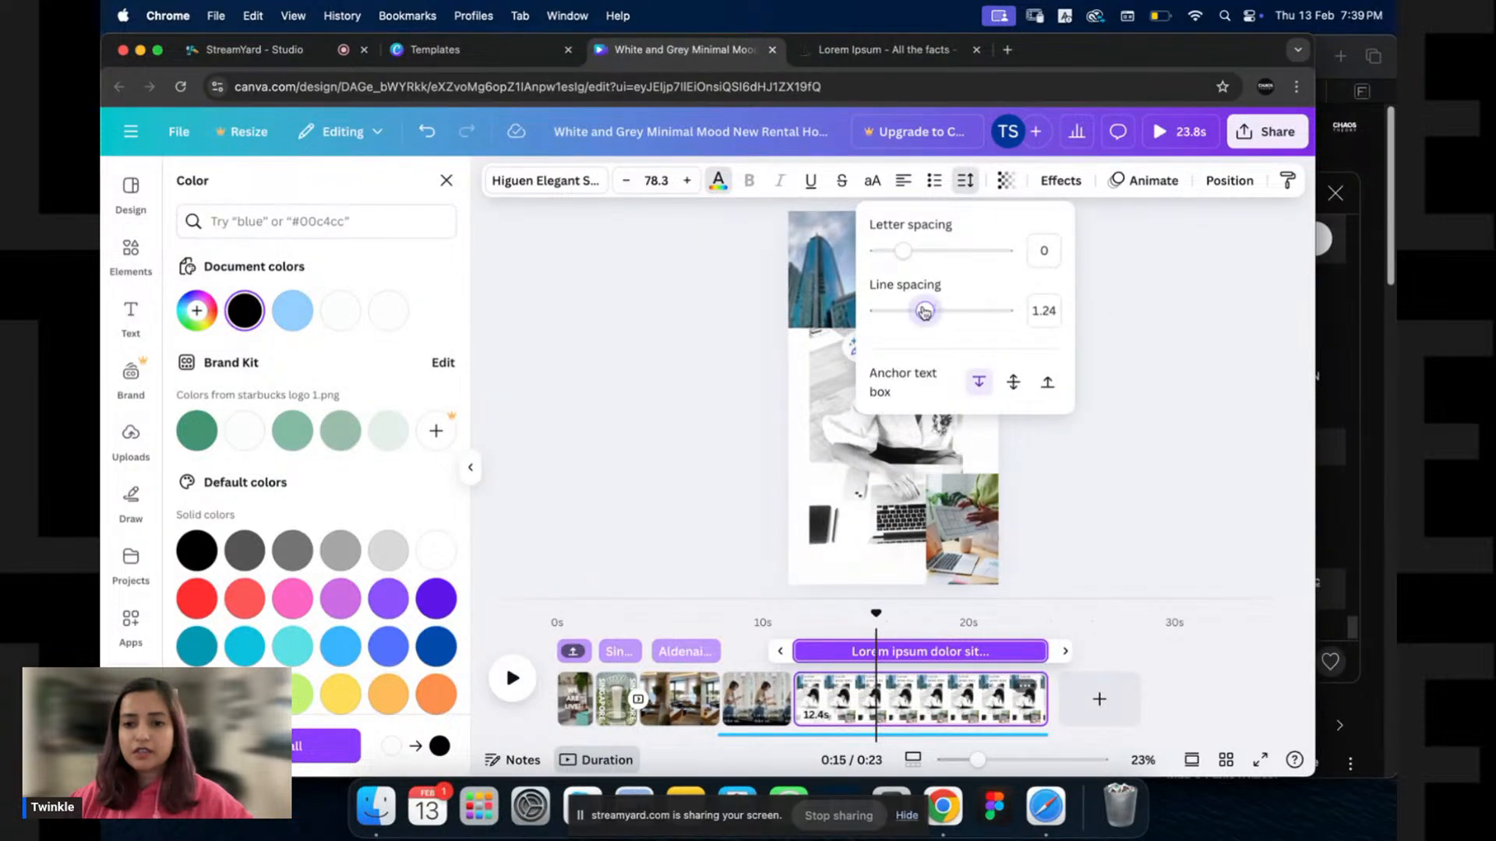
{"action": "left_click_drag", "start_coordinate": [925, 312], "coordinate": [912, 314]}
{"action": "left_click", "coordinate": [1184, 296]}
Replace the text beside the skyscraper clip with "Join us today!" and widen its box to fit on one line.
{"action": "left_click", "coordinate": [922, 235]}
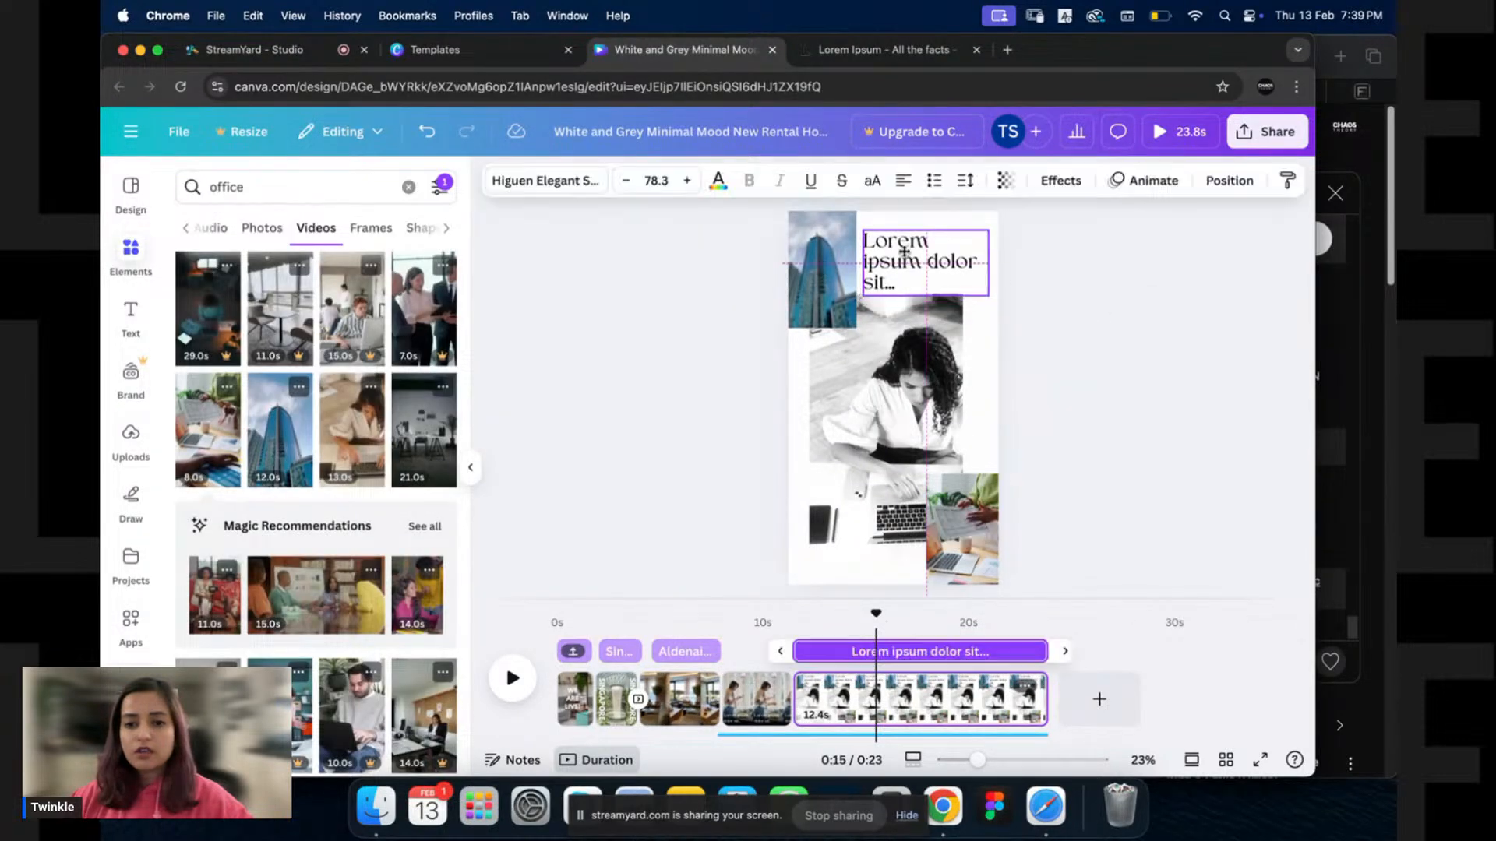
{"action": "double_click", "coordinate": [921, 235]}
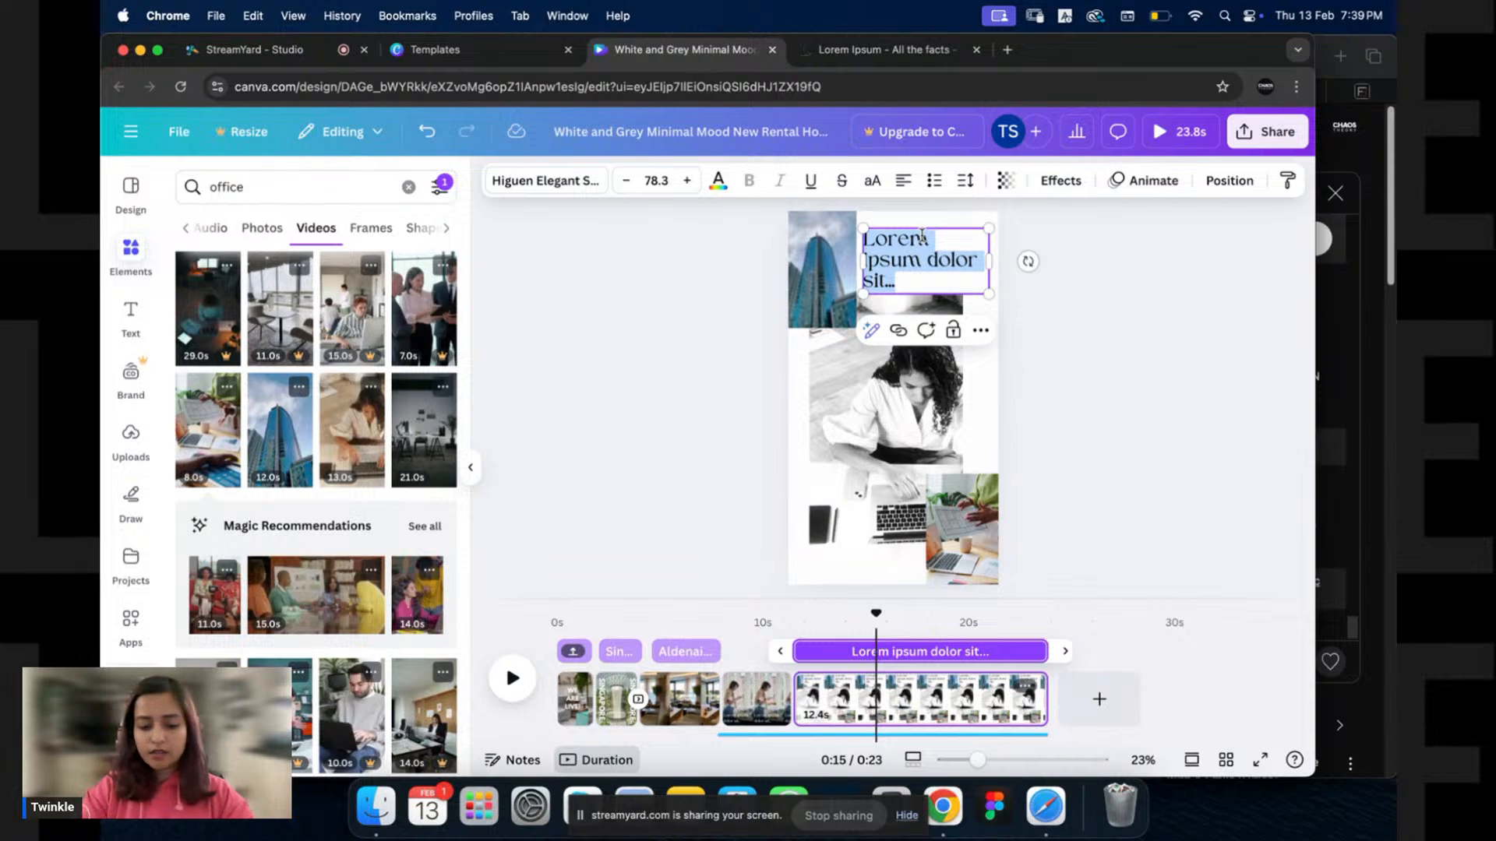
{"action": "type", "text": "Join us"}
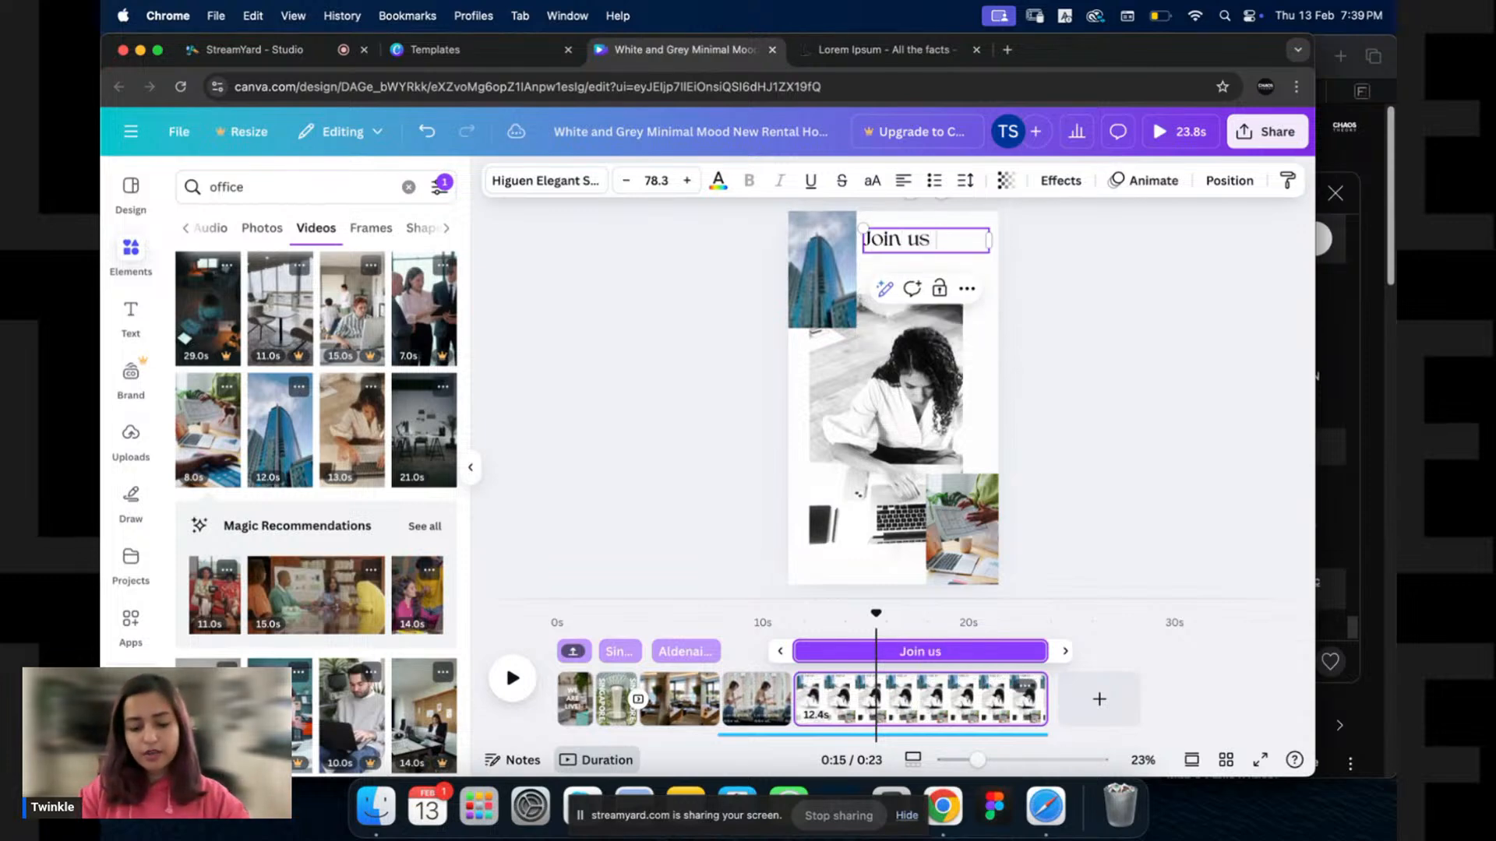
{"action": "type", "text": " today!"}
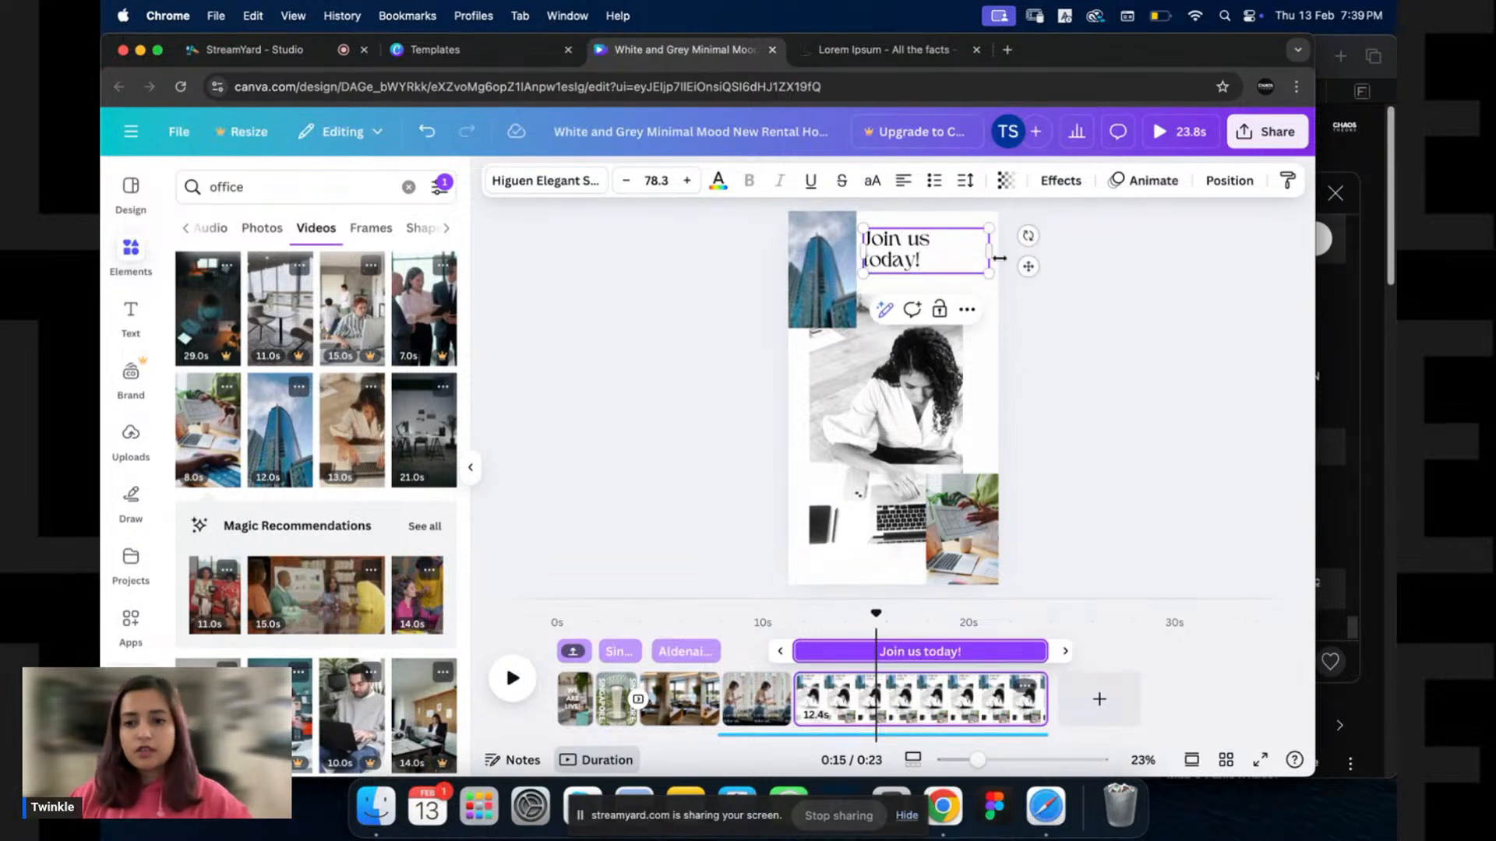
{"action": "left_click_drag", "start_coordinate": [999, 258], "coordinate": [968, 250]}
{"action": "left_click", "coordinate": [1106, 244]}
Set the "Join us today!" text to font size 70 and center it in the space beside the skyscraper clip.
{"action": "left_click", "coordinate": [638, 182]}
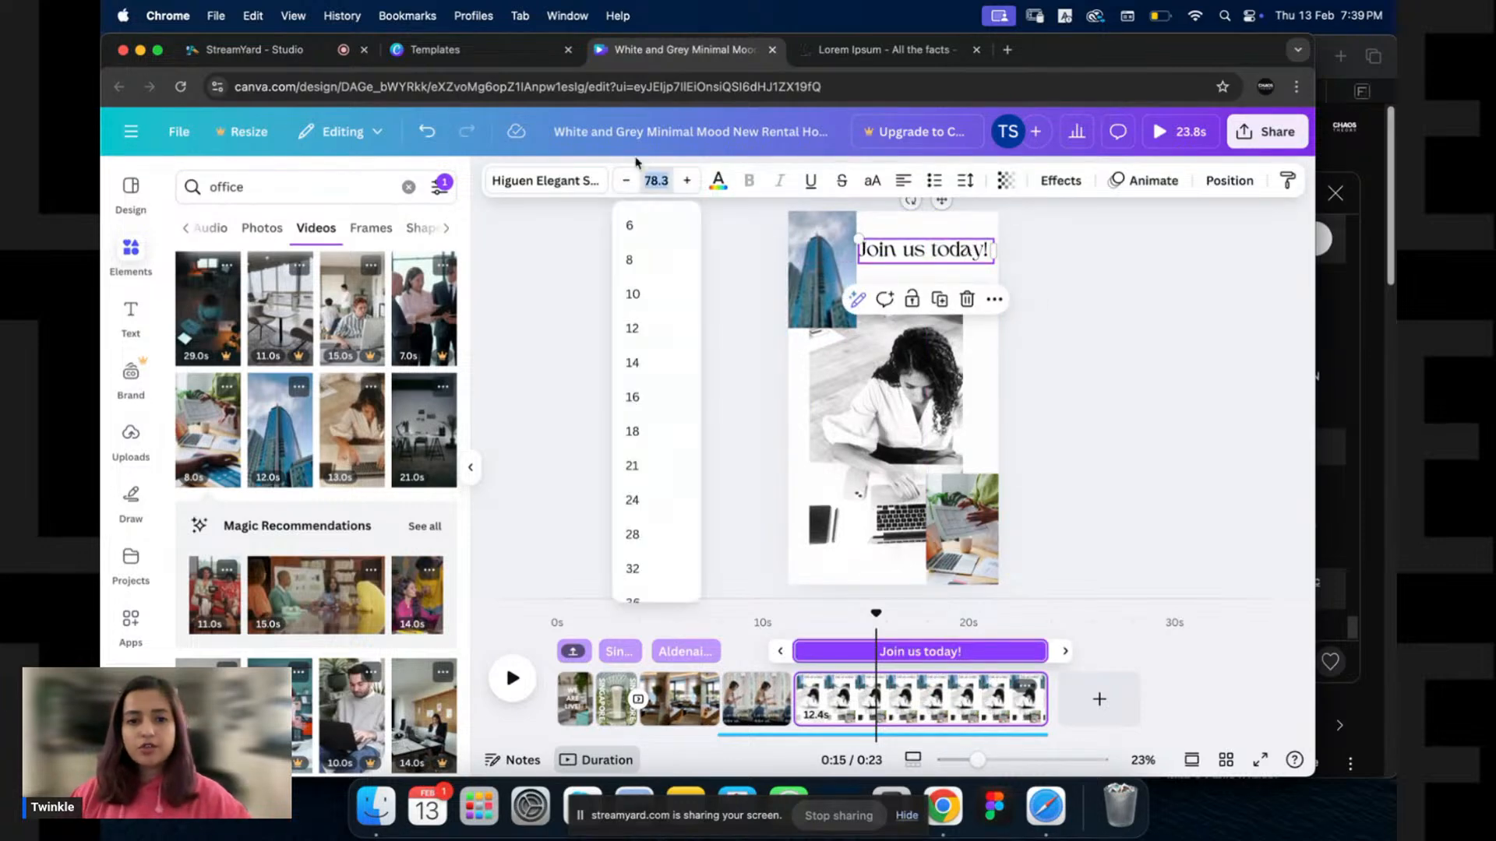
{"action": "key", "text": "Return"}
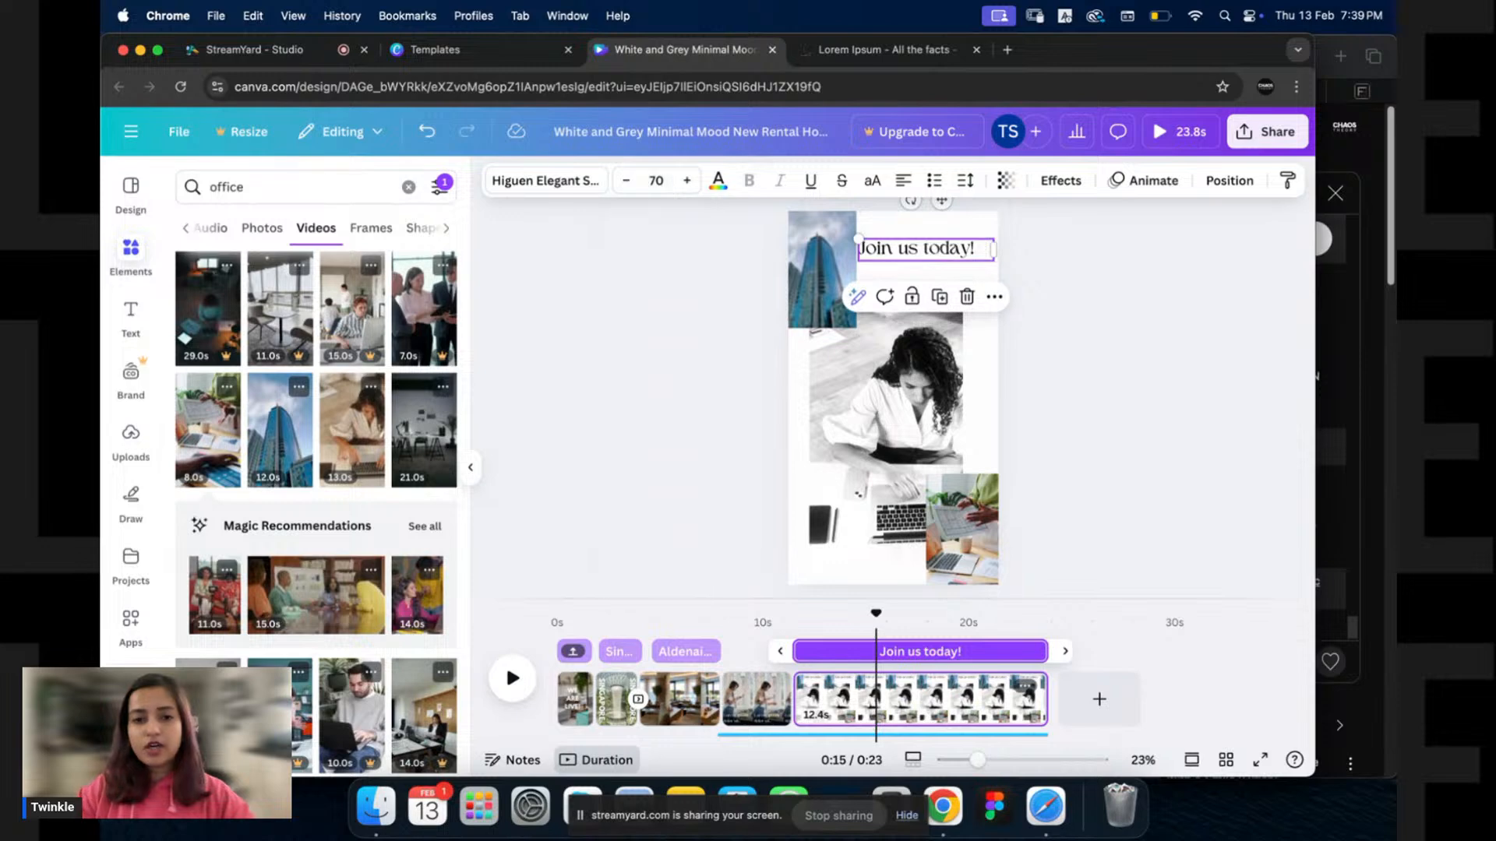
{"action": "left_click", "coordinate": [1090, 231]}
{"action": "left_click_drag", "start_coordinate": [941, 246], "coordinate": [945, 249]}
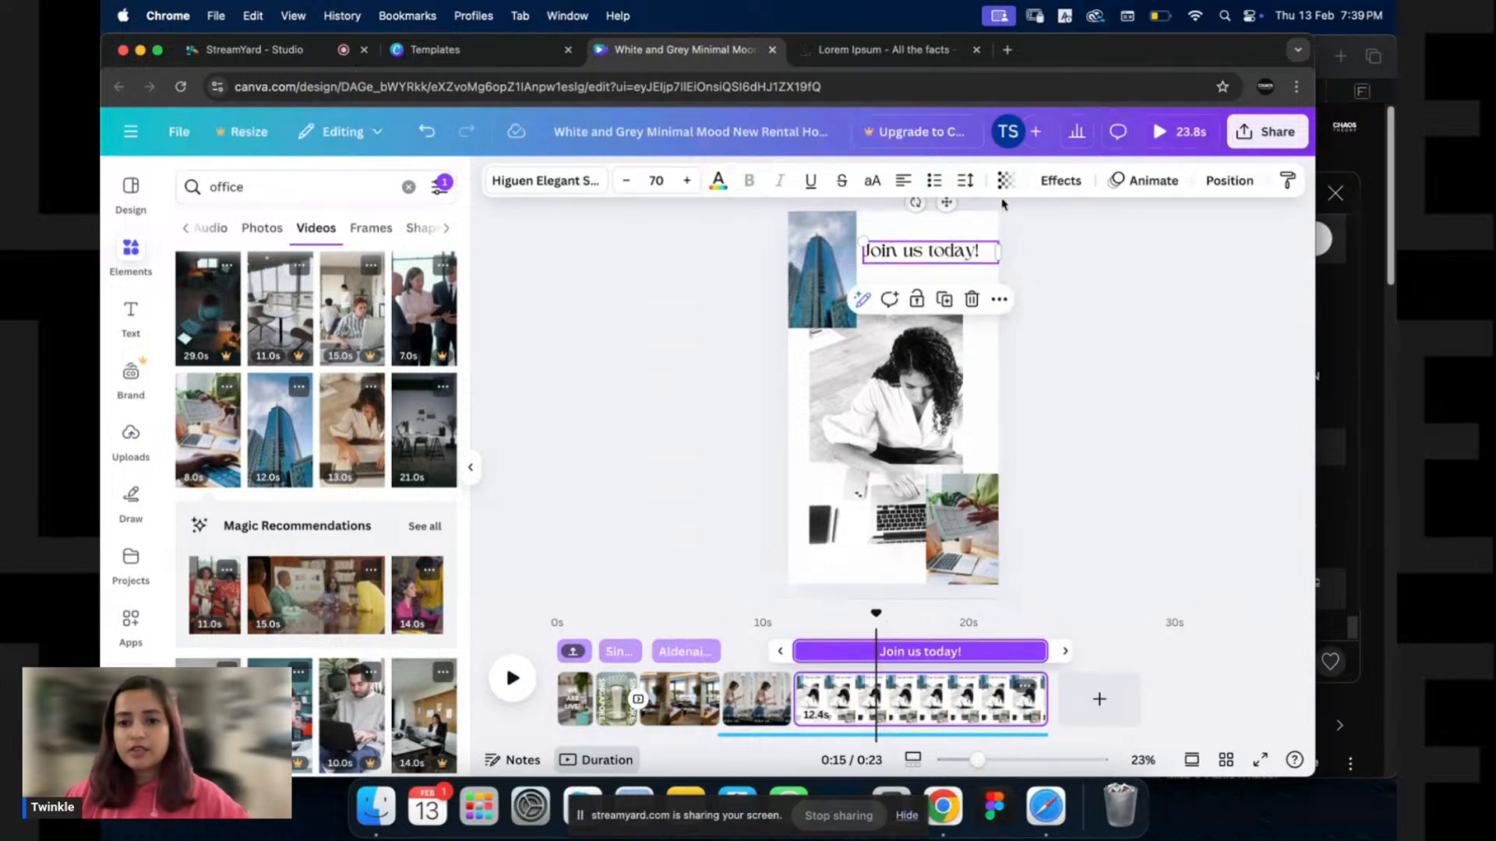
Apply the Ascend animation to the "Join us today!" text.
{"action": "left_click", "coordinate": [1153, 182]}
{"action": "left_click", "coordinate": [316, 502]}
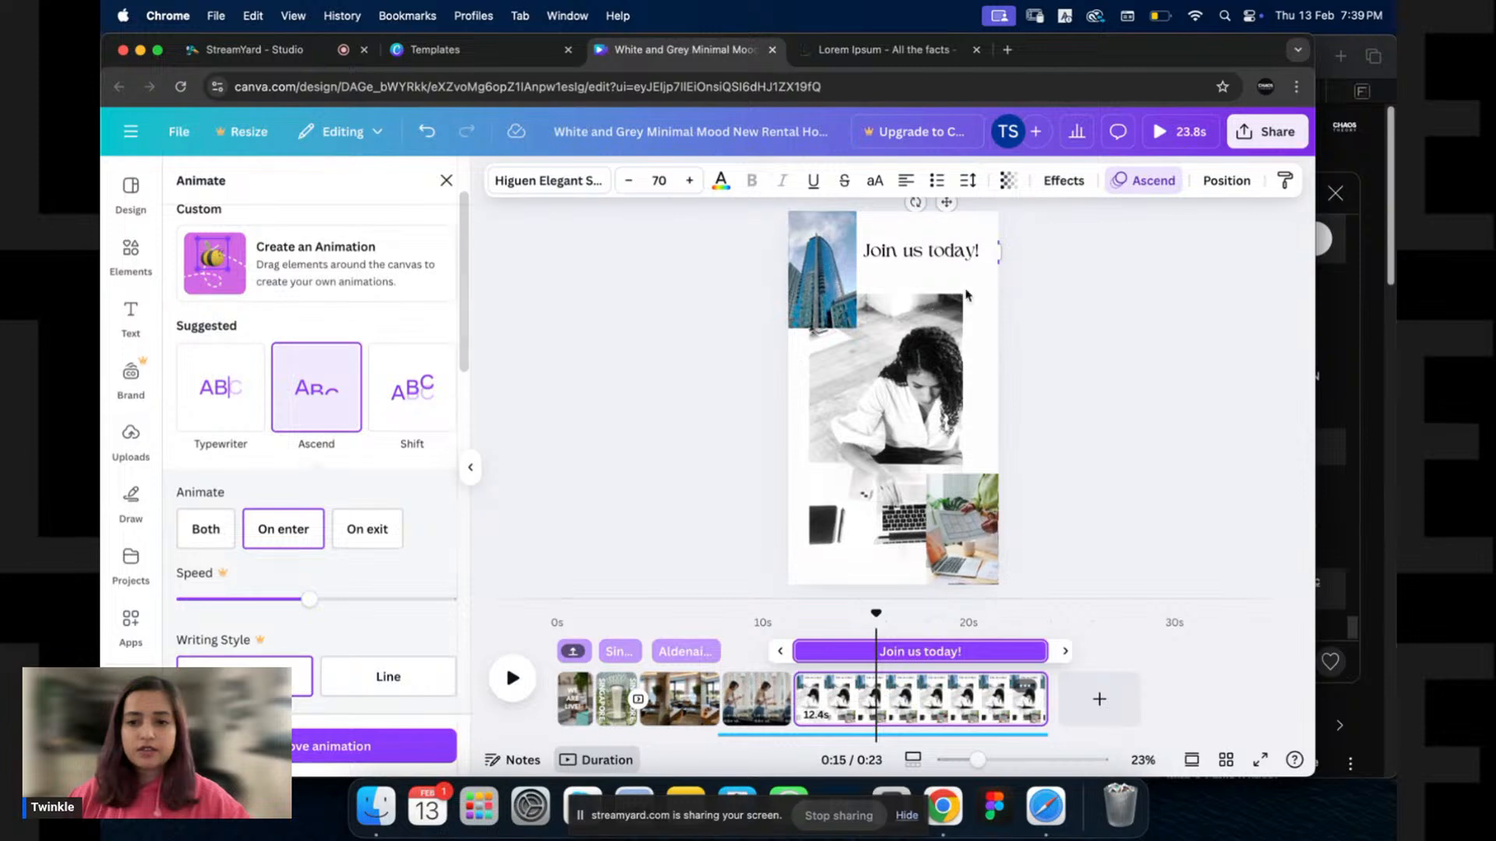
{"action": "left_click", "coordinate": [980, 254]}
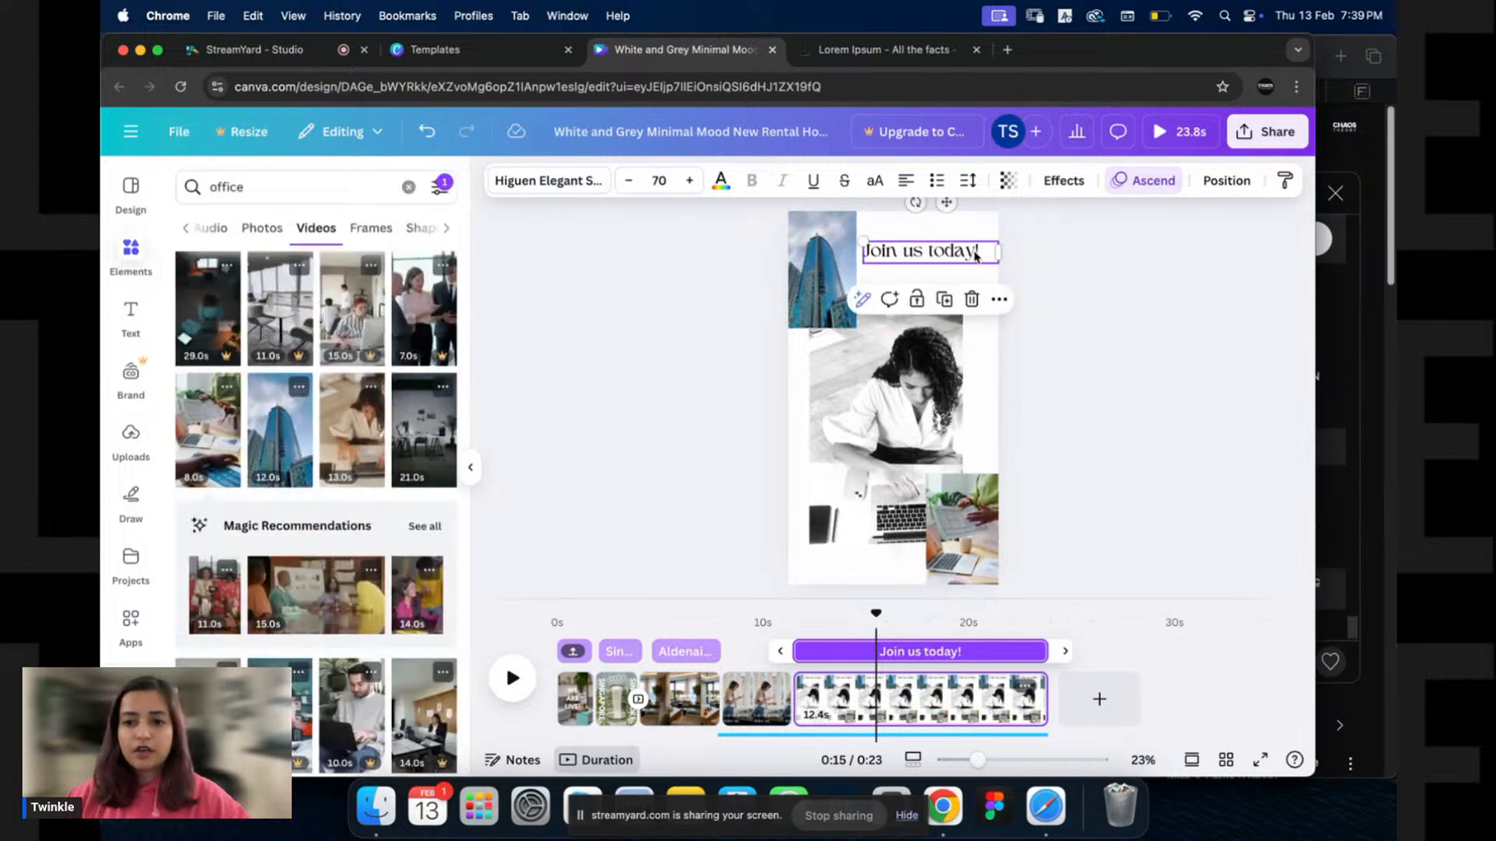
{"action": "left_click", "coordinate": [1118, 290]}
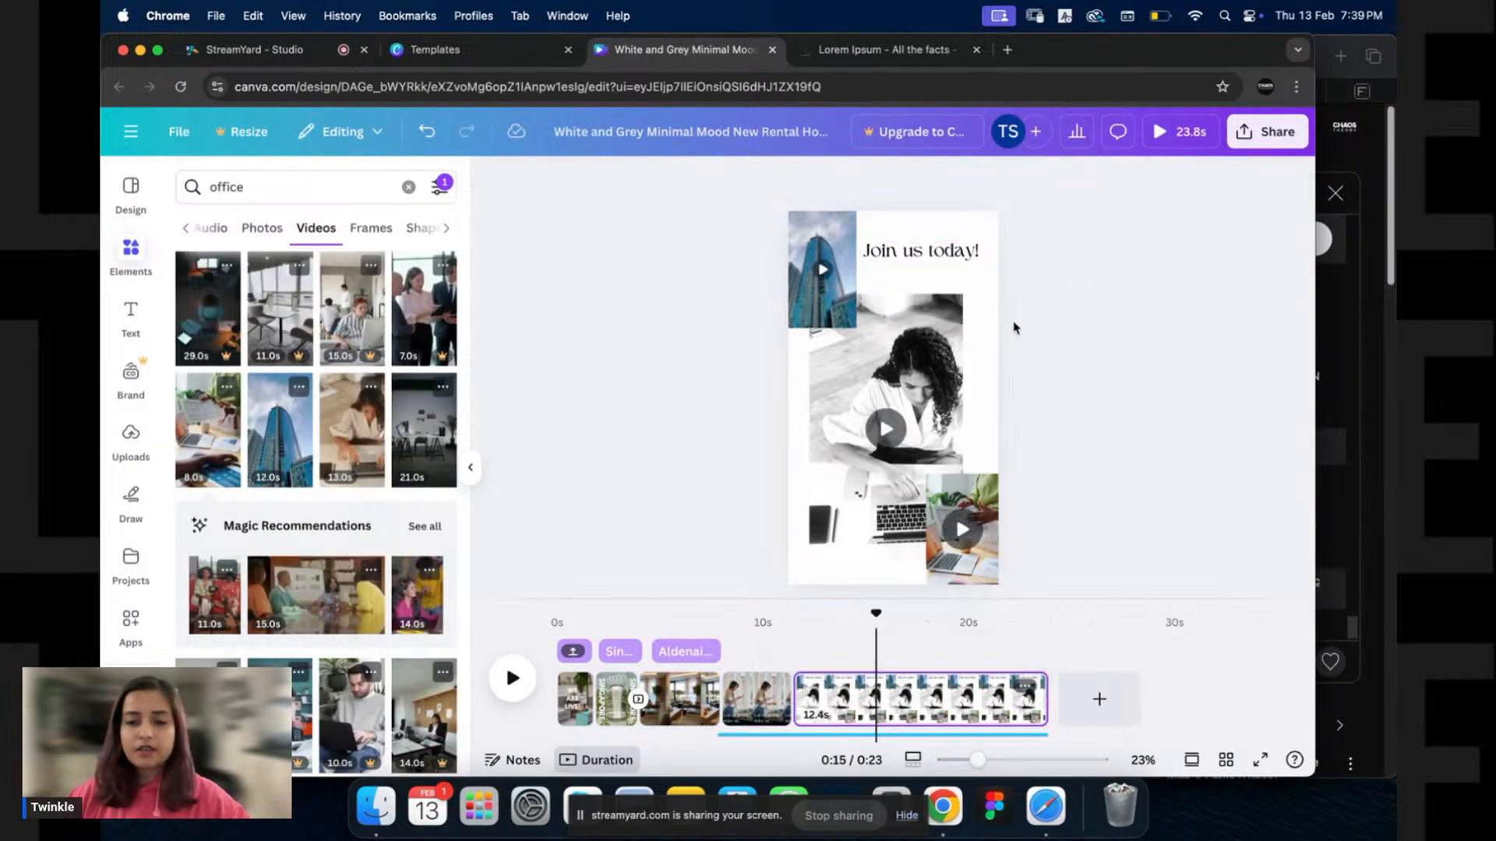
Shorten the collage page to 3.3 seconds and play the end of the reel from the 11-second mark.
{"action": "left_click", "coordinate": [994, 489]}
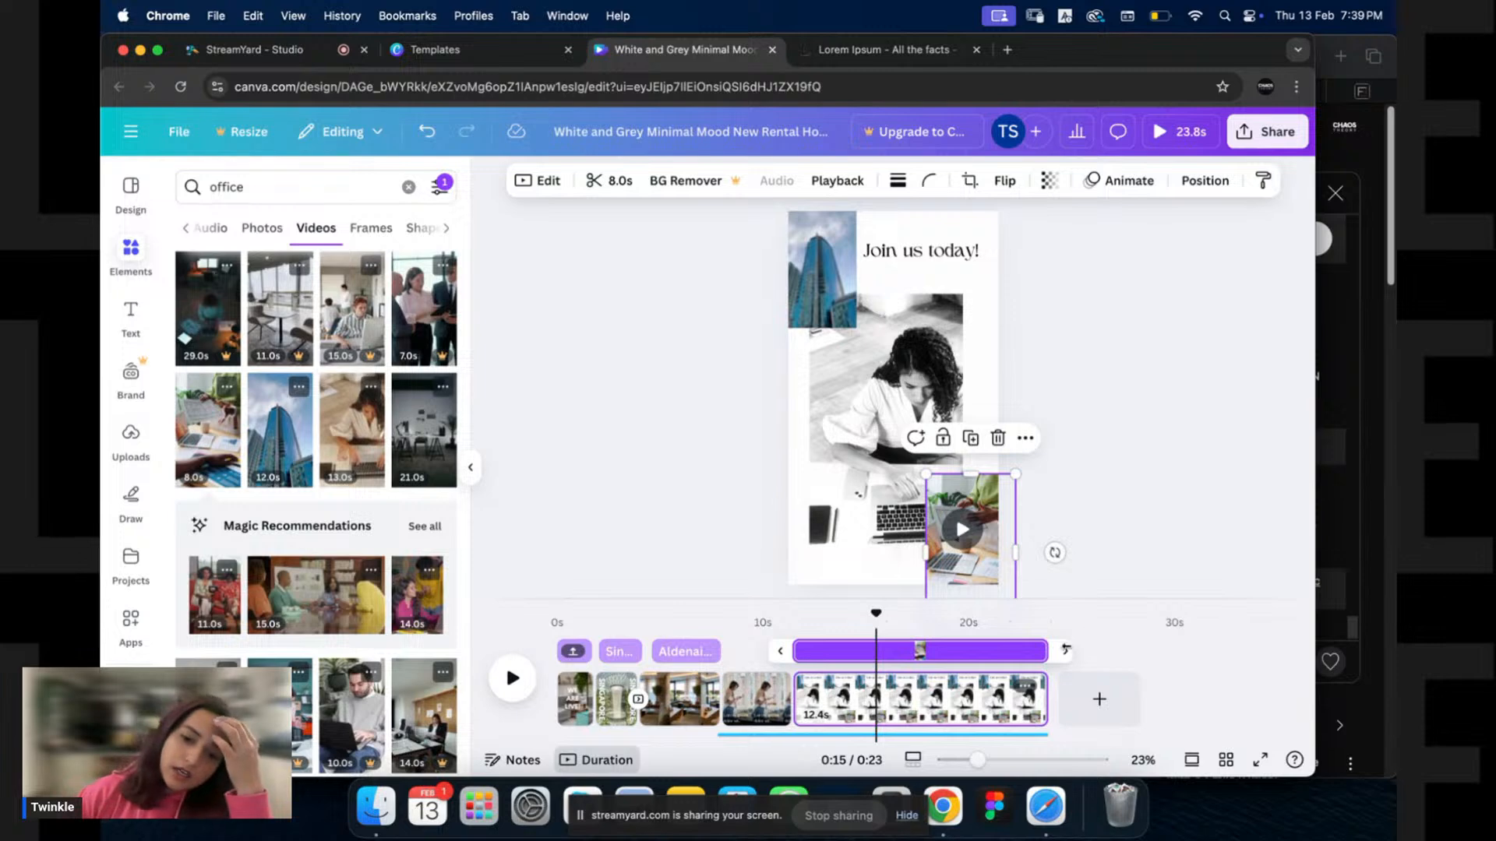
{"action": "left_click_drag", "start_coordinate": [1045, 687], "coordinate": [859, 701]}
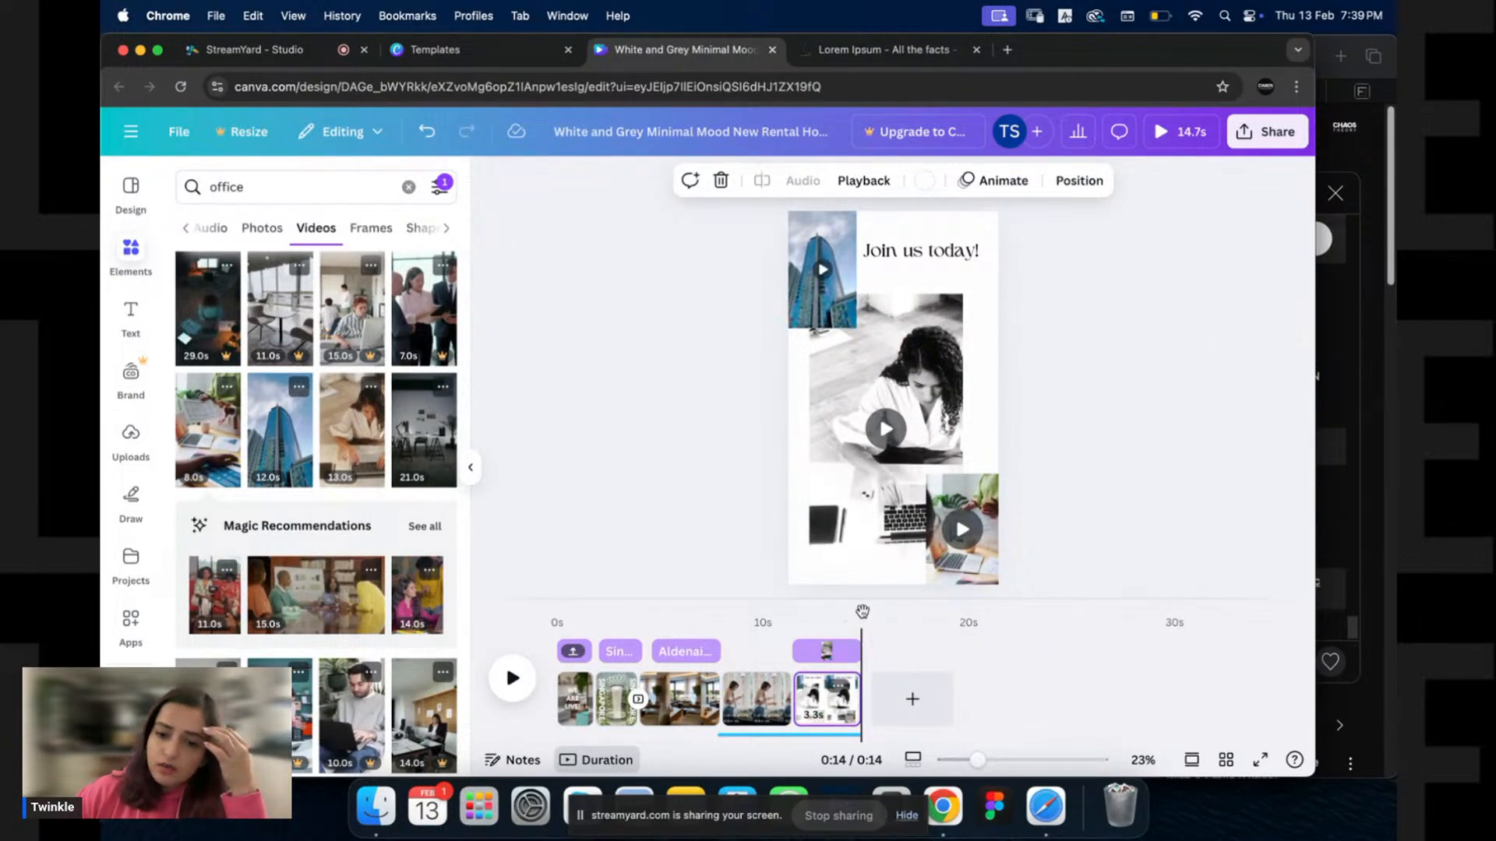
{"action": "left_click", "coordinate": [793, 632]}
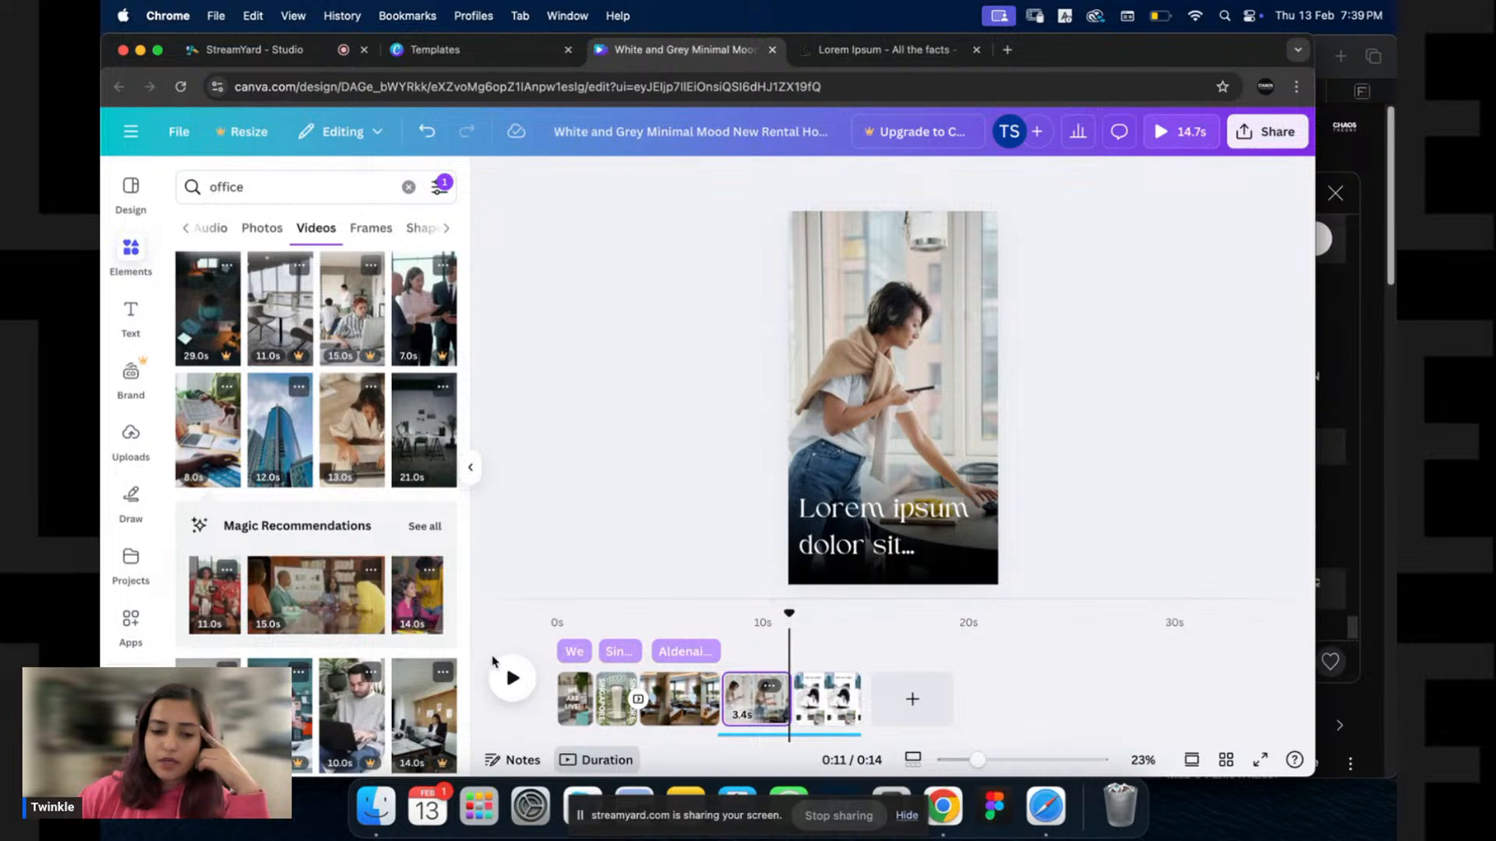
{"action": "left_click", "coordinate": [512, 677]}
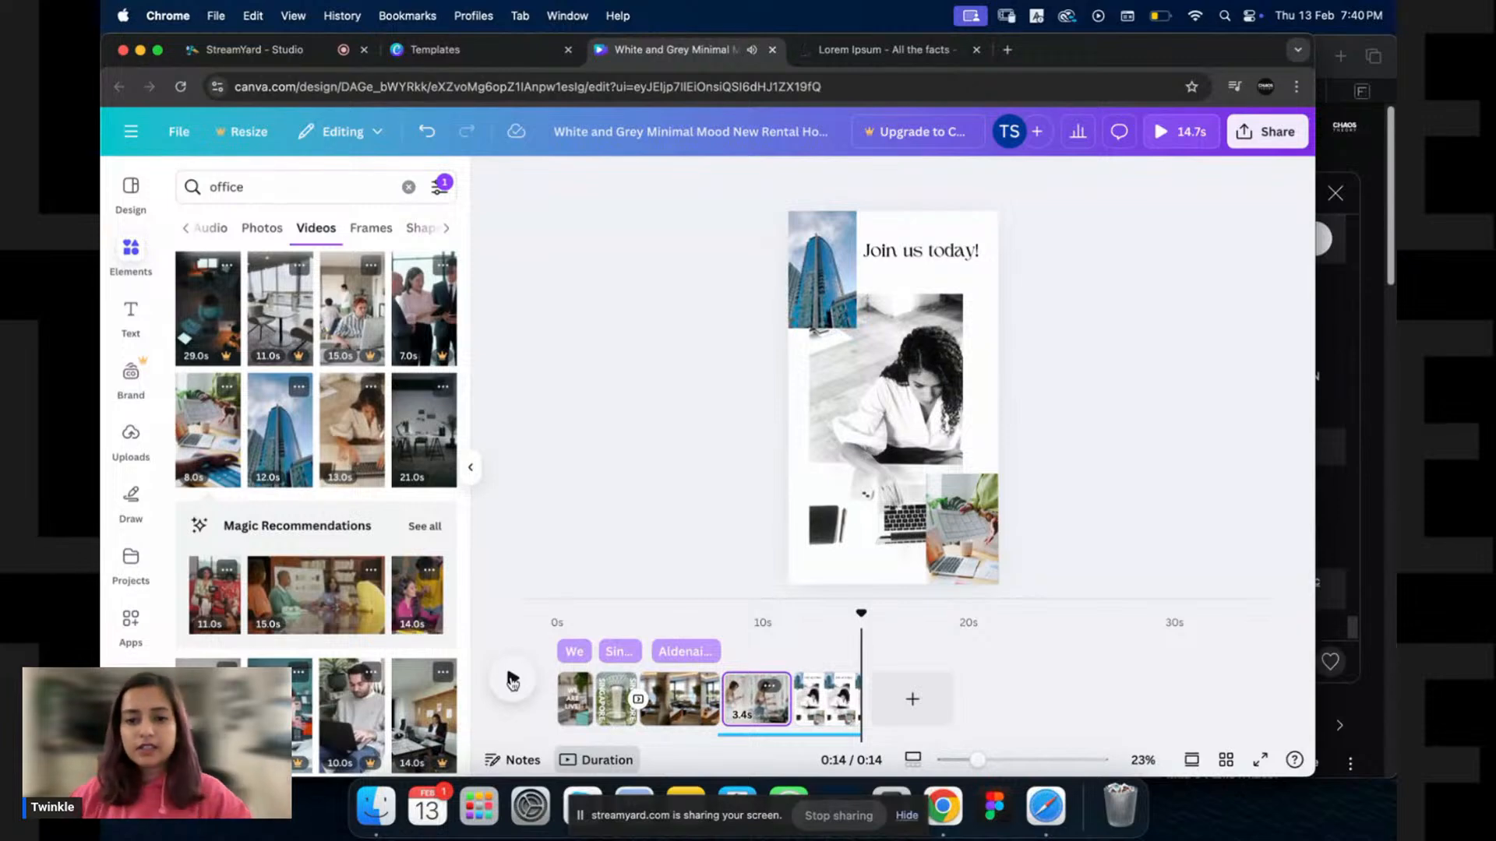
Nudge the black-and-white laptop clip slightly to the right so it is centered across the collage page.
{"action": "left_click", "coordinate": [806, 308]}
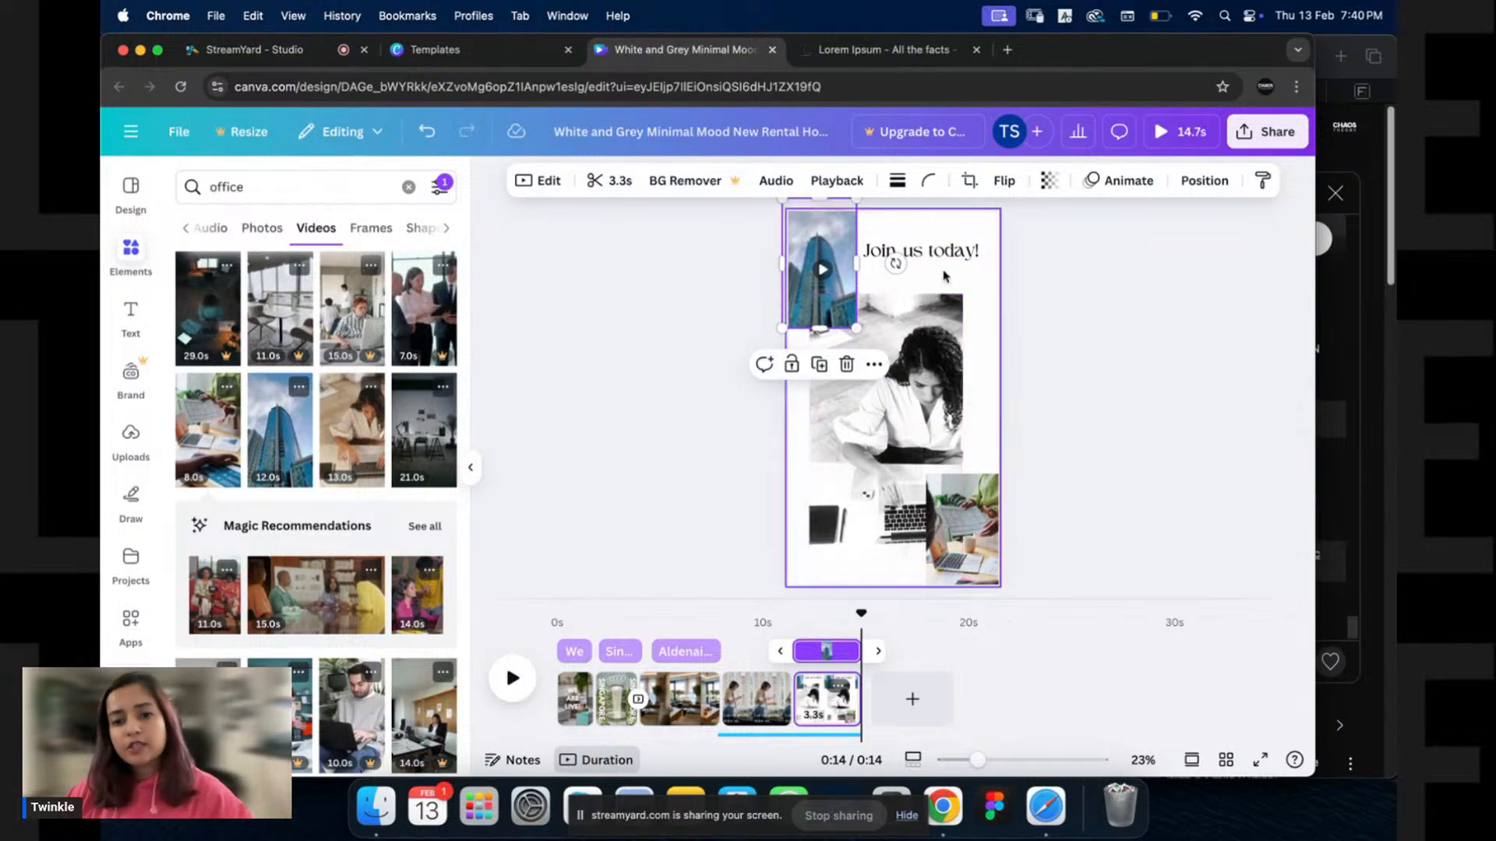
{"action": "left_click_drag", "start_coordinate": [917, 360], "coordinate": [926, 362]}
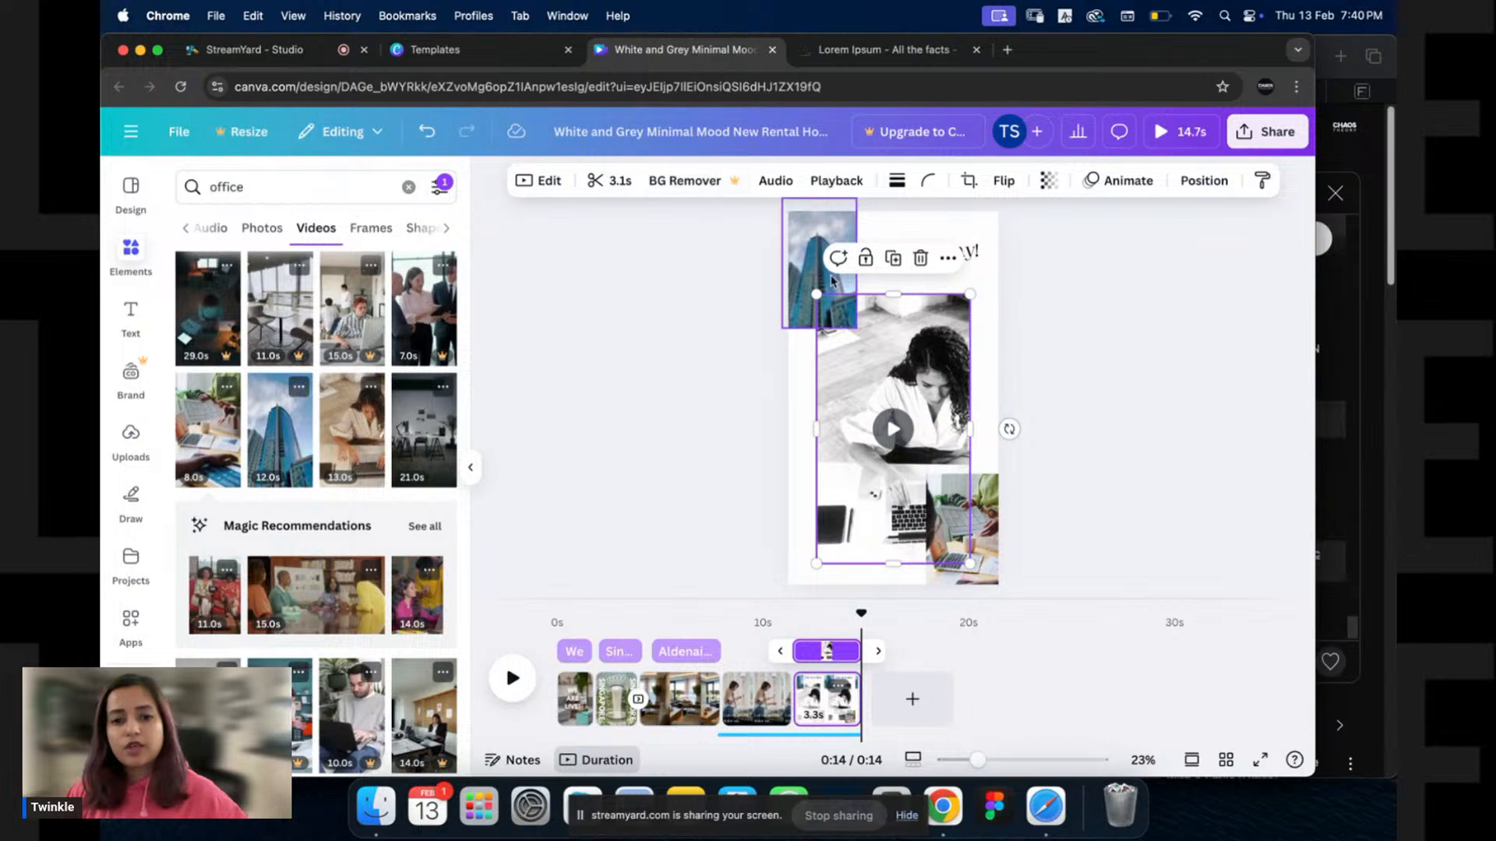
Give the skyscraper clip on the collage page a solid white border with a weight of 39.
{"action": "left_click", "coordinate": [802, 265]}
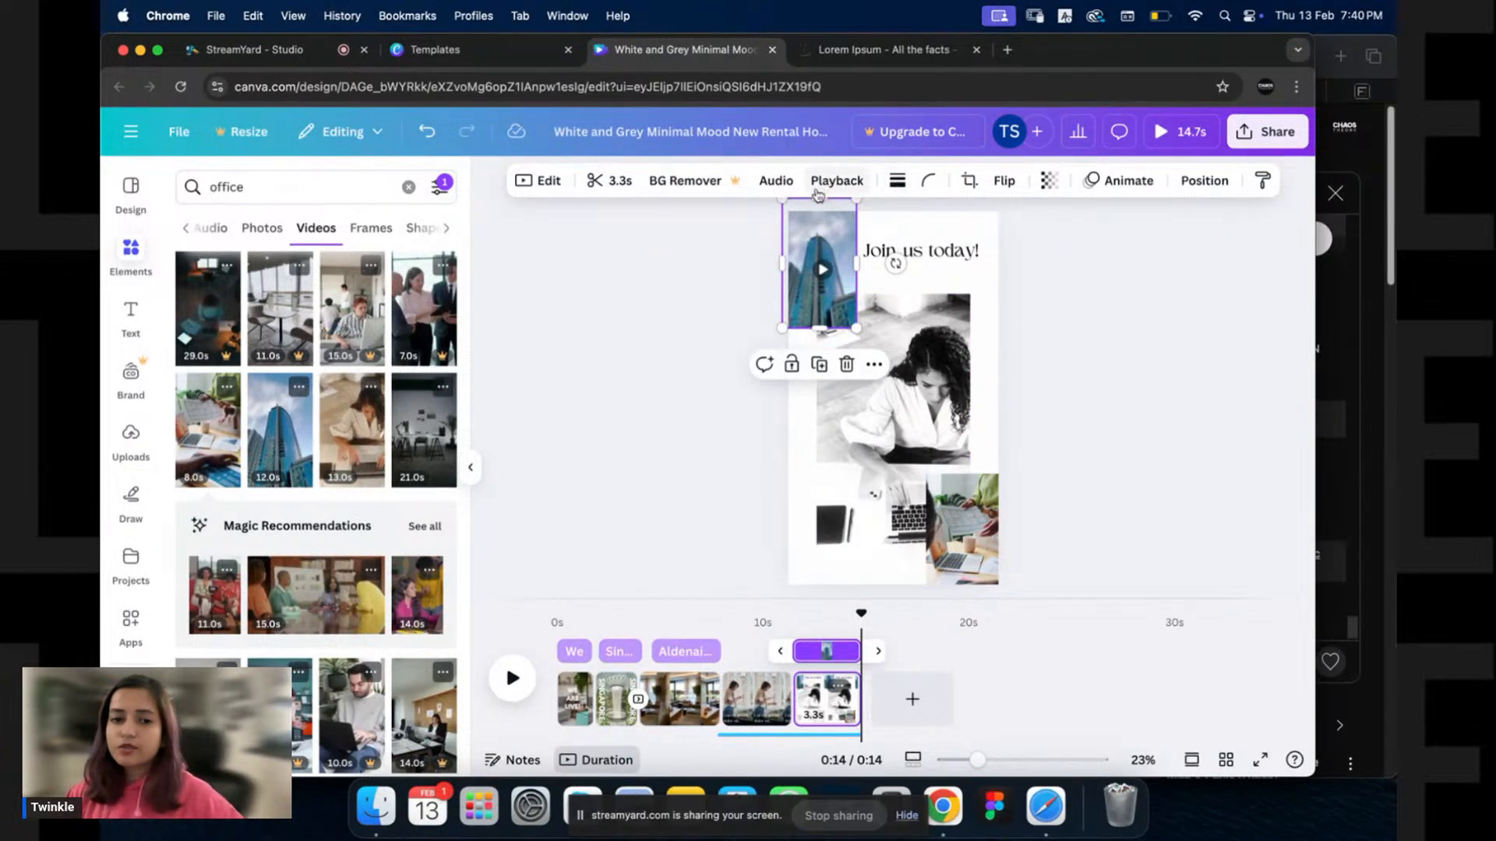
{"action": "left_click", "coordinate": [897, 180]}
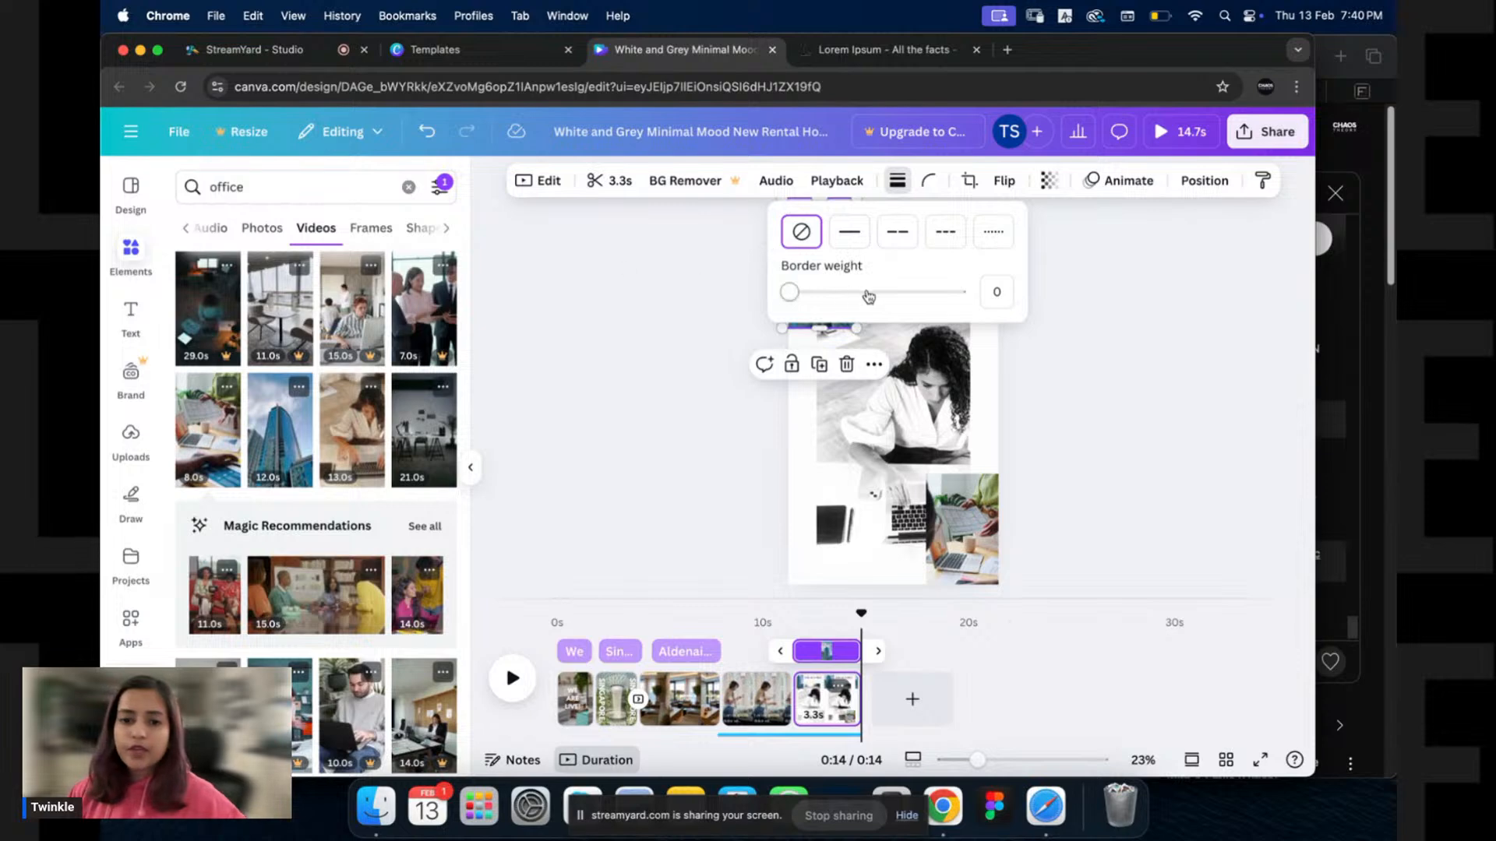
{"action": "left_click_drag", "start_coordinate": [828, 294], "coordinate": [855, 297]}
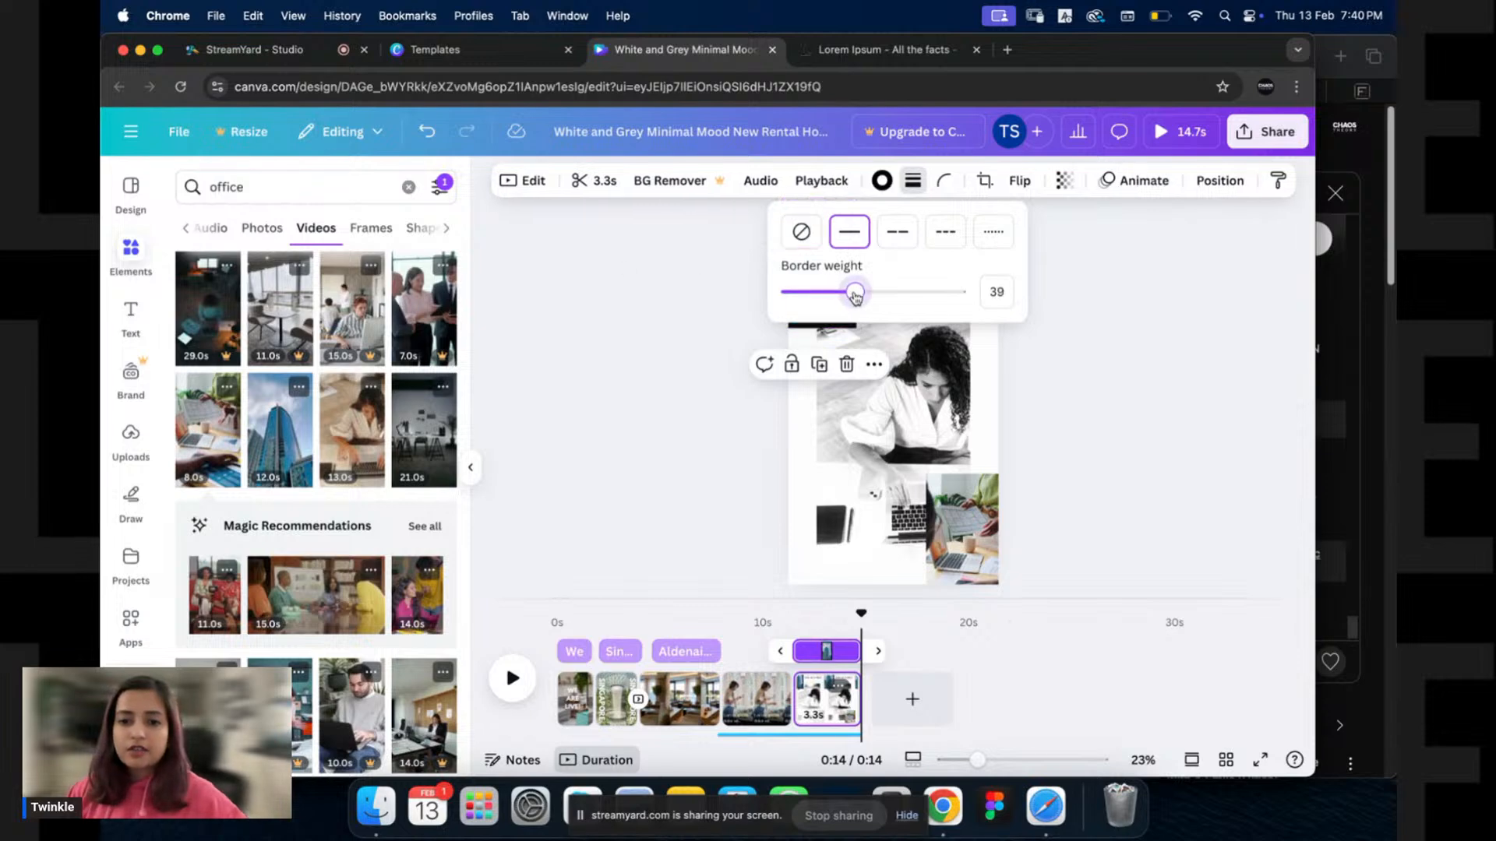
{"action": "left_click", "coordinate": [883, 183]}
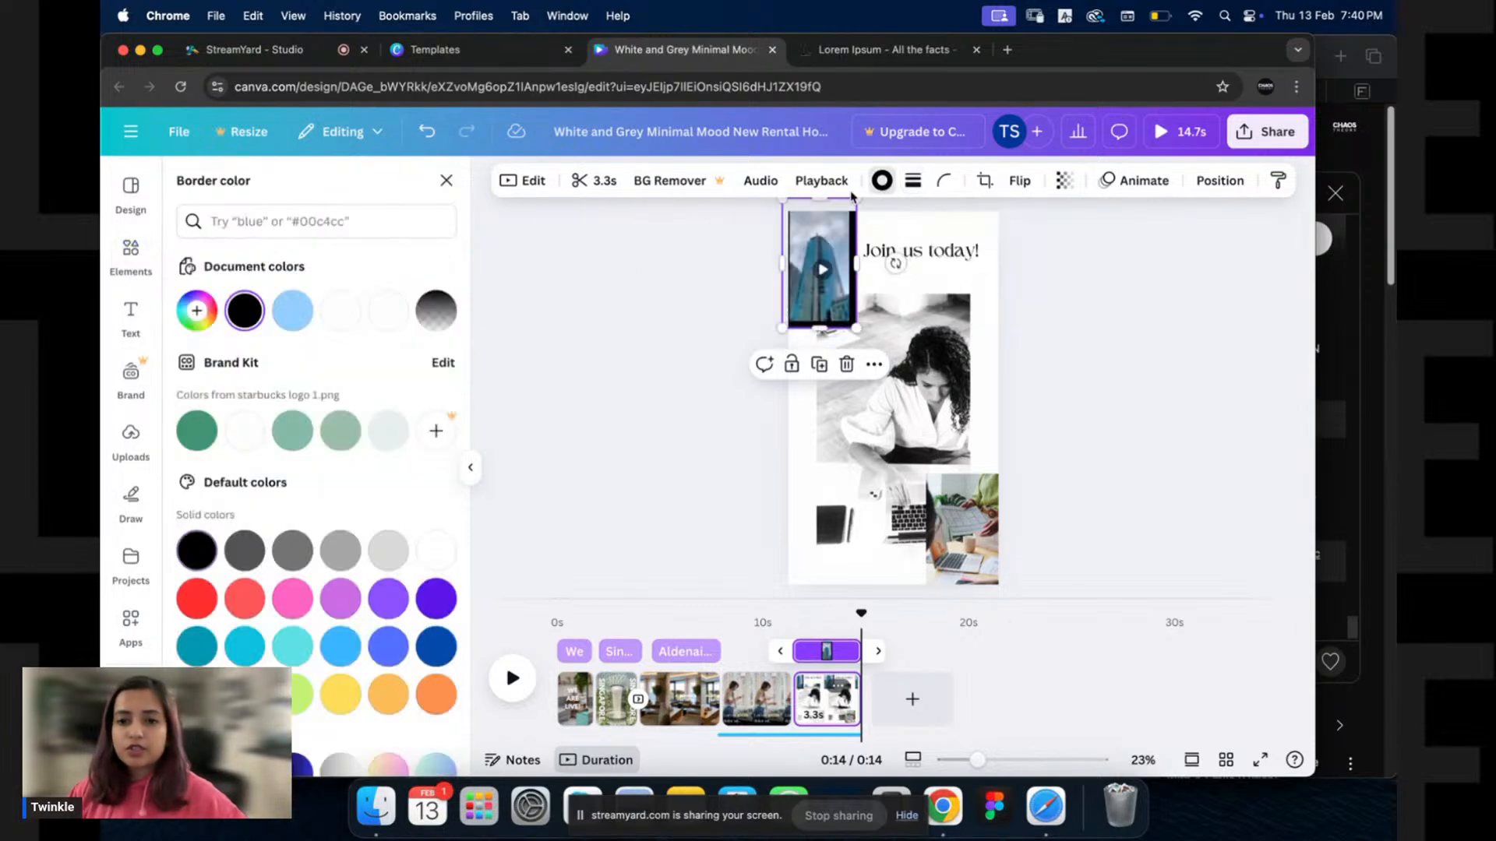
{"action": "left_click", "coordinate": [338, 317]}
{"action": "left_click", "coordinate": [668, 359]}
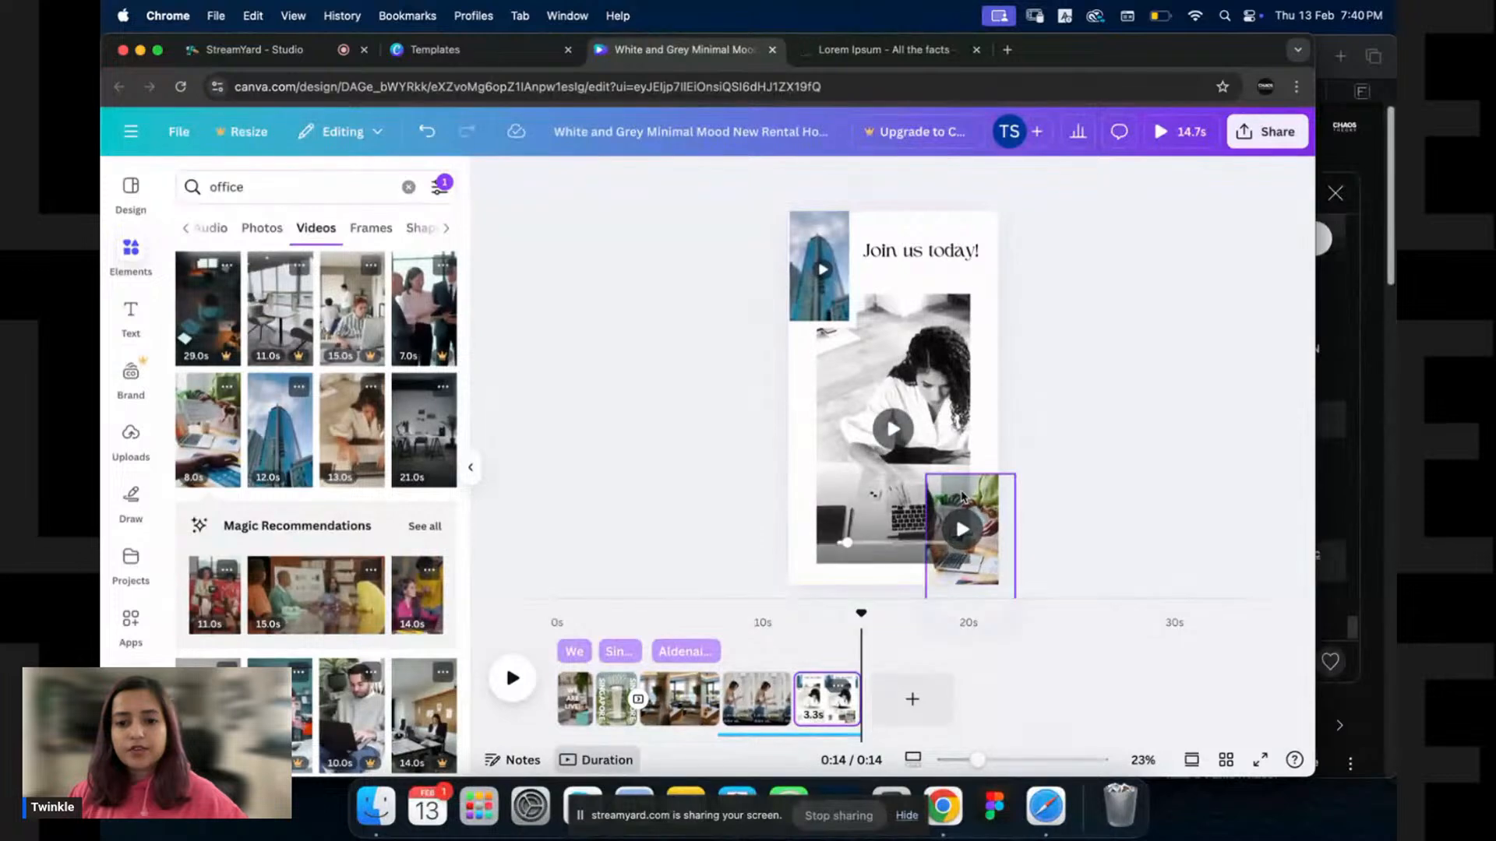
Add a matching solid white border to the color desk clip in the page's lower right corner.
{"action": "left_click", "coordinate": [963, 499]}
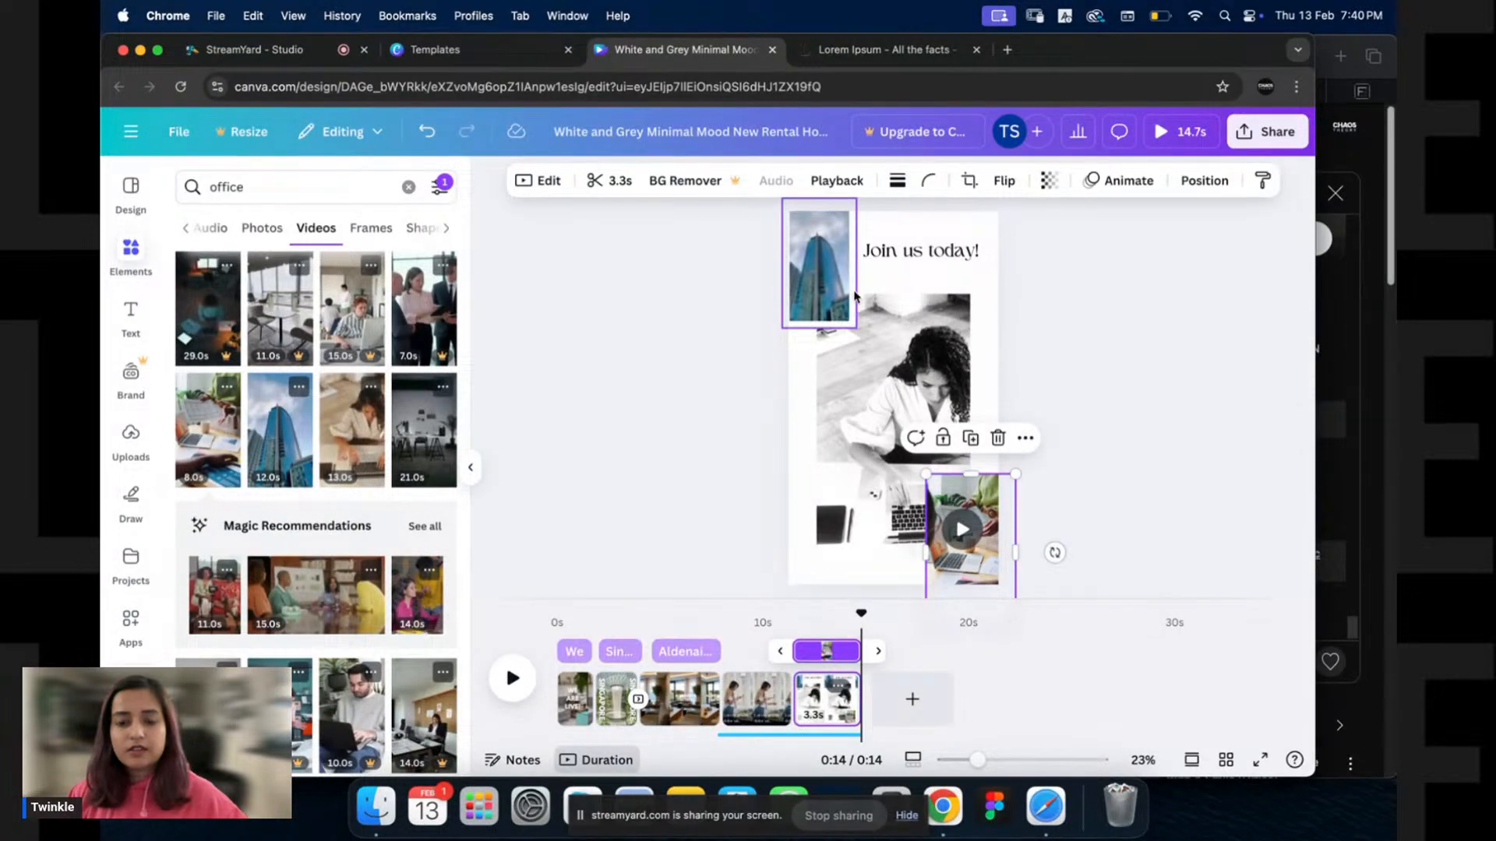
{"action": "left_click", "coordinate": [897, 180]}
{"action": "left_click", "coordinate": [849, 231]}
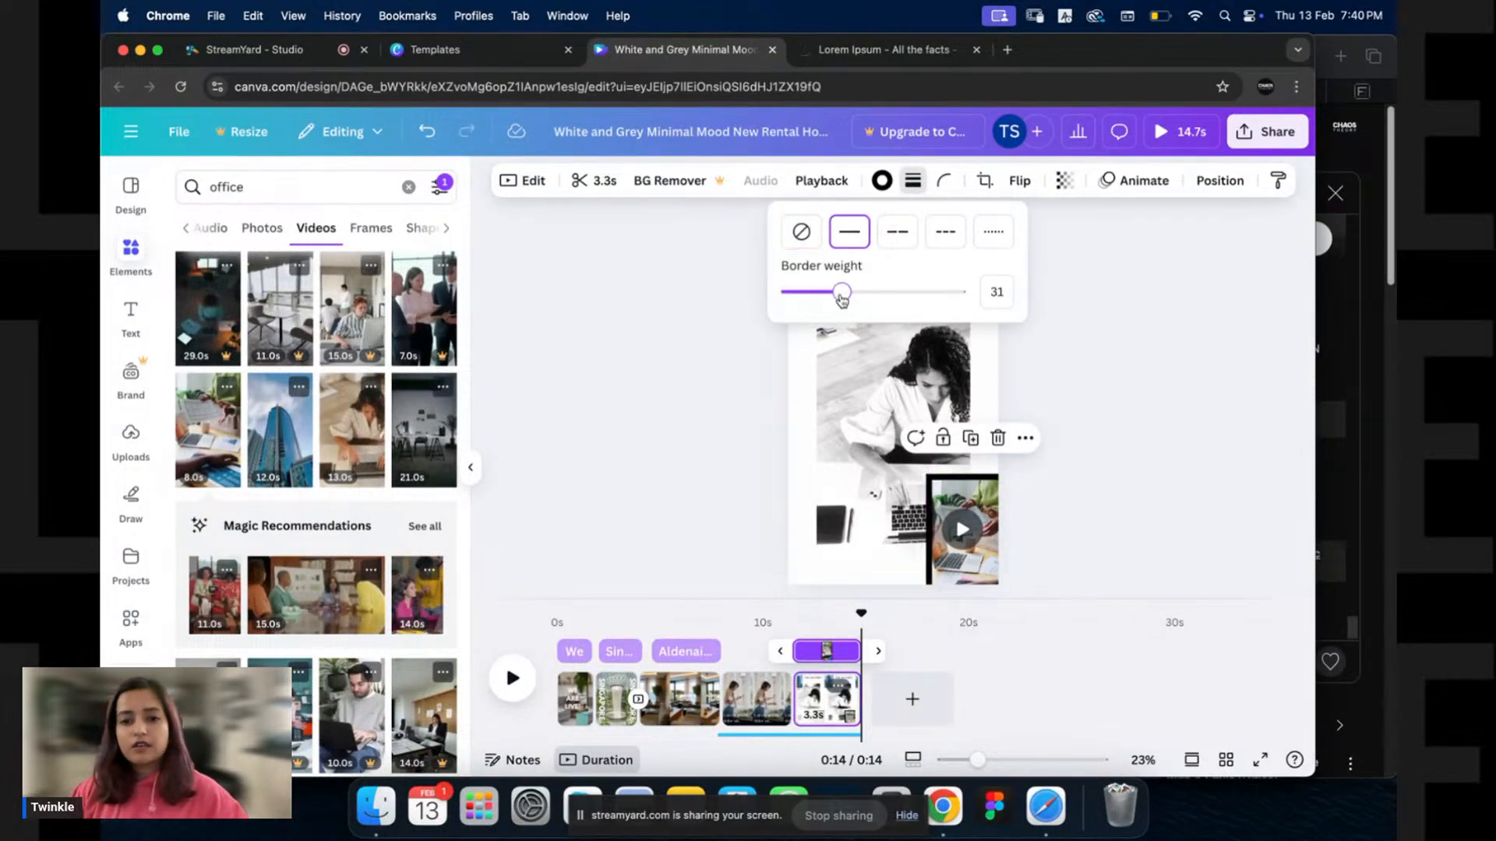
{"action": "left_click_drag", "start_coordinate": [839, 293], "coordinate": [850, 292]}
{"action": "left_click", "coordinate": [879, 183]}
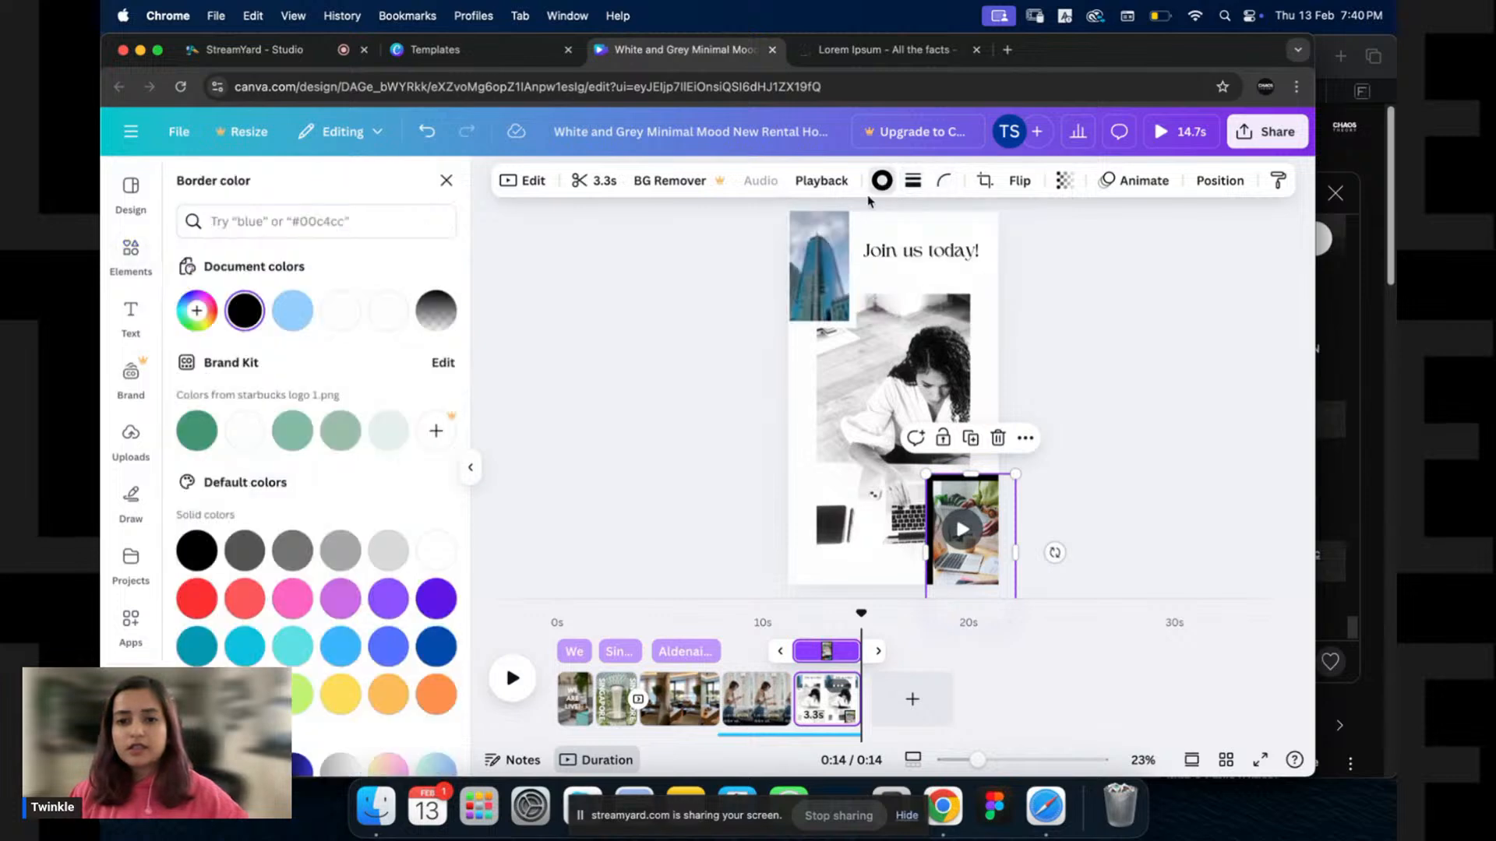
{"action": "left_click", "coordinate": [341, 311]}
{"action": "left_click", "coordinate": [705, 411]}
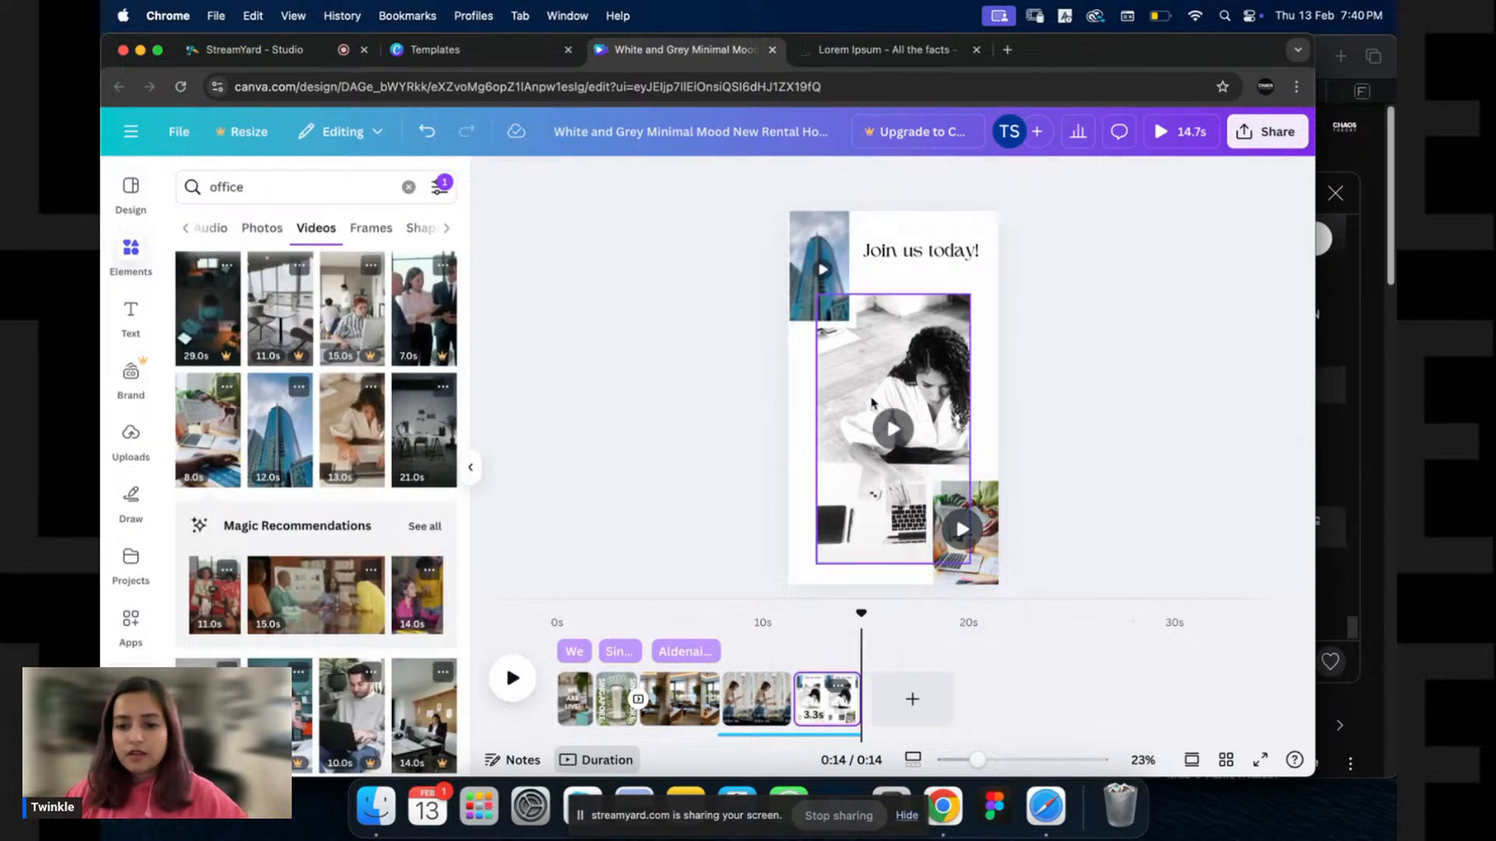
Apply the Pan animation to the skyscraper clip, animating on both enter and exit.
{"action": "left_click", "coordinate": [838, 284]}
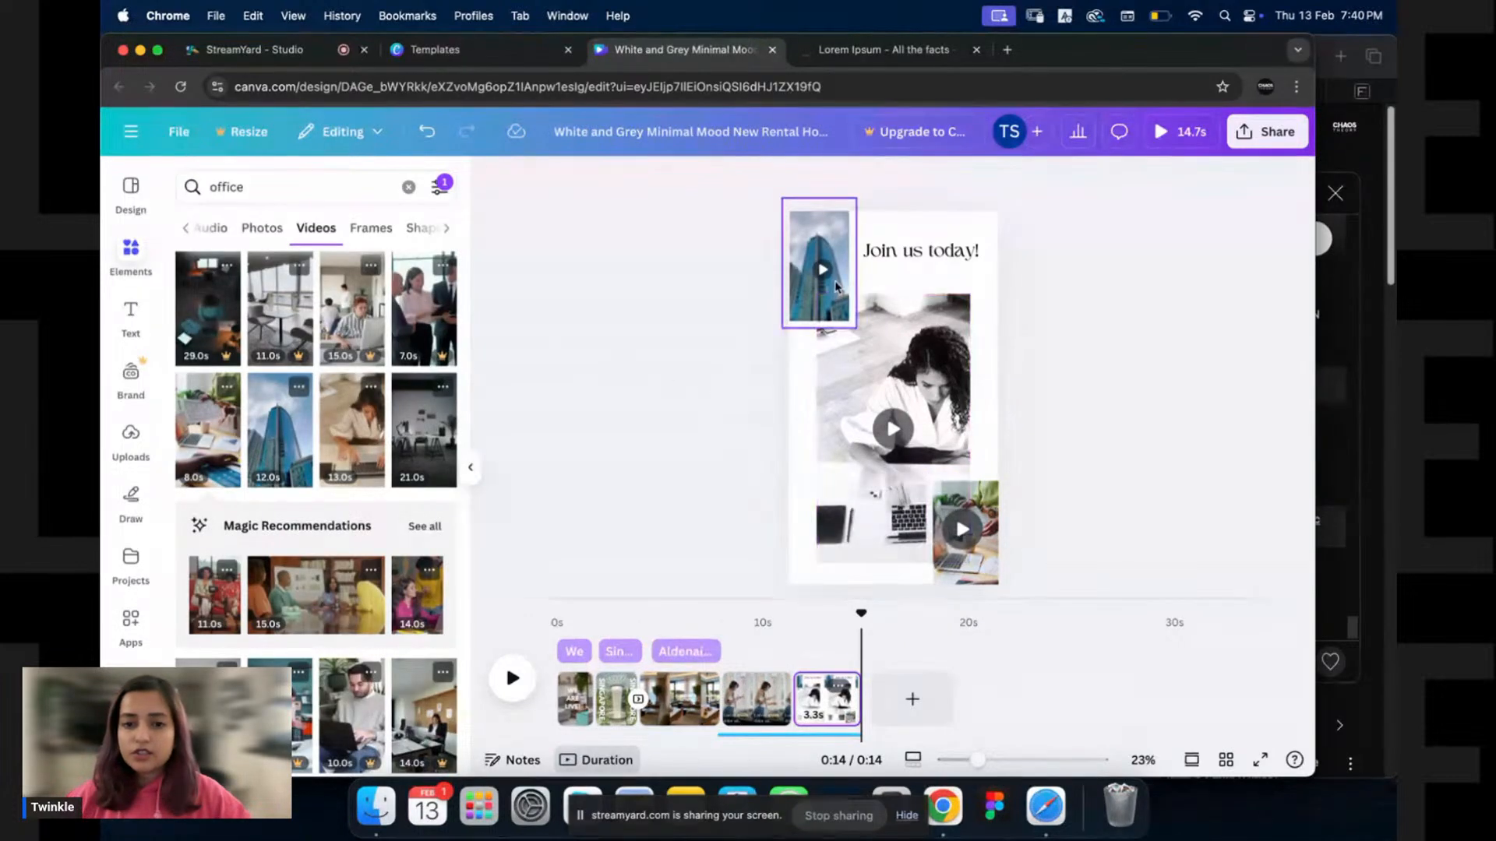
{"action": "left_click", "coordinate": [1139, 181]}
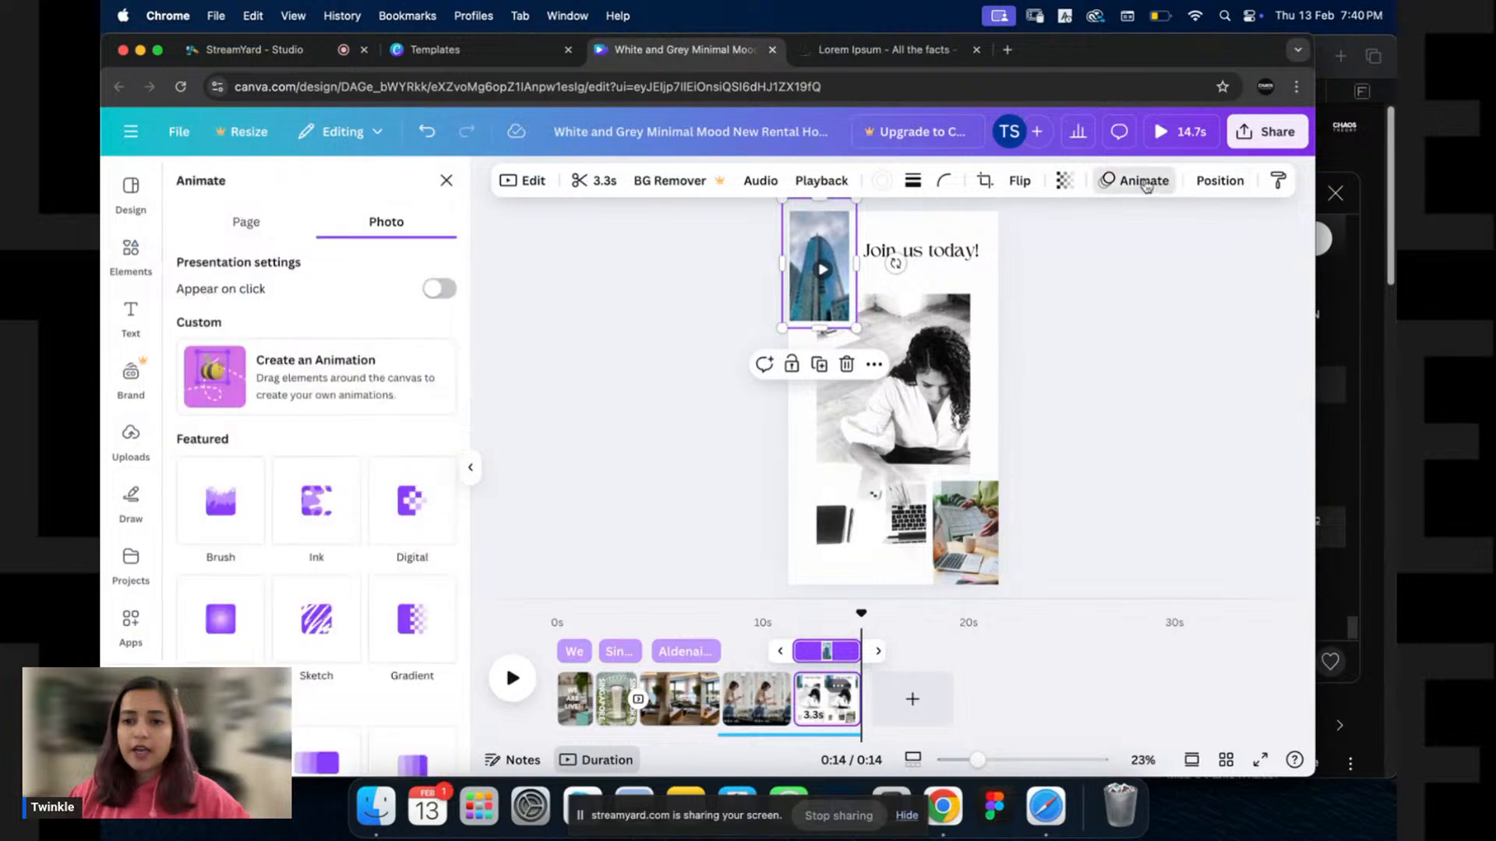
{"action": "scroll", "coordinate": [301, 480], "scroll_direction": "down", "scroll_amount": 5}
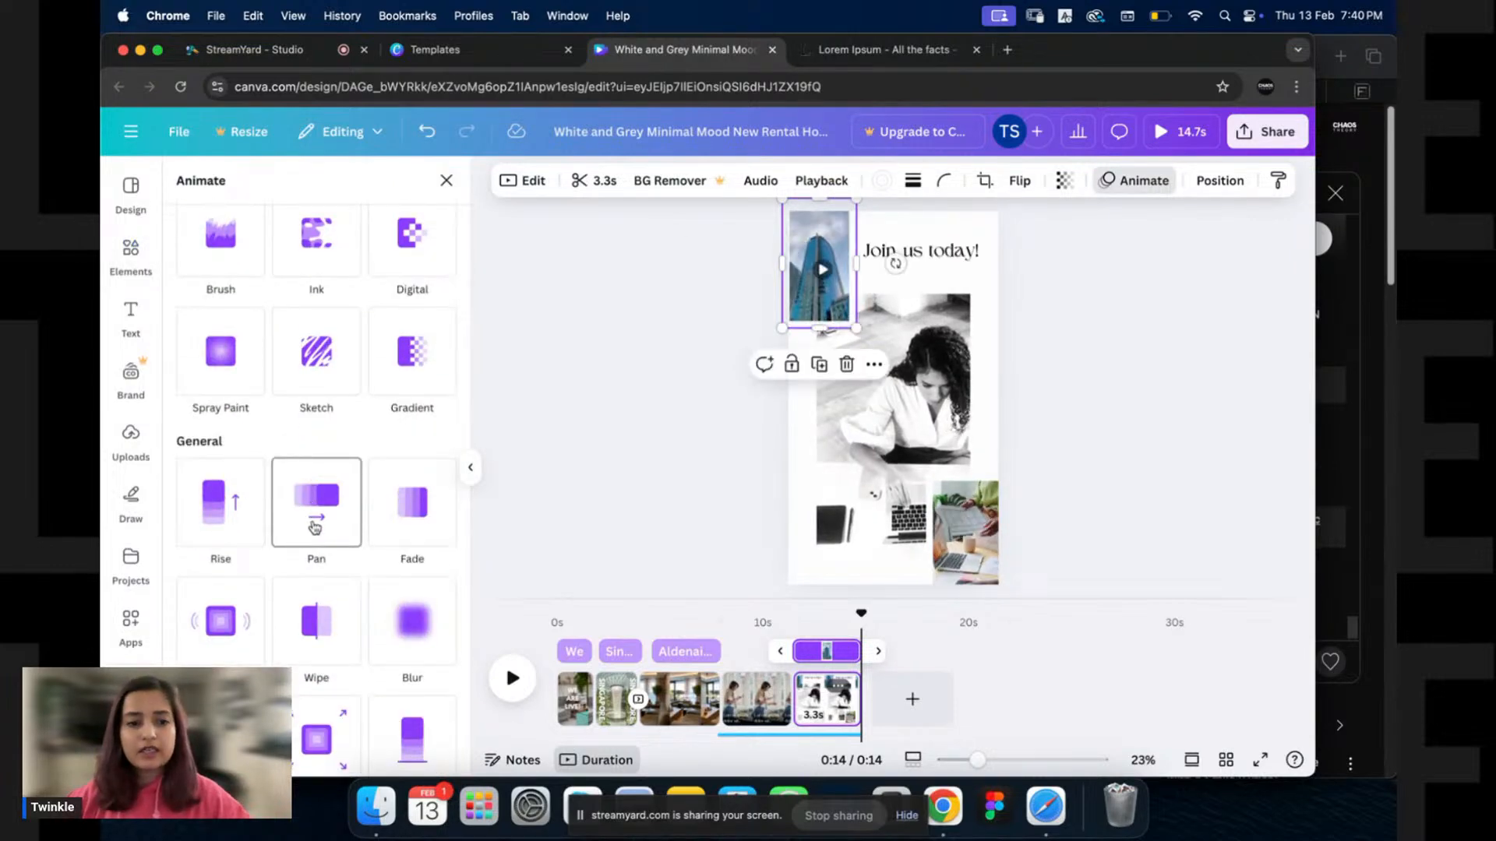
{"action": "left_click", "coordinate": [310, 525]}
{"action": "left_click", "coordinate": [363, 612]}
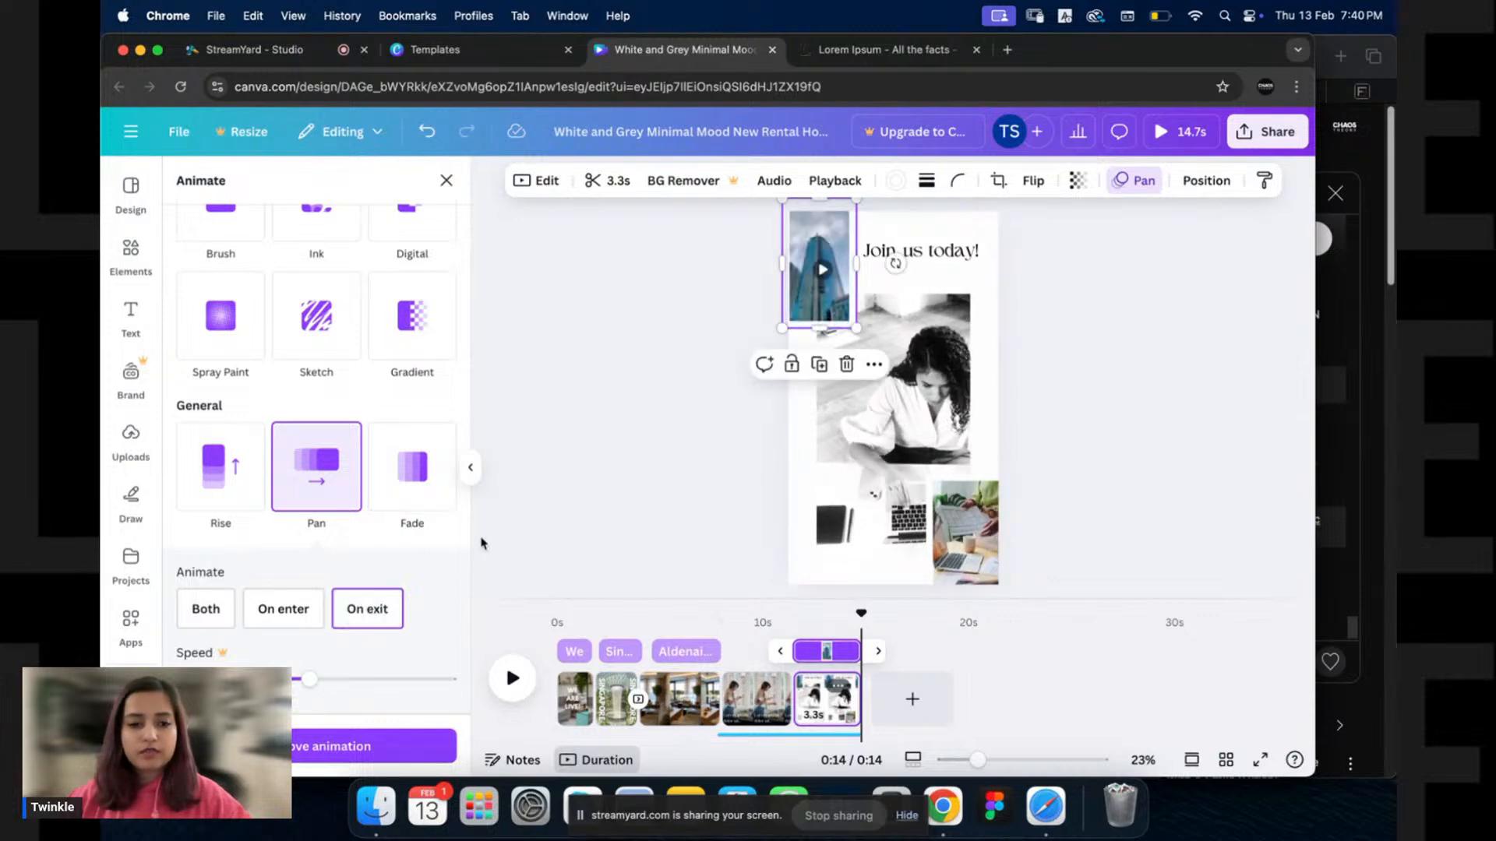
{"action": "left_click", "coordinate": [206, 608]}
Apply the Pan animation on both enter and exit to the color desk clip, and play the reel from the 11-second mark.
{"action": "left_click", "coordinate": [957, 520]}
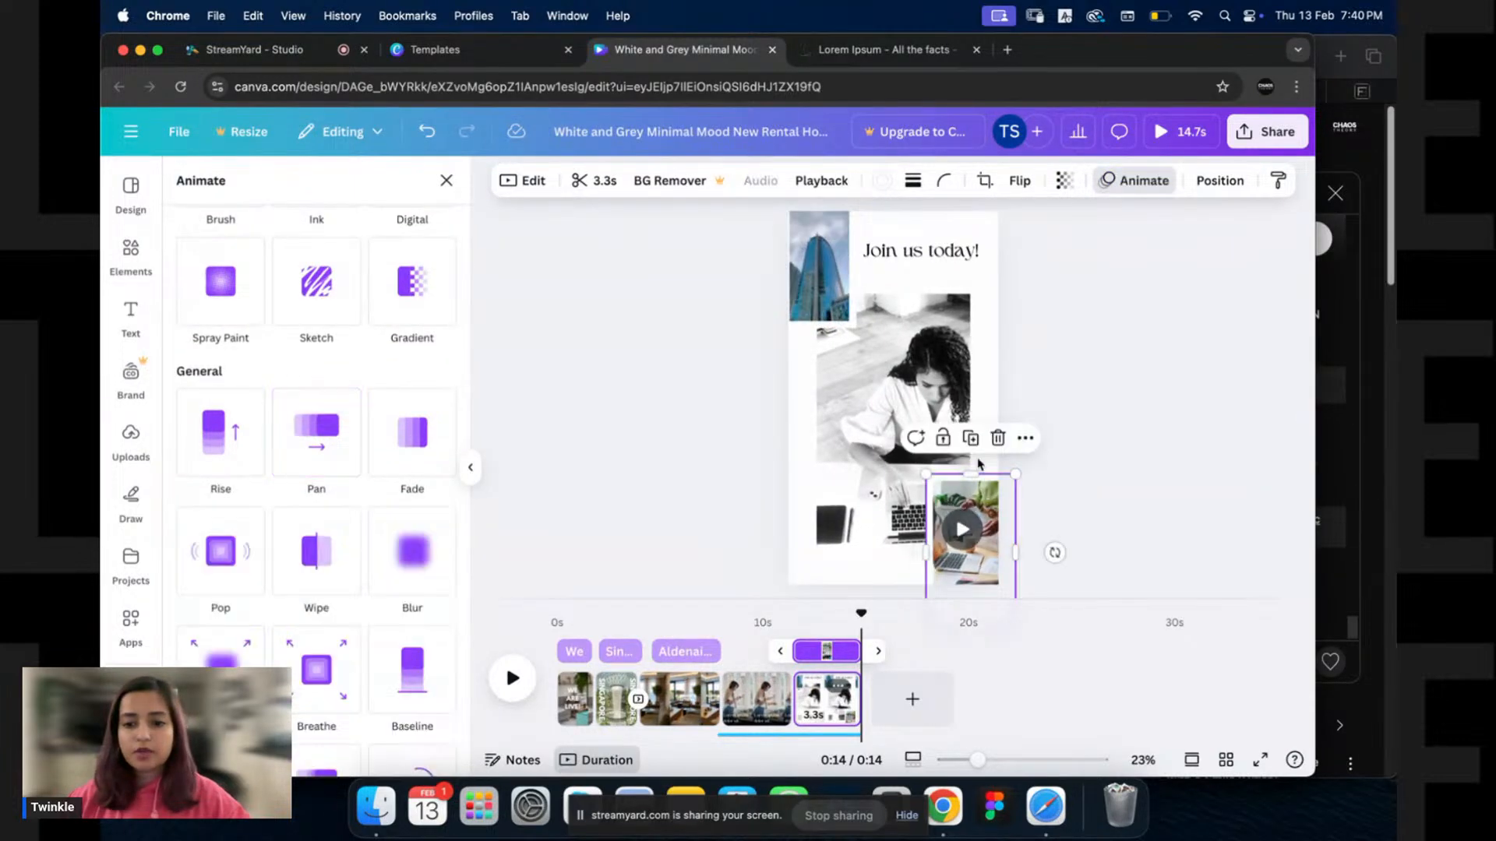
{"action": "left_click", "coordinate": [325, 460]}
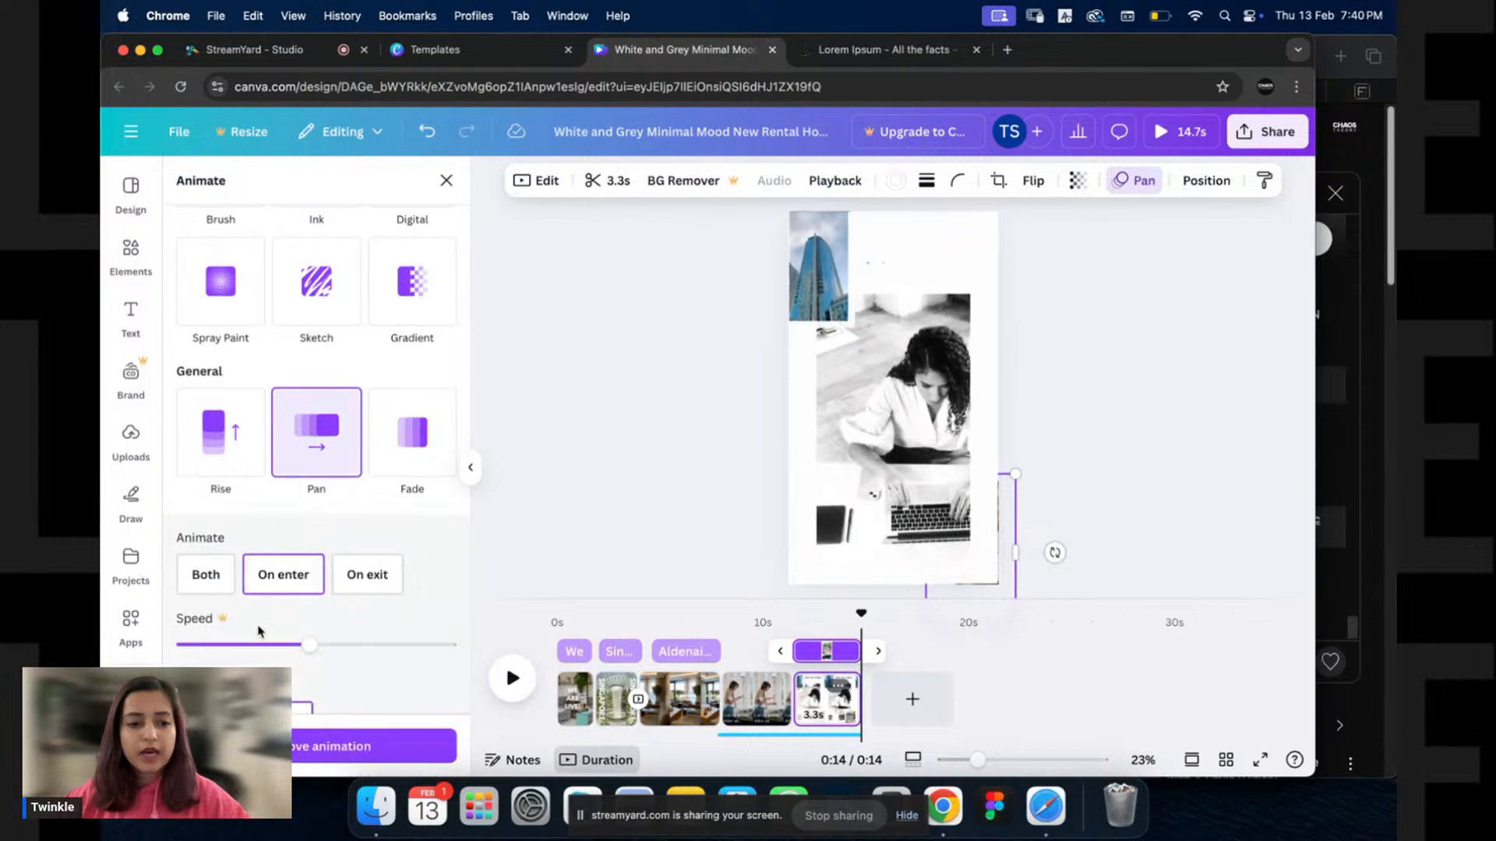
{"action": "left_click", "coordinate": [200, 574]}
{"action": "left_click", "coordinate": [811, 559]}
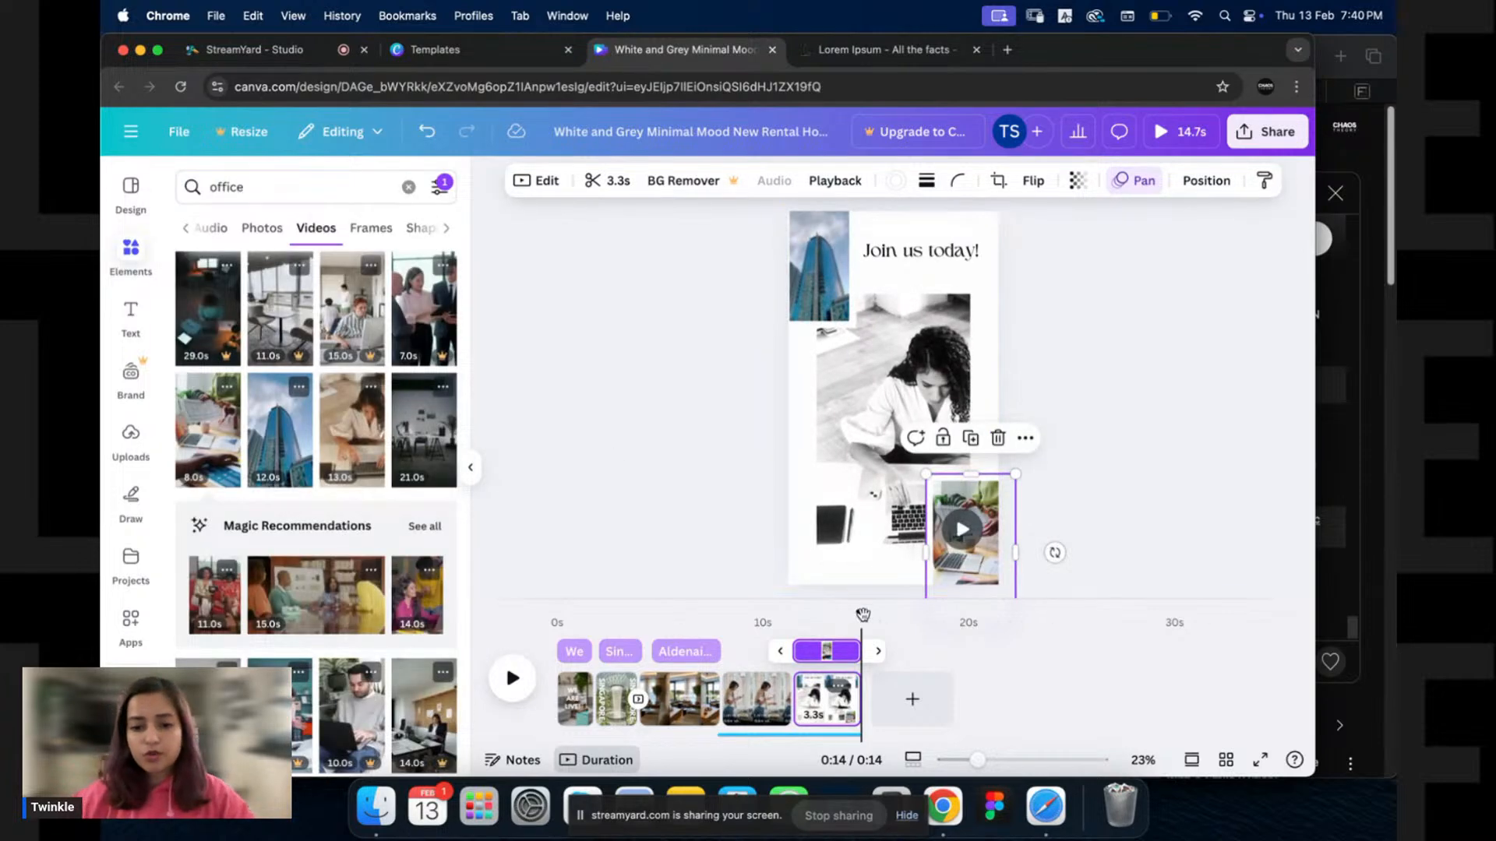
{"action": "left_click_drag", "start_coordinate": [861, 613], "coordinate": [793, 613]}
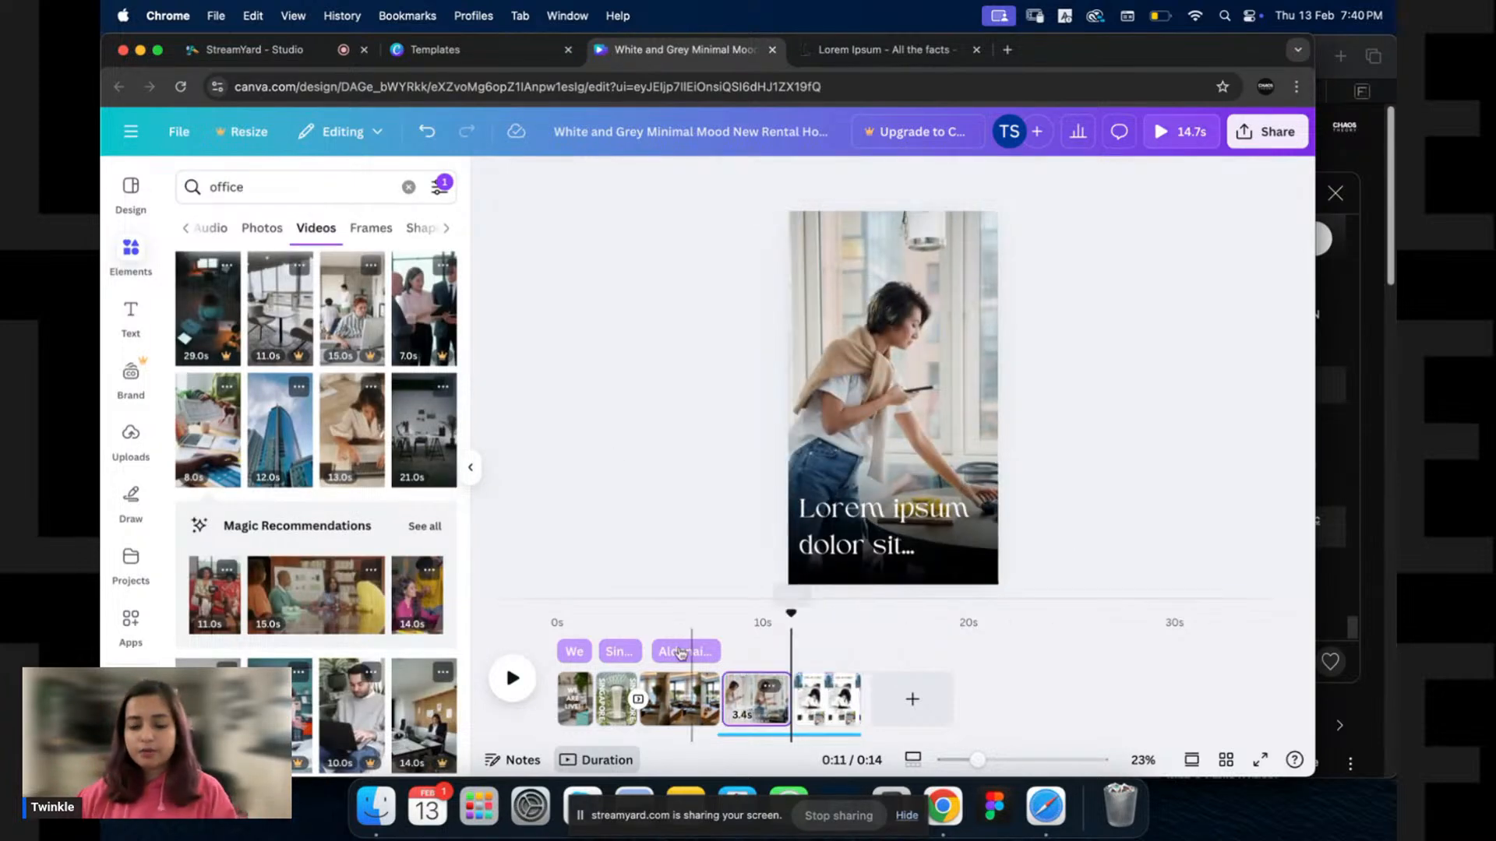
{"action": "left_click", "coordinate": [510, 677]}
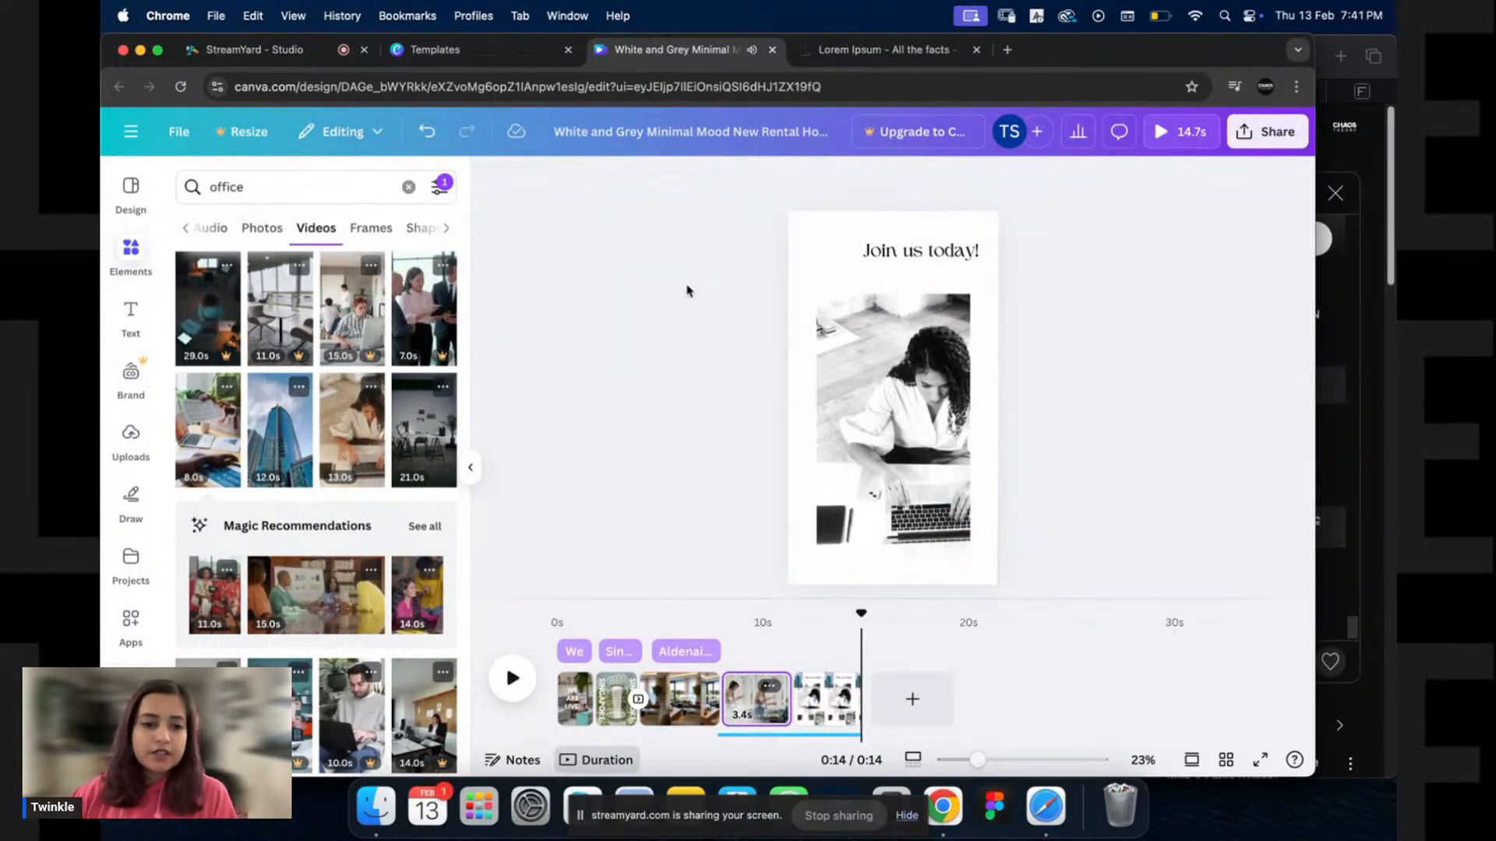
Narrow the browser window to reveal the YouTube live chat, read the latest viewer questions, and return to the Canva design.
{"action": "left_click_drag", "start_coordinate": [1314, 299], "coordinate": [1001, 312]}
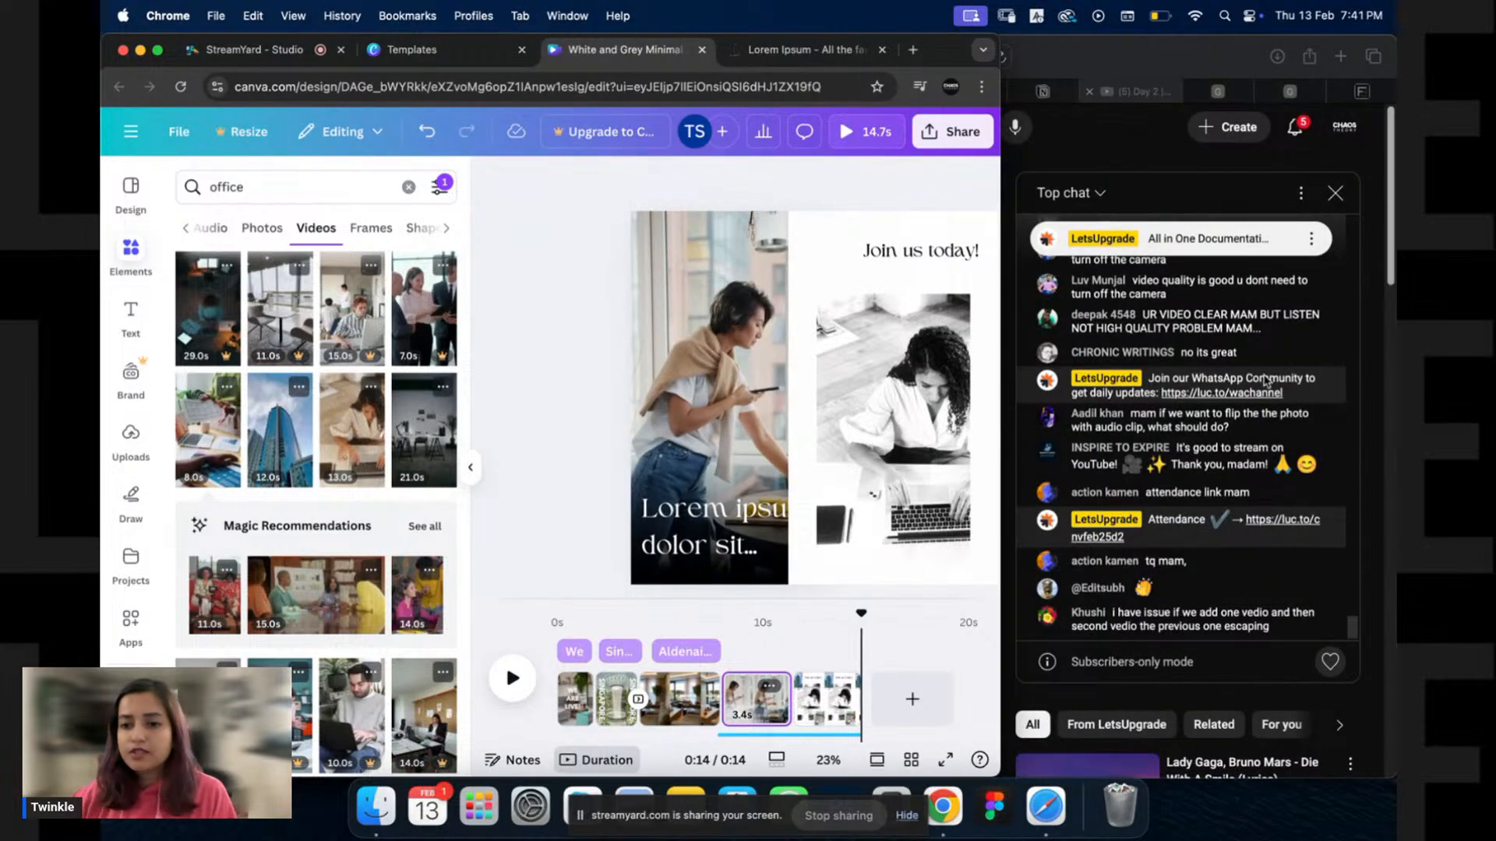
{"action": "left_click", "coordinate": [1180, 413]}
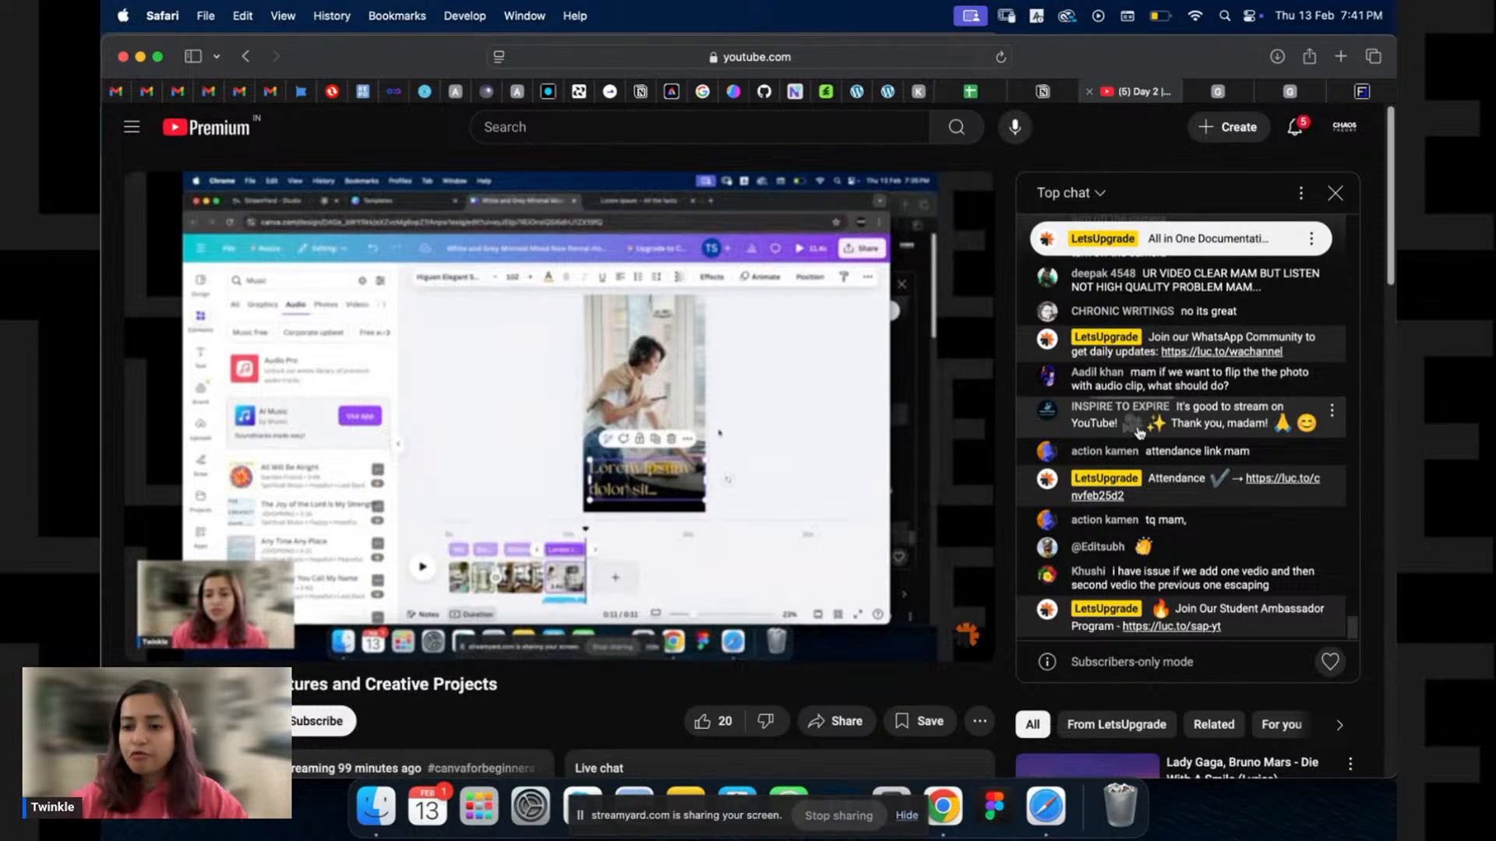
{"action": "key", "text": "super+Tab"}
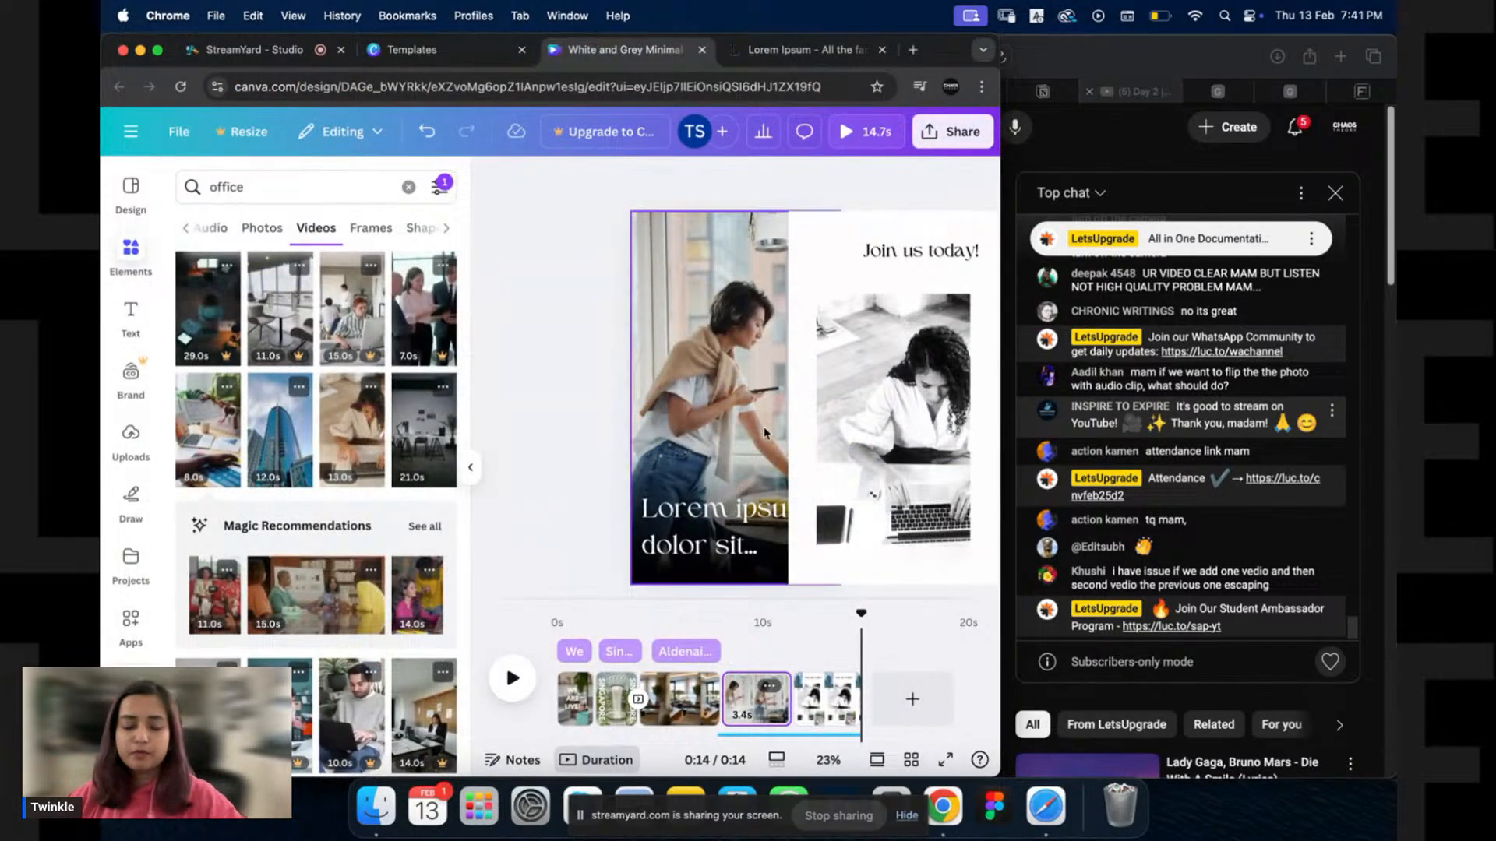
Show the horizontal and vertical flip options for the black-and-white clip without applying either.
{"action": "left_click", "coordinate": [852, 401]}
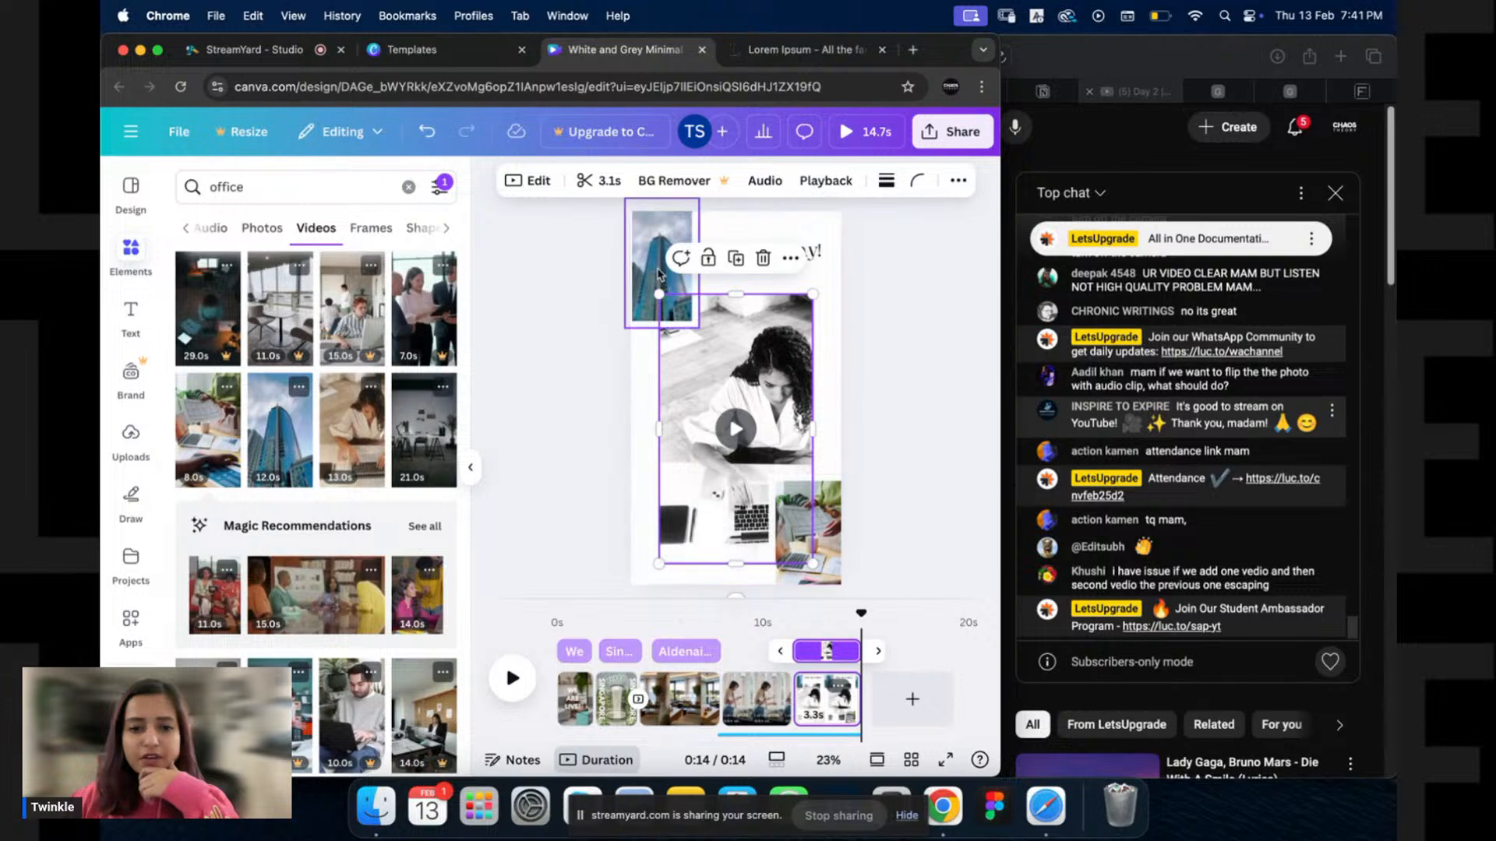
{"action": "left_click", "coordinate": [958, 184]}
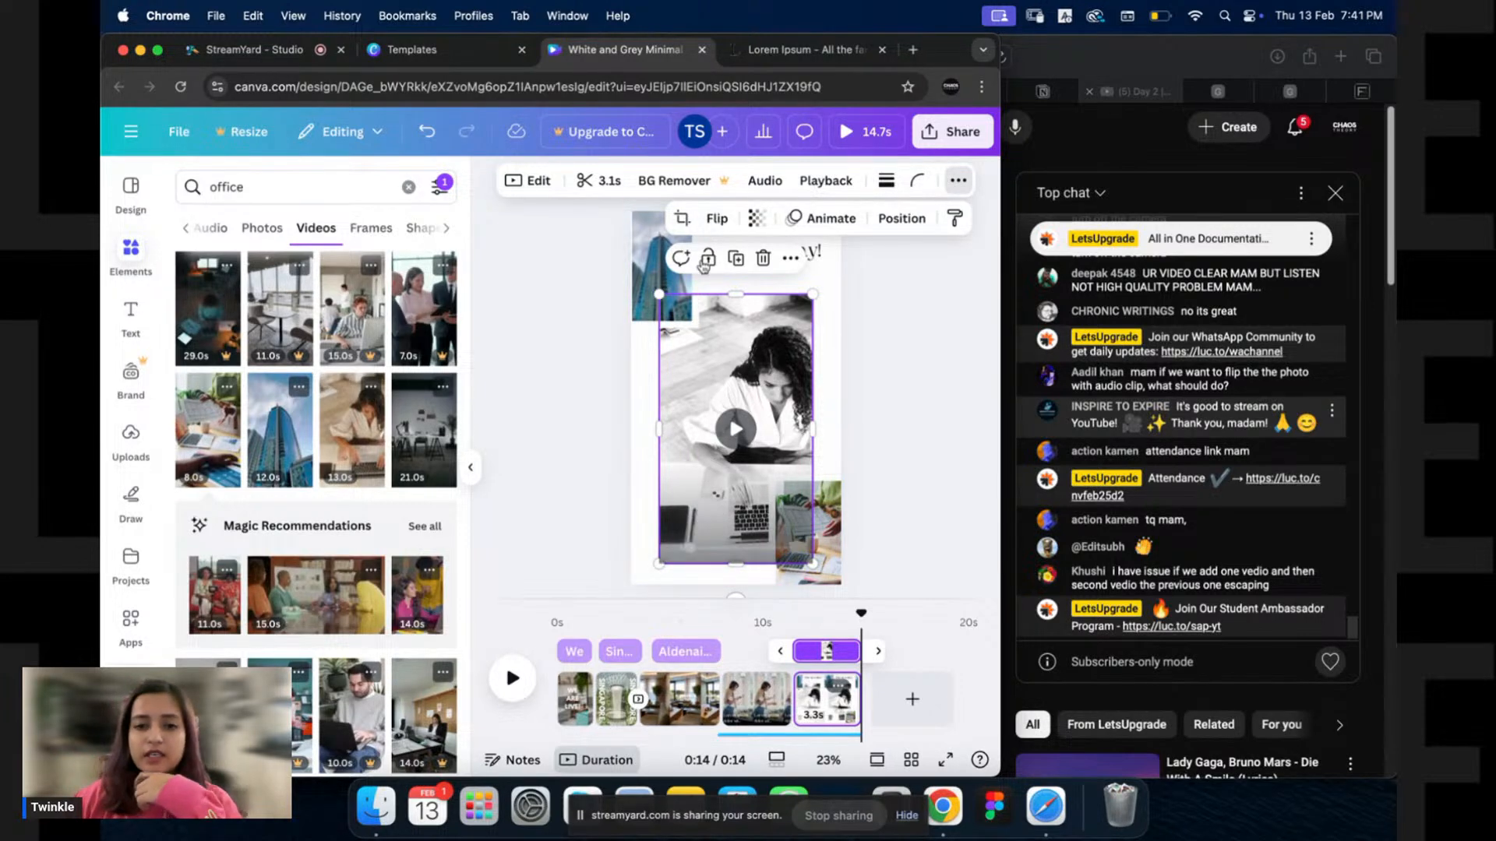
{"action": "left_click", "coordinate": [716, 222]}
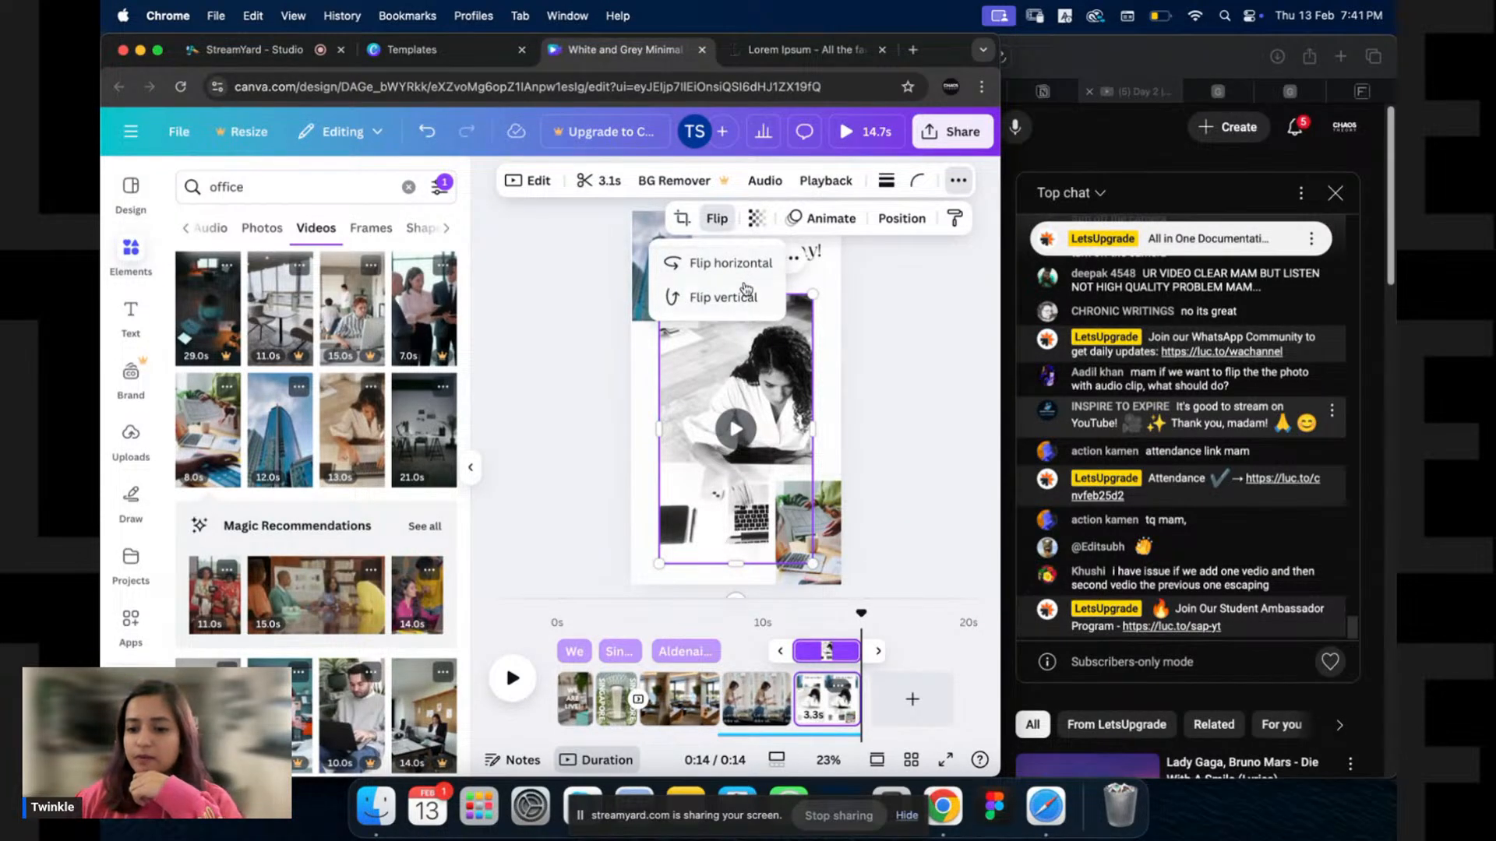
{"action": "left_click", "coordinate": [894, 405]}
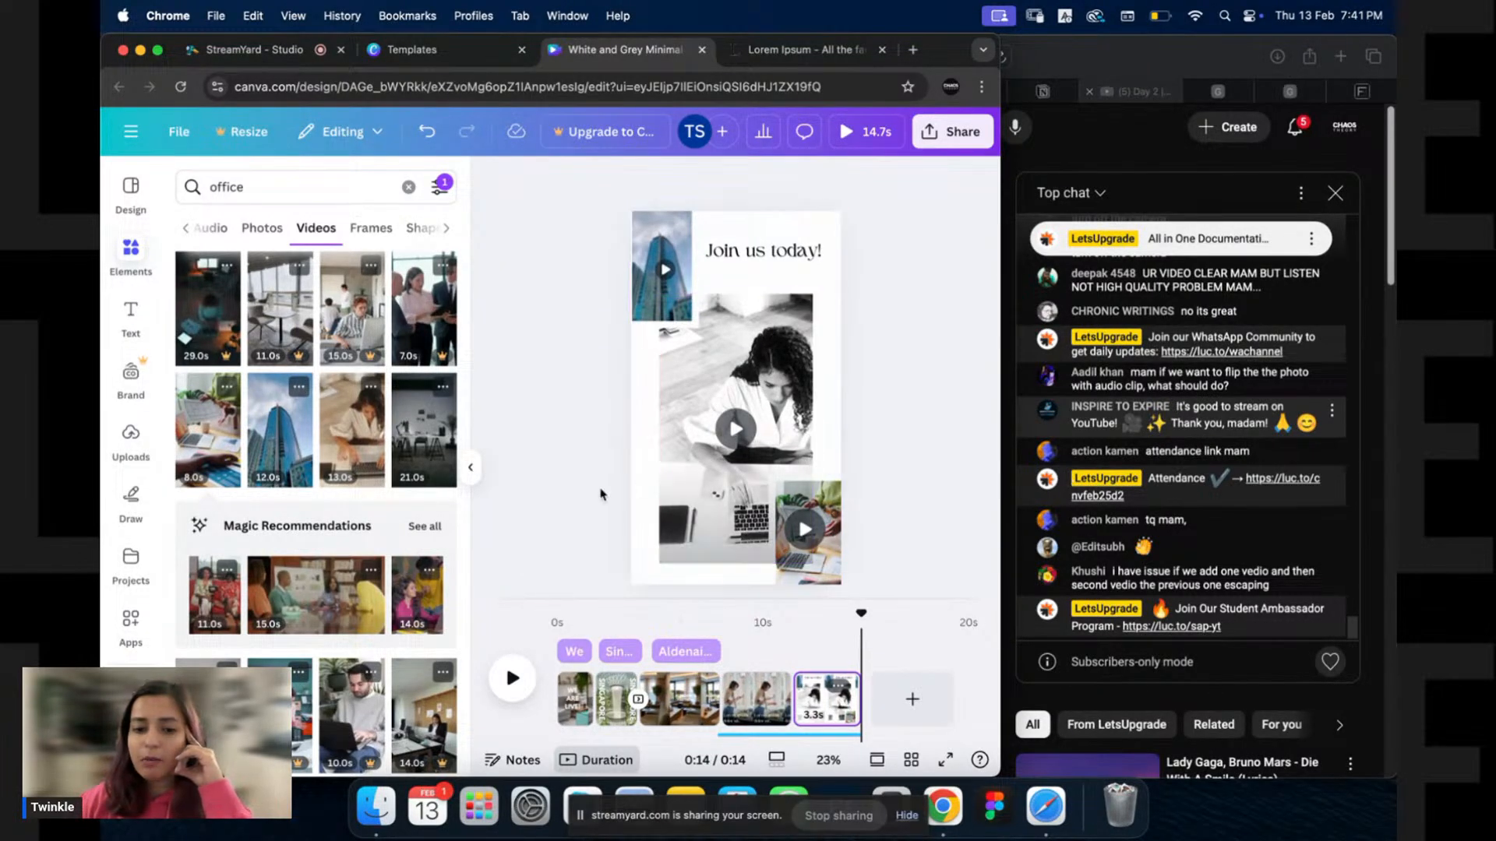
Try placing the 8-second desk video over the black-and-white clip on the collage page and undo the replacement.
{"action": "left_click_drag", "start_coordinate": [354, 427], "coordinate": [308, 450]}
{"action": "mouse_move", "coordinate": [209, 437]}
{"action": "left_mouse_down"}
{"action": "mouse_move", "coordinate": [664, 429]}
{"action": "mouse_move", "coordinate": [358, 433]}
{"action": "mouse_move", "coordinate": [236, 442]}
{"action": "mouse_move", "coordinate": [219, 460]}
{"action": "left_mouse_up"}
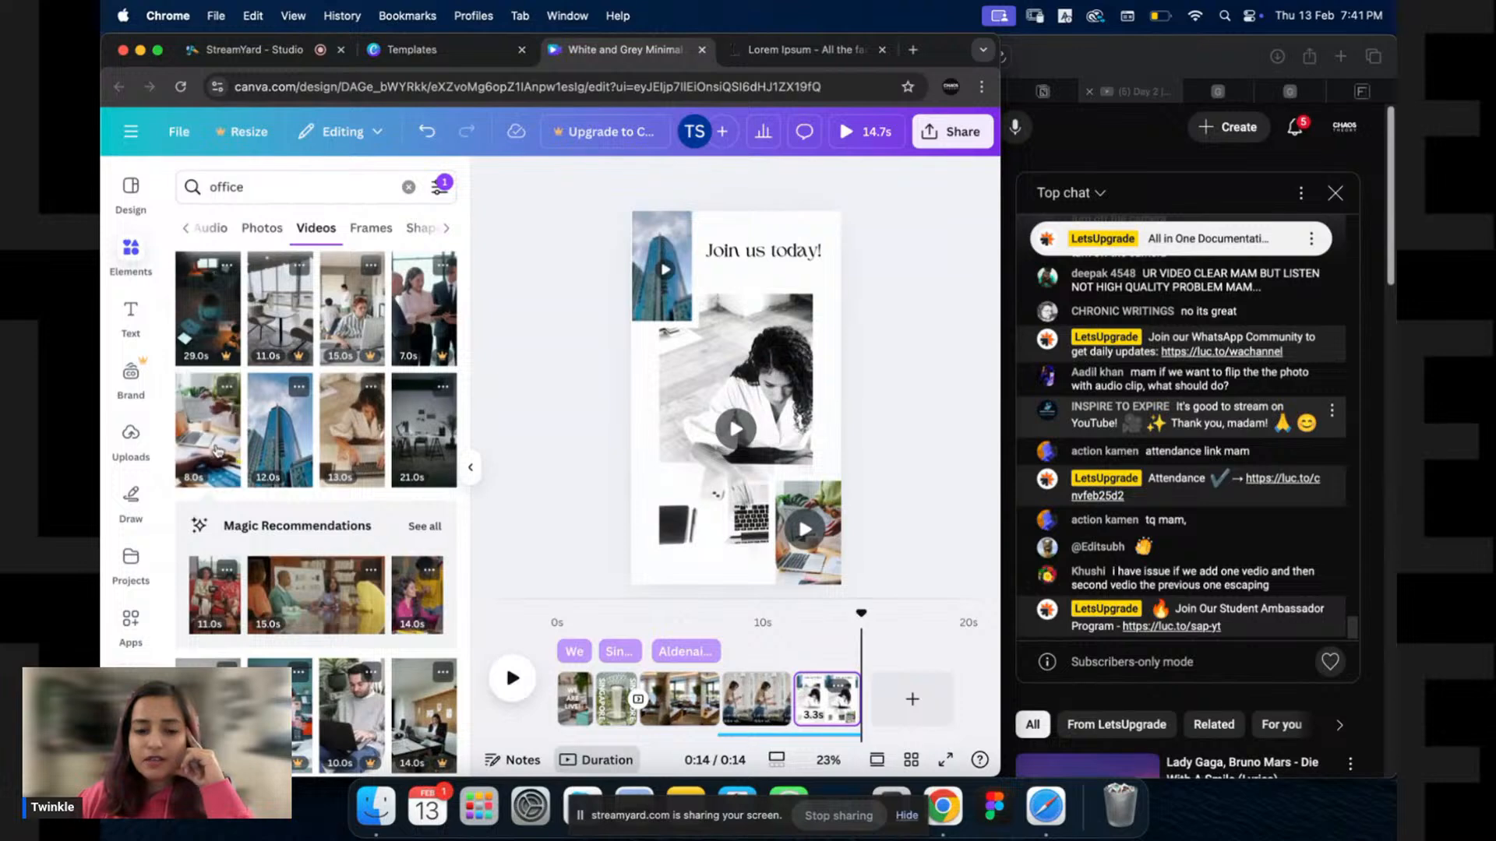
{"action": "left_click", "coordinate": [219, 459]}
{"action": "left_click_drag", "start_coordinate": [721, 373], "coordinate": [789, 406]}
{"action": "key", "text": "Delete"}
{"action": "left_click_drag", "start_coordinate": [191, 443], "coordinate": [685, 380]}
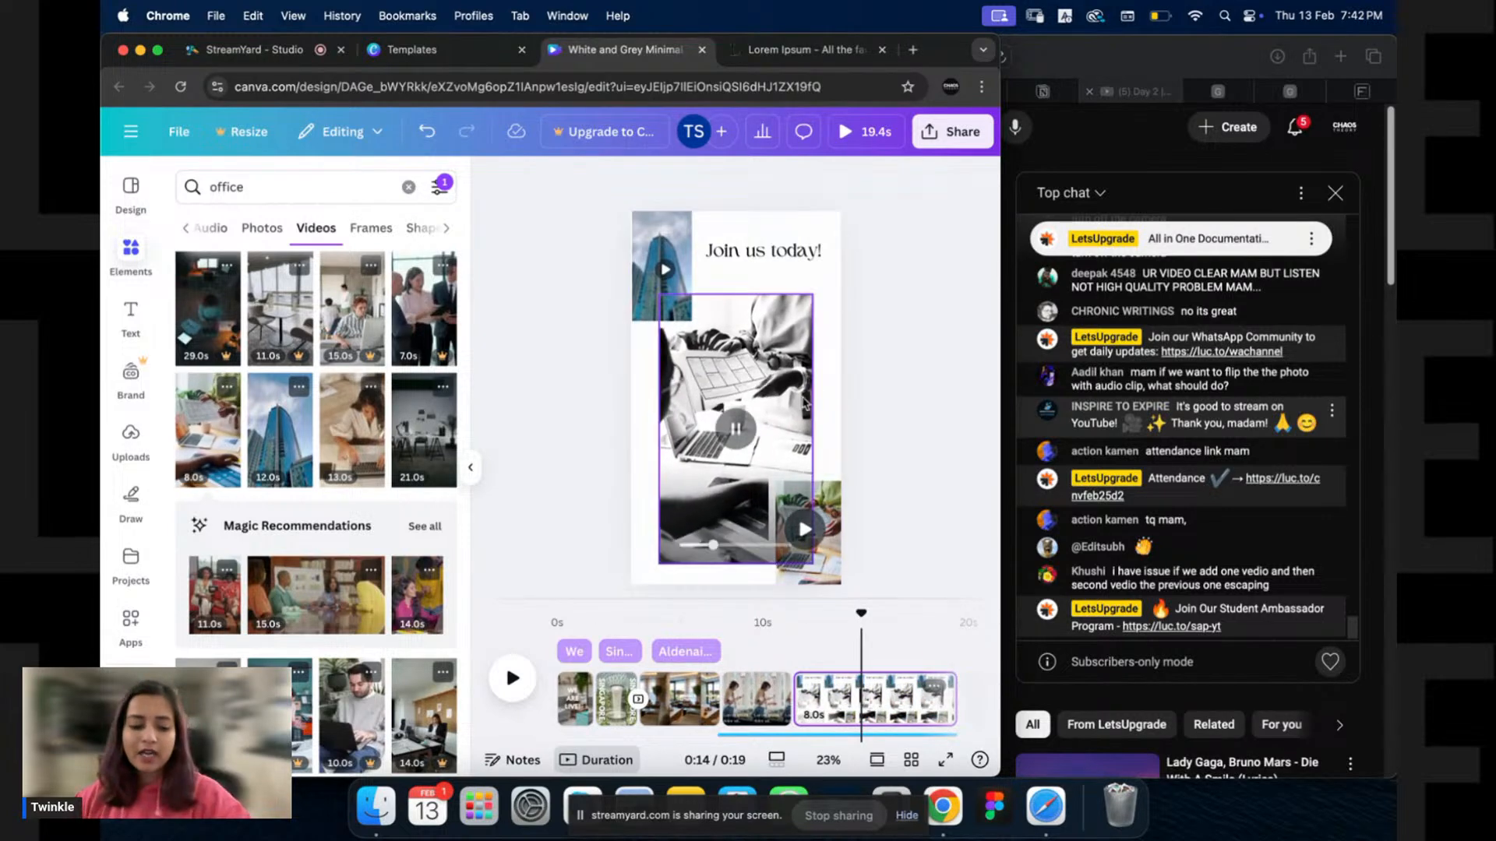
{"action": "key", "text": "super+z"}
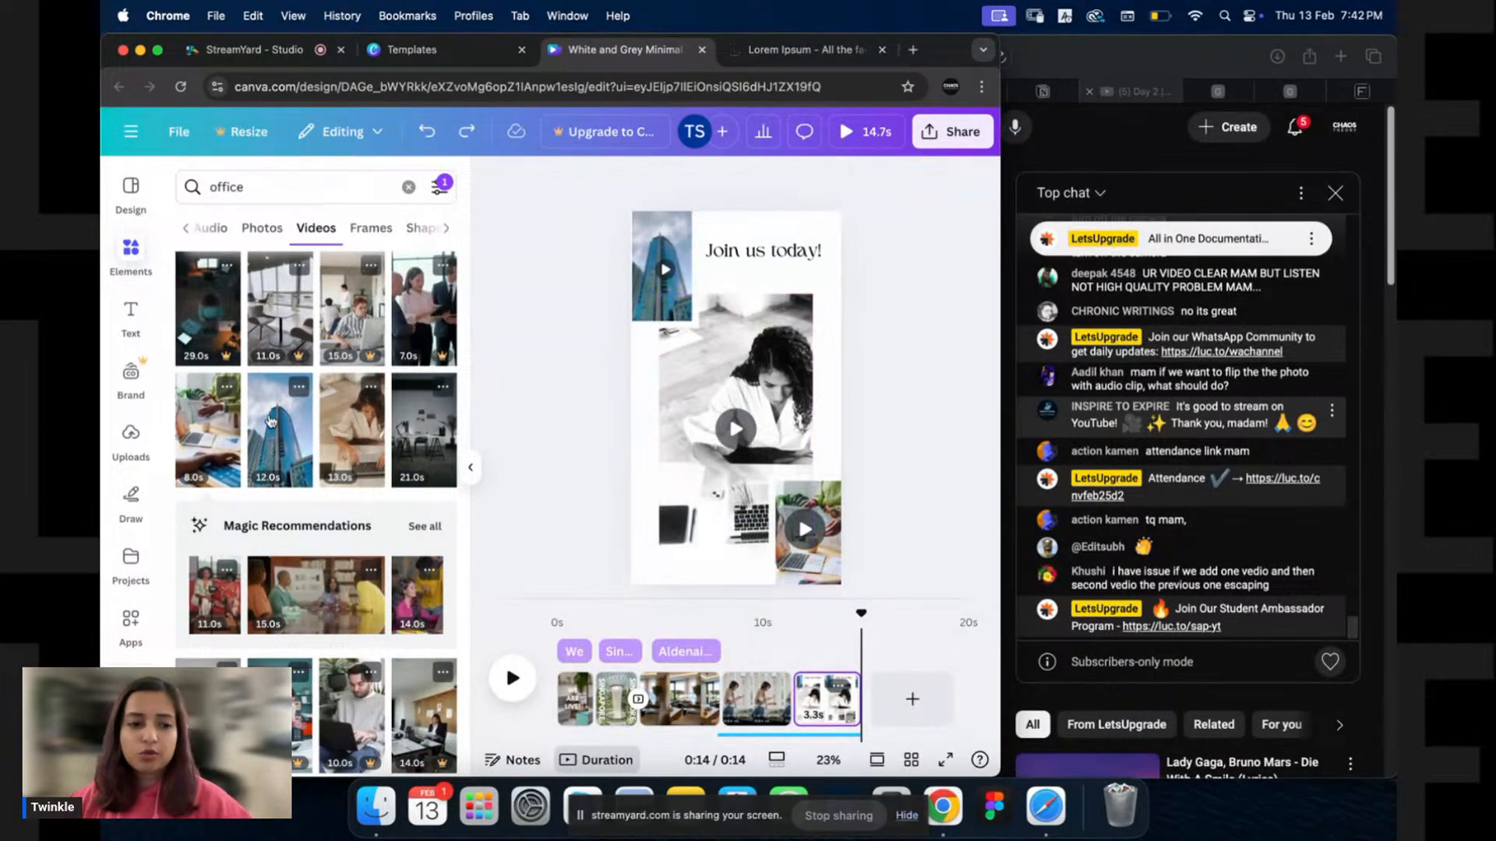
Try adding the 8-second desk video without placing it over the existing clip, and undo it.
{"action": "left_click_drag", "start_coordinate": [206, 433], "coordinate": [578, 392]}
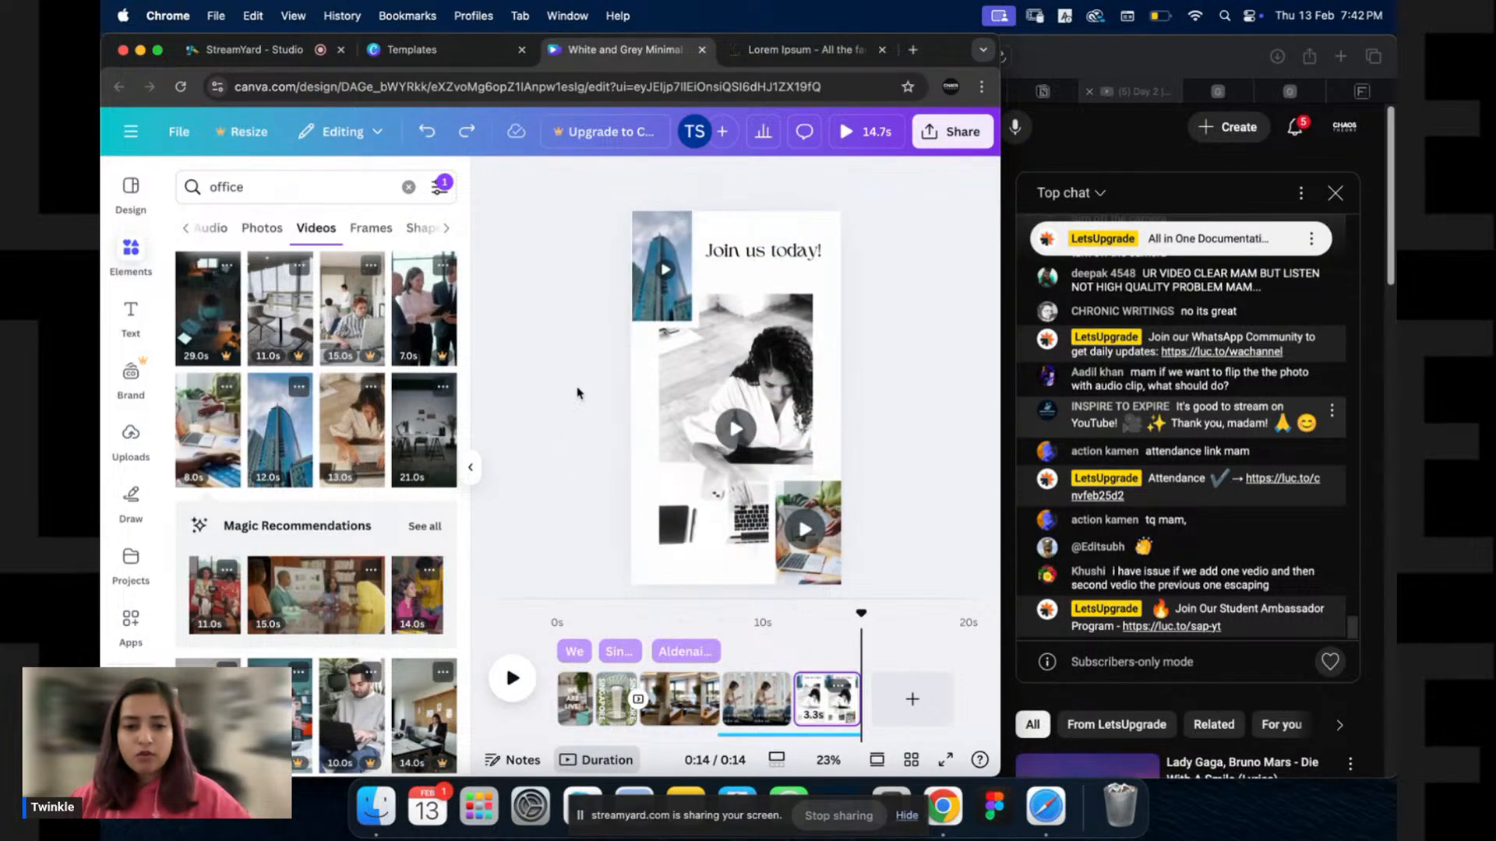
{"action": "left_click", "coordinate": [211, 433]}
{"action": "key", "text": "super+z"}
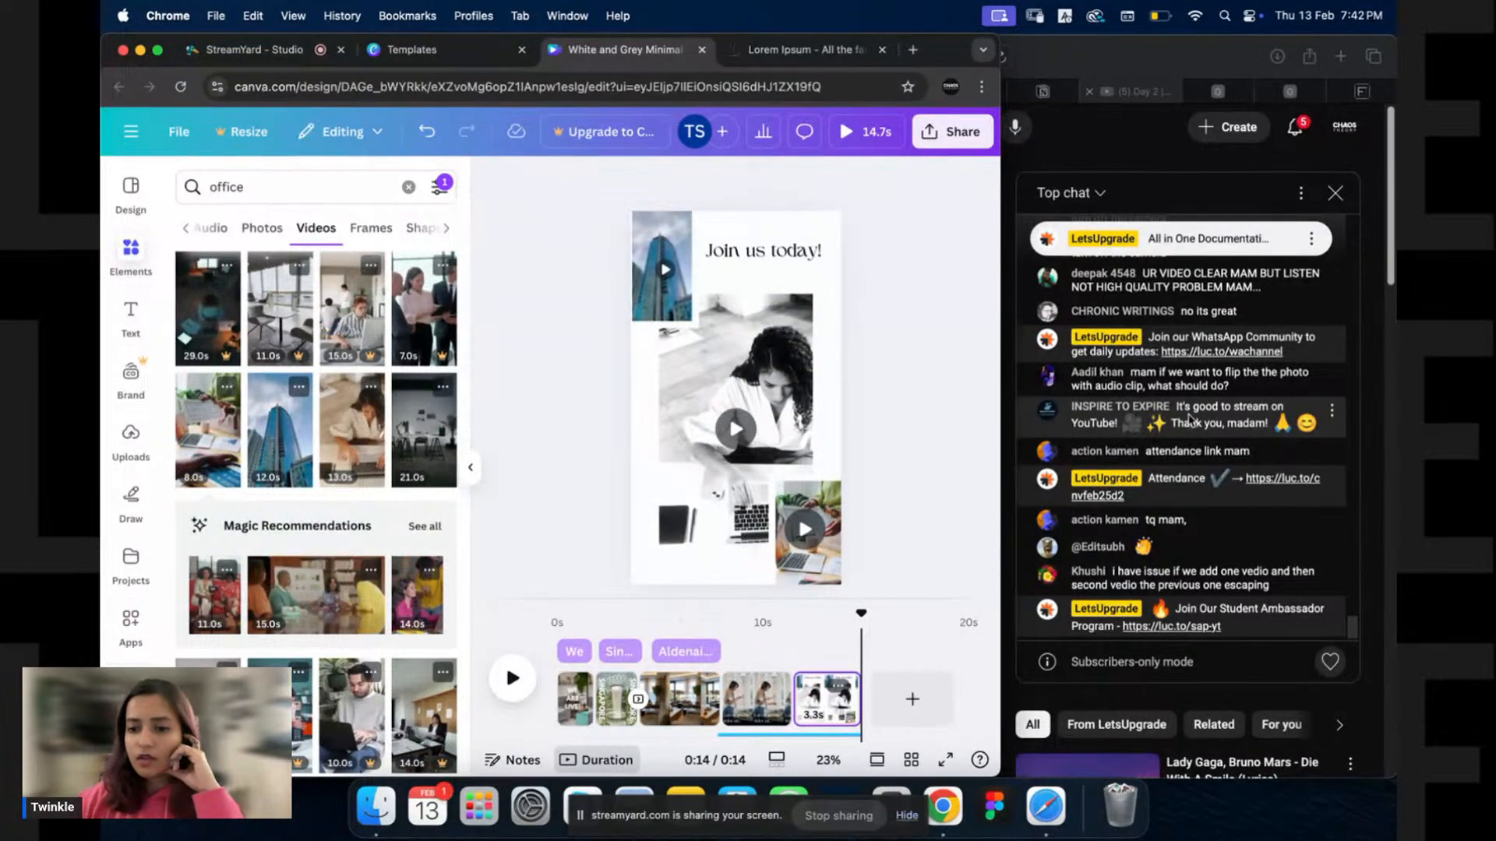
Look back through the earlier live chat messages for viewer questions.
{"action": "scroll", "coordinate": [1186, 445], "scroll_direction": "up", "scroll_amount": 5}
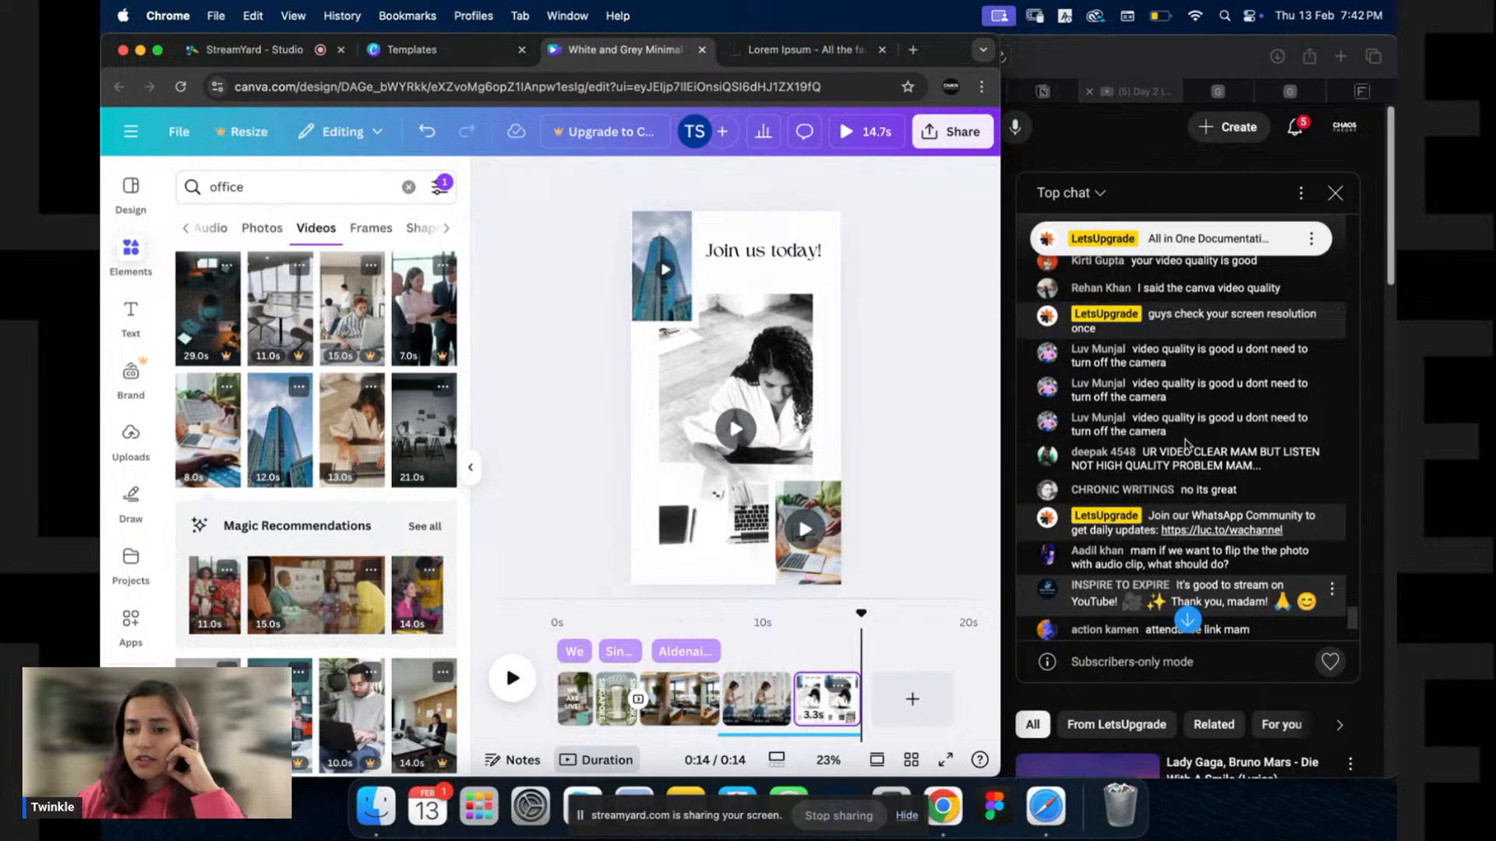
{"action": "scroll", "coordinate": [1186, 458], "scroll_direction": "up", "scroll_amount": 2}
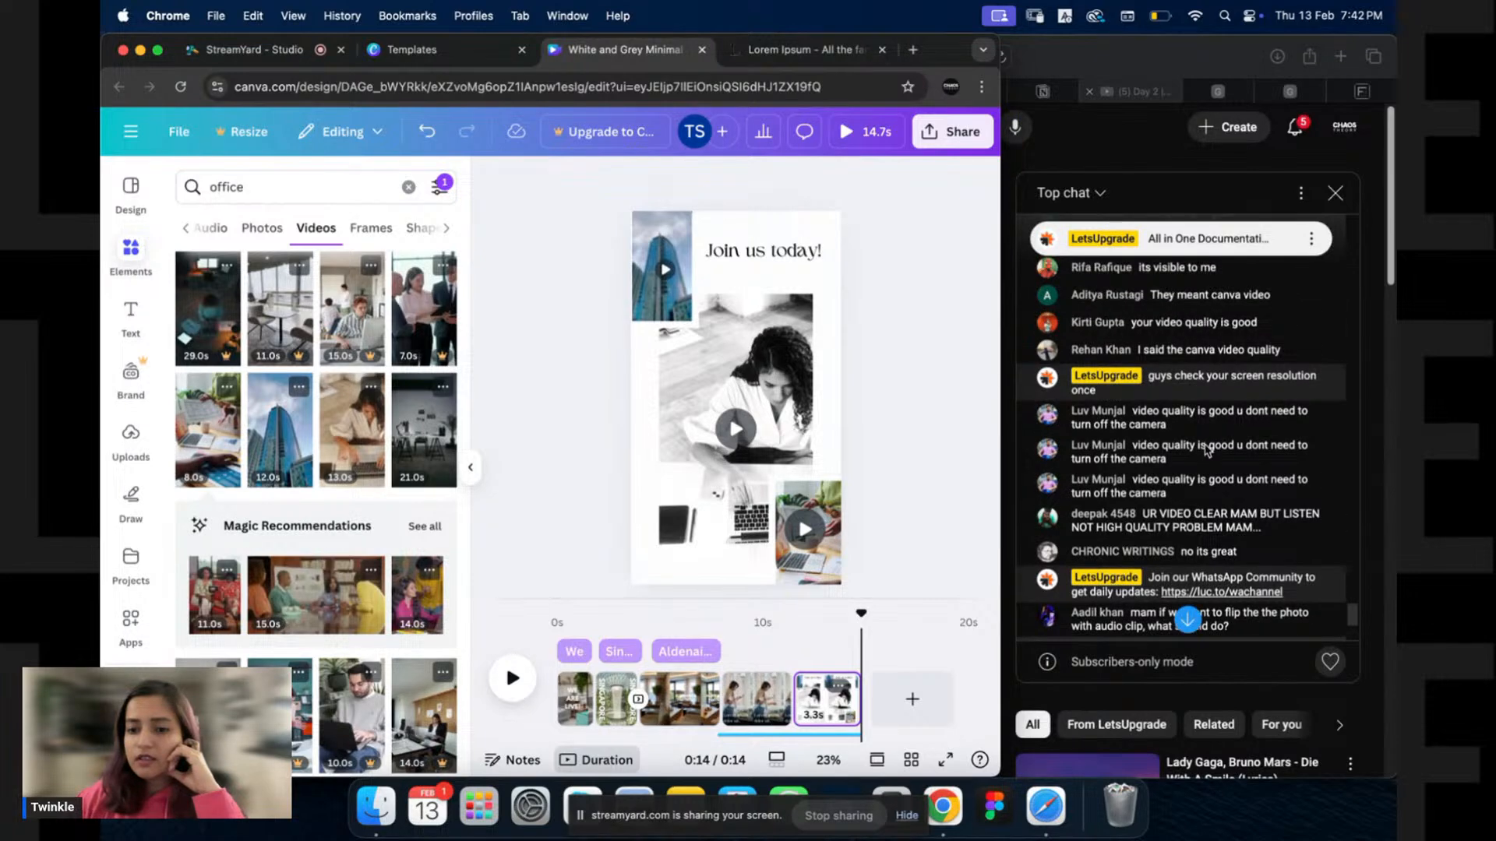
{"action": "scroll", "coordinate": [1202, 460], "scroll_direction": "up", "scroll_amount": 2}
{"action": "scroll", "coordinate": [1212, 466], "scroll_direction": "up", "scroll_amount": 2}
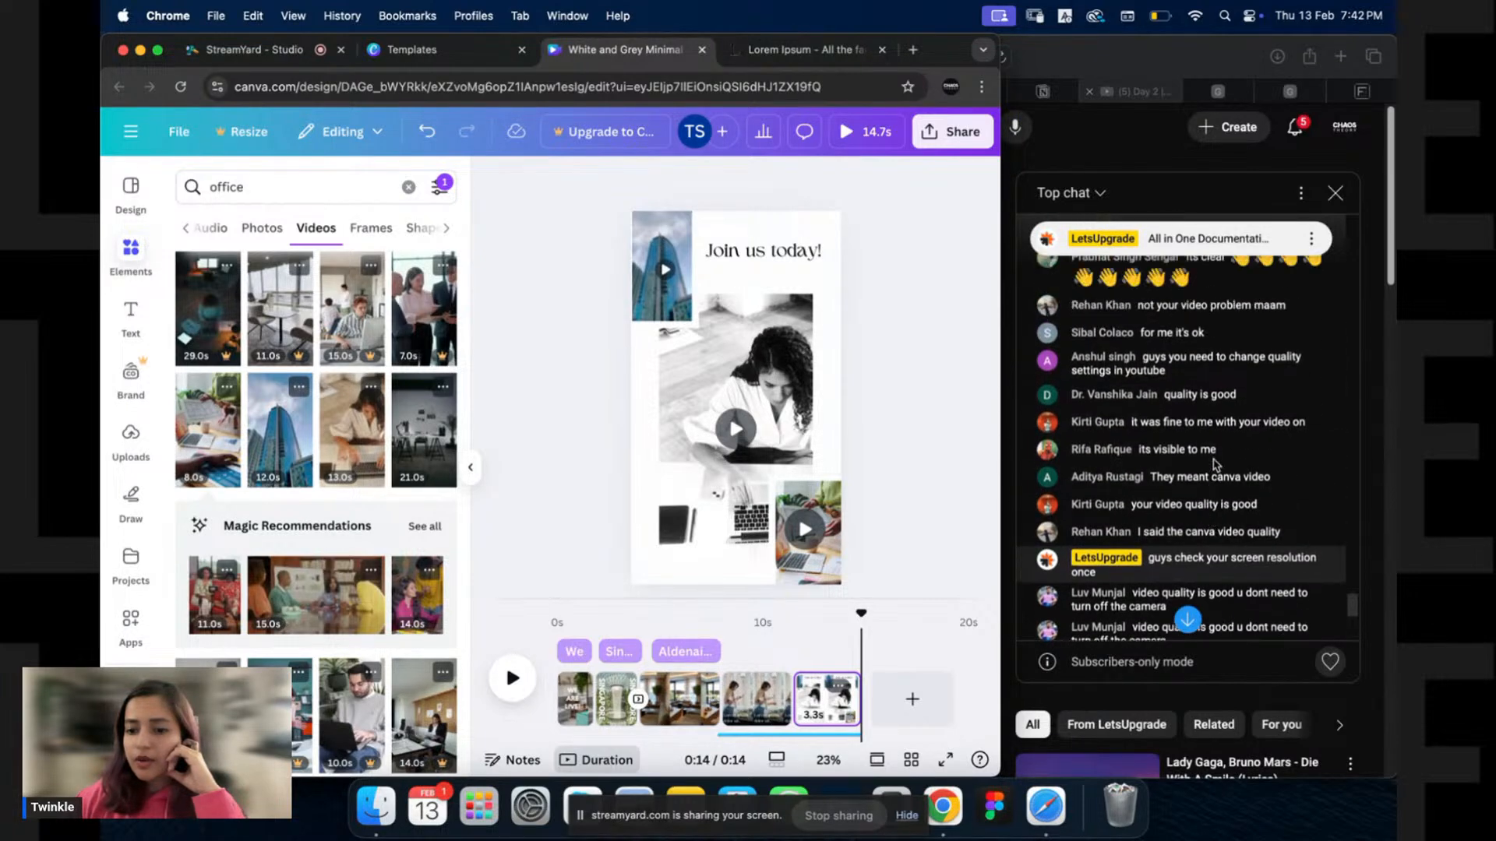
{"action": "scroll", "coordinate": [1221, 446], "scroll_direction": "up", "scroll_amount": 6}
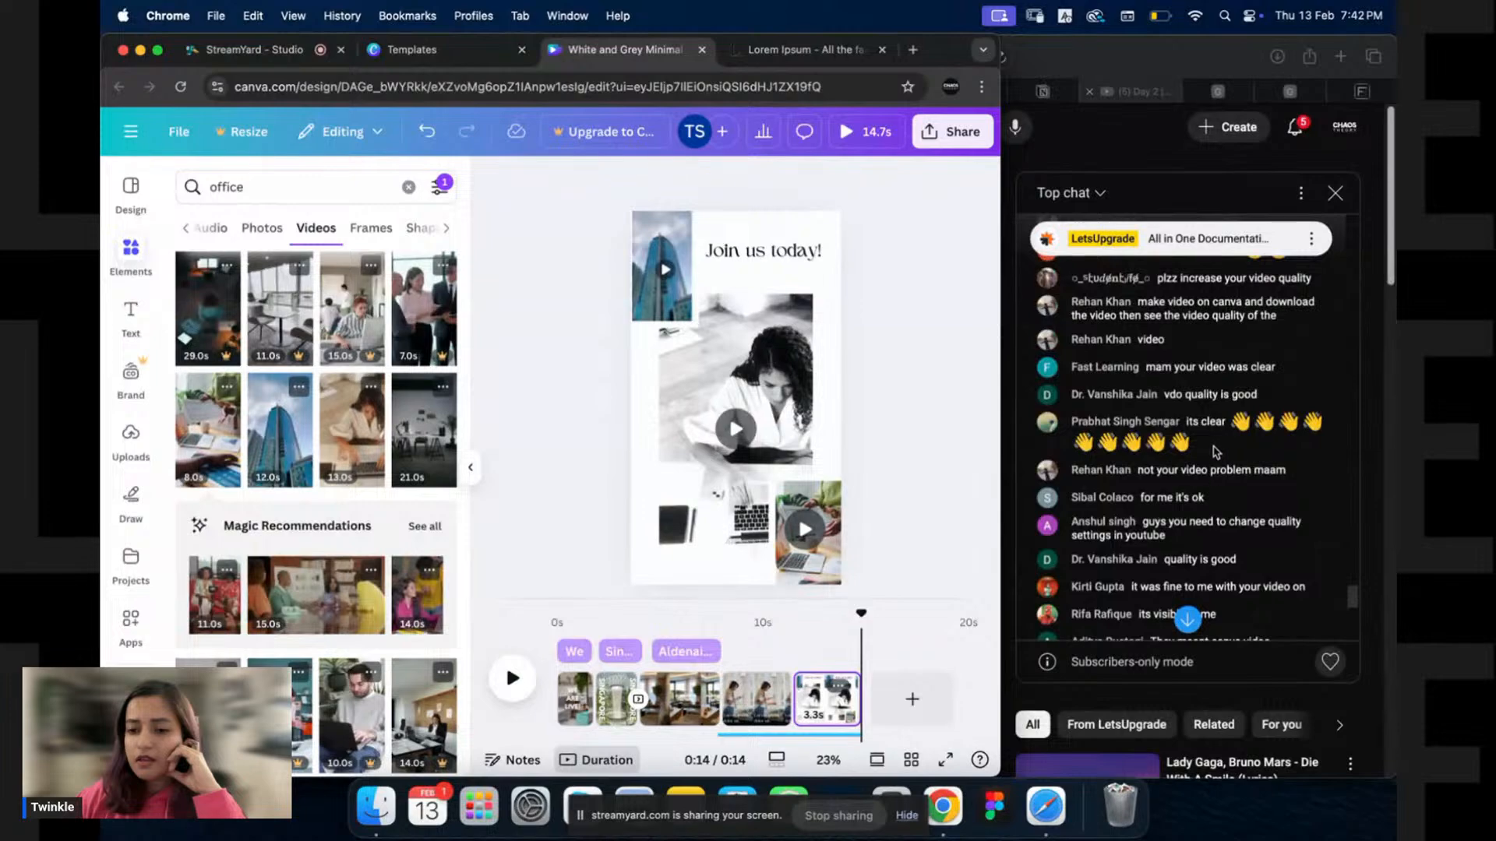
{"action": "scroll", "coordinate": [1221, 448], "scroll_direction": "up", "scroll_amount": 5}
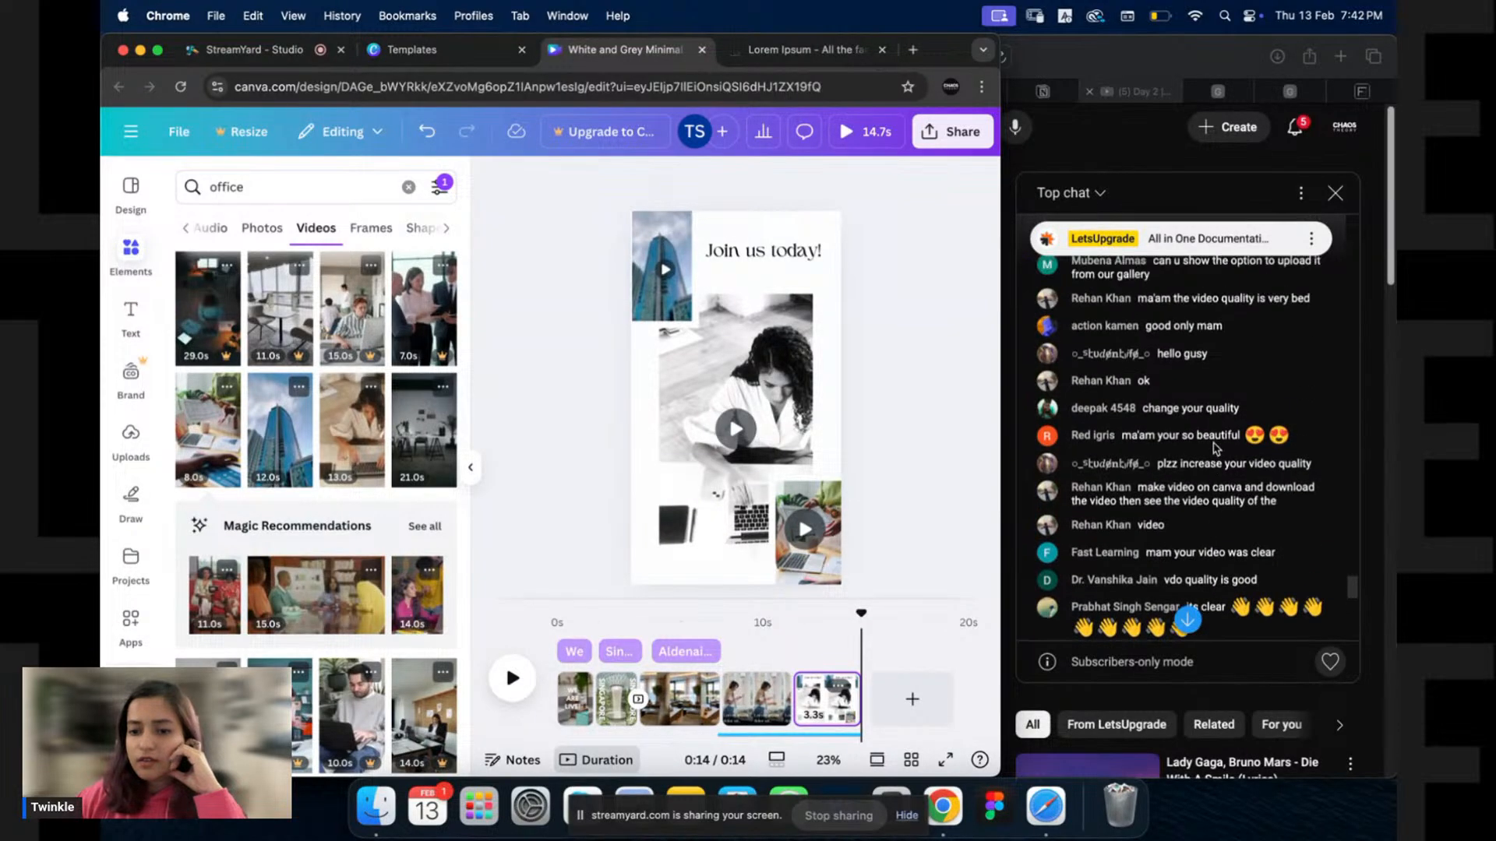
Catch up on the live chat down to the newest viewer messages.
{"action": "scroll", "coordinate": [1214, 468], "scroll_direction": "up", "scroll_amount": 5}
{"action": "scroll", "coordinate": [1212, 454], "scroll_direction": "down", "scroll_amount": 15}
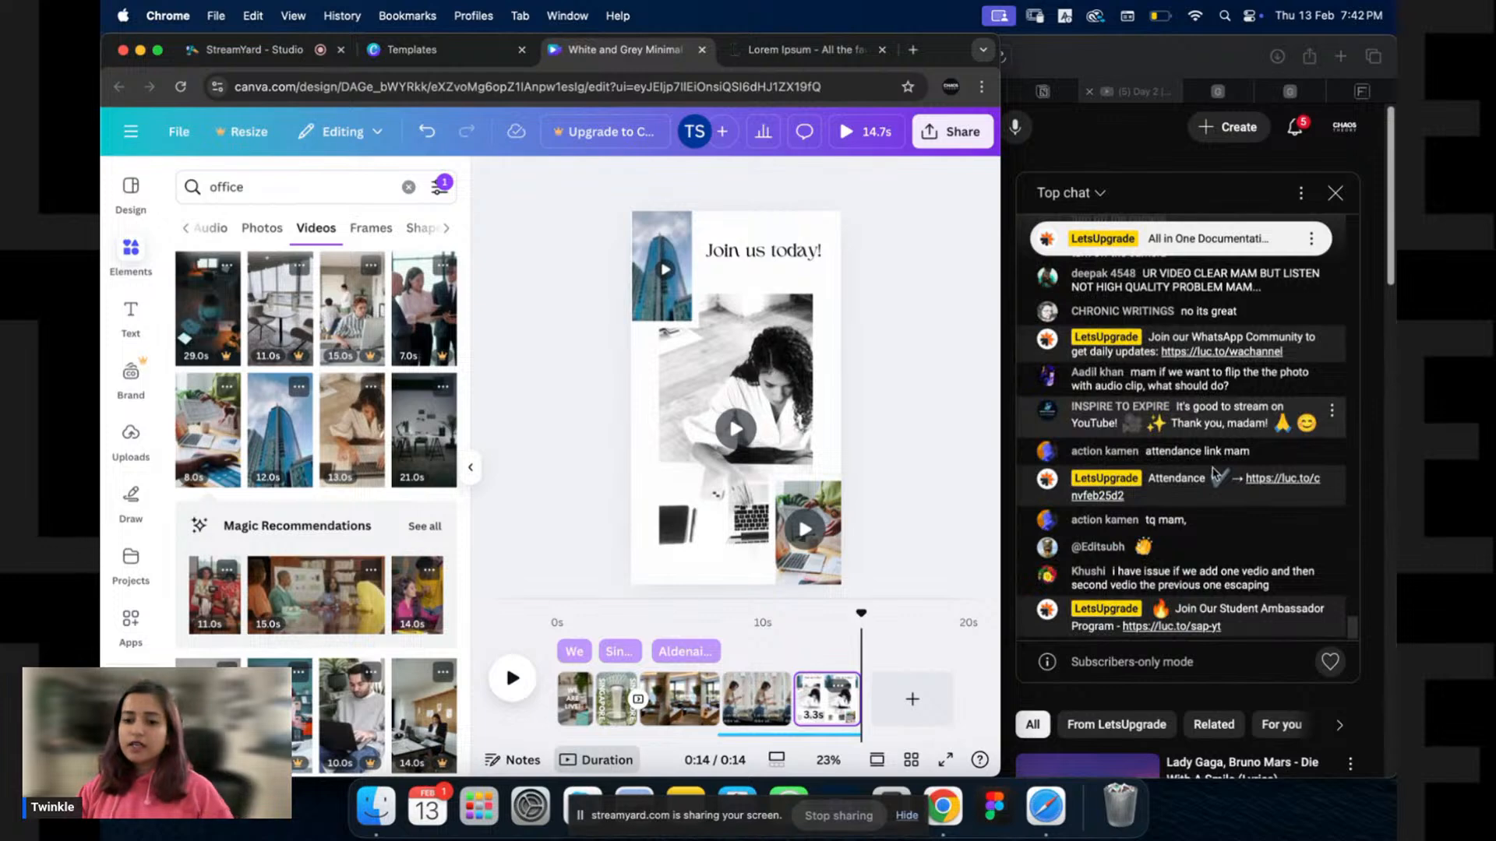
Resize the blue building clip on the "Join us today!" collage page to about 395 by 693, and deselect it.
{"action": "left_click", "coordinate": [651, 234]}
{"action": "left_click", "coordinate": [623, 201]}
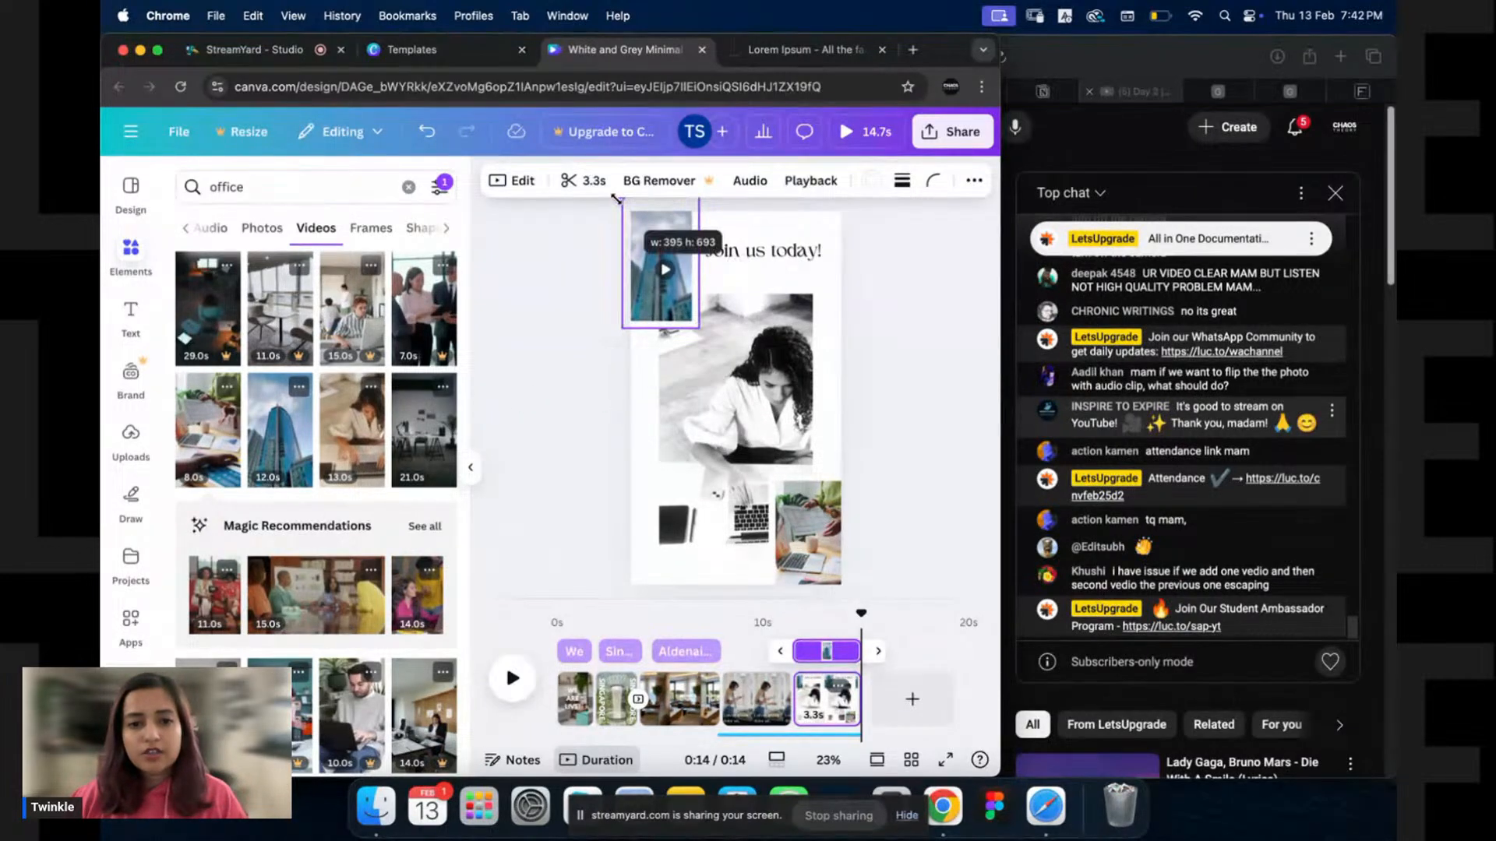
{"action": "left_click", "coordinate": [586, 402]}
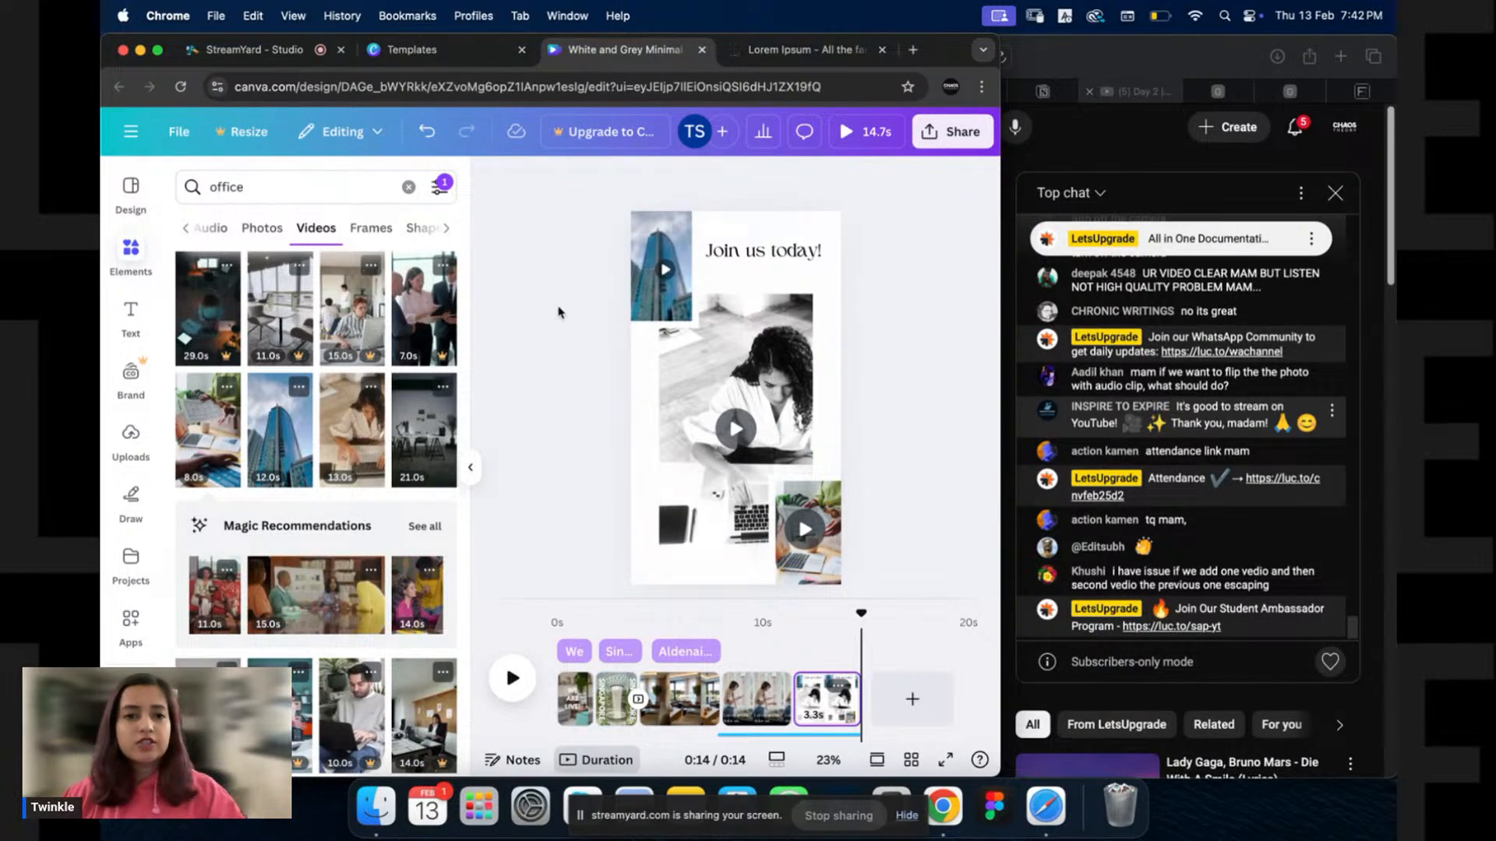
Leave the reel template preview and create a blank YouTube Thumbnail design from the social media formats.
{"action": "key", "text": "ctrl+shift+Tab"}
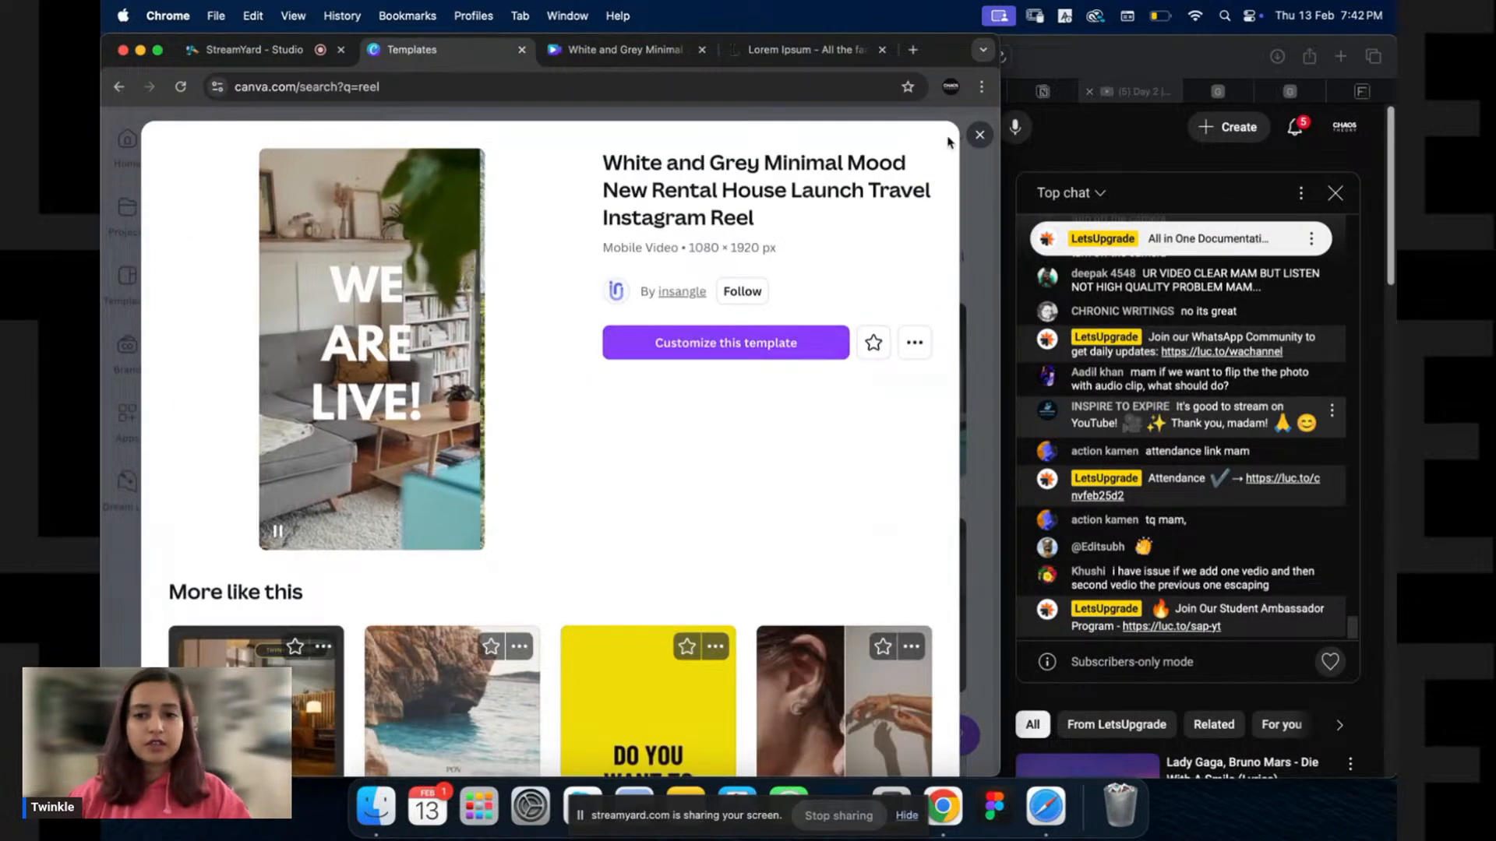
{"action": "left_click", "coordinate": [981, 136]}
{"action": "left_click", "coordinate": [301, 180]}
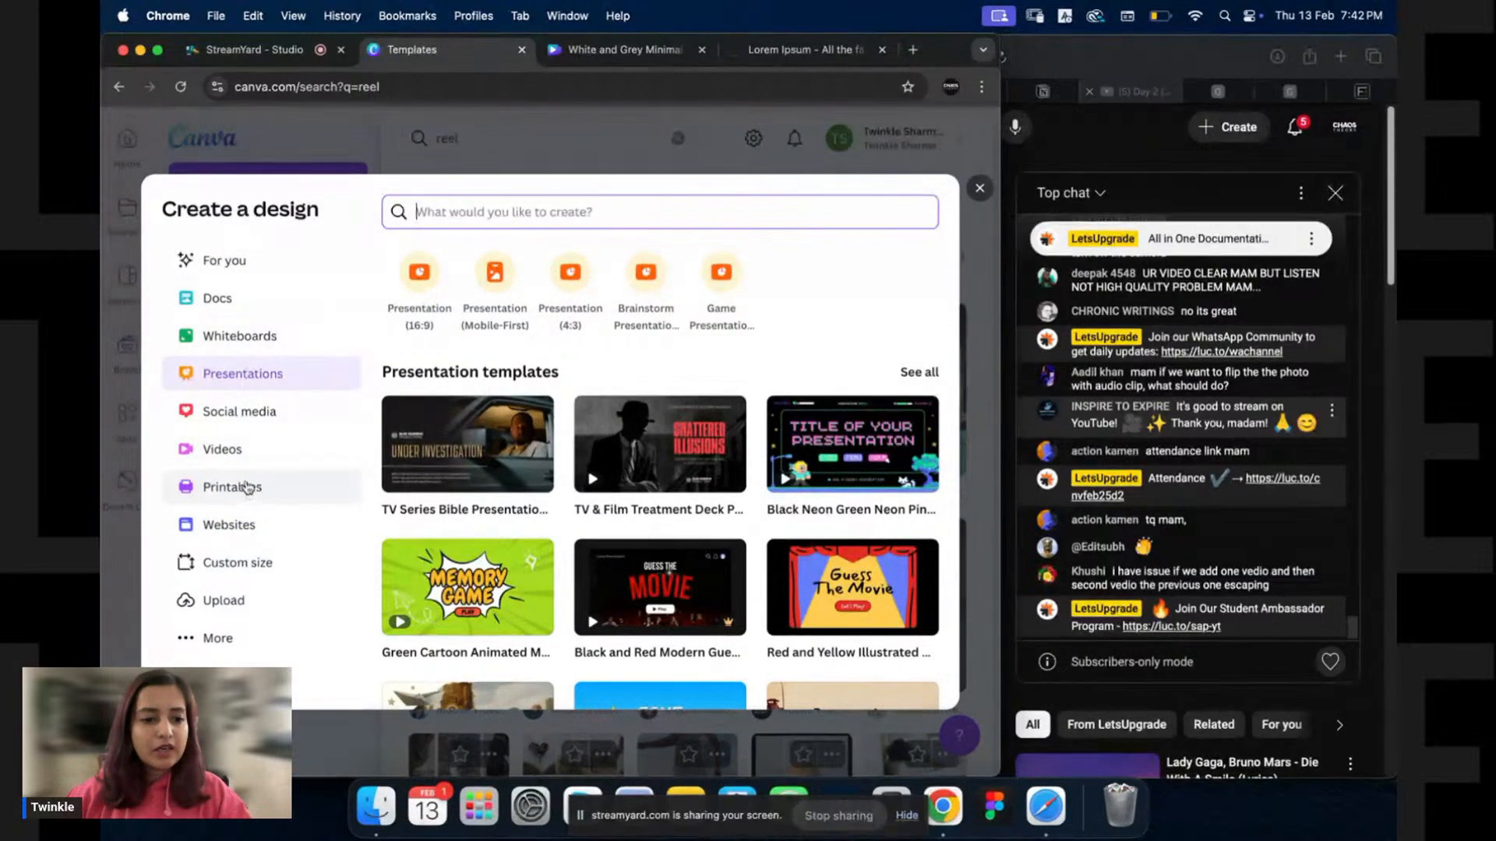
{"action": "left_click", "coordinate": [263, 408]}
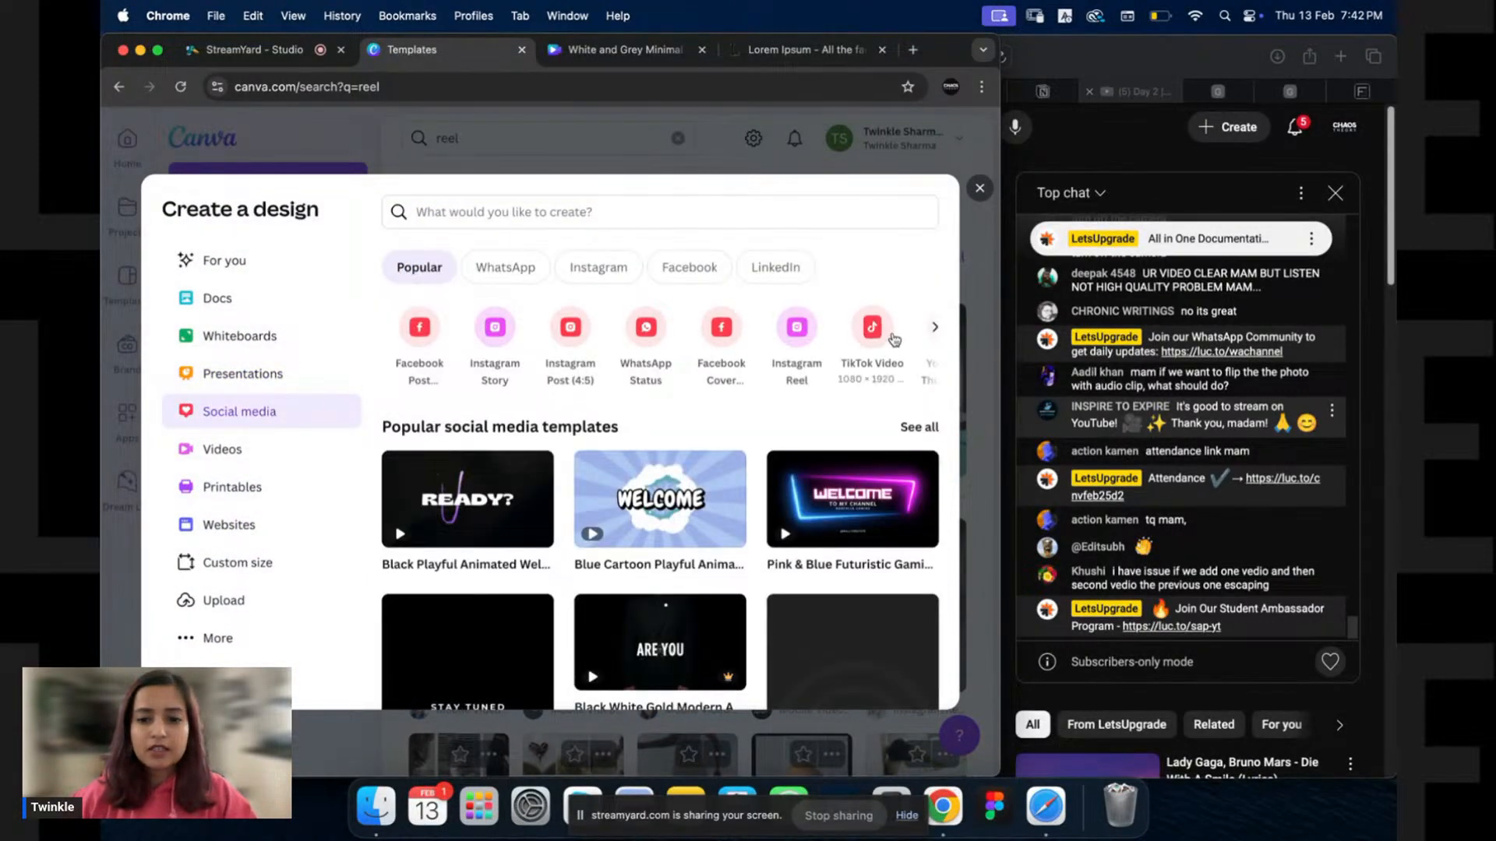
{"action": "left_click", "coordinate": [937, 329]}
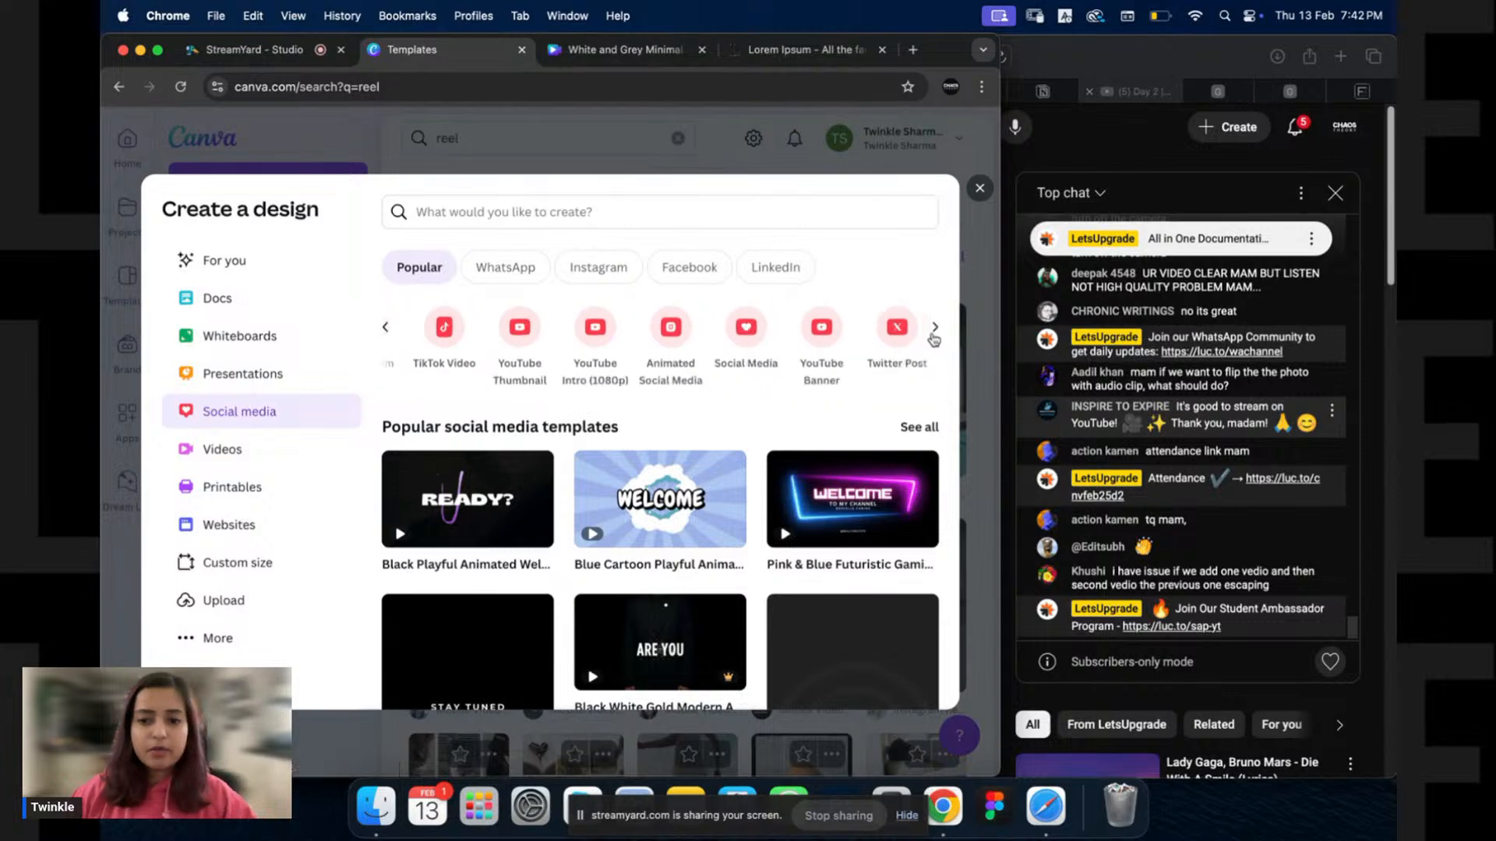
{"action": "left_click", "coordinate": [438, 325]}
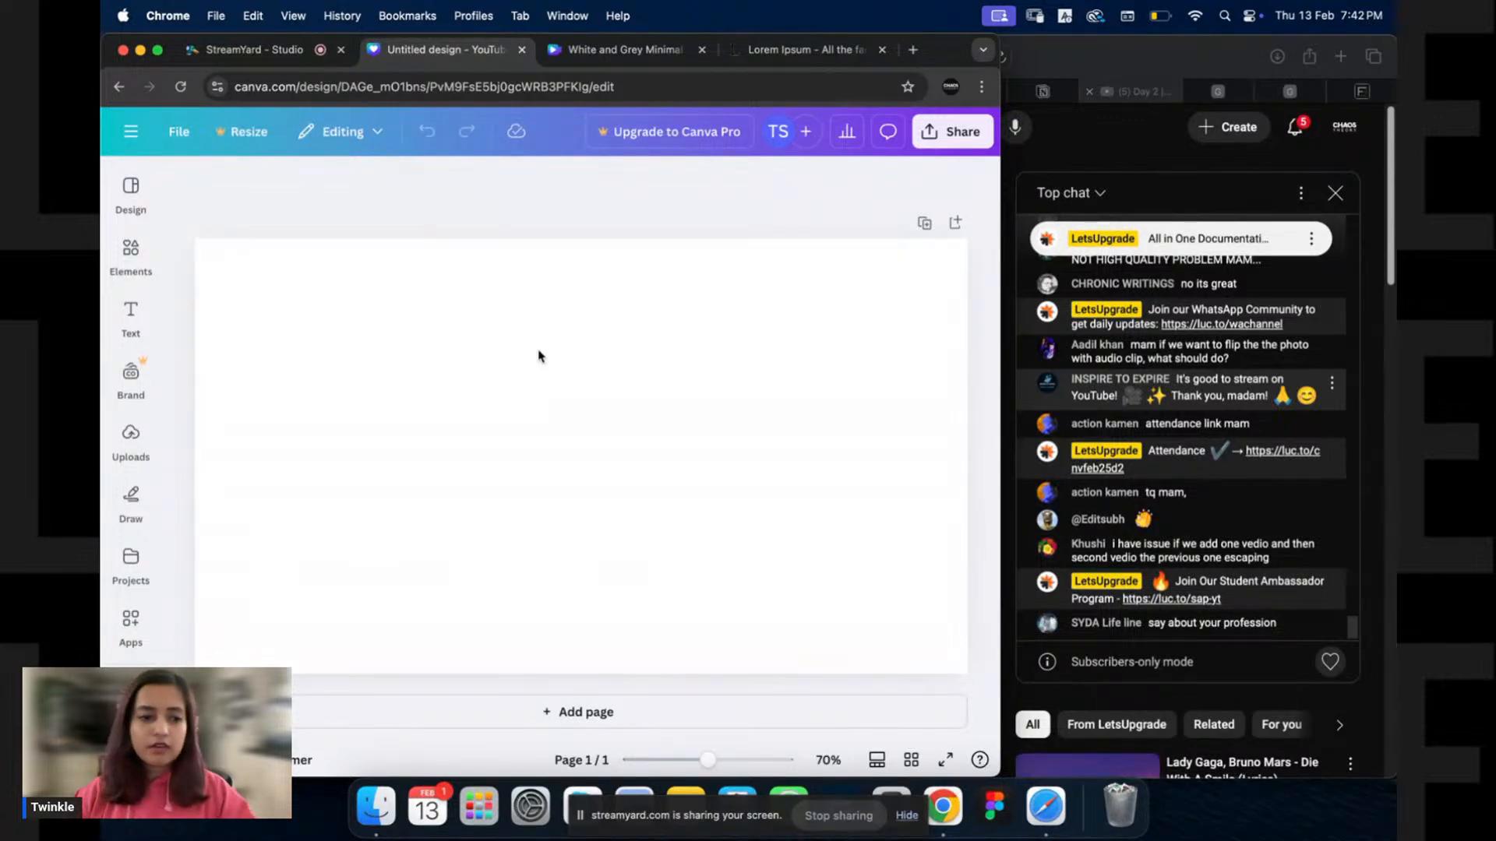
Look at the text options for the blank thumbnail, and open the elements search.
{"action": "left_click", "coordinate": [130, 316]}
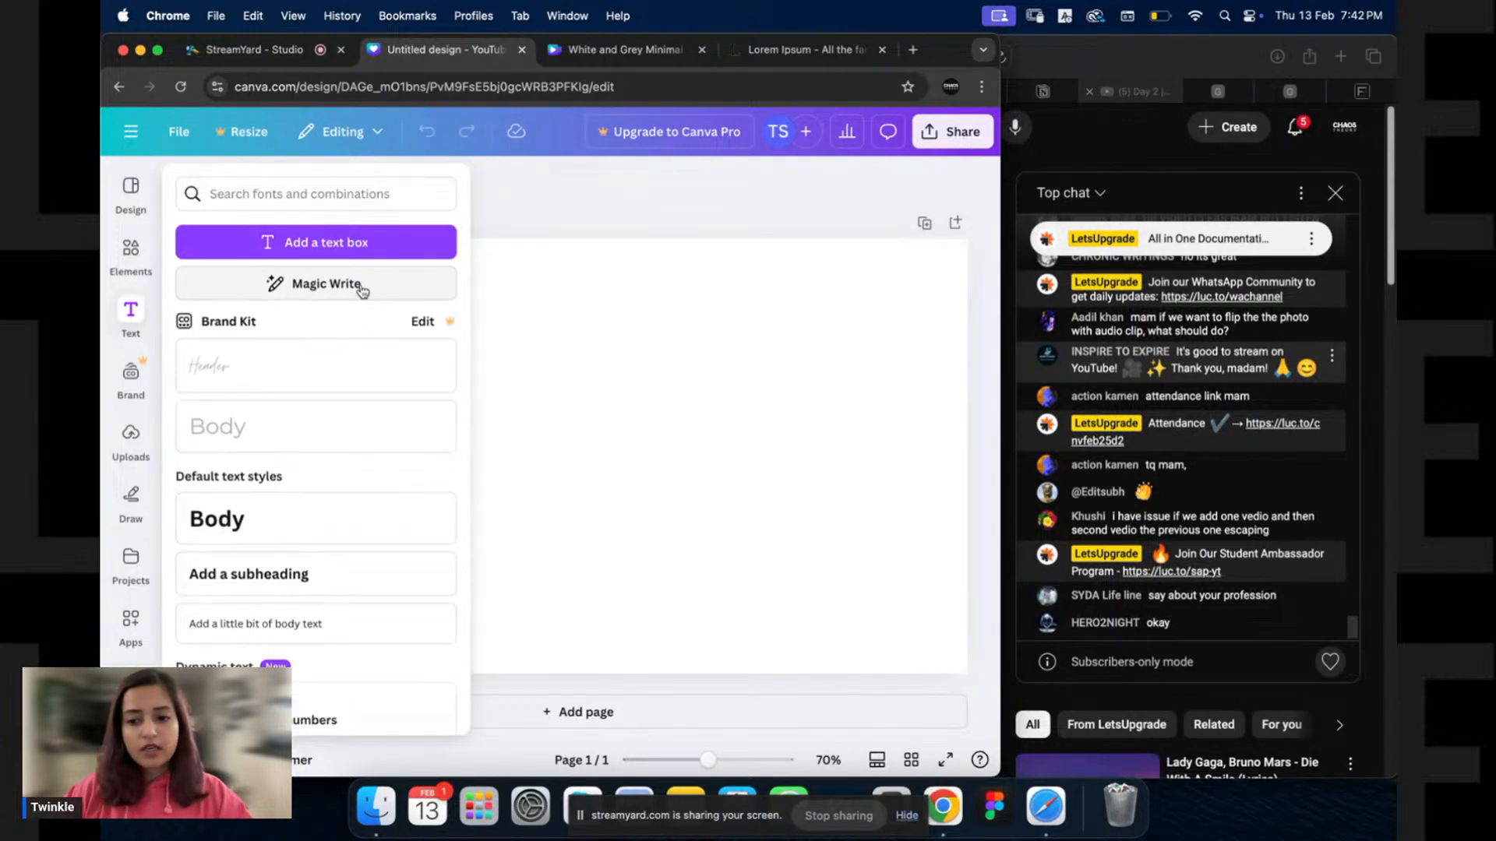
{"action": "left_click", "coordinate": [268, 321]}
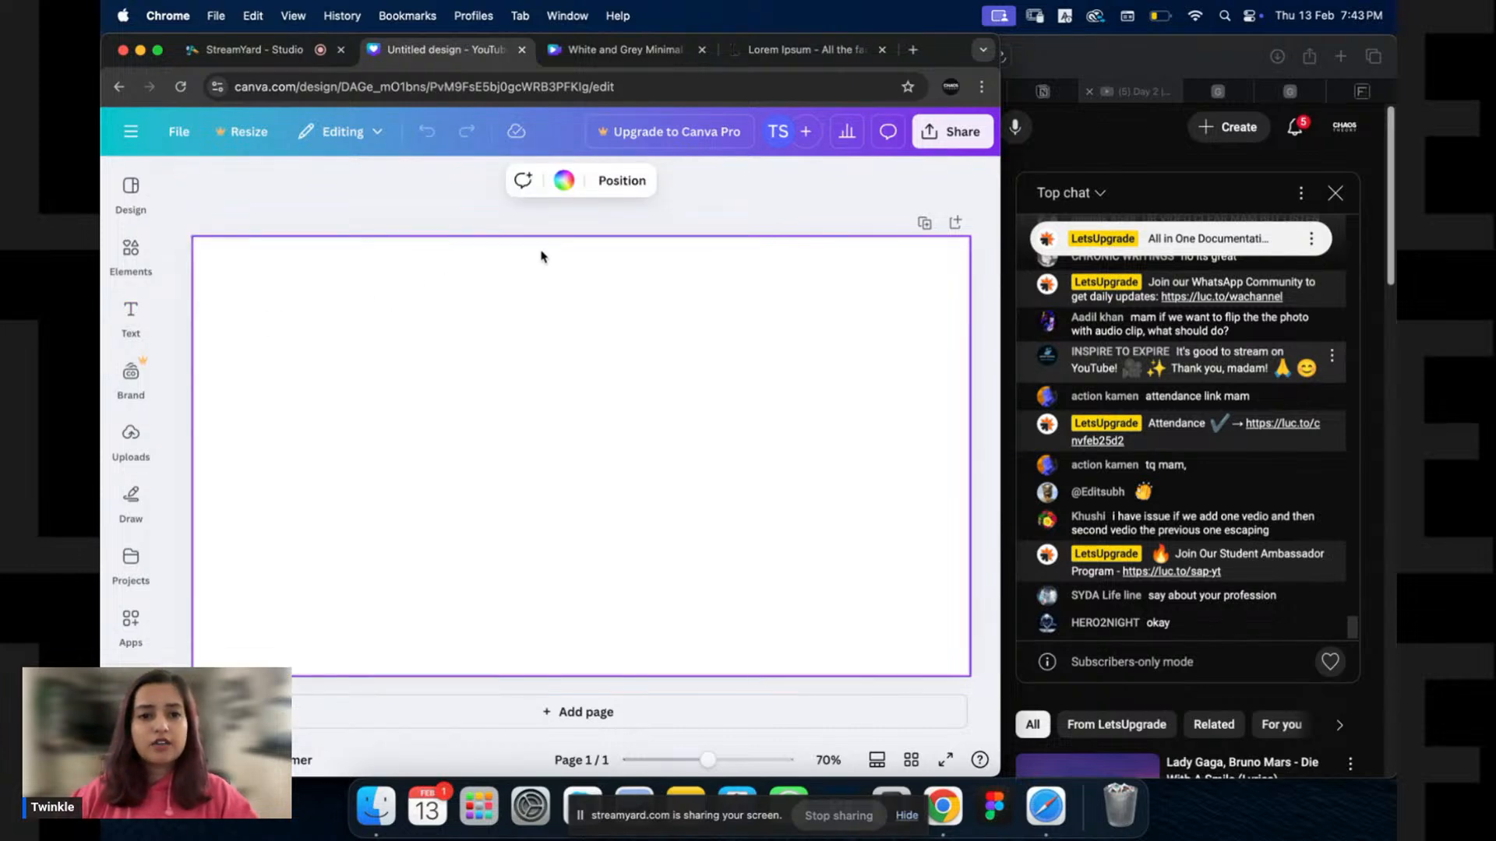
{"action": "left_click", "coordinate": [129, 265]}
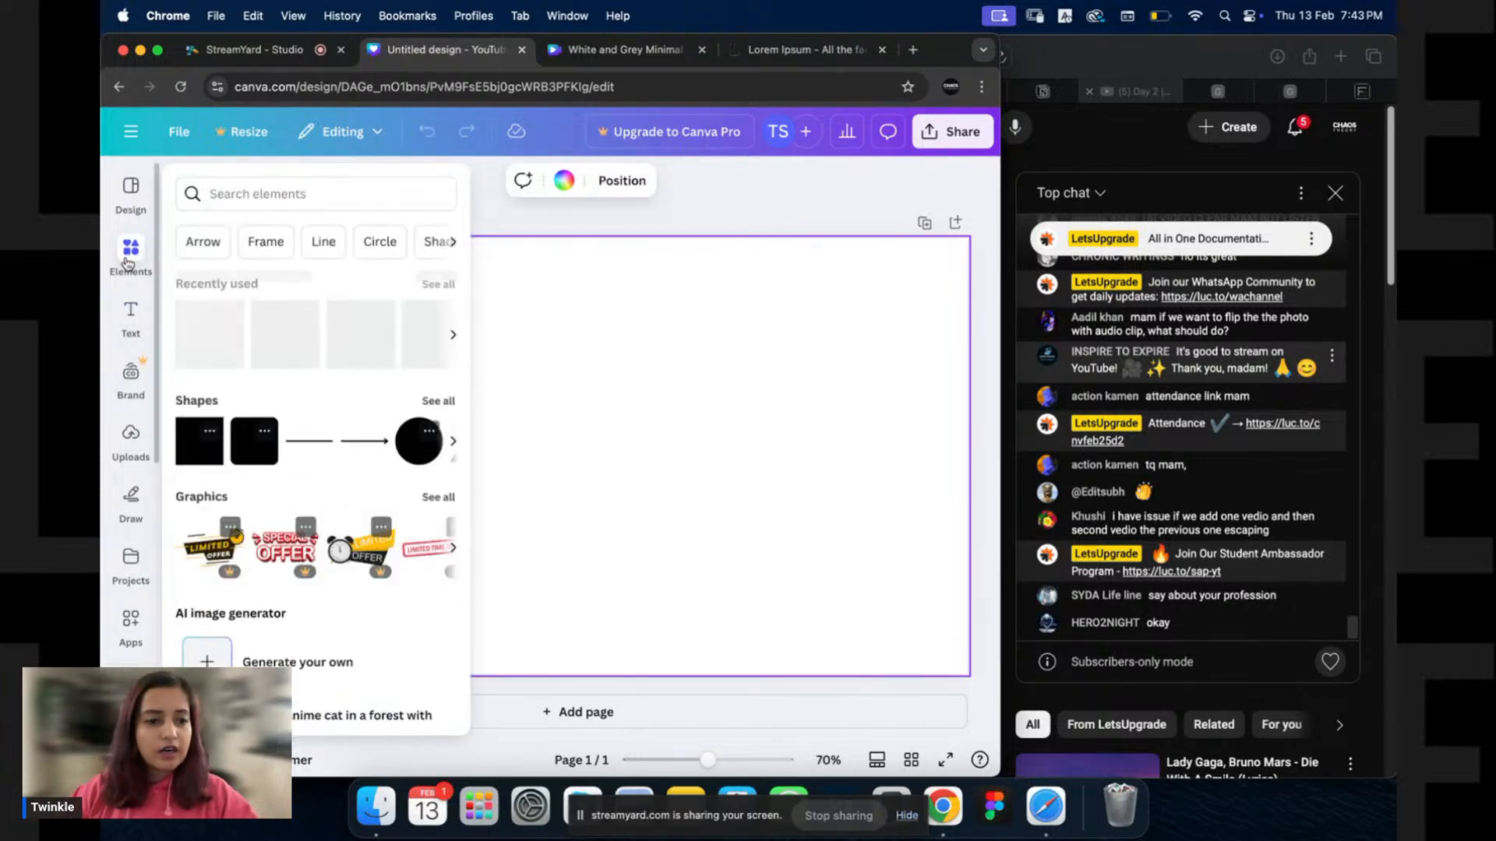
{"action": "left_click", "coordinate": [317, 193]}
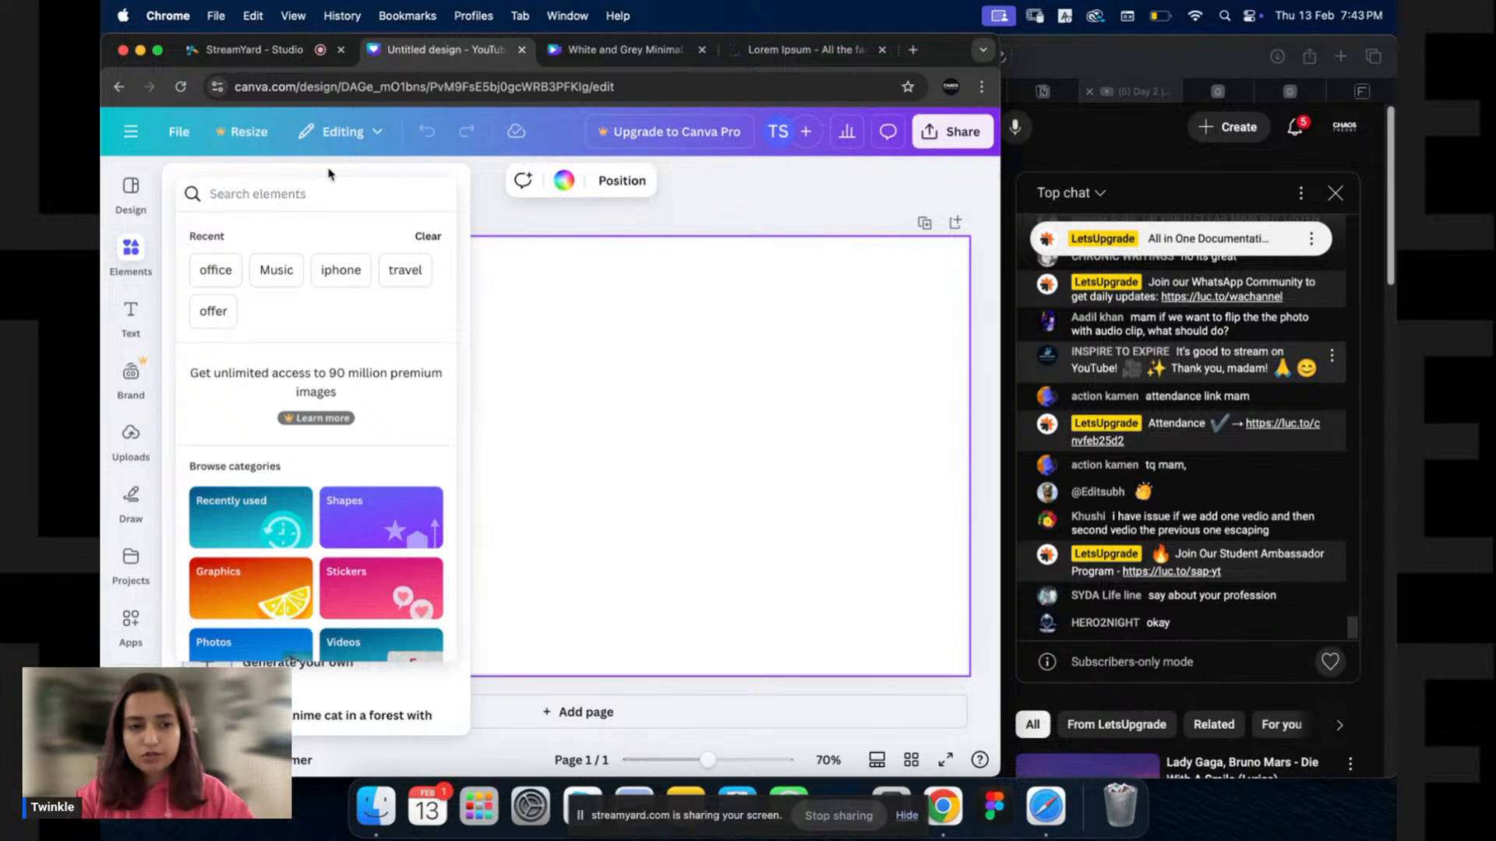
Search the elements library for "man laughing" and show only the photo results.
{"action": "type", "text": "man laugh"}
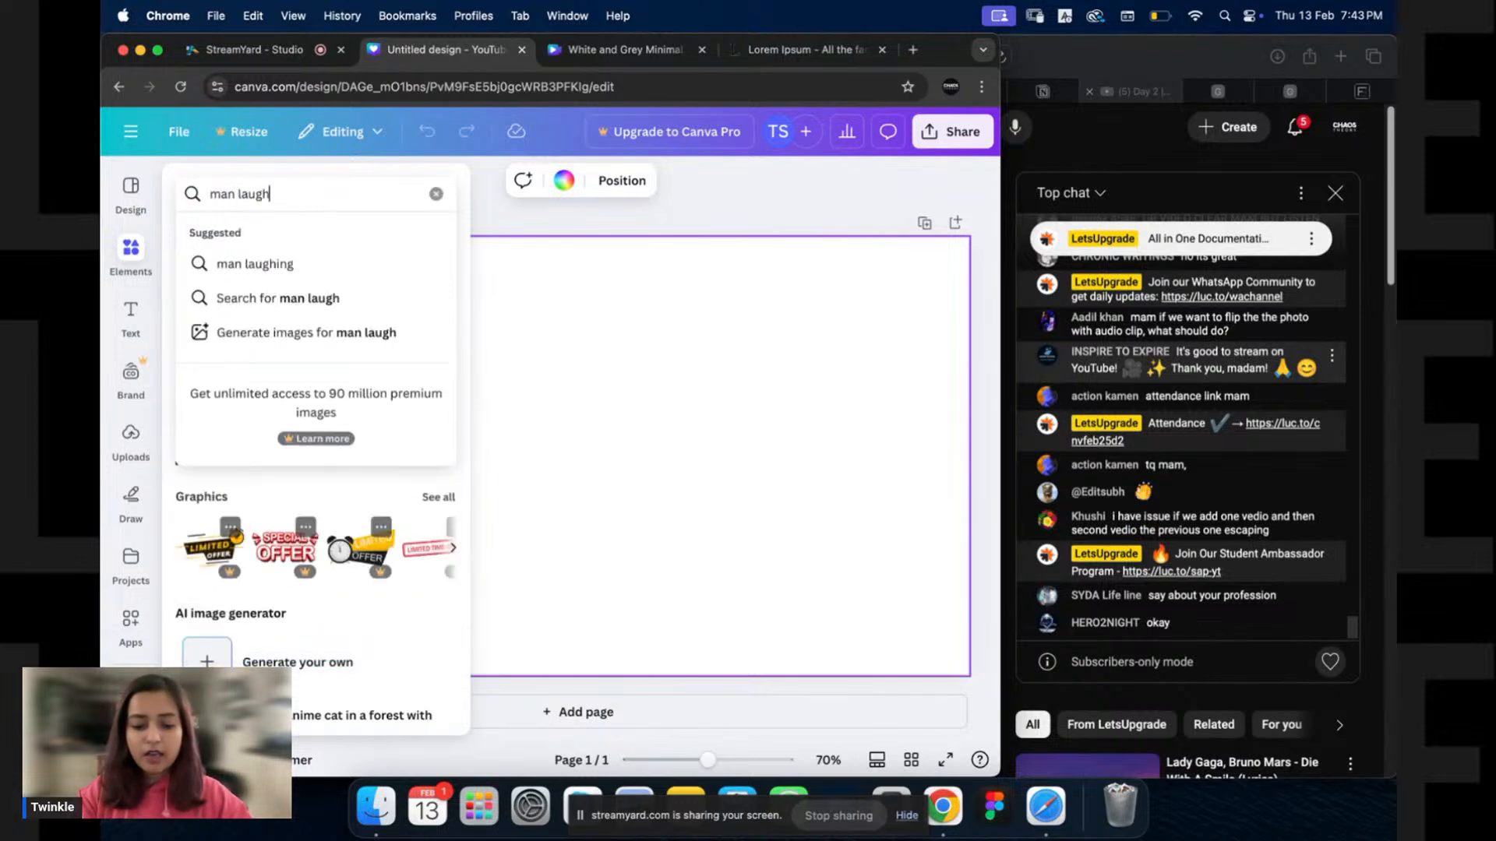
{"action": "type", "text": "ing"}
{"action": "key", "text": "Return"}
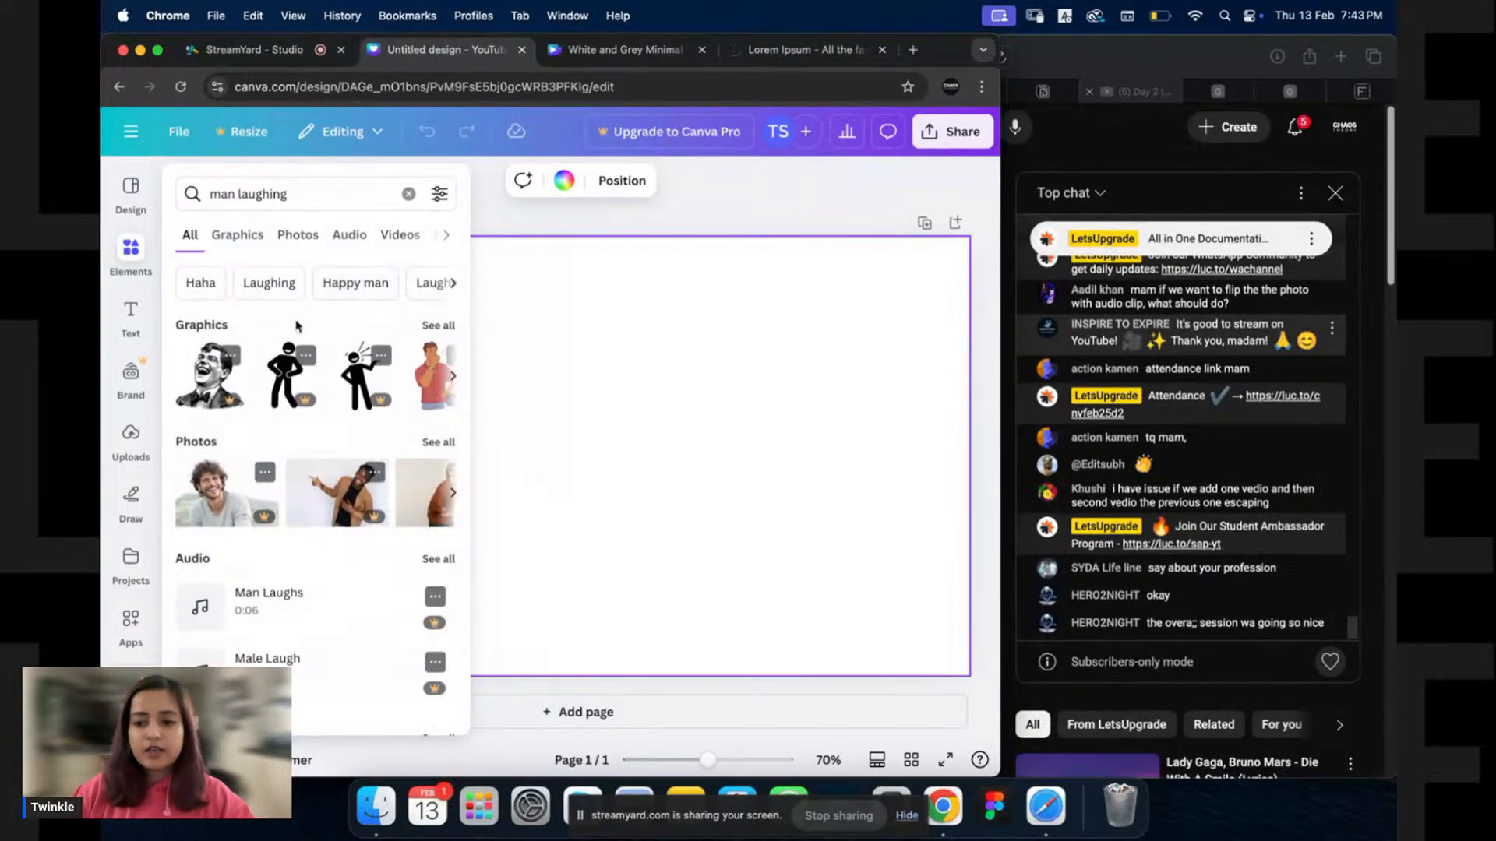
{"action": "left_click", "coordinate": [297, 235]}
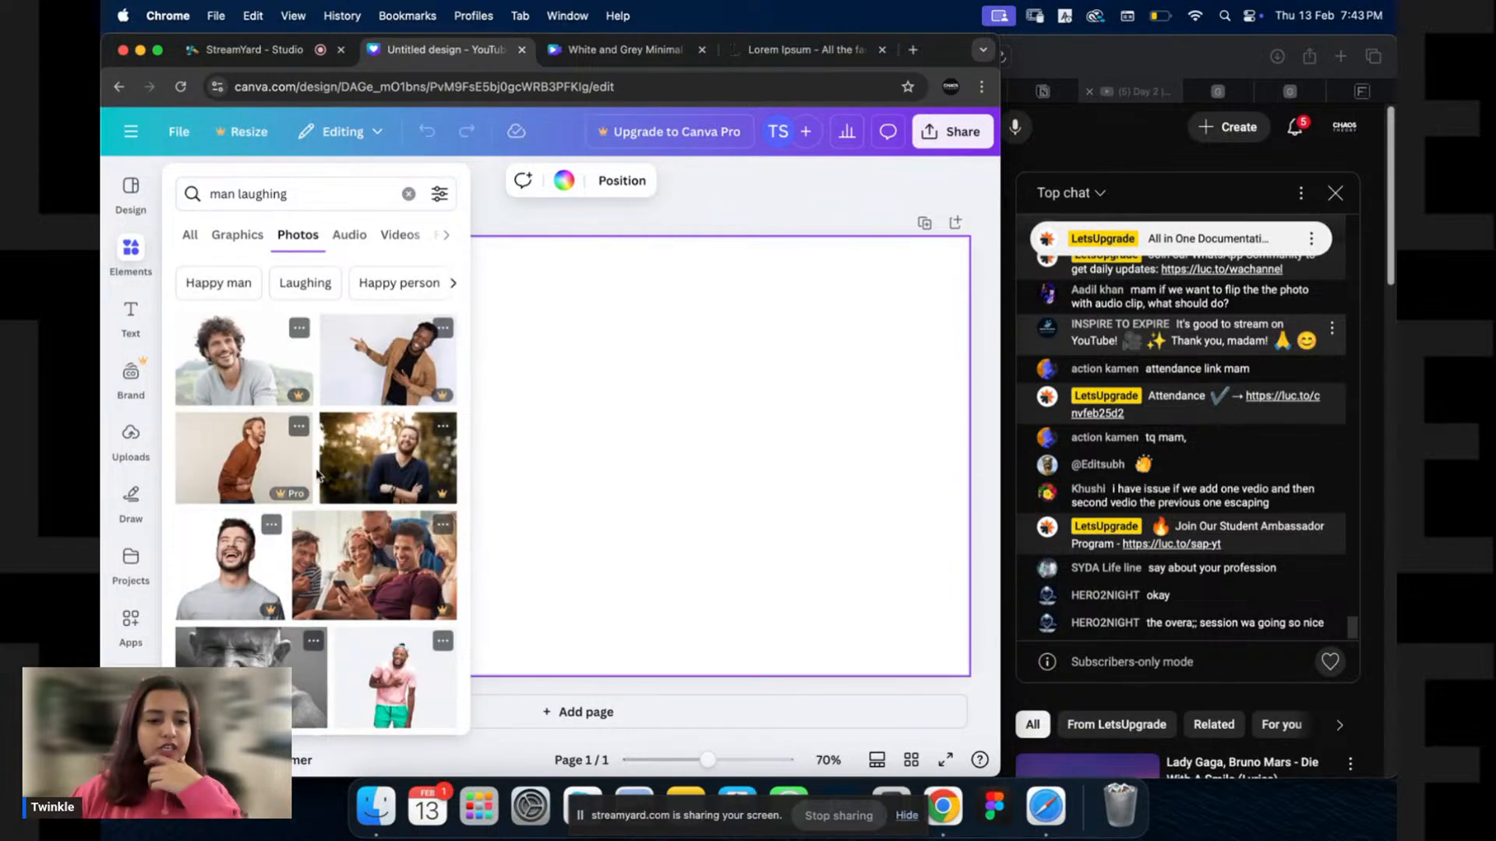
Find the photo of a laughing man in a denim jacket seated on a stool and add it to the page.
{"action": "scroll", "coordinate": [319, 483], "scroll_direction": "down", "scroll_amount": 5}
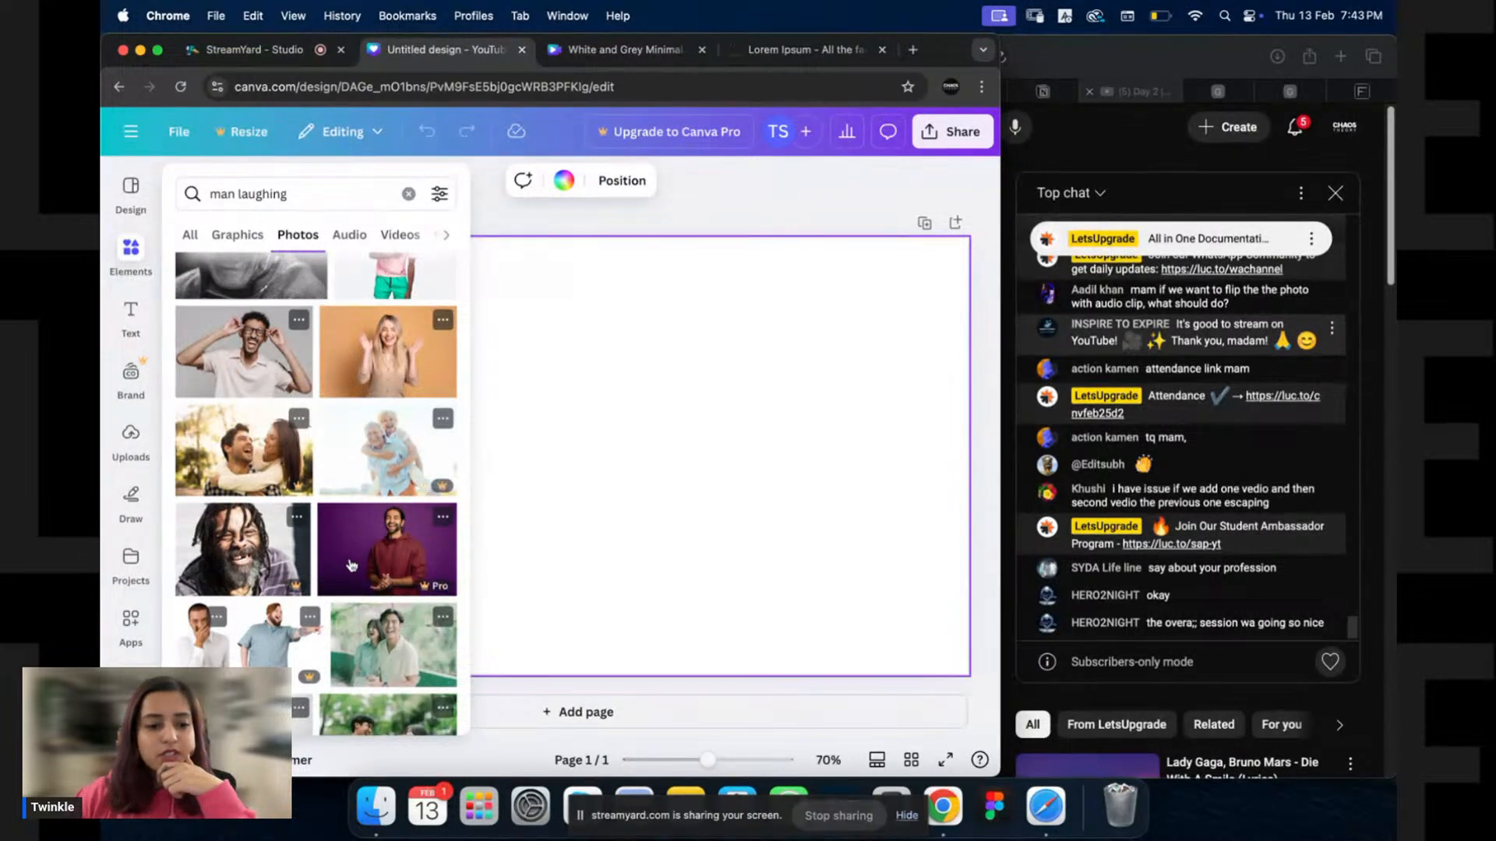
{"action": "scroll", "coordinate": [351, 565], "scroll_direction": "down", "scroll_amount": 3}
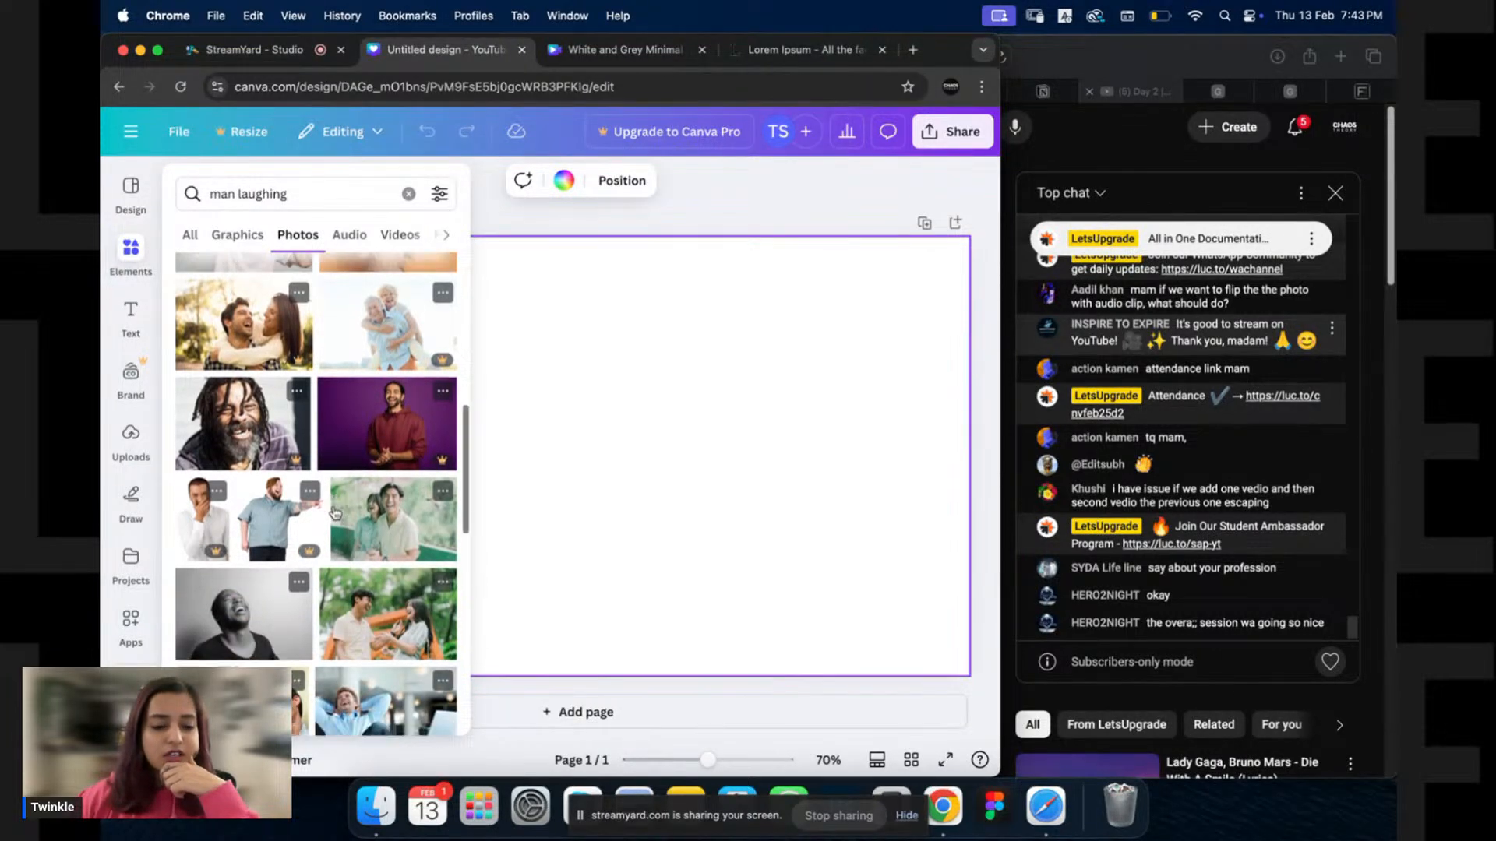
{"action": "scroll", "coordinate": [335, 512], "scroll_direction": "down", "scroll_amount": 8}
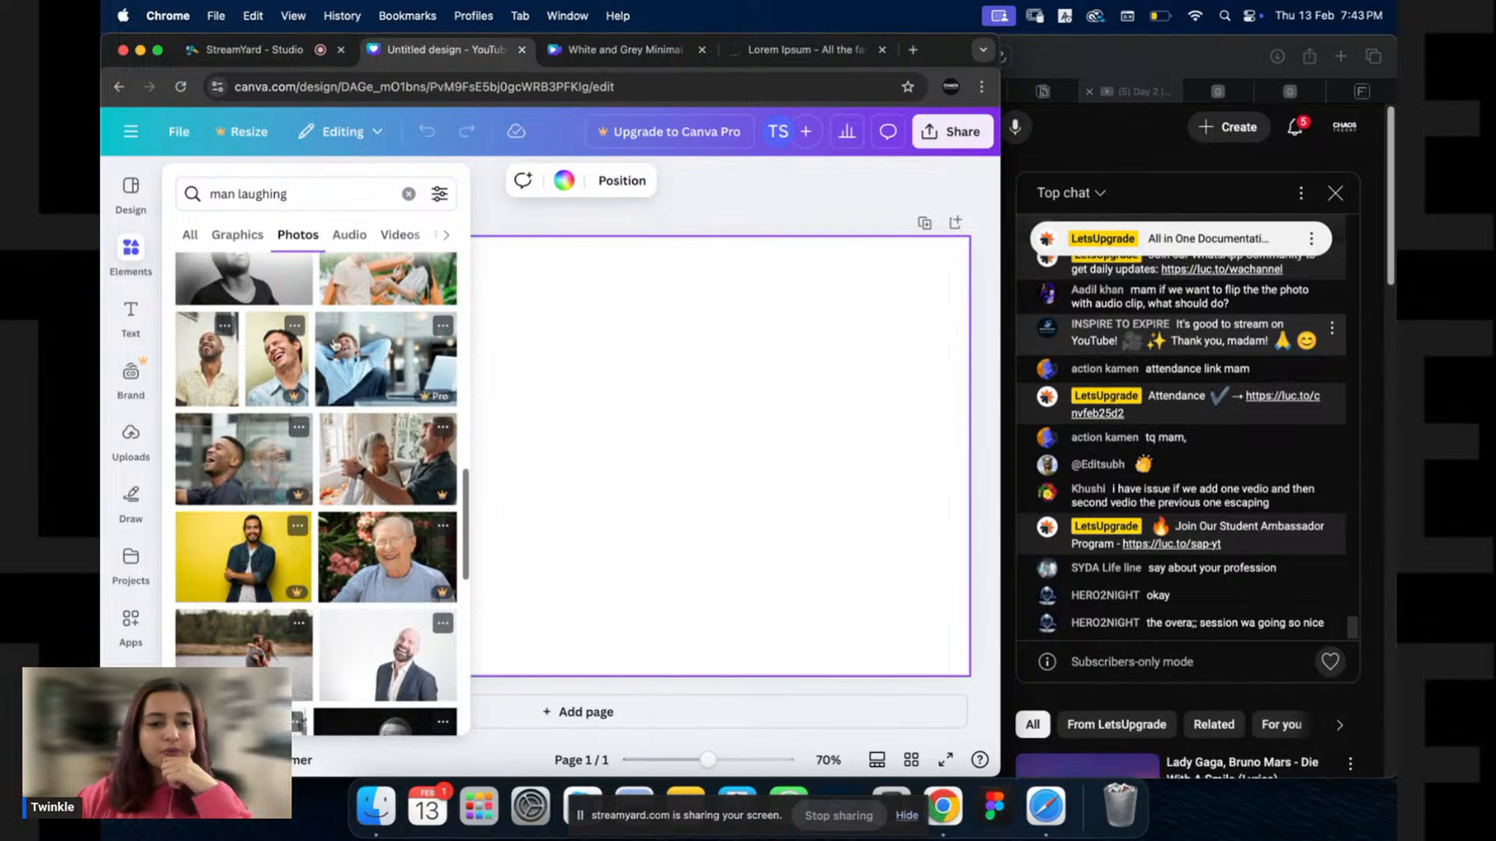
{"action": "scroll", "coordinate": [318, 458], "scroll_direction": "down", "scroll_amount": 5}
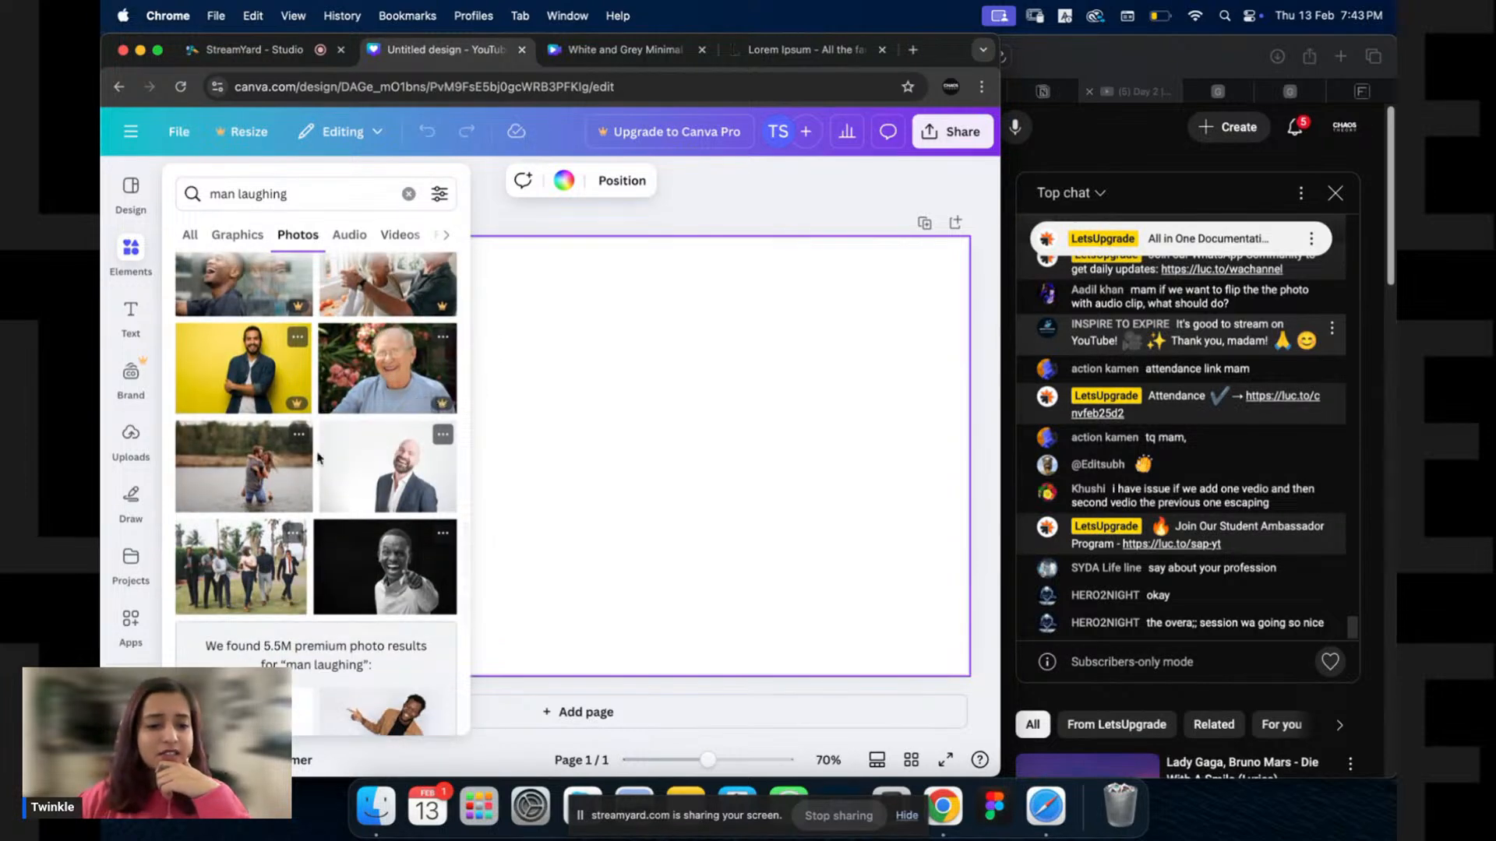
{"action": "scroll", "coordinate": [318, 458], "scroll_direction": "down", "scroll_amount": 10}
{"action": "scroll", "coordinate": [313, 445], "scroll_direction": "down", "scroll_amount": 4}
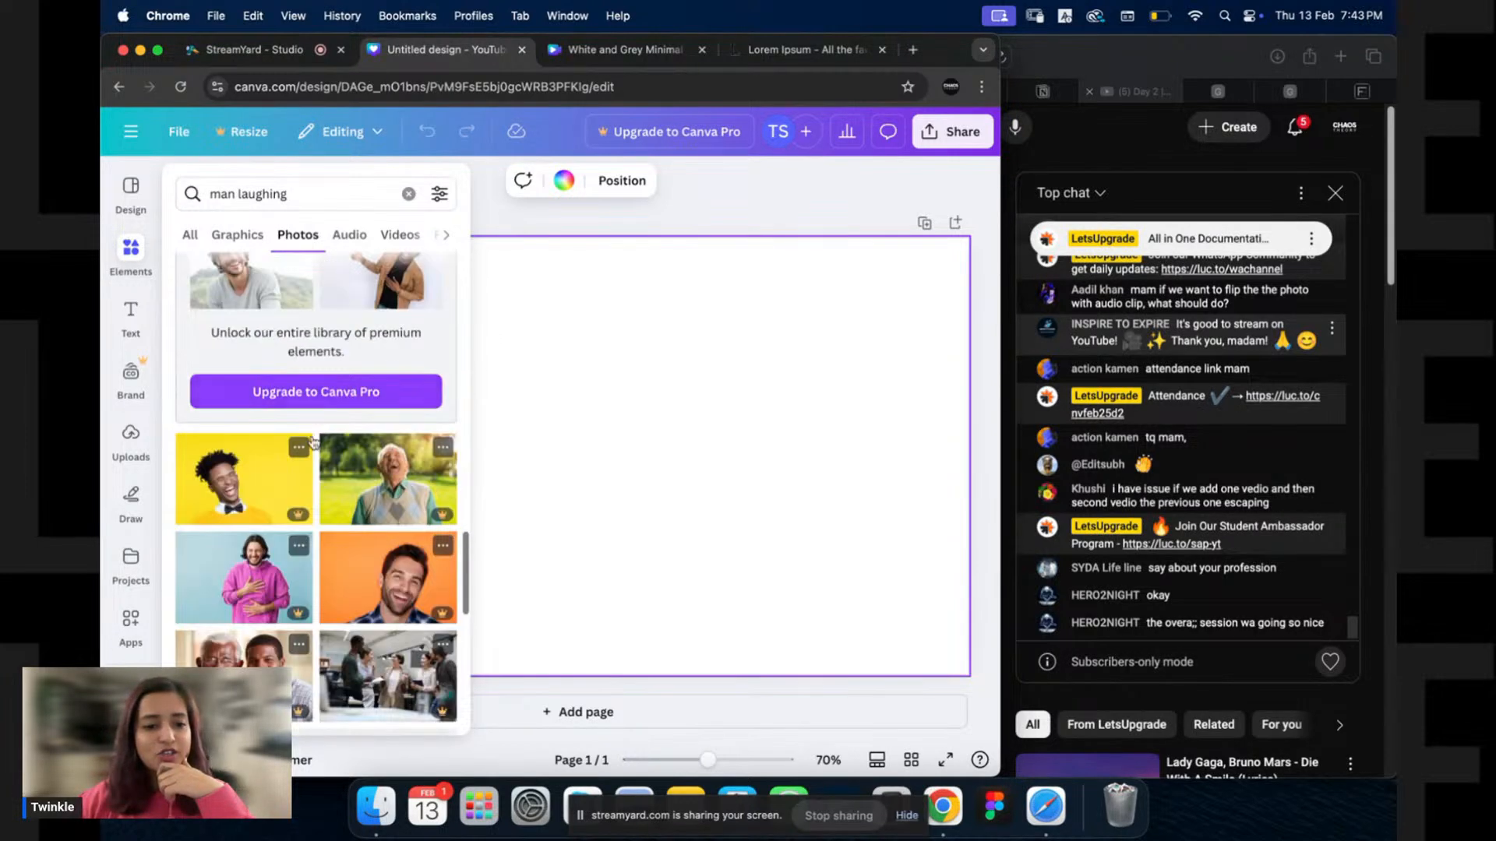
{"action": "scroll", "coordinate": [339, 508], "scroll_direction": "down", "scroll_amount": 10}
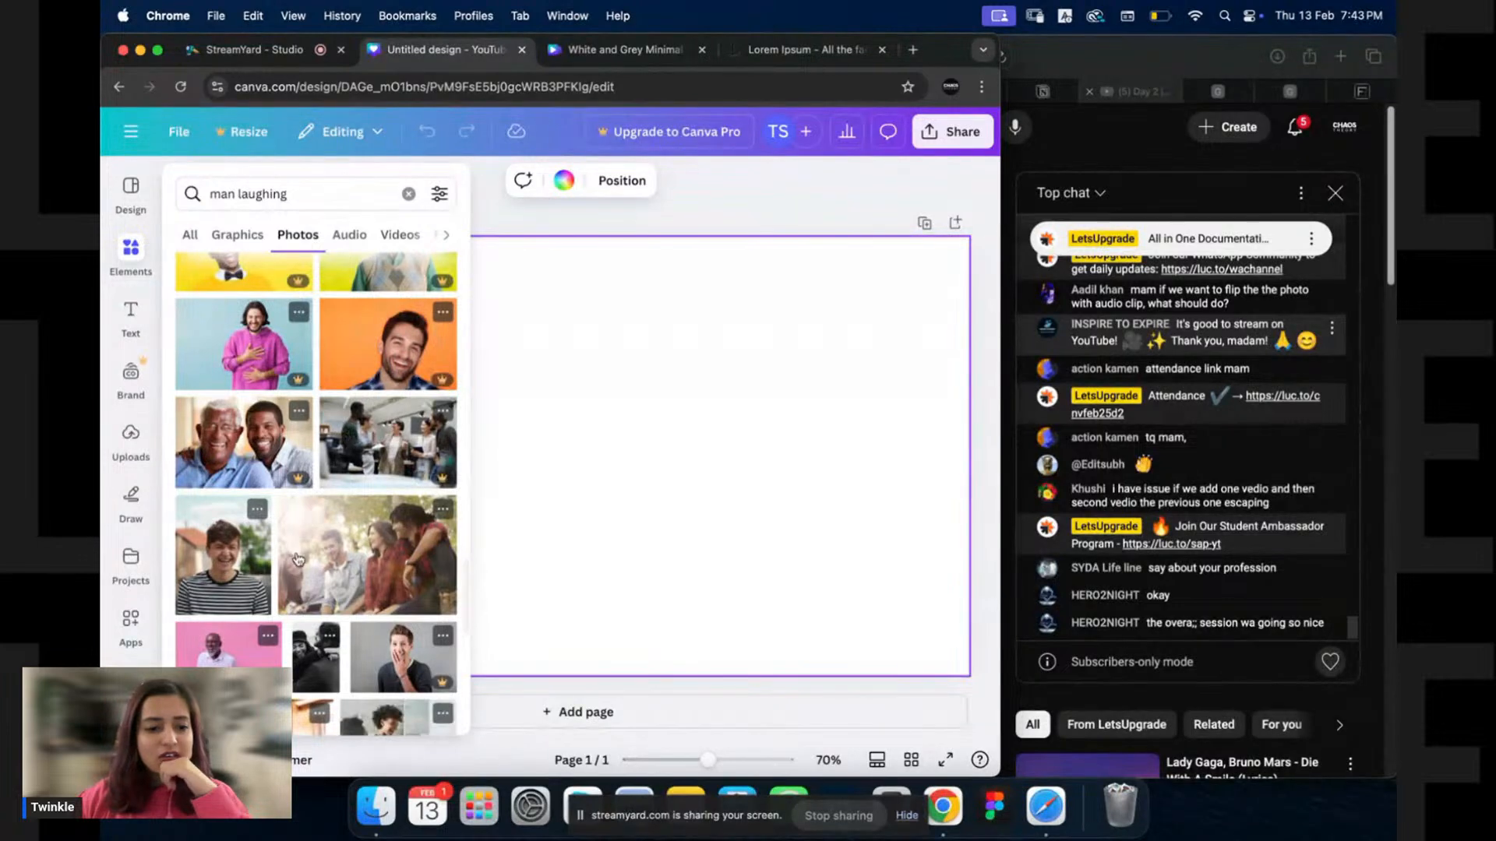
{"action": "scroll", "coordinate": [317, 452], "scroll_direction": "up", "scroll_amount": 2}
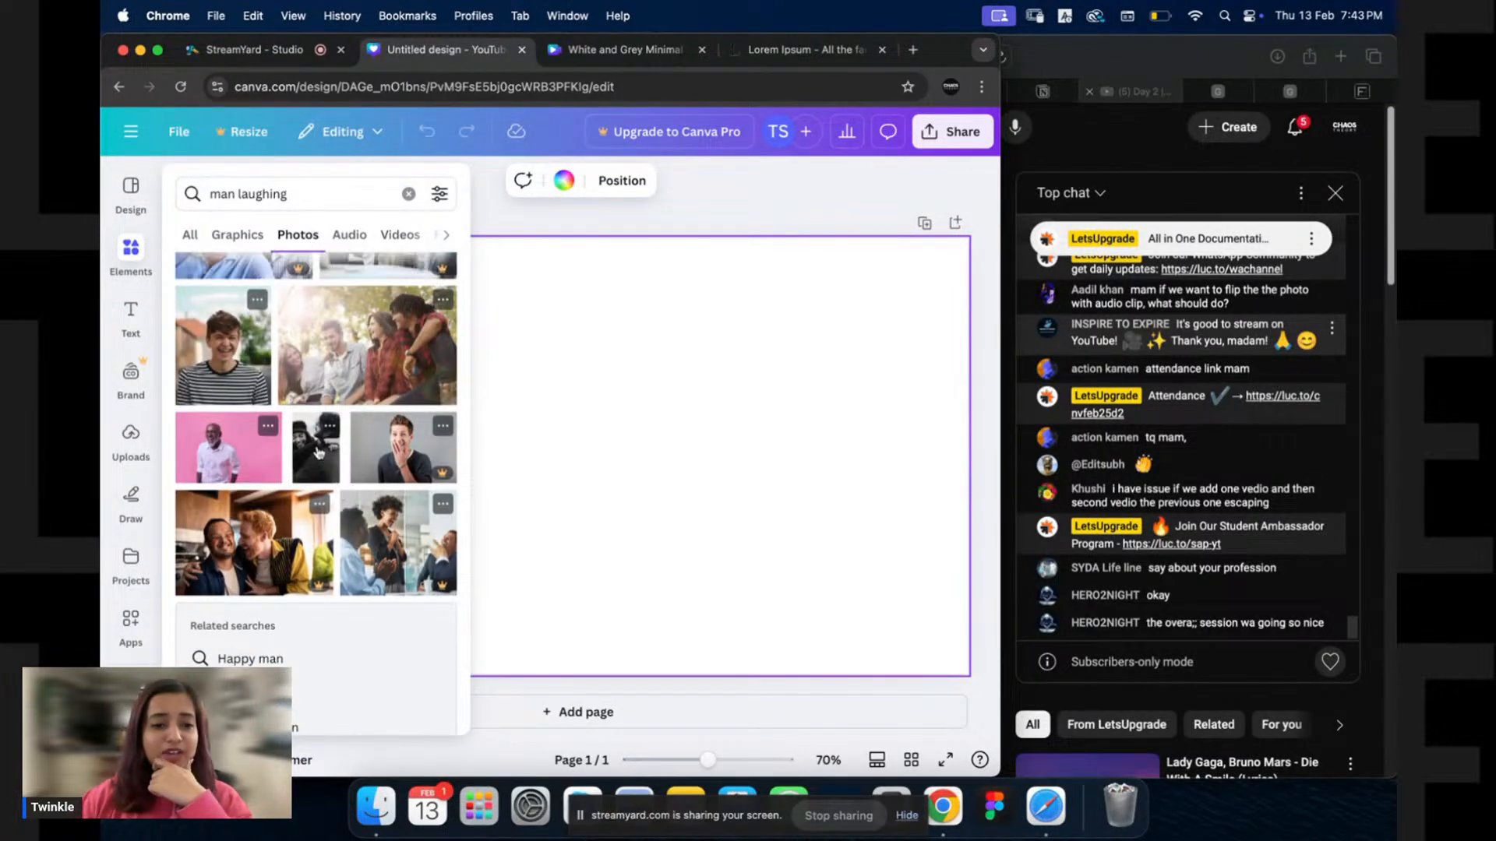
{"action": "scroll", "coordinate": [325, 489], "scroll_direction": "down", "scroll_amount": 5}
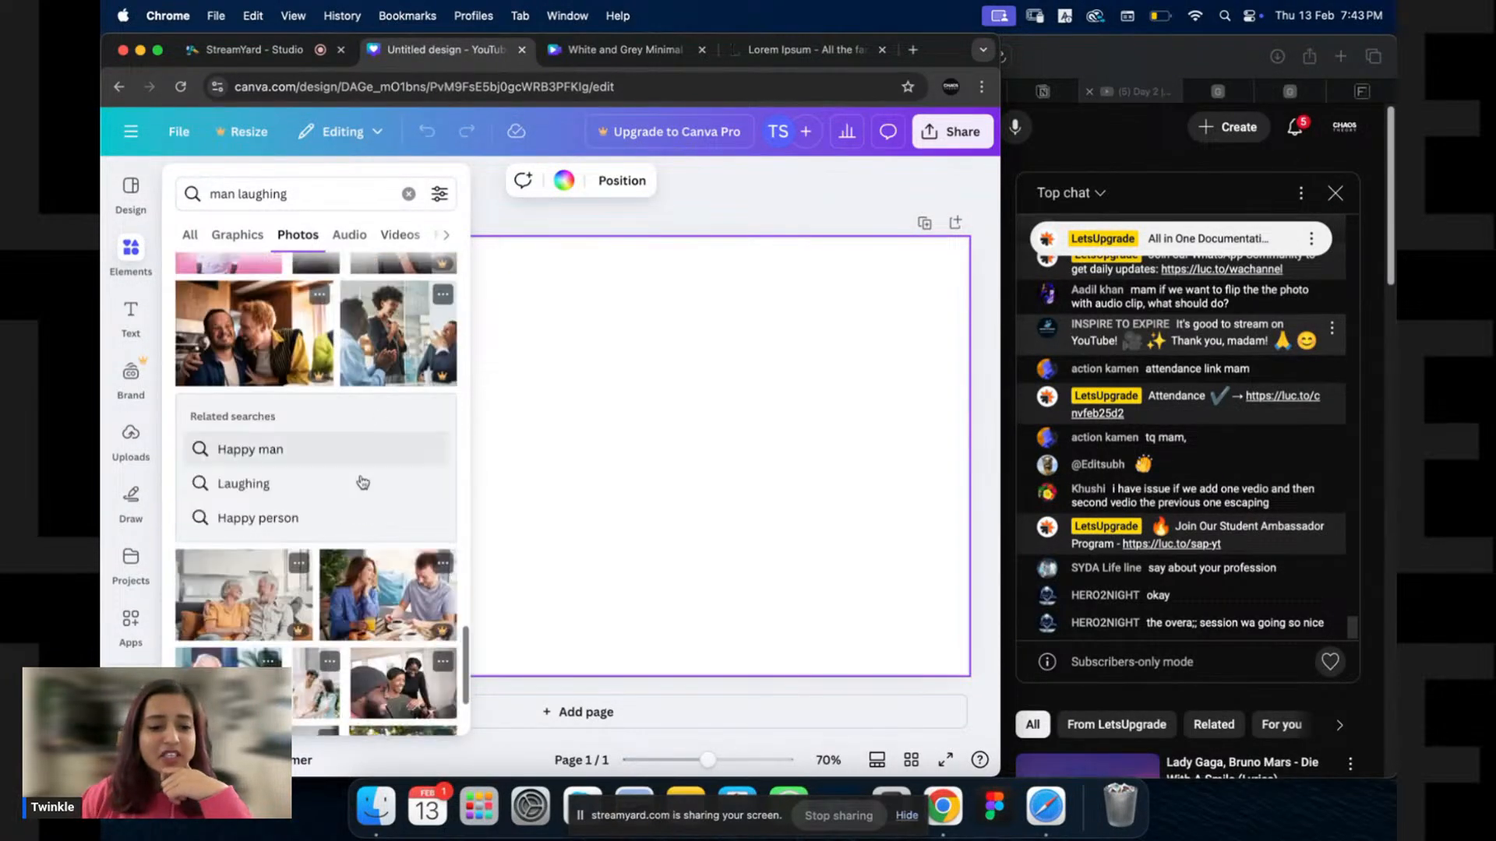
{"action": "scroll", "coordinate": [374, 546], "scroll_direction": "down", "scroll_amount": 3}
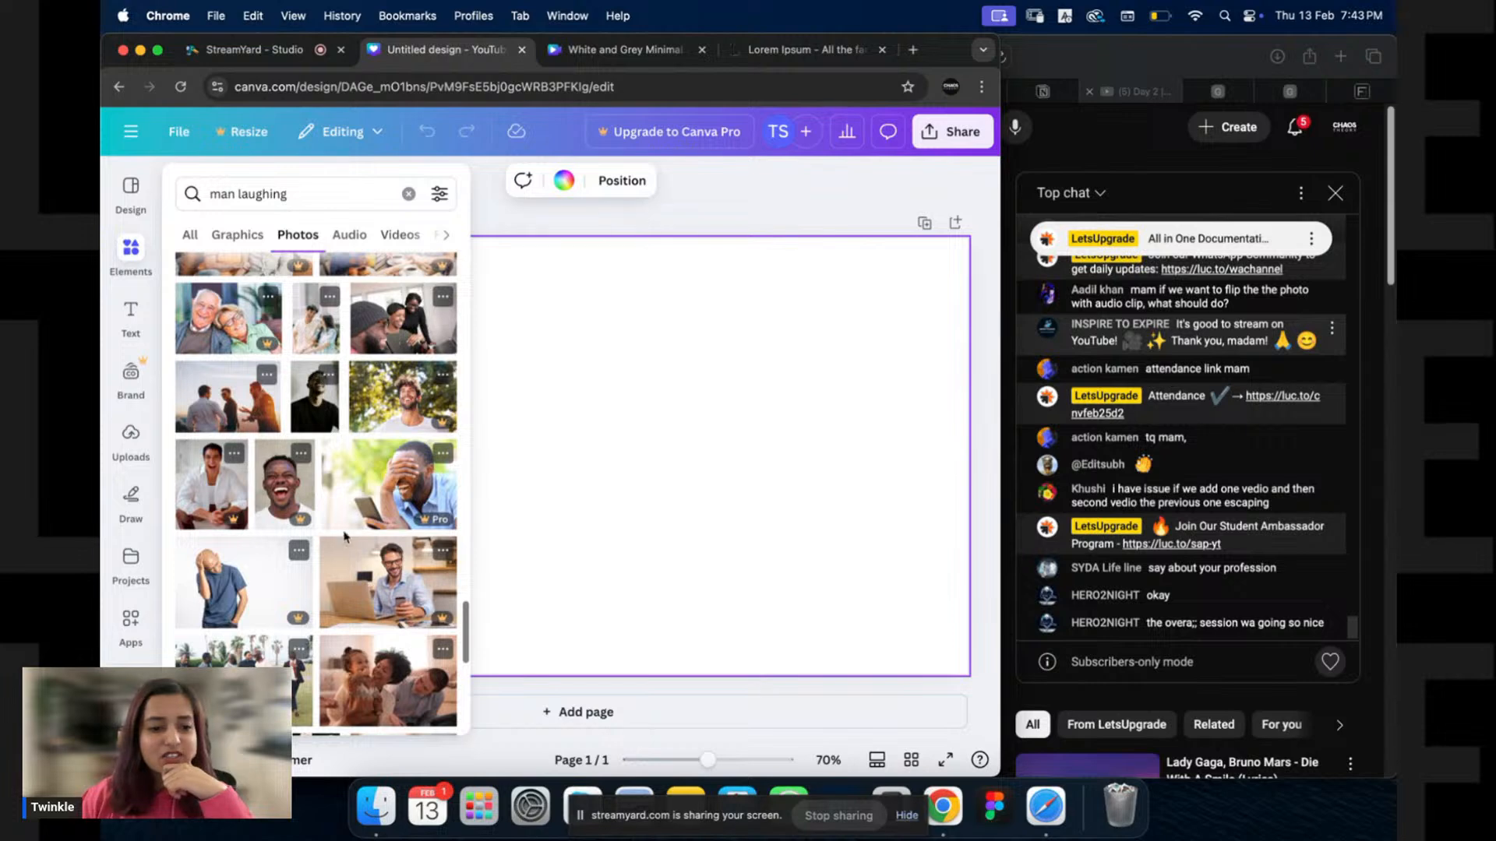
{"action": "scroll", "coordinate": [237, 579], "scroll_direction": "down", "scroll_amount": 3}
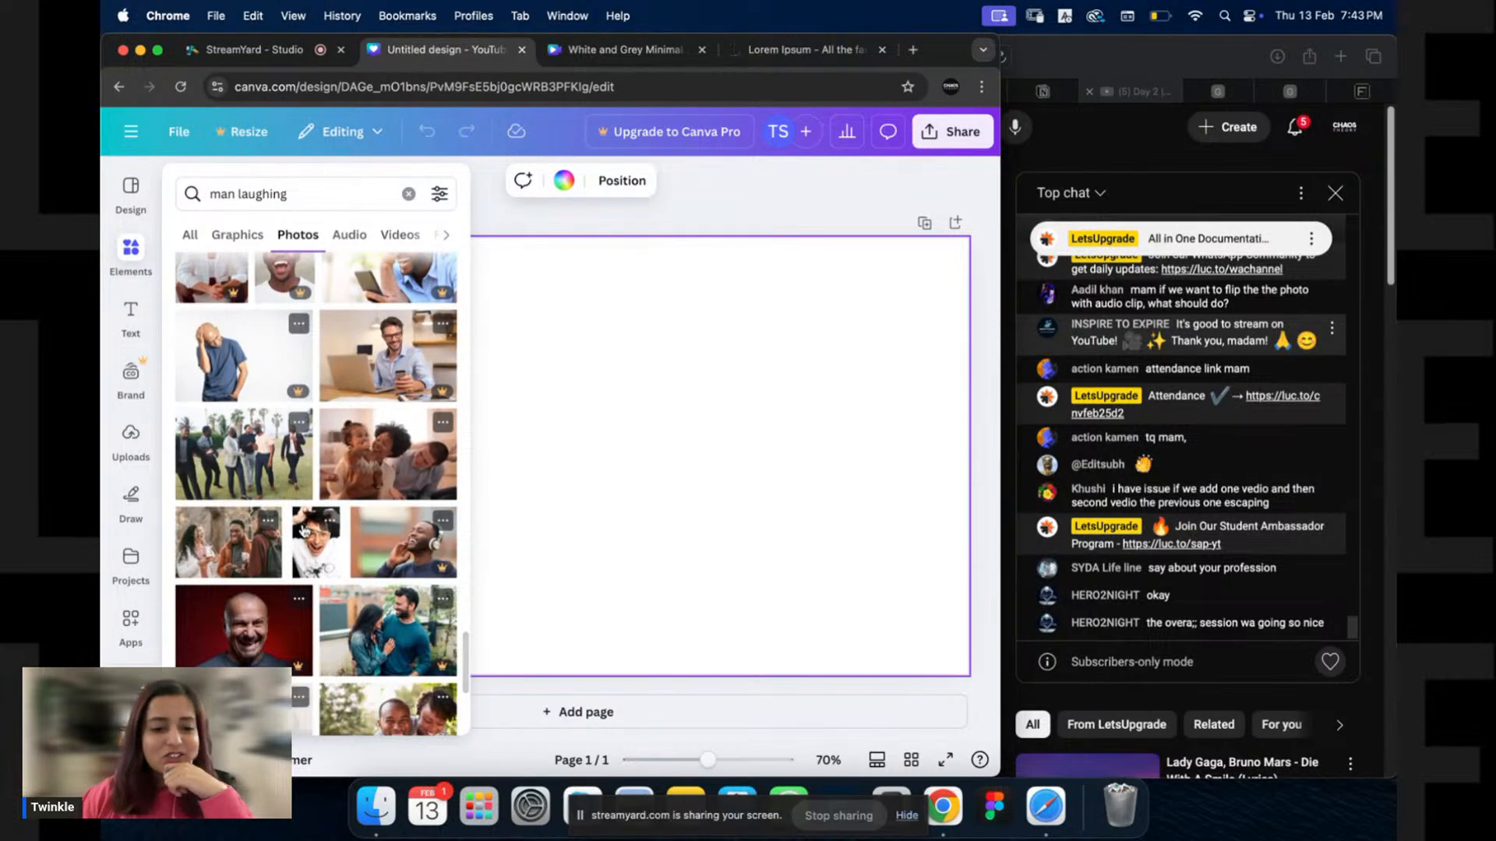
{"action": "scroll", "coordinate": [304, 531], "scroll_direction": "down", "scroll_amount": 2}
{"action": "scroll", "coordinate": [287, 505], "scroll_direction": "down", "scroll_amount": 2}
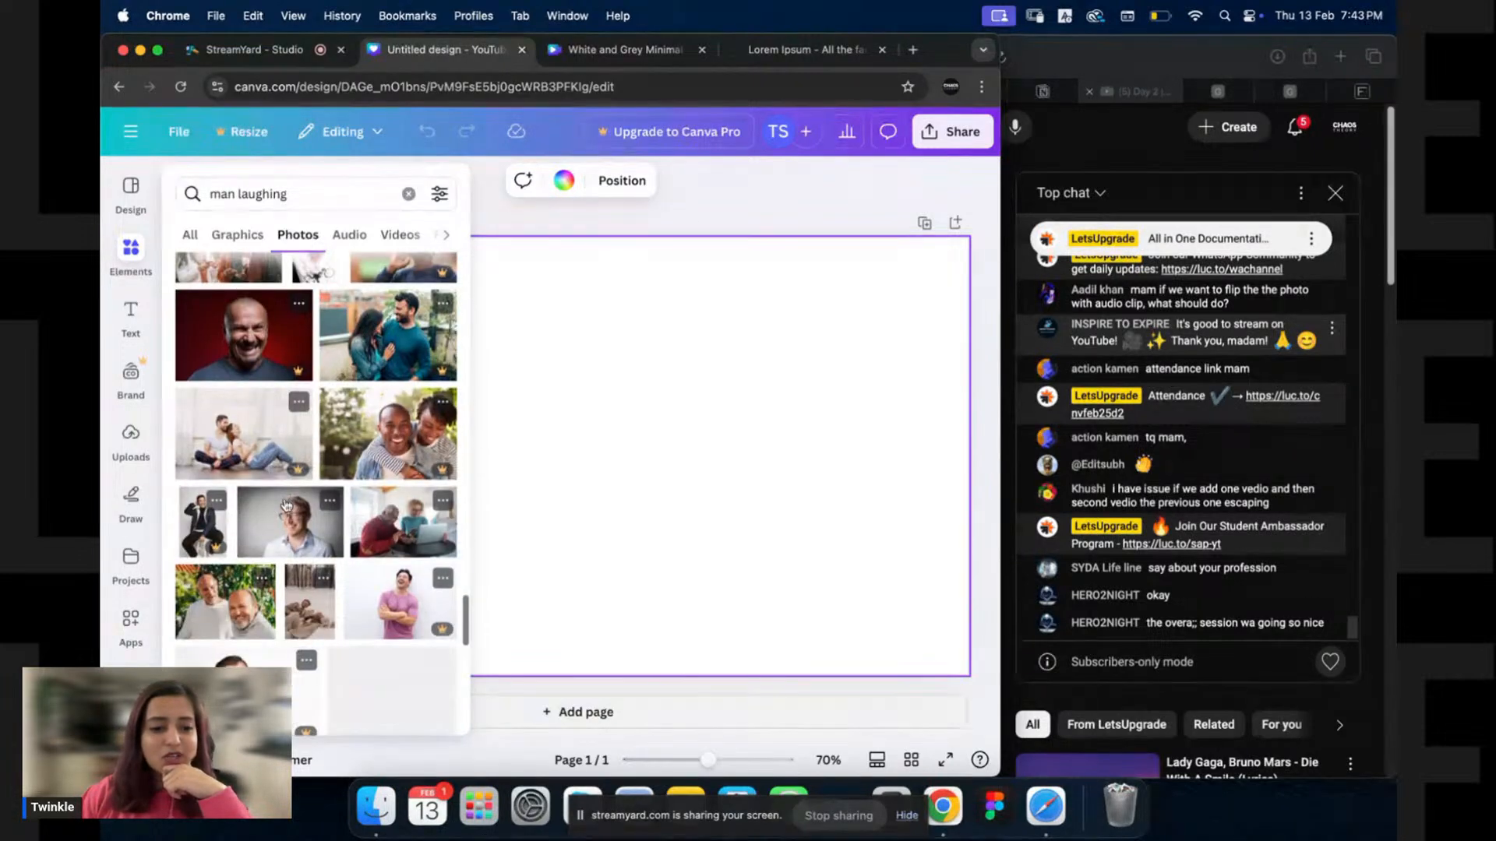
{"action": "left_click", "coordinate": [226, 520]}
Enlarge the seated man's photo and place it in the left half of the page, extending past the page's lower edge.
{"action": "left_click_drag", "start_coordinate": [679, 352], "coordinate": [523, 420]}
{"action": "left_click_drag", "start_coordinate": [551, 326], "coordinate": [585, 277]}
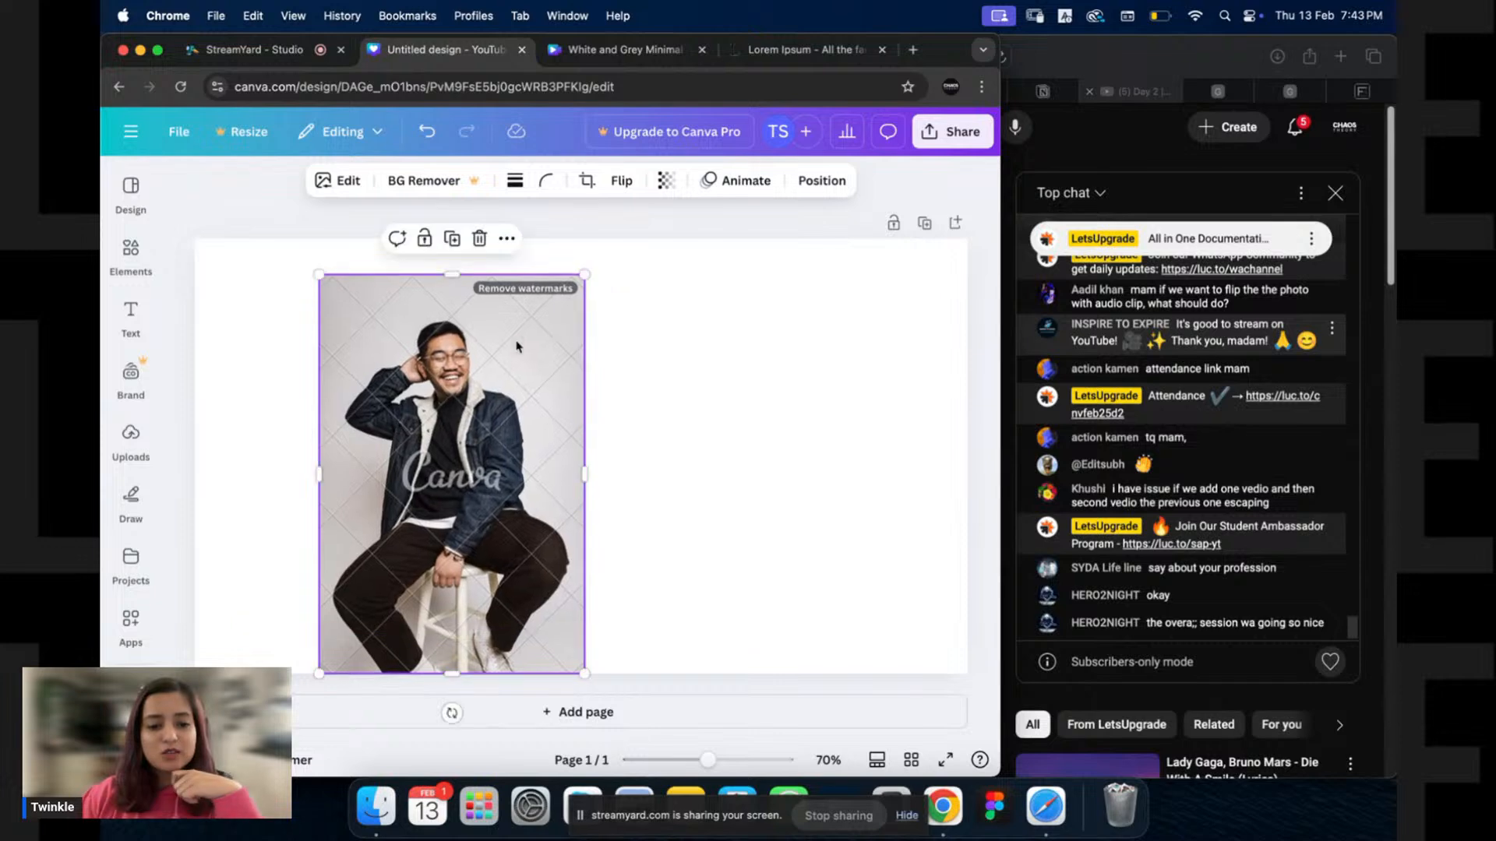
{"action": "left_click_drag", "start_coordinate": [498, 362], "coordinate": [480, 391]}
Set the page background to the light grey #D7D5D5 sampled from the photo's backdrop.
{"action": "left_click", "coordinate": [718, 346]}
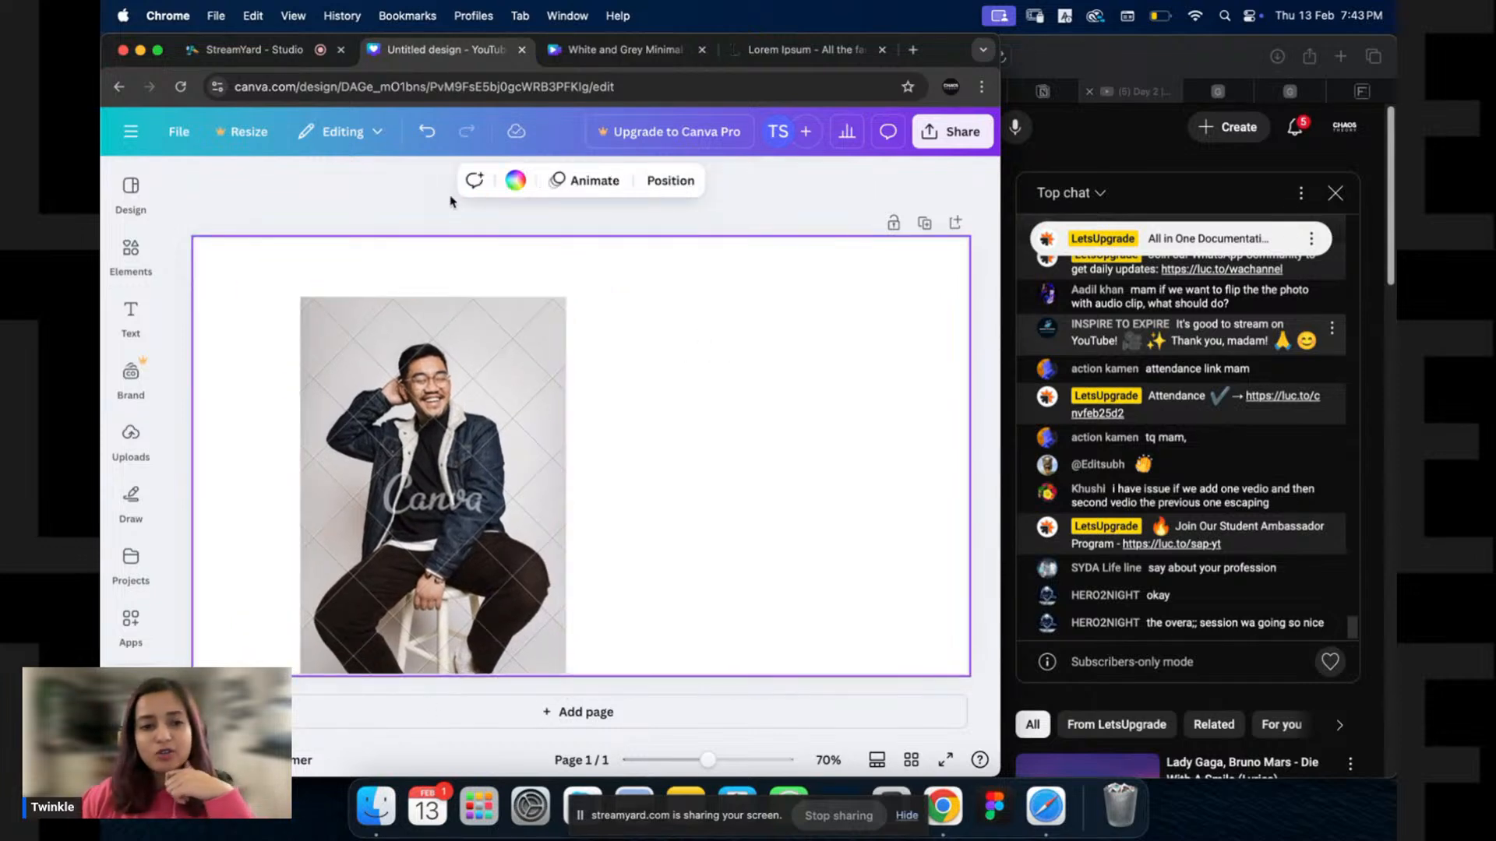
{"action": "left_click", "coordinate": [515, 181]}
{"action": "left_click", "coordinate": [196, 360]}
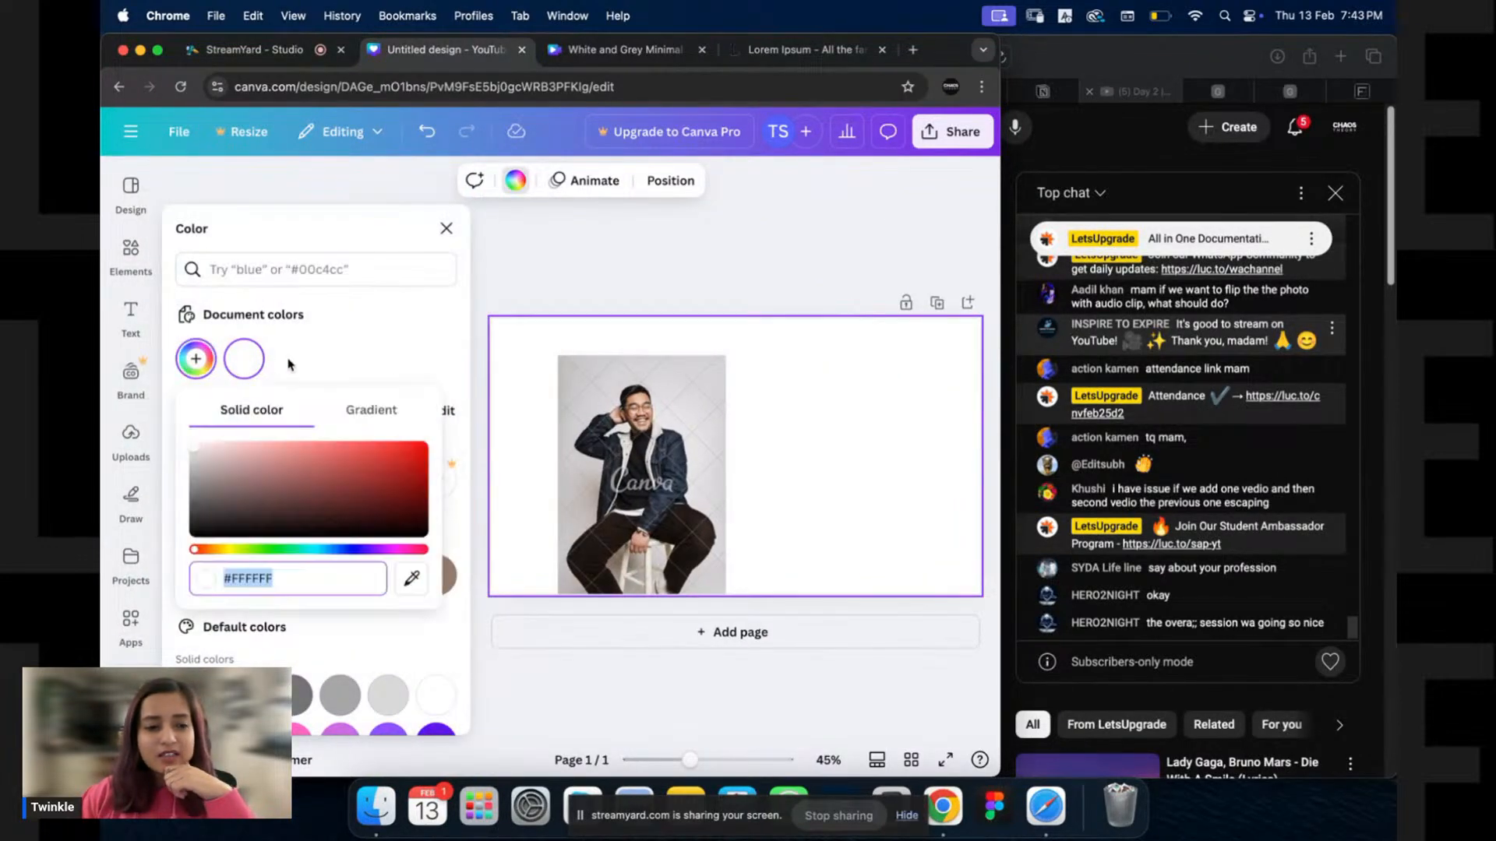
{"action": "left_click", "coordinate": [412, 578]}
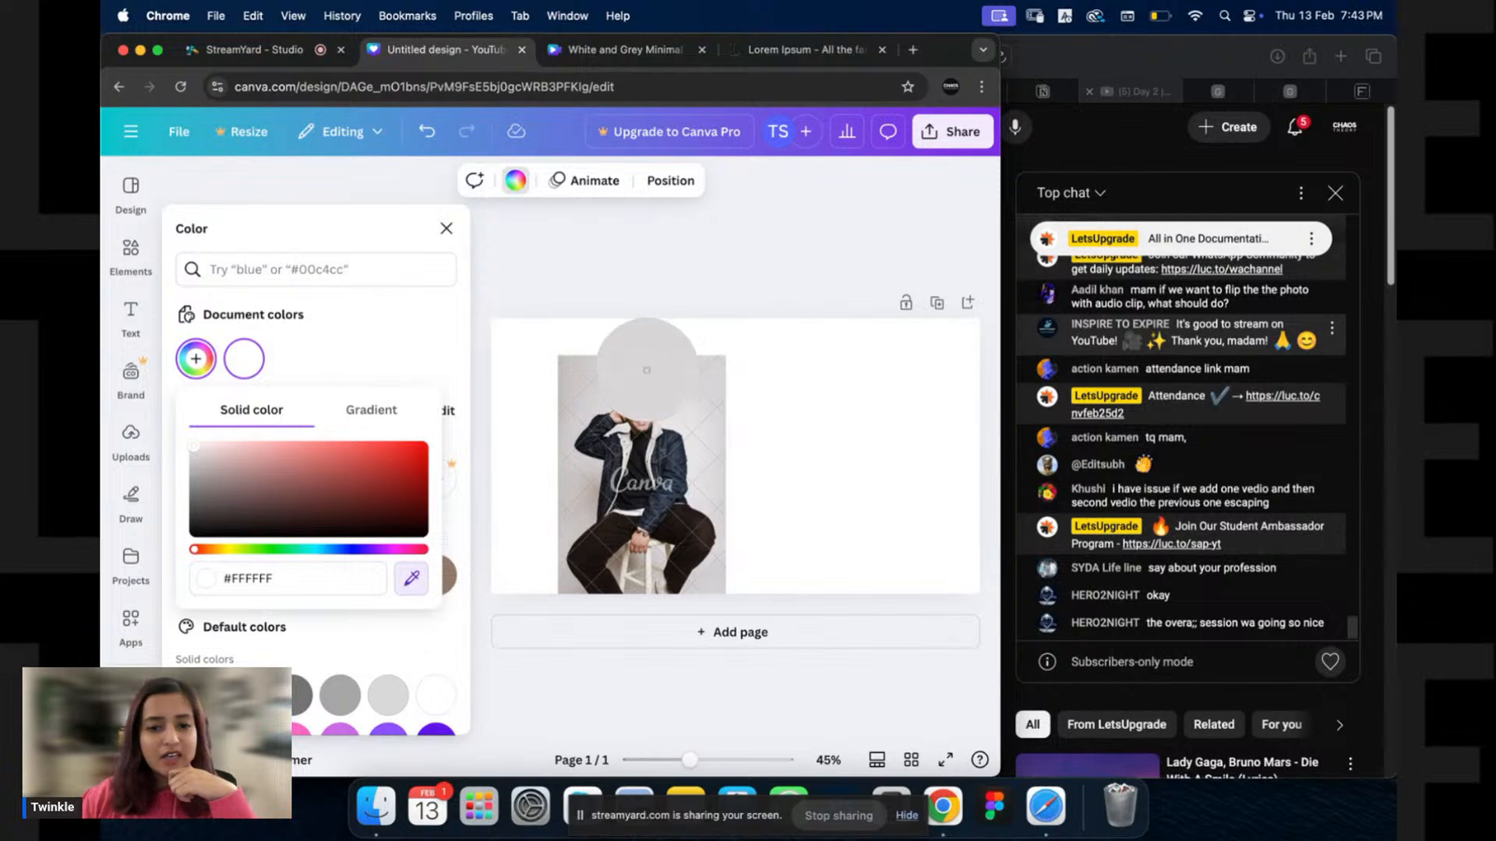
{"action": "left_click", "coordinate": [644, 368]}
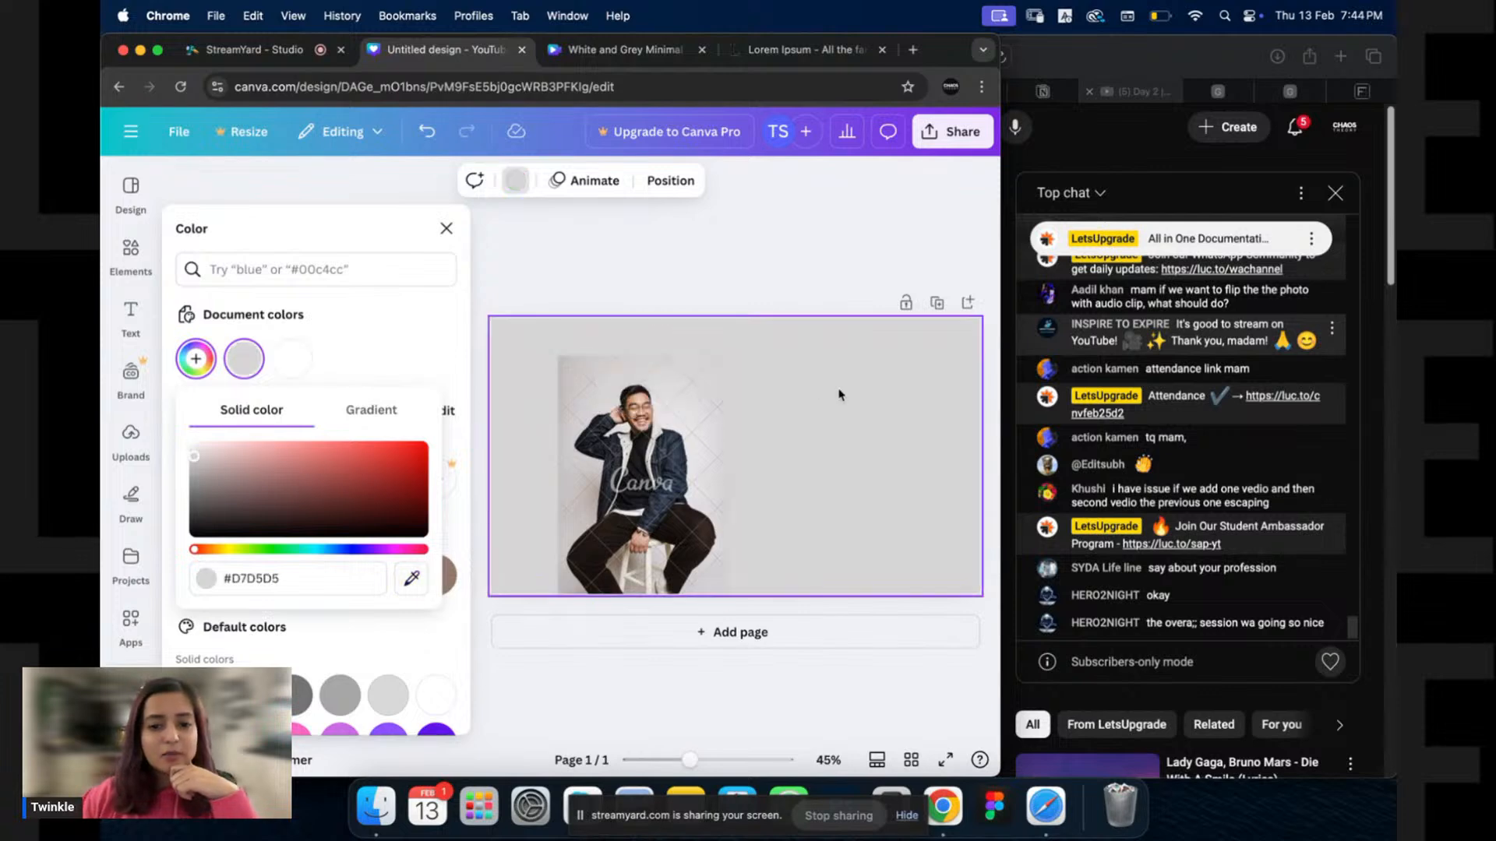
{"action": "left_click", "coordinate": [766, 271]}
{"action": "left_click", "coordinate": [424, 491]}
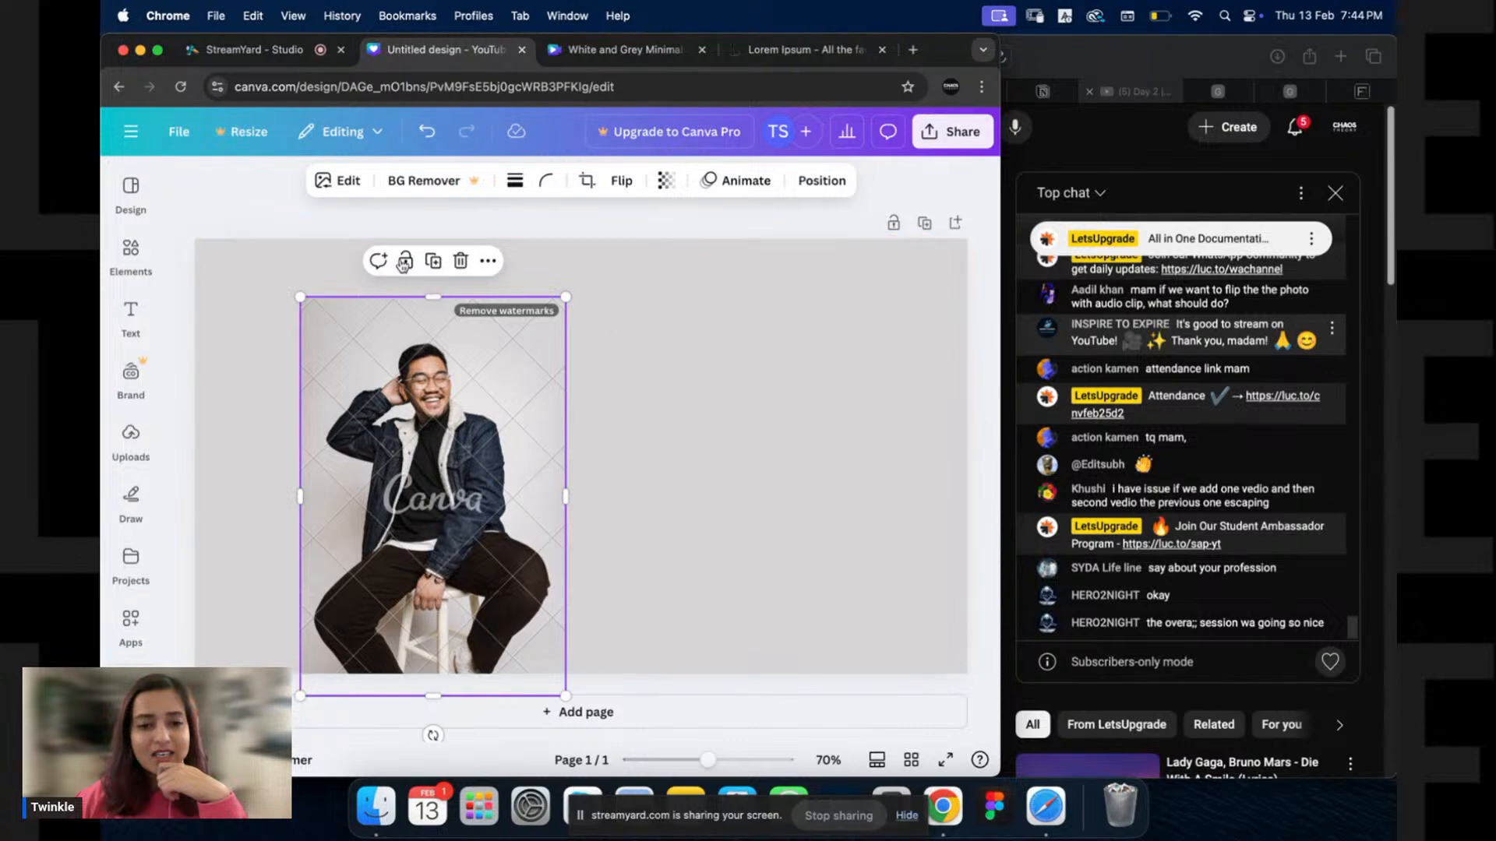
Open the remove.bg website in a new browser tab.
{"action": "key", "text": "super+t"}
{"action": "type", "text": "re"}
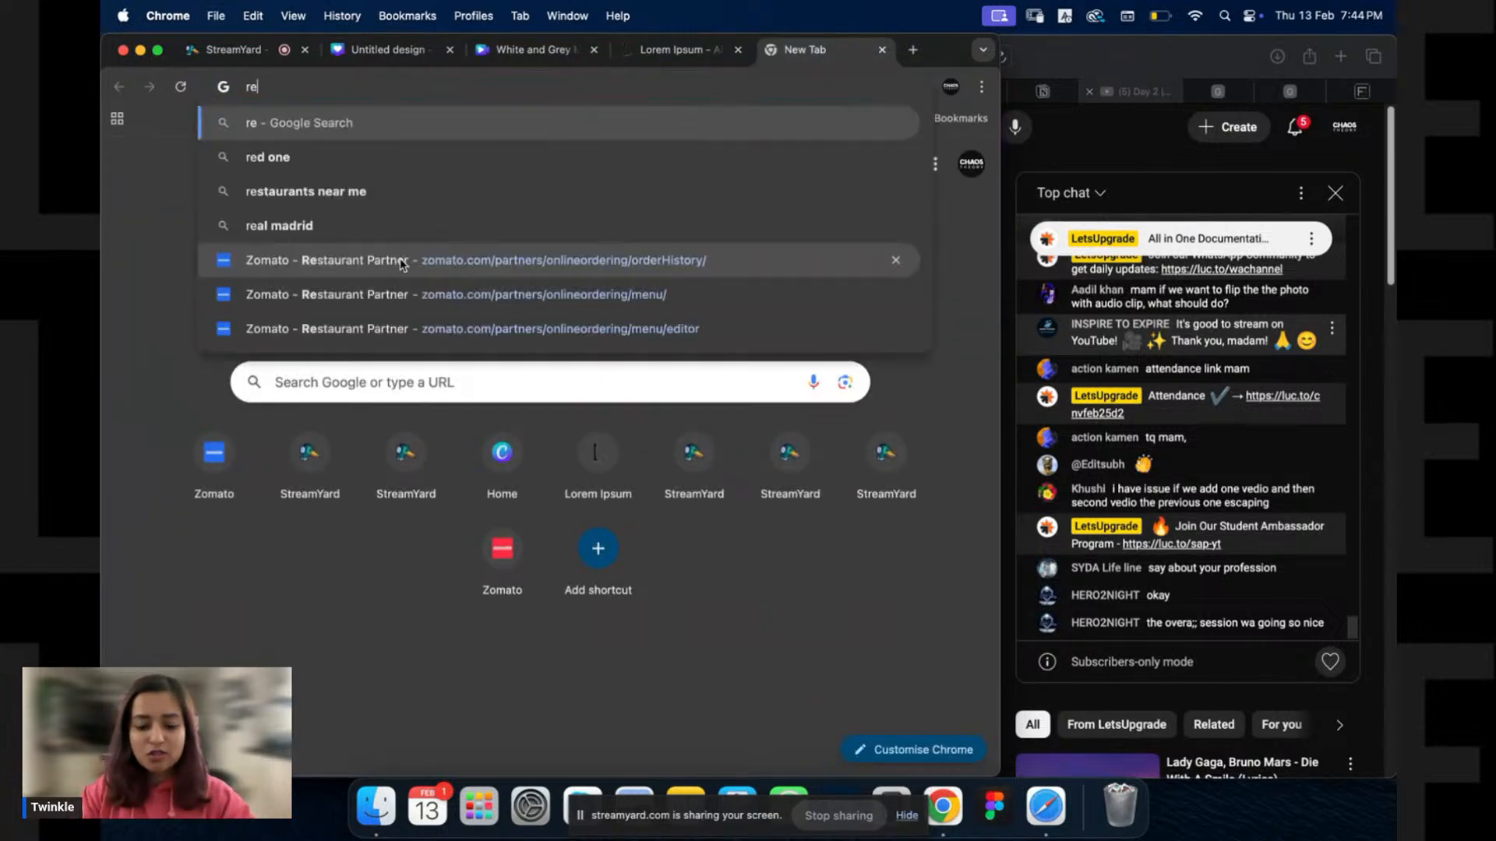
{"action": "type", "text": "move.bg"}
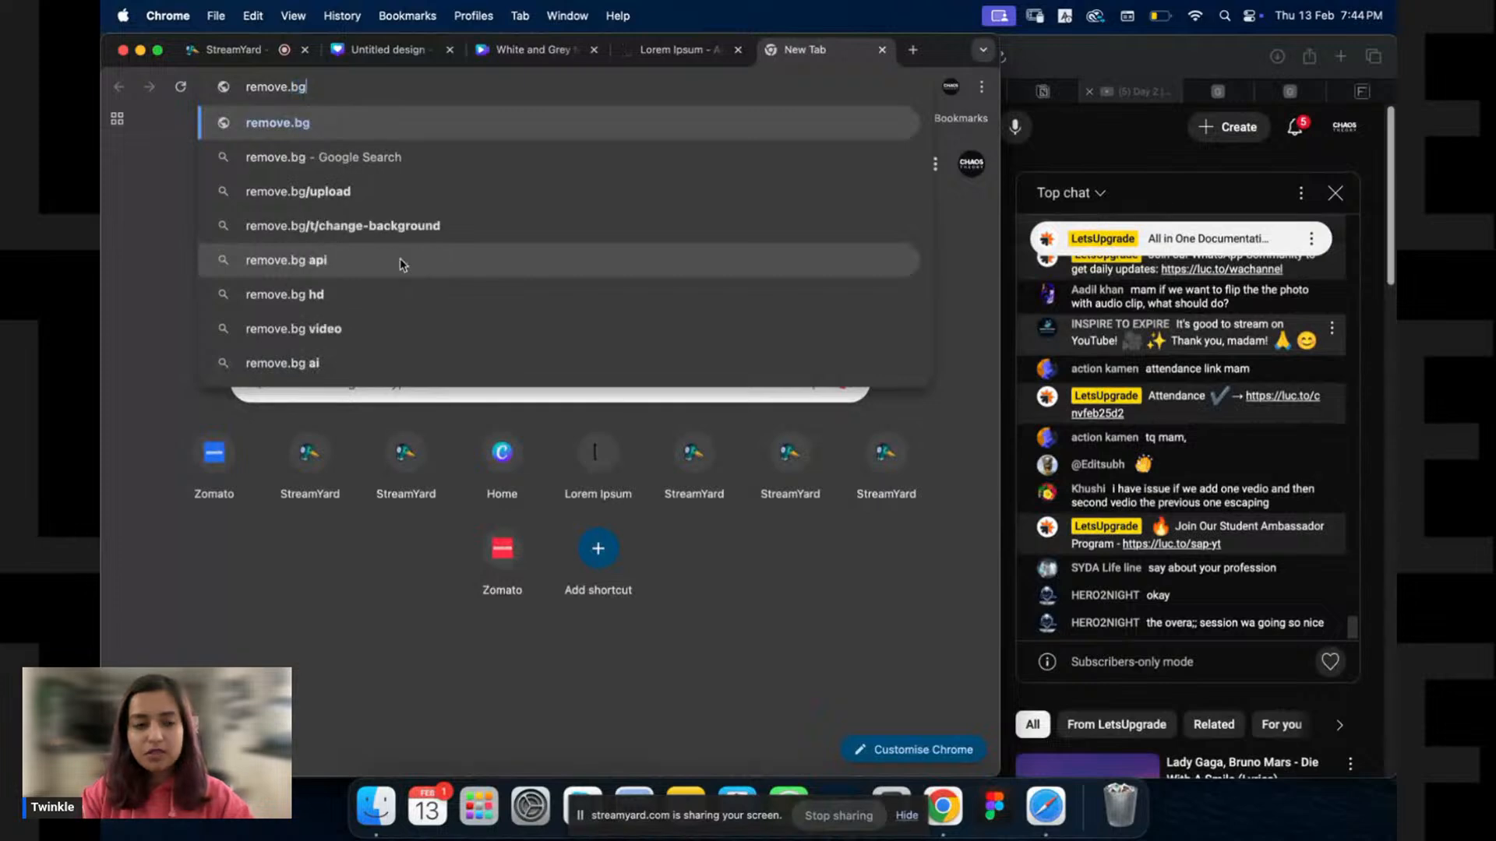
{"action": "key", "text": "Return"}
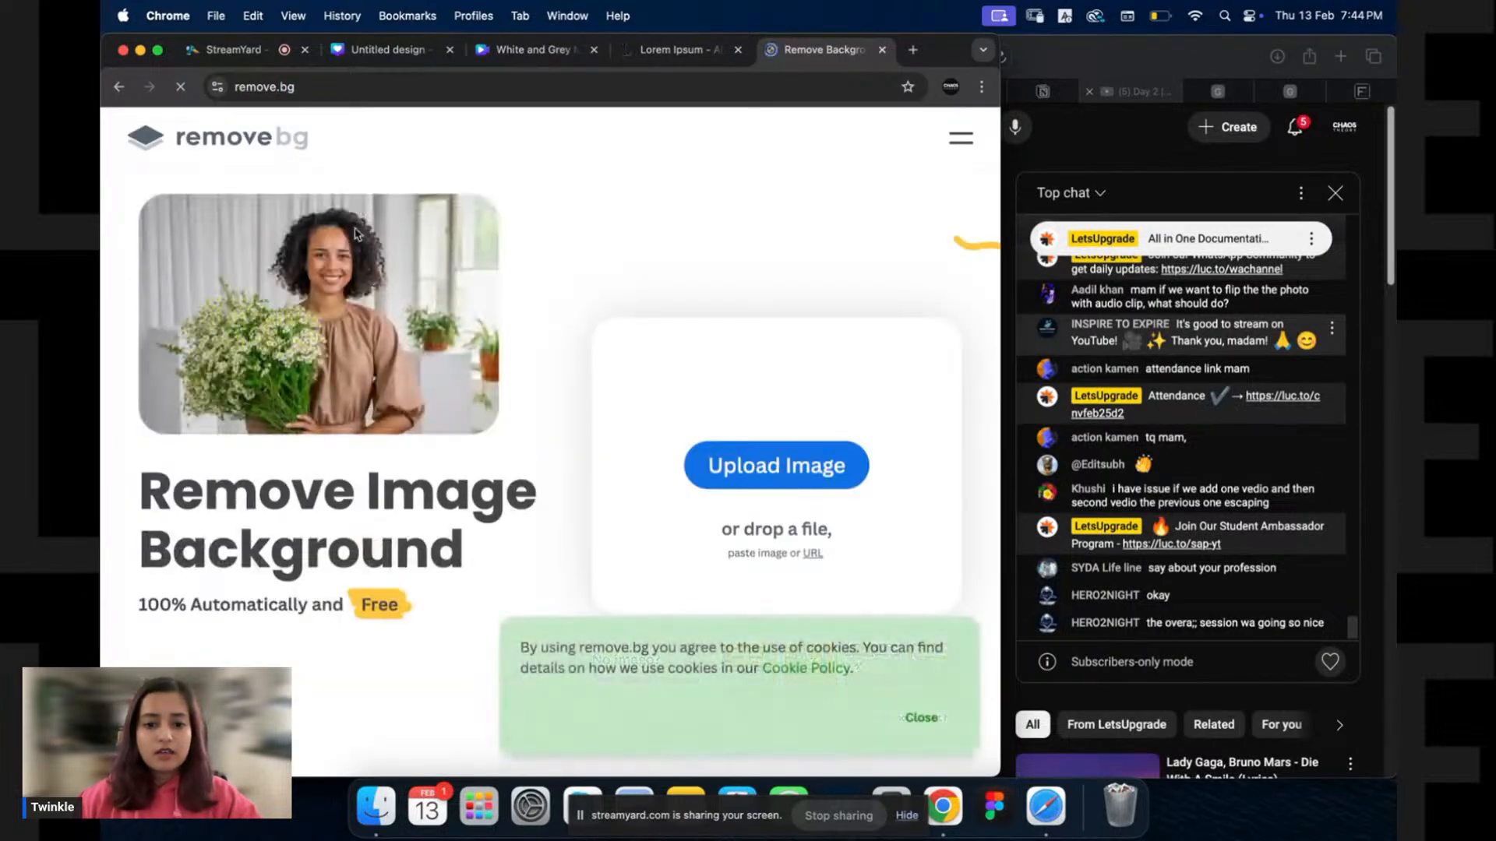
Open the Pexels website in another new browser tab and search its free photos for "man laughing".
{"action": "key", "text": "super+t"}
{"action": "type", "text": "pexels"}
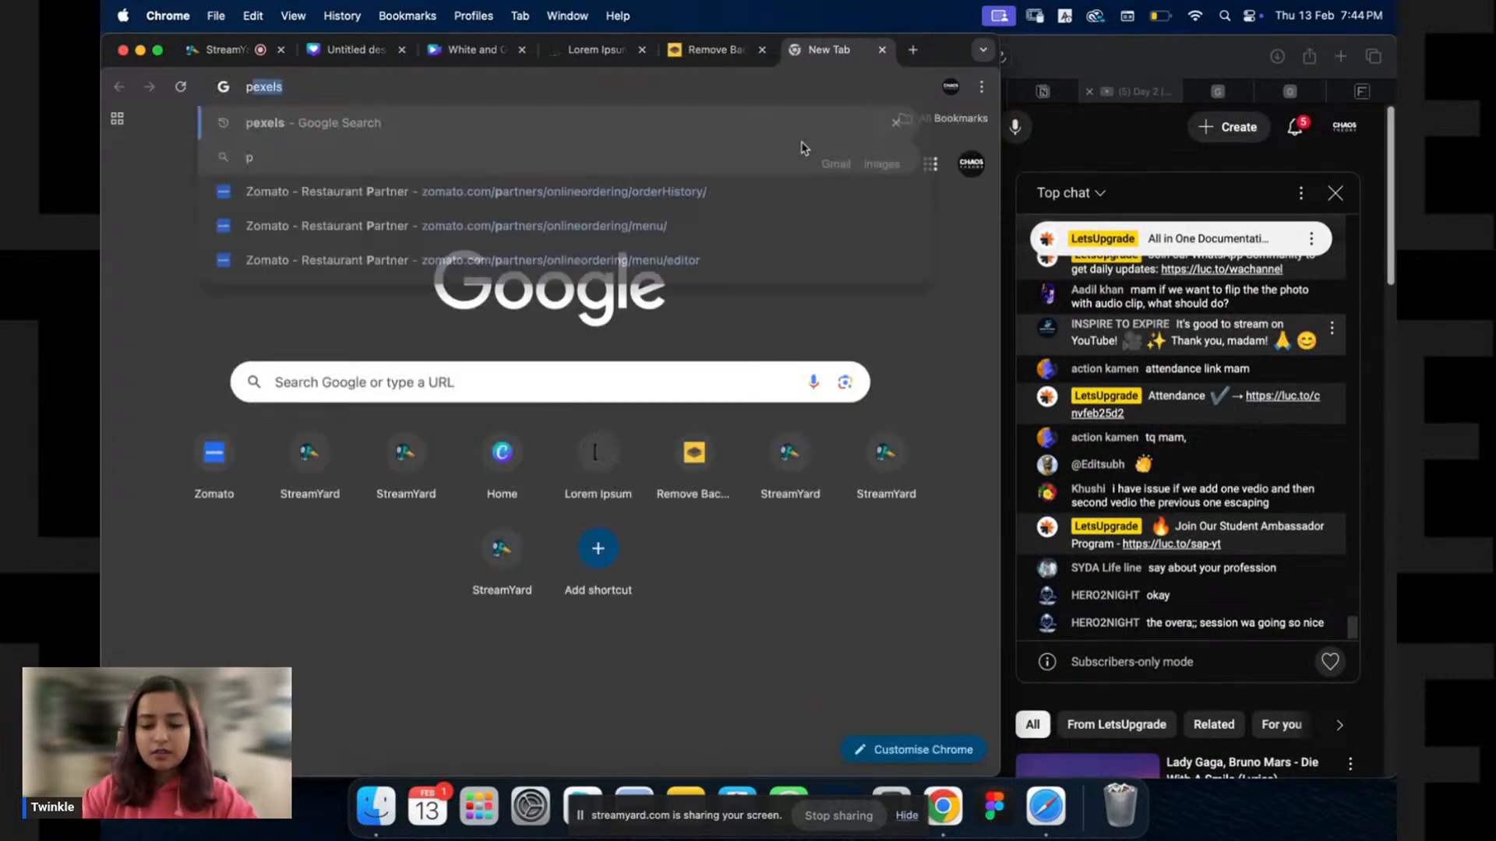
{"action": "key", "text": "Return"}
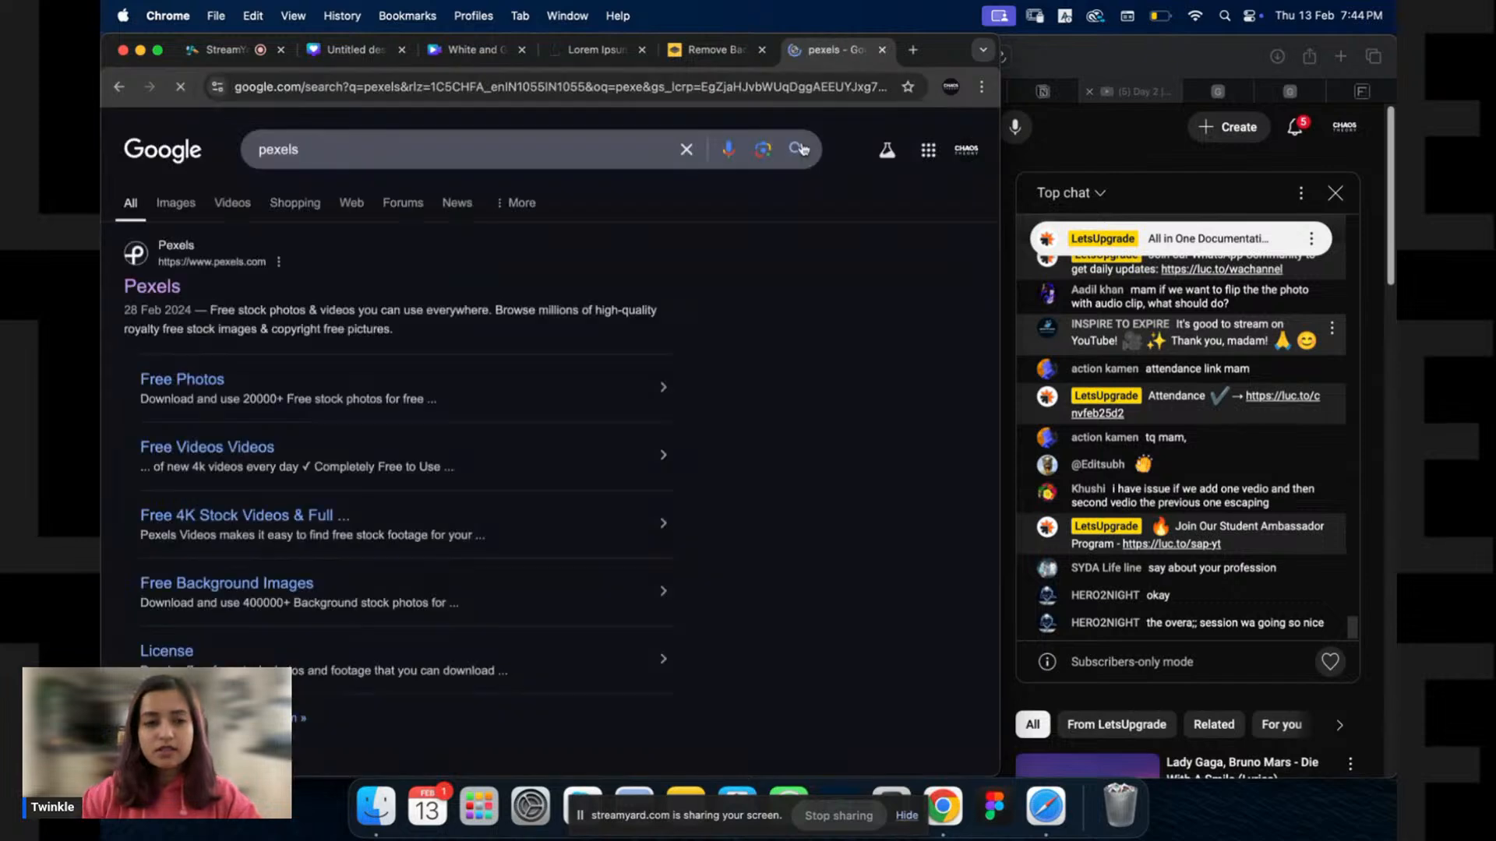
{"action": "left_click", "coordinate": [158, 290]}
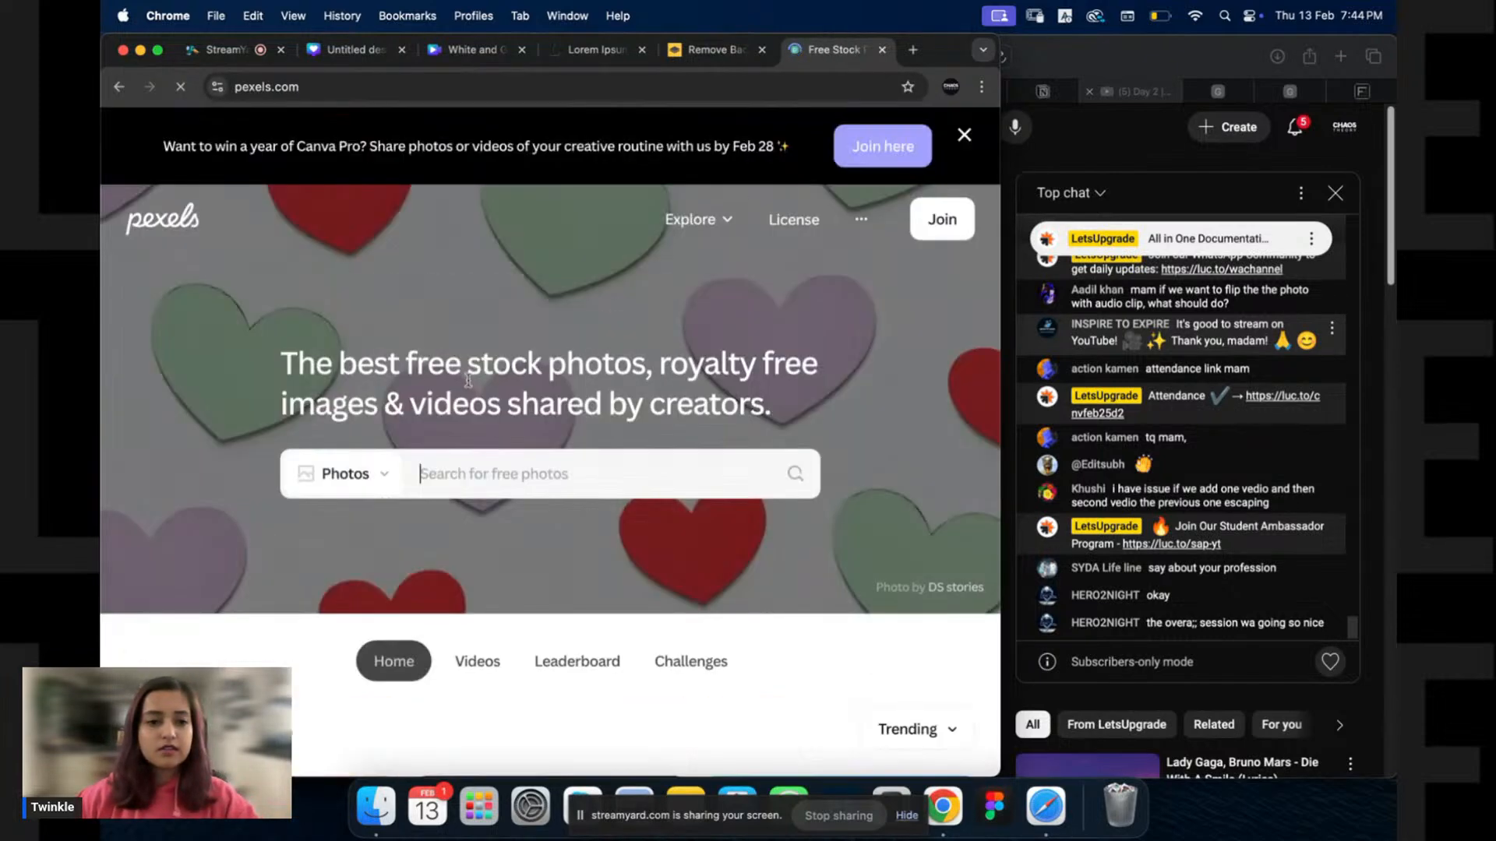
{"action": "type", "text": "man laughing"}
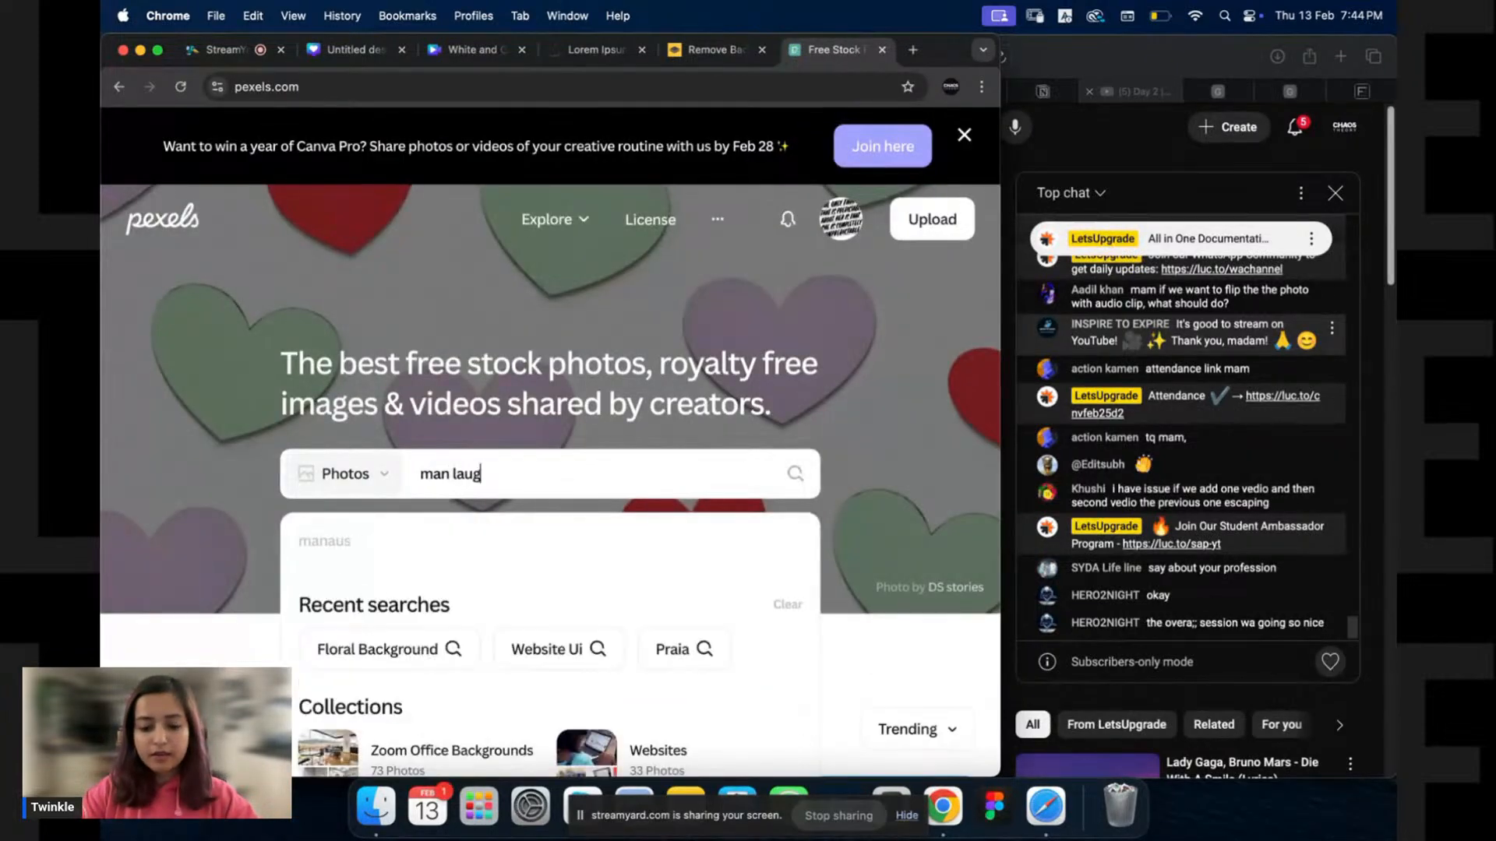
{"action": "key", "text": "Return"}
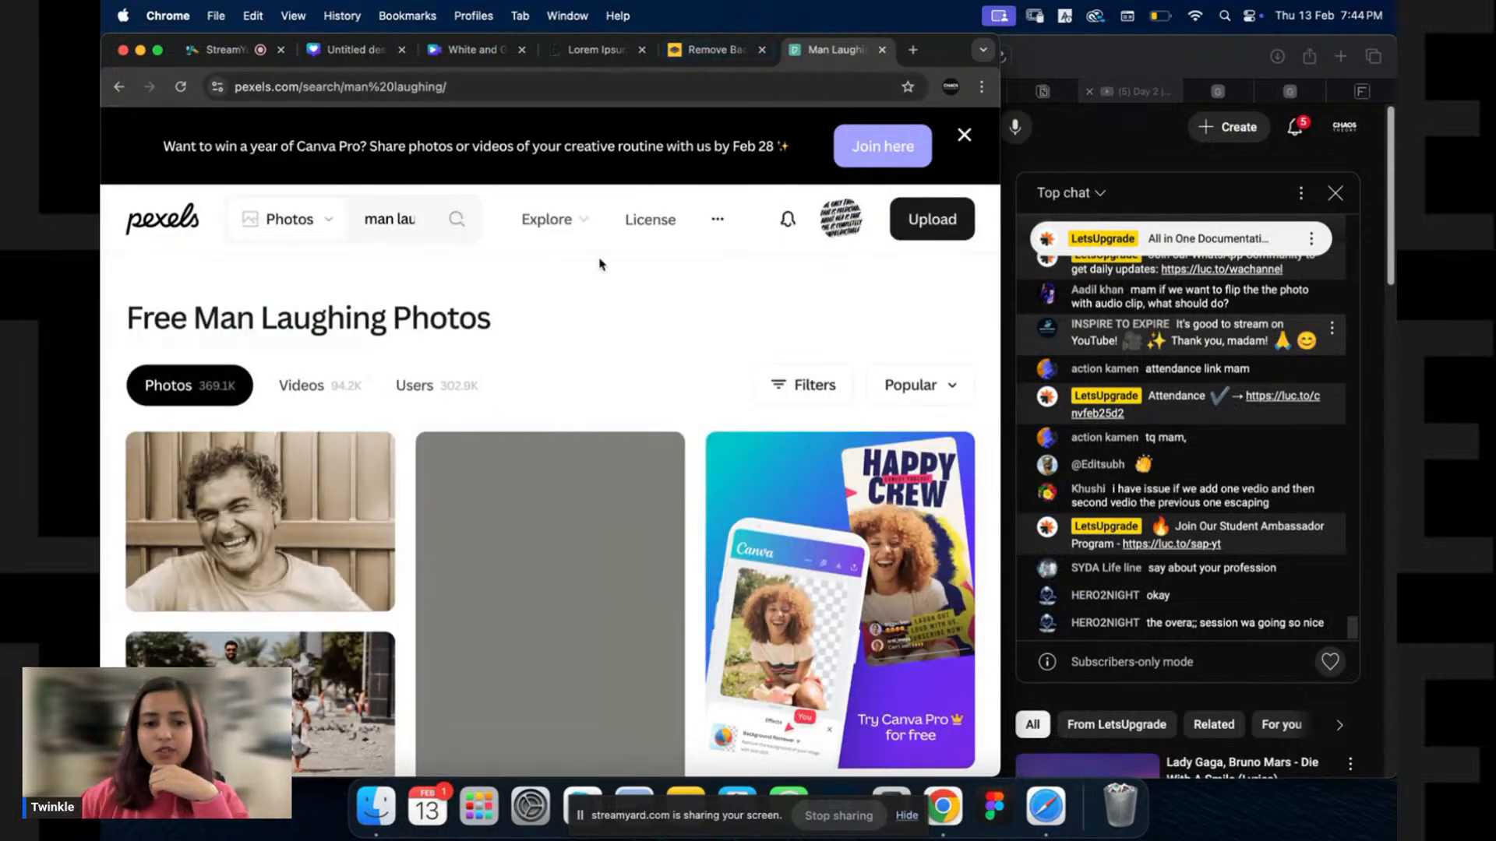
Download the free photo of the smiling bearded photographer with glasses and a black jacket on a city street at night.
{"action": "scroll", "coordinate": [463, 470], "scroll_direction": "down", "scroll_amount": 3}
{"action": "scroll", "coordinate": [463, 470], "scroll_direction": "down", "scroll_amount": 4}
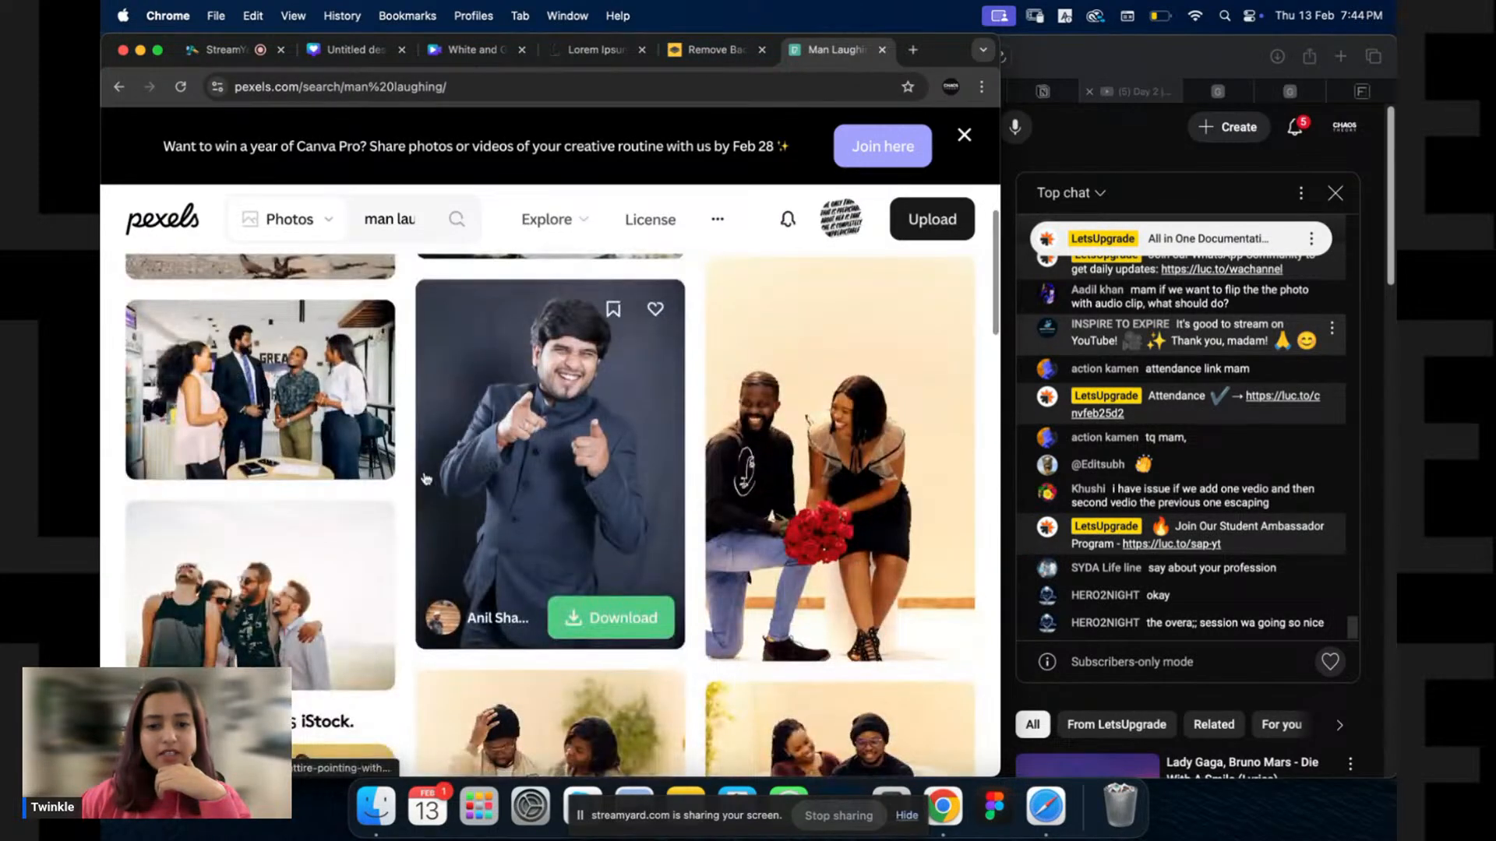
{"action": "scroll", "coordinate": [471, 479], "scroll_direction": "down", "scroll_amount": 3}
{"action": "scroll", "coordinate": [481, 422], "scroll_direction": "down", "scroll_amount": 10}
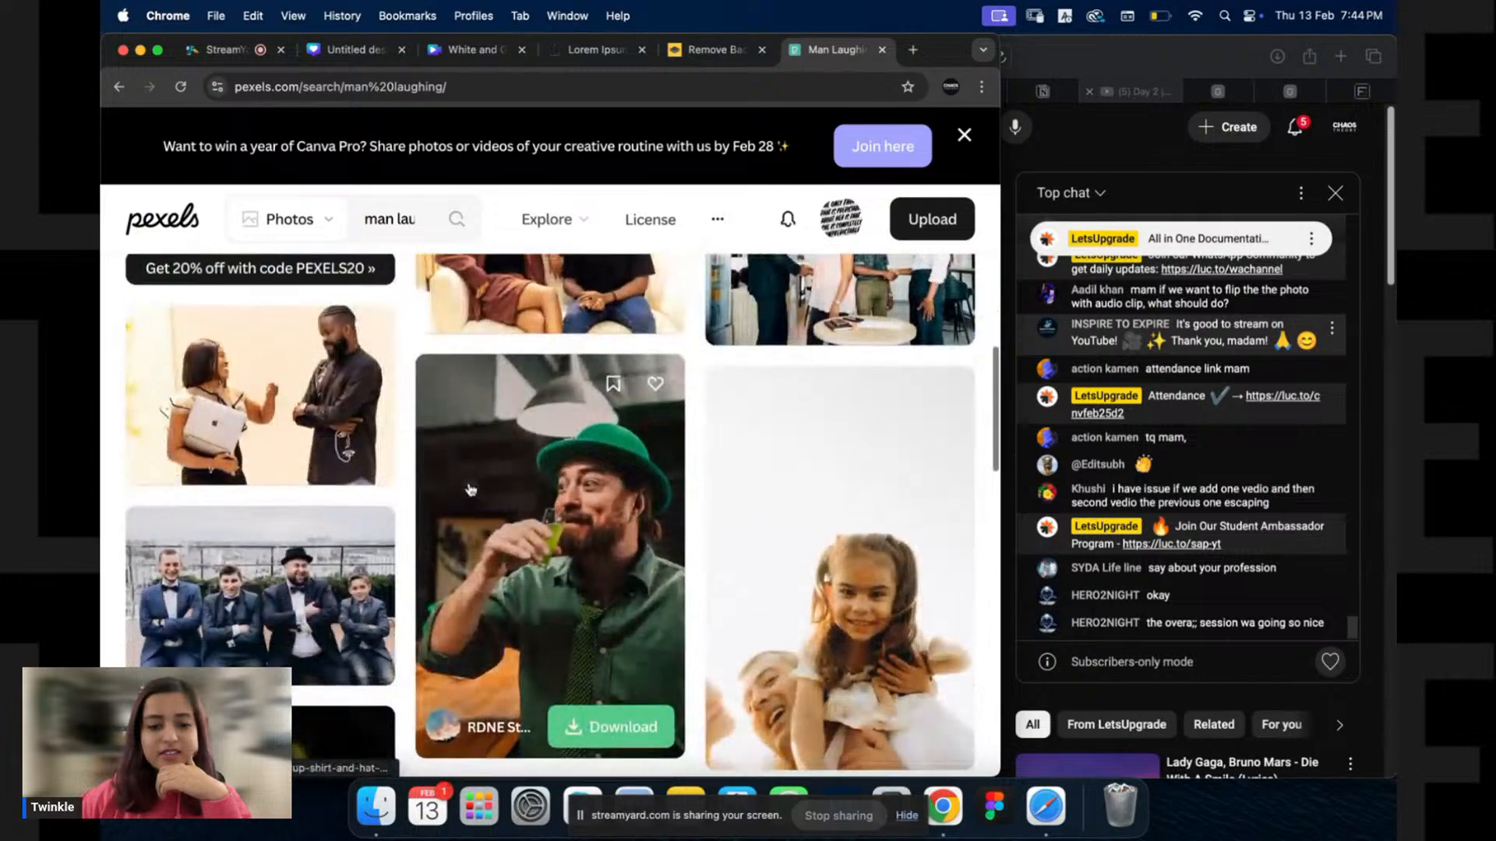
{"action": "scroll", "coordinate": [463, 486], "scroll_direction": "down", "scroll_amount": 4}
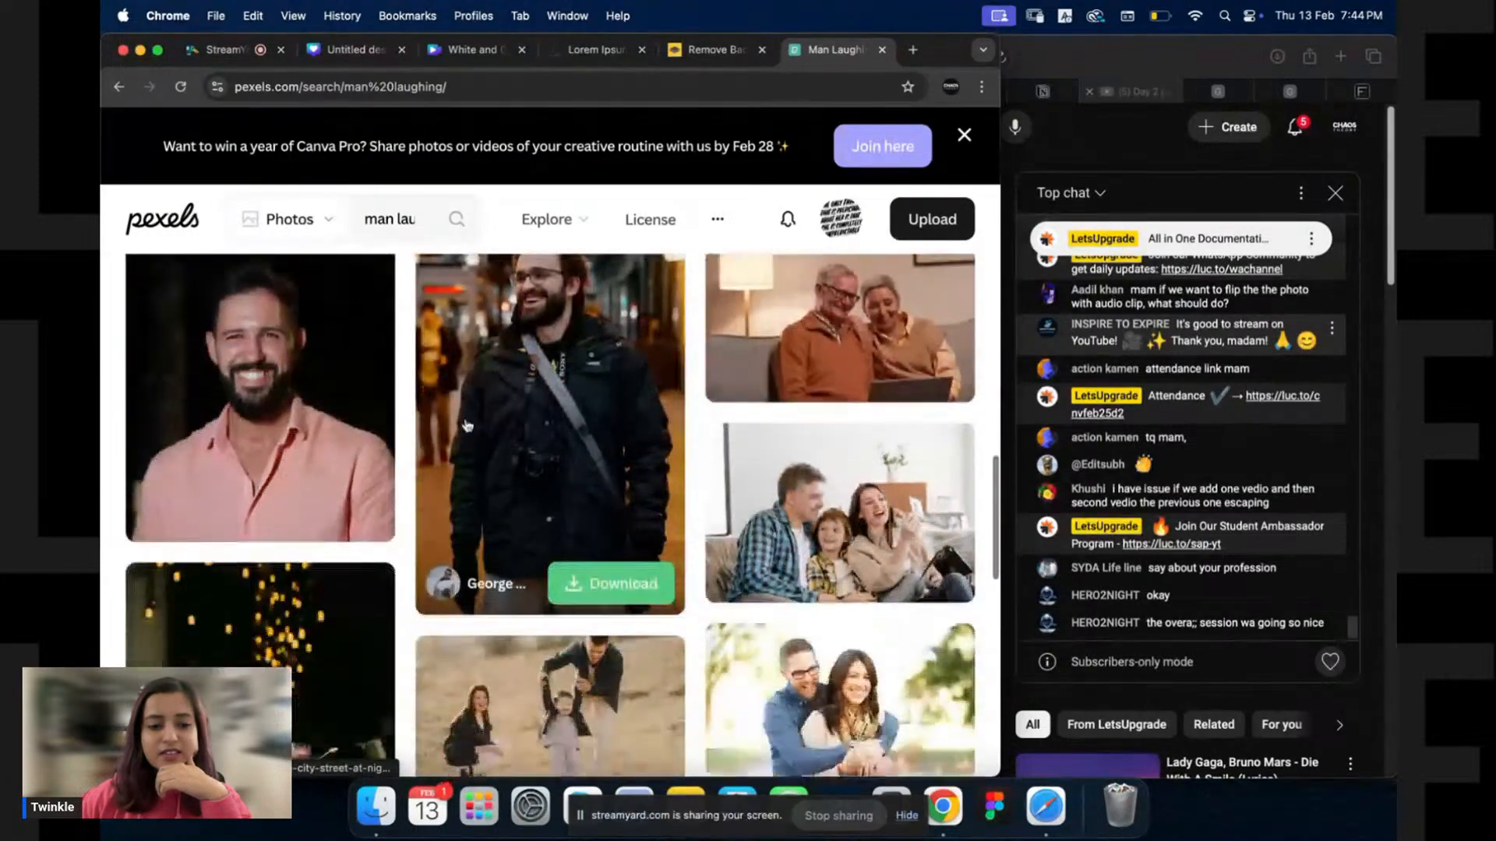
{"action": "scroll", "coordinate": [459, 483], "scroll_direction": "up", "scroll_amount": 3}
{"action": "scroll", "coordinate": [464, 457], "scroll_direction": "up", "scroll_amount": 2}
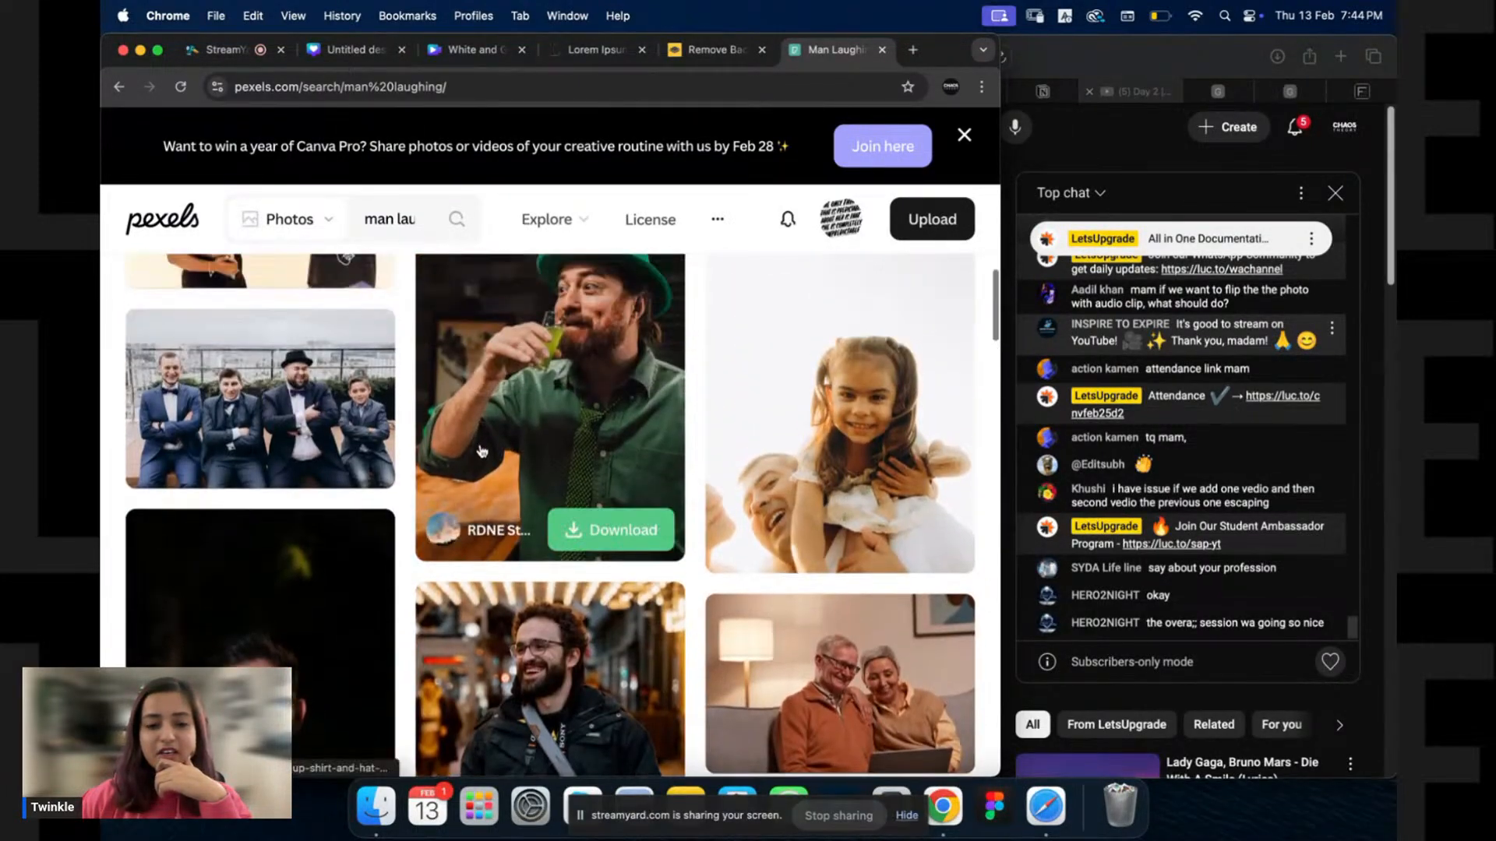
{"action": "left_click", "coordinate": [499, 623]}
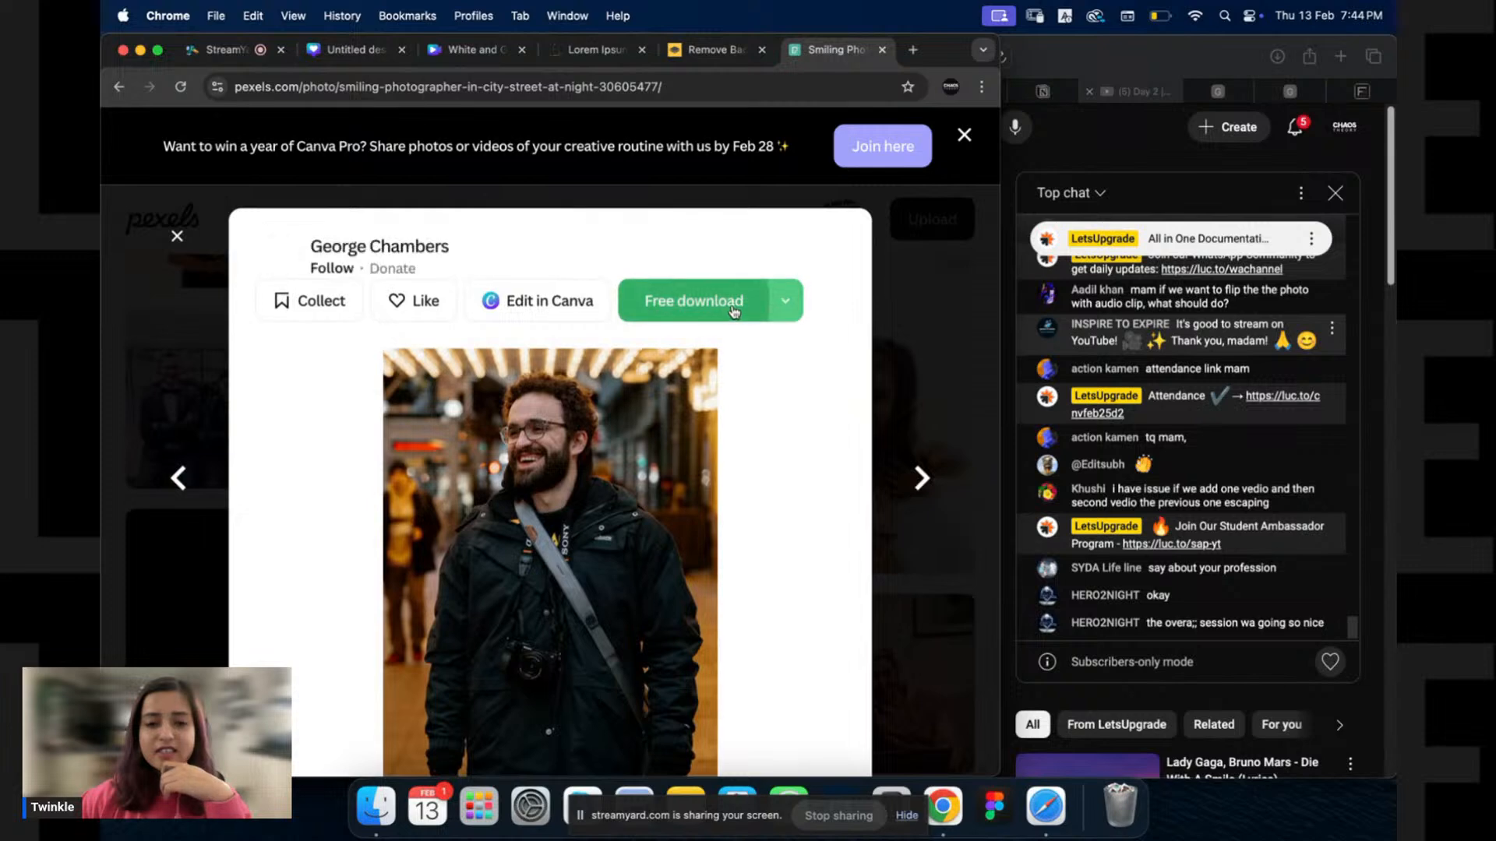
{"action": "left_click", "coordinate": [744, 299]}
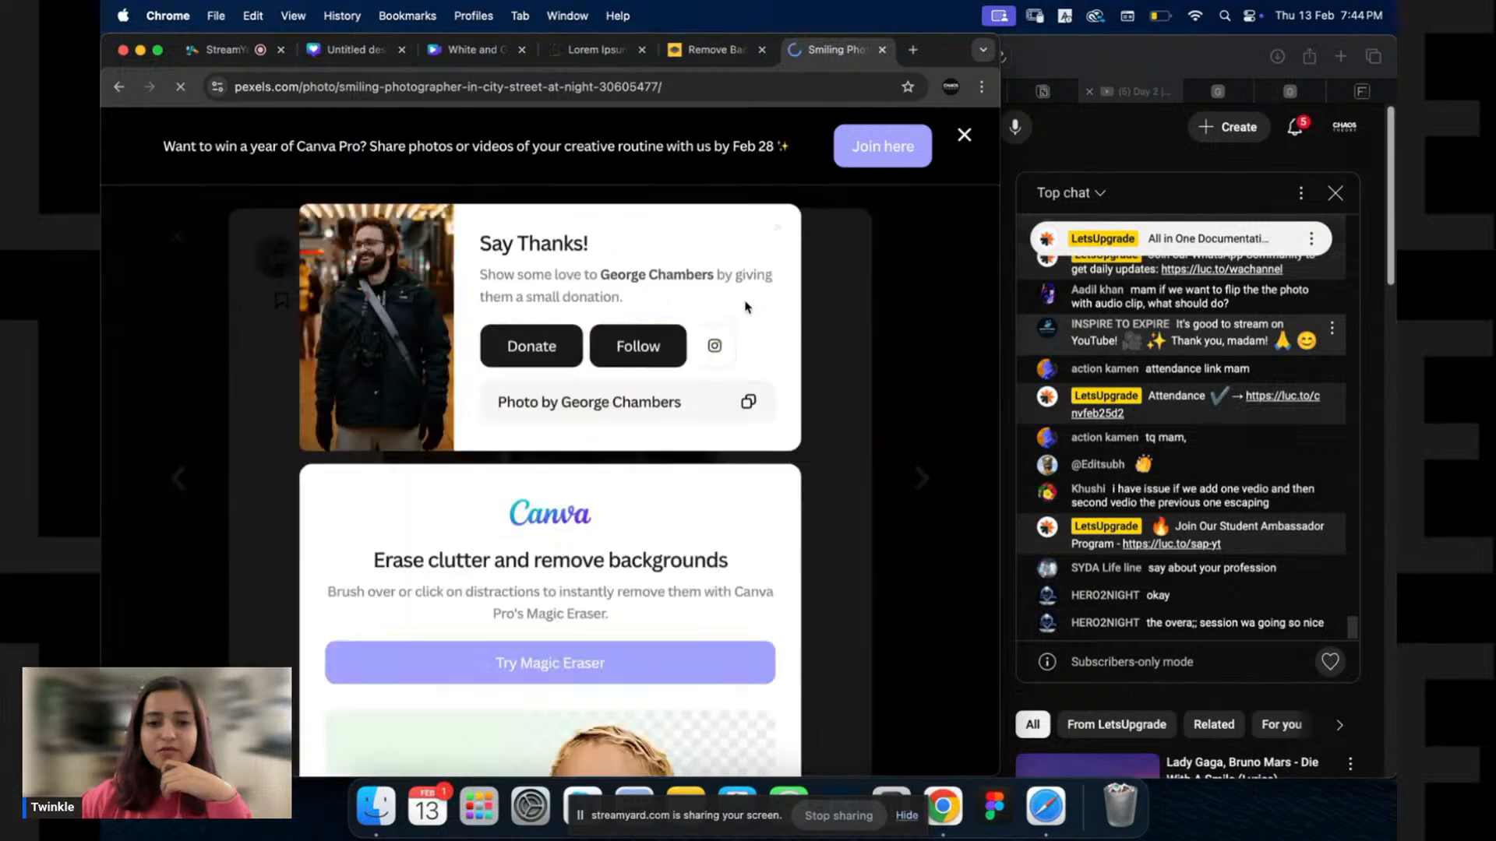
Upload the downloaded photographer photo to remove.bg and download the background-free version at 408 × 612 px.
{"action": "left_click", "coordinate": [715, 59]}
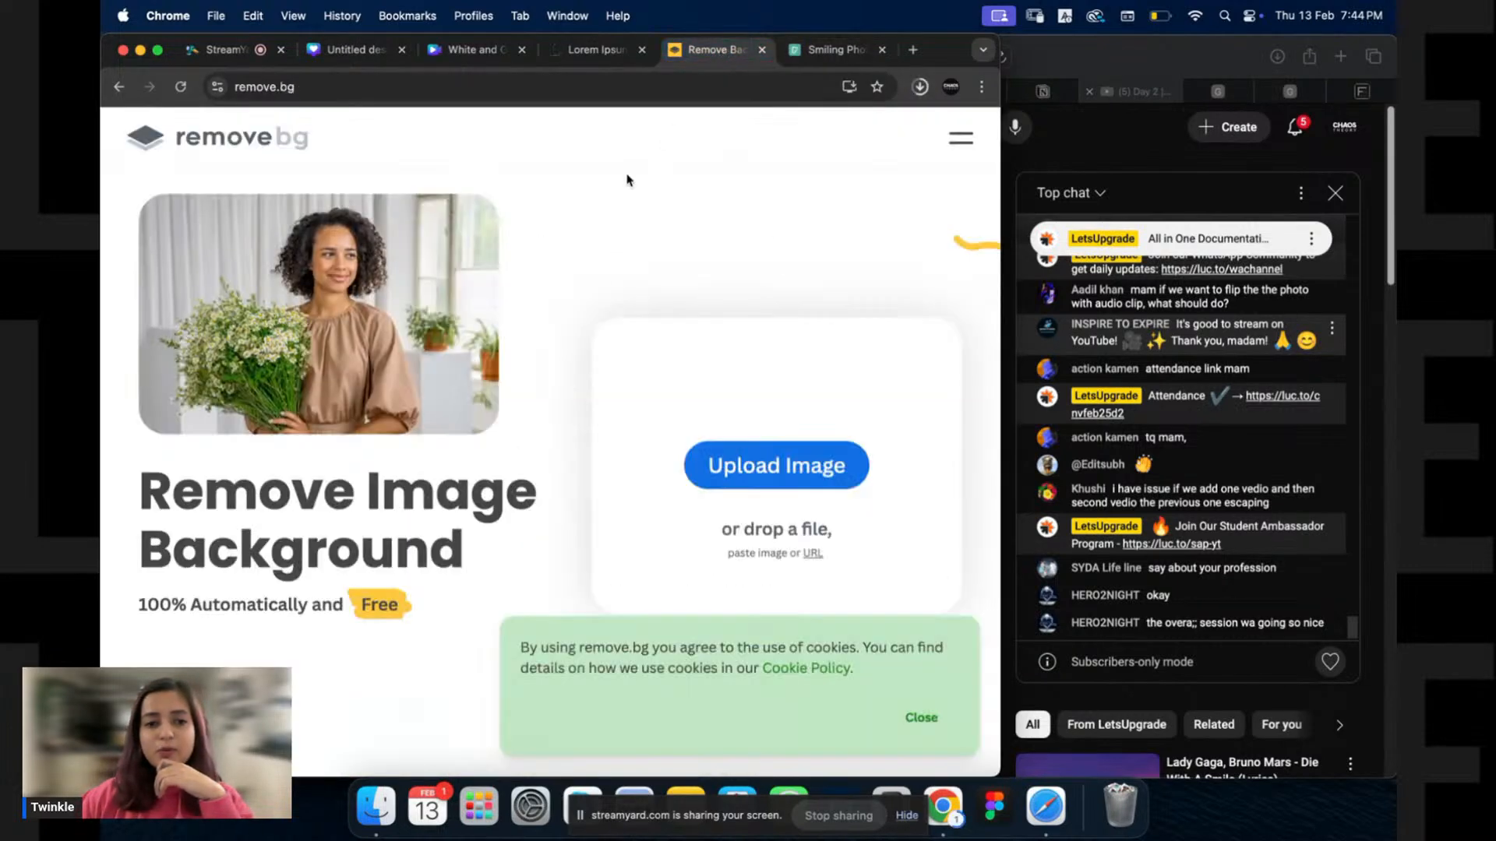
{"action": "left_click", "coordinate": [762, 484]}
{"action": "left_click", "coordinate": [300, 348]}
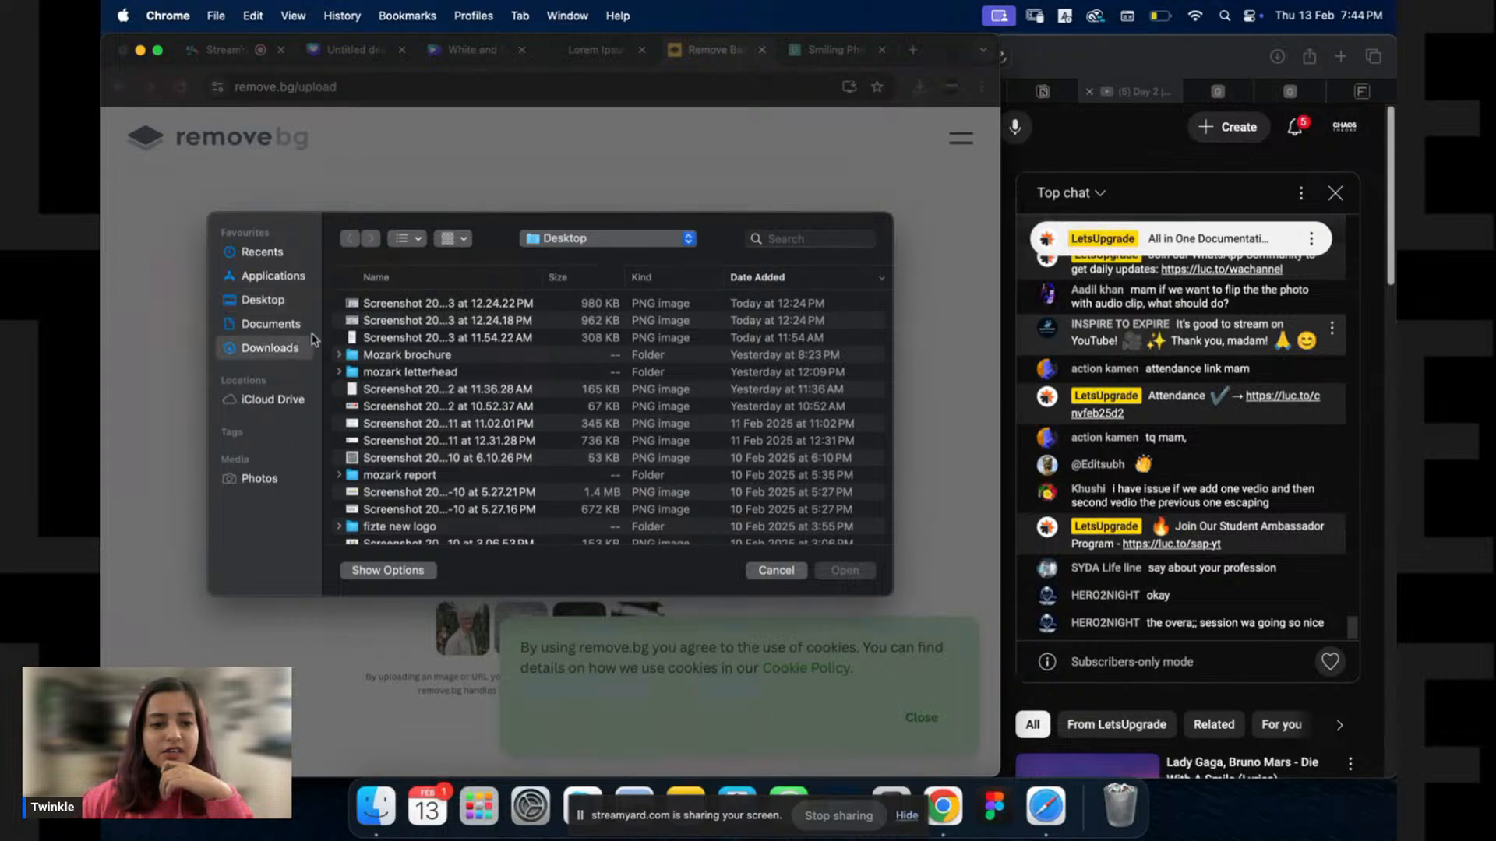
{"action": "left_click", "coordinate": [390, 309]}
{"action": "double_click", "coordinate": [387, 310]}
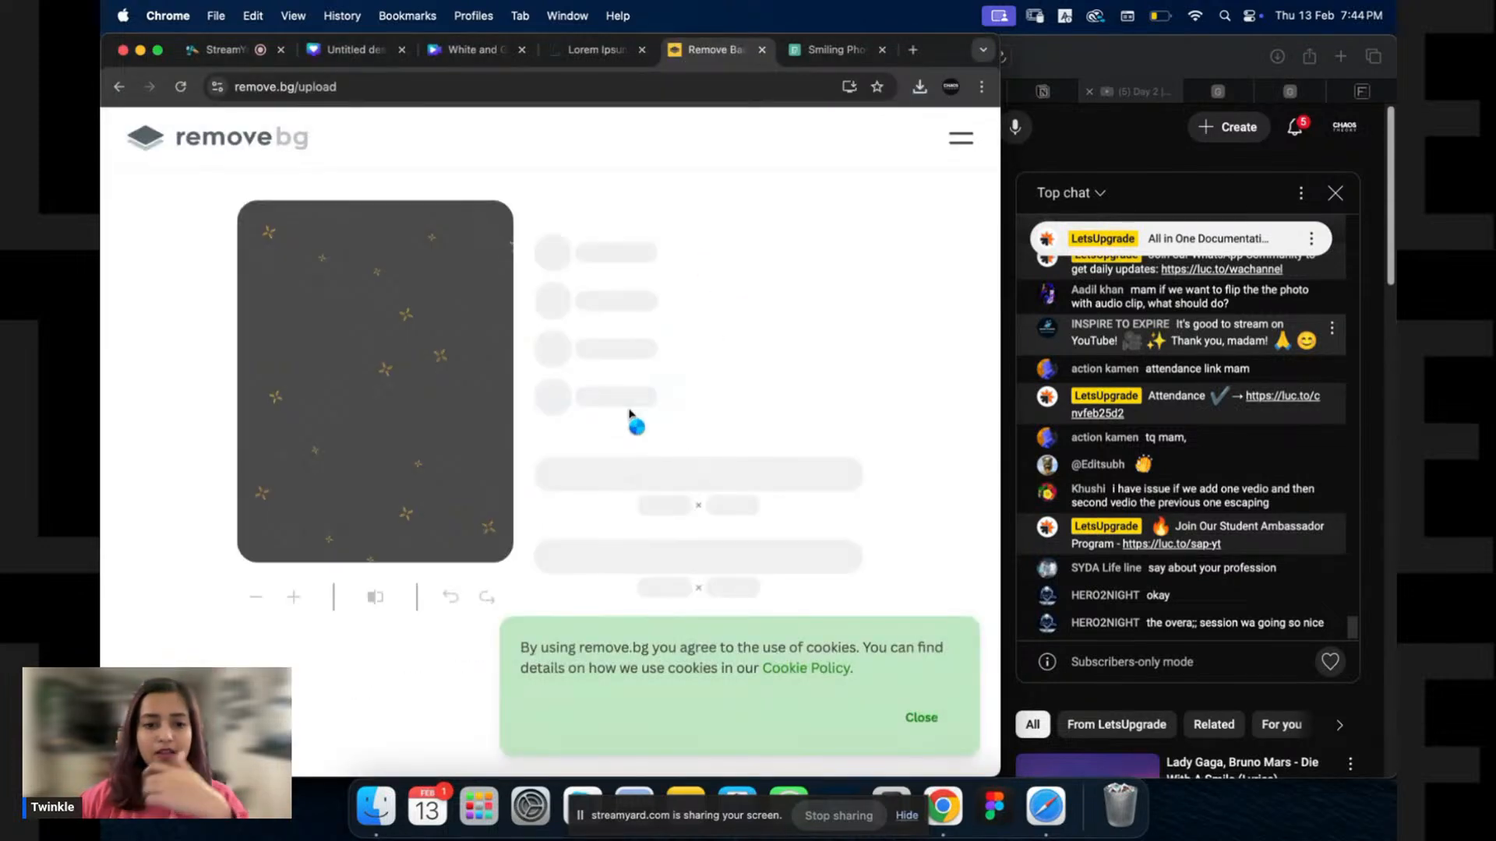
{"action": "left_click", "coordinate": [922, 713]}
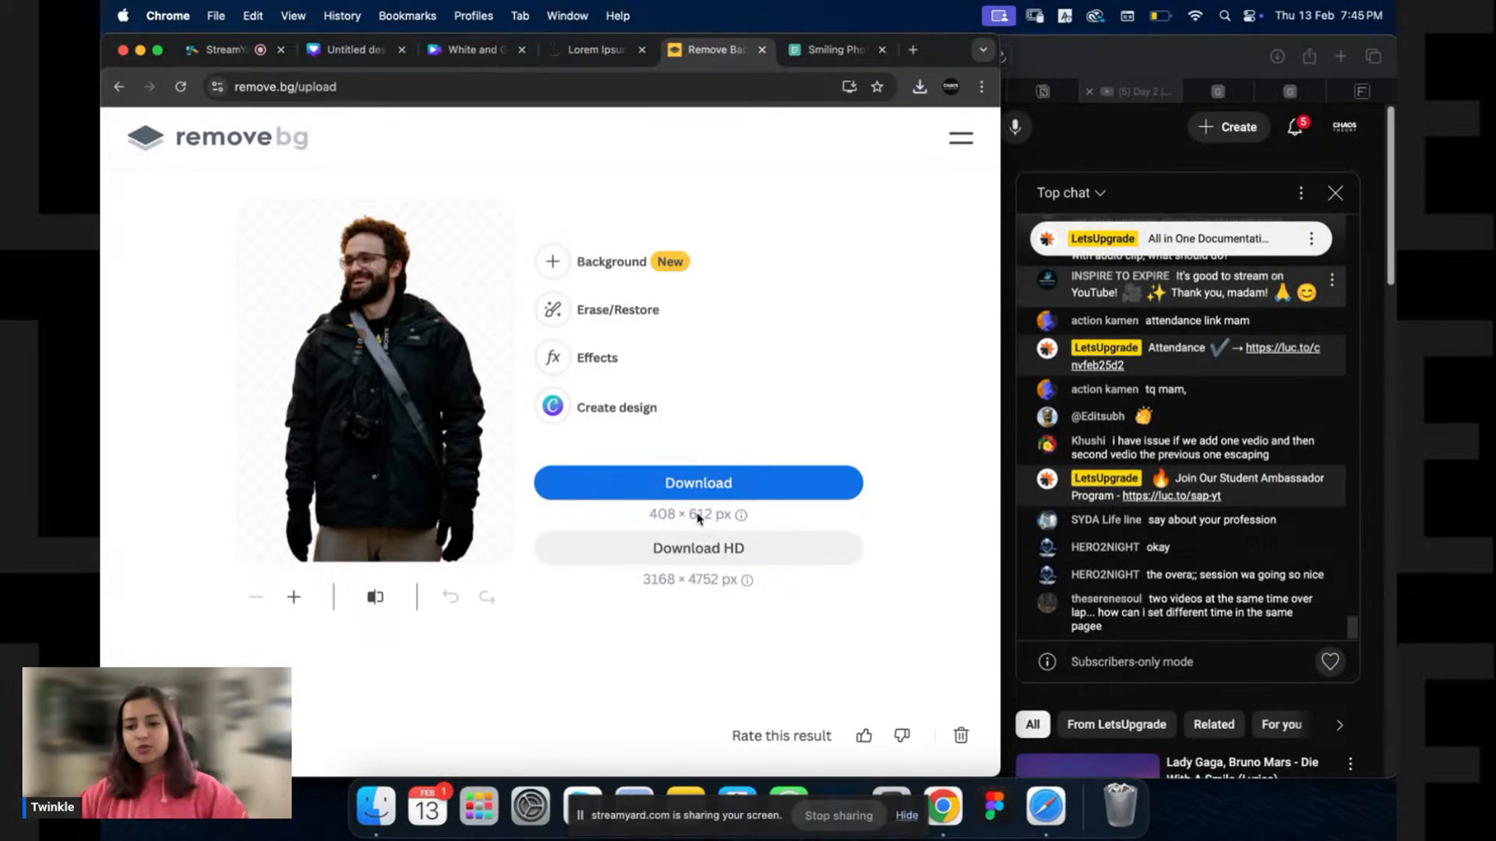
{"action": "left_click", "coordinate": [705, 483]}
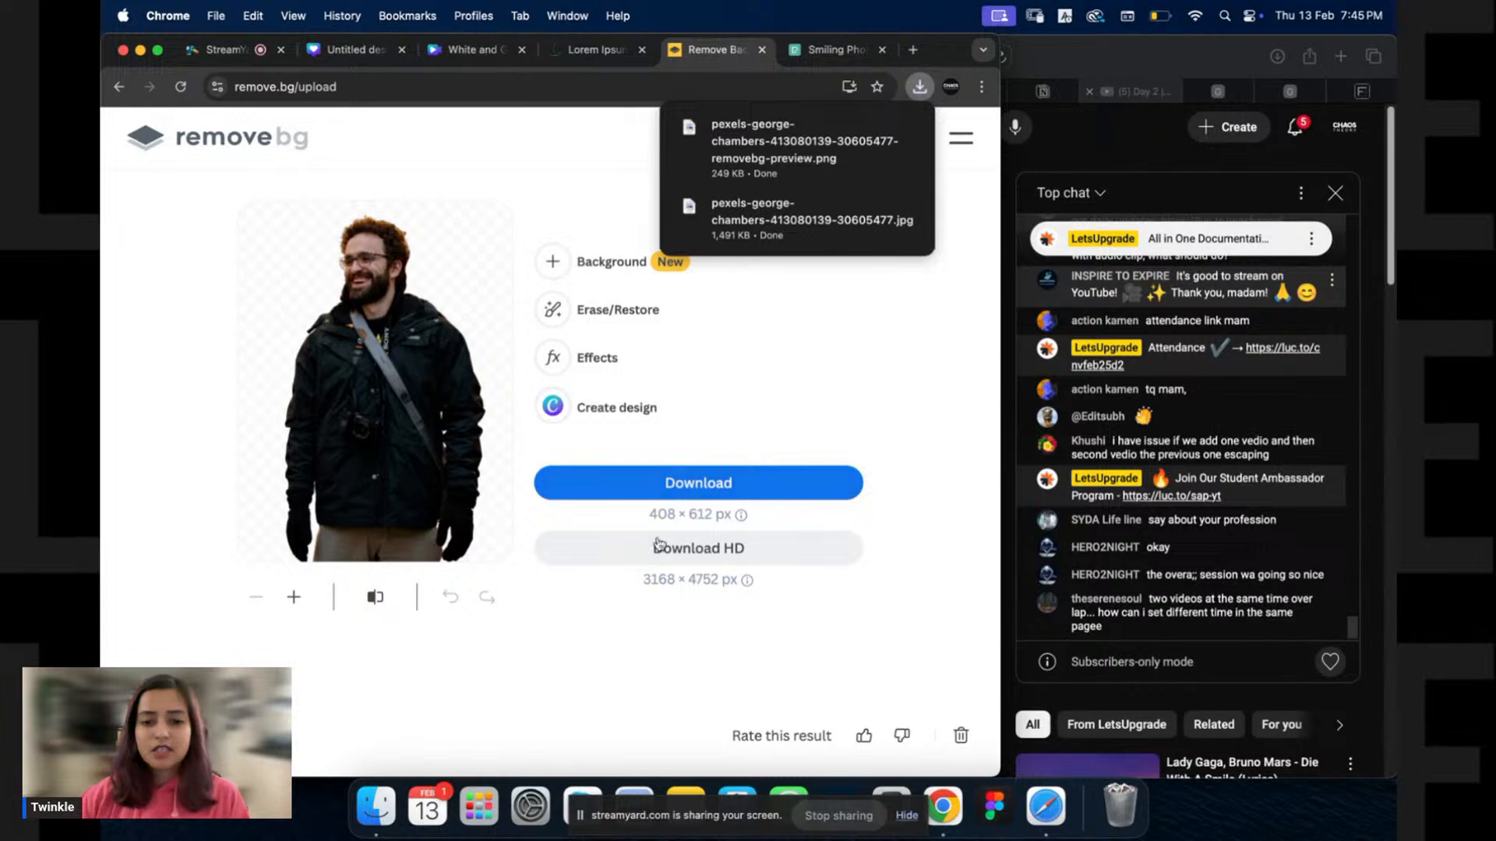
Replace the photo in the Canva design by uploading the removebg-preview PNG and placing it on the page.
{"action": "left_click", "coordinate": [362, 53]}
{"action": "key", "text": "Delete"}
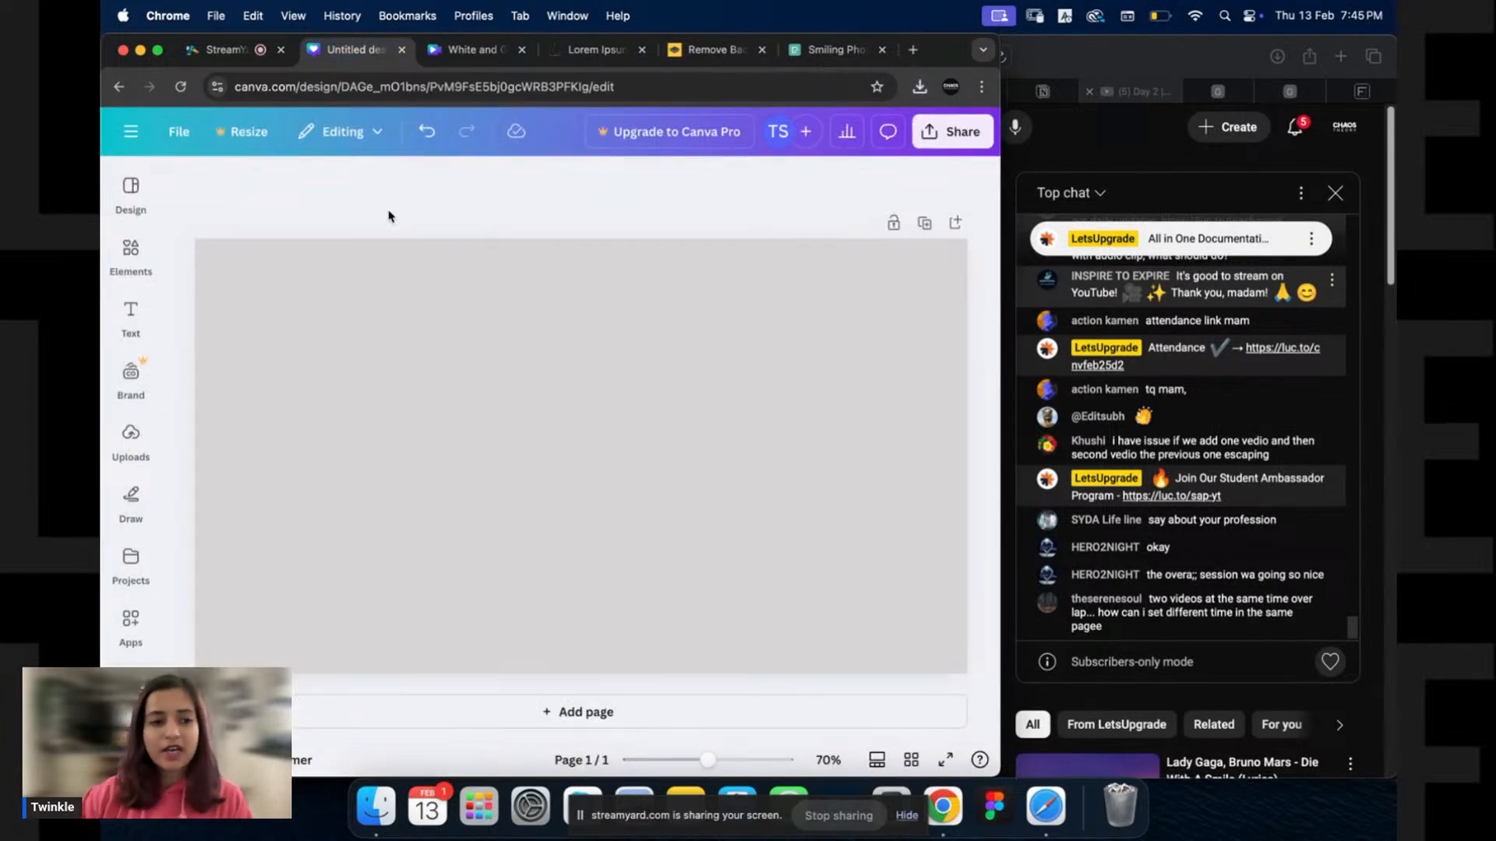
{"action": "left_click", "coordinate": [131, 247]}
{"action": "left_click", "coordinate": [131, 437]}
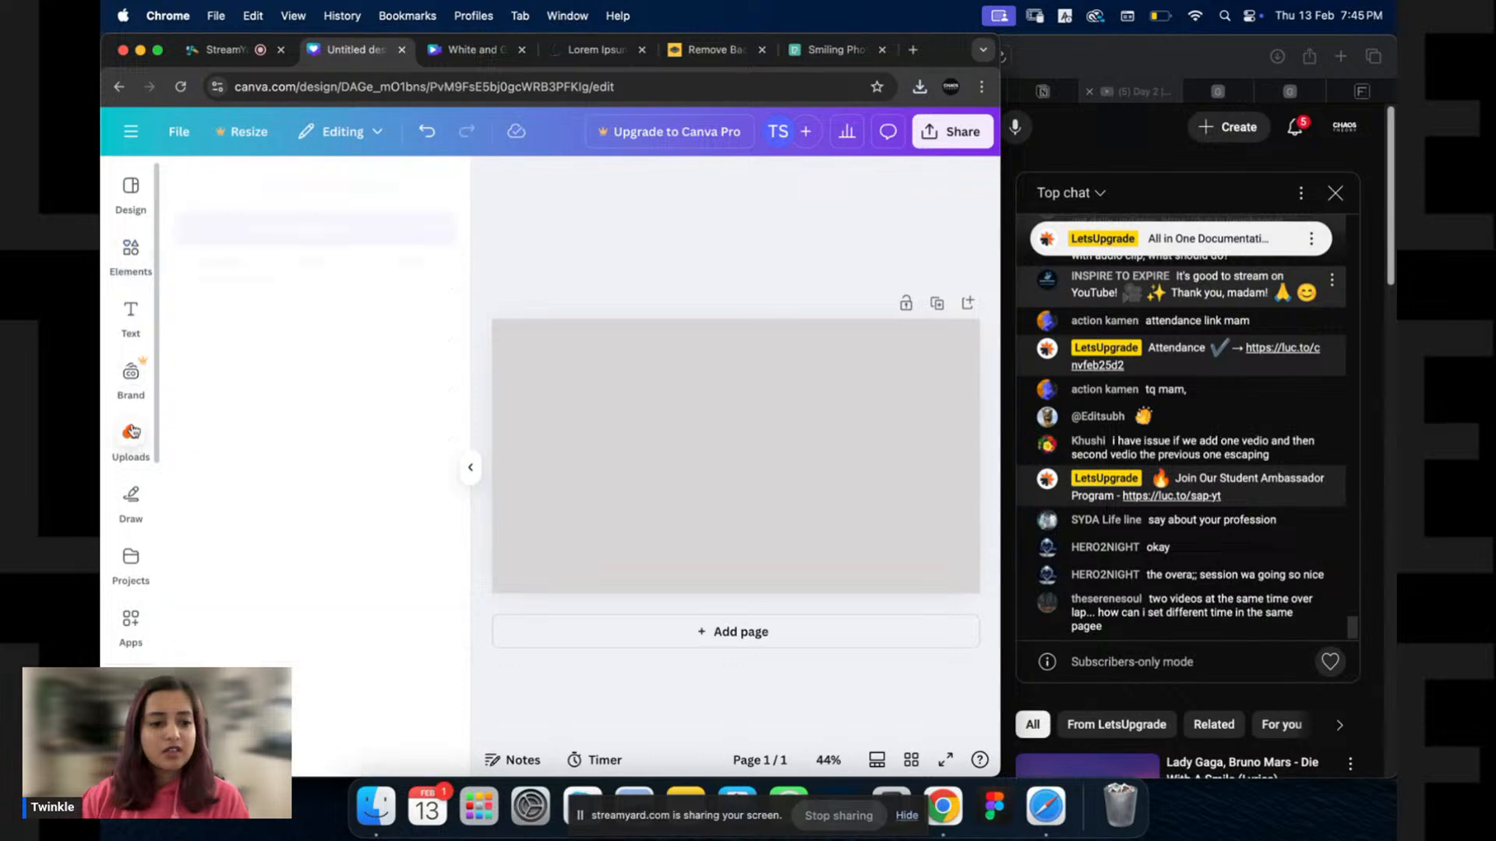
{"action": "left_click", "coordinate": [299, 228]}
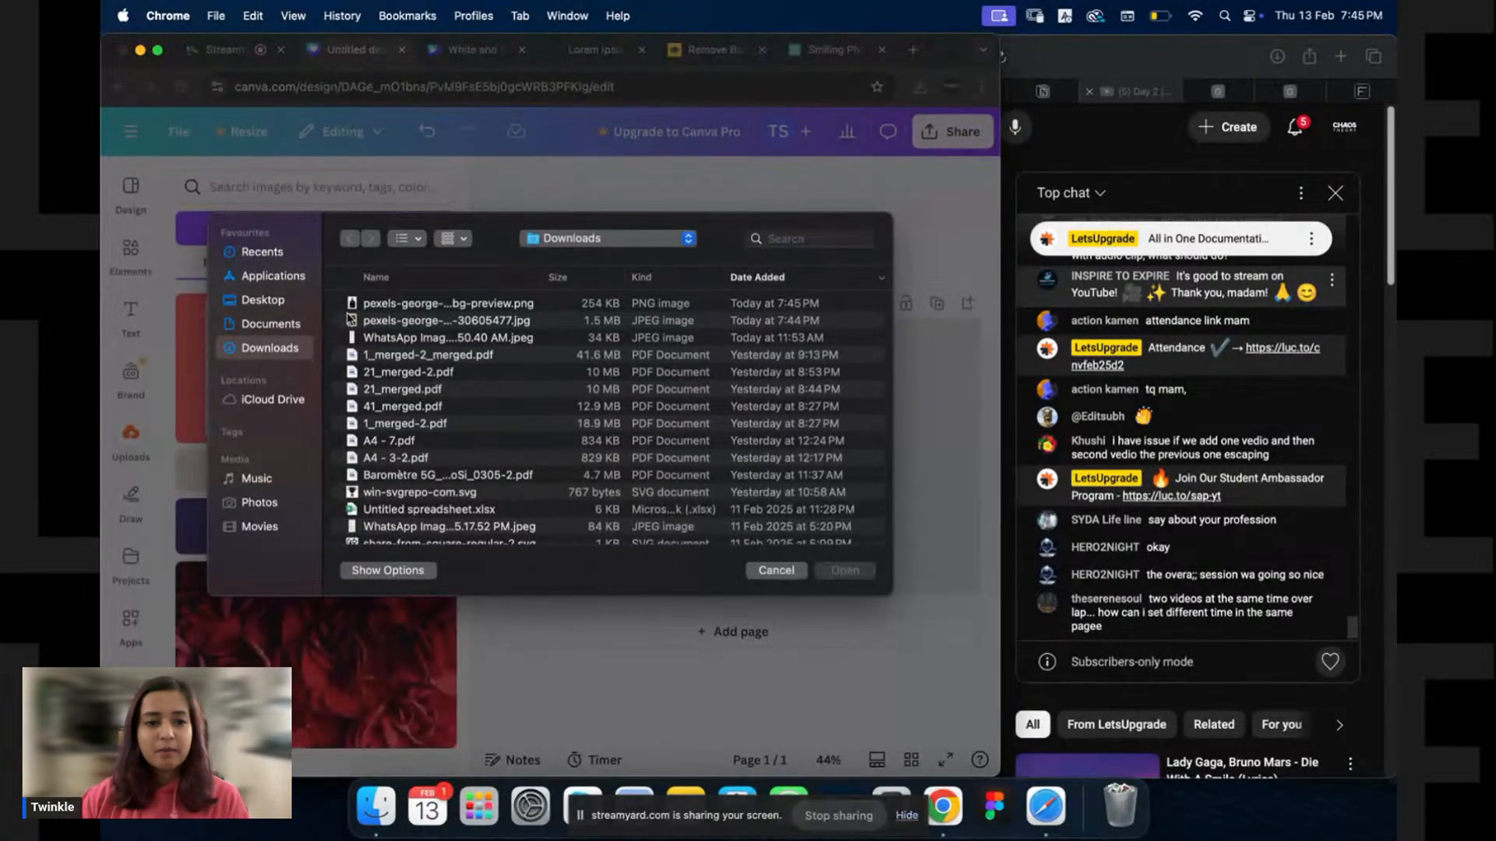
{"action": "left_click", "coordinate": [373, 305]}
{"action": "double_click", "coordinate": [375, 303]}
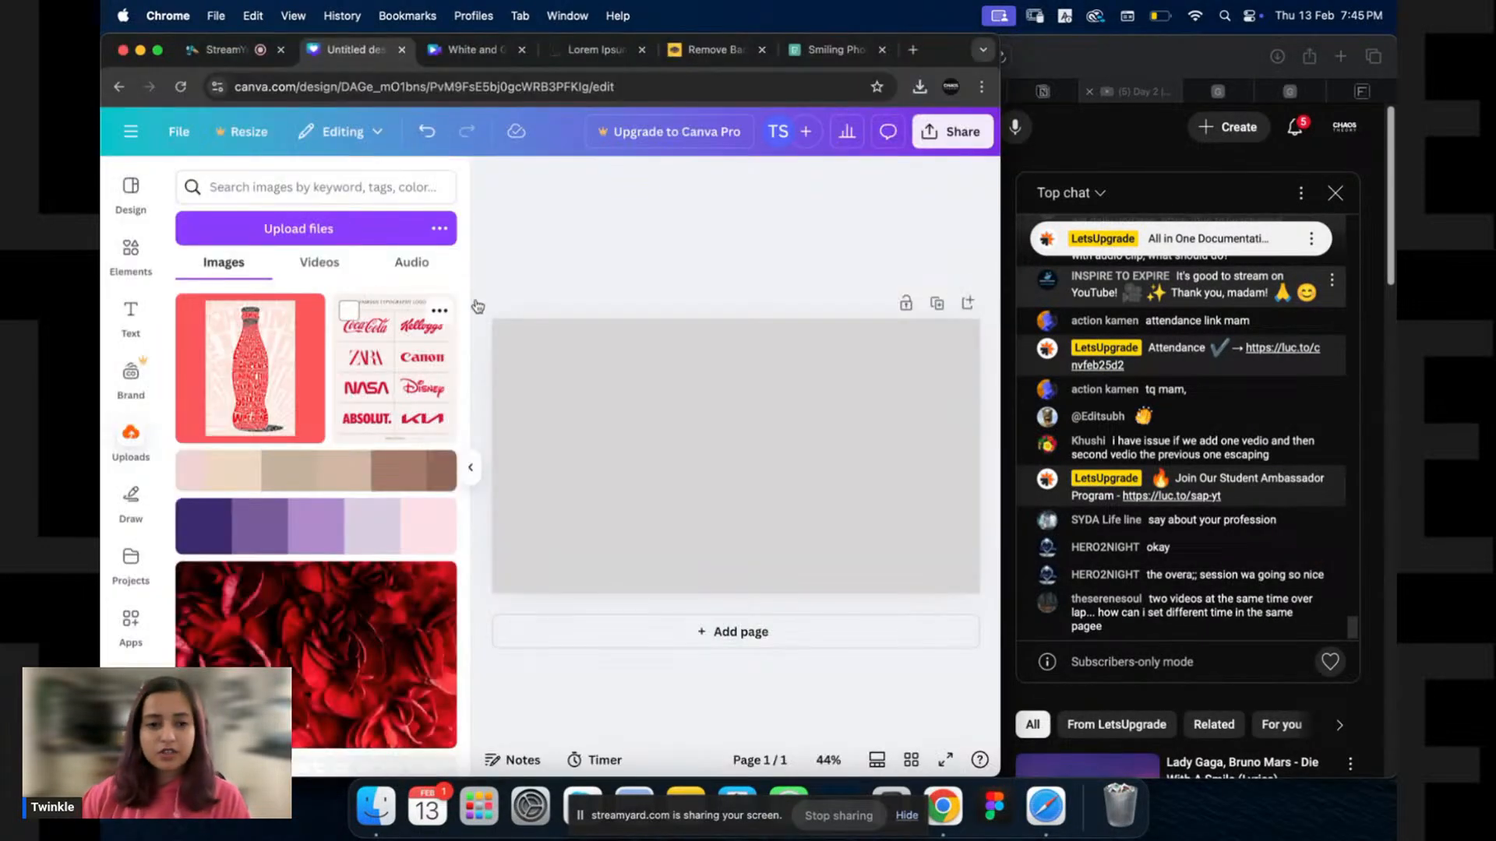
{"action": "left_click", "coordinate": [228, 375]}
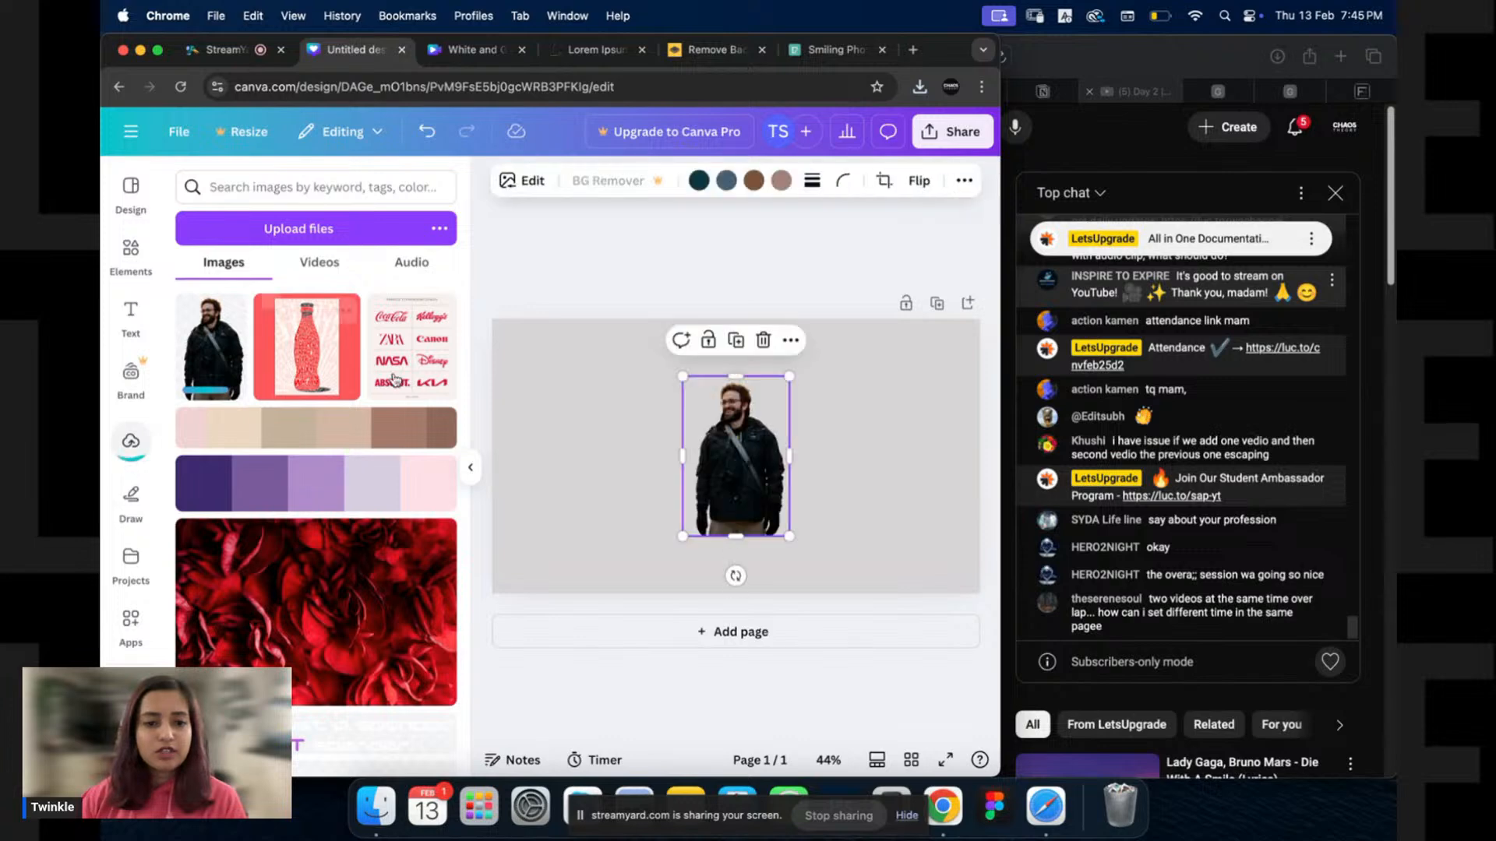
Enlarge the man's cutout, crop its bottom edge and position it at the page's lower right.
{"action": "left_click_drag", "start_coordinate": [795, 538], "coordinate": [838, 588]}
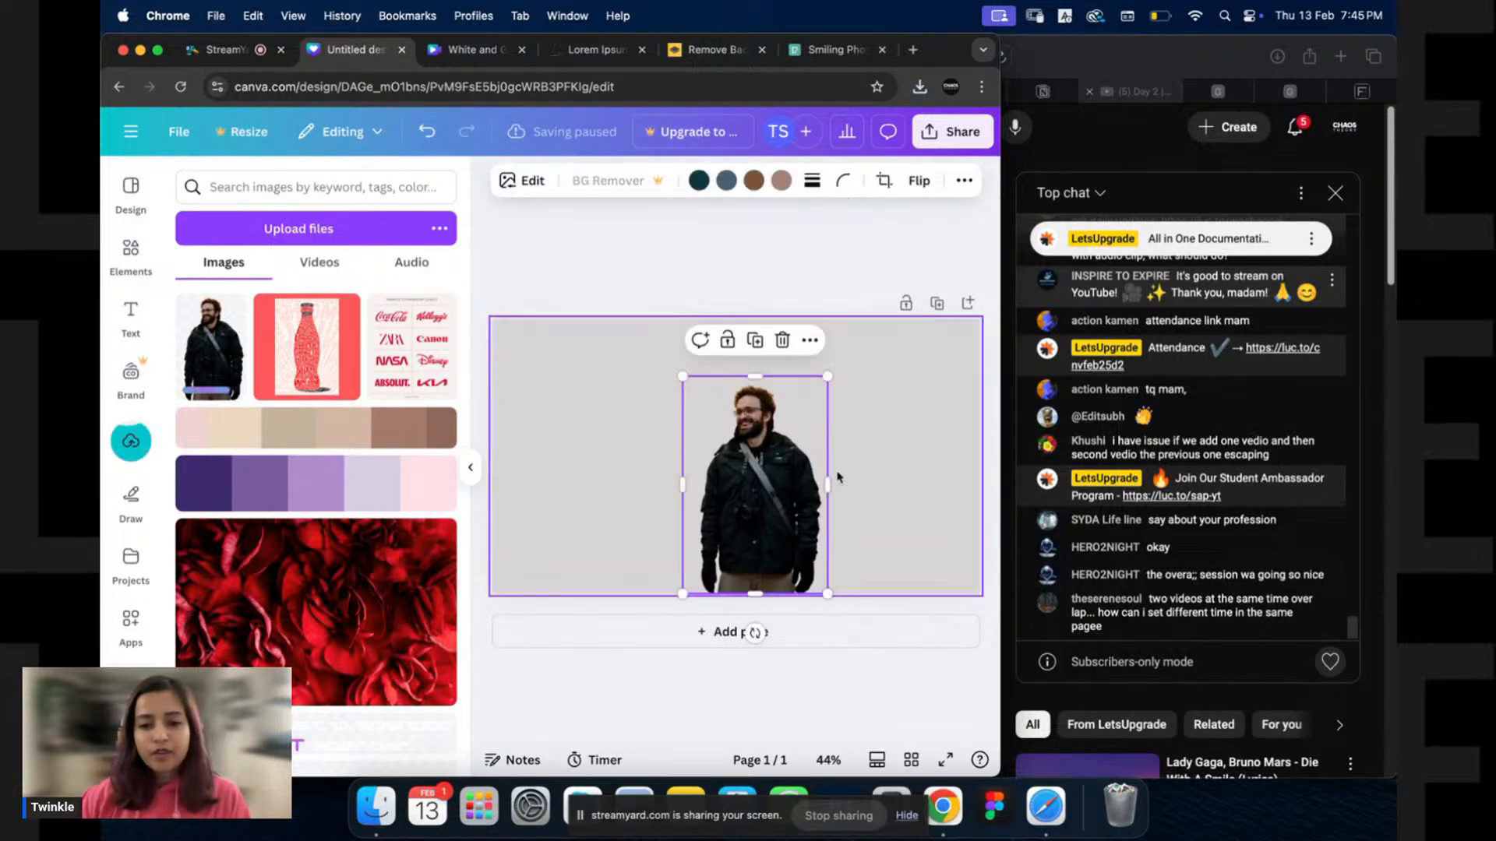
{"action": "left_click_drag", "start_coordinate": [829, 377], "coordinate": [887, 340]}
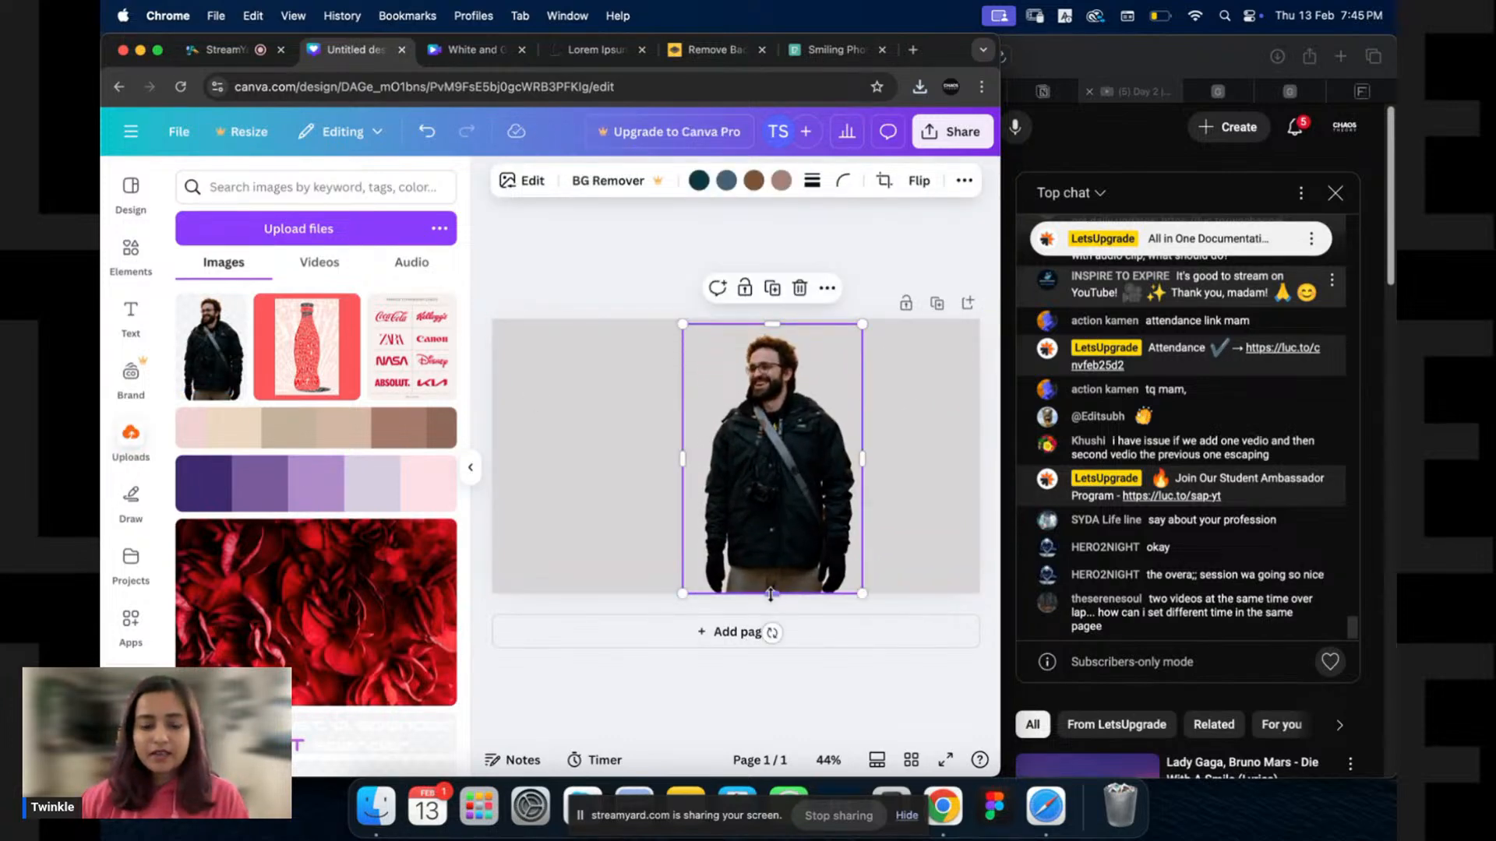
{"action": "left_click_drag", "start_coordinate": [781, 596], "coordinate": [780, 546]}
{"action": "left_click_drag", "start_coordinate": [805, 443], "coordinate": [850, 490]}
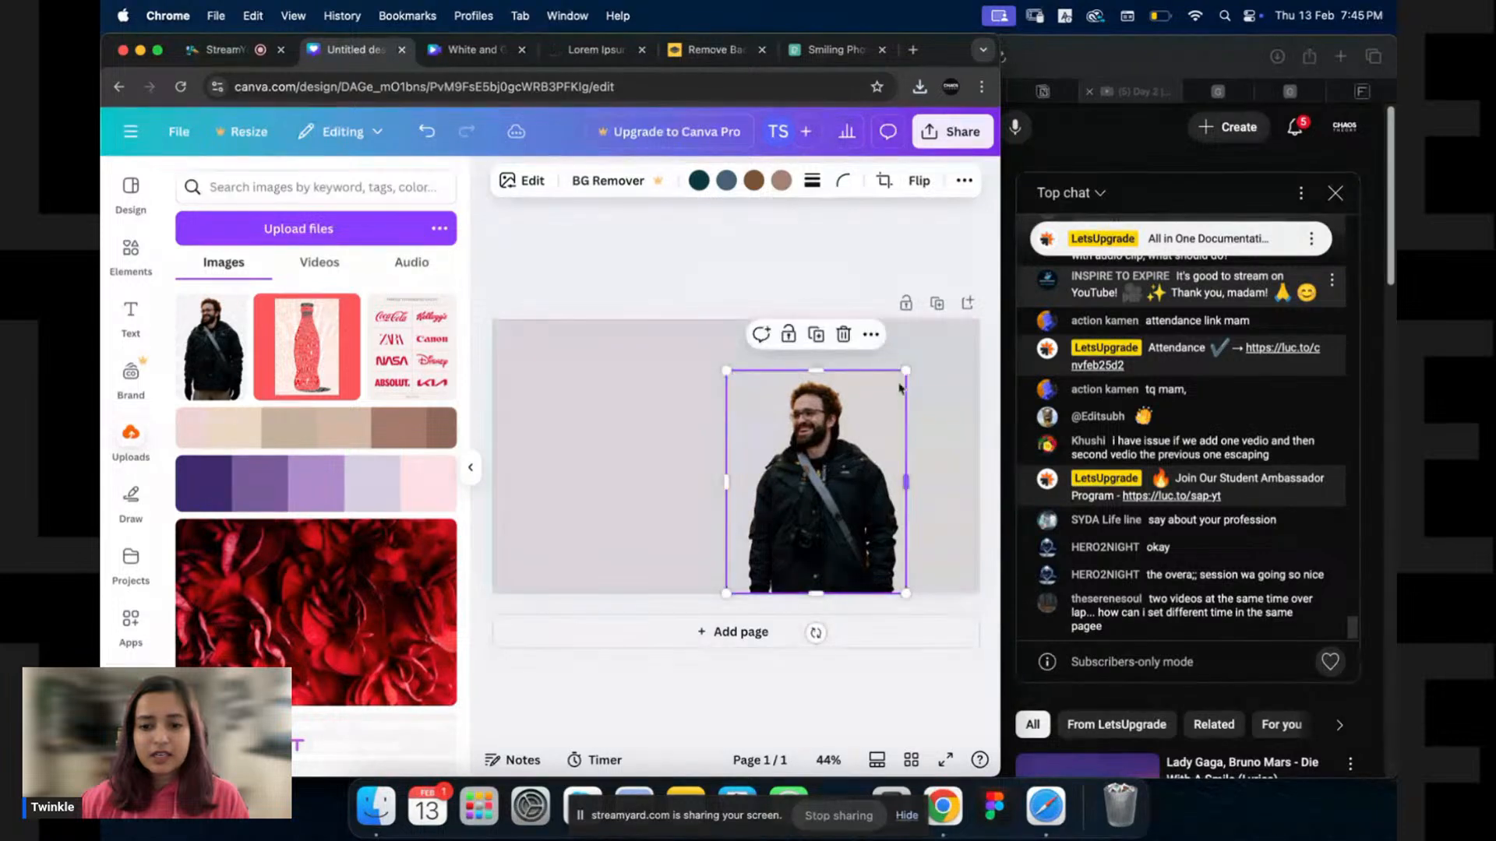
{"action": "left_click_drag", "start_coordinate": [906, 371], "coordinate": [922, 352]}
{"action": "left_click_drag", "start_coordinate": [837, 444], "coordinate": [875, 443]}
Change the page background to the solid light orange.
{"action": "left_click", "coordinate": [471, 465]}
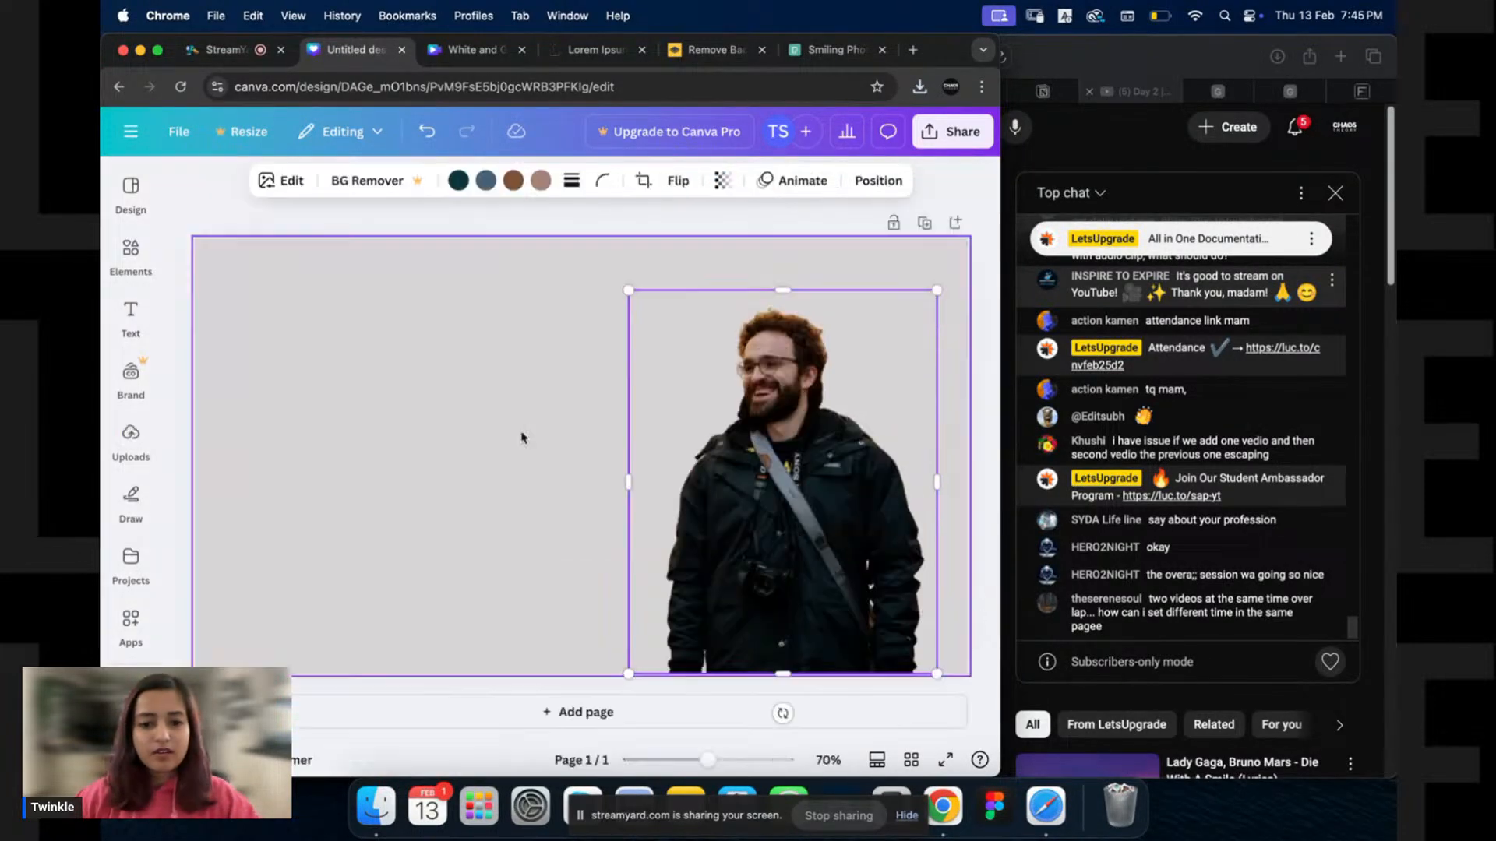
{"action": "left_click", "coordinate": [522, 434]}
{"action": "left_click", "coordinate": [516, 180]}
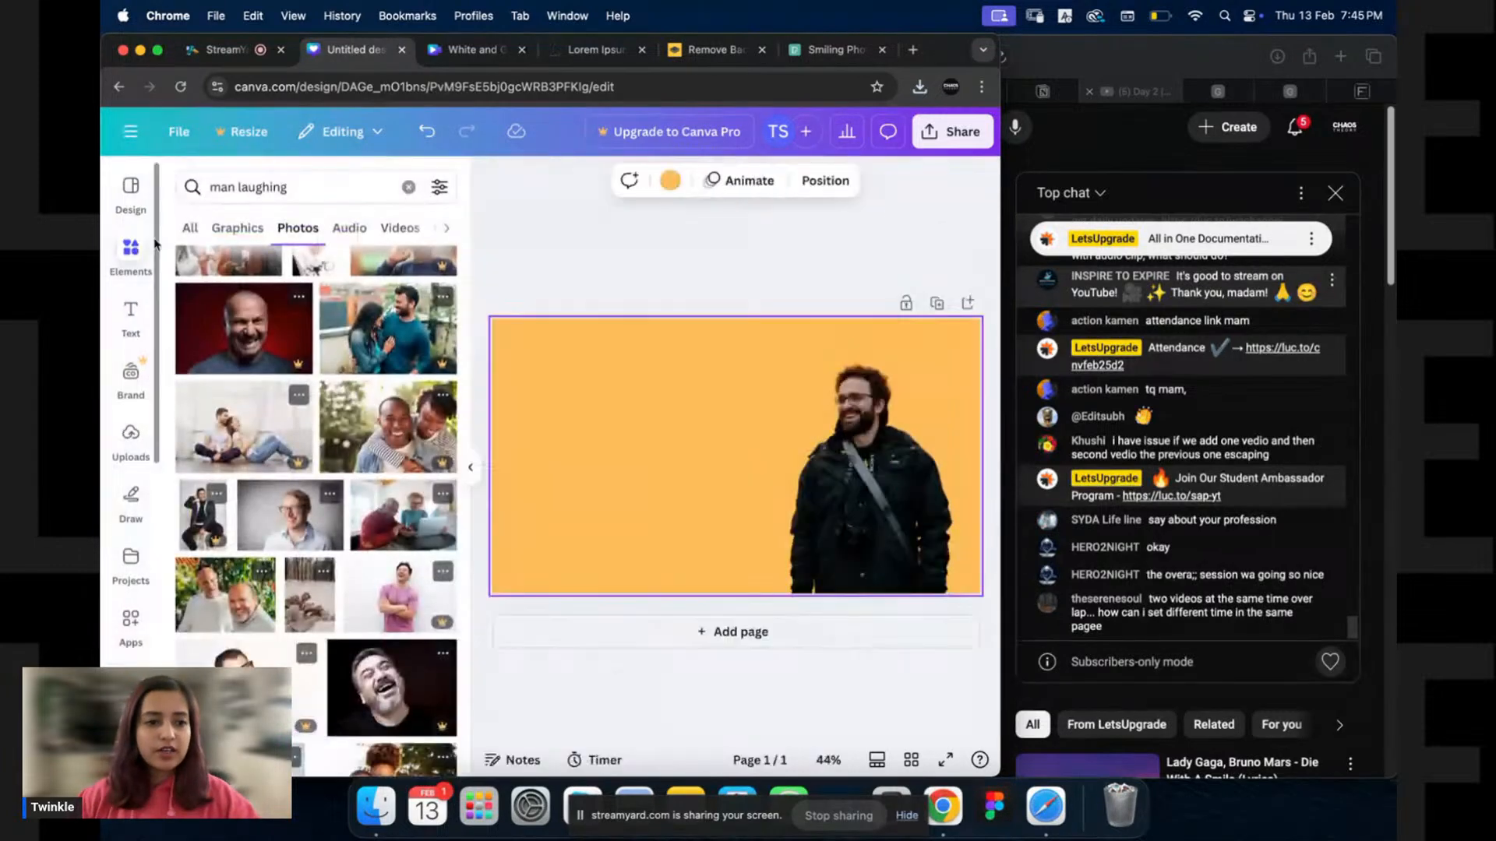
Search the photo elements for "yellow background pattern".
{"action": "left_click", "coordinate": [355, 176]}
{"action": "key", "text": "super+a"}
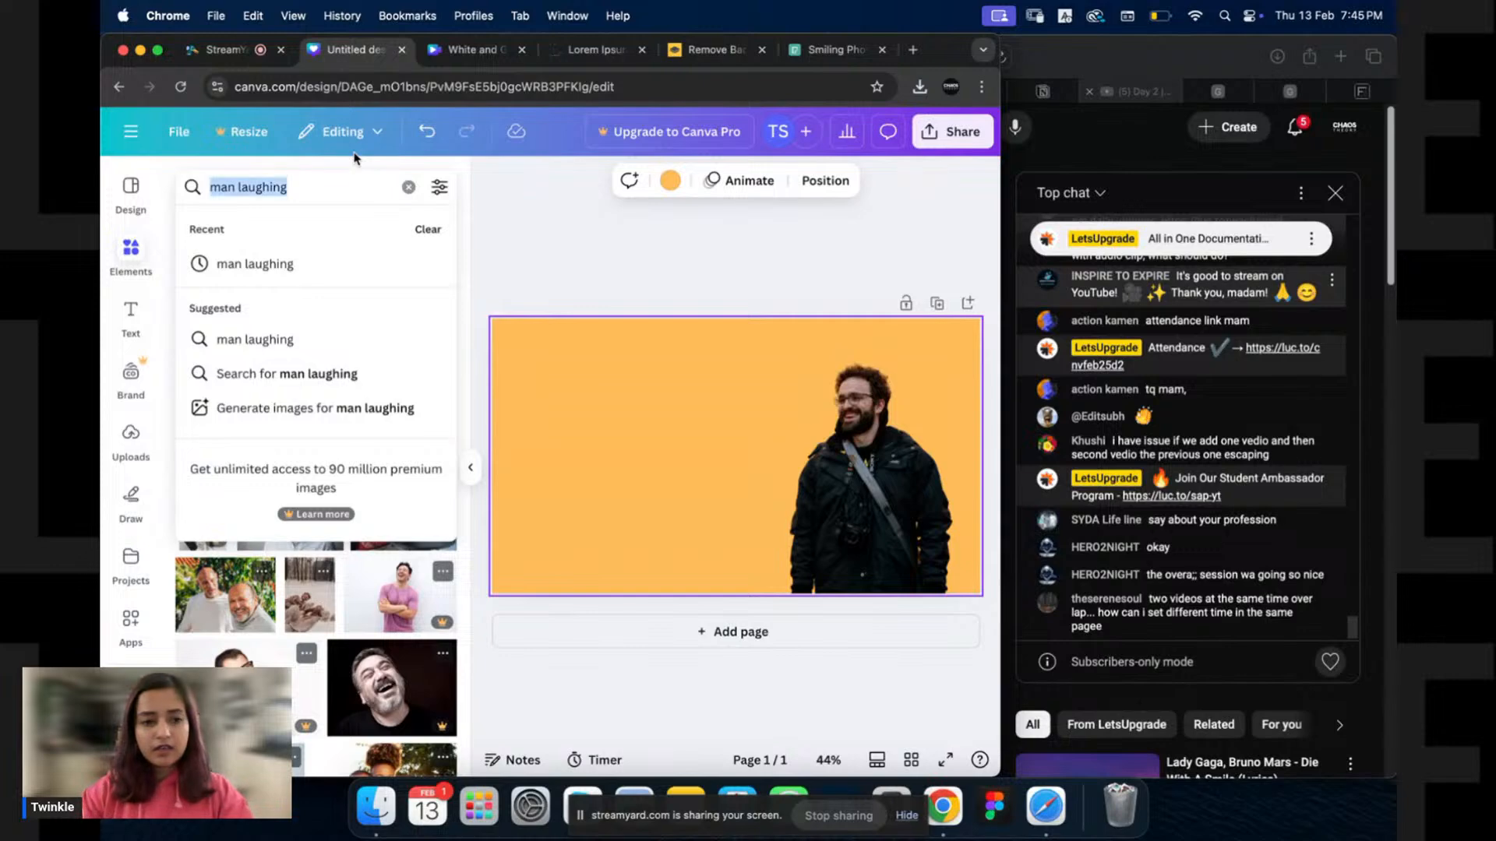
{"action": "type", "text": "yellow ba"}
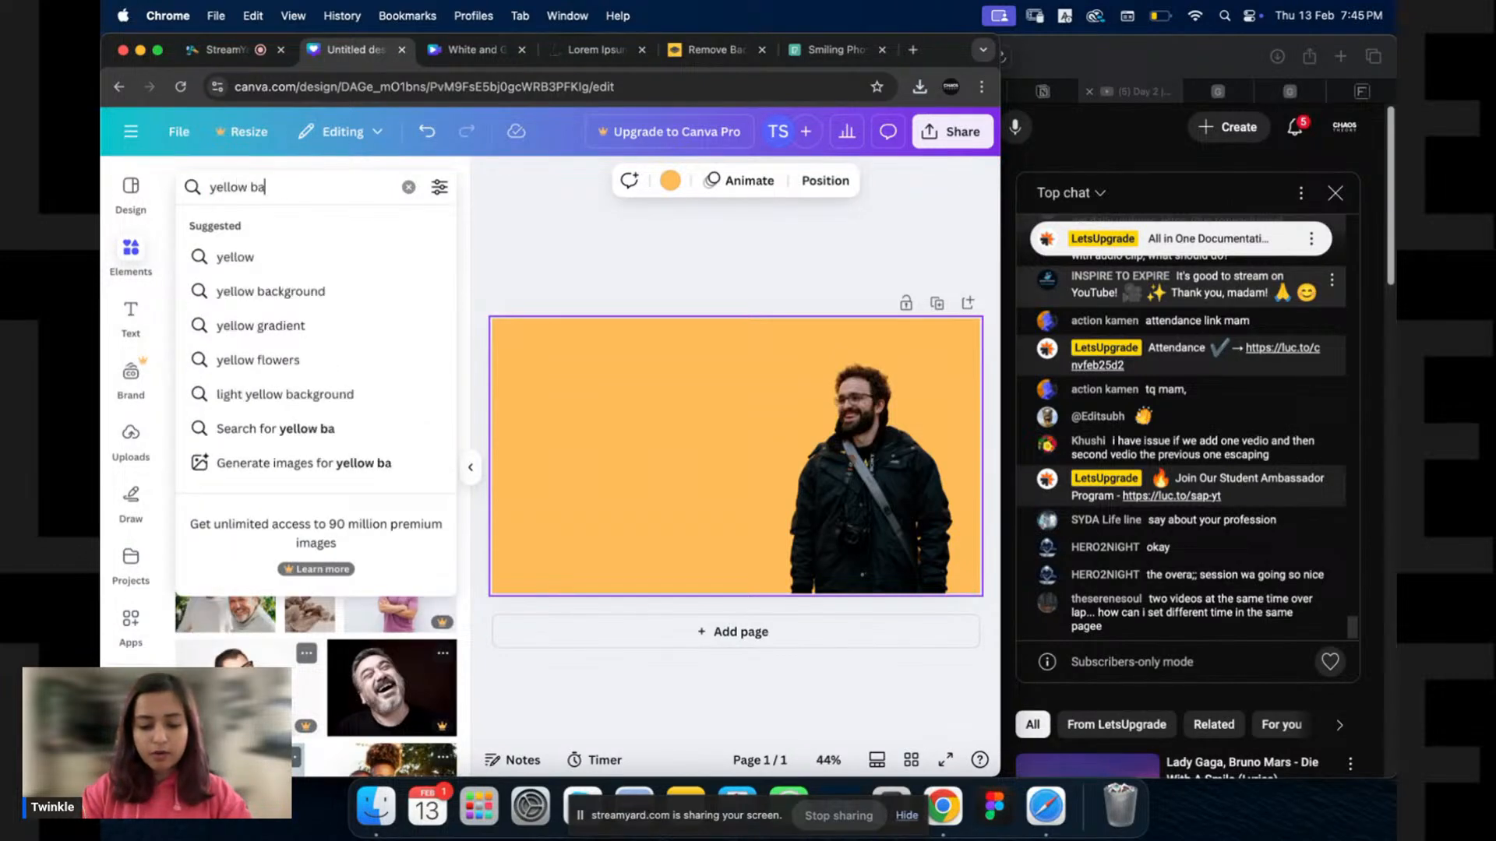
{"action": "type", "text": "cground pattern"}
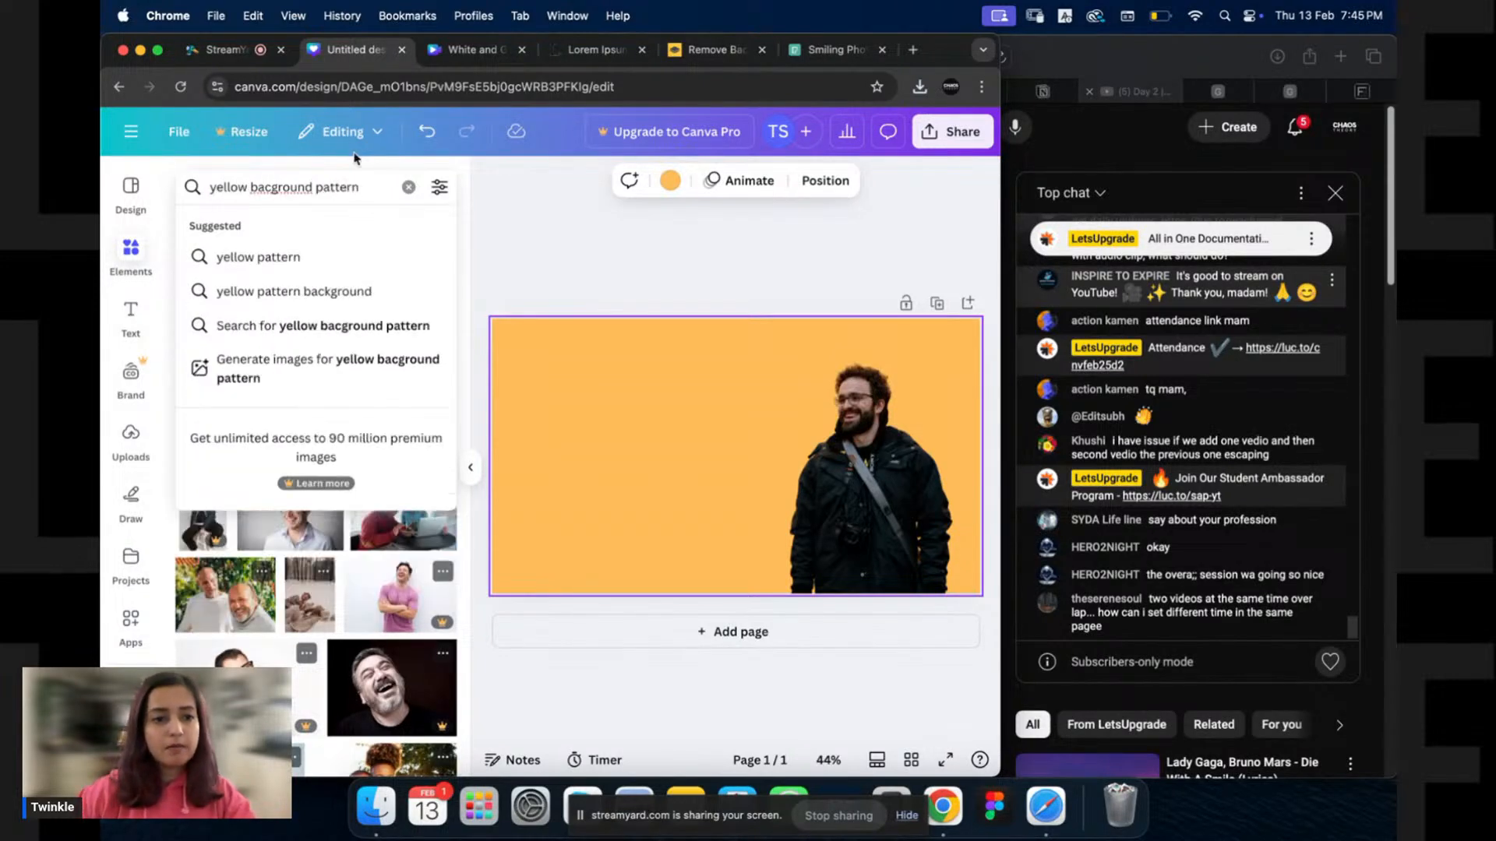
{"action": "left_click", "coordinate": [270, 187]}
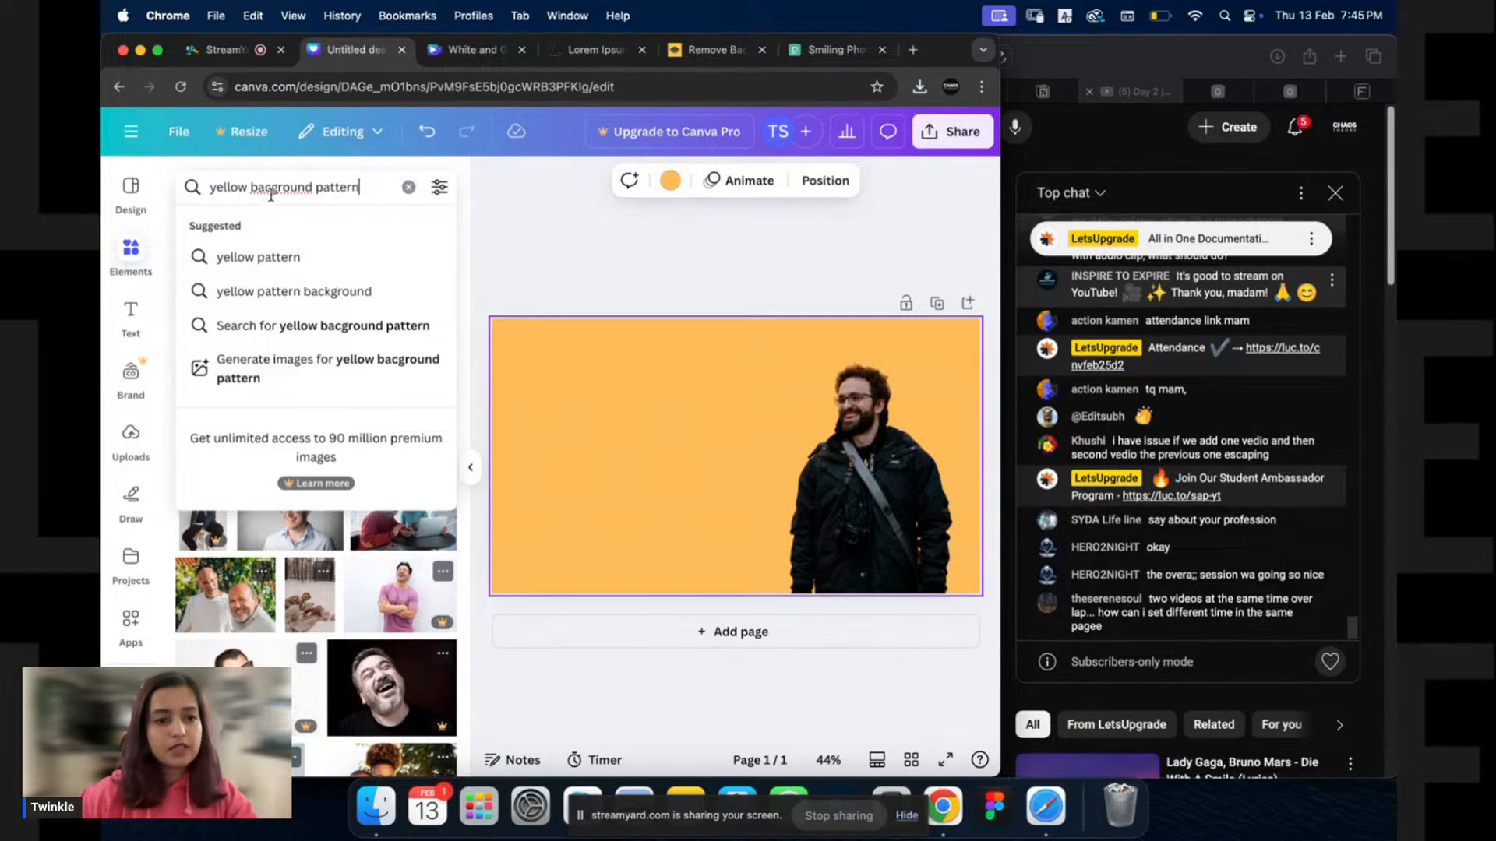
{"action": "type", "text": "k"}
{"action": "key", "text": "Return"}
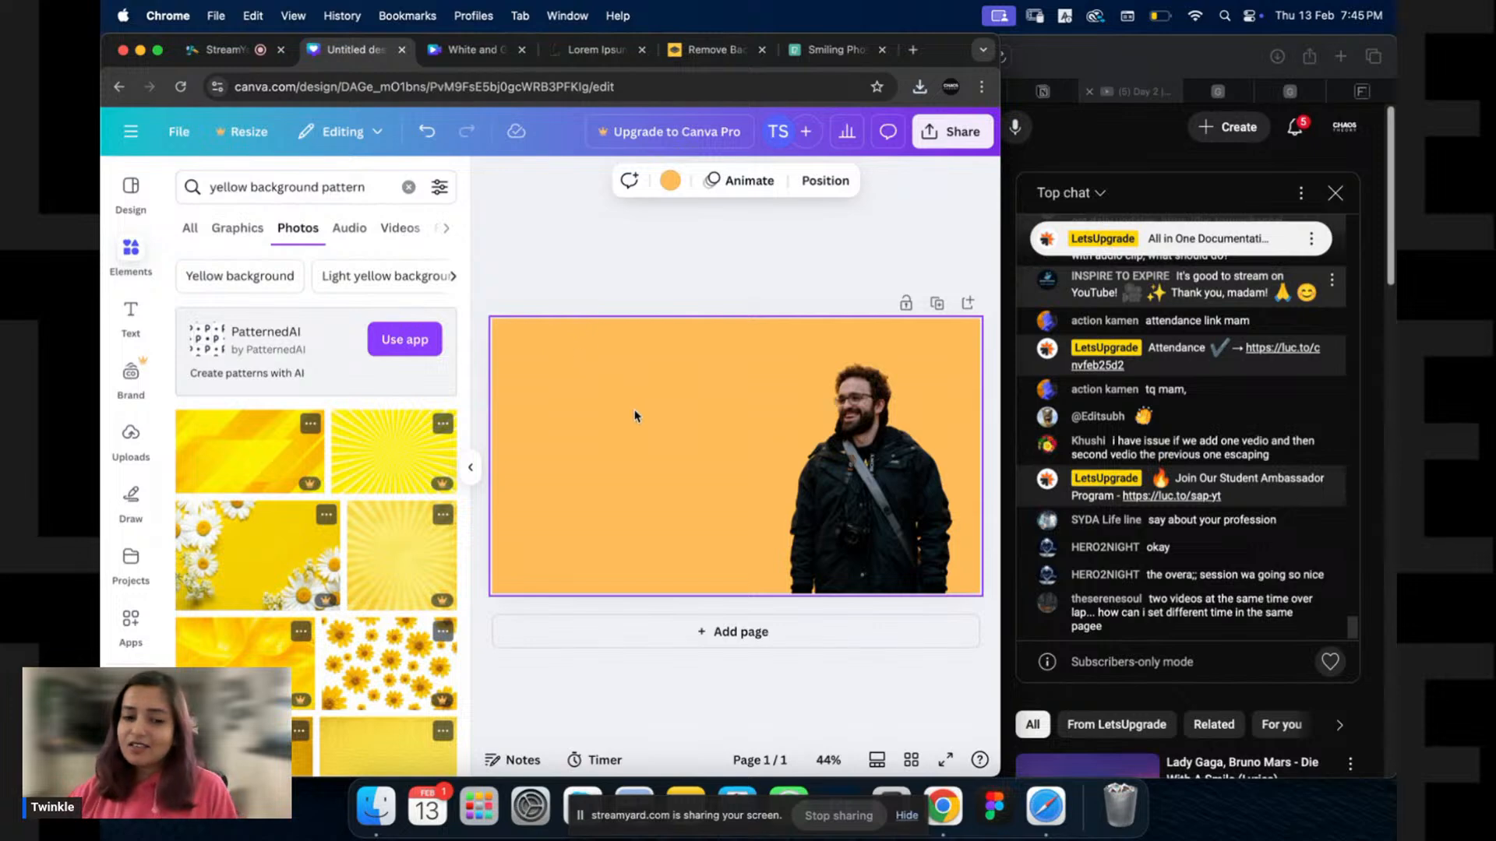
Try the yellow flower pattern photo on the page and delete it again.
{"action": "left_click", "coordinate": [356, 666]}
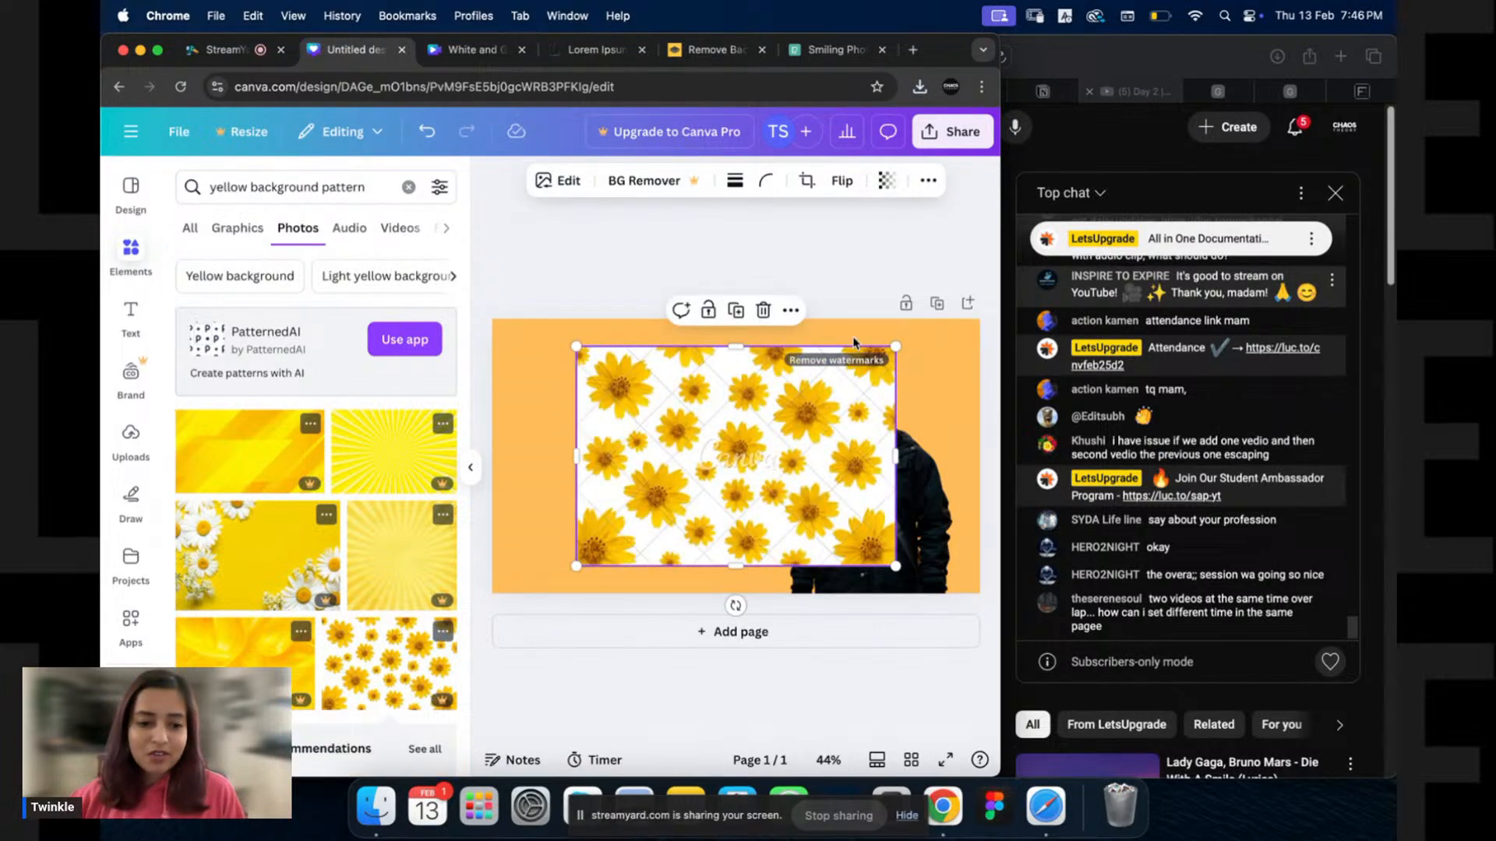
{"action": "key", "text": "Delete"}
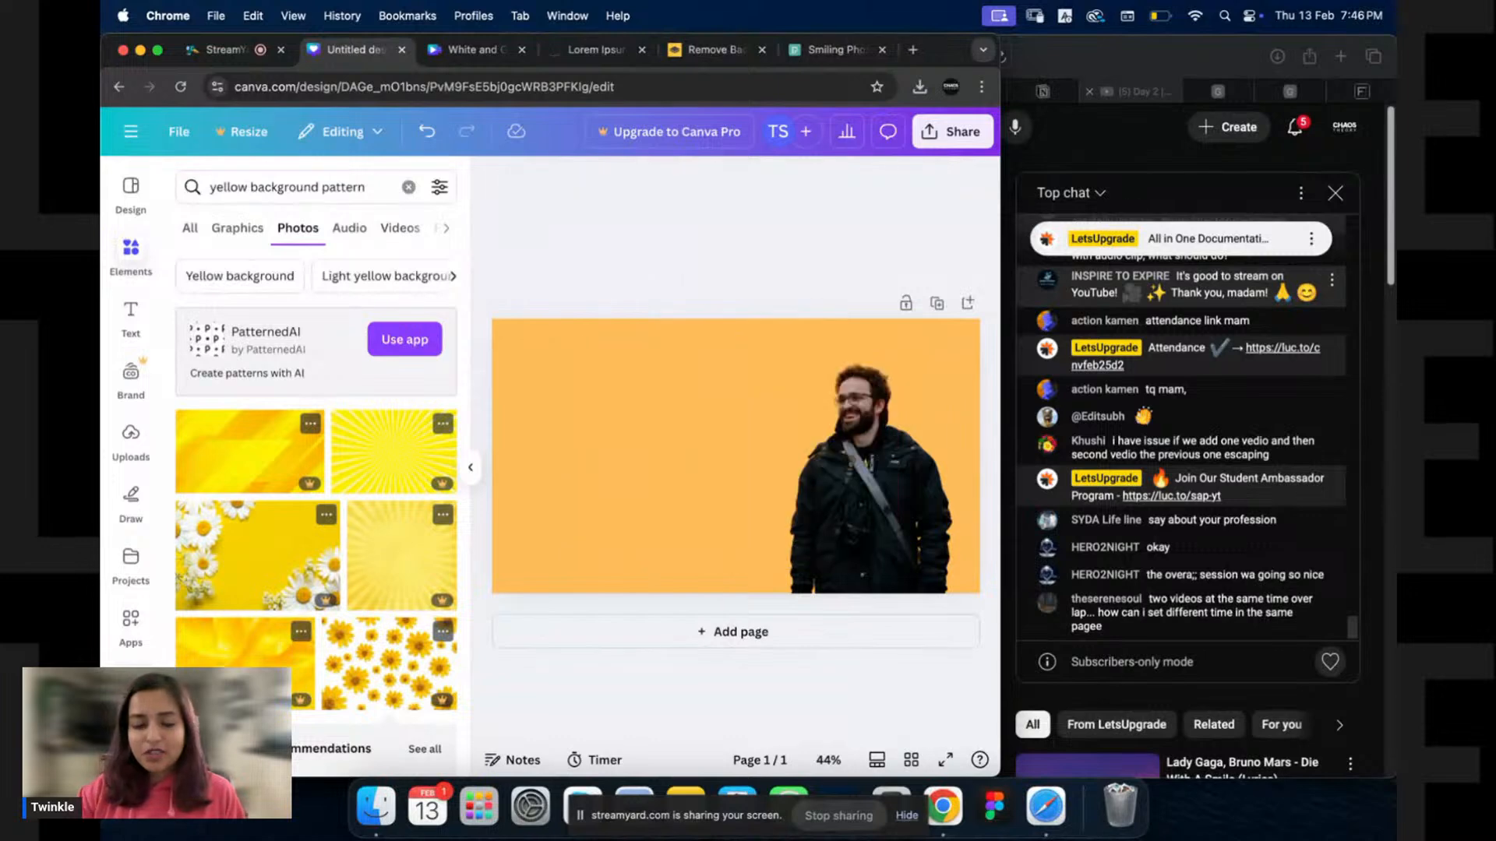
Add the crumpled yellow paper photo, enlarging it to cover the whole page and sending it behind the man.
{"action": "scroll", "coordinate": [311, 499], "scroll_direction": "down", "scroll_amount": 5}
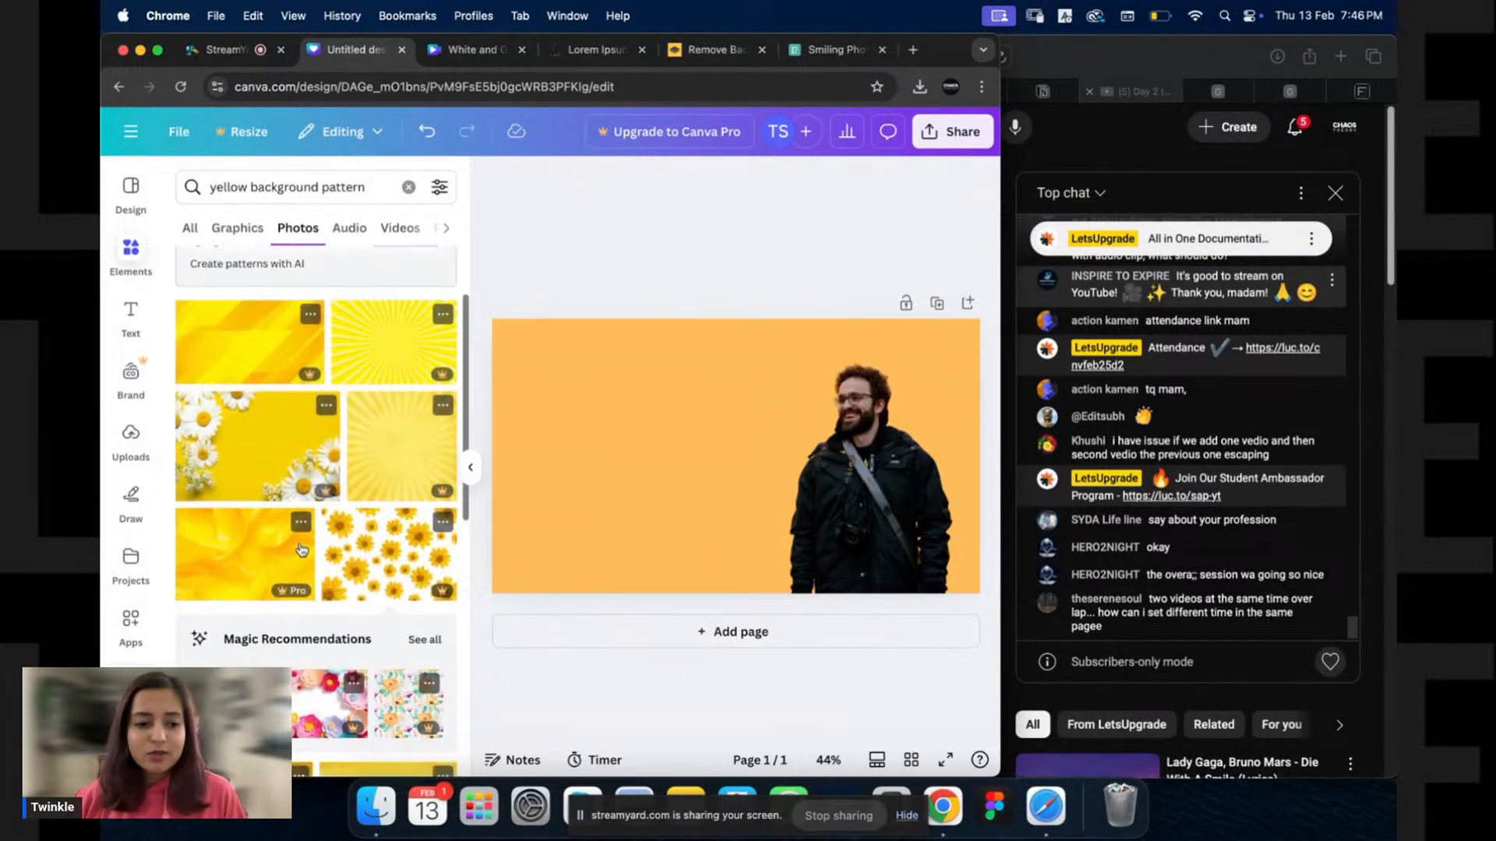
{"action": "scroll", "coordinate": [279, 514], "scroll_direction": "down", "scroll_amount": 5}
{"action": "left_click_drag", "start_coordinate": [265, 405], "coordinate": [602, 366]}
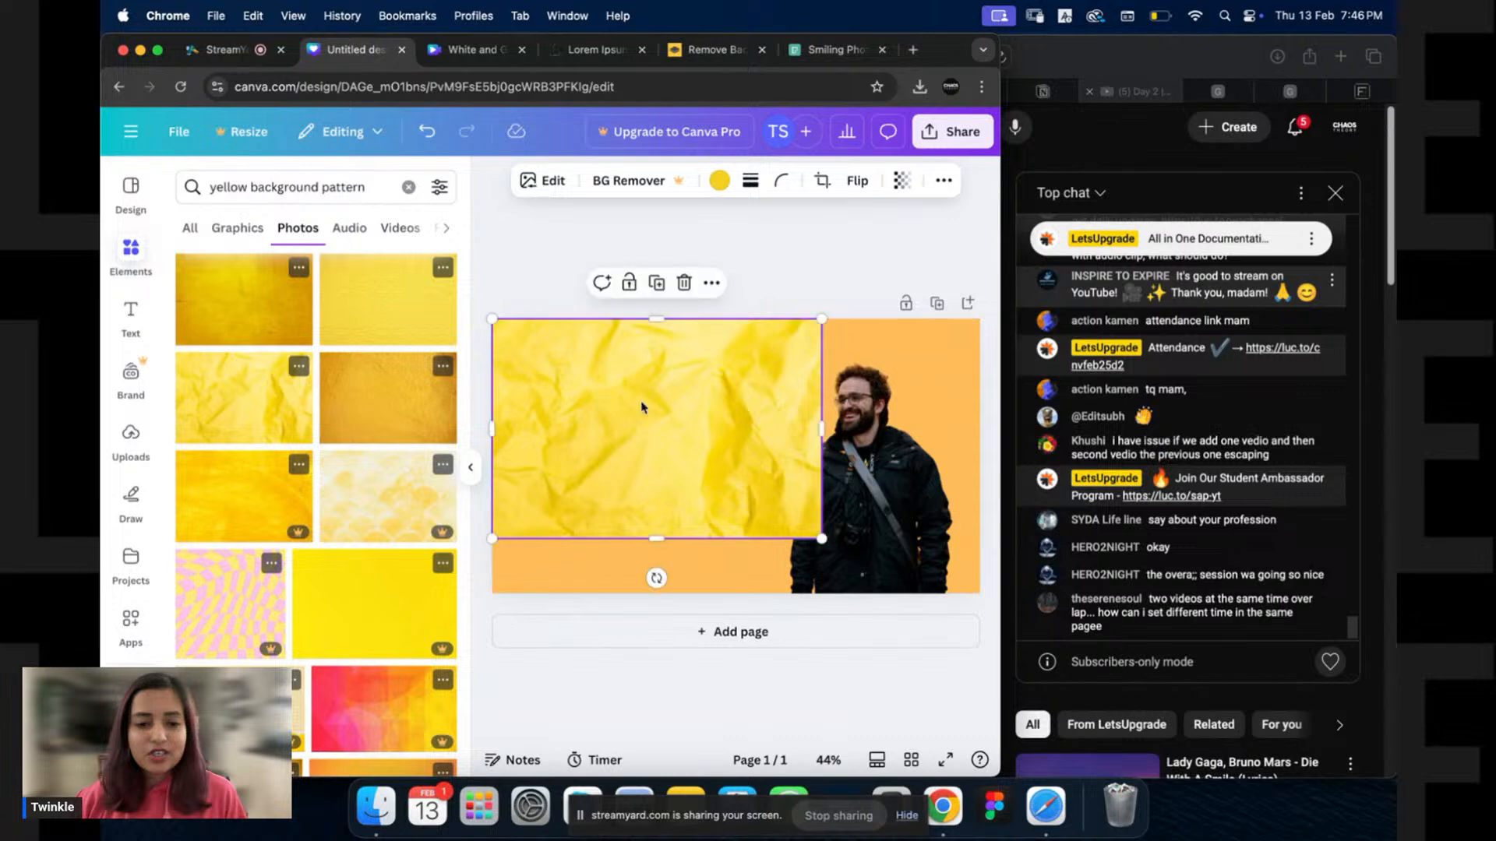
{"action": "left_click_drag", "start_coordinate": [822, 538], "coordinate": [1010, 590]}
{"action": "key", "text": "super+bracketleft"}
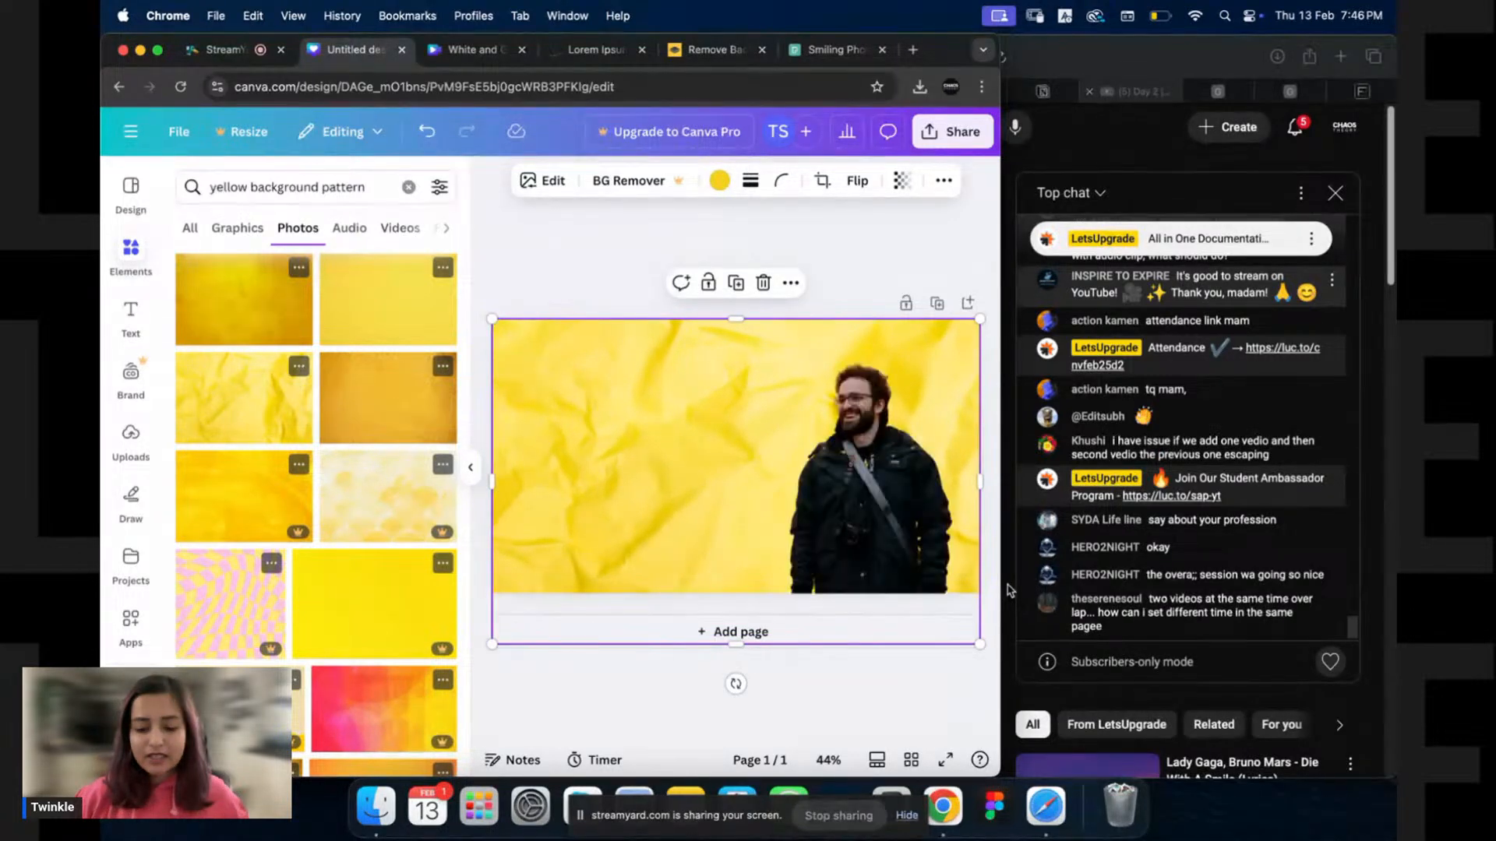
{"action": "left_click", "coordinate": [650, 446]}
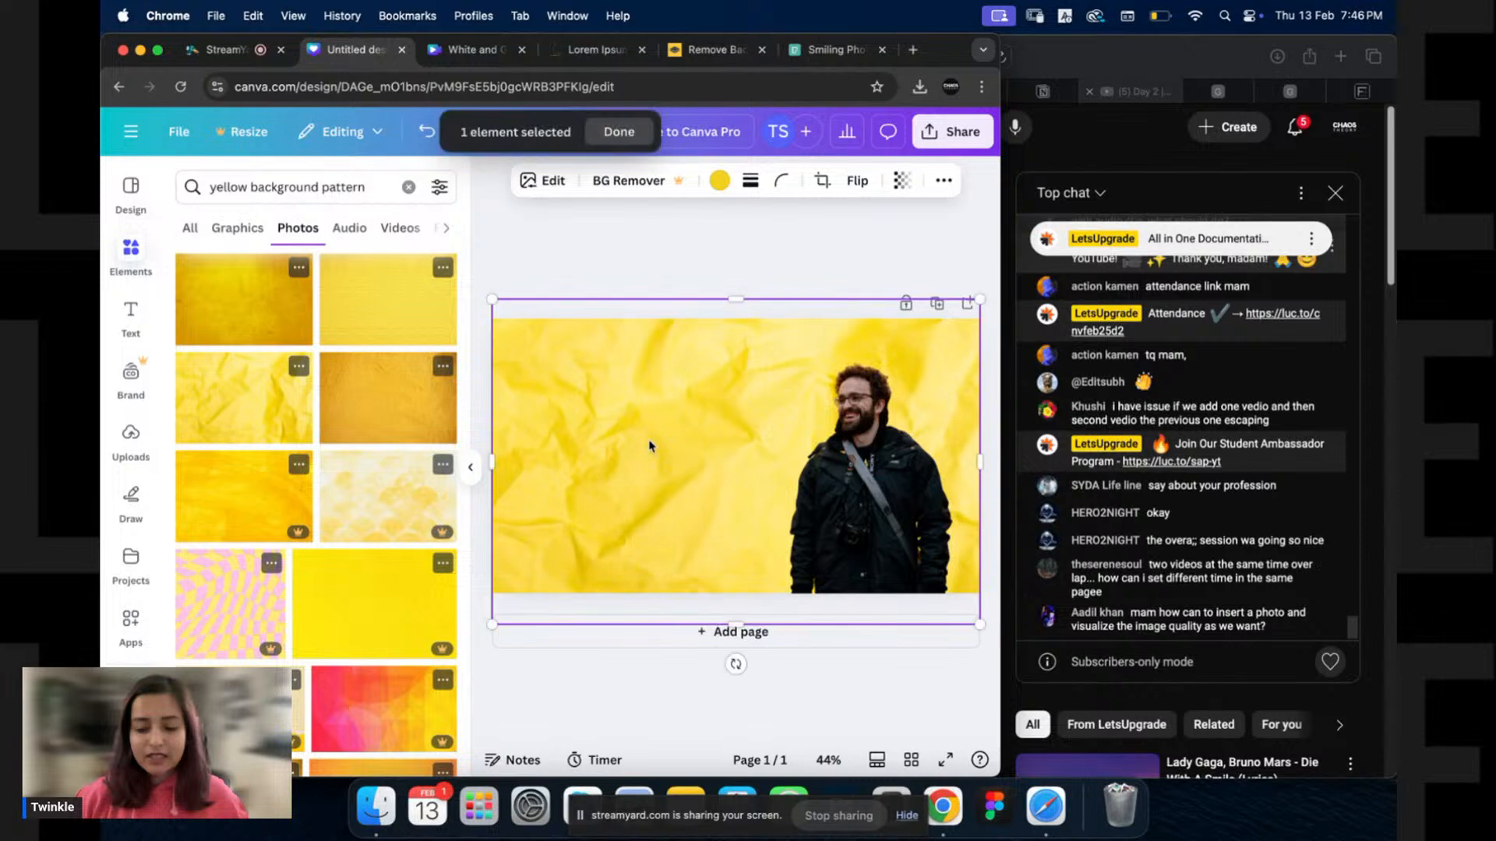
Recolour the crumpled paper texture, trying light orange and darker orange before choosing red.
{"action": "left_click", "coordinate": [720, 180]}
{"action": "left_click", "coordinate": [245, 311]}
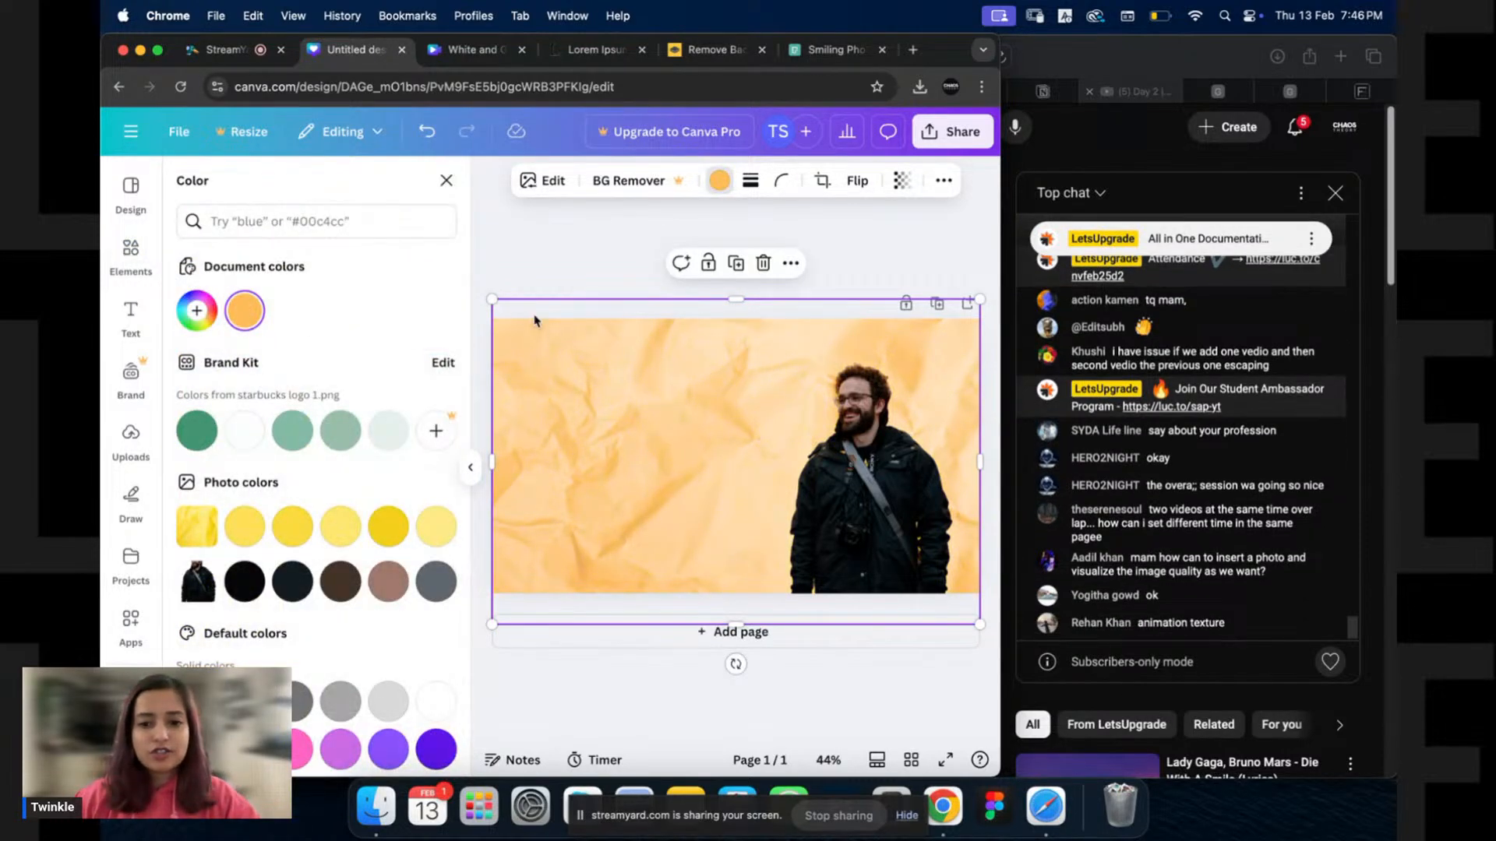
{"action": "scroll", "coordinate": [274, 483], "scroll_direction": "down", "scroll_amount": 2}
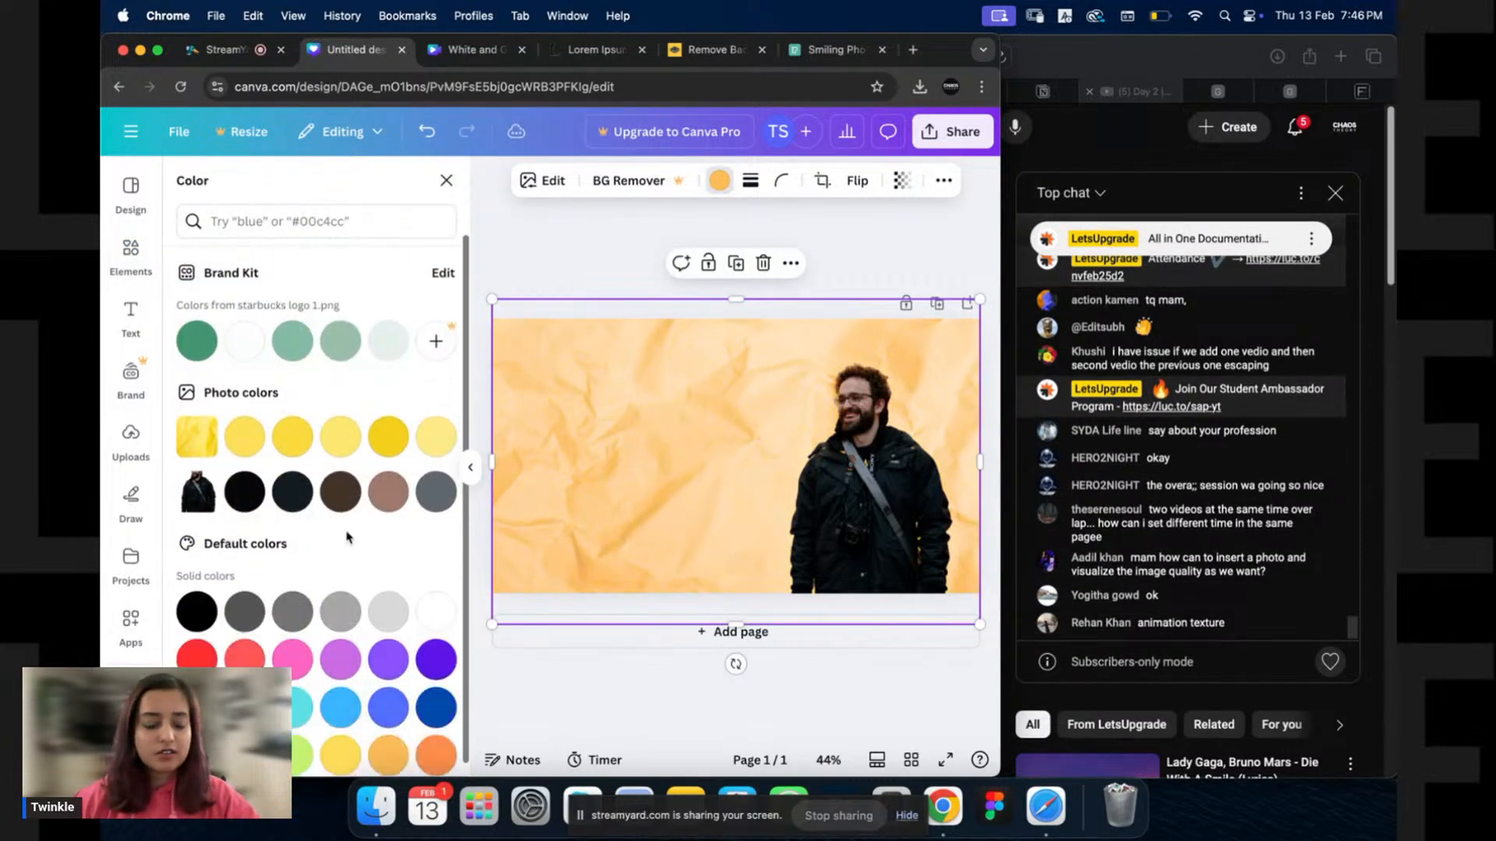
{"action": "left_click", "coordinate": [433, 734]}
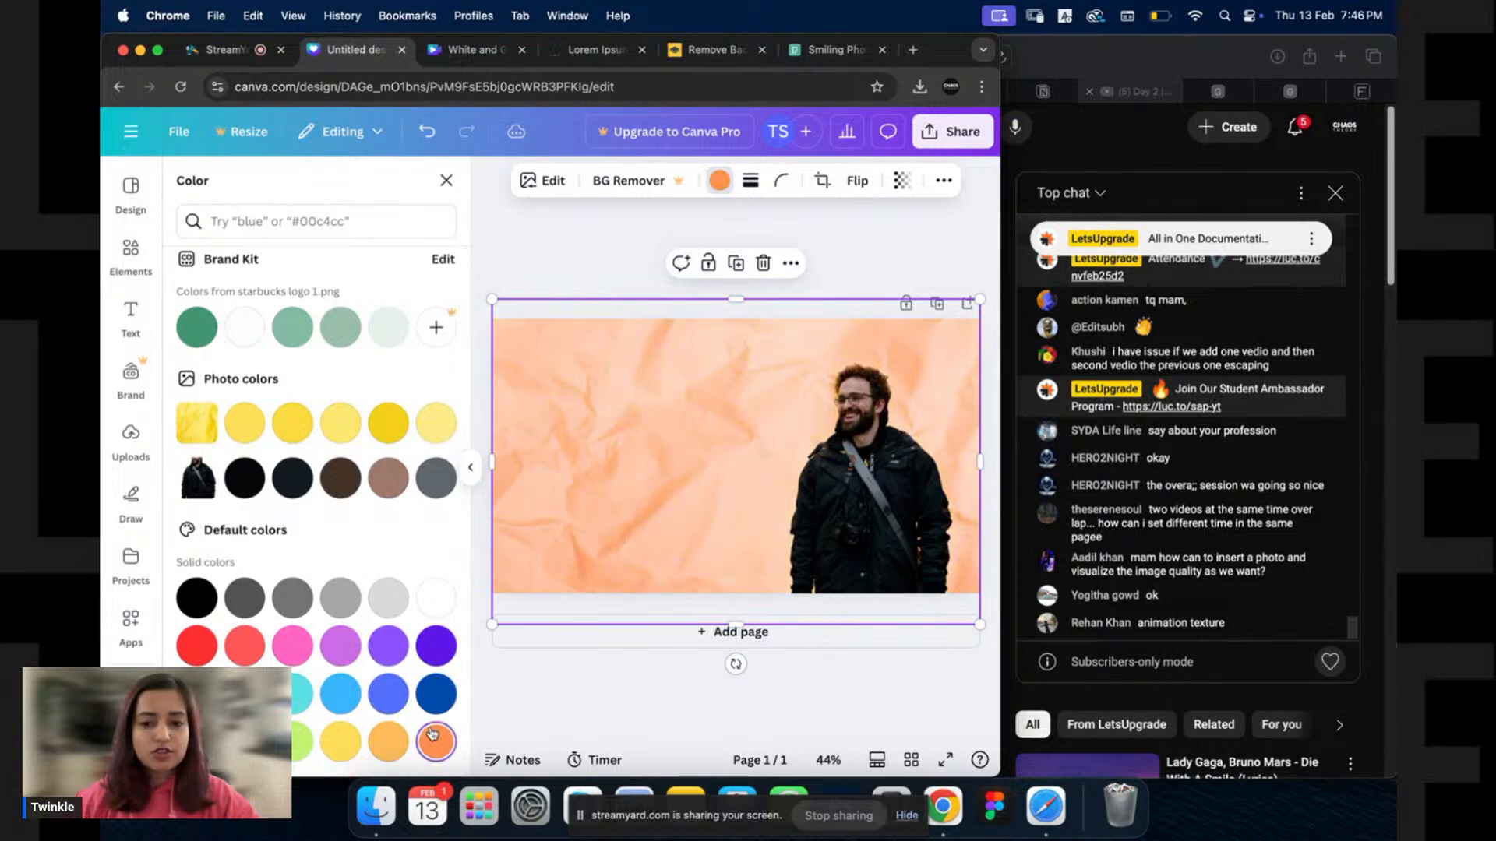
{"action": "left_click", "coordinate": [204, 644]}
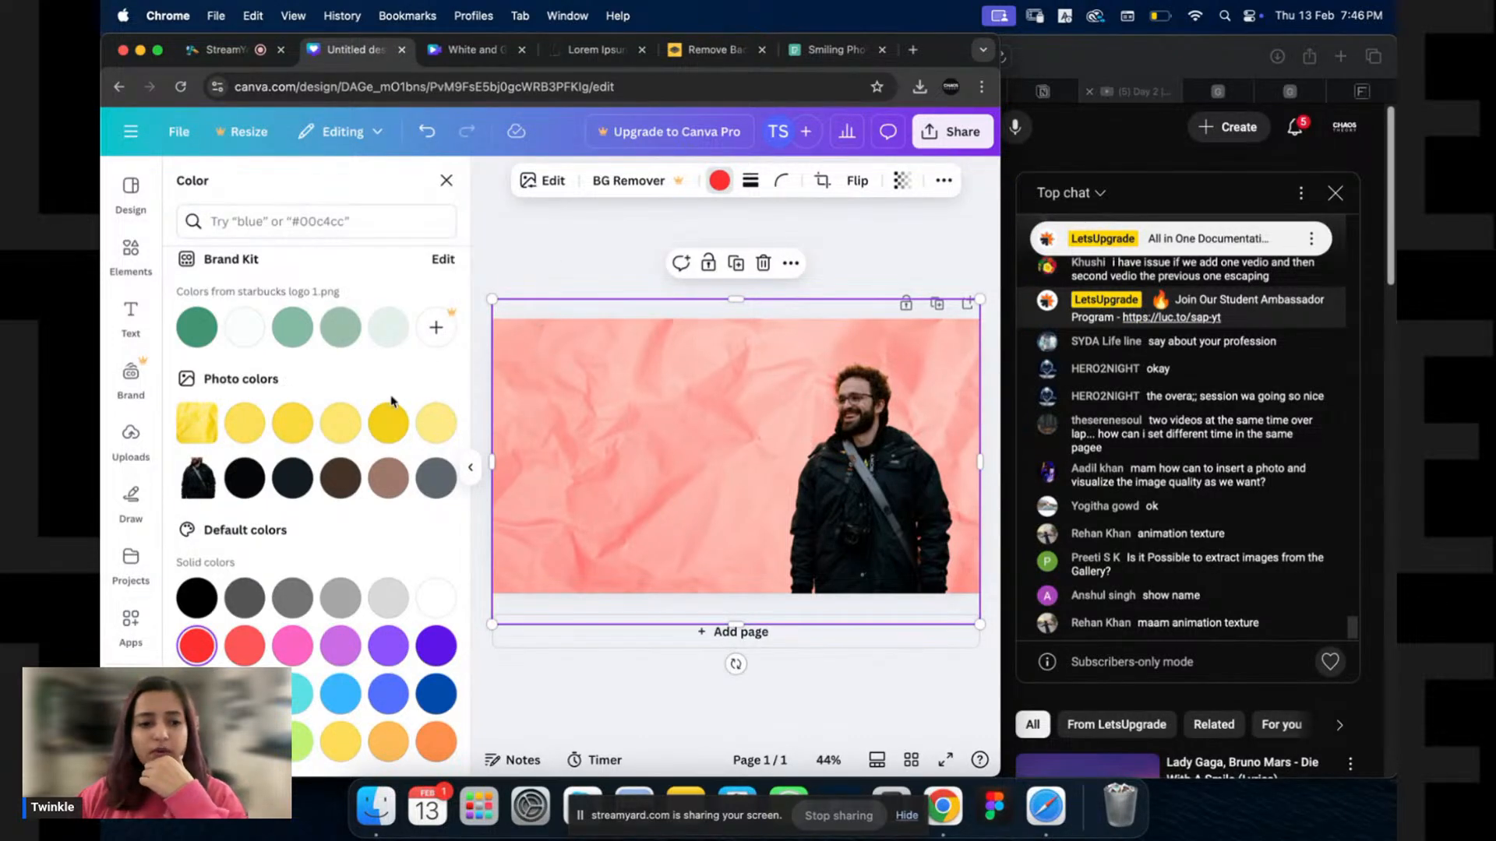
{"action": "left_click", "coordinate": [610, 233]}
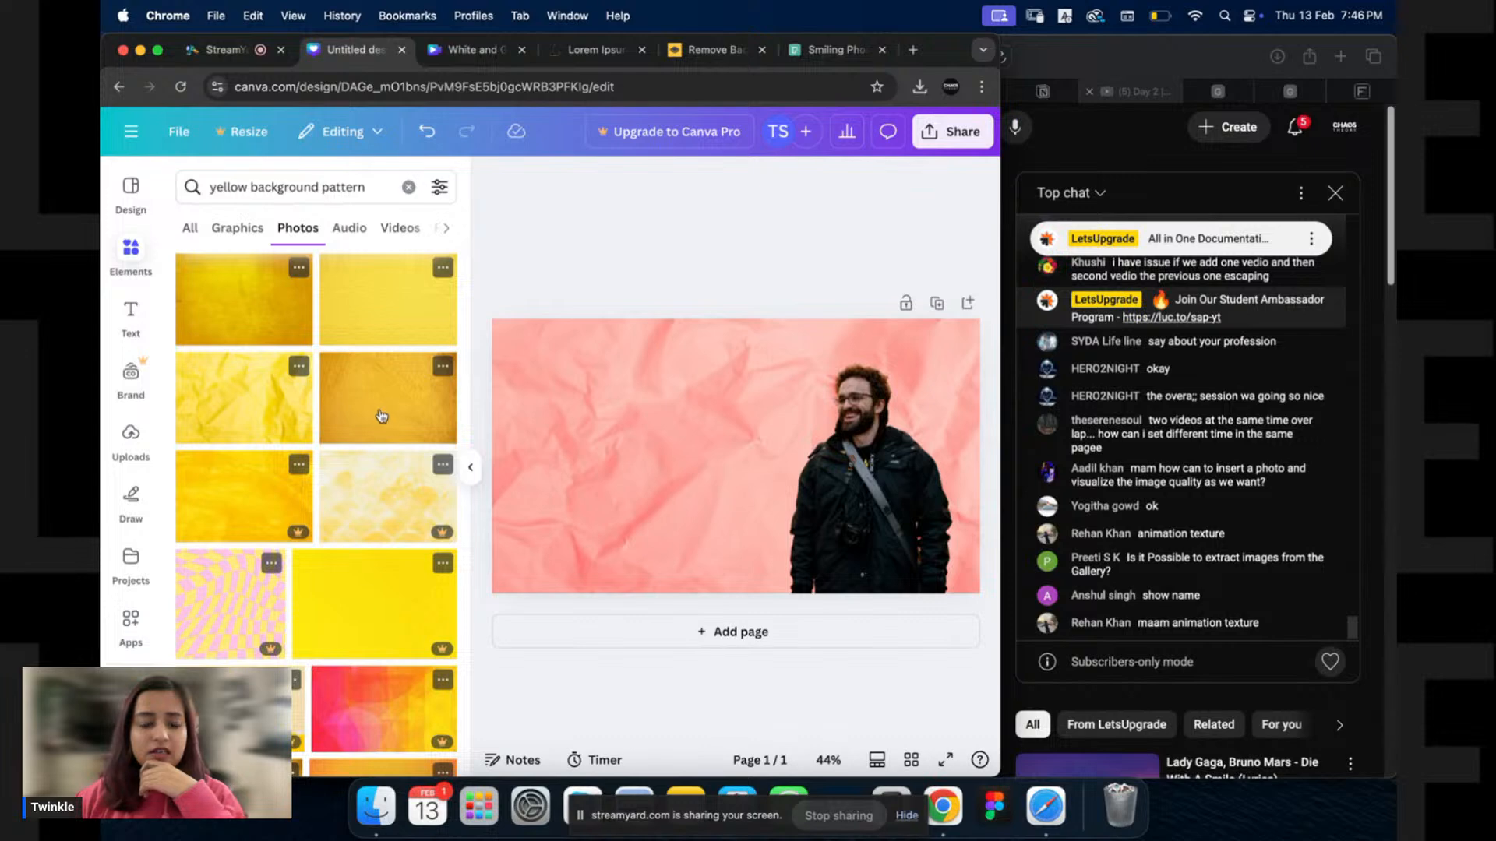
Try the golden-yellow texture photo over the page and delete it, shifting the man's cutout slightly right and up.
{"action": "left_click_drag", "start_coordinate": [250, 507], "coordinate": [577, 397]}
{"action": "left_click", "coordinate": [831, 547]}
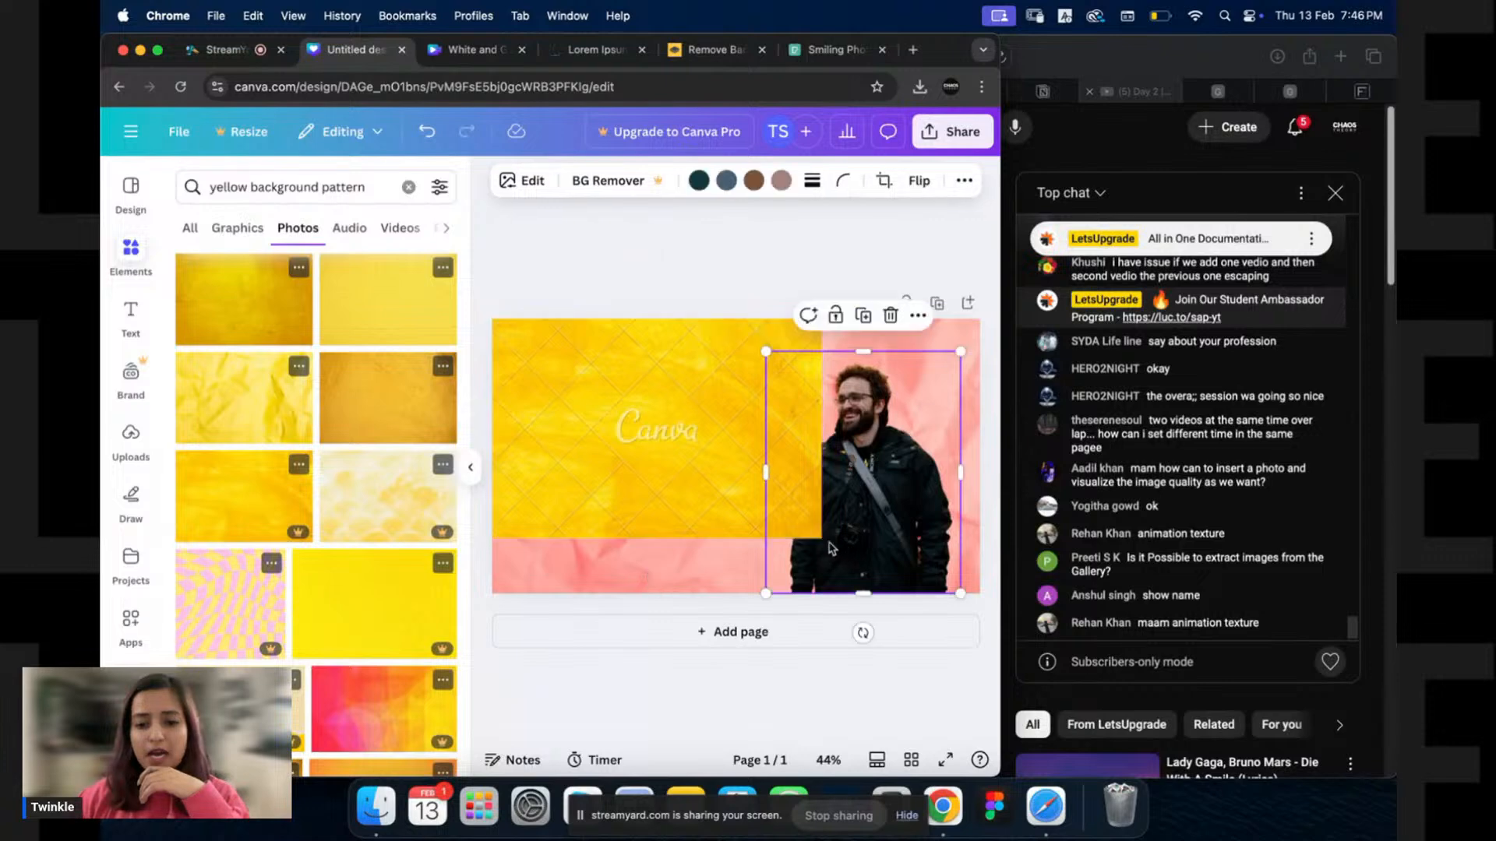
{"action": "left_click_drag", "start_coordinate": [831, 548], "coordinate": [863, 532]}
{"action": "left_click", "coordinate": [818, 522]}
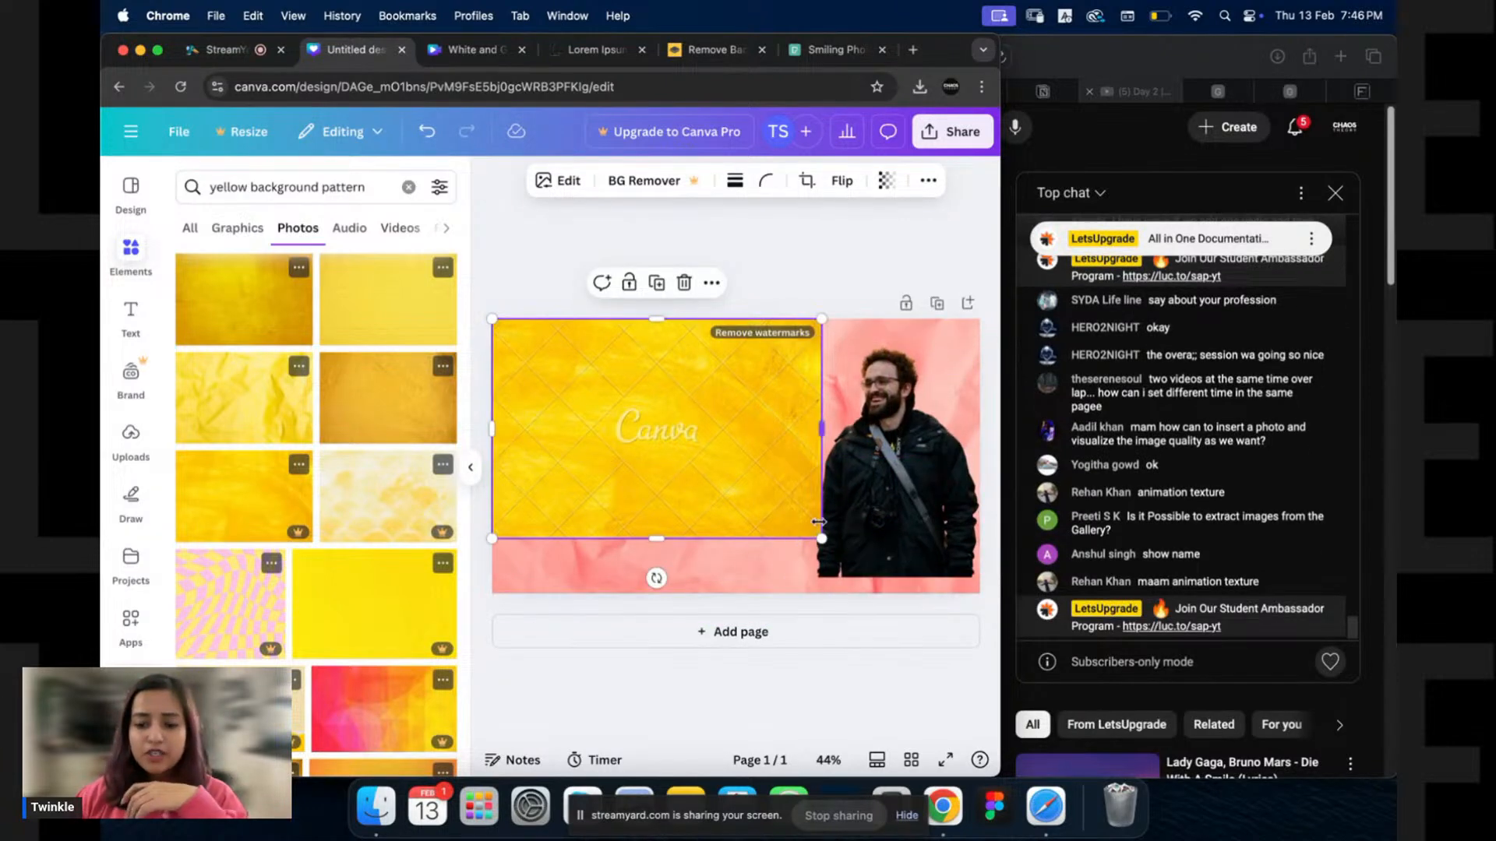
{"action": "key", "text": "Delete"}
Delete the red-tinted crumpled paper texture from the page.
{"action": "scroll", "coordinate": [269, 506], "scroll_direction": "down", "scroll_amount": 3}
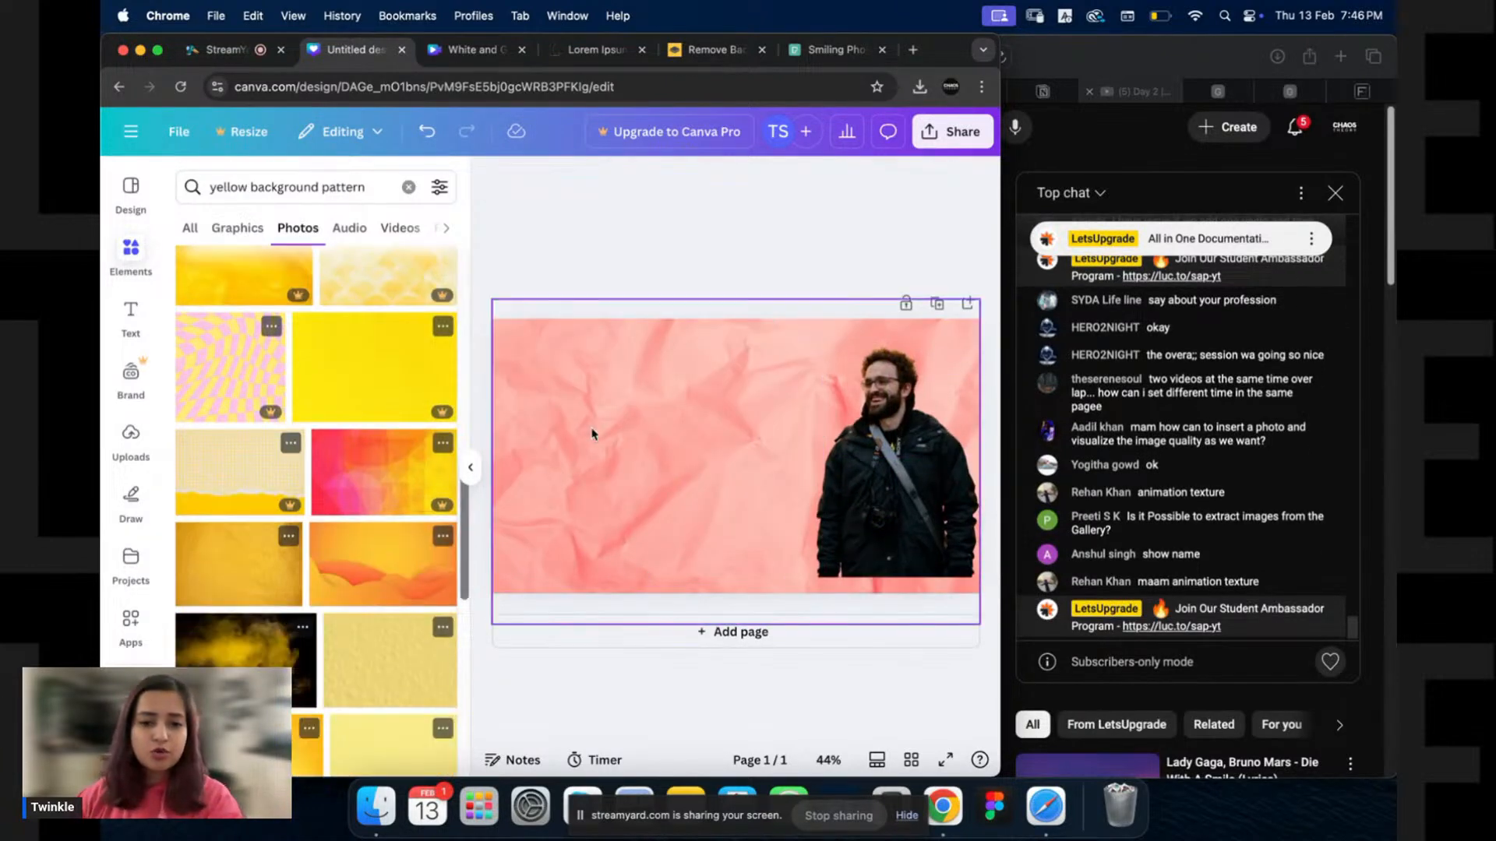
{"action": "left_click", "coordinate": [705, 426]}
{"action": "key", "text": "Delete"}
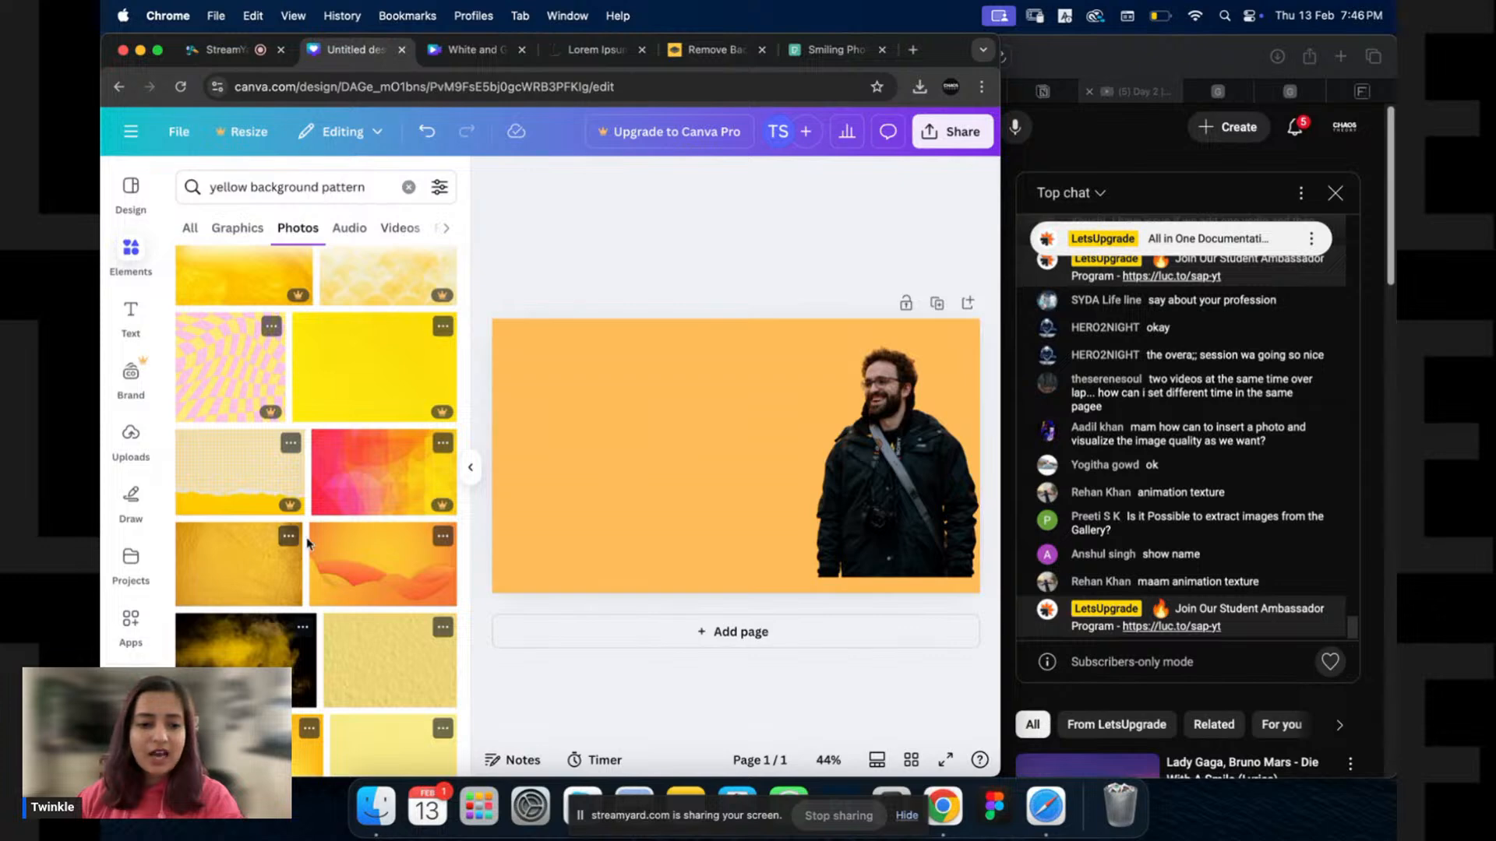
Find a crumpled yellow paper photo, fill the whole page with it and send it behind the man's cutout.
{"action": "scroll", "coordinate": [327, 514], "scroll_direction": "down", "scroll_amount": 2}
{"action": "scroll", "coordinate": [341, 512], "scroll_direction": "down", "scroll_amount": 3}
{"action": "scroll", "coordinate": [341, 512], "scroll_direction": "down", "scroll_amount": 3}
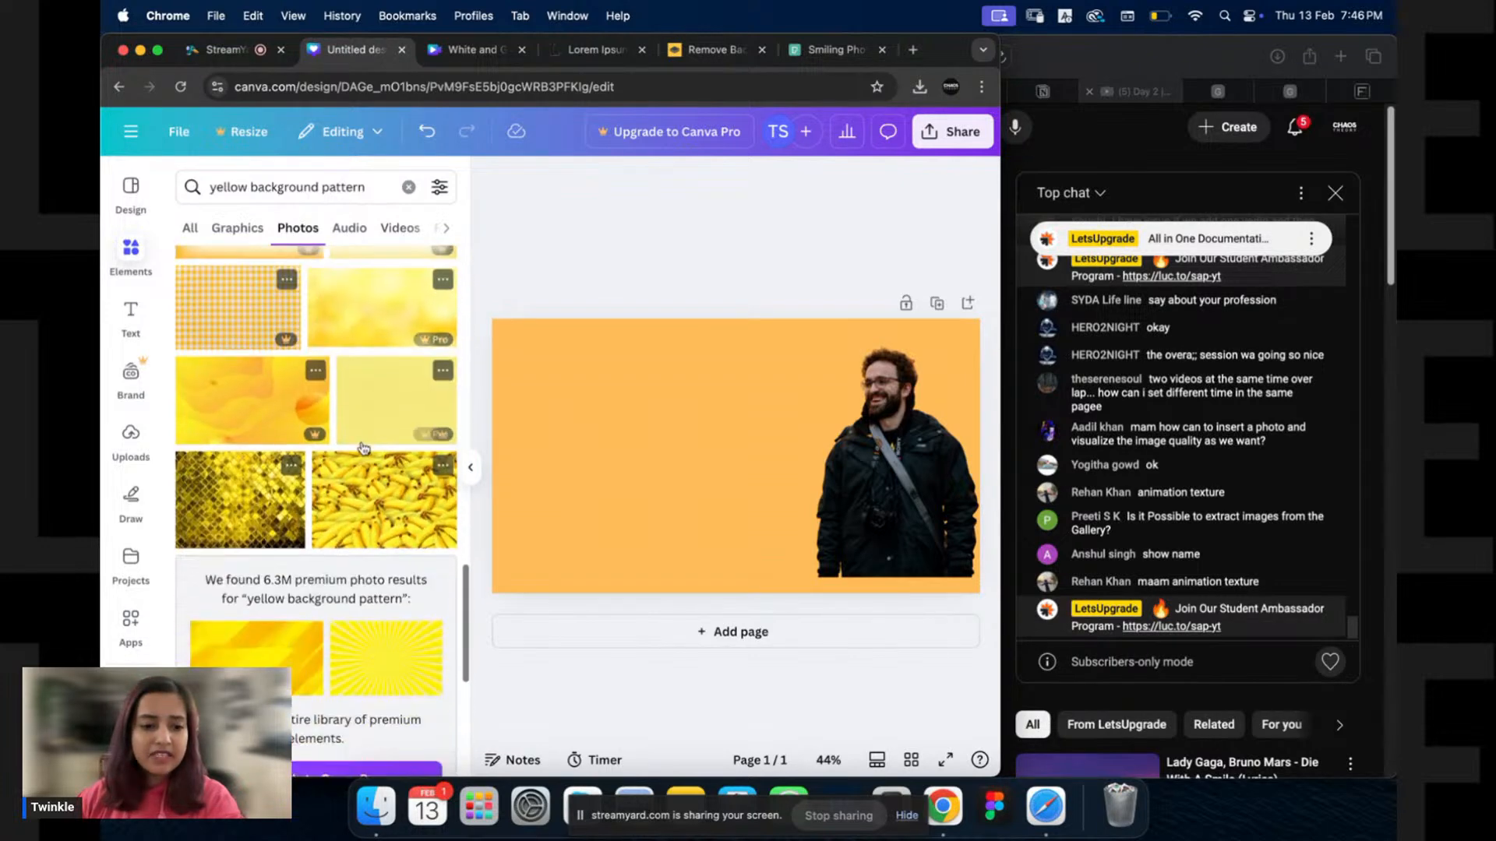
{"action": "scroll", "coordinate": [344, 499], "scroll_direction": "down", "scroll_amount": 1}
{"action": "scroll", "coordinate": [344, 484], "scroll_direction": "down", "scroll_amount": 3}
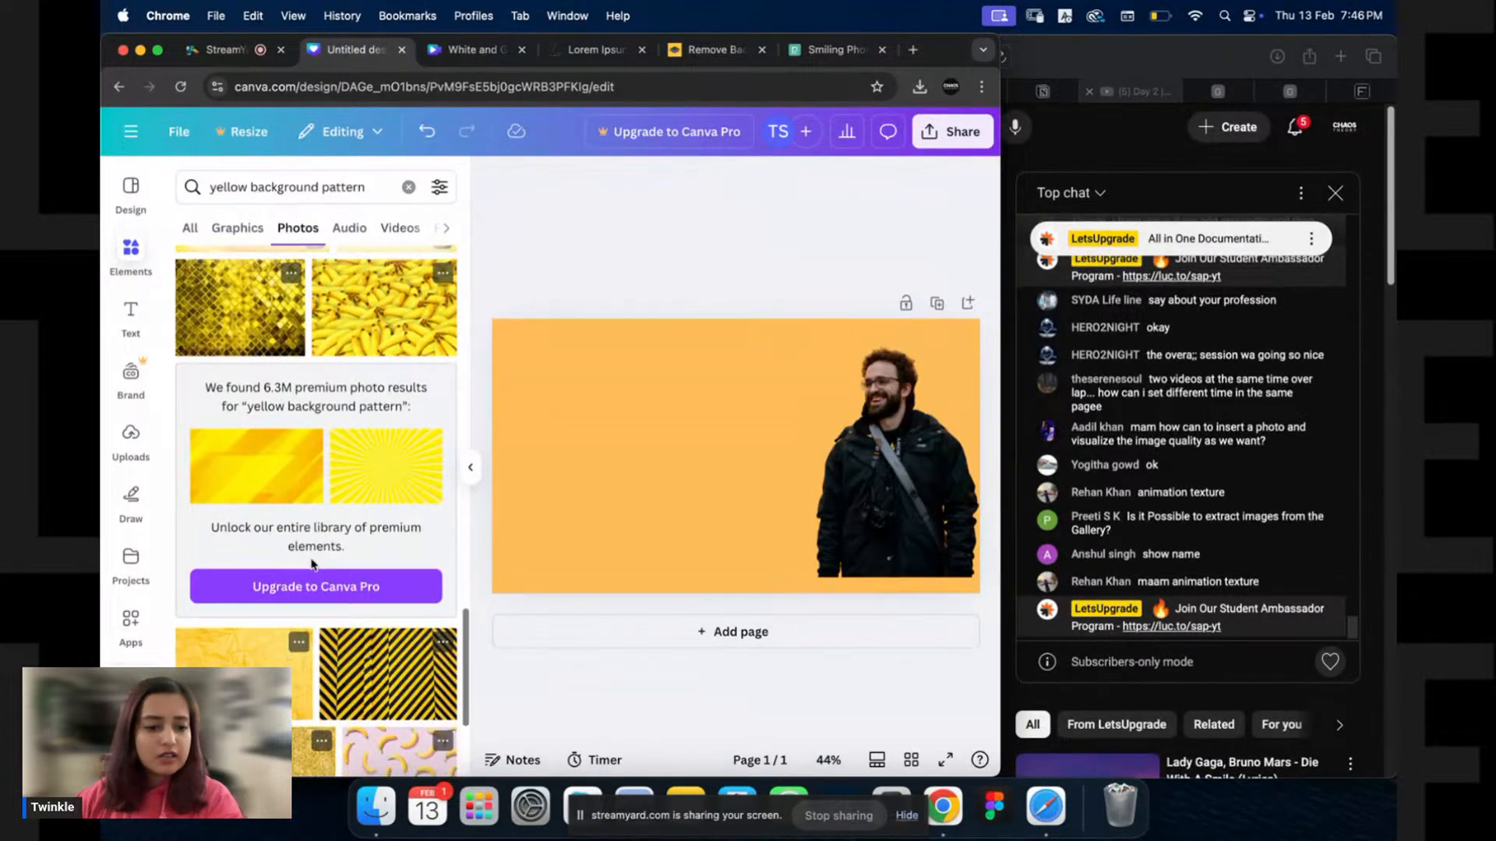
{"action": "left_click_drag", "start_coordinate": [244, 471], "coordinate": [507, 394]}
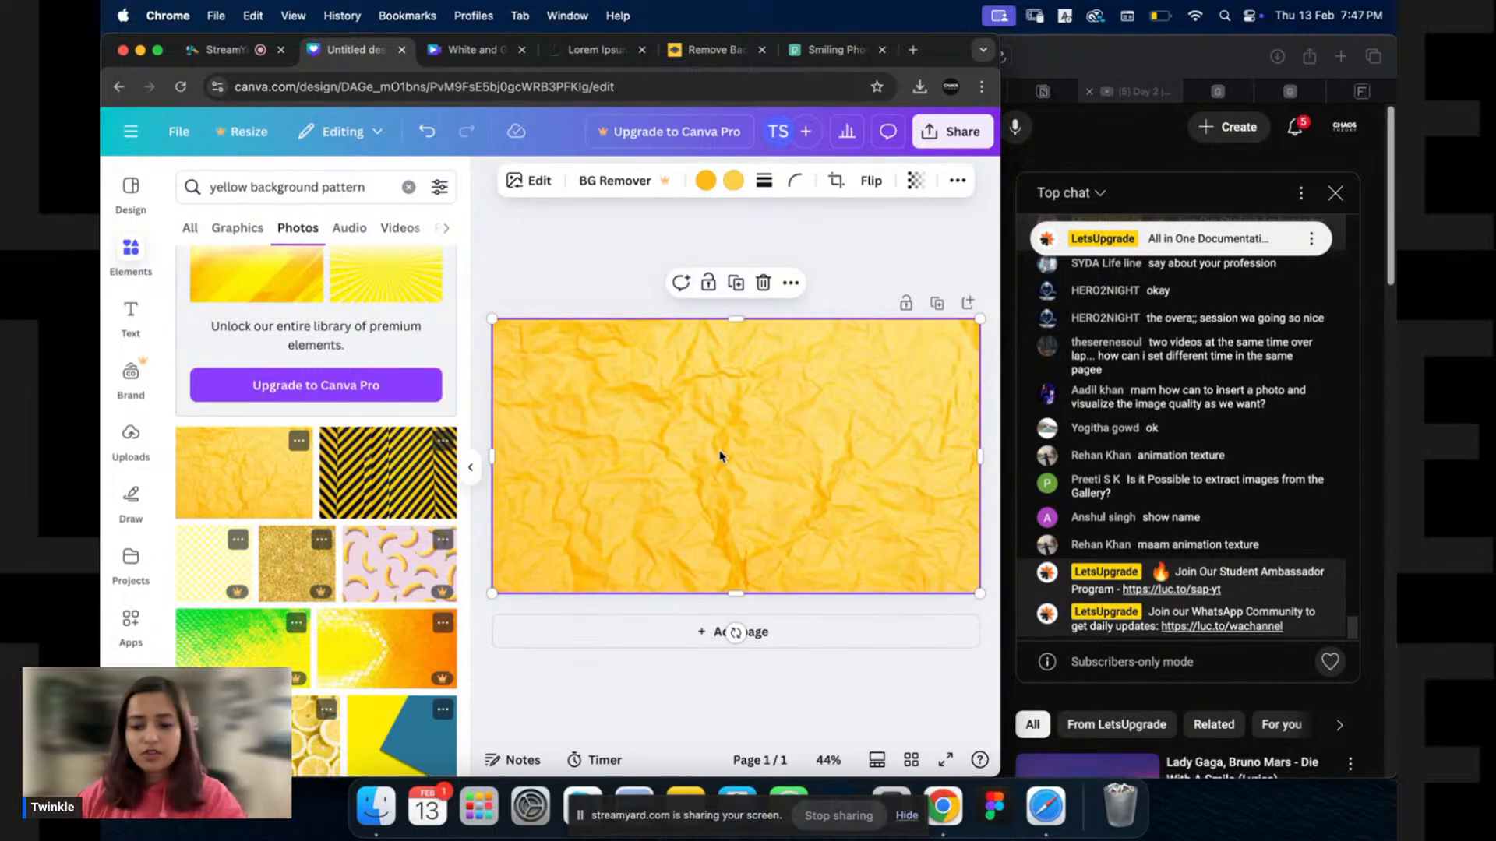
{"action": "right_click", "coordinate": [687, 458]}
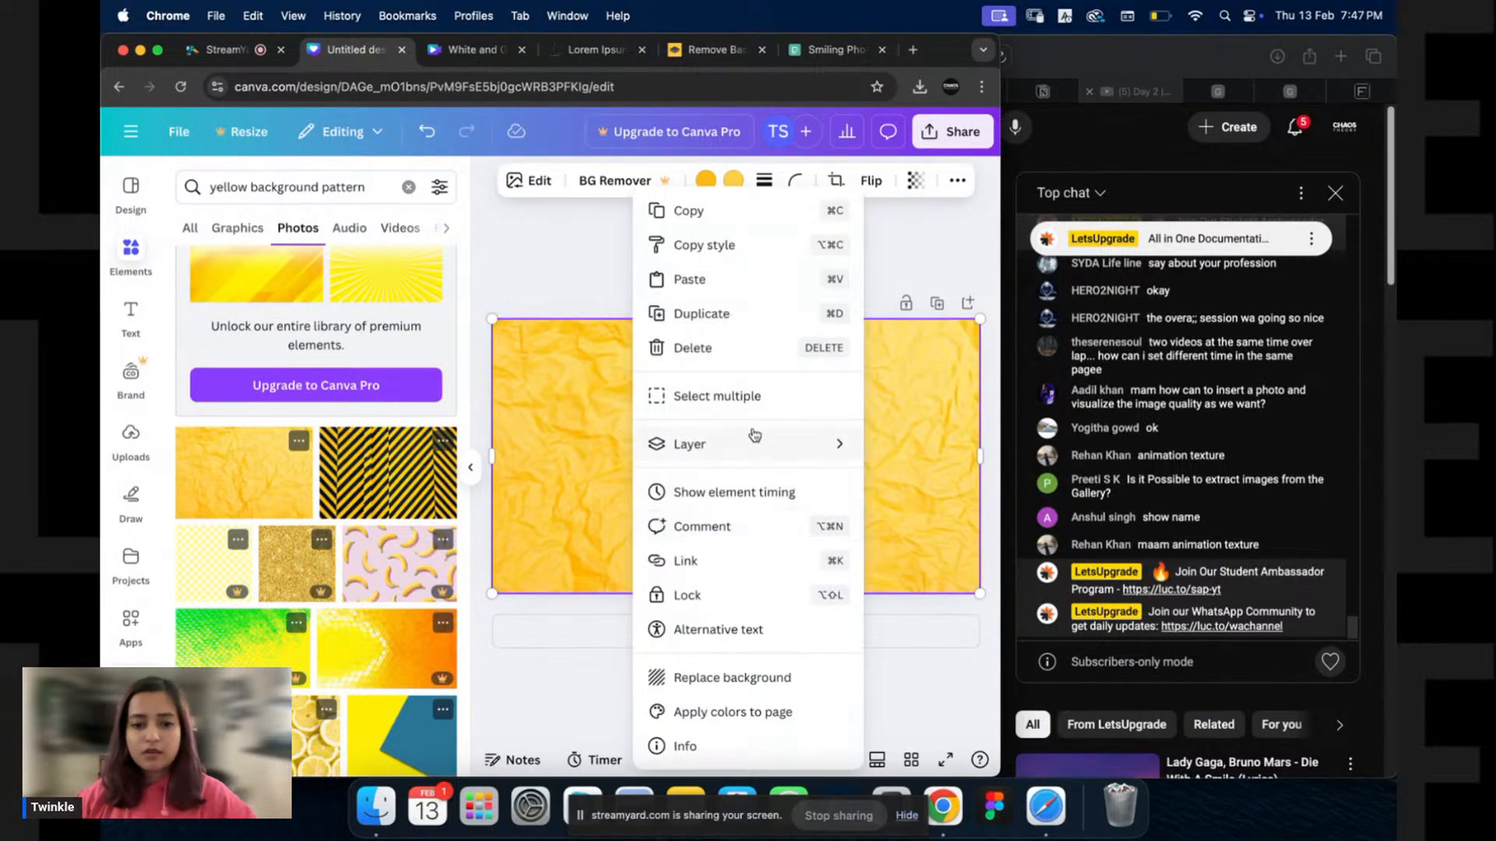
{"action": "mouse_move", "coordinate": [753, 443]}
{"action": "left_click", "coordinate": [534, 545]}
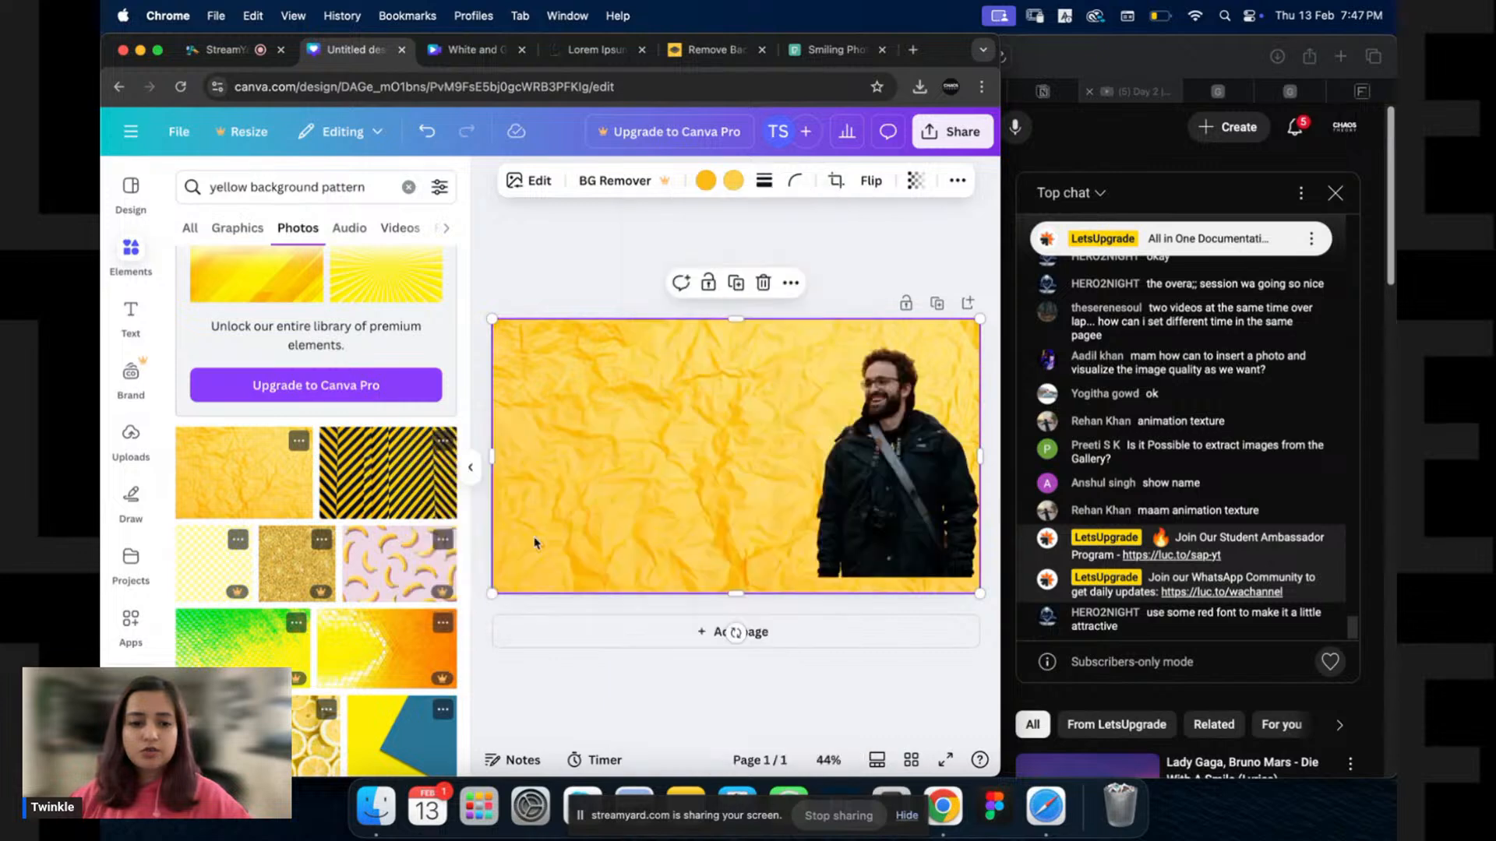
Move the man's cutout down until it meets the page's bottom edge.
{"action": "left_click", "coordinate": [899, 485]}
{"action": "left_click_drag", "start_coordinate": [871, 495], "coordinate": [869, 511]}
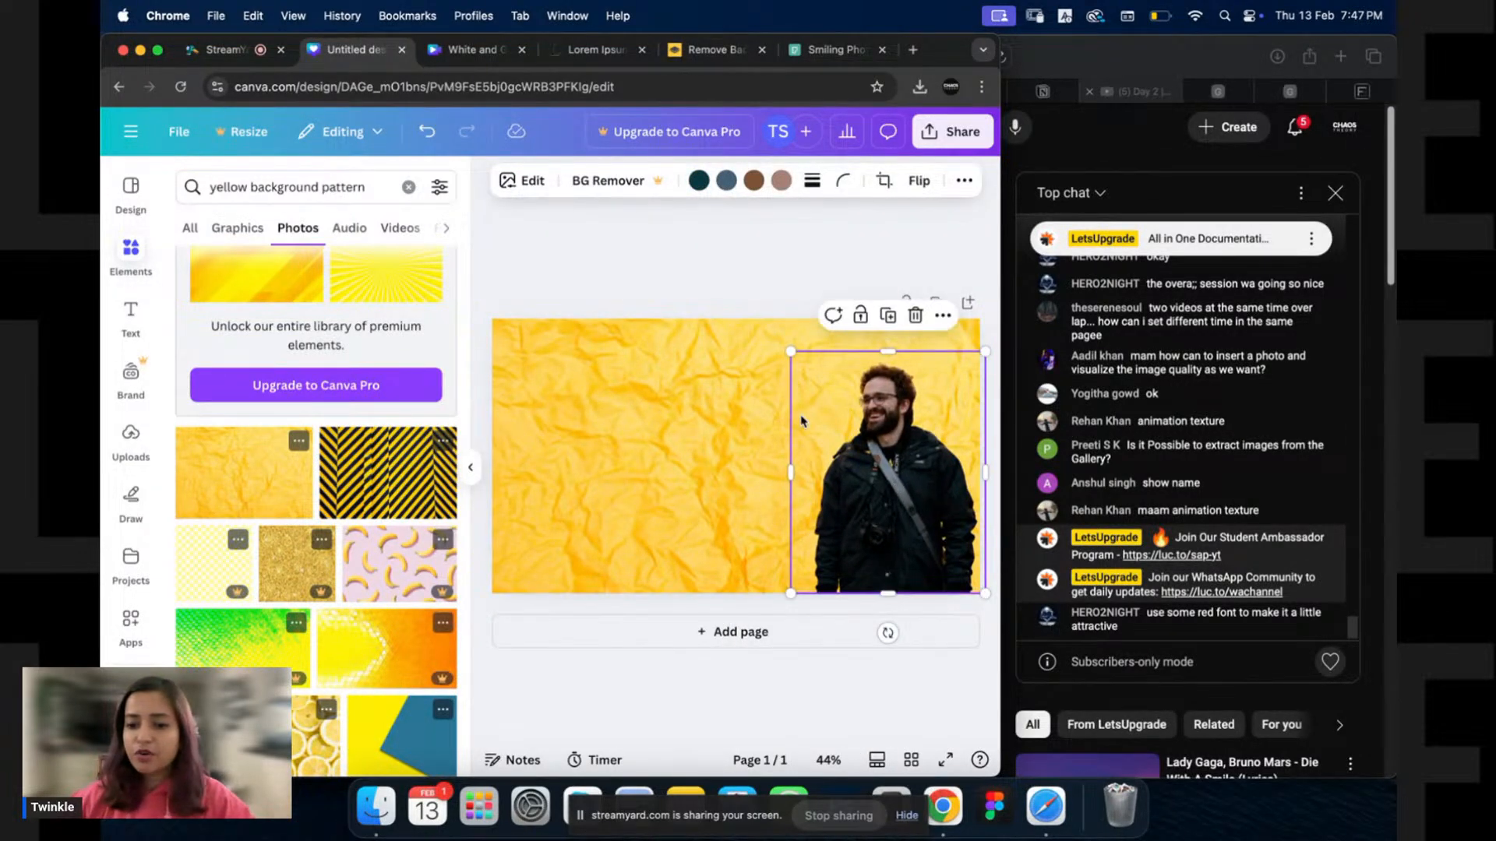
{"action": "left_click", "coordinate": [600, 261]}
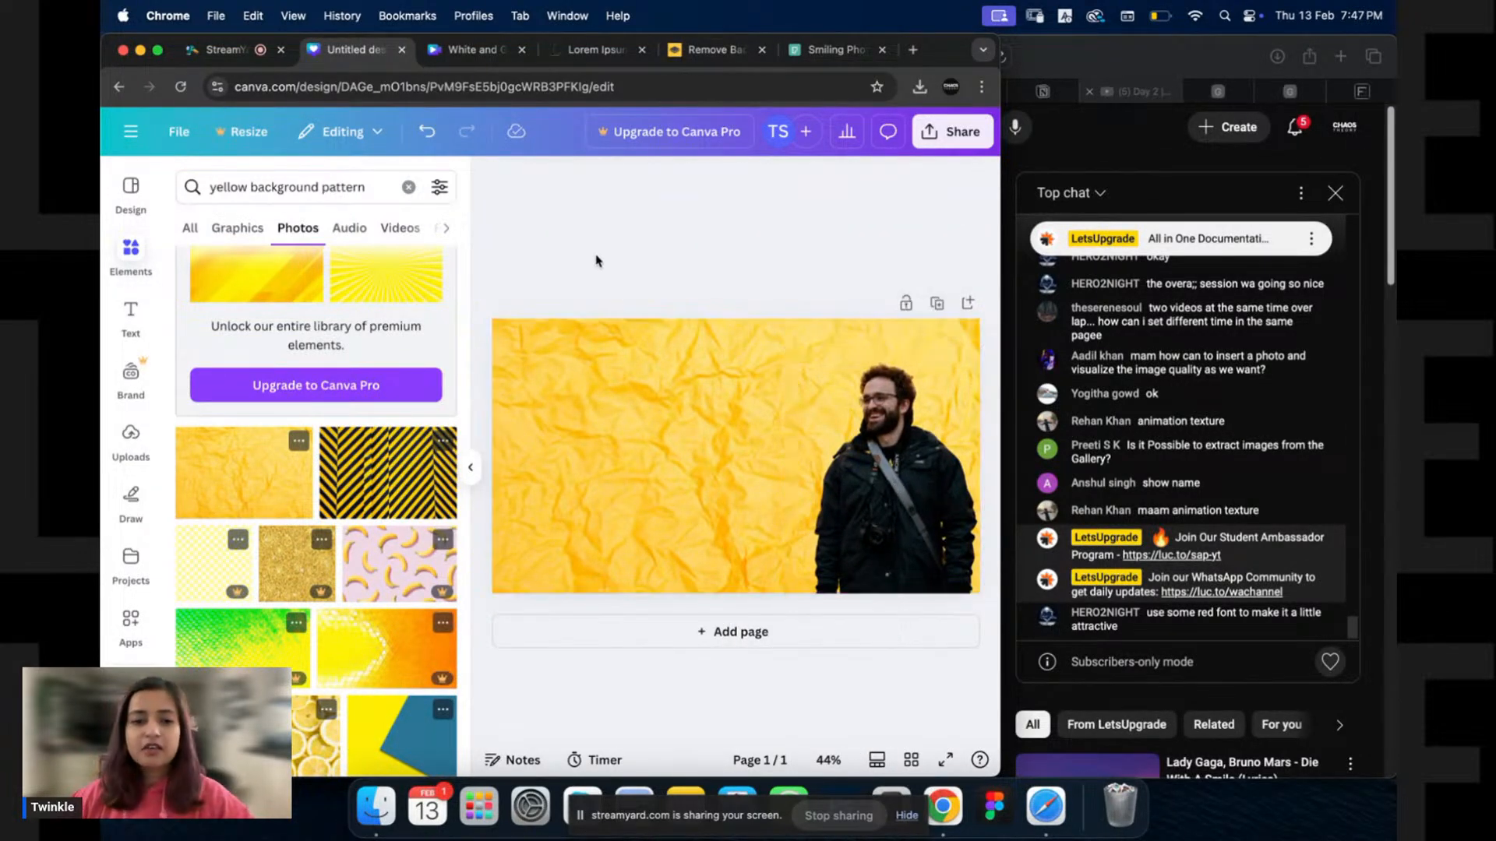
Add a heading to the page with the text "DId you know about this?".
{"action": "left_click", "coordinate": [131, 313]}
{"action": "left_click", "coordinate": [265, 506]}
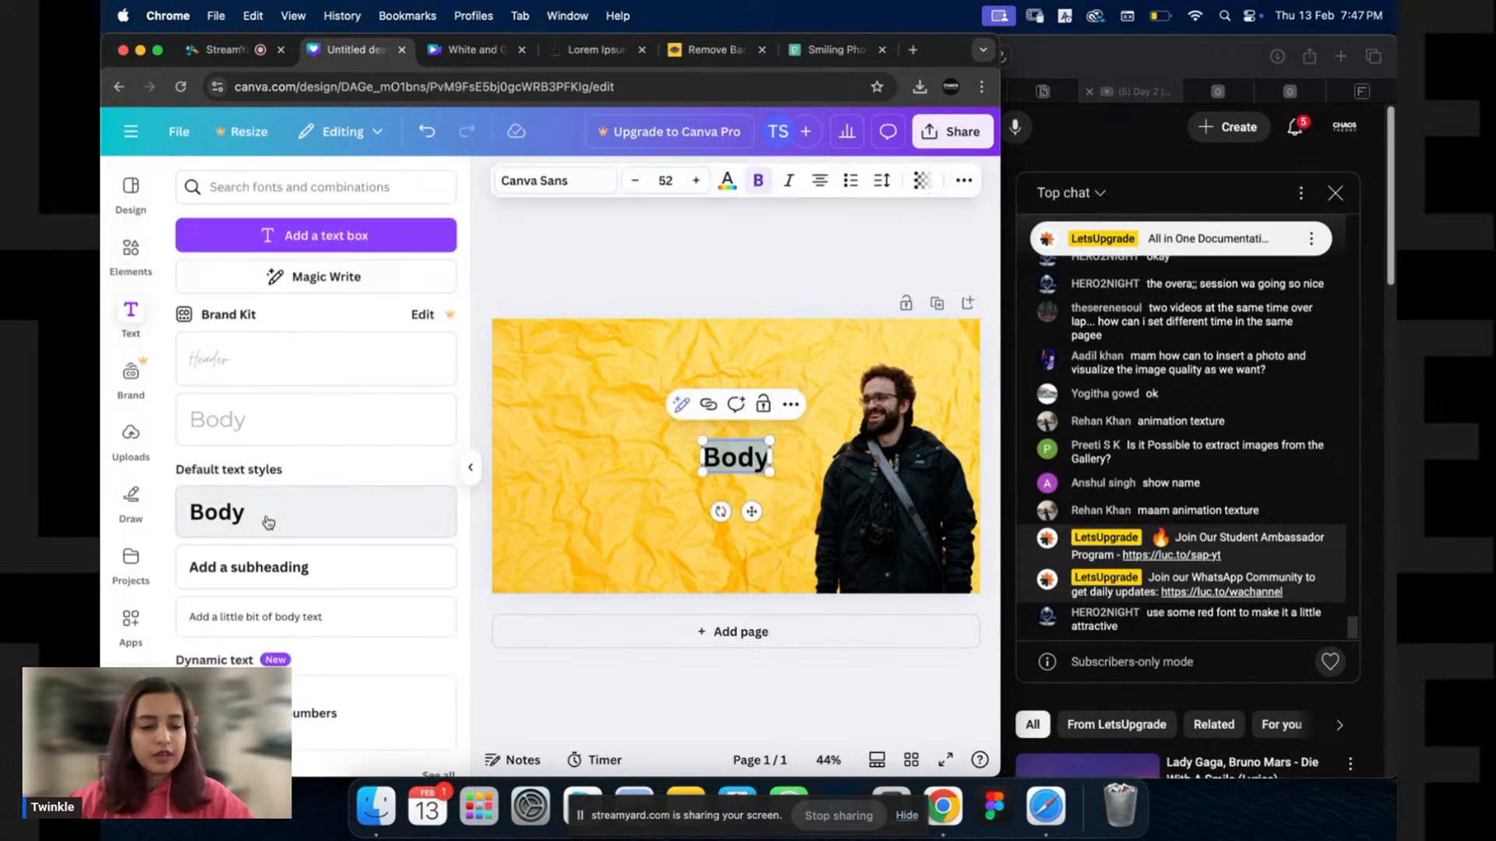
{"action": "double_click", "coordinate": [736, 442]}
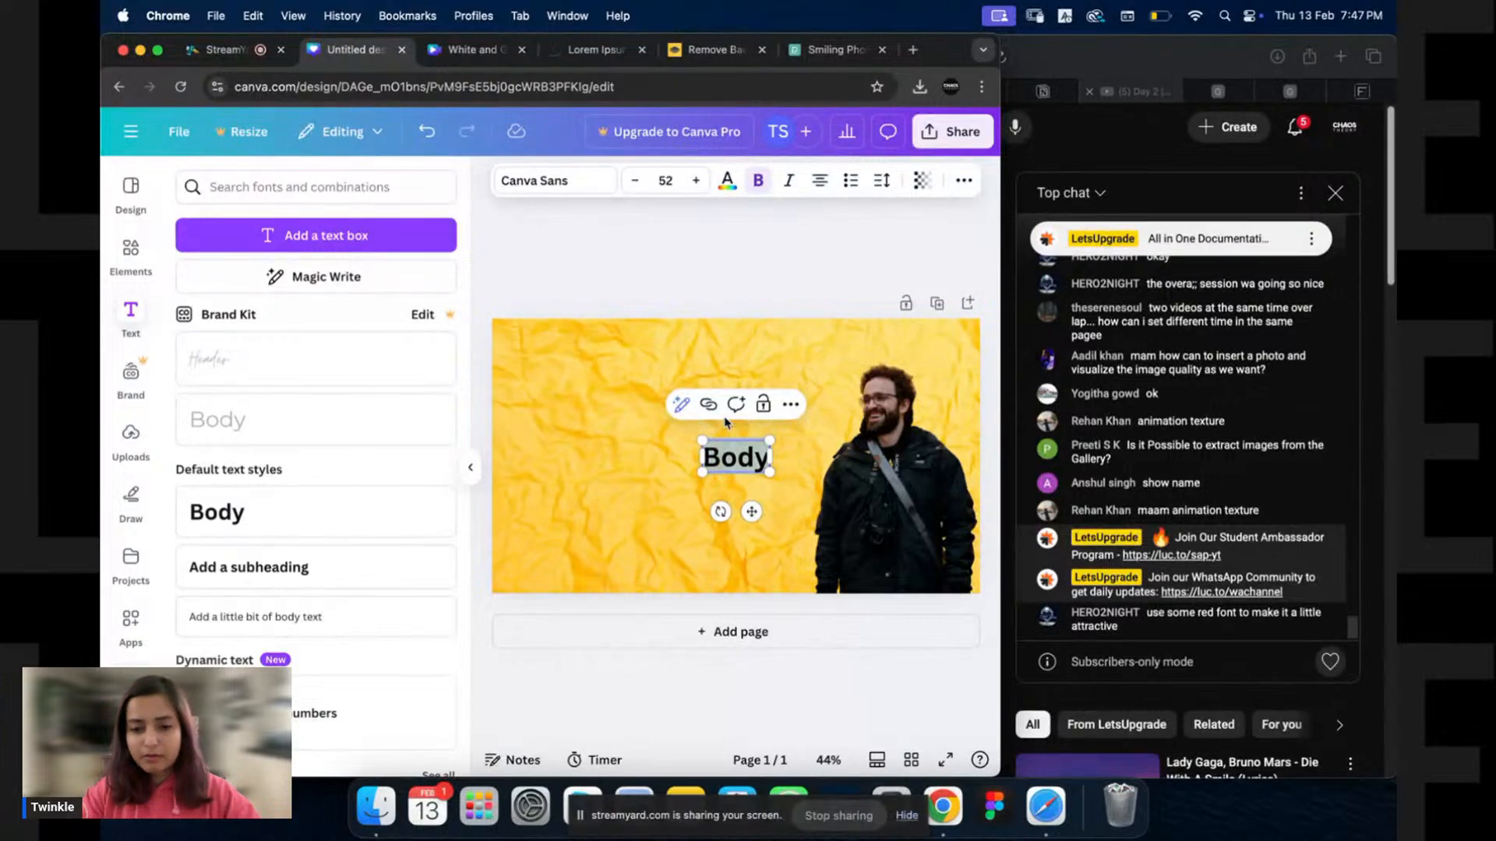
{"action": "type", "text": "DId you ln"}
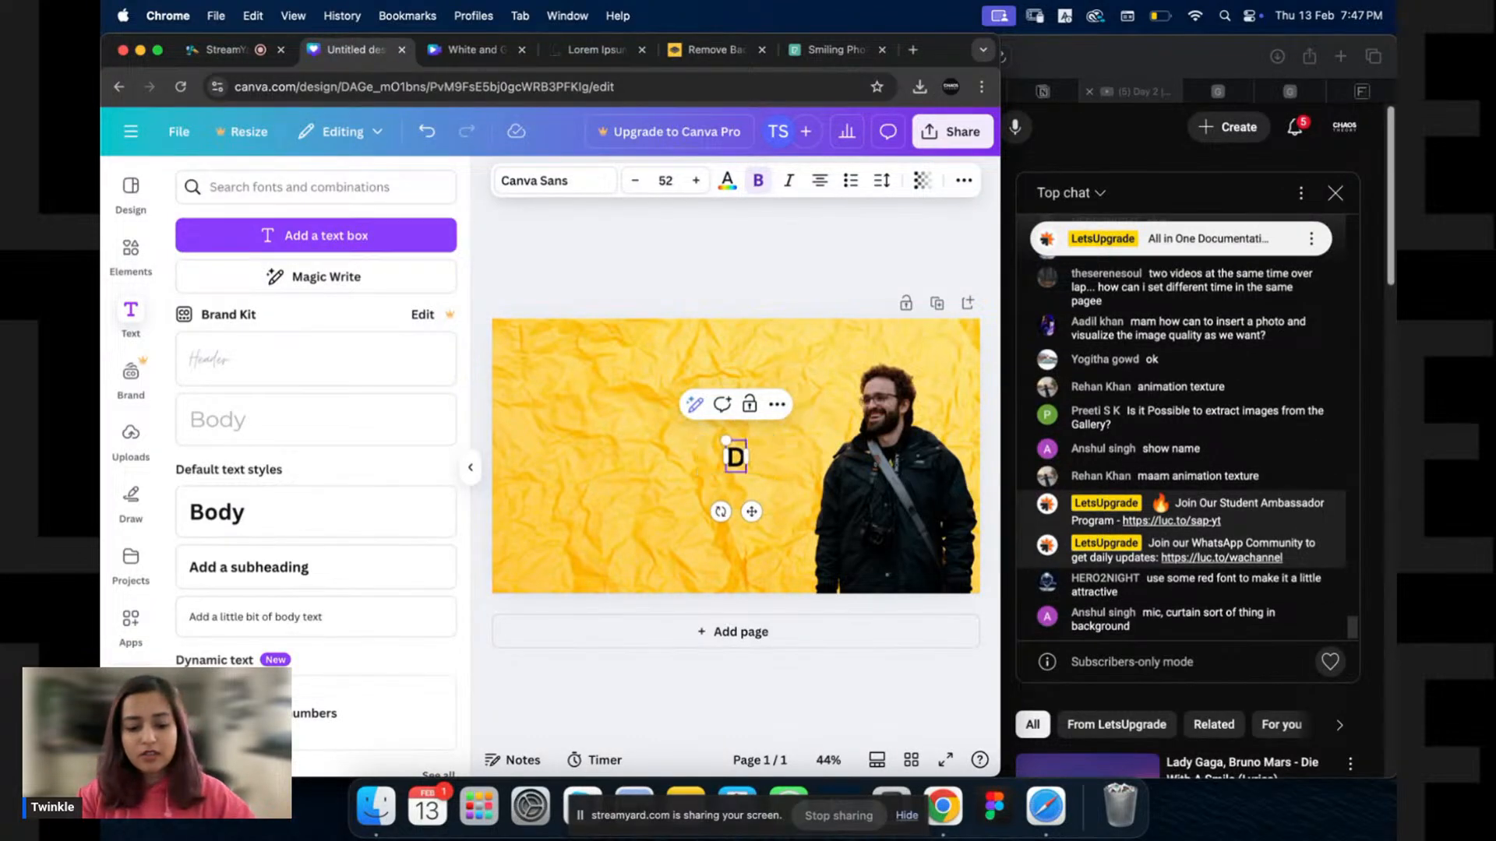
{"action": "key", "text": "BackSpace"}
{"action": "key", "text": "BackSpace"}
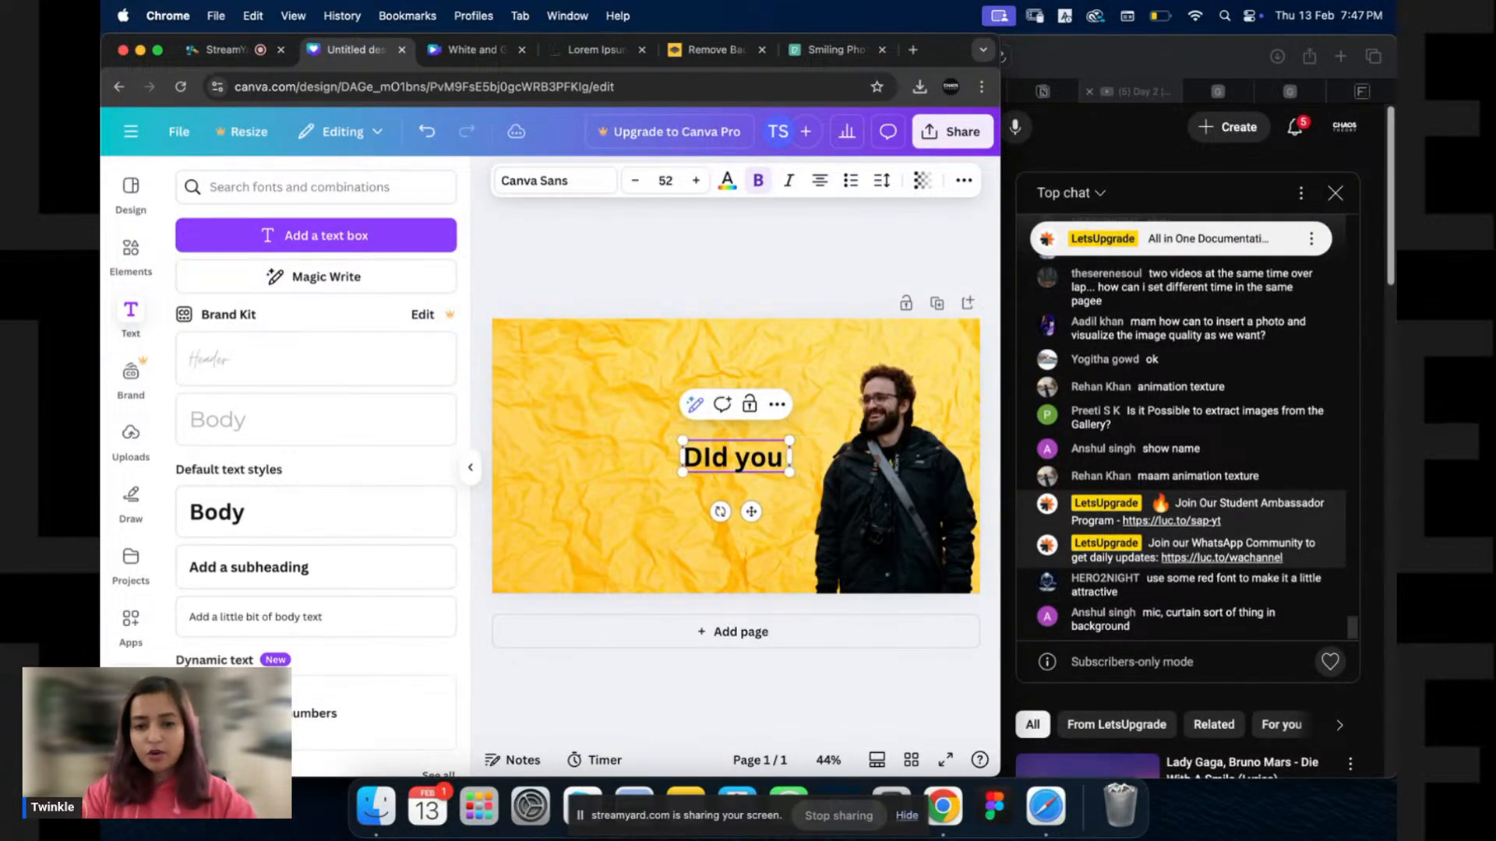
{"action": "type", "text": "know about this"}
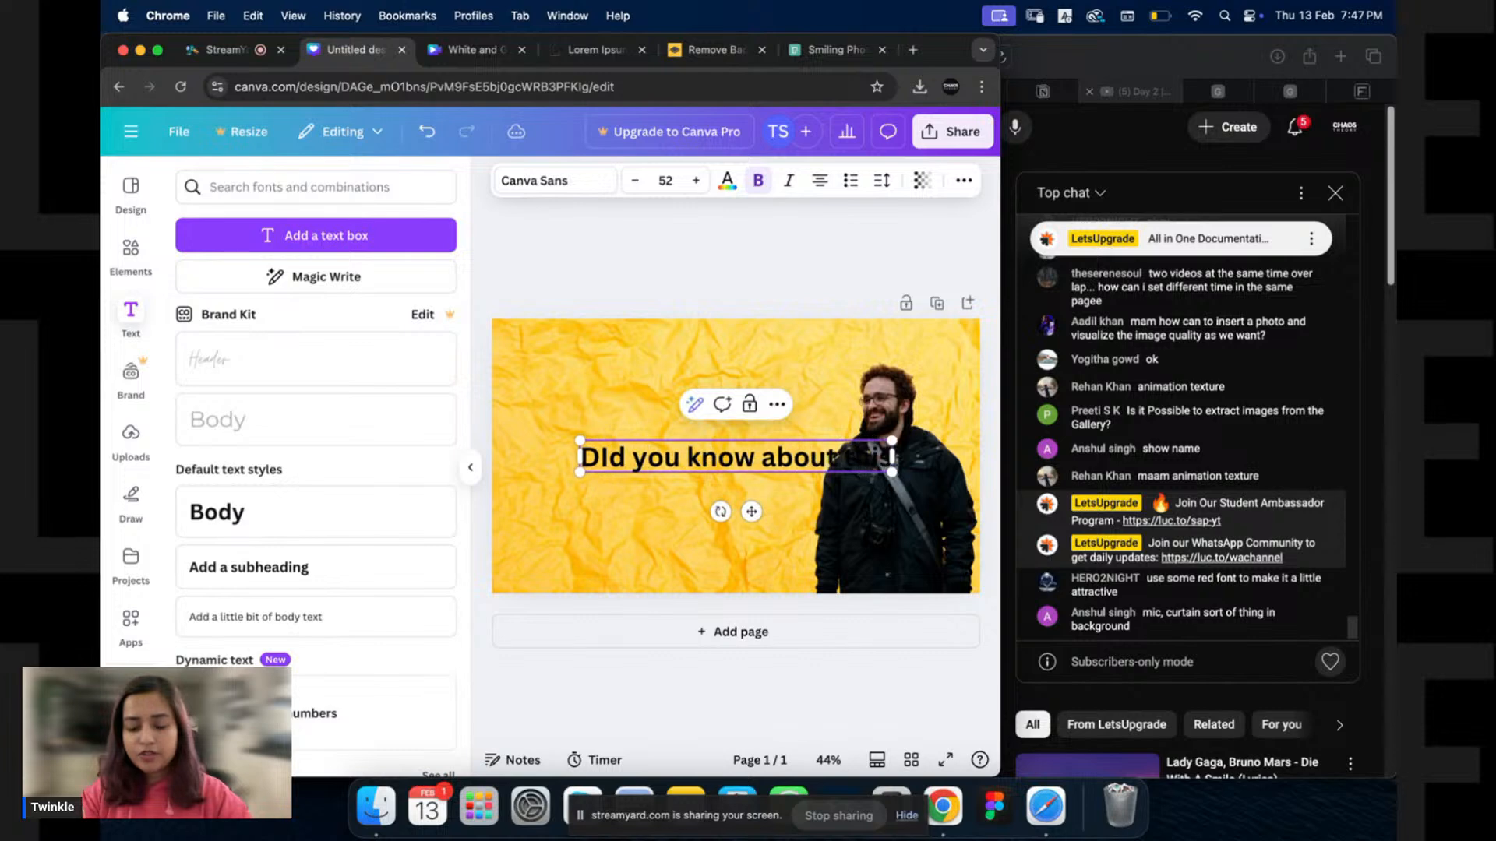
{"action": "type", "text": "?"}
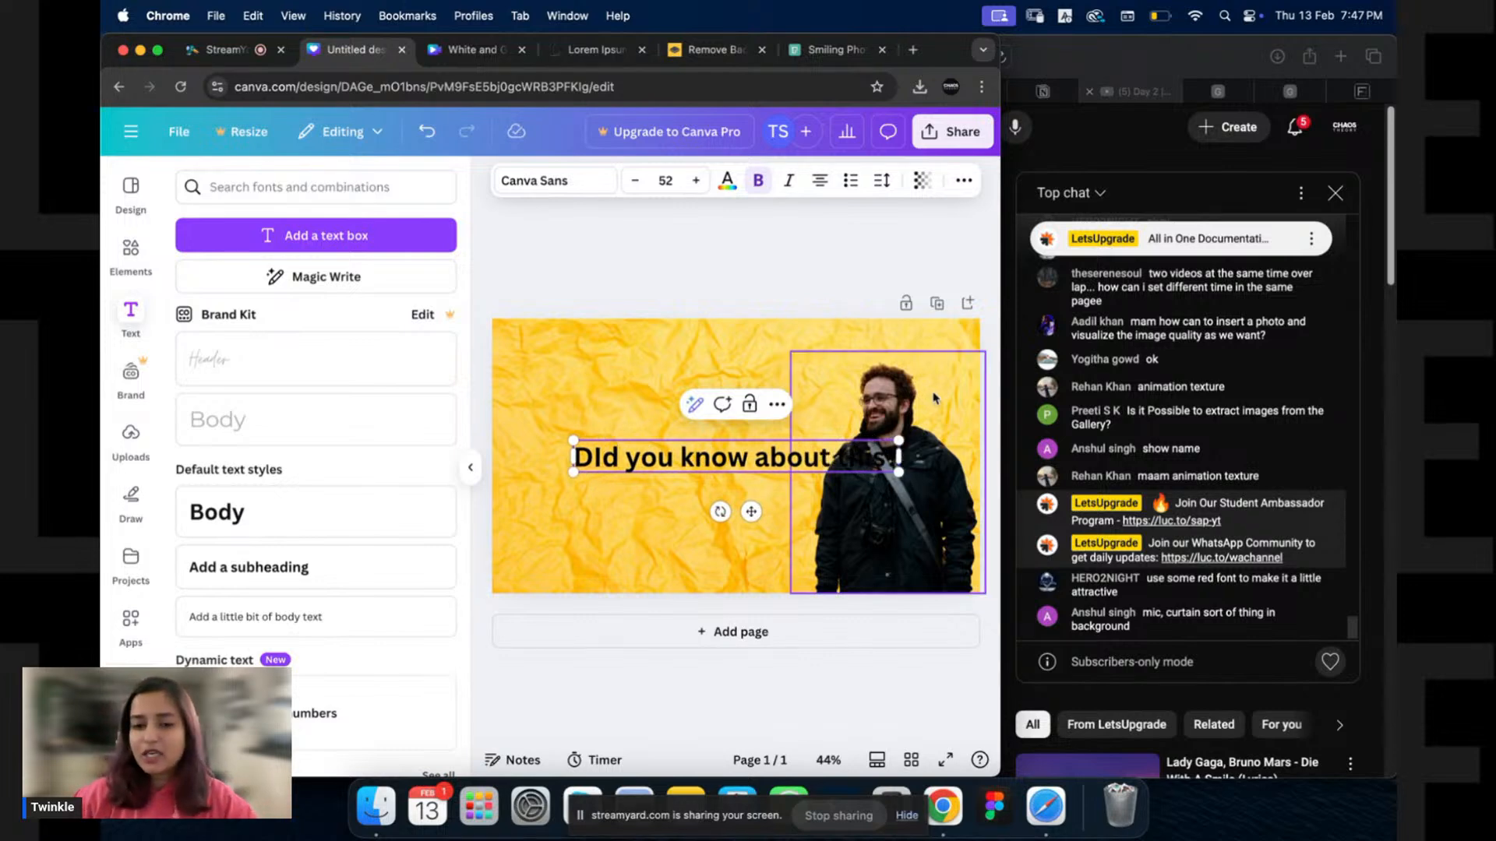
Narrow the heading to two lines, correct "DId" to "Did" and move it up and left, clear of the man.
{"action": "left_click_drag", "start_coordinate": [898, 460], "coordinate": [832, 468]}
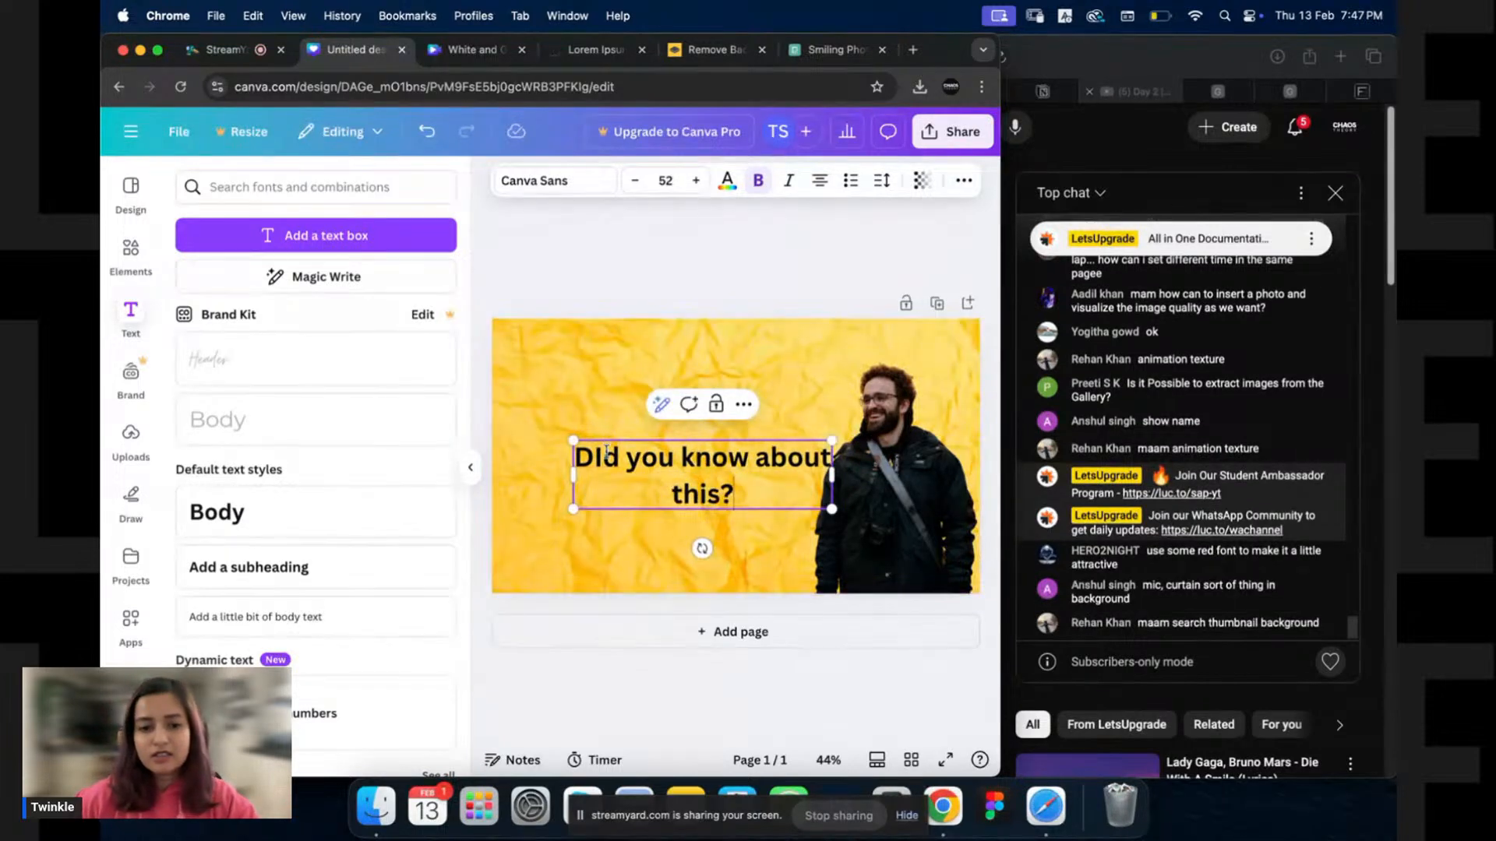
{"action": "left_click_drag", "start_coordinate": [602, 455], "coordinate": [554, 416]}
{"action": "type", "text": "i"}
{"action": "key", "text": "Escape"}
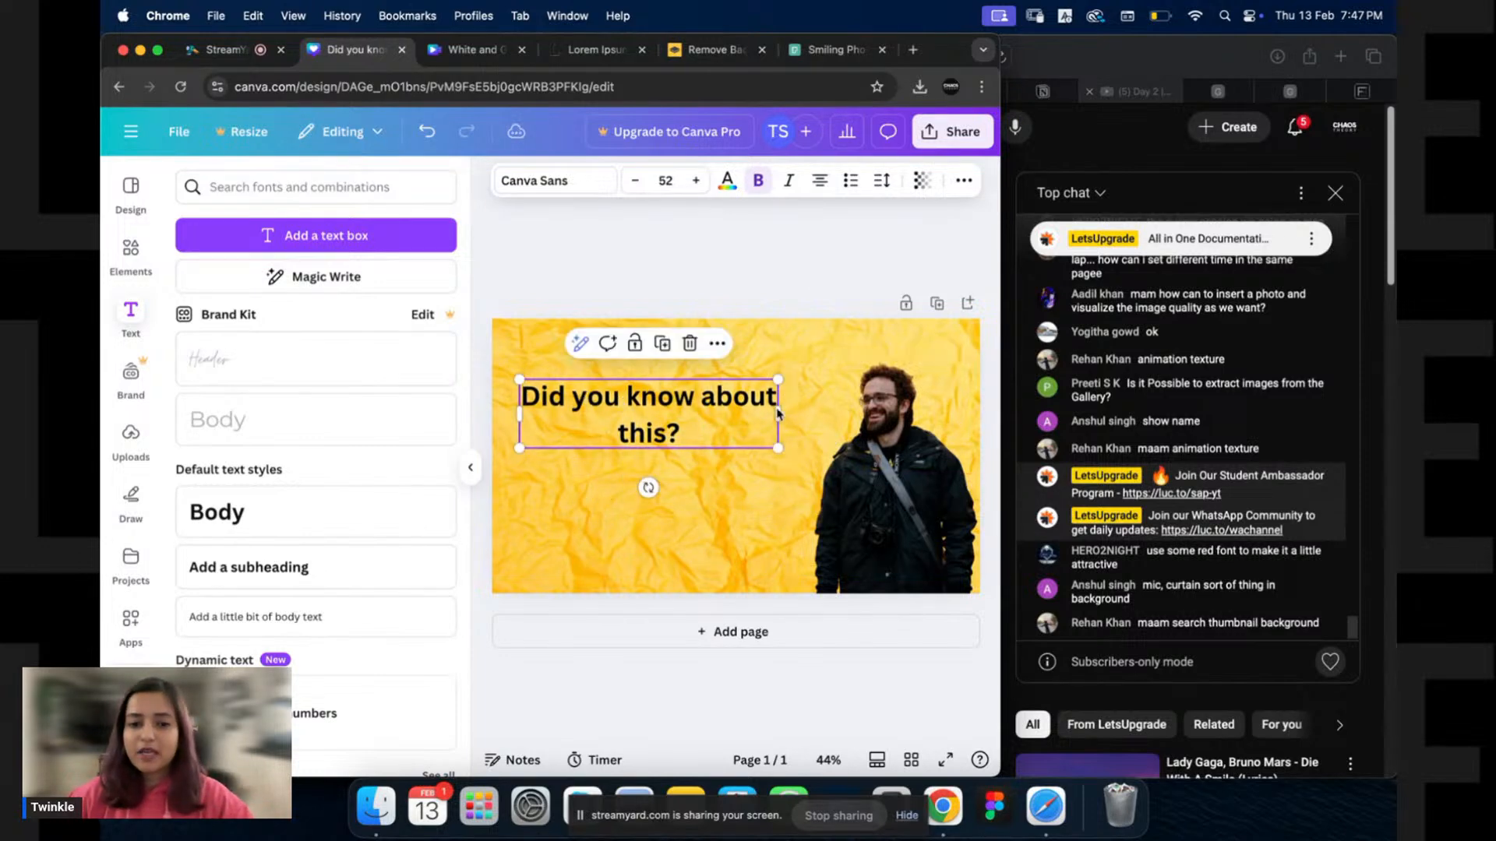
Left-align the heading and enlarge it to size 84.5, fitting its box beside the man with "about this?" on the second line.
{"action": "left_click", "coordinate": [820, 182]}
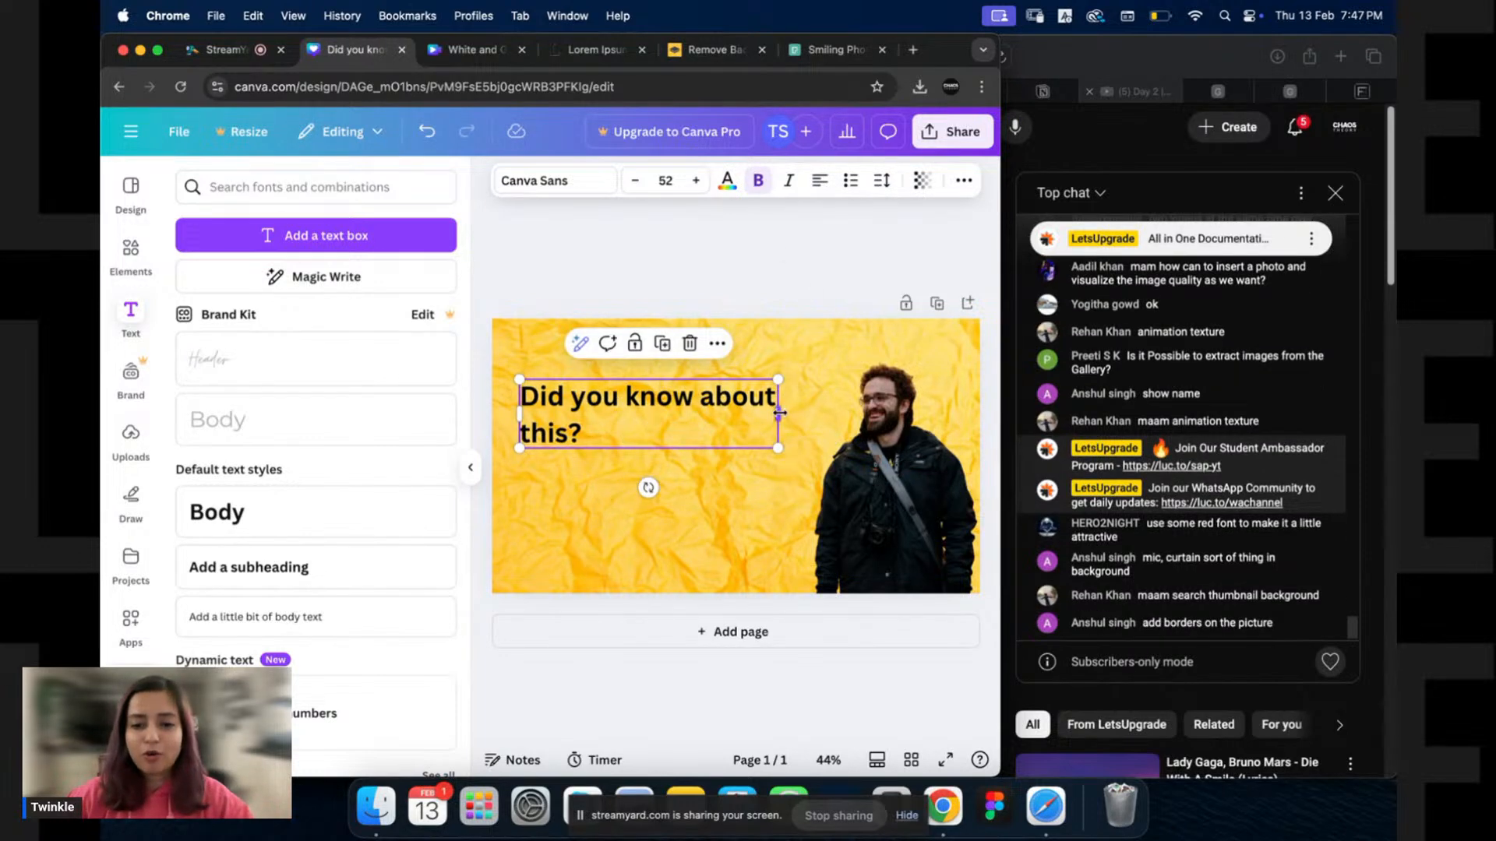
{"action": "left_click_drag", "start_coordinate": [779, 413], "coordinate": [860, 491]}
{"action": "left_click_drag", "start_coordinate": [861, 432], "coordinate": [817, 433]}
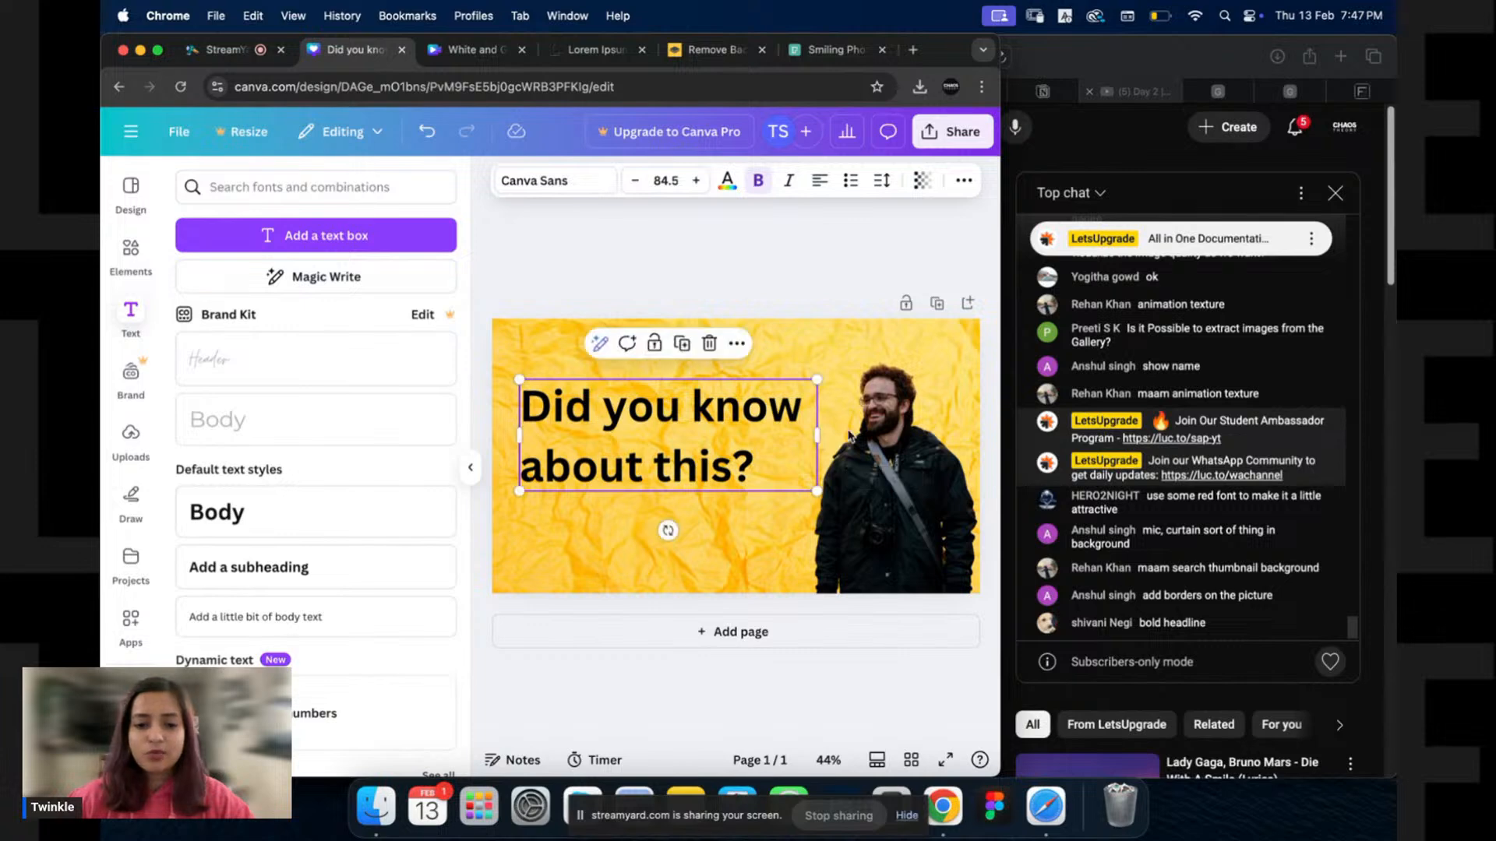
Browse the font lists and style categories for one that suits the heading.
{"action": "left_click", "coordinate": [593, 190]}
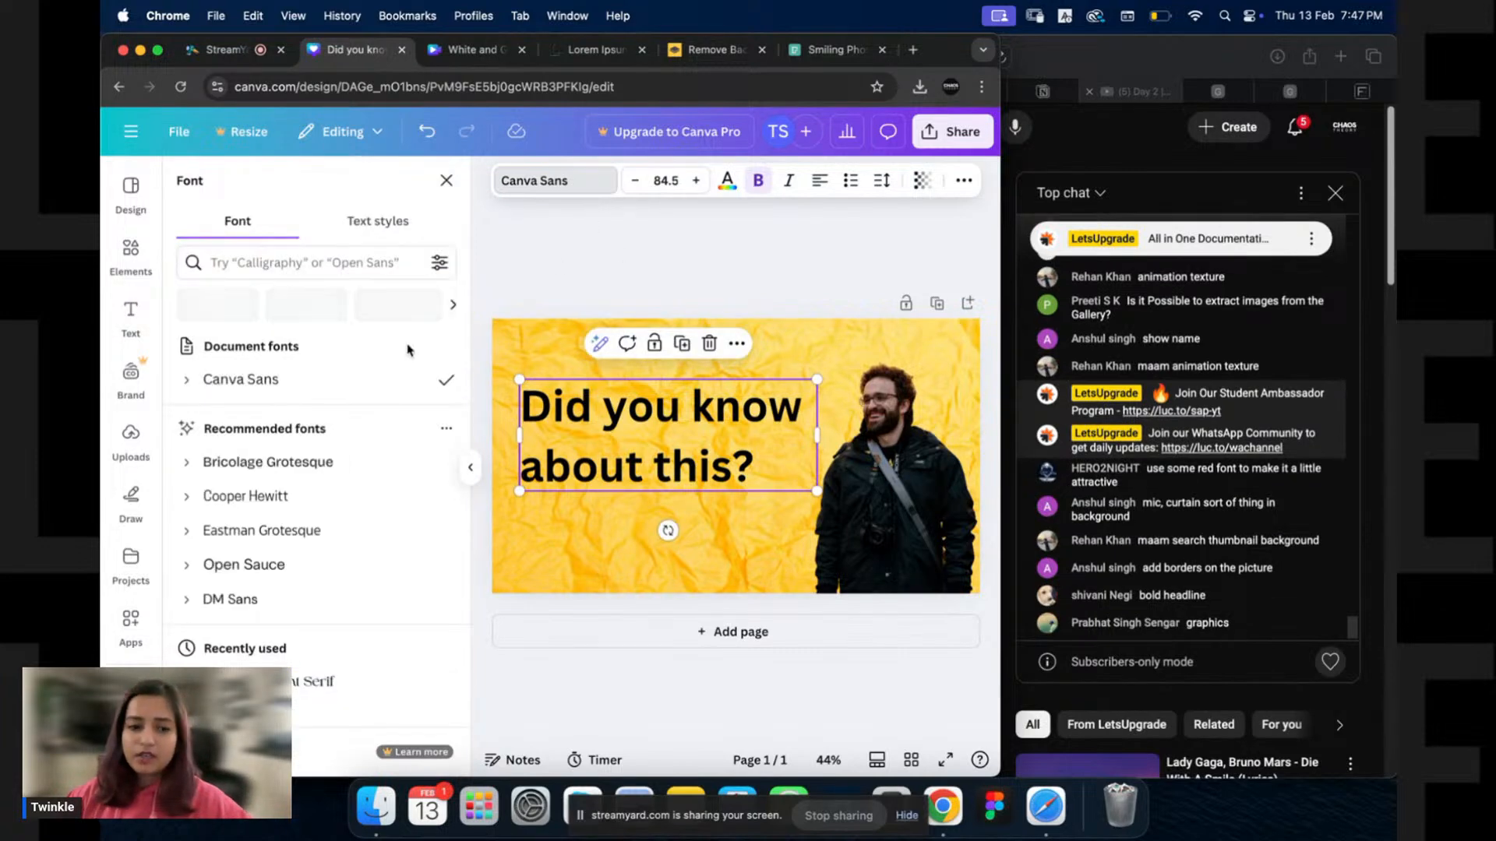
{"action": "scroll", "coordinate": [289, 571], "scroll_direction": "down", "scroll_amount": 5}
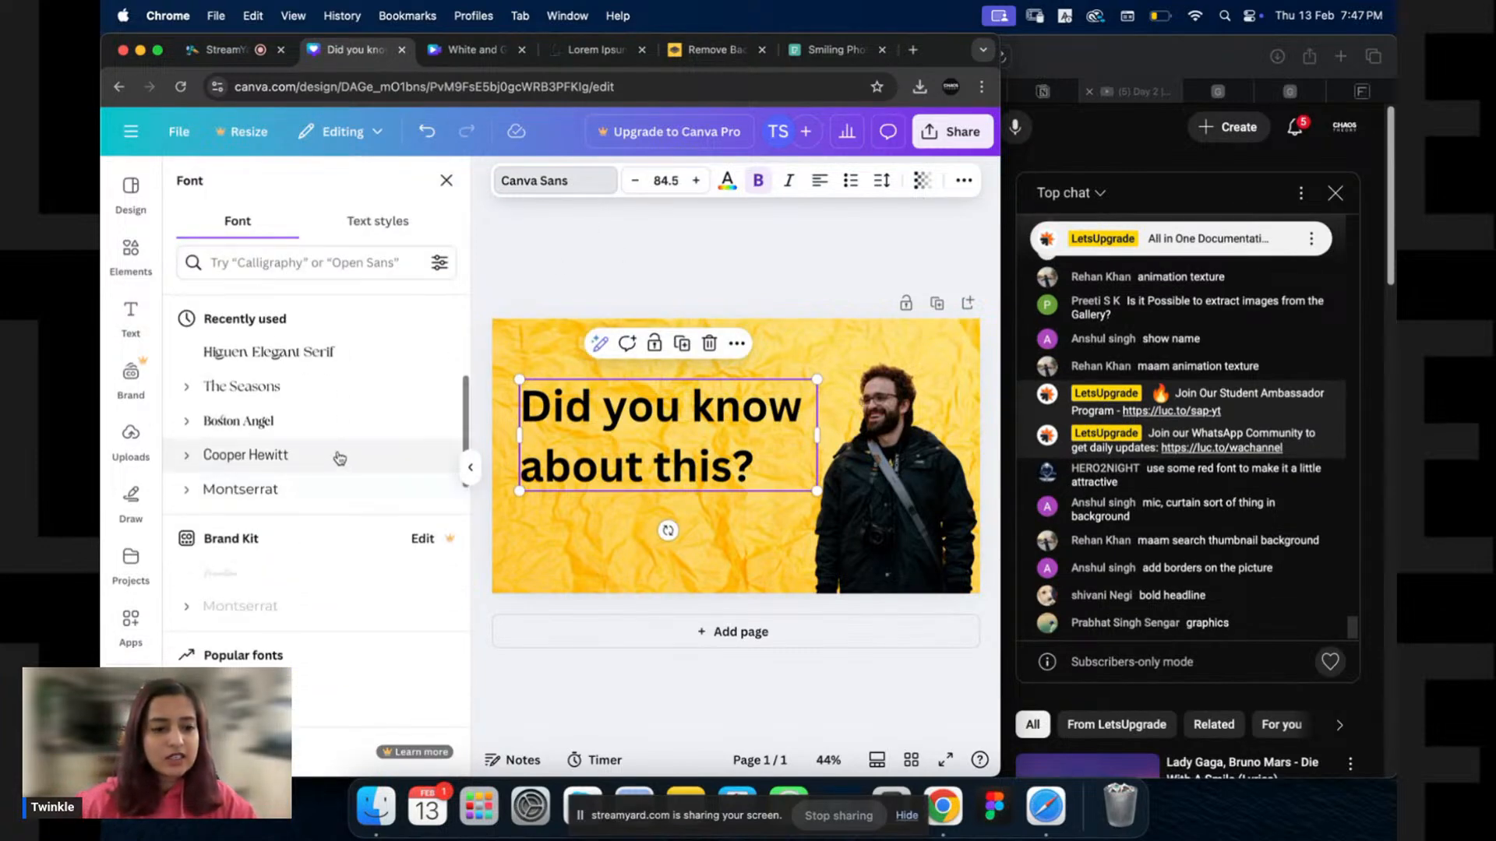
{"action": "scroll", "coordinate": [324, 317], "scroll_direction": "up", "scroll_amount": 5}
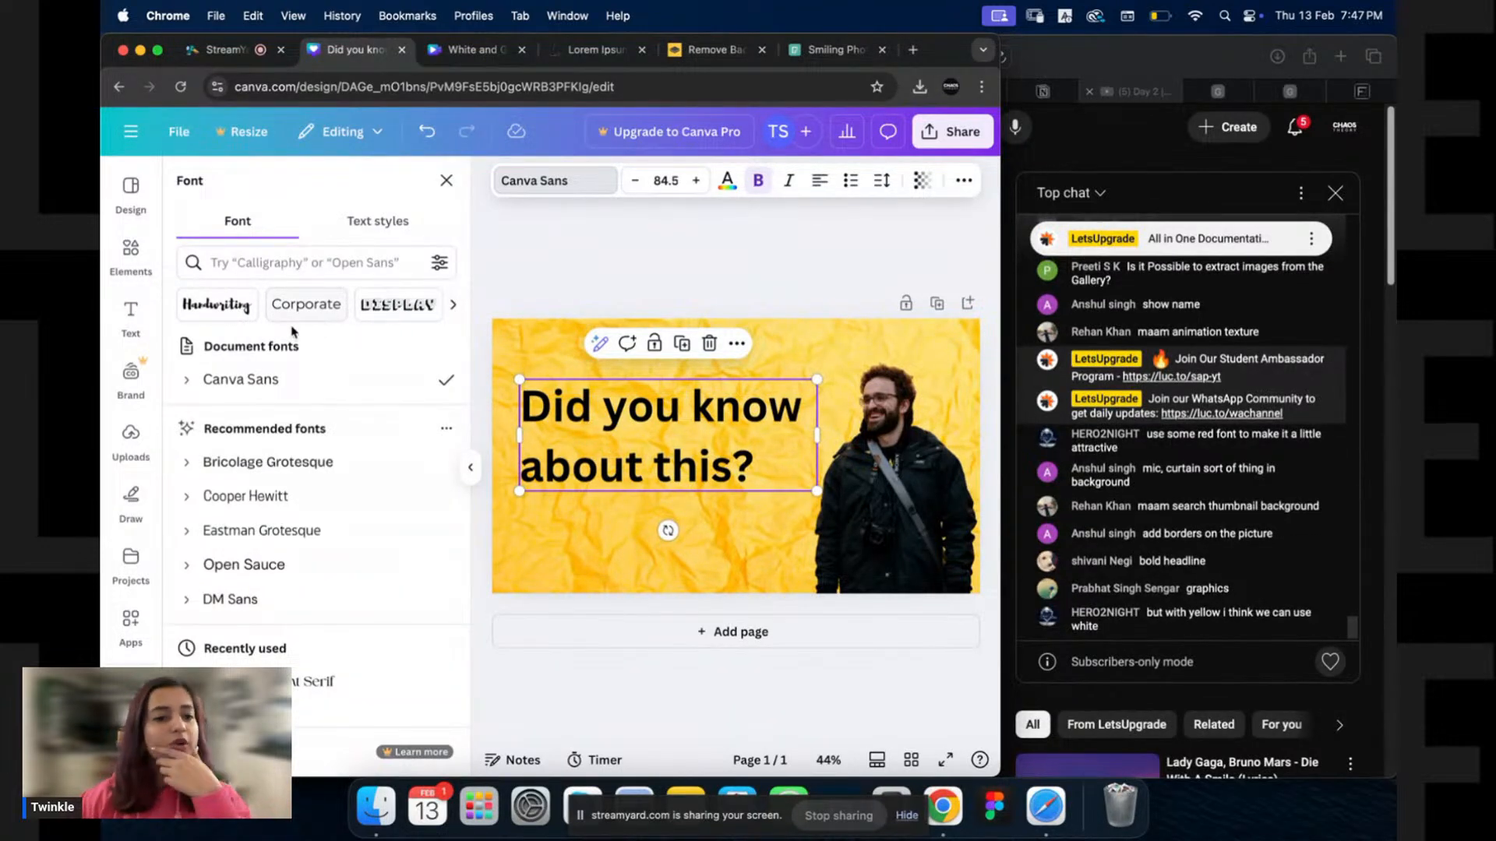
{"action": "left_click", "coordinate": [457, 306]}
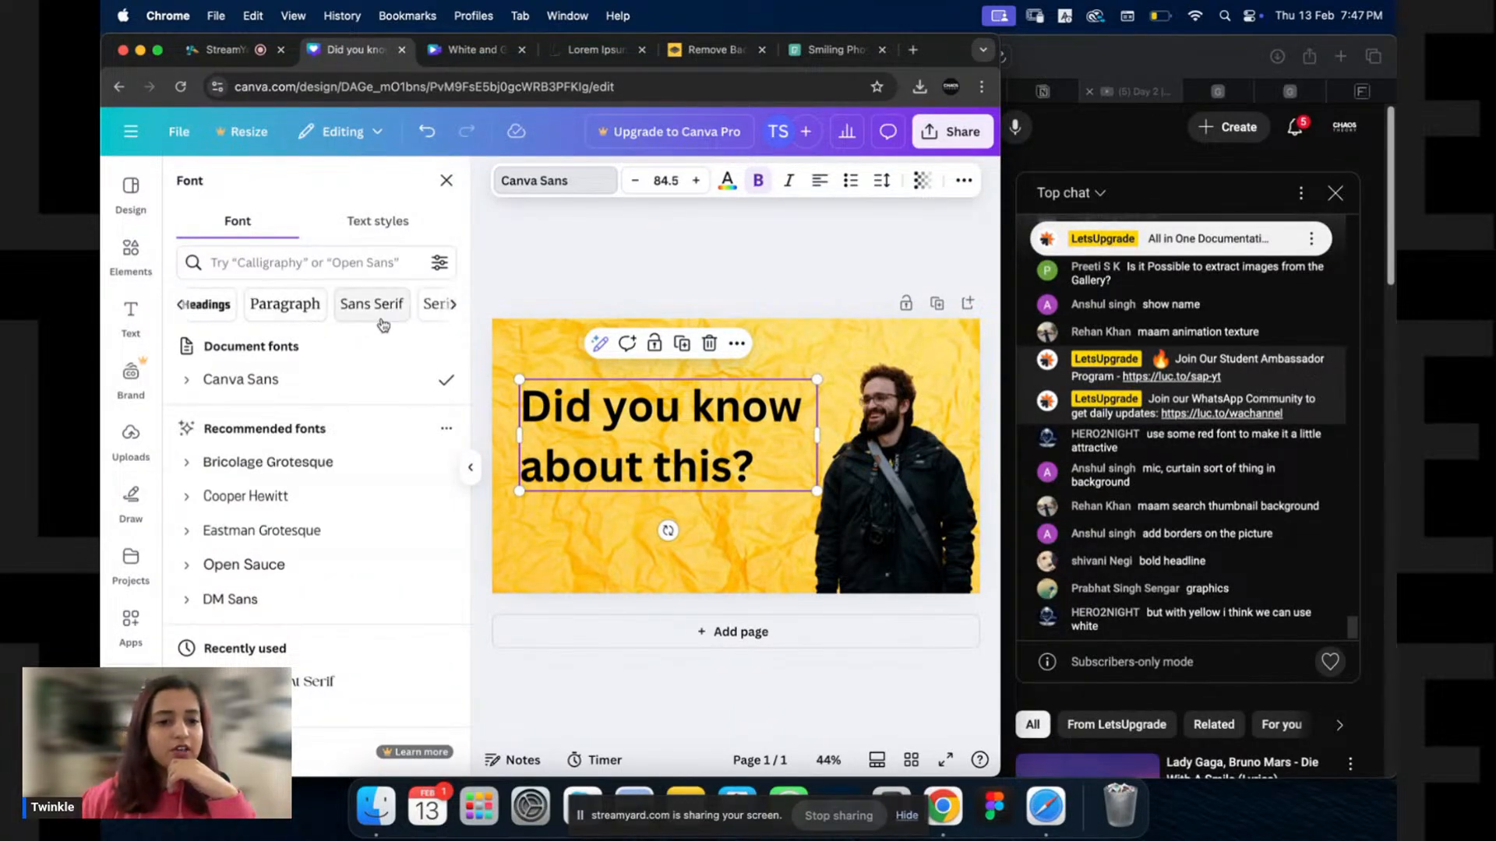
{"action": "left_click", "coordinate": [458, 309]}
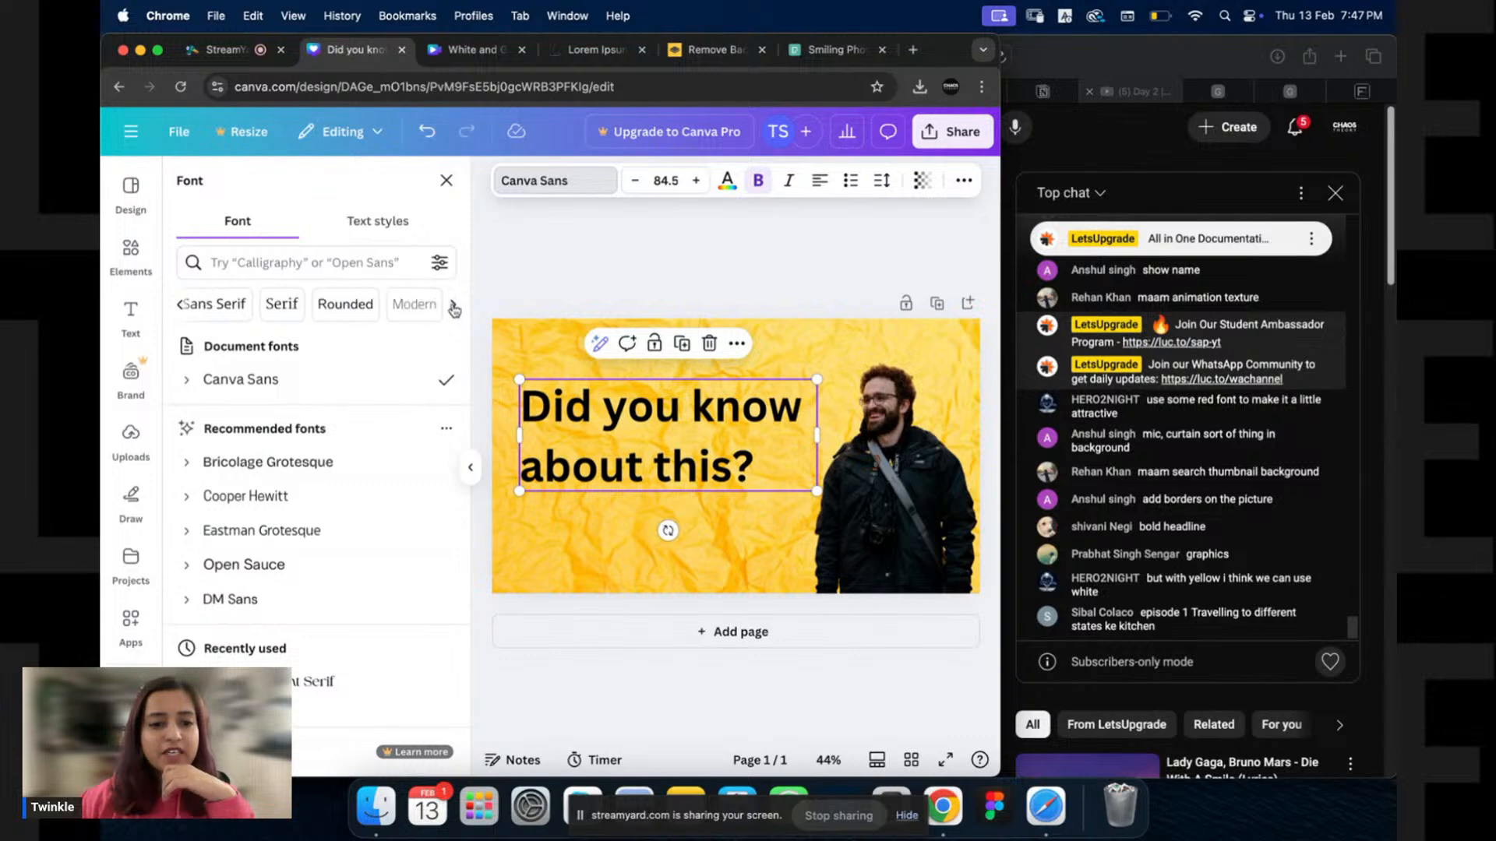
{"action": "left_click", "coordinate": [458, 310]}
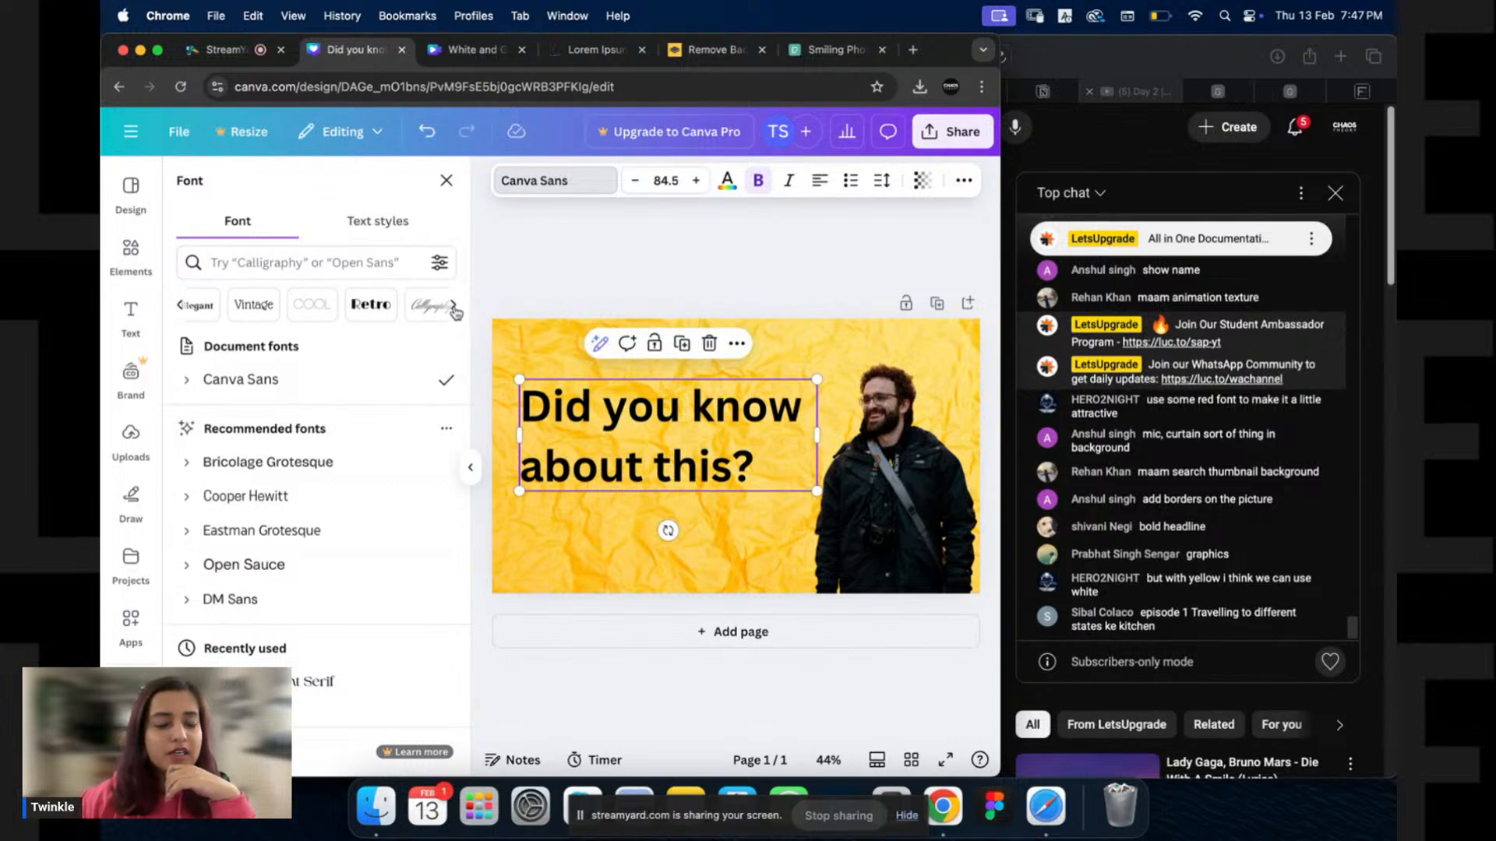
{"action": "left_click", "coordinate": [458, 311]}
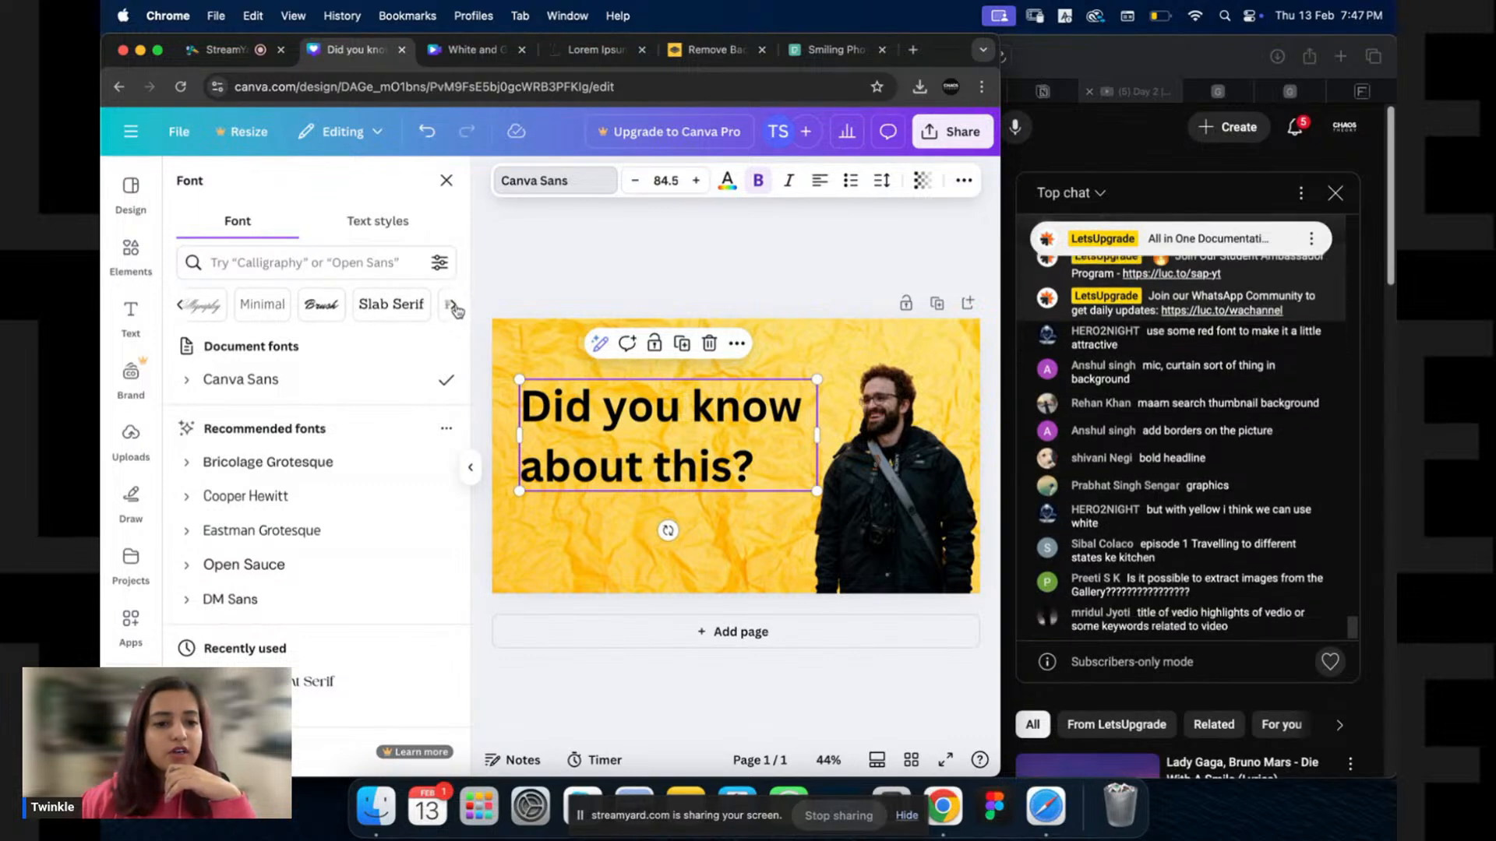
{"action": "left_click", "coordinate": [458, 310]}
{"action": "left_click", "coordinate": [457, 311]}
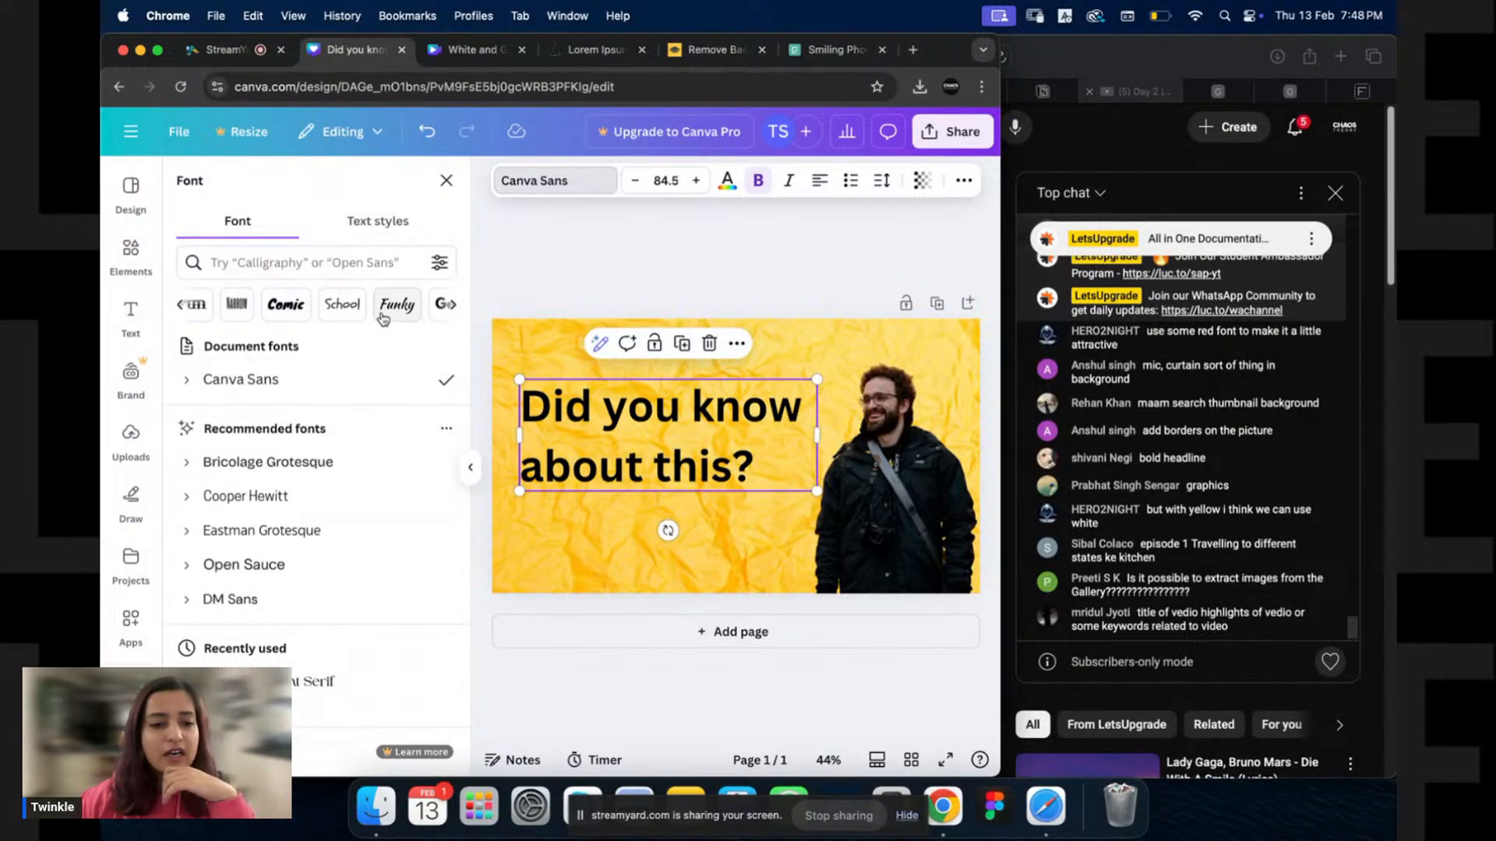
{"action": "left_click", "coordinate": [452, 311]}
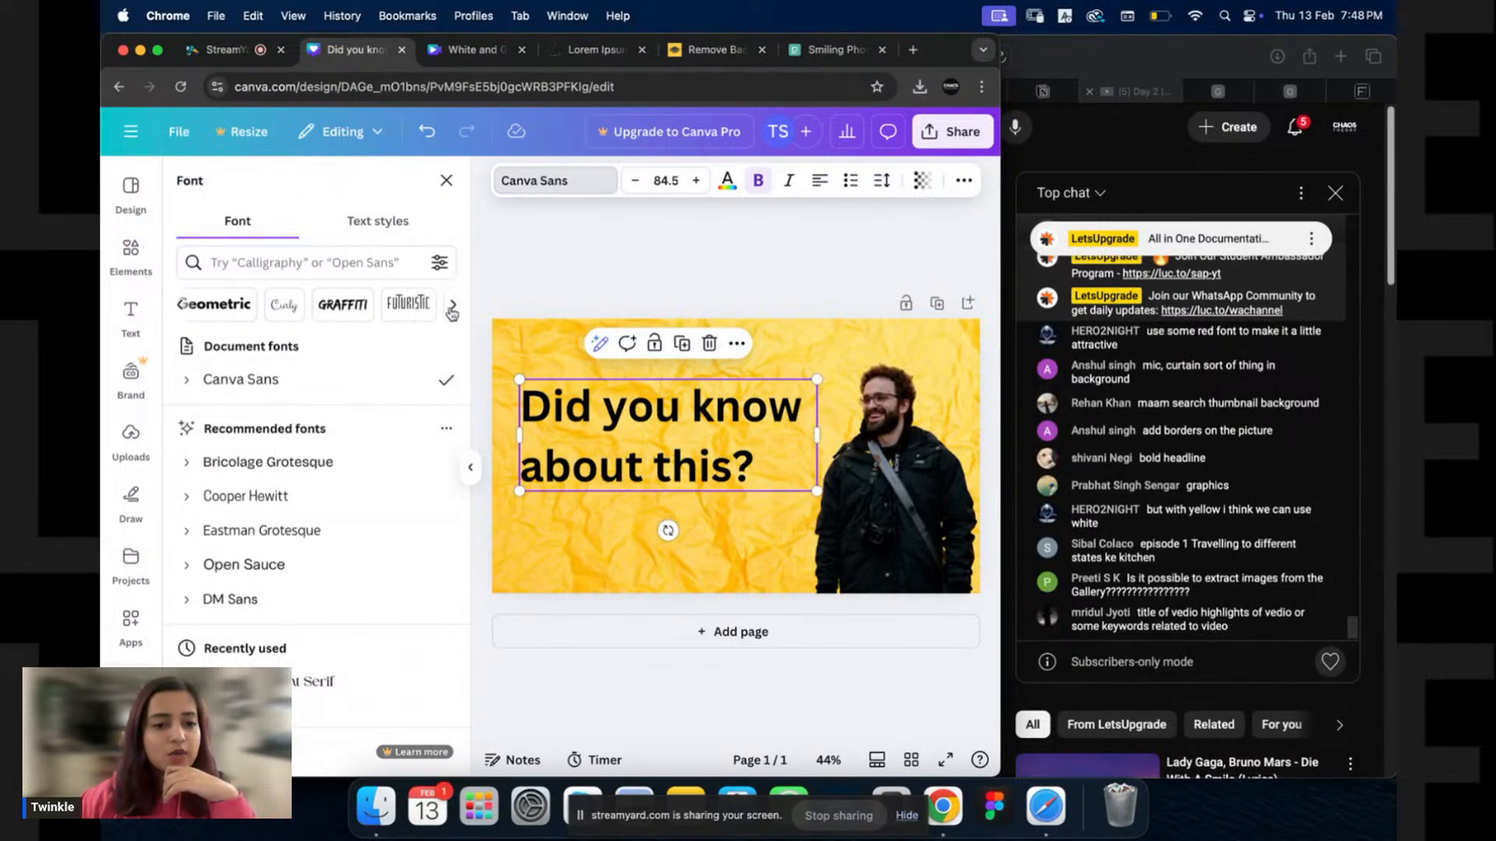
{"action": "left_click", "coordinate": [451, 311]}
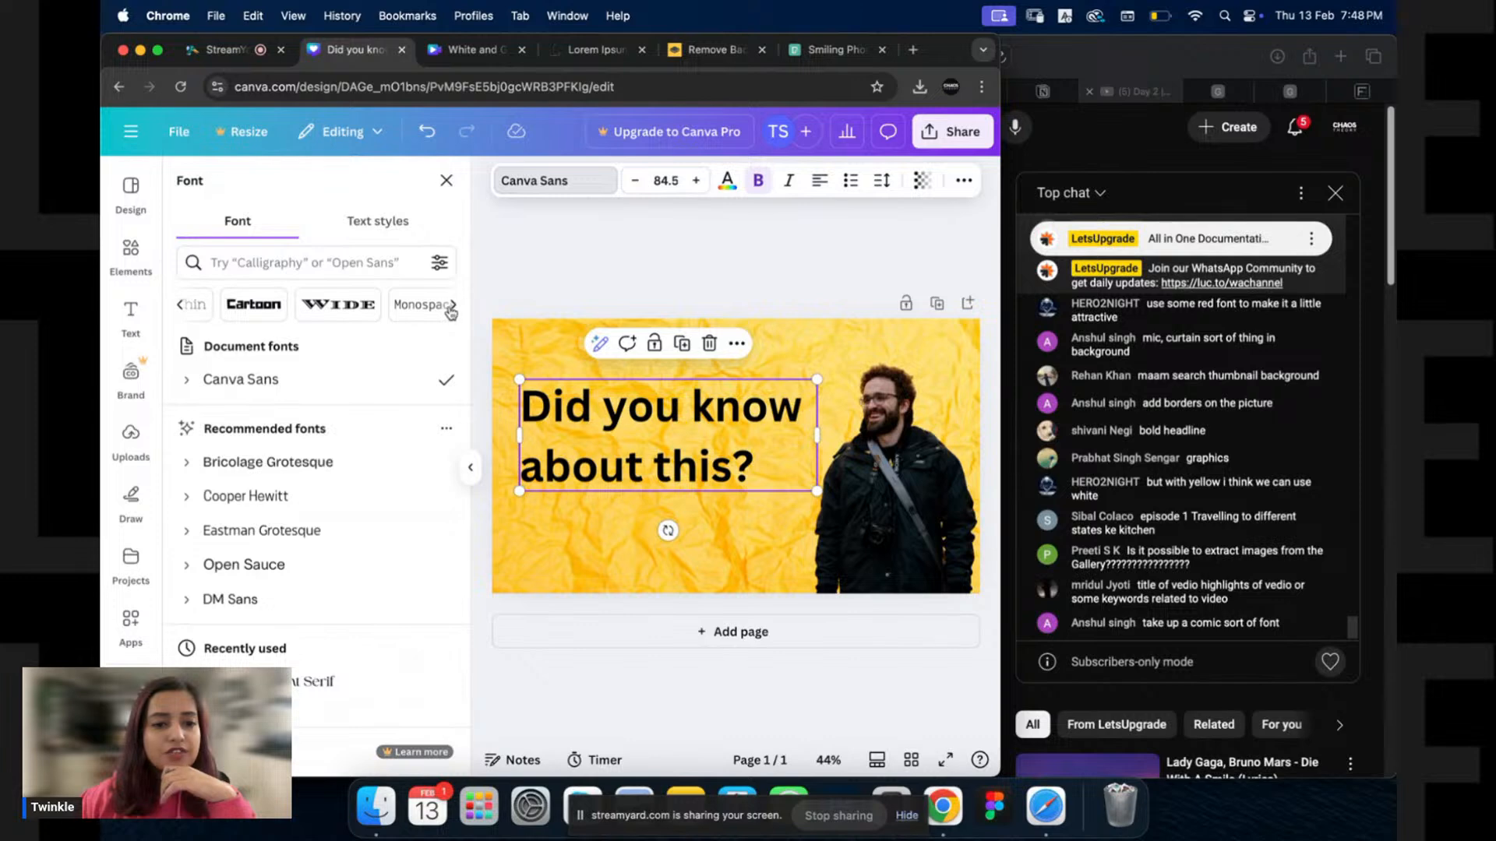
{"action": "left_click", "coordinate": [451, 310]}
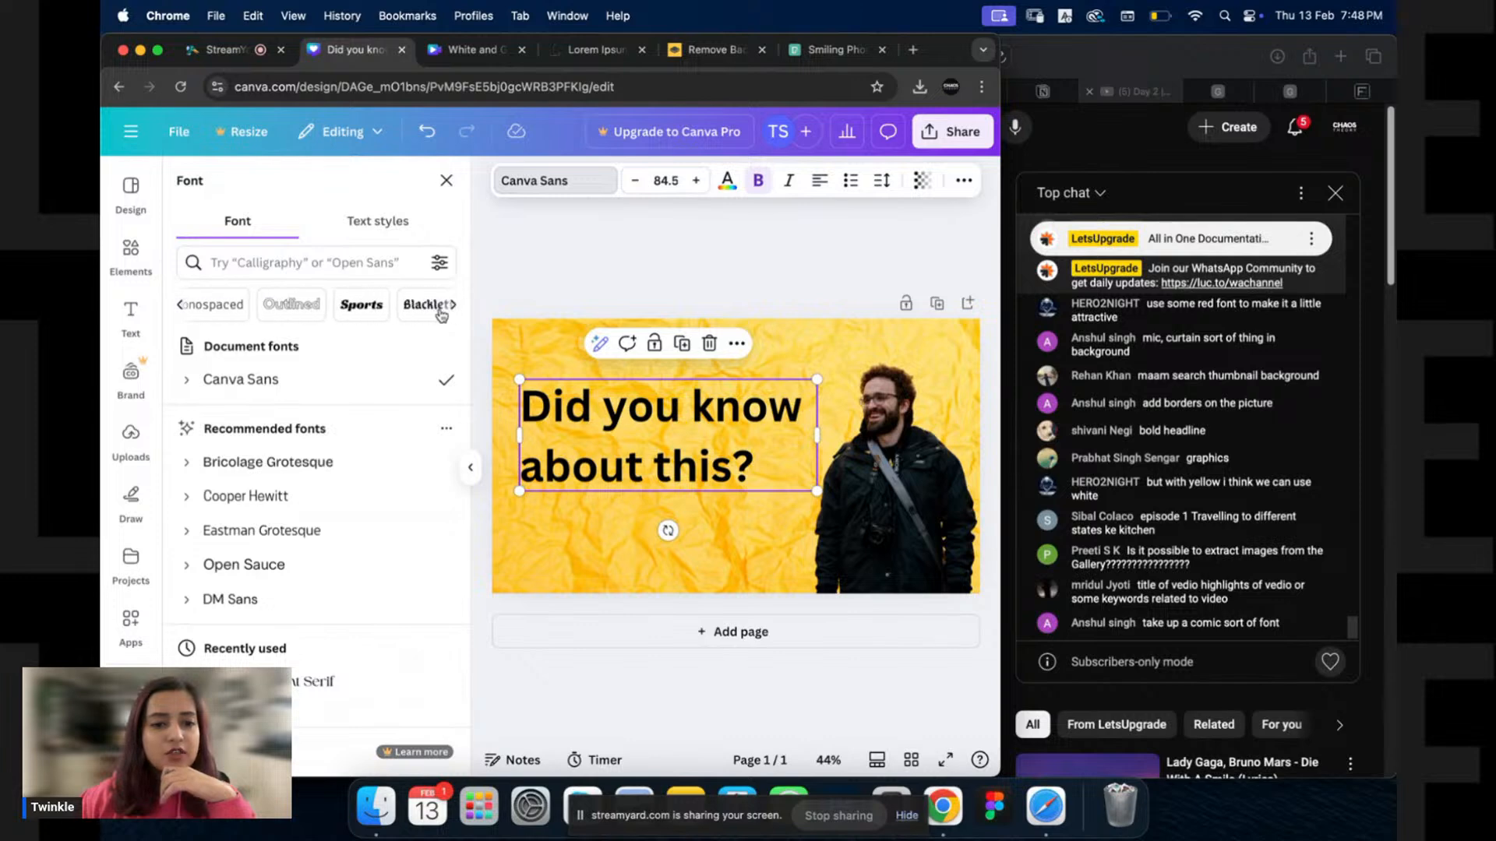
{"action": "left_click", "coordinate": [178, 310]}
{"action": "left_click", "coordinate": [178, 310]}
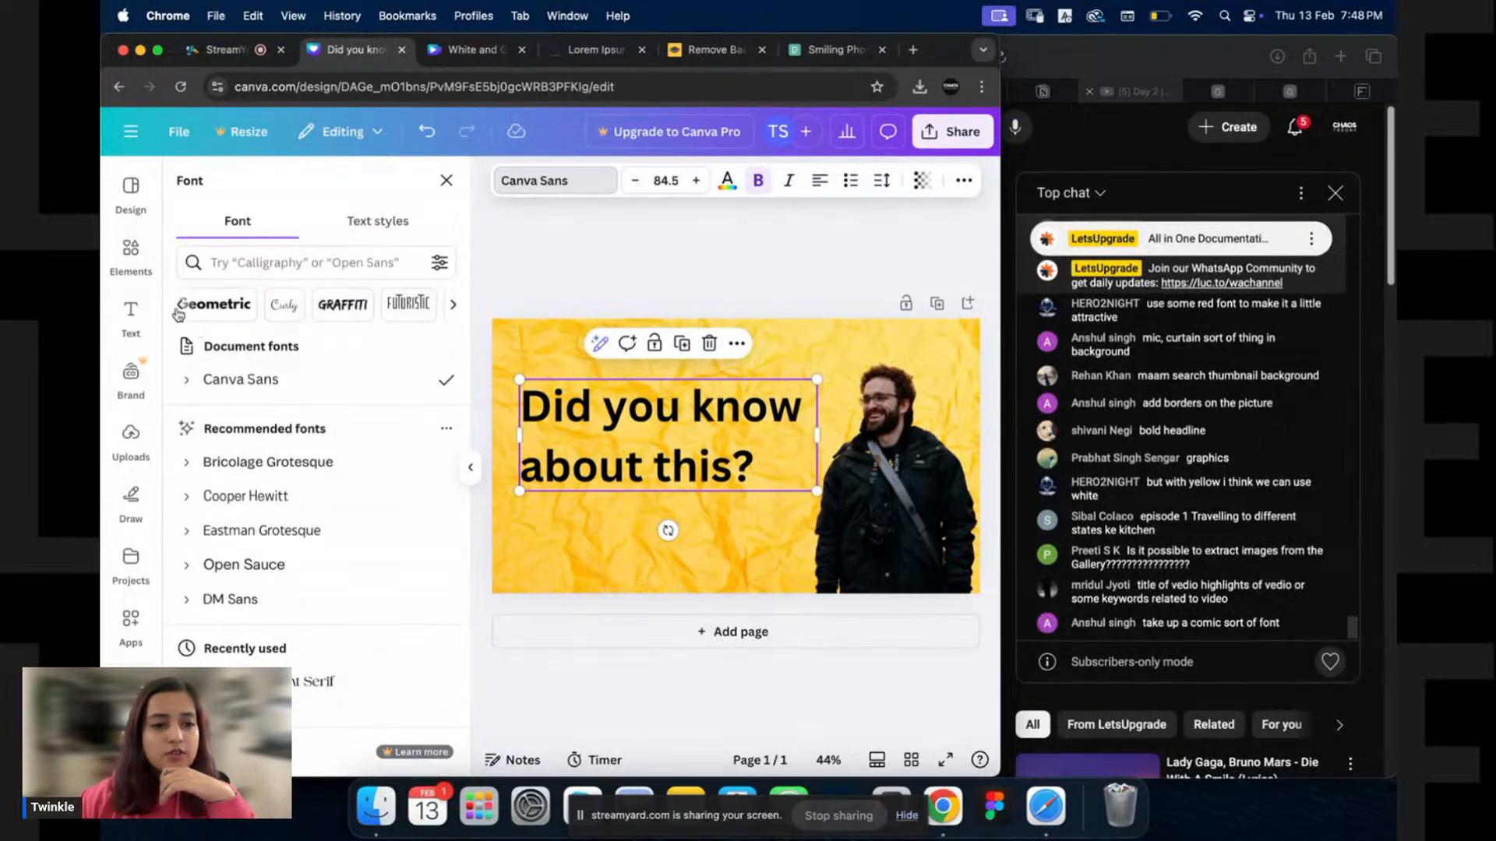
{"action": "left_click", "coordinate": [177, 310]}
{"action": "left_click", "coordinate": [177, 310]}
{"action": "left_click", "coordinate": [178, 310]}
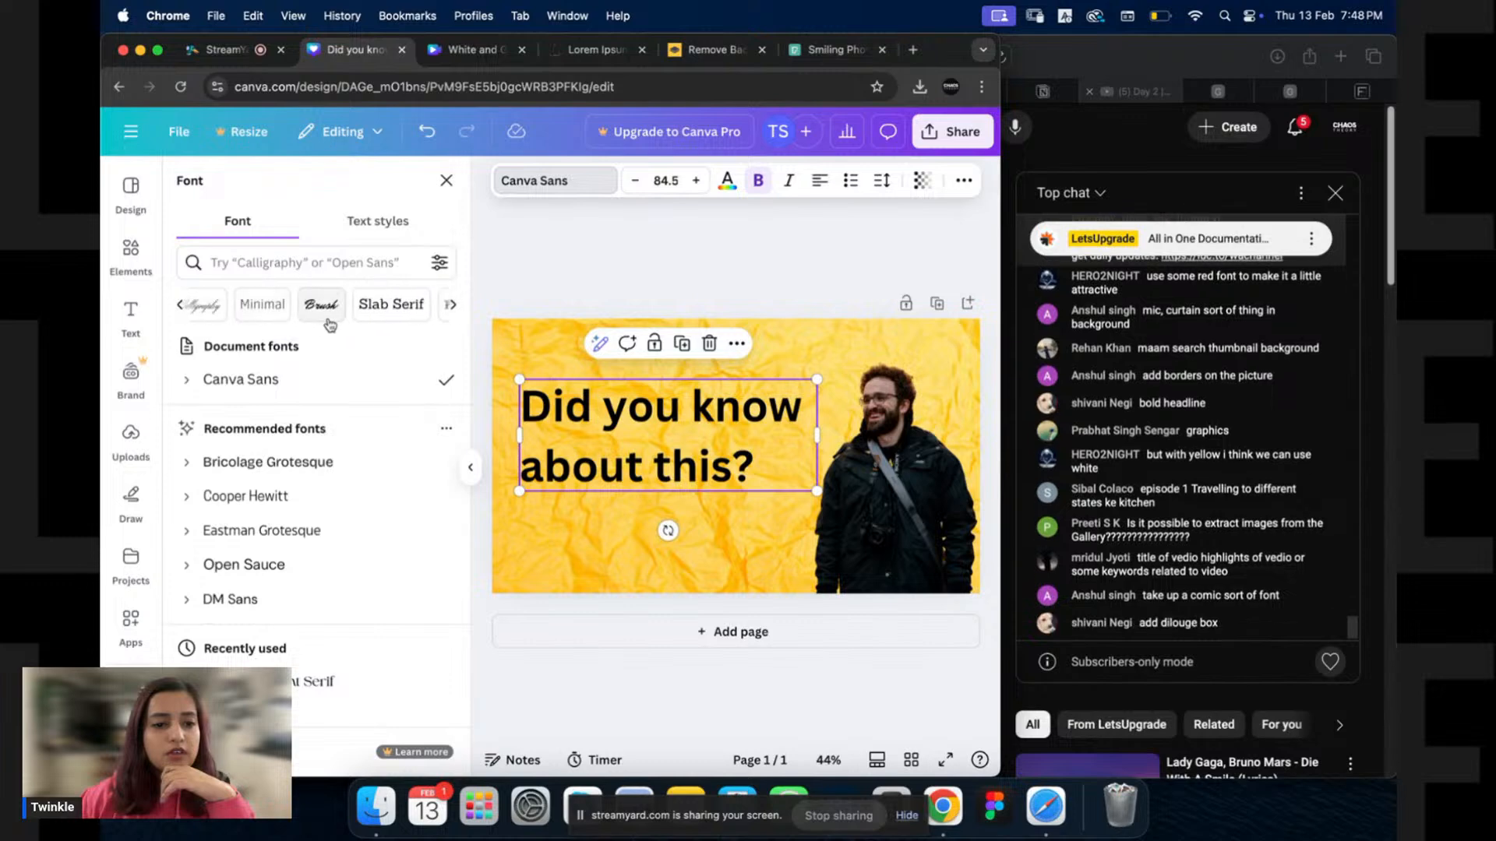
Set the heading's font from the Comic category, trying Comica before choosing Noot.
{"action": "left_click", "coordinate": [451, 304]}
{"action": "left_click", "coordinate": [296, 310]}
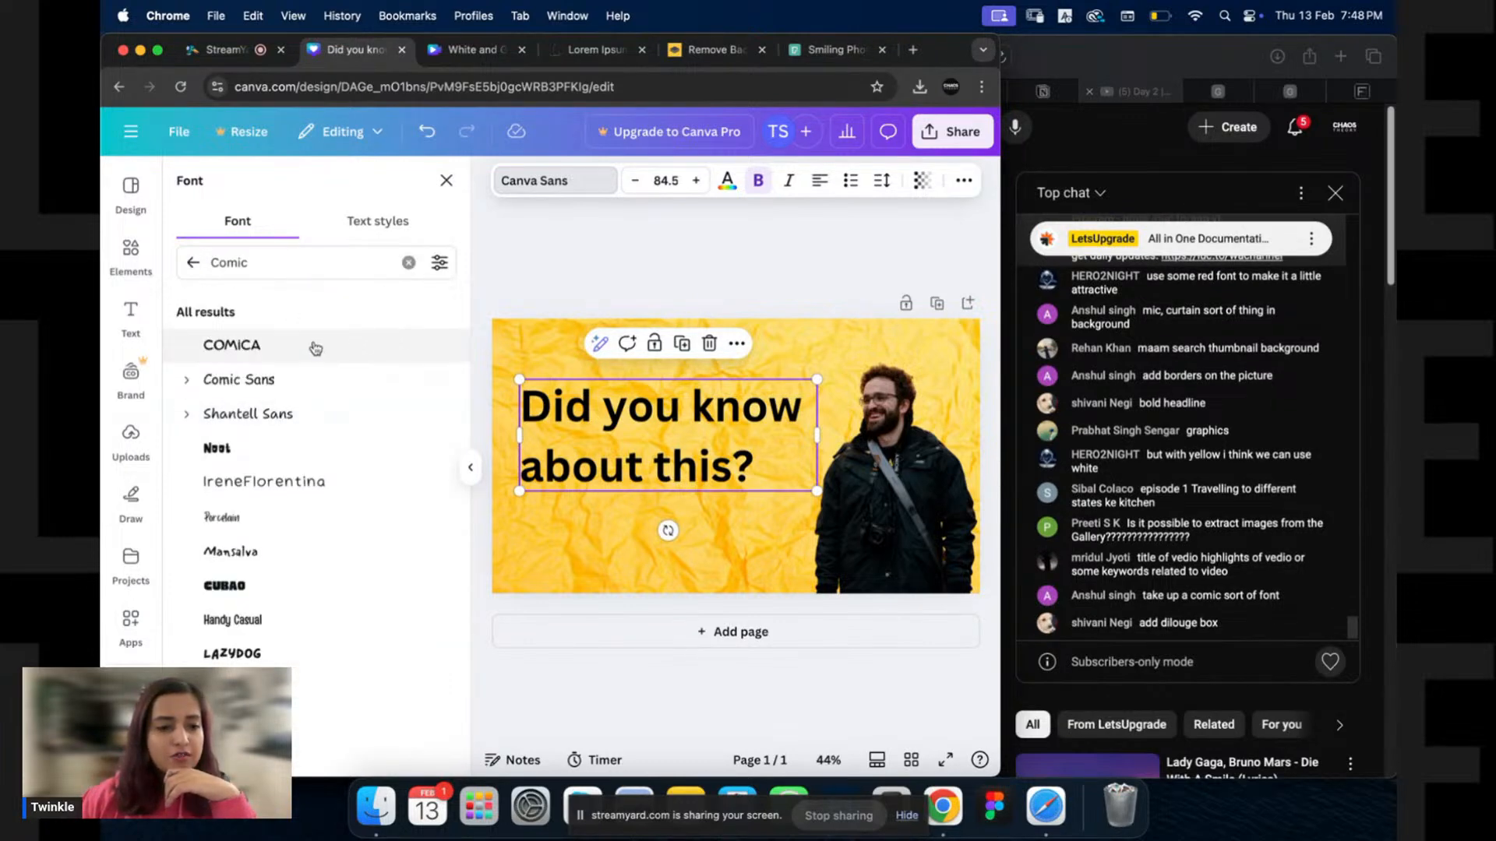
{"action": "left_click", "coordinate": [313, 349]}
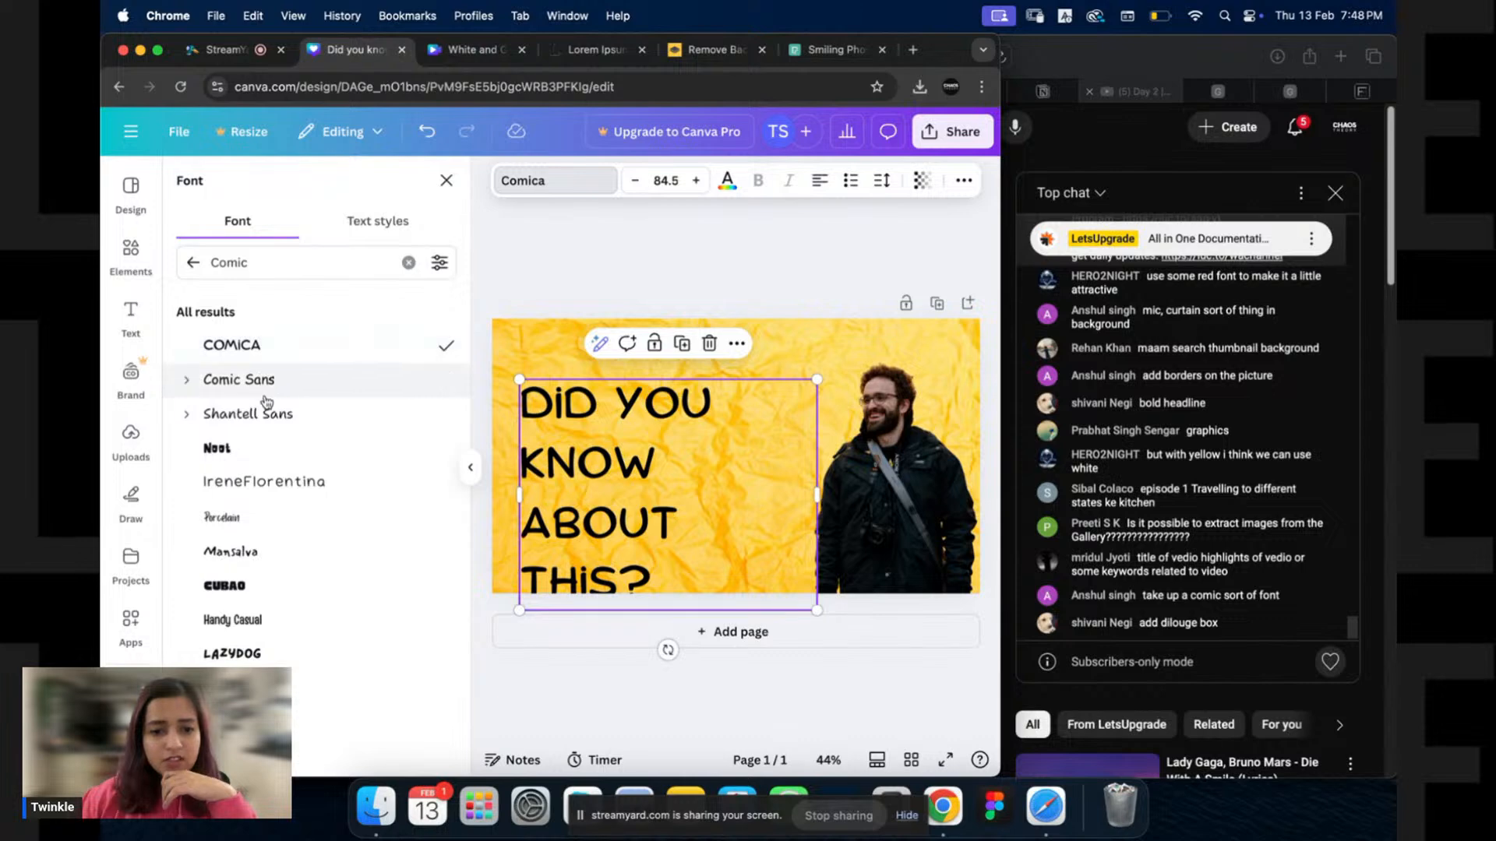
{"action": "left_click", "coordinate": [246, 452]}
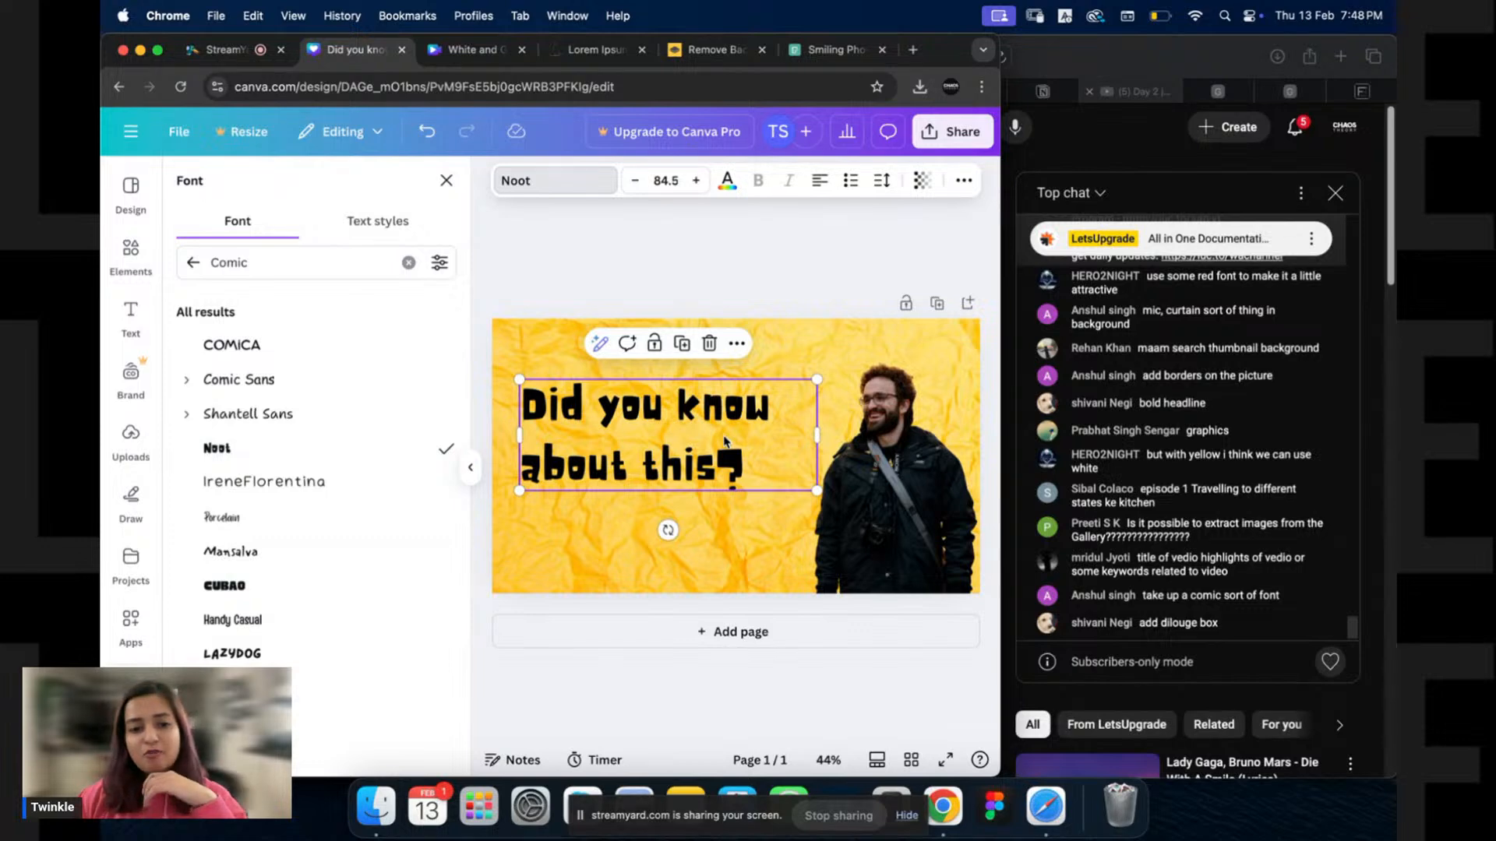
{"action": "scroll", "coordinate": [274, 538], "scroll_direction": "down", "scroll_amount": 2}
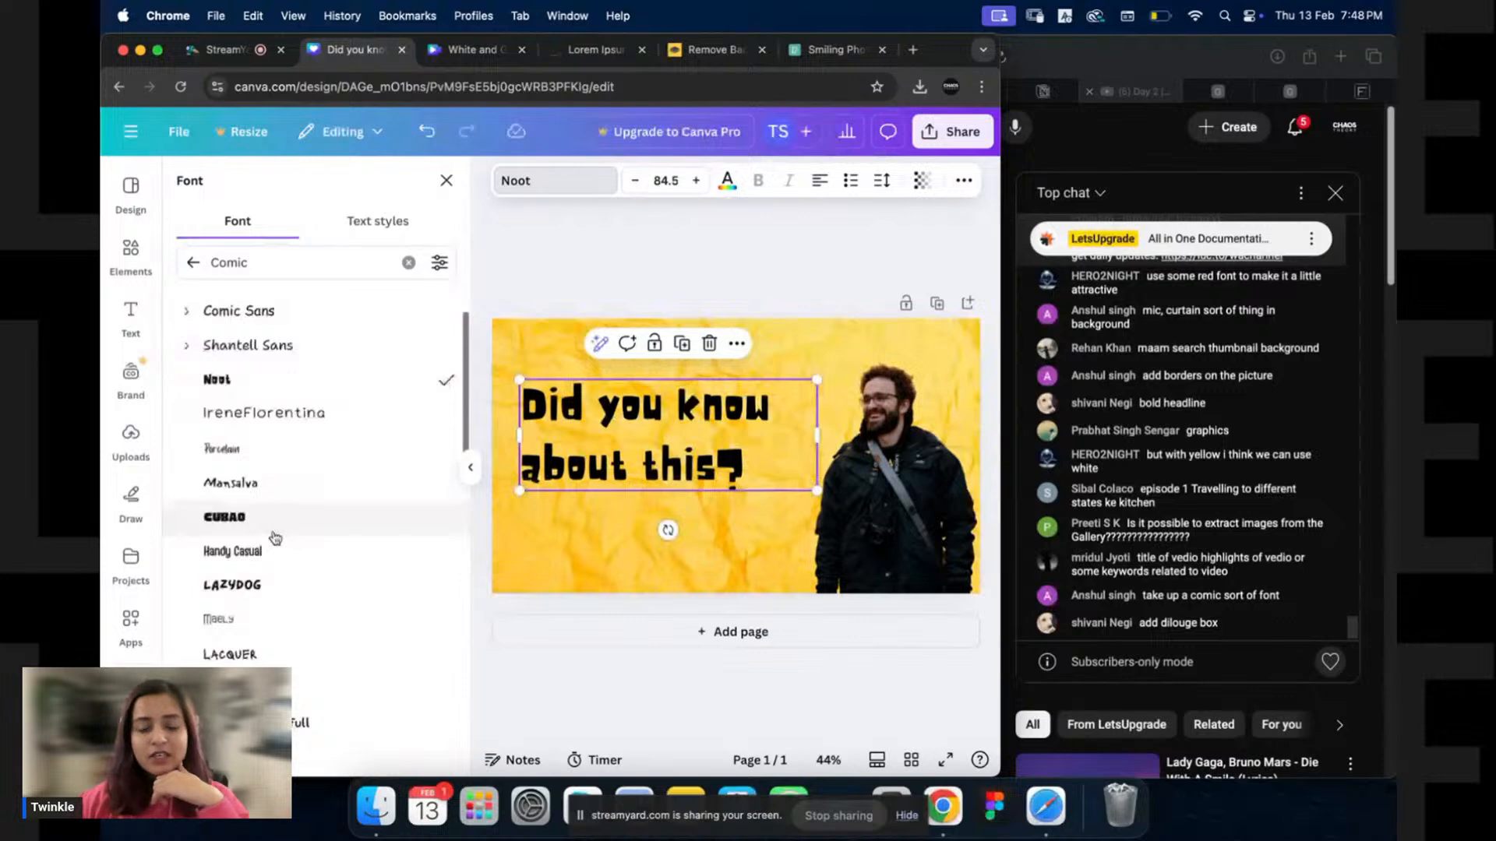
{"action": "left_click", "coordinate": [779, 440]}
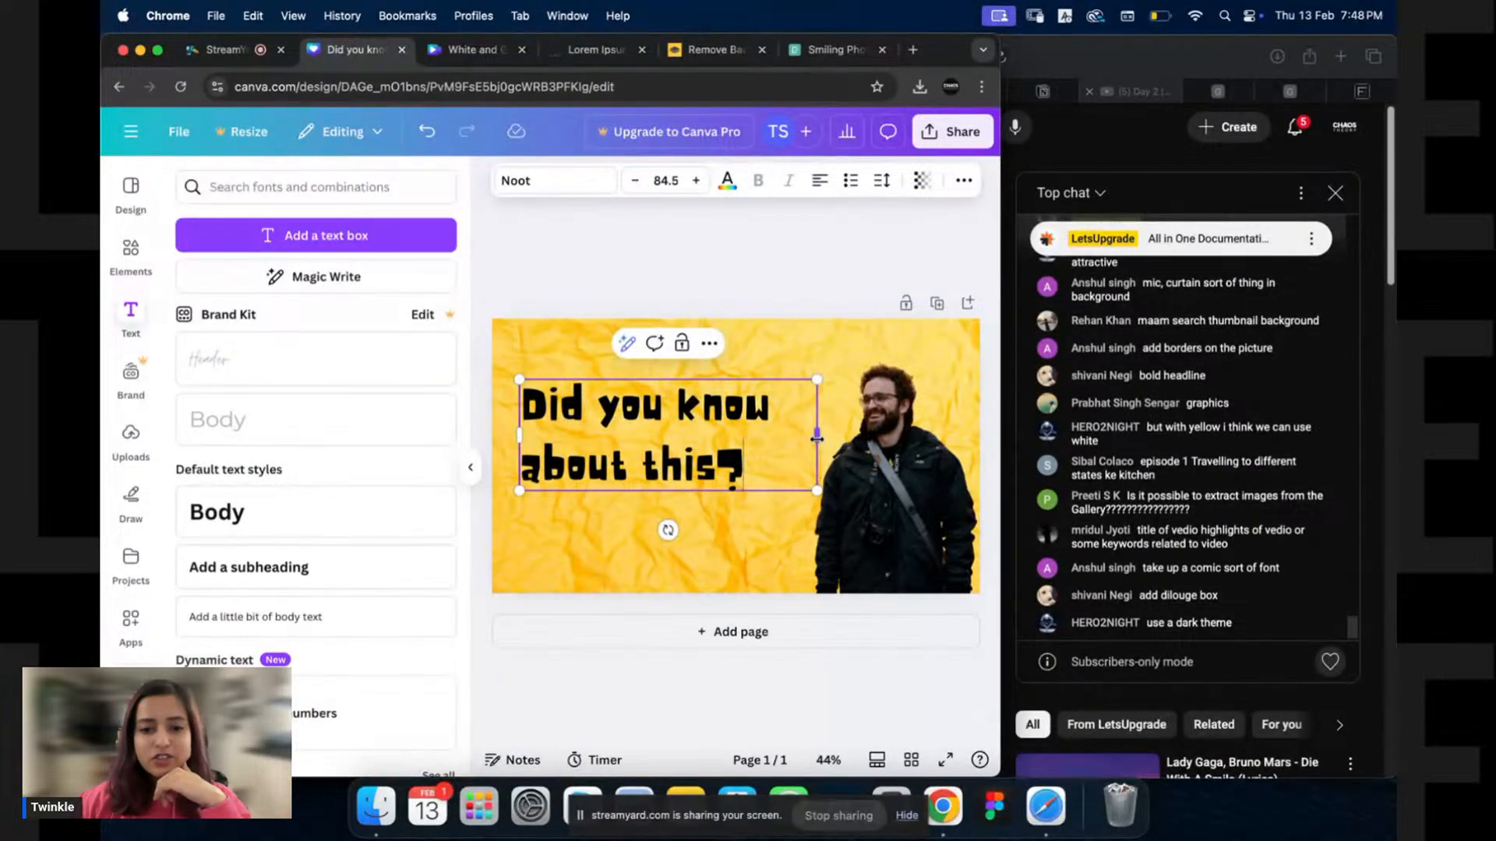
Enlarge the heading to size 98, move it up and left beside the man and tighten its line spacing.
{"action": "left_click_drag", "start_coordinate": [817, 438], "coordinate": [779, 437]}
{"action": "left_click_drag", "start_coordinate": [779, 492], "coordinate": [820, 509]}
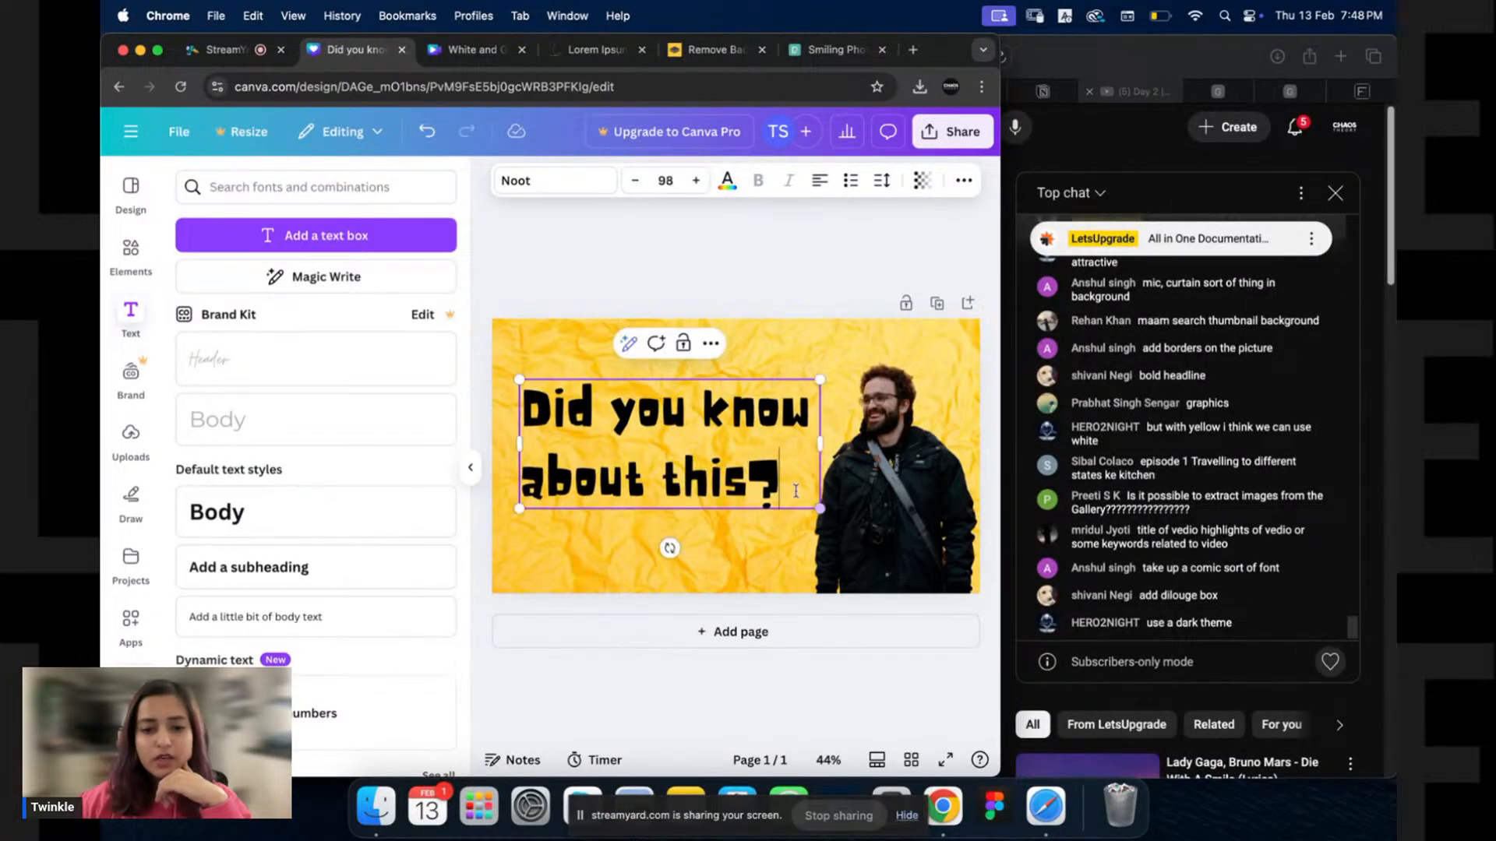
{"action": "left_click_drag", "start_coordinate": [726, 471], "coordinate": [763, 397]}
{"action": "left_click", "coordinate": [818, 283]}
{"action": "left_click", "coordinate": [881, 183]}
{"action": "left_click_drag", "start_coordinate": [858, 310], "coordinate": [832, 312]}
Recolour the heading, trying a blue tone before choosing the deep red #E40B0B.
{"action": "left_click", "coordinate": [728, 182]}
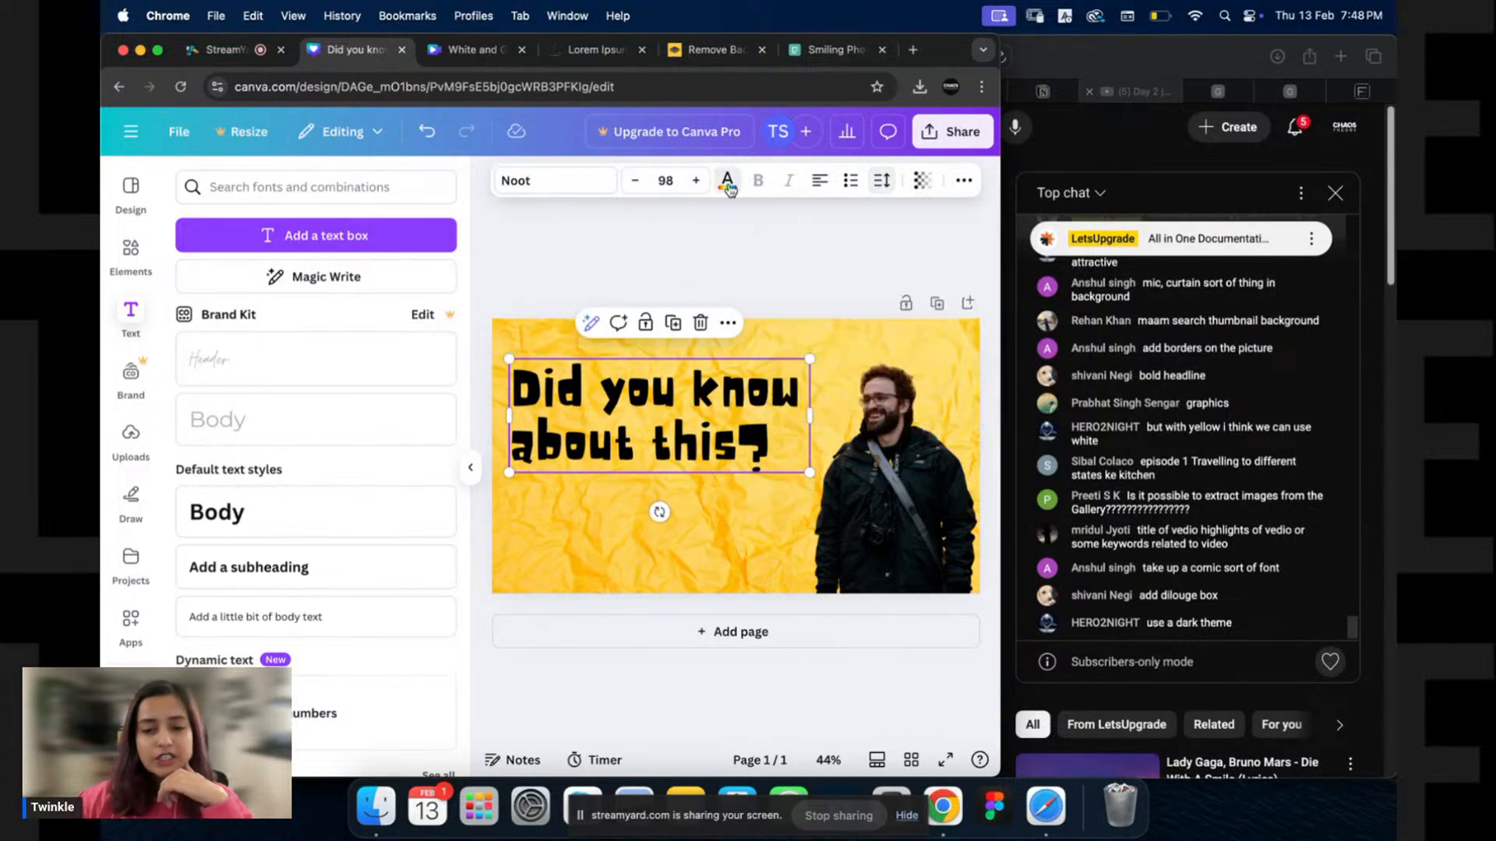
{"action": "left_click", "coordinate": [196, 750]}
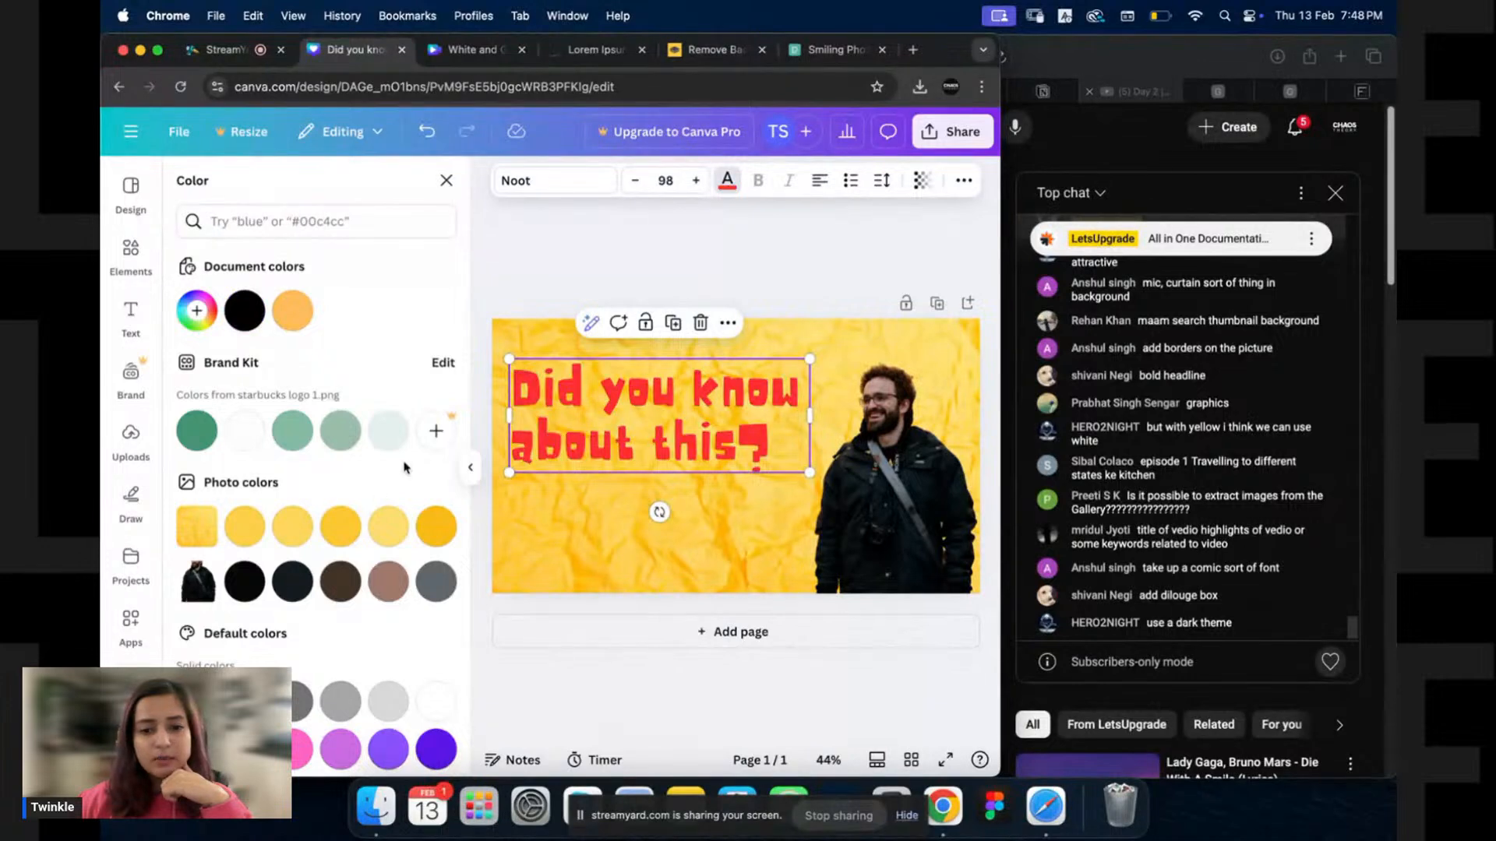
{"action": "left_click", "coordinate": [196, 310]}
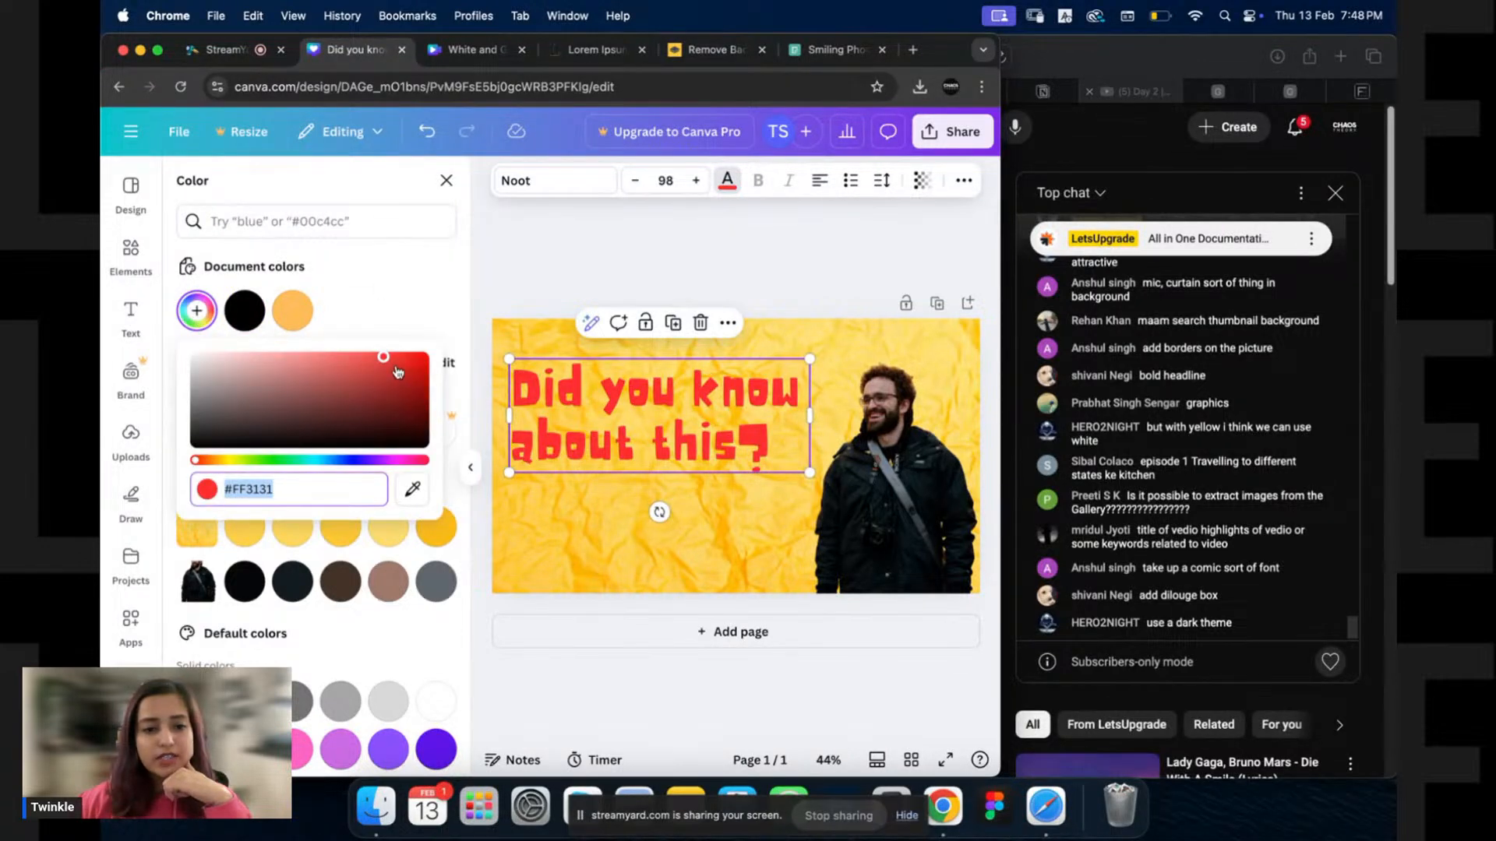
{"action": "left_click_drag", "start_coordinate": [397, 372], "coordinate": [408, 365]}
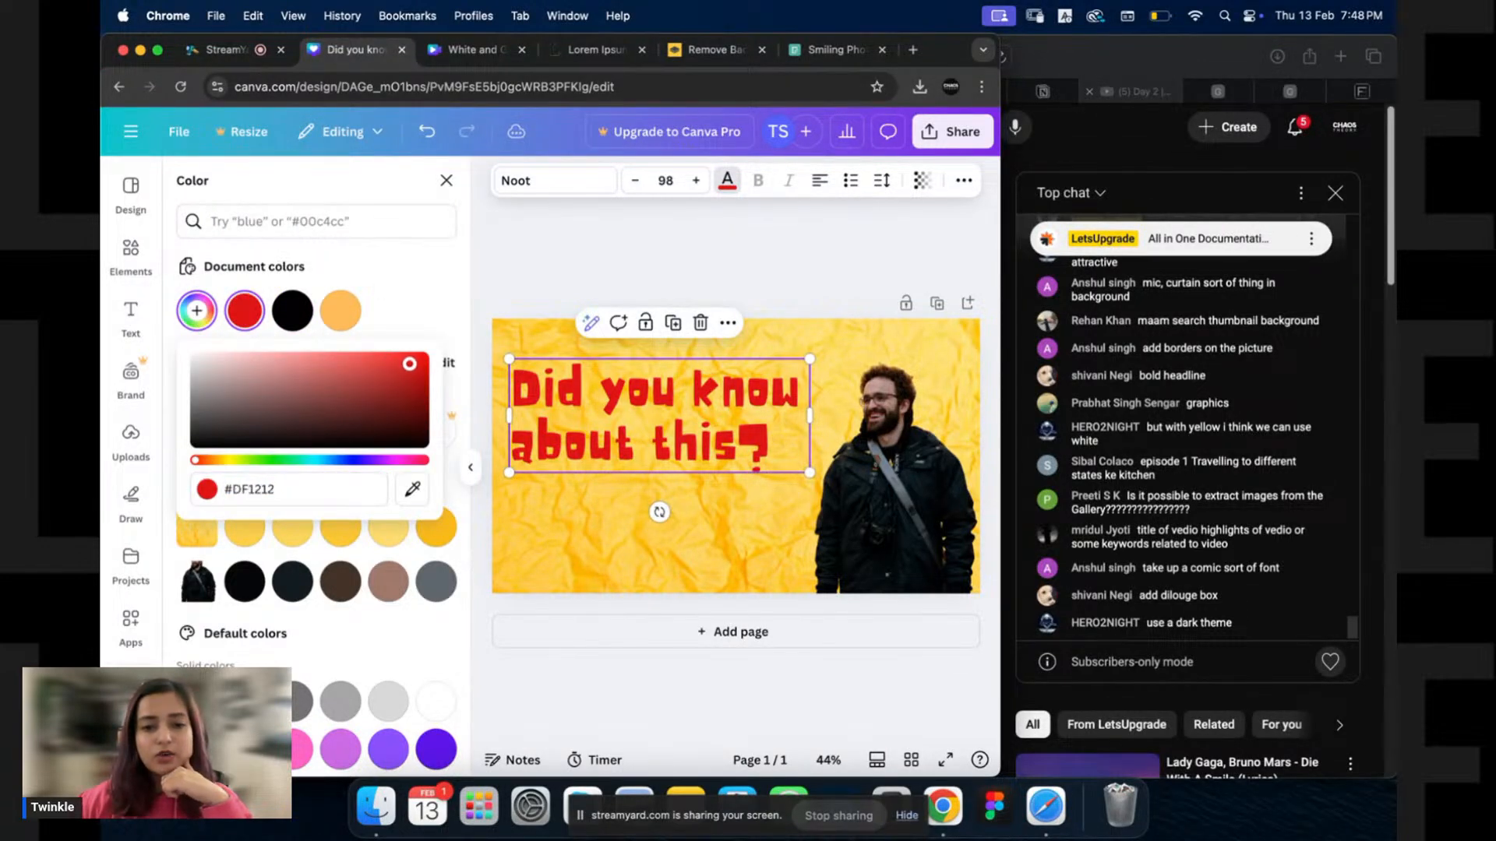
{"action": "left_click", "coordinate": [345, 460]}
{"action": "left_click_drag", "start_coordinate": [346, 460], "coordinate": [340, 461]}
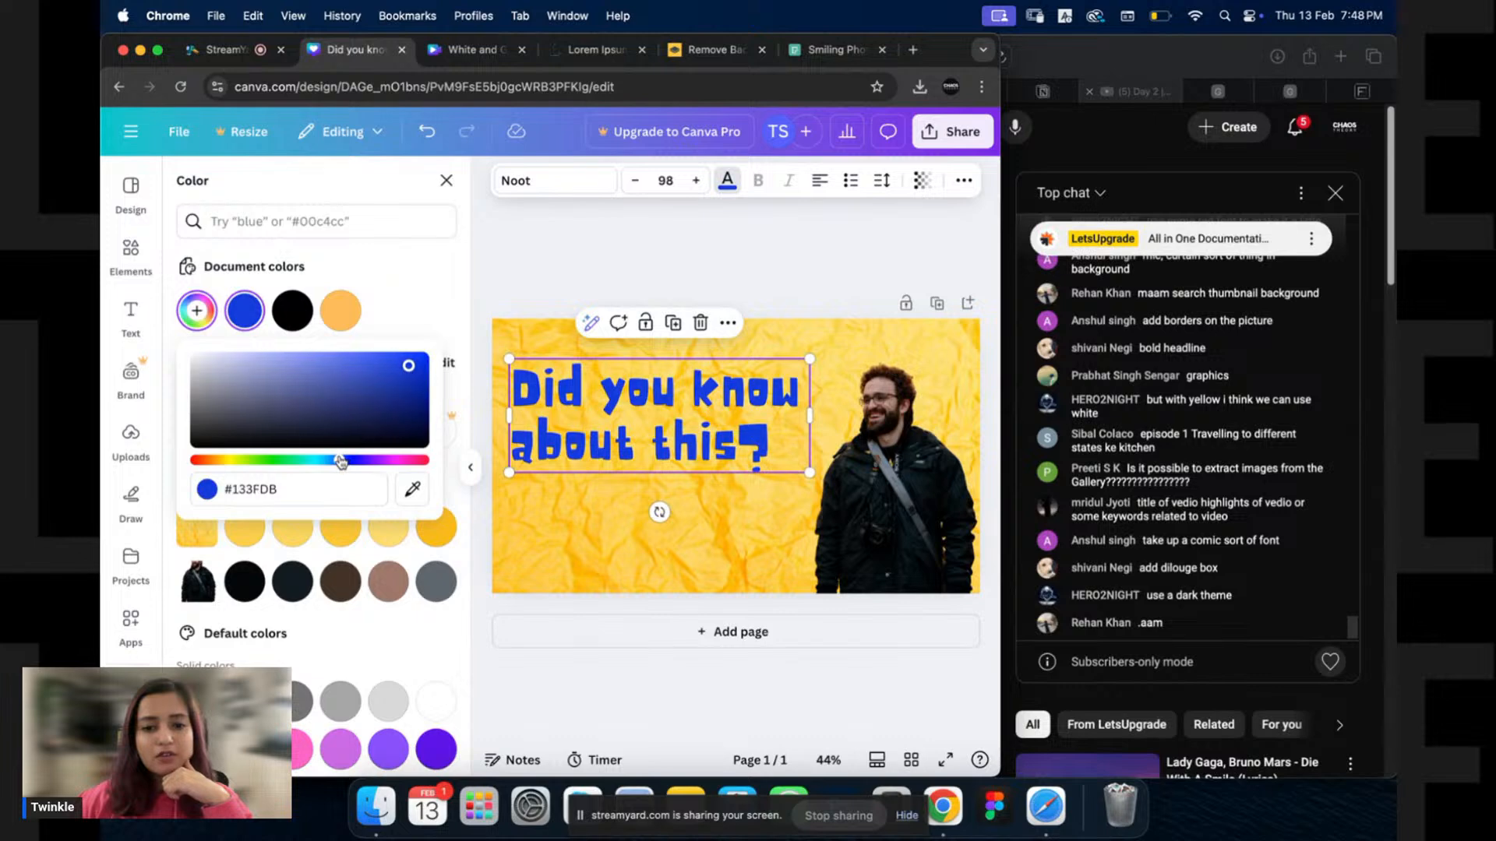
{"action": "left_click", "coordinate": [195, 460]}
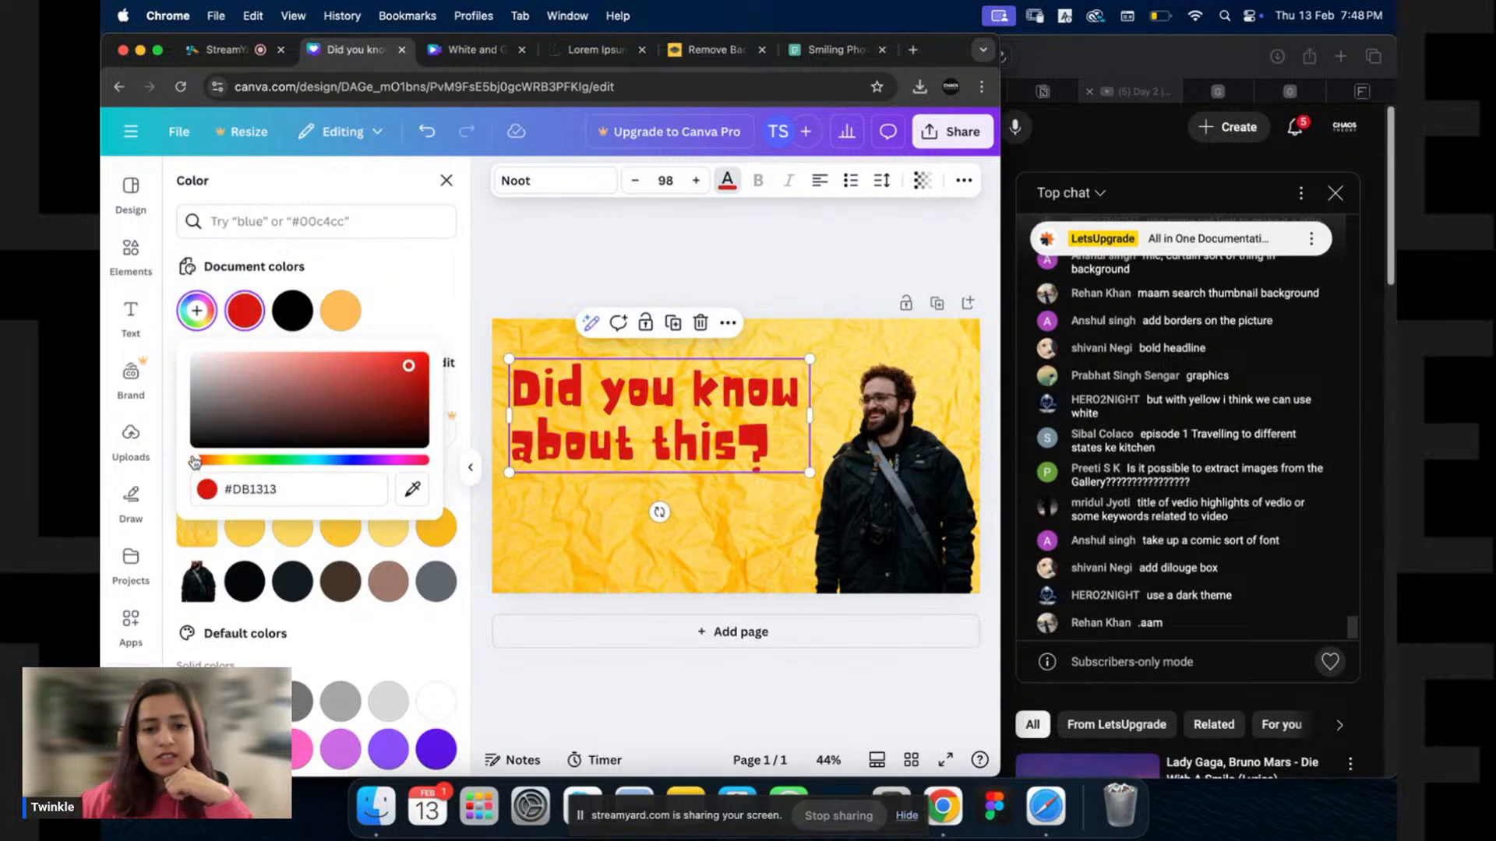
{"action": "left_click_drag", "start_coordinate": [412, 371], "coordinate": [418, 362]}
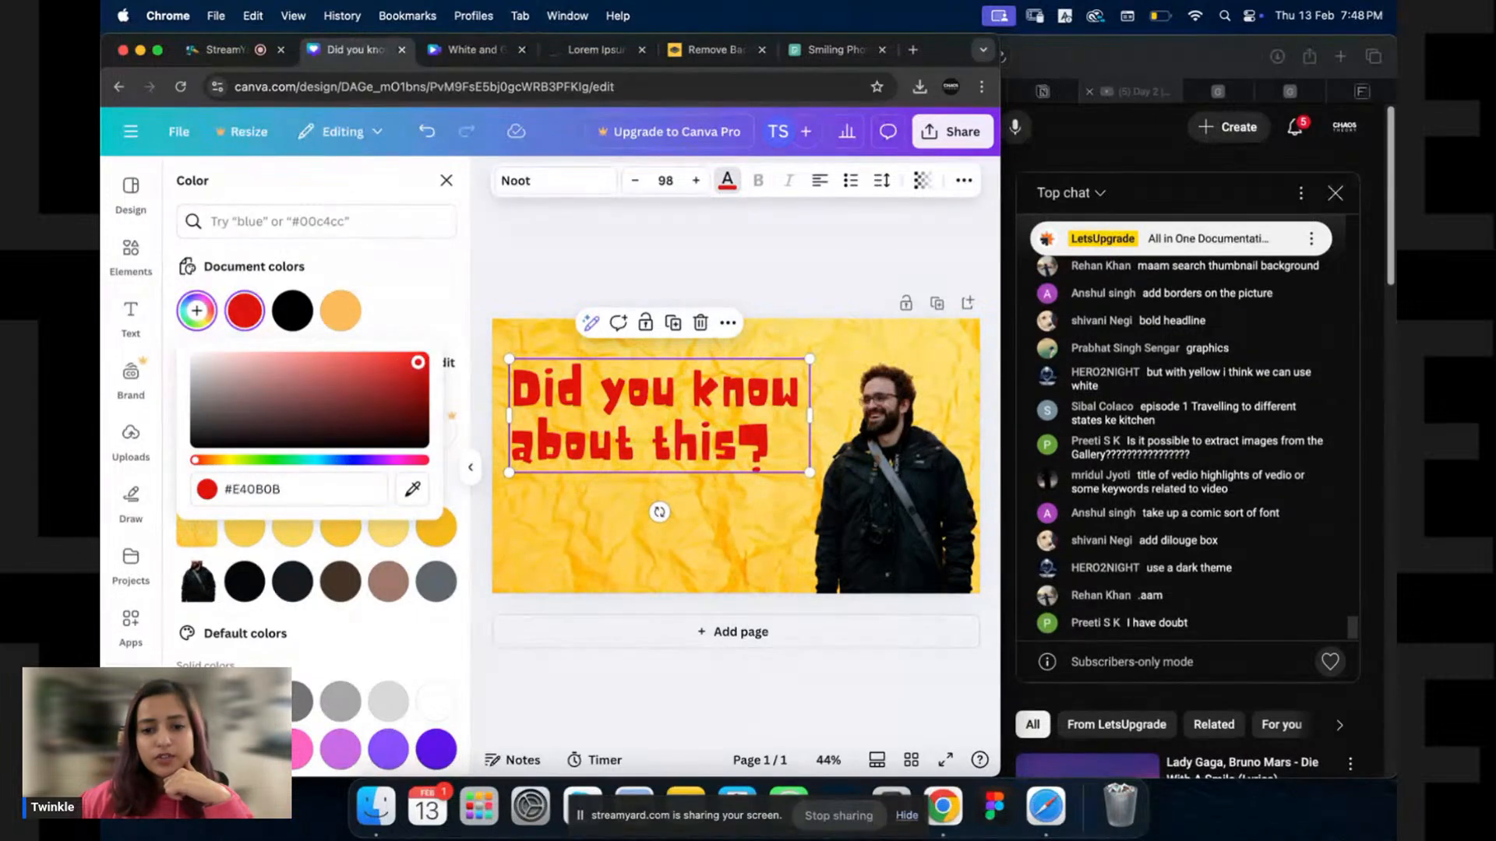
{"action": "left_click", "coordinate": [623, 255]}
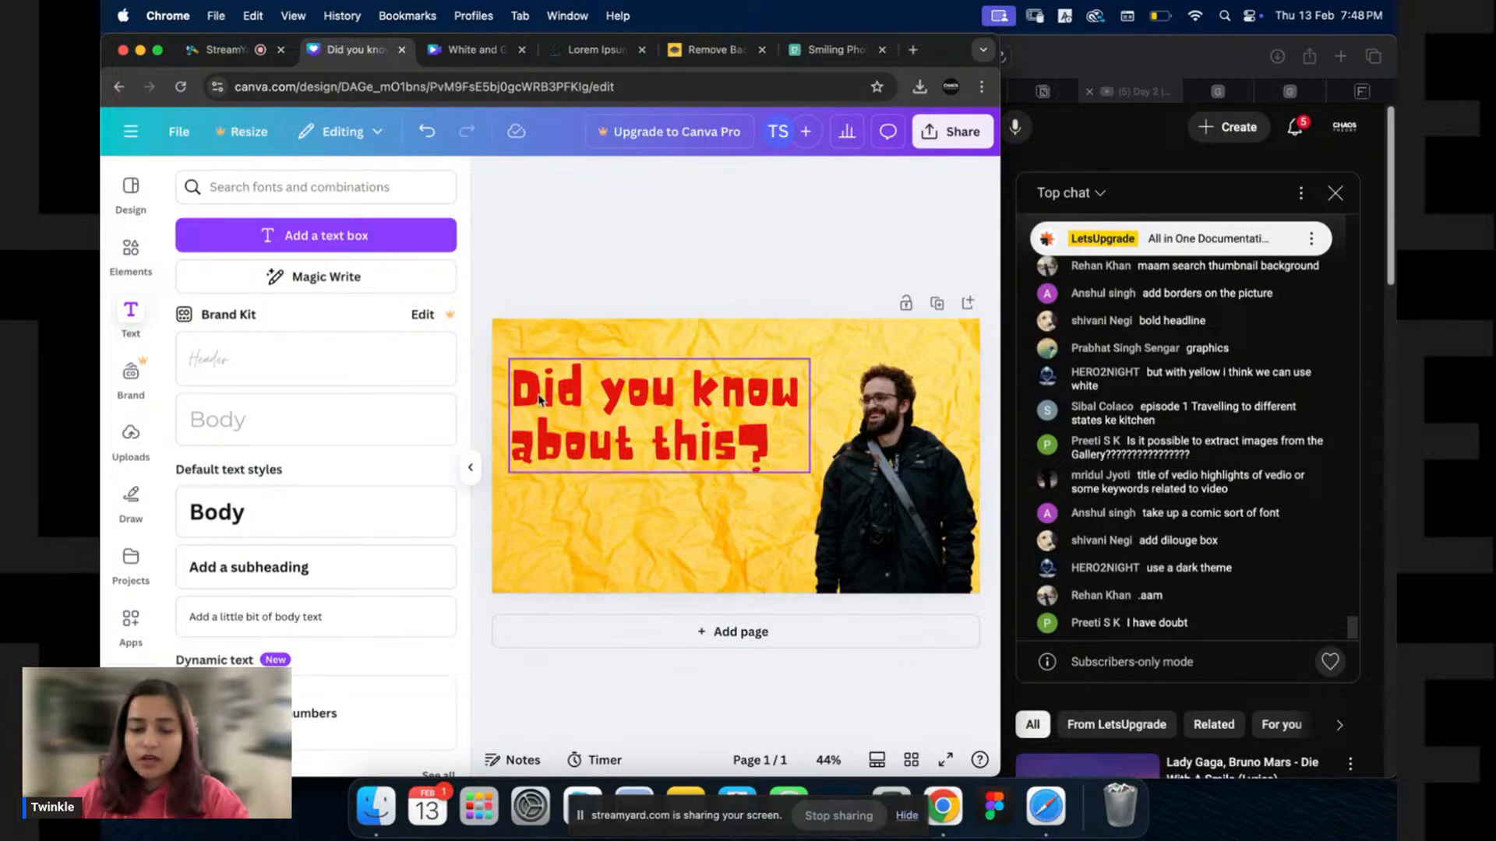
Search the elements for "dialog box" graphics and add the rounded rectangular speech bubble with the thick black shadow.
{"action": "left_click", "coordinate": [131, 247]}
{"action": "left_click", "coordinate": [312, 185]}
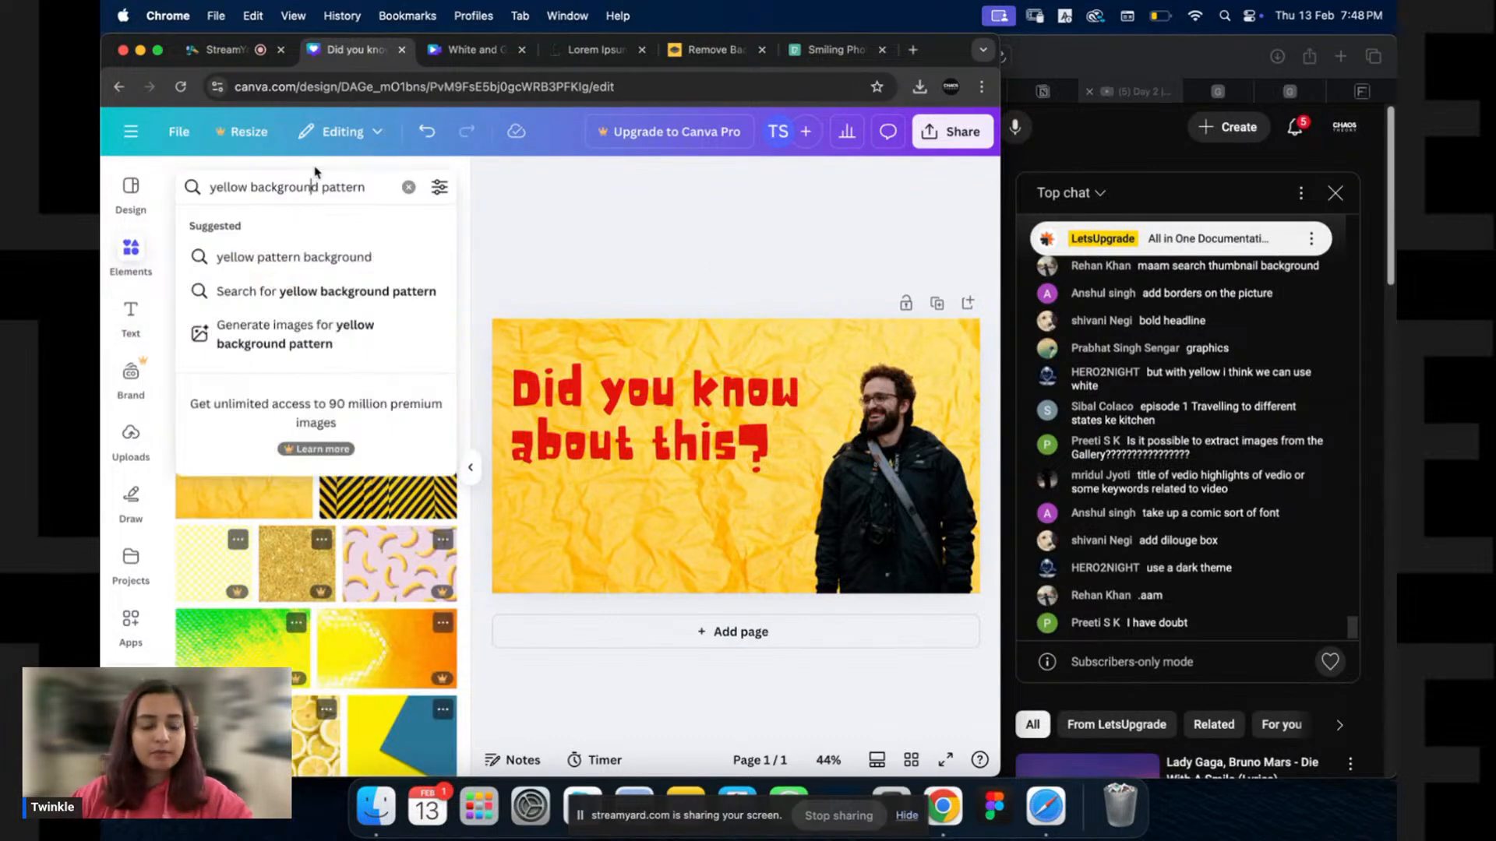
{"action": "key", "text": "ctrl+a"}
{"action": "type", "text": "dialog"}
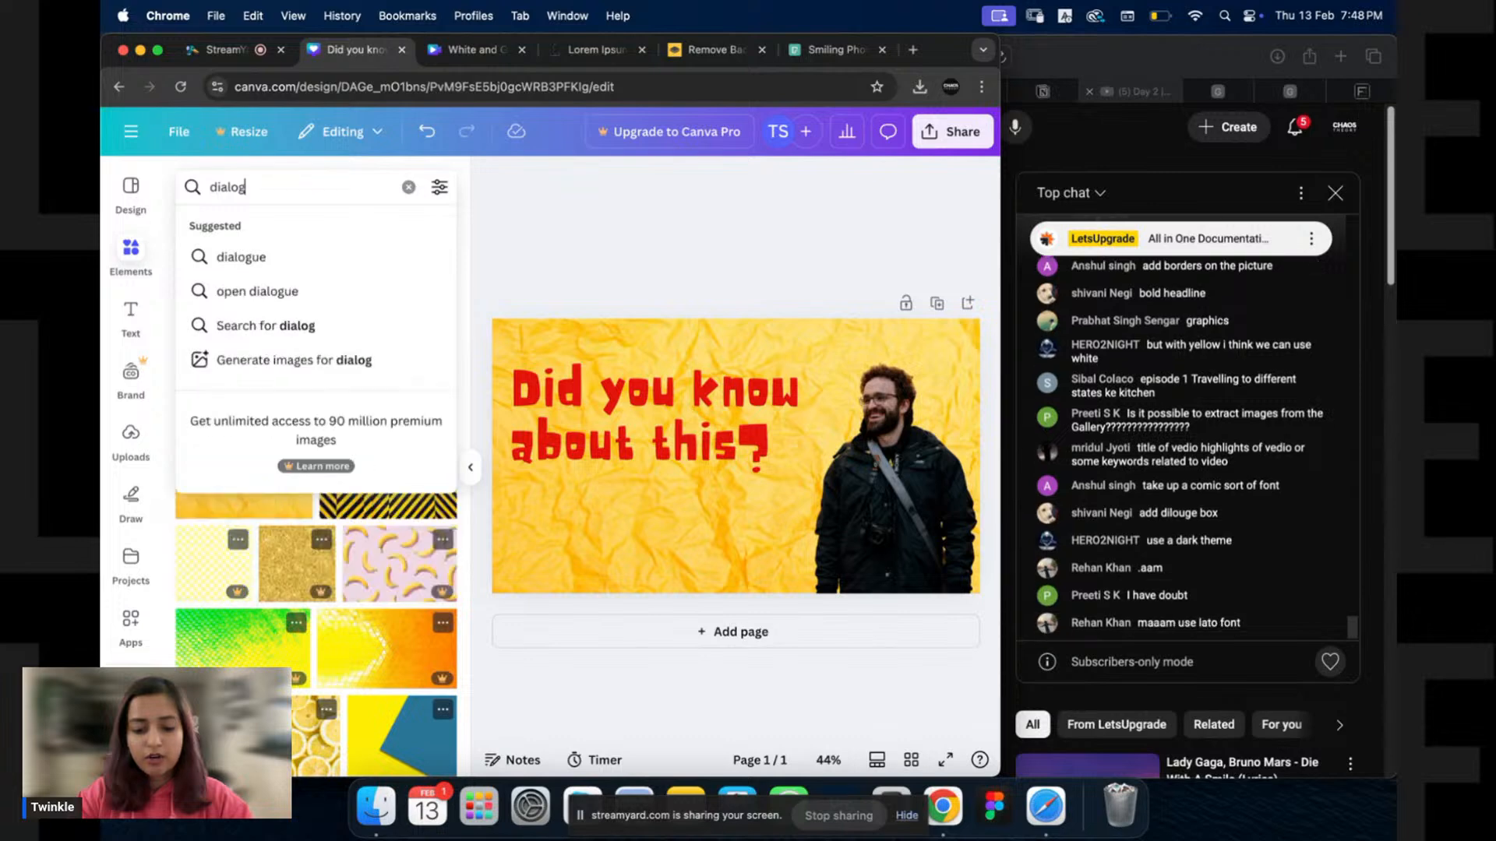
{"action": "type", "text": " box"}
{"action": "key", "text": "Return"}
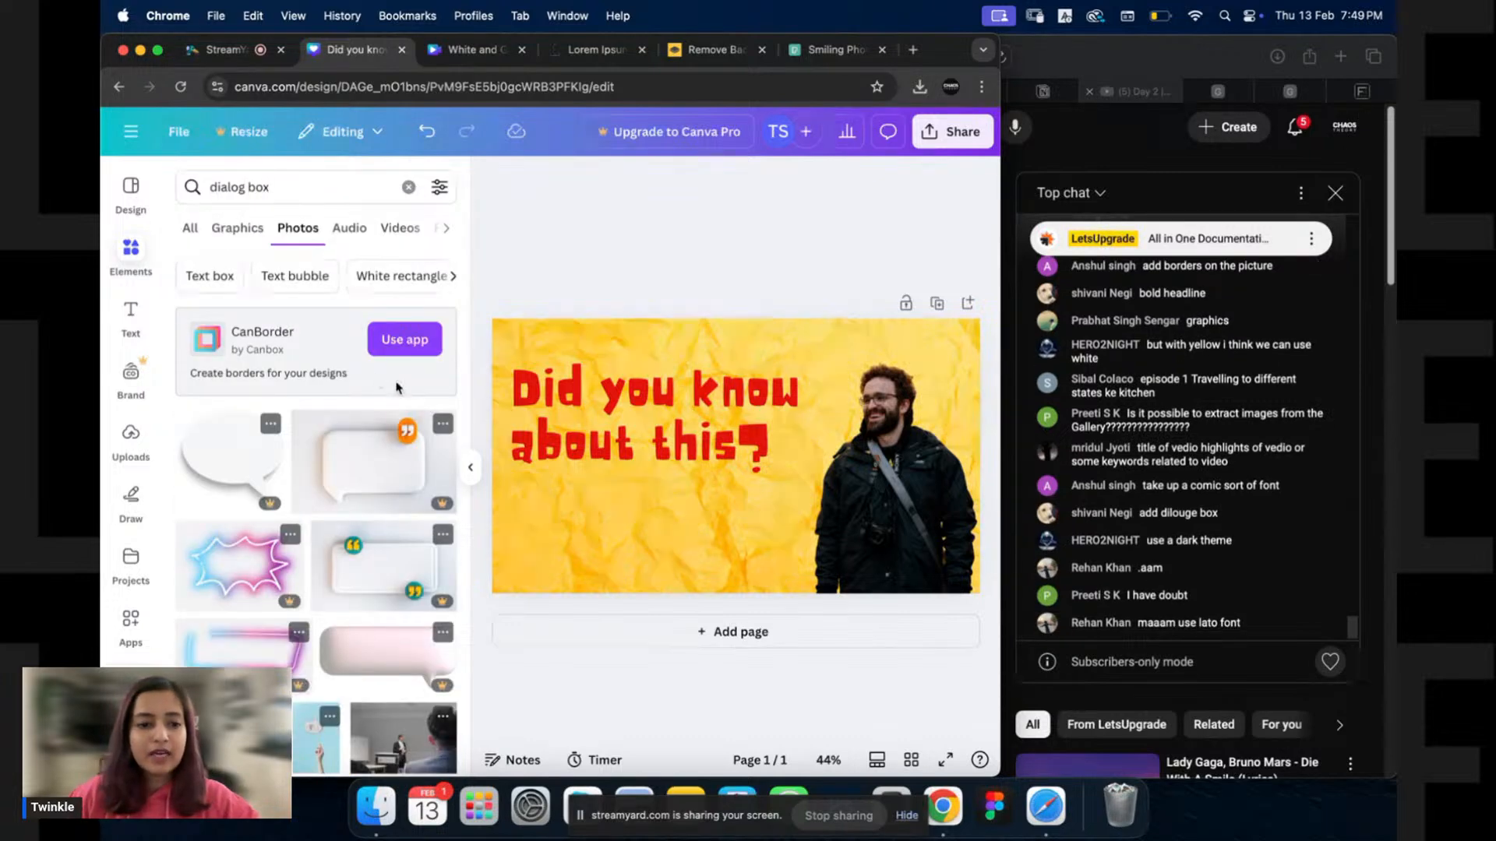
{"action": "left_click", "coordinate": [238, 228]}
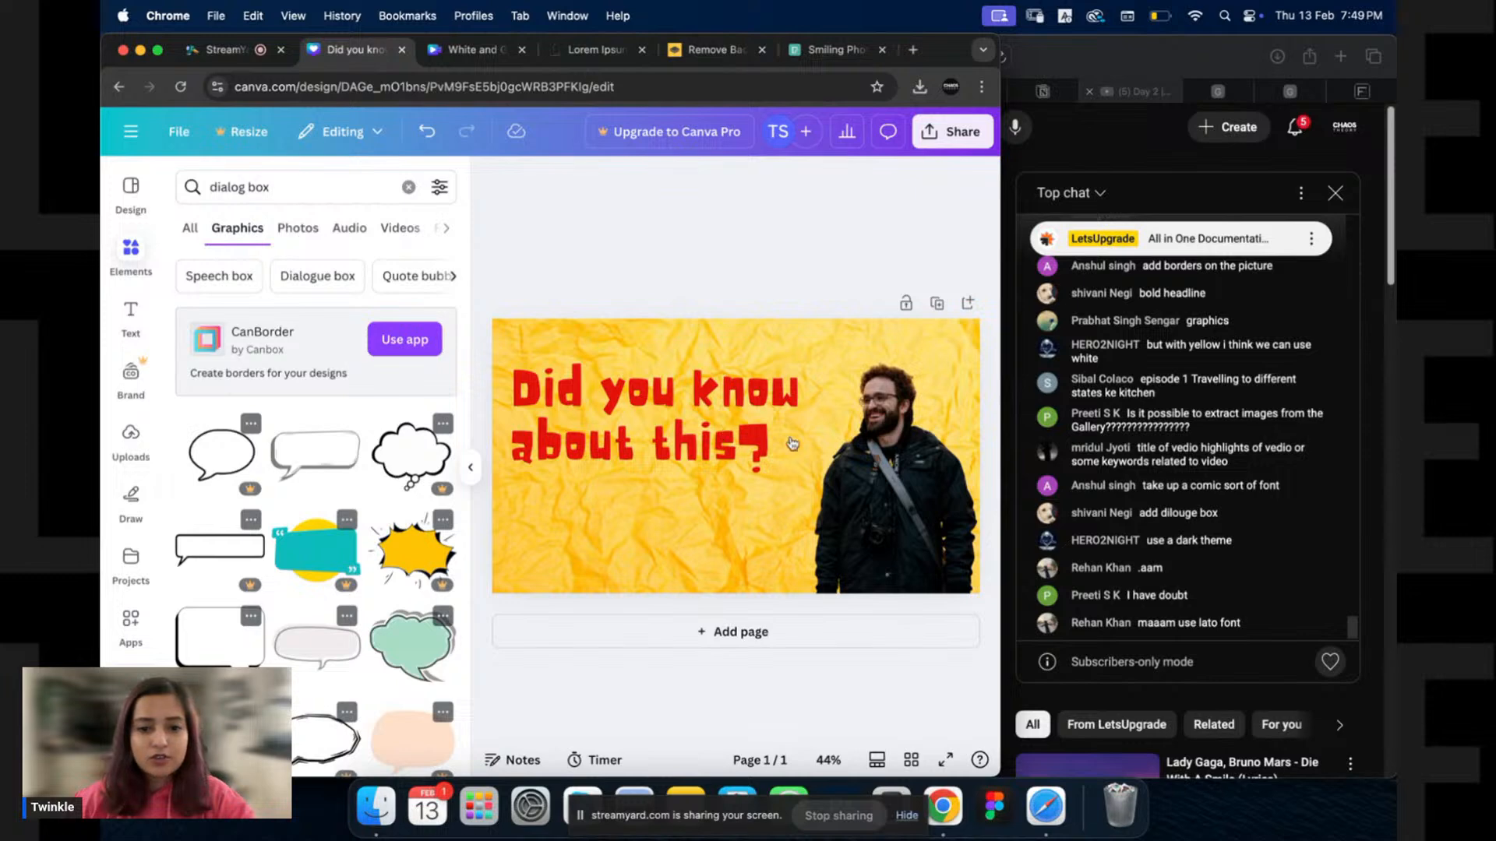
{"action": "left_click", "coordinate": [331, 456]}
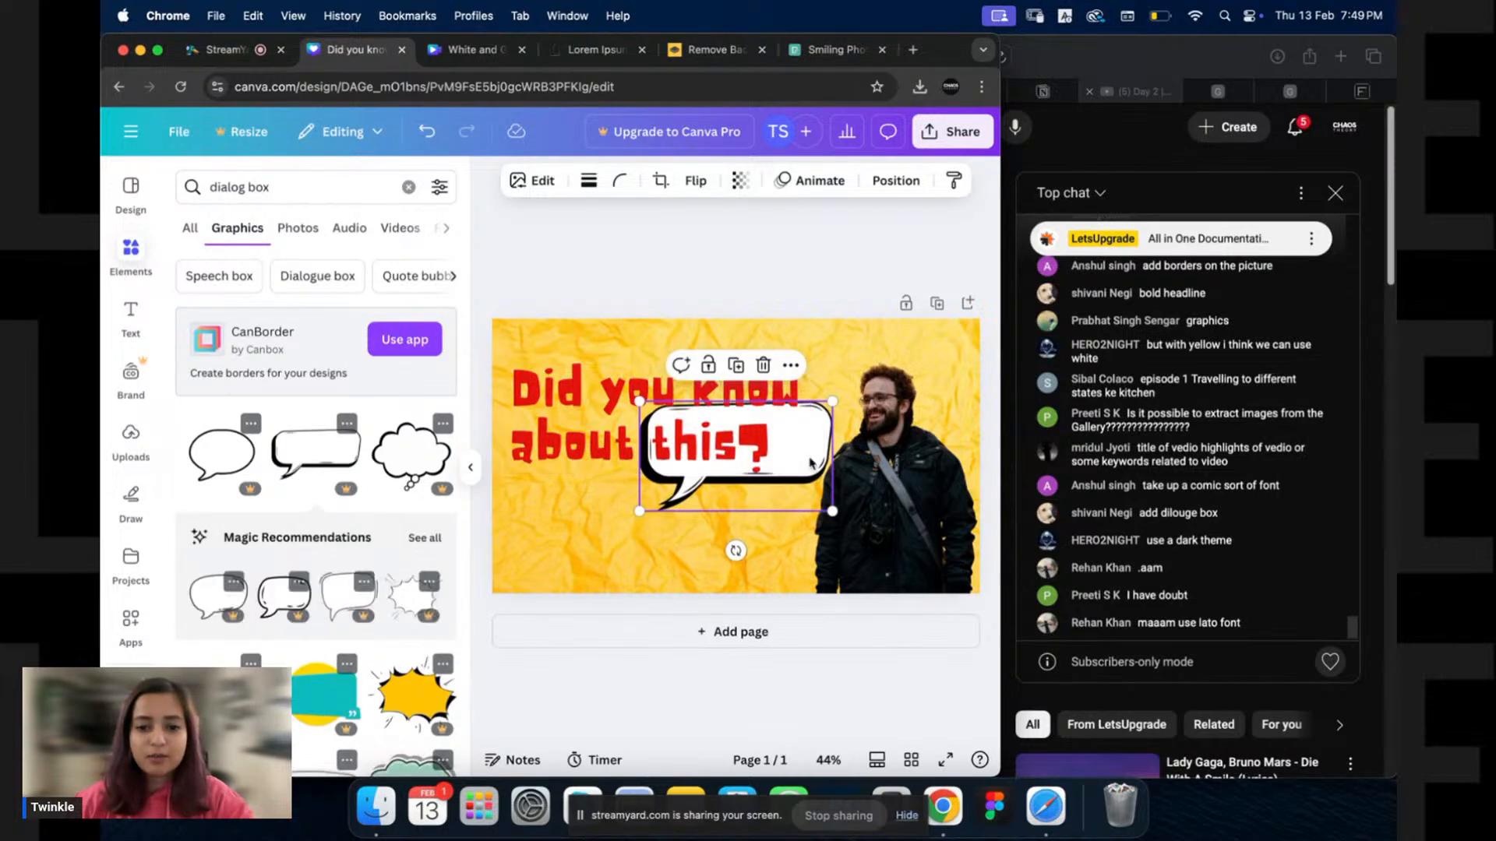
Flip the speech bubble horizontally so its tail points towards the man, then enlarge and position it behind the heading.
{"action": "right_click", "coordinate": [815, 483]}
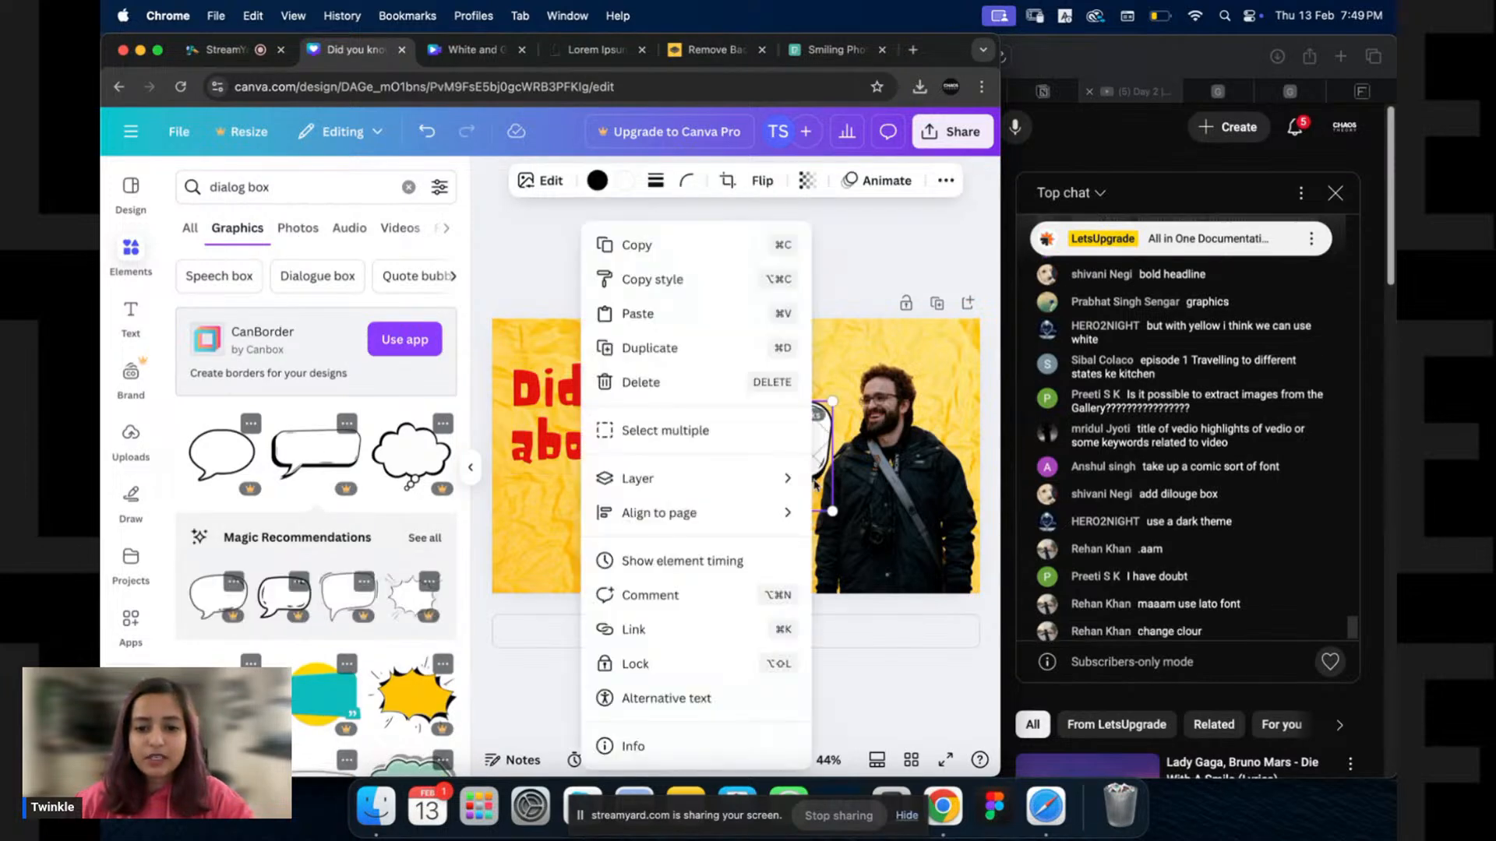
{"action": "left_click", "coordinate": [760, 181]}
{"action": "left_click", "coordinate": [761, 184]}
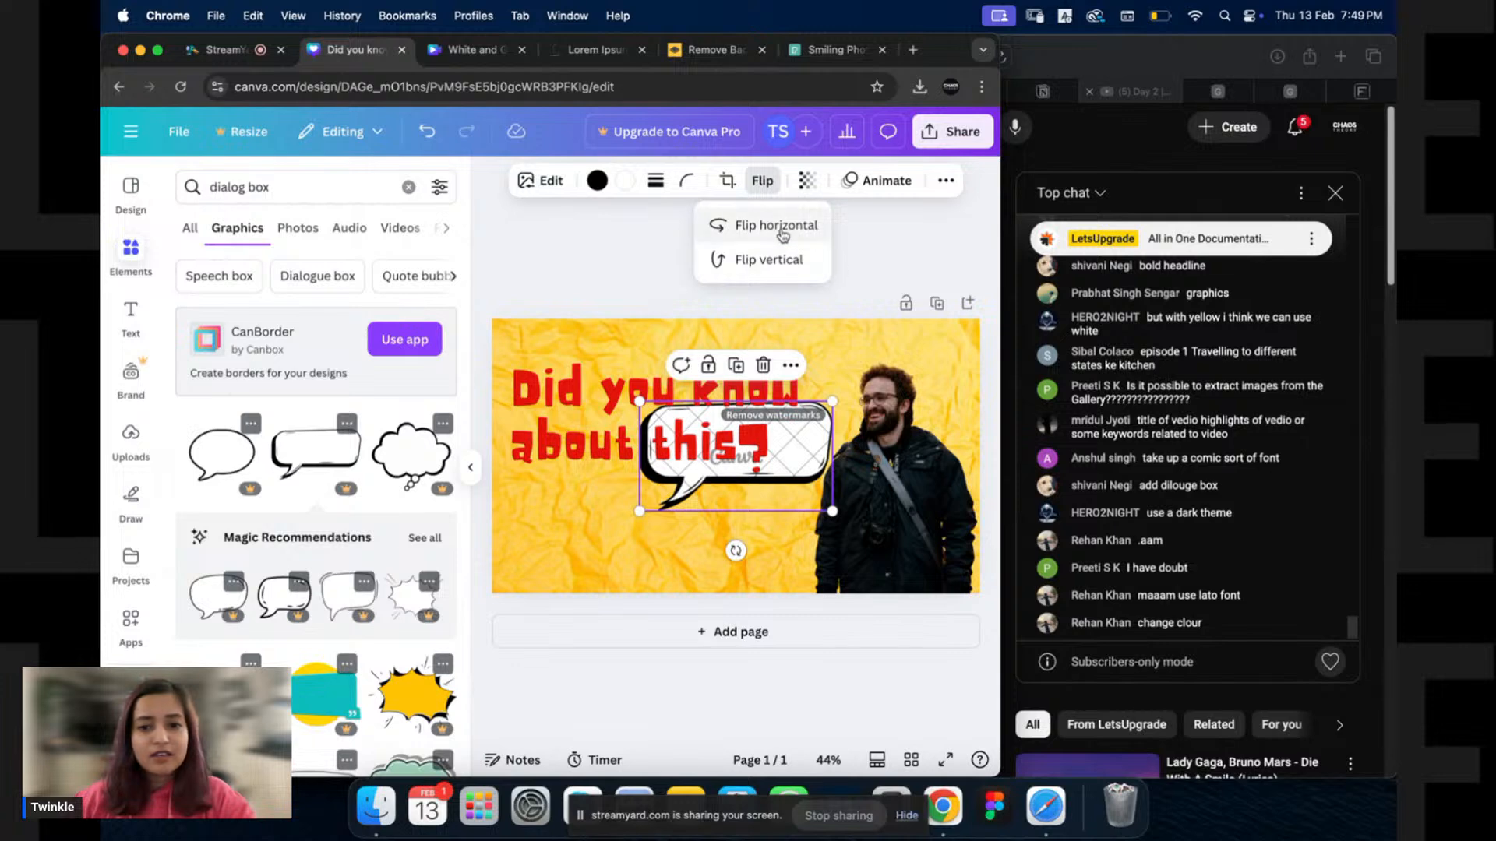
{"action": "left_click", "coordinate": [768, 226]}
{"action": "left_click_drag", "start_coordinate": [768, 498], "coordinate": [825, 526]}
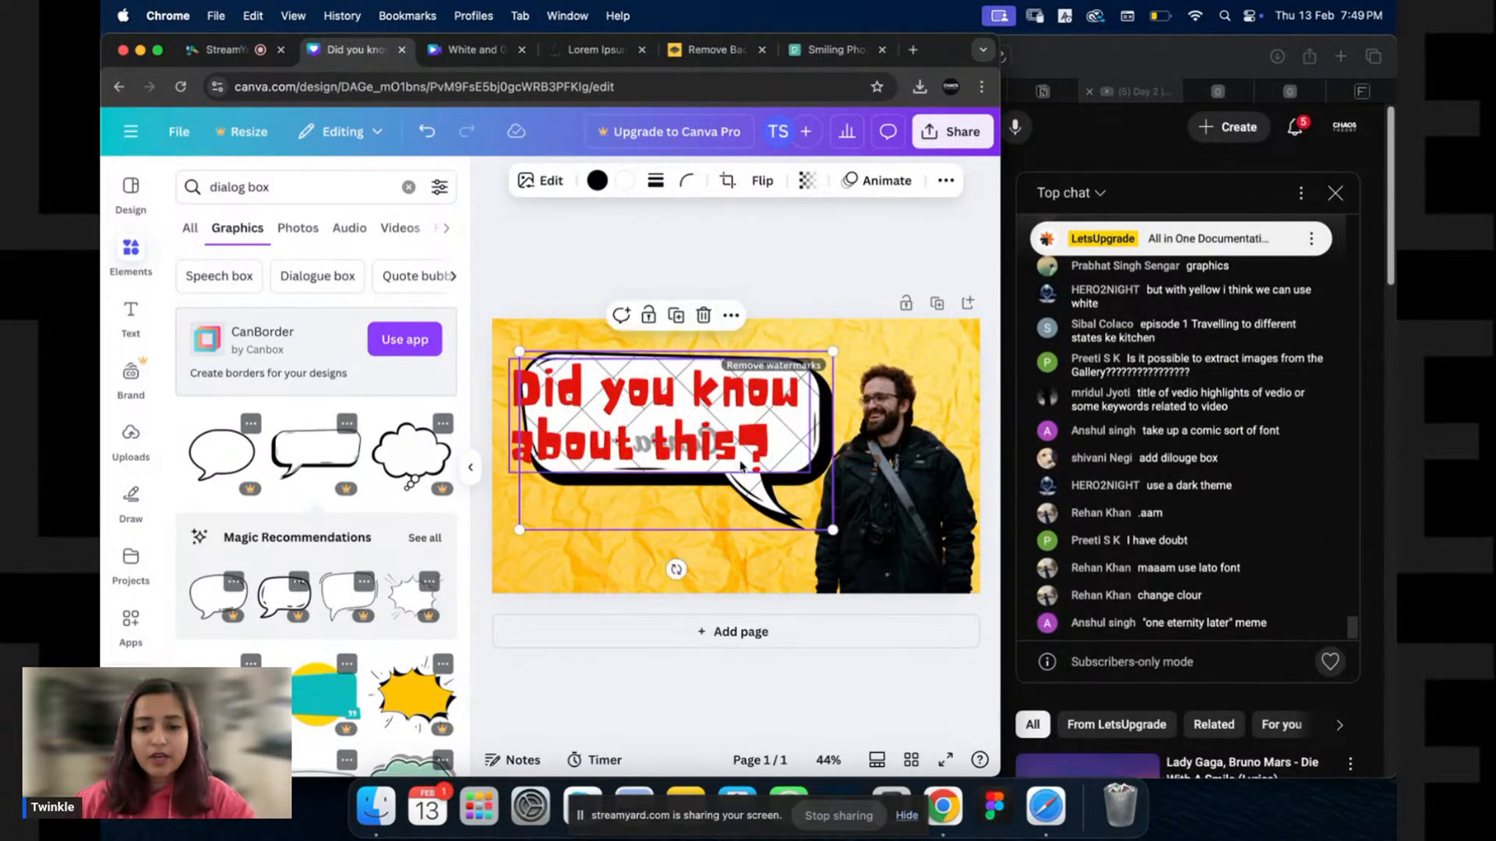
{"action": "left_click_drag", "start_coordinate": [816, 438], "coordinate": [804, 431]}
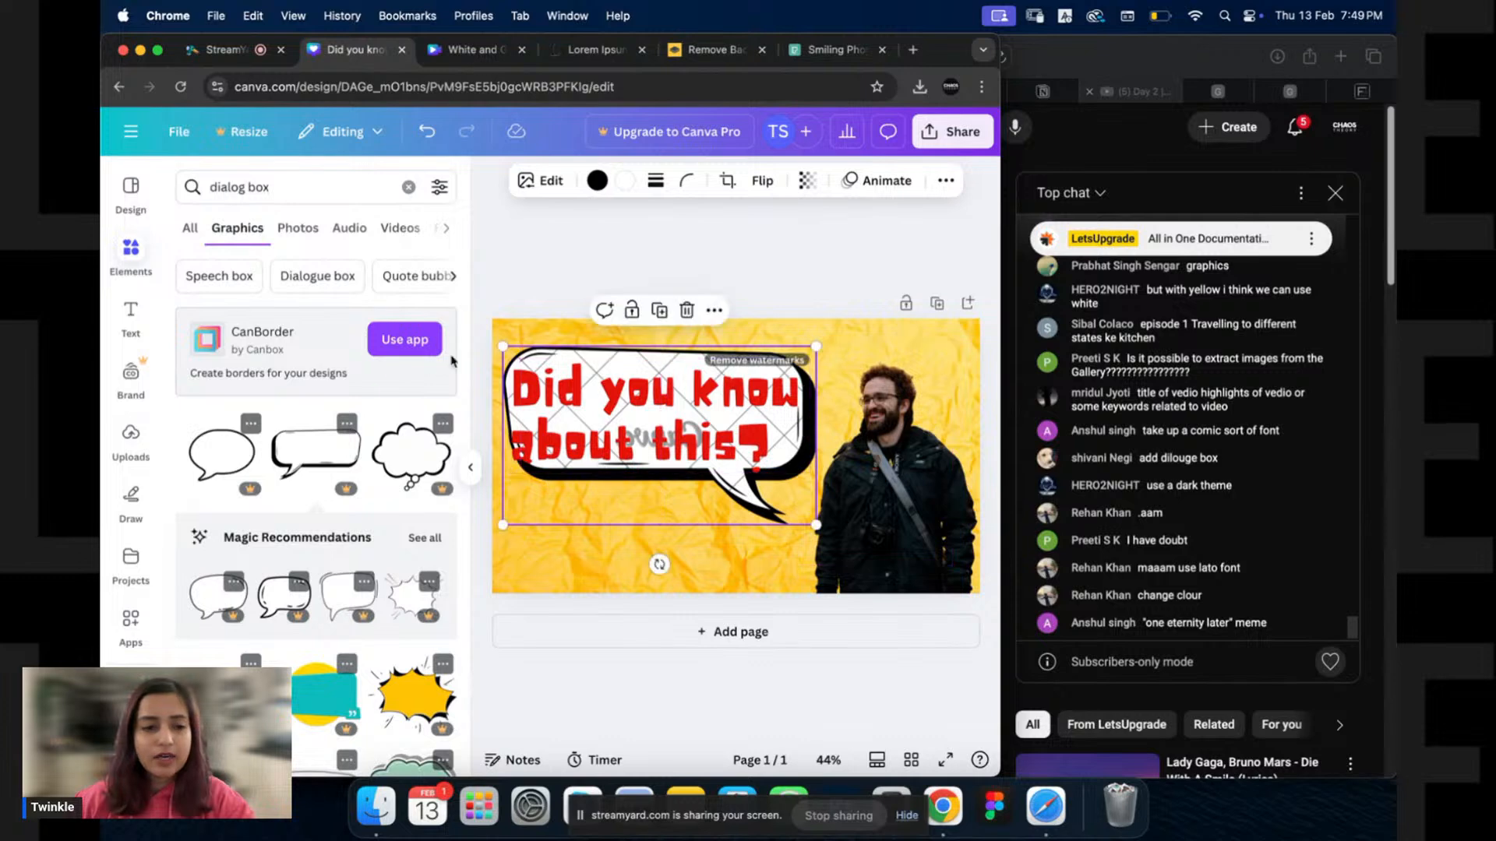
Shrink the heading to size 83.1 and move it below the speech bubble, partly off the page.
{"action": "left_click", "coordinate": [543, 469]}
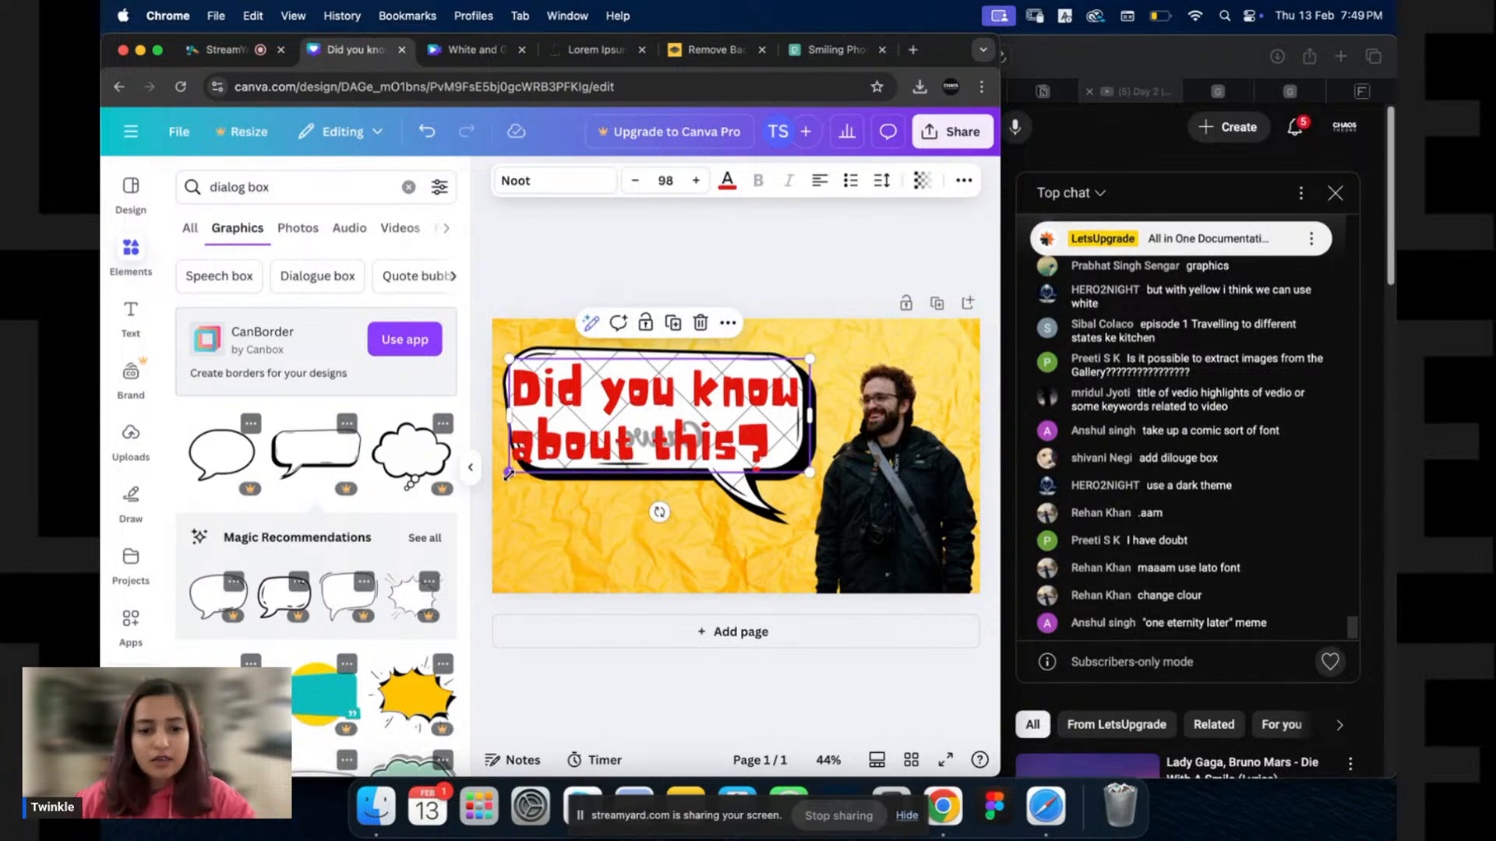
{"action": "left_click_drag", "start_coordinate": [508, 473], "coordinate": [554, 456]}
{"action": "left_click_drag", "start_coordinate": [743, 407], "coordinate": [724, 591]}
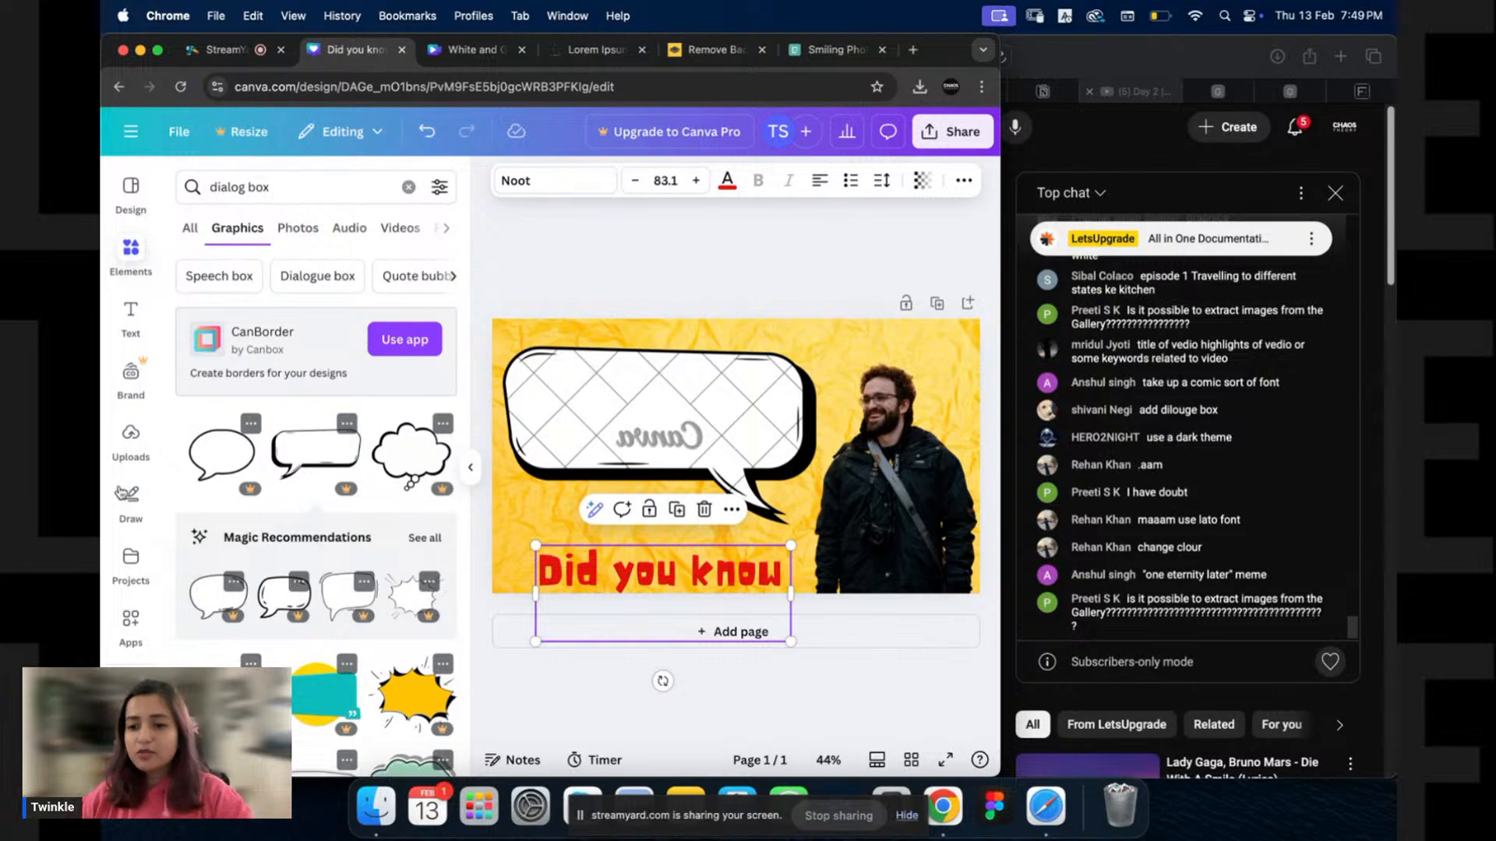
View the details of the plain round speech bubble graphic in the search results.
{"action": "left_click", "coordinate": [254, 427]}
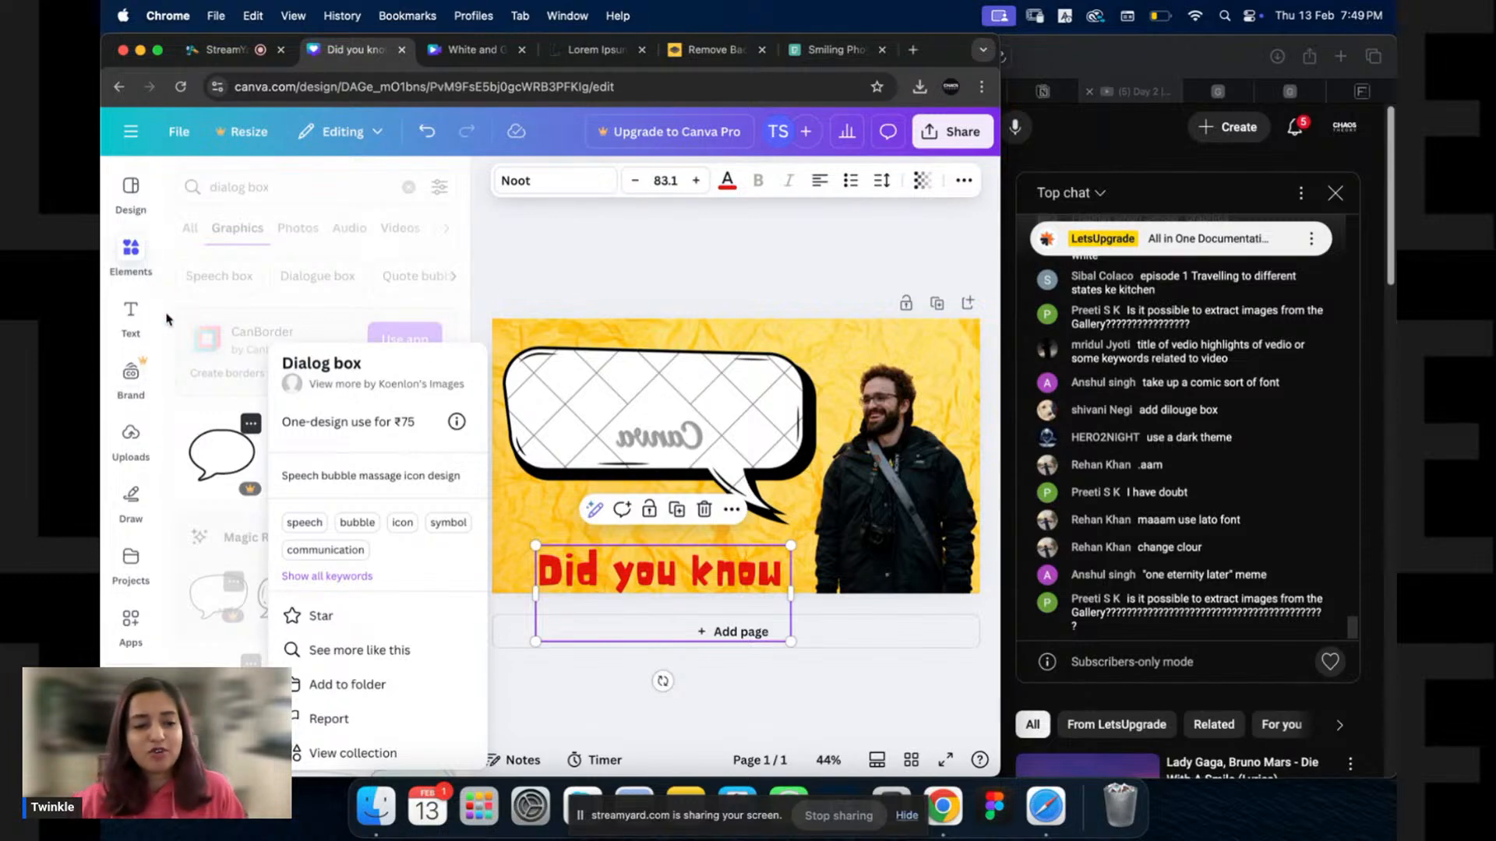
{"action": "left_click", "coordinate": [183, 362]}
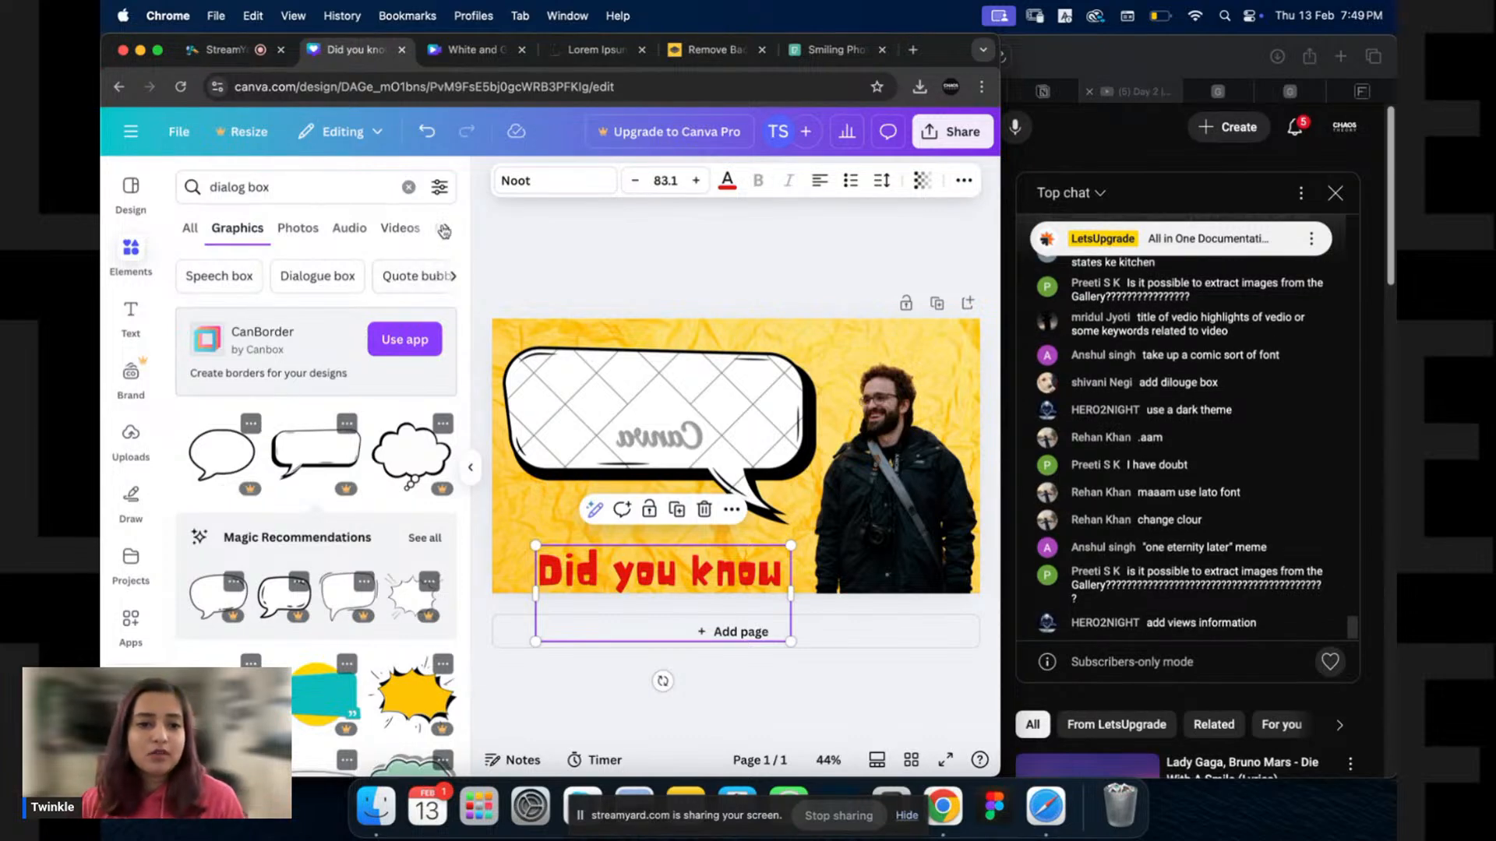
Clear the element search, add a square shape, stretch it across the inside of the speech bubble and fill it white.
{"action": "left_click", "coordinate": [407, 191]}
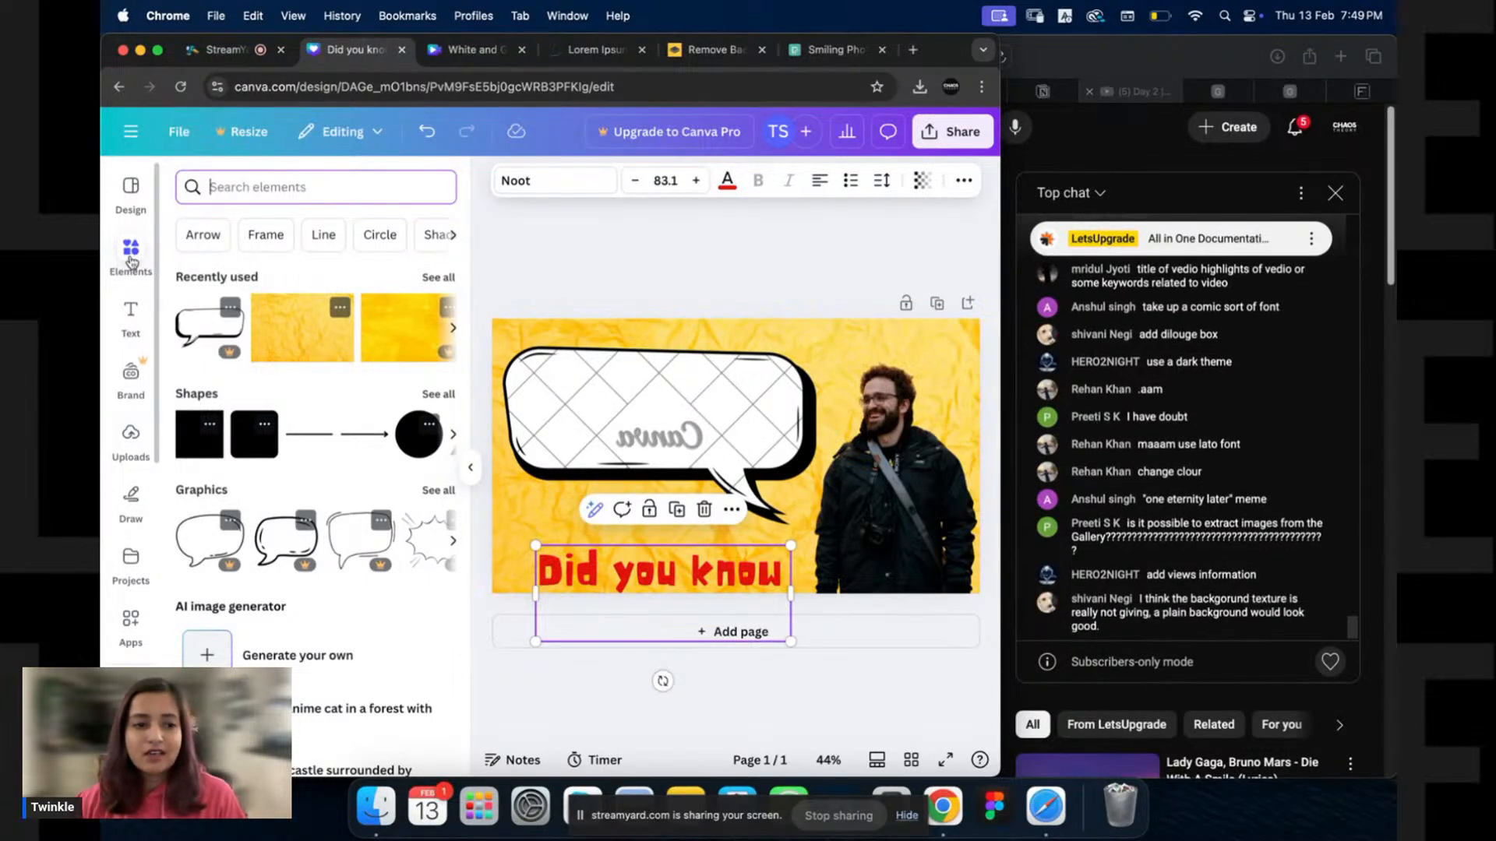
{"action": "left_click", "coordinate": [201, 436]}
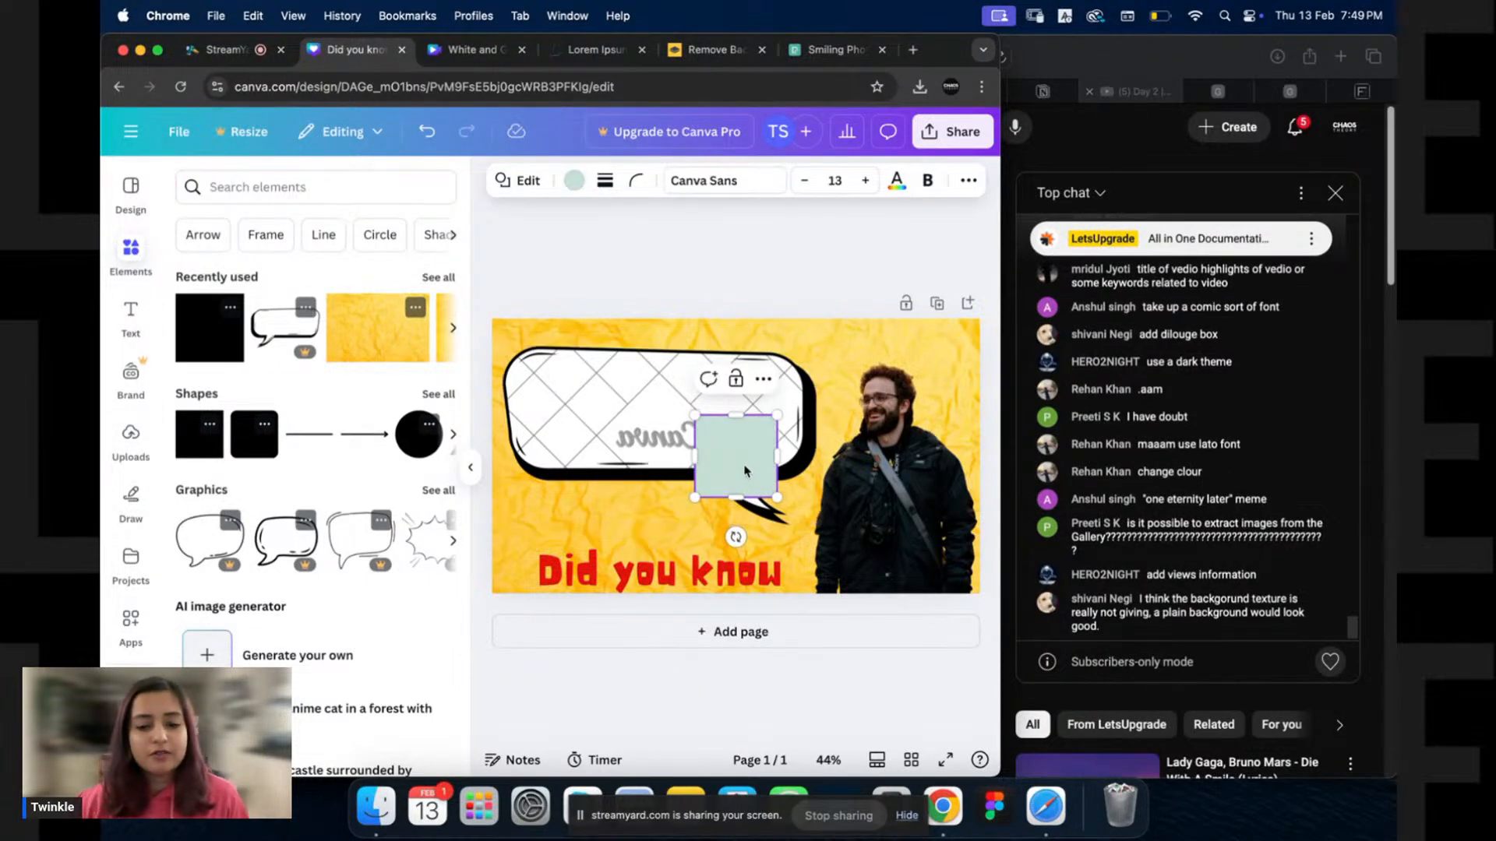
{"action": "left_click_drag", "start_coordinate": [726, 453], "coordinate": [560, 398]}
{"action": "left_click_drag", "start_coordinate": [611, 444], "coordinate": [788, 453]}
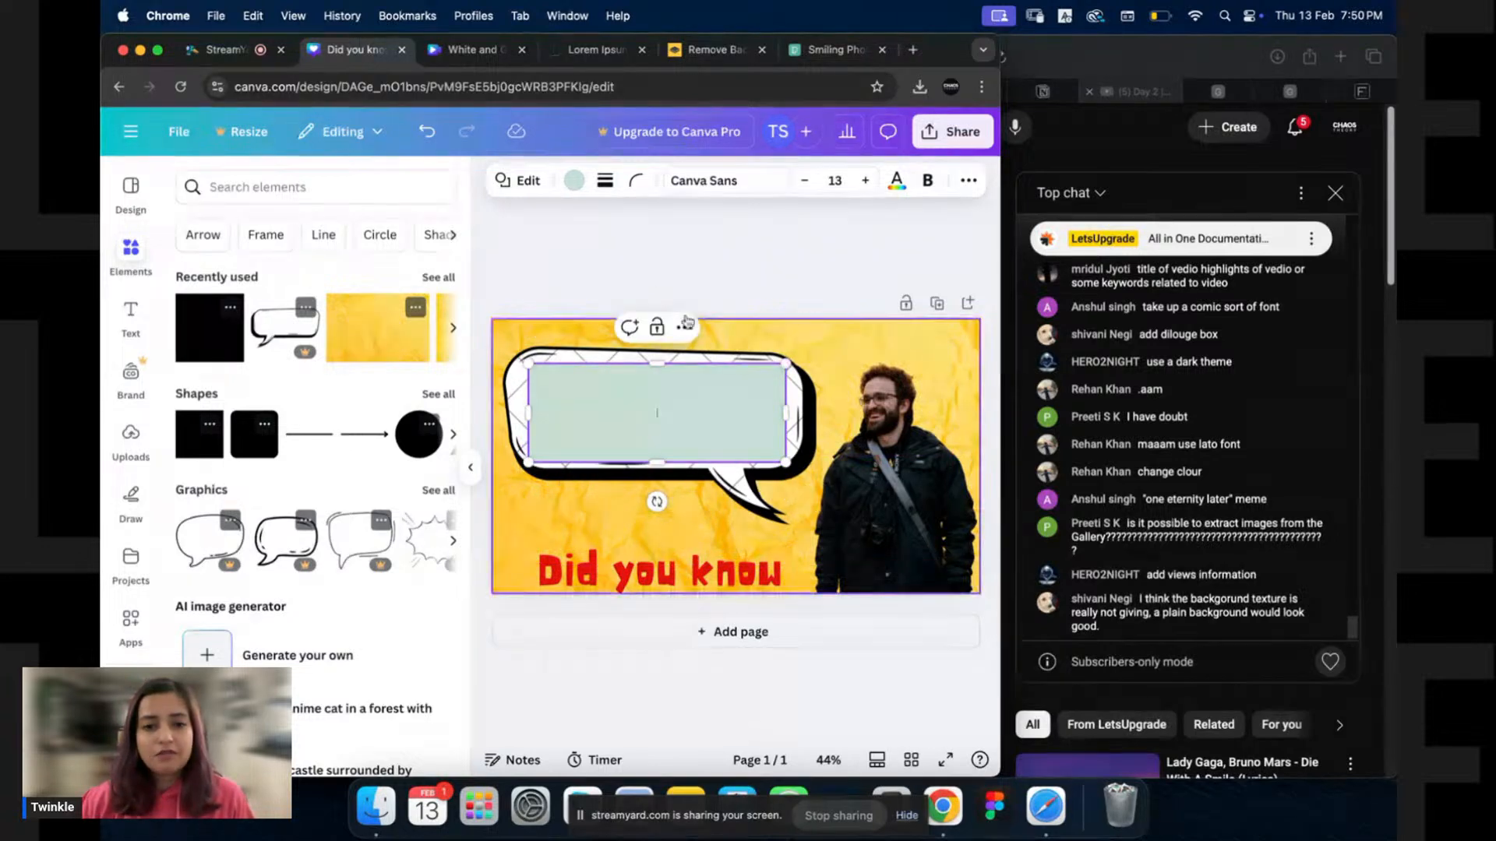
{"action": "left_click", "coordinate": [573, 181]}
{"action": "left_click", "coordinate": [196, 361]}
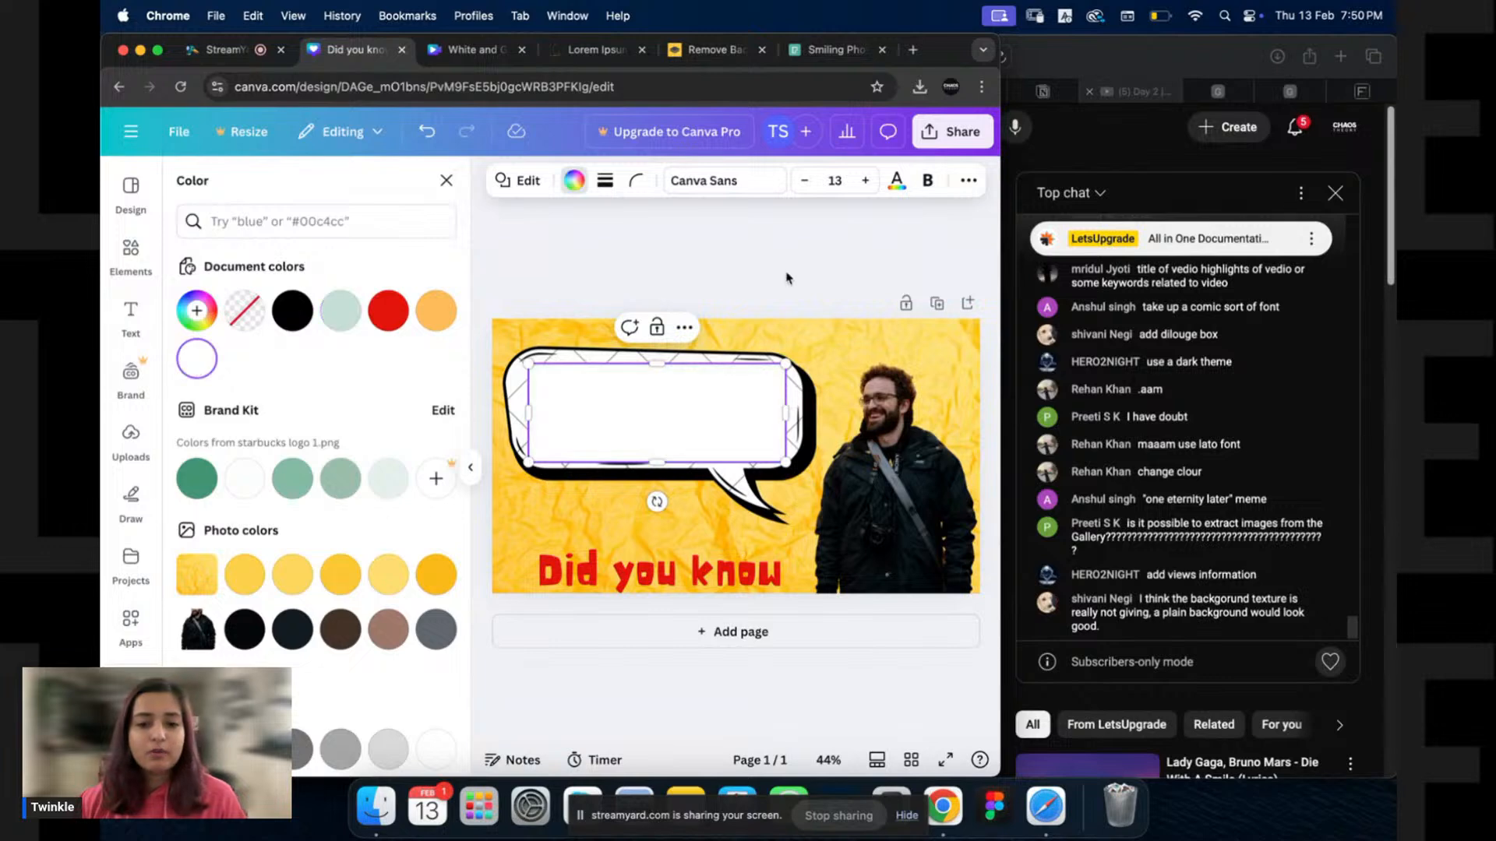
{"action": "key", "text": "Escape"}
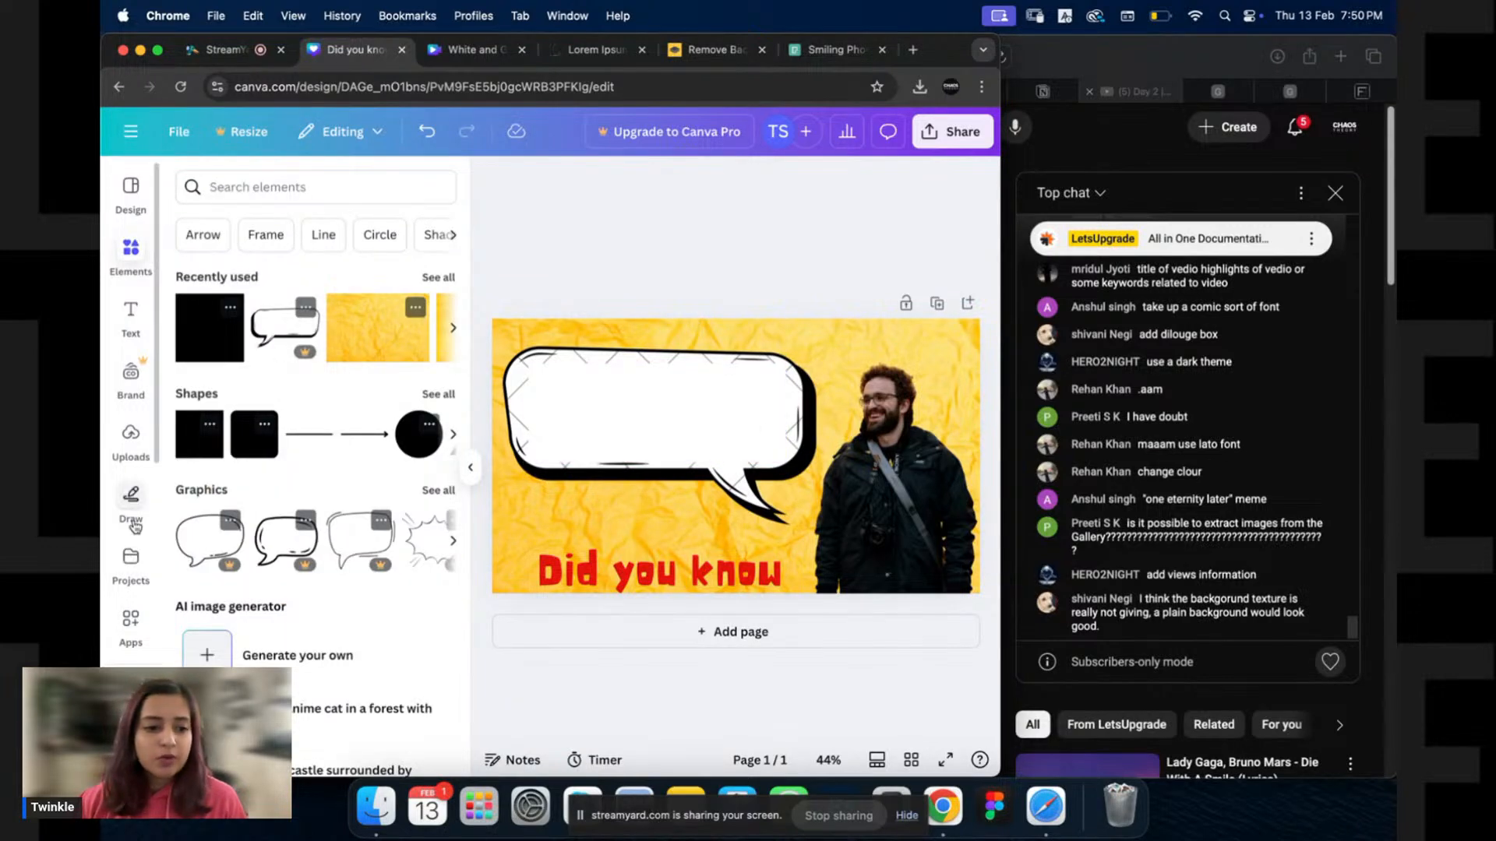
Paint over the grey hatch marks inside the speech bubble's edges with a white marker, adjusting the stroke thickness first.
{"action": "left_click", "coordinate": [131, 497]}
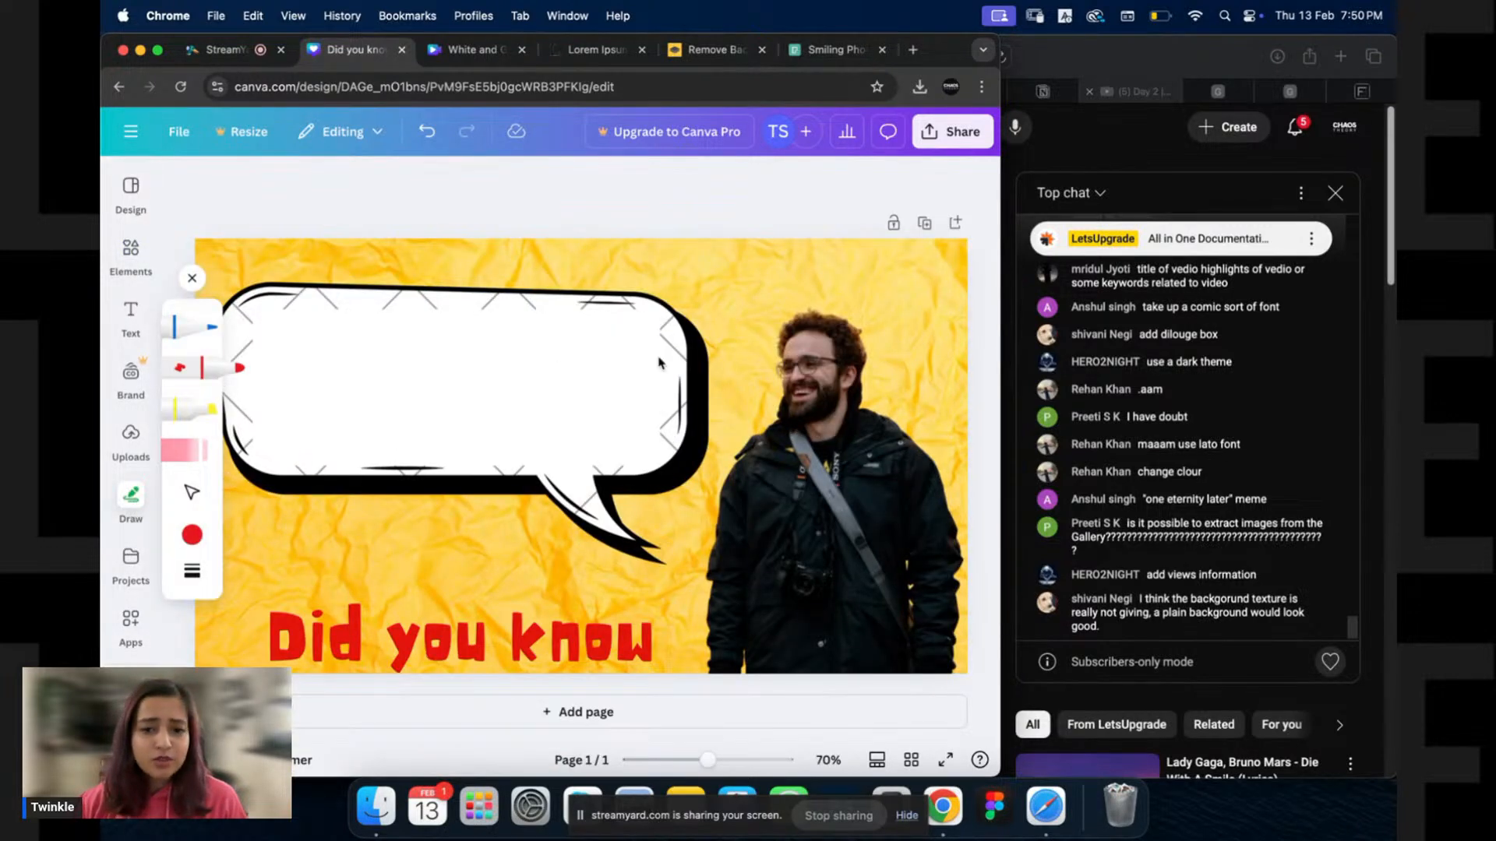
{"action": "left_click", "coordinate": [188, 537]}
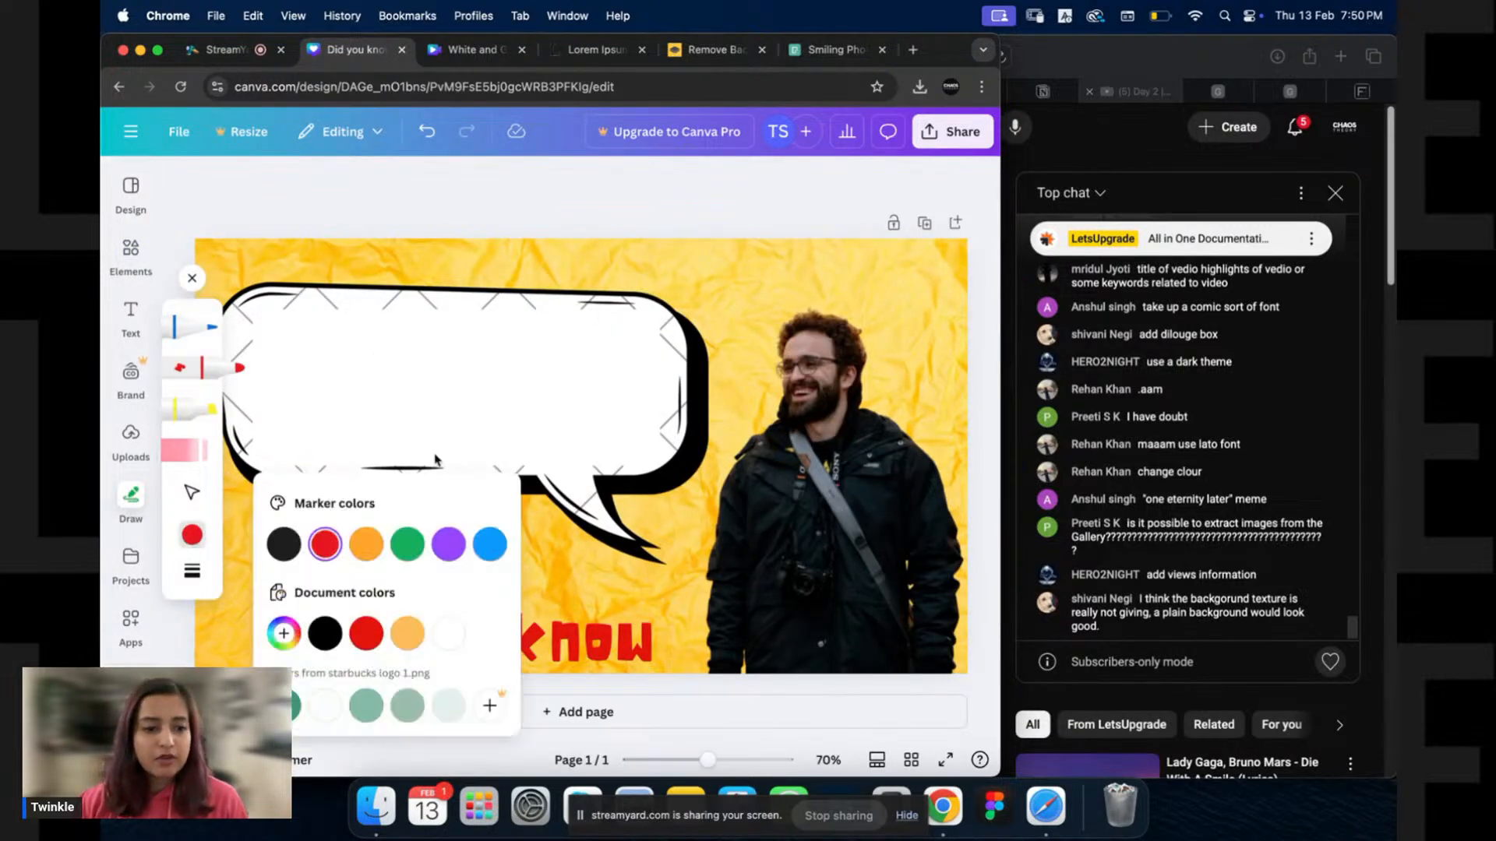
{"action": "left_click", "coordinate": [449, 639]}
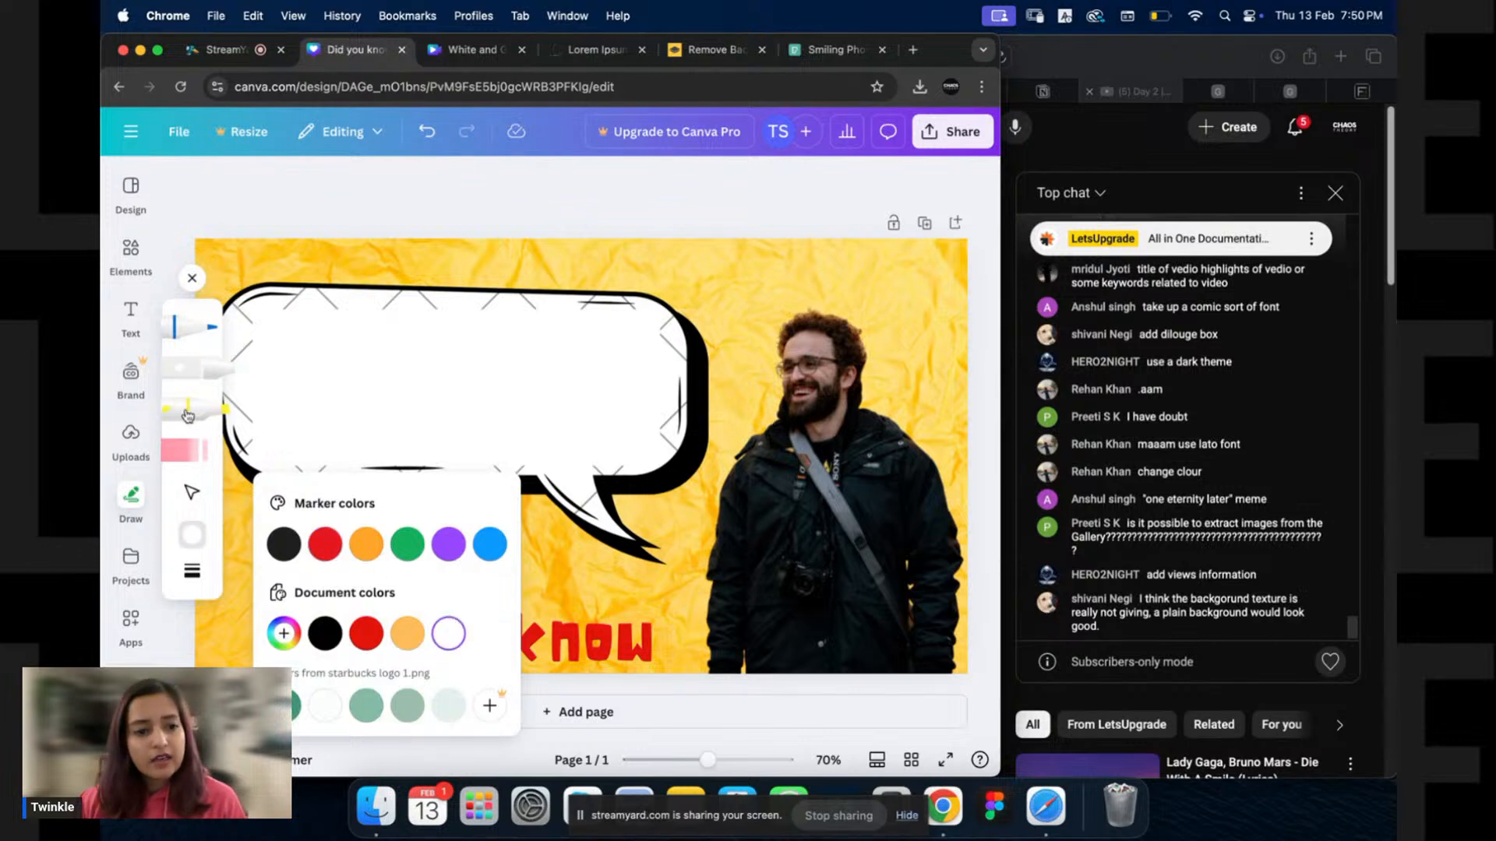
{"action": "left_click", "coordinate": [196, 368]}
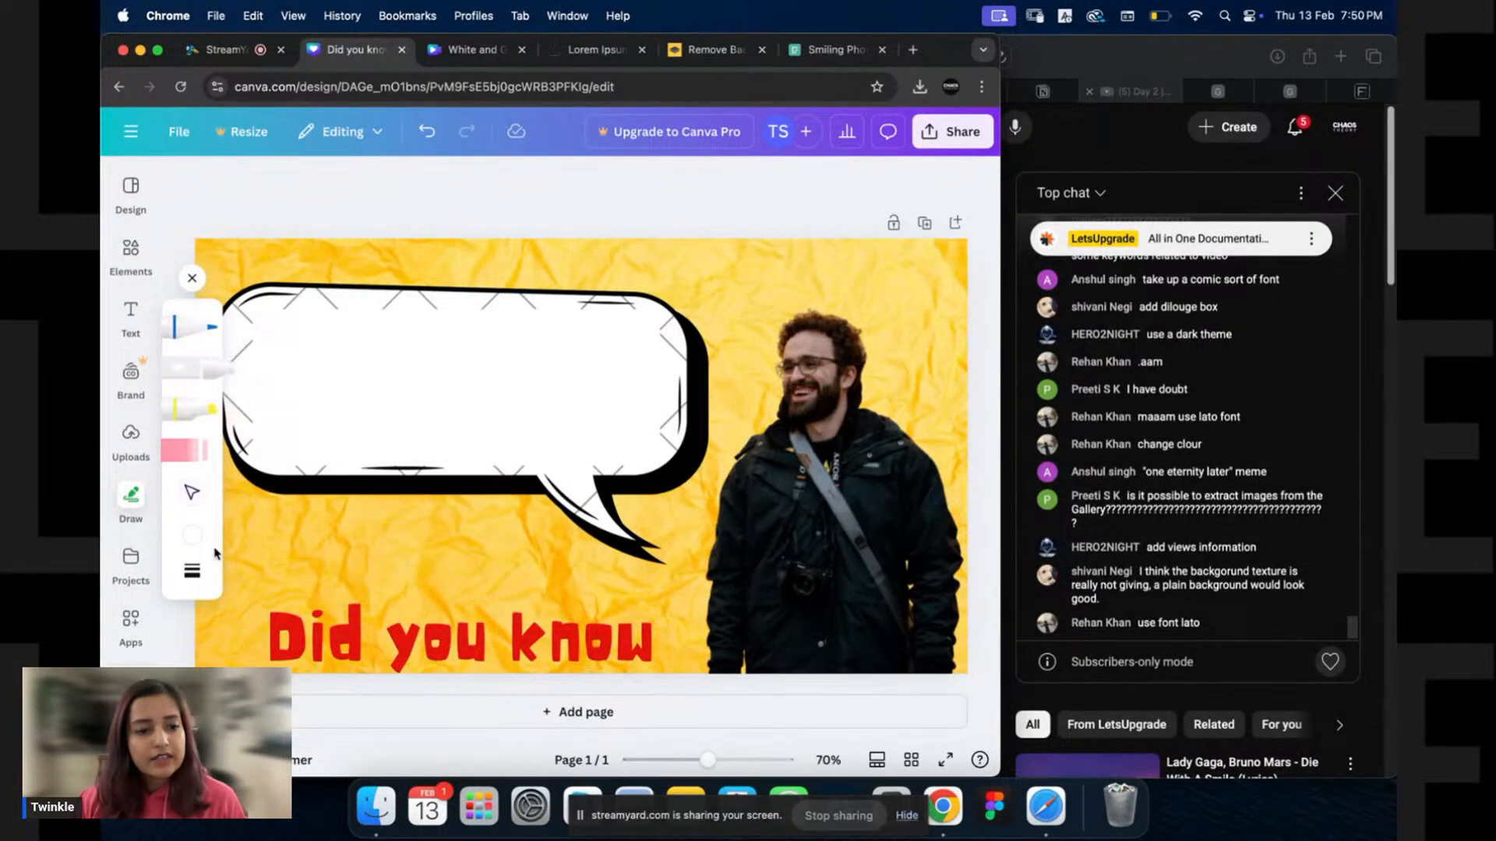
{"action": "left_click", "coordinate": [192, 572]}
{"action": "left_click_drag", "start_coordinate": [358, 595], "coordinate": [317, 592]}
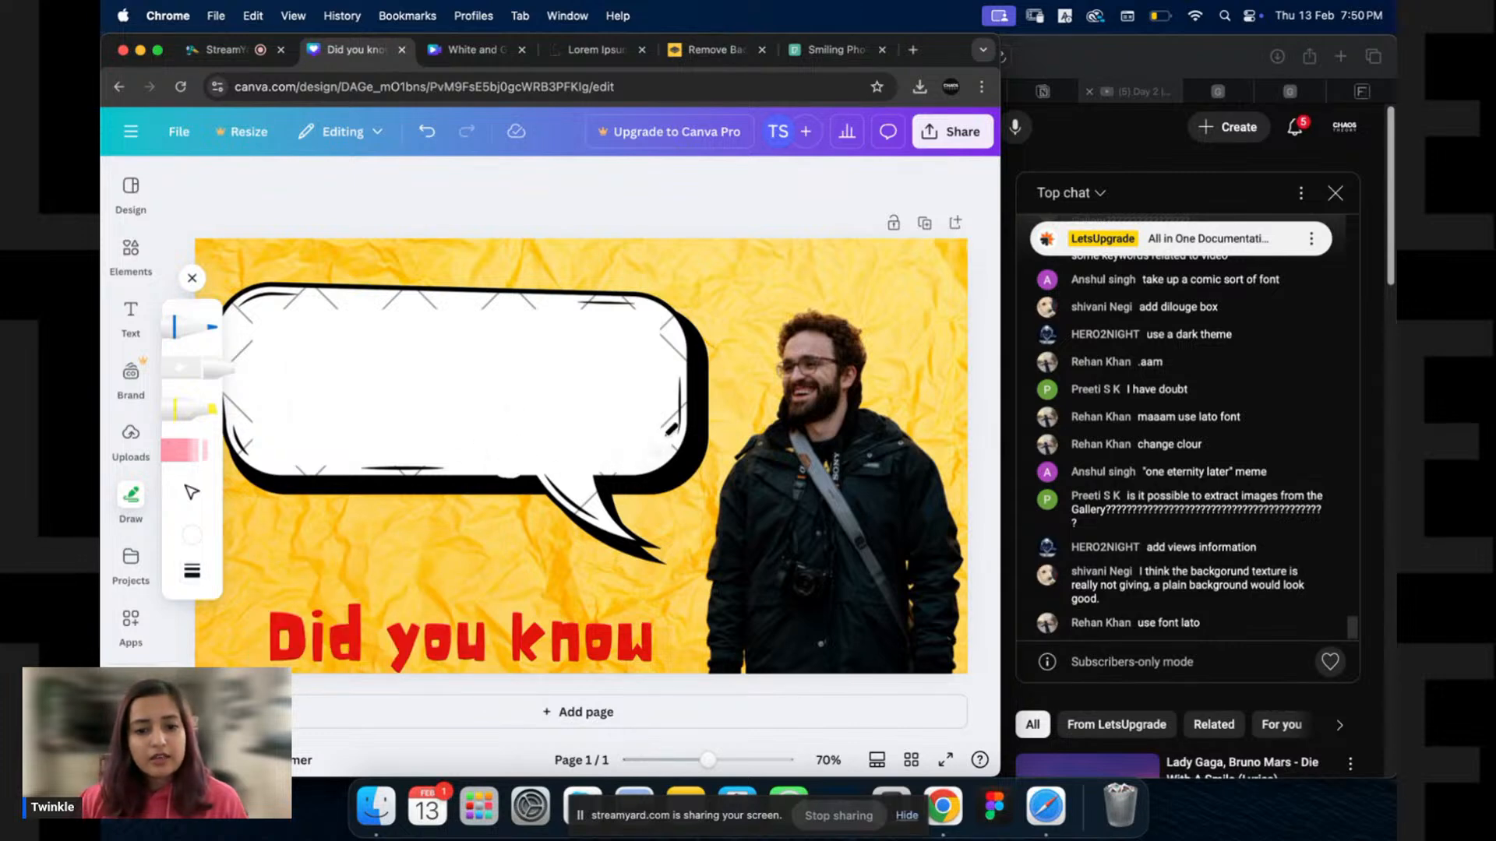
{"action": "mouse_move", "coordinate": [685, 353]}
{"action": "left_mouse_down"}
{"action": "mouse_move", "coordinate": [673, 392]}
{"action": "mouse_move", "coordinate": [656, 304]}
{"action": "mouse_move", "coordinate": [607, 296]}
{"action": "mouse_move", "coordinate": [453, 300]}
{"action": "mouse_move", "coordinate": [494, 314]}
{"action": "mouse_move", "coordinate": [267, 305]}
{"action": "left_mouse_up"}
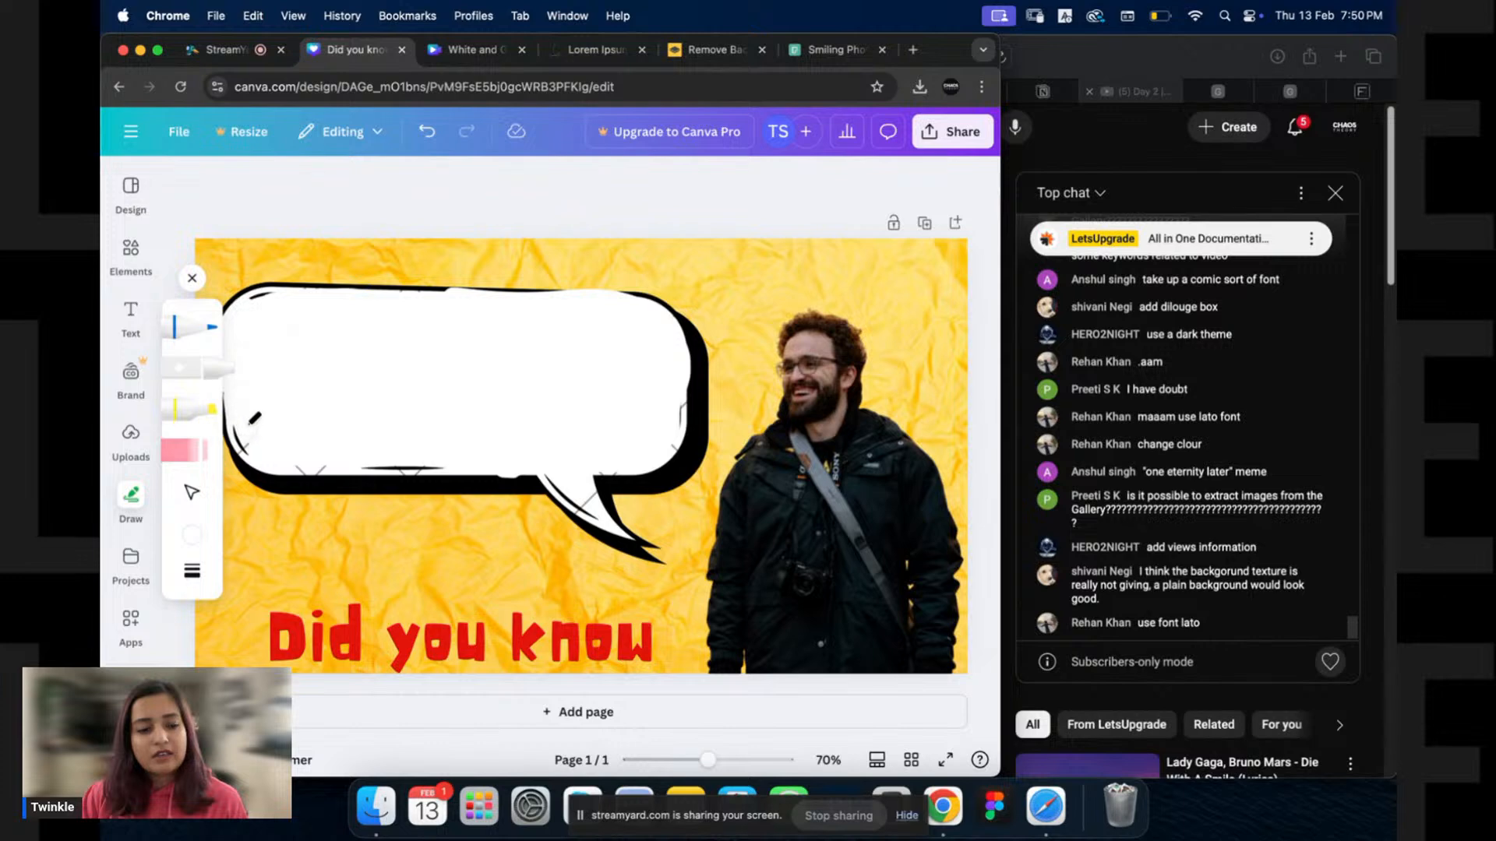
{"action": "left_click_drag", "start_coordinate": [248, 425], "coordinate": [252, 447]}
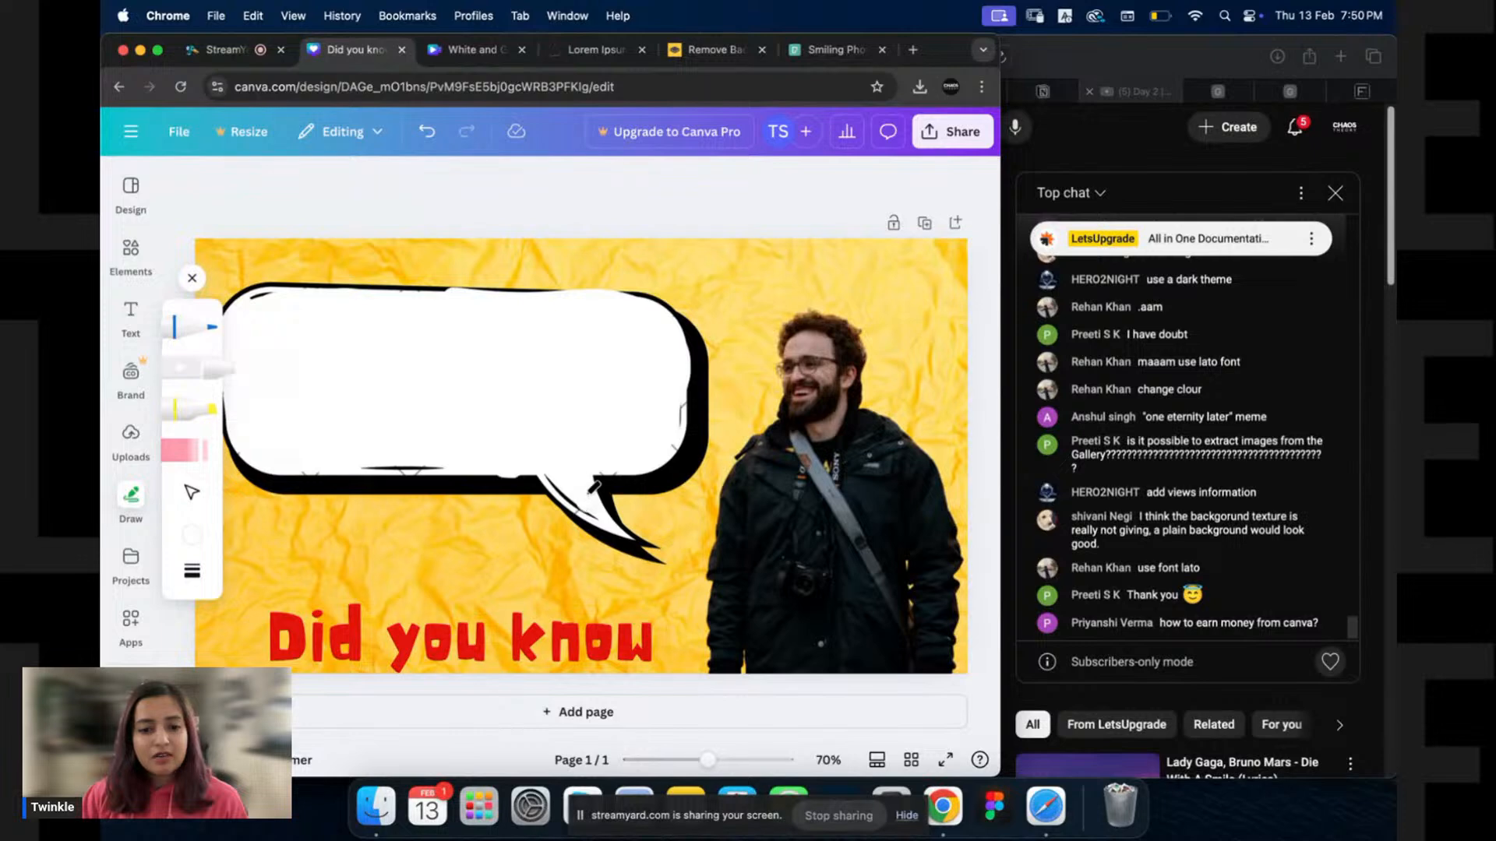
{"action": "left_click_drag", "start_coordinate": [677, 399], "coordinate": [685, 413]}
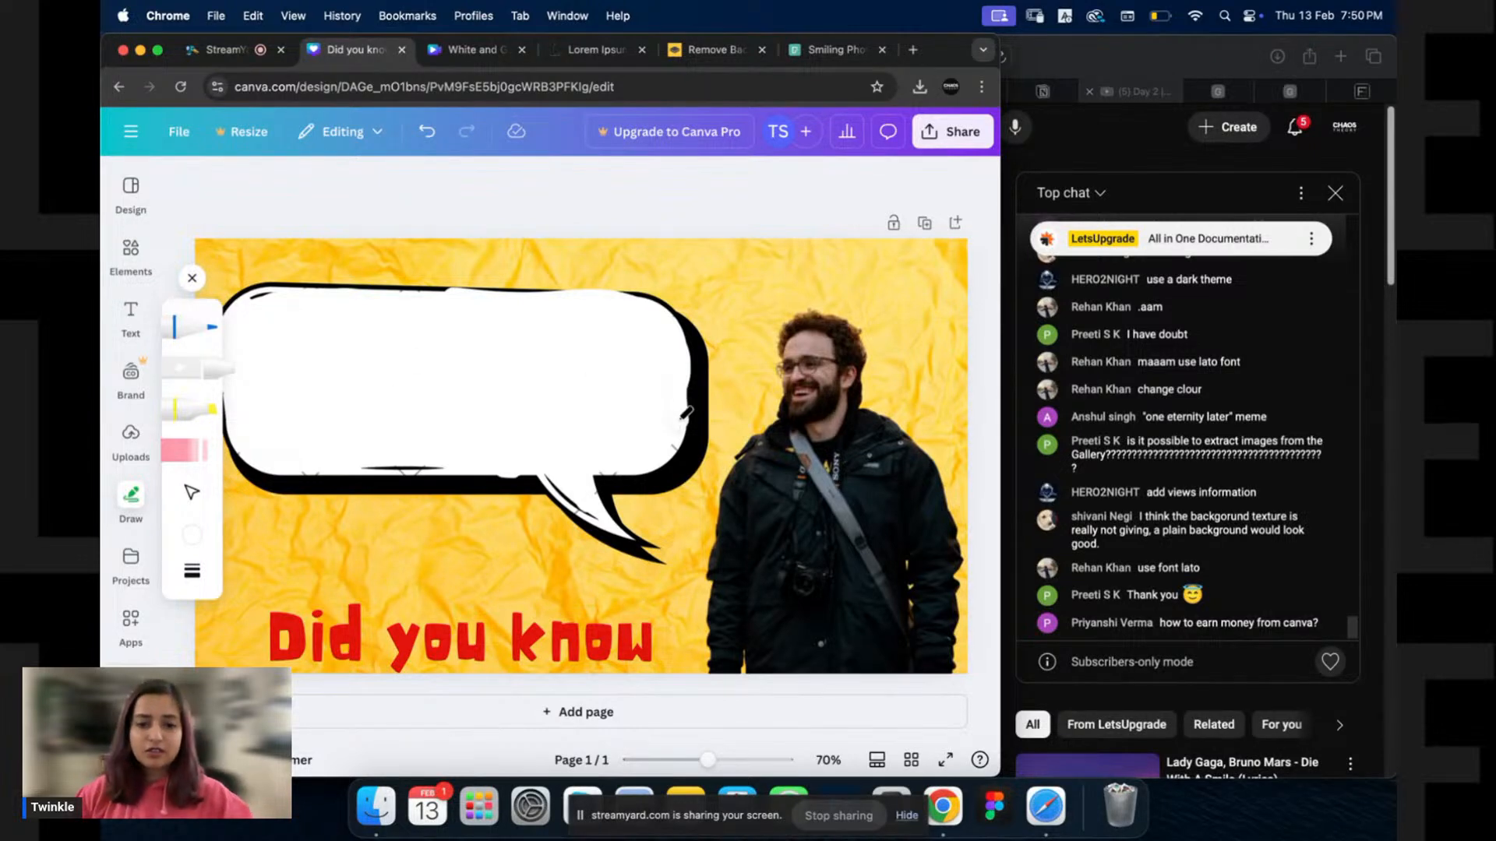
{"action": "left_click", "coordinate": [192, 278]}
Move the "Did you know about this?" heading into the speech bubble and bring it to the front.
{"action": "scroll", "coordinate": [641, 366], "scroll_direction": "down", "scroll_amount": 5}
{"action": "left_click", "coordinate": [501, 560]}
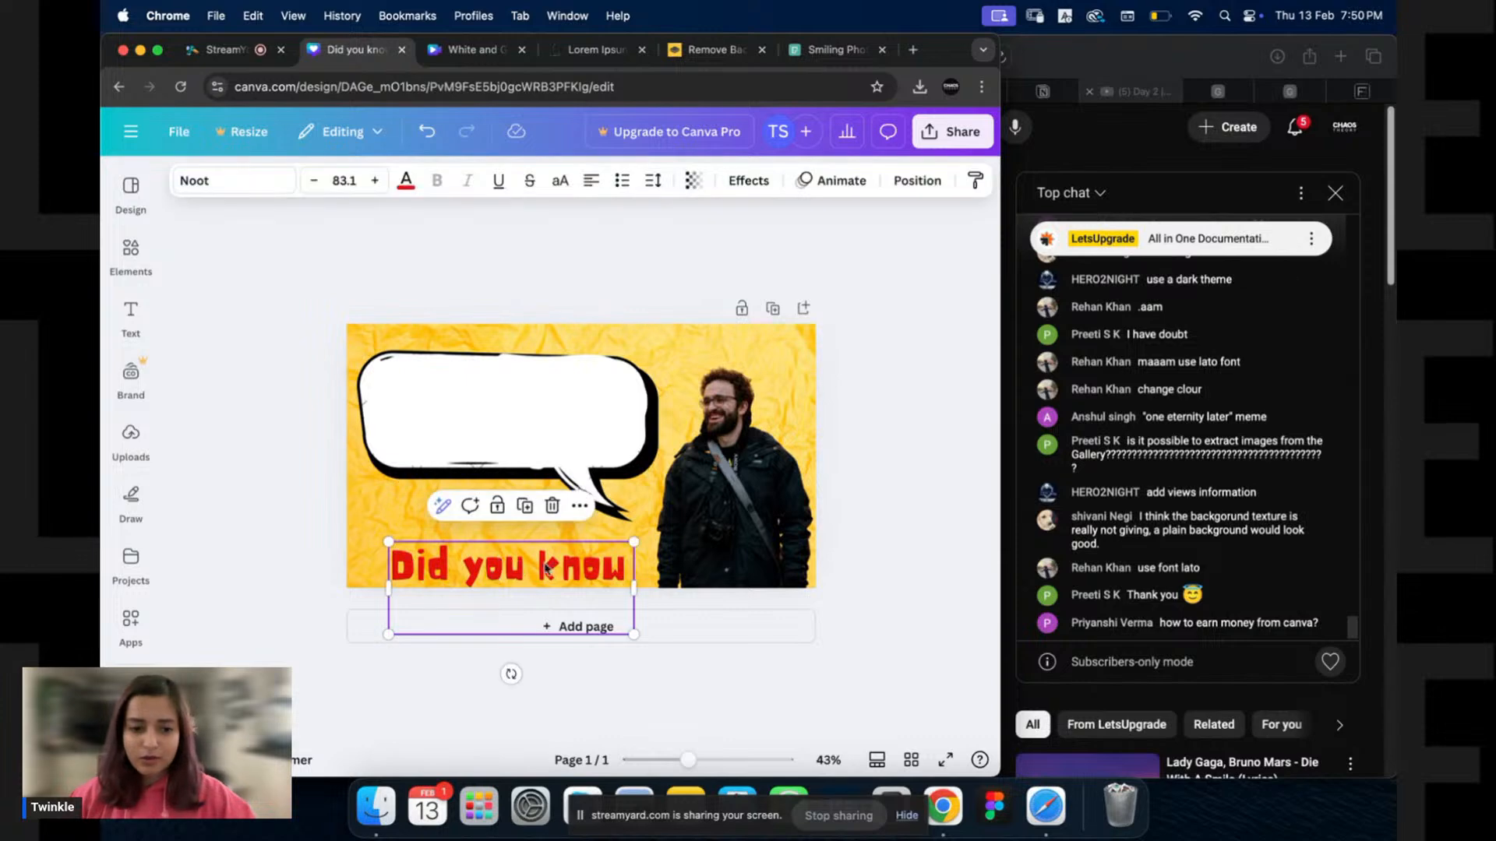
{"action": "left_click_drag", "start_coordinate": [501, 559], "coordinate": [527, 401]}
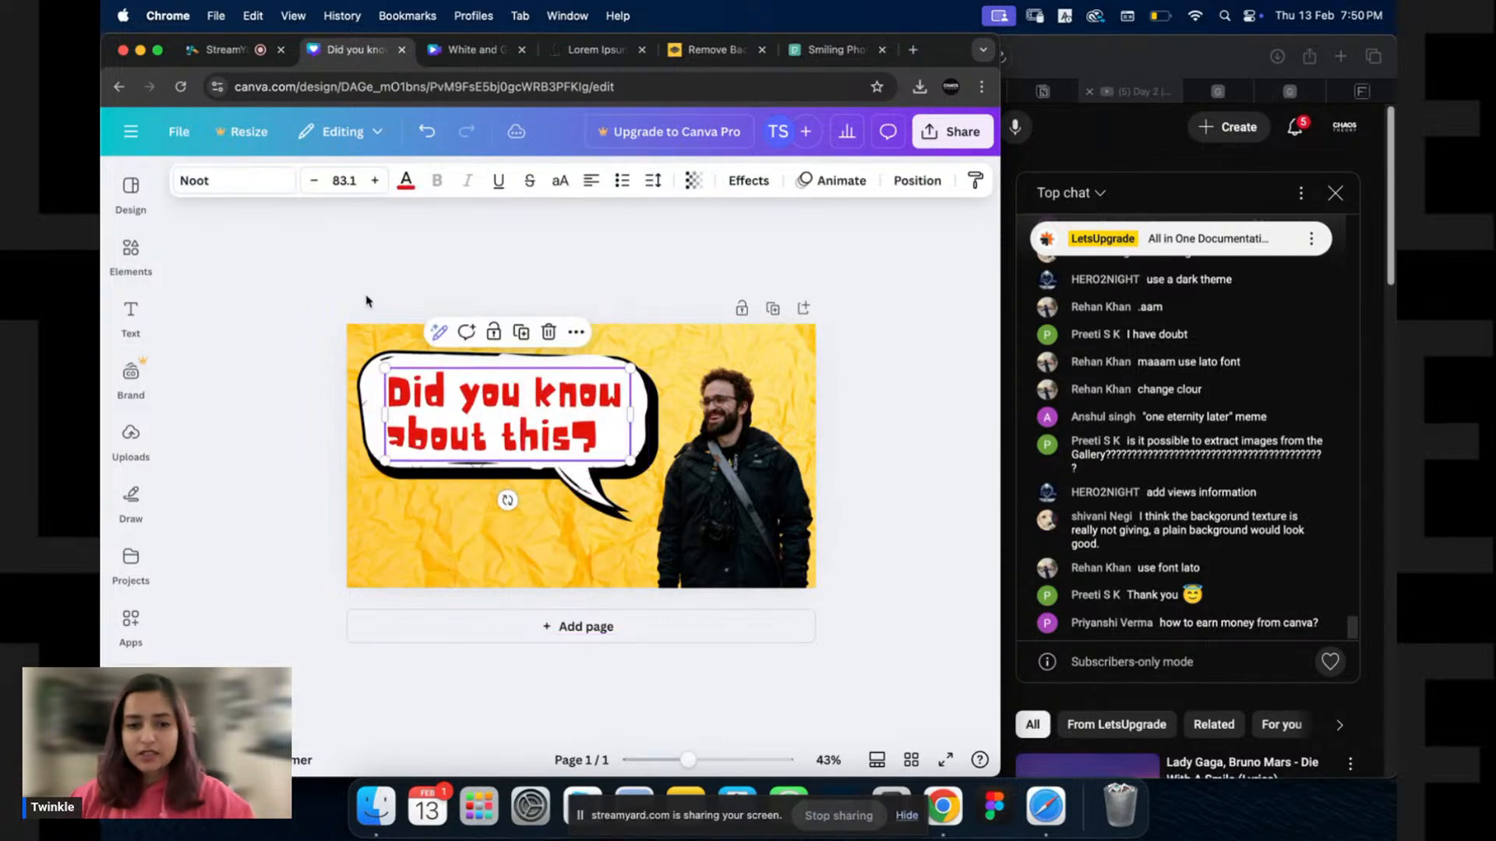
{"action": "right_click", "coordinate": [502, 414]}
{"action": "mouse_move", "coordinate": [658, 485]}
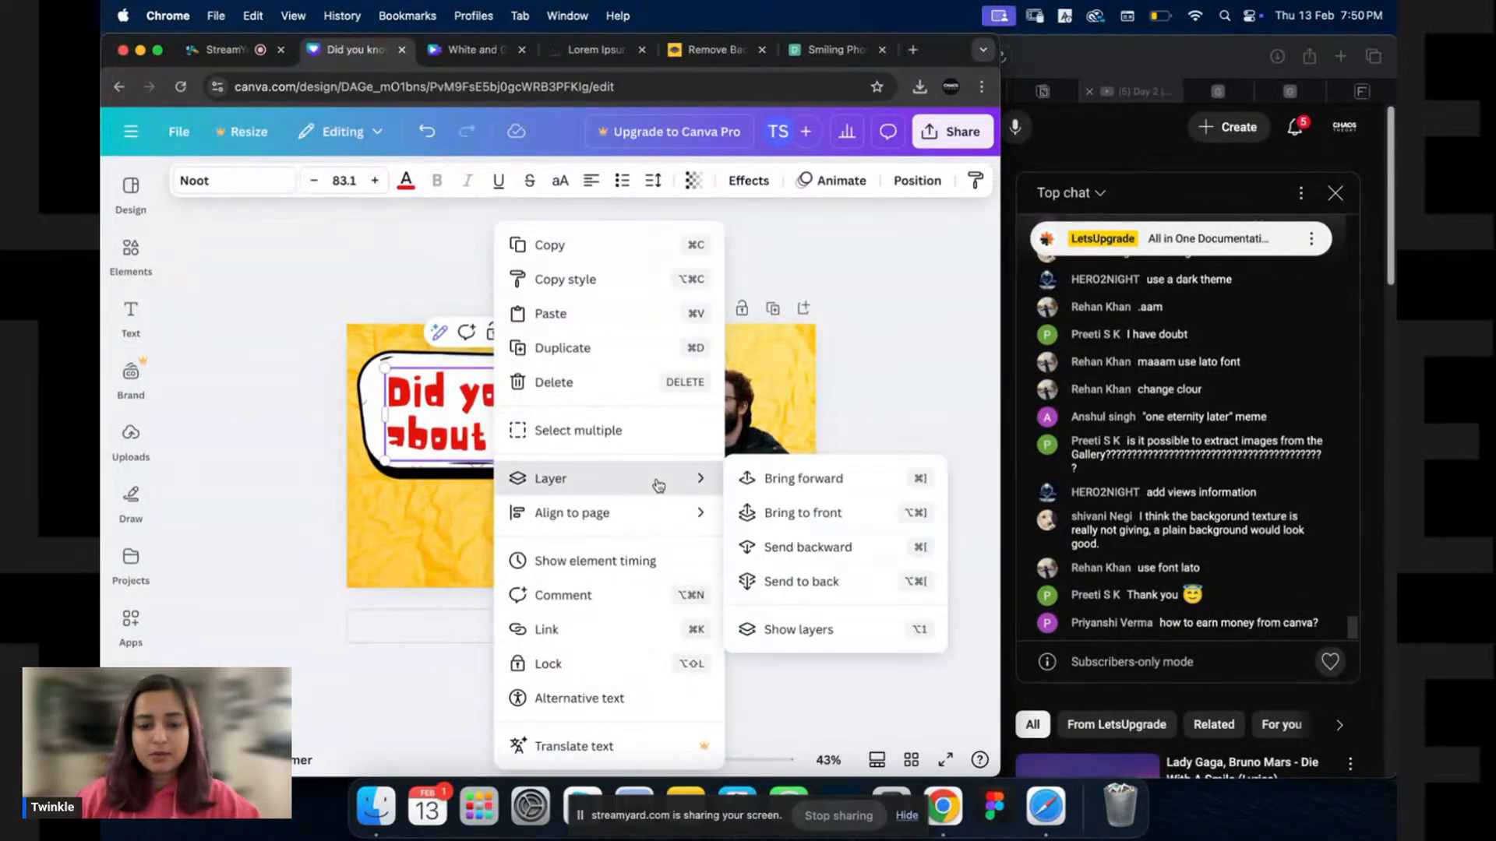
{"action": "left_click", "coordinate": [789, 511]}
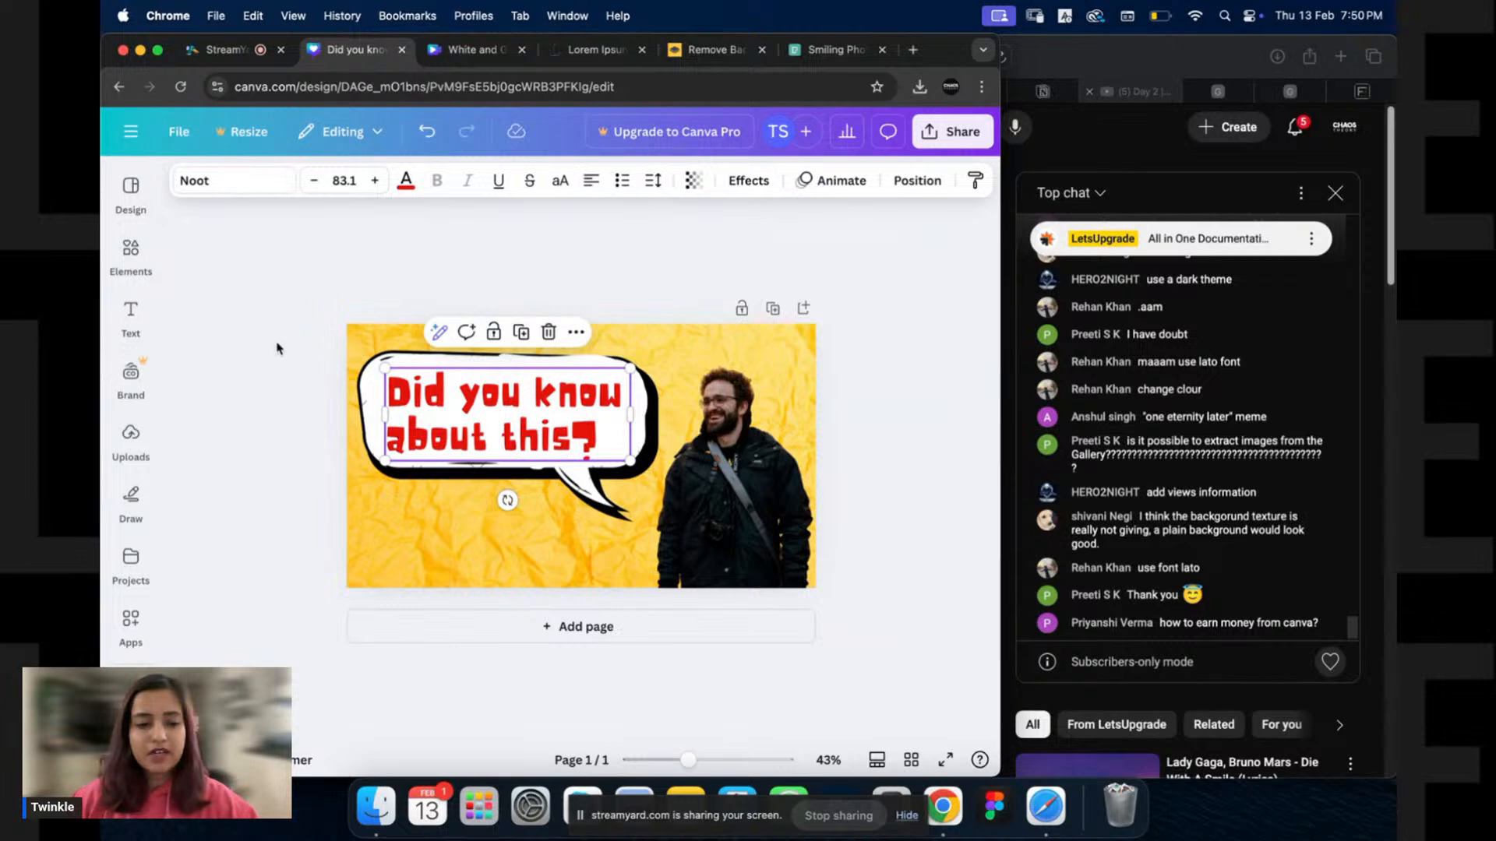
Select all the elements on the page together with the yellow paper background and group them.
{"action": "left_click_drag", "start_coordinate": [278, 327], "coordinate": [822, 594]}
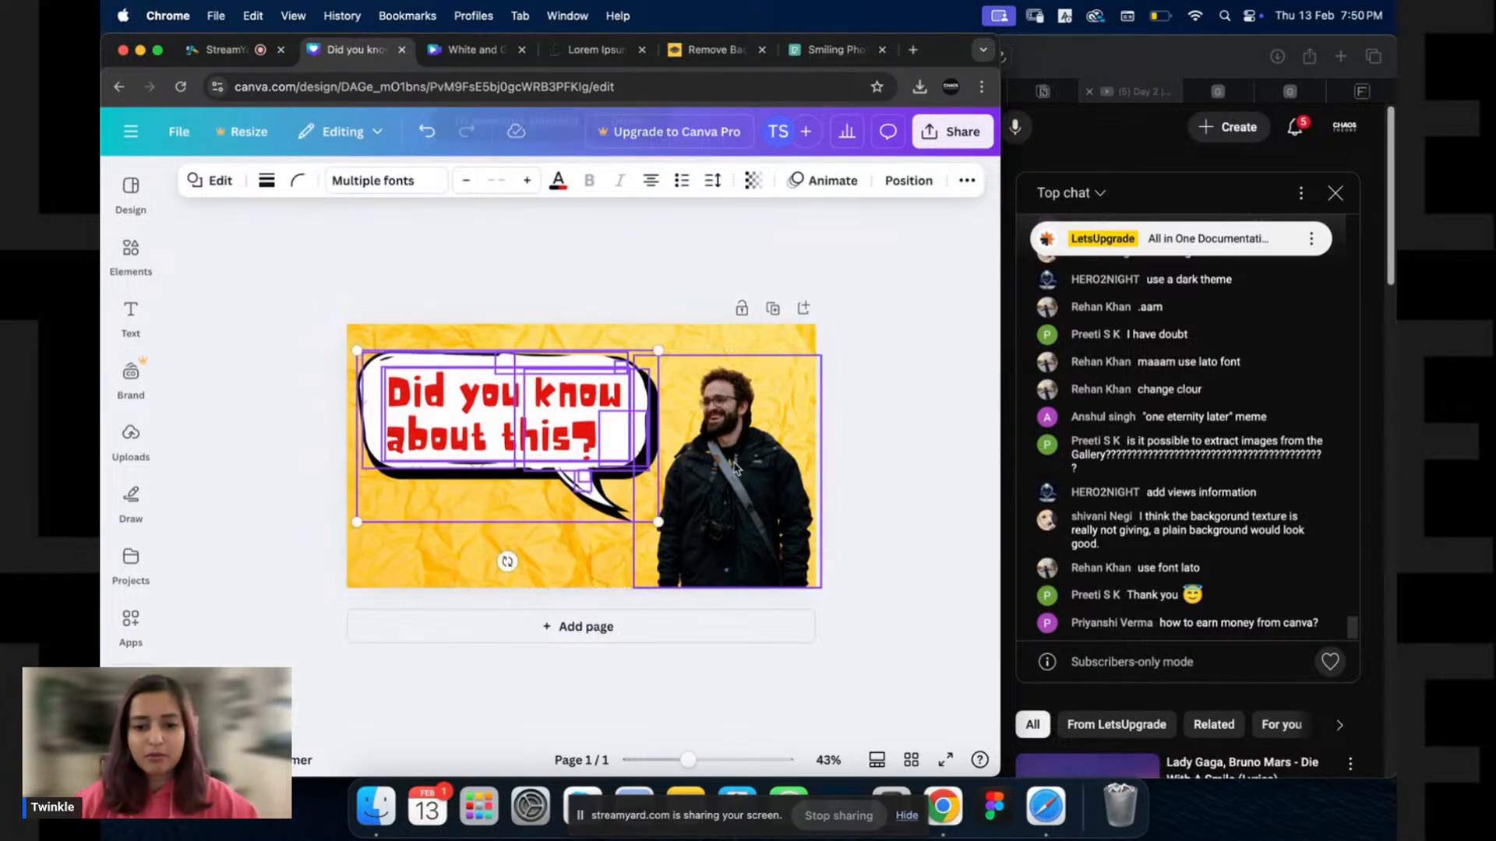
{"action": "left_click", "coordinate": [578, 561], "text": "shift"}
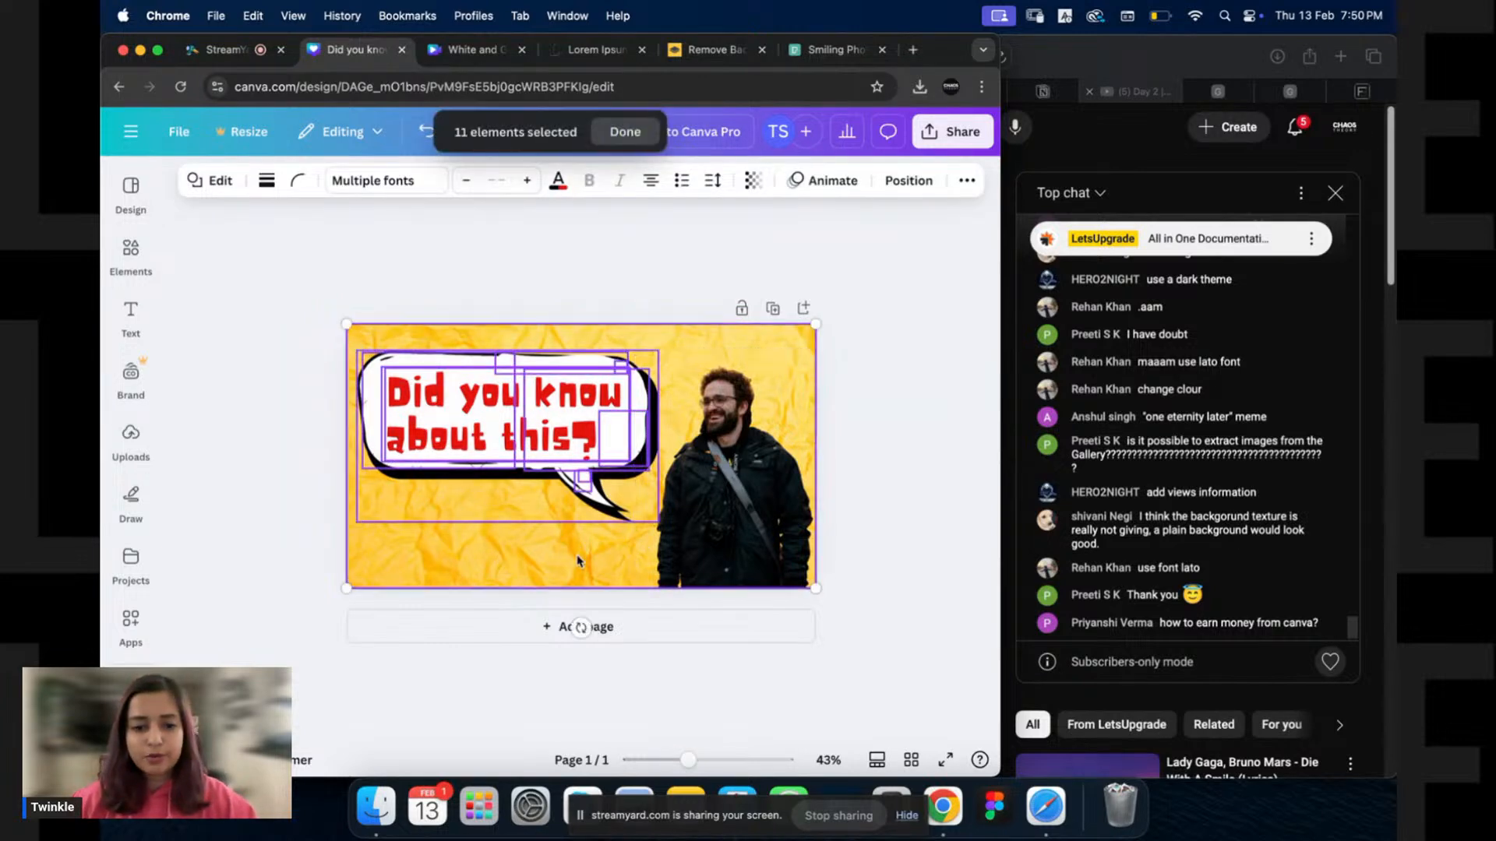
{"action": "key", "text": "super+g"}
{"action": "left_click", "coordinate": [287, 428]}
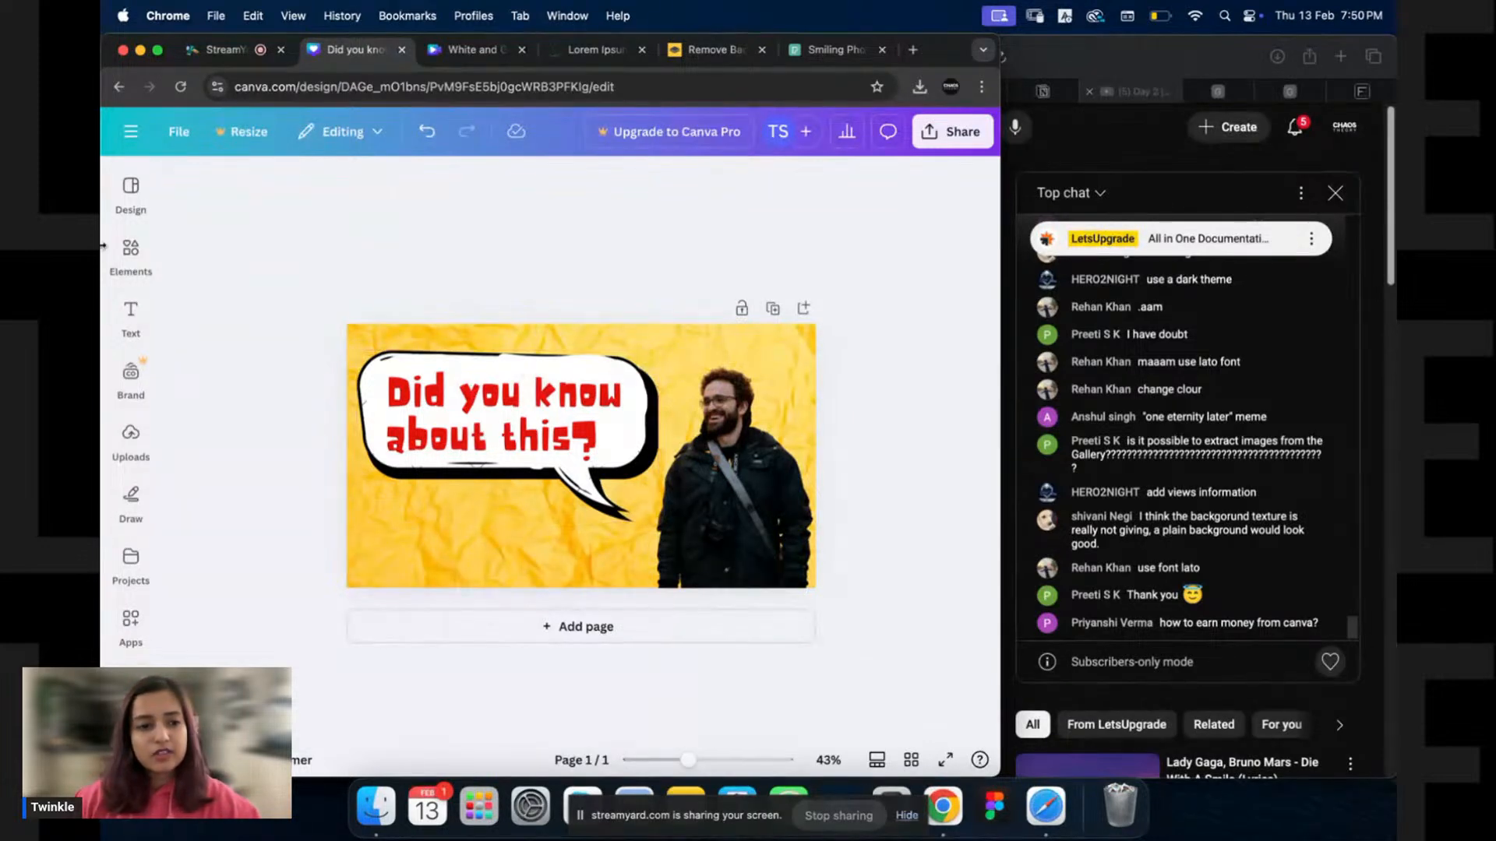
Search the elements library for "questions".
{"action": "left_click", "coordinate": [131, 249]}
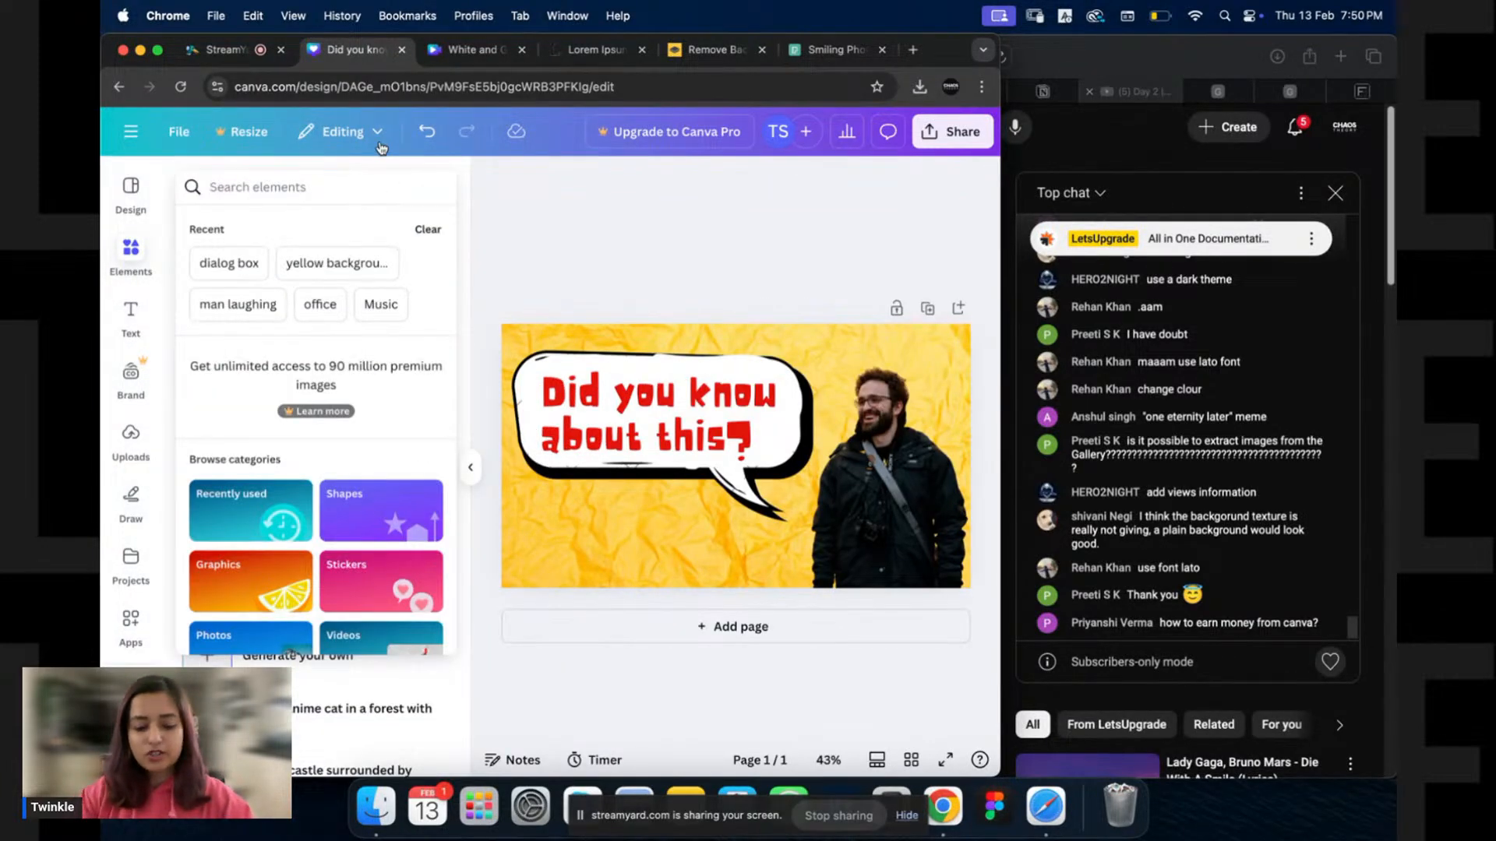
{"action": "type", "text": "ex"}
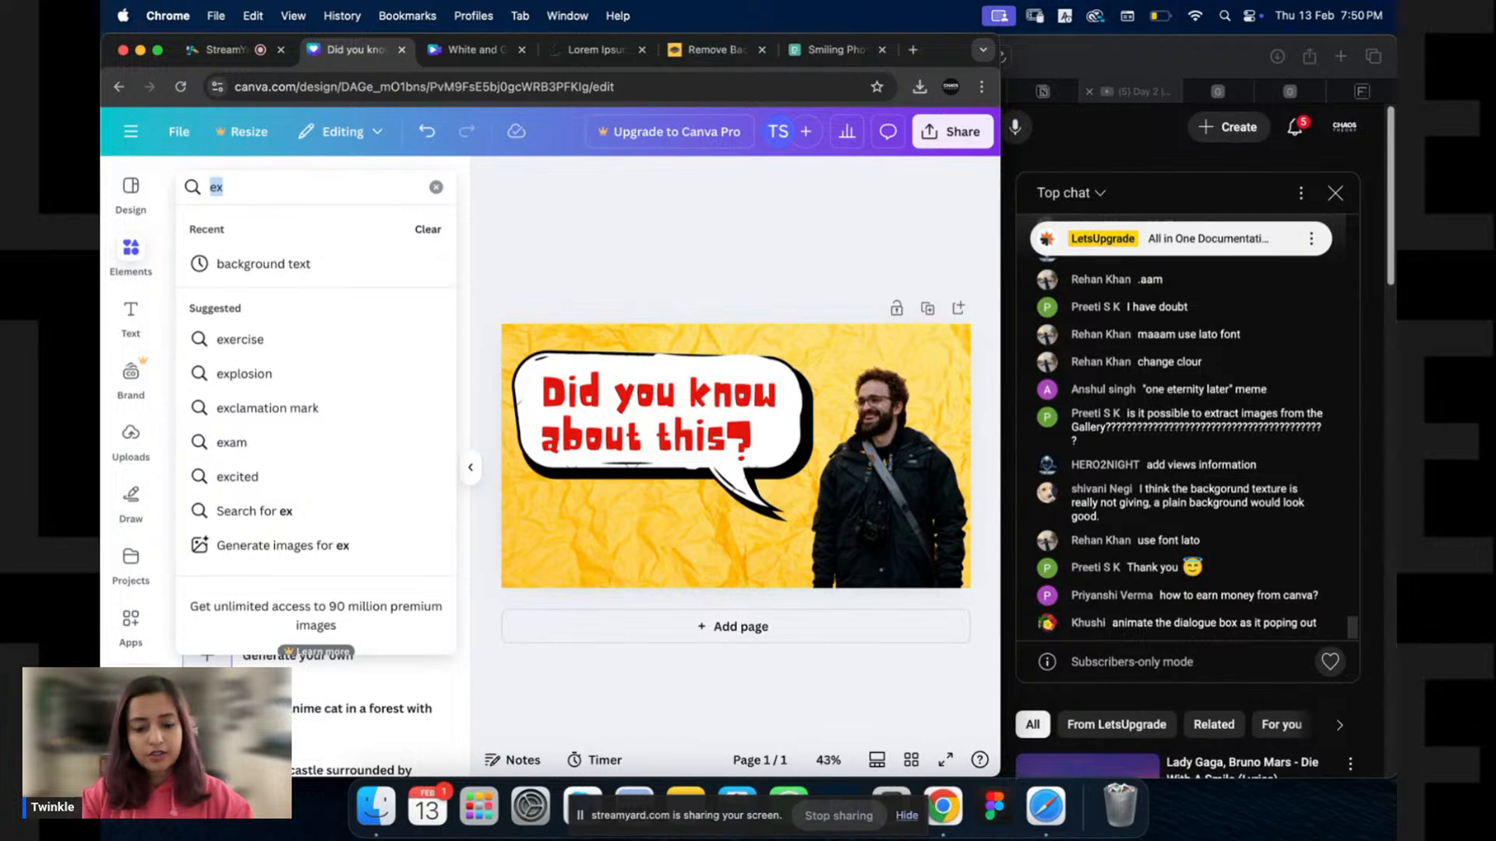
{"action": "key", "text": "BackSpace"}
{"action": "key", "text": "BackSpace"}
{"action": "type", "text": "question"}
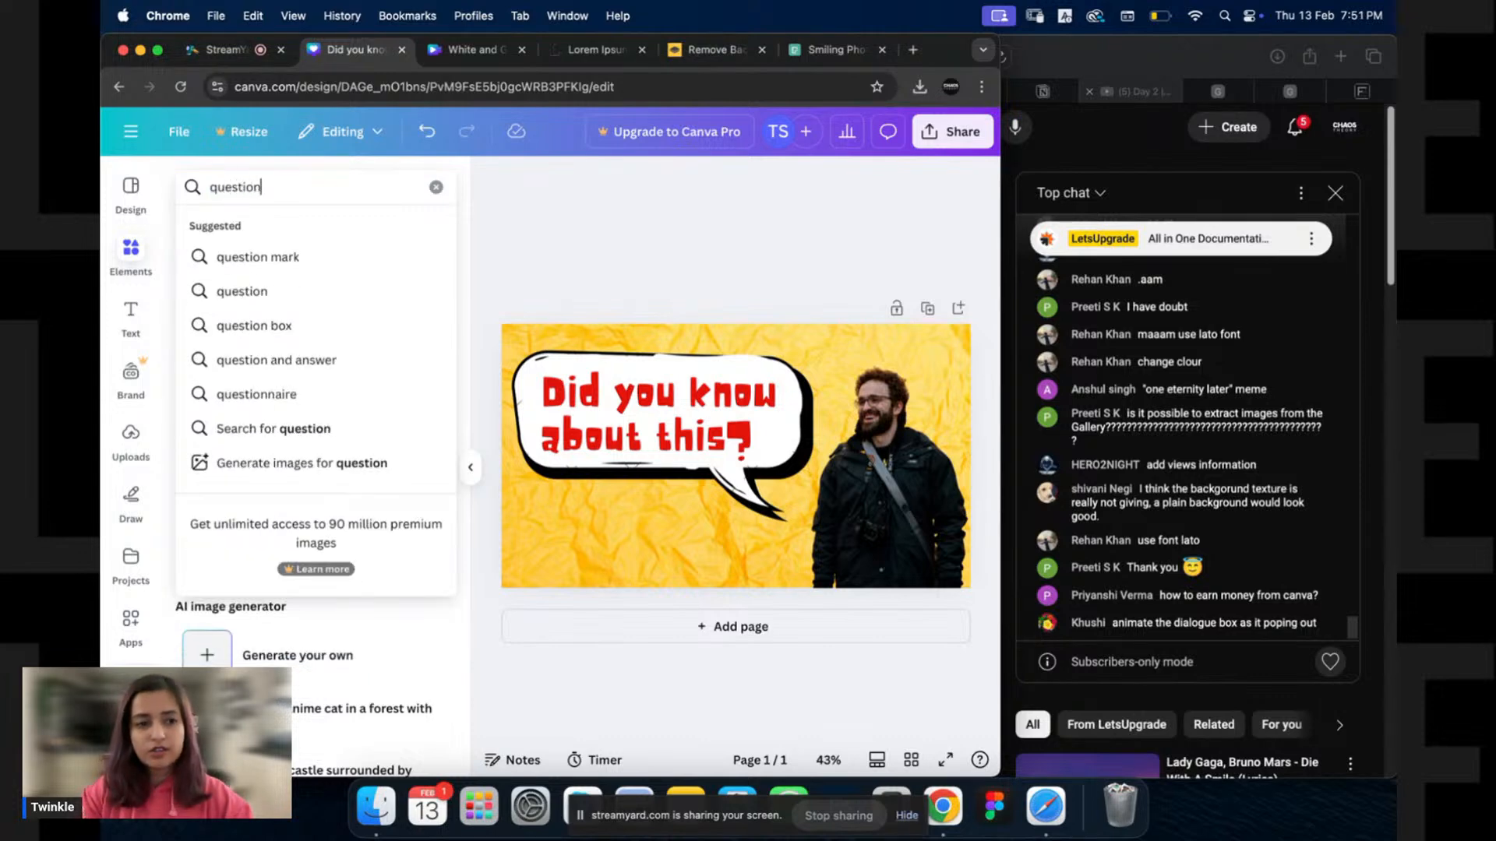
{"action": "type", "text": "s"}
{"action": "key", "text": "Return"}
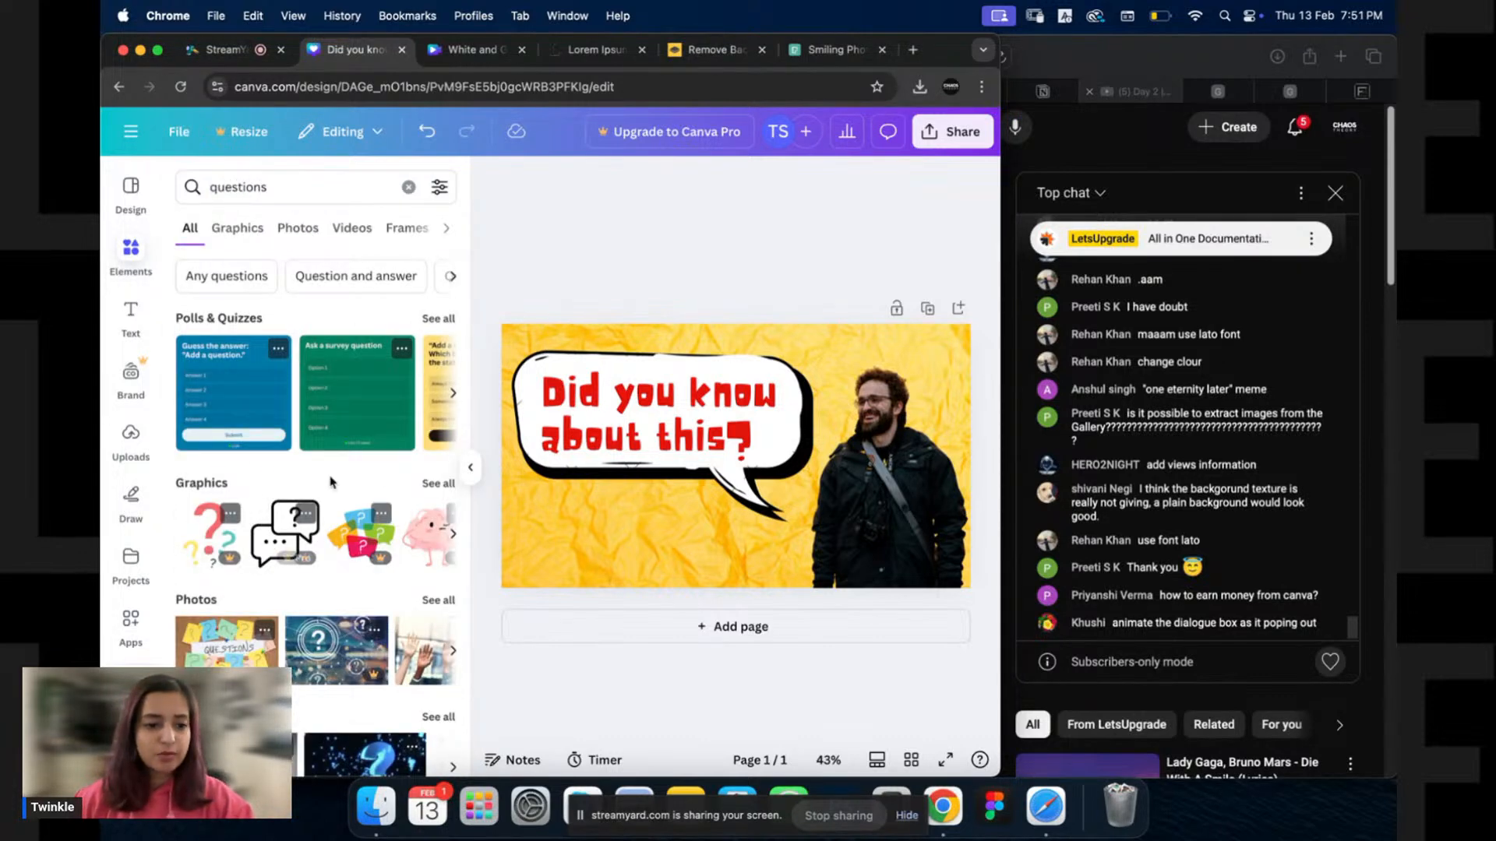
Add the graphic of scattered black question marks and resize it into the page's top-left corner, about half the page height.
{"action": "left_click", "coordinate": [438, 483]}
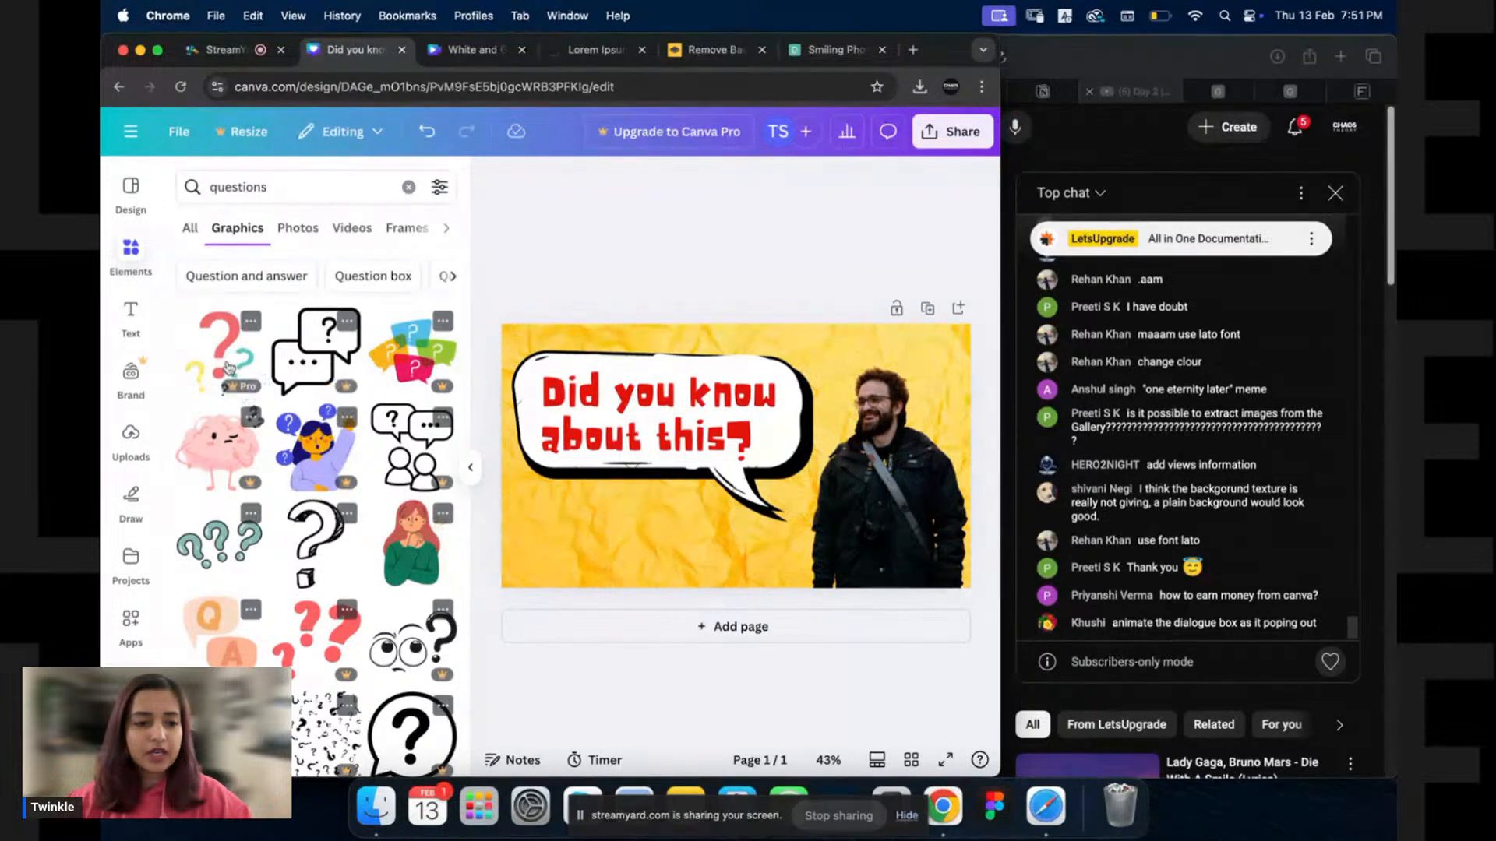
{"action": "scroll", "coordinate": [328, 545], "scroll_direction": "down", "scroll_amount": 2}
{"action": "left_click", "coordinate": [315, 623]}
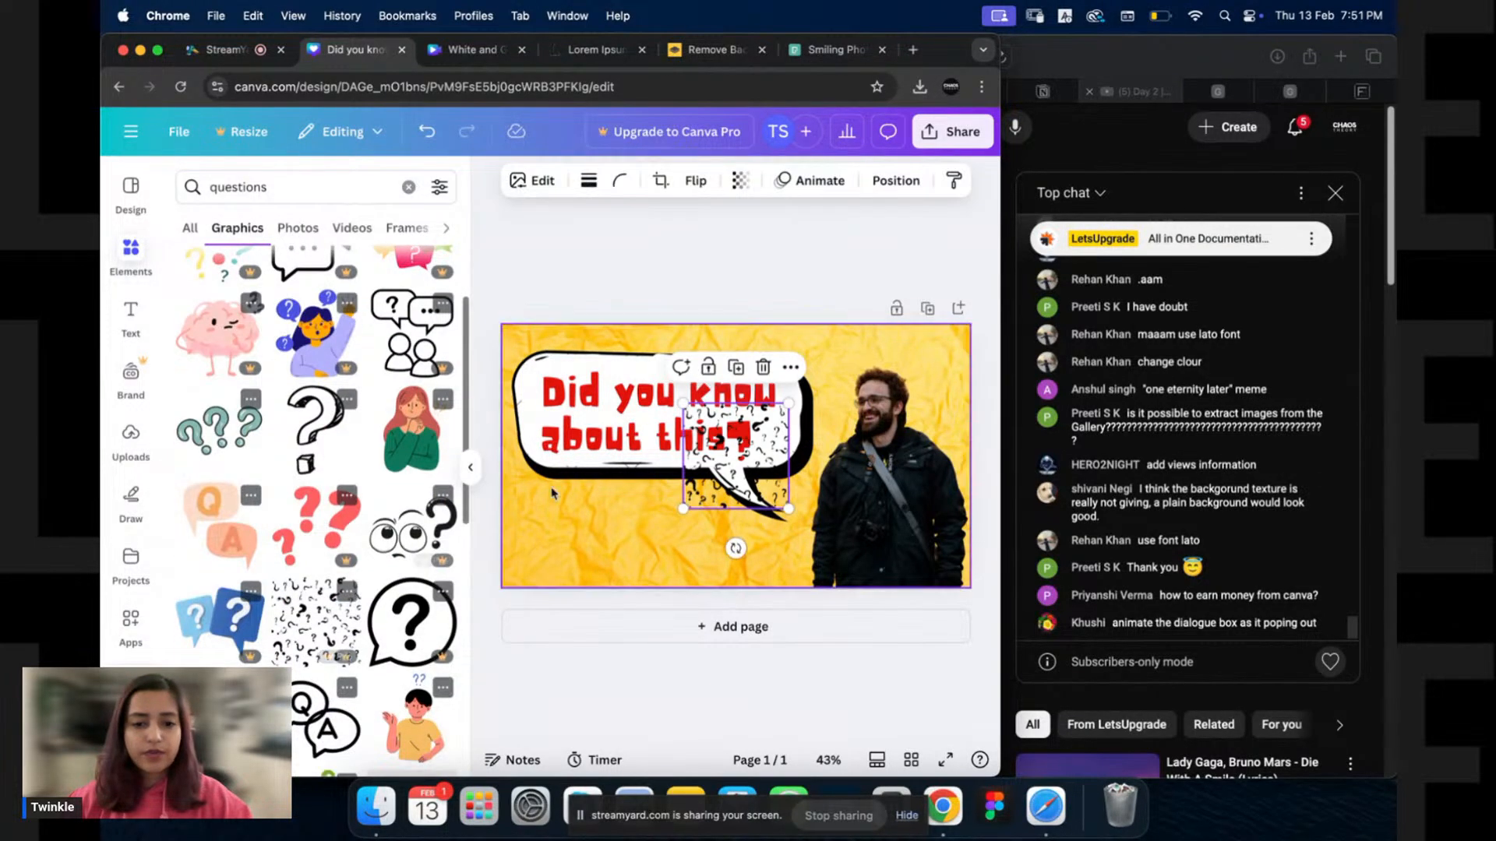
{"action": "mouse_move", "coordinate": [788, 509]}
{"action": "left_mouse_down"}
{"action": "mouse_move", "coordinate": [884, 574]}
{"action": "mouse_move", "coordinate": [833, 567]}
{"action": "mouse_move", "coordinate": [781, 501]}
{"action": "left_mouse_up"}
{"action": "left_click_drag", "start_coordinate": [710, 408], "coordinate": [606, 395]}
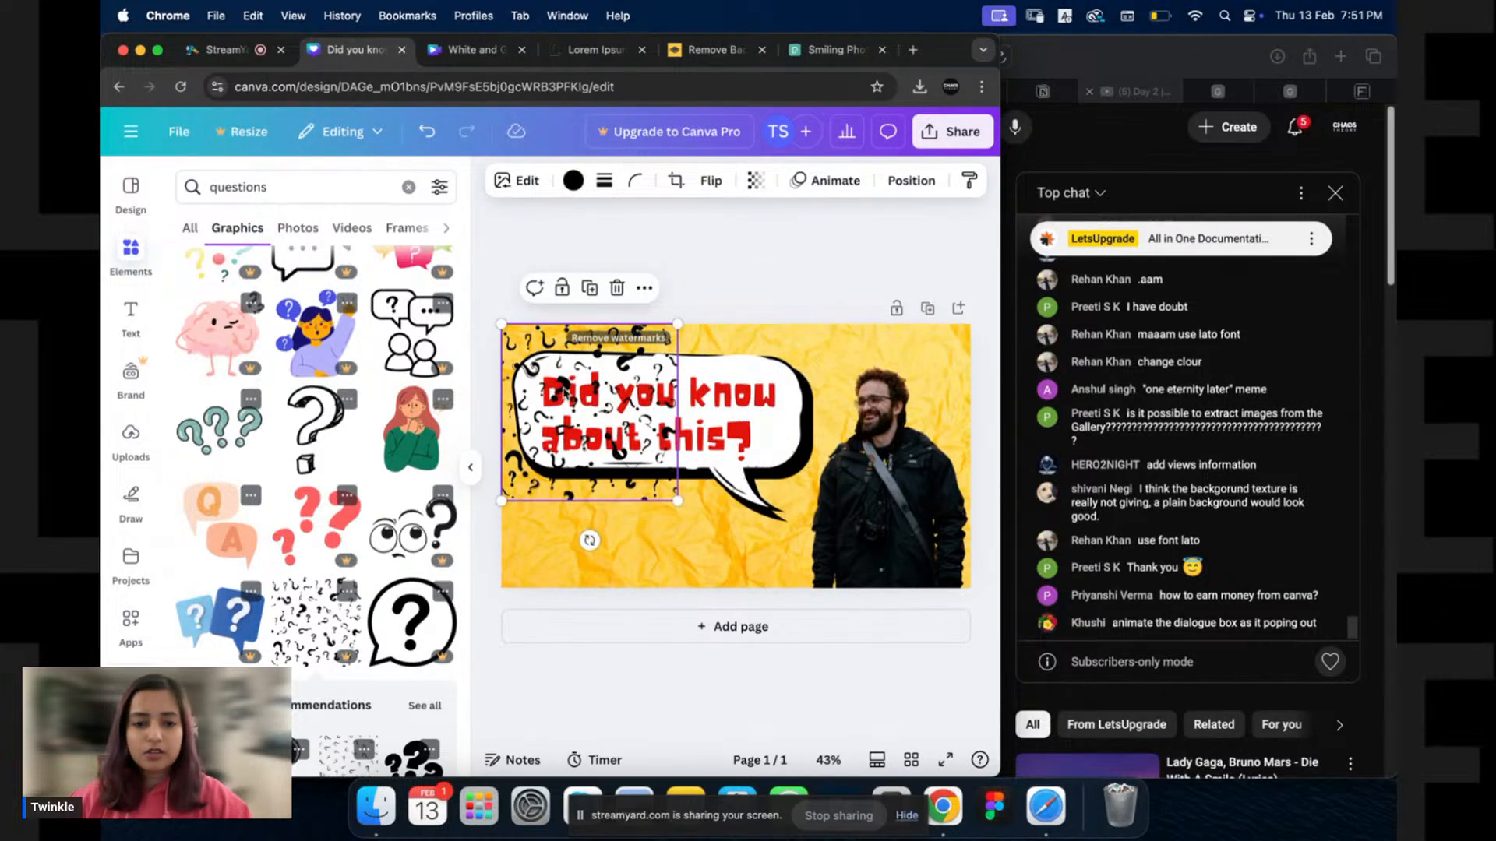
{"action": "left_click_drag", "start_coordinate": [678, 500], "coordinate": [624, 446]}
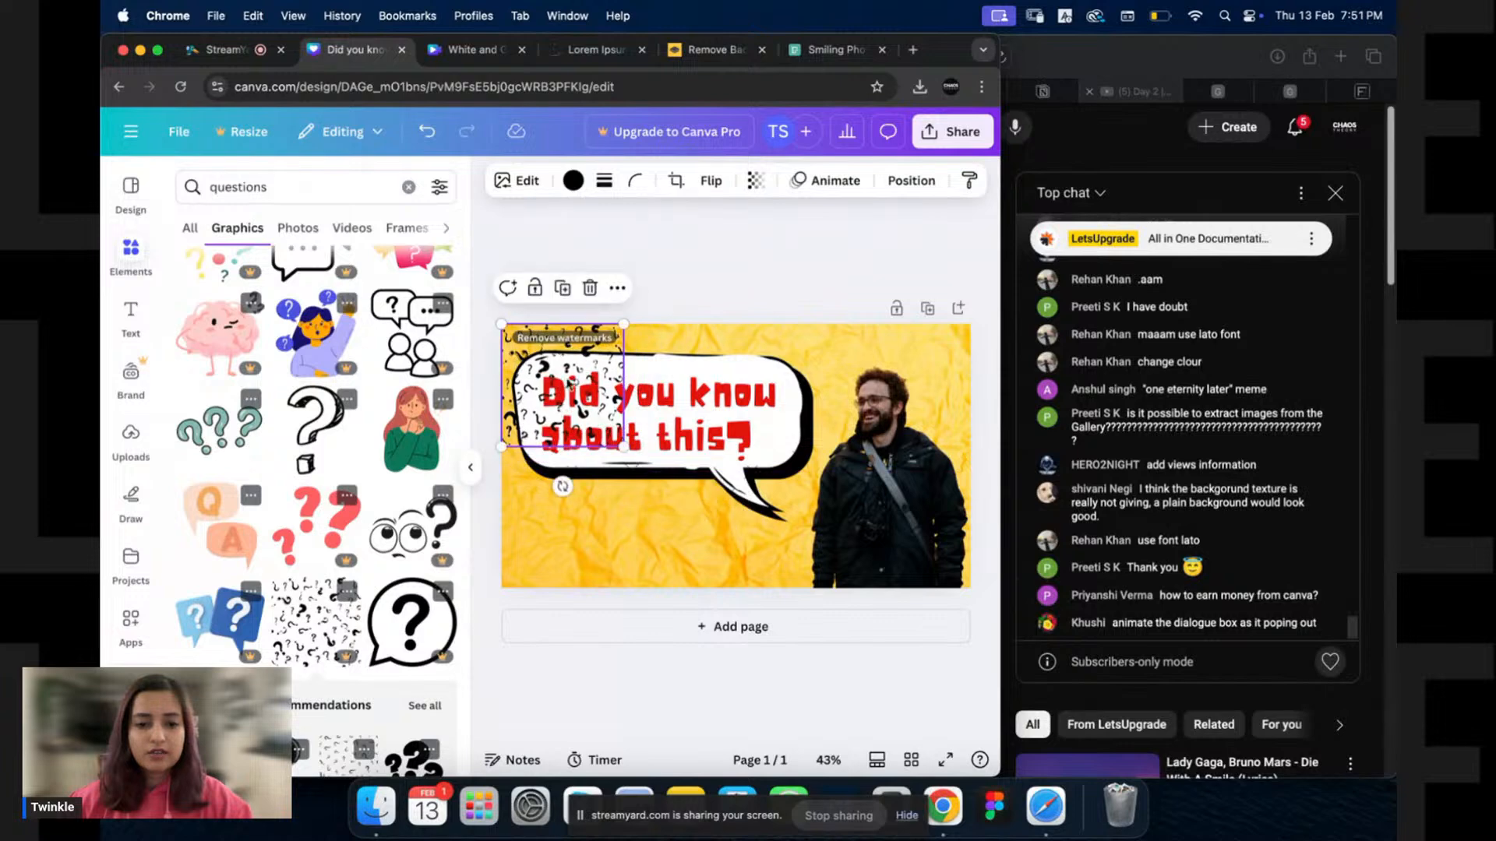
{"action": "mouse_move", "coordinate": [537, 415]}
{"action": "left_mouse_down"}
{"action": "mouse_move", "coordinate": [536, 533]}
{"action": "mouse_move", "coordinate": [534, 419]}
{"action": "left_mouse_up"}
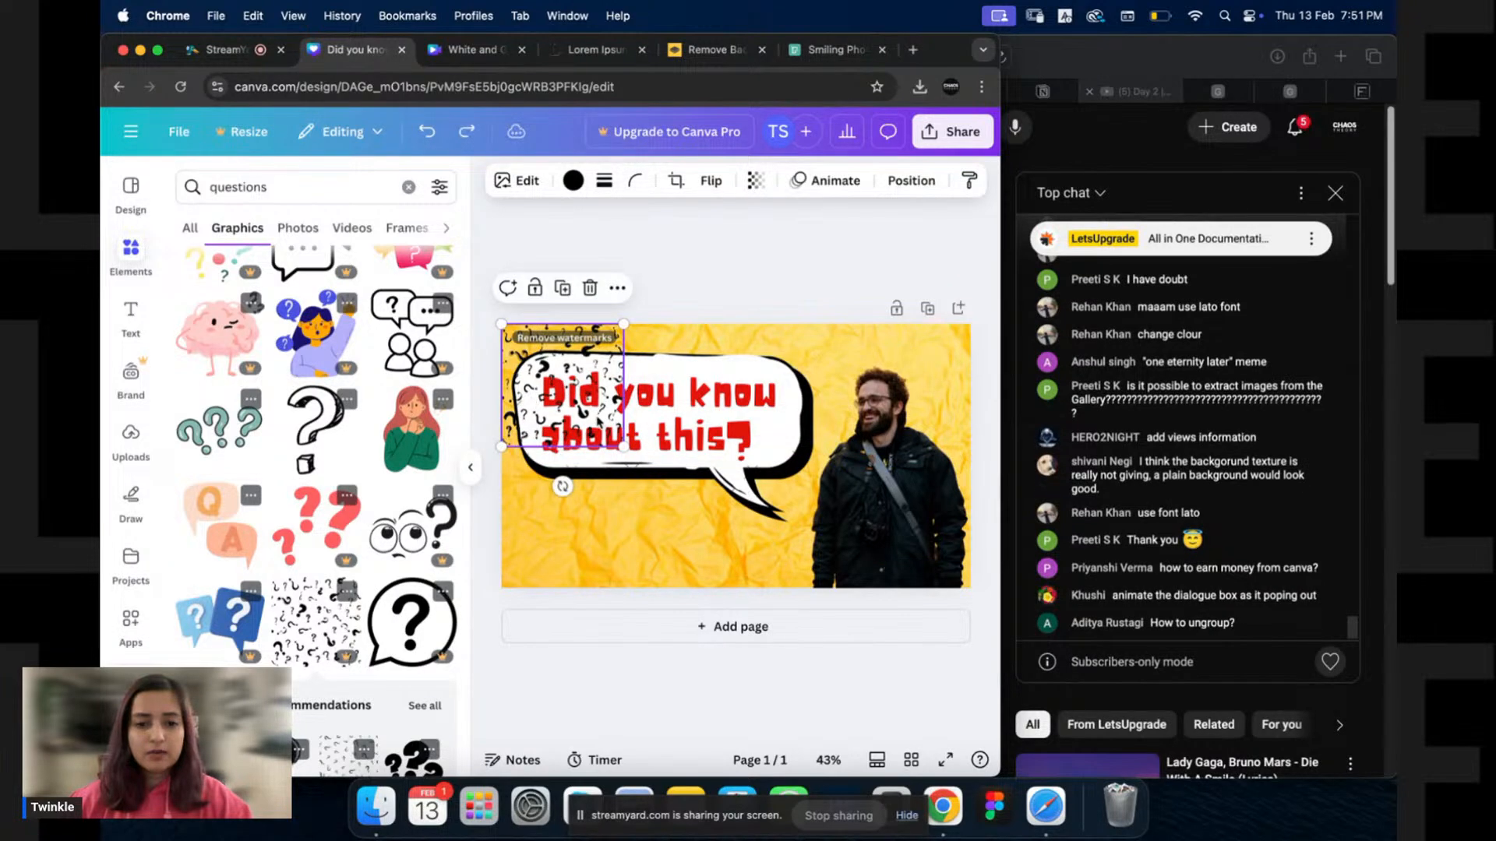
{"action": "left_click_drag", "start_coordinate": [622, 445], "coordinate": [640, 465]}
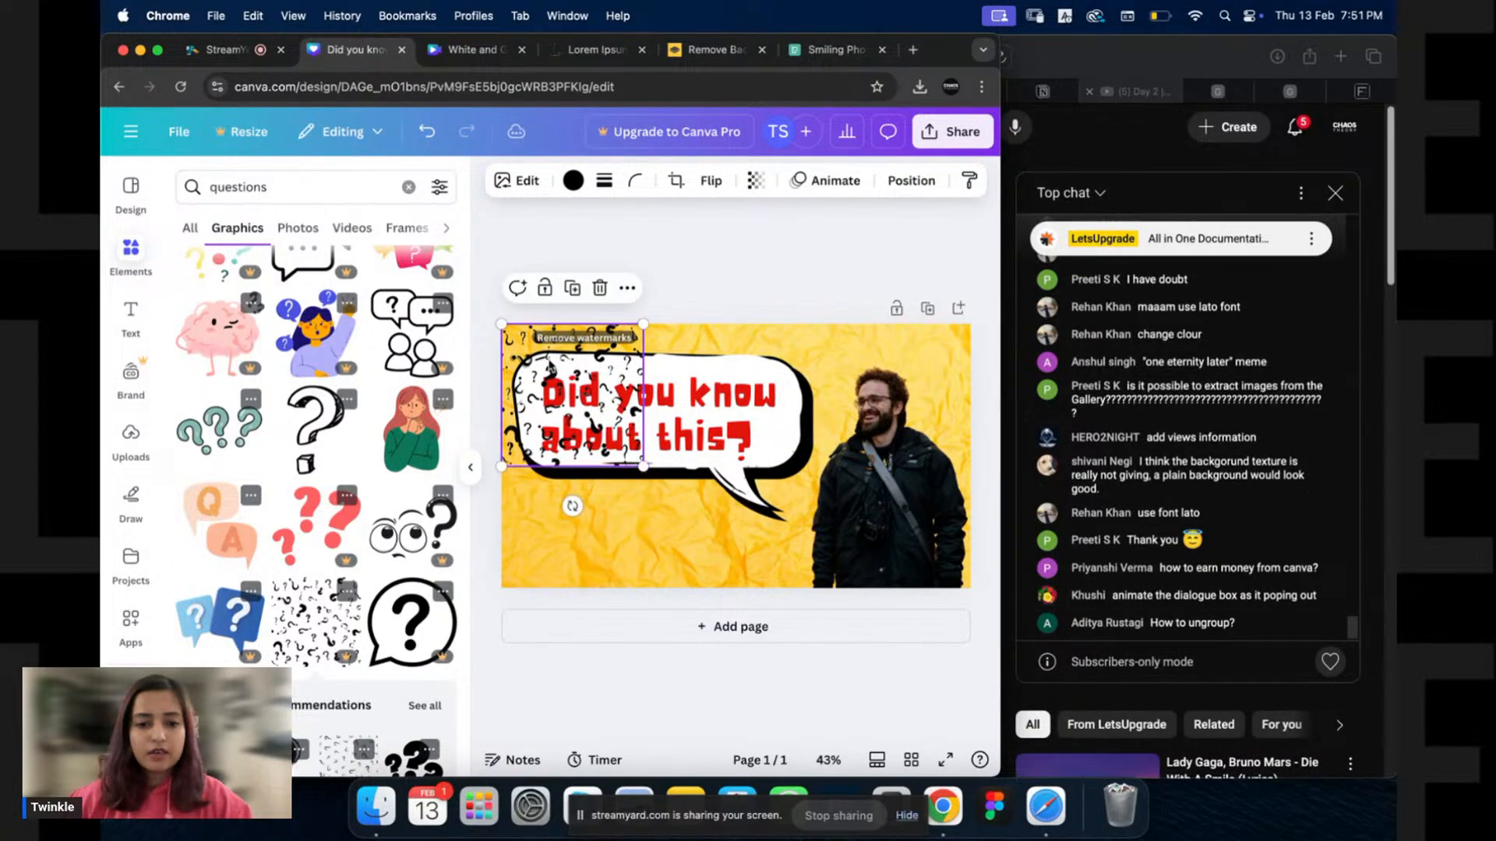
Duplicate the question-mark pattern directly below itself and repeat the stacked pair across the page in three columns.
{"action": "left_click_drag", "start_coordinate": [548, 364], "coordinate": [548, 495]}
{"action": "left_click", "coordinate": [618, 387], "text": "shift"}
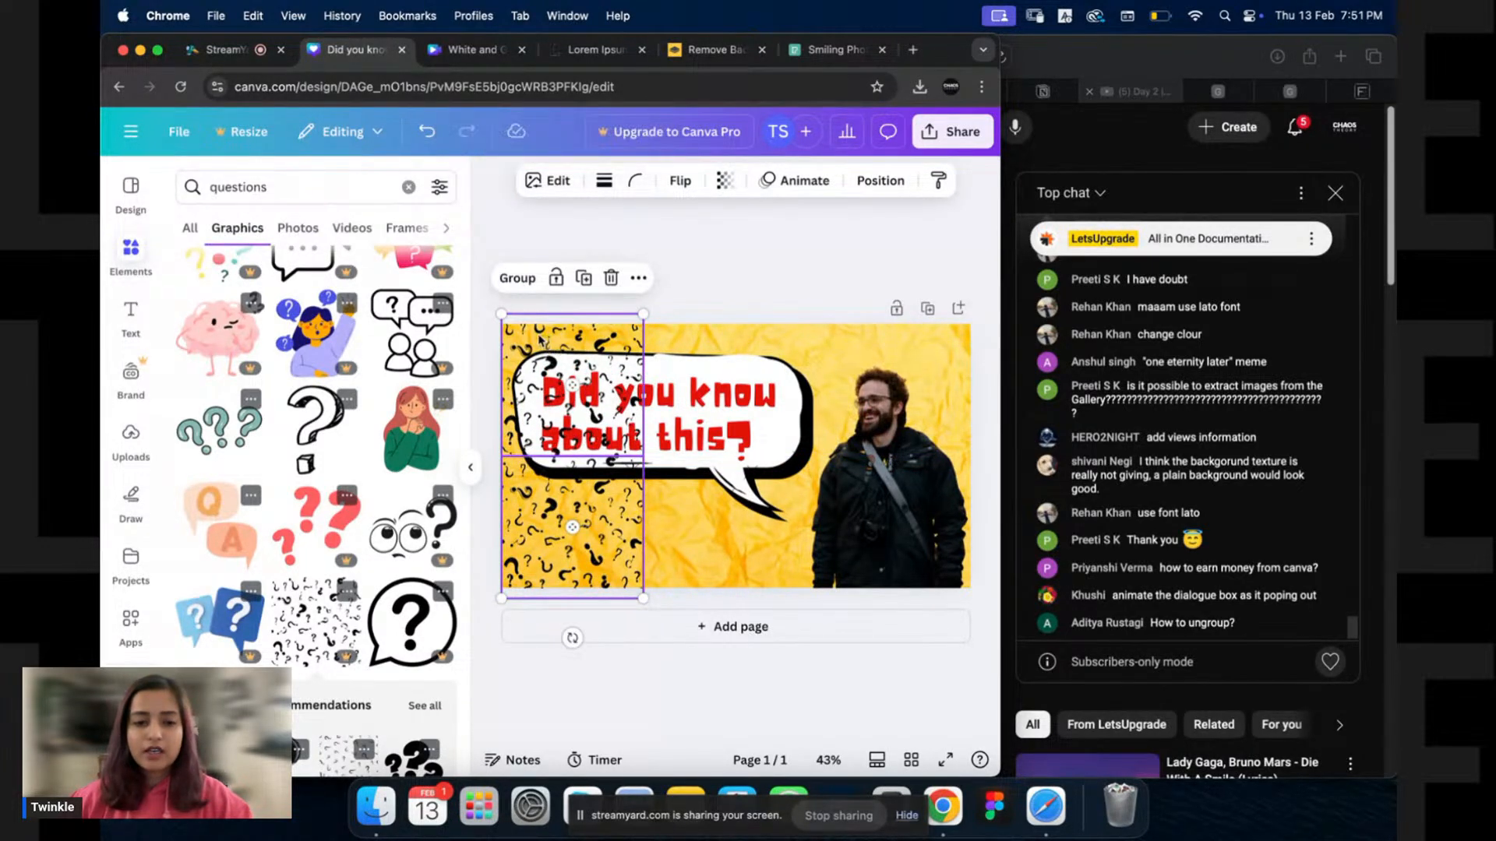
{"action": "left_click_drag", "start_coordinate": [546, 342], "coordinate": [874, 348]}
{"action": "left_click", "coordinate": [873, 347]}
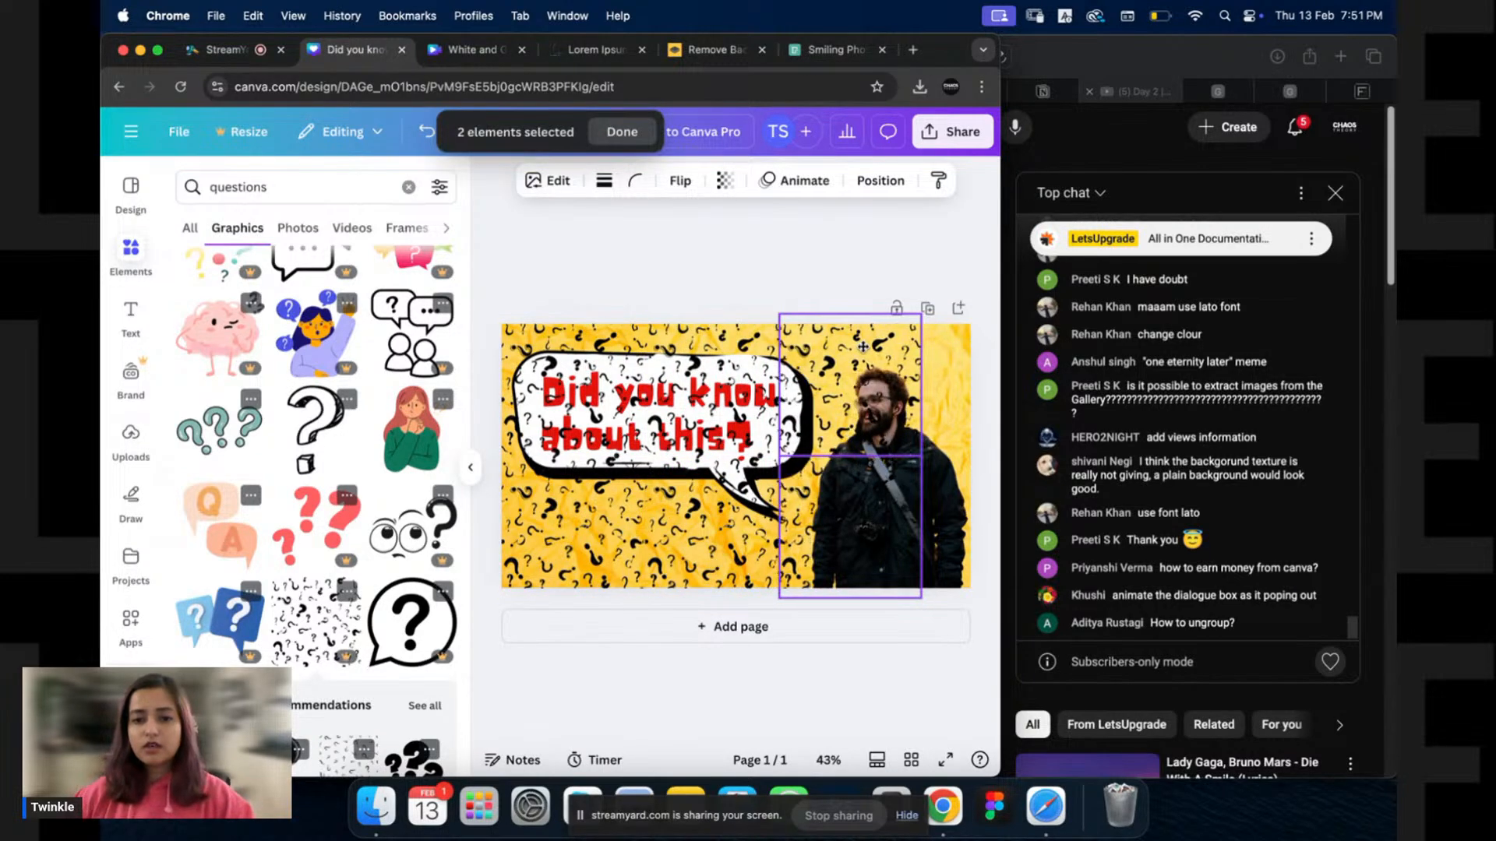
Undo the last repositioning of the question-mark pattern tiles.
{"action": "left_click", "coordinate": [709, 502]}
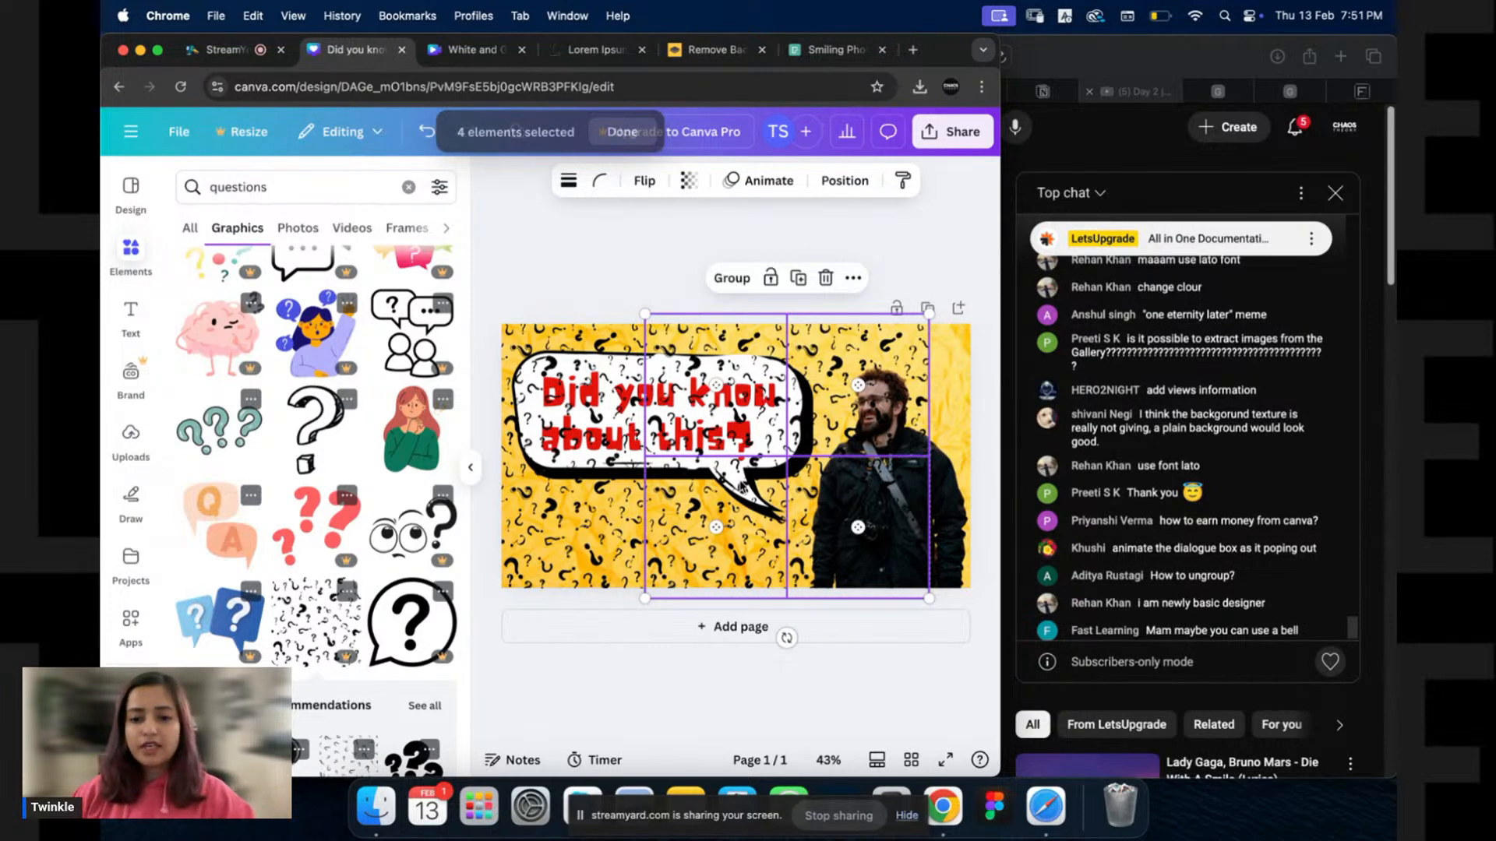
{"action": "key", "text": "super+z"}
{"action": "key", "text": "super+z"}
{"action": "key", "text": "super+z"}
{"action": "key", "text": "super+z"}
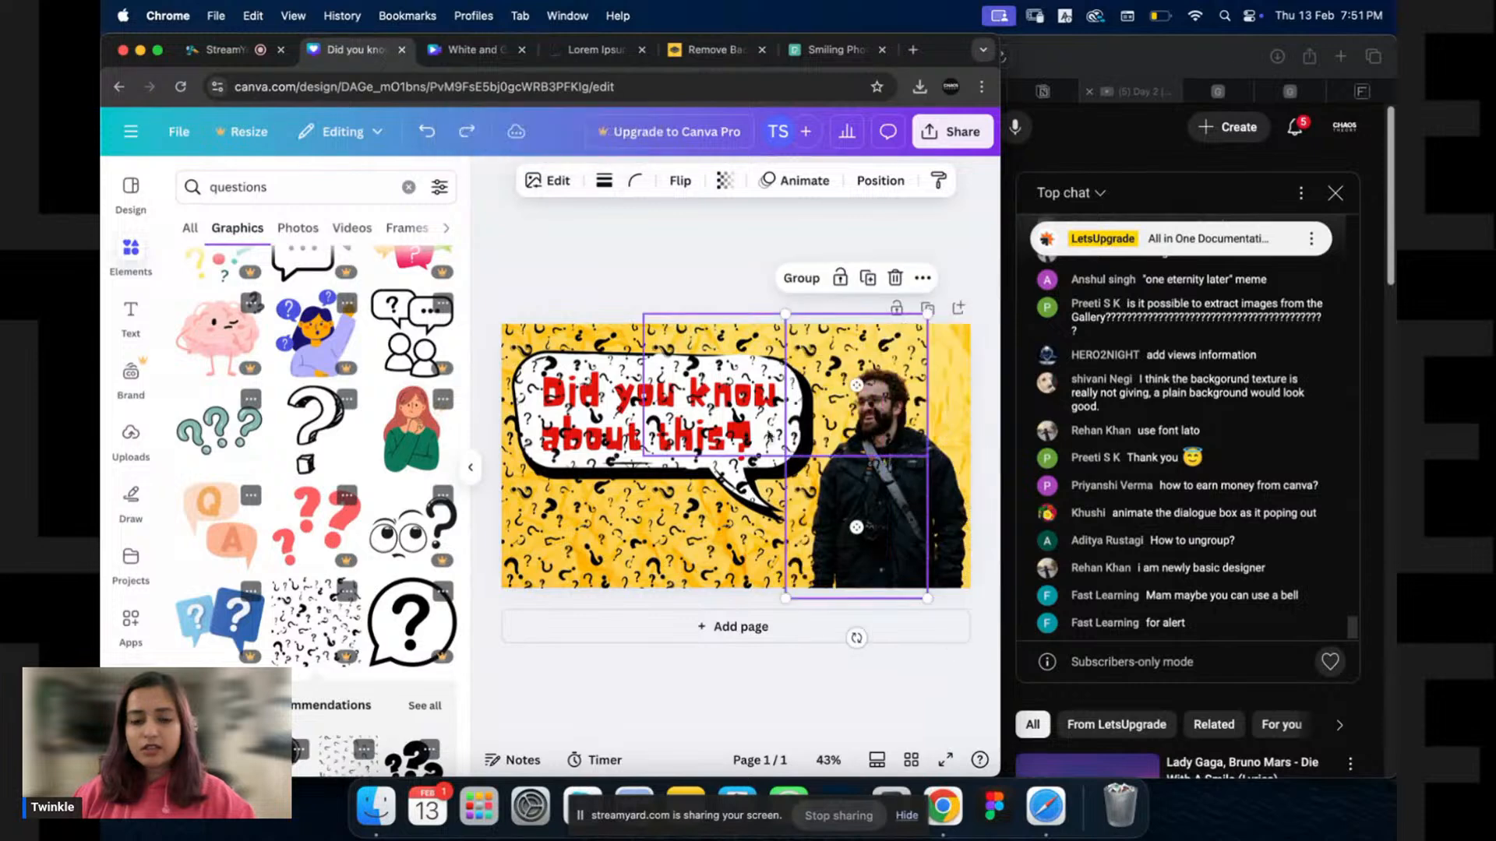
Enlarge all six question-mark tiles to cover the whole page and group them behind the speech bubble and the man.
{"action": "left_click", "coordinate": [701, 524], "text": "shift"}
{"action": "left_click", "coordinate": [592, 543], "text": "shift"}
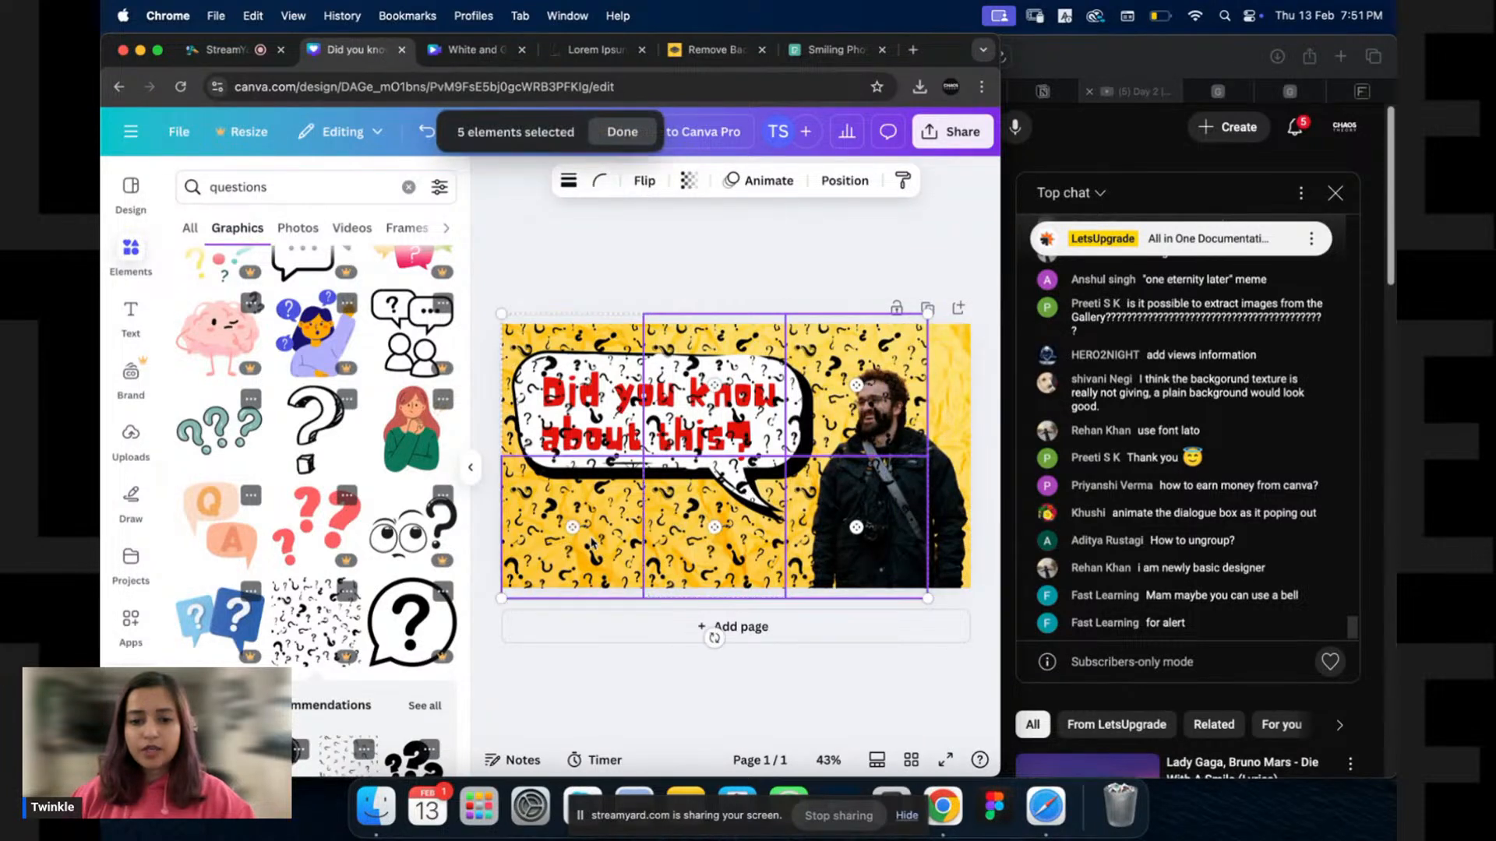
{"action": "left_click", "coordinate": [569, 401], "text": "shift"}
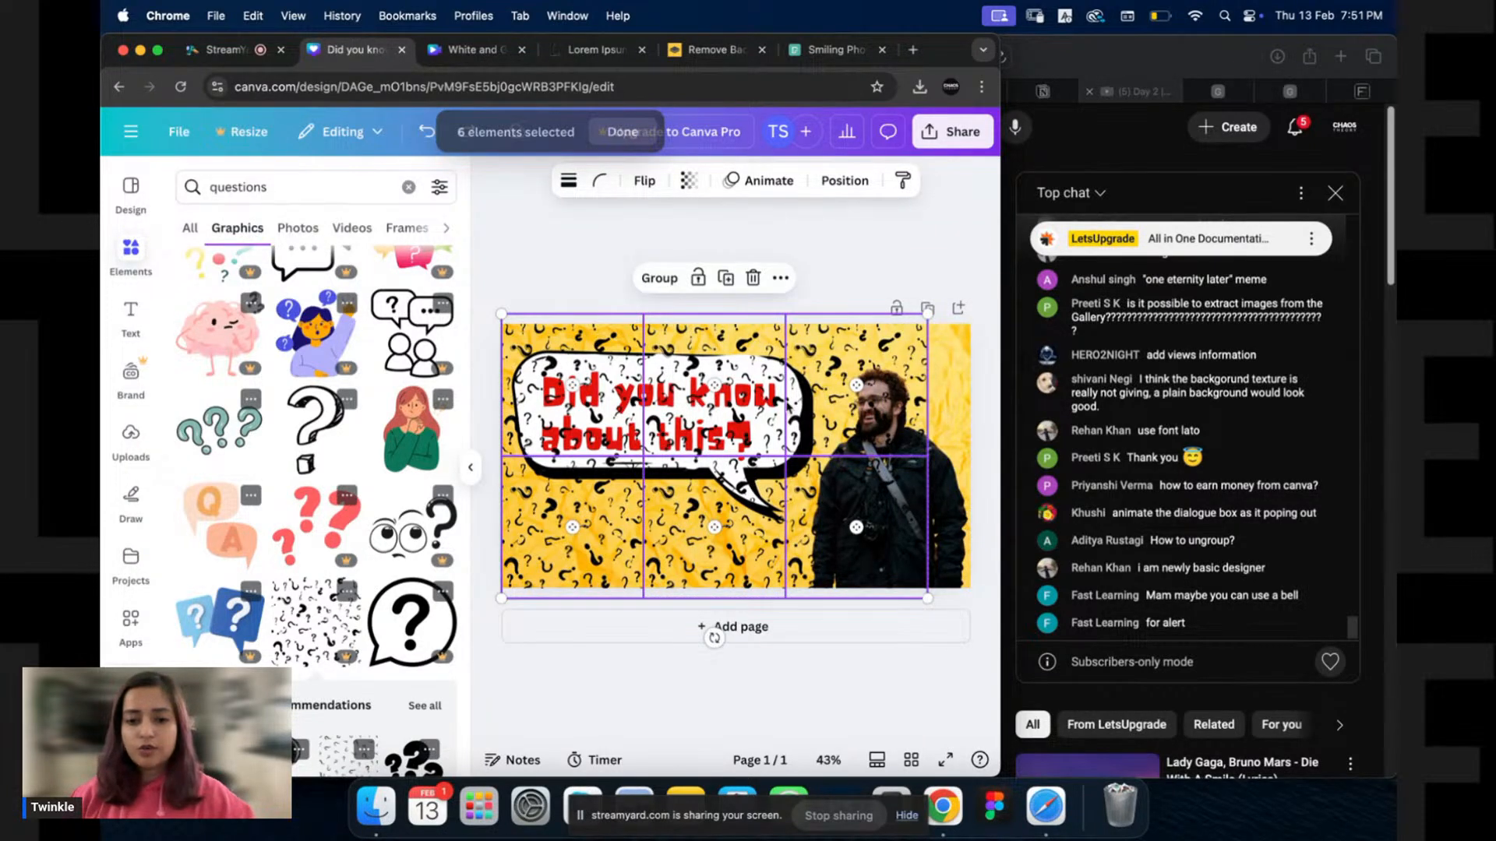
{"action": "scroll", "coordinate": [788, 407], "scroll_direction": "down", "scroll_amount": 3}
{"action": "left_click_drag", "start_coordinate": [877, 352], "coordinate": [966, 293]}
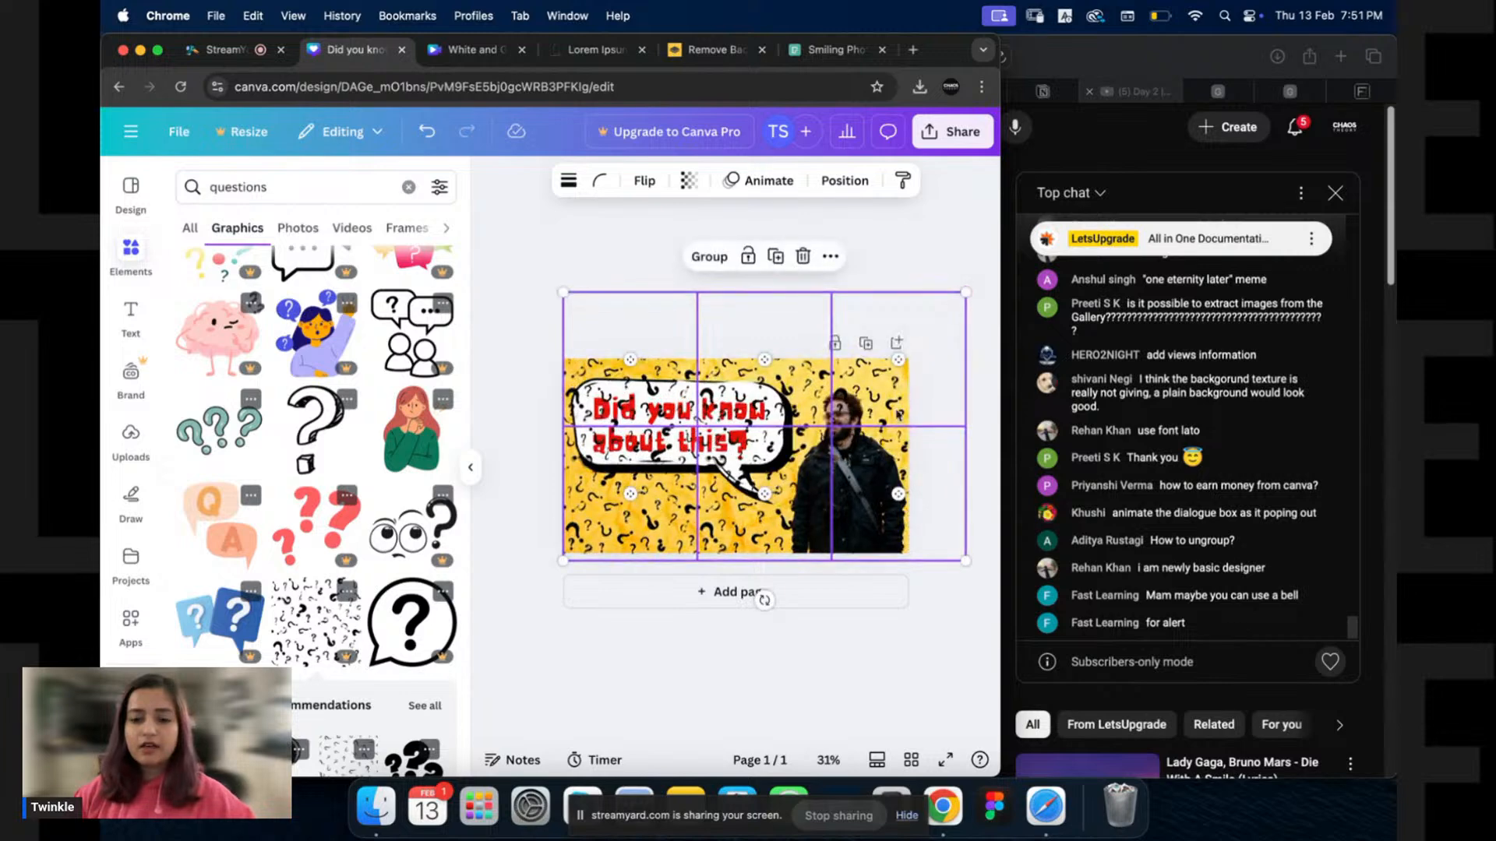
{"action": "key", "text": "super+g"}
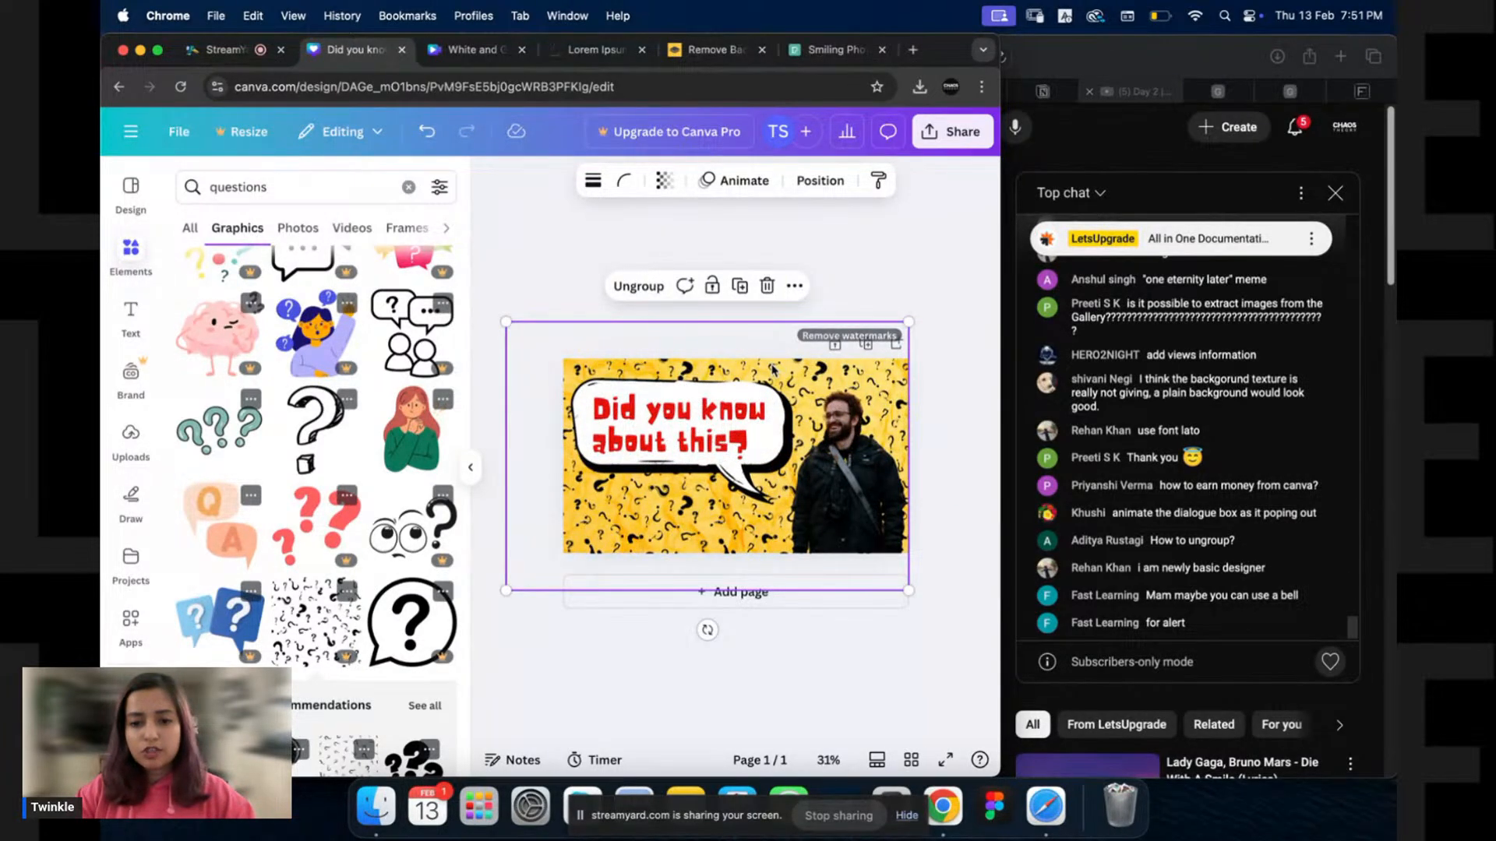
Set the question-mark pattern group's transparency to 7.
{"action": "left_click", "coordinate": [664, 181]}
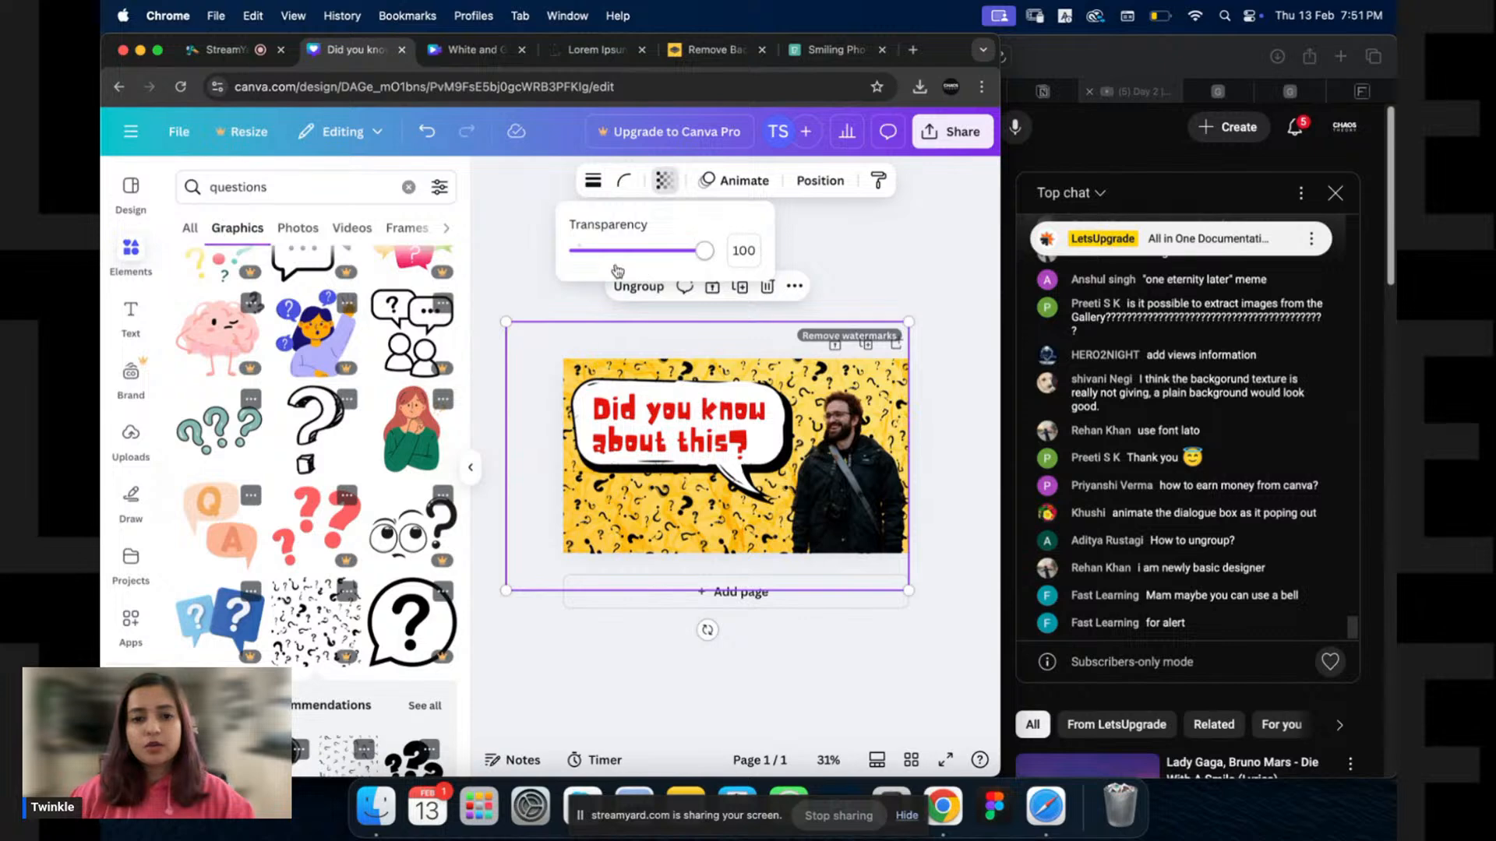
{"action": "left_click_drag", "start_coordinate": [617, 251], "coordinate": [587, 253]}
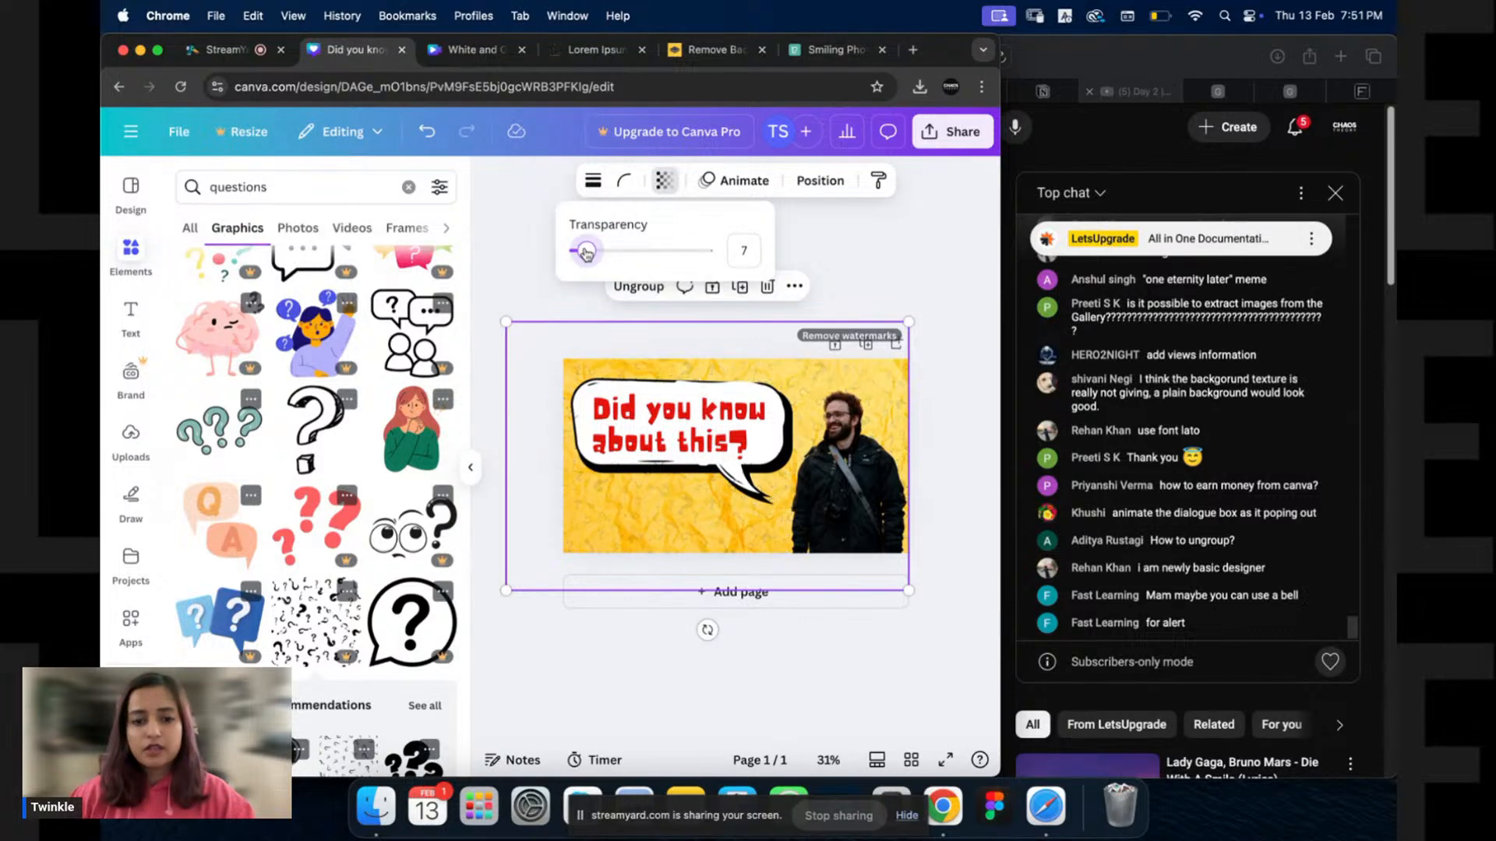
Delete the faint question-mark pattern group from the page.
{"action": "left_click", "coordinate": [932, 291]}
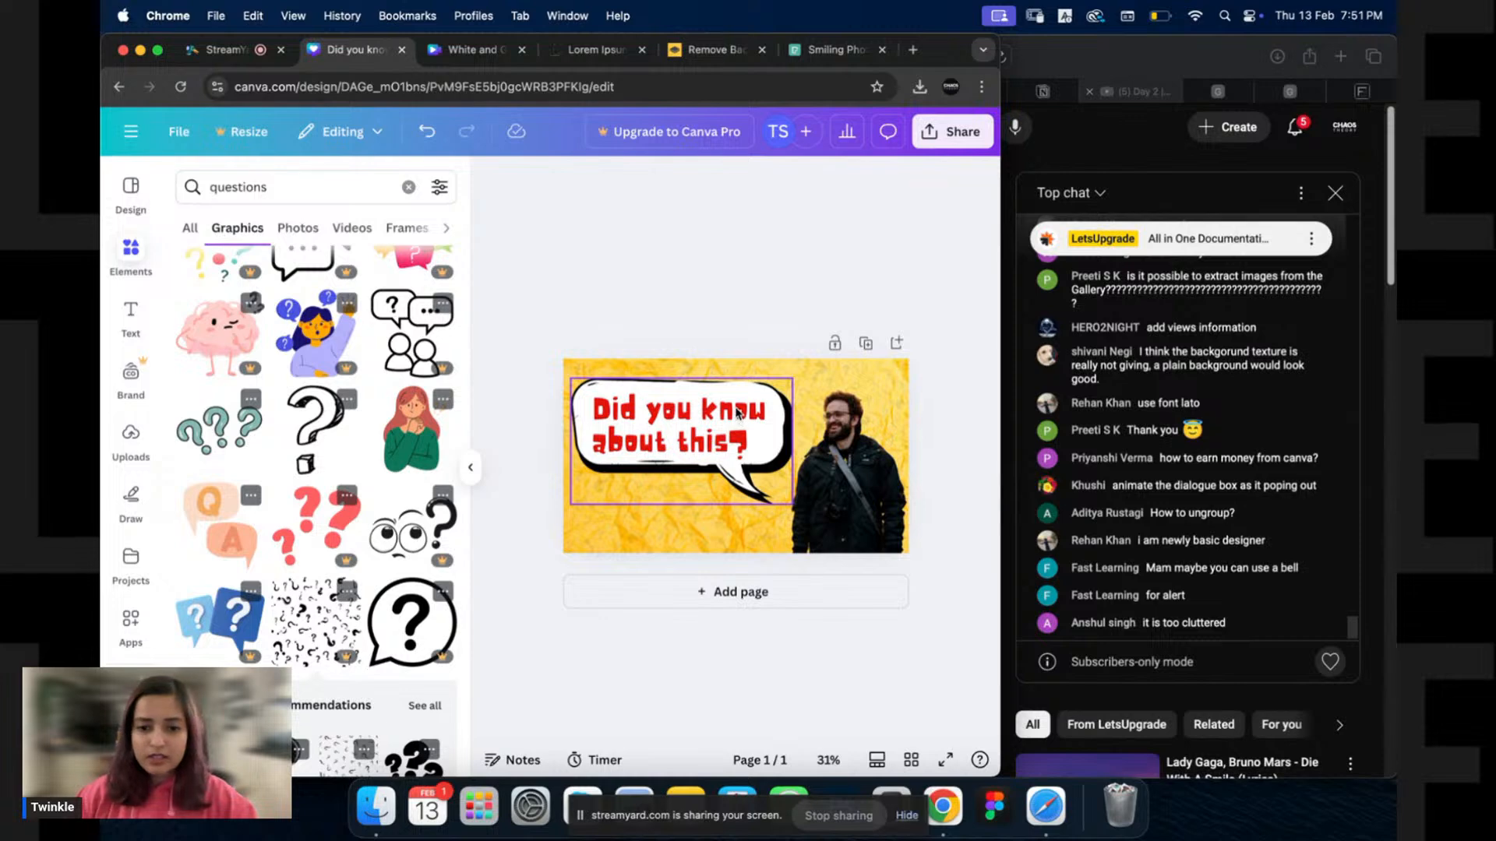
{"action": "scroll", "coordinate": [737, 413], "scroll_direction": "up", "scroll_amount": 3}
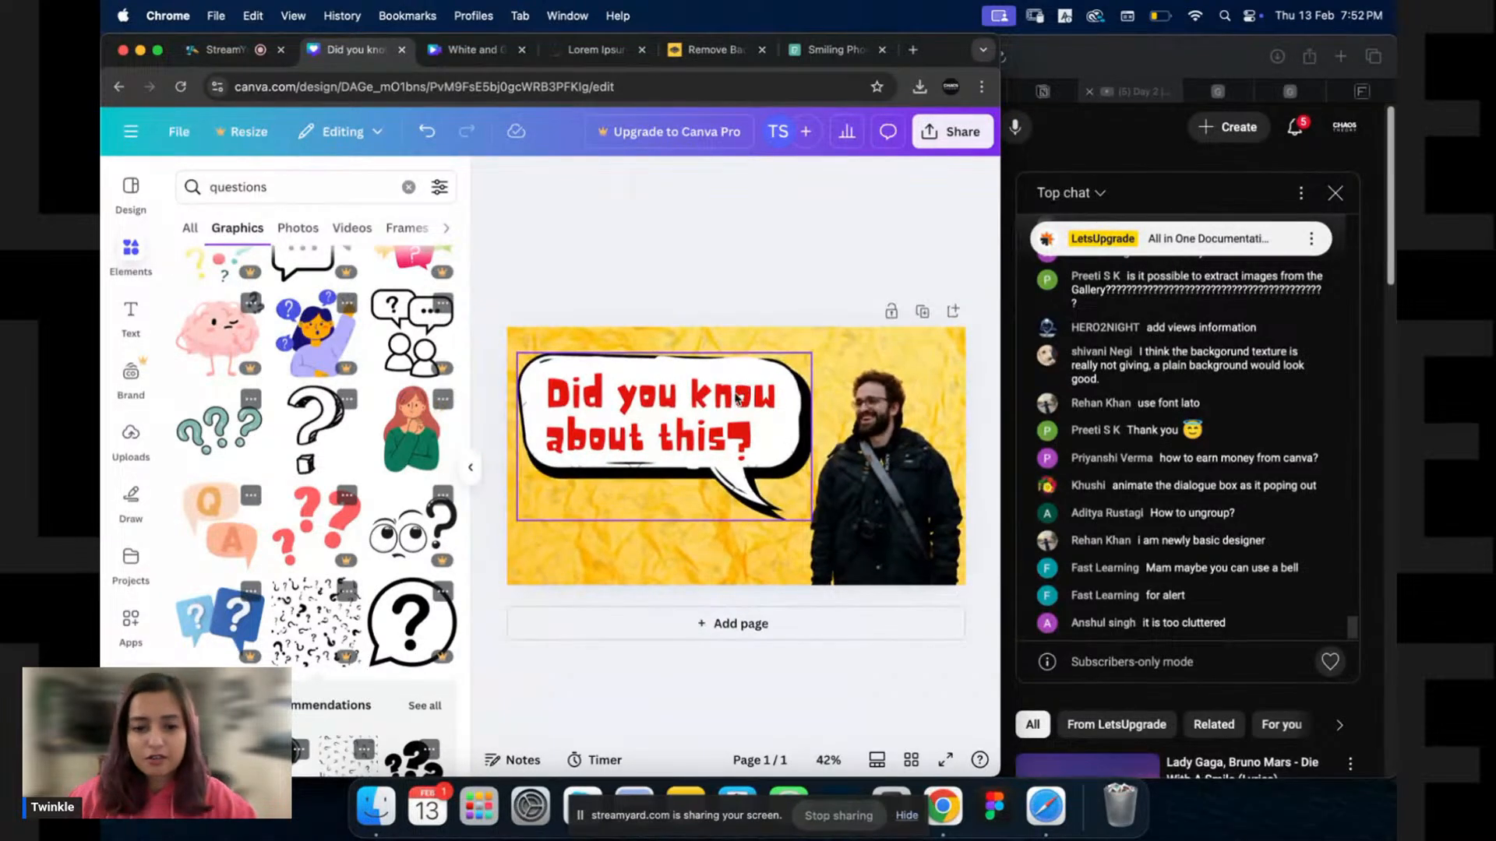
{"action": "left_click", "coordinate": [794, 378]}
{"action": "key", "text": "BackSpace"}
{"action": "key", "text": "BackSpace"}
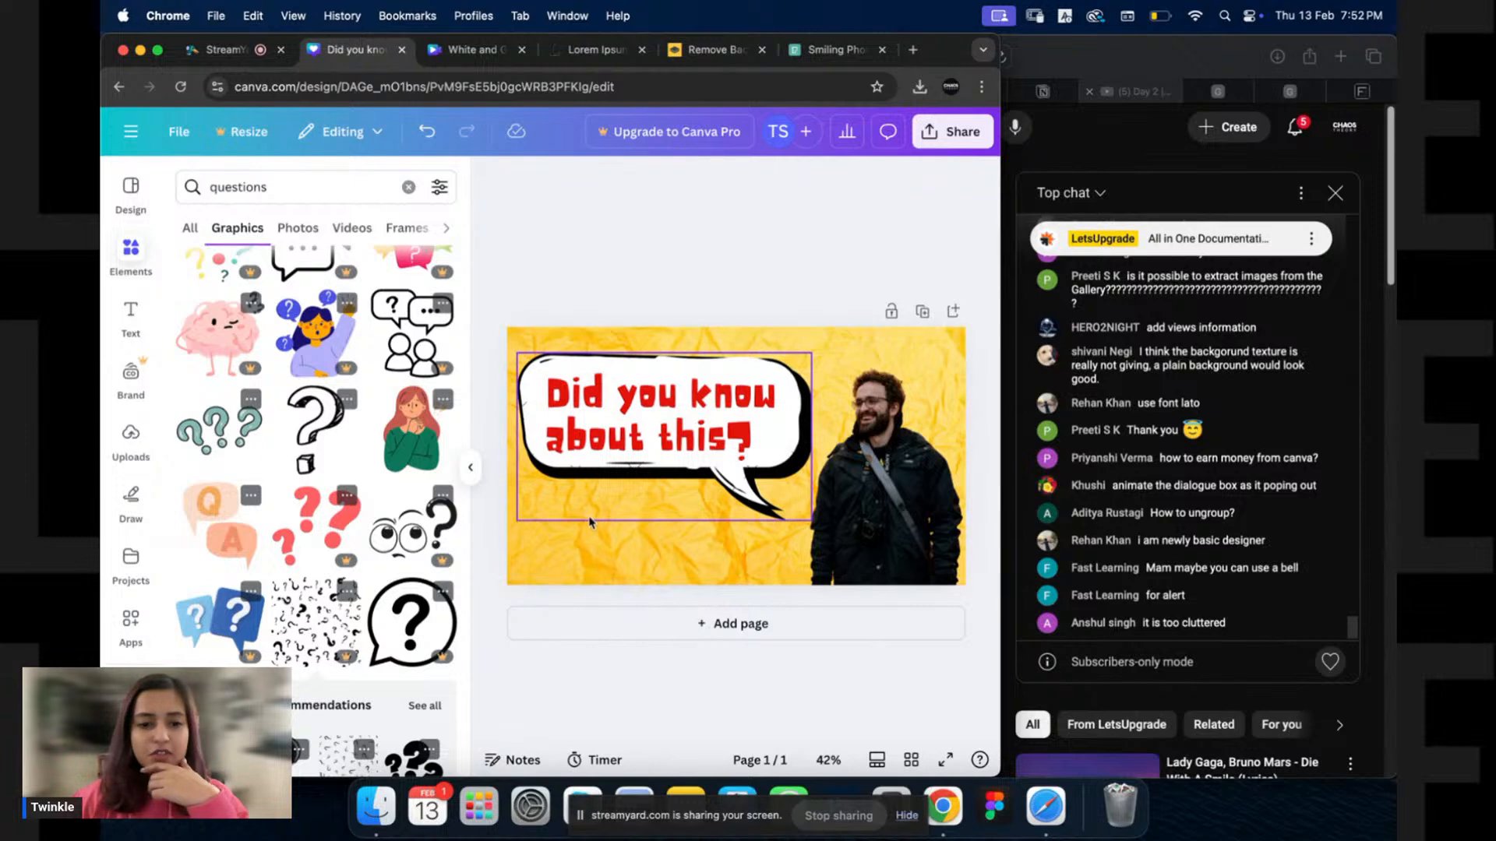
{"action": "left_click", "coordinate": [594, 540]}
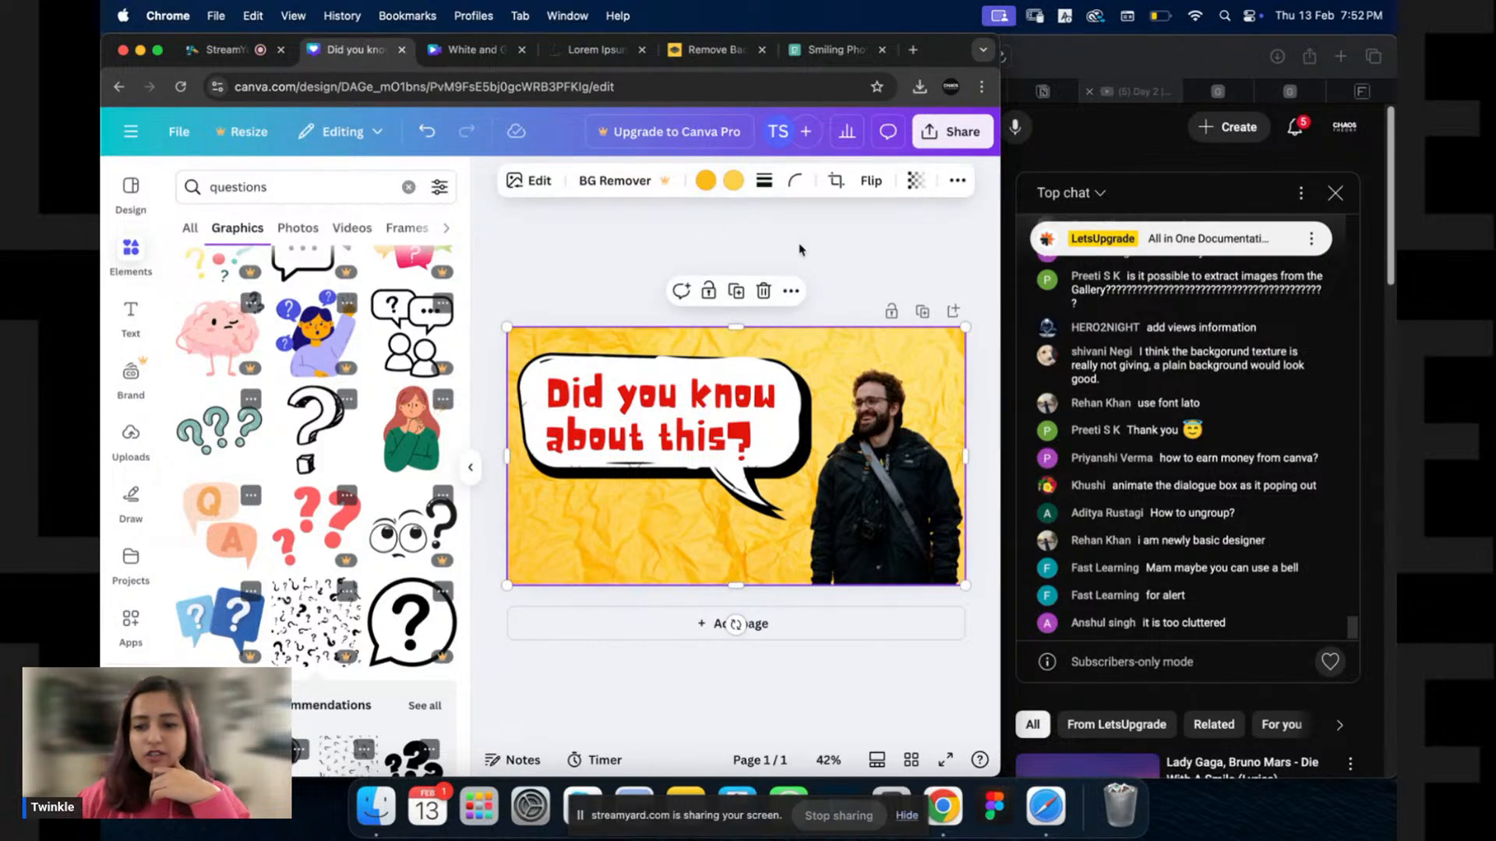
Try ungrouping the speech bubble and its text in two ways, undoing the ungrouping each time.
{"action": "left_click", "coordinate": [676, 443]}
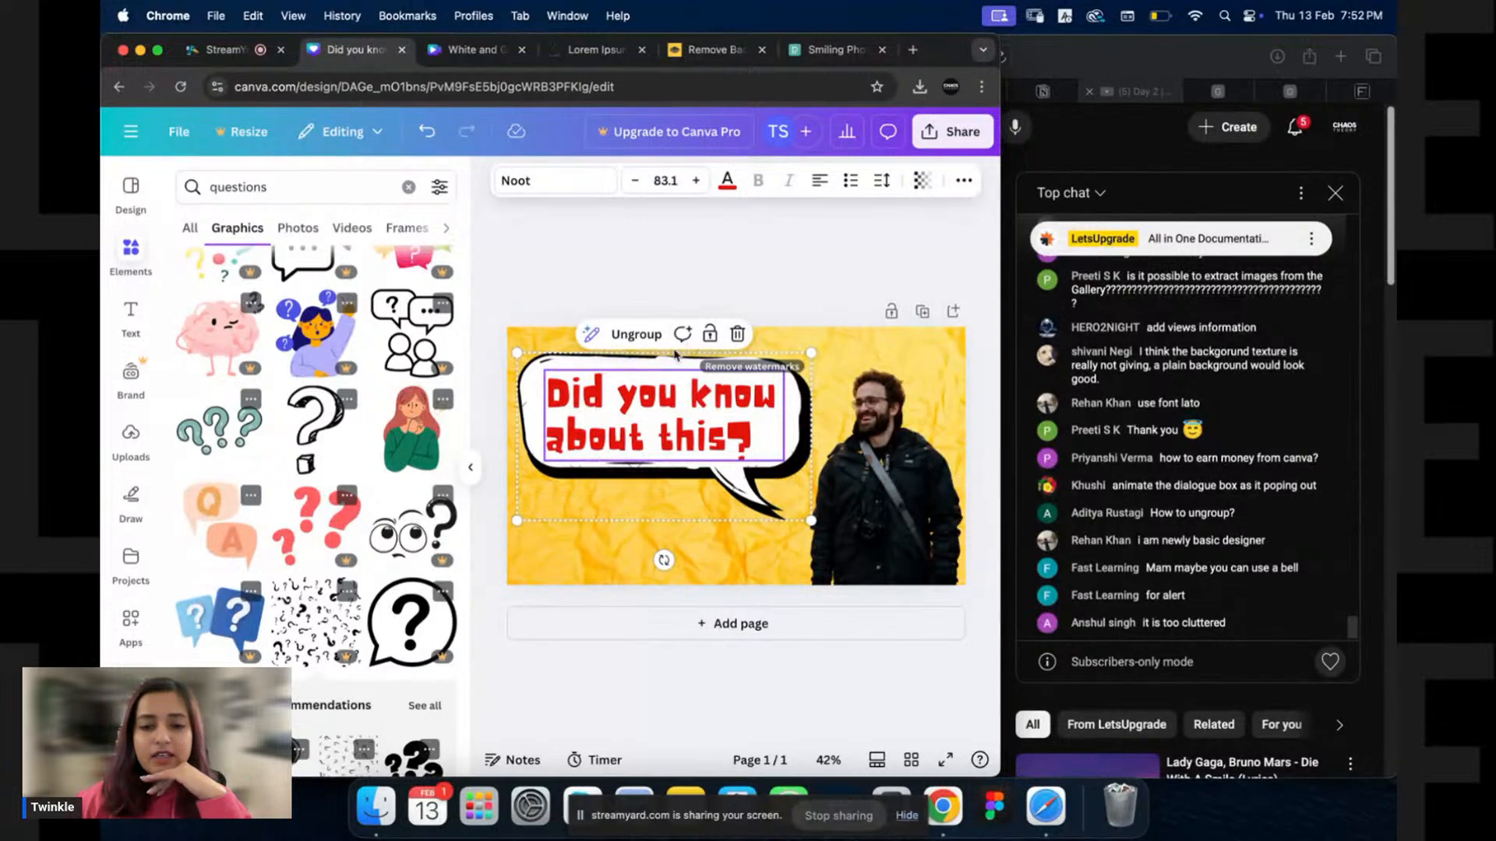
{"action": "left_click", "coordinate": [629, 335]}
{"action": "key", "text": "super+z"}
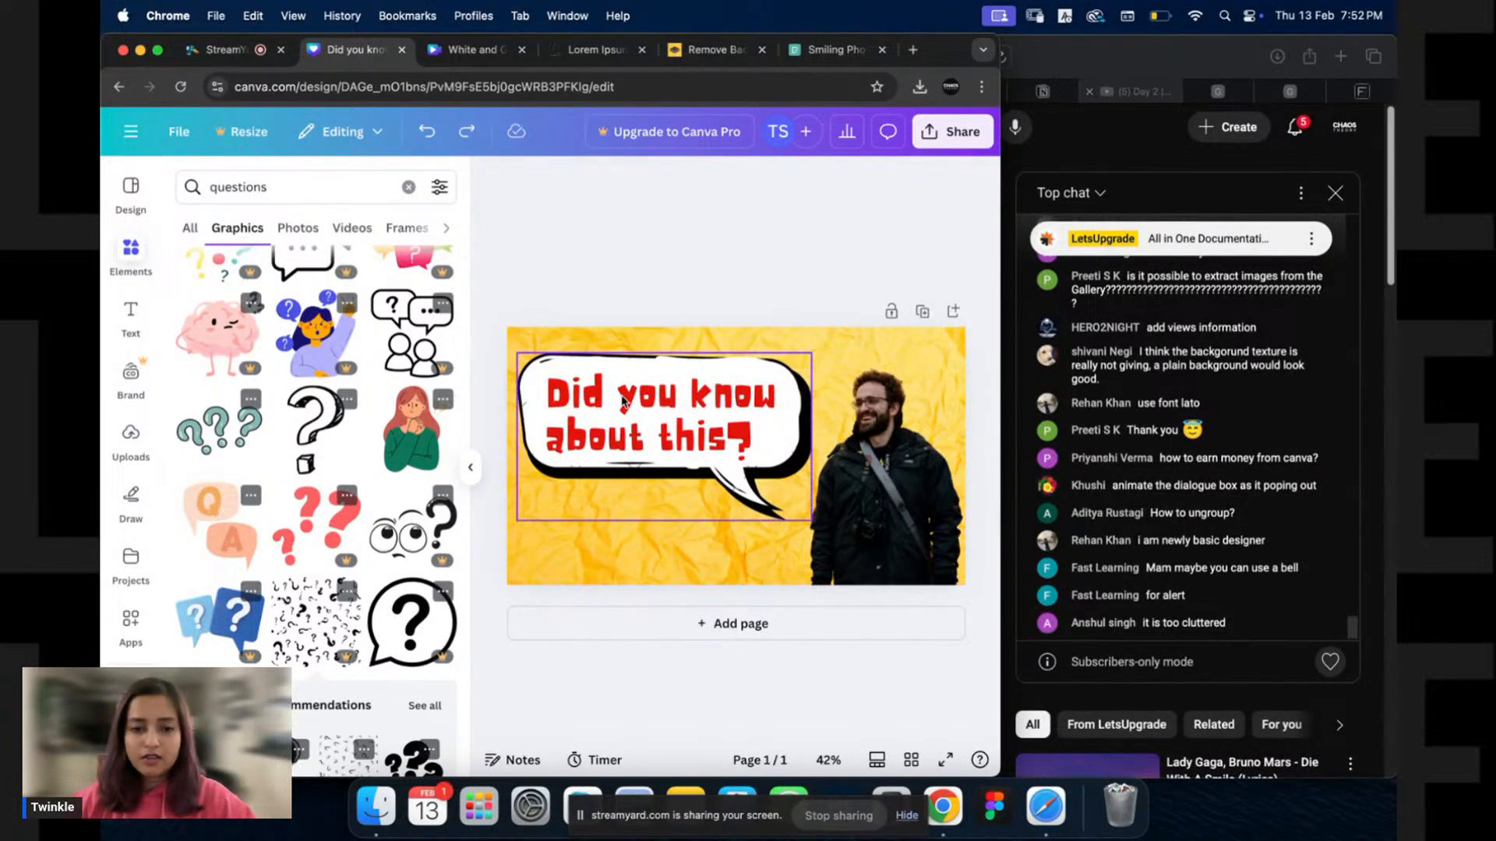
{"action": "right_click", "coordinate": [623, 402]}
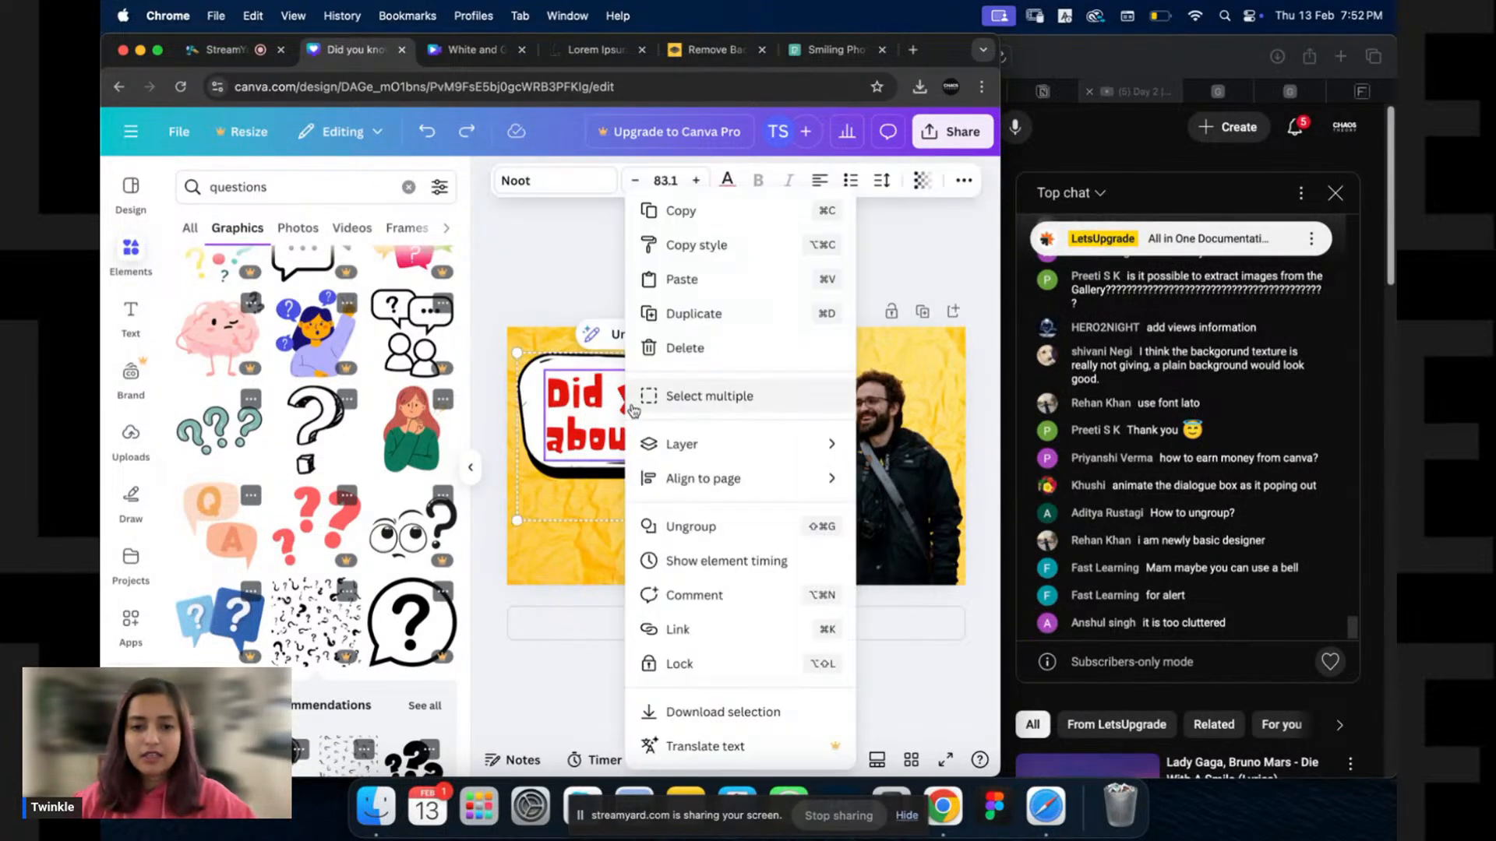
{"action": "left_click", "coordinate": [683, 529]}
{"action": "key", "text": "super+z"}
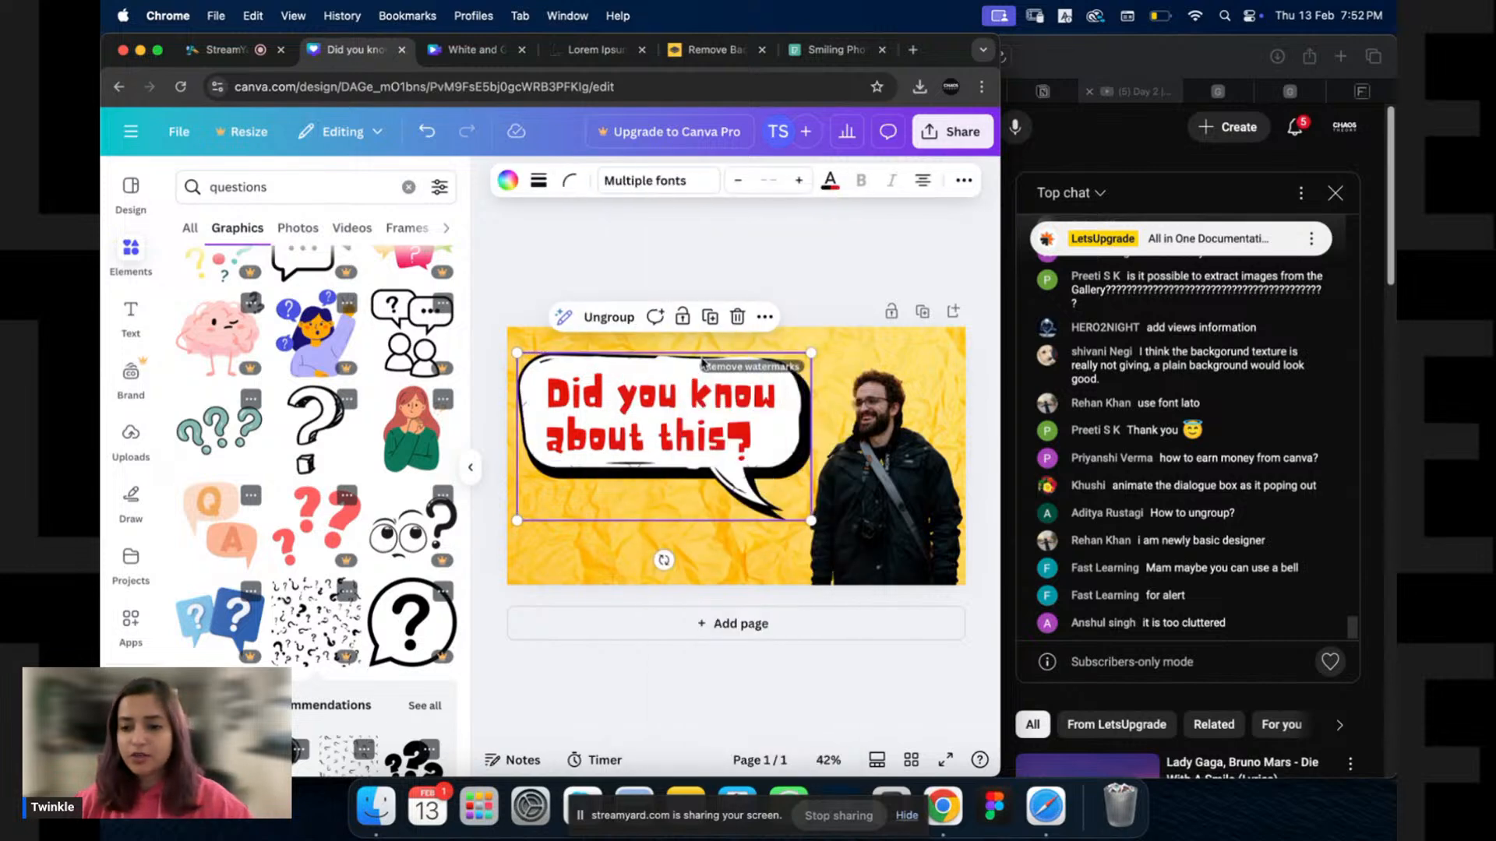
{"action": "left_click", "coordinate": [834, 294]}
Look through the text animations for the "Did you know about this?" text, previewing several of them.
{"action": "left_click", "coordinate": [724, 413]}
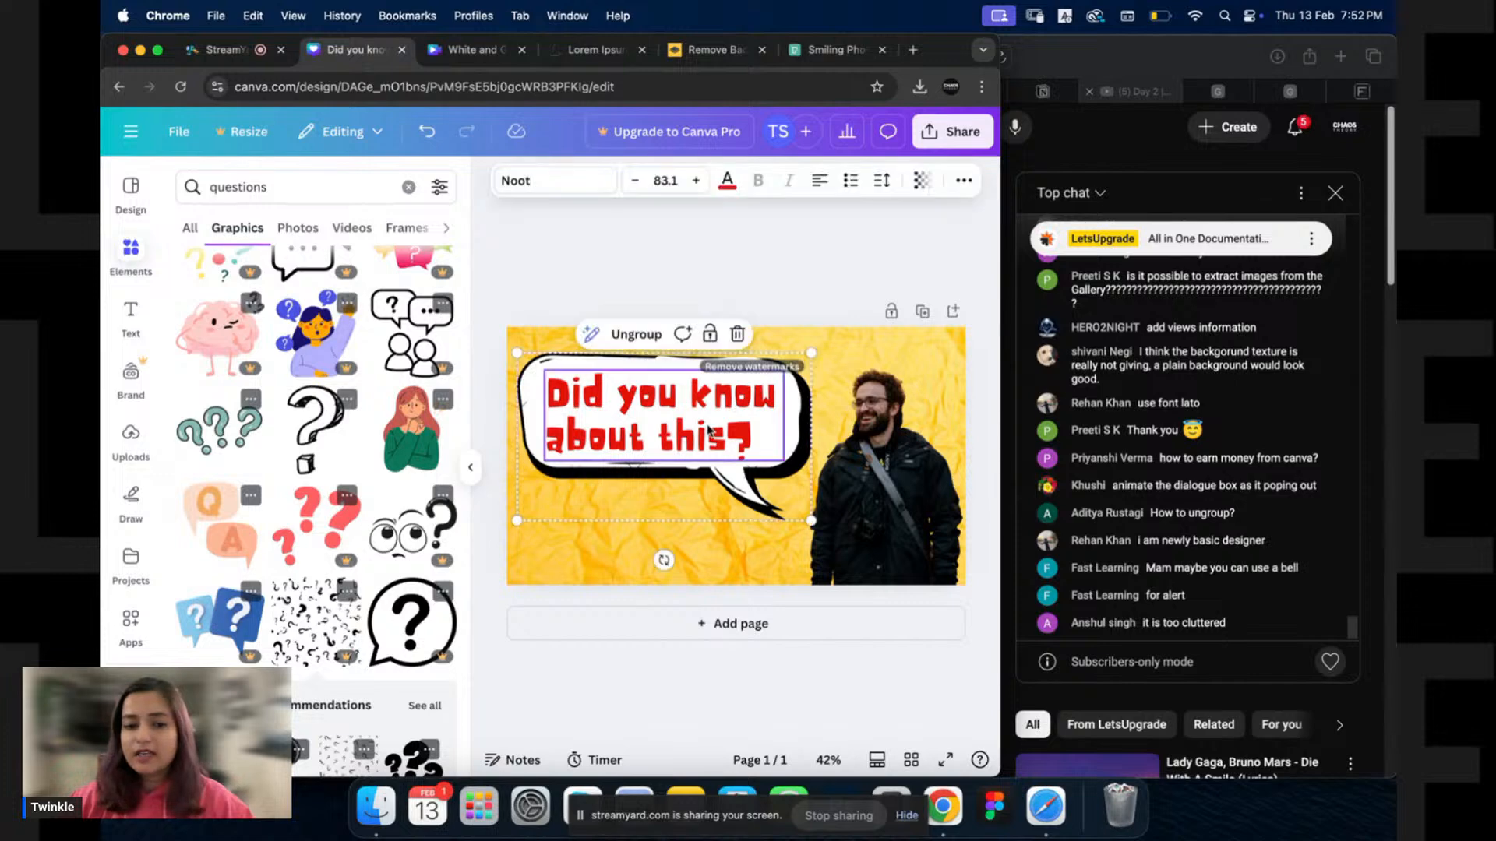
{"action": "left_click", "coordinate": [963, 181]}
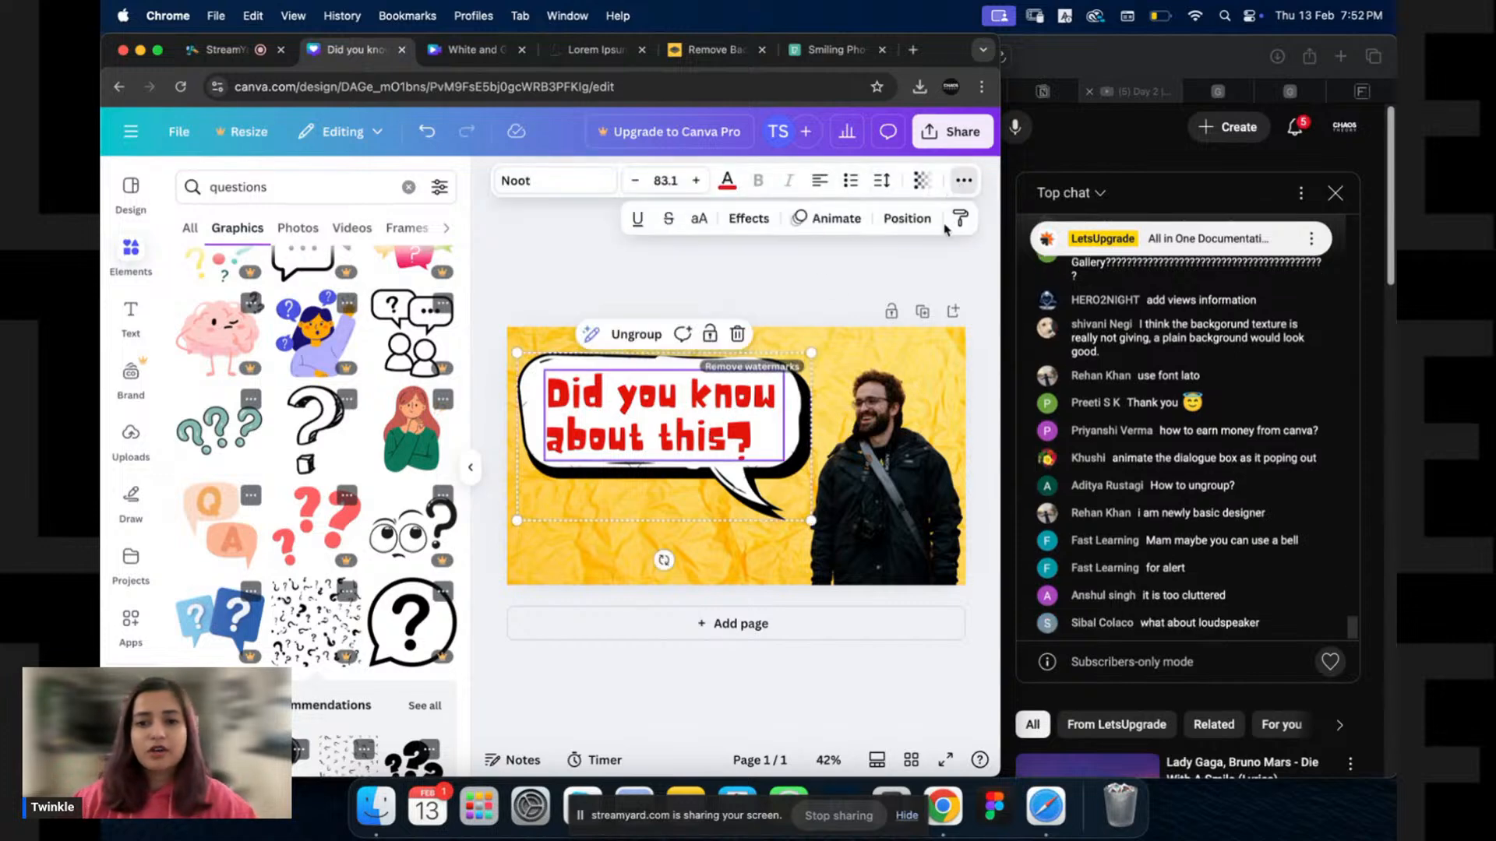
{"action": "left_click", "coordinate": [838, 228]}
{"action": "scroll", "coordinate": [231, 468], "scroll_direction": "down", "scroll_amount": 3}
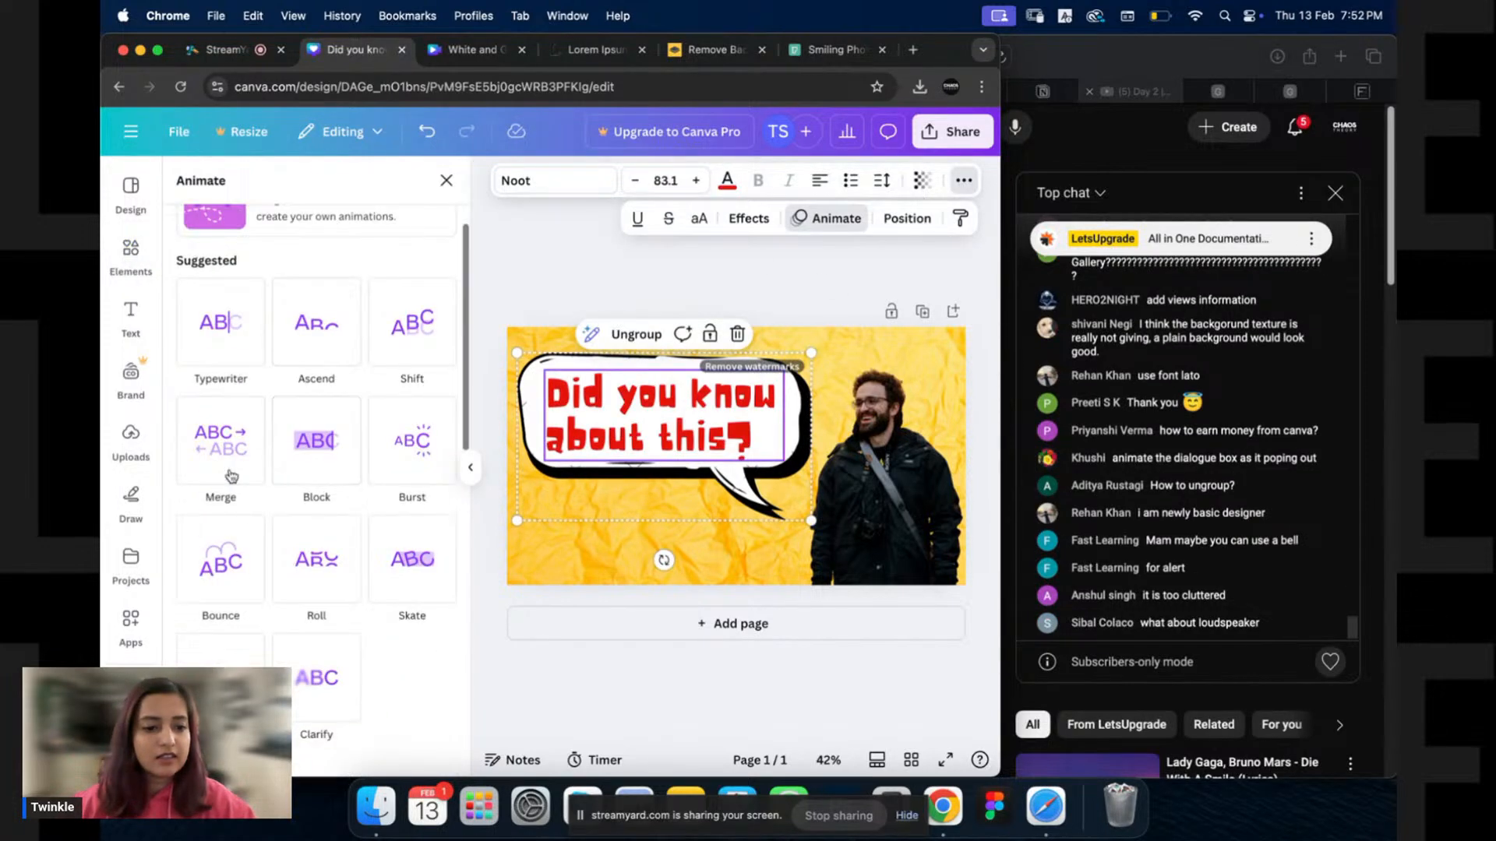
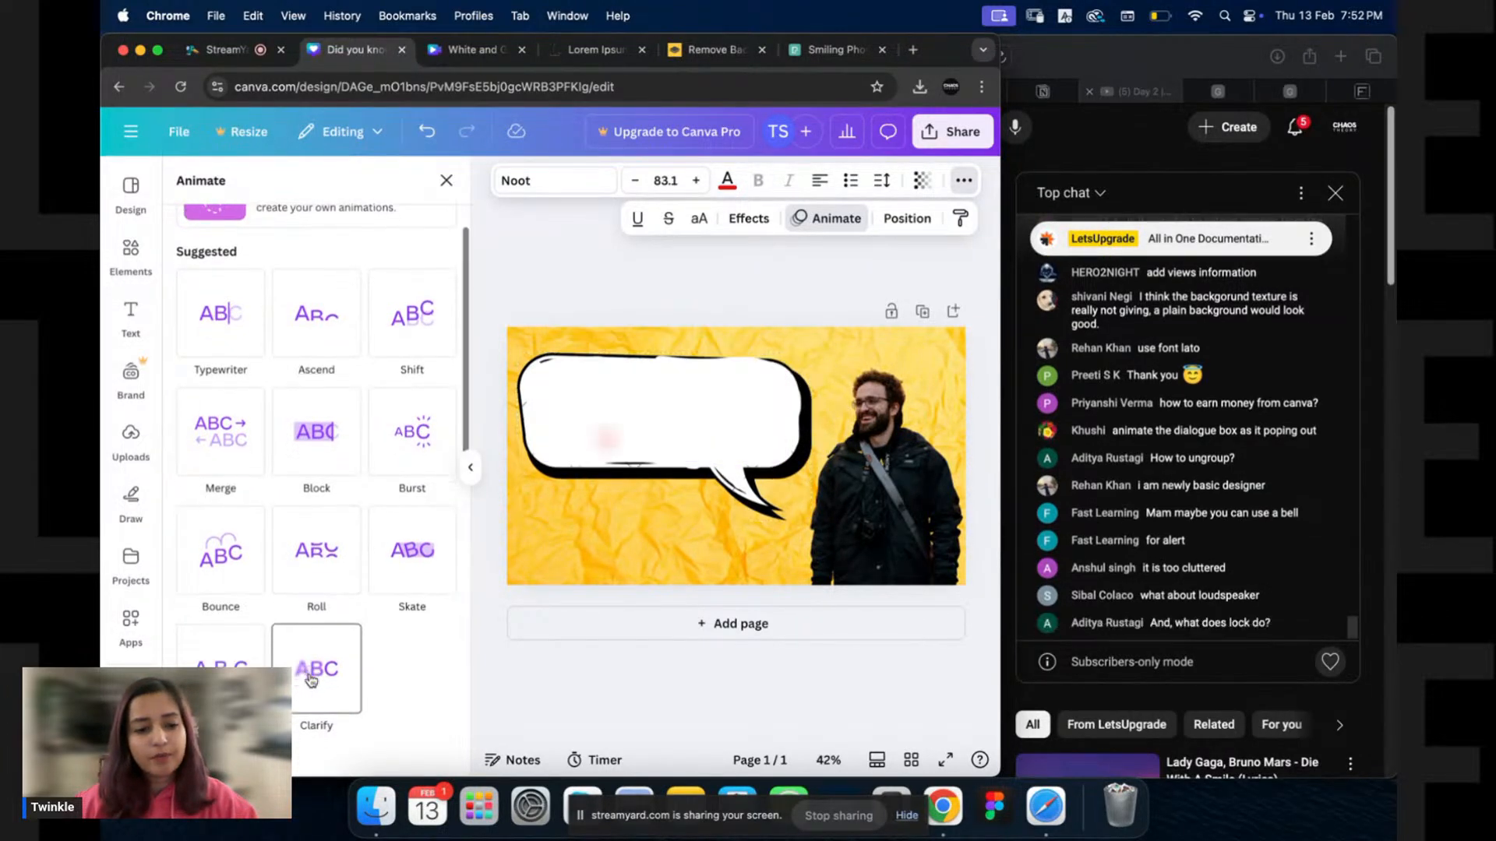
{"action": "scroll", "coordinate": [317, 566], "scroll_direction": "down", "scroll_amount": 5}
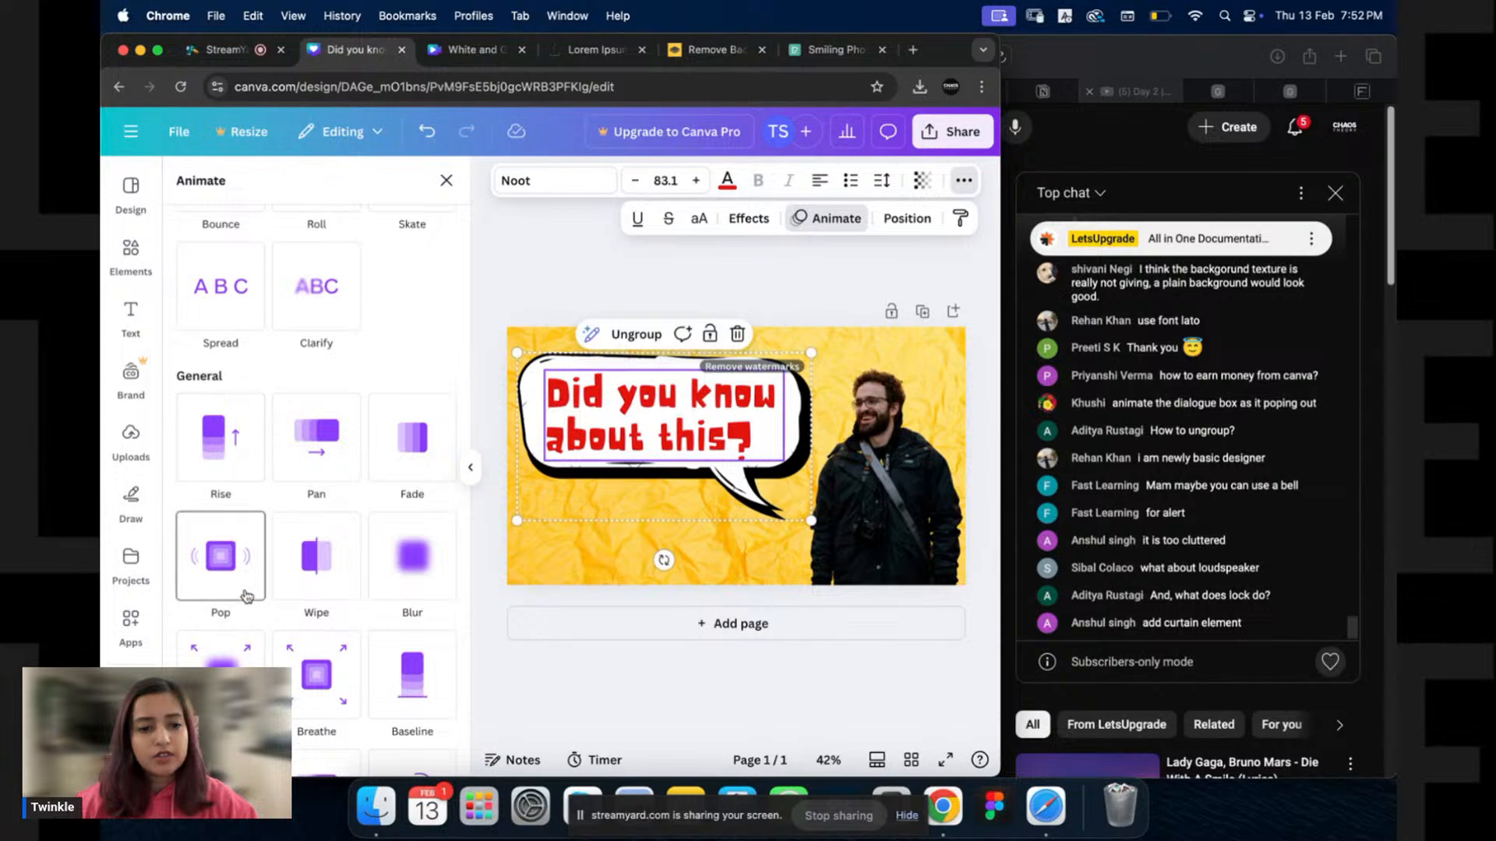
{"action": "left_click", "coordinate": [869, 260]}
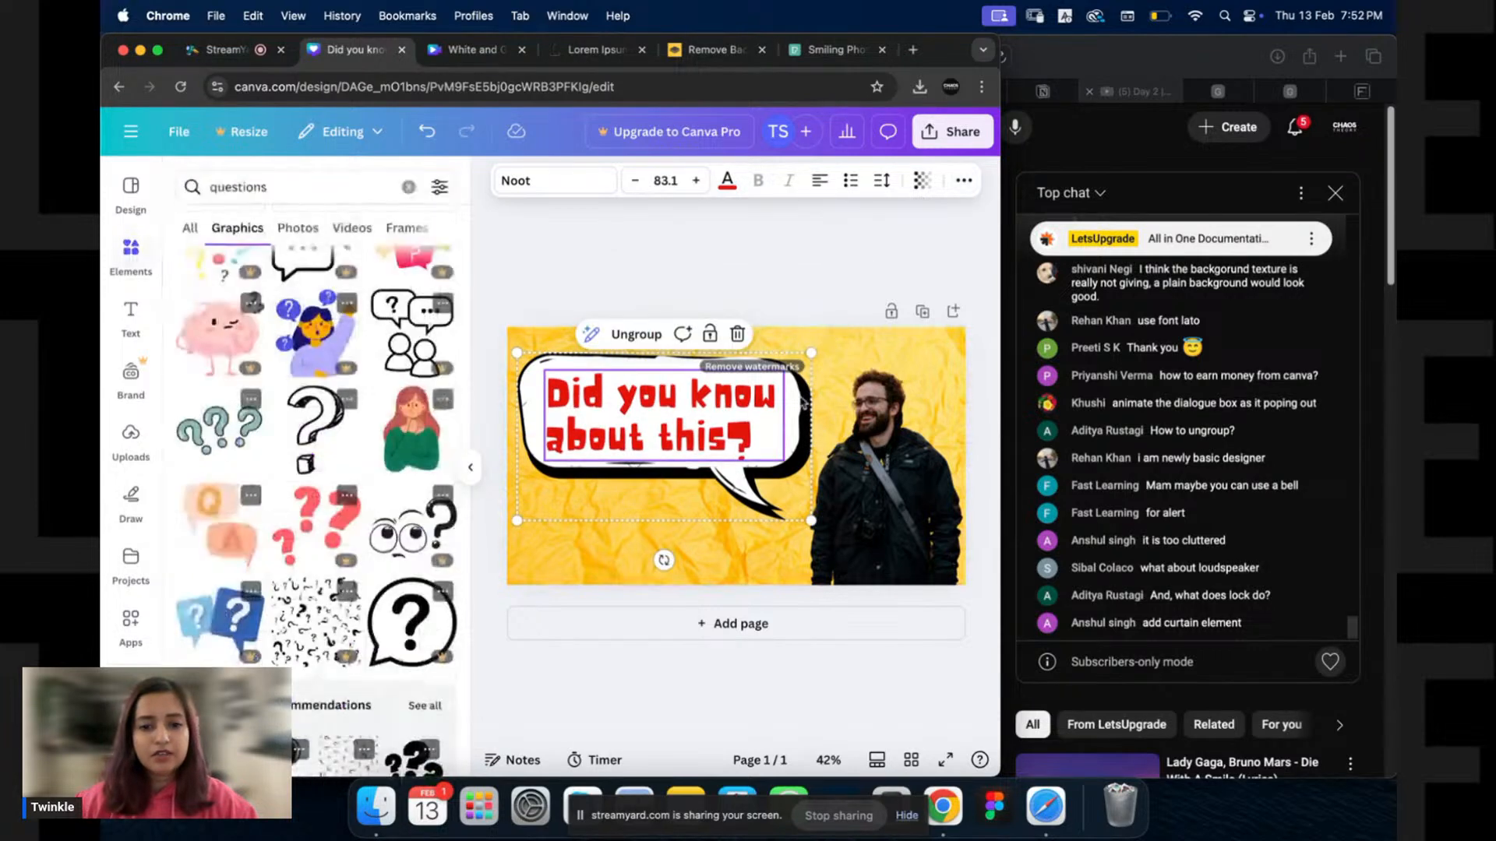
{"action": "left_click", "coordinate": [801, 404]}
{"action": "left_click", "coordinate": [843, 261]}
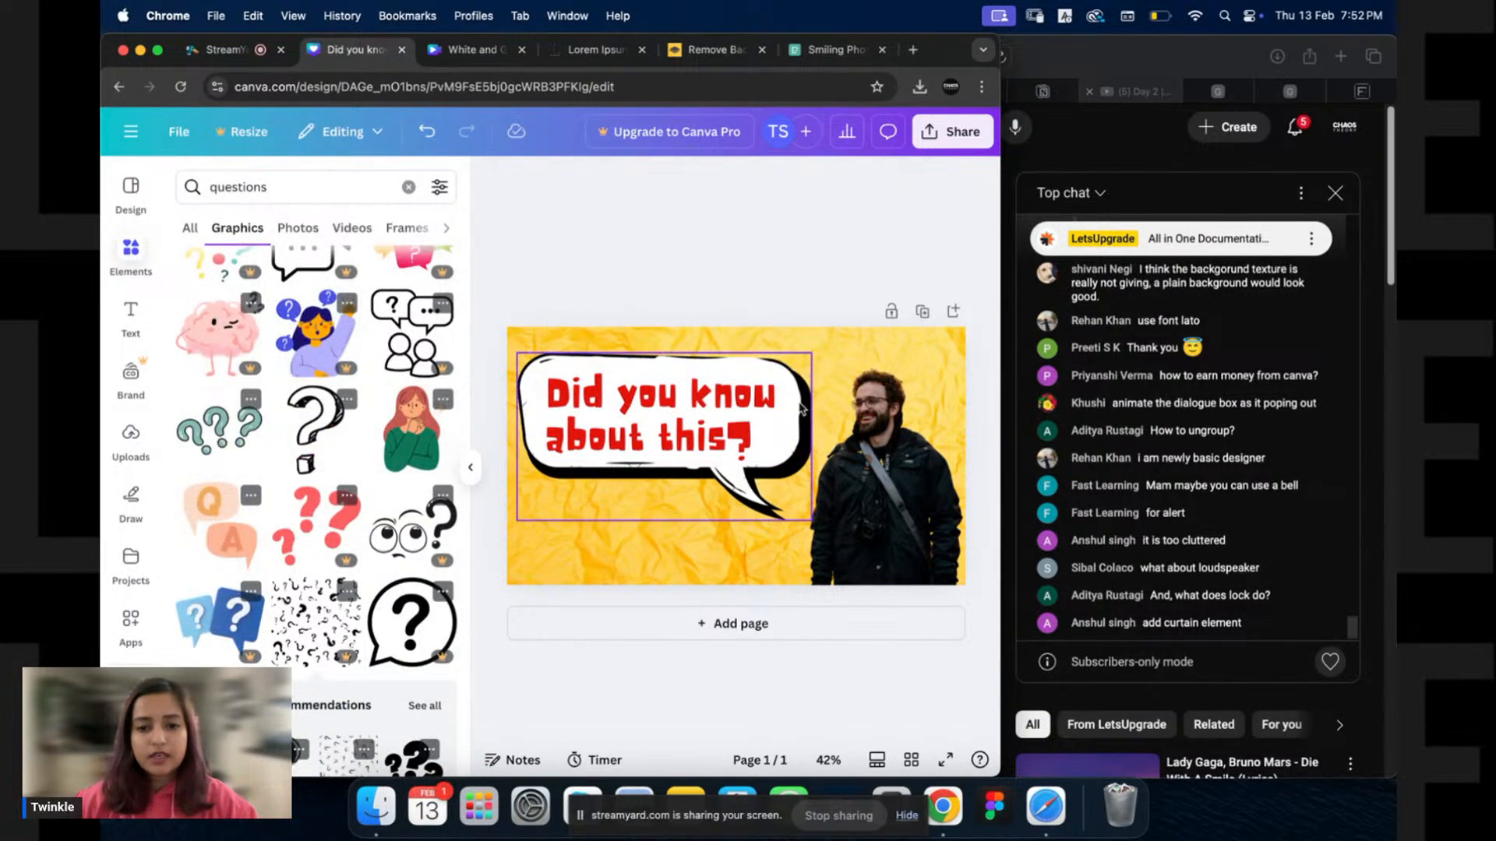
Look through the element and page animation options for the speech bubble shape.
{"action": "left_click", "coordinate": [695, 508]}
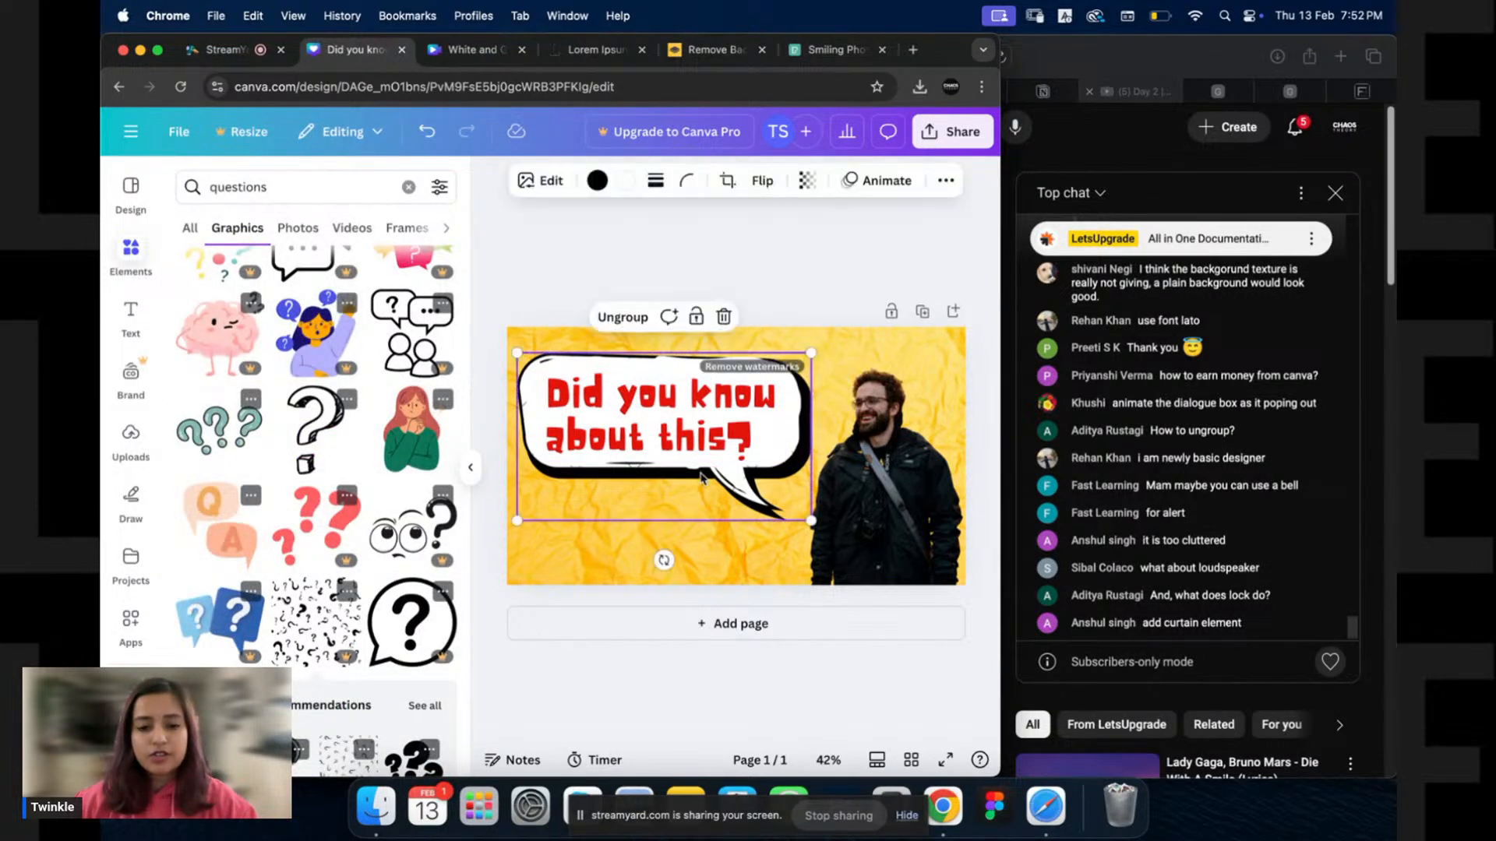
{"action": "left_click", "coordinate": [882, 183]}
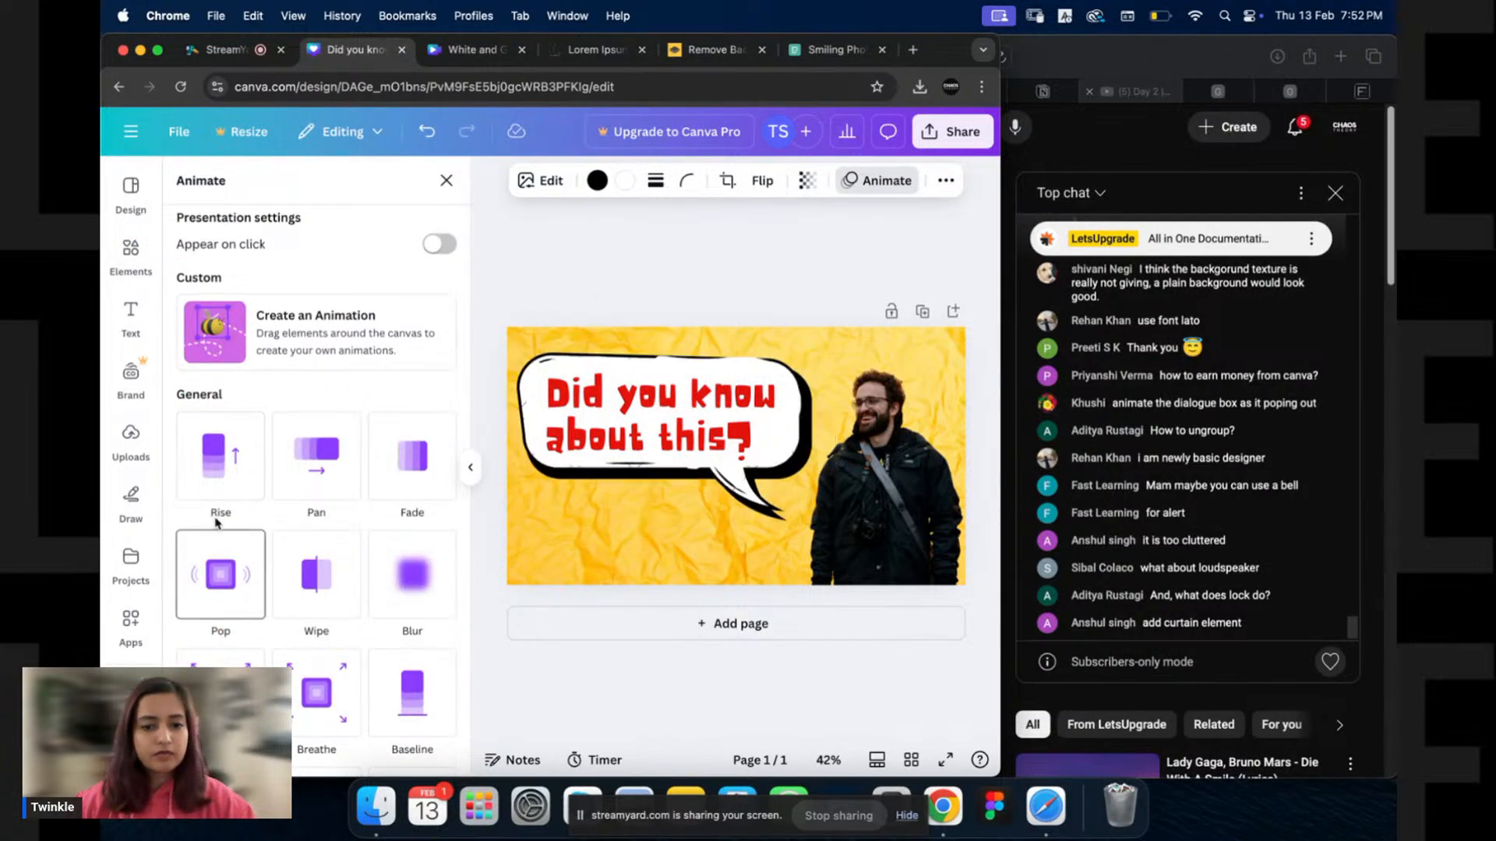
{"action": "left_click", "coordinate": [233, 574]}
{"action": "left_click", "coordinate": [236, 229]}
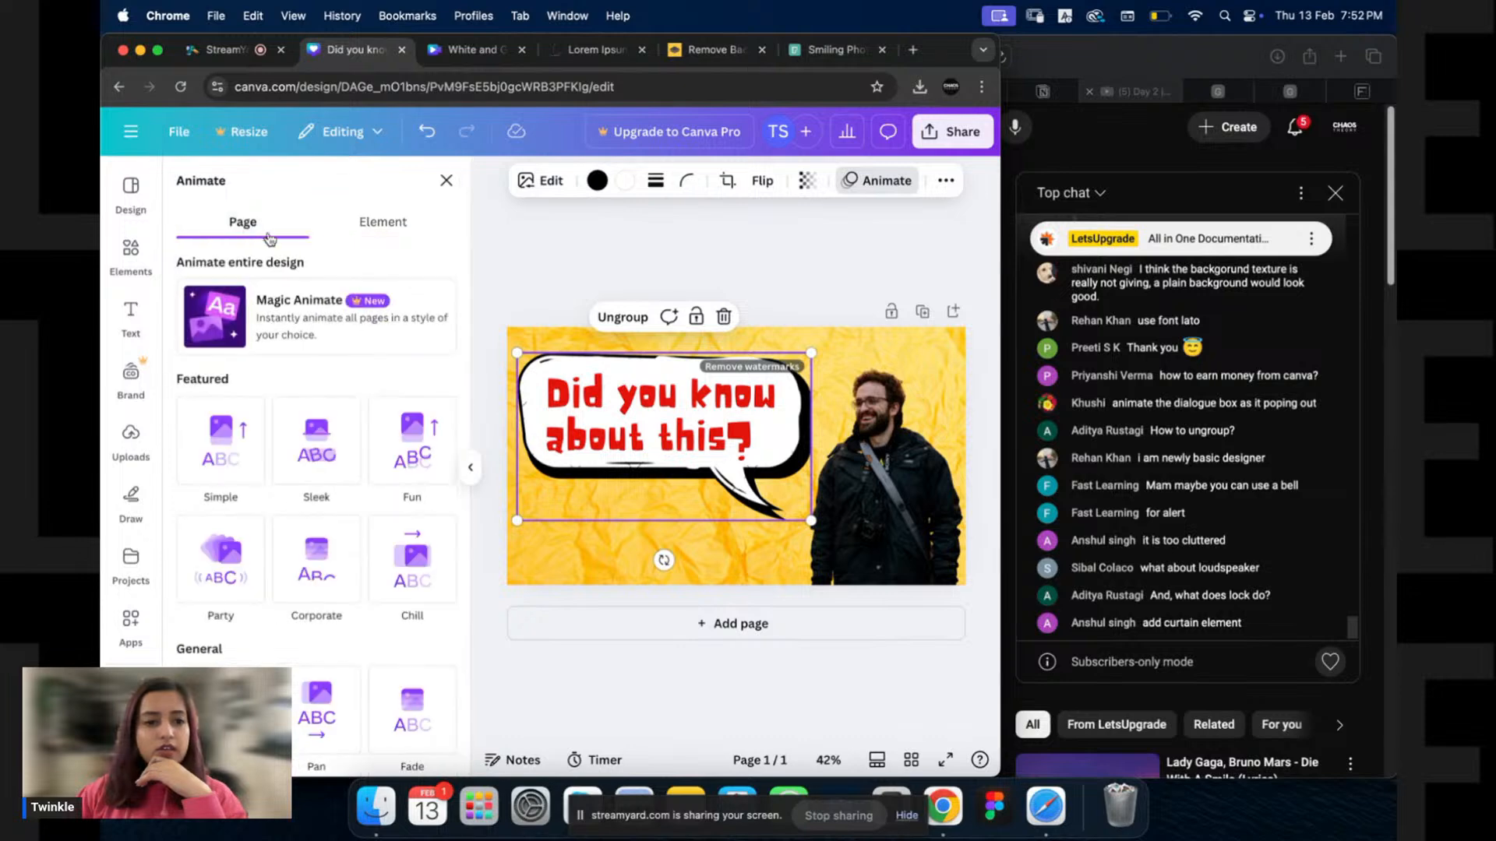
{"action": "left_click", "coordinate": [376, 225]}
{"action": "left_click", "coordinate": [764, 278]}
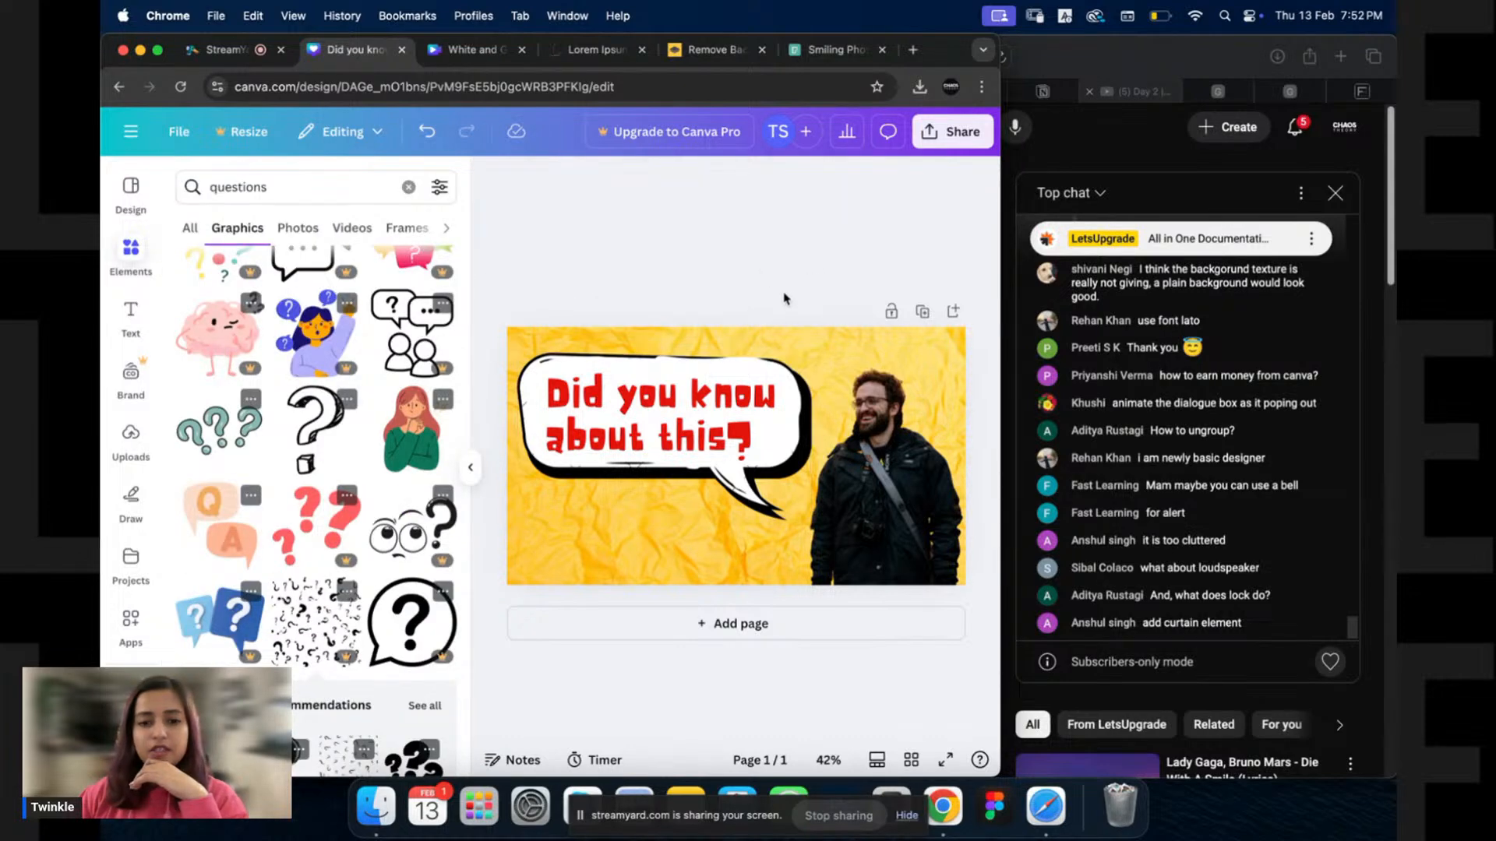
Apply the Scrapbook animation to the "Did you know about this?" text.
{"action": "left_click", "coordinate": [661, 412]}
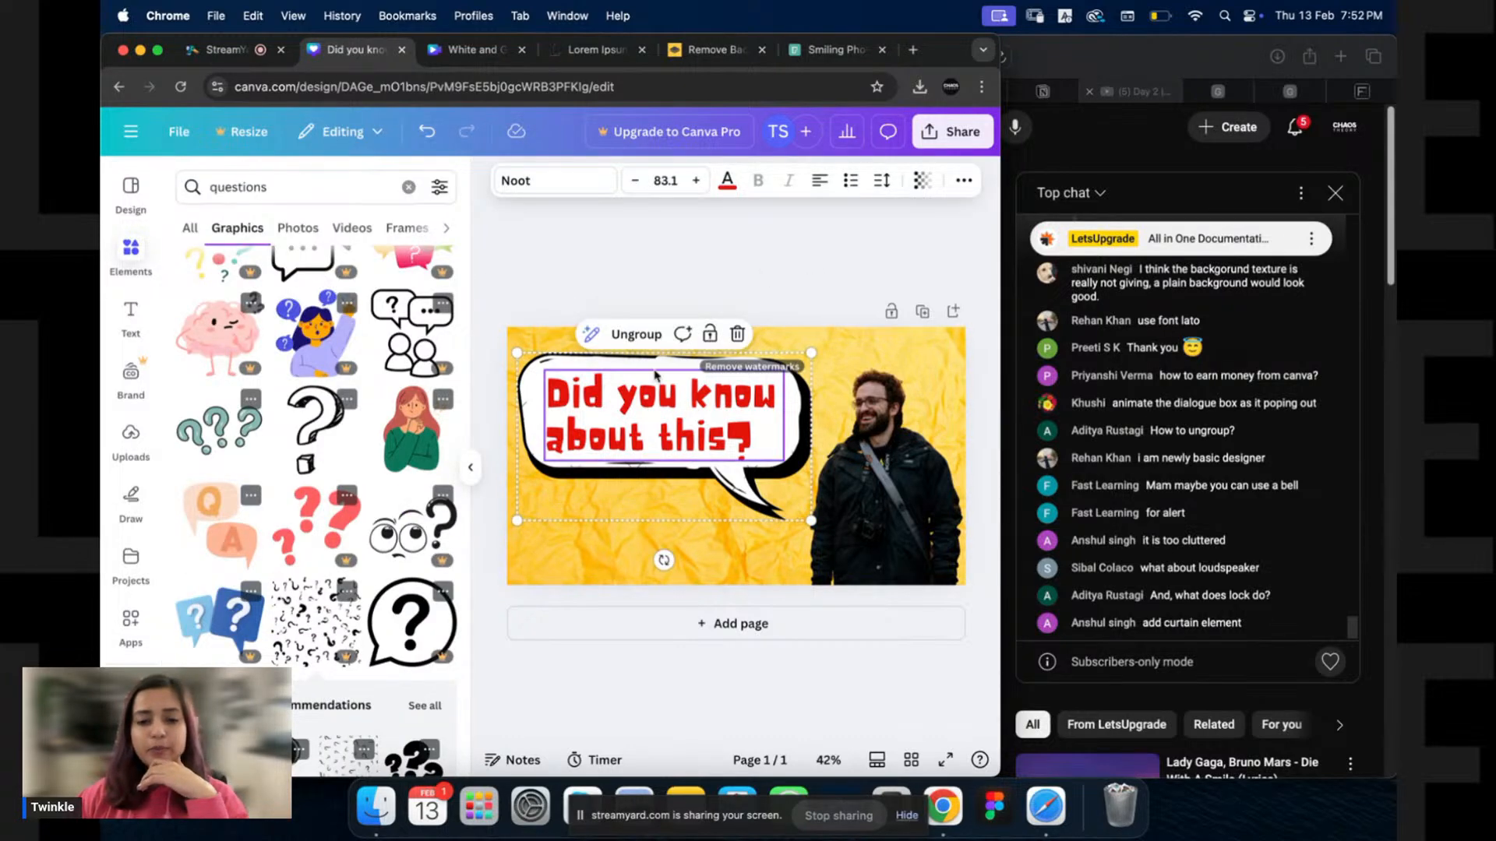
{"action": "left_click", "coordinate": [963, 182]}
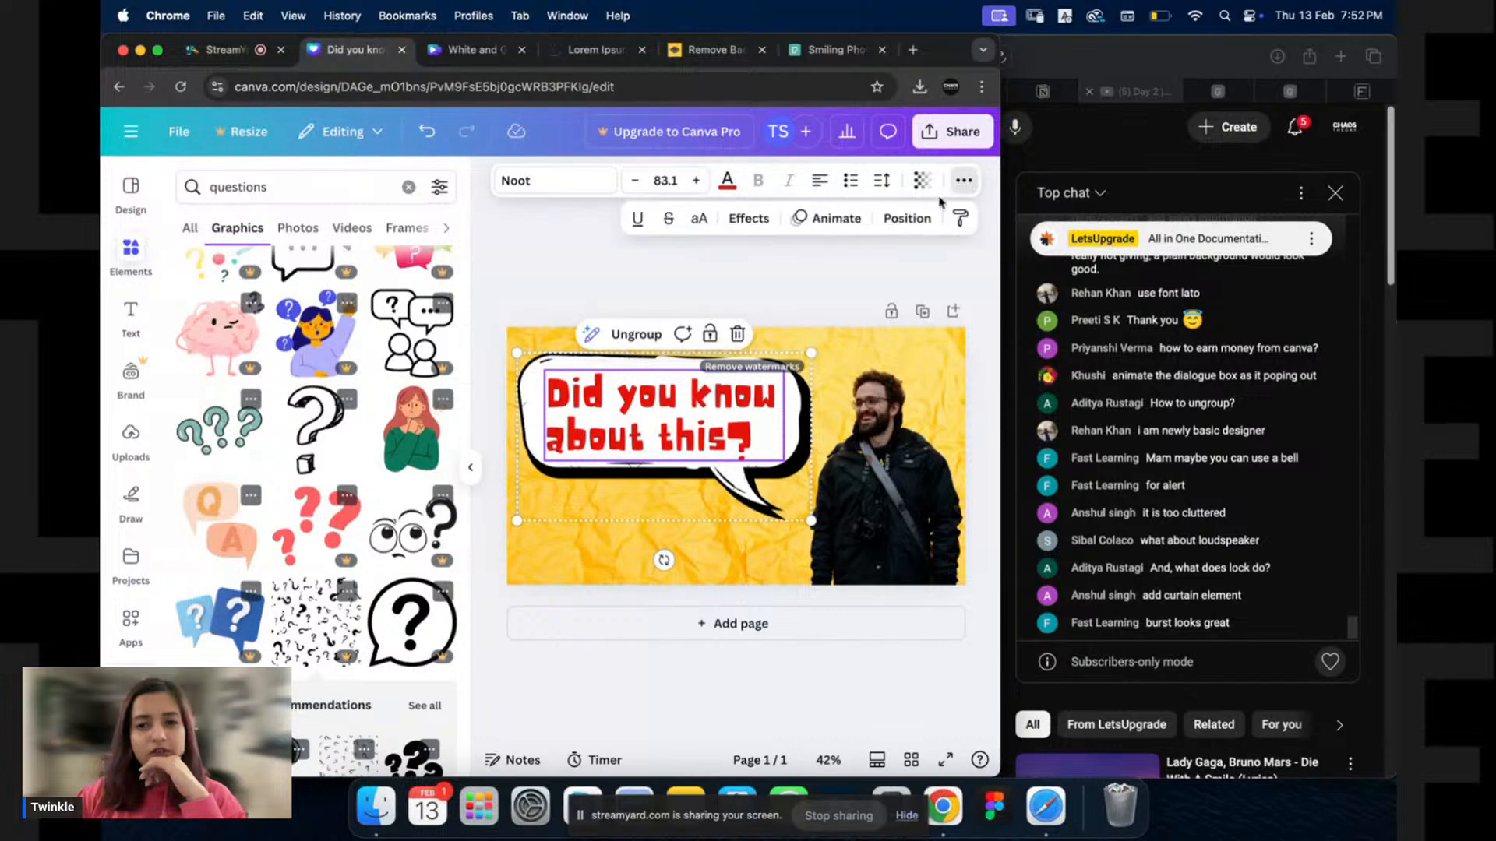
{"action": "left_click", "coordinate": [828, 218]}
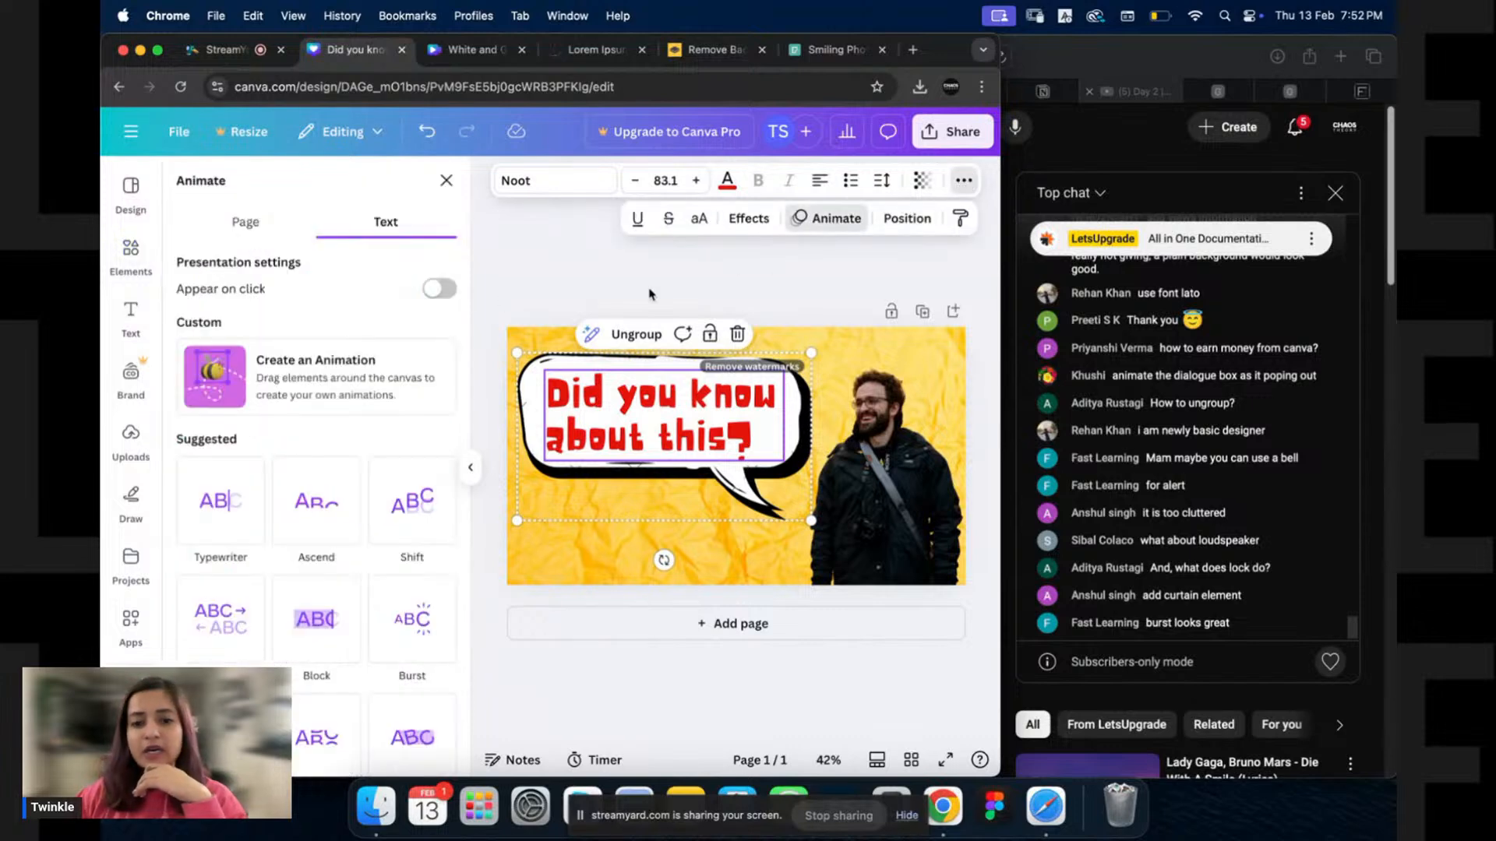
{"action": "left_click", "coordinate": [319, 554]}
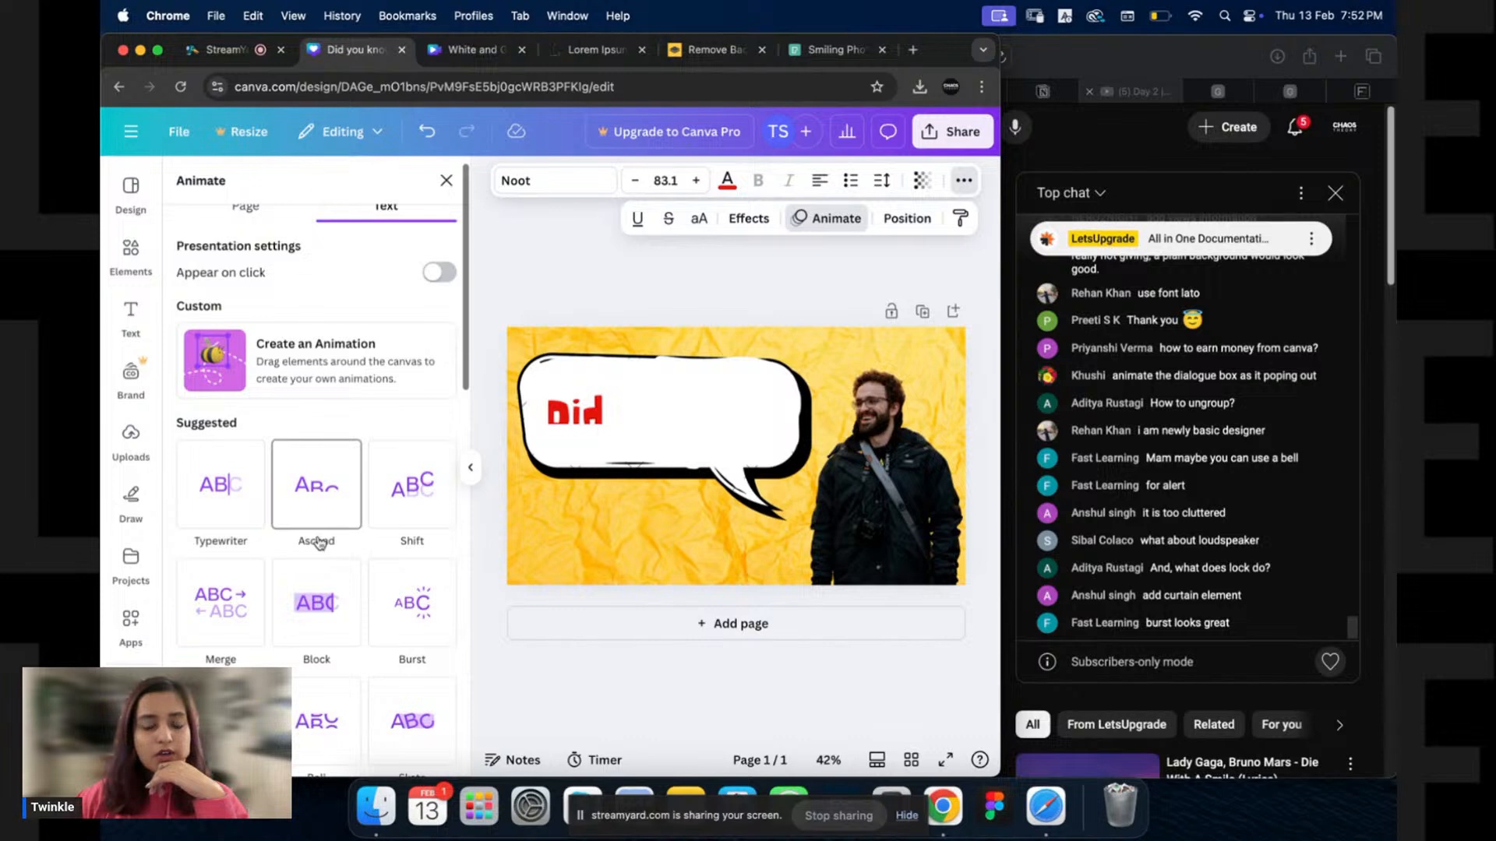
{"action": "scroll", "coordinate": [320, 543], "scroll_direction": "down", "scroll_amount": 10}
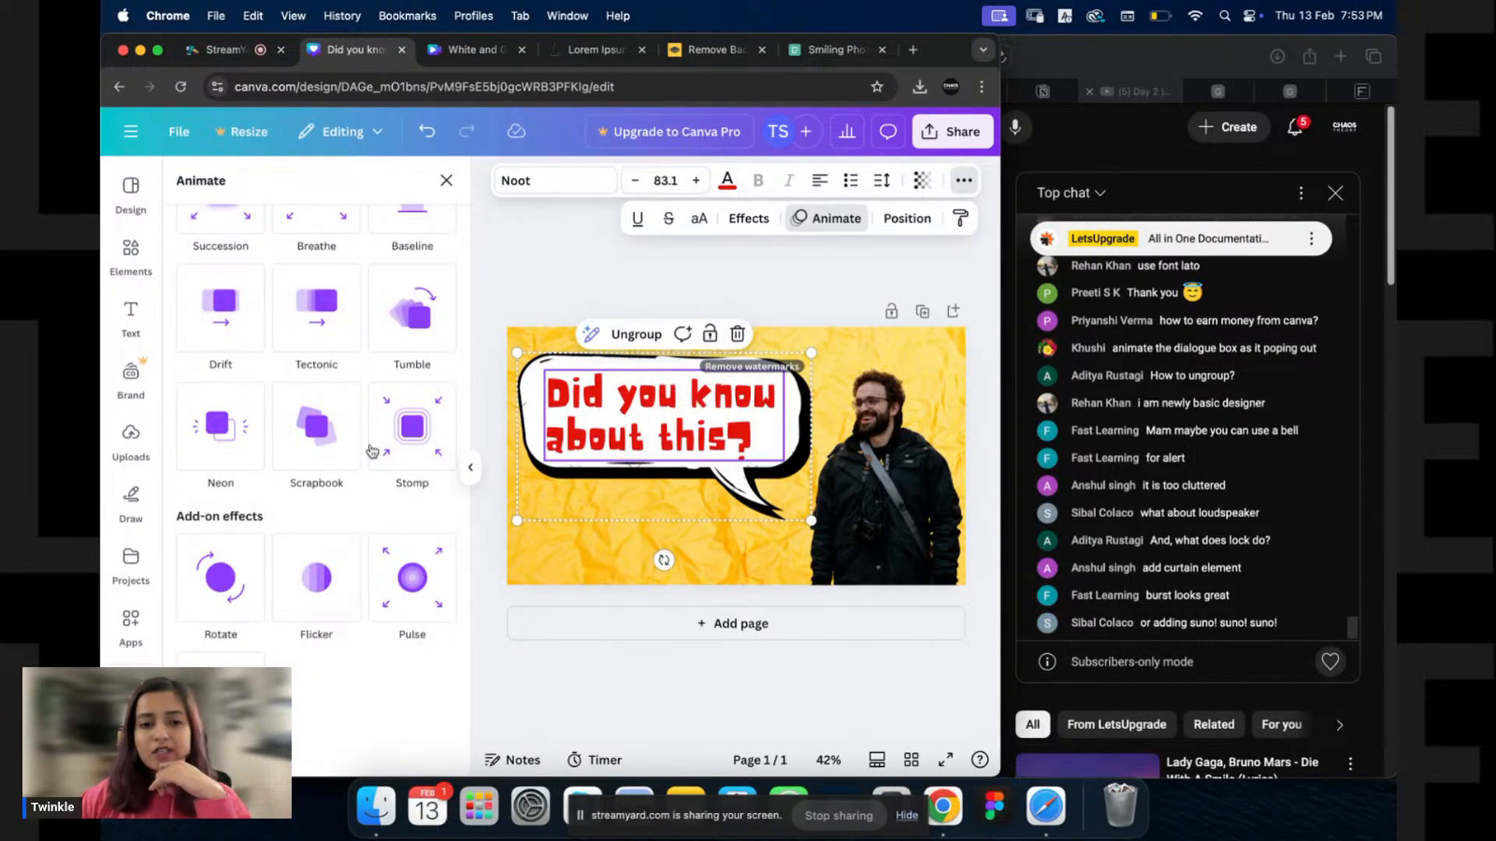
{"action": "left_click", "coordinate": [316, 420]}
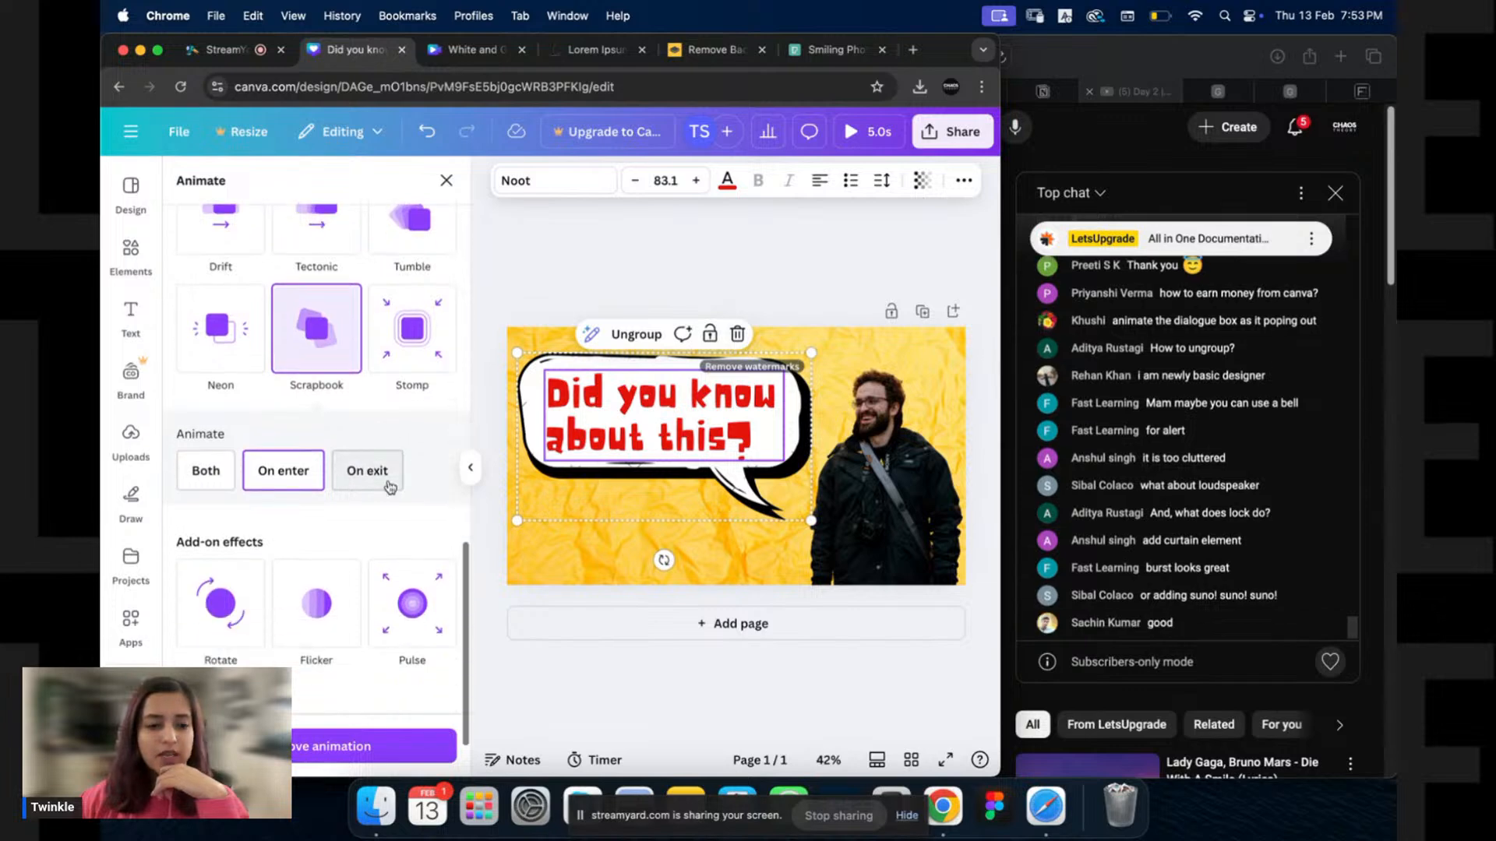
Ungroup the speech bubble, its text and its white filler shapes.
{"action": "left_click", "coordinate": [795, 427]}
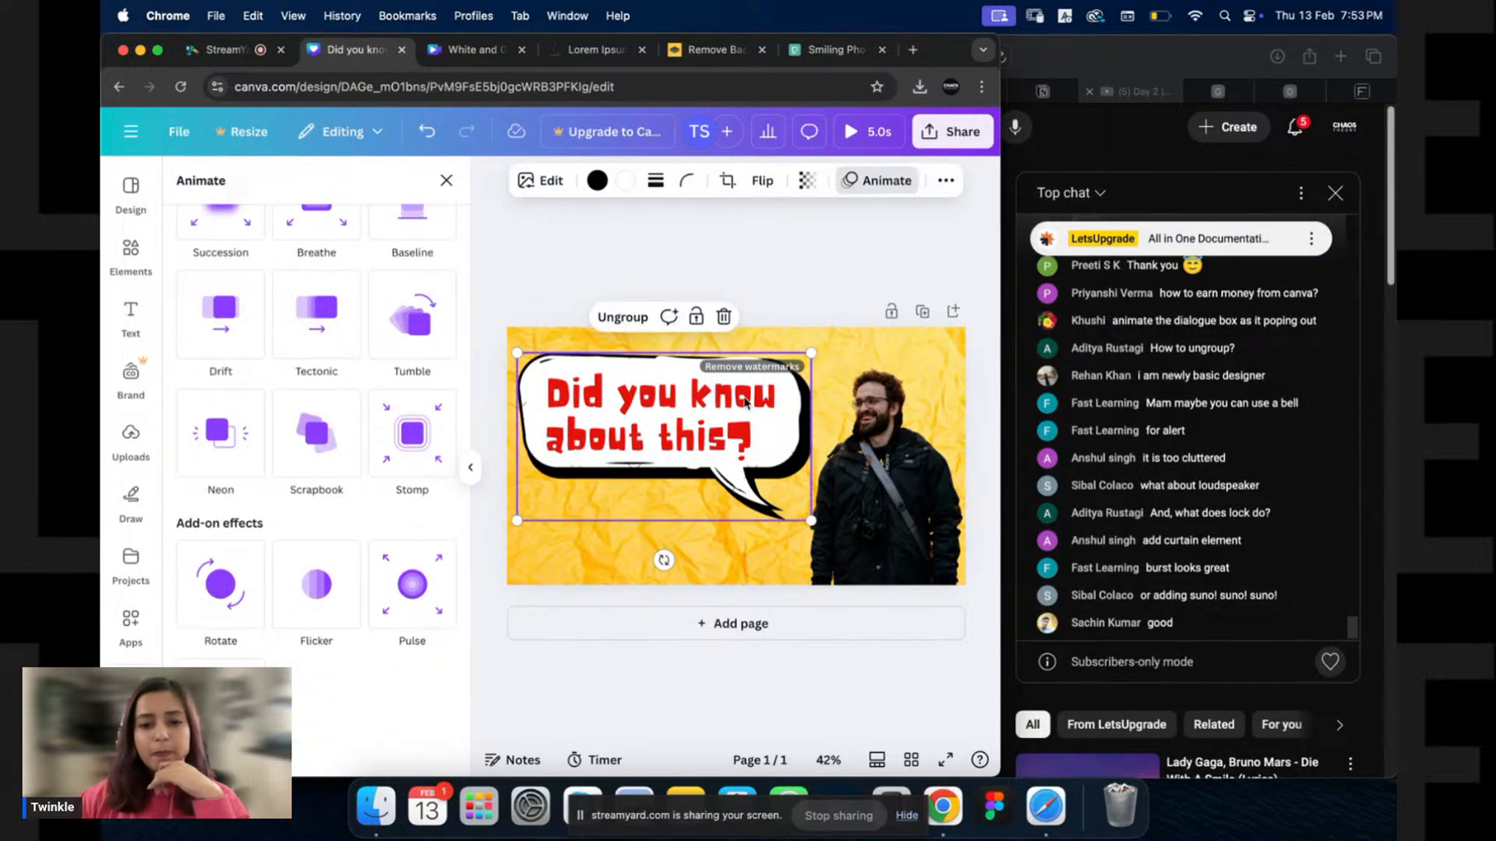
{"action": "left_click", "coordinate": [624, 317]}
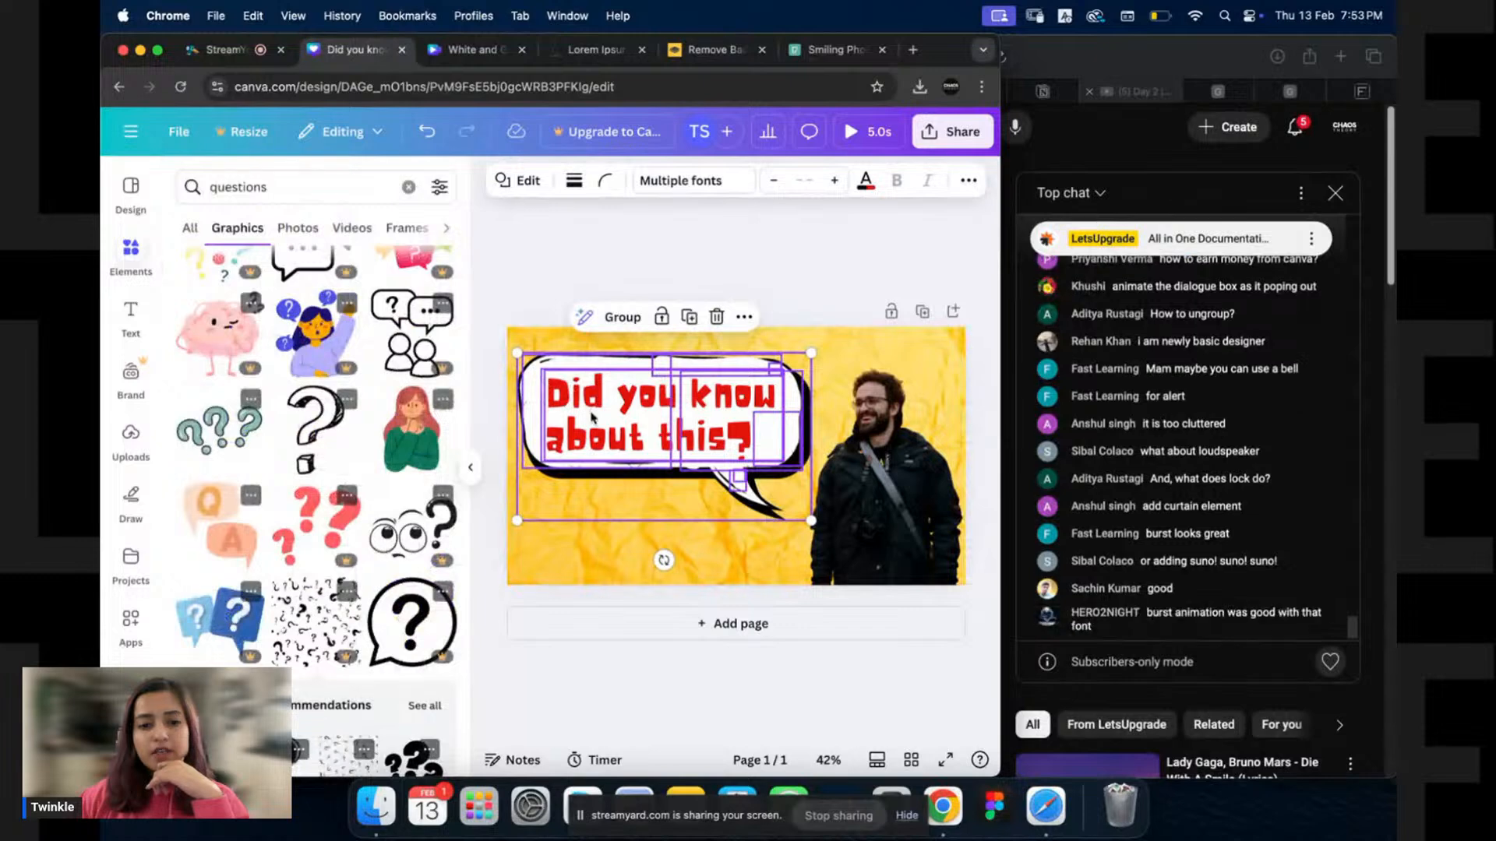
{"action": "left_click", "coordinate": [829, 271]}
Apply the Scrapbook animation to the speech bubble graphic as well.
{"action": "left_click", "coordinate": [598, 413]}
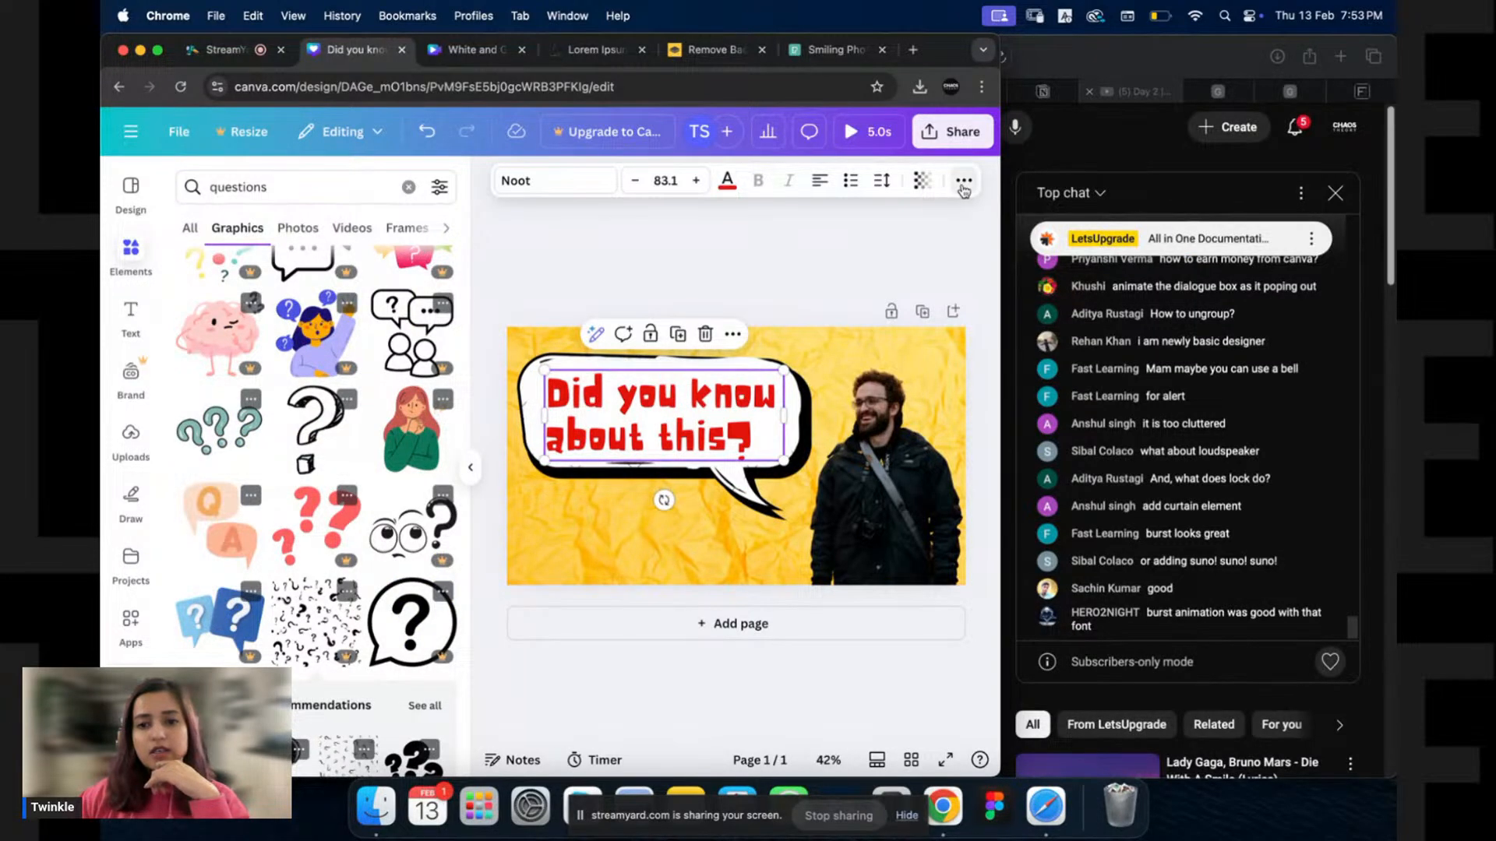
{"action": "left_click", "coordinate": [963, 181]}
{"action": "left_click", "coordinate": [807, 418]}
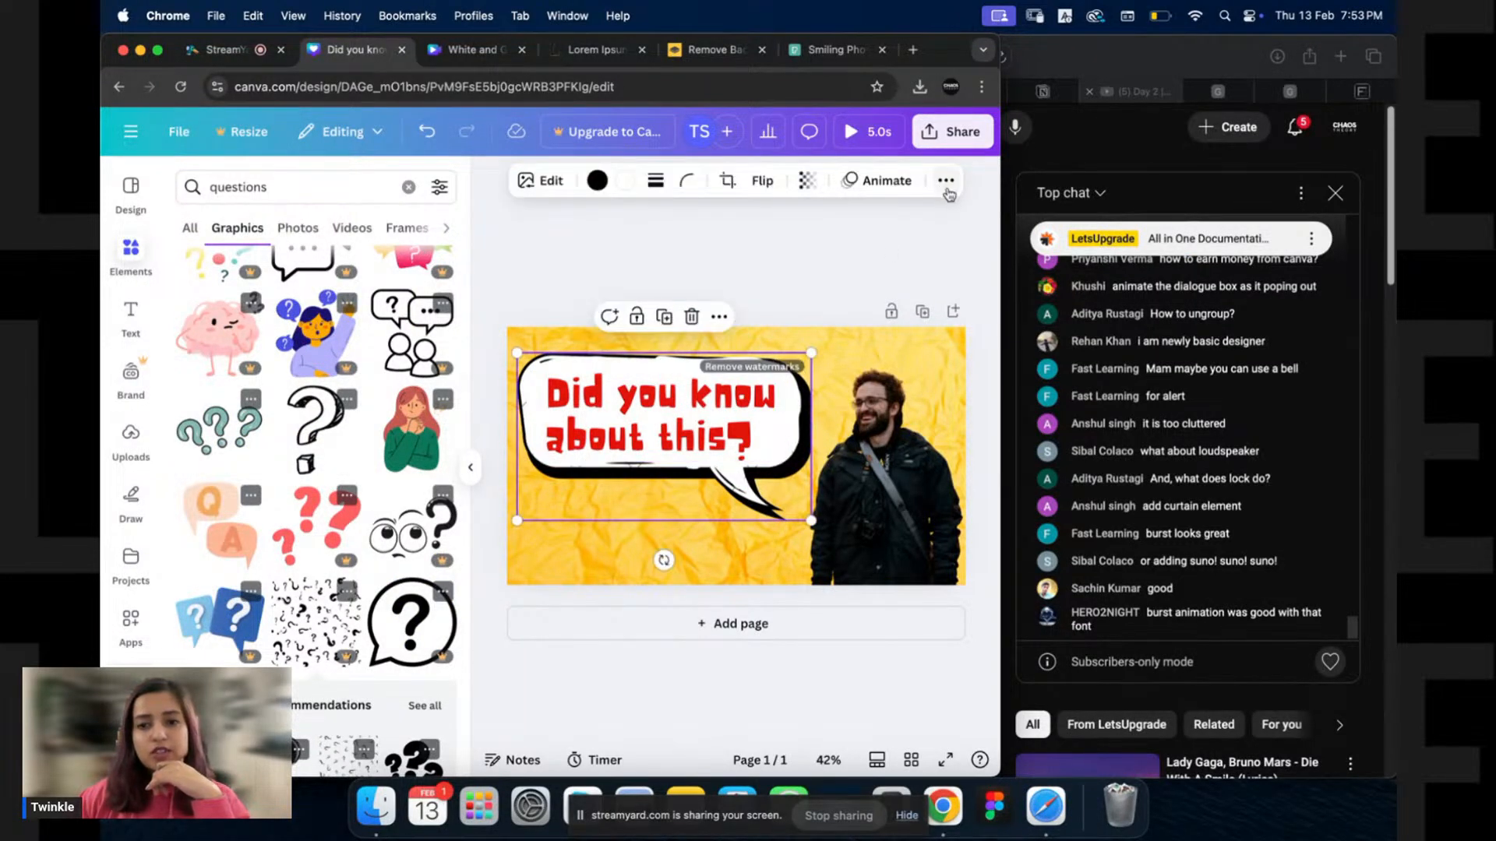
{"action": "left_click", "coordinate": [883, 180]}
{"action": "scroll", "coordinate": [315, 644], "scroll_direction": "down", "scroll_amount": 3}
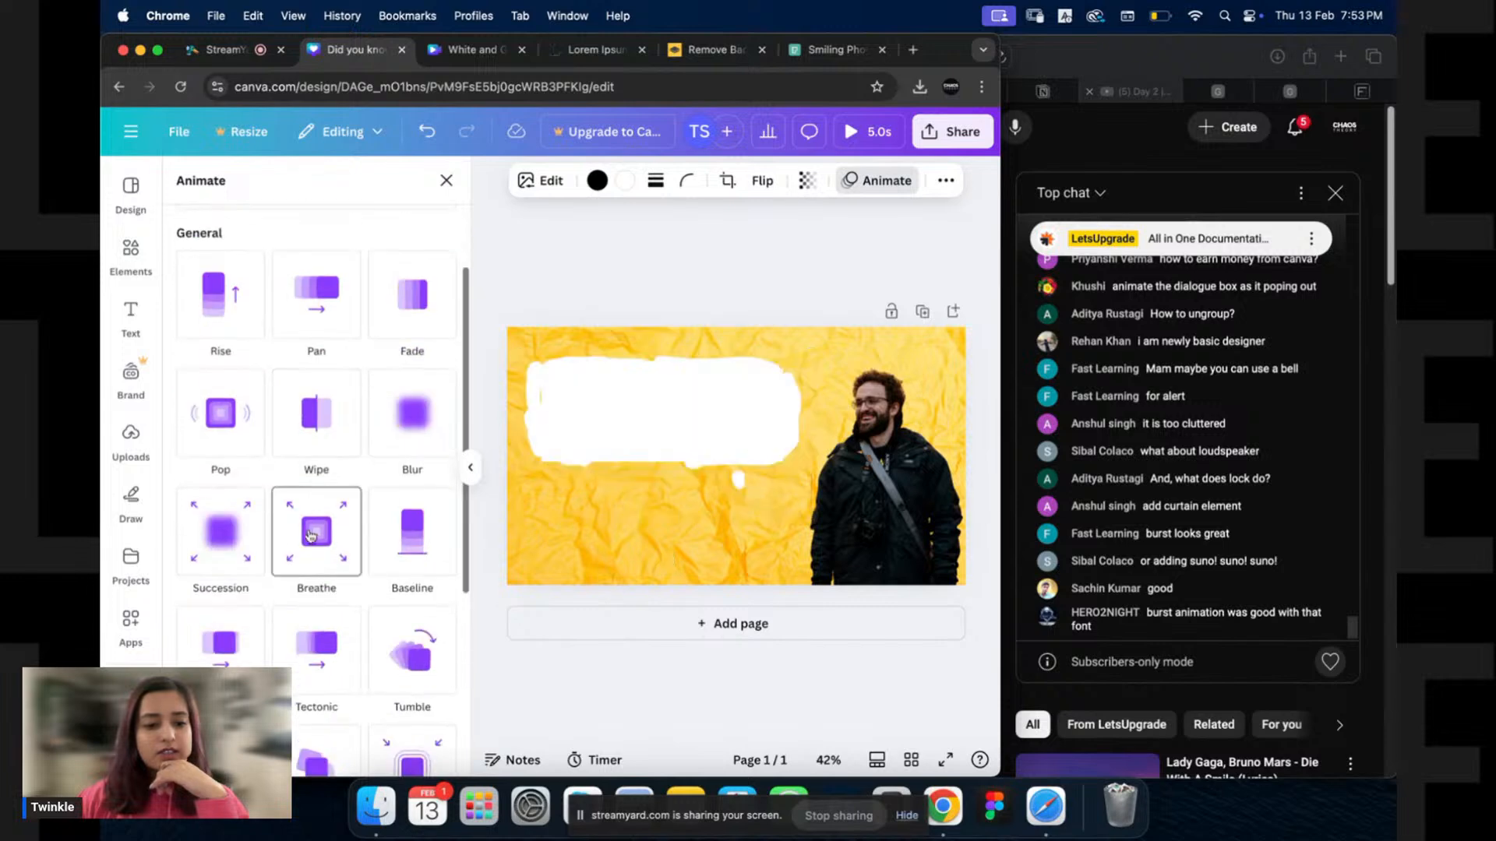
{"action": "scroll", "coordinate": [300, 683], "scroll_direction": "down", "scroll_amount": 3}
{"action": "left_click", "coordinate": [316, 549]}
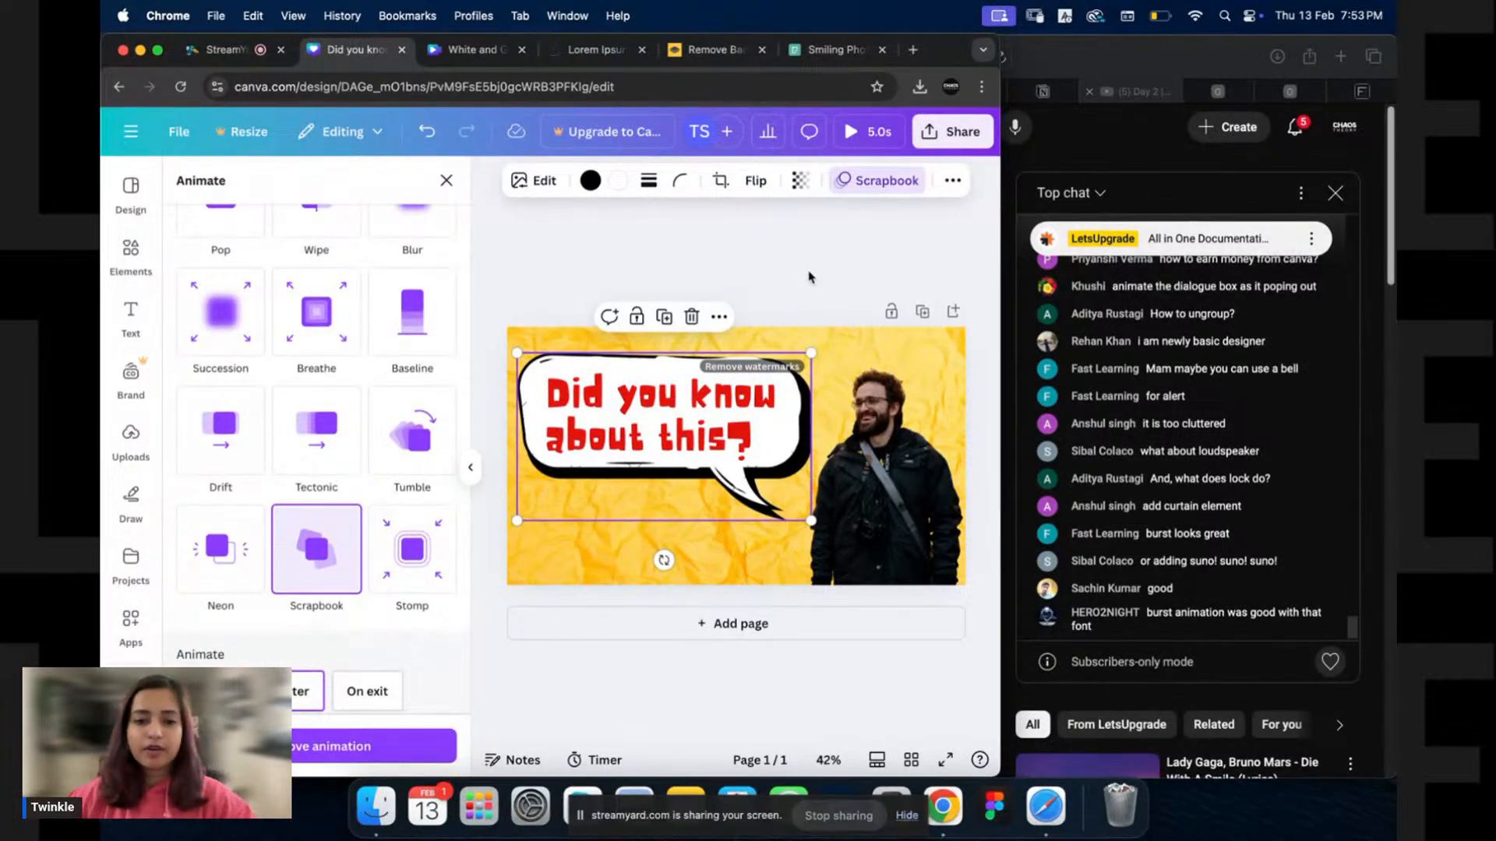
Group the white brush strokes with the white rectangle layered over the speech bubble graphic and delete that group.
{"action": "key", "text": "alt+1"}
{"action": "left_click", "coordinate": [333, 391]}
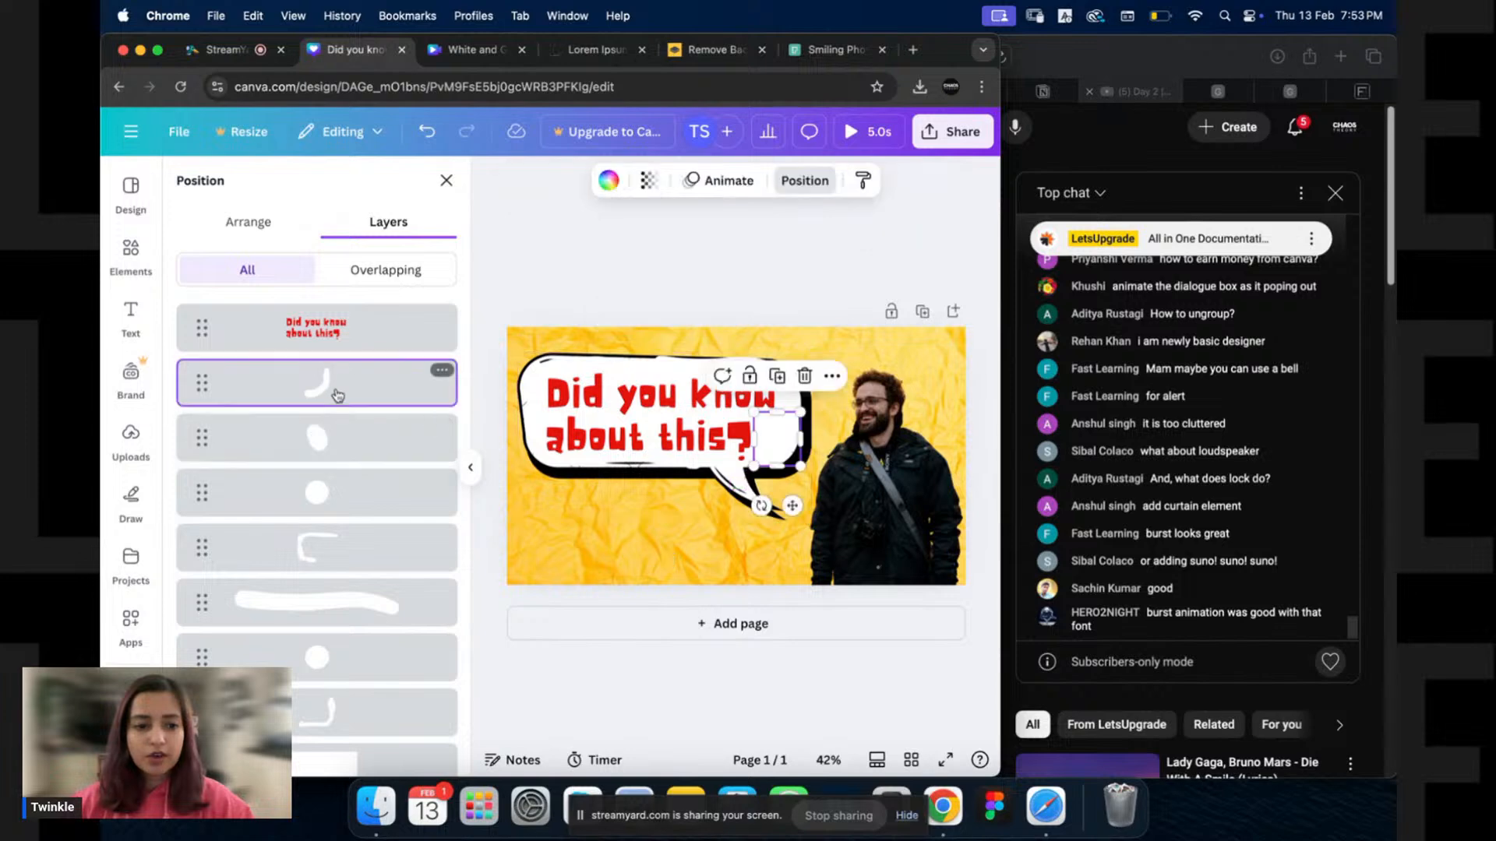
{"action": "scroll", "coordinate": [352, 475], "scroll_direction": "down", "scroll_amount": 1}
{"action": "scroll", "coordinate": [352, 475], "scroll_direction": "down", "scroll_amount": 3}
{"action": "left_click", "coordinate": [368, 474], "text": "shift"}
{"action": "key", "text": "super+g"}
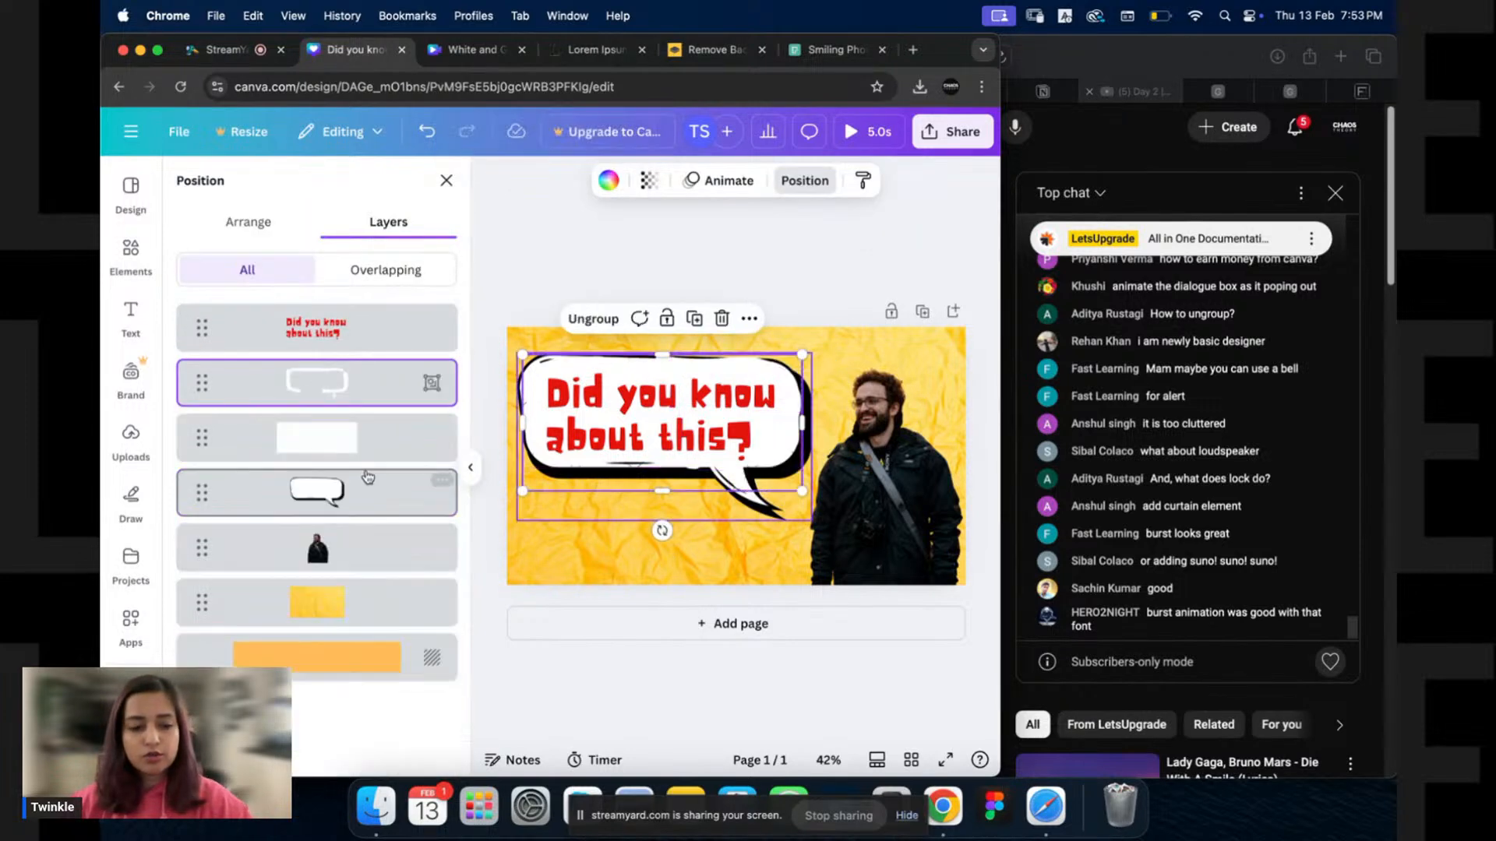
{"action": "left_click", "coordinate": [361, 443], "text": "shift"}
{"action": "key", "text": "super+g"}
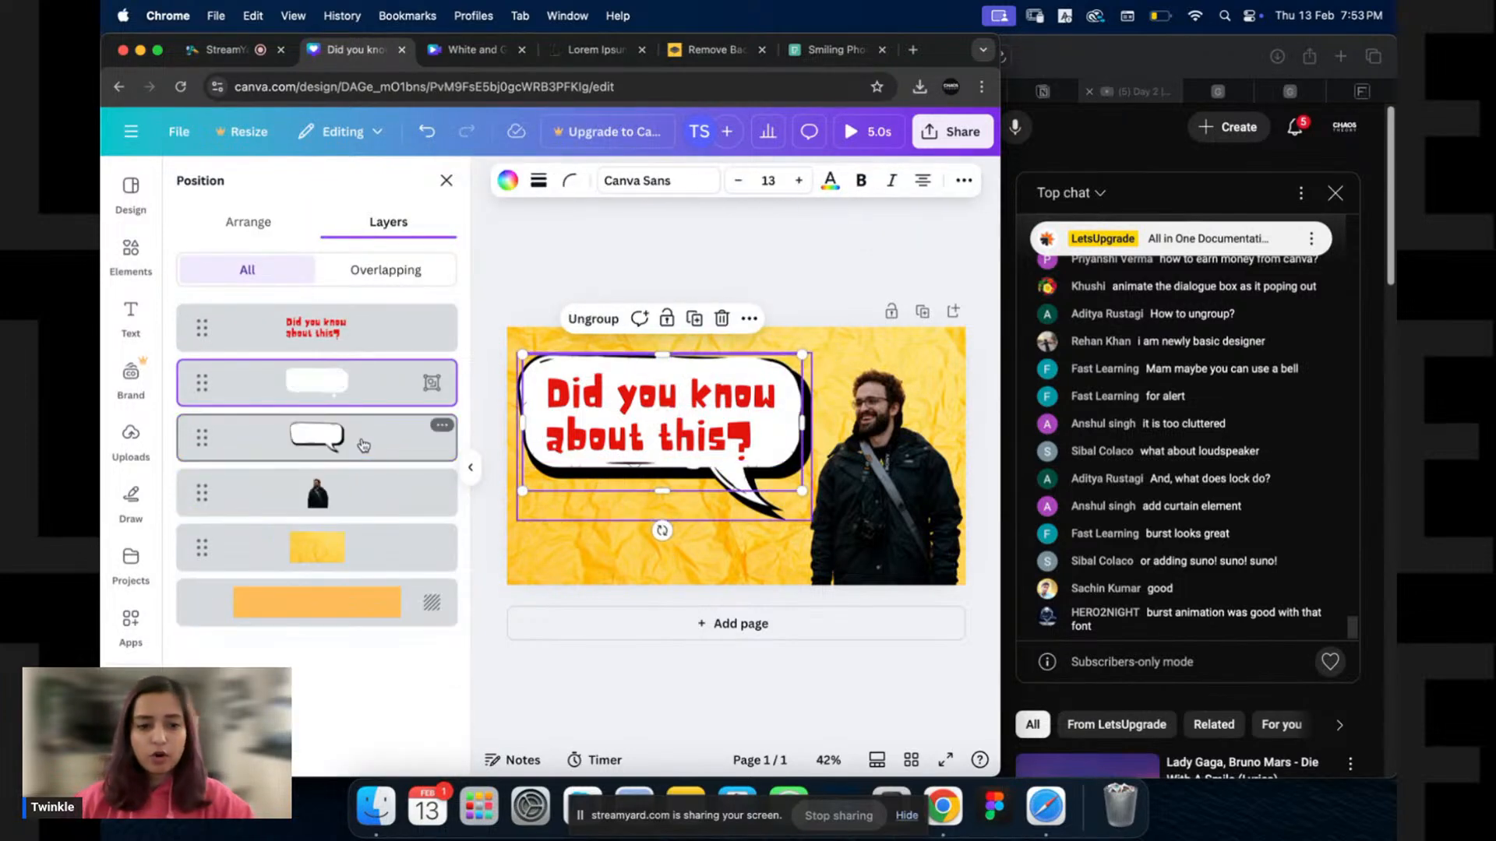
{"action": "key", "text": "BackSpace"}
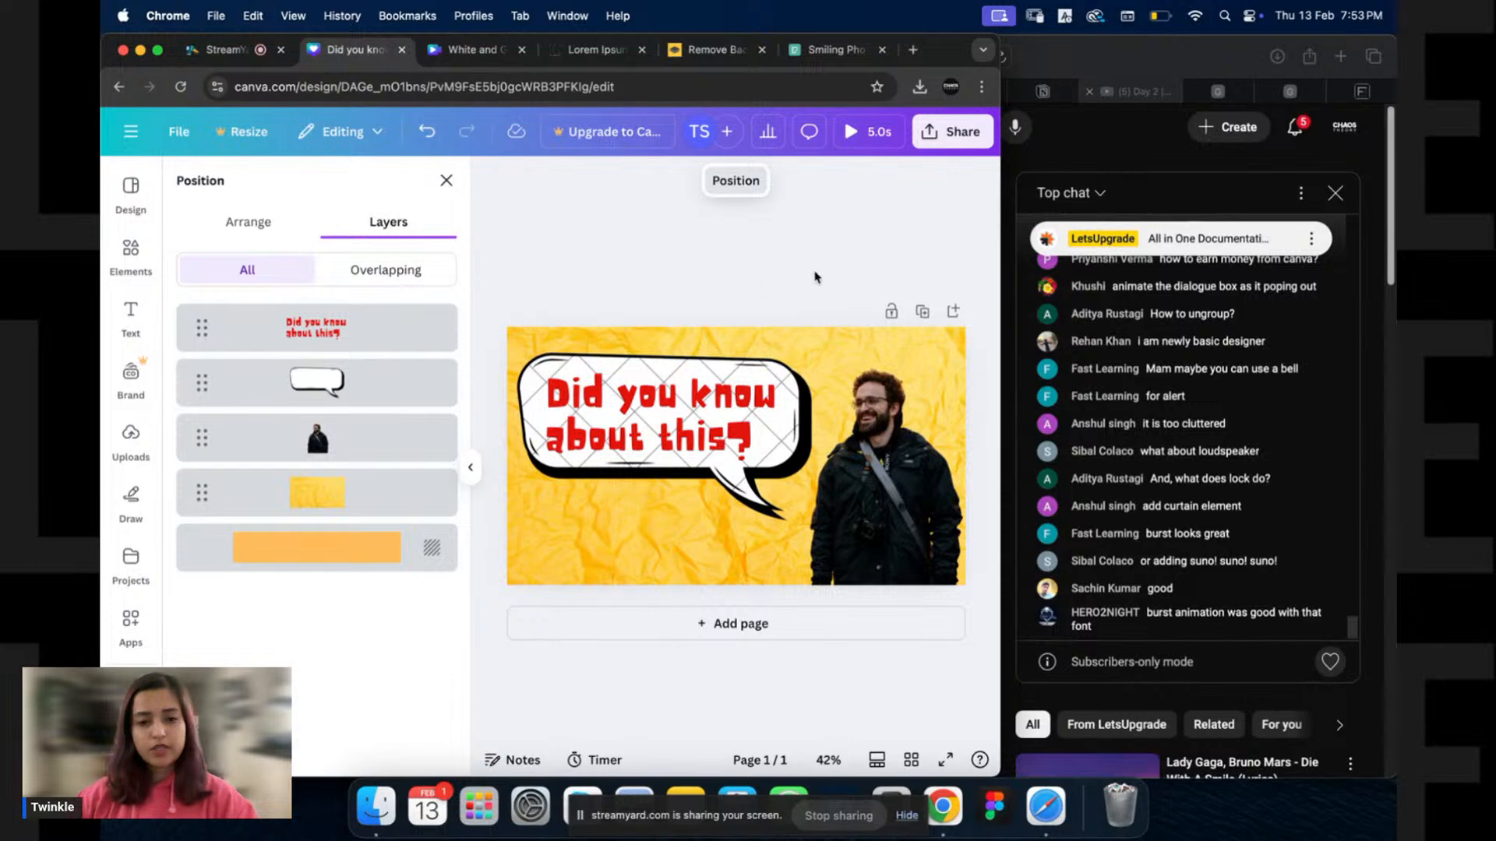
Preview the page animation and group the speech bubble graphic with its "Did you know about this?" text.
{"action": "left_click", "coordinate": [864, 132]}
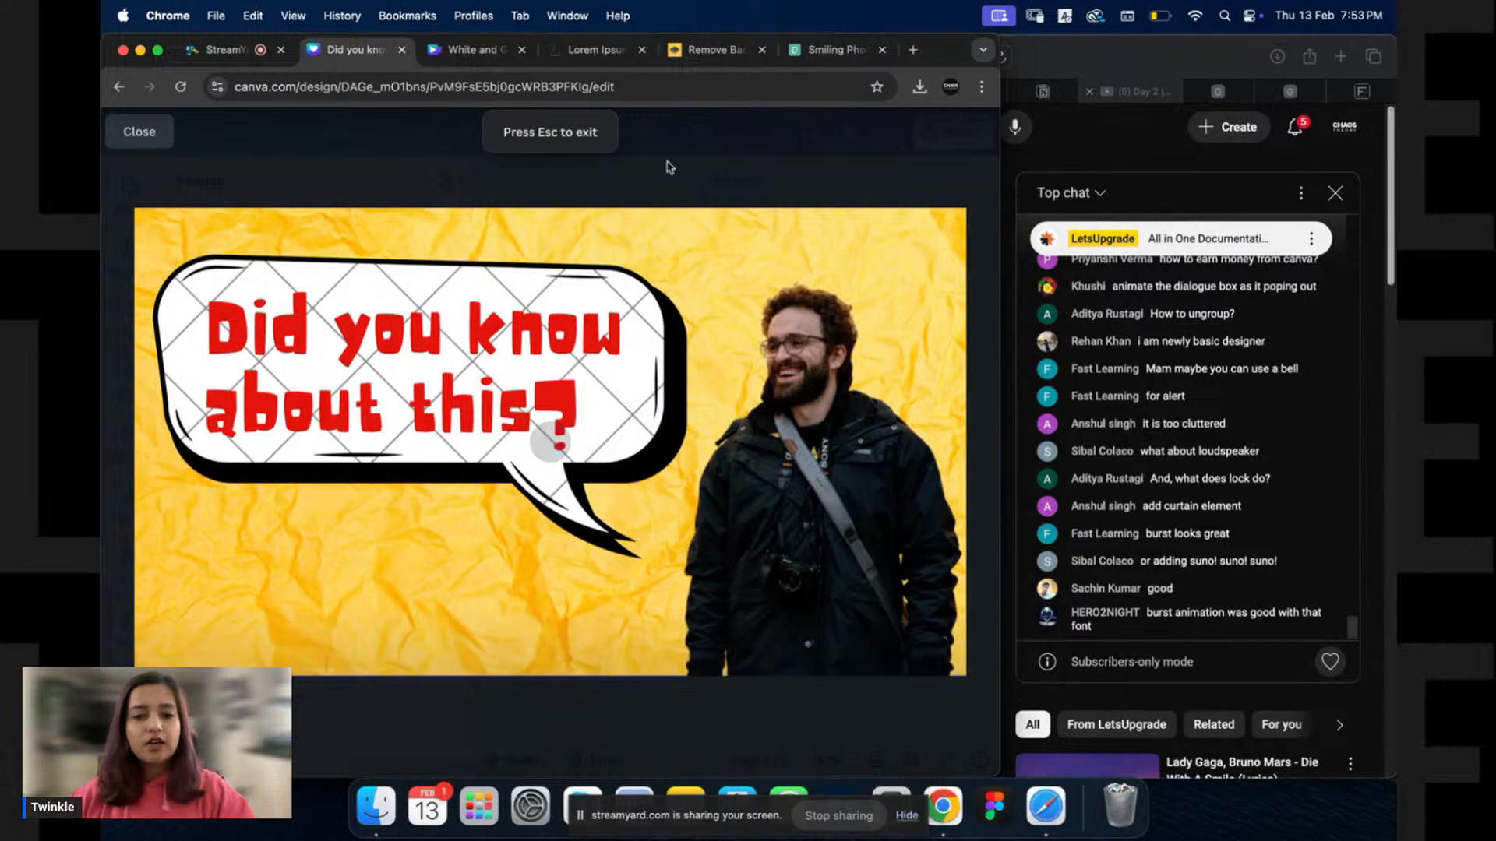
{"action": "left_click", "coordinate": [156, 140]}
{"action": "left_click", "coordinate": [636, 410]}
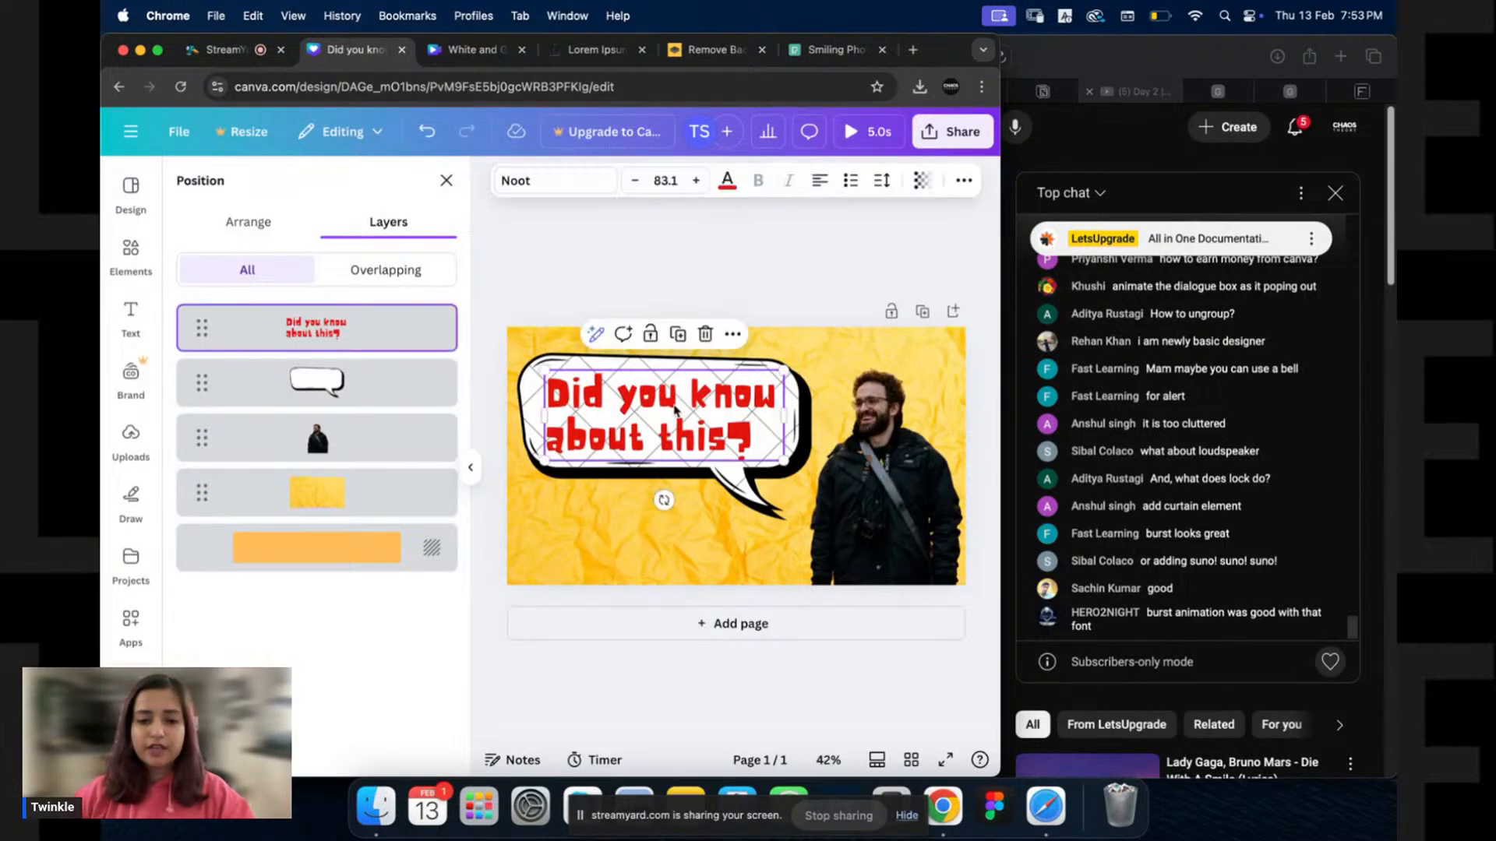
{"action": "left_click_drag", "start_coordinate": [803, 275], "coordinate": [519, 504]}
{"action": "key", "text": "super+g"}
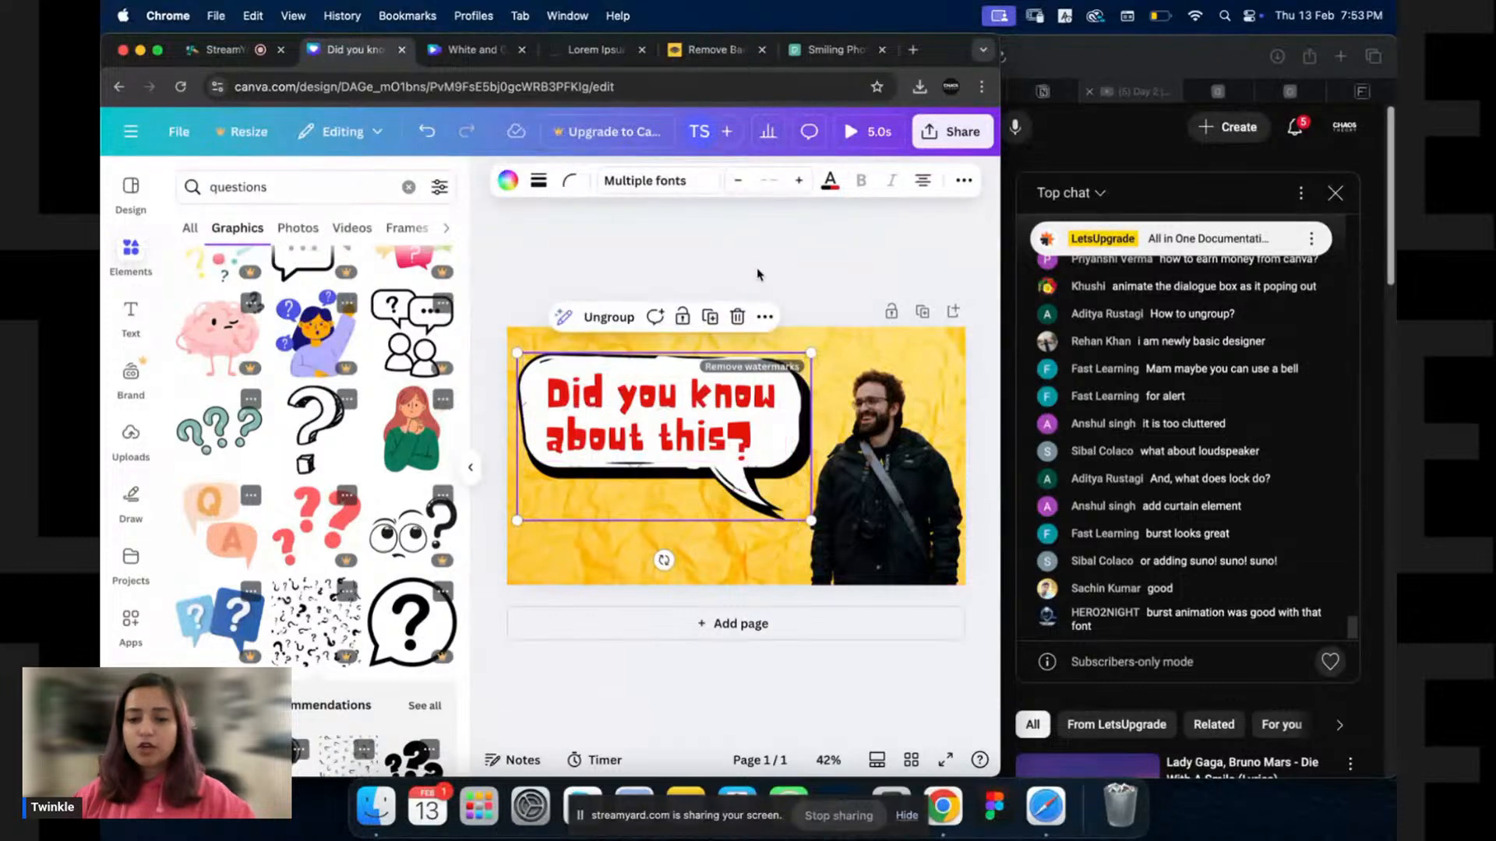
{"action": "left_click", "coordinate": [780, 259]}
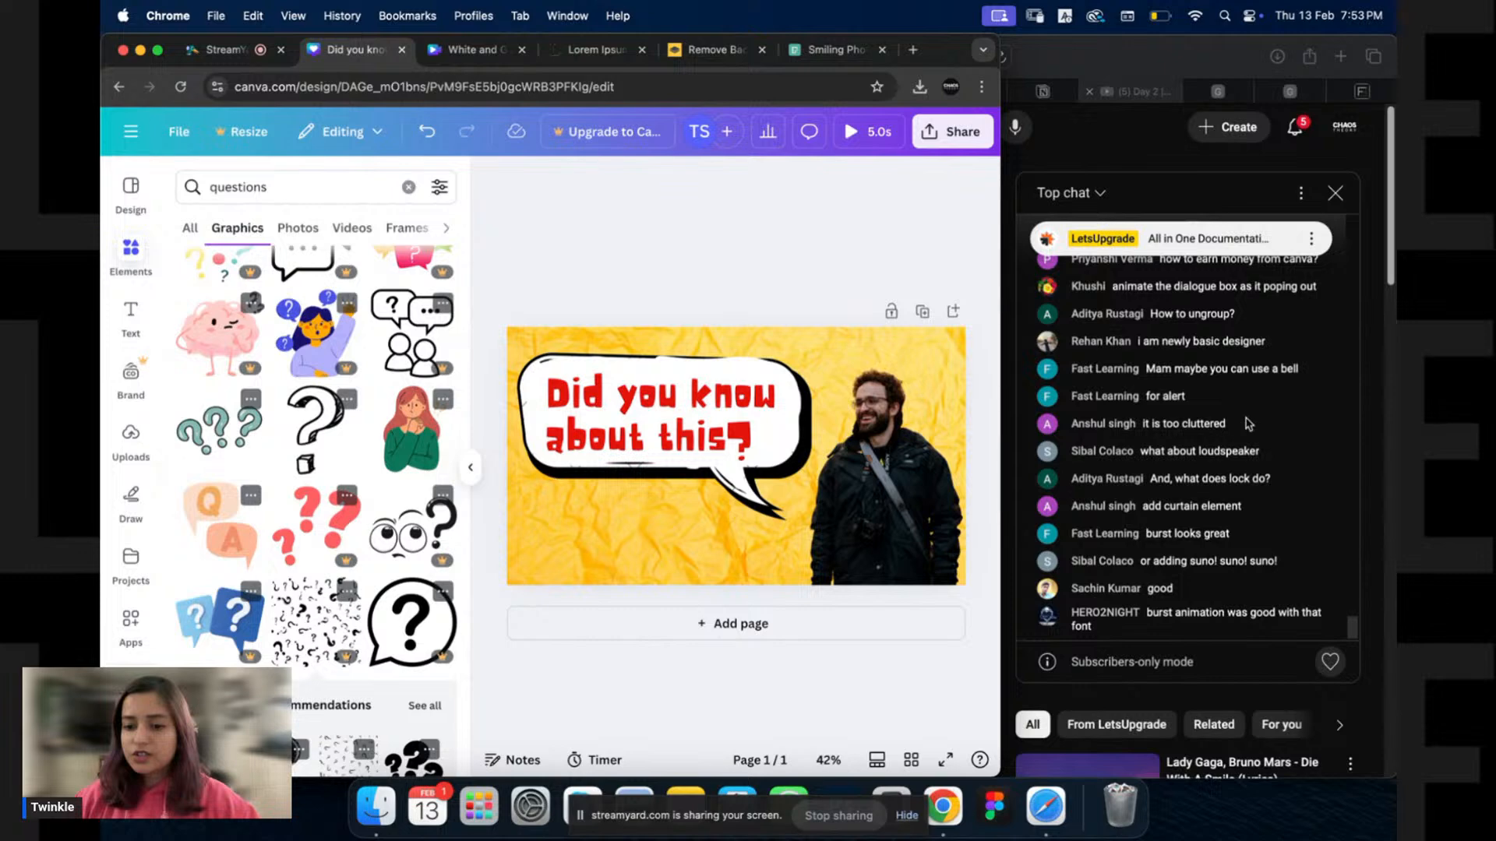
Search the graphics for "alert" and place a small red siren beneath the speech bubble in the thumbnail's lower-left corner.
{"action": "scroll", "coordinate": [1225, 419], "scroll_direction": "up", "scroll_amount": 2}
{"action": "scroll", "coordinate": [1228, 420], "scroll_direction": "up", "scroll_amount": 1}
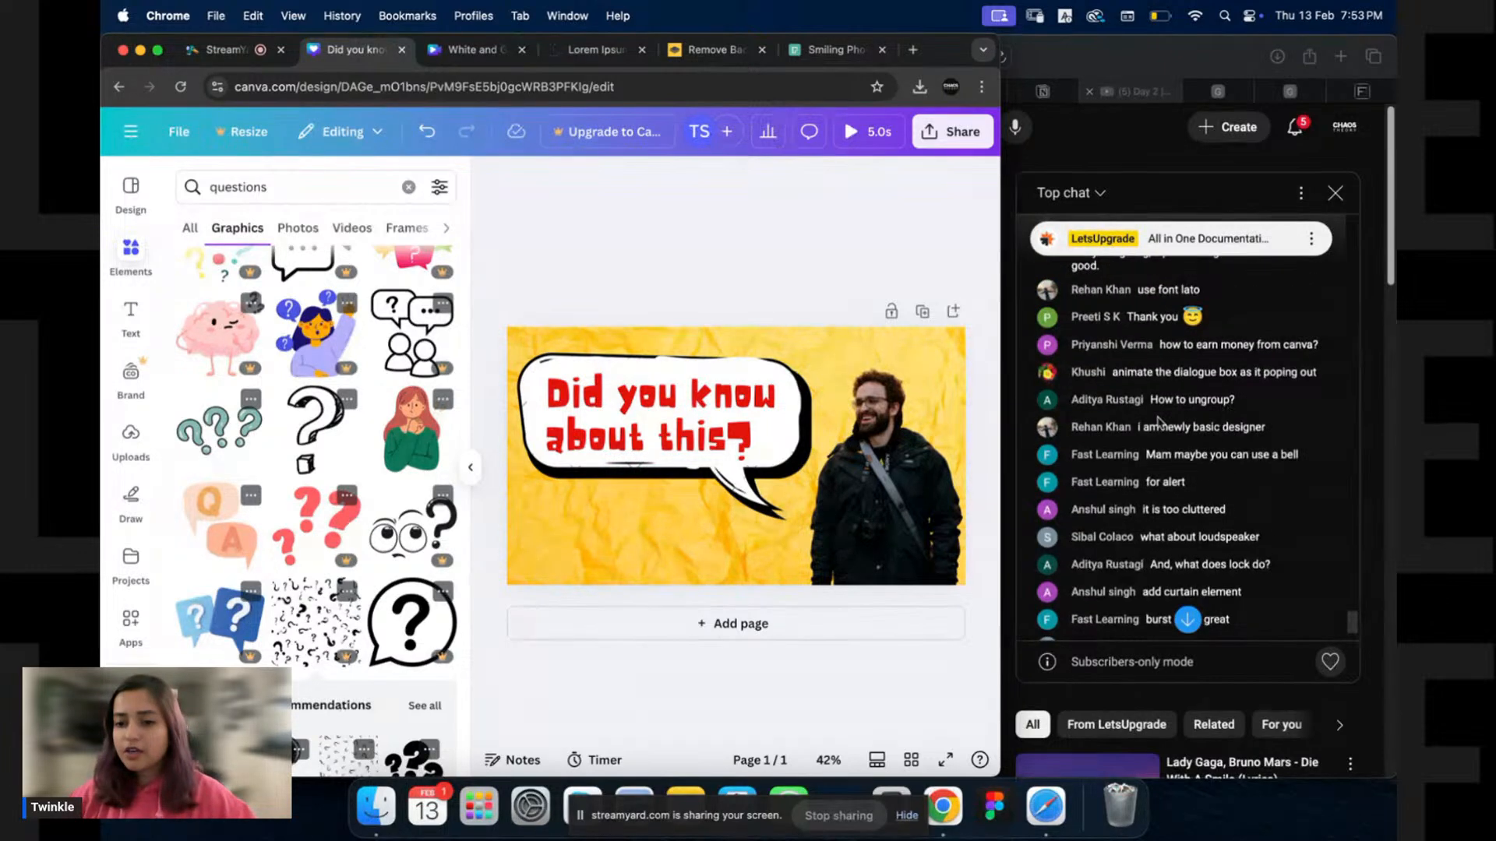
{"action": "left_click", "coordinate": [312, 192]}
{"action": "type", "text": "alert"}
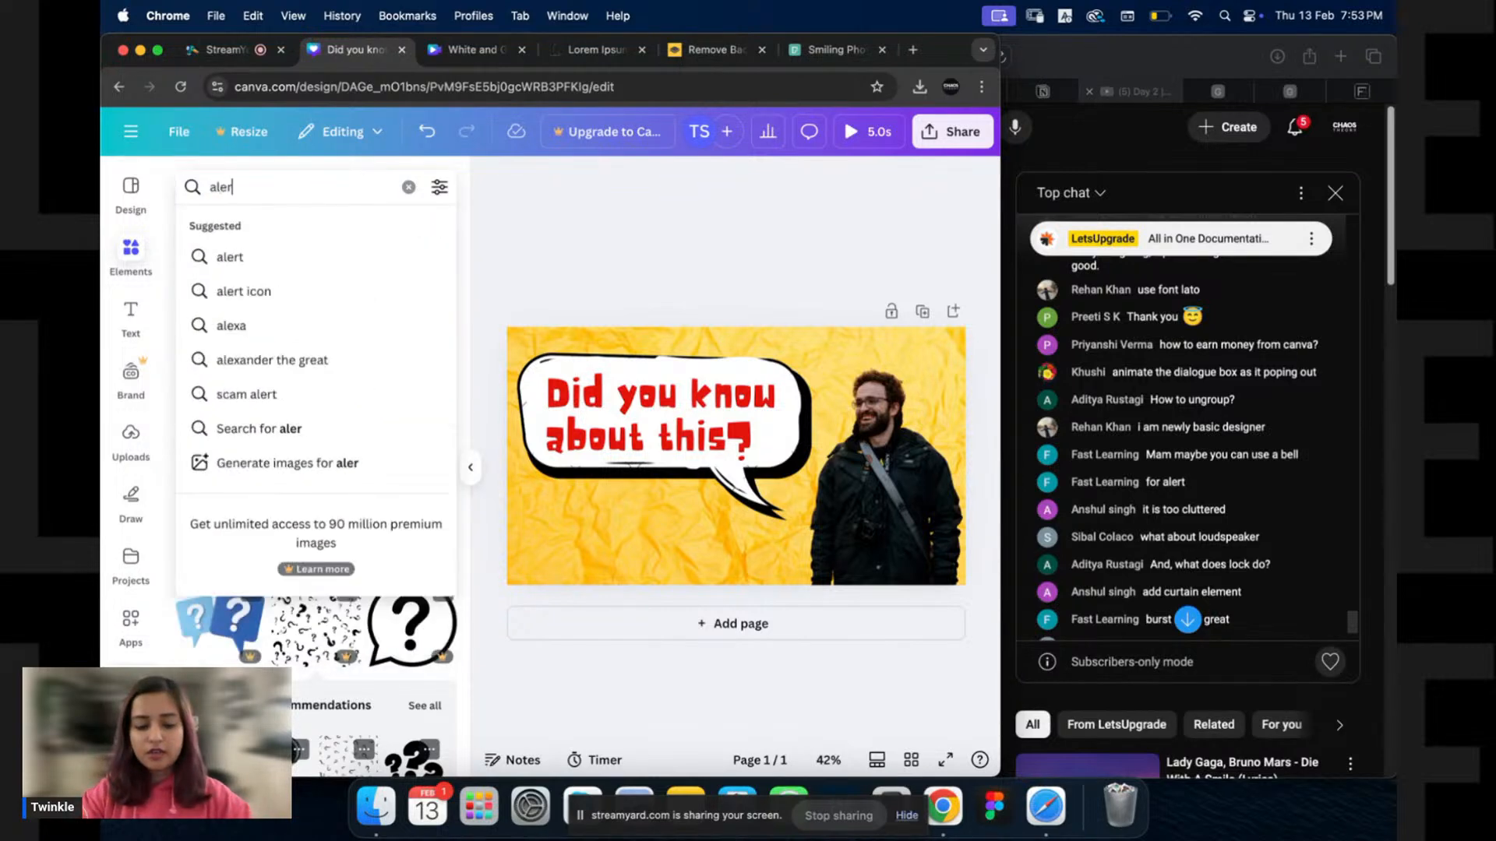
{"action": "key", "text": "Return"}
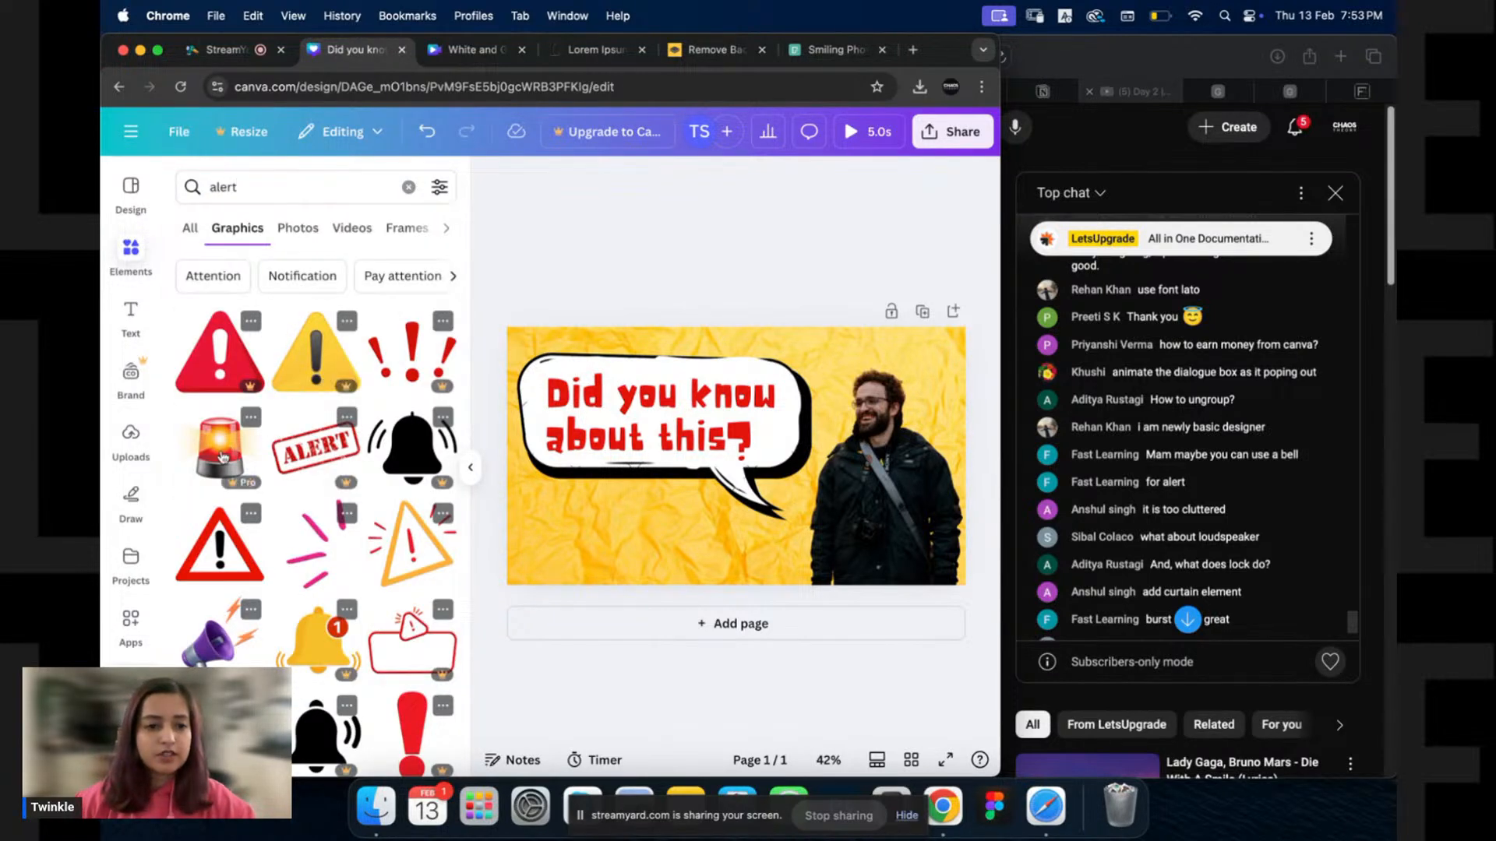
{"action": "left_click", "coordinate": [220, 445]}
{"action": "left_click_drag", "start_coordinate": [882, 353], "coordinate": [565, 552]}
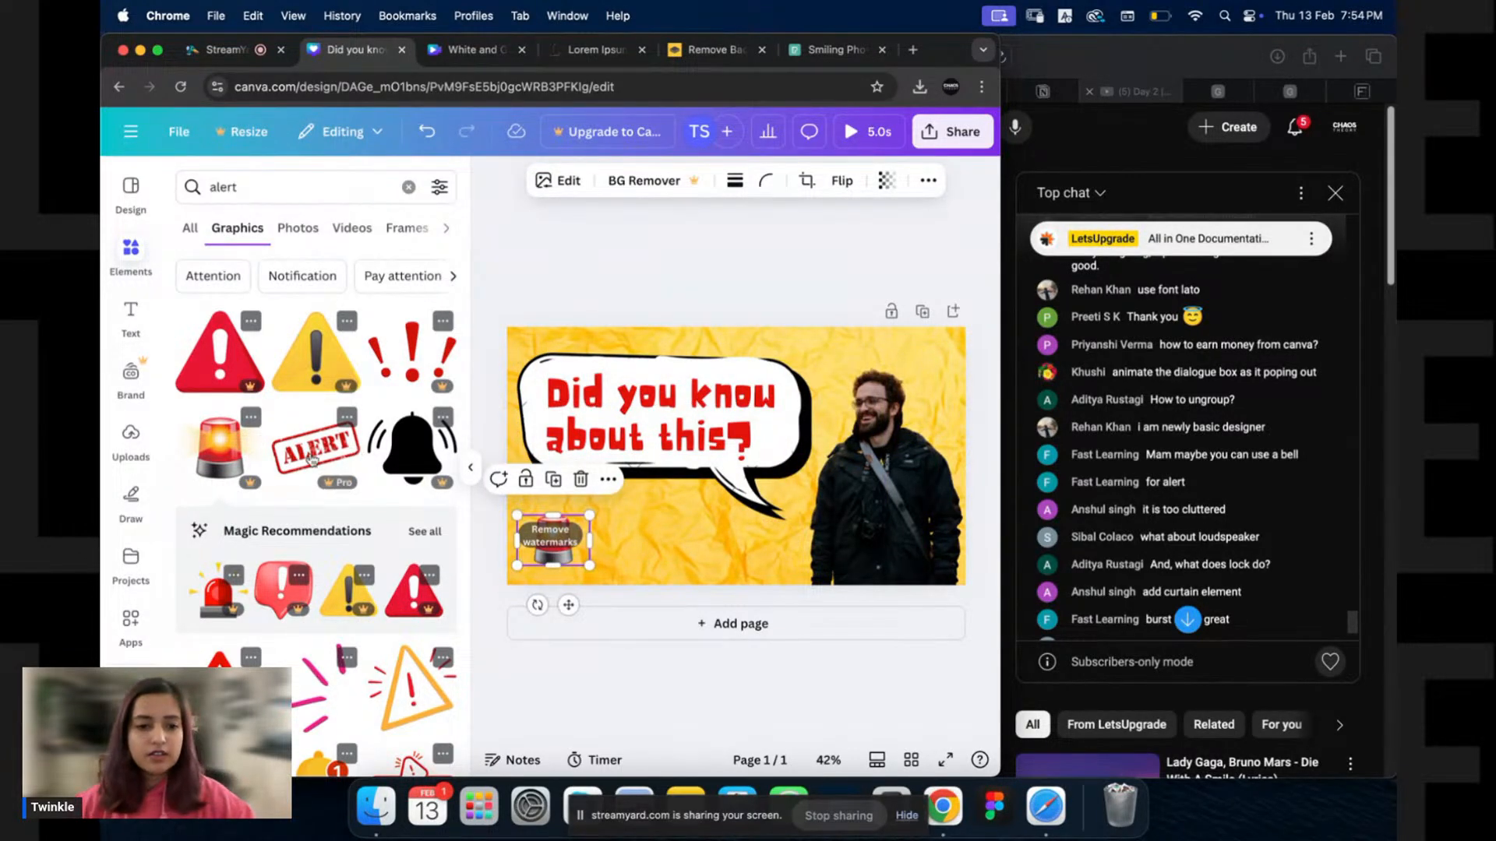
Try a shrunken red outlined graphic from a "disclaimer" search on the thumbnail and delete it.
{"action": "scroll", "coordinate": [331, 483], "scroll_direction": "down", "scroll_amount": 5}
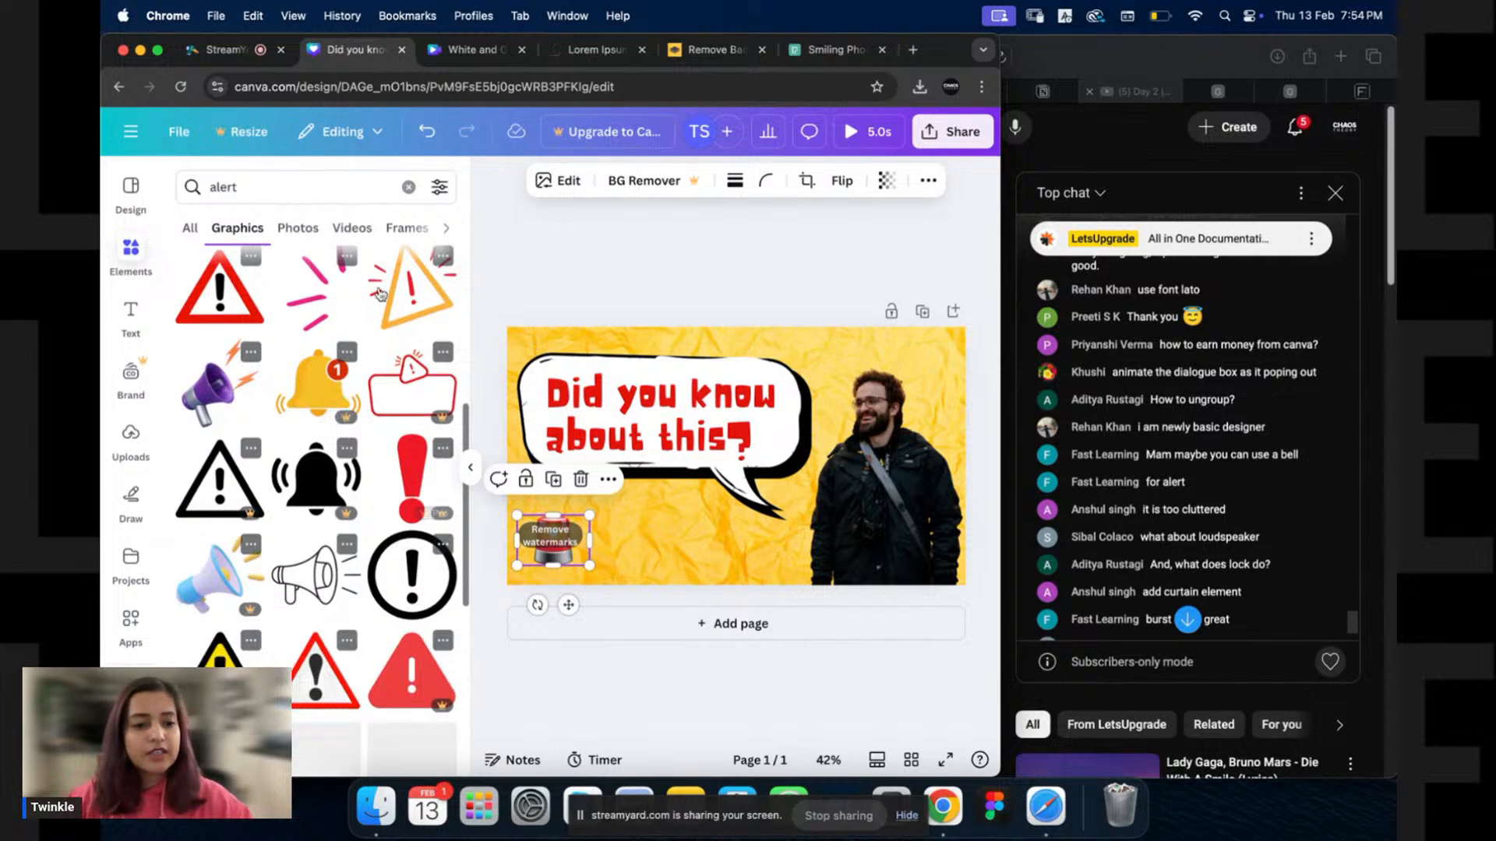
{"action": "left_click", "coordinate": [342, 181]}
{"action": "type", "text": "disclai"}
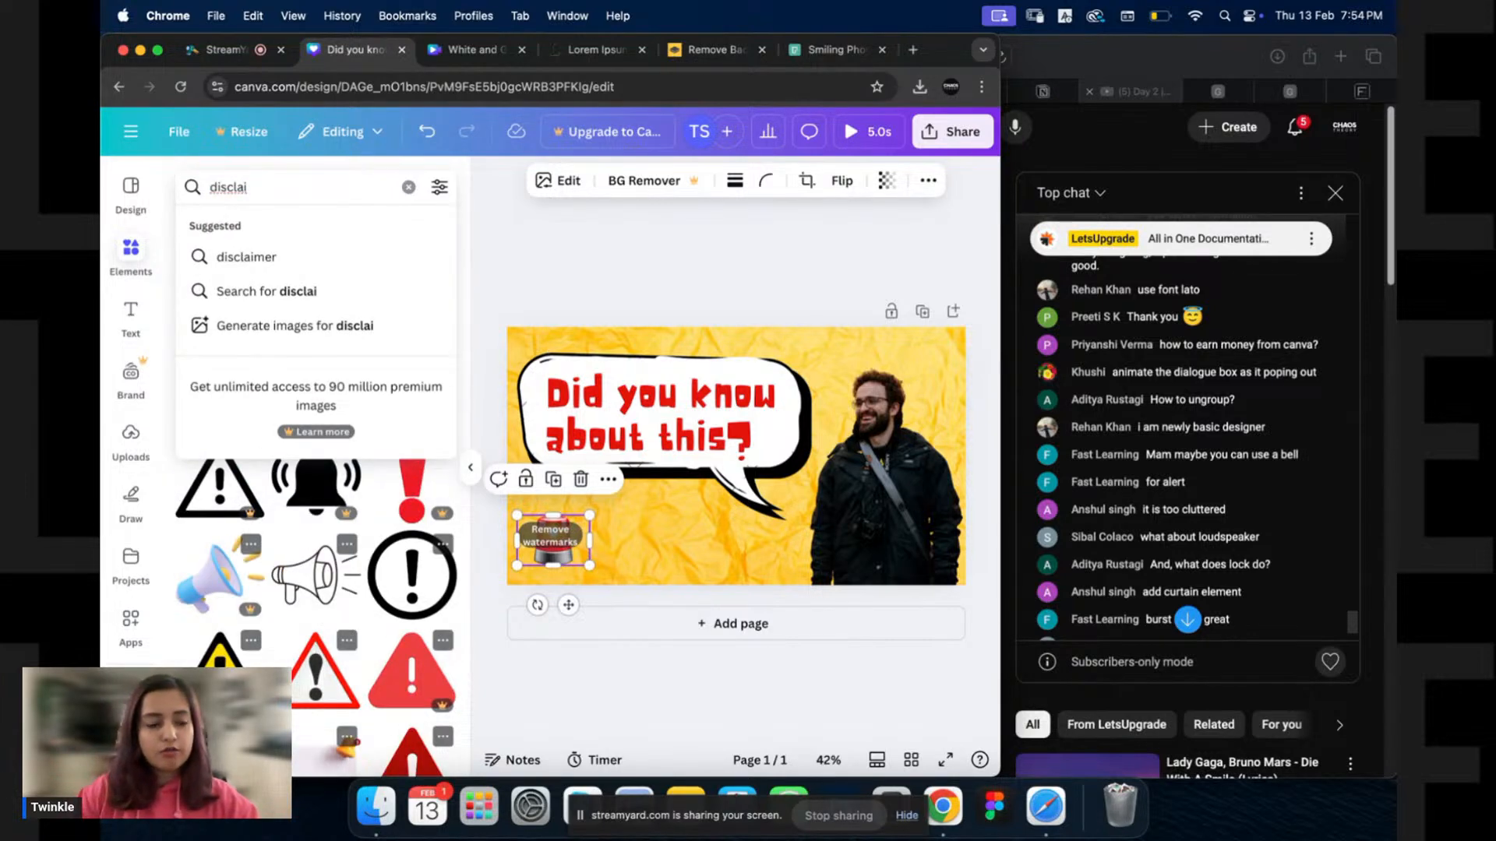
{"action": "left_click", "coordinate": [246, 256]}
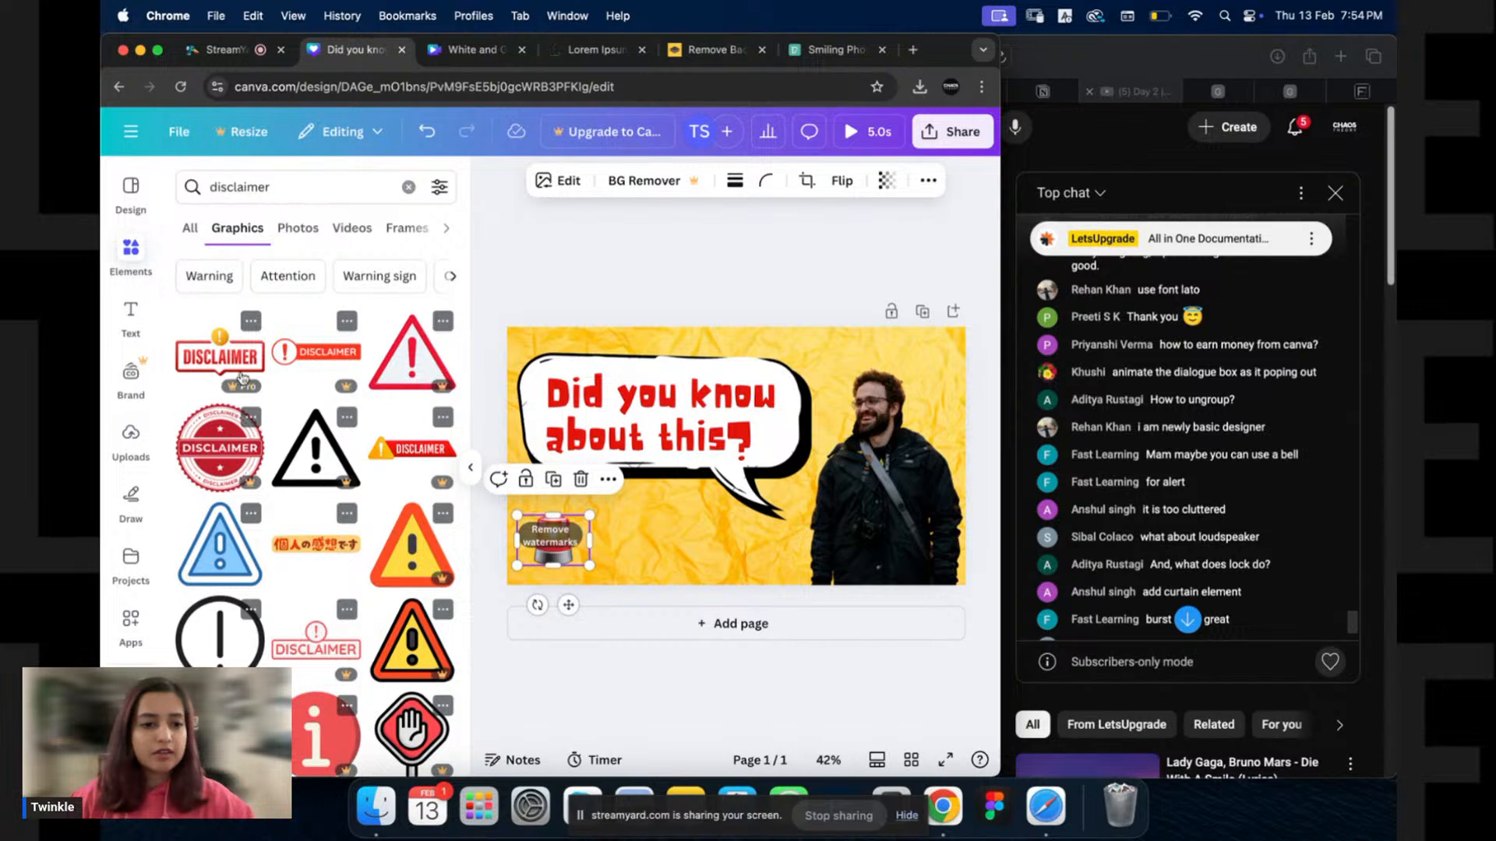
{"action": "left_click", "coordinate": [318, 637]}
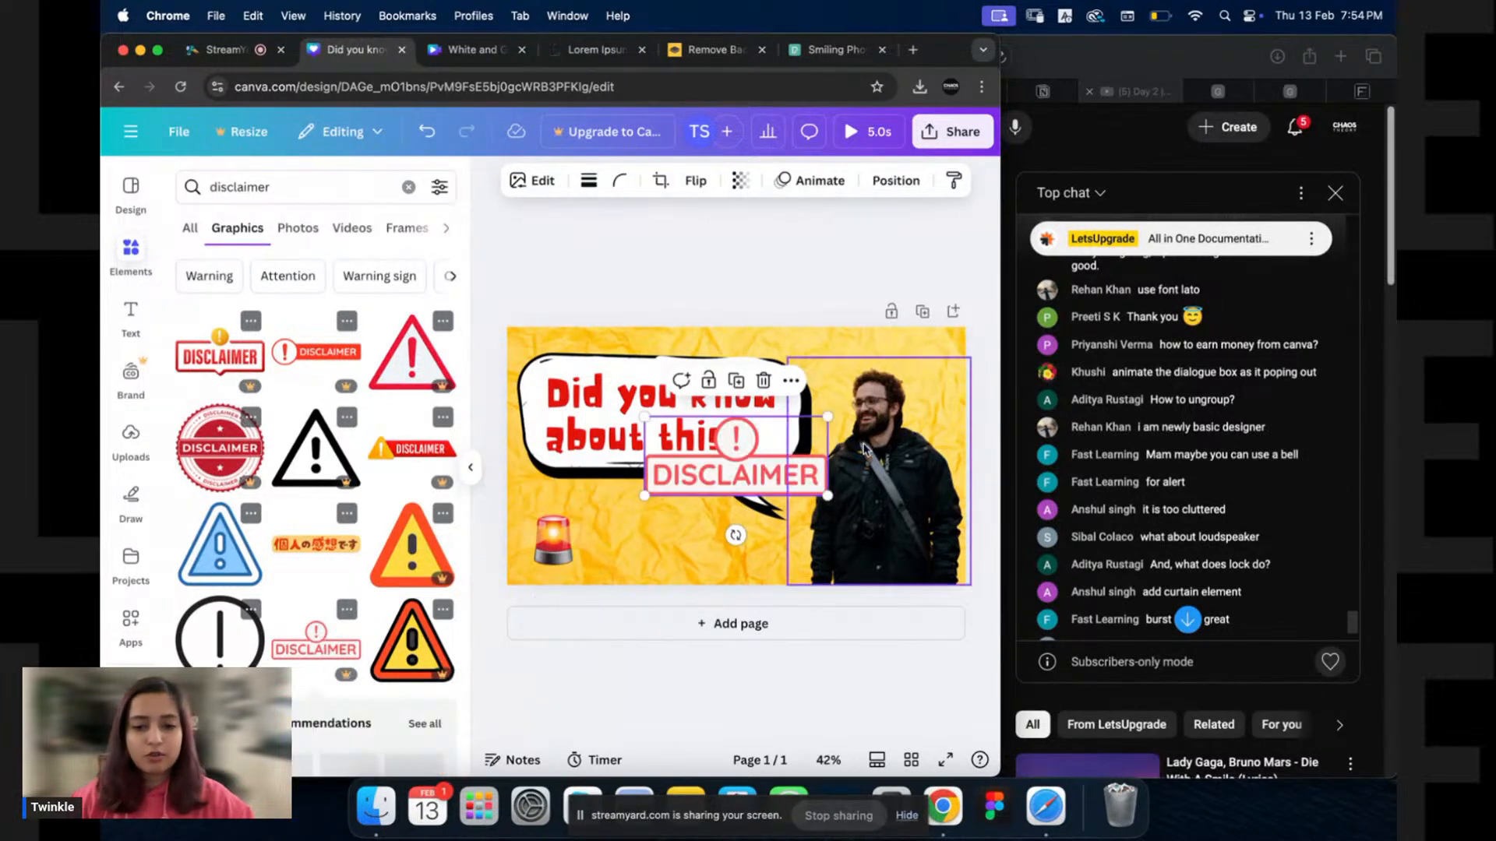
{"action": "left_click_drag", "start_coordinate": [831, 413], "coordinate": [746, 454]}
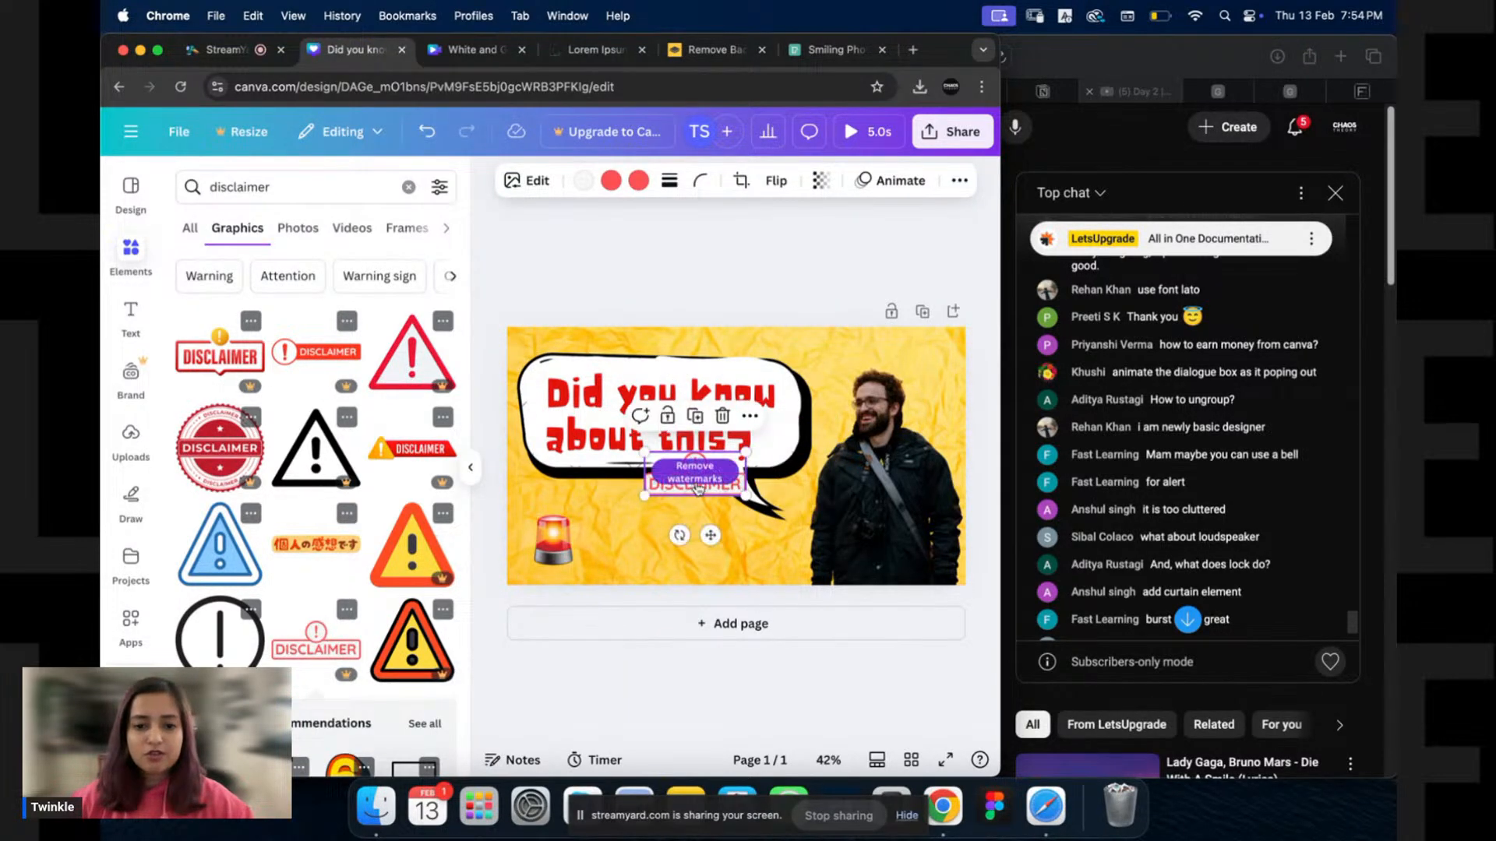
{"action": "key", "text": "Delete"}
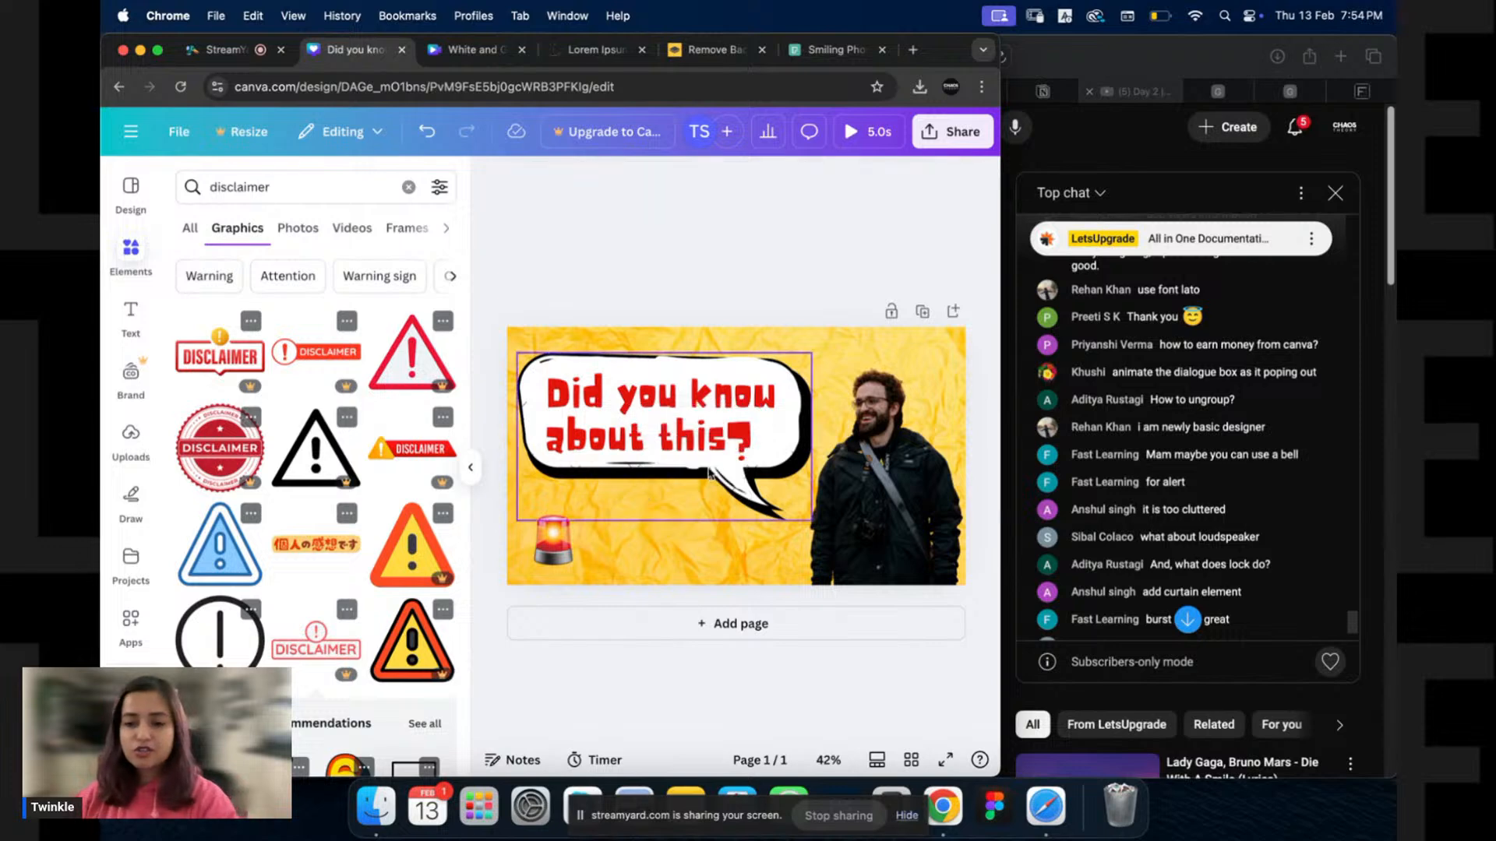
Add a pink "SUBSCRIBE" graphic with yellow lettering along the thumbnail's lower edge beside the man, and delete the siren.
{"action": "scroll", "coordinate": [1151, 454], "scroll_direction": "down", "scroll_amount": 3}
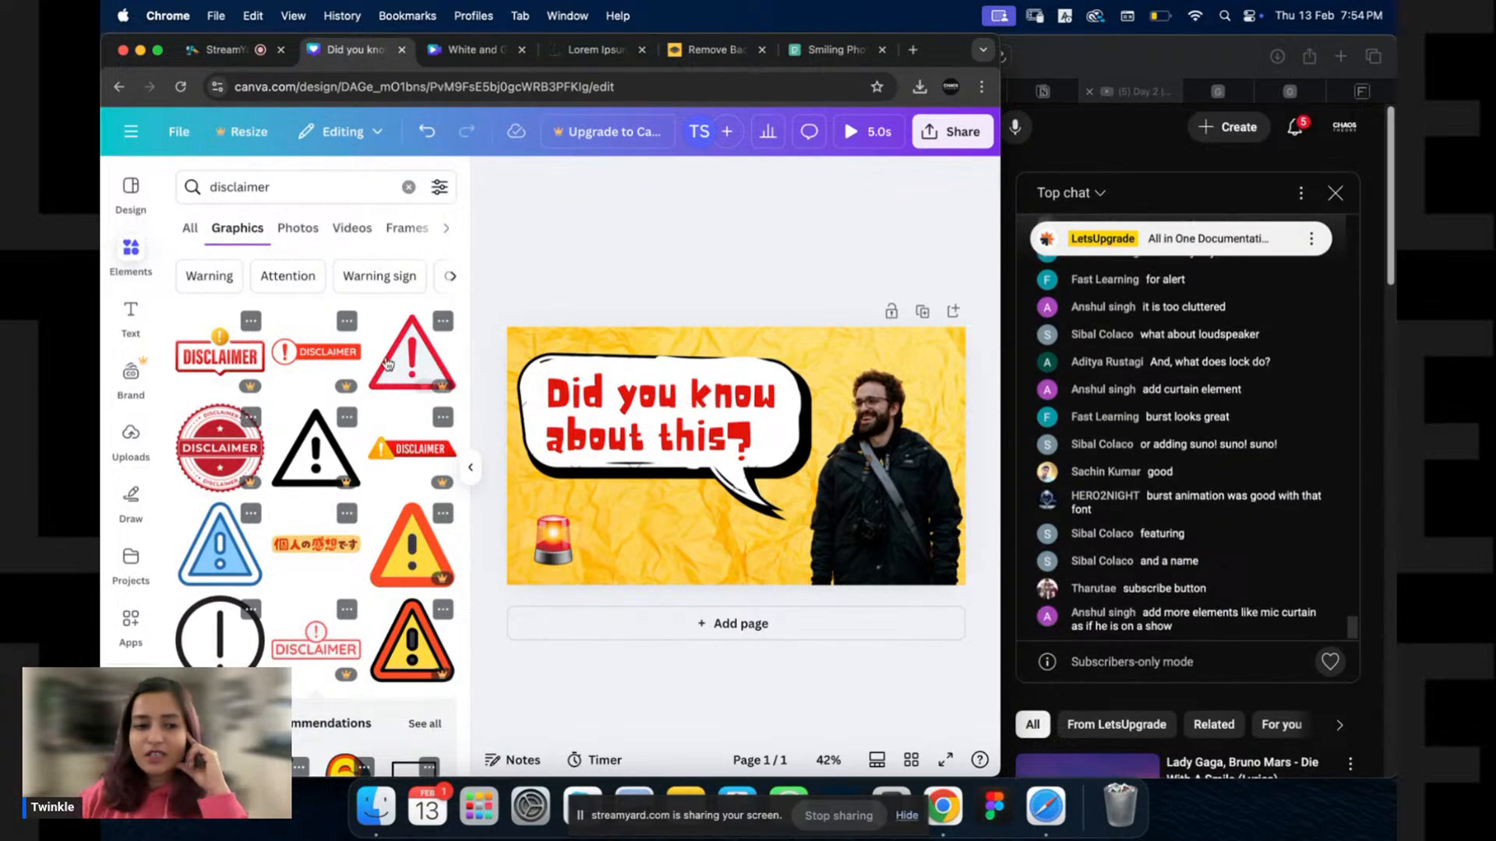
{"action": "left_click", "coordinate": [311, 179]}
{"action": "key", "text": "super+a"}
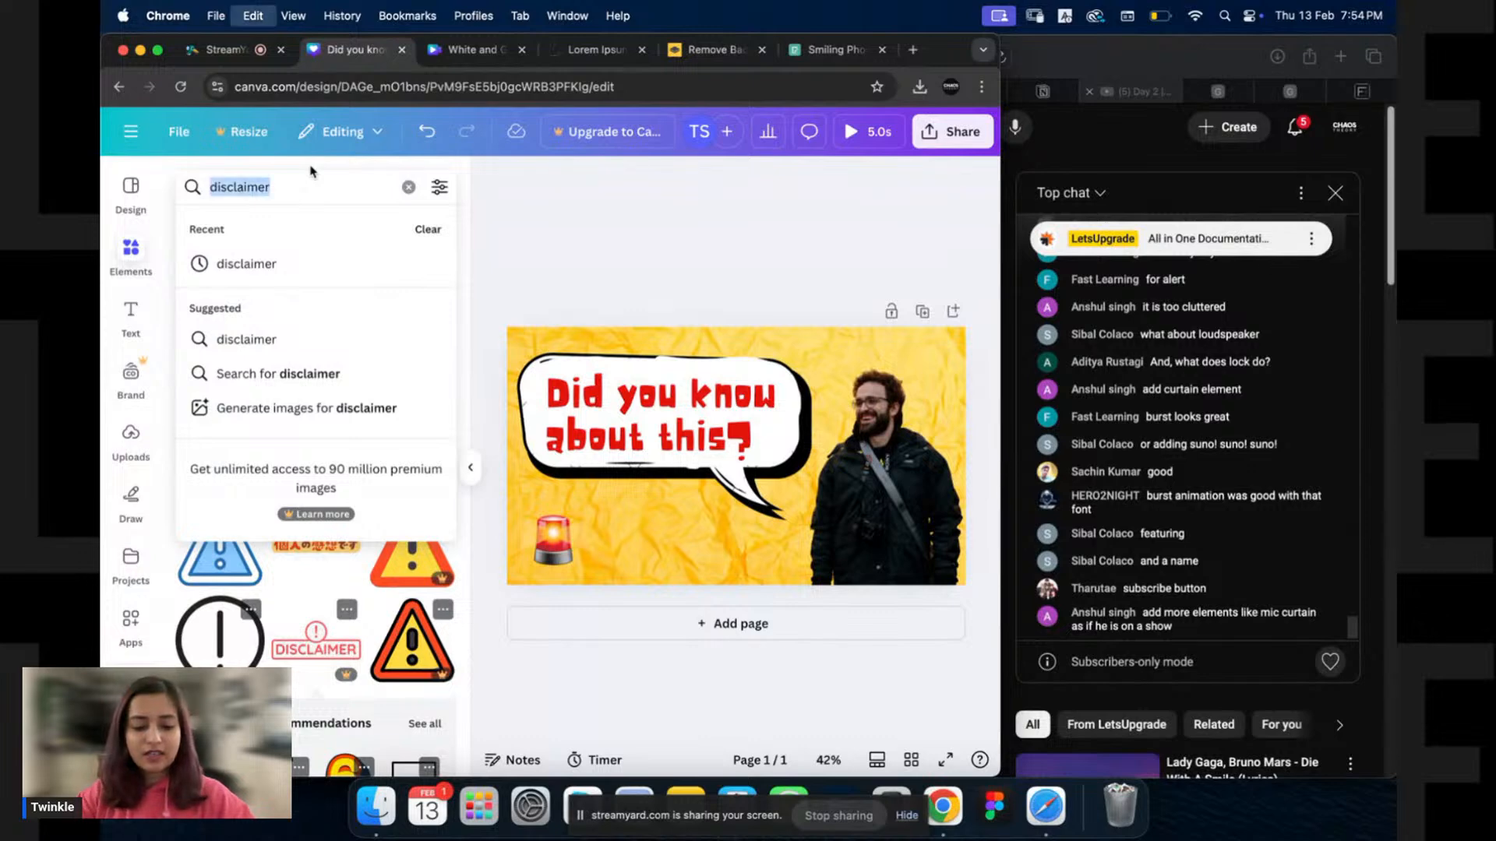
{"action": "type", "text": "subscribe"}
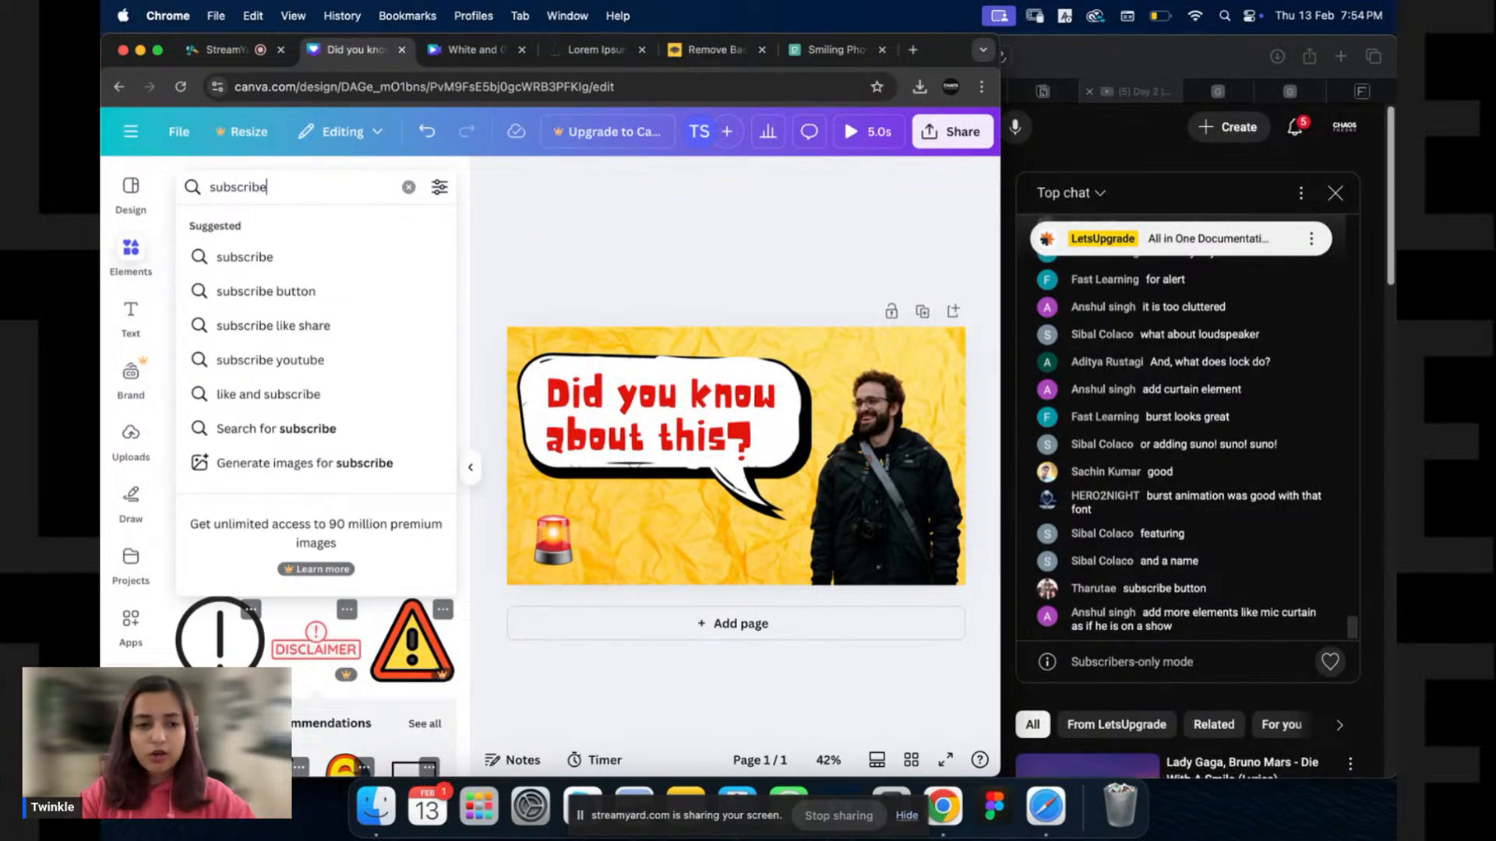
{"action": "key", "text": "Return"}
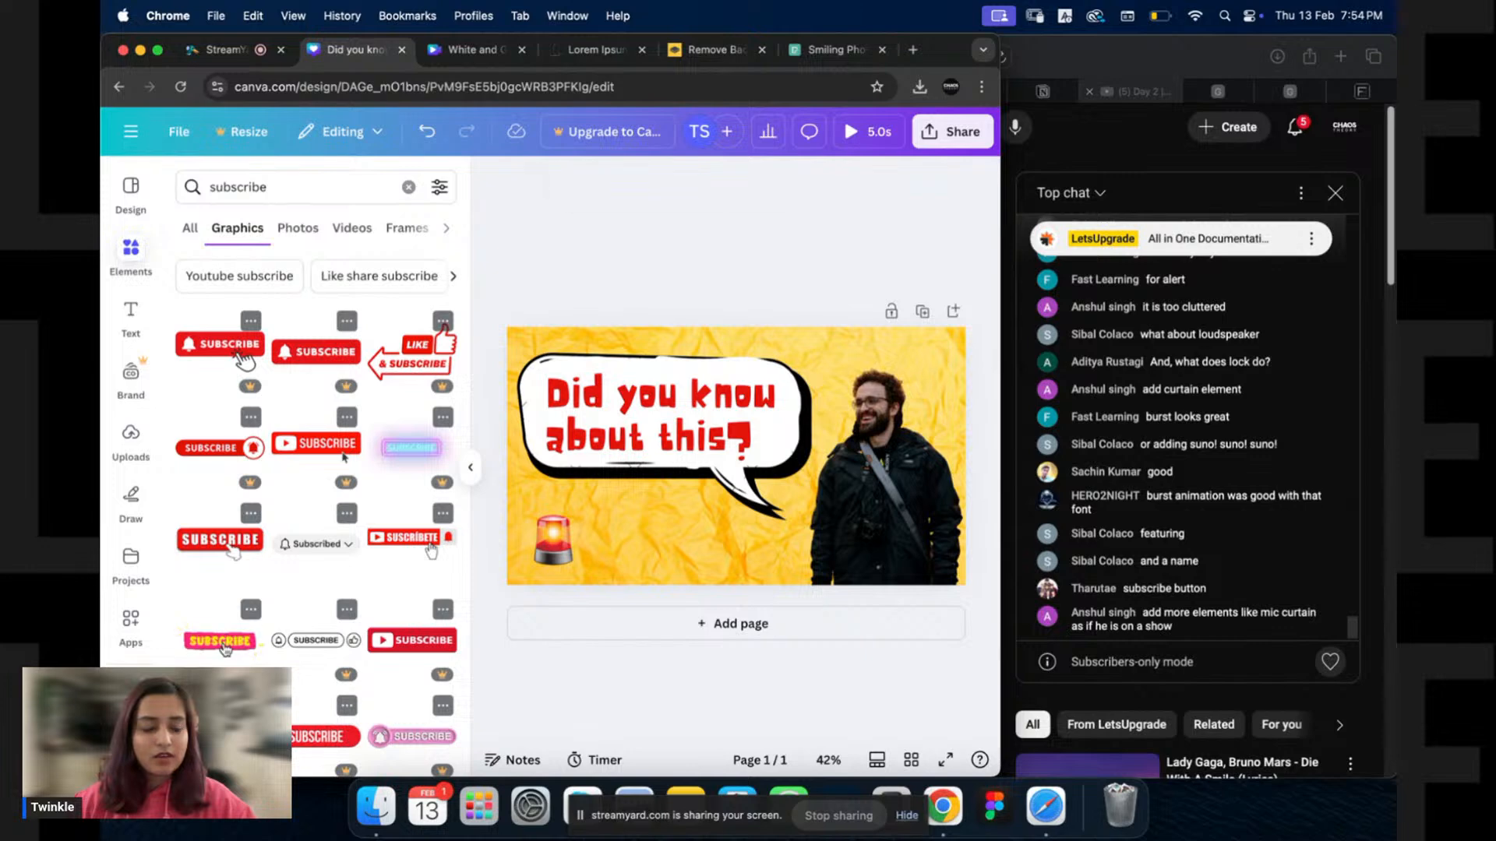
{"action": "left_click", "coordinate": [226, 649]}
{"action": "left_click_drag", "start_coordinate": [931, 377], "coordinate": [741, 561]}
{"action": "left_click", "coordinate": [550, 539]}
{"action": "key", "text": "Delete"}
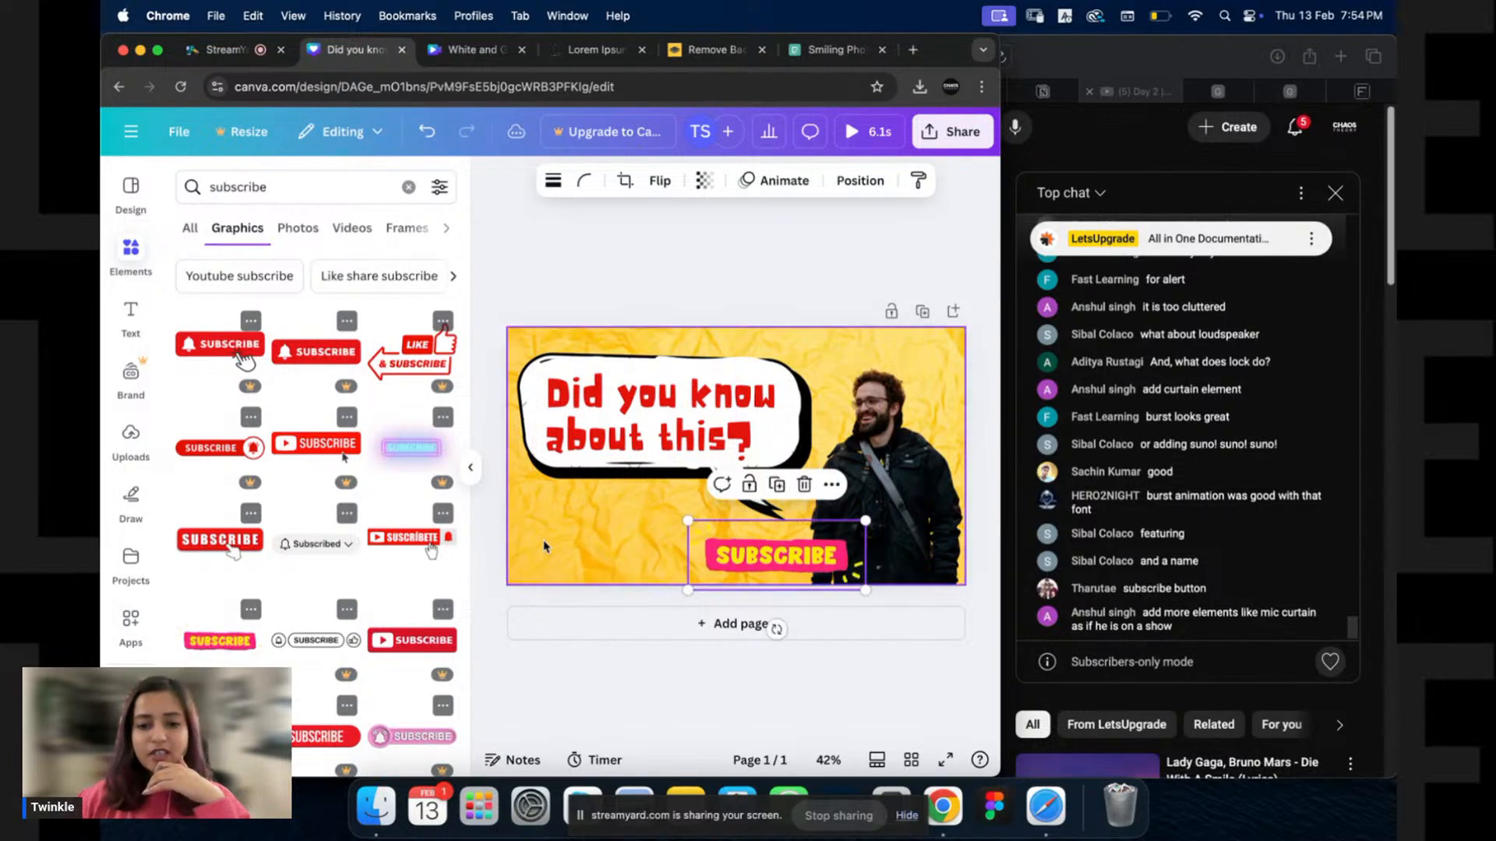
{"action": "left_click", "coordinate": [734, 274]}
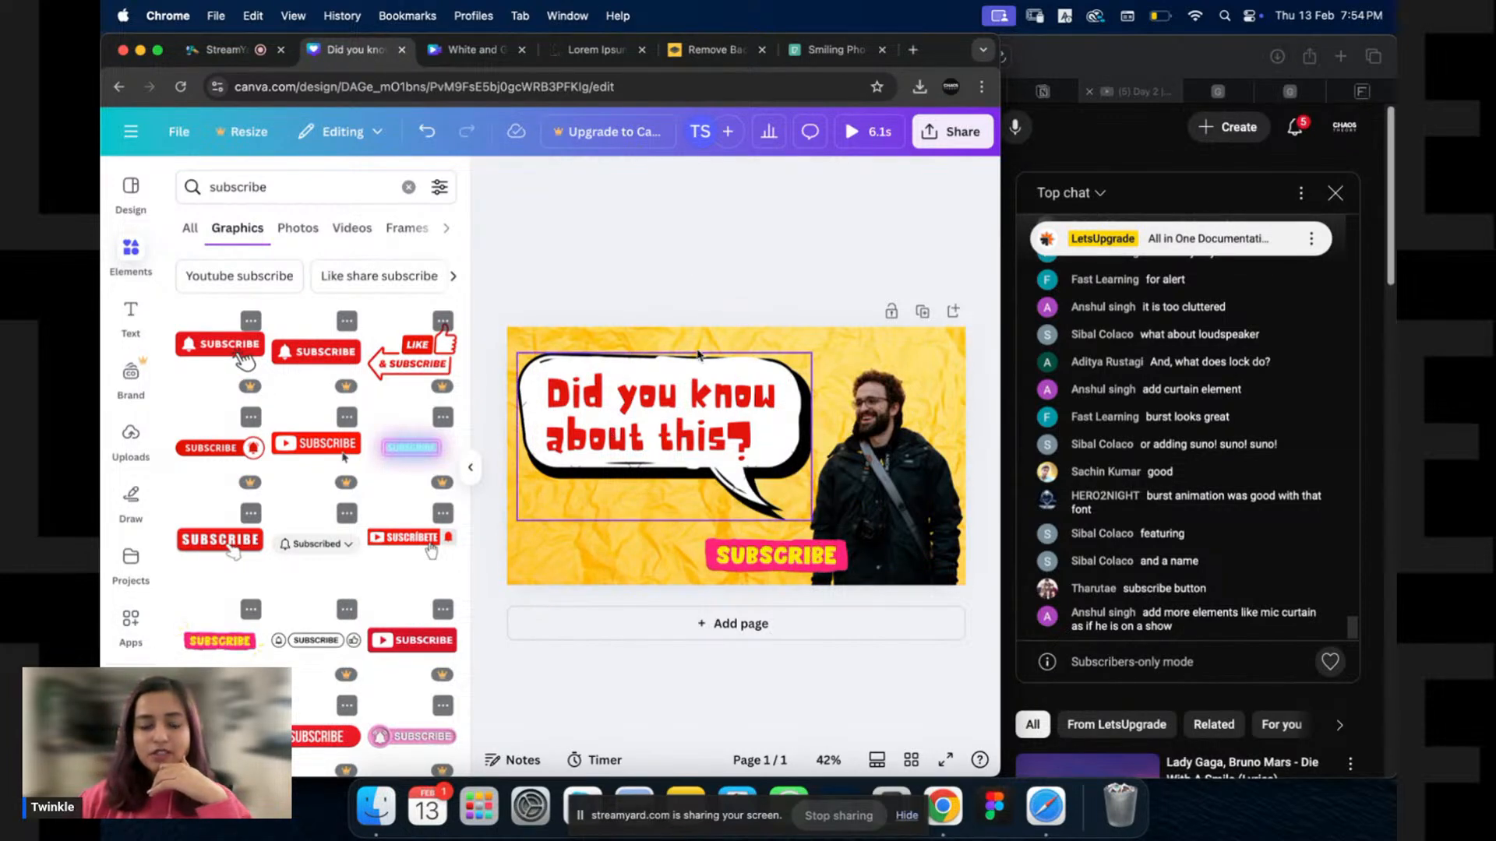
Add a heading text box reading "10 things you wish you did not know.".
{"action": "left_click", "coordinate": [131, 314]}
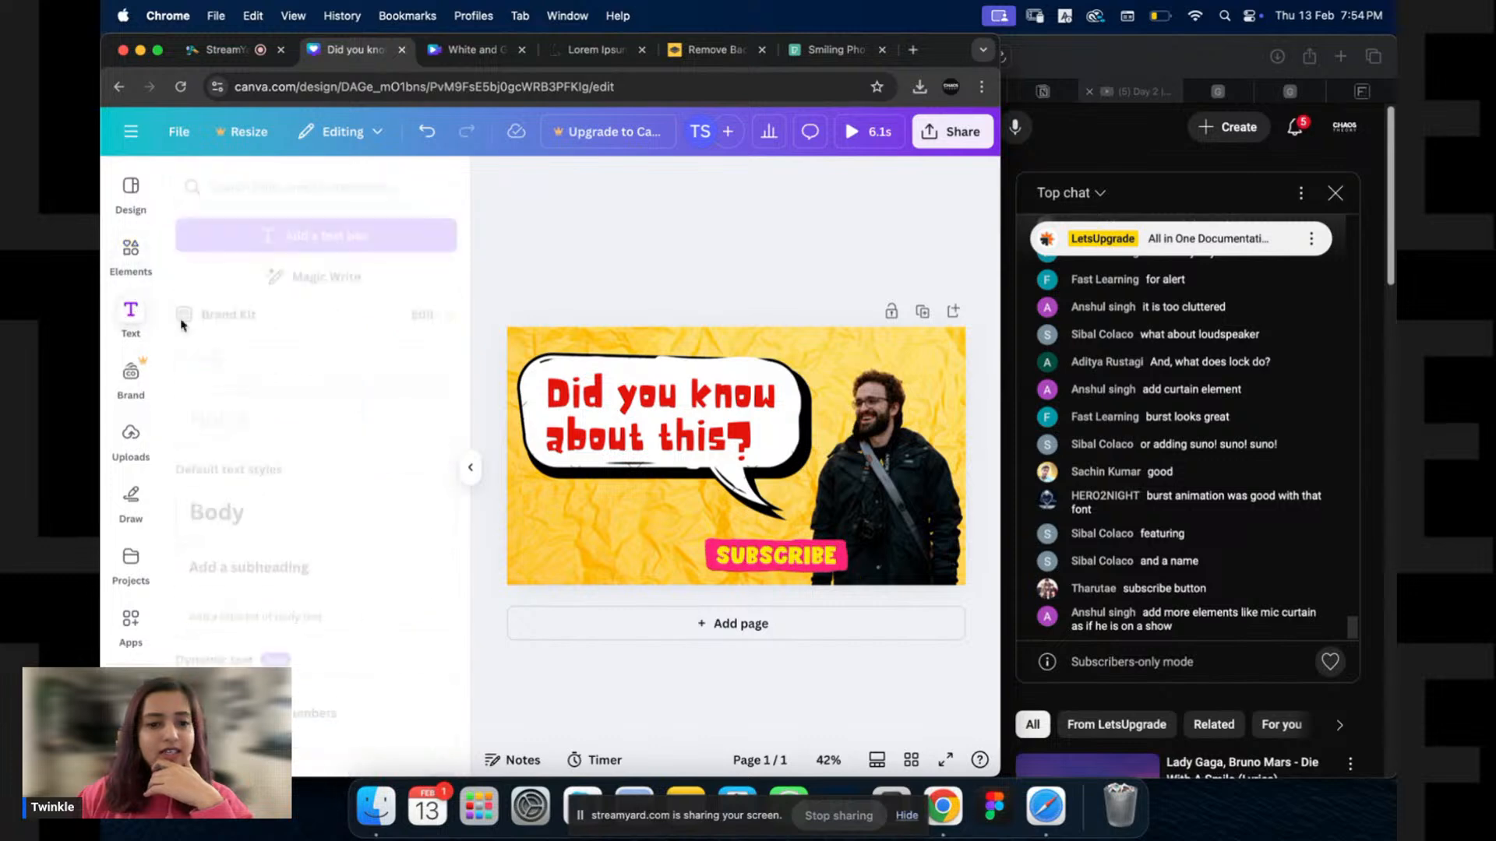
{"action": "left_click", "coordinate": [251, 532]}
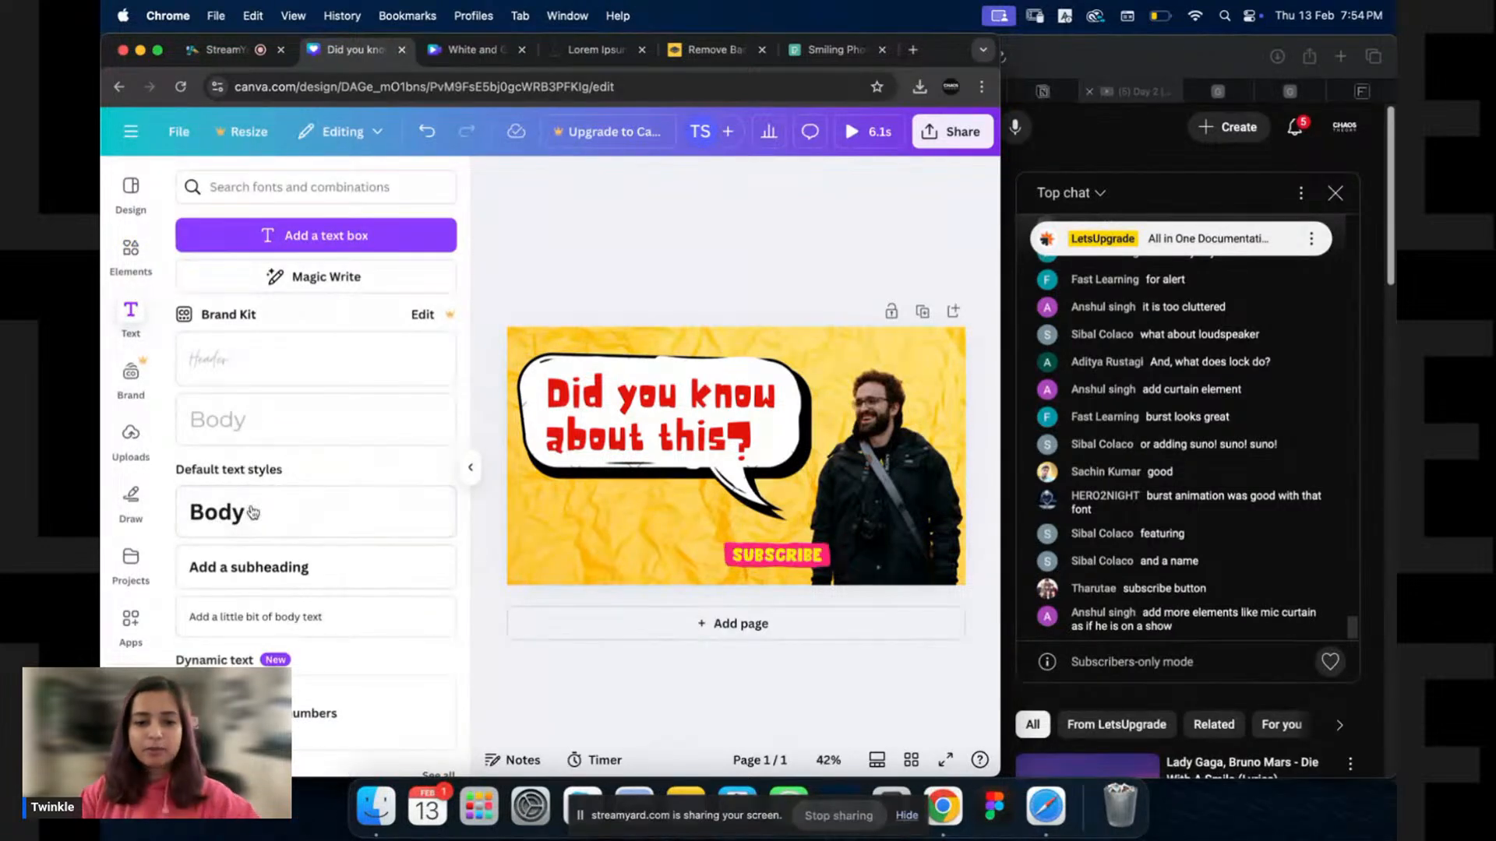
{"action": "type", "text": "16"}
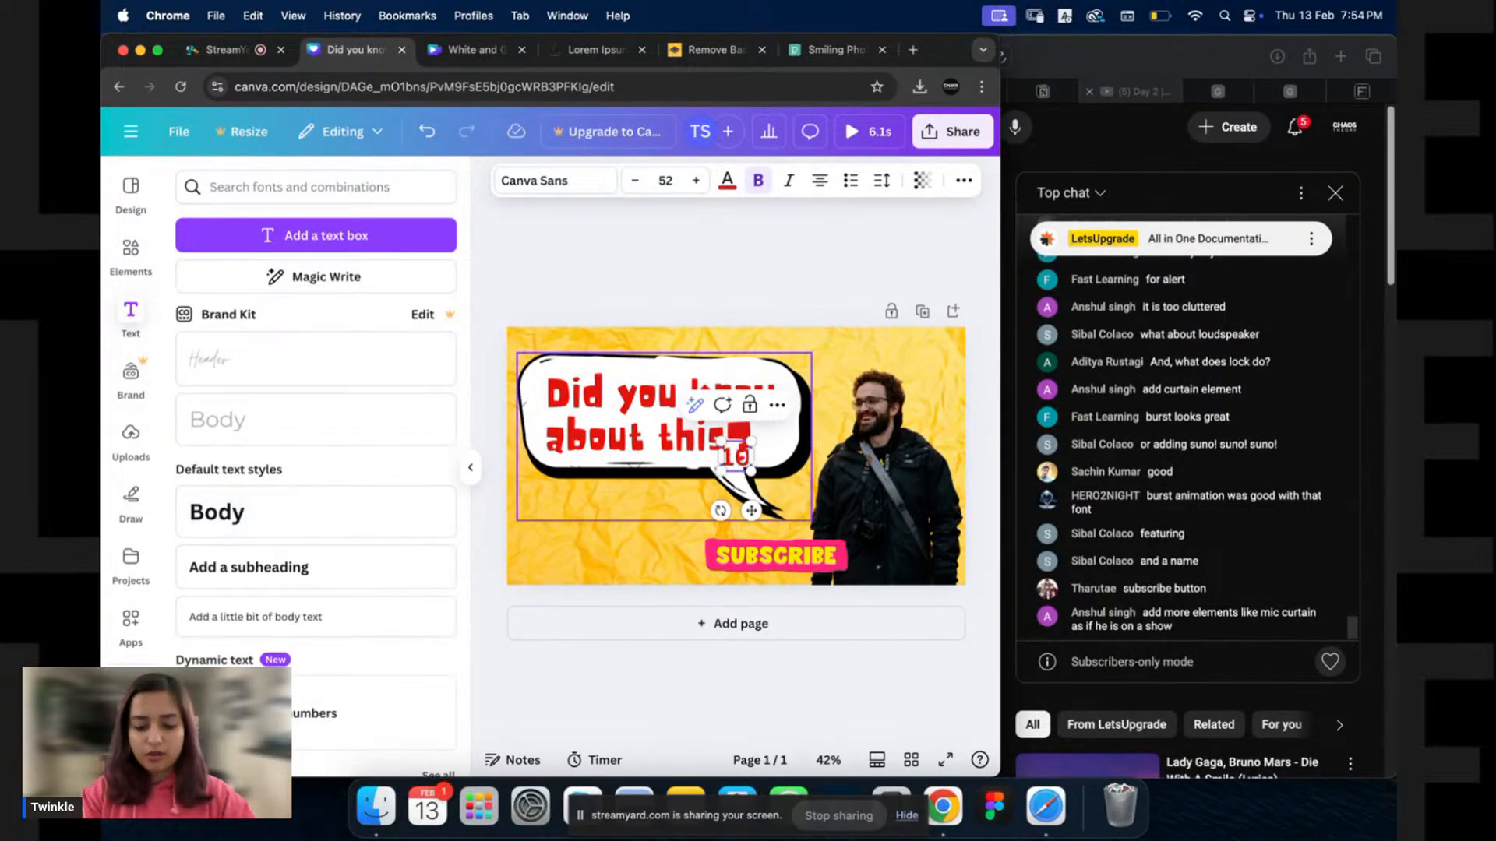
{"action": "type", "text": " things"}
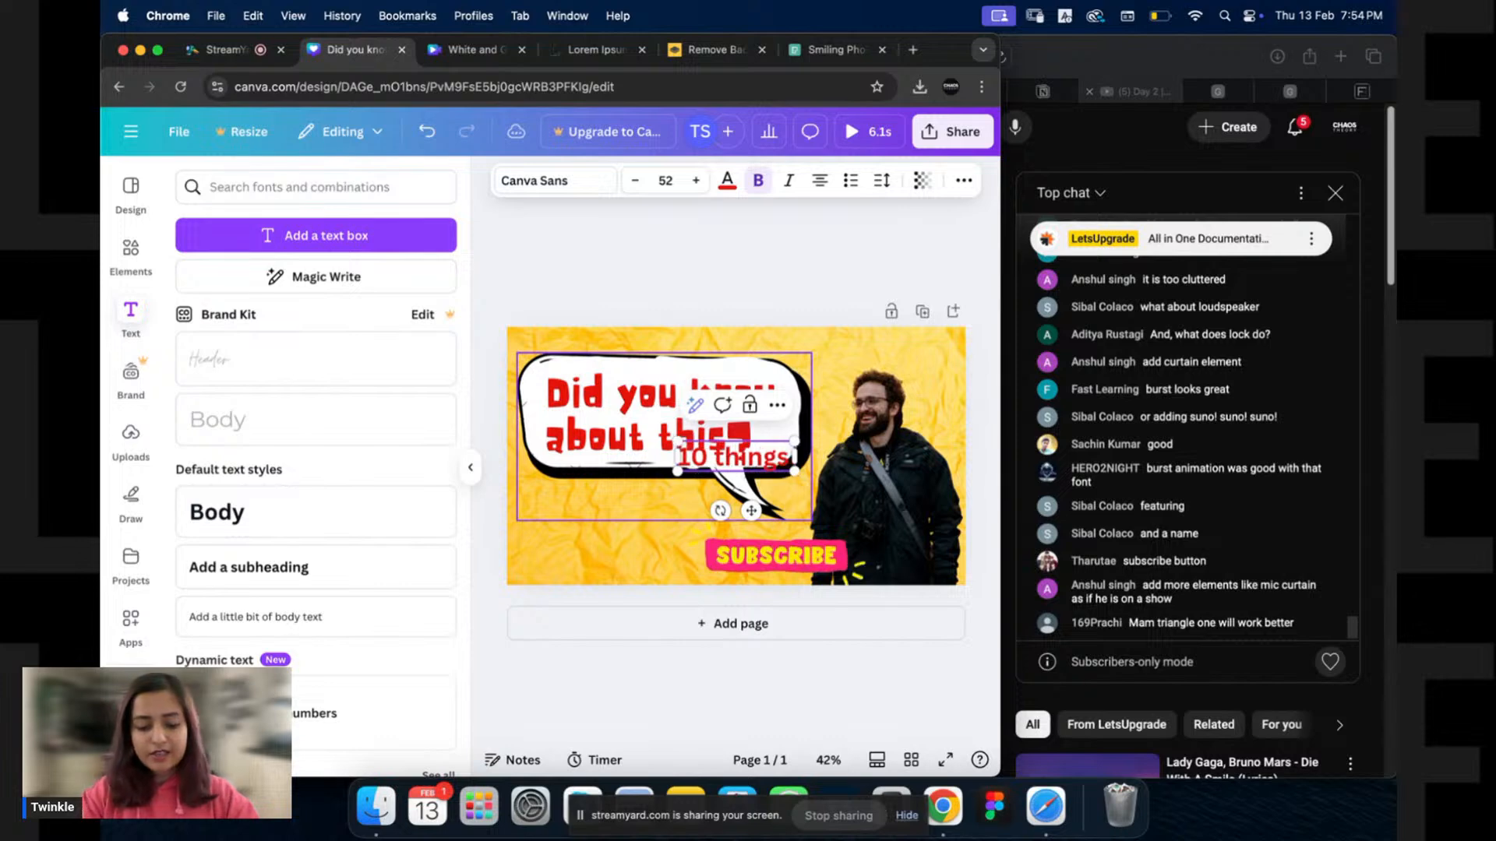
{"action": "type", "text": " you wish you"}
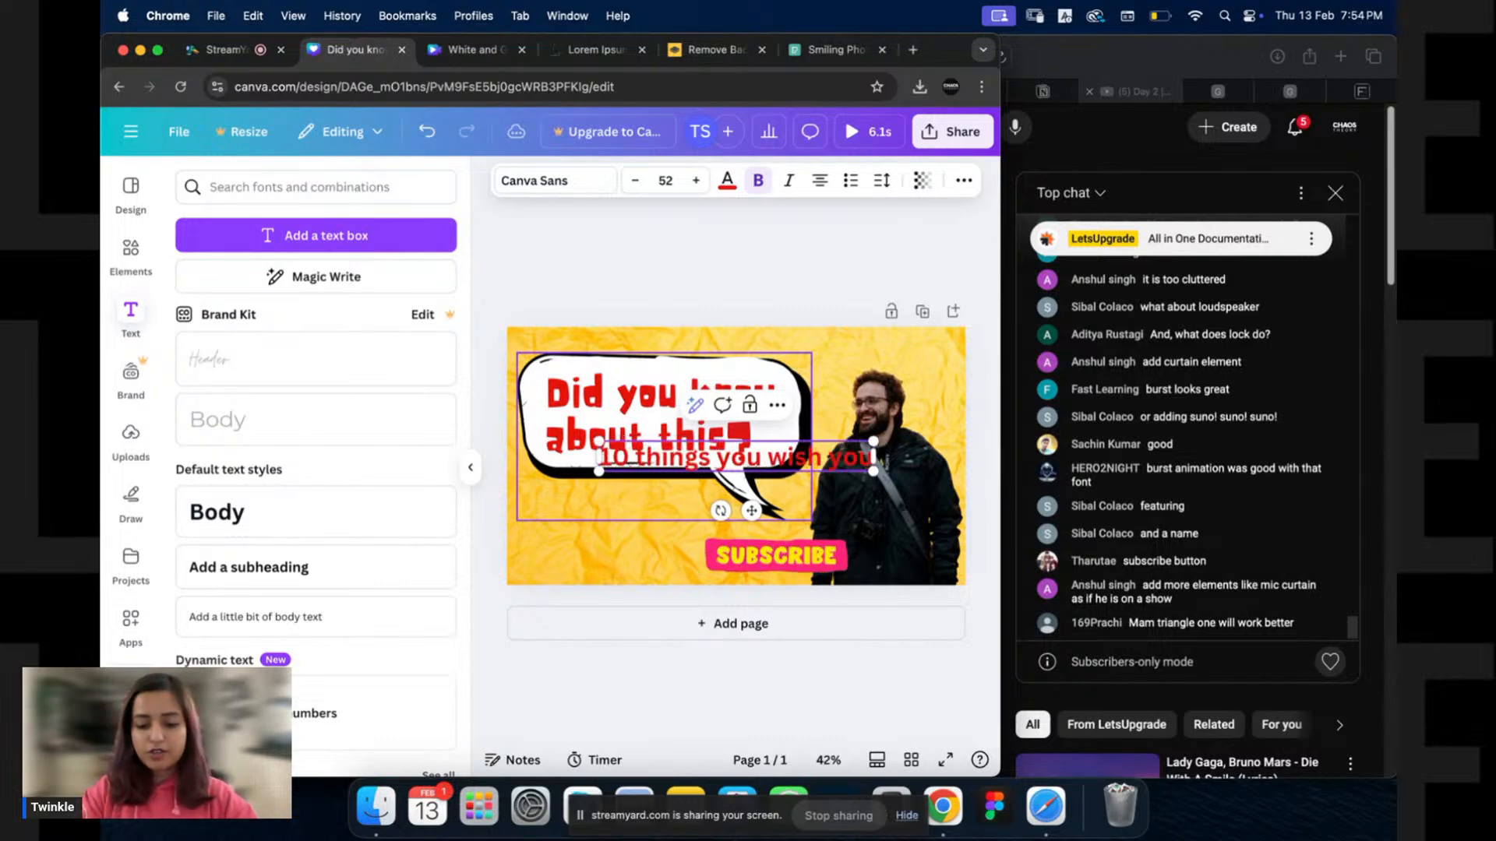
{"action": "type", "text": " did not know."}
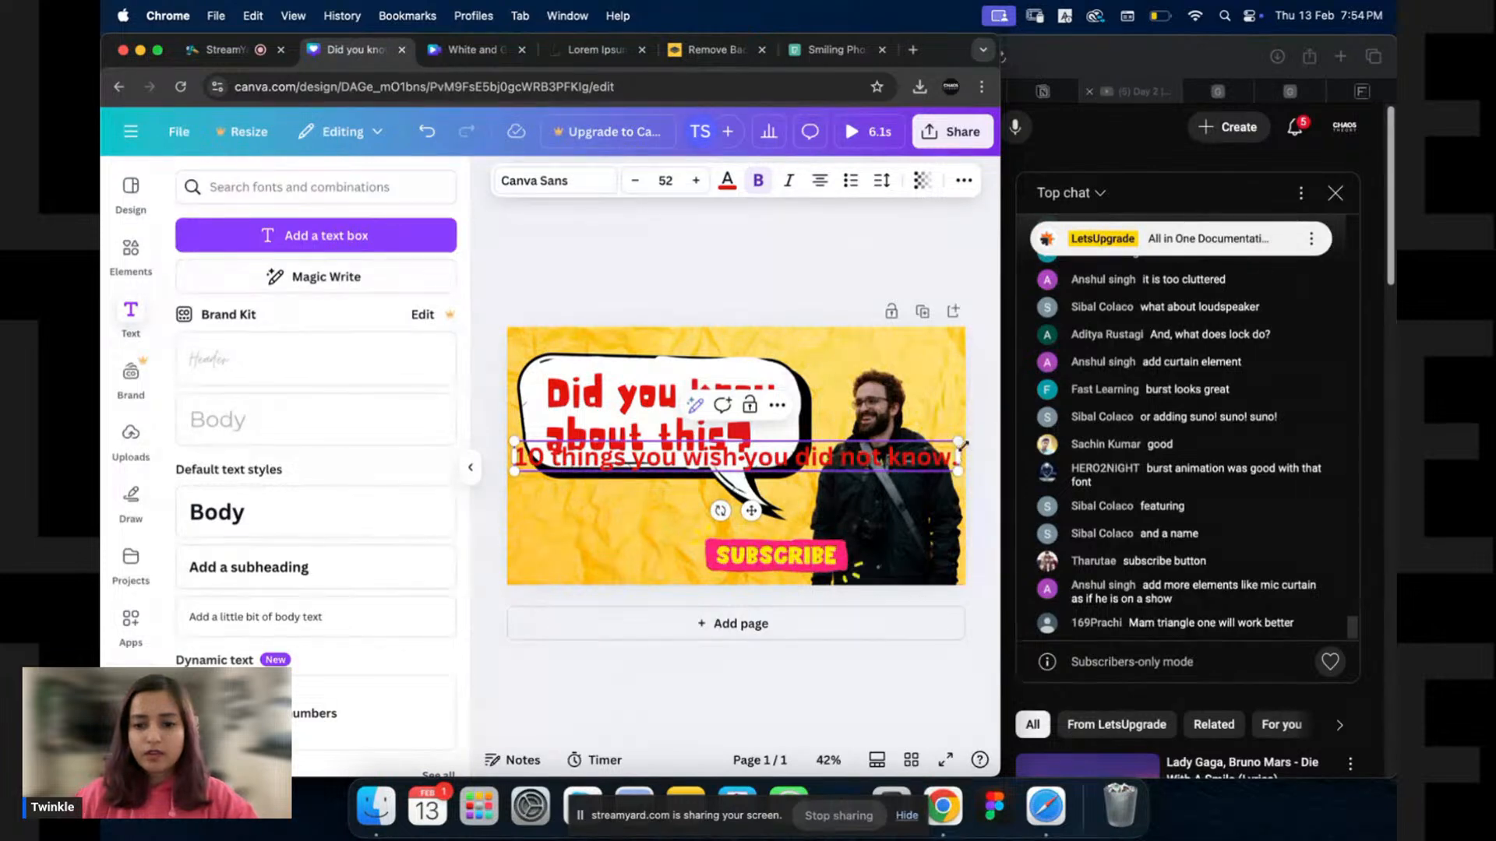
Shrink the new heading to size 37.9 on two lines, left-align it and move it beneath the speech bubble.
{"action": "left_click_drag", "start_coordinate": [959, 456], "coordinate": [734, 481]}
{"action": "left_click", "coordinate": [822, 181]}
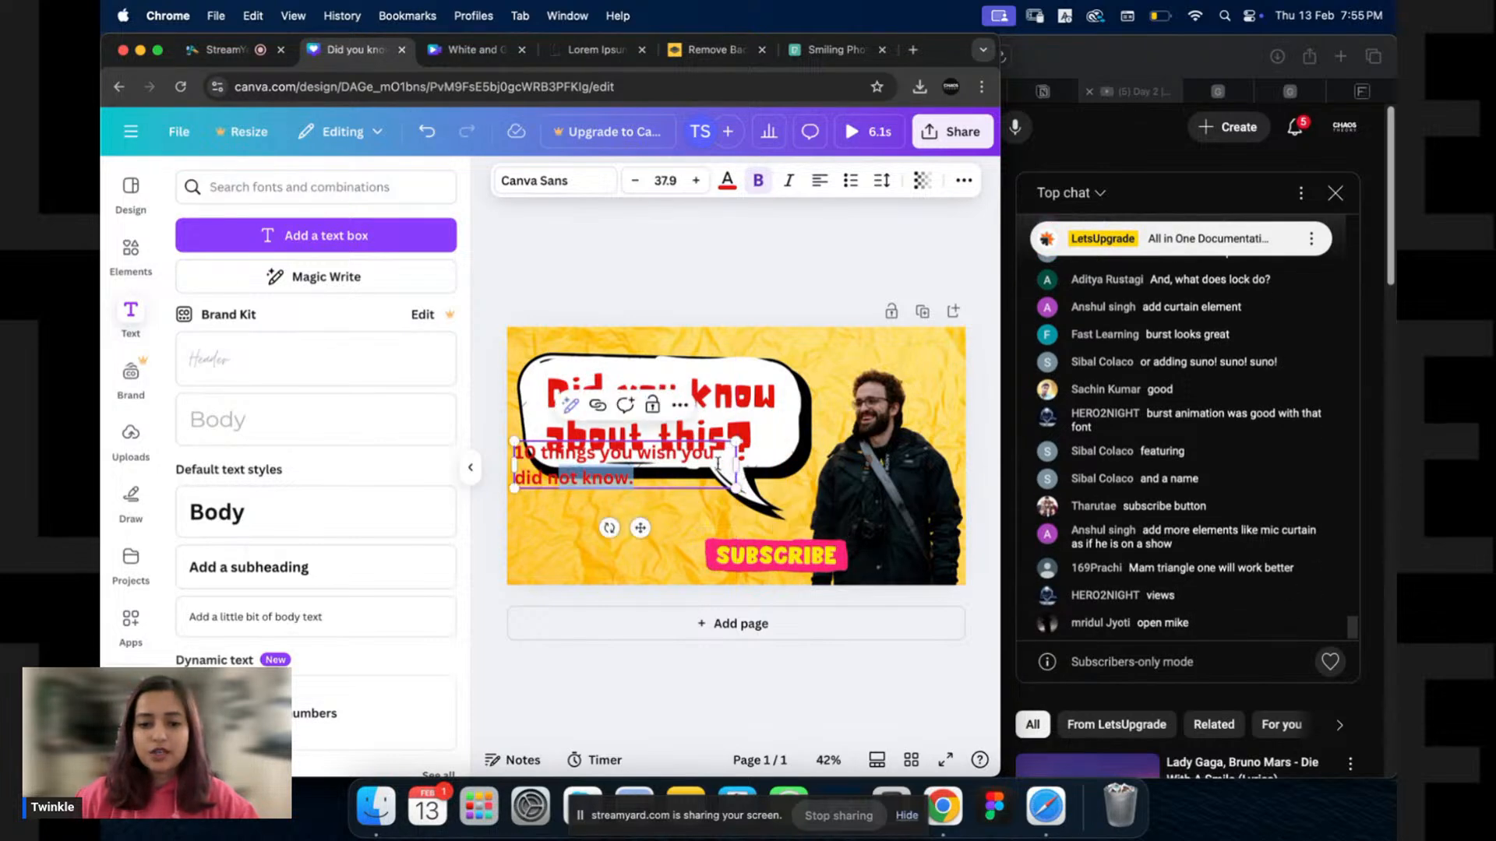
{"action": "left_click_drag", "start_coordinate": [640, 537], "coordinate": [652, 596]}
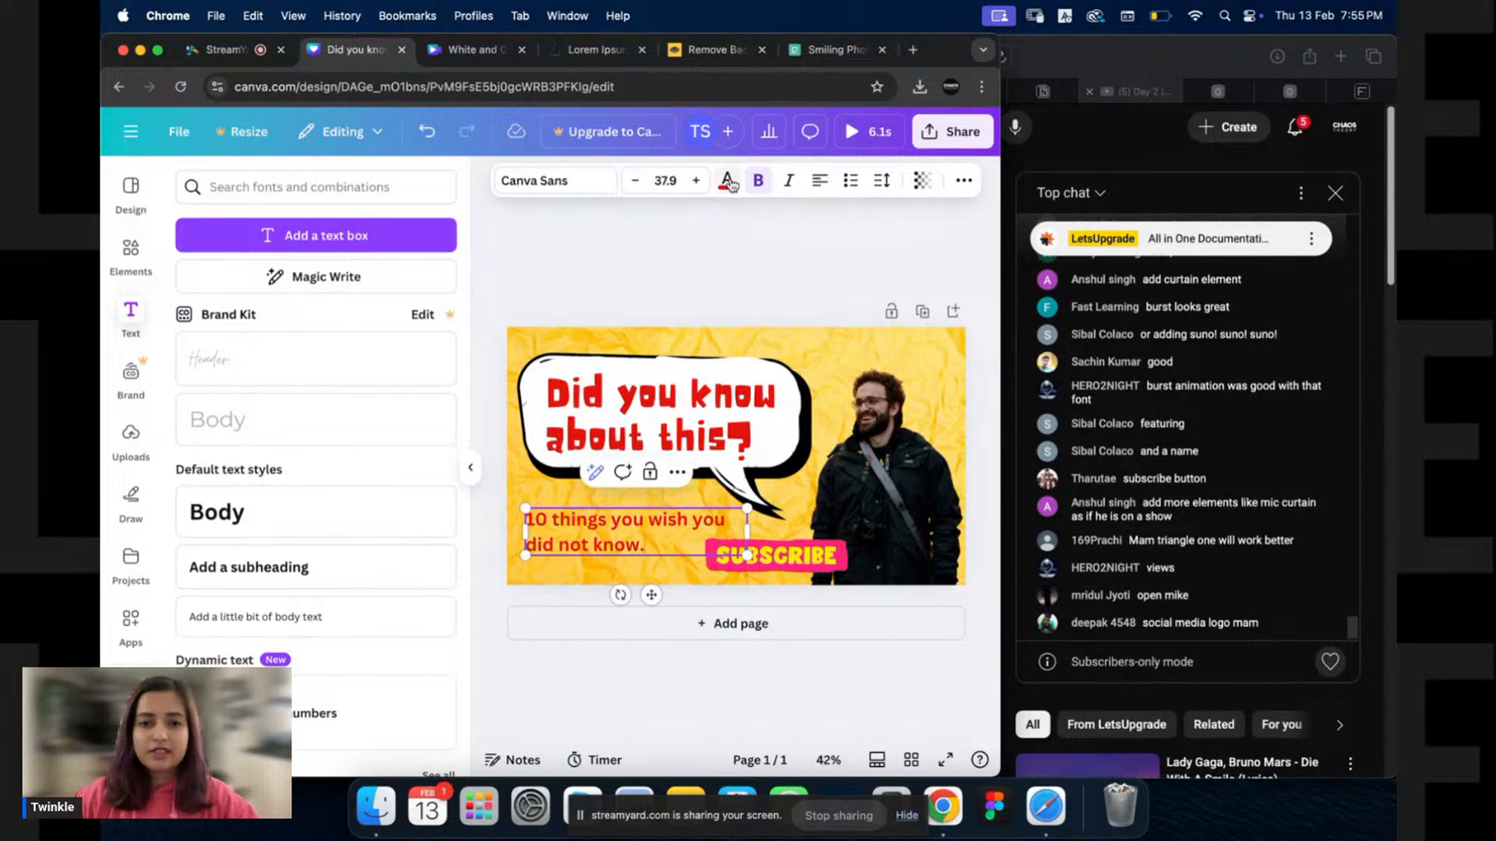
Change the color of the "10 things you wish you did not know." text to black.
{"action": "left_click", "coordinate": [727, 181]}
{"action": "left_click", "coordinate": [266, 313]}
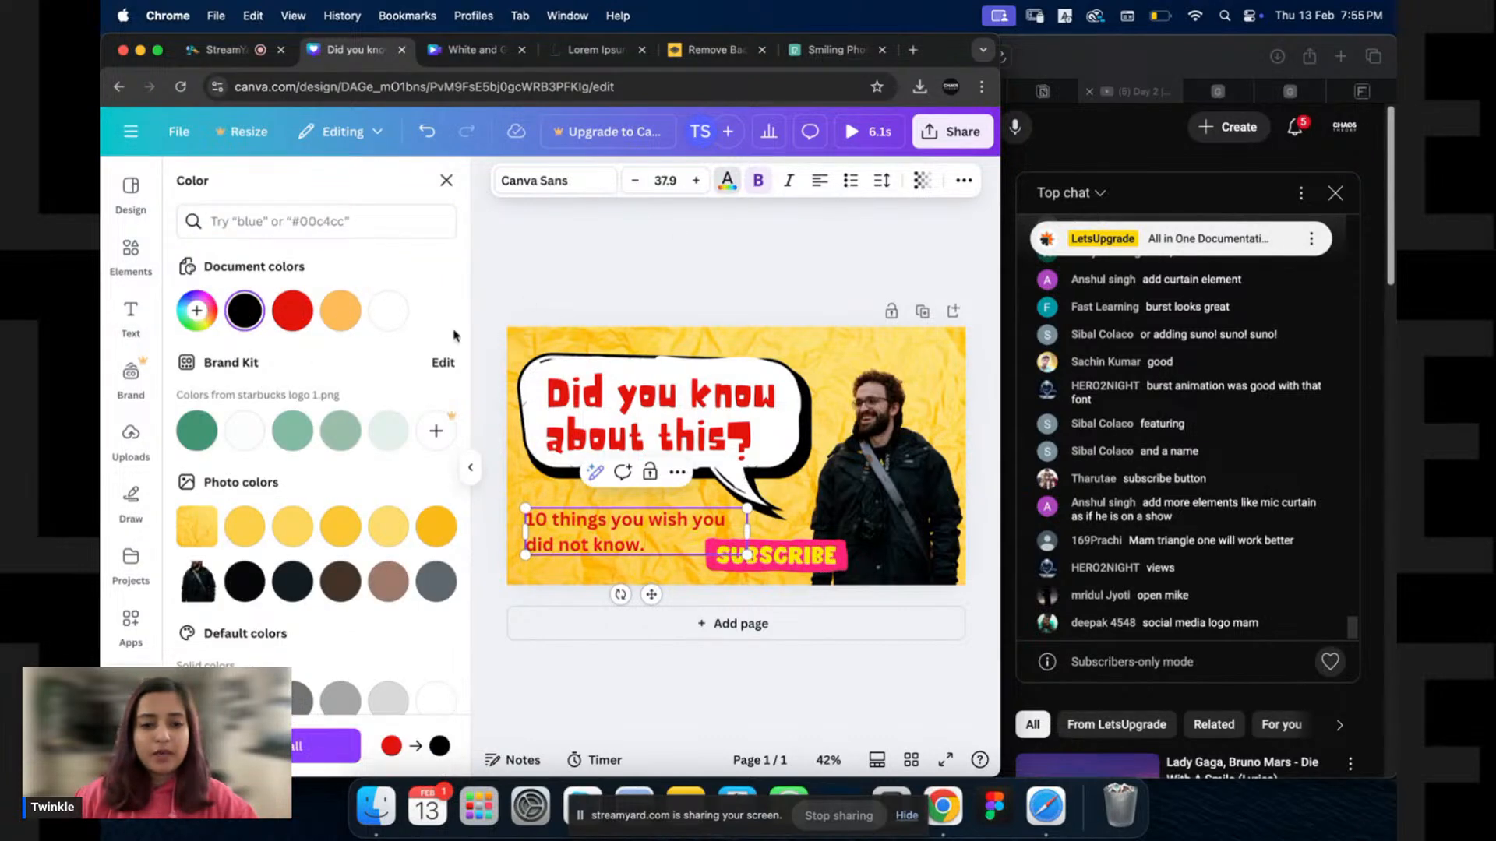
{"action": "left_click", "coordinate": [729, 181]}
{"action": "left_click", "coordinate": [729, 182]}
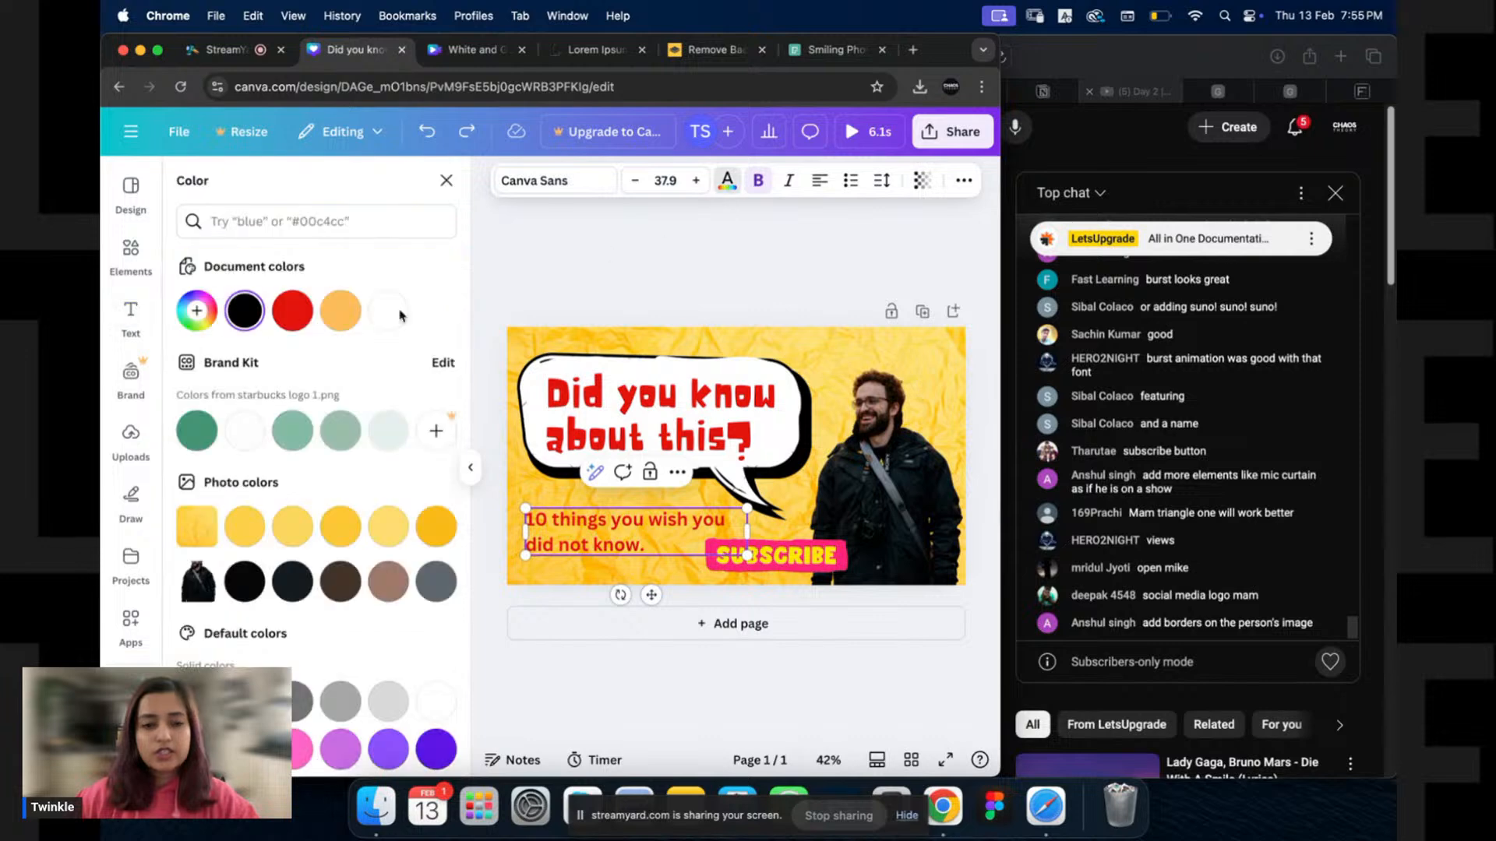
{"action": "left_click", "coordinate": [244, 311]}
{"action": "left_click", "coordinate": [735, 284]}
{"action": "left_click", "coordinate": [672, 529]}
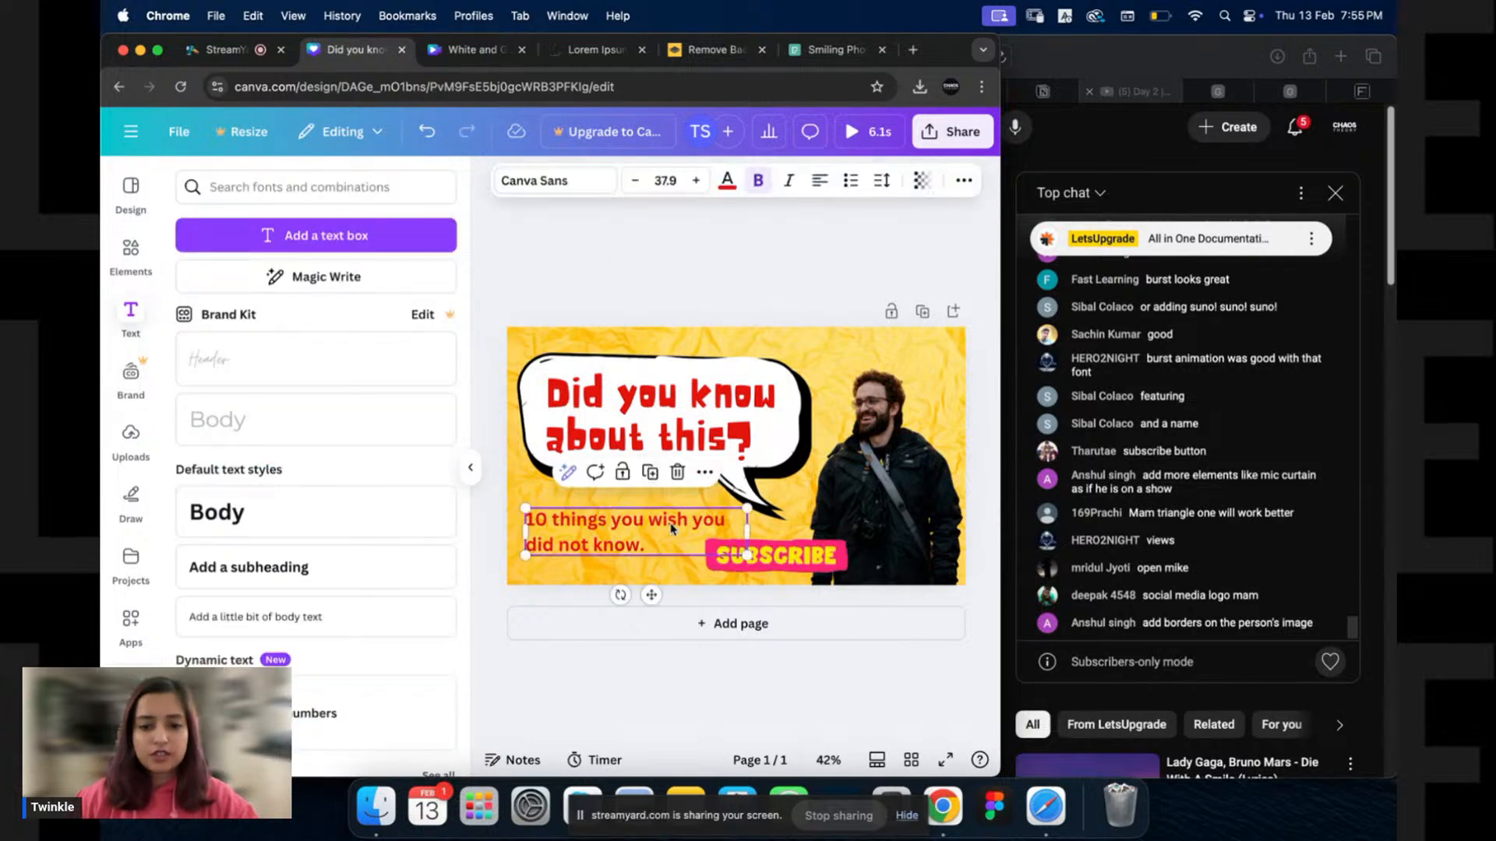
{"action": "left_click", "coordinate": [727, 182]}
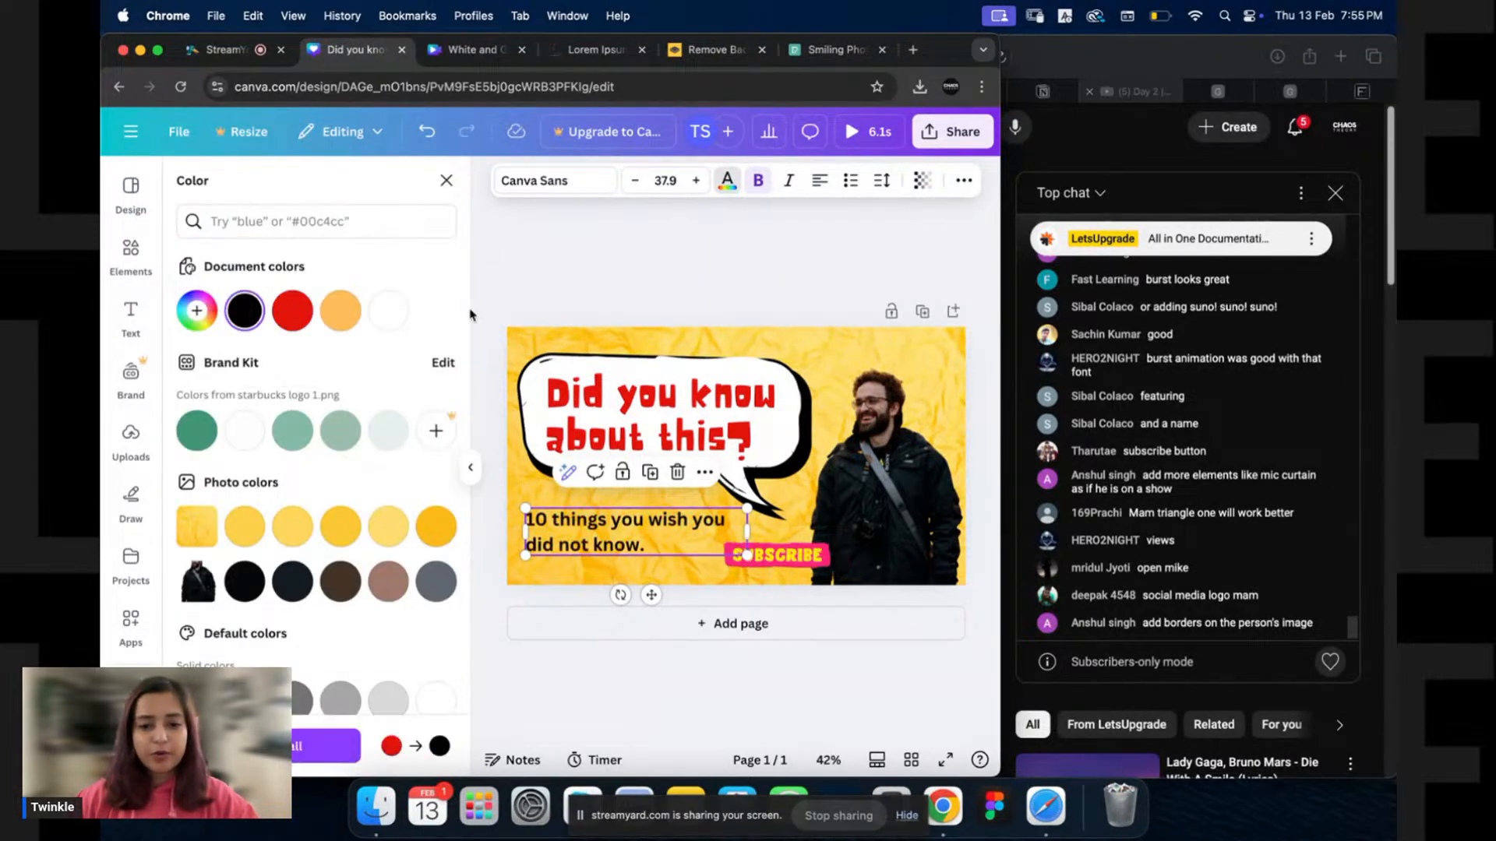
Set the black text's font to Maely and widen its text box so the sentence fits on one line.
{"action": "left_click", "coordinate": [520, 186]}
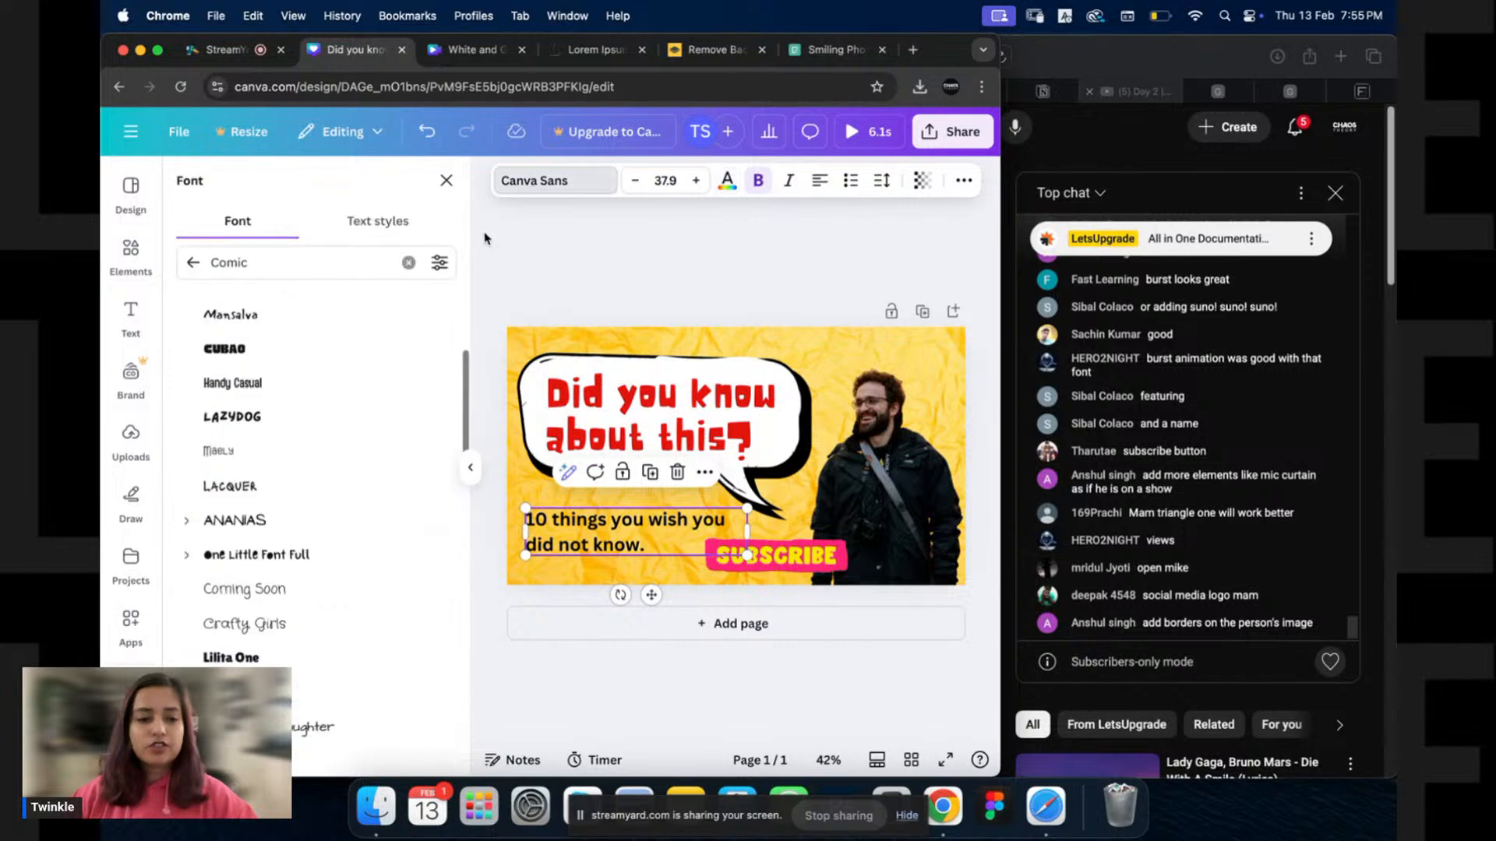
{"action": "left_click", "coordinate": [234, 452]}
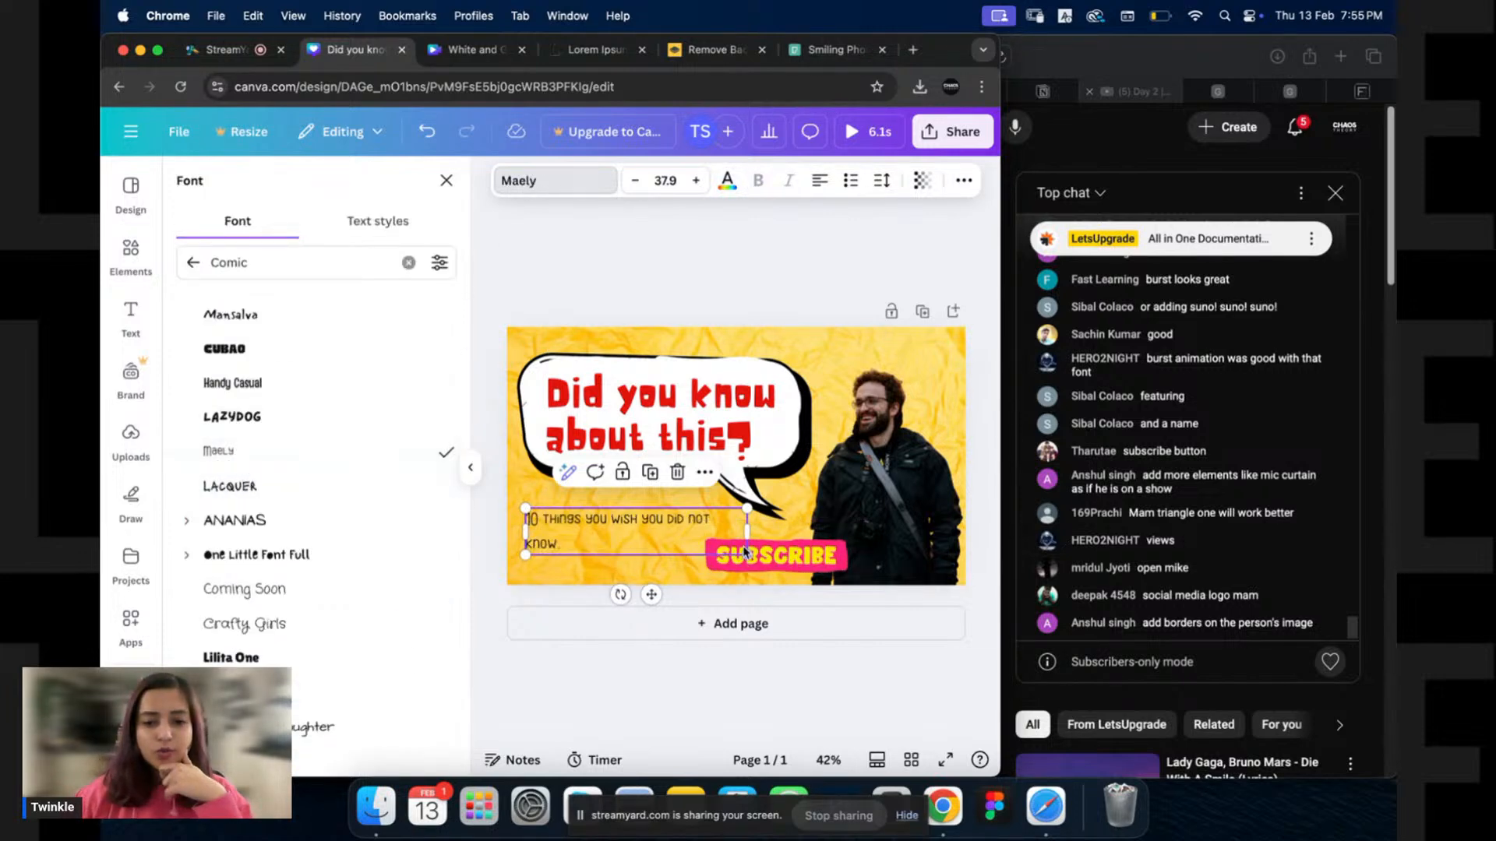
{"action": "left_click_drag", "start_coordinate": [746, 552], "coordinate": [778, 546]}
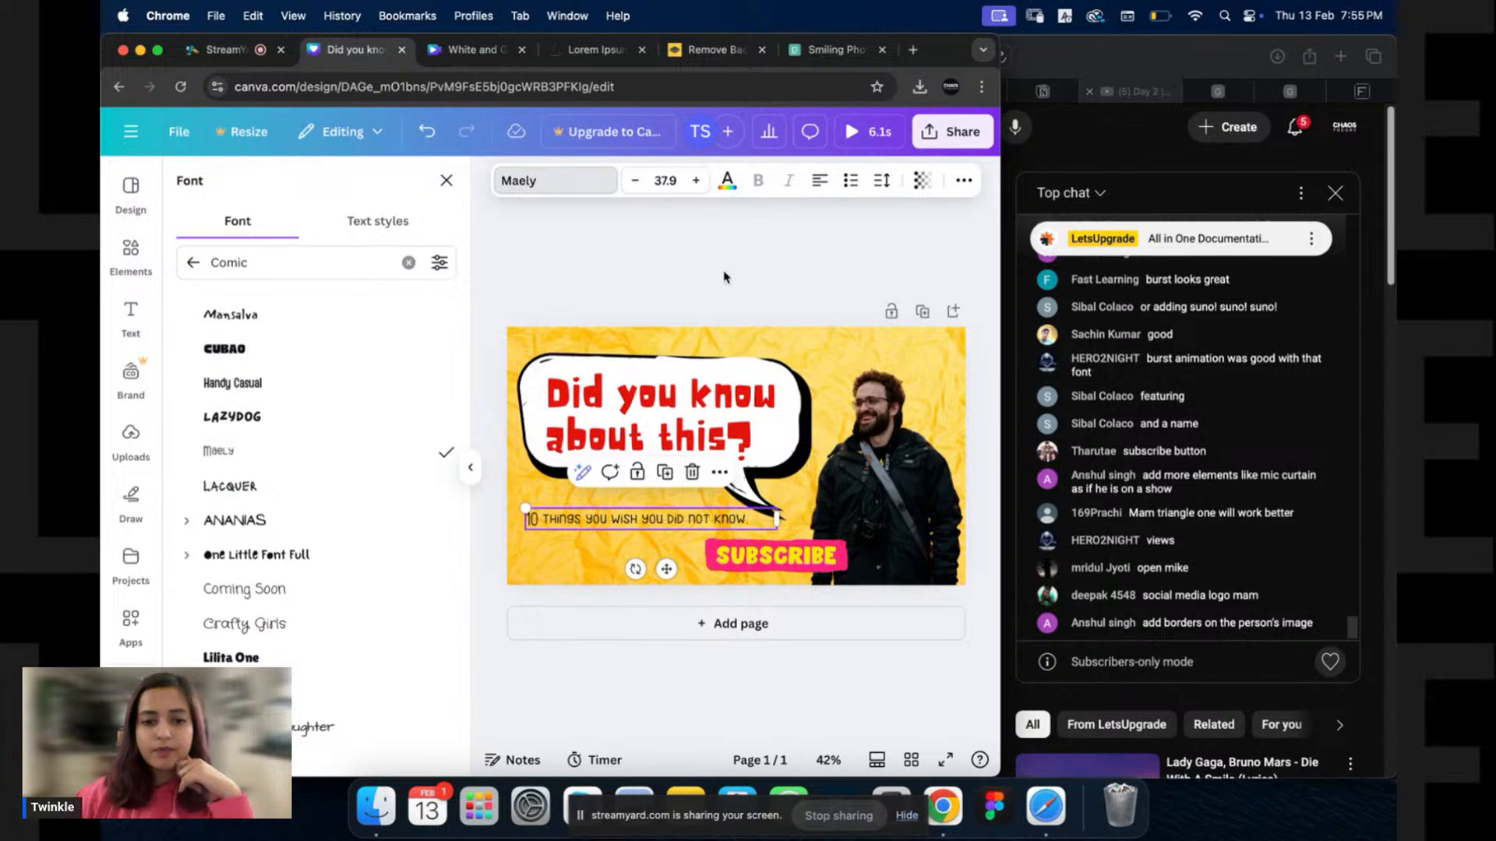
Find a vintage microphone graphic with radiating lines by searching "mic", add it, enlarge it and place it over the man's jacket.
{"action": "left_click", "coordinate": [784, 303]}
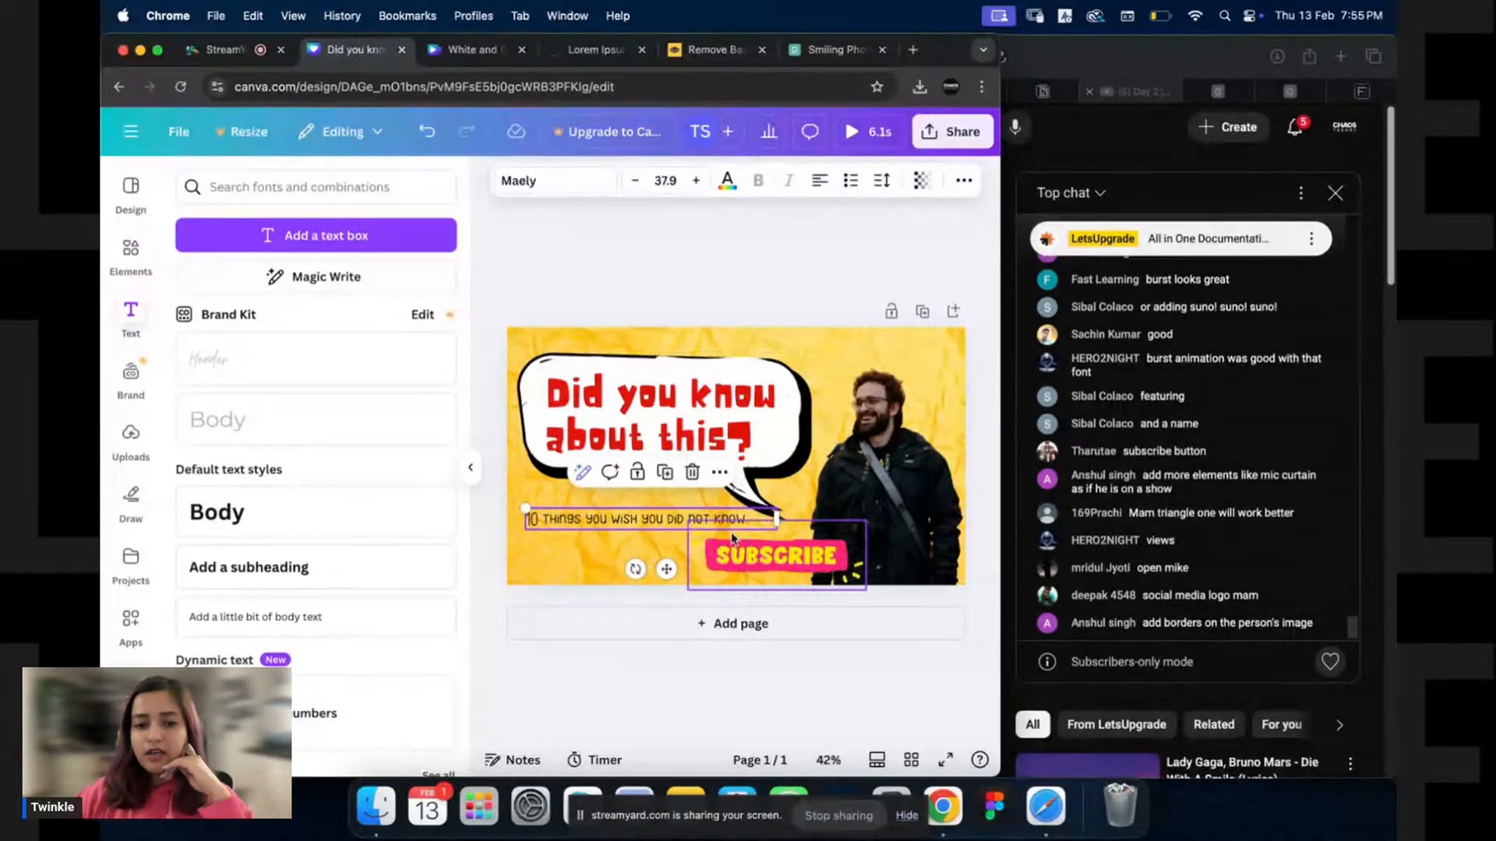
{"action": "left_click_drag", "start_coordinate": [732, 538], "coordinate": [740, 539]}
{"action": "left_click", "coordinate": [492, 397]}
{"action": "left_click", "coordinate": [131, 253]}
{"action": "left_click", "coordinate": [265, 188]}
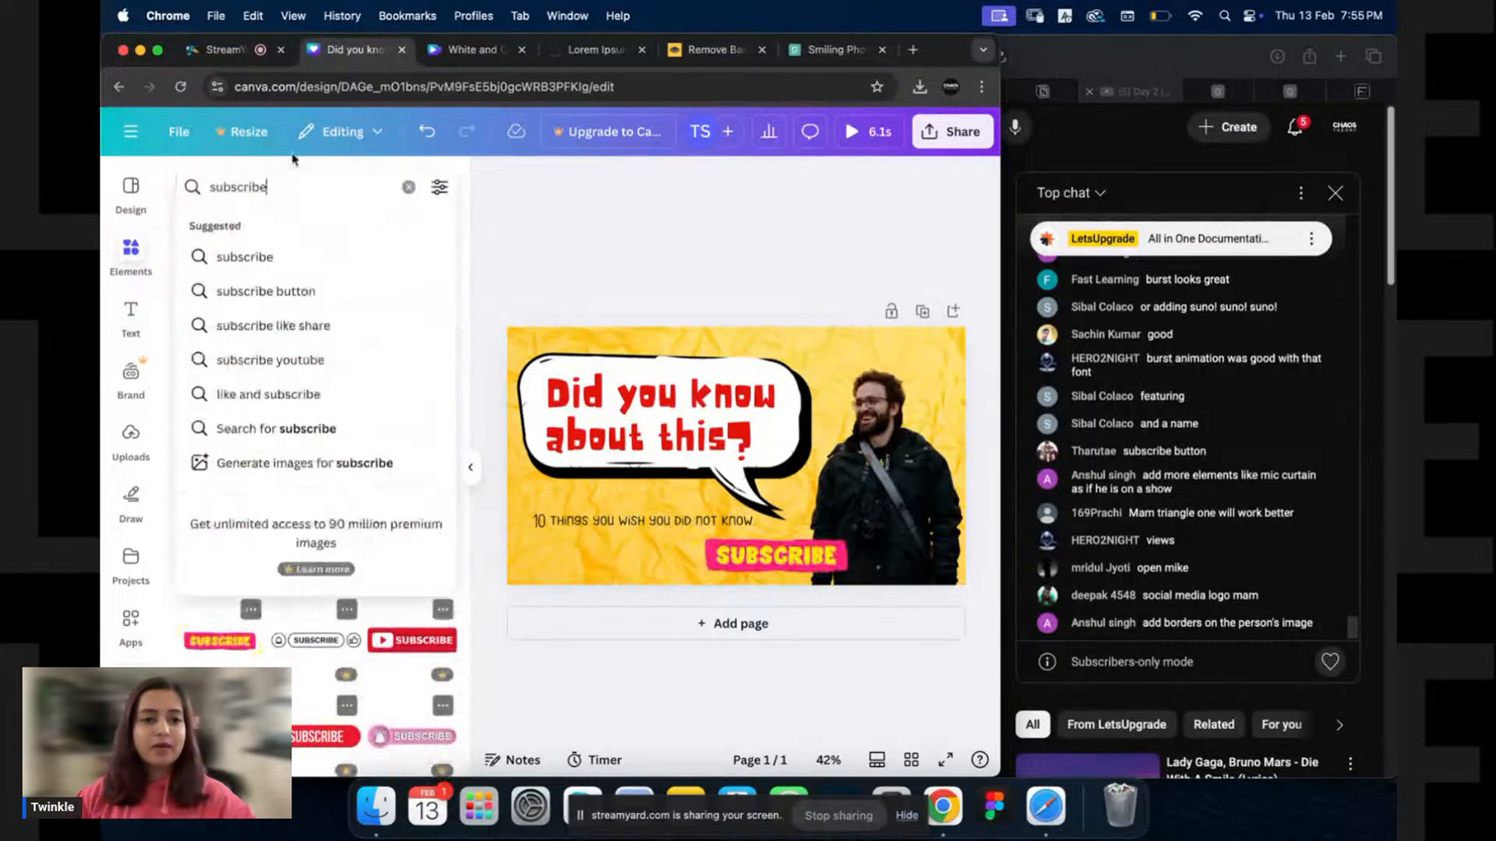
{"action": "type", "text": "mic"}
{"action": "key", "text": "Return"}
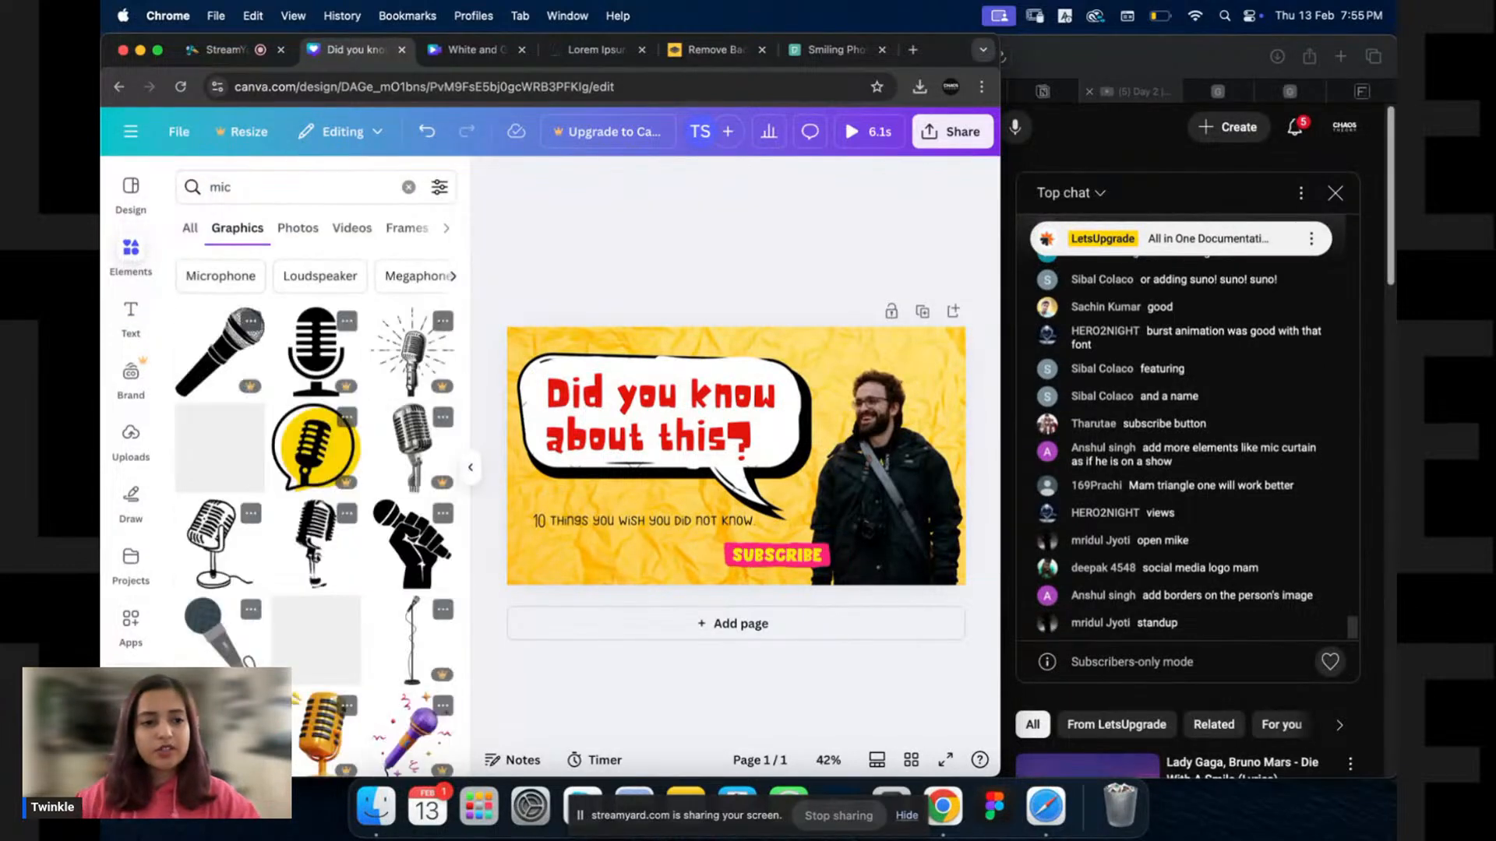
{"action": "left_click", "coordinate": [412, 360]}
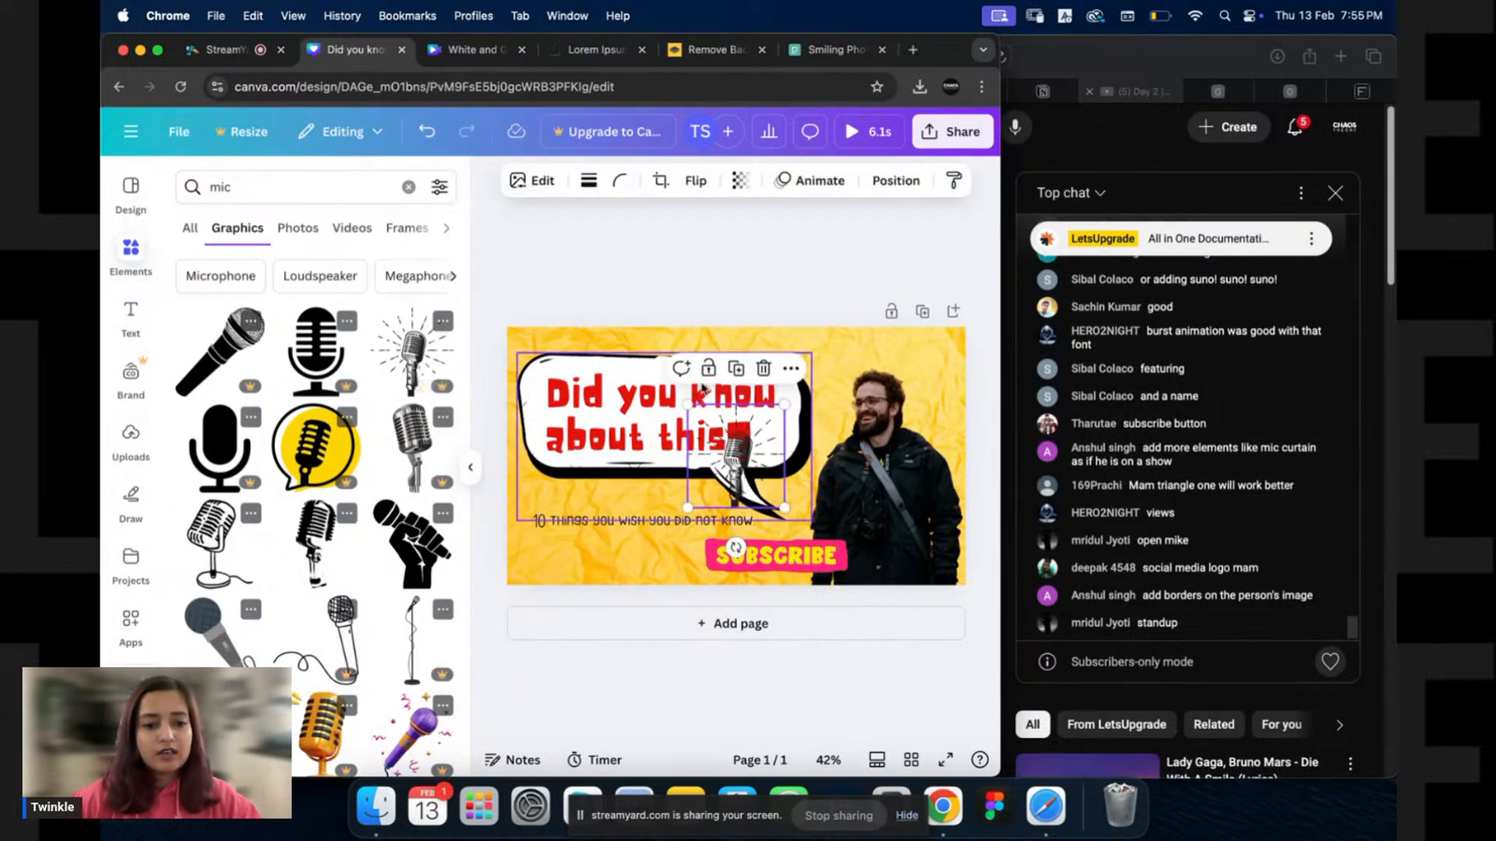
{"action": "left_click_drag", "start_coordinate": [783, 509], "coordinate": [821, 548]}
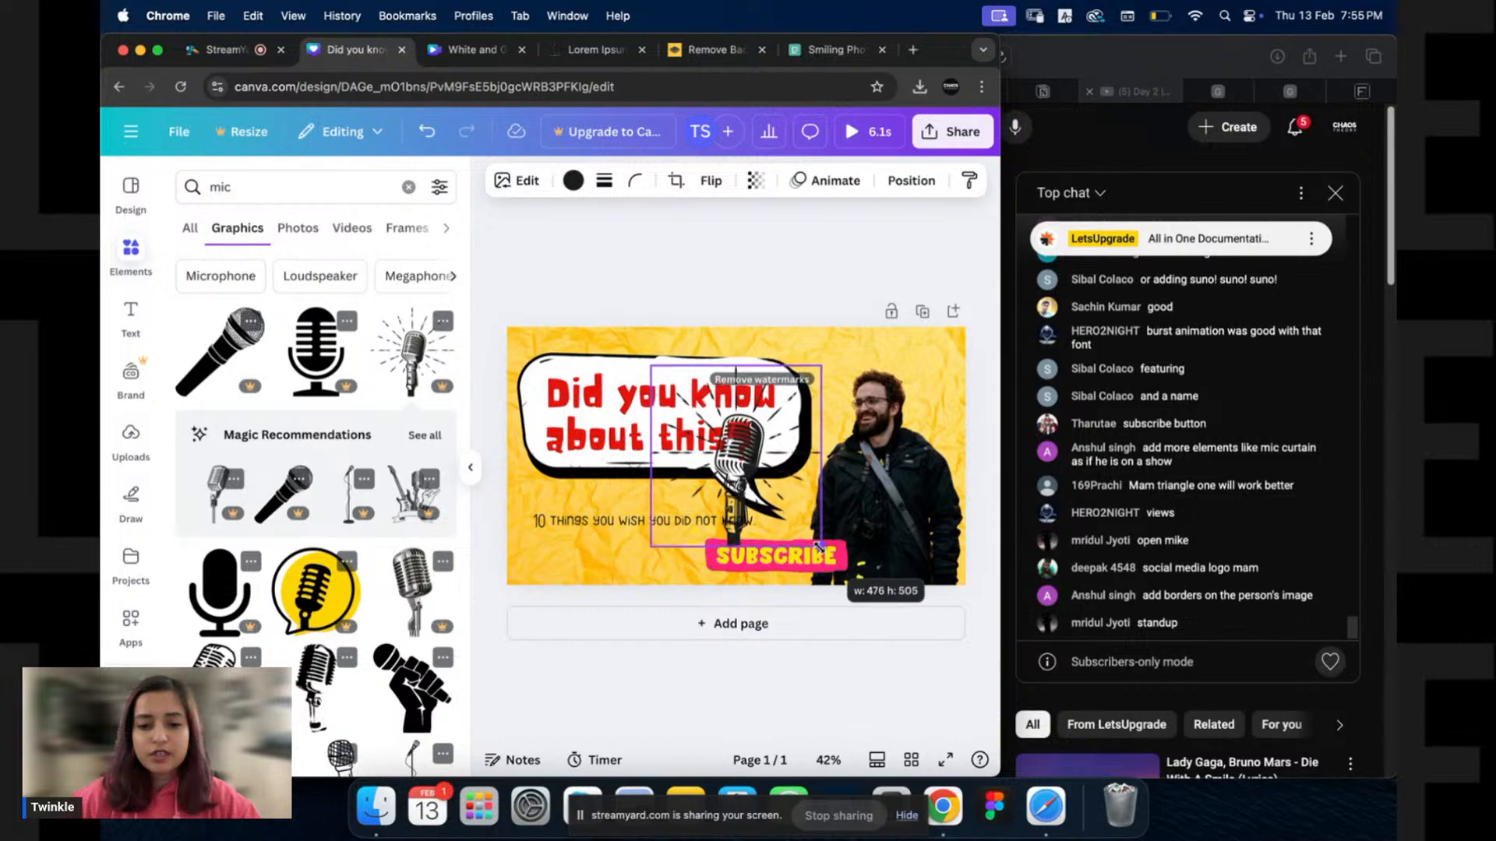
{"action": "left_click_drag", "start_coordinate": [732, 450], "coordinate": [867, 493]}
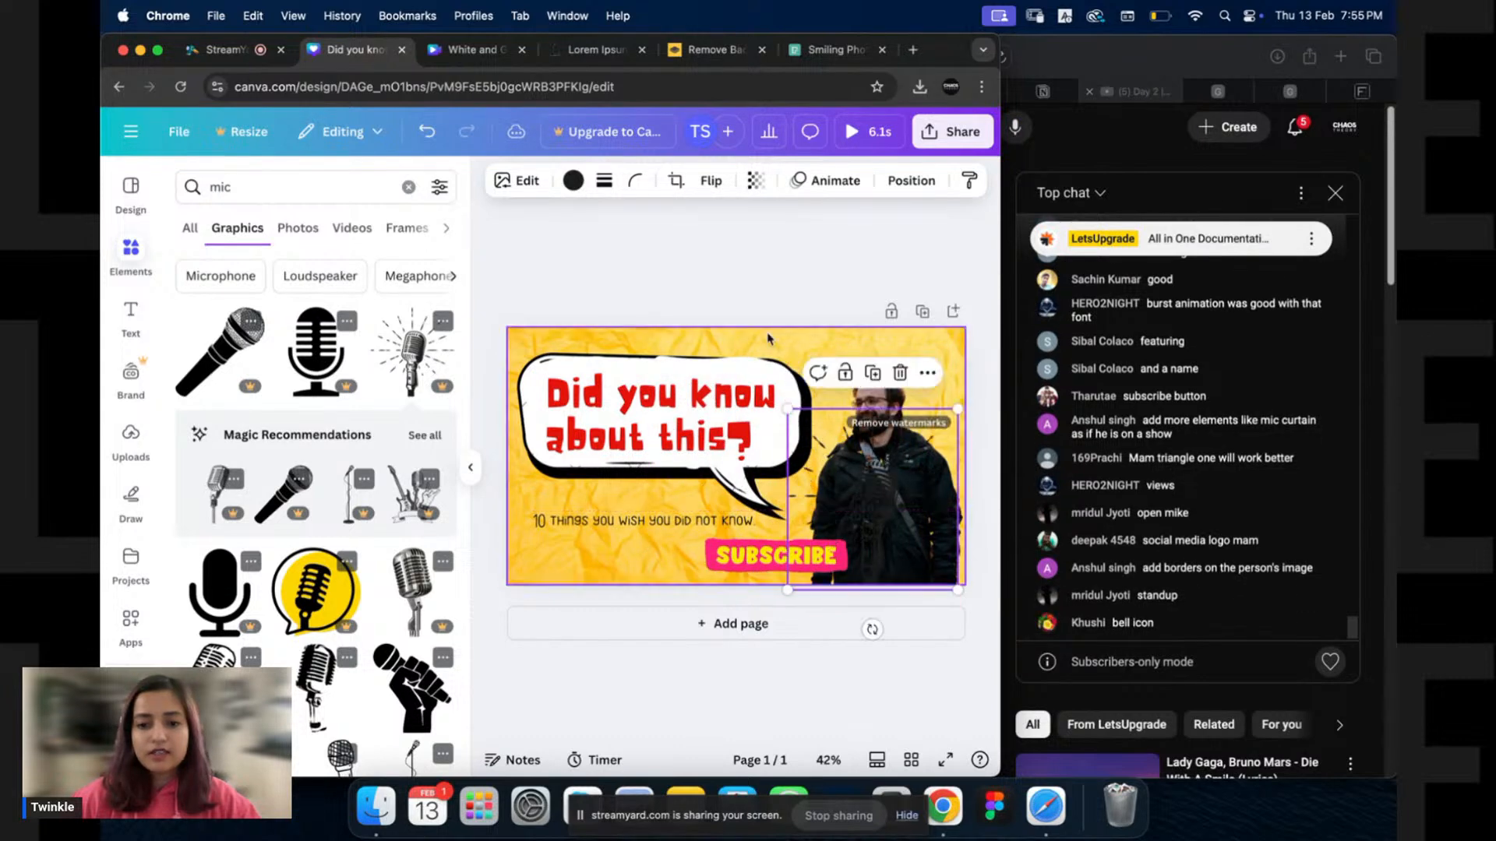
Recolor the microphone graphic white and shrink it to sit on the page's lower edge in front of the man.
{"action": "left_click", "coordinate": [578, 184]}
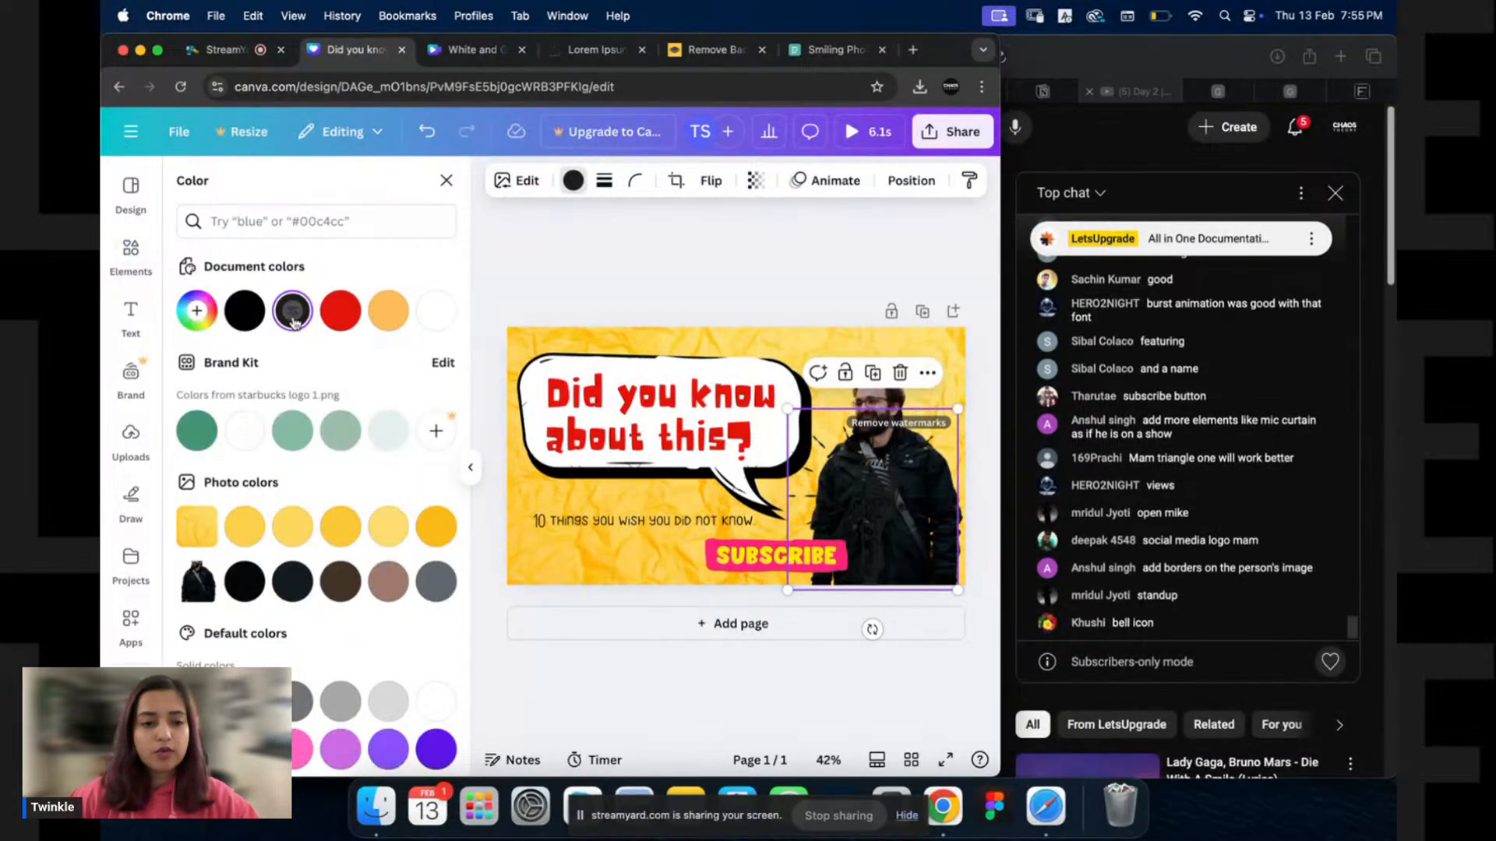
{"action": "left_click", "coordinate": [439, 313]}
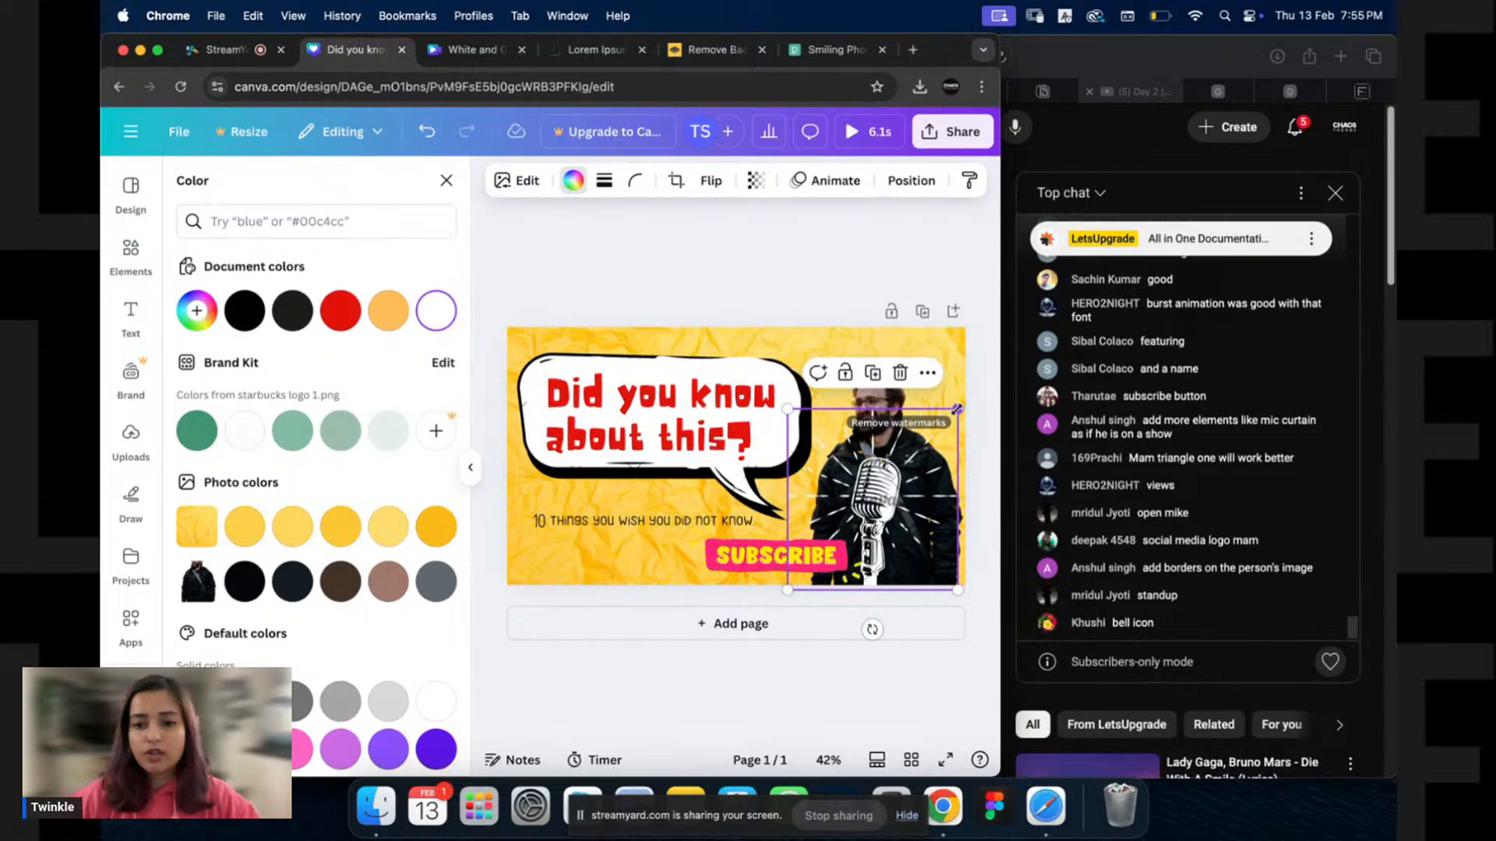
{"action": "left_click_drag", "start_coordinate": [957, 409], "coordinate": [940, 429]}
{"action": "left_click_drag", "start_coordinate": [872, 497], "coordinate": [872, 511]}
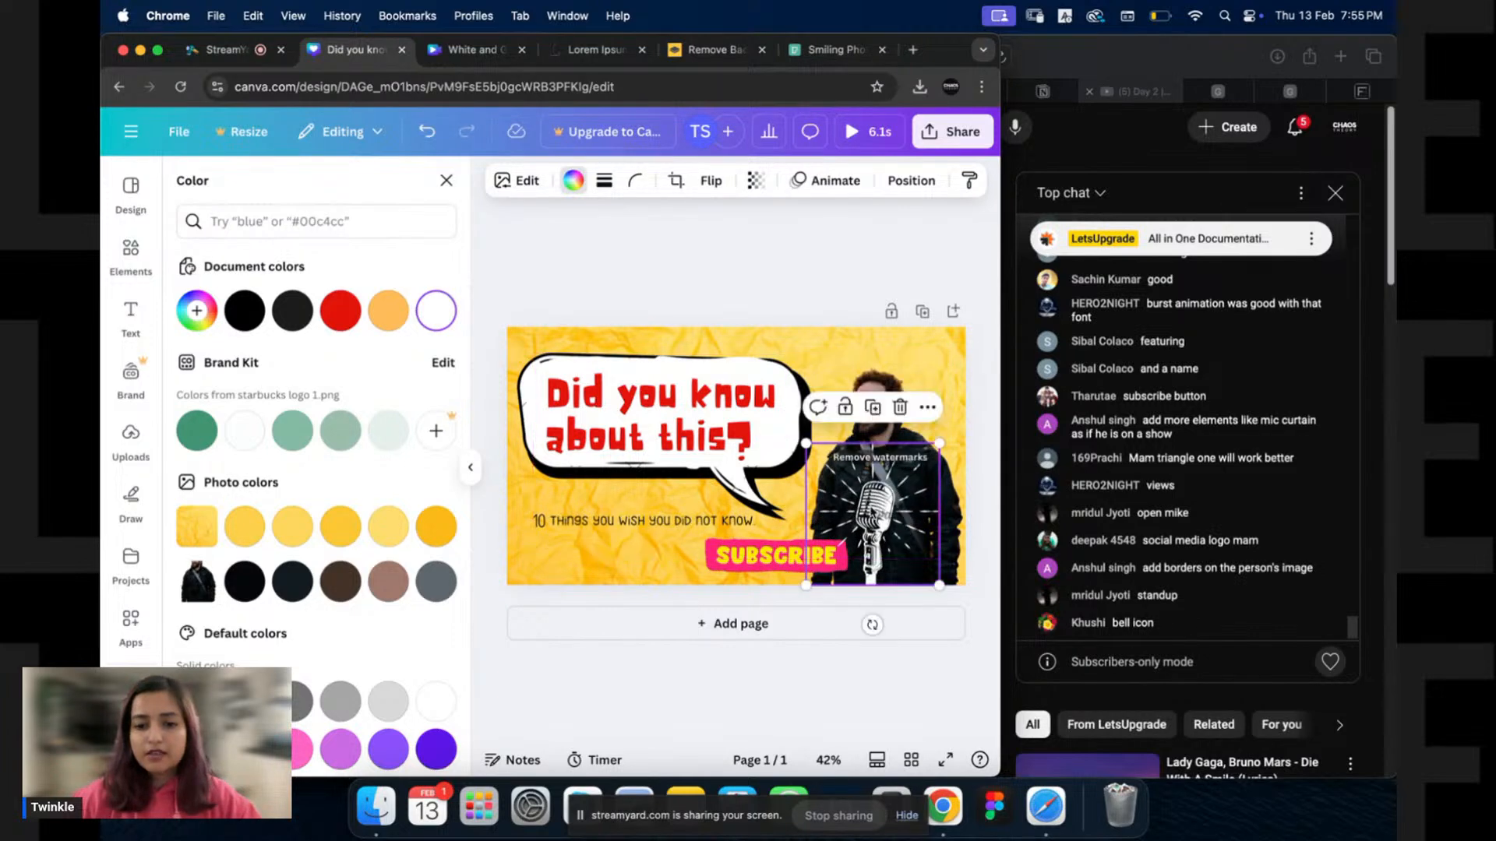
Place the Subscribe graphic beneath the subtitle and reflow the subtitle onto two lines at line spacing 0.93 and size 44.
{"action": "left_click", "coordinate": [777, 557]}
{"action": "left_click_drag", "start_coordinate": [779, 566], "coordinate": [599, 554]}
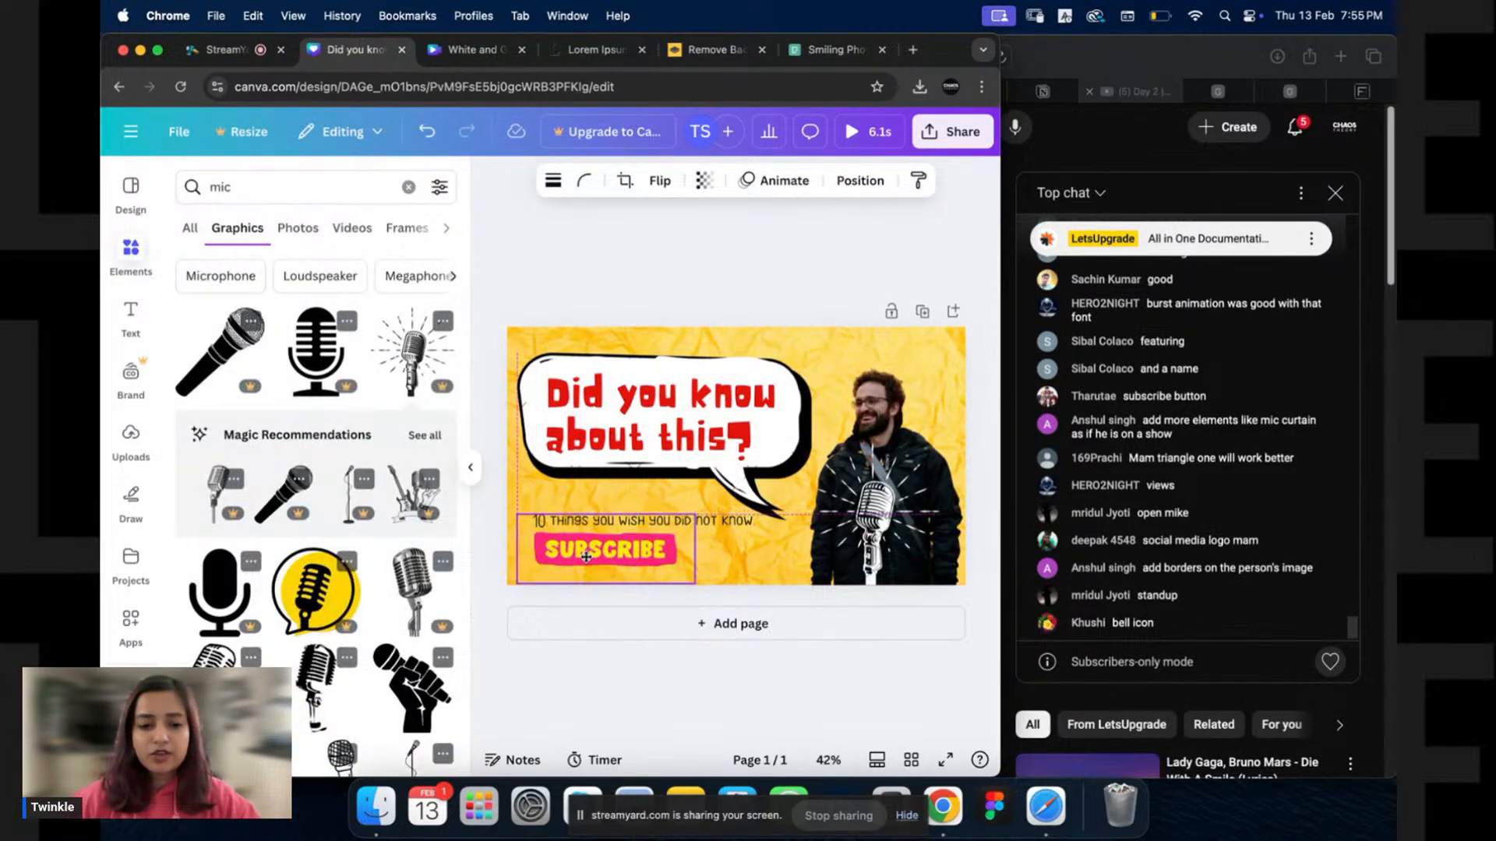
{"action": "left_click", "coordinate": [755, 522]}
{"action": "left_click_drag", "start_coordinate": [738, 528], "coordinate": [707, 507]}
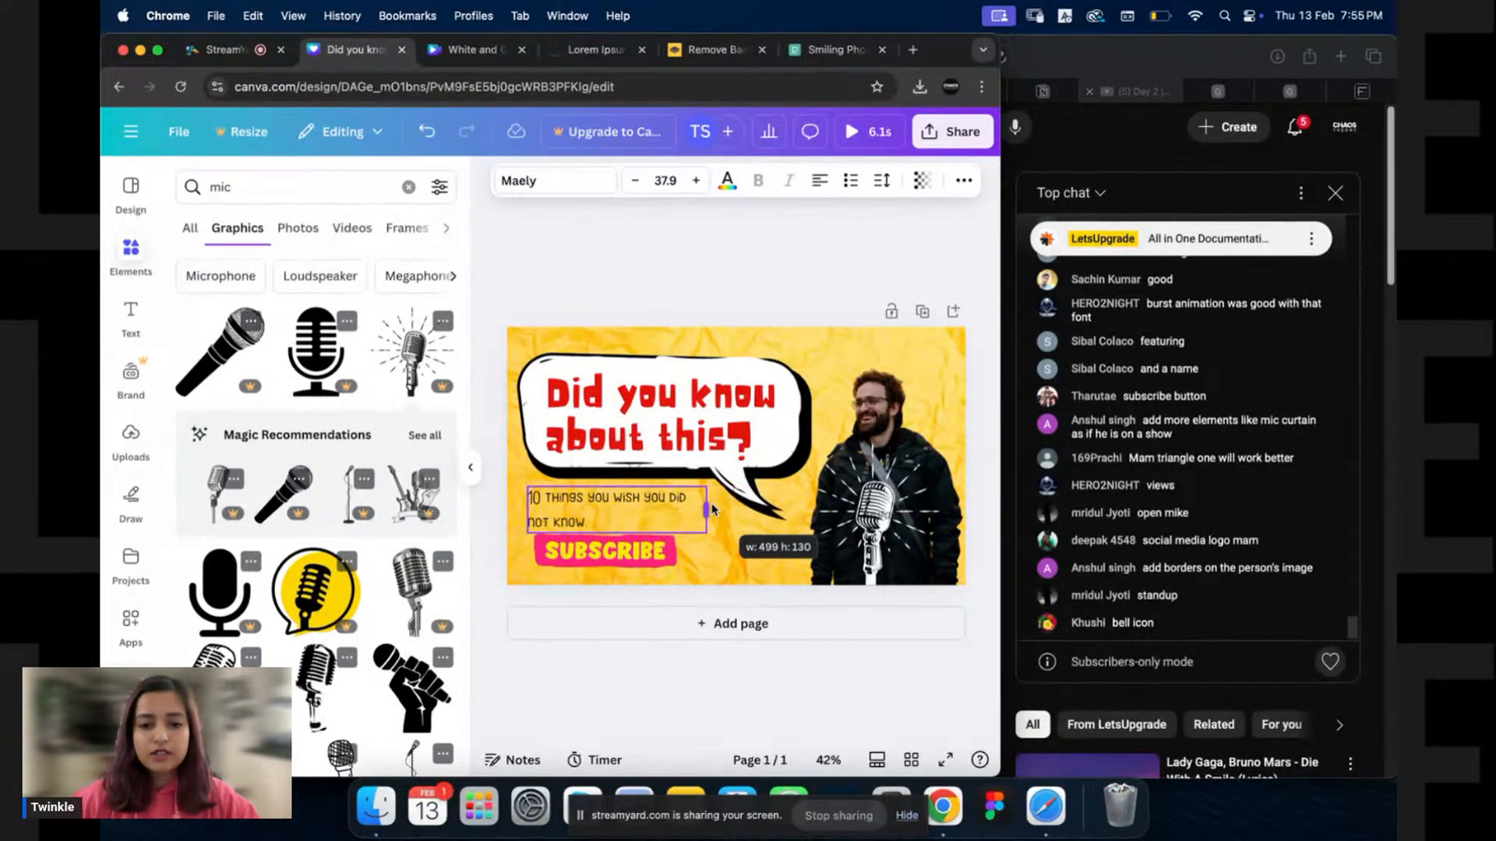
{"action": "left_click", "coordinate": [884, 184]}
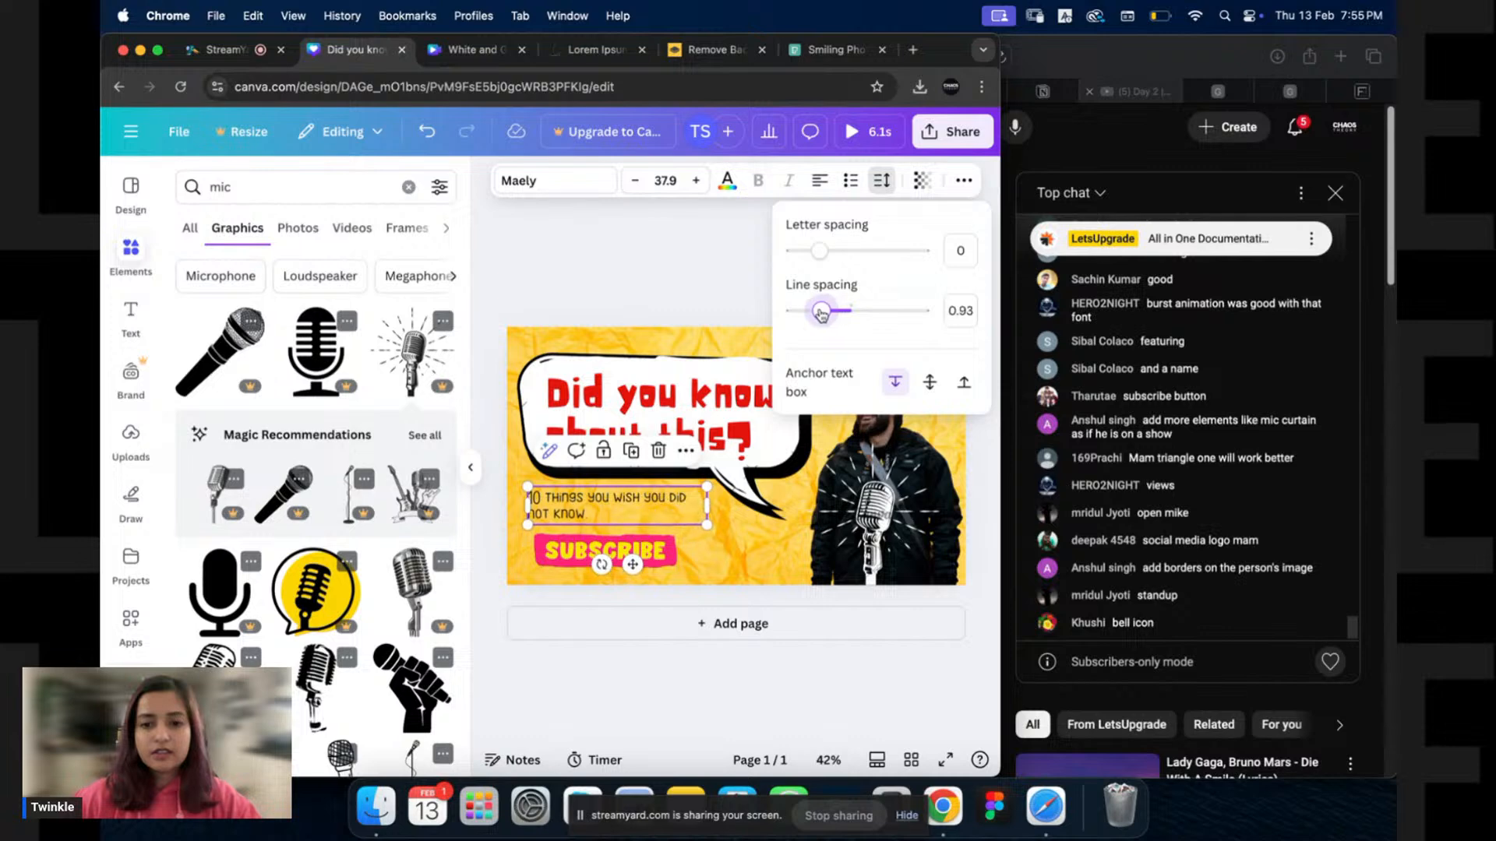
{"action": "left_click_drag", "start_coordinate": [709, 523], "coordinate": [740, 519]}
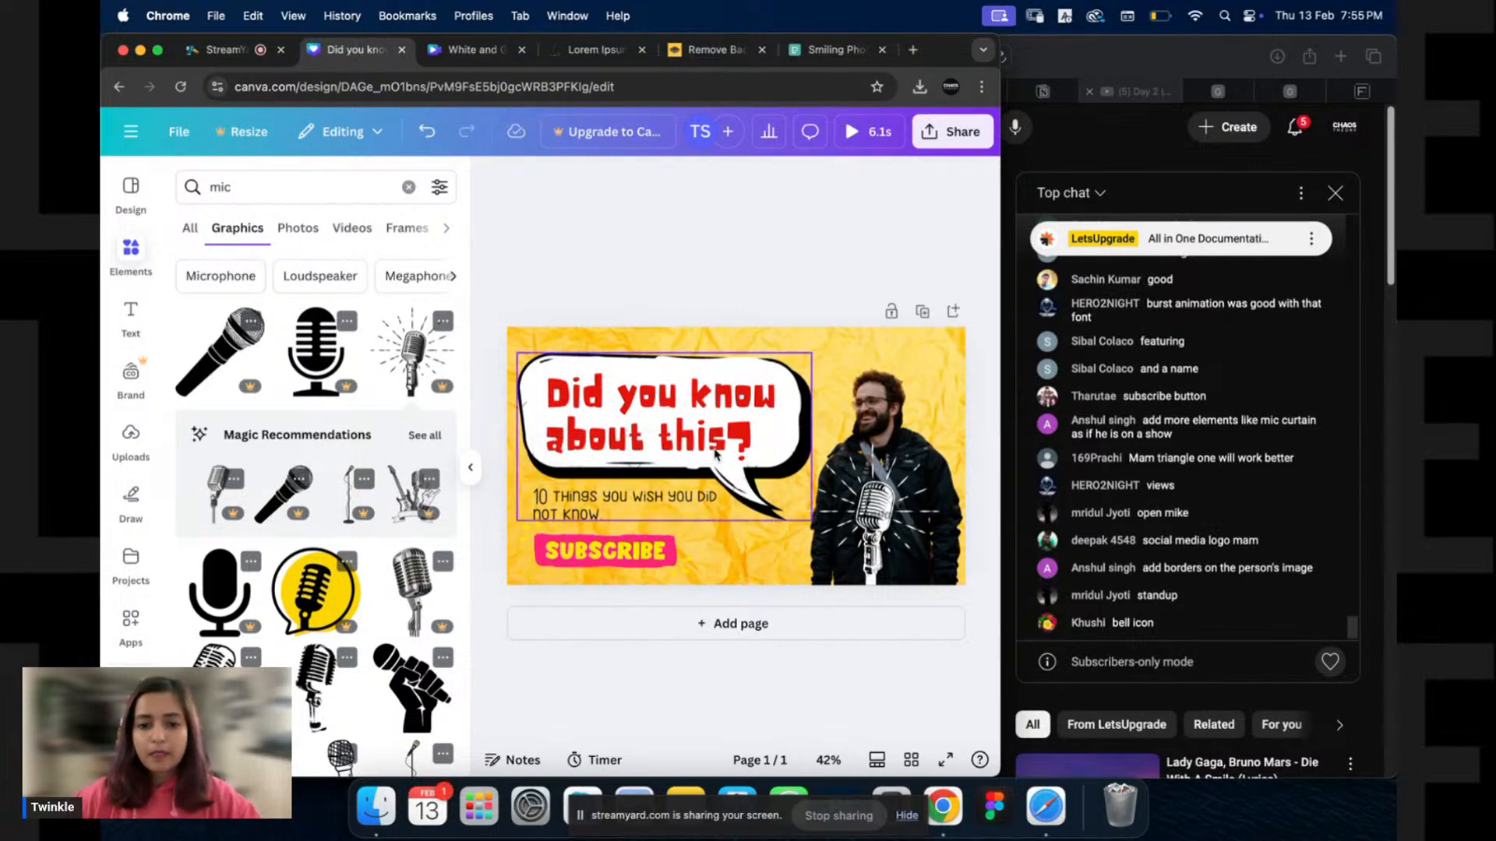
Tilt the Subscribe graphic counterclockwise, enlarge it slightly and shift it right beneath the speech bubble's tail.
{"action": "left_click", "coordinate": [646, 551]}
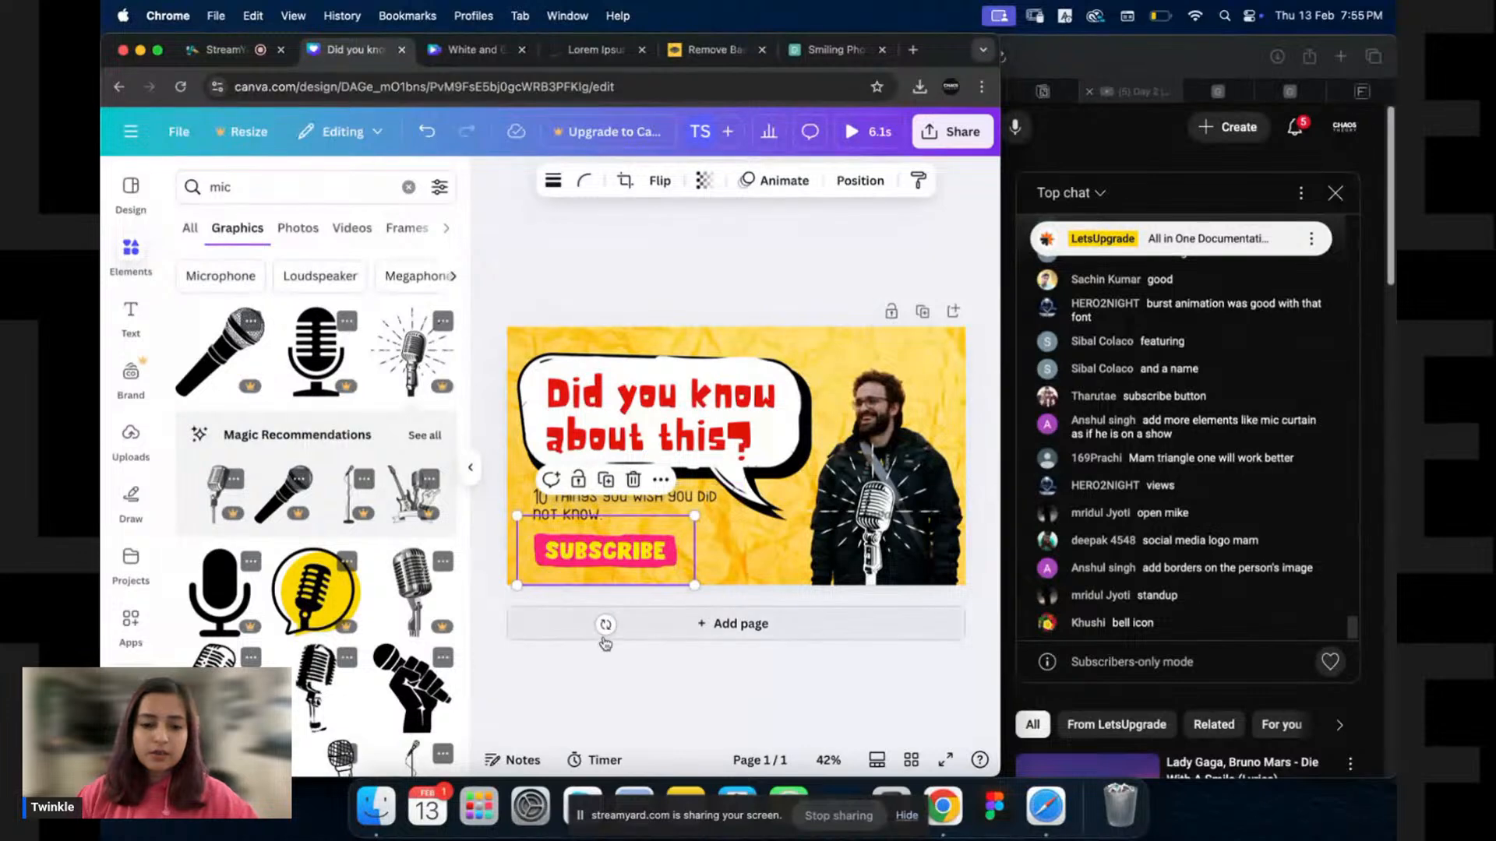
{"action": "left_click_drag", "start_coordinate": [606, 638], "coordinate": [622, 629]}
{"action": "mouse_move", "coordinate": [700, 568]}
{"action": "left_mouse_down"}
{"action": "mouse_move", "coordinate": [716, 573]}
{"action": "mouse_move", "coordinate": [655, 549]}
{"action": "mouse_move", "coordinate": [720, 548]}
{"action": "left_mouse_up"}
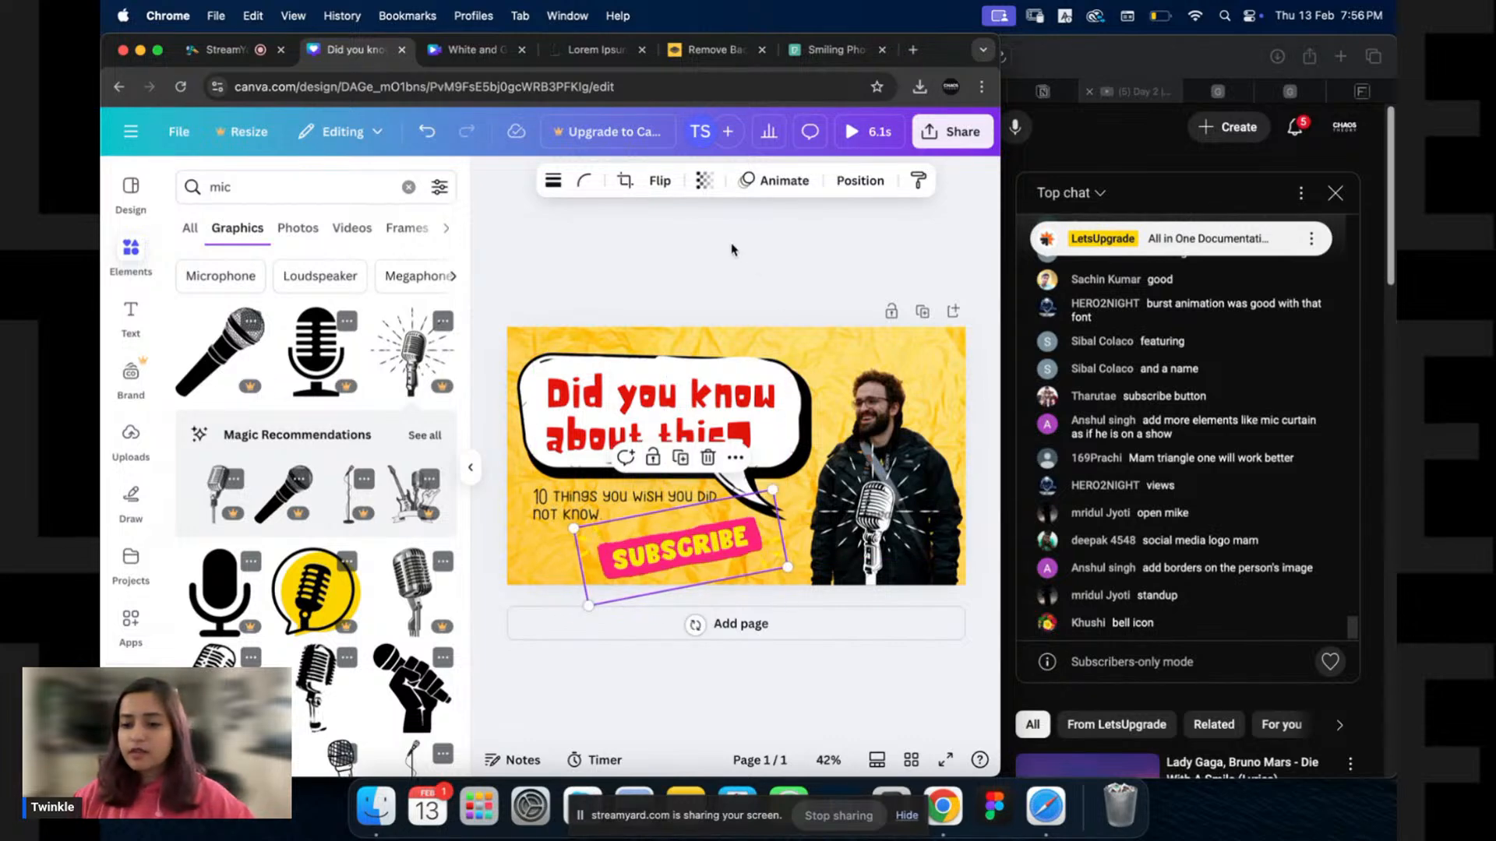
Move the white microphone left so it stands at the edge of the man's jacket.
{"action": "left_click", "coordinate": [748, 252]}
{"action": "left_click_drag", "start_coordinate": [902, 511], "coordinate": [867, 515]}
{"action": "left_click", "coordinate": [840, 265]}
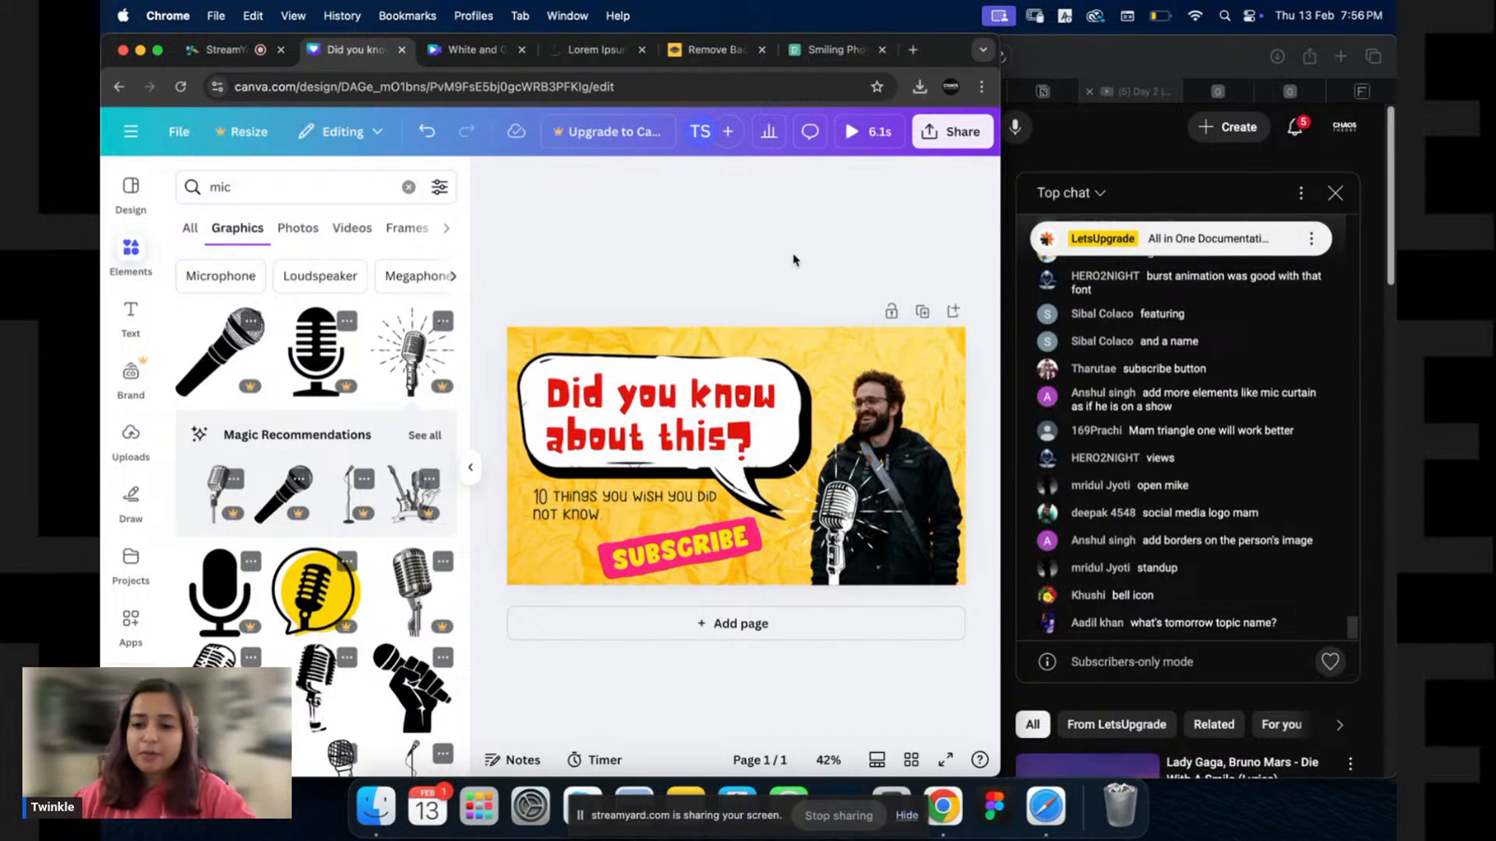
Straighten the Subscribe graphic and center it beneath the two-line subtitle.
{"action": "left_click", "coordinate": [777, 529]}
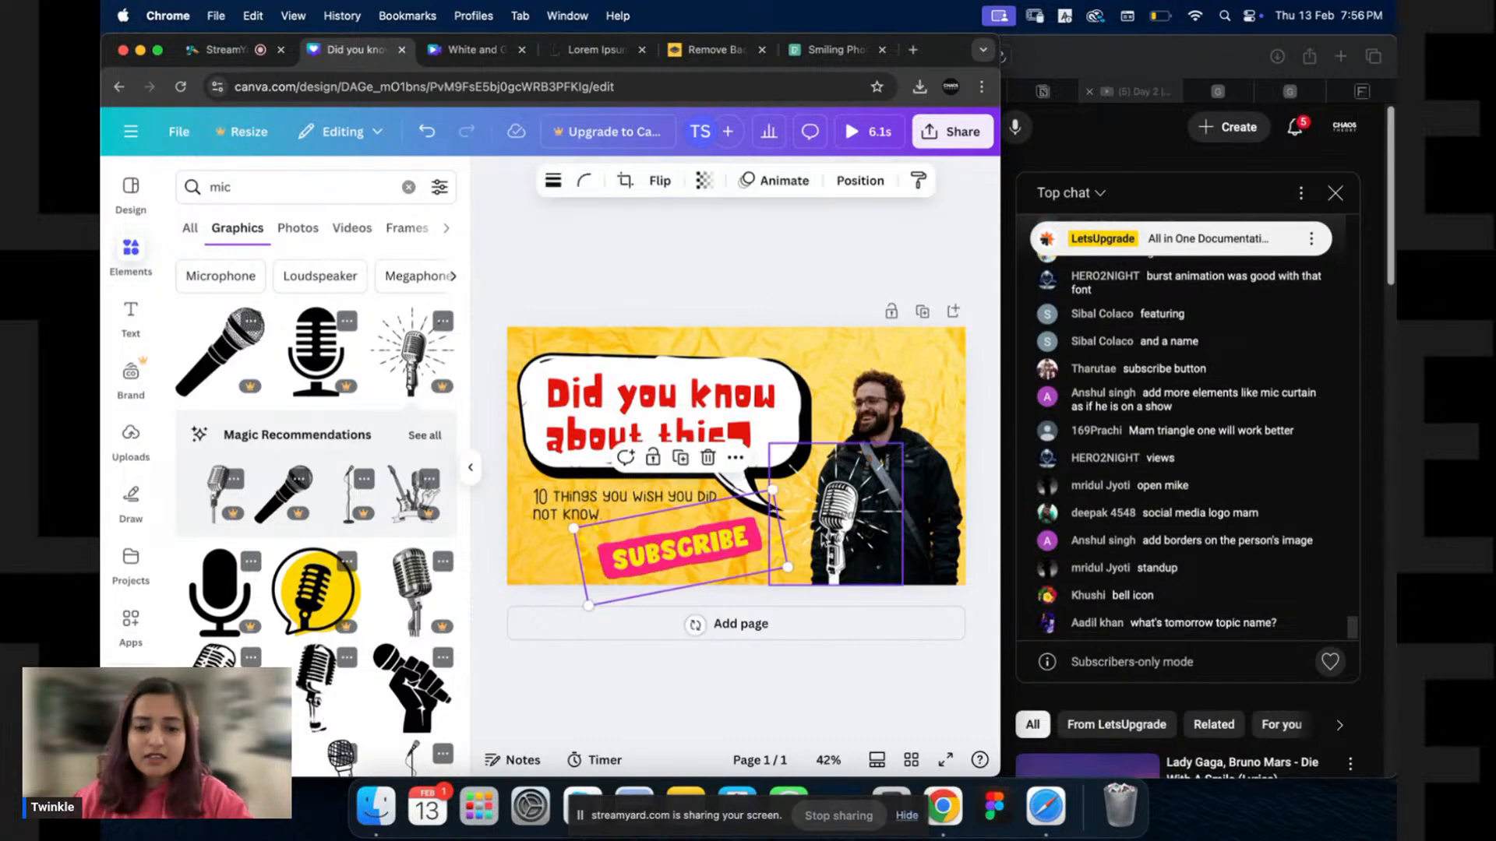
{"action": "left_click_drag", "start_coordinate": [699, 644], "coordinate": [676, 638]}
{"action": "left_click_drag", "start_coordinate": [709, 548], "coordinate": [665, 554]}
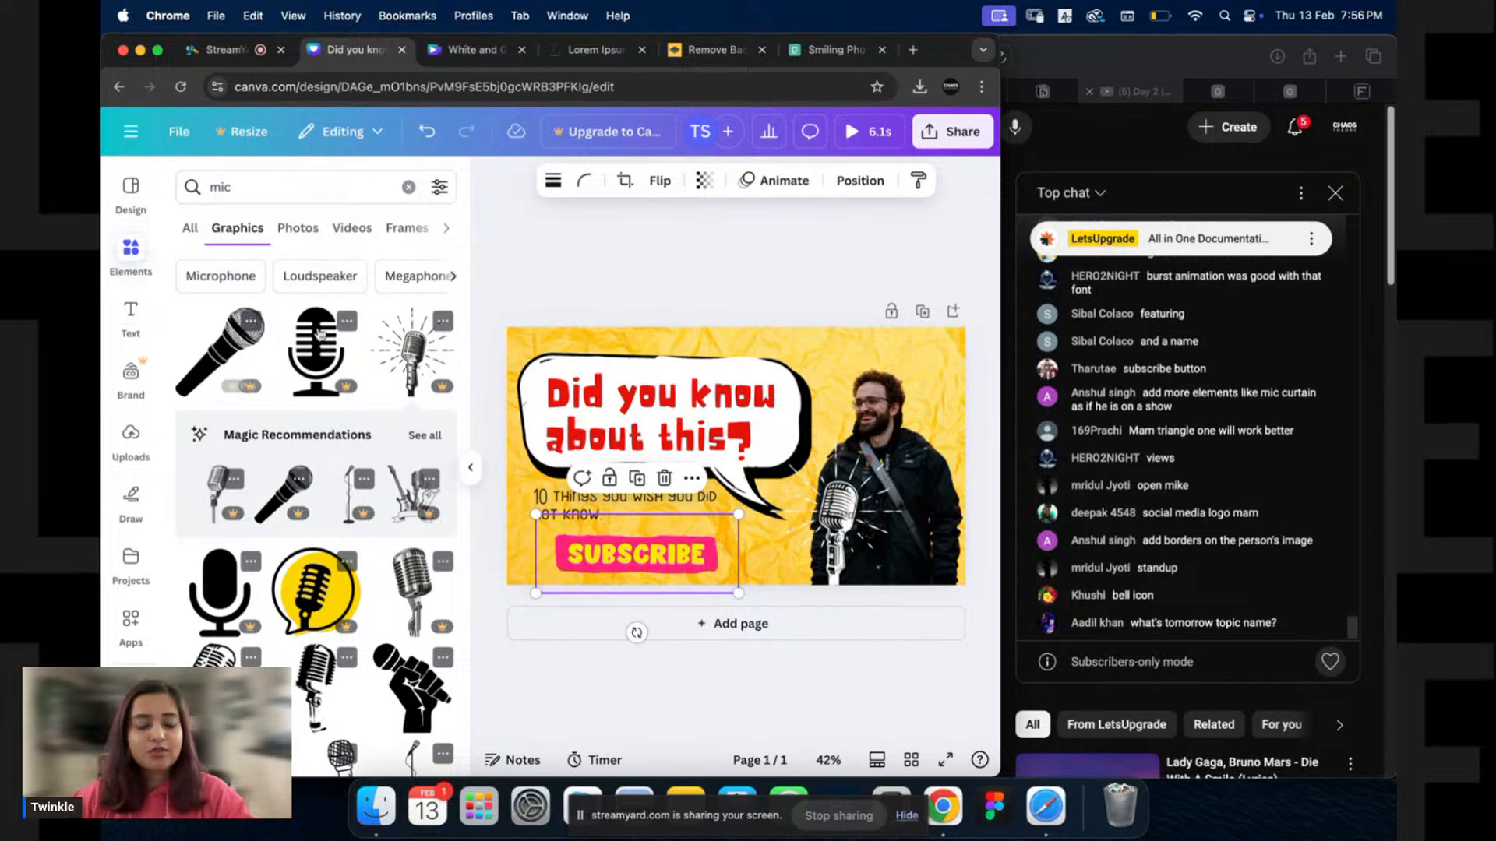
{"action": "left_click", "coordinate": [136, 310]}
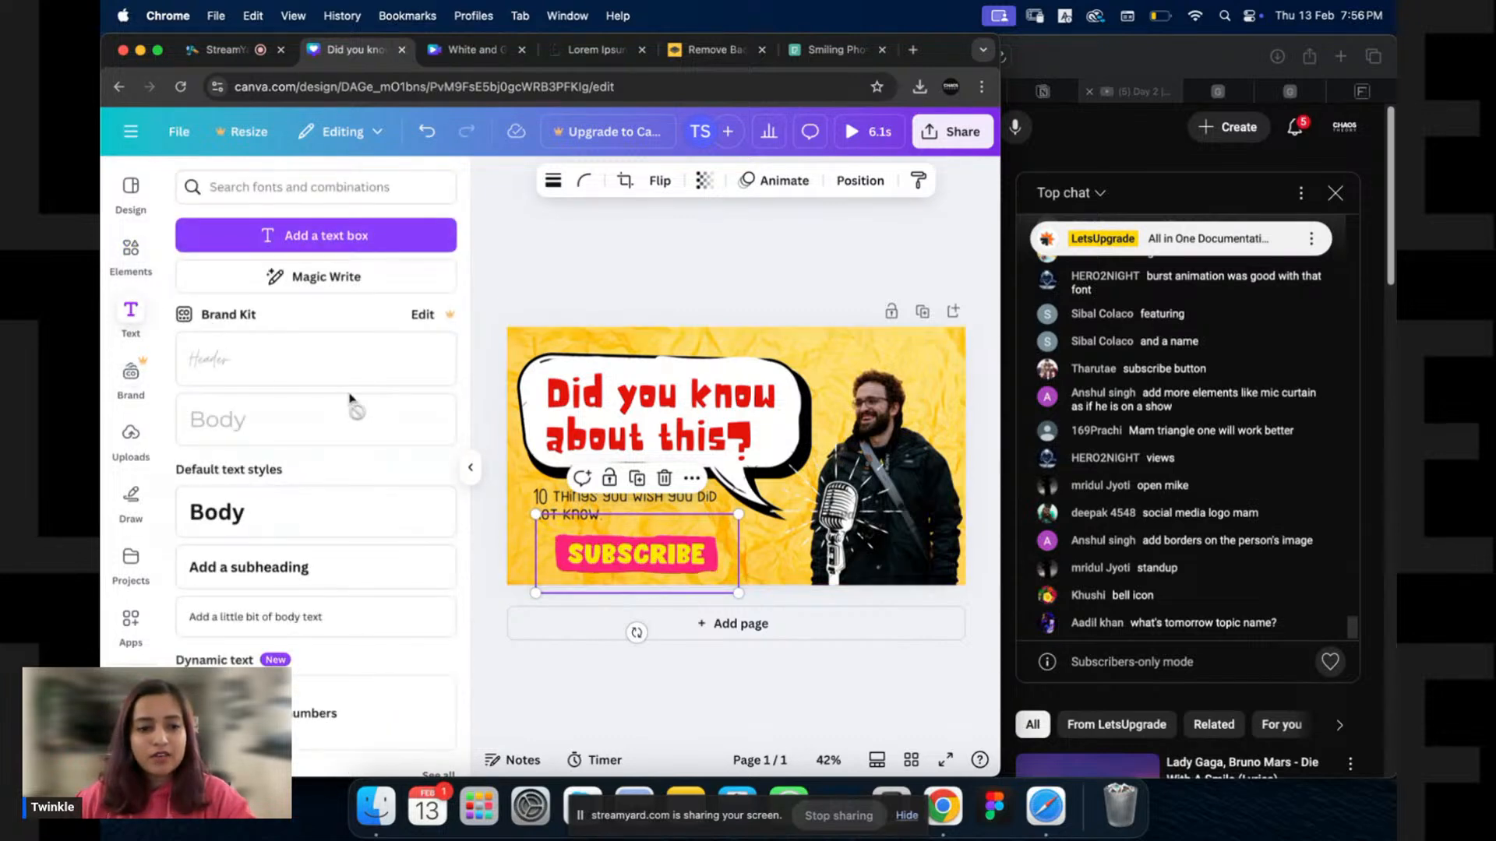
{"action": "left_click", "coordinate": [562, 507]}
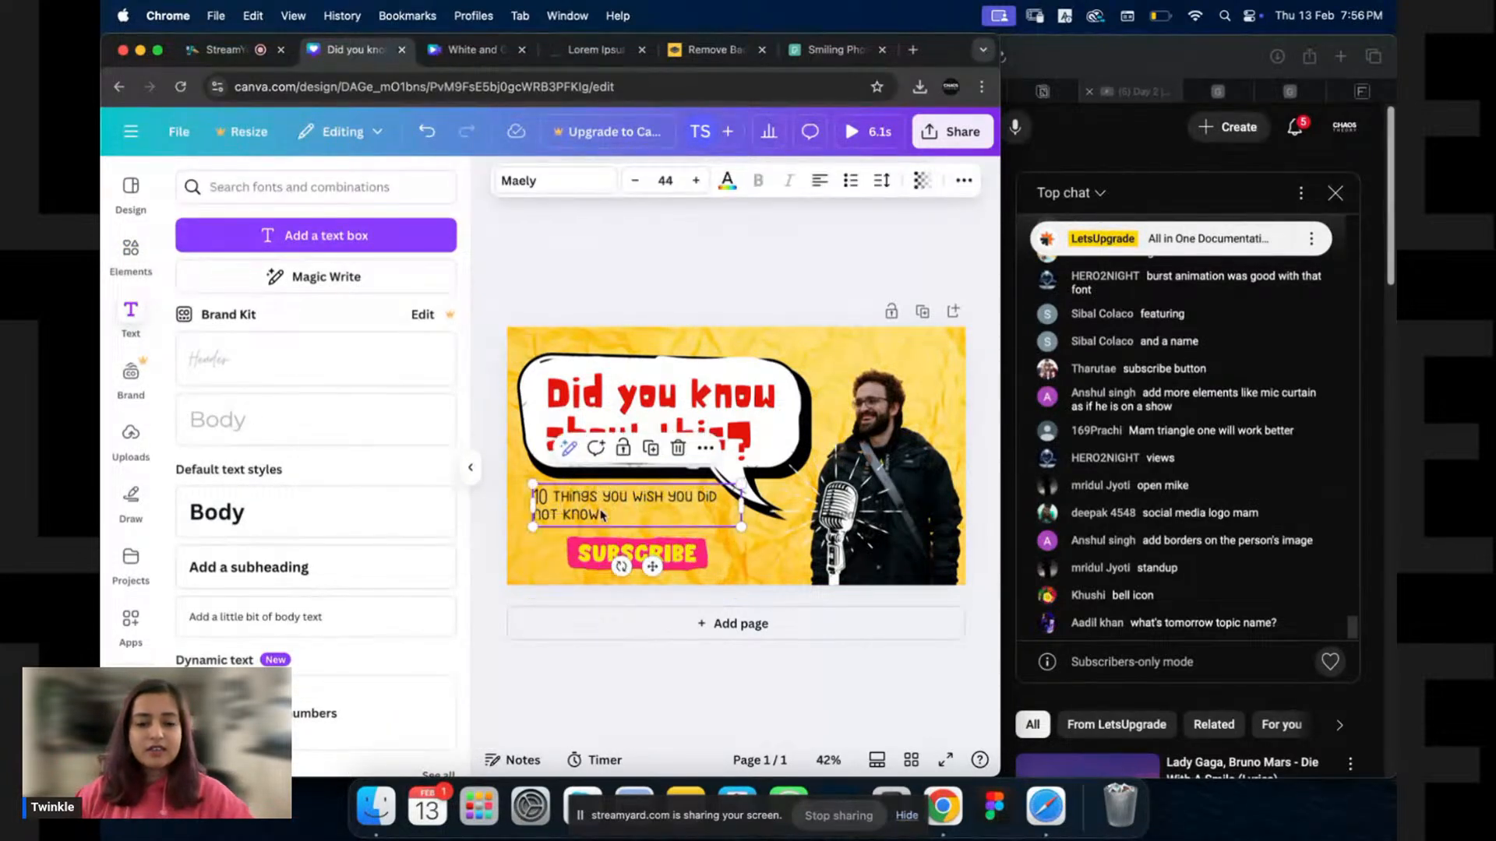
Move the Subscribe graphic to the page's lower right over the man, bring it forward and shrink it.
{"action": "left_click", "coordinate": [639, 571]}
{"action": "left_click_drag", "start_coordinate": [639, 571], "coordinate": [828, 571]}
{"action": "key", "text": "super+bracketright"}
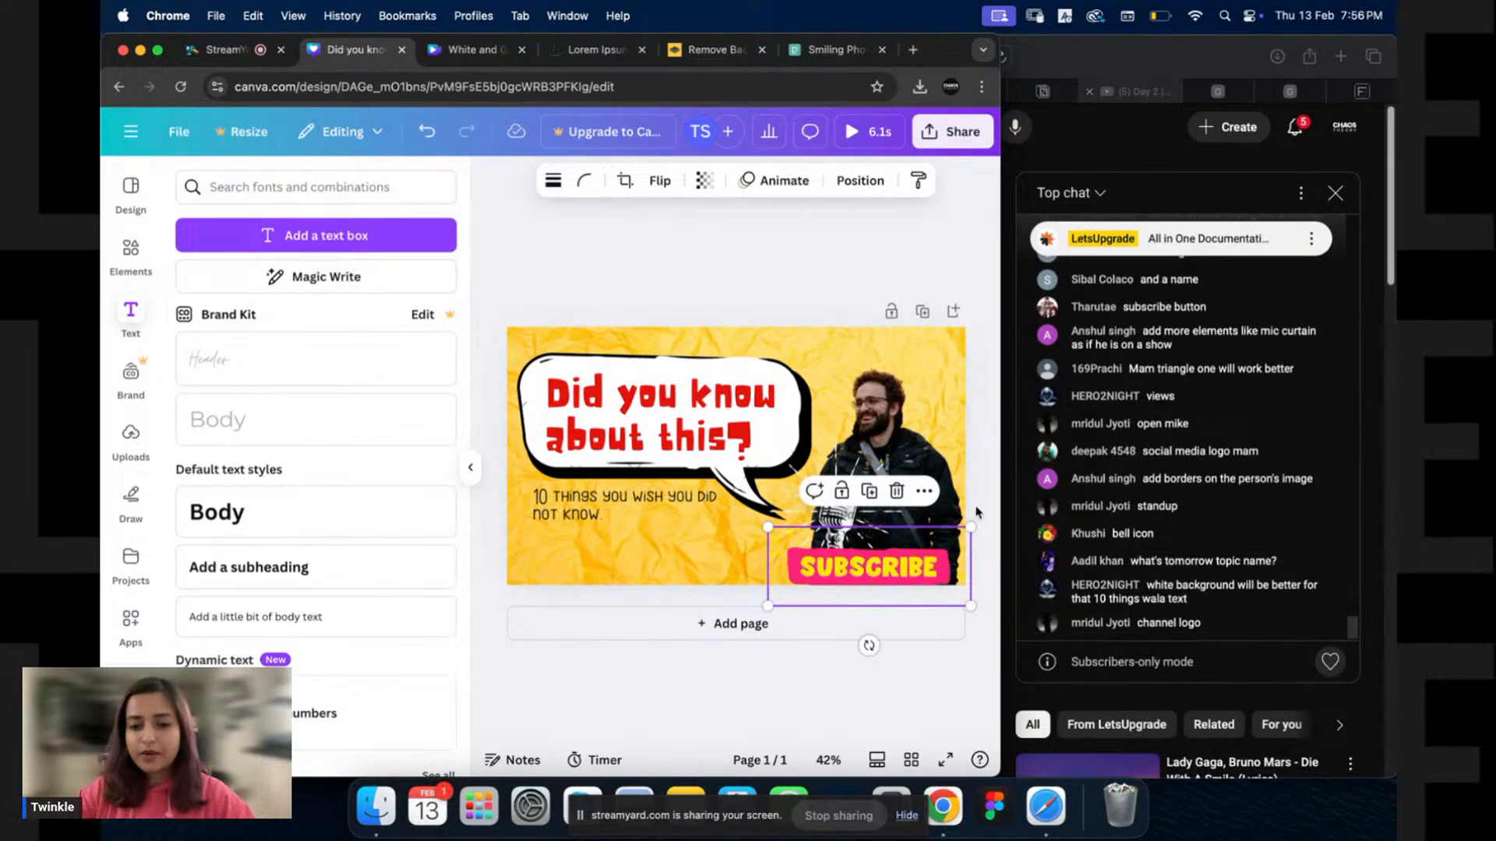
{"action": "left_click_drag", "start_coordinate": [970, 529], "coordinate": [944, 538]}
Nudge the microphone slightly up and right, and move the Subscribe graphic to the page's upper-right corner above the man's head.
{"action": "left_click", "coordinate": [841, 508]}
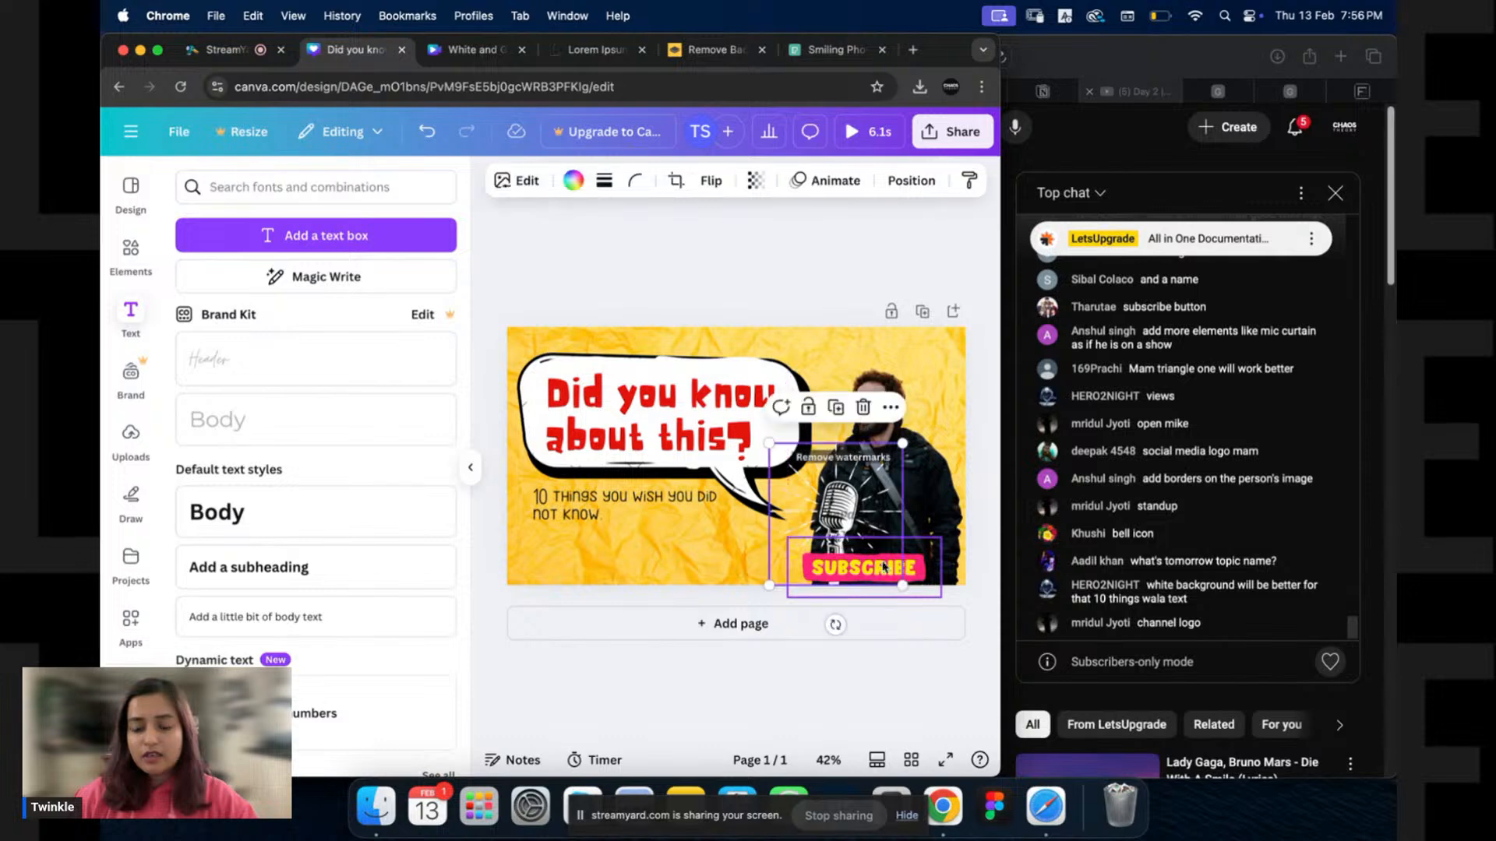
{"action": "mouse_move", "coordinate": [844, 511]}
{"action": "left_mouse_down"}
{"action": "mouse_move", "coordinate": [820, 500]}
{"action": "mouse_move", "coordinate": [855, 500]}
{"action": "left_mouse_up"}
{"action": "left_click", "coordinate": [870, 570]}
{"action": "left_click_drag", "start_coordinate": [870, 571], "coordinate": [917, 348]}
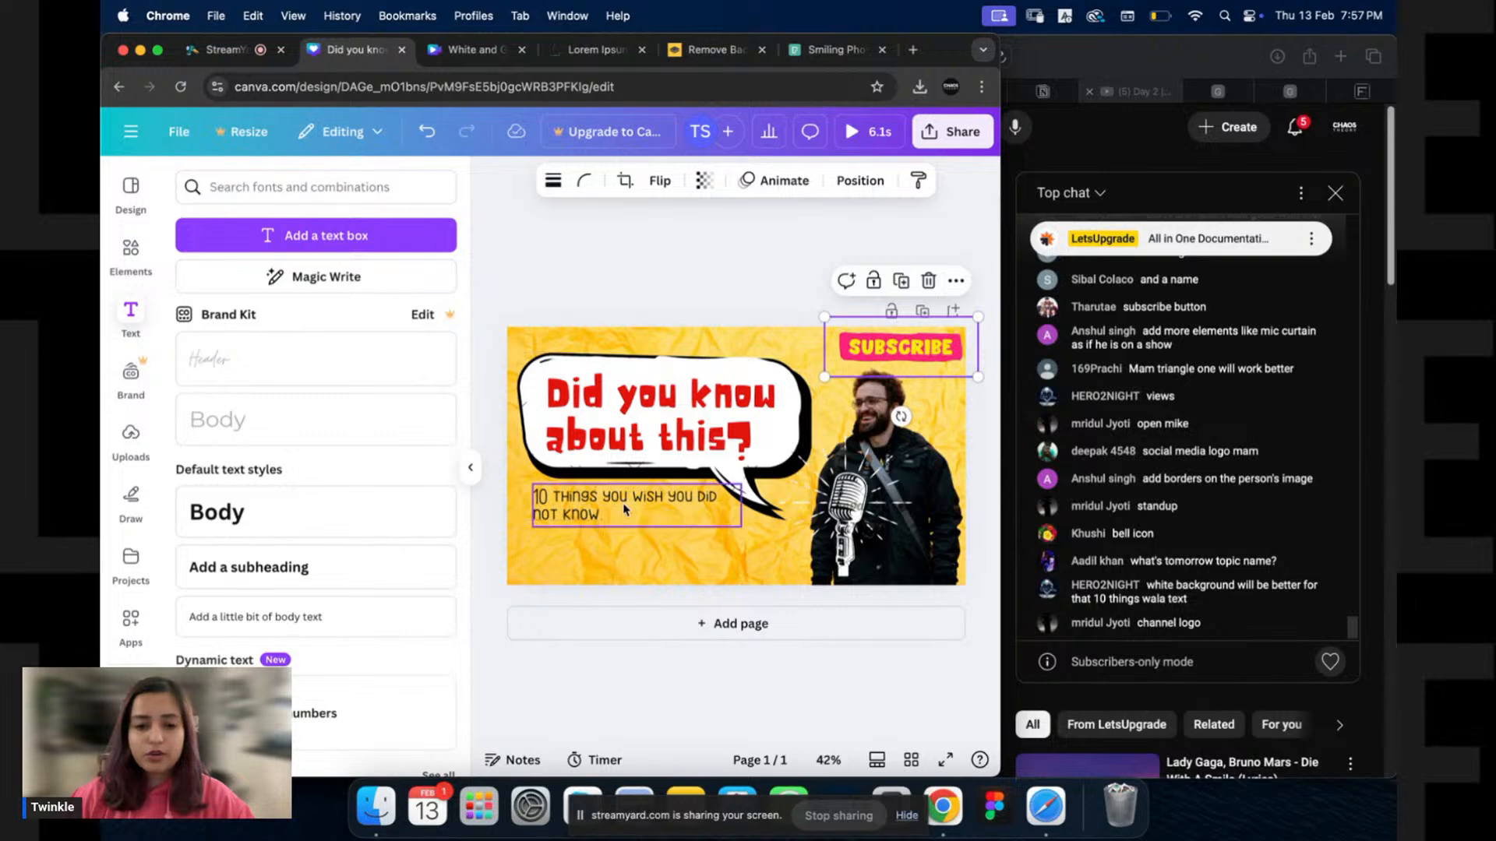
Move the subtitle near the page's lower edge, widen it onto one line and place a duplicate just below the speech bubble.
{"action": "left_click", "coordinate": [574, 508]}
{"action": "left_click_drag", "start_coordinate": [574, 508], "coordinate": [574, 543]}
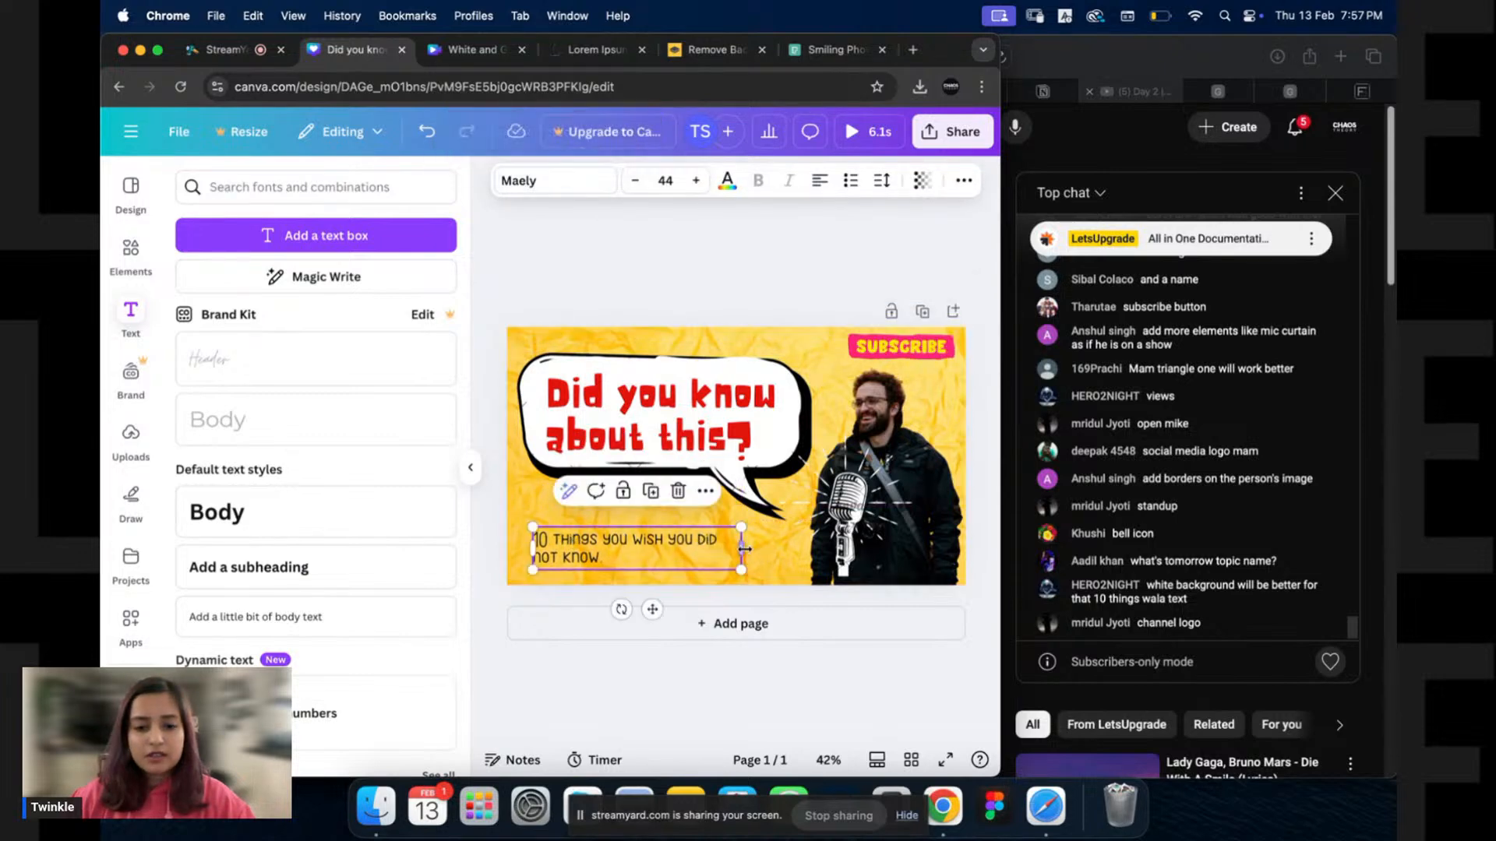
{"action": "left_click_drag", "start_coordinate": [743, 548], "coordinate": [702, 499]}
Replace the duplicated subtitle's text with a byline reading "By" followed by the presenter's full name.
{"action": "double_click", "coordinate": [701, 499]}
{"action": "key", "text": "super+a"}
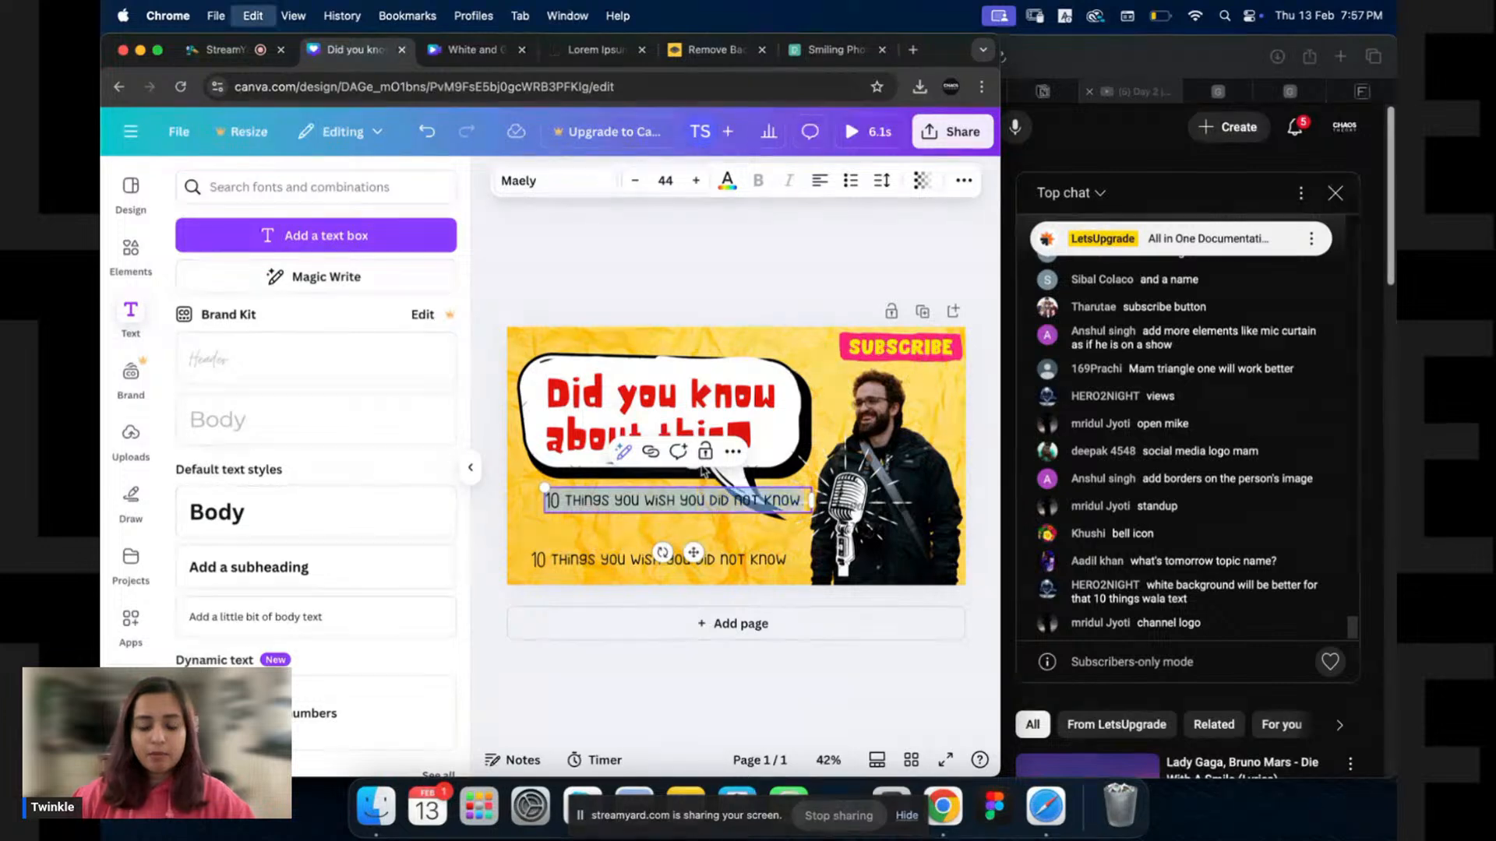
{"action": "type", "text": "By Ja"}
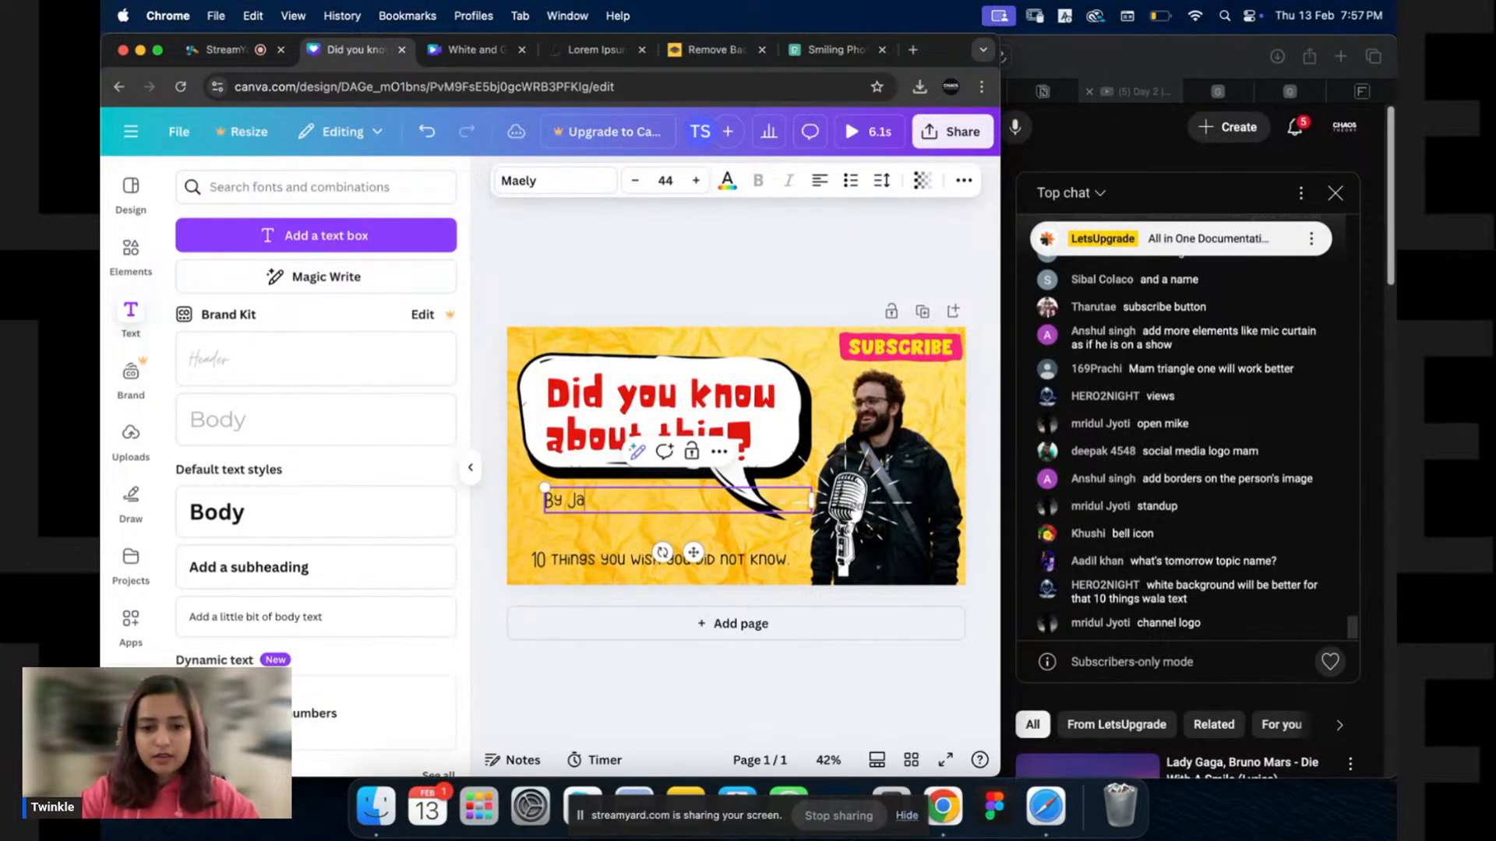
{"action": "type", "text": "mes "}
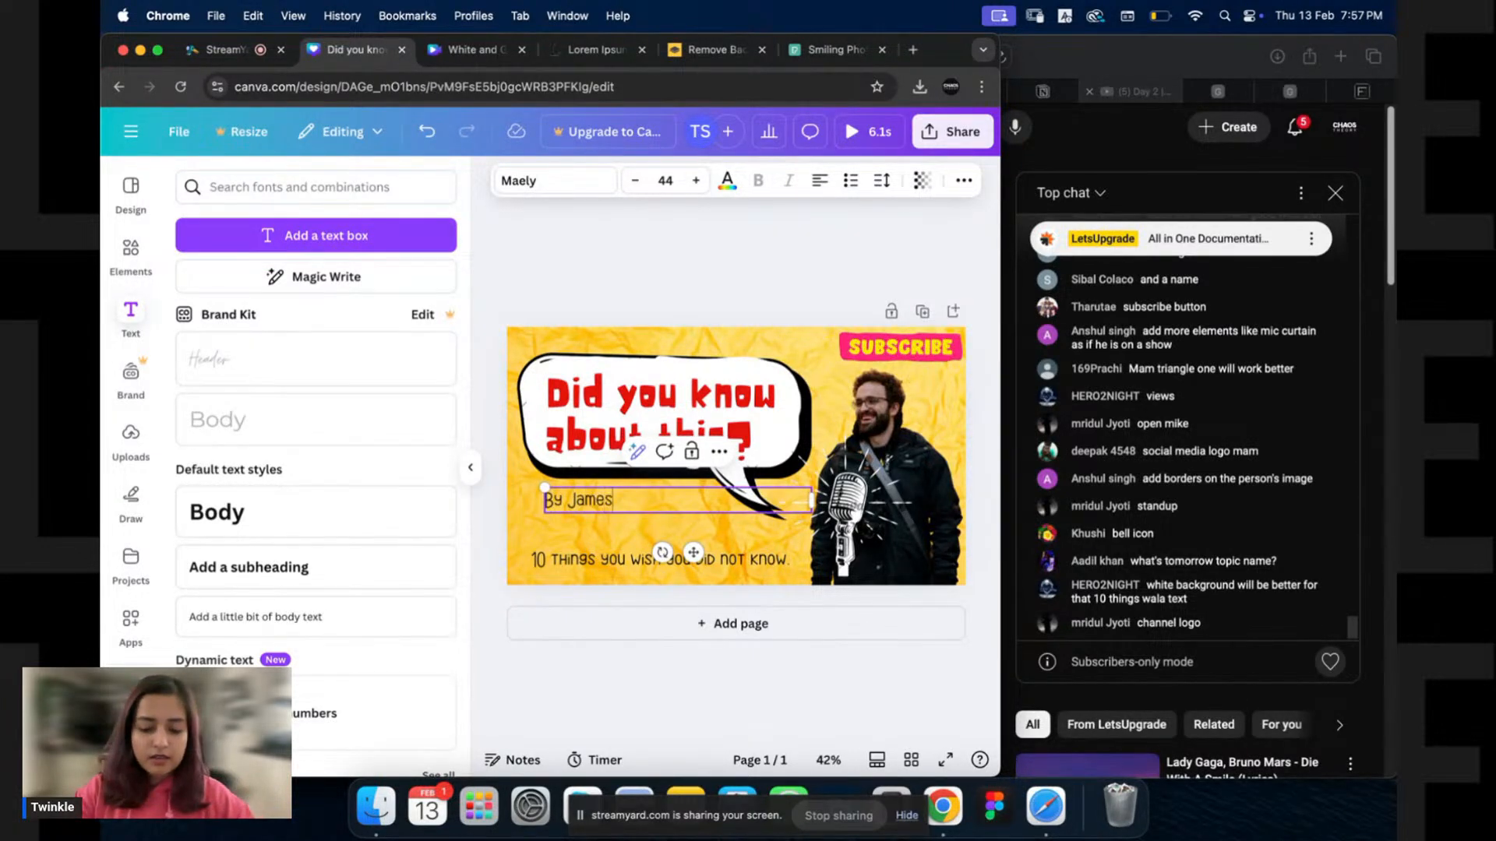
{"action": "type", "text": "Smith"}
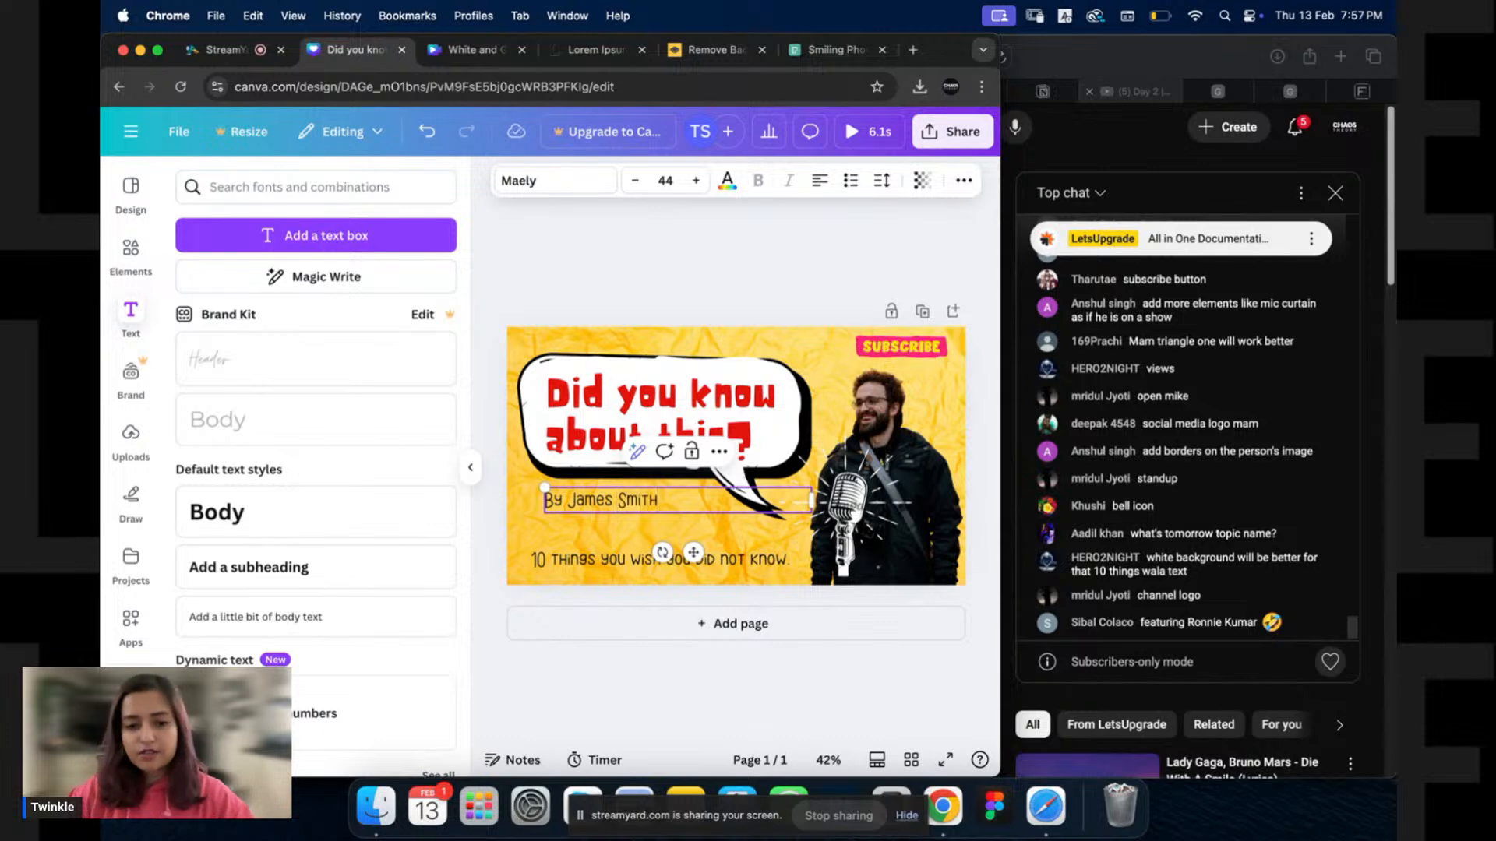
{"action": "key", "text": "Escape"}
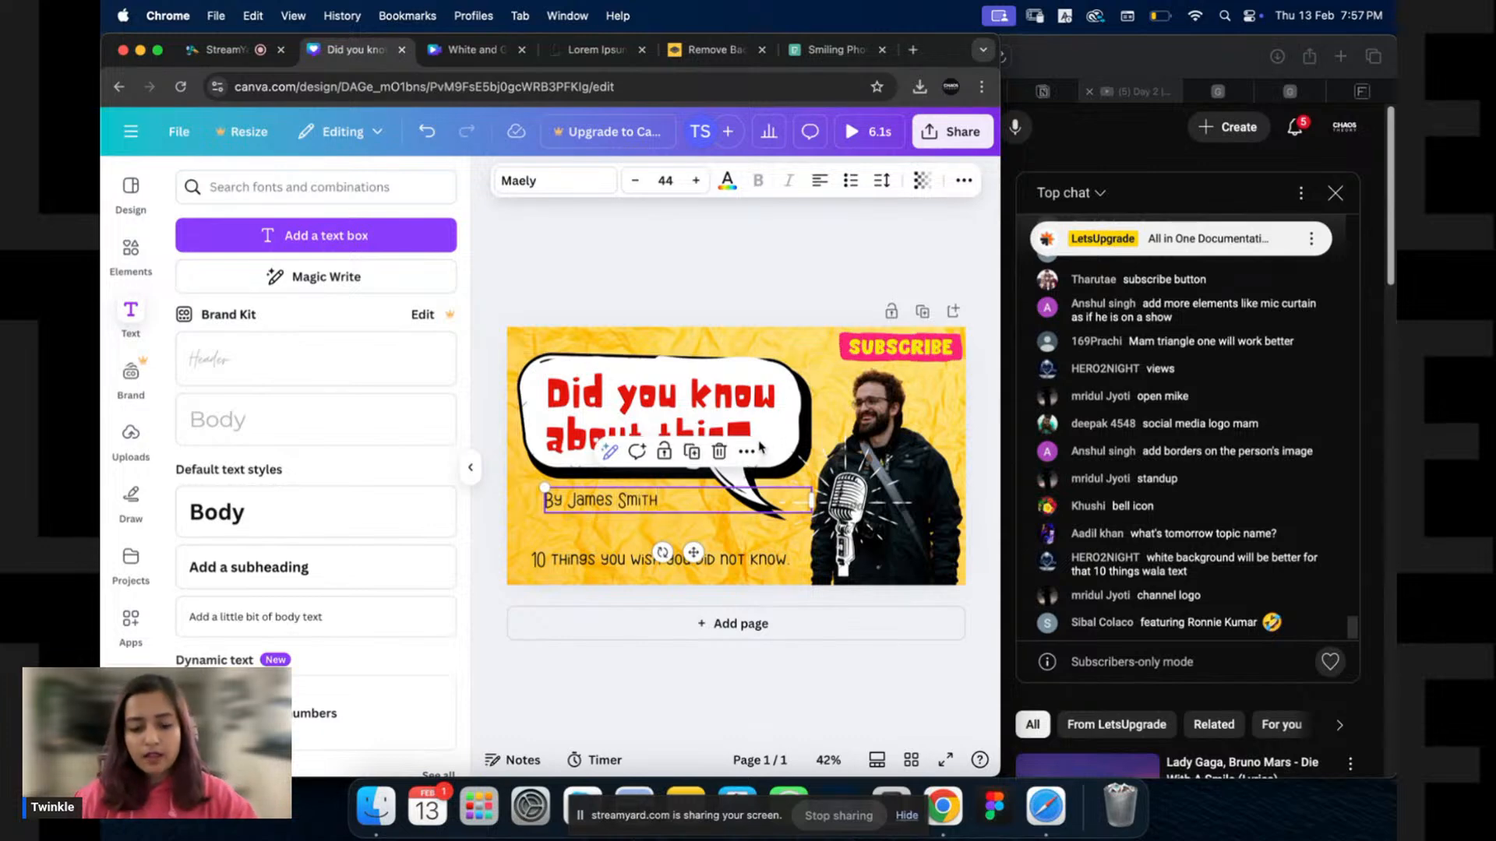
Format the byline in bold uppercase Public Sans and shrink it to size 28.1.
{"action": "left_click", "coordinate": [277, 524]}
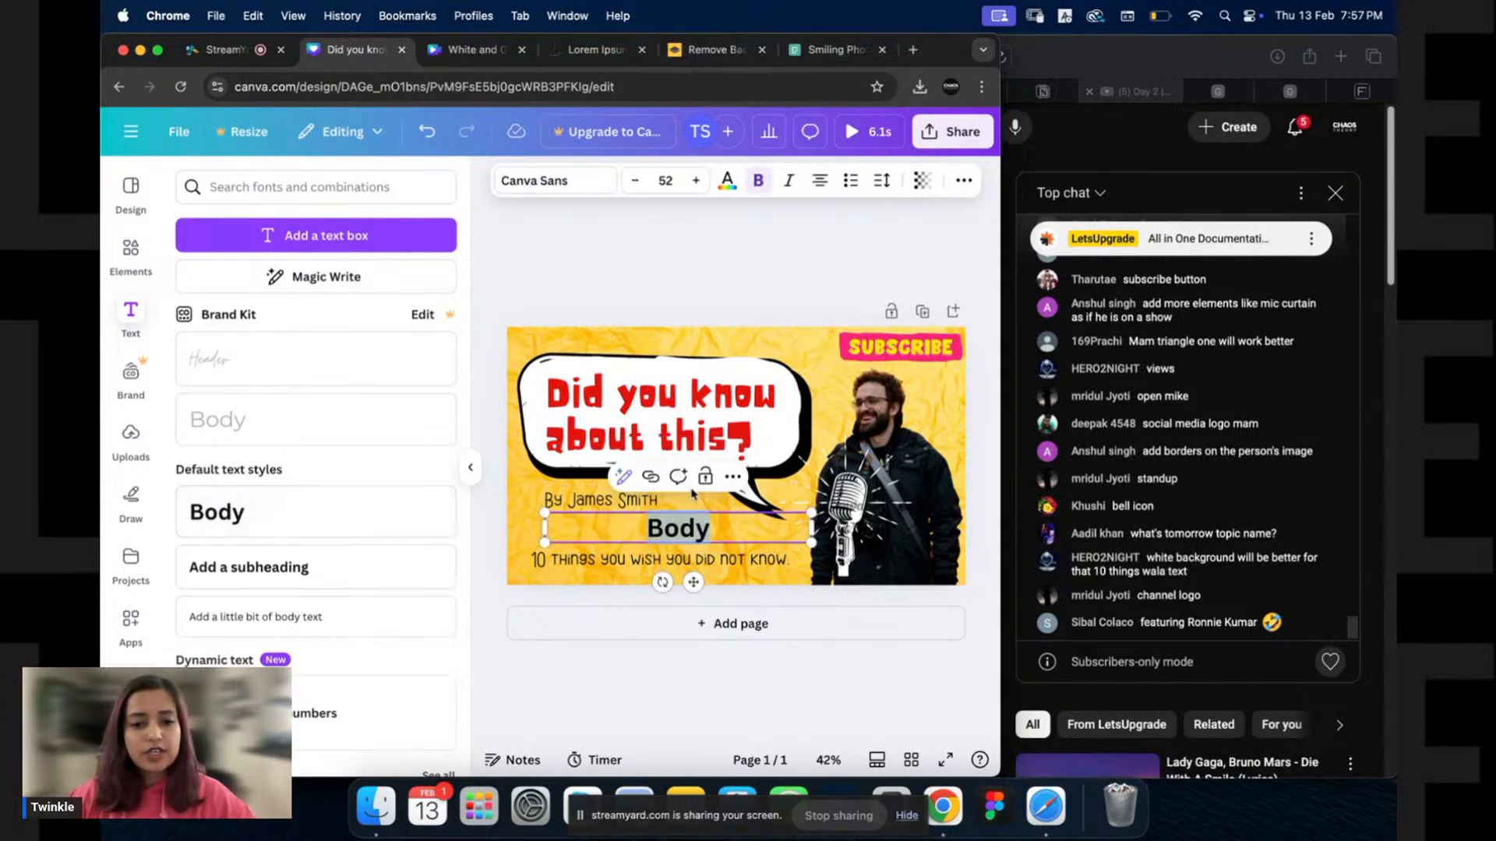
{"action": "key", "text": "super+z"}
{"action": "left_click", "coordinate": [502, 181]}
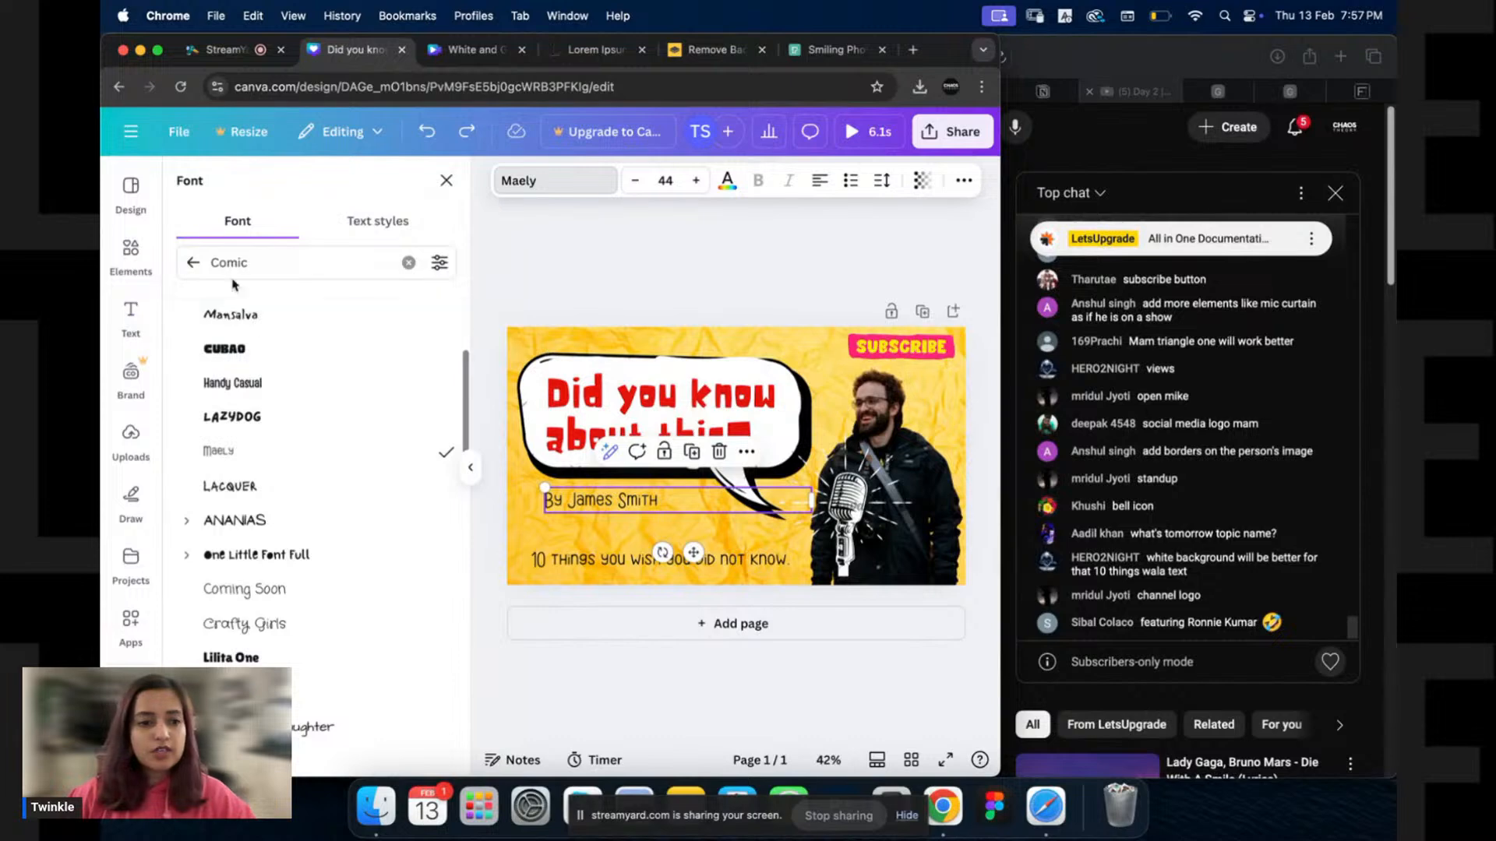
{"action": "left_click", "coordinate": [191, 266]}
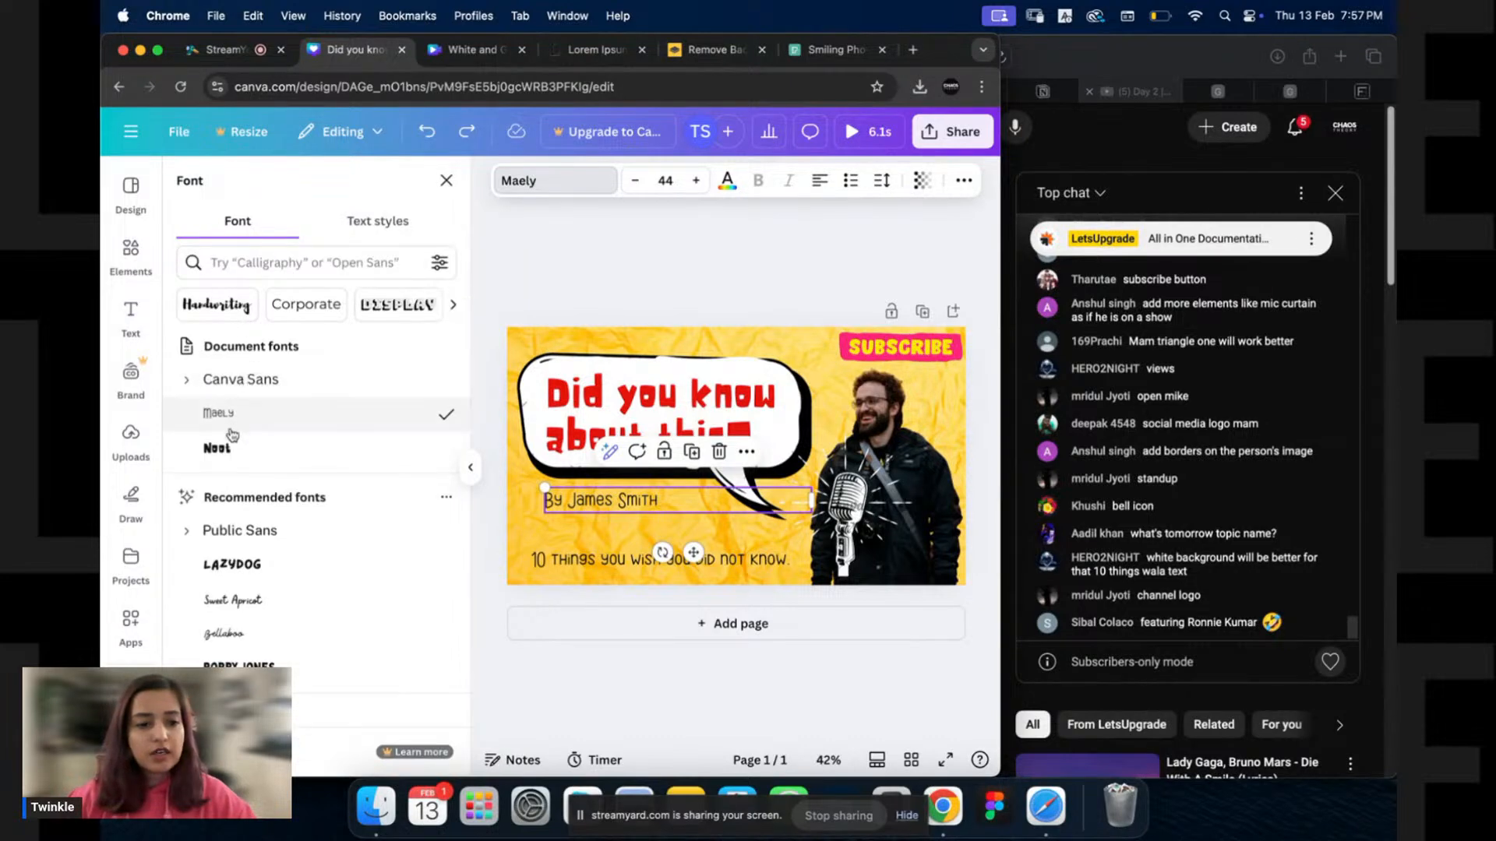
{"action": "left_click", "coordinate": [234, 530]}
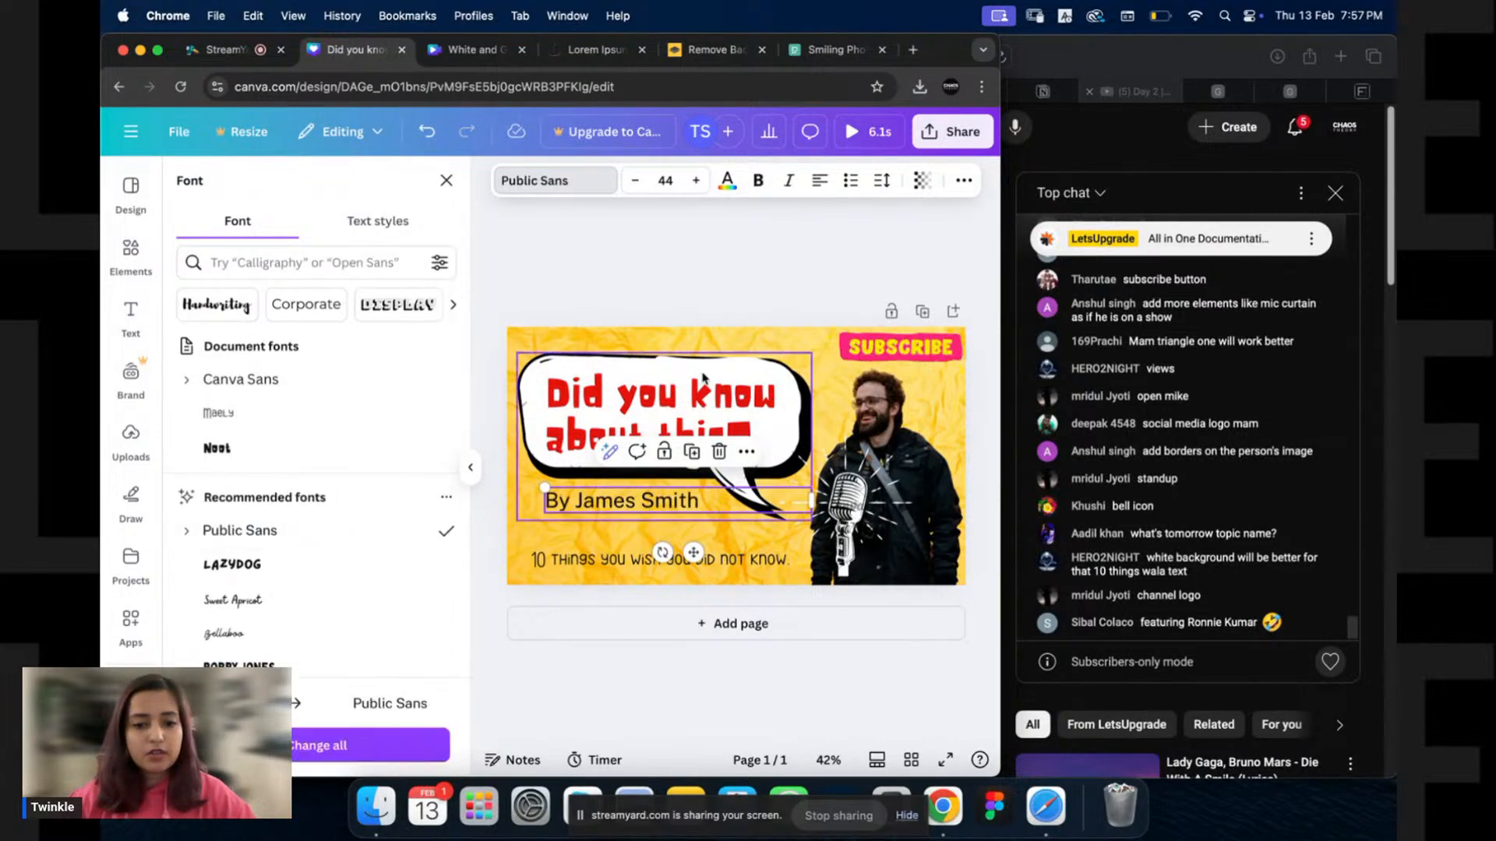
{"action": "left_click", "coordinate": [964, 180]}
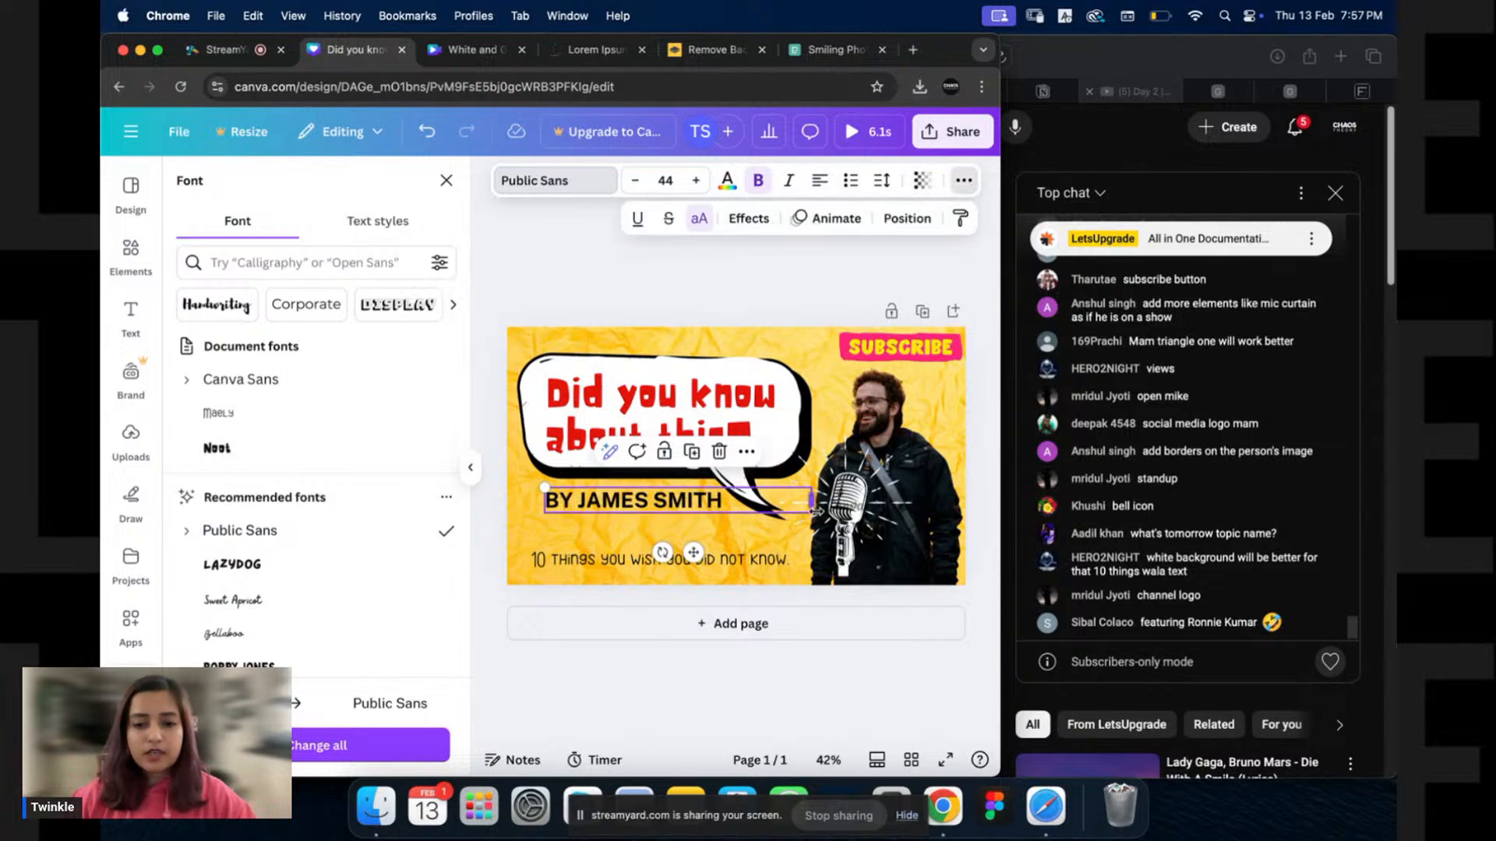
{"action": "left_click_drag", "start_coordinate": [815, 511], "coordinate": [715, 503]}
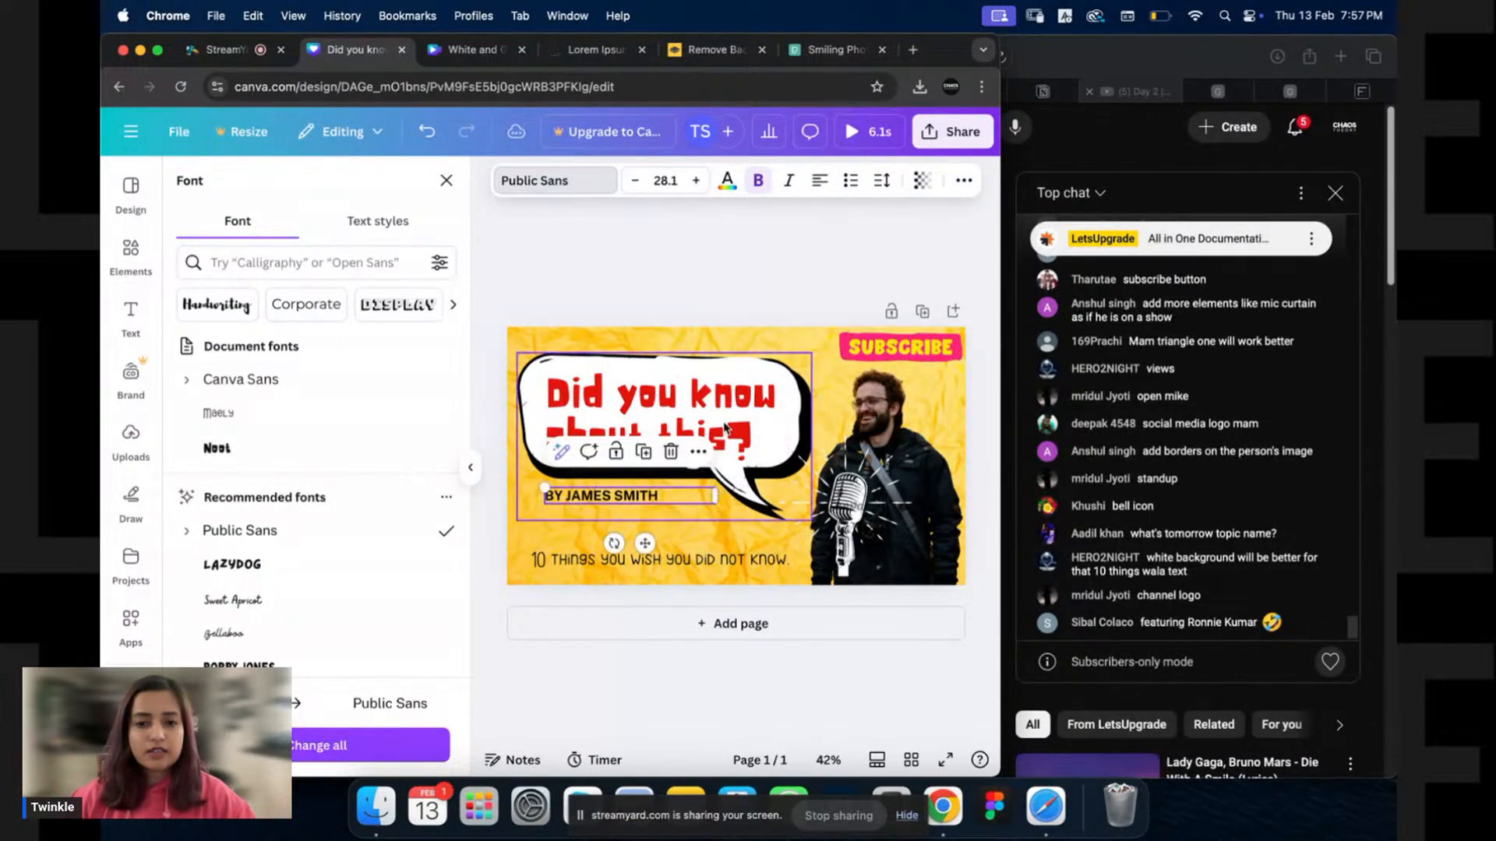
Right-align the byline below the speech bubble and change its font to Anton.
{"action": "left_click", "coordinate": [821, 182]}
{"action": "left_click", "coordinate": [821, 182]}
{"action": "left_click", "coordinate": [725, 301]}
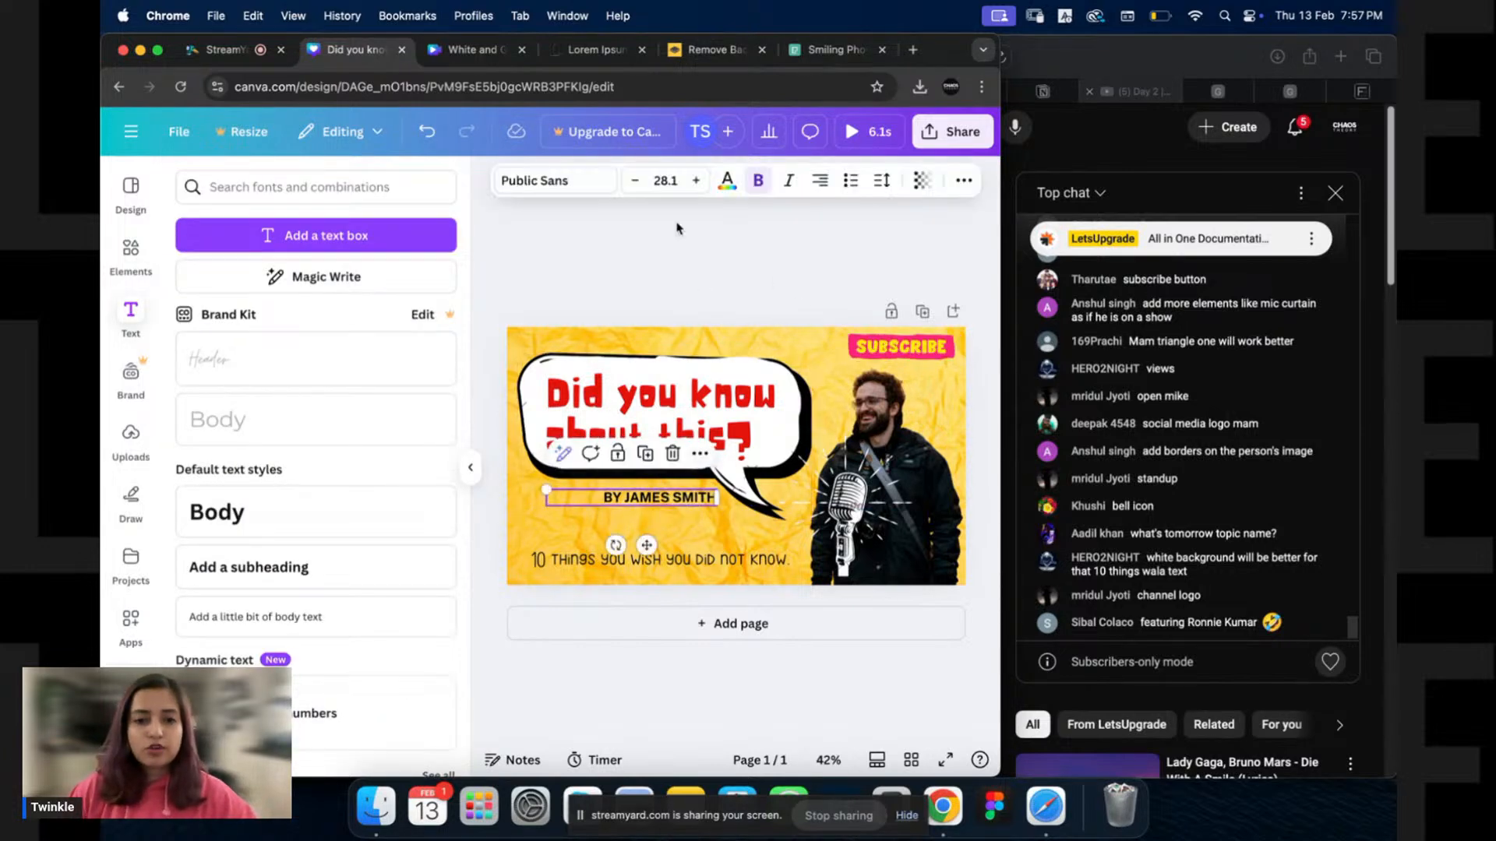
{"action": "left_click", "coordinate": [580, 184]}
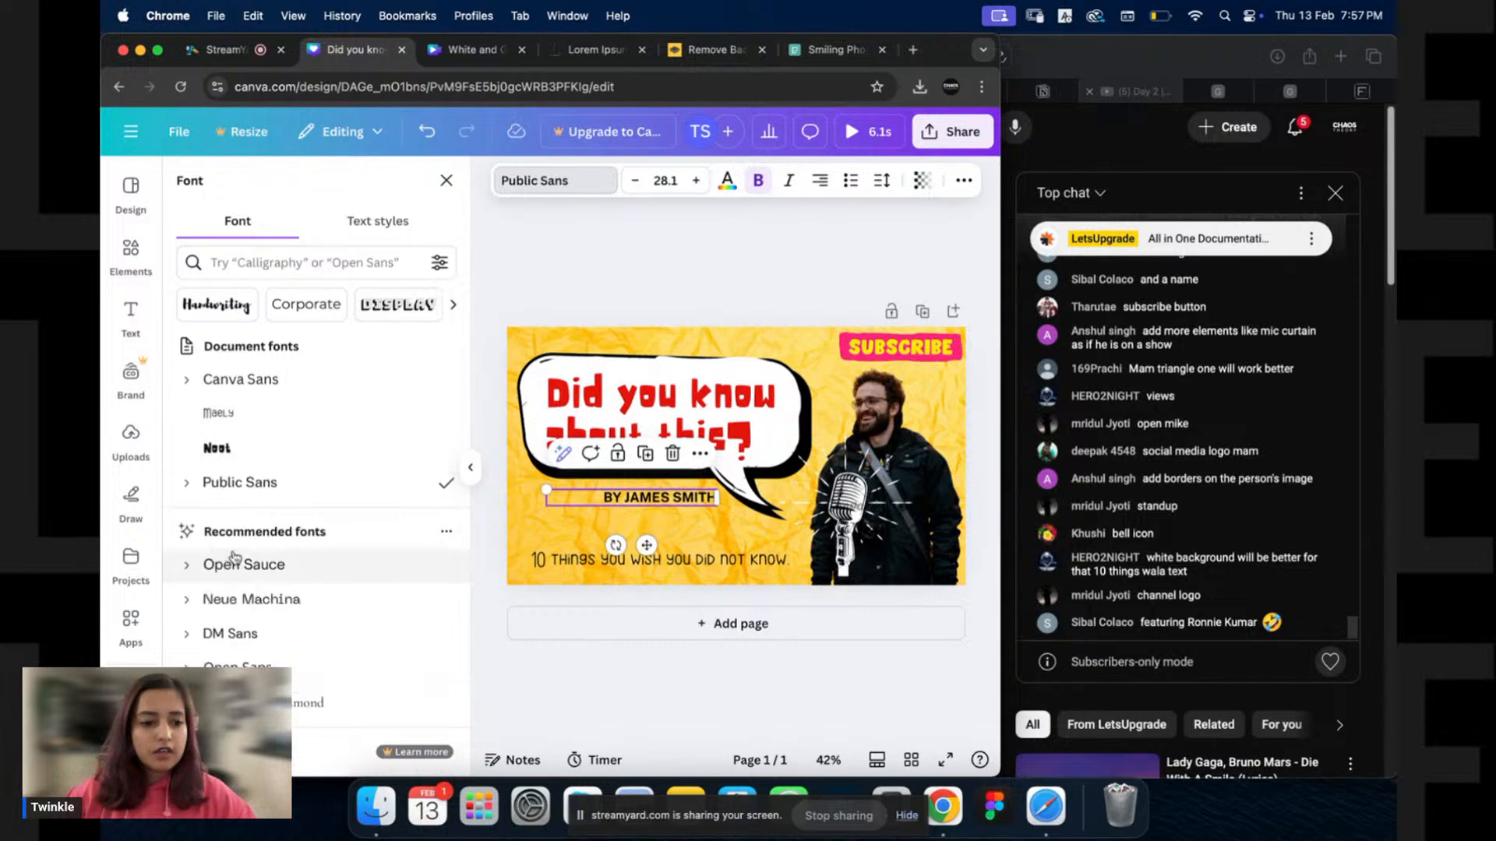
{"action": "scroll", "coordinate": [237, 466], "scroll_direction": "down", "scroll_amount": 10}
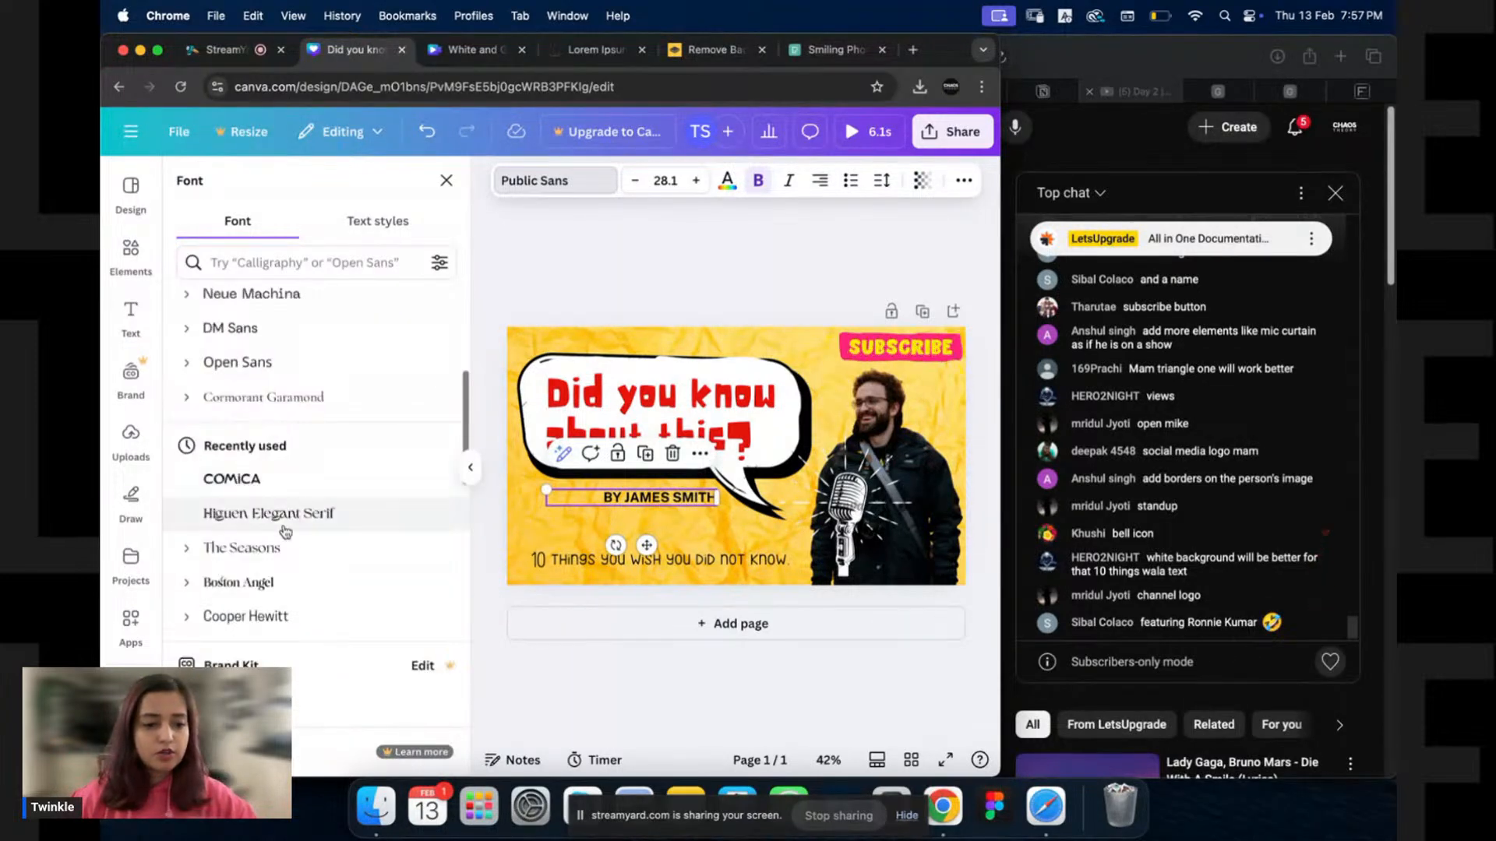
{"action": "scroll", "coordinate": [284, 552], "scroll_direction": "down", "scroll_amount": 5}
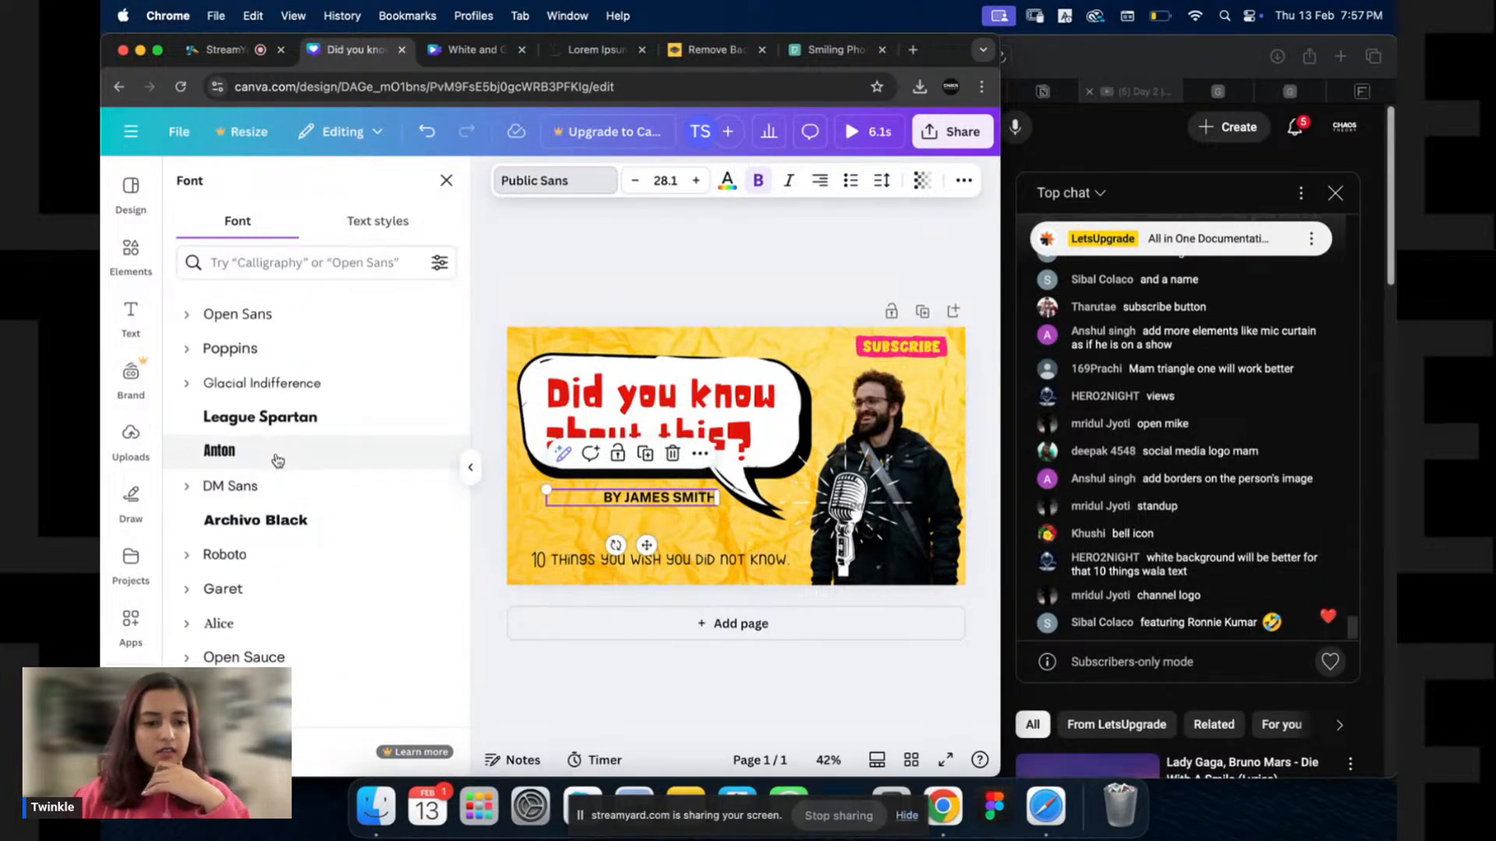
{"action": "left_click", "coordinate": [282, 456]}
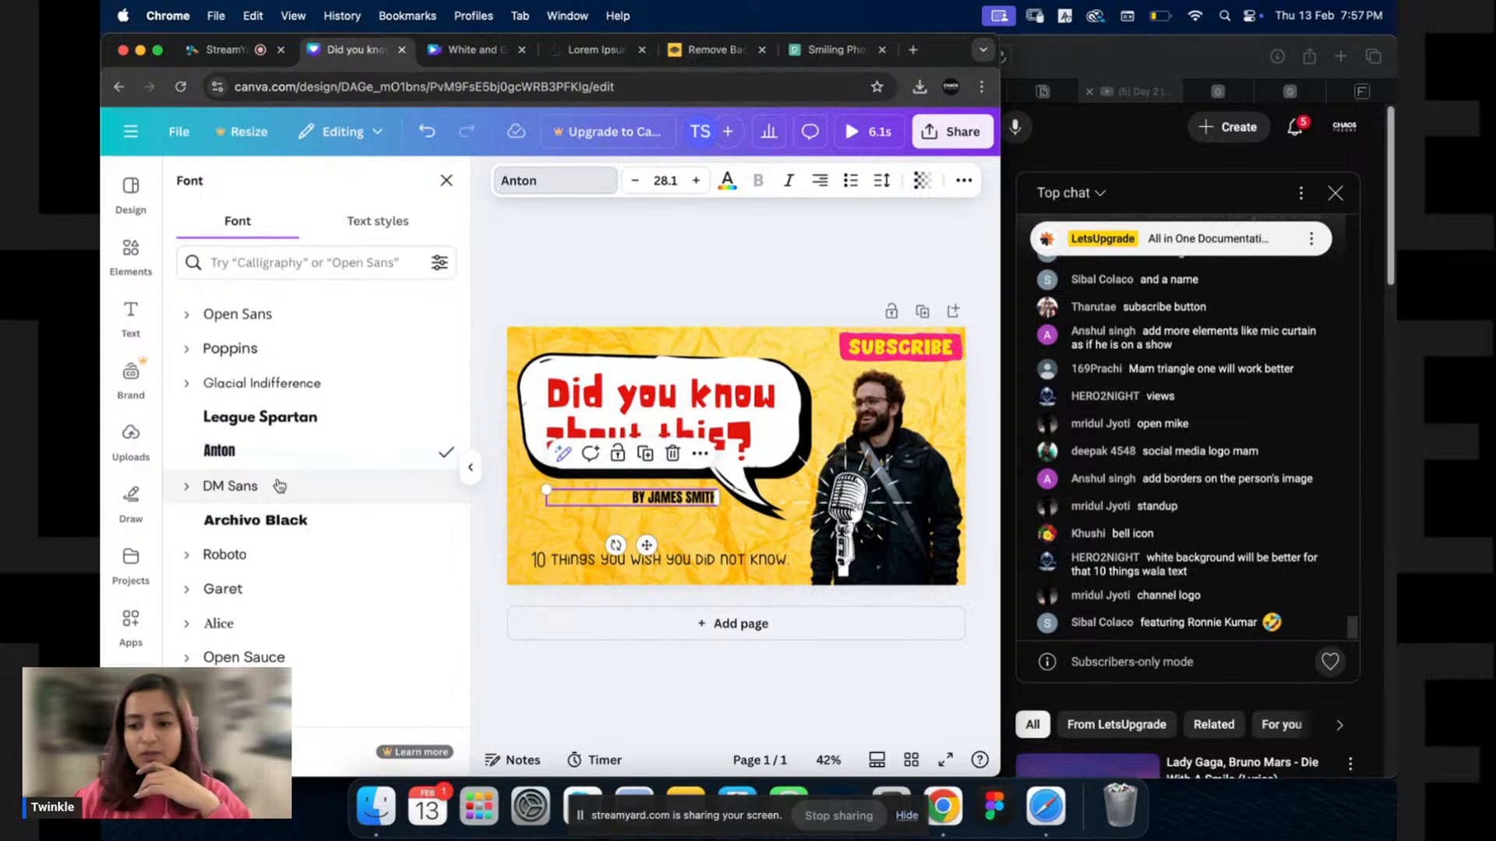
{"action": "left_click", "coordinate": [736, 285]}
Nudge the microphone slightly left, then group the speech bubble with its title and tilt the group slightly counter-clockwise.
{"action": "left_click_drag", "start_coordinate": [850, 553], "coordinate": [835, 559]}
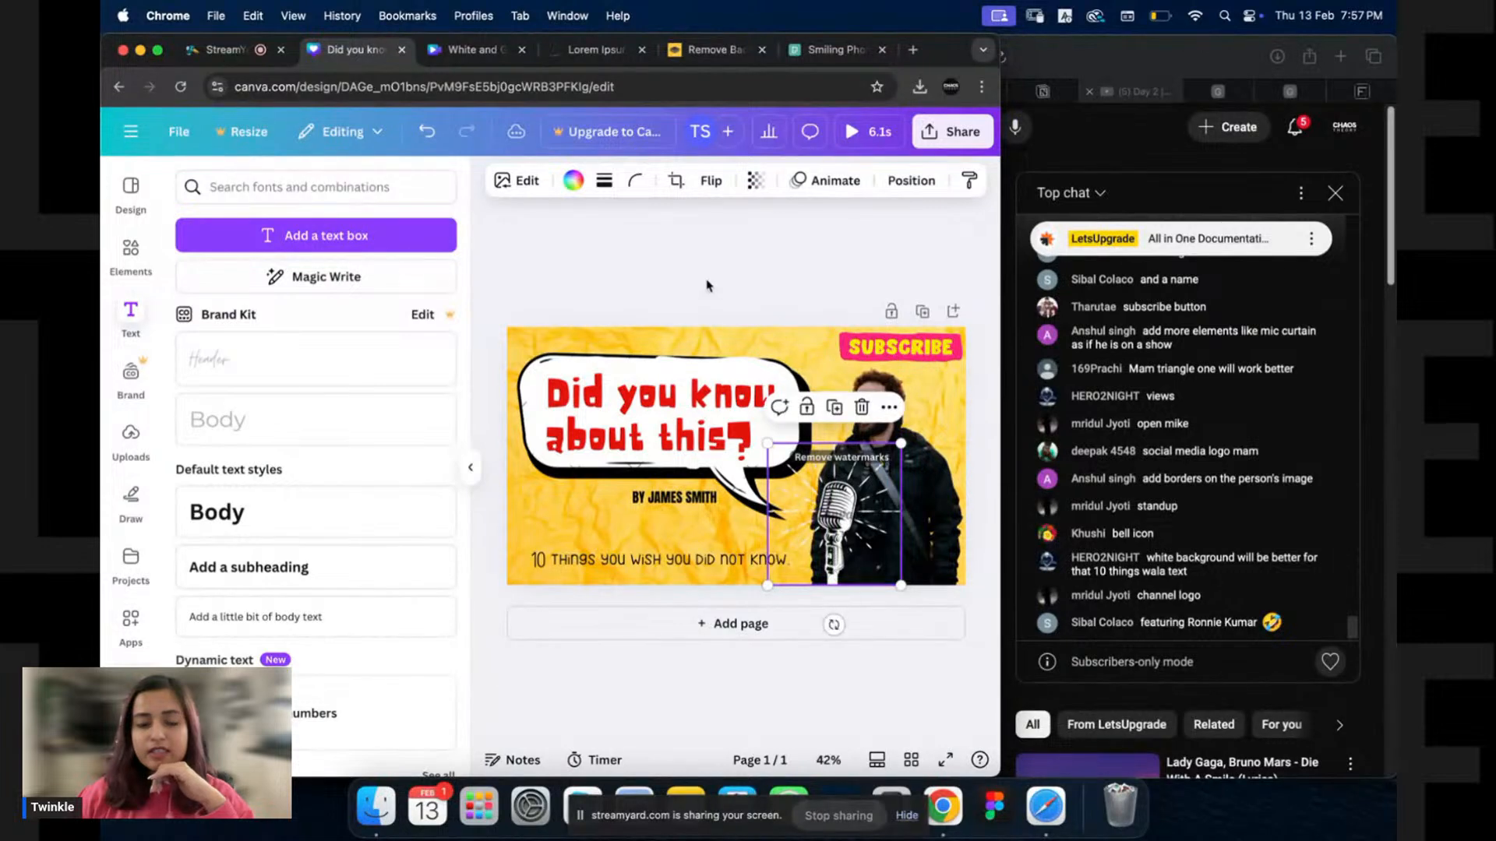
{"action": "left_click", "coordinate": [499, 354]}
{"action": "left_click_drag", "start_coordinate": [501, 283], "coordinate": [777, 432]}
{"action": "key", "text": "super+g"}
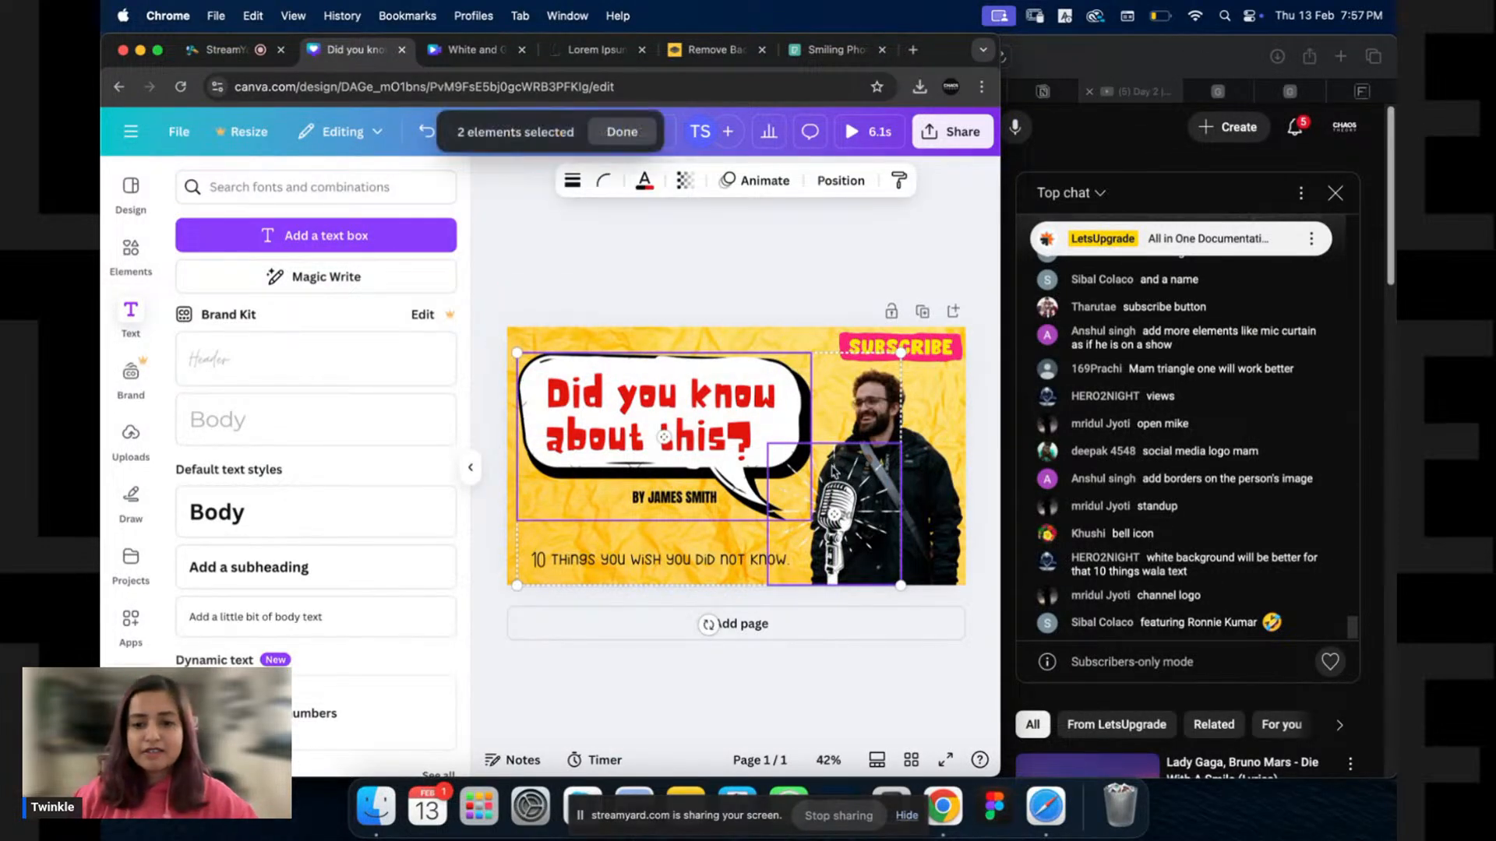
{"action": "left_click_drag", "start_coordinate": [668, 561], "coordinate": [677, 560]}
{"action": "key", "text": "super+z"}
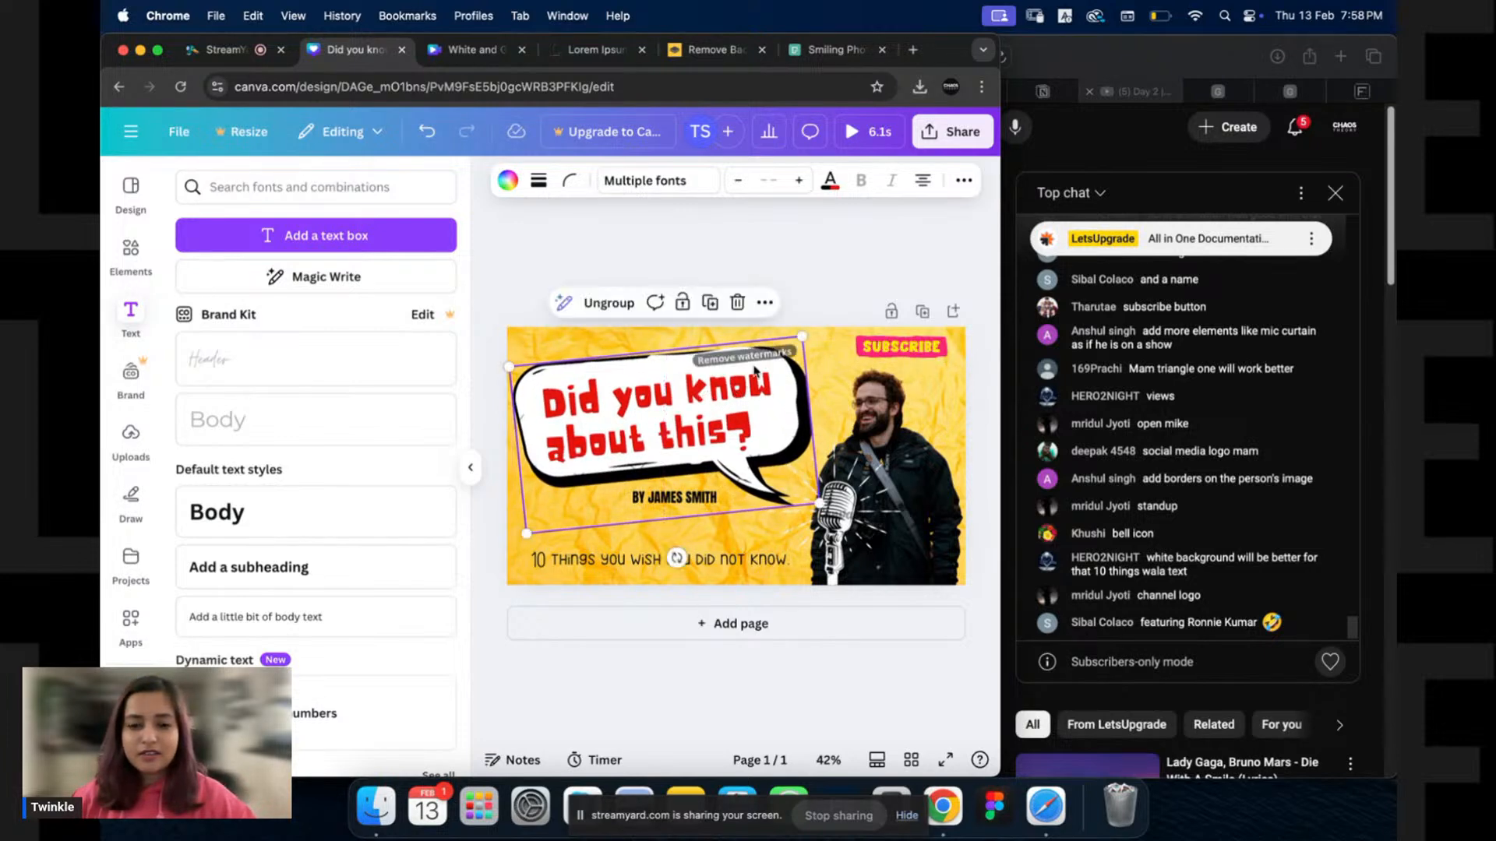
{"action": "left_click", "coordinate": [919, 291]}
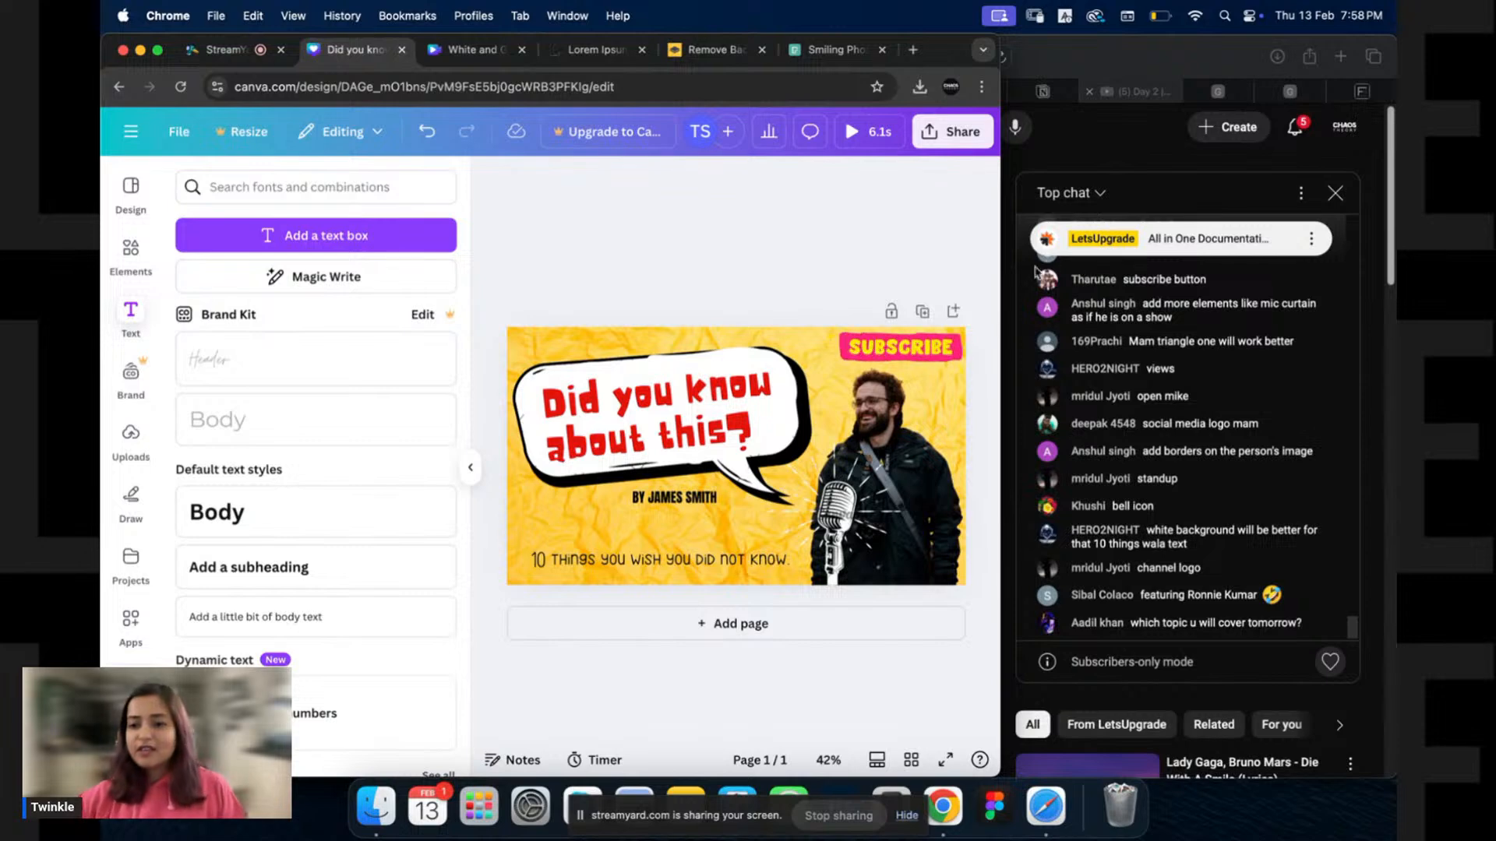
Add an Outline shadow in white (#FFFFFF) to the man's cutout.
{"action": "left_click", "coordinate": [907, 468]}
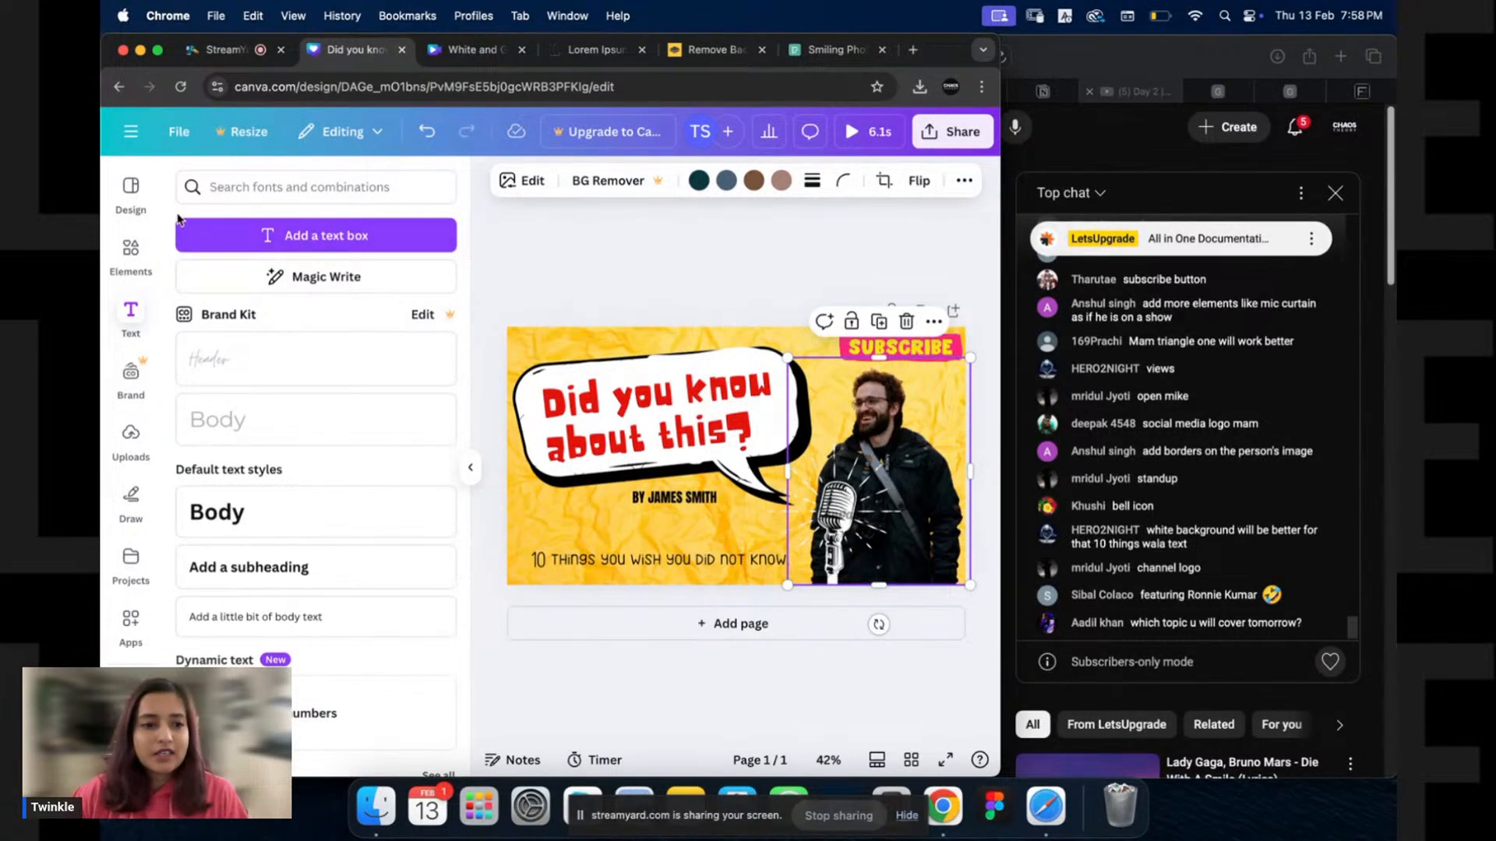
{"action": "left_click", "coordinate": [527, 182]}
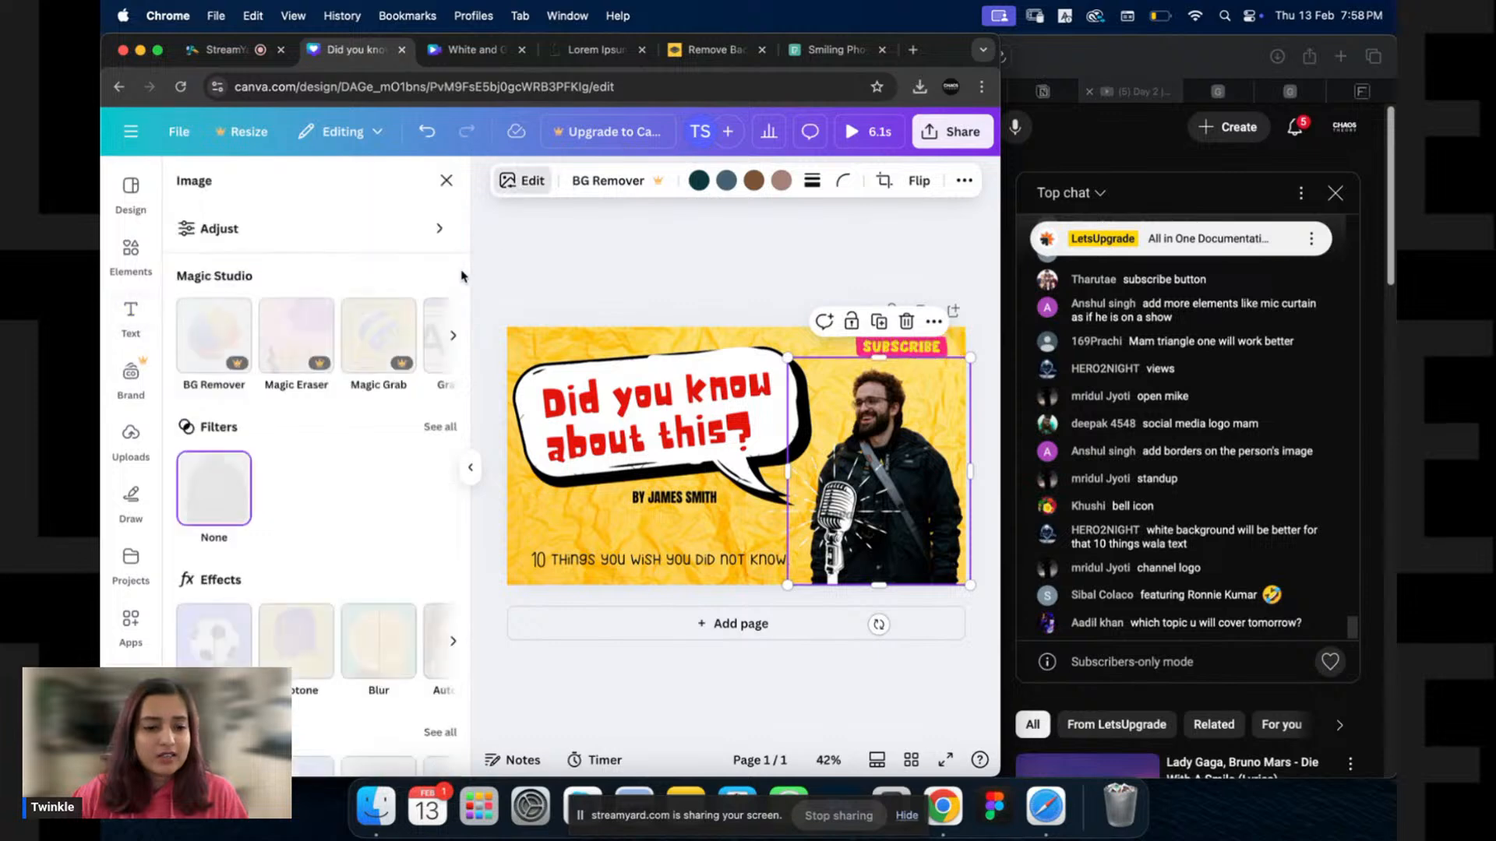
{"action": "left_click", "coordinate": [216, 638]}
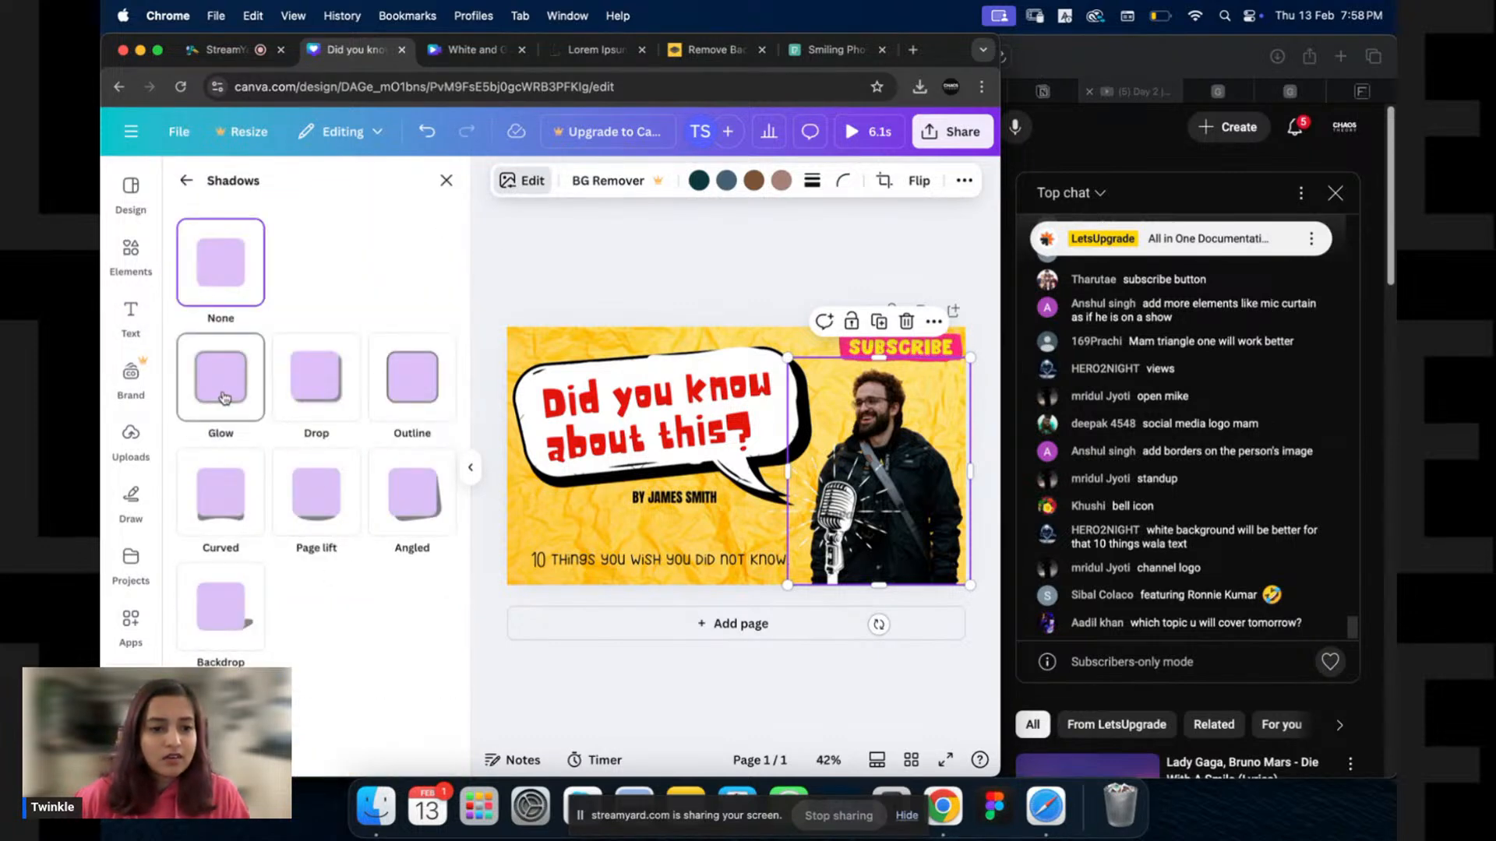
{"action": "left_click", "coordinate": [413, 382]}
{"action": "scroll", "coordinate": [408, 699], "scroll_direction": "down", "scroll_amount": 2}
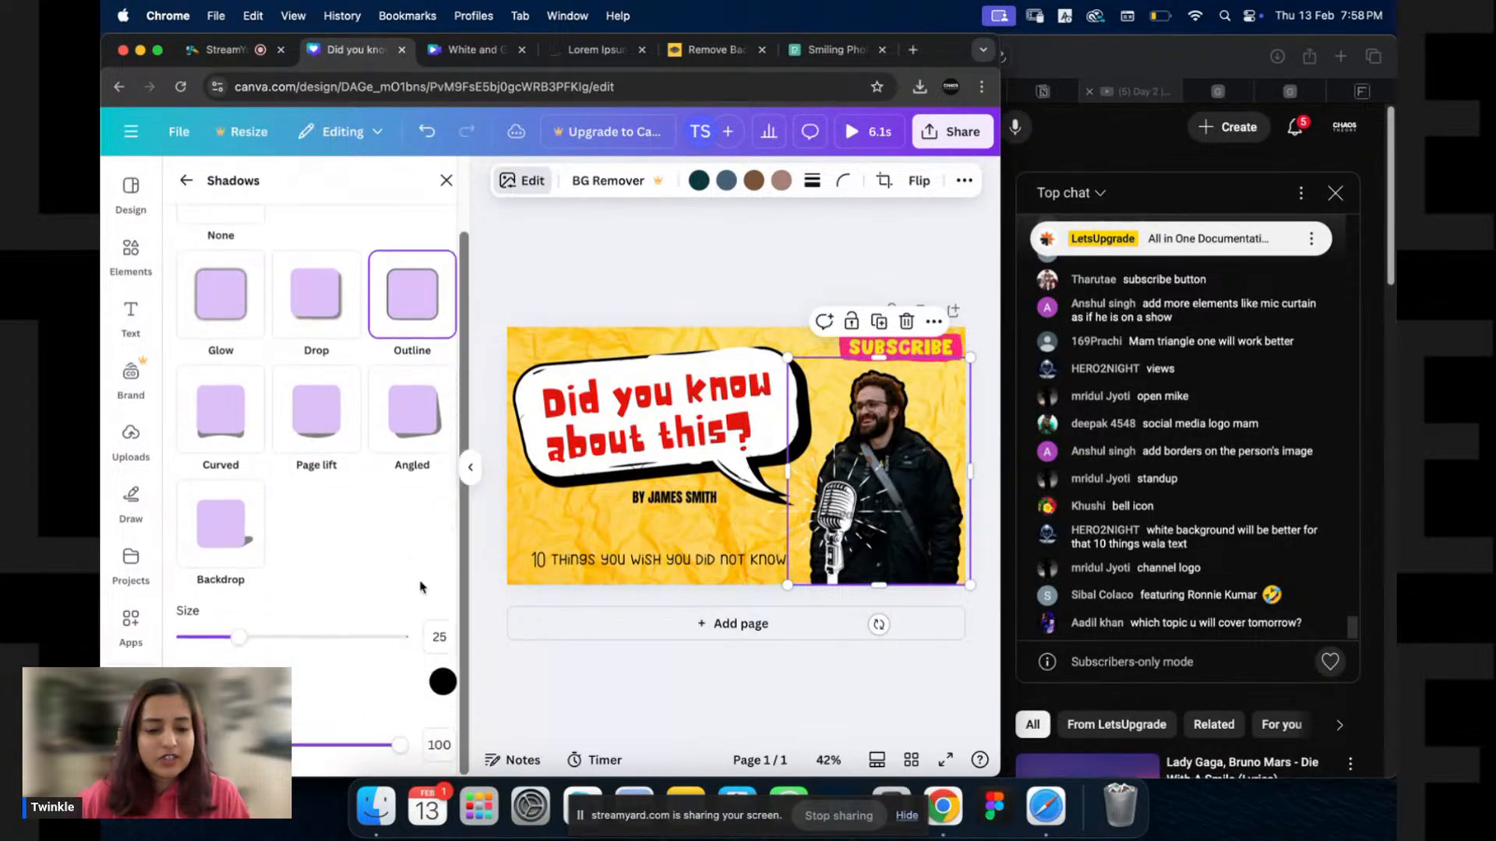
{"action": "left_click", "coordinate": [443, 682]}
{"action": "left_click_drag", "start_coordinate": [462, 513], "coordinate": [460, 434]}
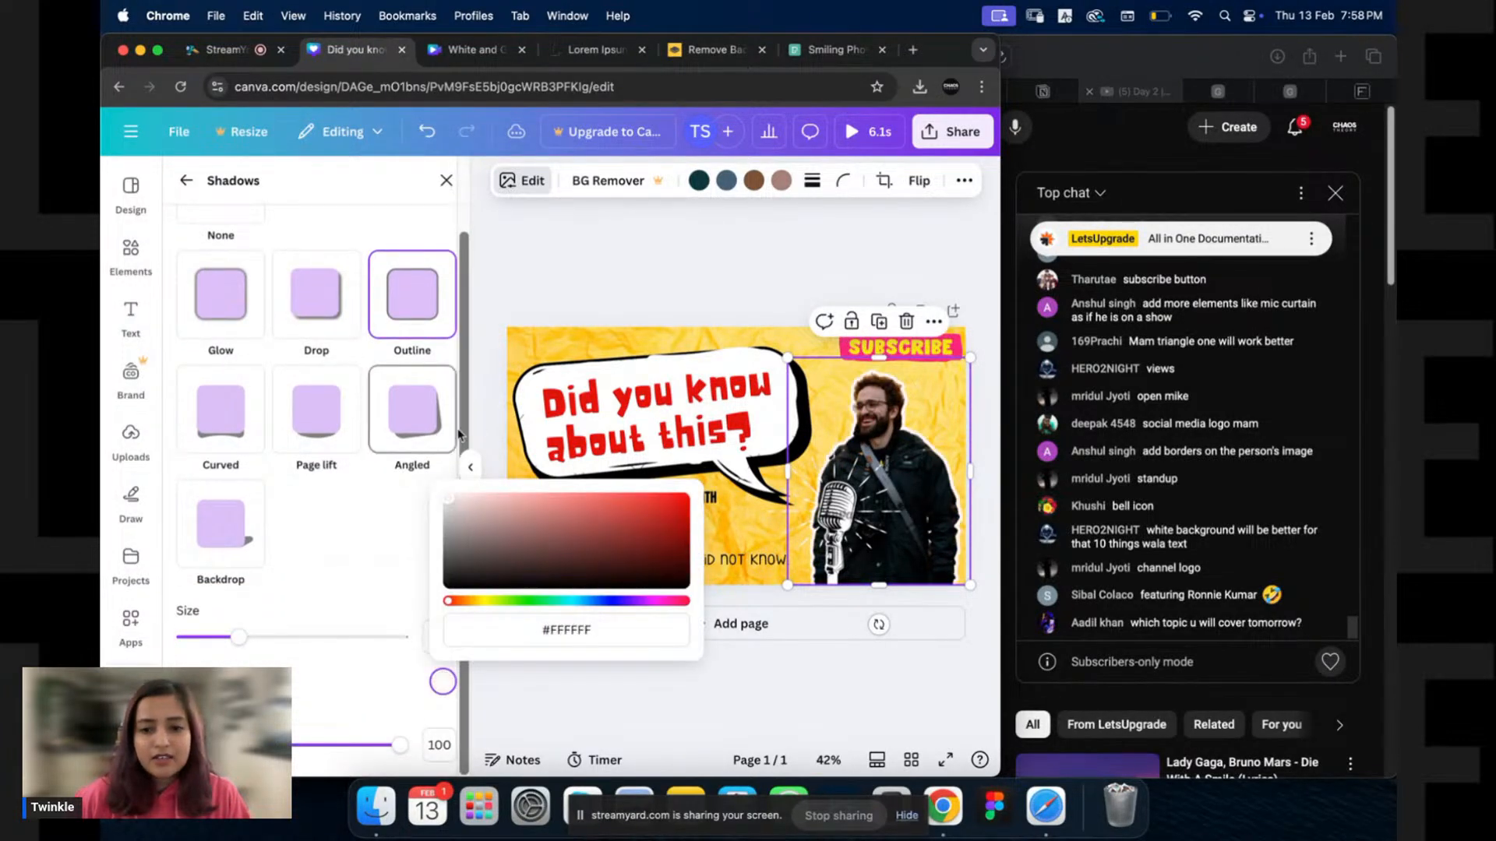
Enlarge the man's cutout, reposition it at the page's lower-right corner and set its outline size to 64.
{"action": "left_click_drag", "start_coordinate": [239, 637], "coordinate": [397, 639]}
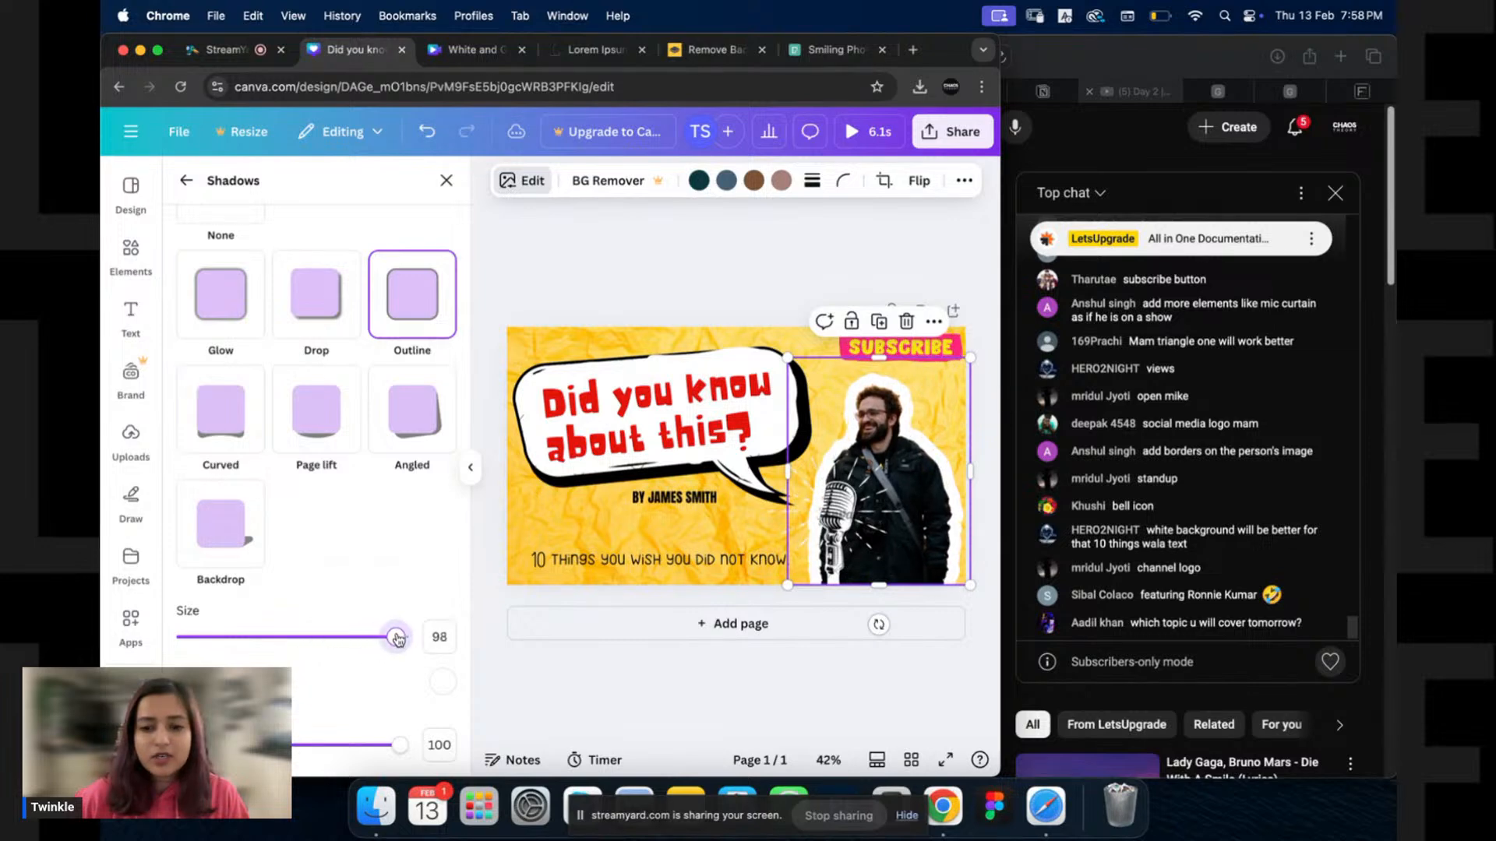
{"action": "left_click_drag", "start_coordinate": [787, 358], "coordinate": [737, 330]}
{"action": "left_click_drag", "start_coordinate": [924, 378], "coordinate": [885, 423]}
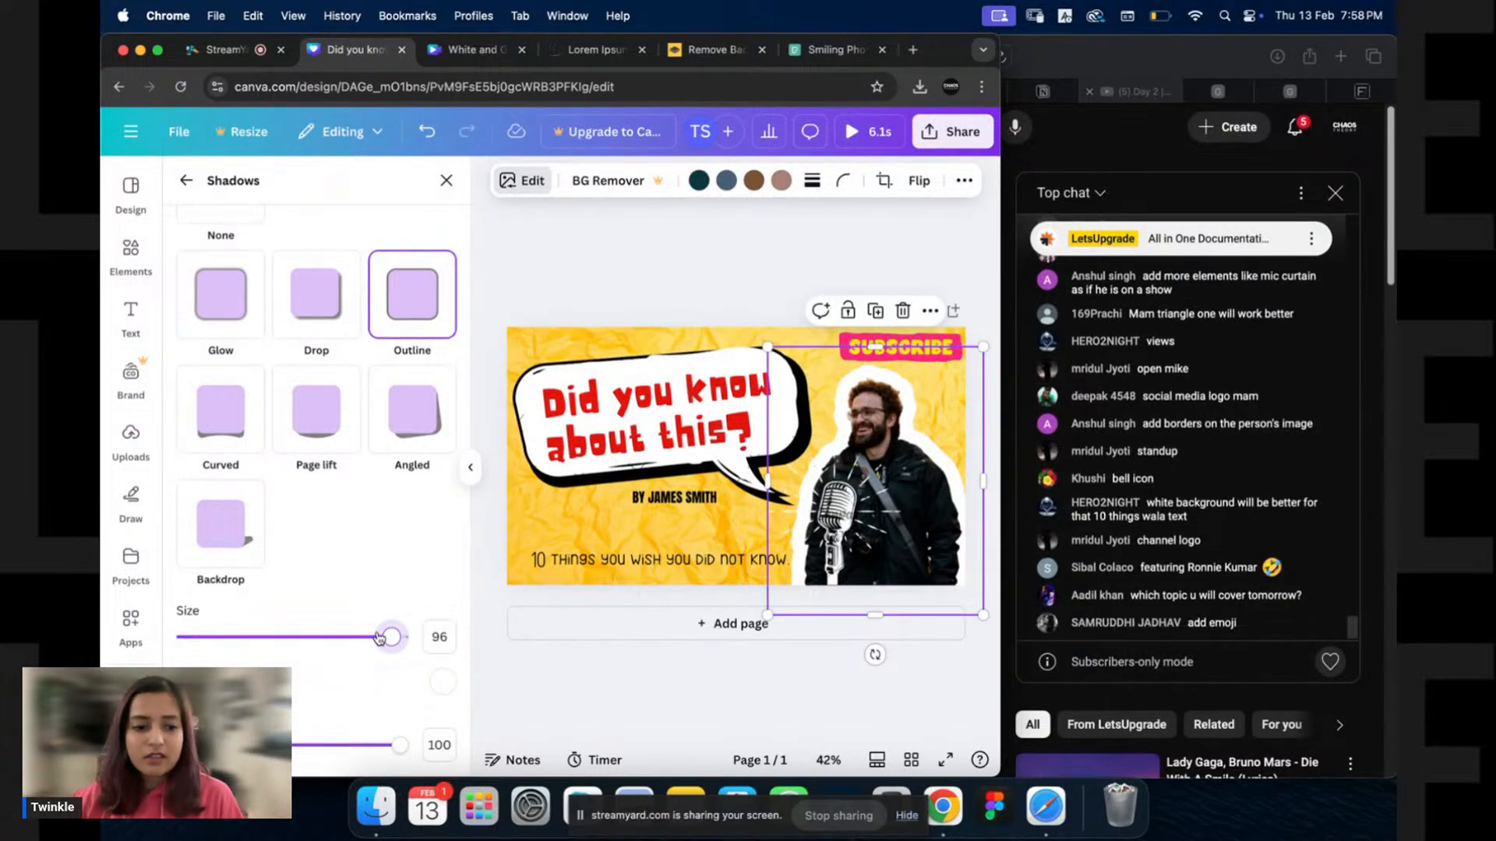
{"action": "left_click_drag", "start_coordinate": [391, 636], "coordinate": [324, 638]}
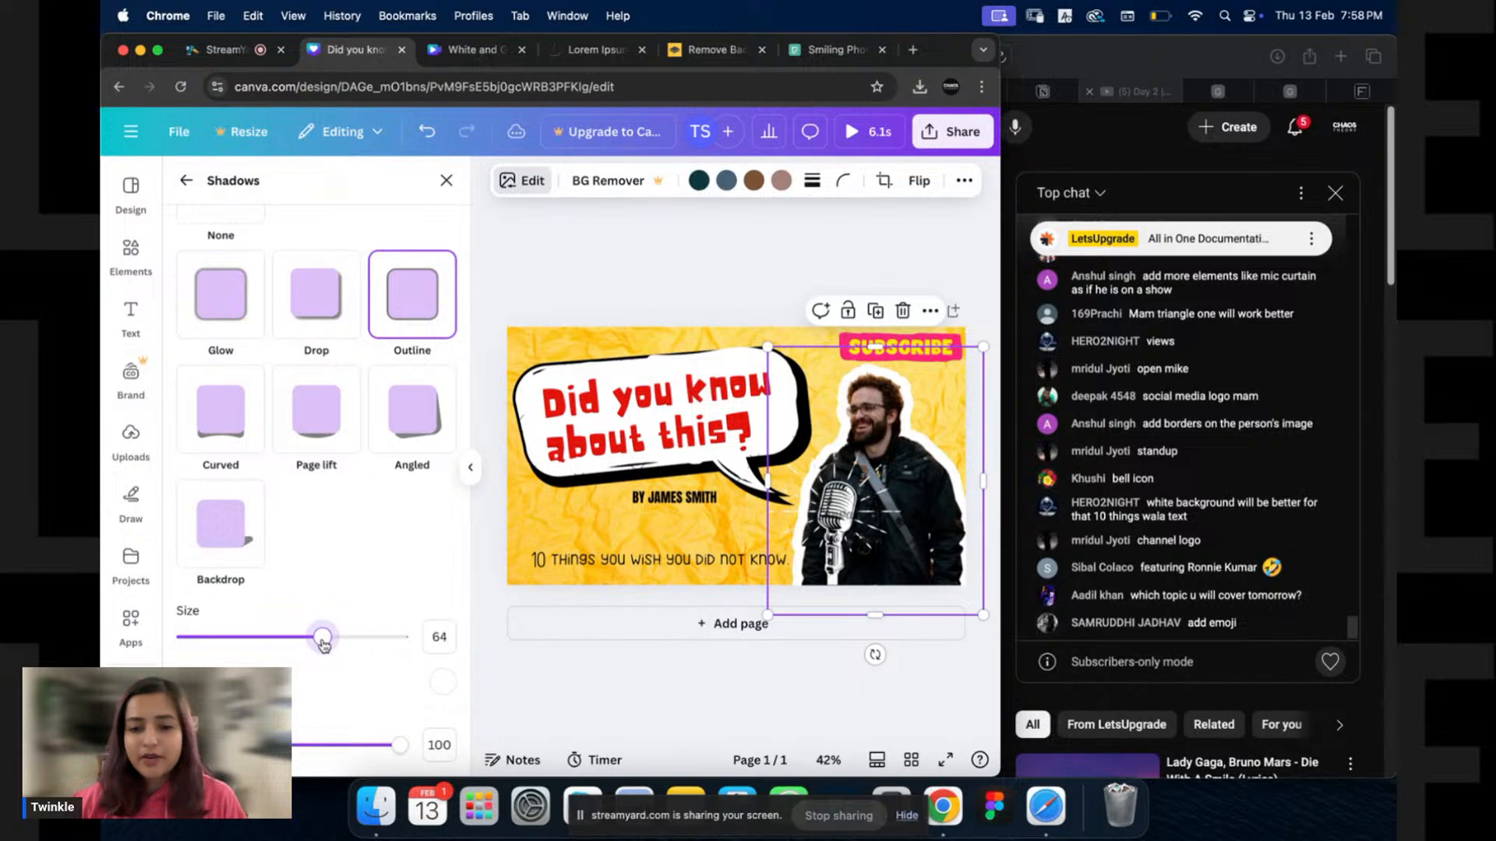
{"action": "left_click", "coordinate": [796, 263]}
Duplicate the man's cutout directly over the original and change the copy's outline color to grey #A8A8A8.
{"action": "left_click", "coordinate": [877, 434]}
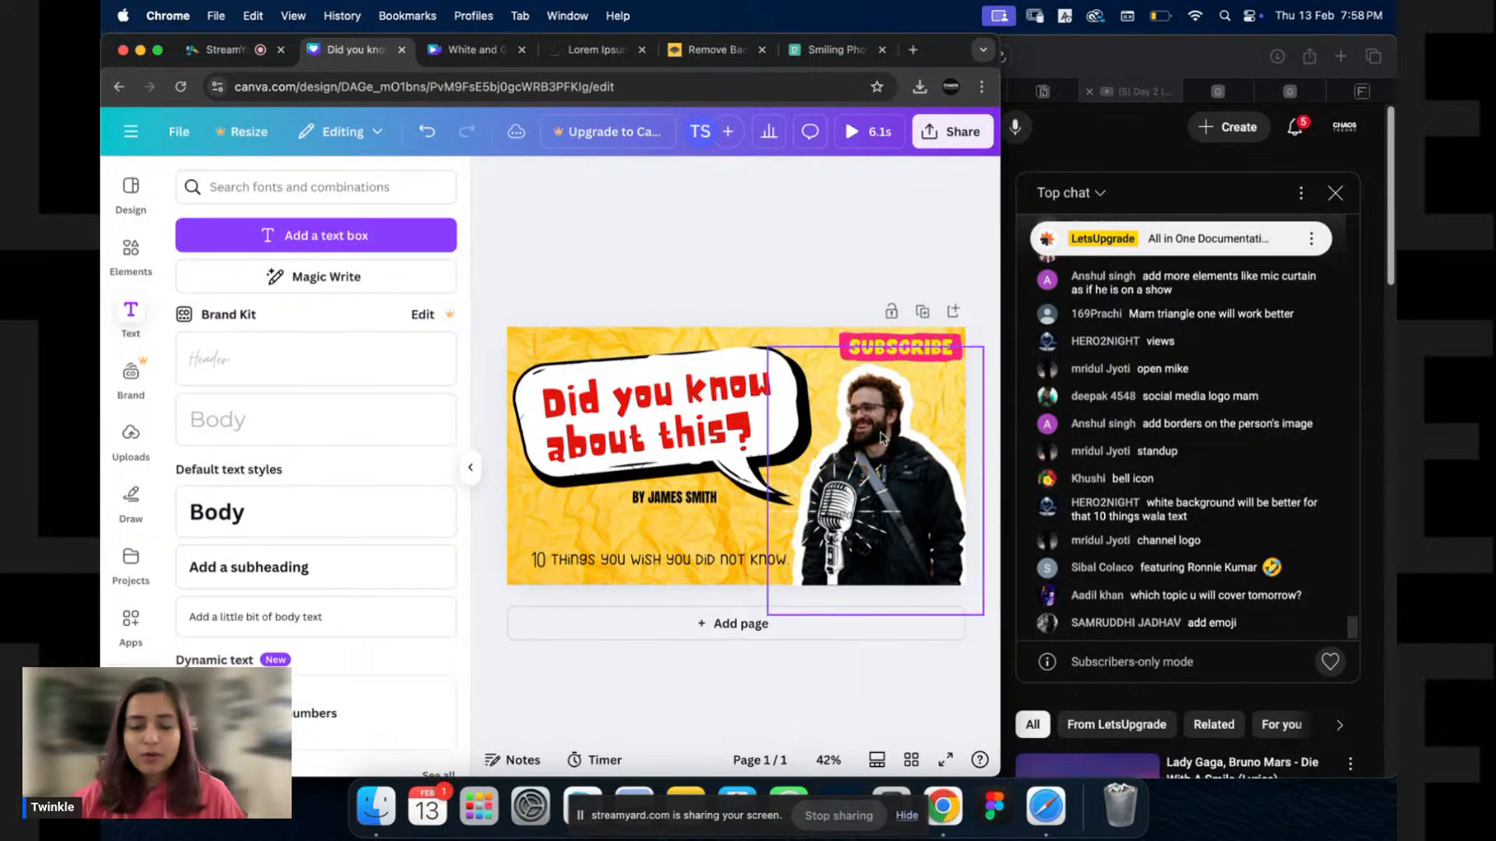
{"action": "left_click_drag", "start_coordinate": [868, 433], "coordinate": [870, 434]}
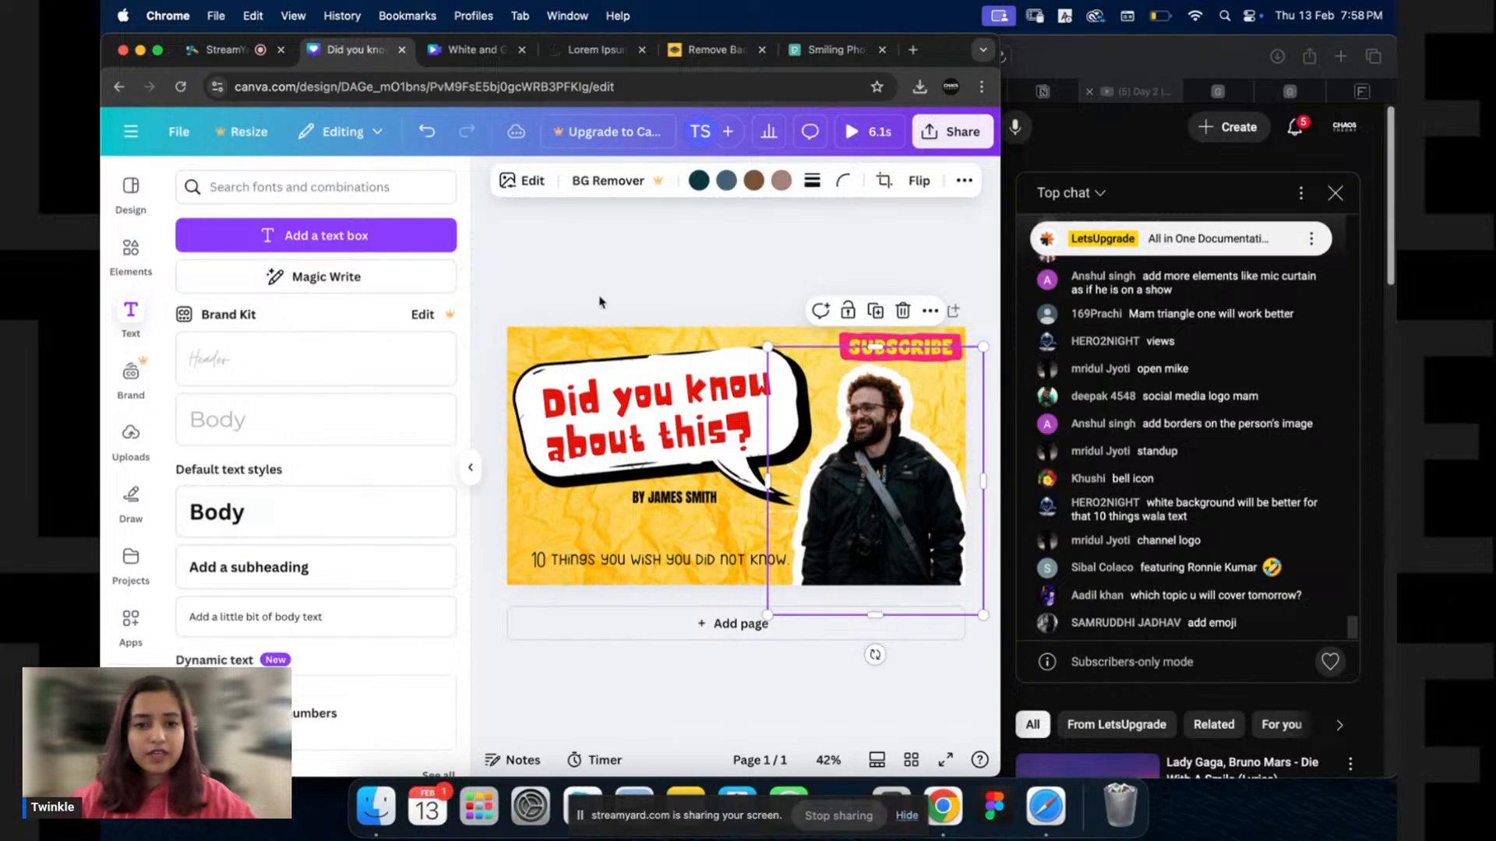
{"action": "left_click", "coordinate": [523, 181]}
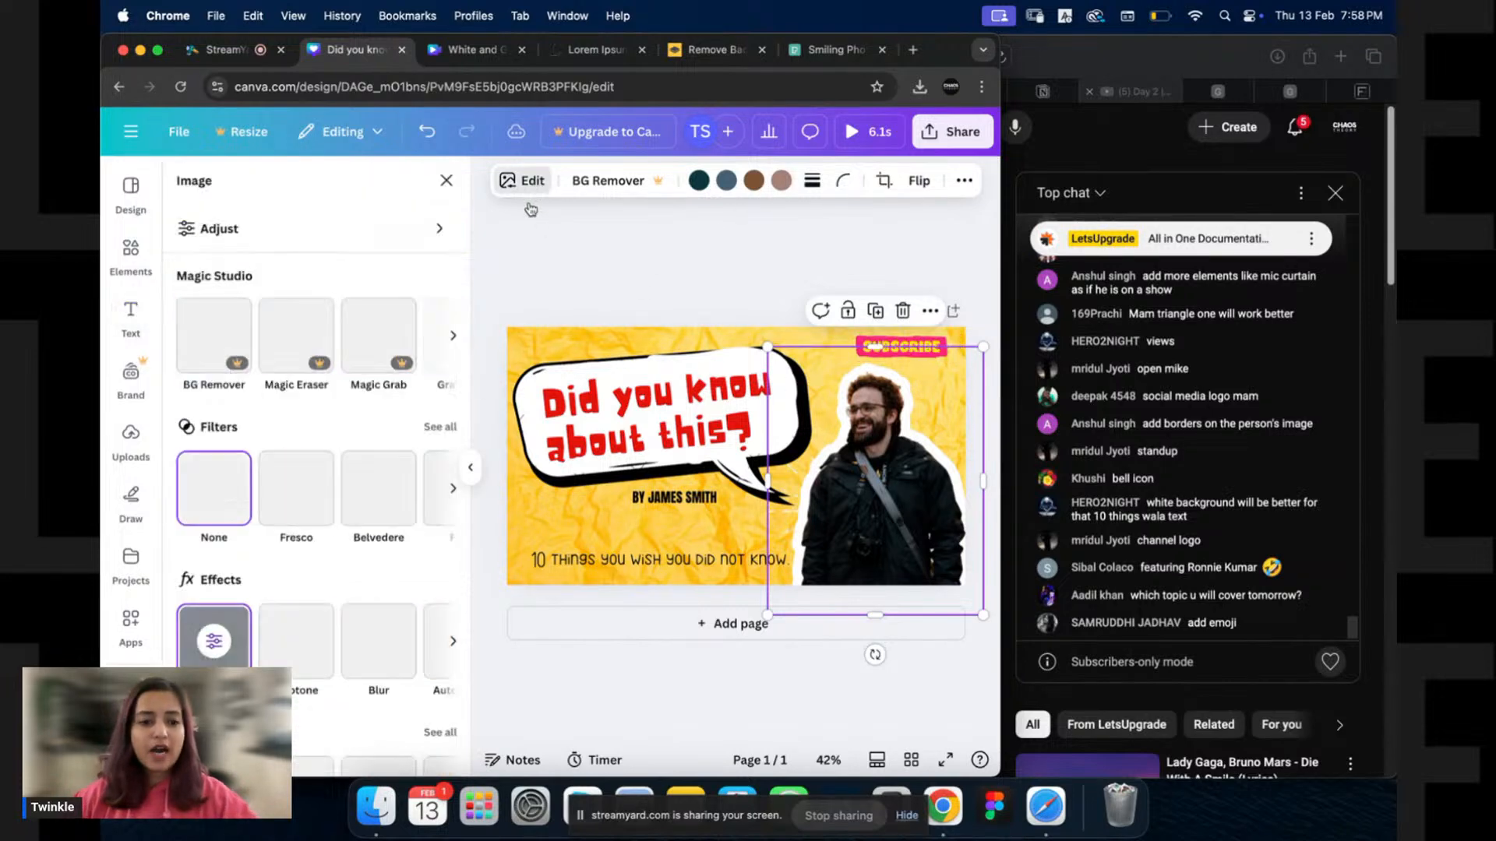
{"action": "left_click", "coordinate": [244, 653]}
{"action": "scroll", "coordinate": [384, 547], "scroll_direction": "down", "scroll_amount": 2}
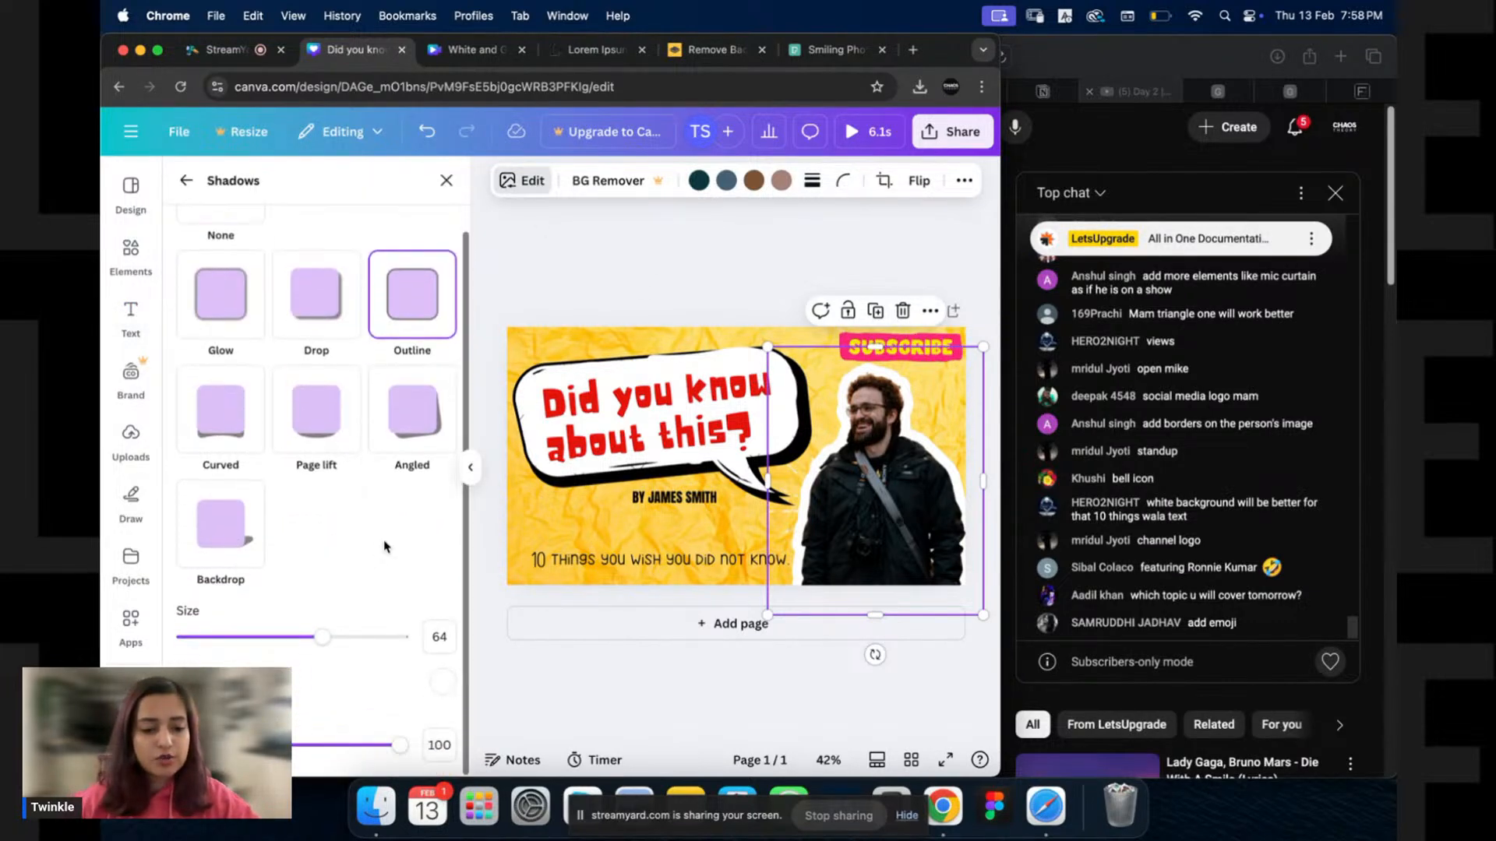
{"action": "left_click", "coordinate": [441, 682]}
{"action": "left_click_drag", "start_coordinate": [450, 530], "coordinate": [448, 525]}
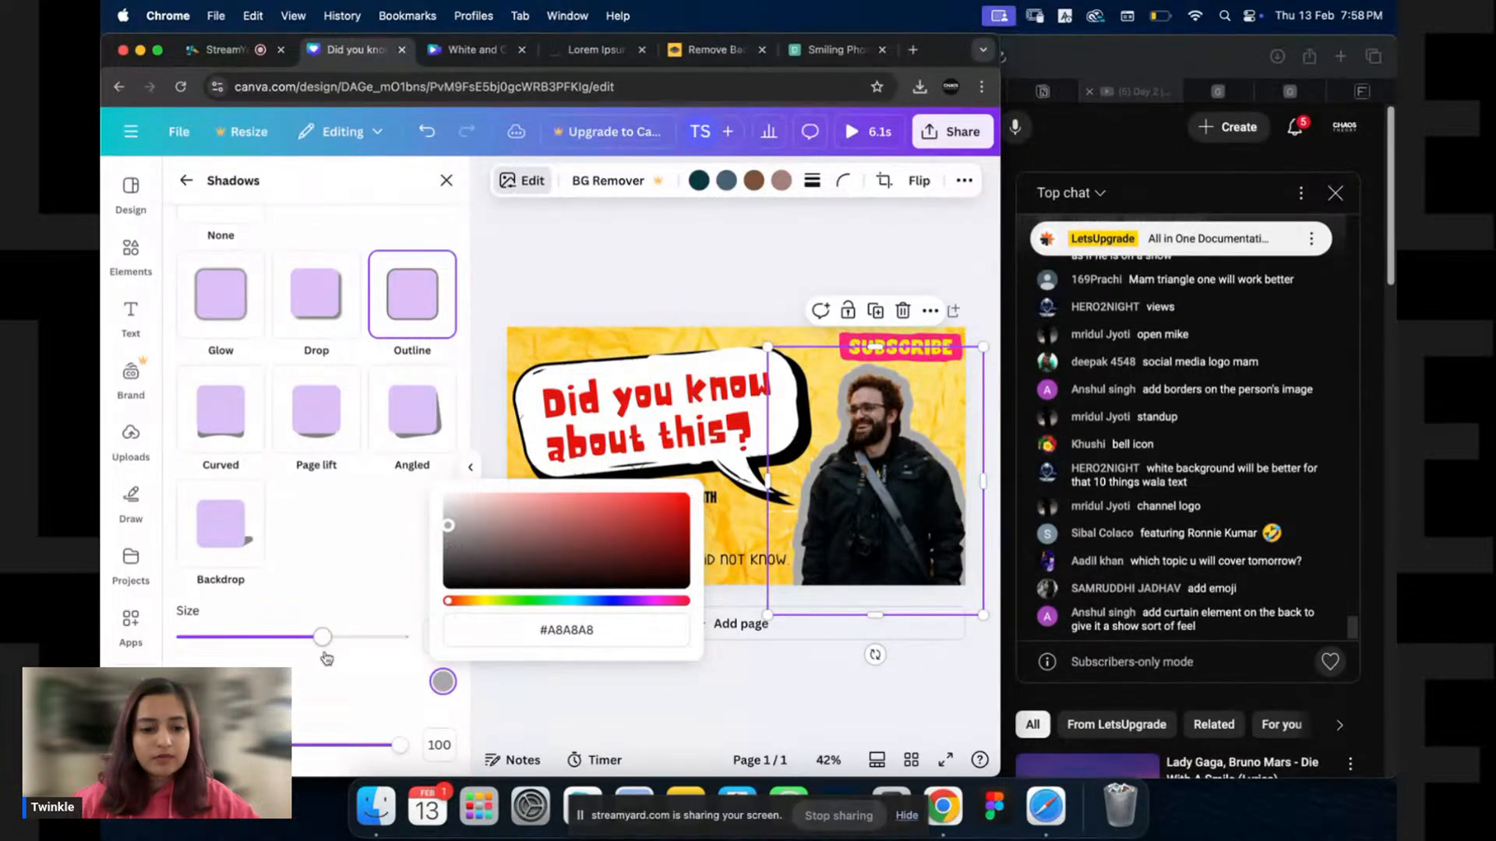
Set the duplicate's outline size to 95, enlarge it slightly and place it behind the white-outlined cutout.
{"action": "left_click_drag", "start_coordinate": [322, 638], "coordinate": [390, 639]}
{"action": "left_click_drag", "start_coordinate": [986, 348], "coordinate": [994, 337]}
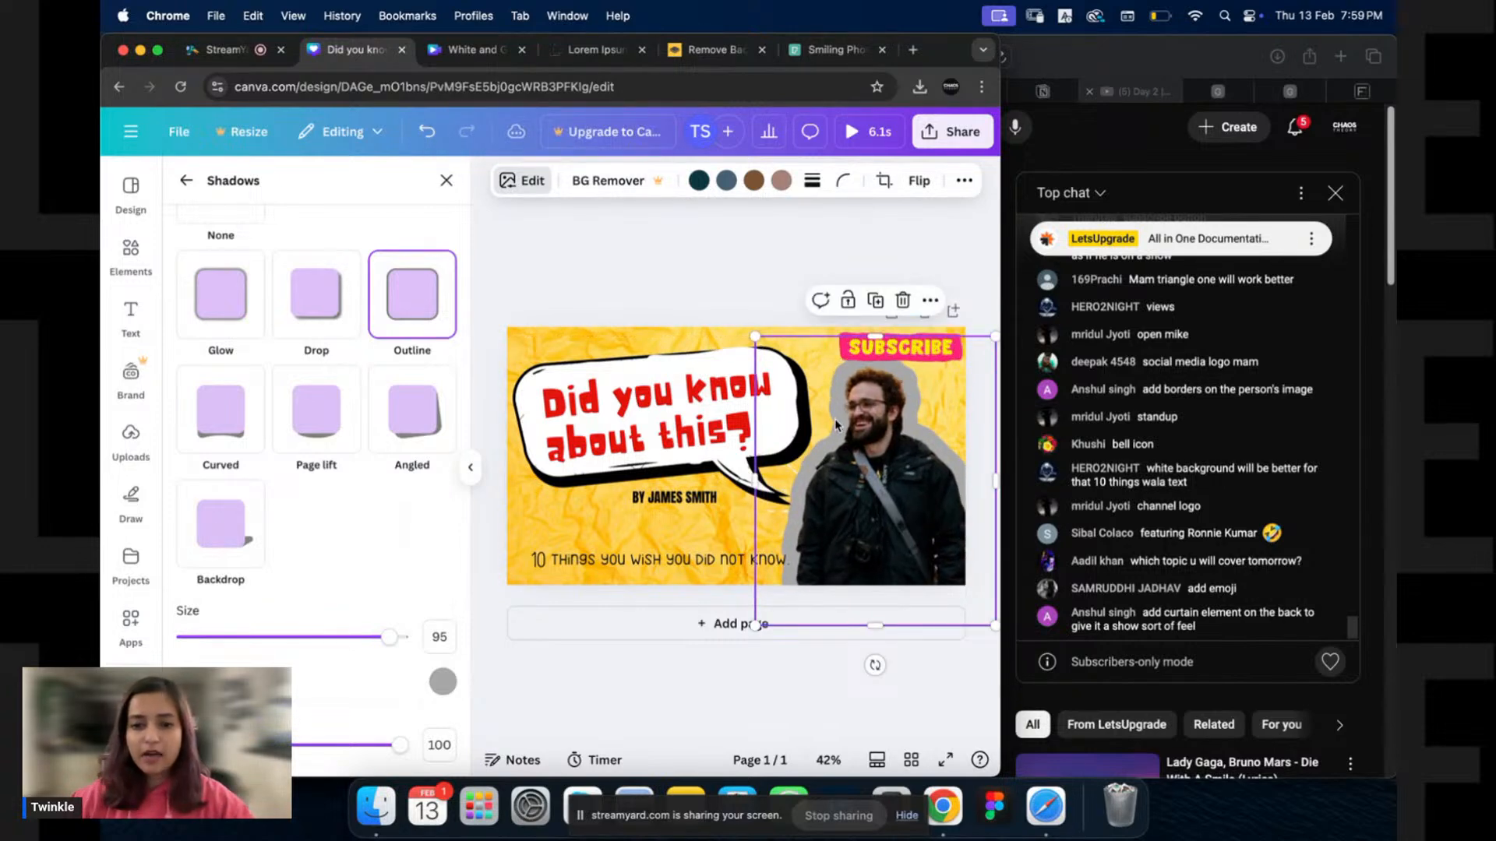
{"action": "left_click", "coordinate": [783, 284]}
Change the outline color of the rear copy of the man to black #000000.
{"action": "left_click", "coordinate": [884, 413]}
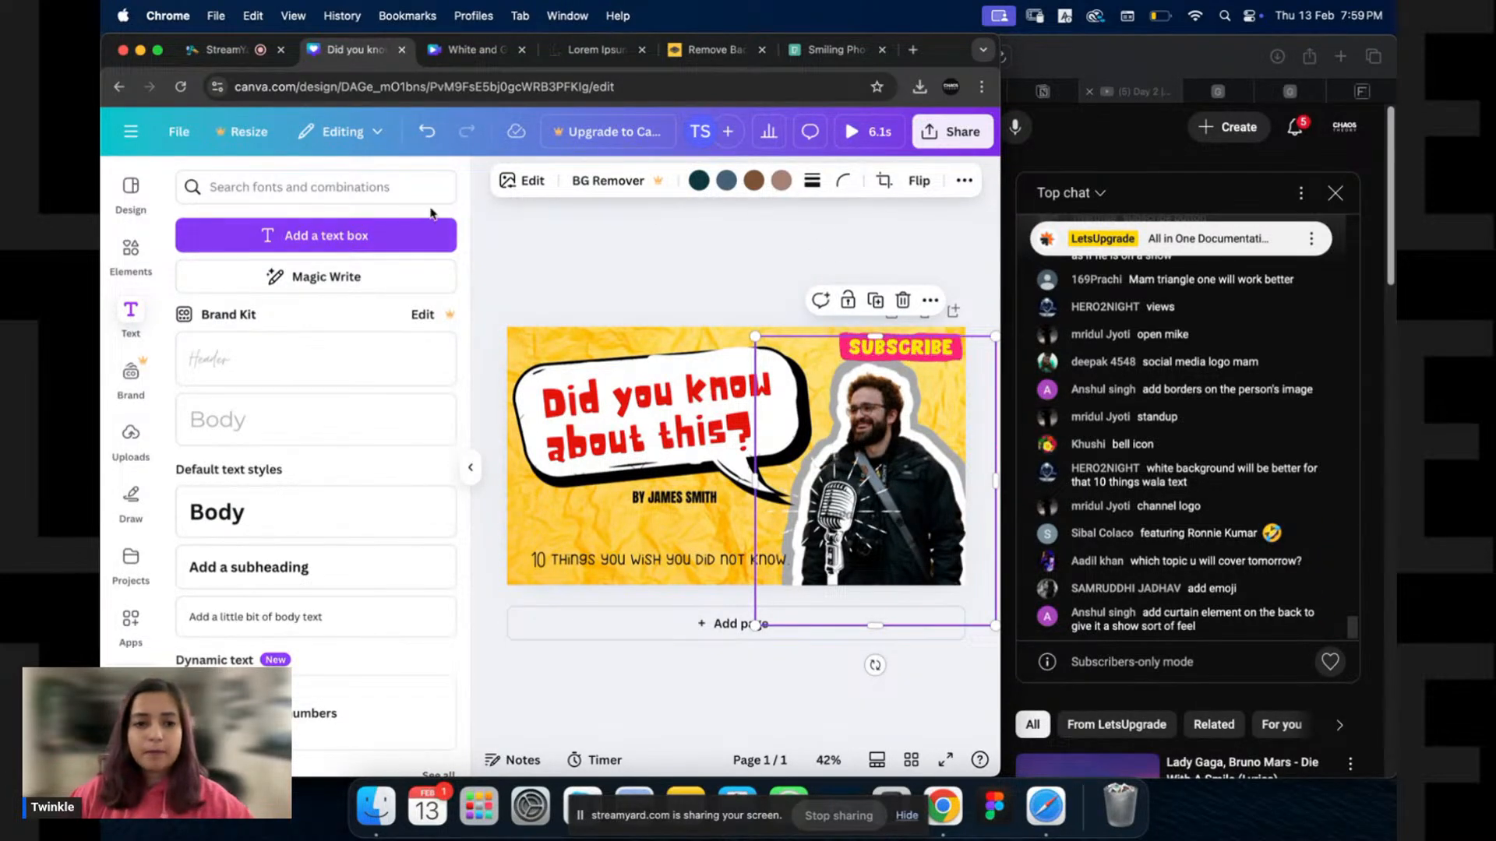
{"action": "left_click", "coordinate": [521, 181]}
{"action": "left_click", "coordinate": [230, 621]}
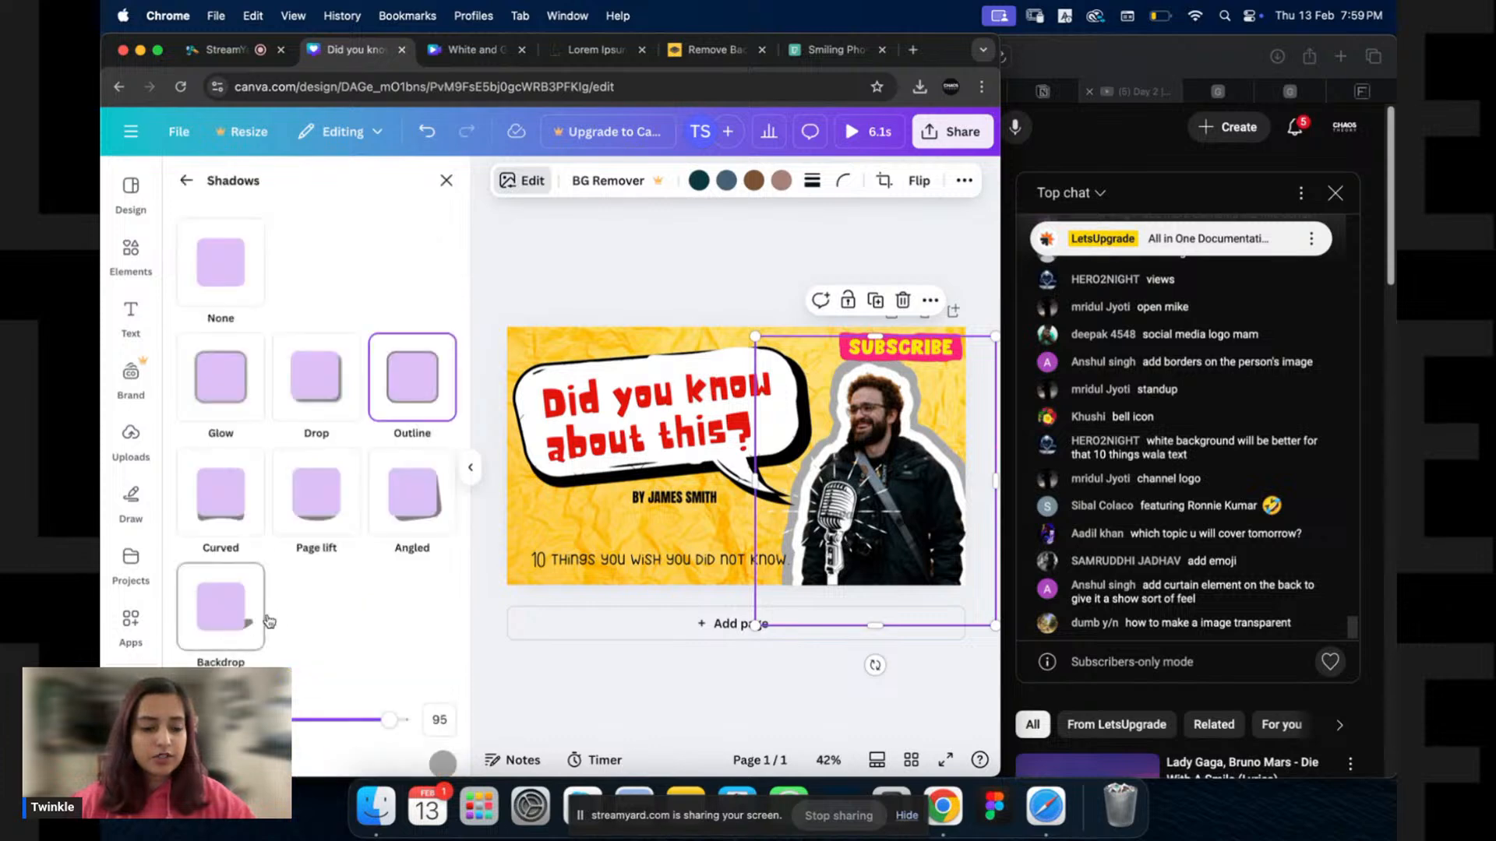
{"action": "scroll", "coordinate": [366, 686], "scroll_direction": "down", "scroll_amount": 2}
{"action": "left_click", "coordinate": [442, 683]}
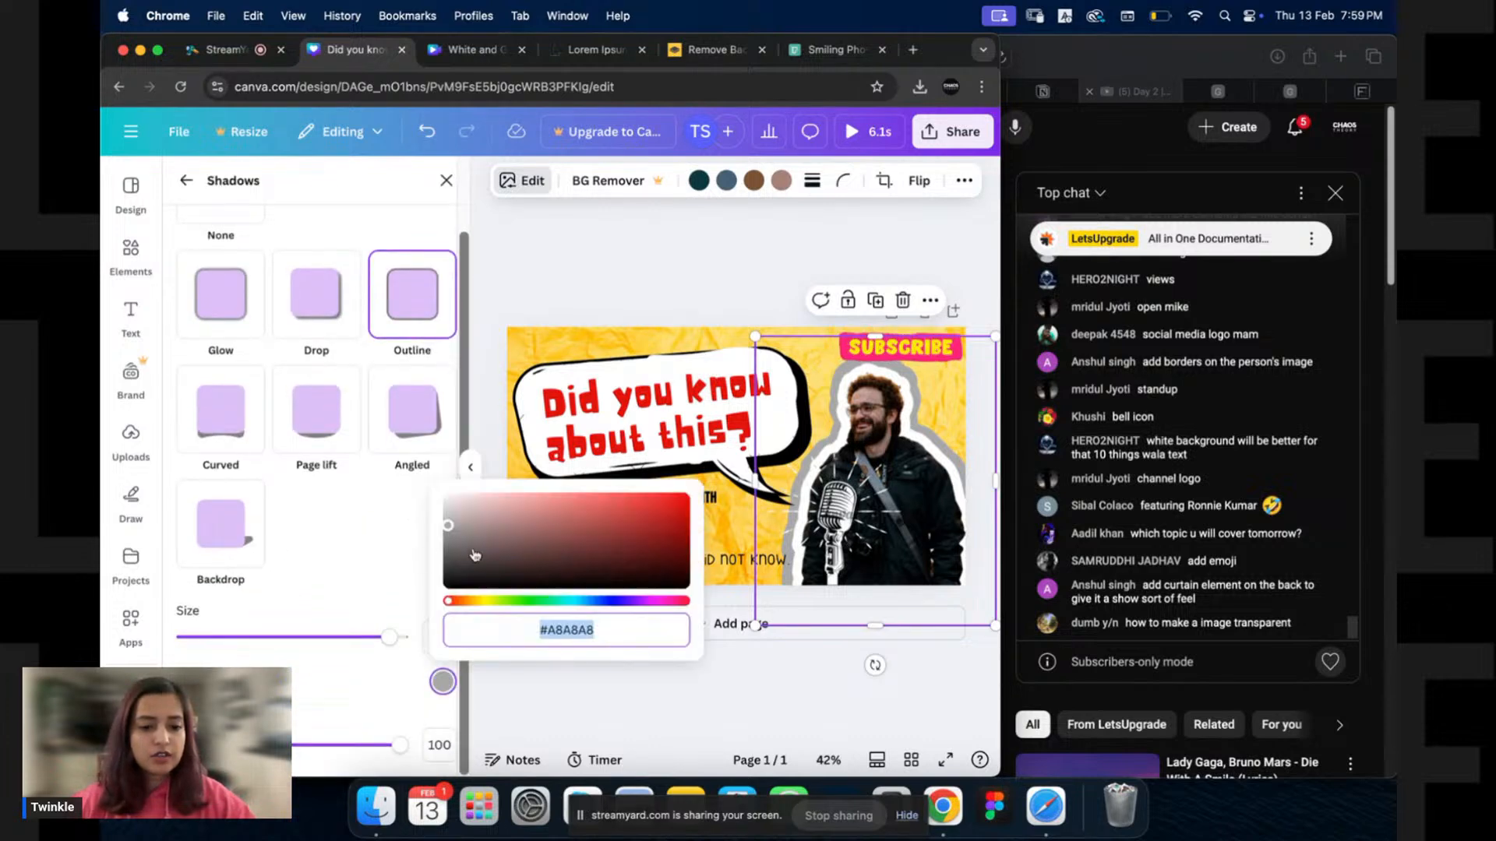
{"action": "type", "text": "000000"}
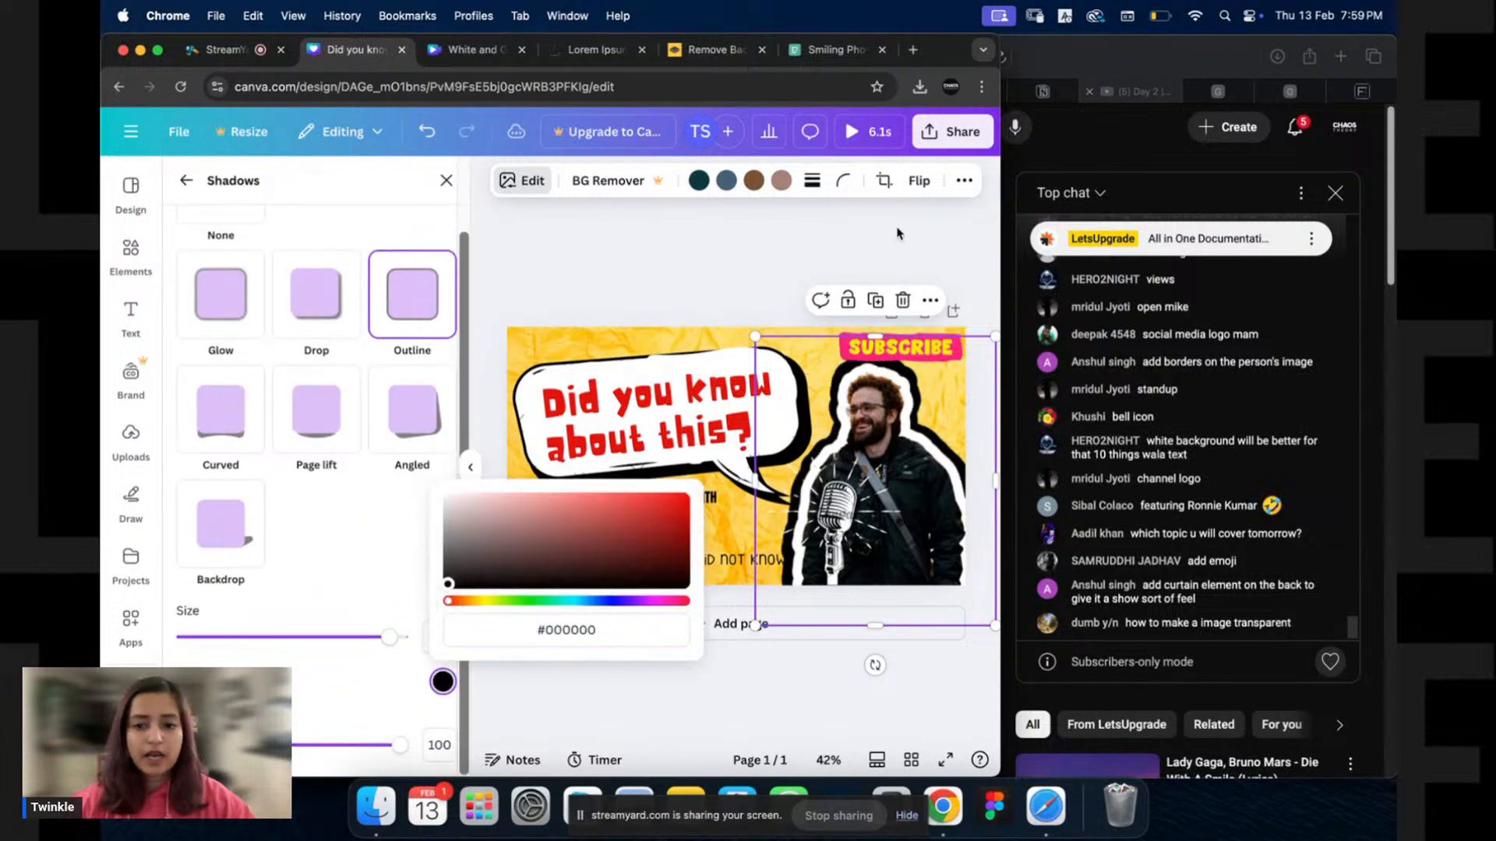
Lower the opacity of the black-outlined rear copy to make it a soft shadow around the man.
{"action": "left_click", "coordinate": [963, 181]}
{"action": "left_click", "coordinate": [761, 218]}
{"action": "left_click_drag", "start_coordinate": [706, 289], "coordinate": [699, 290]}
{"action": "left_click", "coordinate": [640, 290]}
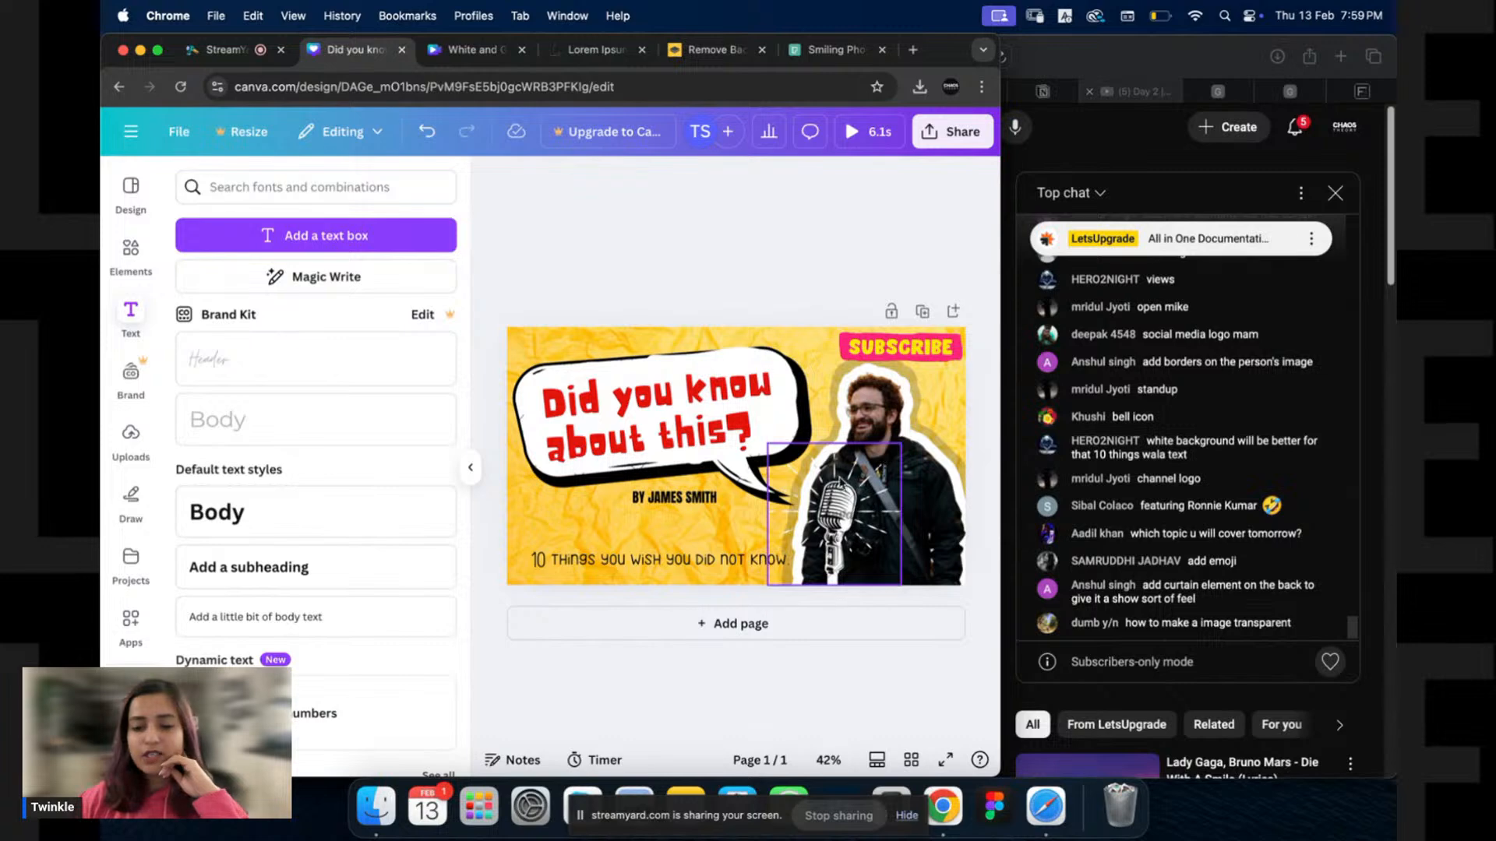
{"action": "left_click", "coordinate": [843, 487]}
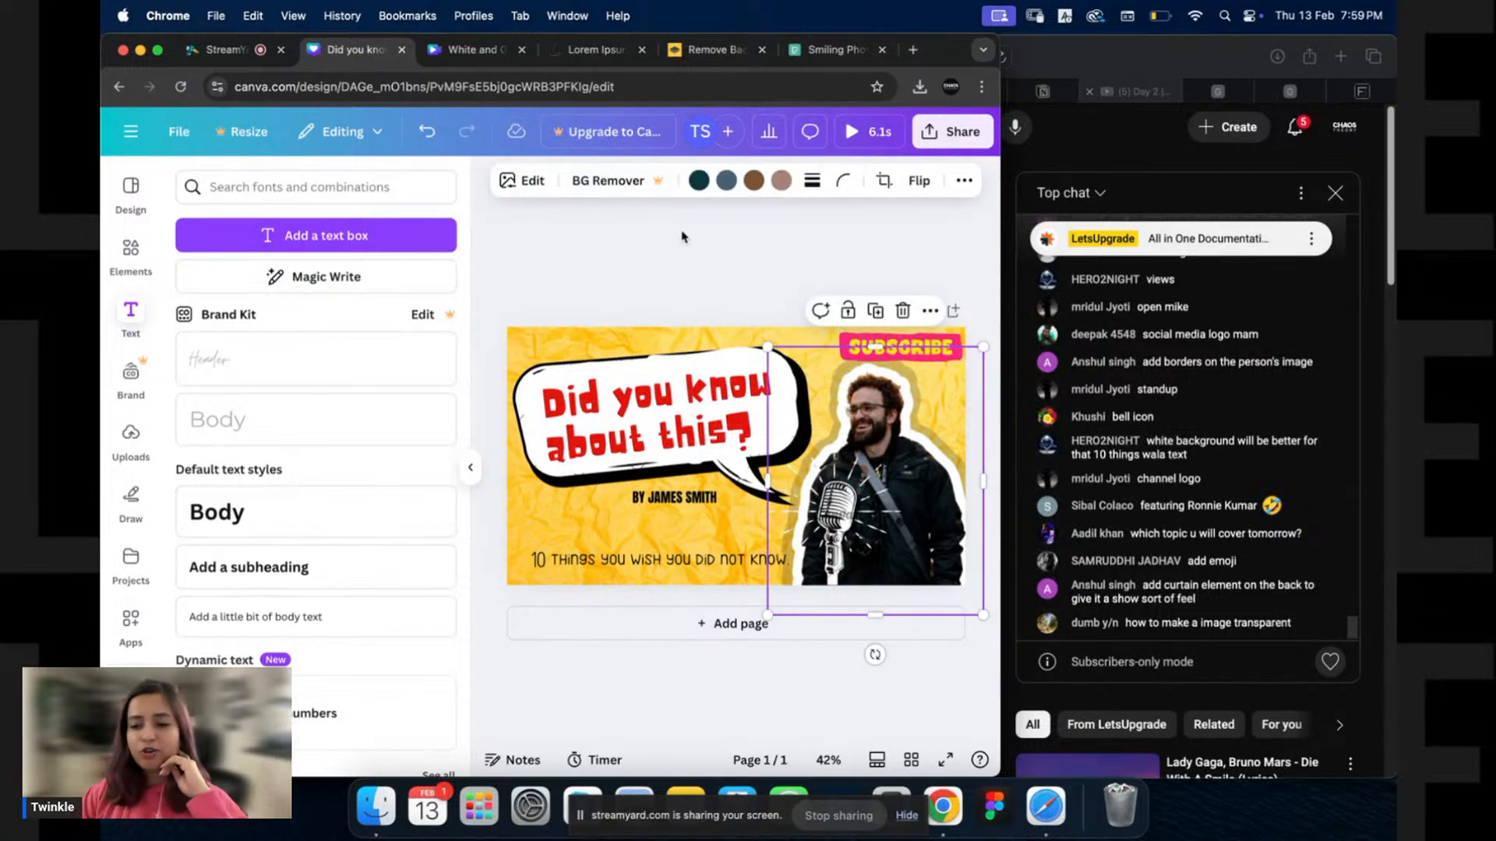
{"action": "left_click", "coordinate": [679, 289]}
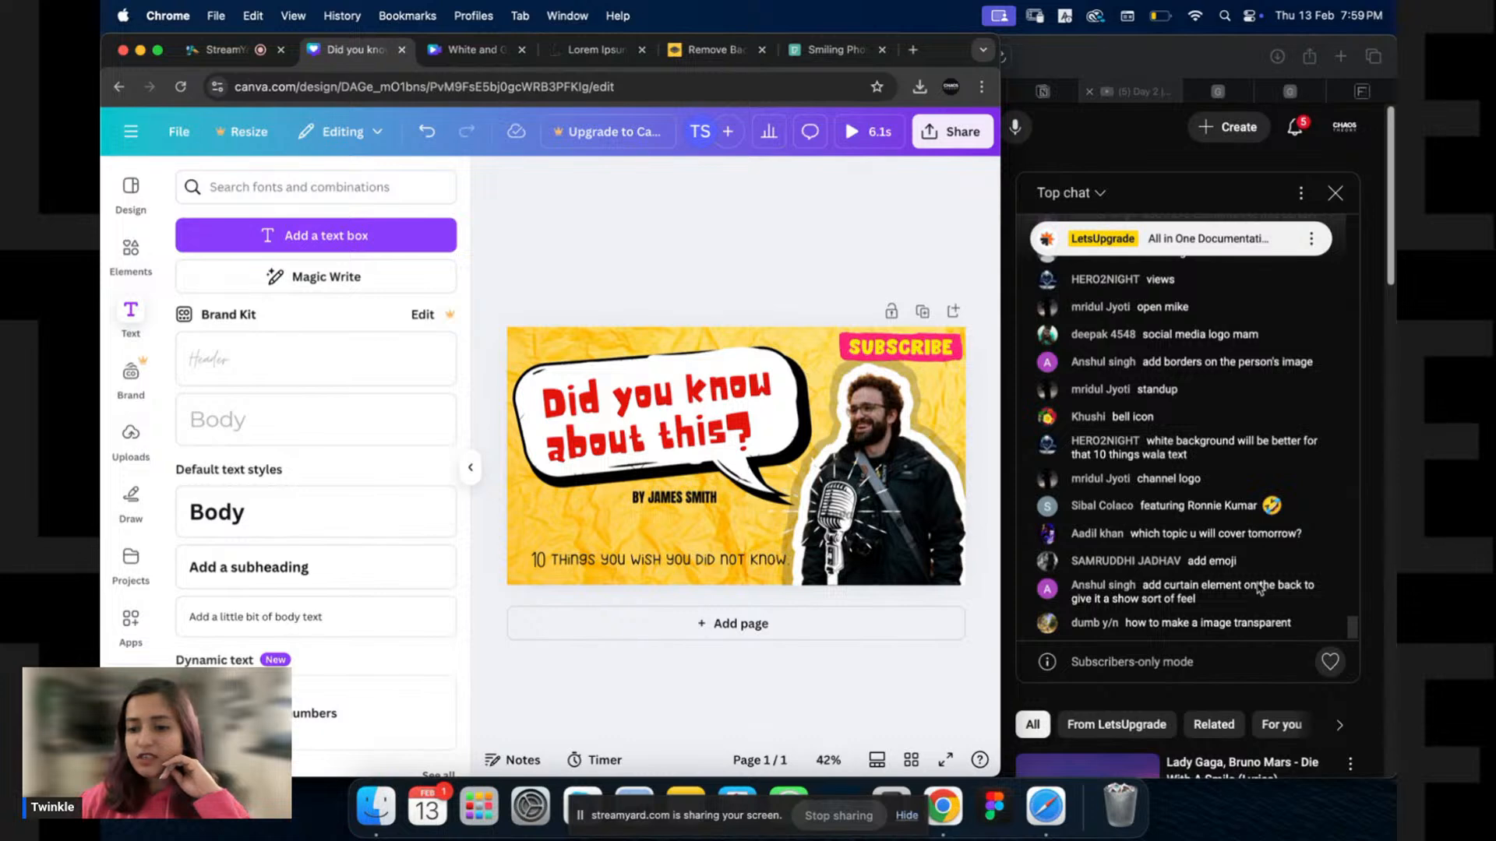
Search the graphic elements for "curtain".
{"action": "left_click", "coordinate": [131, 251]}
{"action": "left_click", "coordinate": [311, 187]}
{"action": "key", "text": "BackSpace"}
{"action": "key", "text": "BackSpace"}
{"action": "key", "text": "BackSpace"}
{"action": "type", "text": "cur"}
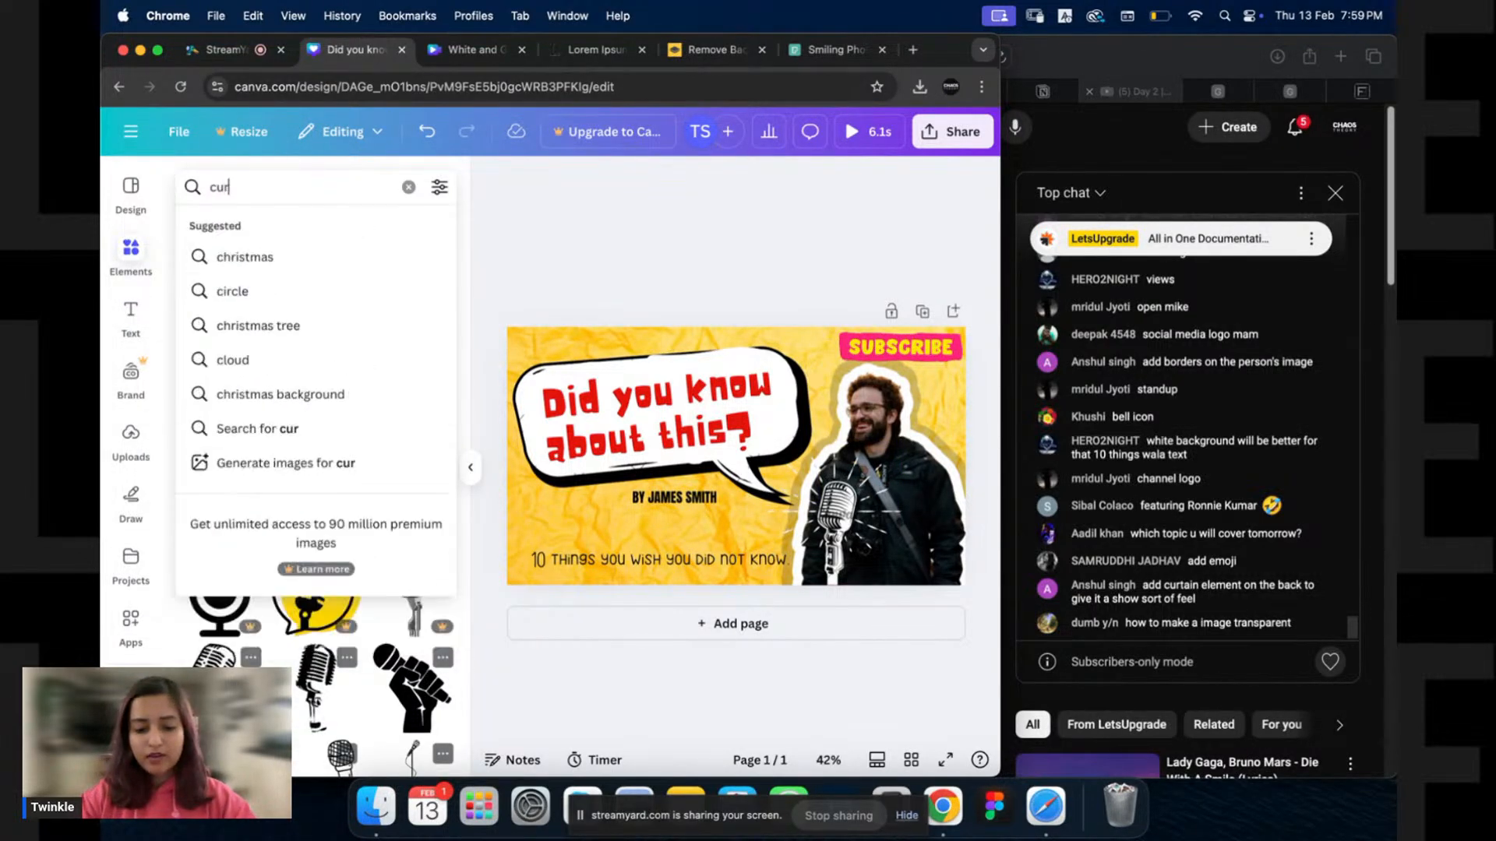
{"action": "type", "text": "tain"}
{"action": "key", "text": "Return"}
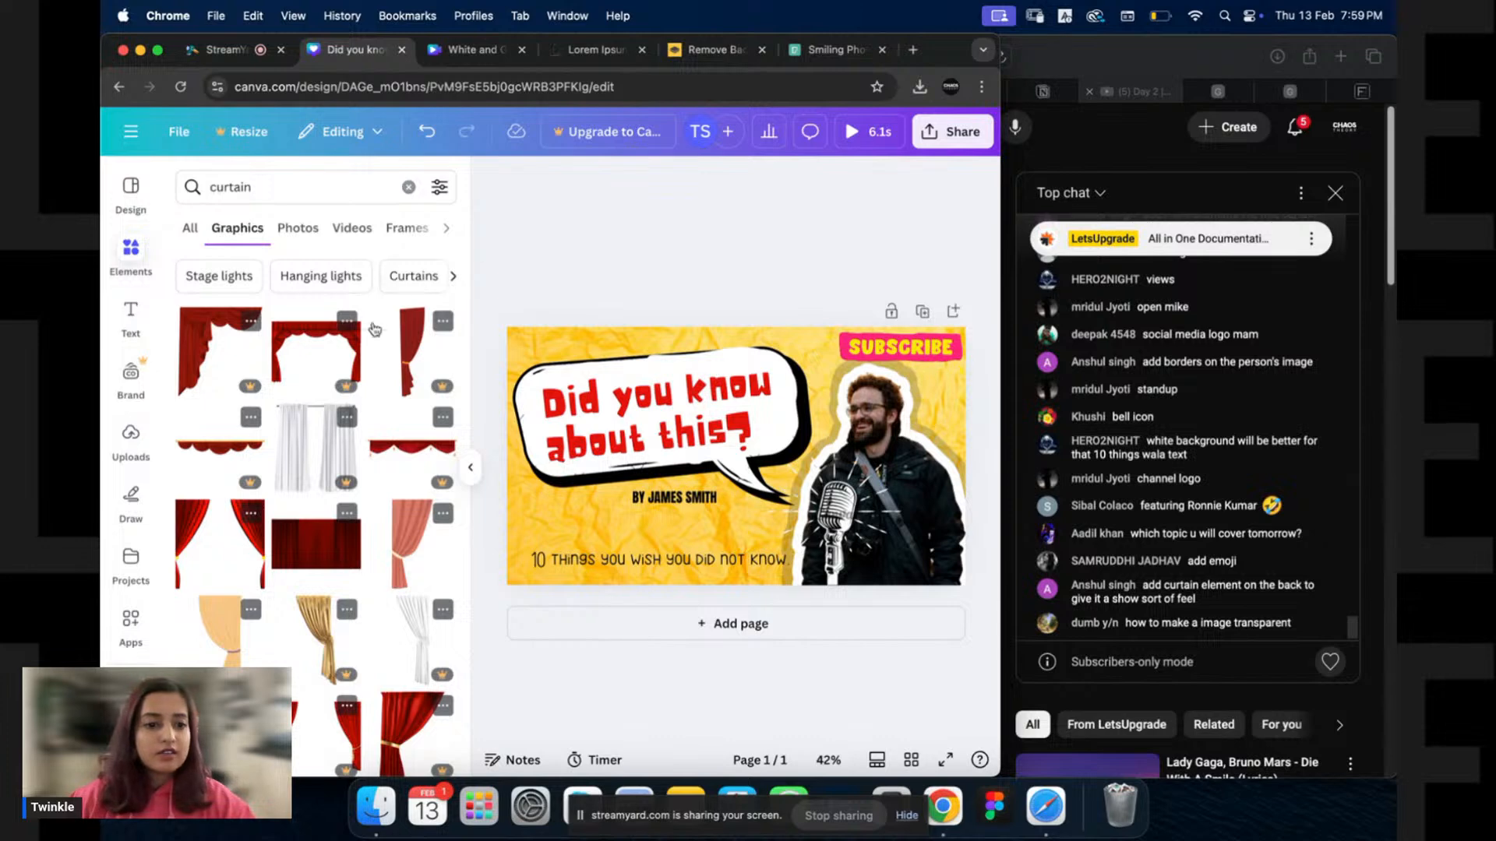
Insert the red stage curtain graphic, enlarge it to cover the whole page and send it behind the bubble, man and text.
{"action": "left_click", "coordinate": [320, 351]}
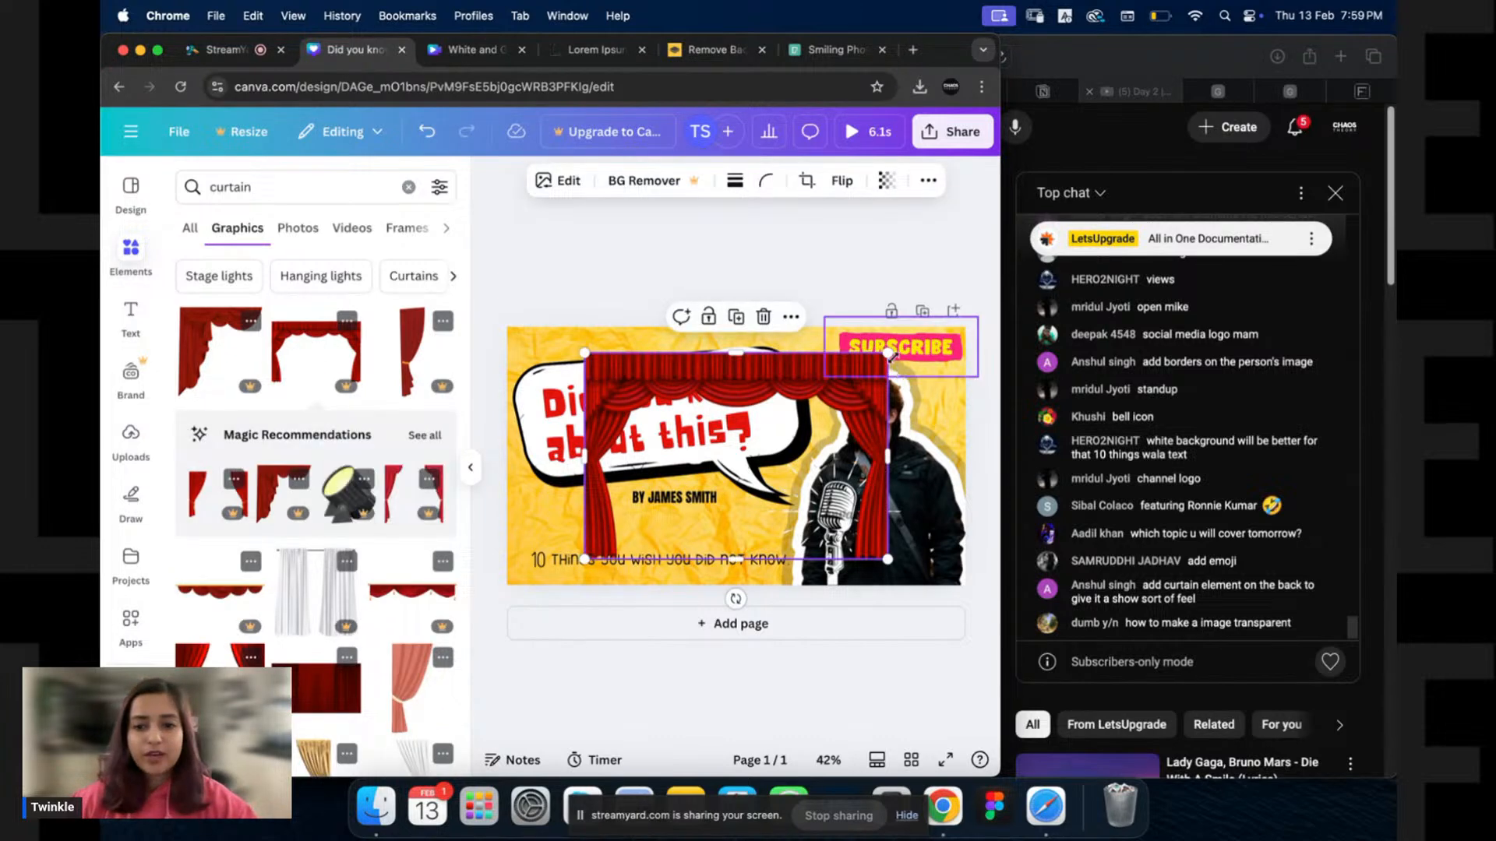
{"action": "mouse_move", "coordinate": [889, 355]}
{"action": "left_mouse_down"}
{"action": "mouse_move", "coordinate": [1002, 333]}
{"action": "mouse_move", "coordinate": [893, 379]}
{"action": "left_mouse_up"}
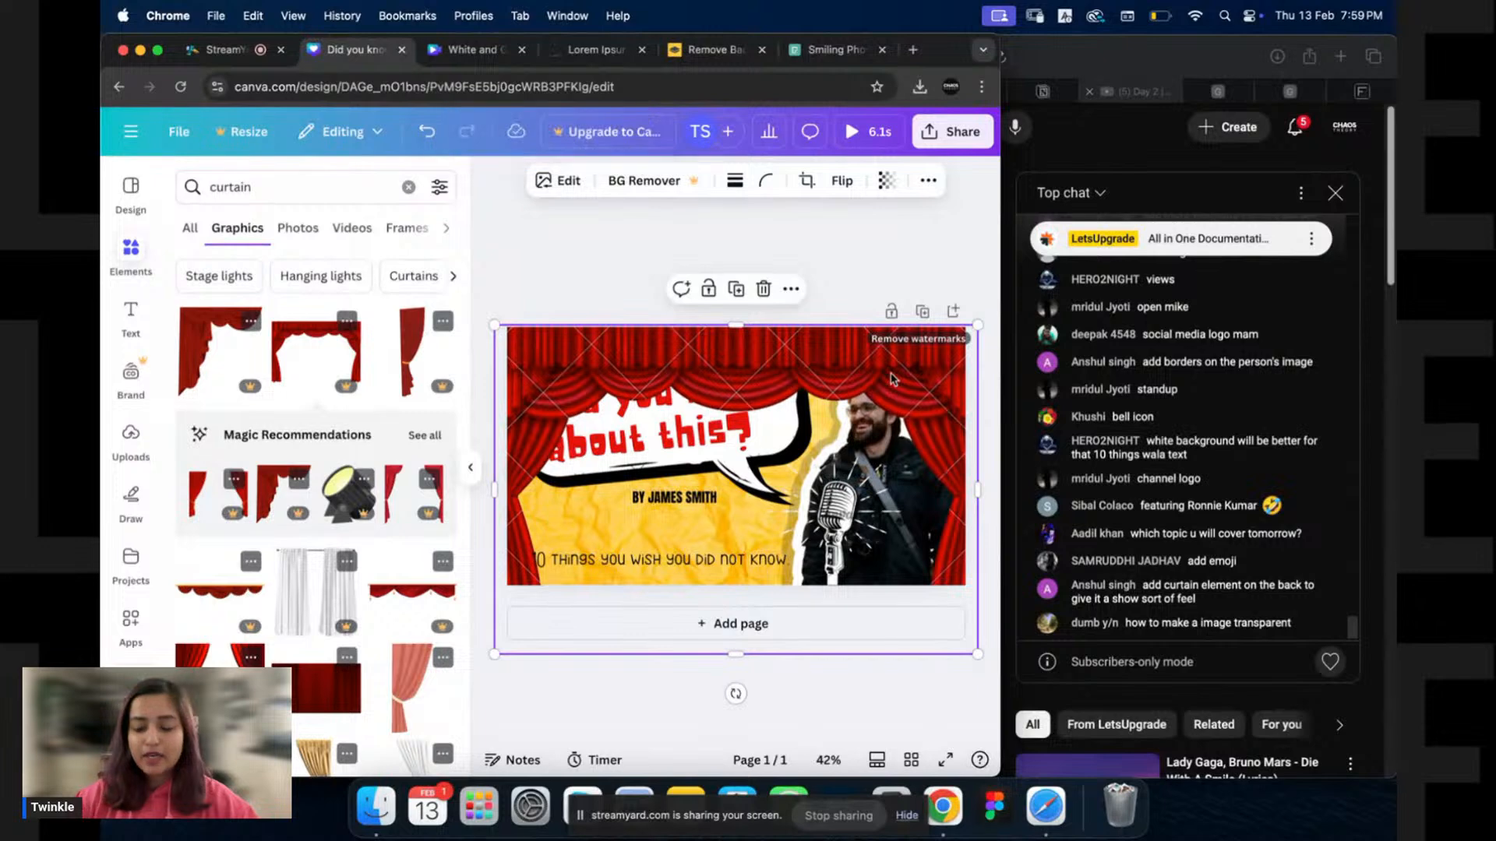
{"action": "key", "text": "super+bracketleft"}
{"action": "key", "text": "super+bracketleft"}
{"action": "key", "text": "super+bracketleft"}
{"action": "key", "text": "super+bracketleft"}
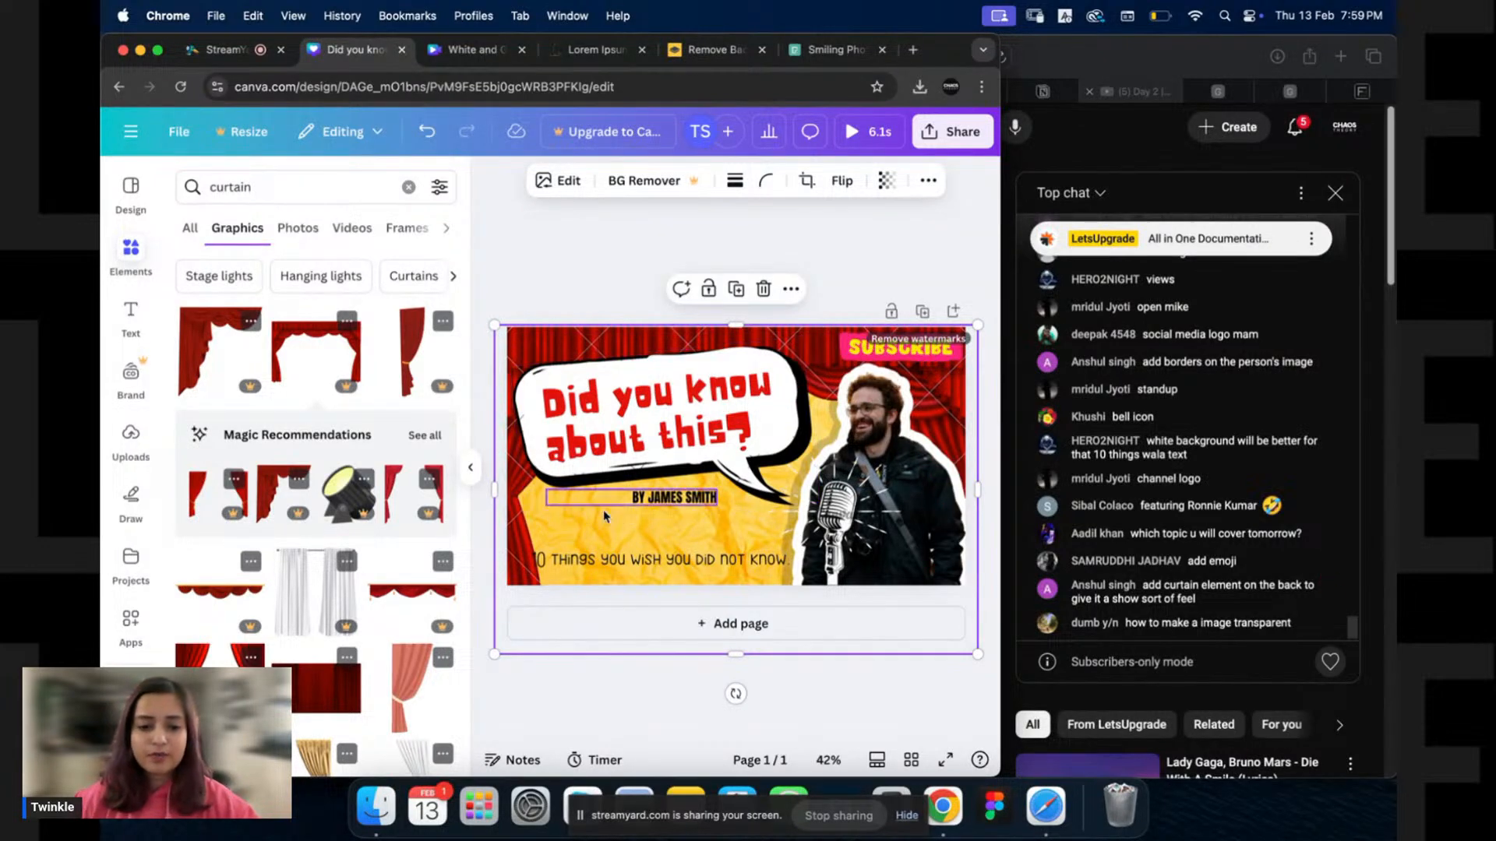
Shift the subtitle and speech bubble slightly inward from the curtain's edge and move the Subscribe graphic between the byline and subtitle.
{"action": "left_click", "coordinate": [600, 558]}
{"action": "left_click_drag", "start_coordinate": [536, 549], "coordinate": [547, 551]}
{"action": "left_click", "coordinate": [612, 430]}
{"action": "left_click_drag", "start_coordinate": [510, 367], "coordinate": [547, 384]}
{"action": "left_click_drag", "start_coordinate": [900, 364], "coordinate": [616, 531]}
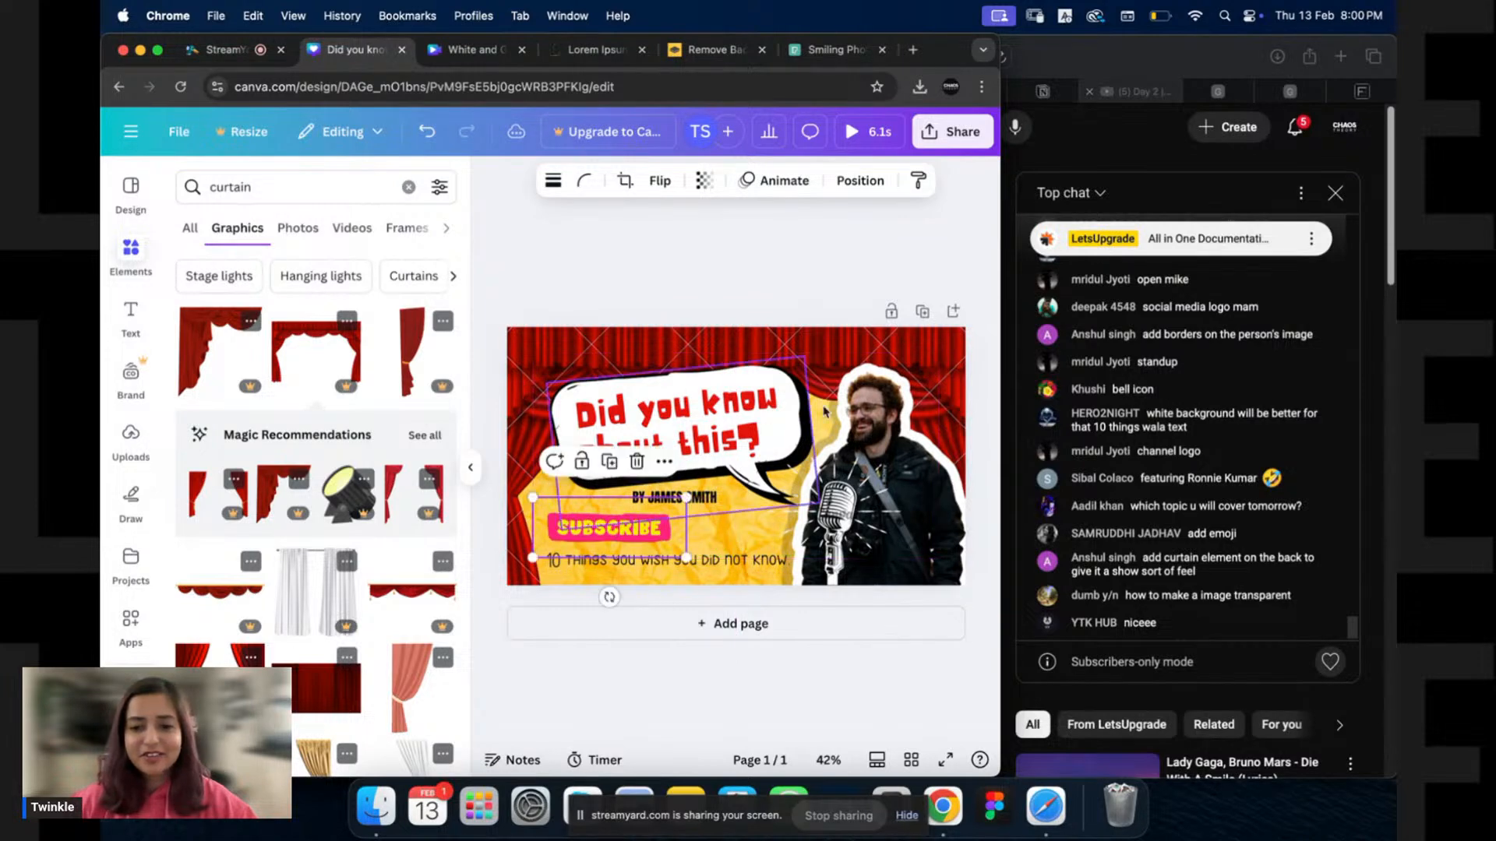
Bring the curtain forward over the bubble and man, send it back behind them, and shift it slightly upward on the page.
{"action": "left_click", "coordinate": [830, 341]}
{"action": "key", "text": "super+alt+bracketright"}
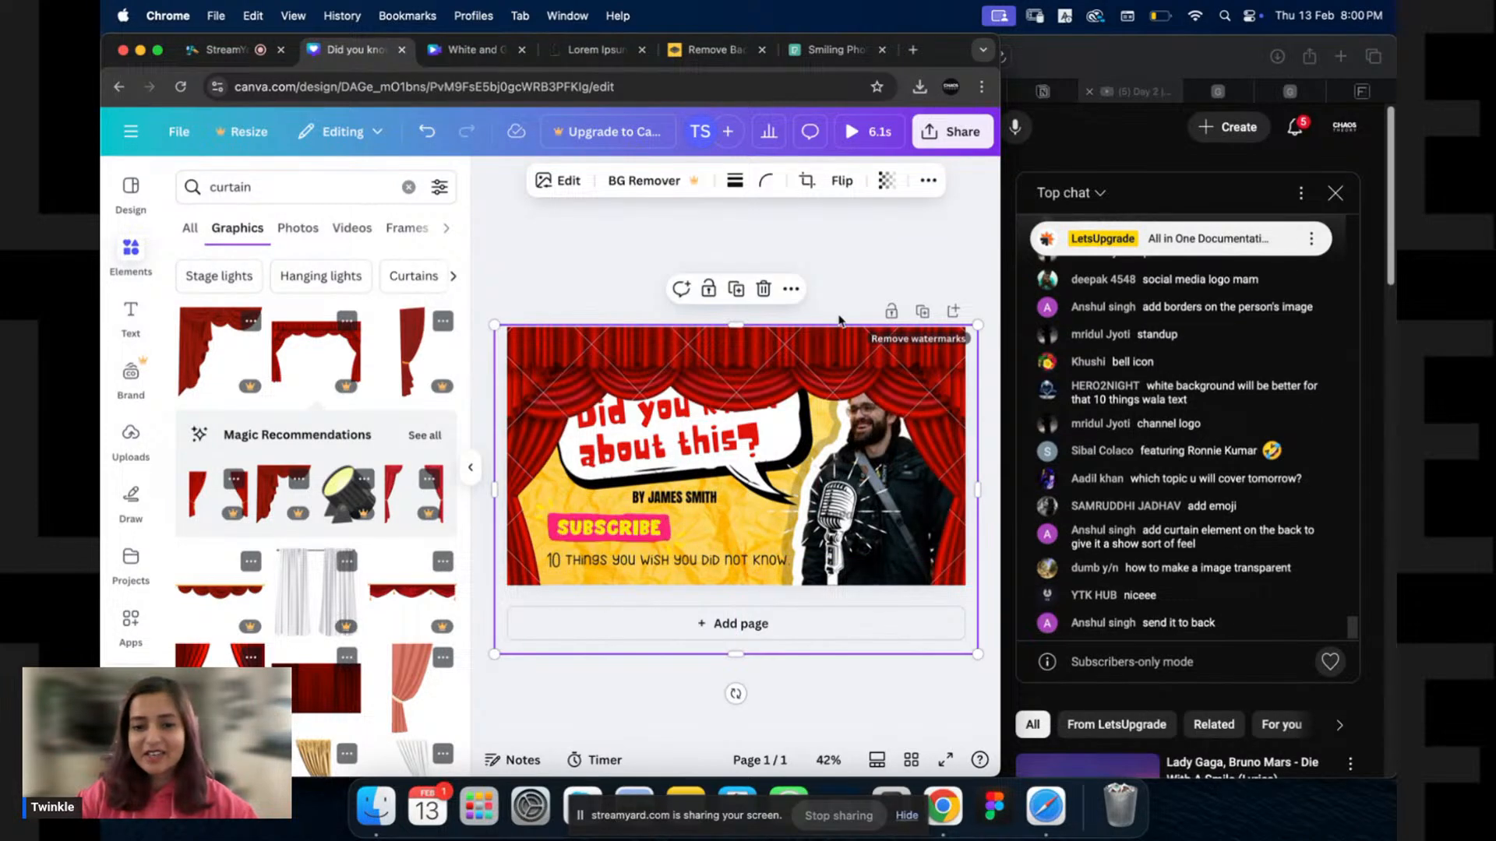
{"action": "key", "text": "super+alt+bracketleft"}
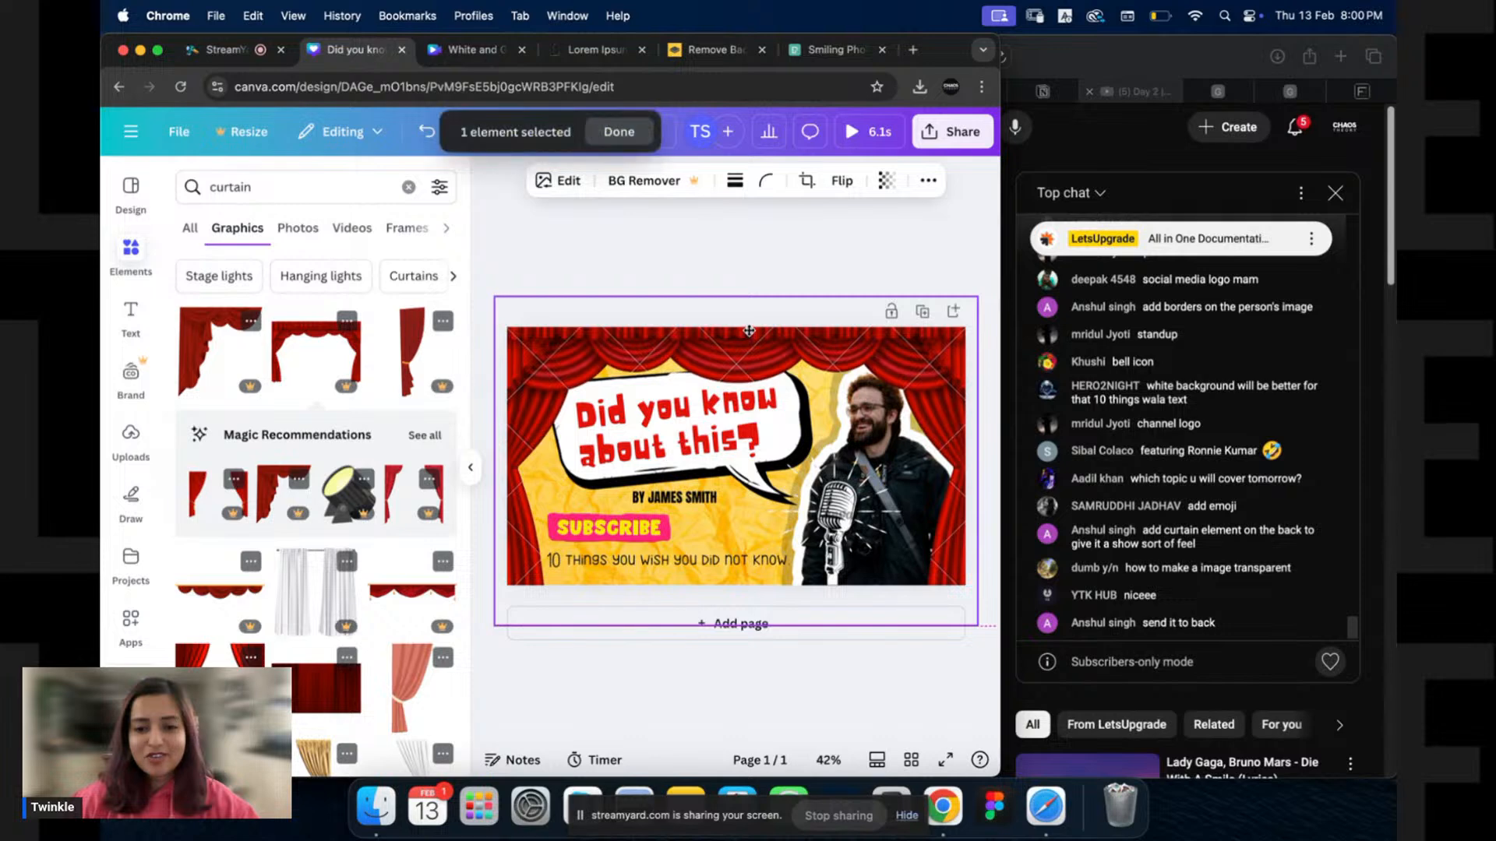
{"action": "left_click", "coordinate": [825, 259]}
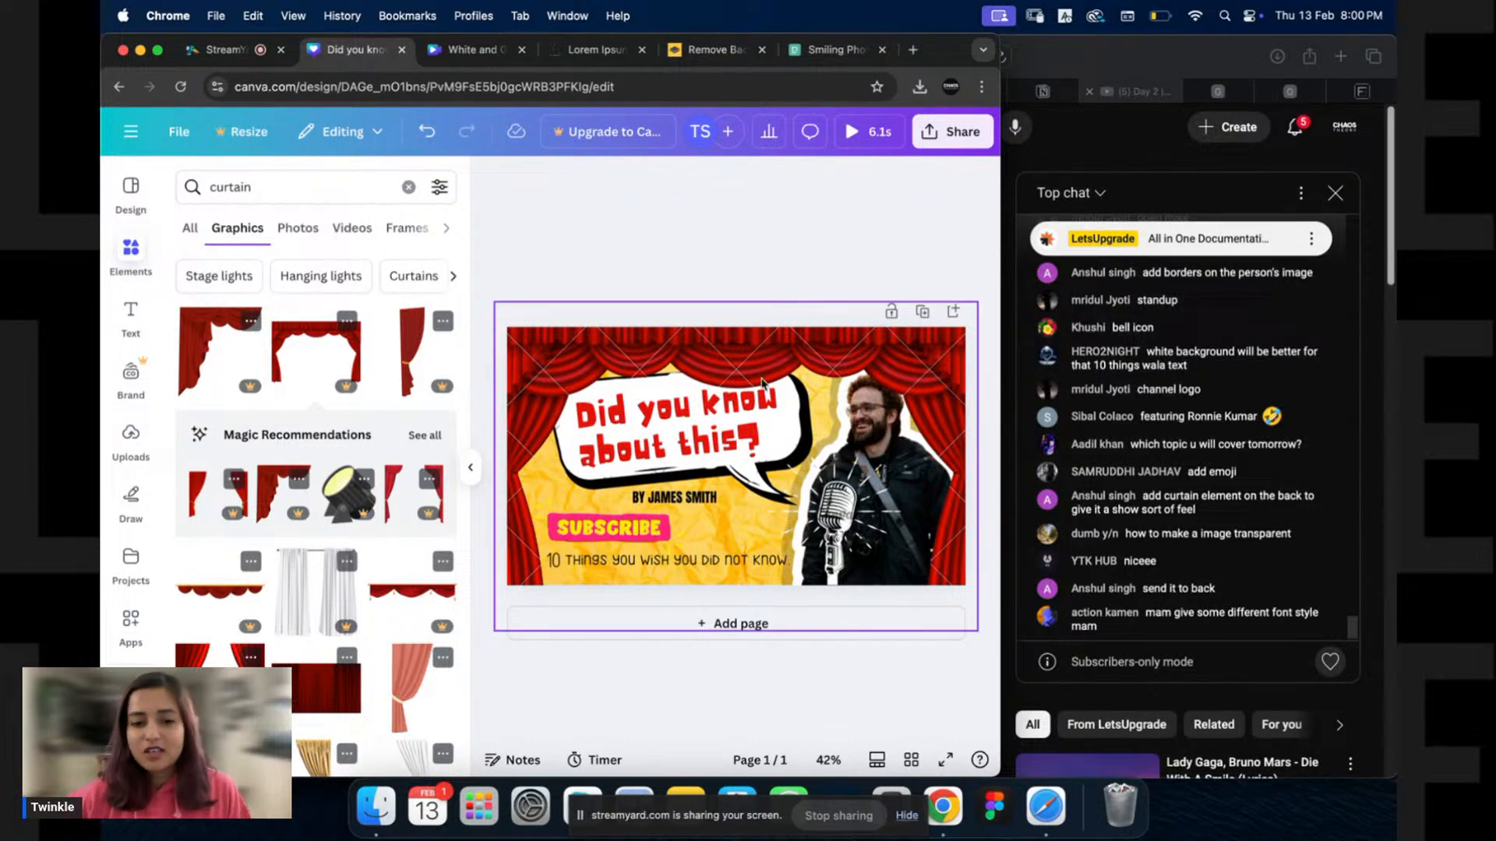
{"action": "left_click", "coordinate": [602, 526]}
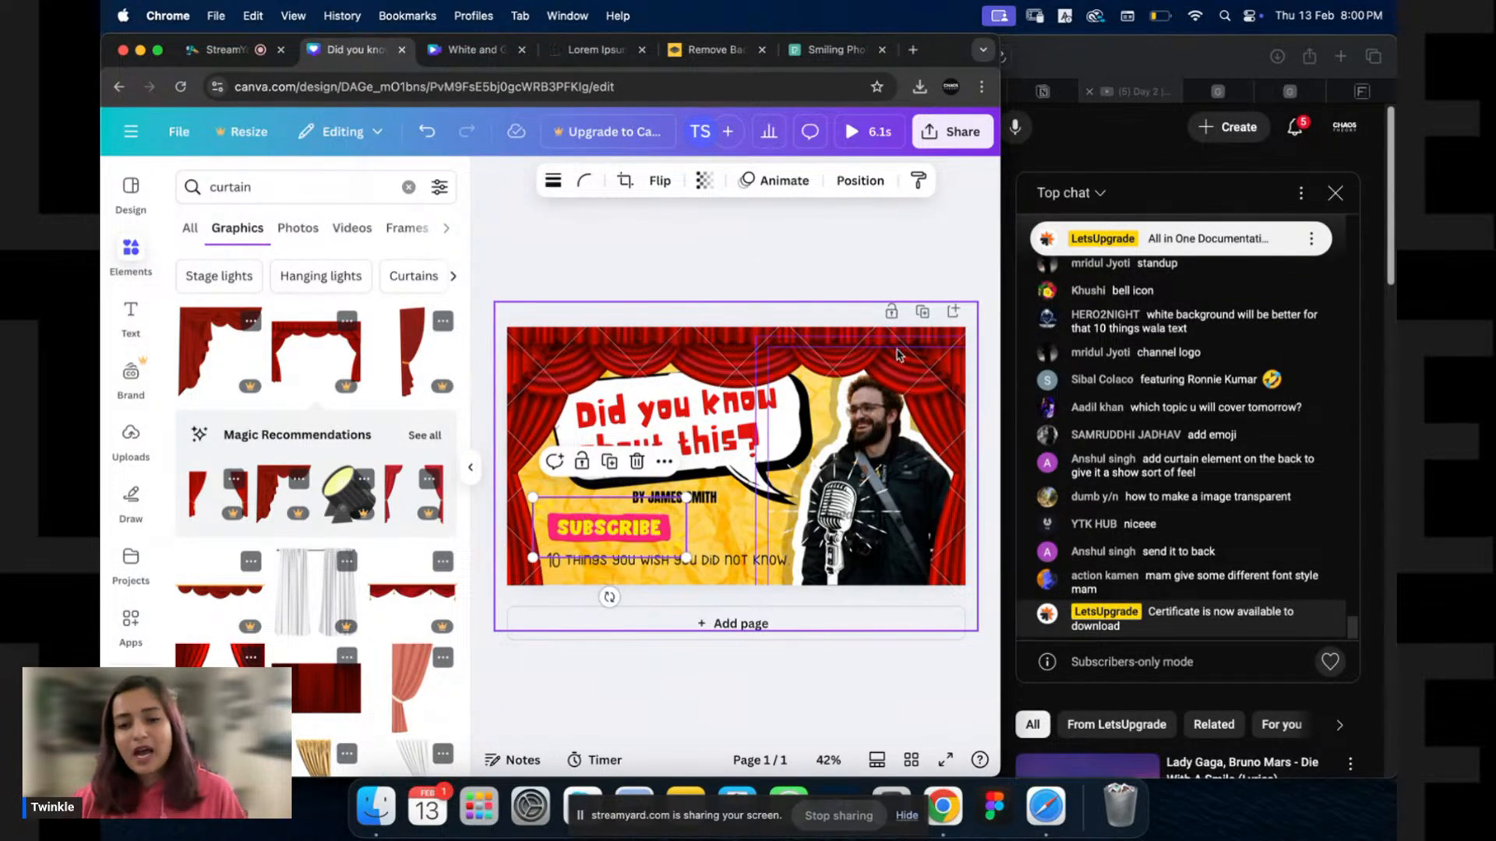
{"action": "left_click", "coordinate": [893, 423]}
{"action": "left_click", "coordinate": [739, 255]}
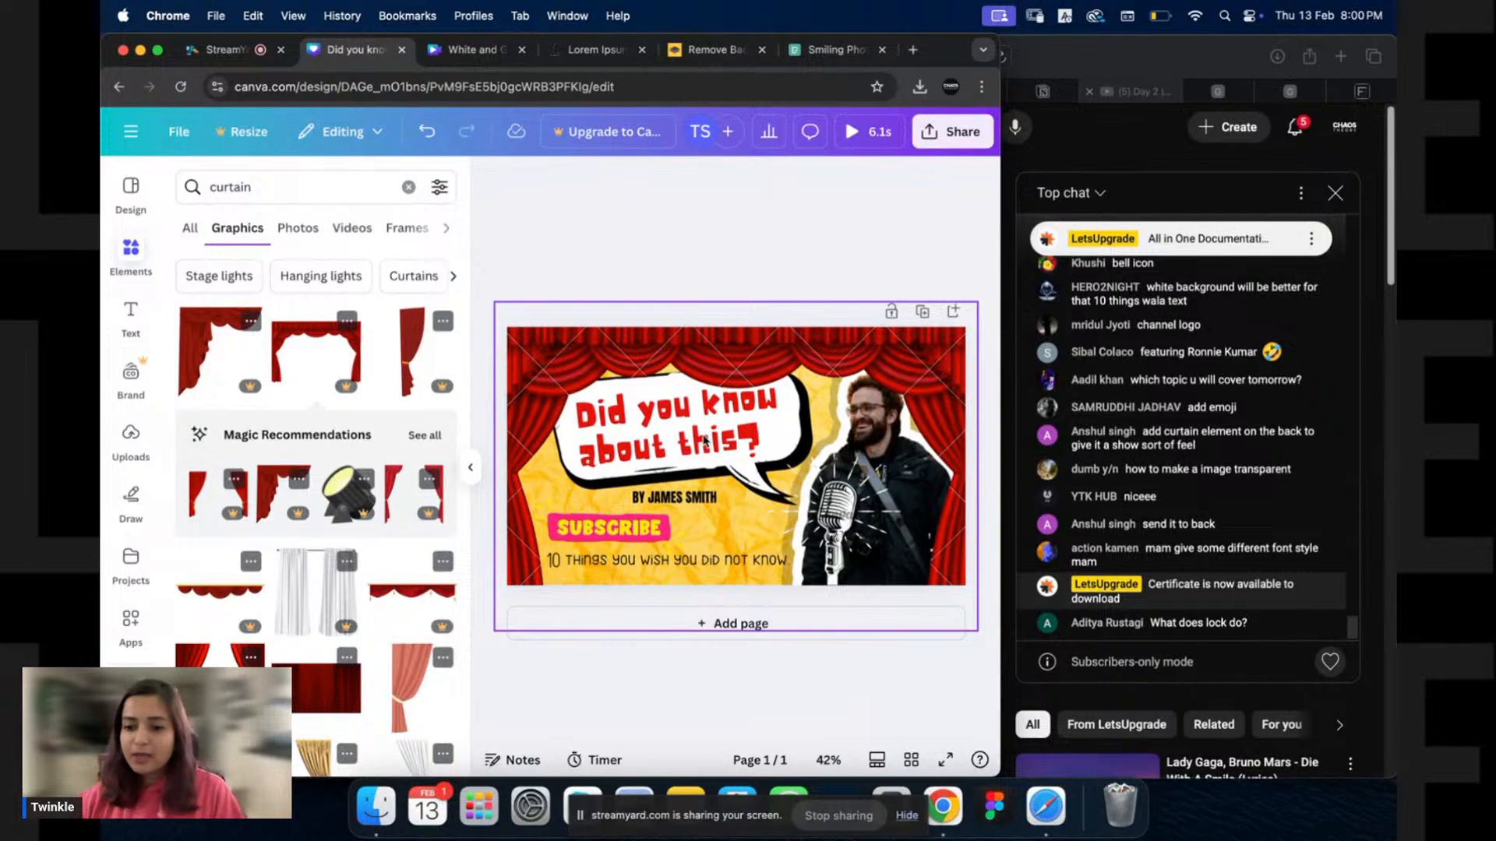
Lock the red curtain graphic on the page.
{"action": "left_click", "coordinate": [550, 383]}
{"action": "right_click", "coordinate": [550, 383]}
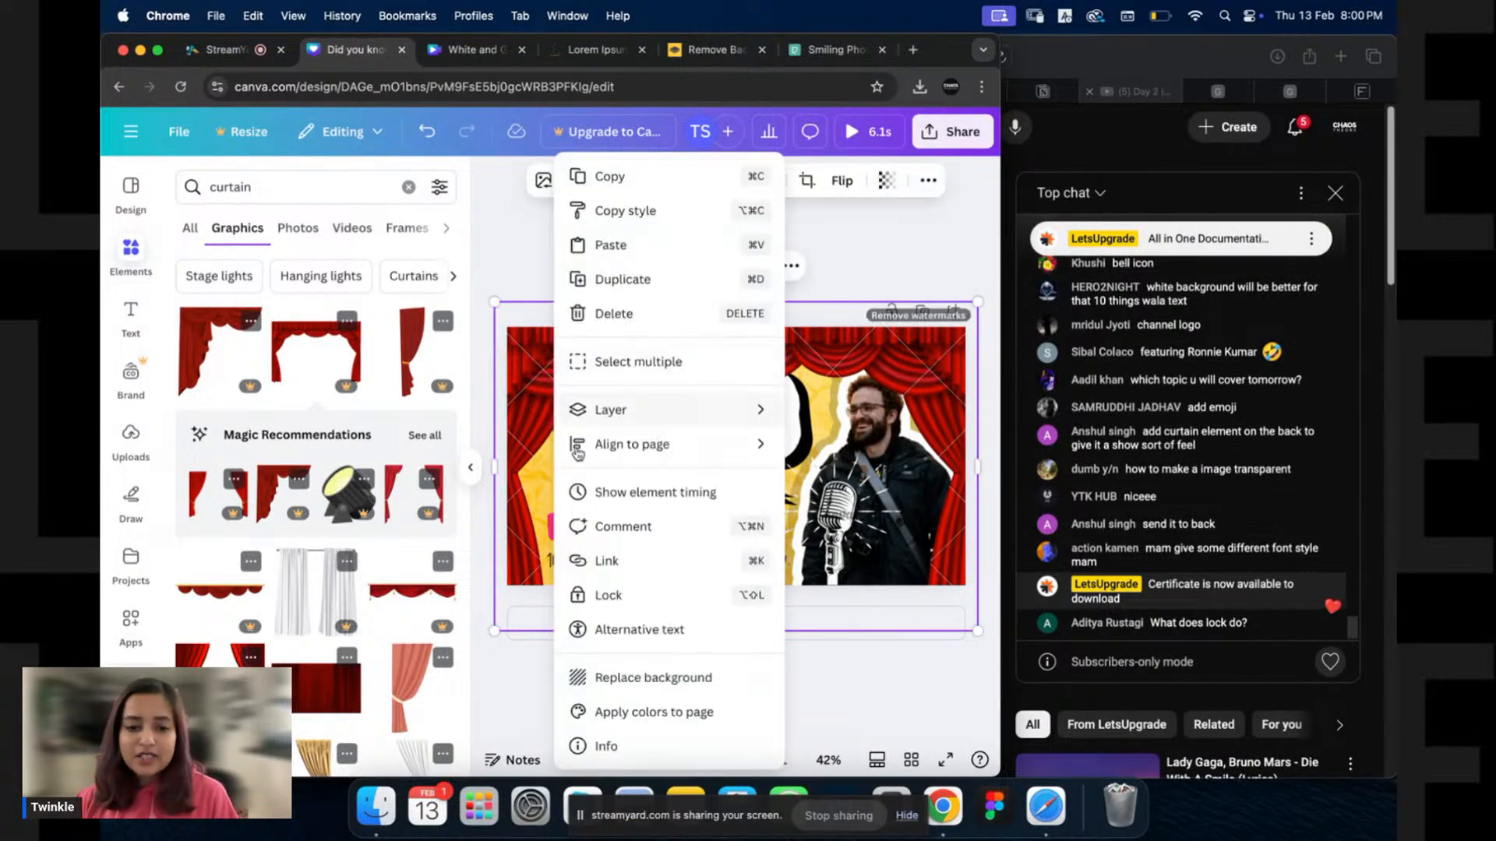
{"action": "left_click", "coordinate": [623, 596]}
Try moving the bubble, man, texts and Subscribe graphic together across the locked curtain, and undo the move.
{"action": "left_click_drag", "start_coordinate": [653, 419], "coordinate": [782, 567]}
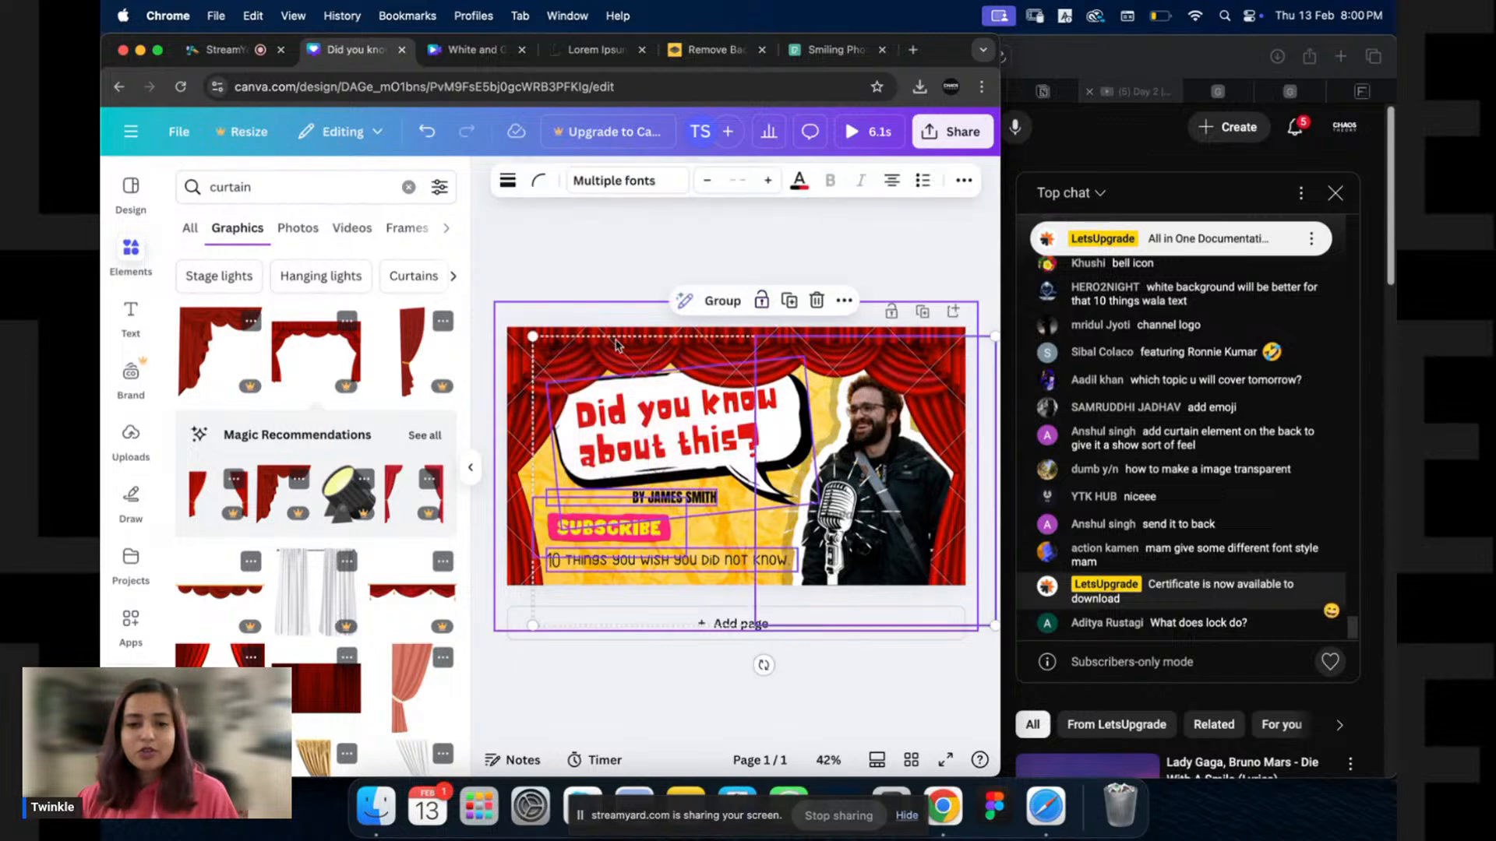
{"action": "left_click_drag", "start_coordinate": [662, 448], "coordinate": [774, 434]}
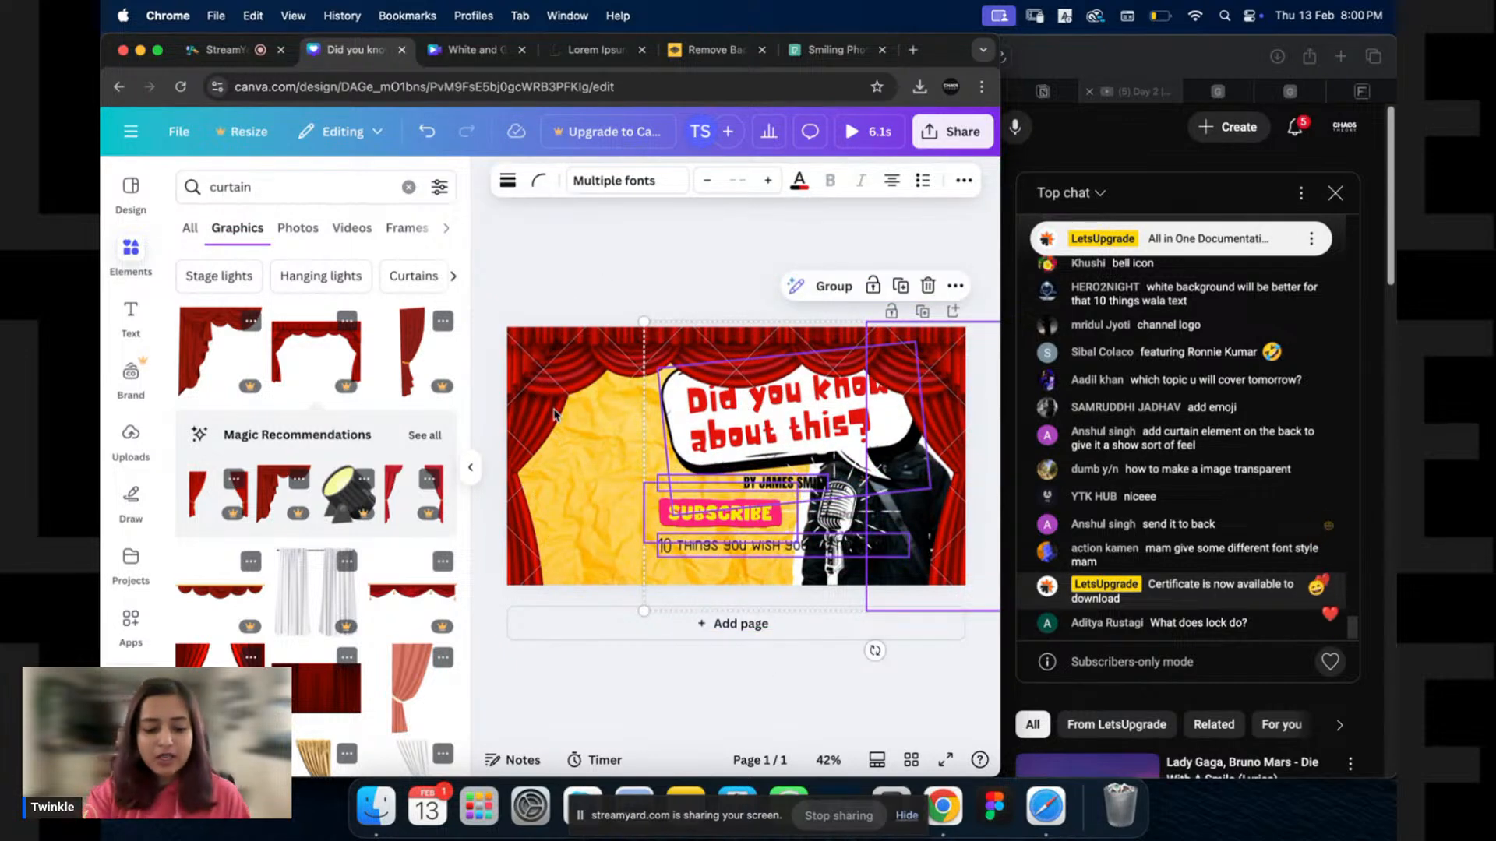
{"action": "key", "text": "ctrl+z"}
{"action": "left_click", "coordinate": [522, 275]}
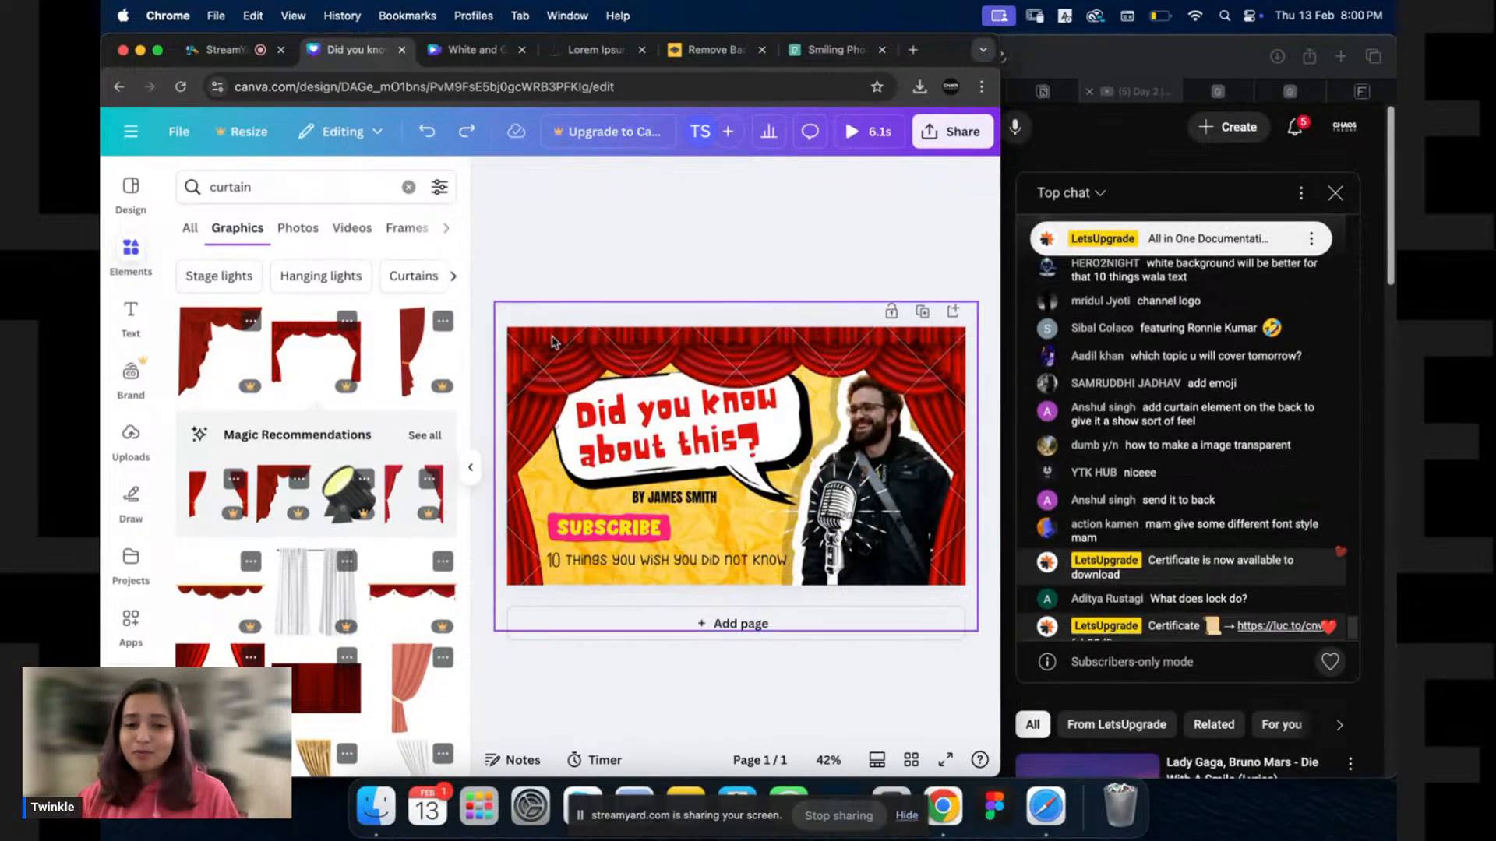
Unlock the red curtain graphic.
{"action": "left_click", "coordinate": [541, 379]}
{"action": "right_click", "coordinate": [541, 380]}
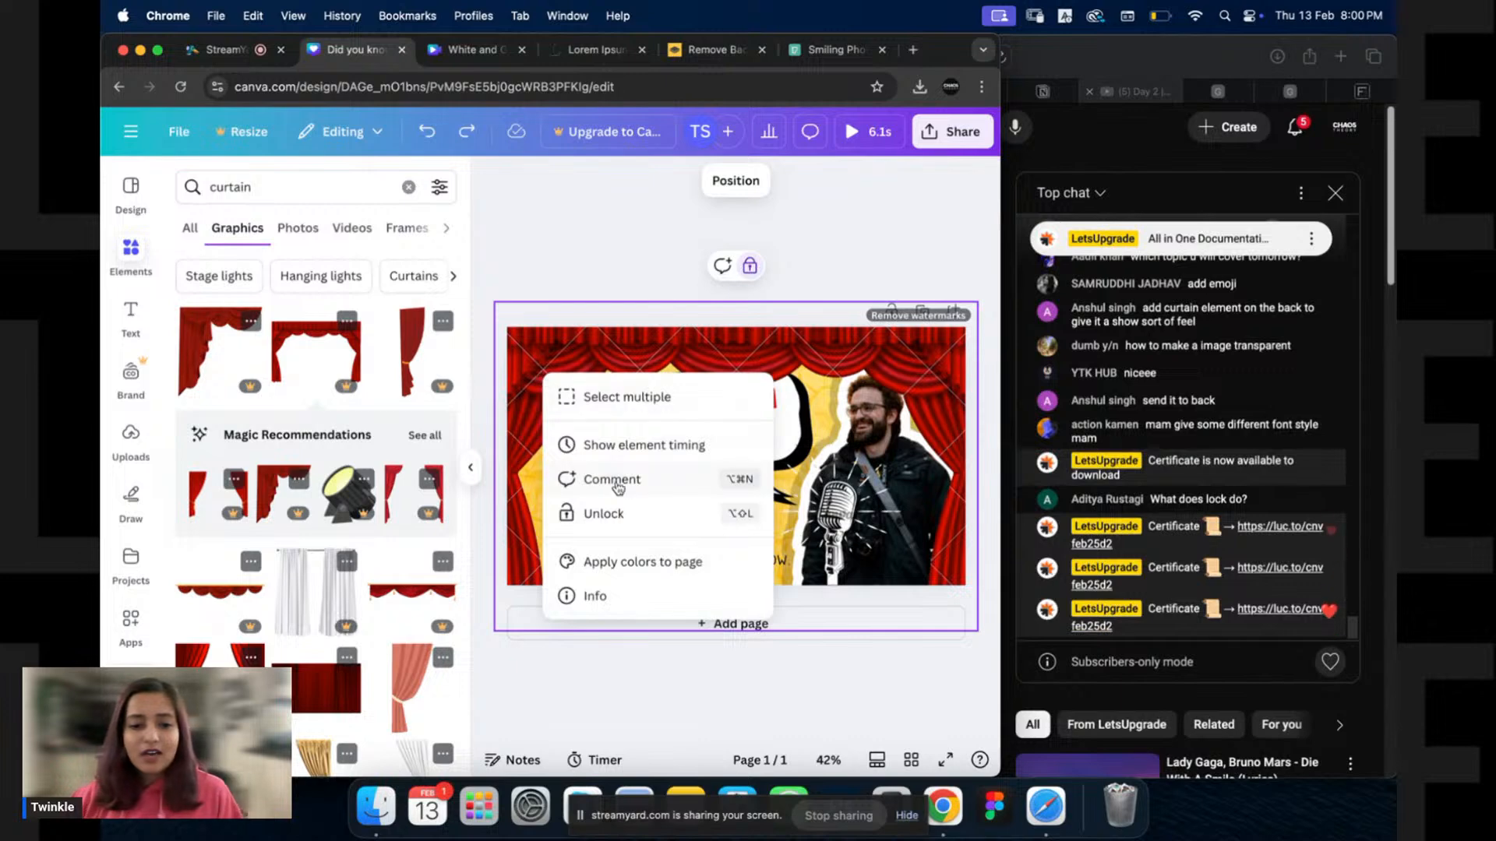
{"action": "left_click", "coordinate": [622, 513]}
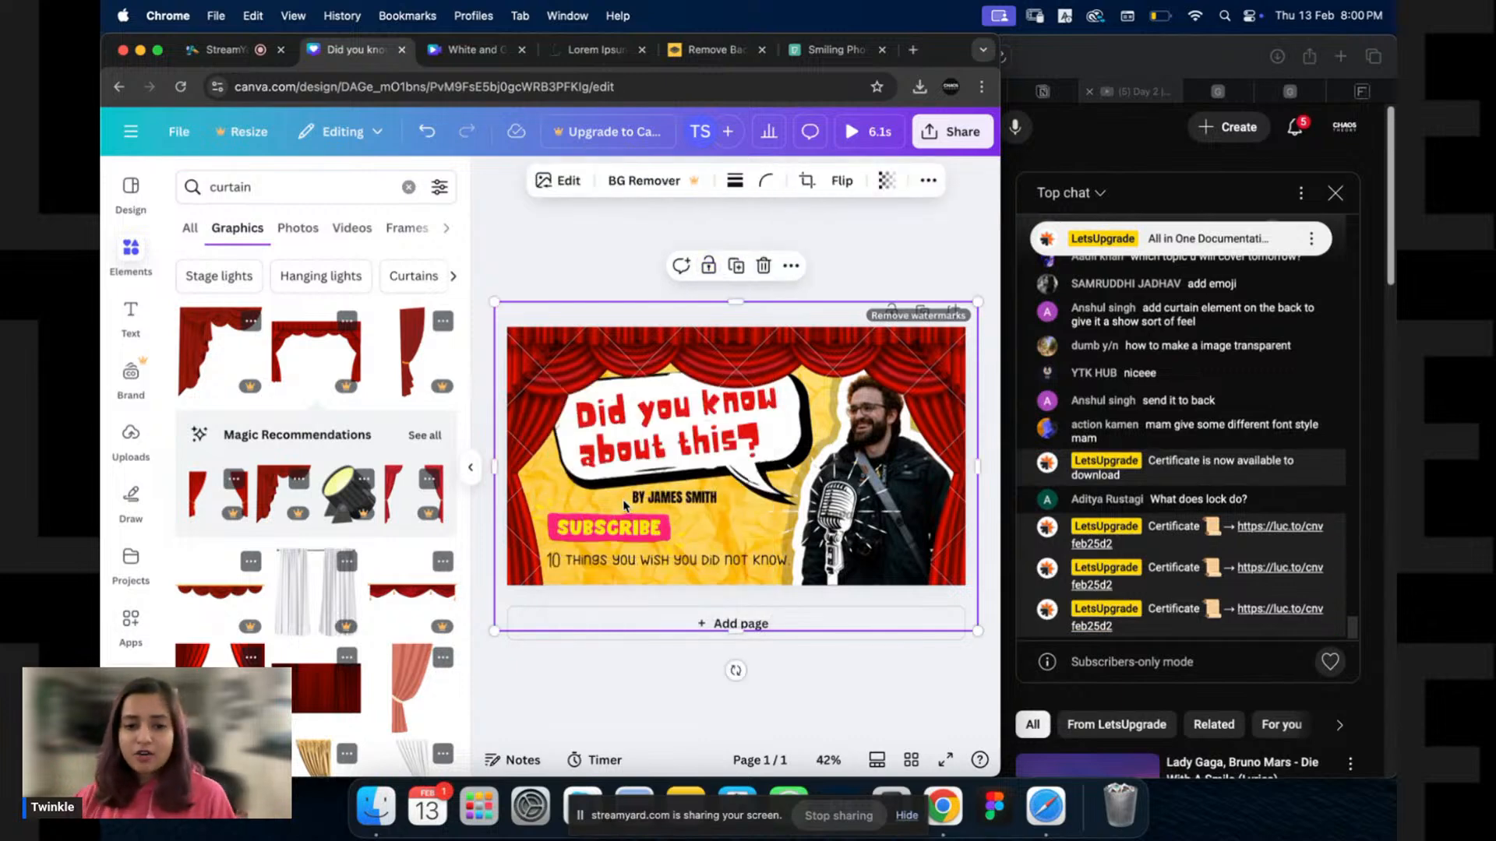
Deselect the curtain and switch to the StreamYard live studio page.
{"action": "left_click", "coordinate": [635, 285]}
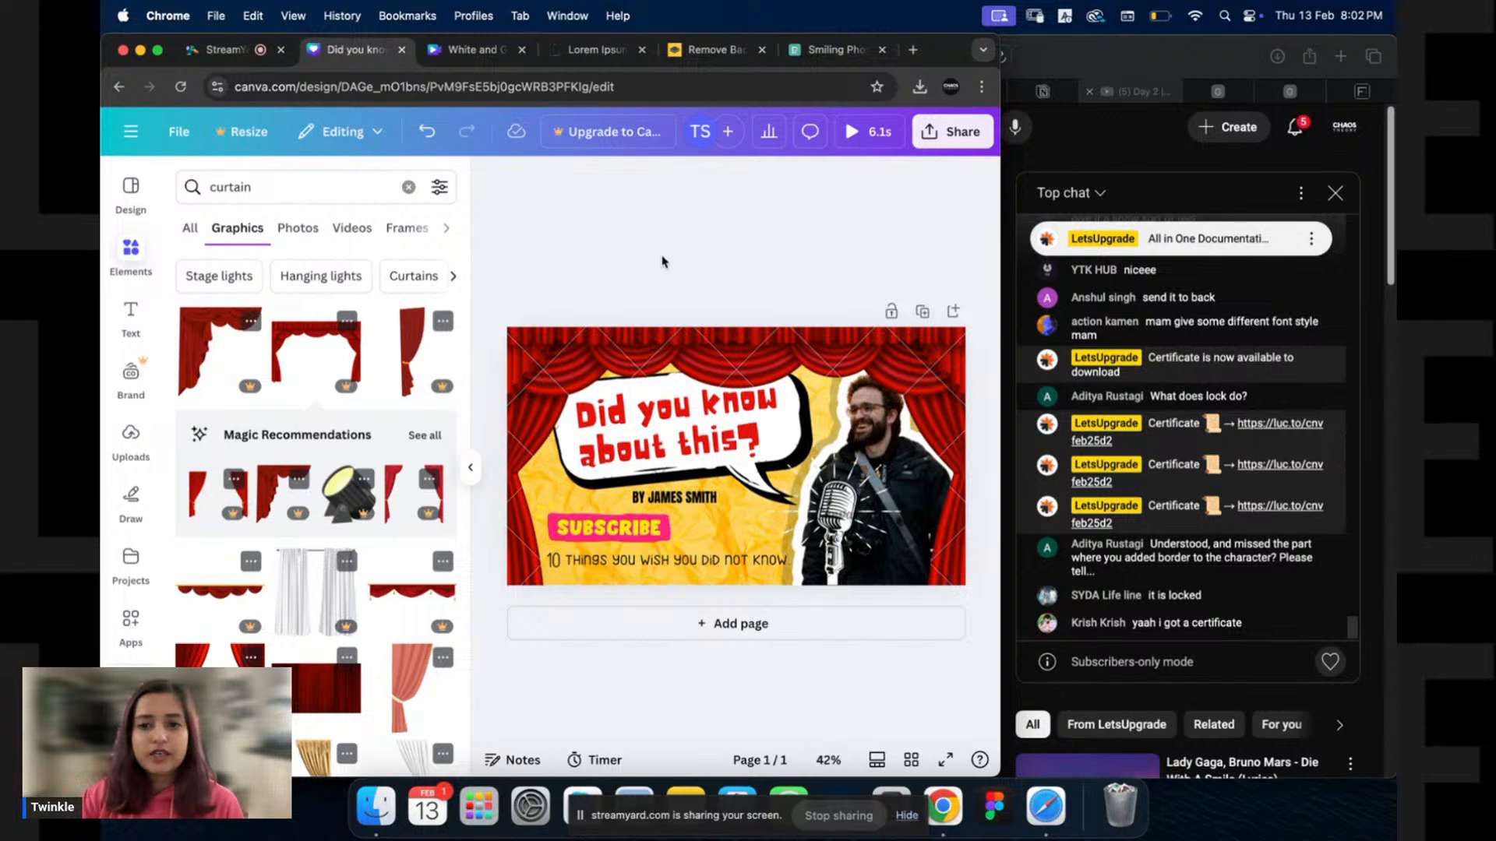
{"action": "left_click", "coordinate": [226, 49]}
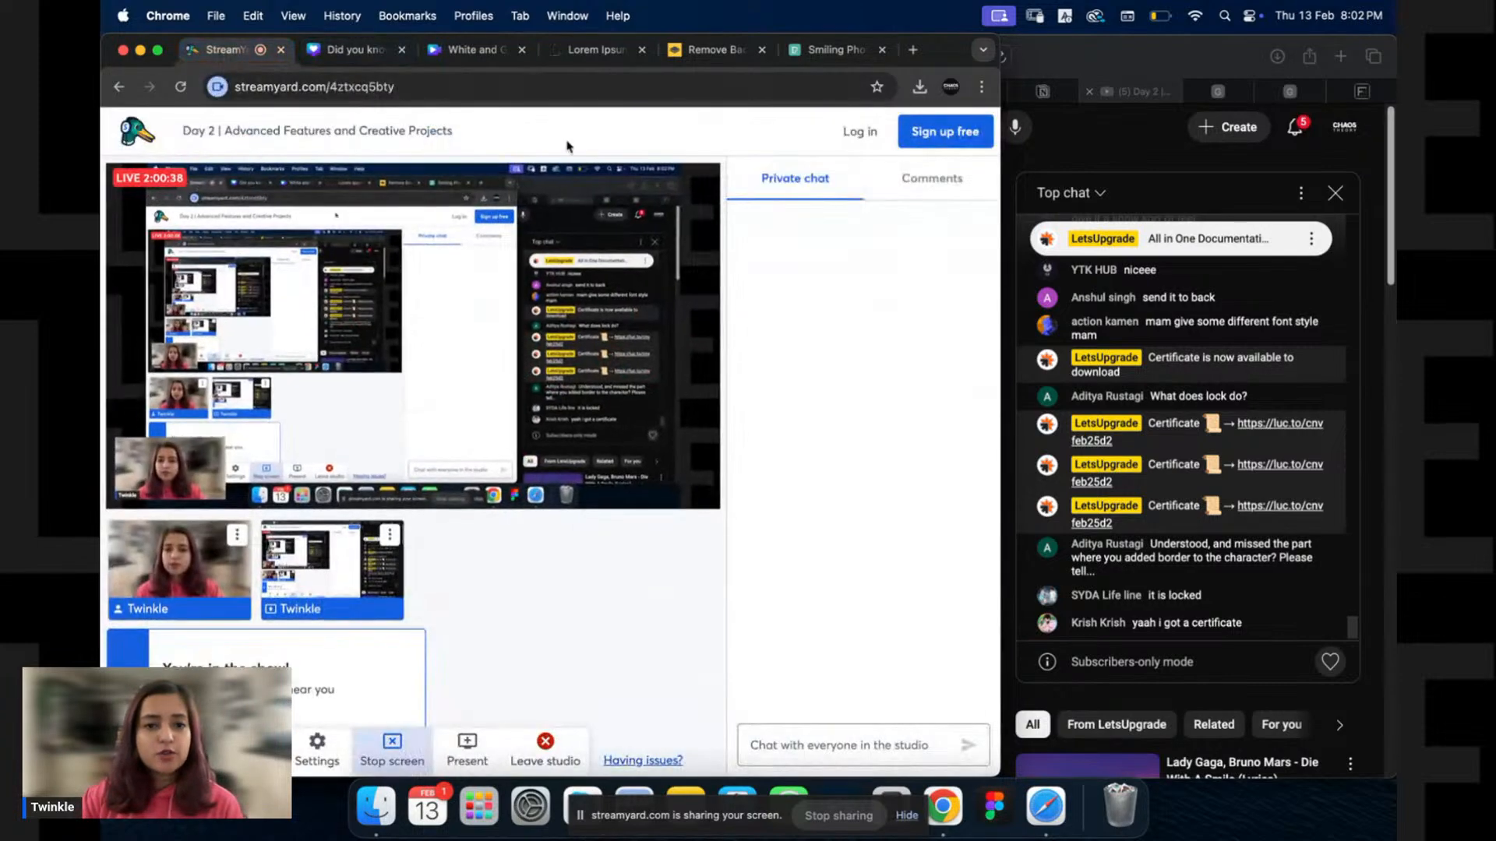